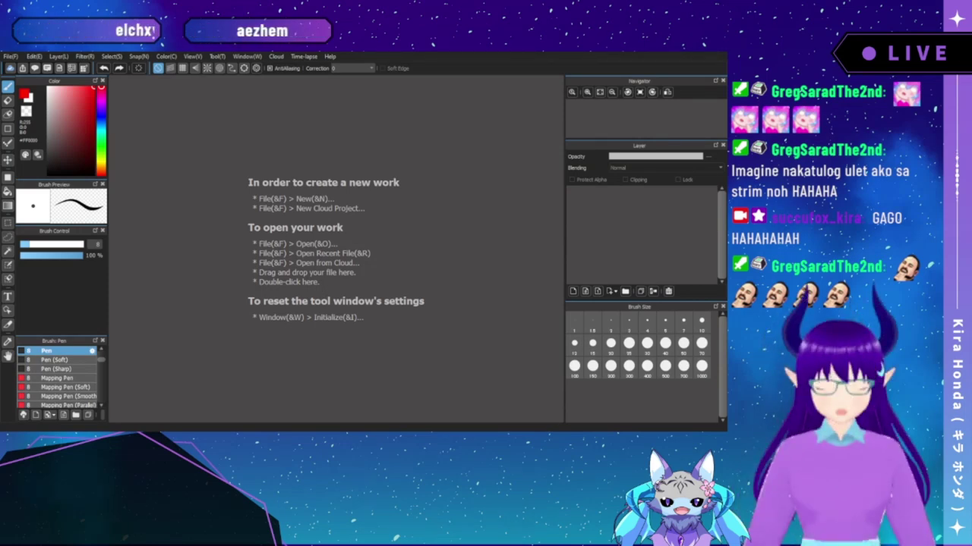
- Open the reference photo of the seated child and add a layer folder named "quick doodle" above it
drag(313, 221, 313, 219)
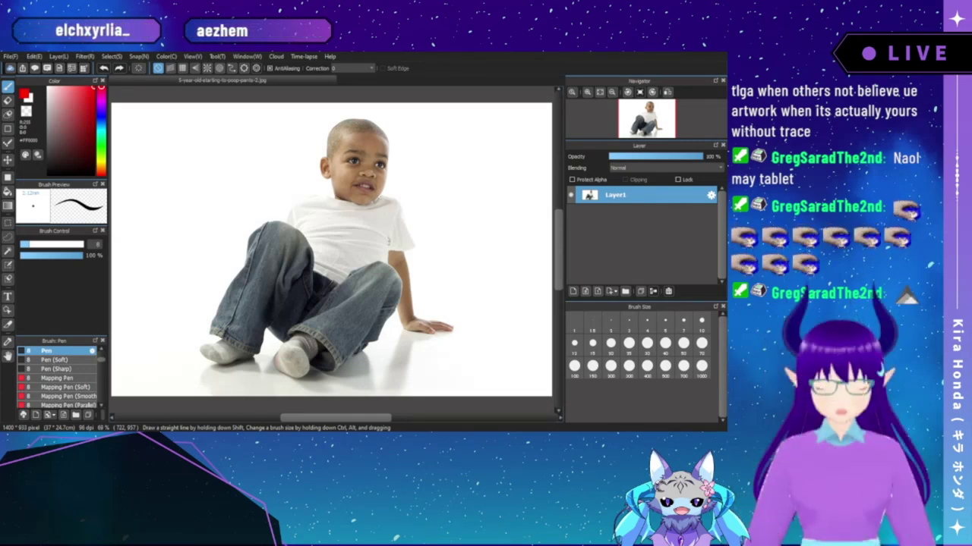
click(624, 292)
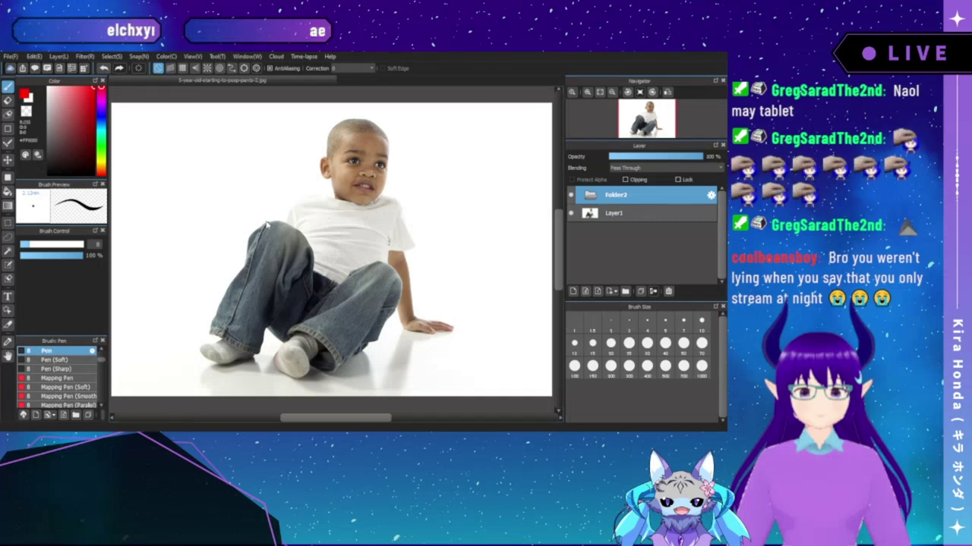
text(quick doodle)
key(Return)
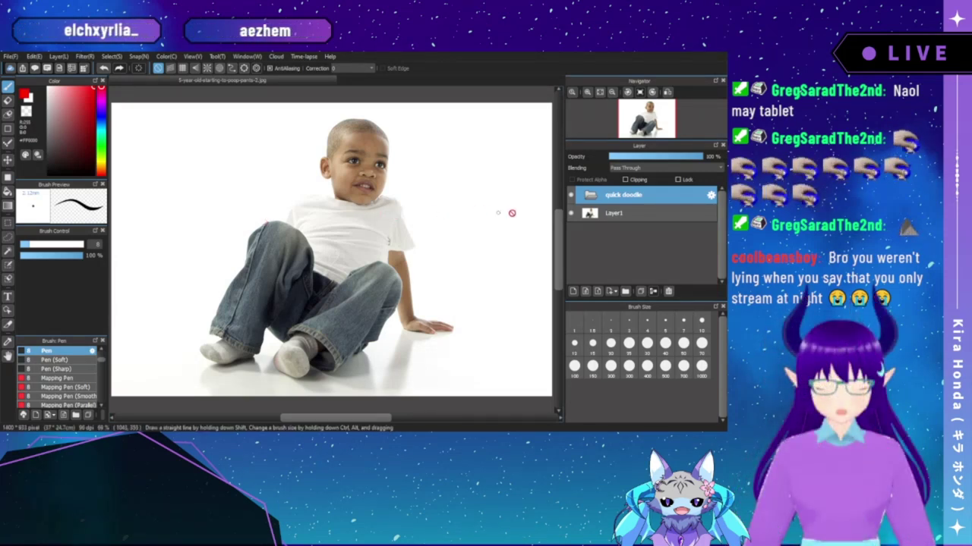
- Add a new layer named "sketch" inside the quick doodle folder
click(573, 291)
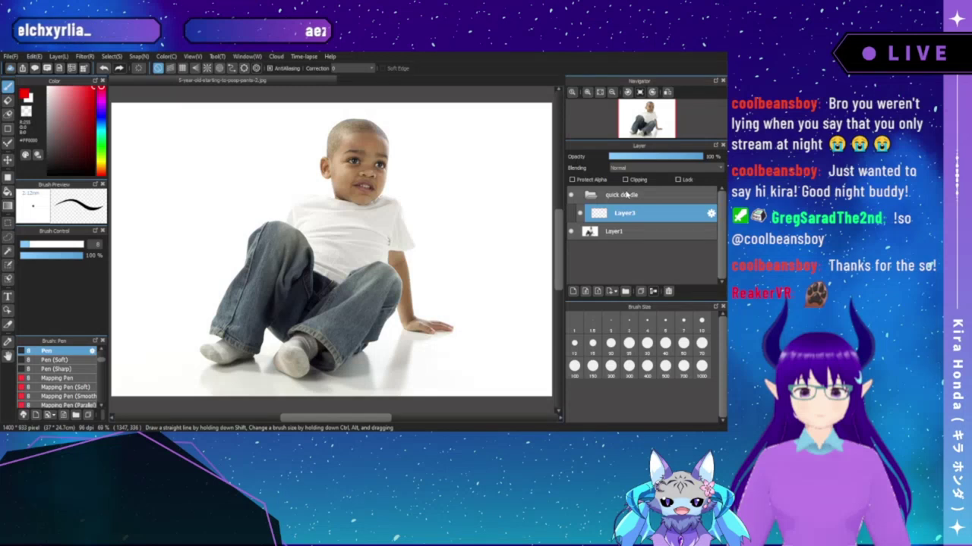
text(sketch)
key(Return)
- Lower the photo layer's opacity to about 49% and make the sketch layer active again
click(616, 232)
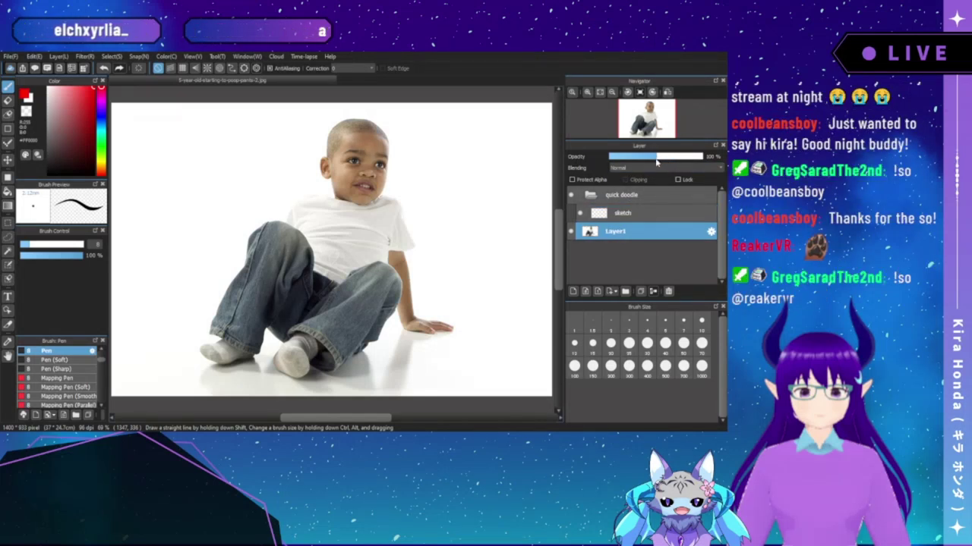
click(655, 156)
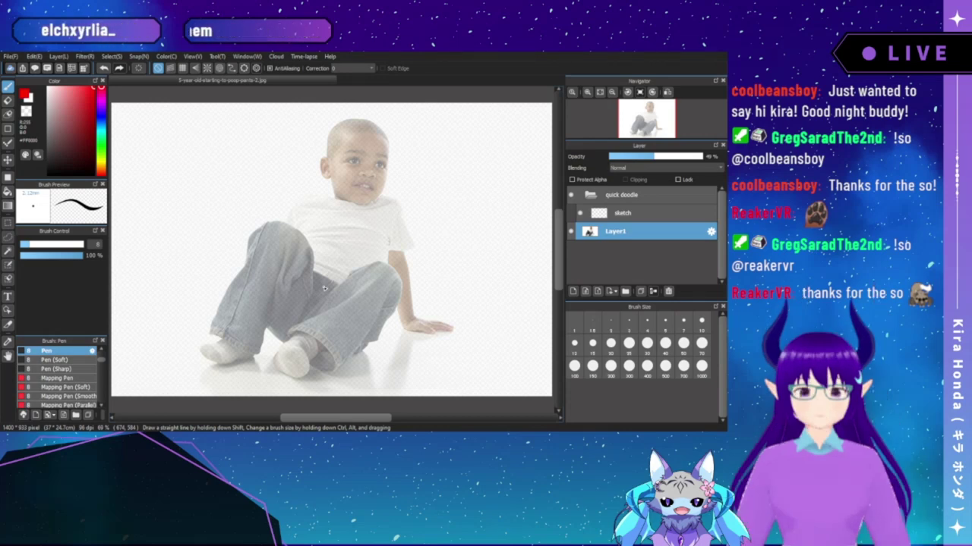
click(622, 213)
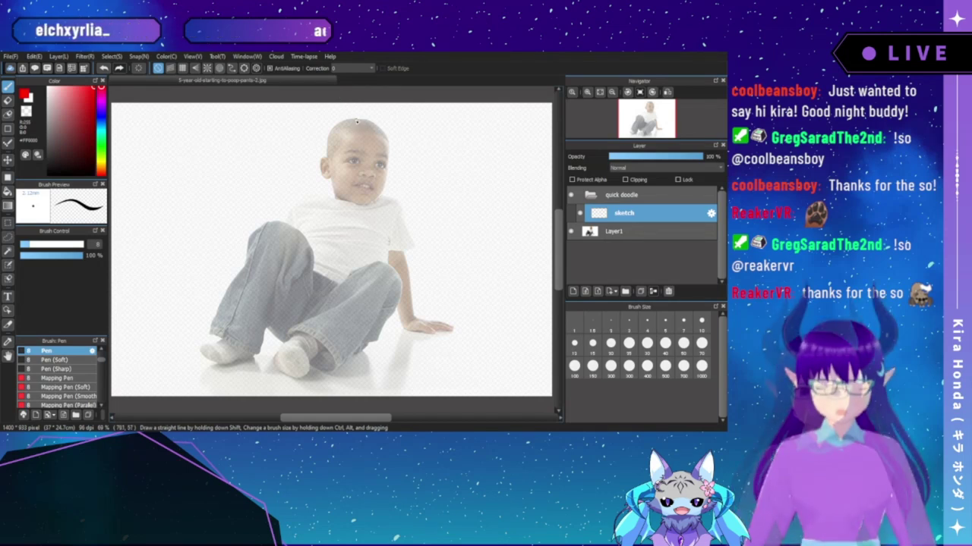
- Sketch a red rounded head shape over the child's head, with a curved vertical centre line and a horizontal facial guideline
mouse_move(353, 119)
mouse_down()
mouse_move(335, 157)
mouse_move(326, 158)
mouse_move(334, 164)
mouse_move(332, 151)
mouse_move(357, 173)
mouse_up()
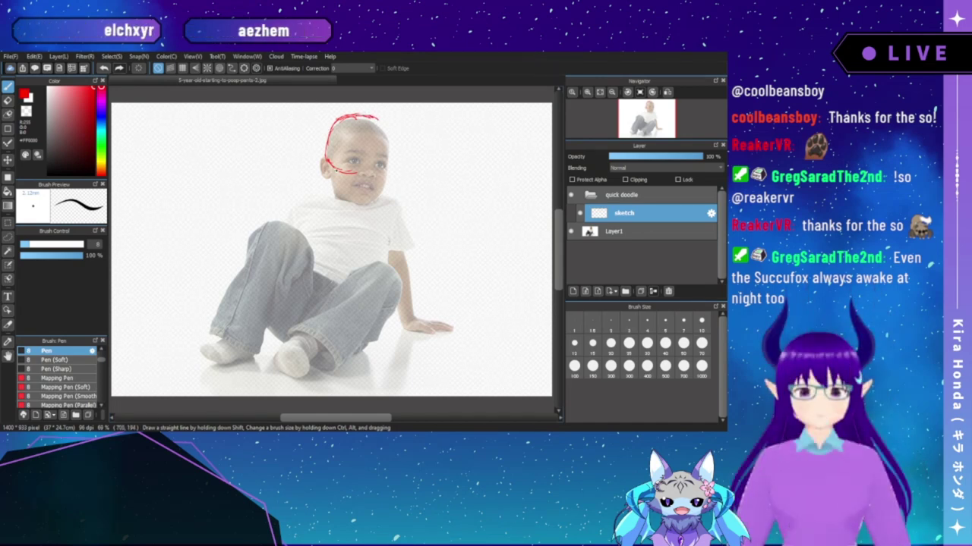
drag(335, 171, 377, 173)
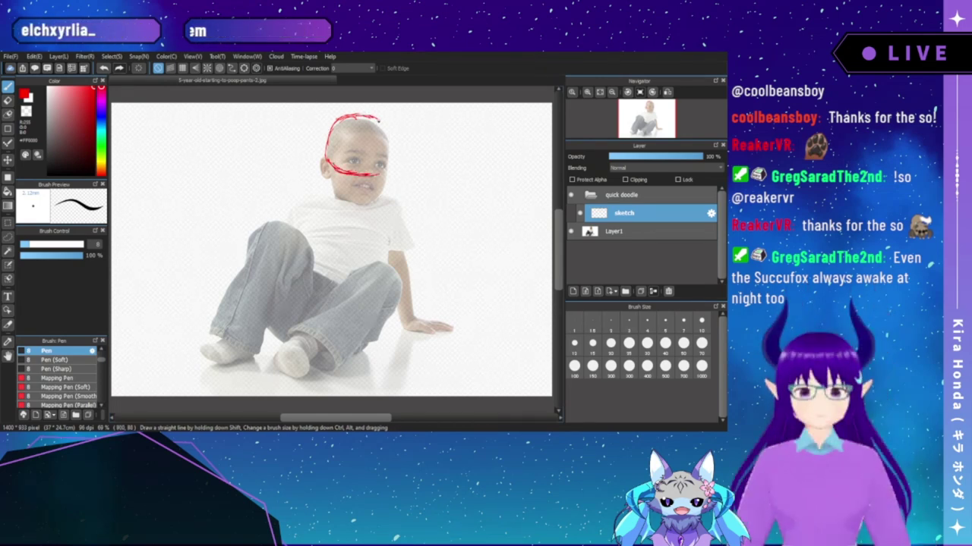
drag(357, 114, 389, 140)
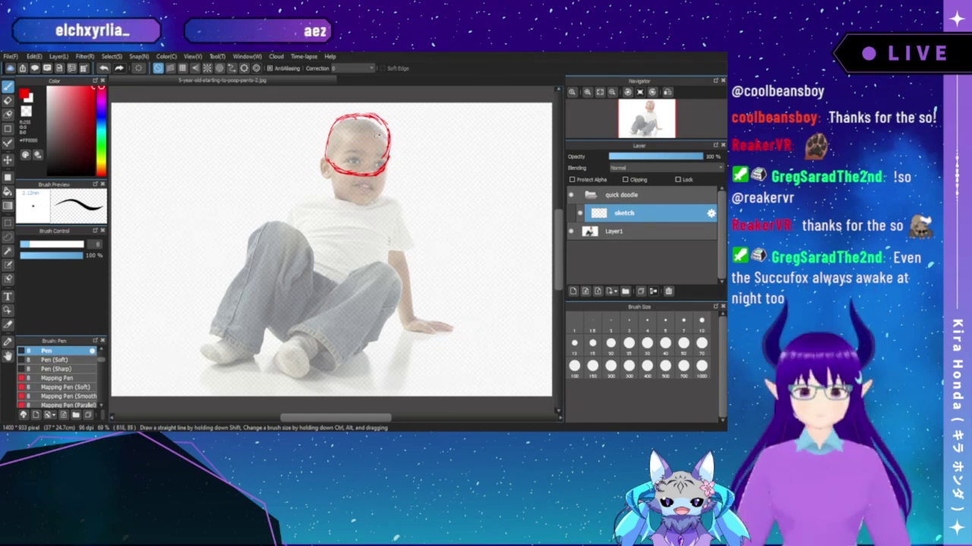
drag(374, 134, 367, 173)
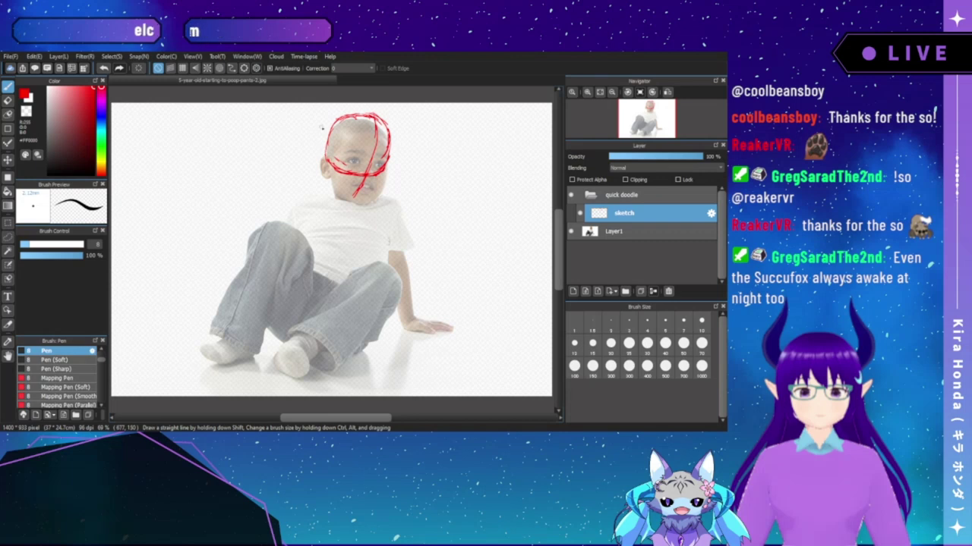
mouse_move(331, 154)
mouse_down()
mouse_move(350, 173)
mouse_move(388, 174)
mouse_up()
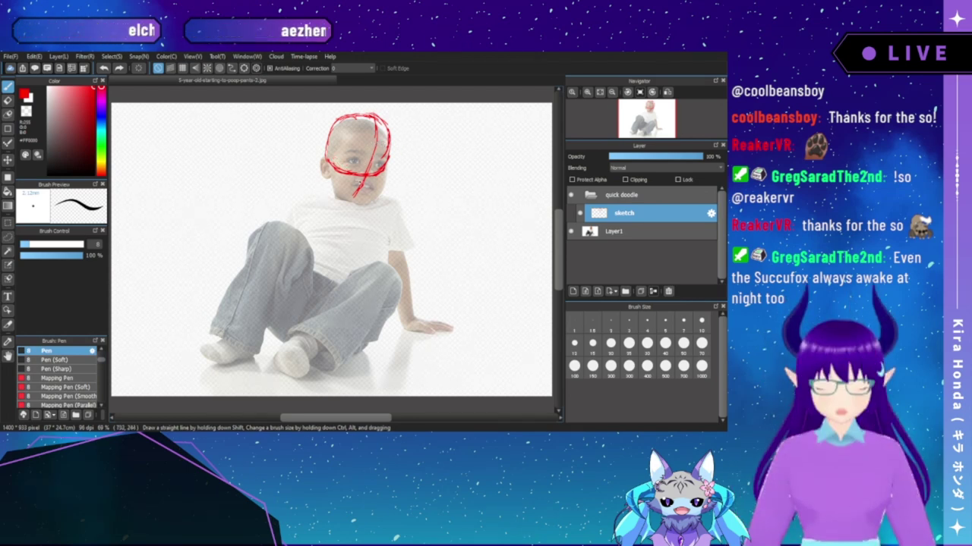
- Shift the head sketch slightly to the right over the photo and return to the pen
key(v)
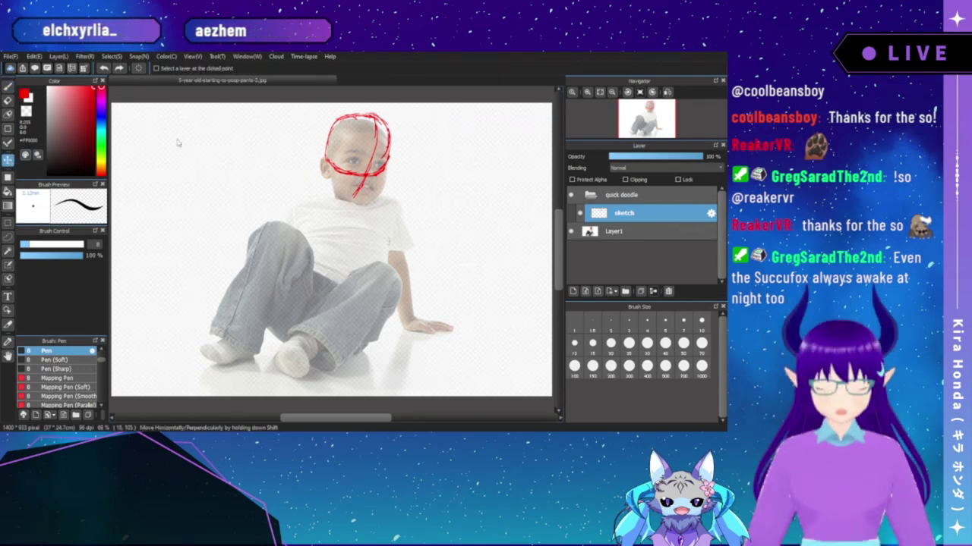
drag(351, 156, 355, 158)
key(p)
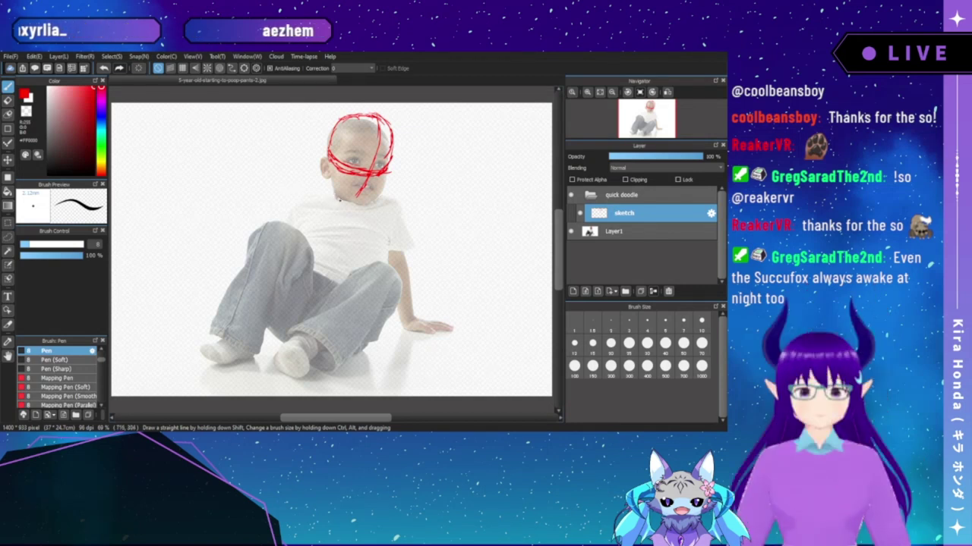
- Sketch the torso outline over the shirt, from the shoulders down both sides to a curved waistline
mouse_move(339, 198)
mouse_down()
mouse_move(314, 198)
mouse_move(284, 223)
mouse_up()
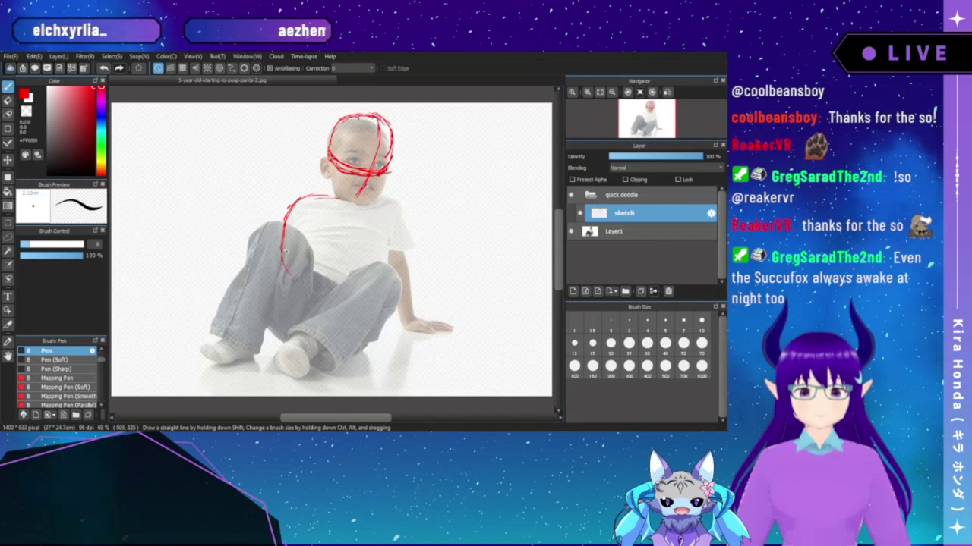
drag(284, 251, 319, 279)
drag(282, 245, 314, 282)
key(ctrl+z)
key(ctrl+z)
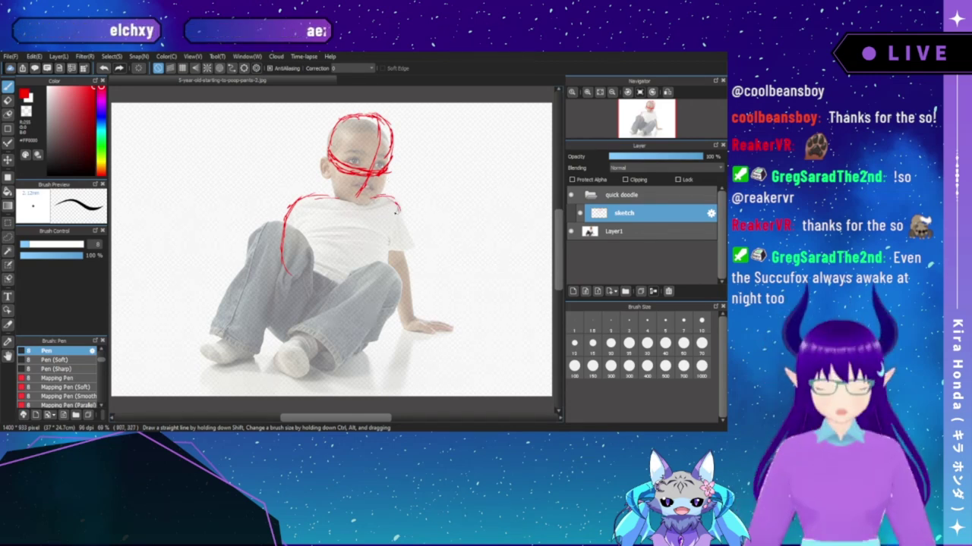
drag(392, 197, 374, 270)
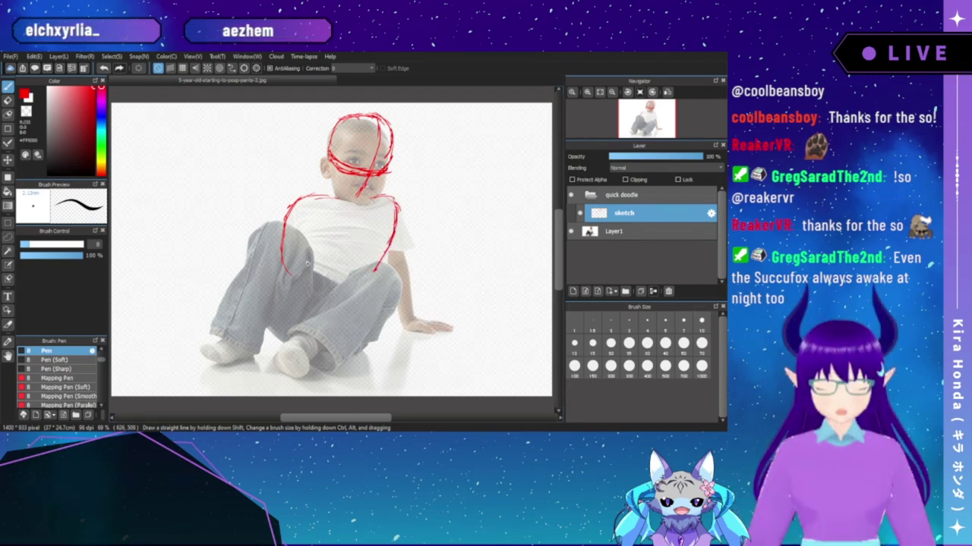
mouse_move(284, 265)
mouse_down()
mouse_move(303, 285)
mouse_move(340, 279)
mouse_up()
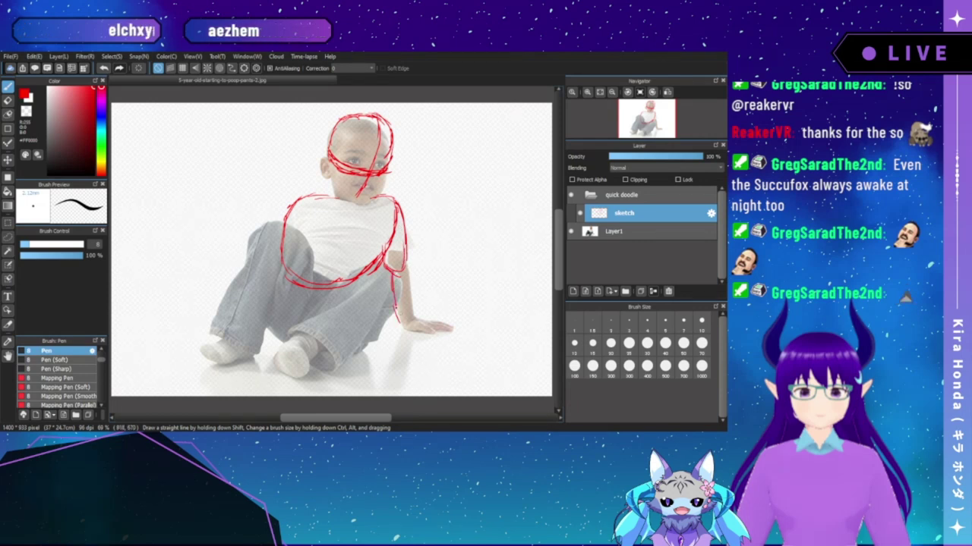
- Sketch the outline of the supporting forearm and the hand resting on the floor
drag(392, 275, 413, 325)
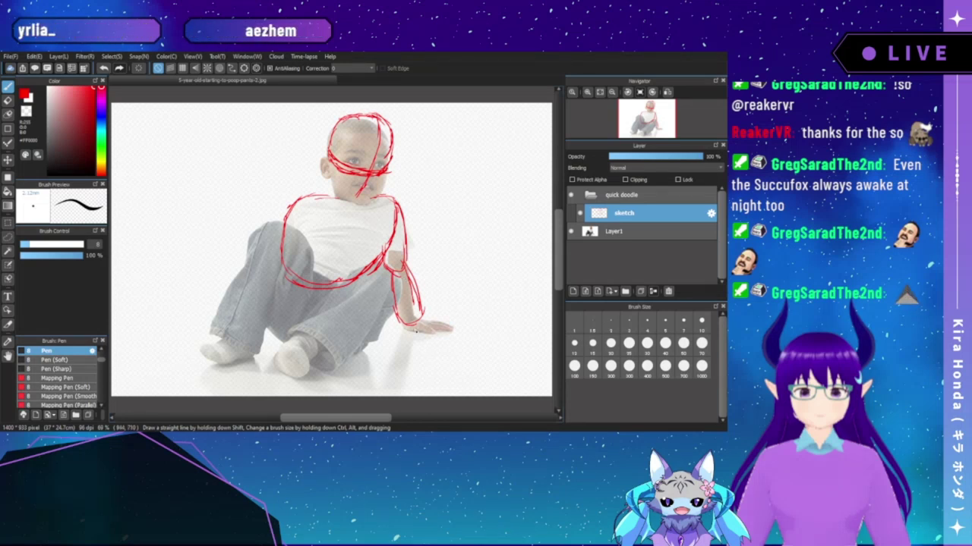
drag(403, 328, 454, 325)
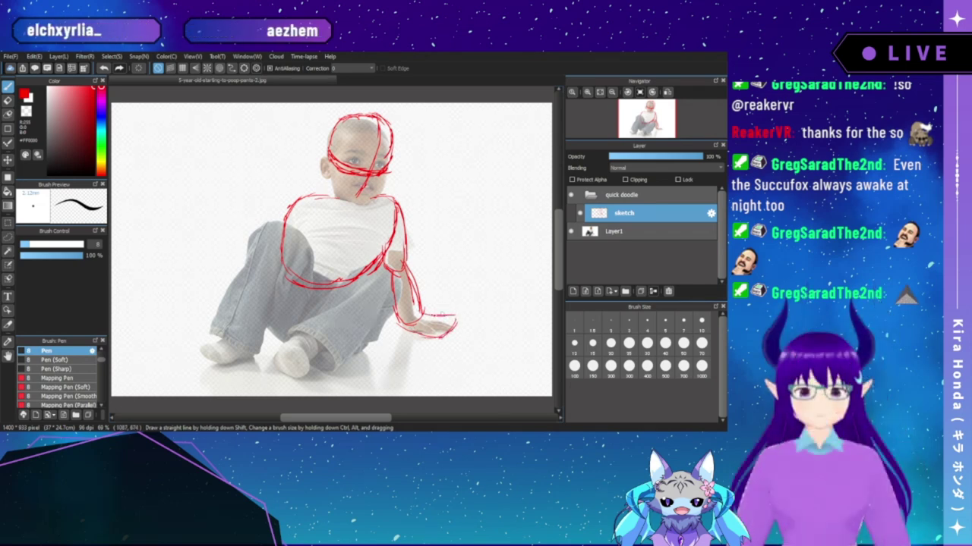
drag(428, 318, 456, 317)
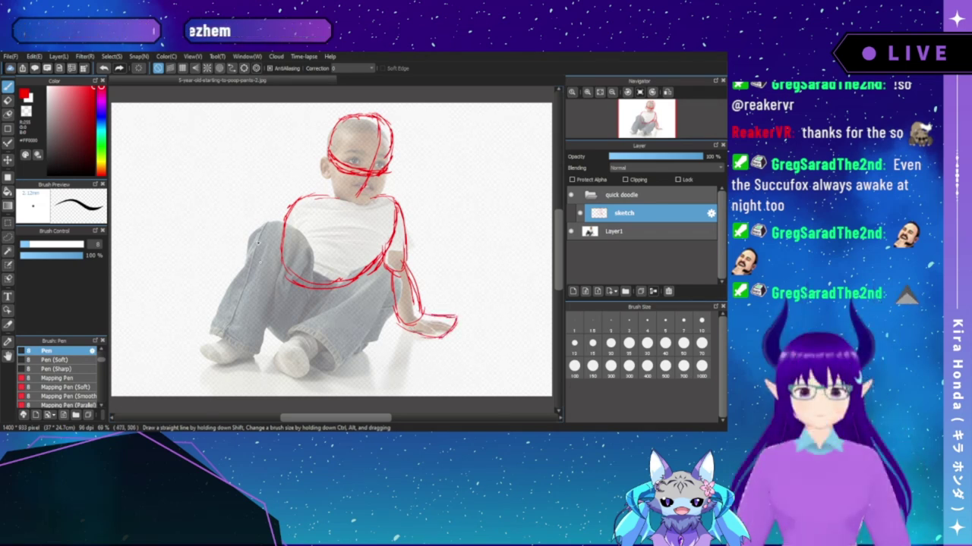
- Sketch the outlines of both bent legs and the two feet over the photo
mouse_move(244, 239)
mouse_down()
mouse_move(287, 233)
mouse_move(266, 225)
mouse_move(283, 273)
mouse_move(264, 241)
mouse_move(240, 262)
mouse_move(211, 322)
mouse_move(211, 333)
mouse_move(255, 352)
mouse_up()
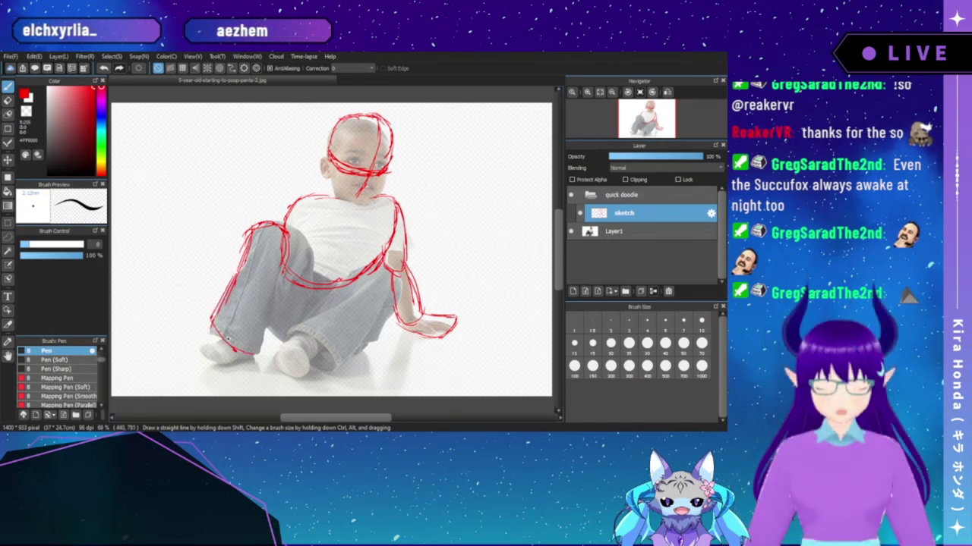
drag(271, 295, 262, 350)
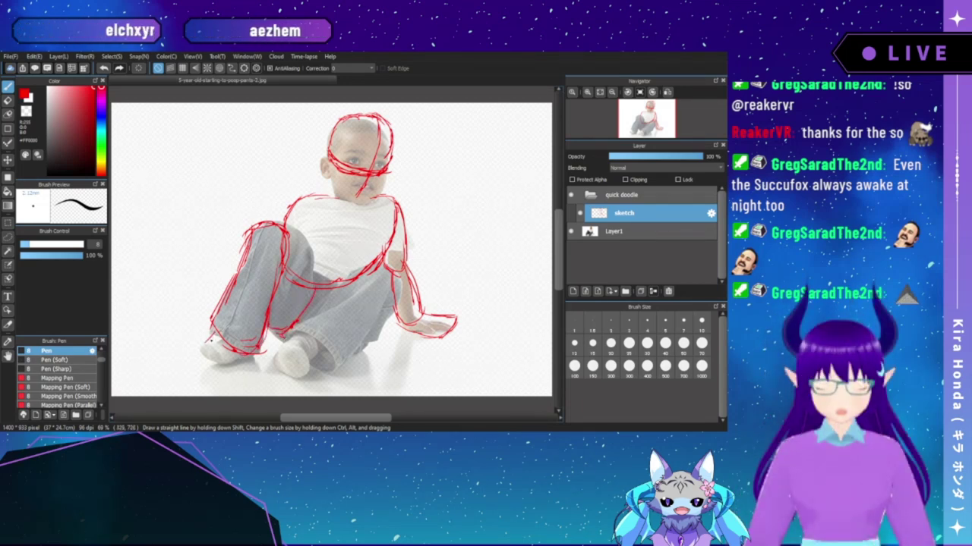
mouse_move(215, 337)
mouse_down()
mouse_move(200, 347)
mouse_move(214, 364)
mouse_up()
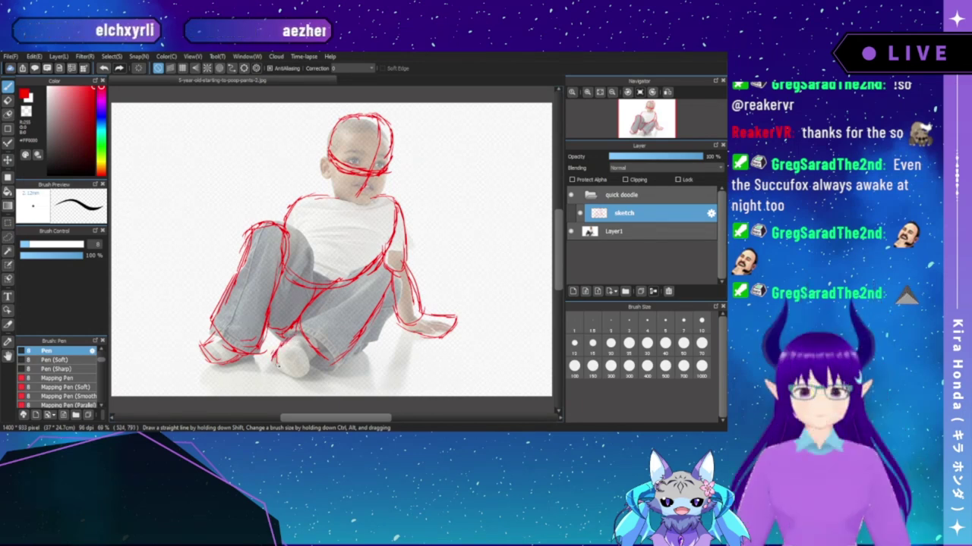
drag(282, 367, 303, 355)
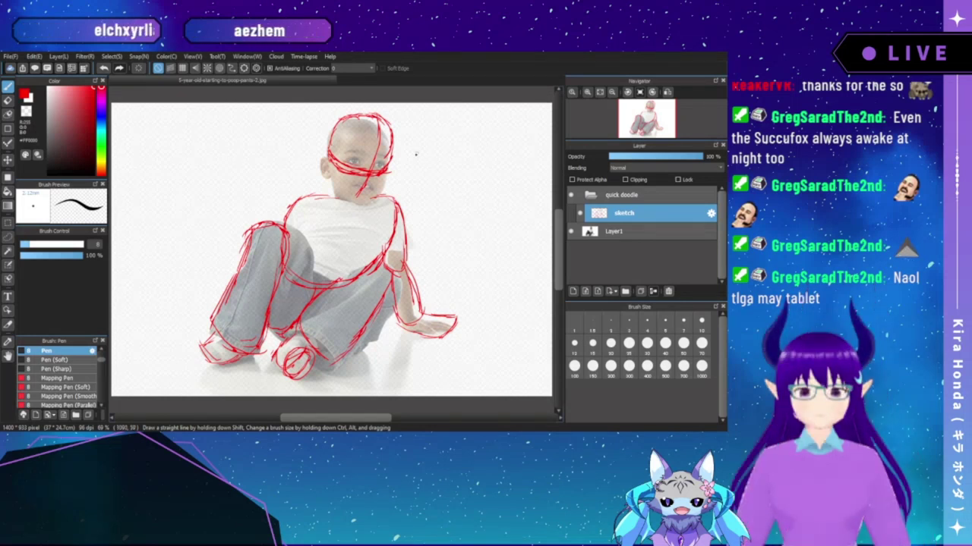
mouse_move(469, 140)
mouse_down()
mouse_move(515, 141)
mouse_move(504, 162)
mouse_up()
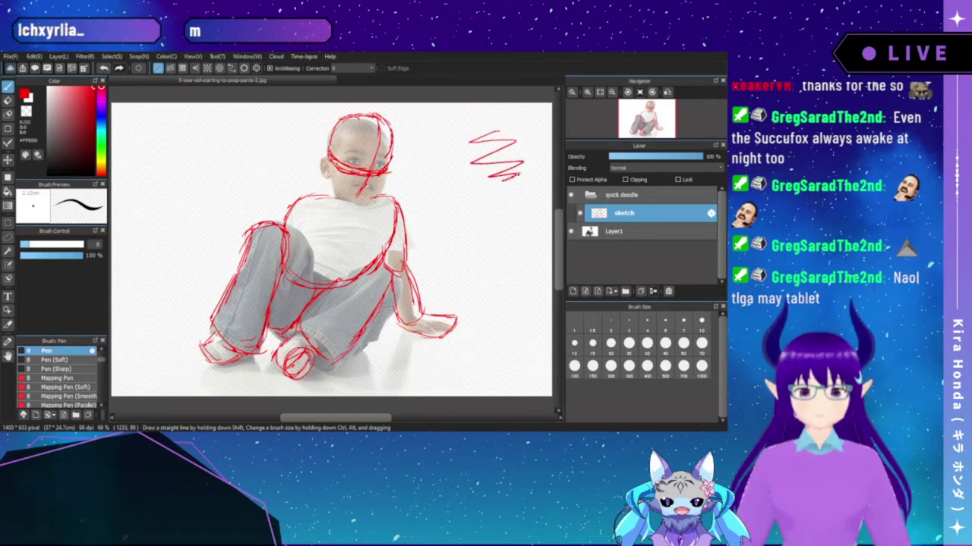
key(ctrl+z)
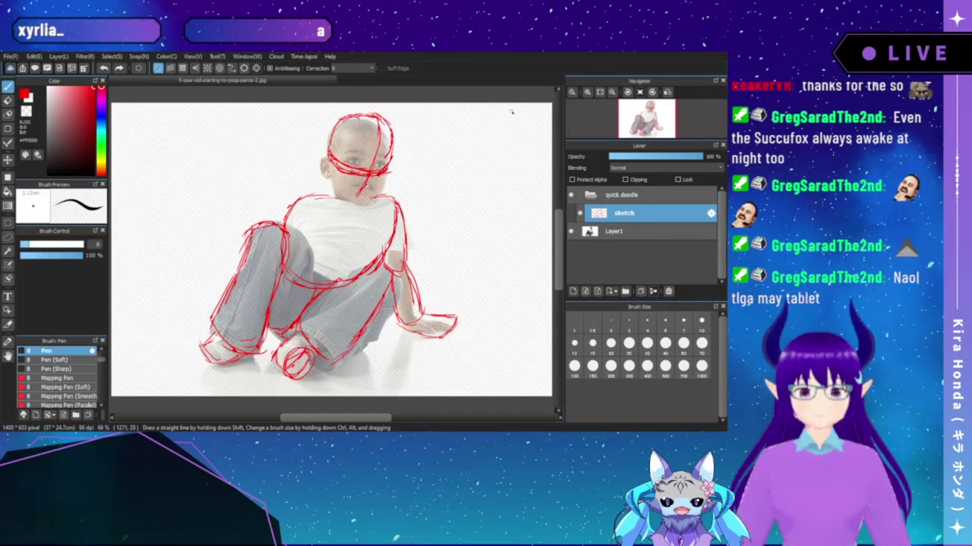
- Add a new layer named "sketch 2" above the sketch layer
click(573, 291)
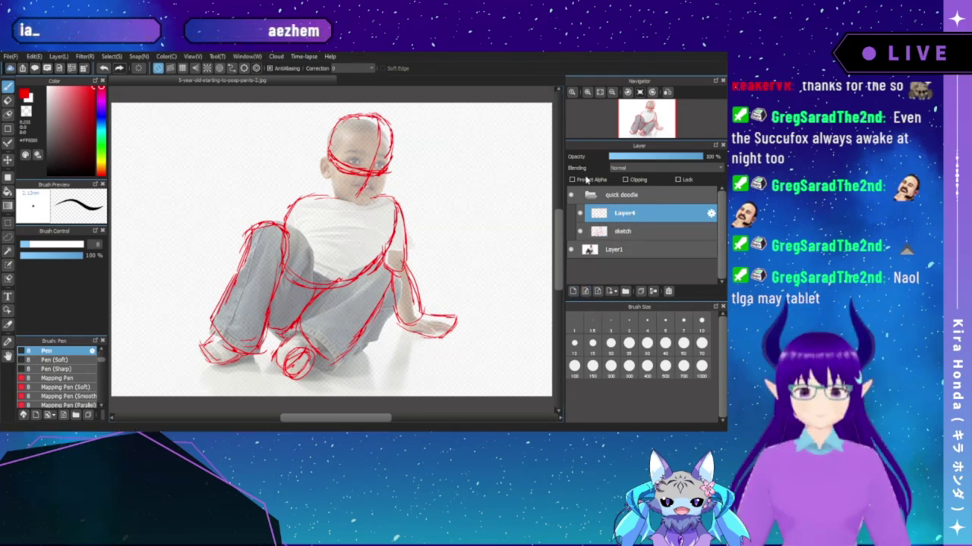
text(sketch 2)
key(Return)
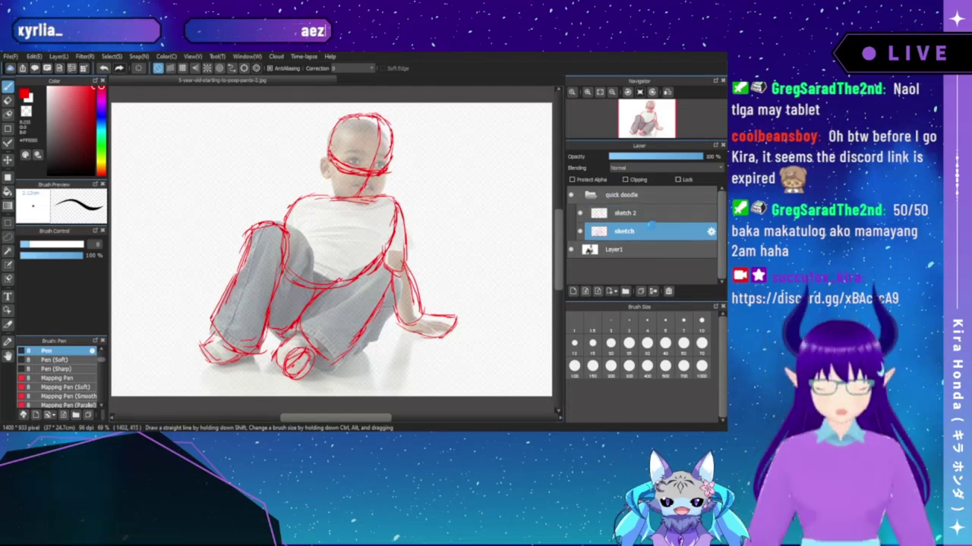
- Lower the sketch layer's opacity to about 58% and make the sketch 2 layer active
click(623, 231)
click(676, 157)
drag(676, 158, 661, 157)
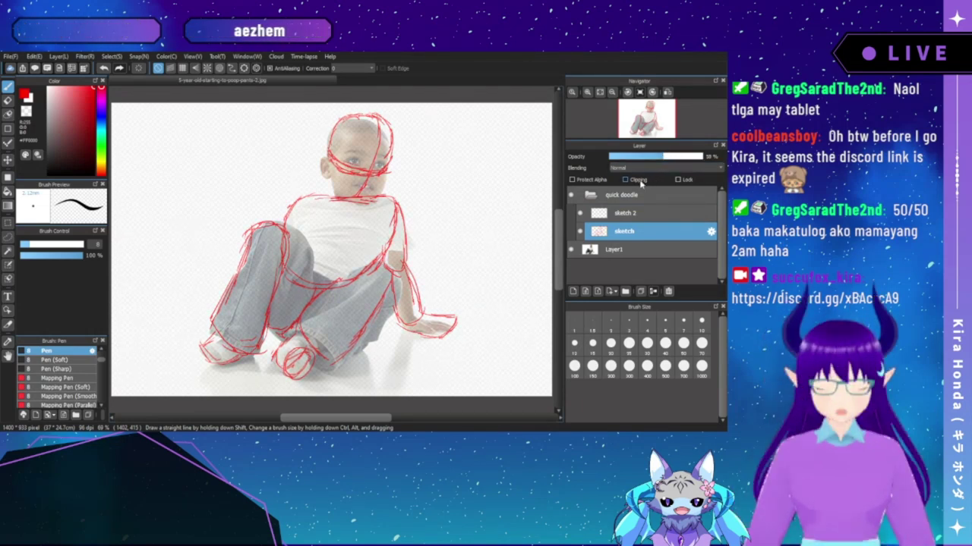
click(630, 211)
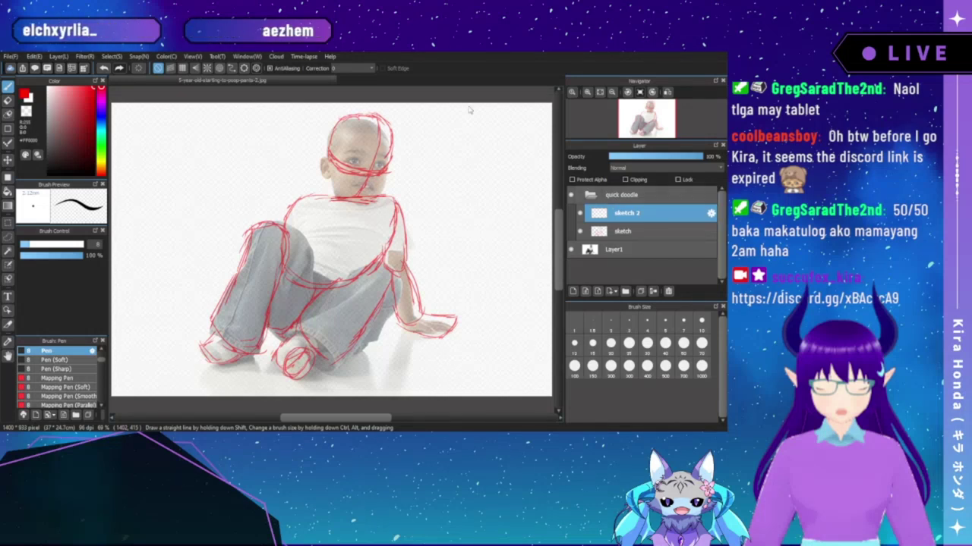
click(656, 231)
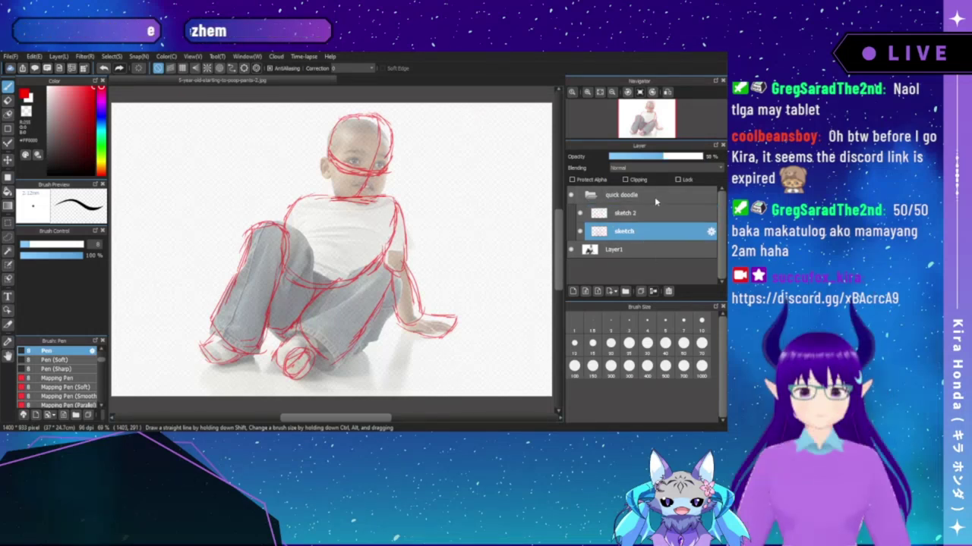
click(637, 212)
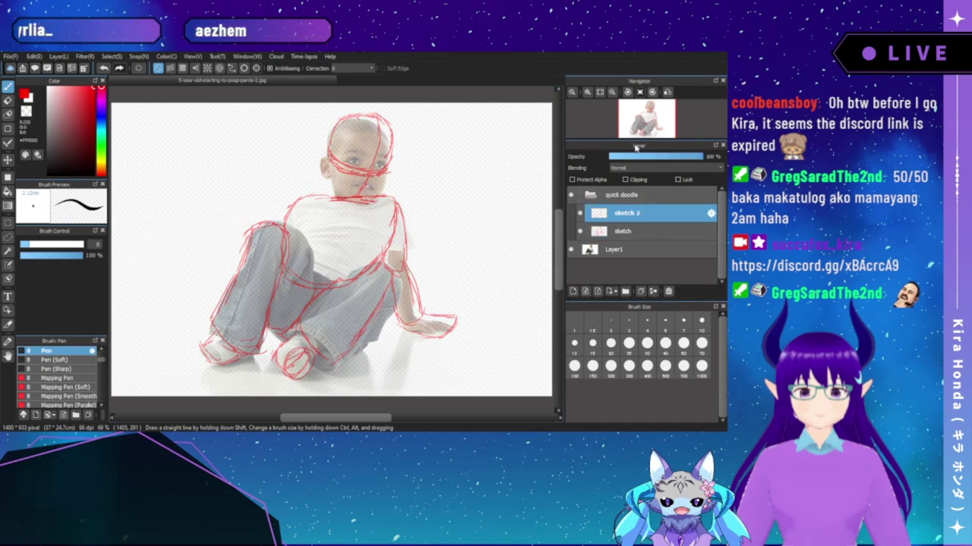
- Refine the child's cheek and jaw outline around the chin on the sketch 2 layer
click(587, 93)
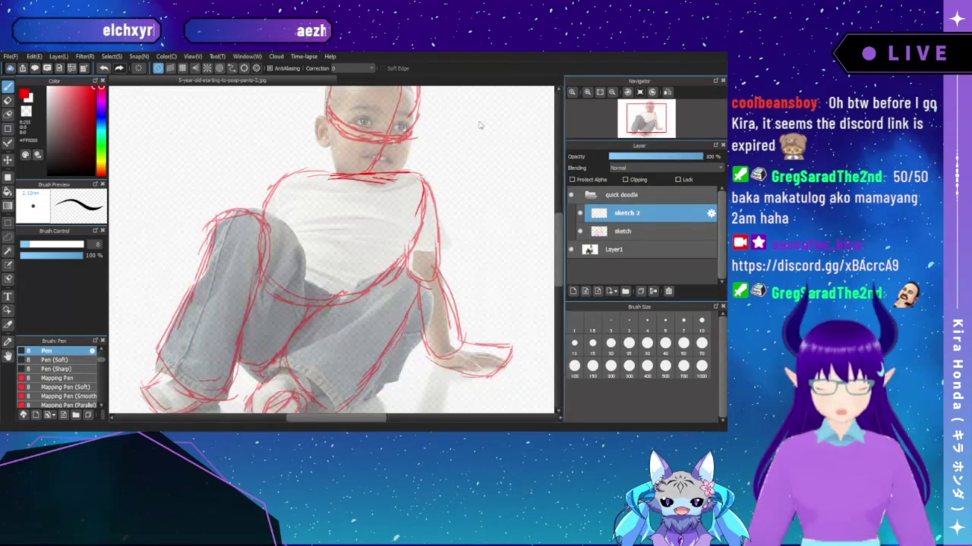
drag(471, 126, 446, 160)
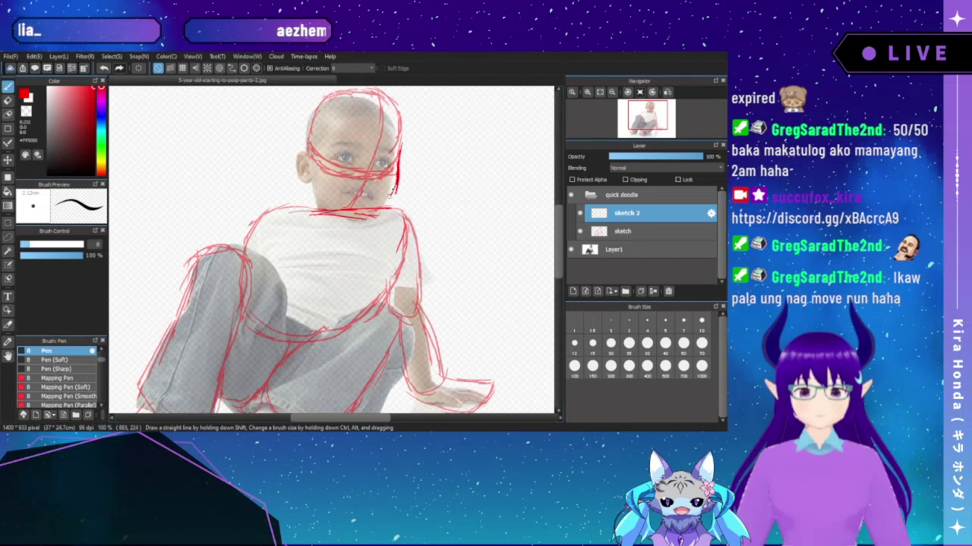
drag(395, 181, 384, 206)
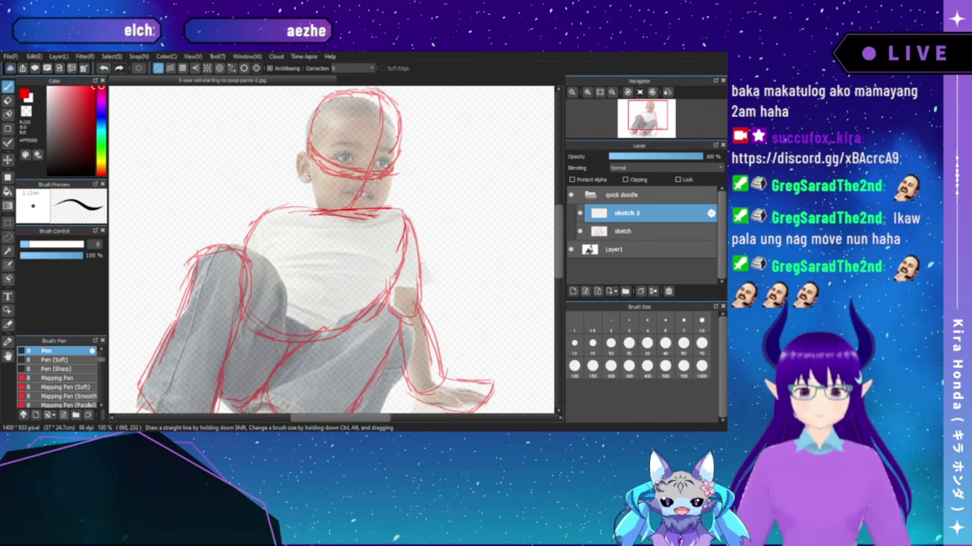
drag(408, 155, 387, 213)
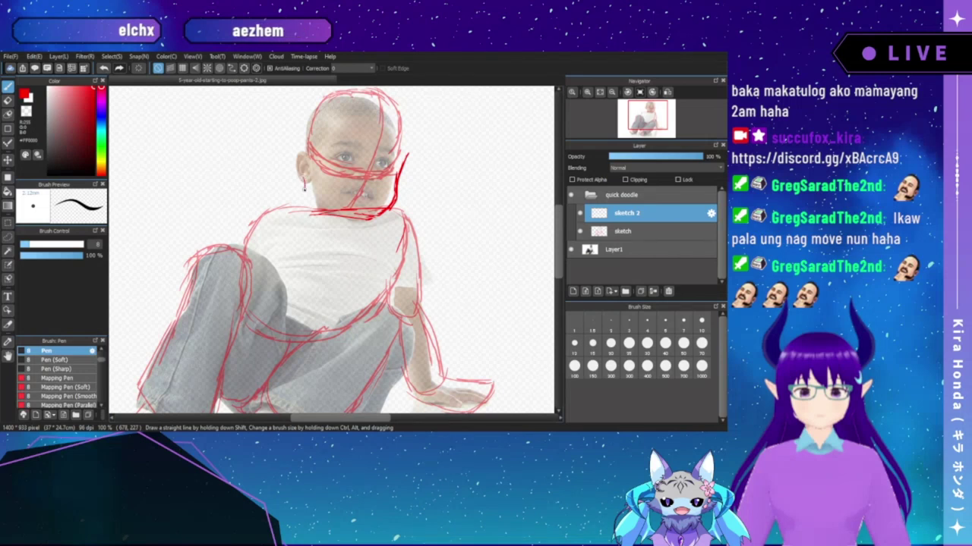
drag(305, 198, 304, 180)
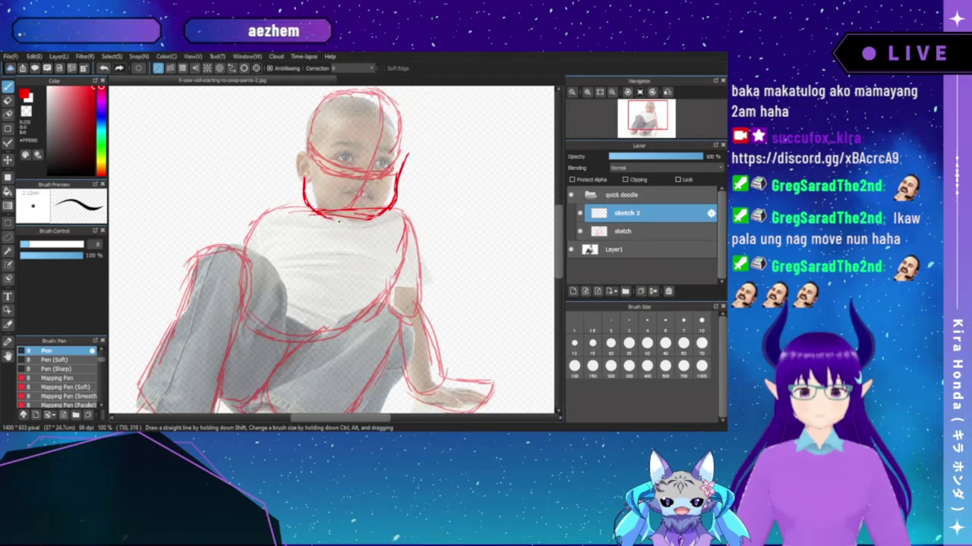
mouse_move(330, 217)
mouse_down()
mouse_move(377, 215)
mouse_move(354, 218)
mouse_move(388, 207)
mouse_move(351, 218)
mouse_move(397, 190)
mouse_move(360, 176)
mouse_move(377, 179)
mouse_move(357, 218)
mouse_move(367, 191)
mouse_up()
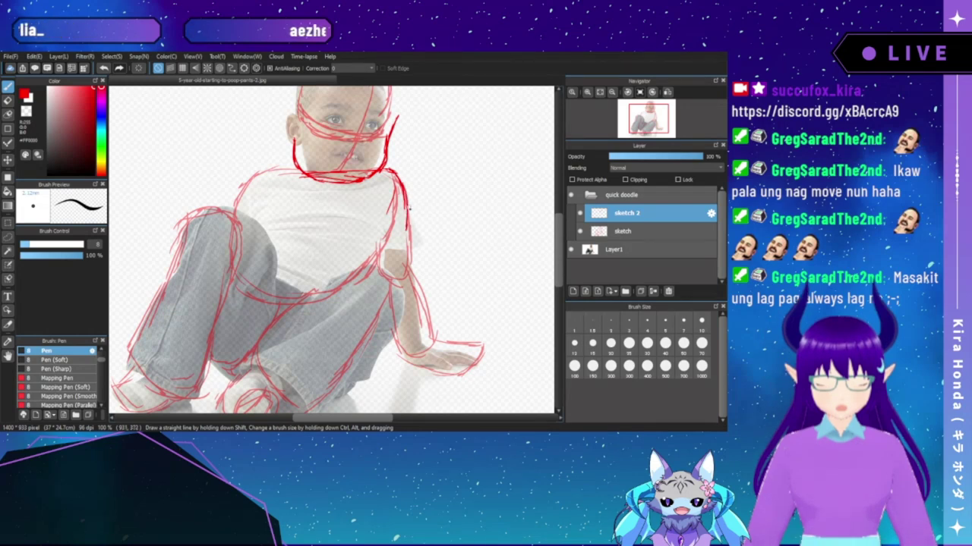
drag(408, 212, 415, 238)
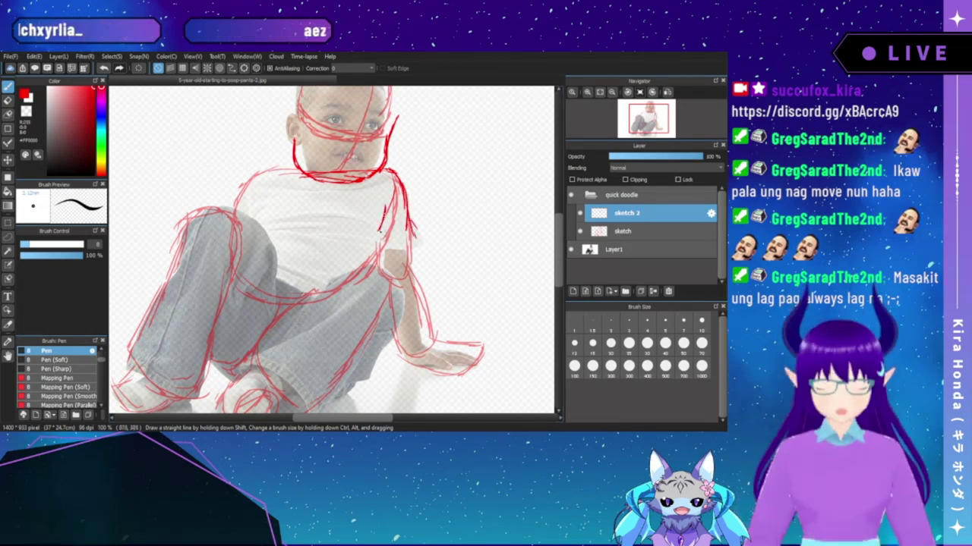
mouse_move(384, 220)
mouse_down()
mouse_move(373, 237)
mouse_move(405, 245)
mouse_up()
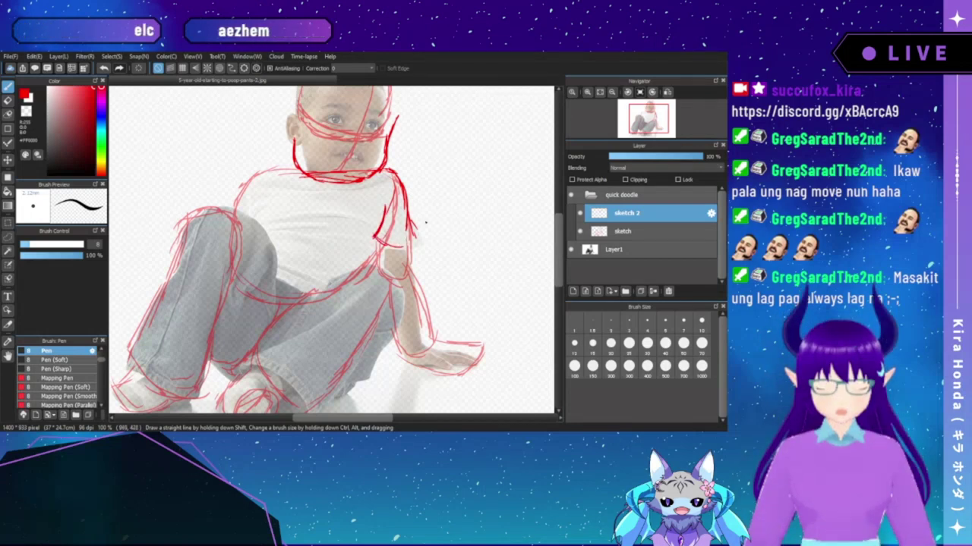
key(ctrl+z)
key(ctrl+z)
key(ctrl+z)
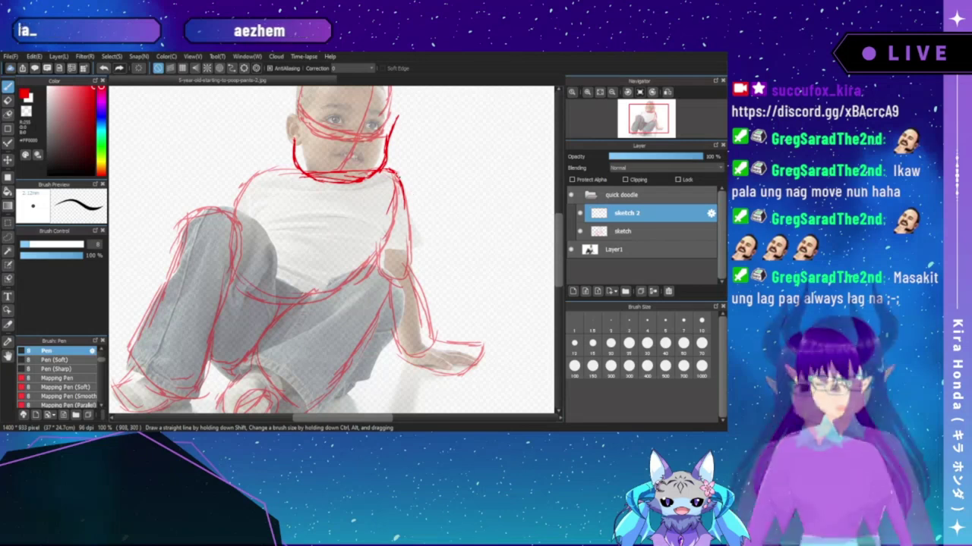
- Outline the short shirt sleeve flaring over the supporting arm and the rounded shoulder on the opposite side
drag(400, 182, 420, 223)
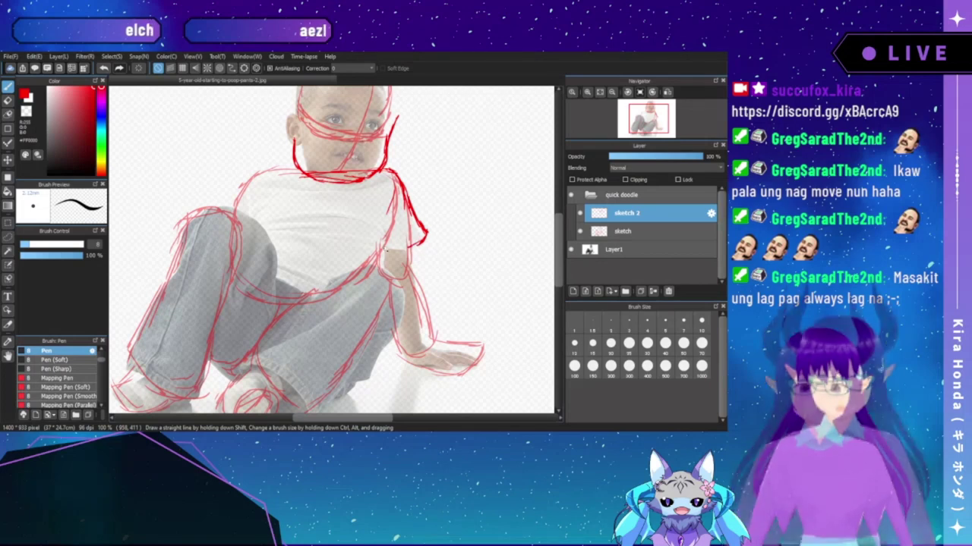
drag(422, 241, 382, 249)
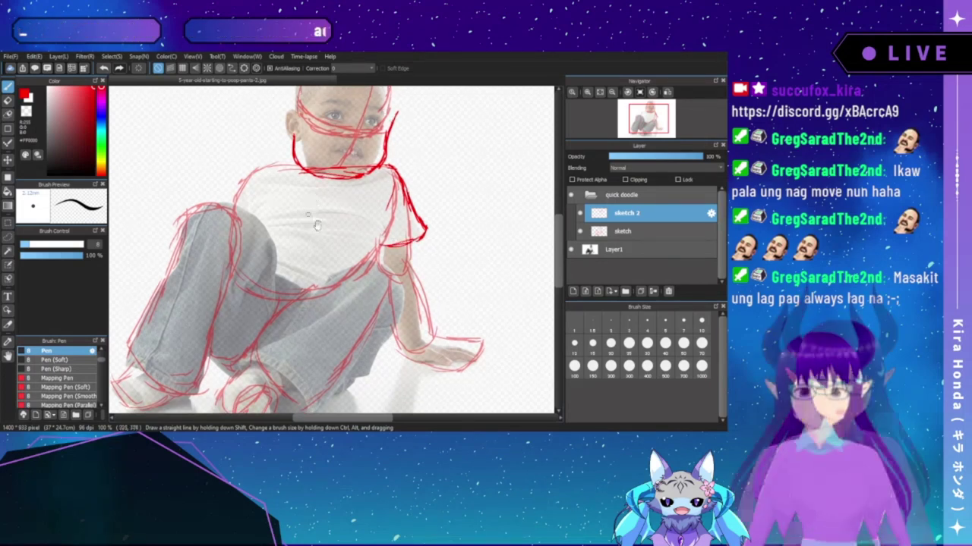
drag(310, 215, 350, 229)
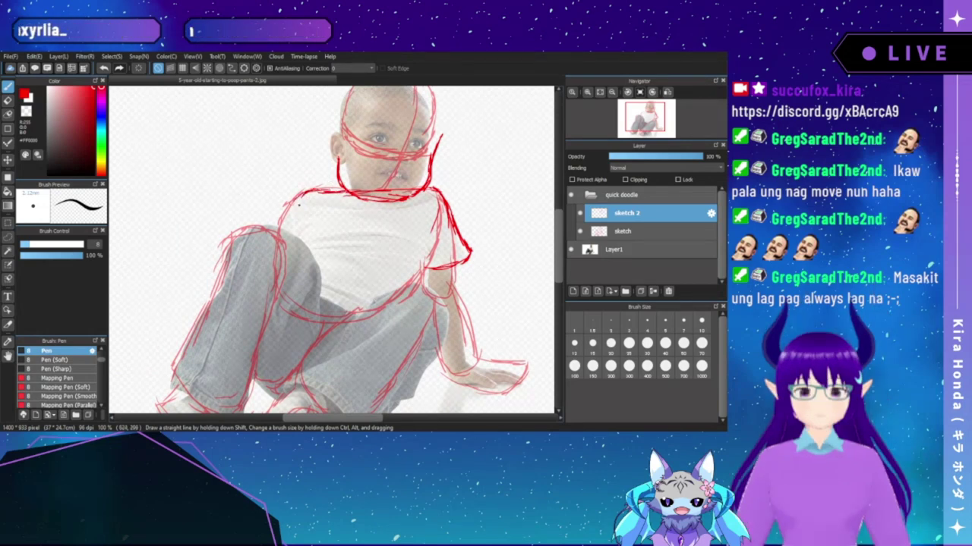
drag(294, 204, 290, 225)
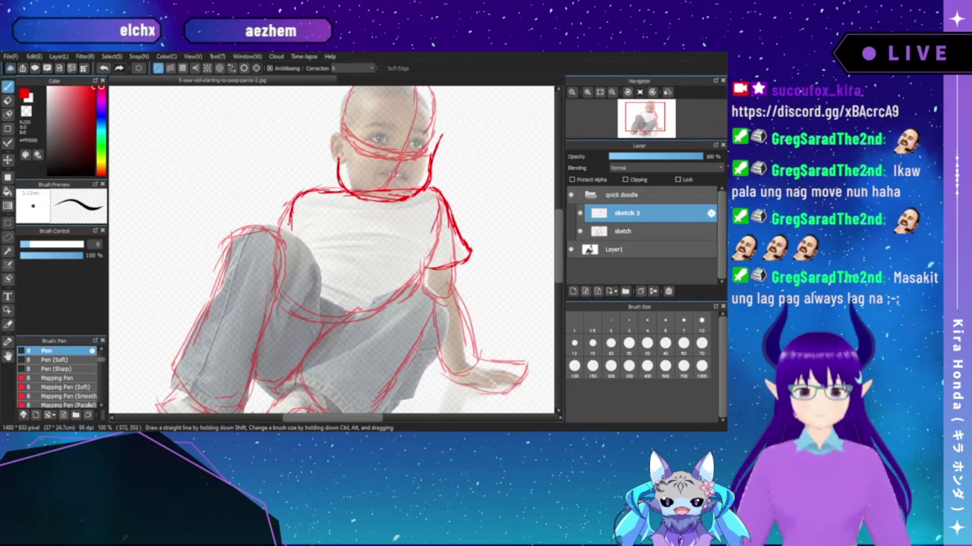
- Draw the refined outer and inner contours of the supporting arm from the sleeve down to the wrist
drag(323, 268, 277, 196)
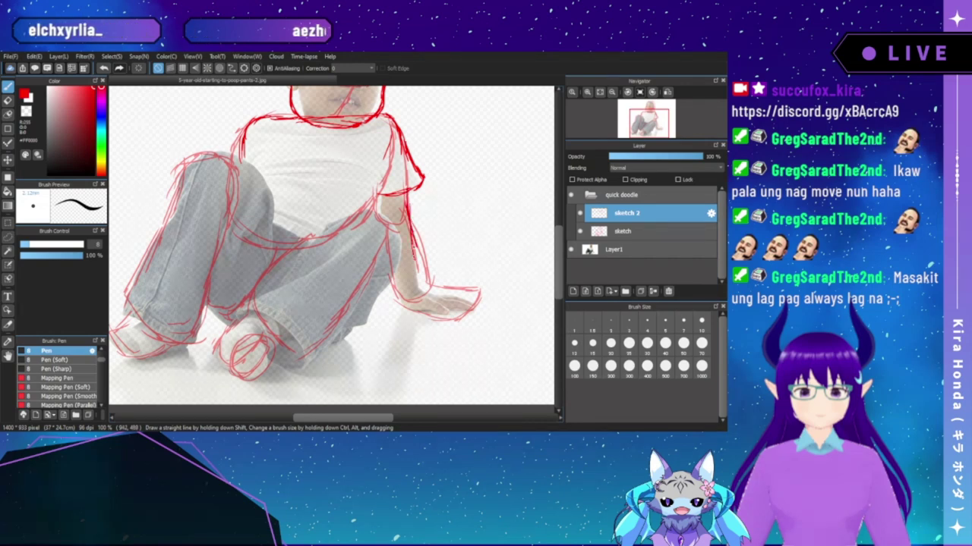
drag(411, 234, 420, 285)
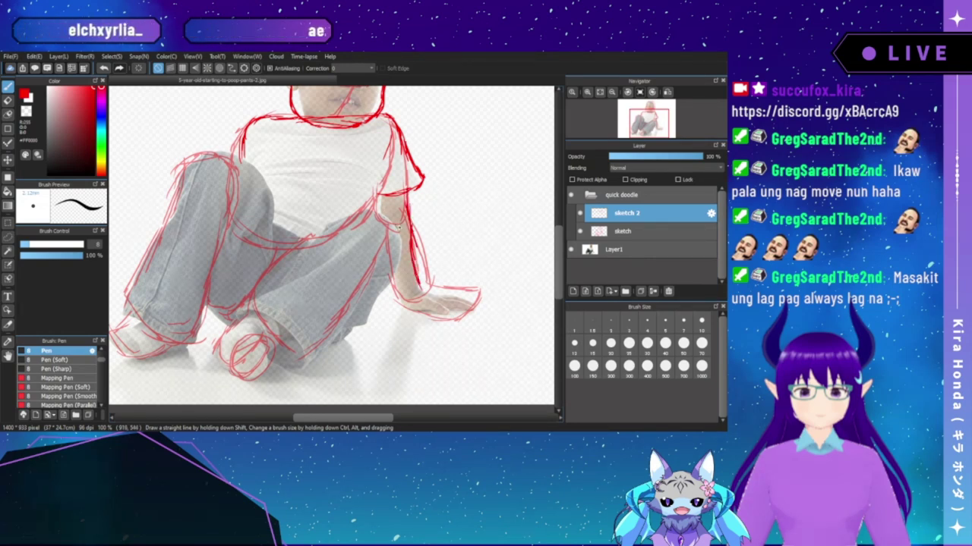
mouse_move(430, 263)
mouse_down()
mouse_move(413, 199)
mouse_move(477, 138)
mouse_up()
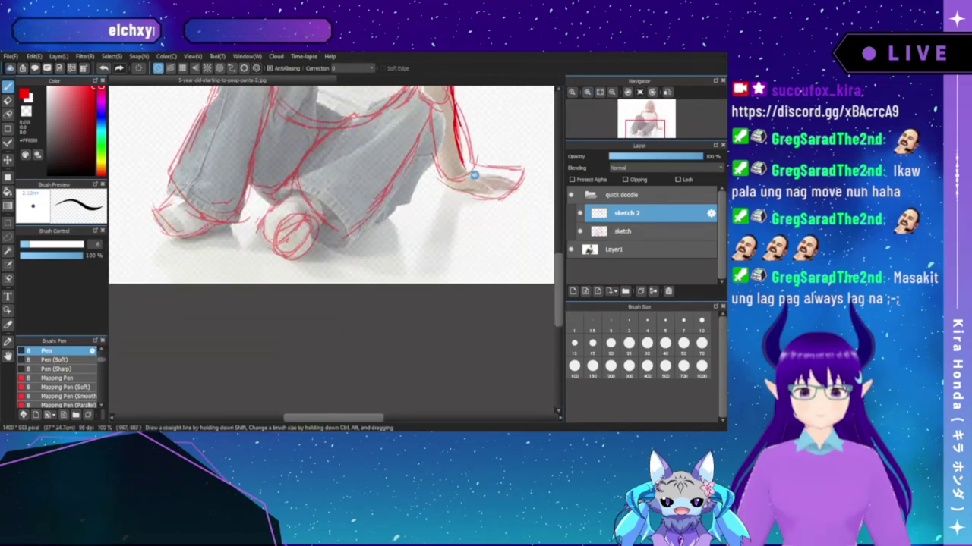
drag(473, 175, 393, 181)
click(587, 91)
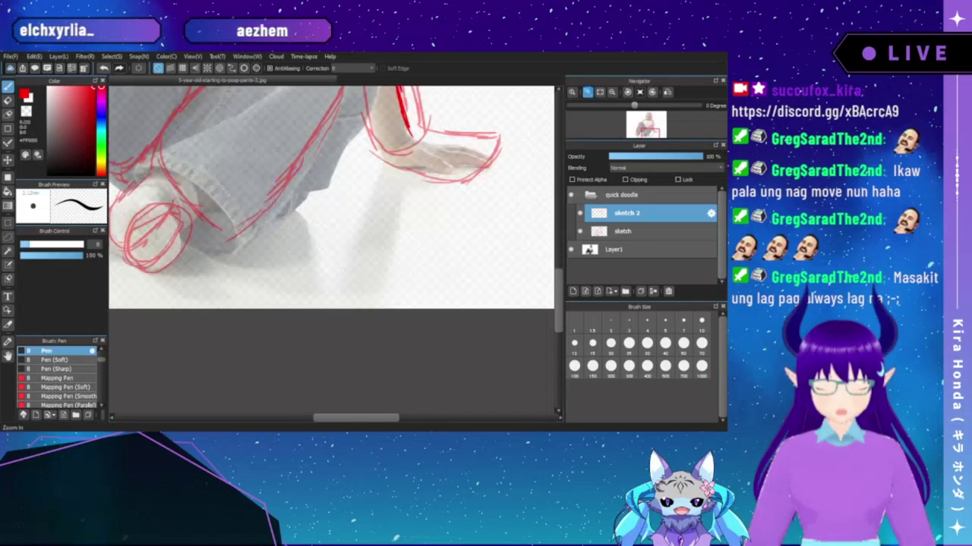
mouse_move(486, 151)
mouse_down()
mouse_move(438, 199)
mouse_move(380, 236)
mouse_up()
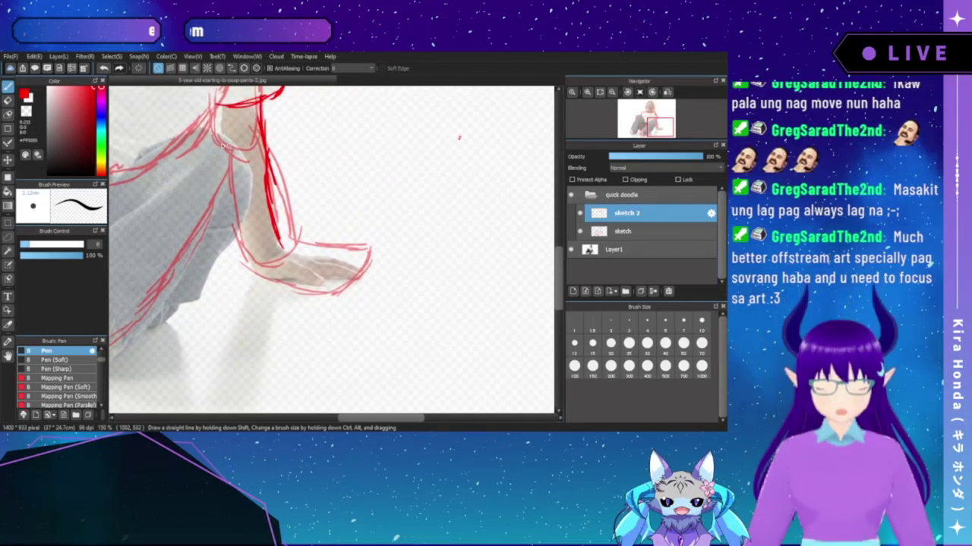
click(8, 99)
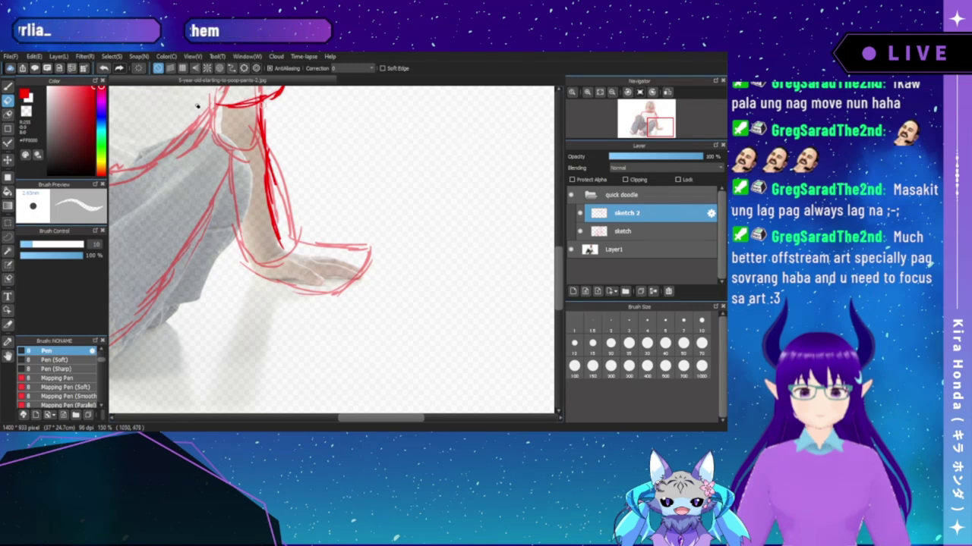
click(8, 86)
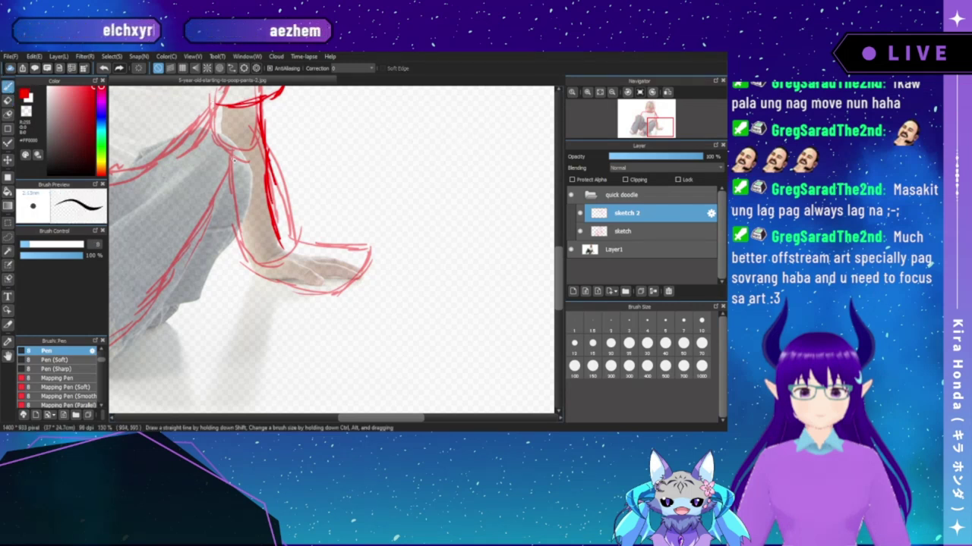
mouse_move(223, 108)
mouse_down()
mouse_move(224, 139)
mouse_move(221, 124)
mouse_up()
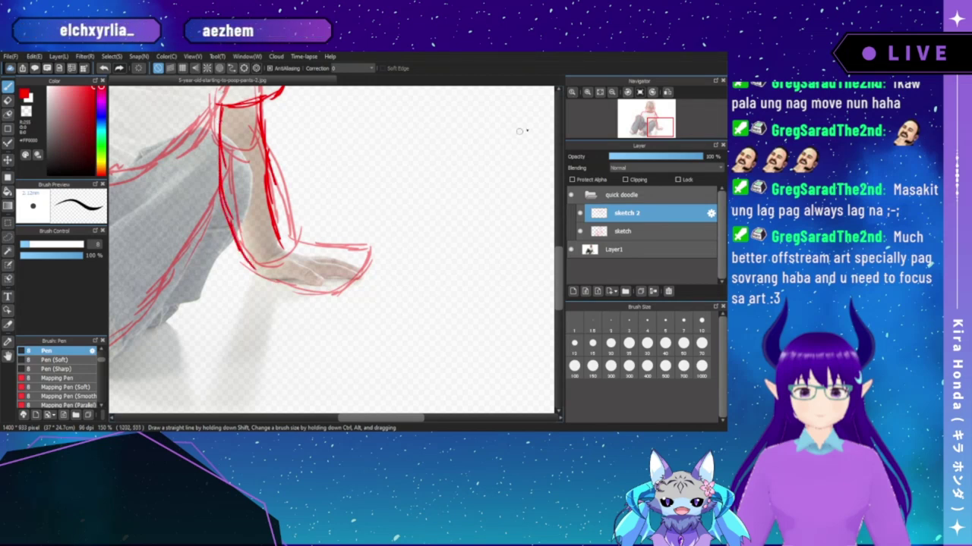
click(587, 92)
drag(334, 224, 355, 197)
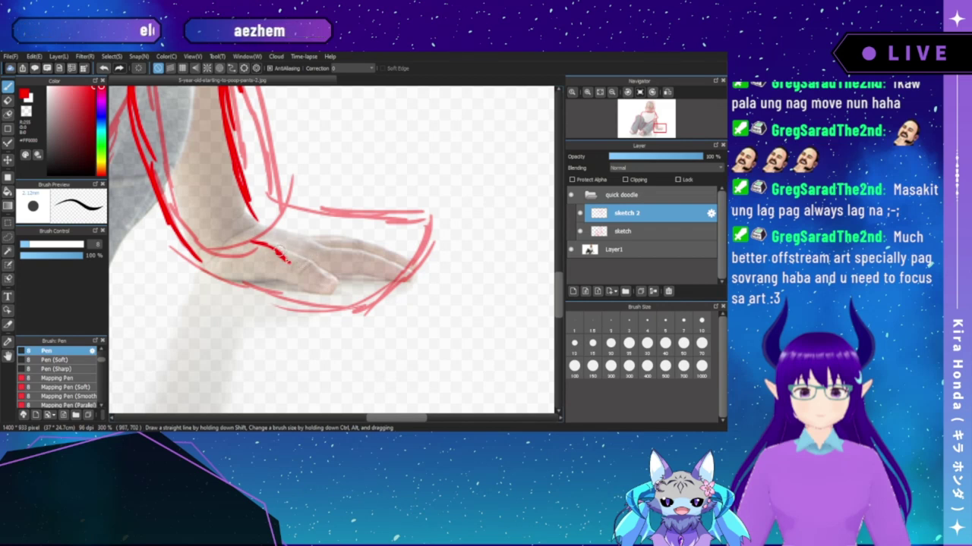
drag(289, 261, 335, 277)
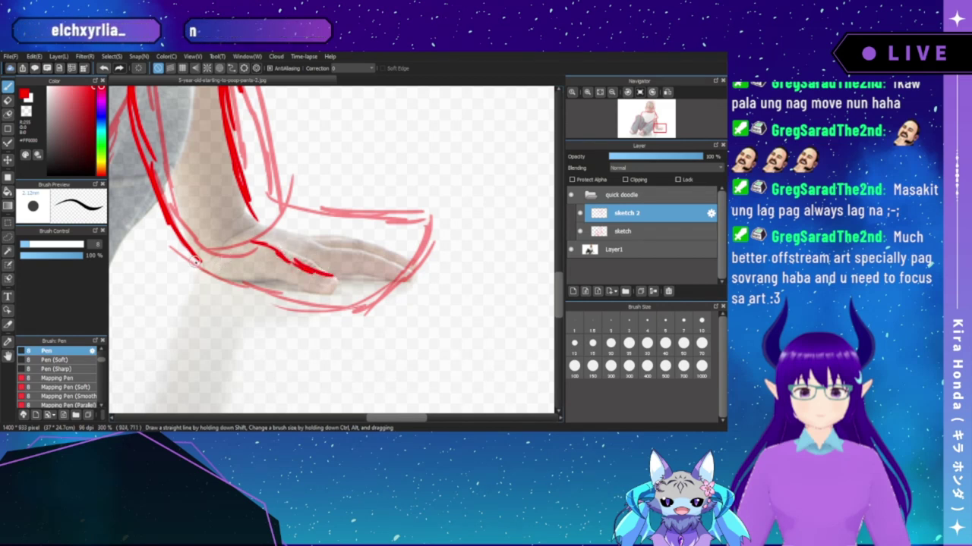
mouse_move(262, 282)
mouse_down()
mouse_move(322, 291)
mouse_move(332, 283)
mouse_up()
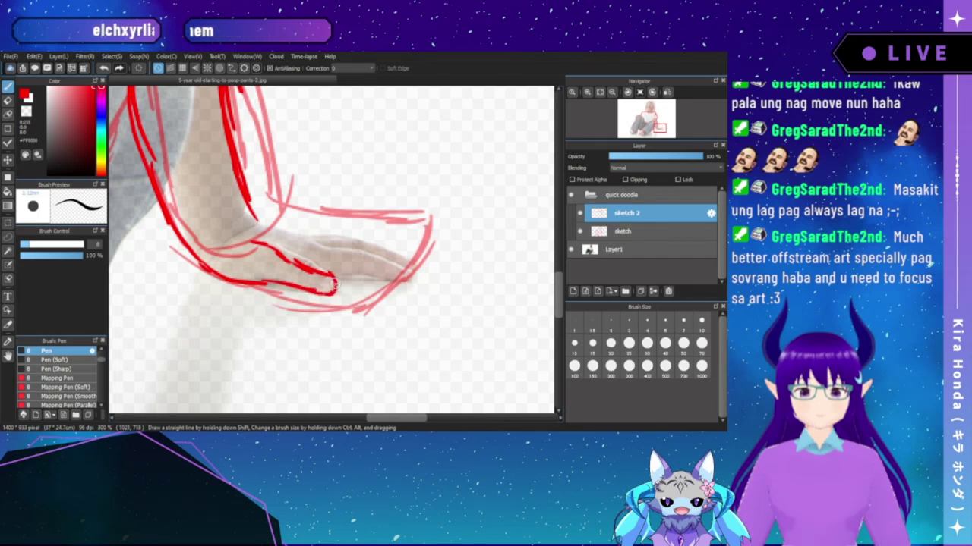
key(ctrl+z)
key(ctrl+z)
key(ctrl+z)
key(ctrl+z)
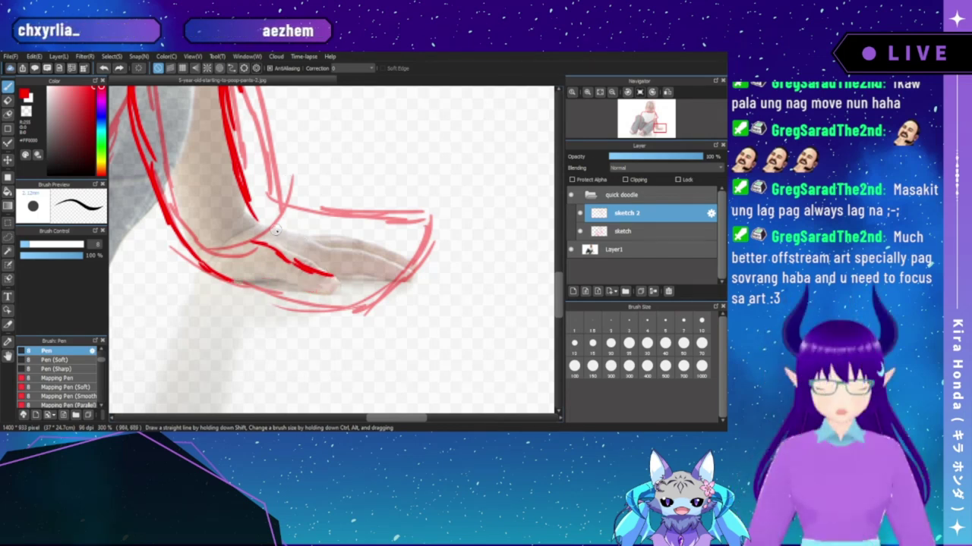
key(ctrl+z)
key(ctrl+z)
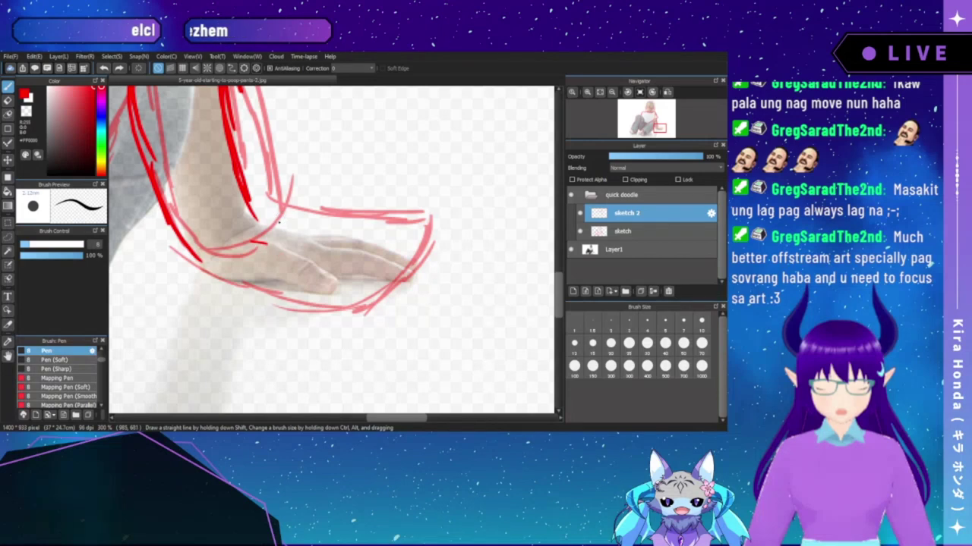
- Rotate the canvas view and outline the thumb and the lower edge of the palm of the resting hand
key(Left)
key(Left)
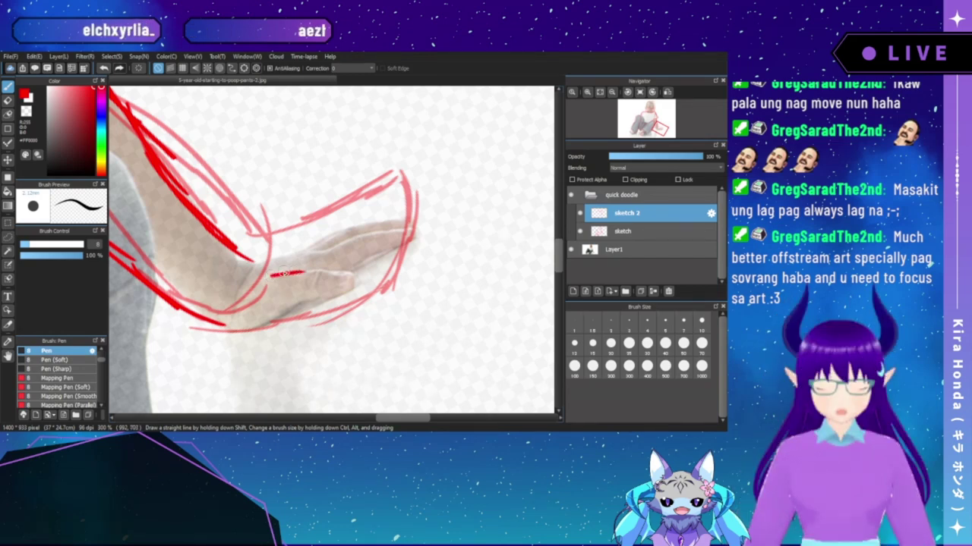
mouse_move(320, 271)
mouse_down()
mouse_move(353, 269)
mouse_move(352, 282)
mouse_up()
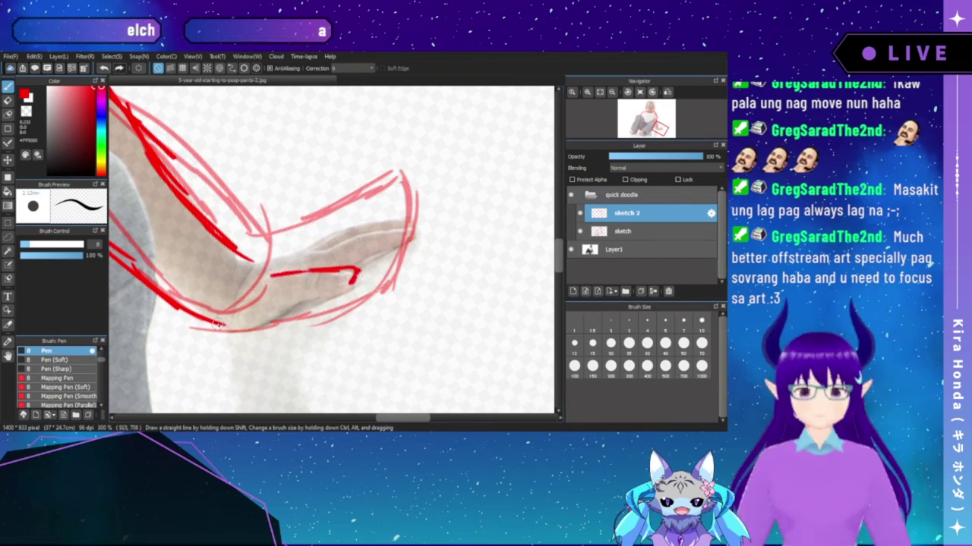
drag(232, 324, 353, 287)
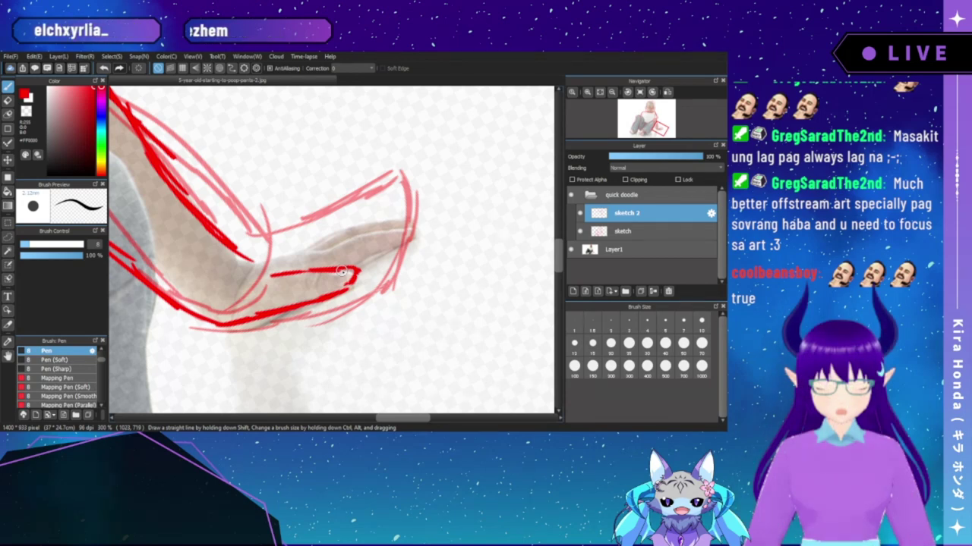
key(Right)
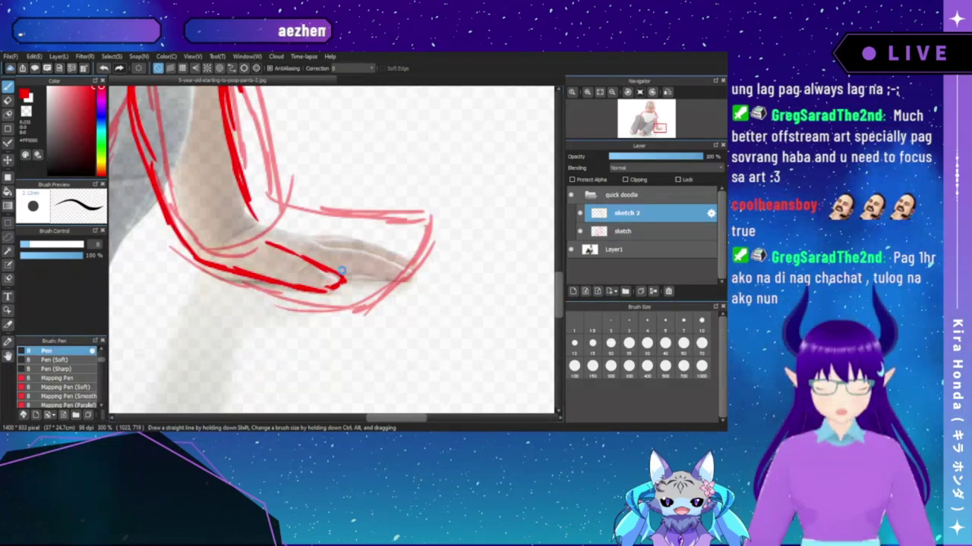
key(Left)
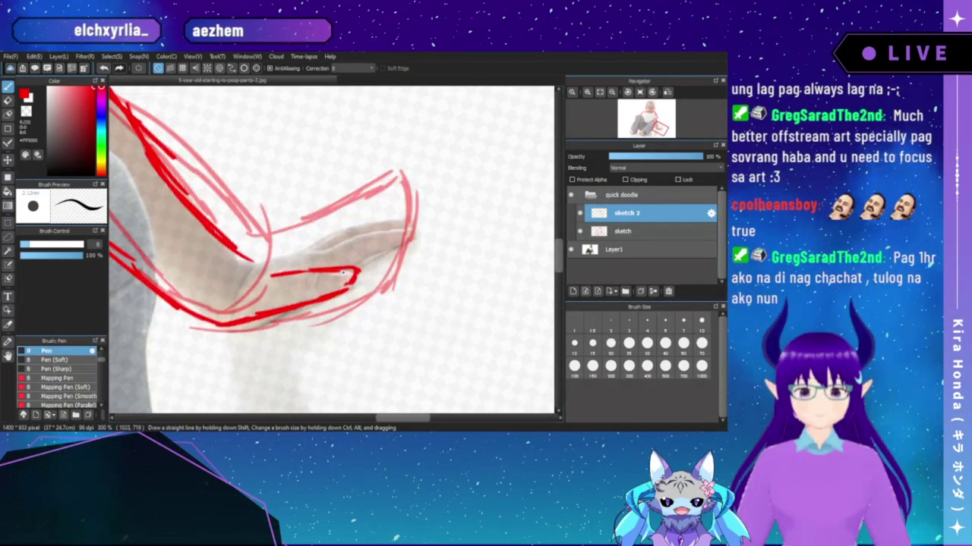
- Draw the outlines of the extended fingers above the thumb on the resting hand
drag(287, 194, 230, 247)
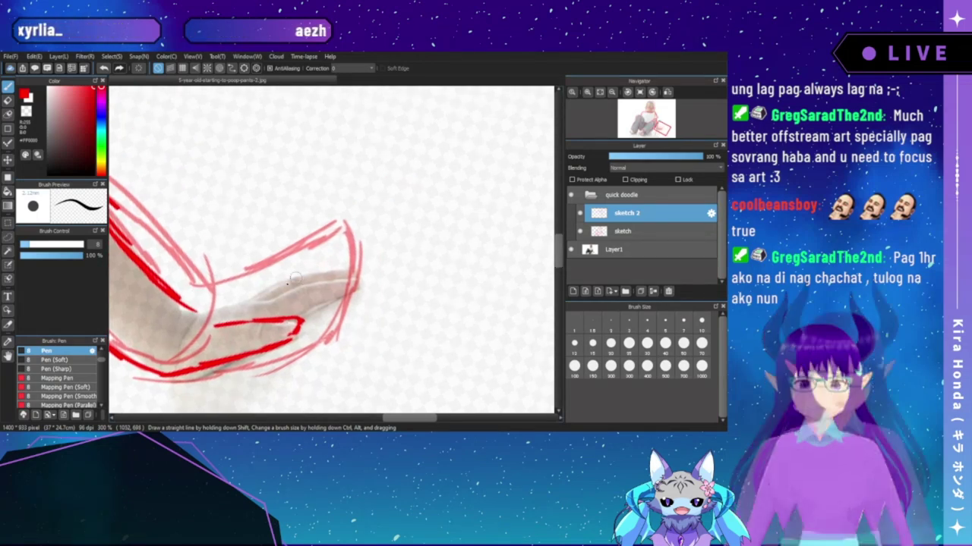
drag(268, 298, 365, 282)
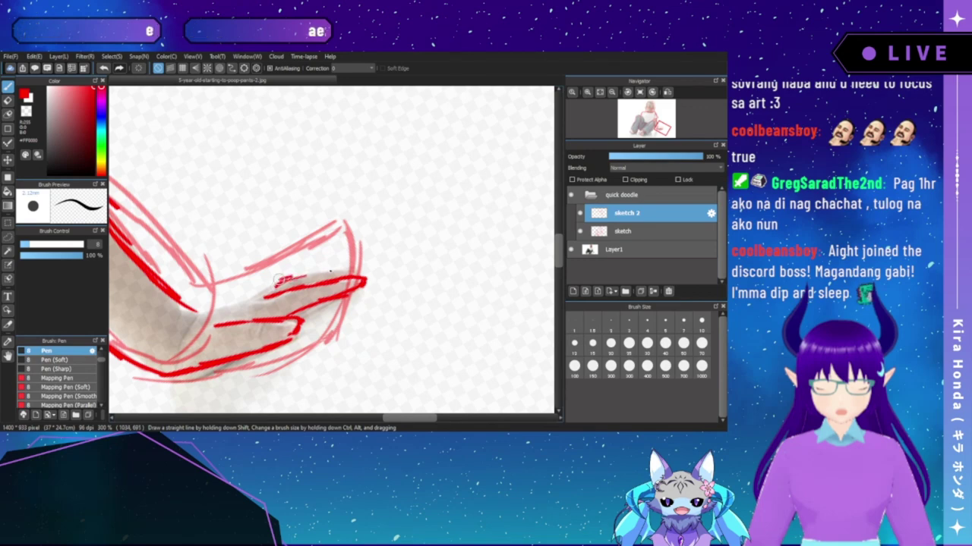
mouse_move(292, 279)
mouse_down()
mouse_move(362, 263)
mouse_move(353, 260)
mouse_up()
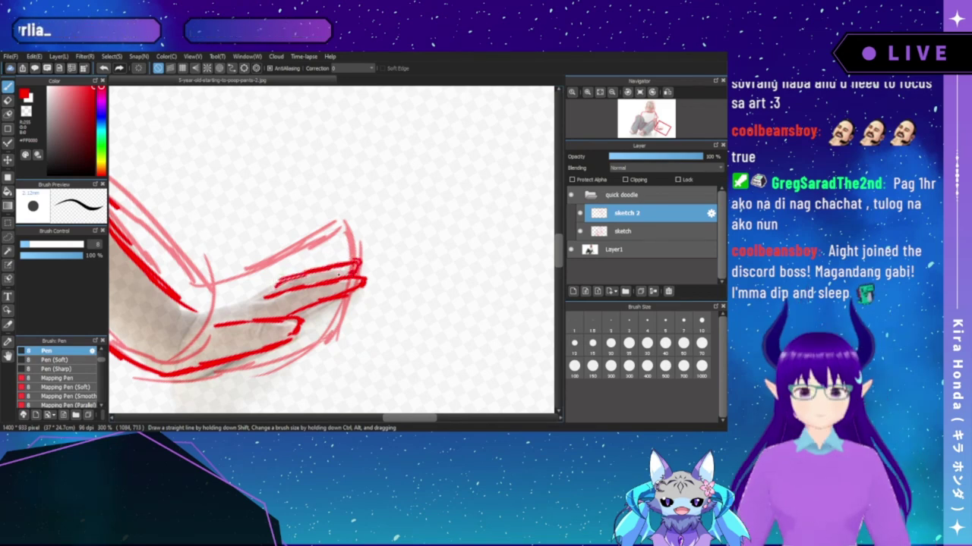
drag(262, 282, 346, 253)
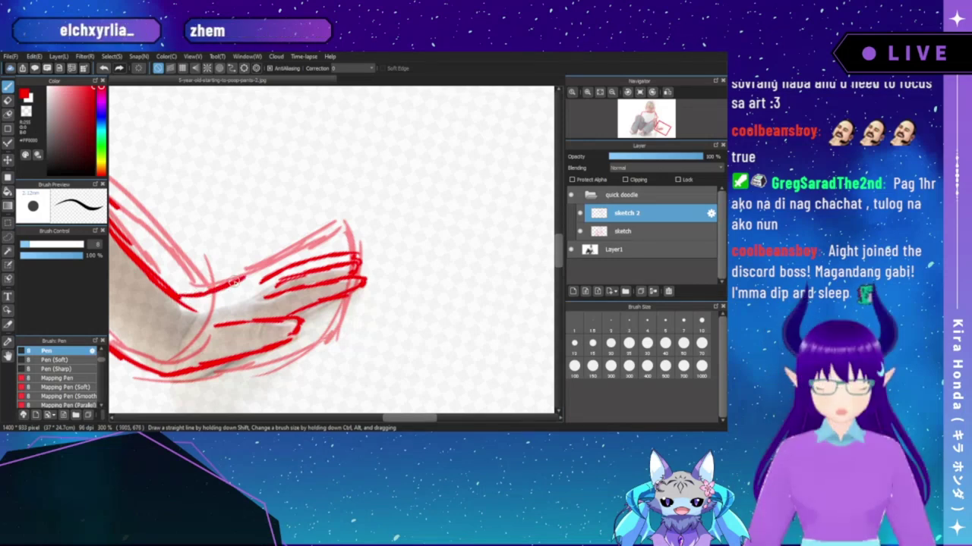
- Draw the upper edge of the resting hand from the wrist to the fingers and reset the canvas rotation
drag(186, 296, 275, 271)
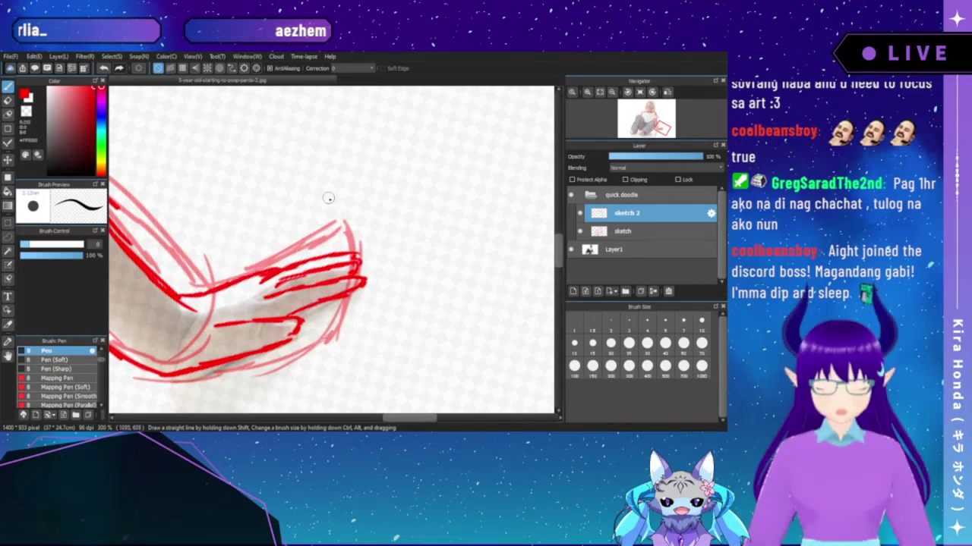
key(Up)
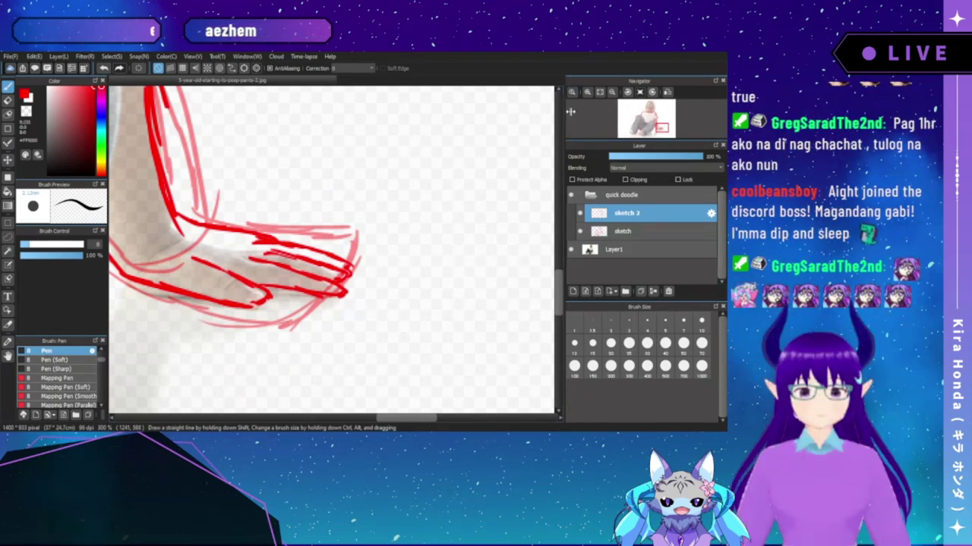
- Trace the top of the raised knee and the outer edge of that leg down to the trouser cuff
click(612, 92)
drag(316, 185, 338, 212)
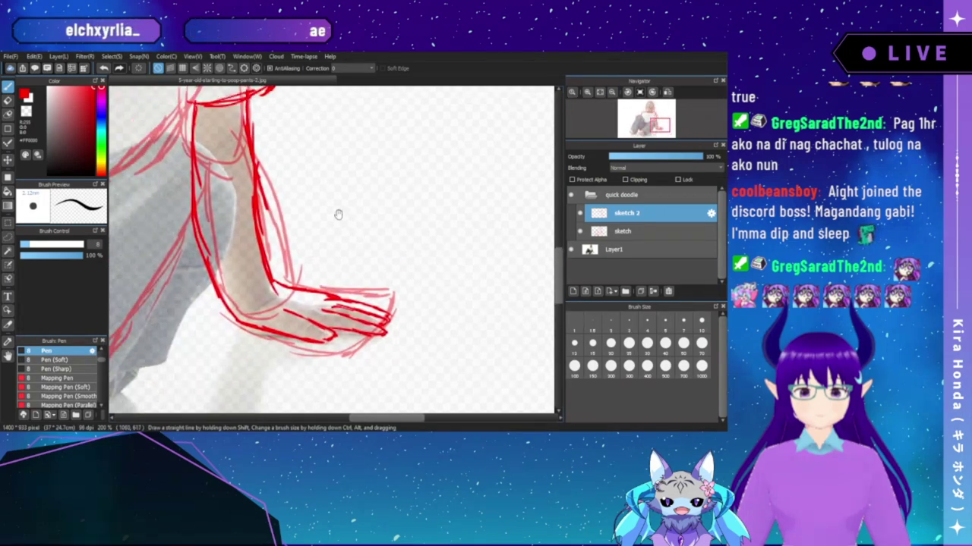
drag(321, 145, 346, 212)
drag(330, 166, 477, 212)
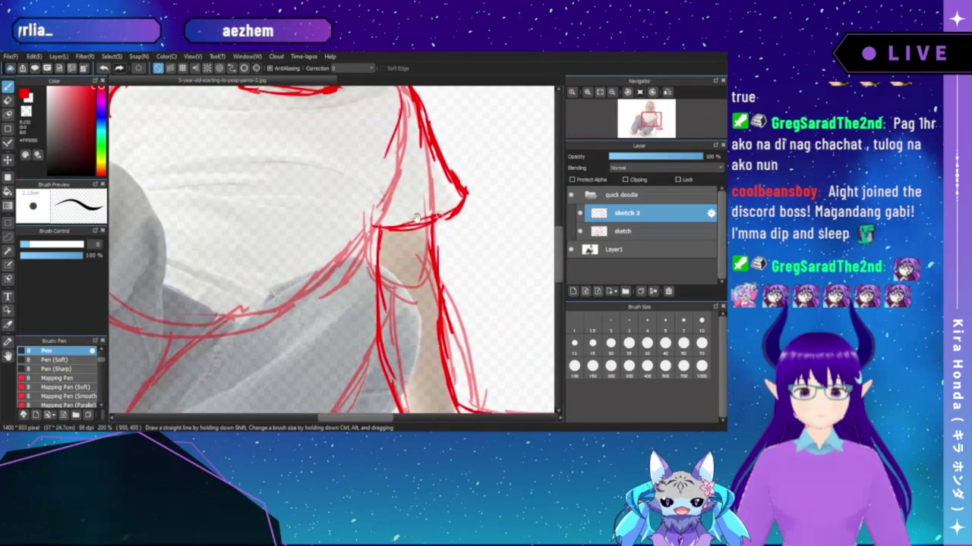
drag(369, 244, 427, 282)
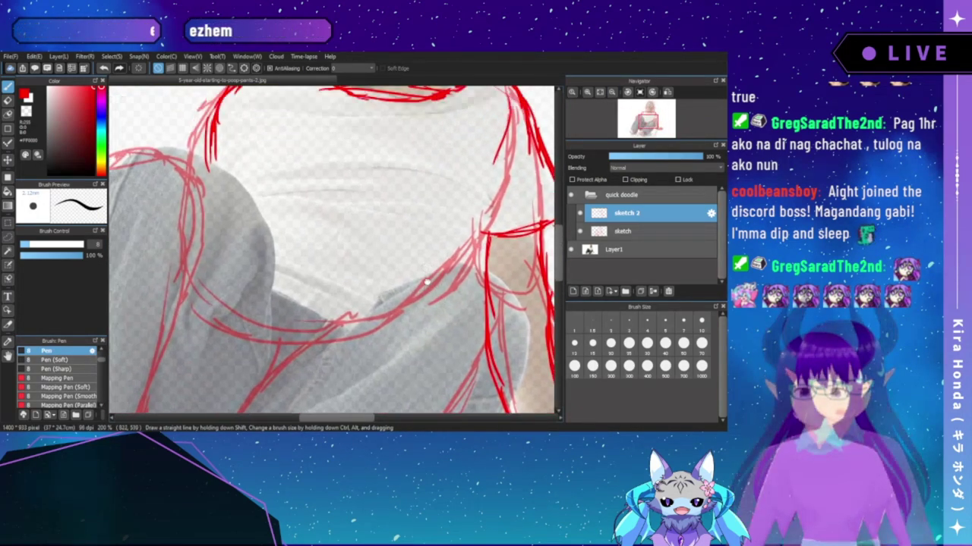
click(611, 92)
drag(331, 200, 456, 120)
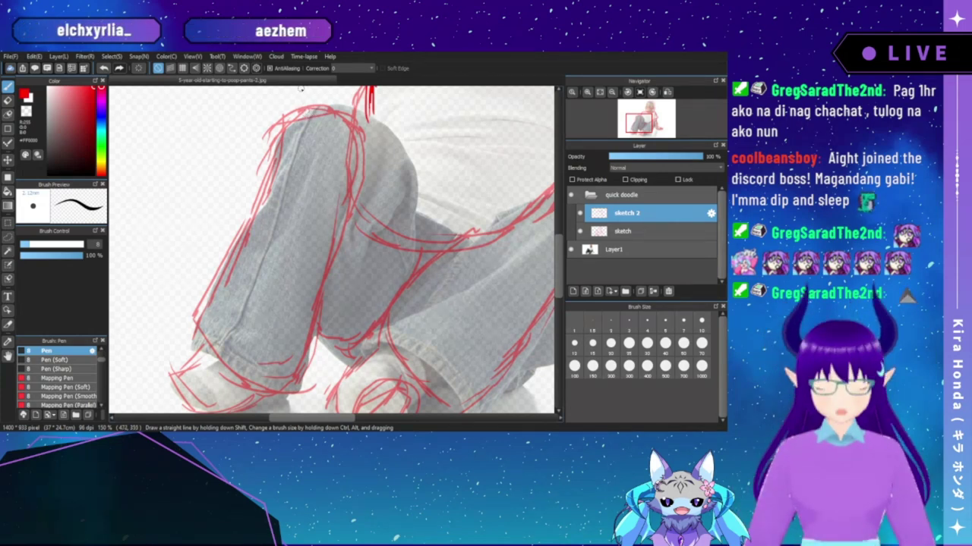
mouse_move(347, 128)
mouse_down()
mouse_move(299, 116)
mouse_move(293, 100)
mouse_move(262, 129)
mouse_up()
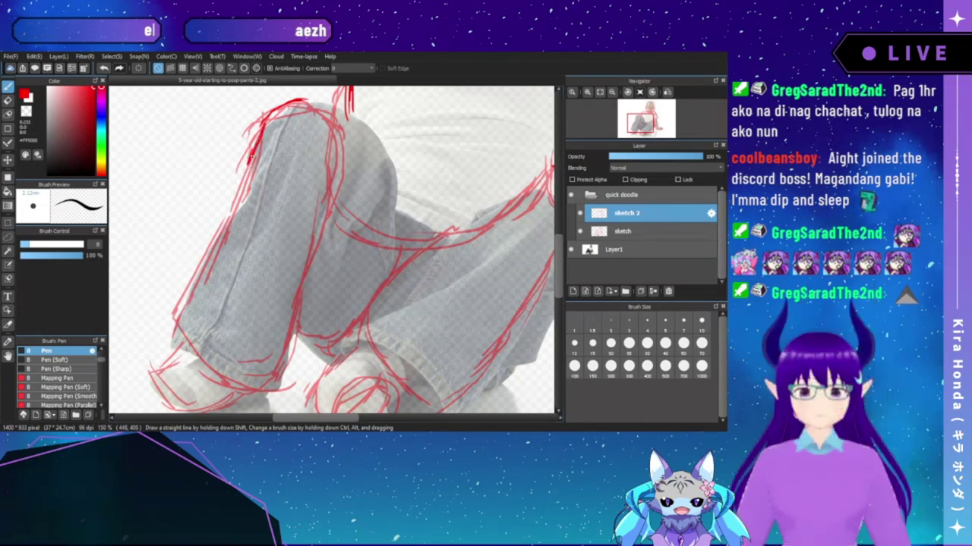
mouse_move(259, 147)
mouse_down()
mouse_move(228, 228)
mouse_move(241, 222)
mouse_up()
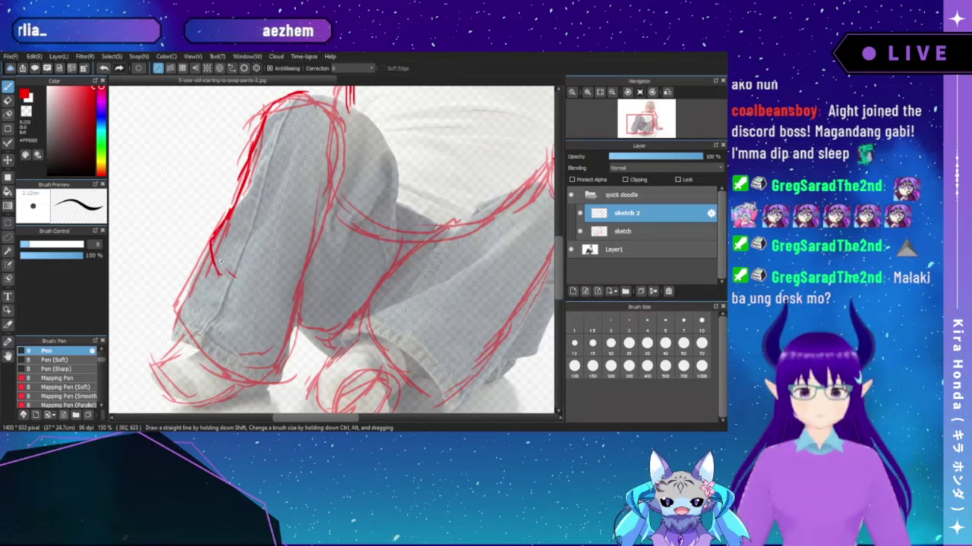
key(ctrl+z)
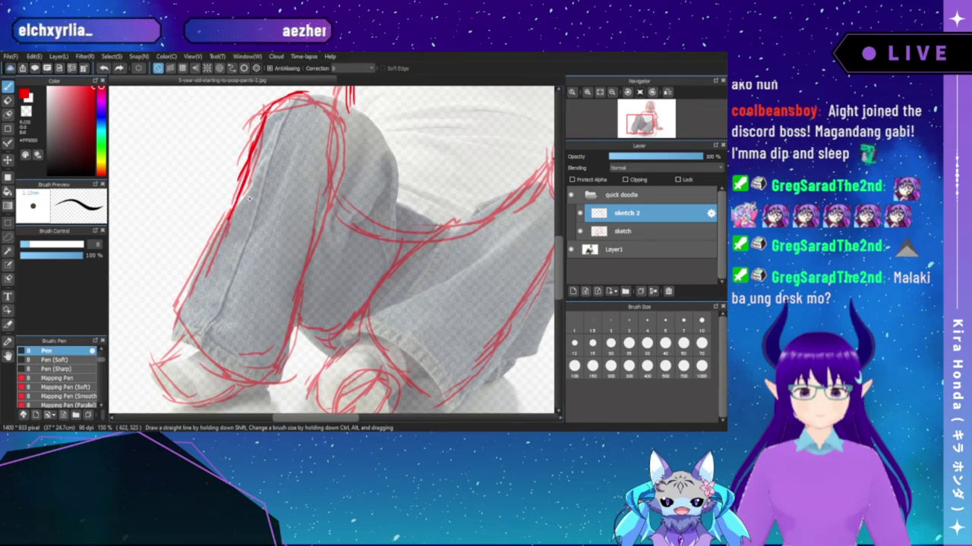
drag(248, 199, 184, 293)
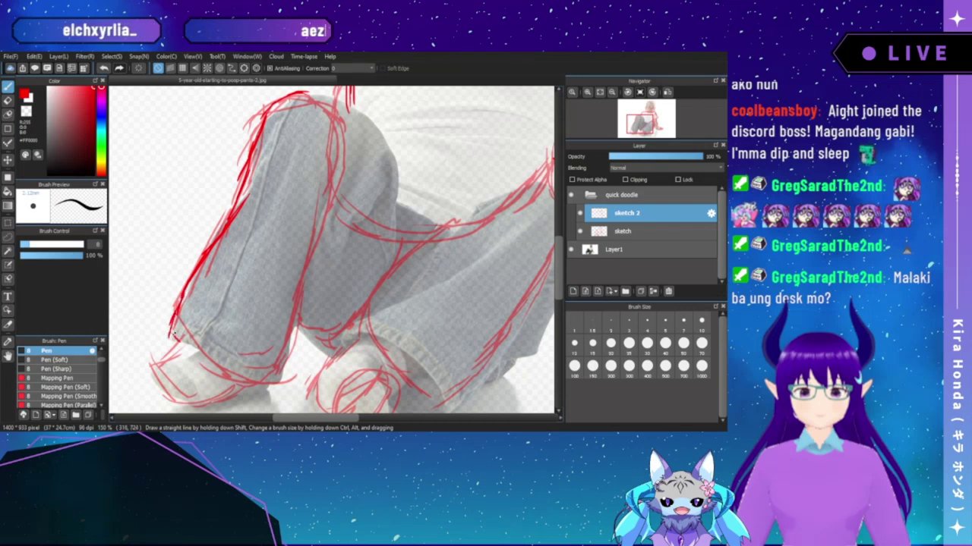
- Draw the raised leg's cuff hem and the inner edge of its shin down to the cuff
mouse_move(191, 344)
mouse_down()
mouse_move(258, 379)
mouse_move(219, 366)
mouse_move(249, 379)
mouse_up()
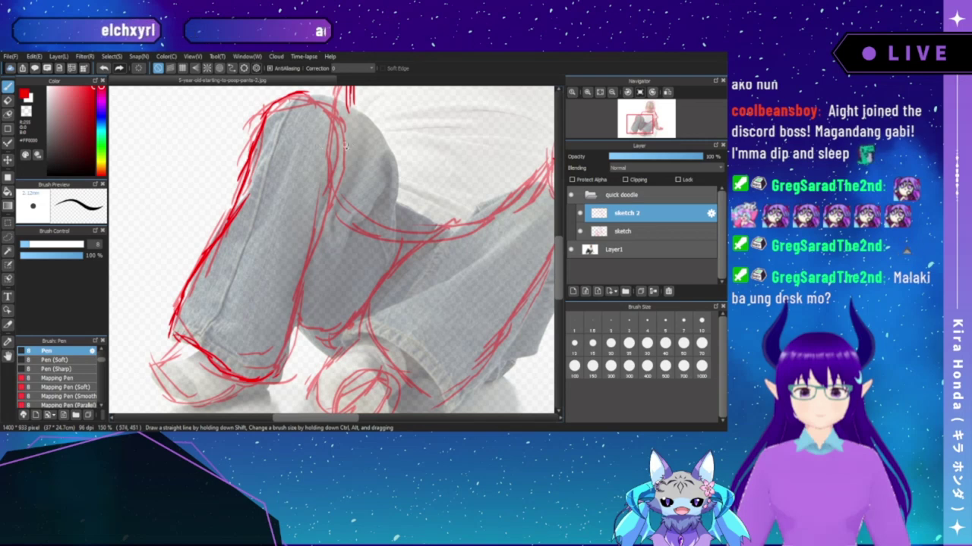
drag(334, 190, 298, 334)
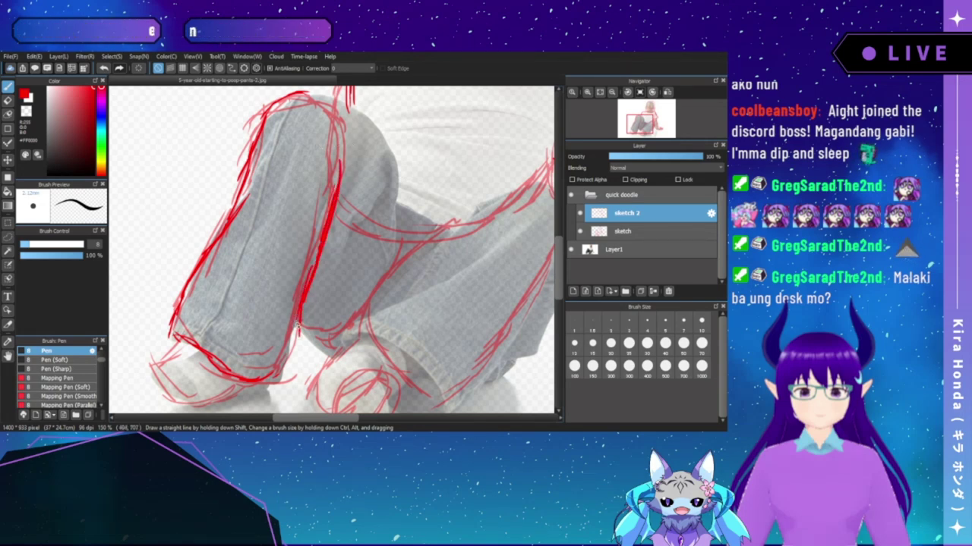
mouse_move(299, 370)
mouse_down()
mouse_move(255, 384)
mouse_move(296, 375)
mouse_up()
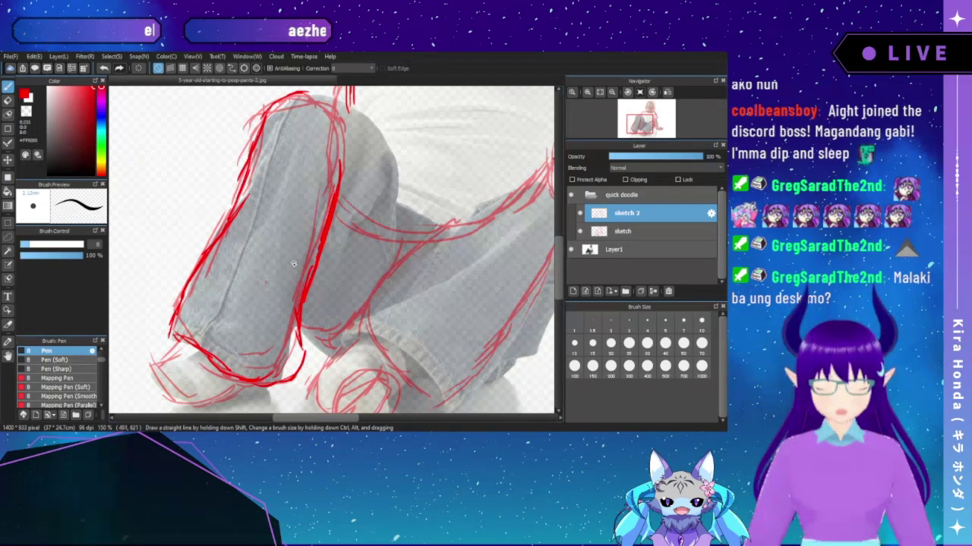
- Draw the rounded knee behind the raised shin and continue its contour down to the underside of the thigh
drag(343, 215, 296, 240)
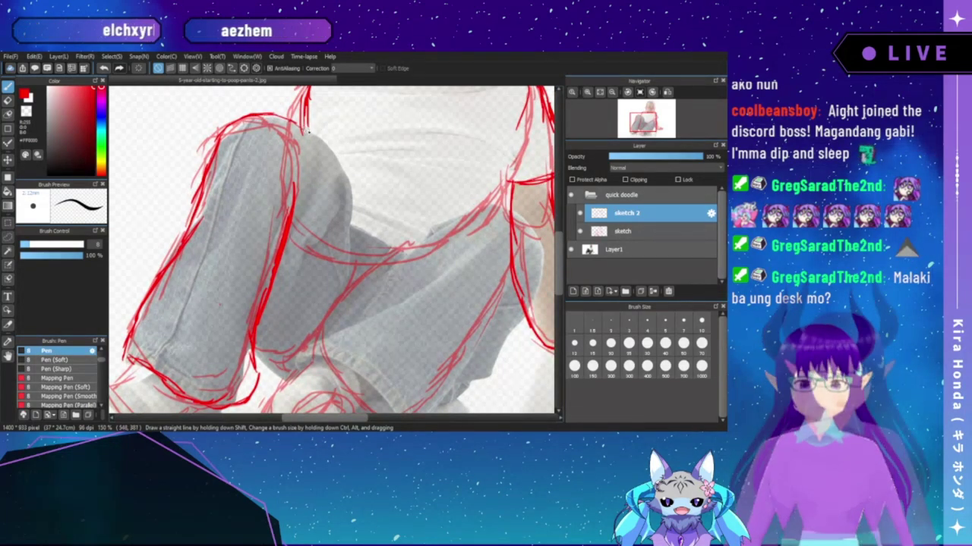
drag(322, 147, 339, 166)
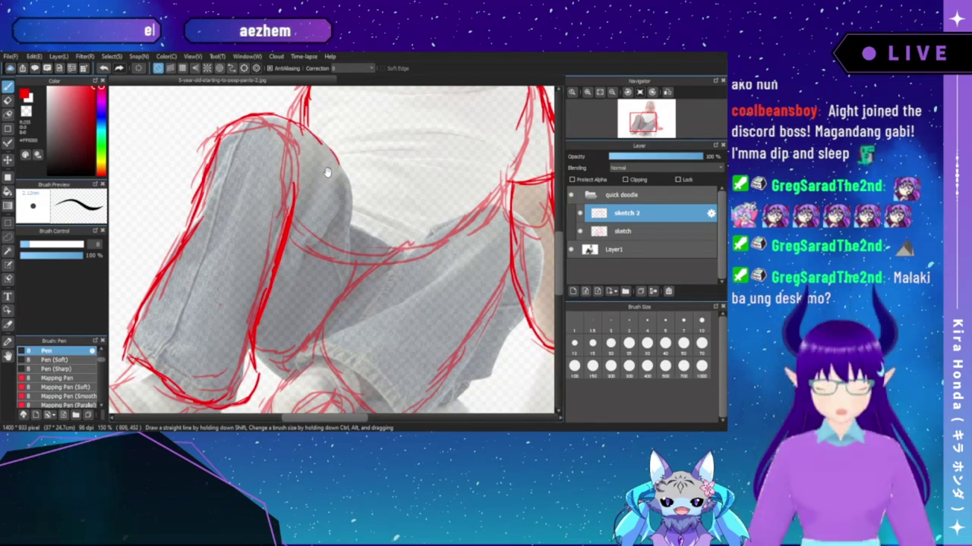
drag(327, 172, 296, 157)
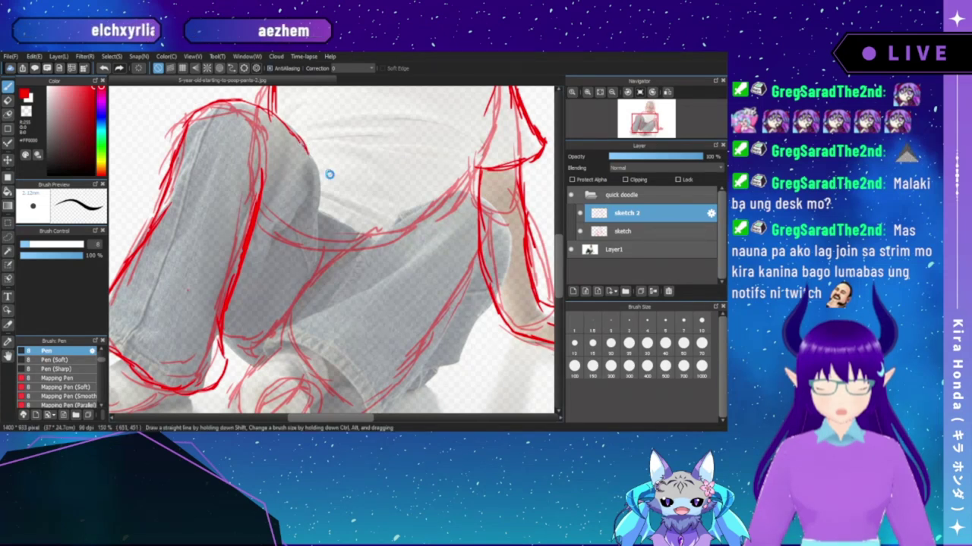
drag(333, 188, 330, 170)
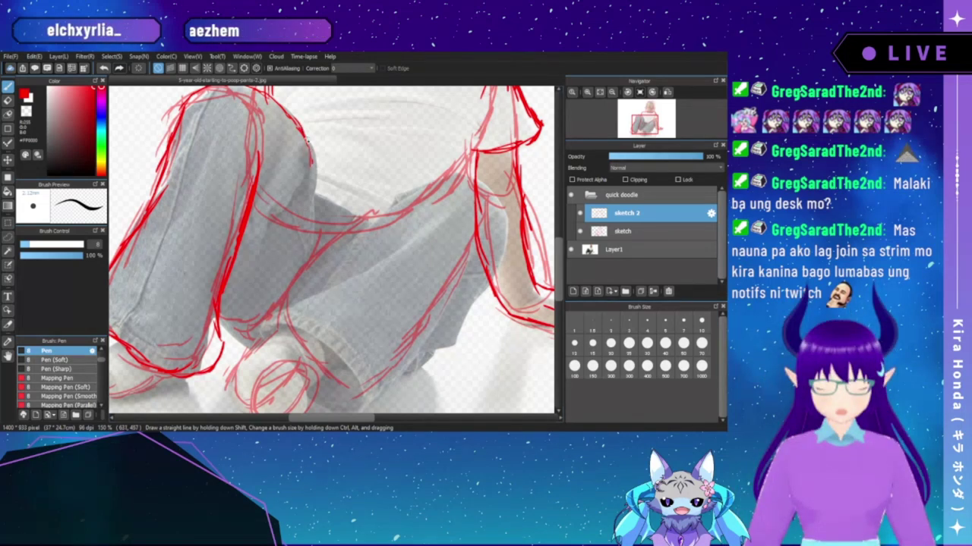
mouse_move(311, 163)
mouse_down()
mouse_move(308, 201)
mouse_move(321, 202)
mouse_up()
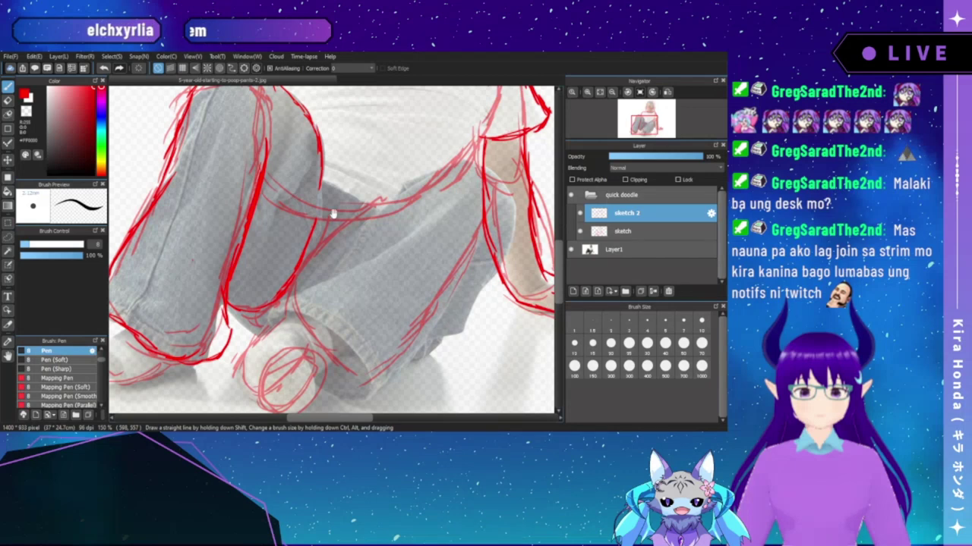
- Draw the upper edge of the folded leg from the hip and the curved opening of its trouser cuff
mouse_move(333, 213)
mouse_down()
mouse_move(306, 241)
mouse_move(274, 227)
mouse_move(379, 180)
mouse_up()
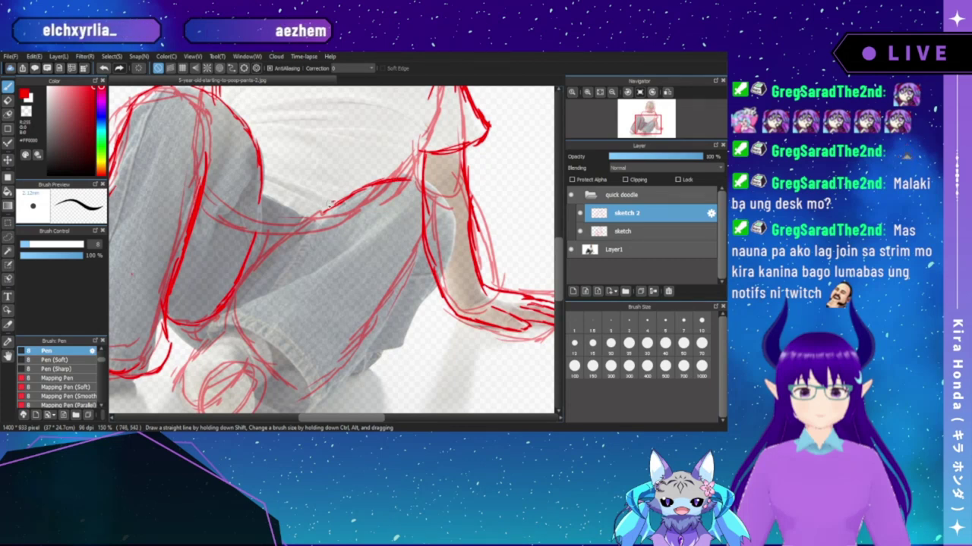
drag(330, 205, 290, 232)
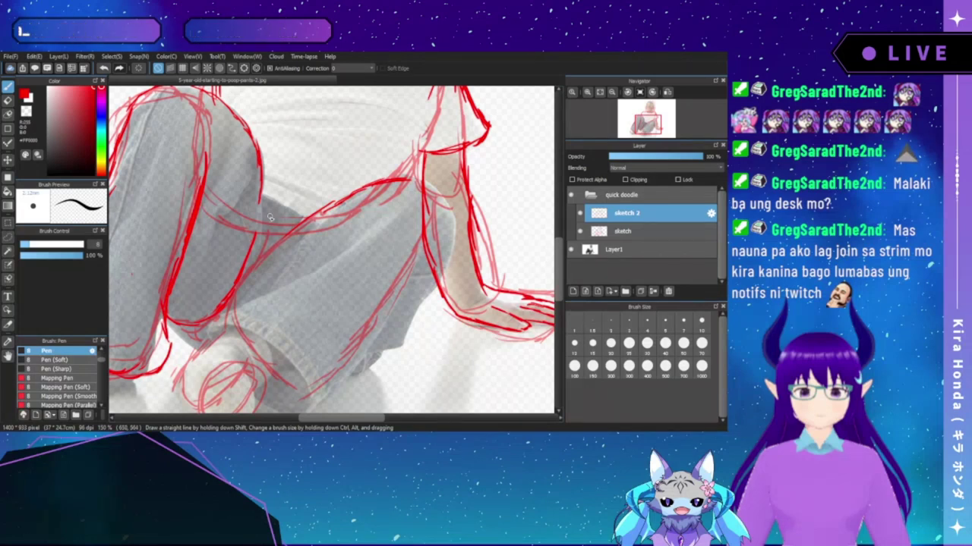
mouse_move(339, 199)
mouse_down()
mouse_move(248, 274)
mouse_move(209, 331)
mouse_move(247, 333)
mouse_move(232, 284)
mouse_move(268, 312)
mouse_up()
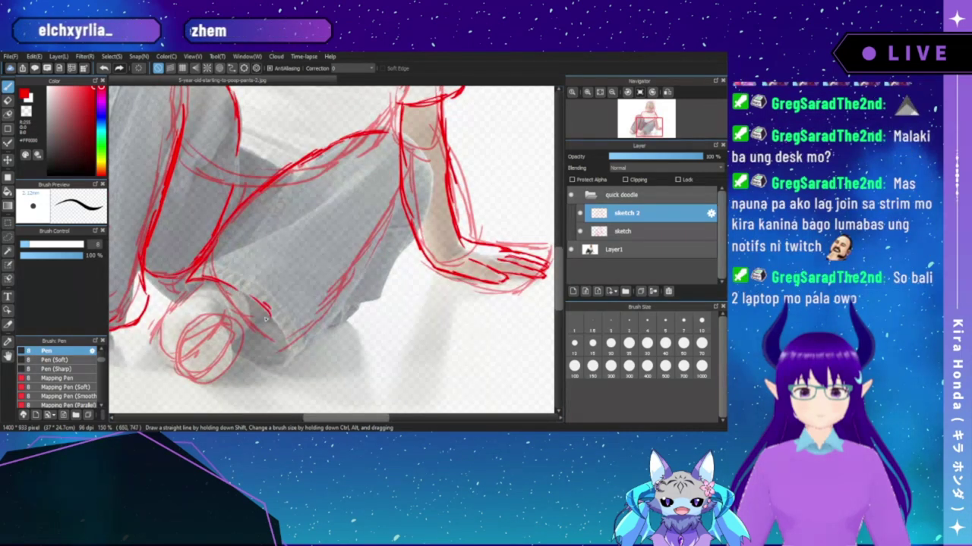
key(ctrl+z)
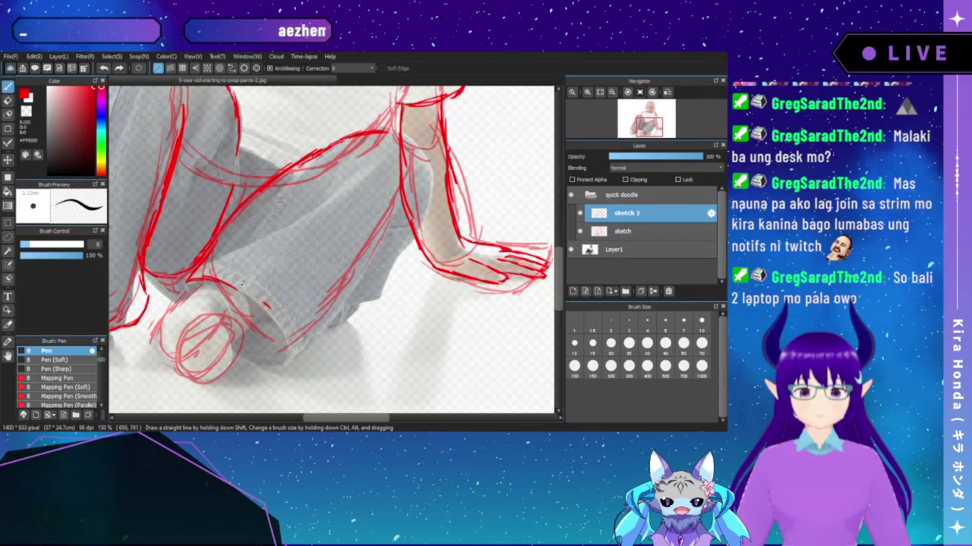
mouse_move(258, 303)
mouse_down()
mouse_move(224, 285)
mouse_move(267, 320)
mouse_move(258, 306)
mouse_move(250, 300)
mouse_move(267, 337)
mouse_up()
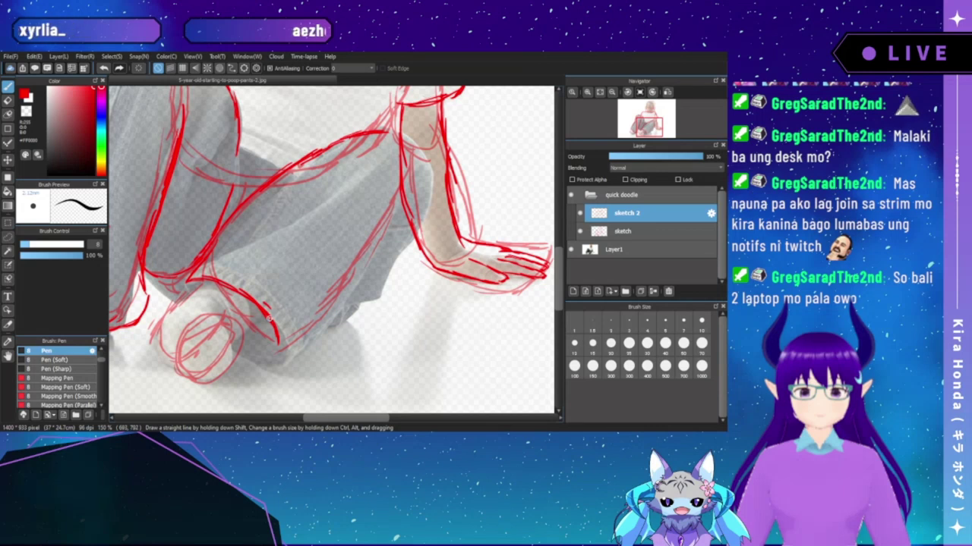
- Complete the folded leg's cuff corner and lower edge, and outline the loose trouser fabric near the supporting arm
drag(265, 316, 282, 355)
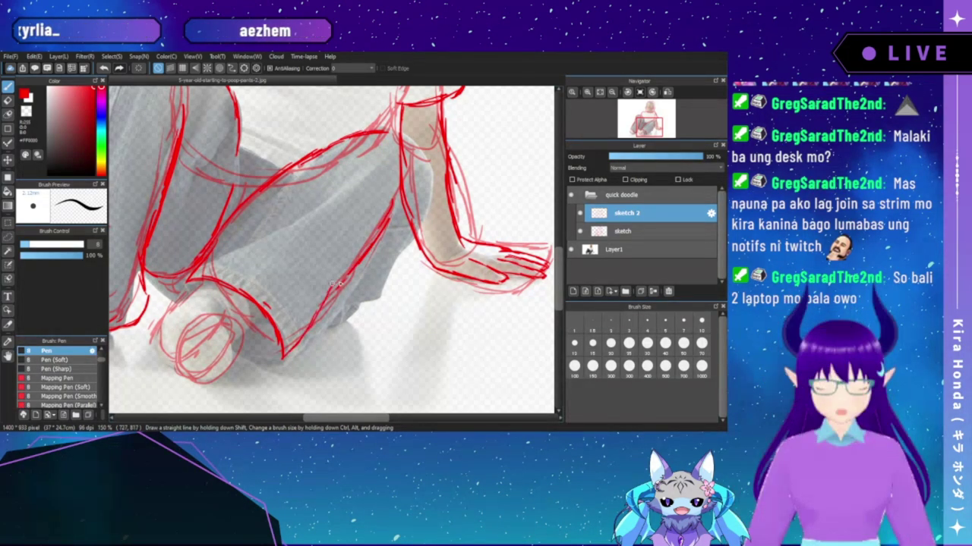
drag(307, 325, 338, 283)
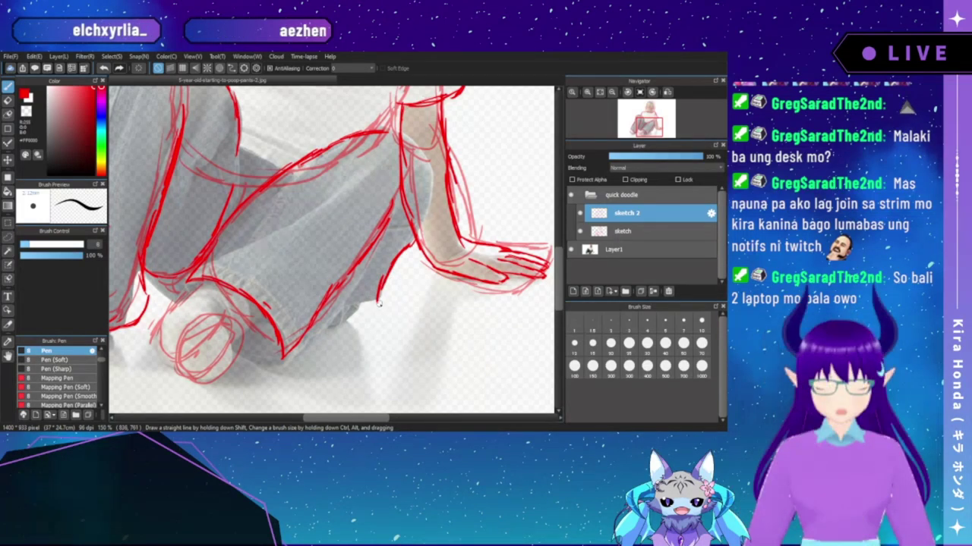
drag(372, 303, 347, 310)
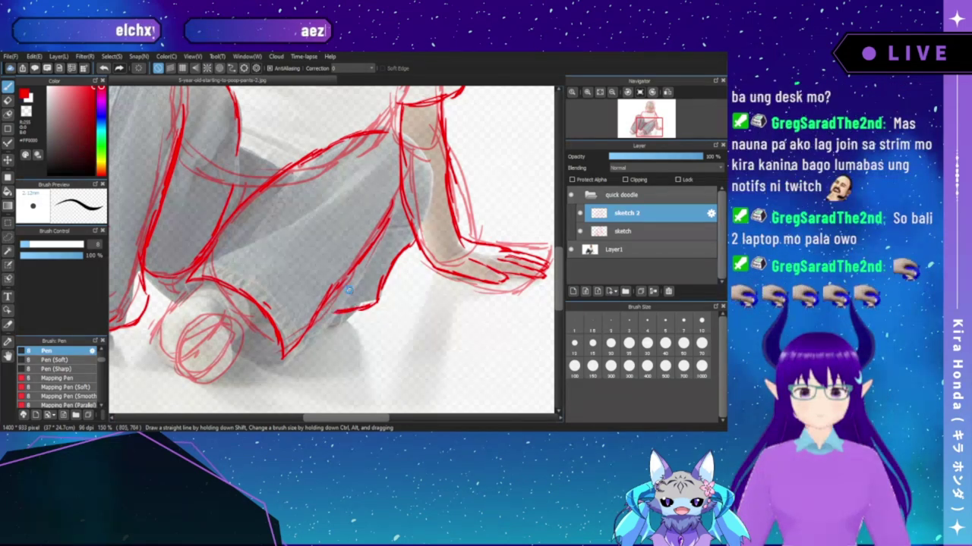
- Outline both feet beneath the trouser cuffs, giving the front one a rounded sole
drag(288, 292, 442, 232)
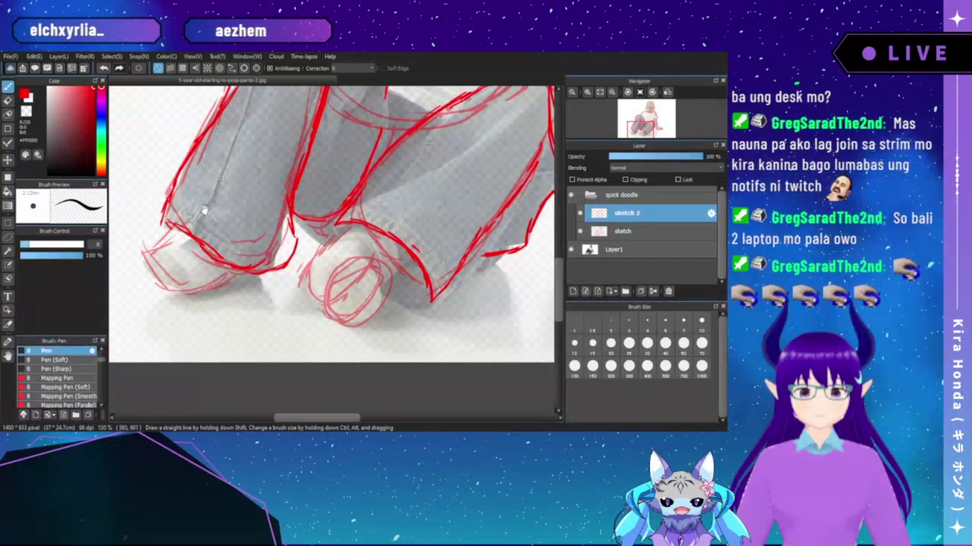
drag(198, 237, 225, 229)
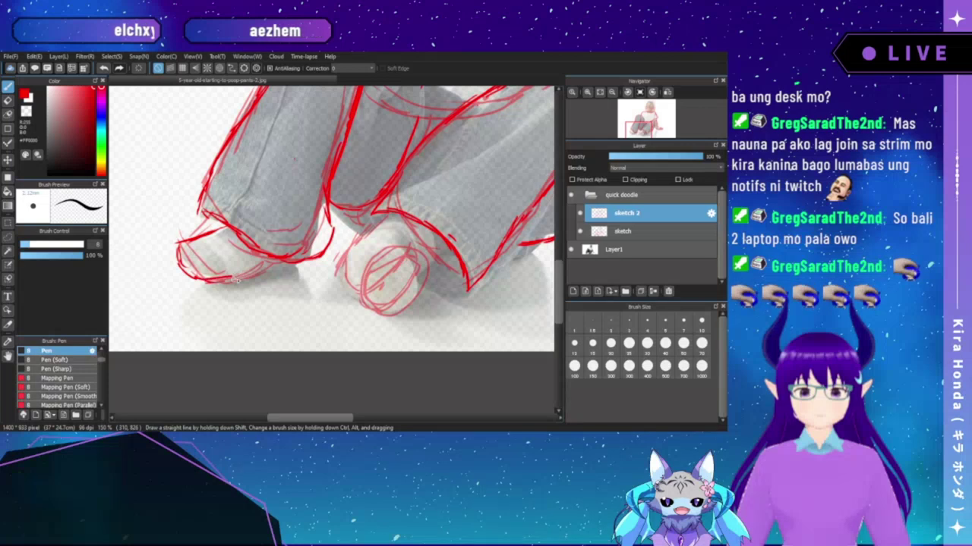
drag(194, 279, 262, 270)
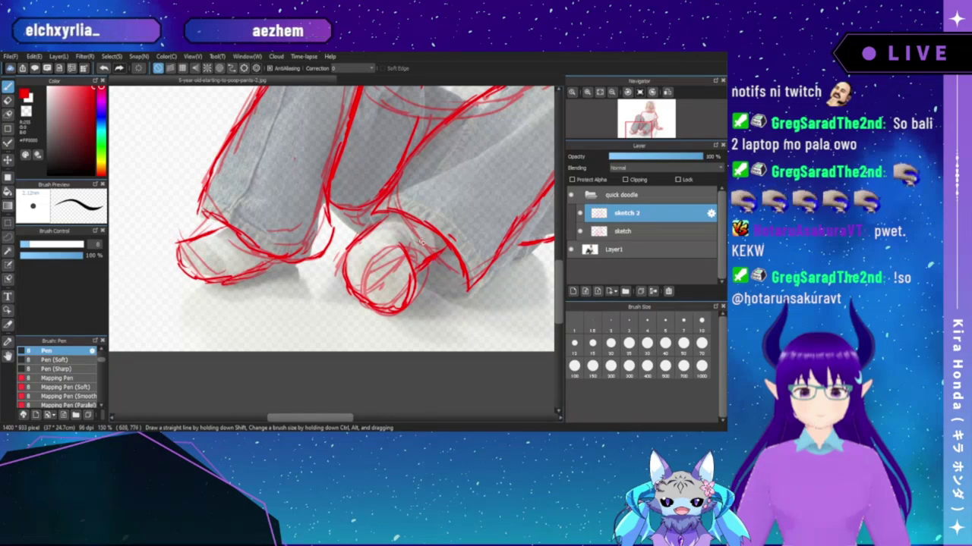
- Draw two slanted eyebrow strokes on the face above the eyes of the reference photo
scroll(410, 274, up, 8)
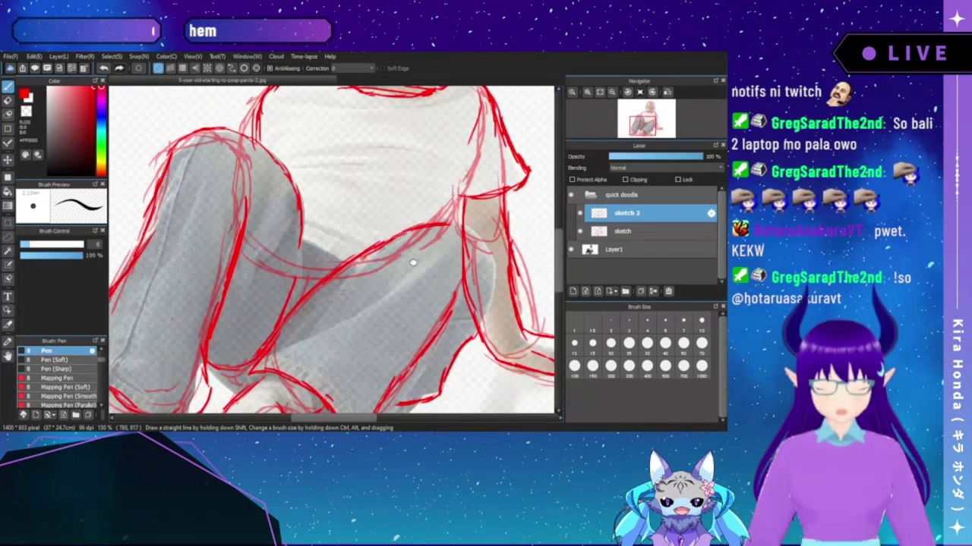
scroll(423, 274, up, 6)
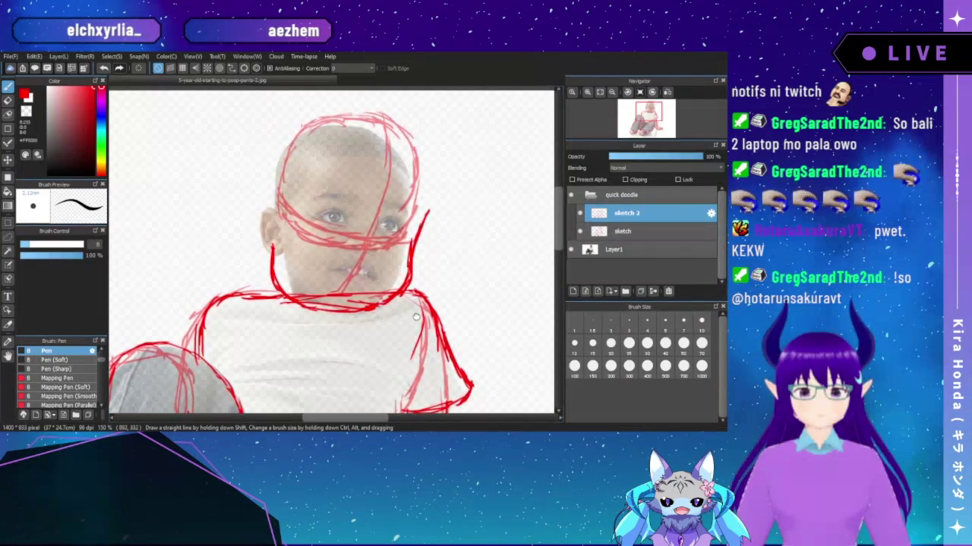
scroll(421, 172, up, 2)
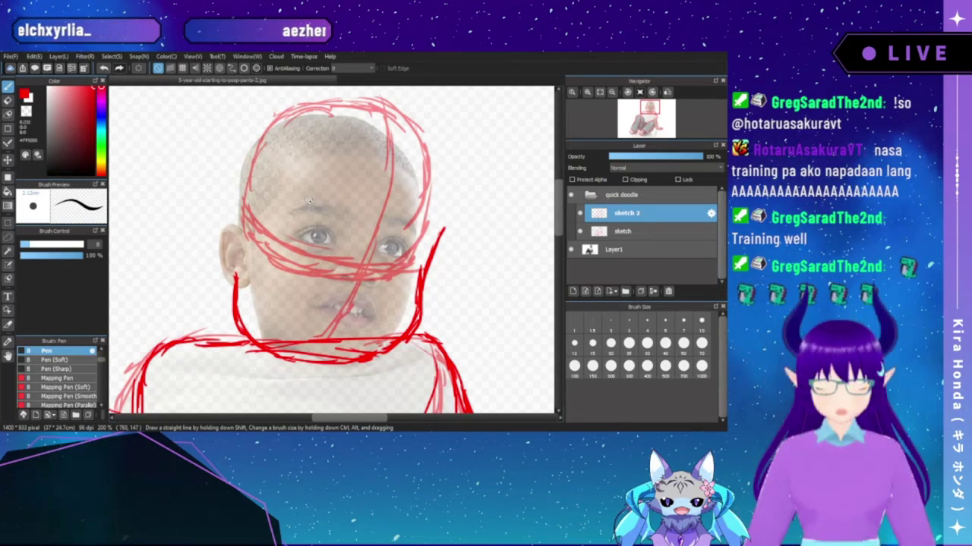
drag(304, 198, 319, 205)
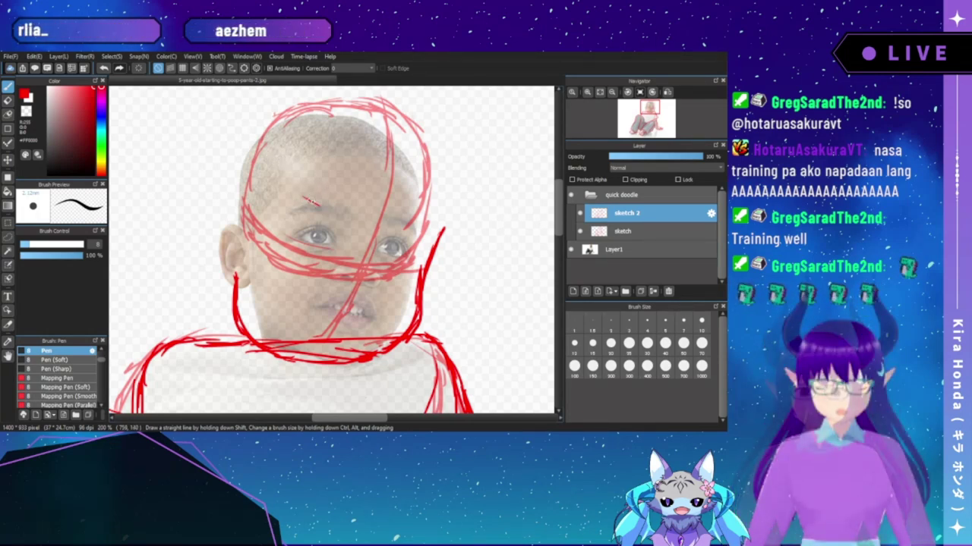
drag(290, 190, 334, 215)
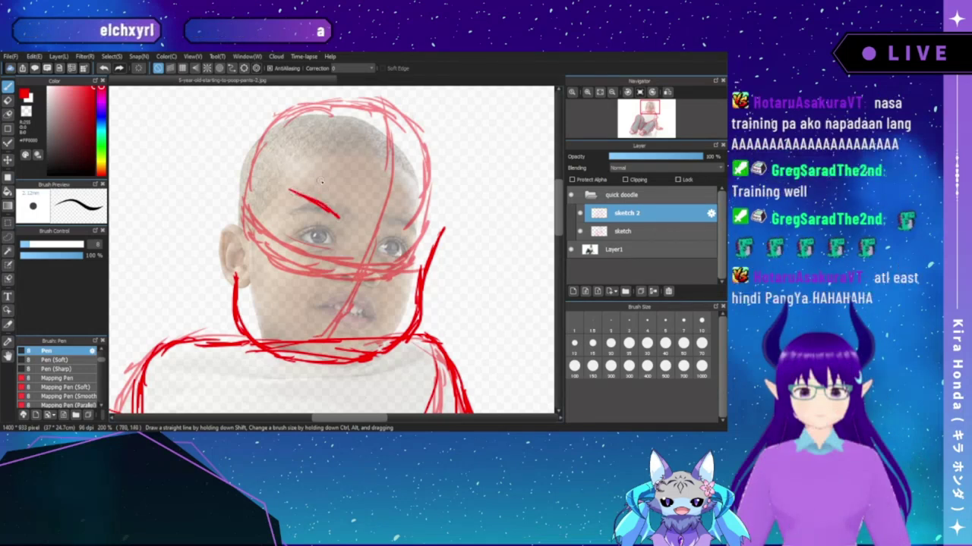
mouse_move(393, 220)
mouse_down()
mouse_move(421, 215)
mouse_move(384, 226)
mouse_move(424, 216)
mouse_move(408, 218)
mouse_up()
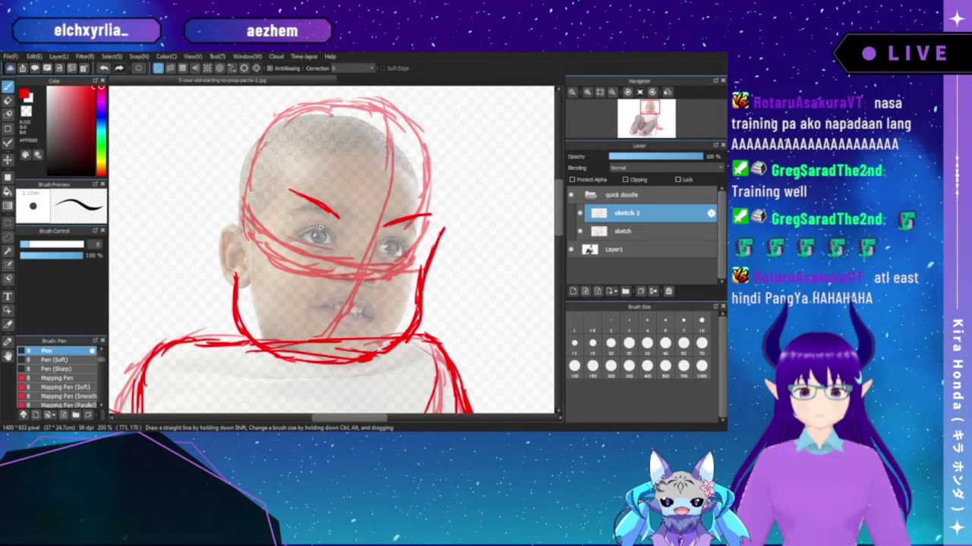
- Draw the upper lid and tall oval iris of the eye nearer the visible ear, tracing over the reference photo
mouse_move(321, 227)
mouse_down()
mouse_move(314, 237)
mouse_move(318, 230)
mouse_up()
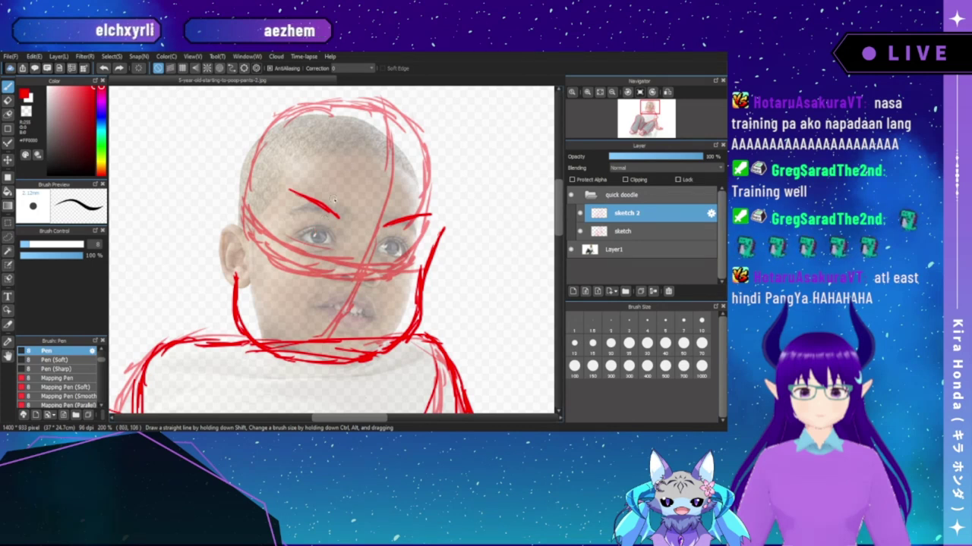
drag(289, 232, 302, 231)
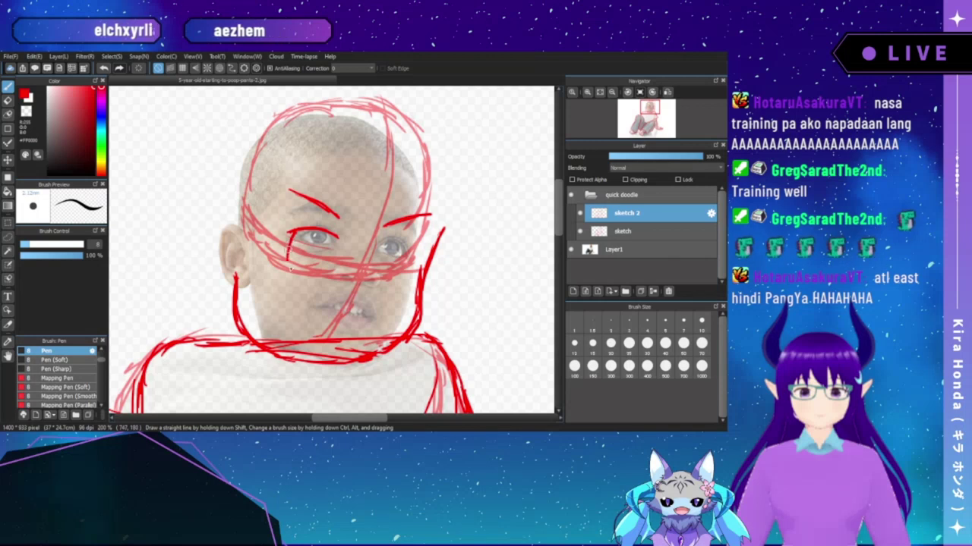
drag(292, 232, 302, 268)
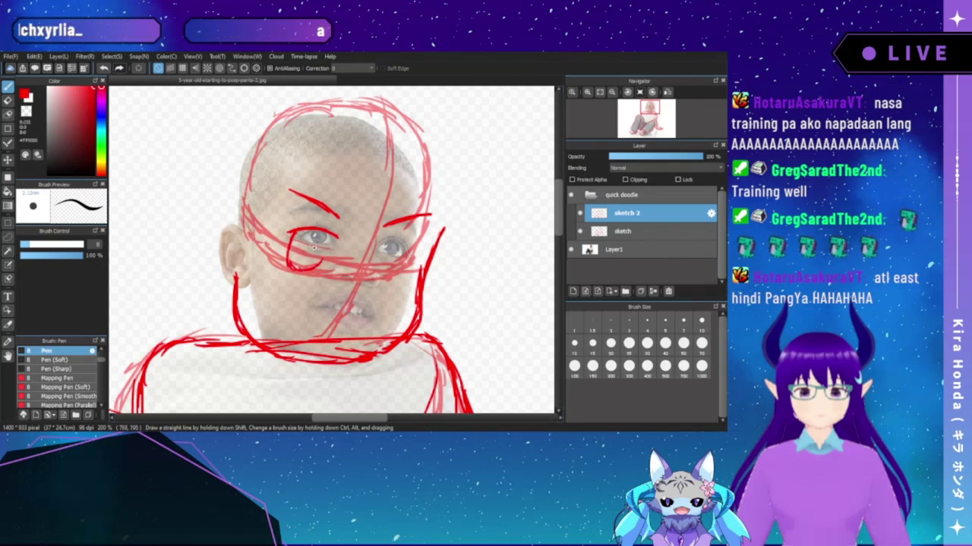
drag(321, 233, 318, 263)
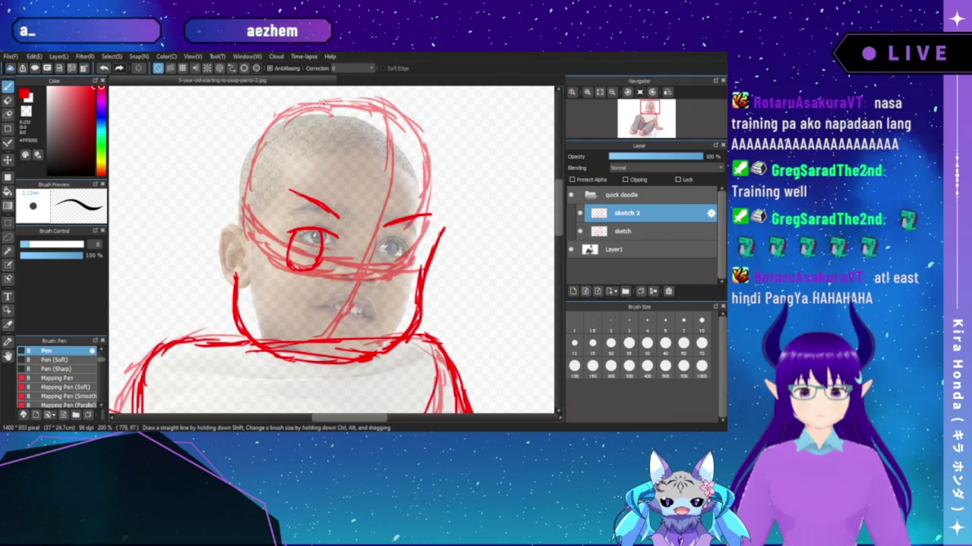
- Draw the other eye's lid and oval iris and a short mouth stroke, then check the sketch with the reference photo hidden
drag(355, 210, 332, 208)
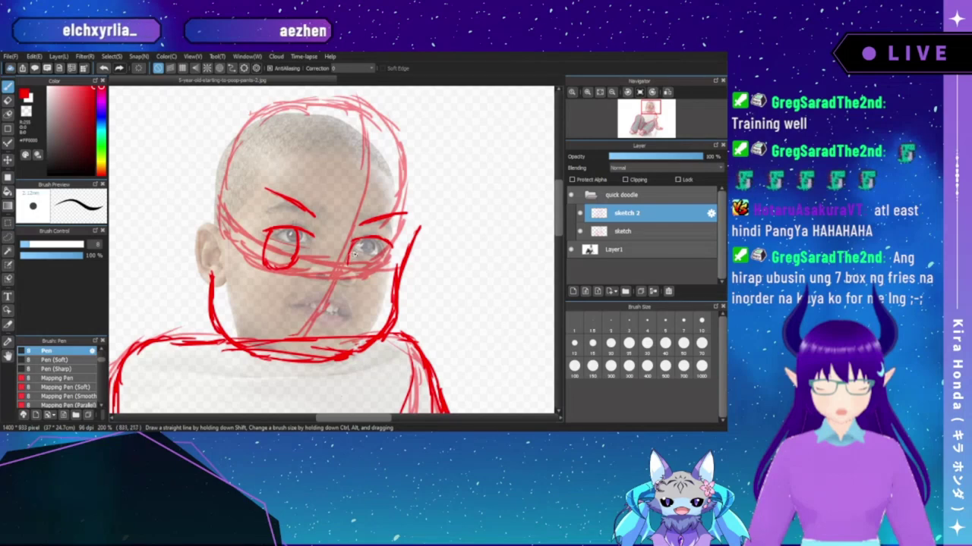
drag(354, 255, 356, 279)
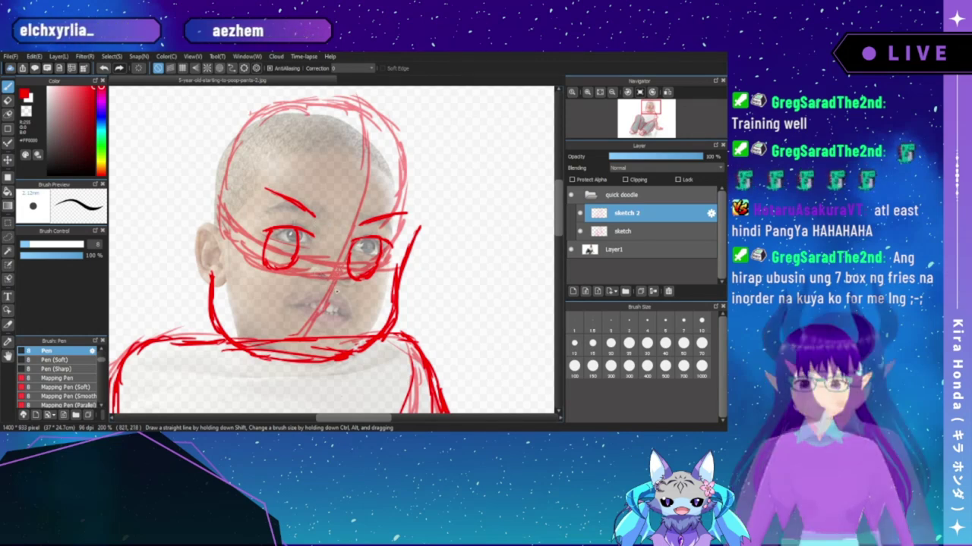
drag(339, 272, 338, 251)
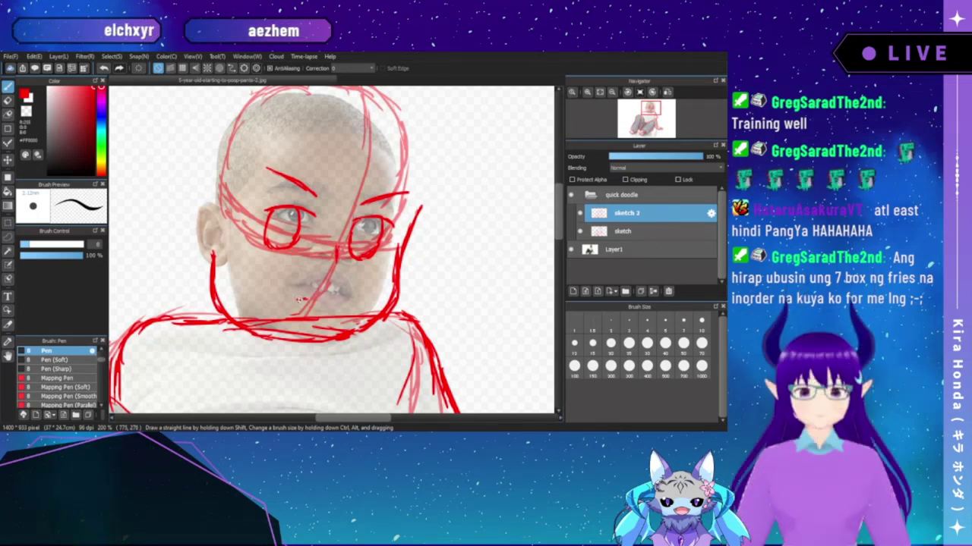
click(571, 251)
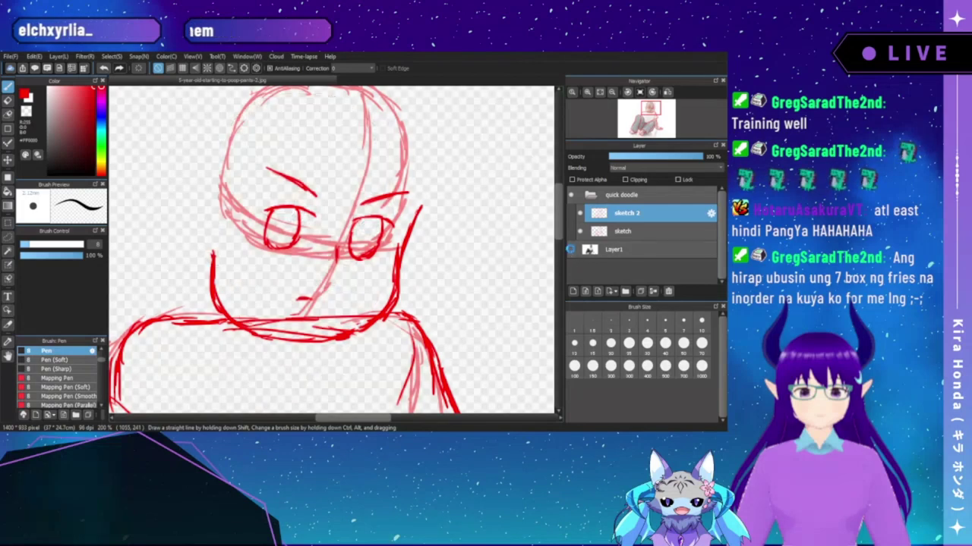
click(571, 250)
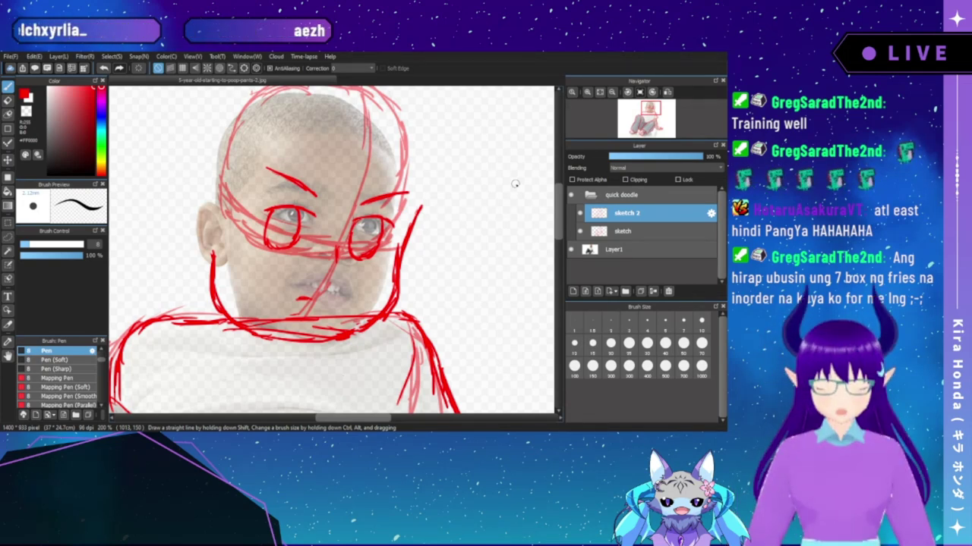
- Draw a long pointed elf ear extending outward from the head over the visible ear of the reference photo
drag(441, 252, 407, 289)
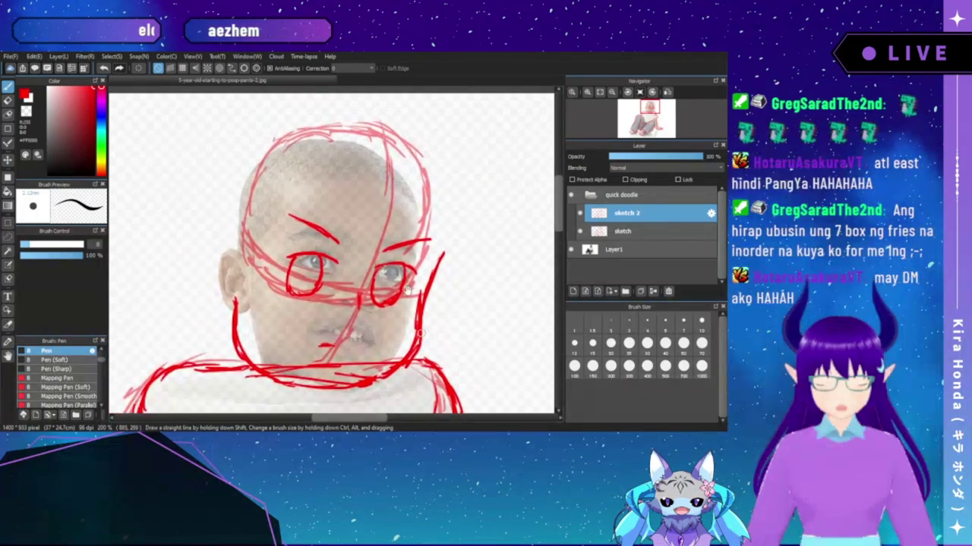
drag(342, 271, 372, 252)
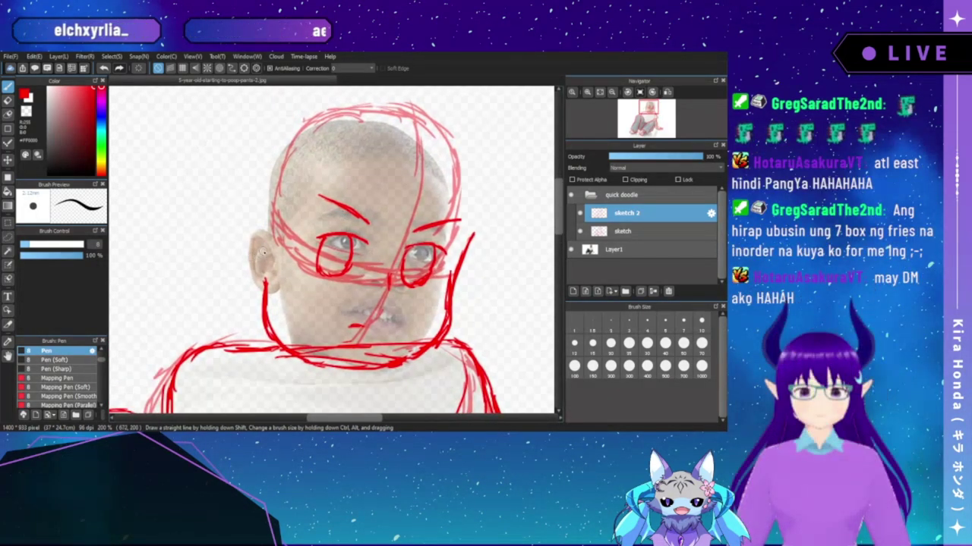
drag(262, 228, 258, 277)
mouse_move(262, 230)
mouse_down()
mouse_move(240, 268)
mouse_move(262, 290)
mouse_up()
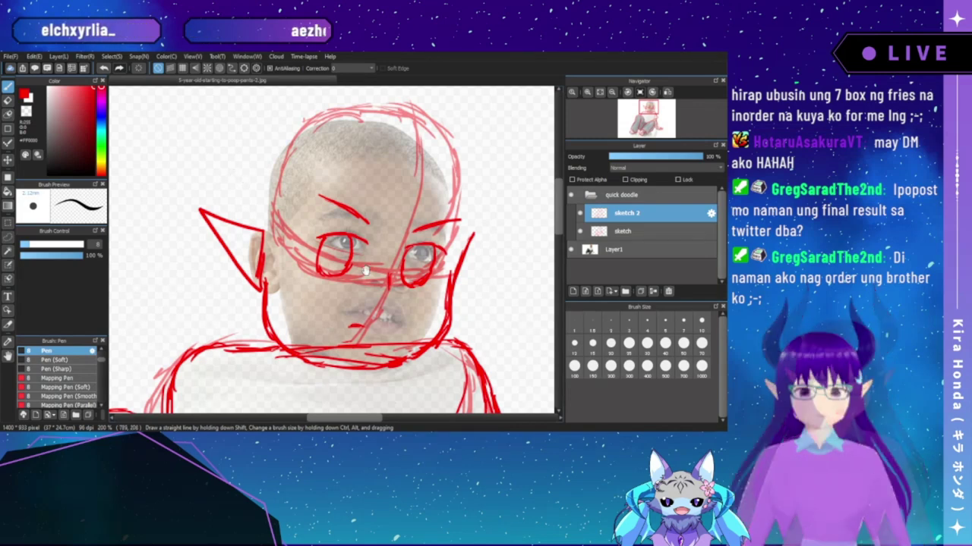
- Draw a long side lock beside the face near the pointed ear and jagged fringe strands across the forehead to the far eye
drag(366, 271, 344, 248)
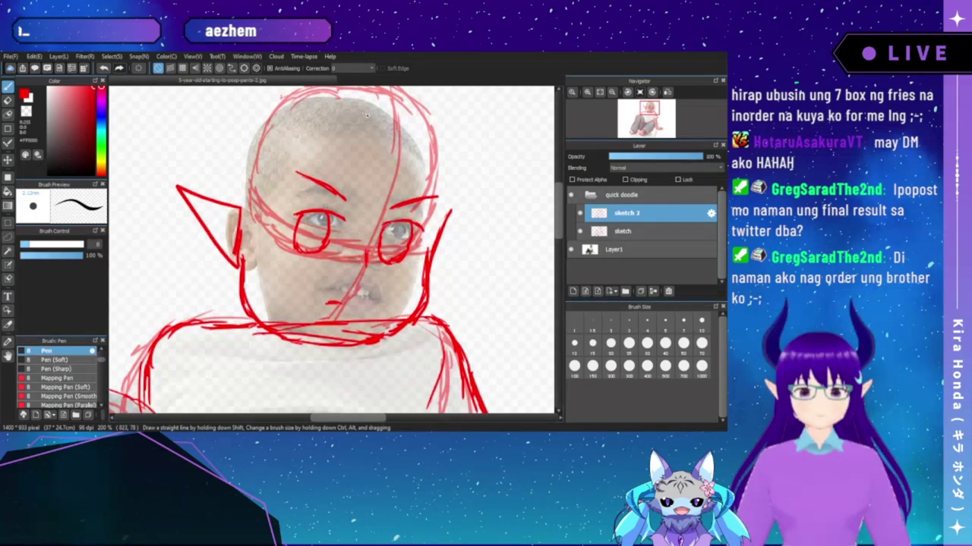
mouse_move(610, 104)
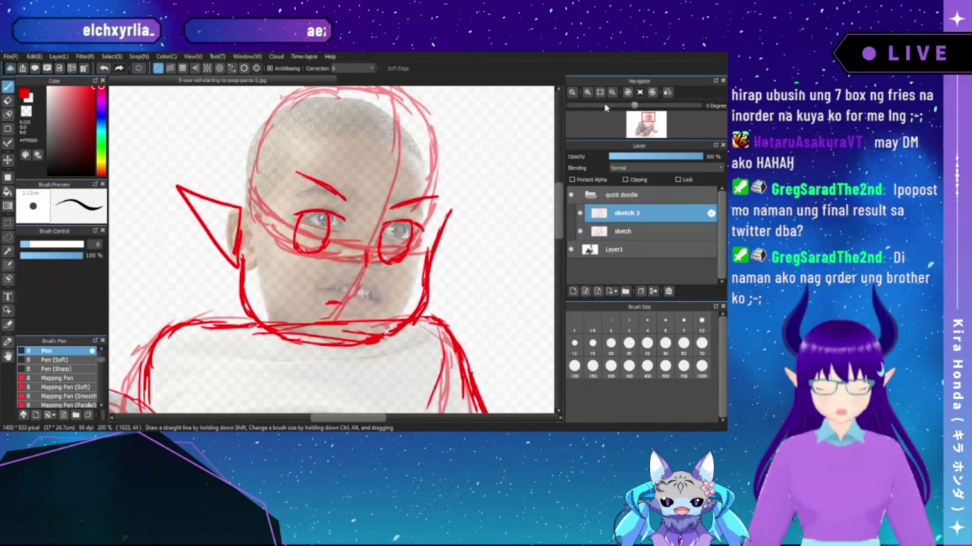
click(612, 92)
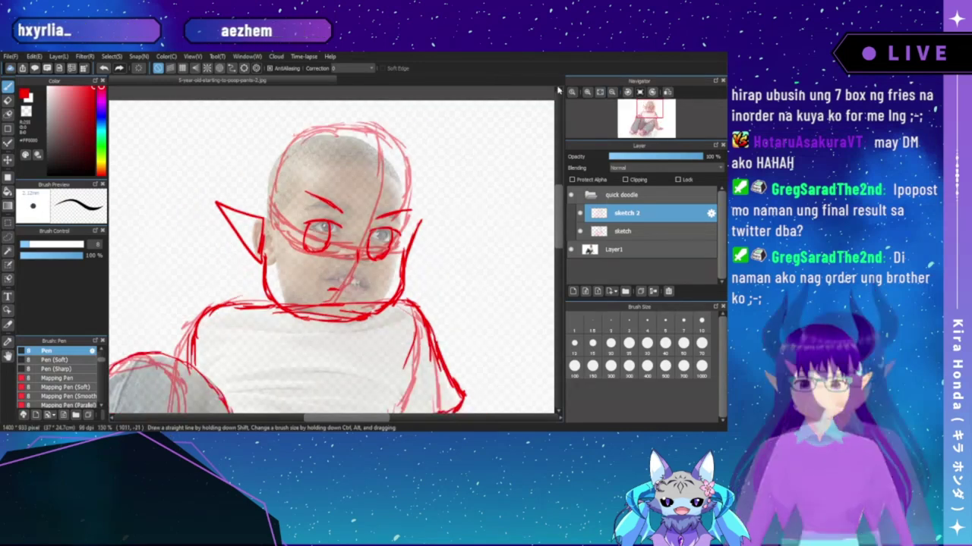
drag(340, 322, 375, 312)
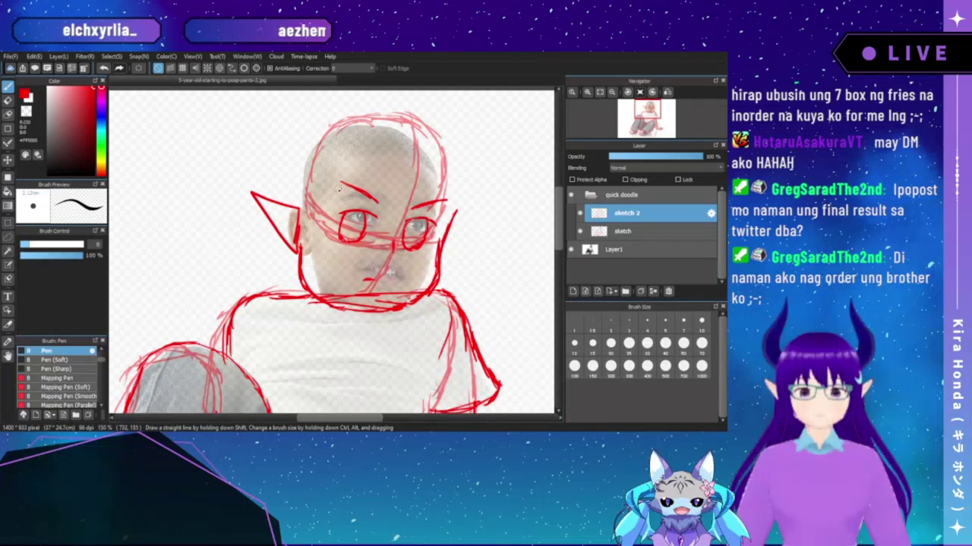
drag(340, 183, 323, 262)
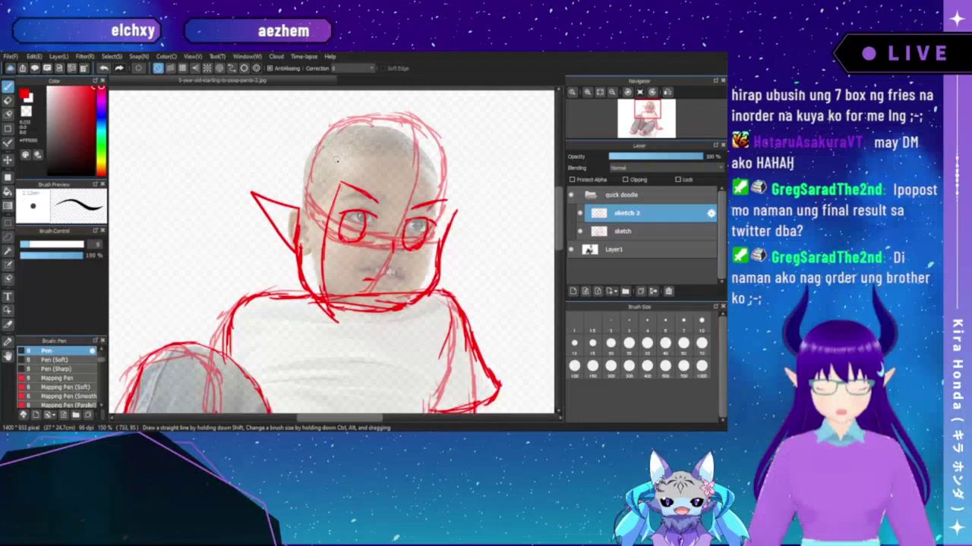
drag(336, 150, 346, 204)
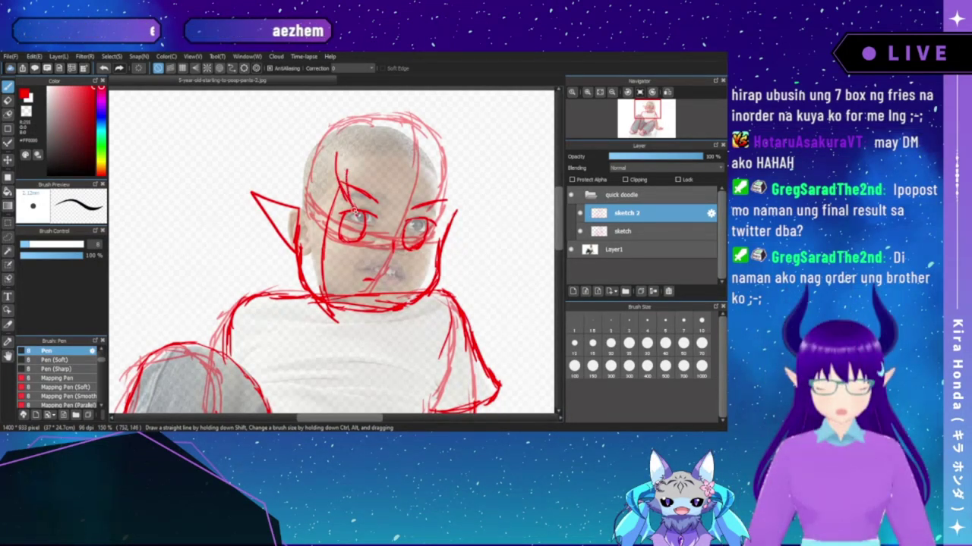
drag(343, 163, 368, 202)
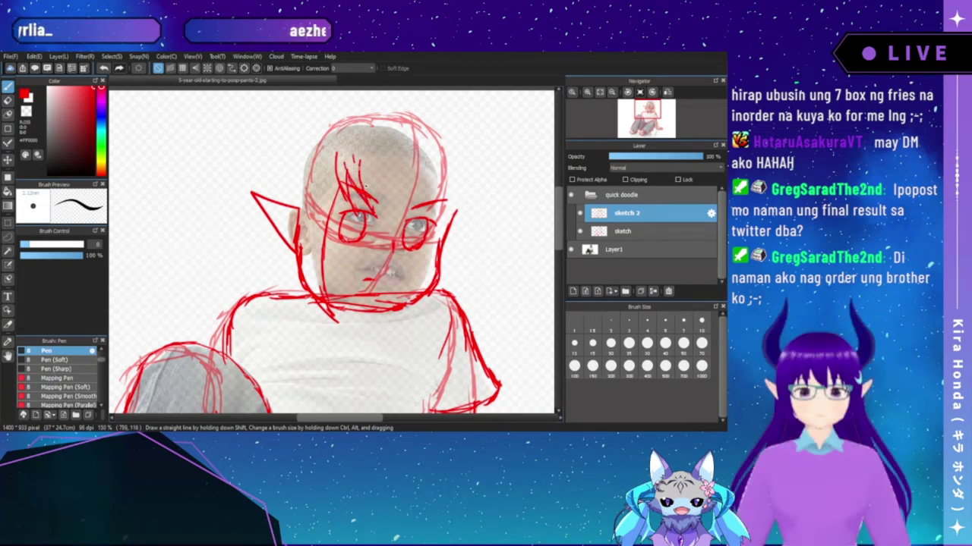
mouse_move(358, 164)
mouse_down()
mouse_move(391, 217)
mouse_move(381, 160)
mouse_move(402, 225)
mouse_up()
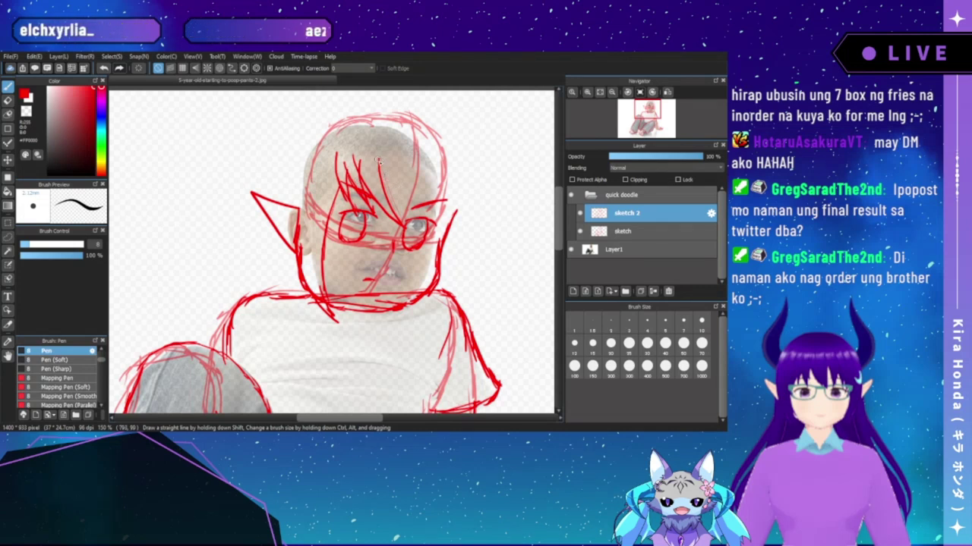
mouse_move(377, 160)
mouse_down()
mouse_move(437, 220)
mouse_move(444, 243)
mouse_up()
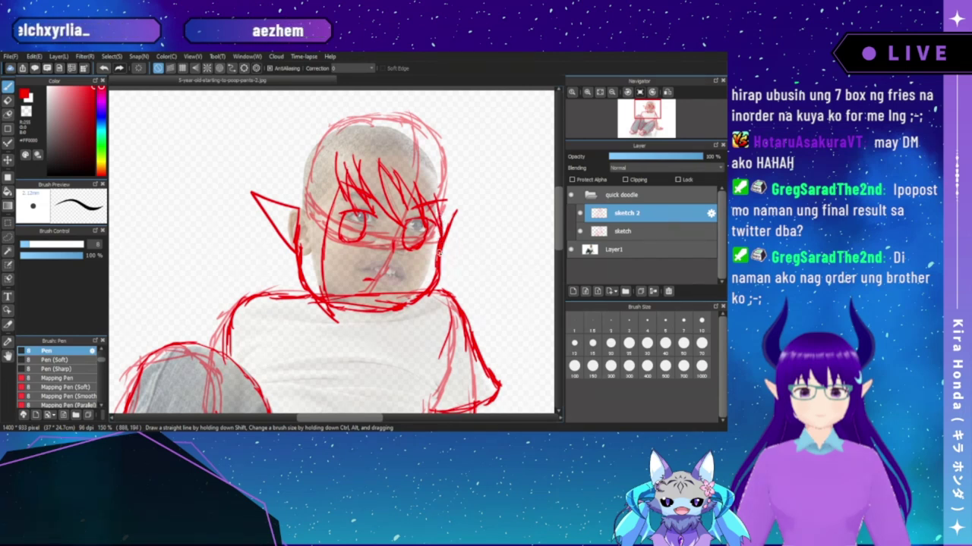
- Outline the hair from the far cheek and side over the crown and down to the pointed ear, redoing the crown strokes
drag(438, 260, 420, 314)
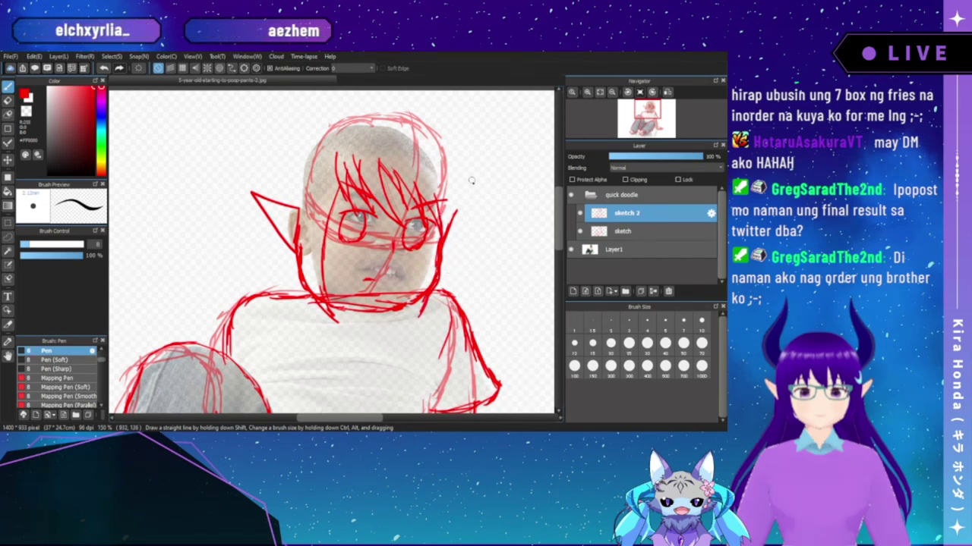
drag(471, 170, 445, 273)
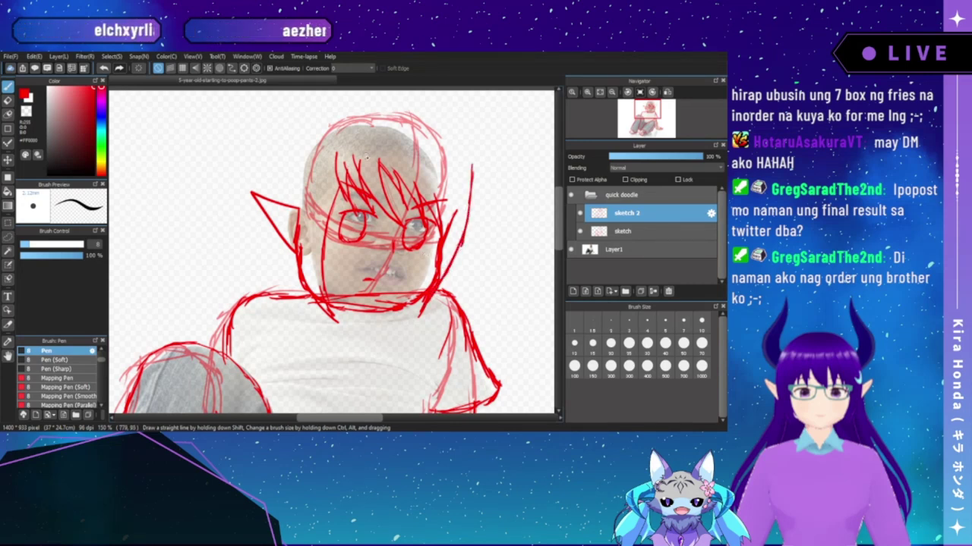
drag(380, 178, 355, 230)
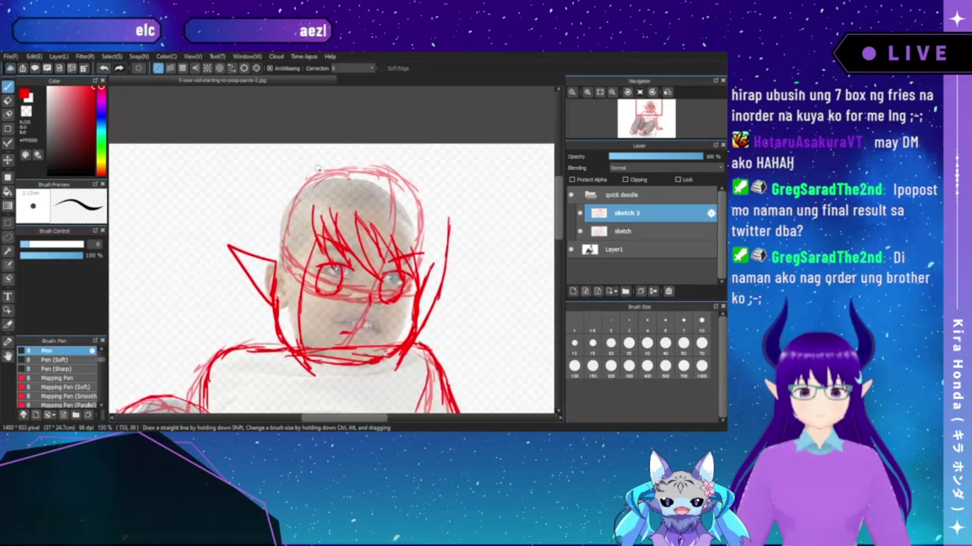
drag(337, 177, 368, 168)
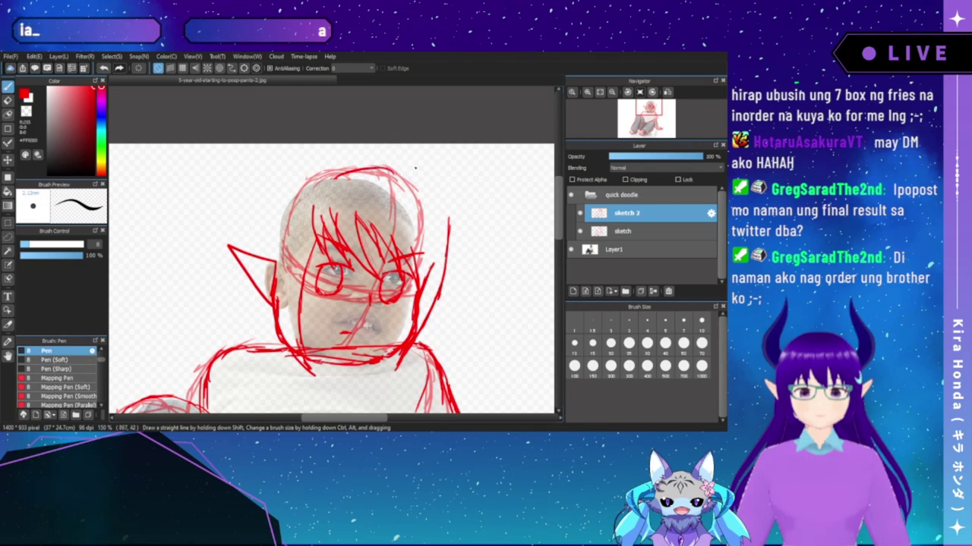
mouse_move(357, 169)
mouse_down()
mouse_move(408, 163)
mouse_move(417, 180)
mouse_up()
key(ctrl+z)
key(ctrl+z)
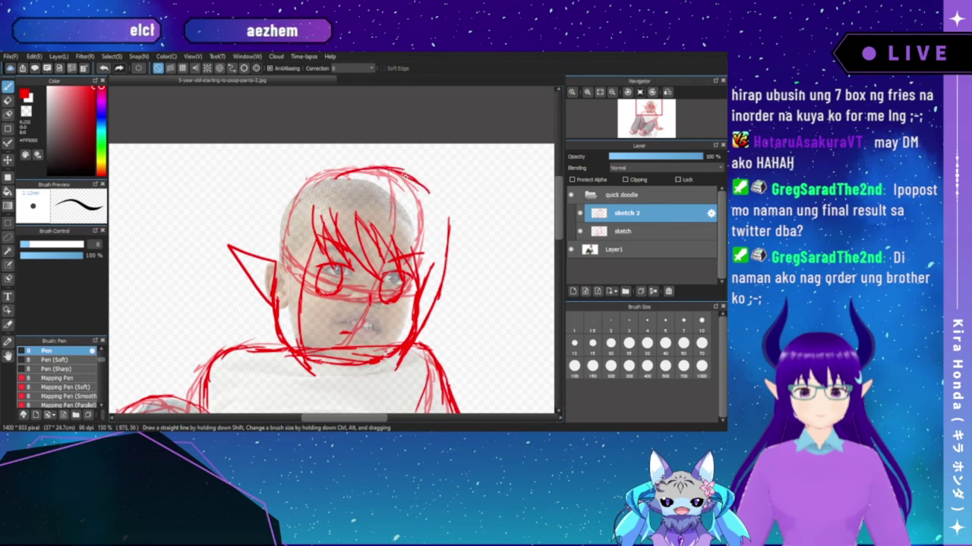
drag(426, 190, 444, 200)
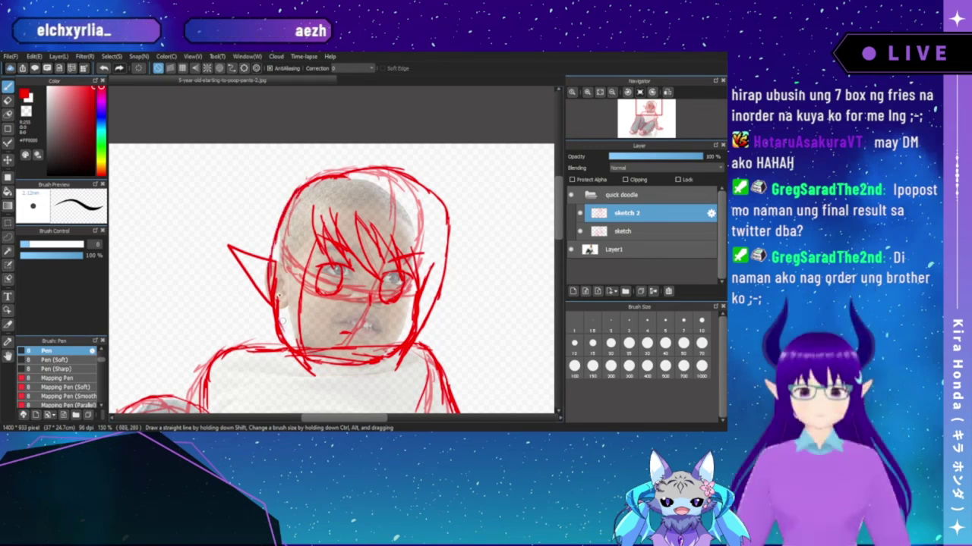
- Add a small zigzag fold line inside the pointed ear
drag(277, 308, 294, 273)
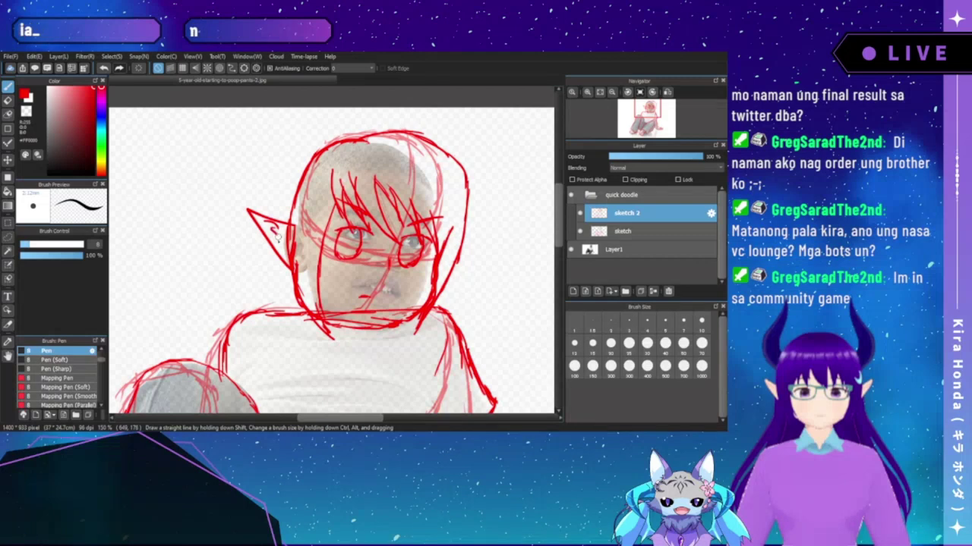
mouse_move(379, 276)
mouse_down()
mouse_move(379, 244)
mouse_move(356, 294)
mouse_up()
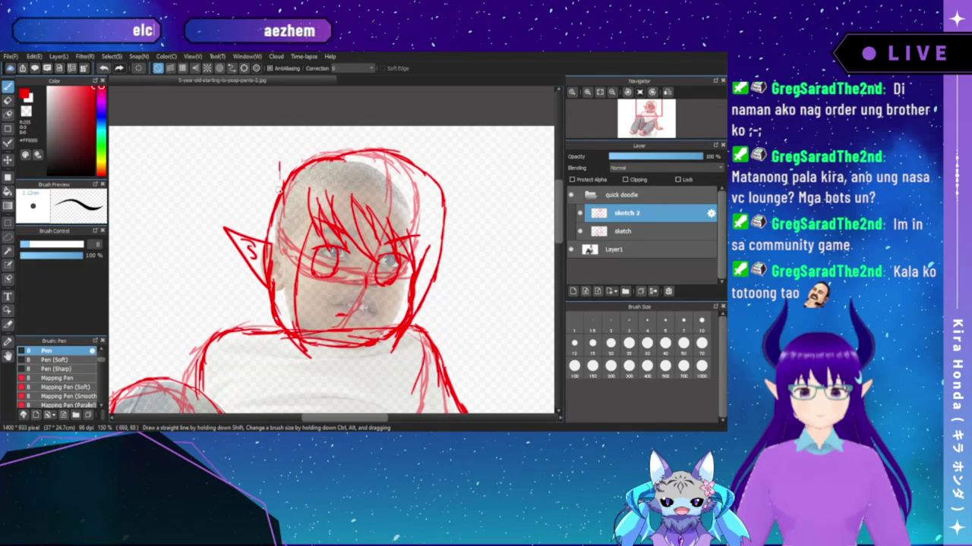
- Draw two short pointed horns rising from the hair, one on each side of the head
drag(278, 154, 276, 202)
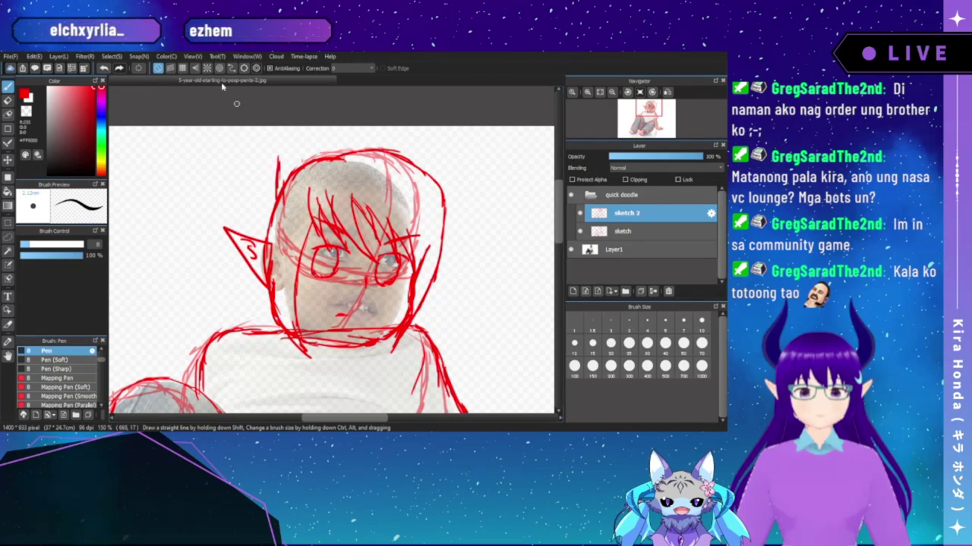
drag(276, 158, 277, 176)
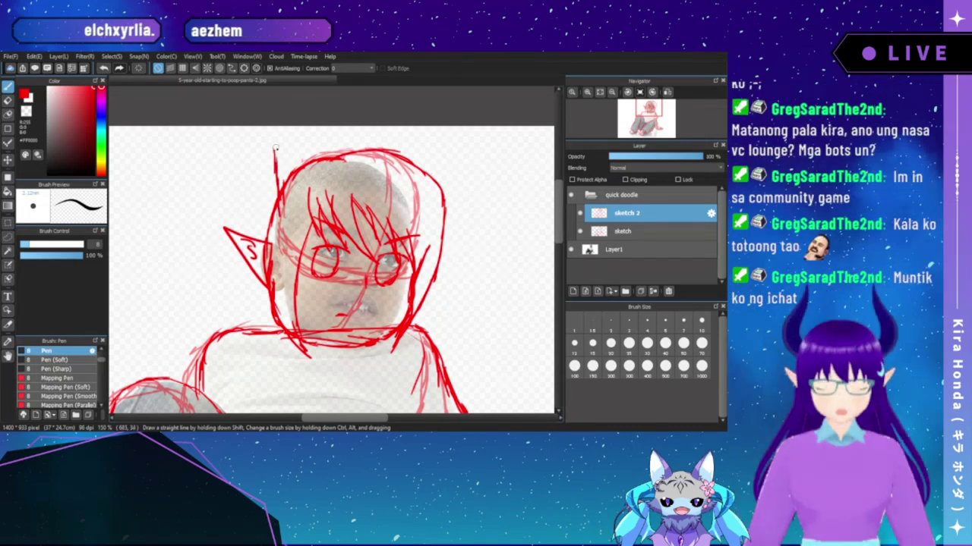
drag(274, 148, 285, 174)
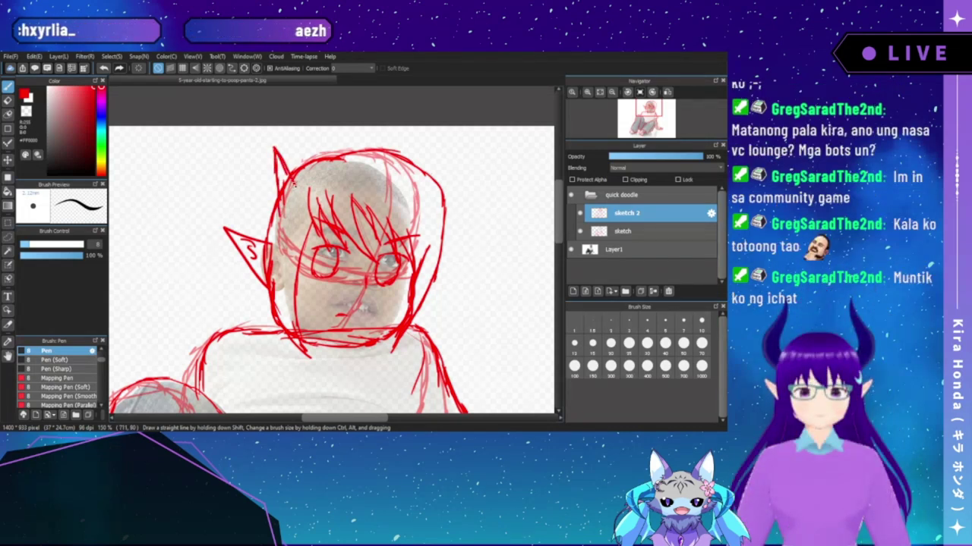
drag(299, 200, 283, 214)
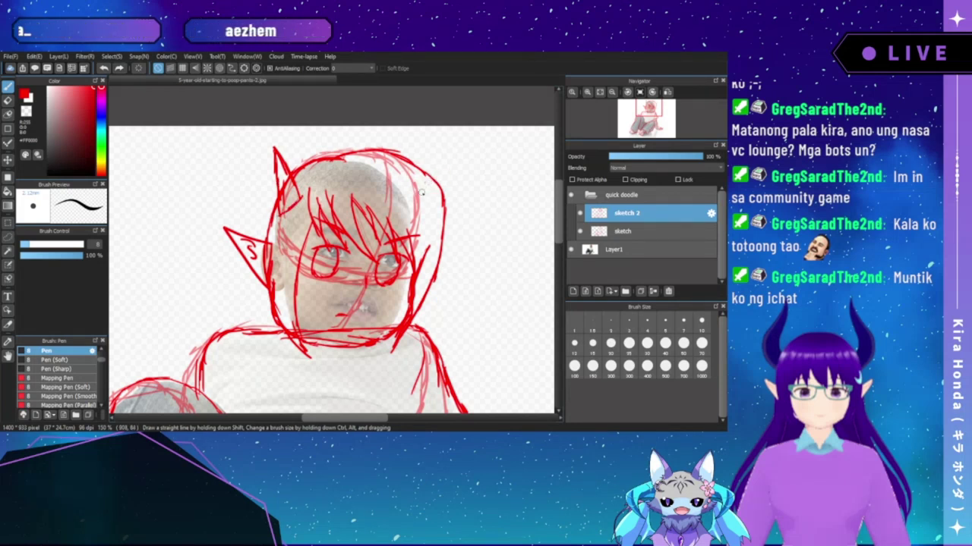
mouse_move(426, 173)
mouse_down()
mouse_move(442, 146)
mouse_move(428, 160)
mouse_move(441, 146)
mouse_move(441, 185)
mouse_up()
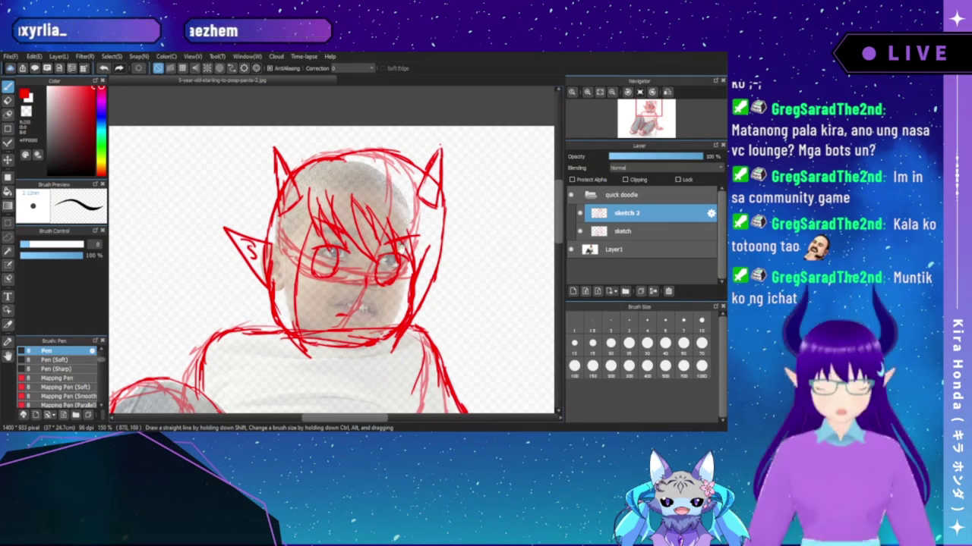
drag(405, 257, 409, 176)
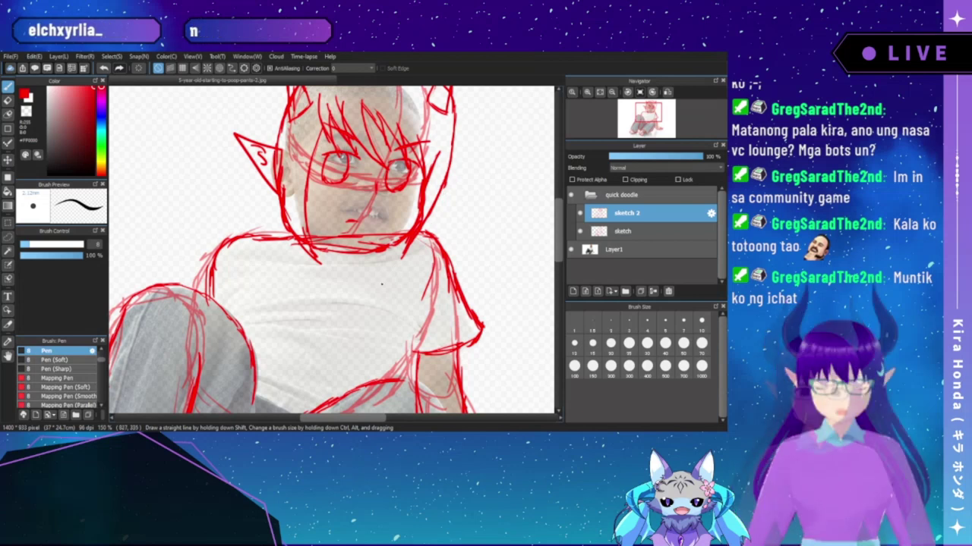
- Redraw the inner edge of the short sleeve above the supporting arm, flaring the cuff out over the torso
scroll(444, 192, down, 5)
scroll(395, 151, down, 4)
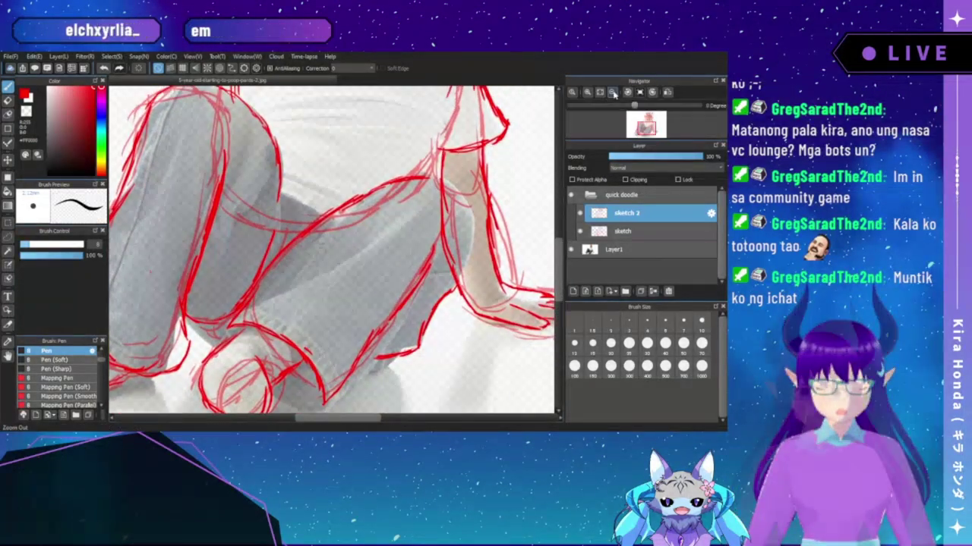
click(612, 92)
click(612, 92)
drag(355, 189, 387, 249)
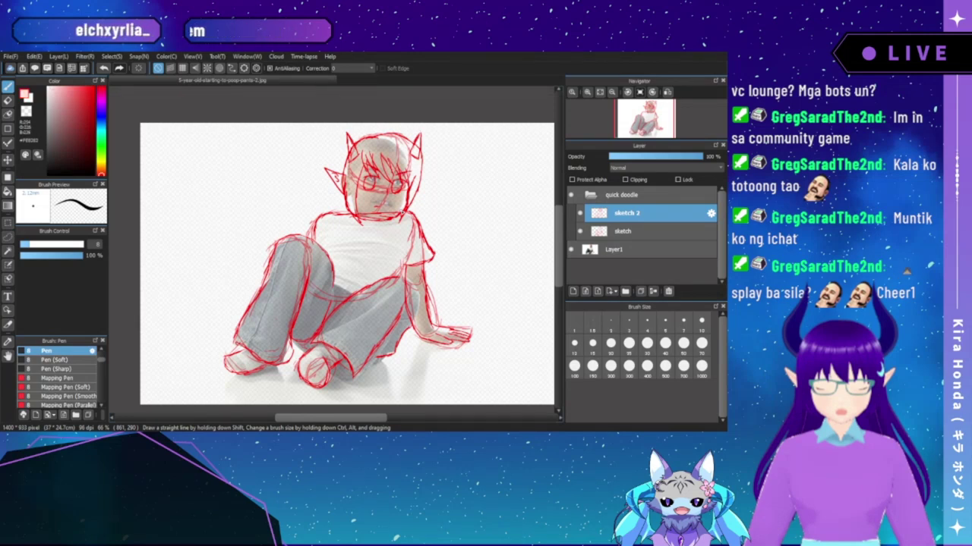
mouse_move(598, 112)
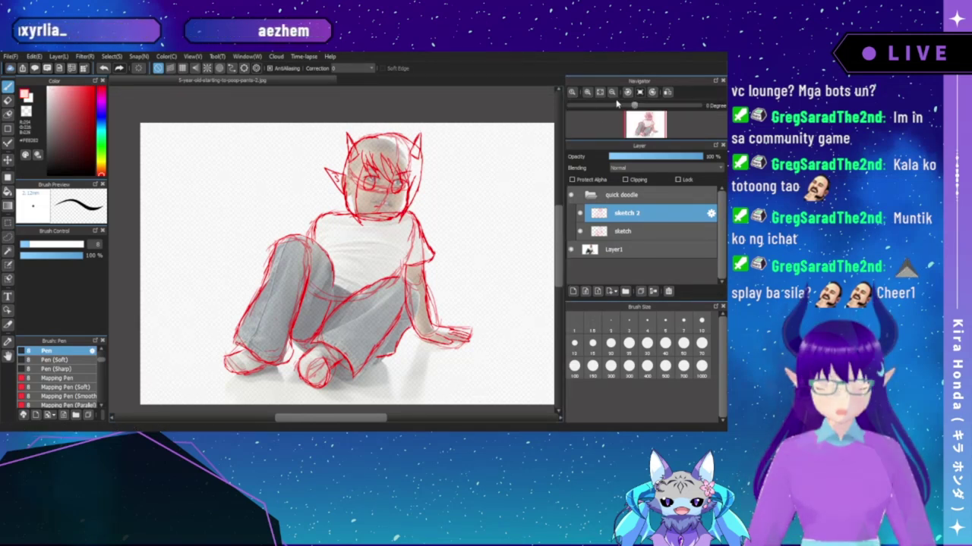
click(587, 93)
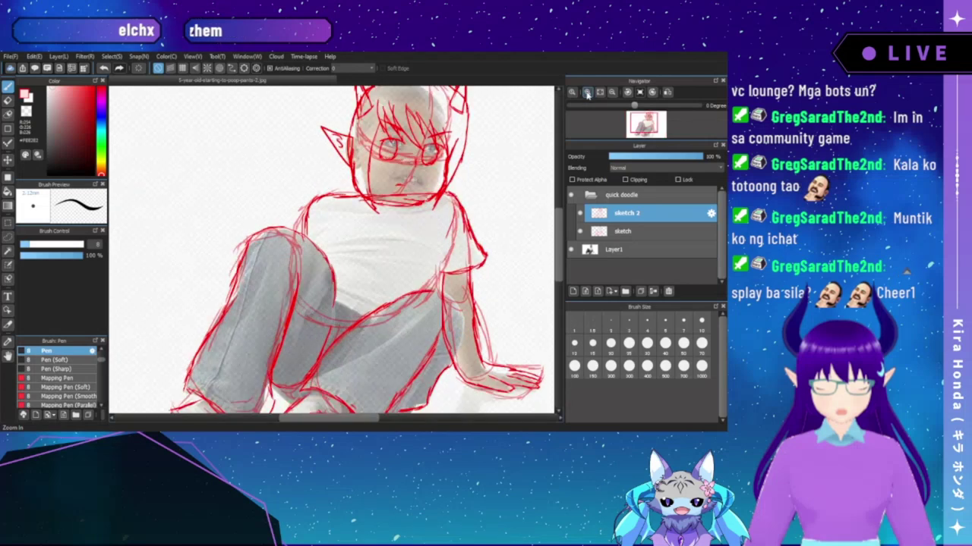
click(587, 93)
click(588, 92)
drag(476, 226, 382, 187)
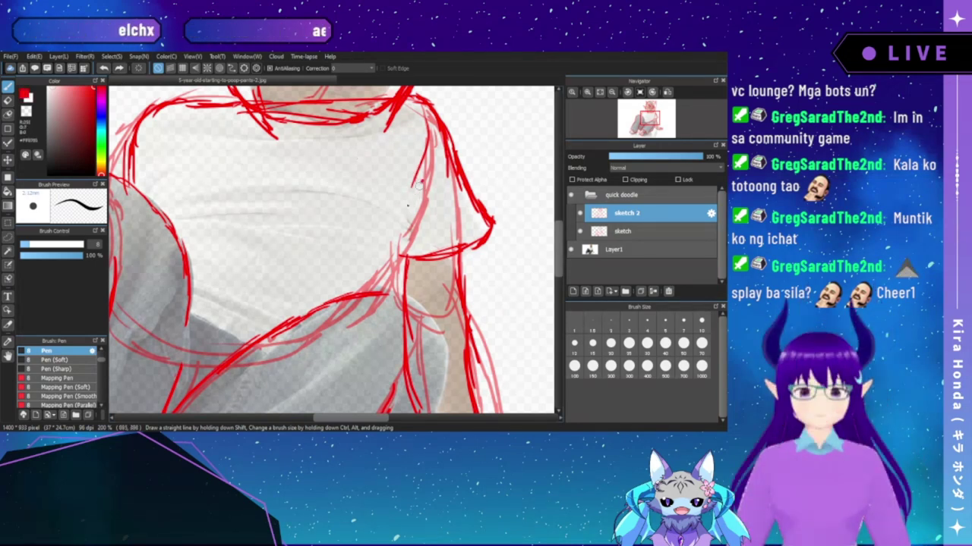
mouse_move(412, 189)
mouse_down()
mouse_move(372, 230)
mouse_move(415, 258)
mouse_move(374, 244)
mouse_move(404, 258)
mouse_up()
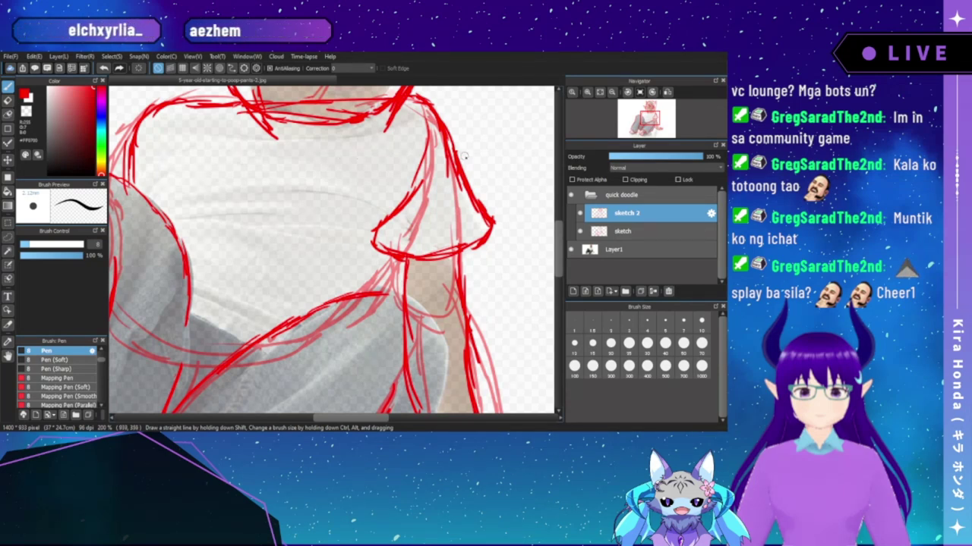
click(612, 93)
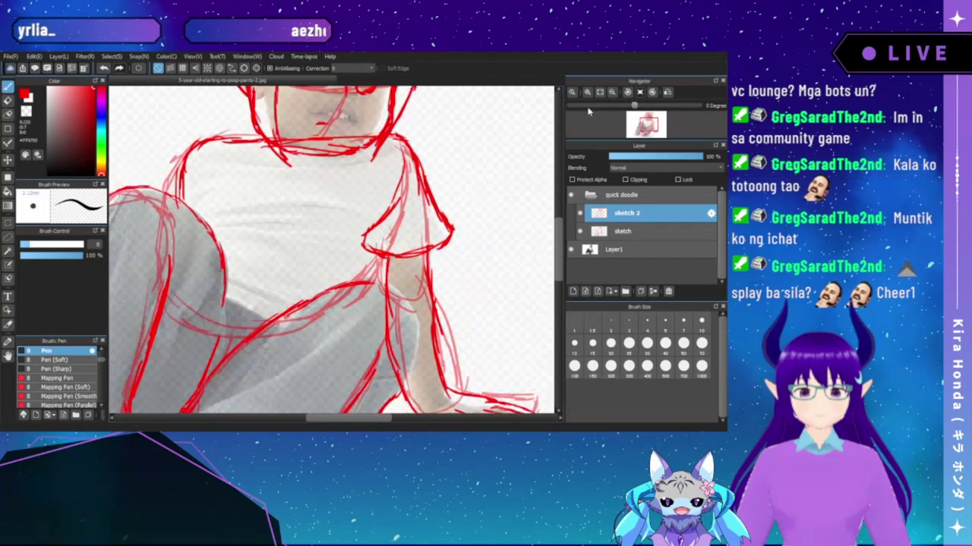
click(612, 93)
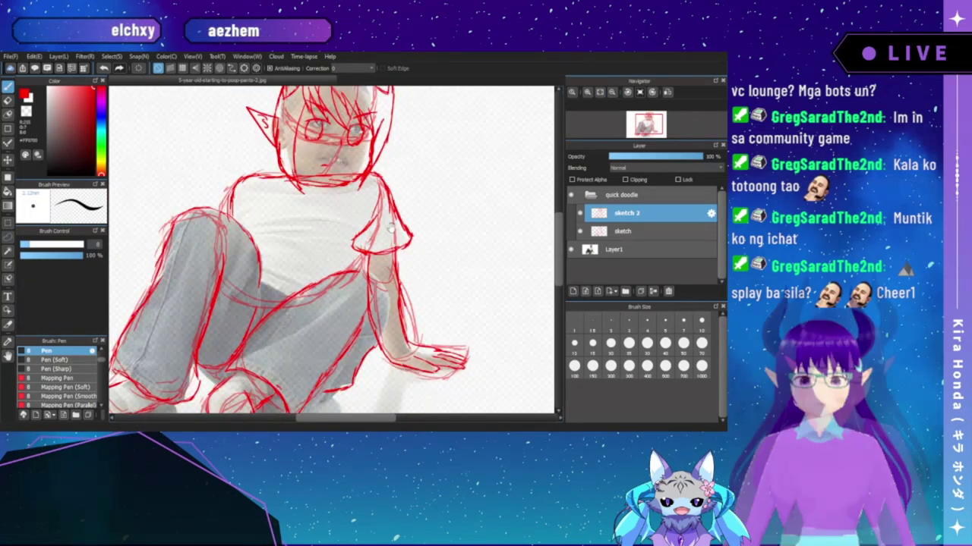
mouse_move(378, 290)
mouse_down()
mouse_move(427, 168)
mouse_move(456, 201)
mouse_up()
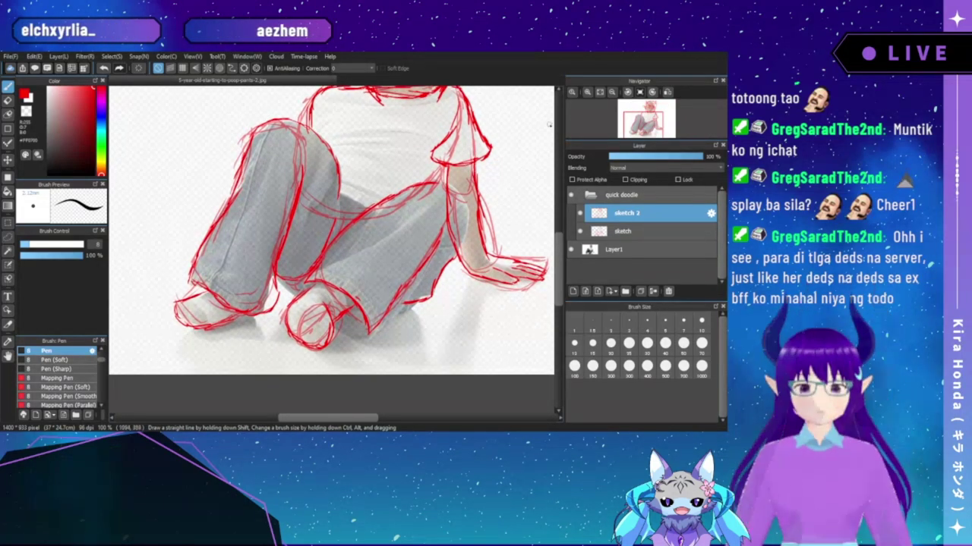
mouse_move(581, 99)
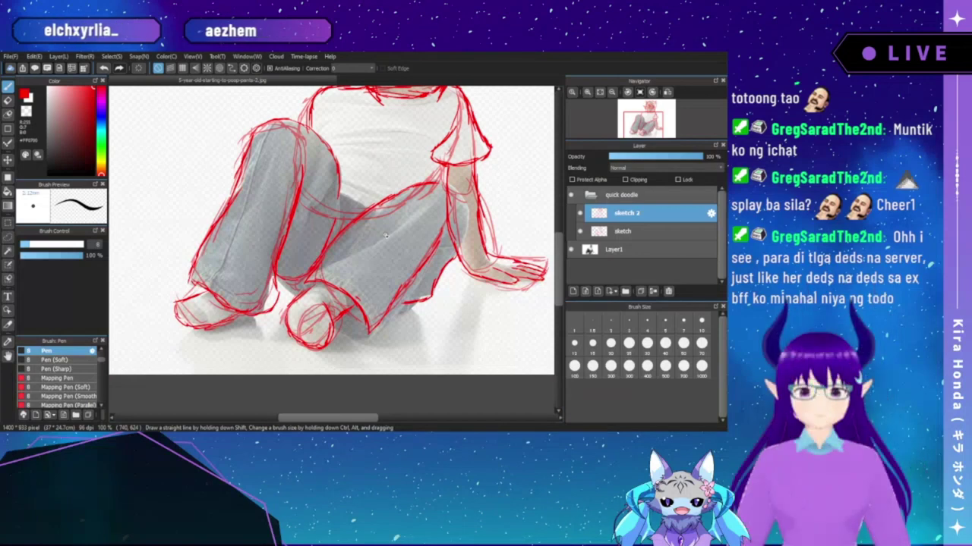
mouse_move(444, 224)
mouse_down()
mouse_move(366, 288)
mouse_move(351, 318)
mouse_move(389, 321)
mouse_up()
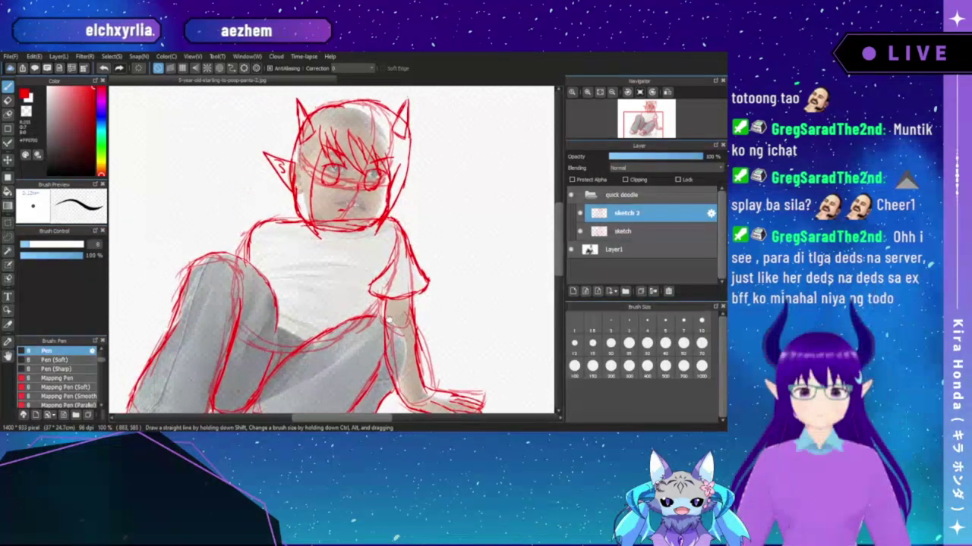
scroll(388, 321, down, 2)
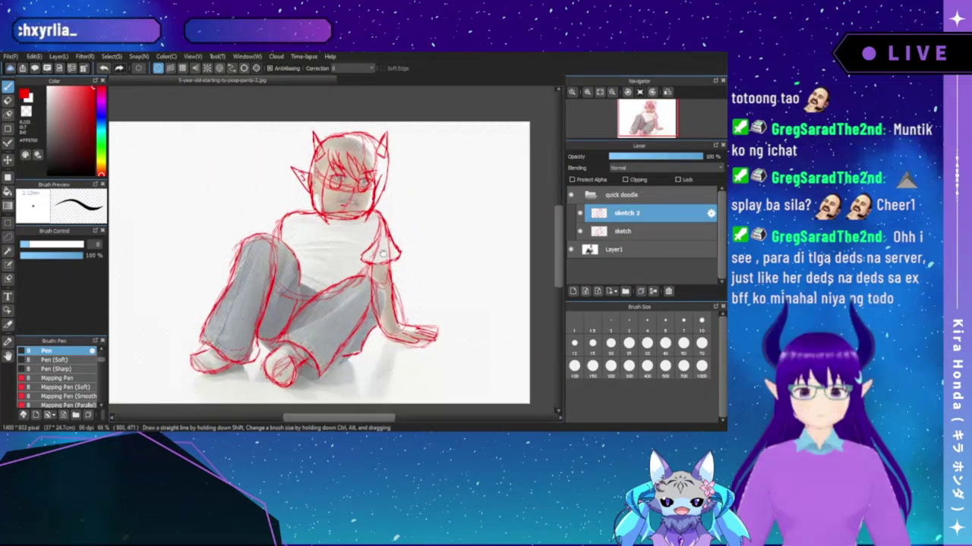
drag(383, 254, 393, 220)
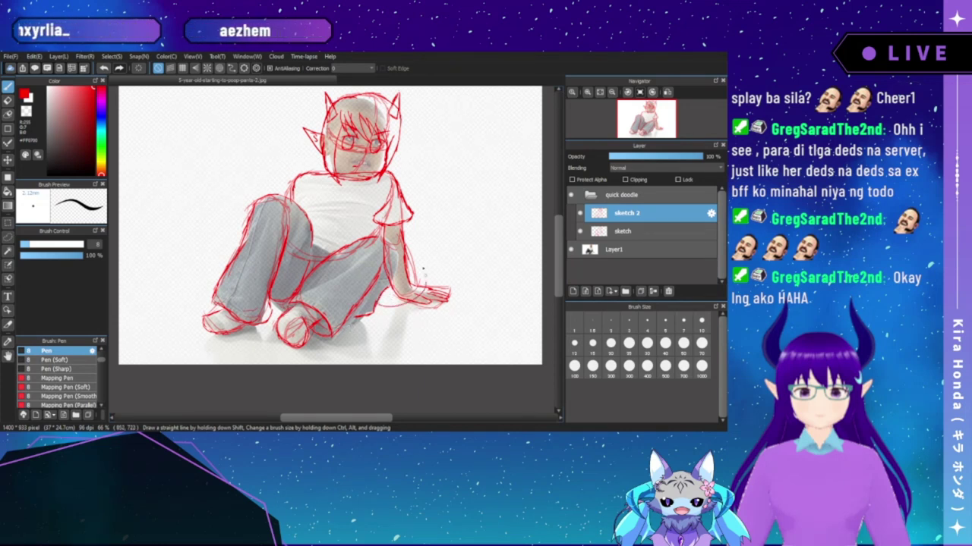
- Try to draw a long curved tail sweeping from behind the seat up past the supporting arm, and undo the strokes
drag(414, 280, 483, 196)
key(ctrl+z)
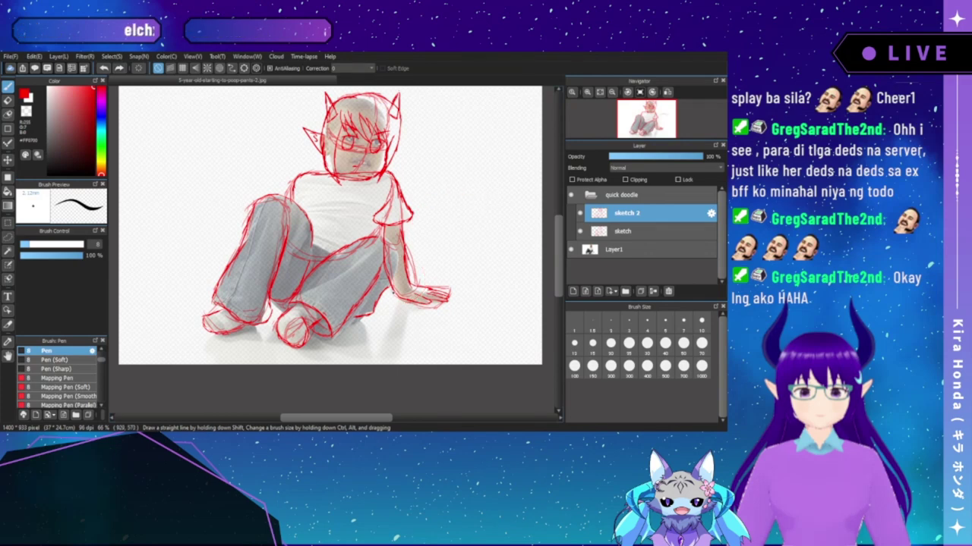
drag(413, 289, 420, 267)
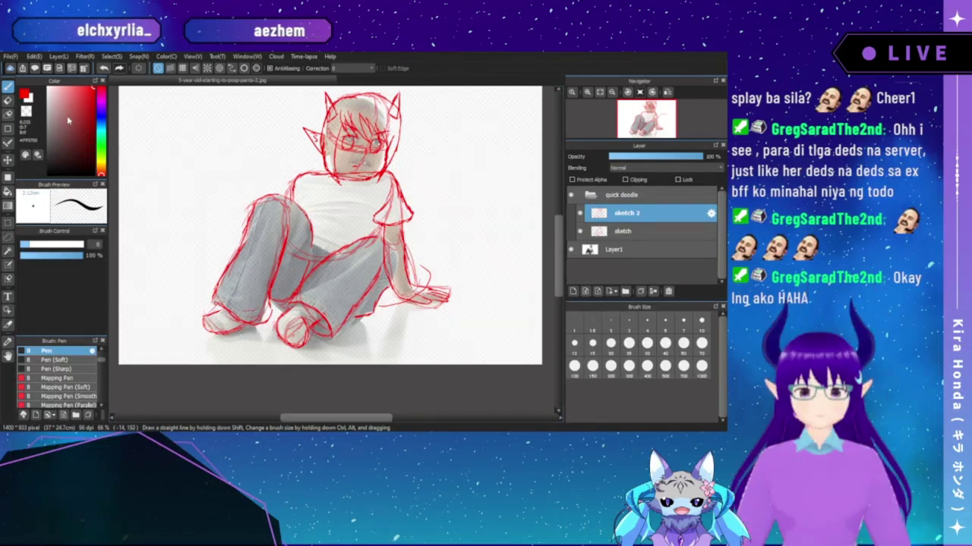
key(e)
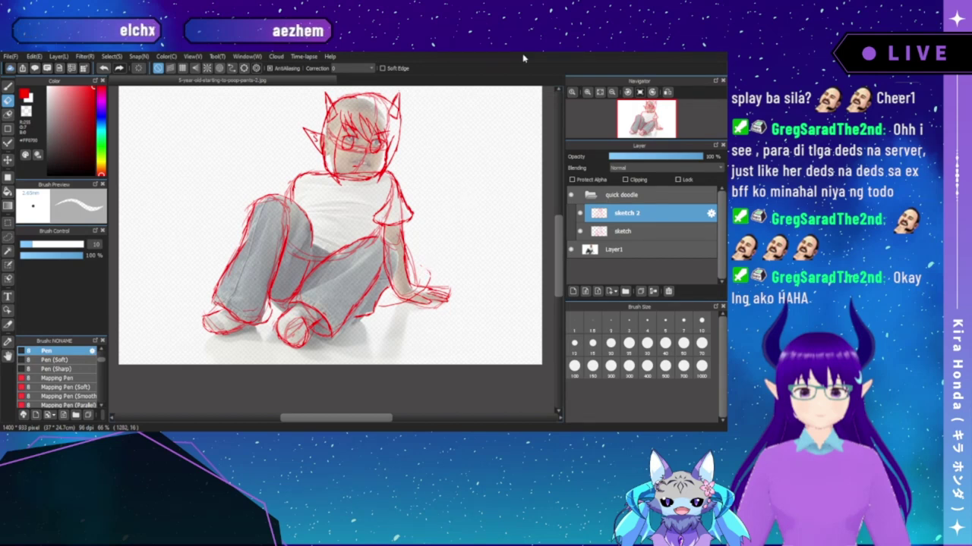
click(589, 94)
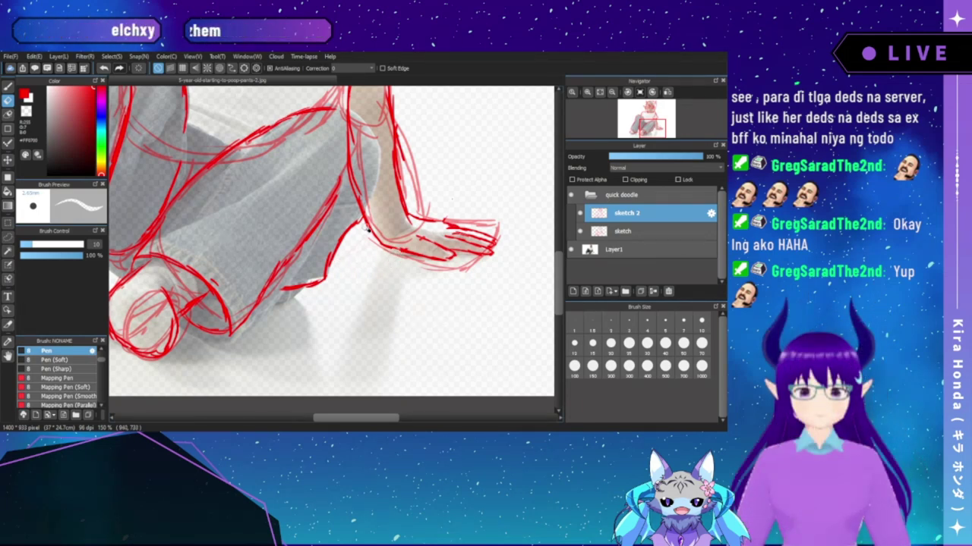
click(7, 88)
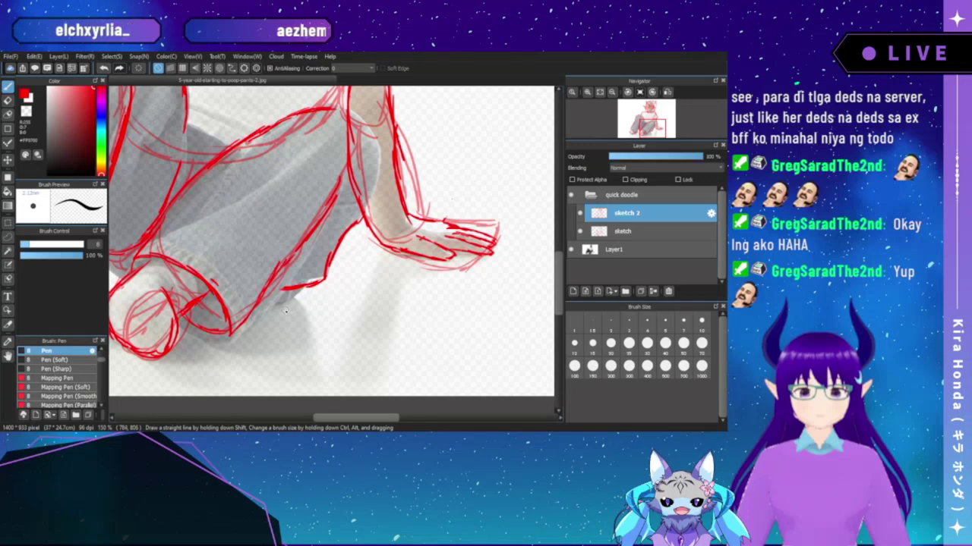
click(611, 92)
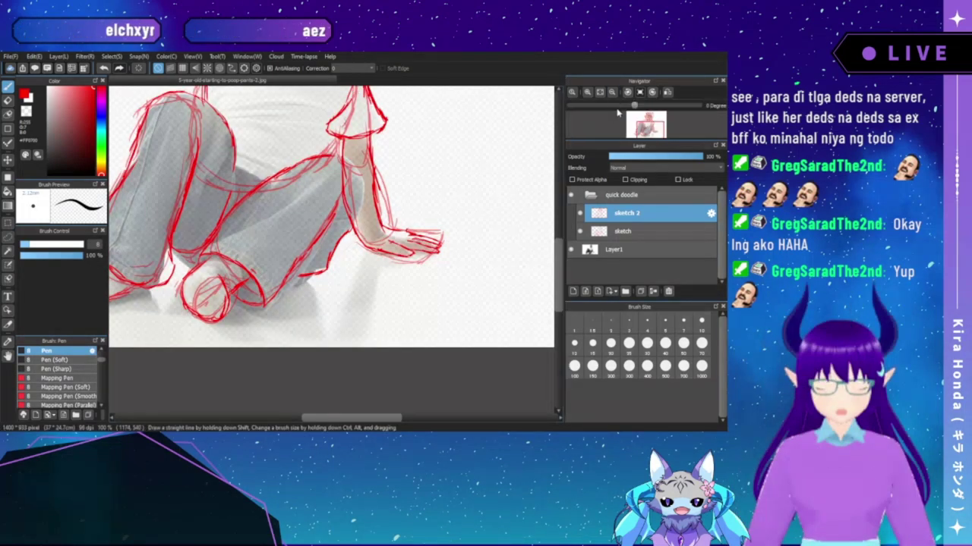
click(611, 92)
drag(418, 186, 386, 284)
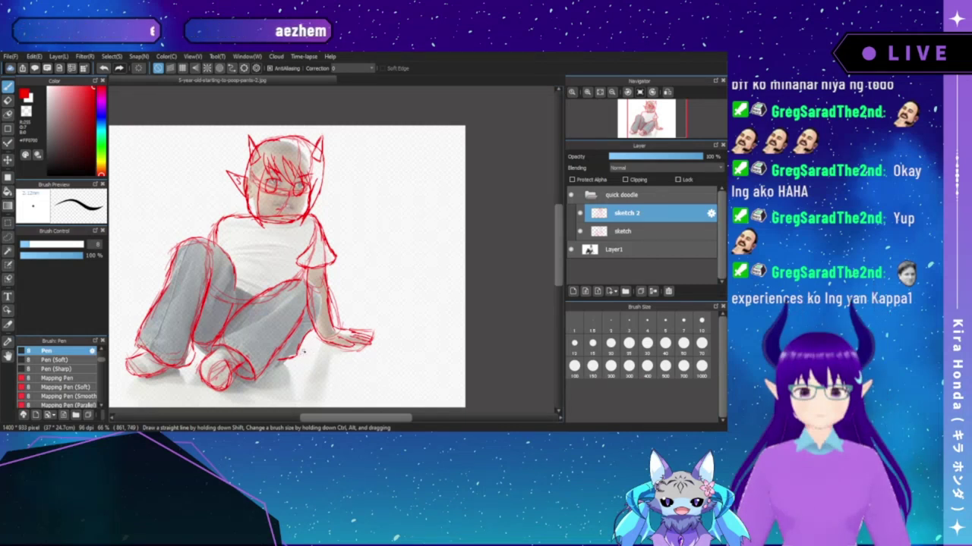
mouse_move(302, 357)
mouse_down()
mouse_move(344, 298)
mouse_move(404, 251)
mouse_up()
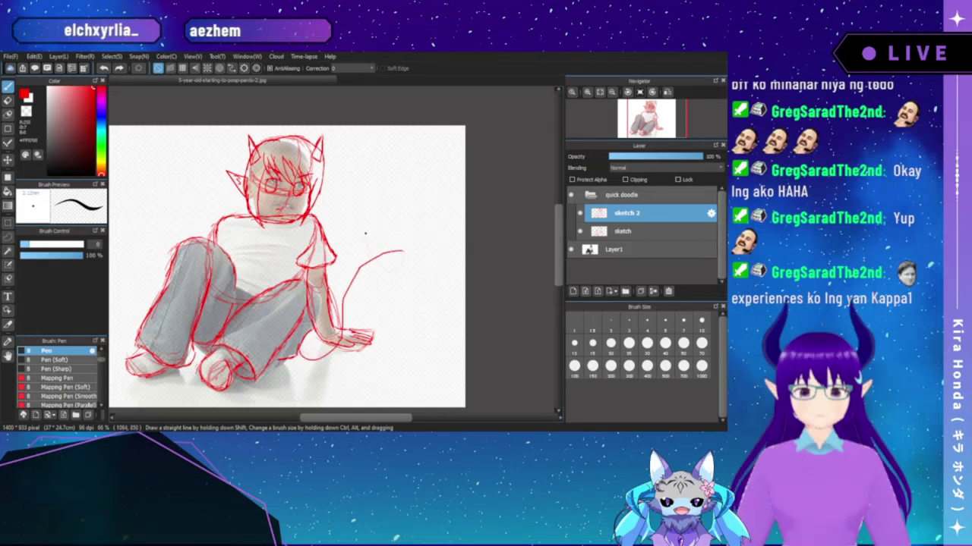
key(ctrl+z)
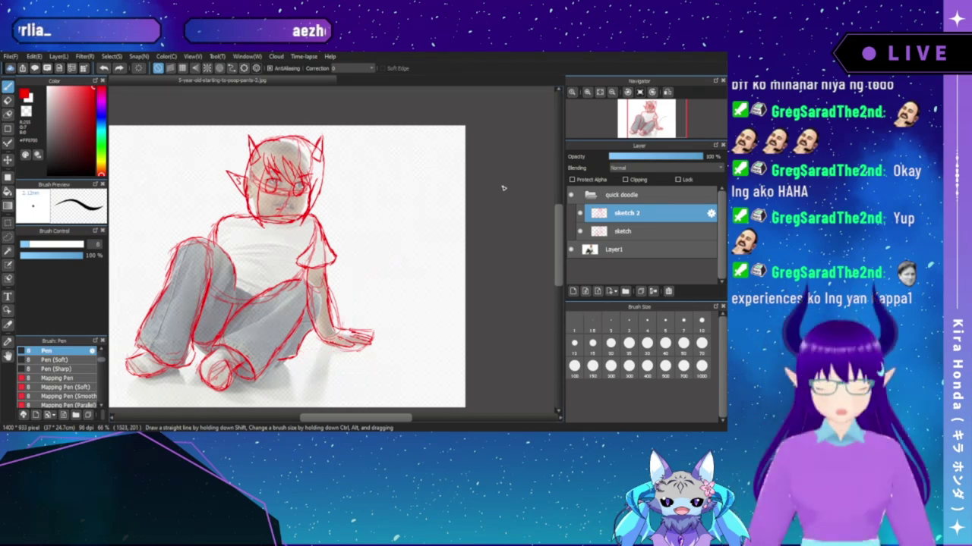
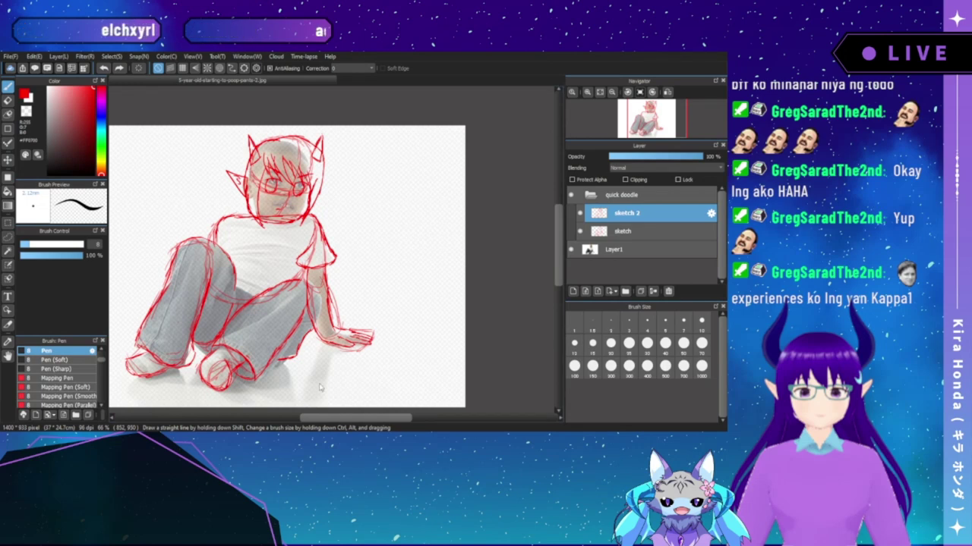
- Paste the colour illustration of the two horned chibi characters above the quick doodle folder as a reference and reselect the sketch 2 layer
drag(327, 223, 381, 241)
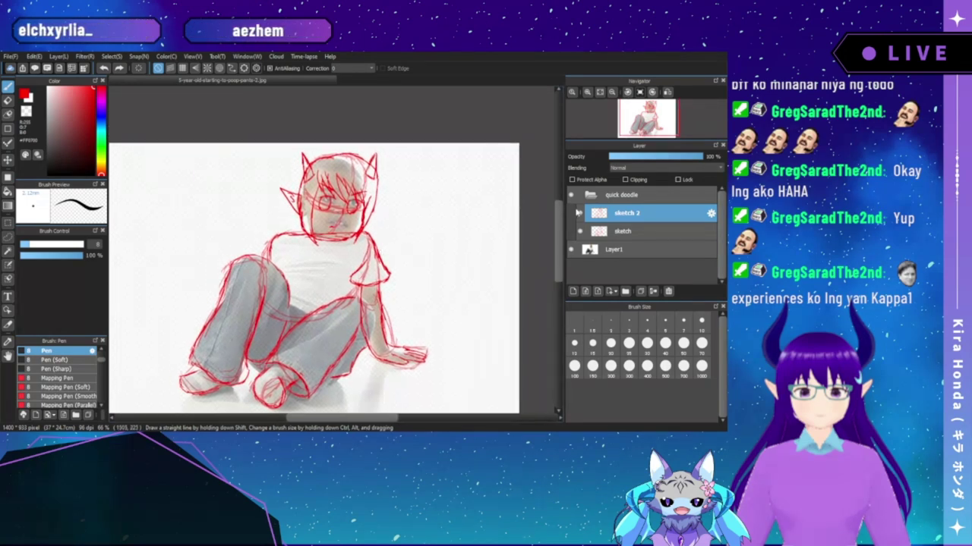
click(590, 195)
key(ctrl+v)
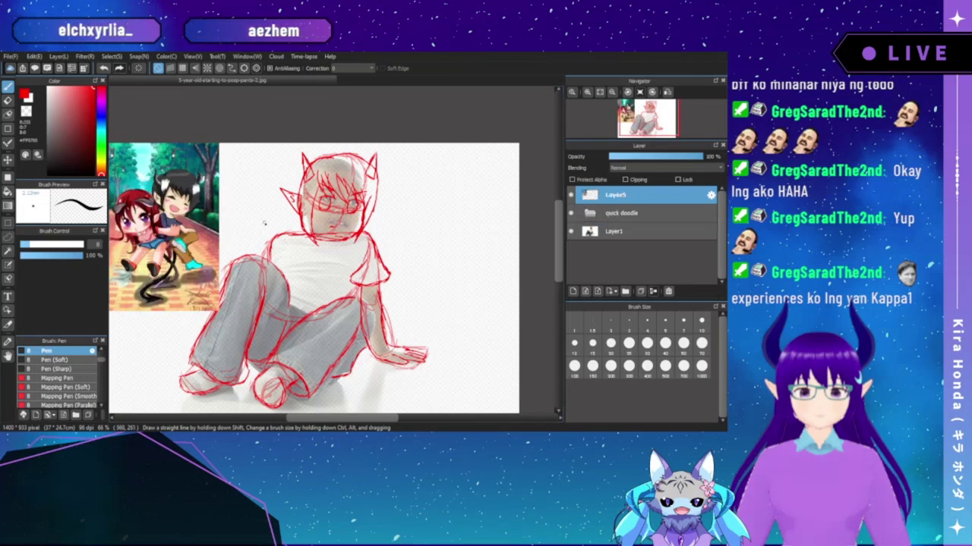
drag(228, 227, 255, 222)
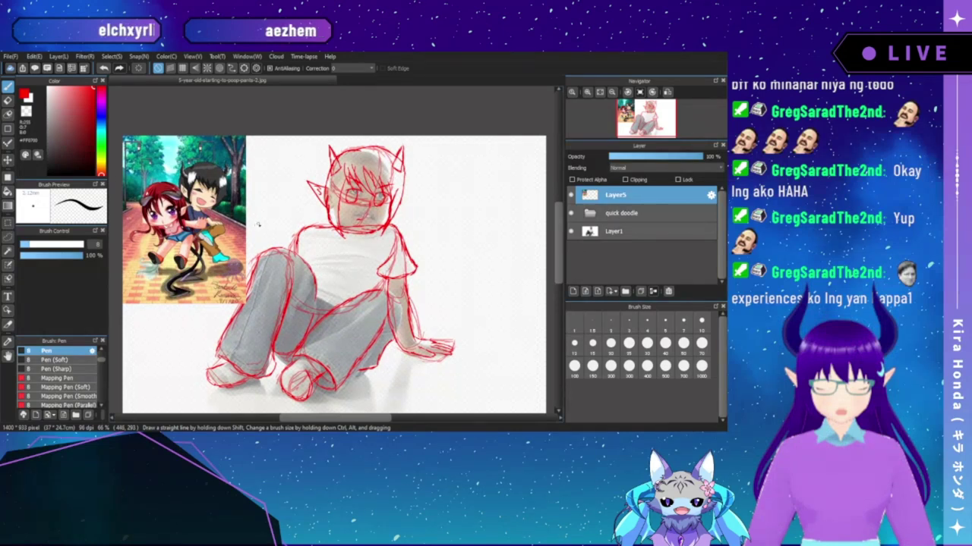
click(596, 215)
click(627, 231)
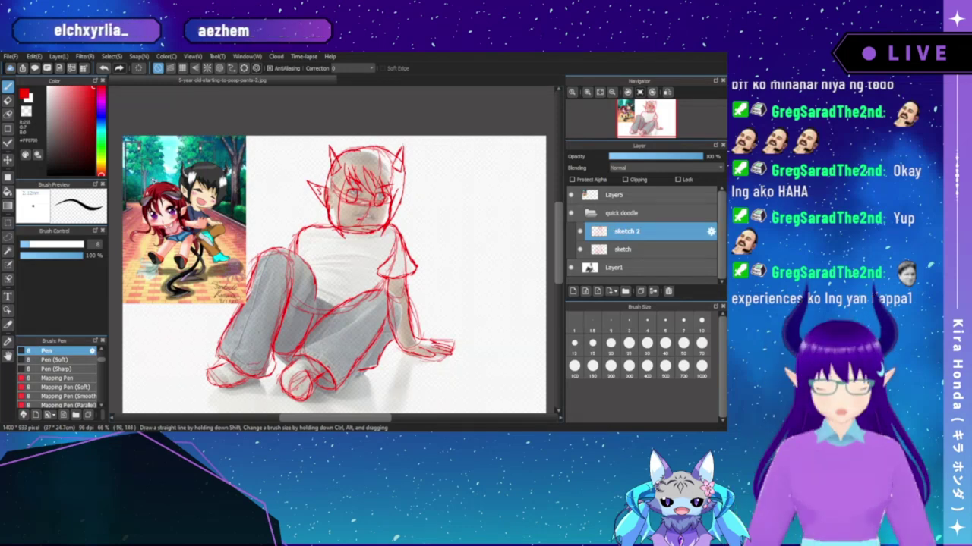
- Erase the two short pointed horns from the head on the sketch 2 layer
click(8, 100)
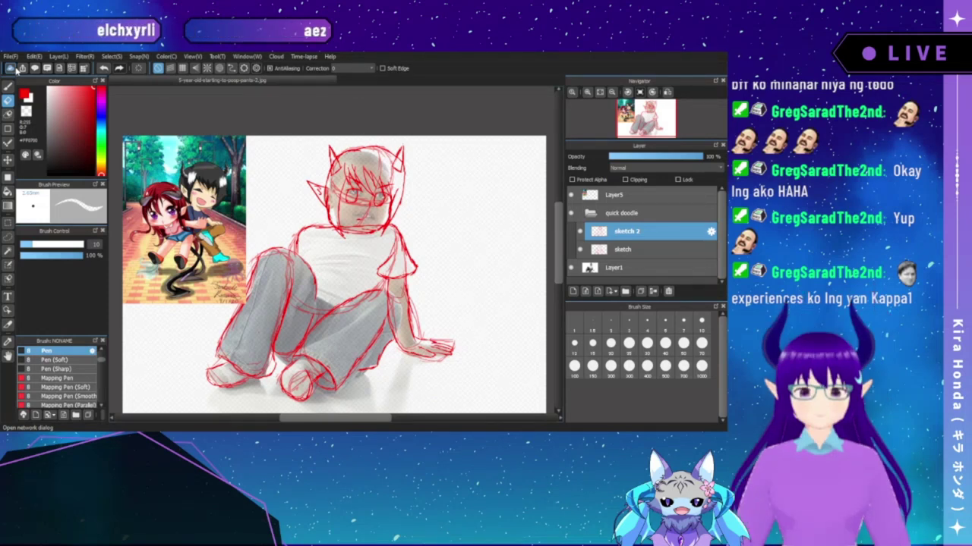
click(586, 92)
click(587, 93)
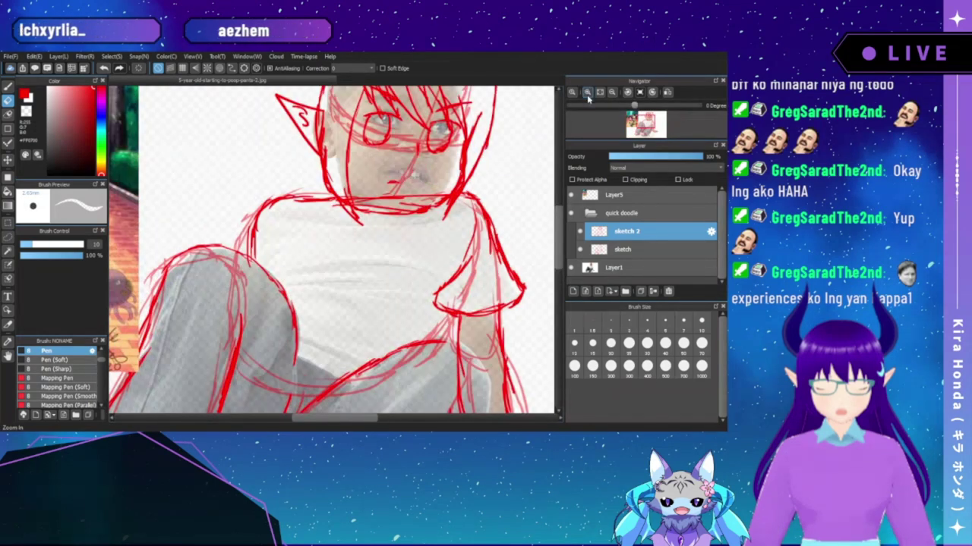
click(612, 93)
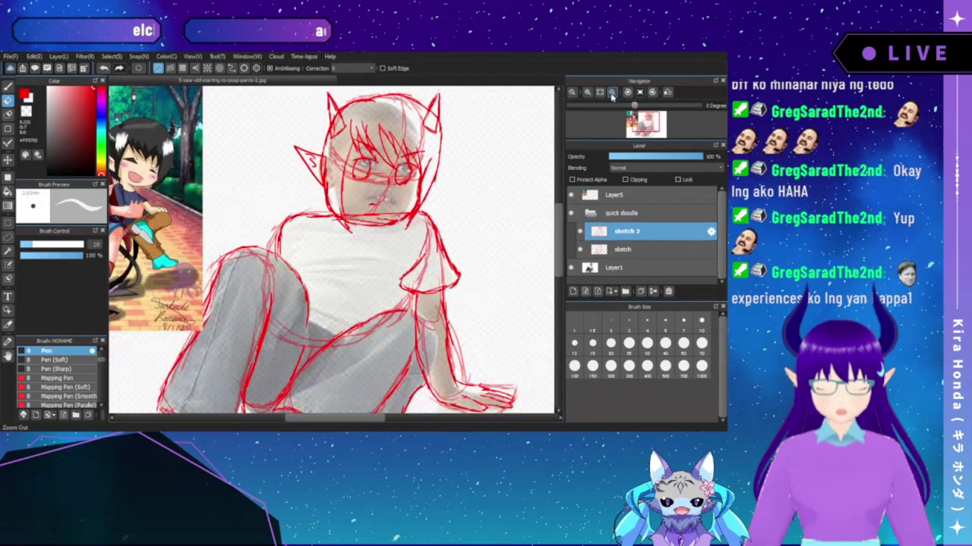
drag(646, 115, 646, 107)
click(587, 92)
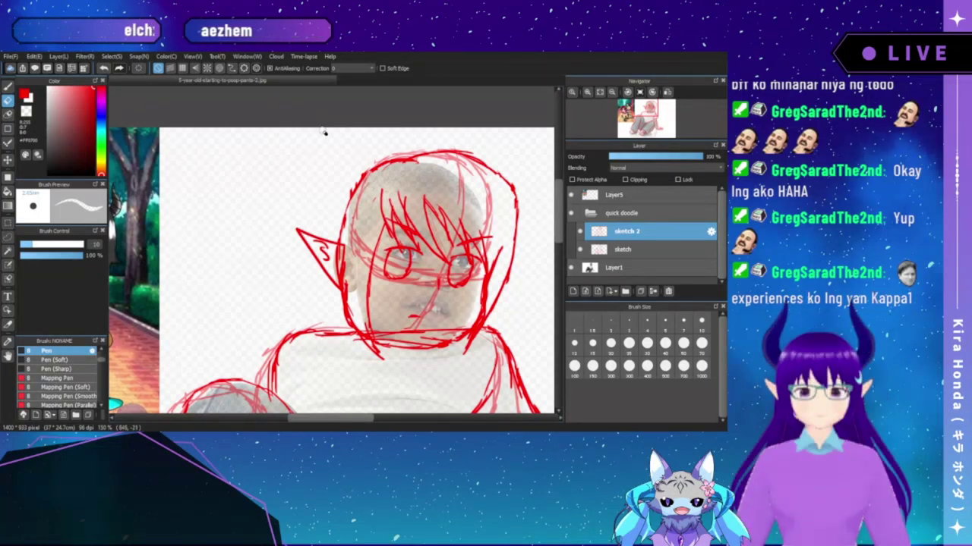
- Draw a curved, upward-tapering horn on the hair above the pointed ear, modelled on the horns in the pasted illustration
key(b)
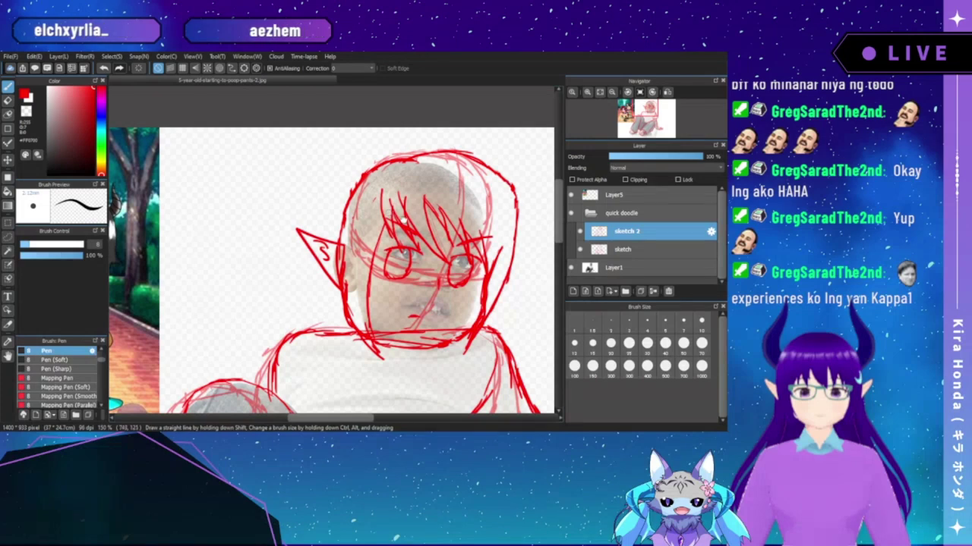
drag(331, 177, 429, 182)
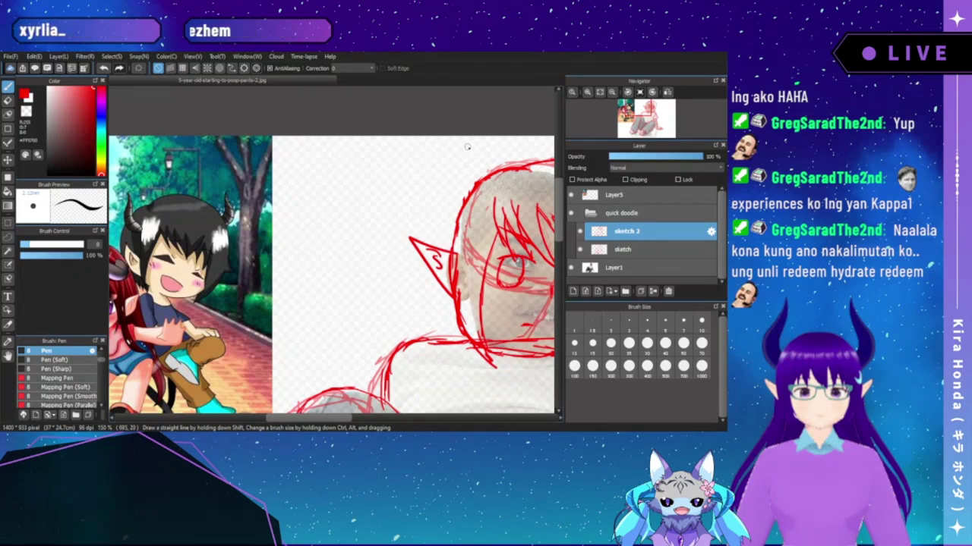
mouse_move(456, 168)
mouse_down()
mouse_move(451, 212)
mouse_move(464, 229)
mouse_up()
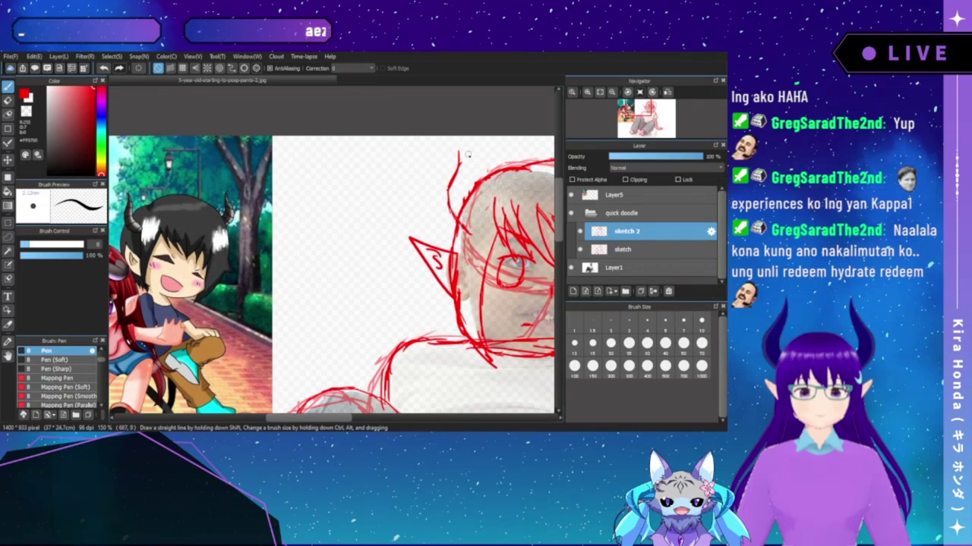
drag(460, 158, 478, 225)
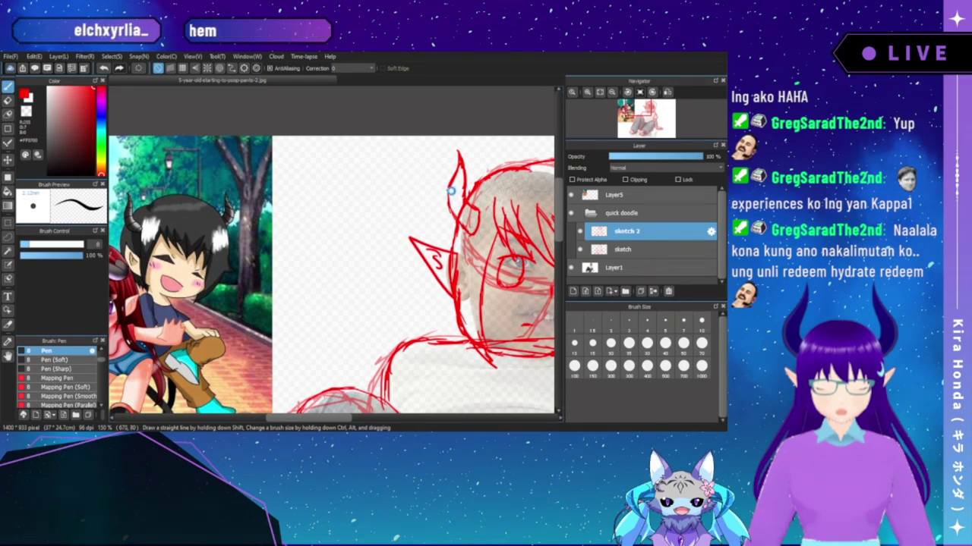
- Draw a matching curved, upward-tapering horn on the opposite side of the head from the existing horn on the sketch 2 layer
mouse_move(534, 217)
mouse_down()
mouse_move(485, 193)
mouse_move(499, 200)
mouse_move(480, 203)
mouse_move(540, 170)
mouse_move(524, 182)
mouse_move(513, 157)
mouse_up()
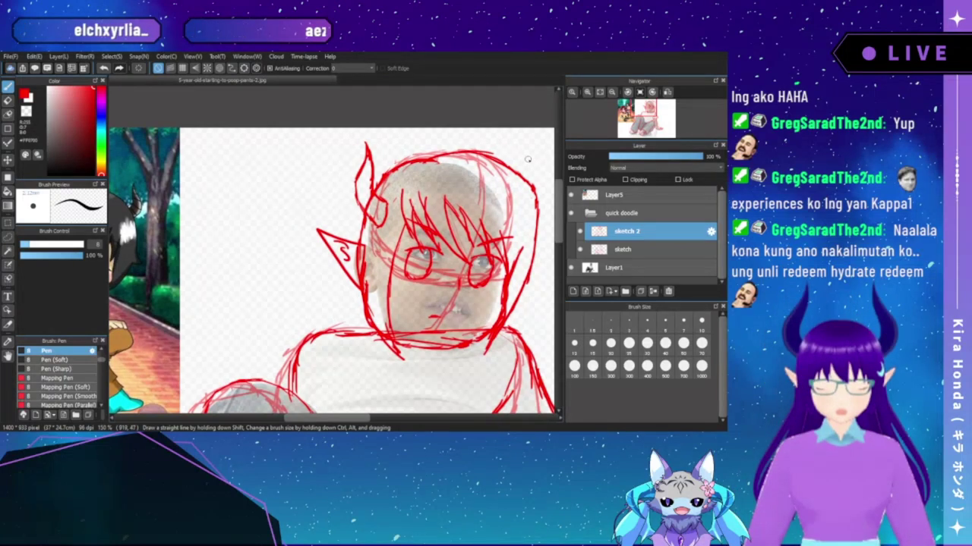
drag(532, 151, 524, 177)
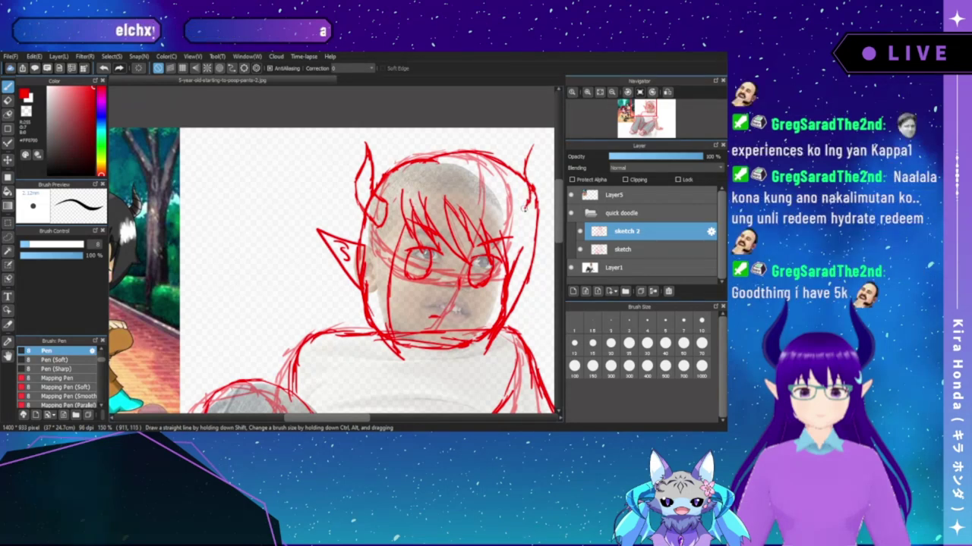
drag(523, 195, 499, 188)
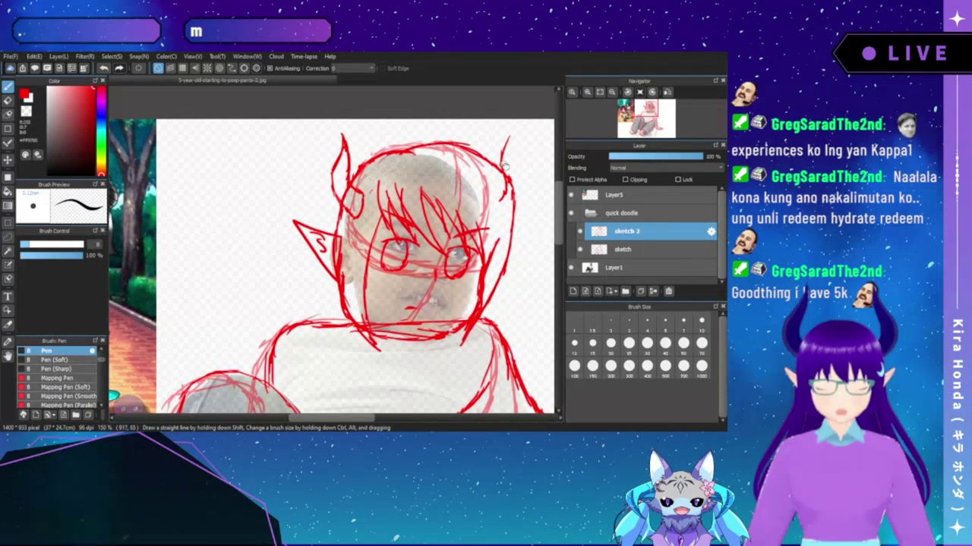
drag(504, 164, 514, 168)
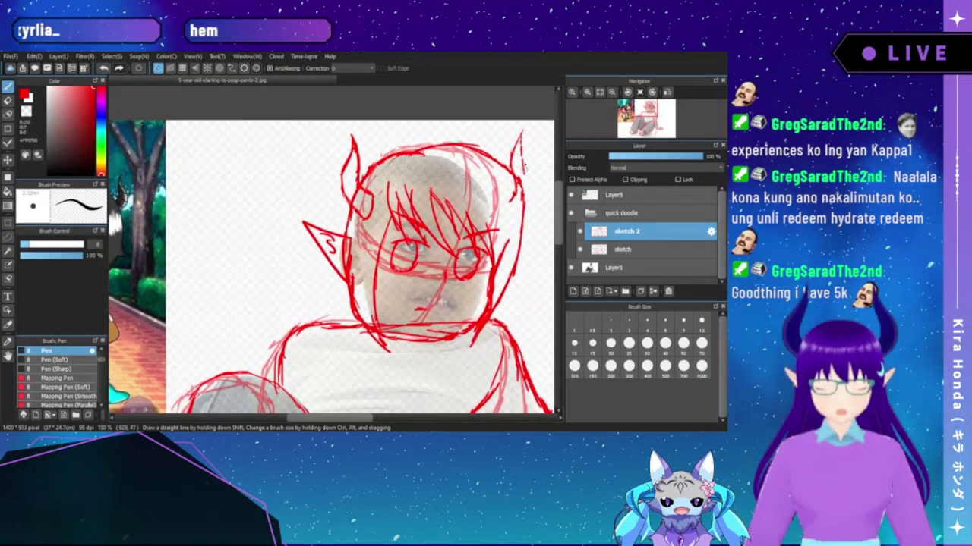
mouse_move(529, 185)
mouse_down()
mouse_move(523, 207)
mouse_move(514, 203)
mouse_up()
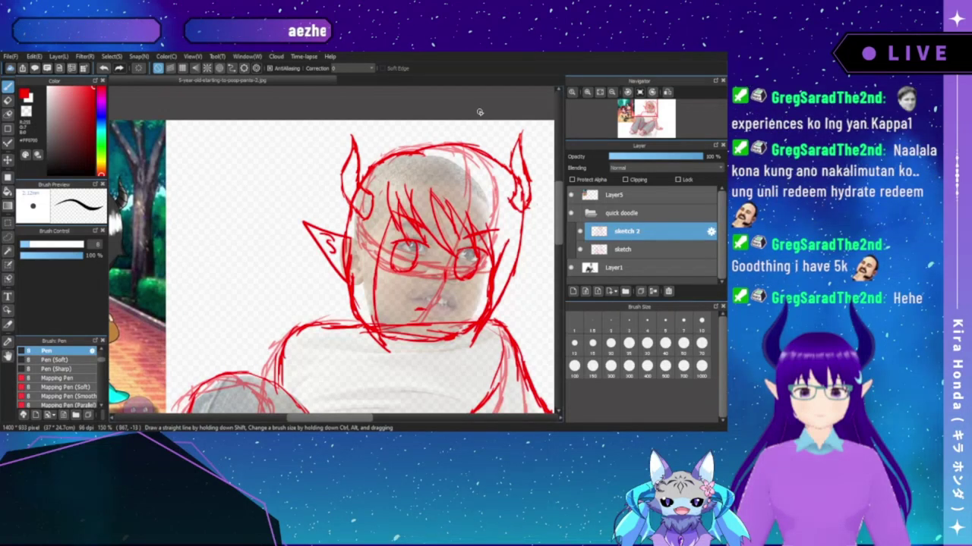
- Examine the whole sketch from horns to feet, hiding the photo on Layer1 for comparison and showing it again
drag(486, 183, 490, 152)
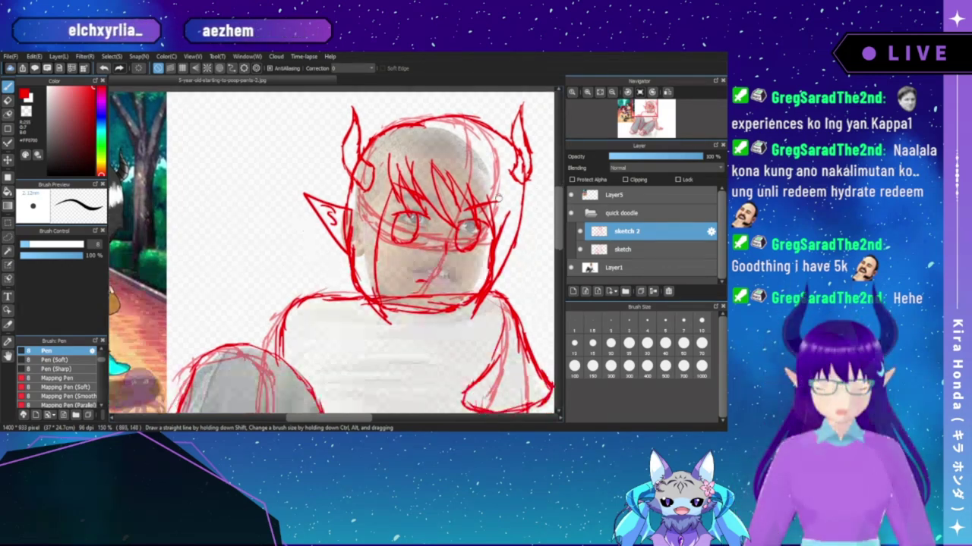
drag(490, 197, 492, 172)
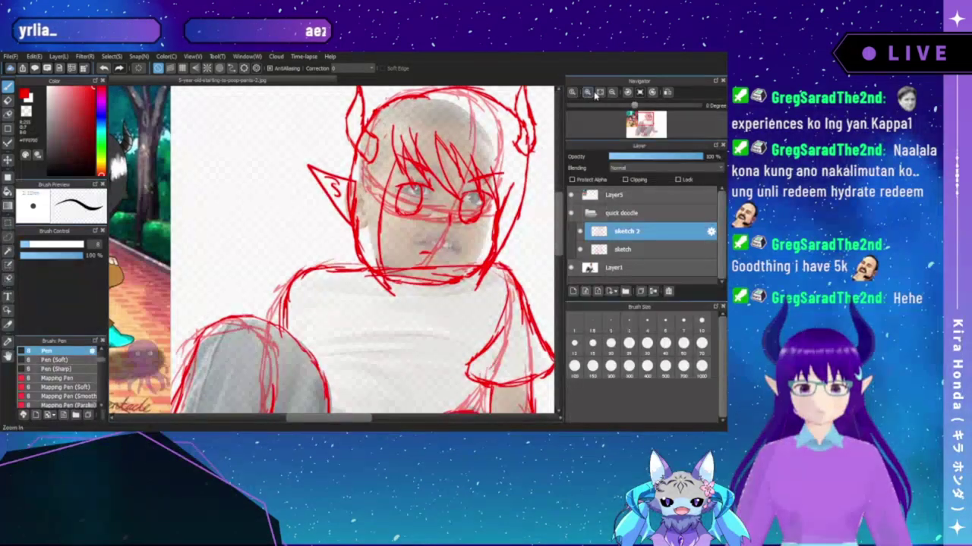
click(587, 92)
click(588, 93)
click(588, 93)
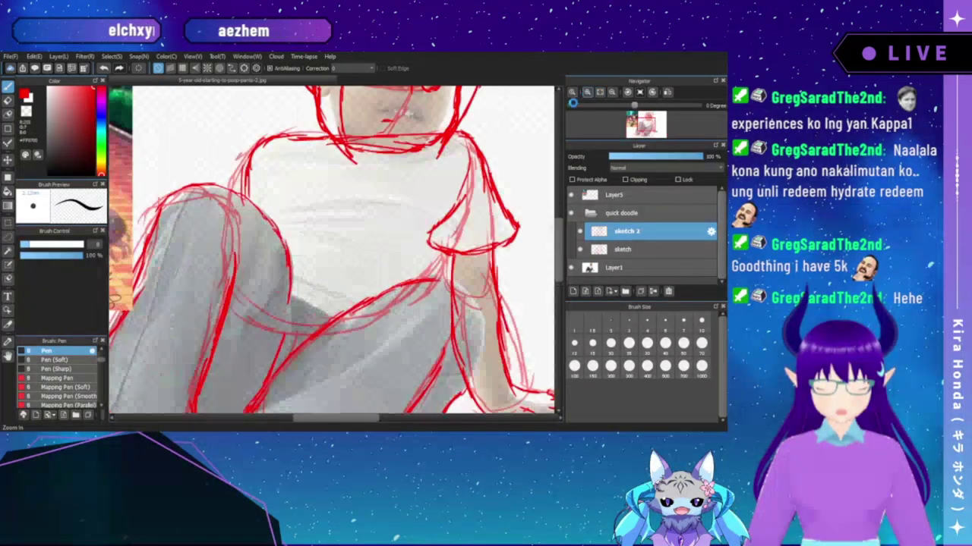
click(600, 93)
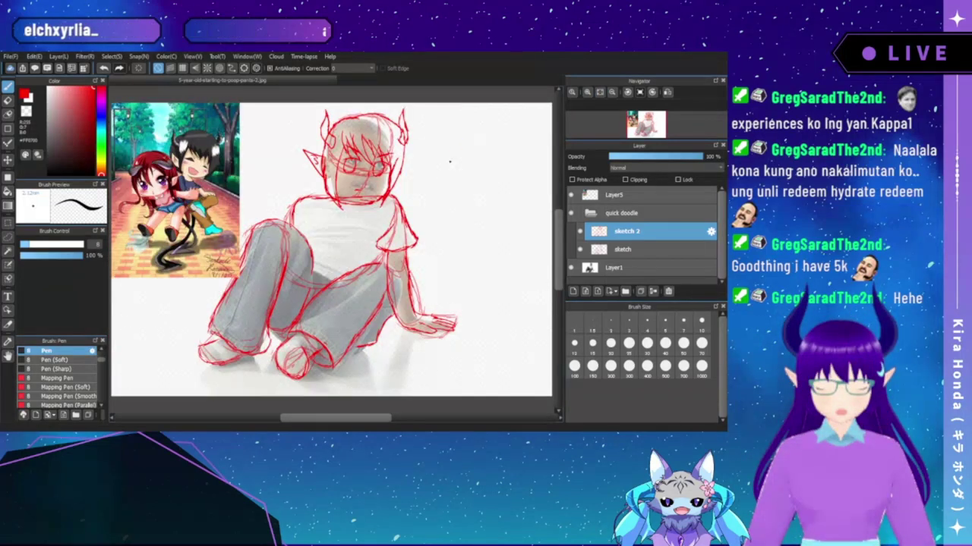
drag(418, 195, 447, 209)
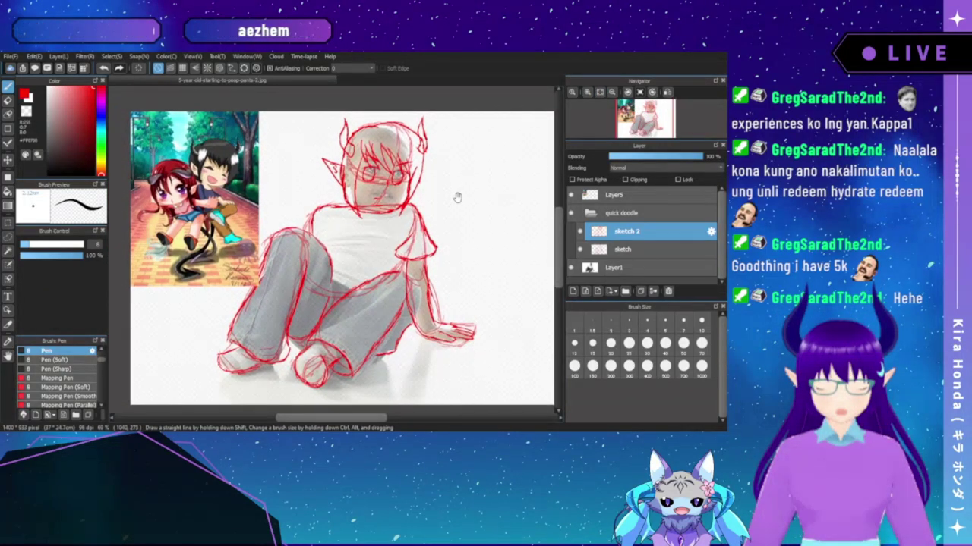
click(589, 93)
click(589, 92)
click(589, 93)
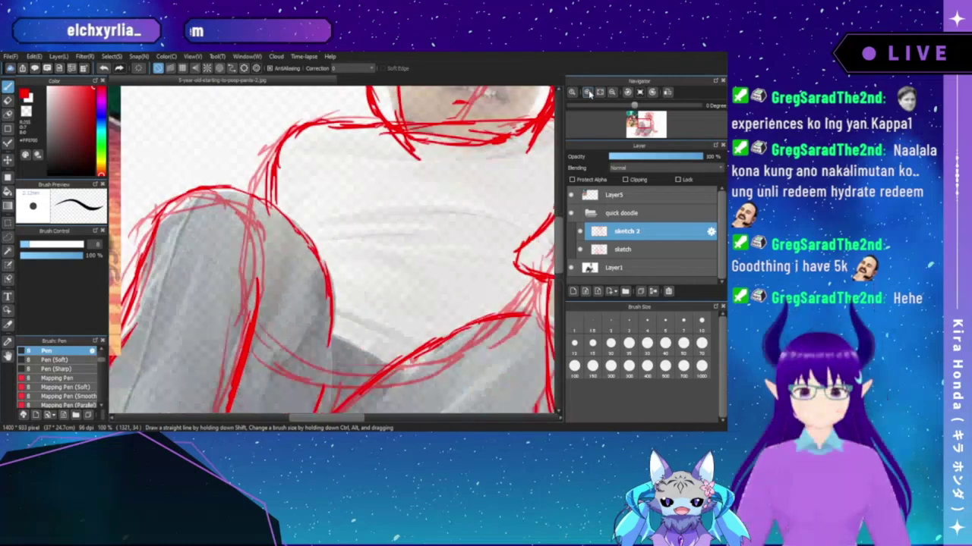
drag(490, 149, 449, 181)
click(572, 267)
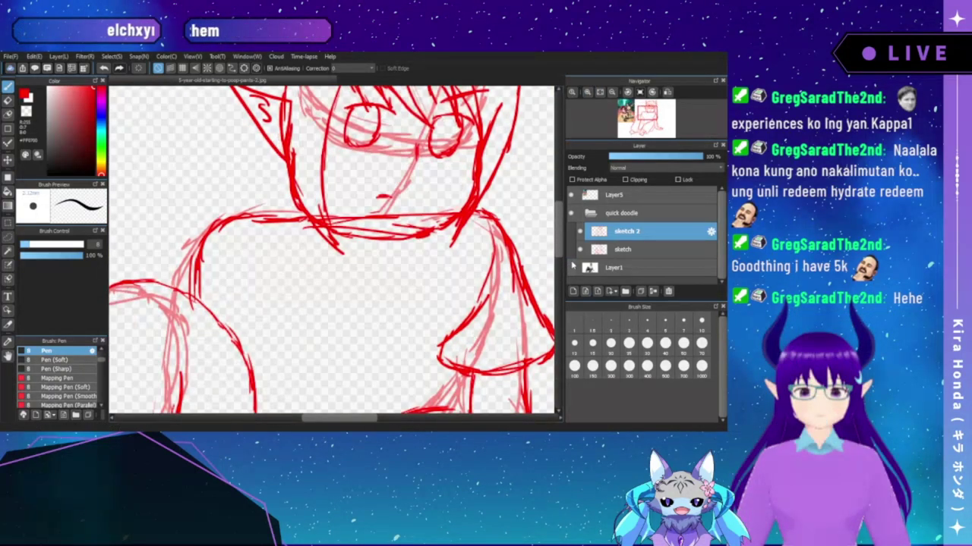
click(600, 93)
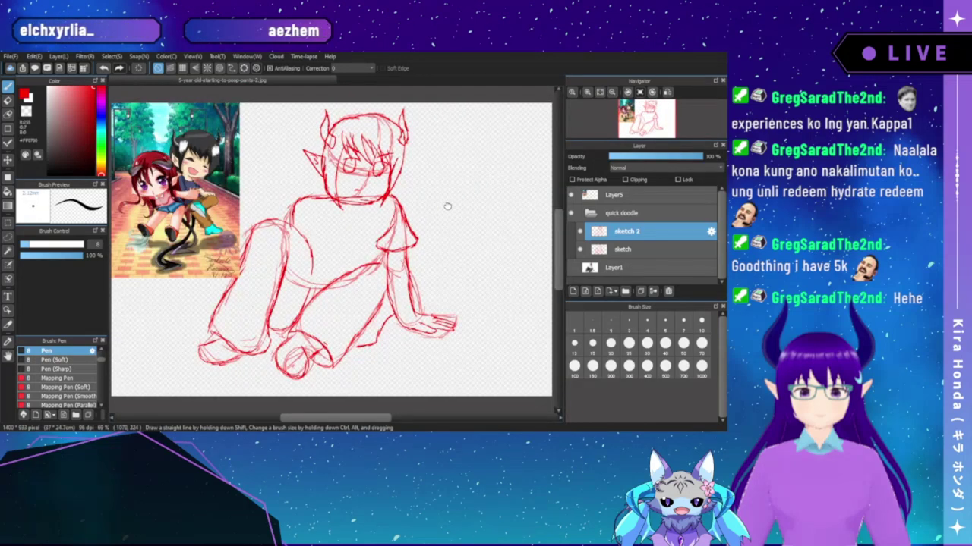
click(571, 267)
click(587, 92)
click(586, 92)
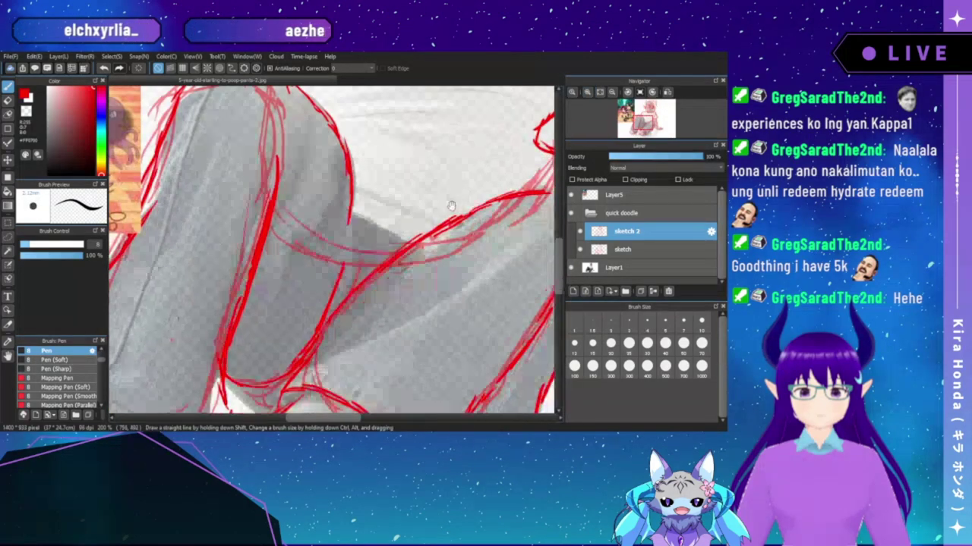
click(612, 92)
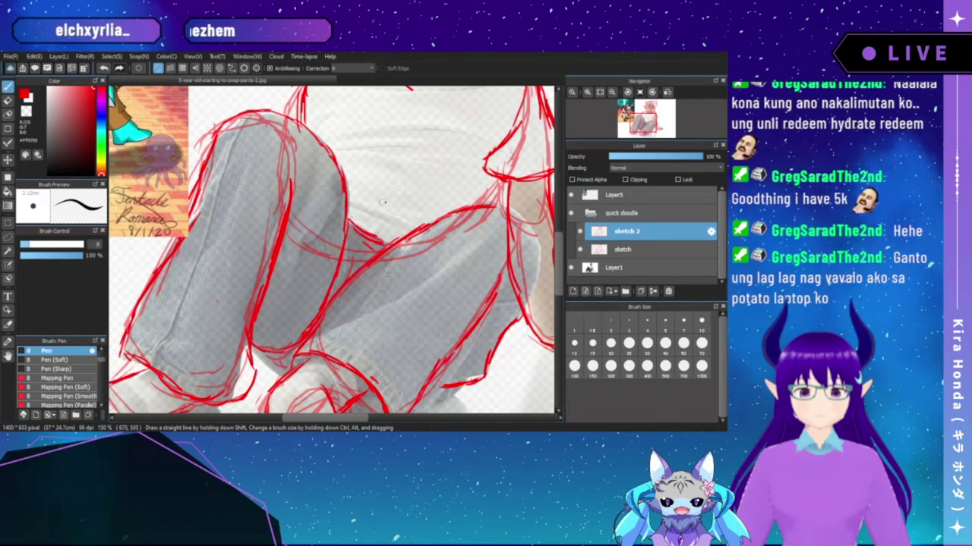
click(599, 91)
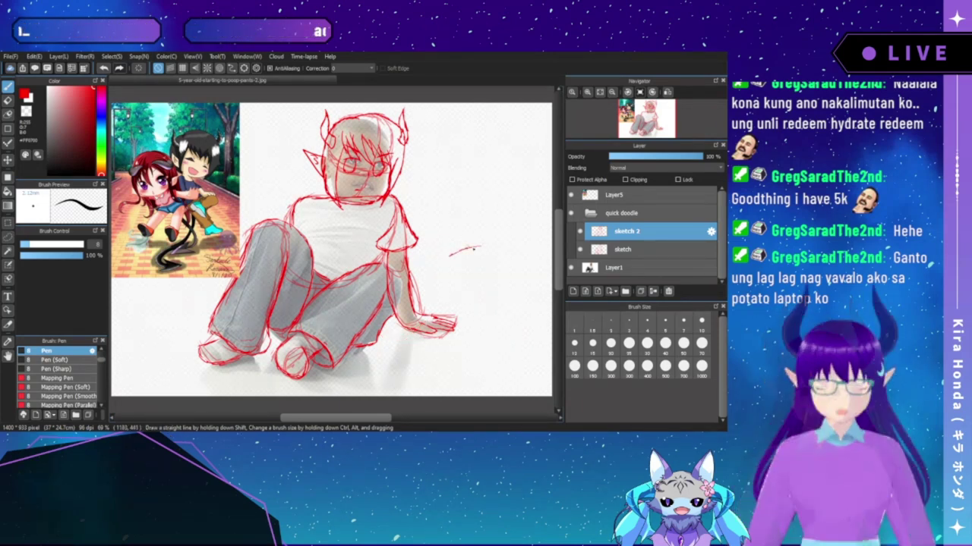
drag(460, 251, 447, 262)
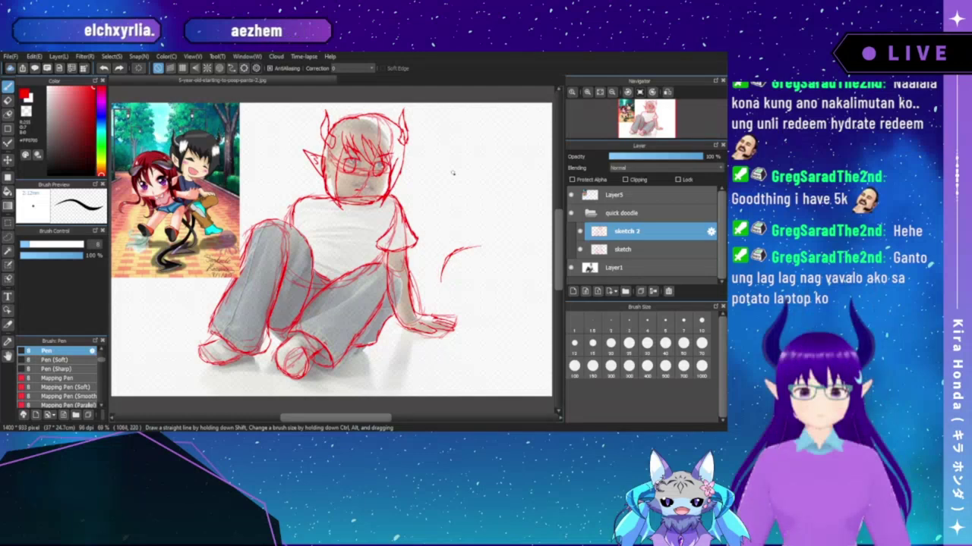
key(ctrl+z)
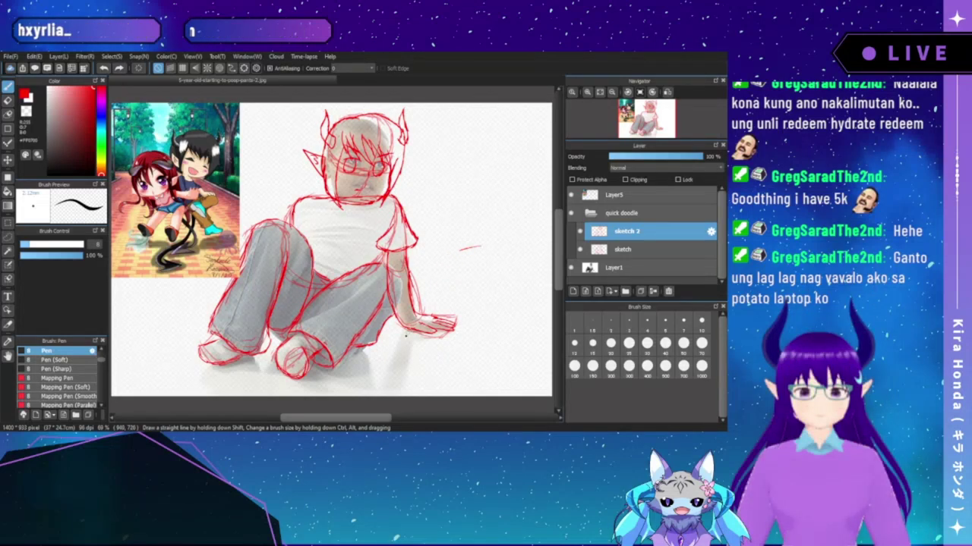
key(ctrl+z)
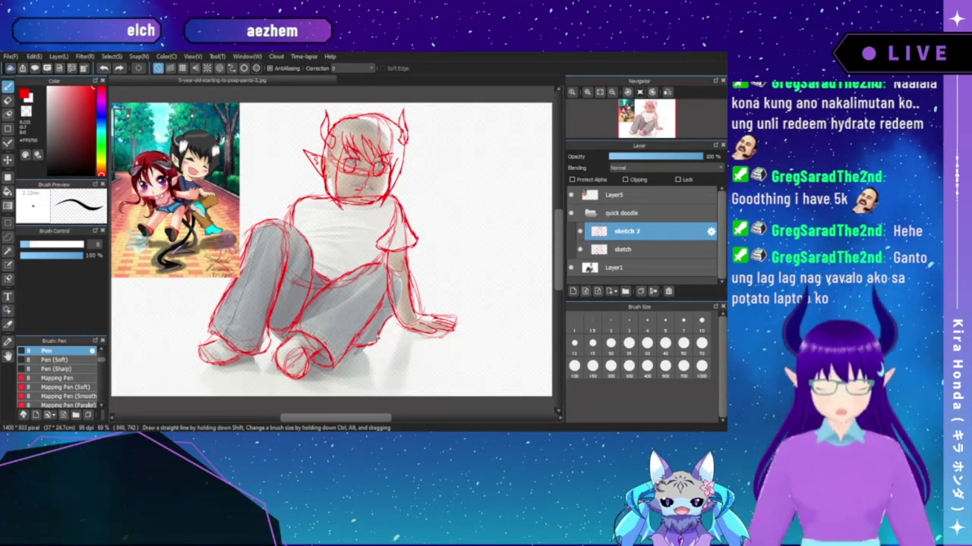
mouse_move(379, 343)
mouse_down()
mouse_move(411, 335)
mouse_move(433, 255)
mouse_move(475, 238)
mouse_up()
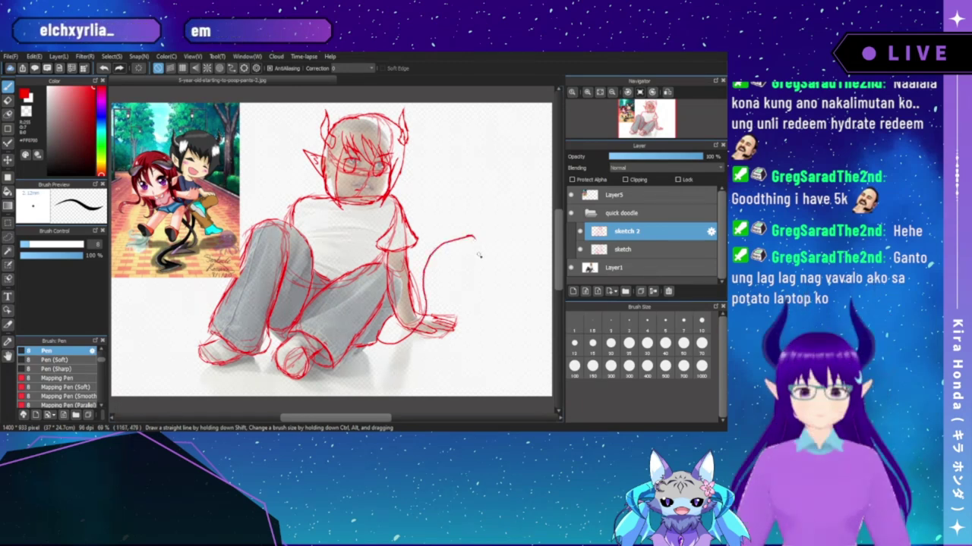
key(ctrl+z)
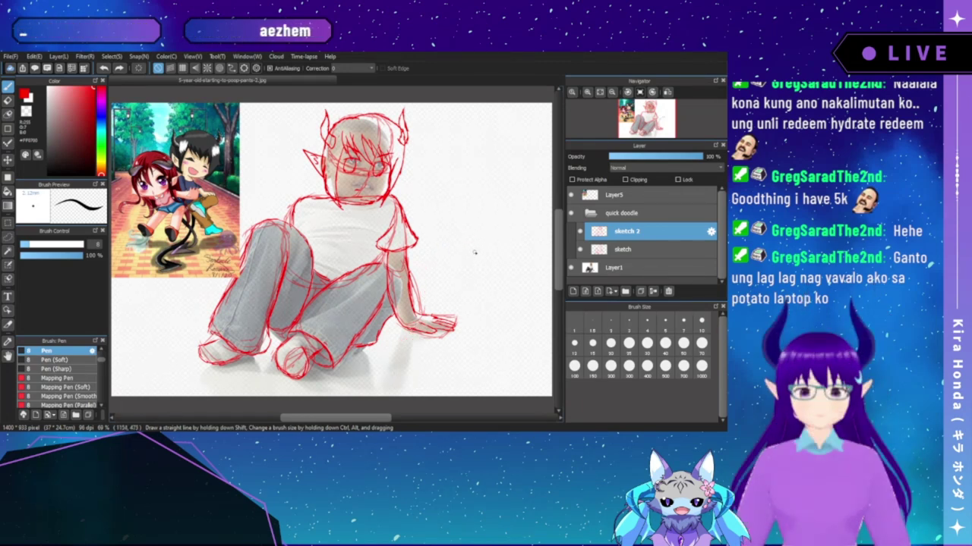
- Draw an S-curved tail sweeping from behind the seat, past the supporting hand and up beside the arm
drag(475, 248, 489, 245)
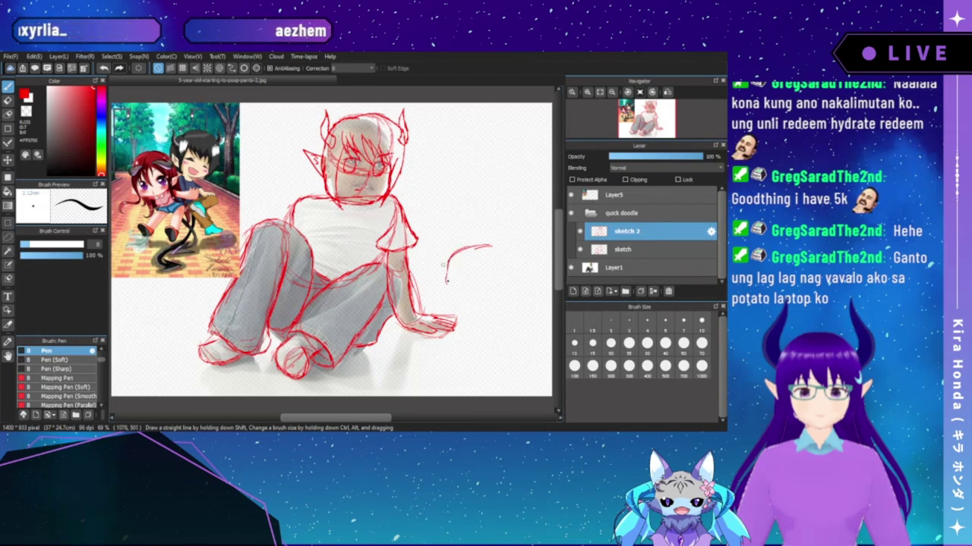
mouse_move(447, 287)
mouse_down()
mouse_move(435, 306)
mouse_move(422, 307)
mouse_up()
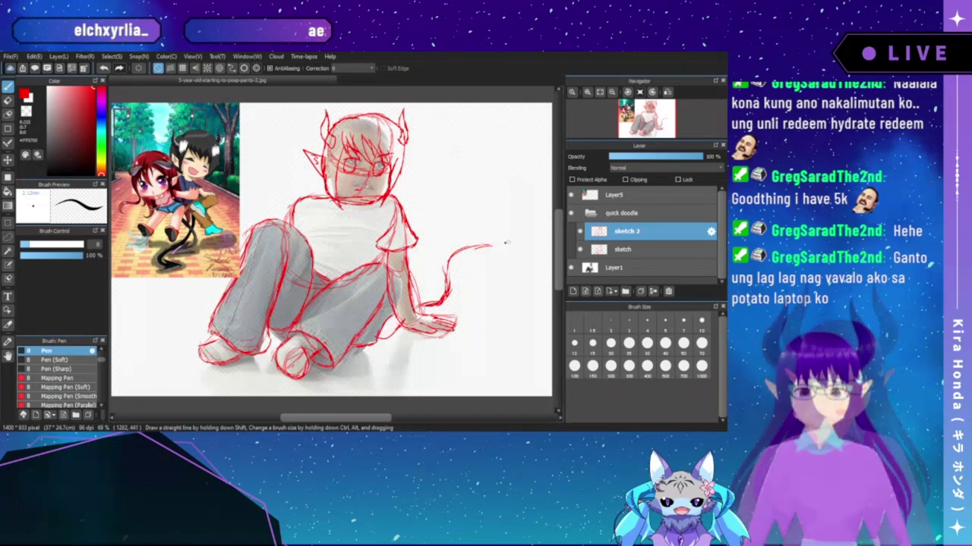
drag(493, 244, 517, 242)
drag(517, 243, 486, 257)
key(ctrl+z)
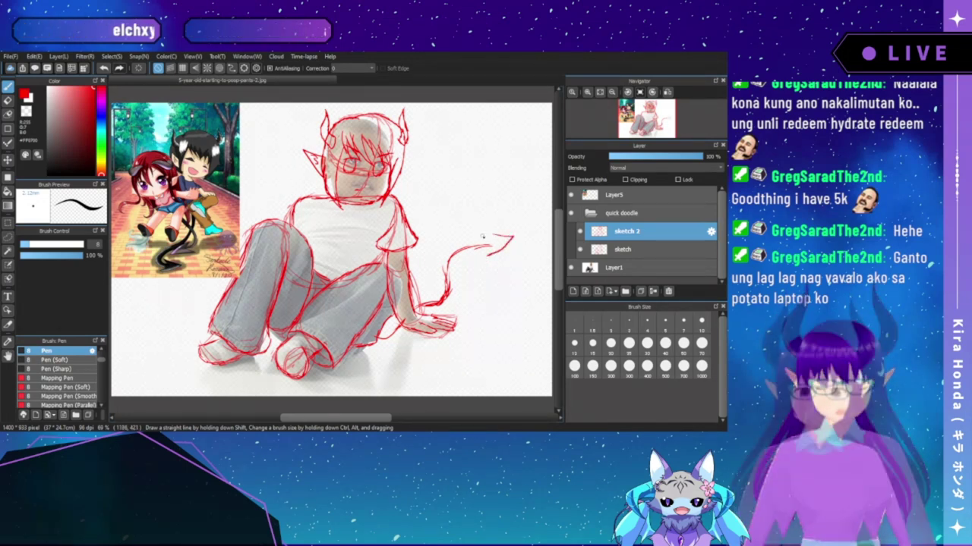
key(ctrl+z)
drag(481, 235, 510, 243)
mouse_move(510, 243)
mouse_down()
mouse_move(482, 233)
mouse_move(487, 257)
mouse_up()
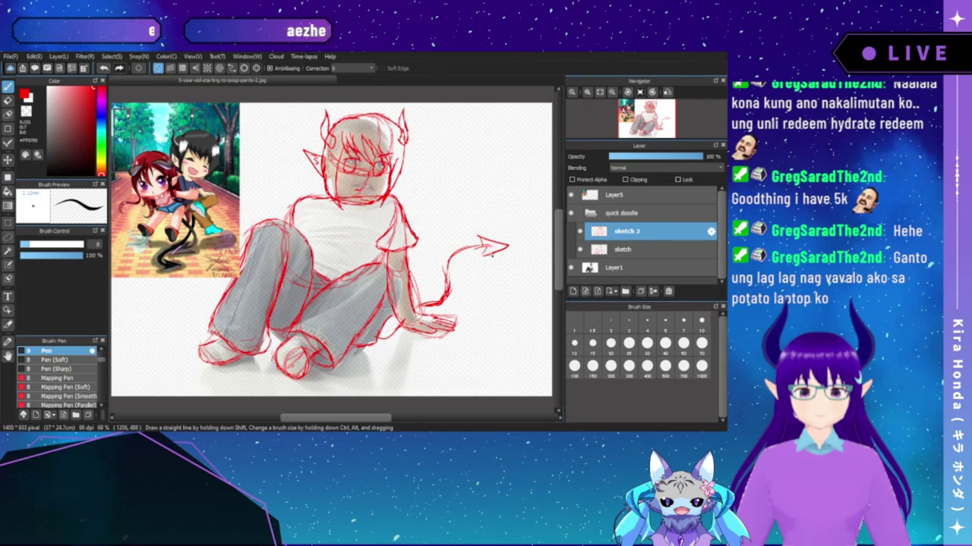
key(ctrl+z)
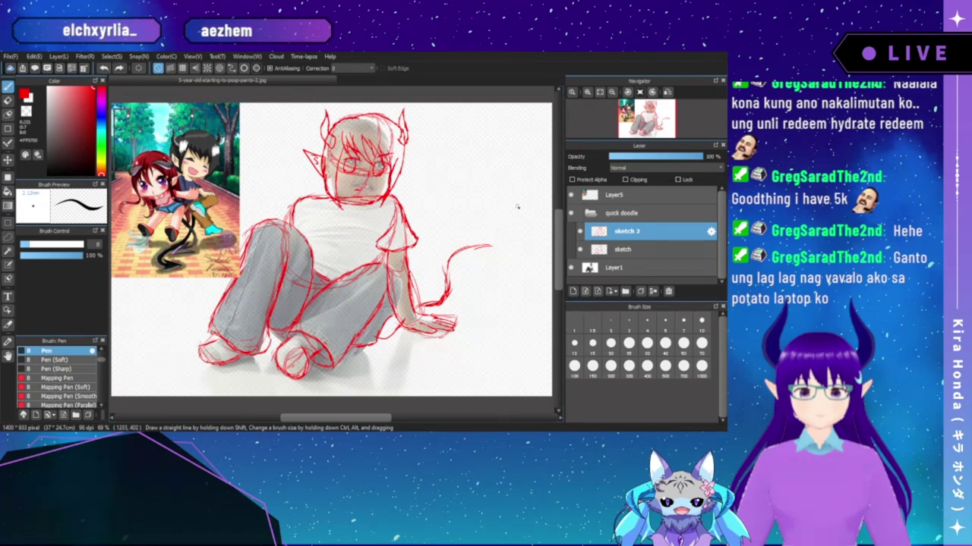
- Draw a large pointed arrowhead tip on the free end of the tail, with notched inner edges meeting the tail curve
click(586, 91)
click(587, 92)
drag(529, 180, 373, 195)
key(Left)
key(Left)
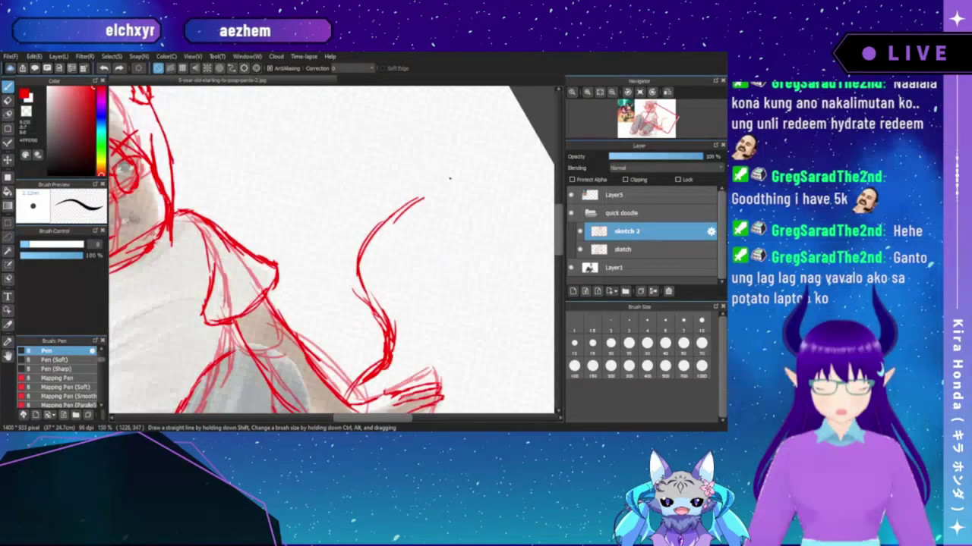
mouse_move(447, 174)
mouse_down()
mouse_move(413, 231)
mouse_move(399, 221)
mouse_move(353, 235)
mouse_move(395, 213)
mouse_move(357, 227)
mouse_move(412, 208)
mouse_move(392, 286)
mouse_up()
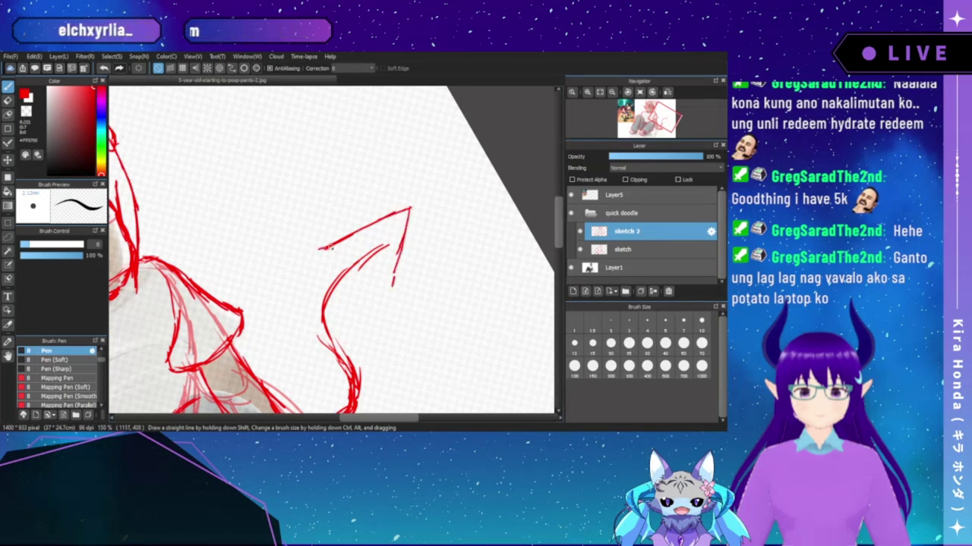
mouse_move(351, 244)
mouse_down()
mouse_move(384, 234)
mouse_move(385, 270)
mouse_up()
drag(380, 236, 382, 257)
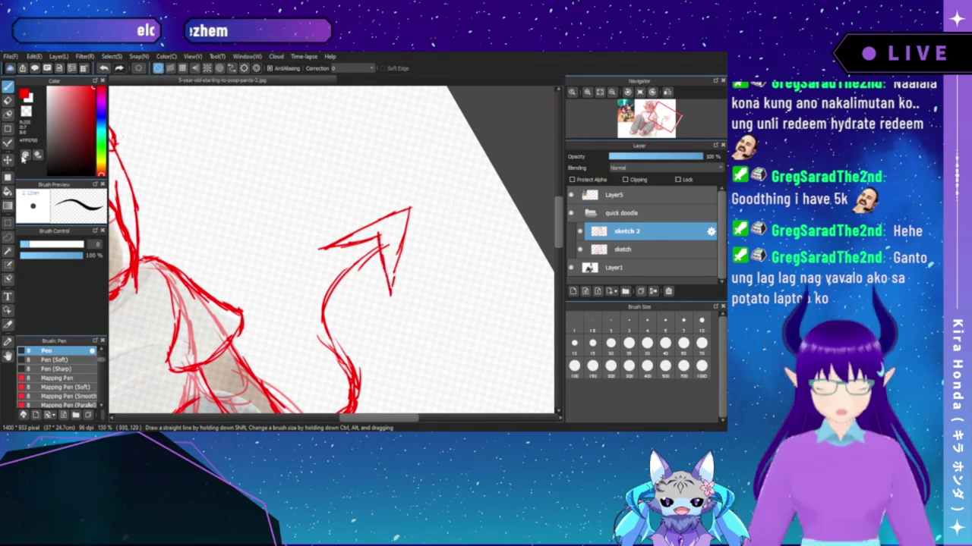
- Lasso the arrowhead tip, transform it to sit slightly closer onto the tail's end, and clear the selection
click(8, 236)
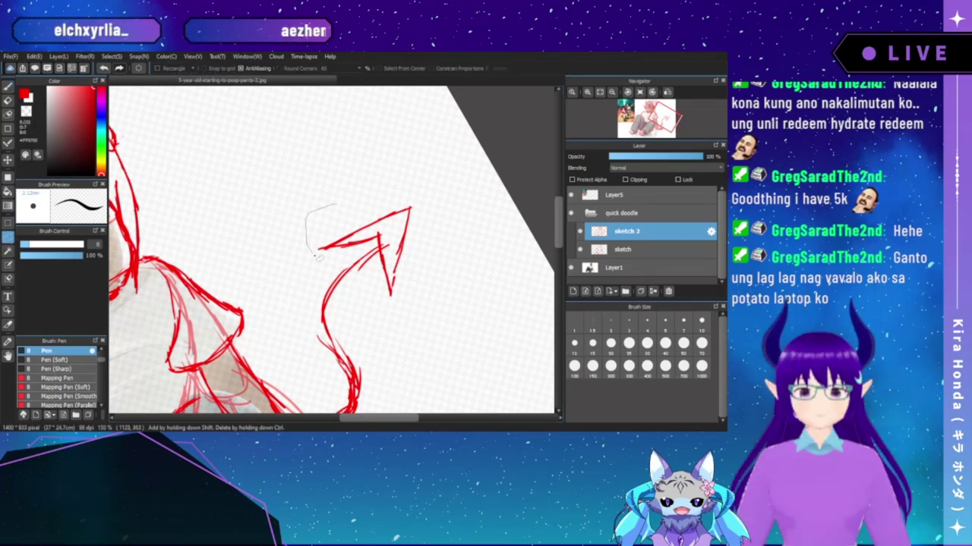
mouse_move(317, 257)
mouse_down()
mouse_move(357, 259)
mouse_move(376, 248)
mouse_move(394, 314)
mouse_move(433, 233)
mouse_move(378, 175)
mouse_move(332, 204)
mouse_up()
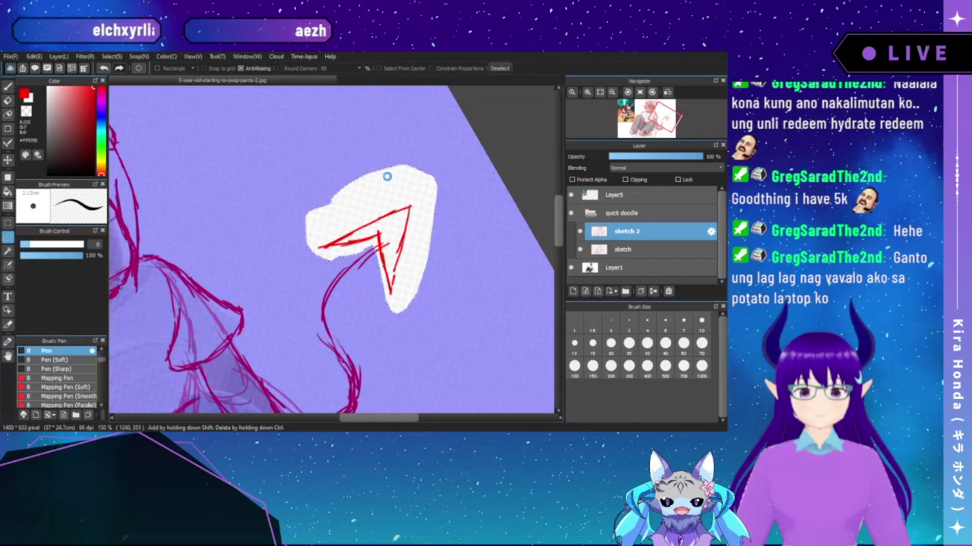
key(ctrl+t)
drag(392, 218, 391, 226)
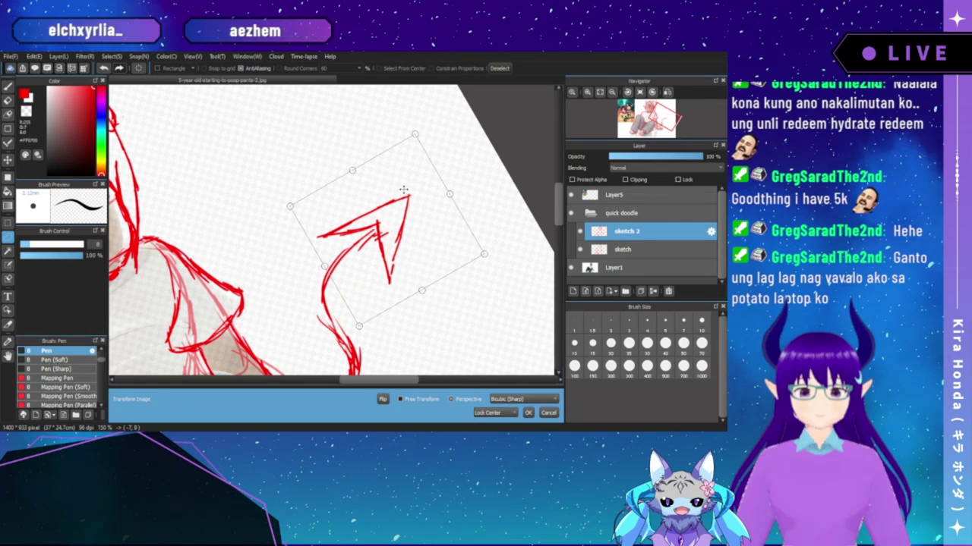
key(Return)
key(ctrl+d)
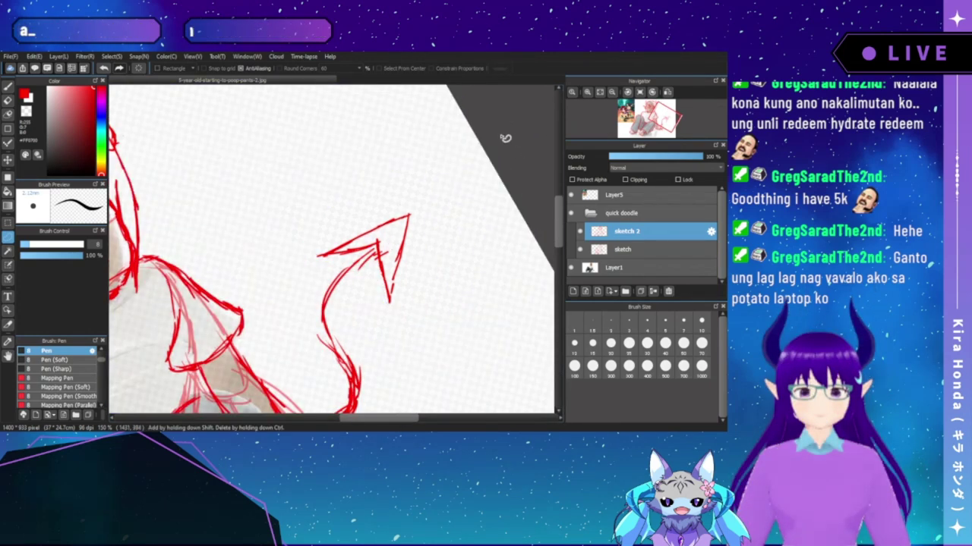
- Straighten the rotated canvas and examine the whole sketch, hiding the photo on Layer1 for comparison and showing it again
click(7, 100)
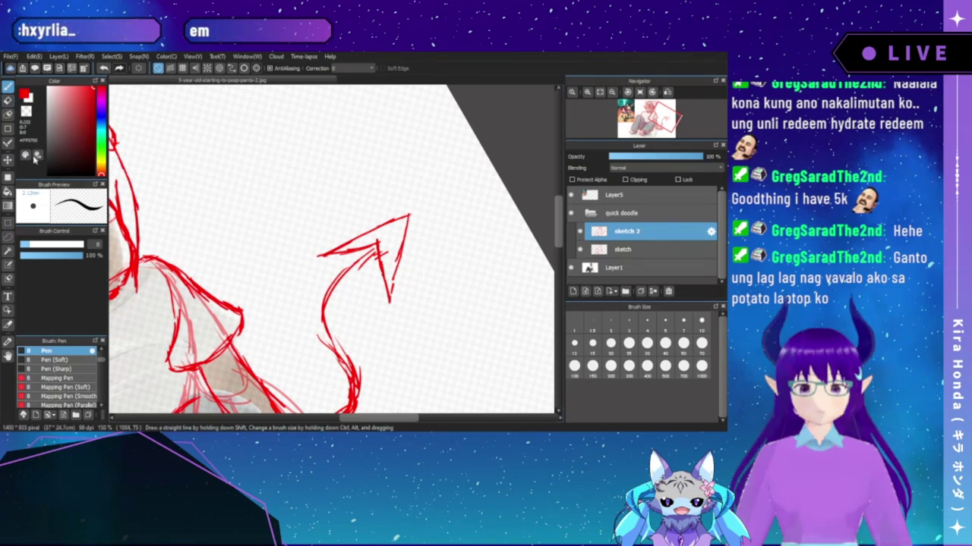
click(8, 99)
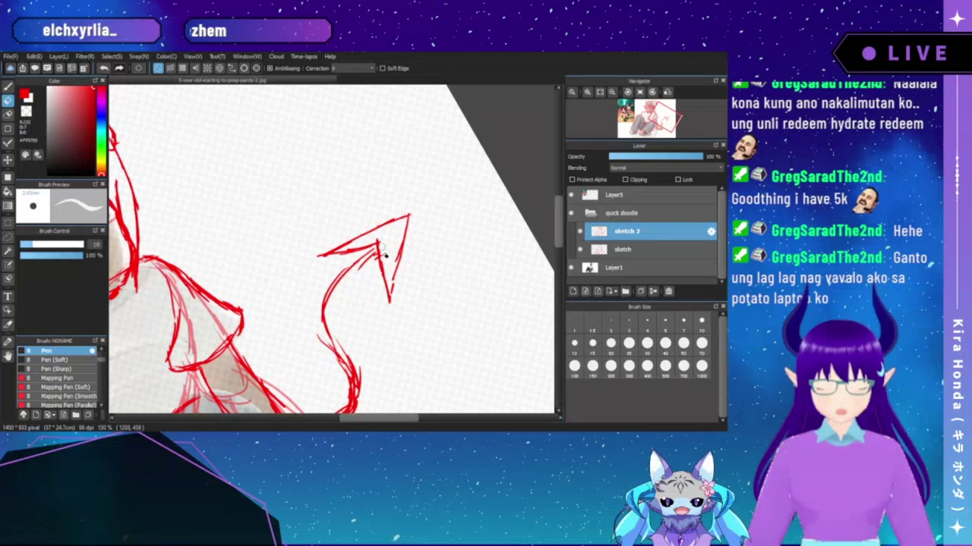
click(599, 92)
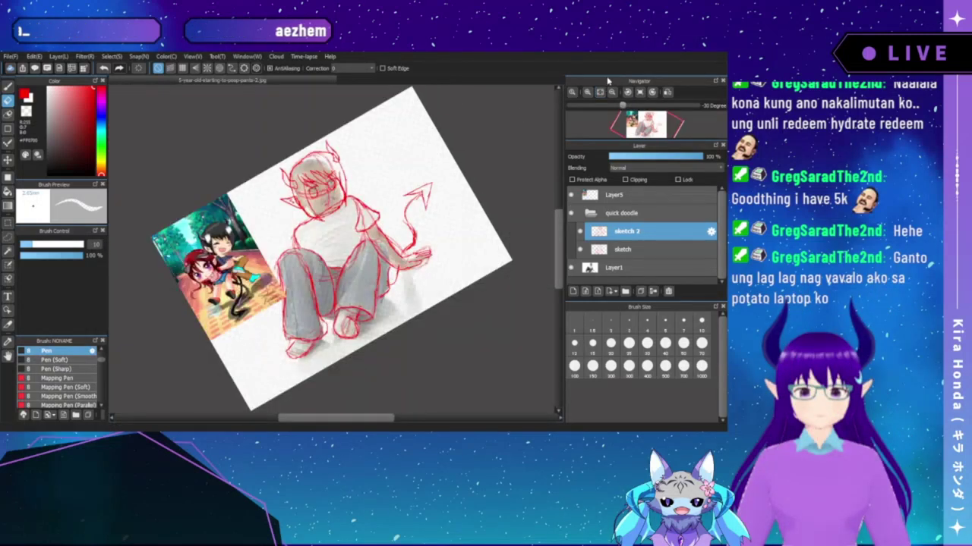
key(Up)
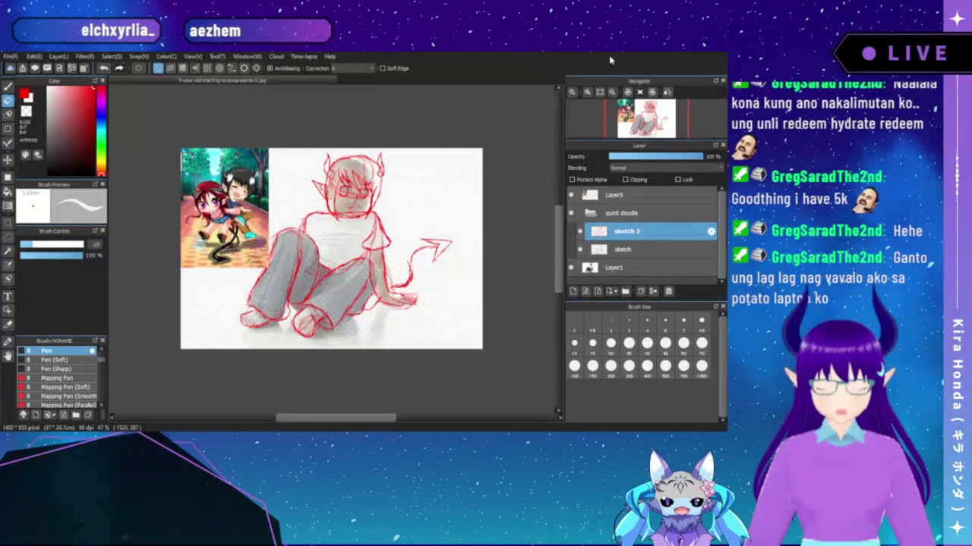
click(571, 268)
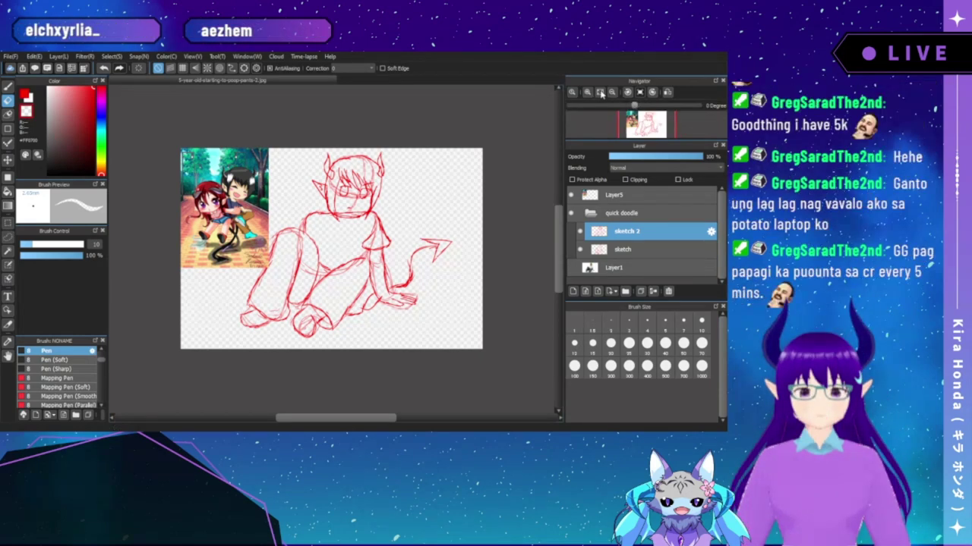
scroll(365, 186, up, 5)
scroll(364, 186, down, 5)
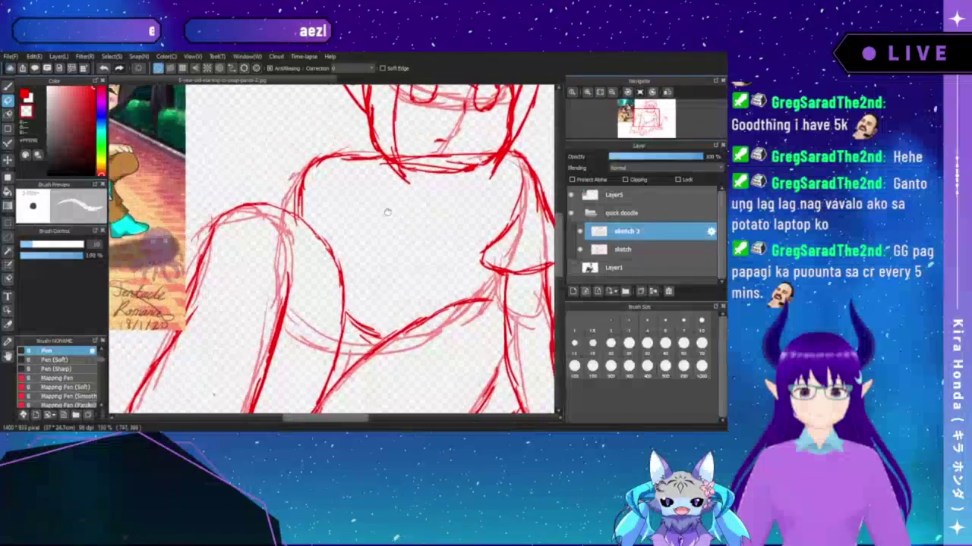
click(572, 267)
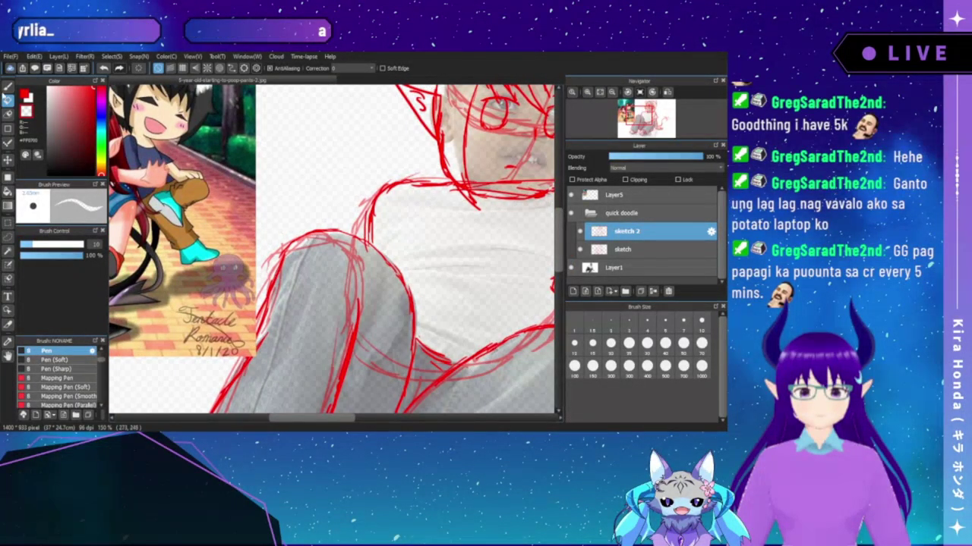
- Draw a slanted, slightly curved red line on sketch 2 inside the shirt's shoulder, on the raised-knee side
key(b)
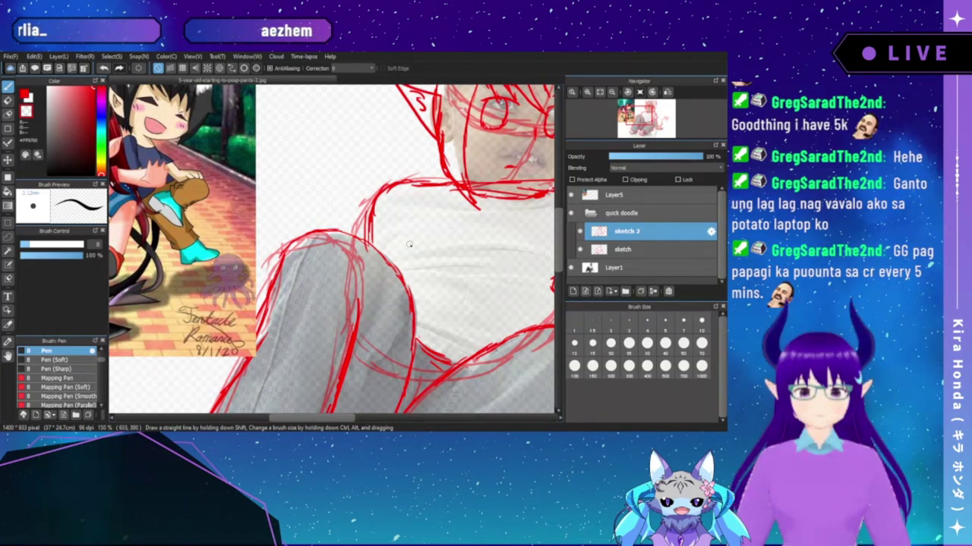
alt+click(409, 244)
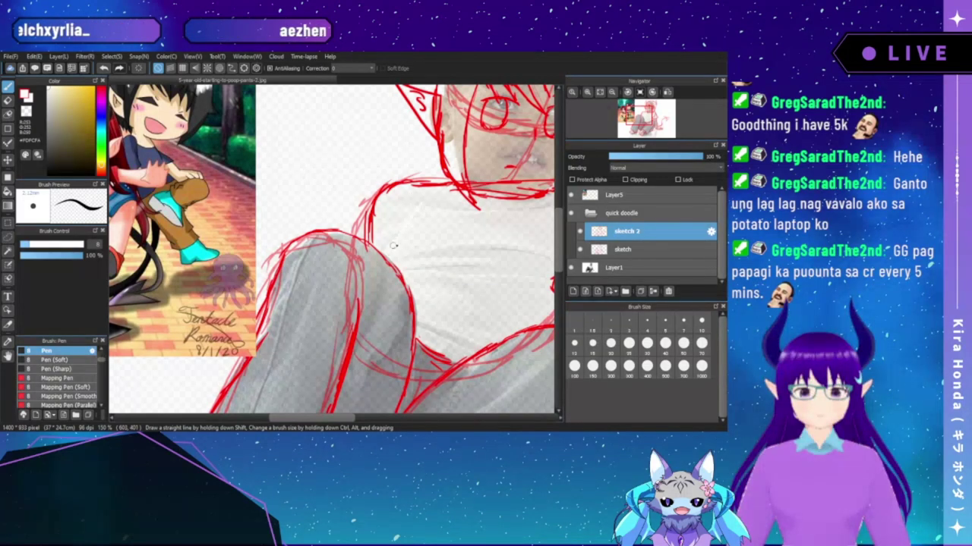
click(70, 119)
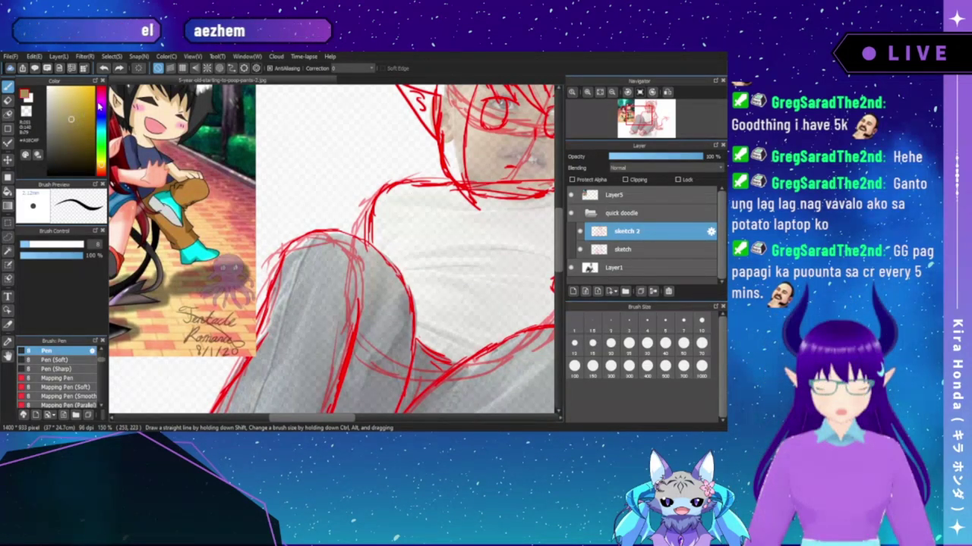
click(101, 87)
click(95, 86)
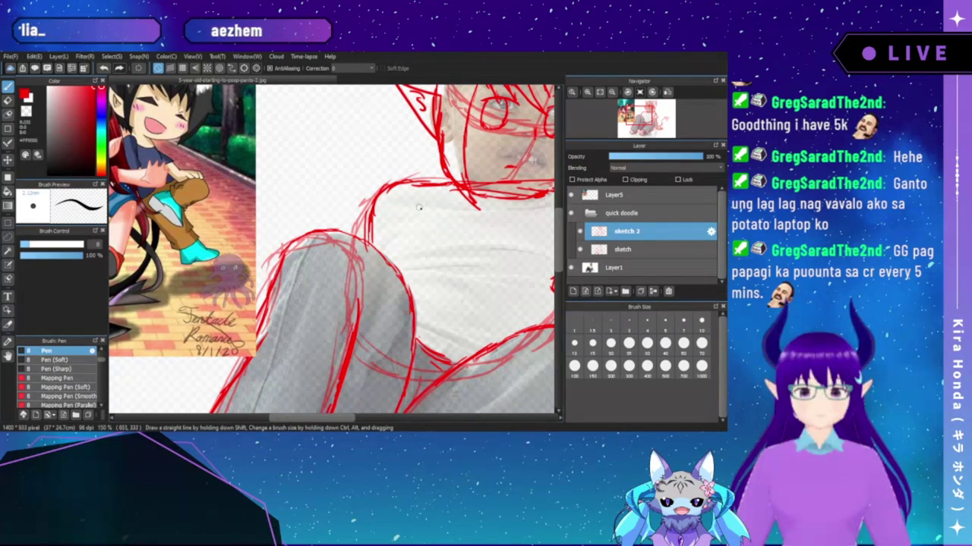
drag(401, 234, 423, 204)
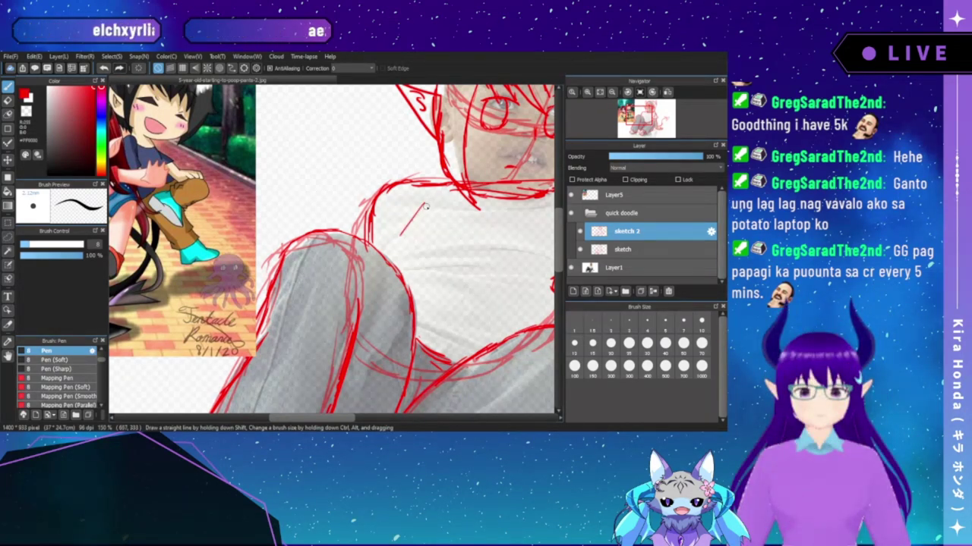
drag(425, 210, 401, 265)
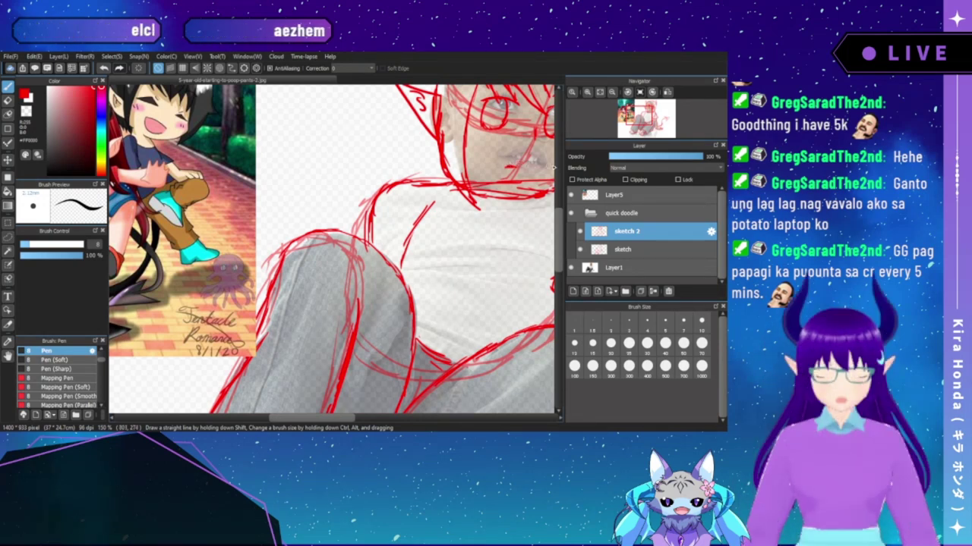
- Hide the photo on Layer1 and add a short vertical red stroke below the middle of the shirt's neckline
mouse_move(619, 111)
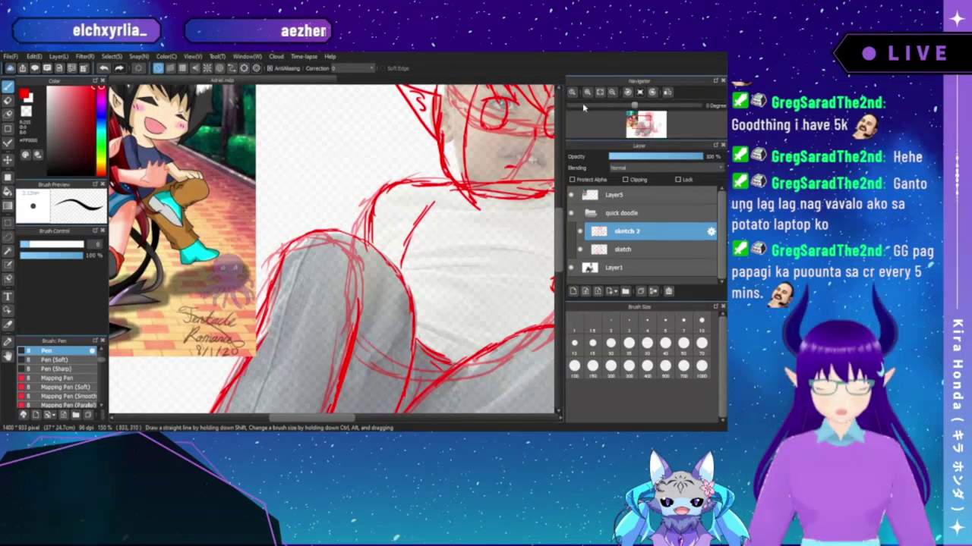
click(600, 93)
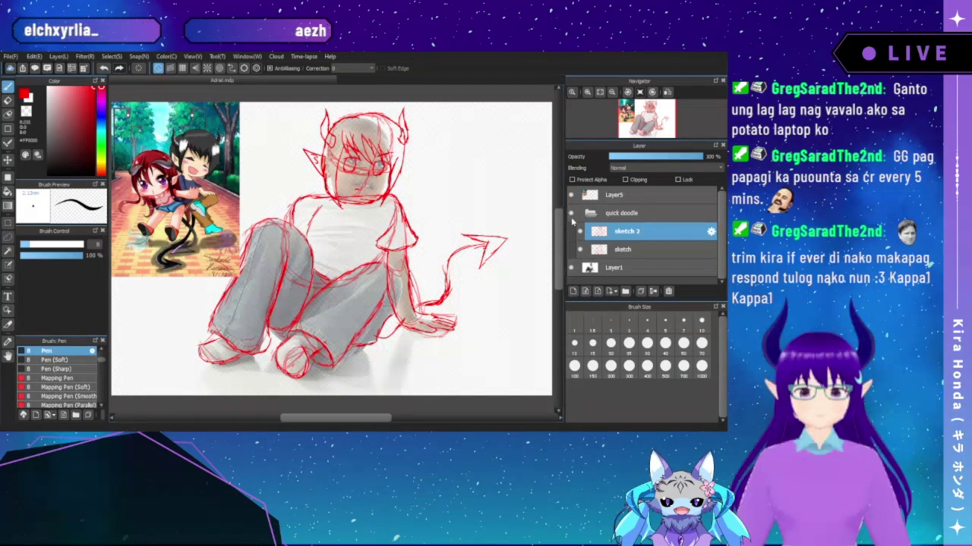
click(570, 267)
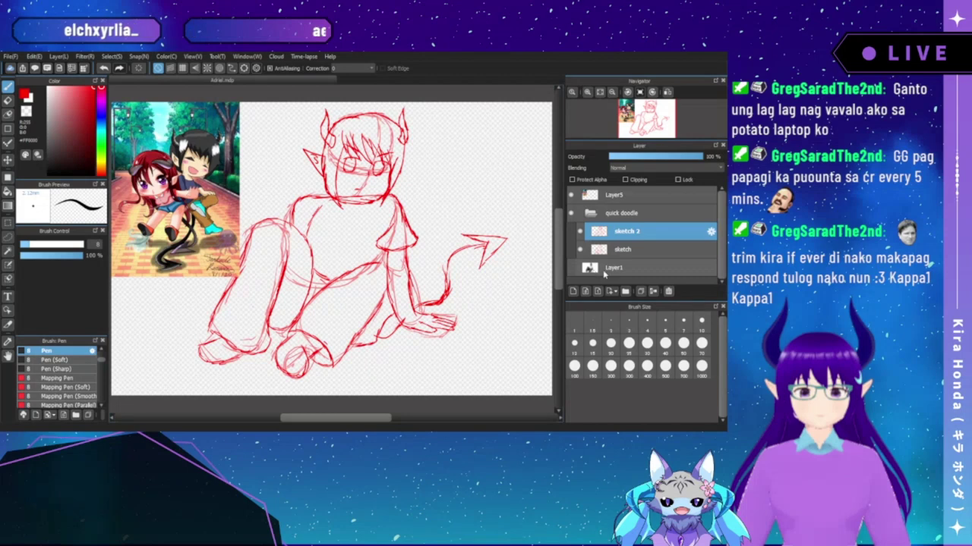
click(587, 92)
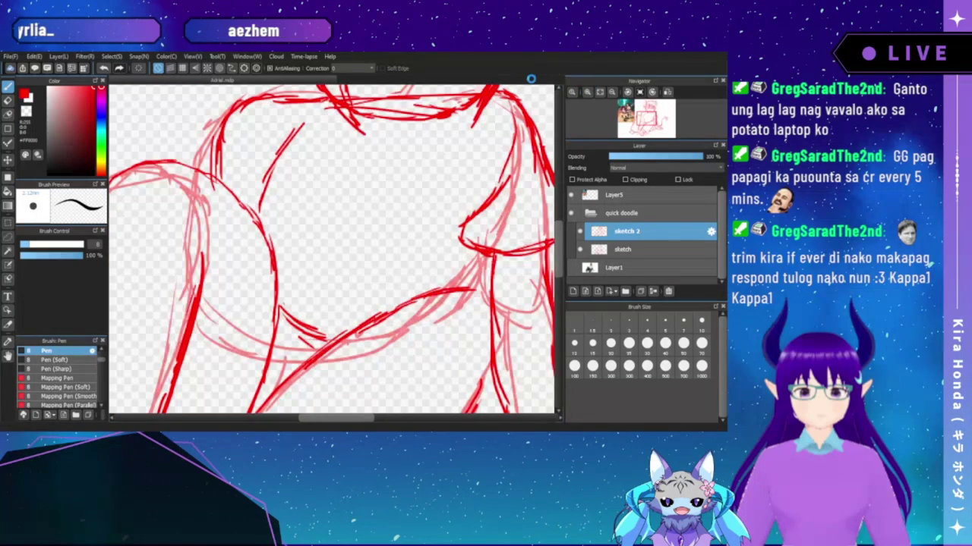
drag(394, 166, 378, 260)
drag(393, 202, 384, 224)
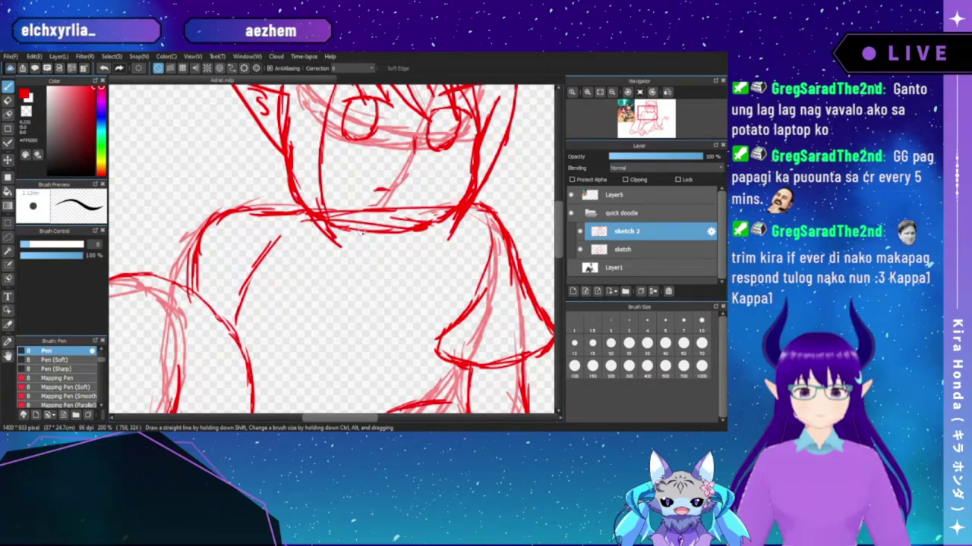
drag(361, 233, 361, 255)
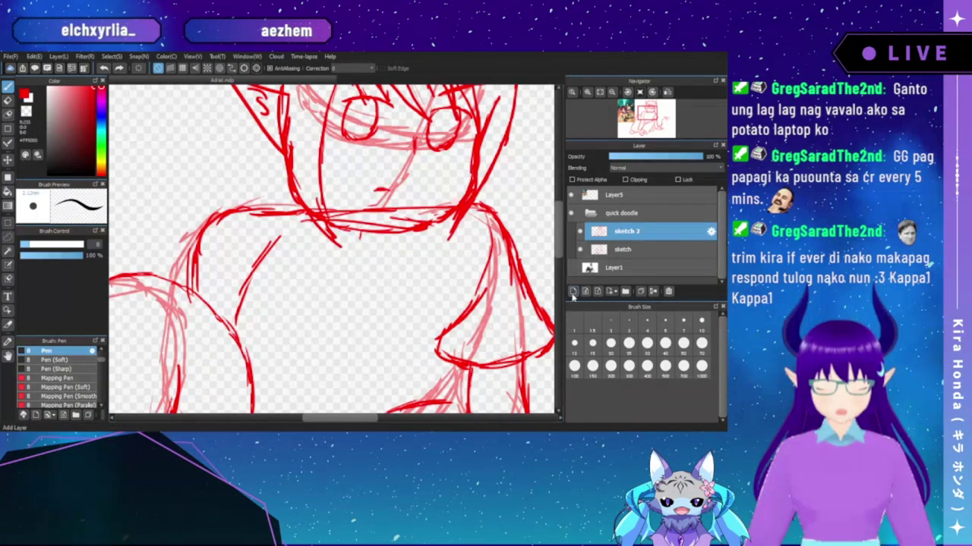
- Lower the opacity of sketch 2 to 61 % and add a layer named Outline above it, with black as drawing colour
click(667, 157)
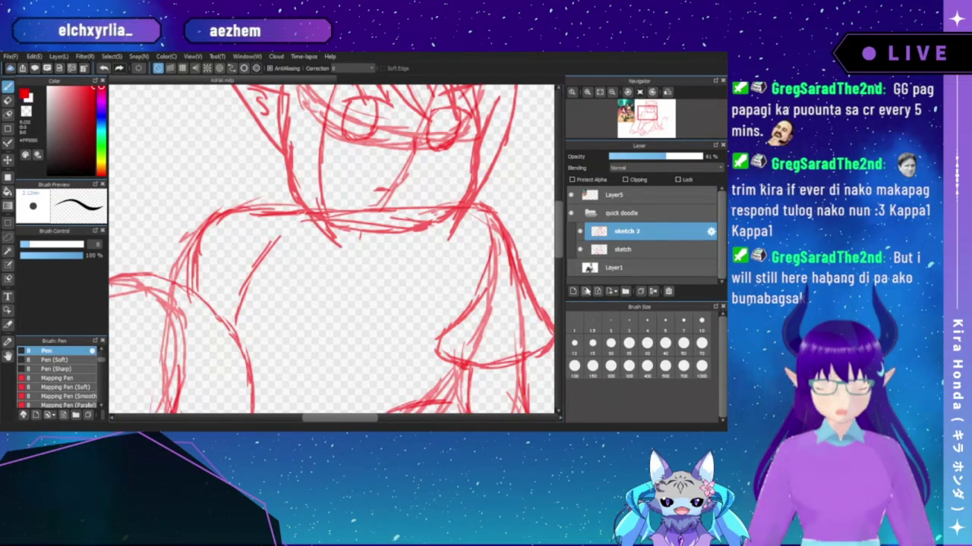
click(574, 292)
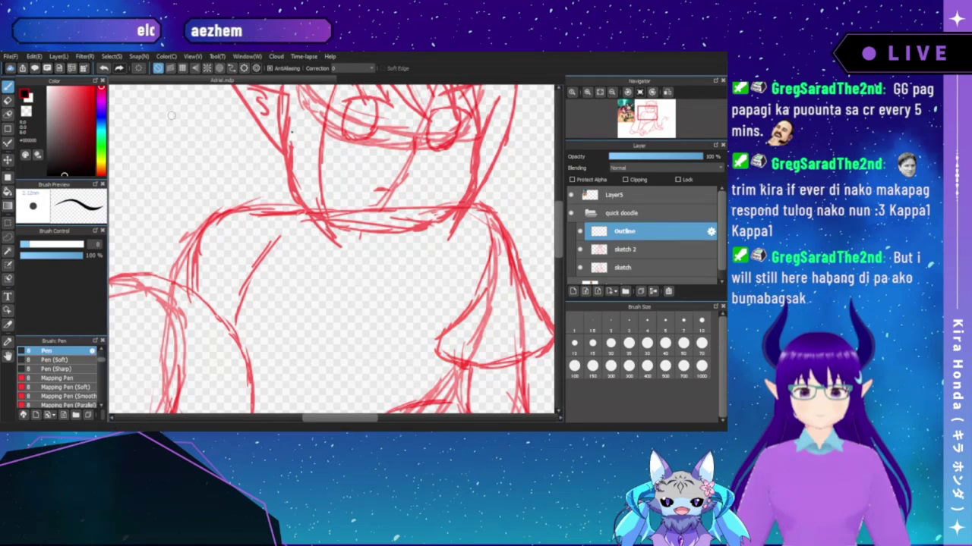
- Try to ink the side of the face in black on Outline, from the horn base past the pointed ear to the chin
drag(357, 195, 312, 261)
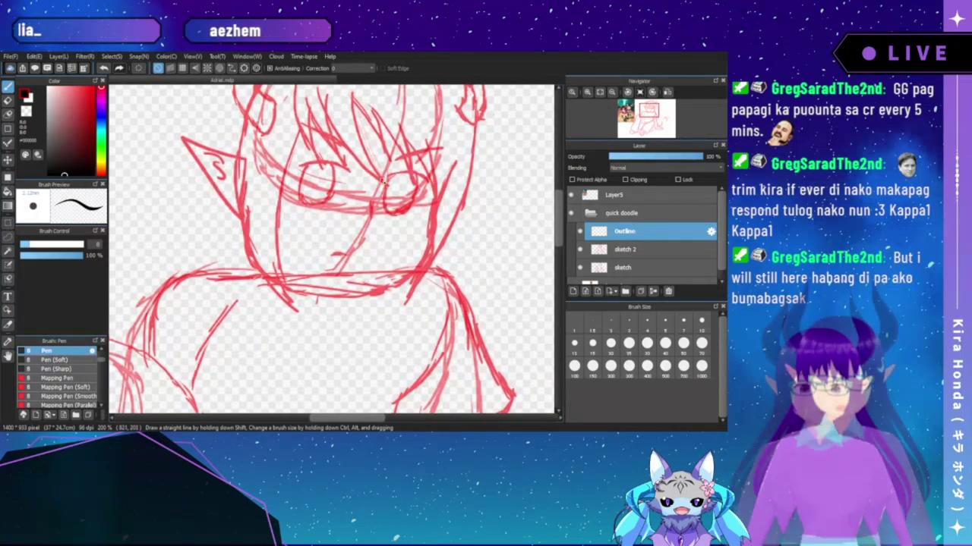
drag(624, 111, 647, 119)
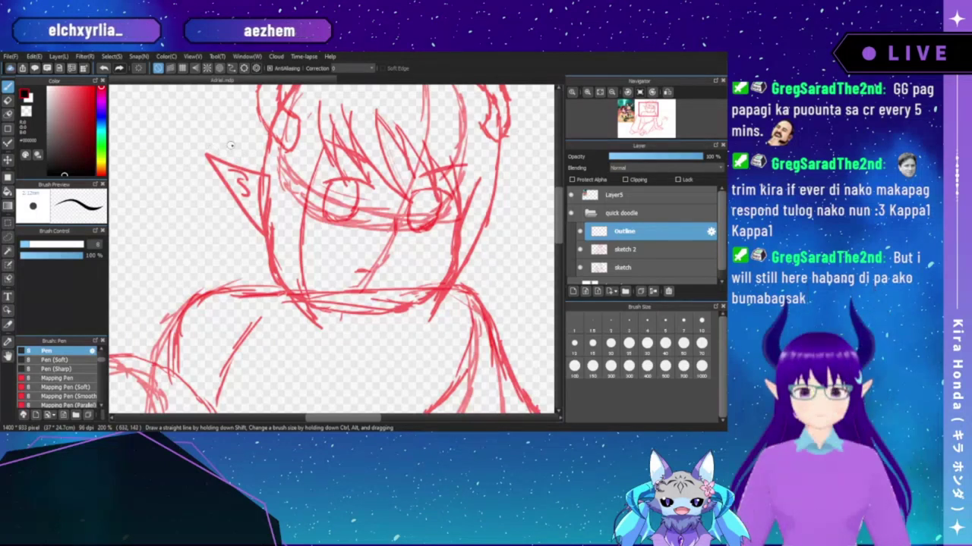
scroll(416, 199, up, 2)
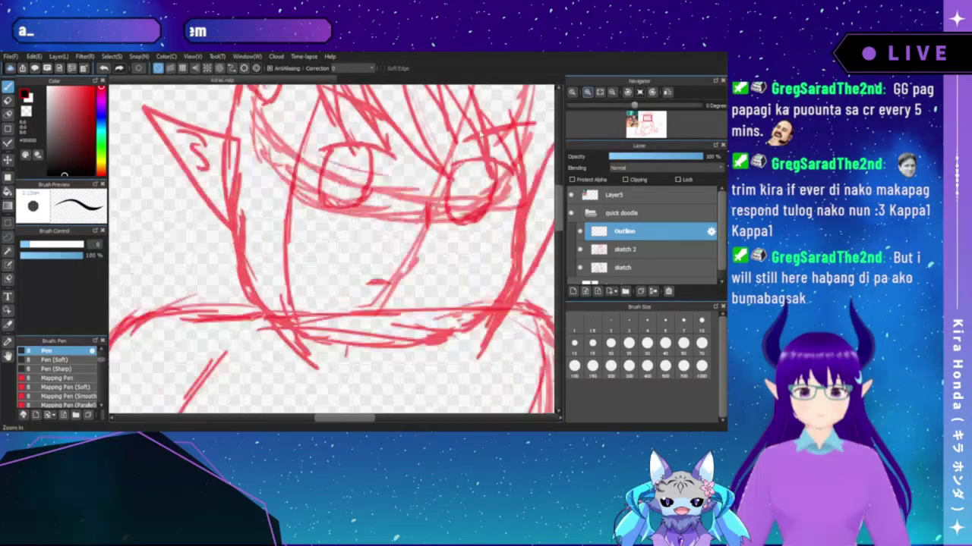
drag(415, 199, 420, 211)
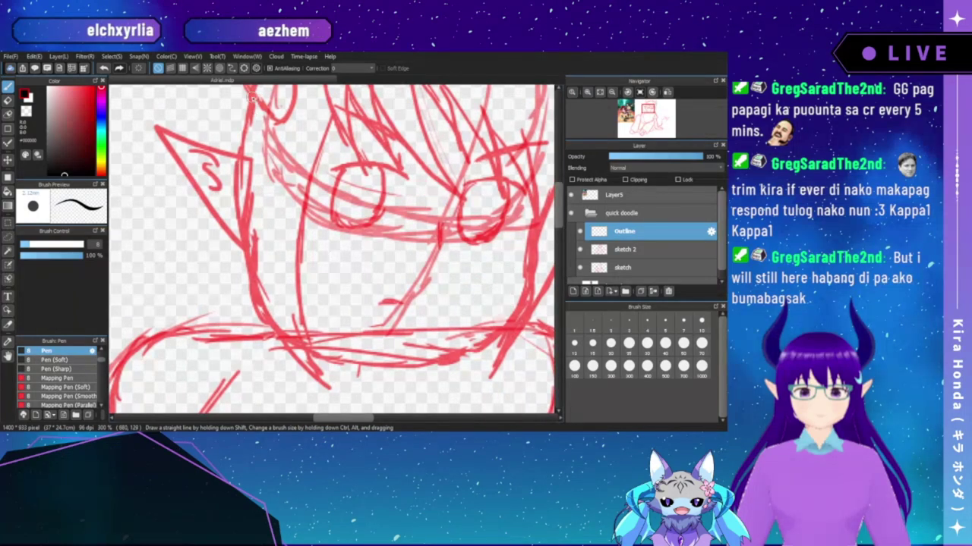
drag(252, 95, 249, 100)
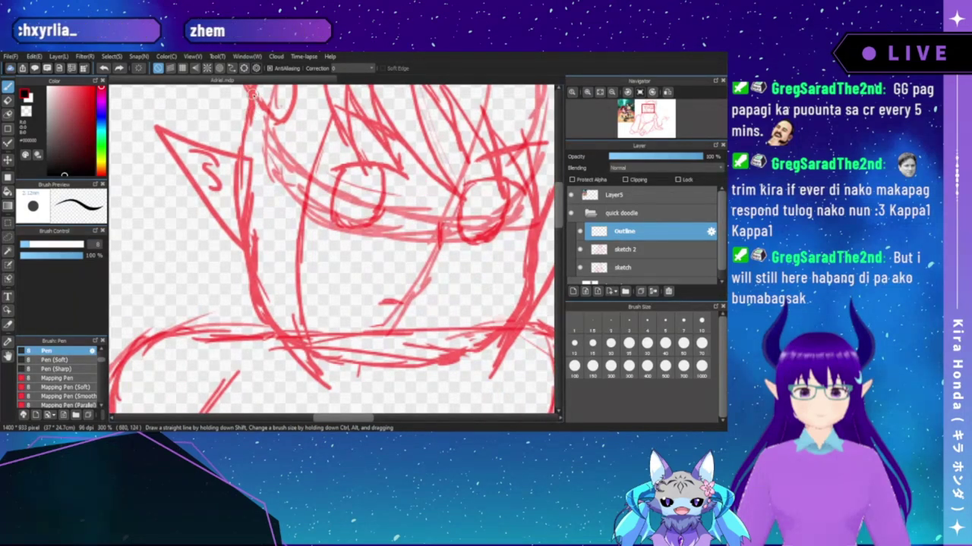
key(ctrl+z)
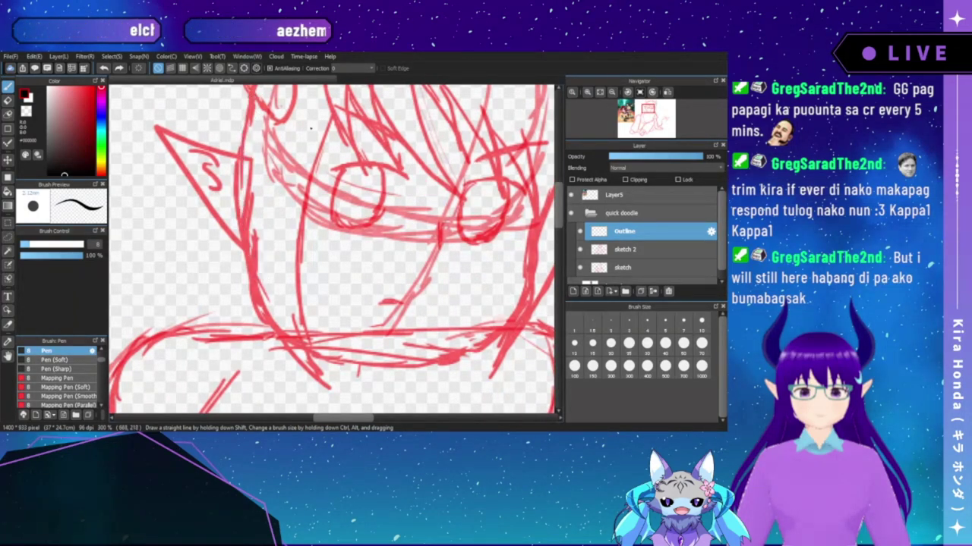
click(612, 92)
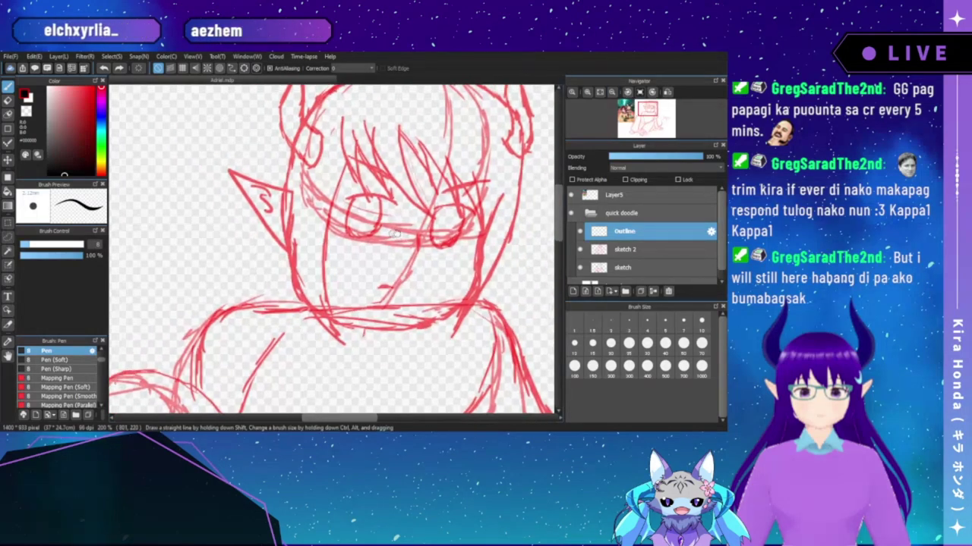
scroll(456, 178, up, 2)
drag(470, 168, 465, 181)
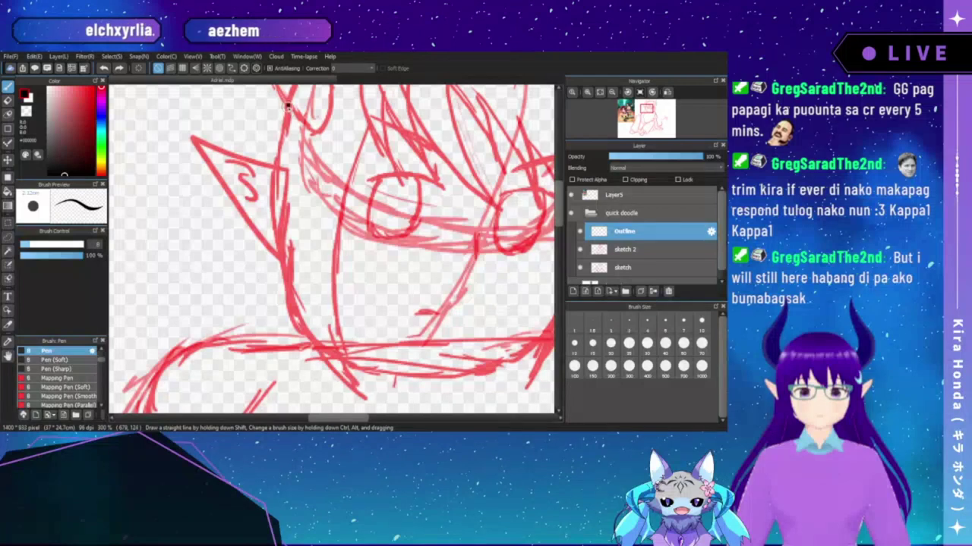
drag(289, 107, 273, 247)
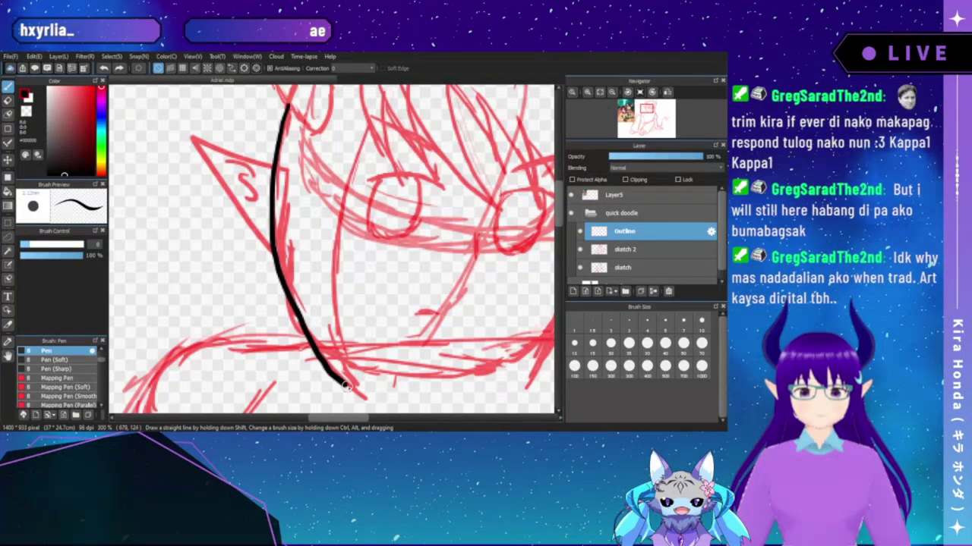
drag(345, 385, 362, 396)
key(ctrl+z)
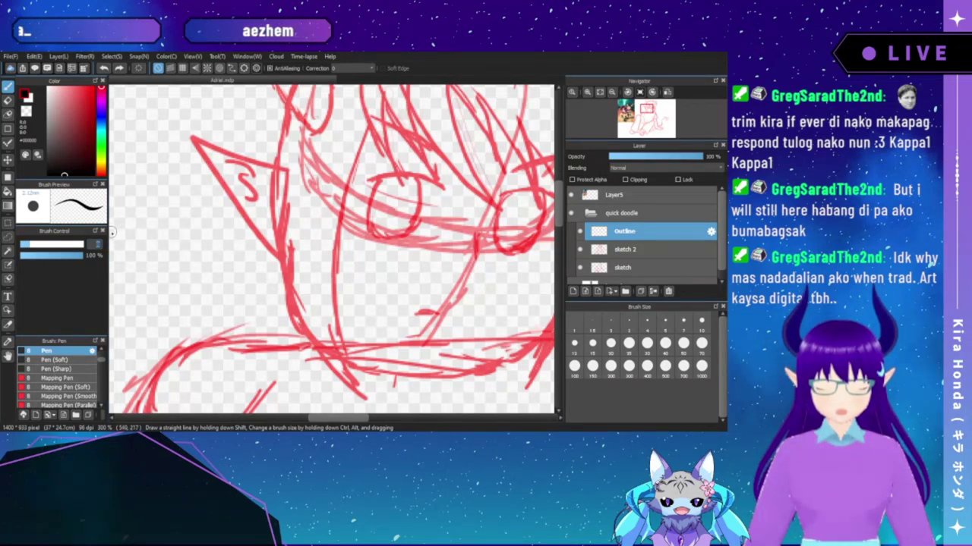
- Thin the pen for inking the face, trying sizes 3 and 4 and settling on 5
text(3)
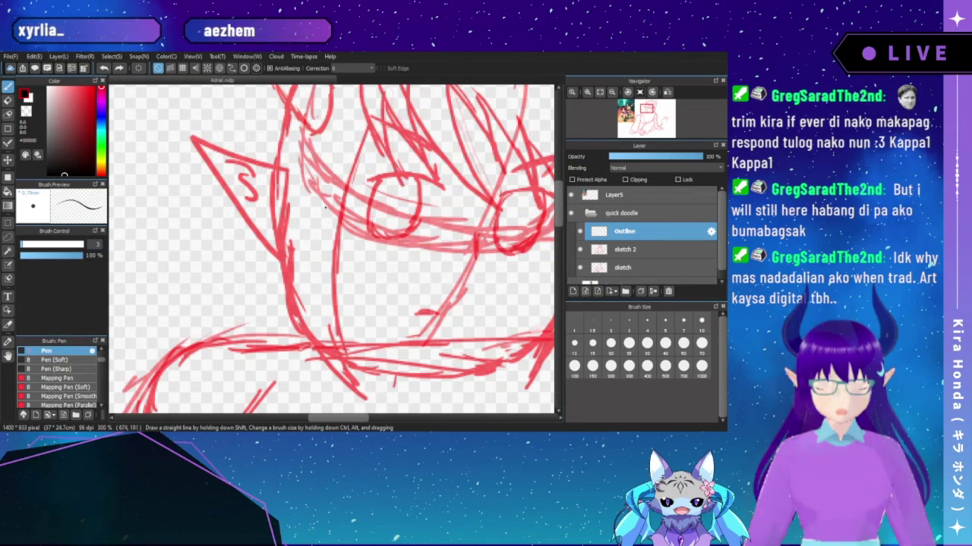
drag(378, 234, 327, 239)
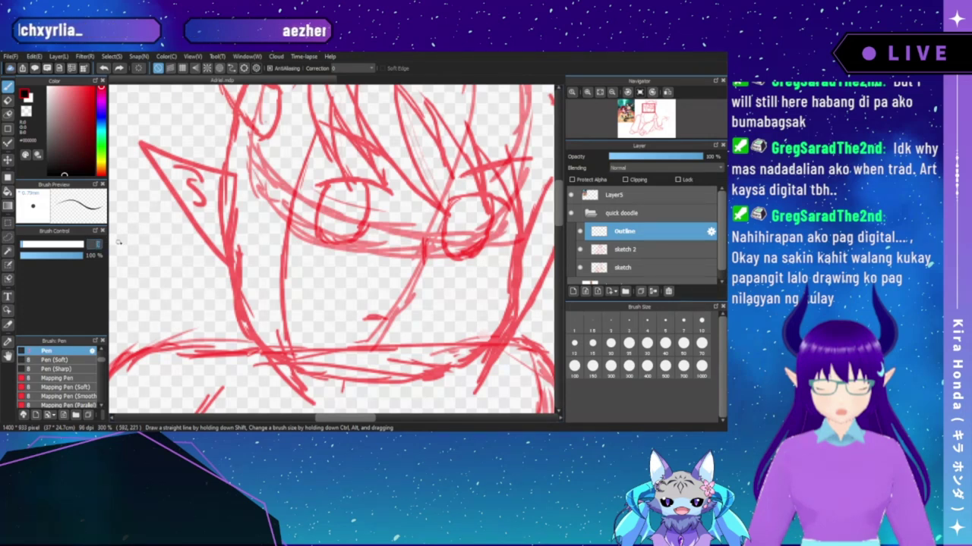
text(4)
key(Return)
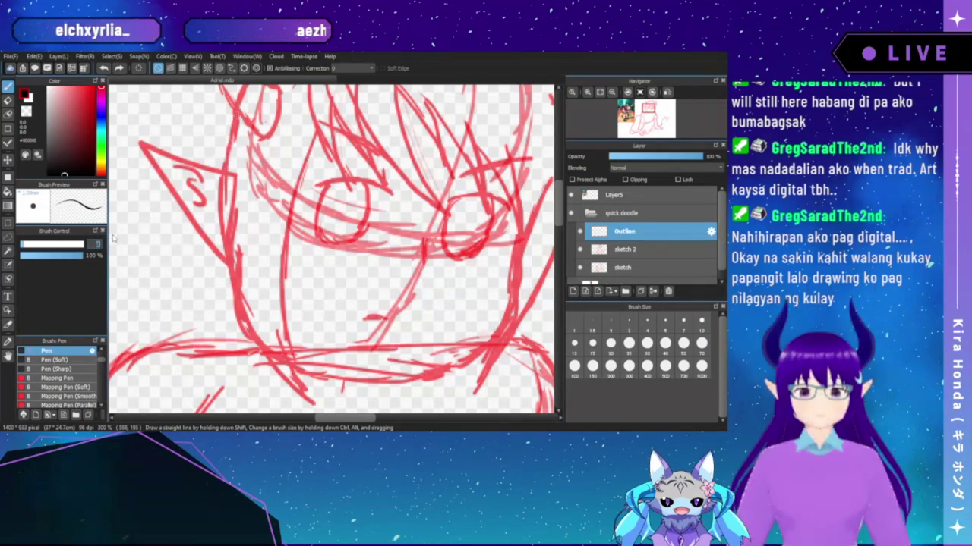
text(5)
key(Return)
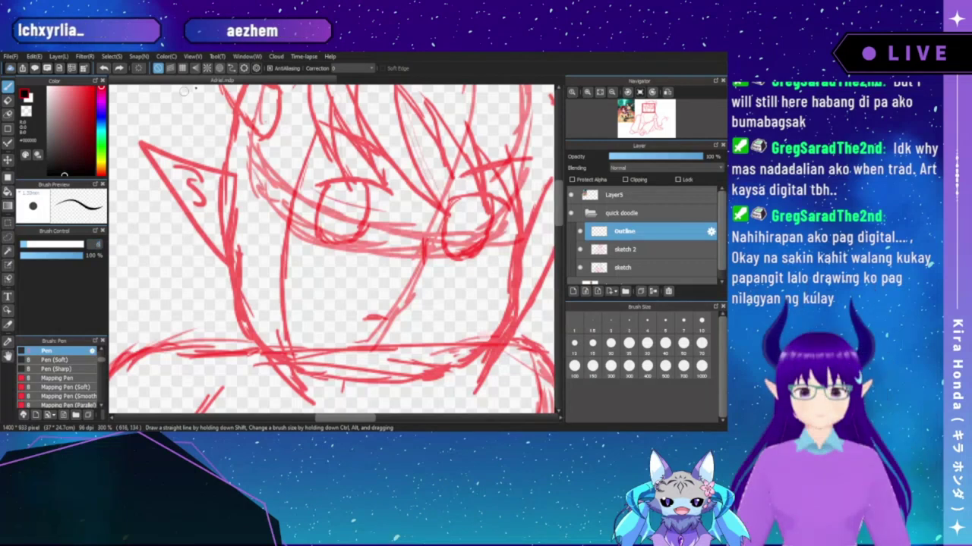
- Try to ink the outer line of the left side lock in black on Outline, from the horn base past the pointed ear
drag(234, 110, 222, 206)
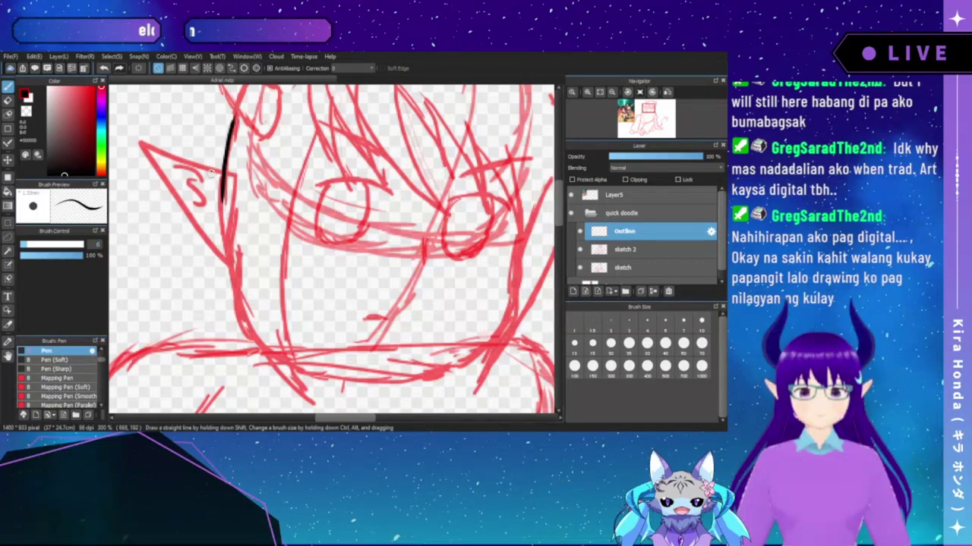
key(ctrl+z)
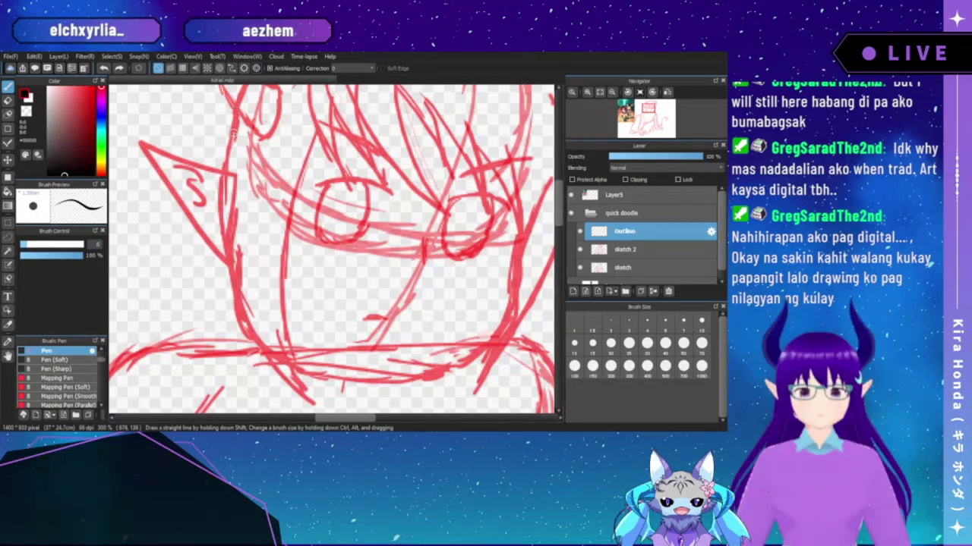
drag(235, 108, 222, 166)
key(ctrl+z)
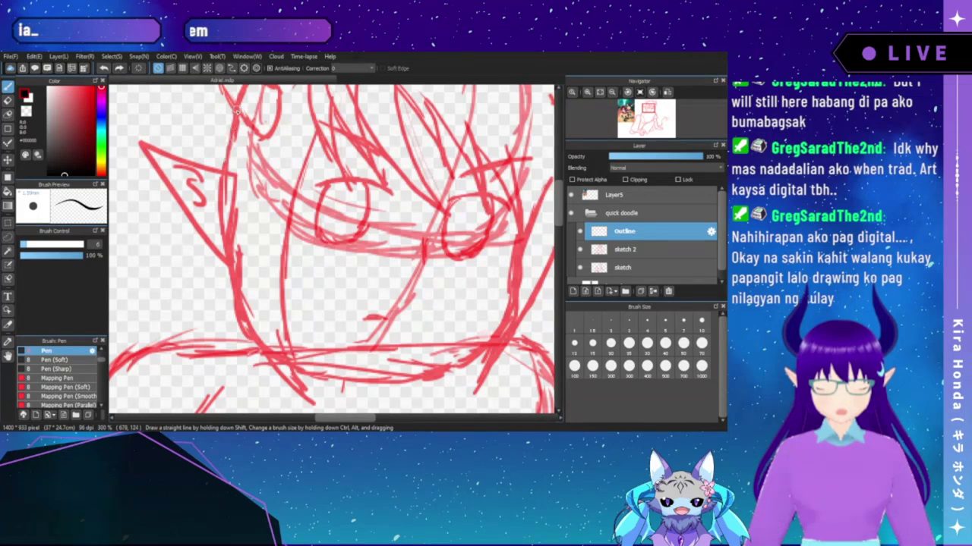
drag(236, 109, 220, 162)
key(ctrl+z)
mouse_move(237, 106)
mouse_down()
mouse_move(219, 233)
mouse_move(229, 274)
mouse_move(227, 150)
mouse_move(220, 263)
mouse_move(239, 325)
mouse_up()
key(ctrl+z)
key(ctrl+z)
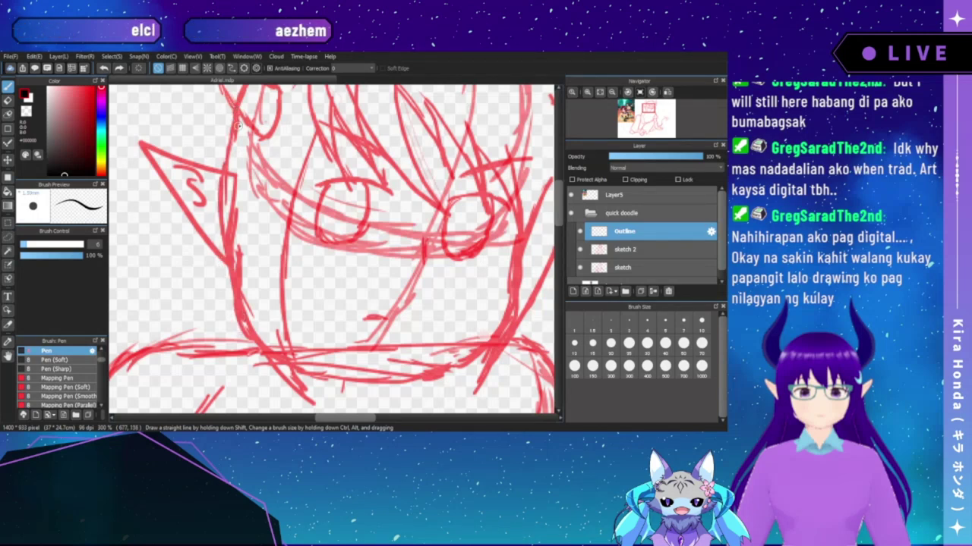
- Ink the outer line of the left side lock in black from the horn base past the pointed ear to its tip below the jaw
mouse_move(236, 107)
mouse_down()
mouse_move(222, 216)
mouse_move(248, 333)
mouse_move(239, 278)
mouse_up()
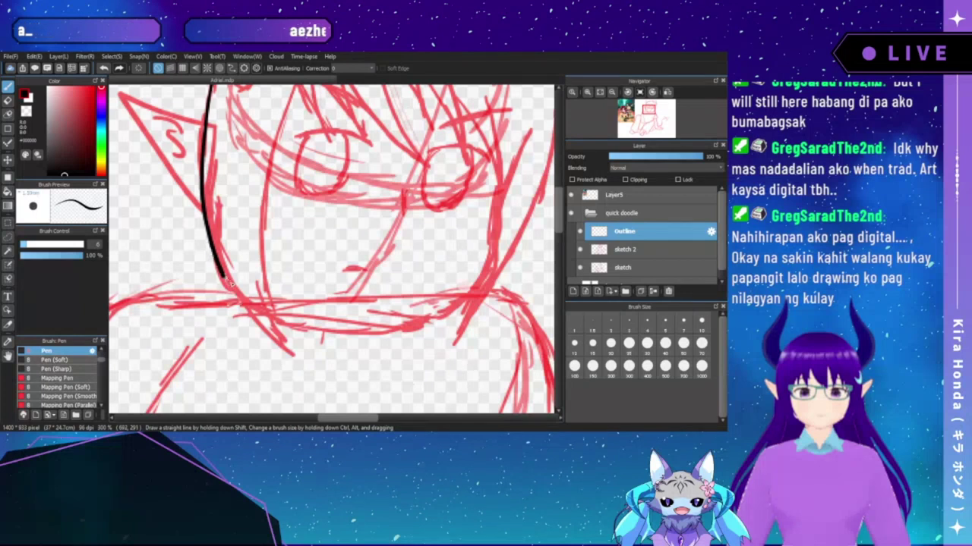
key(ctrl+z)
drag(215, 248, 292, 353)
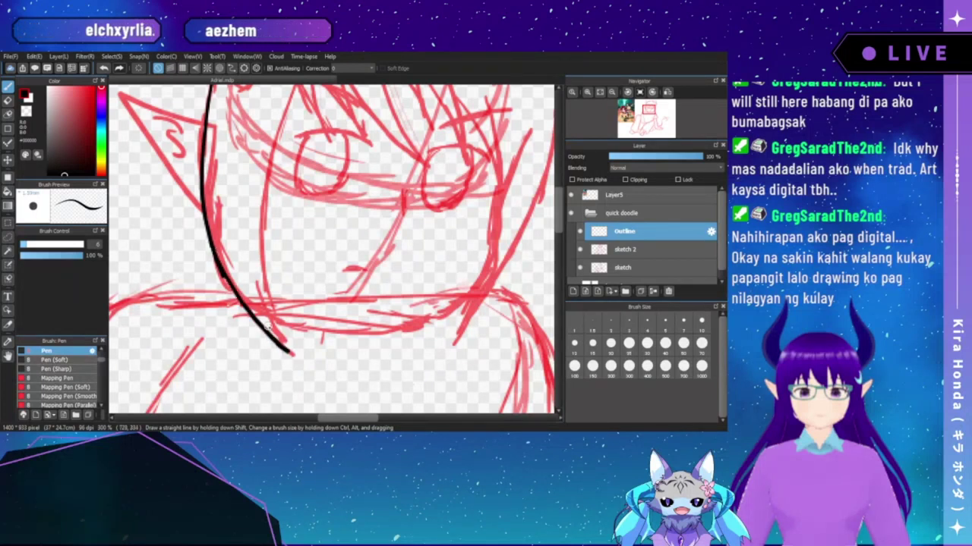
key(ctrl+z)
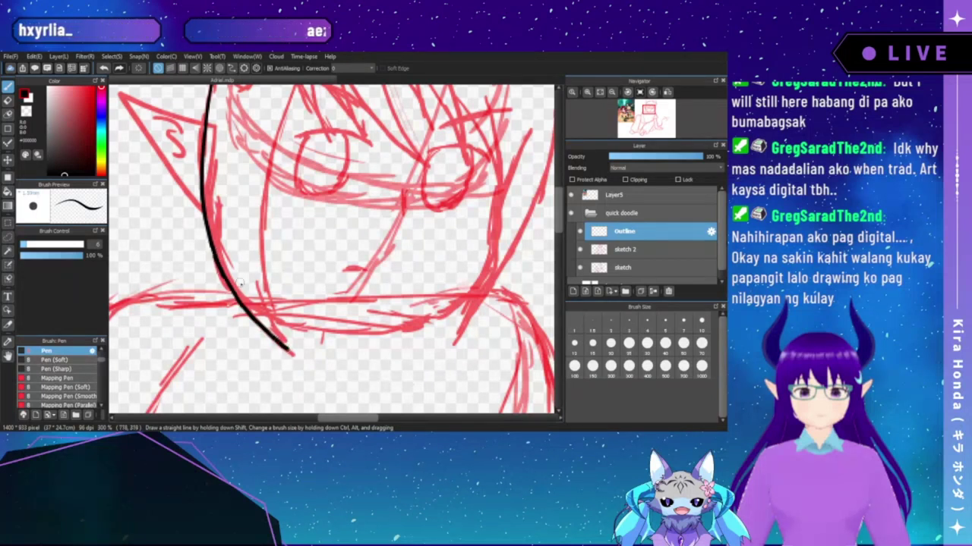
- Ink the lower part of the left side lock's inner line, from beside the left eye down to the pointed tip
drag(246, 212, 234, 262)
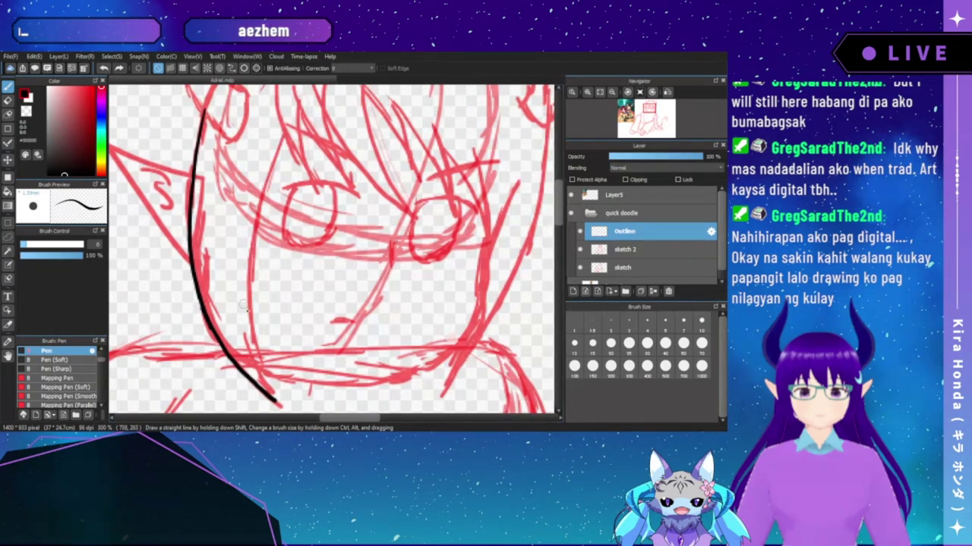
drag(245, 302, 244, 259)
drag(250, 203, 246, 287)
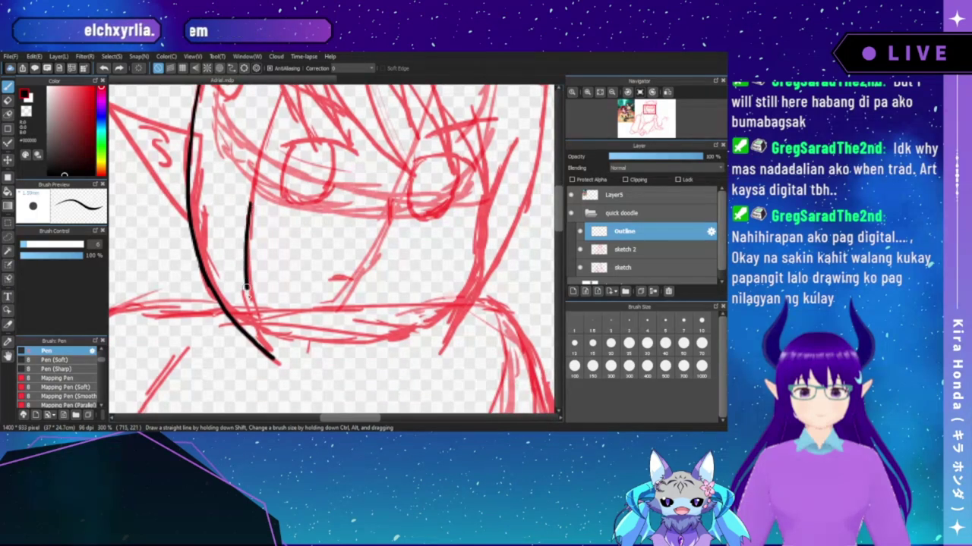
drag(270, 208, 260, 240)
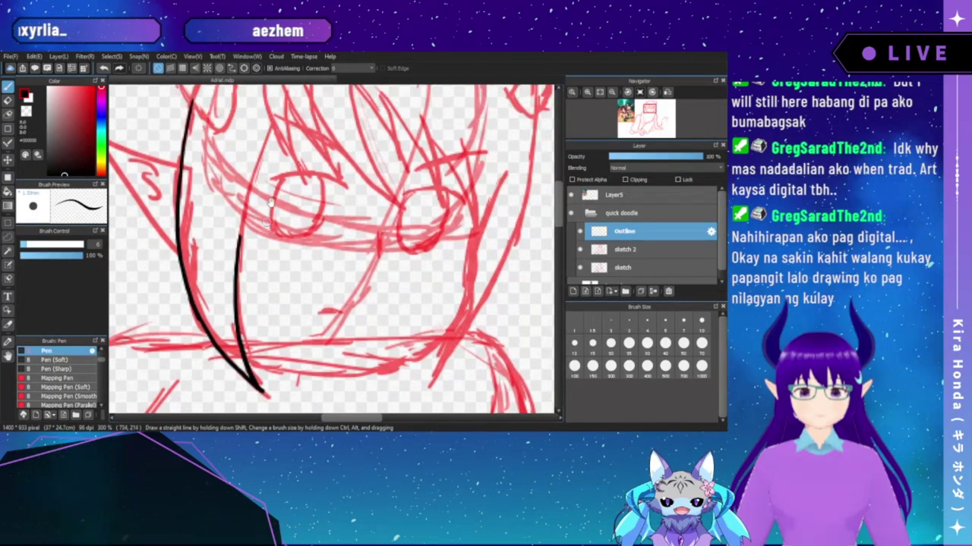
- Try to extend the side lock's inner line from beside the left eye up to the fringe
drag(270, 126, 241, 220)
key(ctrl+z)
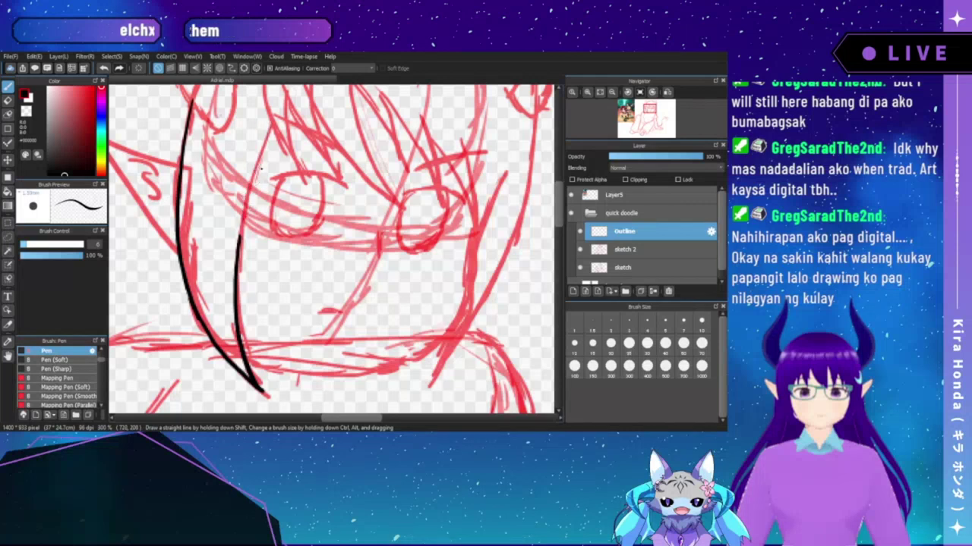
key(ctrl+z)
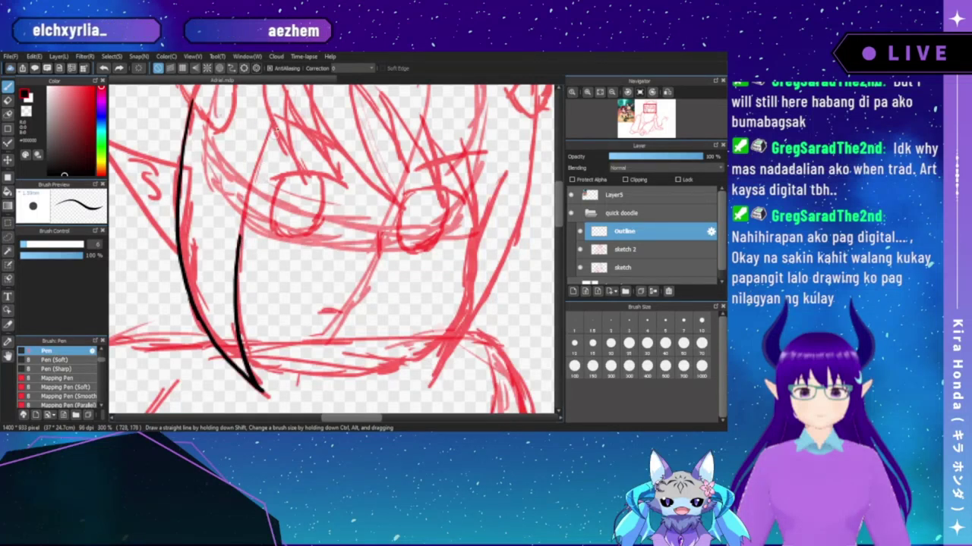
drag(274, 120, 235, 260)
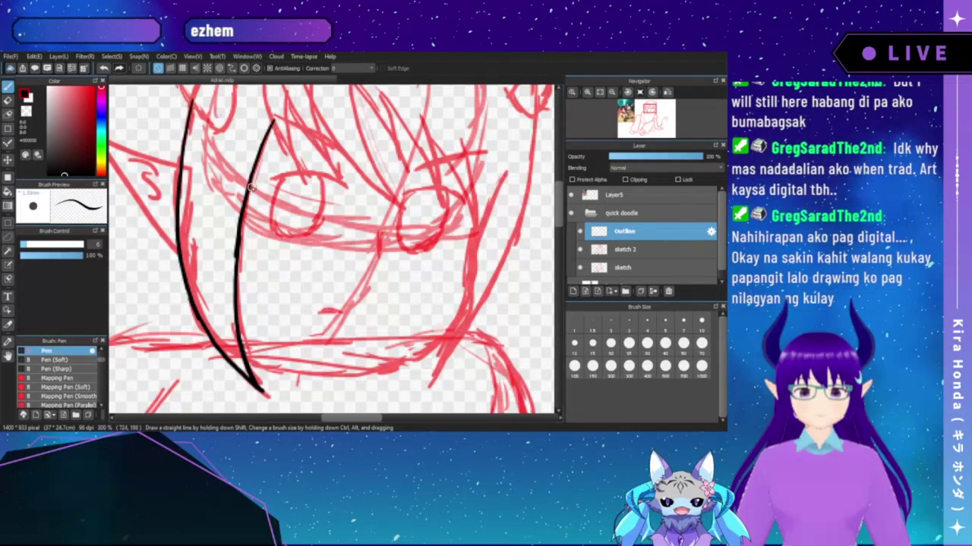
key(ctrl+z)
- Ink the upper part of the side lock's inner line in one smooth curve past the left eye to the base of the fringe
key(Right)
key(Right)
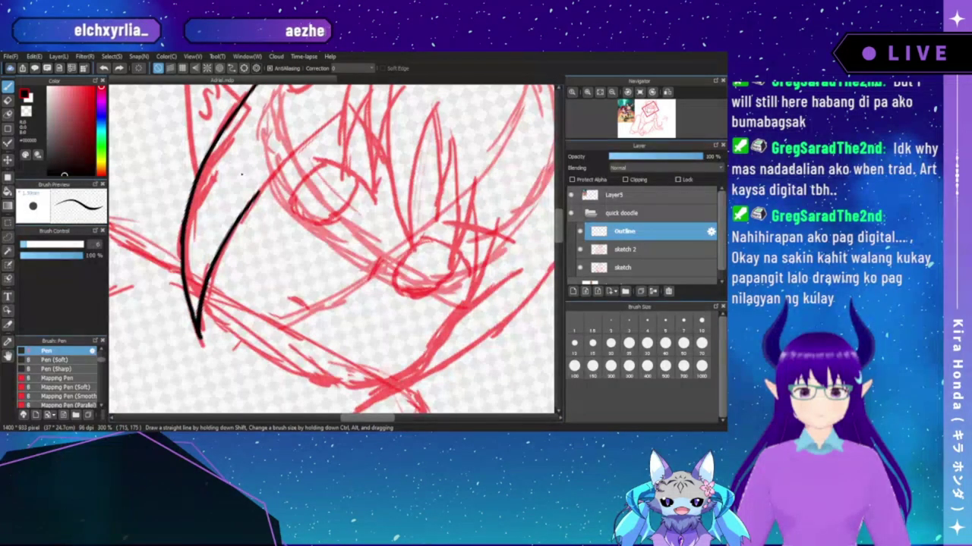
drag(313, 158, 288, 192)
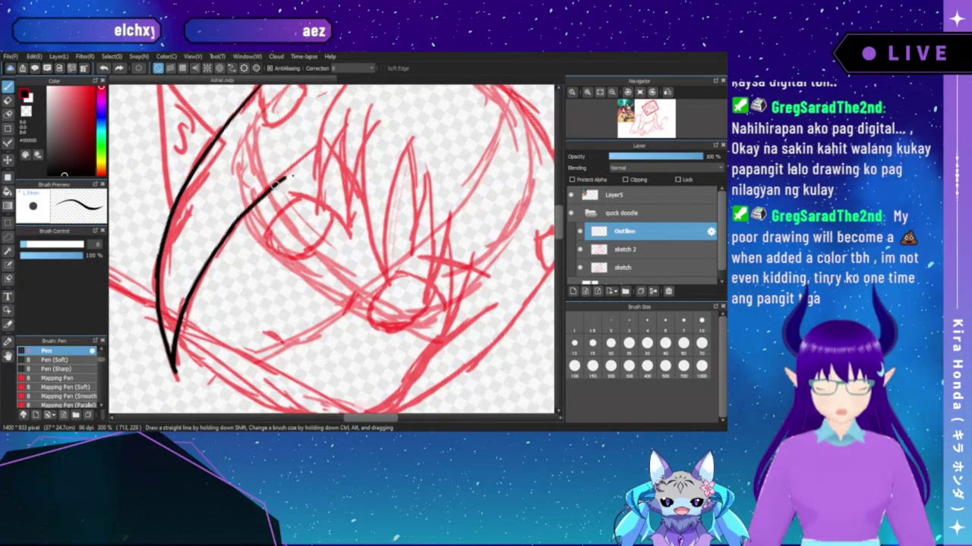
drag(222, 240, 322, 144)
key(ctrl+z)
drag(227, 231, 262, 192)
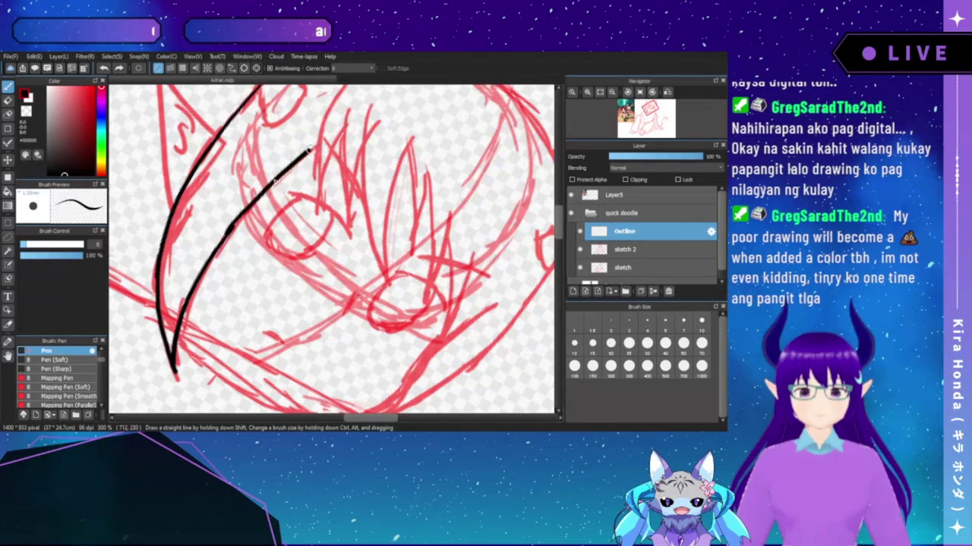
key(ctrl+z)
drag(226, 235, 311, 150)
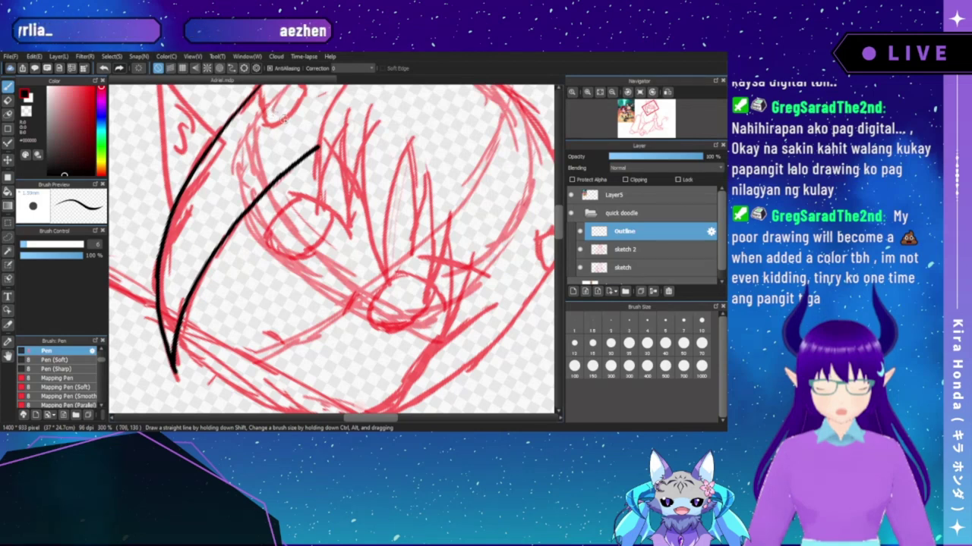
- Ink two narrow, pointed fringe strands above the left eye, starting where the side lock's inner line meets the hair
drag(310, 122, 297, 158)
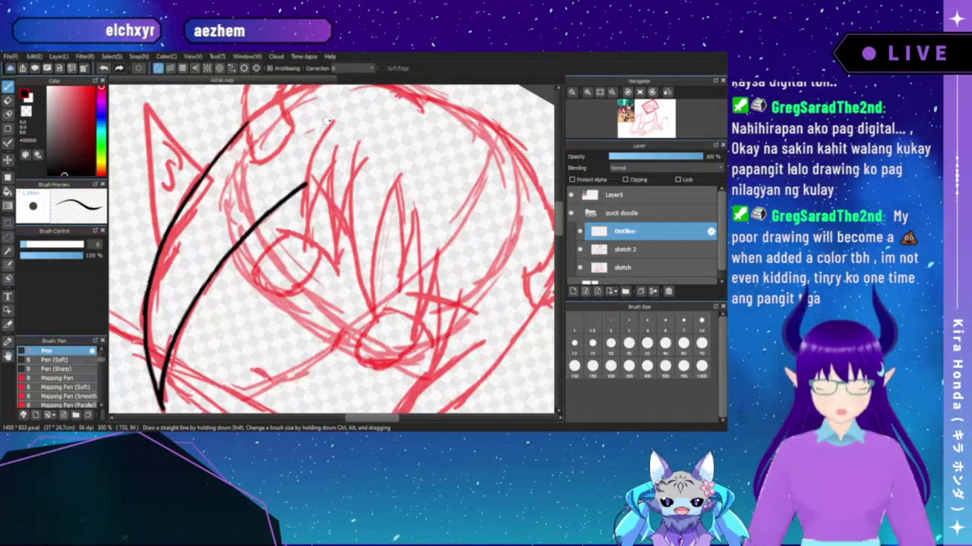
drag(334, 118, 309, 192)
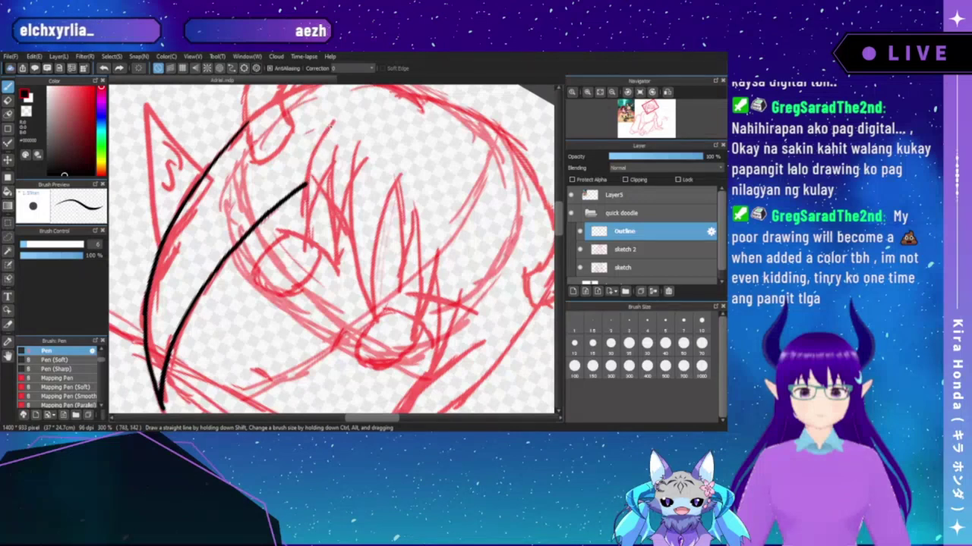
key(ctrl+z)
mouse_move(332, 117)
mouse_down()
mouse_move(303, 180)
mouse_move(303, 218)
mouse_up()
key(ctrl+z)
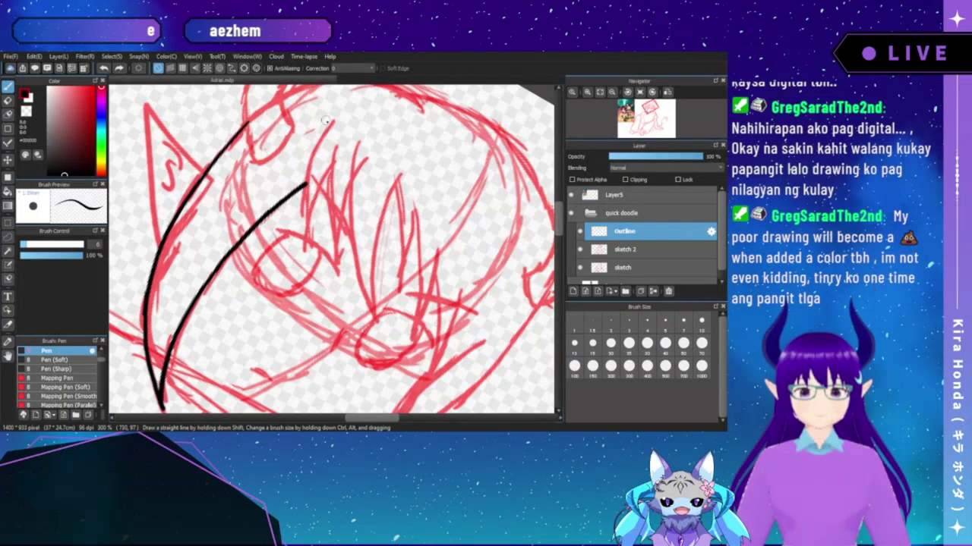
mouse_move(331, 118)
mouse_down()
mouse_move(306, 186)
mouse_move(308, 227)
mouse_move(327, 172)
mouse_move(308, 223)
mouse_up()
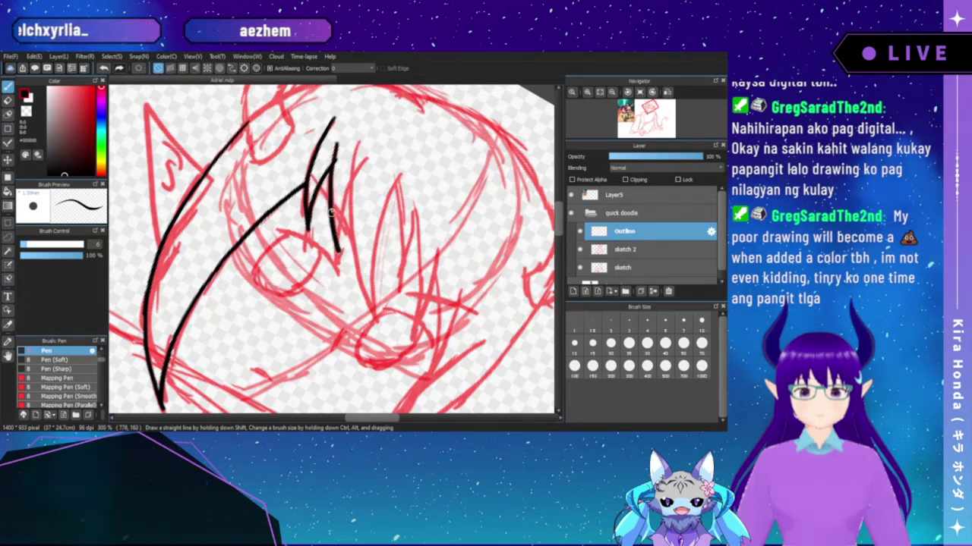
drag(332, 163, 334, 224)
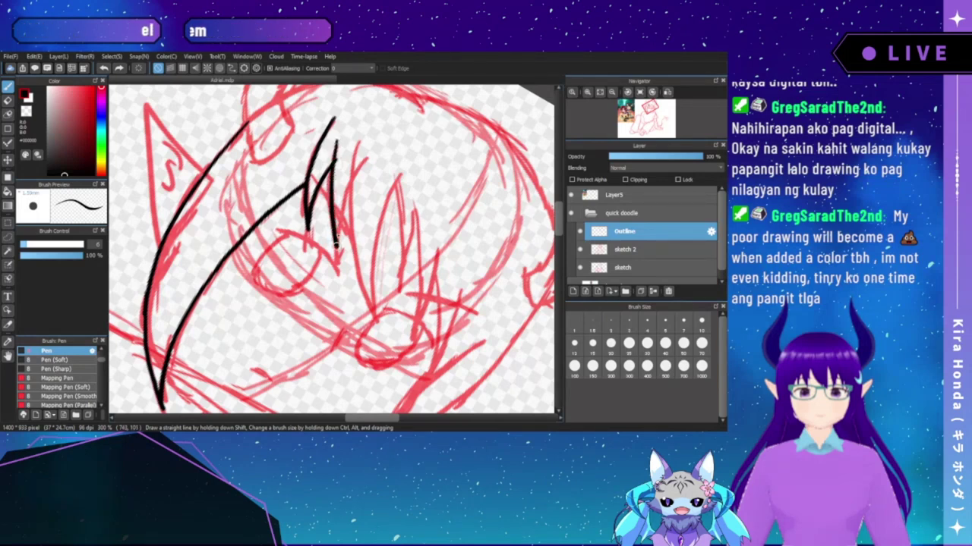
drag(348, 183, 335, 235)
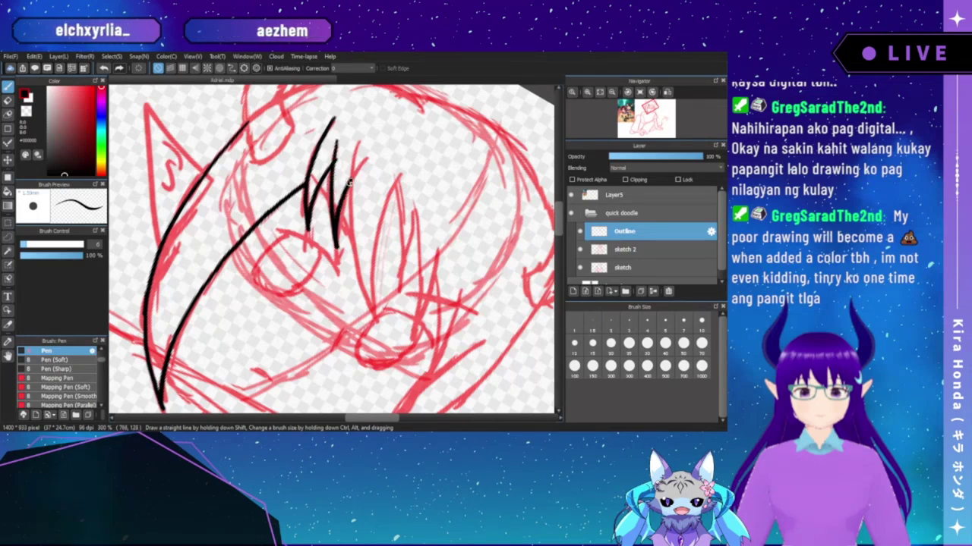
- Ink the long fringe strand that sweeps between the eyes to a point at the right eye's inner corner
mouse_move(354, 149)
mouse_down()
mouse_move(351, 234)
mouse_move(375, 312)
mouse_up()
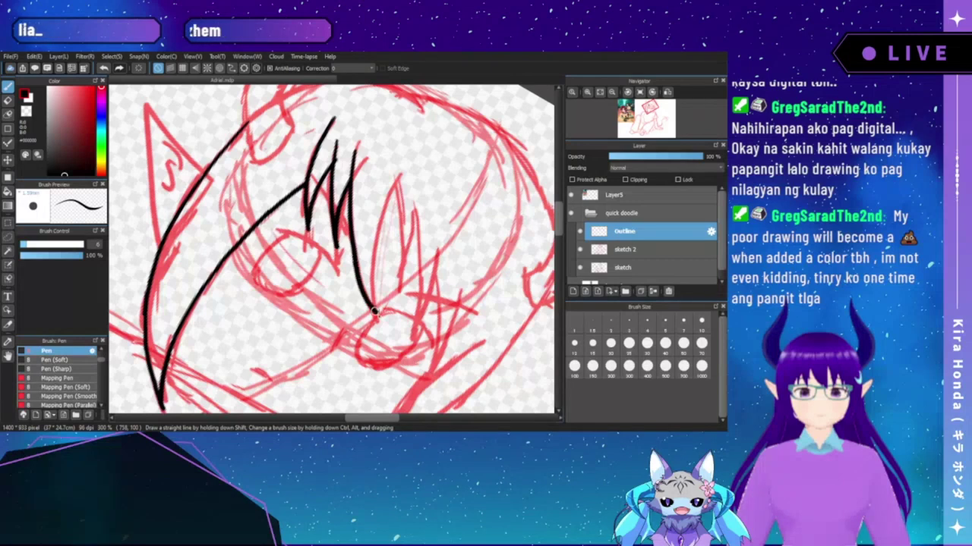
mouse_move(399, 173)
mouse_down()
mouse_move(373, 259)
mouse_move(379, 318)
mouse_up()
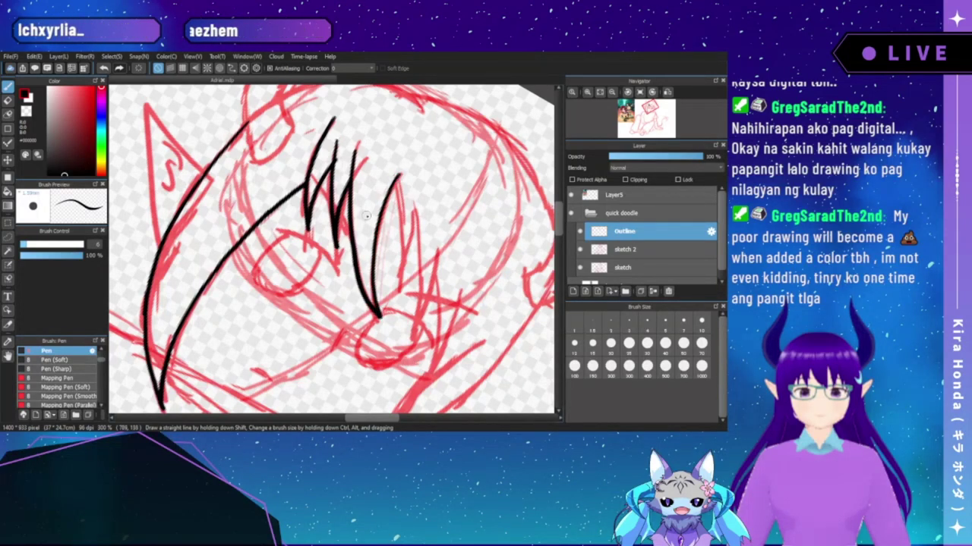
drag(370, 245, 337, 234)
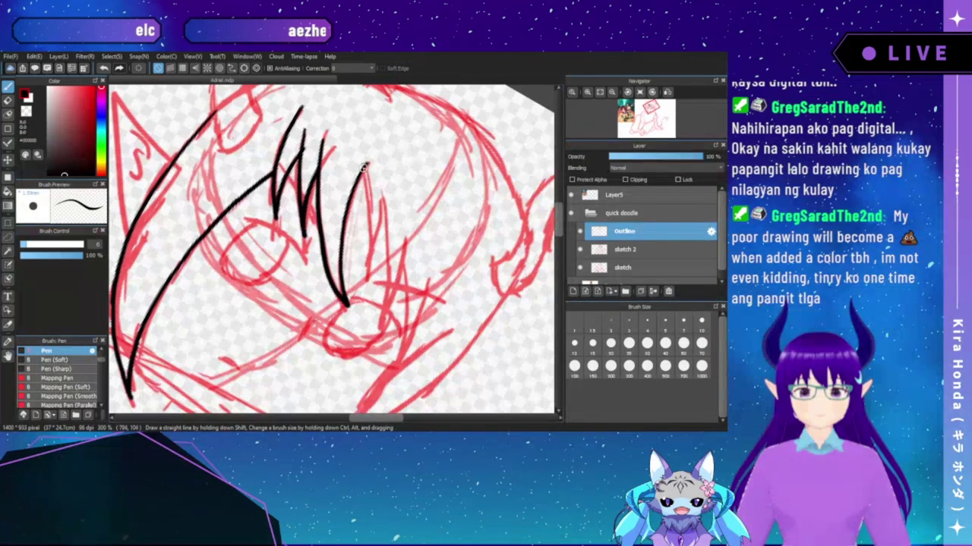
drag(363, 167, 371, 249)
key(ctrl+z)
- Ink the next two pointed fringe strands above the right eye, following the red sketch
key(Up)
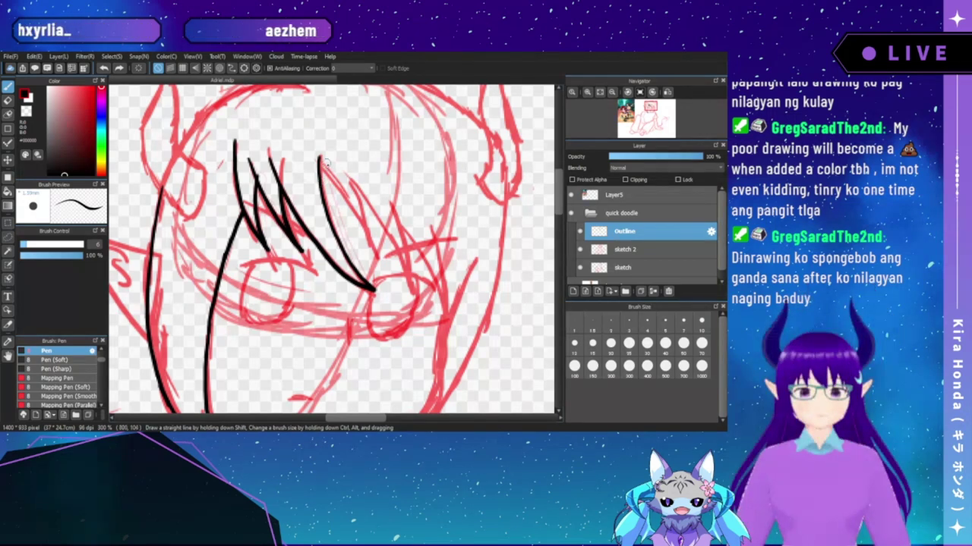
drag(318, 161, 376, 257)
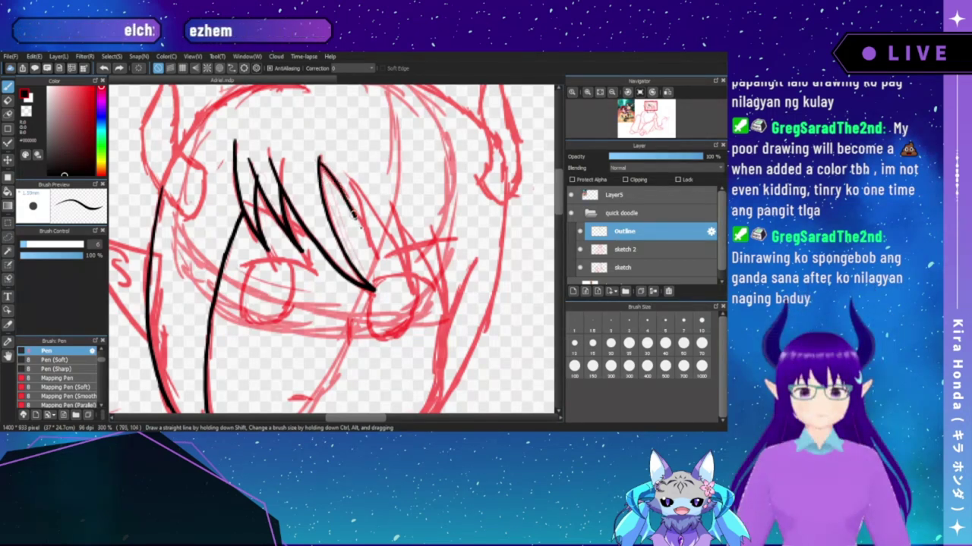
drag(347, 176, 374, 255)
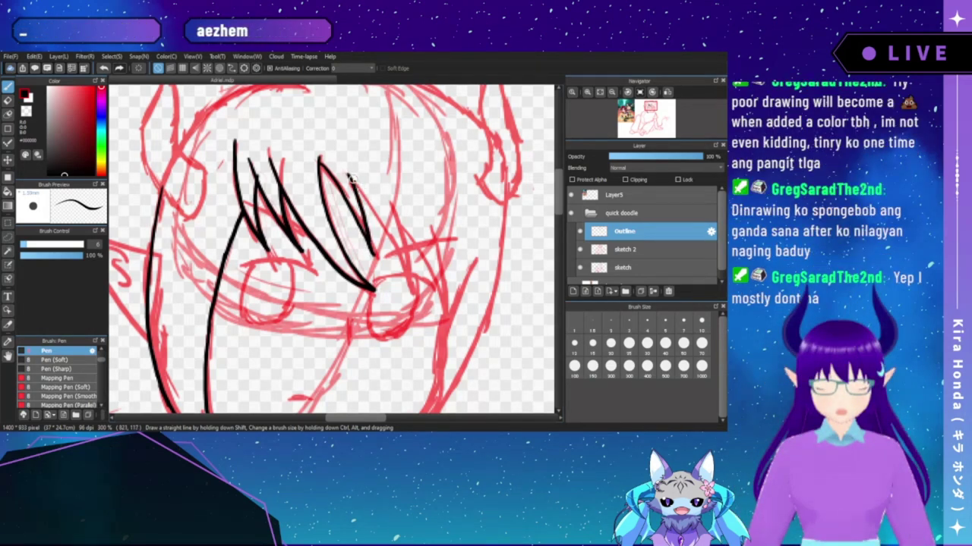
drag(351, 176, 408, 289)
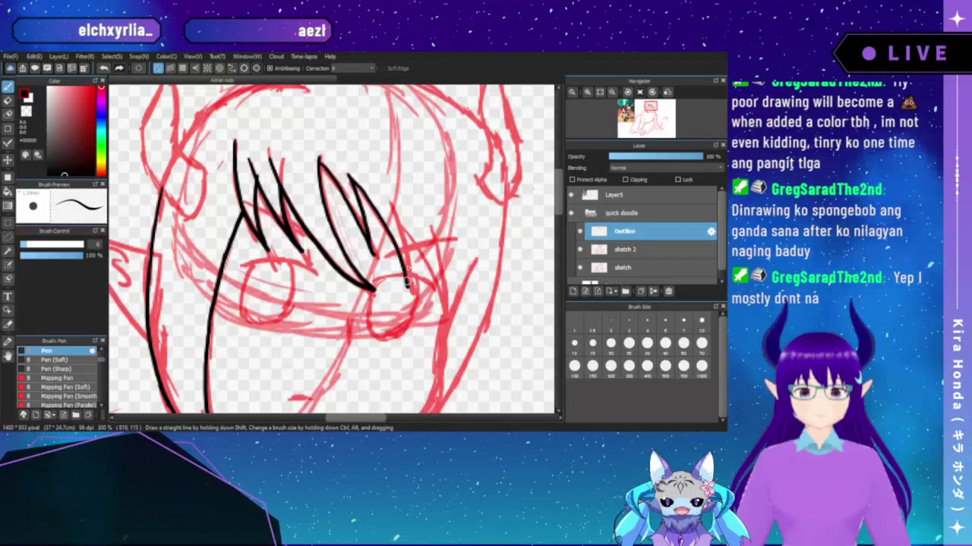
drag(390, 202, 409, 289)
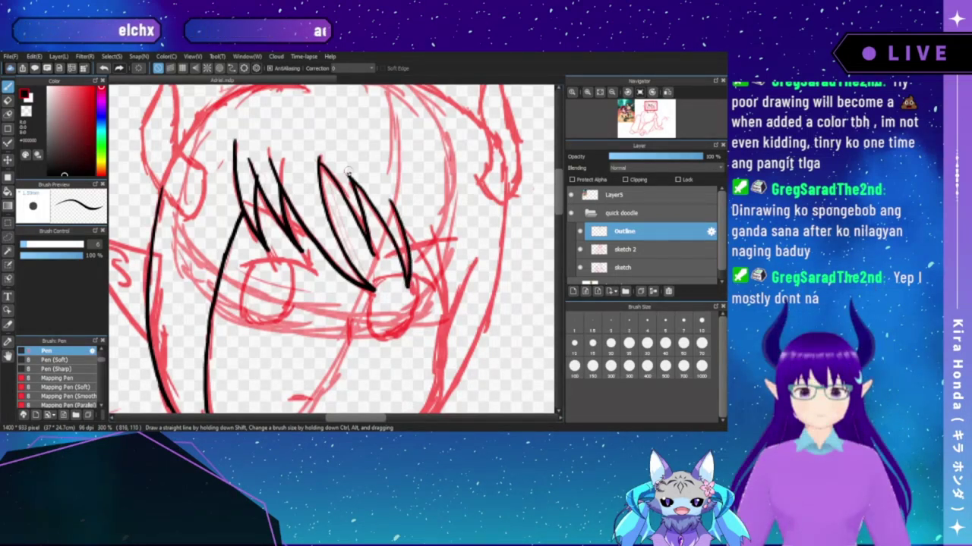
- Ink the outermost fringe strand as a curve from above the right eye down to the right side of the face
mouse_move(402, 223)
mouse_down()
mouse_move(393, 202)
mouse_move(423, 259)
mouse_up()
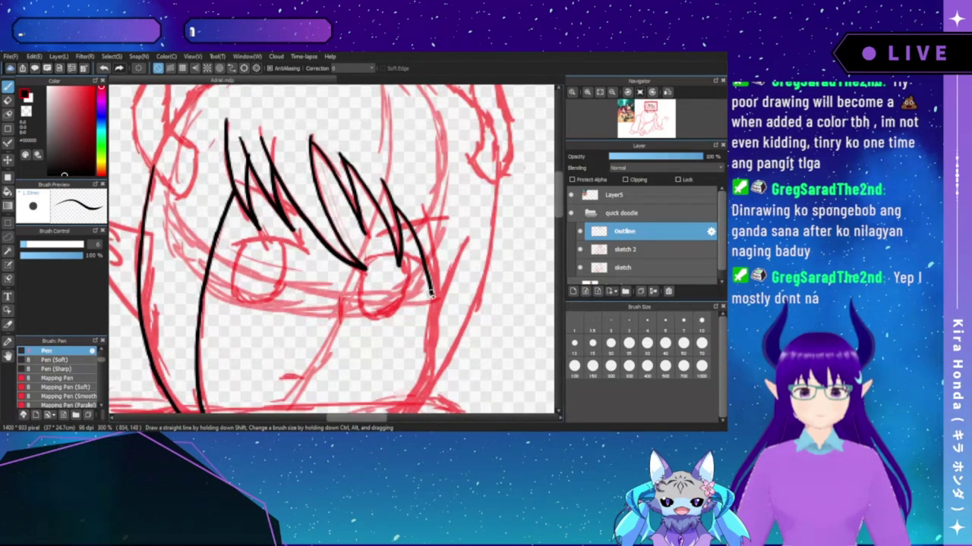
key(ctrl+z)
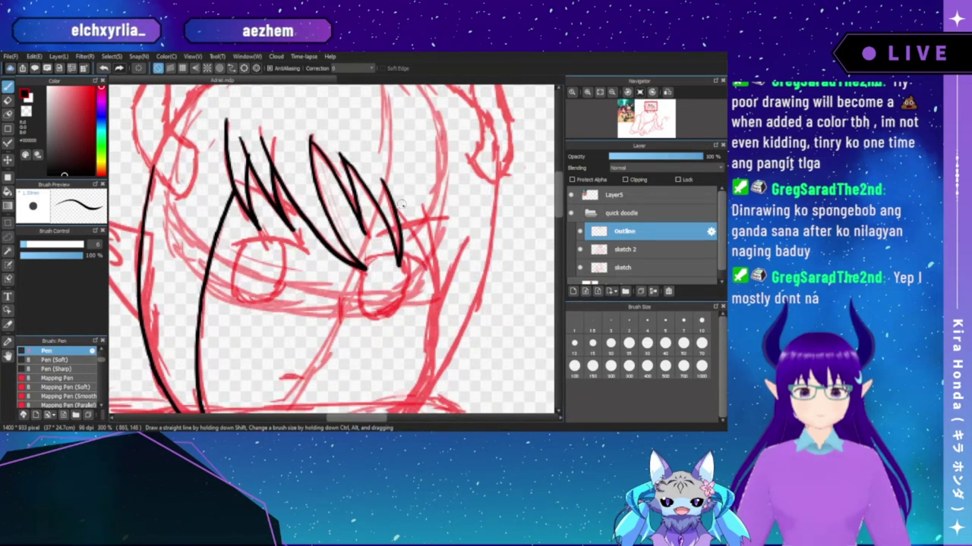
drag(395, 210, 432, 289)
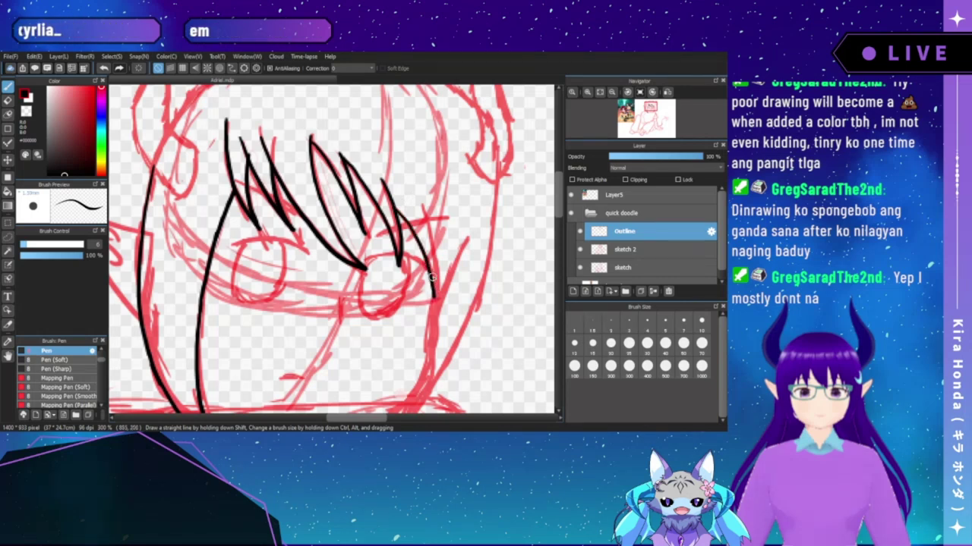
drag(416, 246, 402, 202)
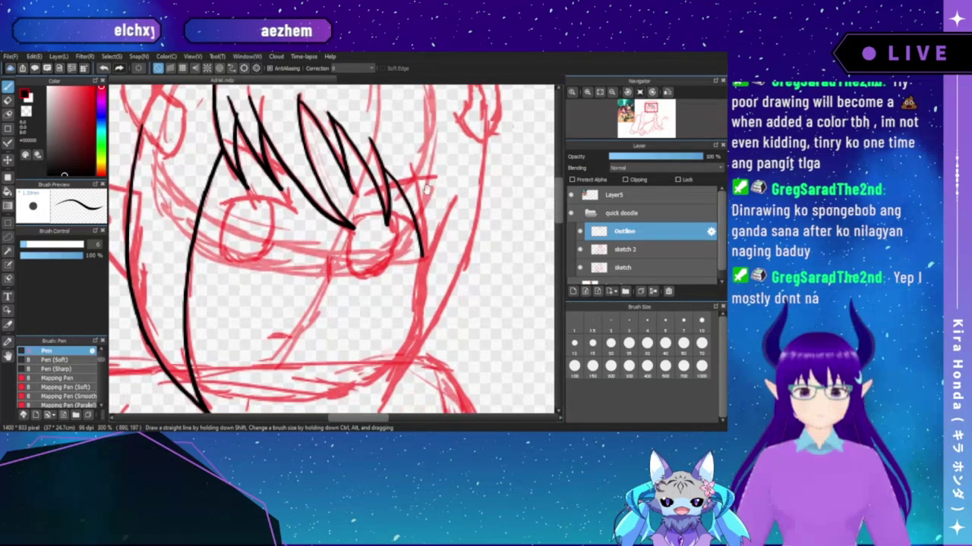
- Ink the outer edge of the right side lock, curving down beside the face to a point at the shoulder line
drag(395, 300, 392, 243)
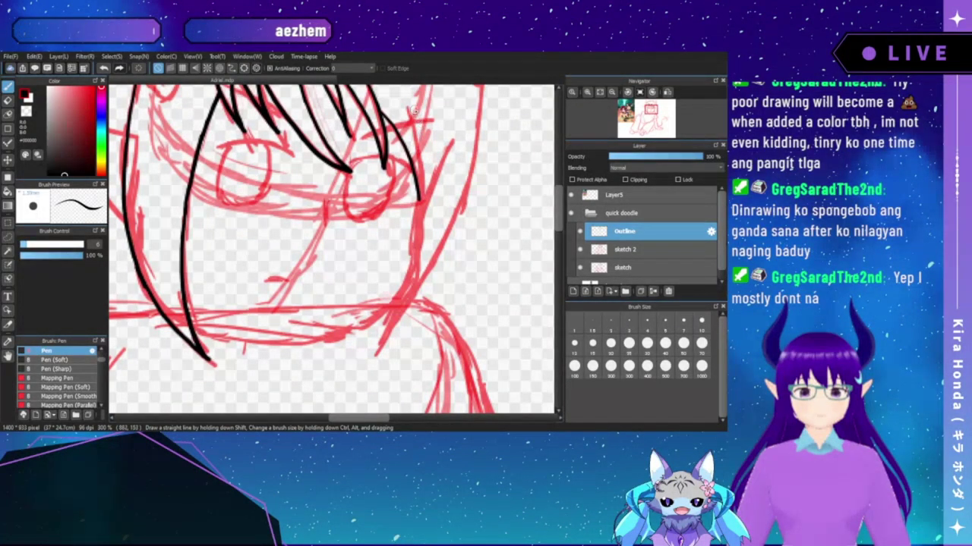
mouse_move(409, 108)
mouse_down()
mouse_move(418, 205)
mouse_move(394, 282)
mouse_up()
key(ctrl+z)
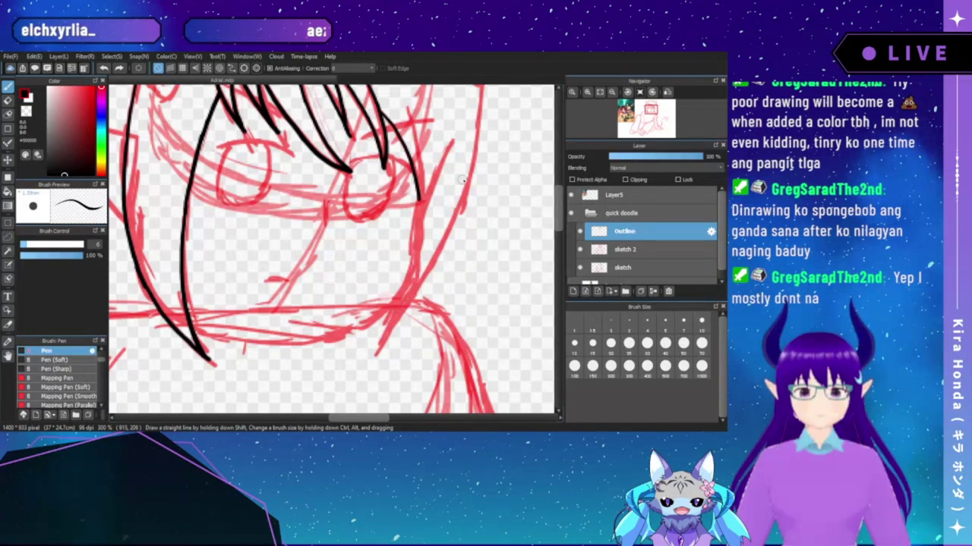
drag(470, 169, 385, 343)
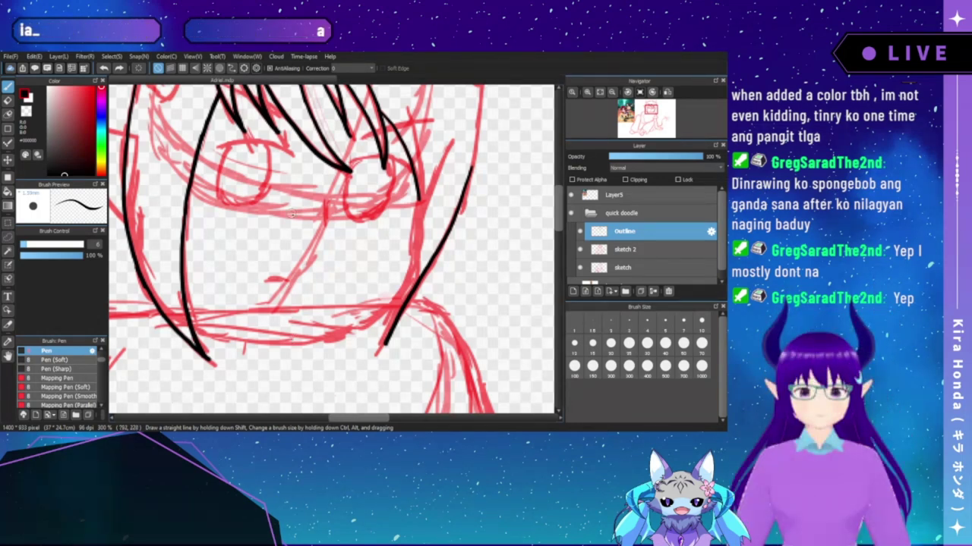
- Ink the inner edge of the right side lock, joining the outermost fringe strand to the lock's pointed tip
mouse_move(378, 196)
mouse_down()
mouse_move(353, 237)
mouse_move(347, 220)
mouse_up()
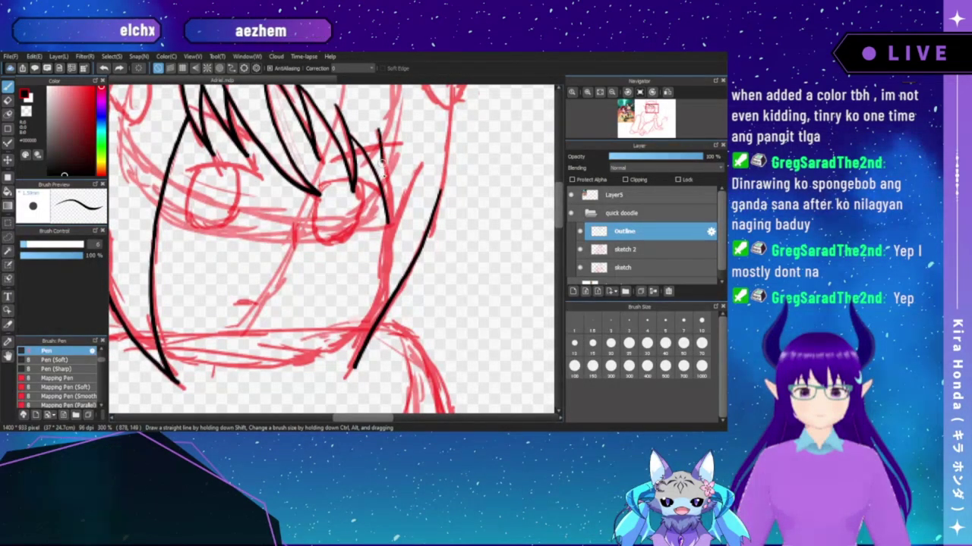
drag(379, 135, 387, 190)
key(ctrl+z)
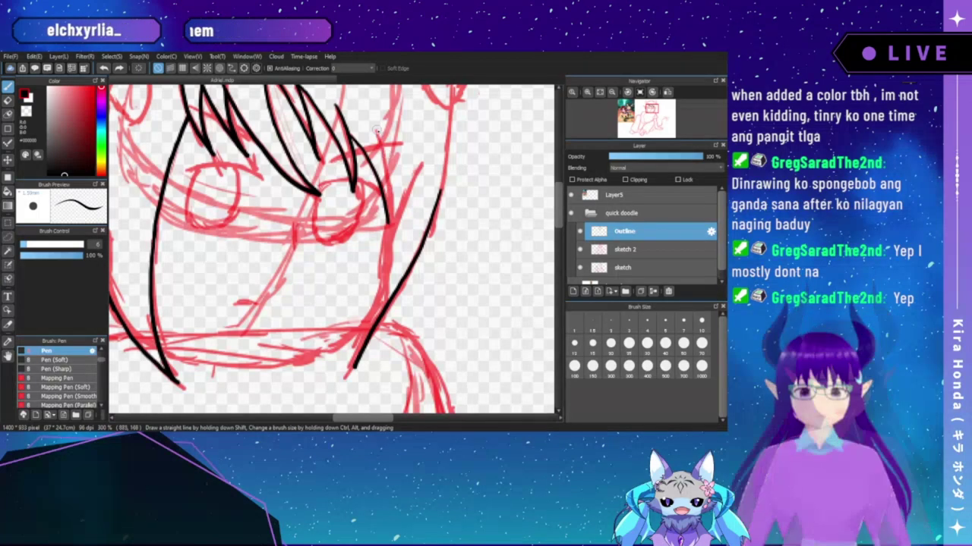
drag(385, 220, 377, 267)
key(Right)
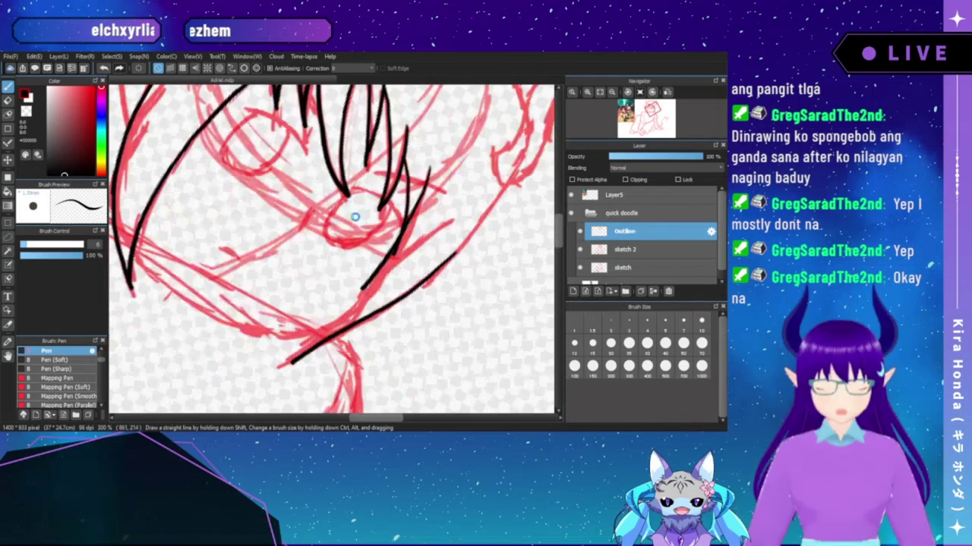
key(Right)
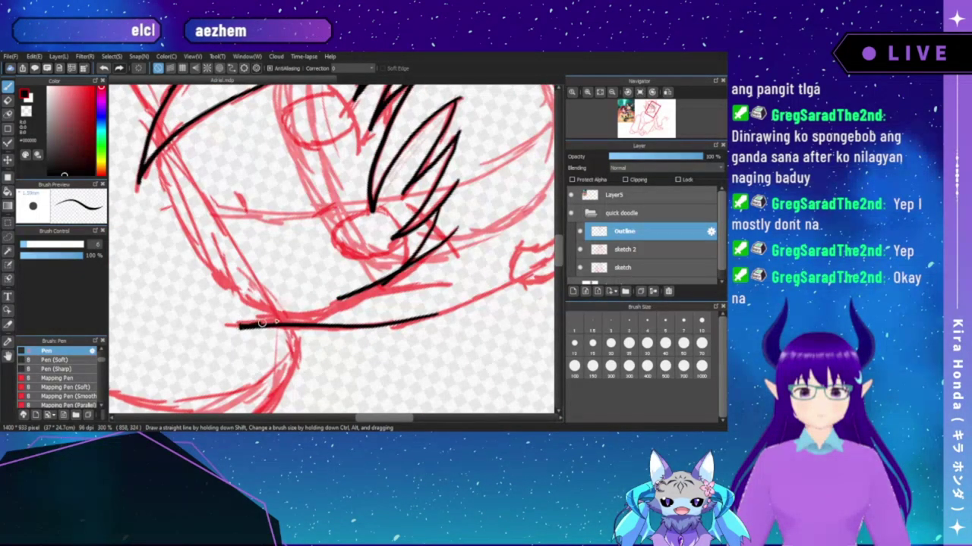
drag(239, 325, 343, 296)
key(ctrl+z)
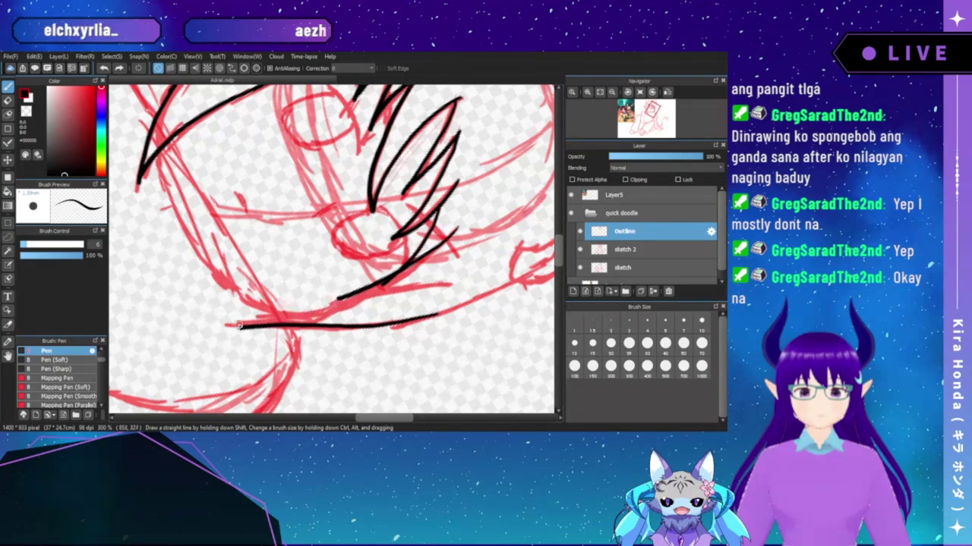
drag(239, 325, 353, 294)
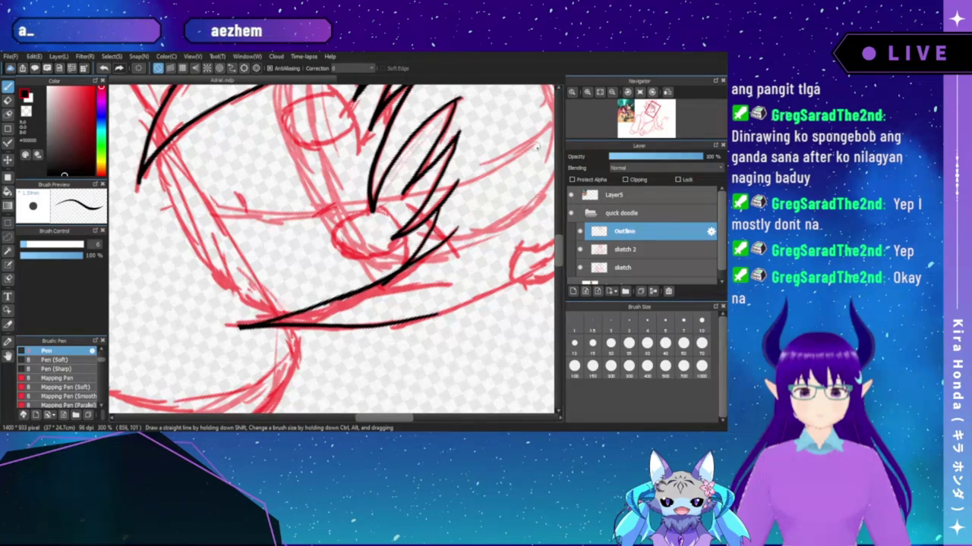
- Examine the hair and fringe of the black-haired horned character in the reference picture, comparing them with the inked head
click(600, 92)
key(Left)
key(Left)
key(Left)
key(Left)
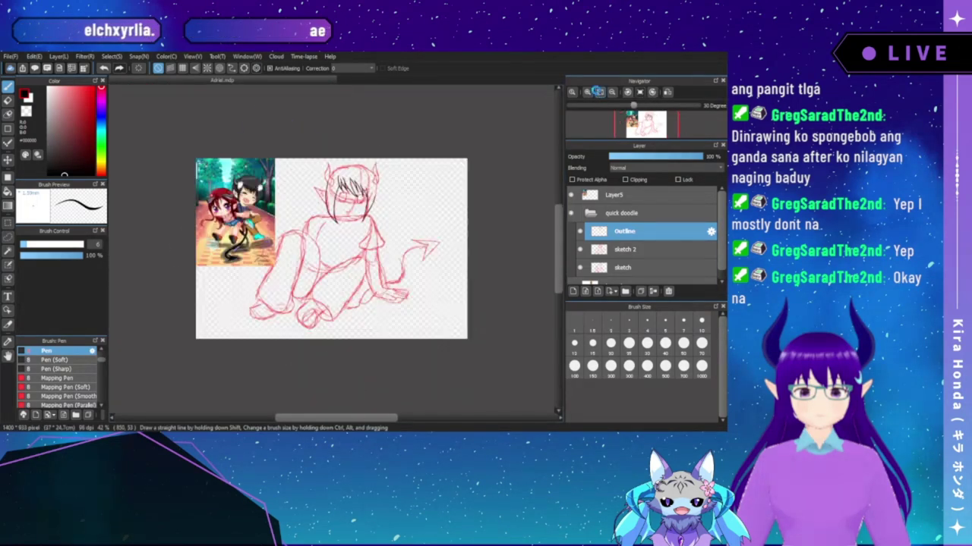
click(588, 92)
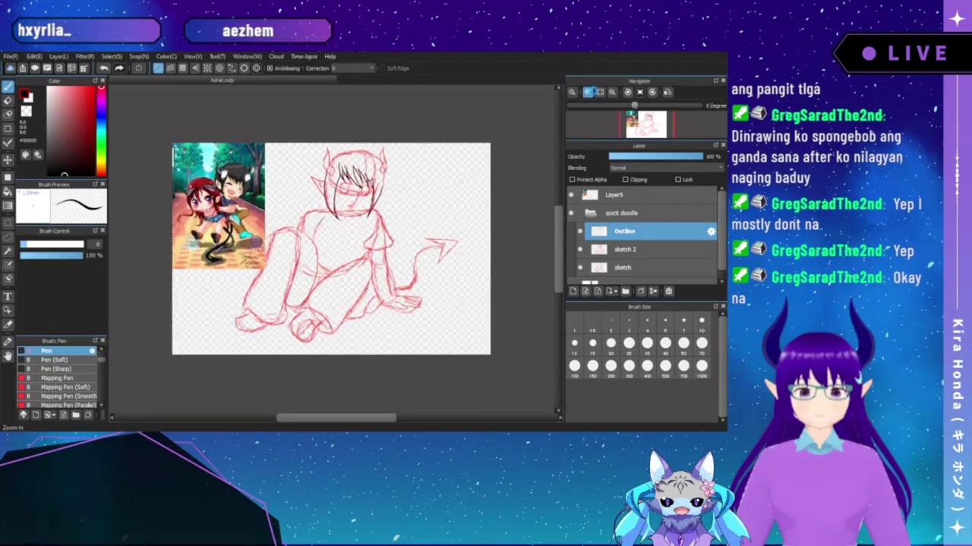
click(588, 92)
drag(646, 123, 632, 123)
click(600, 92)
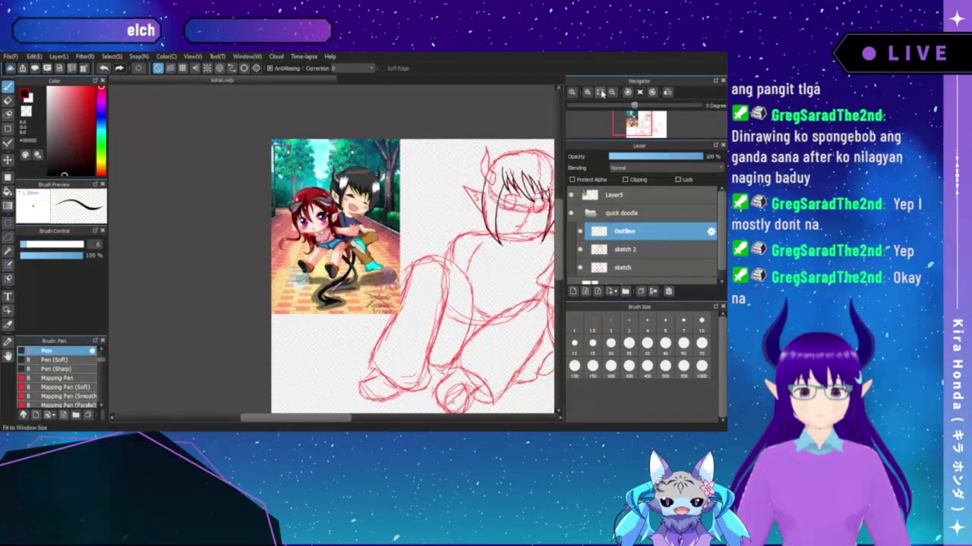
click(587, 91)
click(588, 92)
click(587, 92)
drag(433, 175, 369, 238)
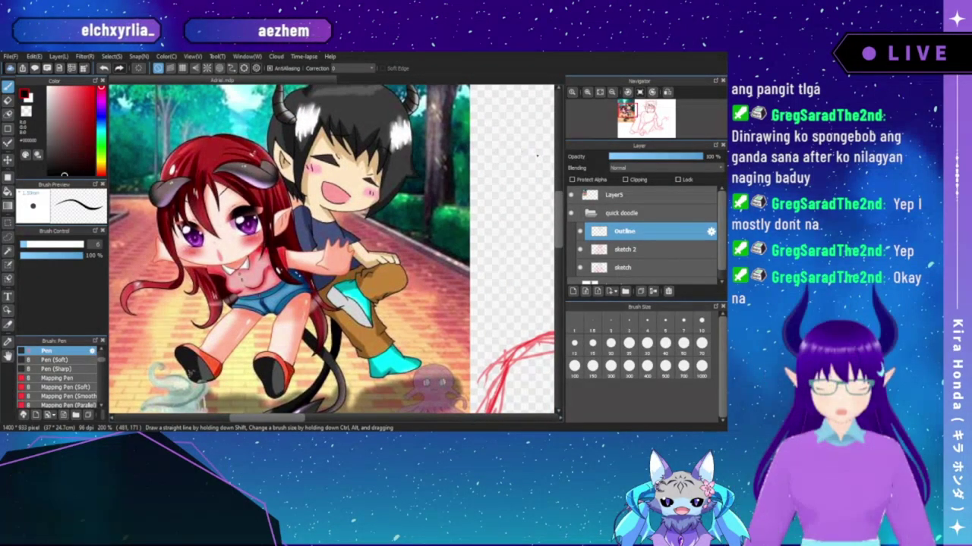
drag(522, 159, 453, 201)
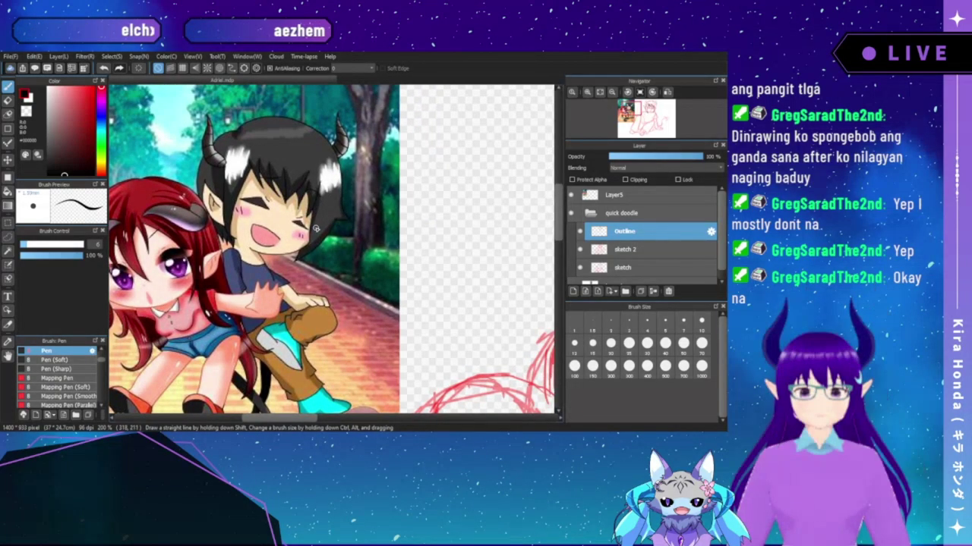
mouse_move(634, 117)
mouse_down()
mouse_move(658, 119)
mouse_move(647, 118)
mouse_up()
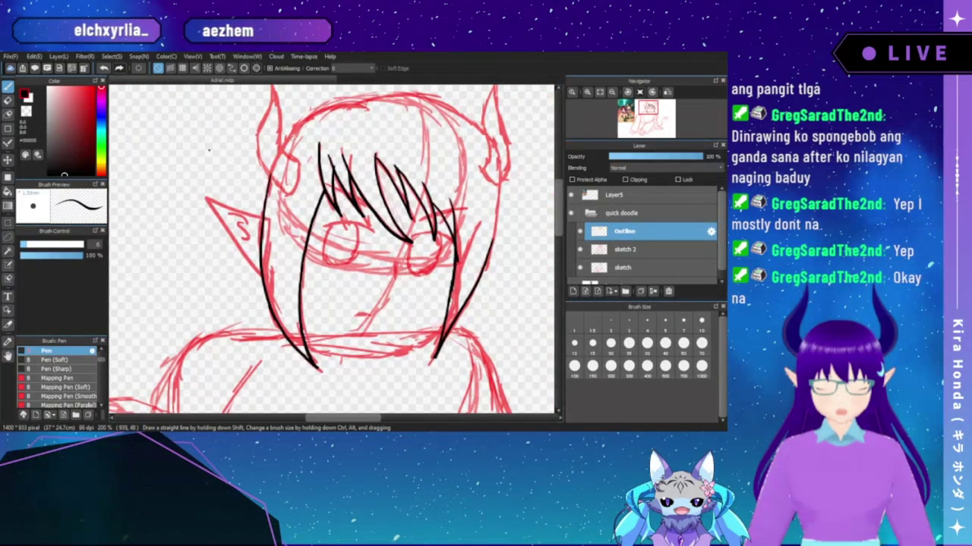
- Erase the long fringe strand between the eyes and ink a short stroke rising from the pointed strands above the left eye
key(e)
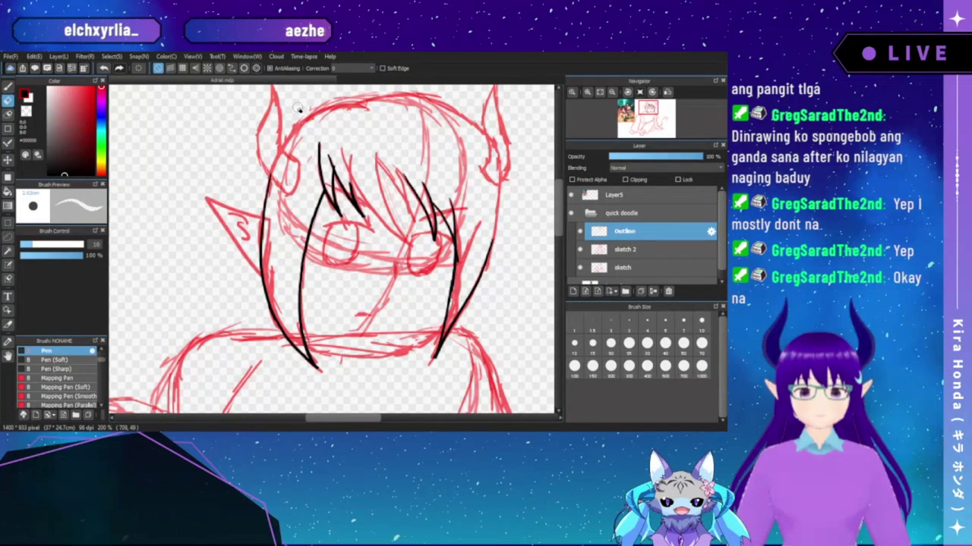
key(b)
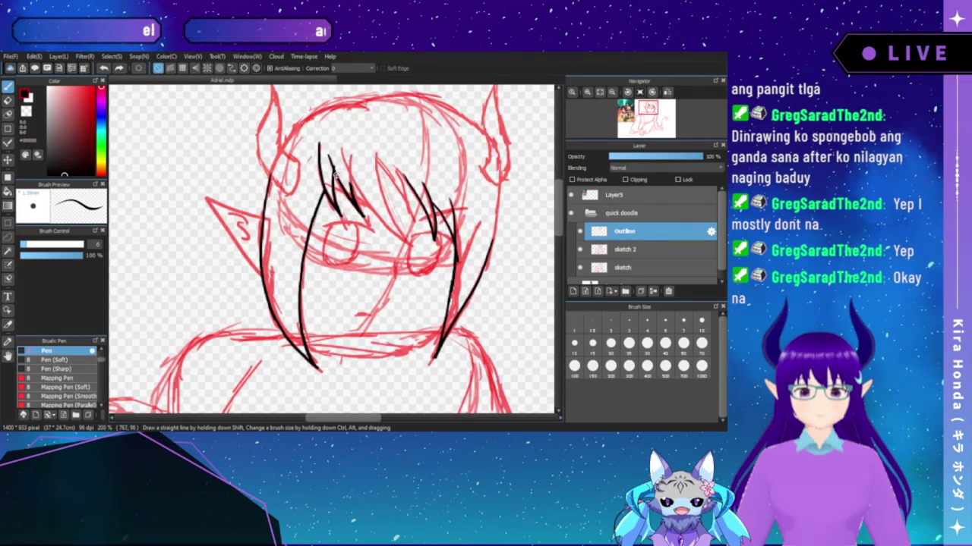
drag(351, 155, 348, 188)
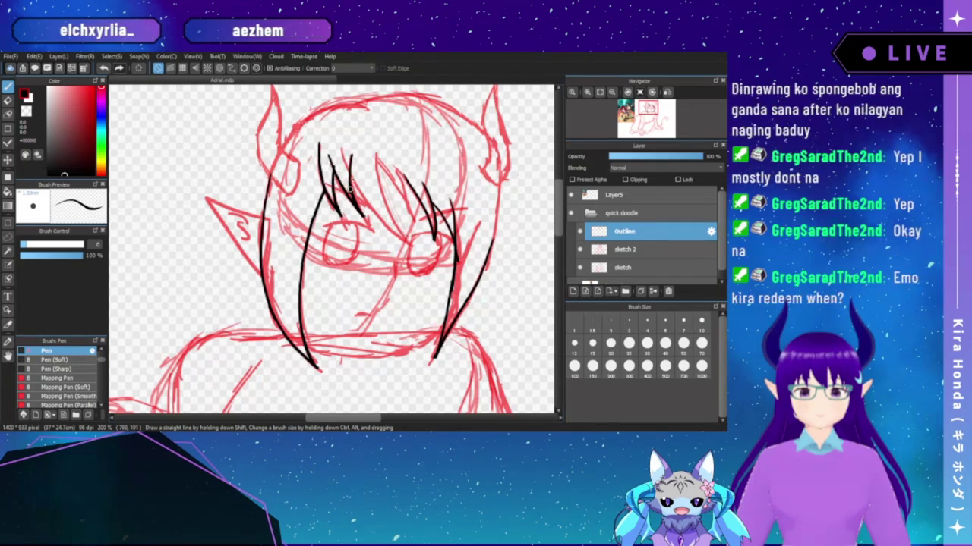
key(ctrl+z)
drag(352, 154, 348, 191)
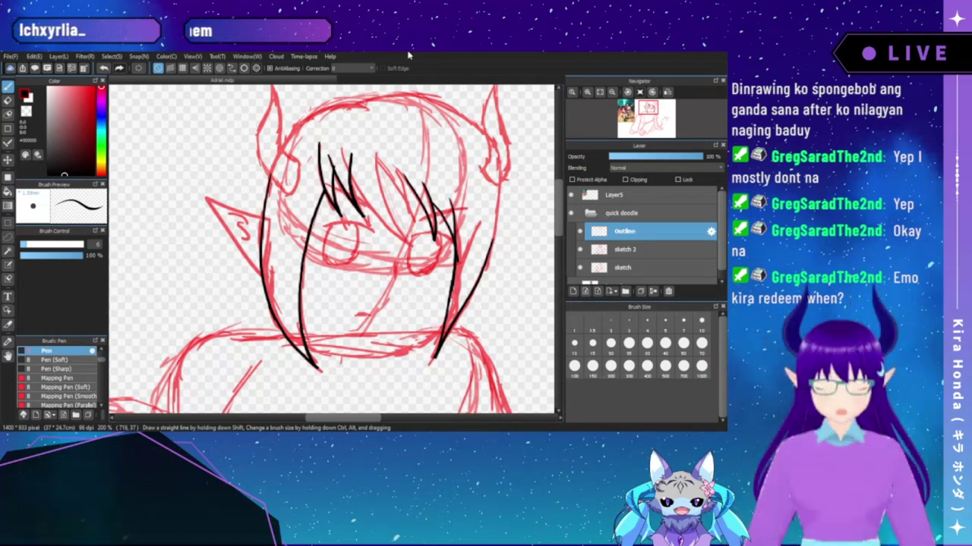
- Check the reference fringe and ink a new middle fringe strand with curved edges meeting at a point between the eyes
click(634, 118)
scroll(331, 249, down, 5)
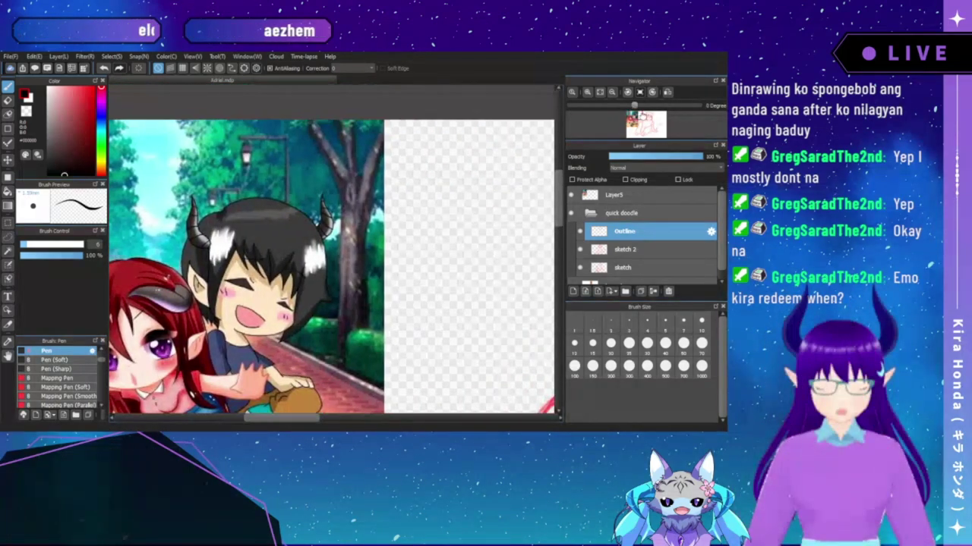
drag(646, 118, 648, 119)
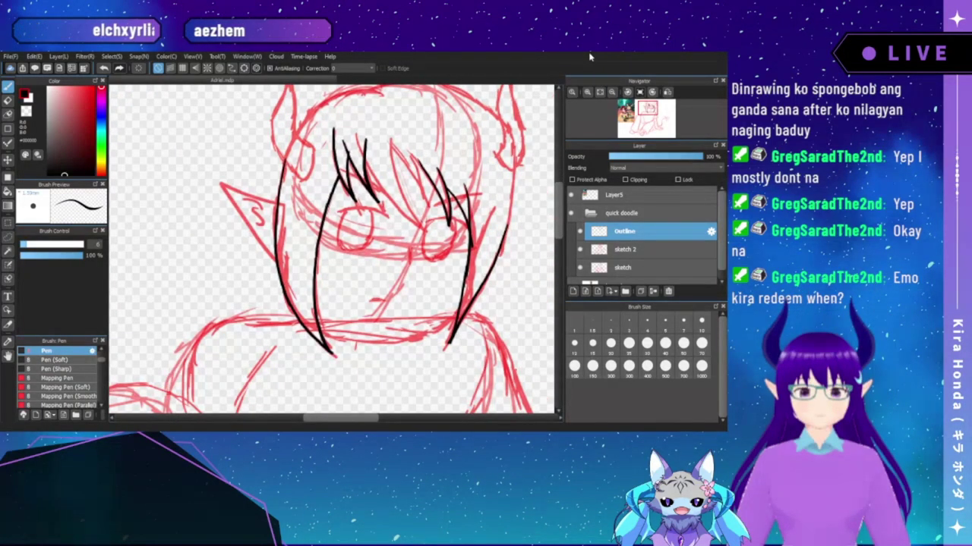
mouse_move(627, 92)
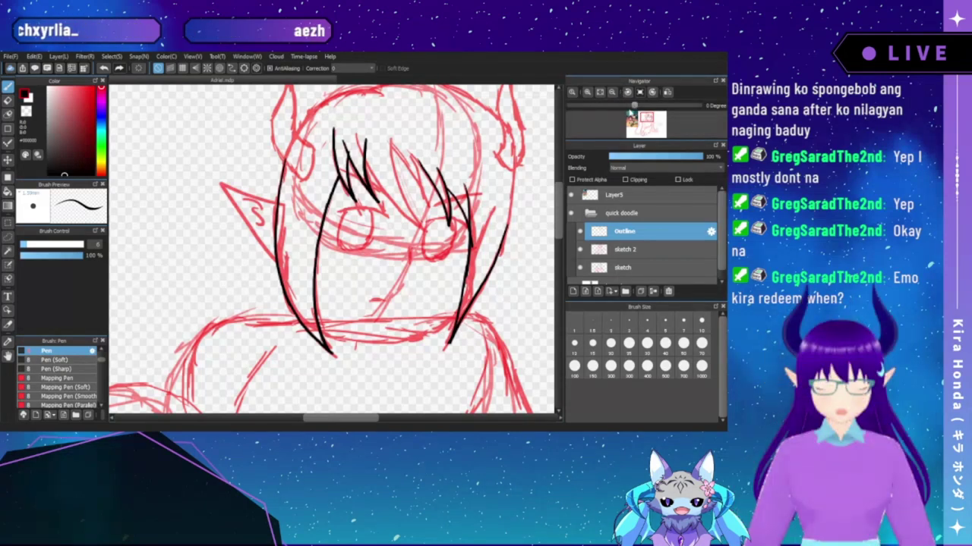
mouse_move(645, 116)
mouse_down()
mouse_move(636, 117)
mouse_move(649, 119)
mouse_up()
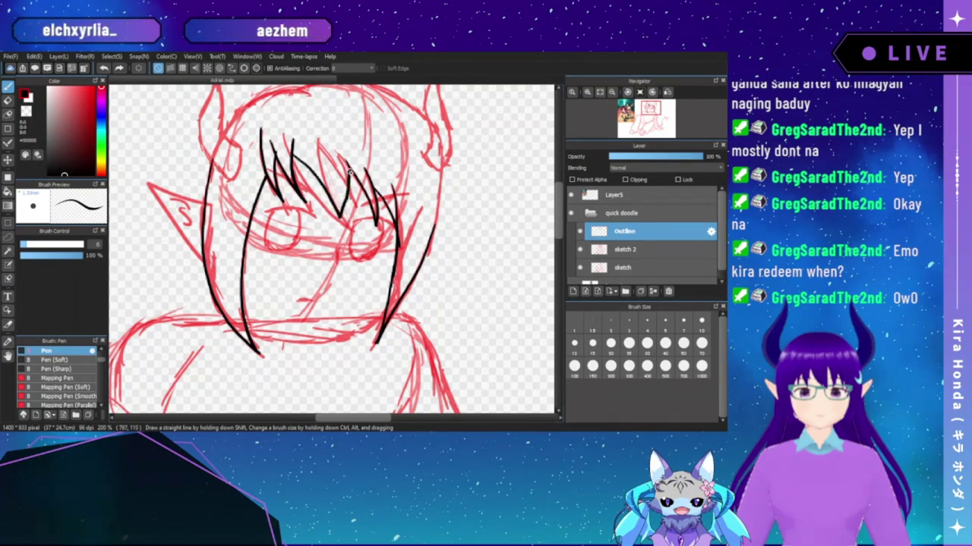
key(ctrl+z)
drag(293, 152, 343, 216)
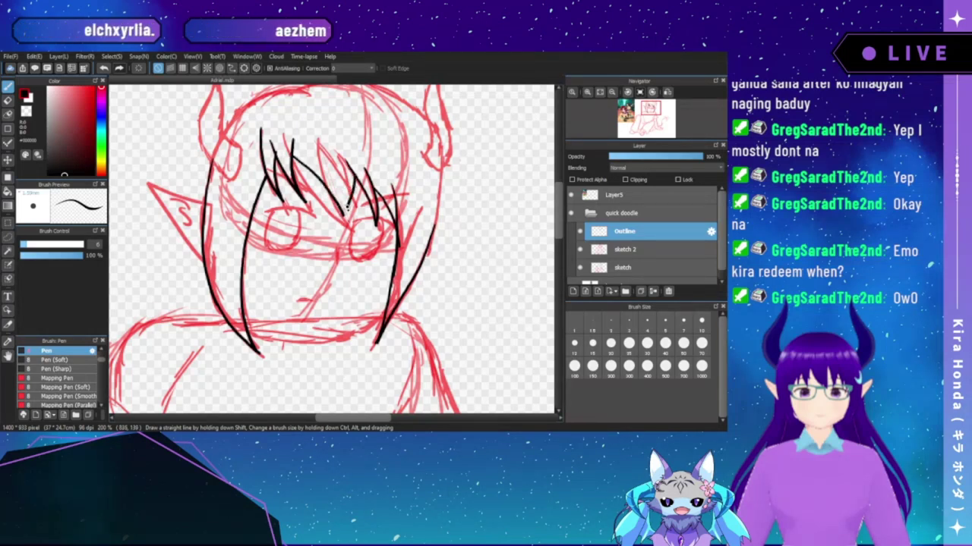
drag(326, 160, 343, 190)
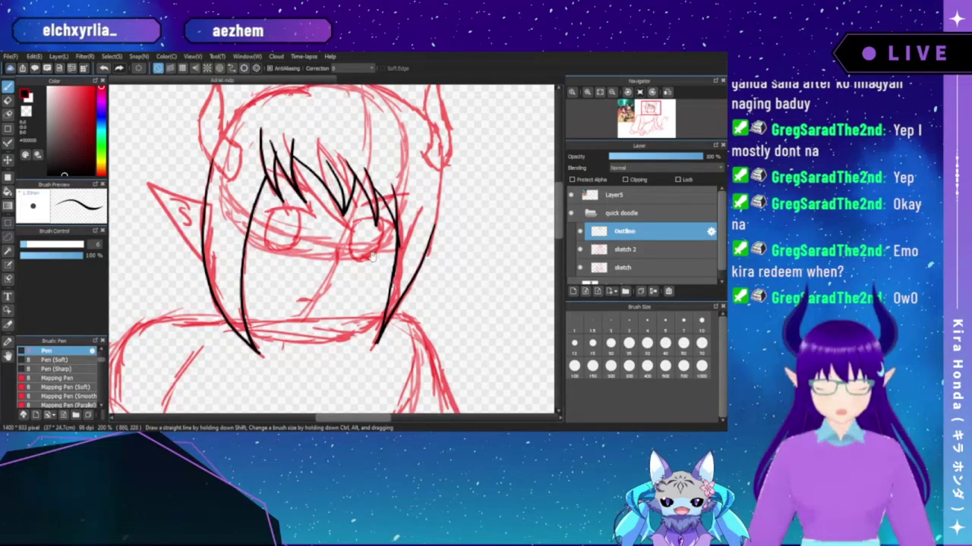
- Ink the jawline as a rounded curve under the chin, from the left side lock's inner line to the right side lock
drag(497, 201, 512, 123)
drag(384, 202, 453, 233)
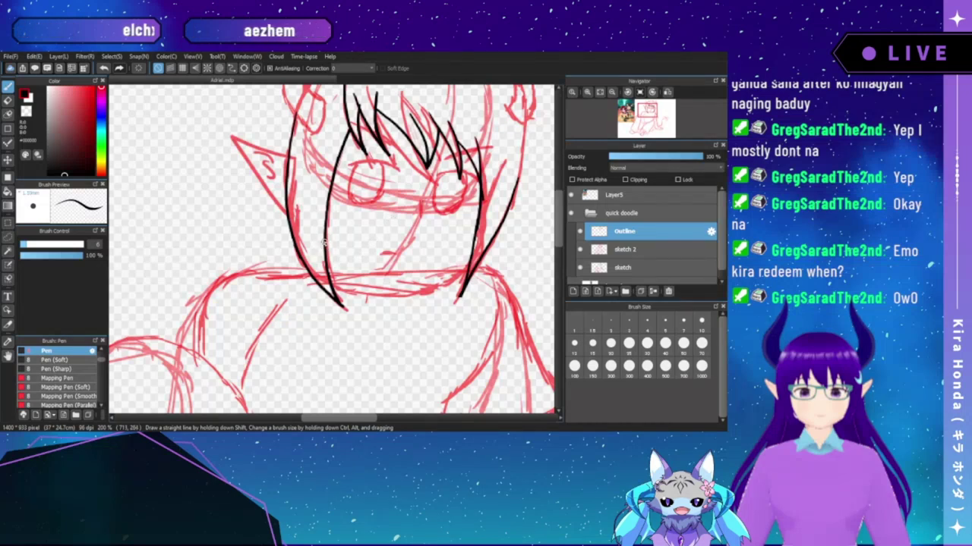
drag(325, 246, 348, 266)
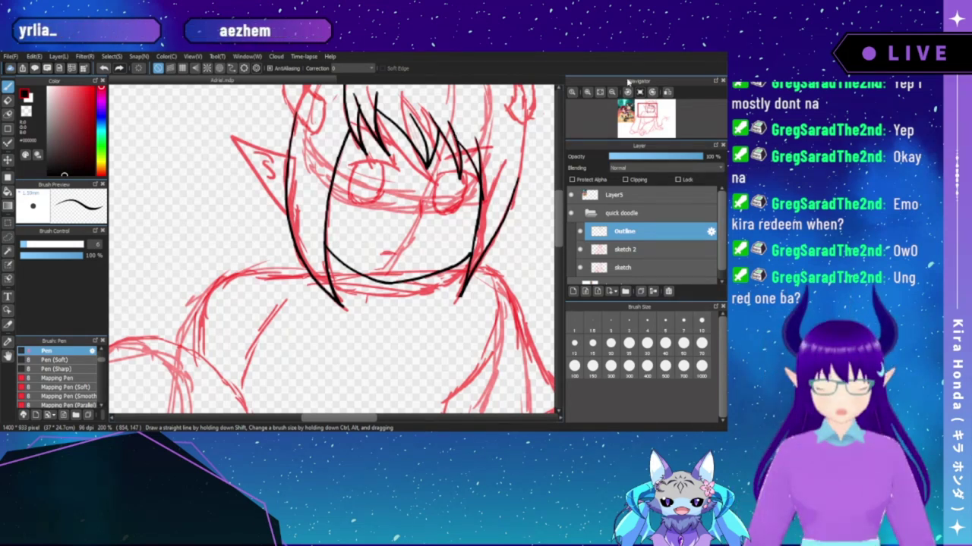
- Examine the two horned characters in the reference picture, including their hair, poses and tails
click(601, 91)
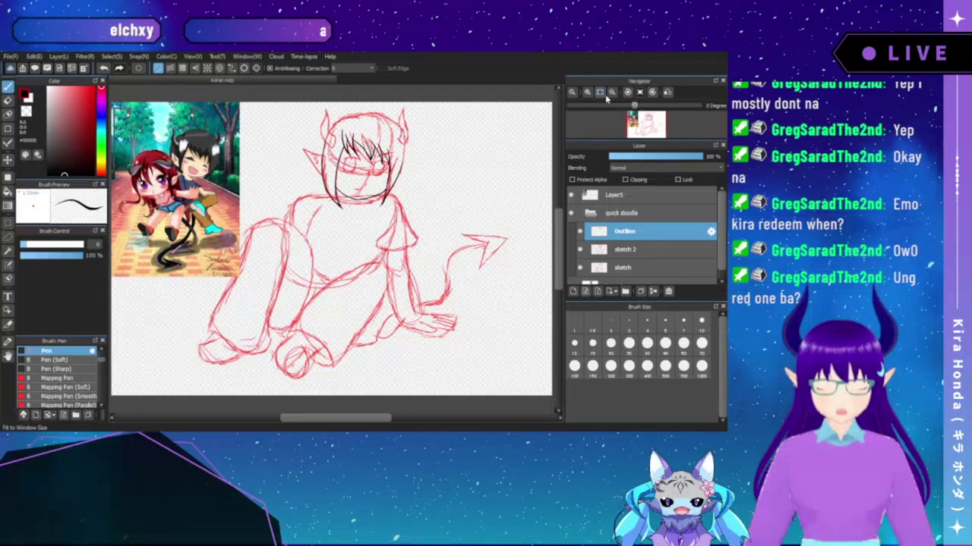
click(587, 92)
click(587, 92)
drag(642, 119, 631, 118)
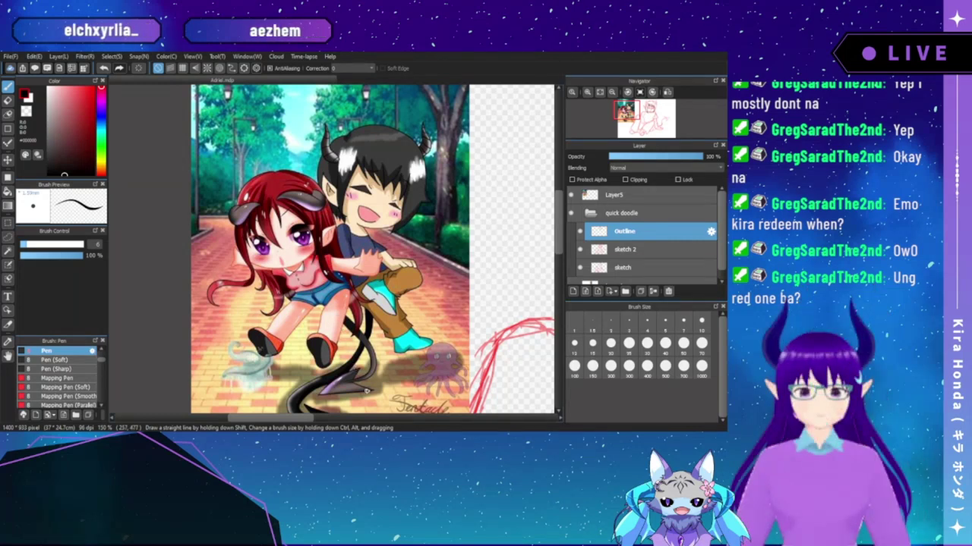
click(615, 117)
drag(615, 117, 645, 120)
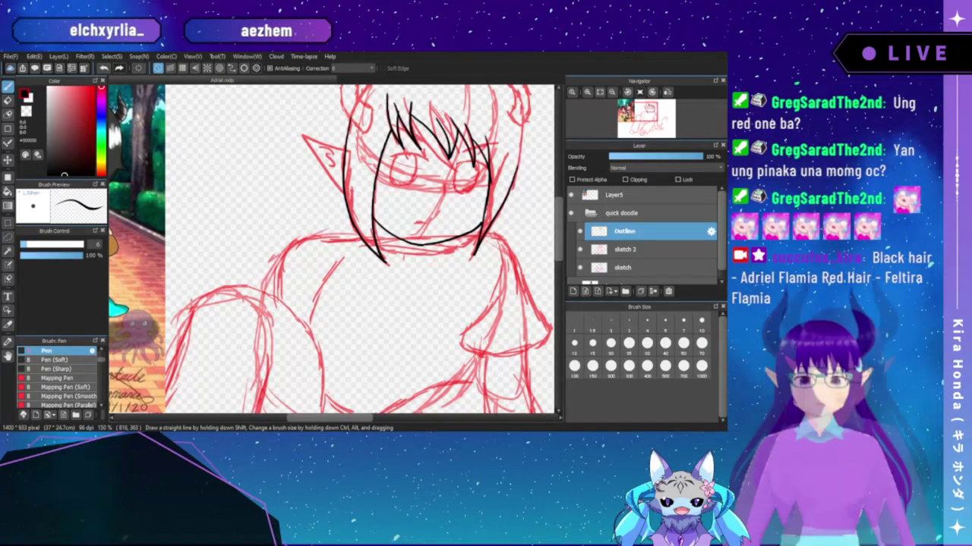
- Ink the left side of the head's crown as a curve from the top of the hair down to the left horn
drag(417, 196, 380, 258)
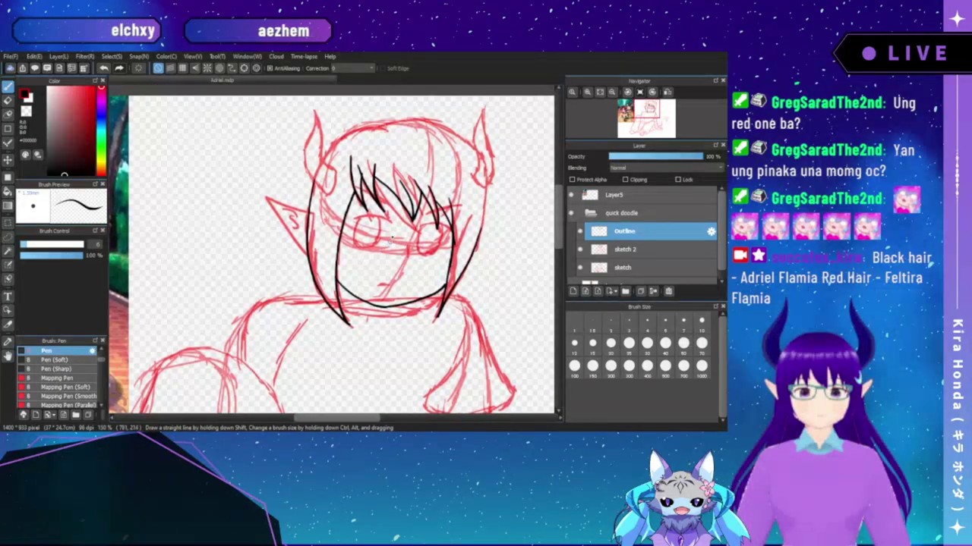
click(588, 93)
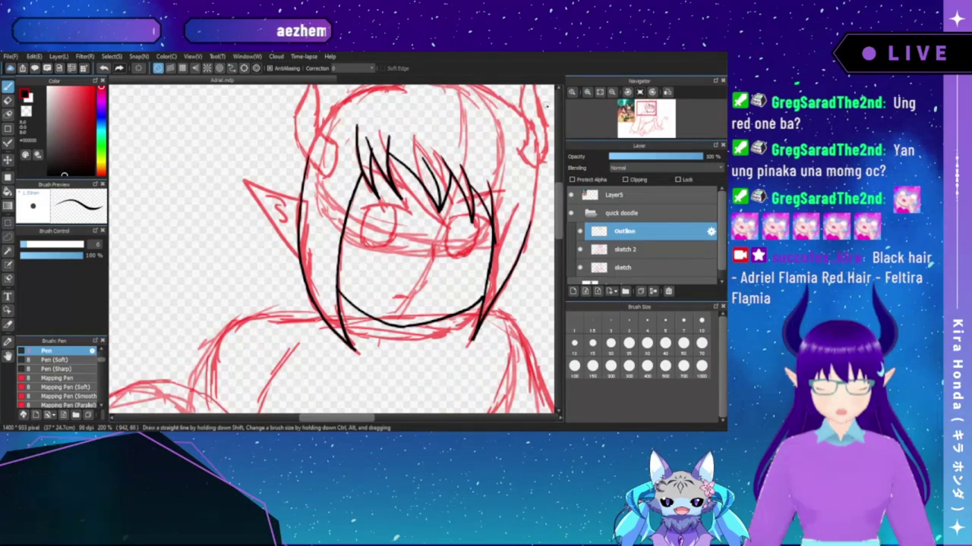
drag(413, 182, 391, 218)
drag(403, 130, 407, 154)
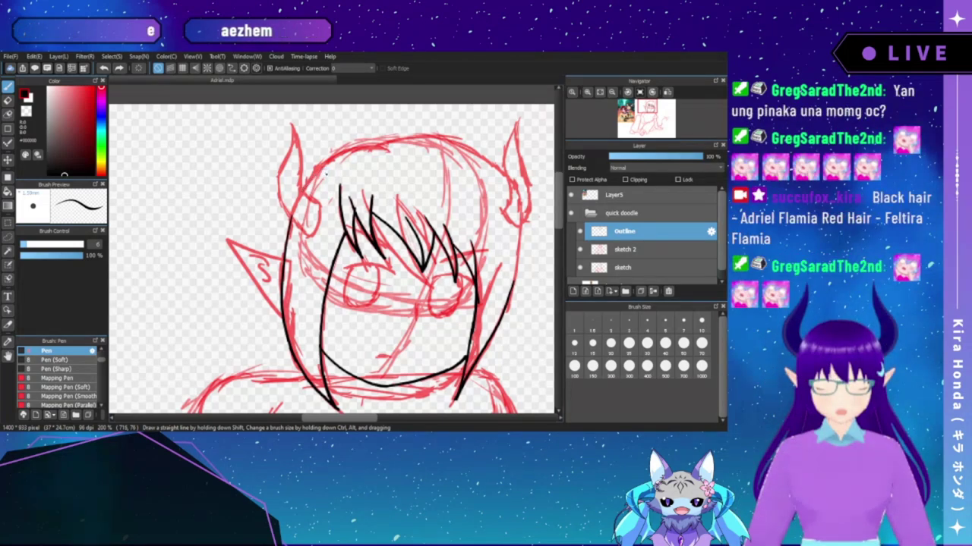
key(Left)
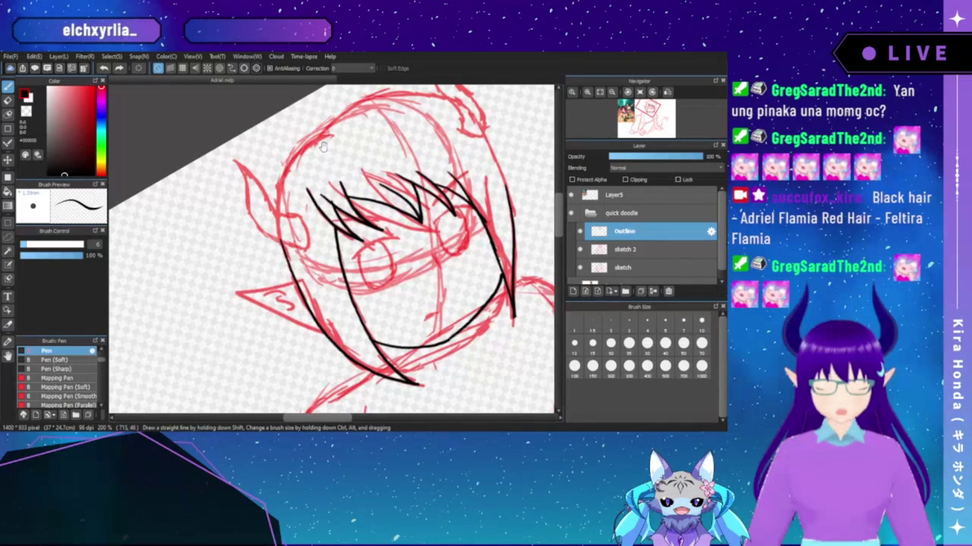
drag(347, 120, 352, 158)
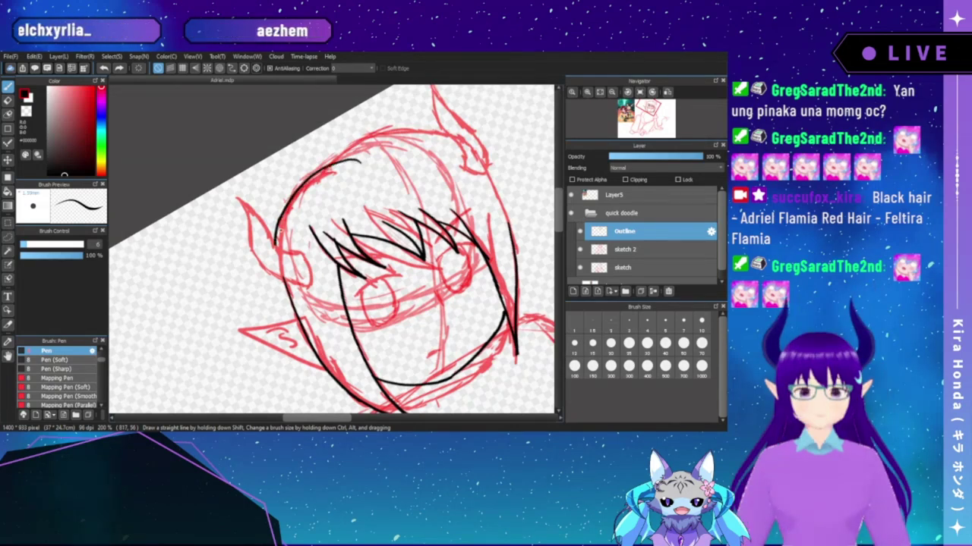
- Undo the left crown stroke and re-ink it as a smooth curve from the top of the hair to the left horn
key(ctrl+z)
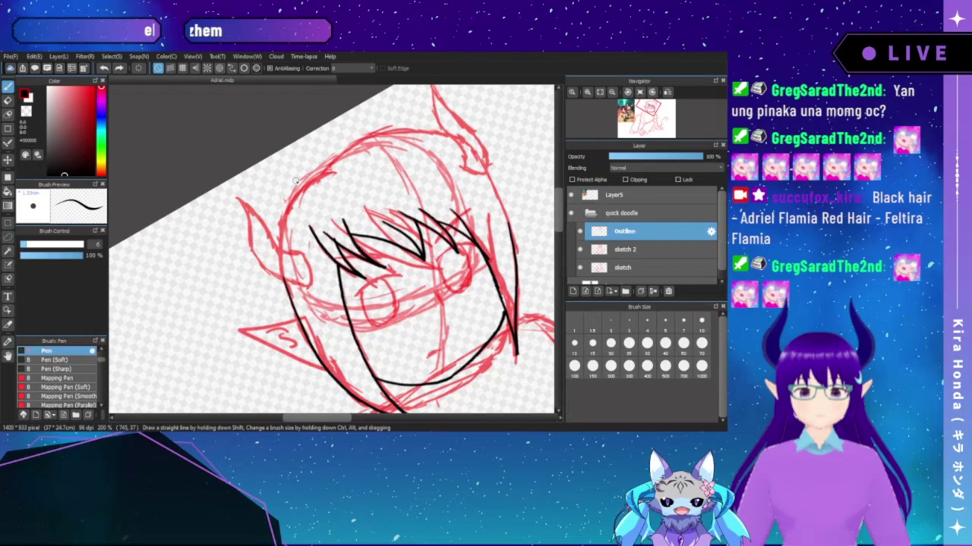
key(Left)
key(Left)
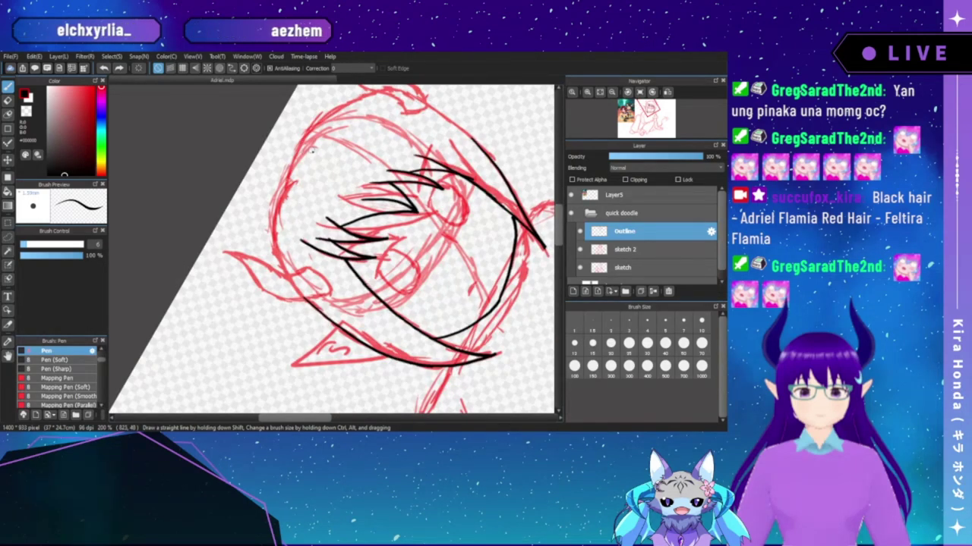
mouse_move(309, 150)
mouse_down()
mouse_move(281, 189)
mouse_move(274, 250)
mouse_move(285, 270)
mouse_up()
key(ctrl+z)
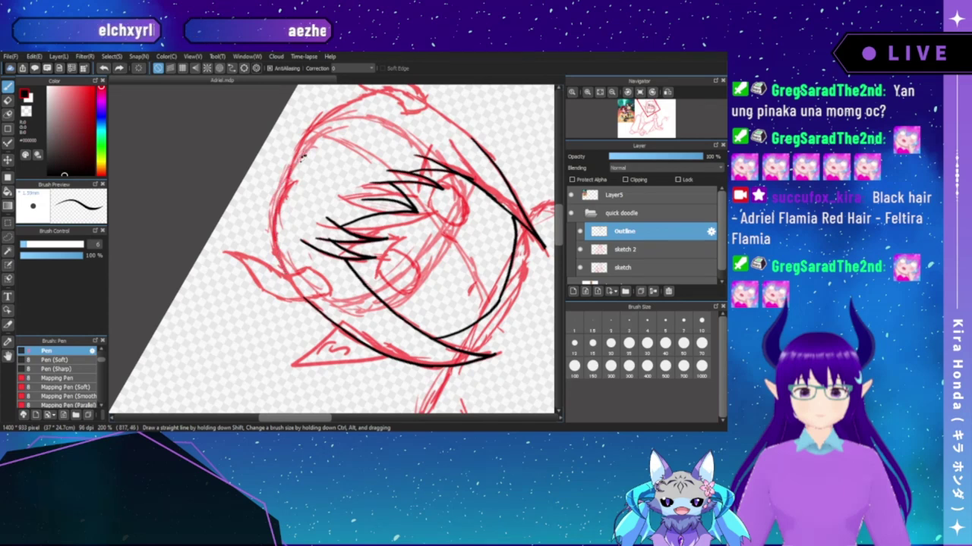
mouse_move(304, 156)
mouse_down()
mouse_move(275, 197)
mouse_move(272, 224)
mouse_up()
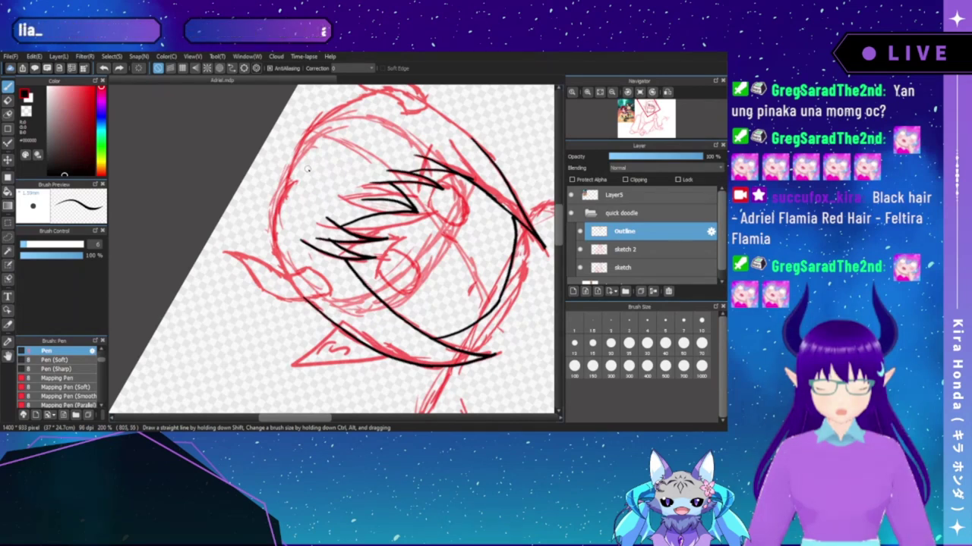
drag(311, 167, 283, 198)
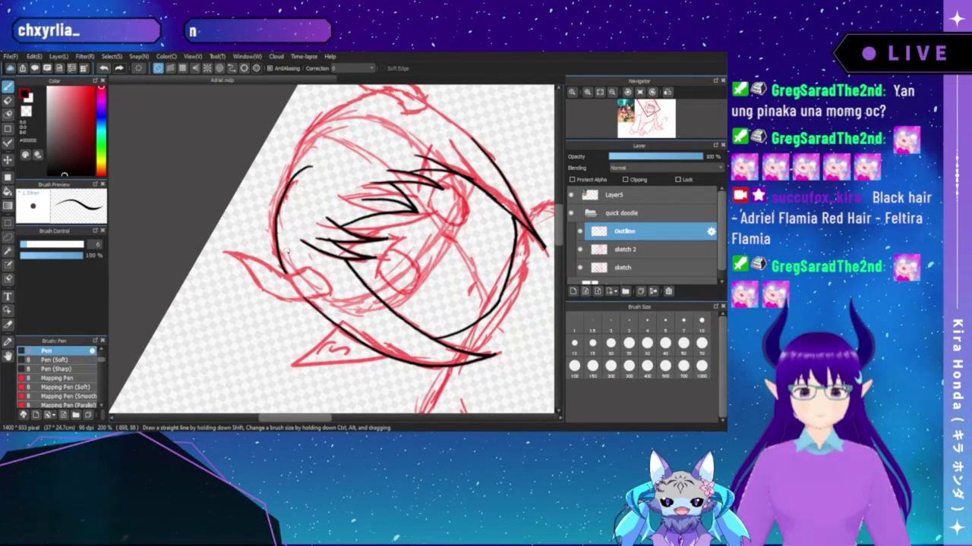
key(ctrl+z)
mouse_move(309, 167)
mouse_down()
mouse_move(279, 199)
mouse_move(283, 256)
mouse_up()
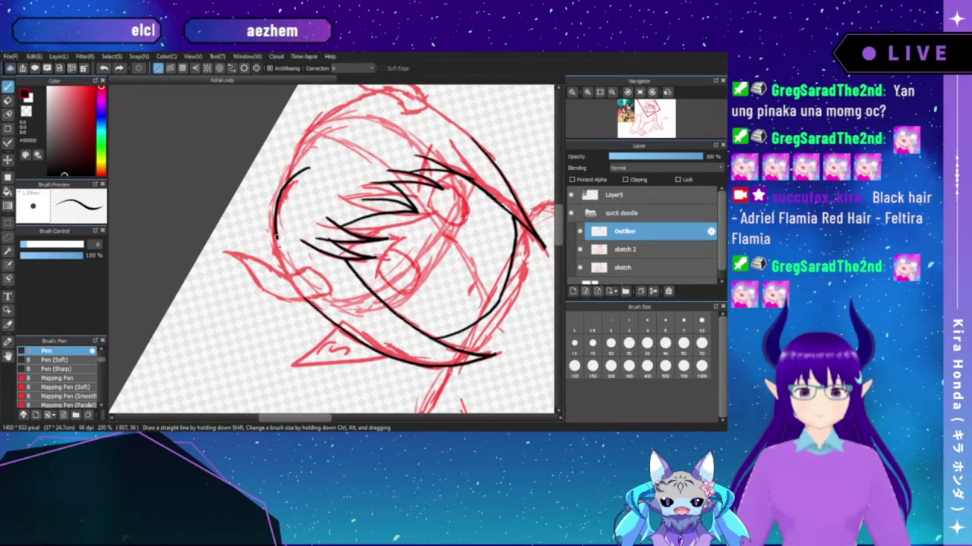
- Try to ink the right side of the head's crown as an arc from the top of the hair to the right horn
mouse_move(336, 127)
mouse_down()
mouse_move(326, 162)
mouse_move(298, 169)
mouse_move(277, 211)
mouse_up()
key(ctrl+z)
key(Right)
key(Right)
key(Right)
key(Right)
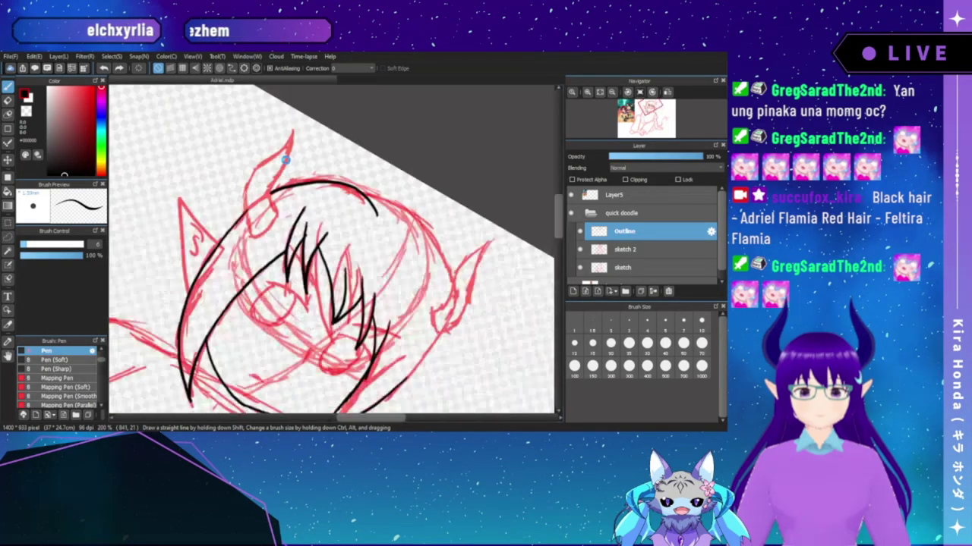
drag(375, 206, 325, 160)
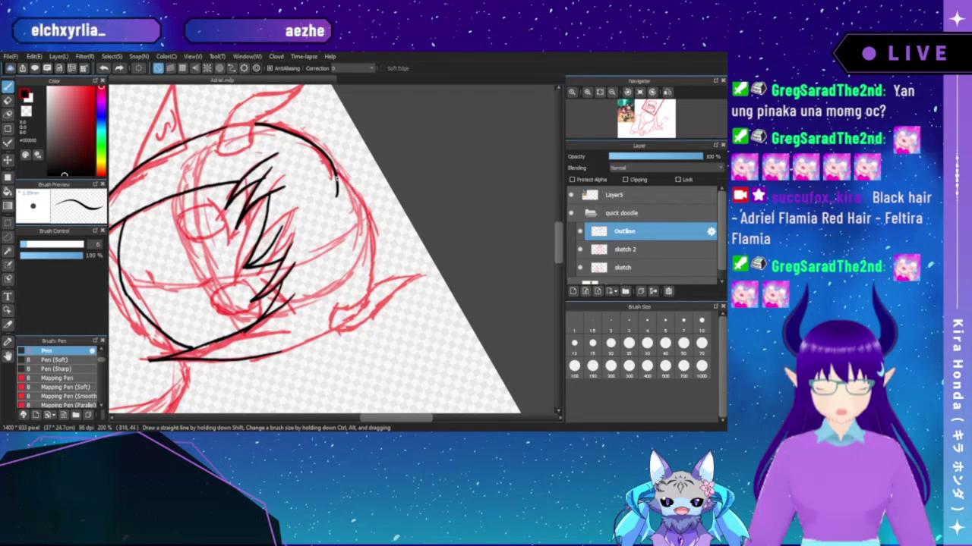
drag(358, 196, 375, 242)
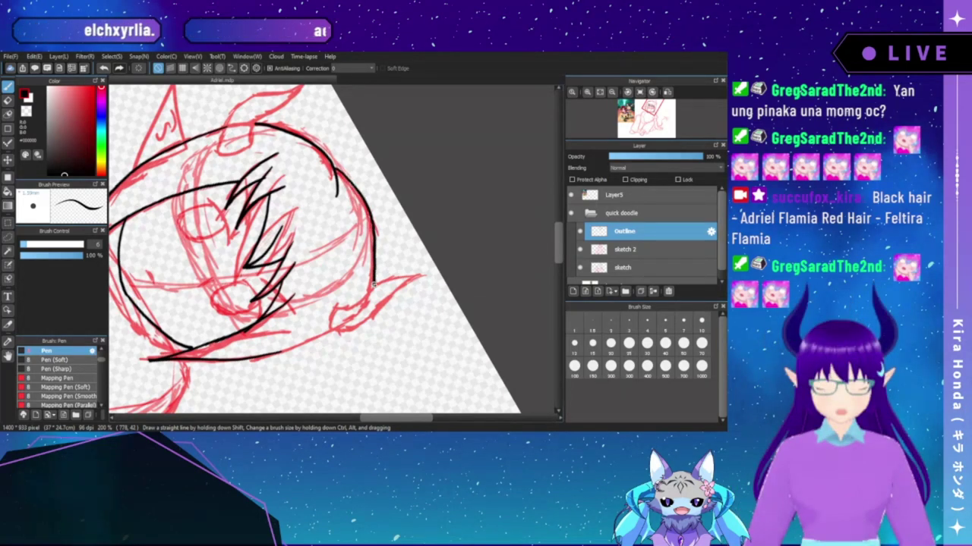
key(Left)
key(Left)
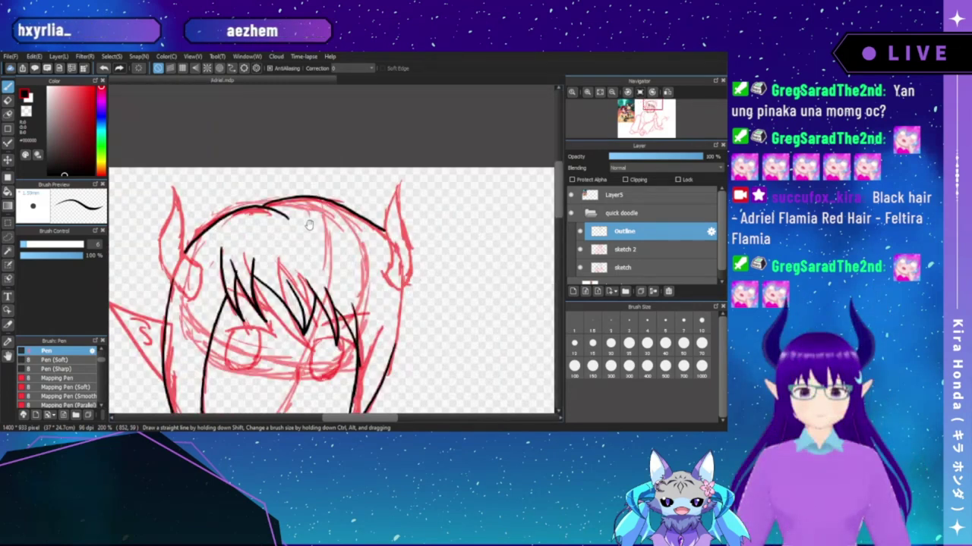
key(ctrl+z)
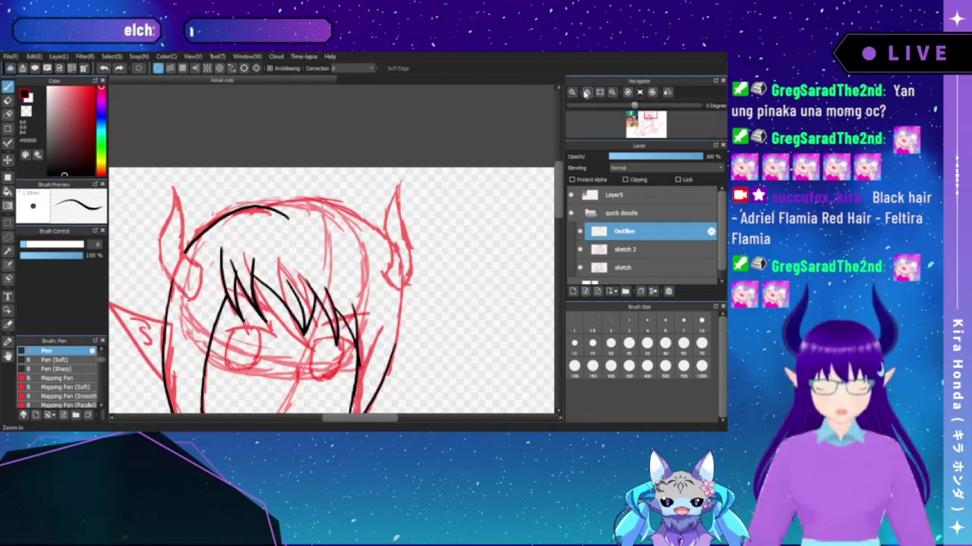
- Ink the right horn's outline with curved inner and outer edges running from the pointed tip to the angular base
click(586, 92)
drag(408, 176, 377, 147)
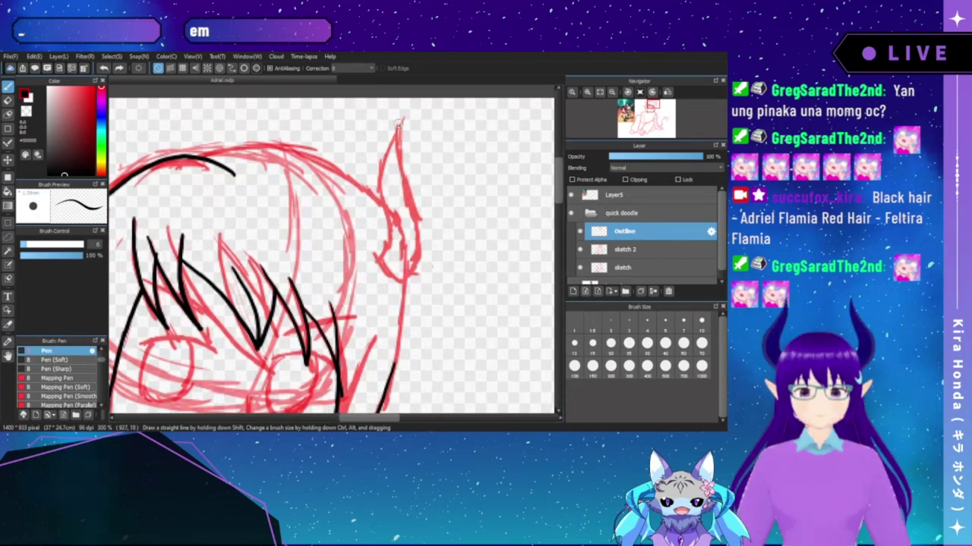
mouse_move(400, 121)
mouse_down()
mouse_move(380, 173)
mouse_move(390, 216)
mouse_move(375, 263)
mouse_up()
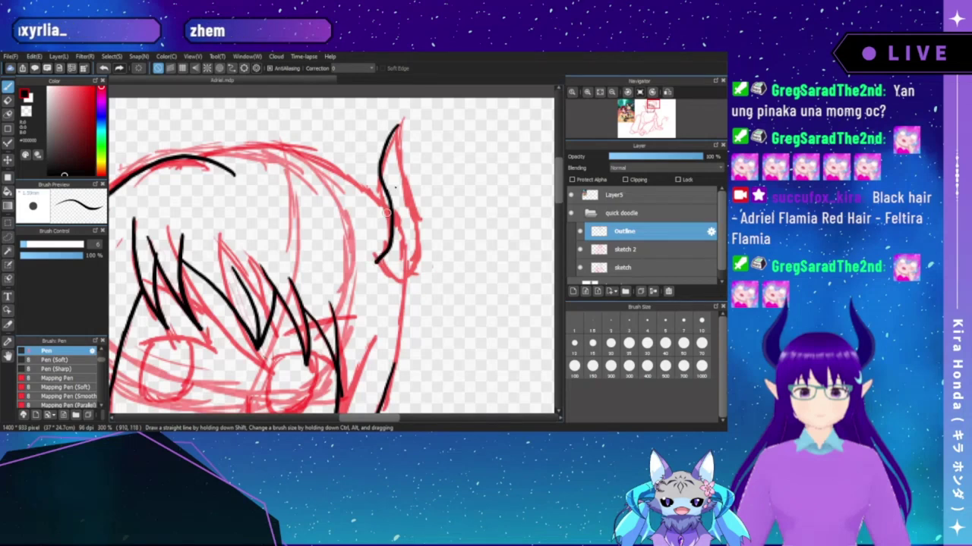
mouse_move(395, 133)
mouse_down()
mouse_move(418, 232)
mouse_move(400, 288)
mouse_up()
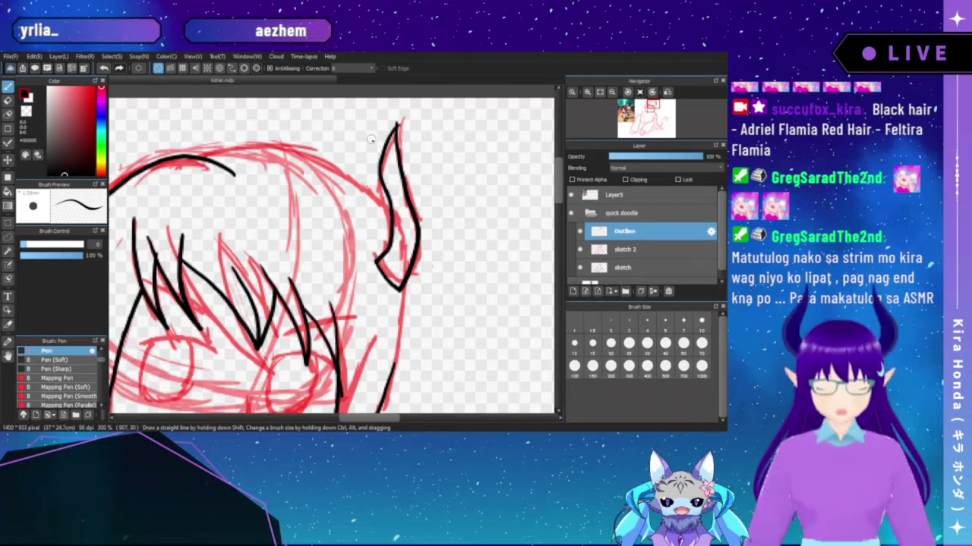
- Ink the right side of the crown as one smooth arc from the top of the hair to the right horn's inner edge
key(Left)
key(Left)
key(ctrl+Left)
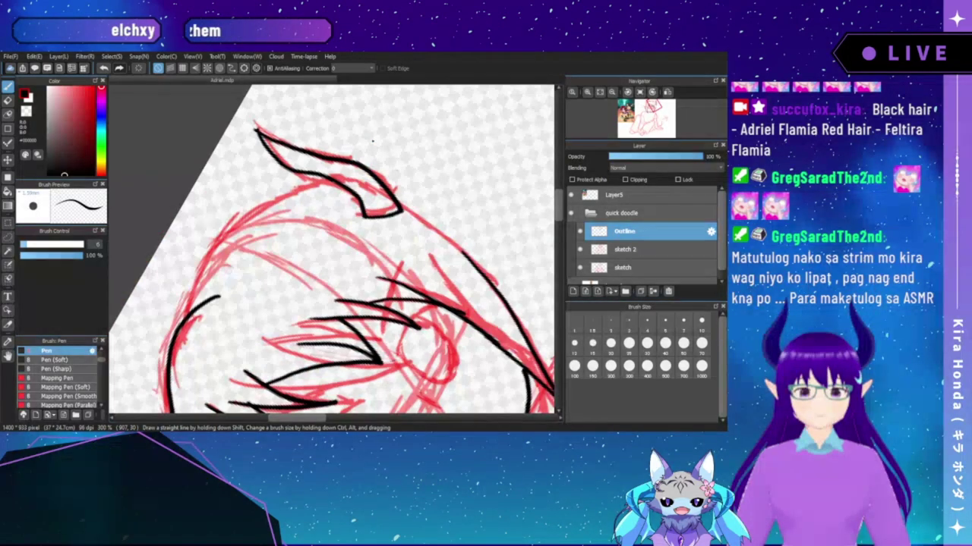
drag(277, 263, 298, 226)
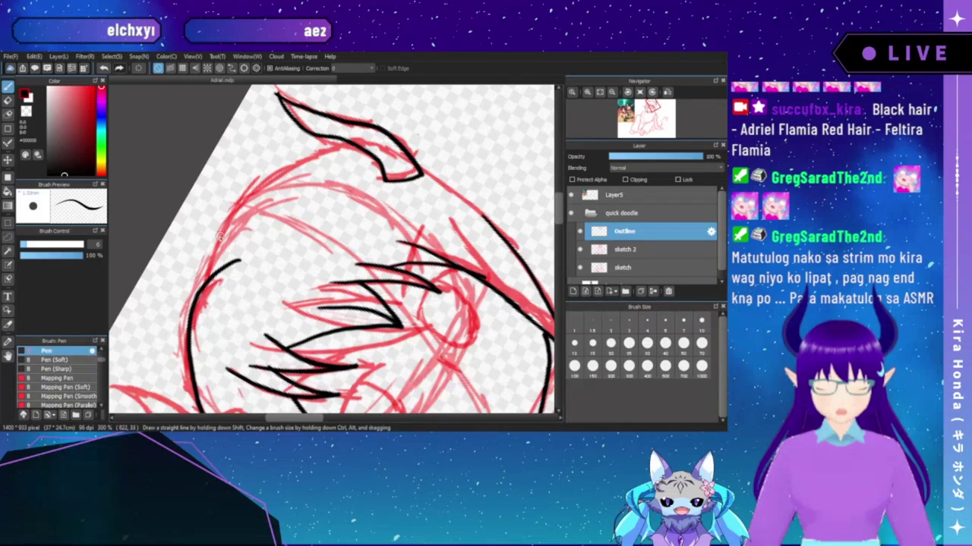
mouse_move(215, 242)
mouse_down()
mouse_move(269, 173)
mouse_move(304, 151)
mouse_up()
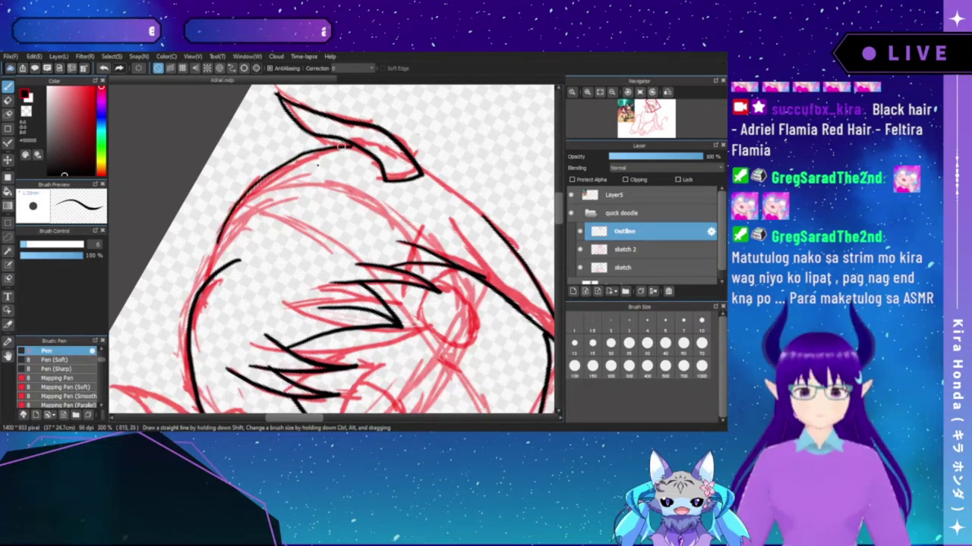
key(ctrl+z)
mouse_move(207, 261)
mouse_down()
mouse_move(246, 187)
mouse_move(329, 146)
mouse_up()
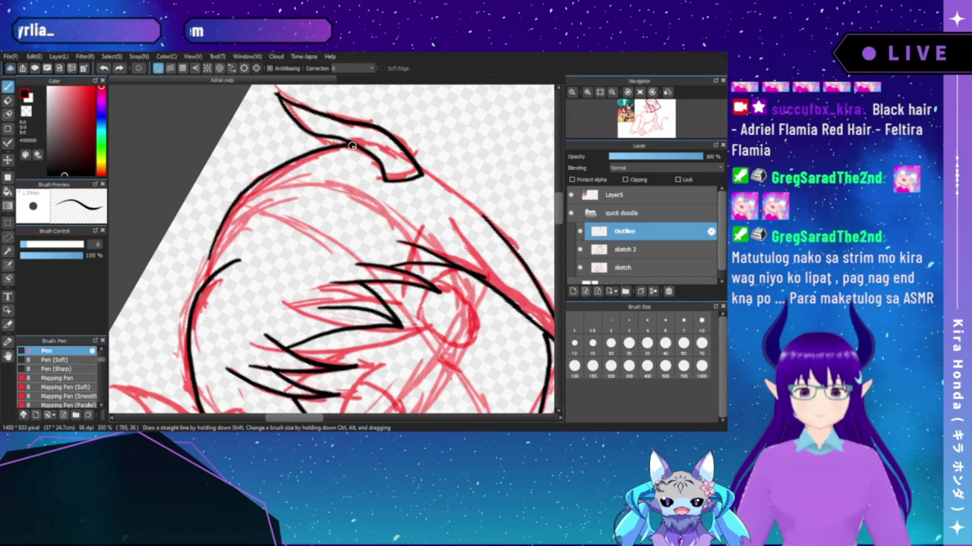
- Ink the hair's outer edge from the right horn's base down to the existing right side lock line
key(Right)
key(Right)
key(Right)
key(Right)
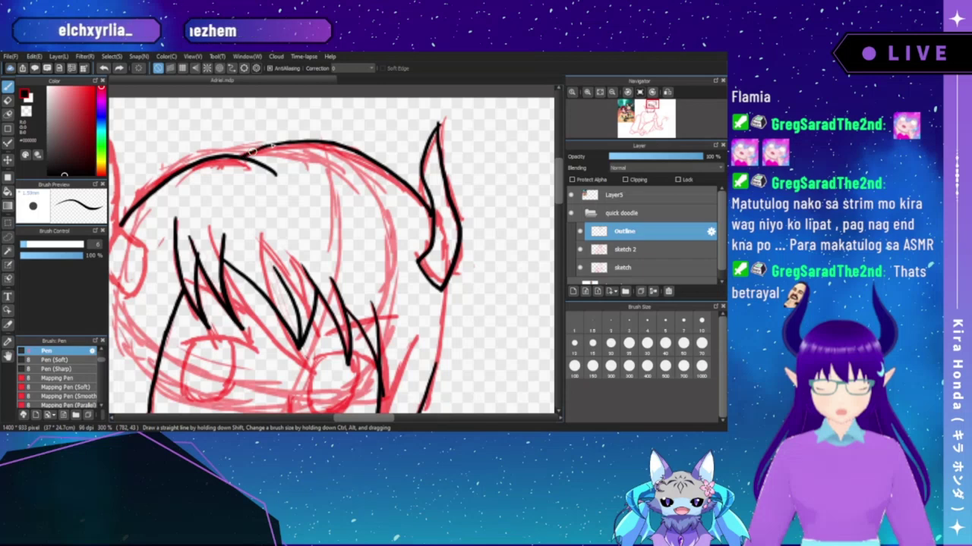
drag(329, 208, 299, 129)
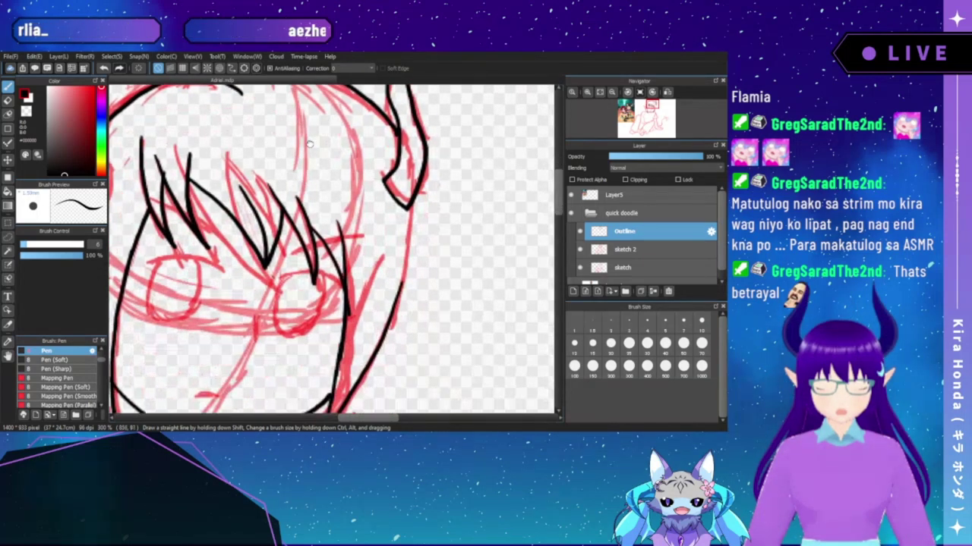
drag(390, 227, 368, 221)
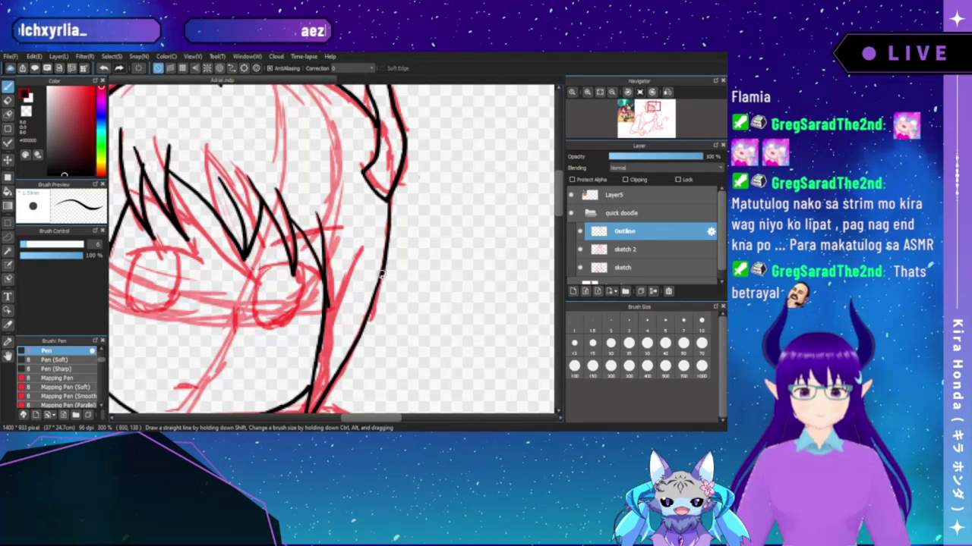
- Ink the left horn's outer and inner edges as curves from the pointed tip down to the base
drag(265, 249, 414, 296)
scroll(414, 296, up, 3)
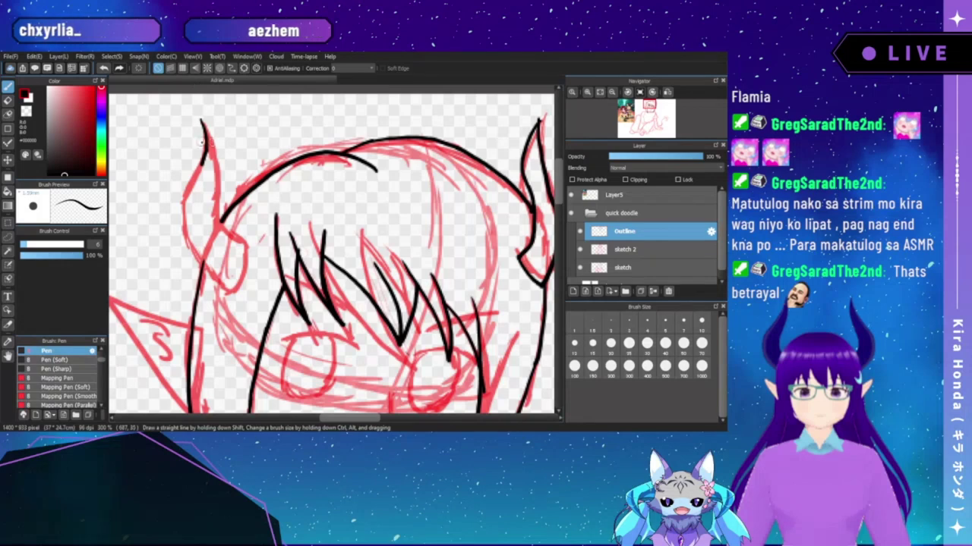
key(ctrl+z)
drag(201, 123, 206, 139)
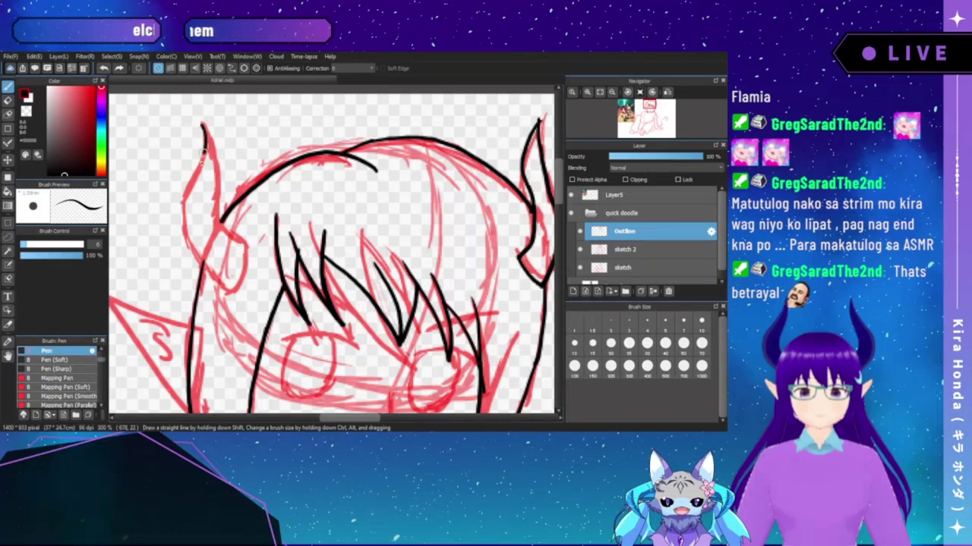
mouse_move(184, 206)
mouse_down()
mouse_move(206, 265)
mouse_move(231, 289)
mouse_up()
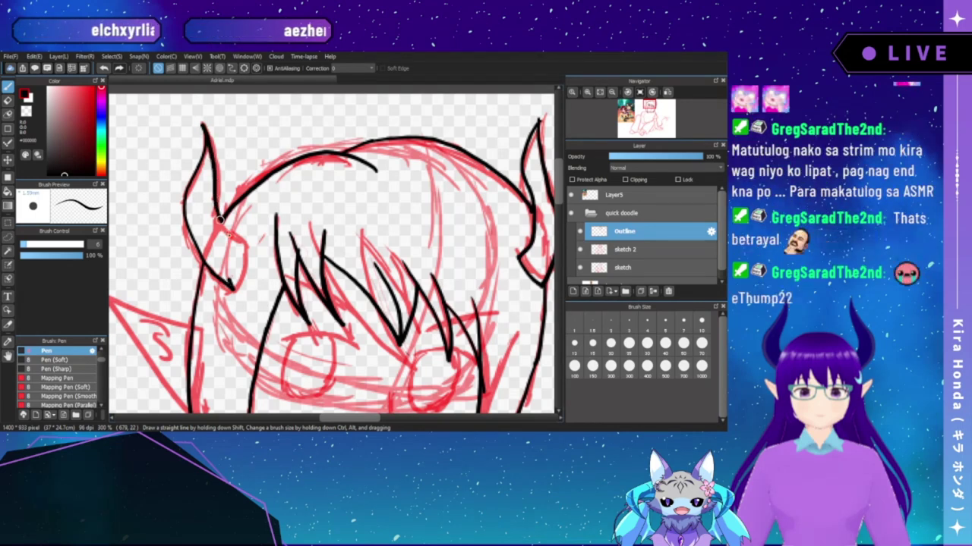
drag(215, 216, 251, 255)
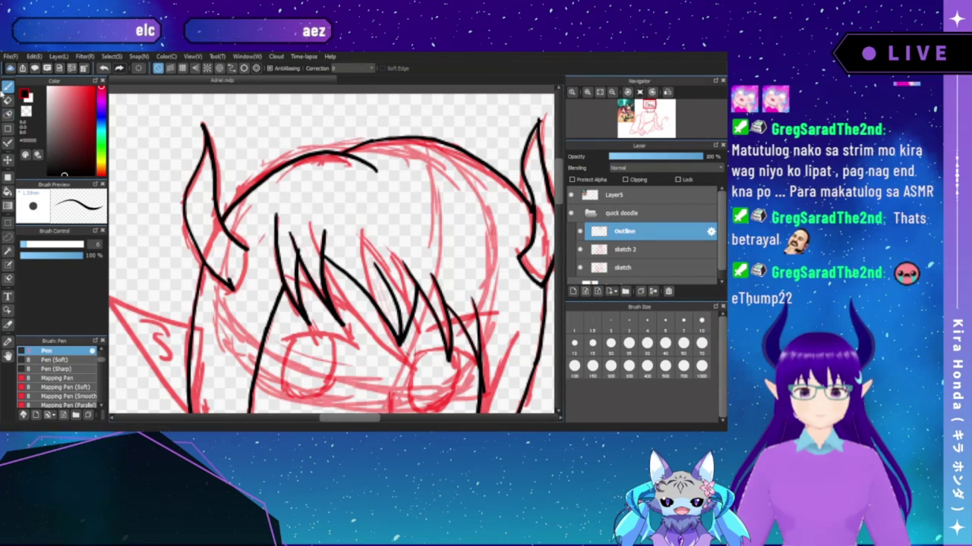
- Erase the stray ink at the left horn's lower corner and close its base with a short line joining both edges
click(7, 100)
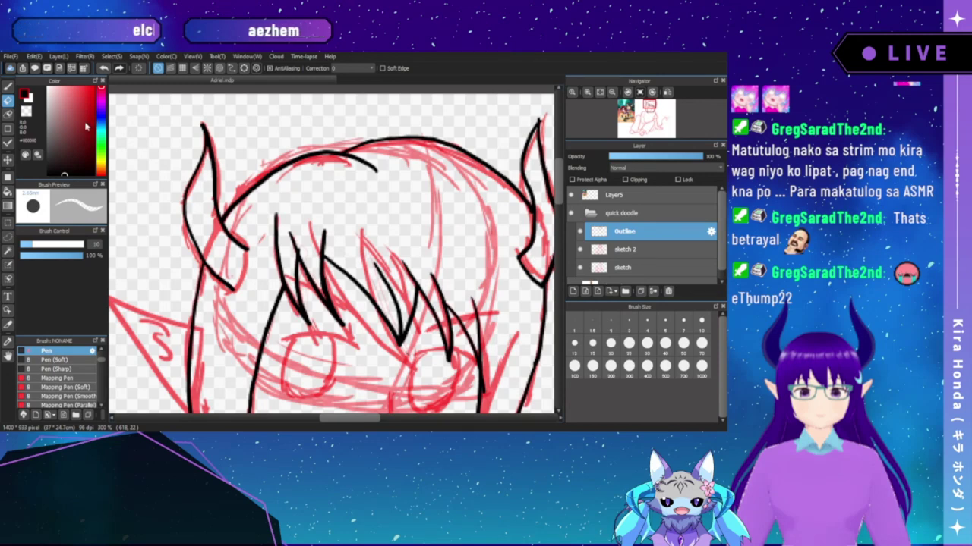
click(8, 86)
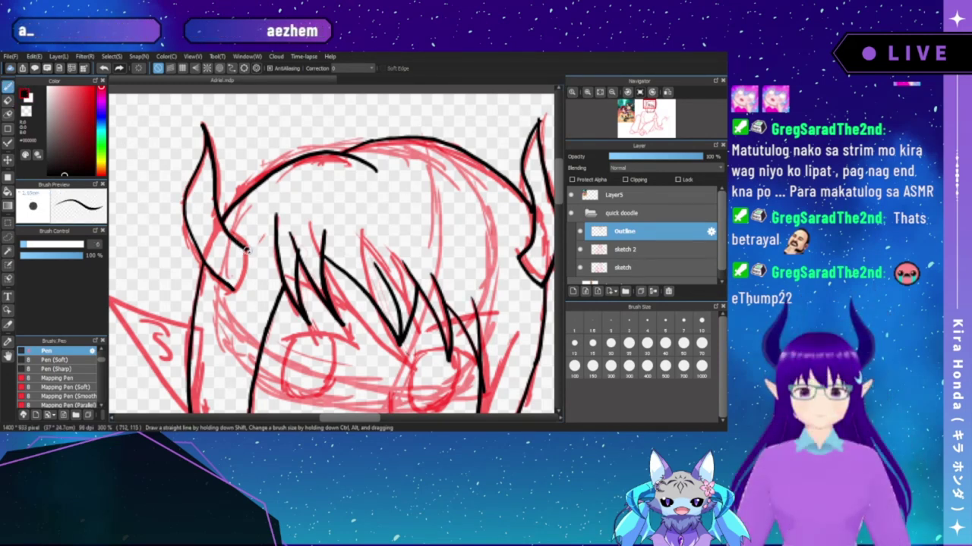
drag(247, 249, 233, 292)
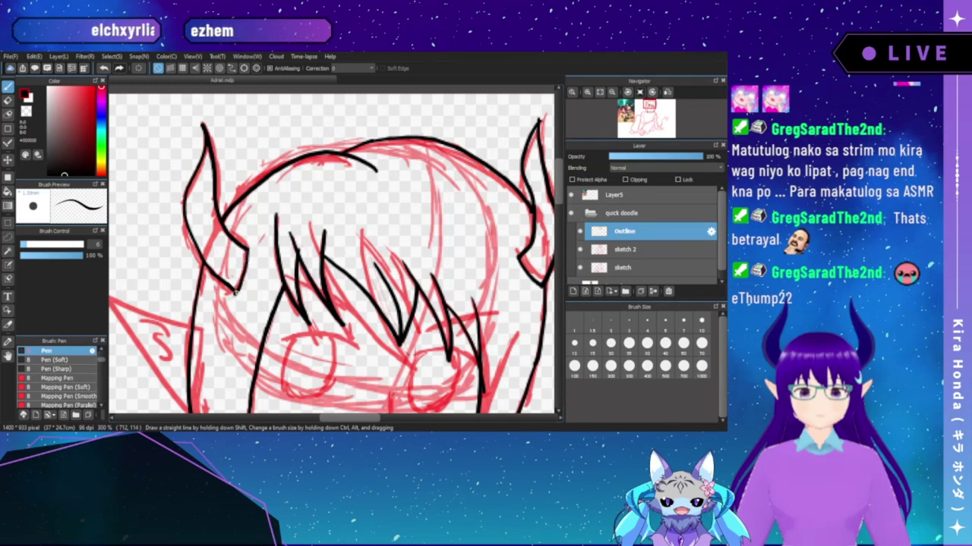
key(ctrl+z)
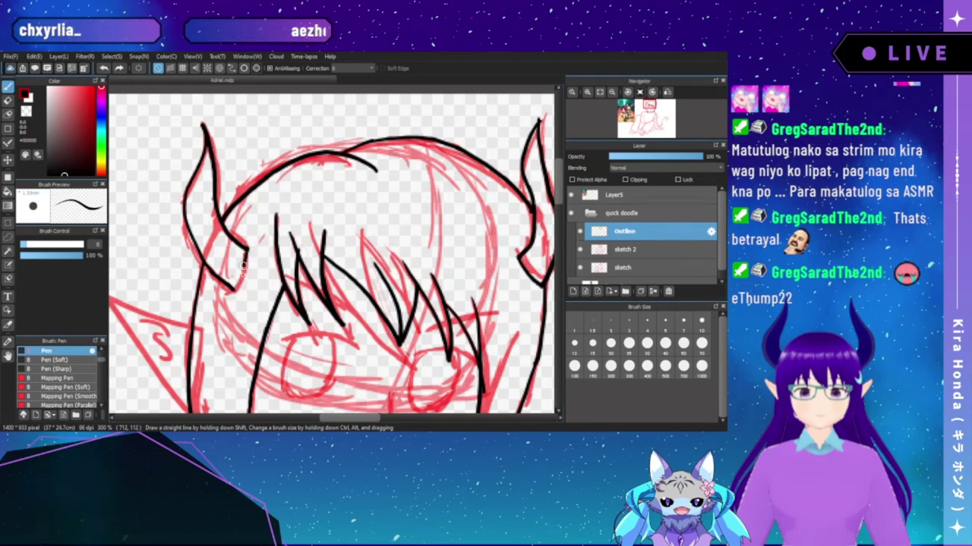
drag(243, 265, 233, 293)
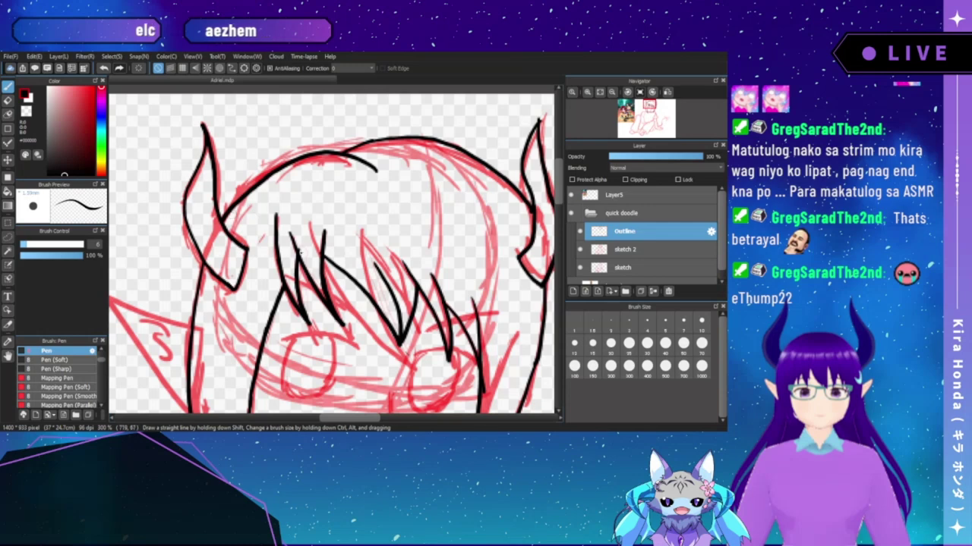
- Ink the left eyebrow as a short curve crossing the left fringe strands above the left eye
drag(320, 277, 304, 231)
key(Left)
key(Left)
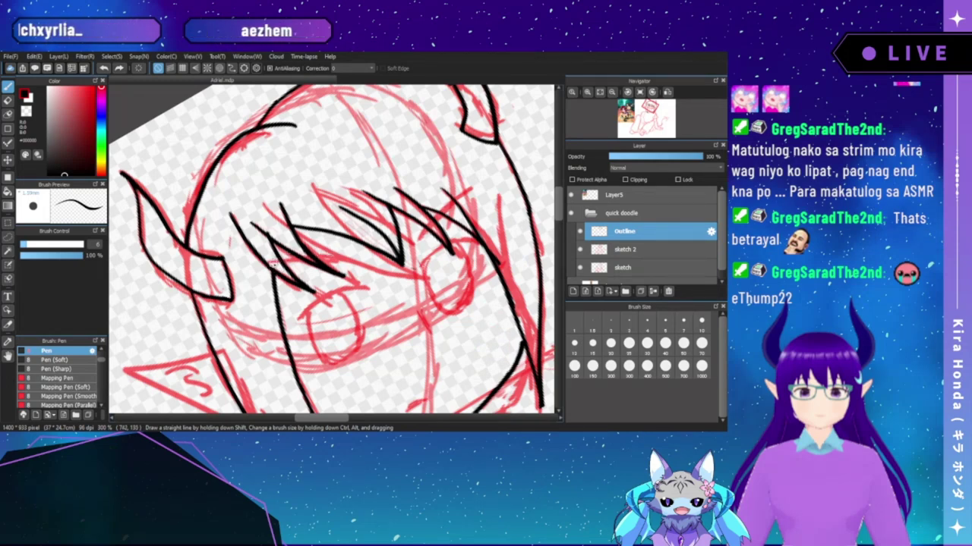
drag(272, 264, 329, 259)
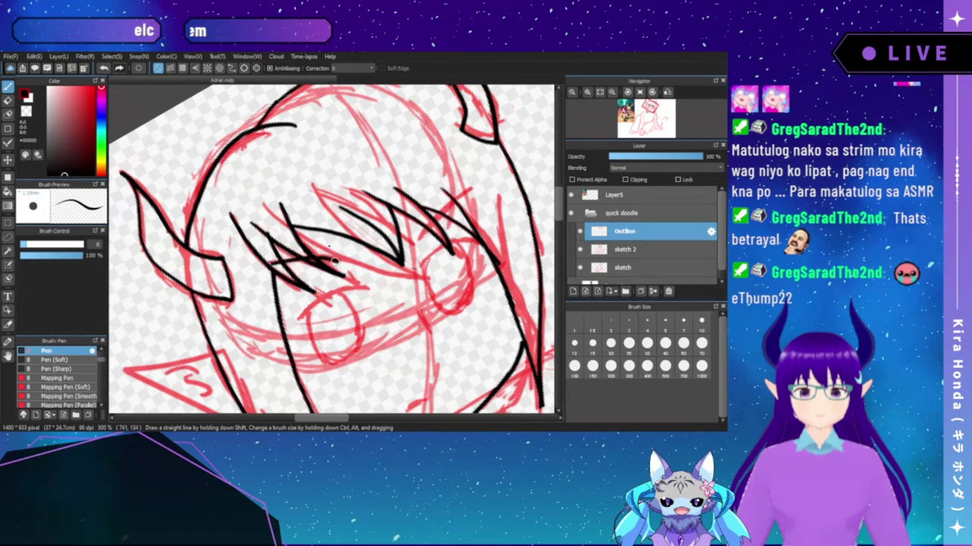
key(Up)
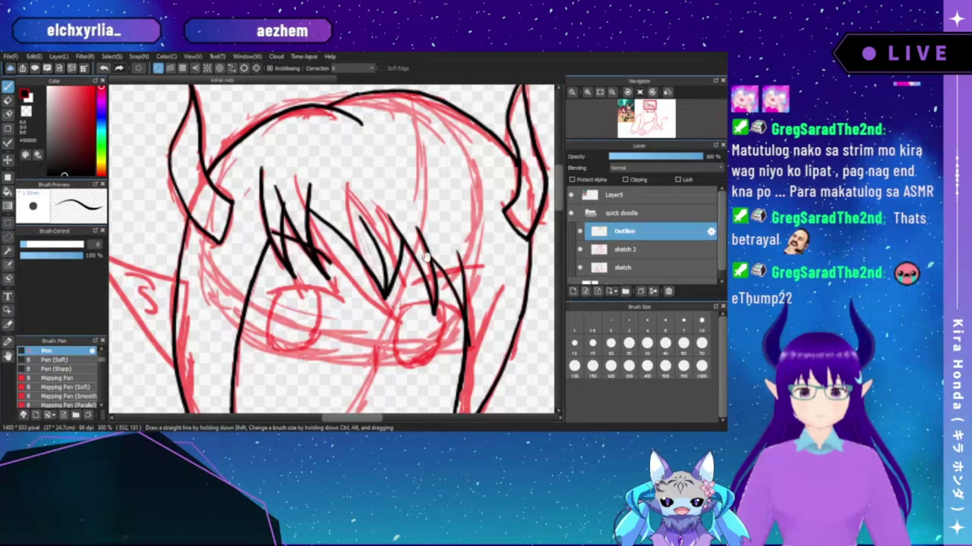
- Ink the right eyebrow as a short, slightly curved line crossing the right fringe strands above the right eye
drag(425, 258, 373, 248)
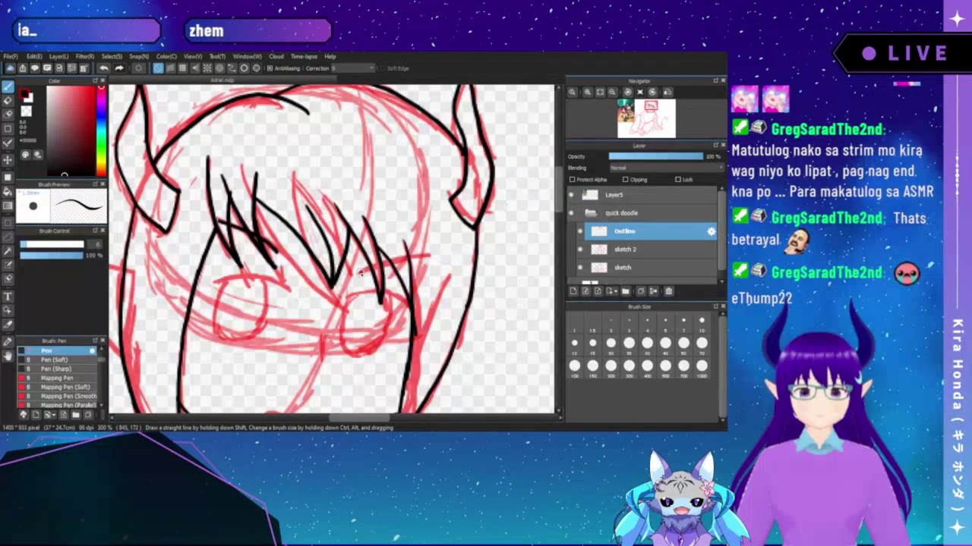
key(ctrl+z)
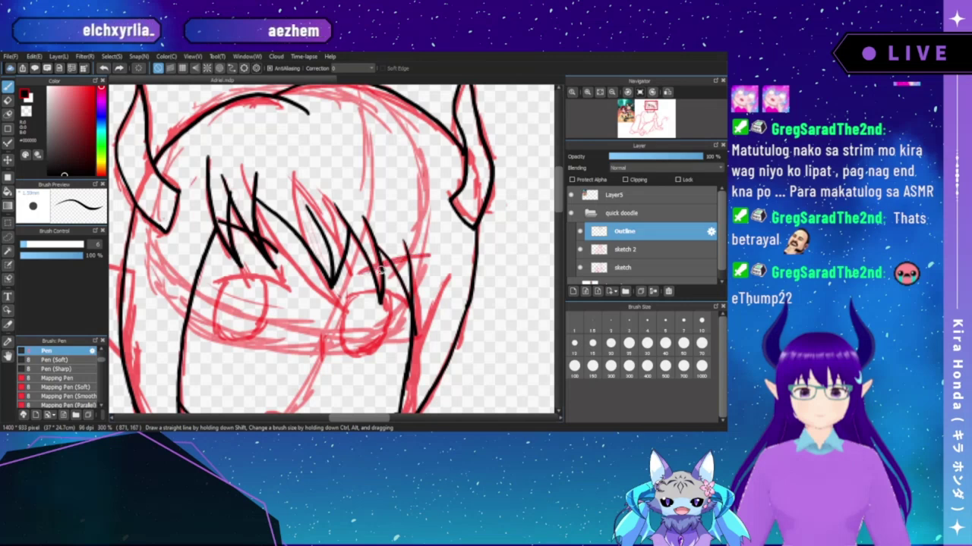
drag(361, 271, 429, 252)
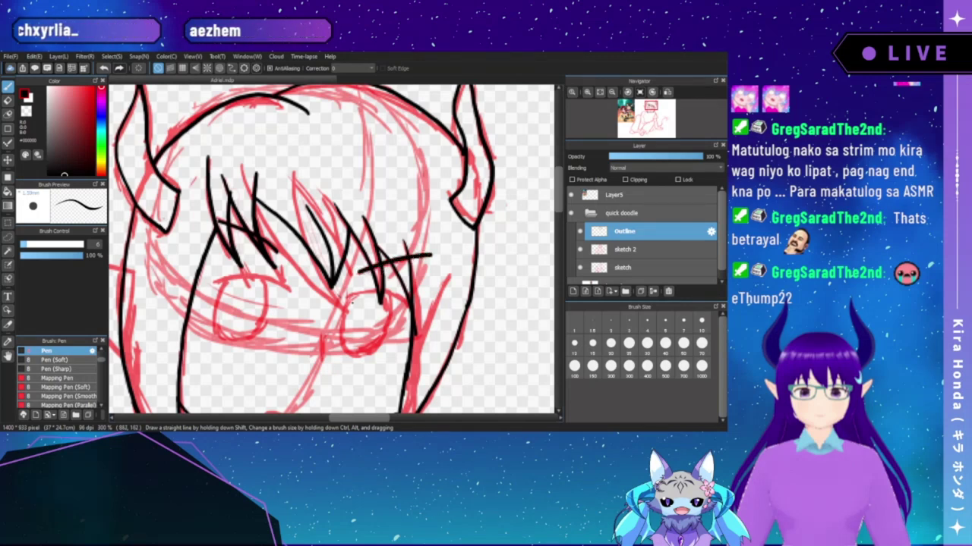
- Ink the left eye's upper lid as an arched line along the top of the sketched left eye
drag(349, 302, 396, 208)
key(Left)
key(Left)
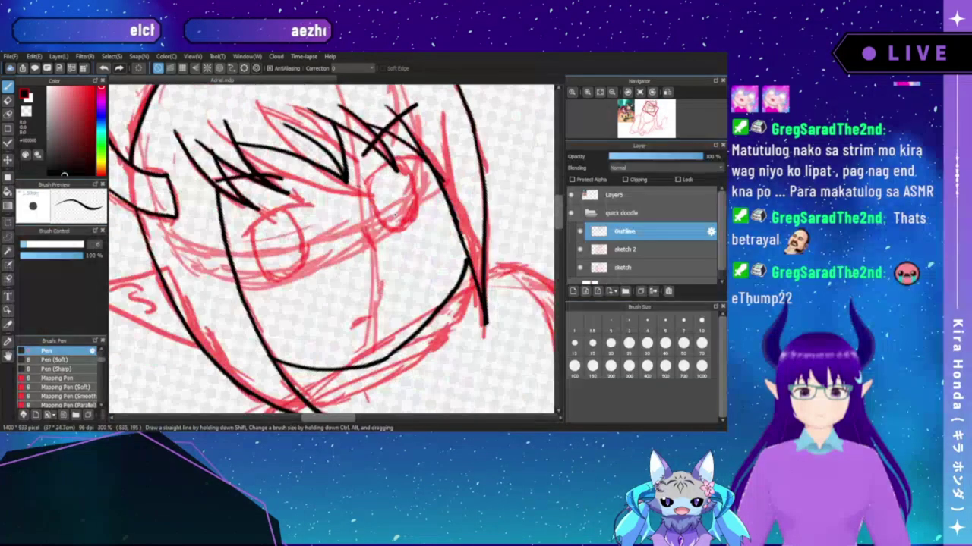
drag(271, 205, 266, 217)
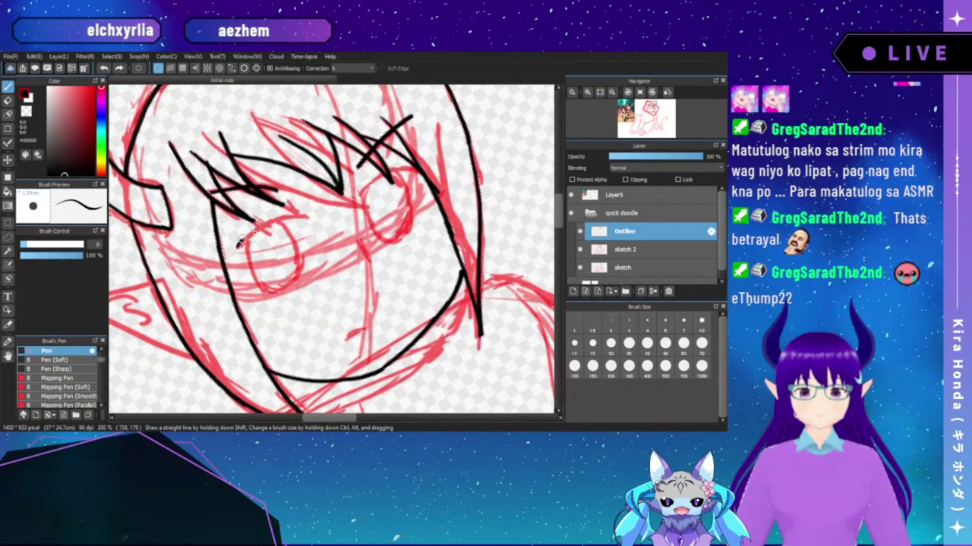
drag(274, 218, 299, 215)
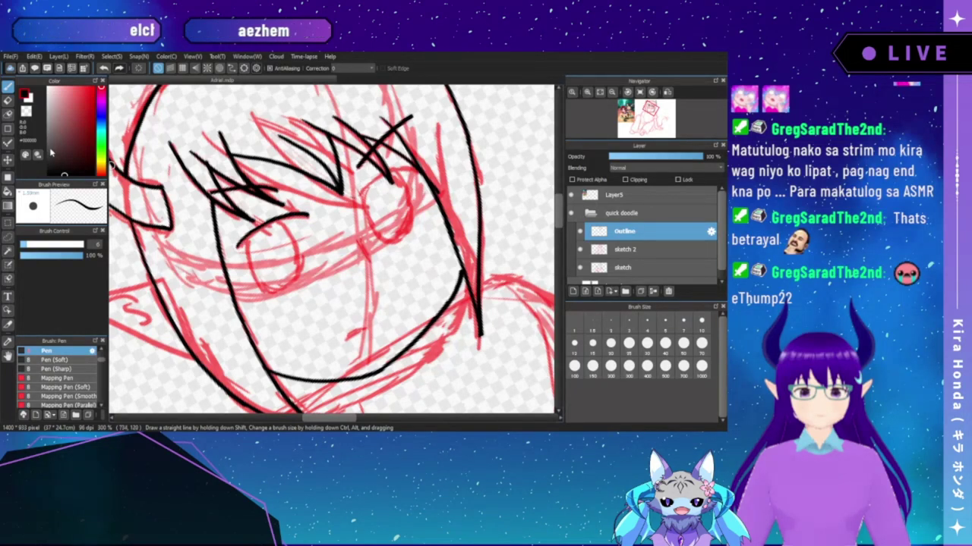
- Erase the excess ink at the tip of the middle fringe lock and return to the pen brush
key(e)
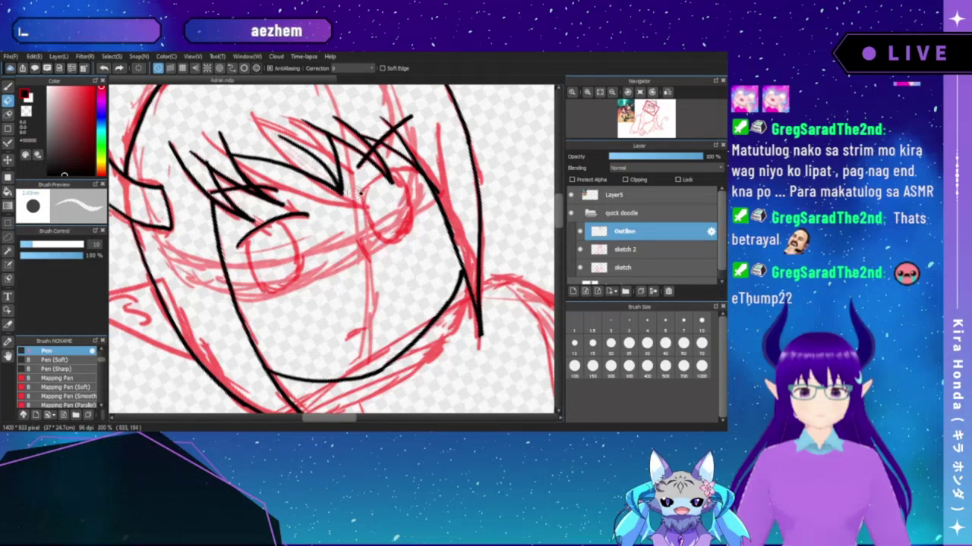
drag(351, 192, 334, 183)
click(8, 87)
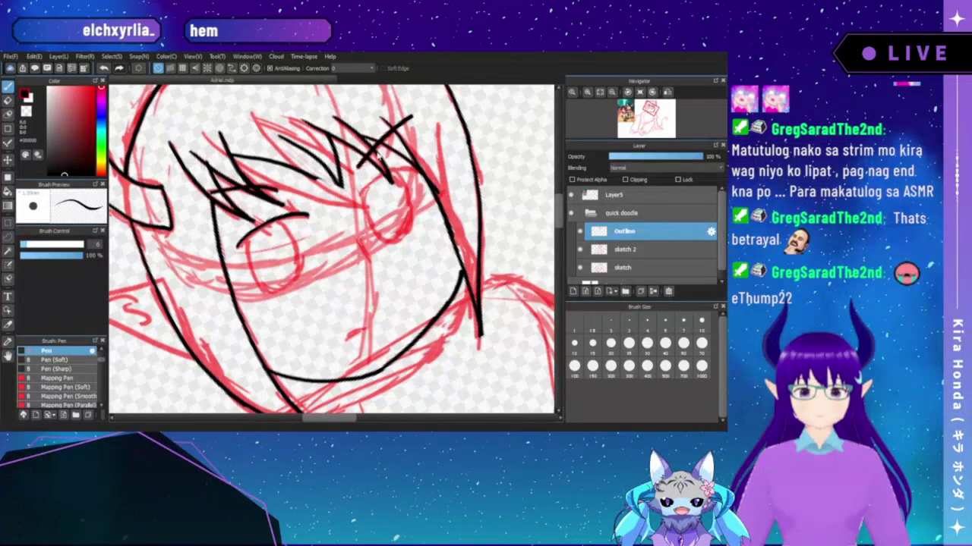
- Ink the right eye's upper lid as an arched line over the sketched right eye, ending near the side hair lock
drag(362, 193, 414, 169)
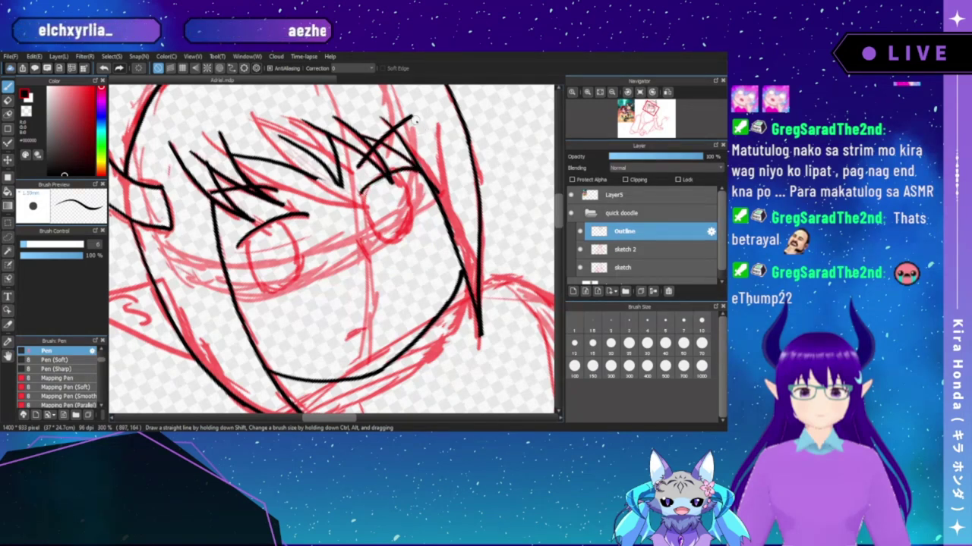
key(Up)
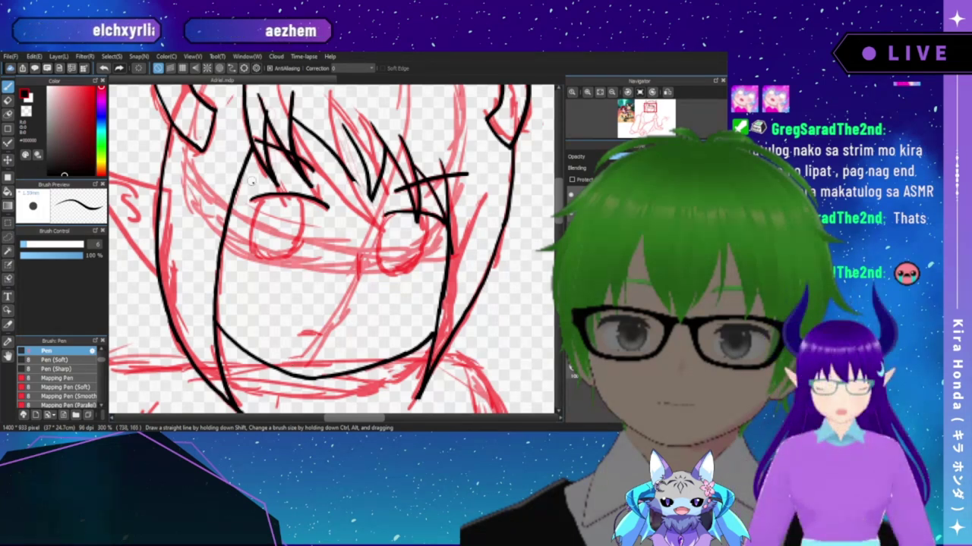
drag(251, 181, 273, 184)
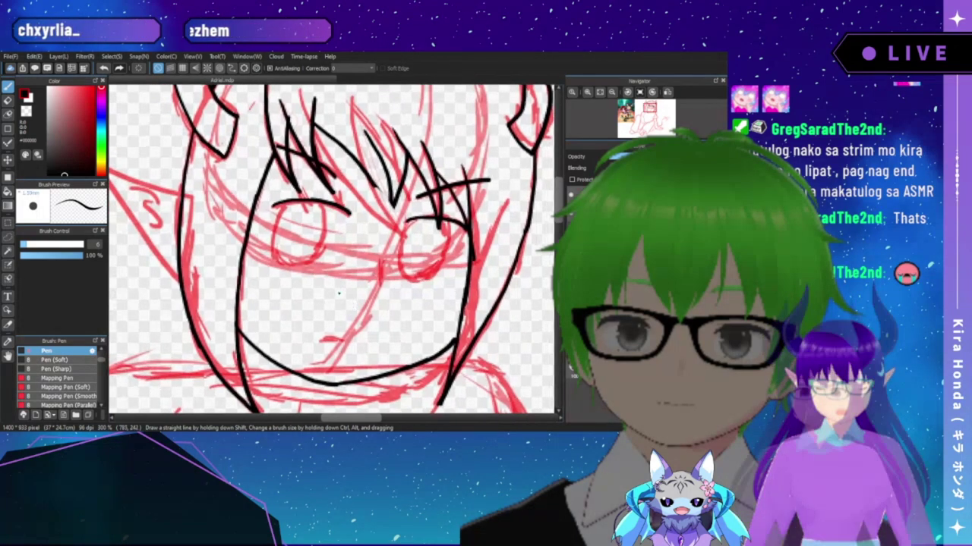
- Ink the oval outline of the eye nearer the pointed ear in black over the red sketch
key(Left)
key(Left)
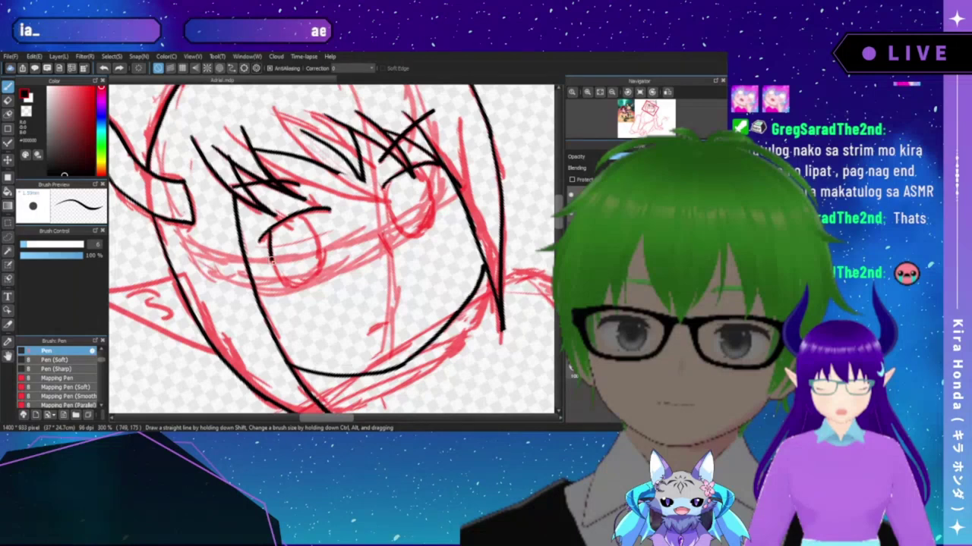
mouse_move(272, 260)
mouse_down()
mouse_move(283, 281)
mouse_move(312, 286)
mouse_move(323, 269)
mouse_up()
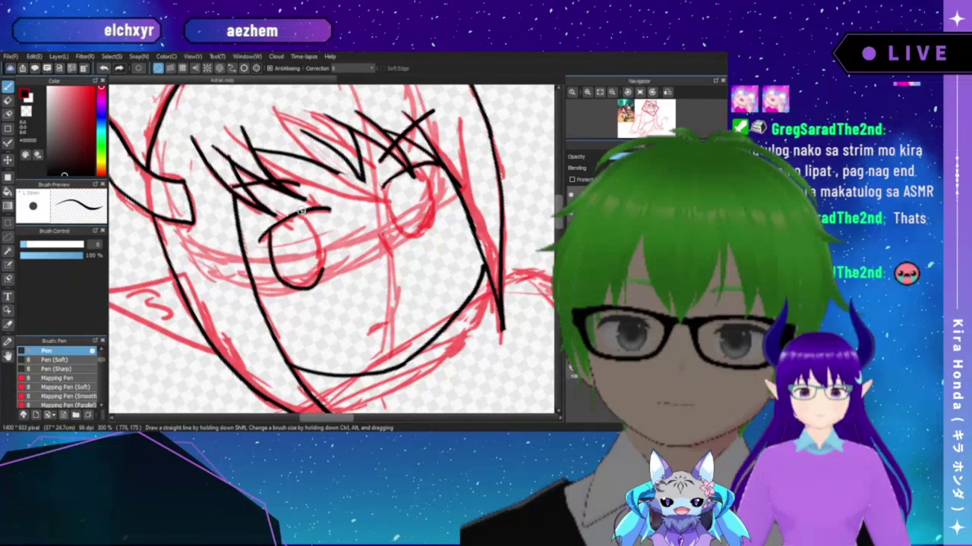
drag(301, 214, 319, 266)
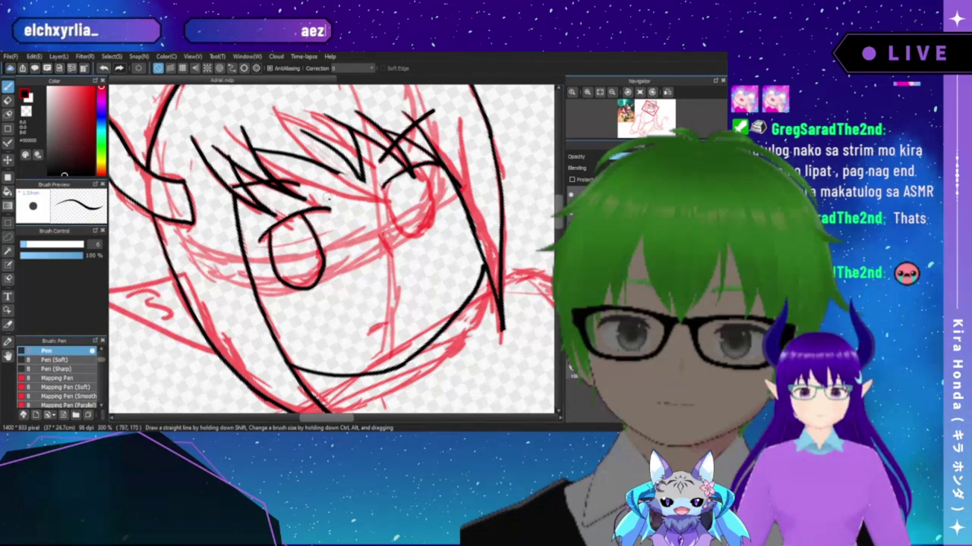
- Ink the second eye's oval outline and add the short nose and mouth lines
key(Up)
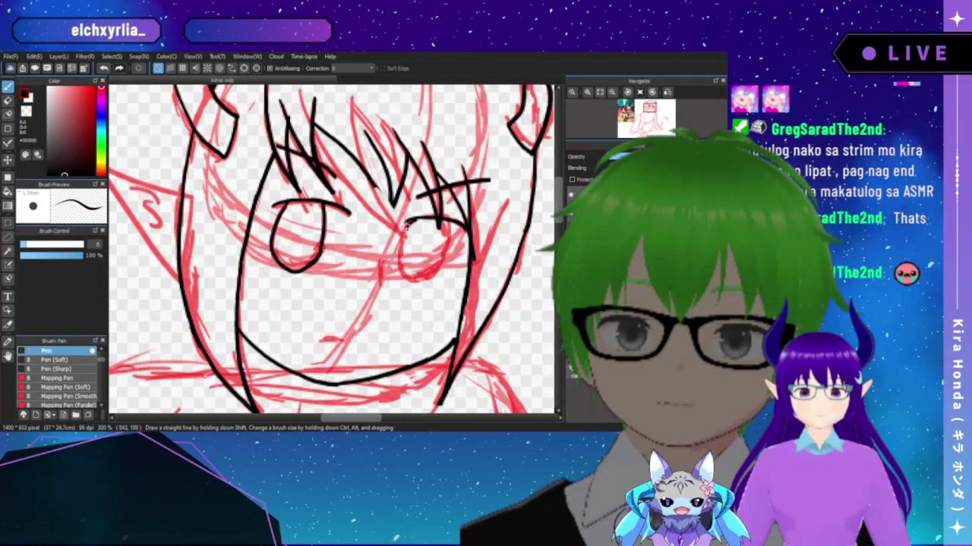
mouse_move(404, 278)
mouse_down()
mouse_move(426, 279)
mouse_move(445, 258)
mouse_move(449, 222)
mouse_up()
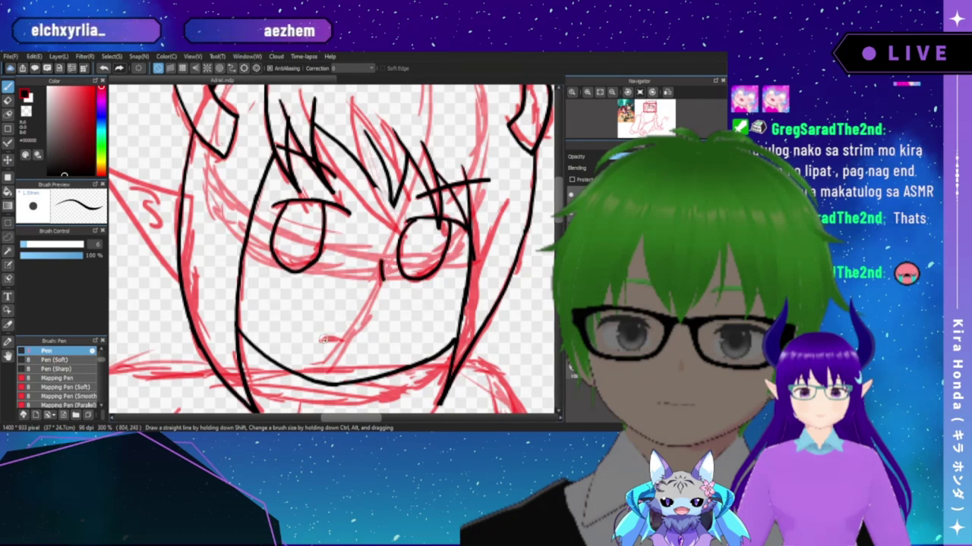
drag(320, 340, 346, 337)
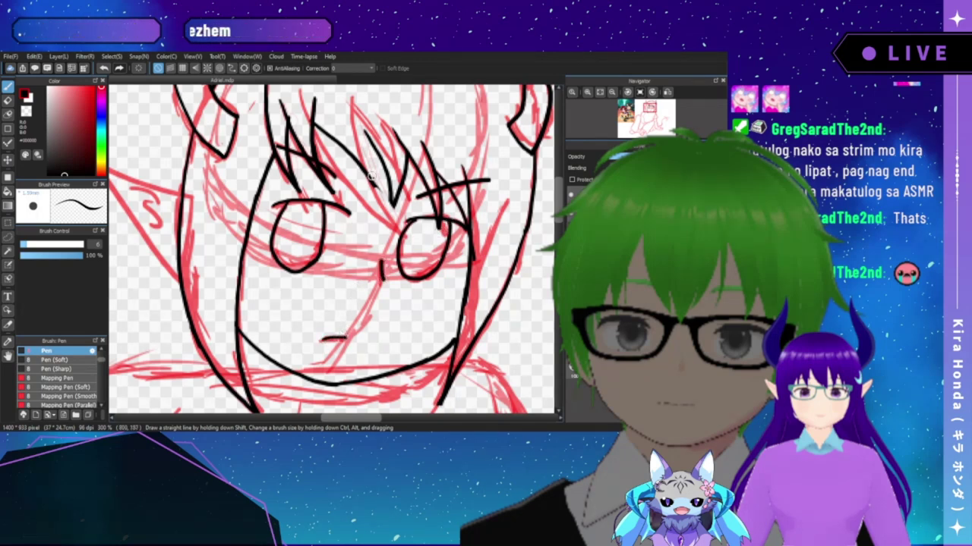
- Check the black-haired character in the reference picture and ink the upper edge of the pointed ear
drag(403, 126, 475, 156)
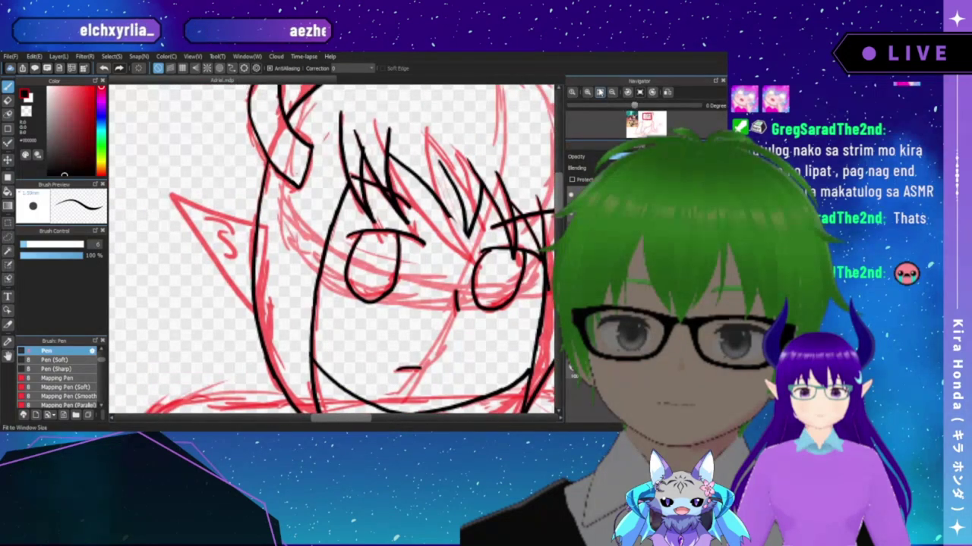
click(598, 92)
drag(359, 173, 418, 193)
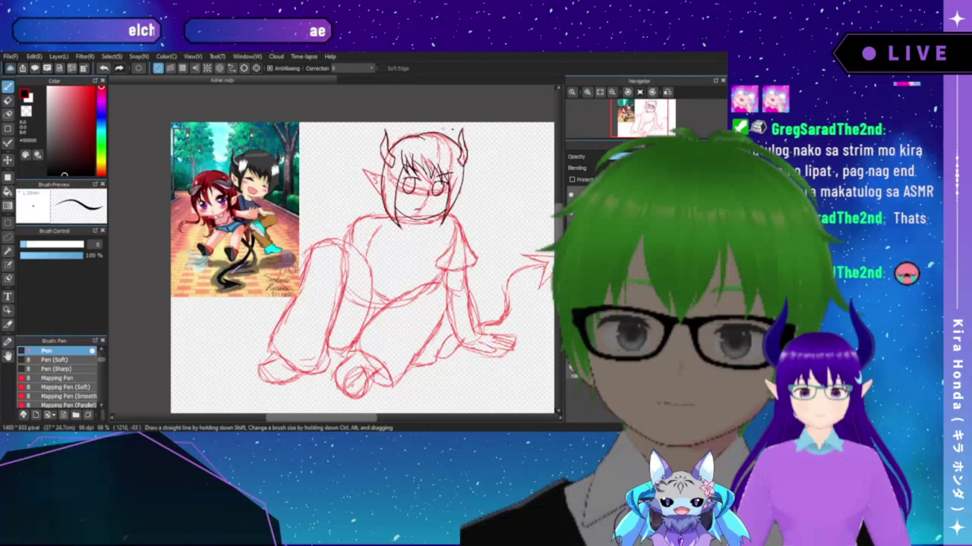
scroll(416, 237, up, 5)
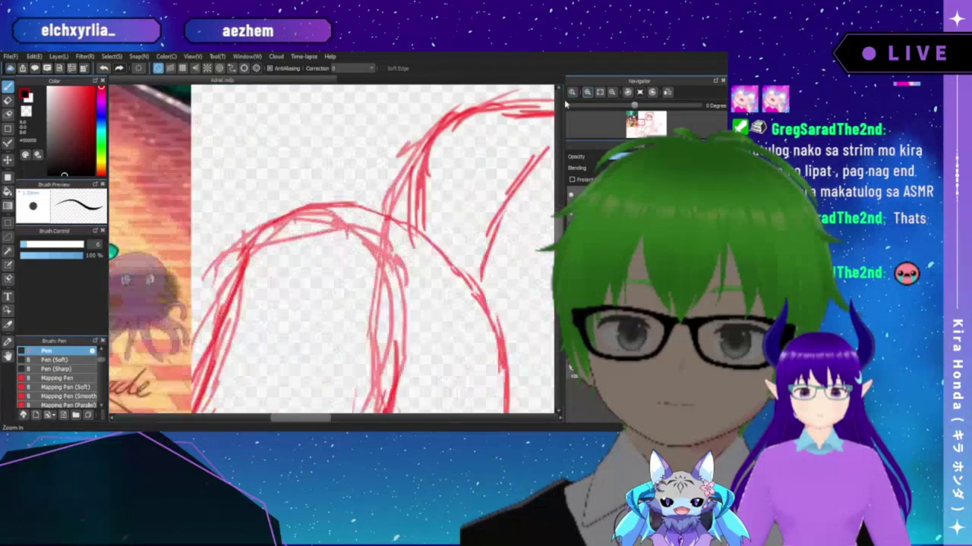
drag(418, 237, 475, 292)
mouse_move(307, 189)
mouse_down()
mouse_move(427, 248)
mouse_move(438, 270)
mouse_up()
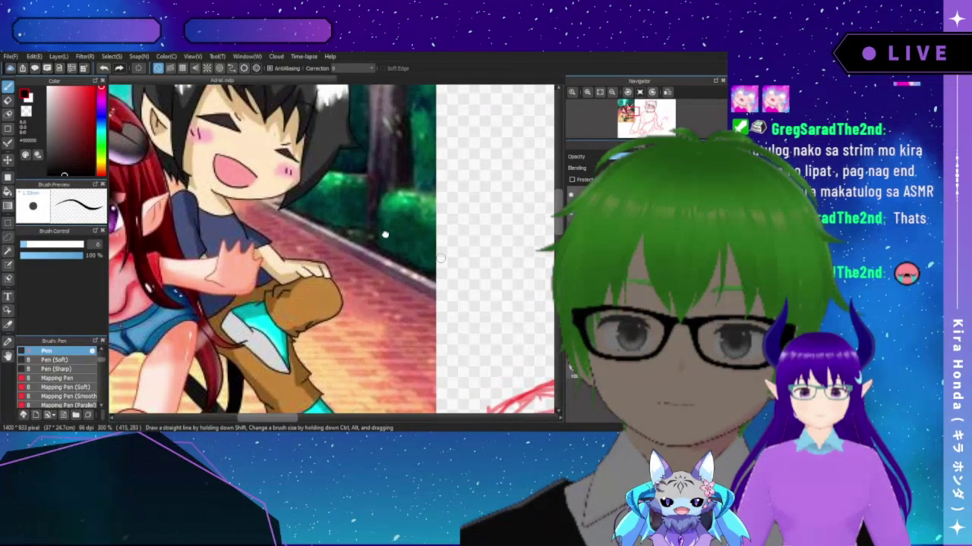
mouse_move(378, 225)
mouse_down()
mouse_move(443, 293)
mouse_move(323, 249)
mouse_up()
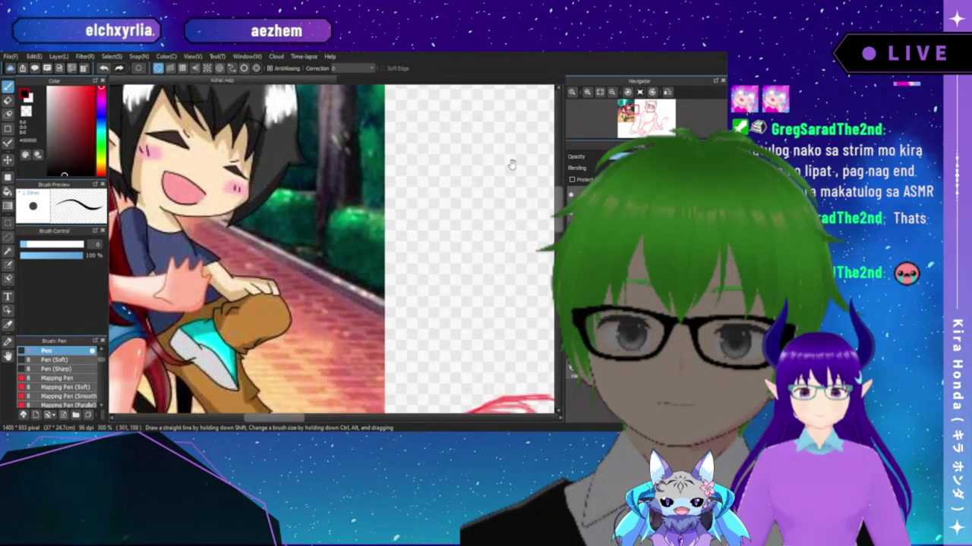
drag(636, 121, 644, 118)
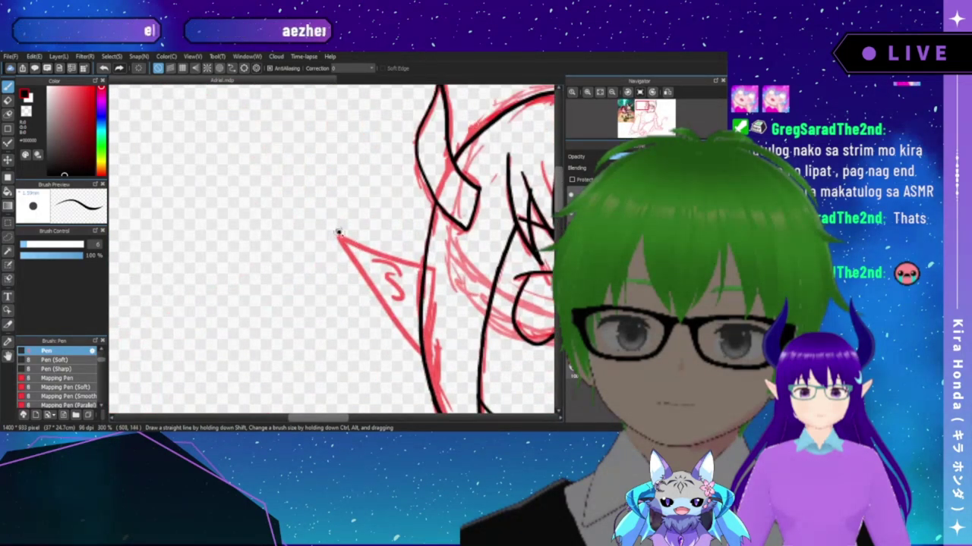
drag(339, 232, 422, 280)
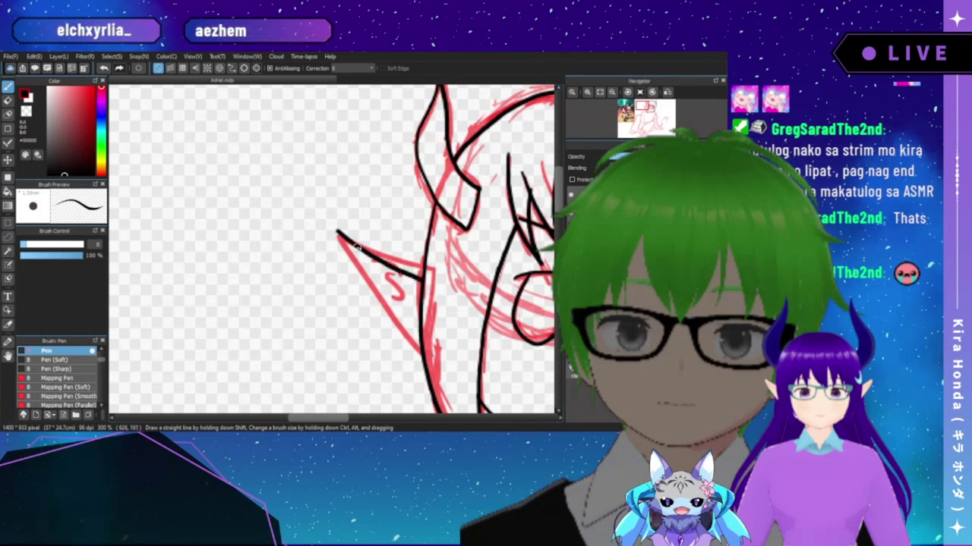
mouse_move(339, 234)
mouse_down()
mouse_move(393, 331)
mouse_move(419, 347)
mouse_up()
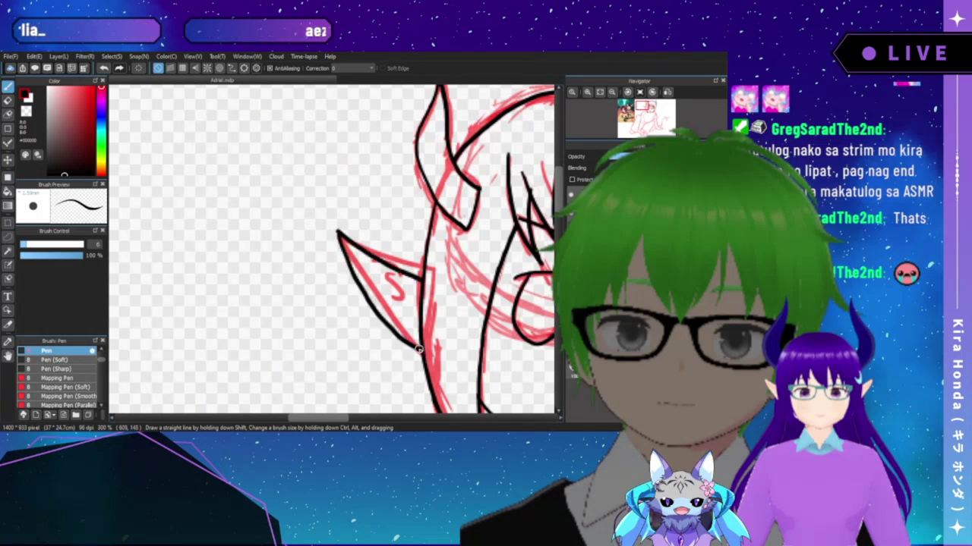
key(ctrl+z)
mouse_move(338, 233)
mouse_down()
mouse_move(350, 289)
mouse_move(396, 344)
mouse_up()
key(ctrl+z)
mouse_move(339, 233)
mouse_down()
mouse_move(357, 309)
mouse_move(417, 357)
mouse_up()
key(ctrl+z)
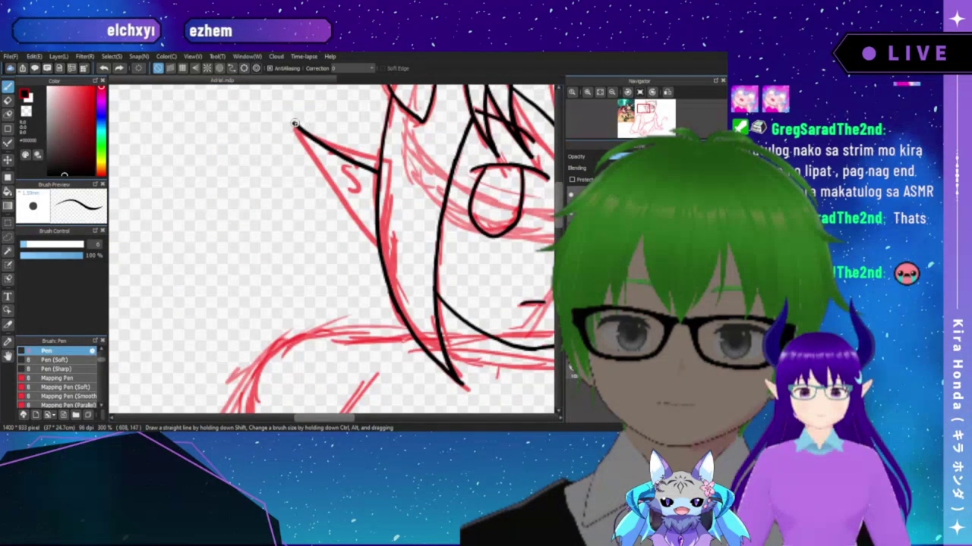
- Ink the ear's curved lower edge down to the hair and draw the squiggle detail inside the ear
mouse_move(294, 127)
mouse_down()
mouse_move(314, 188)
mouse_move(345, 220)
mouse_up()
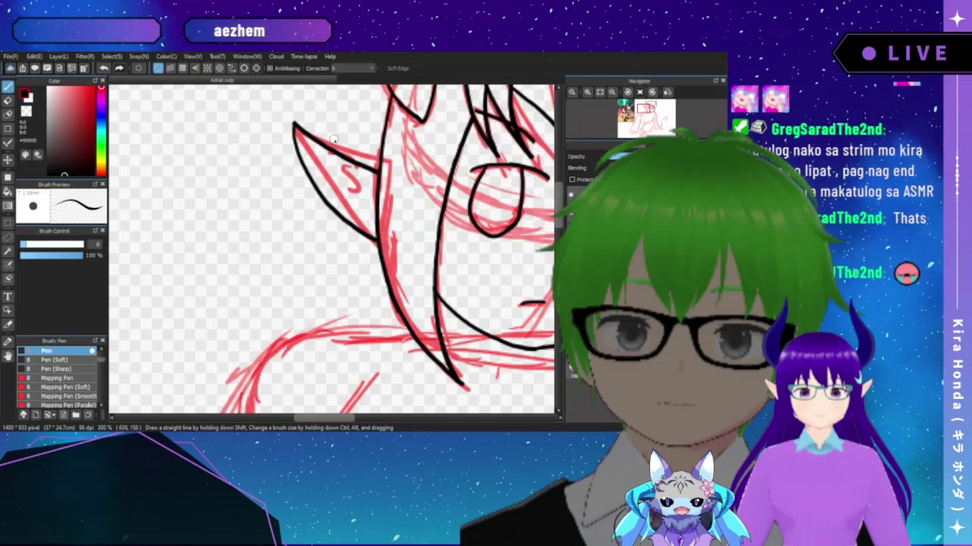
mouse_move(320, 157)
mouse_down()
mouse_move(351, 169)
mouse_move(340, 174)
mouse_move(353, 197)
mouse_up()
key(ctrl+z)
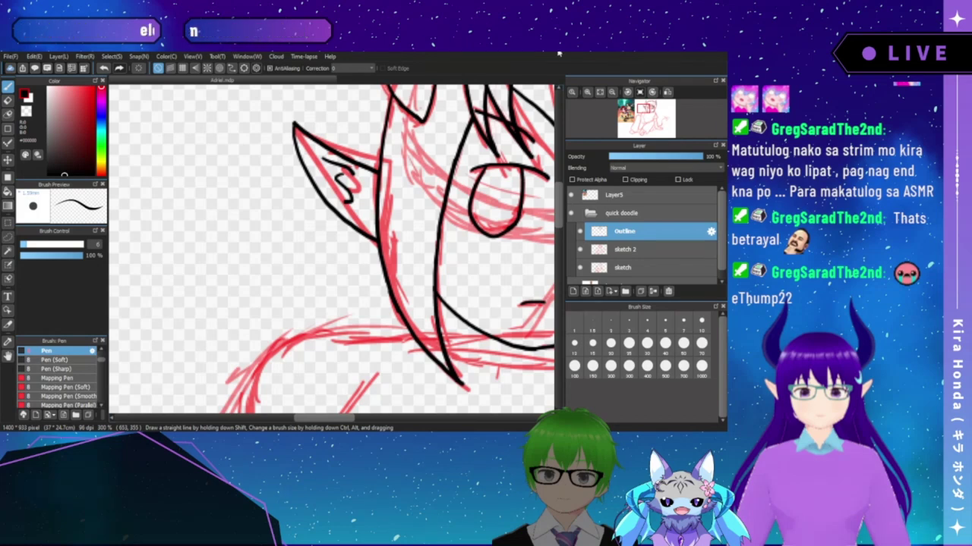
- On the sketch 2 layer, sketch a second red line along the tail's upper curve, starting below the arrowhead
click(599, 92)
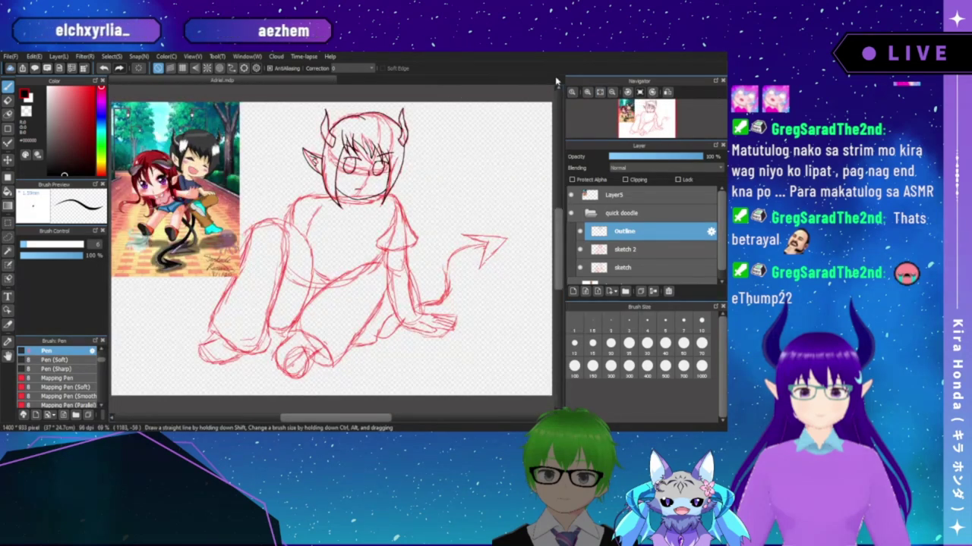
click(587, 92)
click(587, 92)
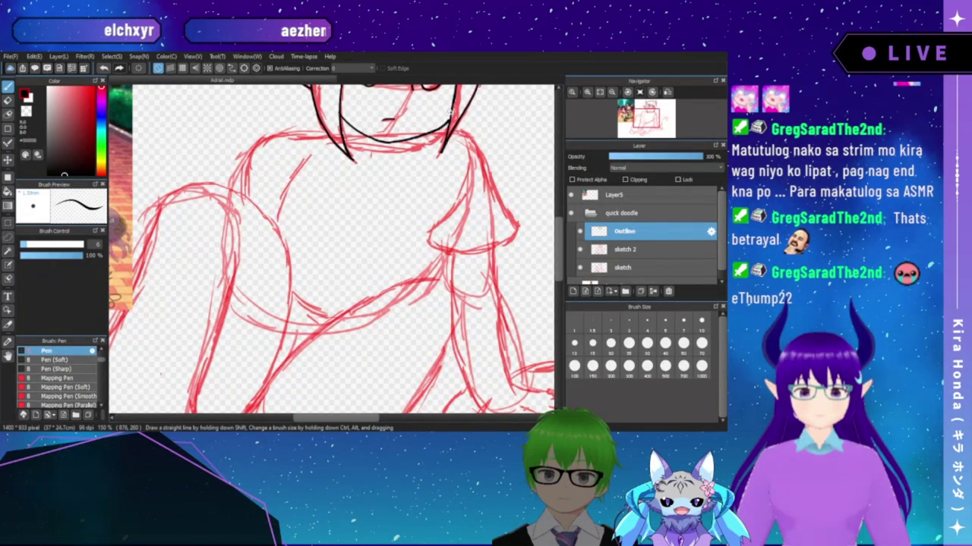
drag(438, 115, 366, 147)
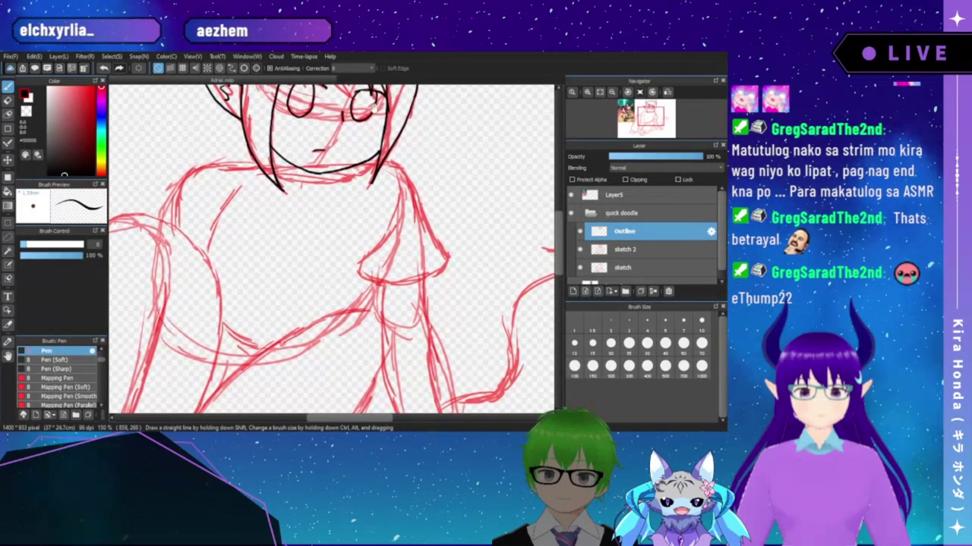
click(587, 92)
mouse_move(524, 156)
mouse_down()
mouse_move(341, 148)
mouse_move(288, 164)
mouse_up()
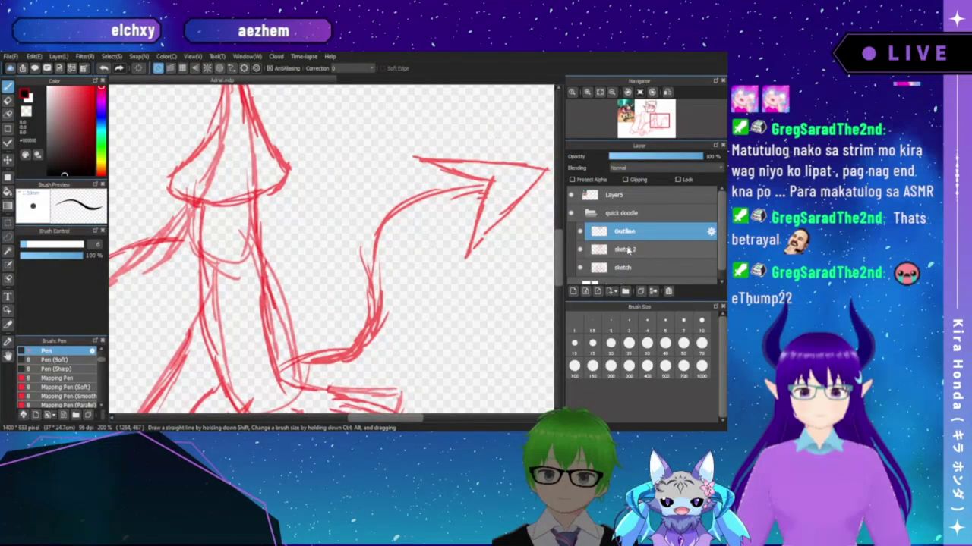
click(615, 249)
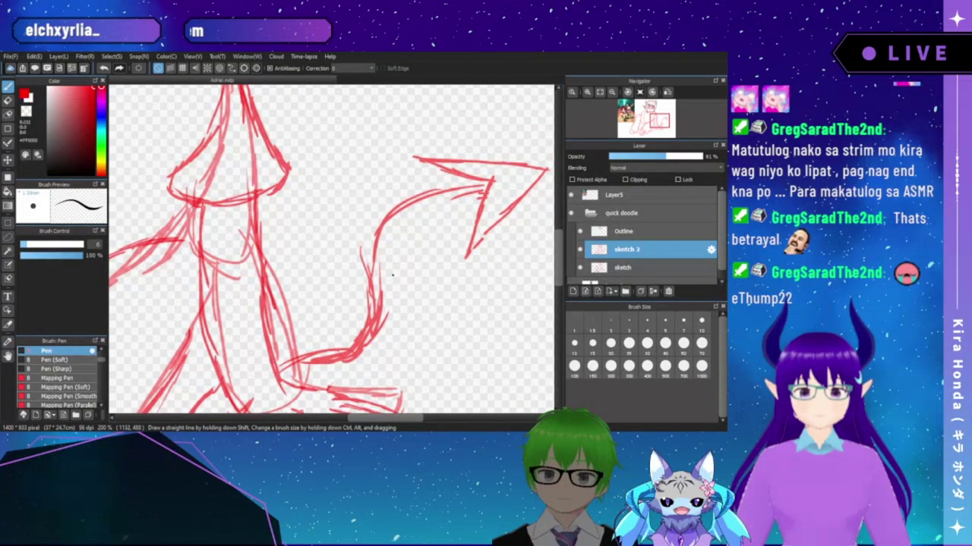
mouse_move(384, 285)
mouse_down()
mouse_move(380, 186)
mouse_move(380, 211)
mouse_move(415, 149)
mouse_move(408, 178)
mouse_move(368, 208)
mouse_up()
drag(393, 151, 385, 171)
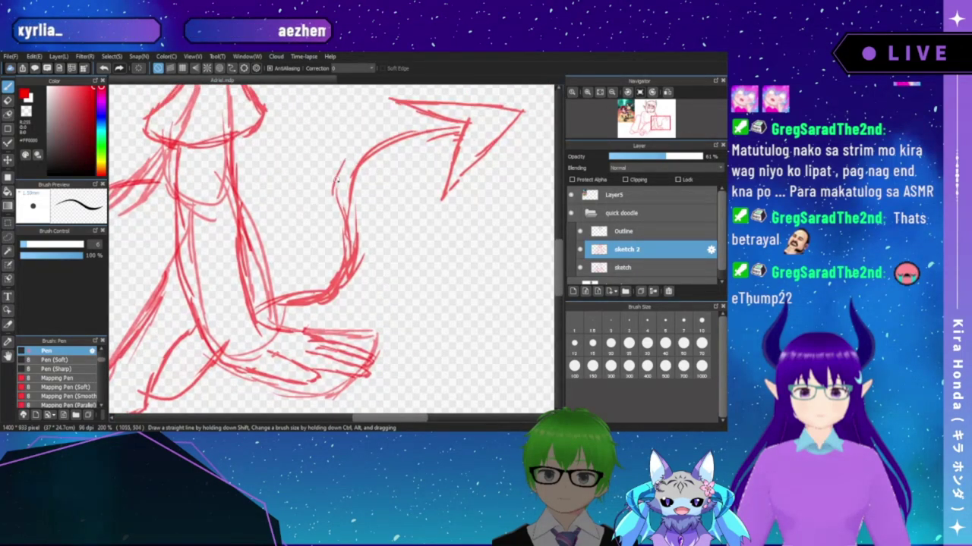
mouse_move(336, 180)
mouse_down()
mouse_move(356, 146)
mouse_move(343, 170)
mouse_move(372, 142)
mouse_move(350, 148)
mouse_move(409, 119)
mouse_move(390, 134)
mouse_move(448, 122)
mouse_up()
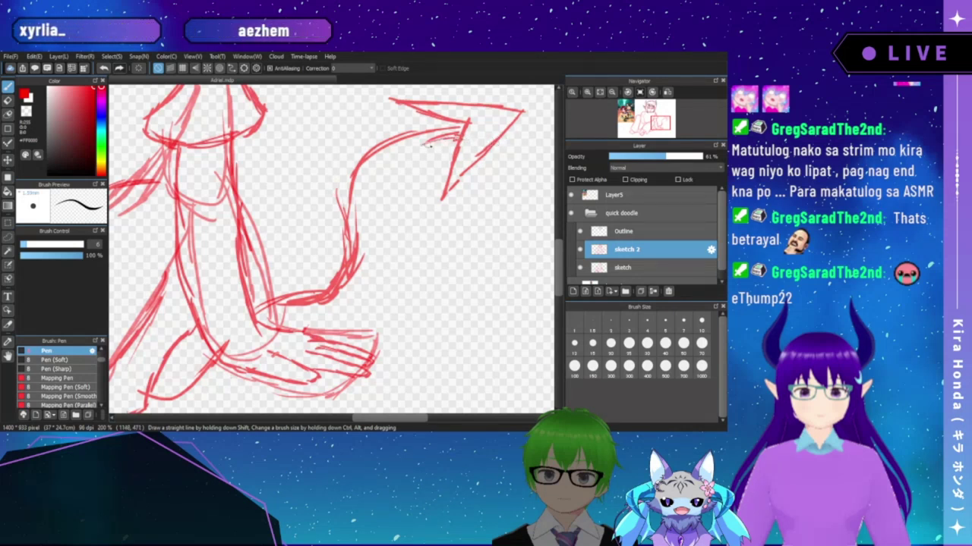
drag(412, 147, 372, 172)
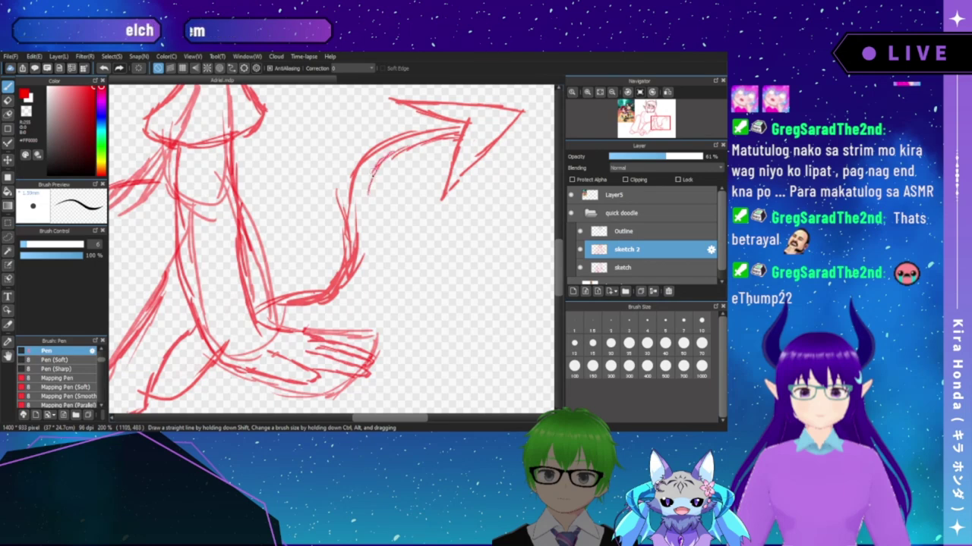
- Continue the second tail line down to the wrist and sketch its stretch behind the supporting arm
drag(371, 242, 362, 285)
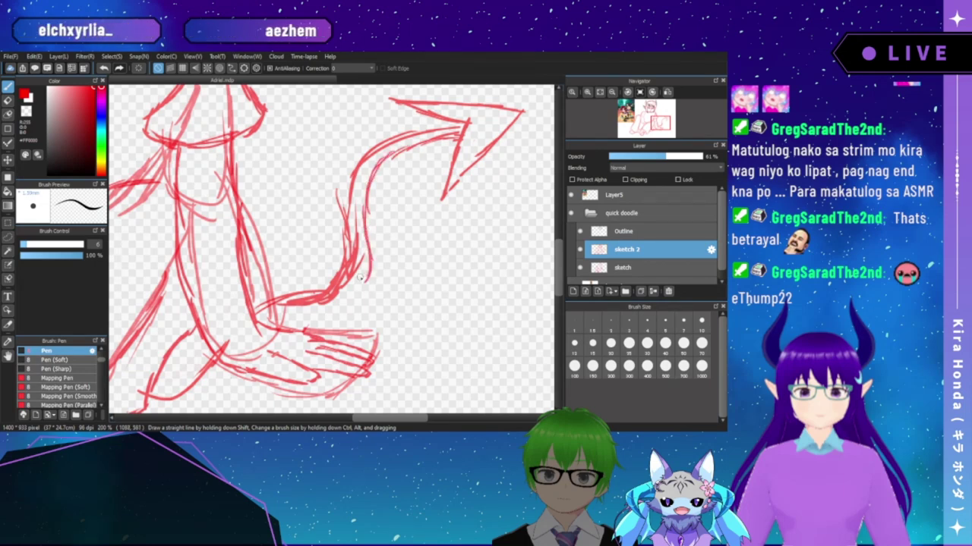
mouse_move(260, 324)
mouse_down()
mouse_move(308, 307)
mouse_move(298, 312)
mouse_up()
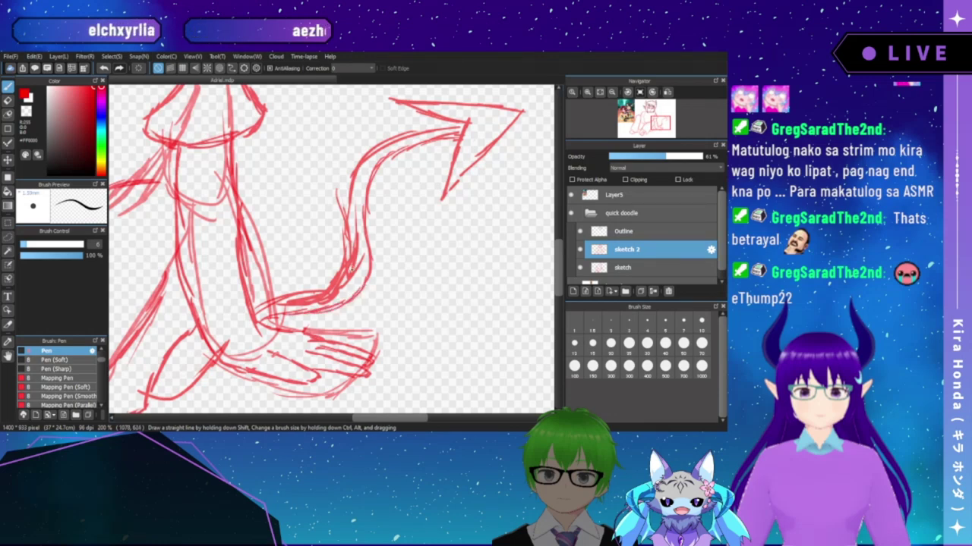
drag(352, 269, 395, 213)
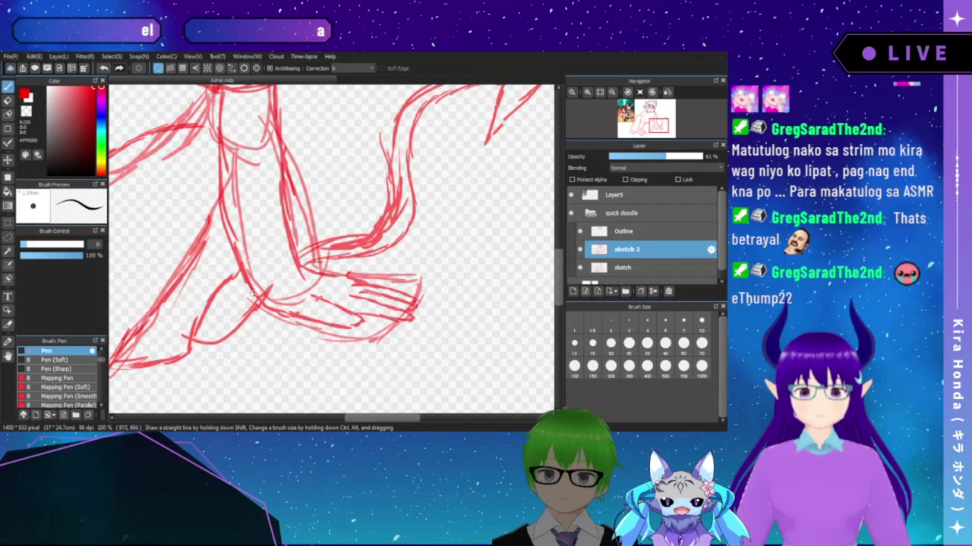
mouse_move(222, 322)
mouse_down()
mouse_move(196, 328)
mouse_move(250, 296)
mouse_up()
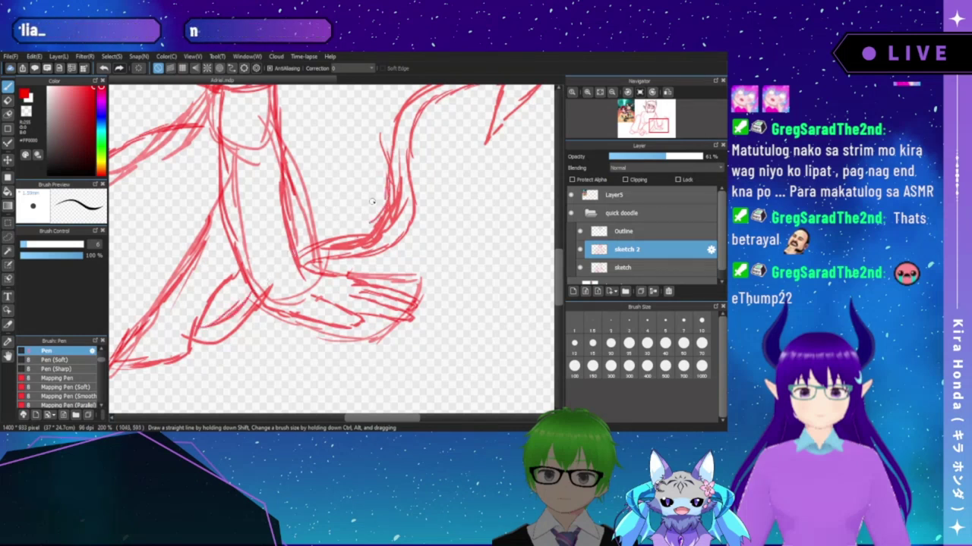
- Look over the tail, the head and the whole figure, and make the Outline layer active
mouse_move(425, 122)
mouse_down()
mouse_move(371, 209)
mouse_move(430, 168)
mouse_move(358, 230)
mouse_move(348, 270)
mouse_up()
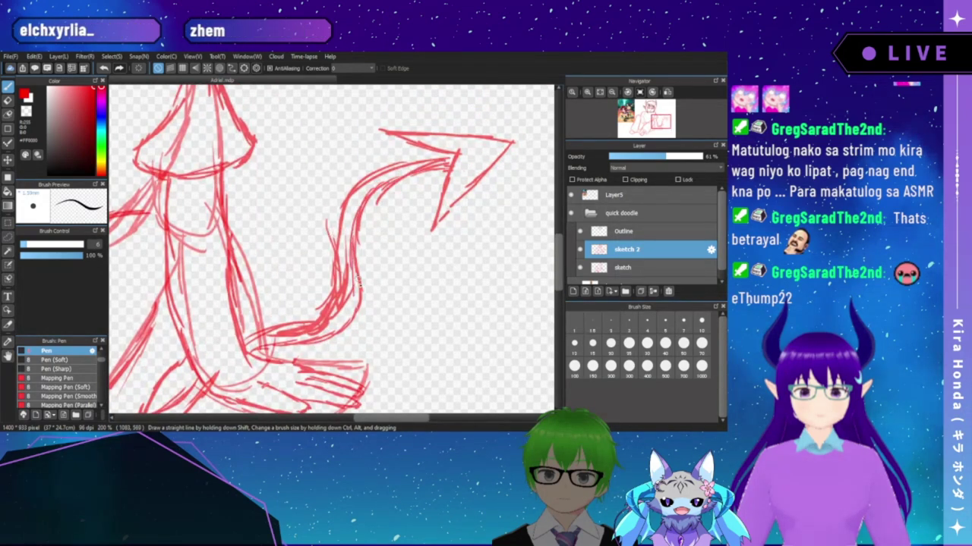
drag(332, 139, 373, 265)
drag(281, 212, 381, 283)
drag(322, 190, 378, 246)
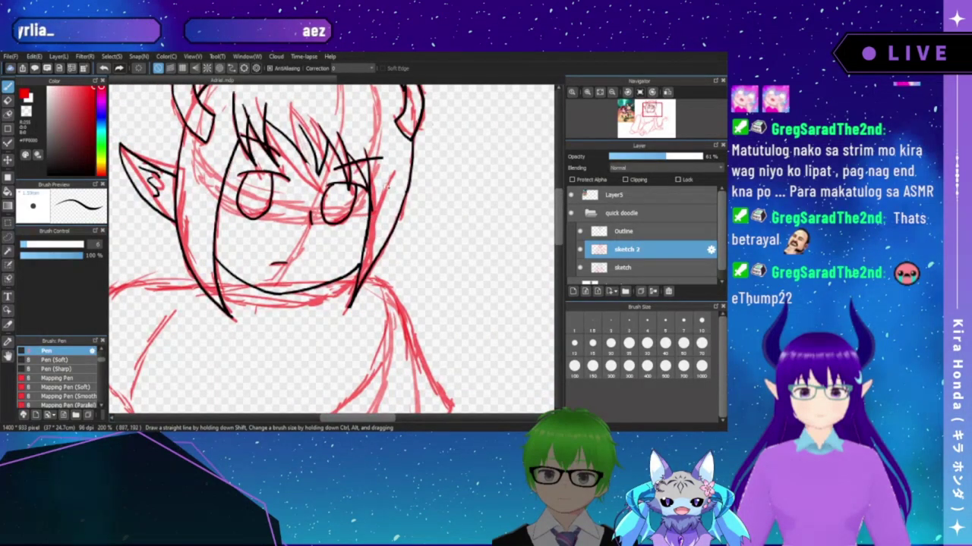
drag(403, 189, 463, 215)
click(600, 92)
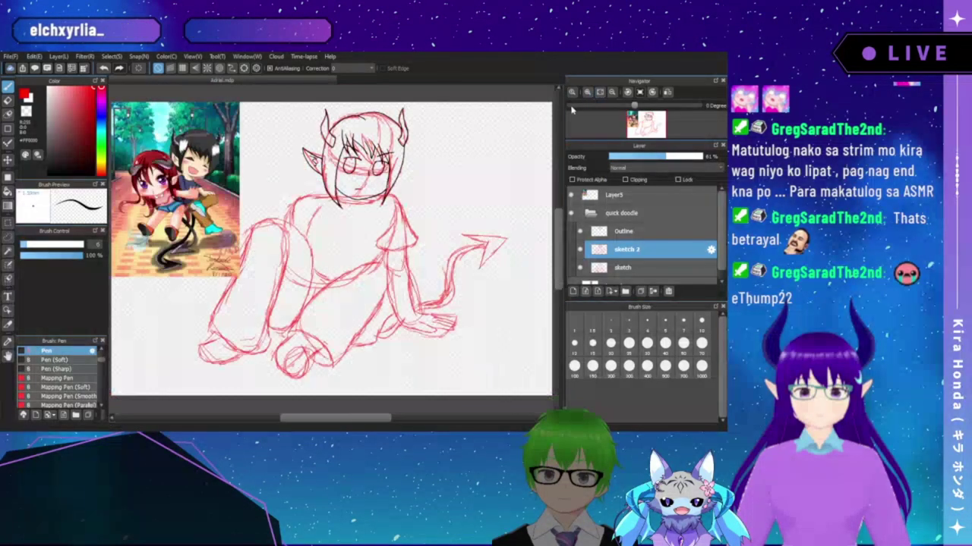
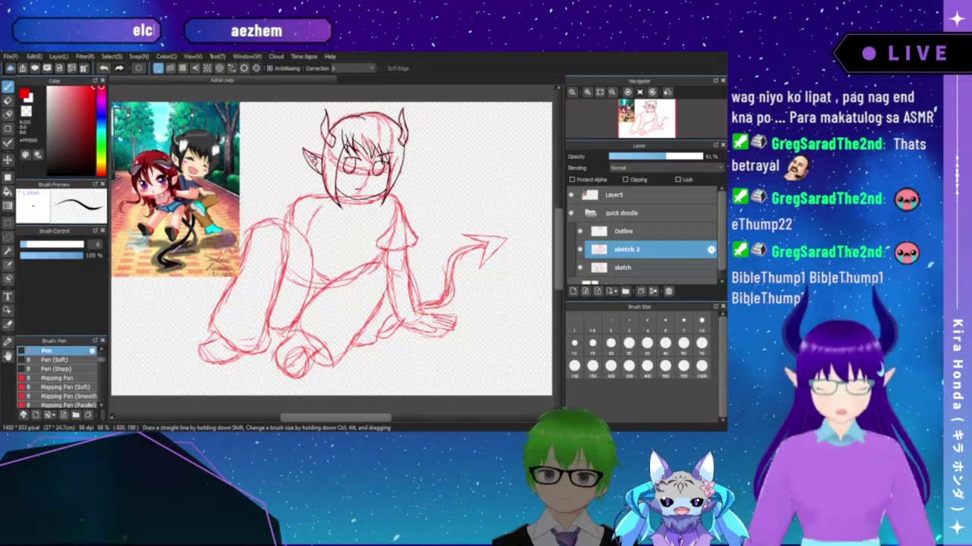
click(587, 92)
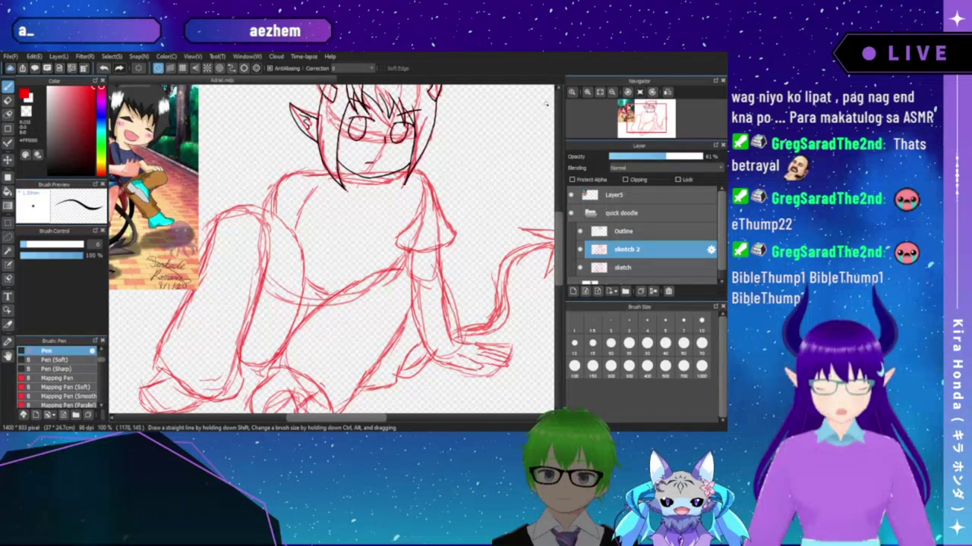
click(621, 231)
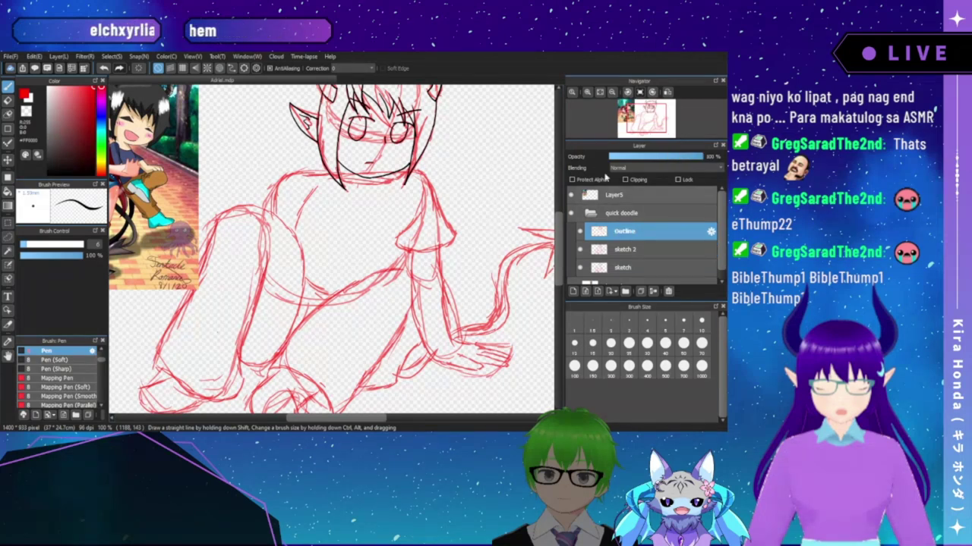
- Set the pen color to black on the Outline layer for inking the short sleeve
click(586, 92)
click(587, 92)
drag(437, 165, 317, 213)
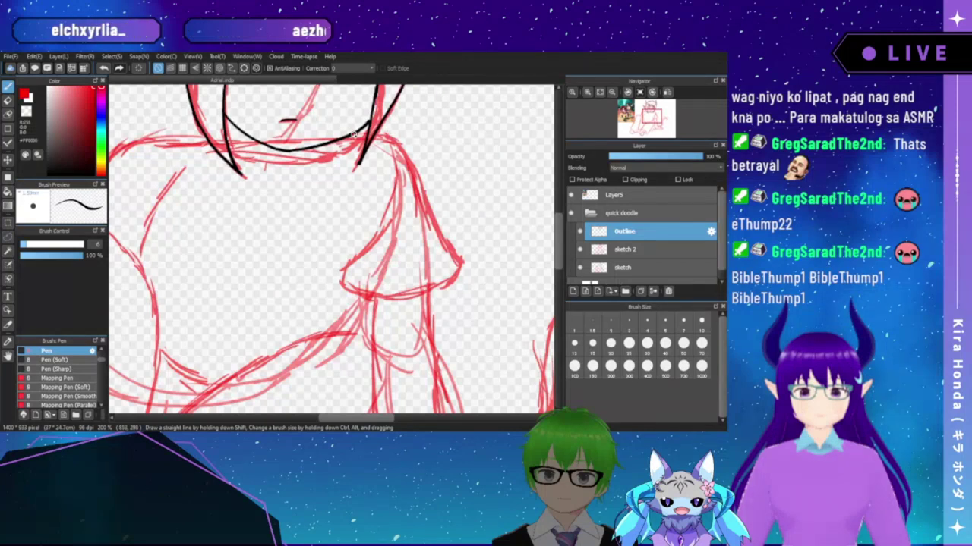
click(49, 174)
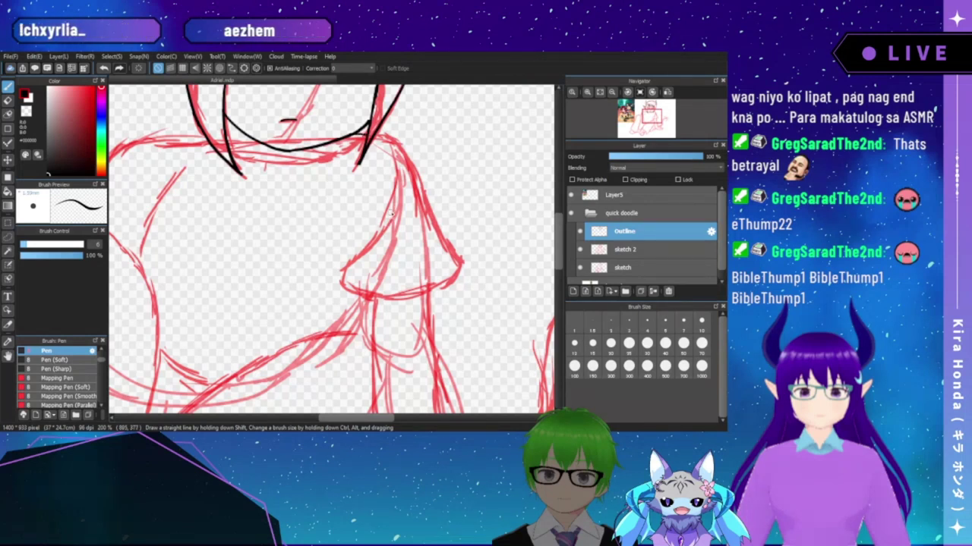
drag(390, 213, 351, 260)
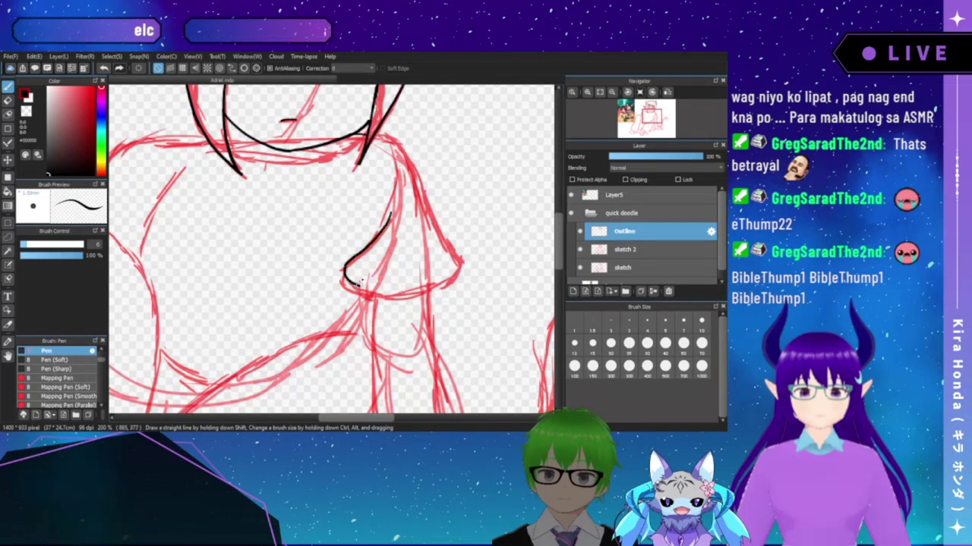
key(ctrl+z)
drag(389, 219, 341, 277)
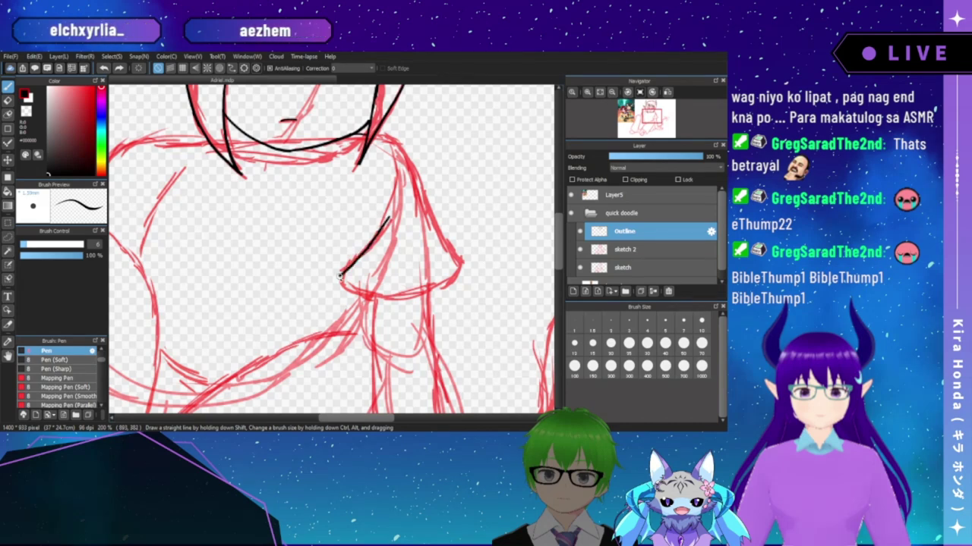
key(ctrl+z)
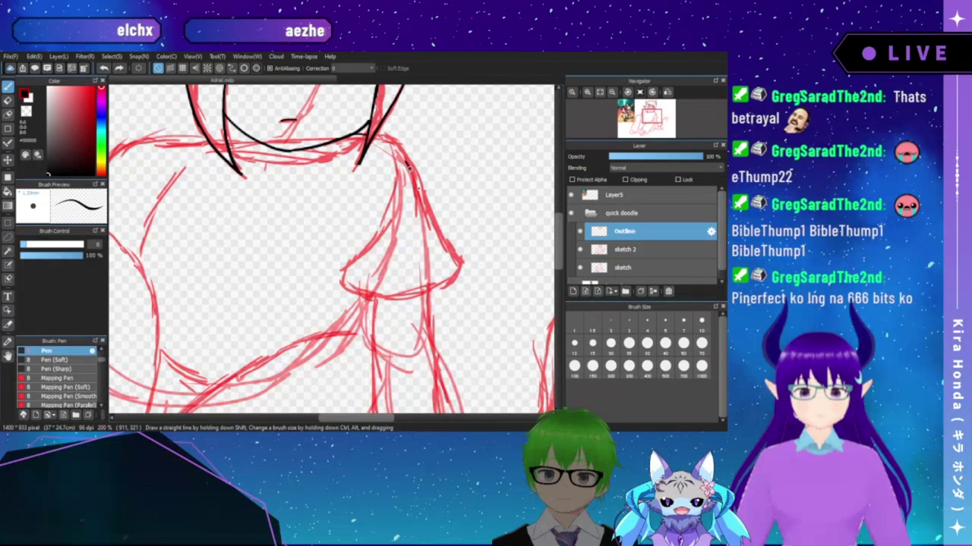
drag(408, 167, 421, 196)
right_click(396, 146)
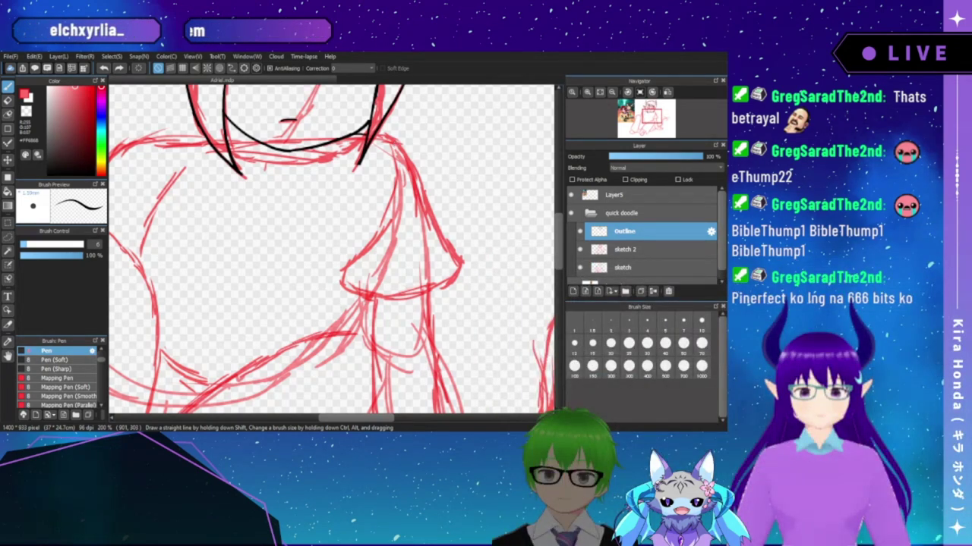
scroll(393, 215, up, 2)
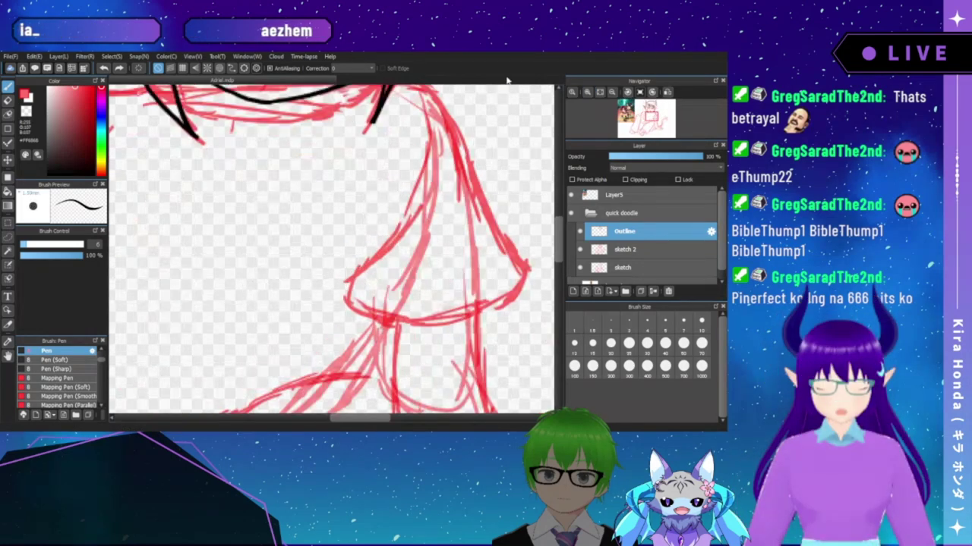
drag(390, 216, 356, 236)
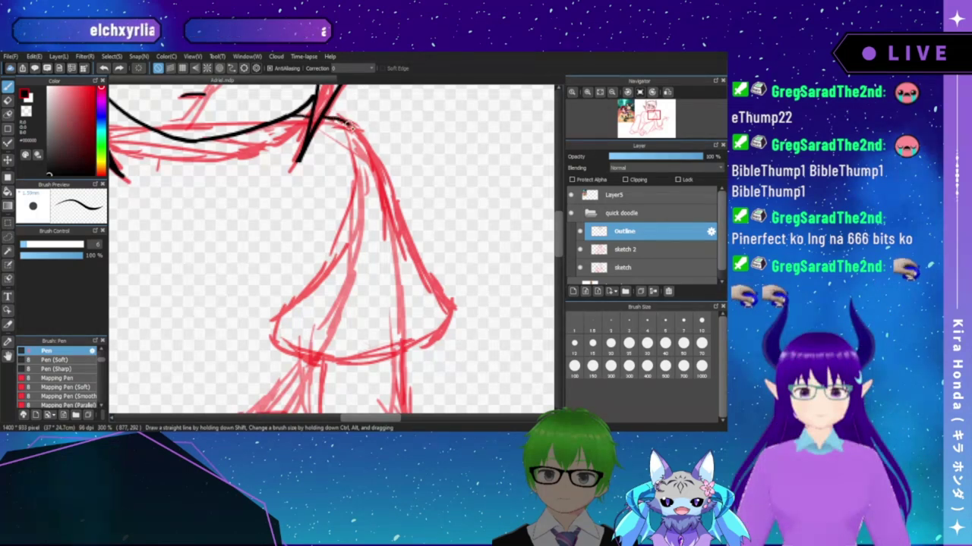
drag(360, 134, 387, 203)
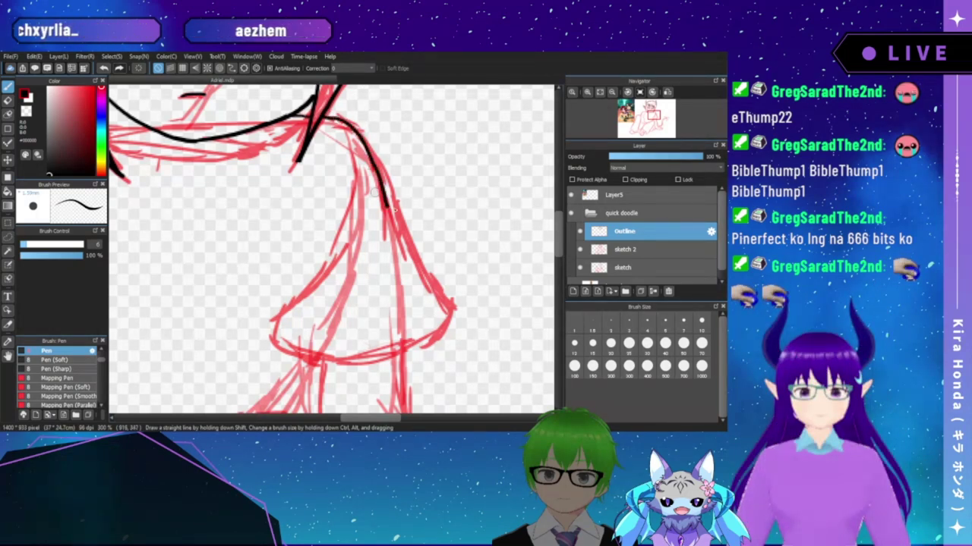
key(ctrl+z)
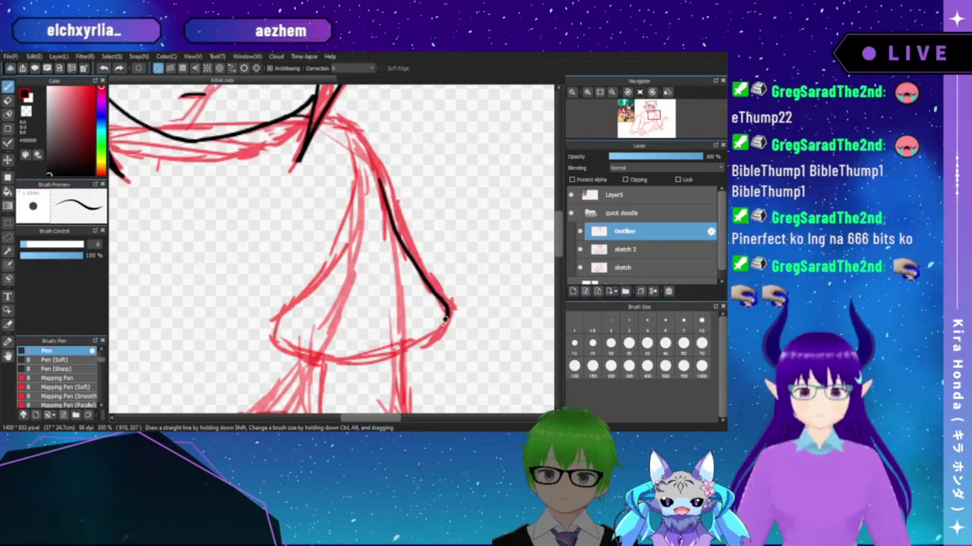
key(ctrl+z)
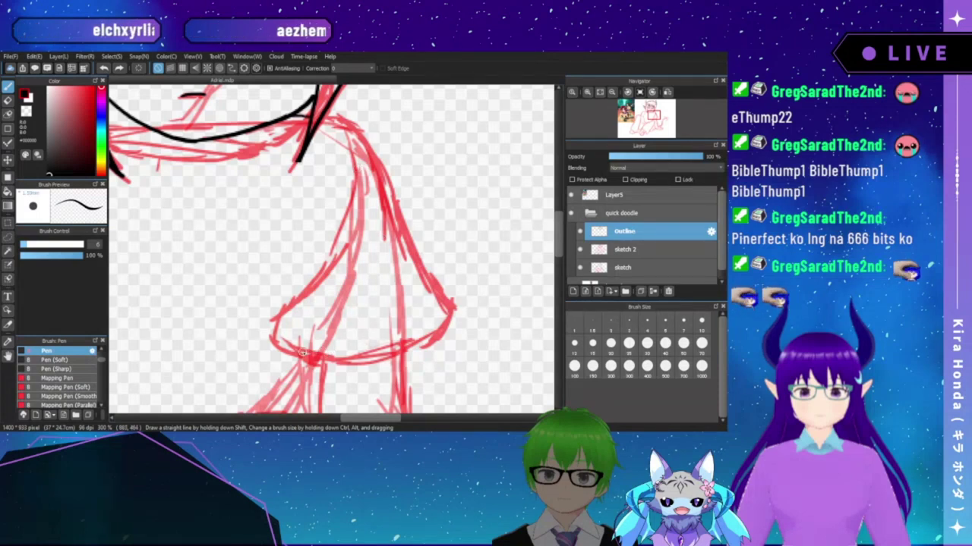
- Ink the sleeve's curved hem in one black line, from near its inner corner to the outer corner
drag(302, 353, 344, 360)
key(ctrl+z)
drag(285, 349, 340, 356)
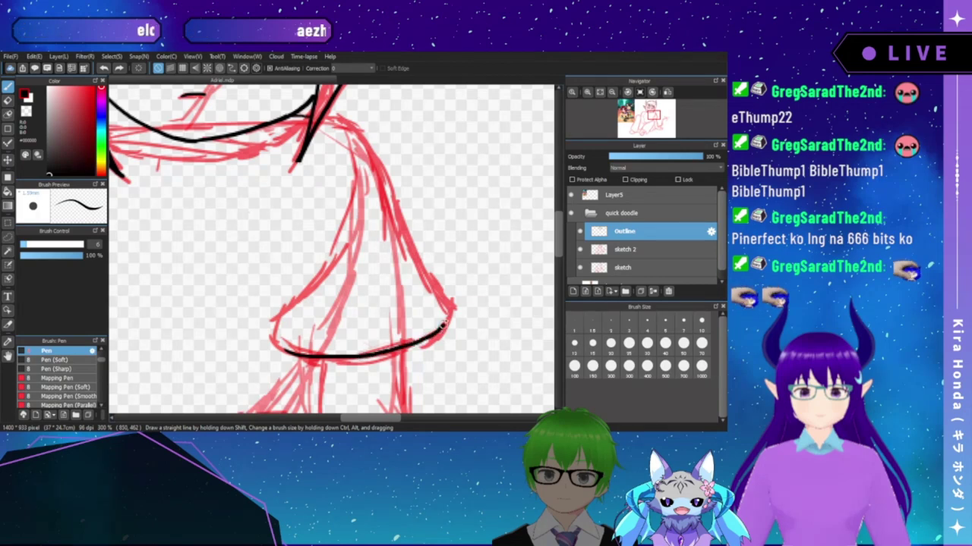
drag(445, 321, 448, 282)
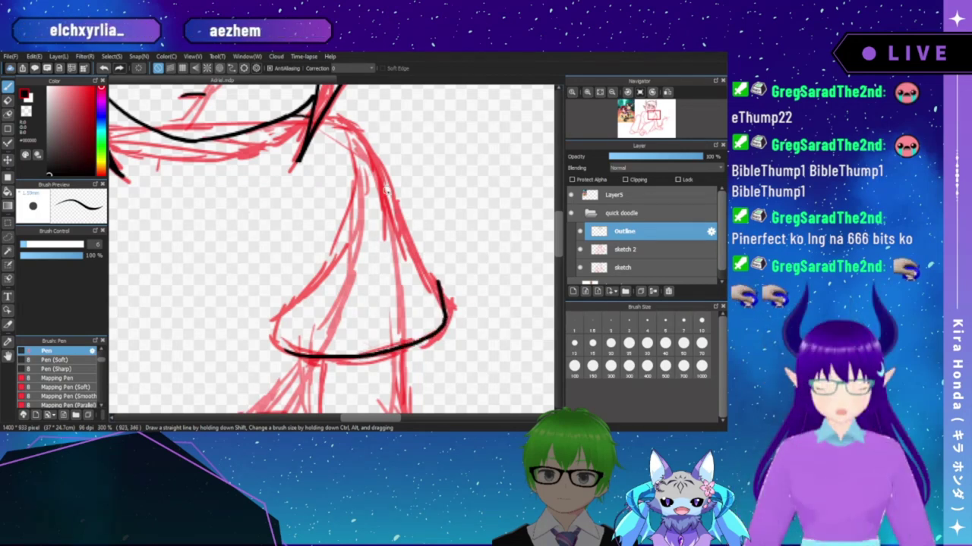
key(ctrl+z)
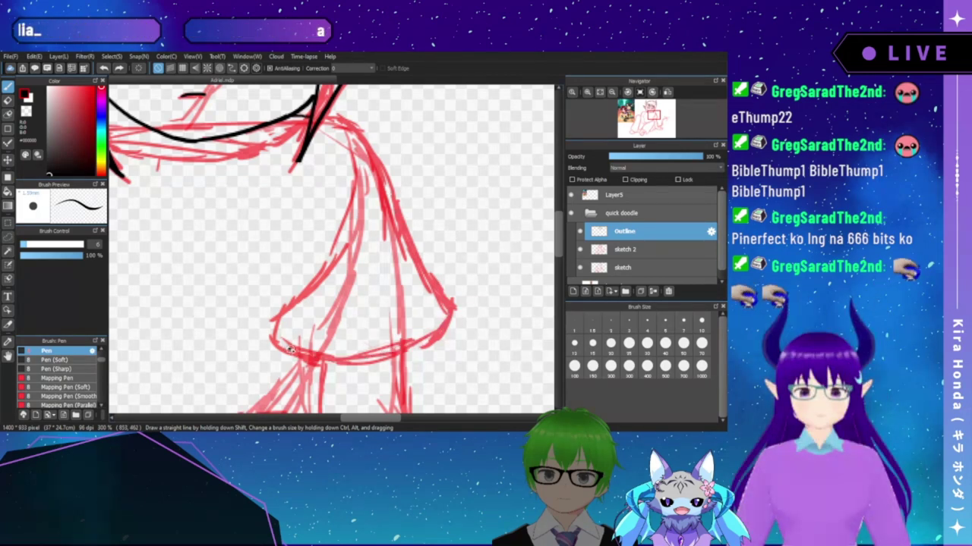
mouse_move(289, 349)
mouse_down()
mouse_move(325, 357)
mouse_move(412, 345)
mouse_move(449, 311)
mouse_up()
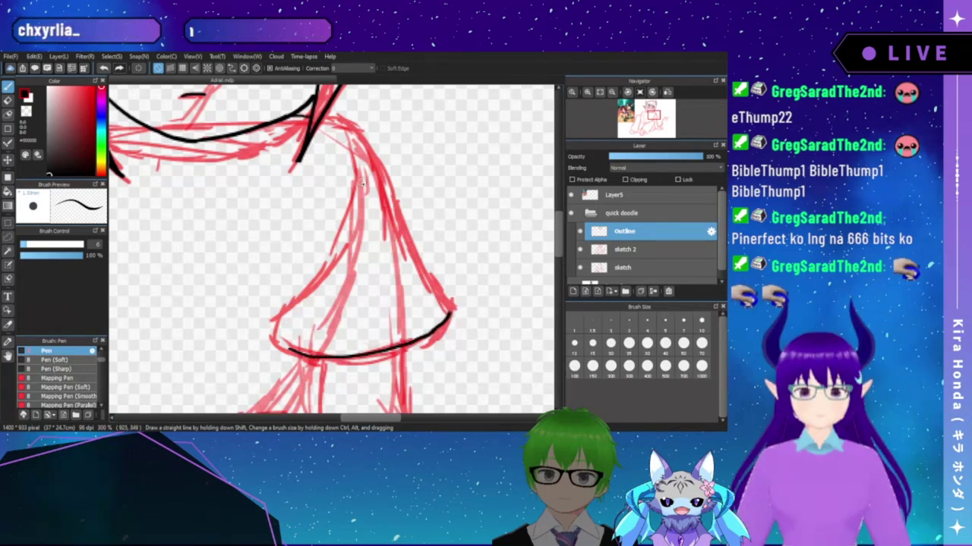
- Ink the sleeve's outer edge down to the hem and connect it over the shoulder to the hair
drag(378, 157, 391, 195)
key(ctrl+z)
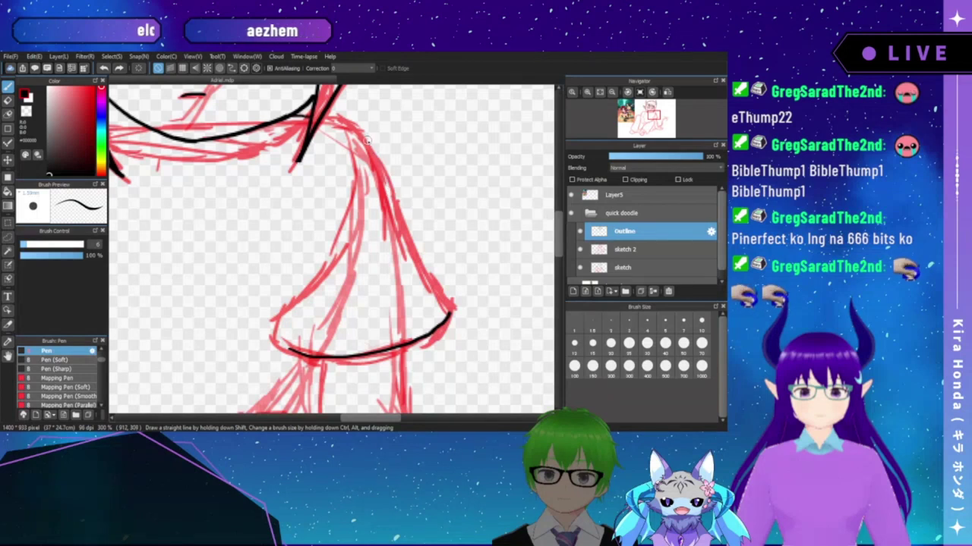
drag(367, 141, 417, 260)
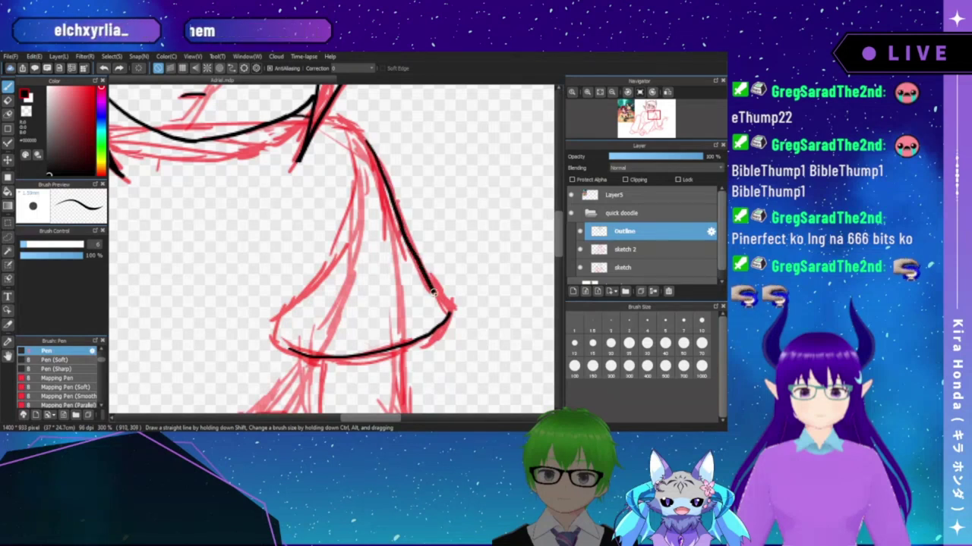
drag(378, 207, 402, 261)
drag(344, 174, 371, 185)
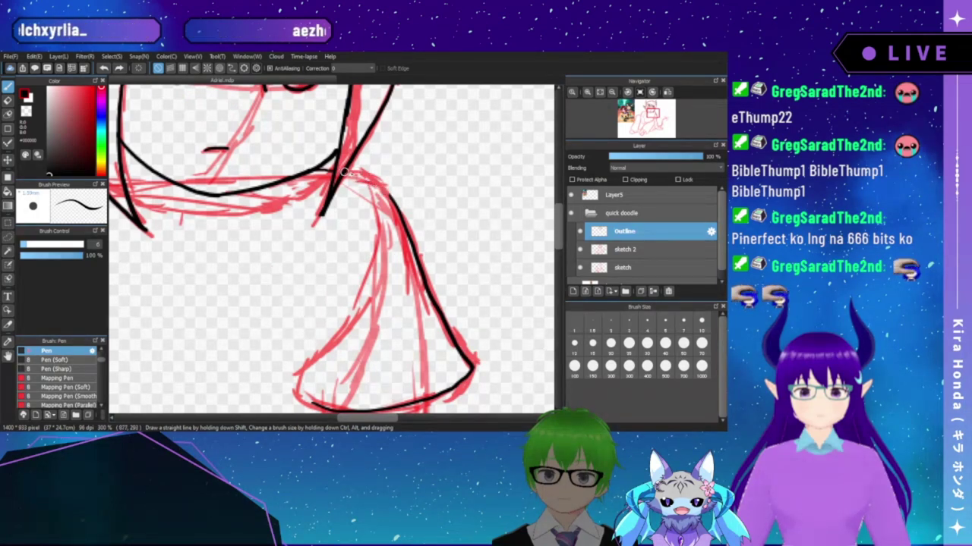
drag(344, 173, 390, 197)
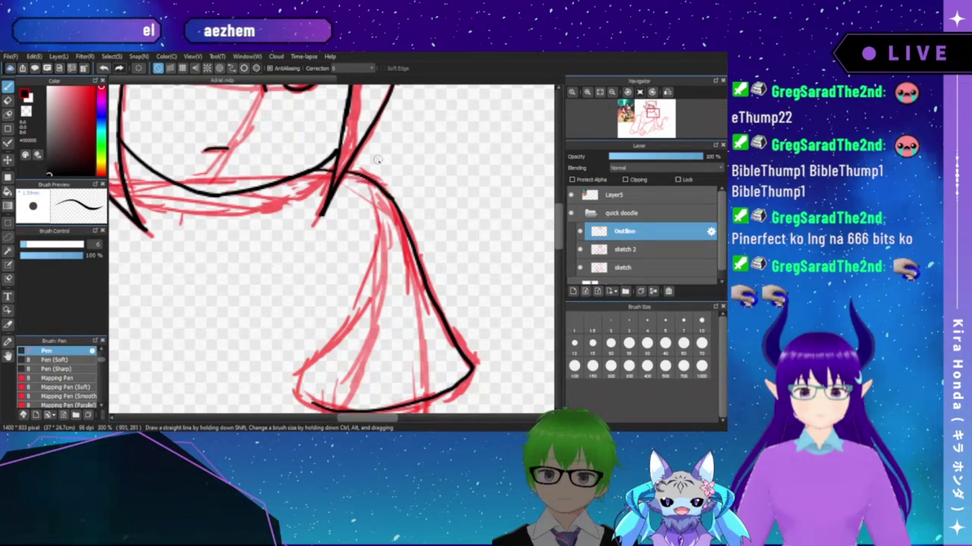
- Ink the sleeve's inner edge from below the shoulder down around the corner into the hem
drag(375, 274, 391, 220)
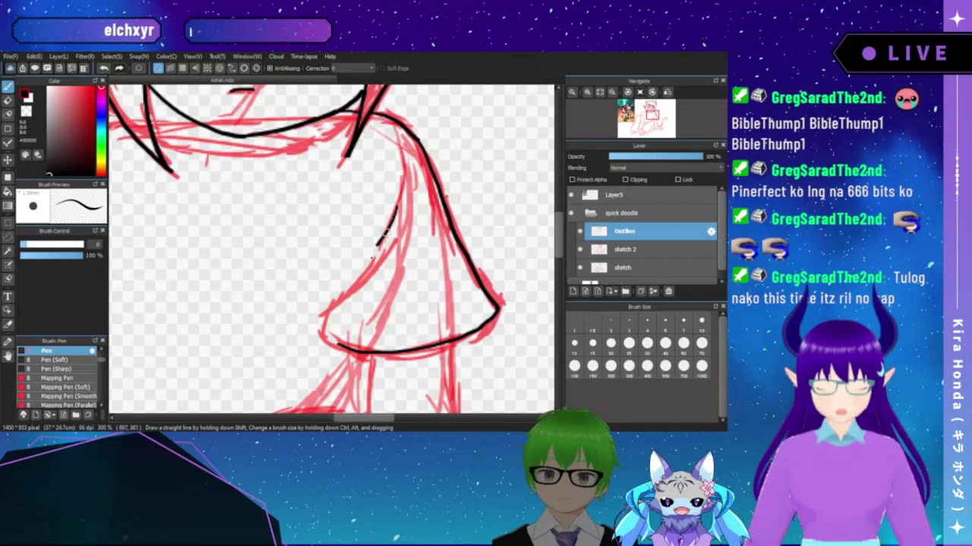
drag(353, 277, 321, 316)
key(ctrl+z)
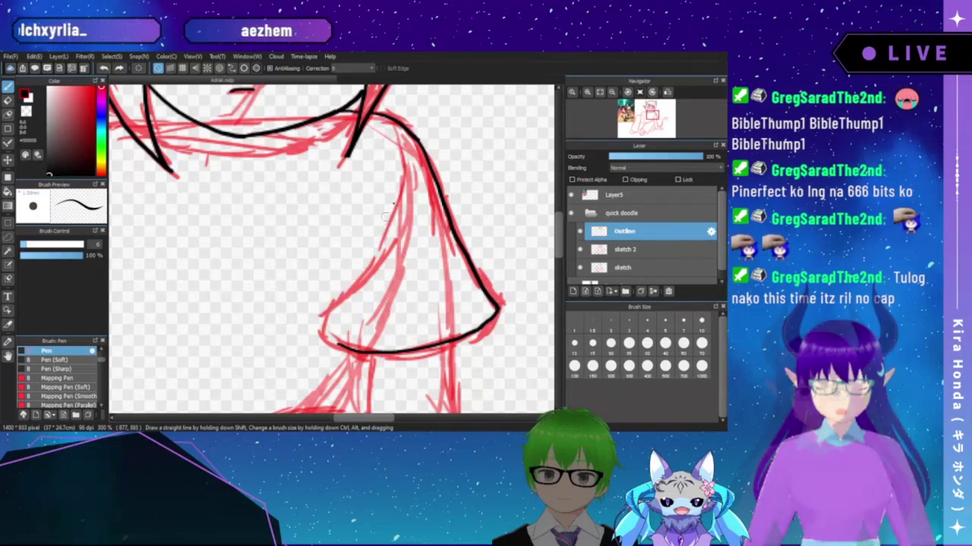
drag(393, 197, 368, 258)
key(ctrl+z)
drag(398, 195, 346, 286)
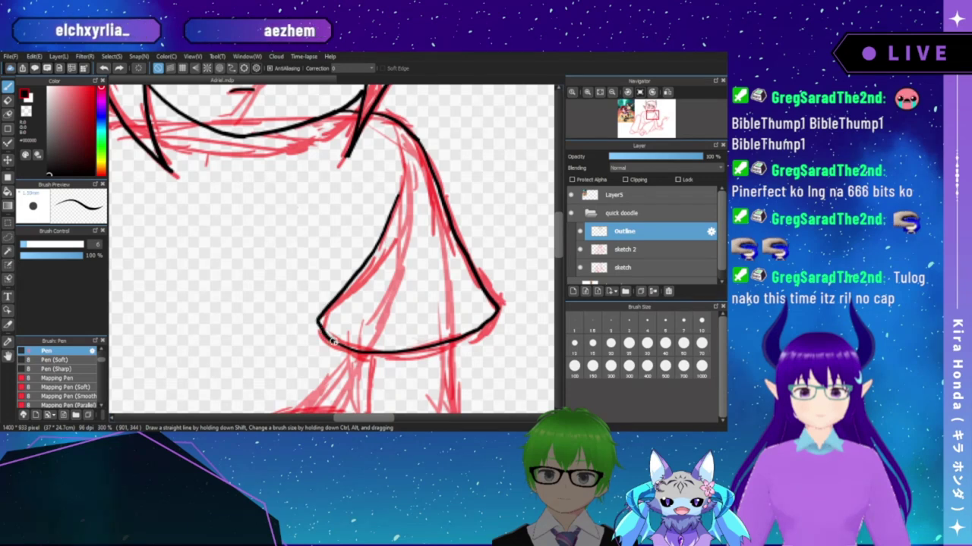
drag(351, 278, 373, 221)
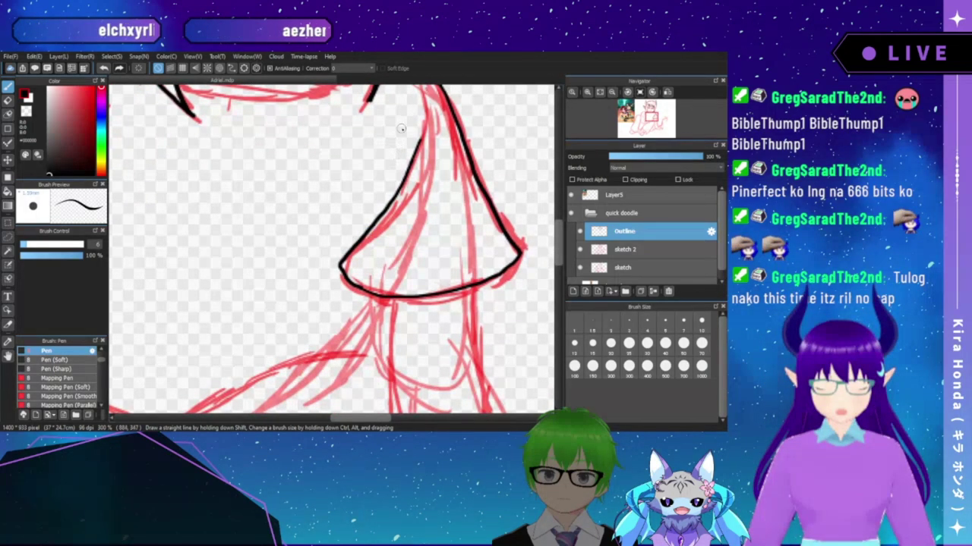
drag(400, 129, 397, 180)
key(ctrl+z)
drag(395, 124, 384, 199)
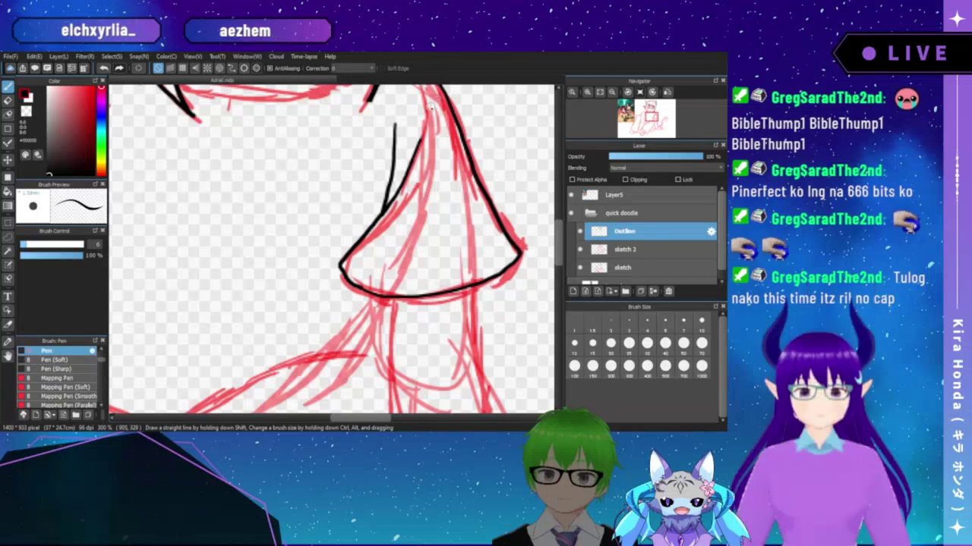
key(ctrl+z)
drag(385, 206, 365, 138)
drag(378, 181, 374, 112)
- Ink the short shoulder line between the hair lock and the jaw, on the side opposite the inked sleeve
scroll(433, 225, down, 5)
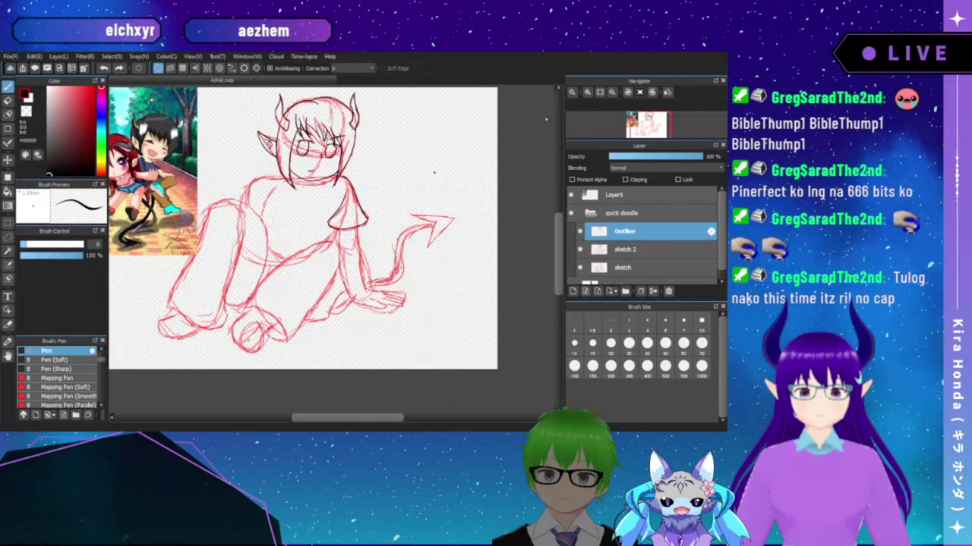
scroll(433, 225, up, 1)
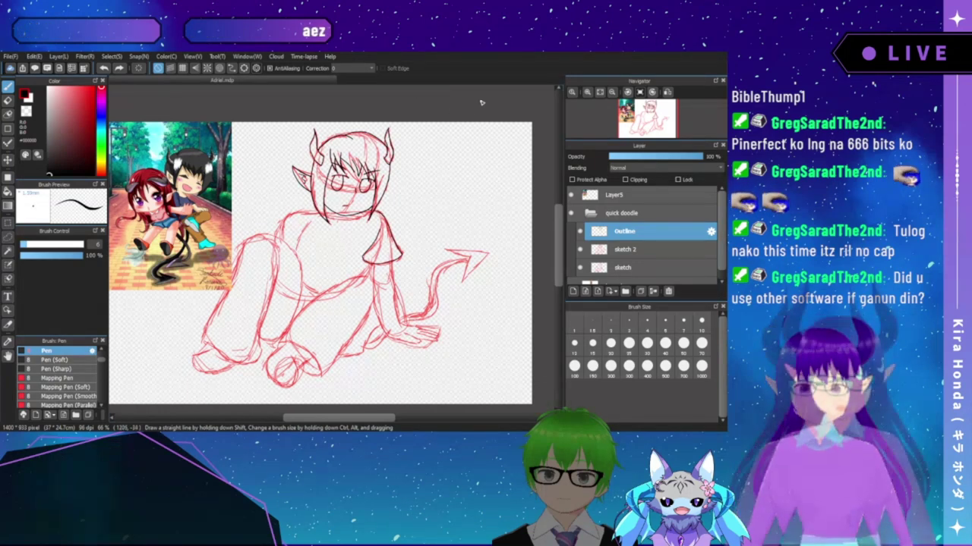
click(574, 95)
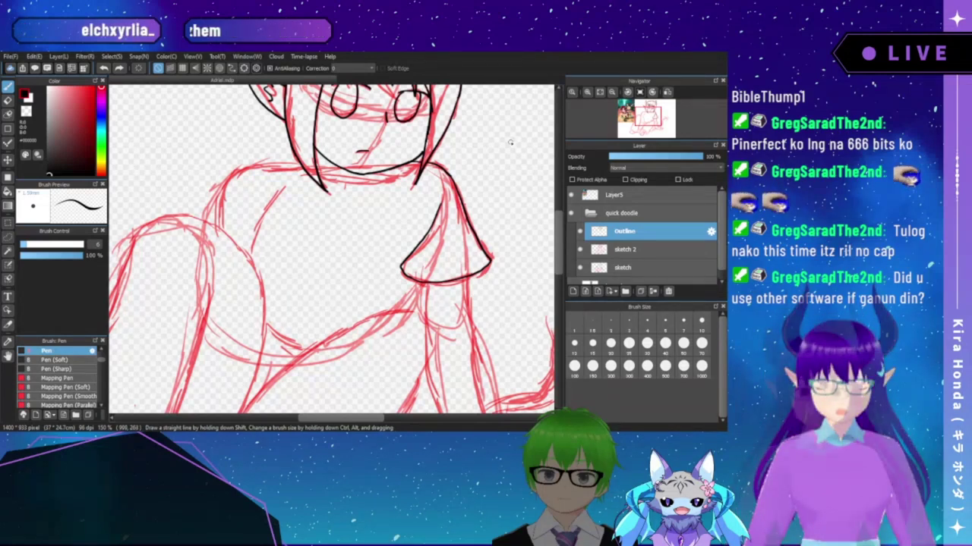
drag(390, 212, 464, 200)
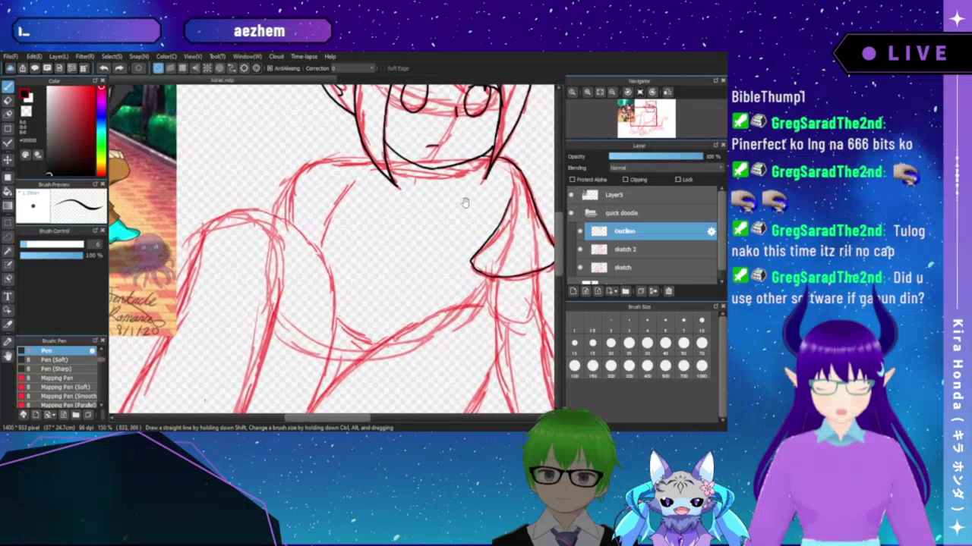
click(586, 92)
drag(457, 128, 413, 160)
click(586, 93)
mouse_move(464, 122)
mouse_down()
mouse_move(424, 148)
mouse_move(317, 147)
mouse_move(326, 143)
mouse_up()
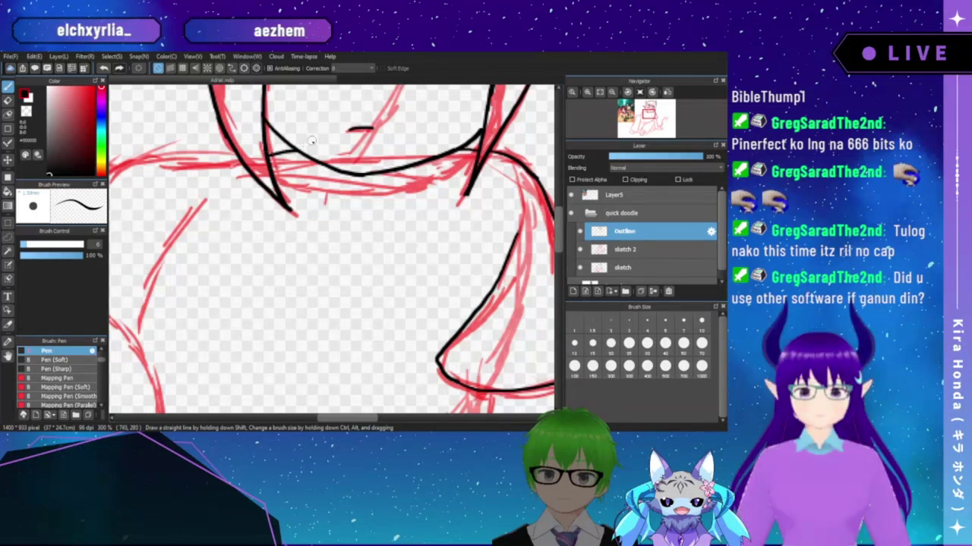
- Ink the opposite shoulder as one black curve from the raised leg's sketch line up and over to the hair
drag(246, 190, 367, 186)
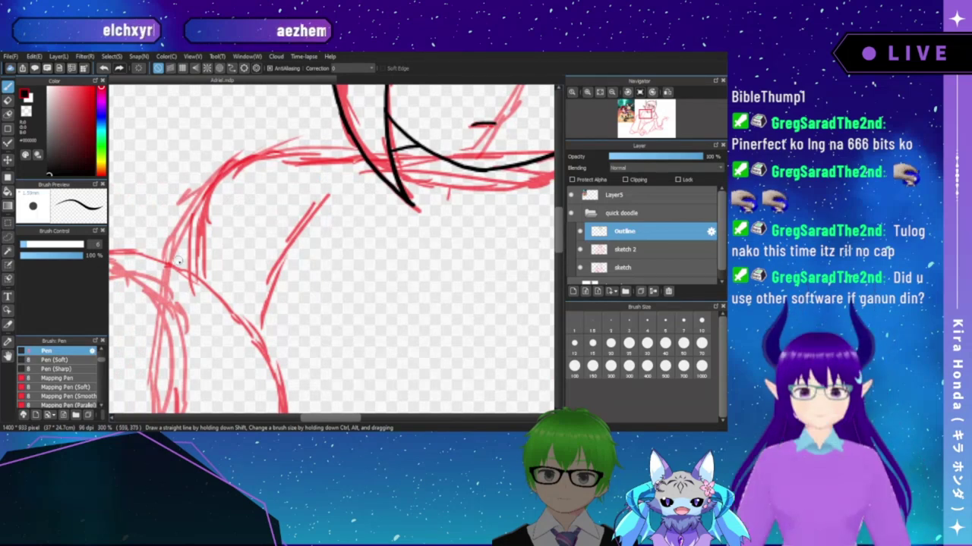
mouse_move(174, 266)
mouse_down()
mouse_move(189, 218)
mouse_move(223, 170)
mouse_move(304, 152)
mouse_up()
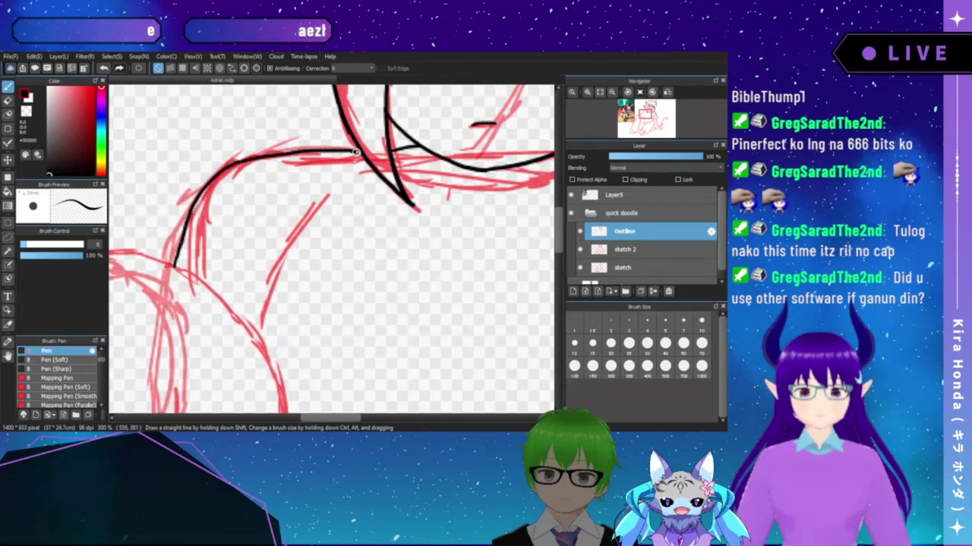
key(ctrl+z)
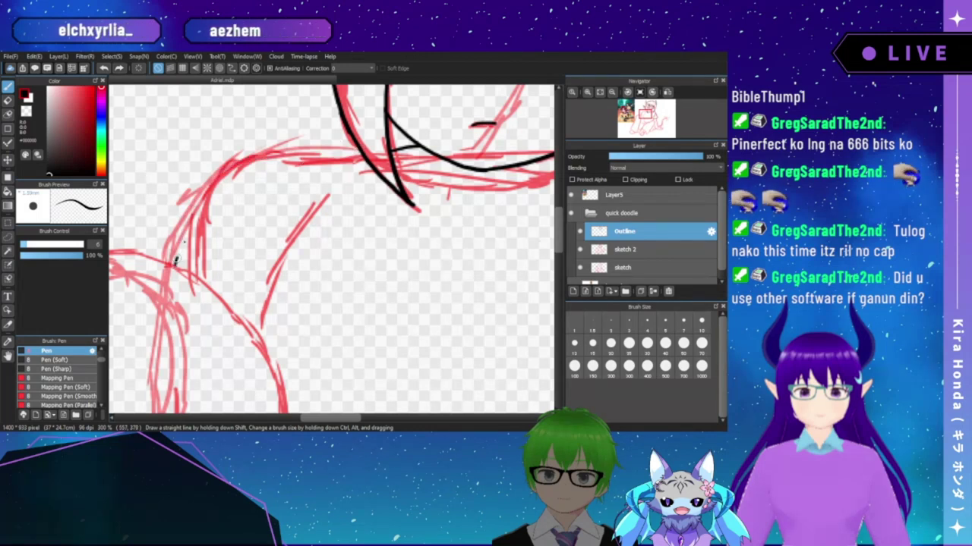
mouse_move(174, 265)
mouse_down()
mouse_move(191, 216)
mouse_move(232, 166)
mouse_move(307, 154)
mouse_up()
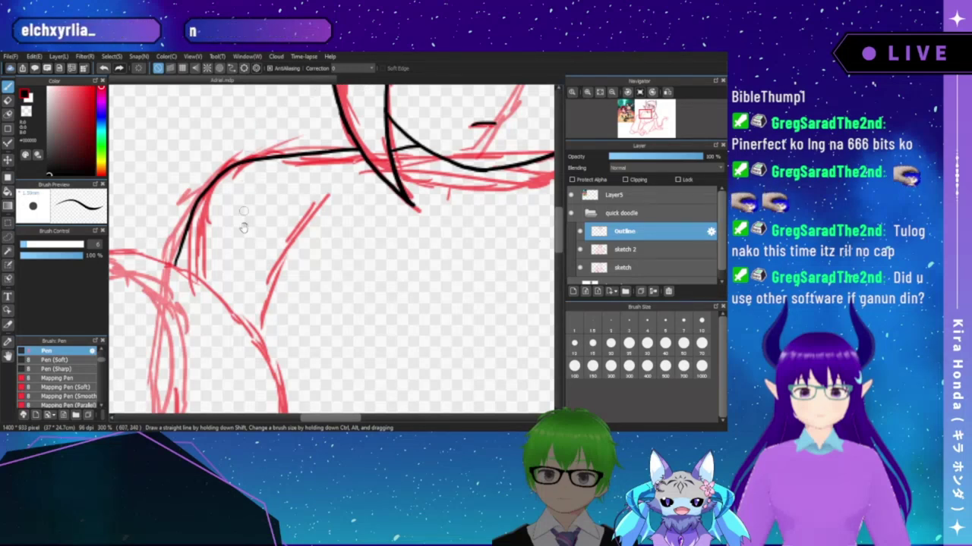
drag(243, 228, 253, 154)
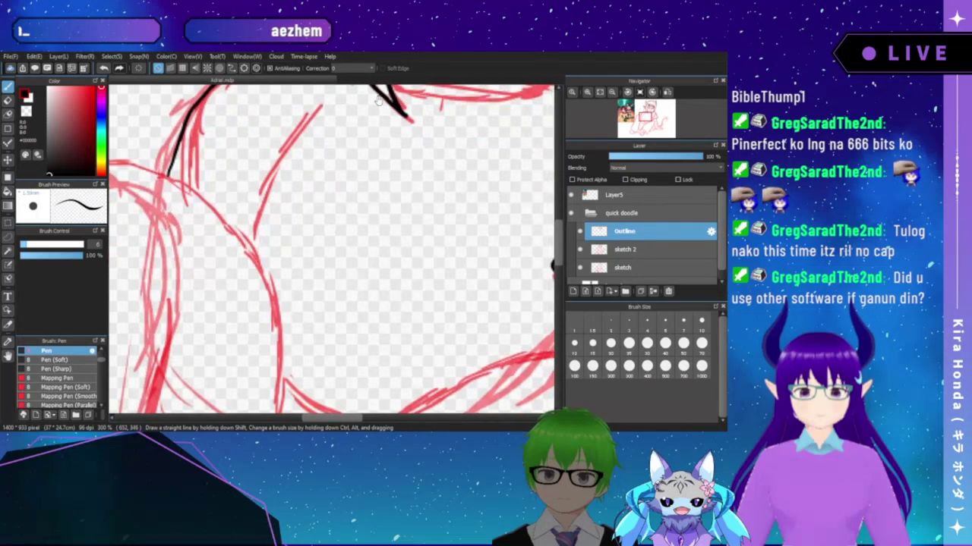
click(590, 93)
click(591, 92)
click(591, 93)
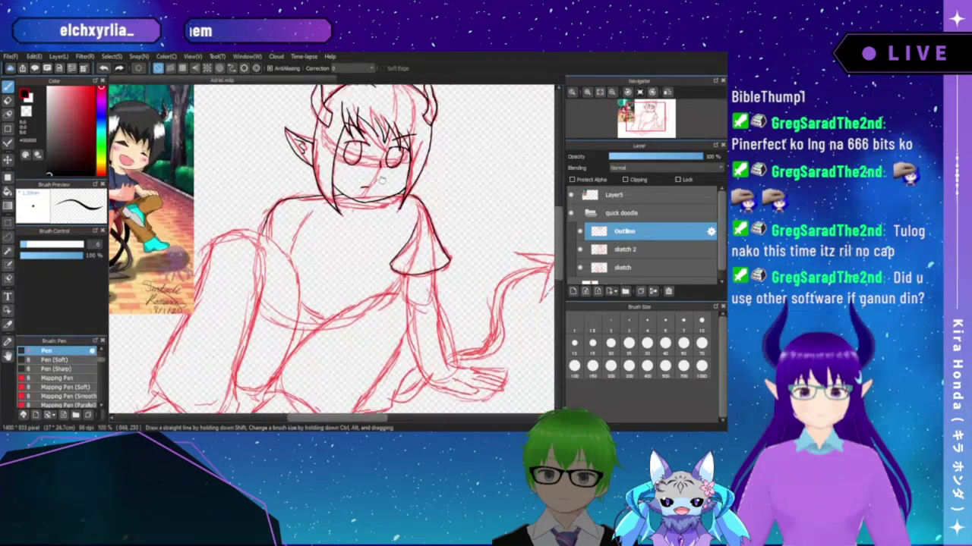
- Ink short curved ridge bands across both horns, from near the tips down to the bases
drag(382, 179, 350, 198)
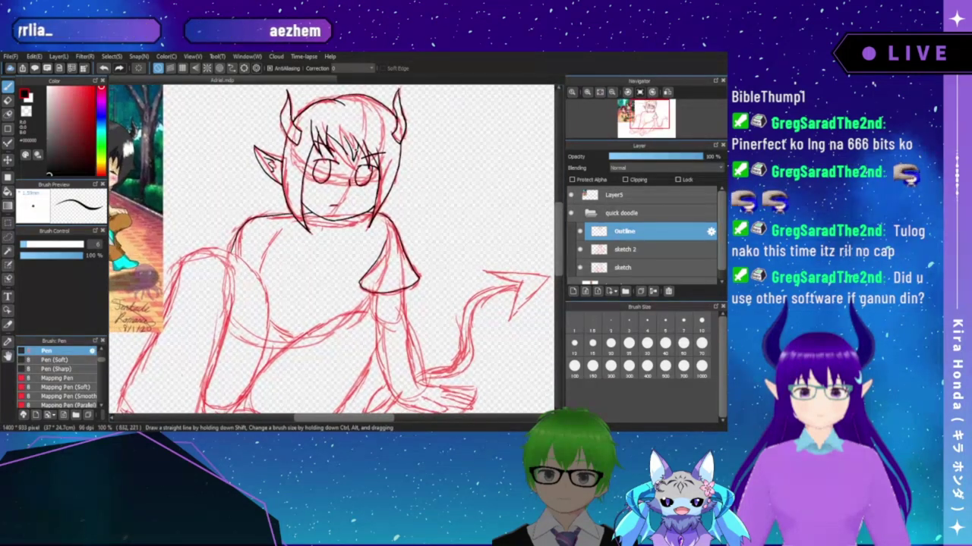
click(587, 92)
click(588, 92)
drag(327, 122, 351, 425)
drag(508, 133, 593, 78)
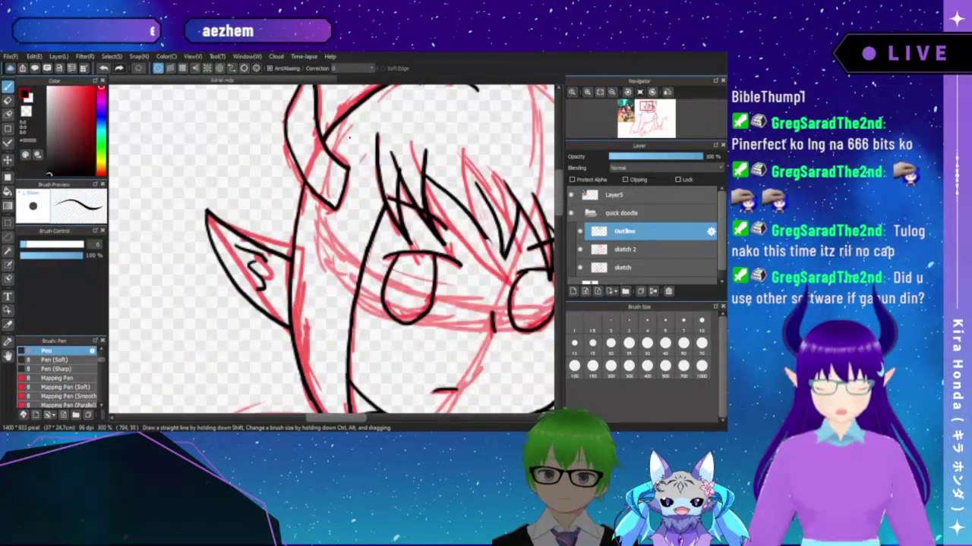
drag(298, 88, 275, 146)
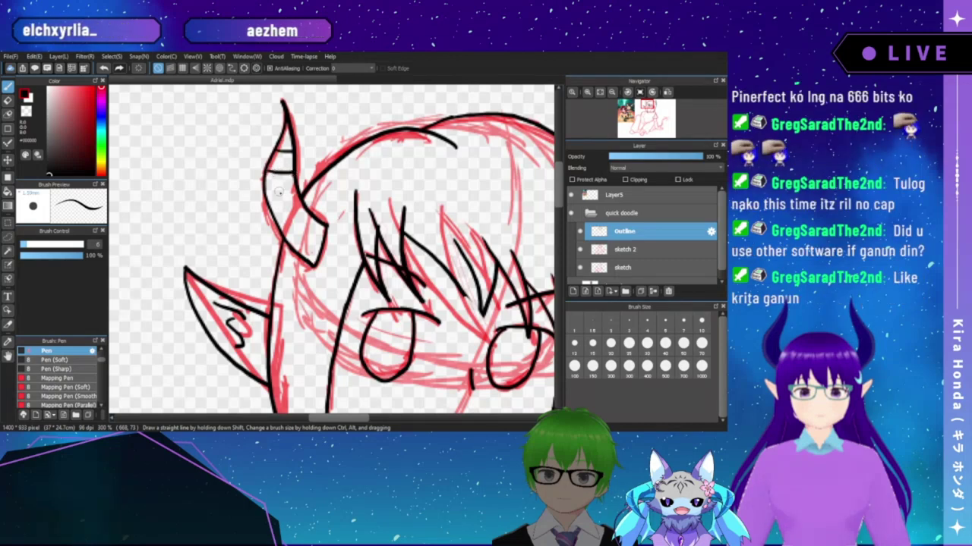
drag(264, 198, 295, 189)
key(ctrl+z)
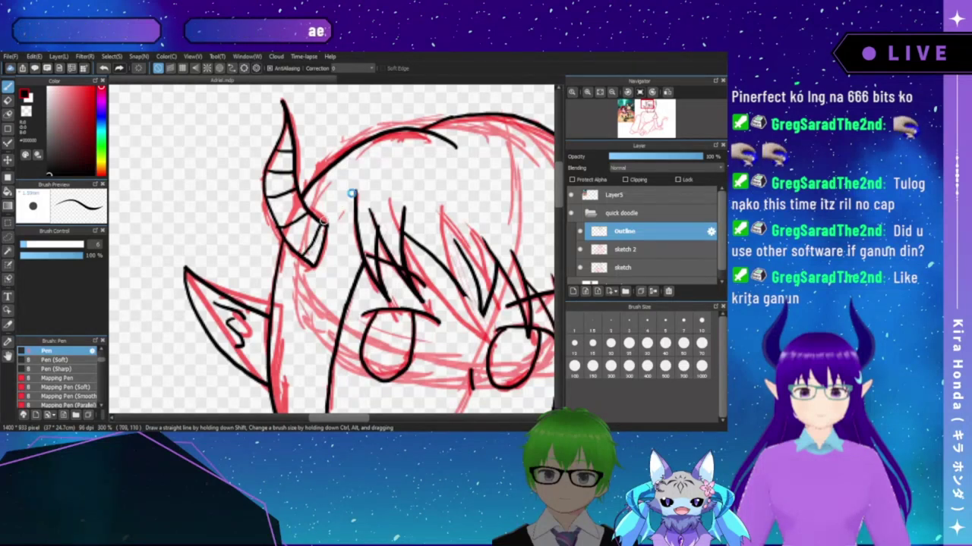
drag(400, 164, 172, 237)
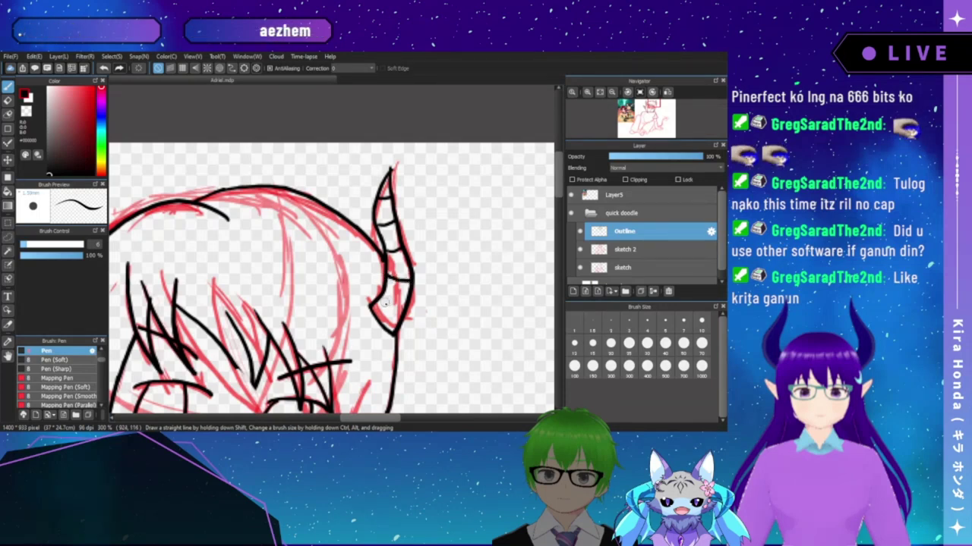
drag(382, 298, 399, 315)
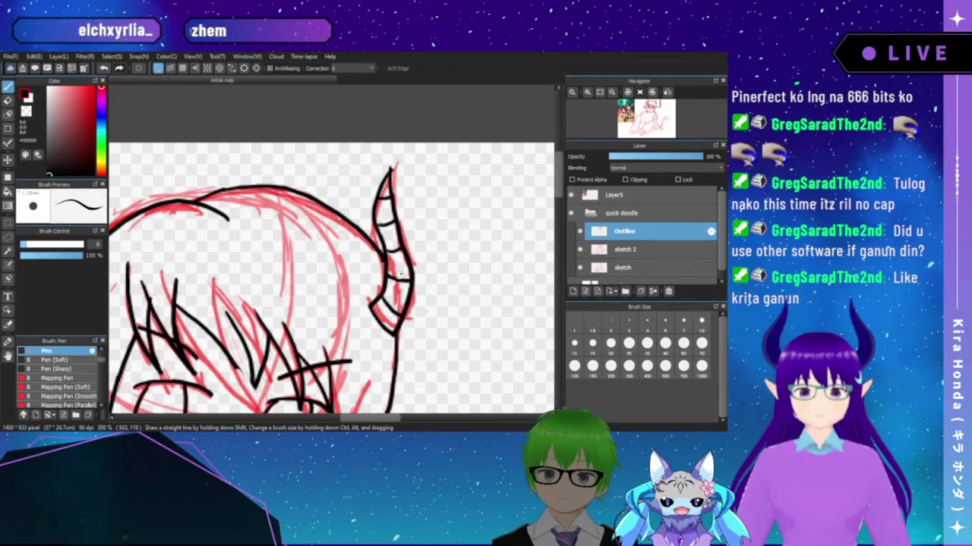
- Ink the curved torso side line inside the shoulder, running down to the raised leg's sketch line
drag(225, 406, 352, 187)
mouse_move(267, 277)
mouse_down()
mouse_move(361, 201)
mouse_move(418, 130)
mouse_up()
drag(340, 181, 373, 137)
drag(304, 252, 318, 204)
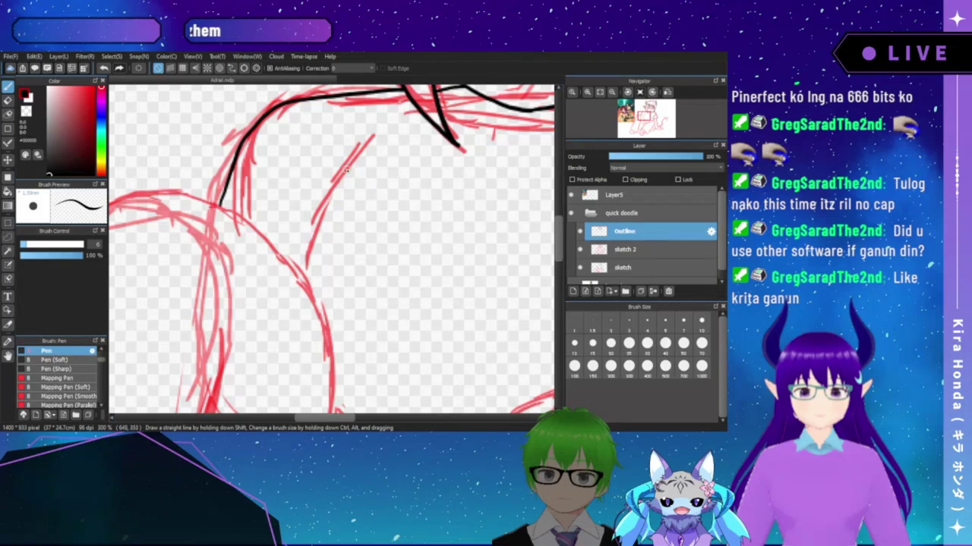
scroll(365, 214, down, 5)
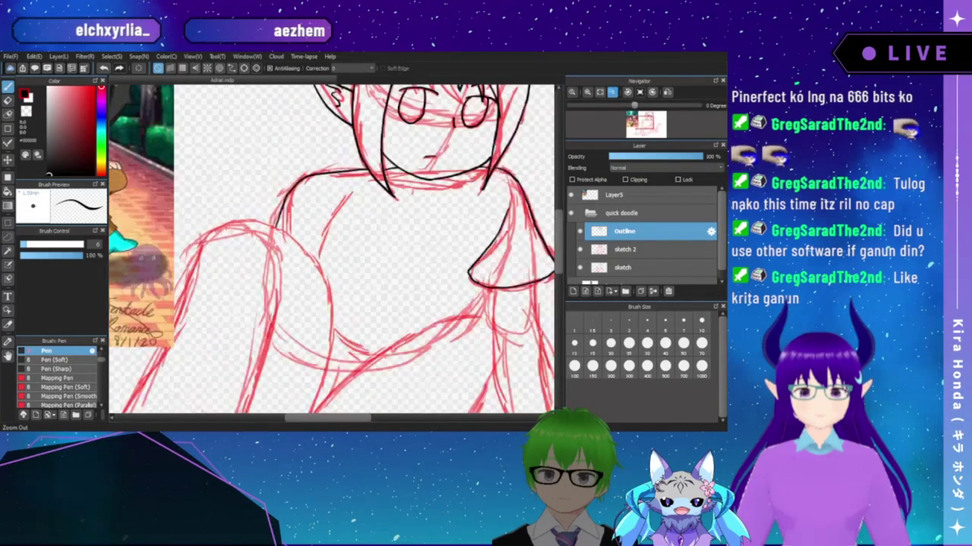
drag(362, 213, 370, 203)
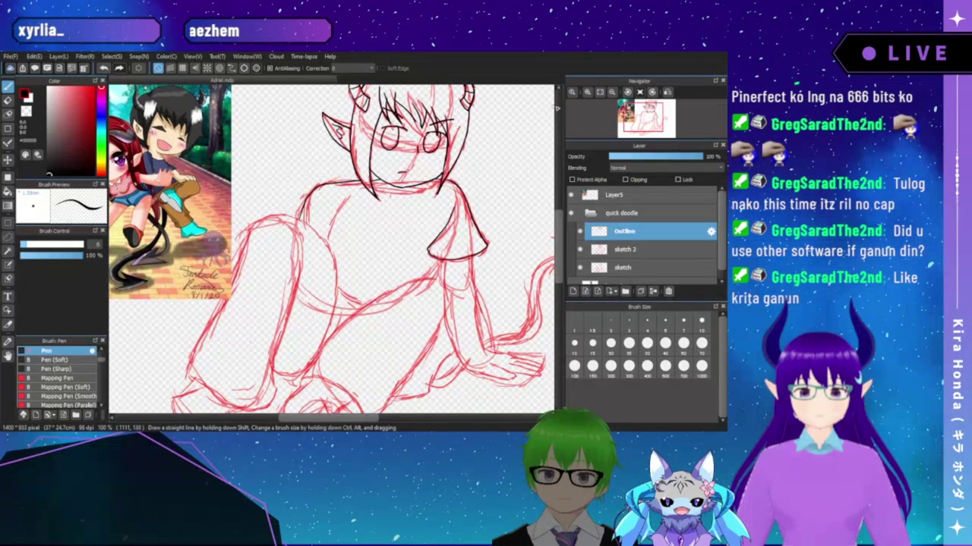
click(587, 92)
click(587, 92)
click(586, 92)
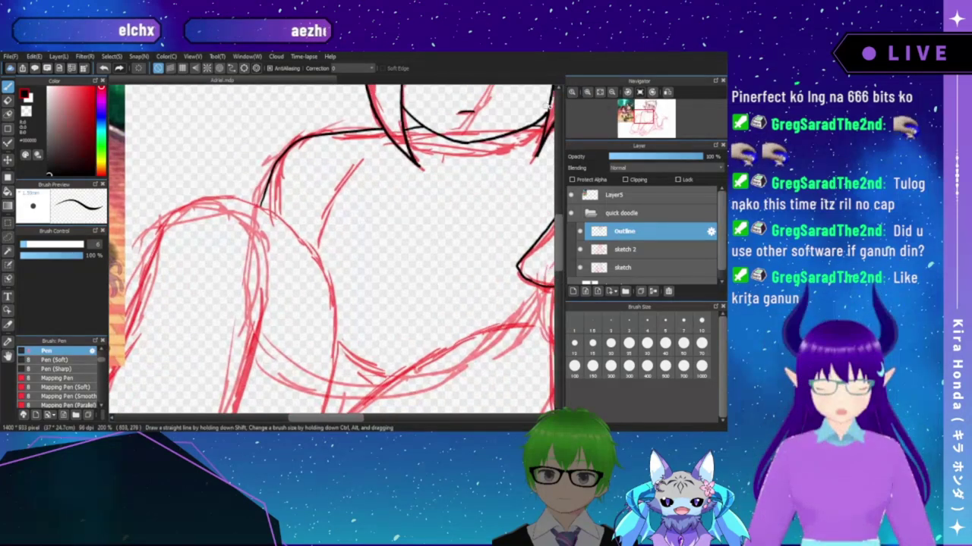
drag(440, 144, 362, 214)
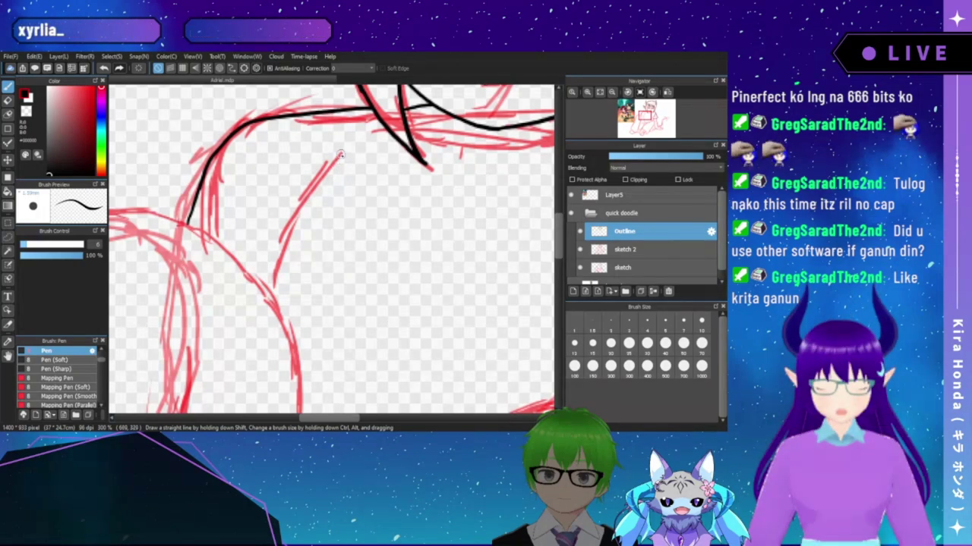
mouse_move(341, 154)
mouse_down()
mouse_move(297, 238)
mouse_move(284, 323)
mouse_move(316, 230)
mouse_move(263, 323)
mouse_up()
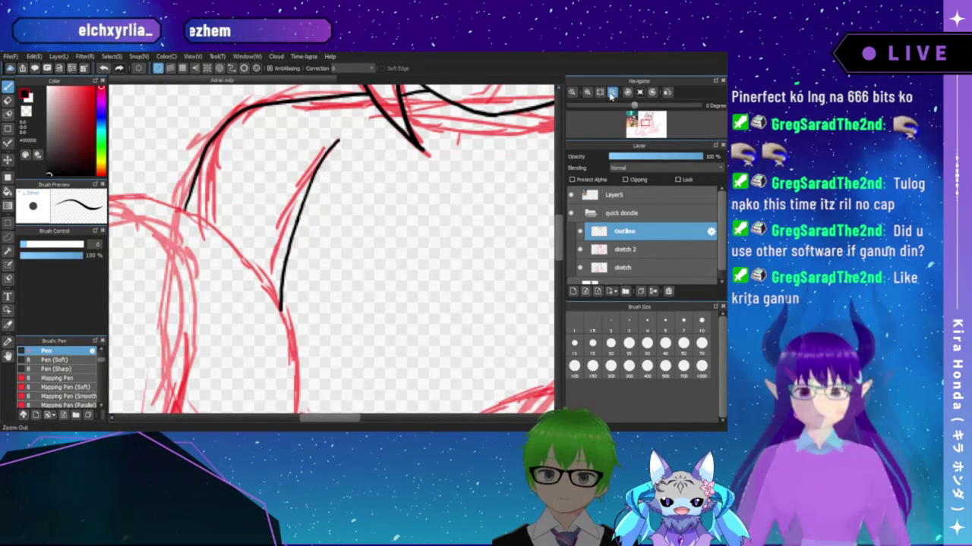
click(608, 93)
click(611, 92)
drag(429, 220, 390, 138)
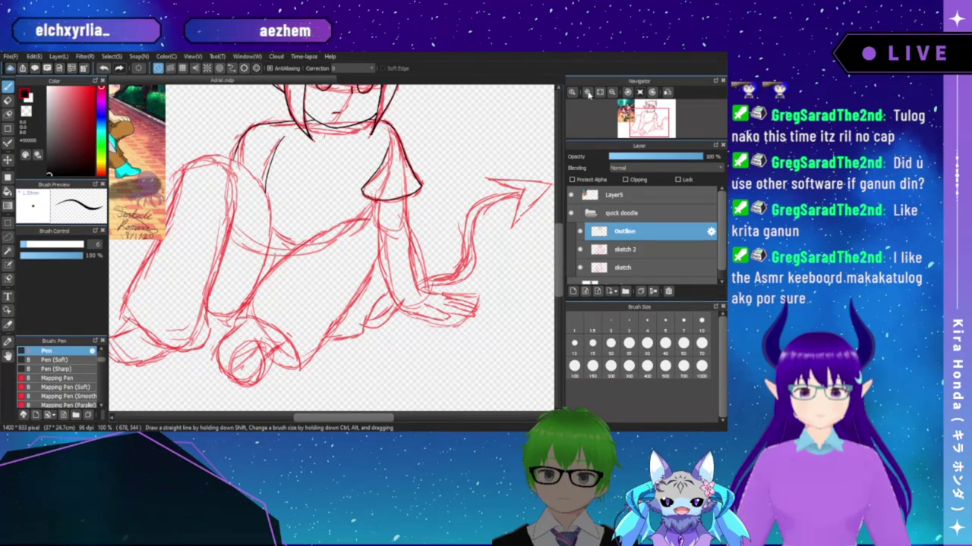
click(586, 92)
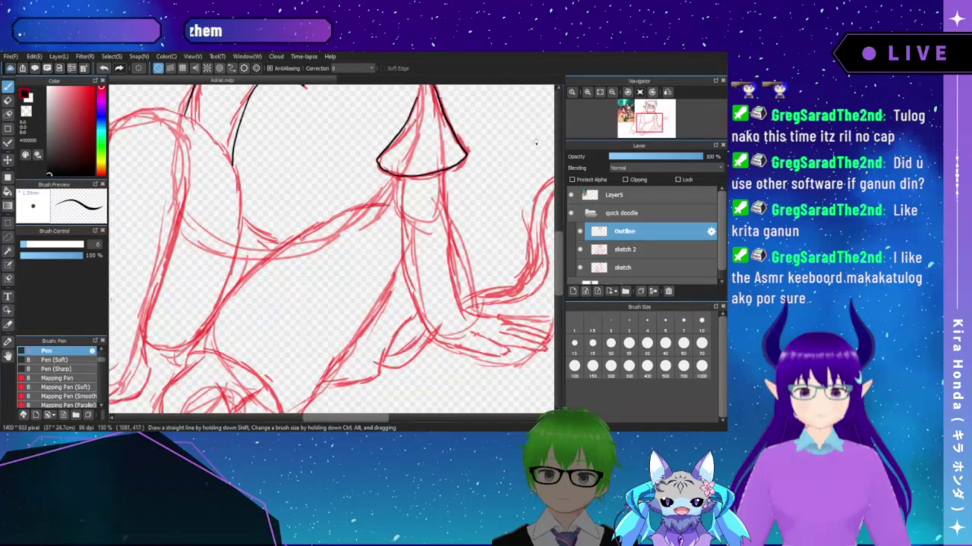
mouse_move(372, 206)
mouse_down()
mouse_move(445, 216)
mouse_move(462, 239)
mouse_move(514, 175)
mouse_up()
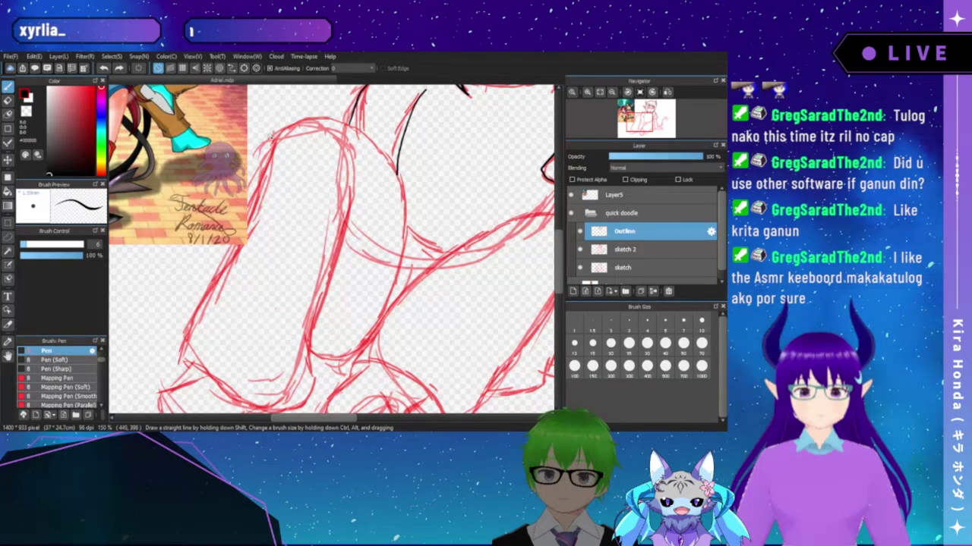
key(ctrl+z)
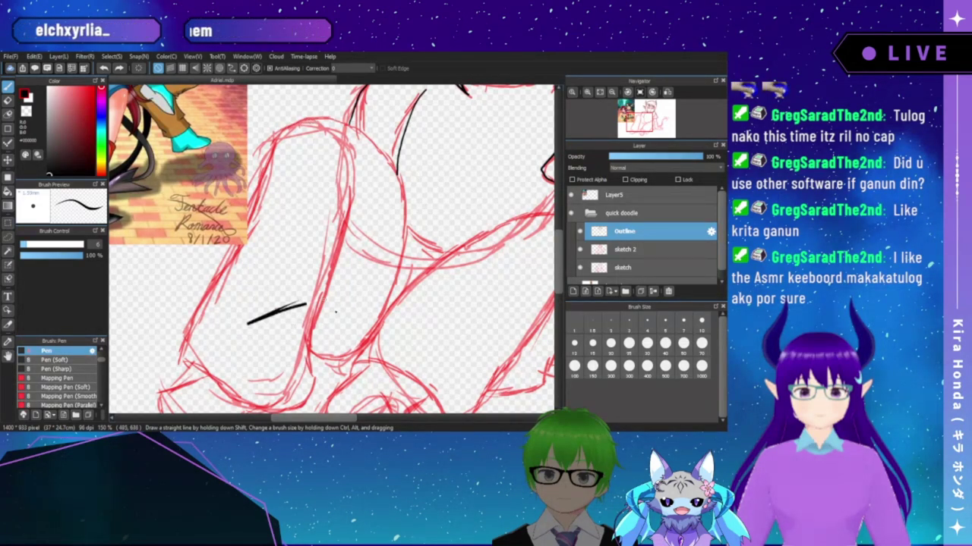
key(ctrl+z)
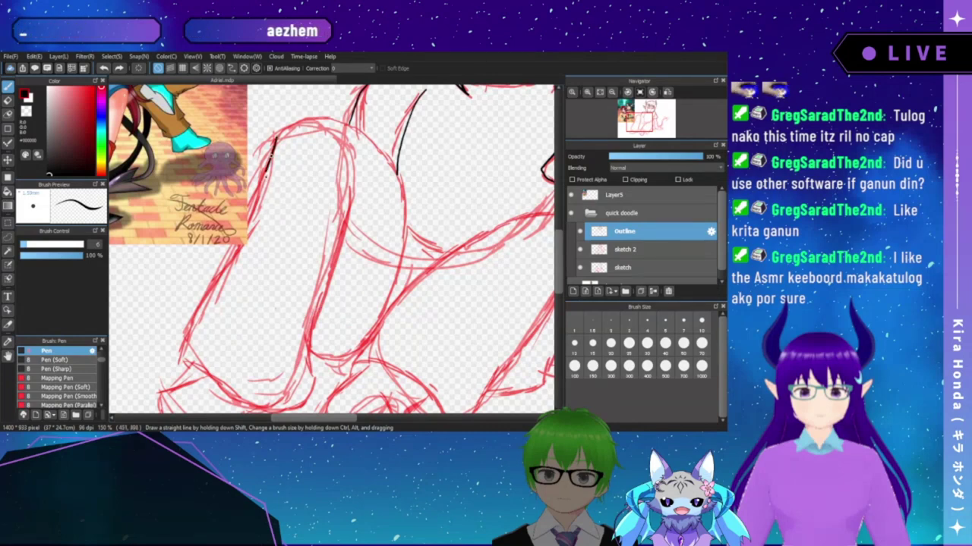
key(ctrl+z)
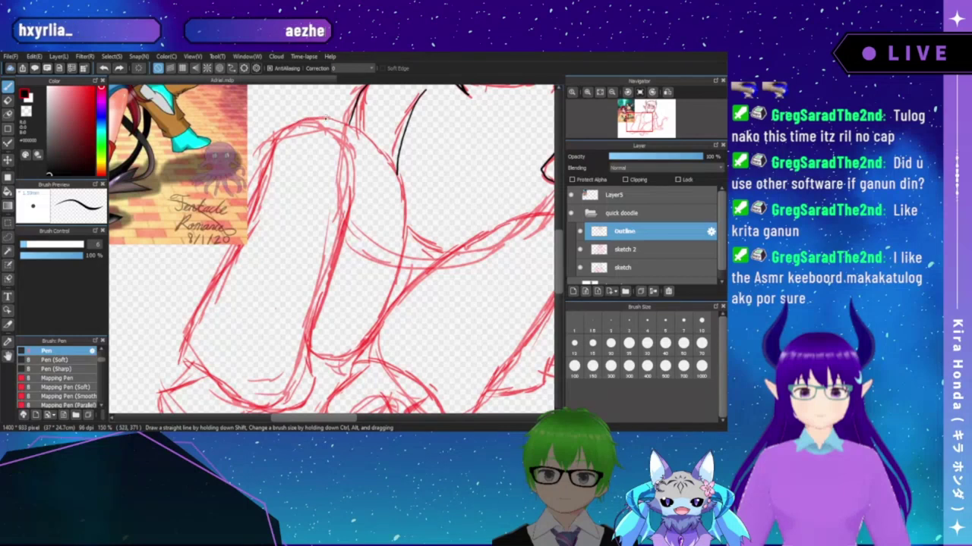
key(ctrl+z)
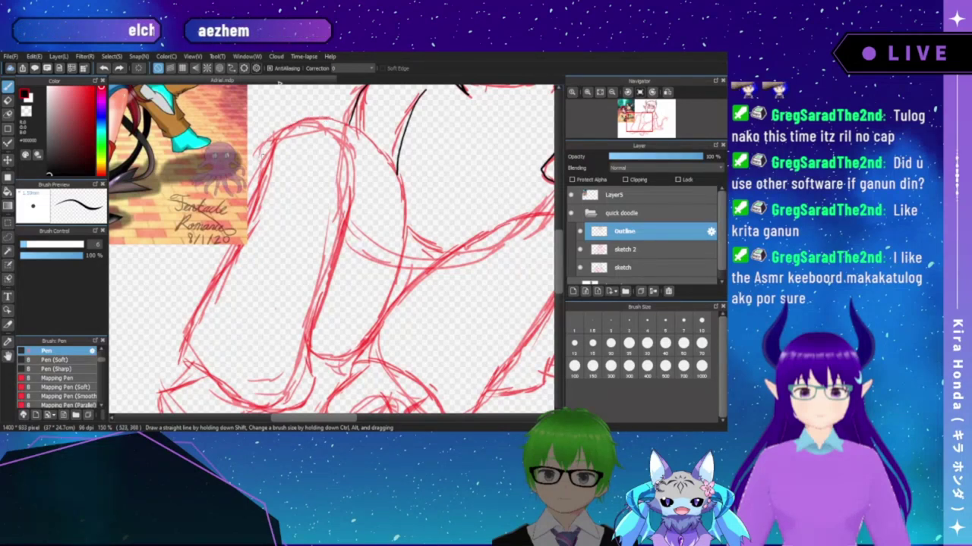
- Ink the upper part of the raised thigh's edge past the torso line, plus the rounded curve at the thigh's lower end
scroll(345, 230, up, 3)
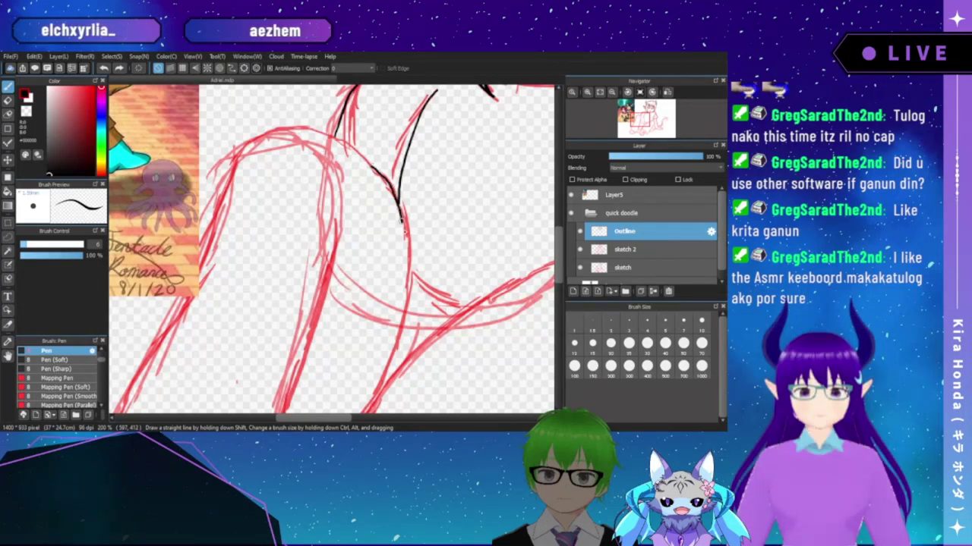
mouse_move(397, 201)
mouse_down()
mouse_move(405, 287)
mouse_move(397, 173)
mouse_up()
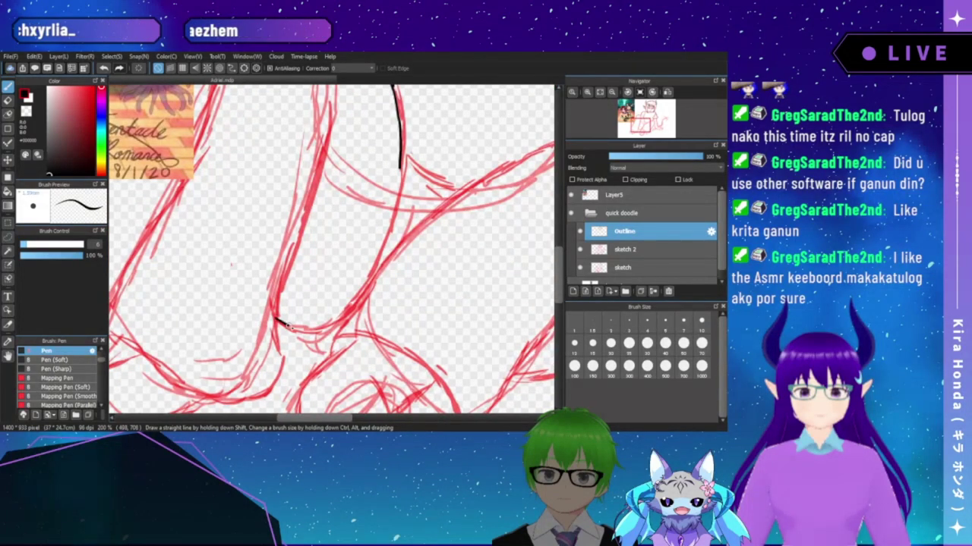
drag(275, 320, 319, 328)
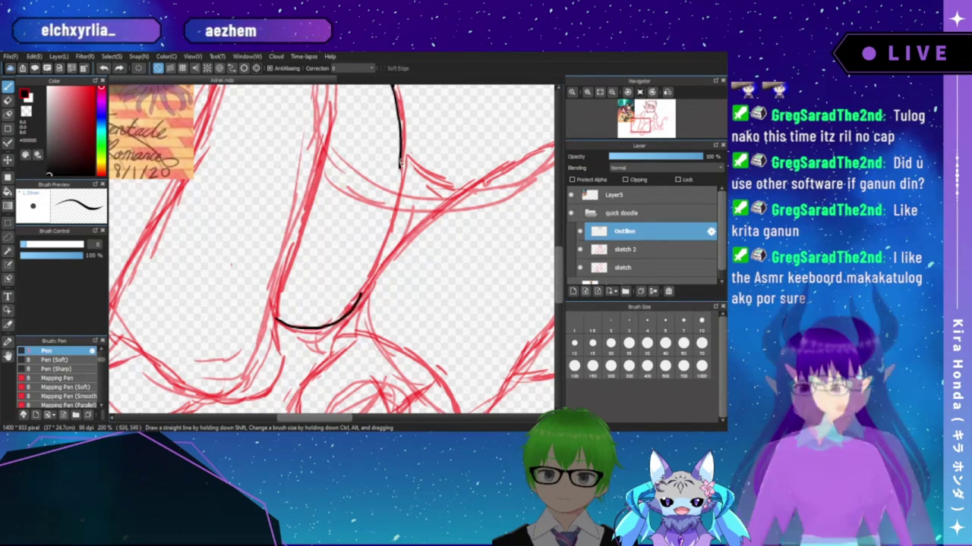
mouse_move(396, 217)
mouse_down()
mouse_move(379, 224)
mouse_move(346, 304)
mouse_move(364, 227)
mouse_up()
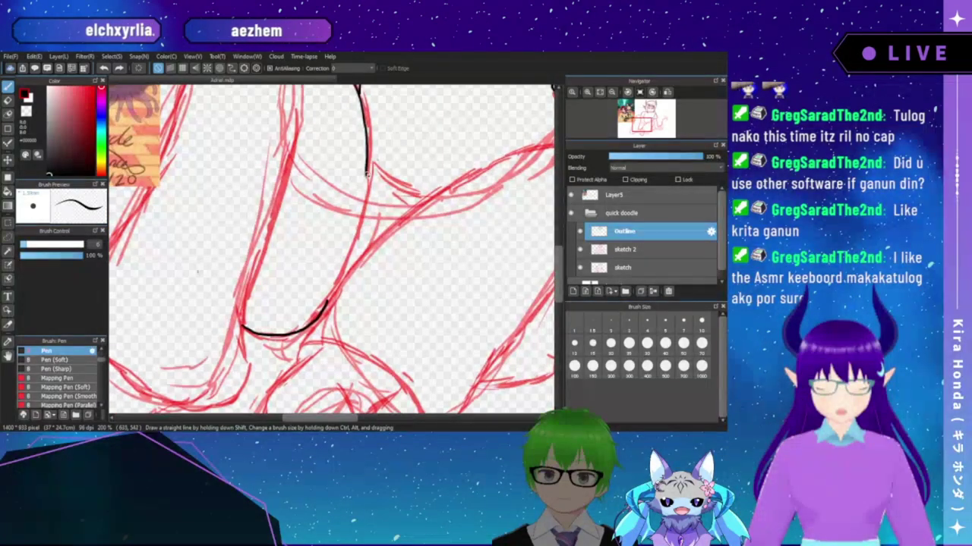
drag(367, 165, 362, 197)
key(ctrl+z)
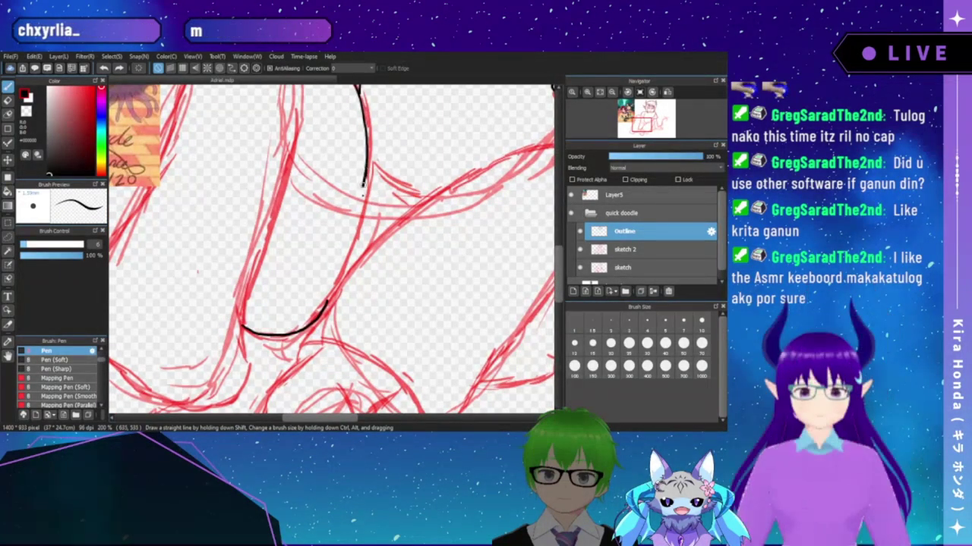
key(ctrl+z)
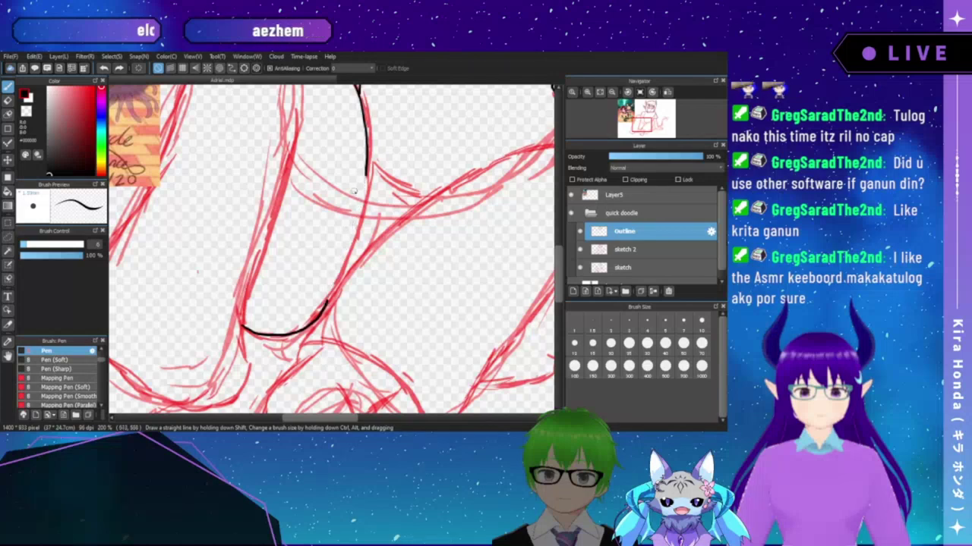
drag(368, 171, 361, 203)
key(ctrl+z)
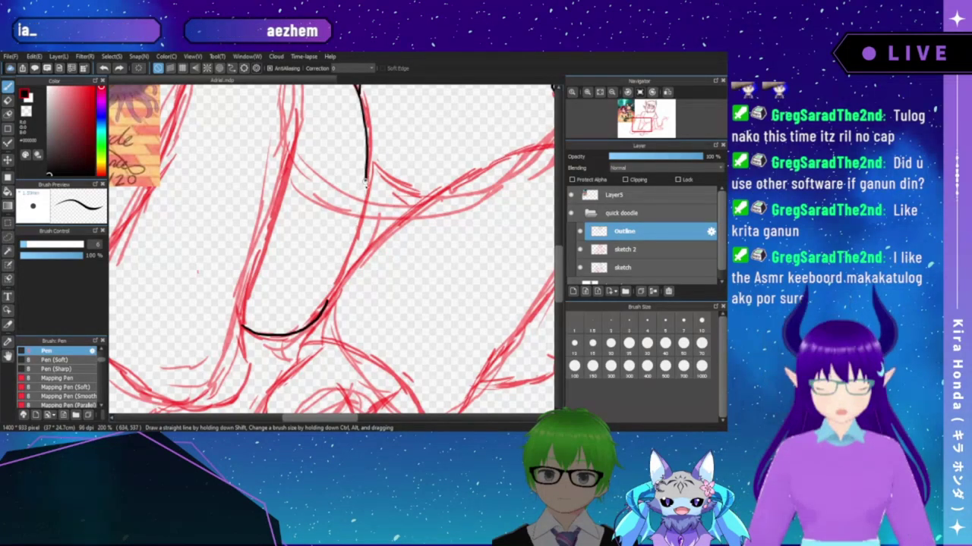
drag(367, 174, 351, 241)
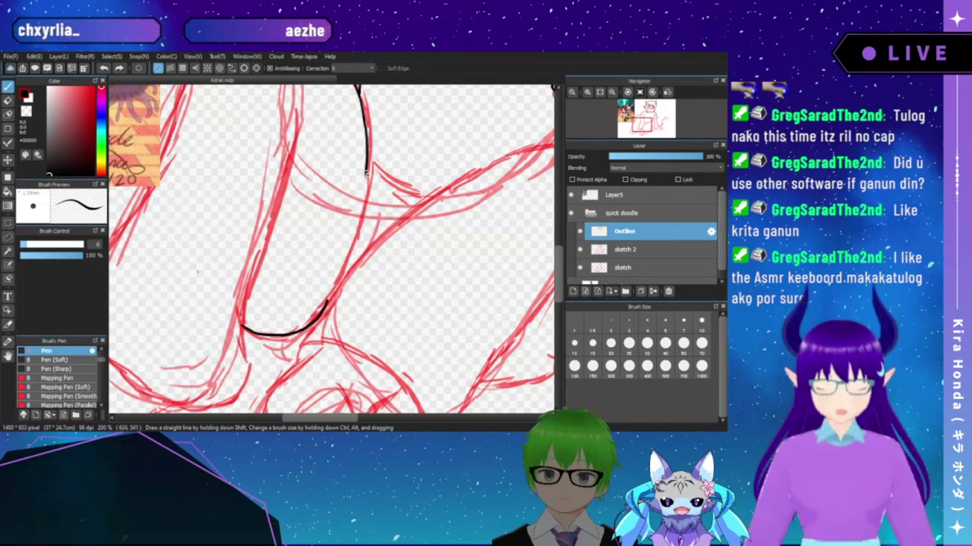
drag(367, 174, 351, 240)
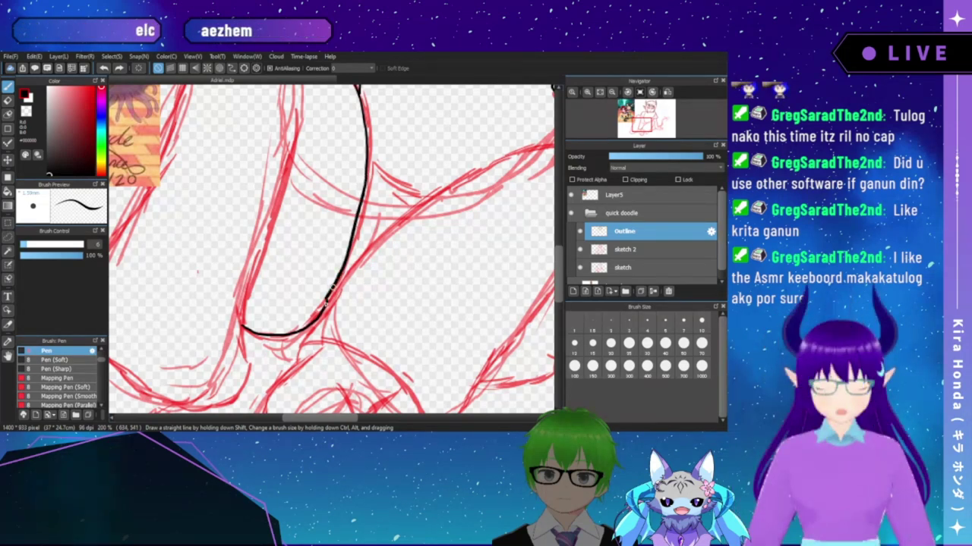
key(ctrl+z)
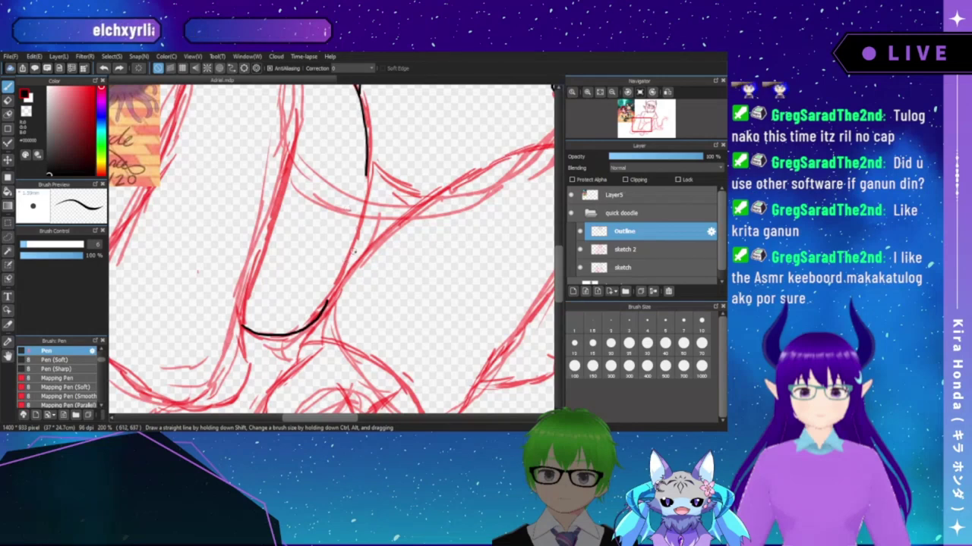
- Ink the missing stretch of the raised thigh's edge, connecting its upper line to the rounded lower curve
drag(358, 229, 325, 304)
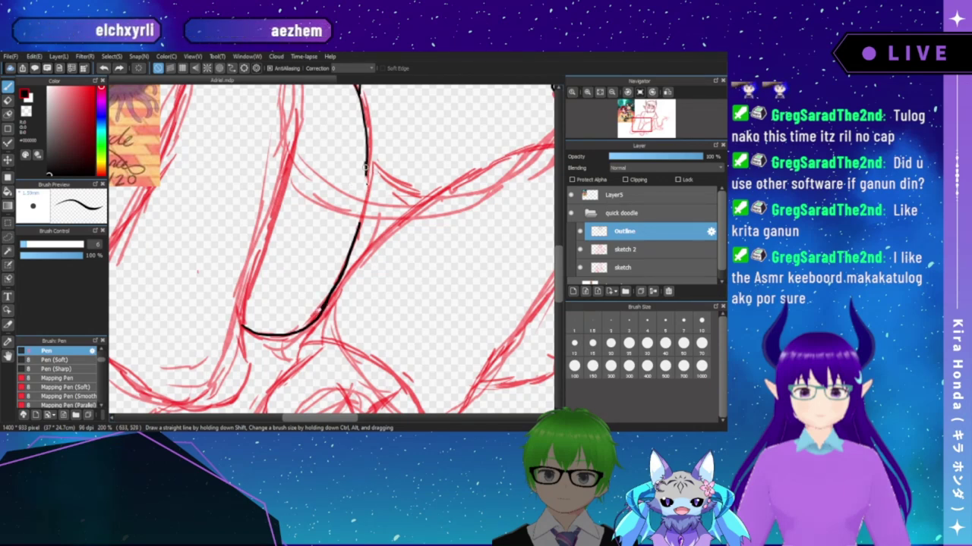
drag(365, 163, 362, 217)
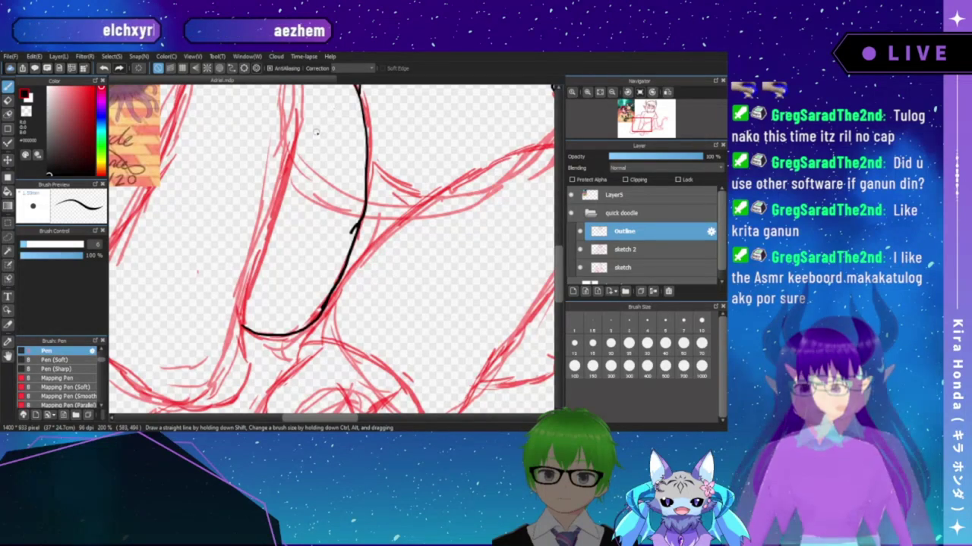
- Ink the rounded top of the raised knee and join it to the upper end of the thigh's edge
drag(329, 223, 398, 308)
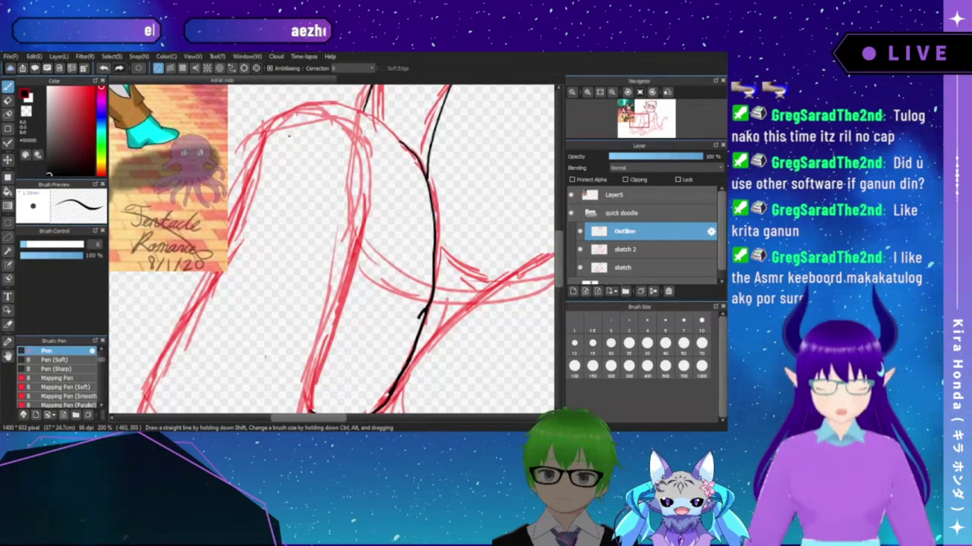
drag(295, 115, 249, 167)
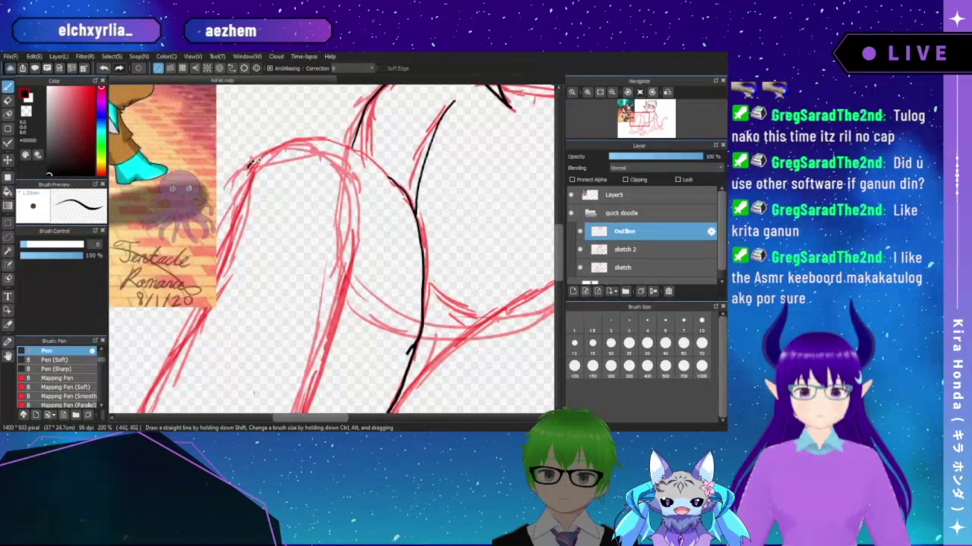
mouse_move(245, 166)
mouse_down()
mouse_move(300, 138)
mouse_move(357, 151)
mouse_up()
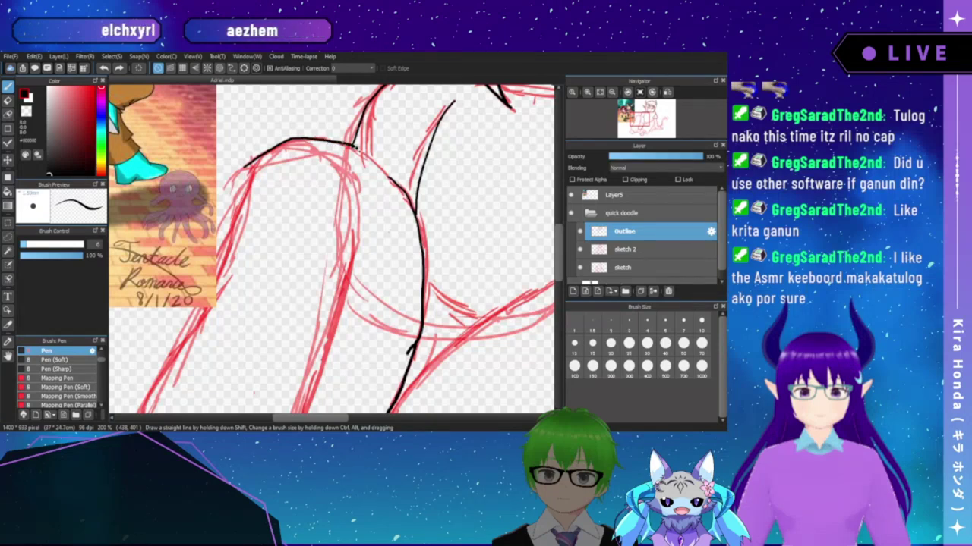
scroll(376, 151, up, 3)
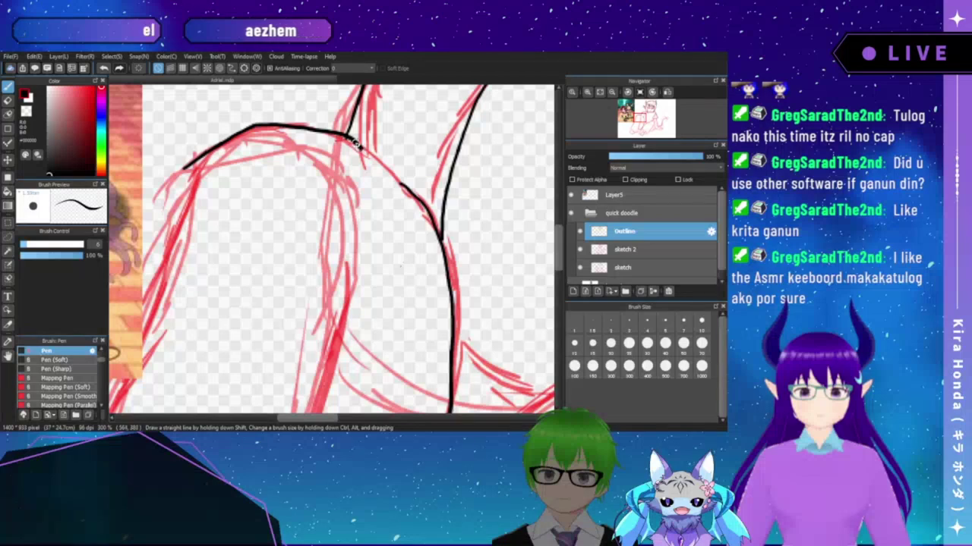
drag(352, 142, 406, 188)
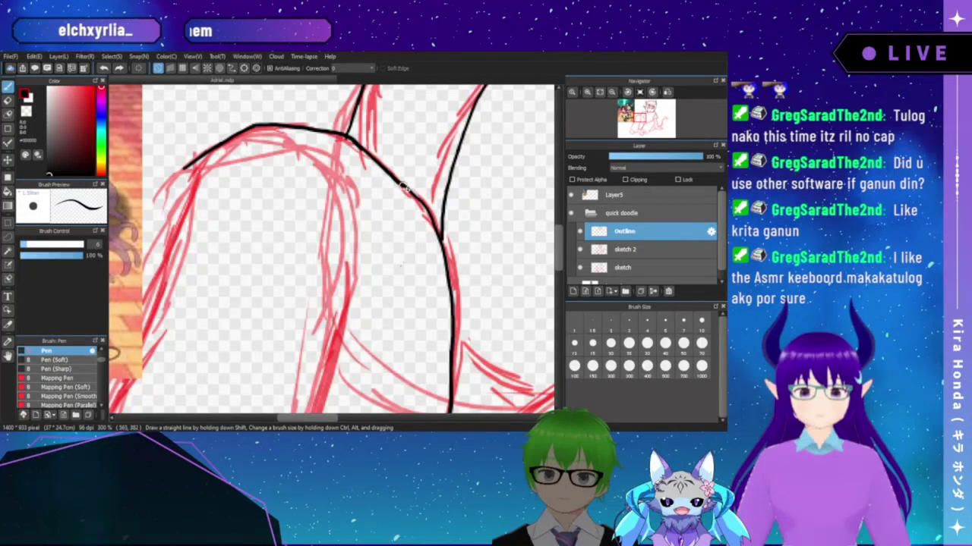
- Erase the stray outer end of the line over the top of the raised knee
drag(370, 147, 426, 91)
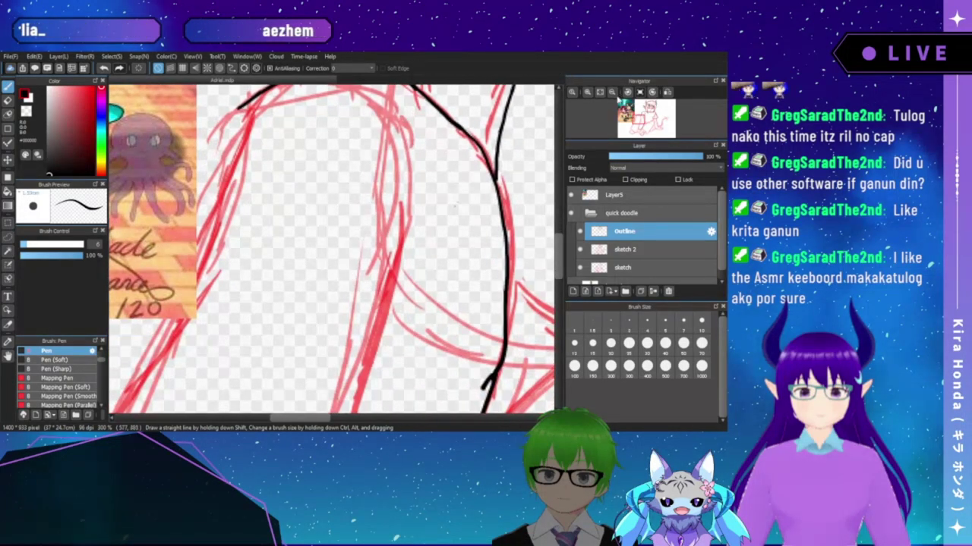
click(612, 91)
drag(316, 223, 359, 202)
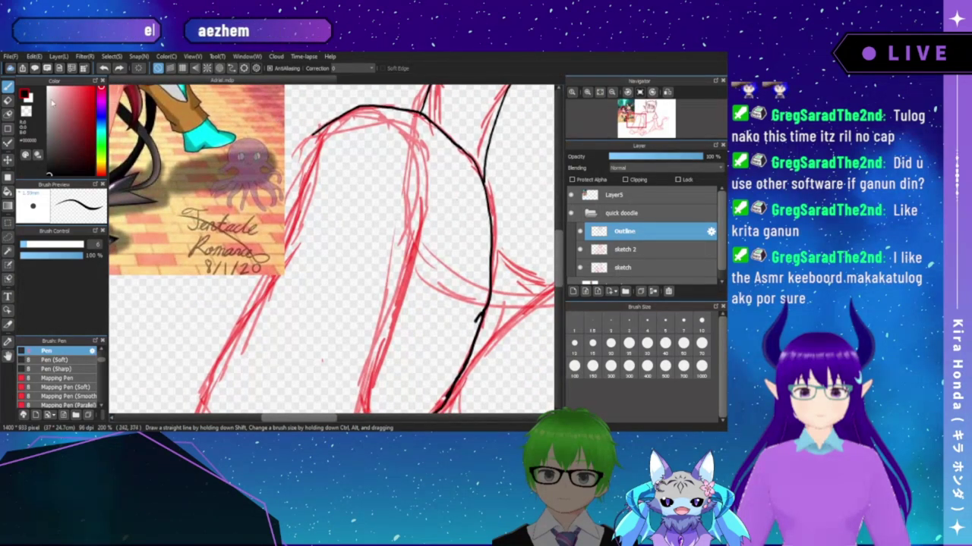
key(e)
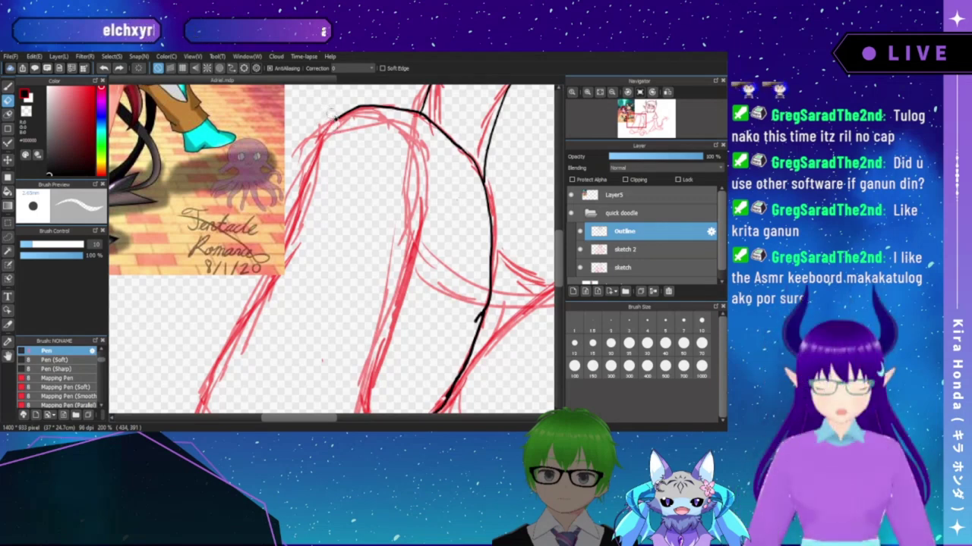
- Ink the front edge of the raised leg's shin, from the knee line straight down to the trouser hem
click(7, 87)
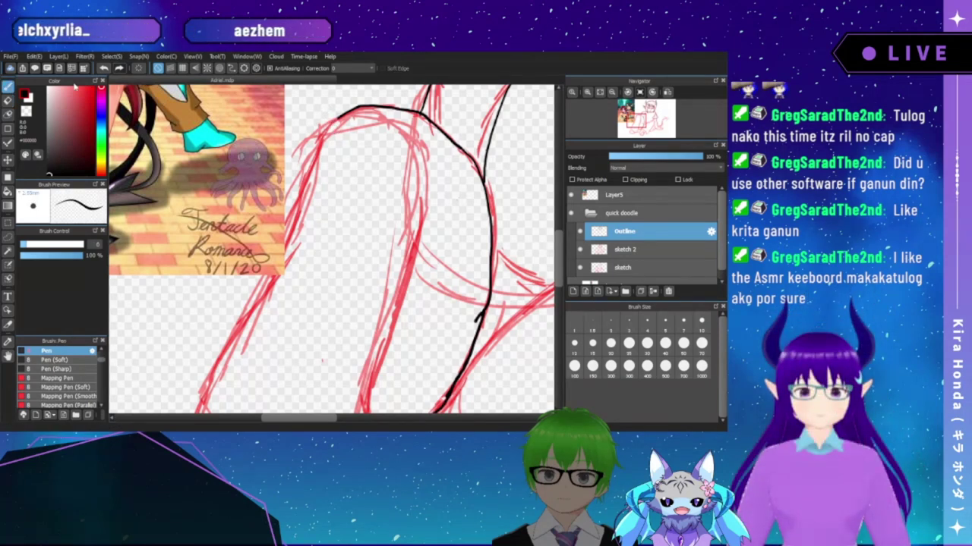
key(Right)
key(Right)
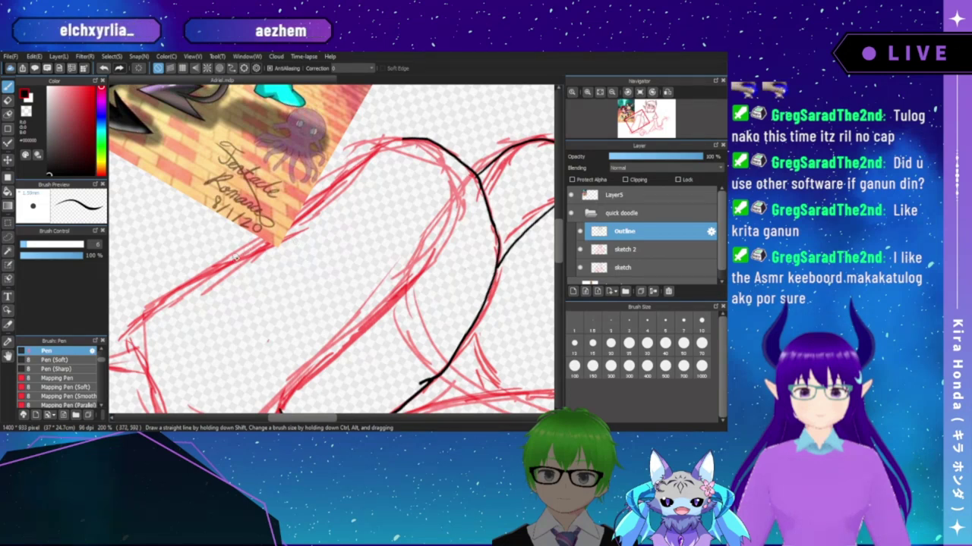
drag(236, 258, 395, 141)
key(ctrl+z)
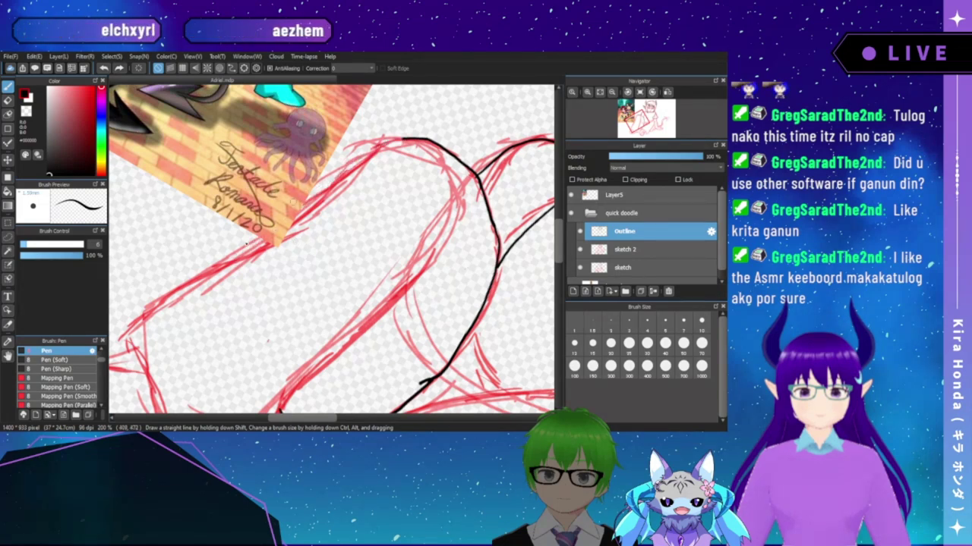
drag(287, 221, 346, 176)
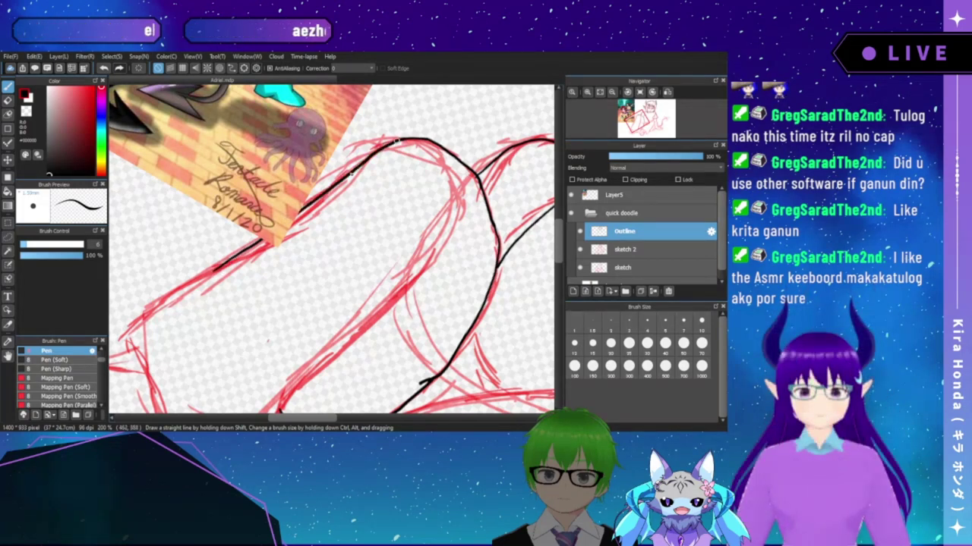
drag(293, 251, 404, 162)
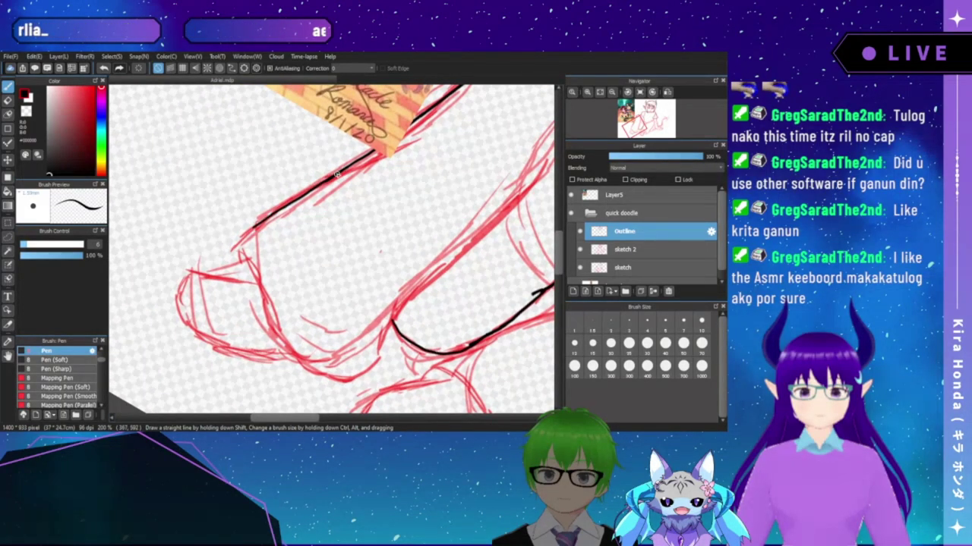
key(ctrl+z)
drag(244, 233, 348, 168)
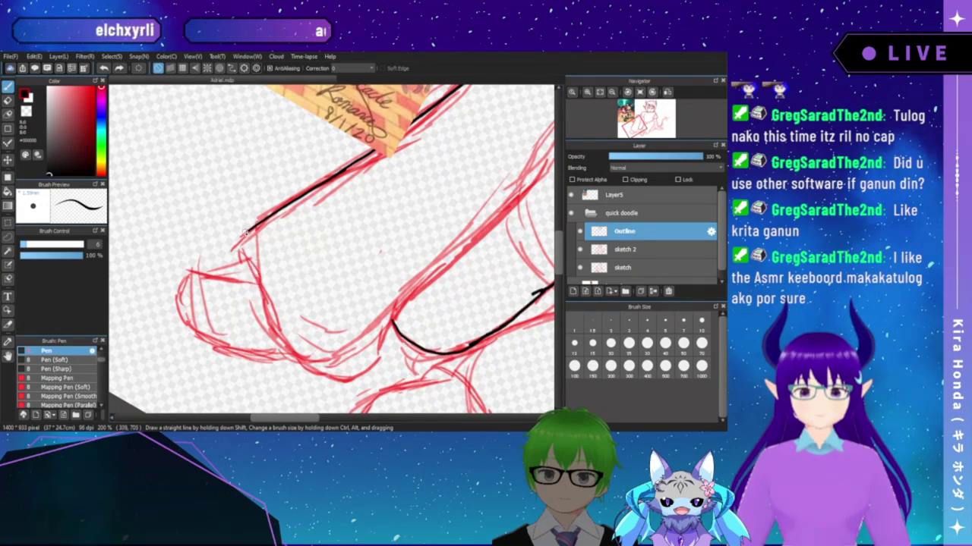
- Ink the curved trouser hem across the raised leg's lower end, plus the flared back corner rising to the calf
mouse_move(259, 285)
mouse_down()
mouse_move(284, 347)
mouse_move(306, 369)
mouse_move(348, 381)
mouse_up()
key(Left)
key(Left)
key(Left)
key(Left)
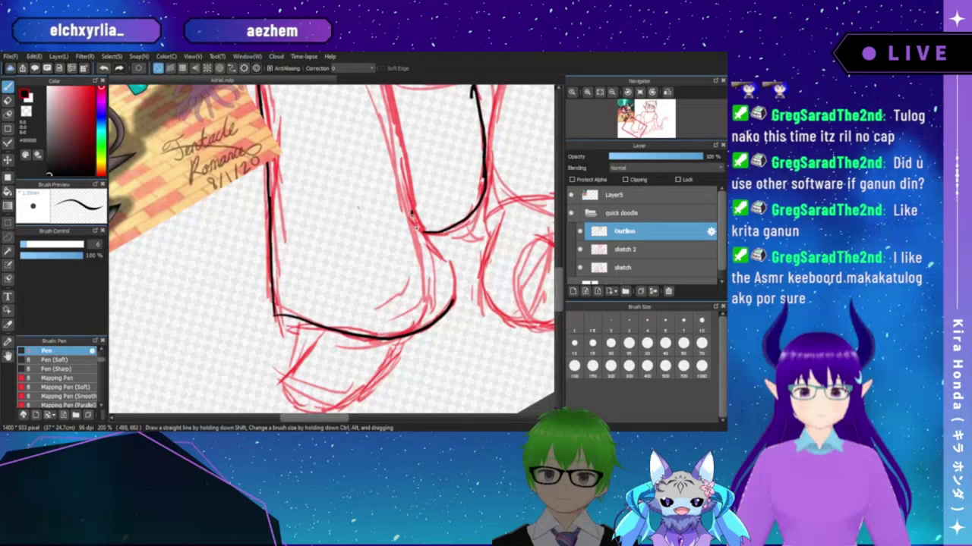
mouse_move(412, 215)
mouse_down()
mouse_move(427, 247)
mouse_move(454, 269)
mouse_up()
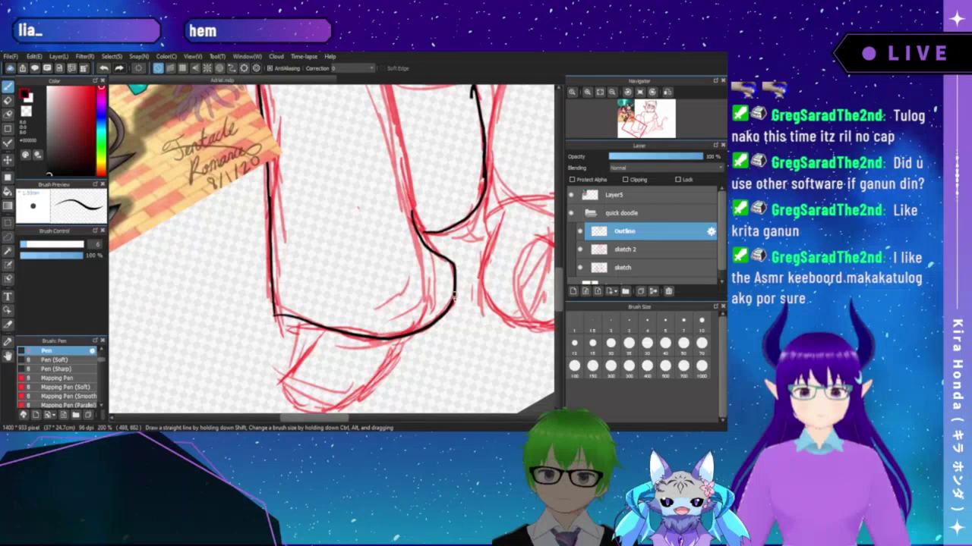
- Ink the back edge of the raised leg's calf, from behind the knee down to the flared hem corner
drag(440, 233, 427, 241)
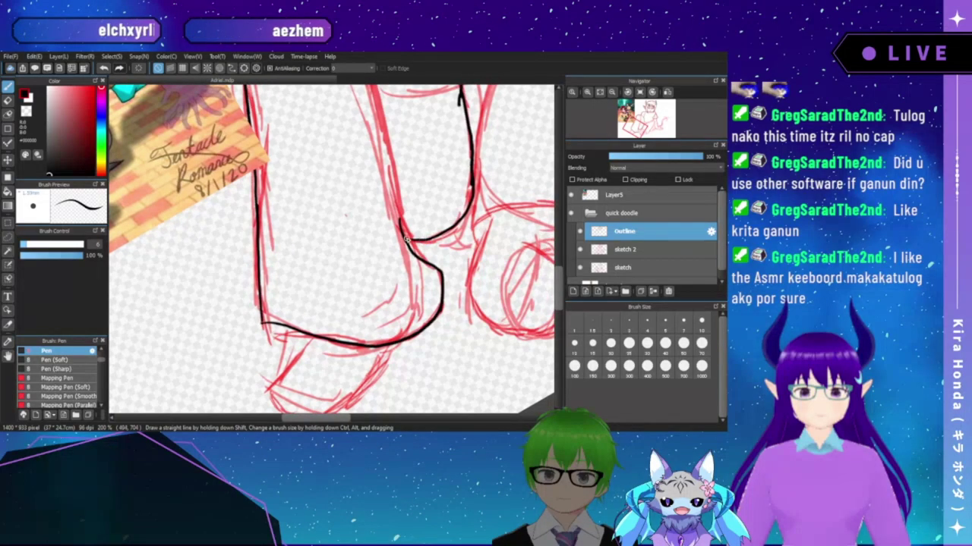
drag(434, 183, 411, 279)
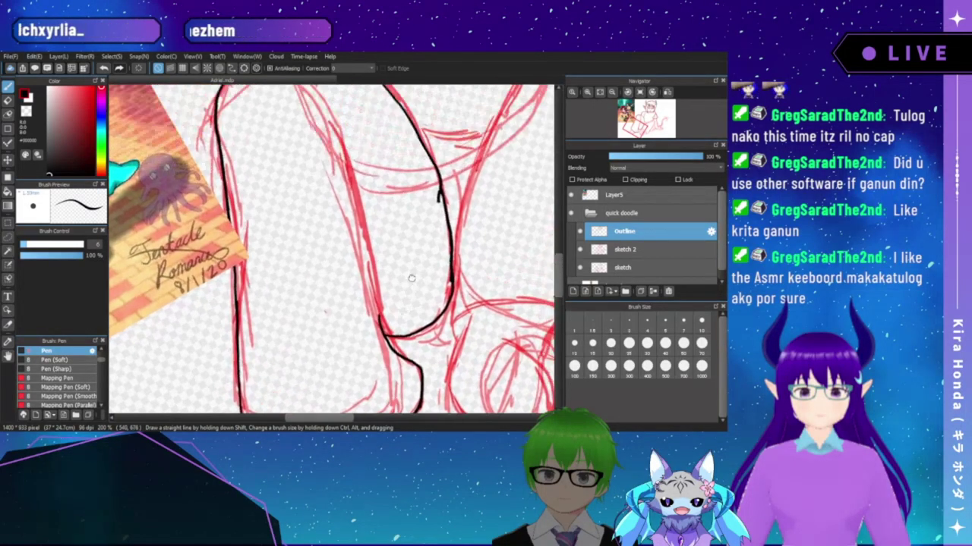
key(Up)
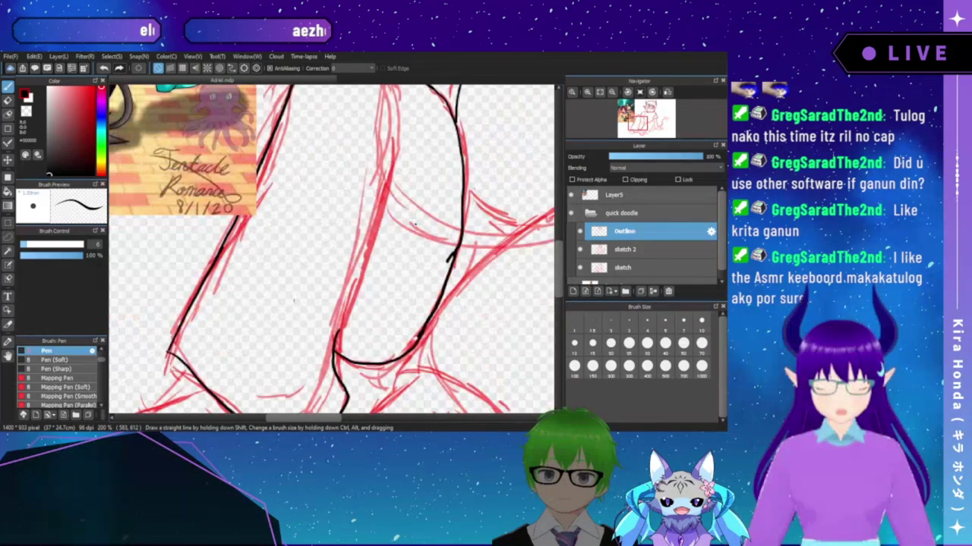
click(611, 92)
click(611, 91)
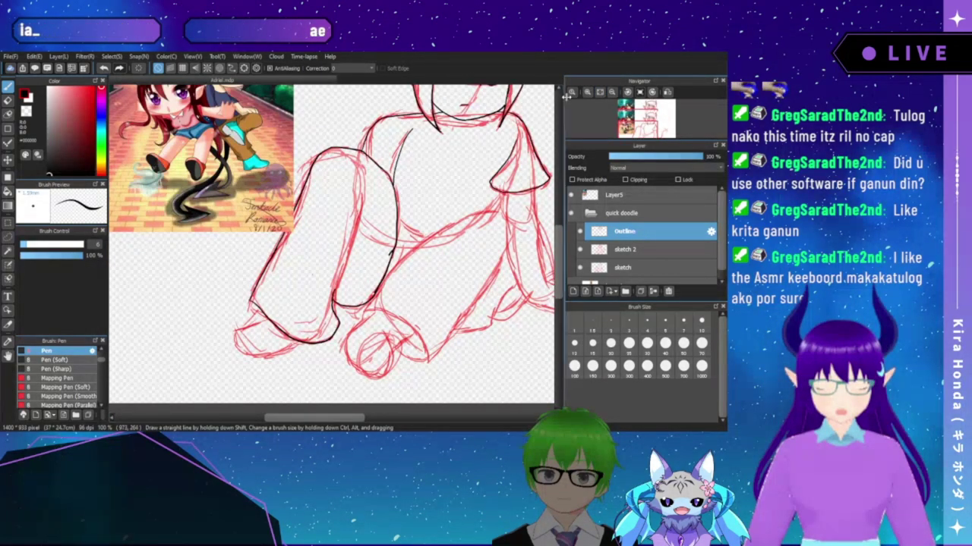
click(588, 93)
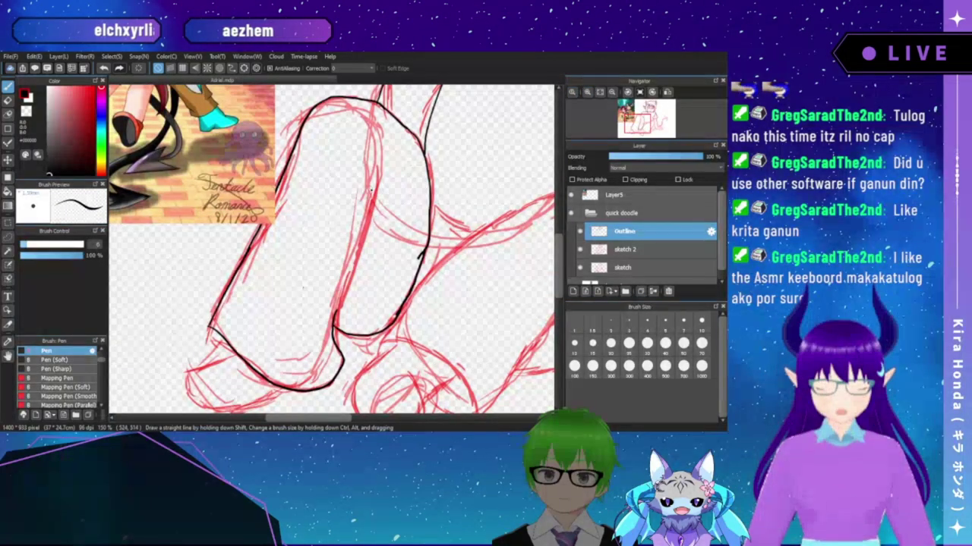
drag(376, 169, 365, 225)
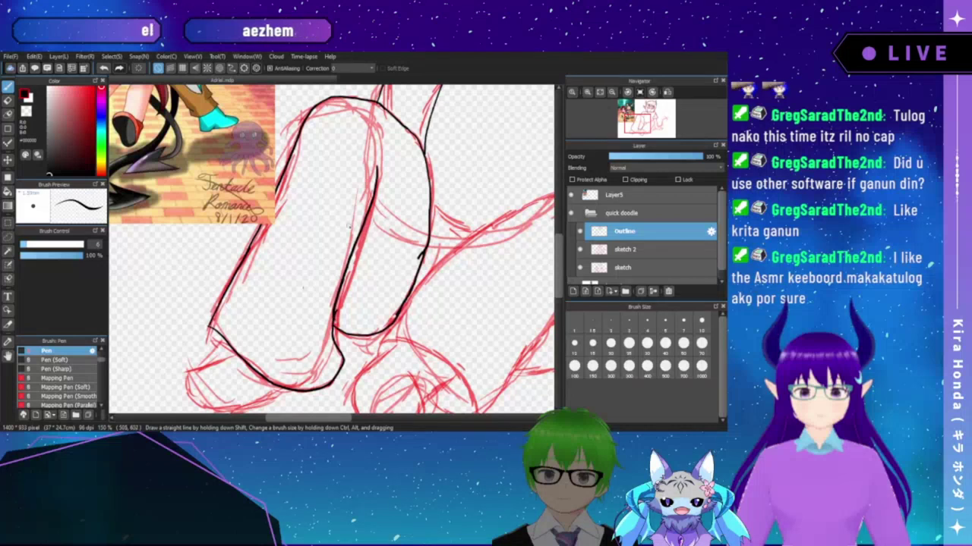
key(ctrl+z)
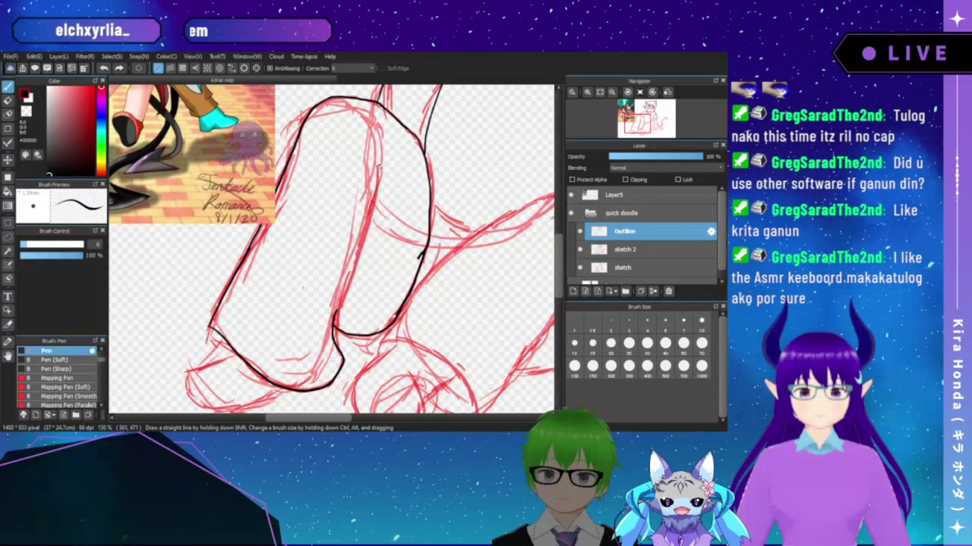
drag(355, 255, 335, 313)
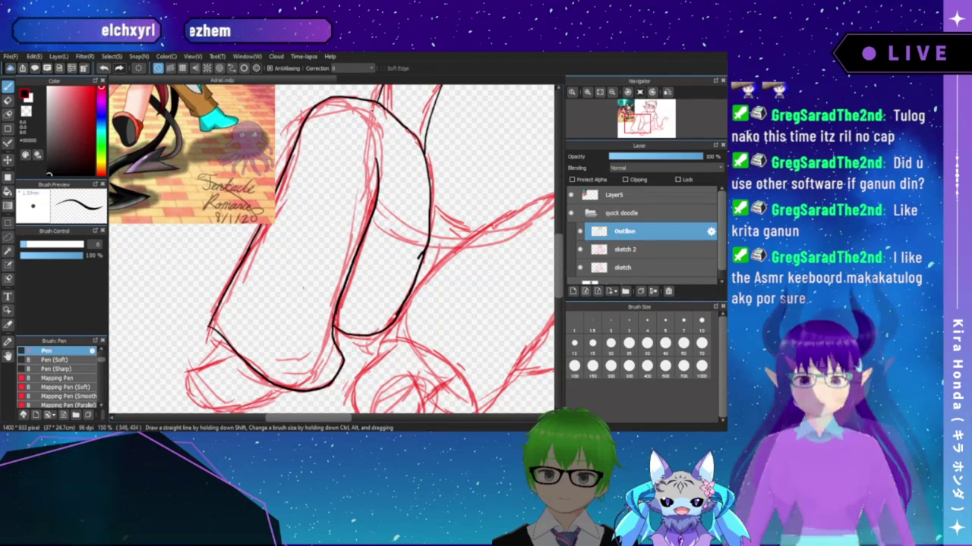
mouse_move(382, 248)
mouse_down()
mouse_move(395, 183)
mouse_move(343, 219)
mouse_move(302, 290)
mouse_up()
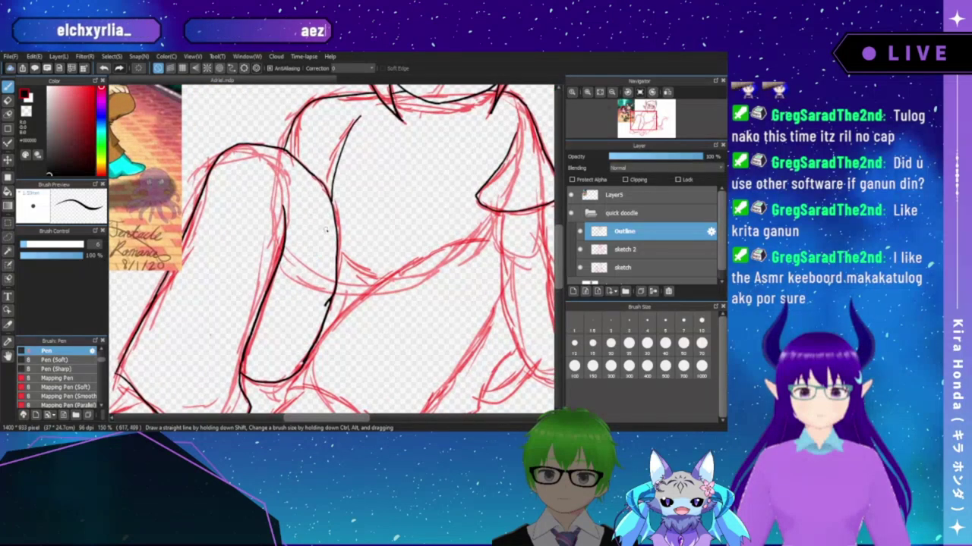
scroll(319, 223, down, 3)
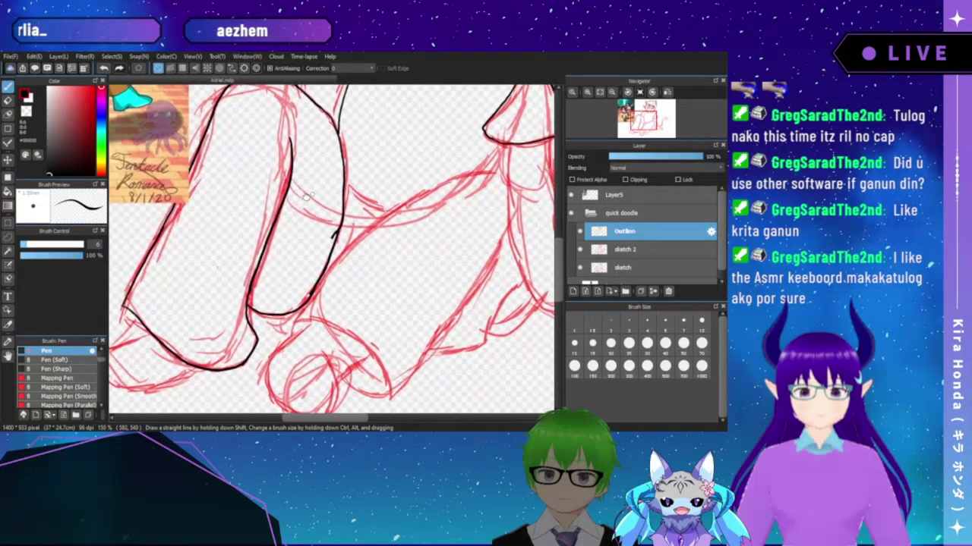
drag(305, 224, 294, 252)
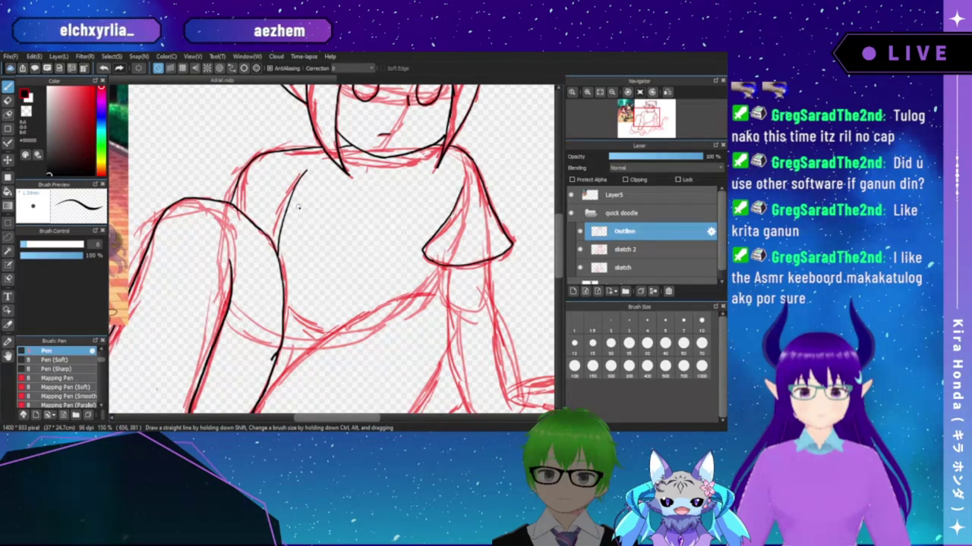
drag(338, 247, 438, 299)
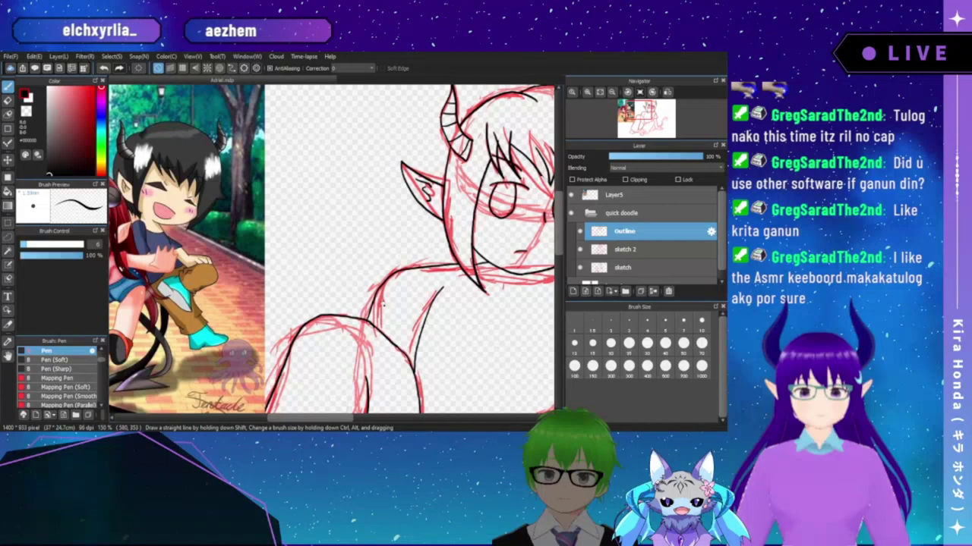
drag(378, 275, 382, 162)
- Ink the rounded outline of the foot sticking out beneath the raised leg's trouser hem
drag(319, 398, 324, 226)
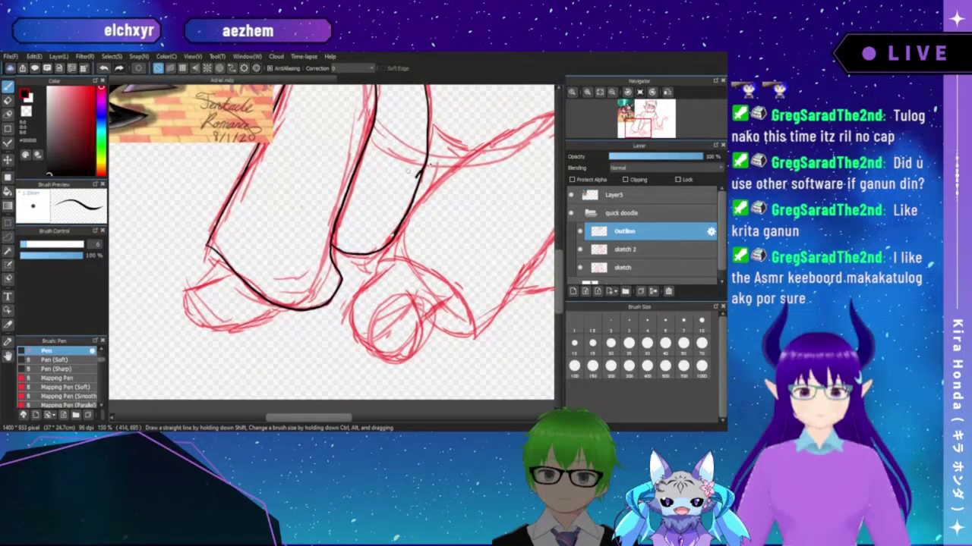
click(586, 92)
drag(240, 241, 284, 203)
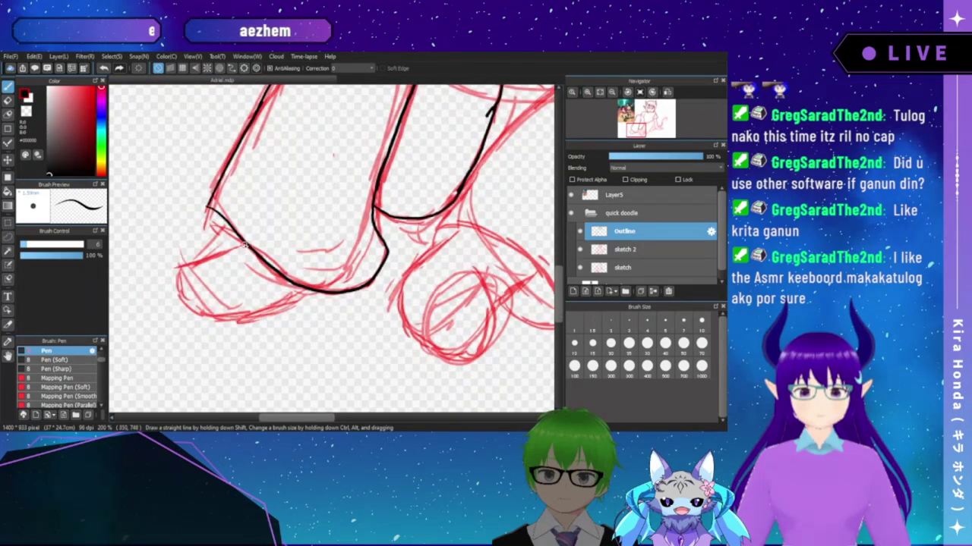
drag(225, 251, 203, 259)
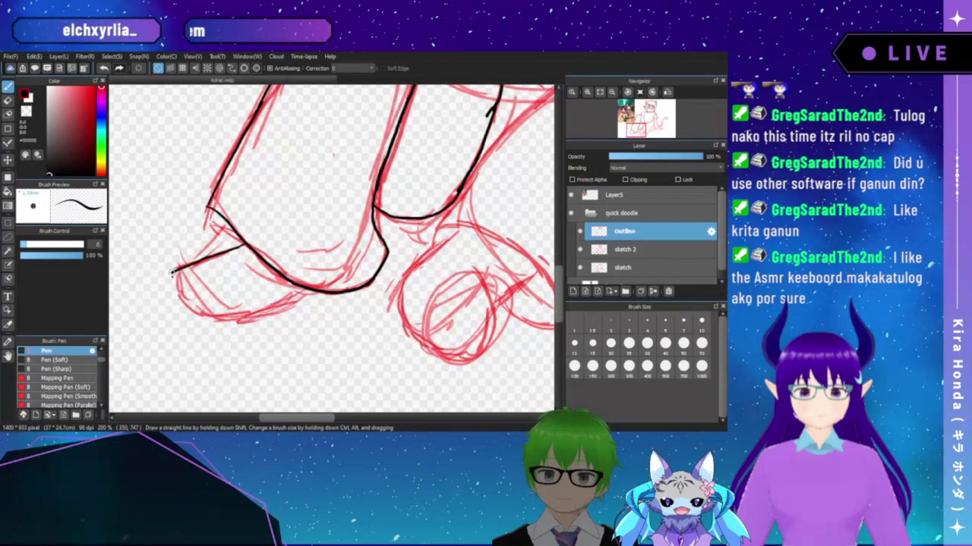
key(ctrl+z)
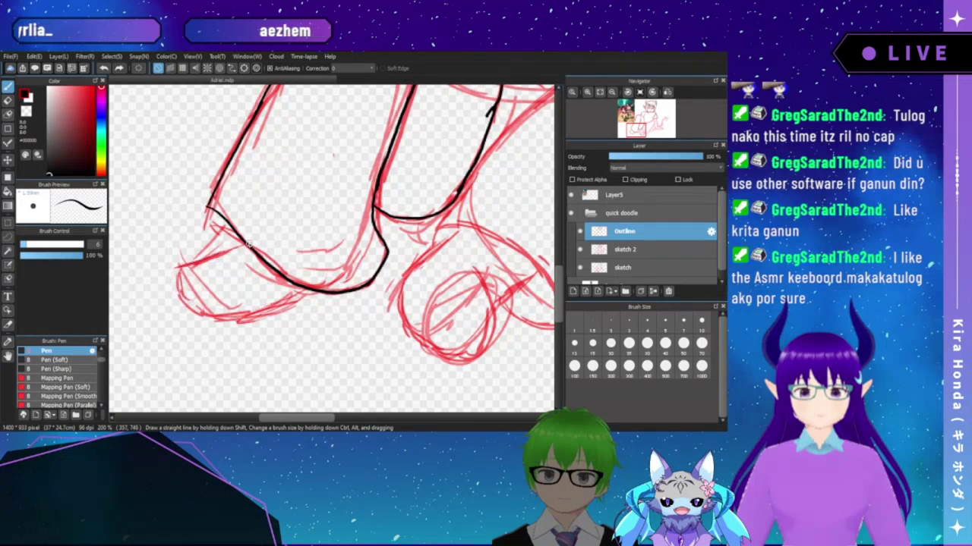
mouse_move(245, 244)
mouse_down()
mouse_move(182, 268)
mouse_move(183, 308)
mouse_move(245, 318)
mouse_move(308, 292)
mouse_up()
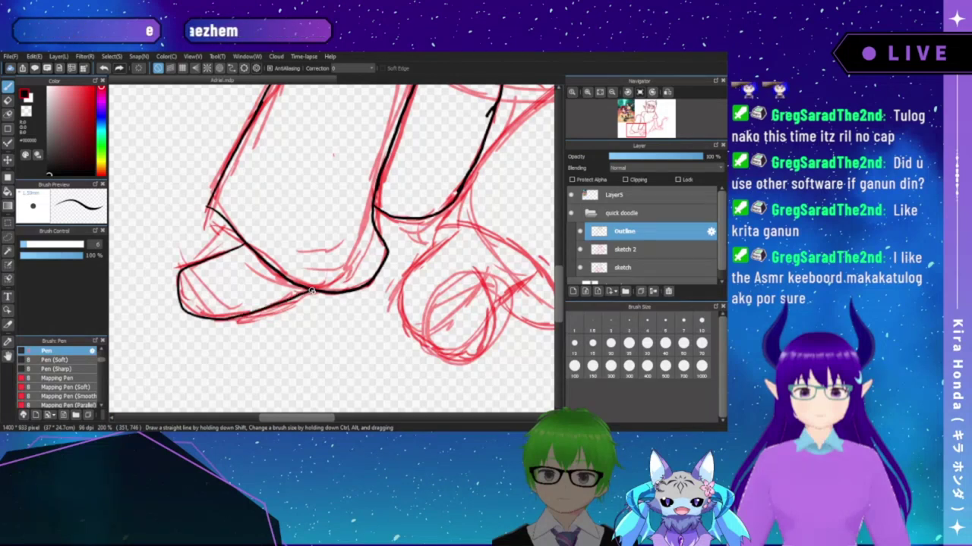
mouse_move(409, 190)
mouse_down()
mouse_move(285, 167)
mouse_move(273, 190)
mouse_up()
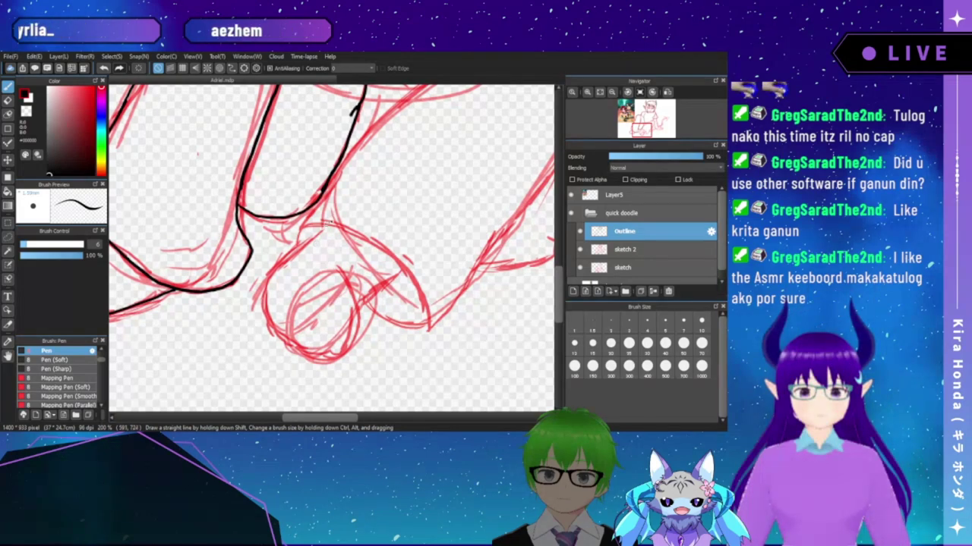
drag(380, 186, 289, 255)
scroll(288, 256, up, 8)
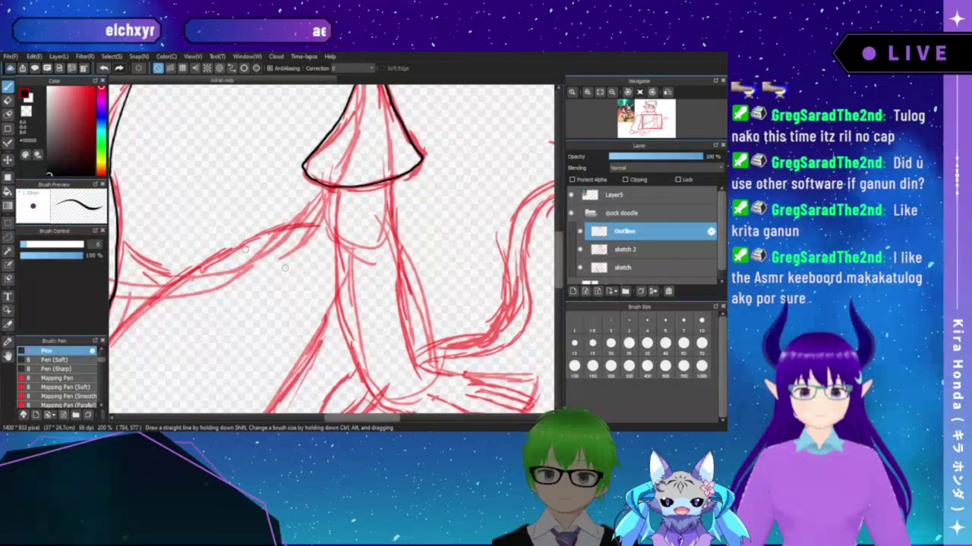
- Ink the inner edge of the forearm facing the tail, from the flared sleeve cuff down to the wrist
drag(225, 243, 235, 220)
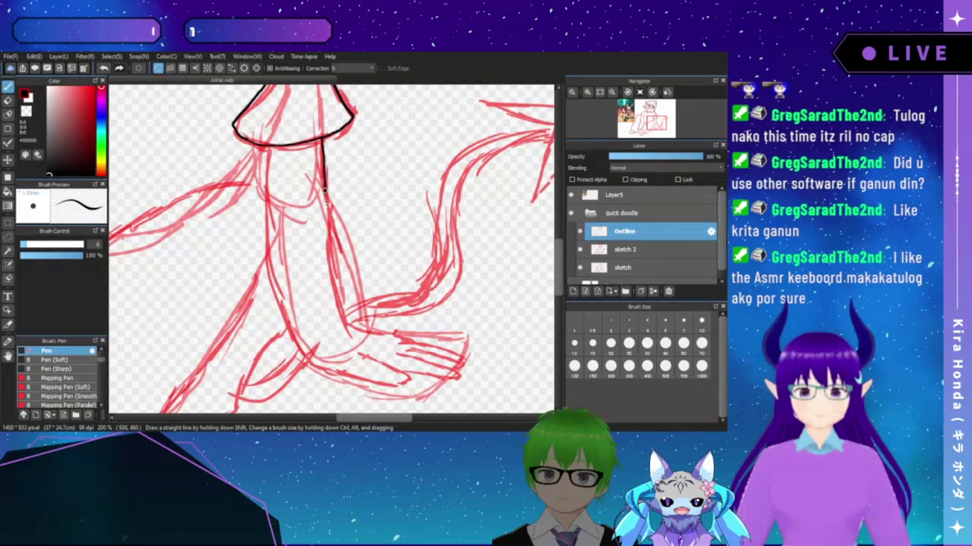
drag(328, 236, 348, 316)
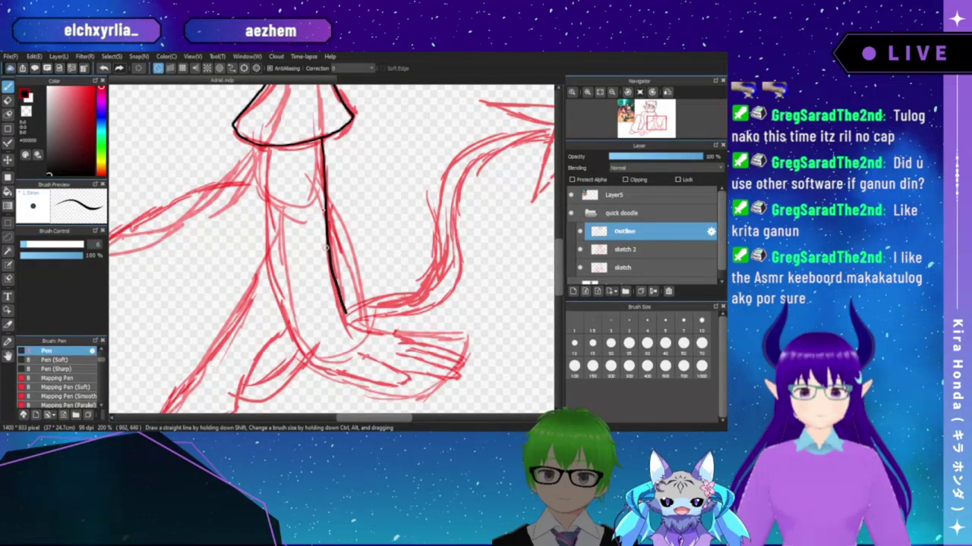
key(ctrl+z)
drag(321, 144, 324, 236)
key(ctrl+z)
drag(324, 173, 326, 228)
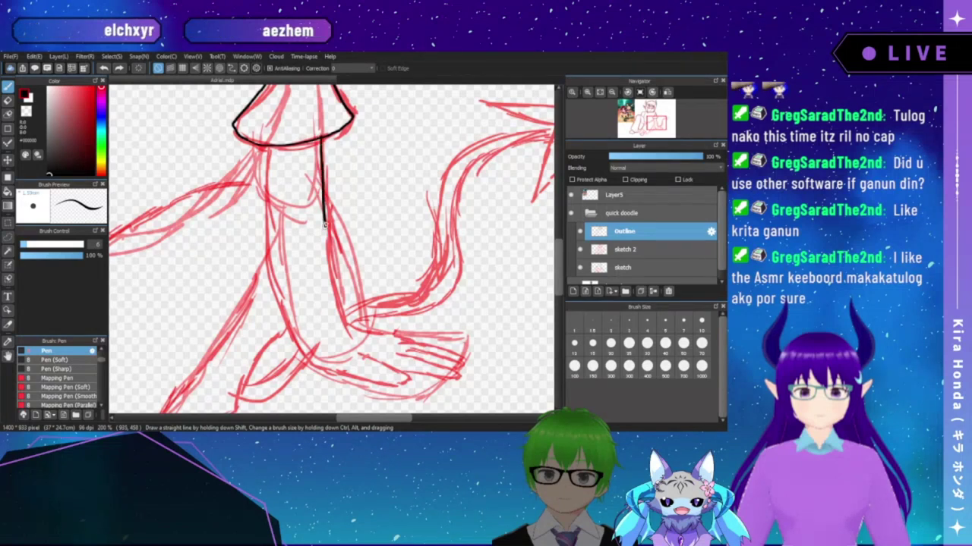
key(ctrl+z)
drag(320, 139, 325, 221)
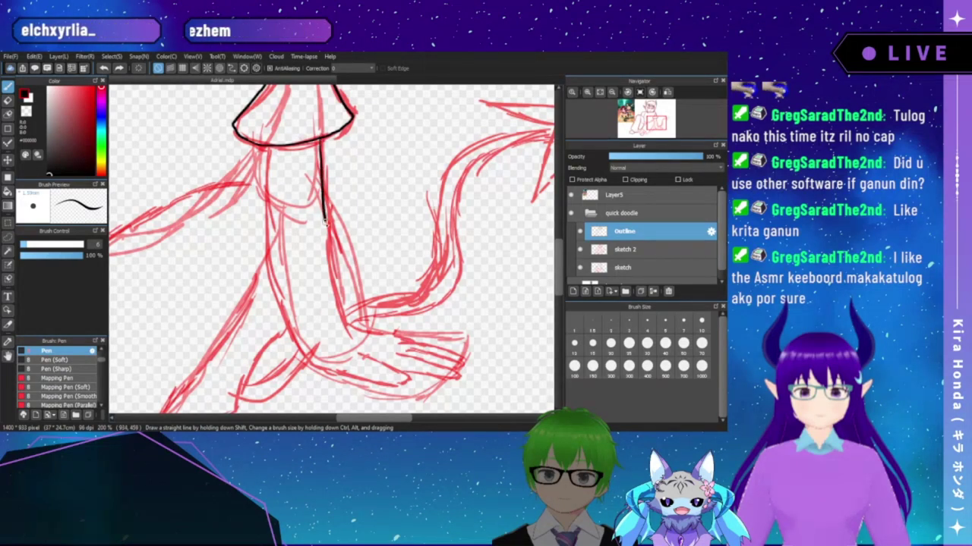
drag(346, 305, 350, 318)
key(ctrl+z)
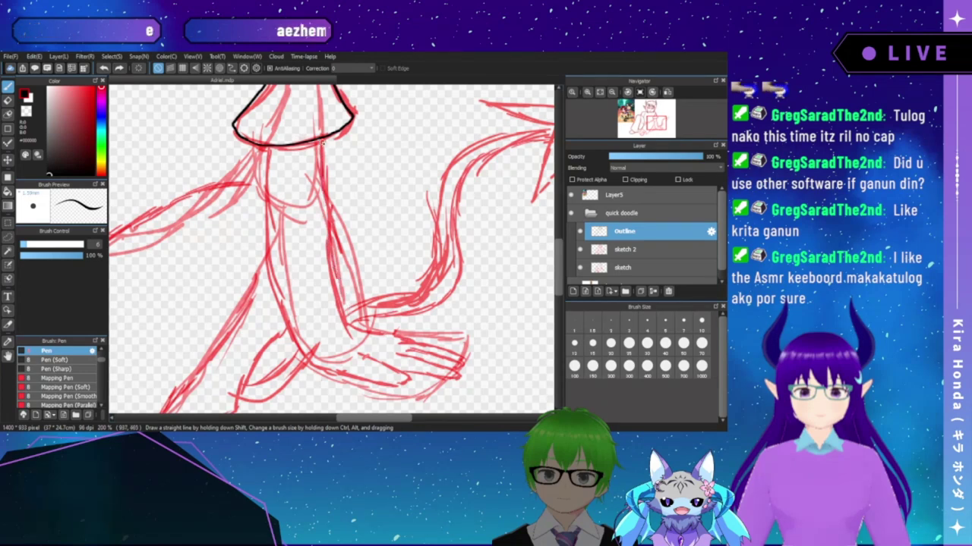
drag(320, 136, 325, 231)
key(ctrl+z)
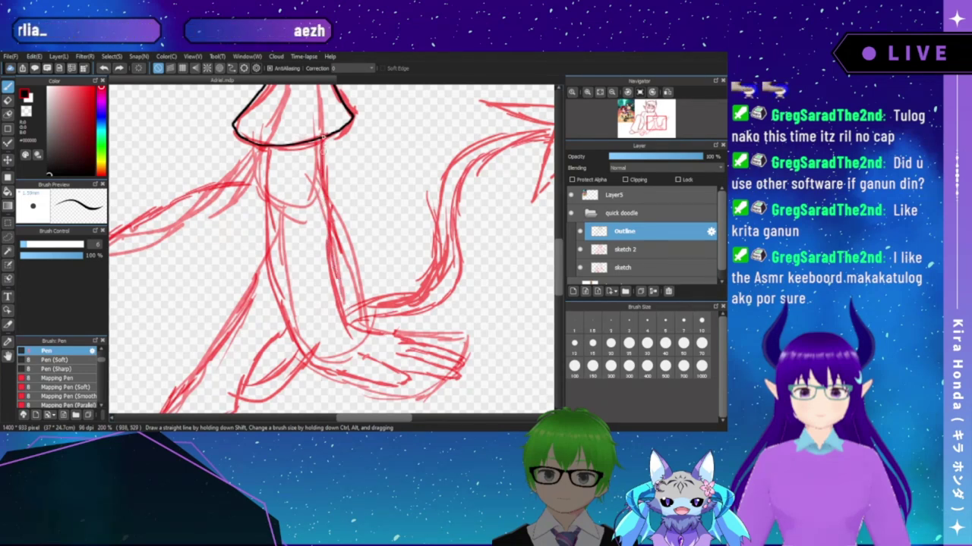
mouse_move(320, 137)
mouse_down()
mouse_move(327, 234)
mouse_move(353, 334)
mouse_up()
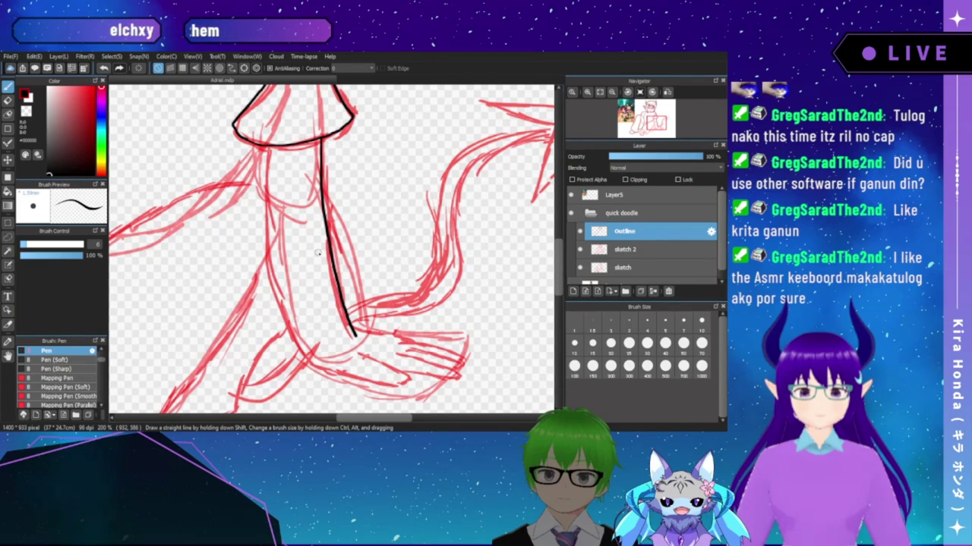
- Ink the outer edge of the forearm from the flared cuff down, curving at the wrist into the heel of the hand
drag(252, 200, 238, 172)
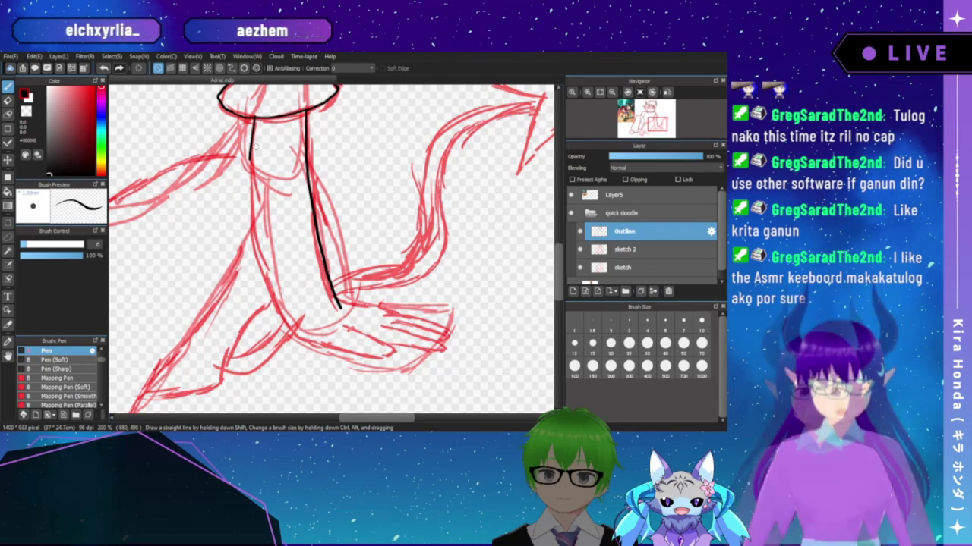
key(ctrl+z)
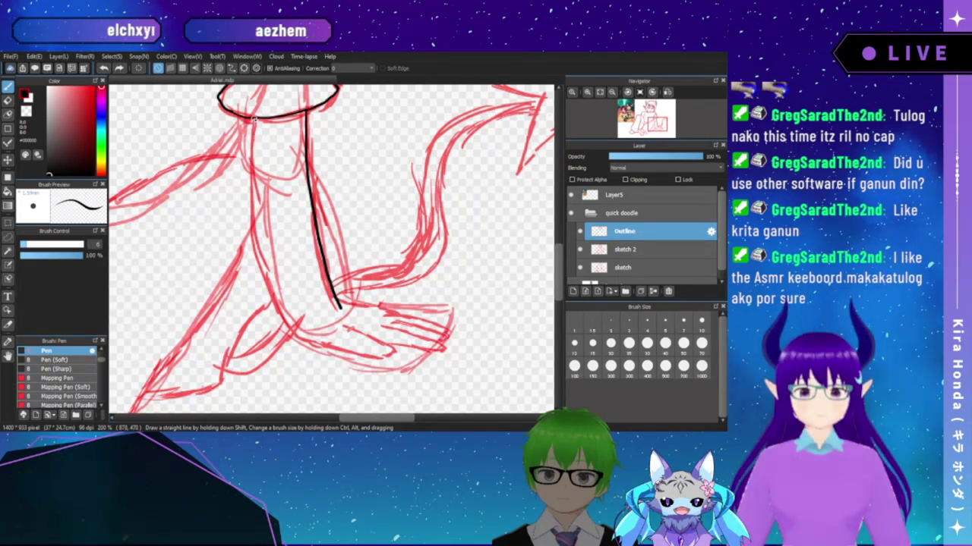
drag(254, 119, 247, 190)
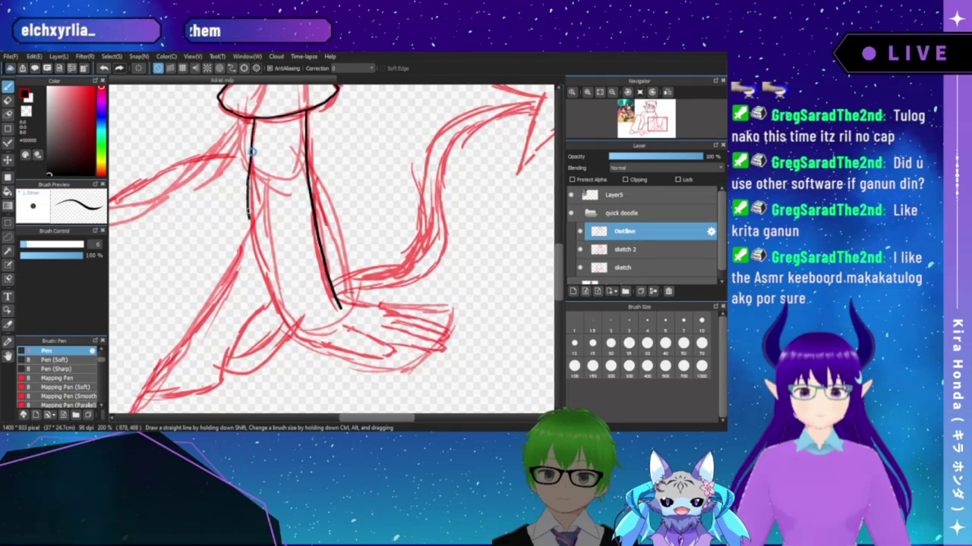
key(ctrl+z)
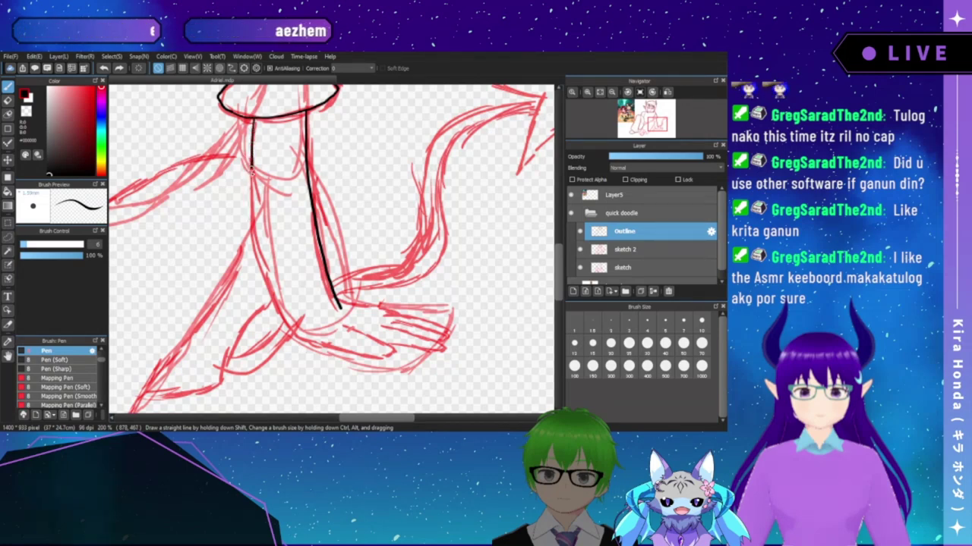
drag(252, 173, 258, 264)
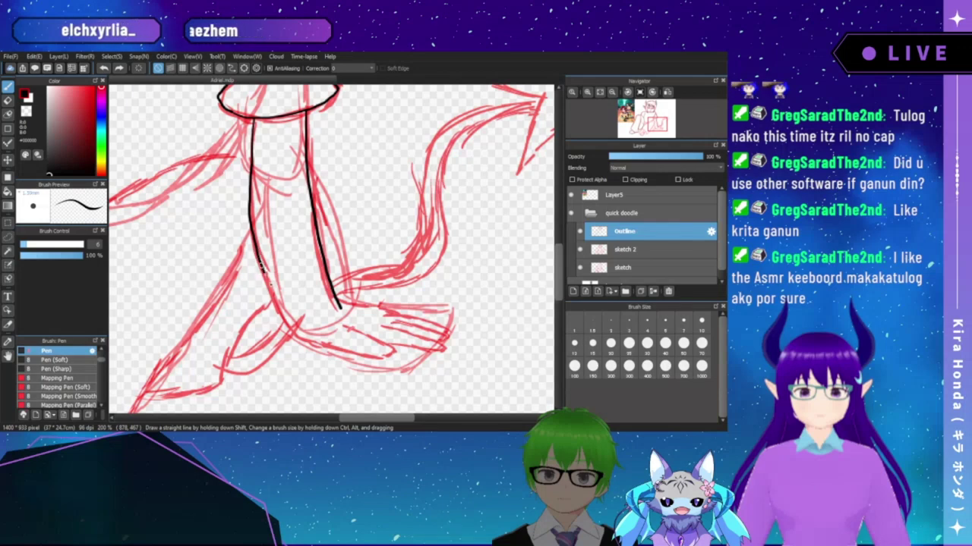
key(ctrl+z)
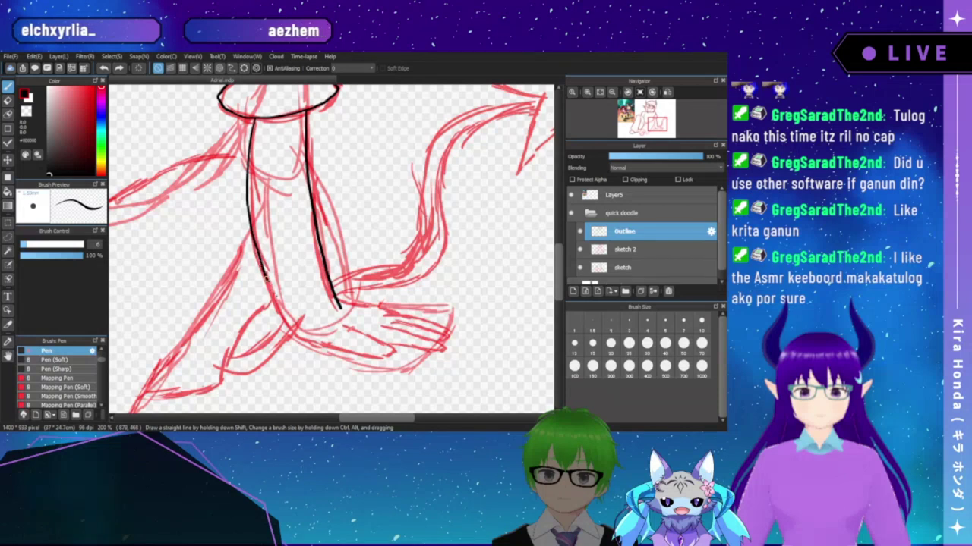
key(ctrl+z)
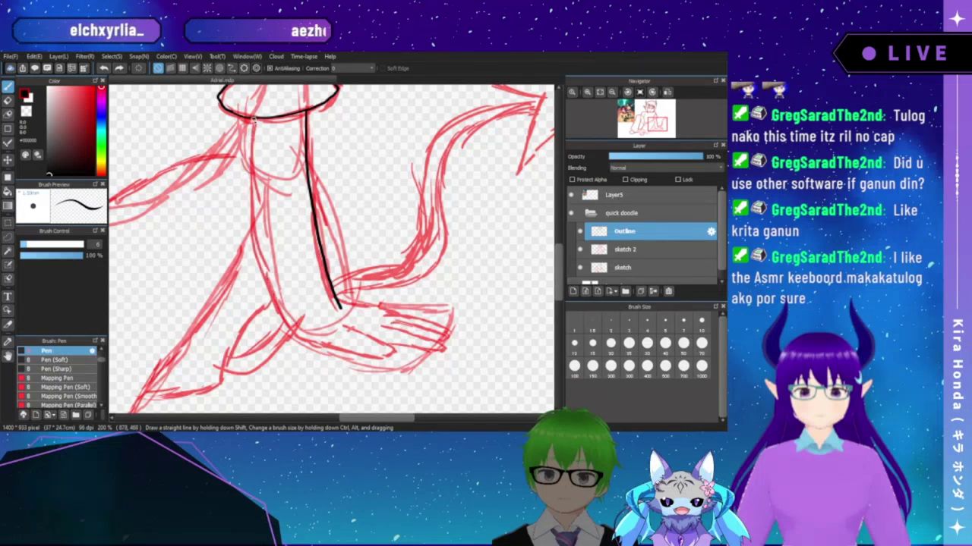
mouse_move(253, 120)
mouse_down()
mouse_move(250, 205)
mouse_move(277, 302)
mouse_up()
key(ctrl+z)
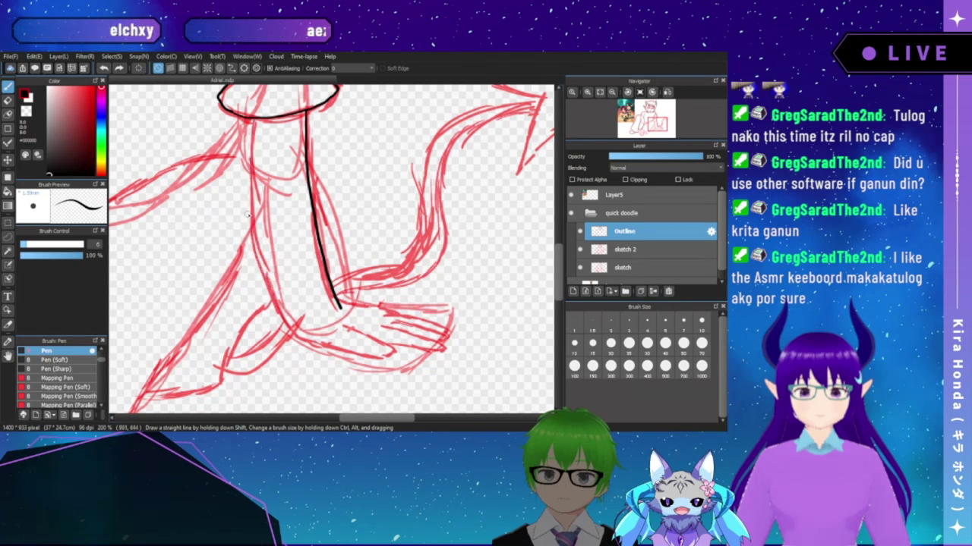
drag(252, 117, 249, 176)
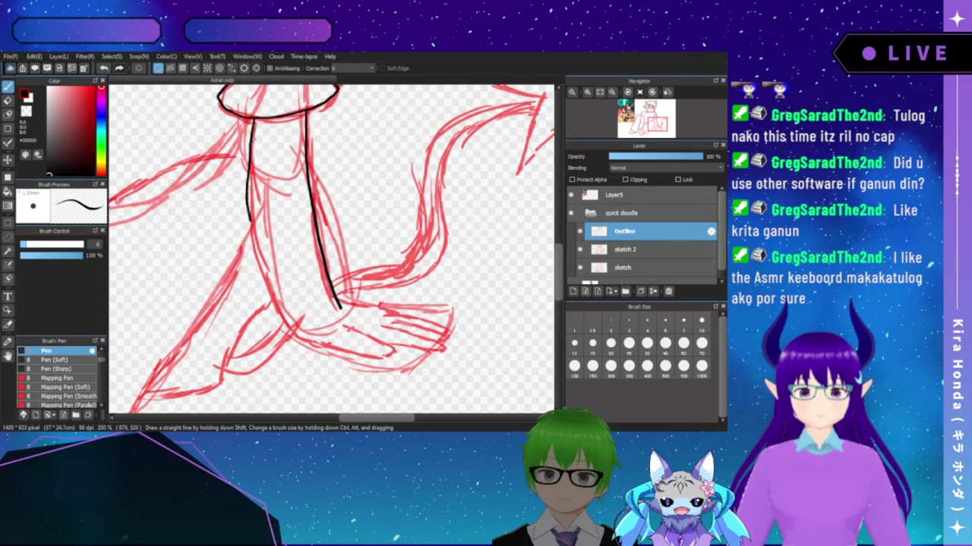
key(ctrl+z)
drag(255, 119, 254, 228)
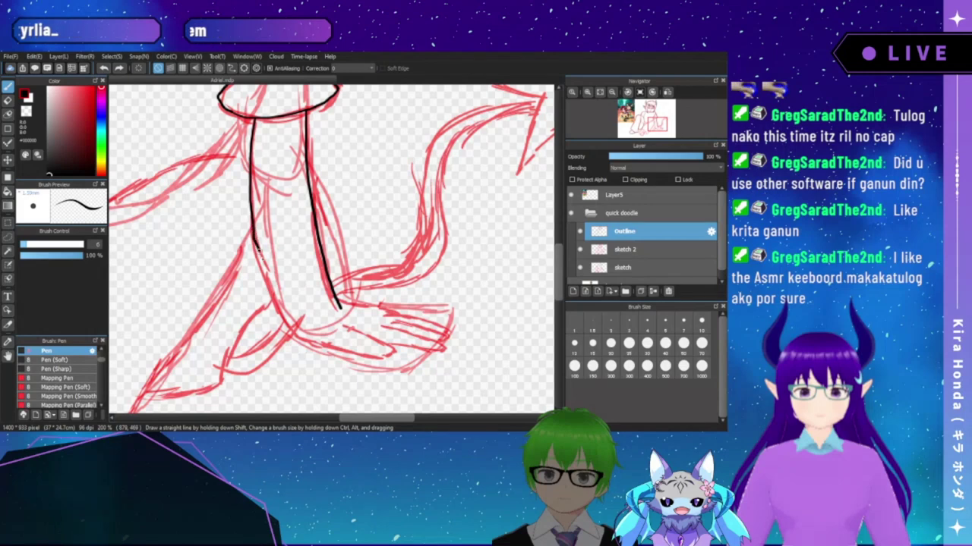
key(ctrl+z)
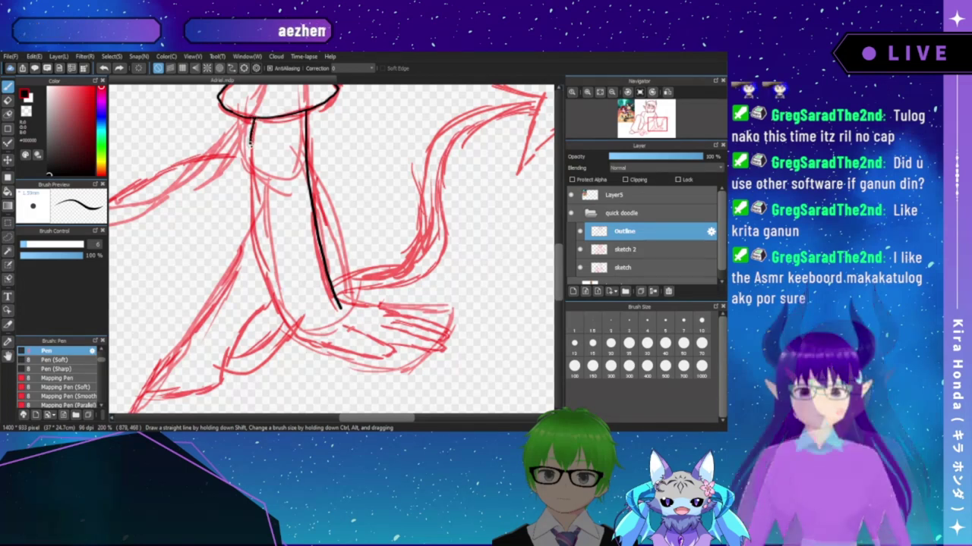
mouse_move(254, 120)
mouse_down()
mouse_move(251, 211)
mouse_move(264, 272)
mouse_up()
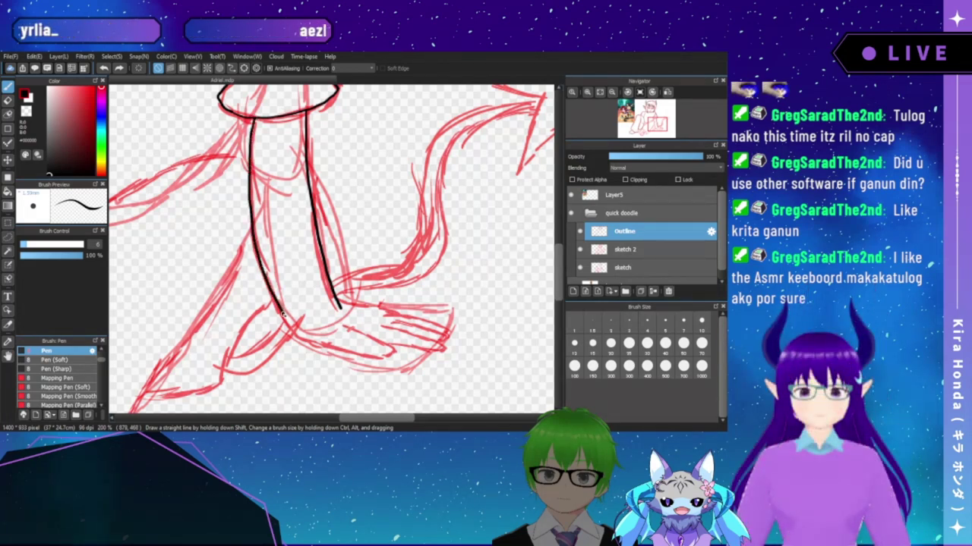
drag(288, 325, 306, 344)
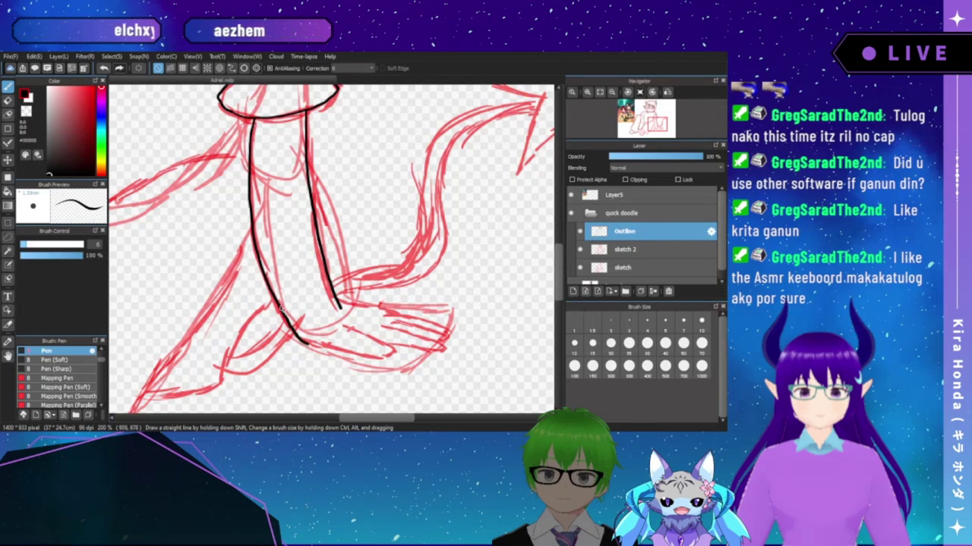
- Ink the thumb with its rounded tip, joining its lower side to the outer forearm line at the wrist
key(Left)
key(Left)
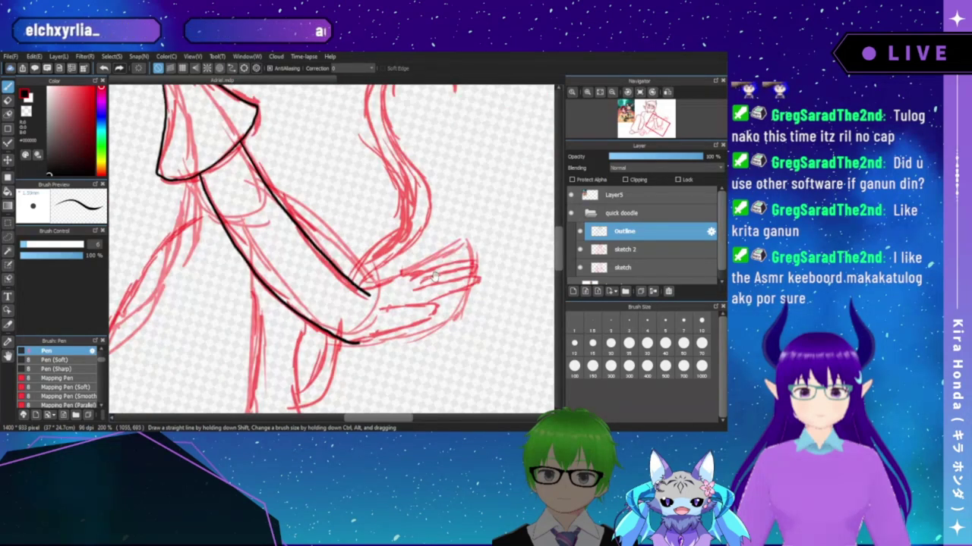
drag(282, 307, 240, 318)
click(587, 92)
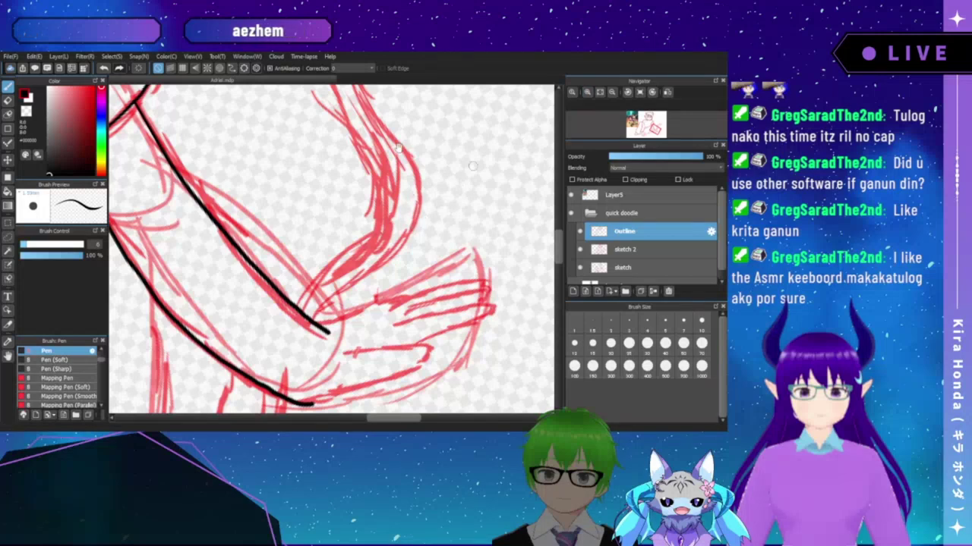
drag(355, 343, 356, 251)
key(ctrl+alt+Right)
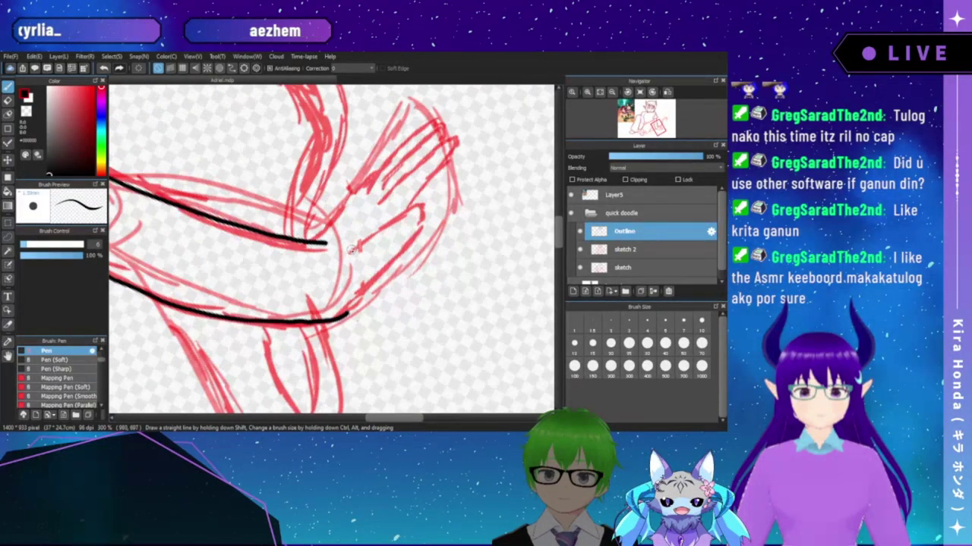
drag(350, 250, 419, 209)
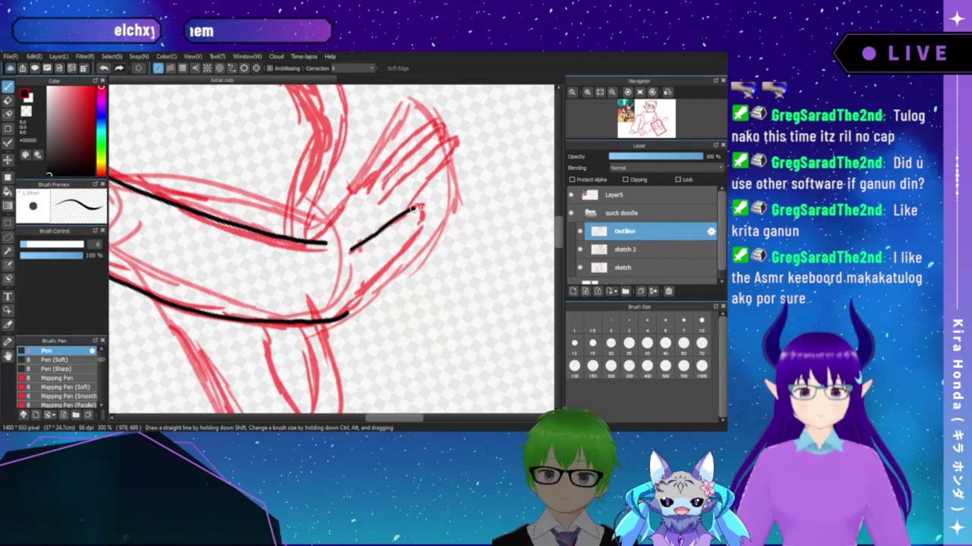
drag(402, 249, 389, 262)
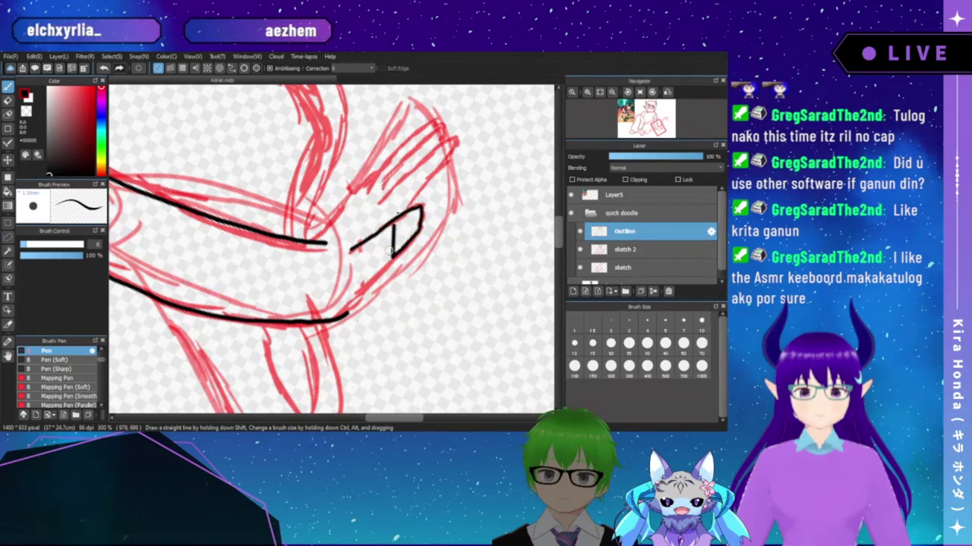
key(ctrl+z)
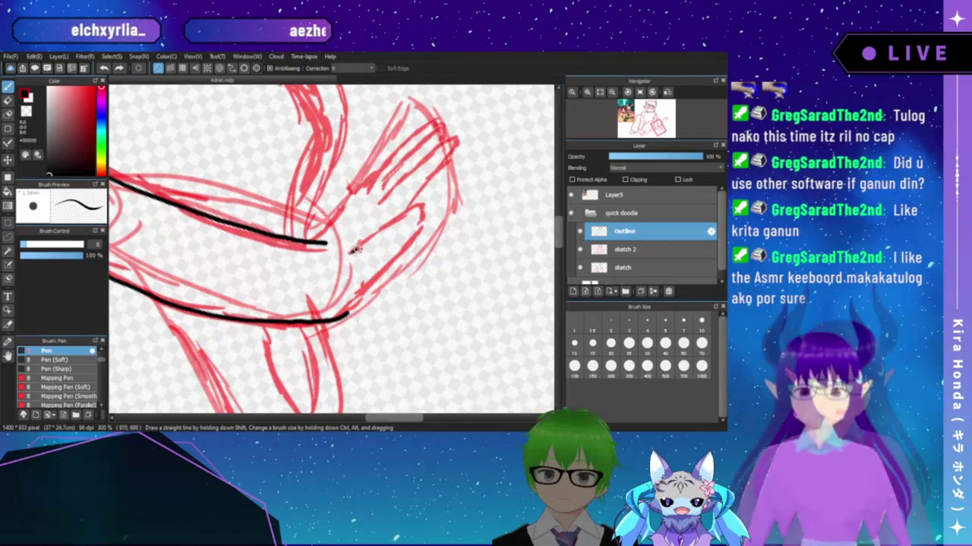
mouse_move(350, 251)
mouse_down()
mouse_move(416, 210)
mouse_move(420, 229)
mouse_up()
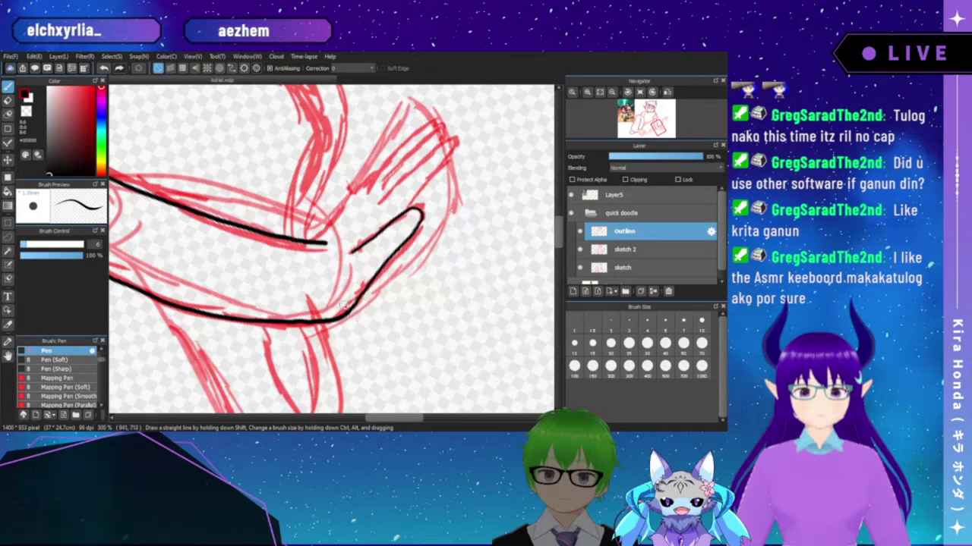
- Ink the two fingers nearest the thumb as long overlapping shapes with rounded tips
mouse_move(411, 221)
mouse_down()
mouse_move(387, 246)
mouse_move(353, 239)
mouse_move(414, 190)
mouse_up()
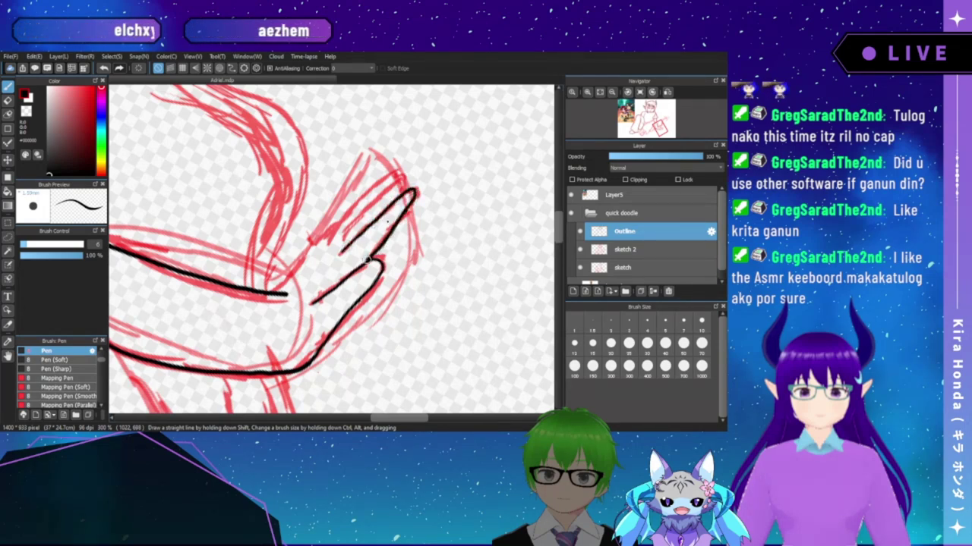
drag(383, 199, 365, 240)
key(Right)
key(Right)
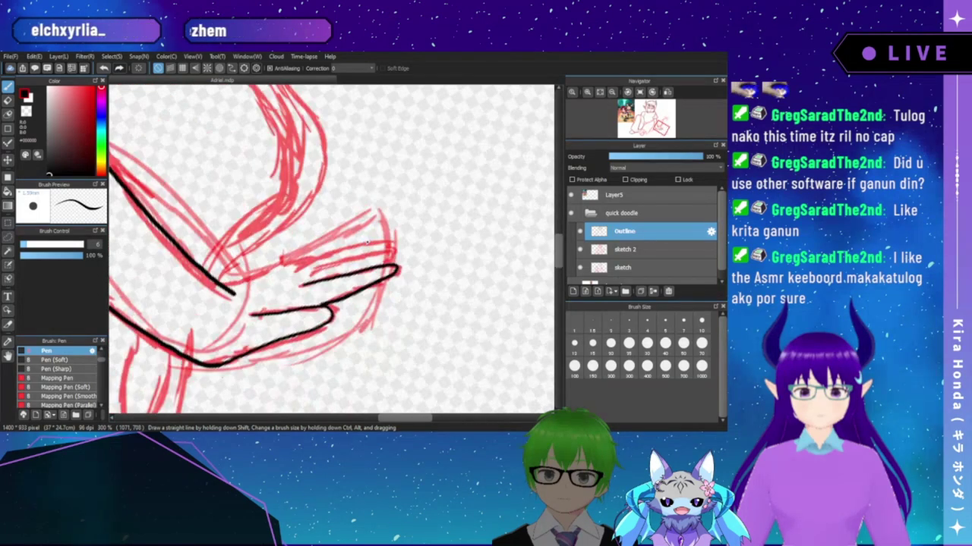
key(ctrl+Left)
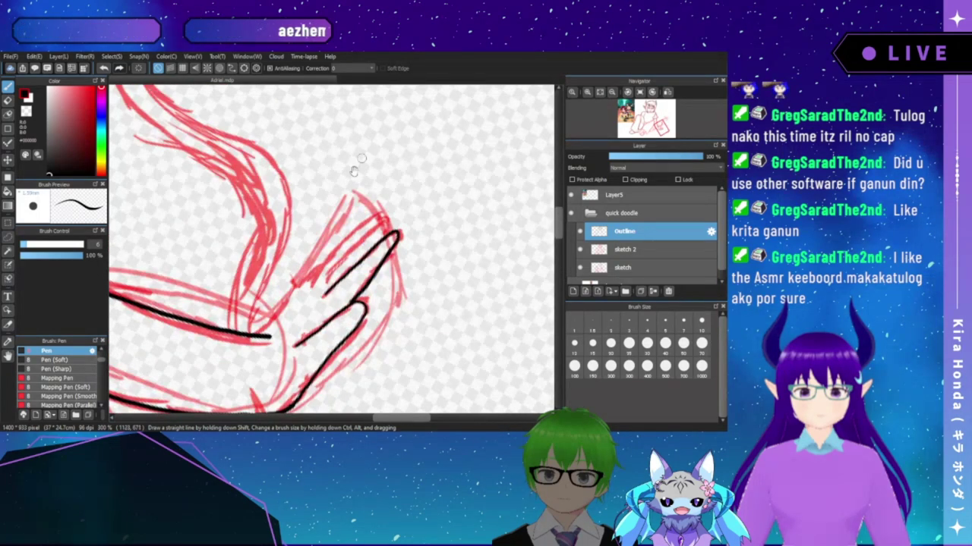
drag(354, 169, 337, 194)
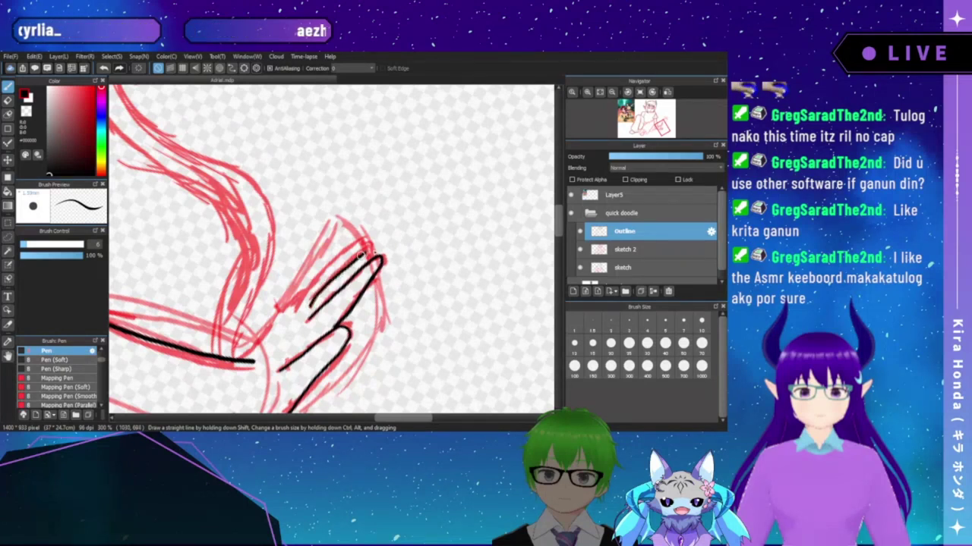
drag(369, 246, 376, 263)
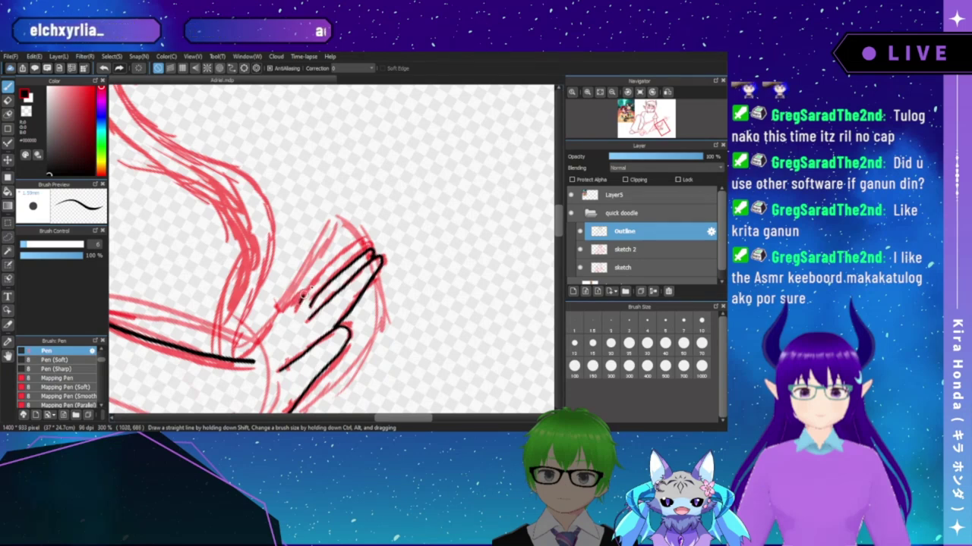
- Ink the finger farthest from the thumb and the back of the hand from the wrist up to its knuckle
mouse_move(346, 249)
mouse_down()
mouse_move(362, 240)
mouse_move(372, 249)
mouse_up()
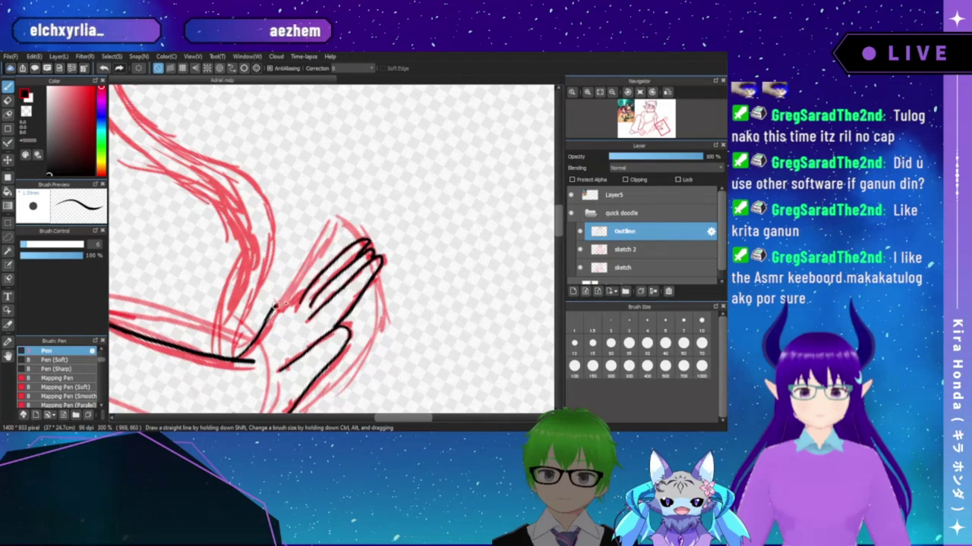
key(ctrl+z)
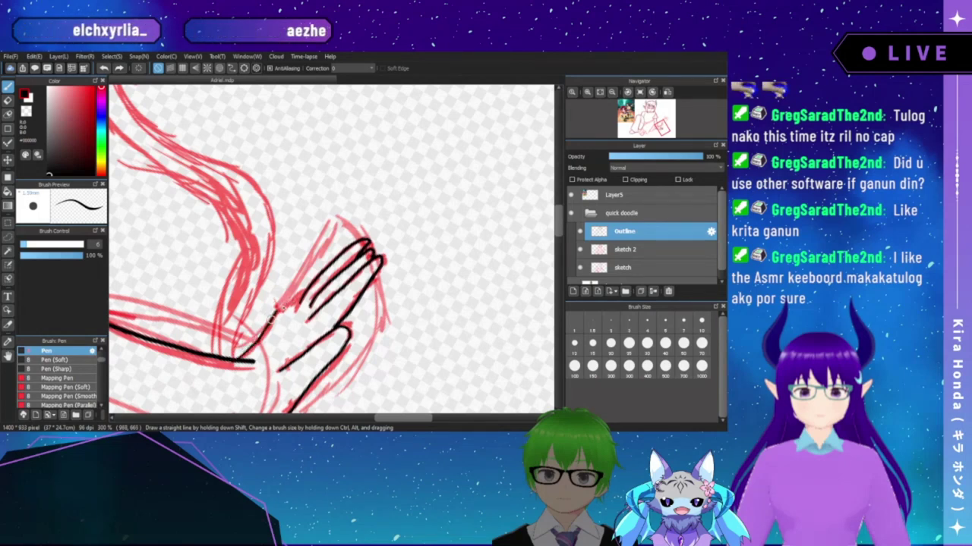
drag(274, 317, 302, 295)
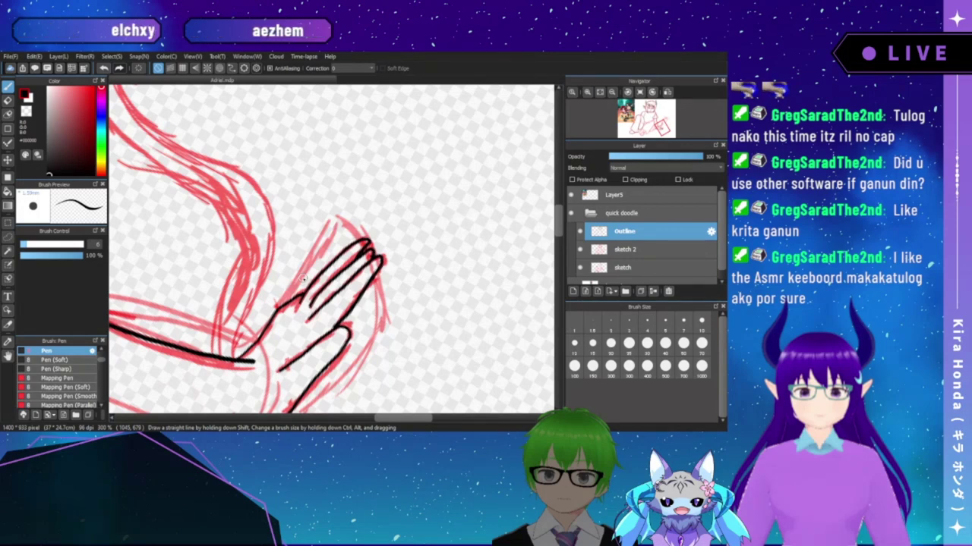
- Ink the upper line of the extended leg, curving from the bent leg's calf up to the forearm below the flared cuff
click(599, 92)
key(Right)
key(Right)
key(Up)
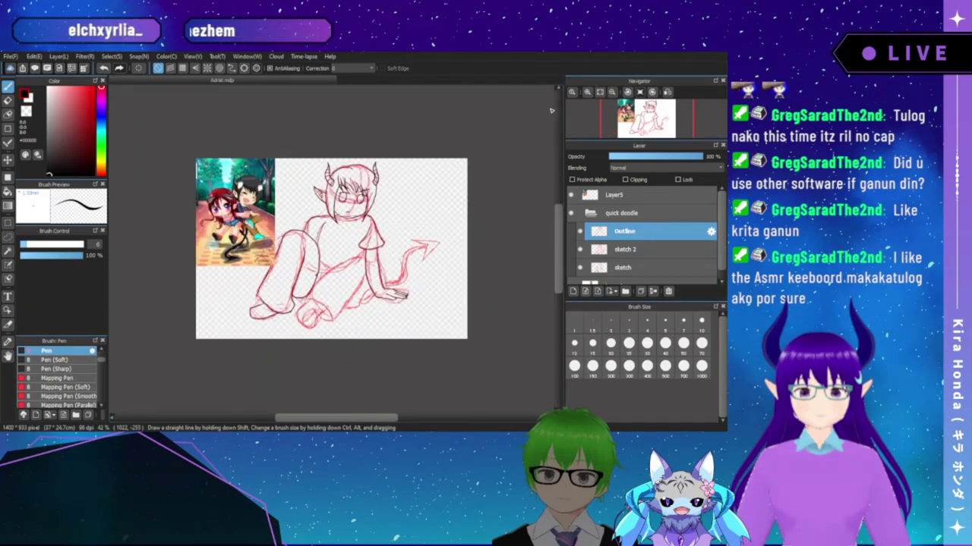
click(586, 91)
click(586, 91)
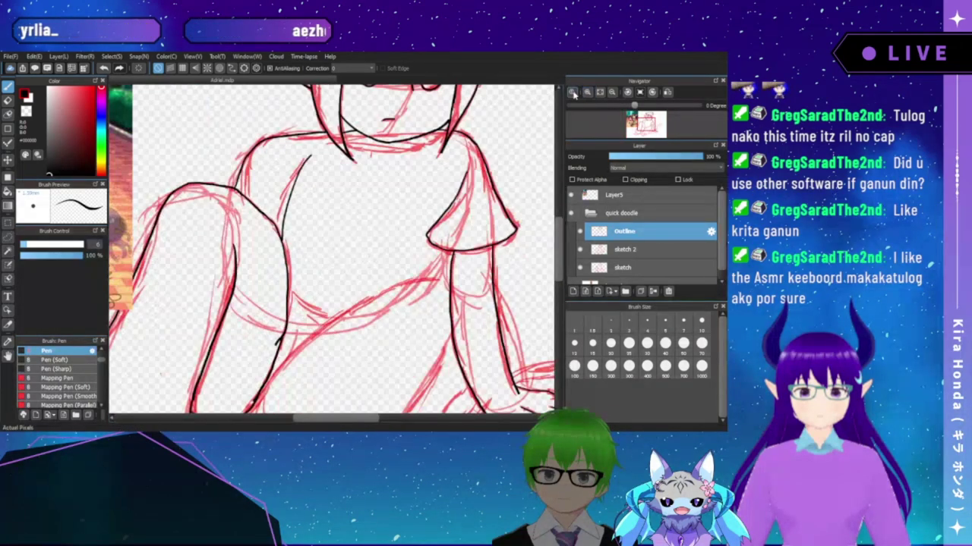
mouse_move(478, 177)
mouse_down()
mouse_move(418, 174)
mouse_move(448, 145)
mouse_up()
mouse_move(402, 243)
mouse_down()
mouse_move(437, 173)
mouse_move(476, 151)
mouse_up()
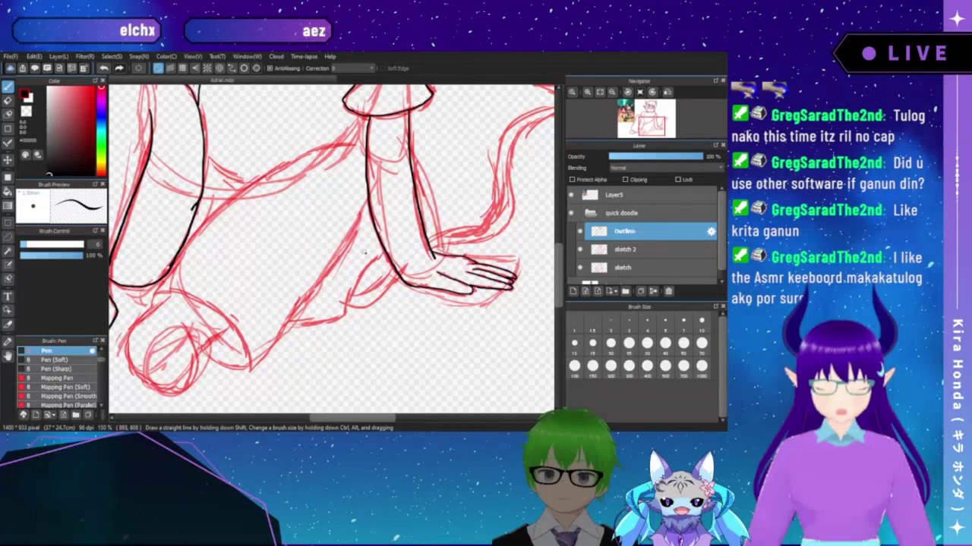
mouse_move(357, 190)
mouse_down()
mouse_move(385, 200)
mouse_move(381, 189)
mouse_move(405, 193)
mouse_move(371, 200)
mouse_up()
click(587, 92)
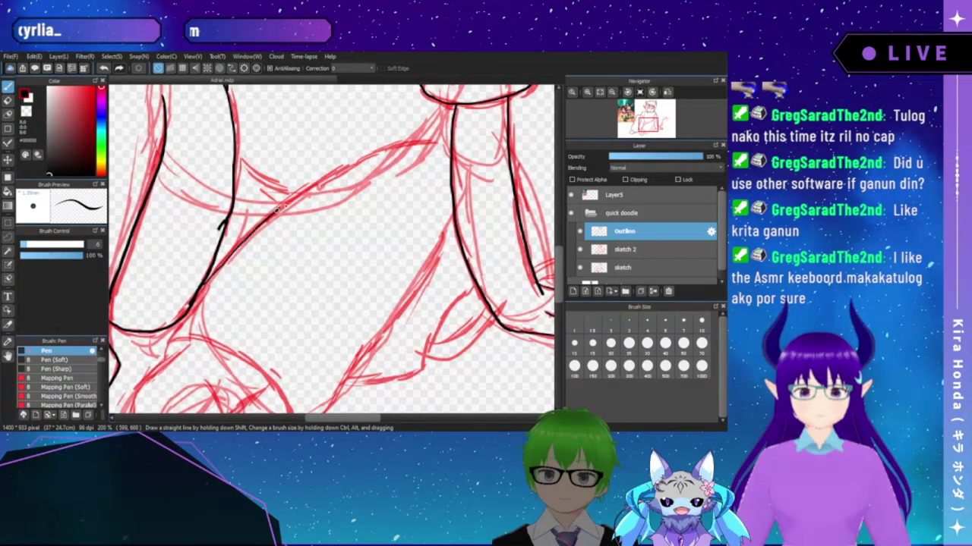
drag(410, 142, 449, 144)
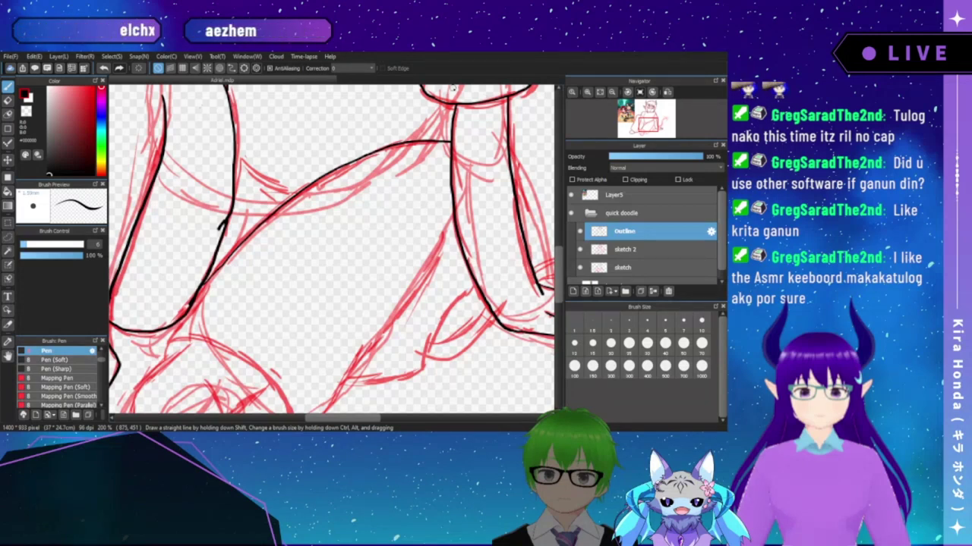
- Ink the extended leg's curved trouser hem and its underside, running straight from the hem's outer corner up to the forearm
mouse_move(338, 243)
mouse_down()
mouse_move(364, 130)
mouse_move(341, 147)
mouse_up()
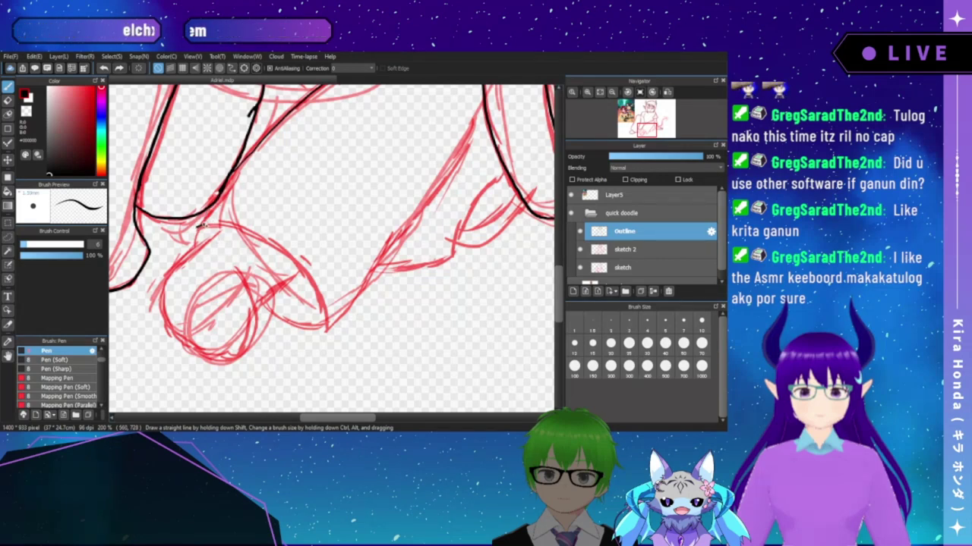
drag(287, 256, 327, 329)
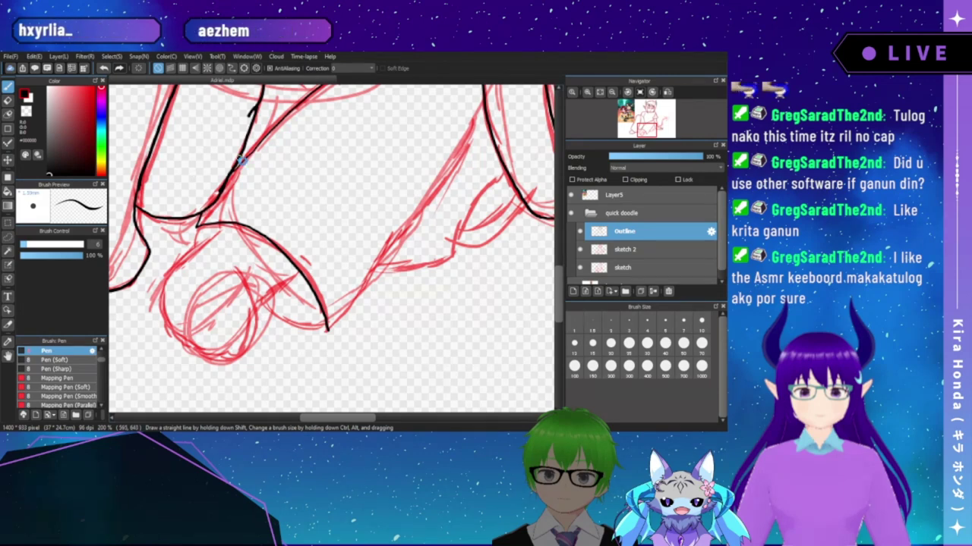
drag(346, 185, 302, 210)
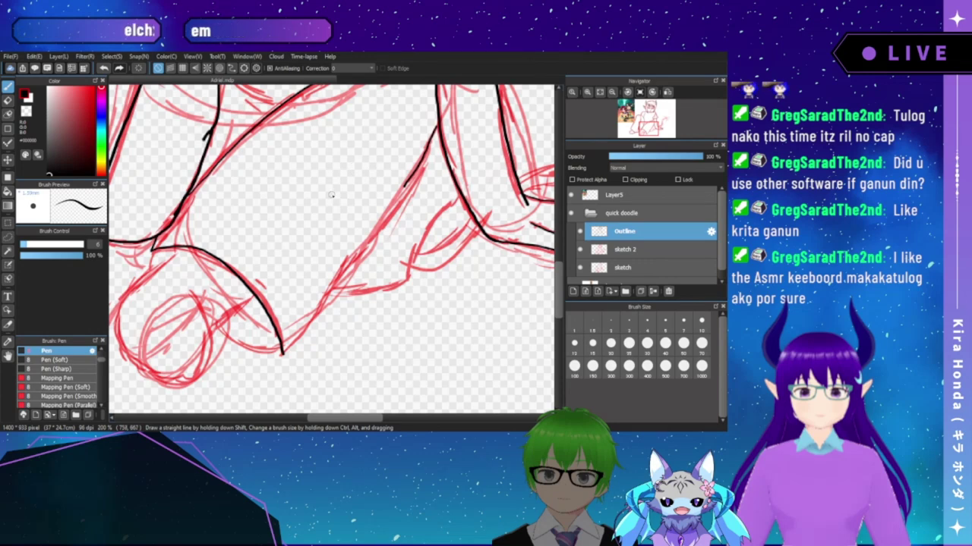
key(Right)
key(Right)
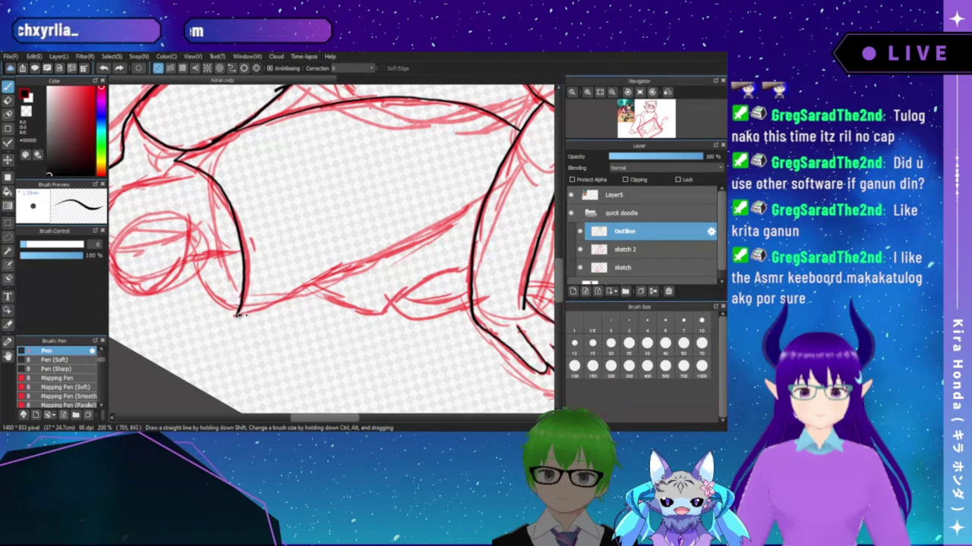
drag(315, 281, 479, 203)
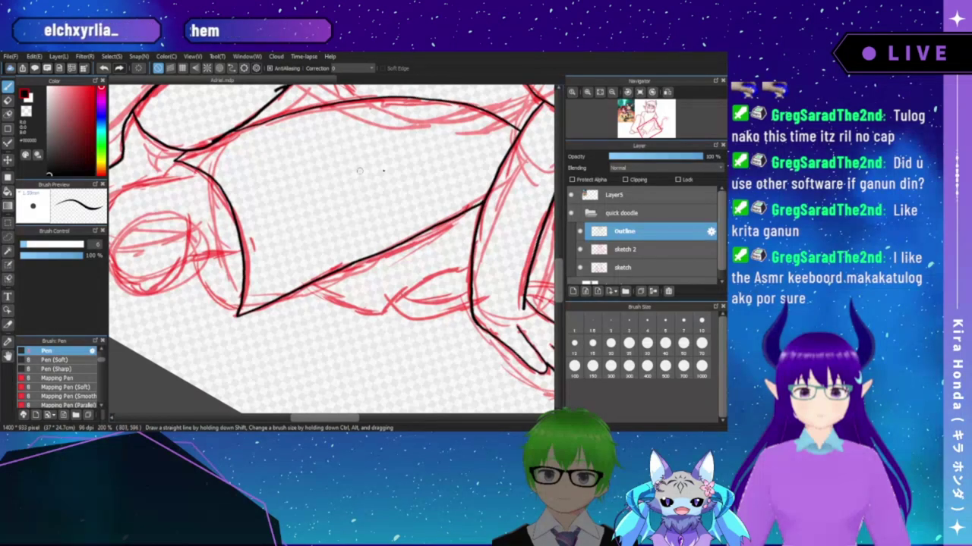
- Ink the lower curve of the trouser opening from the hem's outer corner and a short curve at the hem's inner end
drag(221, 218, 265, 203)
key(Left)
key(Left)
key(Left)
key(Left)
key(Left)
key(Left)
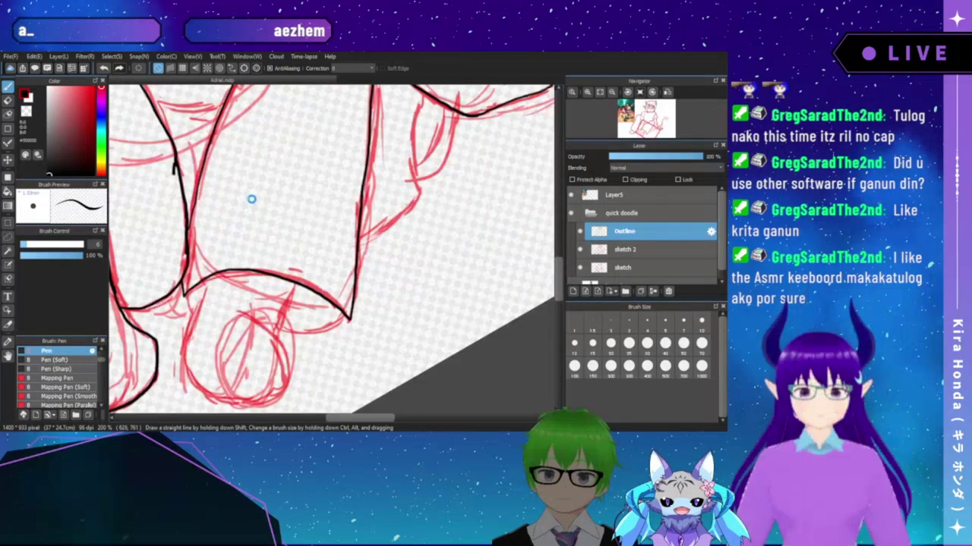
drag(261, 256, 263, 212)
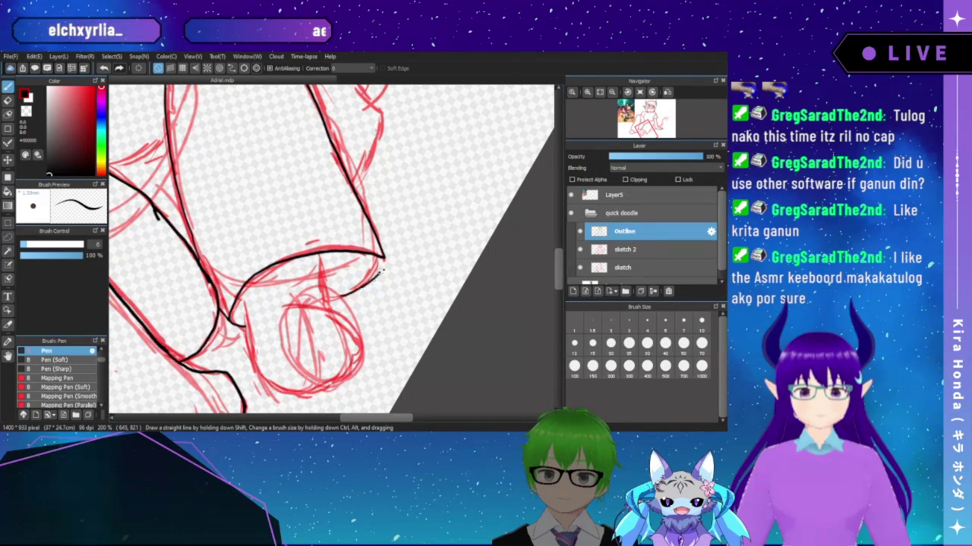
scroll(356, 251, down, 4)
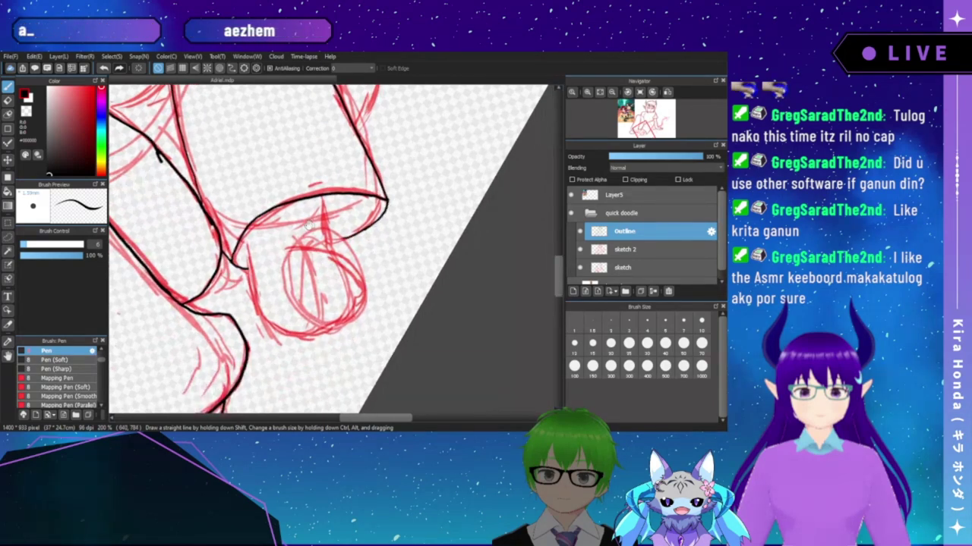
- Ink the short line bridging the gap between the bent leg's thigh and the upper line of the extended leg
click(599, 92)
click(587, 93)
click(588, 93)
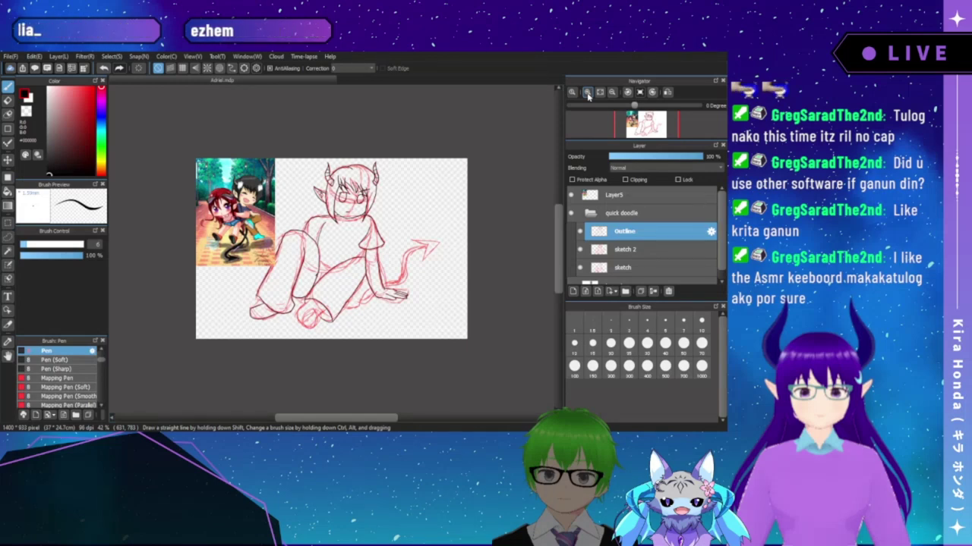
click(587, 93)
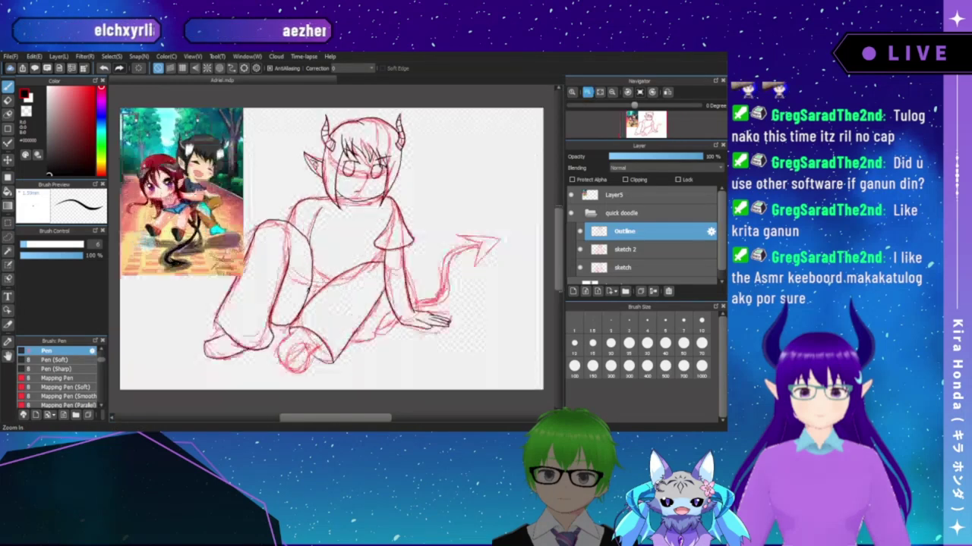
click(587, 92)
drag(395, 234, 424, 143)
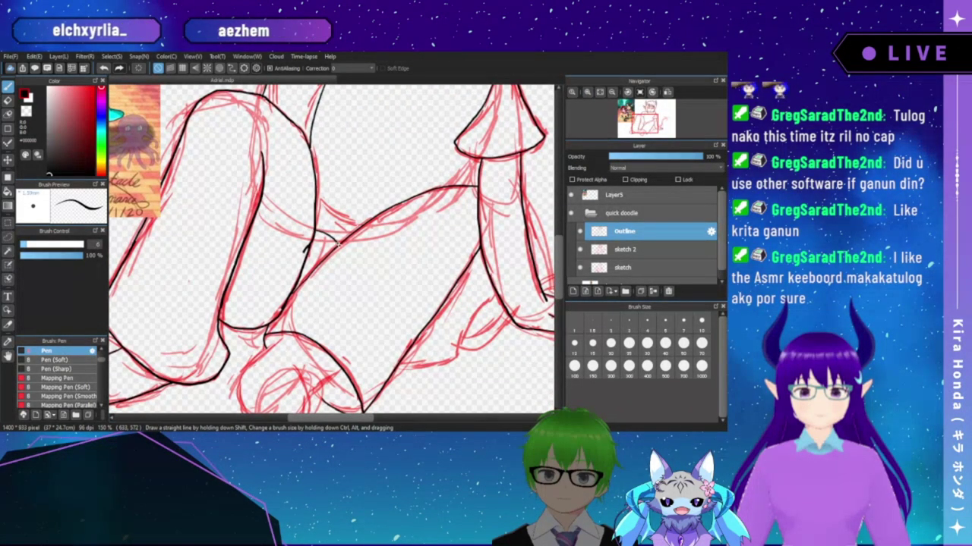
mouse_move(358, 204)
mouse_down()
mouse_move(337, 287)
mouse_move(336, 228)
mouse_move(342, 243)
mouse_up()
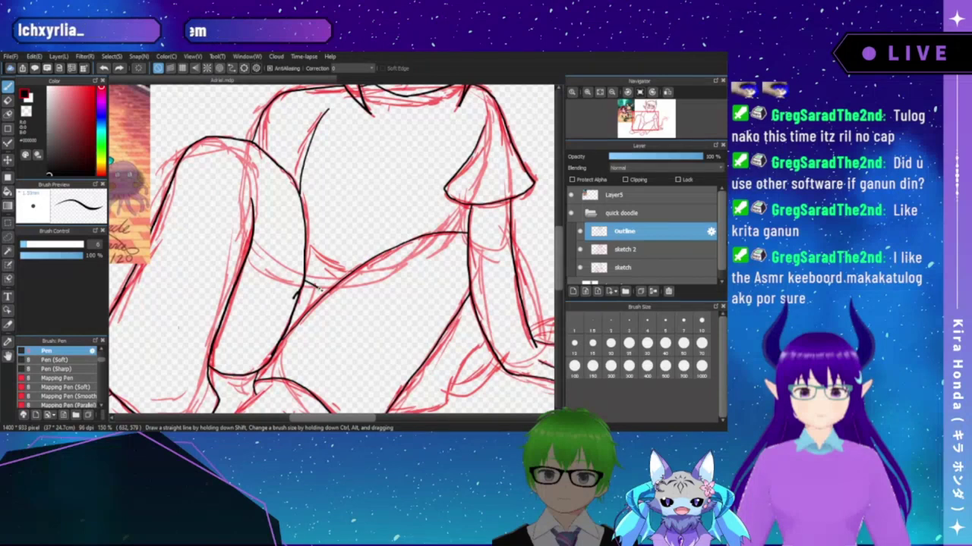
- Ink the foot below the extended leg's hem, with its inner side, rounded sole end and curved outer side, redoing uneven strokes
mouse_move(362, 201)
mouse_down()
mouse_move(347, 256)
mouse_move(391, 124)
mouse_up()
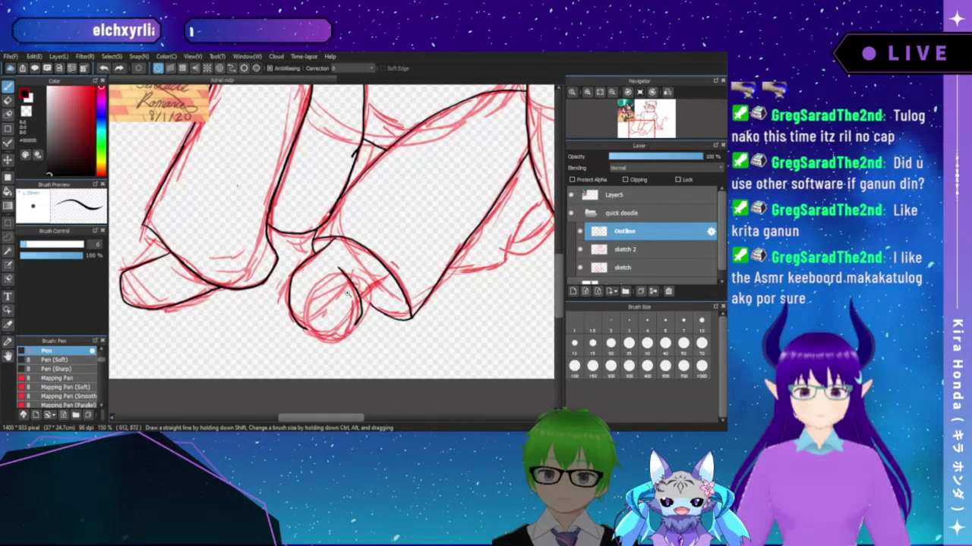
mouse_move(352, 289)
mouse_down()
mouse_move(359, 316)
mouse_move(340, 332)
mouse_up()
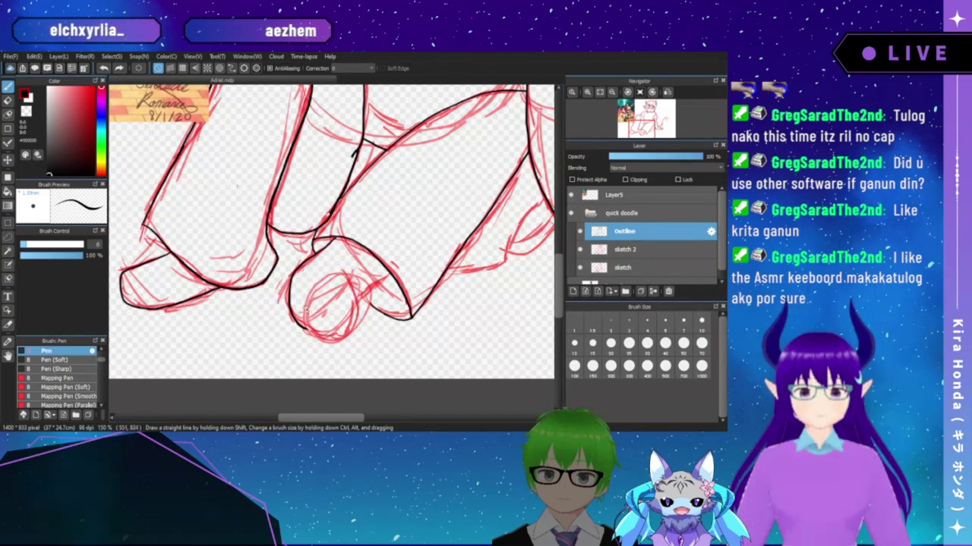
key(ctrl+z)
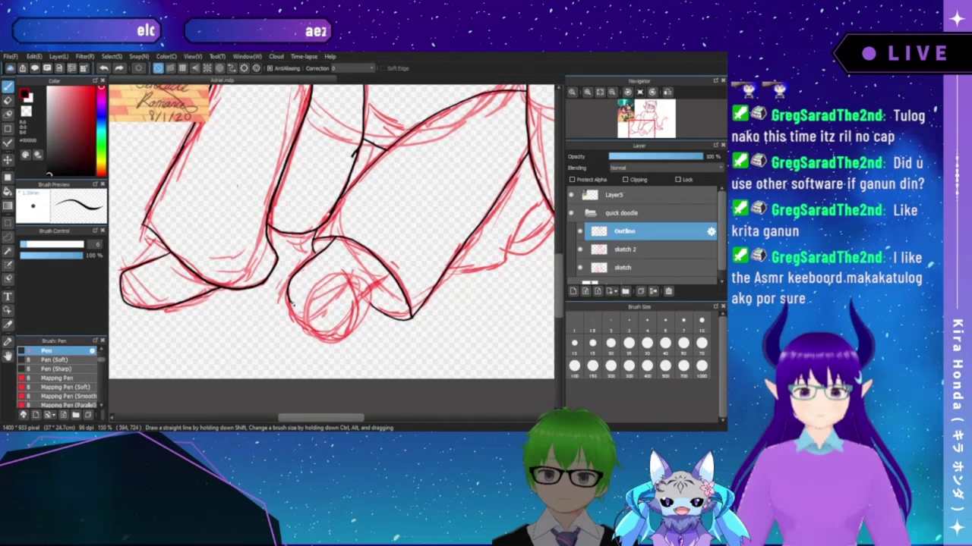
mouse_move(290, 301)
mouse_down()
mouse_move(315, 334)
mouse_move(340, 333)
mouse_up()
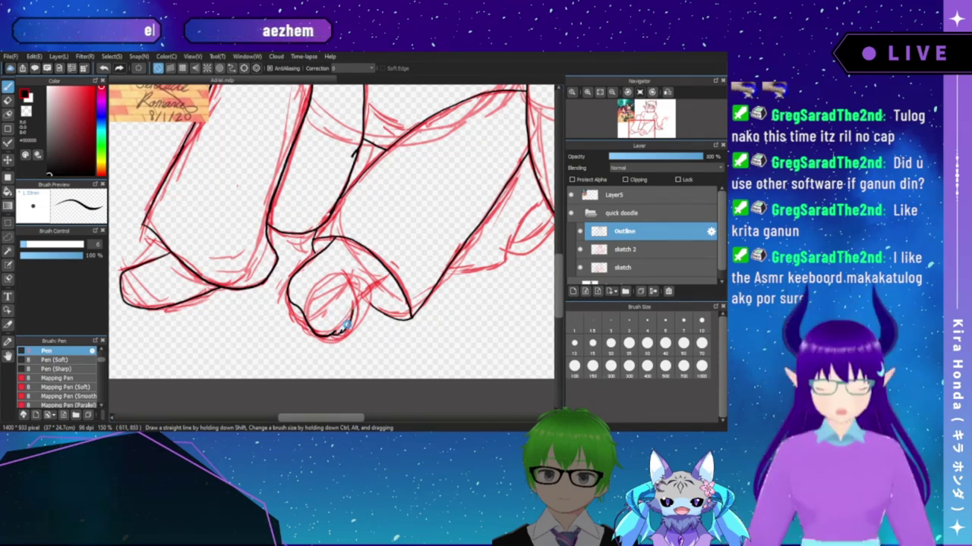
drag(331, 335, 351, 328)
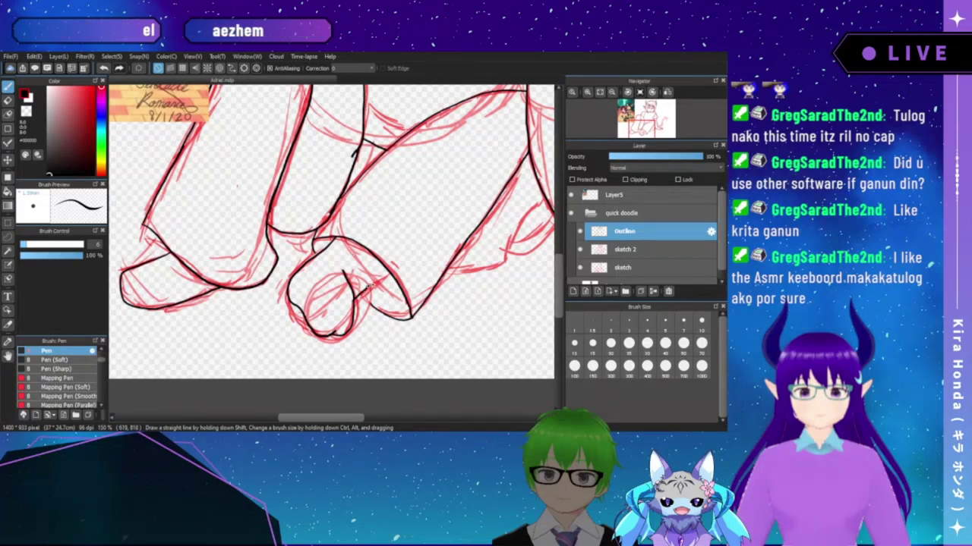
- Ink the short ankle line from the extended leg's hem down to the top of the foot
key(Left)
key(Left)
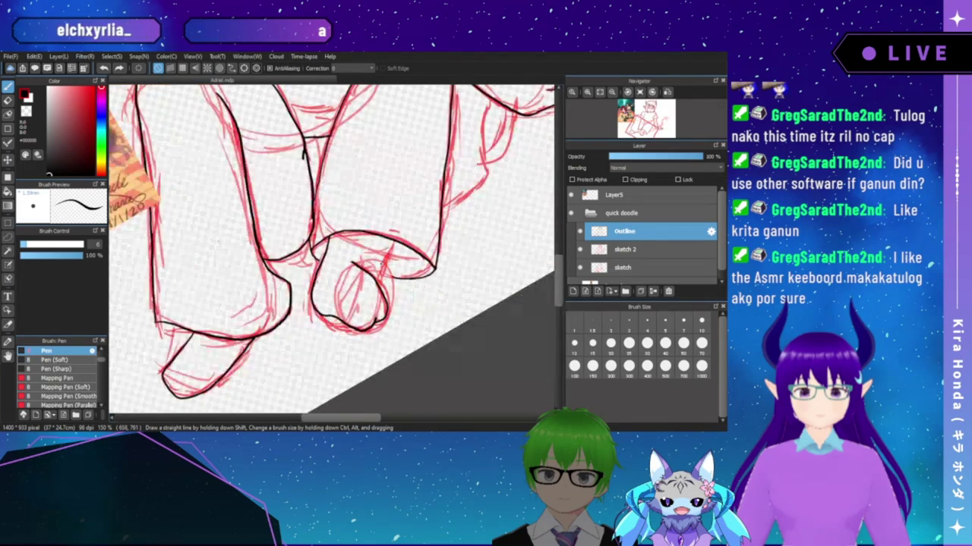
key(ctrl+Left)
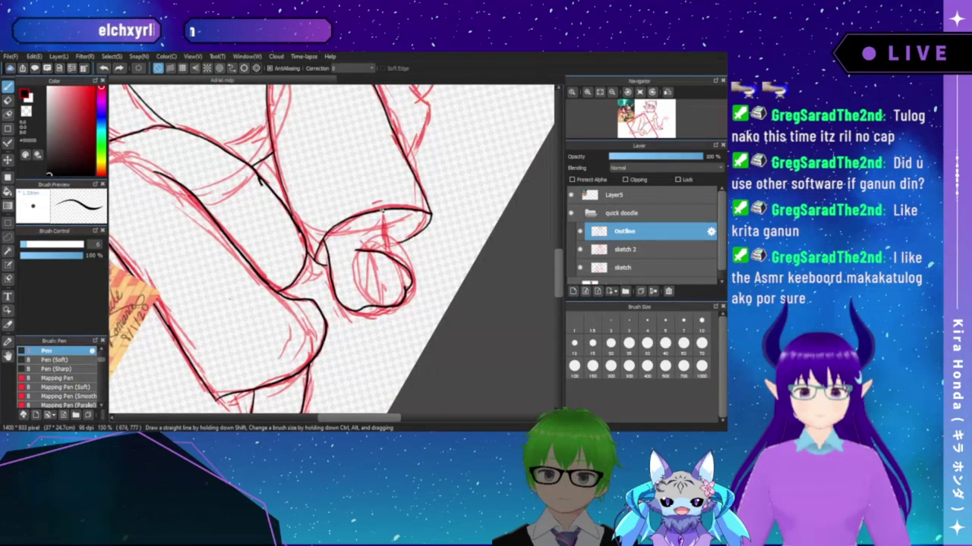
drag(382, 215, 385, 241)
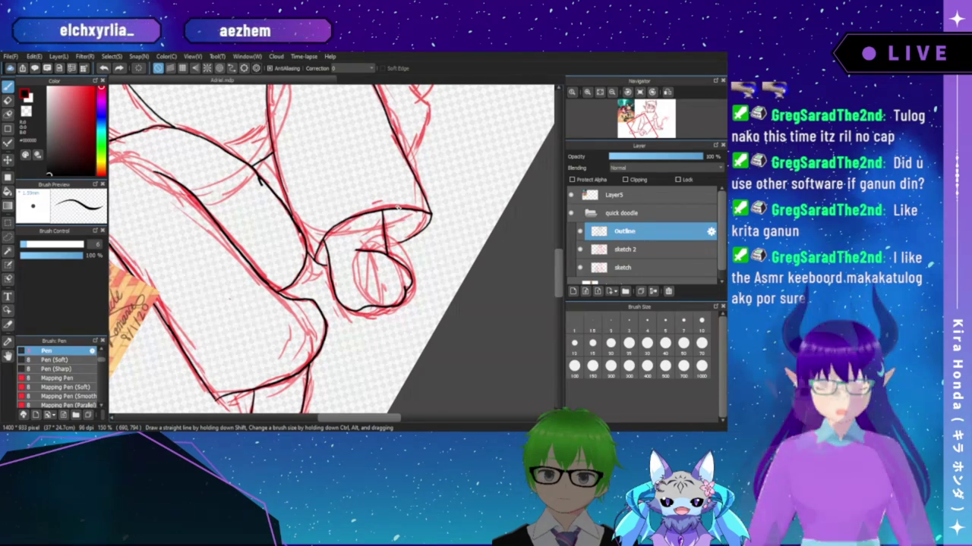
- Extend the lower curve of the trouser opening so it meets the ankle line, undoing and redrawing the stroke until clean
click(586, 92)
click(587, 92)
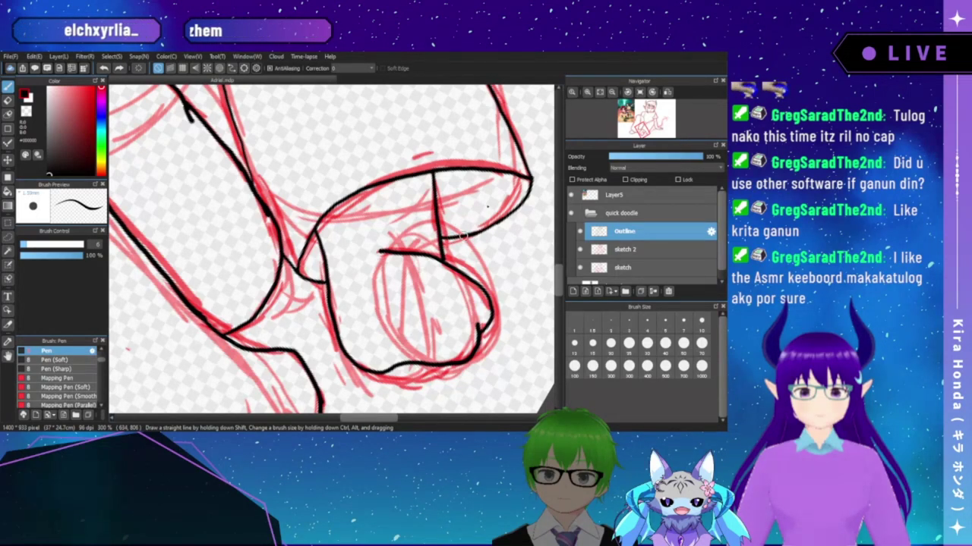
drag(491, 193, 475, 236)
key(ctrl+z)
key(ctrl+z)
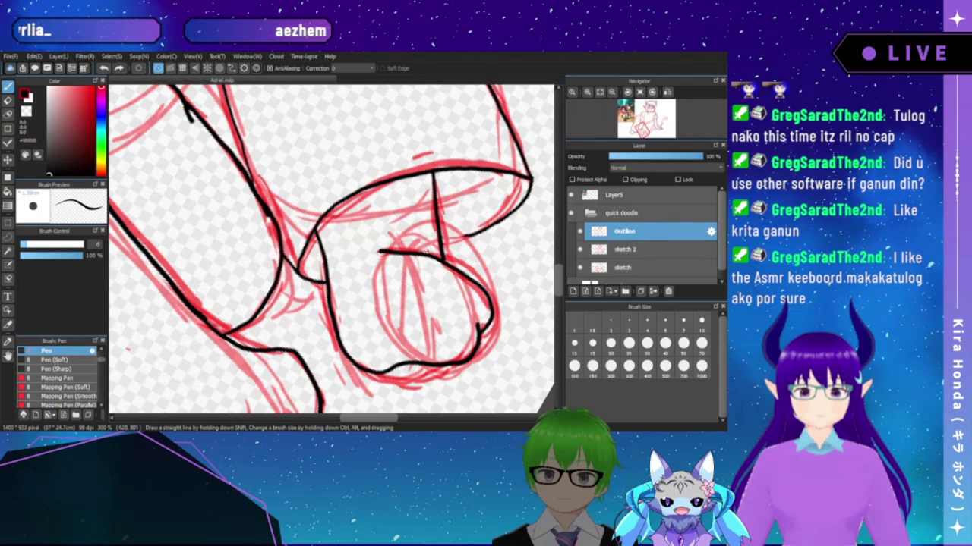
drag(443, 241, 481, 232)
key(ctrl+z)
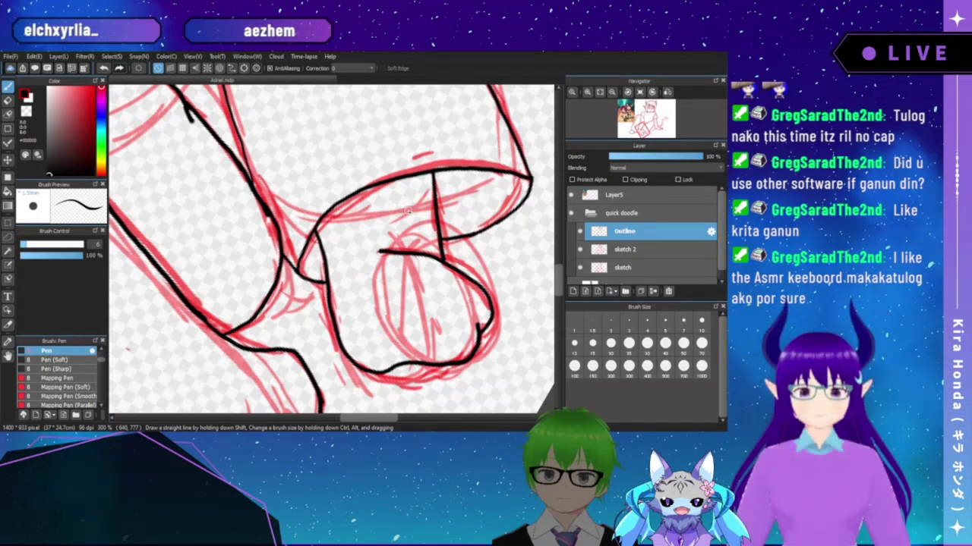
- Ink the two inner edges of the tail's arrowhead so they meet at the notch, redoing the second stroke
click(599, 92)
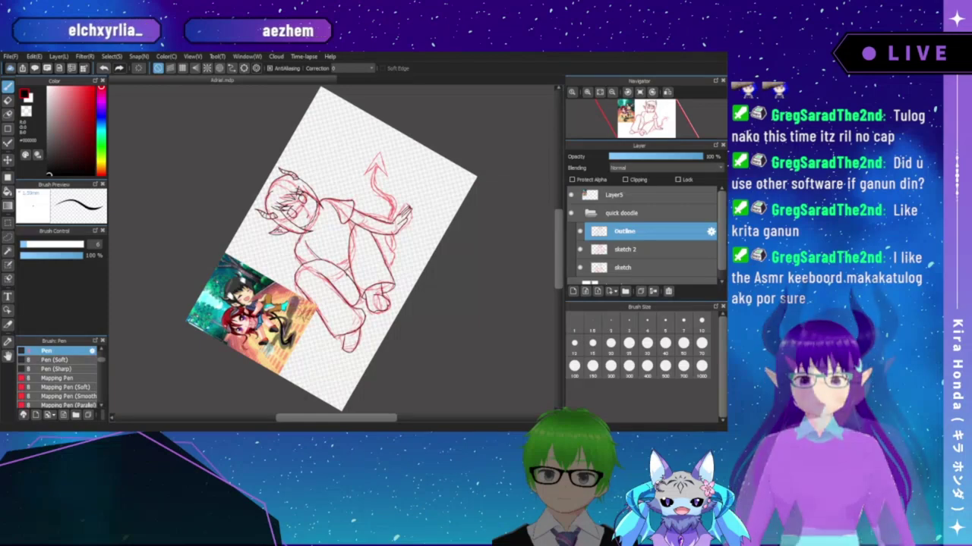
click(587, 92)
click(587, 92)
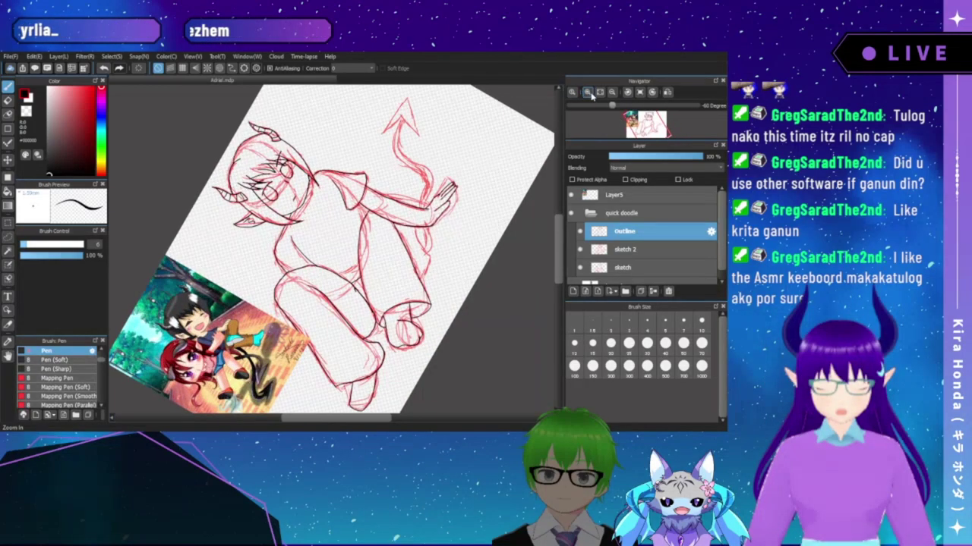
click(586, 92)
click(587, 92)
mouse_move(464, 122)
mouse_down()
mouse_move(385, 221)
mouse_move(420, 178)
mouse_move(397, 169)
mouse_move(373, 178)
mouse_move(368, 143)
mouse_up()
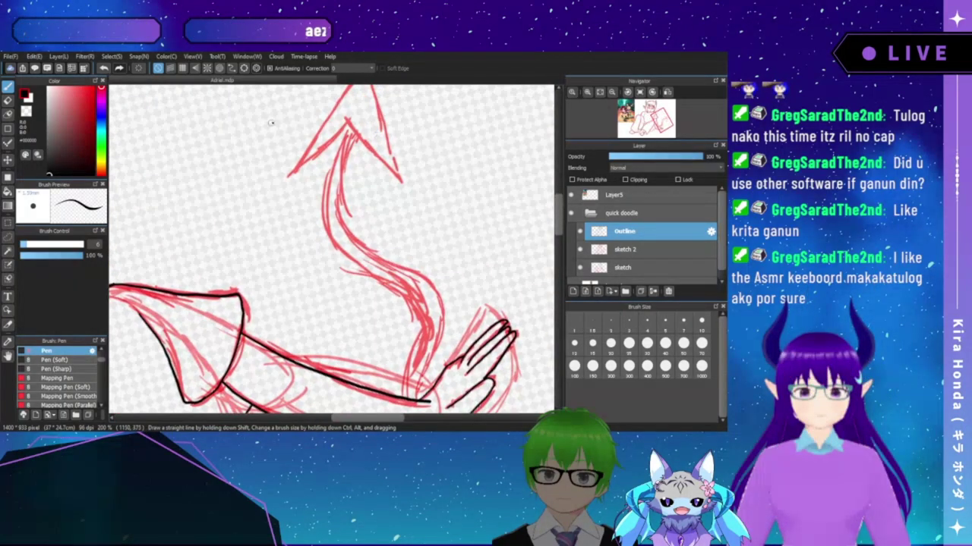
drag(339, 189, 262, 148)
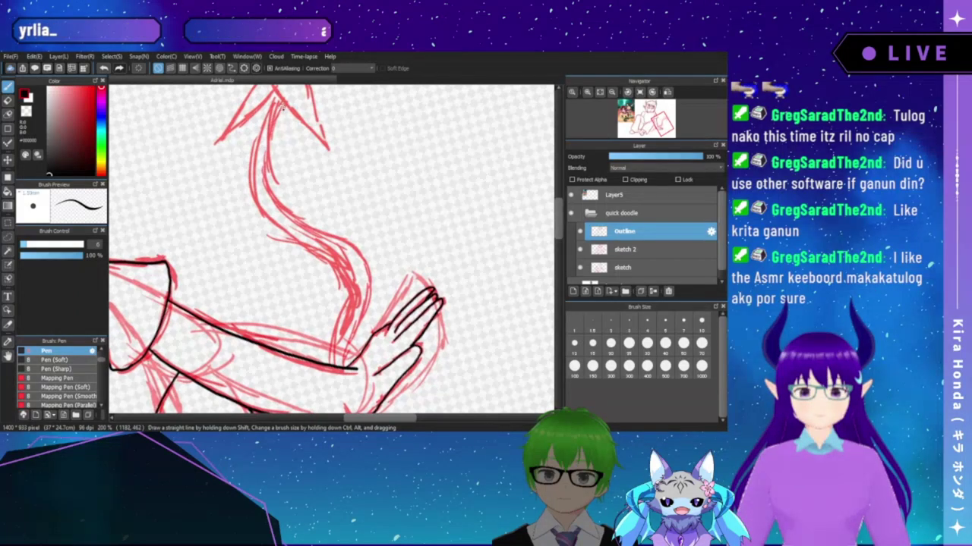
drag(283, 108, 369, 216)
click(586, 93)
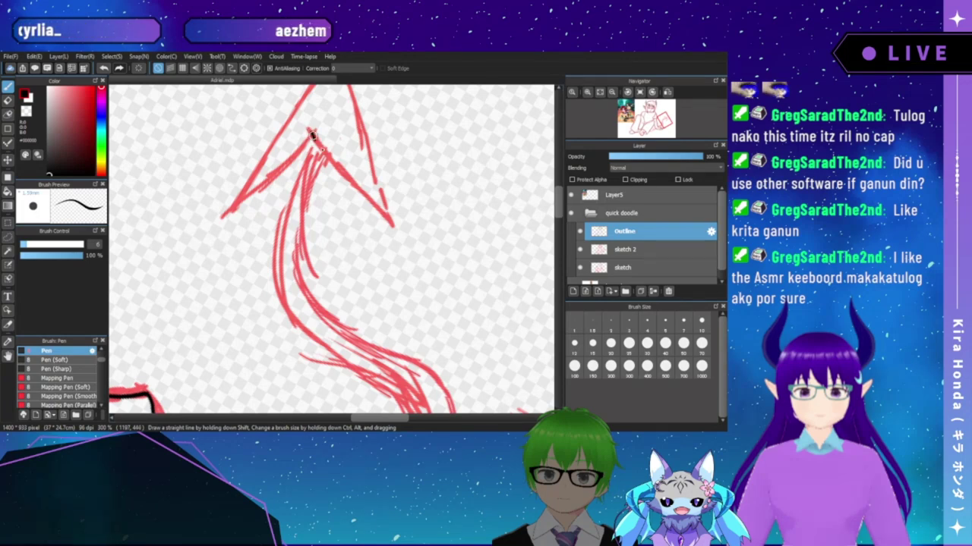
drag(312, 134, 392, 225)
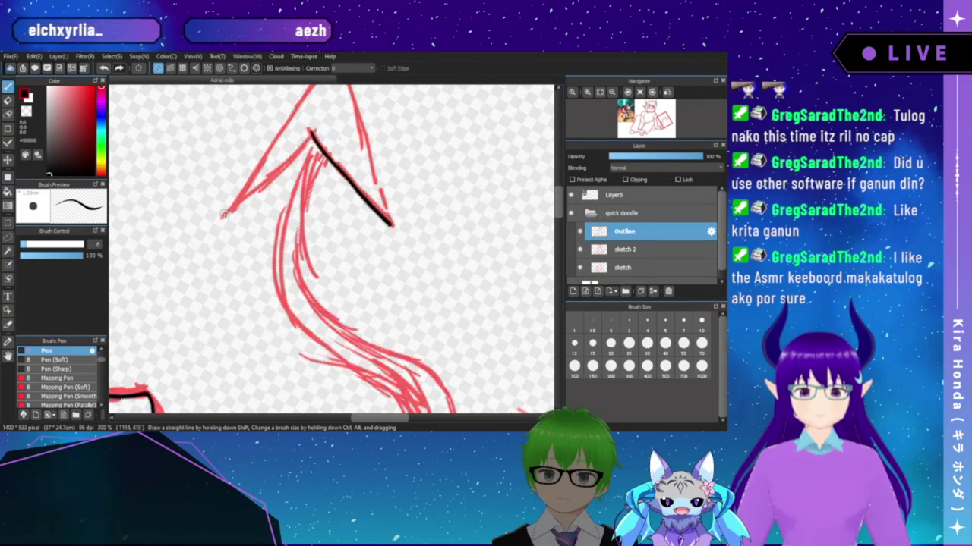
drag(227, 211, 313, 130)
key(ctrl+z)
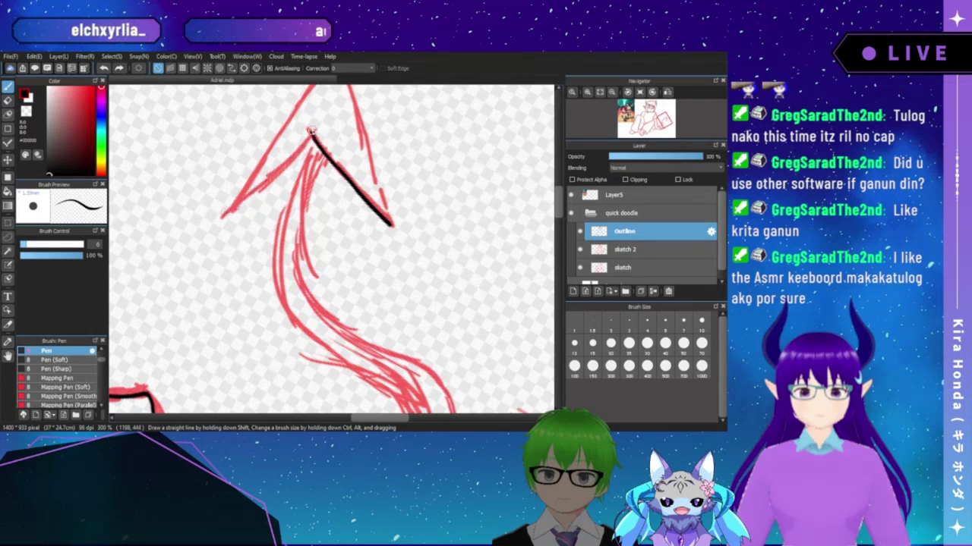
drag(311, 133, 227, 211)
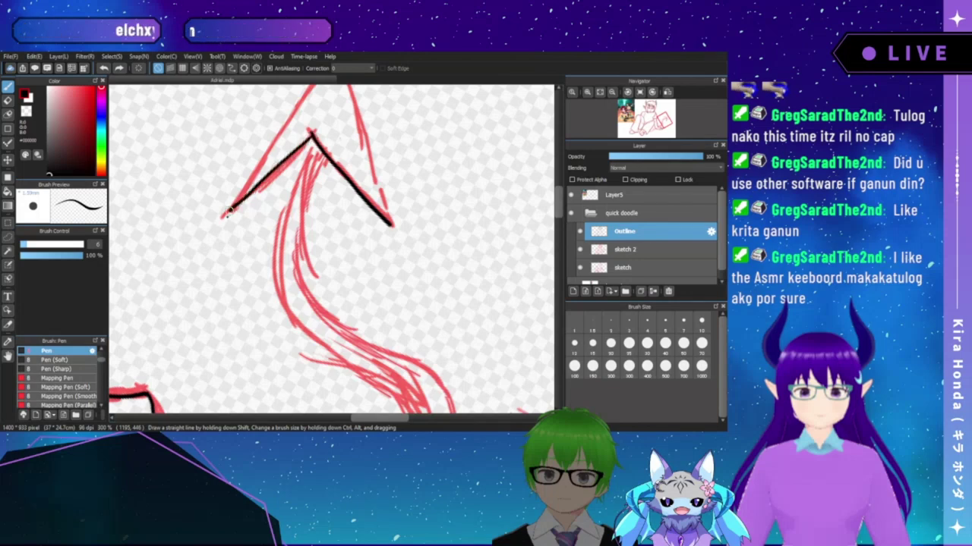
- Ink the two long outer edges of the tail's arrowhead from its barbs to the tip, redoing the closing stroke
key(Right)
key(Right)
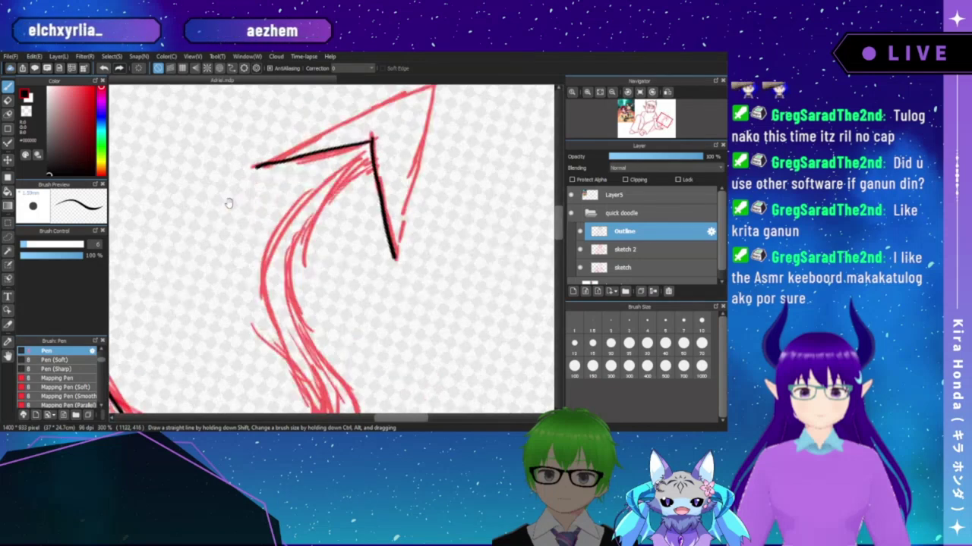
drag(428, 178, 311, 253)
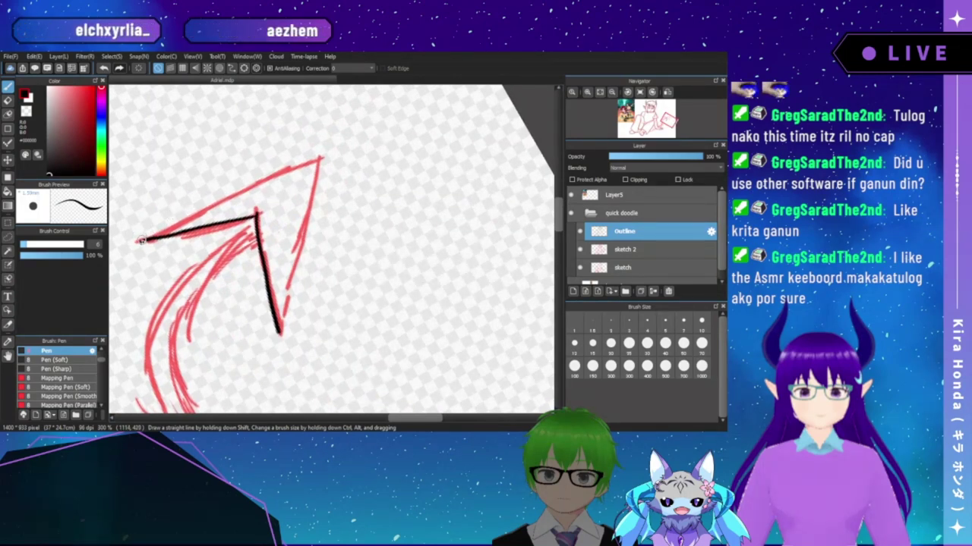
drag(141, 240, 288, 167)
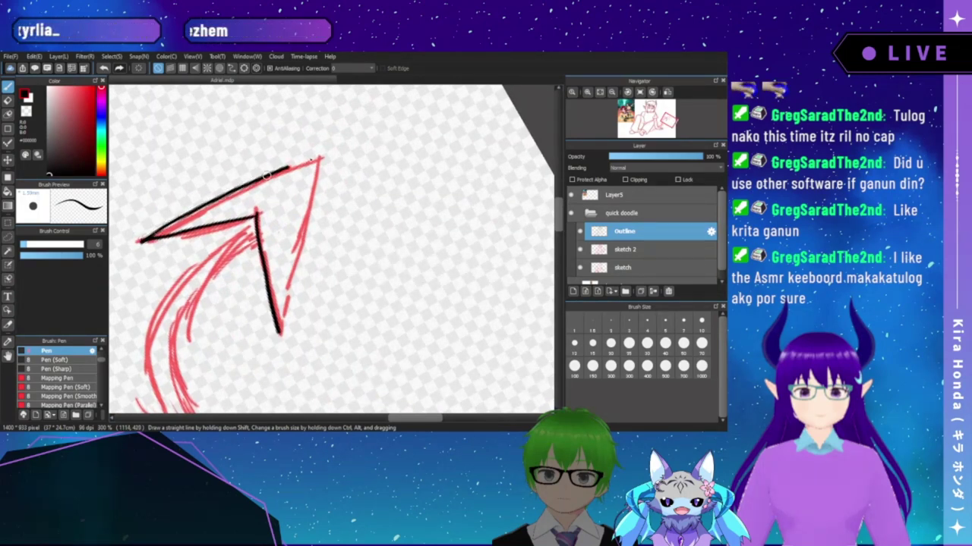
key(Right)
key(Right)
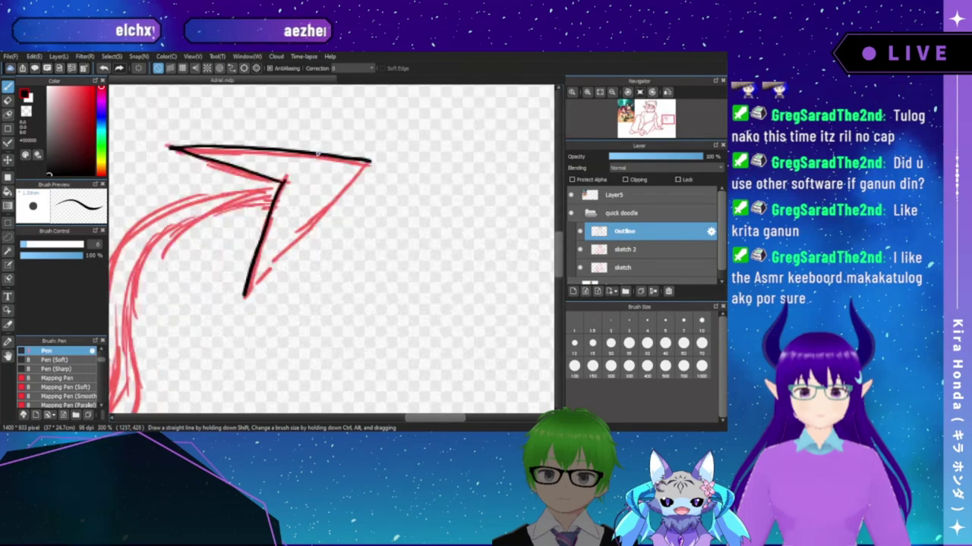
drag(254, 197, 223, 220)
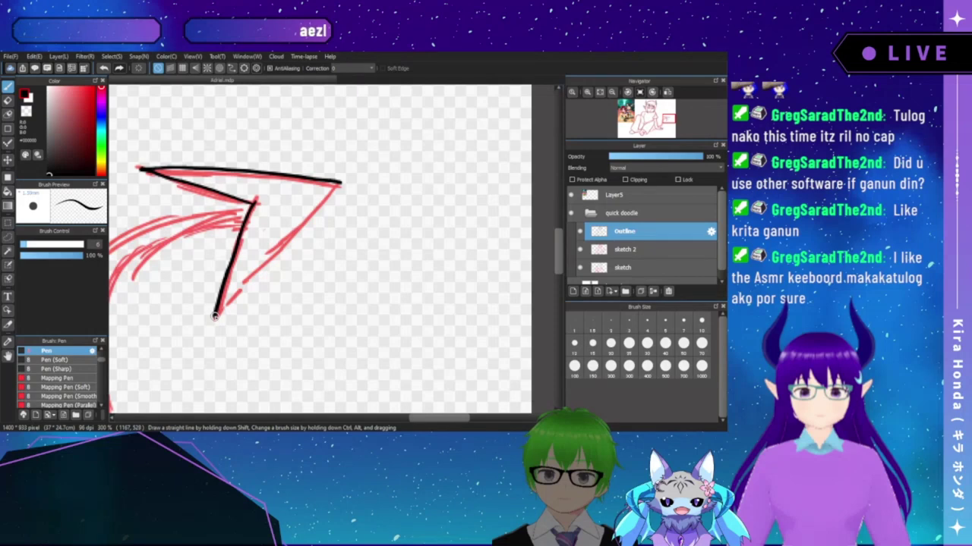
drag(216, 316, 334, 184)
key(ctrl+z)
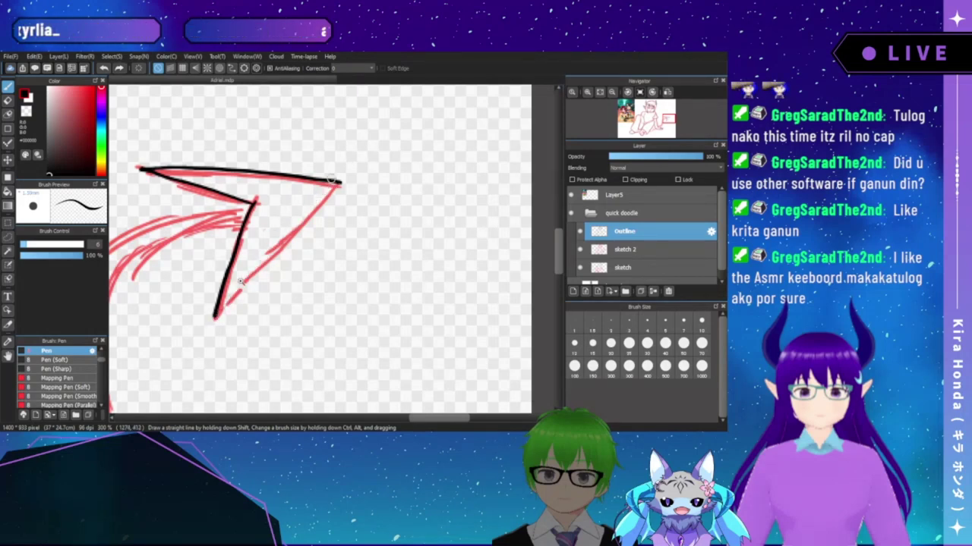
drag(215, 316, 335, 184)
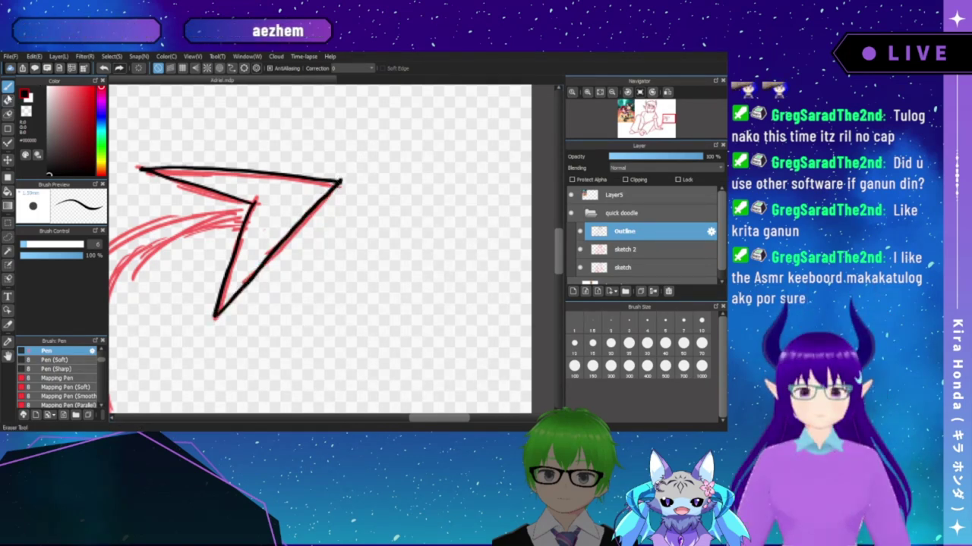
- Examine the inked character as a whole and up close around the torso, sleeve and tail
key(e)
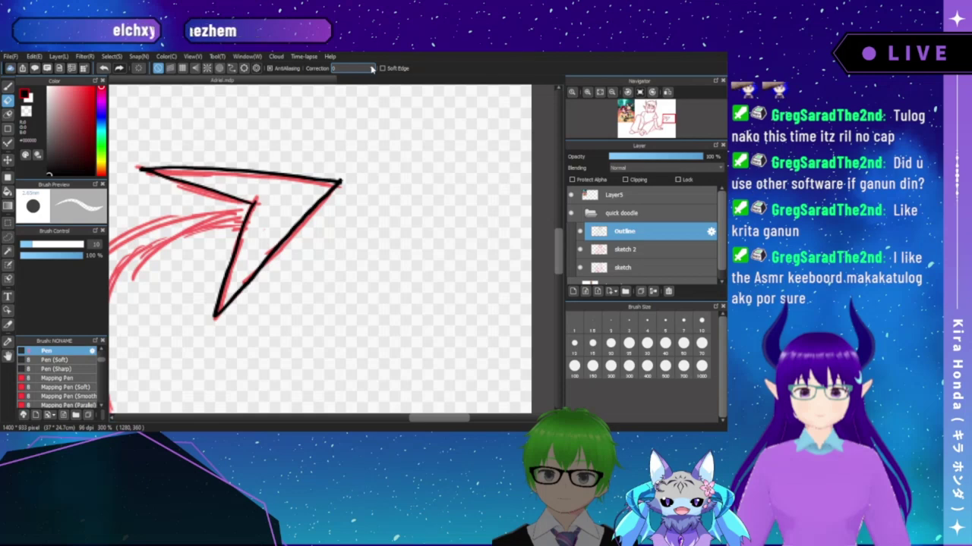
click(600, 92)
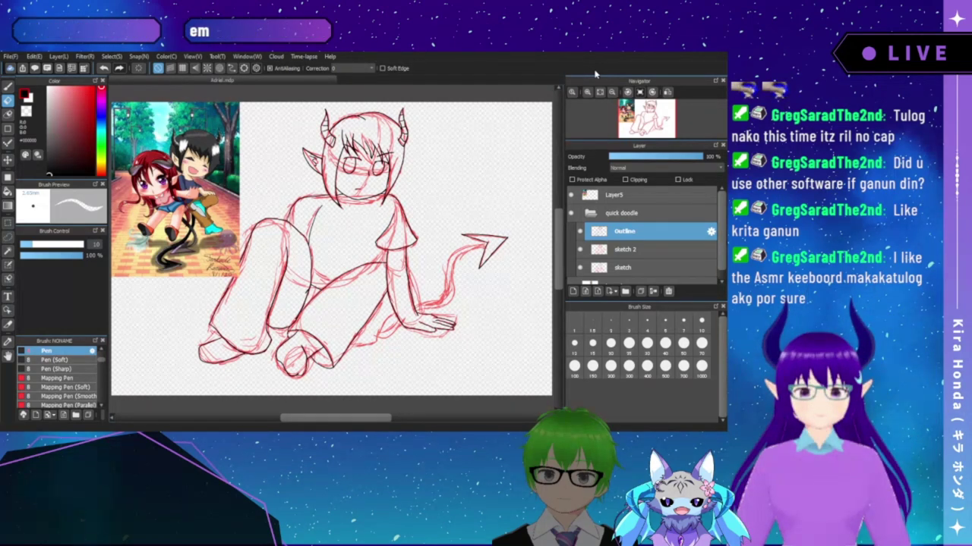
mouse_move(472, 65)
mouse_down()
mouse_move(232, 79)
mouse_move(642, 61)
mouse_up()
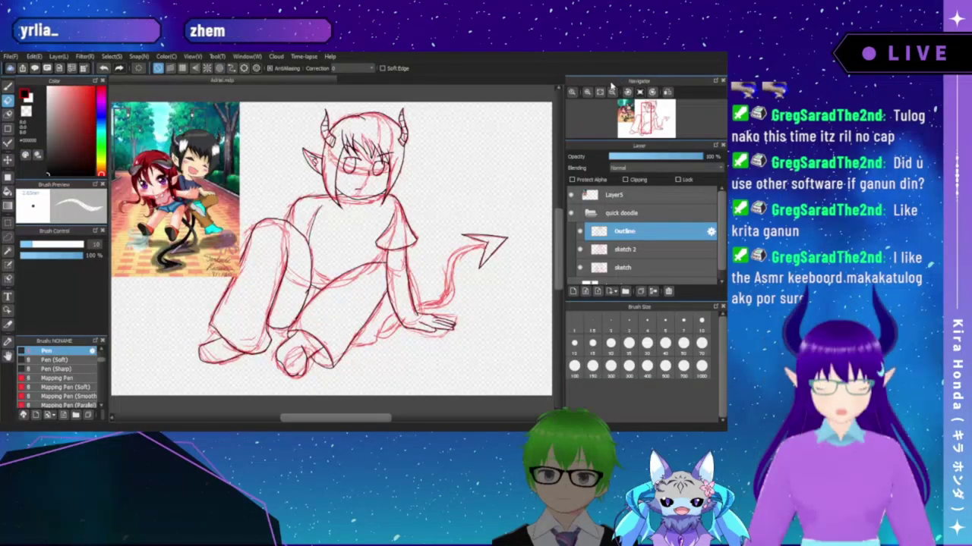
click(593, 88)
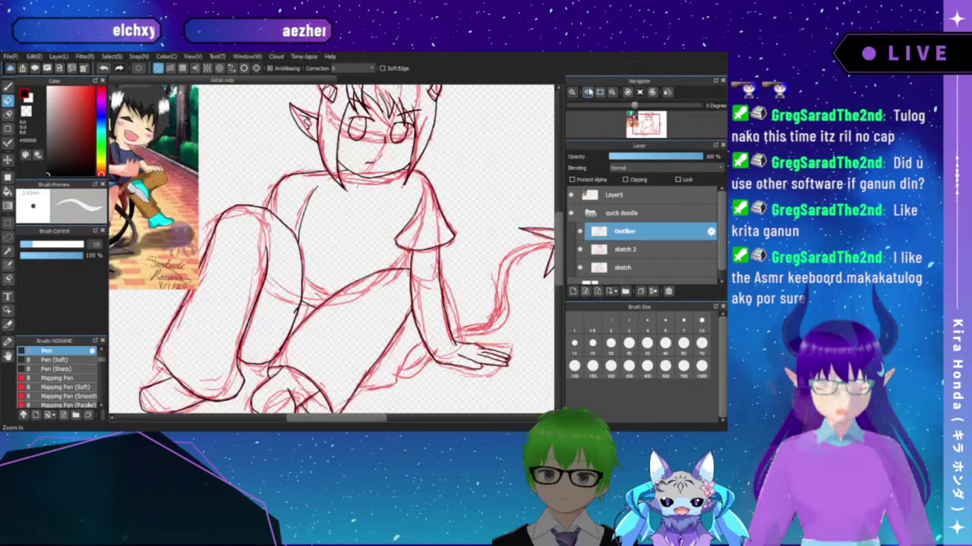
click(594, 88)
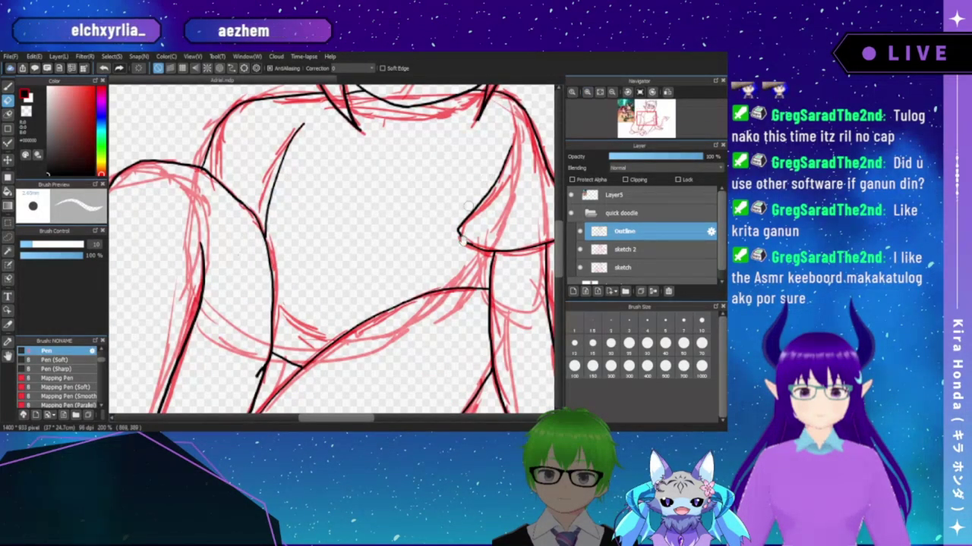
drag(485, 262, 353, 198)
drag(471, 245, 410, 219)
drag(432, 189, 389, 218)
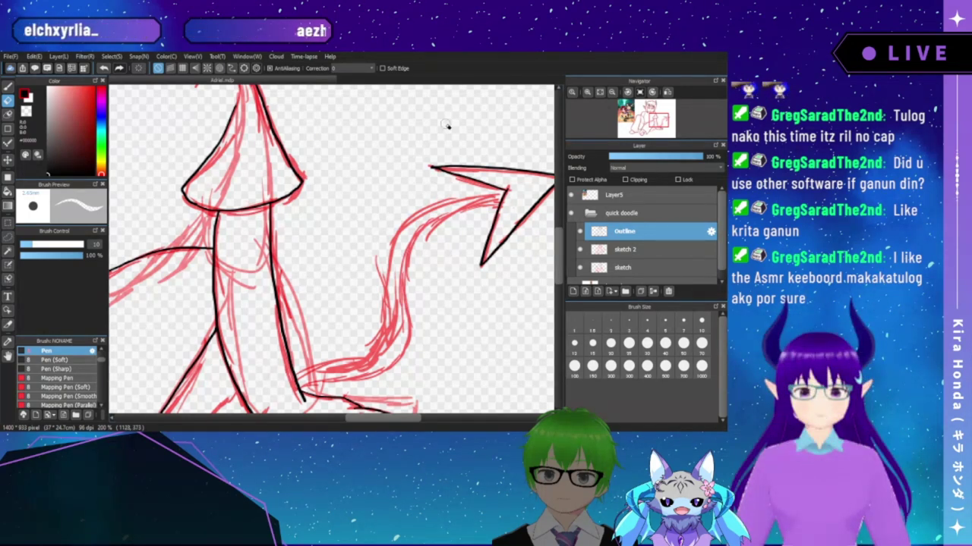
click(613, 93)
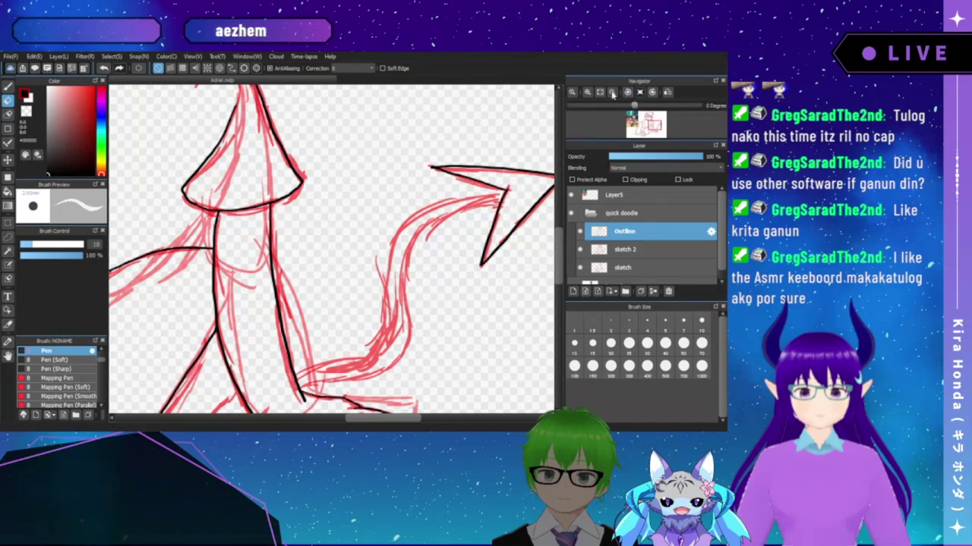
click(588, 93)
mouse_move(517, 135)
mouse_down()
mouse_move(424, 160)
mouse_move(410, 122)
mouse_up()
drag(429, 189, 403, 171)
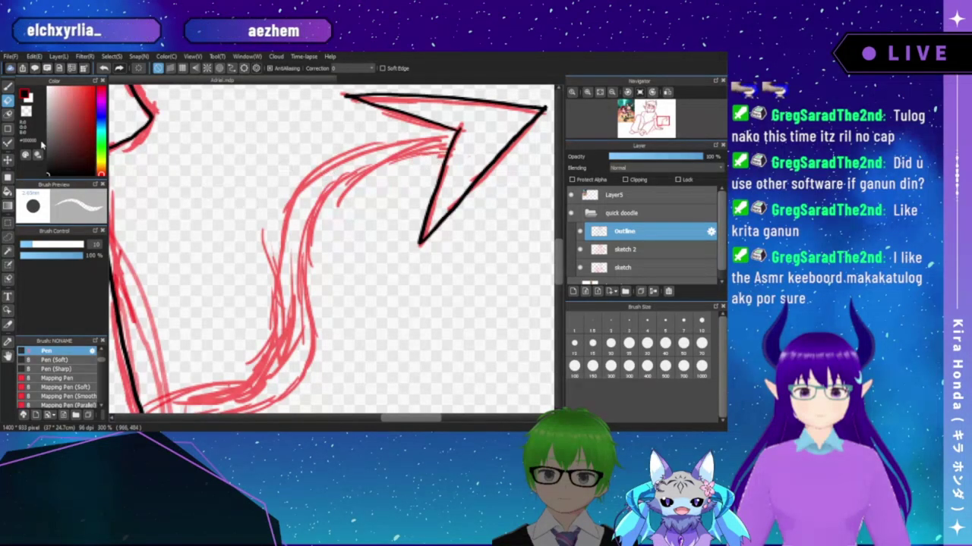
click(5, 89)
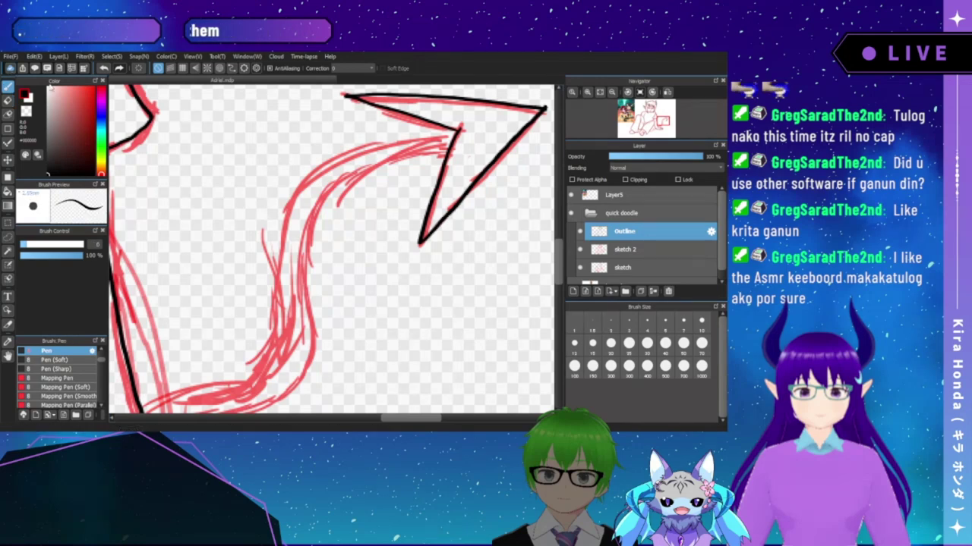
- Try to ink the tail's upper edge in one curve from its middle bend toward the arrowhead
drag(400, 215, 416, 168)
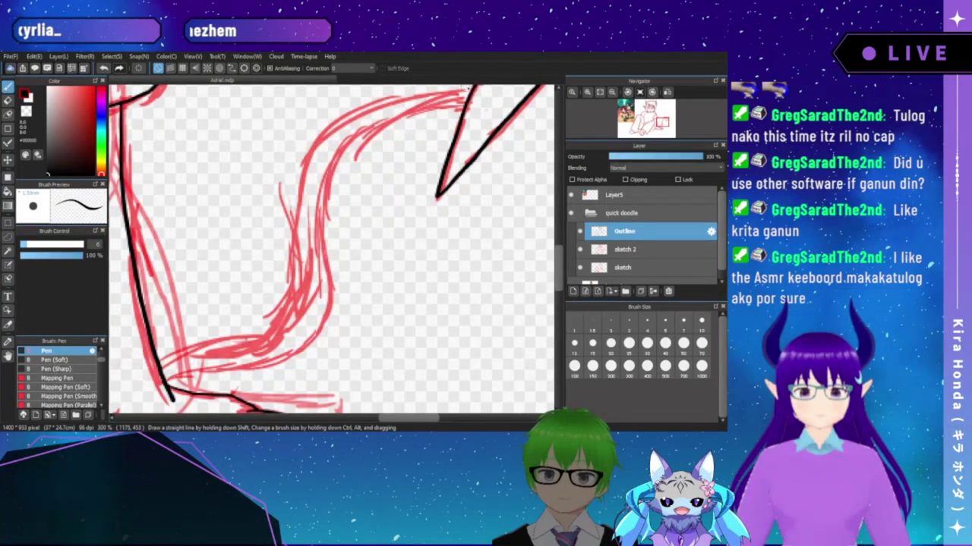
mouse_move(466, 178)
mouse_down()
mouse_move(464, 190)
mouse_move(472, 188)
mouse_up()
key(Right)
key(Right)
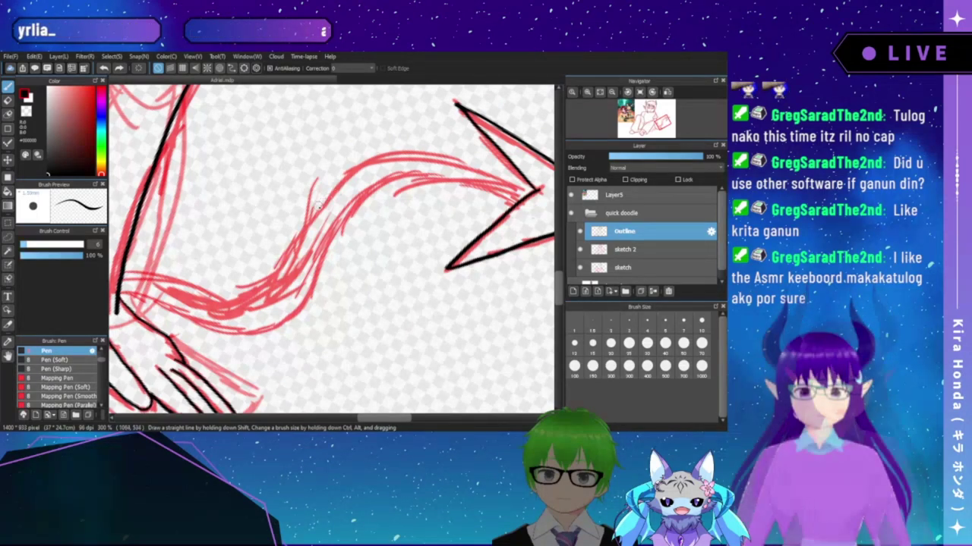
mouse_move(314, 215)
mouse_down()
mouse_move(367, 160)
mouse_move(435, 155)
mouse_up()
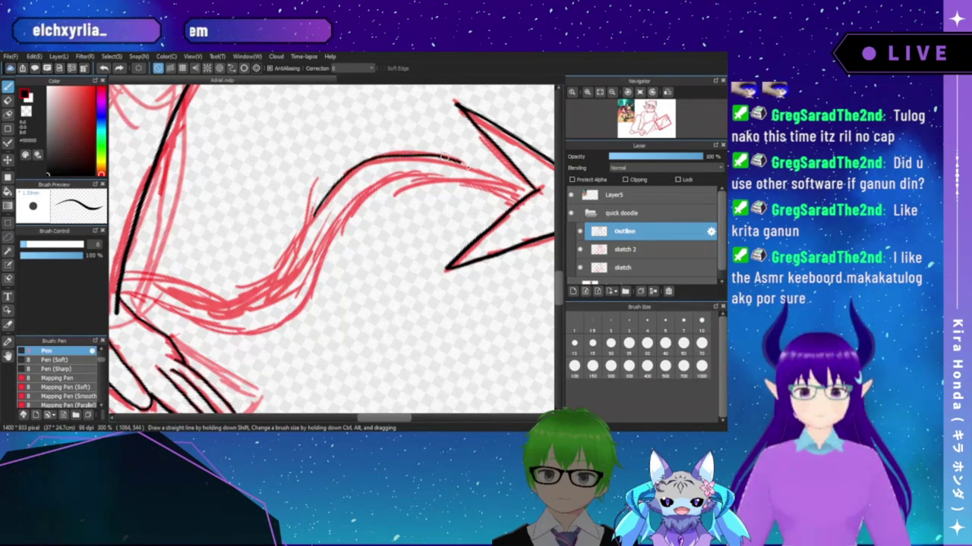
key(ctrl+z)
key(Left)
key(Left)
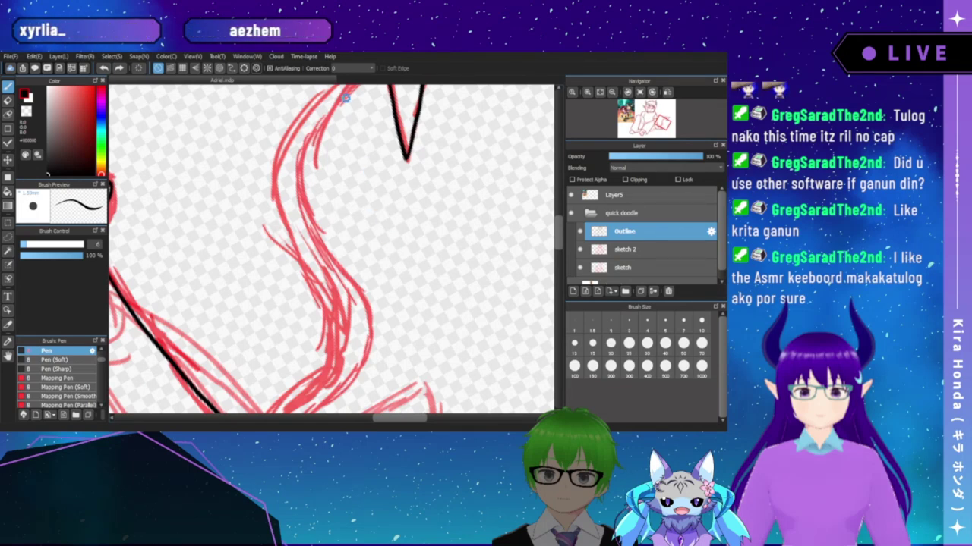
- Ink the tail's upper edge as a curve from just below the arrowhead notch down past the first bend
drag(348, 165, 354, 211)
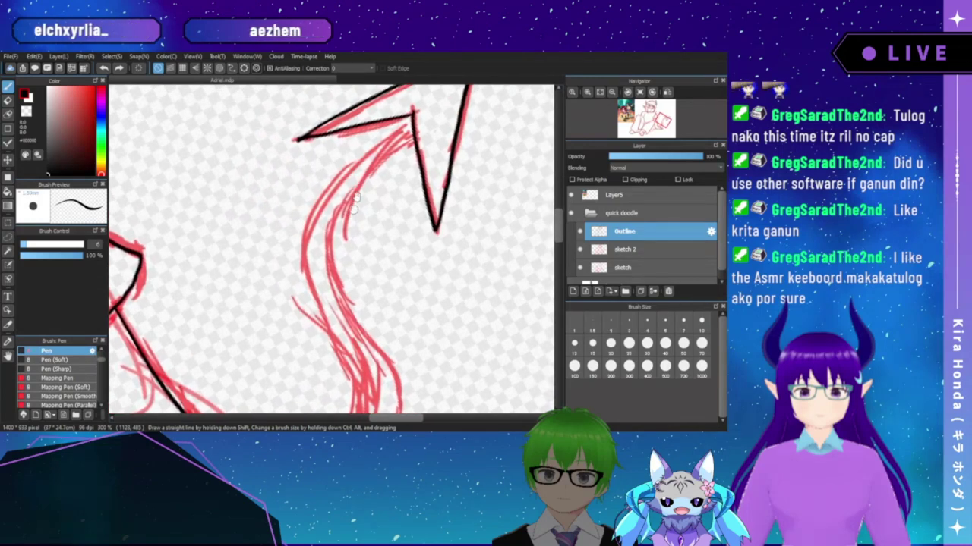
key(Up)
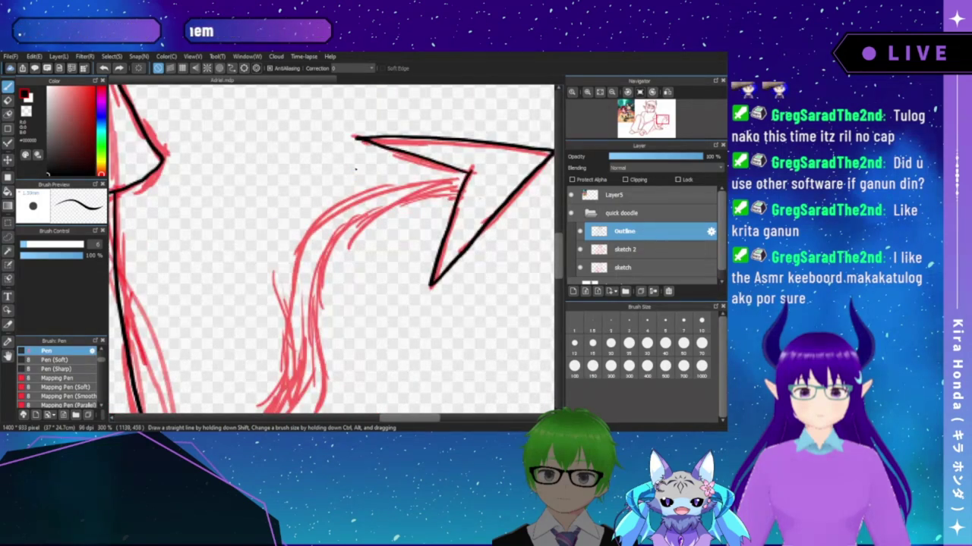
key(Left)
key(Left)
drag(310, 181, 308, 204)
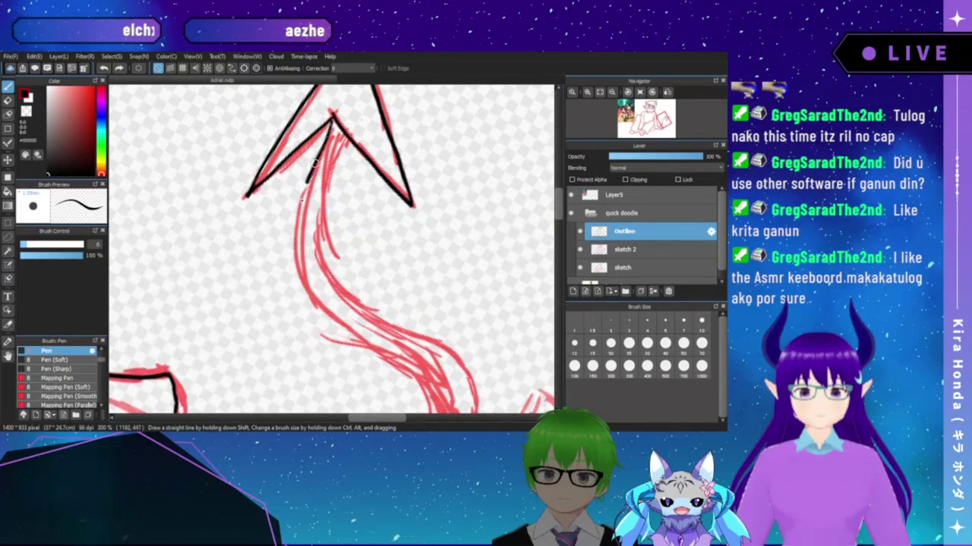
mouse_move(314, 163)
mouse_down()
mouse_move(294, 249)
mouse_move(313, 302)
mouse_up()
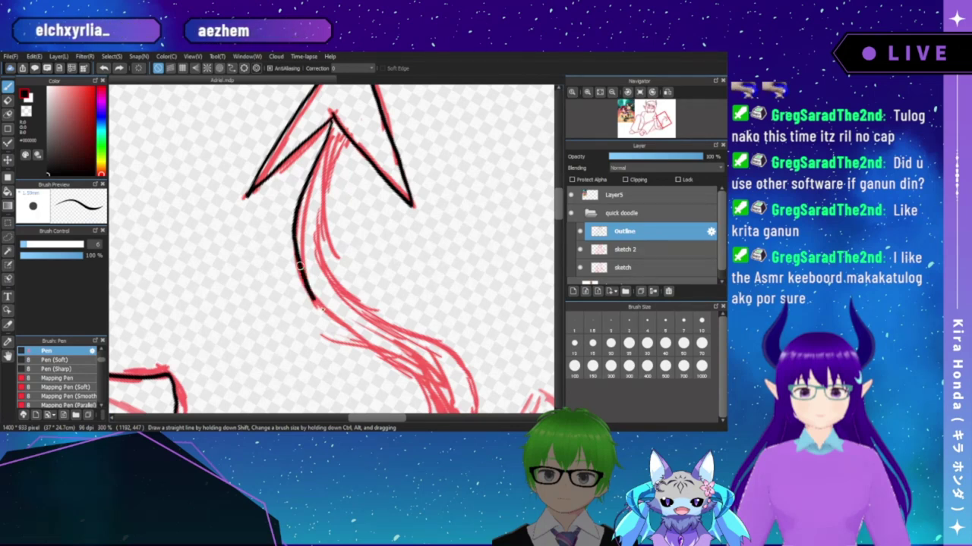
drag(299, 265, 322, 307)
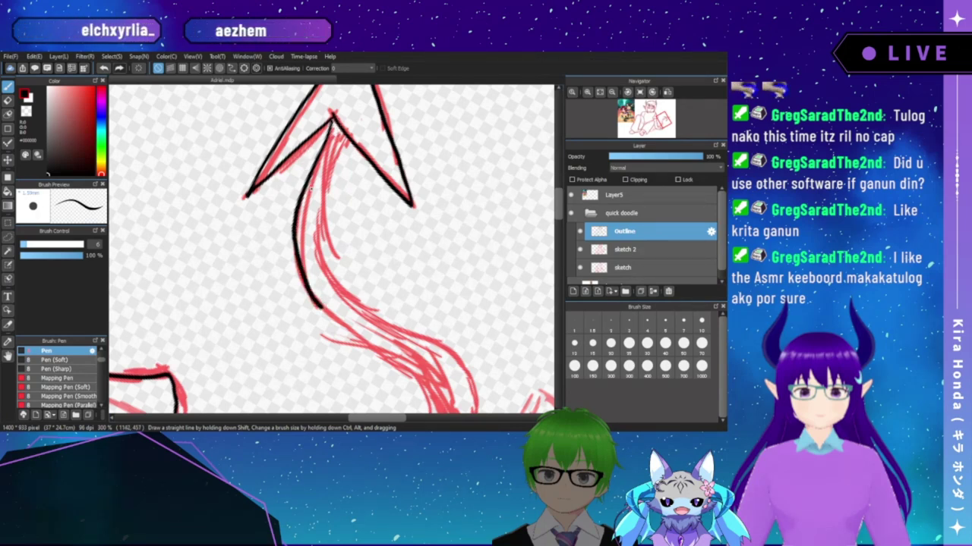
- Try to ink the tail's upper edge in one curve from near the wrist to the existing black line at the bend
drag(371, 302, 293, 198)
key(Right)
key(Right)
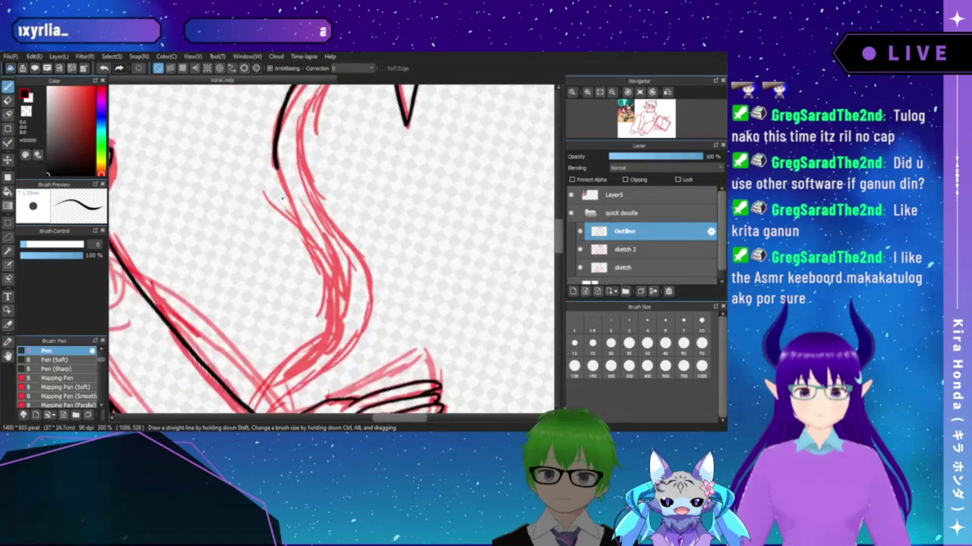
key(Right)
key(Right)
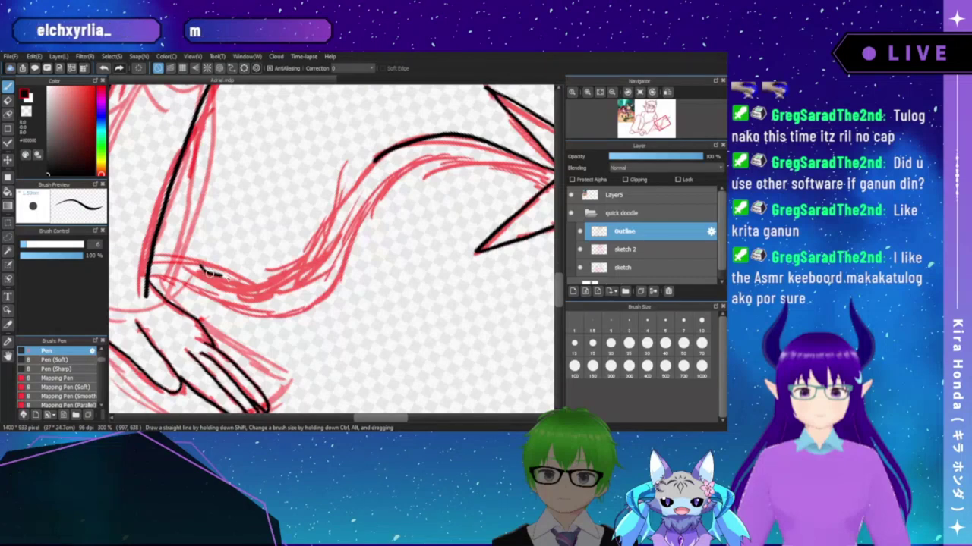
key(ctrl+z)
mouse_move(189, 259)
mouse_down()
mouse_move(251, 289)
mouse_move(302, 252)
mouse_up()
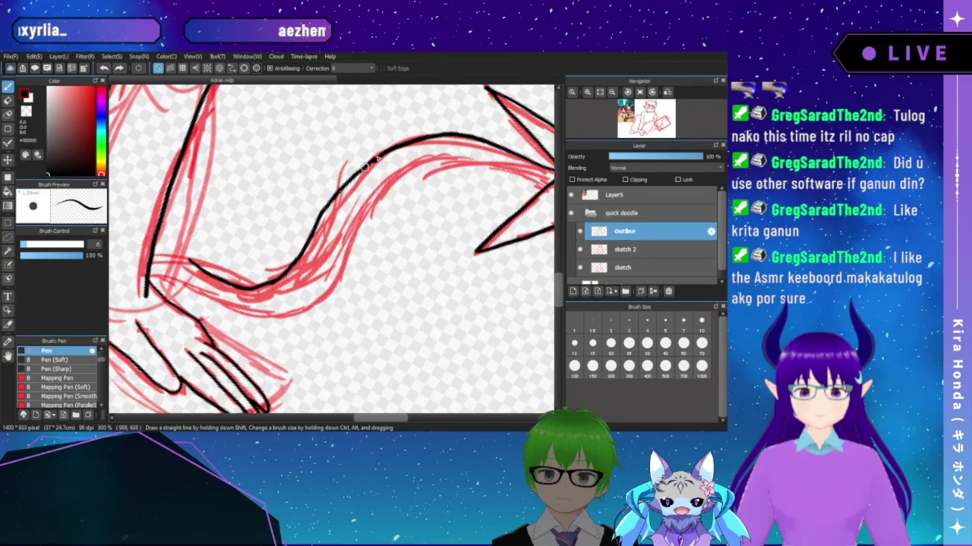
key(ctrl+z)
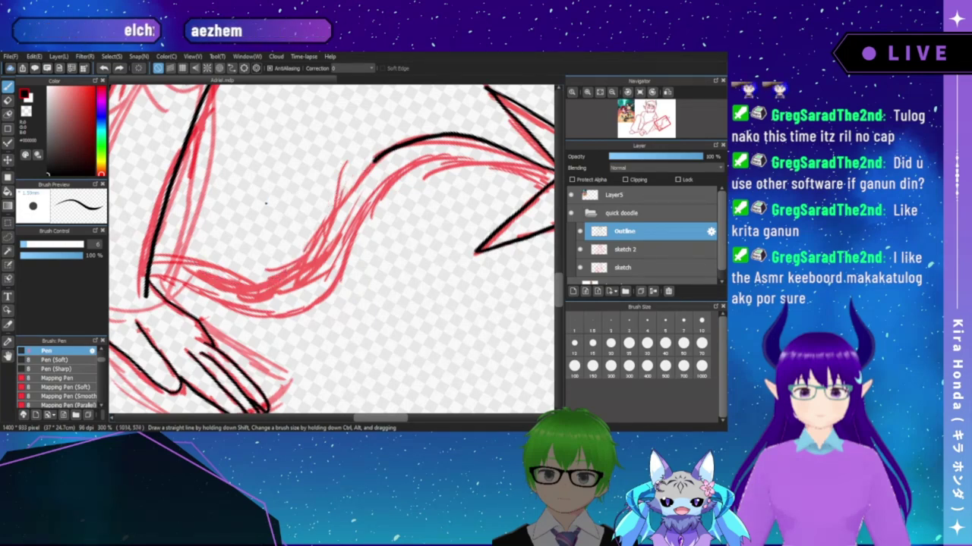
- Ink the tail's upper edge from the inked outer bend back to the lower bend near the hand
key(Right)
key(Right)
key(Right)
key(Right)
key(Right)
key(Right)
key(Right)
key(Right)
key(Right)
key(Right)
key(Right)
key(Right)
key(Right)
key(Right)
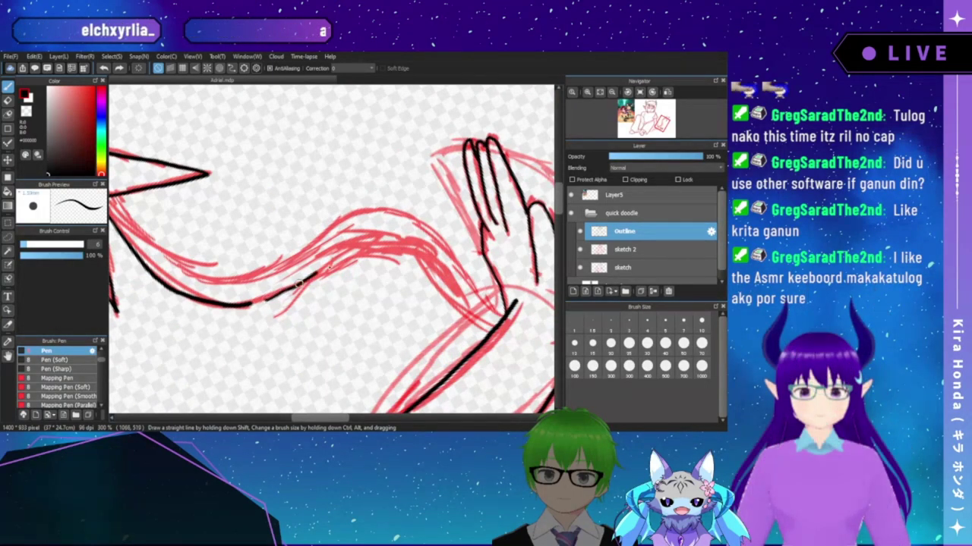
mouse_move(340, 258)
mouse_down()
mouse_move(405, 246)
mouse_move(429, 259)
mouse_up()
key(Right)
key(Right)
key(Right)
key(Right)
key(Right)
key(Right)
key(Right)
key(Right)
key(Right)
key(Right)
key(Right)
key(Right)
key(Right)
key(Right)
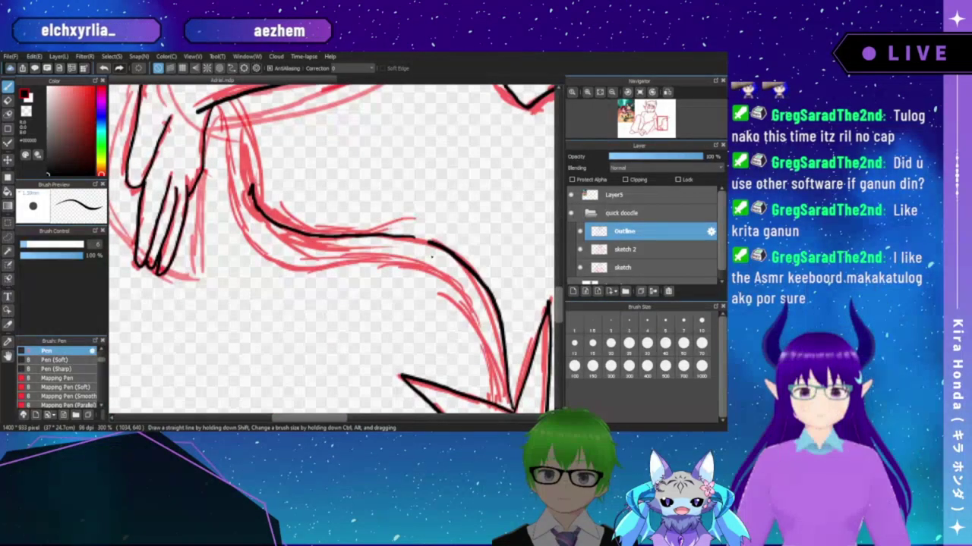
- Clean up and join the tail's upper edge strokes, and extend the line from the lower bend to the forearm
click(8, 99)
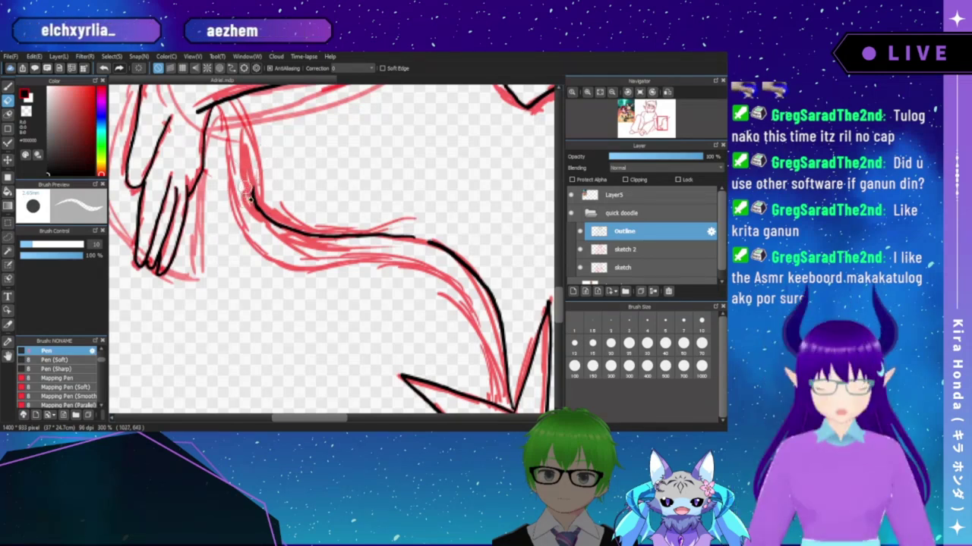
click(9, 88)
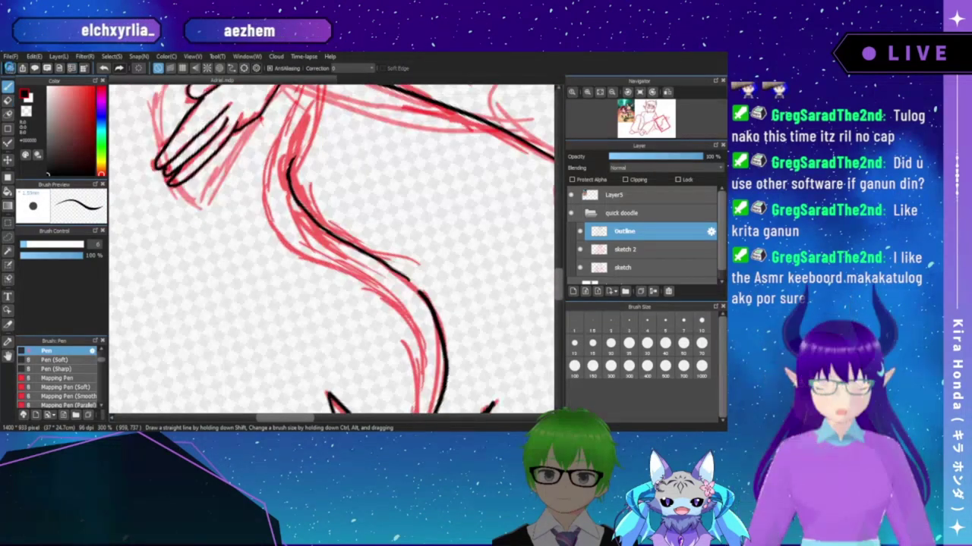
drag(343, 205, 312, 160)
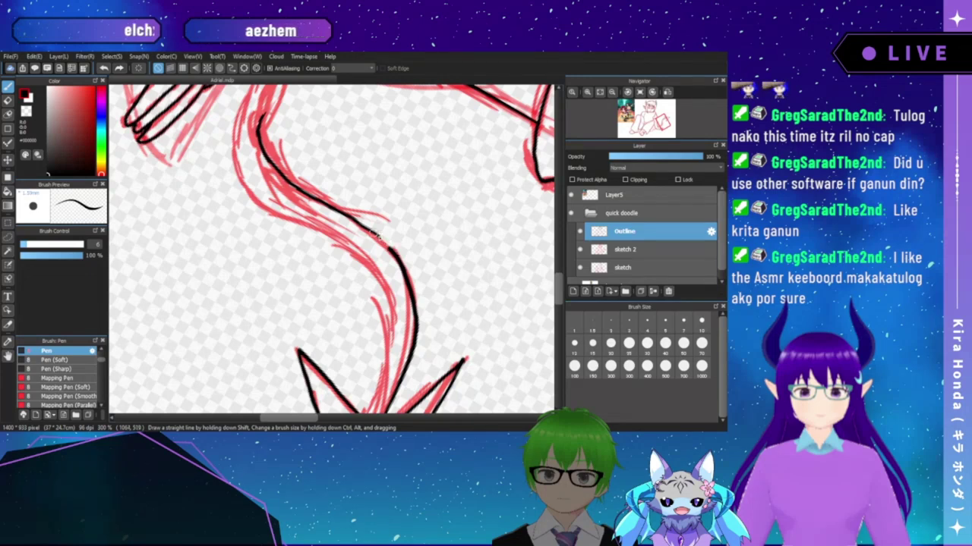
drag(330, 173, 363, 274)
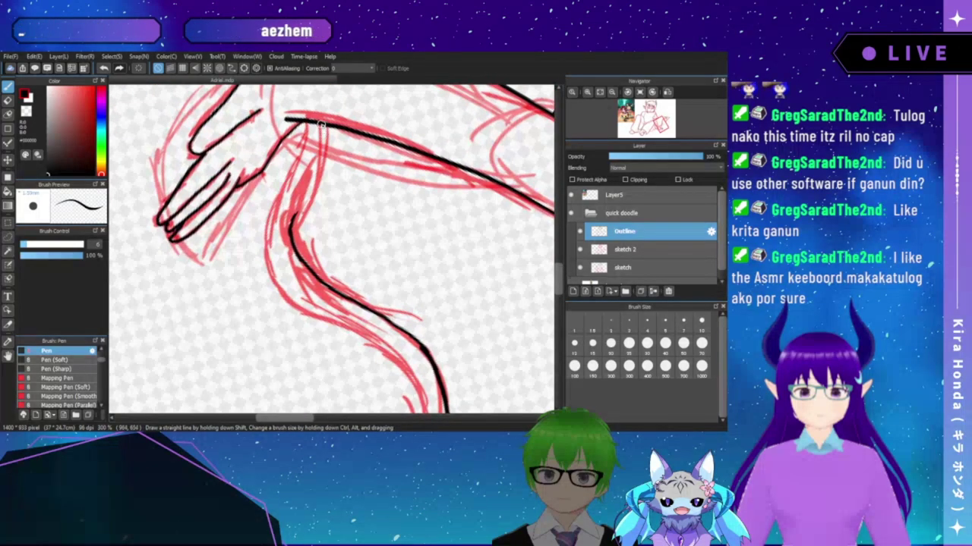
mouse_move(322, 124)
mouse_down()
mouse_move(316, 173)
mouse_move(291, 235)
mouse_up()
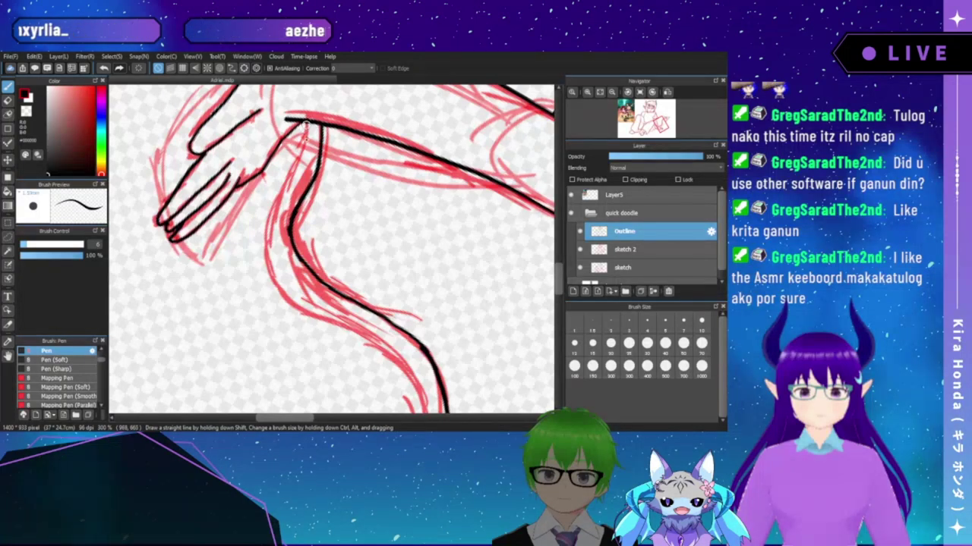
- Ink the tail's lower edge from the wrist around the first bend, redoing the stroke once and trimming its blunt end
mouse_move(305, 127)
mouse_down()
mouse_move(267, 229)
mouse_move(278, 288)
mouse_move(297, 308)
mouse_up()
key(ctrl+z)
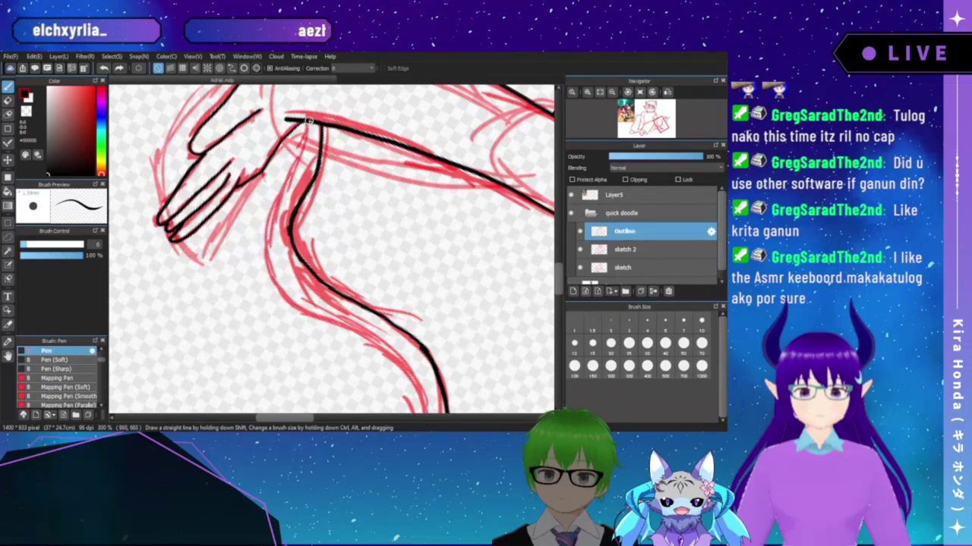
mouse_move(307, 122)
mouse_down()
mouse_move(265, 228)
mouse_move(265, 258)
mouse_up()
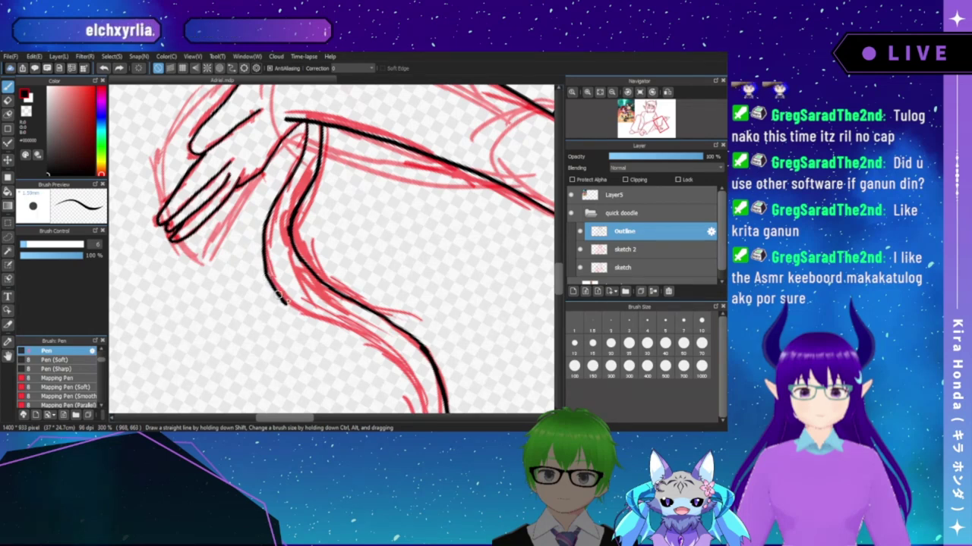
drag(280, 297, 287, 298)
key(Left)
key(Left)
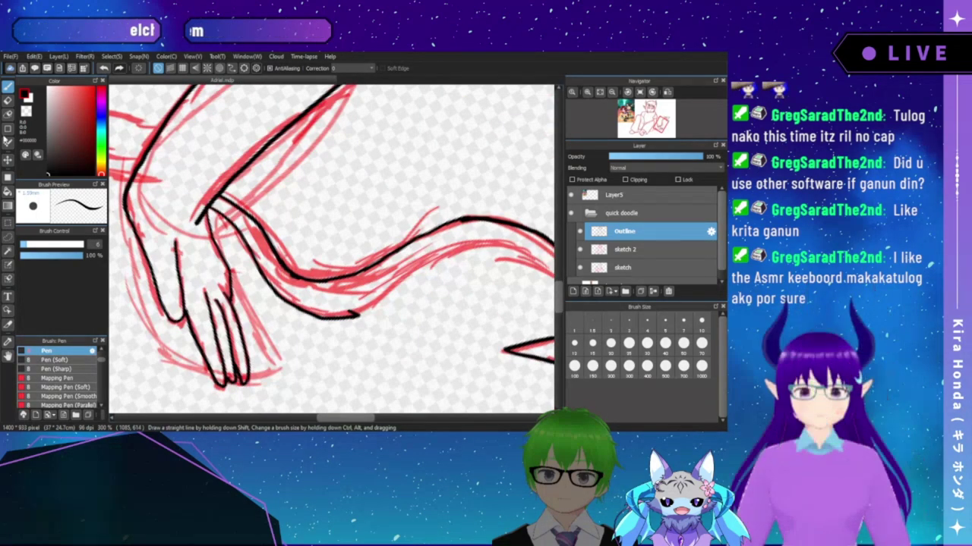
click(8, 99)
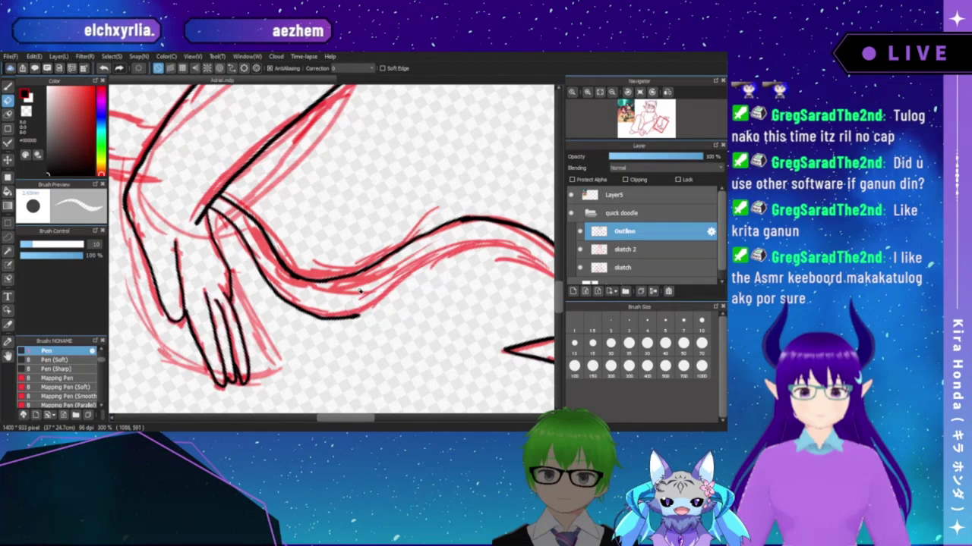
drag(360, 291, 271, 242)
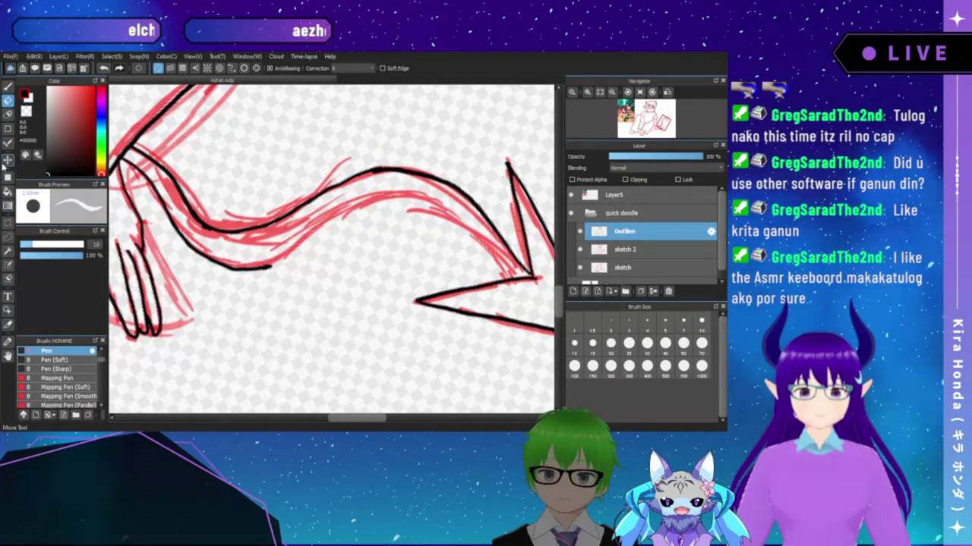
- Continue the tail's lower edge over the outer bend toward the arrowhead and erase the blob at the stroke's end
click(7, 86)
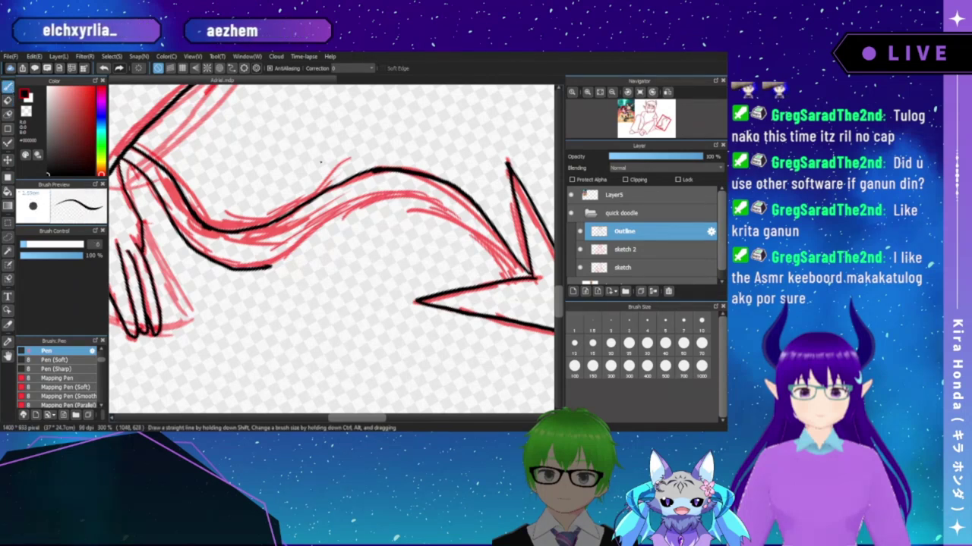
drag(352, 186, 313, 213)
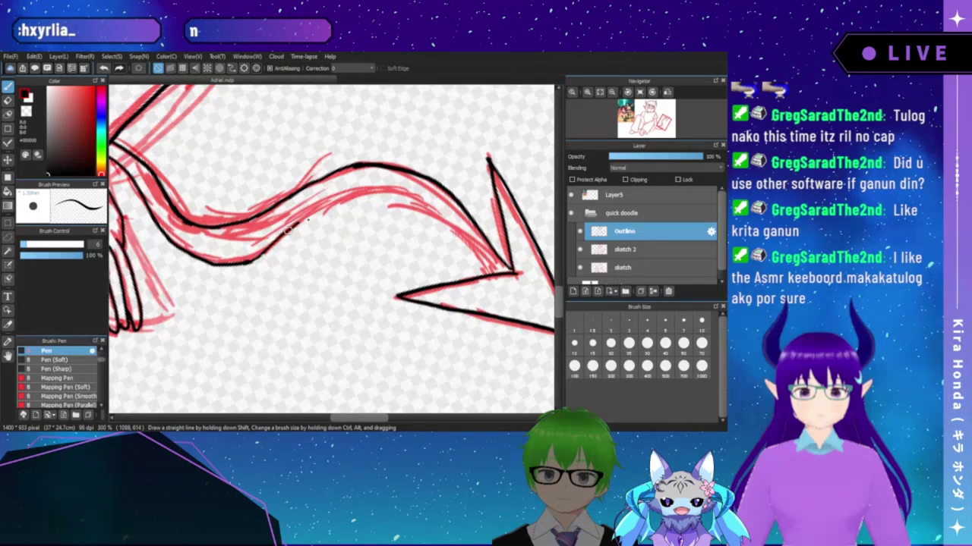
drag(384, 189, 435, 213)
key(Up)
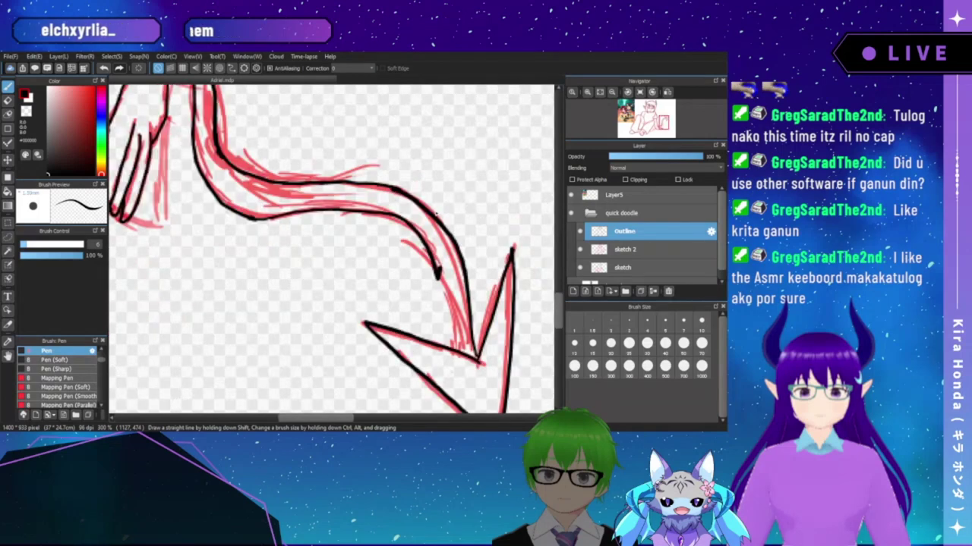
key(e)
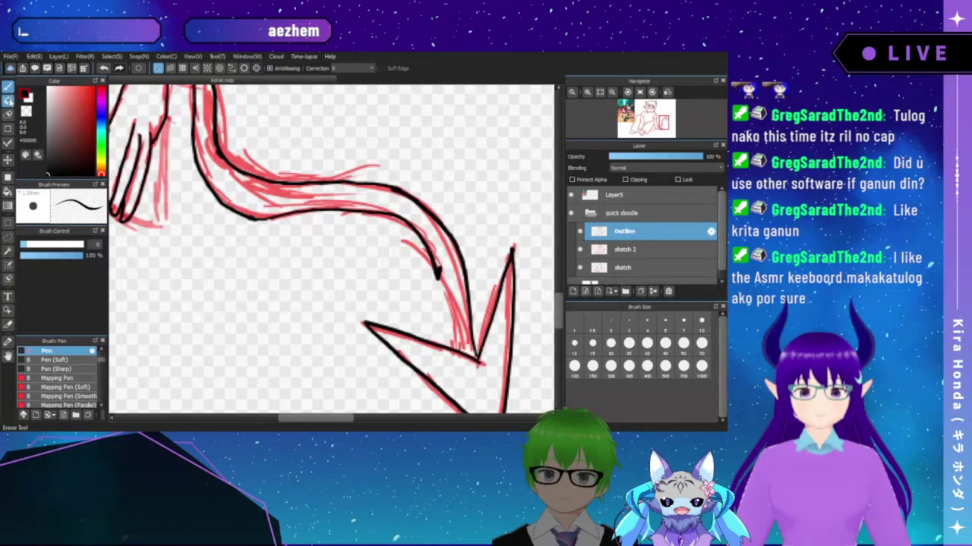
mouse_move(460, 265)
mouse_down()
mouse_move(433, 265)
mouse_move(440, 281)
mouse_up()
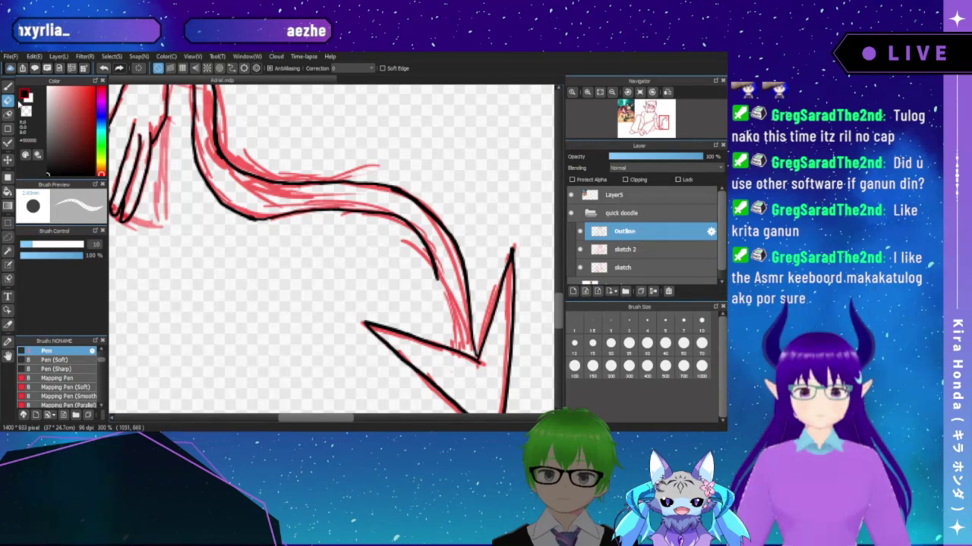
- Ink the last stretch of the tail's lower edge to the arrowhead's notch, replacing the first attempt
click(7, 86)
drag(437, 276, 402, 240)
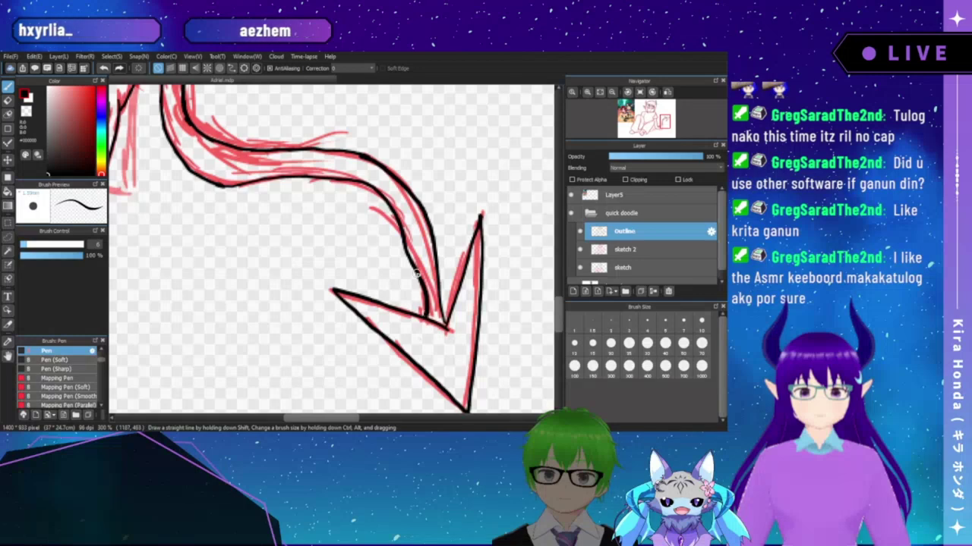
key(ctrl+z)
key(Left)
key(Left)
key(Left)
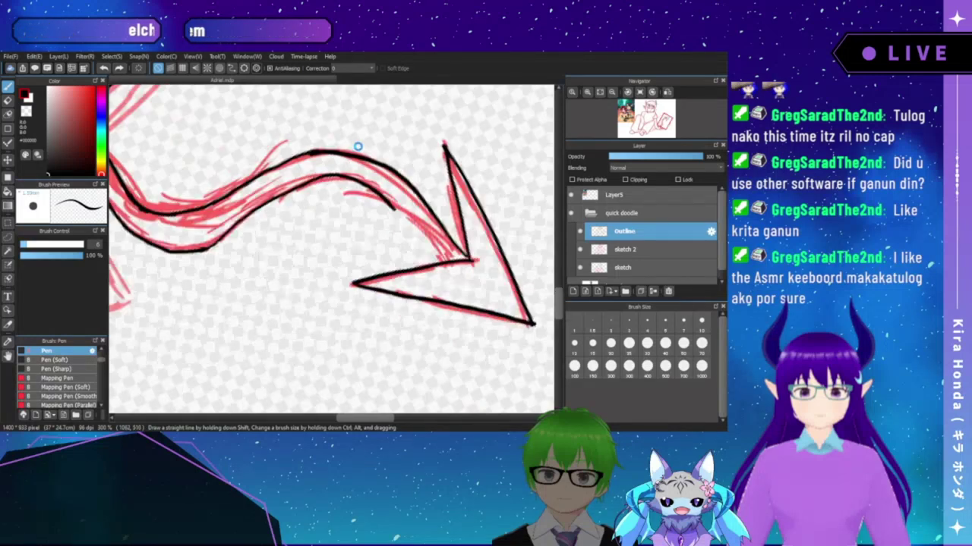
key(Left)
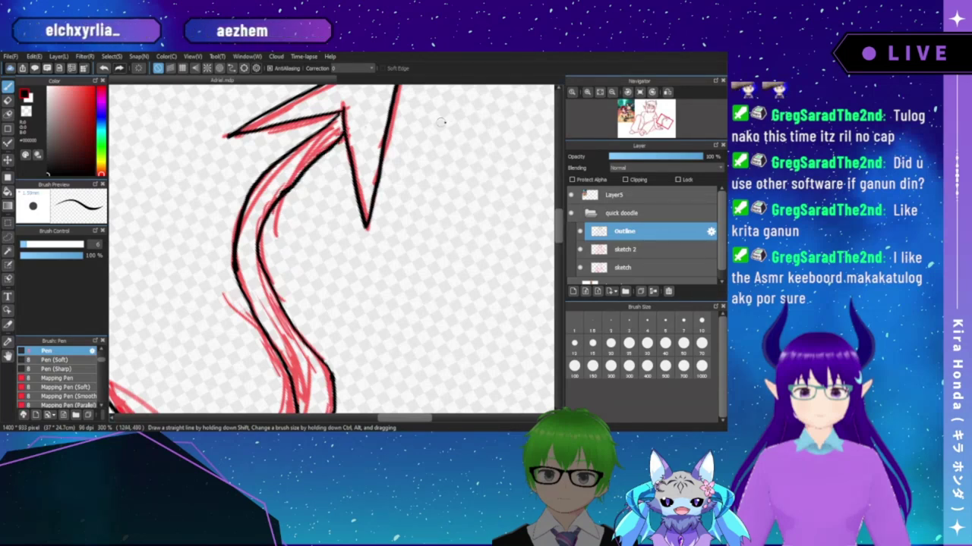
- Ink the outer contour of the supporting forearm in black, curving from below the sleeve down to the tail
click(600, 92)
key(Up)
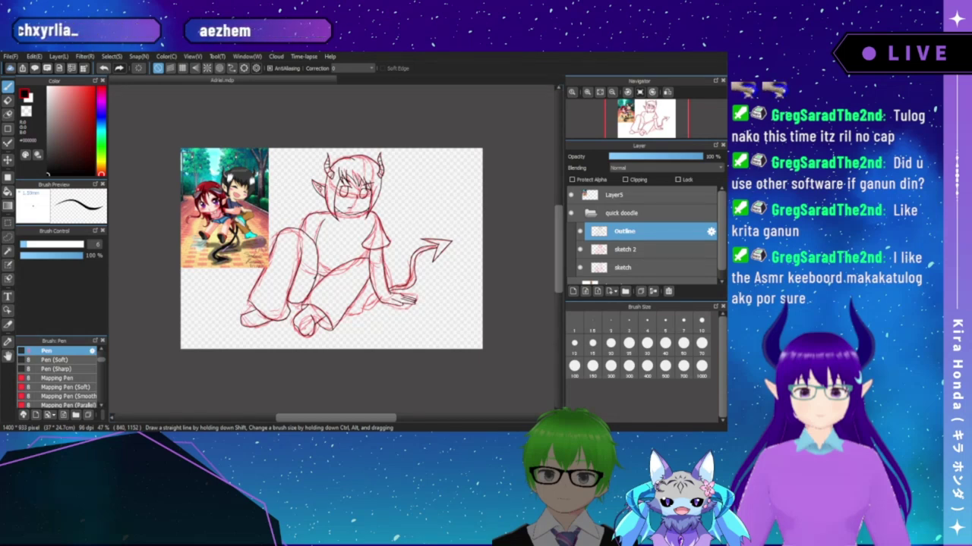
click(586, 93)
click(585, 95)
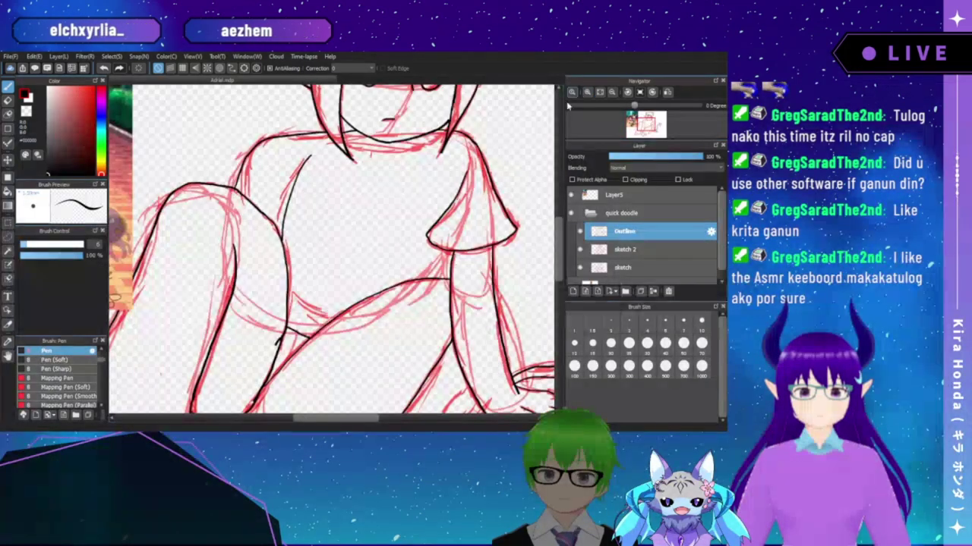
drag(421, 255, 372, 158)
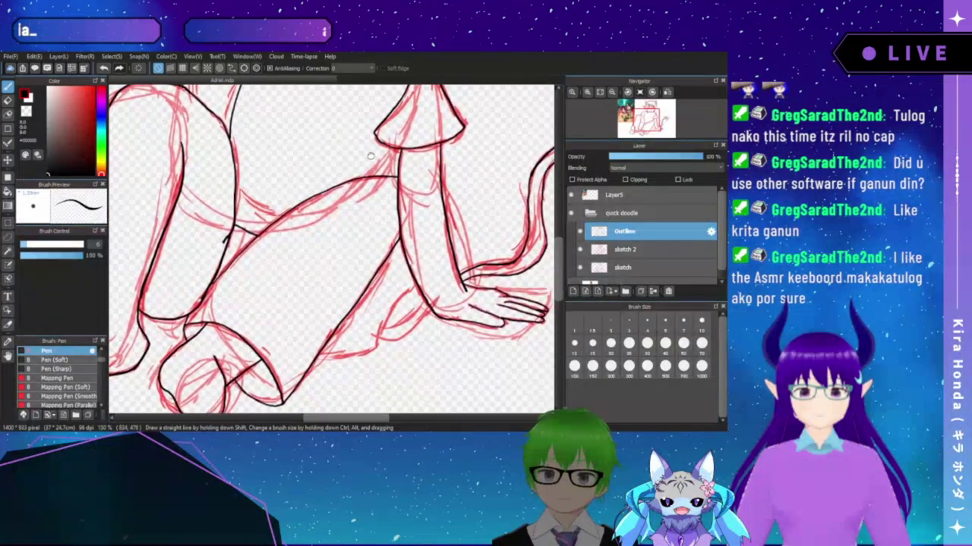
drag(458, 225, 391, 198)
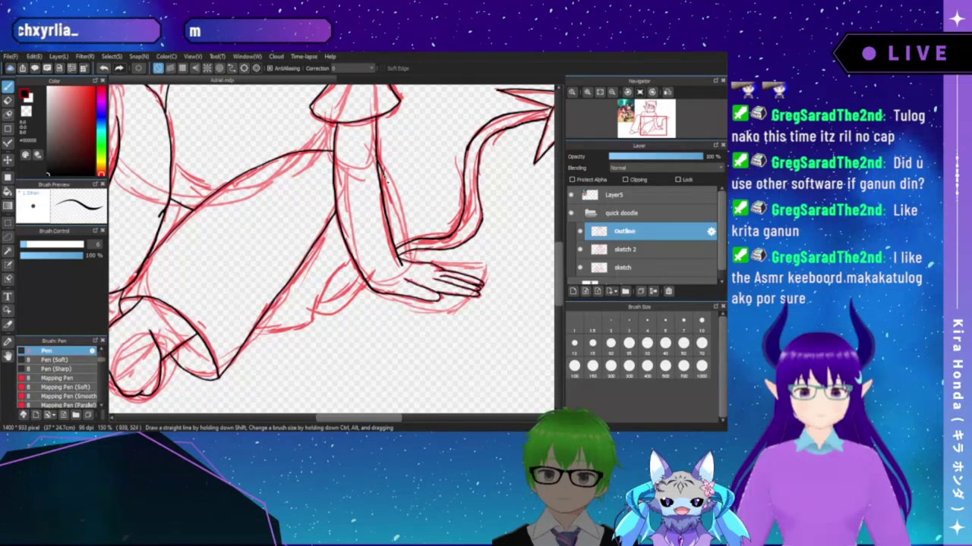
right_click(389, 87)
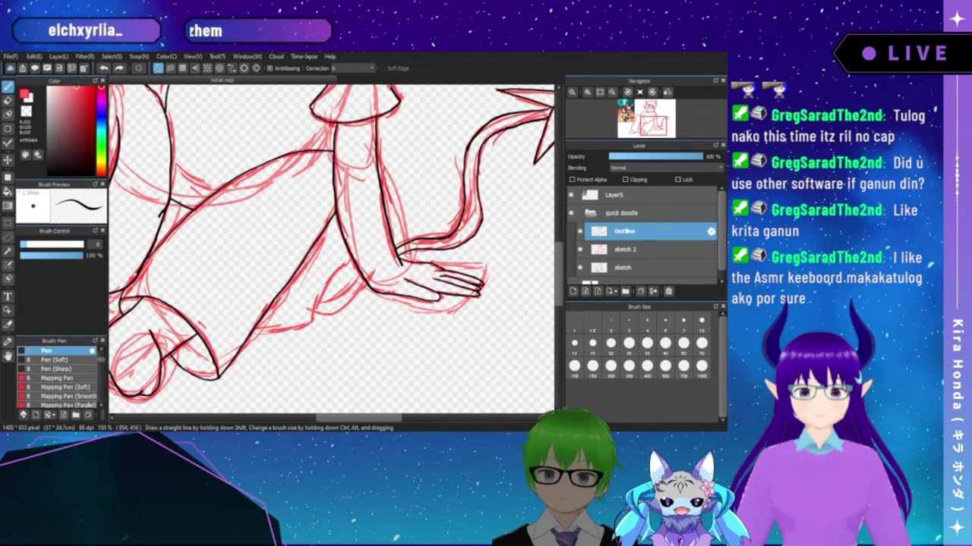
click(587, 92)
click(587, 92)
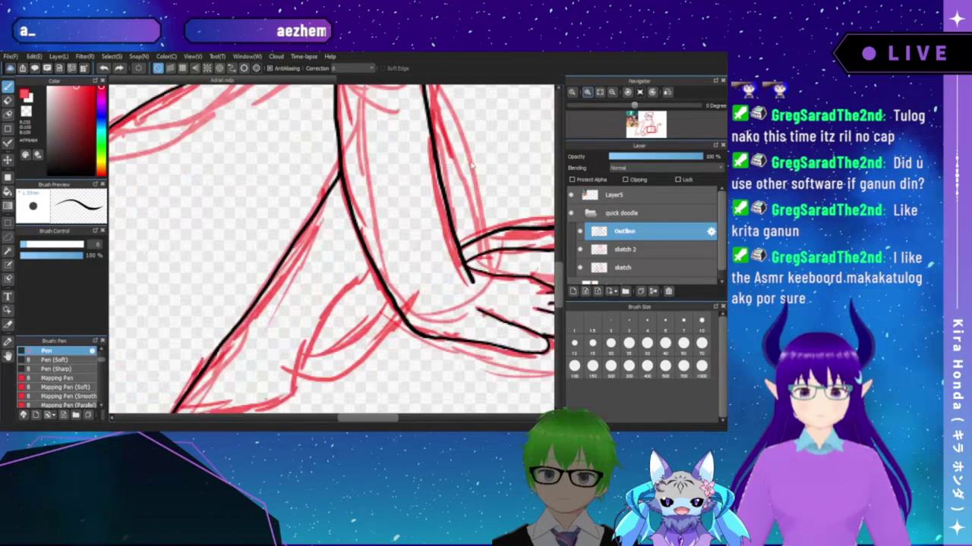
drag(455, 171, 422, 186)
scroll(422, 186, up, 1)
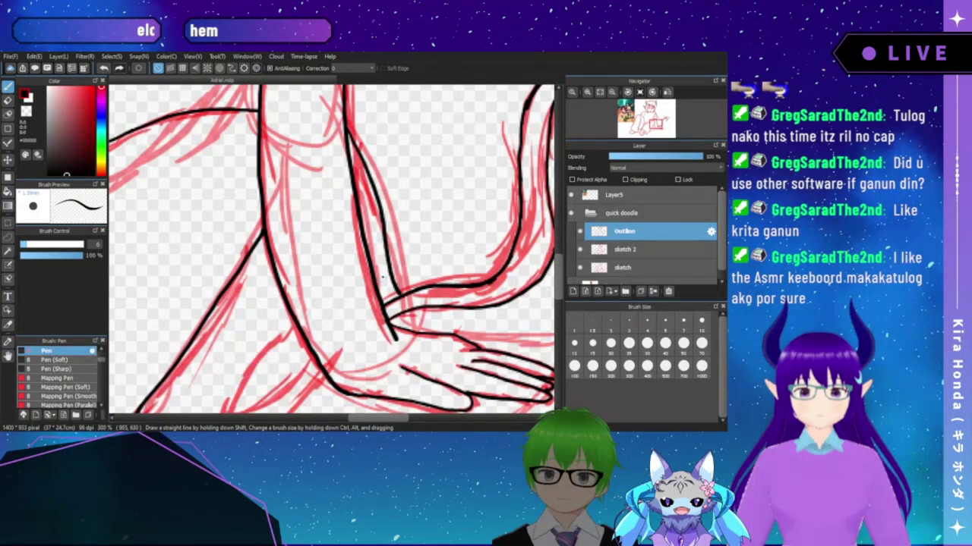
- Ink the body contour behind the thigh, curving down from the supporting forearm and back to the underside of the leg
mouse_move(266, 387)
mouse_down()
mouse_move(284, 283)
mouse_move(306, 260)
mouse_move(396, 228)
mouse_up()
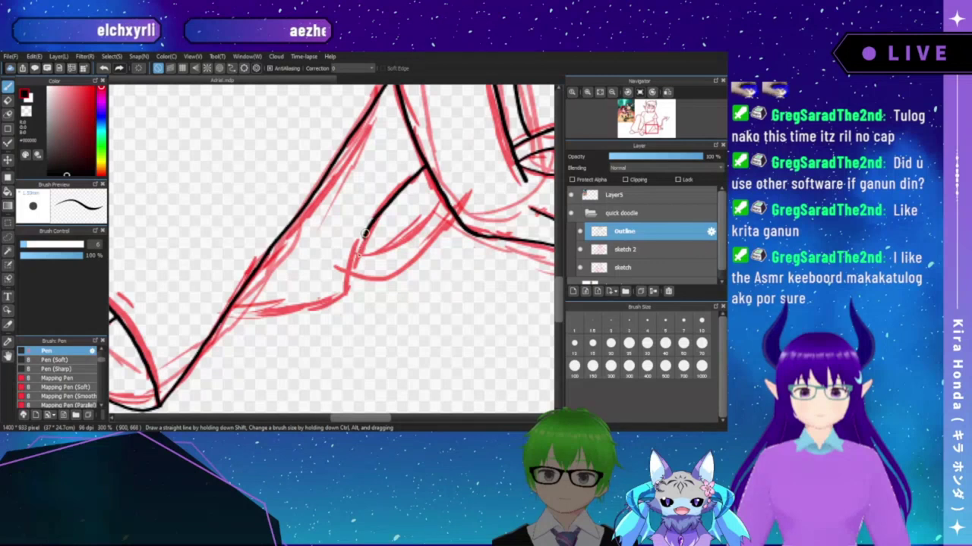
drag(364, 234, 335, 300)
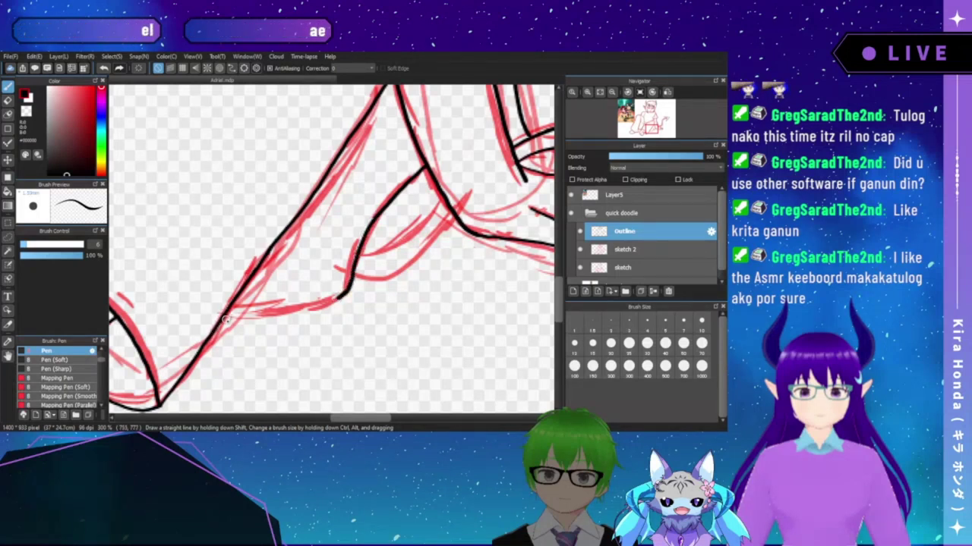
drag(283, 265, 418, 241)
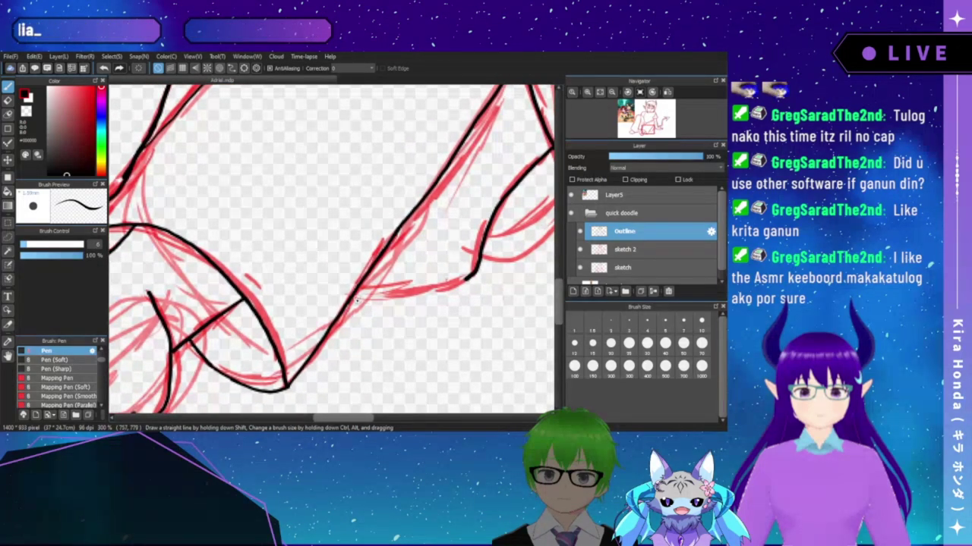
drag(355, 297, 460, 279)
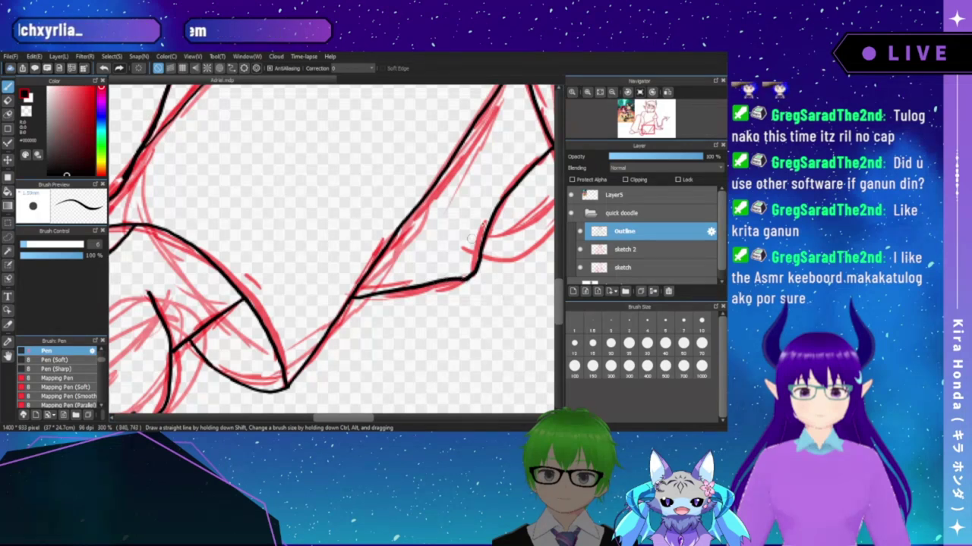
- Try to ink a second curve below the body contour, running from the supporting forearm down to the thigh's underside
mouse_move(477, 217)
mouse_down()
mouse_move(336, 288)
mouse_move(349, 283)
mouse_up()
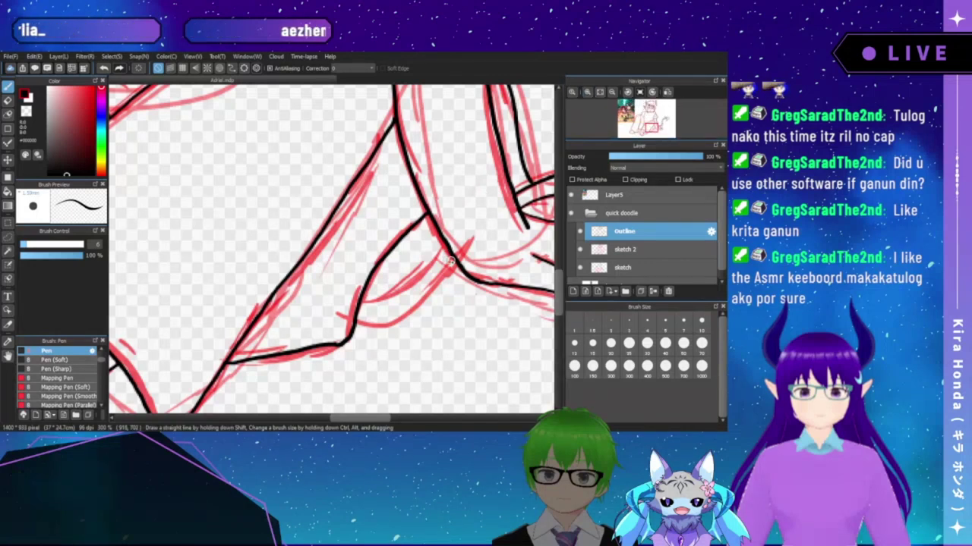
drag(453, 258, 377, 314)
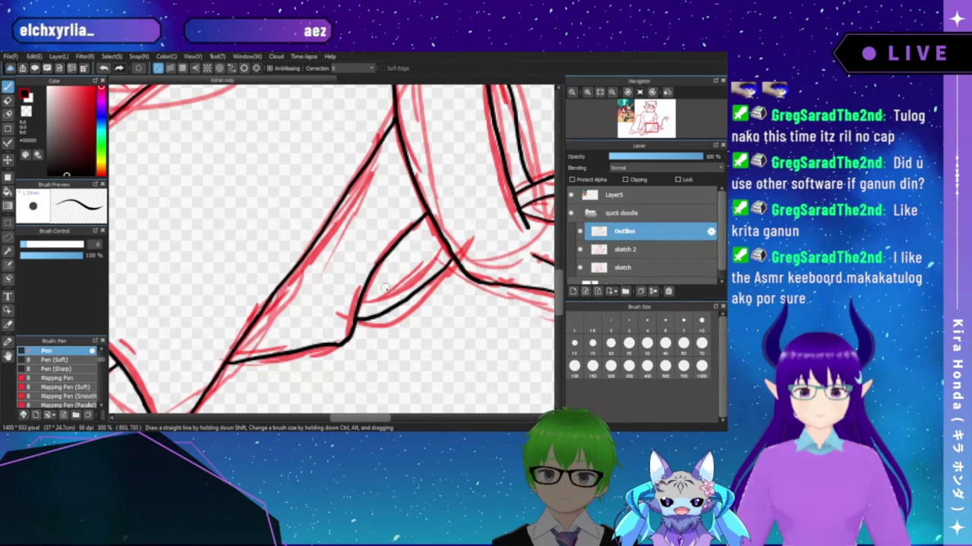
click(600, 91)
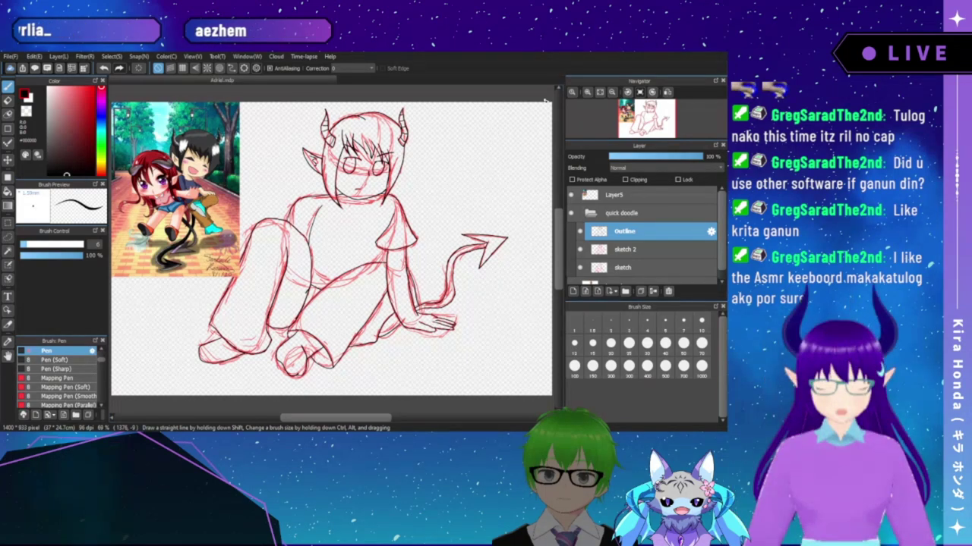
- Re-ink the thigh's underside in black as a shallow curve from the trouser leg to the body contour behind it
click(588, 92)
click(588, 93)
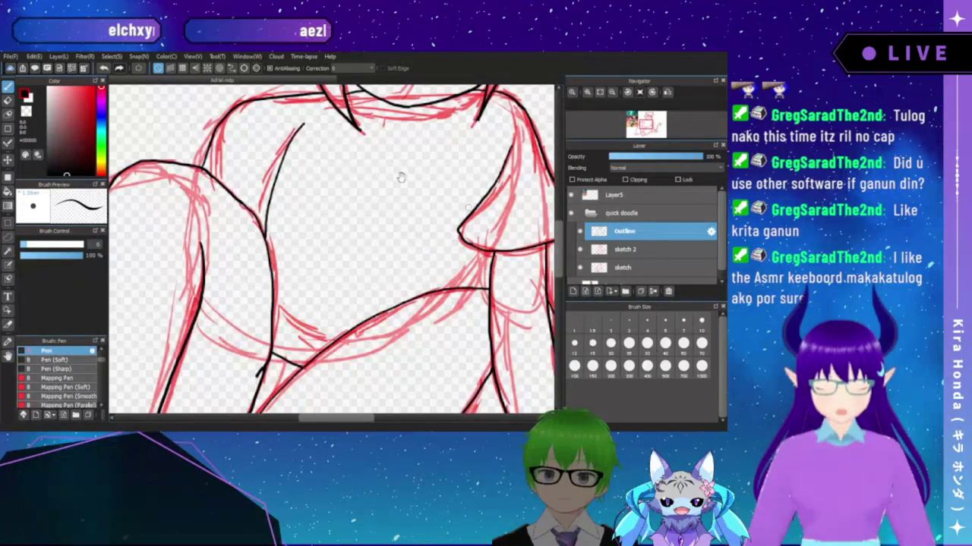
drag(399, 175, 365, 87)
drag(437, 315, 377, 183)
scroll(376, 184, down, 2)
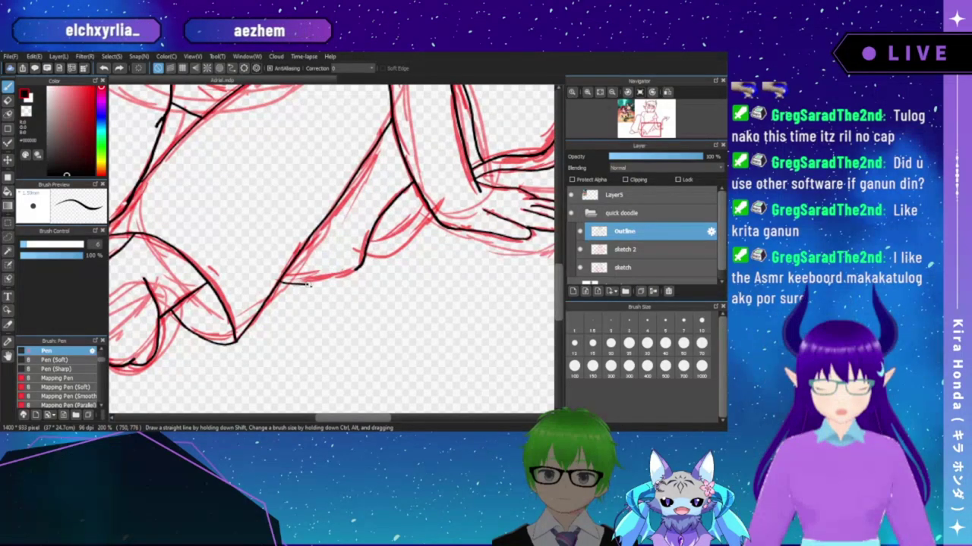
mouse_move(278, 283)
mouse_down()
mouse_move(330, 282)
mouse_move(361, 265)
mouse_up()
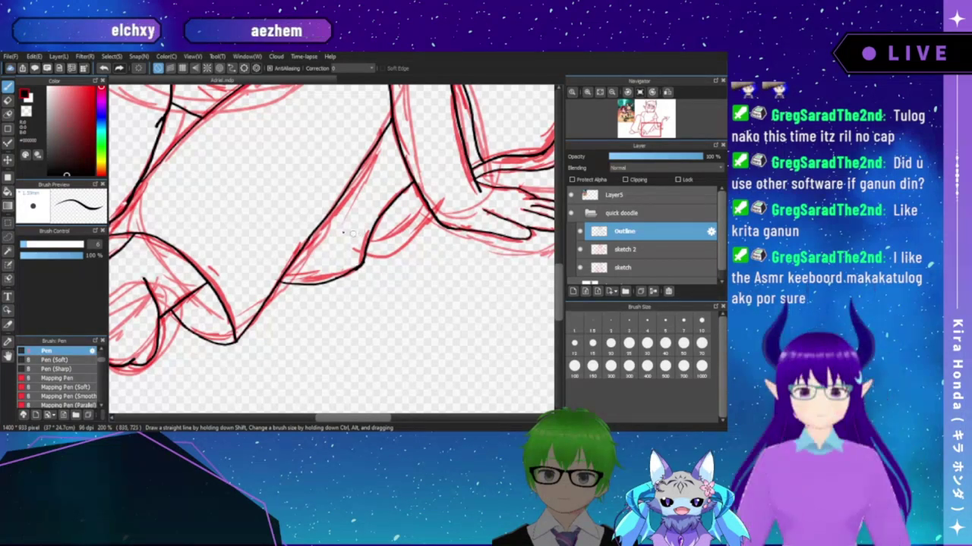
- Clean up the corner where the thigh's underside meets the body contour, erasing and re-inking the joint and undoing the last change
click(7, 100)
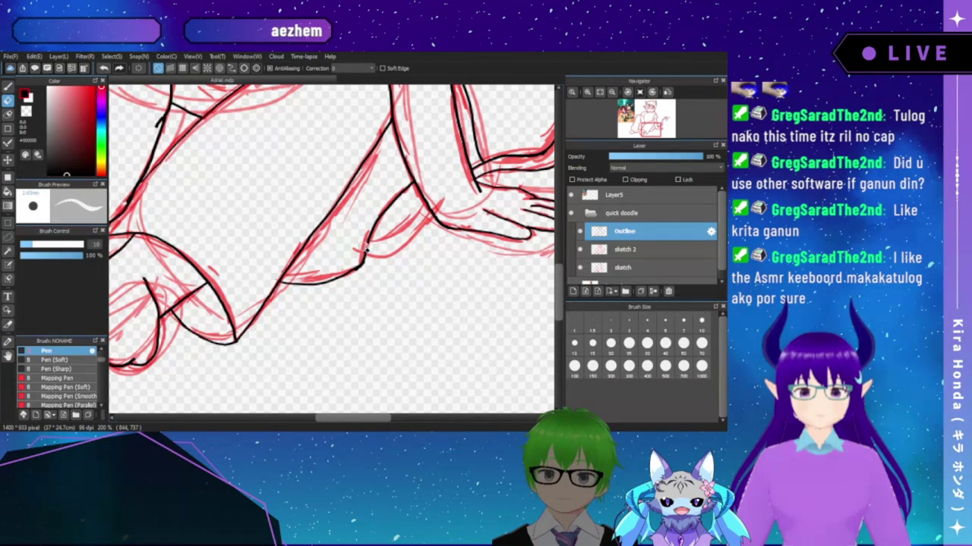
drag(365, 249, 359, 271)
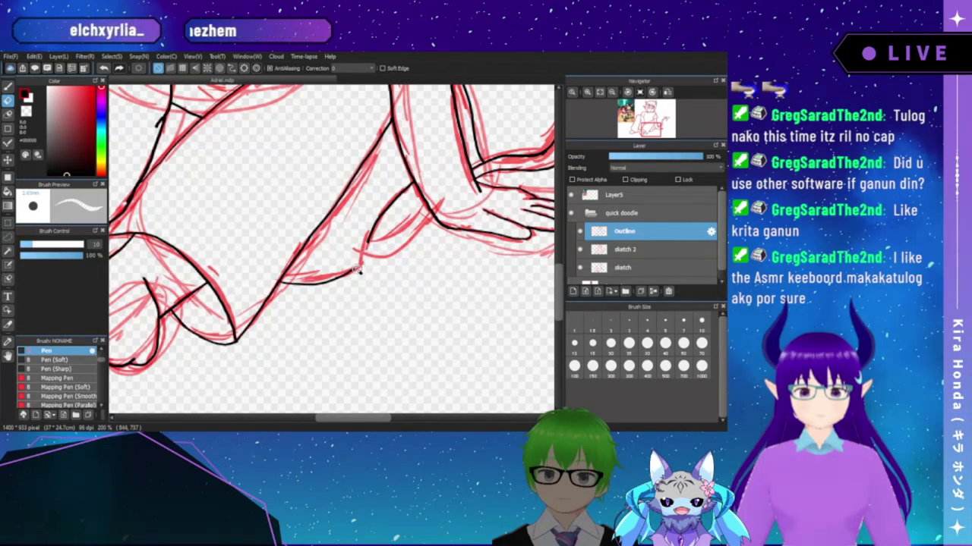
key(b)
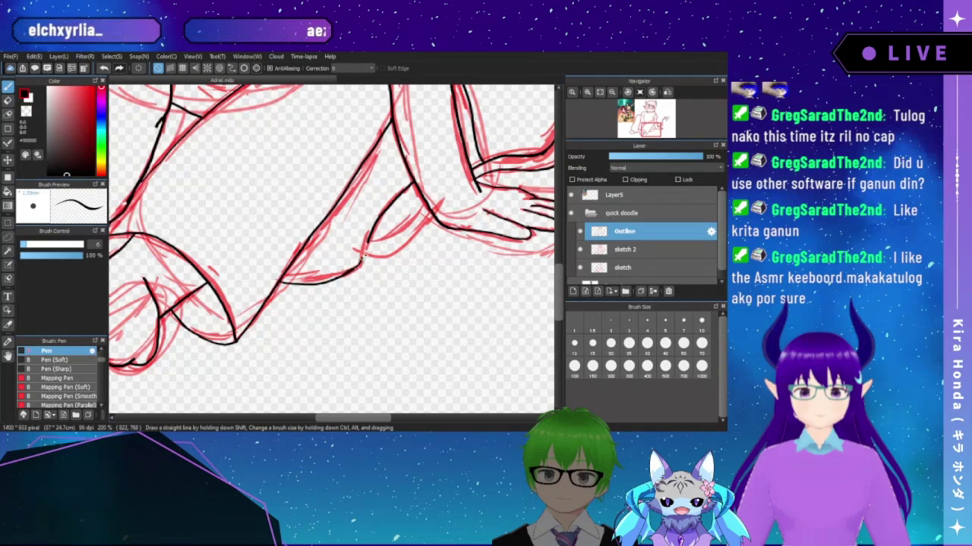
key(ctrl+z)
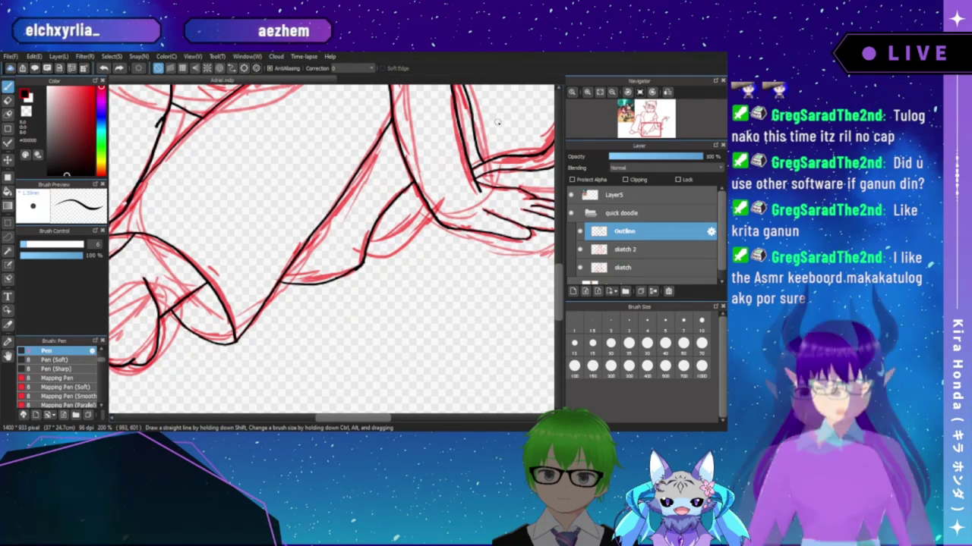
- Add a layer folder named skin beneath the Outline layer and create a layer named base inside it
click(600, 92)
click(600, 93)
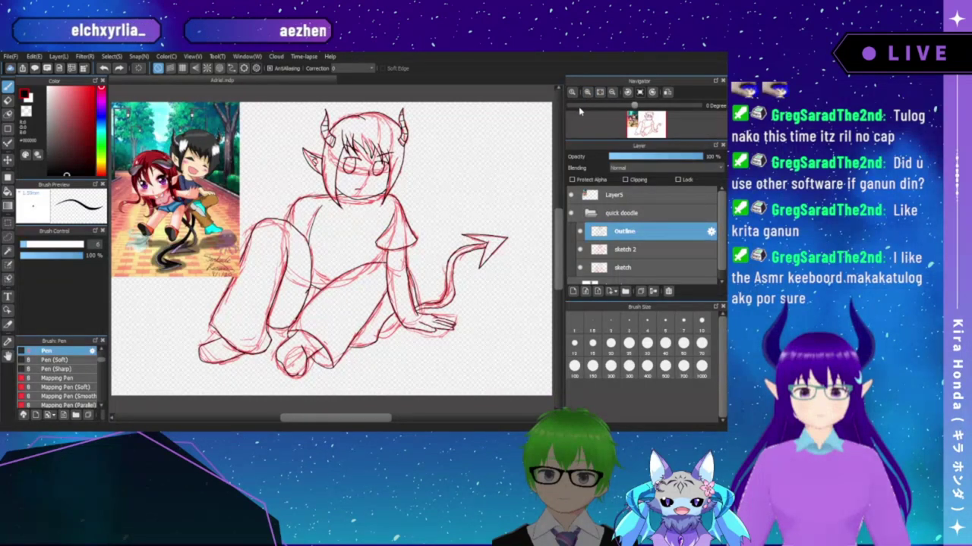
click(10, 57)
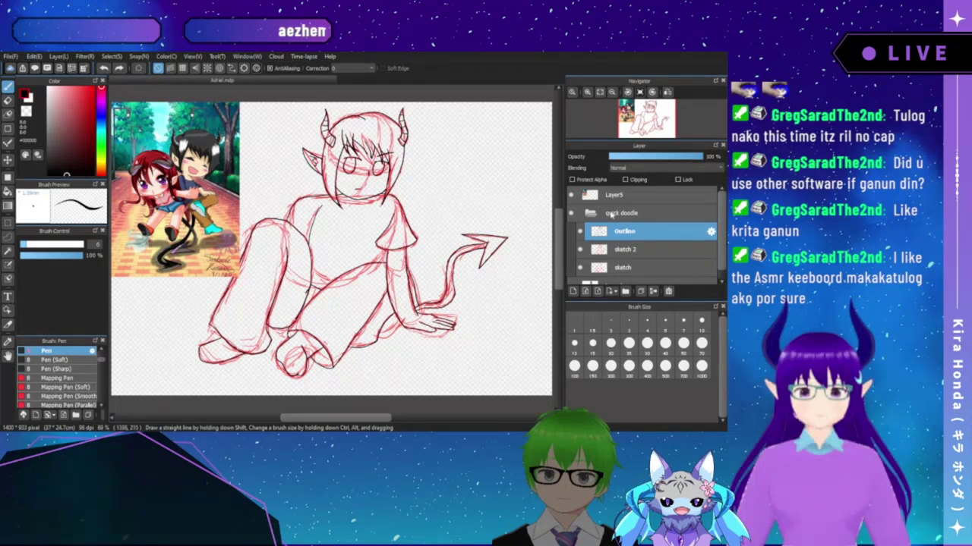
click(614, 249)
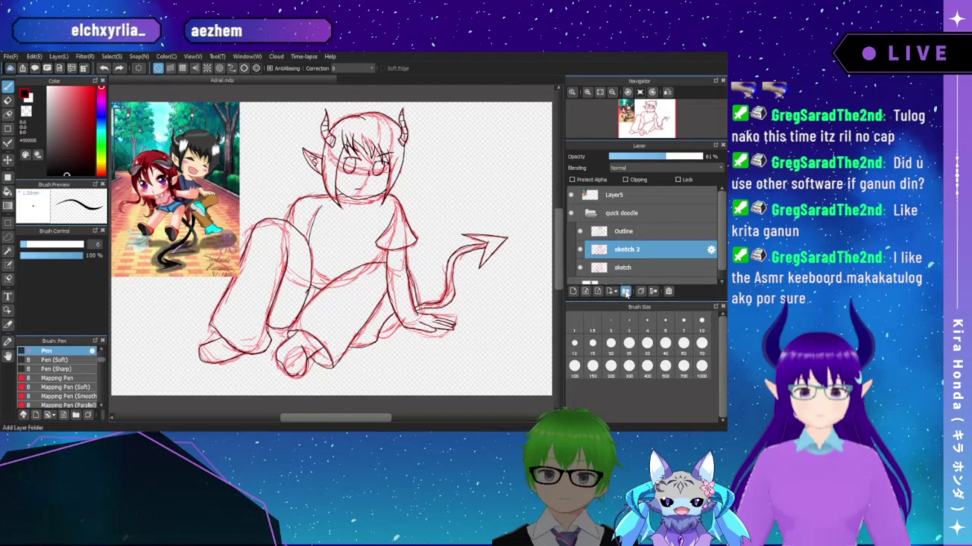
click(625, 291)
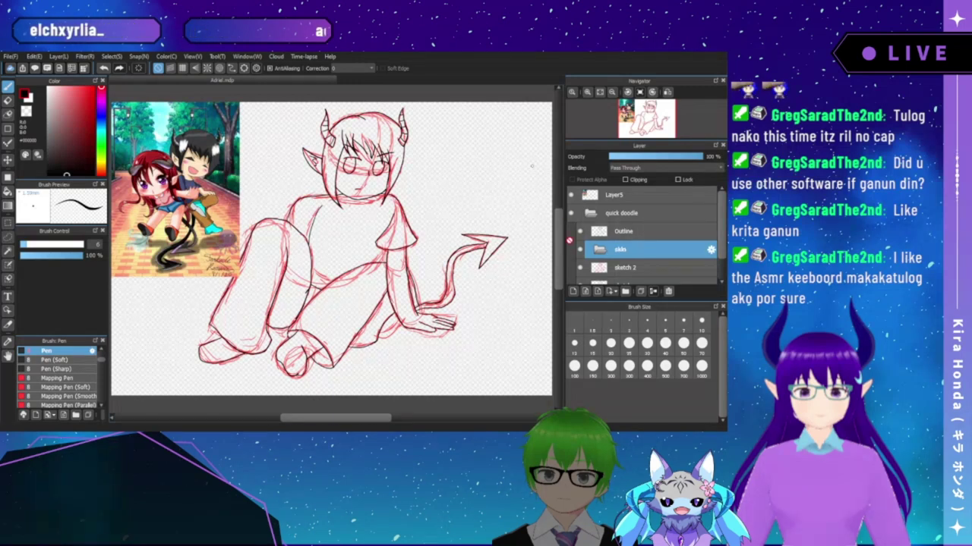
click(573, 290)
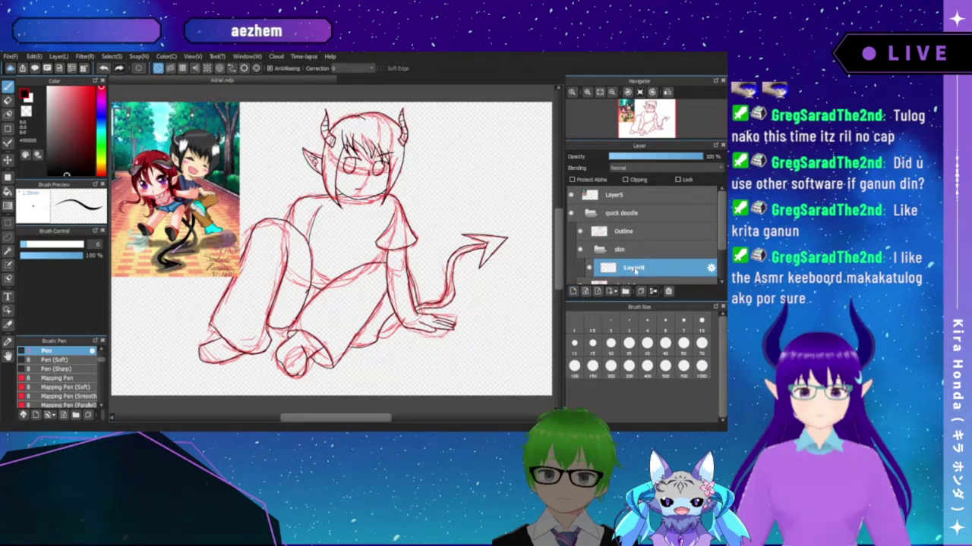
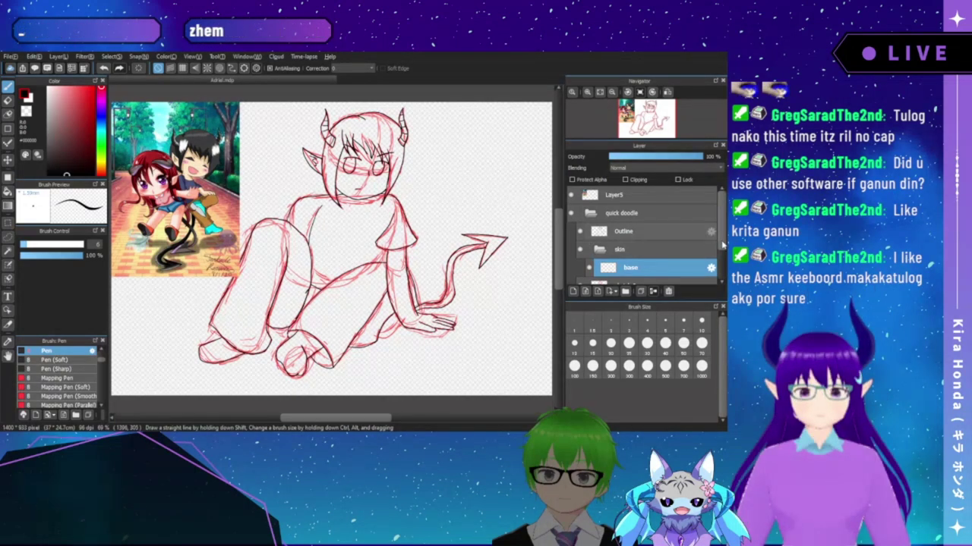
- Hide the original sketch layer while keeping sketch 2 visible
scroll(718, 273, down, 2)
click(580, 240)
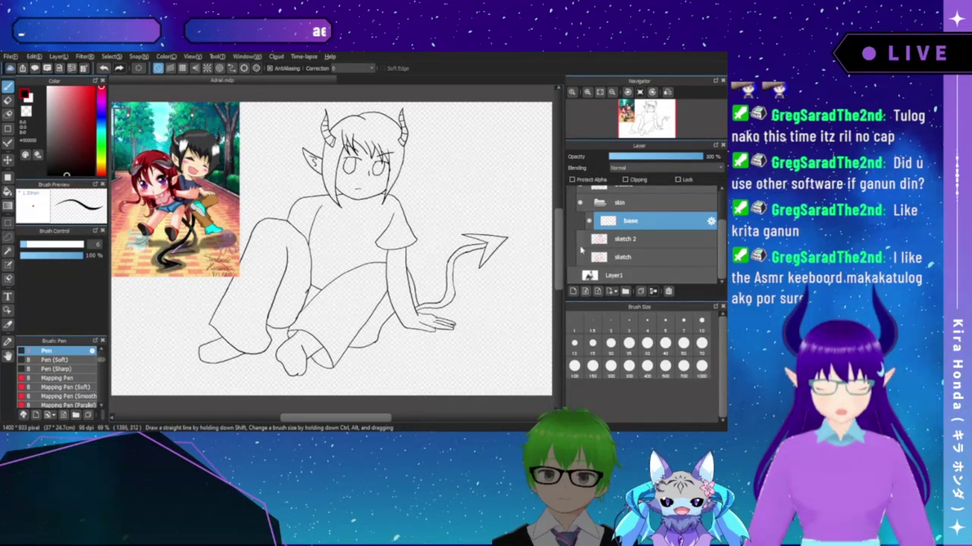
click(580, 240)
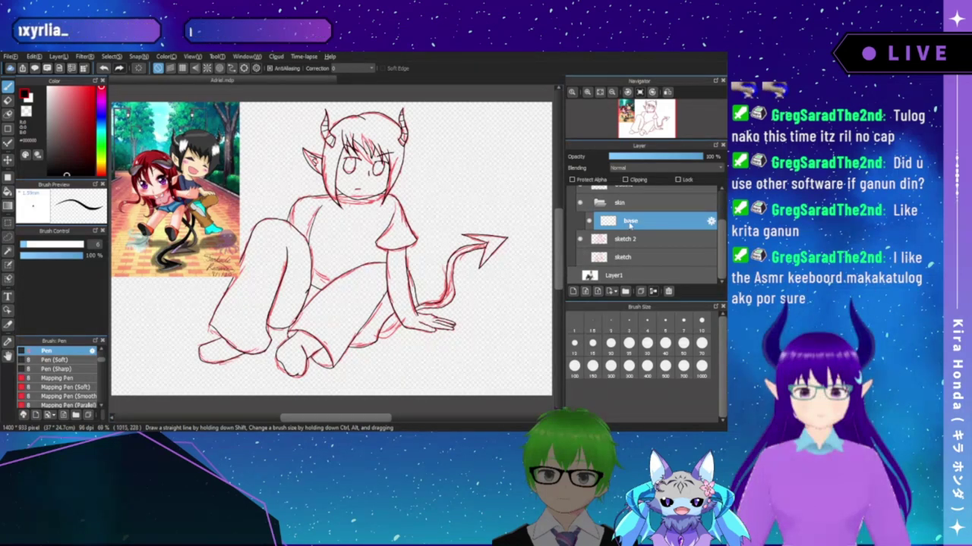
- On the Outline layer, ink two black curves behind the thigh, running from the supporting forearm down to the body contour
drag(725, 241, 723, 211)
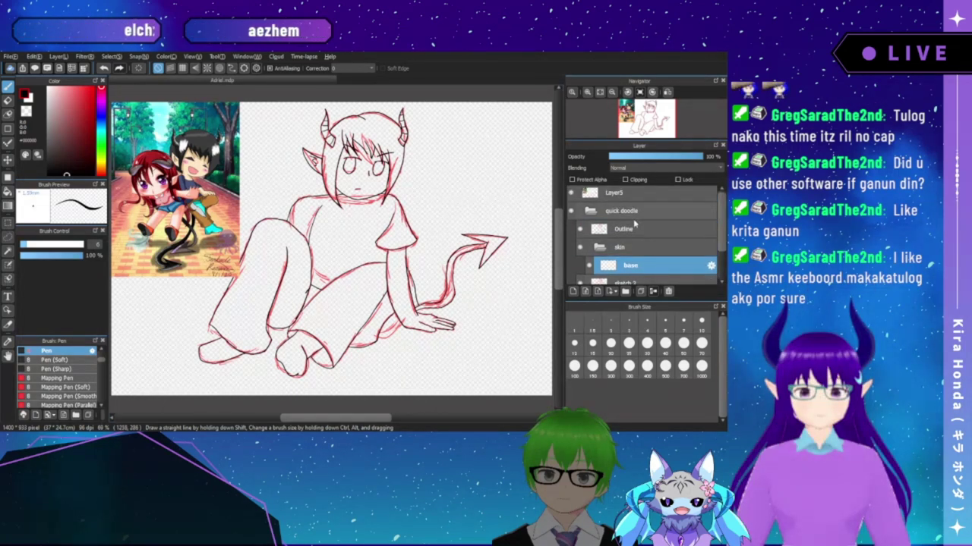
click(629, 242)
click(625, 229)
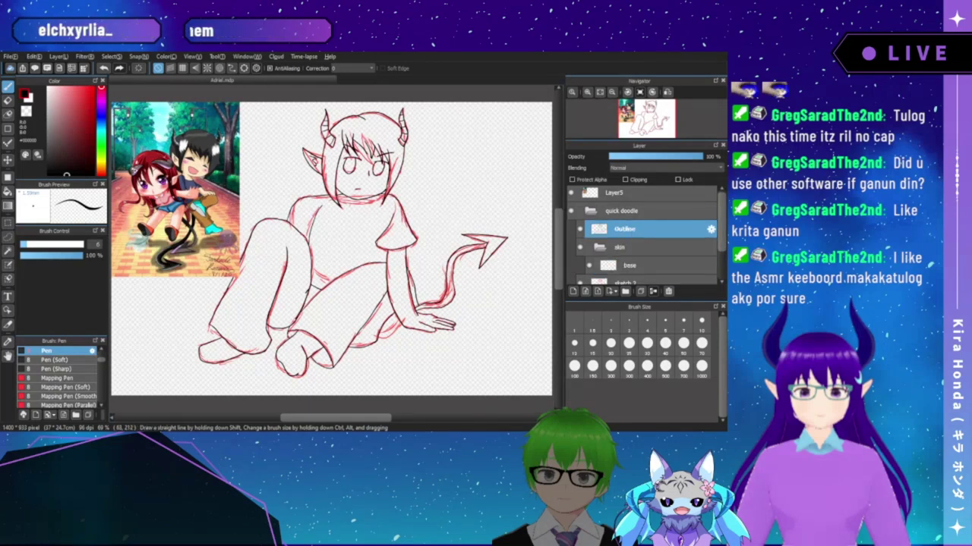
click(588, 93)
click(588, 92)
click(587, 92)
click(588, 92)
click(588, 93)
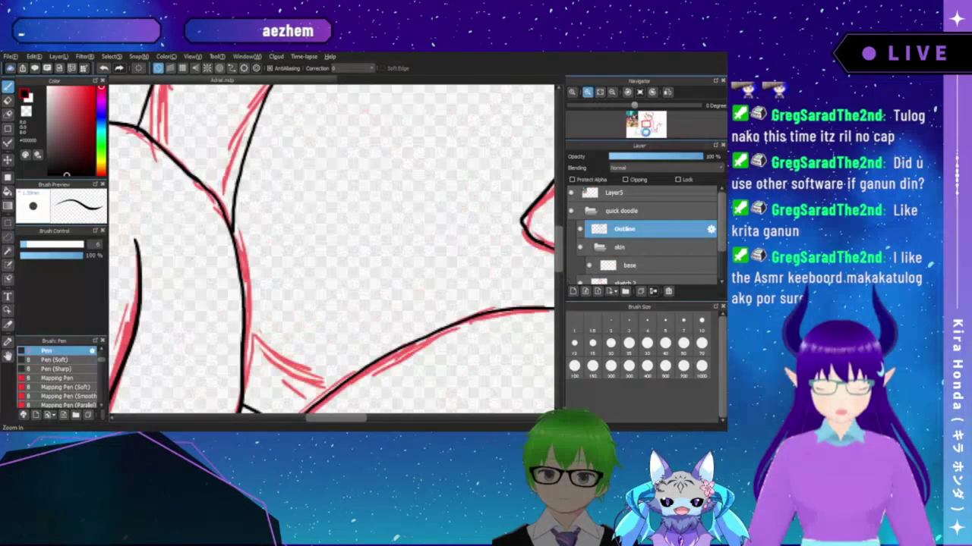
drag(648, 131, 650, 132)
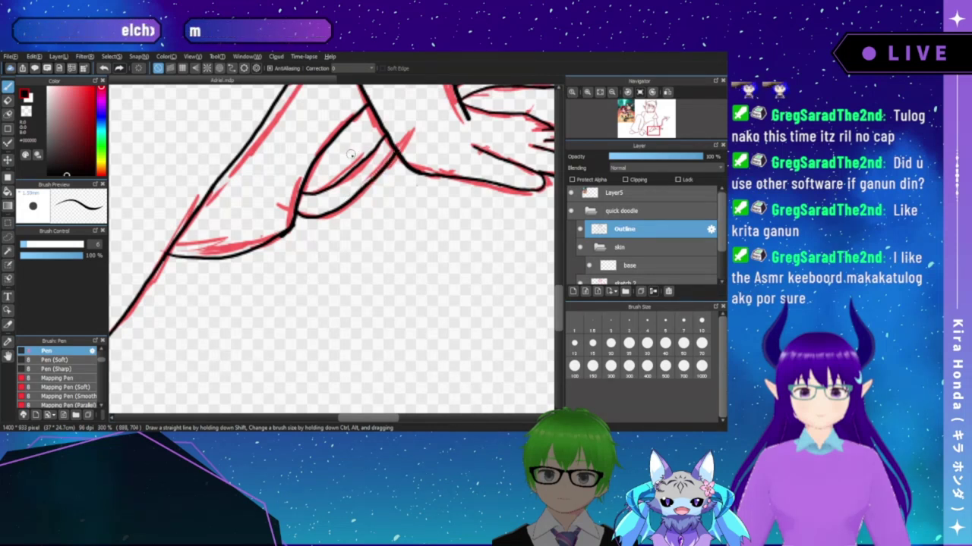
- Ink a short curved crease line in the middle of the shirt on the Outline layer
click(599, 91)
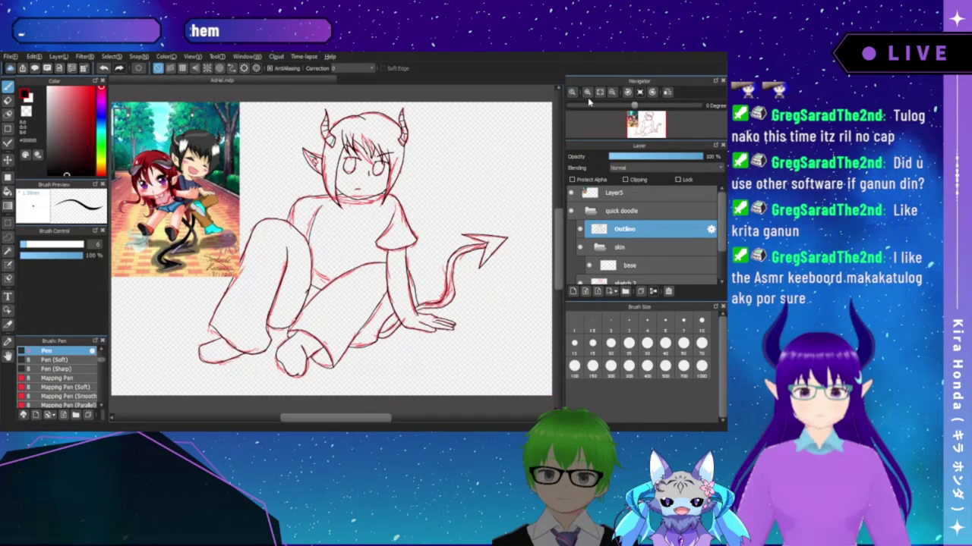
click(589, 93)
click(589, 93)
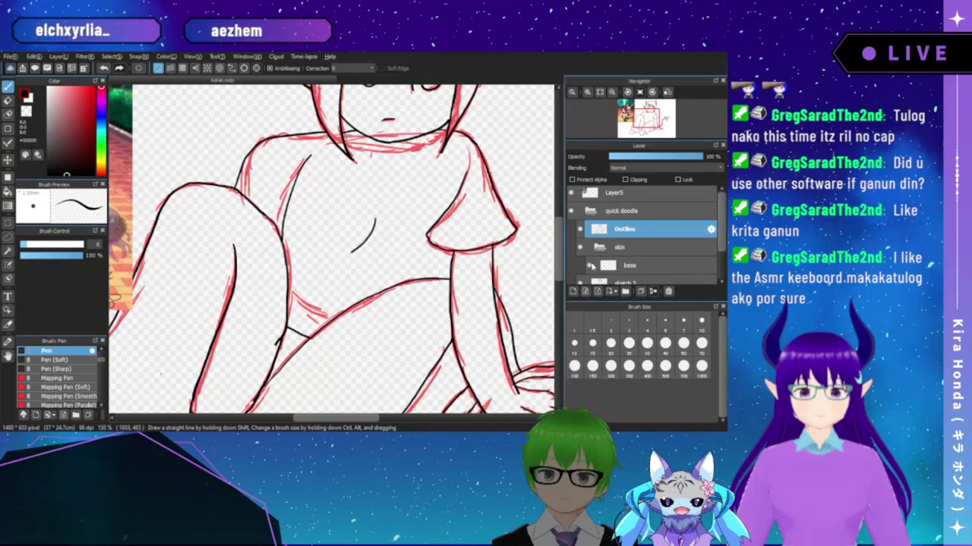
- Make the base layer in the skin folder active and hide the sketch 2 layer
click(623, 263)
scroll(718, 258, down, 2)
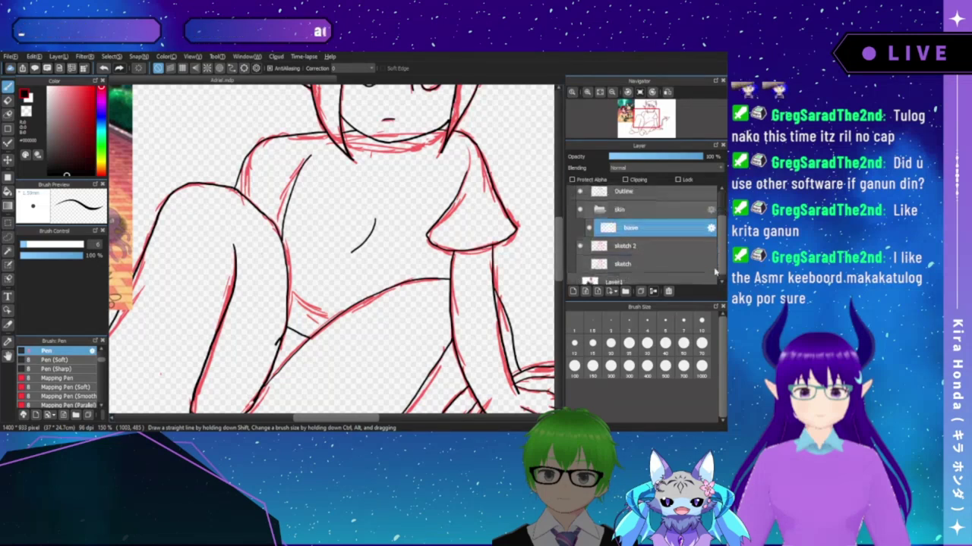
click(581, 243)
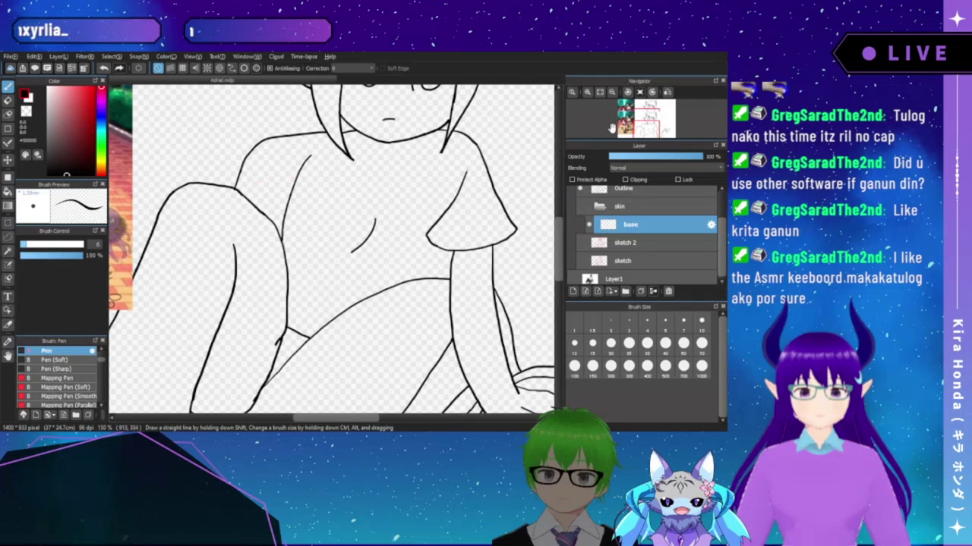
- Sample the light skin colour from the black-haired boy's face in the reference picture as the brush colour
click(612, 91)
click(612, 92)
click(612, 91)
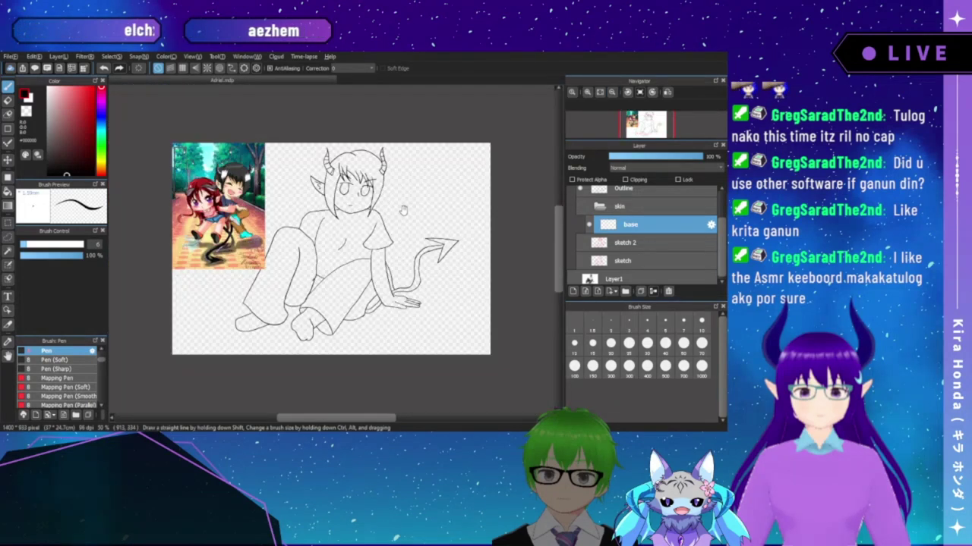
drag(403, 210, 433, 224)
click(590, 94)
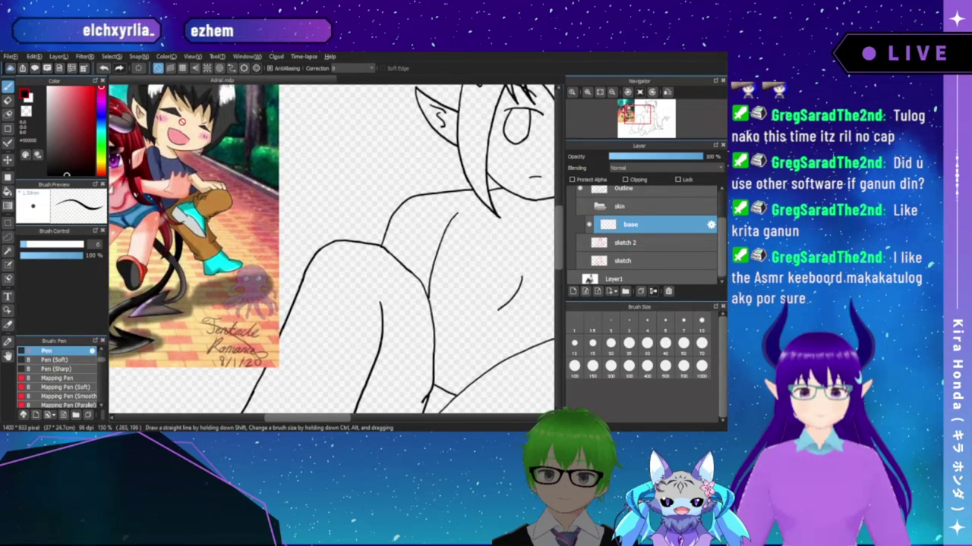
alt+click(185, 114)
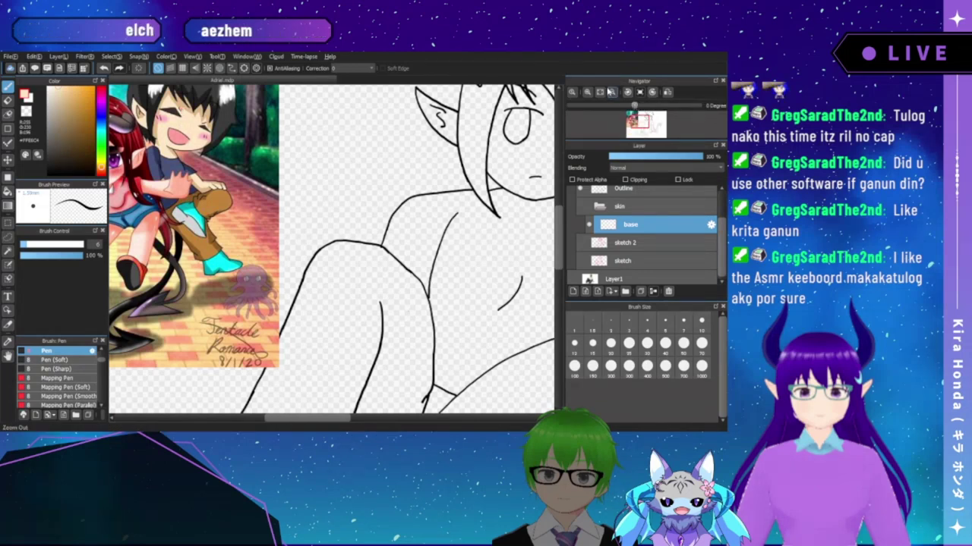
click(611, 92)
click(612, 93)
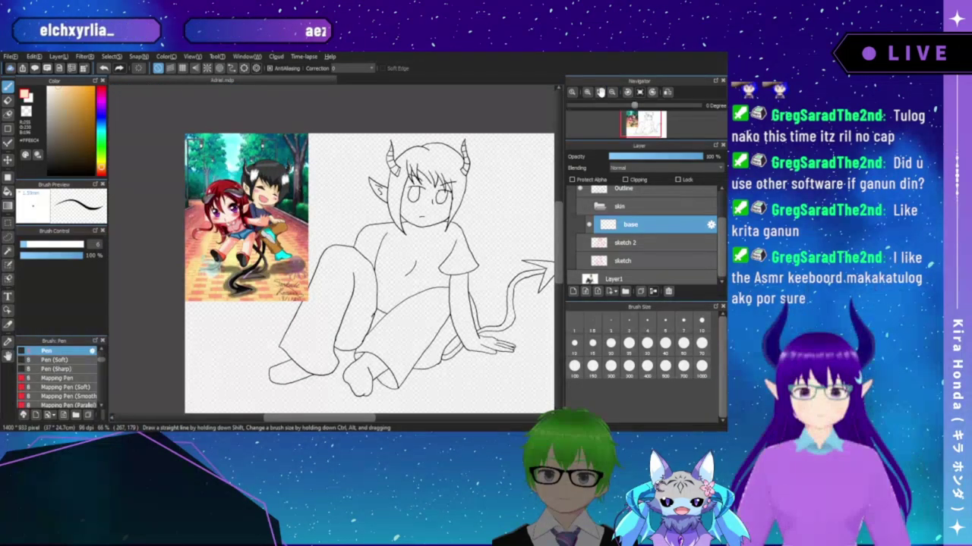
click(599, 92)
click(586, 92)
click(586, 92)
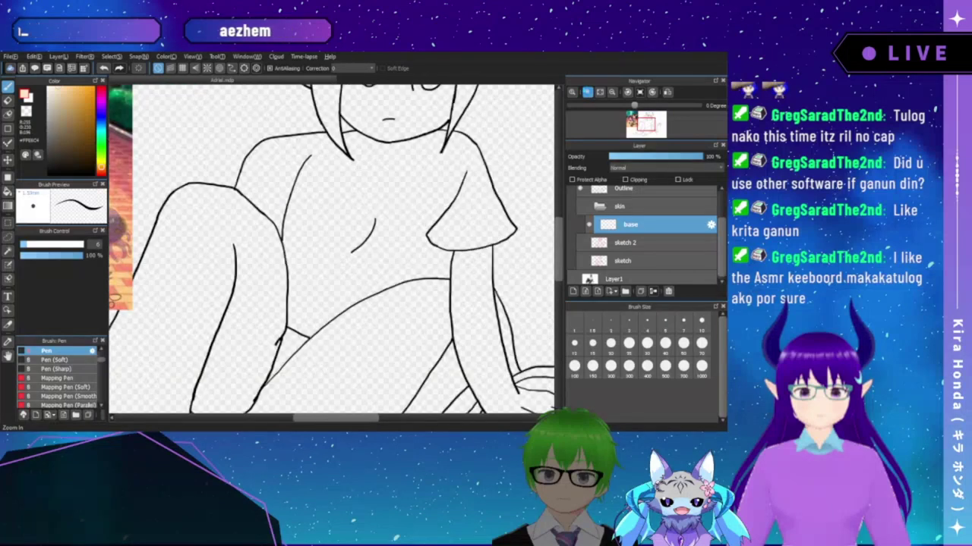
click(586, 92)
click(587, 92)
click(586, 92)
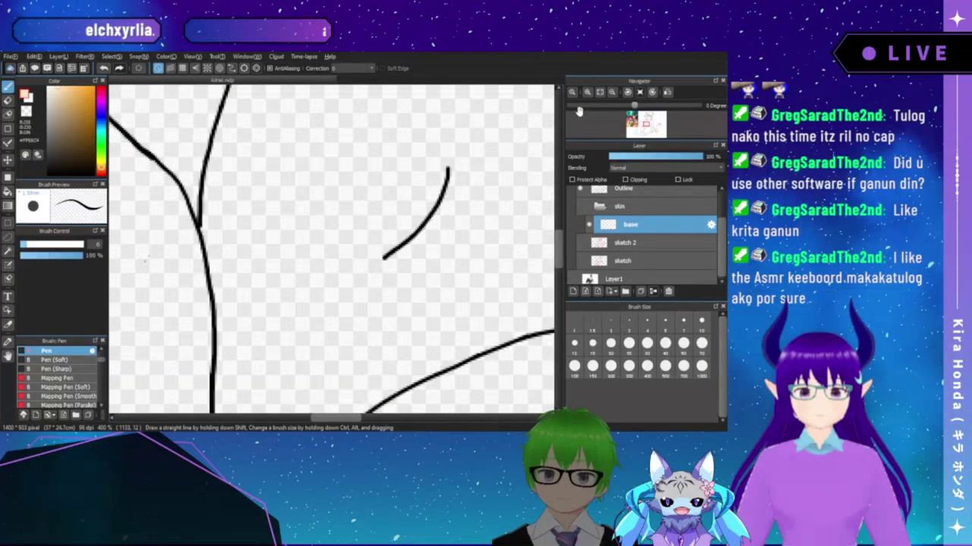
click(599, 91)
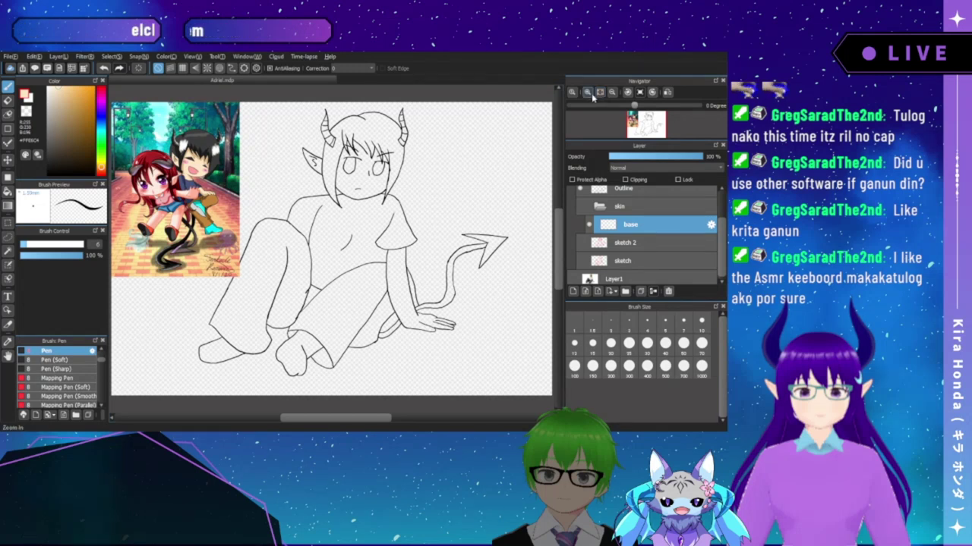
- Collapse the skin folder in the layer stack
click(600, 206)
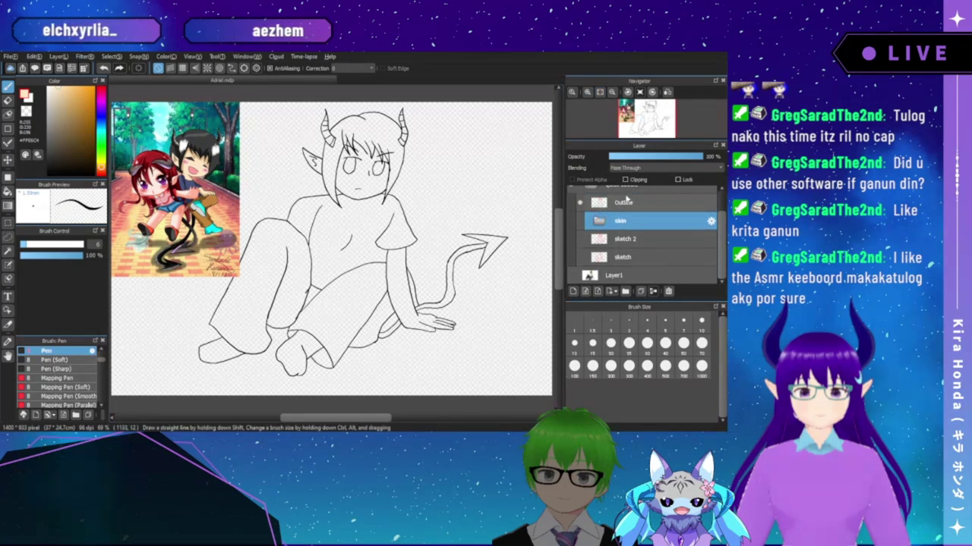
scroll(604, 209, up, 2)
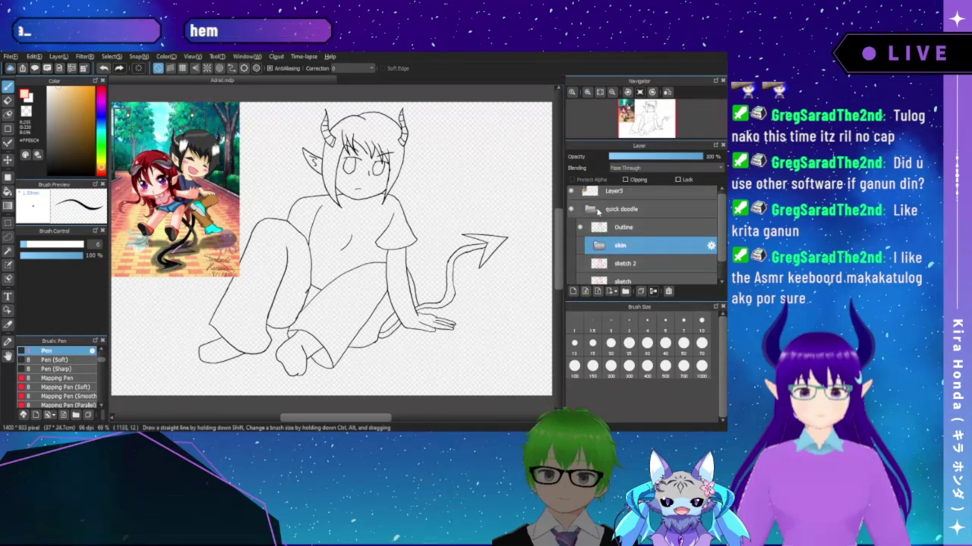
- Collapse the quick doodle folder, hide the reference picture layer, and add a new layer directly above Layer1
click(595, 214)
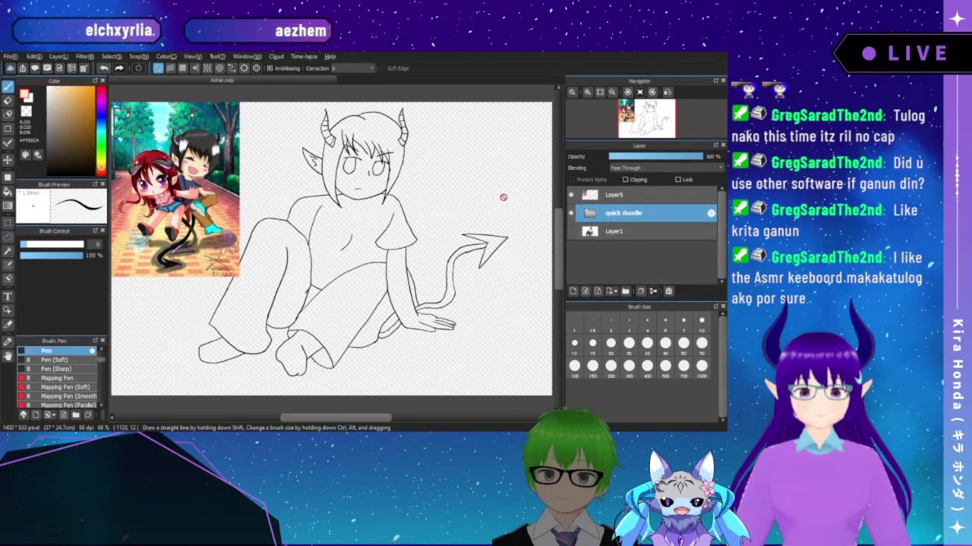
click(572, 195)
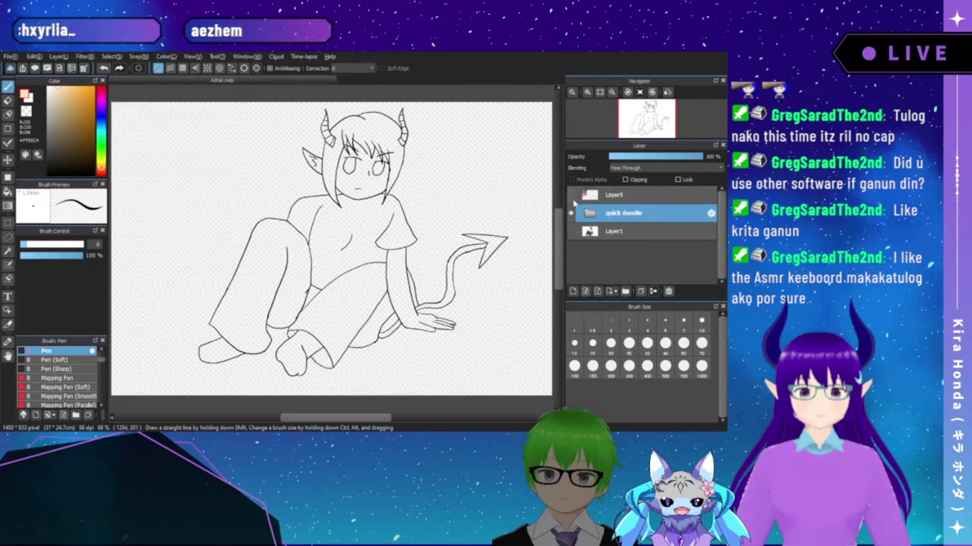
click(605, 232)
click(574, 292)
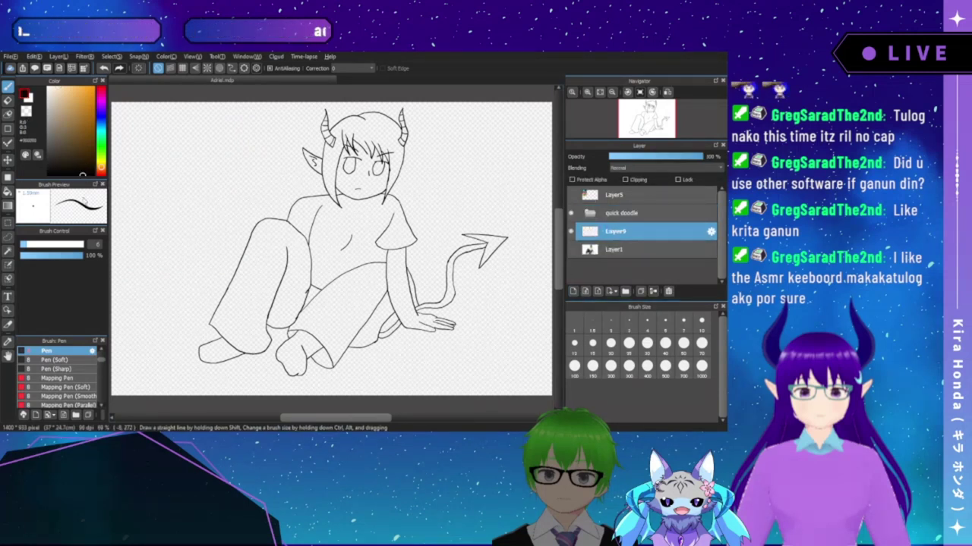
- Fill the new layer with black and lower its opacity to 39% as a grey backdrop behind the line art
click(571, 213)
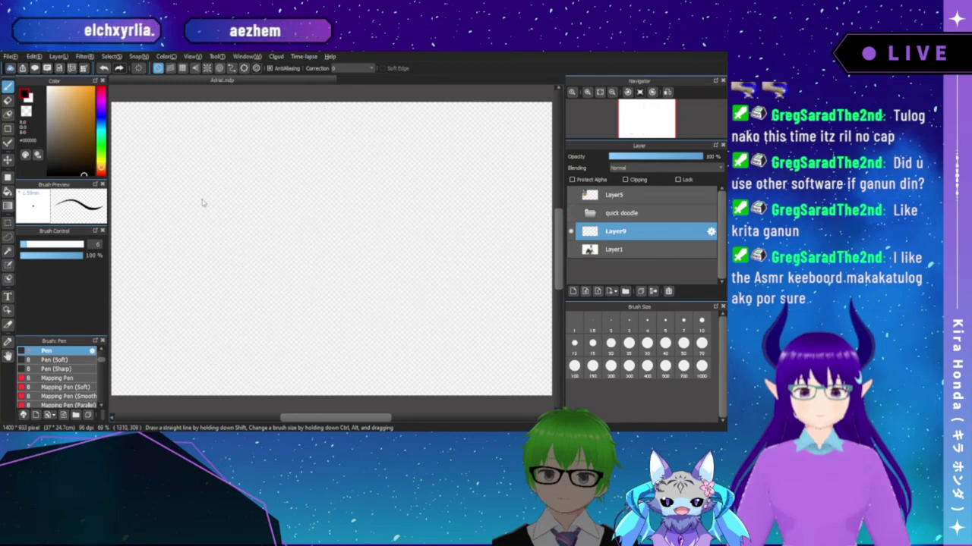
click(8, 192)
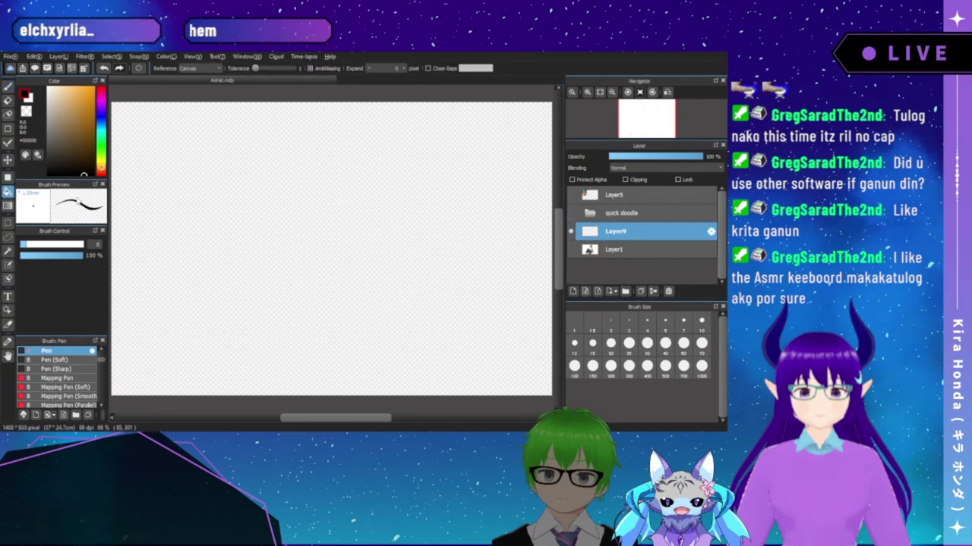
click(271, 200)
drag(660, 157, 644, 163)
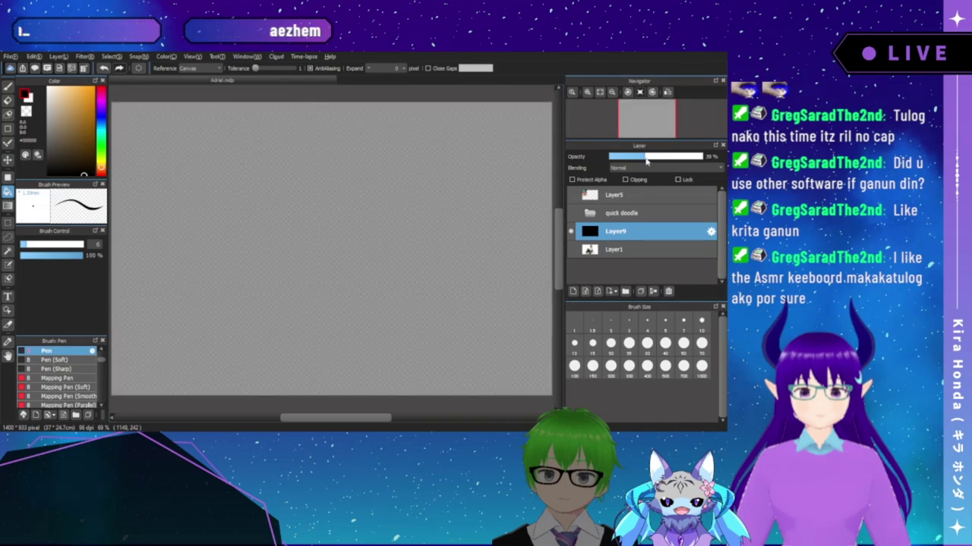
click(572, 213)
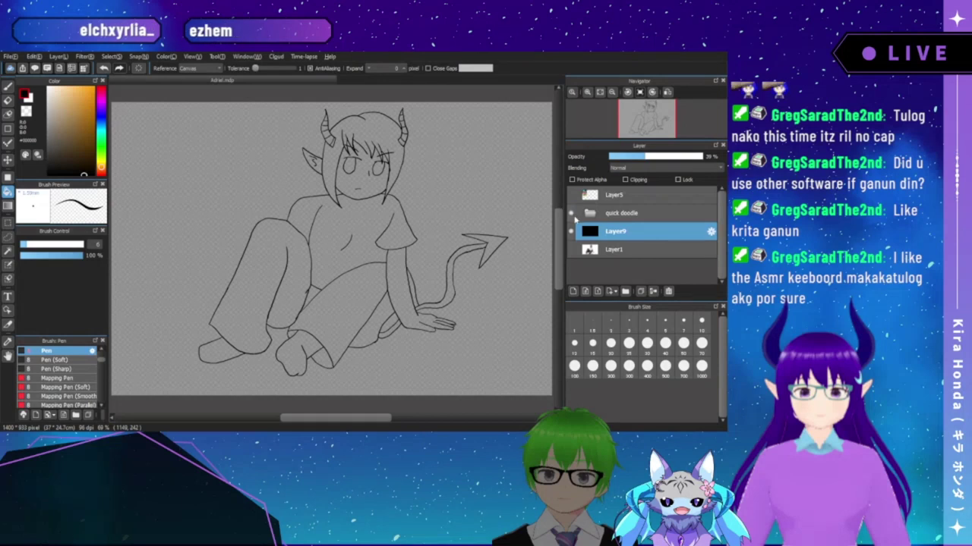
- Make the skin folder's base layer active and sample the light skin colour from the black-haired boy in the reference picture
click(591, 215)
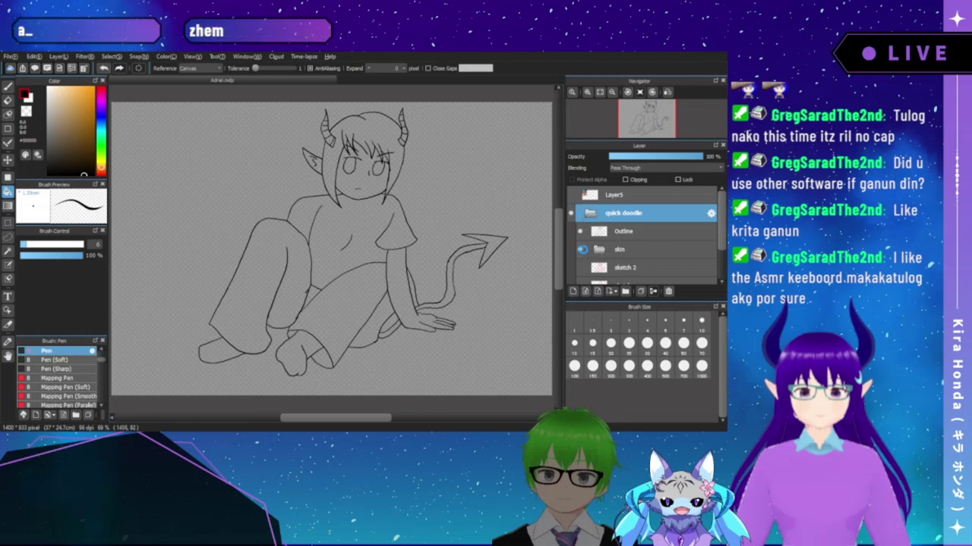
click(598, 249)
click(608, 268)
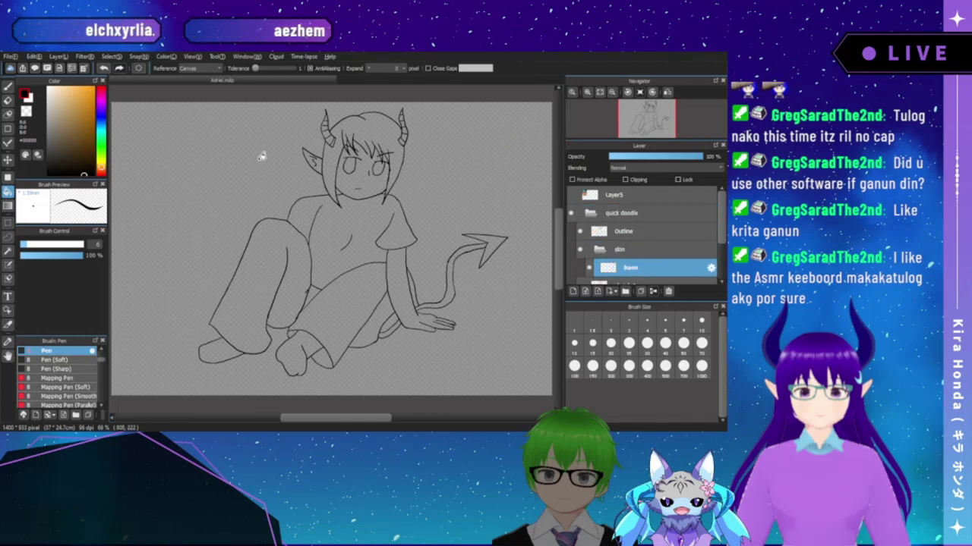
click(572, 196)
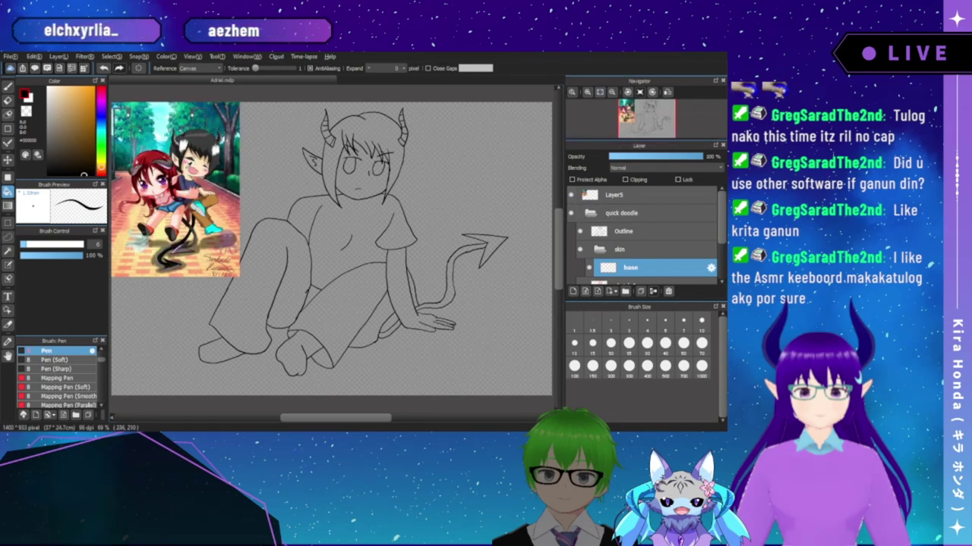
right_click(185, 170)
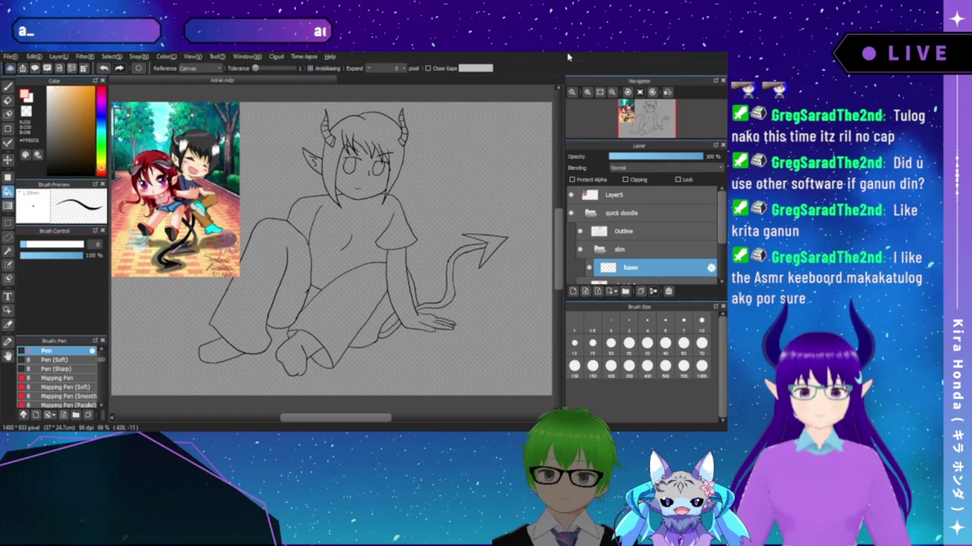
- Set the pen size to 20 and fill the character's pointed ear with the light skin colour on the base layer
click(587, 92)
click(587, 92)
click(587, 92)
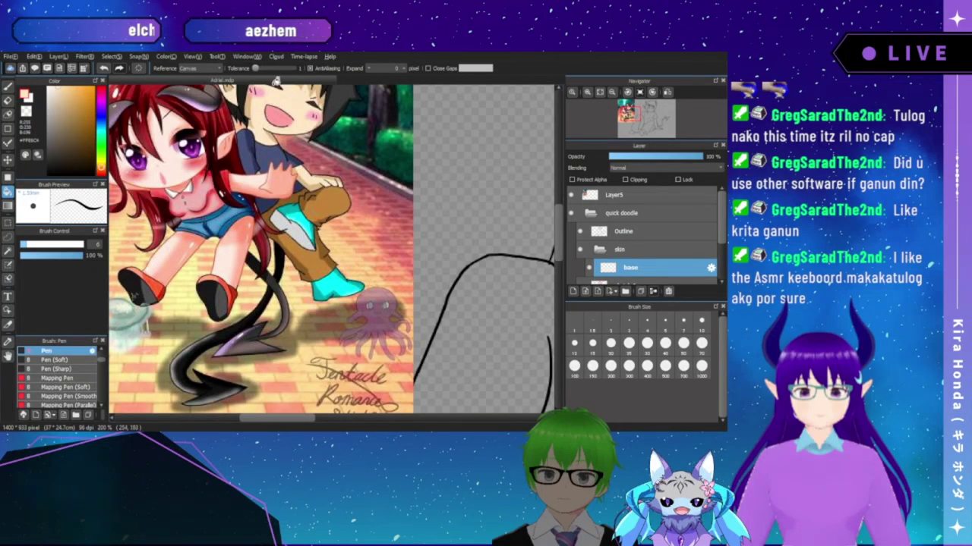
click(646, 108)
key(Right)
key(Right)
key(Right)
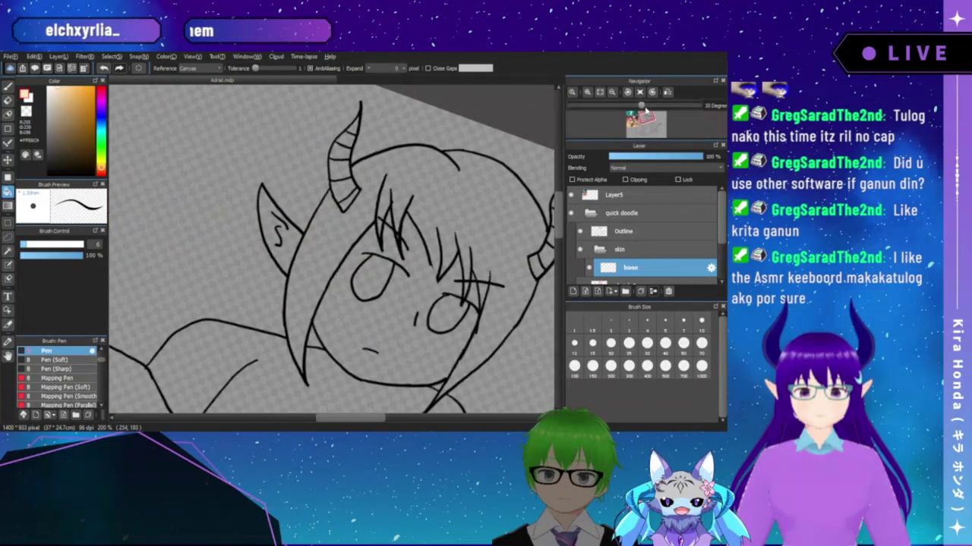
click(620, 105)
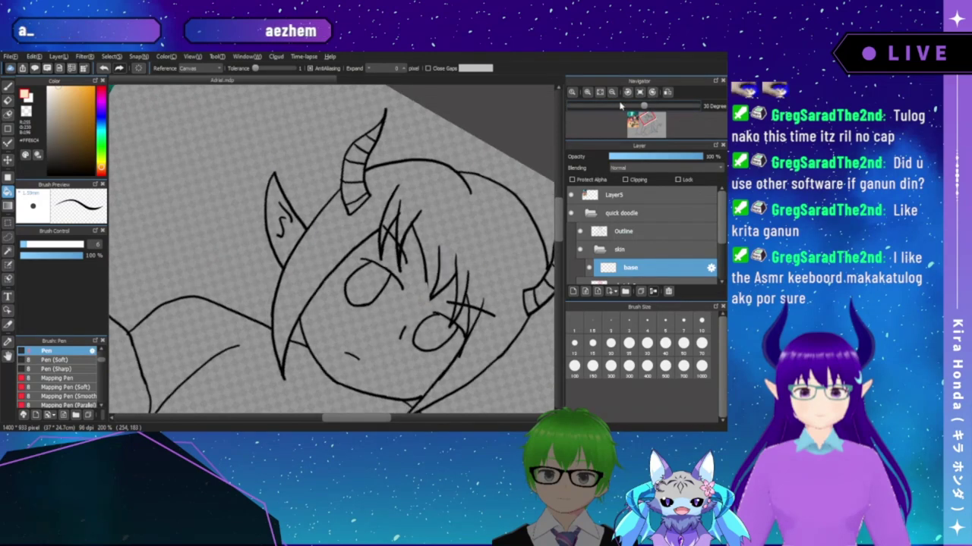
click(639, 92)
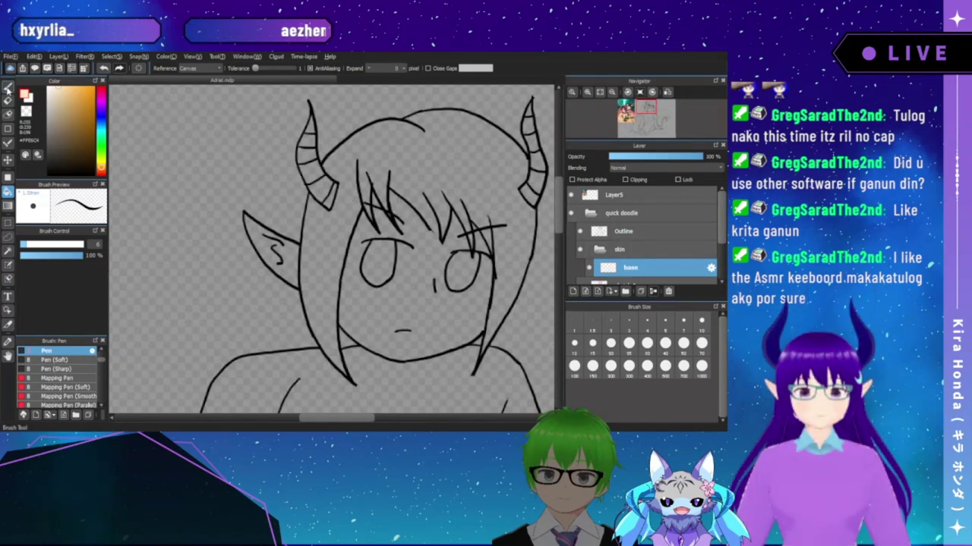
key(b)
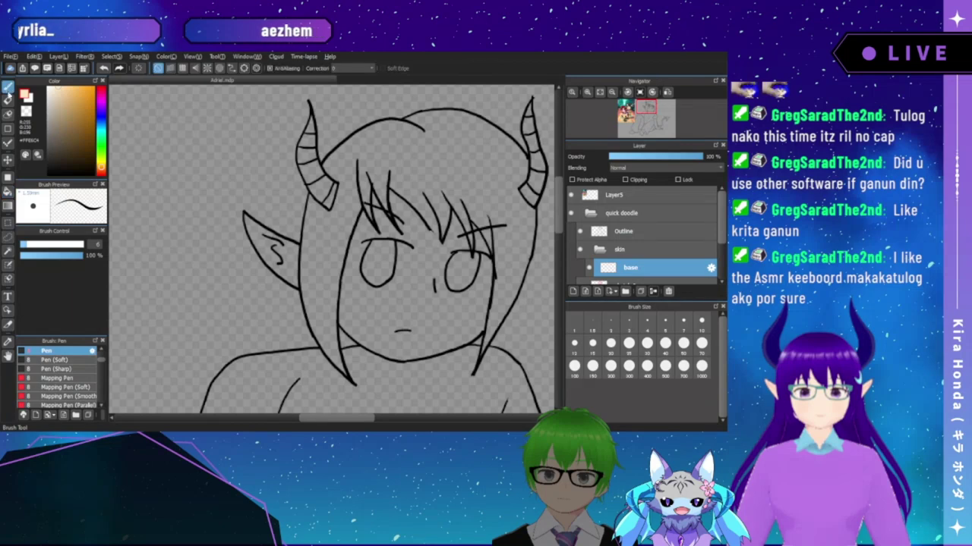
click(49, 246)
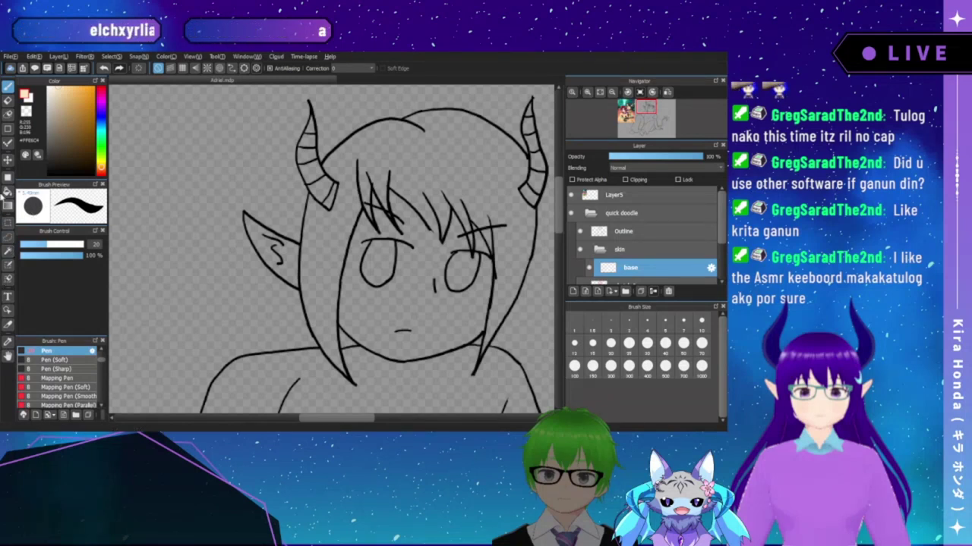
click(7, 192)
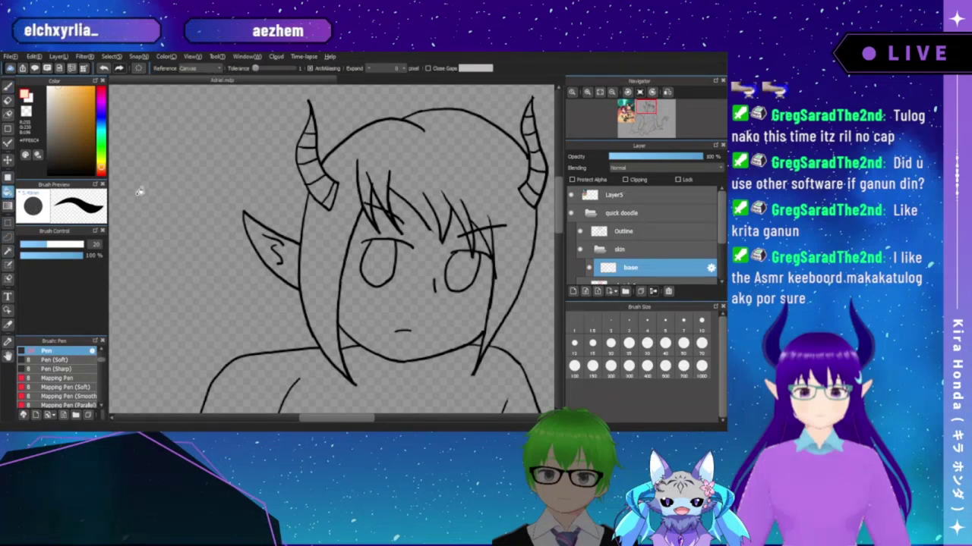
click(267, 245)
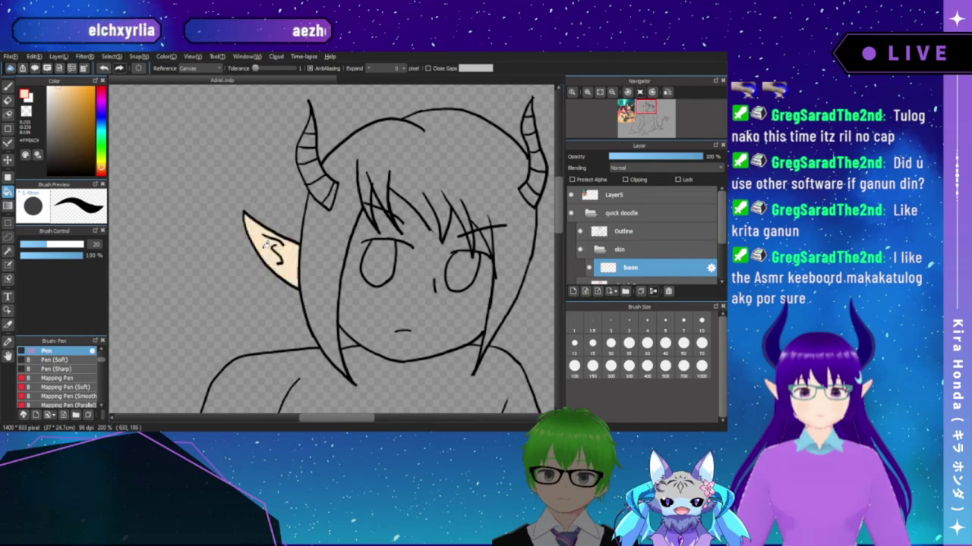
- Try to fill the character's face with the light skin colour on the base layer
click(362, 252)
key(ctrl+z)
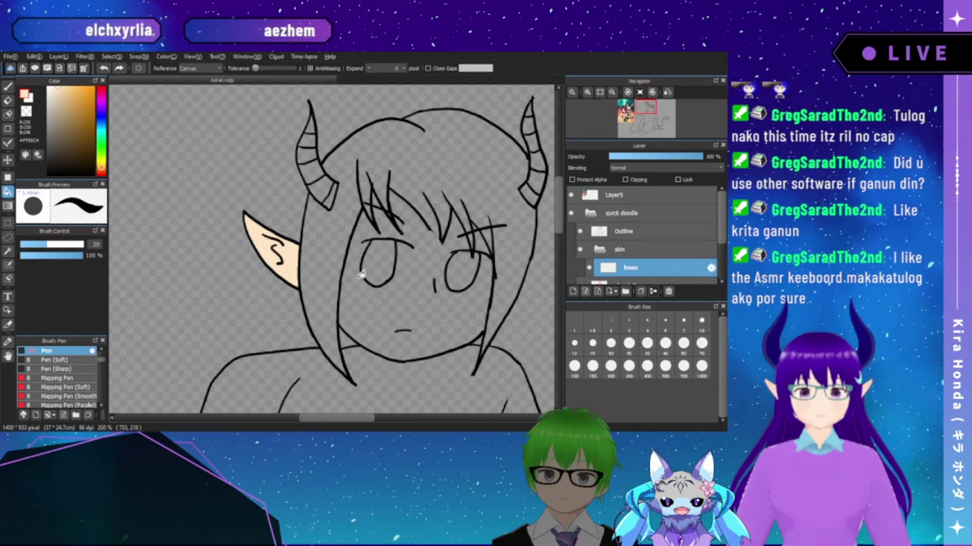
click(610, 238)
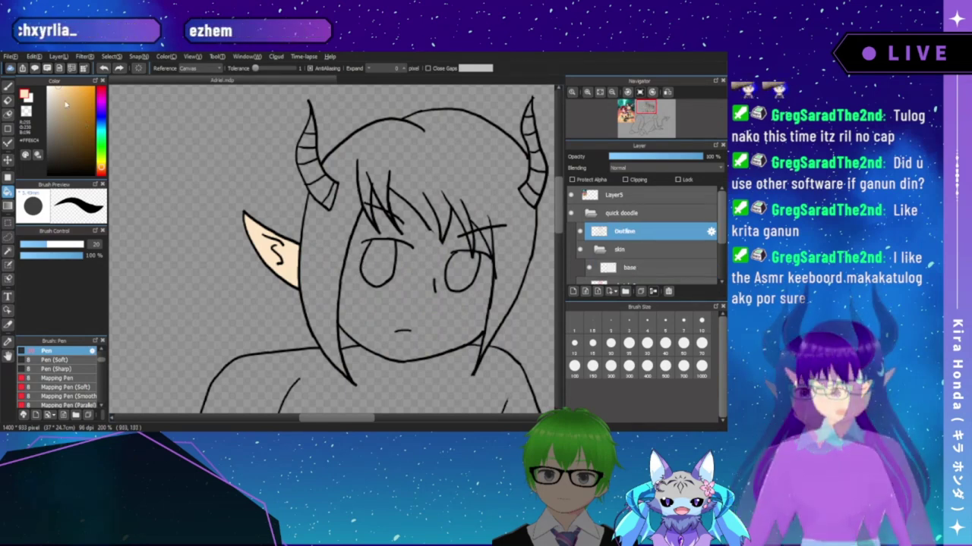
key(e)
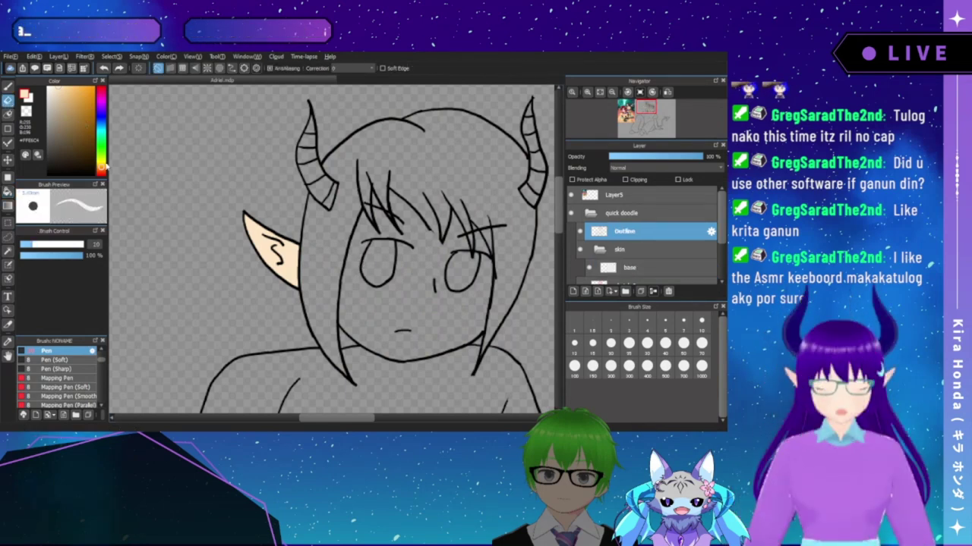
click(629, 267)
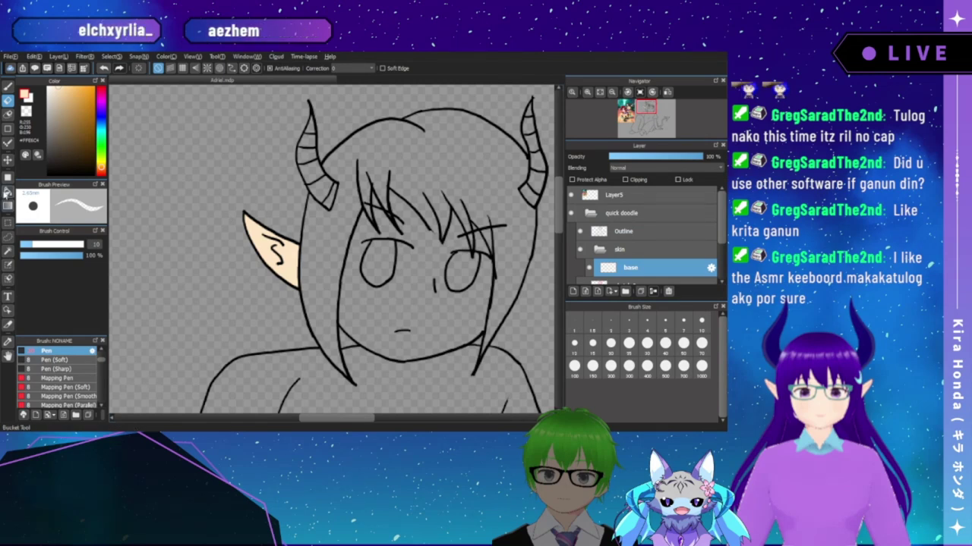
click(7, 192)
click(384, 294)
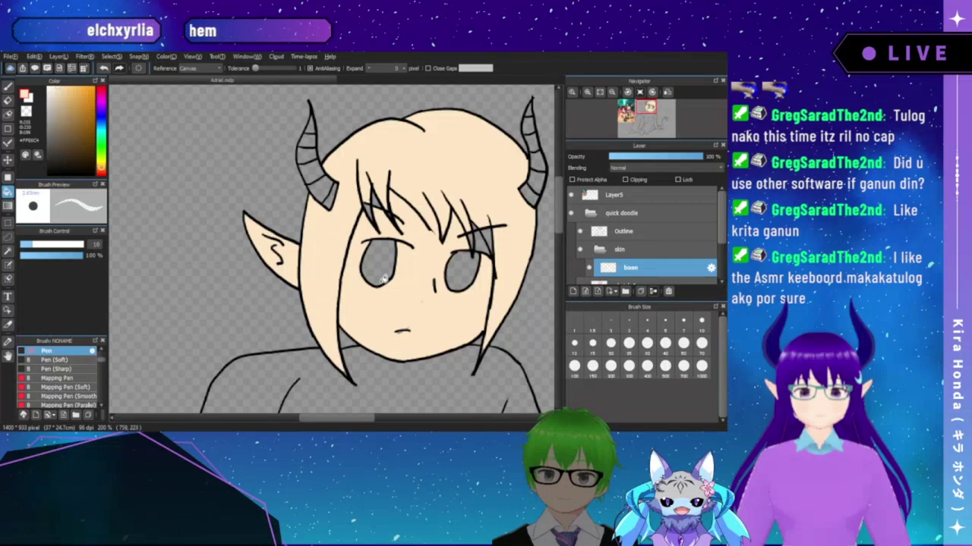
key(ctrl+z)
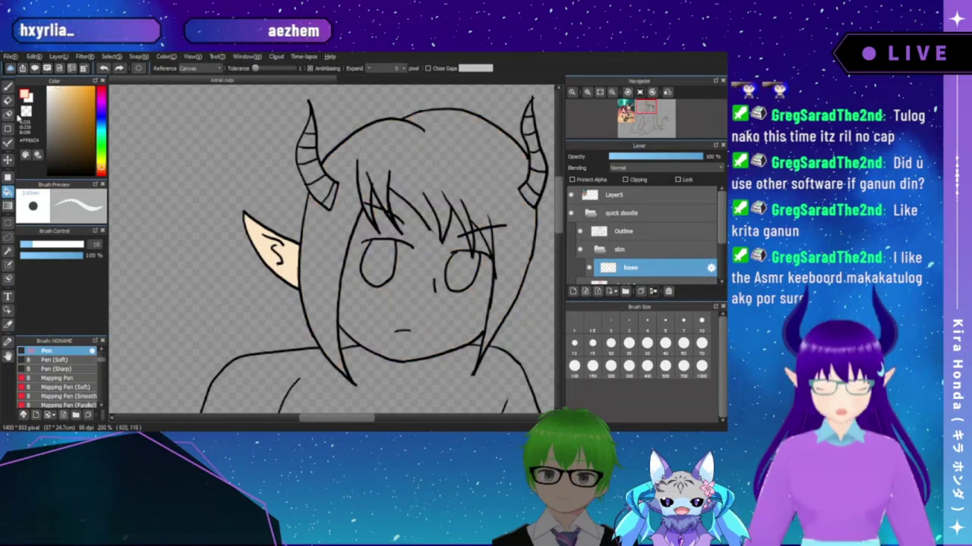
- Close the gap in the fringe line between the eyes with a black pen stroke of size 6 on the Outline layer
key(b)
click(9, 88)
click(64, 174)
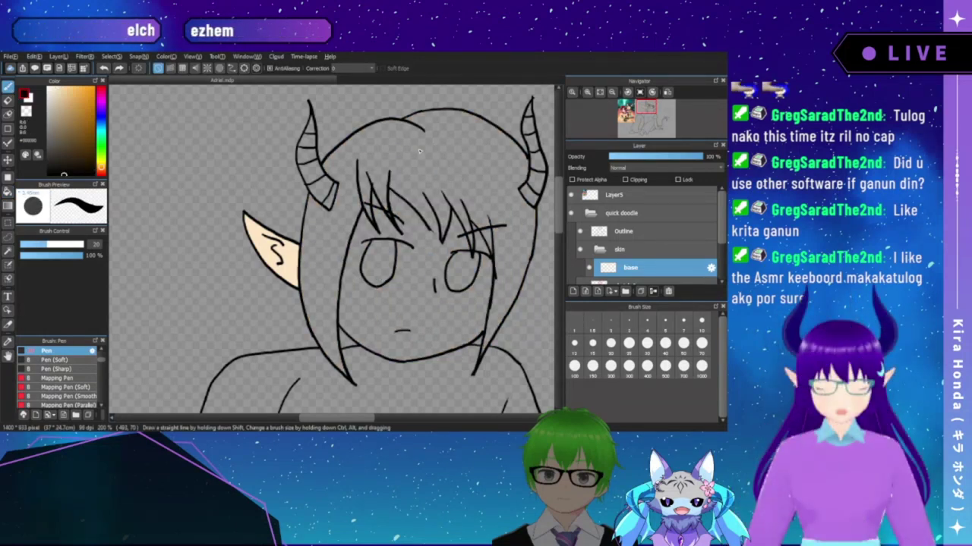
click(626, 231)
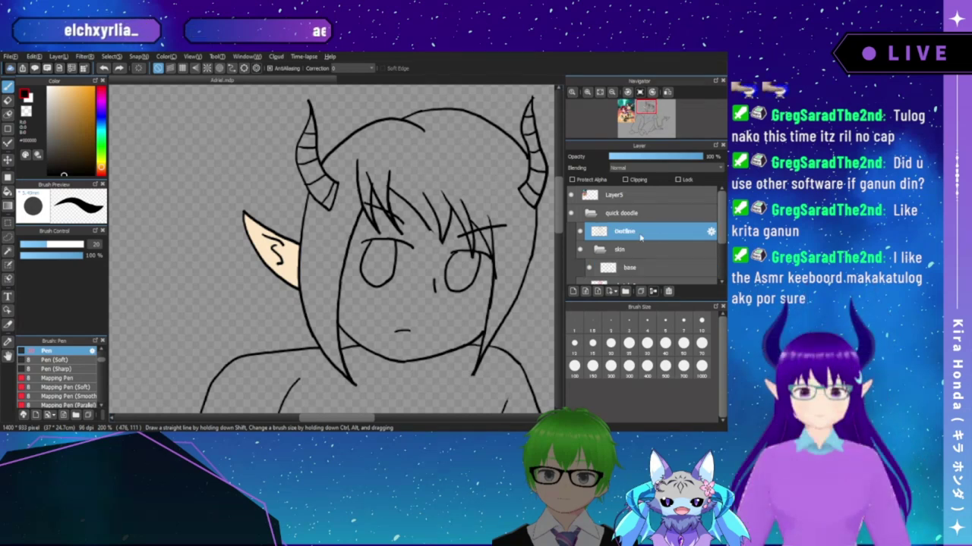
click(587, 91)
click(587, 92)
drag(486, 173, 385, 165)
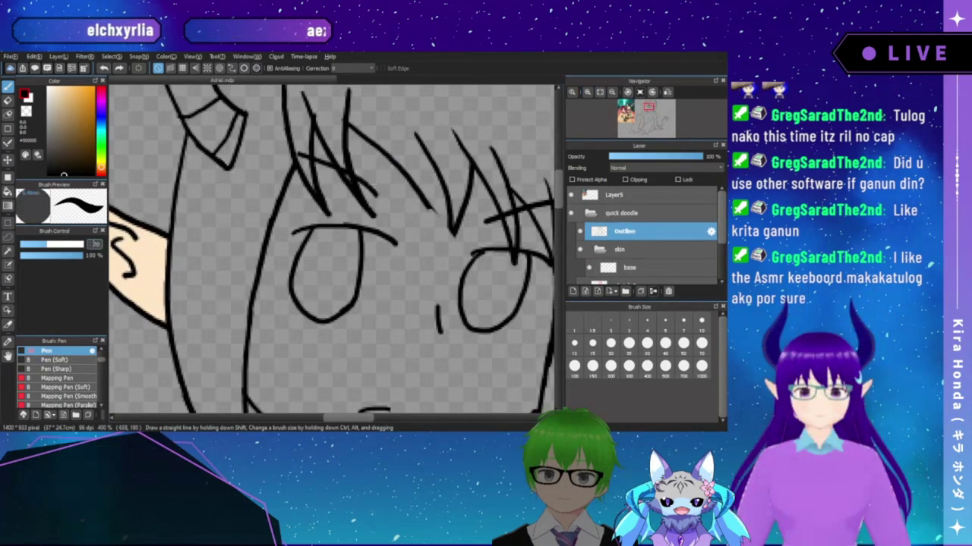
double_click(91, 244)
text(6)
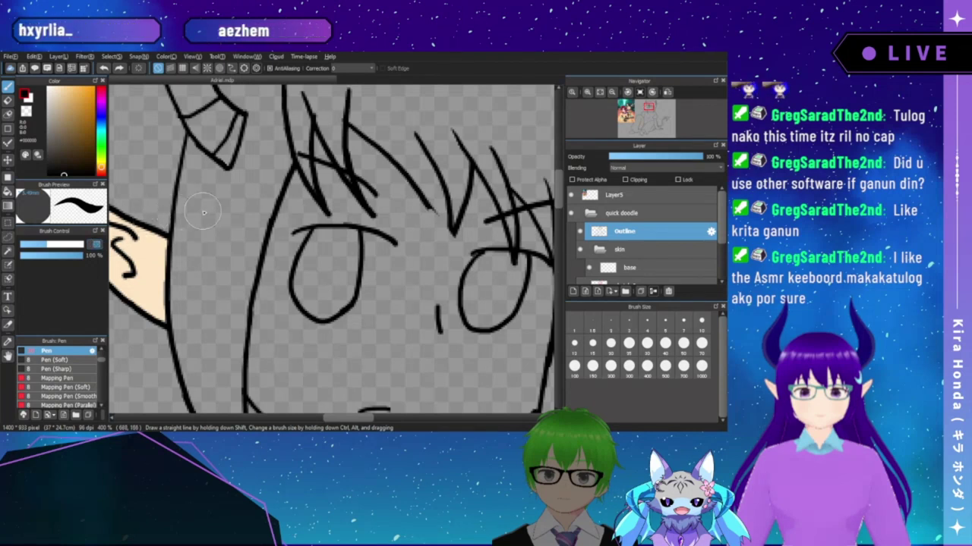
key(Return)
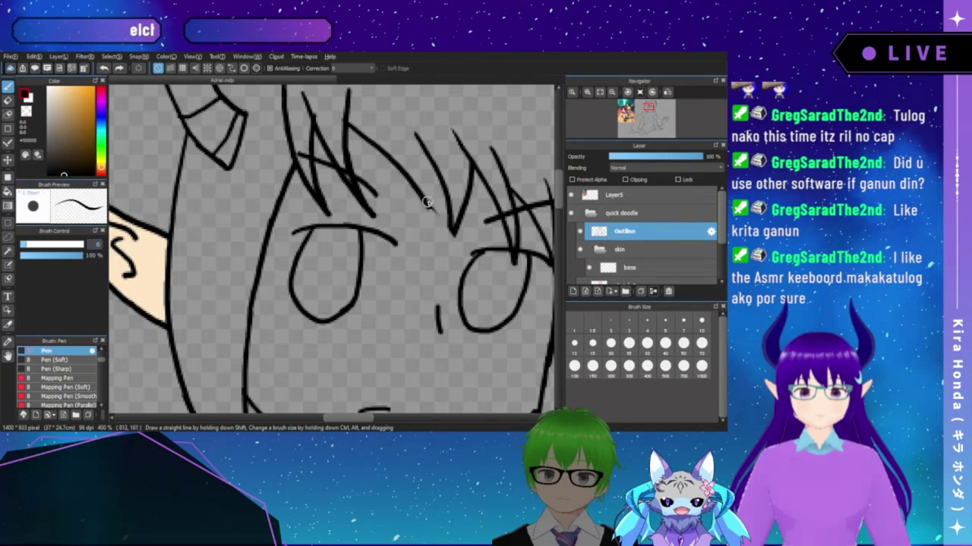
drag(428, 206, 447, 231)
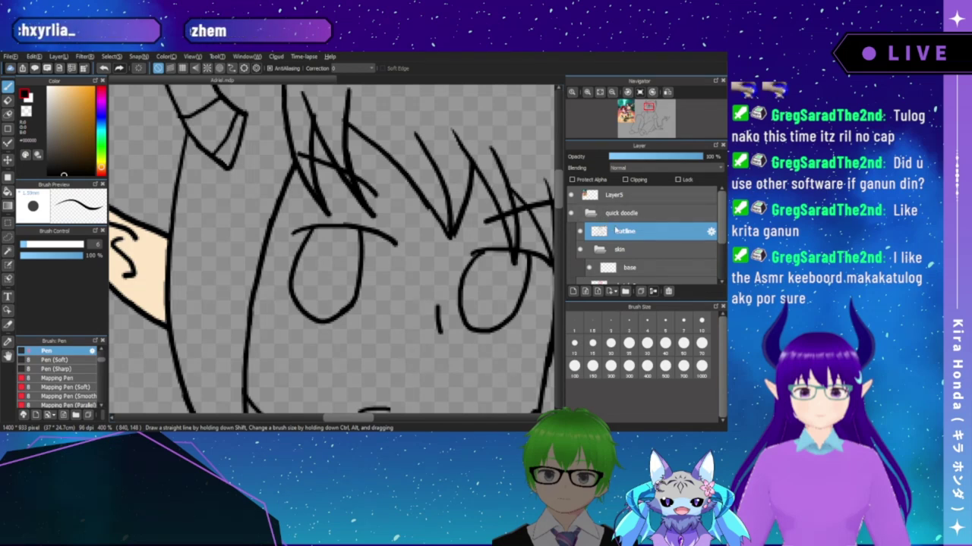
- Sample the skin colour from the ear and fill the face around the eyes with it on the base layer
click(623, 267)
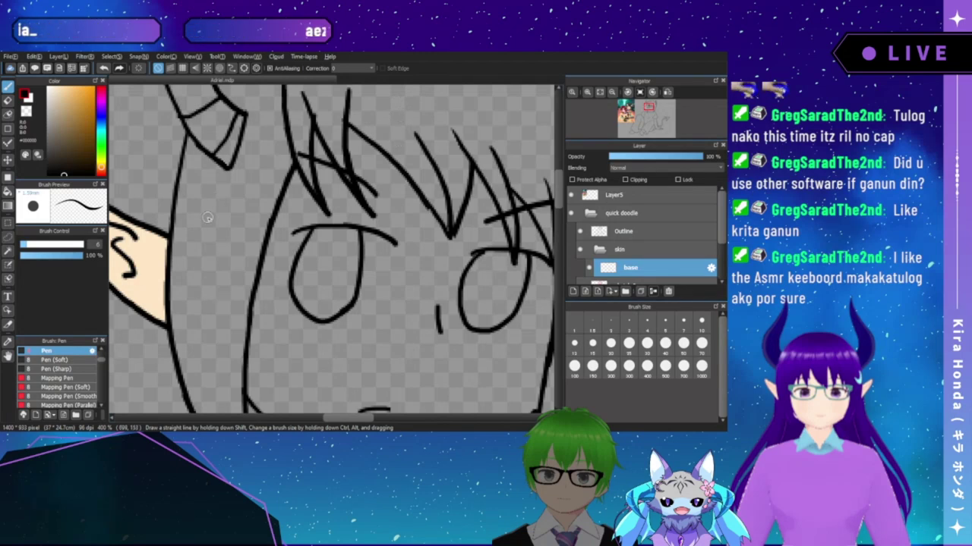
right_click(154, 276)
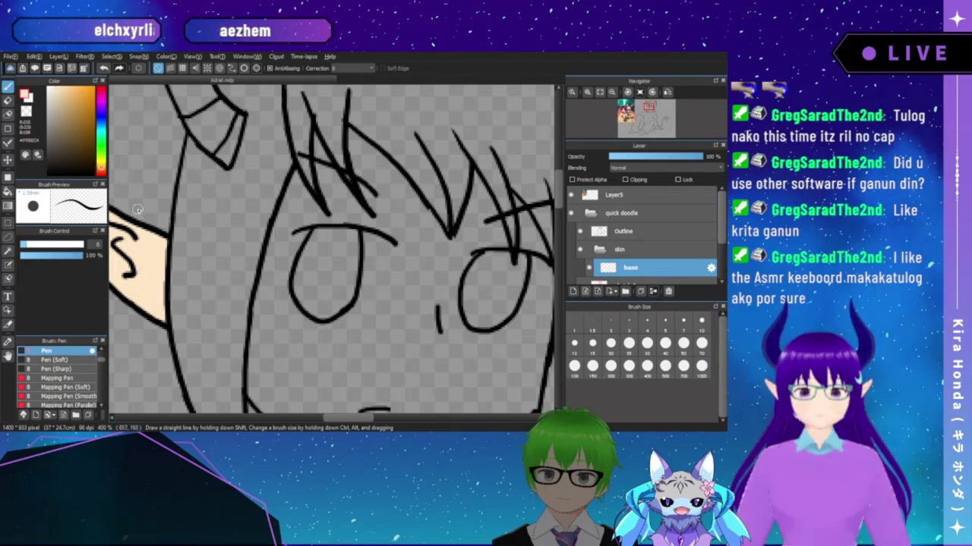
key(g)
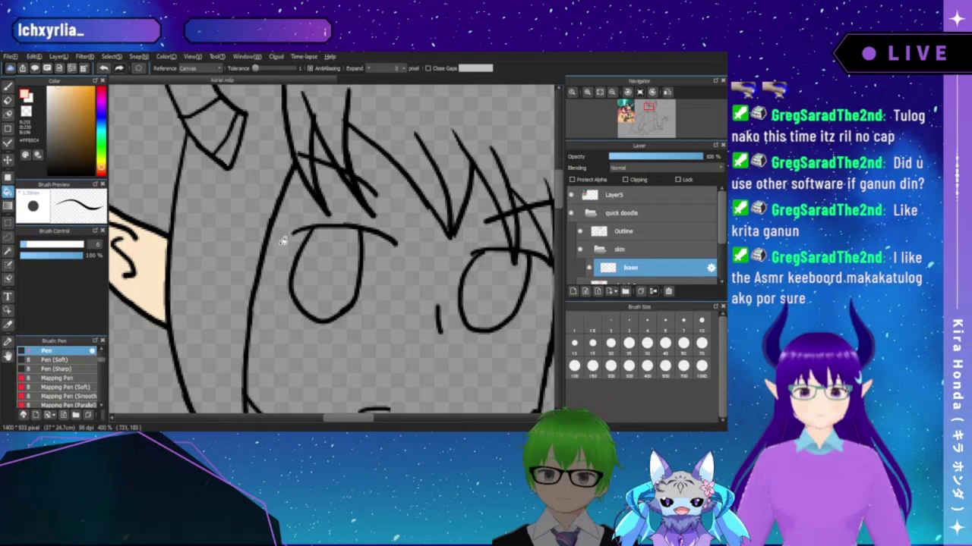
click(281, 241)
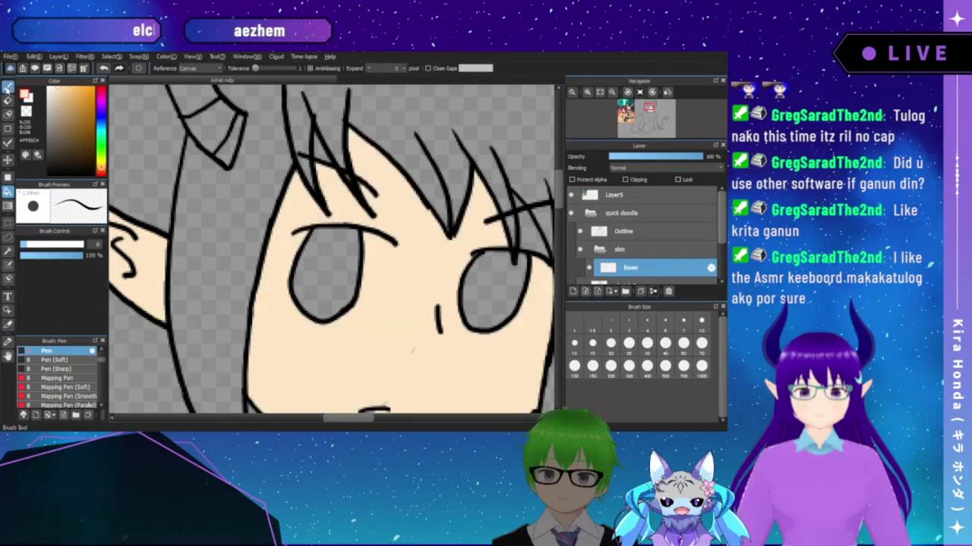
- Fill the character's bare arm and hand below the sleeve with the light skin colour on the base layer
key(b)
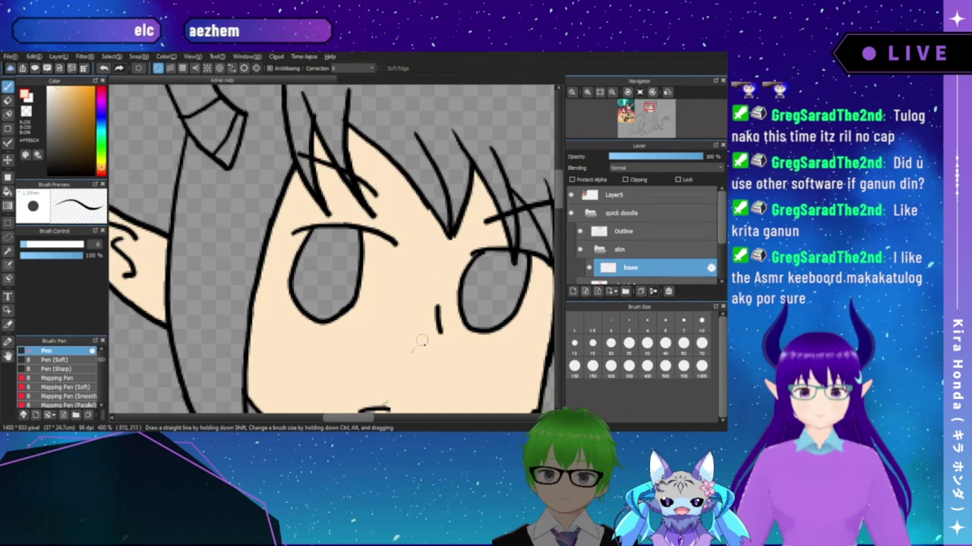
drag(402, 359, 411, 253)
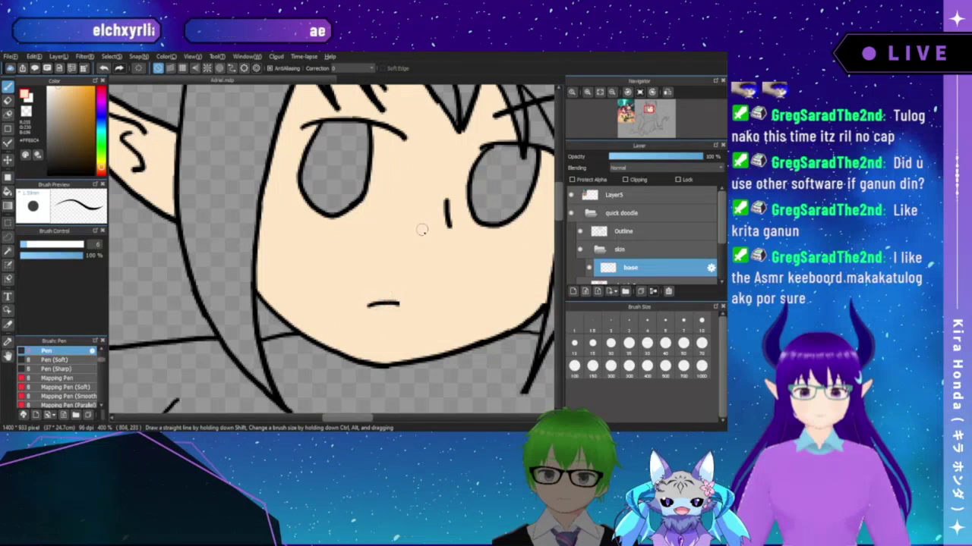
mouse_move(422, 230)
mouse_down()
mouse_move(346, 250)
mouse_move(386, 256)
mouse_move(370, 289)
mouse_up()
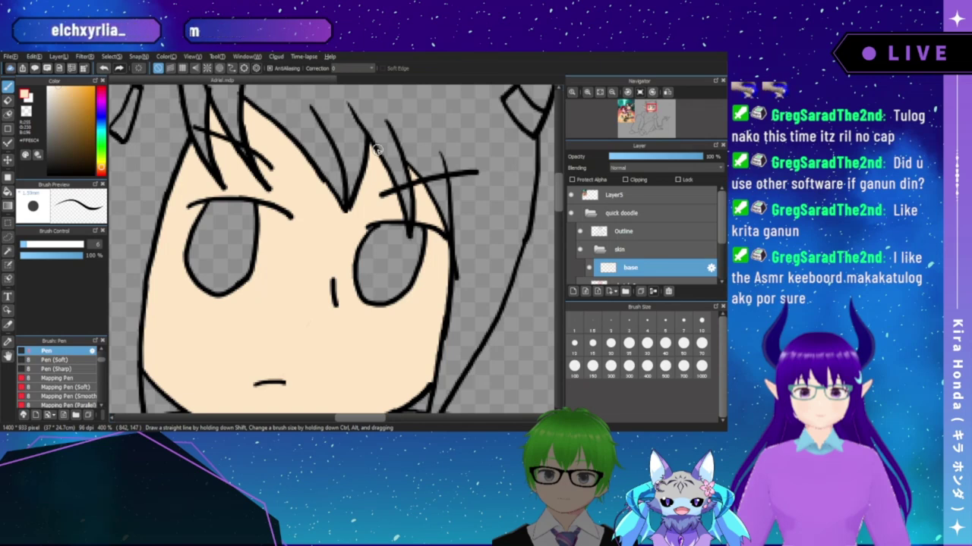
click(613, 94)
drag(474, 179, 476, 135)
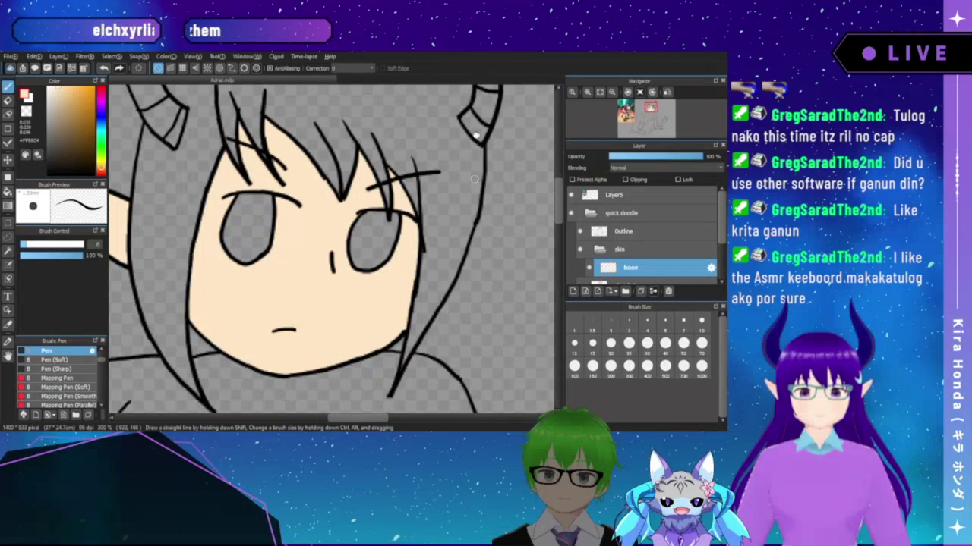
scroll(471, 178, down, 5)
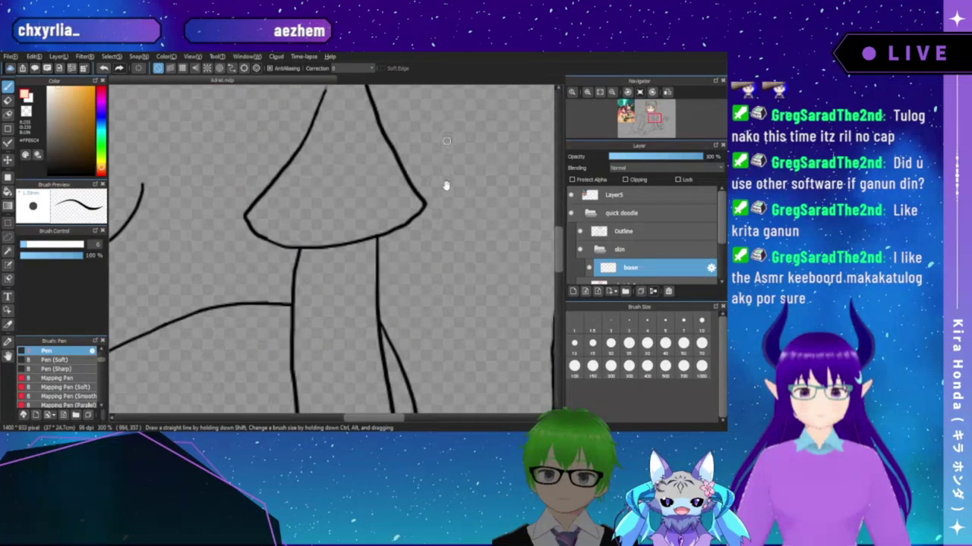
scroll(446, 185, down, 5)
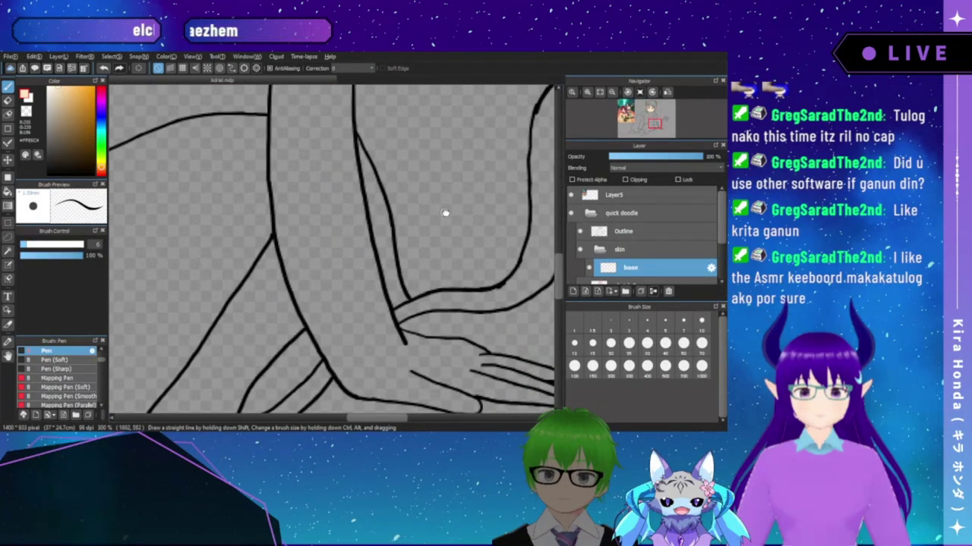
scroll(446, 205, down, 3)
scroll(454, 182, down, 1)
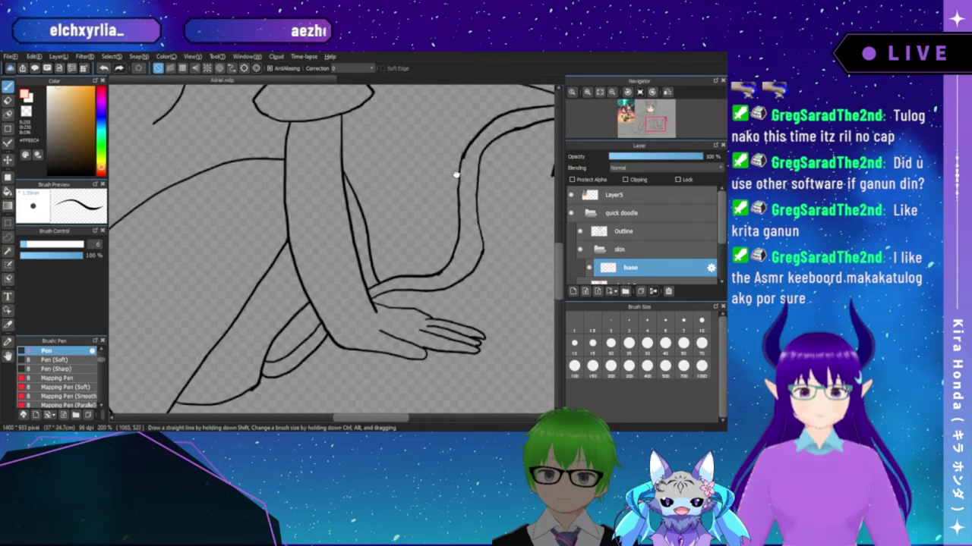
drag(456, 174, 451, 178)
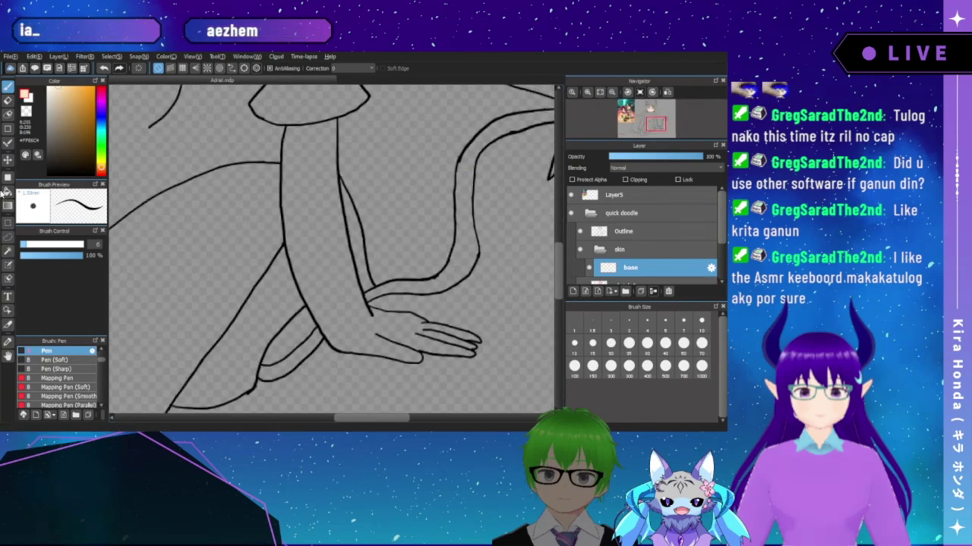
click(7, 192)
click(316, 186)
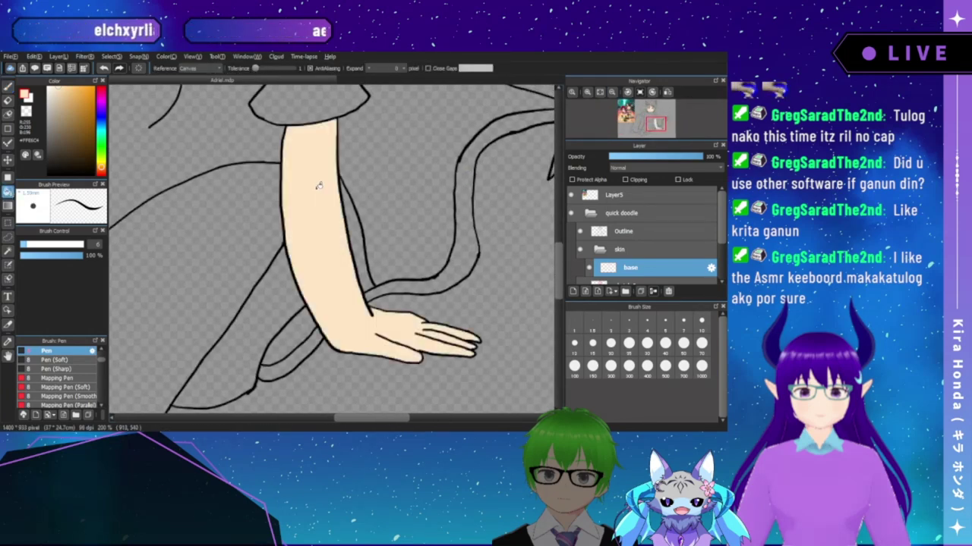
- Examine the filled arm, wrist and fingers up close for unfilled spots along the outline
click(7, 87)
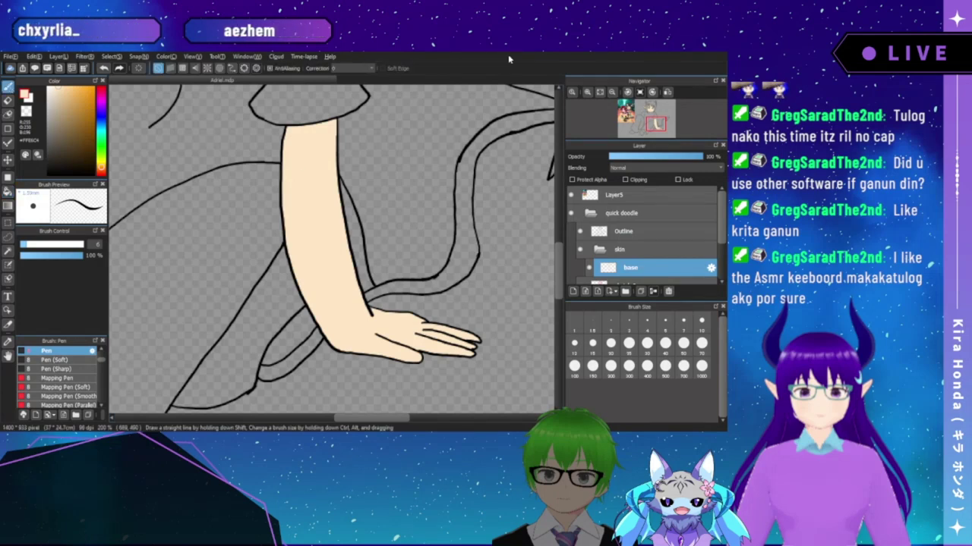
click(587, 92)
scroll(403, 224, up, 6)
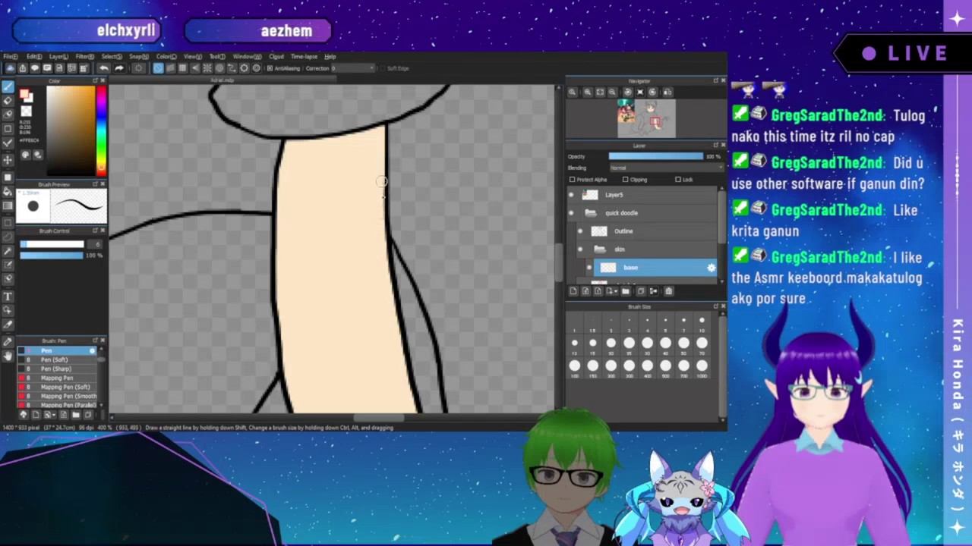
drag(385, 338, 347, 212)
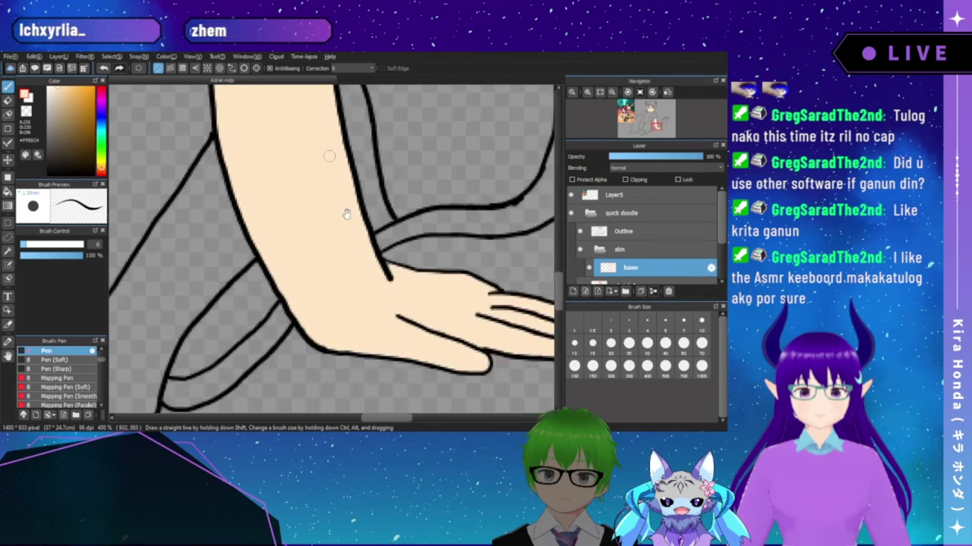
drag(365, 262, 328, 219)
scroll(455, 264, right, 2)
scroll(455, 264, down, 1)
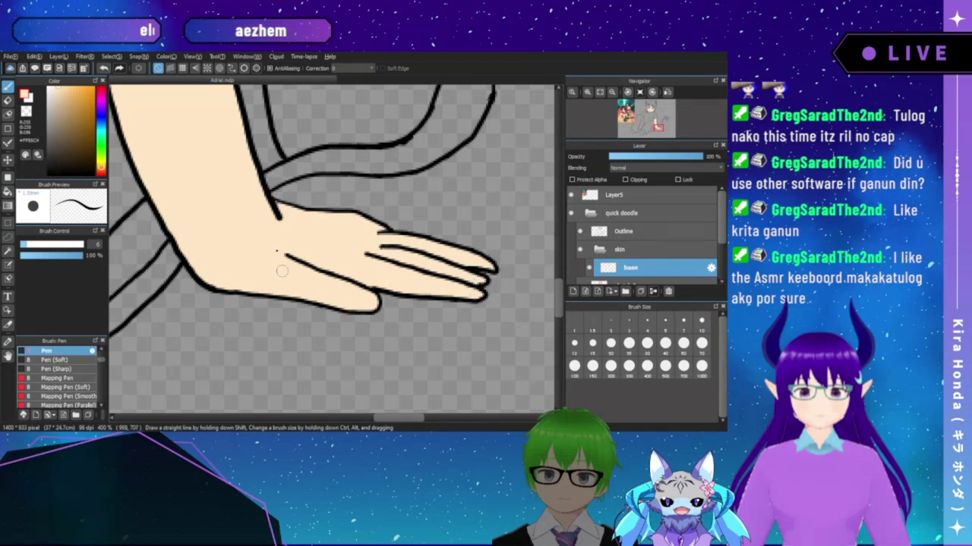
drag(266, 246, 364, 240)
drag(216, 298, 368, 258)
drag(234, 244, 419, 204)
- Sample the darker skin shadow tone from the side of the black-haired character's face in the reference picture
drag(642, 115, 645, 119)
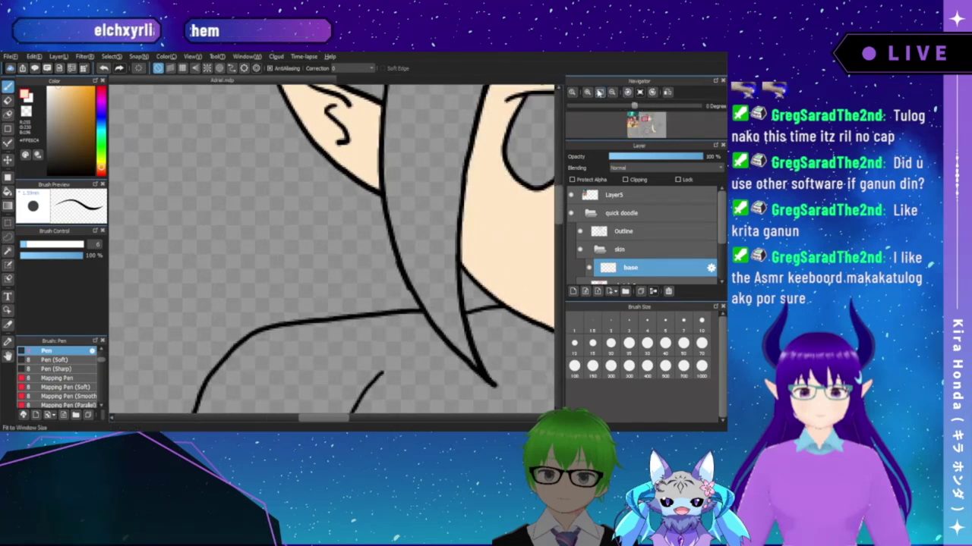
click(600, 92)
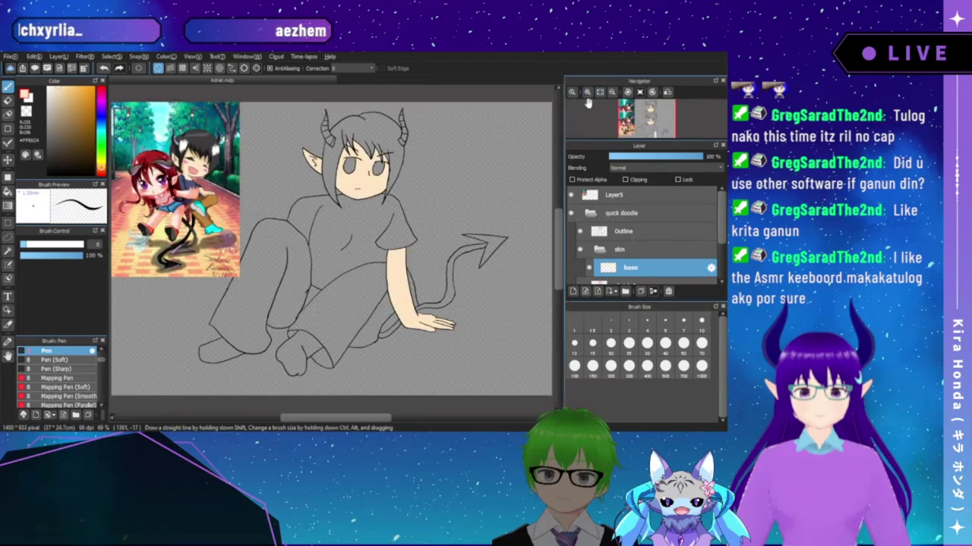
click(588, 92)
click(588, 92)
click(588, 92)
click(588, 92)
click(588, 91)
click(588, 92)
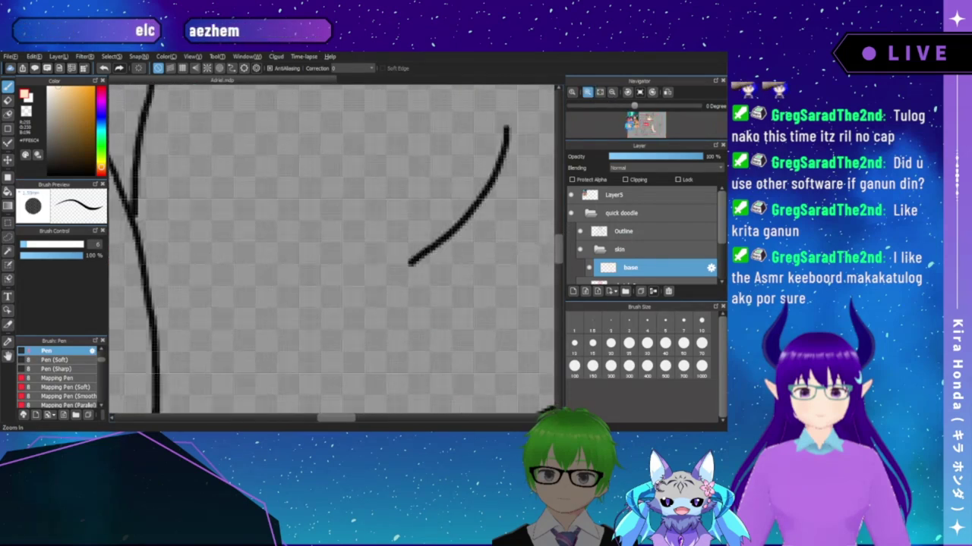
drag(630, 126, 615, 113)
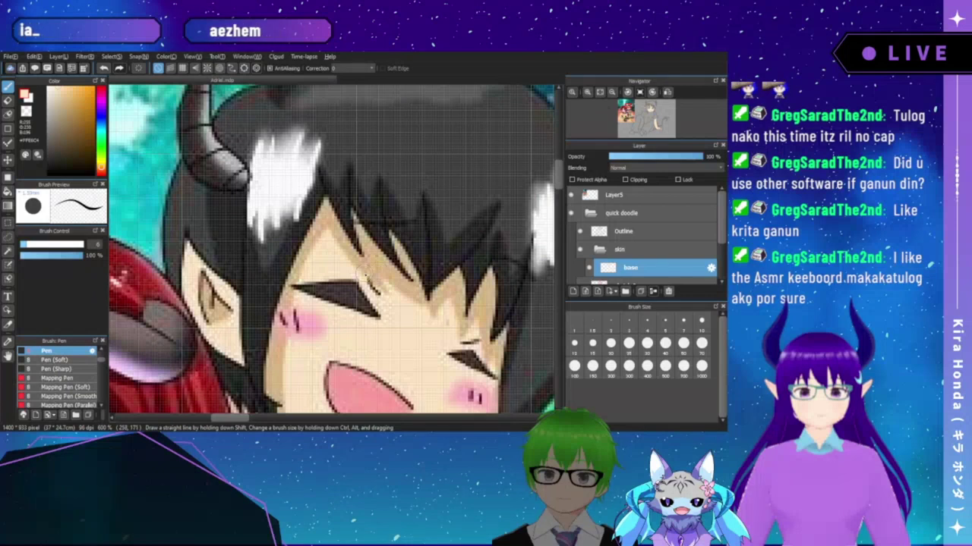
right_click(273, 364)
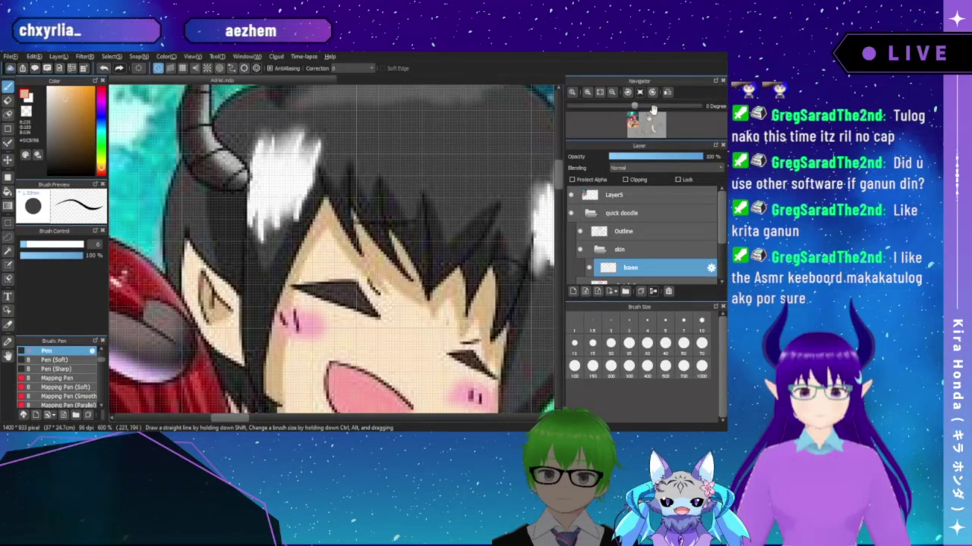
- Add a new layer named shadow above the base layer in the skin folder
drag(650, 118, 649, 120)
click(649, 119)
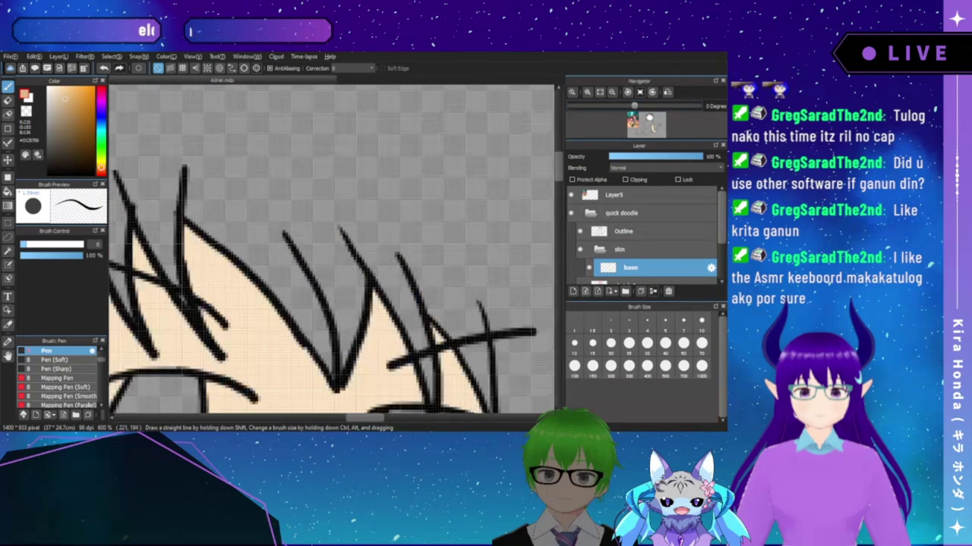
click(613, 92)
click(613, 93)
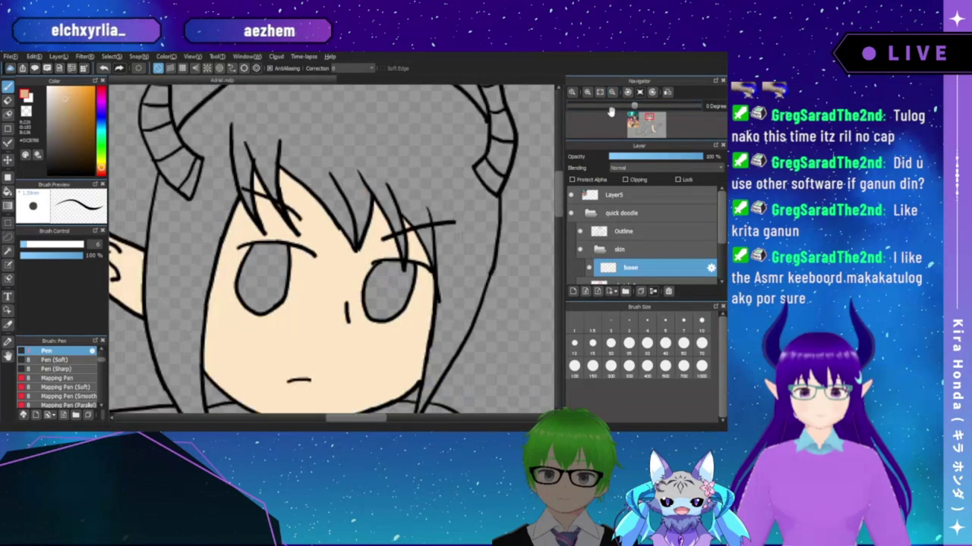
click(573, 291)
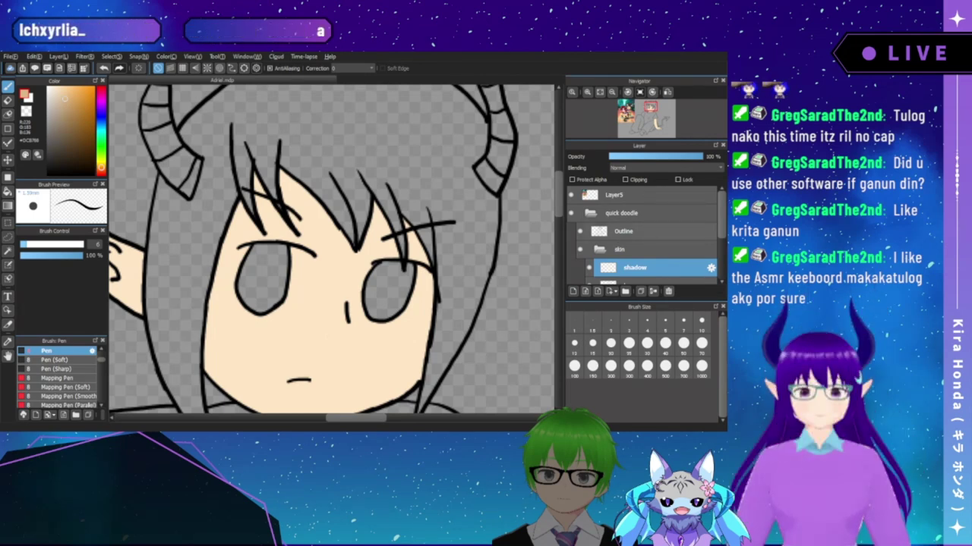
- Outline the skin shadow along the left edge of the doodle's face, from the bangs to the jaw, redoing the line once
drag(233, 204, 267, 140)
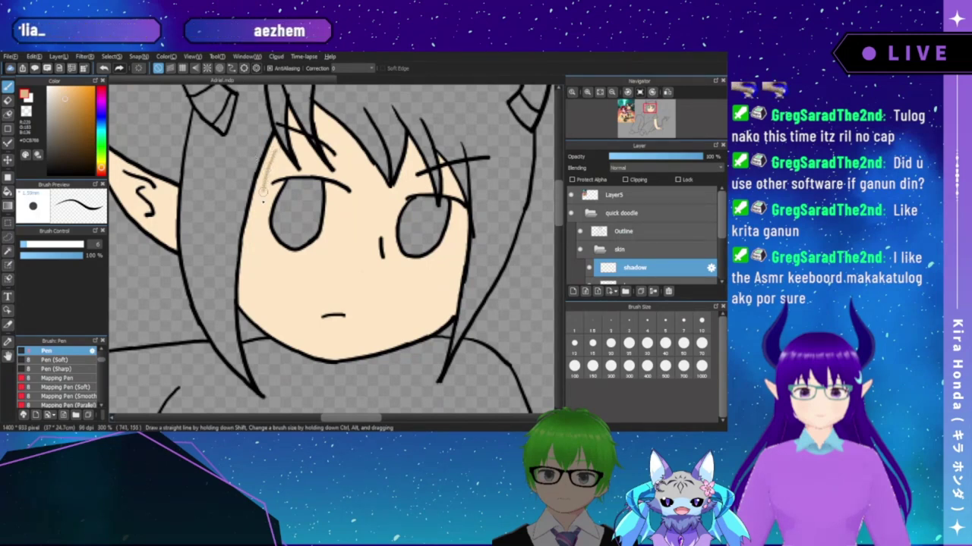
drag(263, 193, 255, 274)
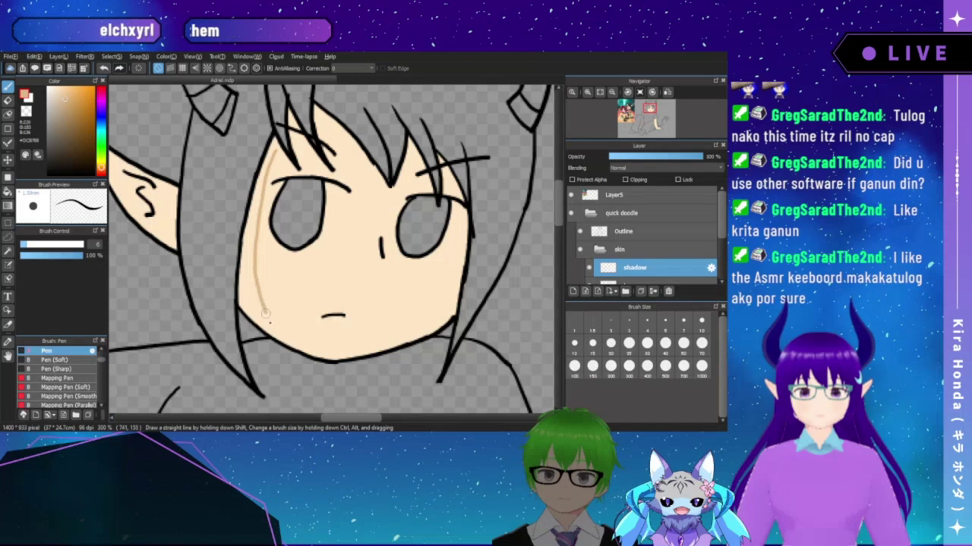
key(ctrl+z)
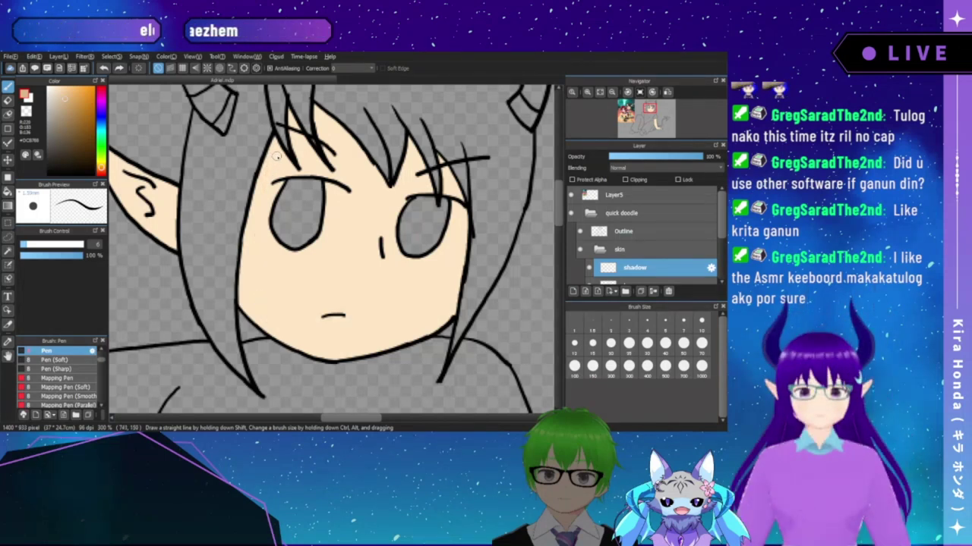
drag(277, 157, 265, 179)
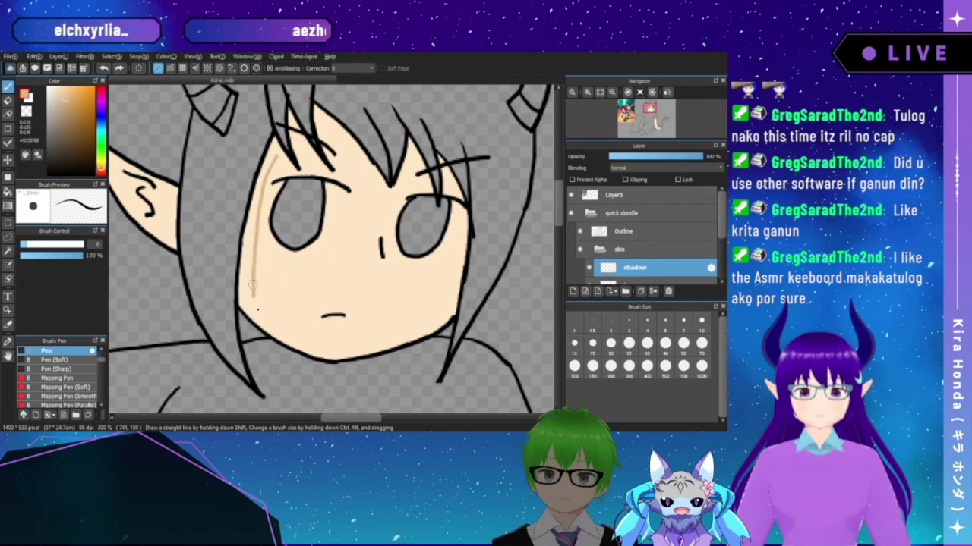
drag(262, 325, 265, 331)
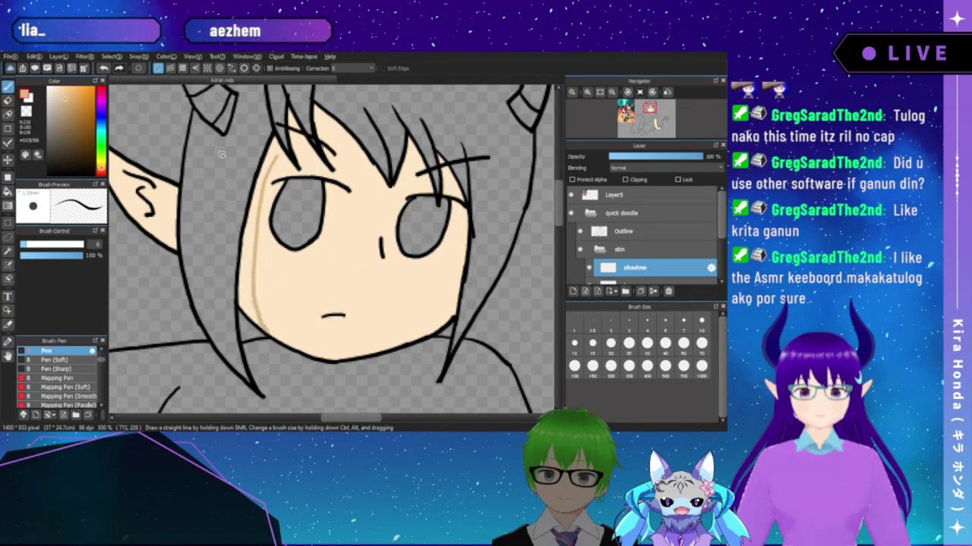
- Outline the hair shadow beneath the bangs across the forehead and continue it down the right side of the face
click(587, 92)
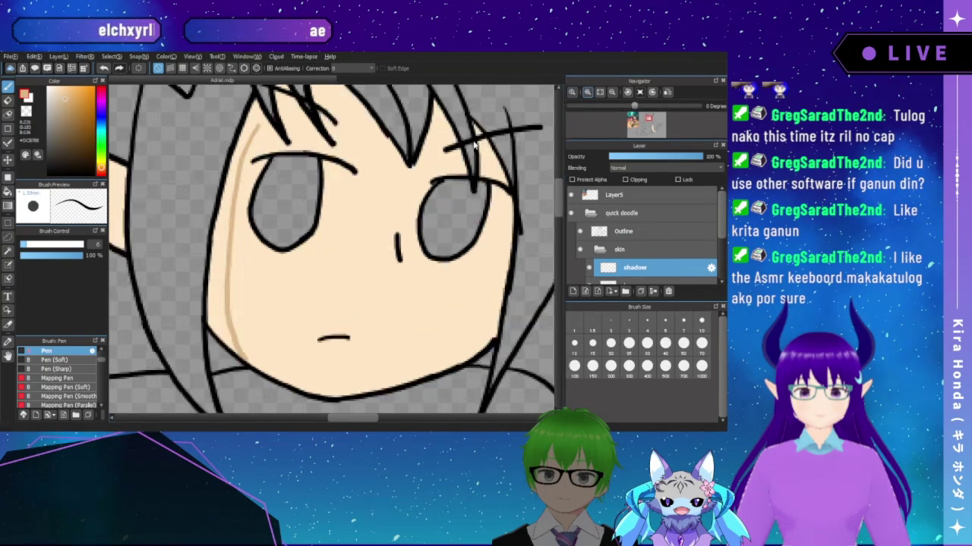
drag(422, 166, 408, 207)
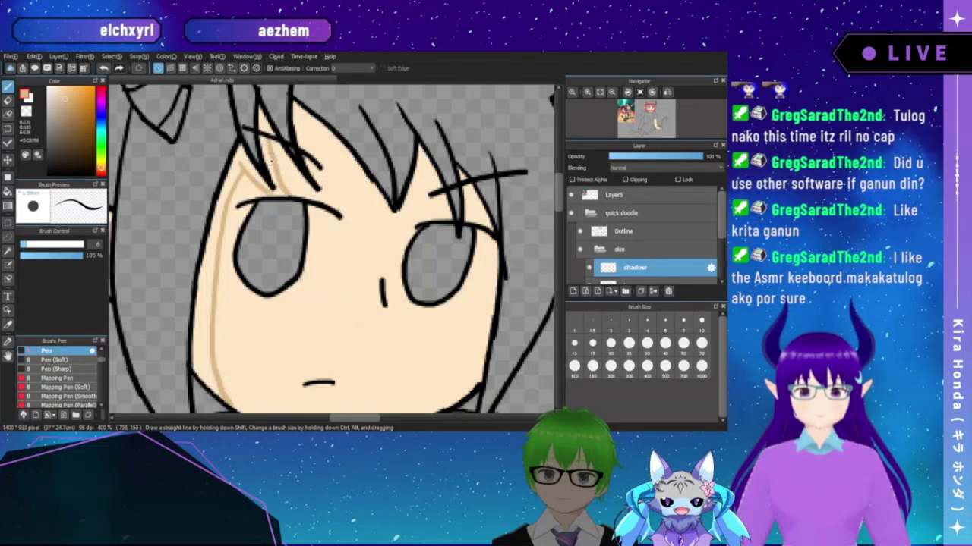
drag(270, 164, 334, 208)
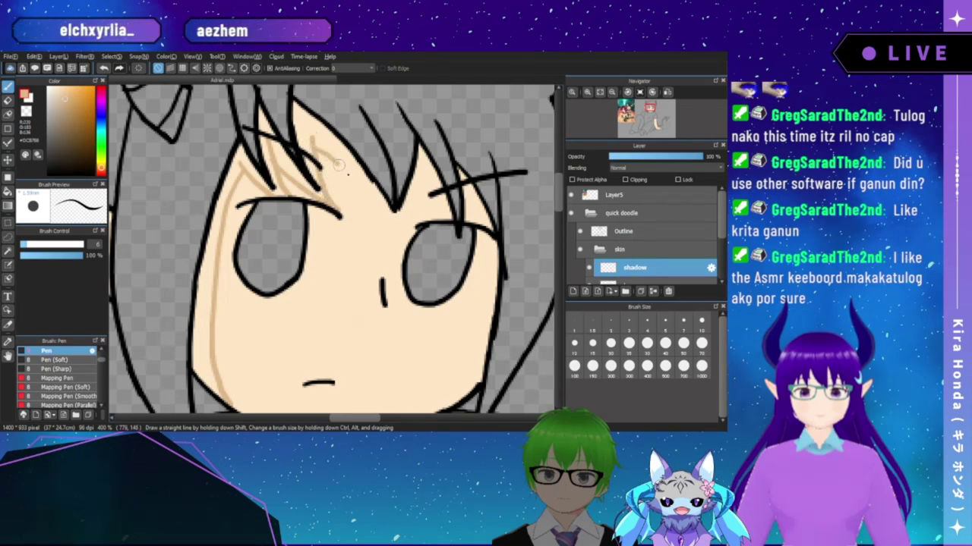
drag(339, 164, 364, 196)
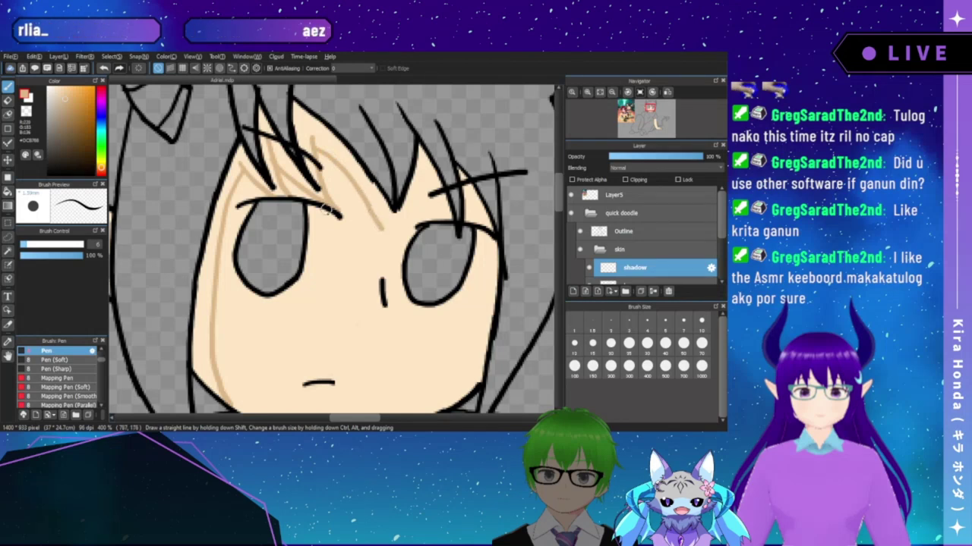
drag(426, 170, 383, 235)
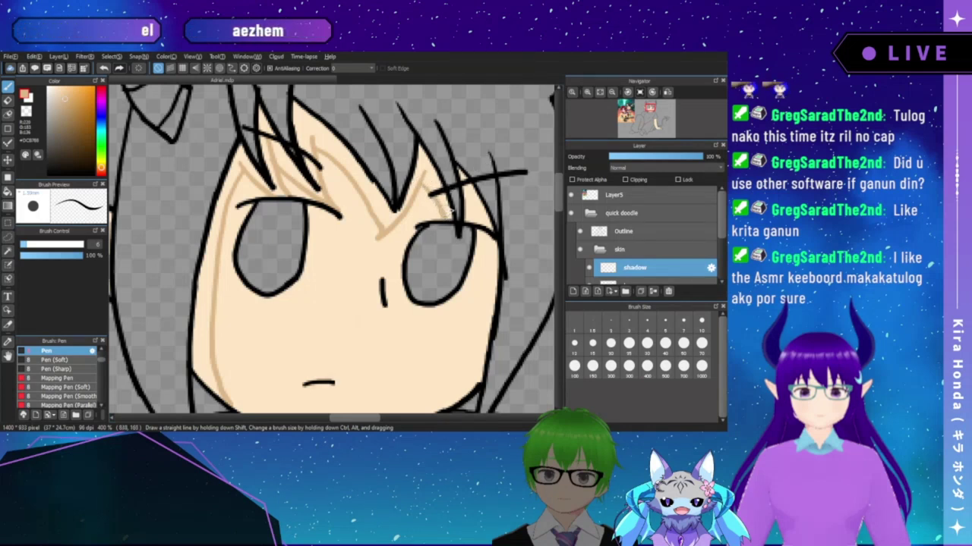
drag(471, 205, 483, 225)
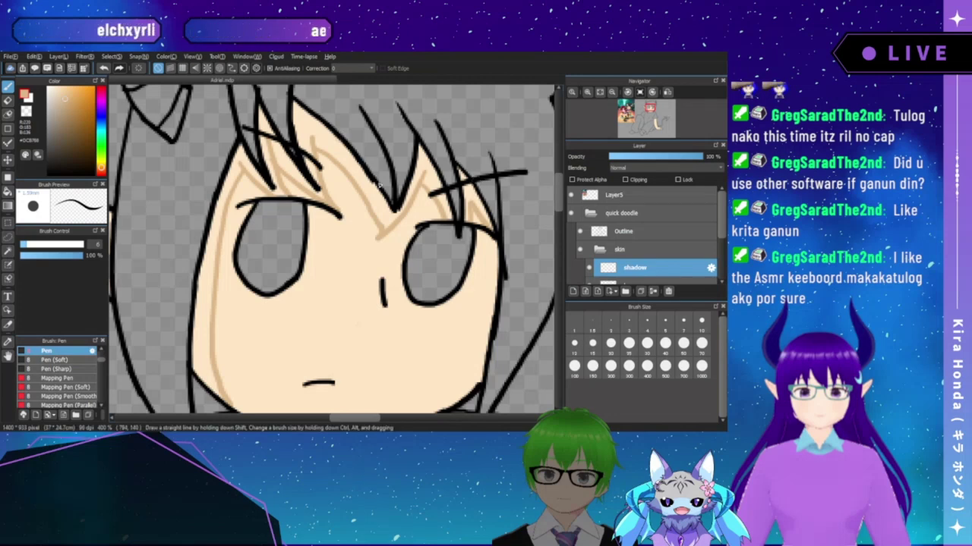
drag(418, 220, 374, 145)
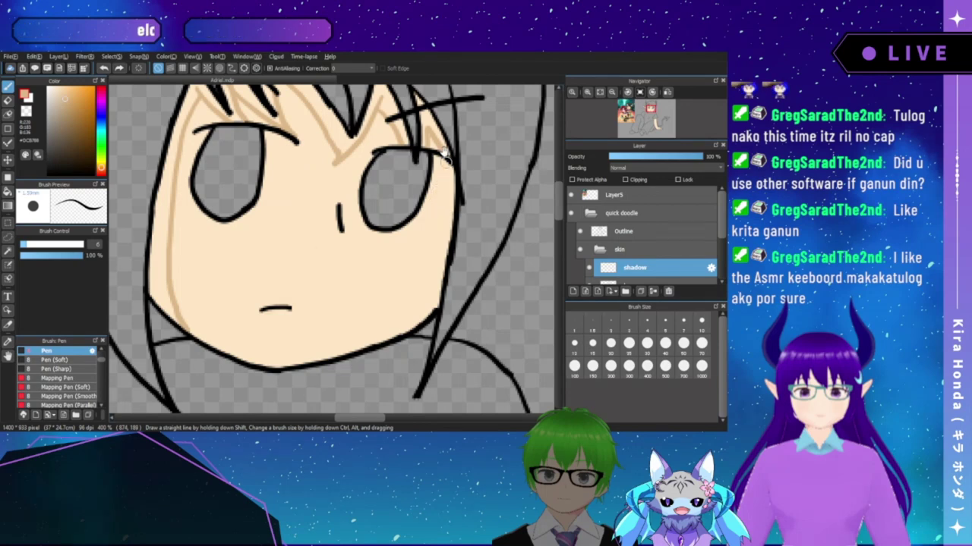
drag(442, 159, 417, 304)
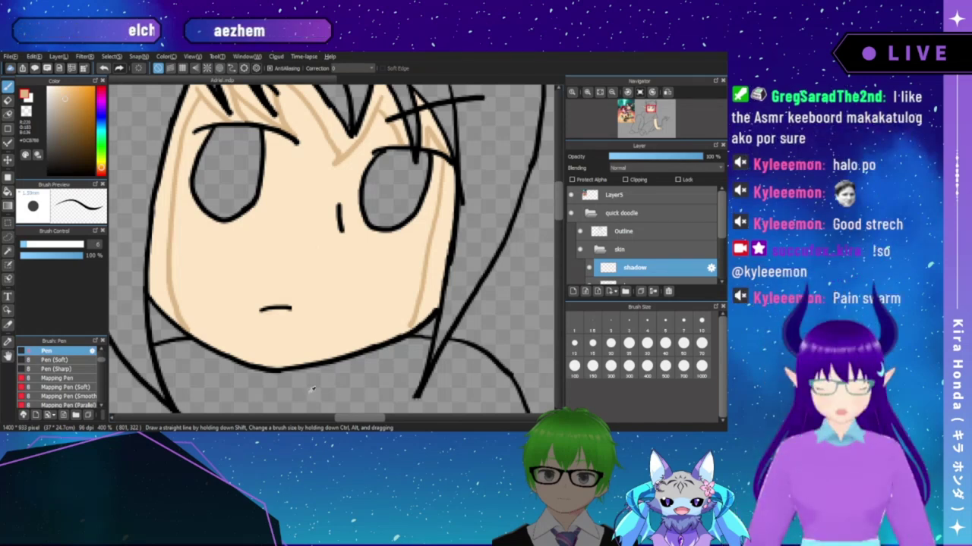
right_click(309, 403)
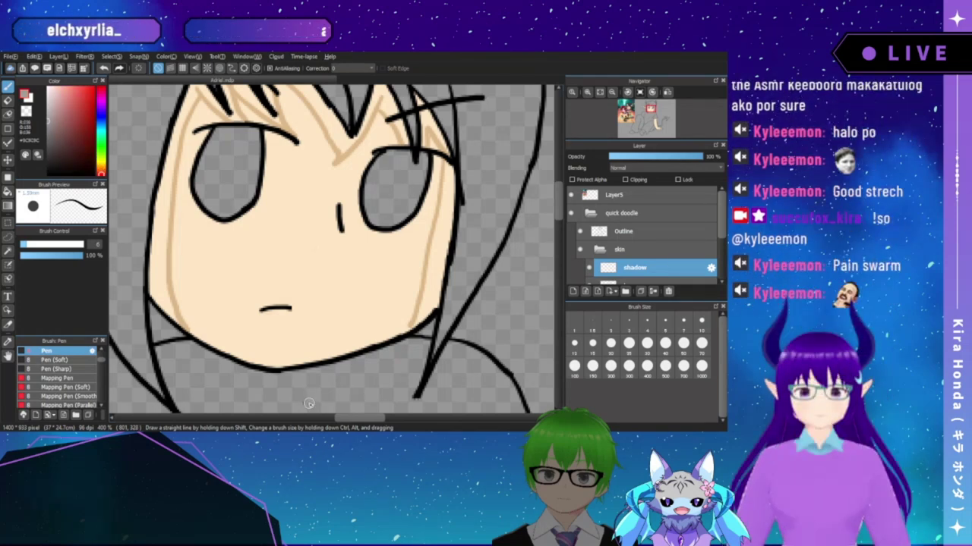
drag(267, 231, 334, 320)
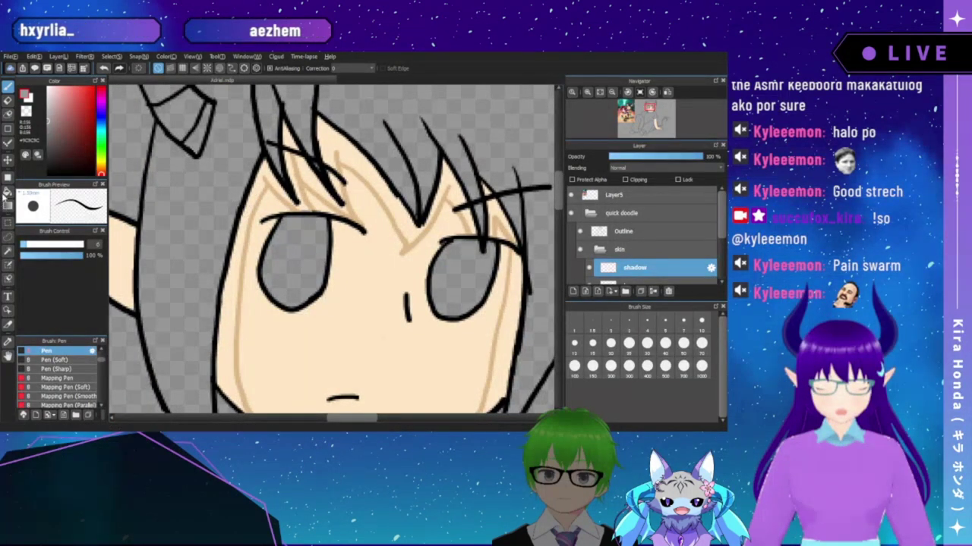
click(8, 192)
click(239, 280)
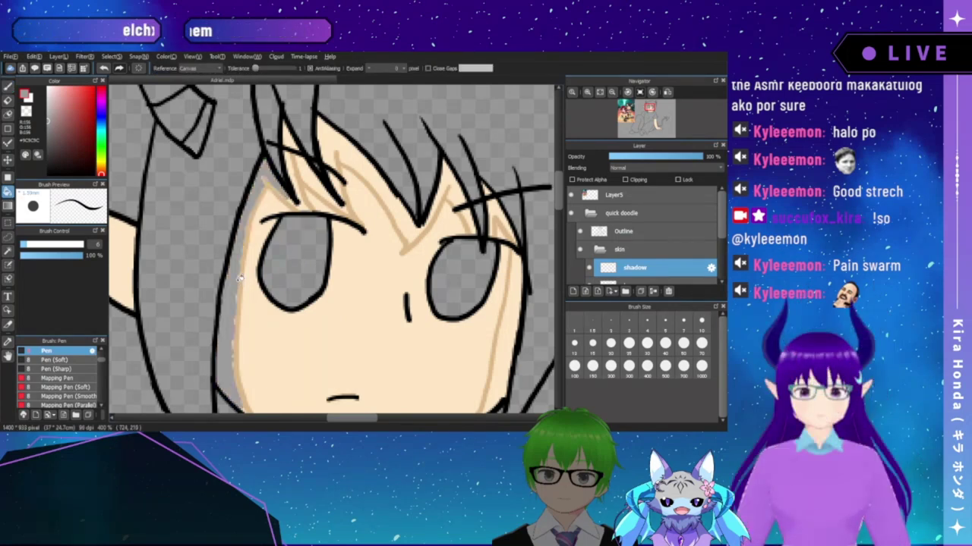
key(ctrl+z)
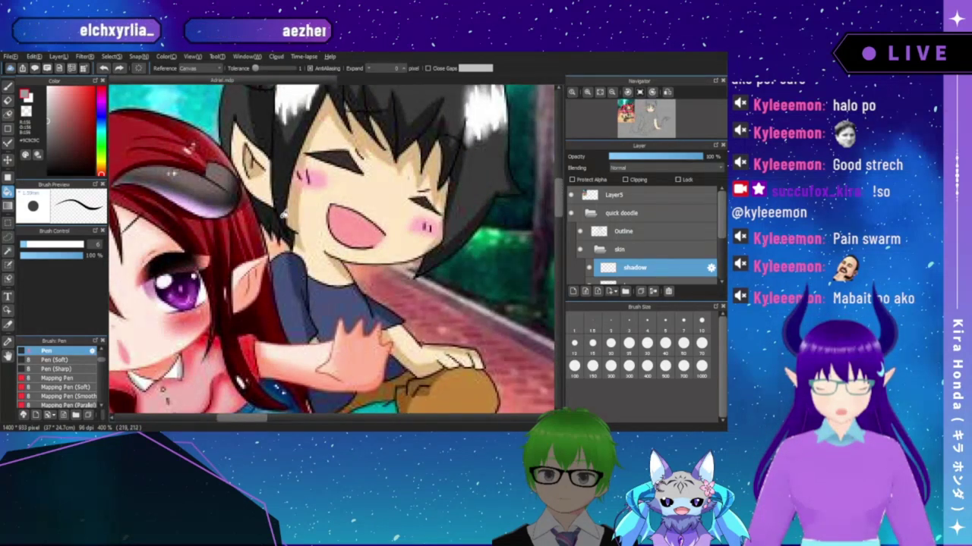
- Sample the tan skin shadow colour from the reference picture's boy and fill the left cheek shadow area with it
right_click(291, 190)
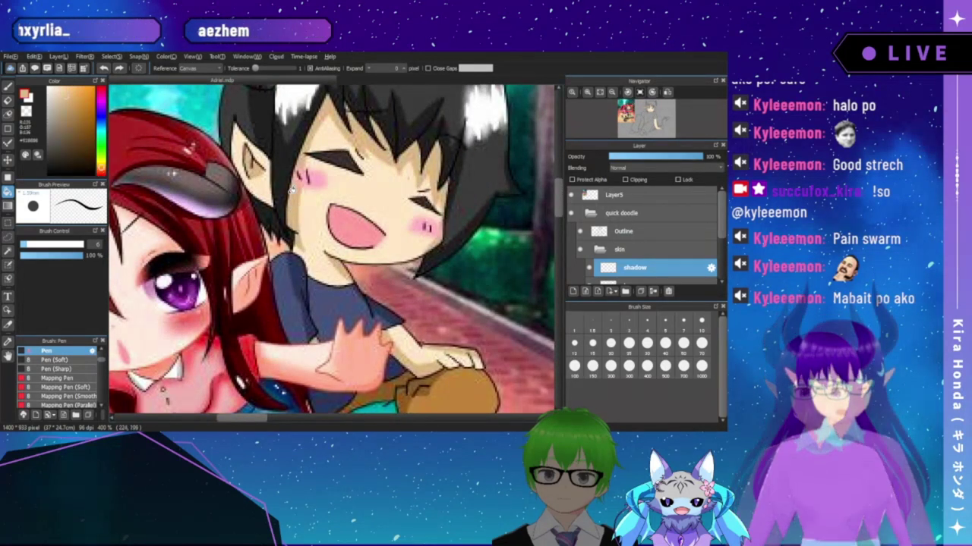
drag(222, 360, 373, 248)
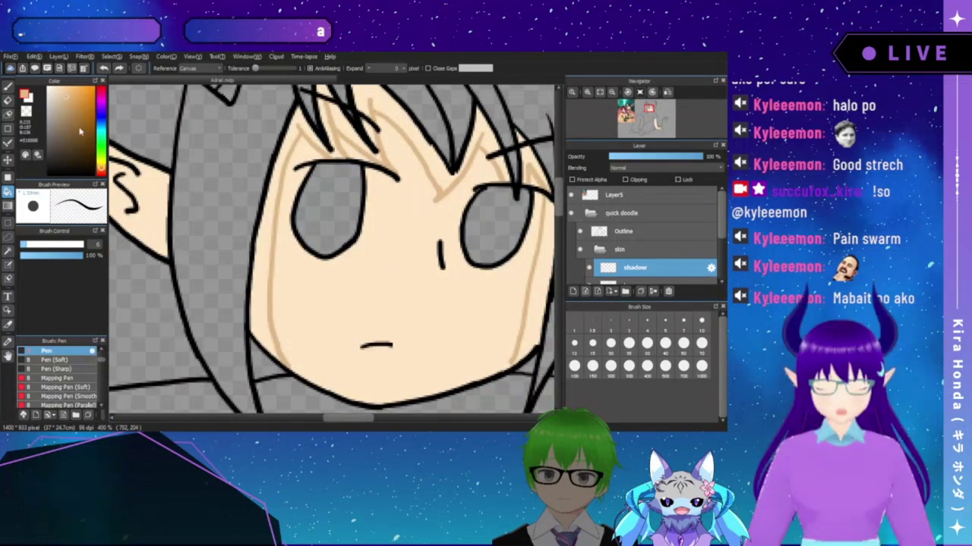
click(7, 86)
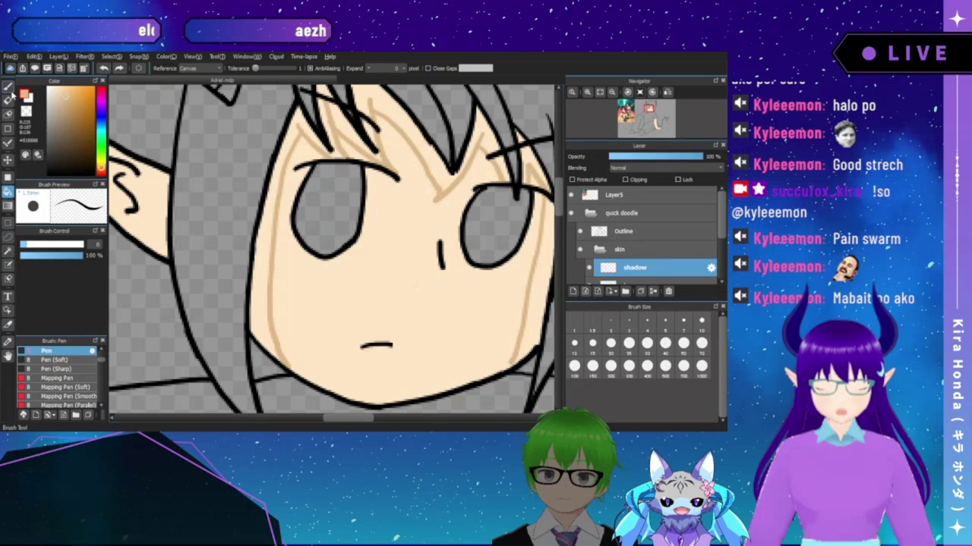
click(8, 191)
click(258, 285)
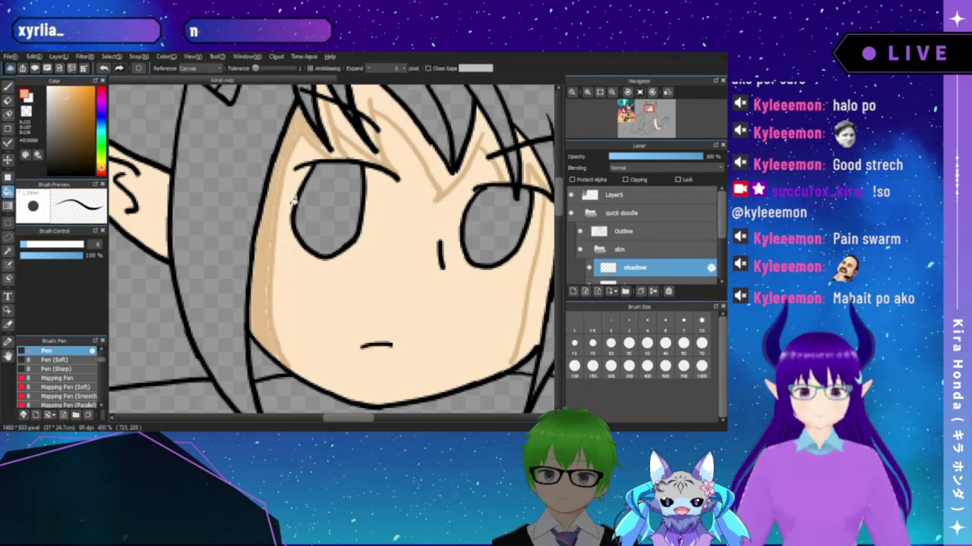
- Brush over the unfilled gaps in the left cheek shadow and paint the shadow beneath the left bangs
click(7, 85)
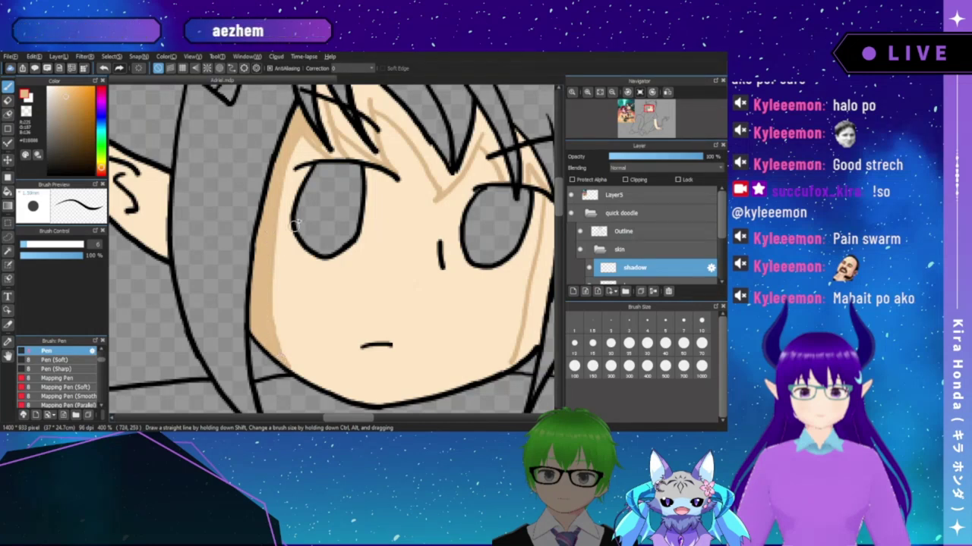
scroll(308, 194, up, 1)
scroll(308, 194, up, 1)
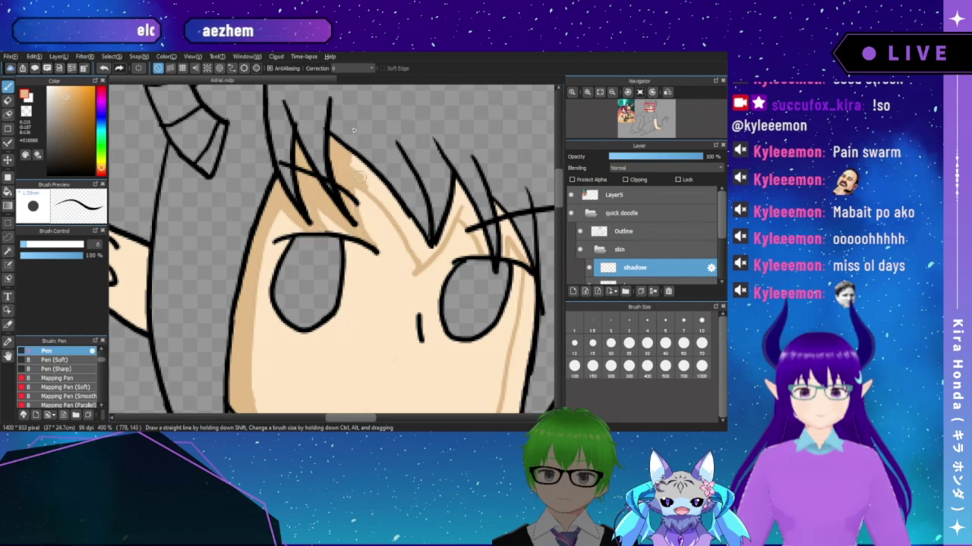
- Add a new layer above Layer5 for annotating the reference picture
click(600, 92)
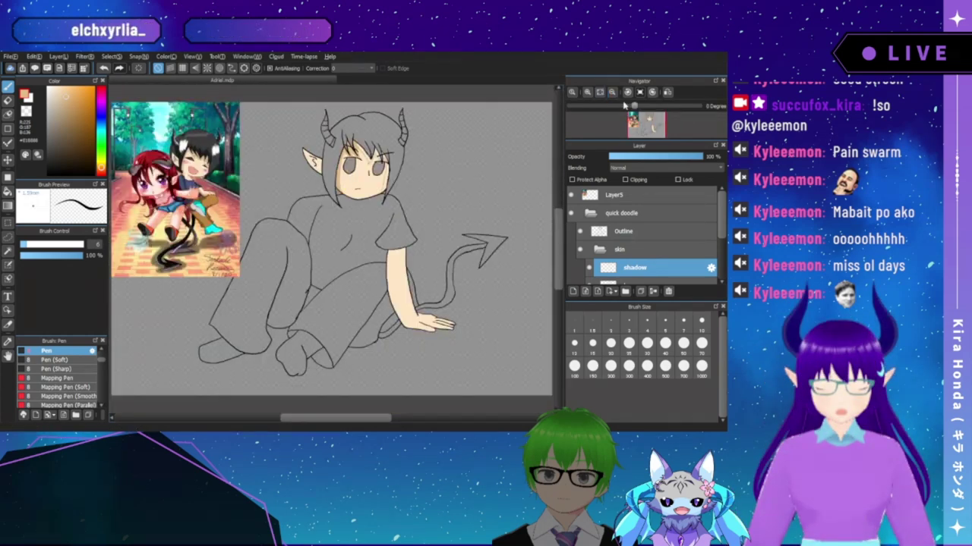
click(587, 92)
click(588, 93)
drag(643, 131, 632, 120)
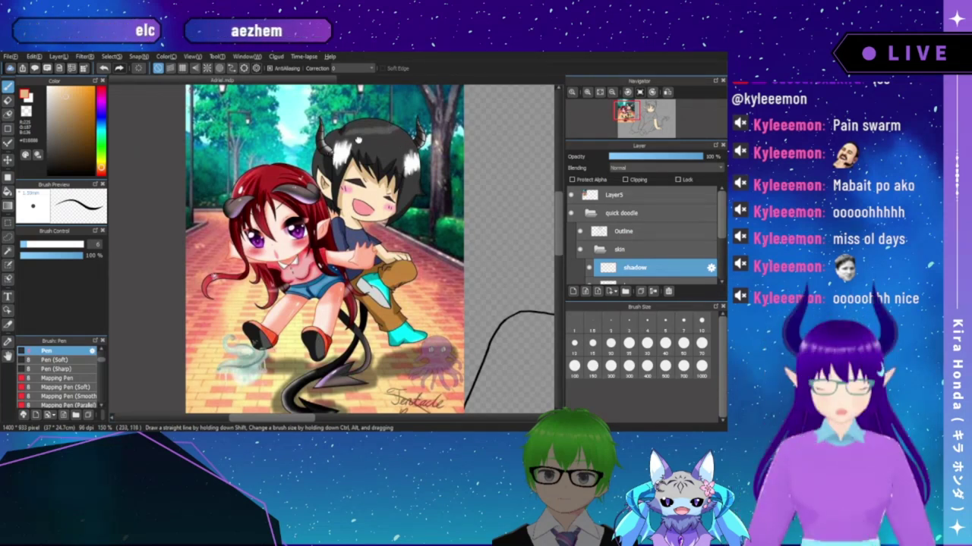
drag(336, 154, 322, 198)
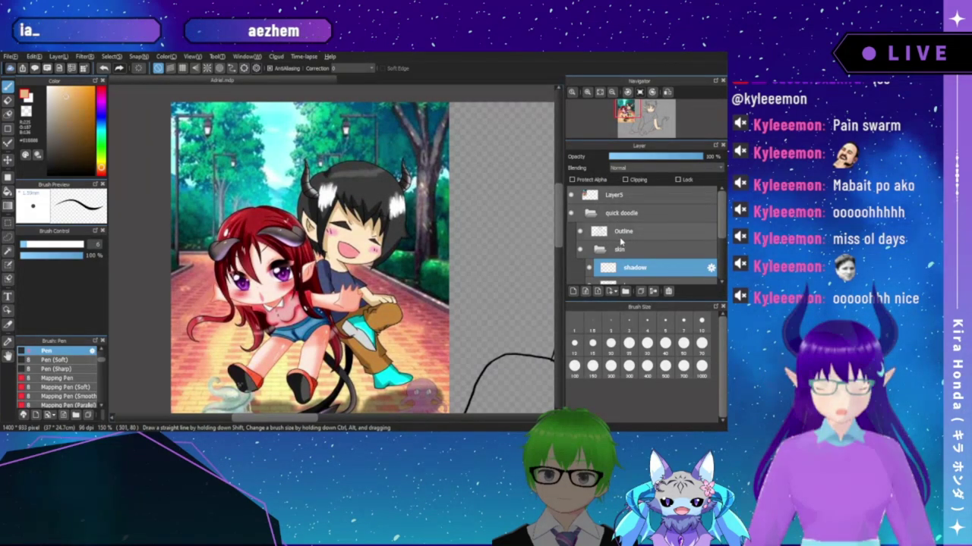
click(615, 195)
click(573, 291)
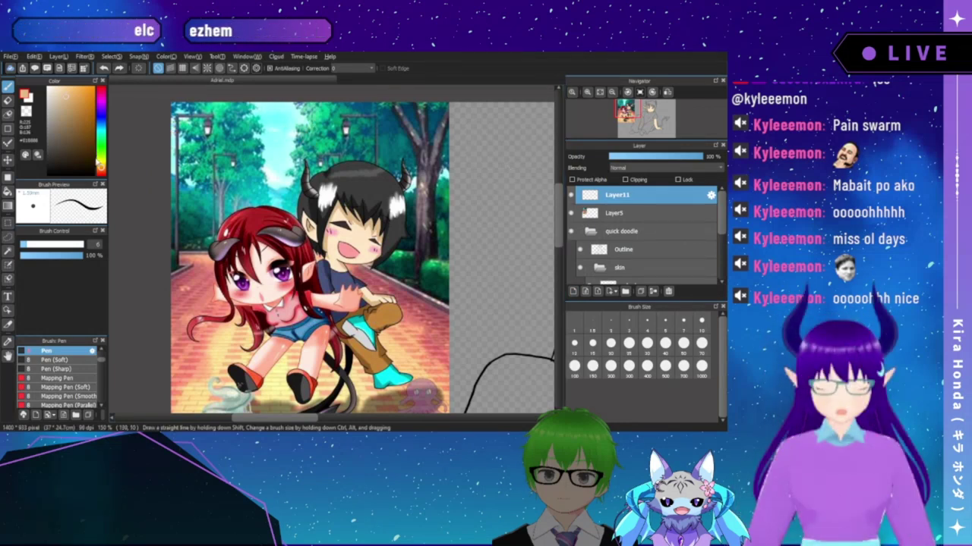
- Handwrite the two characters' names in black above their heads and join the names with a curved connecting line
click(61, 174)
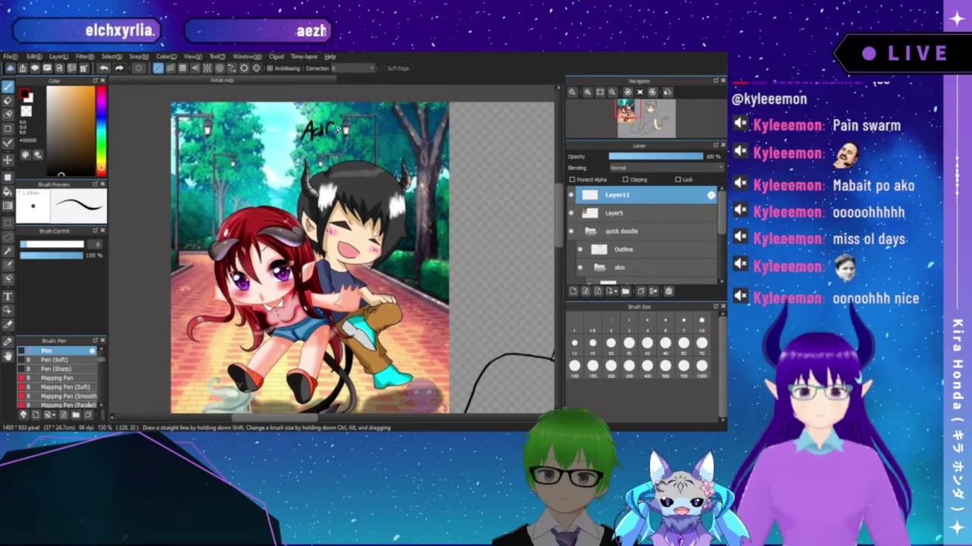
drag(338, 121, 335, 136)
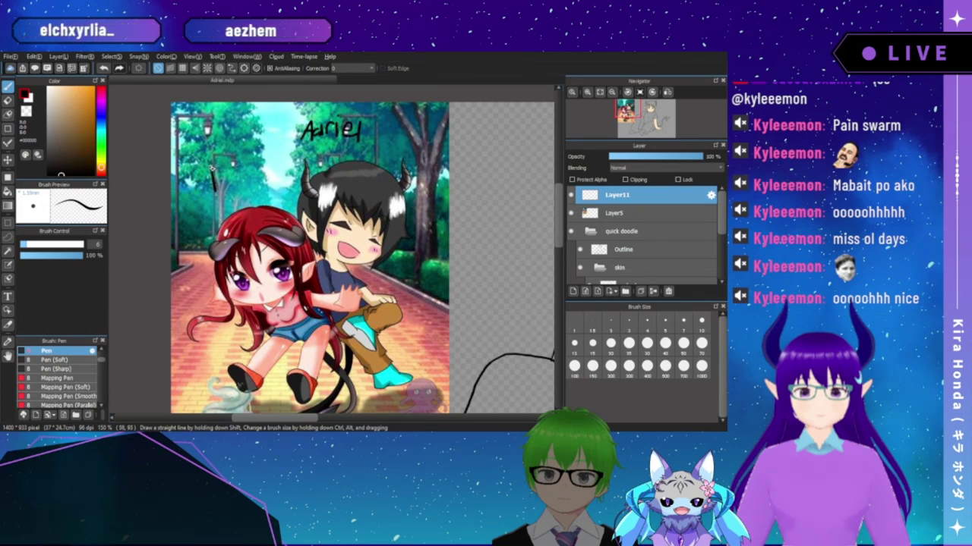
mouse_move(211, 168)
mouse_down()
mouse_move(245, 185)
mouse_move(251, 174)
mouse_move(256, 185)
mouse_move(283, 178)
mouse_up()
click(256, 162)
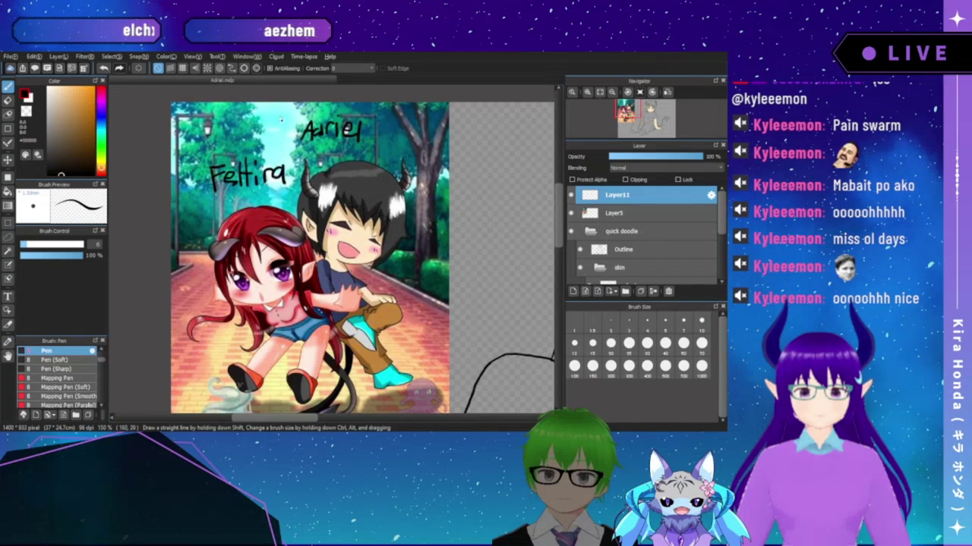
mouse_move(639, 93)
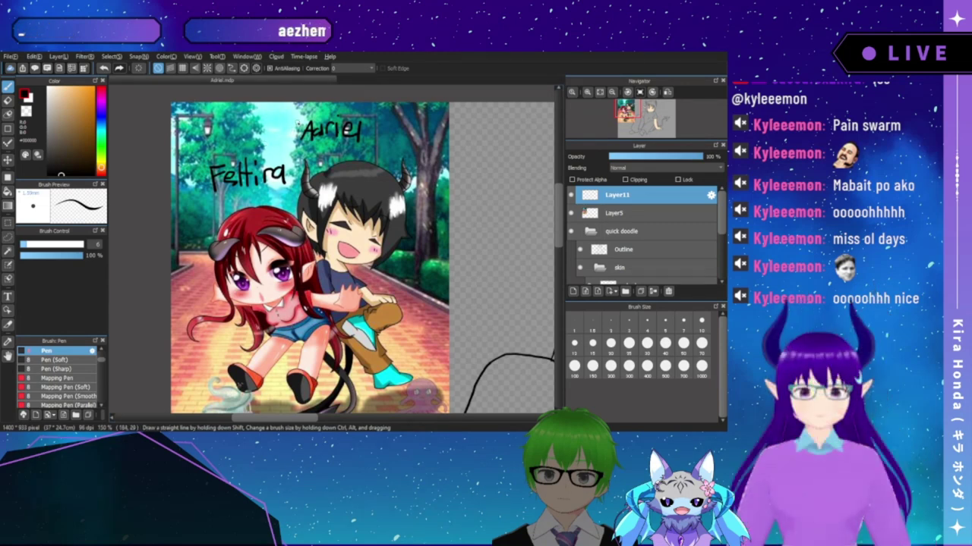
drag(298, 126, 258, 161)
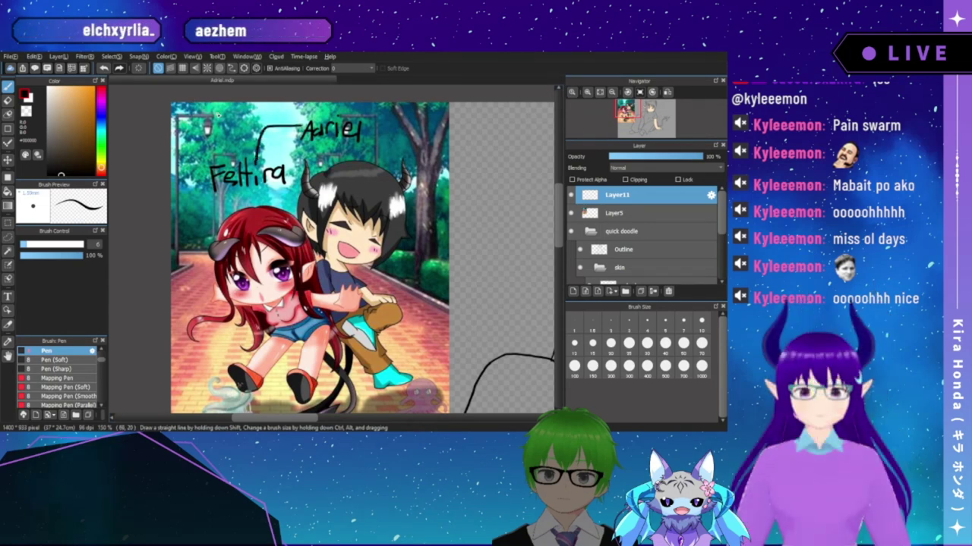
- Handwrite a third character name in black above the two existing name labels on the reference picture
mouse_move(228, 108)
mouse_down()
mouse_move(227, 125)
mouse_move(243, 120)
mouse_up()
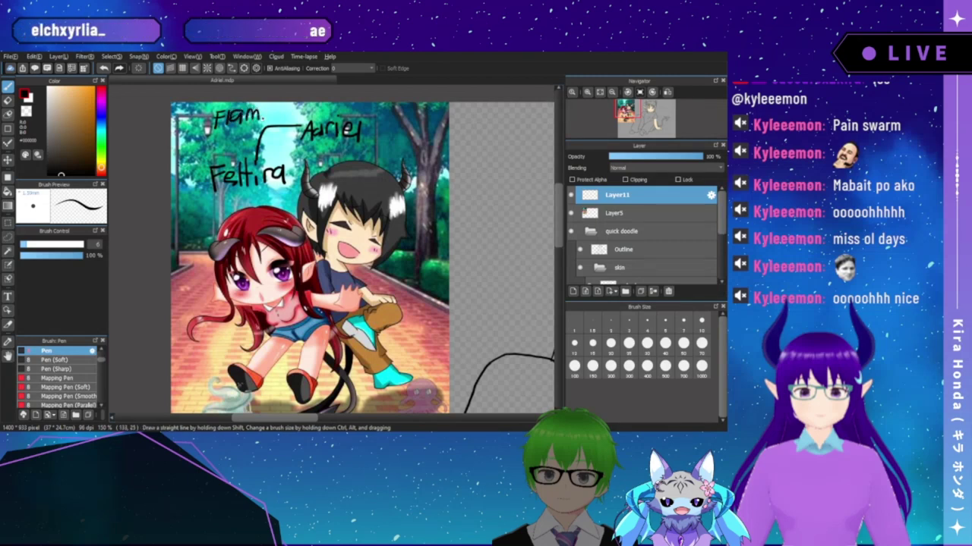
drag(264, 114, 279, 120)
click(265, 107)
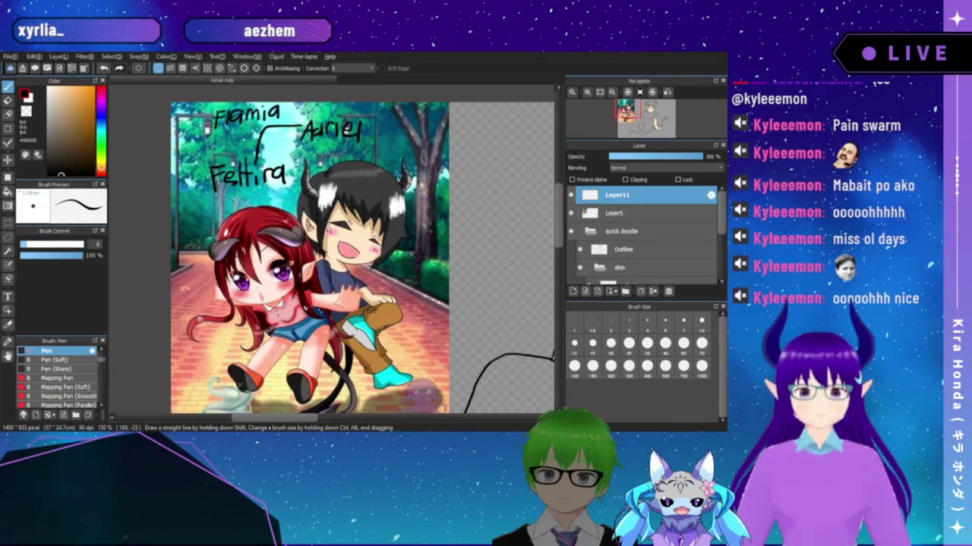
- Make the shadow layer inside the doodle's skin folder the active layer
mouse_move(631, 120)
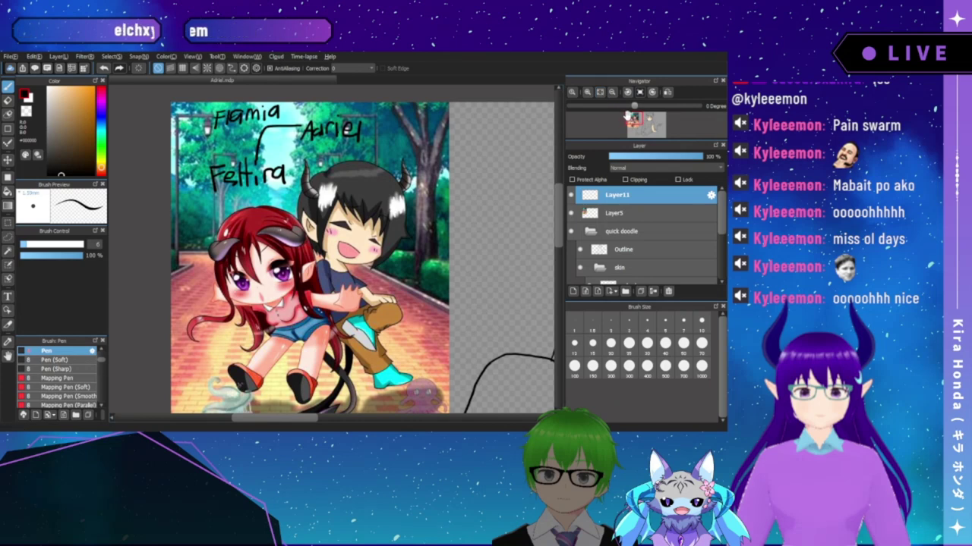
drag(632, 121, 647, 119)
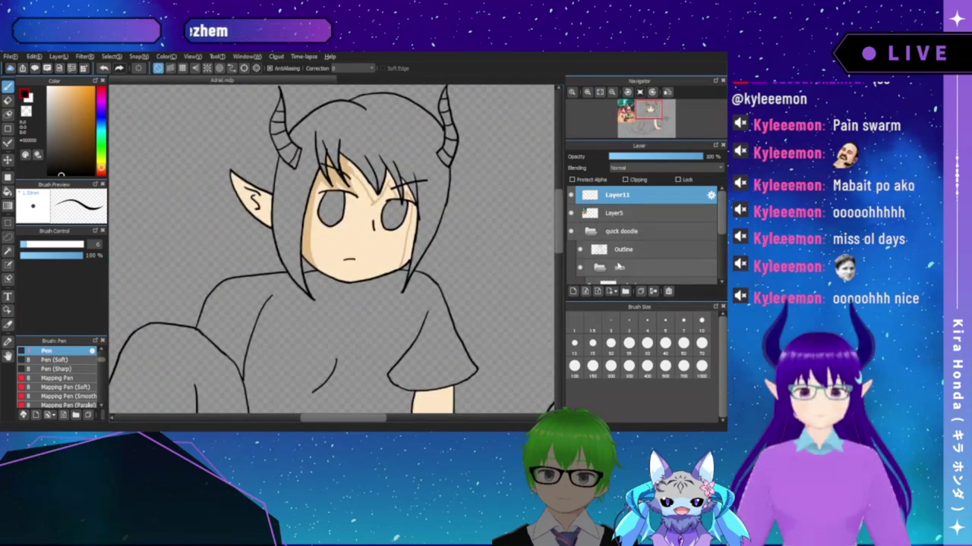
drag(616, 260, 624, 248)
key(ctrl+z)
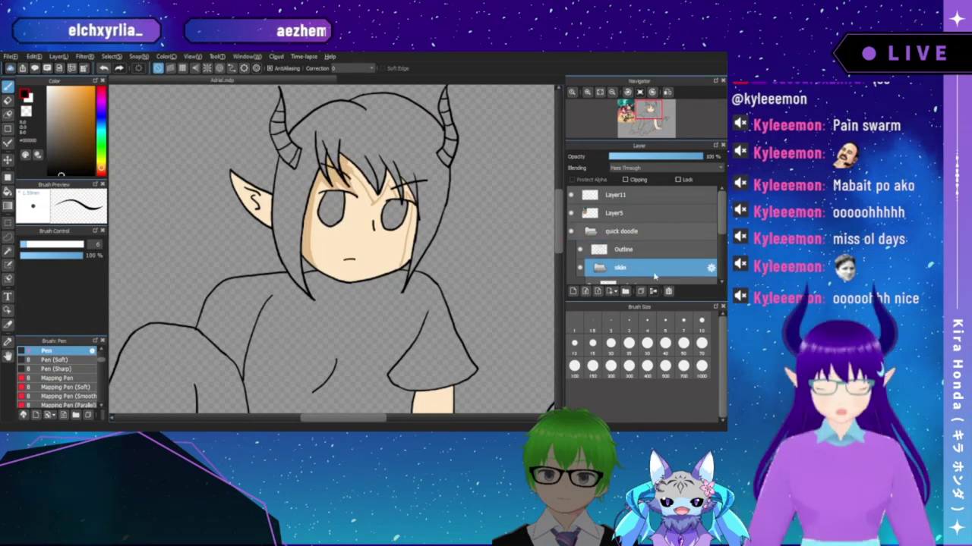
scroll(724, 235, down, 2)
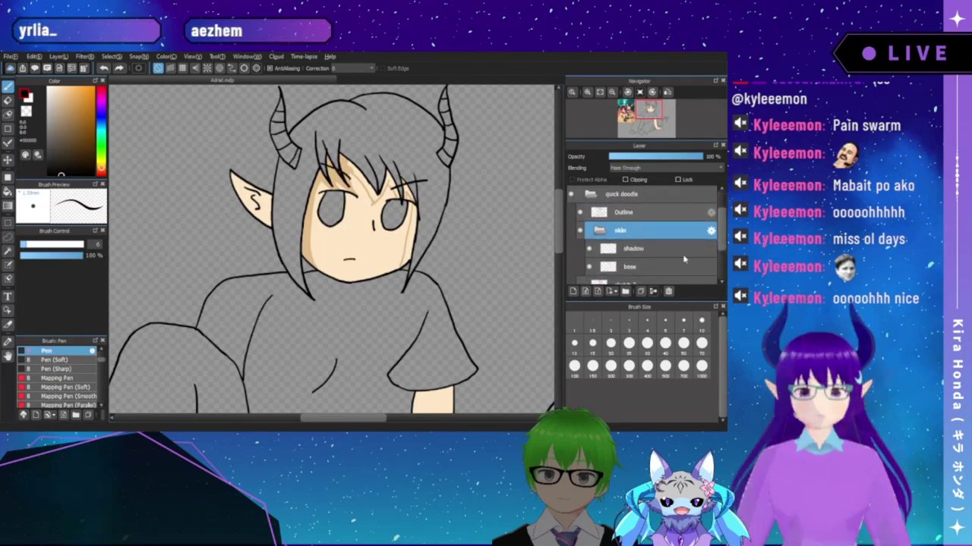
click(634, 249)
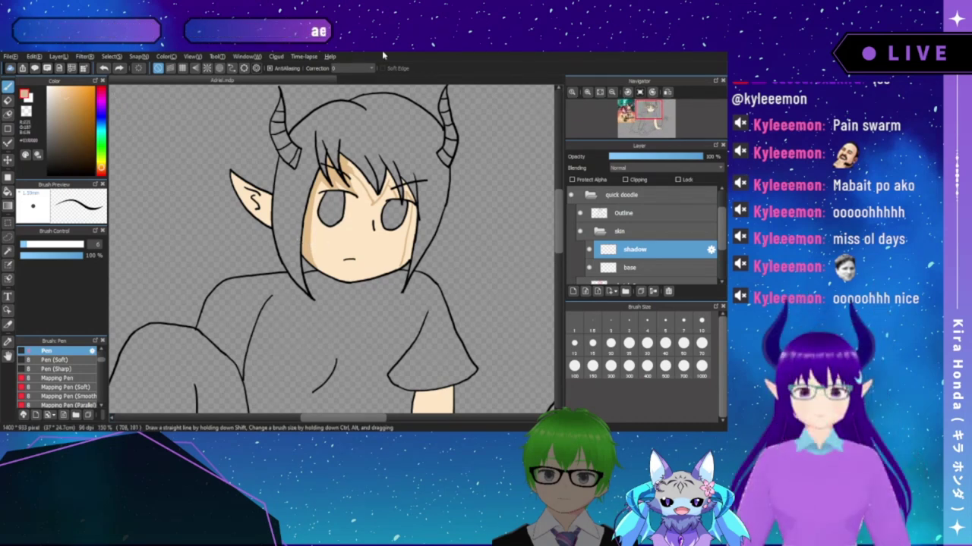
- Resample the tan shadow colour and paint the face shadows under the bangs, along the right cheek and beside the nose
click(585, 92)
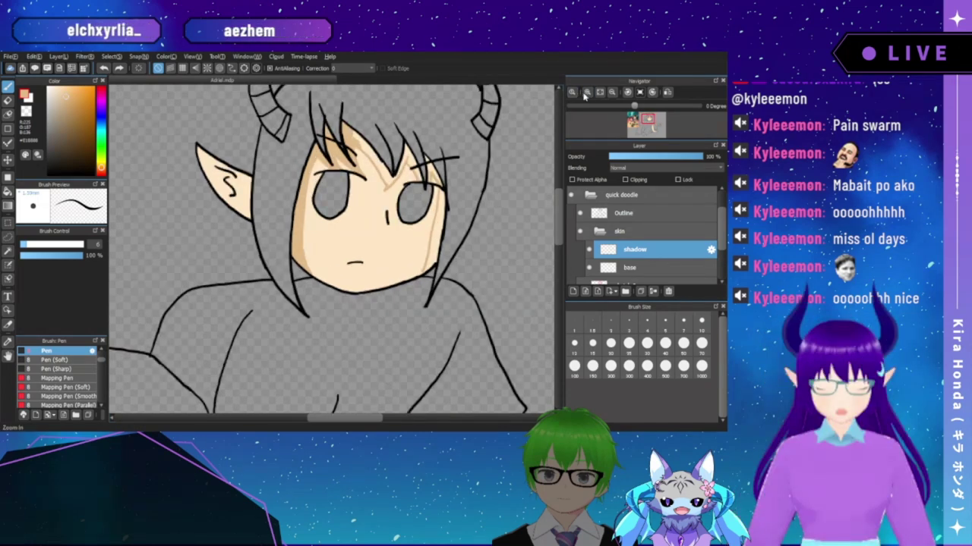
click(585, 93)
drag(370, 100, 340, 164)
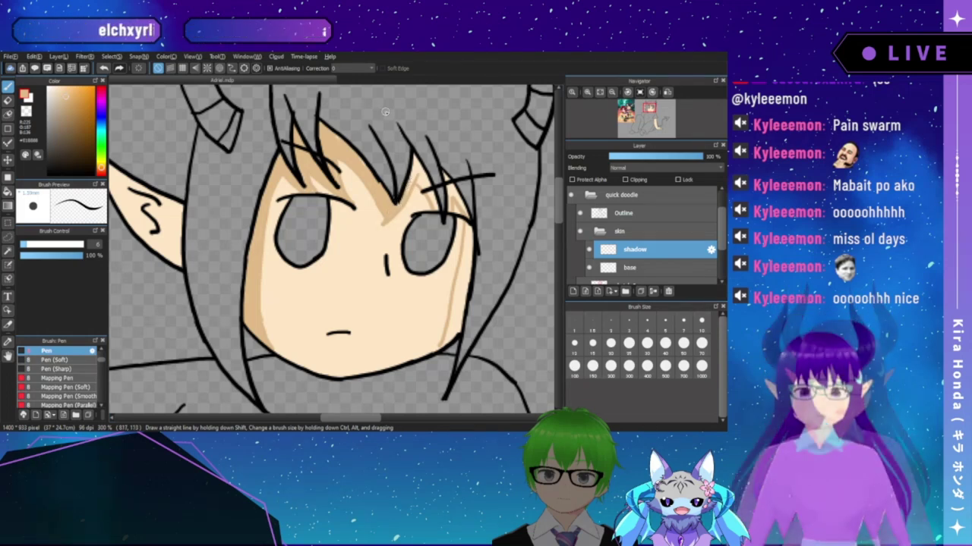
right_click(412, 142)
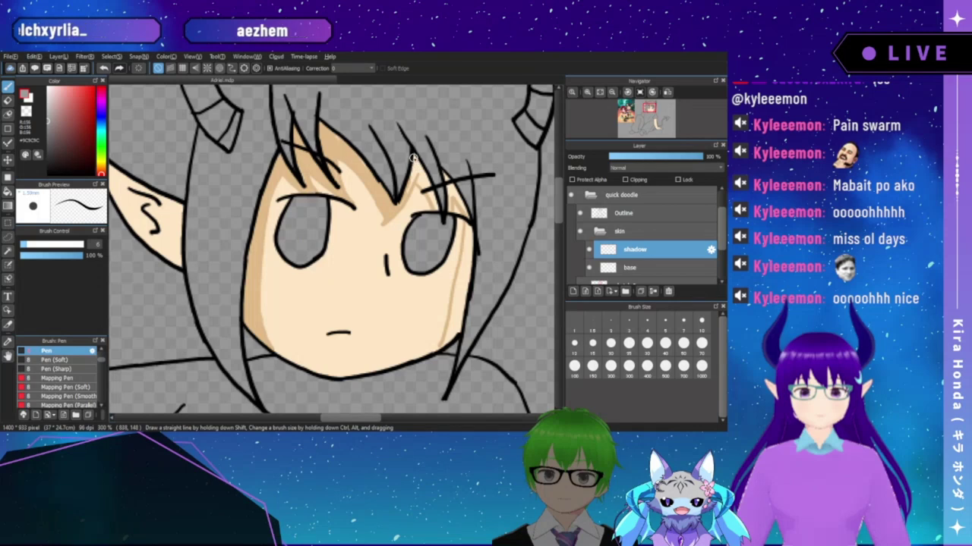
drag(416, 155, 413, 175)
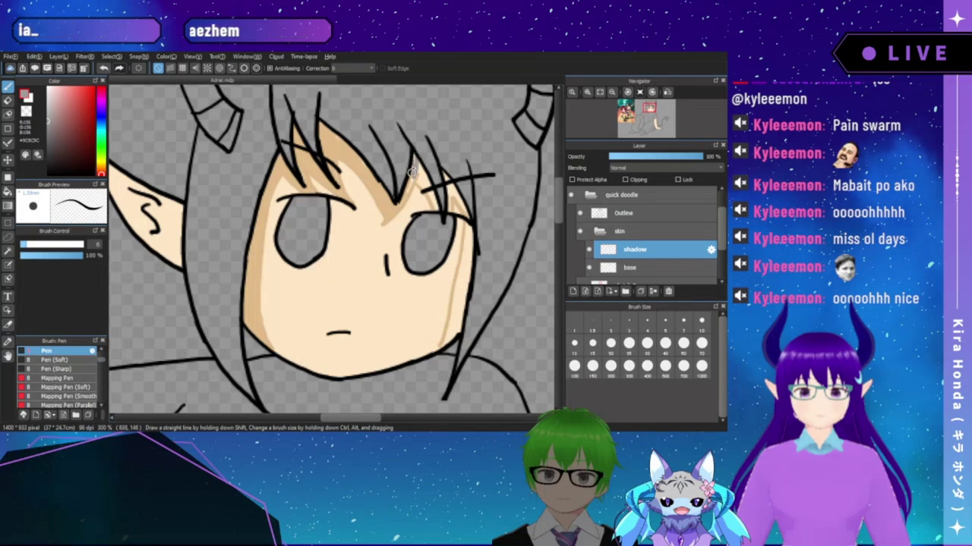
right_click(341, 153)
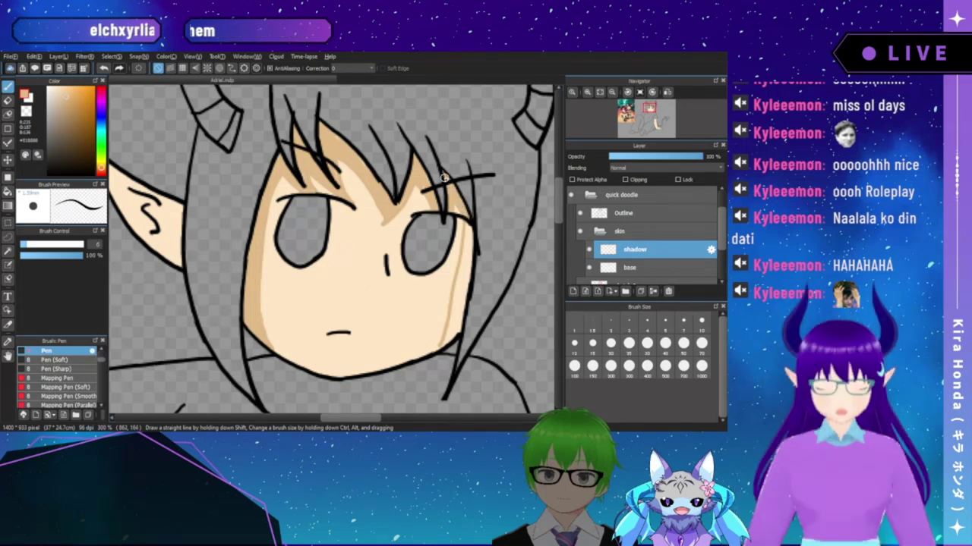
scroll(438, 234, down, 2)
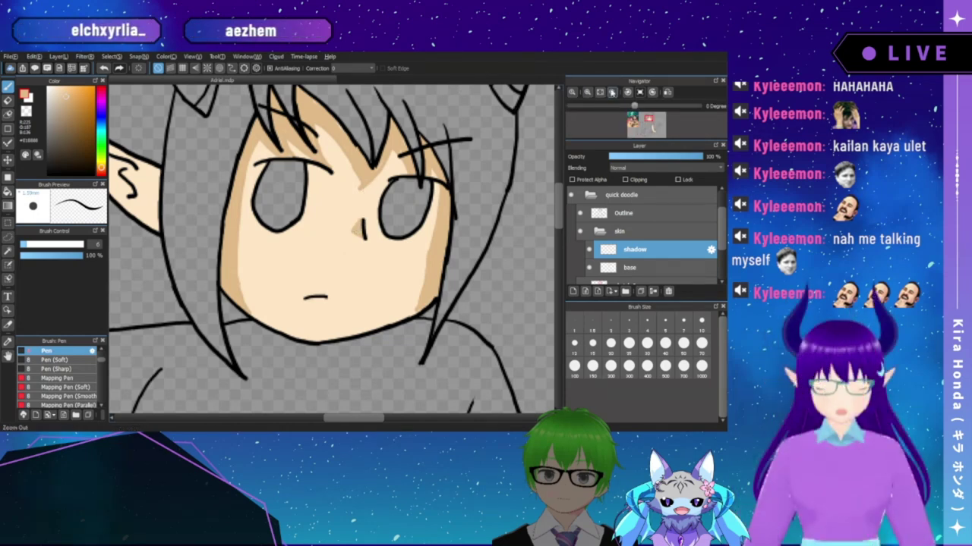
- Paint a tan shadow inside the character's pointed ear, around the S-shaped inner line and below the upper fold
double_click(611, 92)
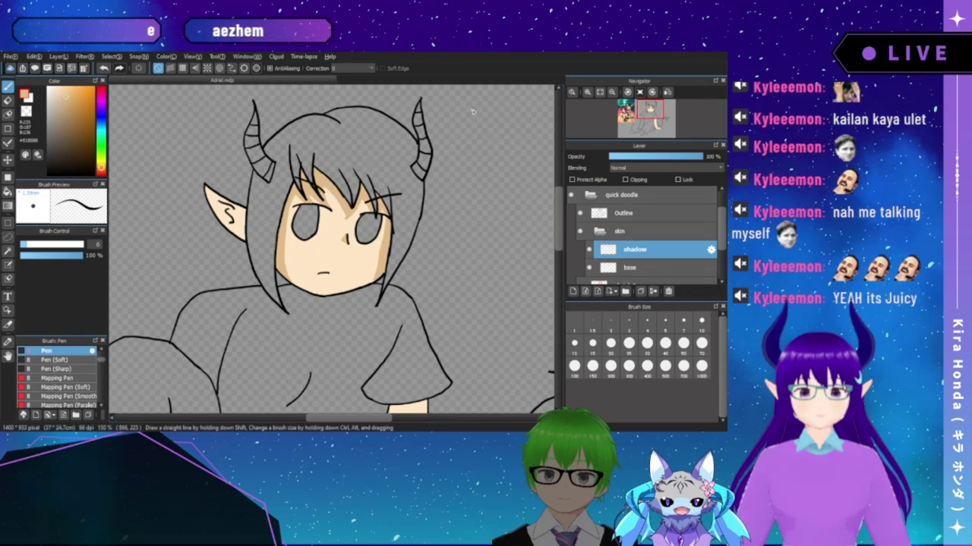
drag(351, 265, 465, 209)
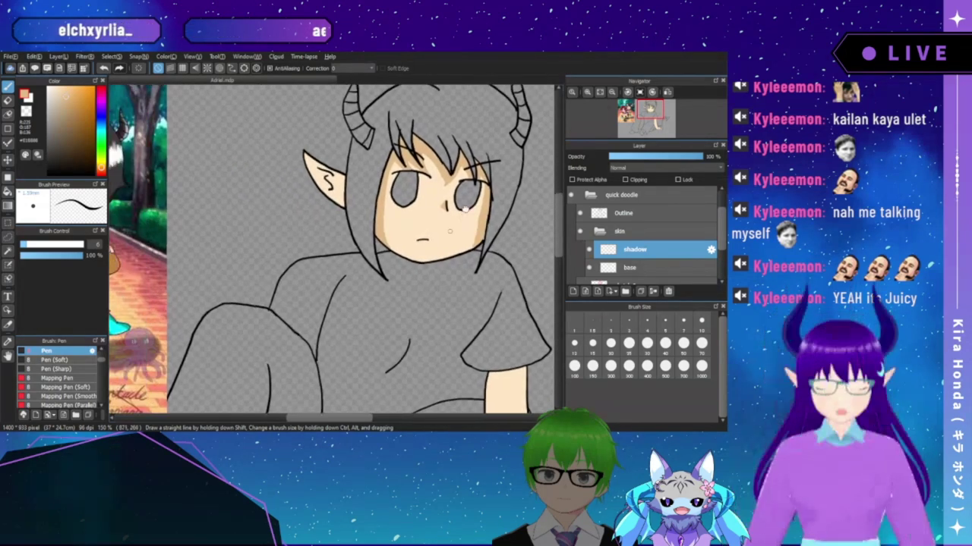
click(586, 92)
click(587, 91)
click(586, 92)
click(587, 92)
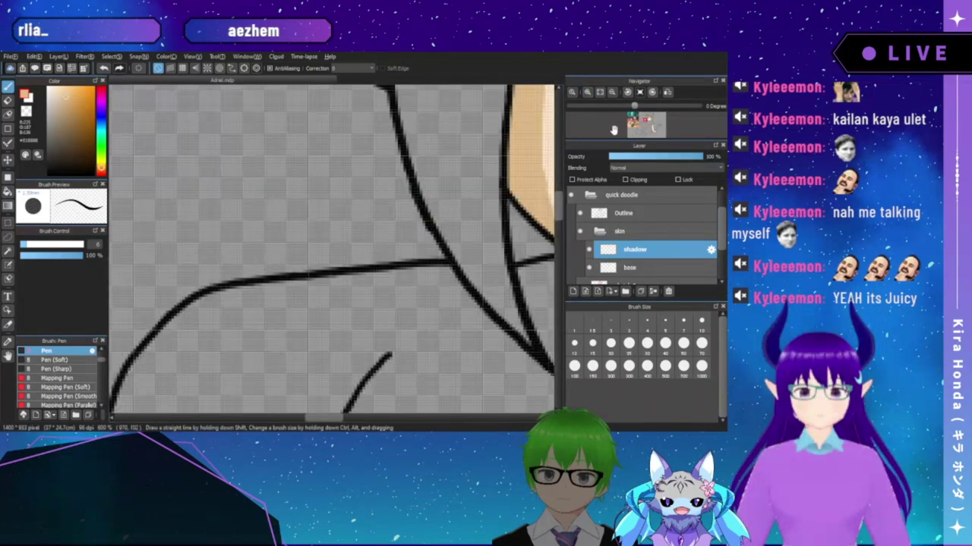
drag(461, 134, 431, 319)
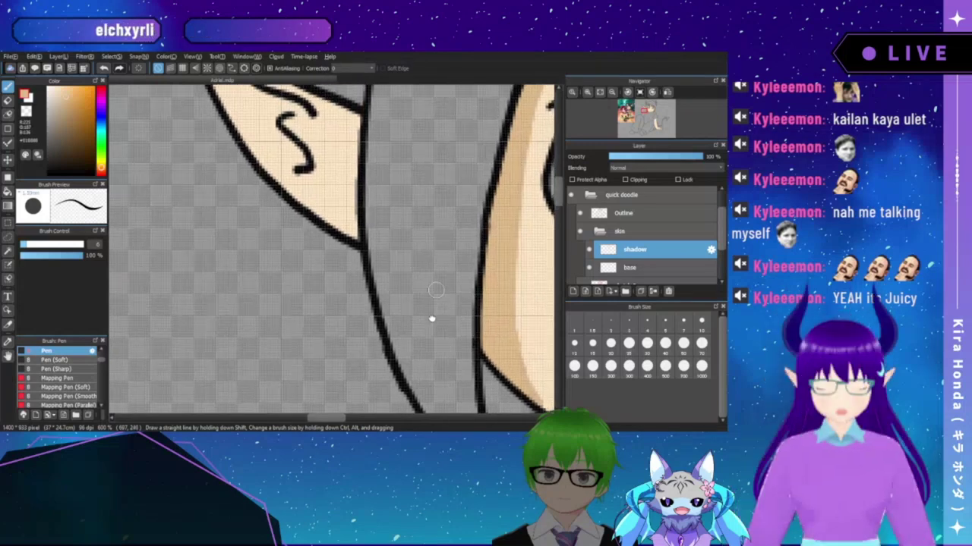
scroll(436, 290, up, 3)
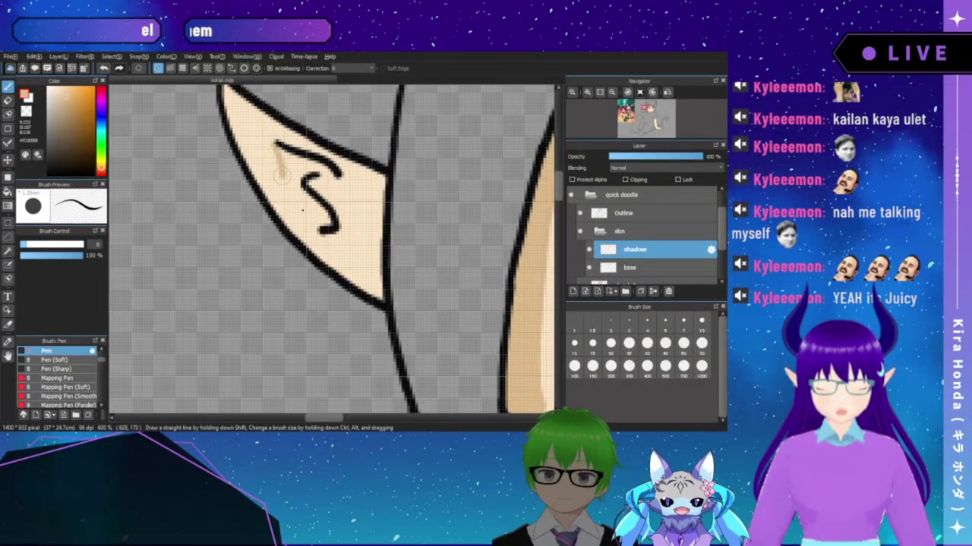
drag(282, 176, 303, 216)
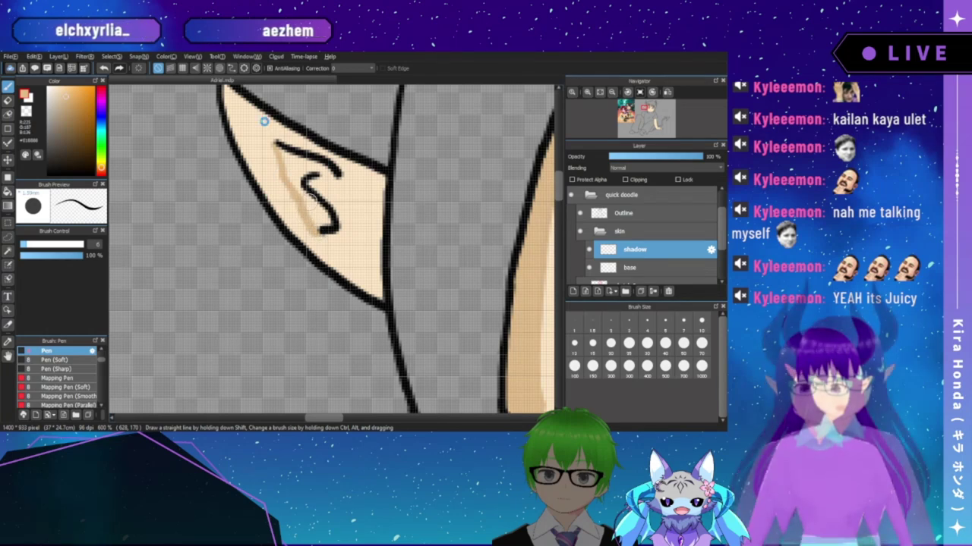
key(ctrl+z)
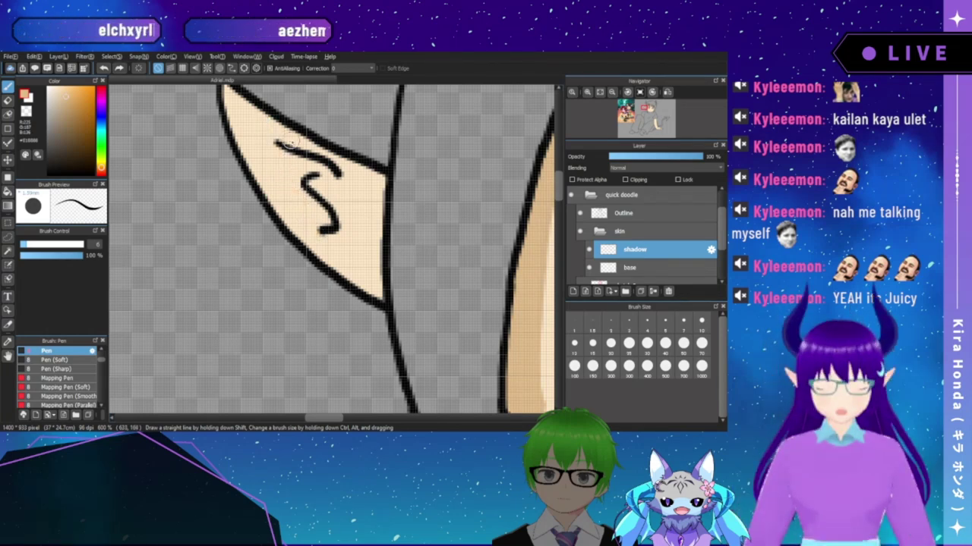
drag(278, 150, 295, 208)
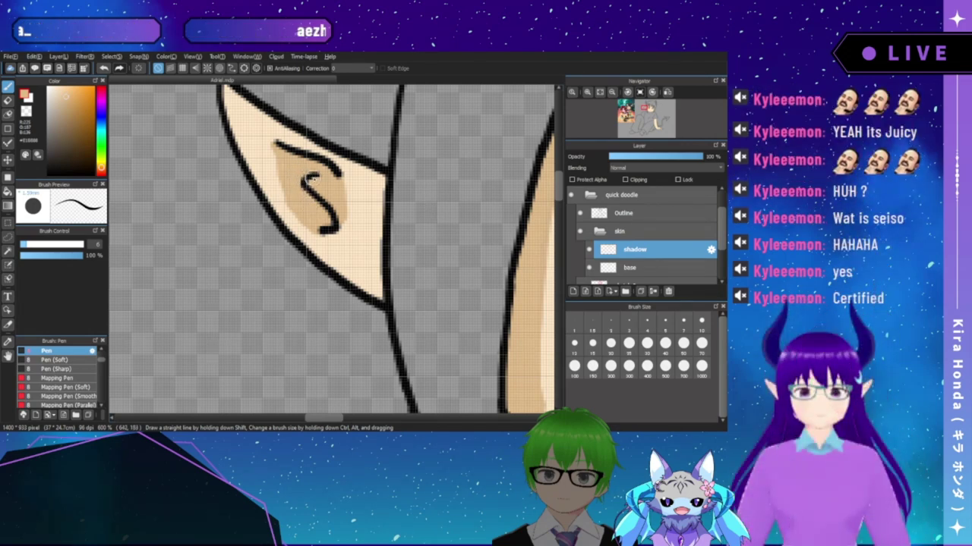
- Paint a tan shadow along the outer edge of the thumb on the character's supporting hand
click(599, 93)
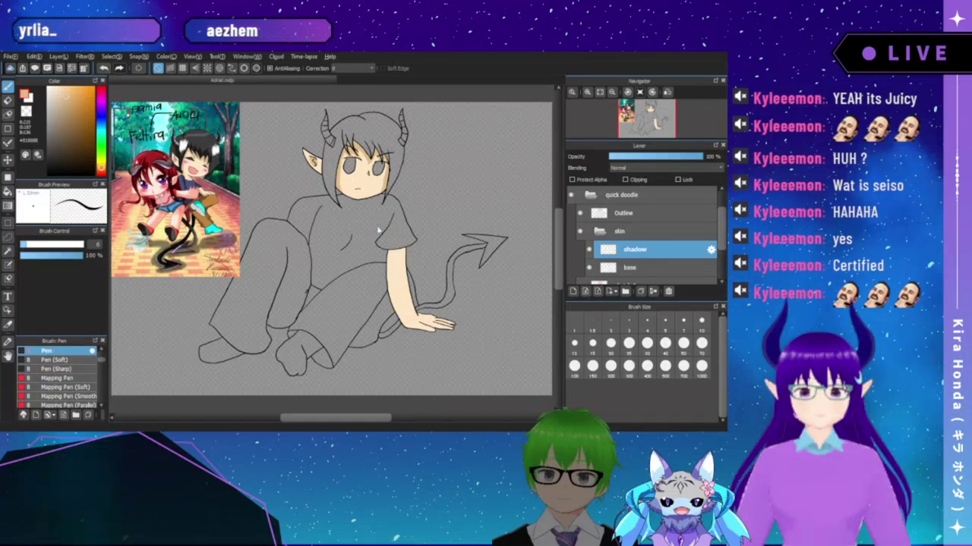
click(587, 91)
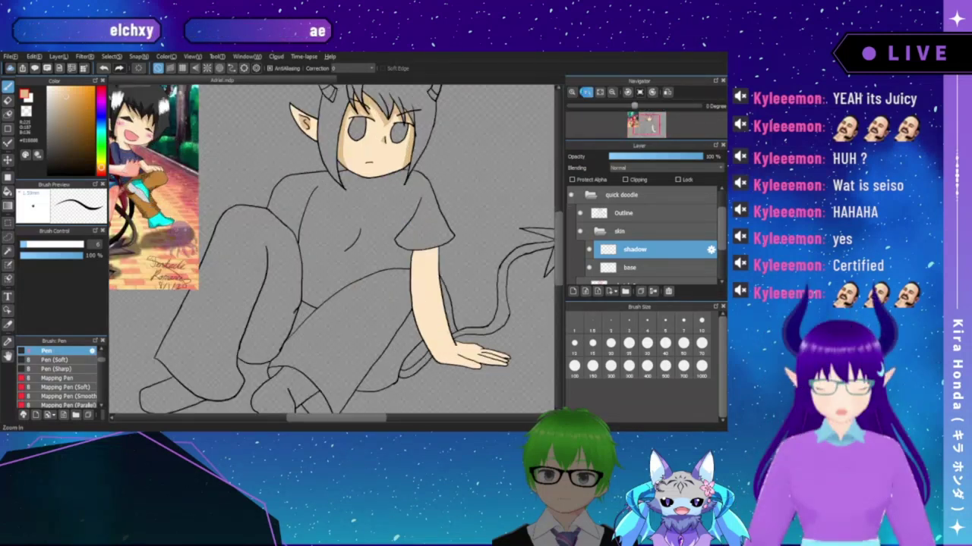
click(587, 92)
click(587, 92)
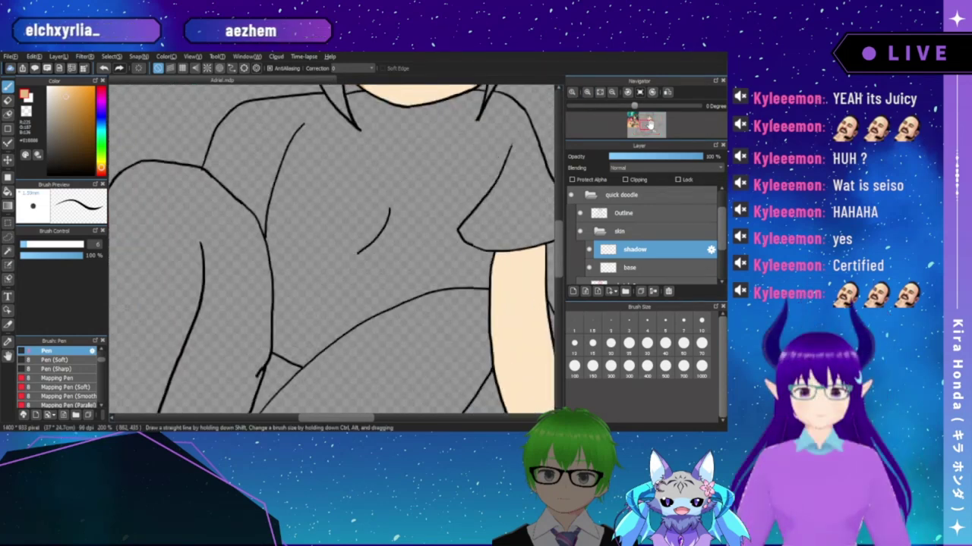
drag(649, 125, 652, 131)
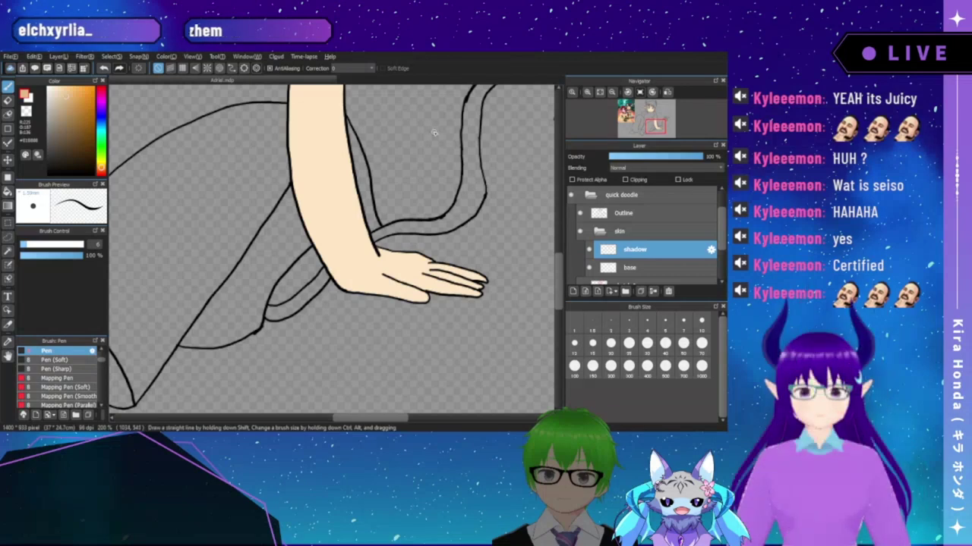
drag(394, 120, 344, 142)
click(587, 92)
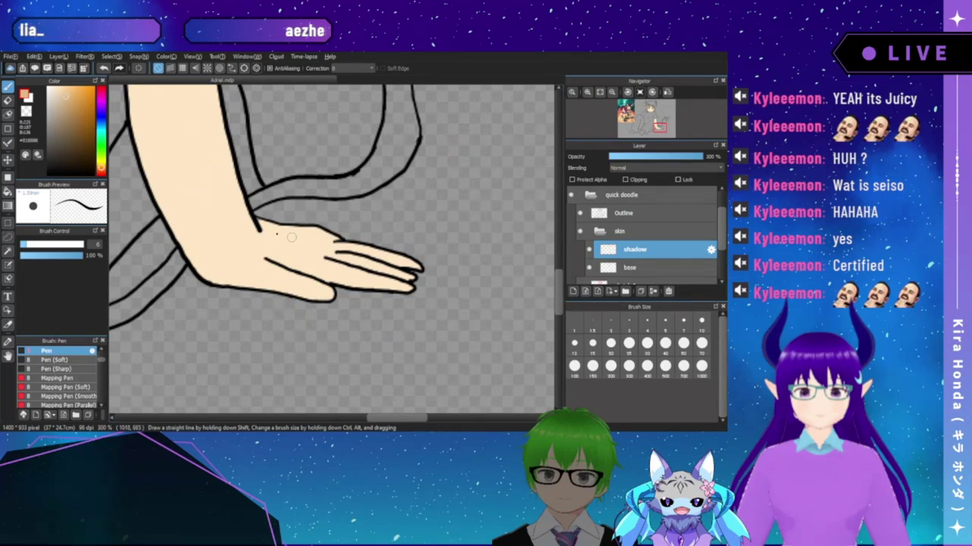
key(Left)
key(Left)
key(Left)
key(Left)
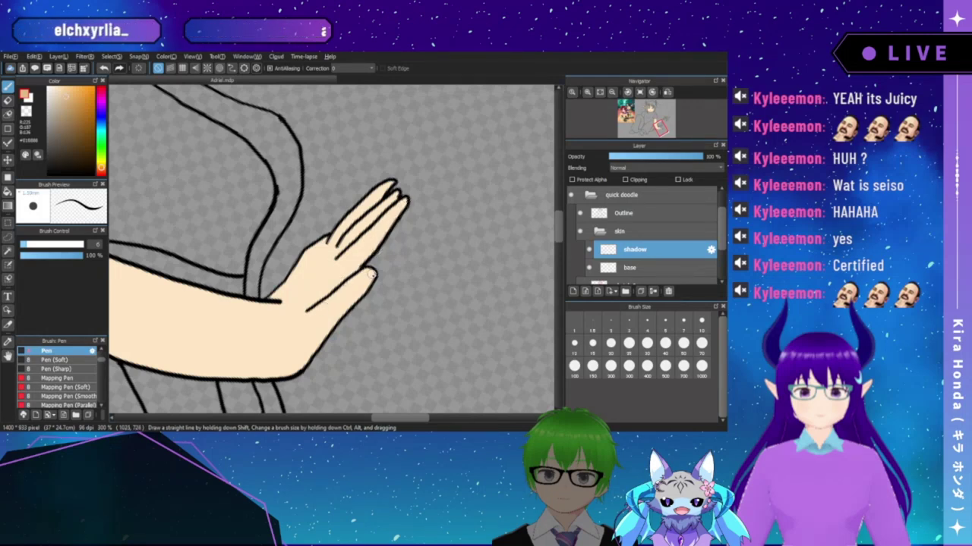
drag(361, 289, 370, 274)
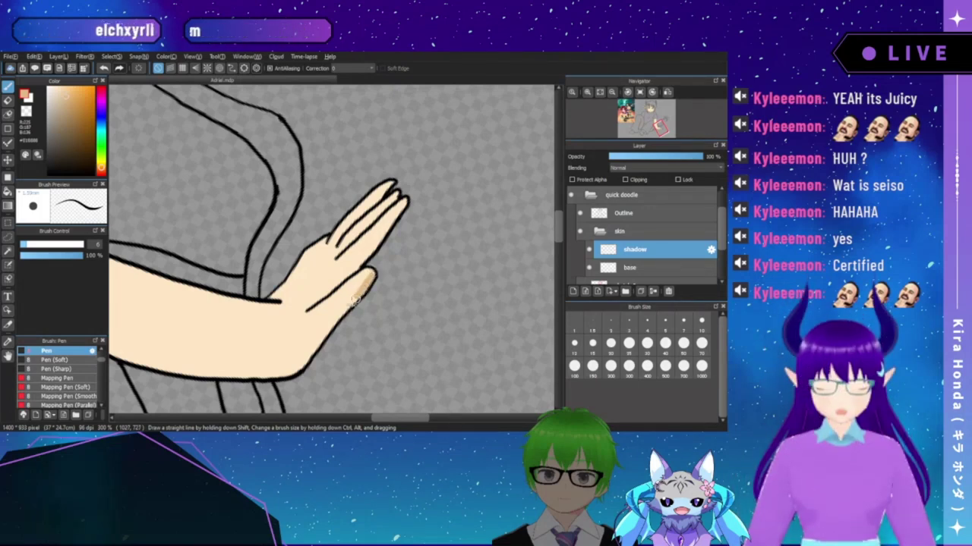
drag(354, 302, 346, 309)
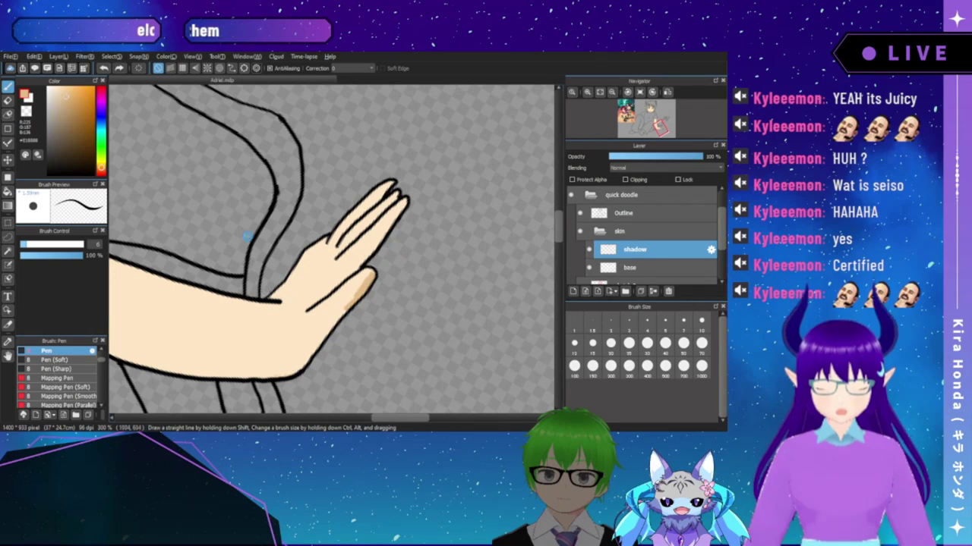
- Extend the tan shadow from the wrist along the heel of the hand to the thumb and fill it in
key(Right)
key(Right)
key(Right)
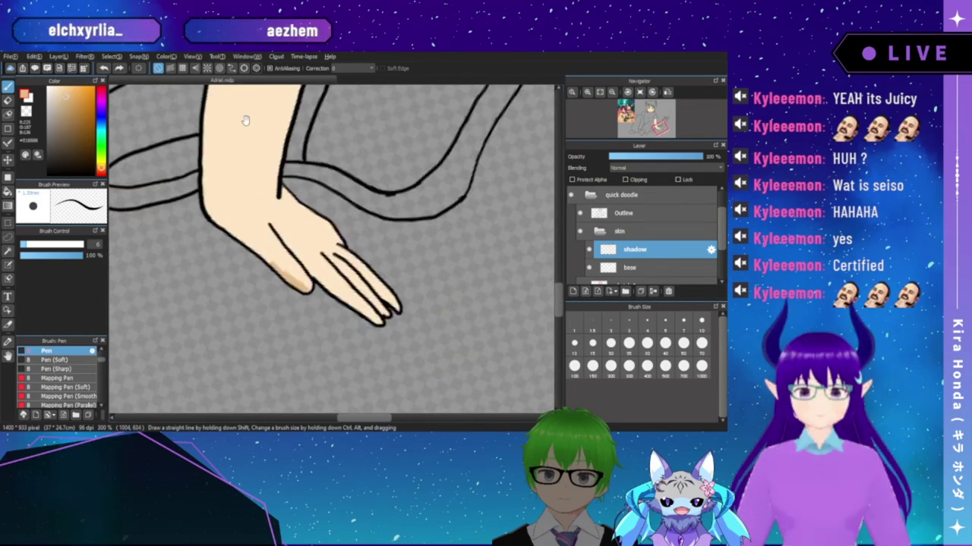
drag(265, 184, 279, 217)
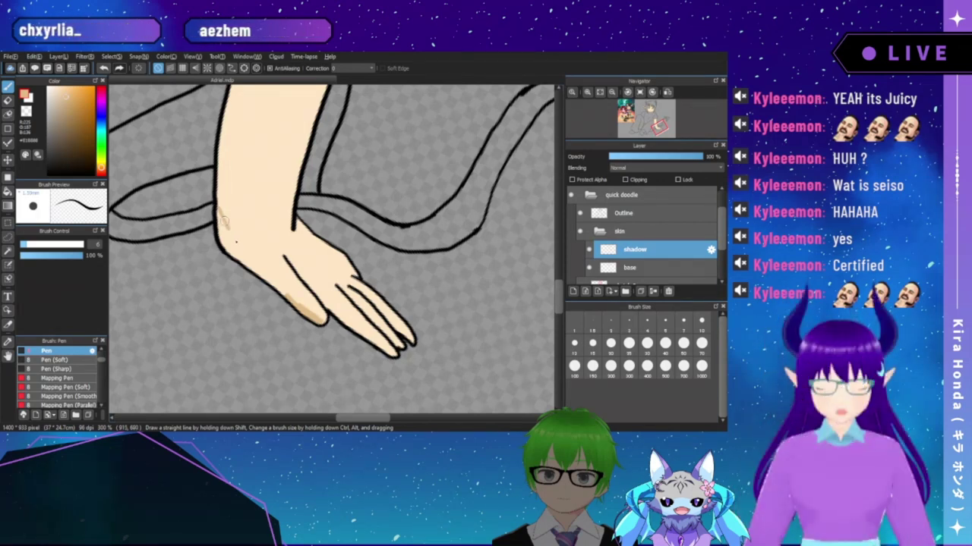
drag(235, 239, 259, 271)
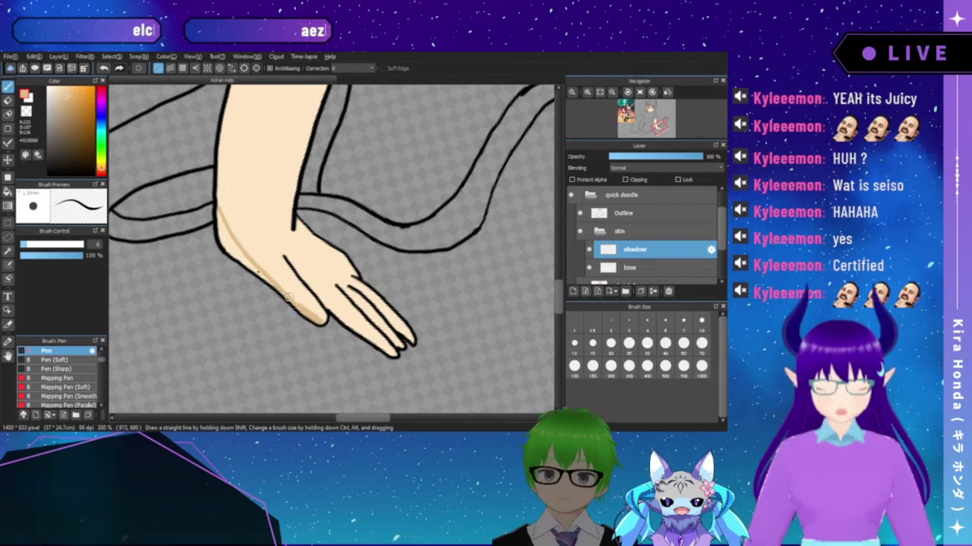
drag(218, 211, 226, 247)
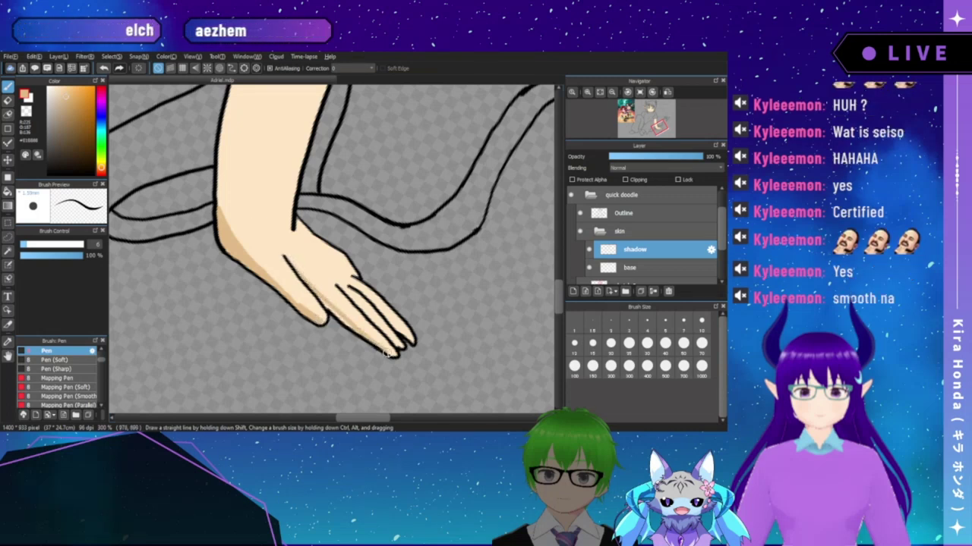
- Paint thin tan shadows beside the thumb crease and along the edges of the fingers on the supporting hand
click(587, 92)
drag(427, 227, 354, 164)
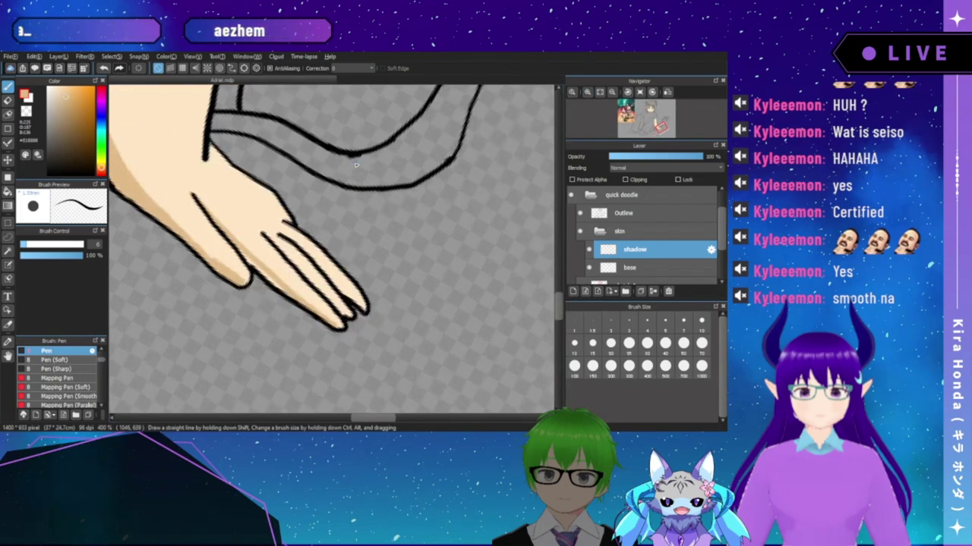
key(Right)
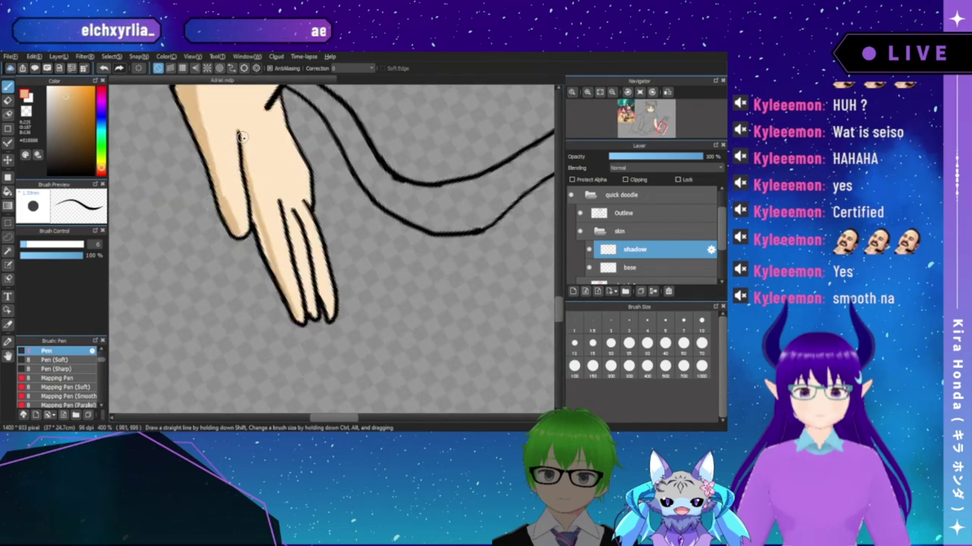
drag(241, 139, 255, 184)
key(ctrl+z)
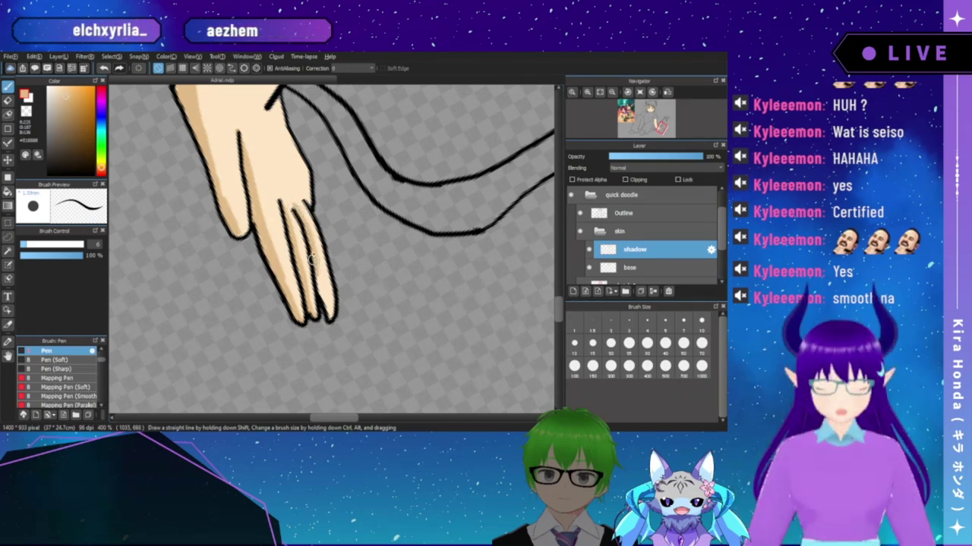
drag(319, 281, 324, 296)
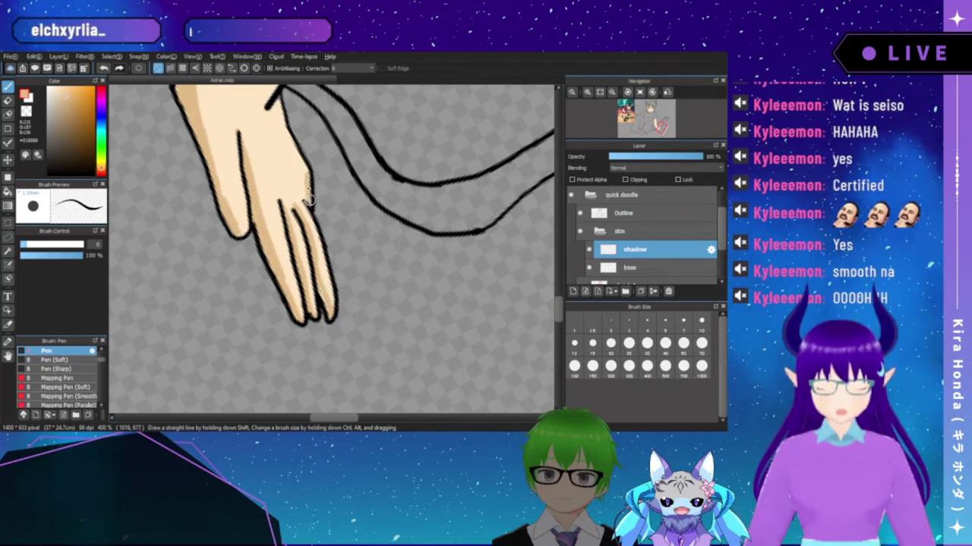
drag(275, 126, 284, 158)
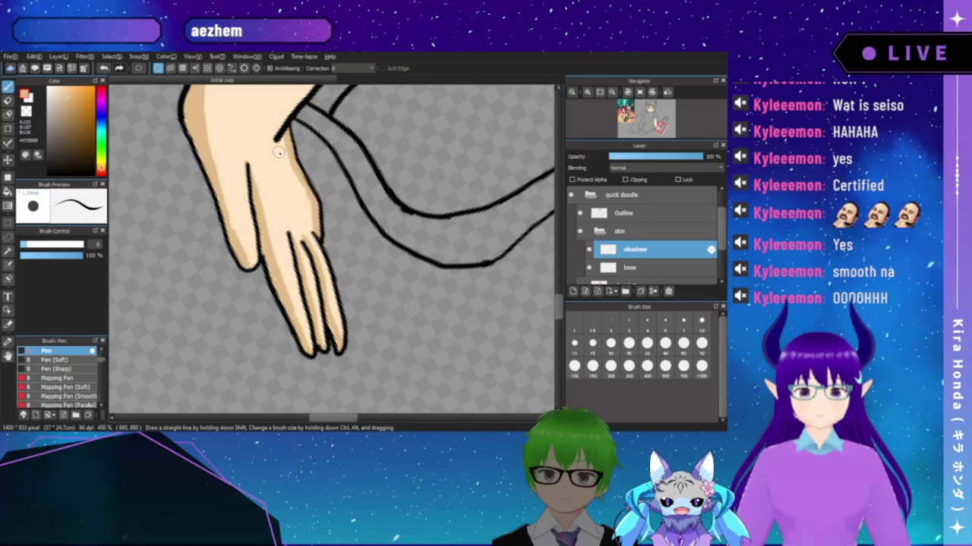
- Examine the supporting arm and the shaded hand up close and within the whole figure
click(599, 92)
click(639, 92)
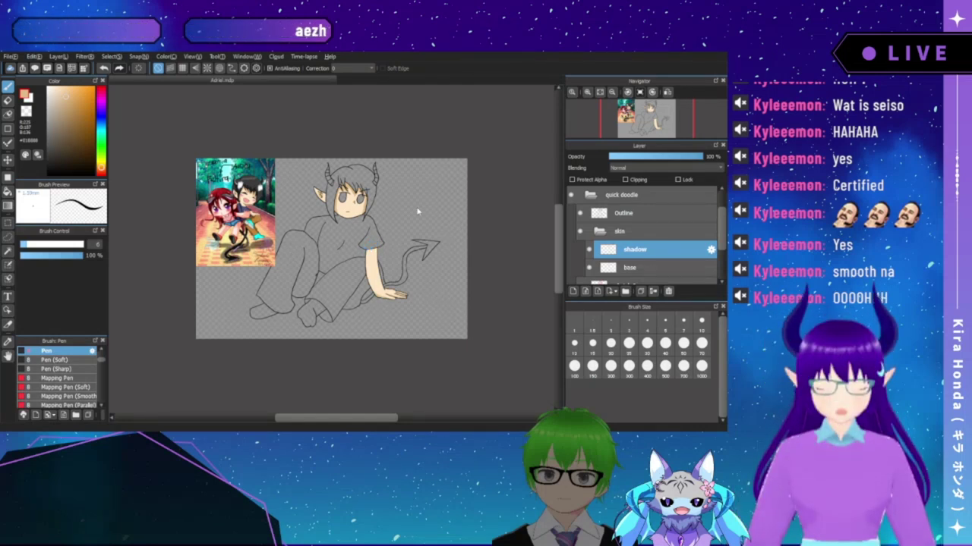
click(575, 92)
click(576, 93)
click(571, 92)
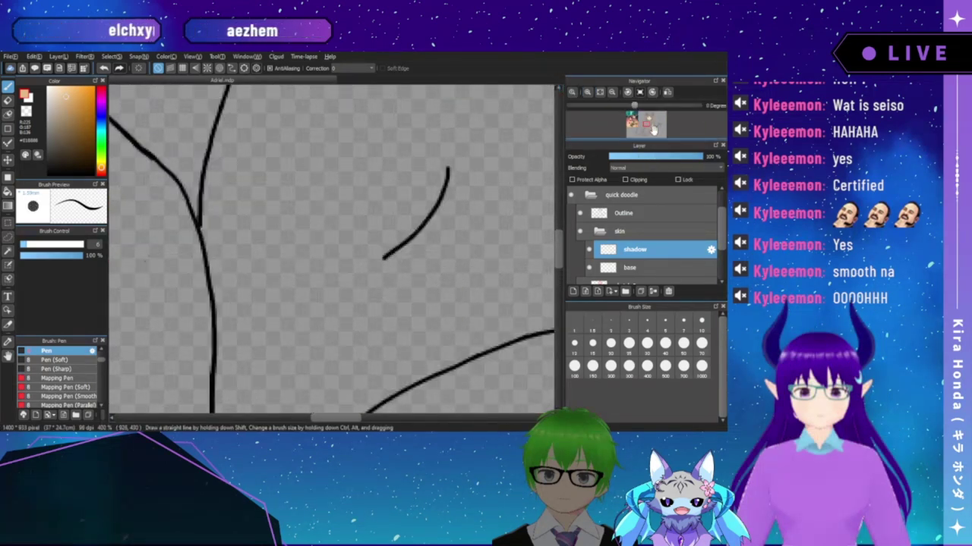
drag(471, 193, 304, 135)
drag(441, 224, 271, 156)
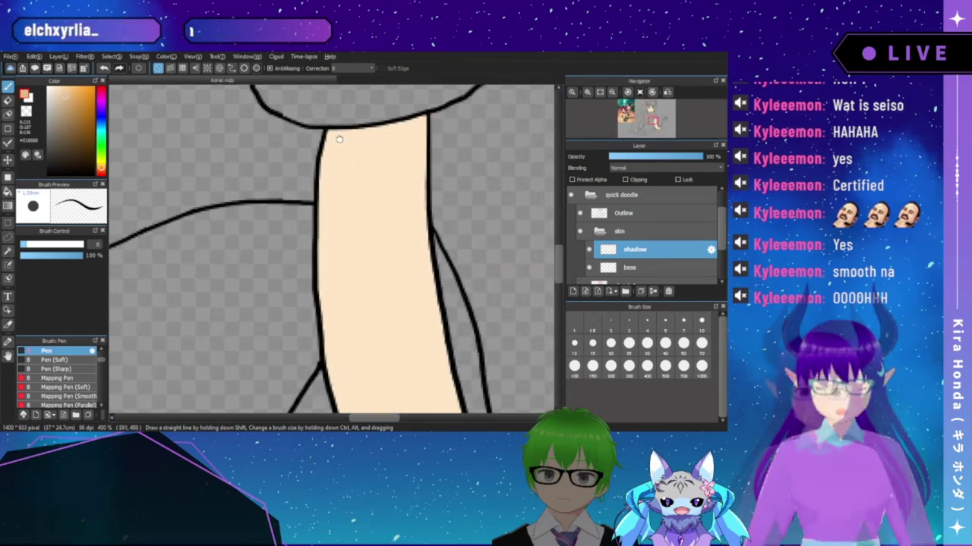
drag(412, 243, 334, 140)
click(586, 91)
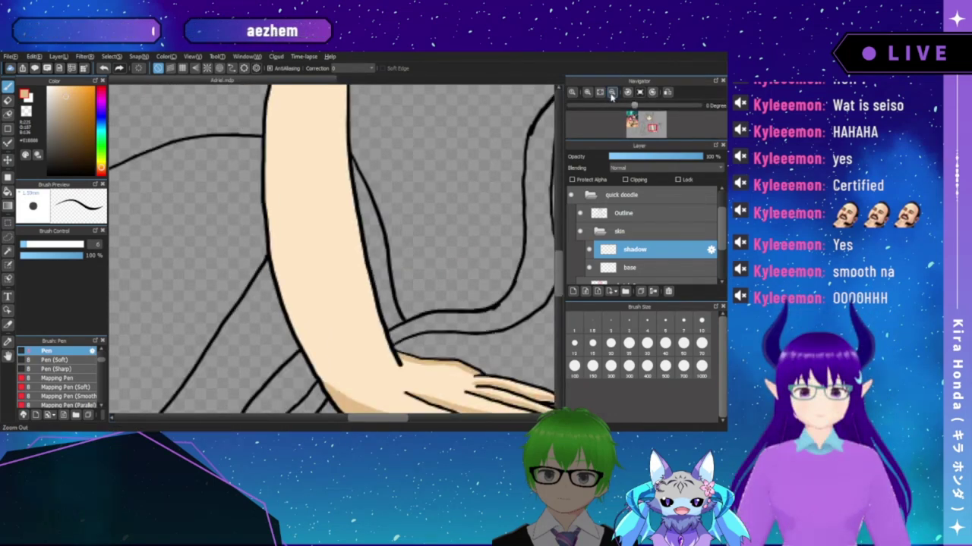
scroll(369, 253, up, 3)
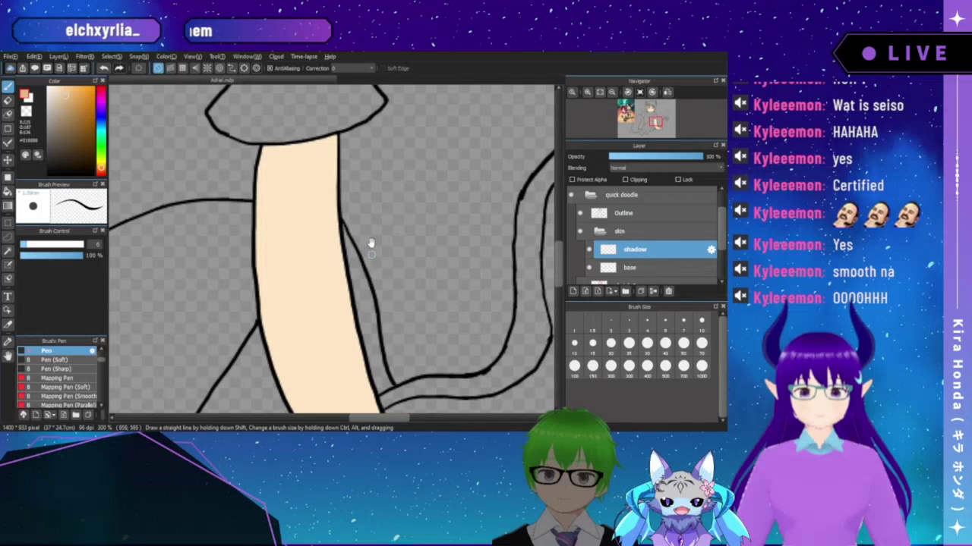
click(611, 97)
click(611, 97)
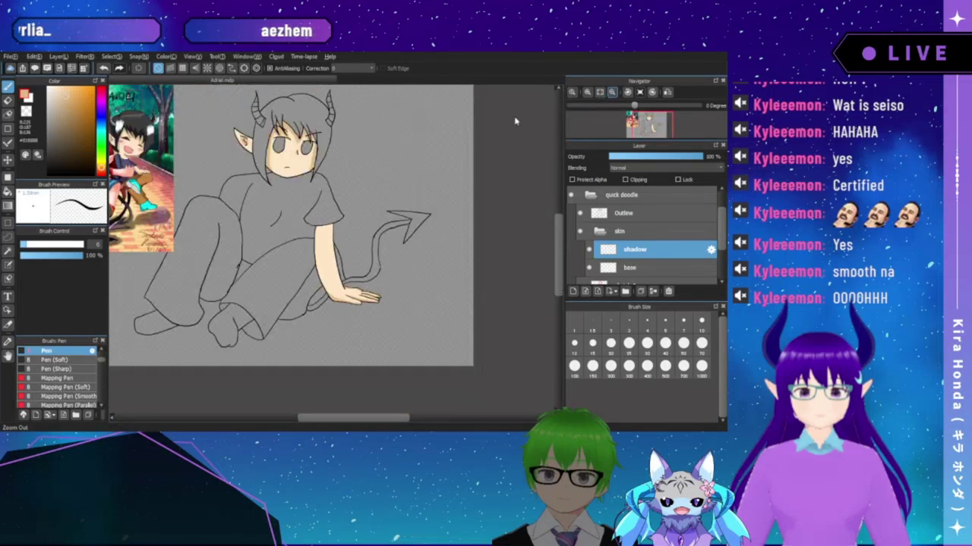
- Outline a tan shadow down the outer edge of the arm from sleeve to wrist and fill the enclosed strip
click(587, 92)
click(587, 92)
drag(375, 247, 351, 211)
click(585, 93)
scroll(372, 147, down, 1)
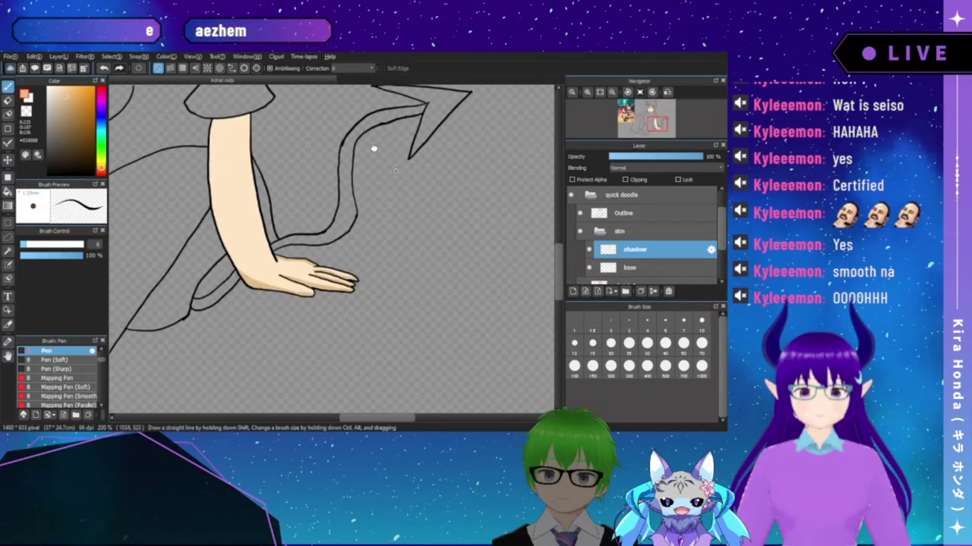
scroll(373, 147, up, 1)
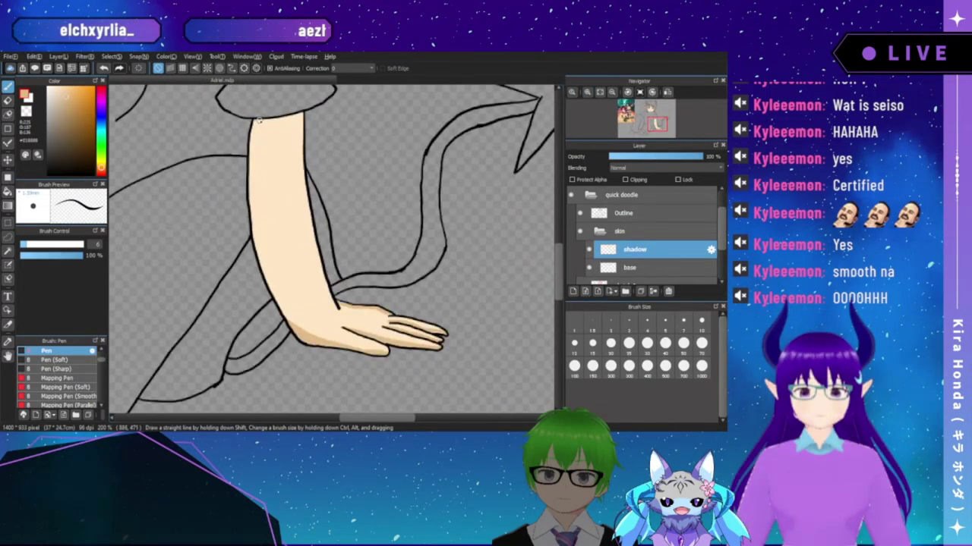
drag(256, 144, 264, 231)
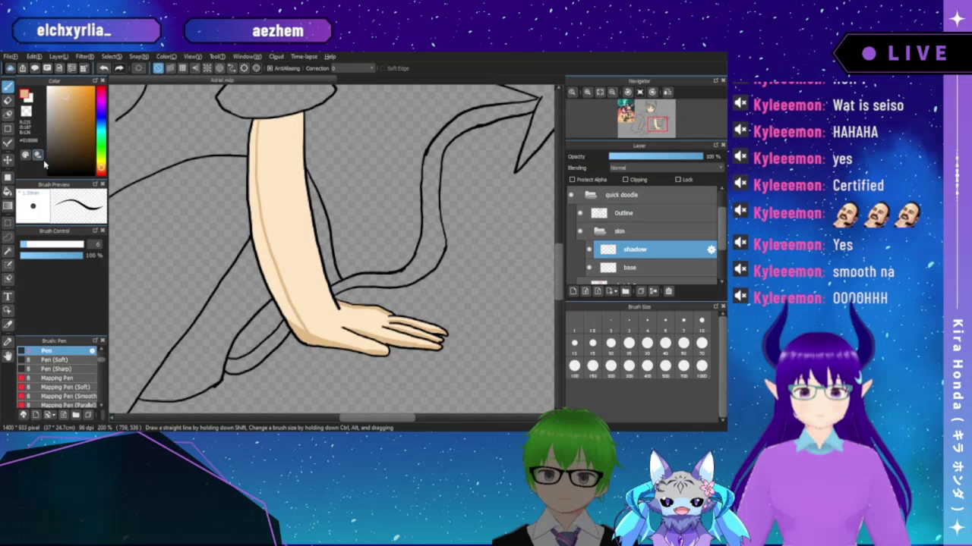
click(7, 190)
click(256, 174)
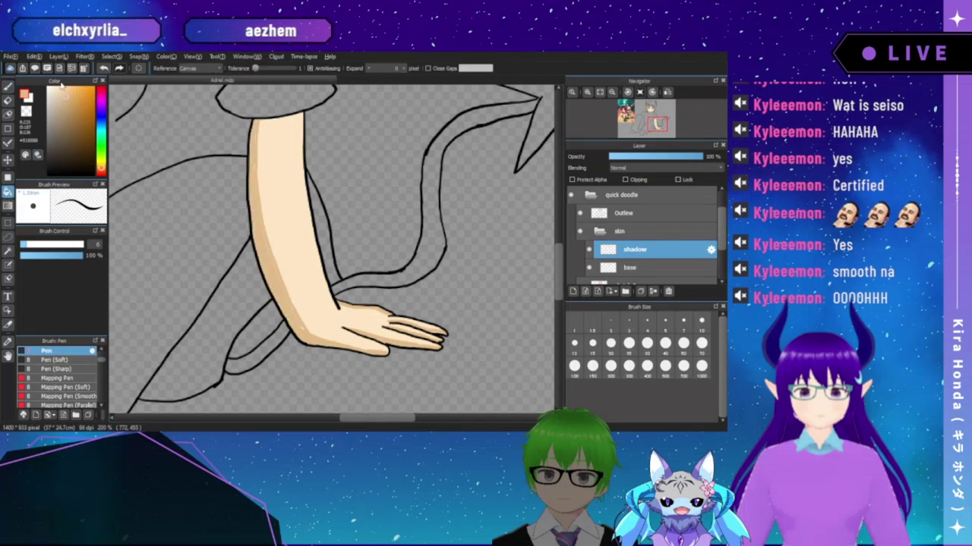
- Even out the tan shadow's inner edge along the arm with the pen, from the sleeve to the wrist
key(b)
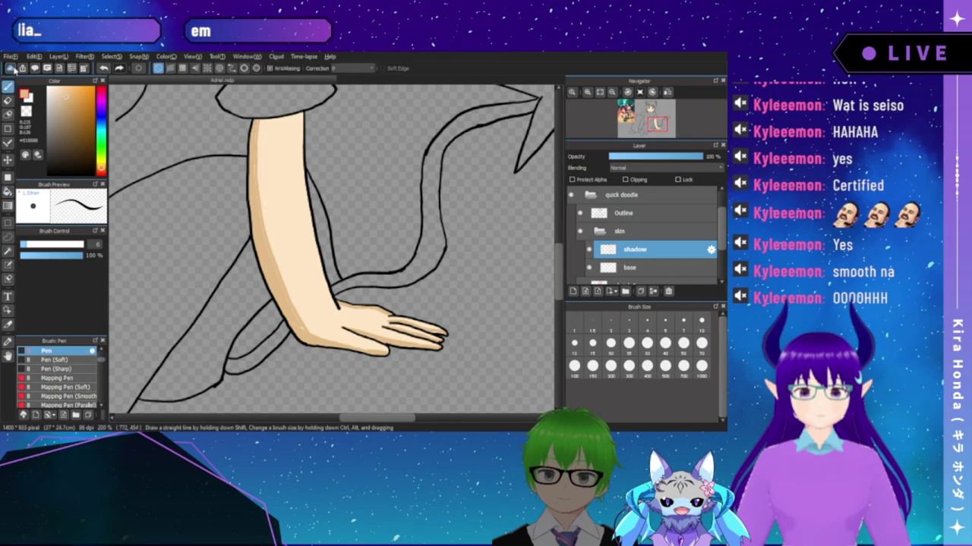
click(588, 91)
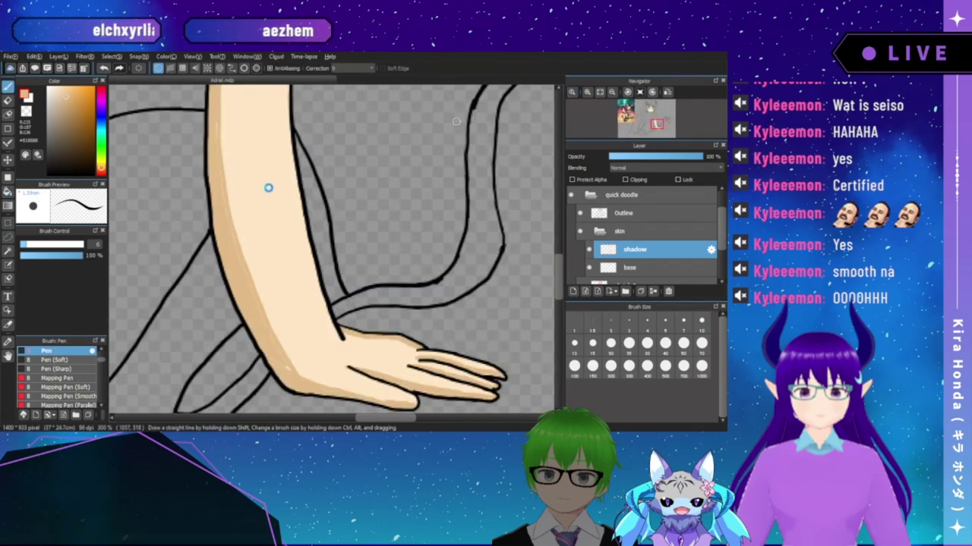
drag(266, 209, 329, 275)
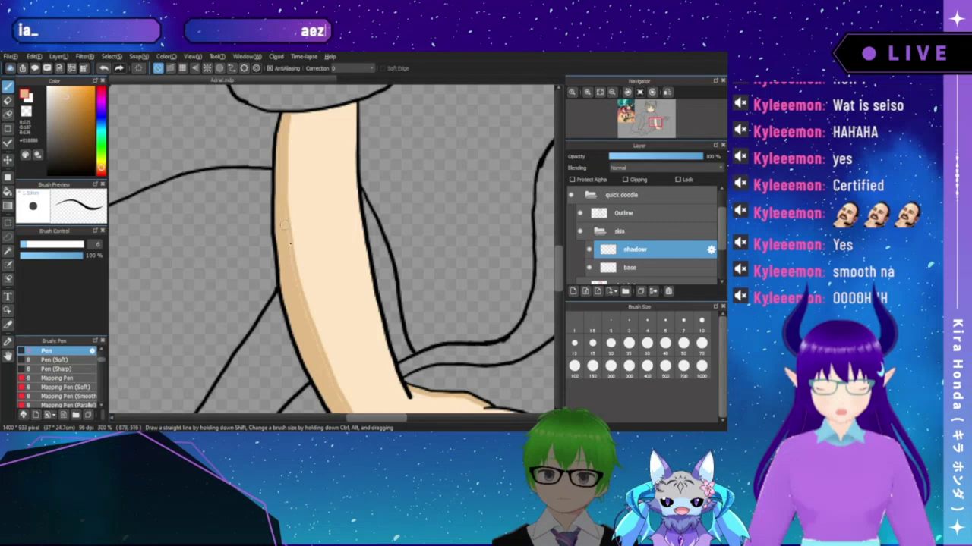
scroll(283, 209, down, 3)
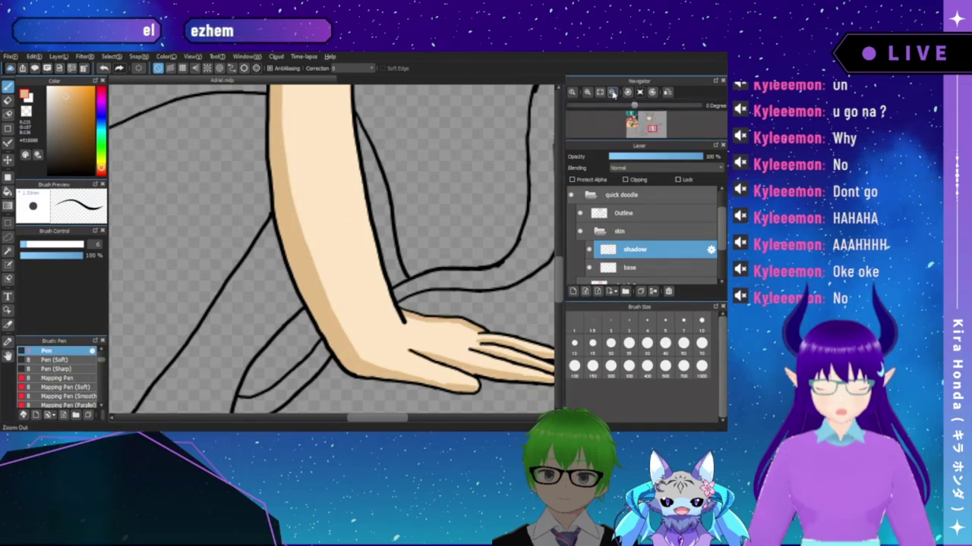
click(612, 92)
click(612, 92)
click(599, 92)
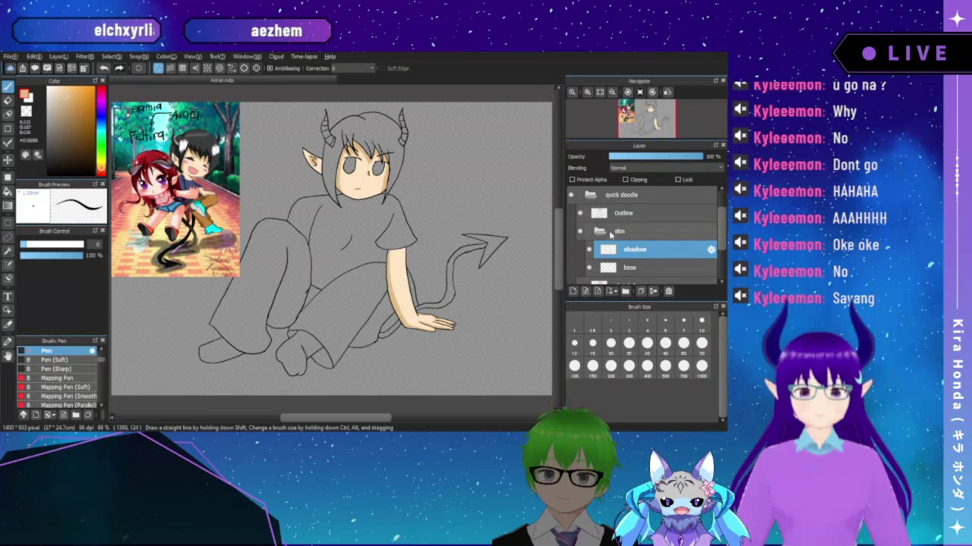
- Collapse the skin folder and sample the dark hair colour from the black-haired reference character
click(599, 231)
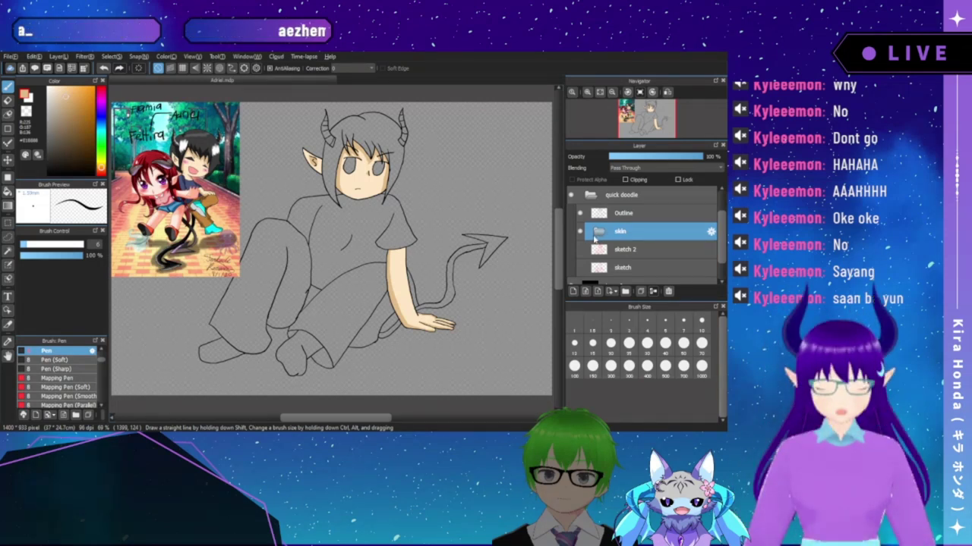
click(586, 92)
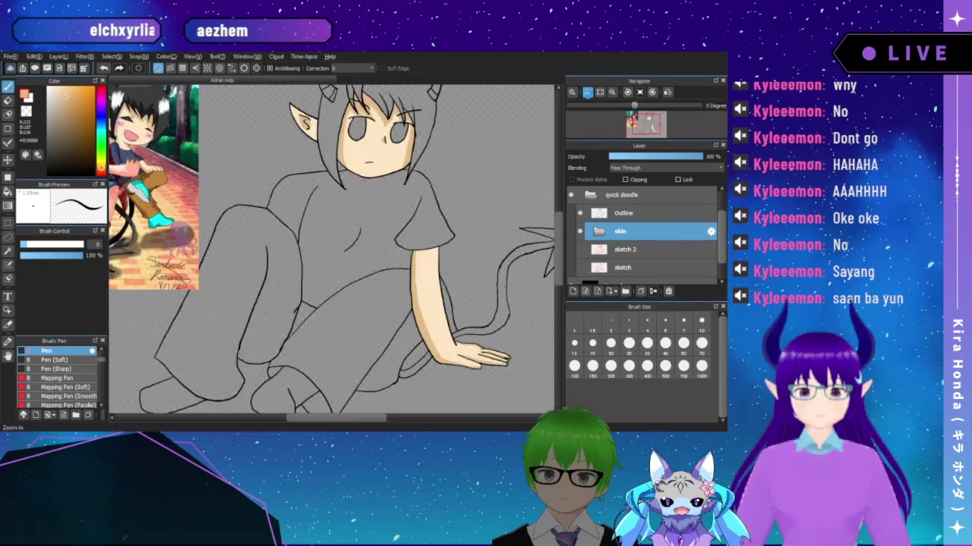
drag(647, 126, 640, 122)
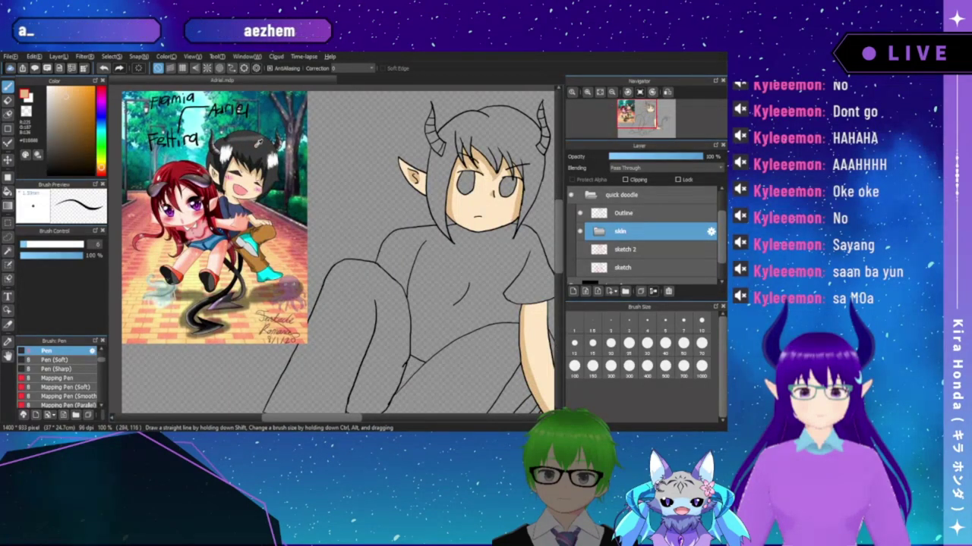
alt+click(251, 148)
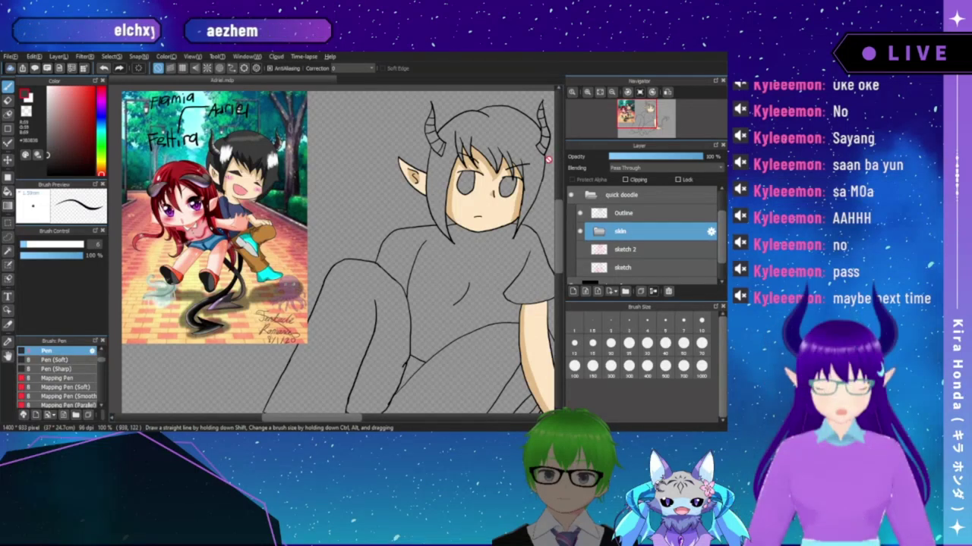
- Reopen the skin folder and make its shadow layer active for work on the face and ear
drag(476, 209, 416, 223)
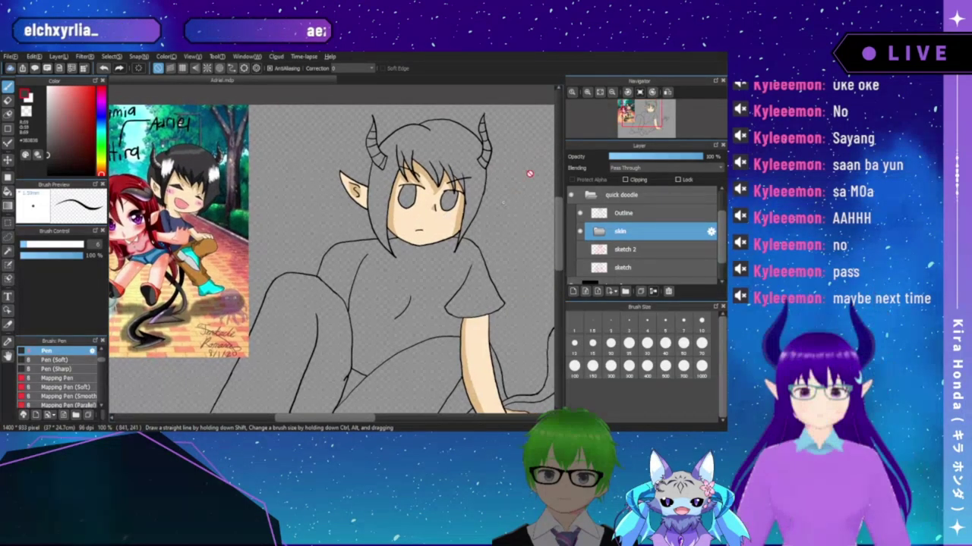
click(598, 231)
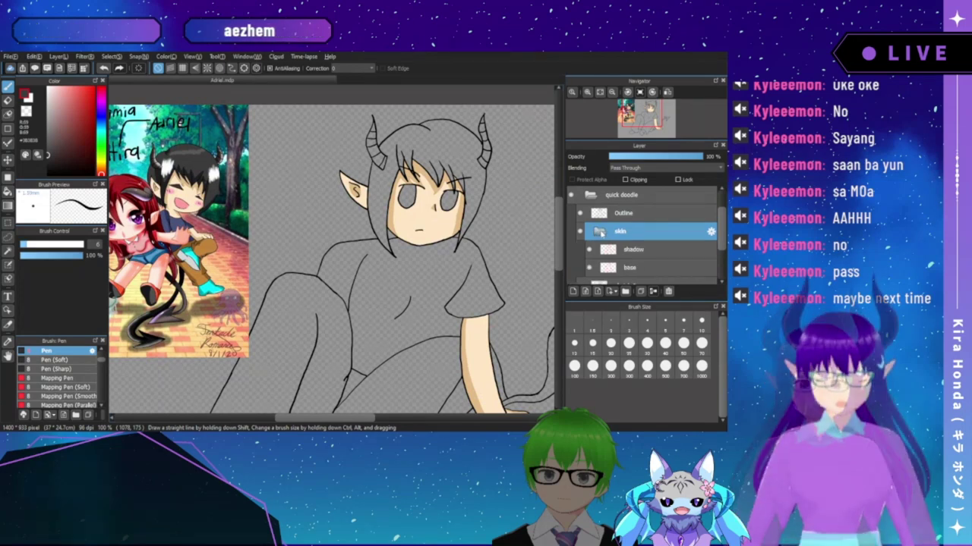
click(637, 249)
scroll(373, 225, up, 5)
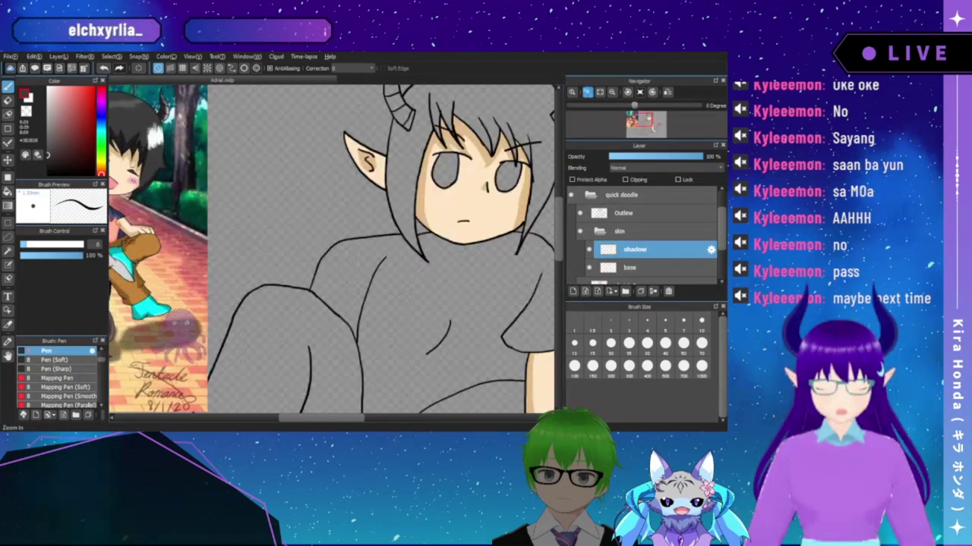
drag(477, 158, 381, 210)
drag(423, 163, 291, 215)
drag(375, 182, 358, 191)
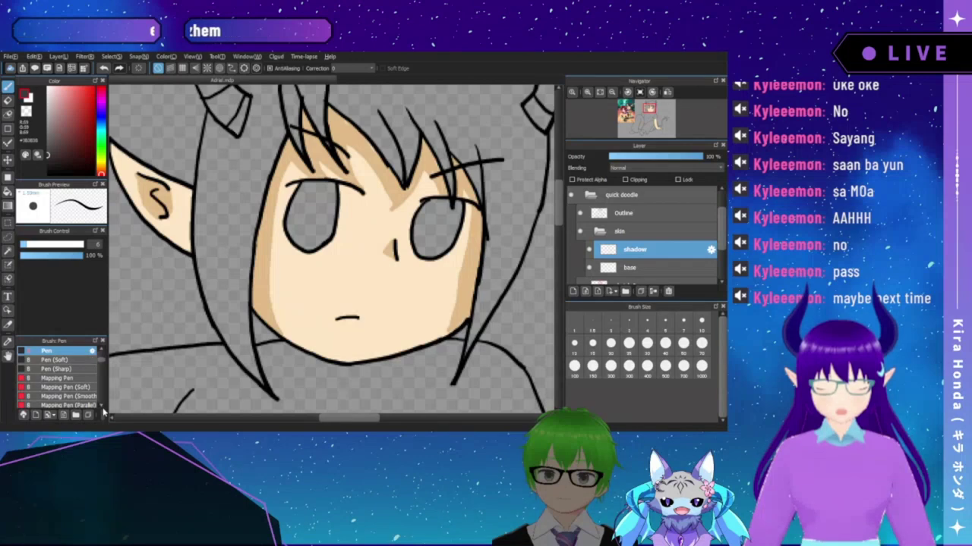
- Switch to the Blur (natural) brush and set its size to 11.6
scroll(103, 406, down, 1)
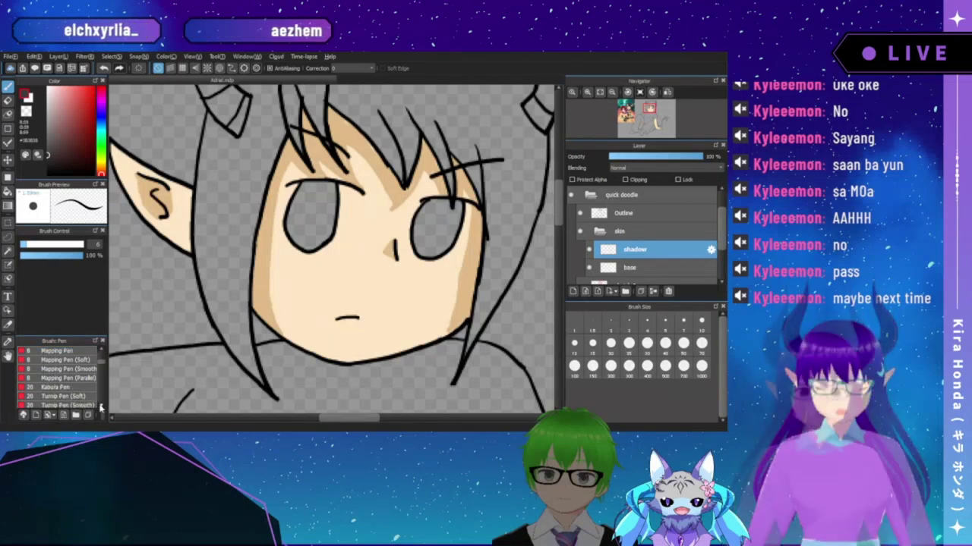
scroll(101, 407, down, 2)
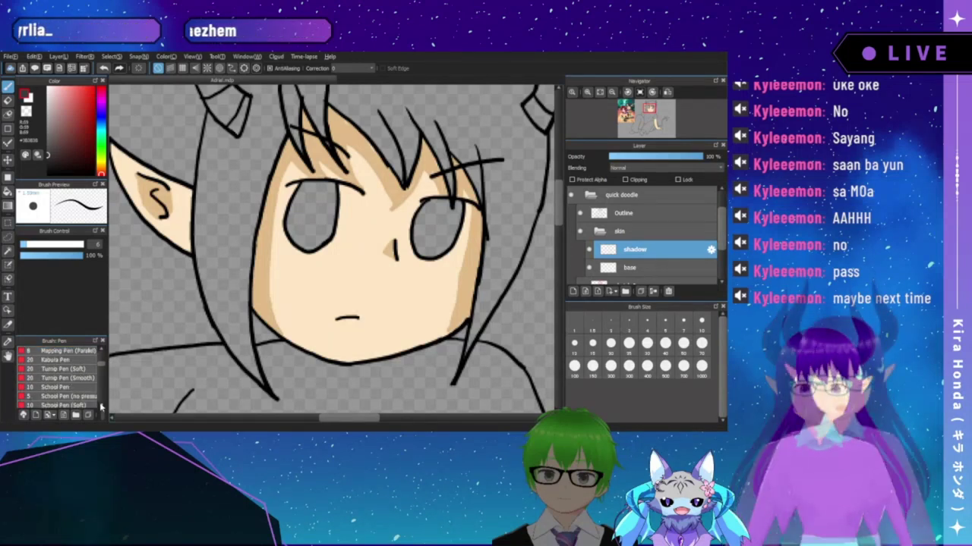
scroll(101, 407, down, 2)
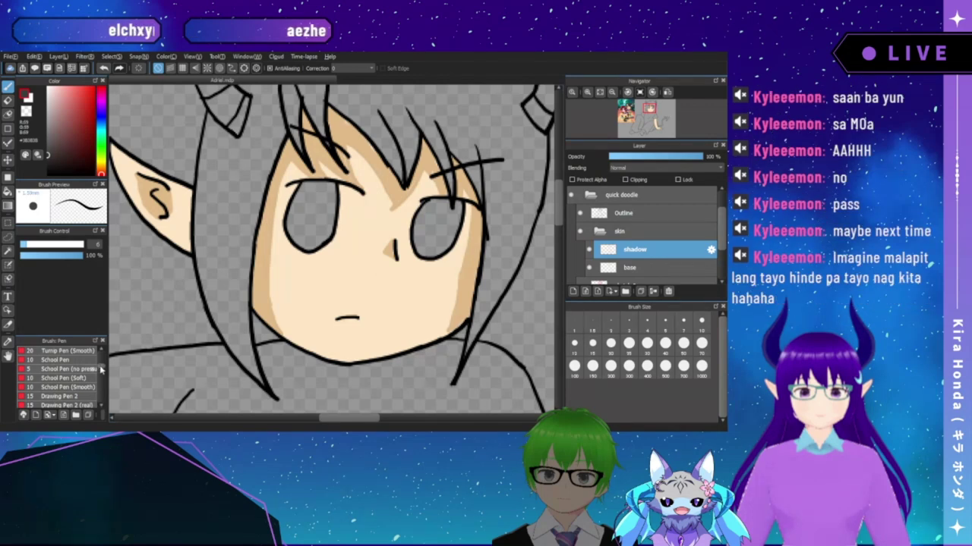
drag(101, 369, 102, 402)
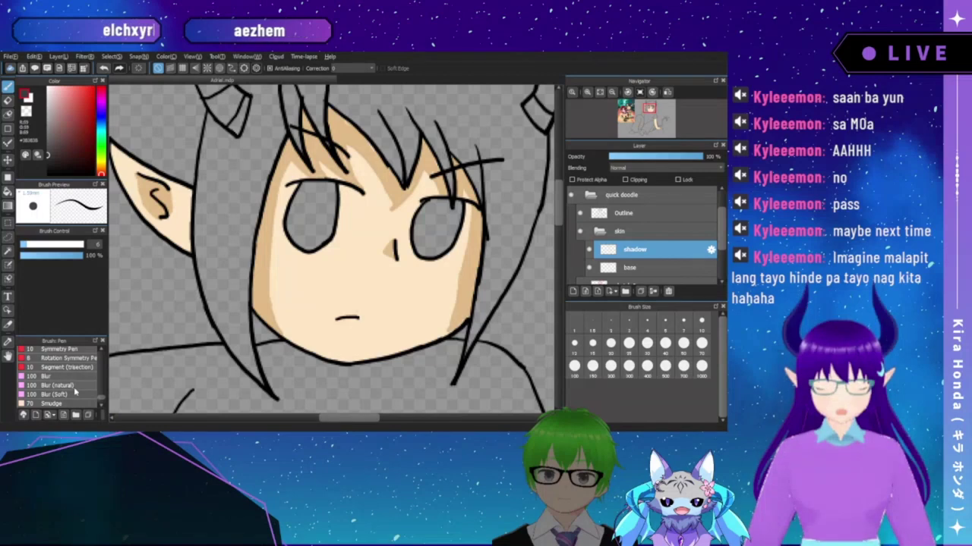
click(61, 386)
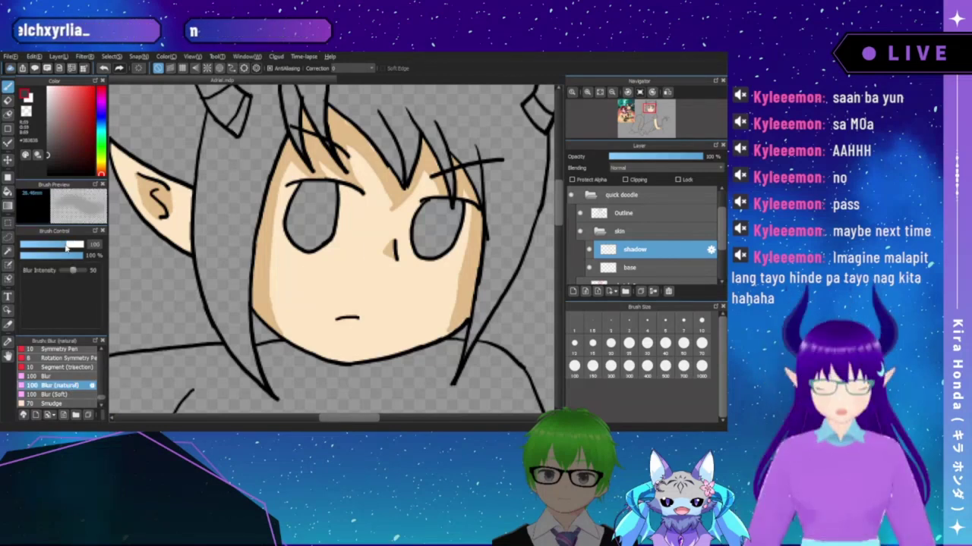
drag(64, 241, 33, 245)
click(32, 251)
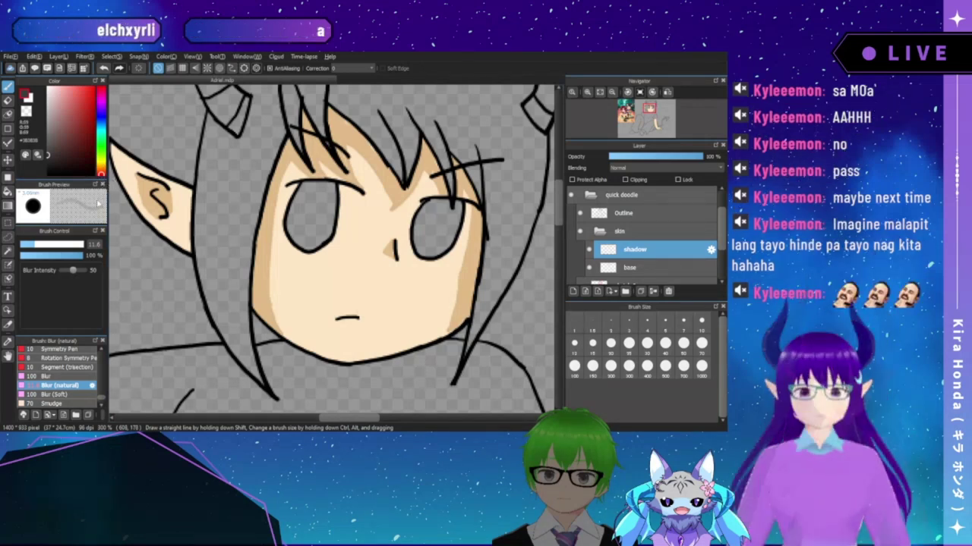
drag(171, 198, 187, 199)
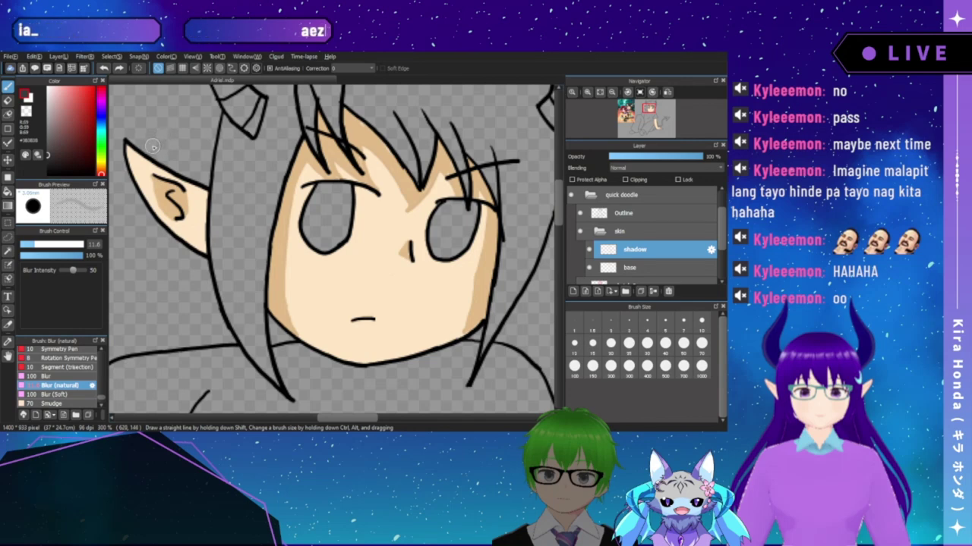
- Set the blur brush size to 24 and soften the inner ear's shadow
click(46, 245)
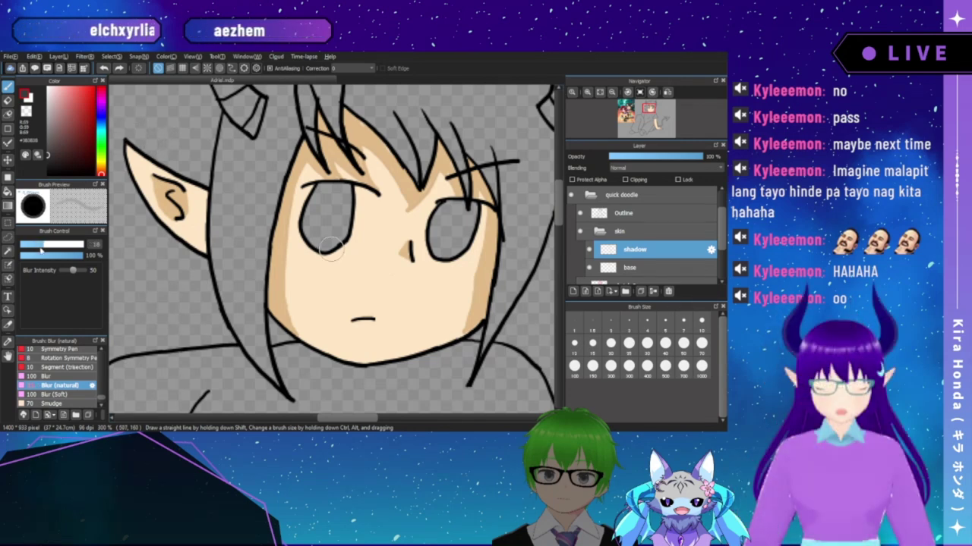
drag(46, 246, 52, 247)
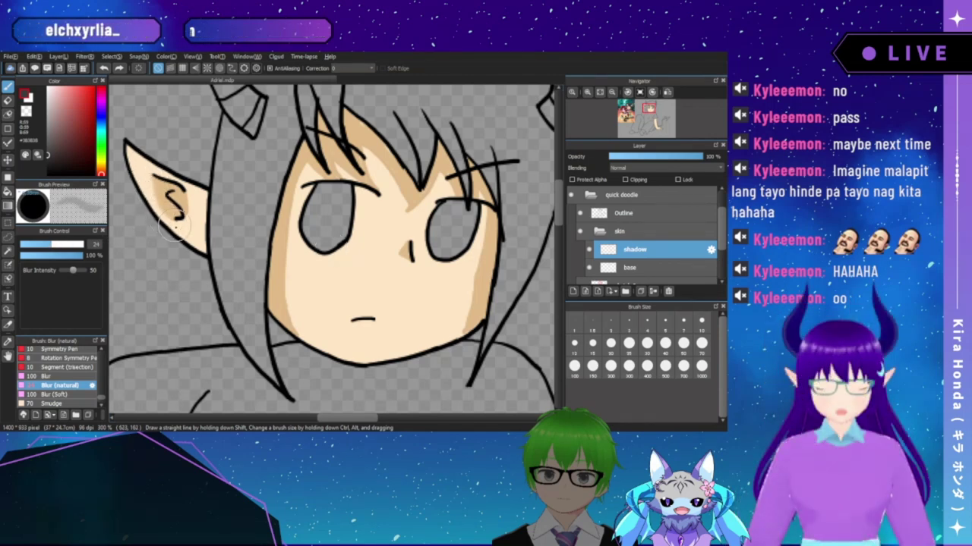
mouse_move(175, 227)
mouse_down()
mouse_move(151, 185)
mouse_move(173, 220)
mouse_move(190, 205)
mouse_move(188, 185)
mouse_move(186, 212)
mouse_up()
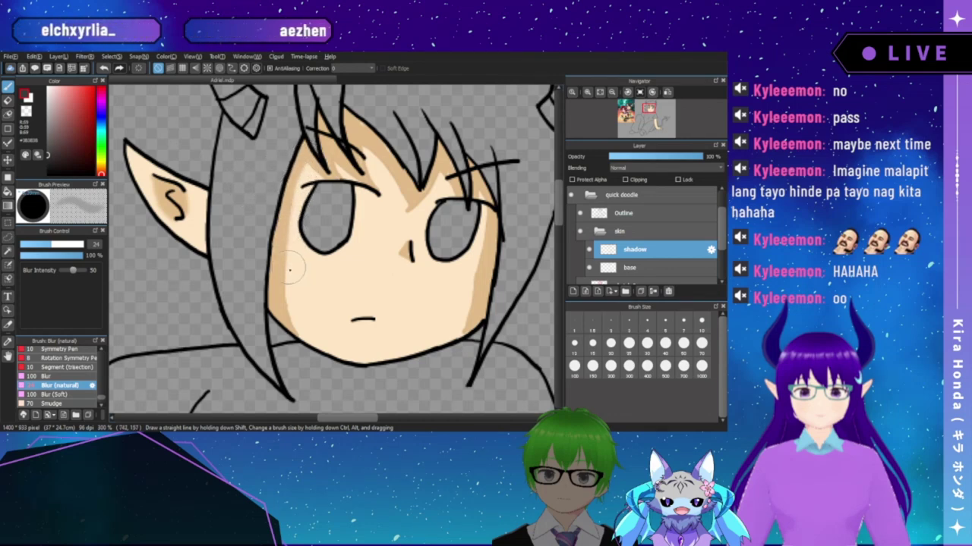
- Blur the tan shadow edges on the face, along both cheeks, under the bangs and beside the nose
mouse_move(290, 270)
mouse_down()
mouse_move(297, 336)
mouse_move(283, 305)
mouse_move(301, 169)
mouse_up()
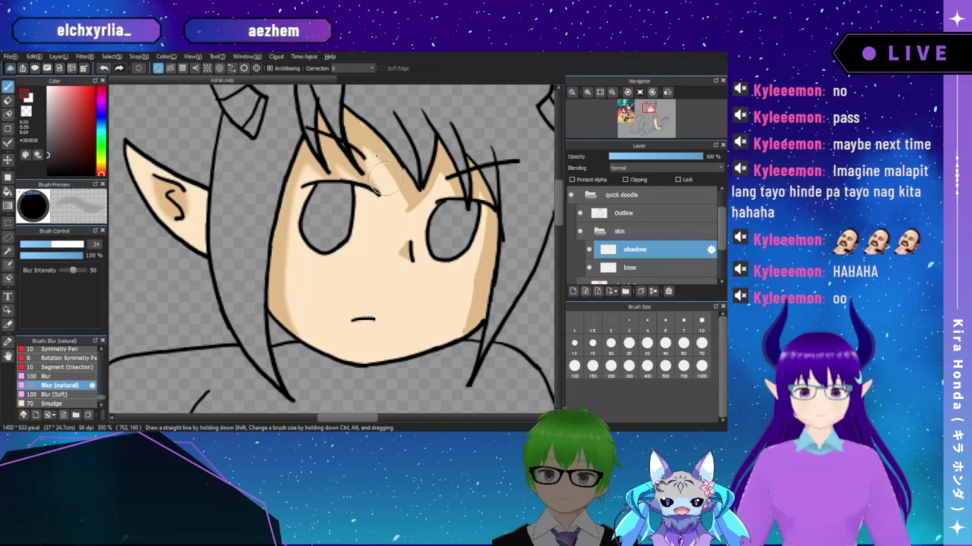
mouse_move(405, 204)
mouse_down()
mouse_move(434, 168)
mouse_move(422, 205)
mouse_move(432, 184)
mouse_move(401, 214)
mouse_move(392, 176)
mouse_move(368, 155)
mouse_move(404, 207)
mouse_move(369, 156)
mouse_move(402, 190)
mouse_up()
drag(430, 228, 407, 221)
mouse_move(431, 184)
mouse_down()
mouse_move(446, 198)
mouse_move(464, 184)
mouse_move(459, 190)
mouse_up()
drag(444, 329, 446, 305)
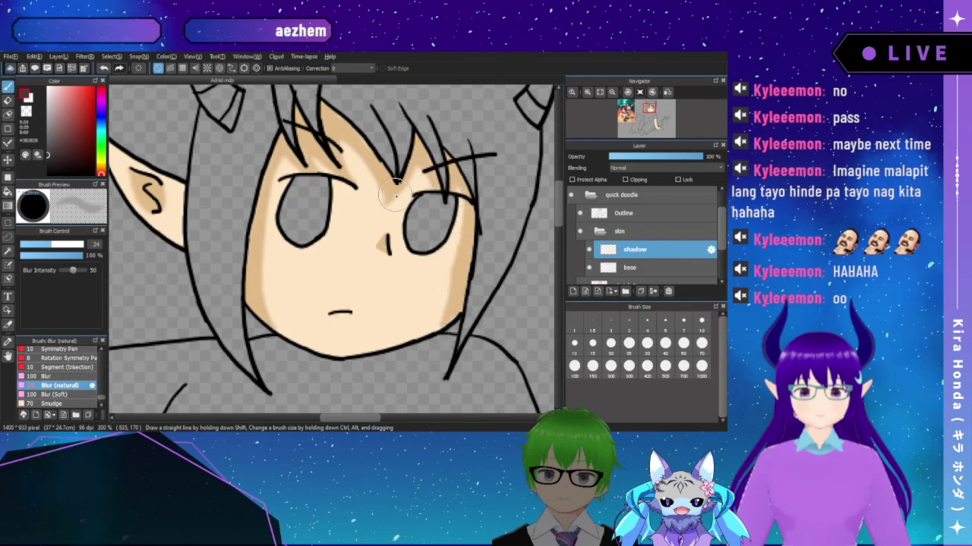
mouse_move(395, 196)
mouse_down()
mouse_move(379, 198)
mouse_move(378, 151)
mouse_up()
drag(372, 223, 385, 260)
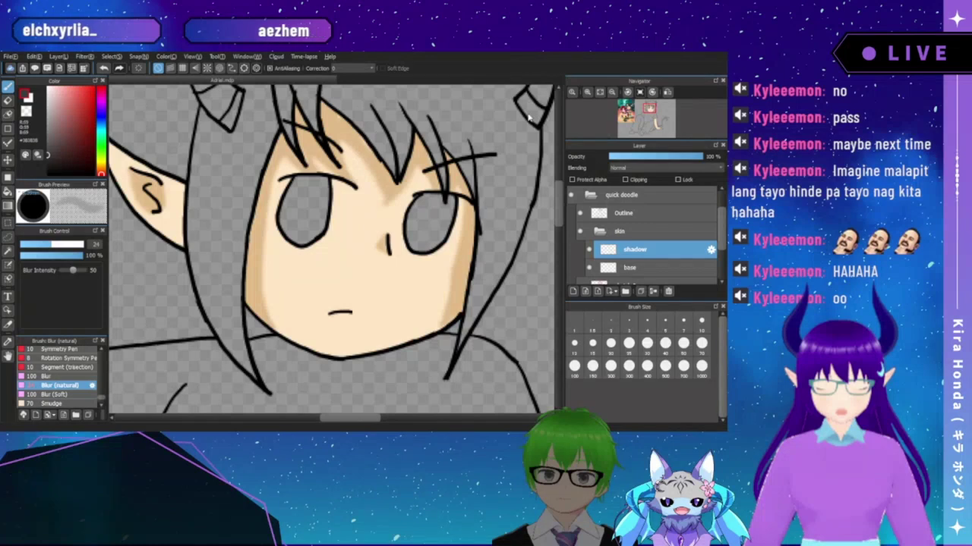
- Blur the shadow edge along the arm from the sleeve to the wrist, continuing over the hand and fingers
click(612, 91)
click(611, 92)
click(612, 92)
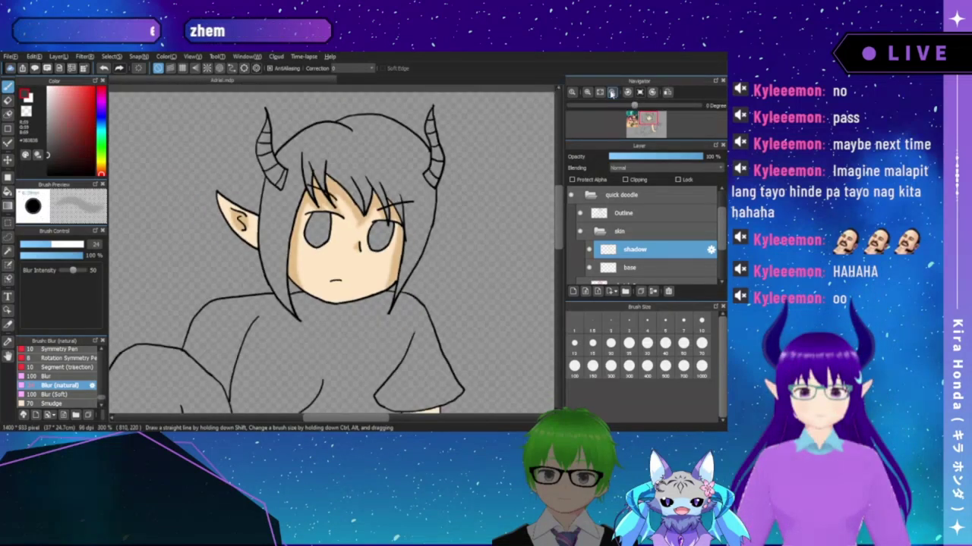
drag(434, 339, 383, 93)
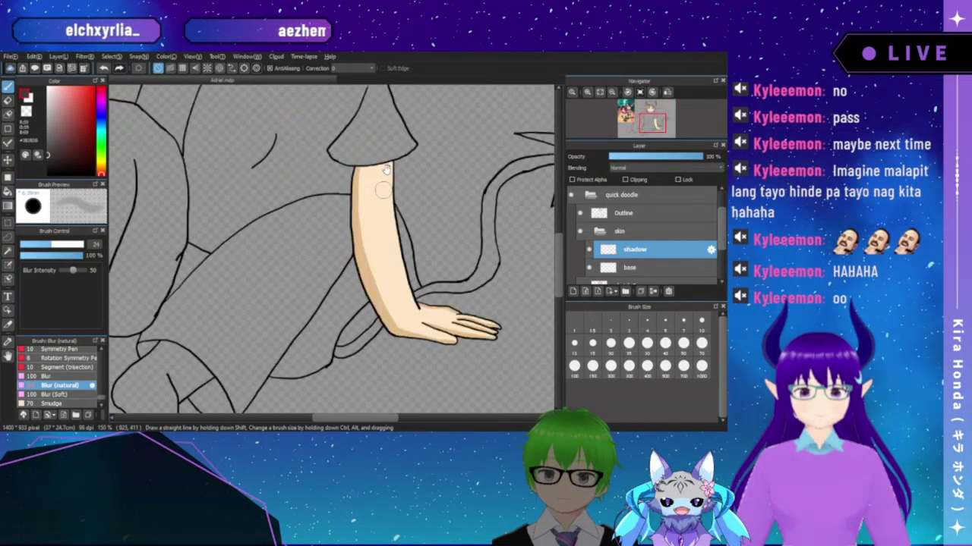
drag(390, 257, 375, 189)
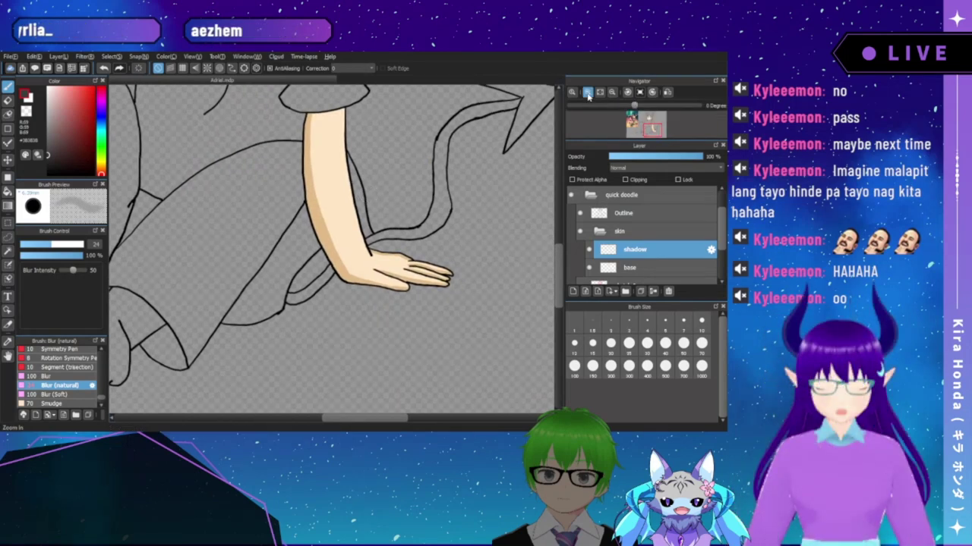
click(587, 92)
scroll(418, 245, down, 3)
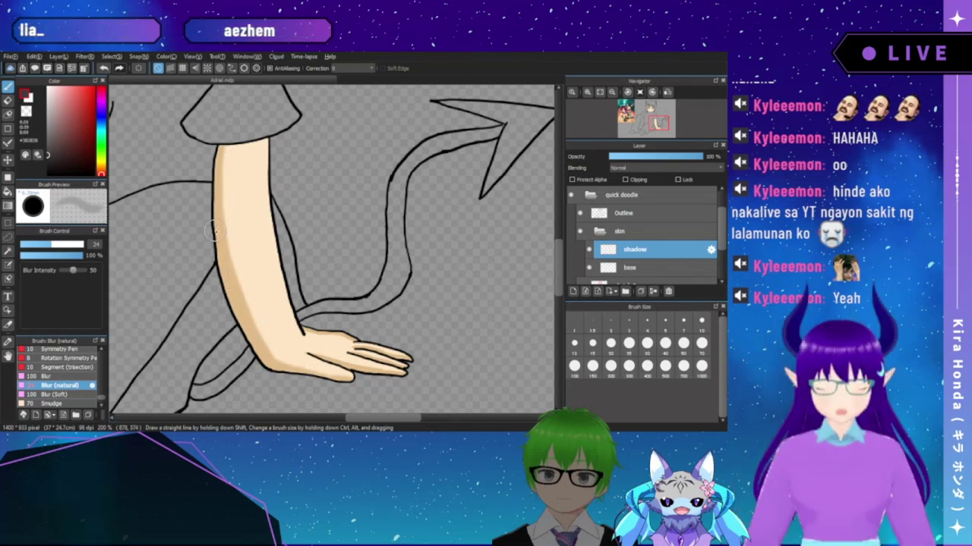
click(587, 92)
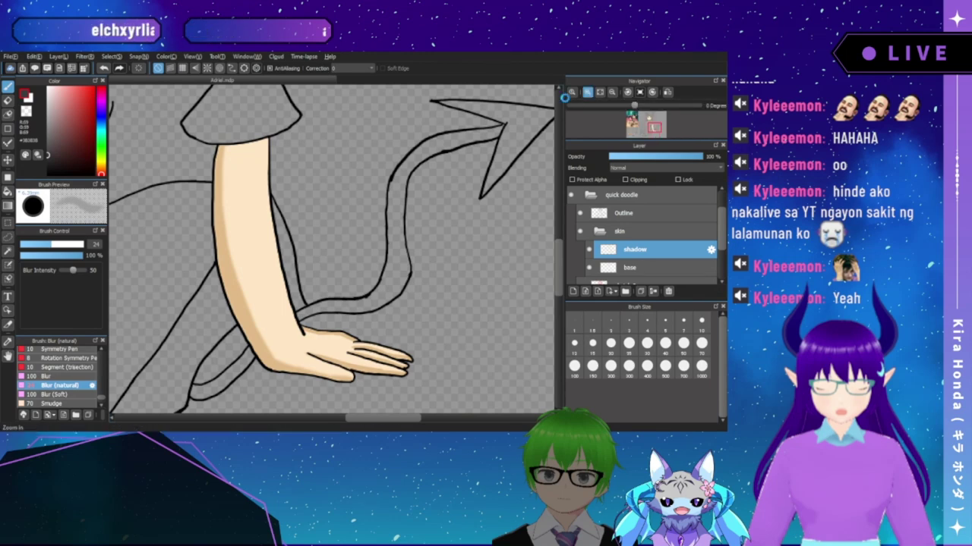
mouse_move(383, 286)
mouse_down()
mouse_move(373, 154)
mouse_move(368, 178)
mouse_up()
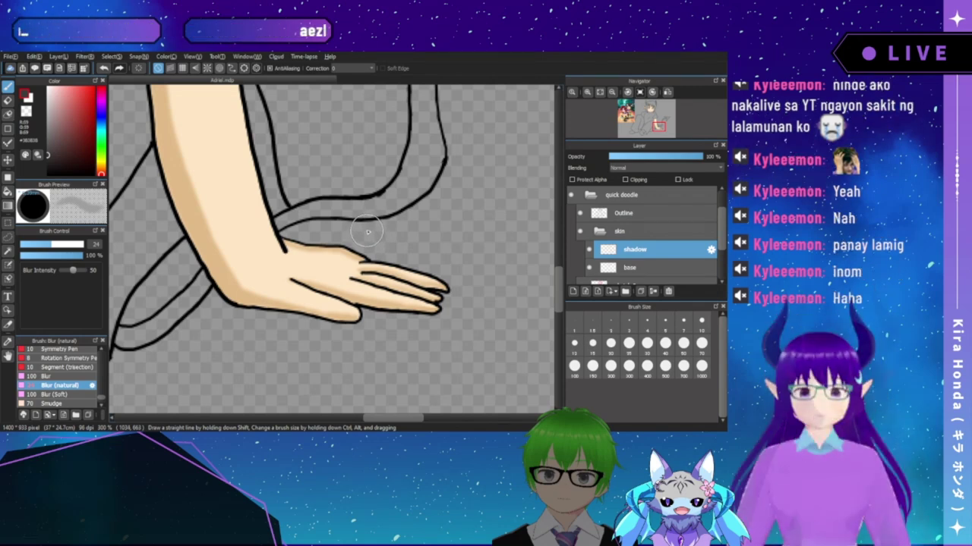
click(602, 93)
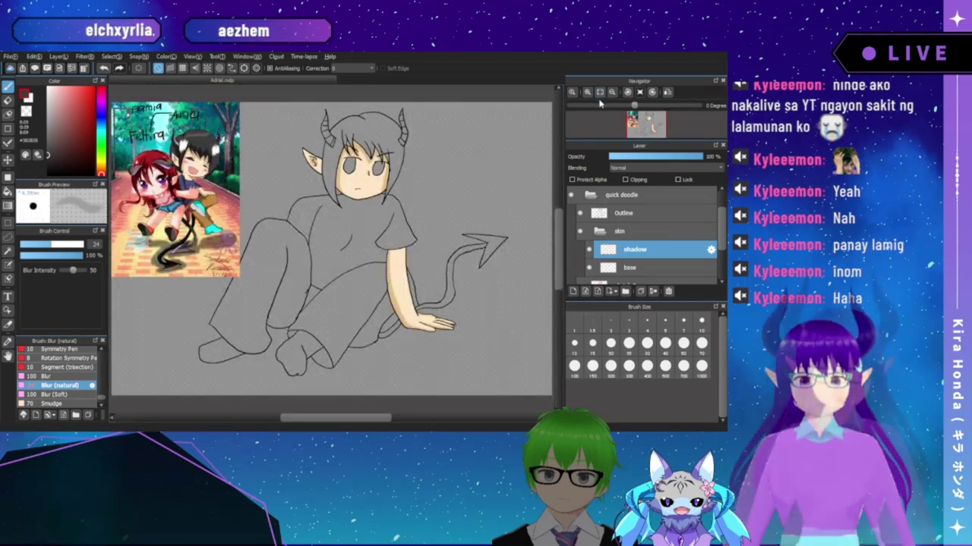
click(575, 105)
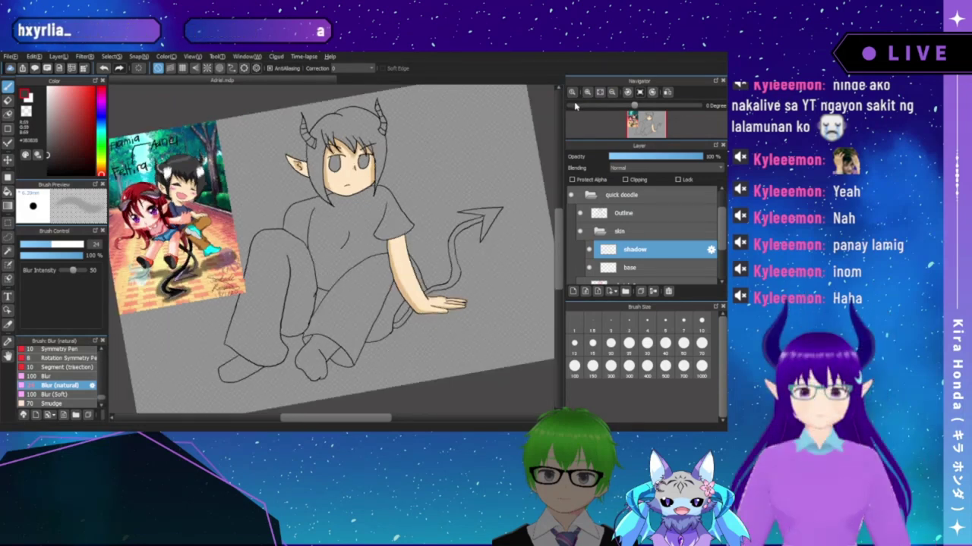
drag(575, 106, 575, 106)
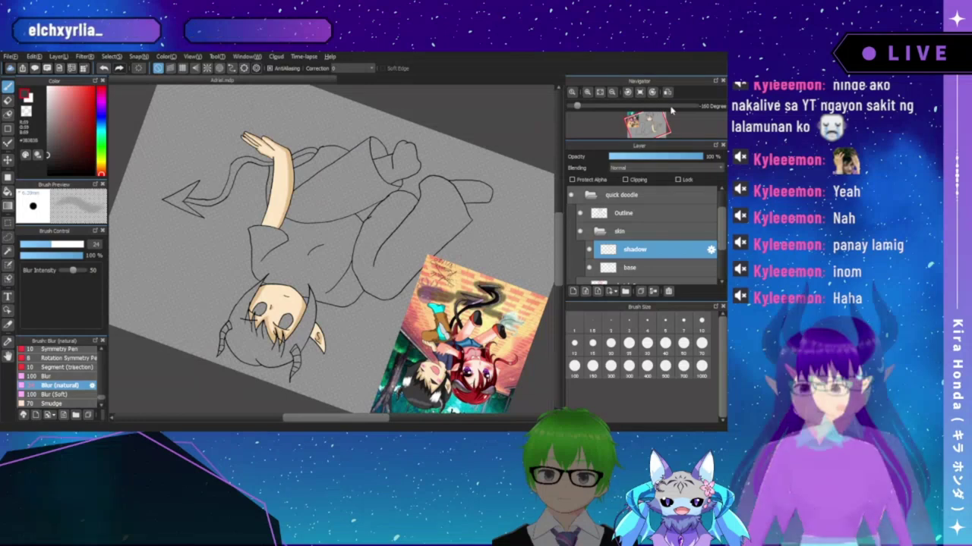
key(Left)
key(Left)
key(Left)
key(Left)
key(Left)
key(Left)
key(Left)
key(Left)
key(Left)
key(Left)
key(Left)
key(Left)
key(Left)
key(Left)
key(Left)
key(Left)
key(Left)
key(Left)
key(Left)
key(Left)
key(Left)
key(Left)
key(Left)
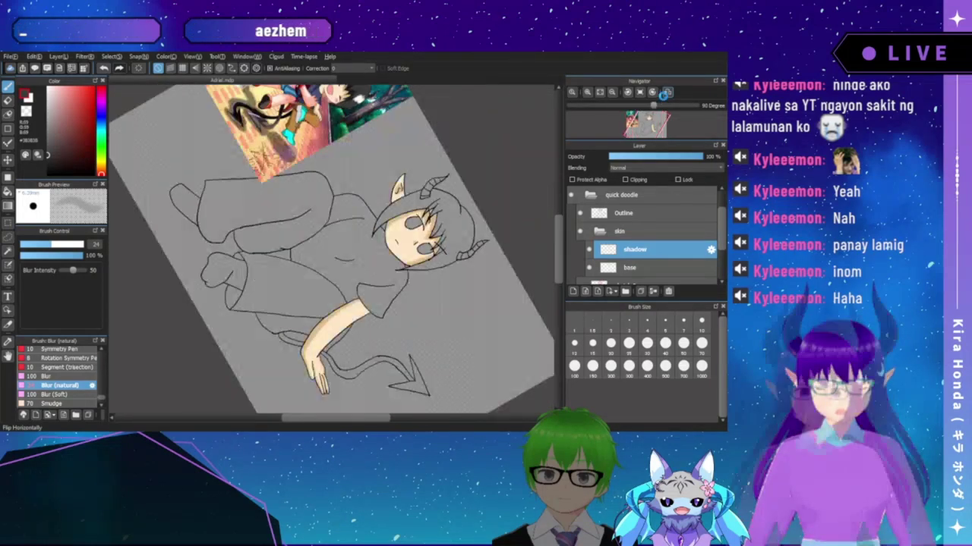
key(Up)
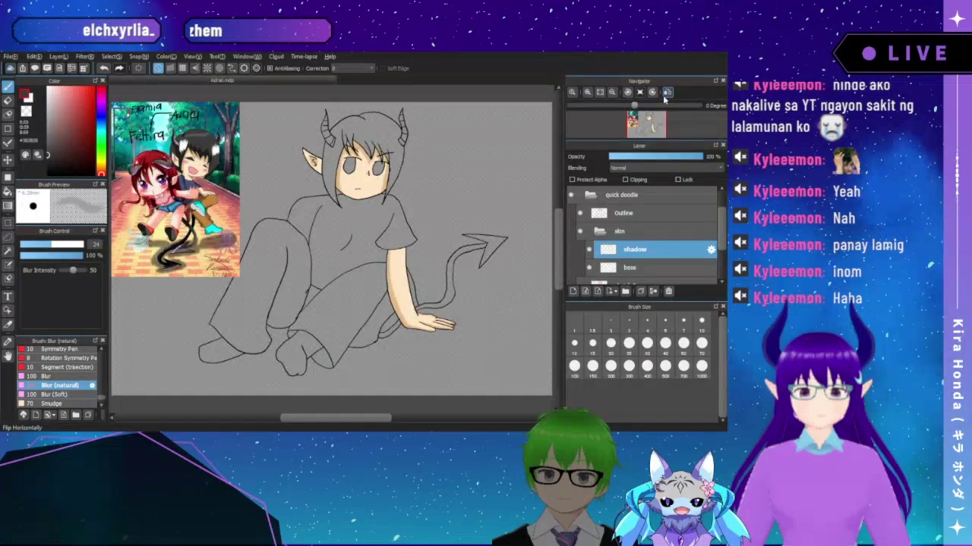
- Collapse the skin folder, create a folder named Hair above it, and add a layer named base inside
drag(284, 282, 285, 259)
scroll(283, 261, up, 1)
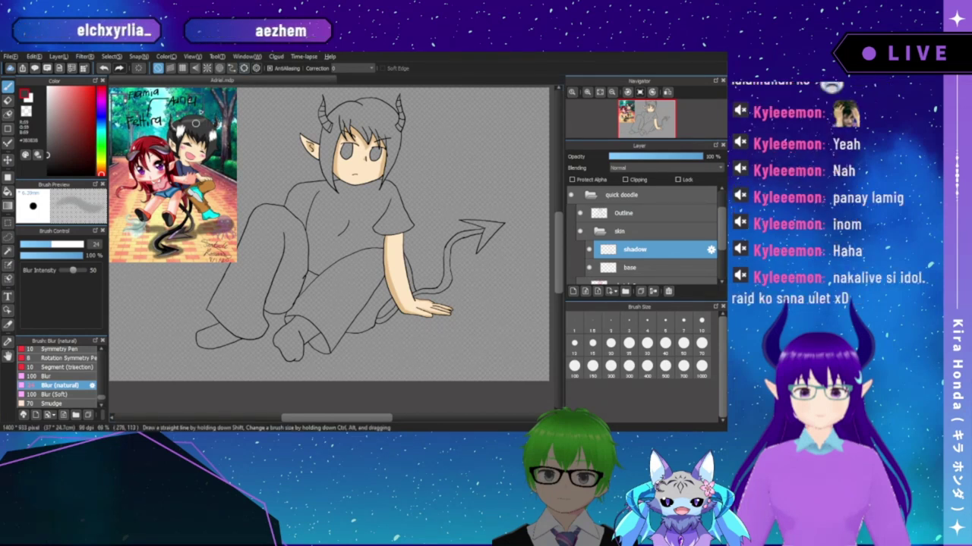
click(599, 231)
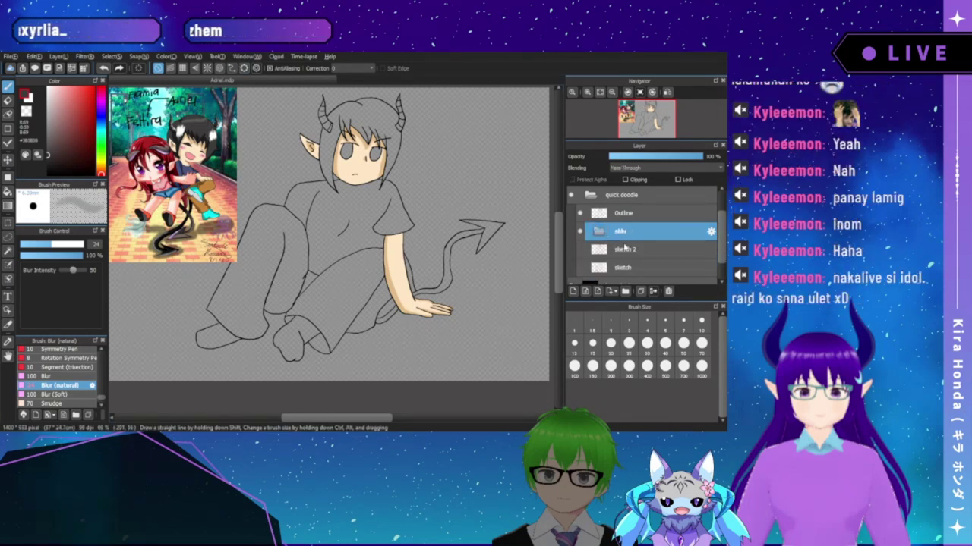
click(625, 292)
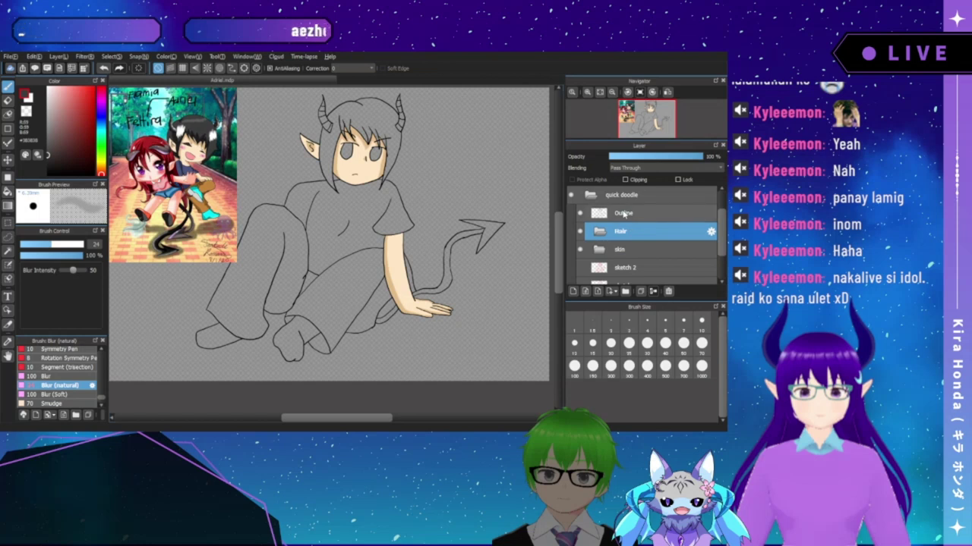
click(573, 291)
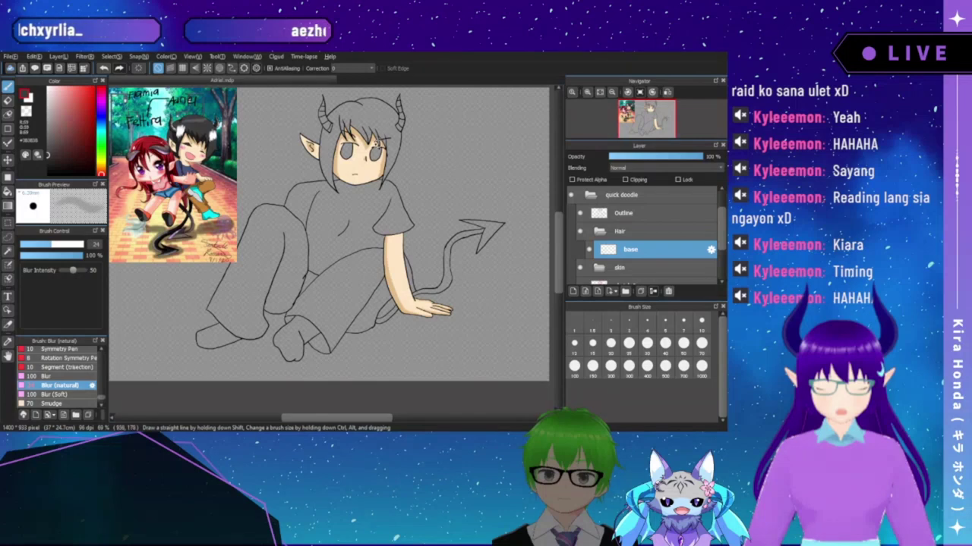
- Hide the black backdrop layer, Layer9, beneath the doodle's layers
click(586, 91)
click(587, 92)
click(587, 92)
click(586, 92)
drag(647, 124, 648, 116)
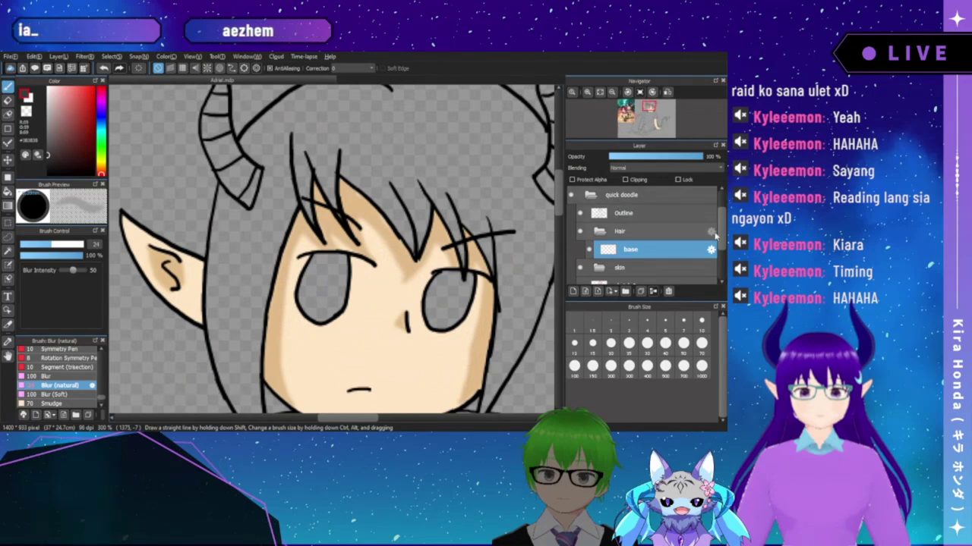
scroll(683, 220, up, 2)
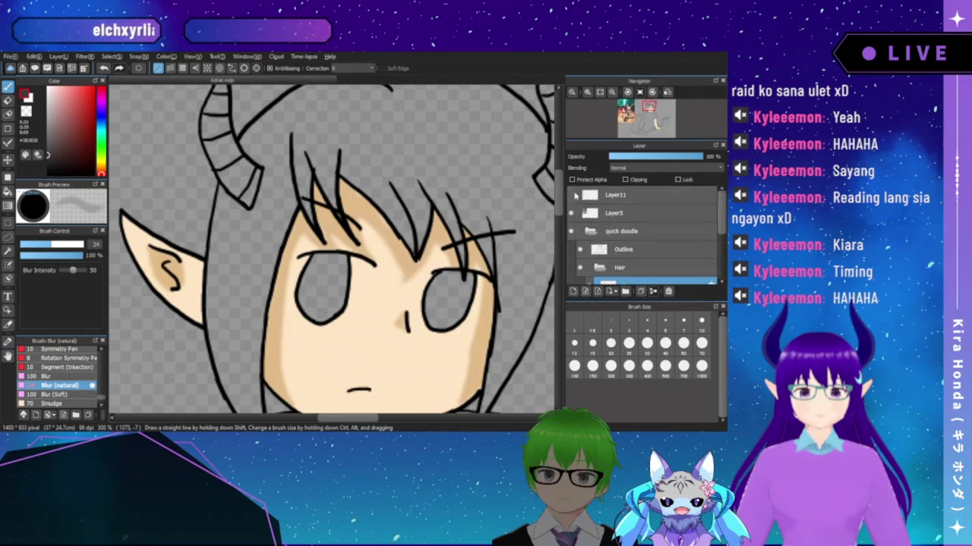
click(571, 196)
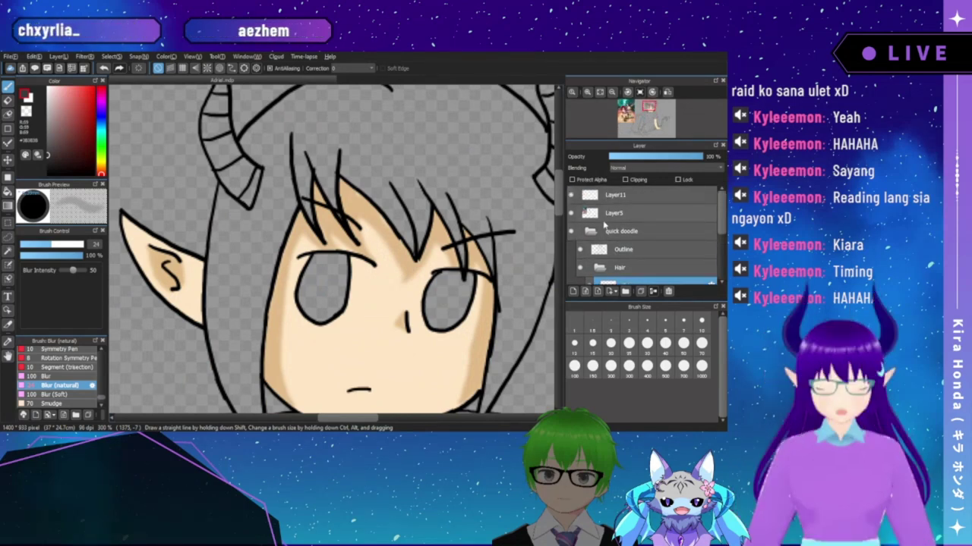
drag(722, 220, 719, 265)
click(573, 257)
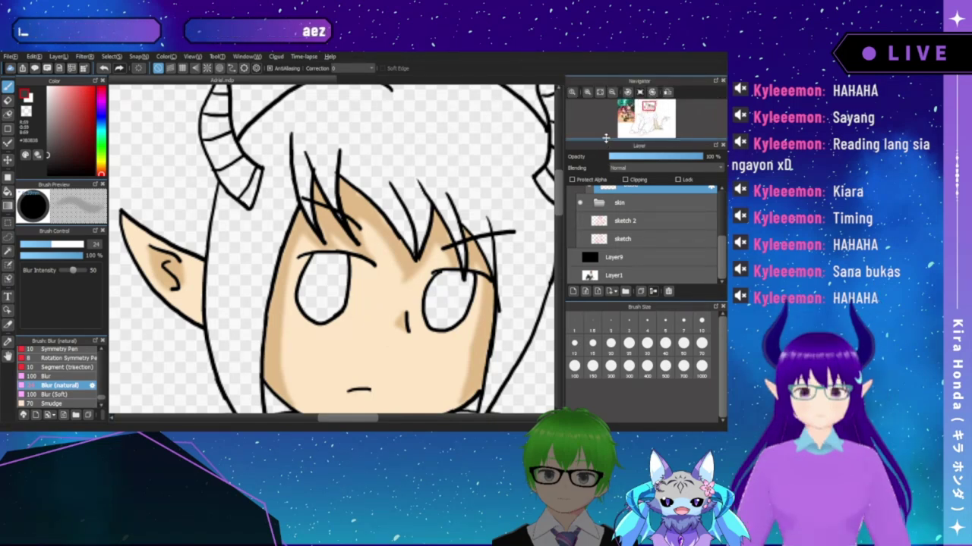
- Enlarge the canvas preview and bucket-fill the doodle's hair with the sampled dark colour #383838 on the Hair base layer
drag(606, 138, 601, 158)
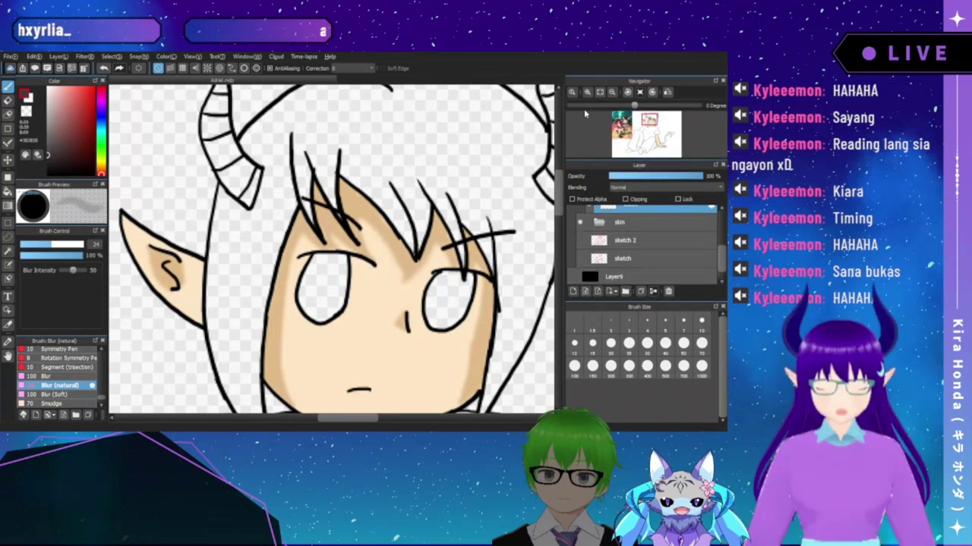
click(612, 93)
click(611, 92)
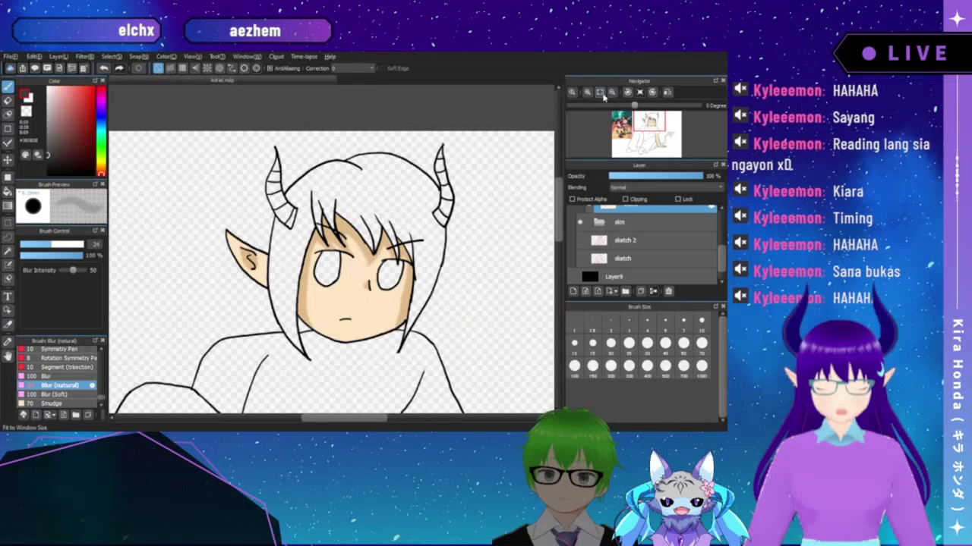
click(600, 93)
click(588, 93)
click(588, 92)
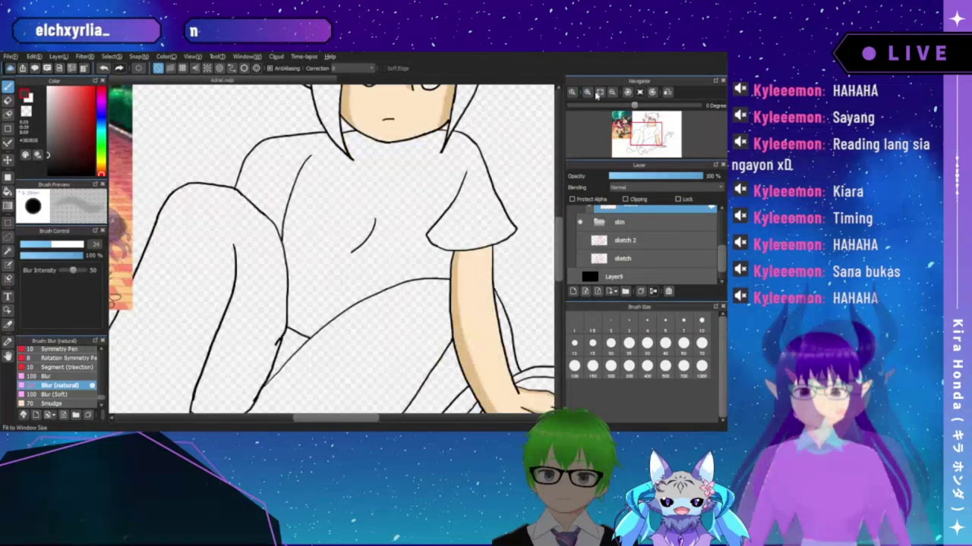
drag(647, 130, 648, 120)
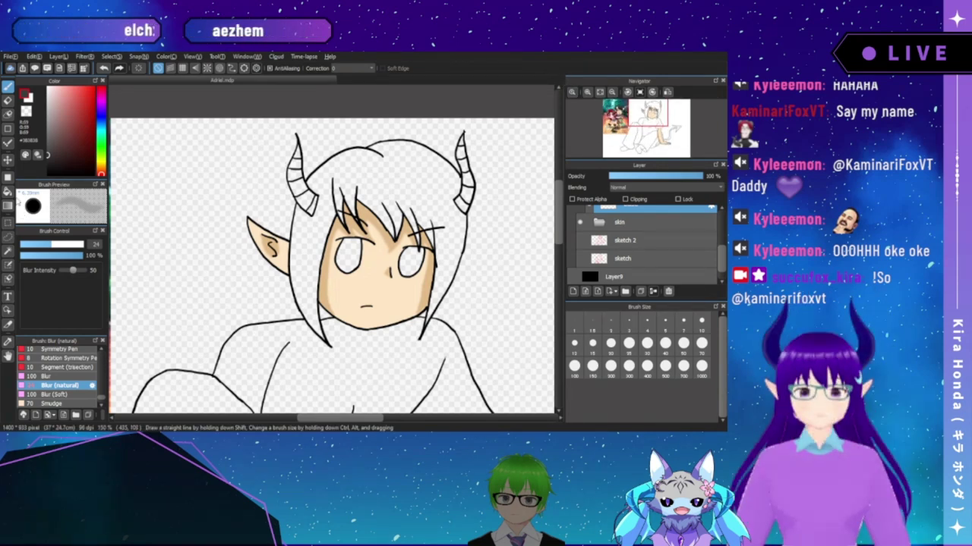
key(g)
click(305, 224)
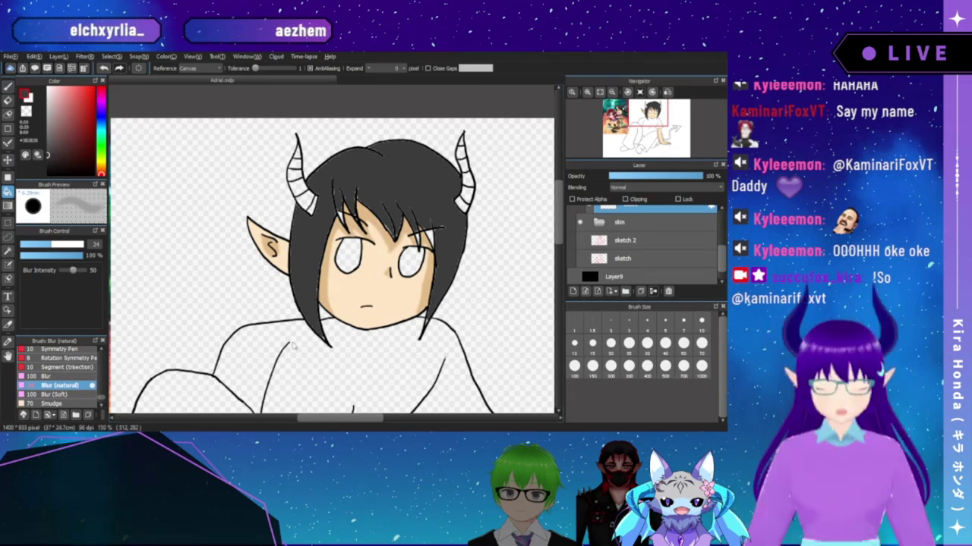
- Switch from the bucket fill back to brushes and choose the Pen for work on the hair
click(587, 92)
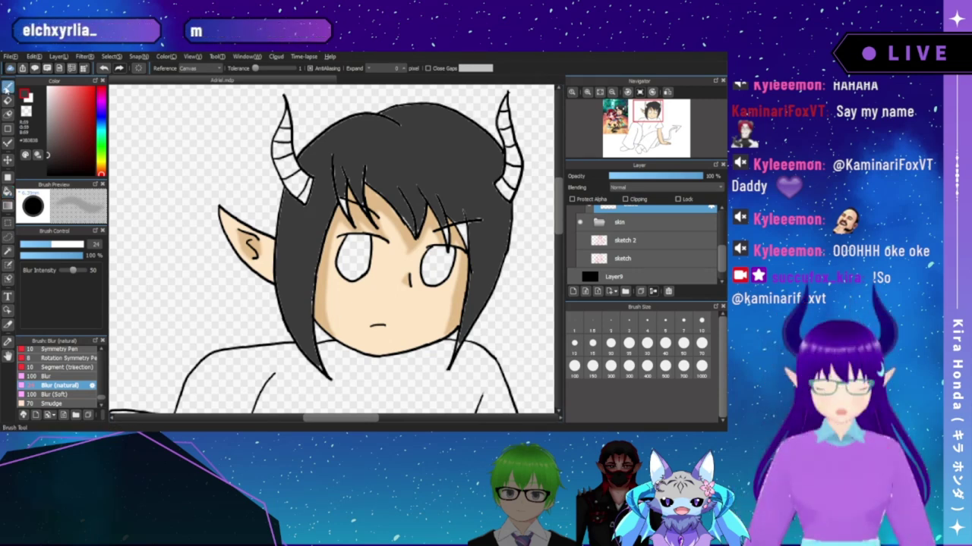
key(b)
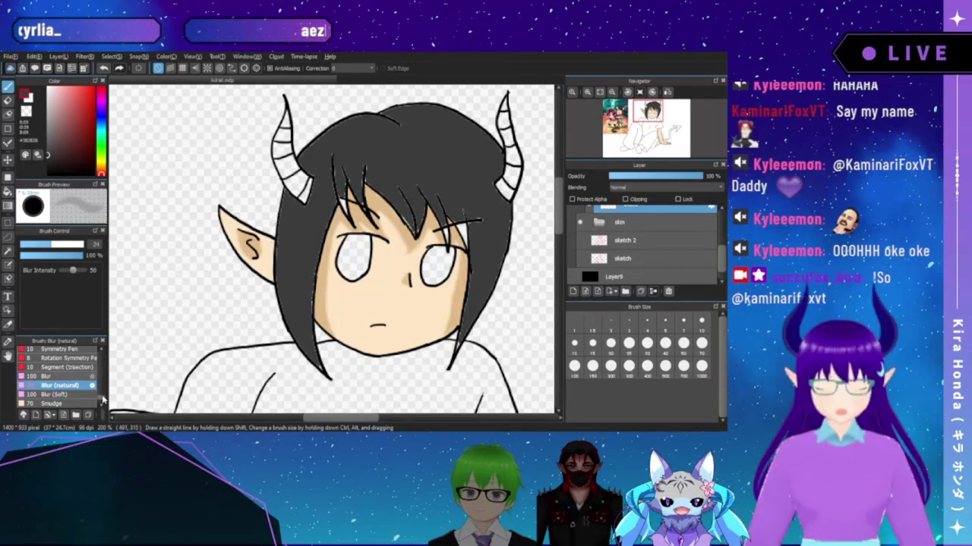
scroll(101, 398, up, 3)
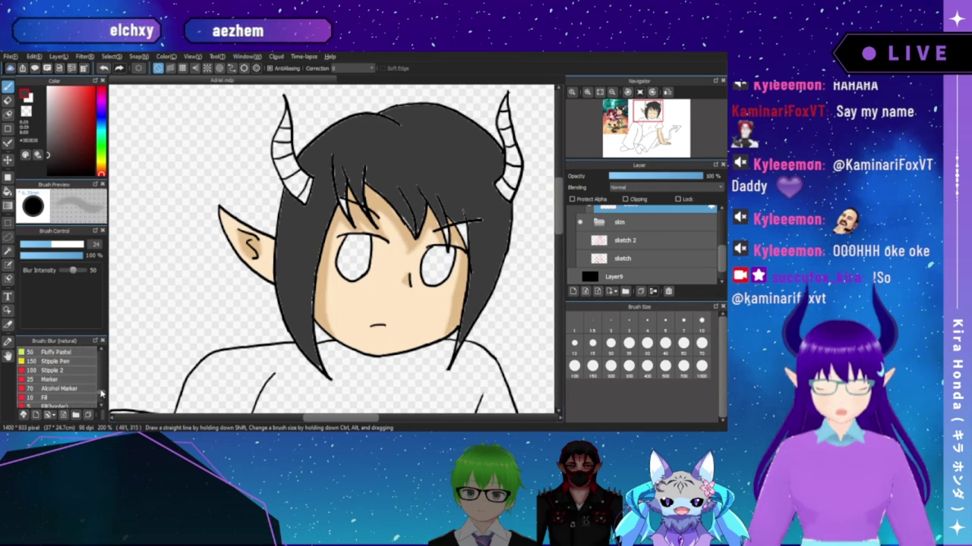
scroll(99, 382, up, 2)
scroll(97, 368, up, 3)
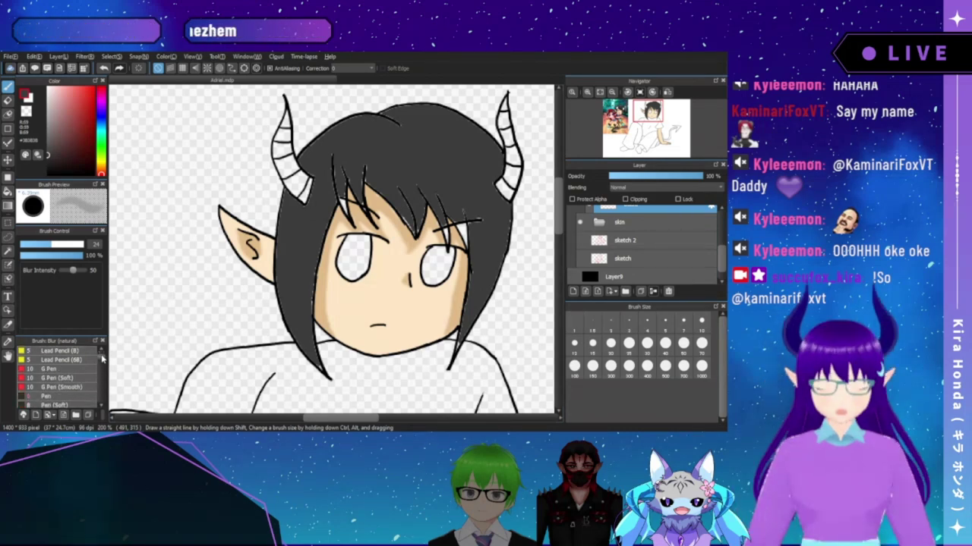
scroll(85, 379, down, 3)
click(75, 390)
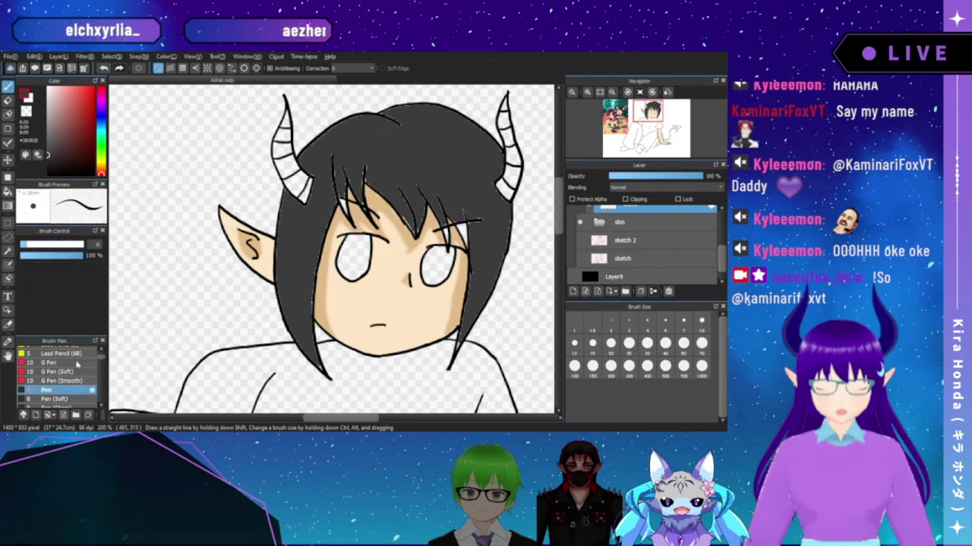
- Touch up the unfilled slivers along the left side lock and left fringe strands with the Pen on the Hair base layer
click(587, 92)
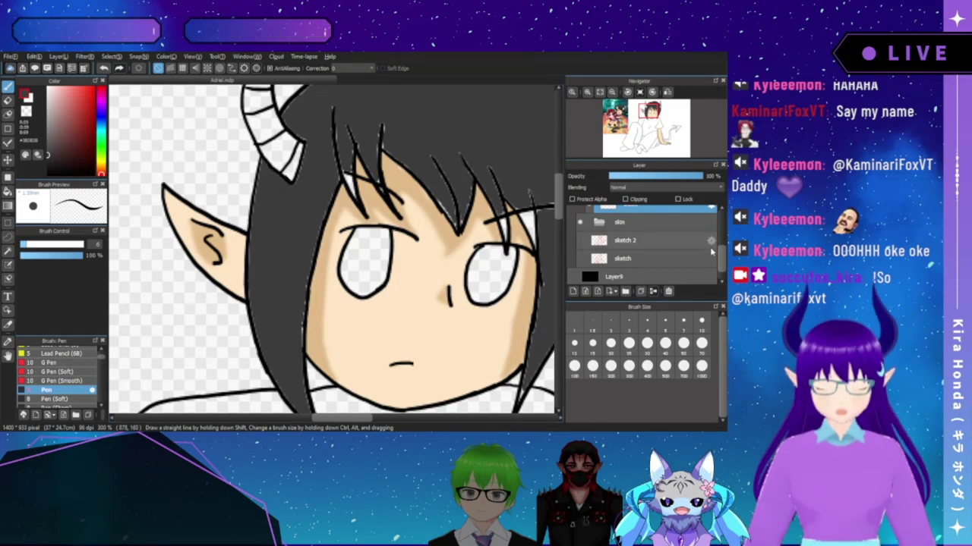
scroll(722, 262, up, 3)
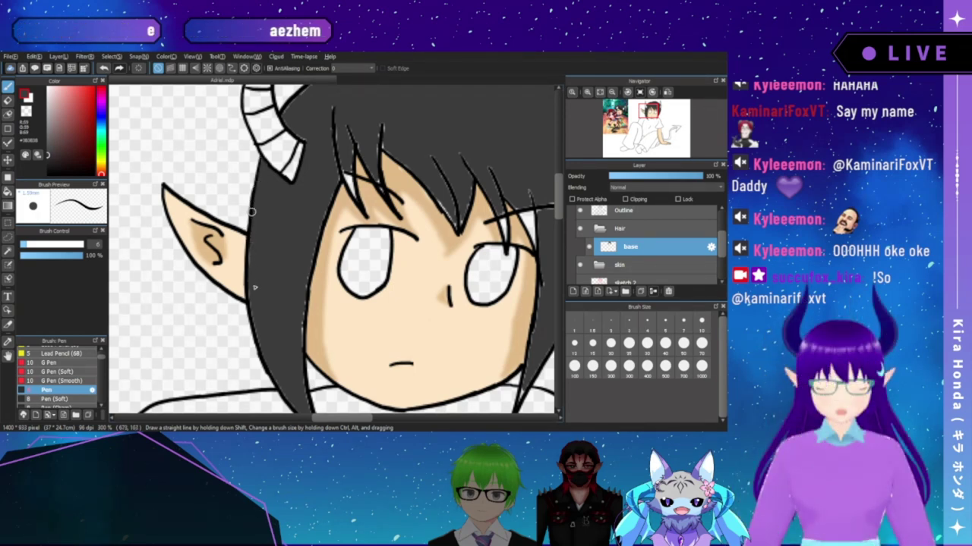
scroll(250, 256, down, 2)
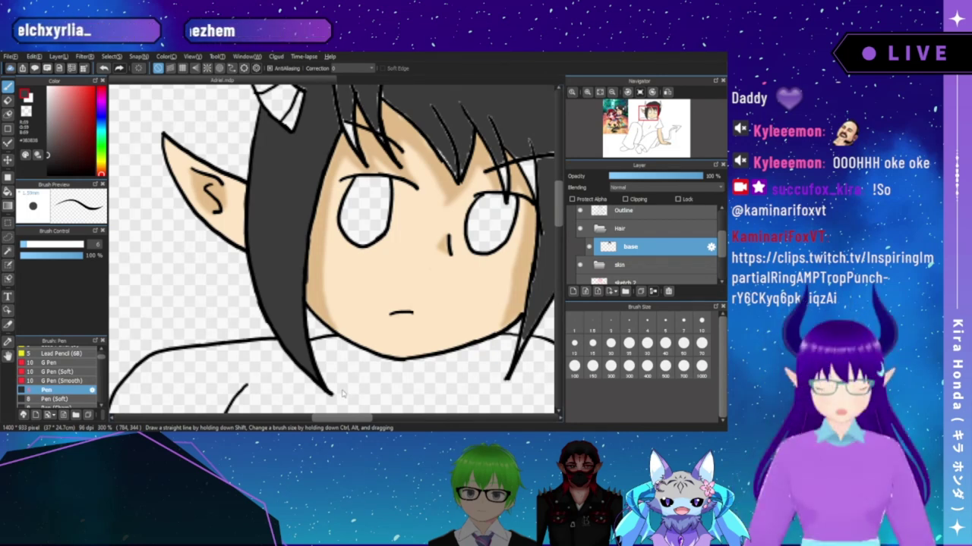
drag(347, 176, 331, 292)
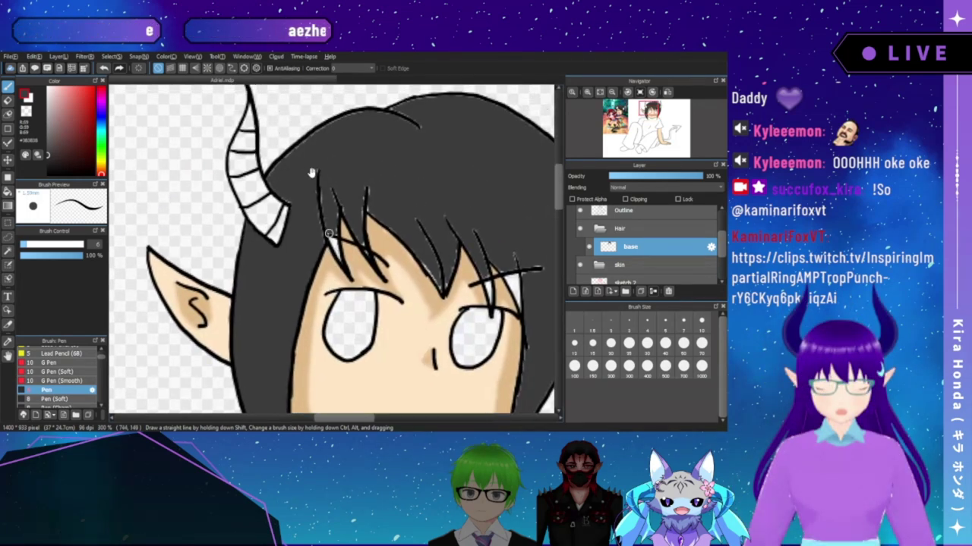
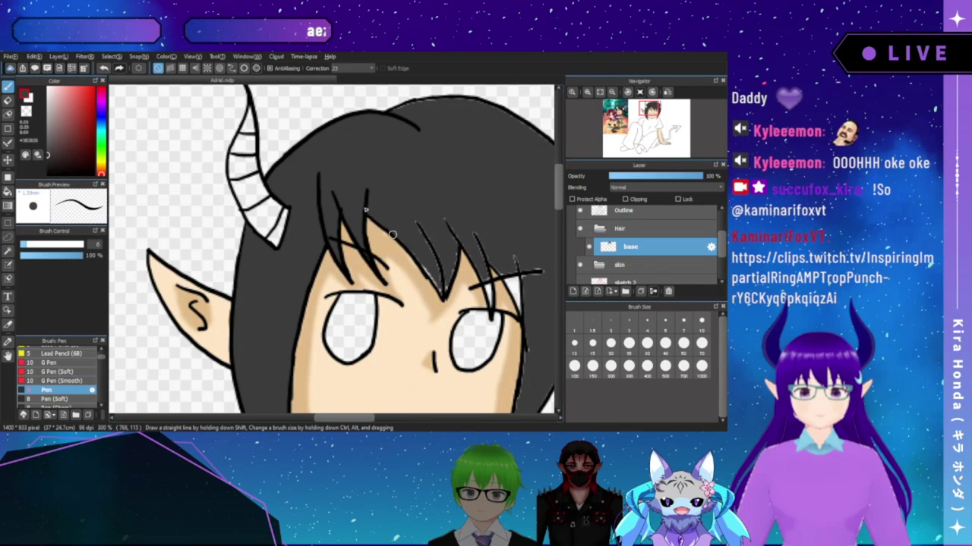
- Paint over the remaining gaps around the central and right fringe strands on the Hair base layer
drag(406, 240, 379, 212)
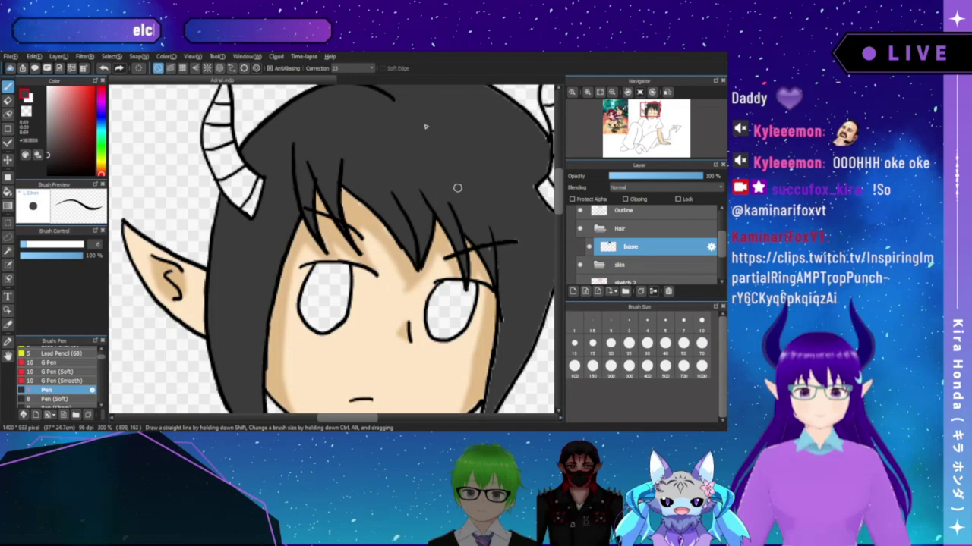
mouse_move(502, 250)
mouse_down()
mouse_move(475, 223)
mouse_move(487, 236)
mouse_up()
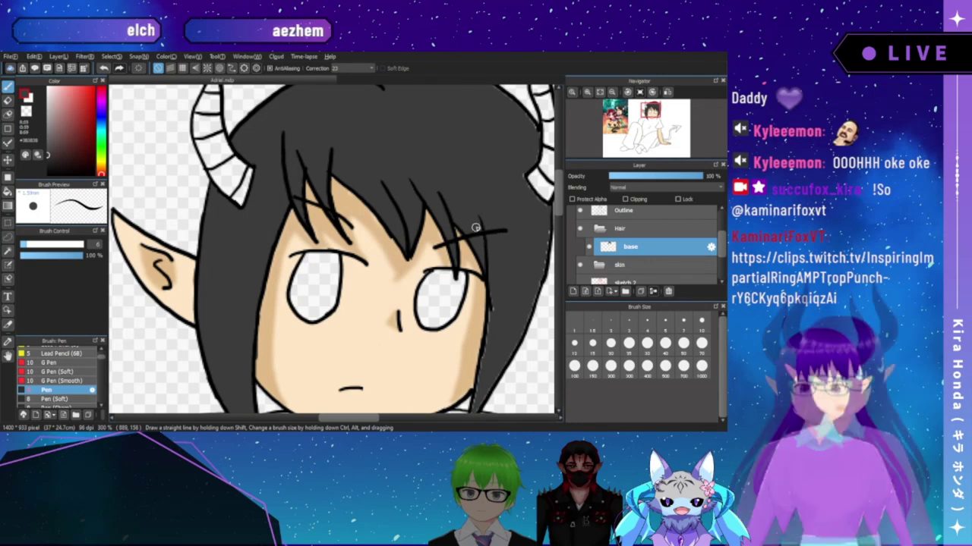
drag(481, 189, 457, 233)
- Rotate and flip the canvas view to fill the light gaps along the crown and beside the right horn
key(Left)
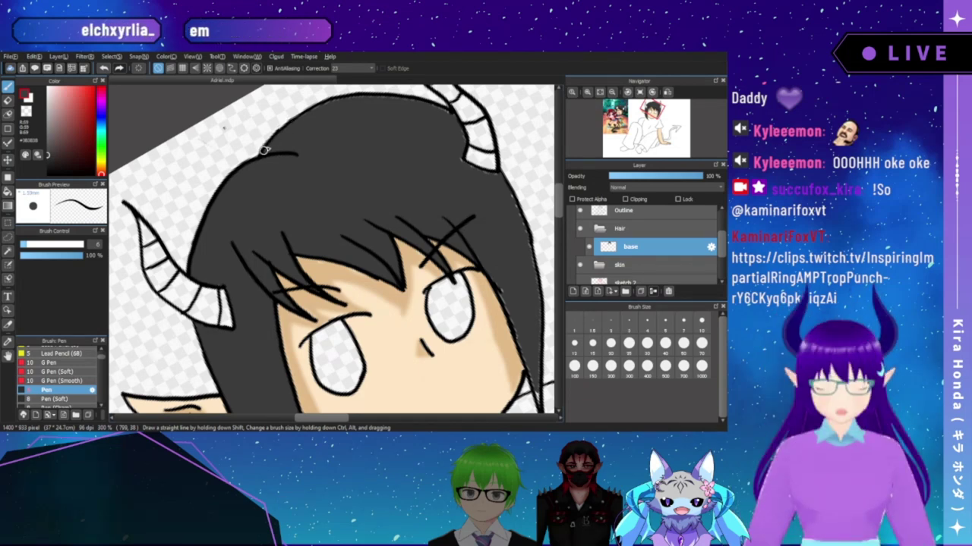
drag(298, 126, 263, 173)
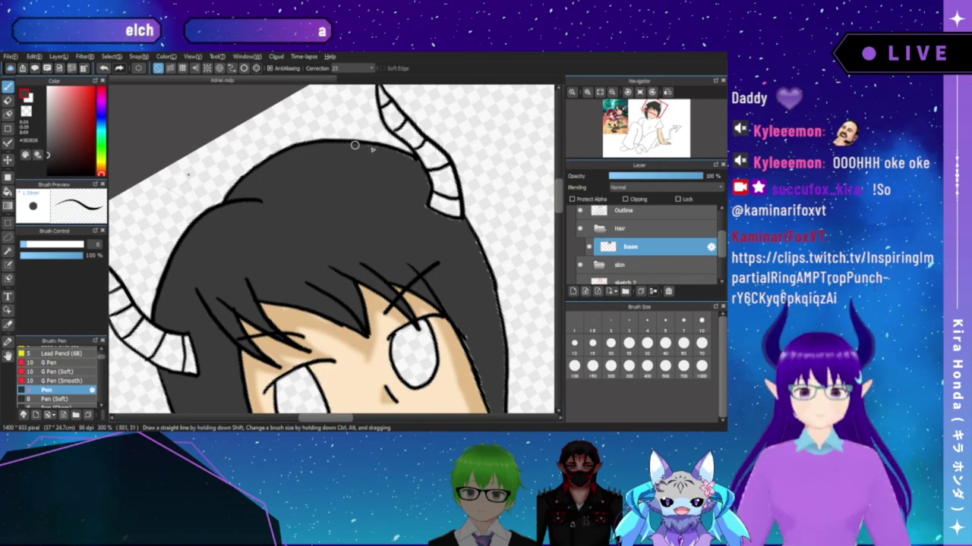
key(h)
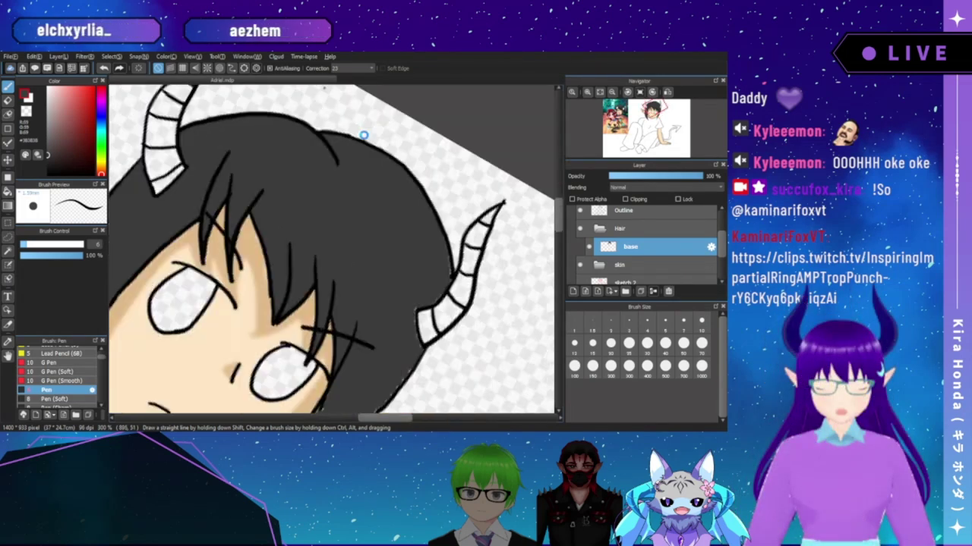
drag(421, 247, 407, 205)
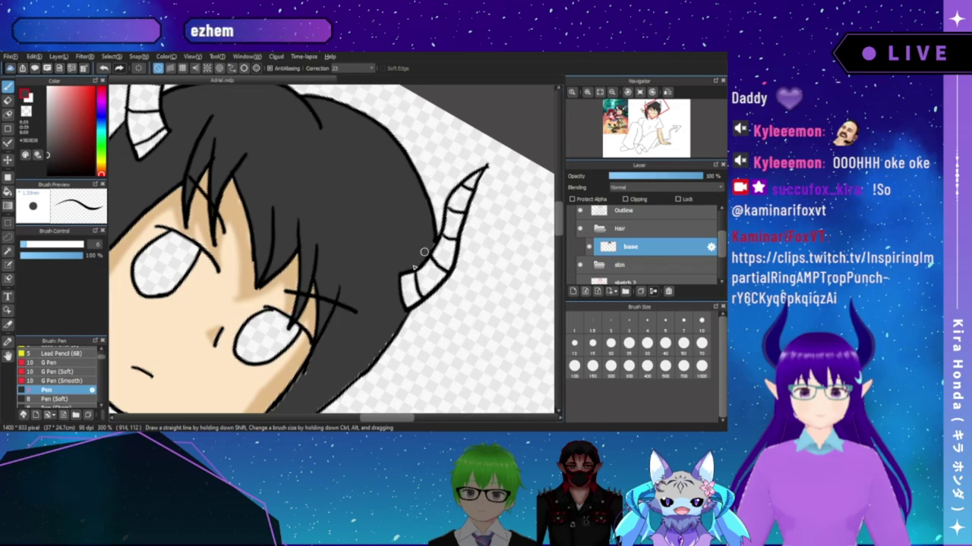
drag(412, 265, 425, 241)
drag(401, 299, 409, 279)
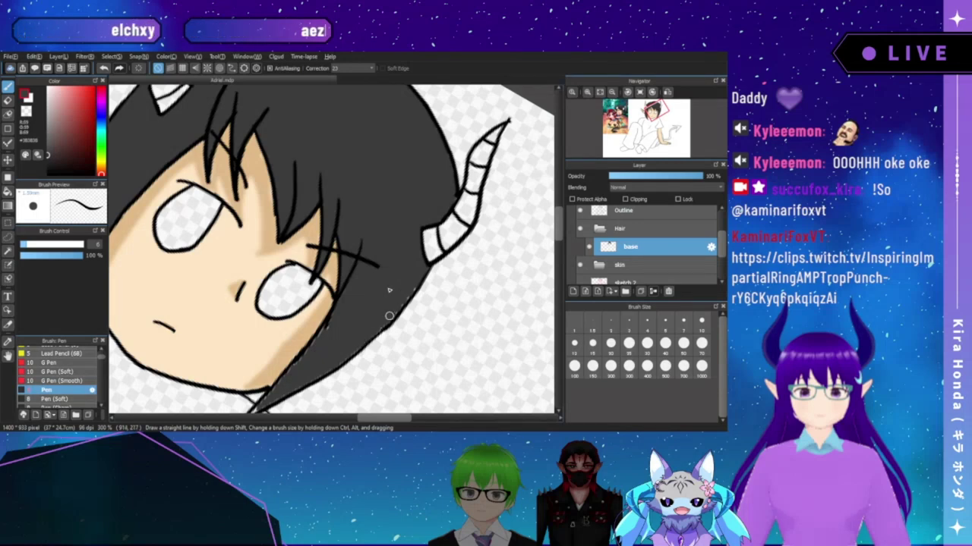
- Fill the gaps along the inner and outer edges of the right side lock, then reset the view rotation
key(Left)
key(Left)
key(Left)
key(Left)
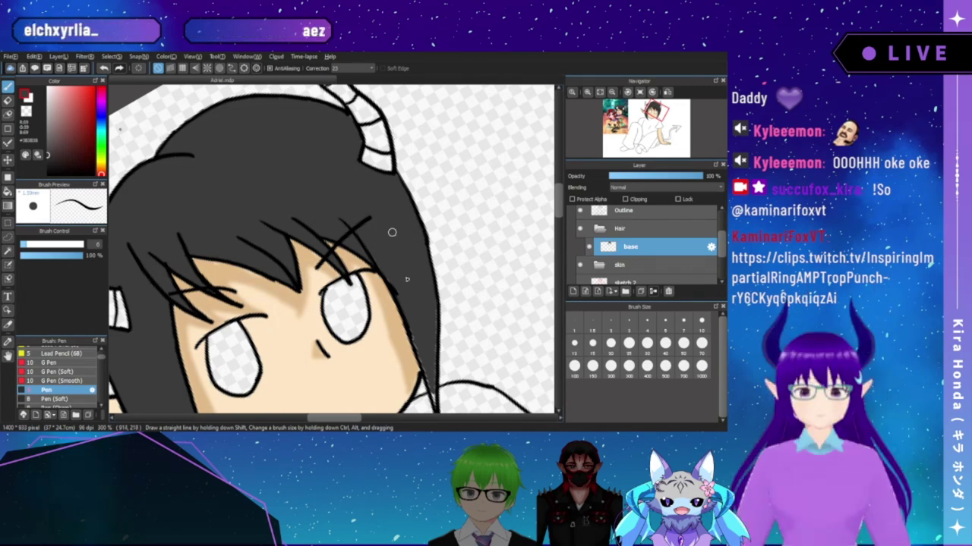
scroll(392, 232, down, 3)
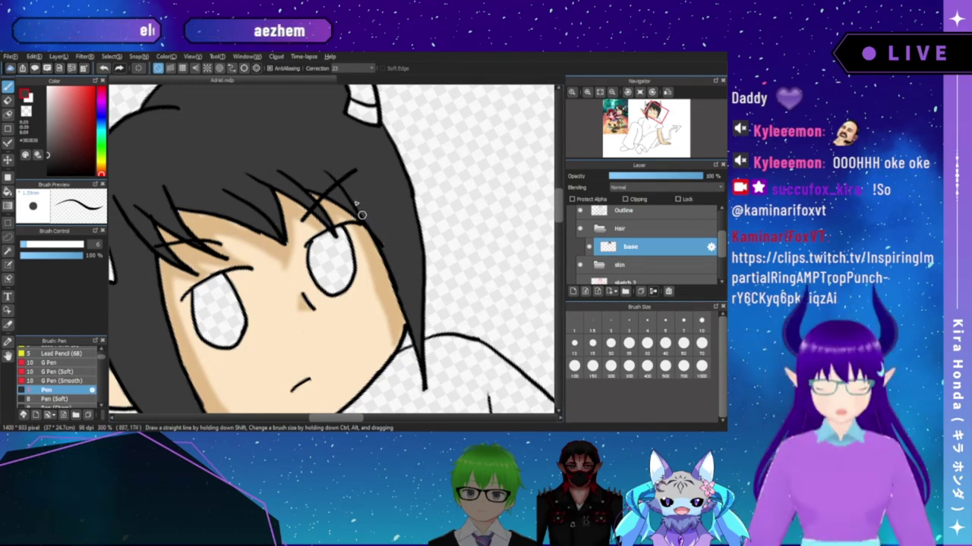
key(Up)
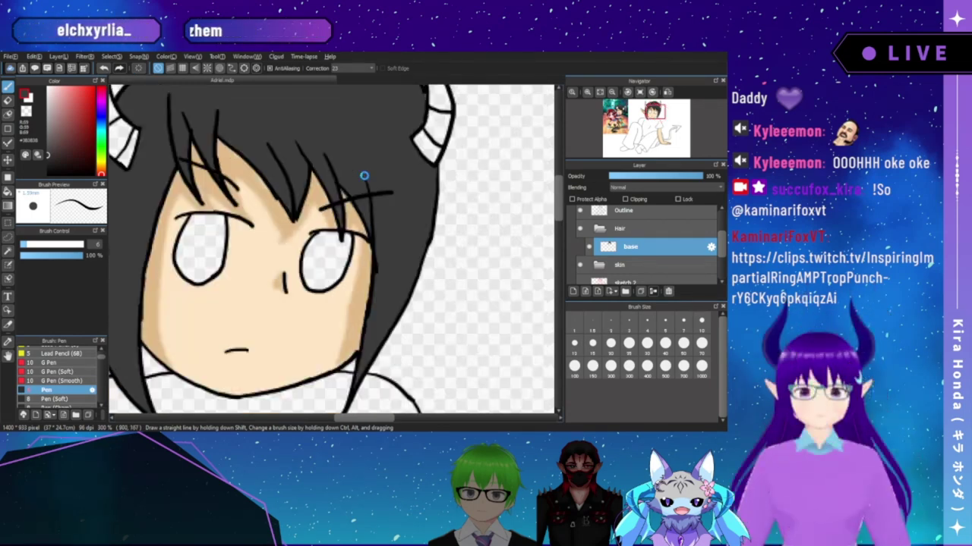
- Check the filled hair for missed spots against the whole figure and around the head, horns and fringe
mouse_move(315, 304)
mouse_down()
mouse_move(356, 277)
mouse_move(424, 198)
mouse_move(445, 144)
mouse_up()
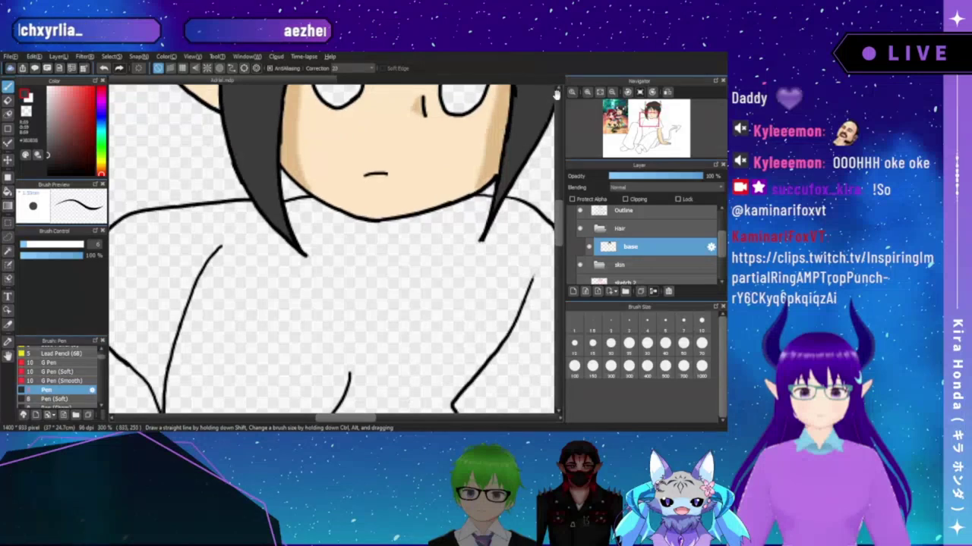
click(611, 92)
click(611, 92)
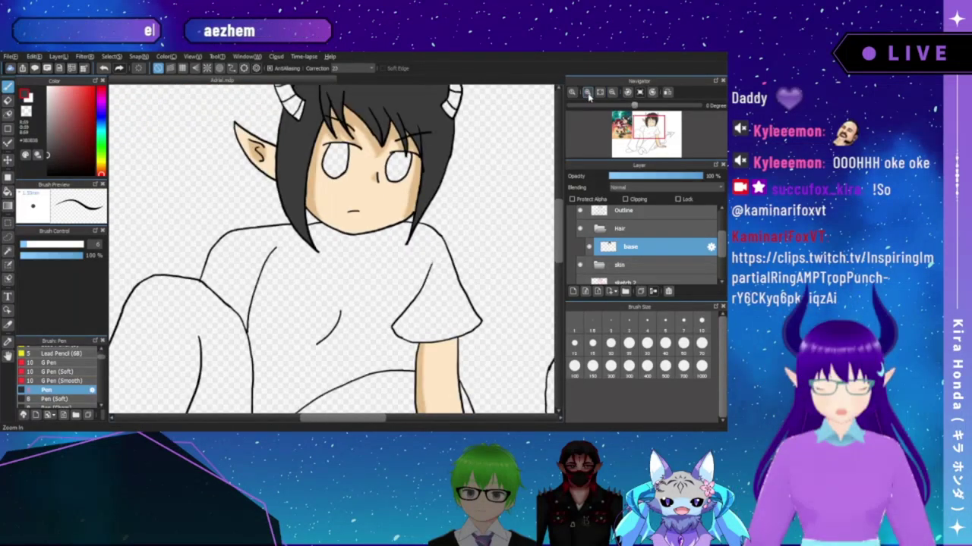
click(611, 92)
click(586, 92)
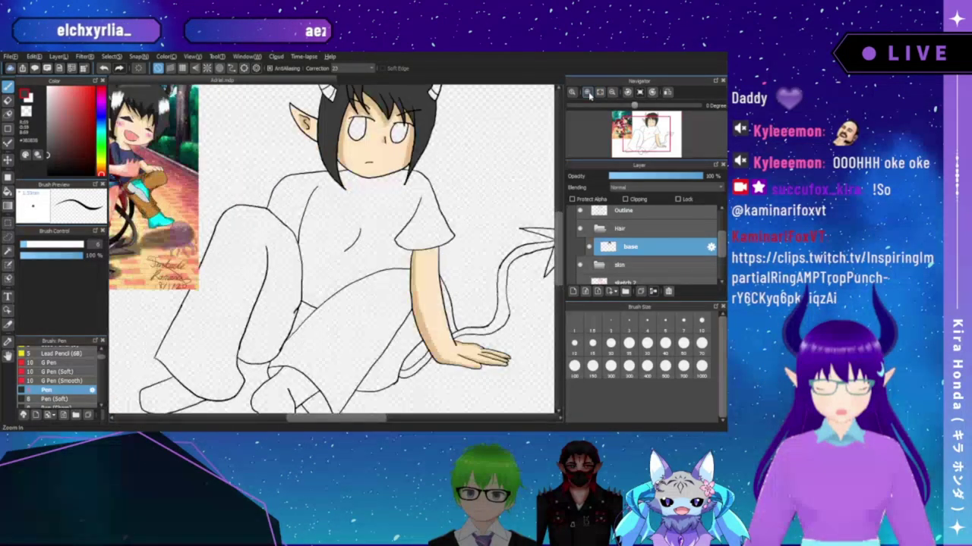
click(587, 92)
click(611, 92)
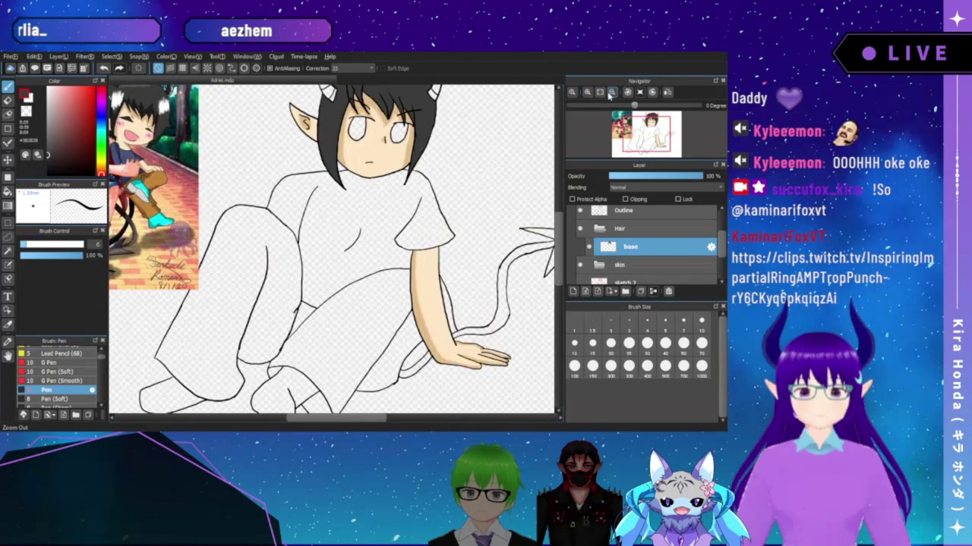
click(587, 92)
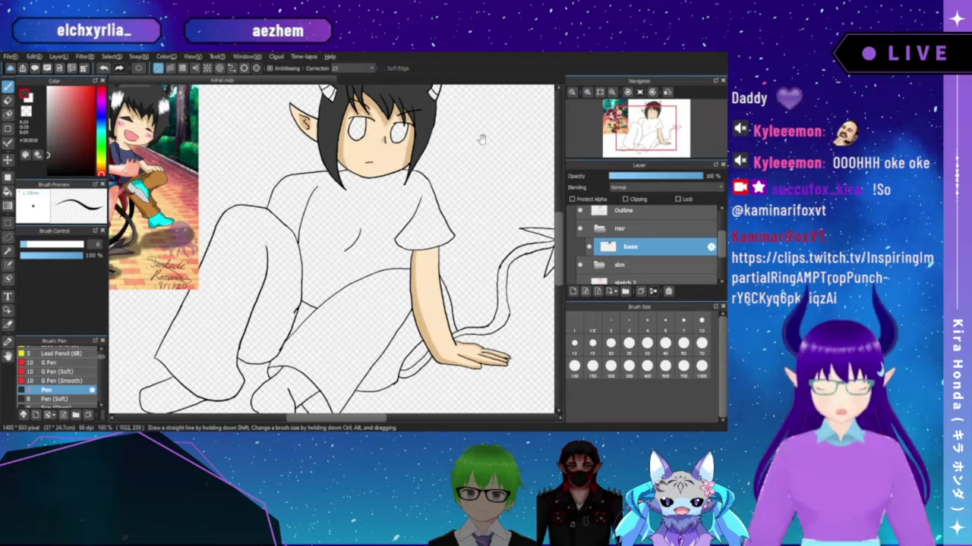
drag(482, 140, 466, 205)
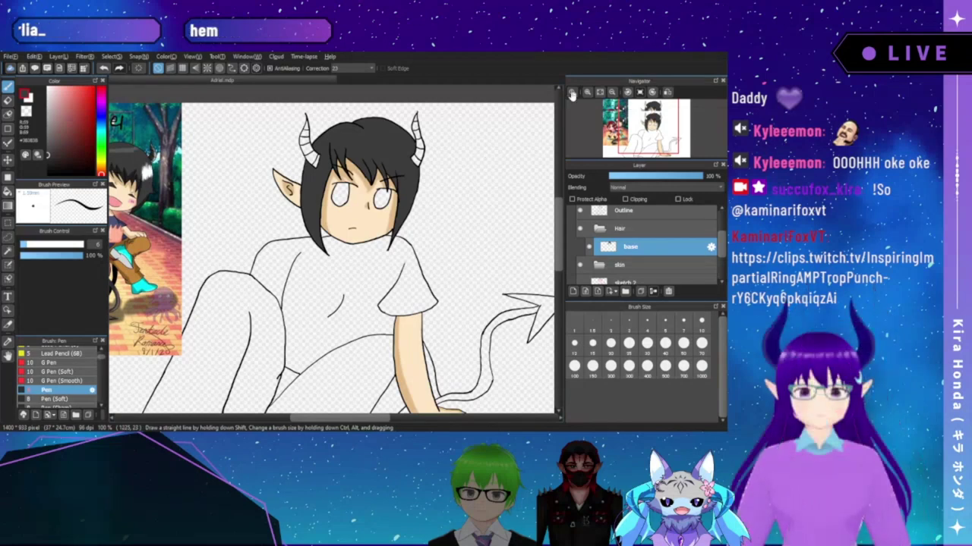
click(586, 92)
click(586, 92)
drag(482, 181, 441, 331)
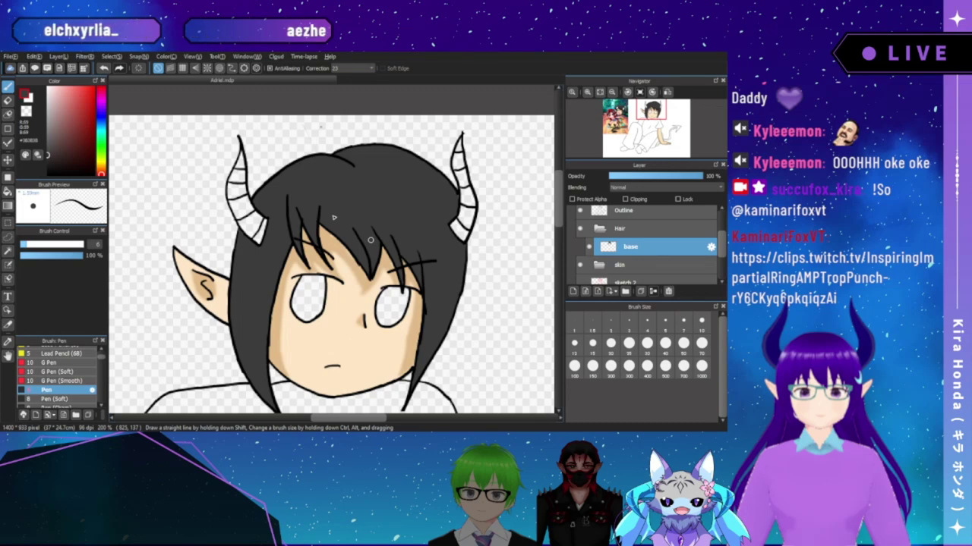
drag(409, 253, 394, 232)
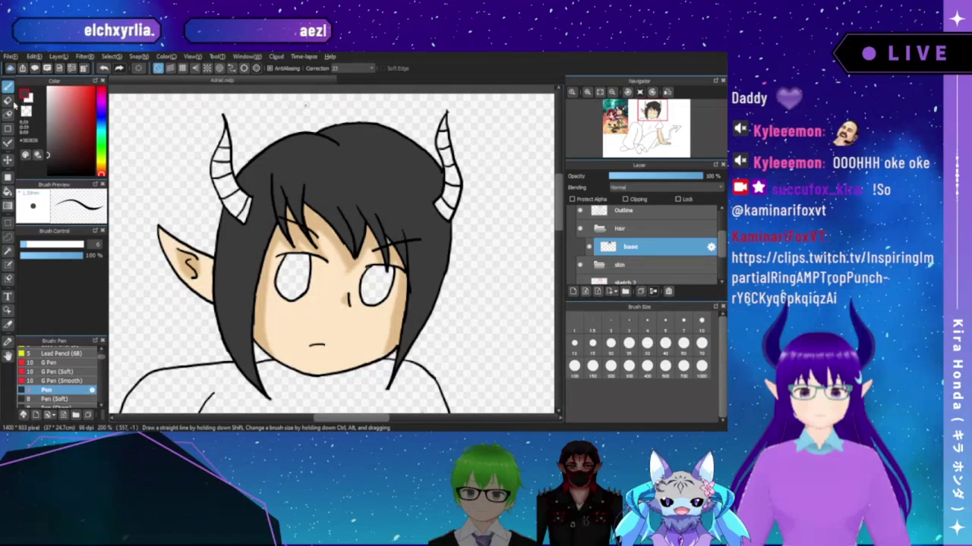
key(e)
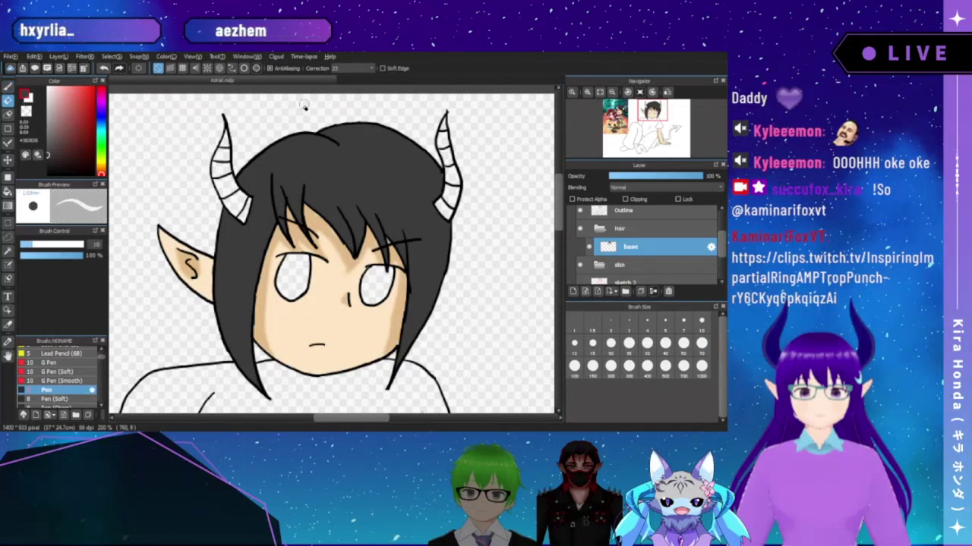
key(p)
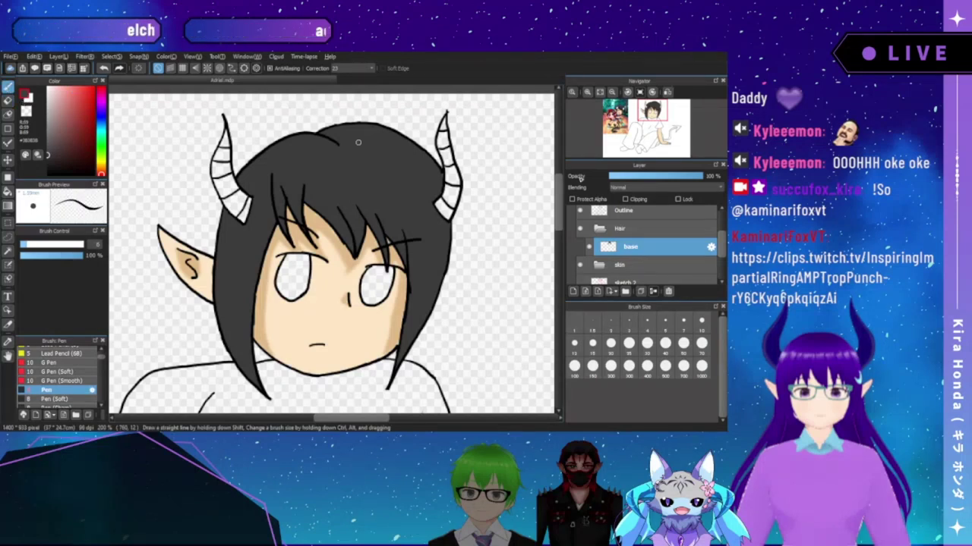
- Sample a dark tone from the reference boy's hair and add a layer named shadow above base in the Hair folder
drag(646, 120, 622, 120)
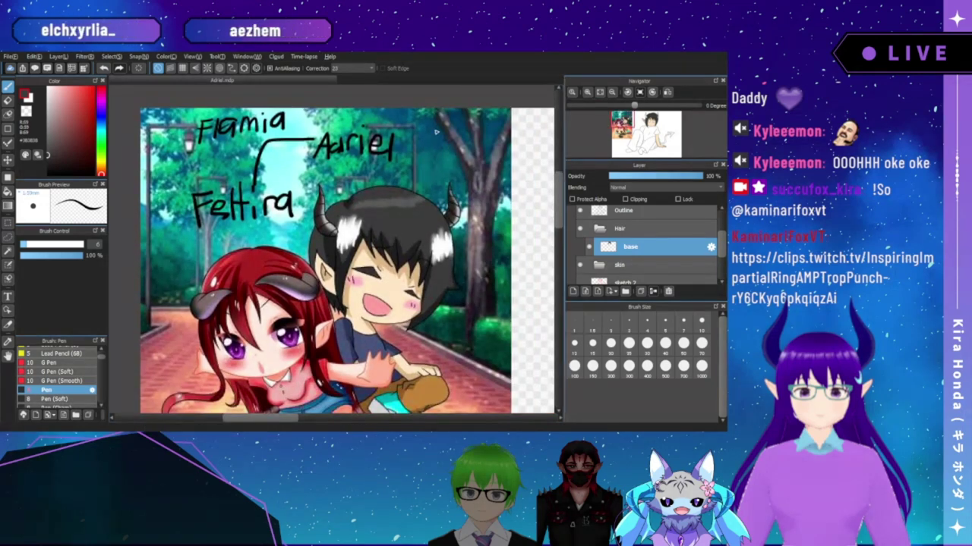
right_click(340, 275)
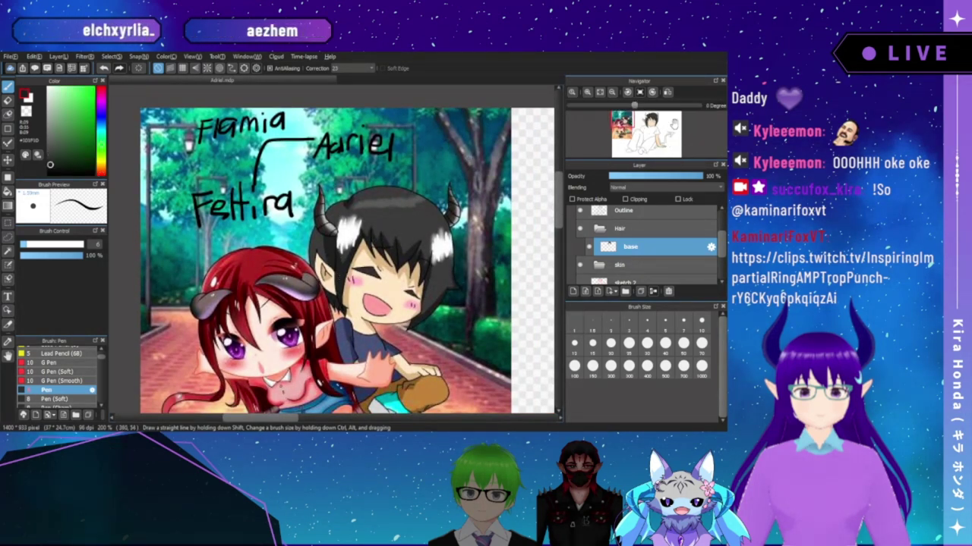
drag(646, 118, 648, 120)
click(573, 292)
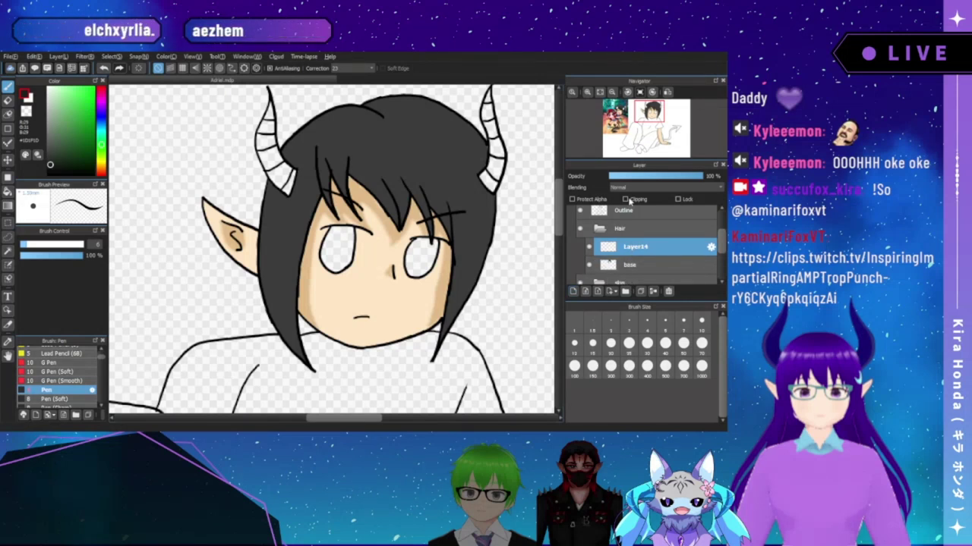
- Try Pen strokes for the shadow shape on the left side lock, including a V-shaped outline, and undo them
click(587, 92)
drag(328, 182, 348, 144)
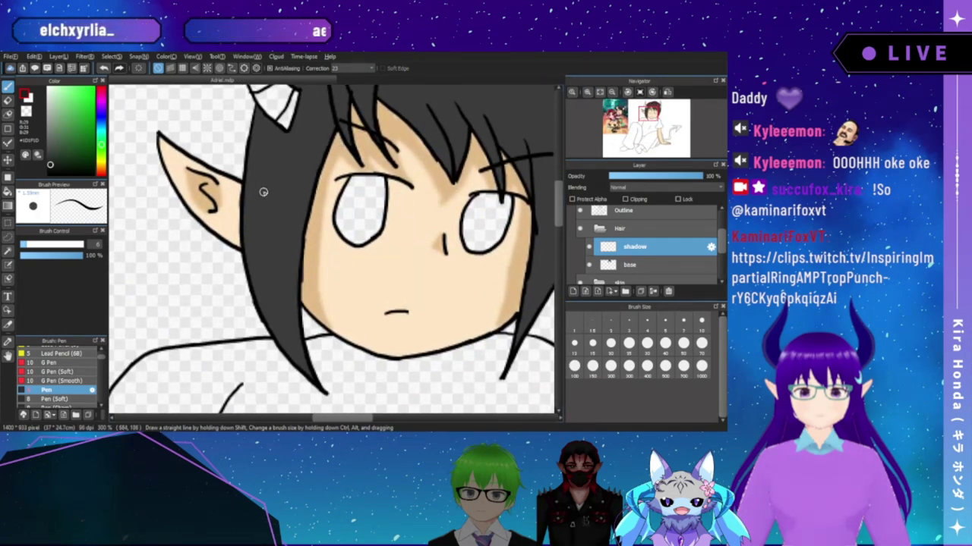
drag(280, 190, 269, 186)
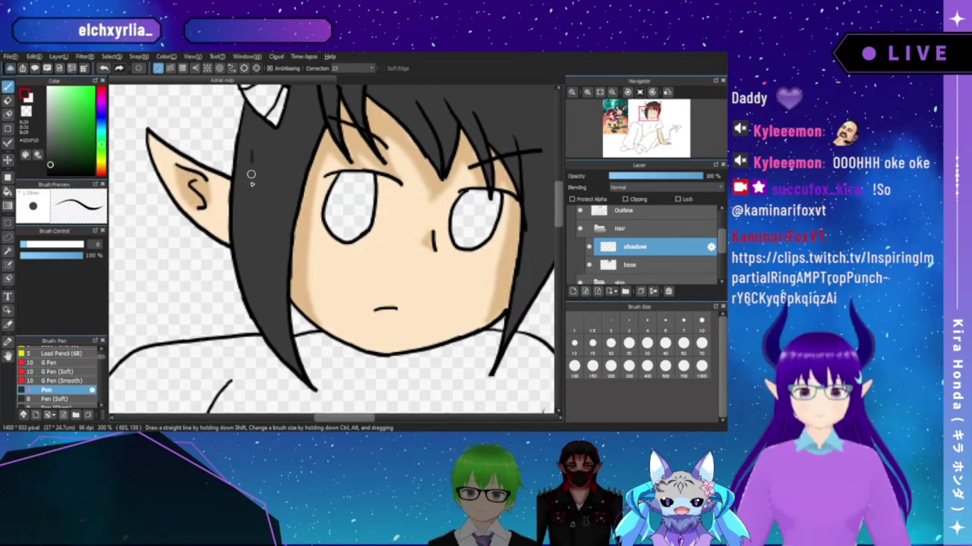
drag(254, 262, 273, 311)
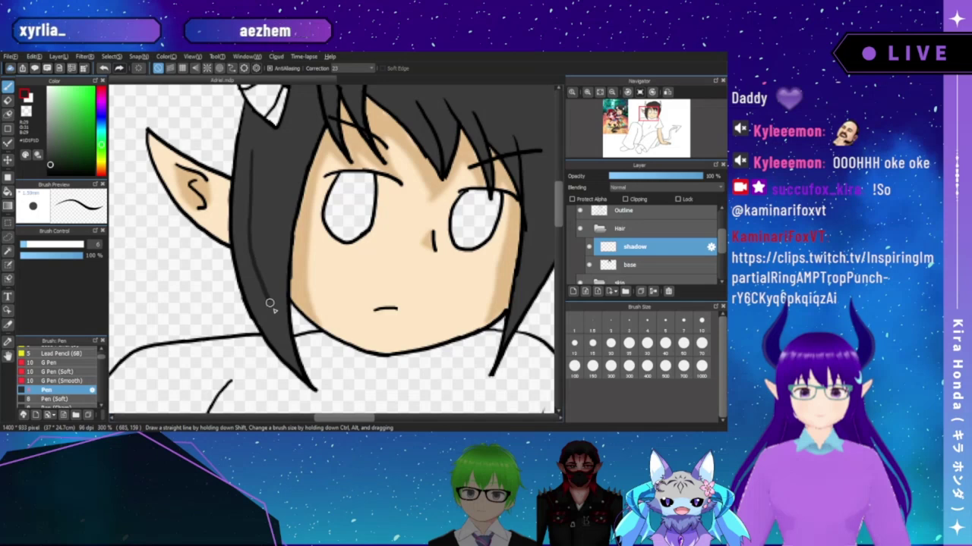
key(ctrl+z)
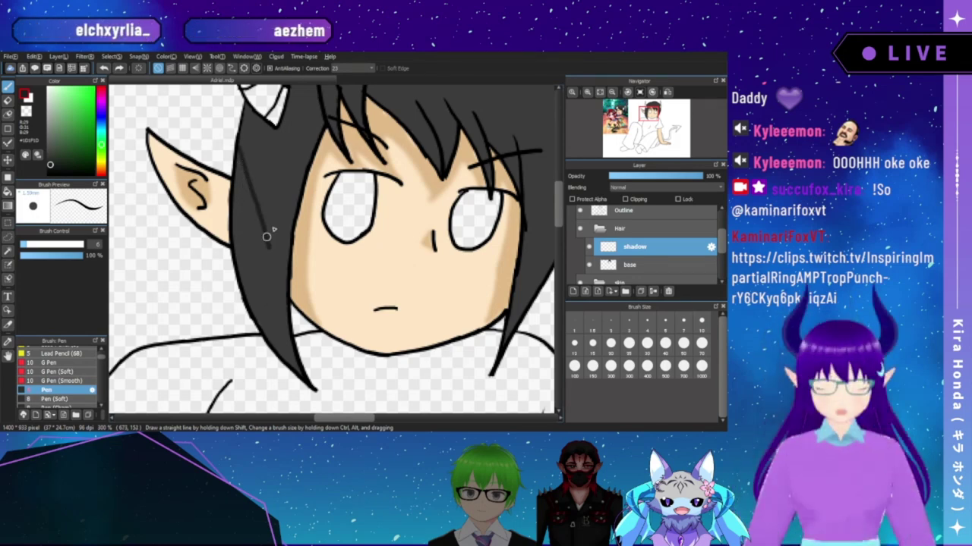
drag(267, 223, 299, 172)
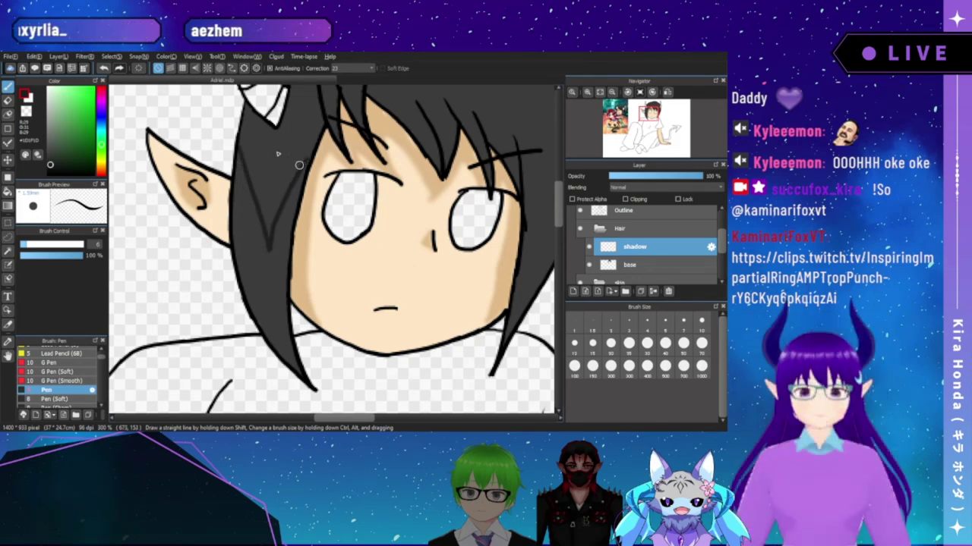
key(ctrl+z)
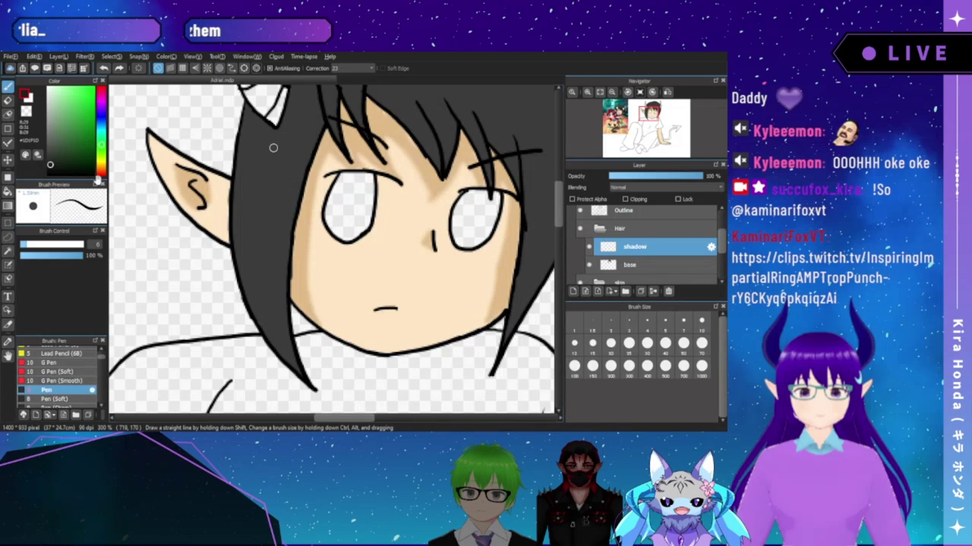
- Pick a neutral dark grey, outline a V-shaped shadow on the left side lock with the Pen, and fill it with the Bucket
click(48, 165)
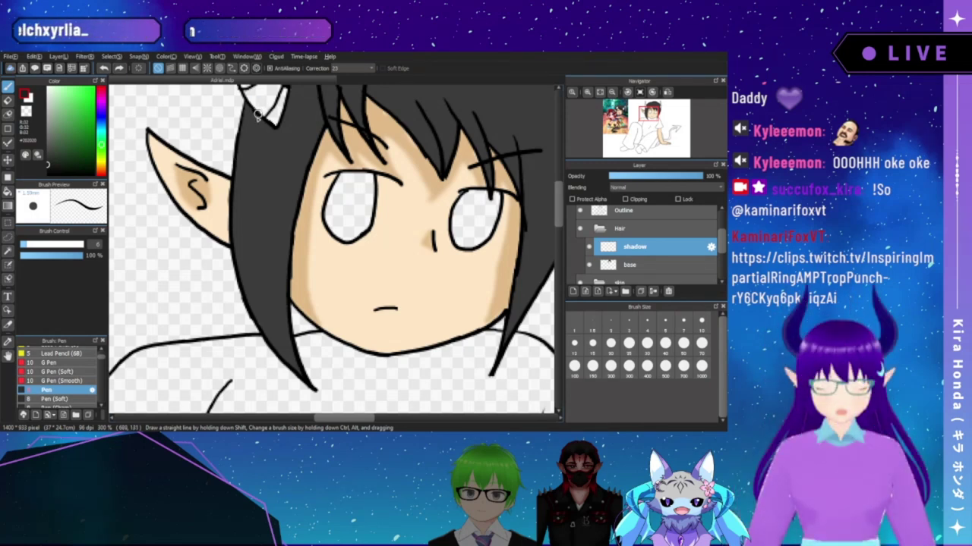
drag(251, 143, 260, 270)
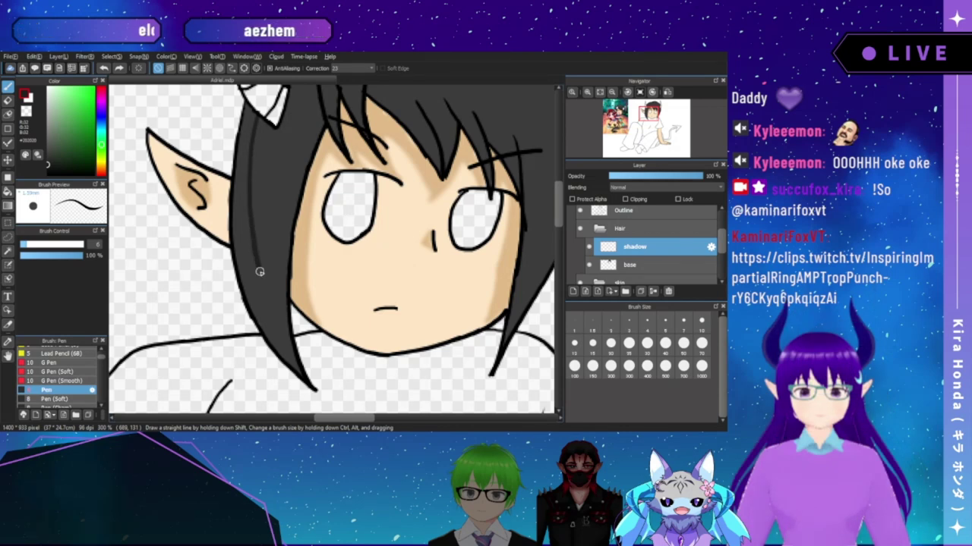
mouse_move(322, 109)
mouse_down()
mouse_move(276, 196)
mouse_move(261, 266)
mouse_up()
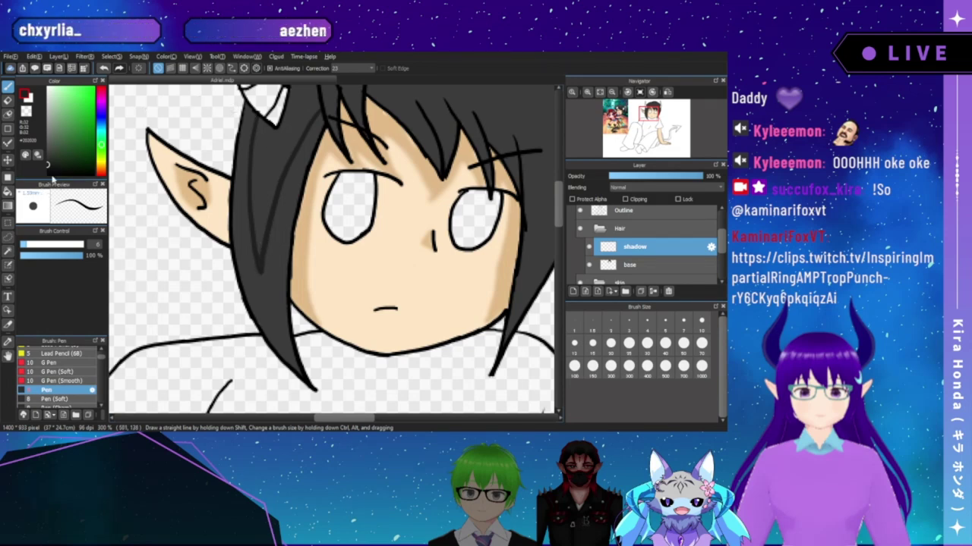
key(g)
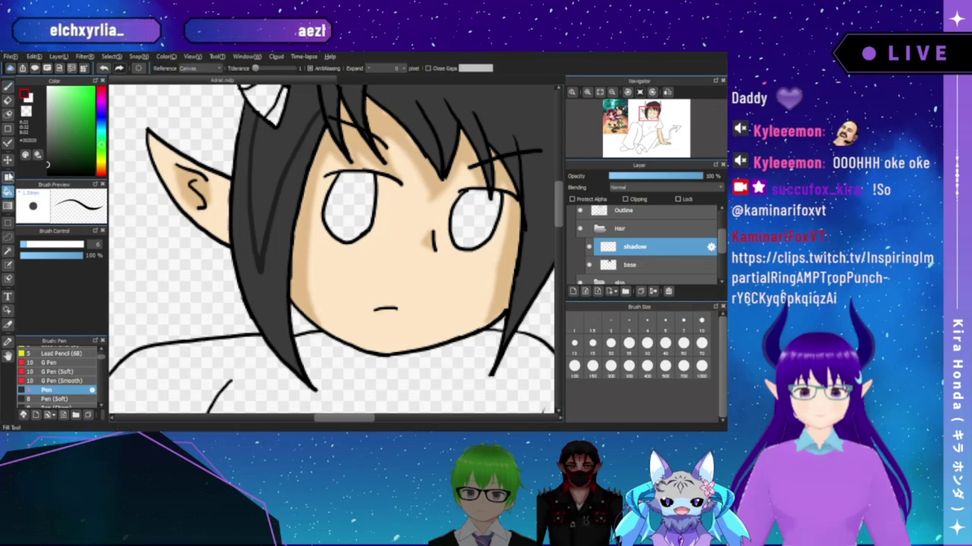
click(266, 290)
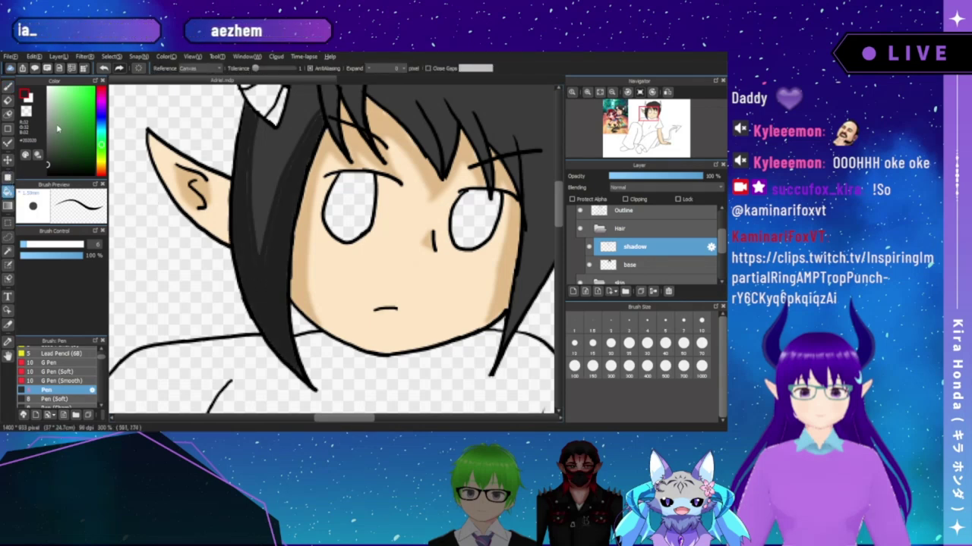
- Touch up the left lock's shadow with the Pen and Eraser, and shade between the leftmost fringe strands
key(p)
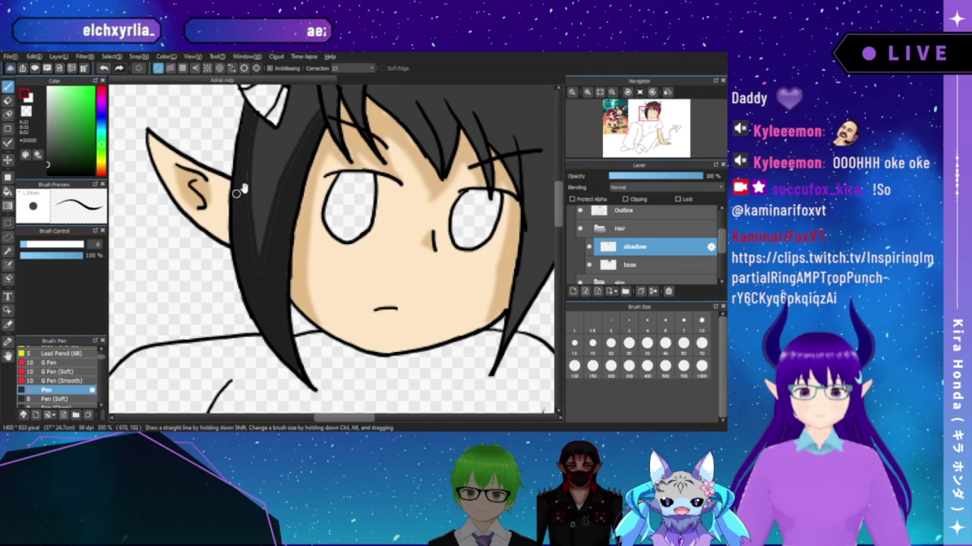
scroll(243, 182, up, 1)
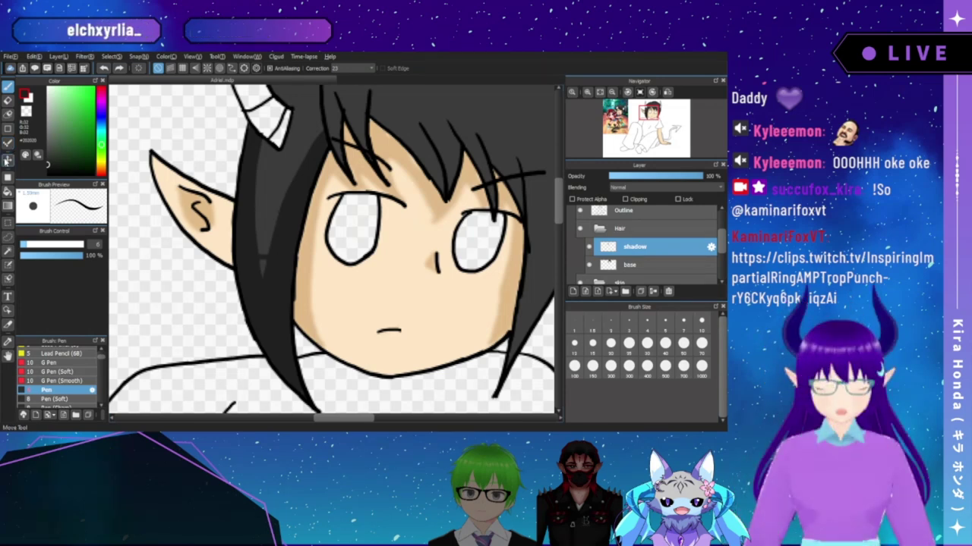
click(8, 100)
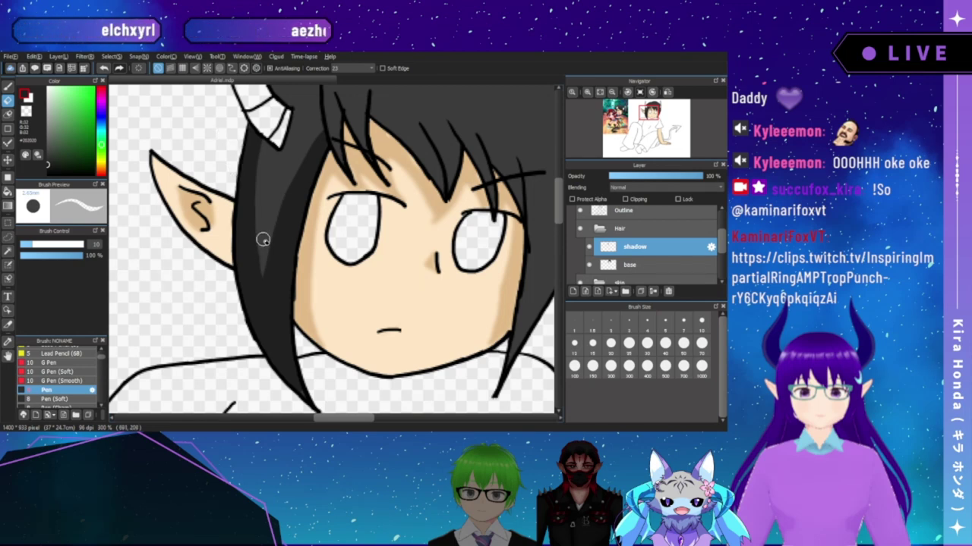
click(7, 87)
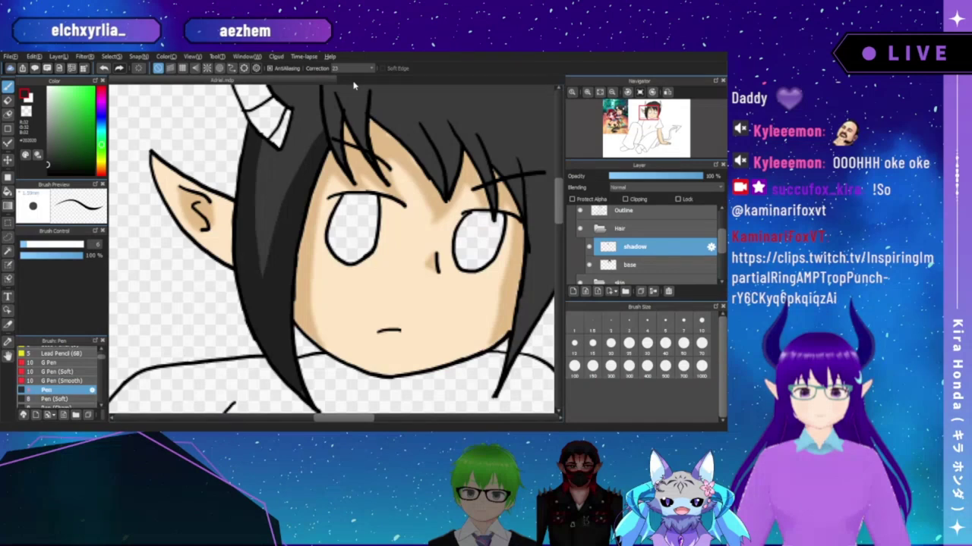
drag(350, 101, 337, 152)
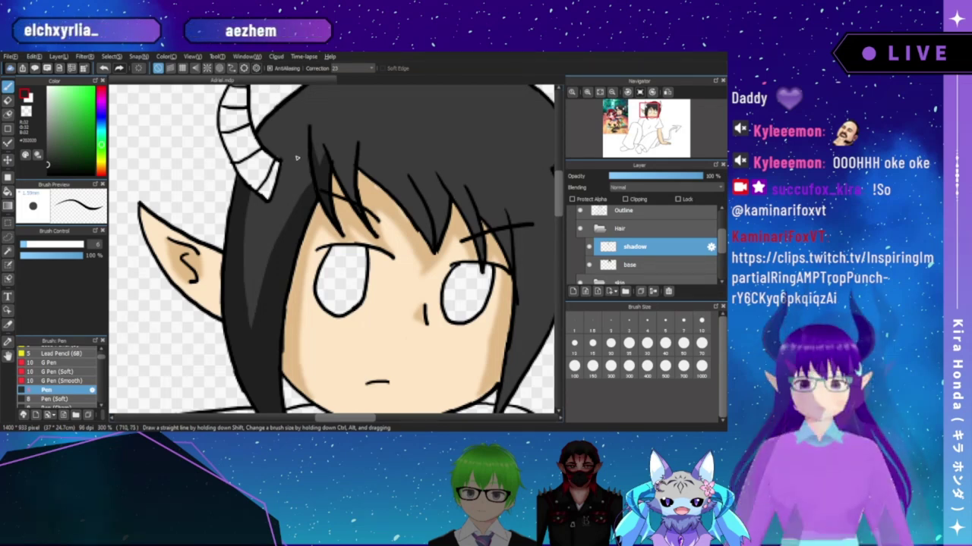
drag(312, 132, 298, 163)
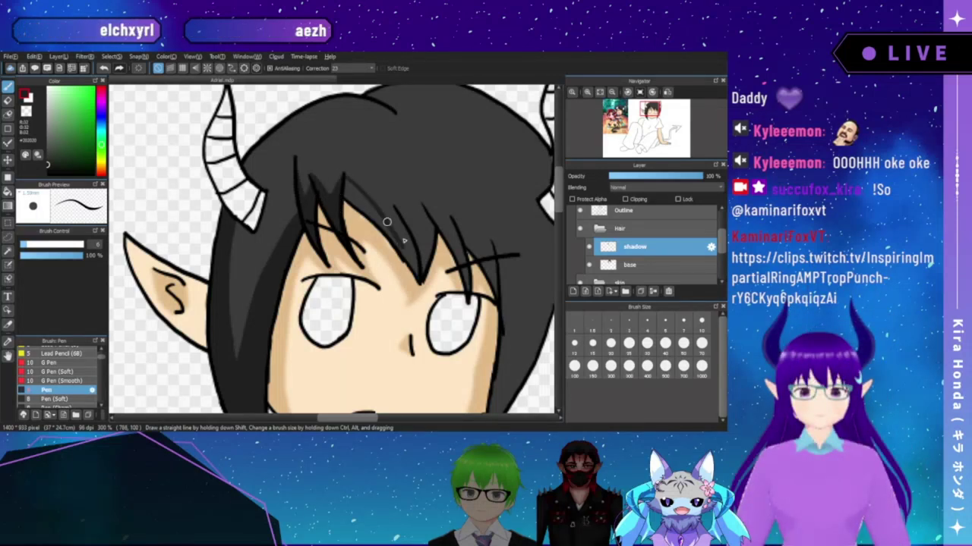
- Try a curved Pen stroke for the shadow edge above the central fringe strand and undo it
key(ctrl+z)
drag(341, 172, 409, 244)
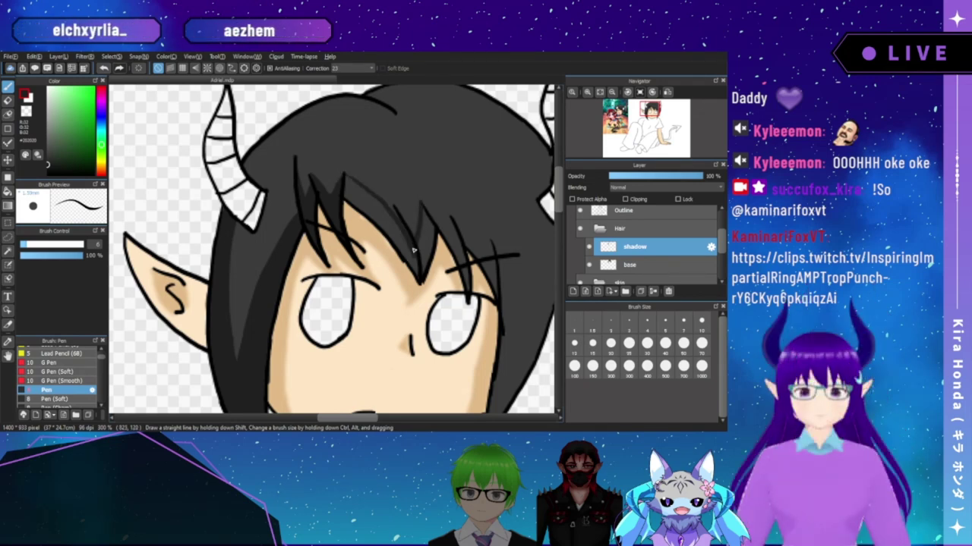
key(ctrl+z)
key(ctrl+z)
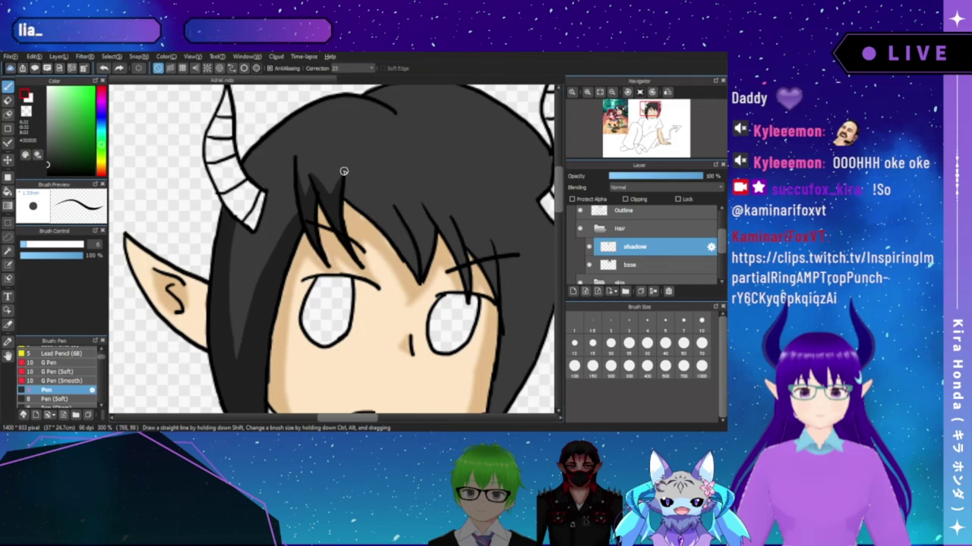
- Draw the shadow edge along the central fringe strand and fill the enclosed areas down to its tip with the Bucket
drag(369, 189, 417, 245)
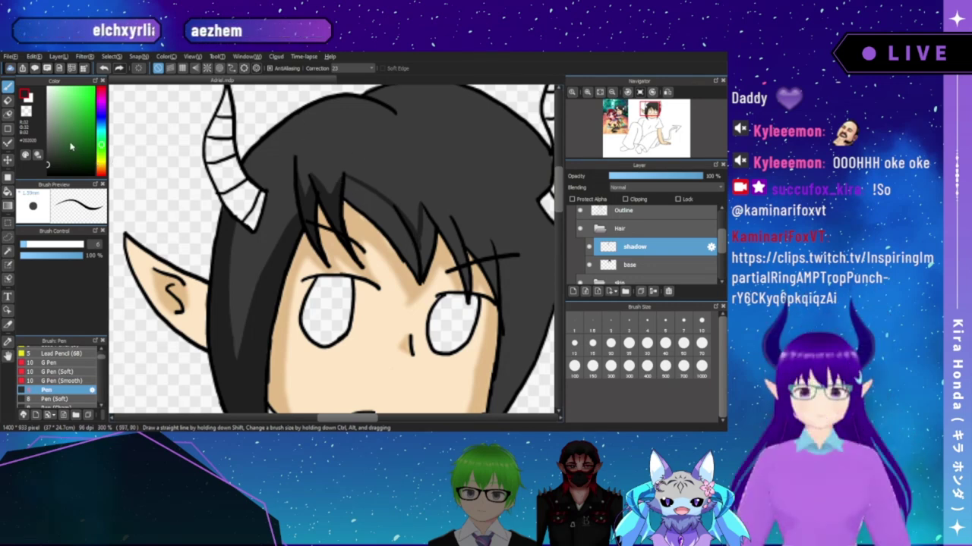
click(8, 191)
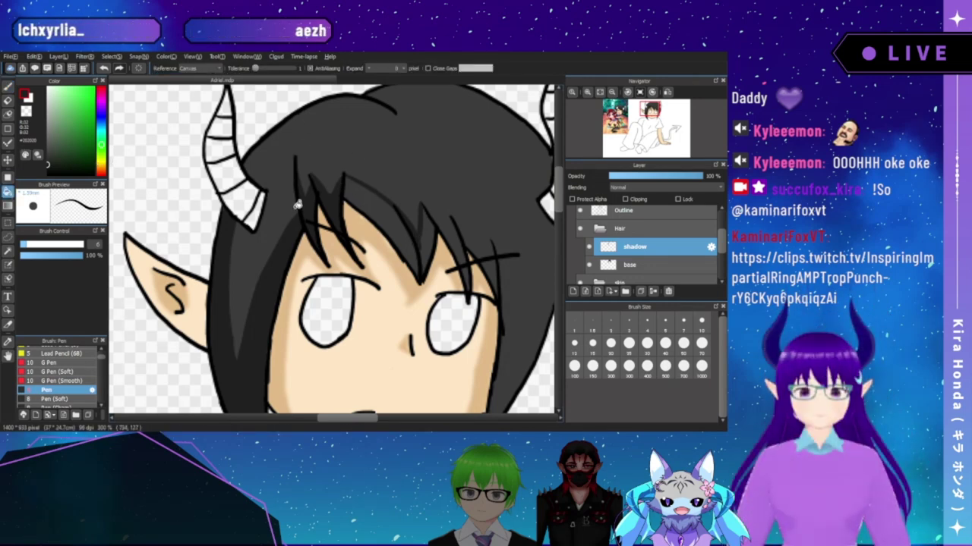
click(416, 234)
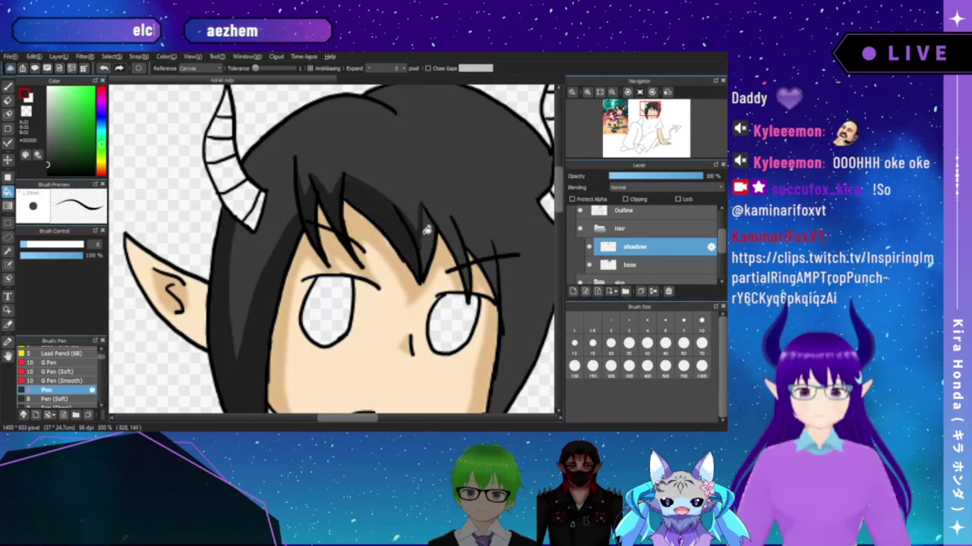
click(429, 231)
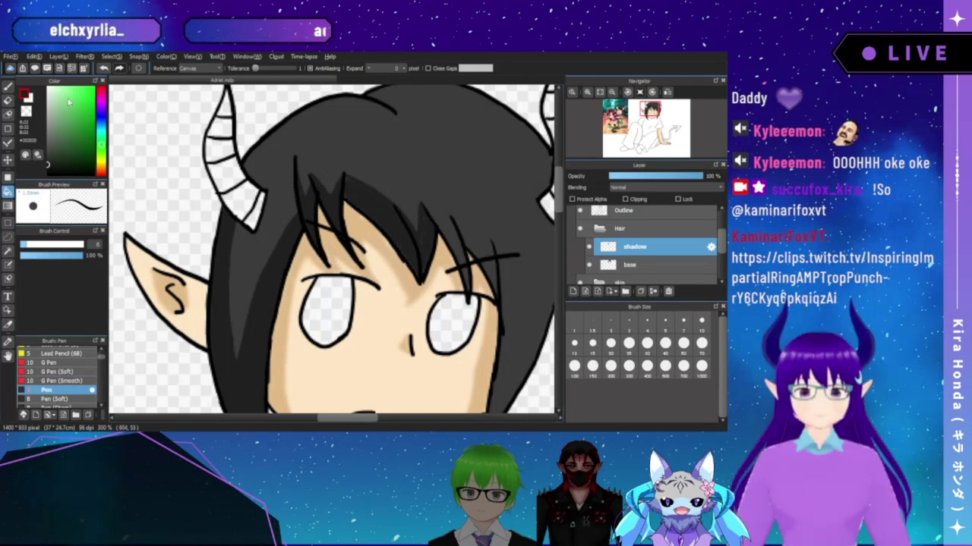
- Shade the strands on the right side of the fringe with the Pen, continuing toward the right side lock
click(8, 86)
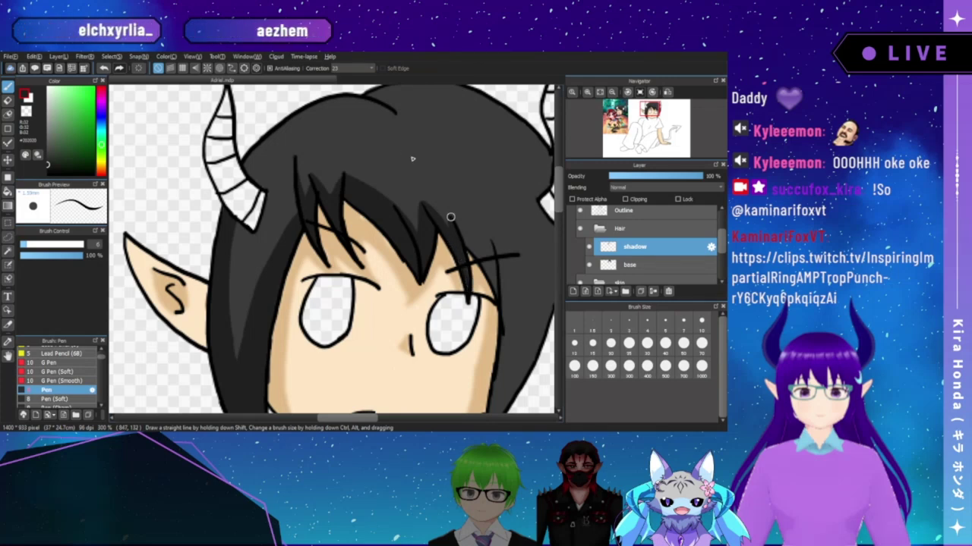
drag(451, 217, 428, 218)
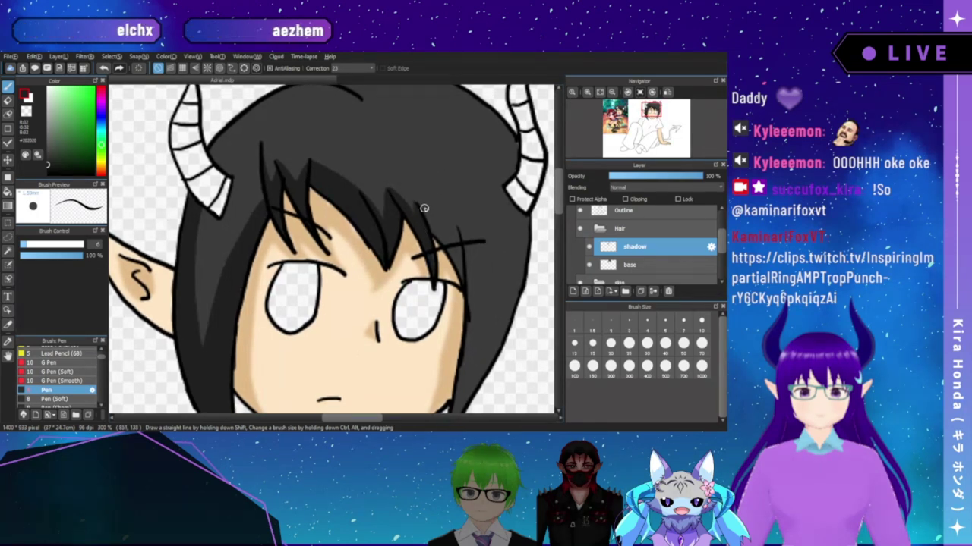
click(599, 92)
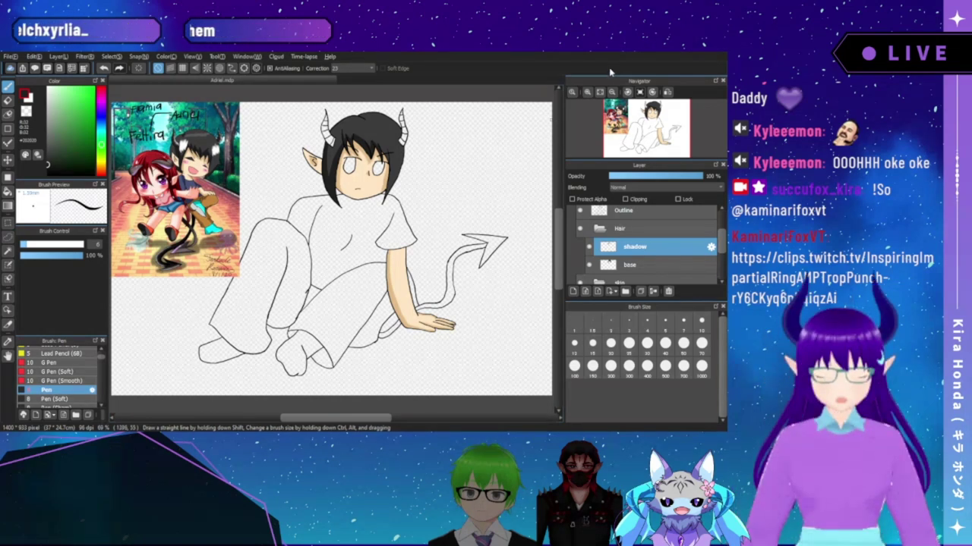
click(588, 92)
click(587, 92)
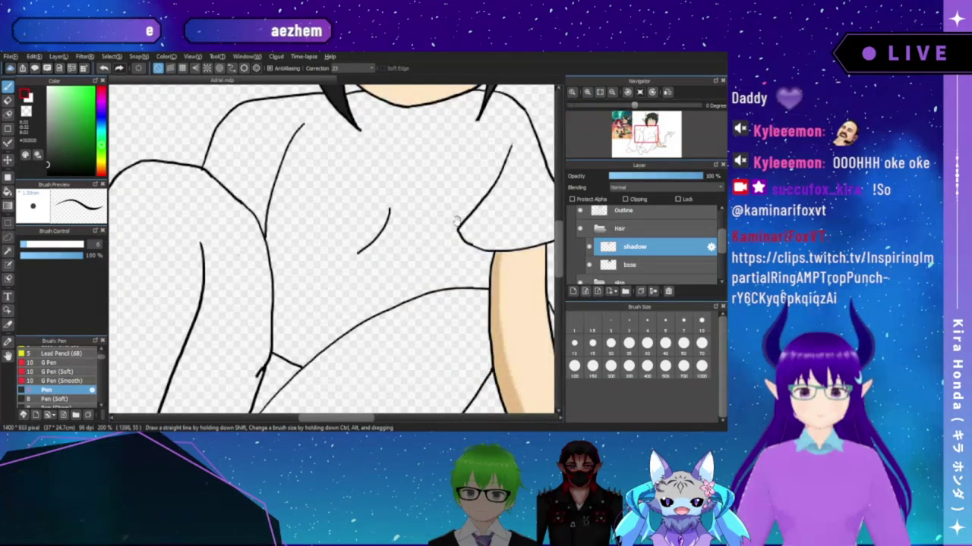
drag(523, 107, 456, 275)
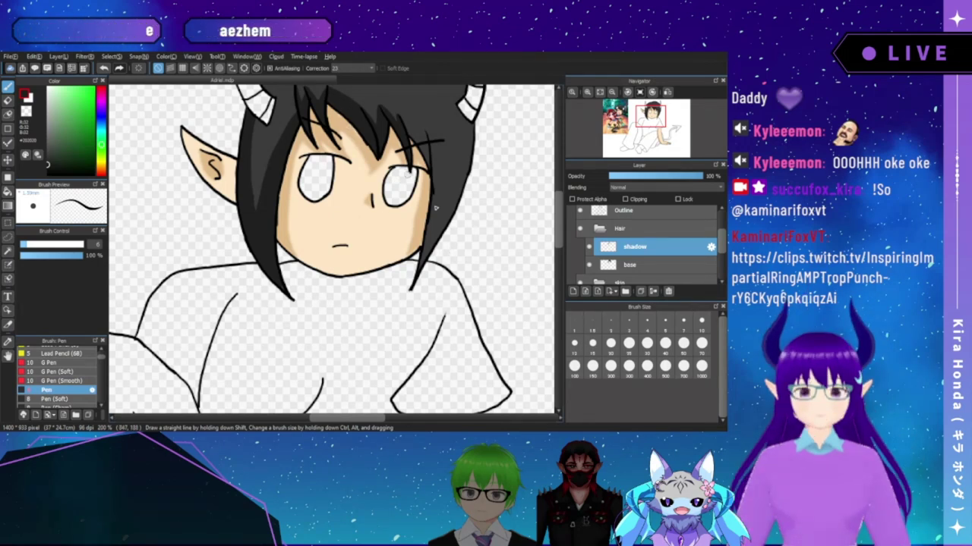
drag(446, 214, 418, 259)
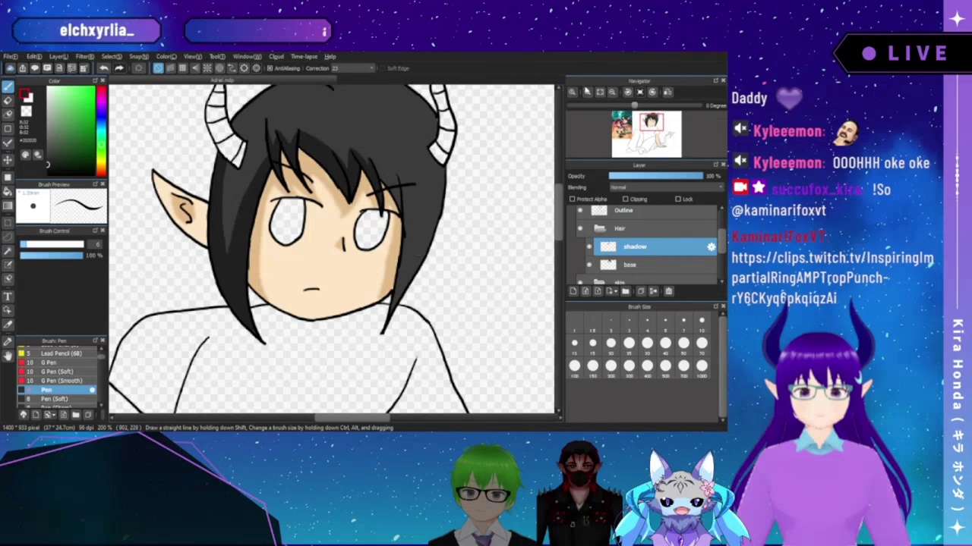
click(588, 92)
drag(396, 176, 378, 205)
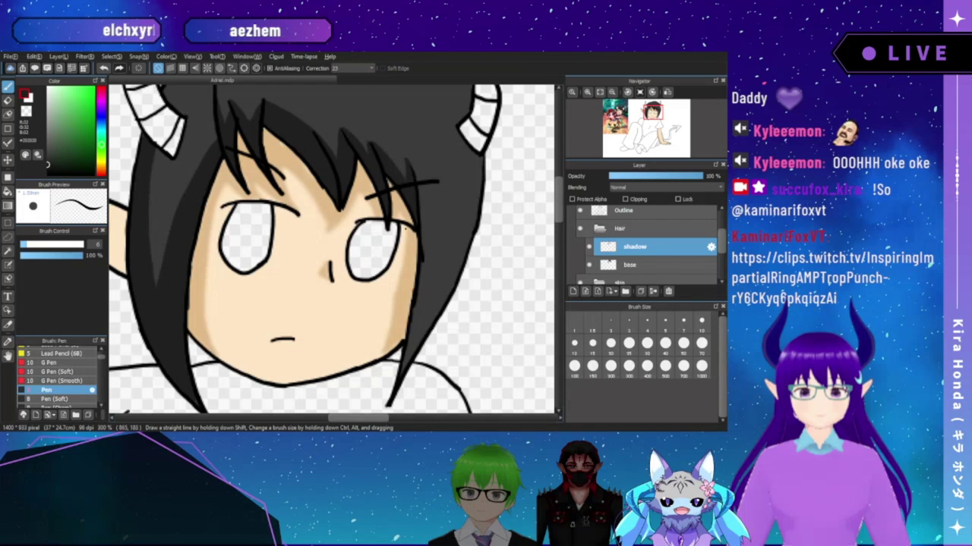
mouse_move(424, 251)
mouse_down()
mouse_move(397, 232)
mouse_move(402, 216)
mouse_up()
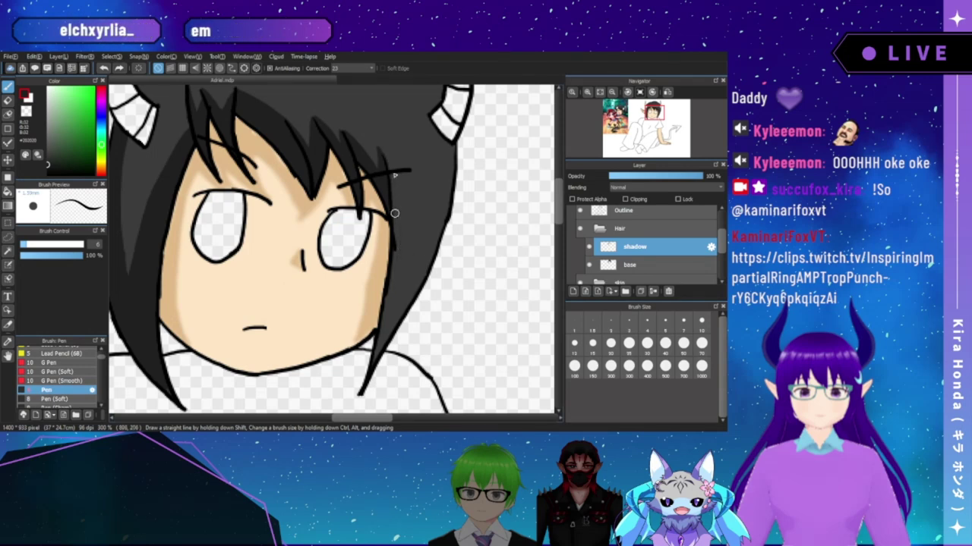
- Outline the shadow on the right side lock, fill it with the Bucket, and touch up its inner edge with the Pen
mouse_move(380, 149)
mouse_down()
mouse_move(404, 213)
mouse_move(399, 280)
mouse_move(416, 248)
mouse_up()
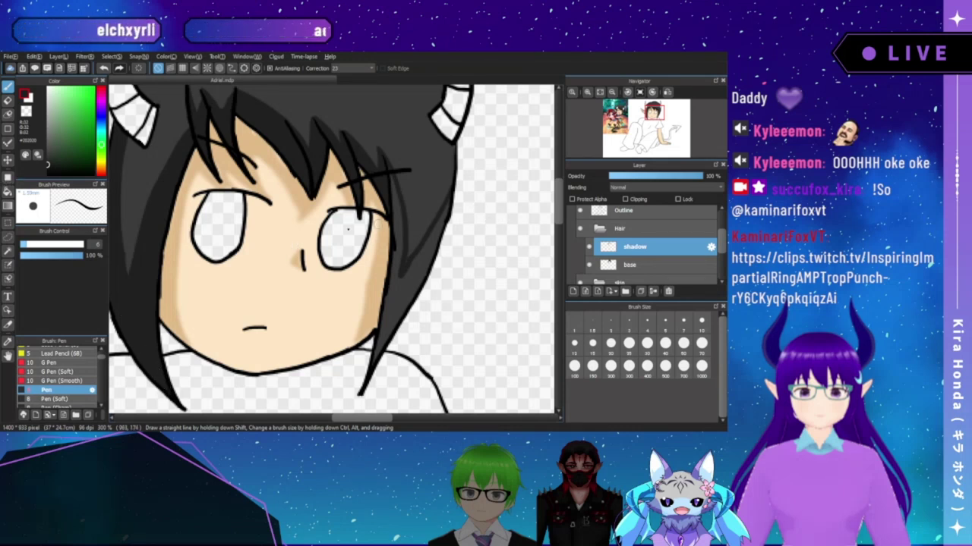
click(8, 192)
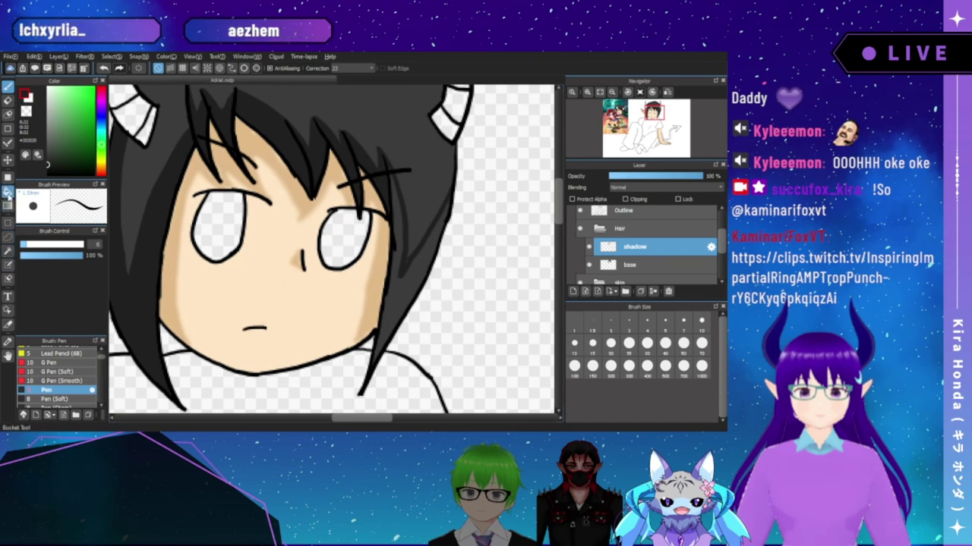
click(397, 296)
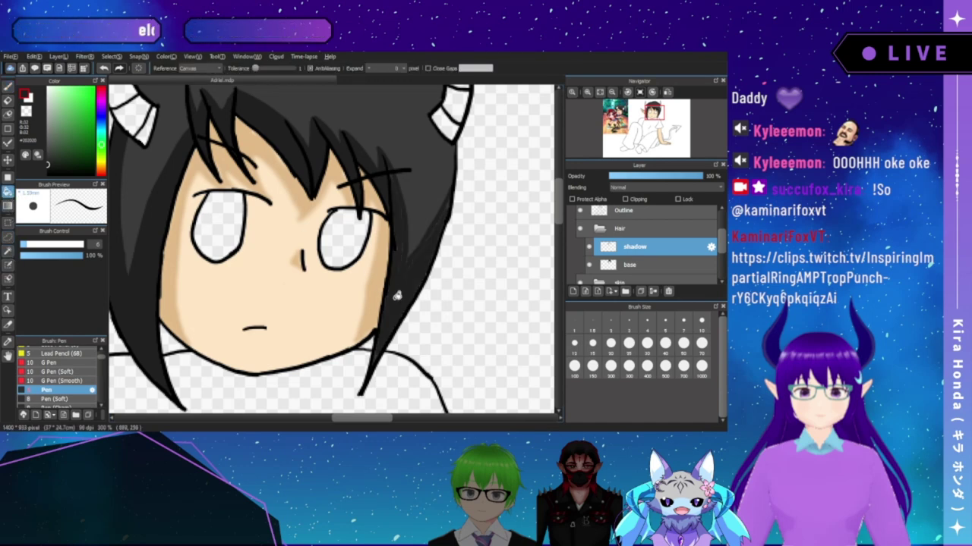
click(12, 86)
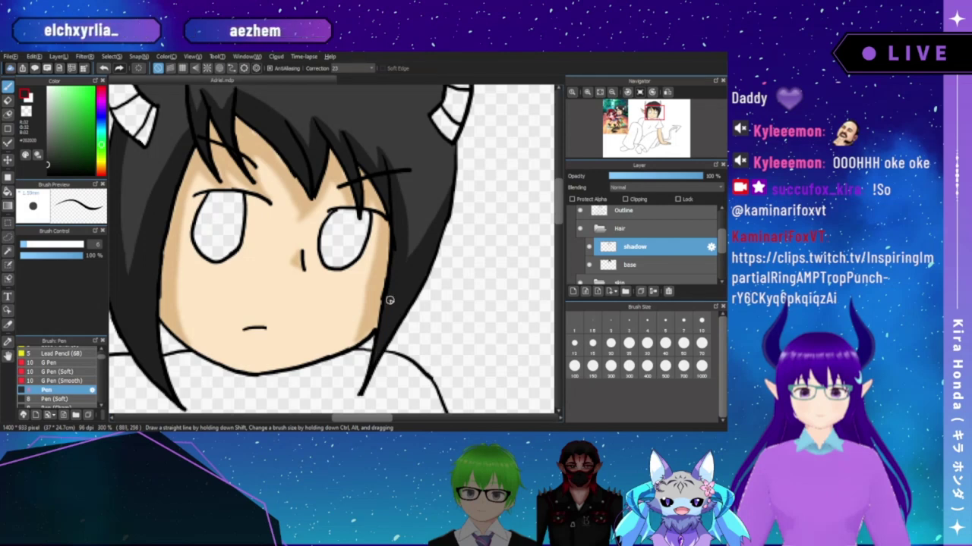
drag(379, 300, 394, 276)
- Examine the hair shading across the whole head and up close around the fringe and crown
scroll(409, 278, down, 2)
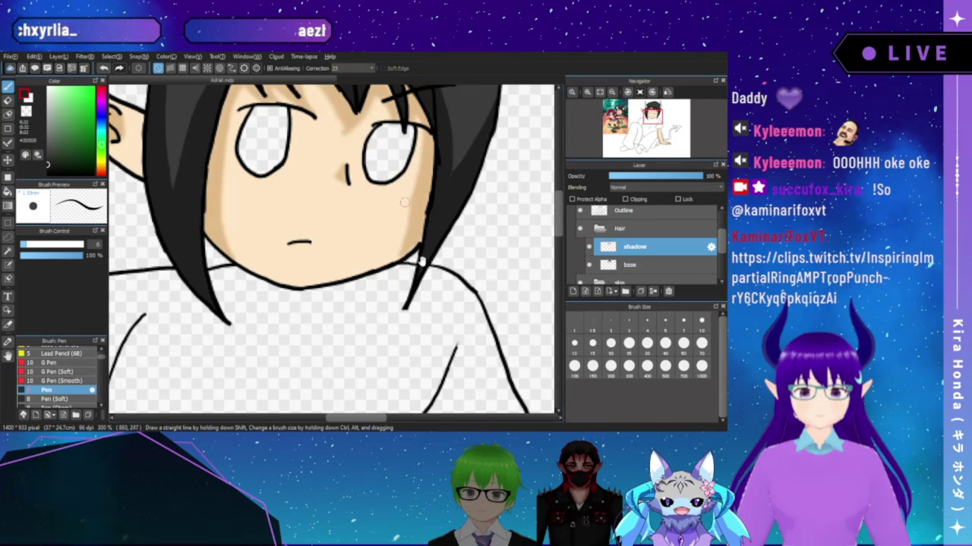
scroll(405, 203, down, 1)
scroll(449, 197, down, 2)
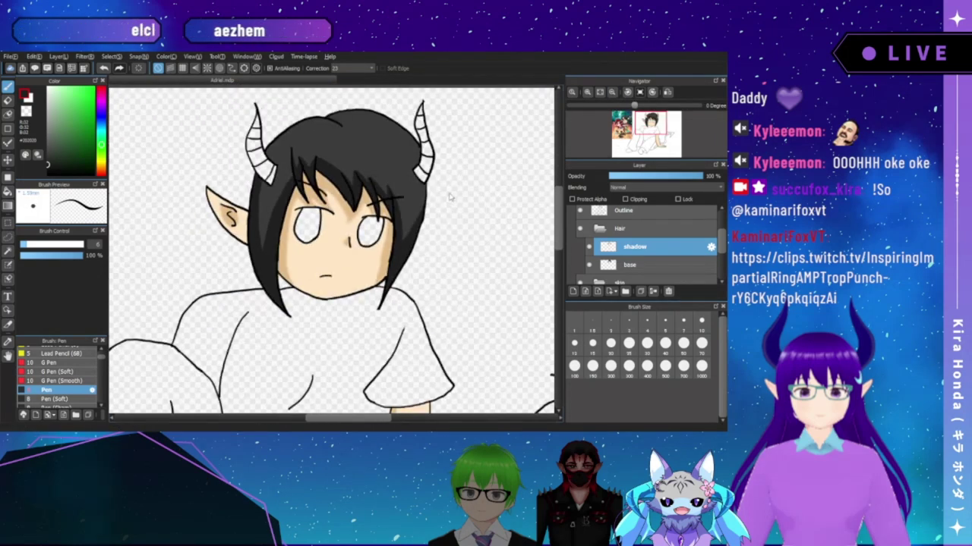
drag(450, 228, 463, 267)
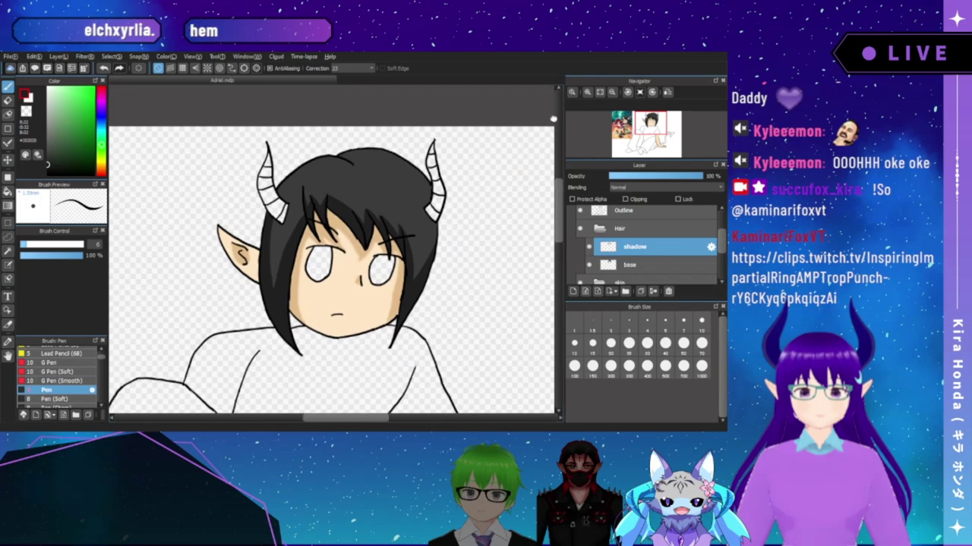
click(587, 91)
click(586, 91)
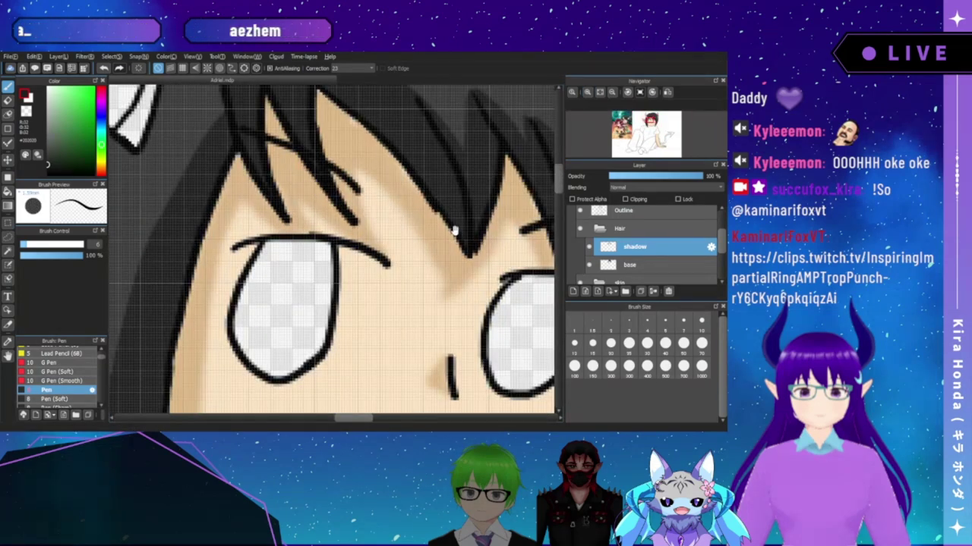
drag(483, 159, 455, 230)
drag(468, 184, 447, 231)
drag(486, 130, 453, 309)
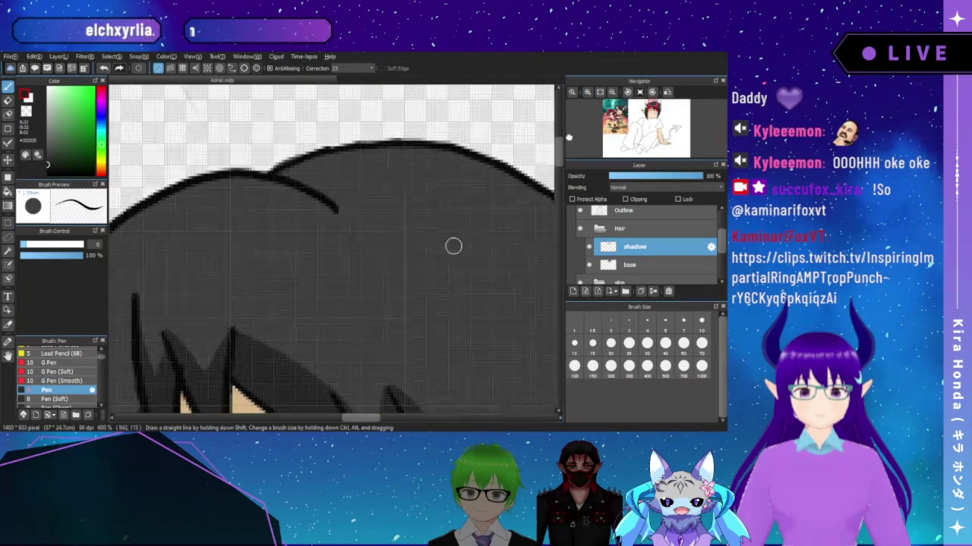
click(611, 92)
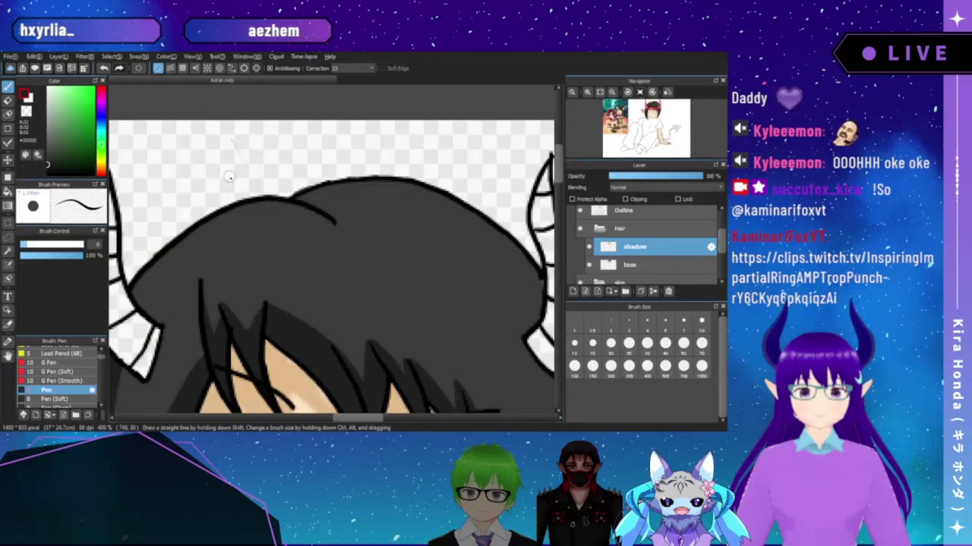
- Outline a shadow around the parting line at the crown, redrawing the first stroke, and fill it with the Bucket
key(Right)
key(Right)
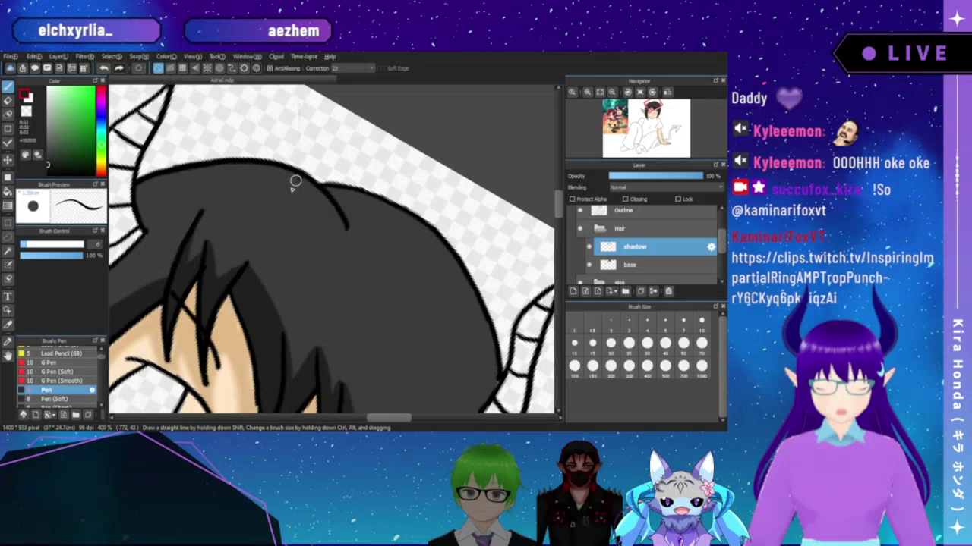
mouse_move(293, 182)
mouse_down()
mouse_move(284, 211)
mouse_move(321, 260)
mouse_move(369, 280)
mouse_up()
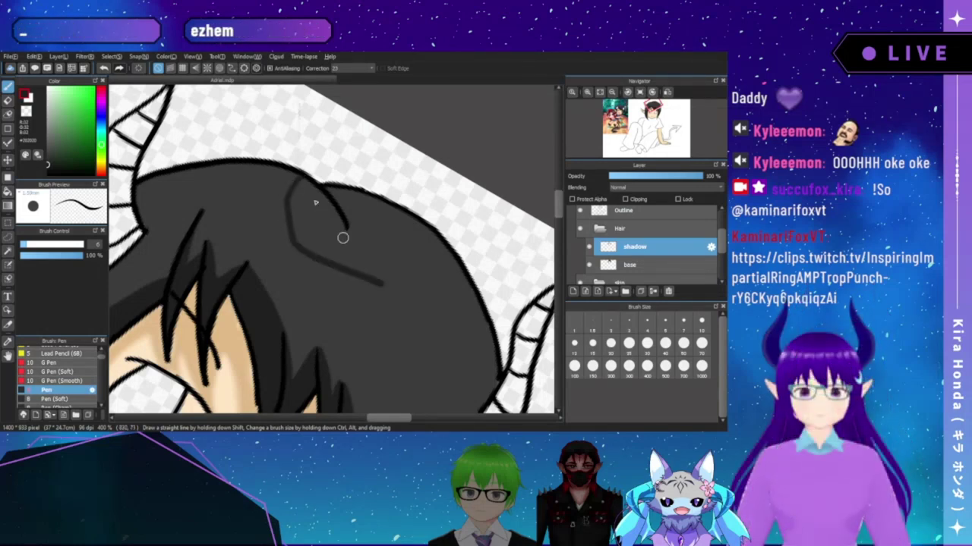
key(ctrl+z)
mouse_move(303, 176)
mouse_down()
mouse_move(306, 234)
mouse_move(337, 263)
mouse_move(385, 284)
mouse_move(369, 266)
mouse_move(368, 204)
mouse_up()
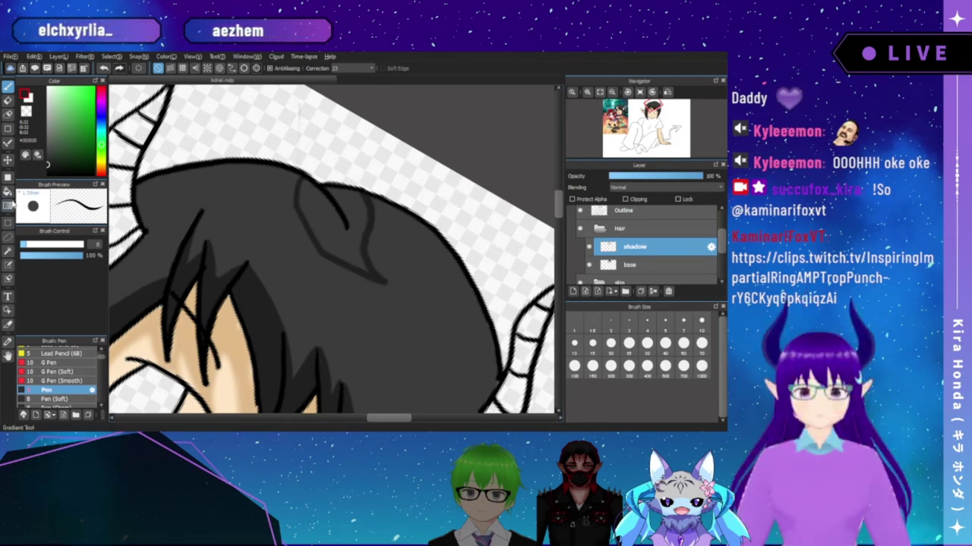
click(8, 191)
click(322, 209)
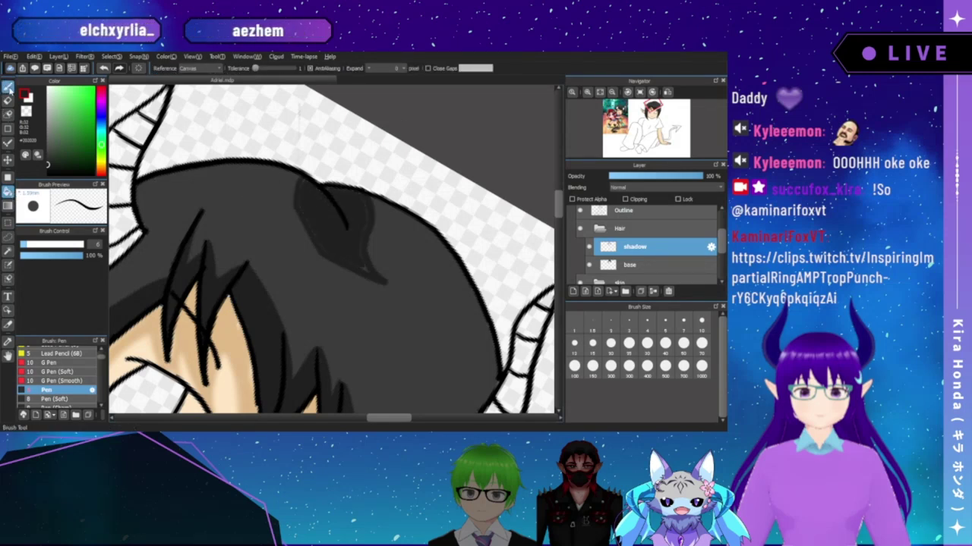
click(7, 87)
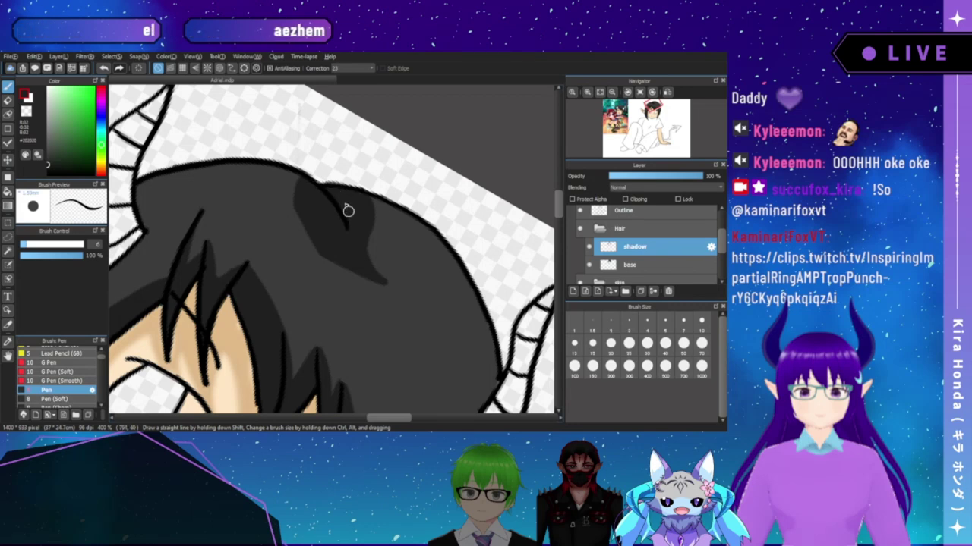
- Examine the hair shading across the whole drawing and up close around the head and horns
drag(374, 293, 362, 177)
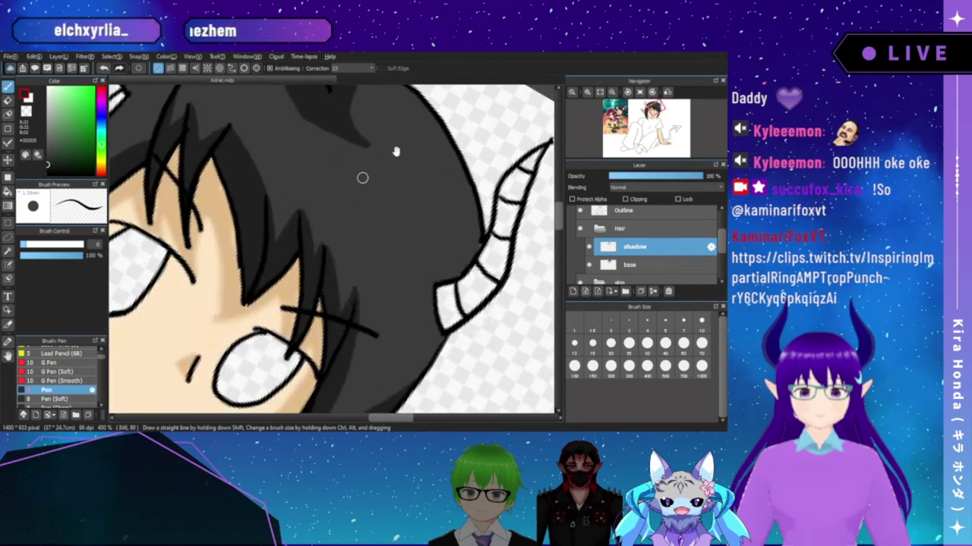
click(599, 92)
key(Left)
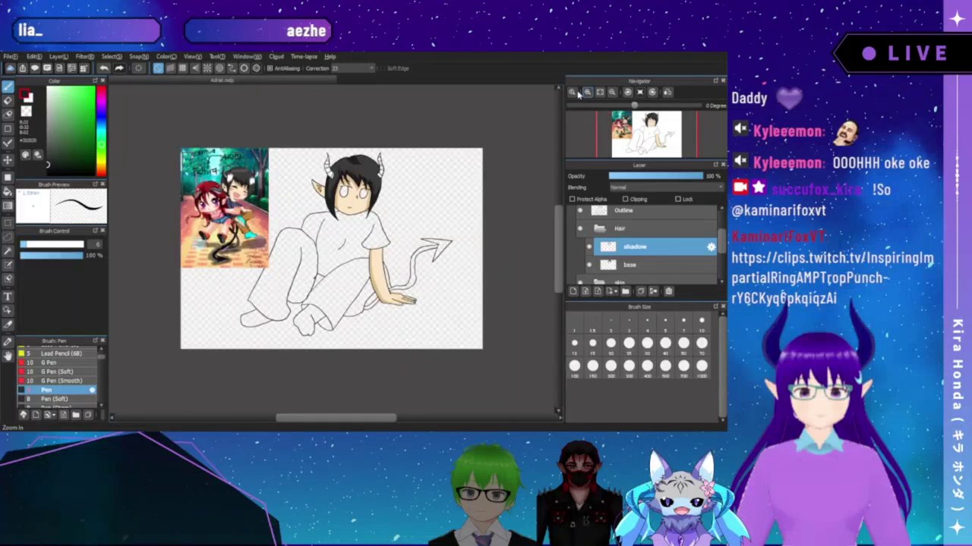
key(Left)
key(Right)
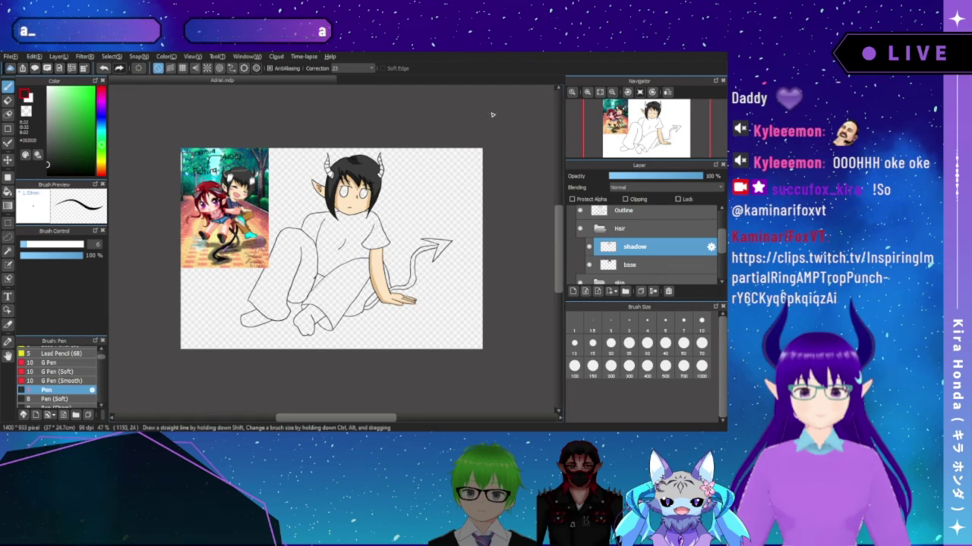
click(589, 93)
click(589, 92)
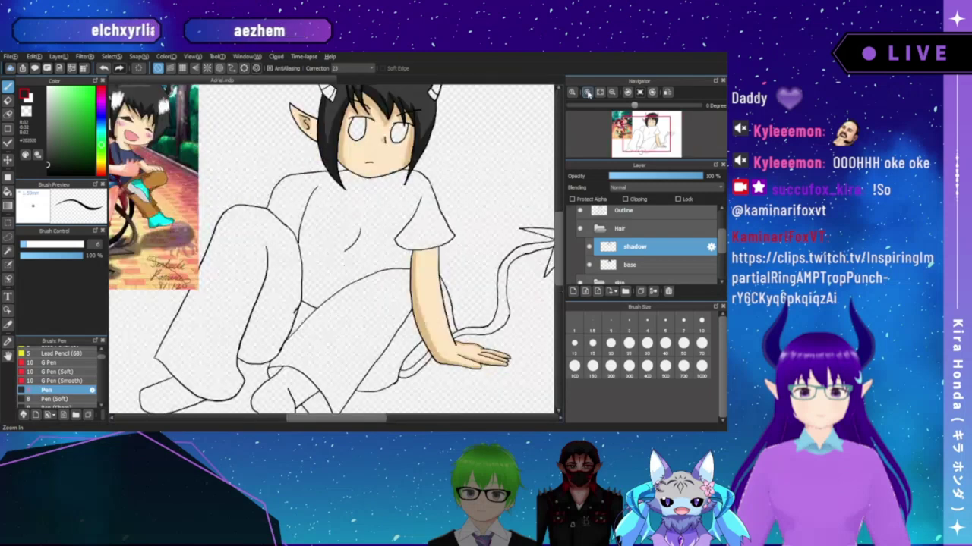
click(588, 93)
click(588, 92)
drag(455, 108, 422, 204)
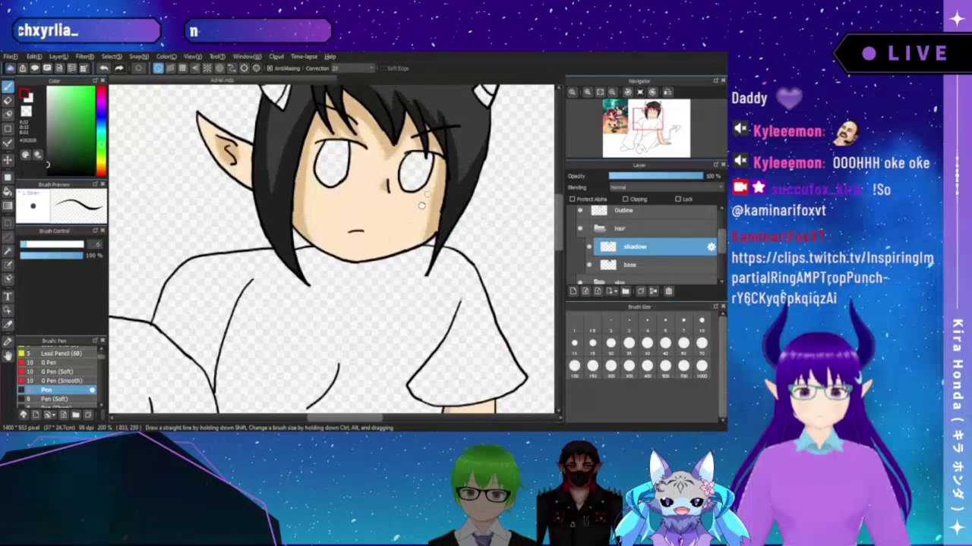
scroll(421, 206, up, 4)
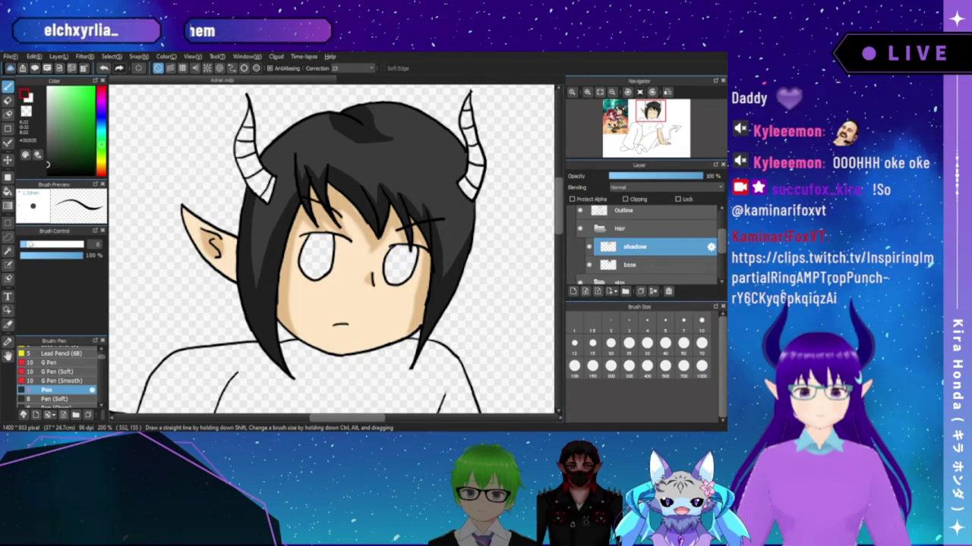
- Soften the hair shadow edges around the crown with the Blur (natural) brush at size 24
drag(104, 362, 106, 399)
click(76, 383)
click(79, 393)
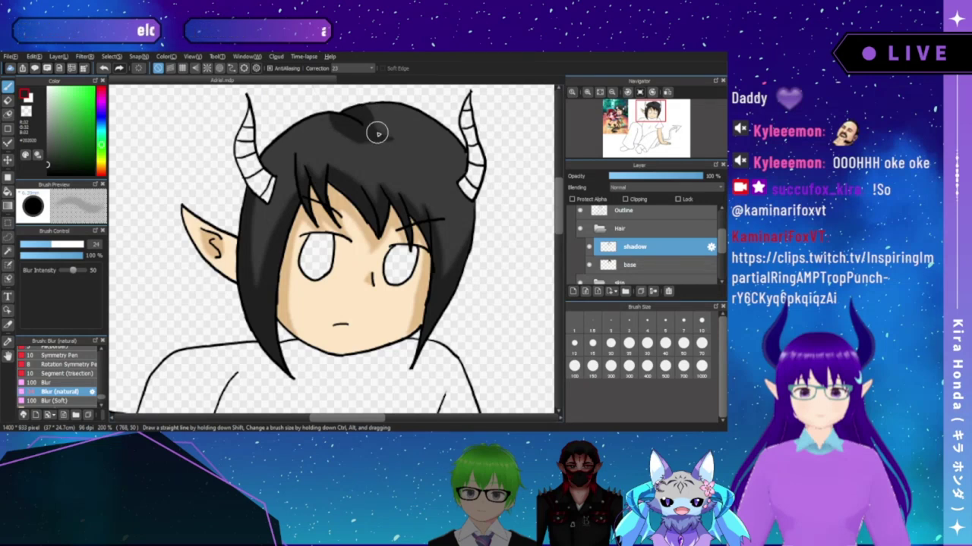
mouse_move(378, 131)
mouse_down()
mouse_move(356, 103)
mouse_move(398, 141)
mouse_move(328, 131)
mouse_move(343, 140)
mouse_move(325, 111)
mouse_move(376, 142)
mouse_move(334, 133)
mouse_move(391, 141)
mouse_move(356, 107)
mouse_move(381, 140)
mouse_move(376, 128)
mouse_move(396, 140)
mouse_move(334, 135)
mouse_up()
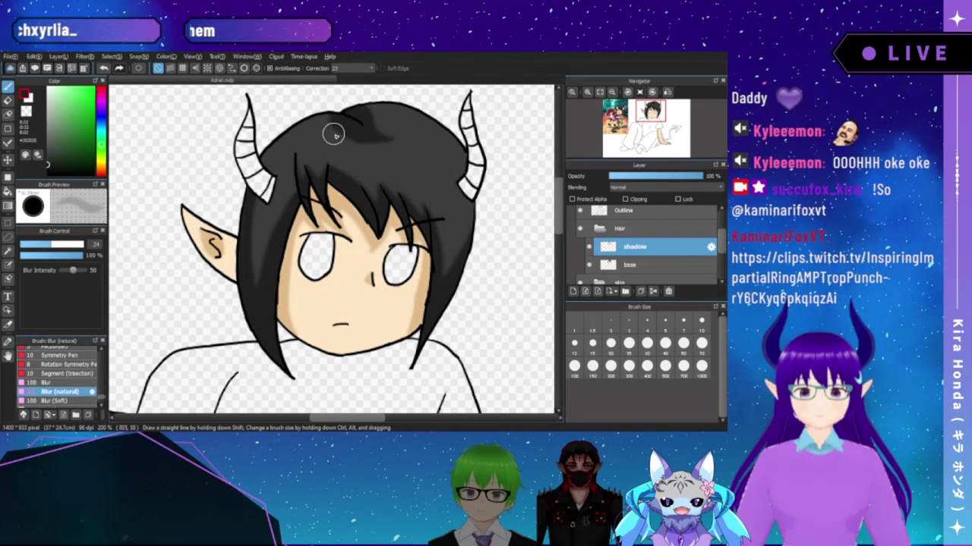
mouse_move(392, 138)
mouse_down()
mouse_move(362, 108)
mouse_move(380, 142)
mouse_move(390, 141)
mouse_move(330, 120)
mouse_move(372, 143)
mouse_move(334, 137)
mouse_move(328, 119)
mouse_move(365, 144)
mouse_move(390, 137)
mouse_move(366, 114)
mouse_move(371, 132)
mouse_move(356, 107)
mouse_up()
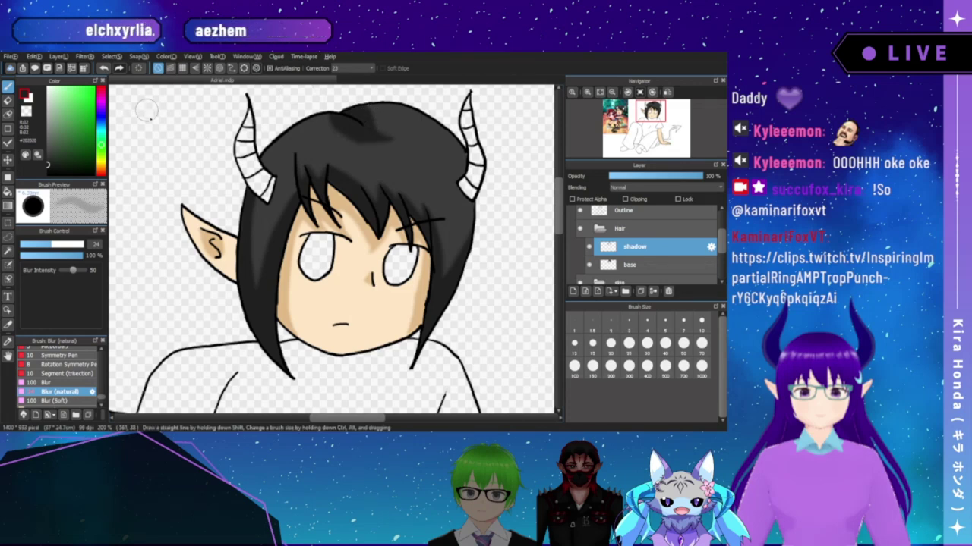
- Add a layer named highlight above the shadow layer in the Hair folder
click(573, 292)
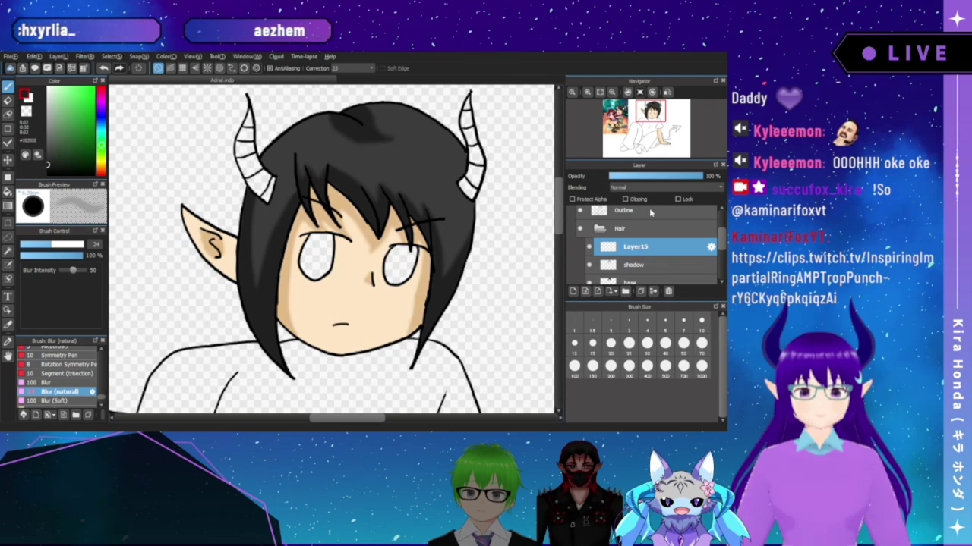
key(Return)
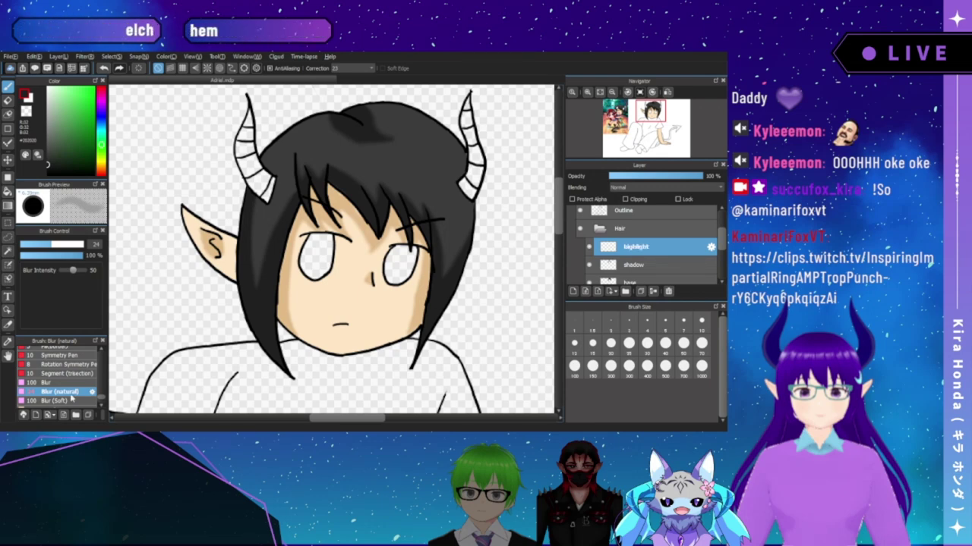
- Try the Pen (Soft) brush with a test stroke beside the ear and undo the stroke
scroll(101, 400, up, 3)
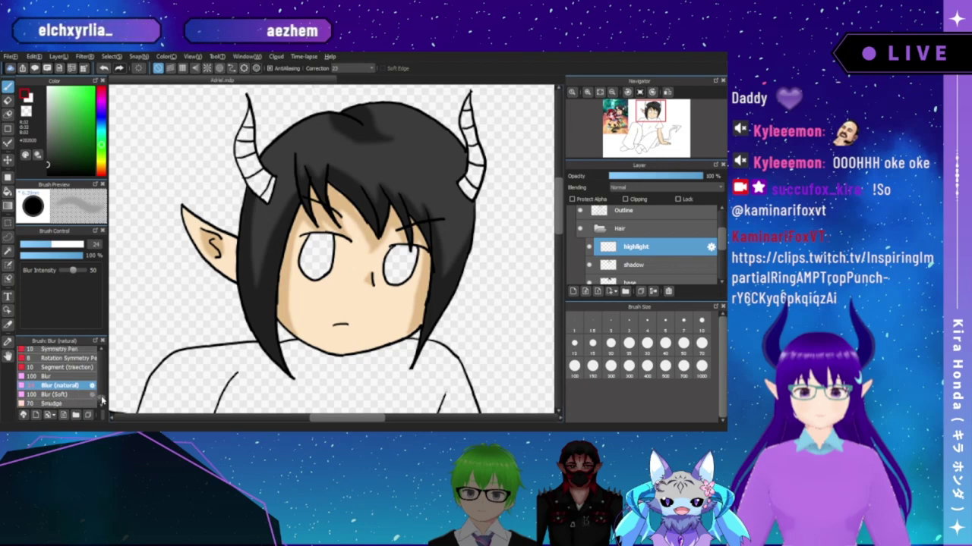
scroll(103, 396, up, 6)
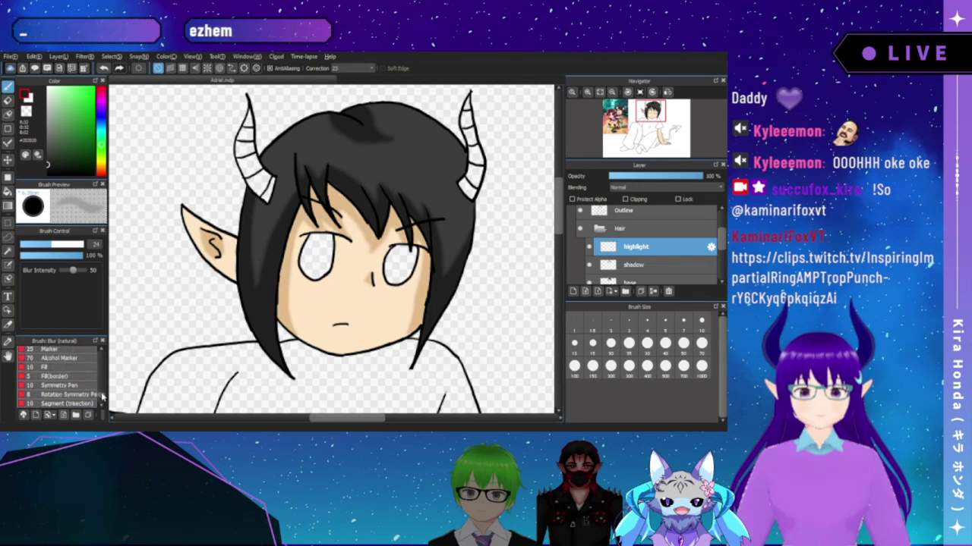
scroll(101, 391, up, 8)
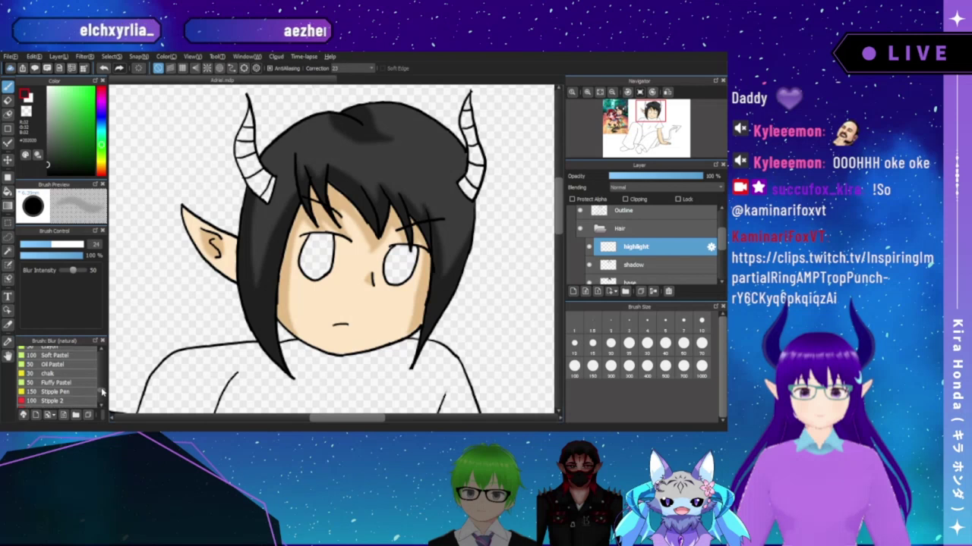
scroll(101, 388, up, 6)
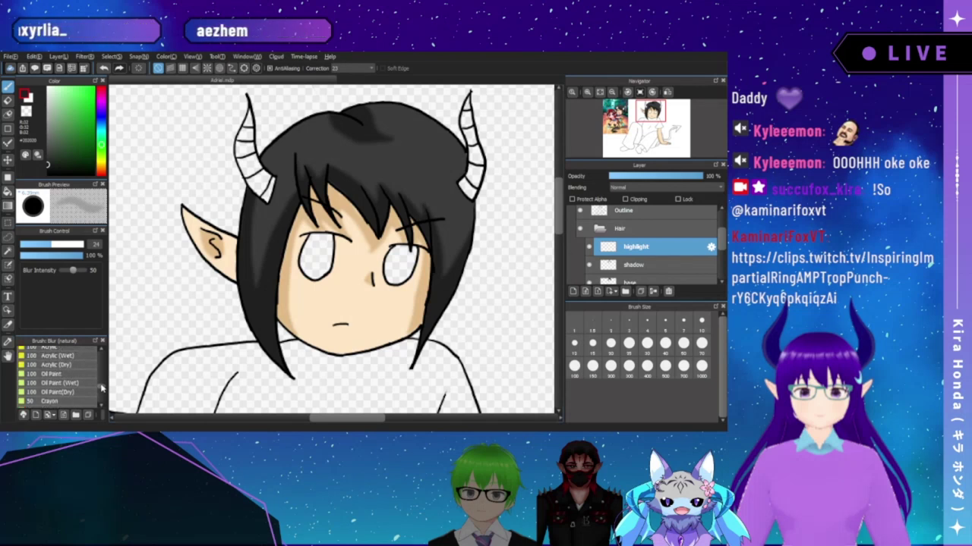
scroll(102, 385, up, 5)
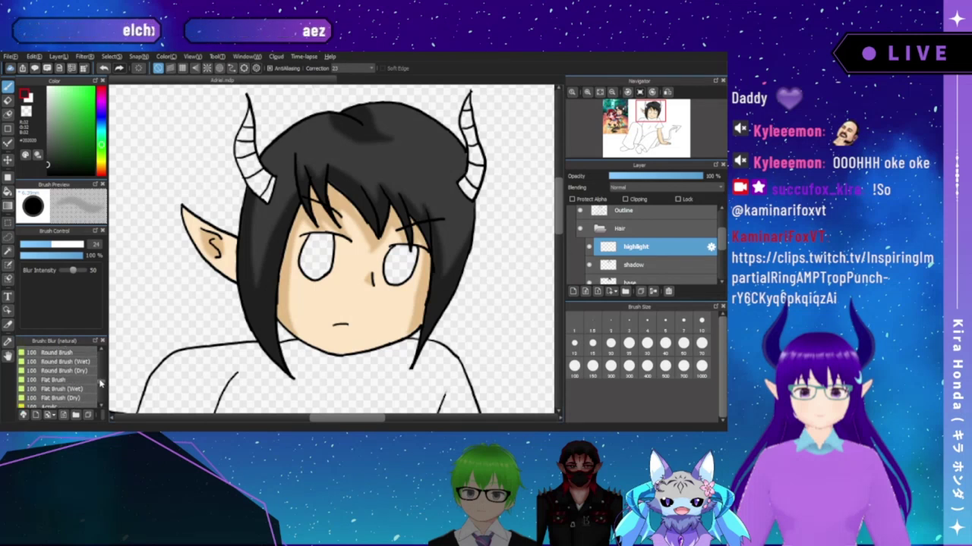
scroll(99, 382, up, 1)
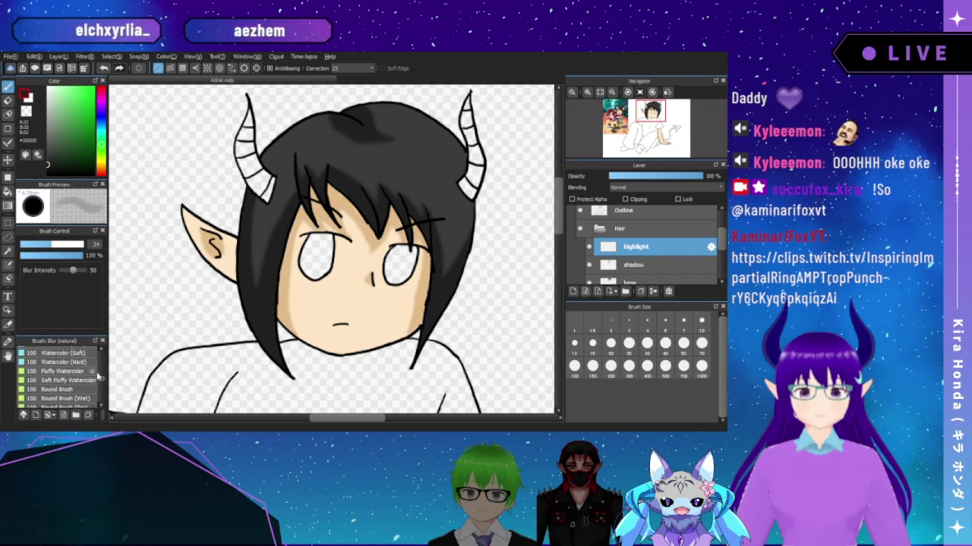
scroll(100, 380, up, 5)
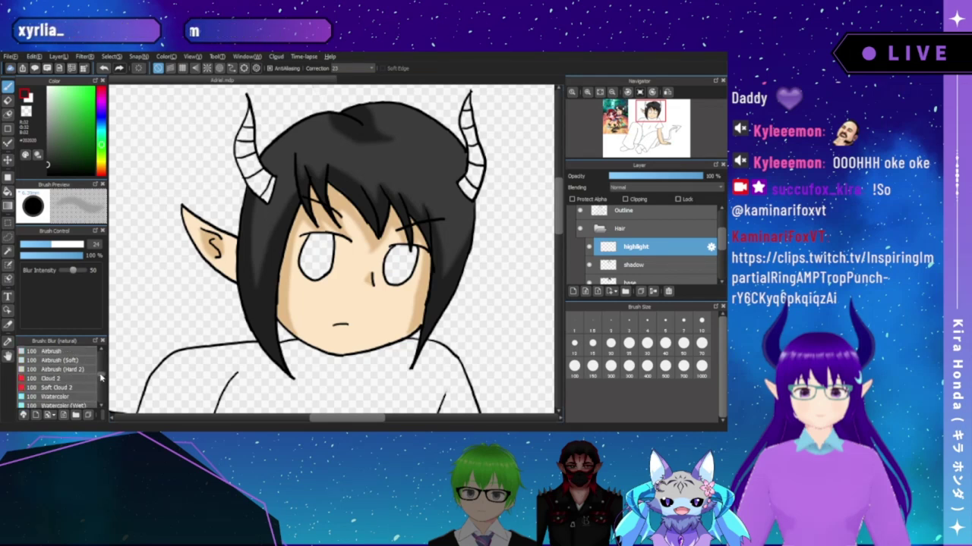
scroll(101, 377, up, 5)
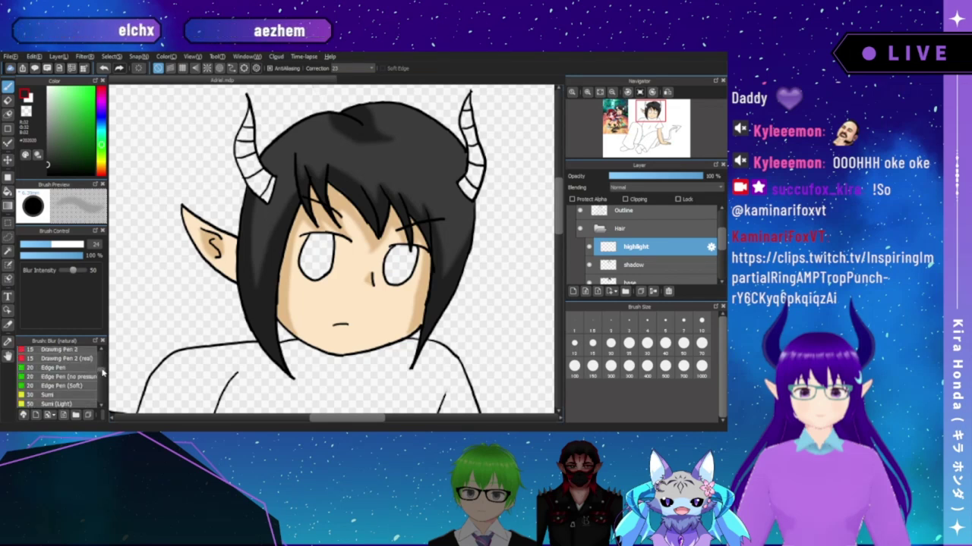
scroll(101, 372, up, 5)
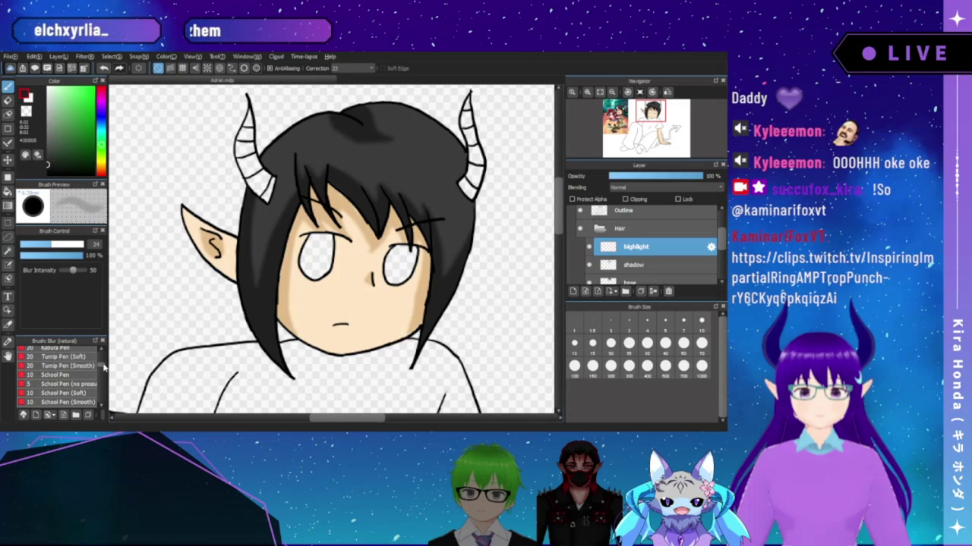
scroll(103, 367, up, 5)
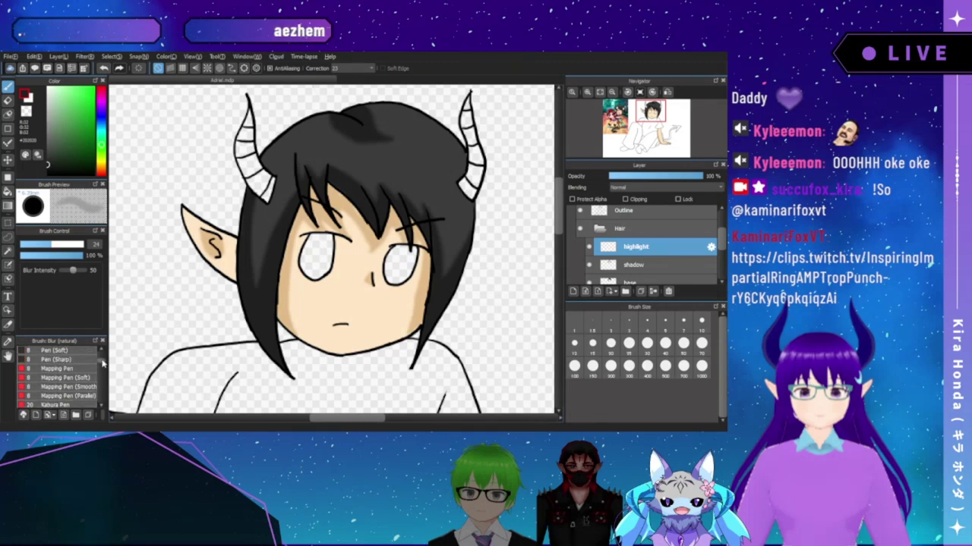
click(83, 363)
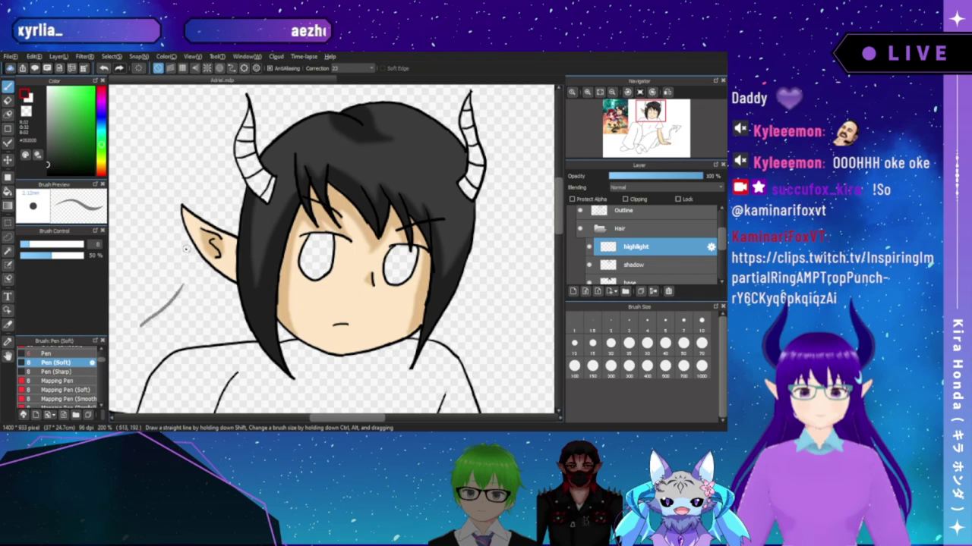
key(ctrl+z)
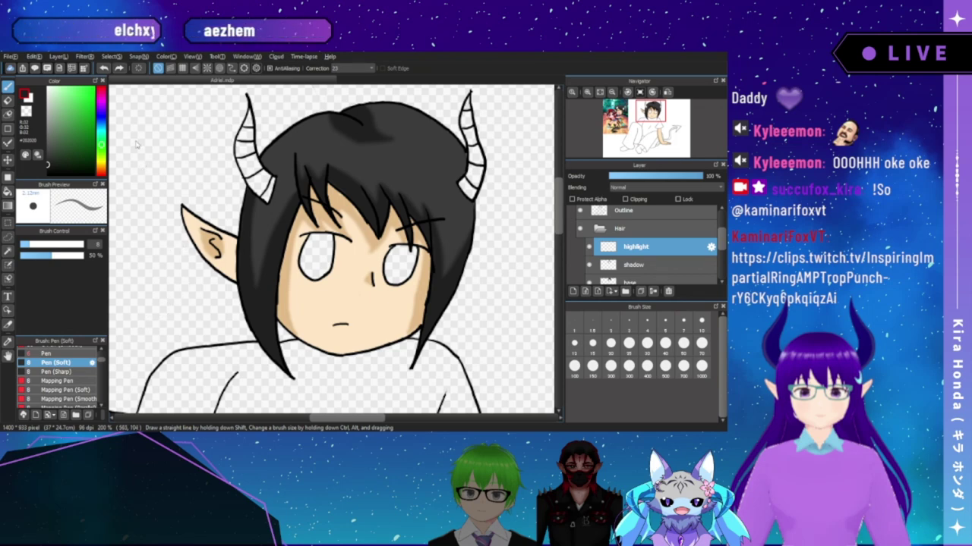
- Check the hair highlights in the reference picture and choose a light grey as the highlight colour
drag(621, 115, 624, 118)
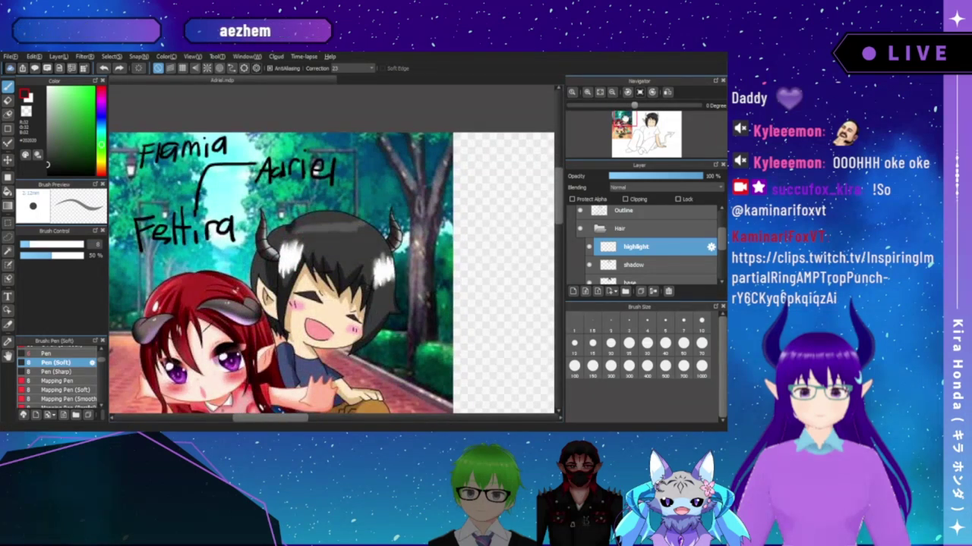
drag(625, 117, 650, 120)
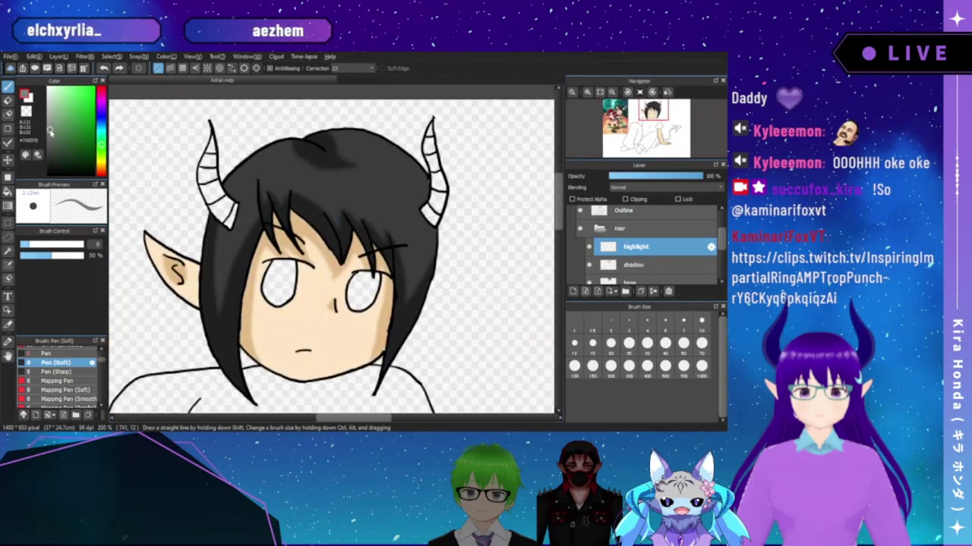
drag(50, 132, 50, 126)
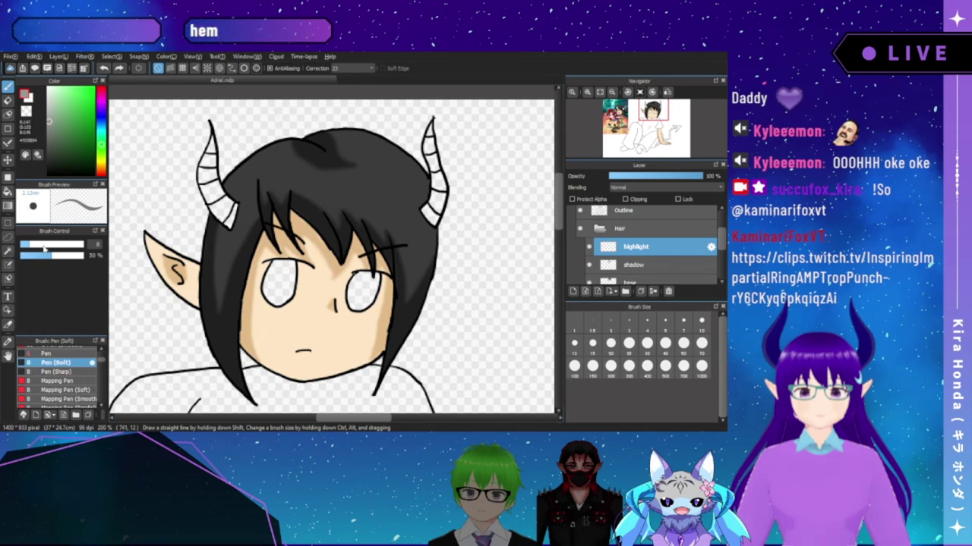
- Set the Pen (Soft) size back to 8, switch to the Pen (Sharp) brush, and enlarge its size for the hair highlights
drag(46, 244, 78, 244)
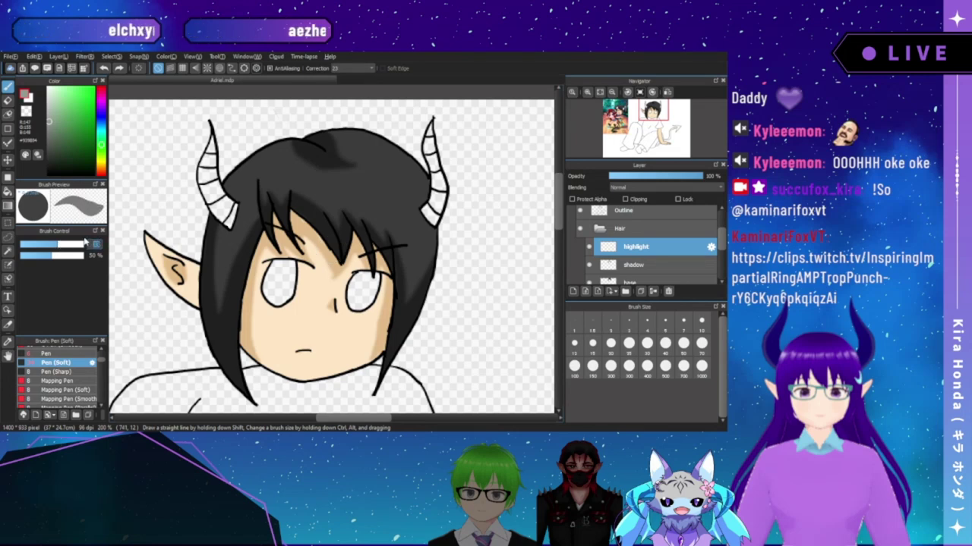
text(8)
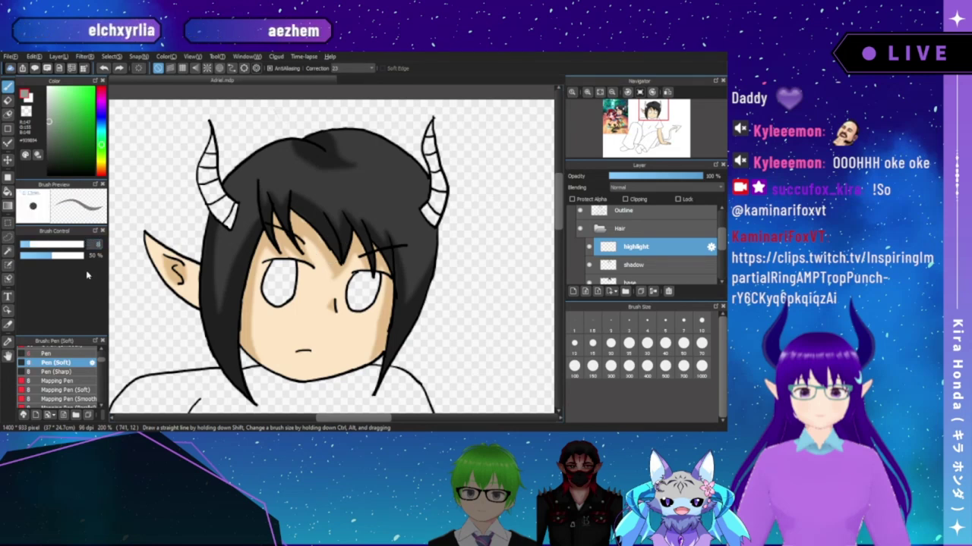
click(79, 372)
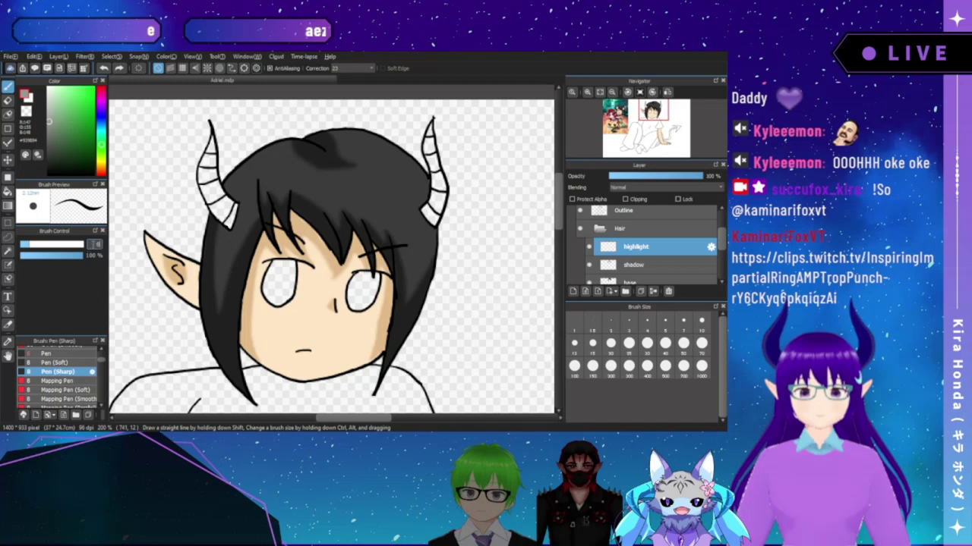
drag(47, 246, 60, 247)
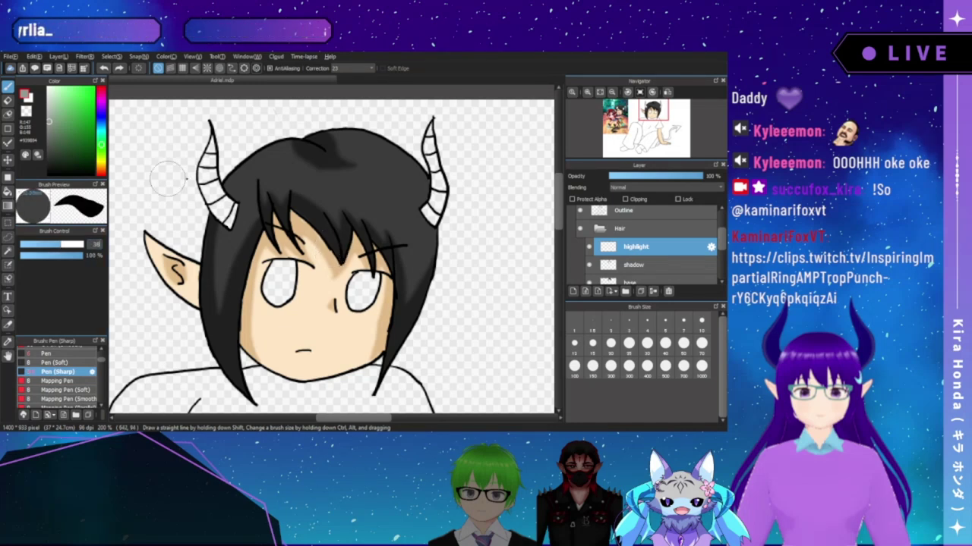
- Paint a grey highlight band across the hair above the fringe and erase the parts covering the horns or spilling outside the head
mouse_move(187, 177)
mouse_down()
mouse_move(286, 215)
mouse_move(344, 217)
mouse_move(403, 214)
mouse_move(480, 182)
mouse_up()
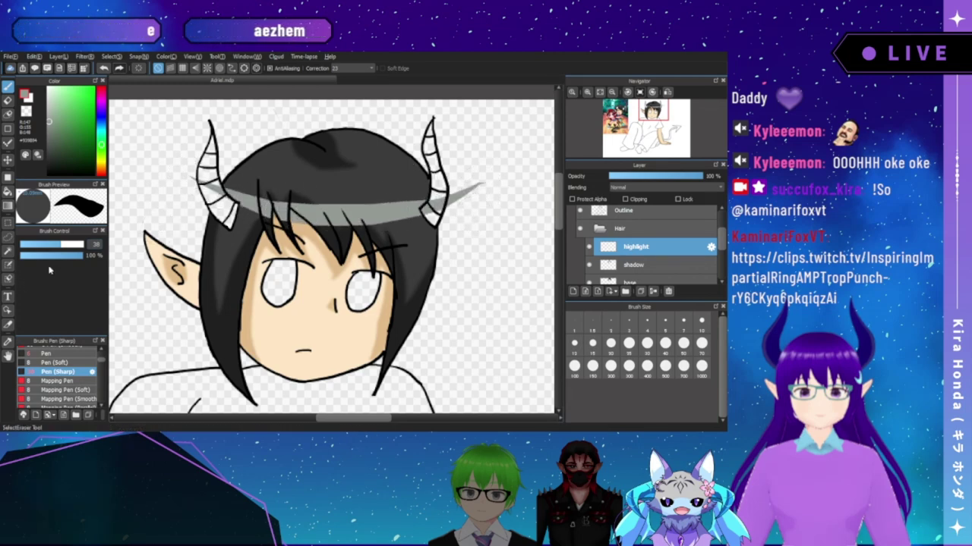
key(e)
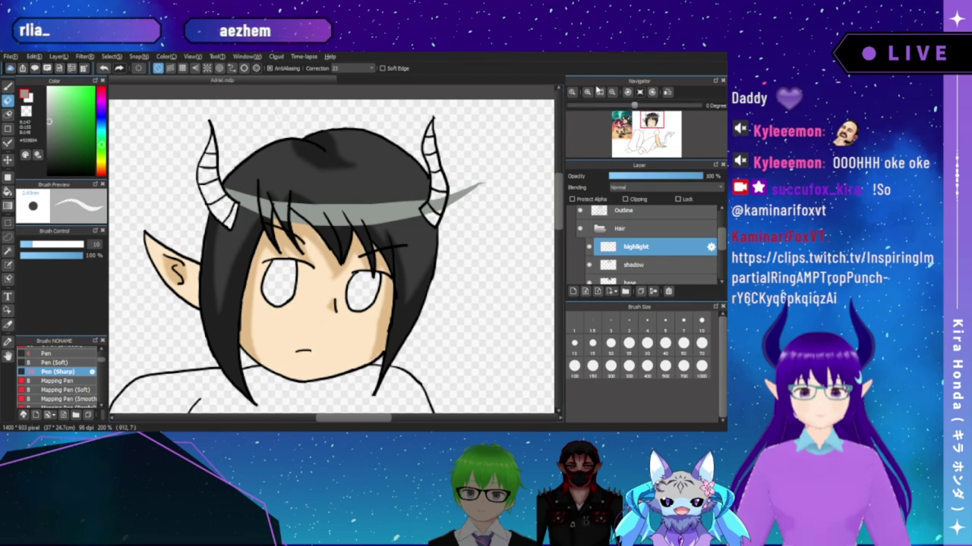
scroll(524, 135, up, 1)
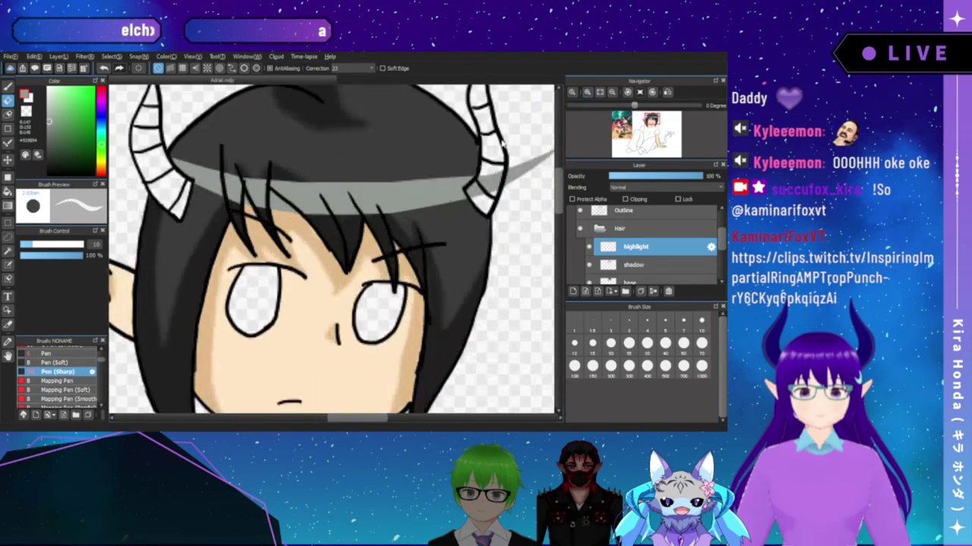
mouse_move(478, 182)
mouse_down()
mouse_move(446, 202)
mouse_move(446, 182)
mouse_move(429, 217)
mouse_move(435, 187)
mouse_move(426, 219)
mouse_move(432, 192)
mouse_up()
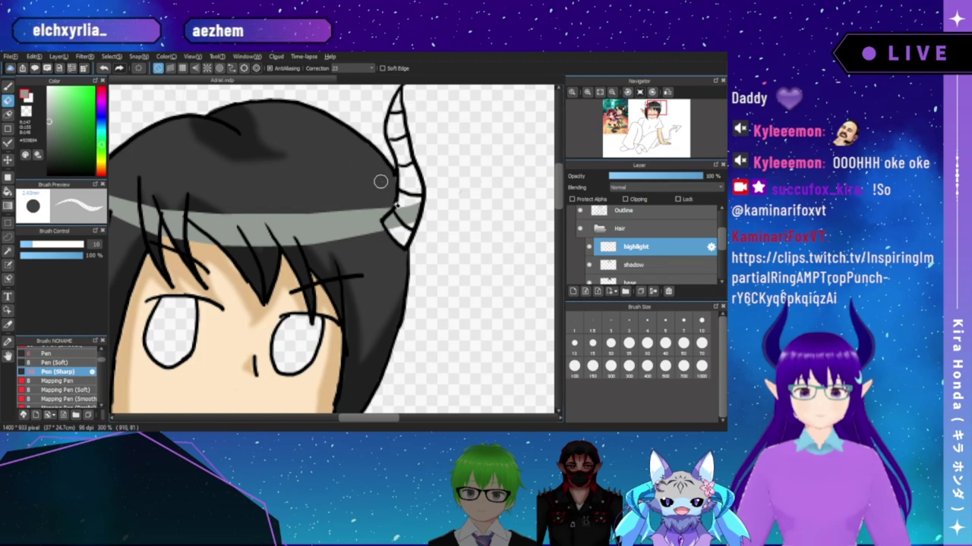
mouse_move(406, 217)
mouse_down()
mouse_move(411, 201)
mouse_move(411, 223)
mouse_move(401, 206)
mouse_move(388, 225)
mouse_move(401, 217)
mouse_up()
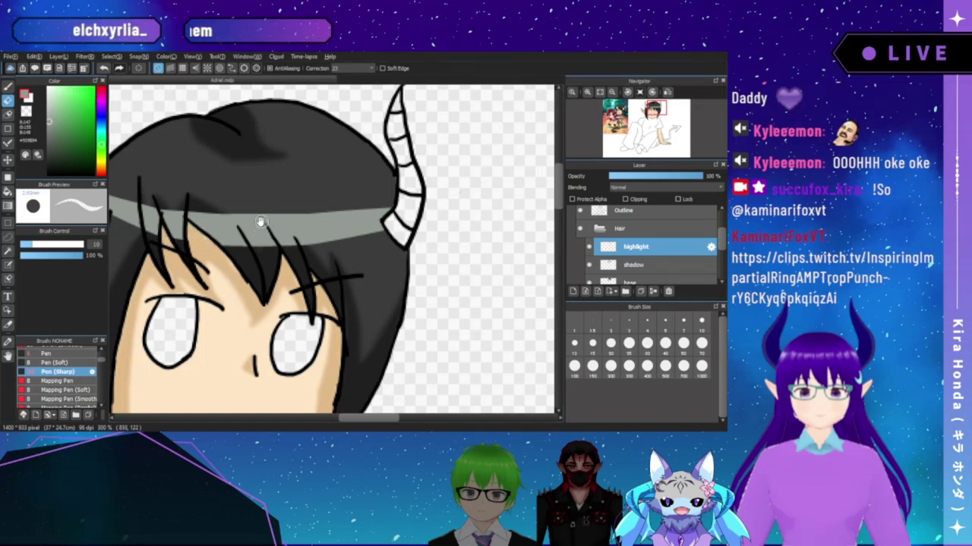
mouse_move(246, 226)
mouse_down()
mouse_move(353, 226)
mouse_move(324, 240)
mouse_move(323, 228)
mouse_up()
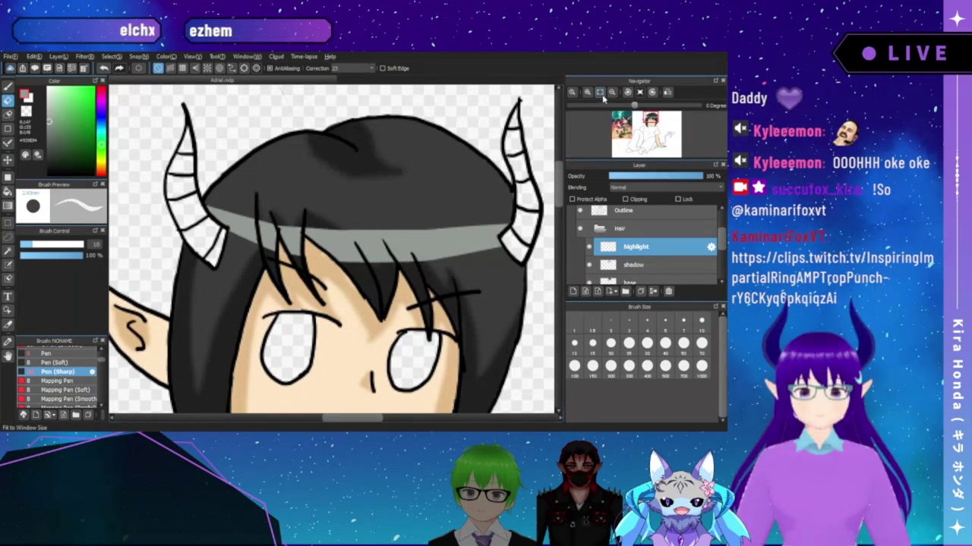
drag(456, 183, 436, 148)
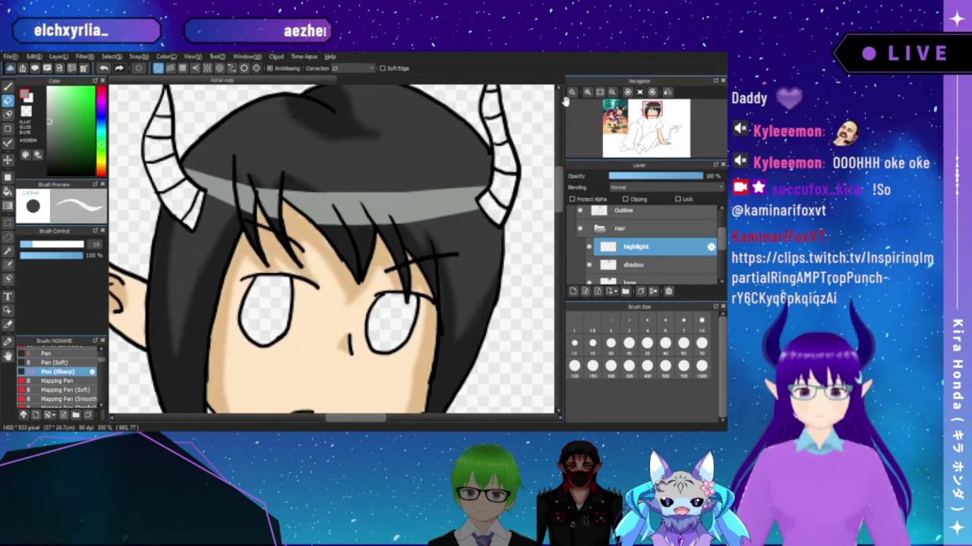
- Check the horns in the reference picture, and add a folder named Horns above the Hair folder containing a layer named base
click(601, 93)
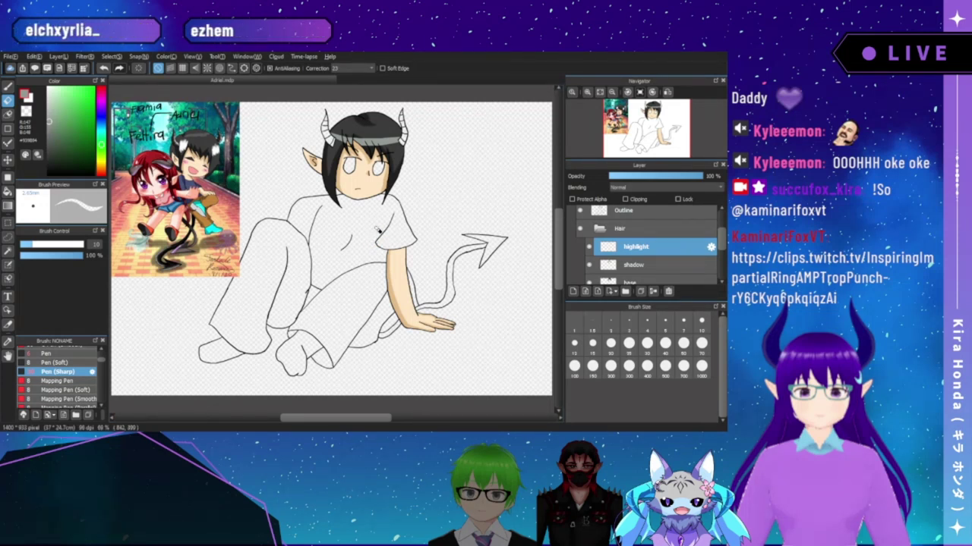
click(600, 229)
click(588, 92)
click(588, 92)
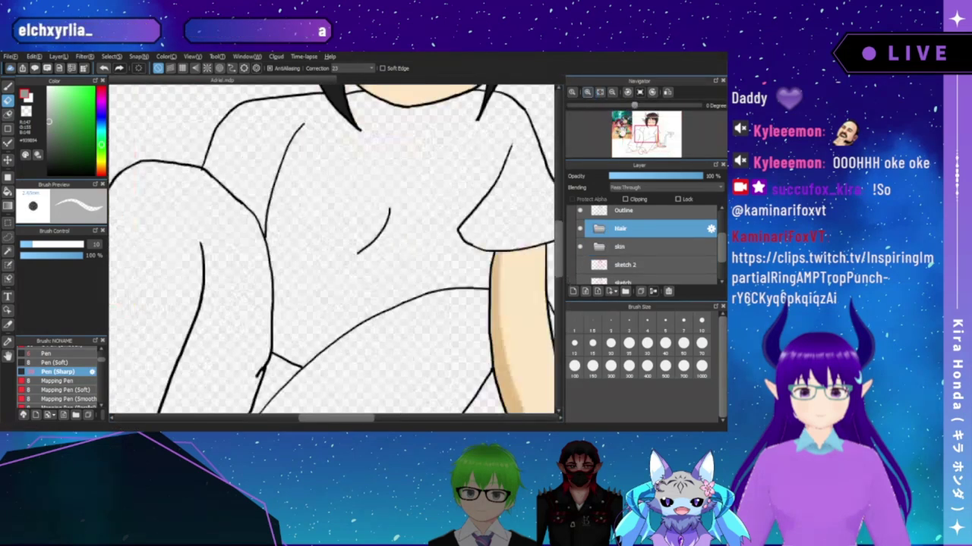
drag(632, 129, 623, 122)
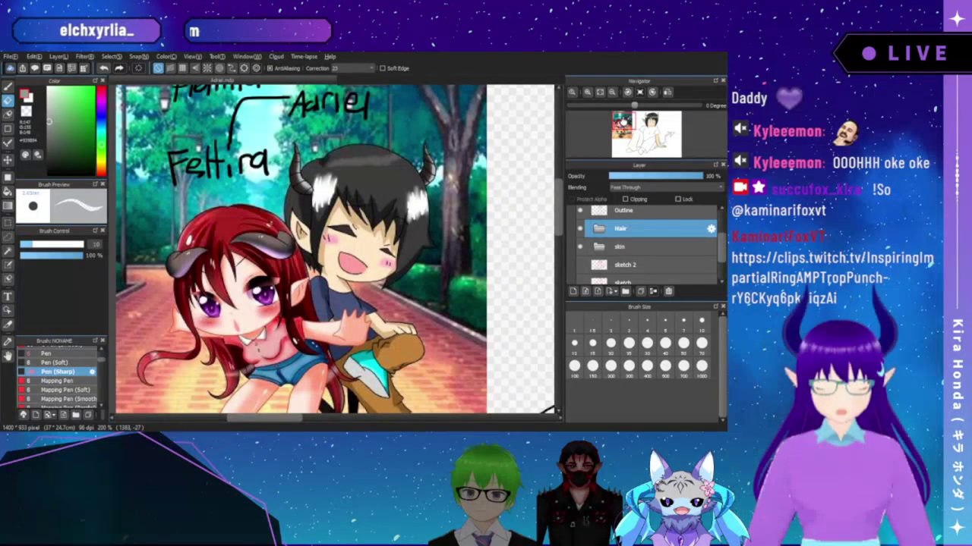
drag(623, 122, 648, 120)
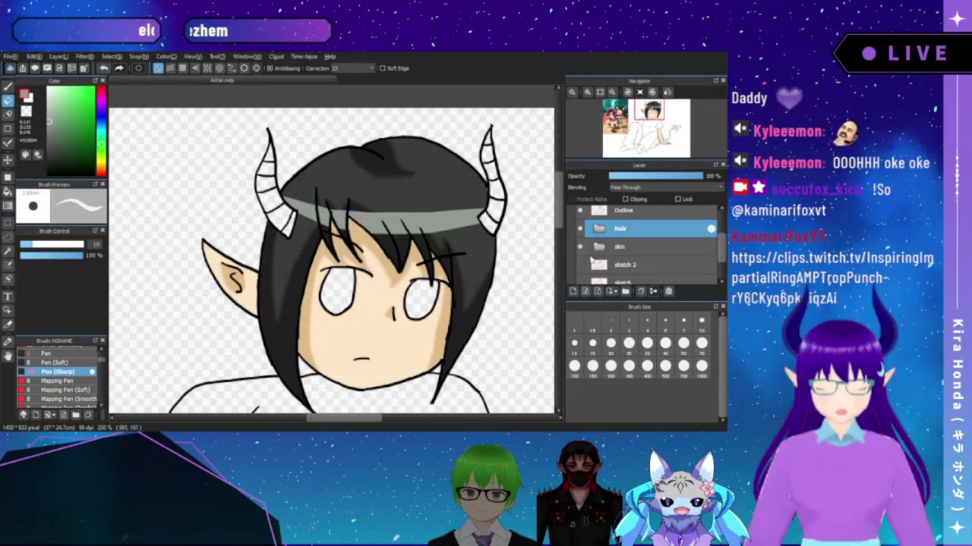
click(624, 291)
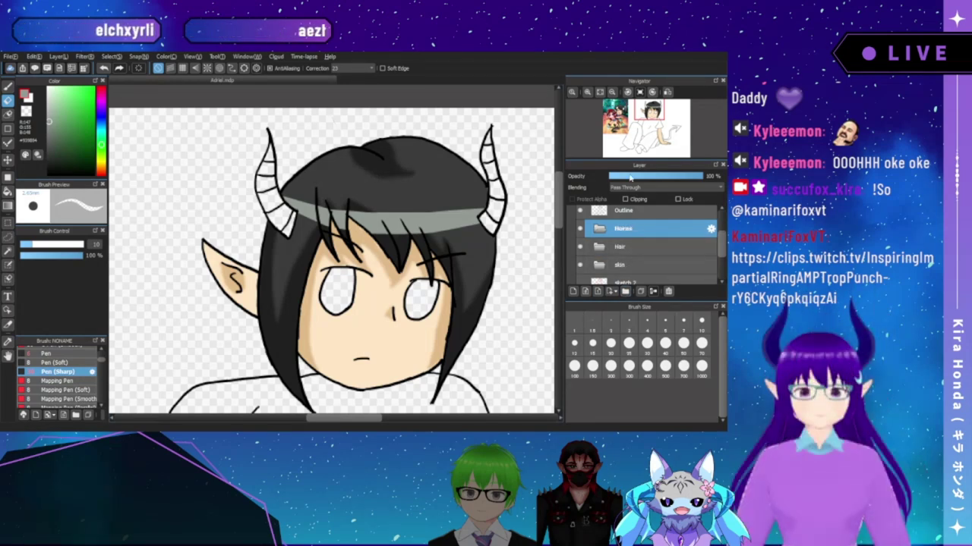
click(573, 291)
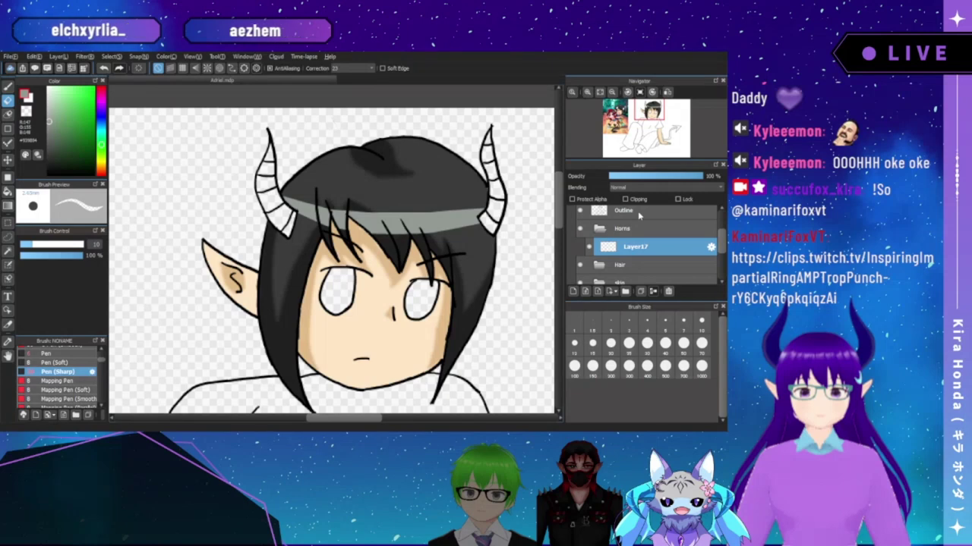
text(base)
key(Return)
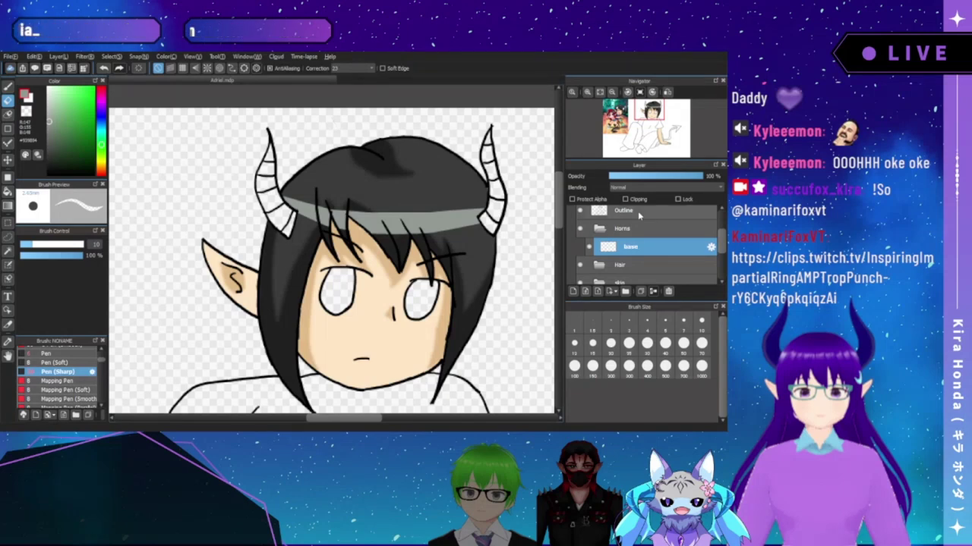
- Sample the hair's dark grey and fill the segments of the horn on the pointed ear's side with the Bucket tool
right_click(327, 177)
click(9, 86)
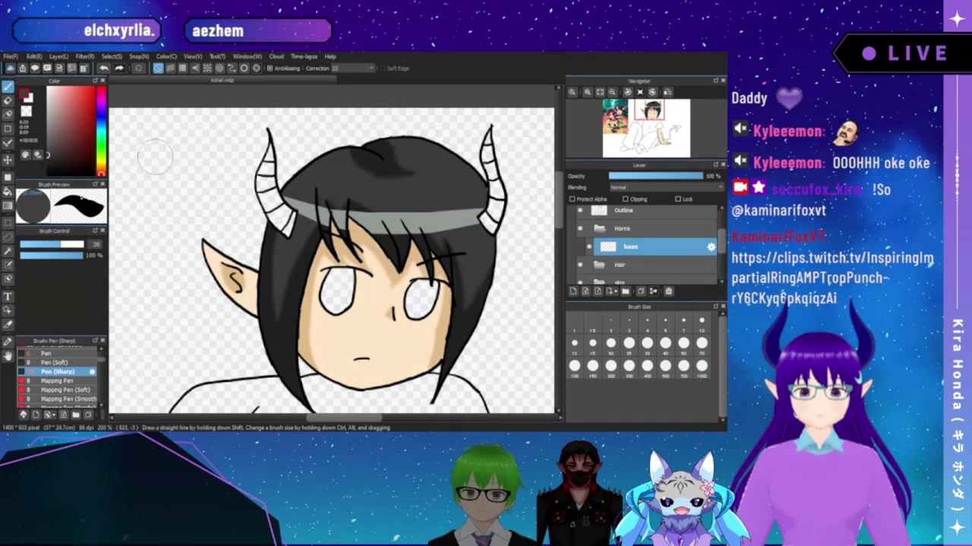
click(61, 353)
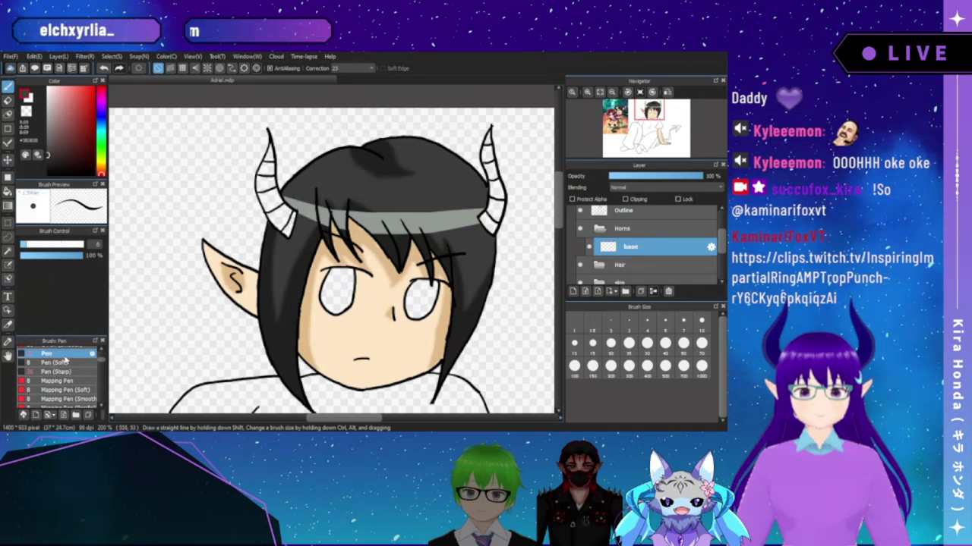
click(571, 93)
drag(291, 184, 329, 237)
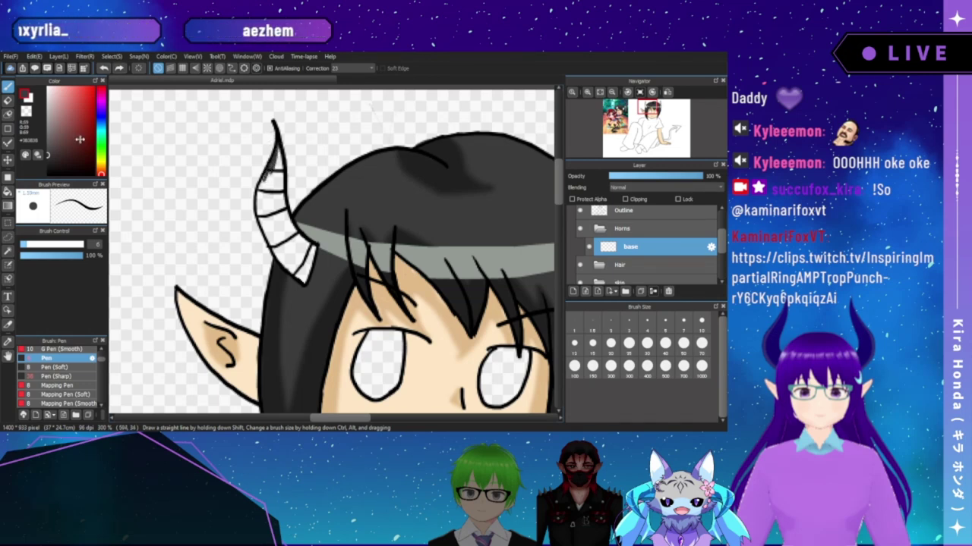
click(8, 100)
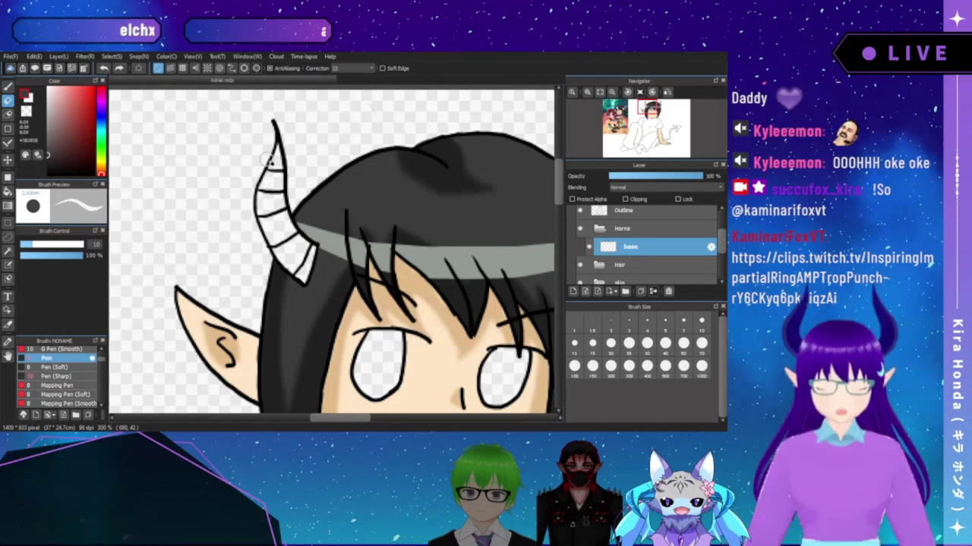
click(8, 191)
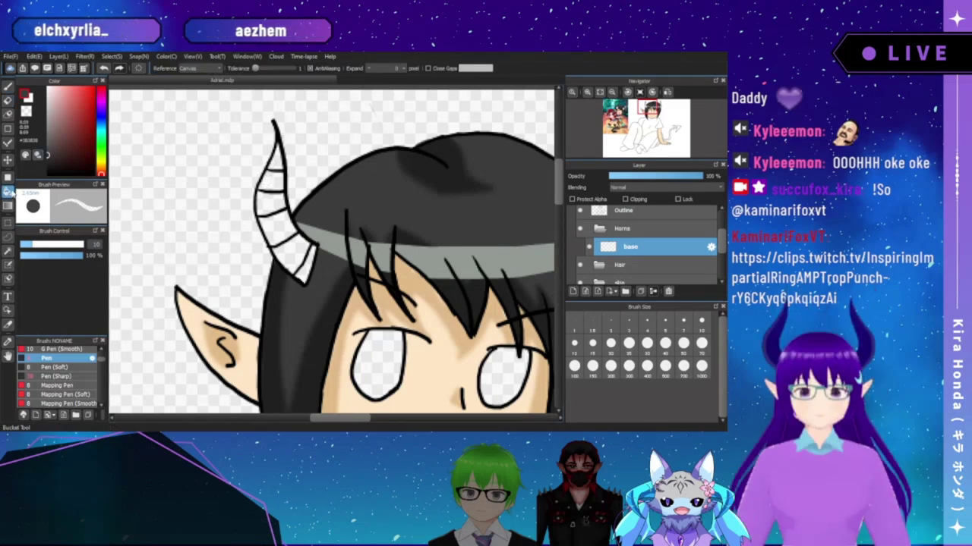
click(275, 169)
click(276, 205)
click(278, 228)
click(292, 252)
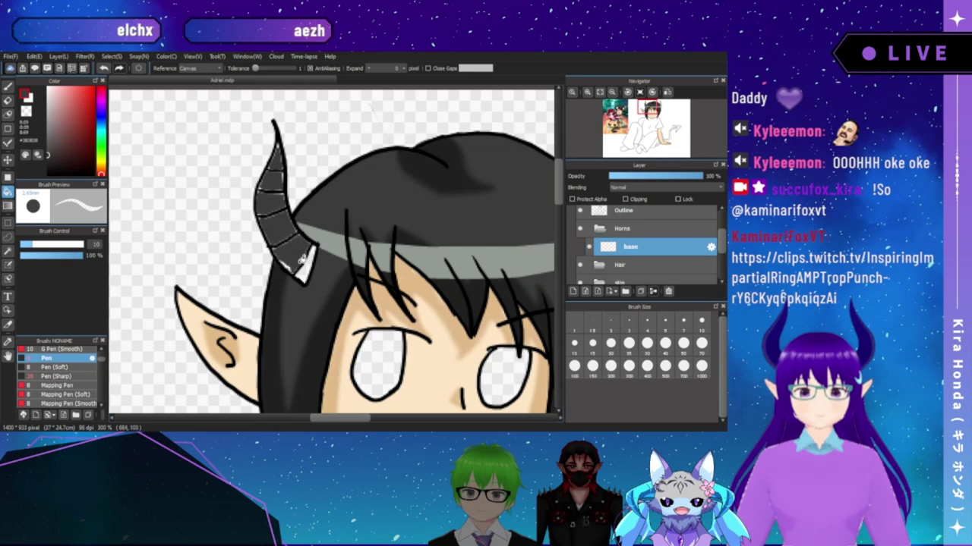
click(304, 266)
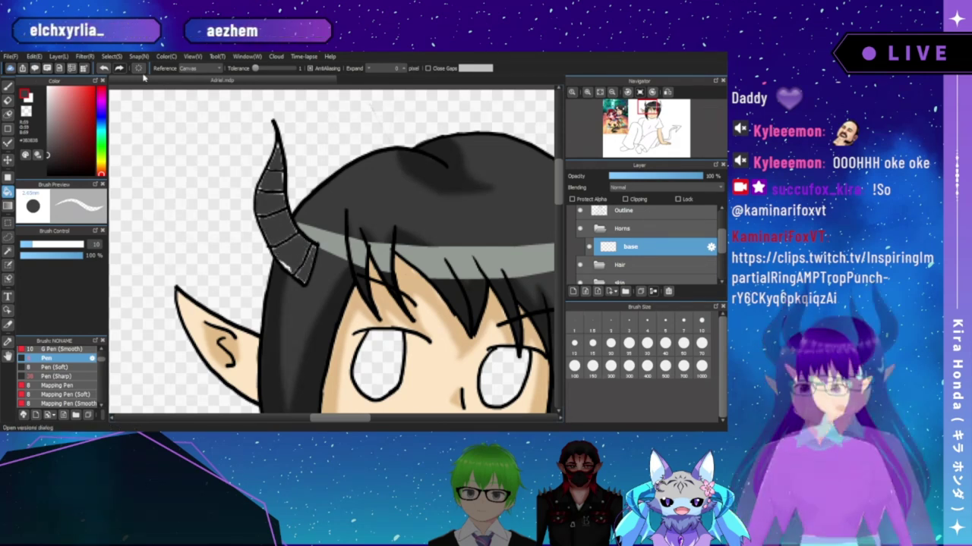
- Fill the segments of the other horn with the same dark grey and touch up the remaining gaps with the Pen brush
drag(335, 210, 281, 207)
scroll(281, 207, right, 3)
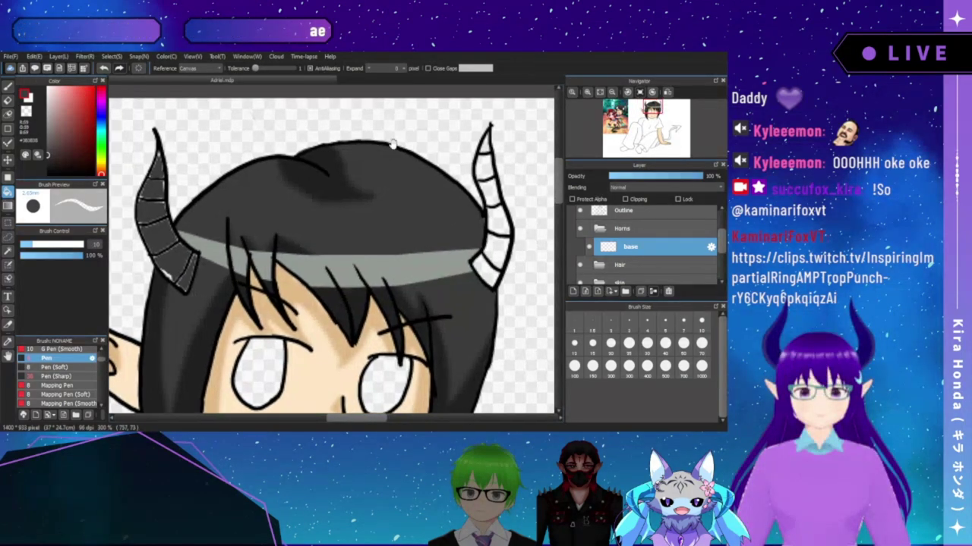
click(485, 146)
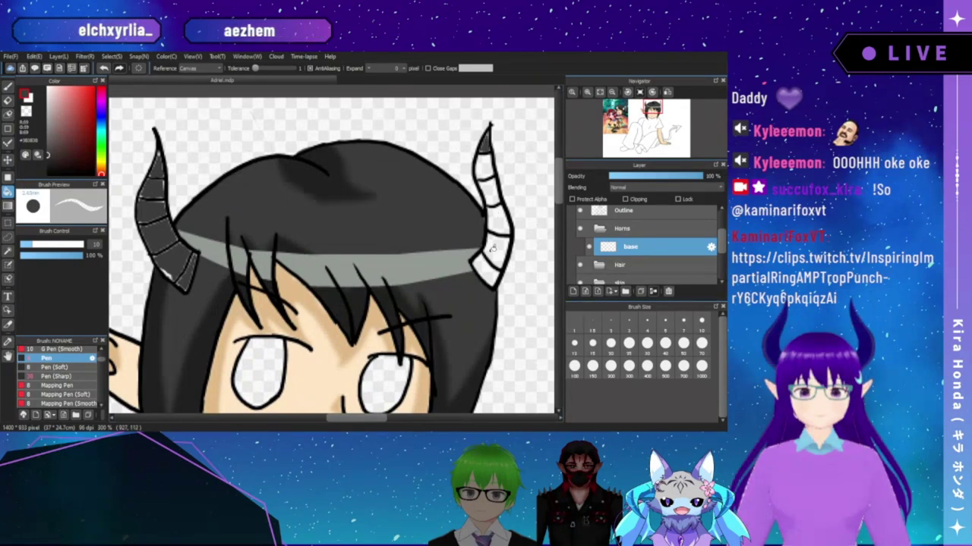
click(495, 191)
click(498, 221)
click(495, 250)
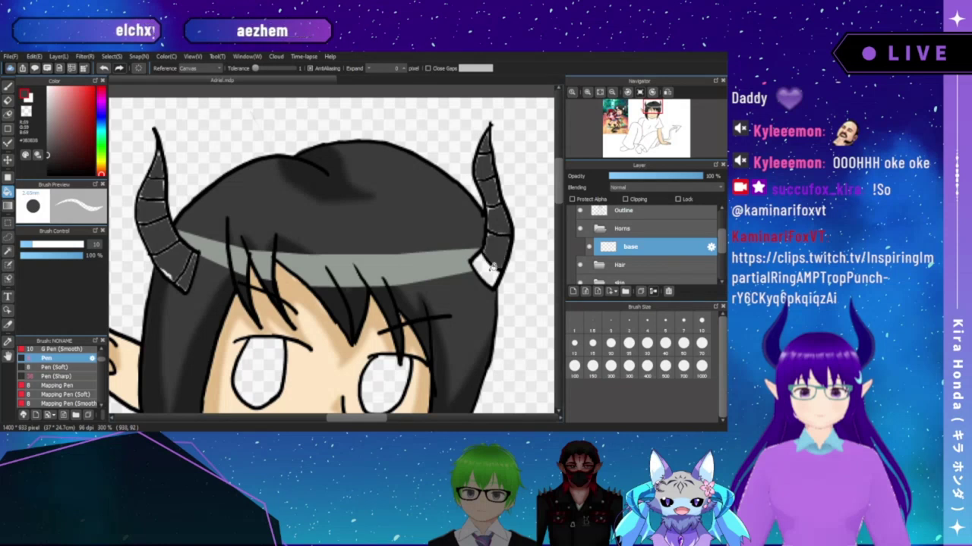
click(489, 271)
click(8, 86)
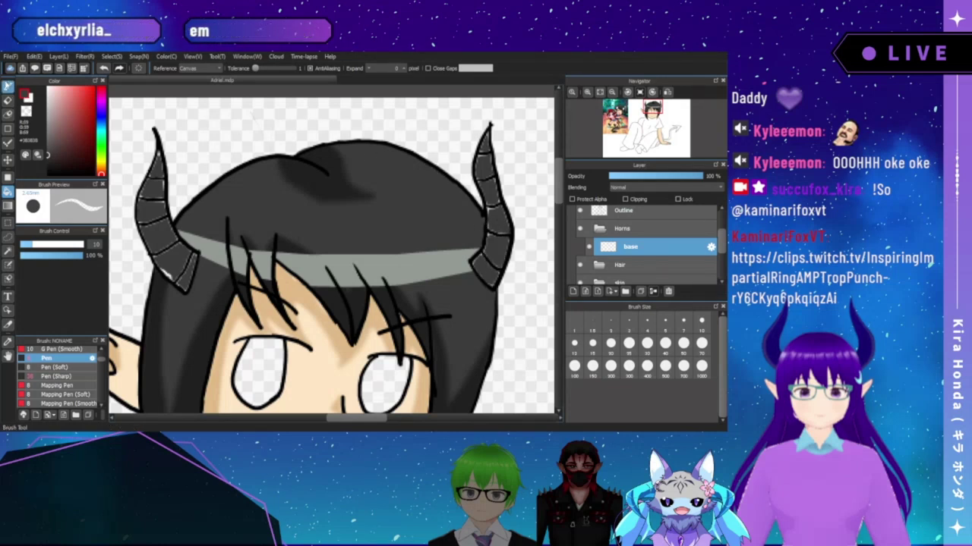
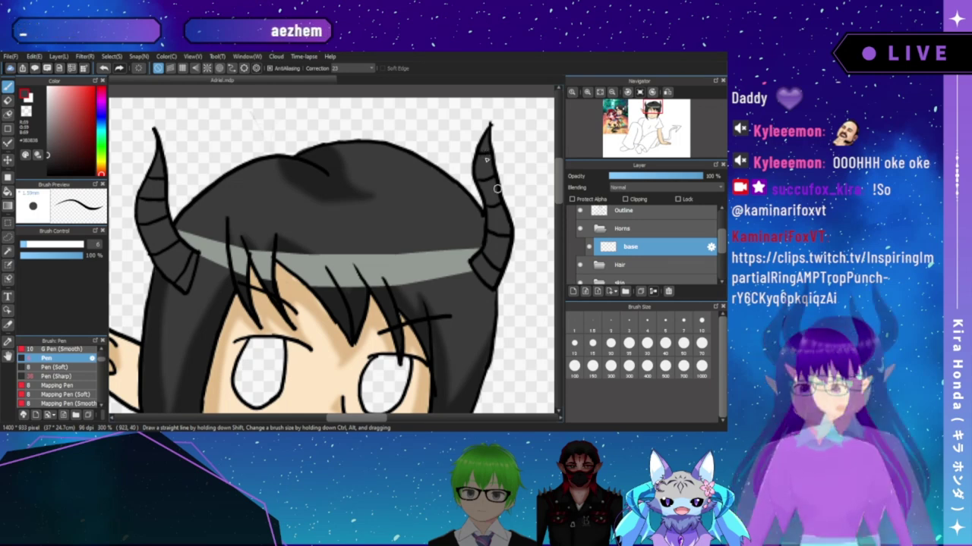
- Add a layer named shadow above the base layer in the Horns folder
click(611, 92)
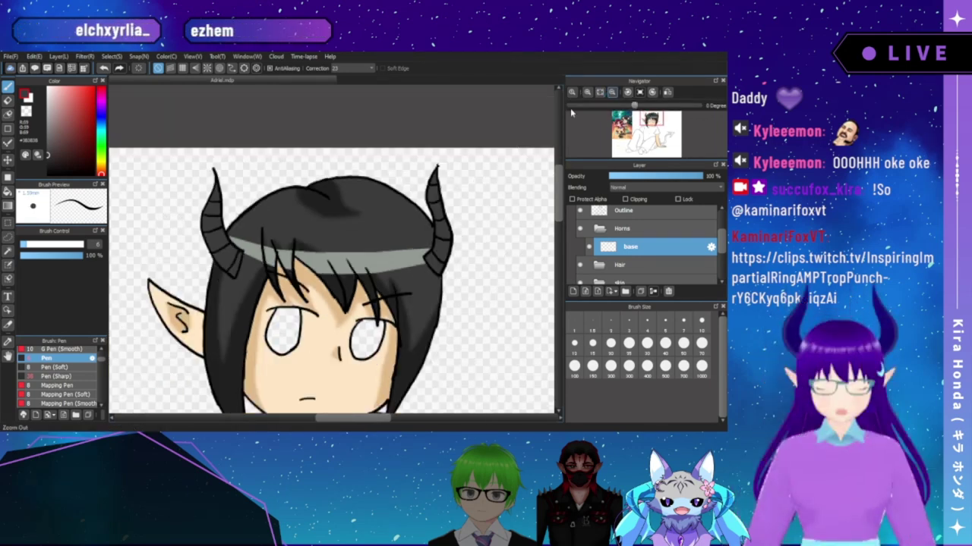
scroll(429, 178, down, 2)
drag(429, 179, 446, 231)
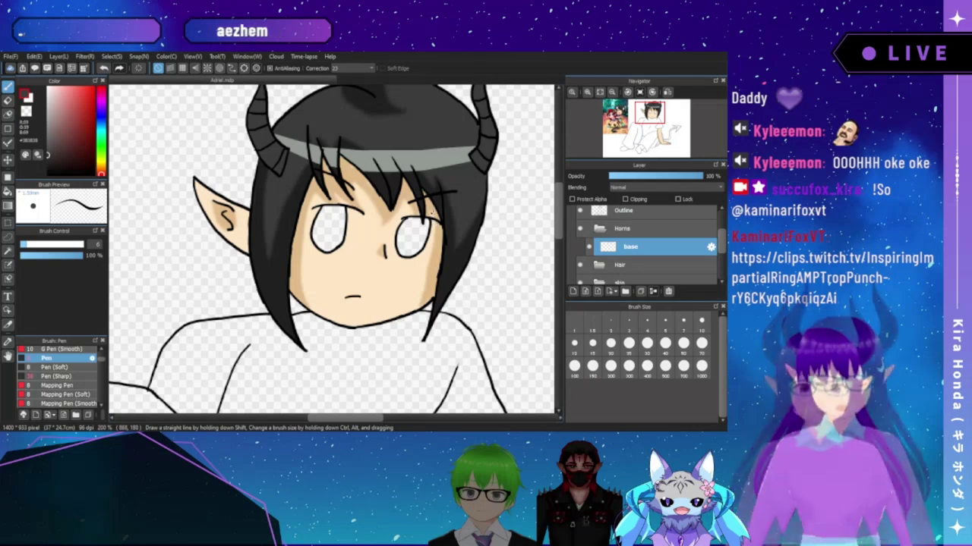
scroll(380, 243, up, 3)
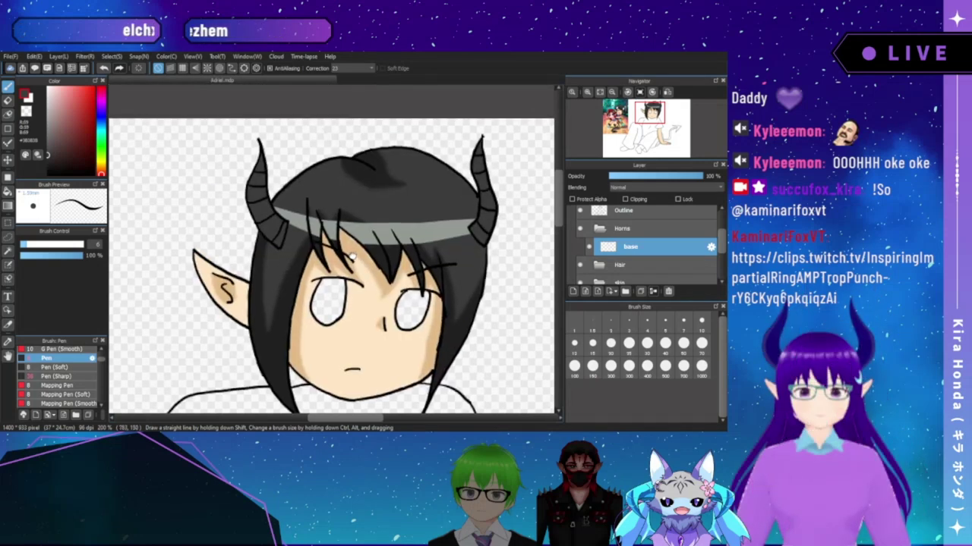
click(573, 291)
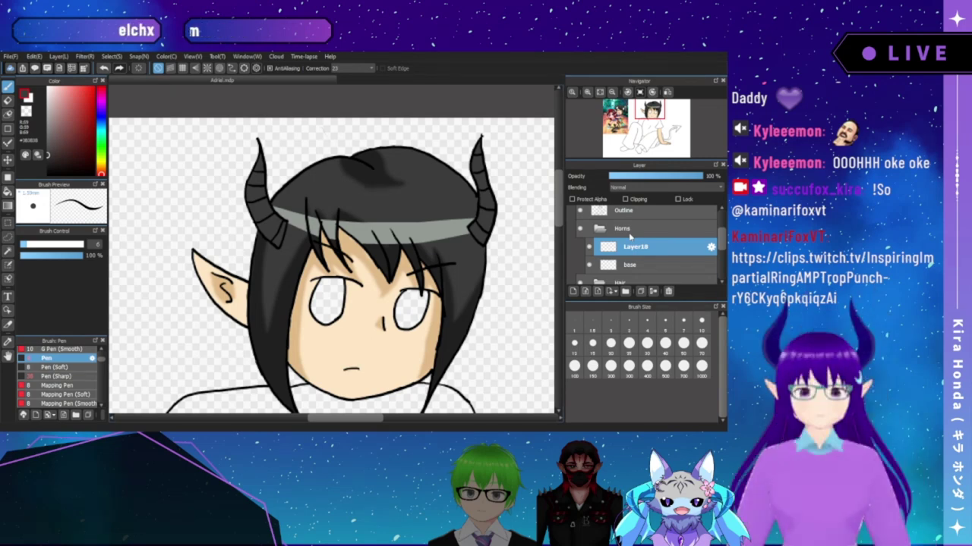
double_click(629, 241)
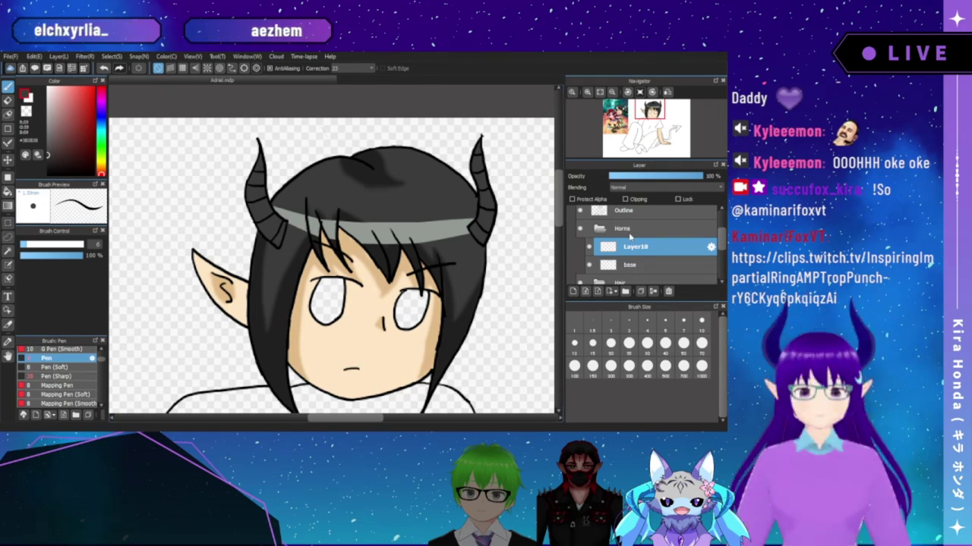
text(shadow)
key(Return)
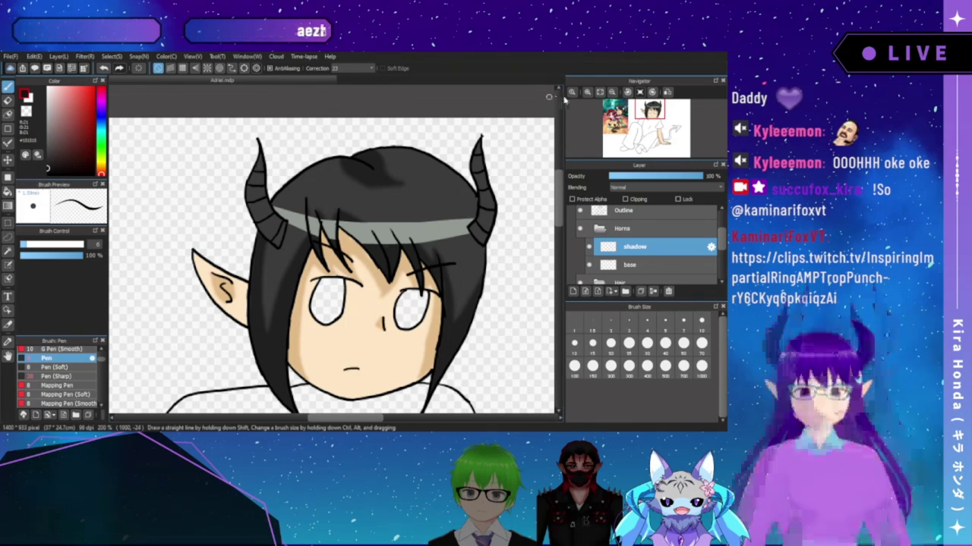
- Paint near-black shadows with the Pen brush along the segments of the horn on the pointed ear's side
click(587, 92)
drag(391, 195, 410, 223)
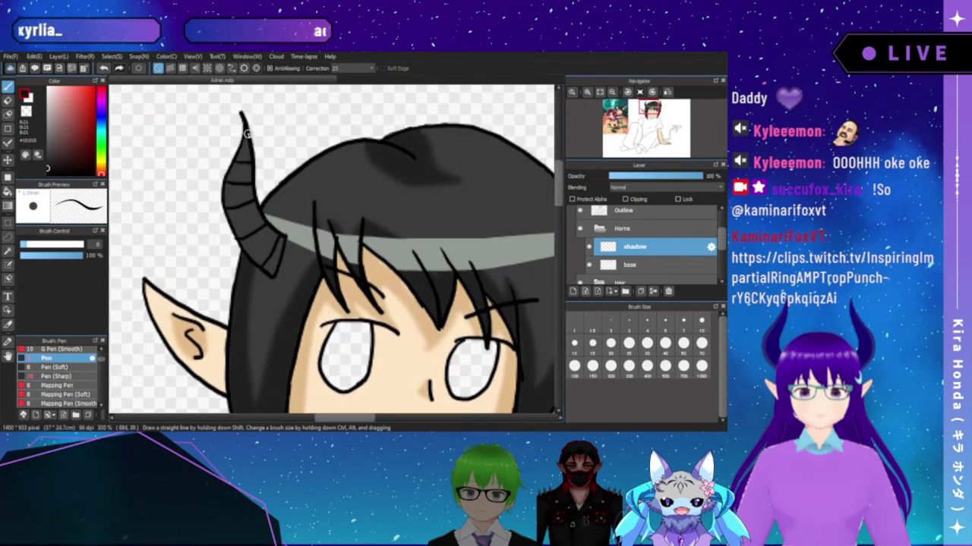
mouse_move(239, 166)
mouse_down()
mouse_move(241, 223)
mouse_move(259, 258)
mouse_up()
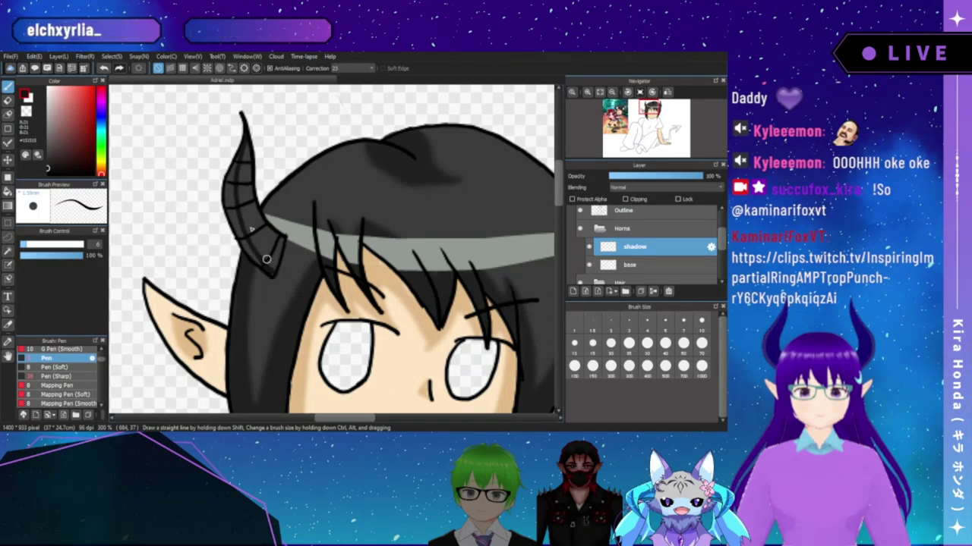
drag(241, 154, 228, 201)
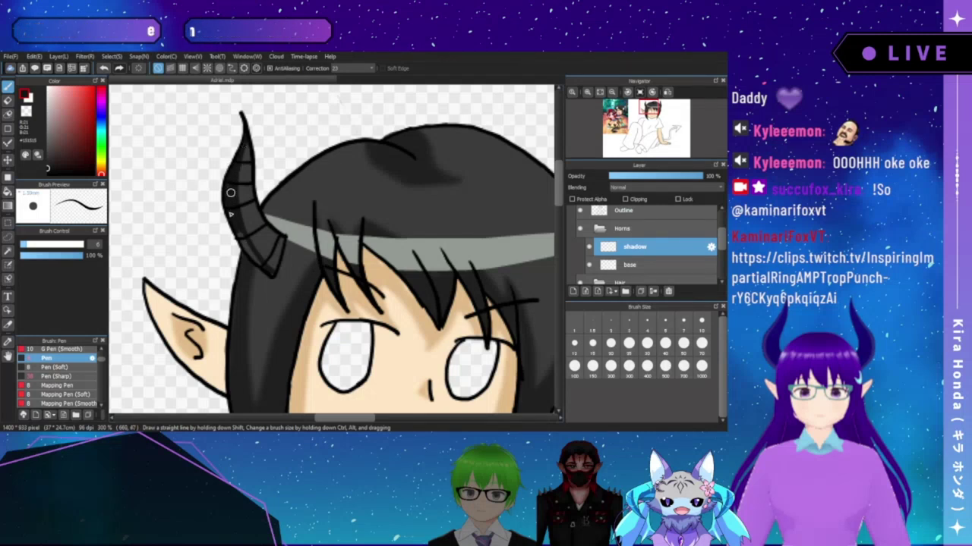
drag(260, 267, 235, 226)
drag(254, 260, 237, 228)
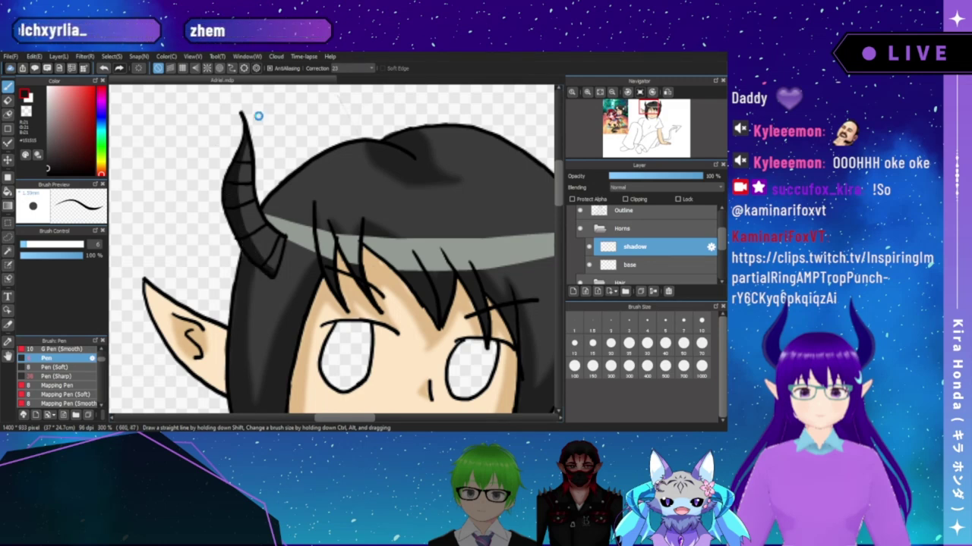
- Paint the same near-black shadows along the other horn's segments and clean up the excess with the Eraser
drag(362, 180, 225, 241)
drag(353, 156, 337, 143)
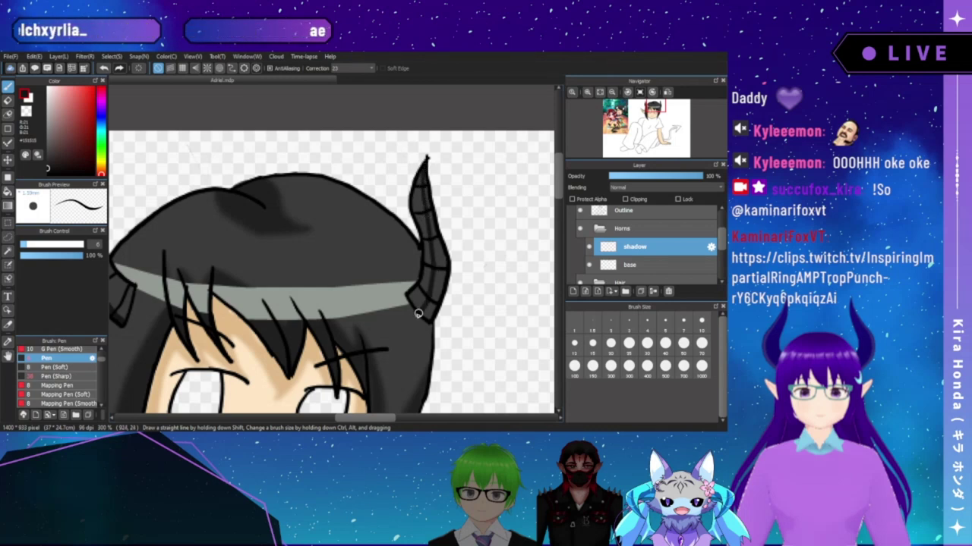
click(8, 101)
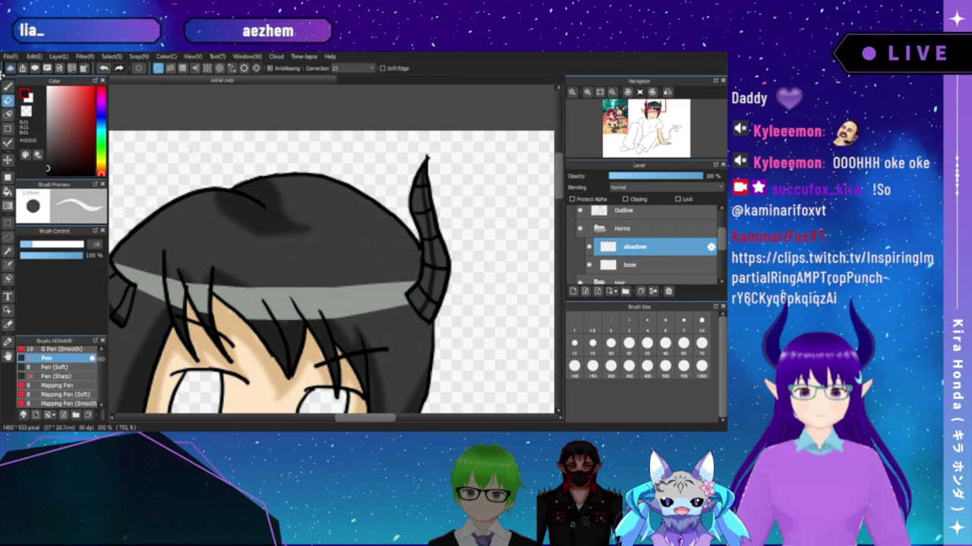
click(8, 87)
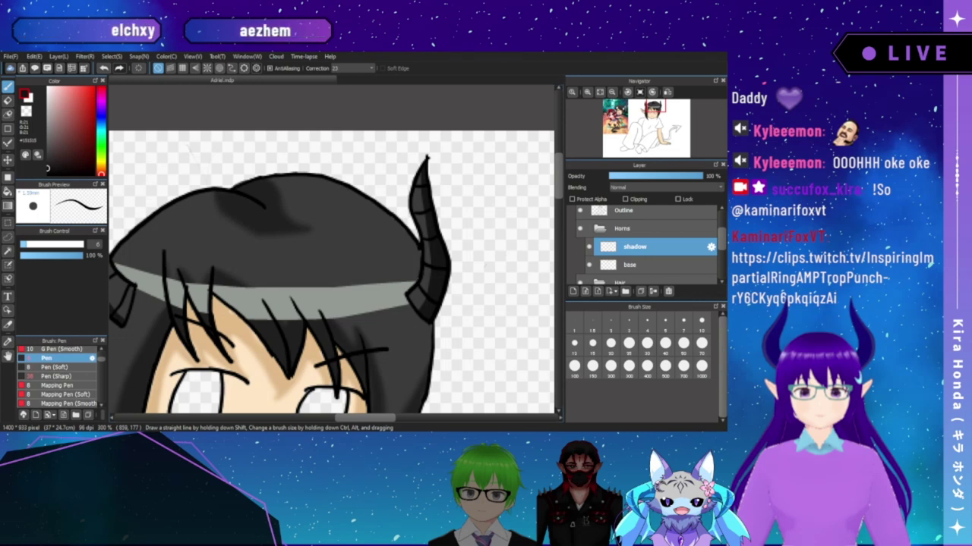
- Soften the shadows on both horns with the Blur (natural) brush at size 24
mouse_move(302, 266)
mouse_down()
mouse_move(295, 182)
mouse_move(326, 234)
mouse_move(348, 245)
mouse_up()
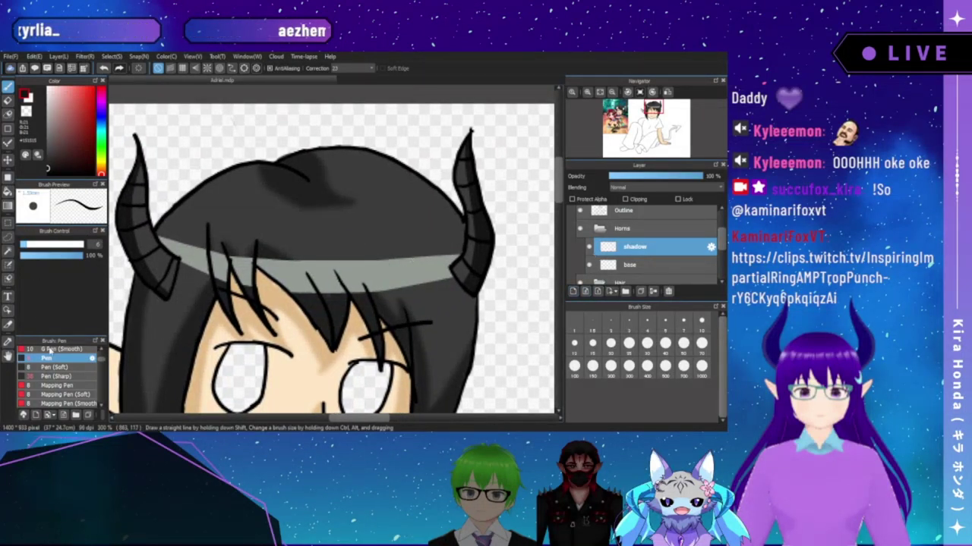
scroll(101, 366, down, 4)
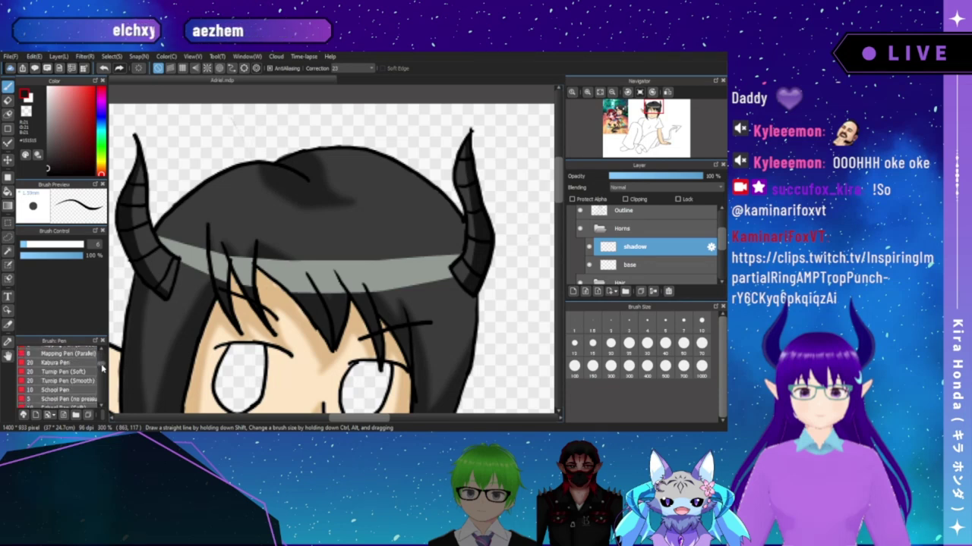
scroll(103, 376, down, 5)
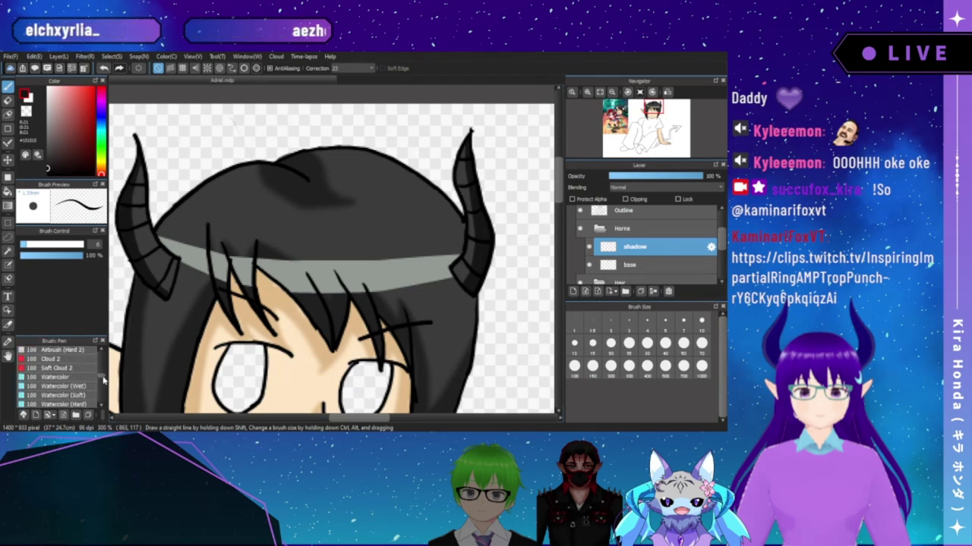
mouse_move(103, 384)
mouse_down()
mouse_move(101, 401)
mouse_move(71, 373)
mouse_move(73, 345)
mouse_move(72, 380)
mouse_up()
scroll(98, 399, down, 1)
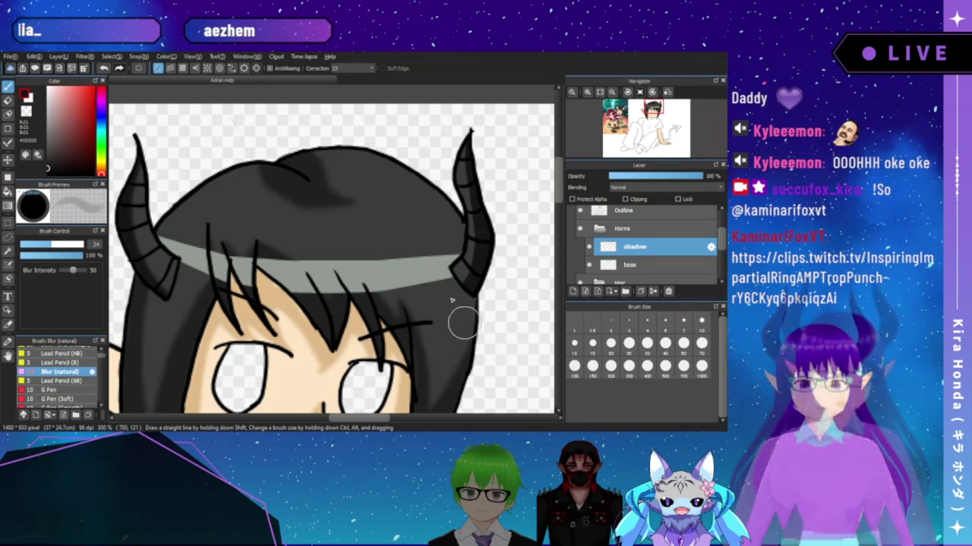
mouse_move(456, 183)
mouse_down()
mouse_move(466, 139)
mouse_move(475, 237)
mouse_move(475, 226)
mouse_move(462, 287)
mouse_move(480, 243)
mouse_move(462, 284)
mouse_move(476, 221)
mouse_move(458, 146)
mouse_move(465, 267)
mouse_move(452, 244)
mouse_up()
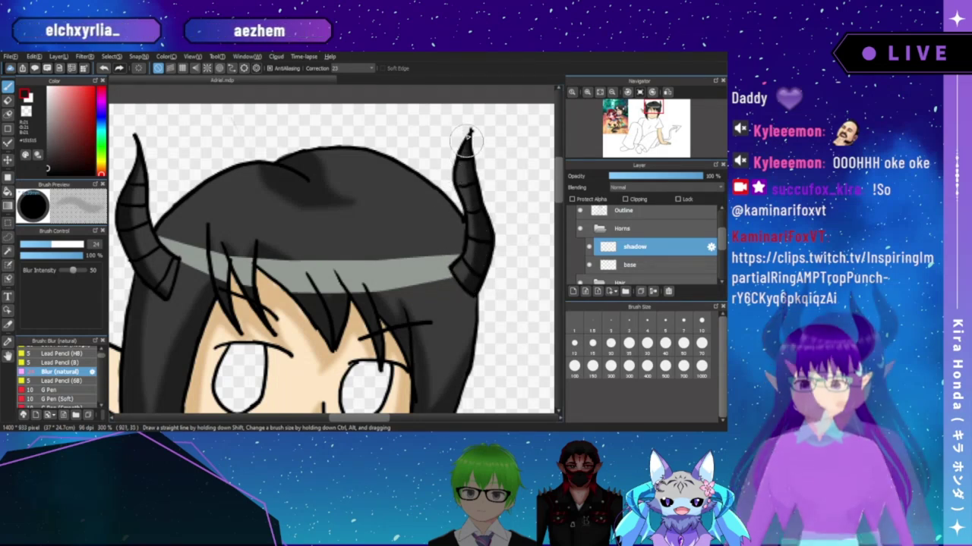
drag(470, 120, 467, 123)
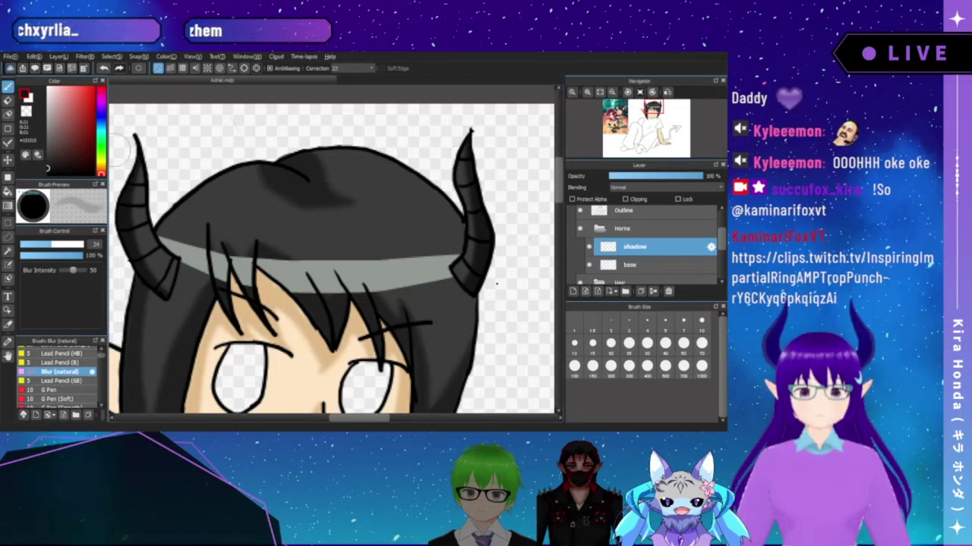
- Add a layer named highlight above the shadow layer in the Horns folder
click(573, 292)
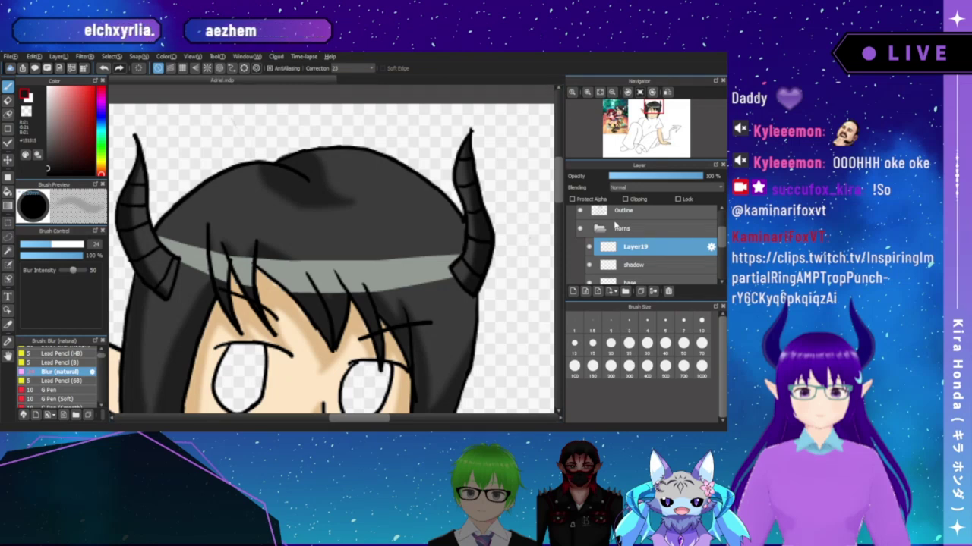
text(highlight)
key(Return)
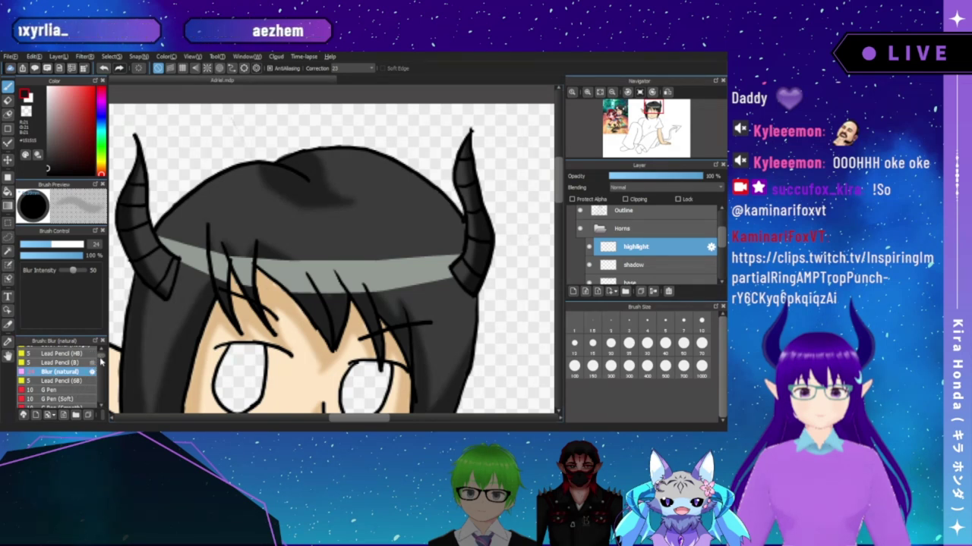
- Move the Pen brush directly below Blur (natural) in the brush list and paint near-white highlight strokes along both horns
scroll(102, 357, up, 2)
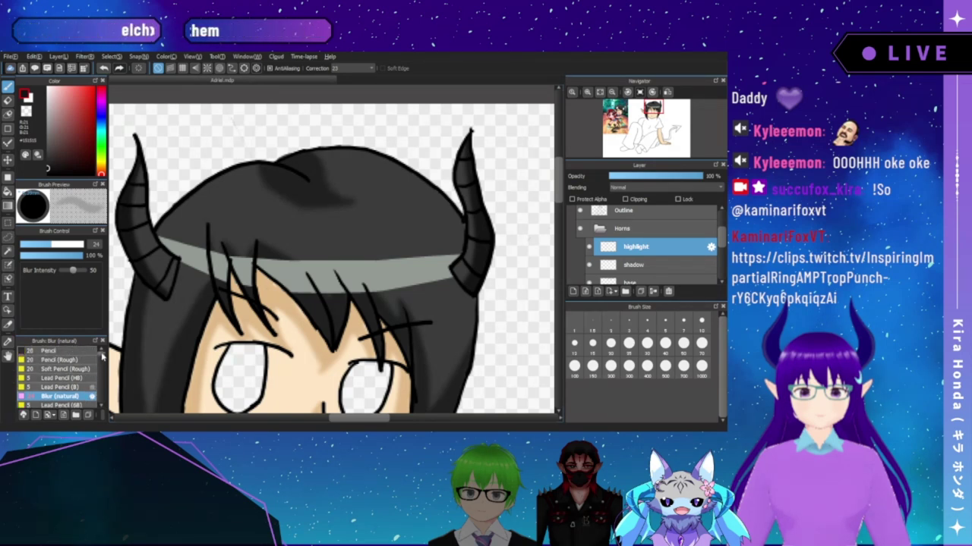
scroll(102, 356, down, 3)
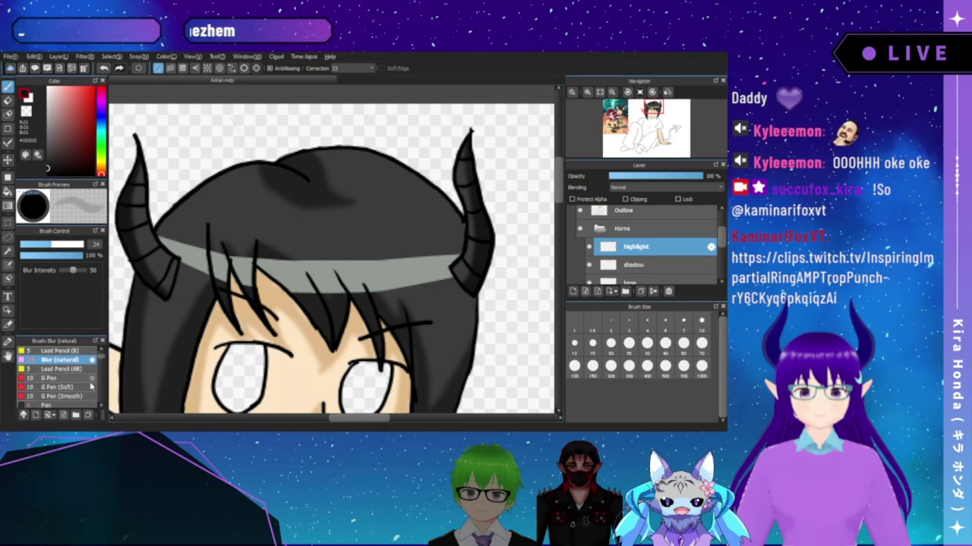
drag(75, 406, 80, 371)
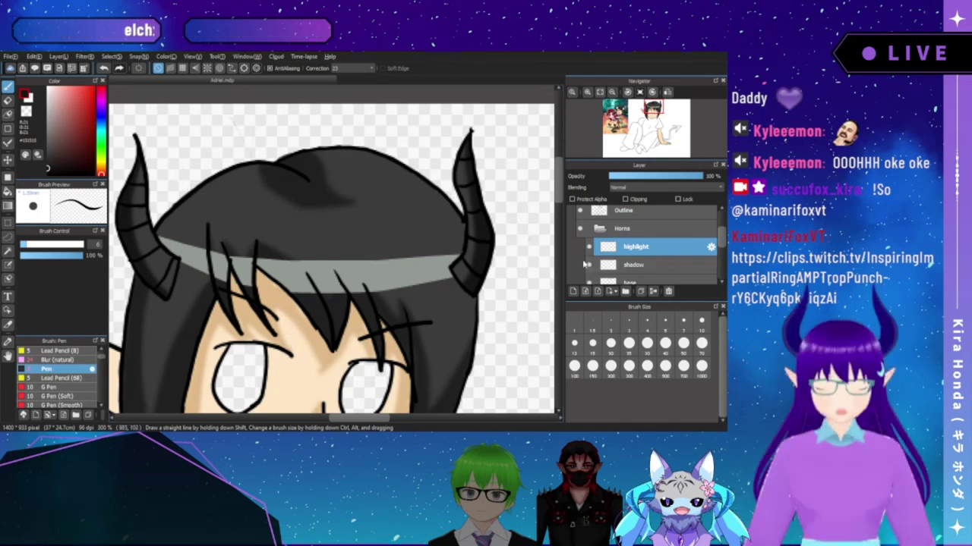
click(47, 91)
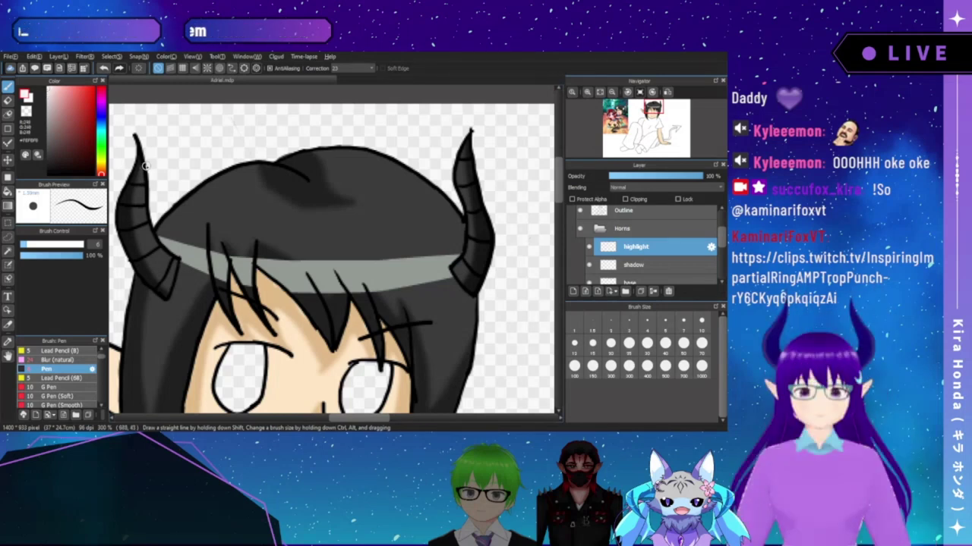
drag(142, 165, 154, 254)
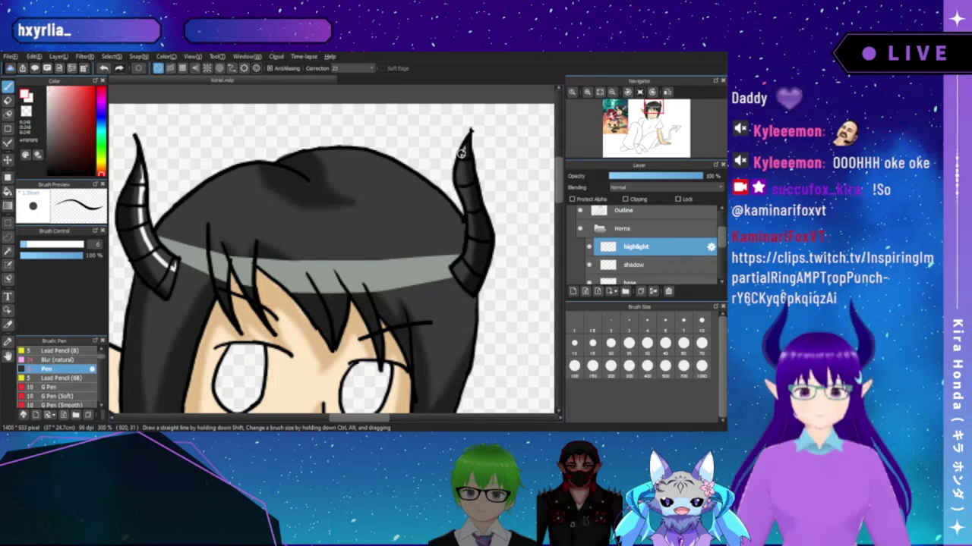
drag(460, 158, 466, 247)
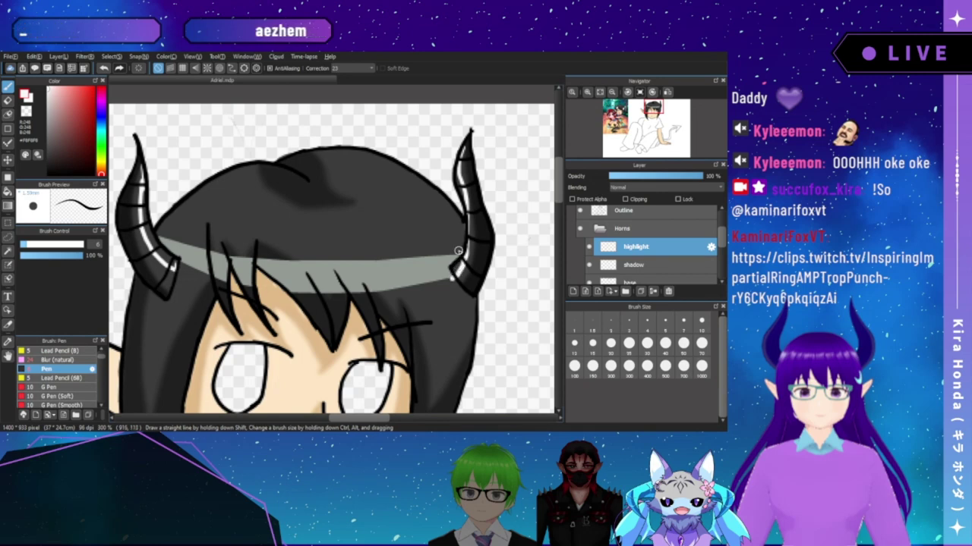
- Erase stray highlight marks around the horns and thicken the white highlights on their segments with the Pen brush
click(8, 100)
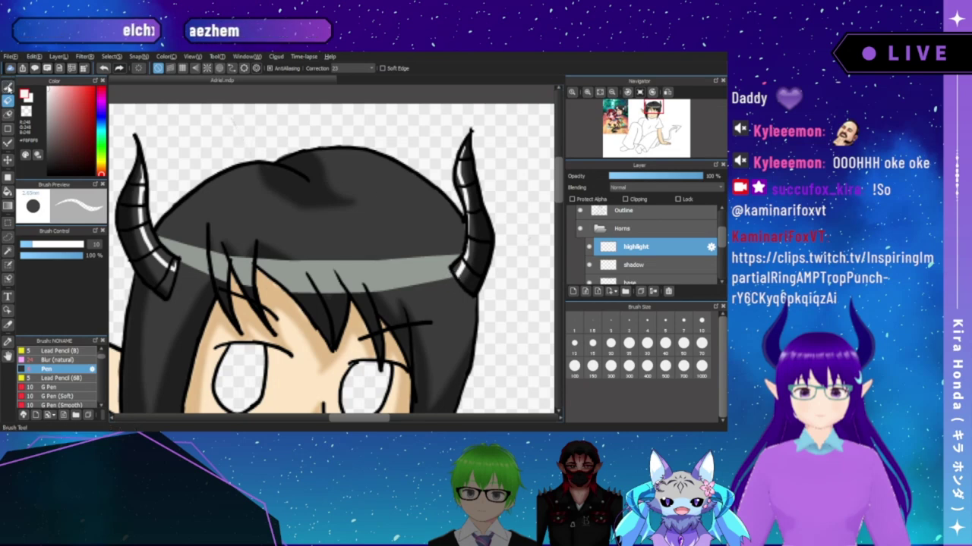
click(8, 86)
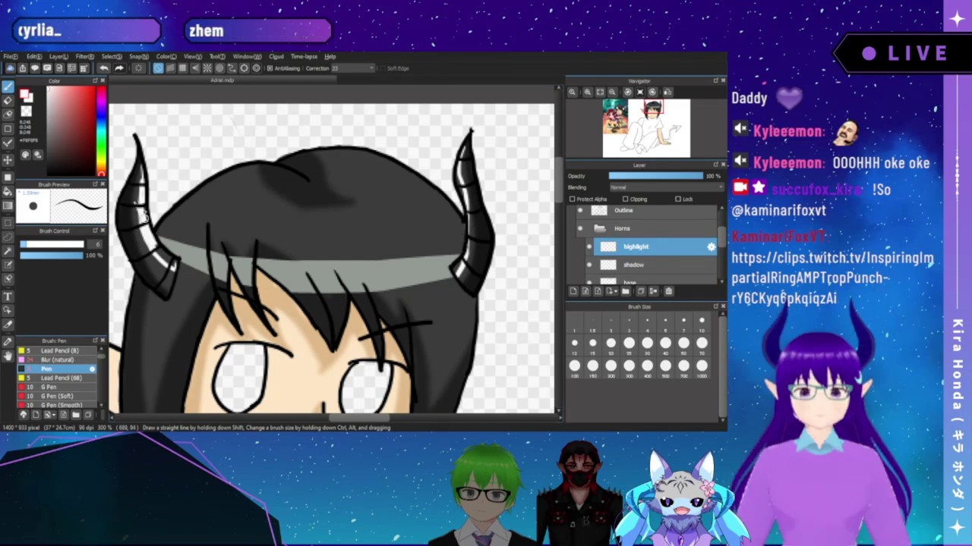
click(9, 102)
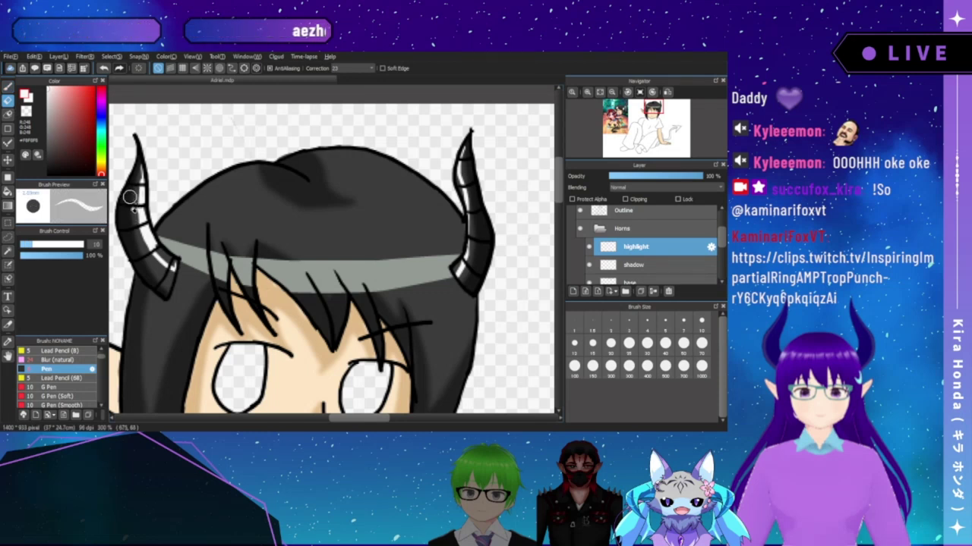
click(8, 87)
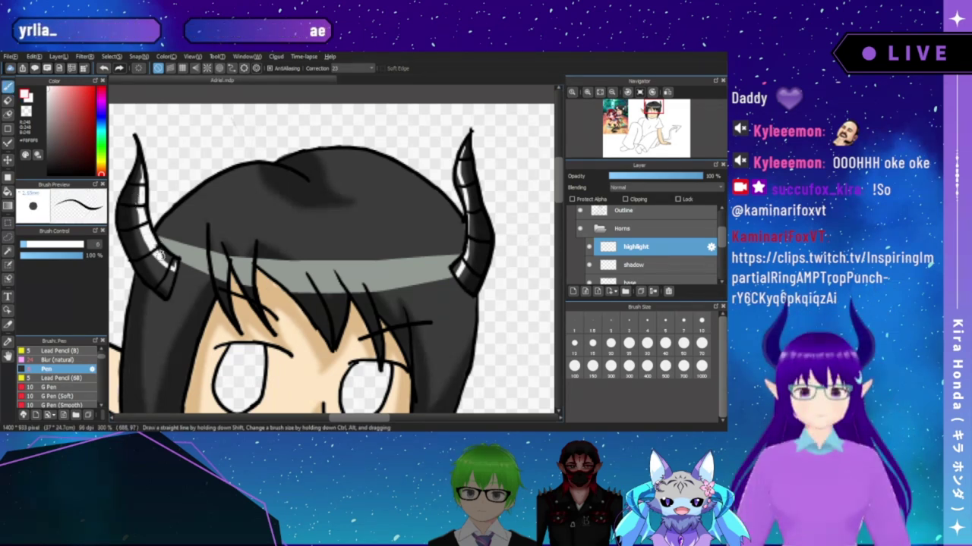
drag(155, 246, 171, 263)
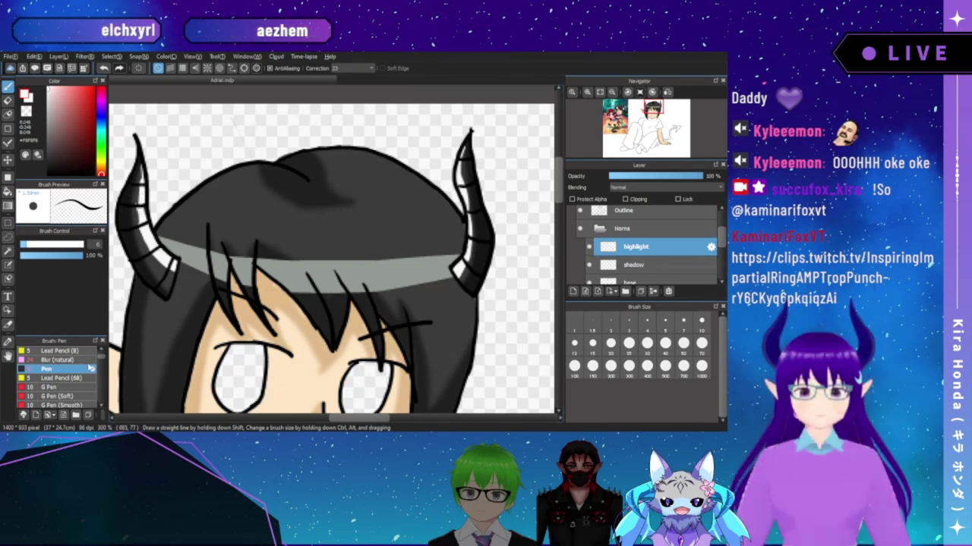
- Blur the highlights on both horns with Blur (natural) and erase the spill outside the outlines
click(80, 360)
mouse_move(134, 178)
mouse_down()
mouse_move(155, 228)
mouse_move(137, 172)
mouse_move(151, 254)
mouse_move(135, 189)
mouse_move(167, 272)
mouse_move(133, 208)
mouse_move(152, 228)
mouse_up()
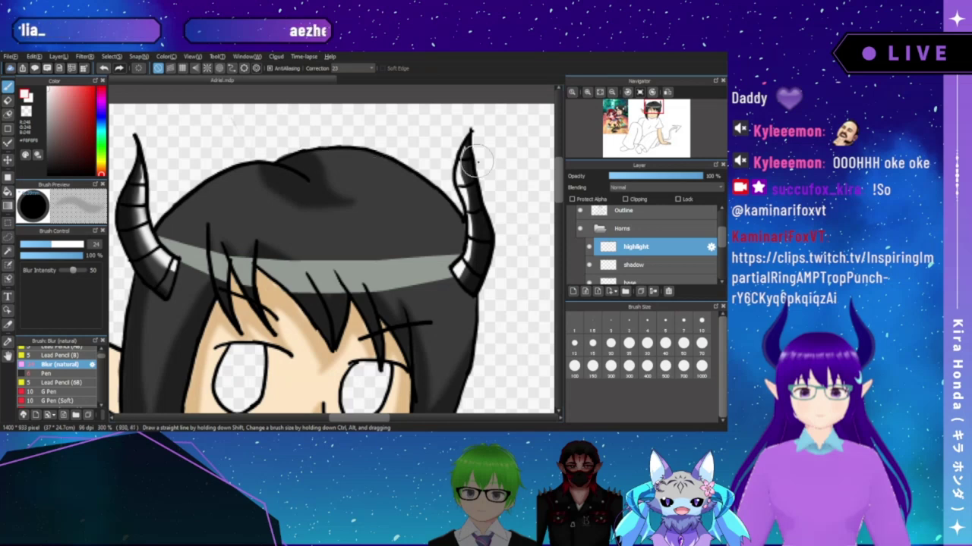
mouse_move(468, 214)
mouse_down()
mouse_move(468, 199)
mouse_move(475, 233)
mouse_move(456, 286)
mouse_move(466, 274)
mouse_up()
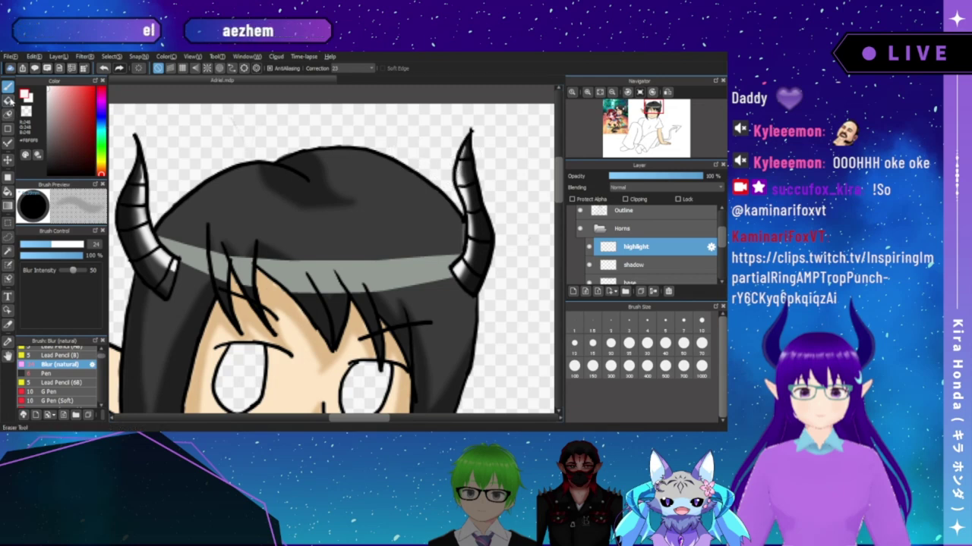
key(e)
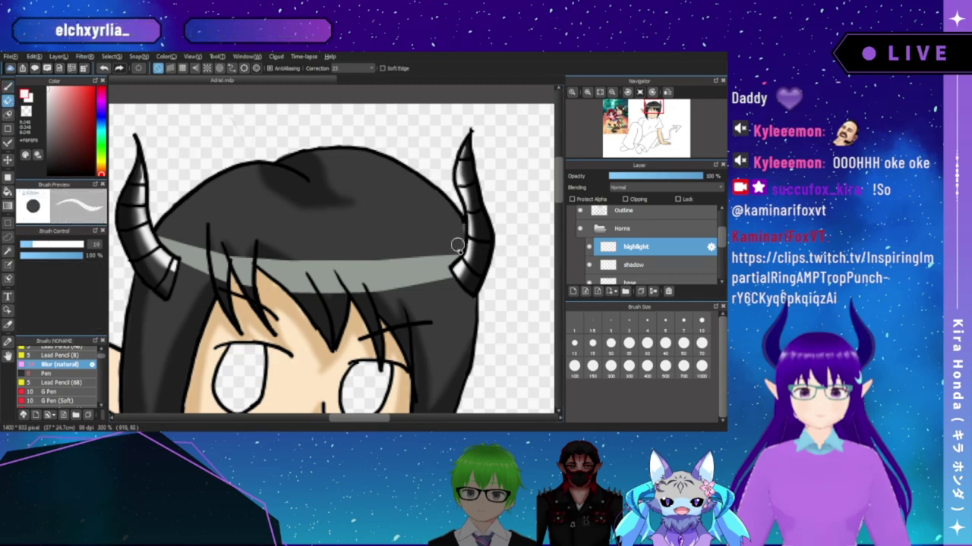
key(bracketleft)
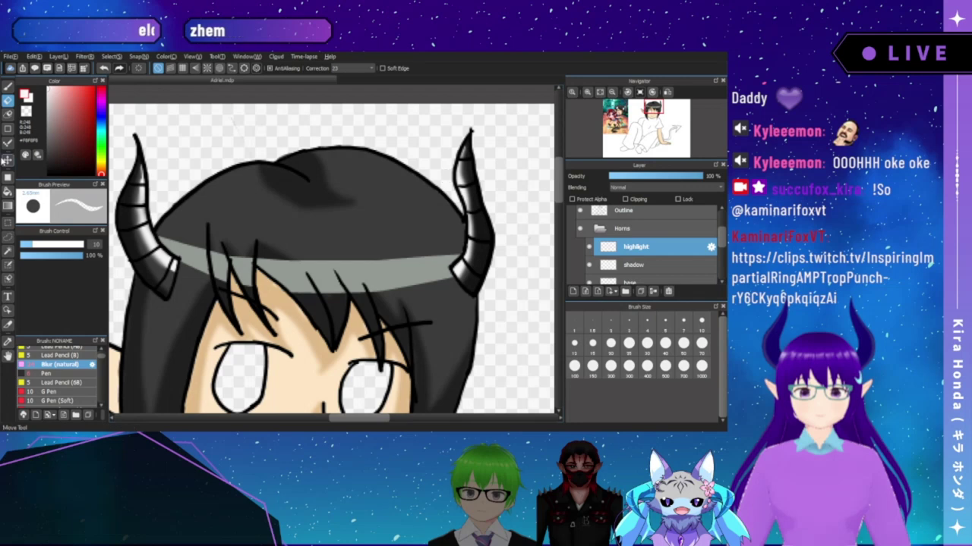
click(7, 88)
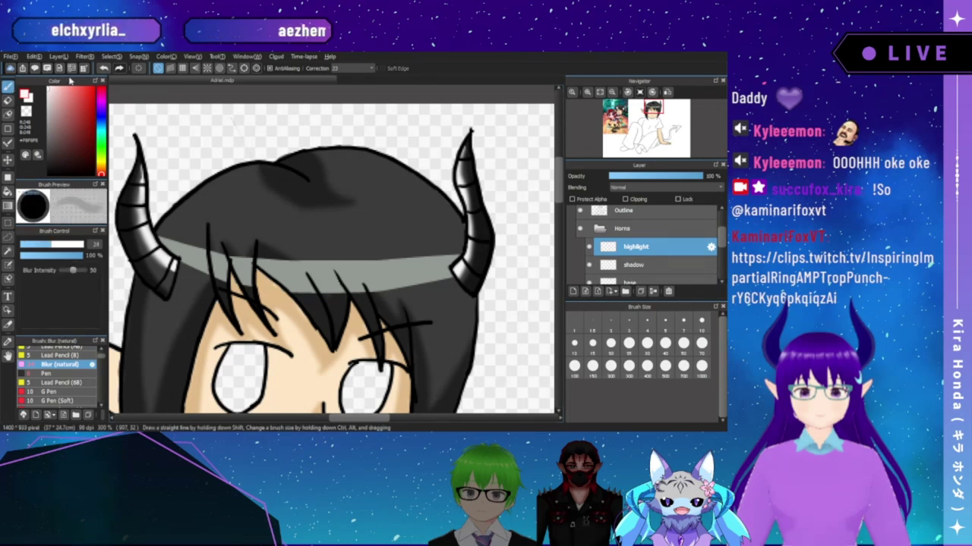
- Collapse the Horns folder and add a layer folder named Eyes directly above it
click(599, 92)
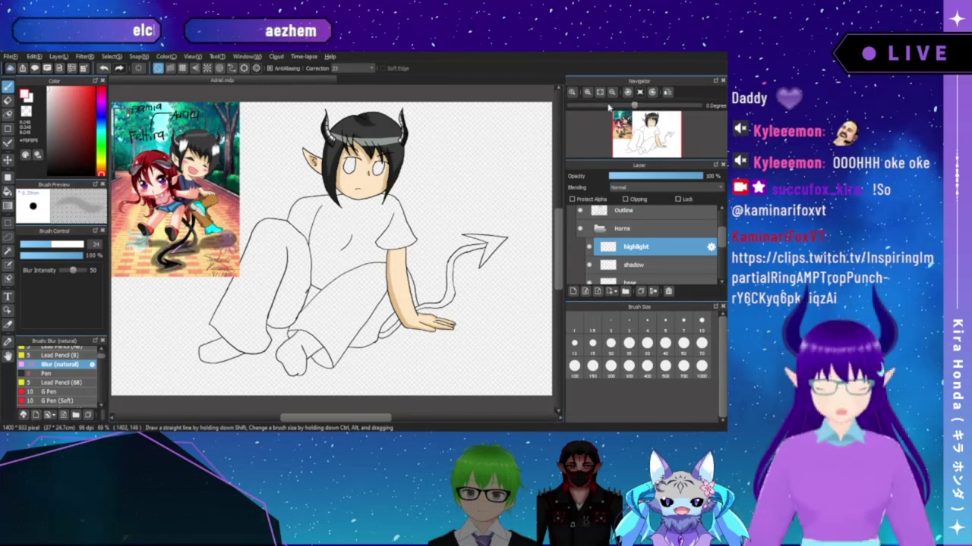
click(600, 227)
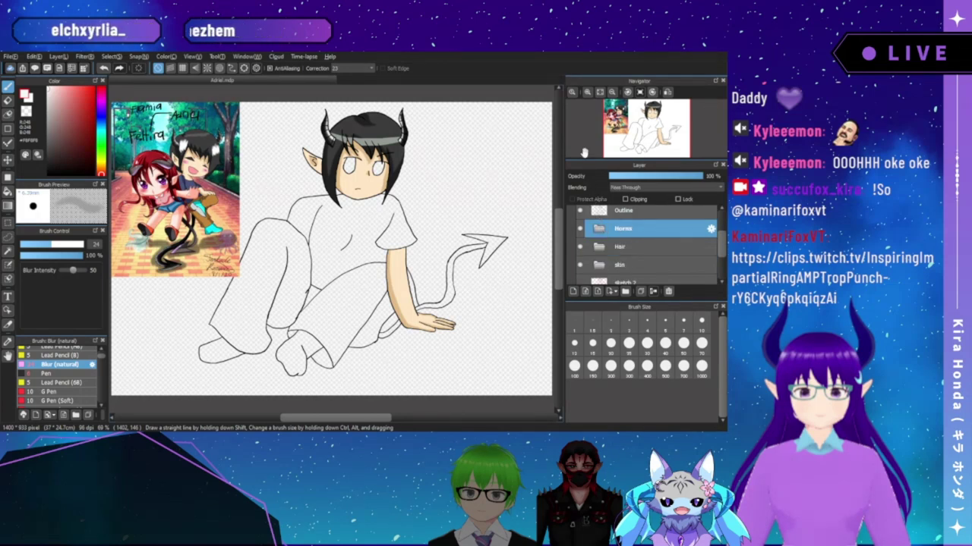
click(587, 92)
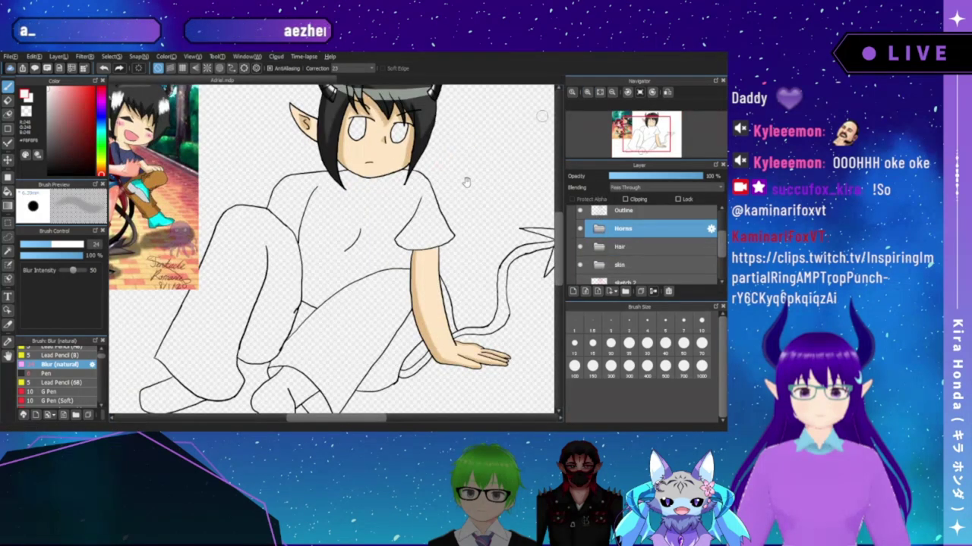
drag(477, 169, 494, 183)
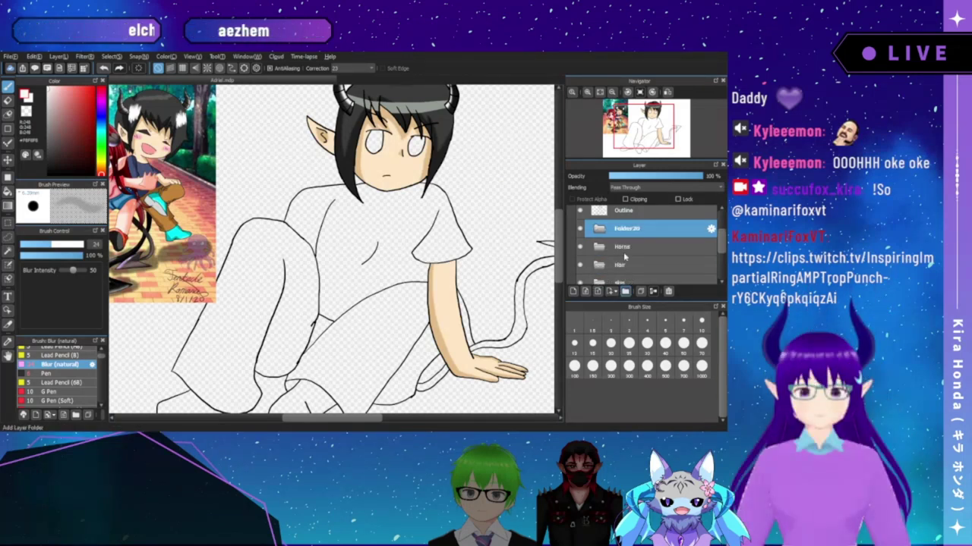
click(625, 291)
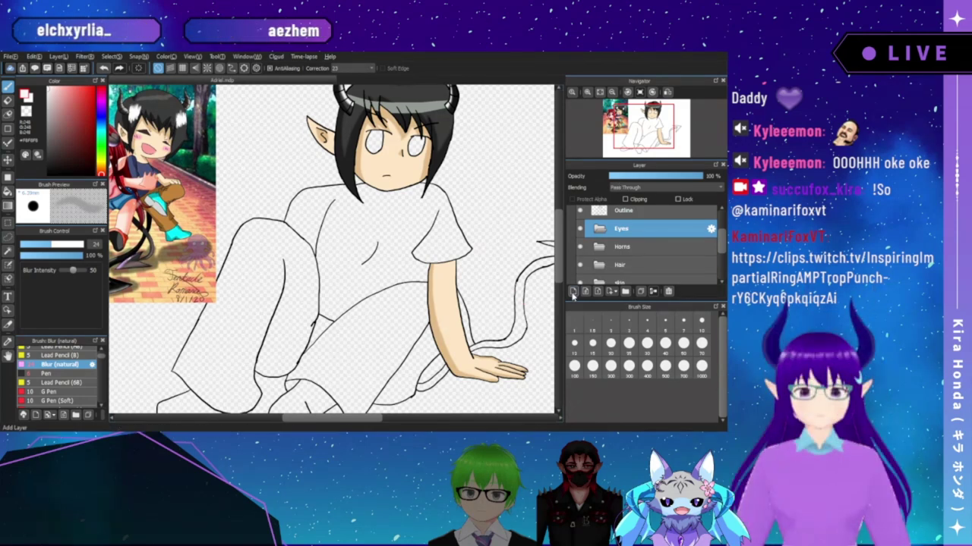
- Add two layers inside the Eyes folder, naming the lower one base and the upper one shadow
click(599, 228)
click(614, 251)
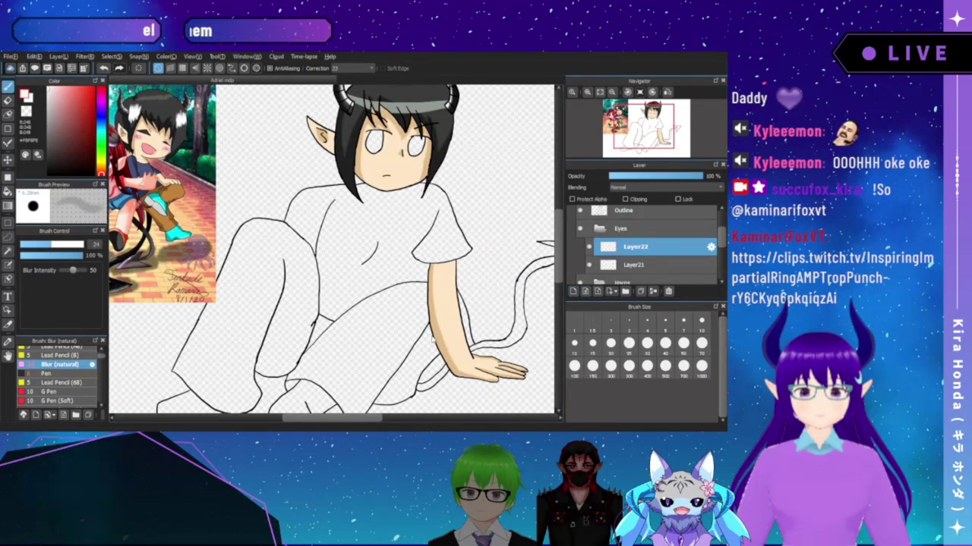
click(624, 264)
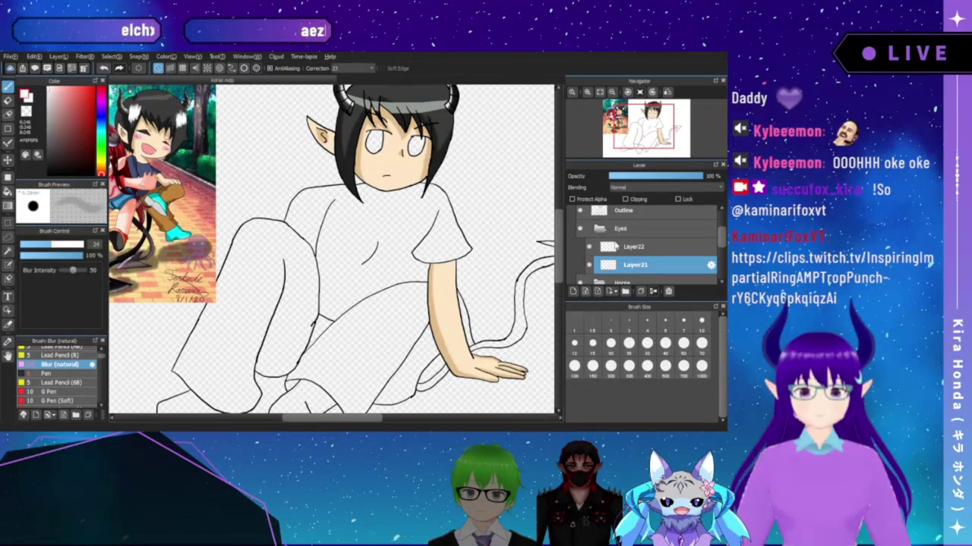
key(Return)
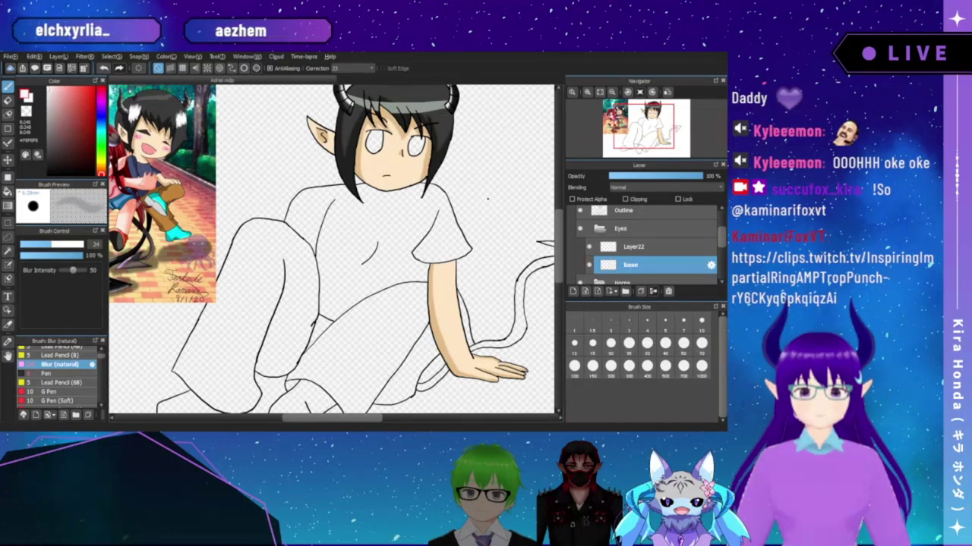
click(638, 253)
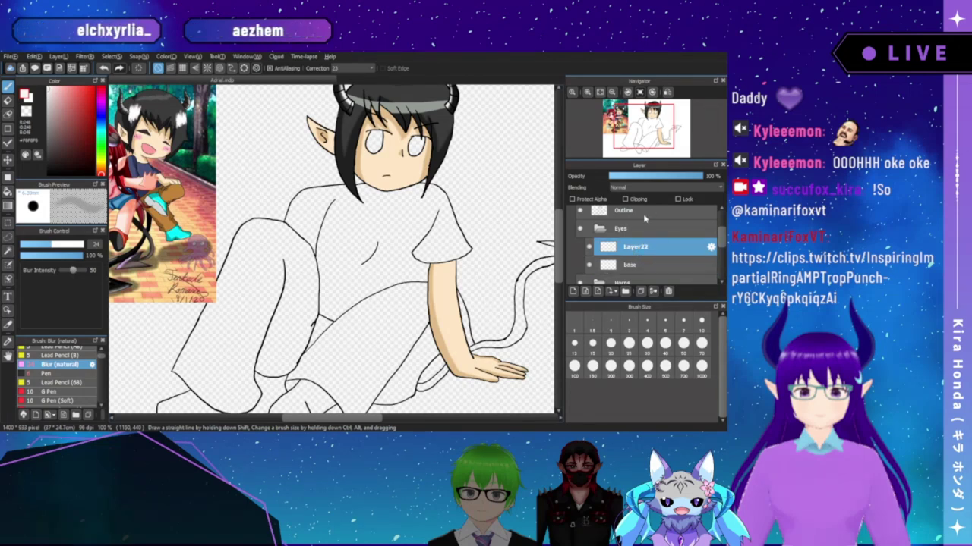
- Fill both eyes with dark purple on the base layer and paint over the gaps along their outlines with the Pen brush
click(601, 267)
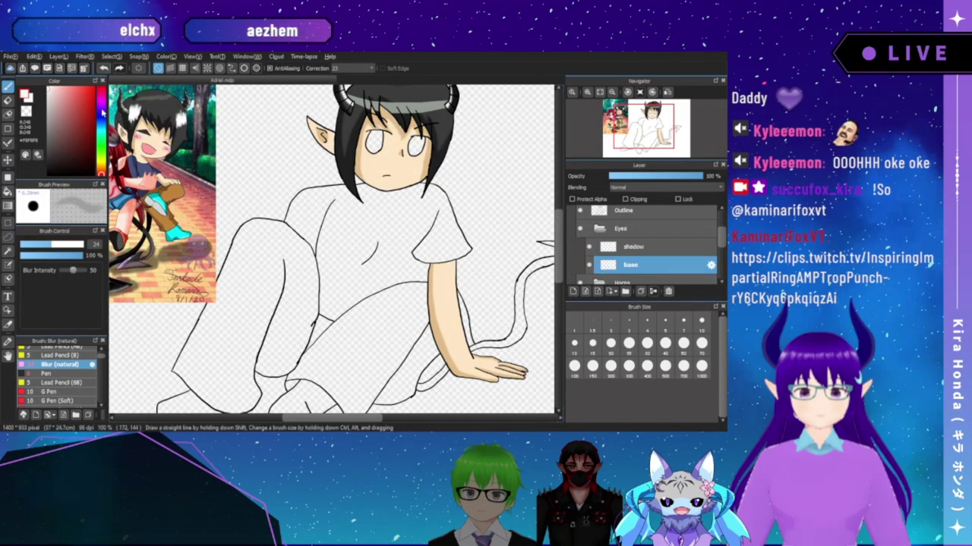
click(101, 110)
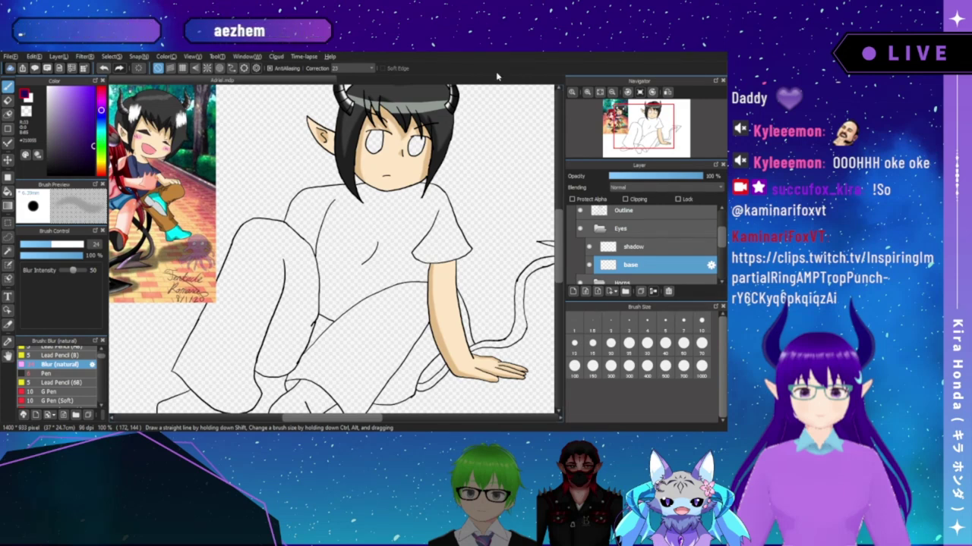
click(62, 374)
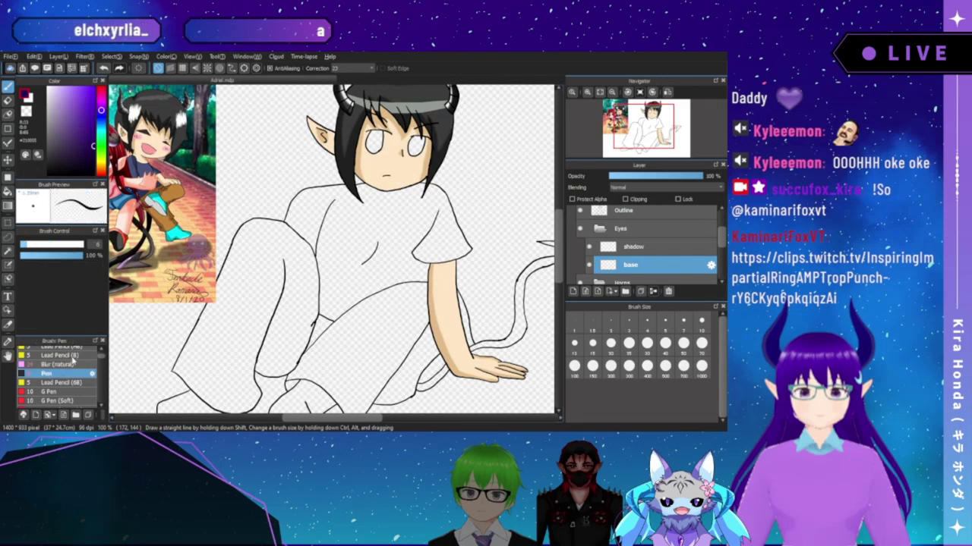
click(587, 93)
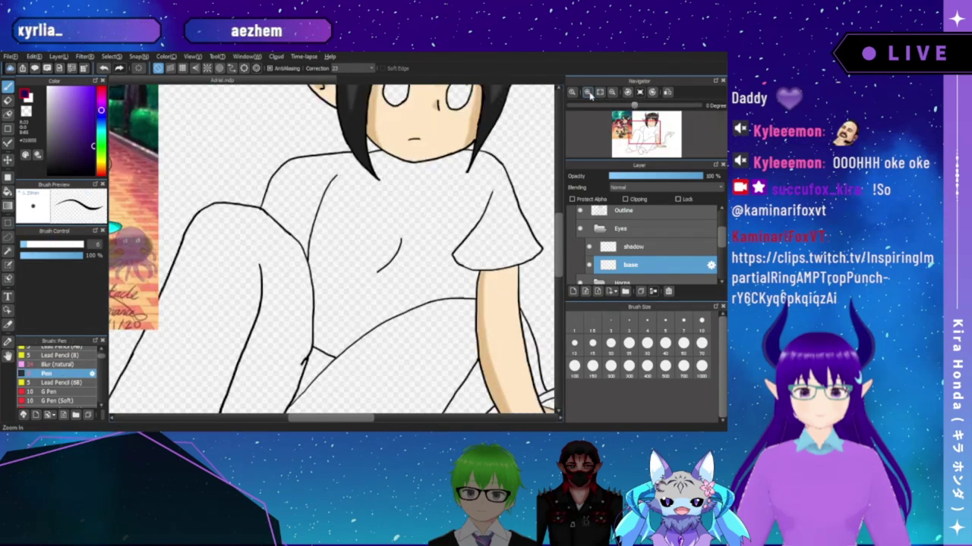
click(587, 93)
click(587, 93)
drag(639, 113, 650, 122)
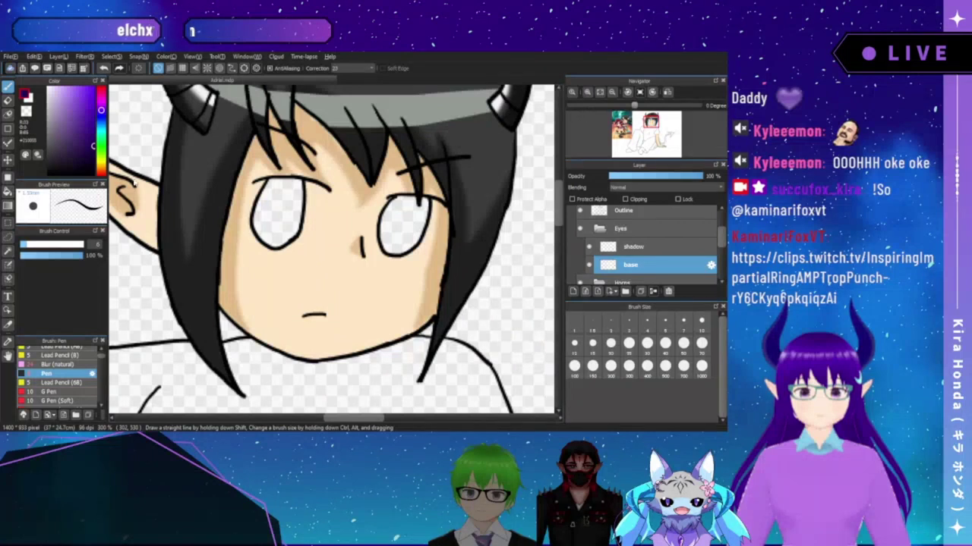
click(8, 190)
click(274, 211)
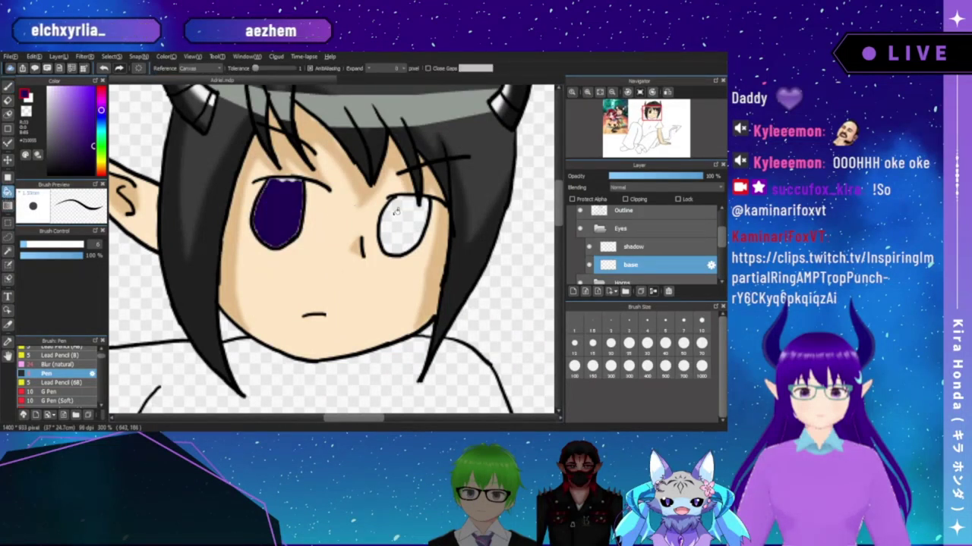
click(396, 212)
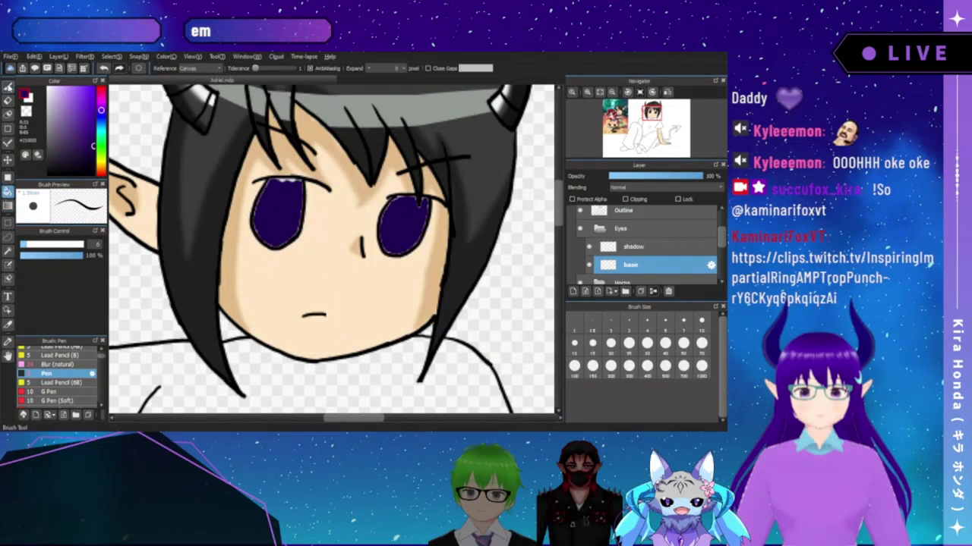
click(8, 86)
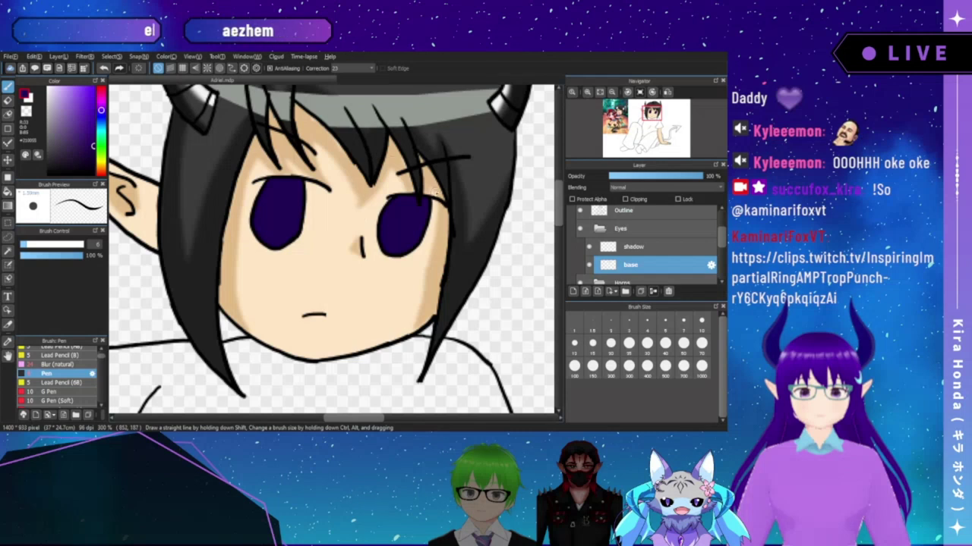
- Add a layer named highlight above the shadow layer in the Eyes folder
click(573, 291)
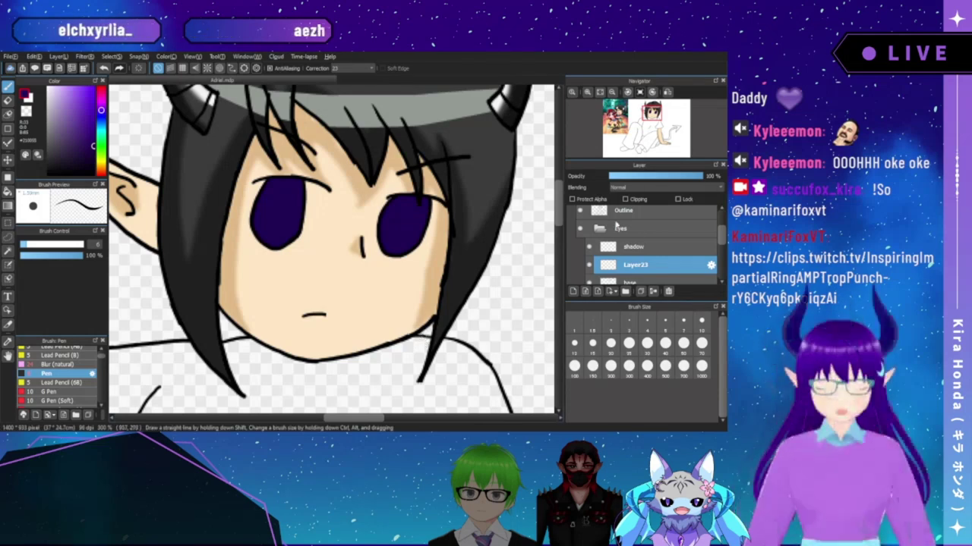
drag(633, 265, 641, 255)
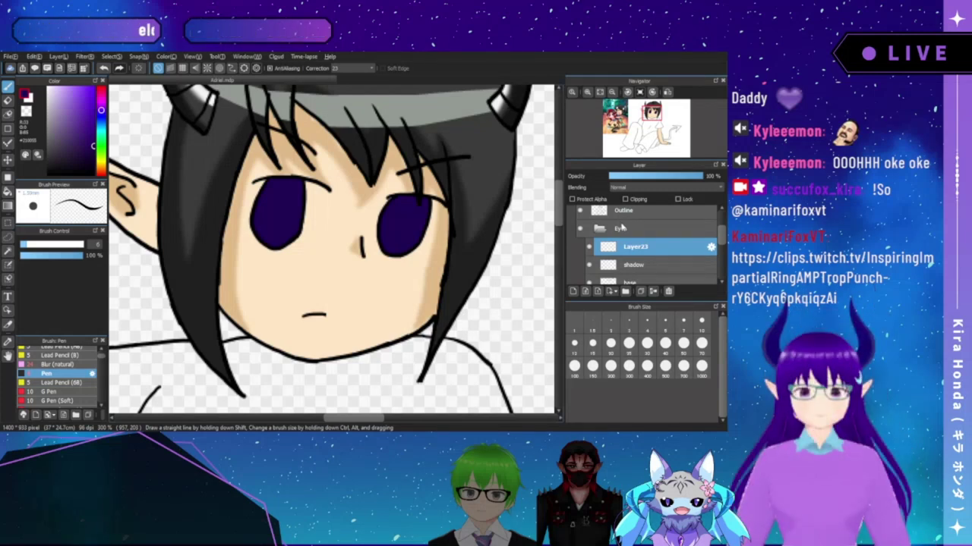
text(highlight)
key(Return)
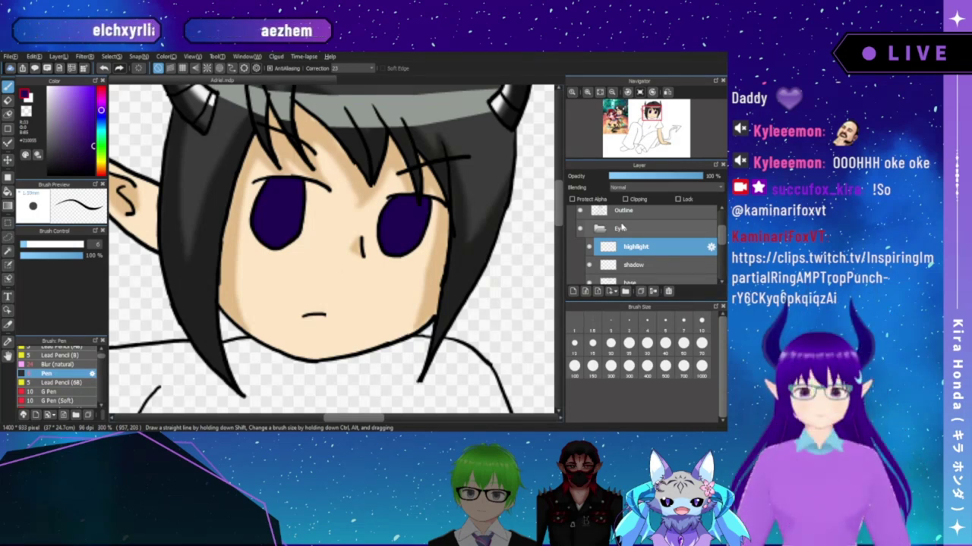
- Draw curved shadow boundary lines across both eyes on the shadow layer with the Pen brush in a darker purple
click(624, 265)
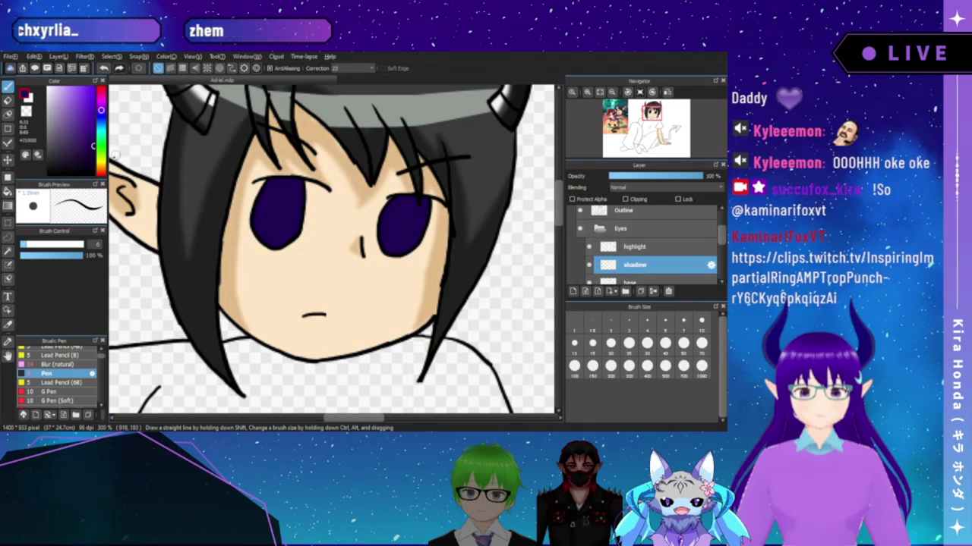
click(93, 159)
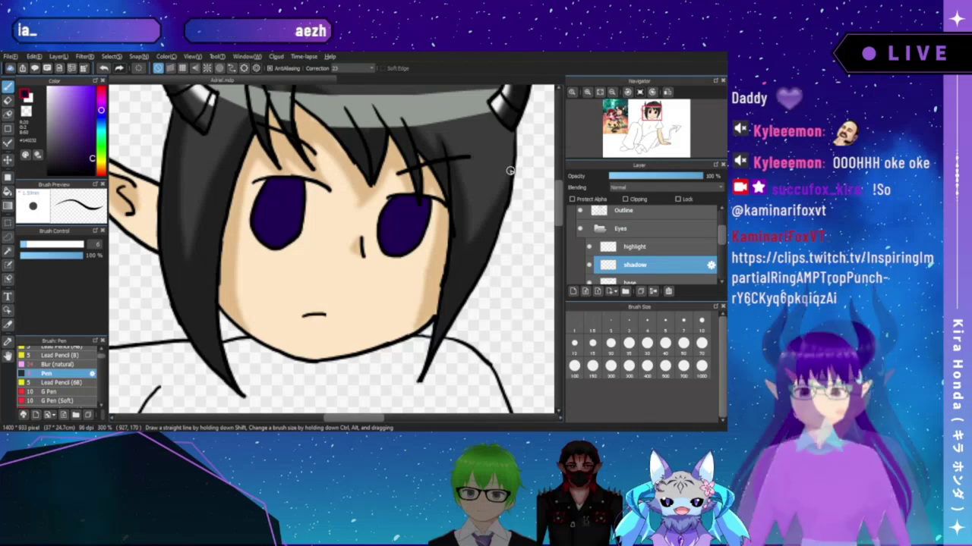
click(586, 92)
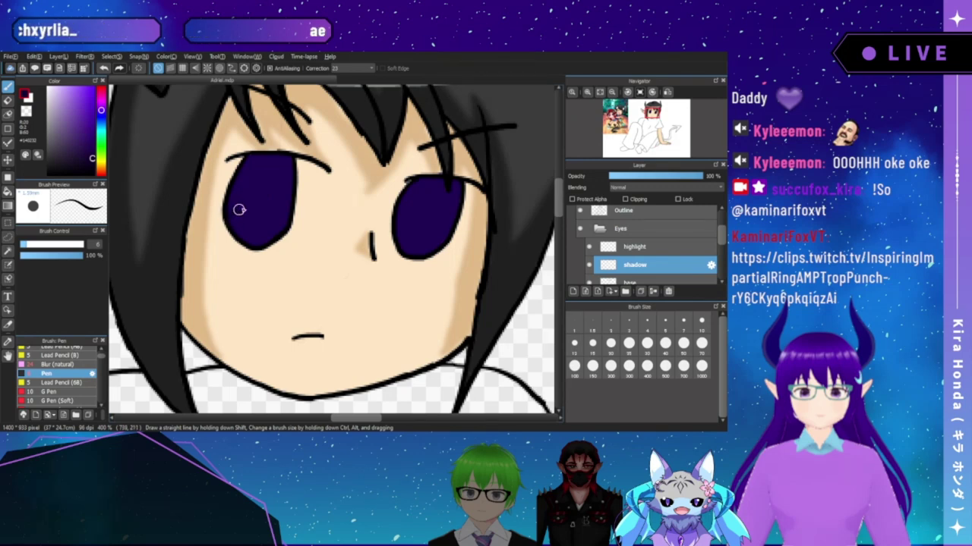
mouse_move(239, 210)
mouse_down()
mouse_move(282, 206)
mouse_move(286, 220)
mouse_up()
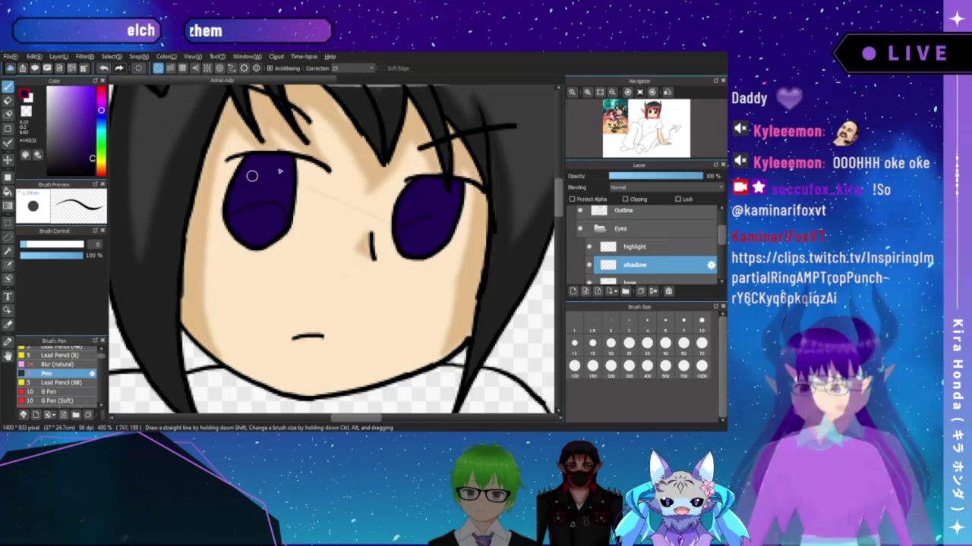
- Erase the stray line between the eyes with a size 25 eraser and redraw the eyes' curved shadow boundaries with the Pen brush
drag(291, 169, 341, 218)
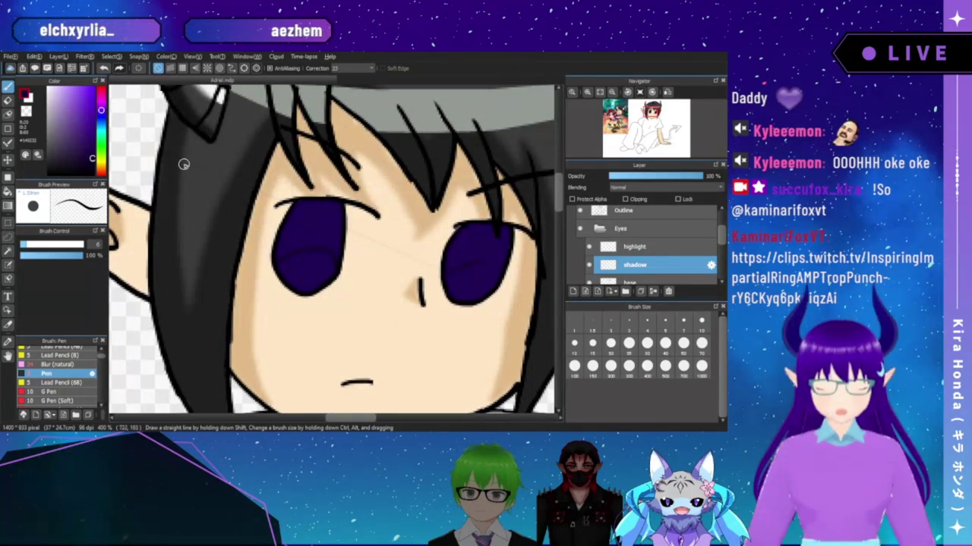
click(8, 101)
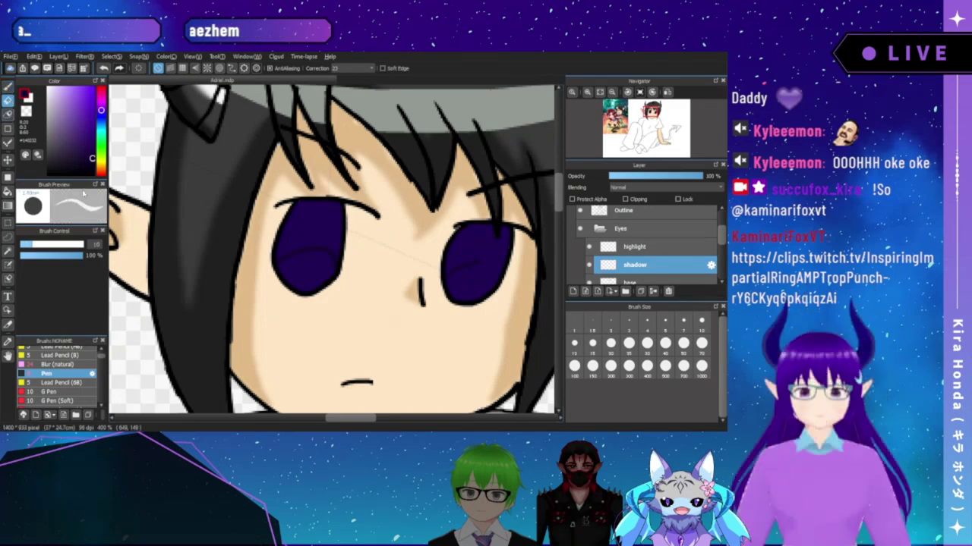
drag(47, 244, 83, 244)
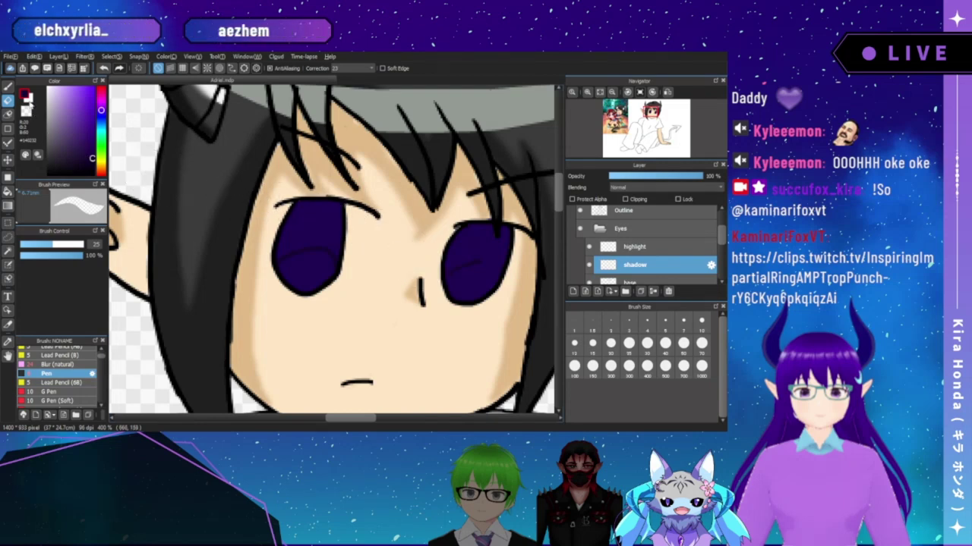
key(b)
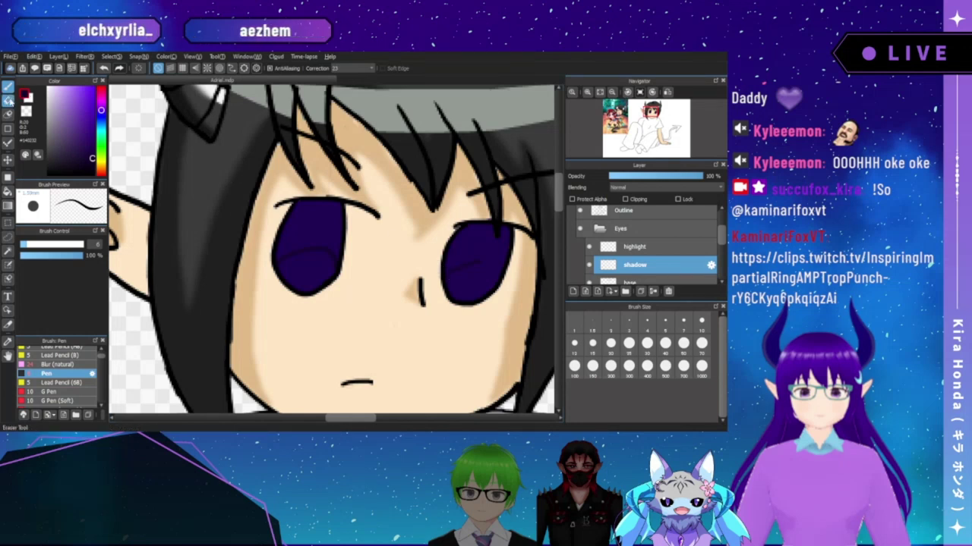
key(e)
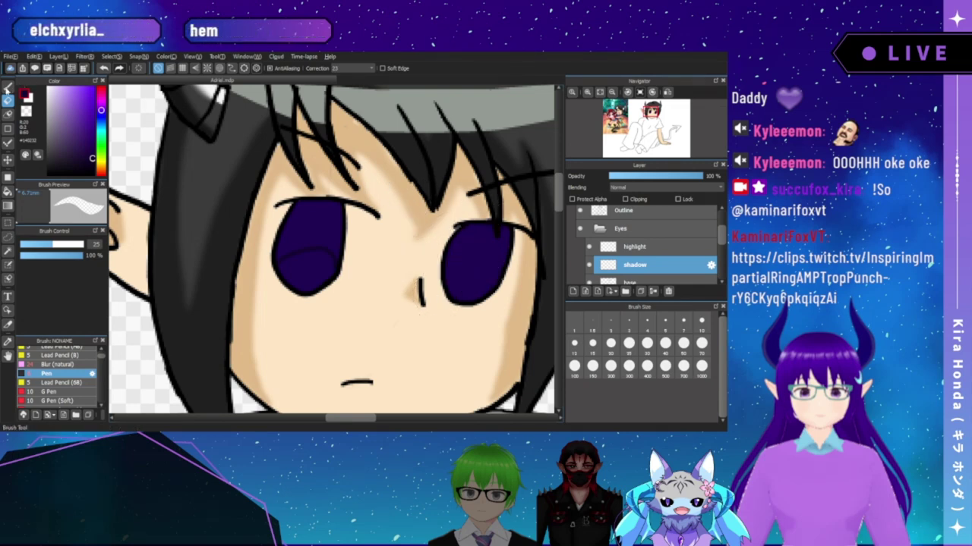
key(b)
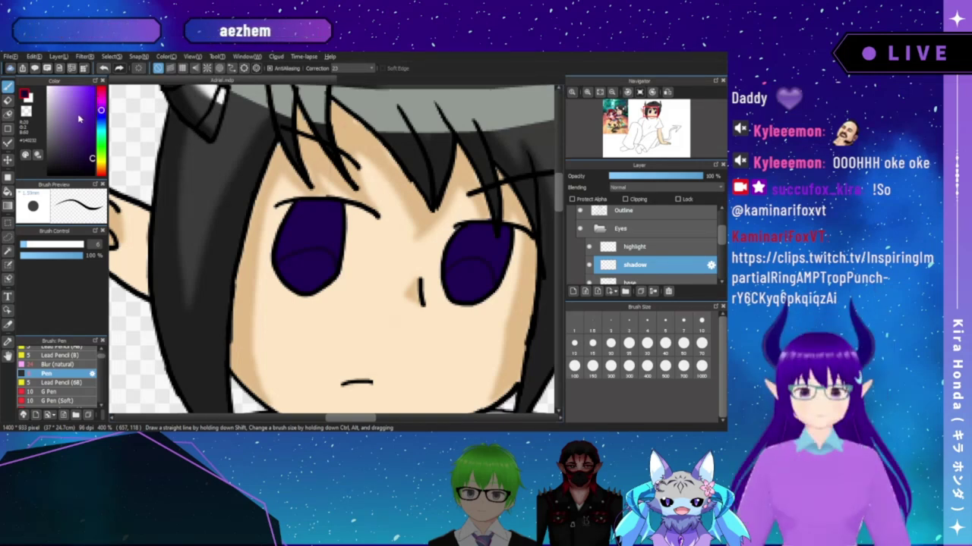
click(8, 100)
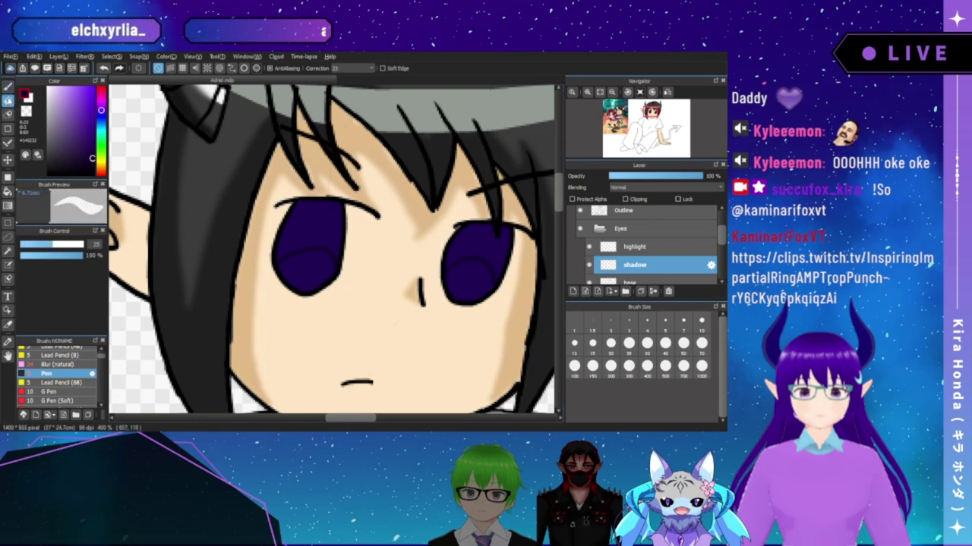
key(b)
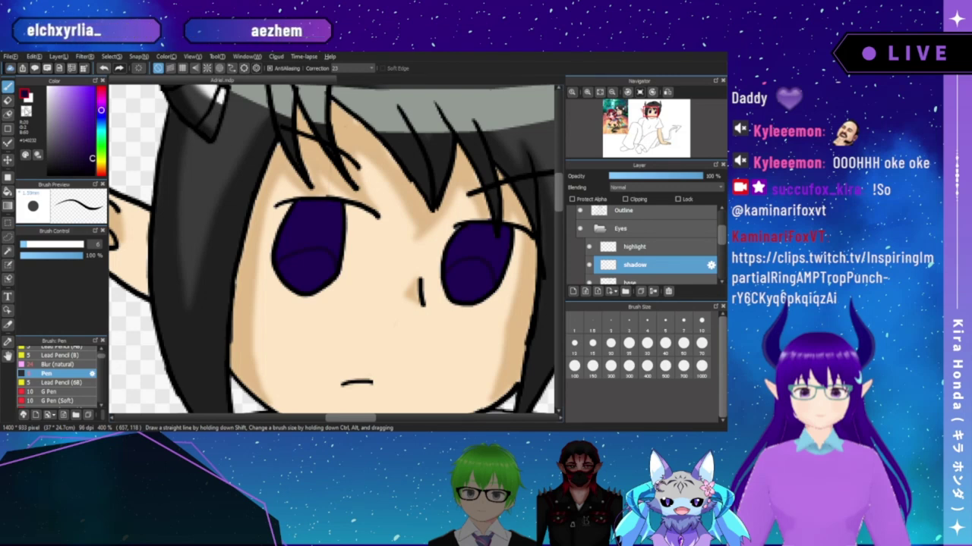
- Fill the lower parts of both eyes beneath the curved boundaries with the darker purple on the shadow layer
click(8, 192)
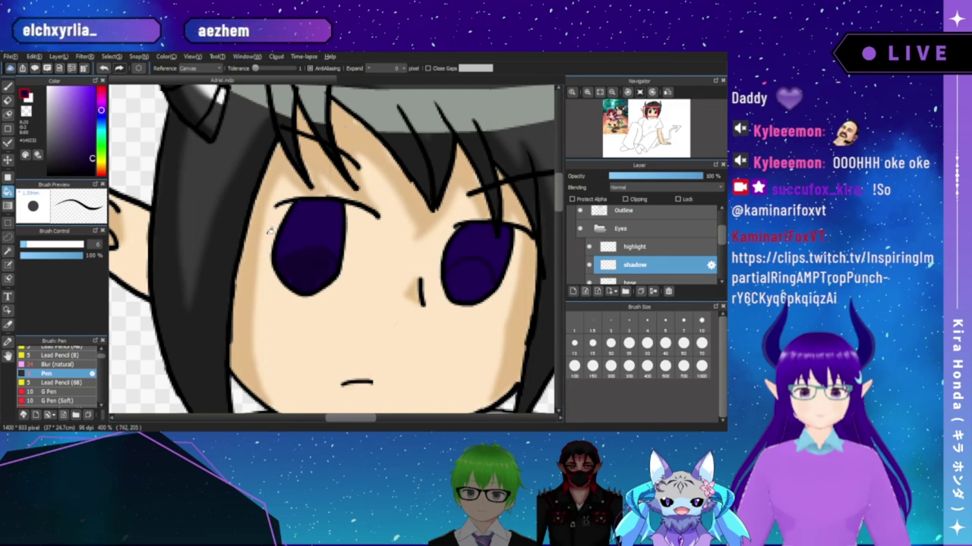
click(10, 87)
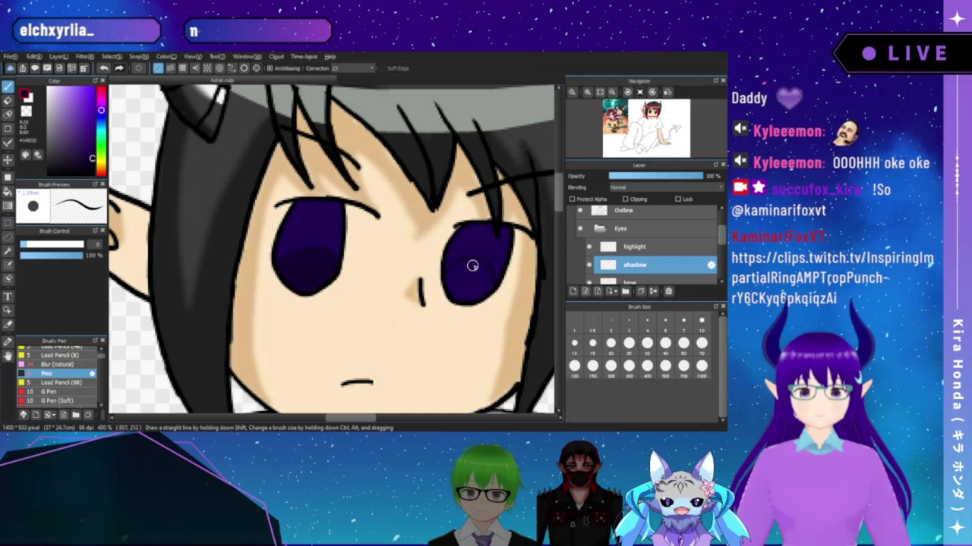
key(g)
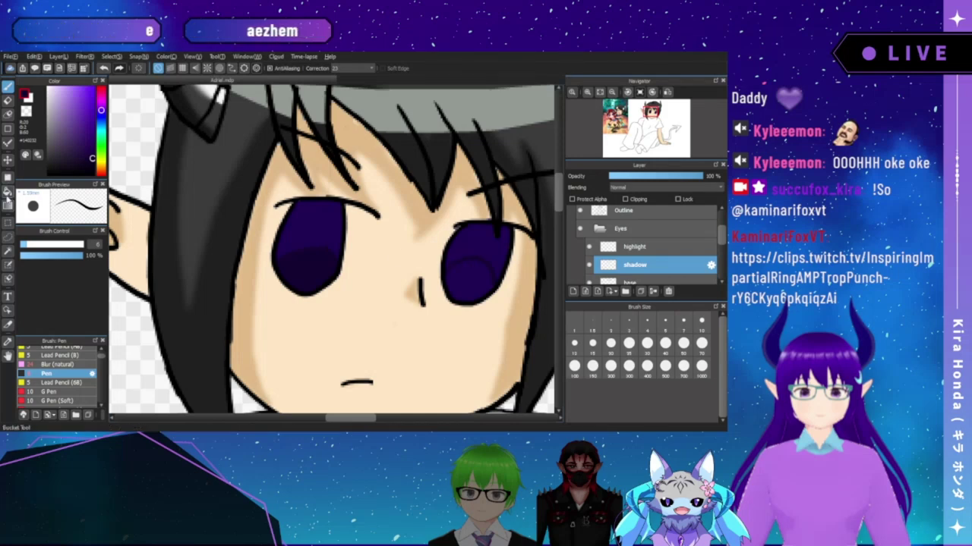
click(460, 275)
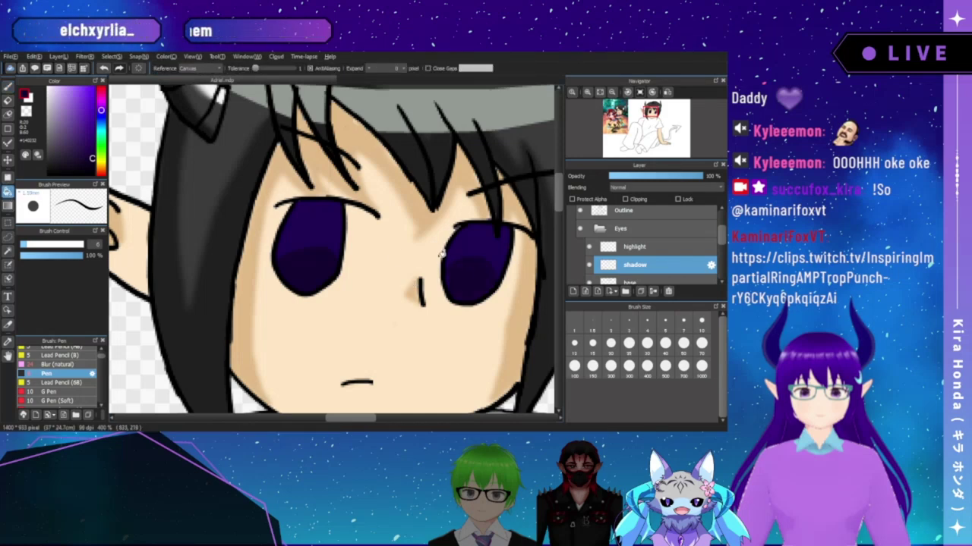
- Pick a darker purple for the Pen brush and try to shift the eye shadows upward with the Move tool
click(8, 87)
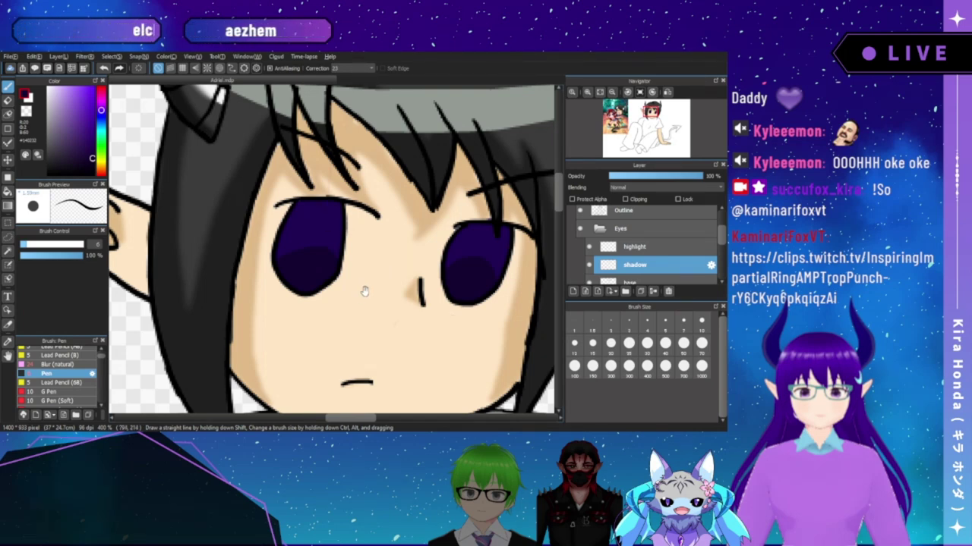
drag(365, 292, 377, 268)
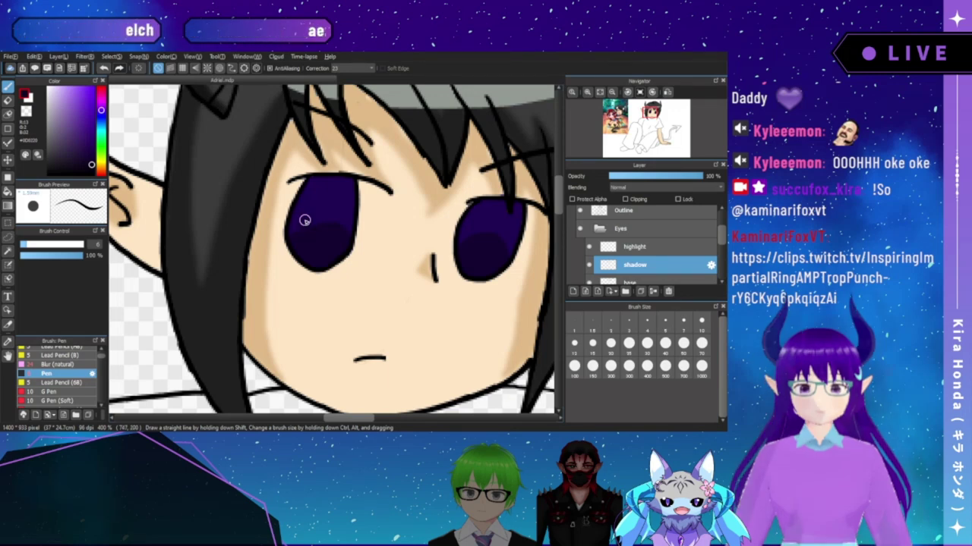
click(8, 160)
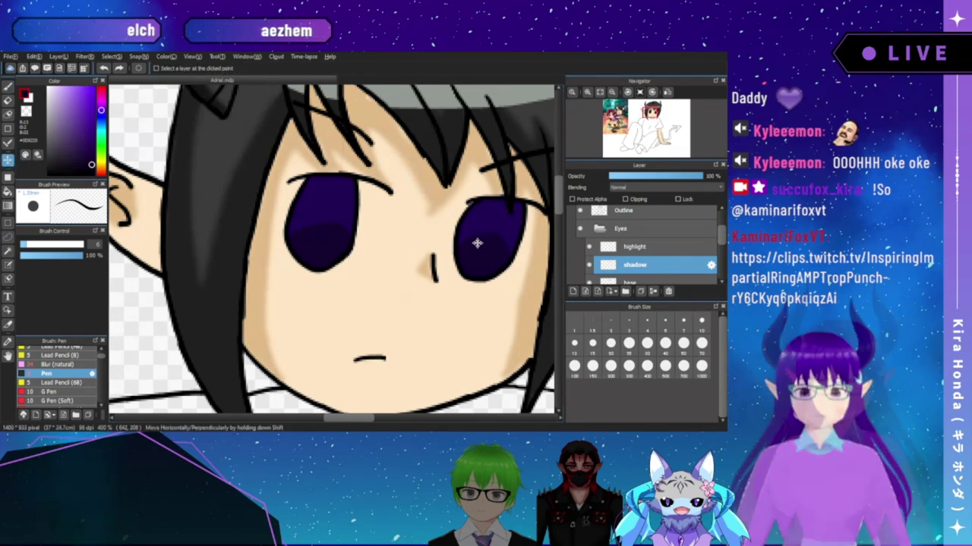
drag(477, 243, 485, 195)
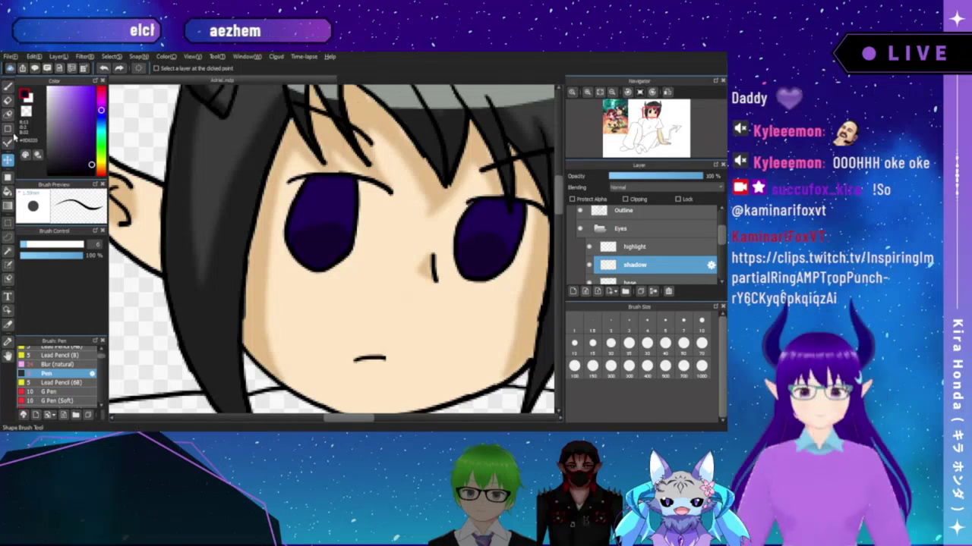
- Select a rectangular area around both eyes, clear their shading from the shadow layer, and deselect
click(9, 224)
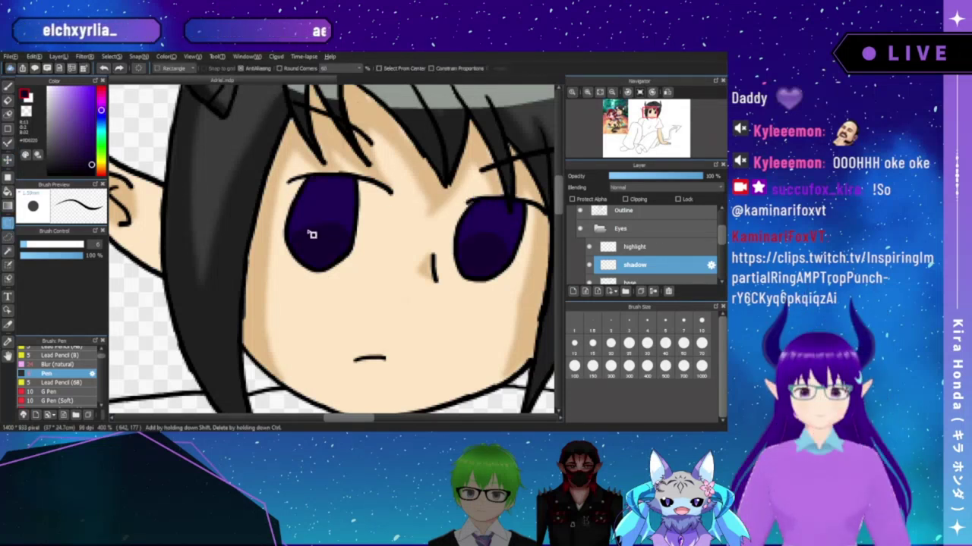
drag(270, 172, 520, 296)
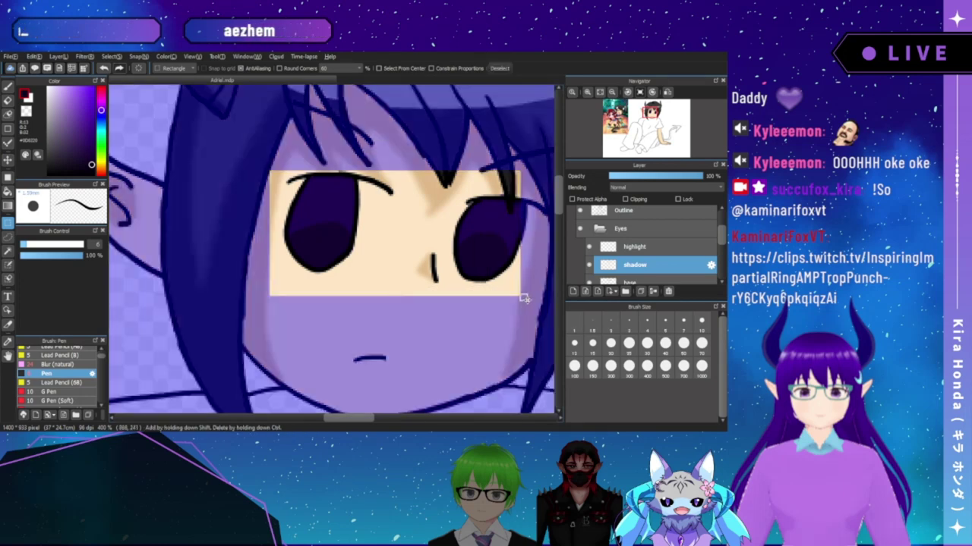
click(599, 93)
click(599, 92)
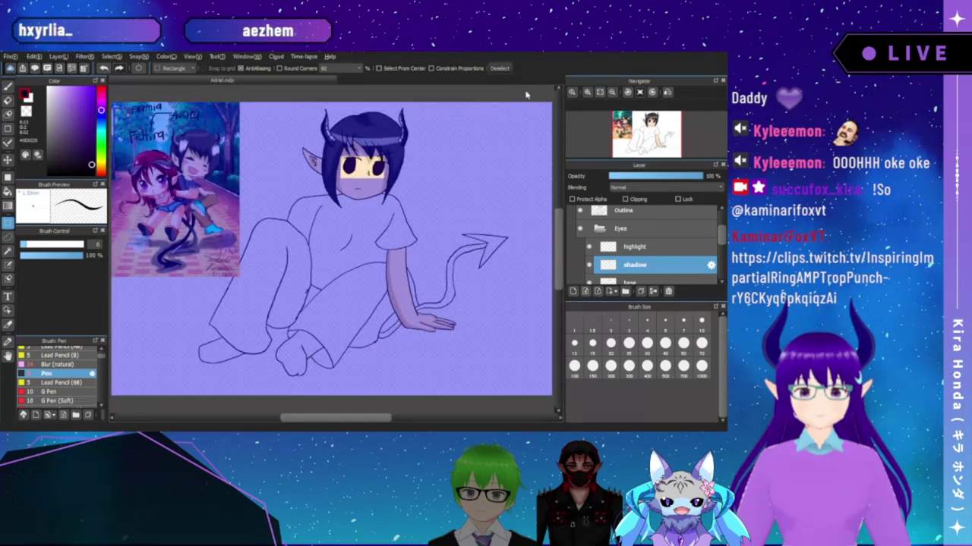
key(ctrl+d)
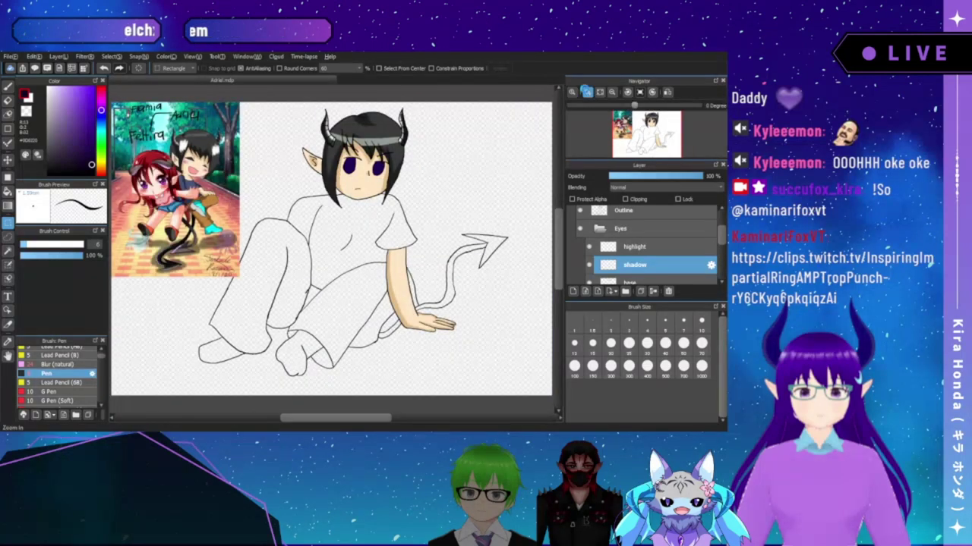
- Pick a slightly lighter dark purple for the Pen brush to redraw the shadow in the eye beside the pointed ear
click(586, 92)
click(586, 92)
click(586, 92)
click(586, 92)
click(586, 92)
drag(646, 134, 650, 123)
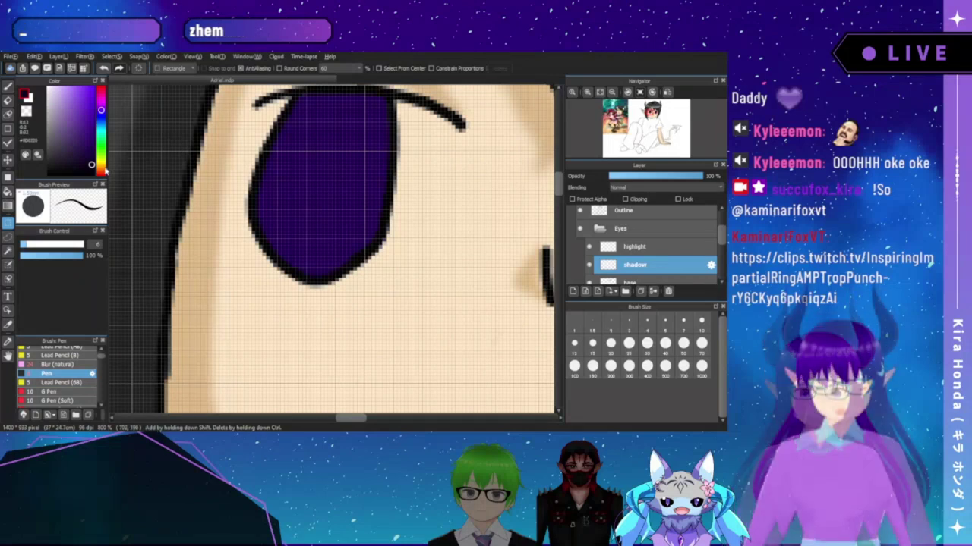
key(b)
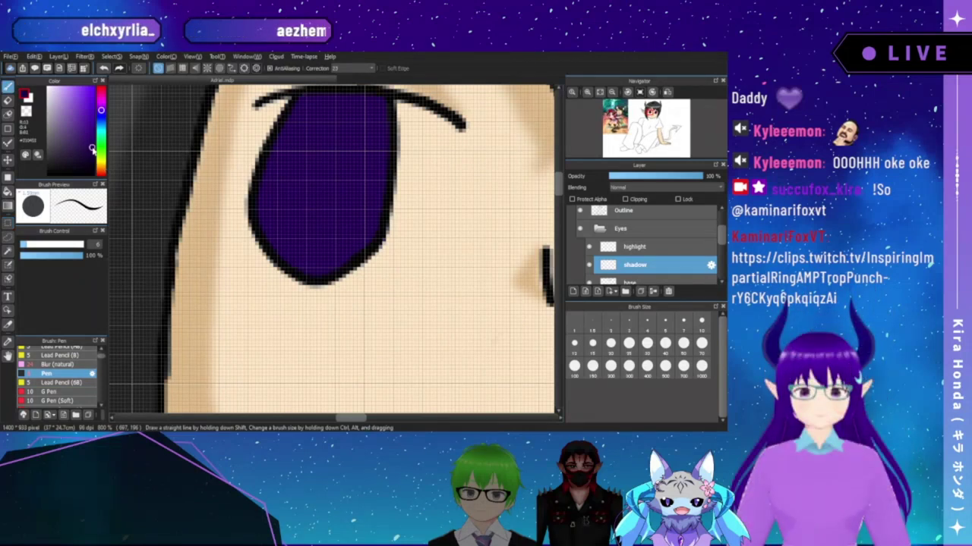
click(599, 92)
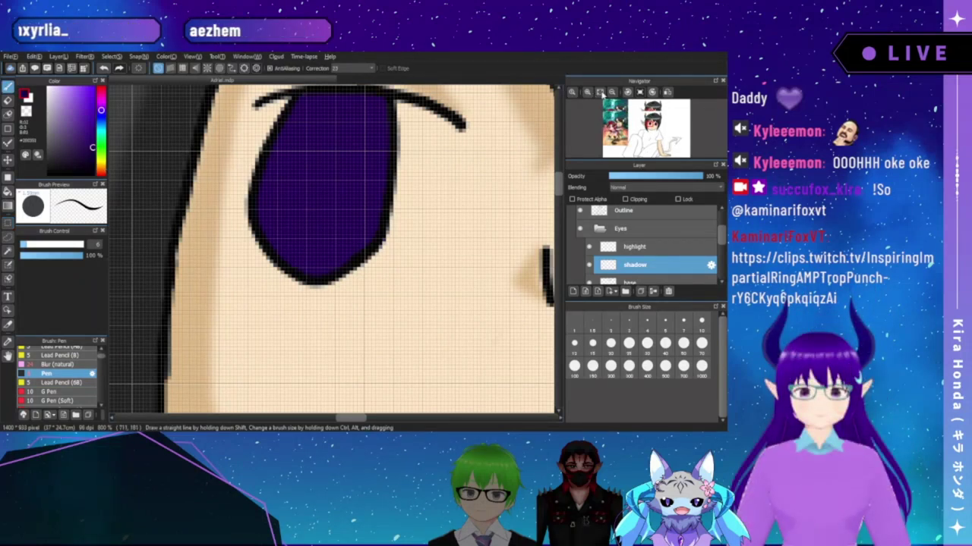
click(611, 93)
drag(352, 166, 353, 176)
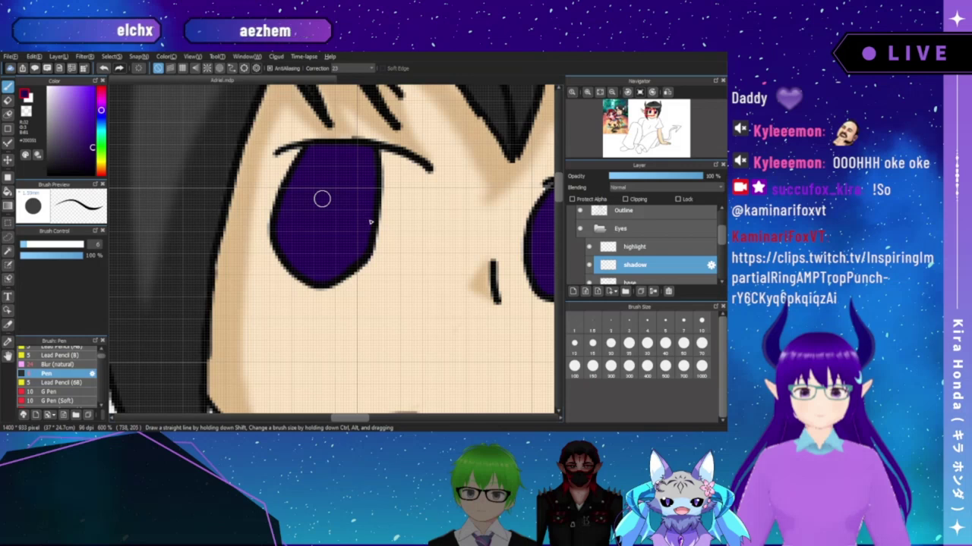
mouse_move(613, 101)
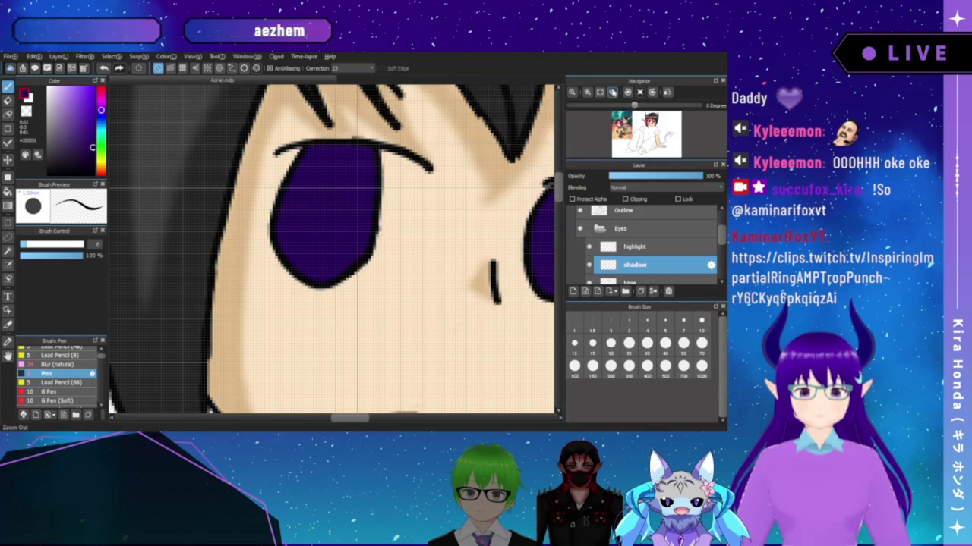
- Paint a darker #0C0021 shadow over the upper part of both eyes on the shadow layer with the size 6 Pen
click(610, 93)
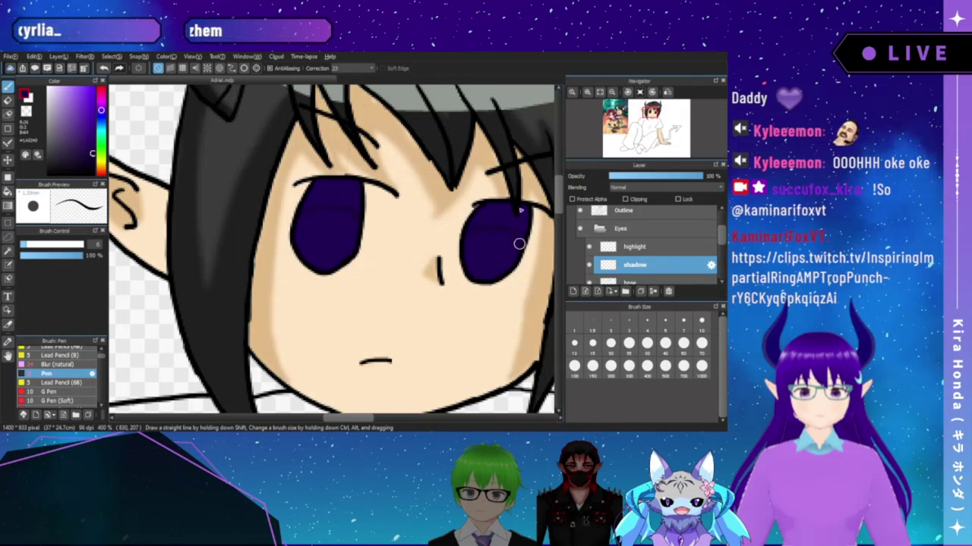
click(7, 191)
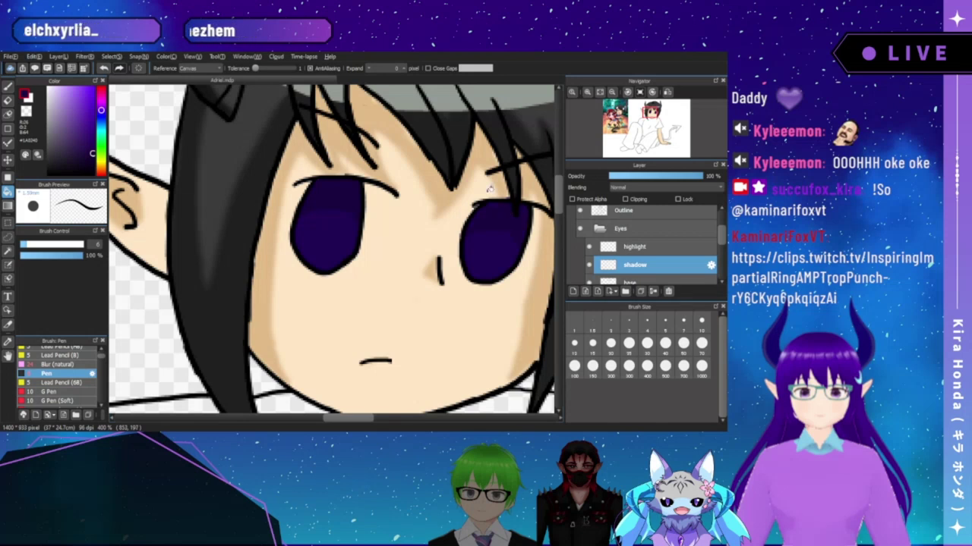
click(7, 87)
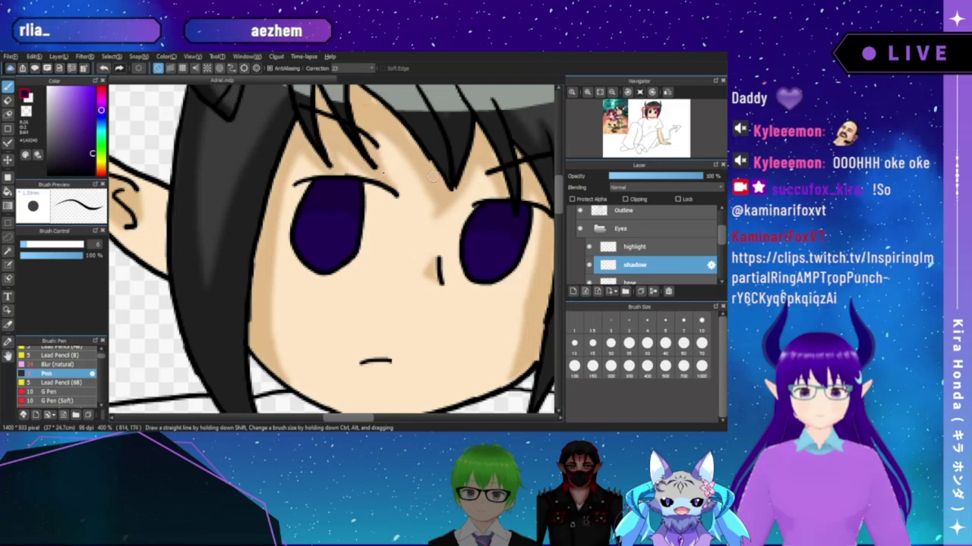
click(93, 161)
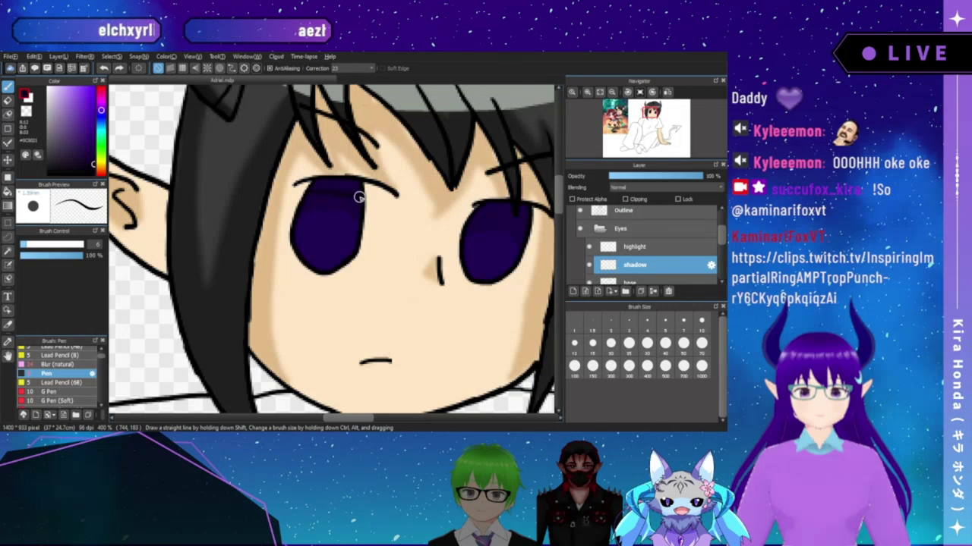
drag(362, 199, 364, 199)
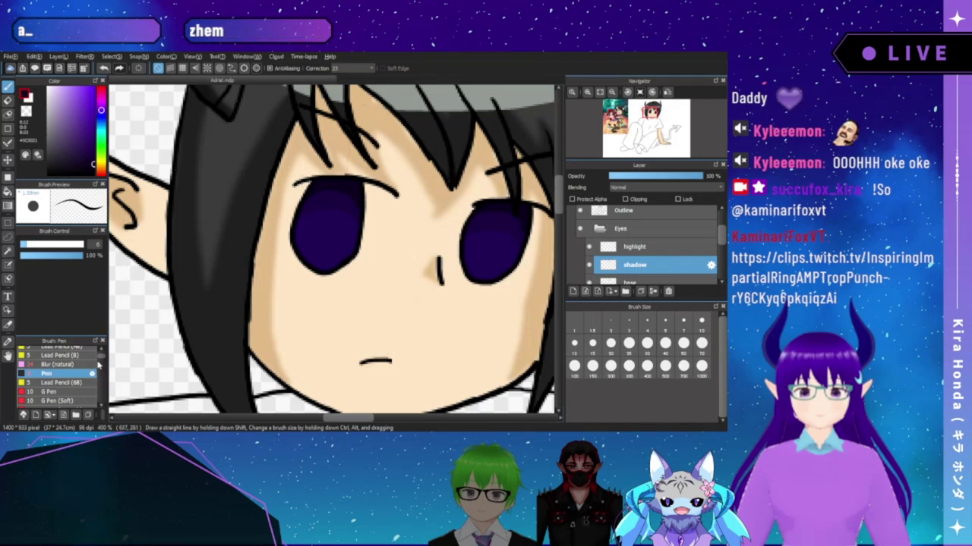
- Soften the dark shadow in both eyes with the Blur (natural) brush at size 24
click(71, 366)
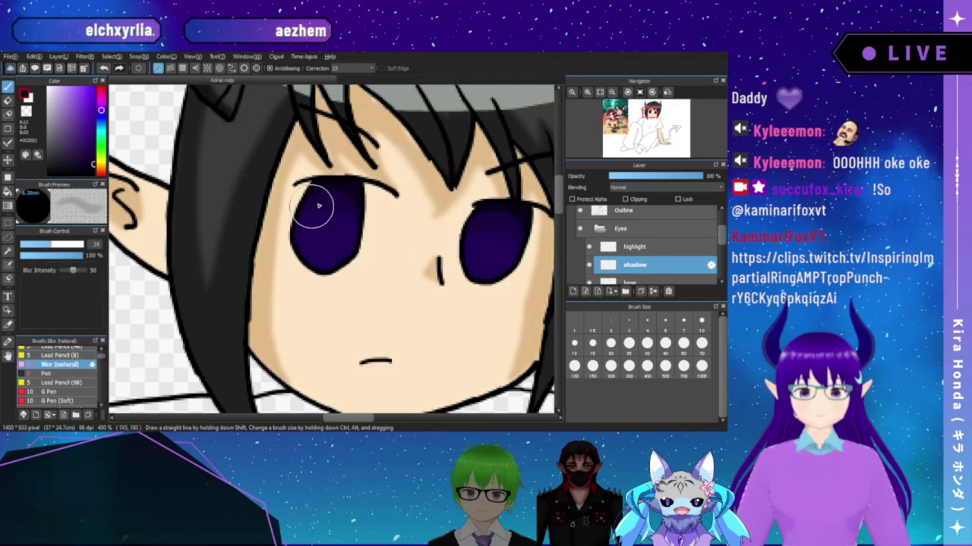
mouse_move(325, 201)
mouse_down()
mouse_move(359, 218)
mouse_move(345, 199)
mouse_move(306, 200)
mouse_move(358, 205)
mouse_move(306, 205)
mouse_move(356, 212)
mouse_move(356, 224)
mouse_move(315, 189)
mouse_move(339, 195)
mouse_move(293, 211)
mouse_move(356, 201)
mouse_move(359, 212)
mouse_move(321, 197)
mouse_move(308, 208)
mouse_move(354, 217)
mouse_move(332, 194)
mouse_move(298, 210)
mouse_move(324, 198)
mouse_move(357, 207)
mouse_up()
mouse_move(509, 206)
mouse_down()
mouse_move(469, 214)
mouse_move(504, 214)
mouse_move(465, 235)
mouse_move(485, 219)
mouse_move(510, 218)
mouse_move(517, 243)
mouse_move(499, 207)
mouse_move(472, 219)
mouse_move(511, 216)
mouse_move(521, 238)
mouse_move(487, 217)
mouse_move(475, 225)
mouse_move(520, 245)
mouse_move(513, 252)
mouse_move(499, 213)
mouse_move(473, 247)
mouse_move(518, 226)
mouse_move(522, 236)
mouse_move(470, 237)
mouse_move(496, 228)
mouse_up()
click(11, 57)
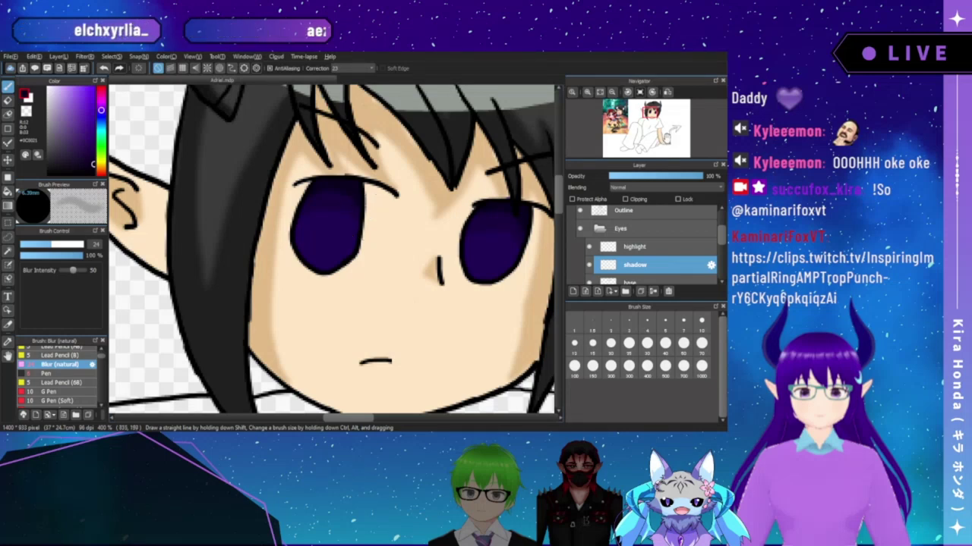
- Draw a bright purple arc in the lower part of each eye on the highlight layer with the size 6 Pen
click(600, 93)
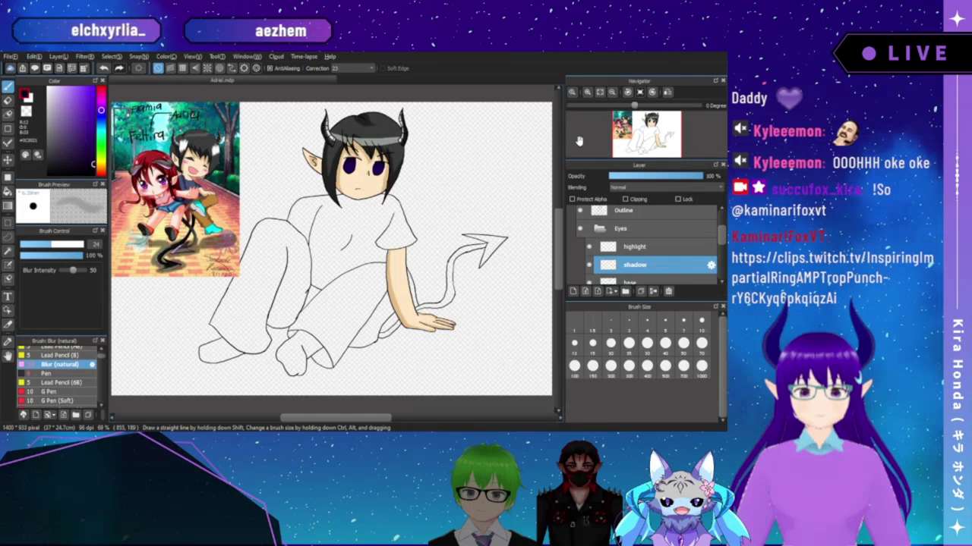
click(587, 92)
click(587, 92)
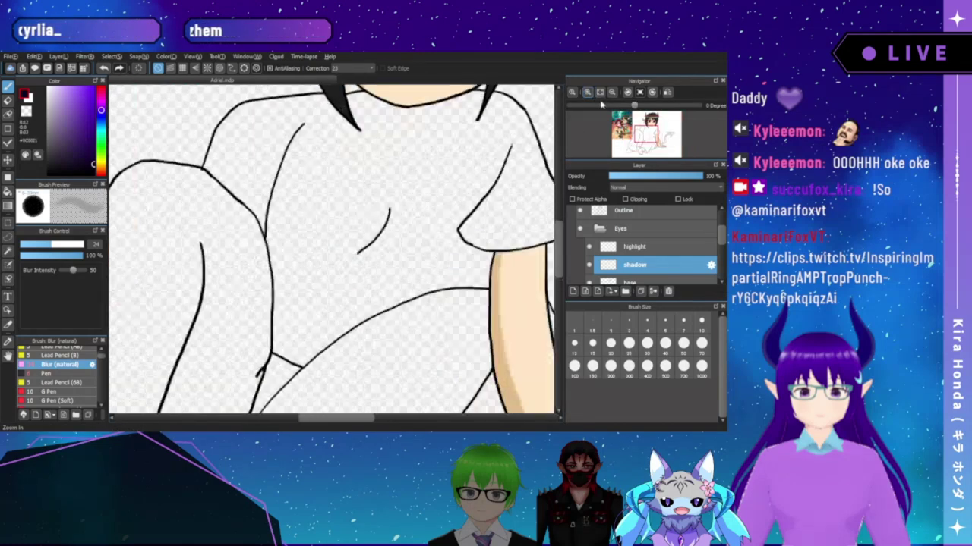
mouse_move(643, 135)
mouse_down()
mouse_move(652, 137)
mouse_move(647, 117)
mouse_up()
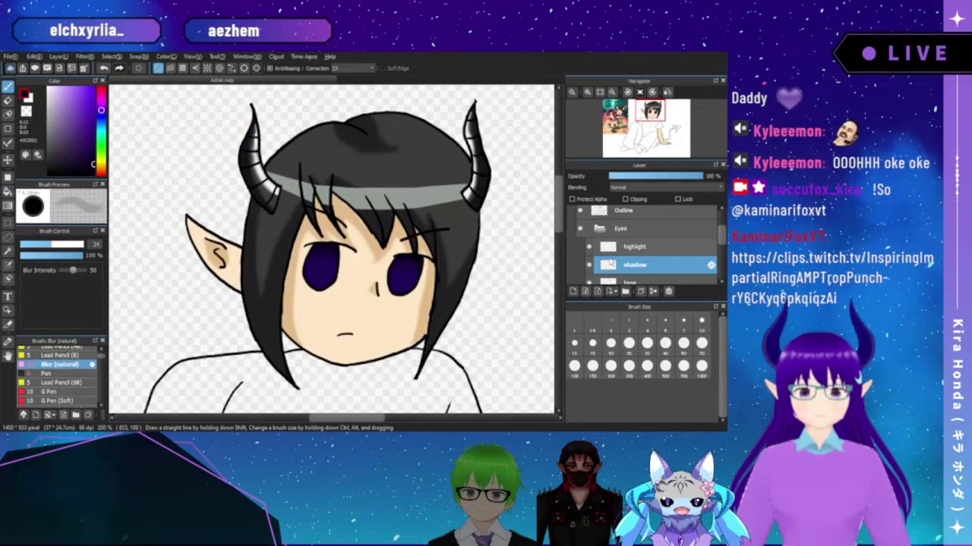
click(615, 247)
click(587, 92)
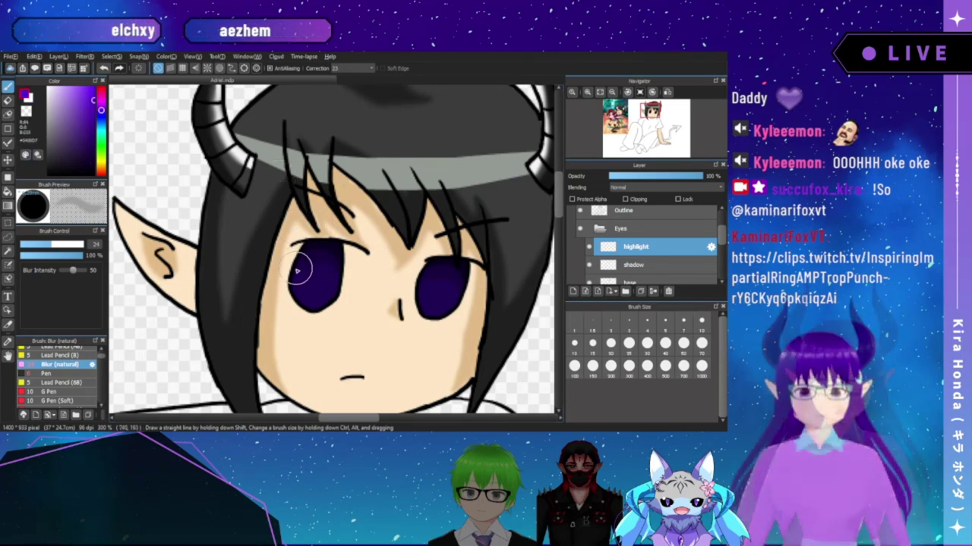
click(53, 374)
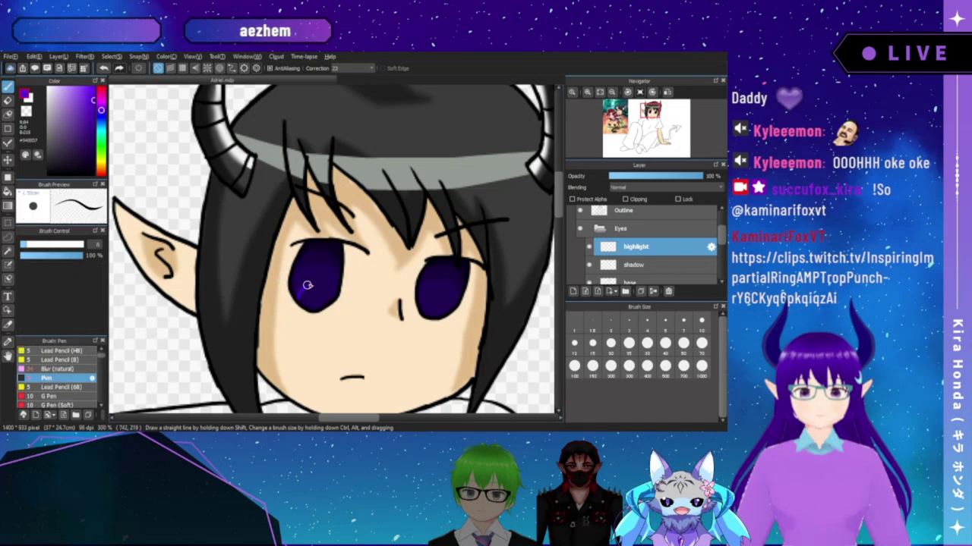
mouse_move(308, 285)
mouse_down()
mouse_move(326, 288)
mouse_move(328, 301)
mouse_up()
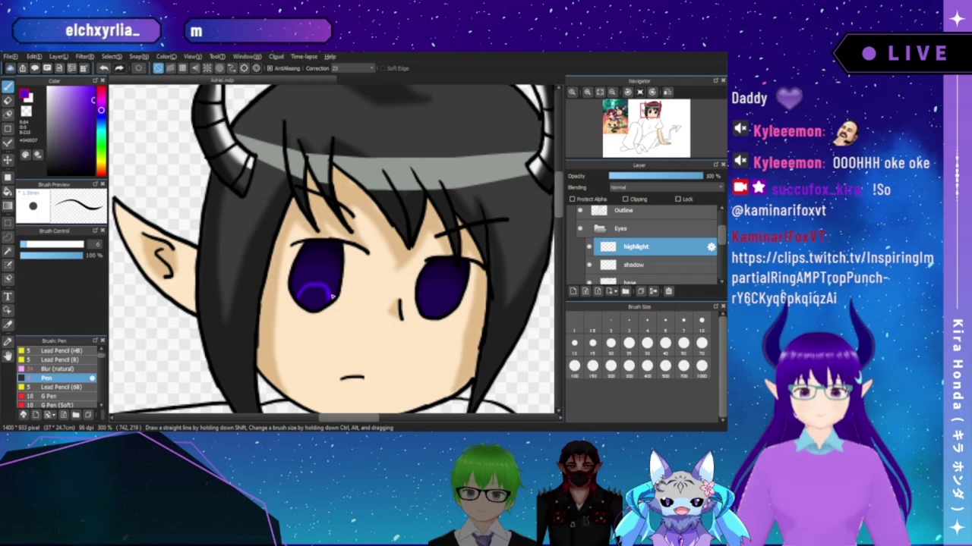
mouse_move(419, 306)
mouse_down()
mouse_move(429, 292)
mouse_move(445, 314)
mouse_up()
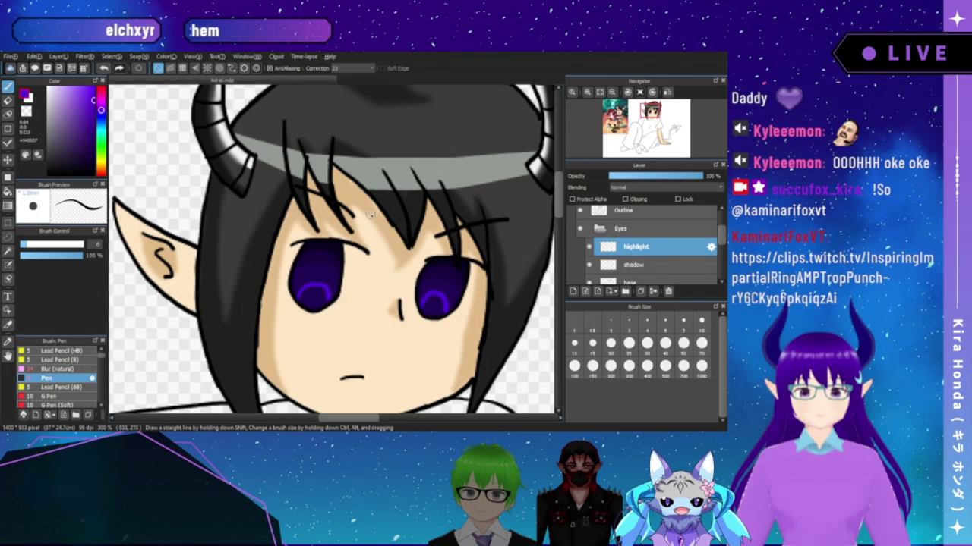
- Fill the areas beneath the arcs in both eyes with the same bright purple
click(7, 191)
click(308, 296)
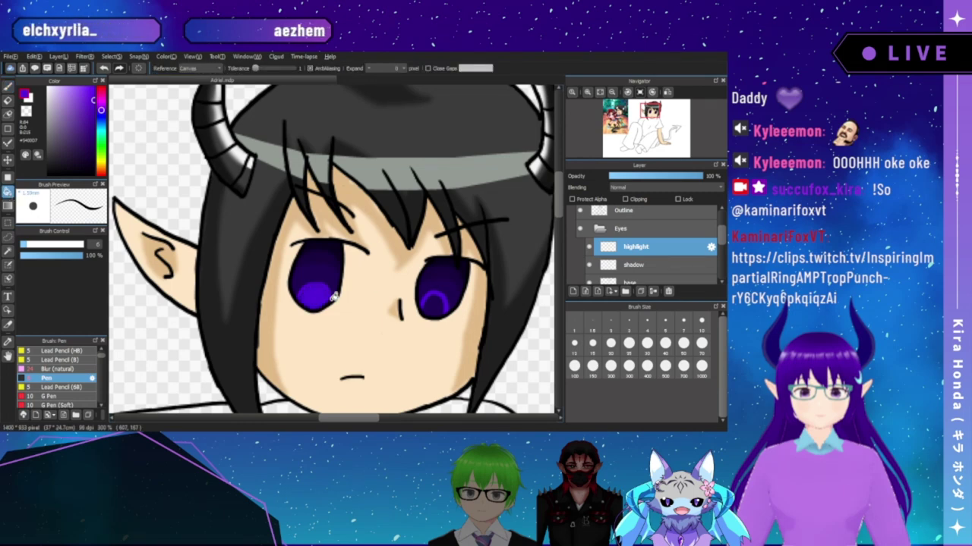
click(431, 302)
click(8, 86)
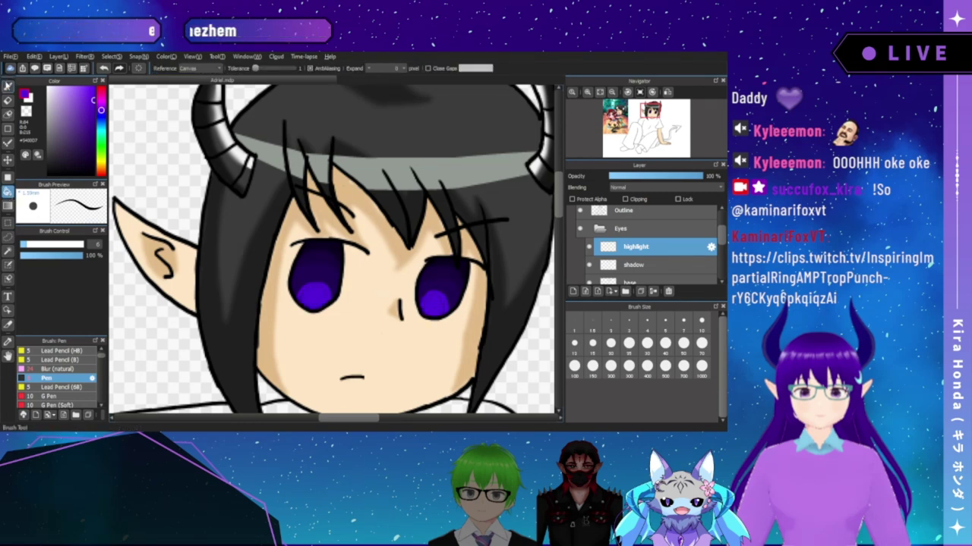
- Copy the highlights in the lower part of both eyes onto a new layer using a rectangular selection, and clear the selection
mouse_move(604, 104)
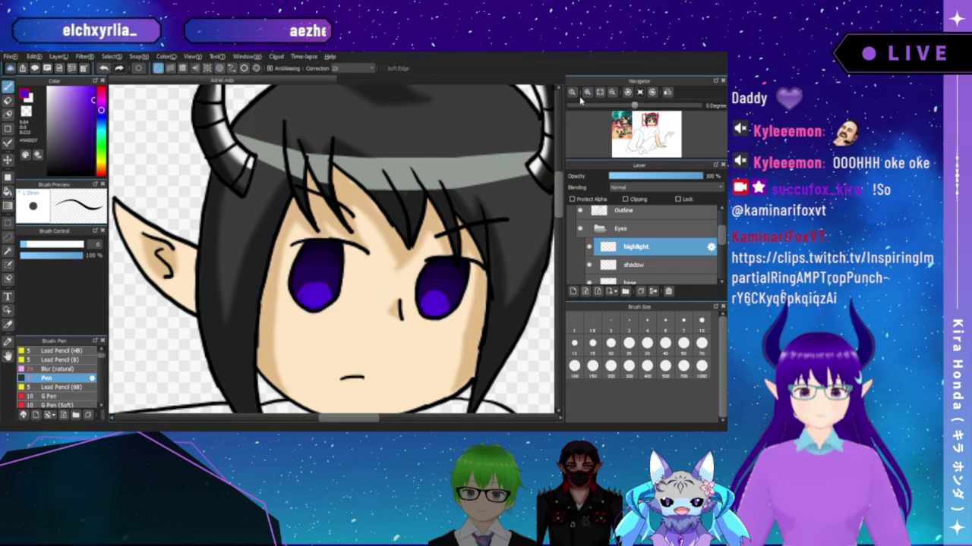
click(587, 92)
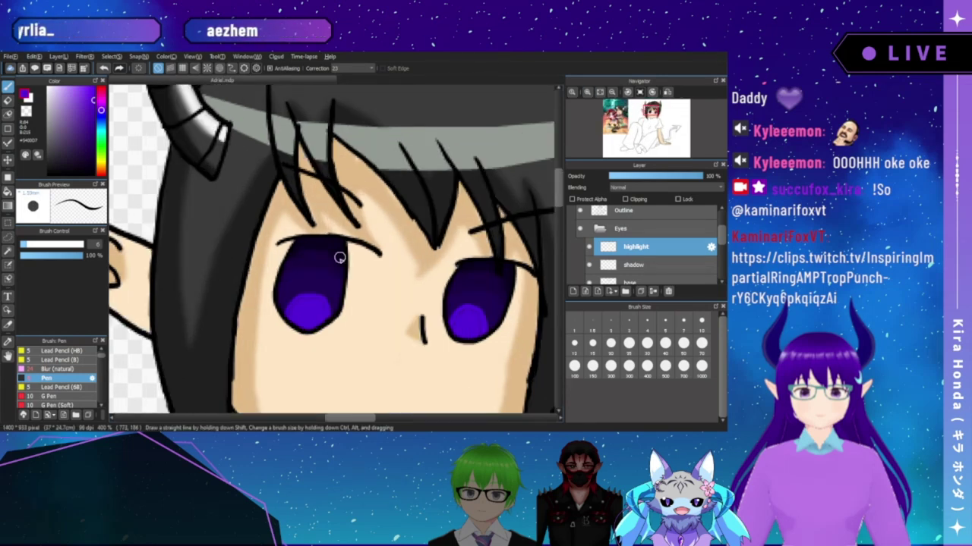
drag(342, 303, 337, 255)
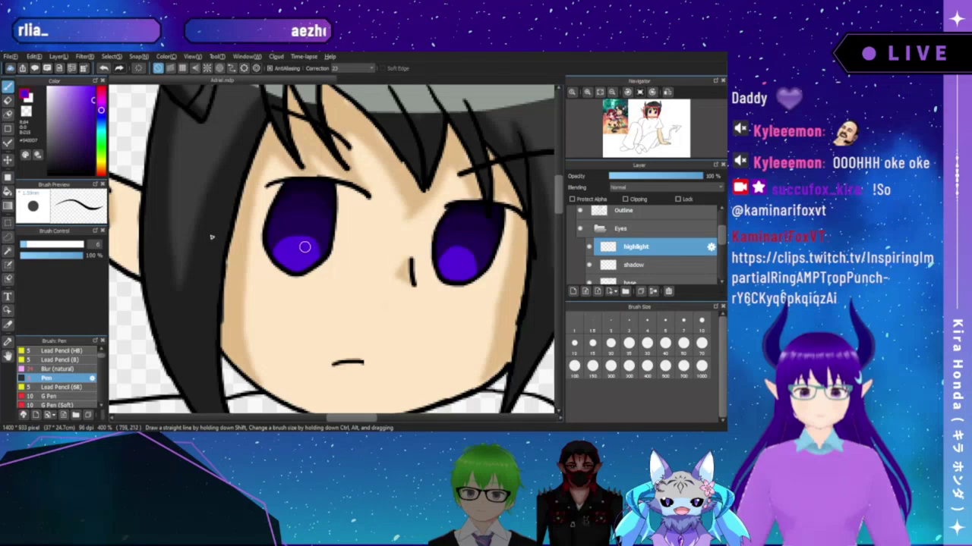
key(m)
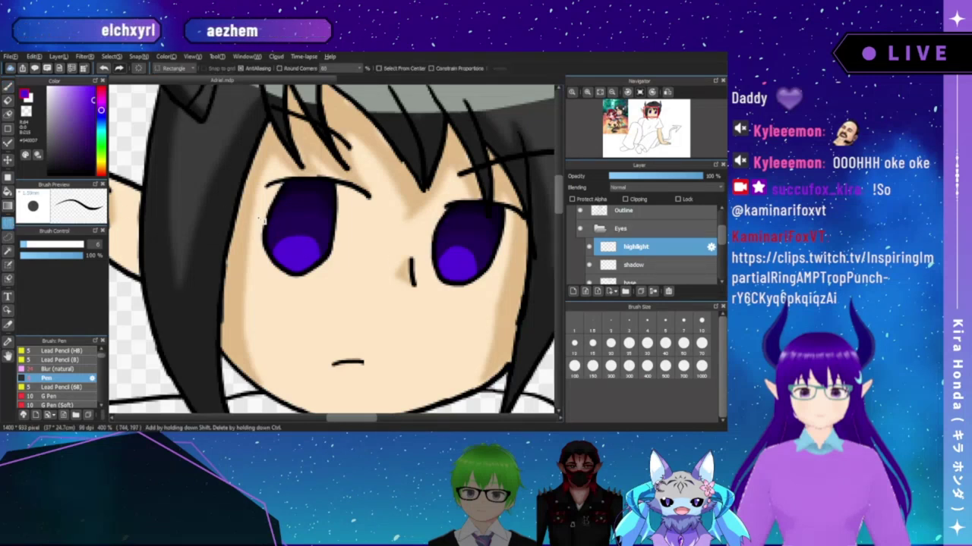
drag(258, 215, 490, 301)
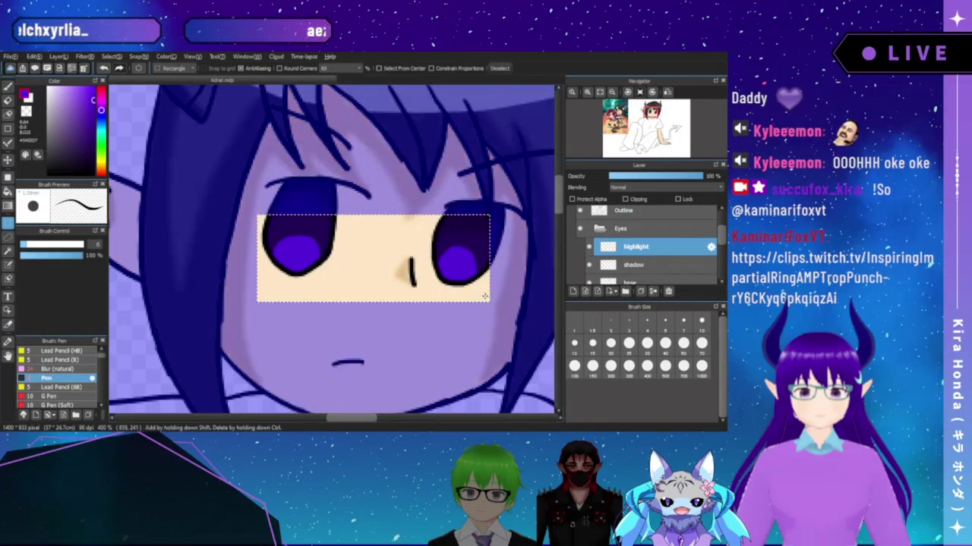
key(ctrl+v)
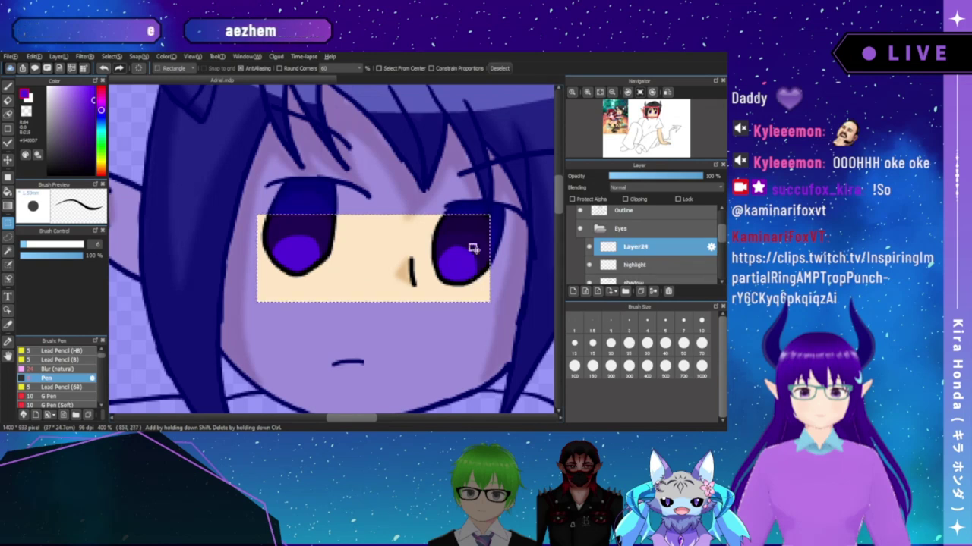
click(600, 94)
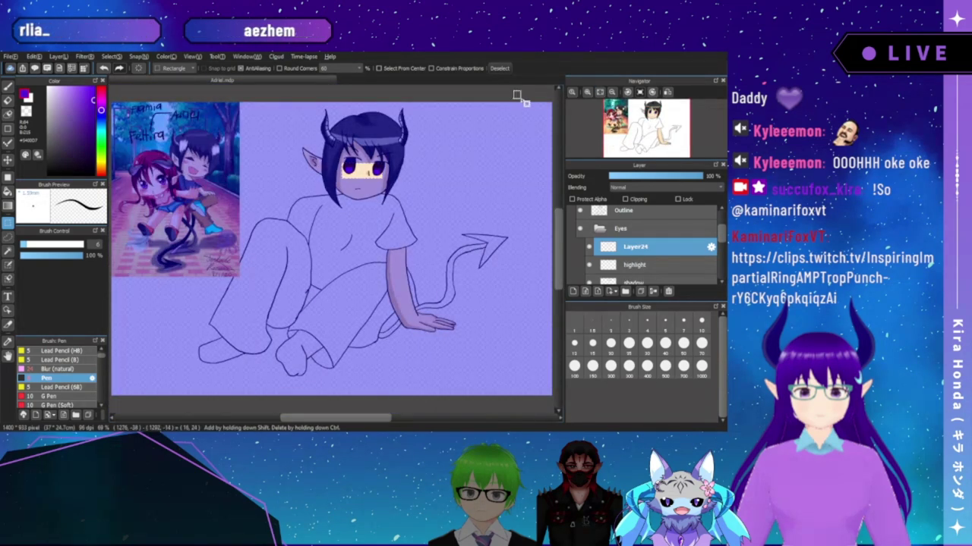
key(ctrl+d)
- Rename the pasted eye layer "highlight 2" and set it to Add blending at 84% opacity
click(587, 92)
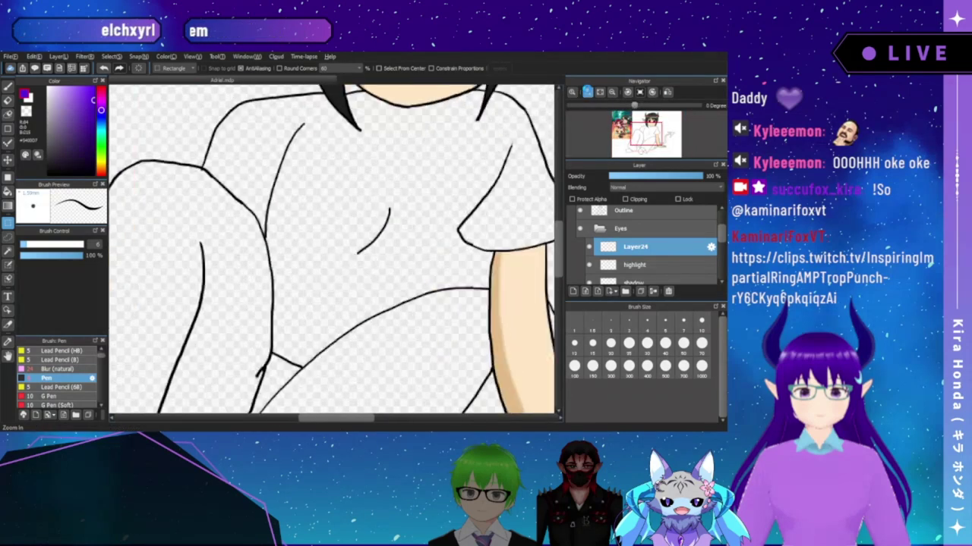
click(587, 92)
drag(646, 134, 650, 121)
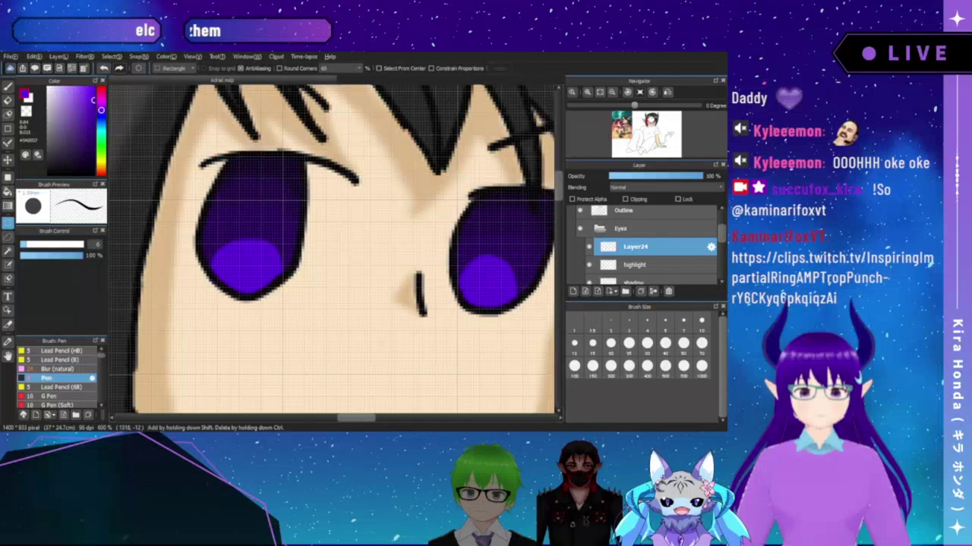
click(619, 92)
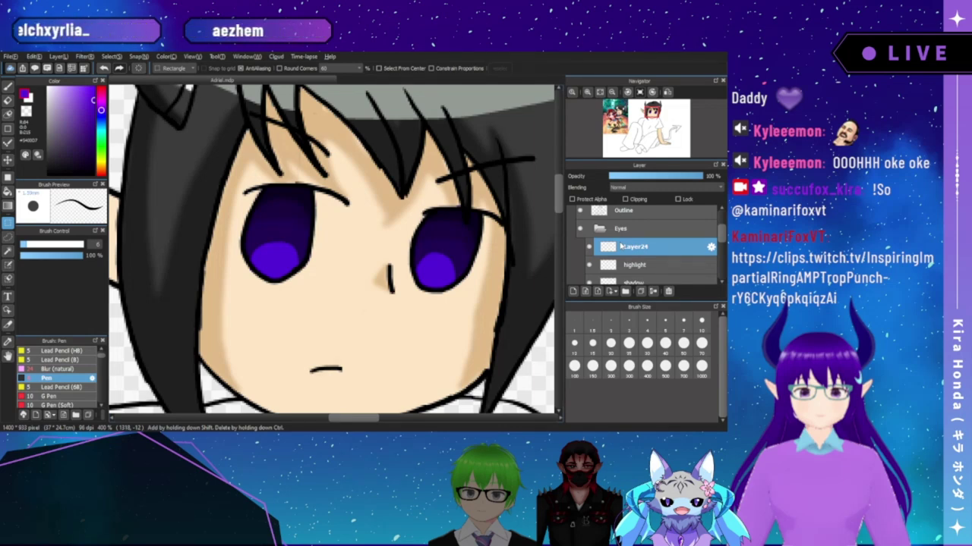
key(Return)
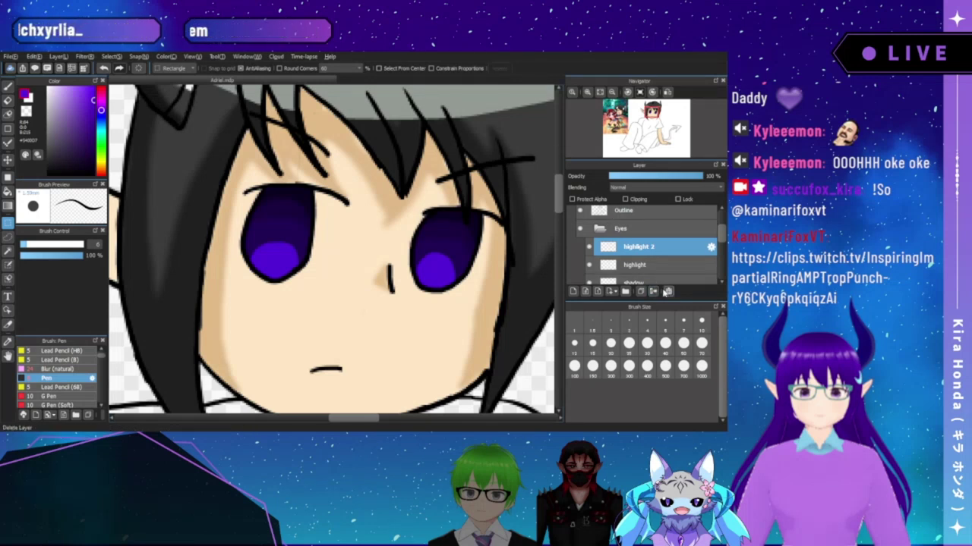
click(653, 213)
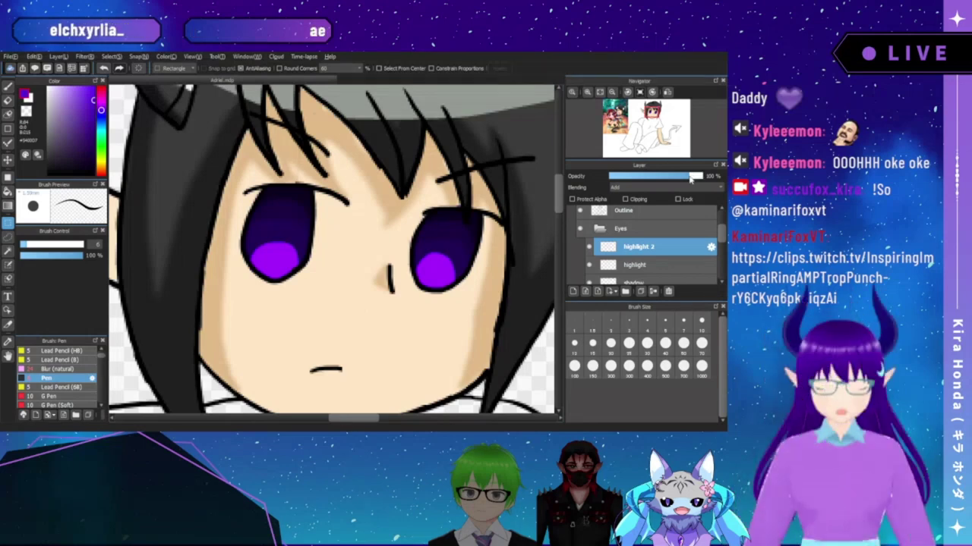
drag(689, 178, 680, 180)
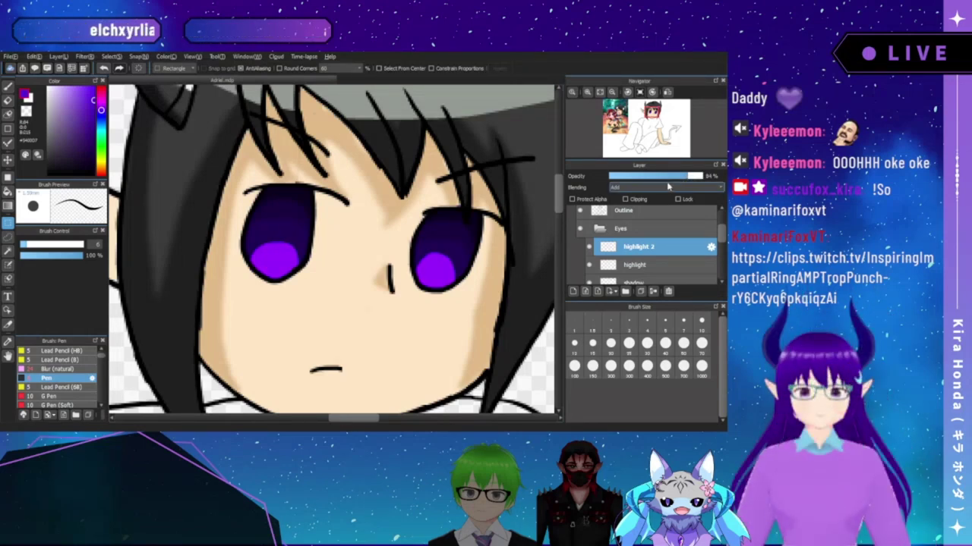
- Soften the highlights of both eyes on the original highlight layer with the Blur (natural) brush at size 30
click(636, 265)
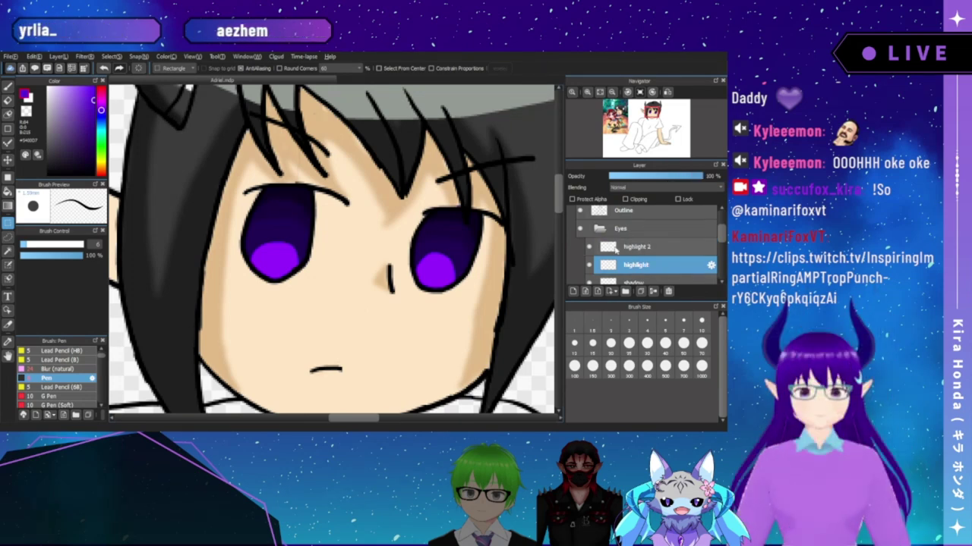
click(76, 369)
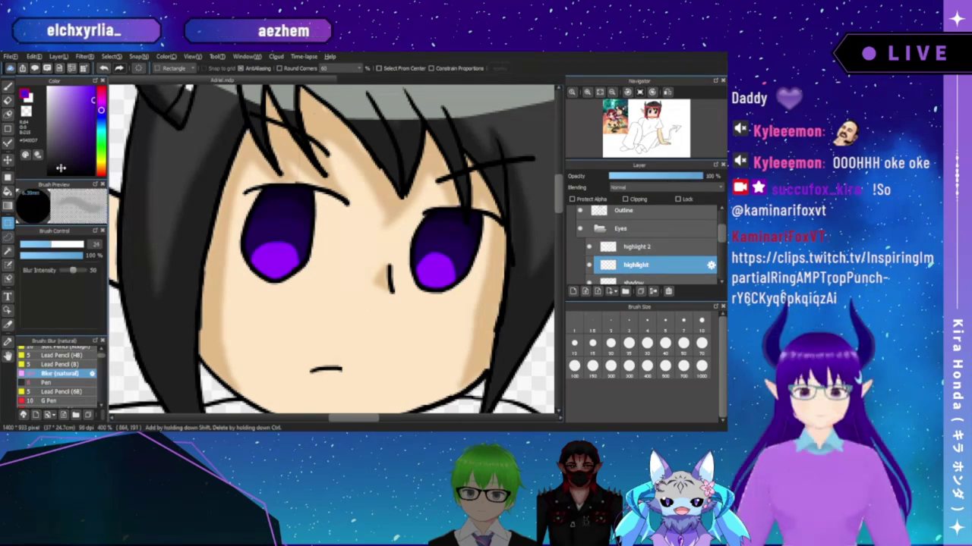
key(b)
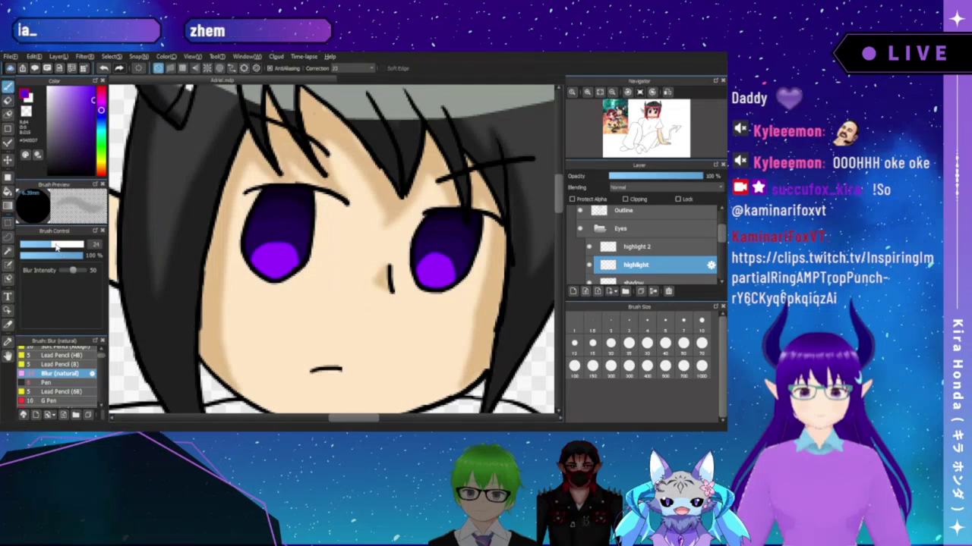
drag(56, 246, 57, 247)
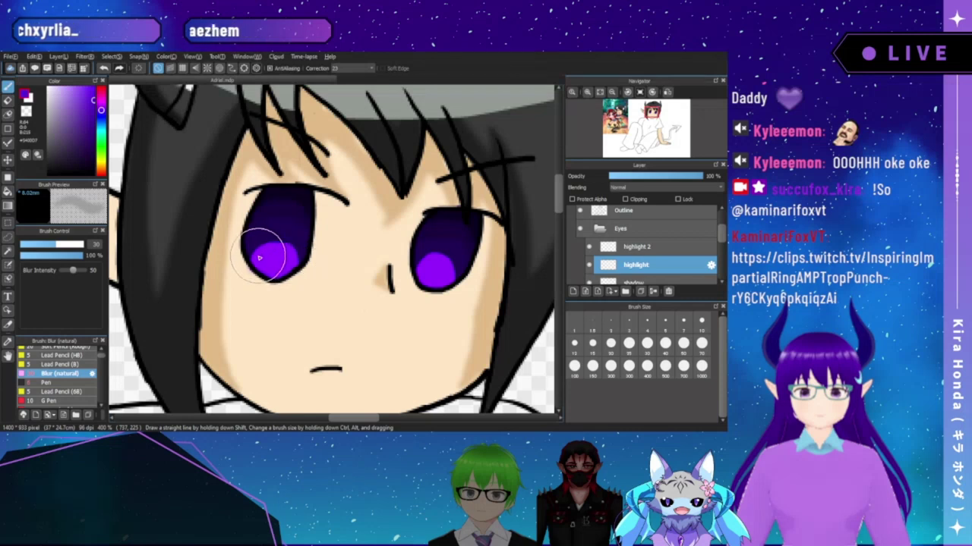
mouse_move(259, 258)
mouse_down()
mouse_move(301, 255)
mouse_move(275, 246)
mouse_move(245, 268)
mouse_move(277, 247)
mouse_move(296, 276)
mouse_move(272, 251)
mouse_move(245, 275)
mouse_move(294, 263)
mouse_move(250, 271)
mouse_move(294, 253)
mouse_move(280, 249)
mouse_move(300, 258)
mouse_move(238, 255)
mouse_move(285, 243)
mouse_move(305, 262)
mouse_move(247, 262)
mouse_move(289, 250)
mouse_move(300, 263)
mouse_move(249, 282)
mouse_move(292, 257)
mouse_move(279, 273)
mouse_move(277, 245)
mouse_move(296, 249)
mouse_move(277, 263)
mouse_up()
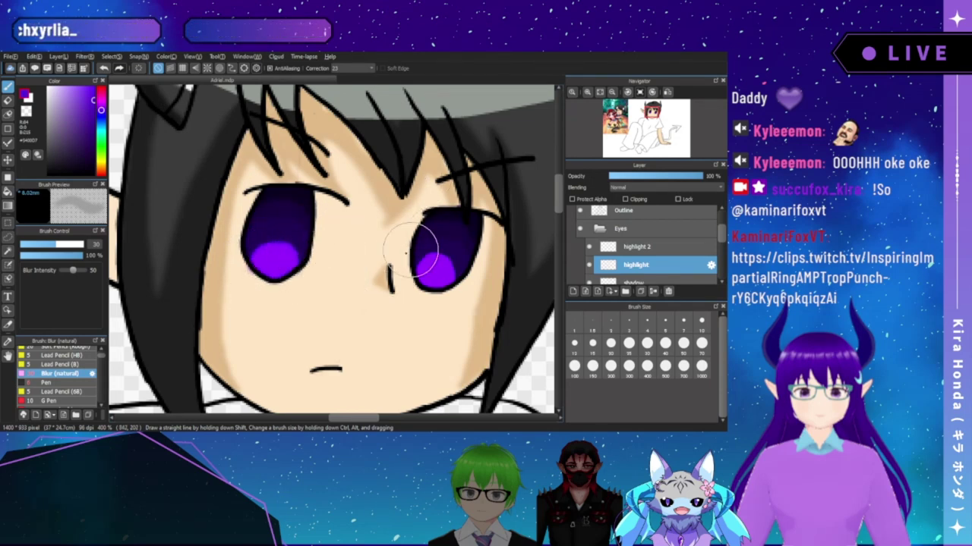
mouse_move(420, 275)
mouse_down()
mouse_move(450, 285)
mouse_move(439, 254)
mouse_move(460, 271)
mouse_move(431, 265)
mouse_move(440, 260)
mouse_move(460, 278)
mouse_move(443, 258)
mouse_move(460, 271)
mouse_move(450, 250)
mouse_move(455, 278)
mouse_move(417, 263)
mouse_move(458, 272)
mouse_move(422, 257)
mouse_move(431, 243)
mouse_move(432, 257)
mouse_move(451, 265)
mouse_move(422, 262)
mouse_move(452, 253)
mouse_move(462, 270)
mouse_move(446, 266)
mouse_move(443, 283)
mouse_move(429, 276)
mouse_move(441, 280)
mouse_move(459, 256)
mouse_move(429, 270)
mouse_up()
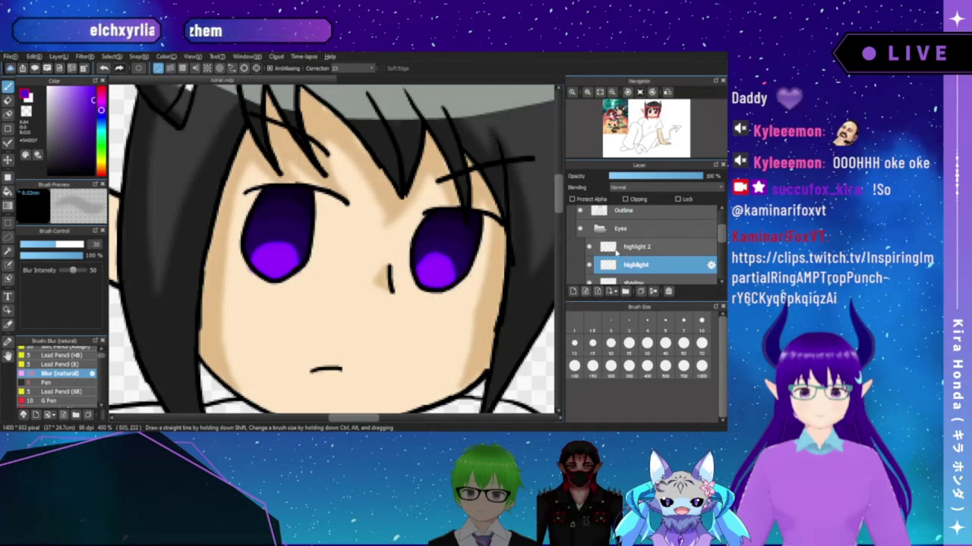
- Soften the bright purple highlights of both eyes on the "highlight 2" layer with the Blur (natural) brush at size 30
click(617, 255)
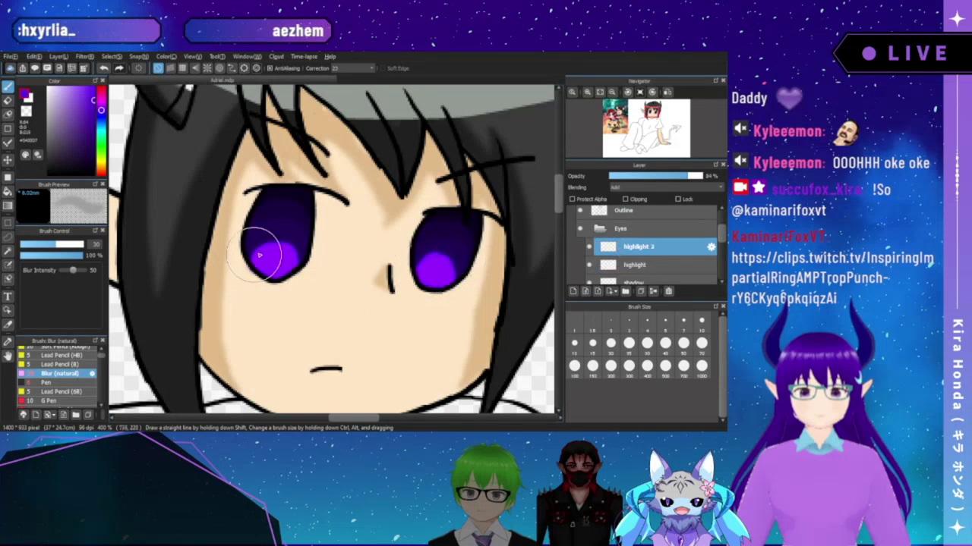
mouse_move(267, 253)
mouse_down()
mouse_move(295, 260)
mouse_move(255, 277)
mouse_move(294, 253)
mouse_move(279, 248)
mouse_move(253, 266)
mouse_move(287, 253)
mouse_move(297, 272)
mouse_move(253, 276)
mouse_move(305, 264)
mouse_move(282, 279)
mouse_move(265, 251)
mouse_move(306, 259)
mouse_move(285, 257)
mouse_move(265, 276)
mouse_move(308, 267)
mouse_move(248, 285)
mouse_move(296, 277)
mouse_move(254, 270)
mouse_move(294, 266)
mouse_move(268, 258)
mouse_move(262, 271)
mouse_move(293, 239)
mouse_up()
mouse_move(443, 251)
mouse_down()
mouse_move(405, 277)
mouse_move(437, 259)
mouse_move(411, 273)
mouse_move(449, 271)
mouse_move(434, 250)
mouse_move(447, 286)
mouse_move(425, 251)
mouse_move(449, 287)
mouse_move(441, 252)
mouse_move(454, 285)
mouse_move(433, 262)
mouse_up()
- Add a layer named "highlight 3" and paint white glints in the upper outer corners of both eyes with the Pen brush at size 6
click(573, 291)
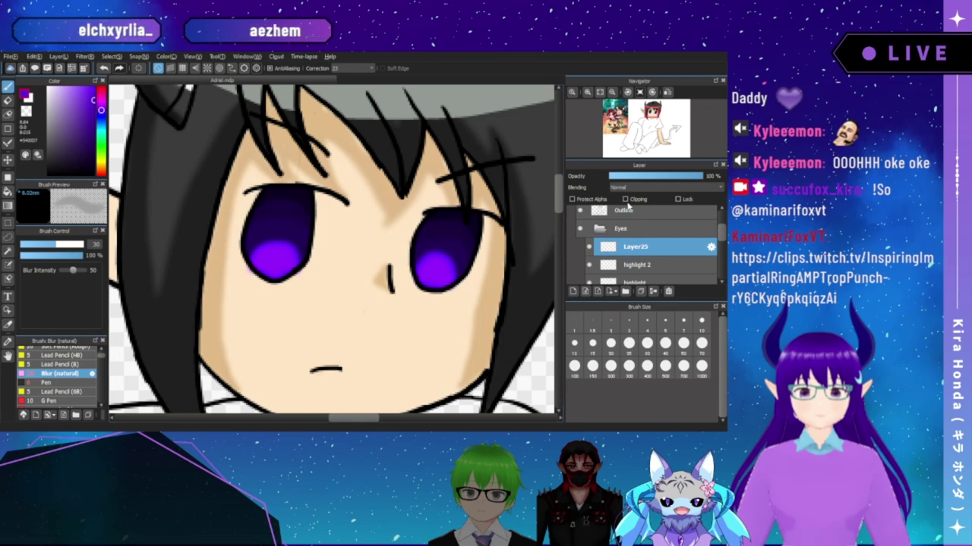
key(Return)
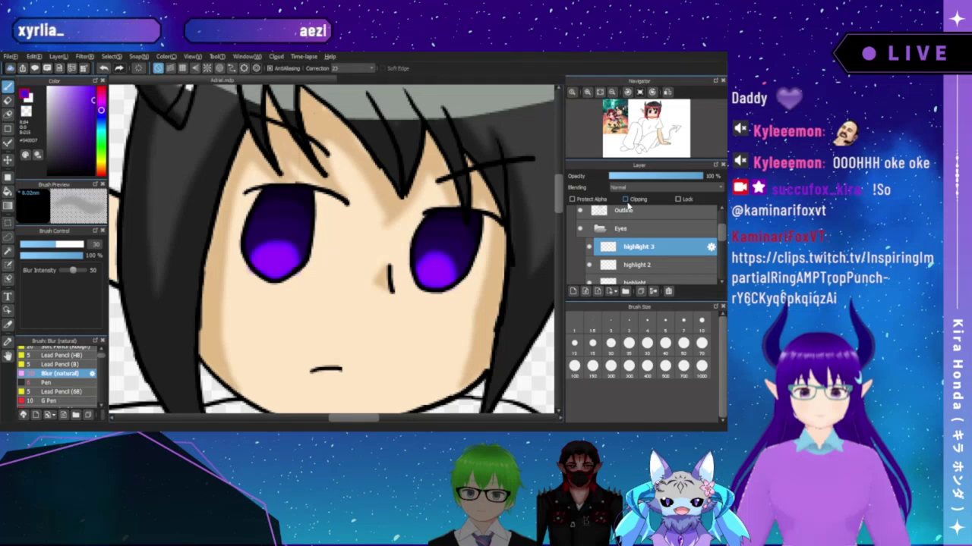
click(44, 383)
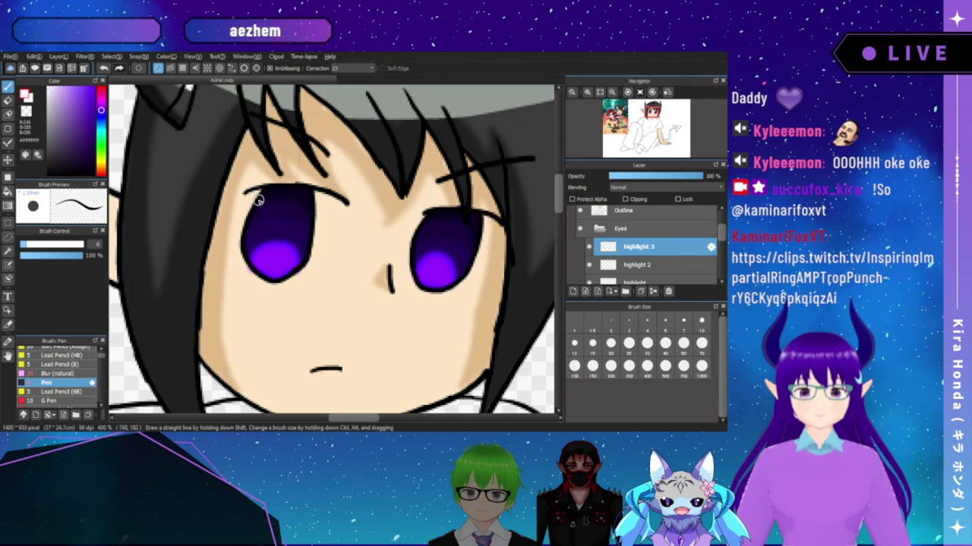
drag(258, 200, 270, 192)
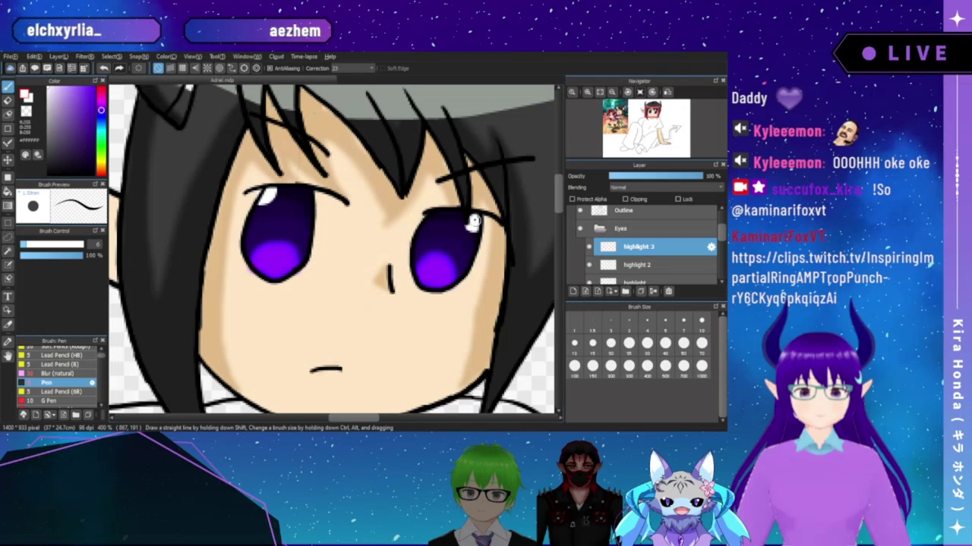
drag(474, 220, 470, 225)
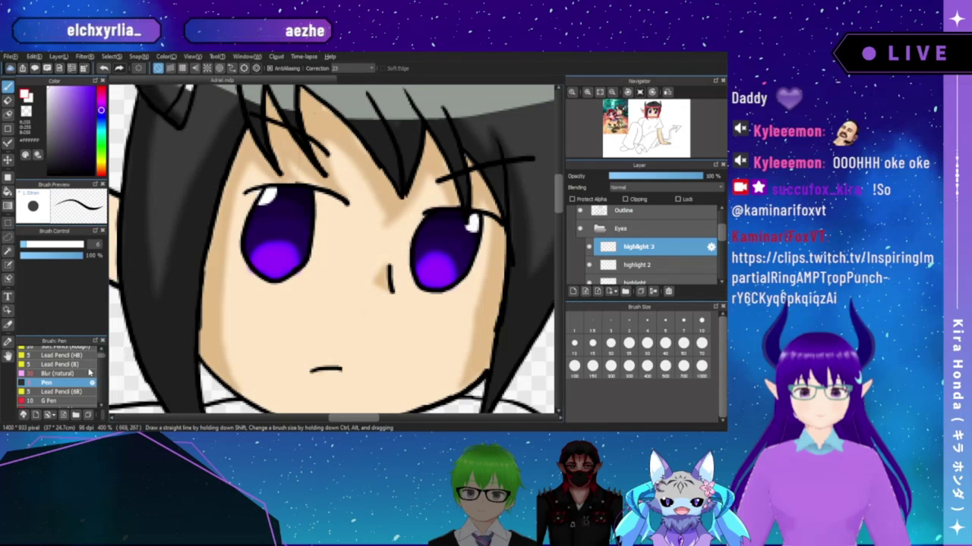
- Choose the Pen (Sharp) brush and set its size to 11.6
scroll(102, 359, down, 2)
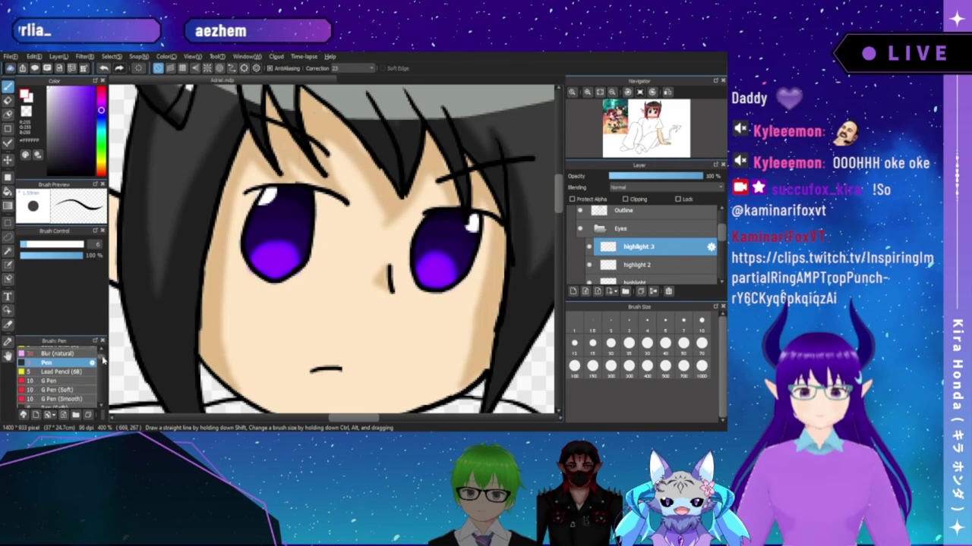
scroll(103, 359, up, 4)
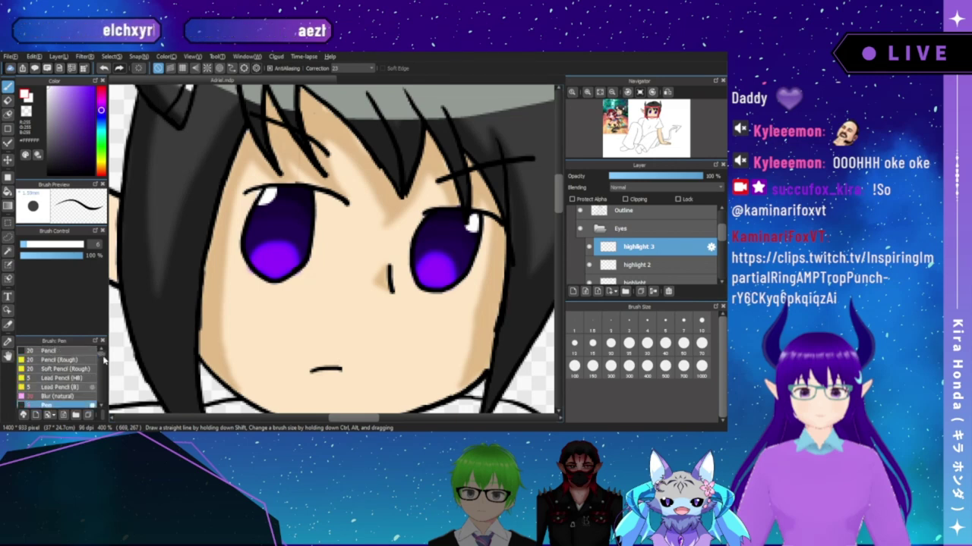
scroll(102, 359, down, 6)
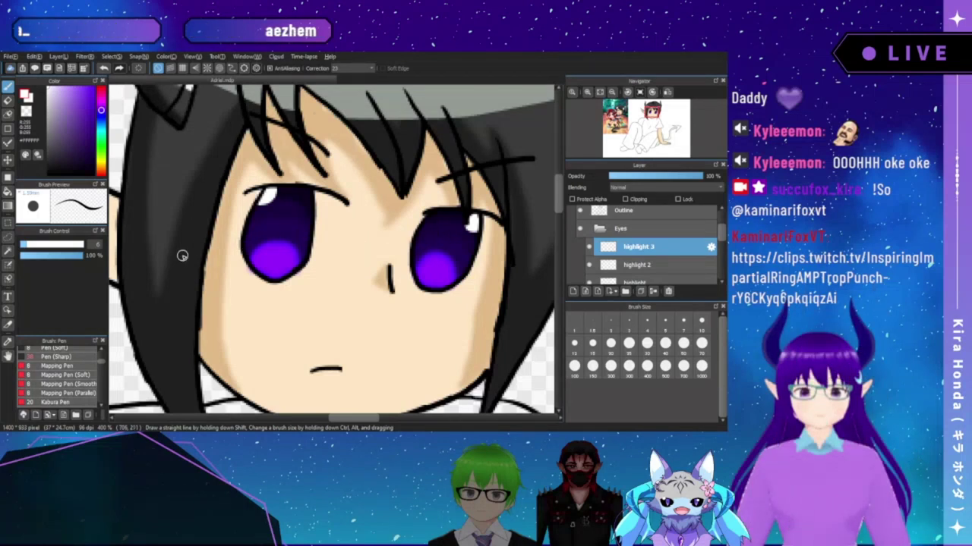
click(69, 357)
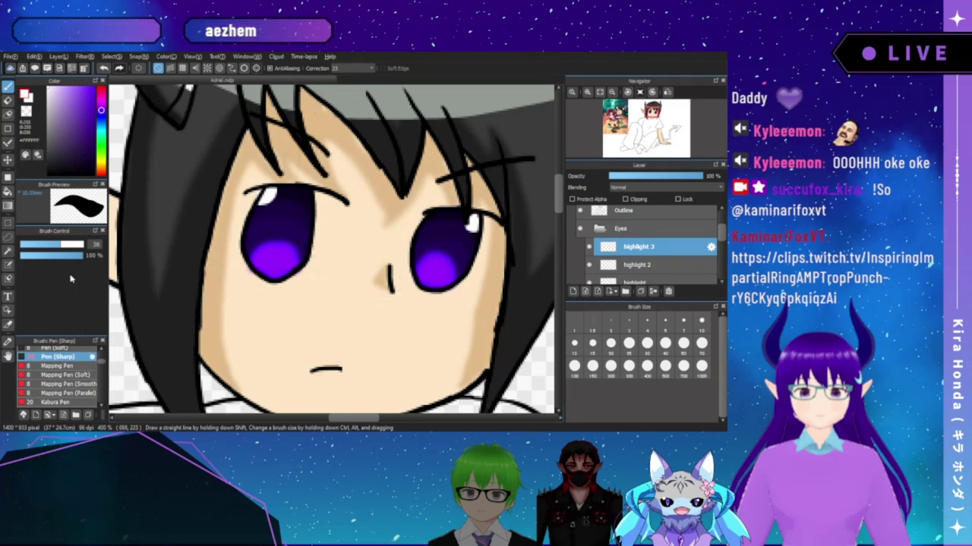
drag(82, 244, 27, 246)
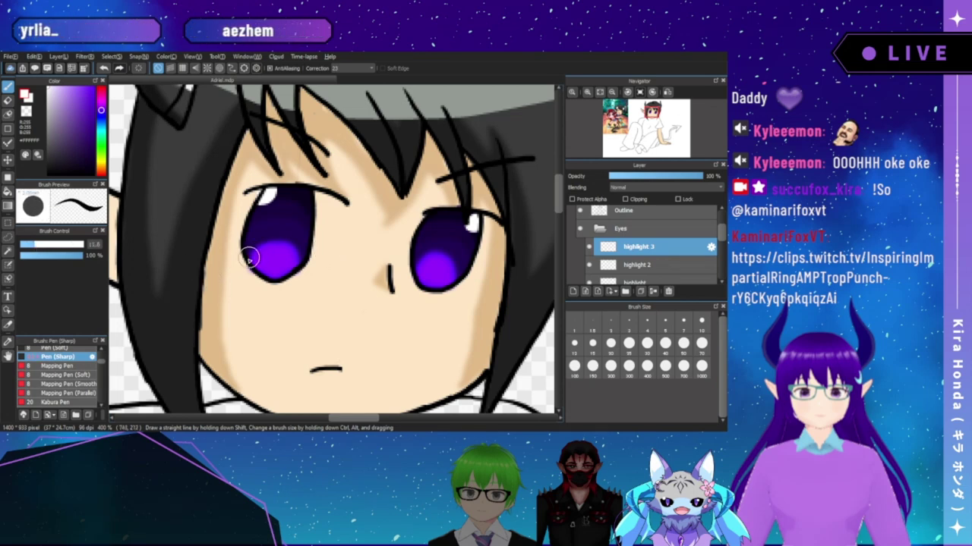
- Try white glints at the outer side of the lower purple highlights in both eyes
drag(251, 258, 273, 258)
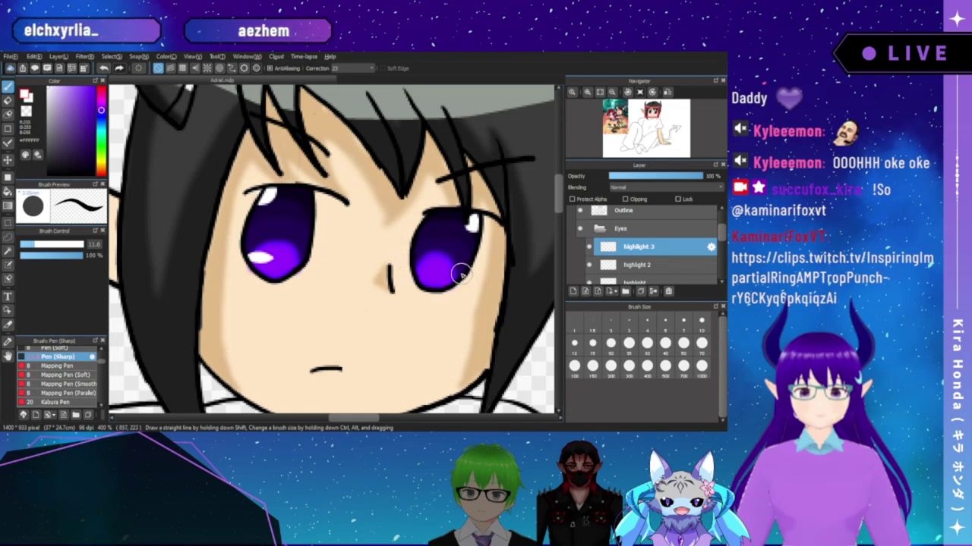
mouse_move(460, 272)
mouse_down()
mouse_move(437, 264)
mouse_move(447, 270)
mouse_up()
key(ctrl+z)
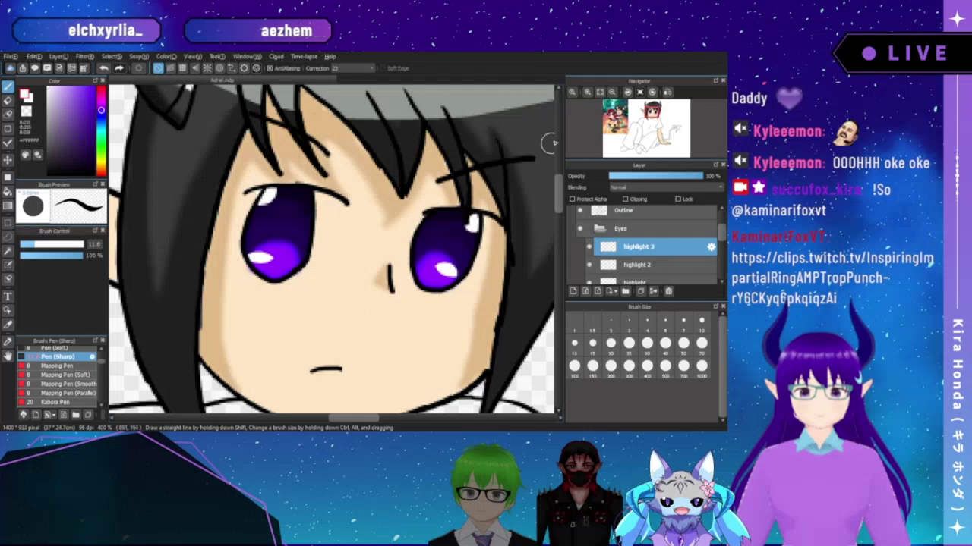
- Check the lower glints in a full view and a close-up of the drawing, and undo both strokes
click(599, 92)
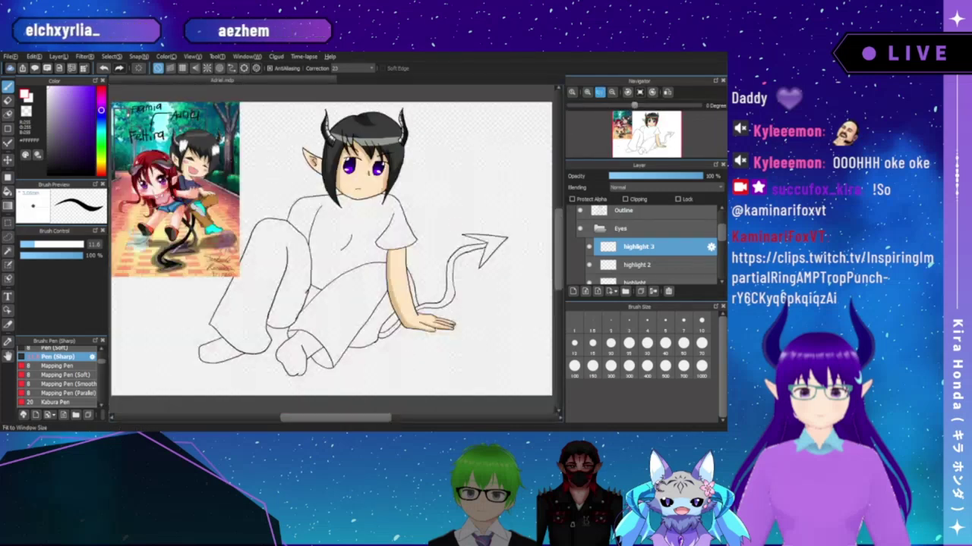
click(587, 92)
click(587, 92)
click(588, 92)
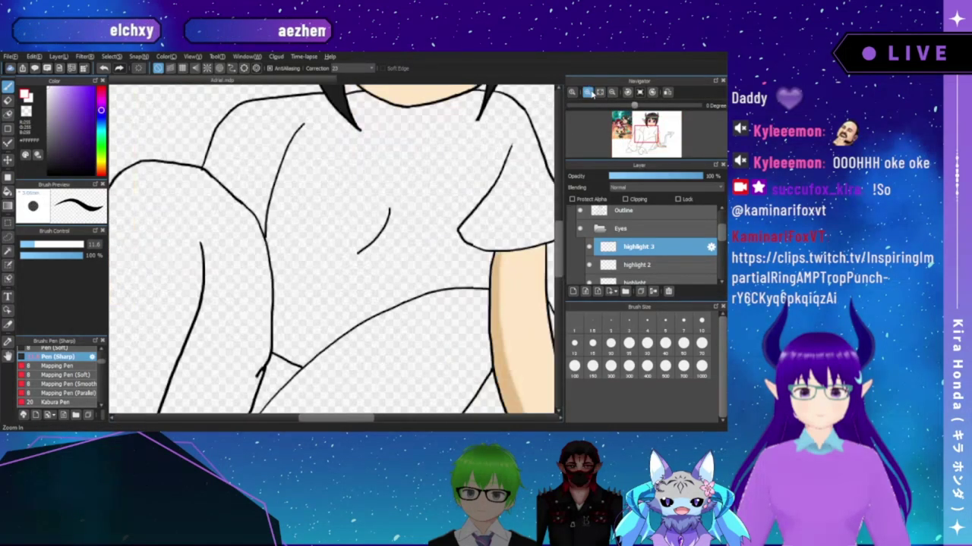
click(588, 92)
click(588, 92)
drag(558, 248, 558, 214)
drag(646, 126, 650, 121)
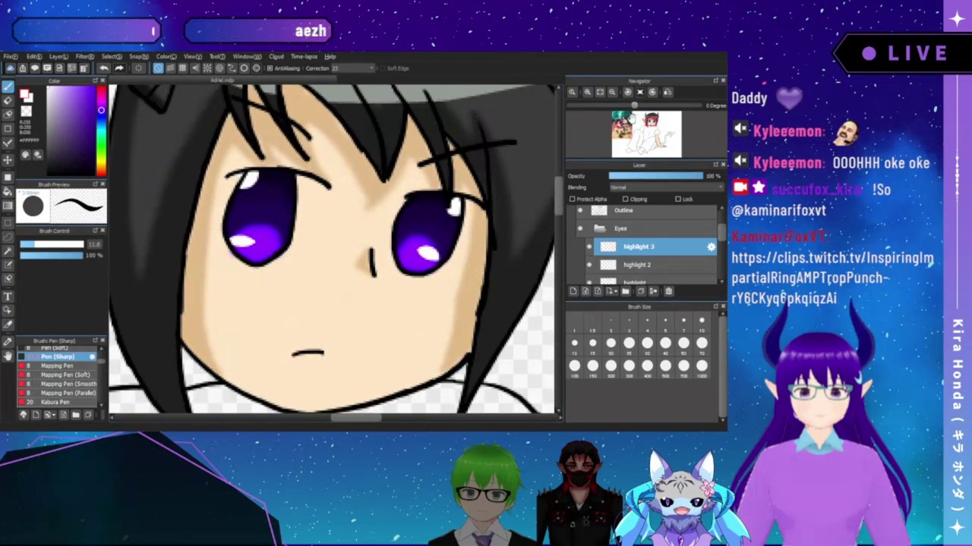
key(ctrl+z)
key(ctrl+z)
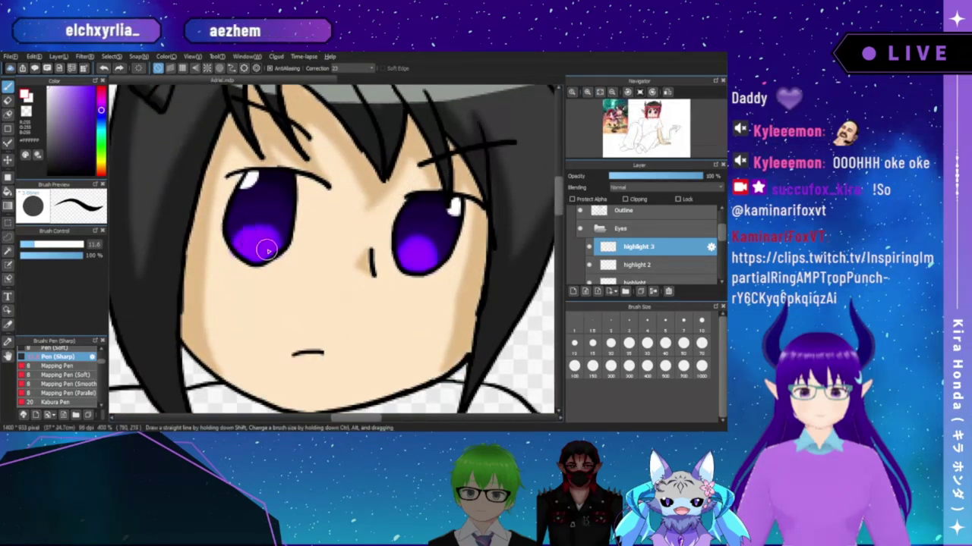
- Try to paint a white glint at the inner side of the lower highlight in one eye, and undo it
click(270, 251)
drag(256, 243, 275, 244)
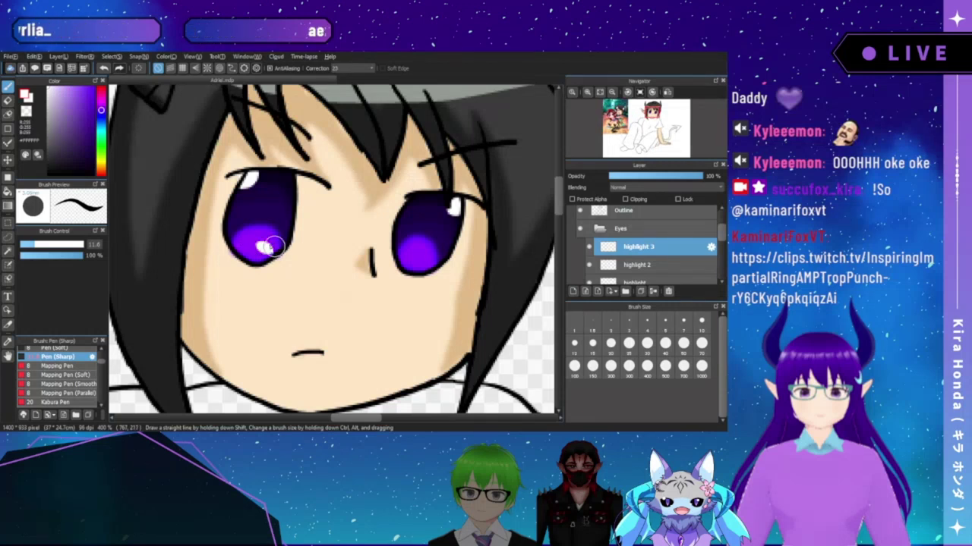
click(260, 245)
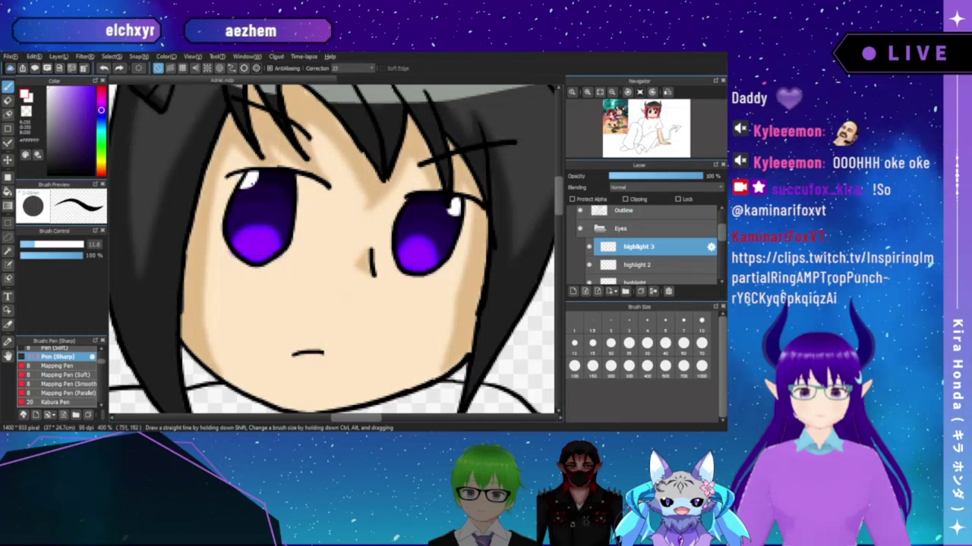
- Paint white glints at the inner side of the lower highlights in both eyes with the canvas rotated, and reset the rotation
key(Left)
key(Left)
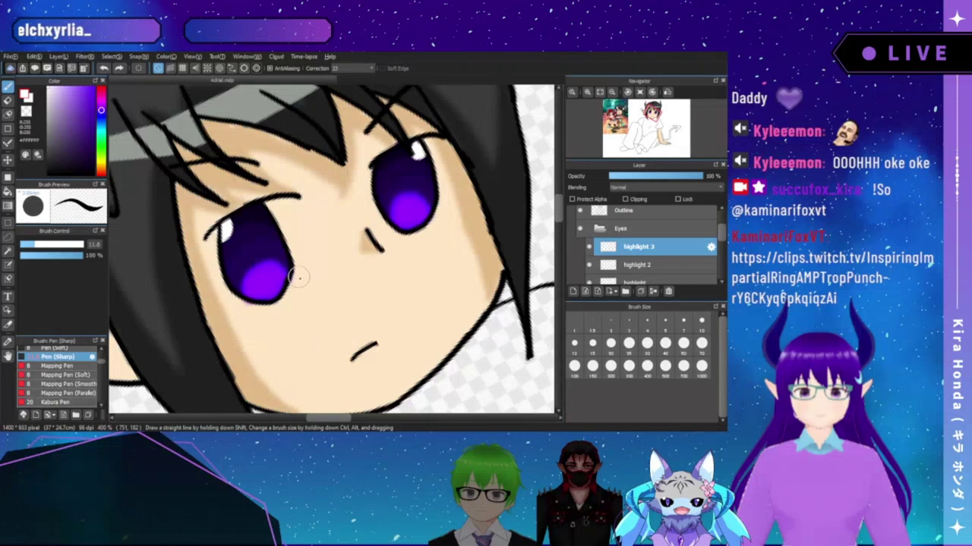
drag(285, 271, 266, 281)
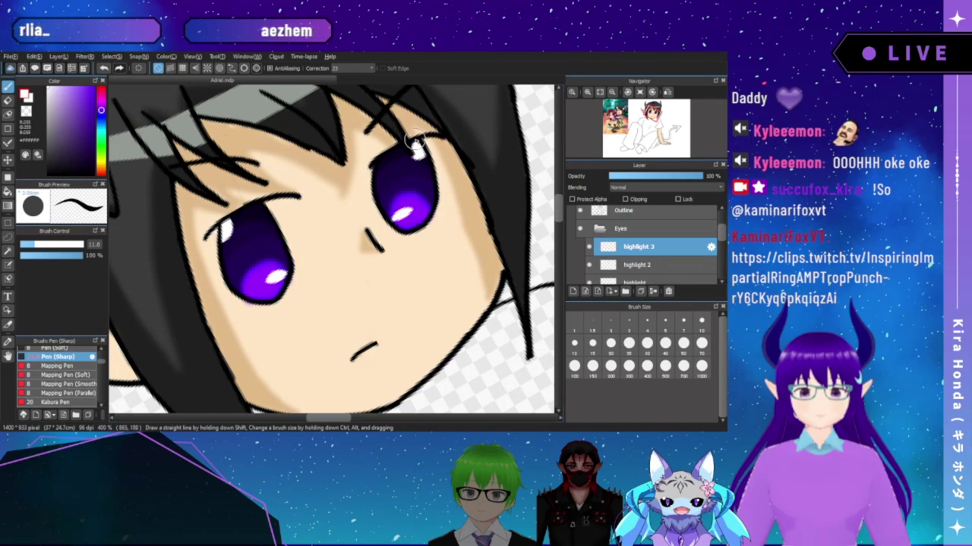
key(Up)
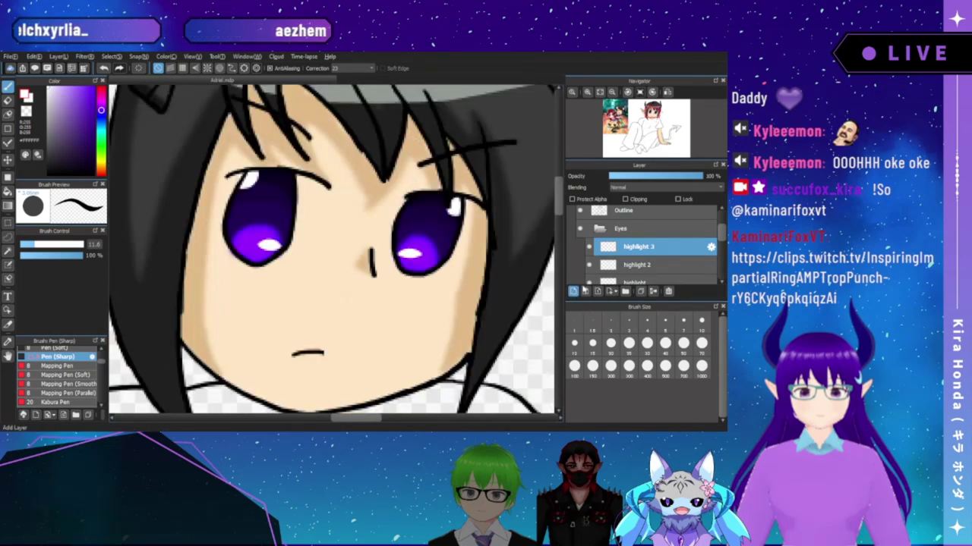
- Add a layer named "iris" and paint a black oval pupil in the first eye with the Pen brush at size 6
click(573, 291)
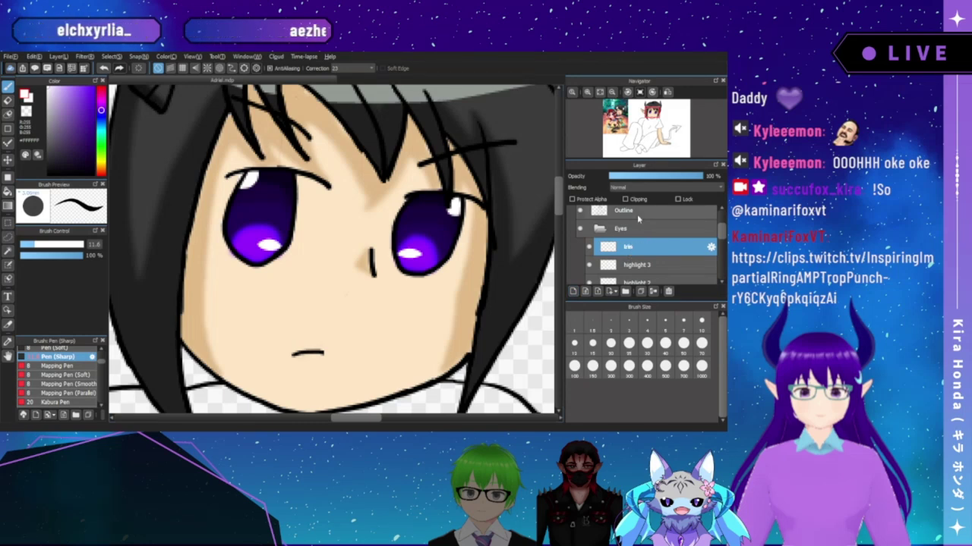
click(53, 175)
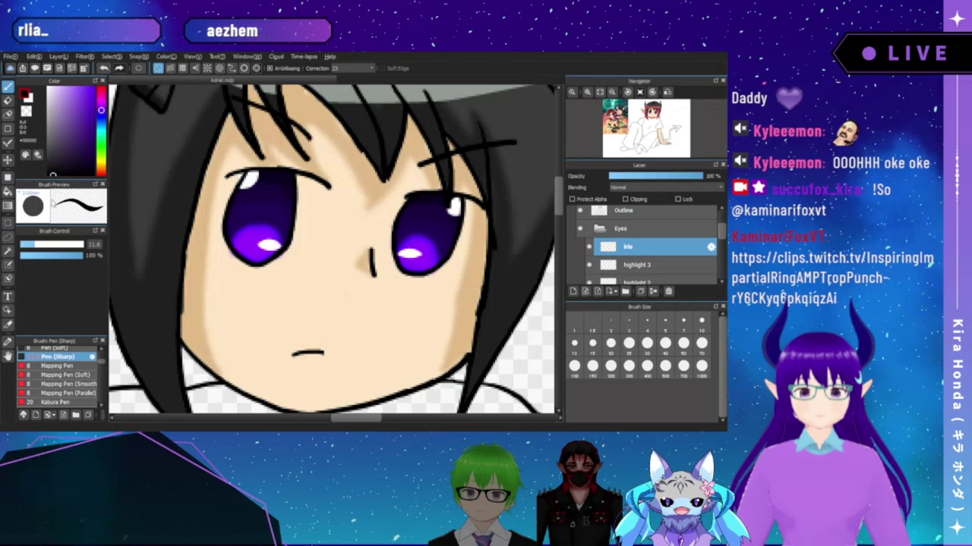
scroll(84, 372, up, 4)
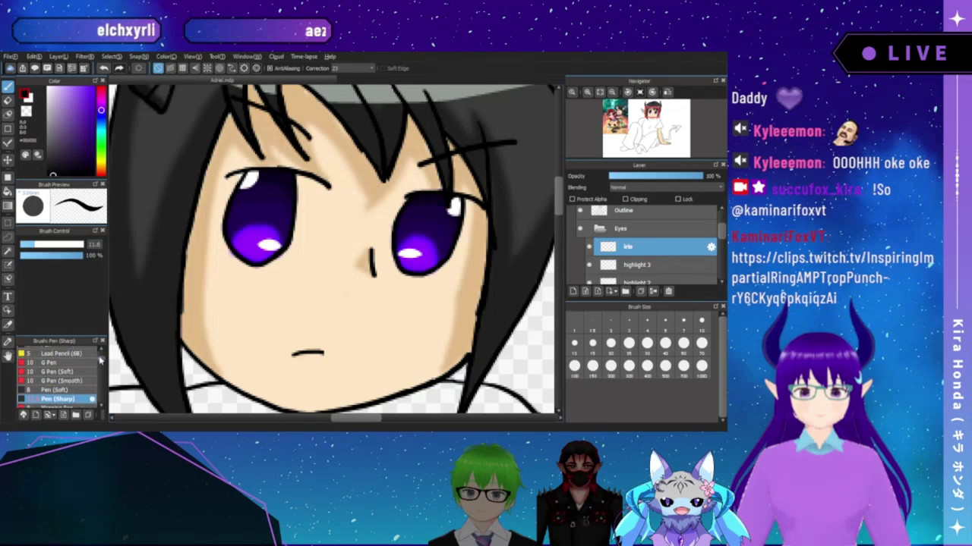
click(82, 376)
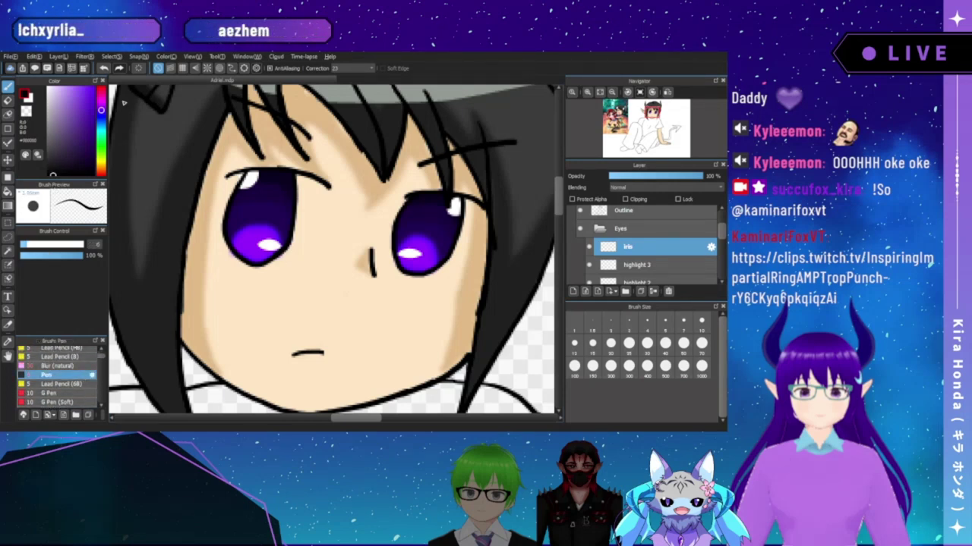
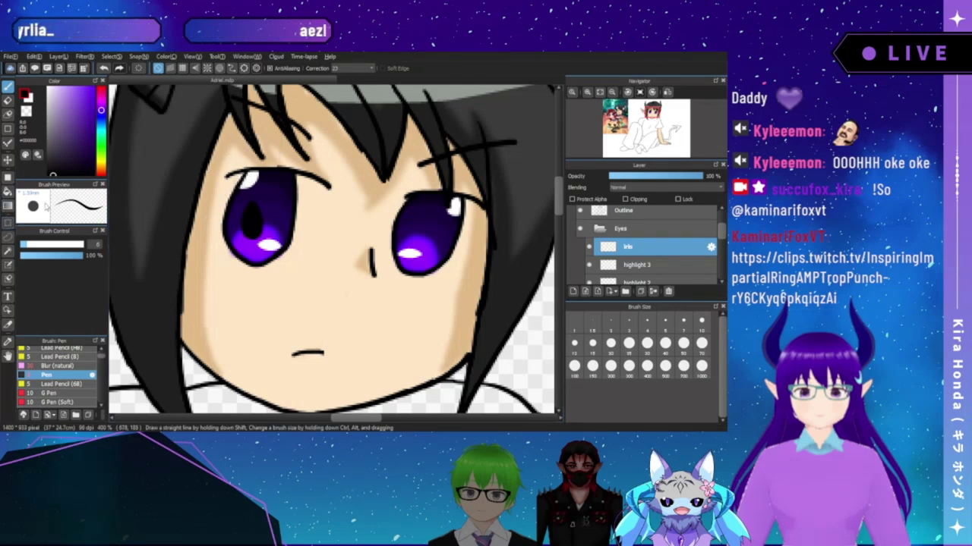
- Copy the black pupil with a rectangular selection and paste it onto a new layer named "iris 2"
click(9, 222)
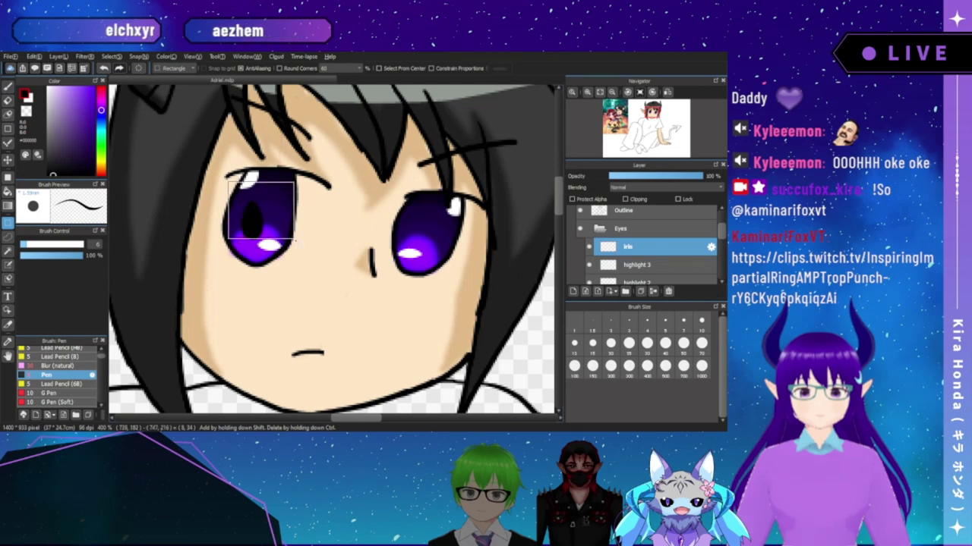
drag(228, 180, 296, 248)
drag(251, 214, 318, 273)
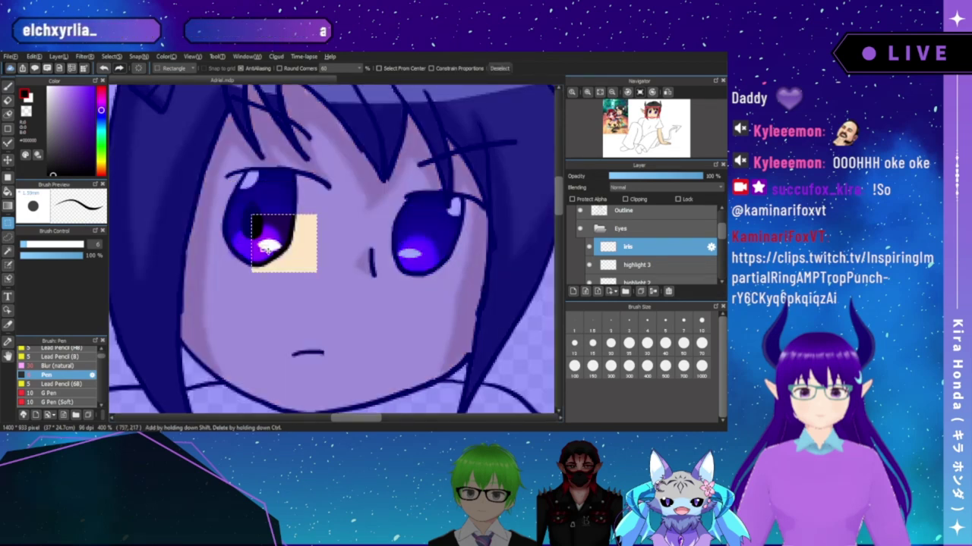
drag(262, 238, 241, 220)
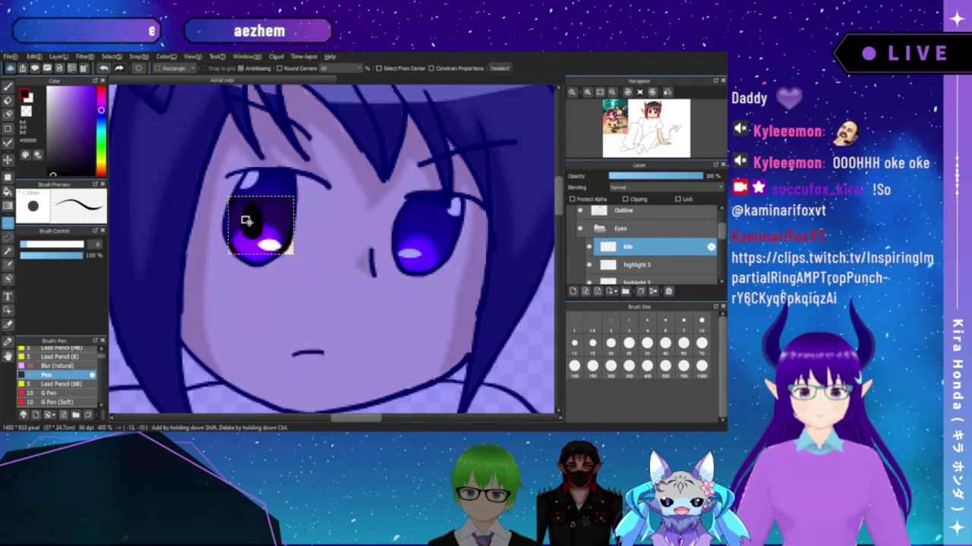
key(ctrl+c)
key(ctrl+v)
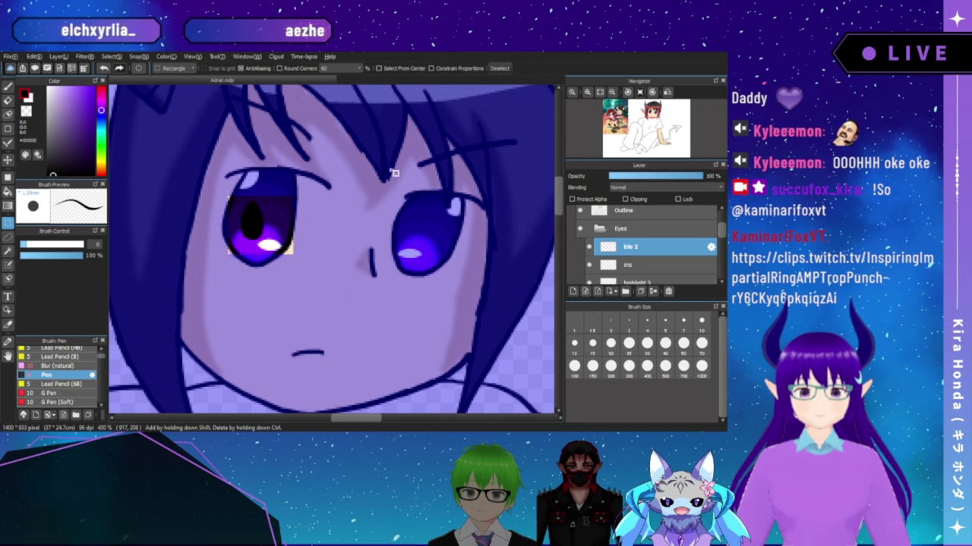
- Move the pasted pupil onto the other eye and check it in a full view of the drawing
click(8, 159)
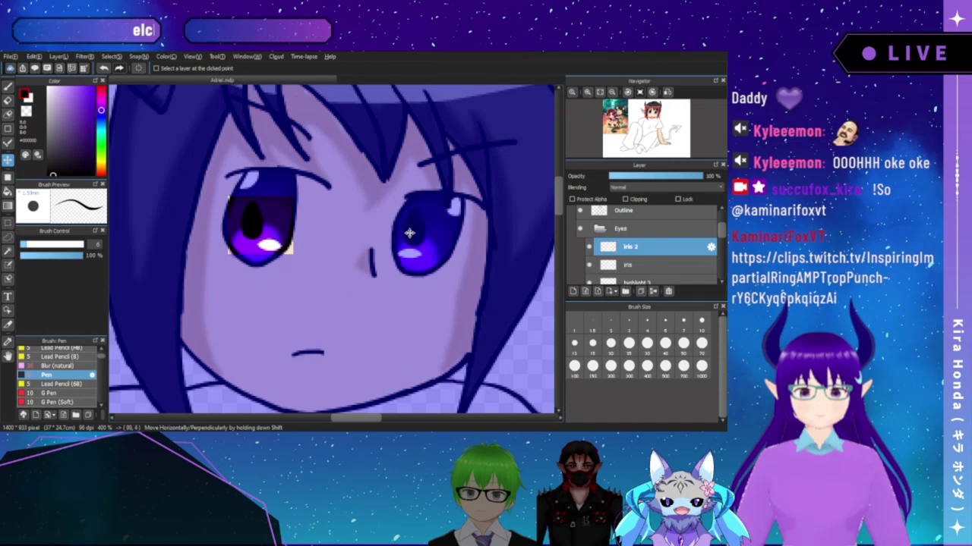
drag(410, 233, 410, 234)
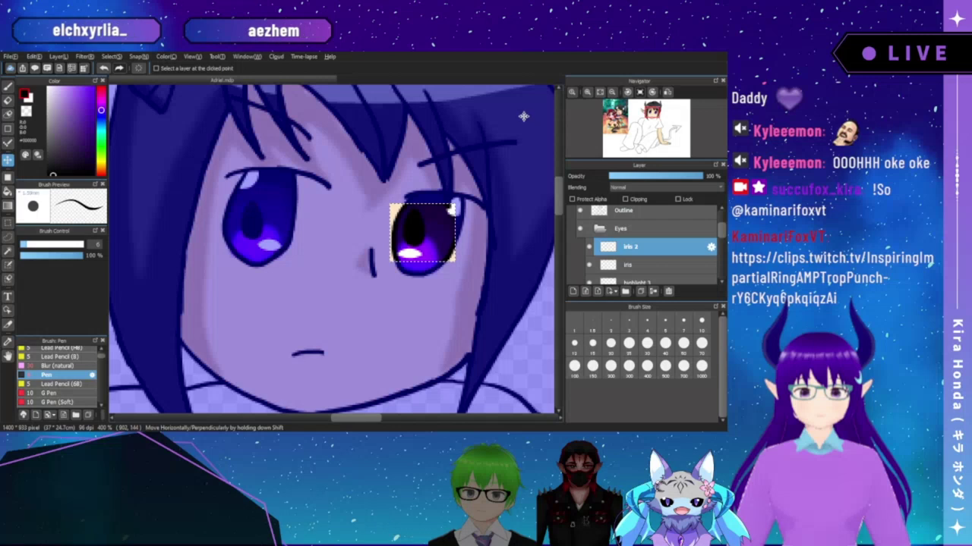
click(600, 92)
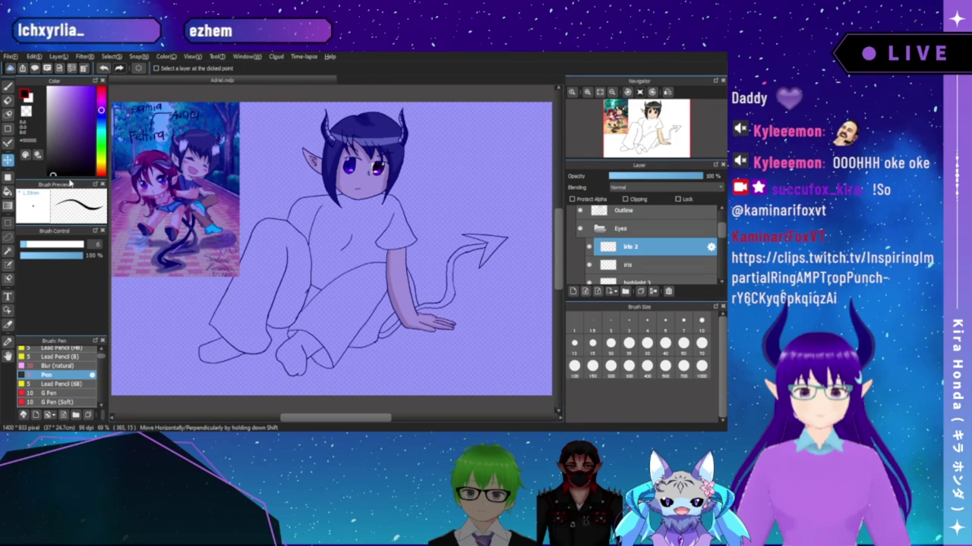
click(9, 224)
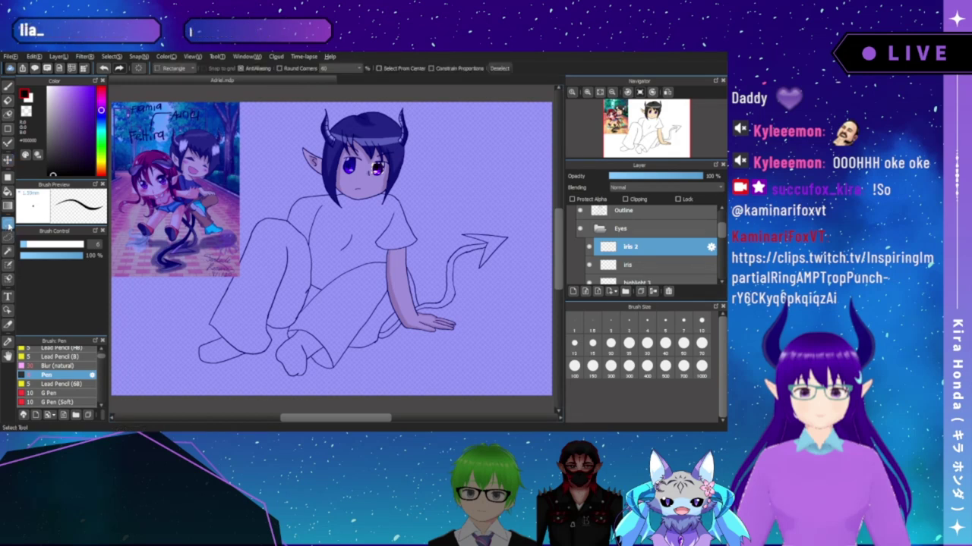
- Deselect the area on the canvas, return to the Brush tool and collapse the "Eyes" layer folder
click(248, 90)
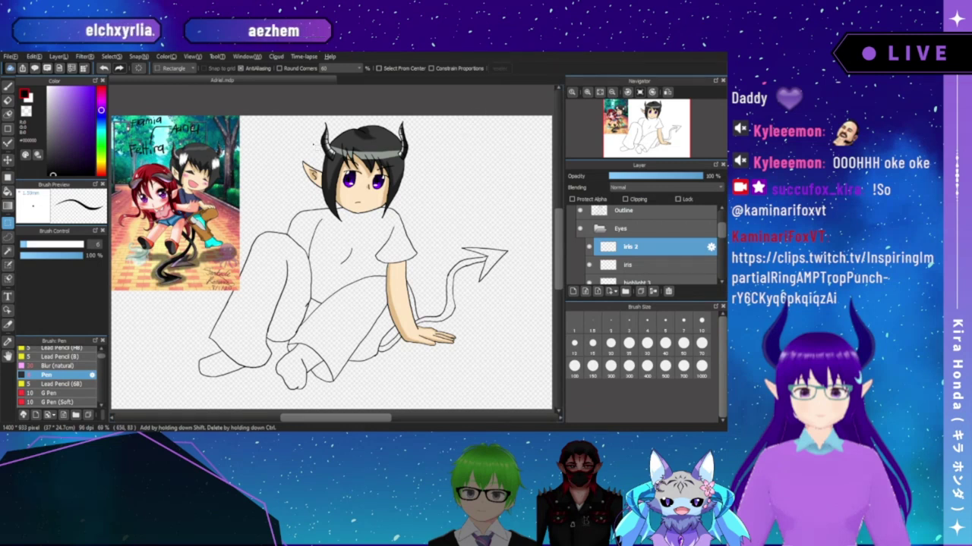
click(9, 89)
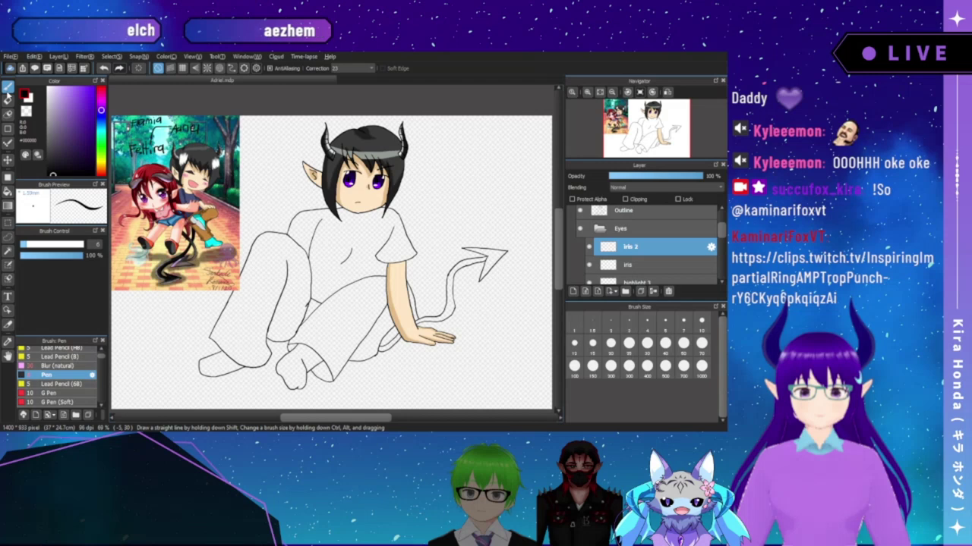
click(599, 228)
- Examine the coloured eyes up close and in a full view of the drawing
click(587, 92)
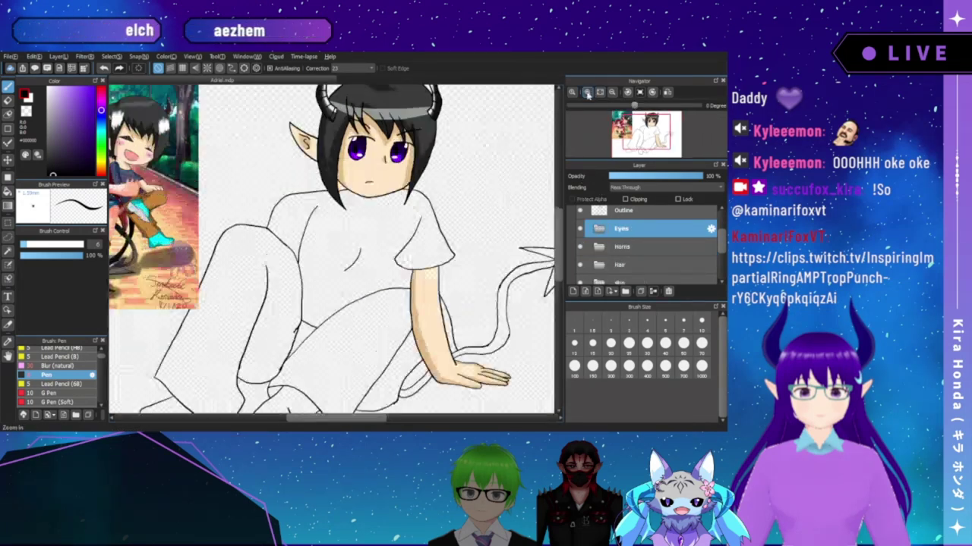
click(587, 92)
click(586, 92)
click(603, 93)
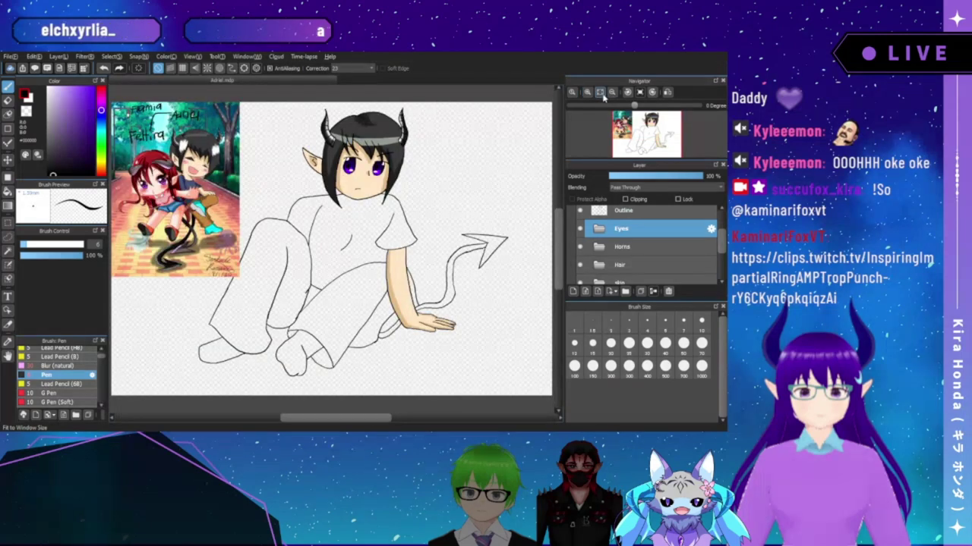
click(595, 99)
mouse_move(436, 210)
mouse_down()
mouse_move(429, 258)
mouse_move(443, 272)
mouse_move(416, 263)
mouse_move(434, 265)
mouse_up()
click(612, 93)
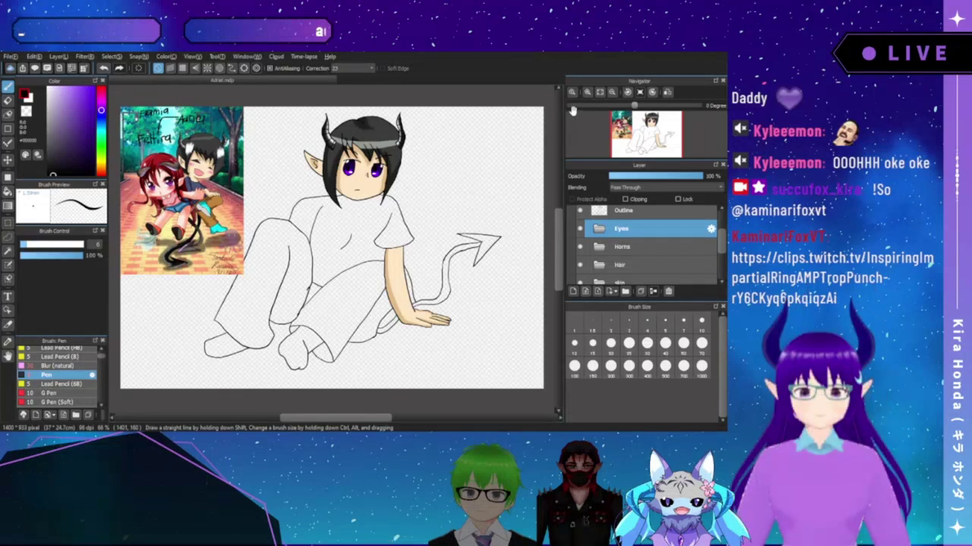
click(587, 93)
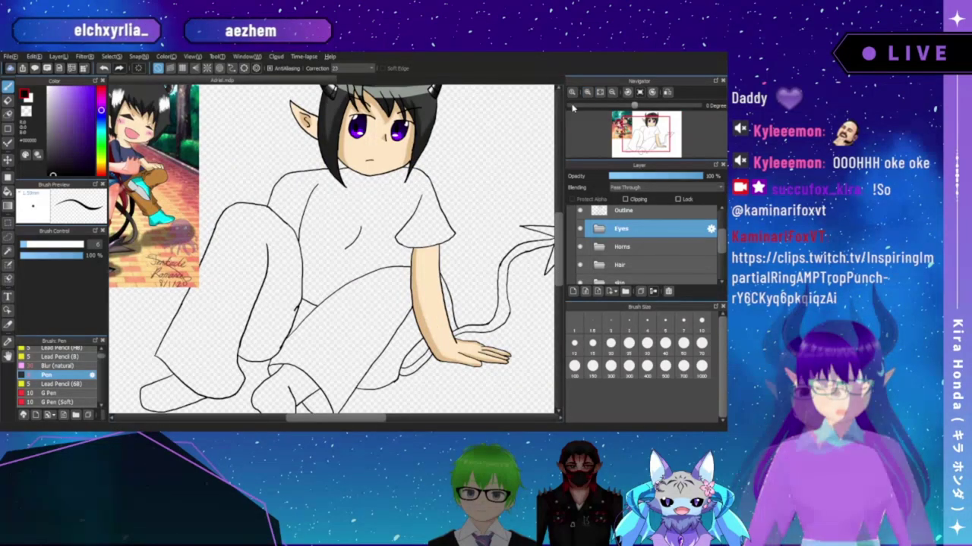
- Add a "shirt" folder containing a "base" layer and bucket-fill the character's shirt with dark blue #4C5278
key(ctrl+plus)
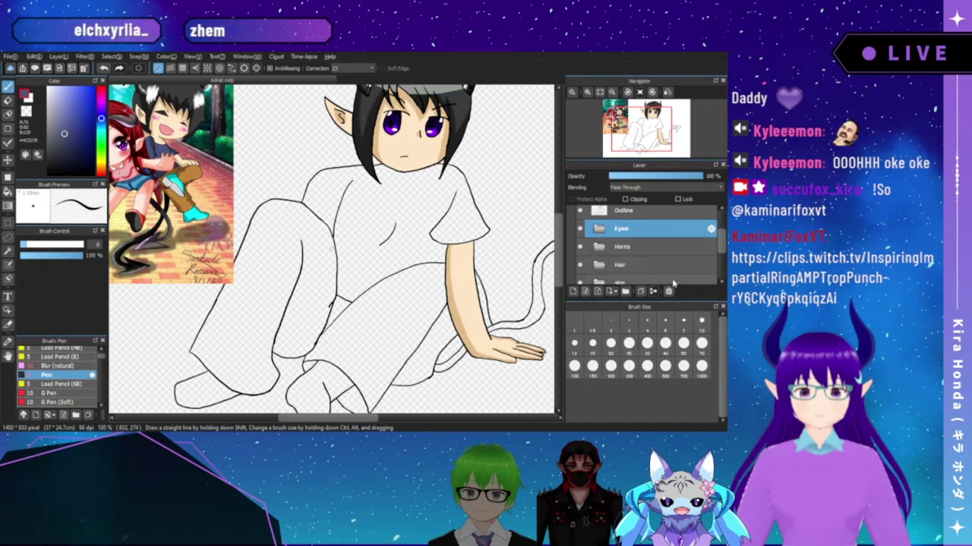
click(628, 281)
click(627, 293)
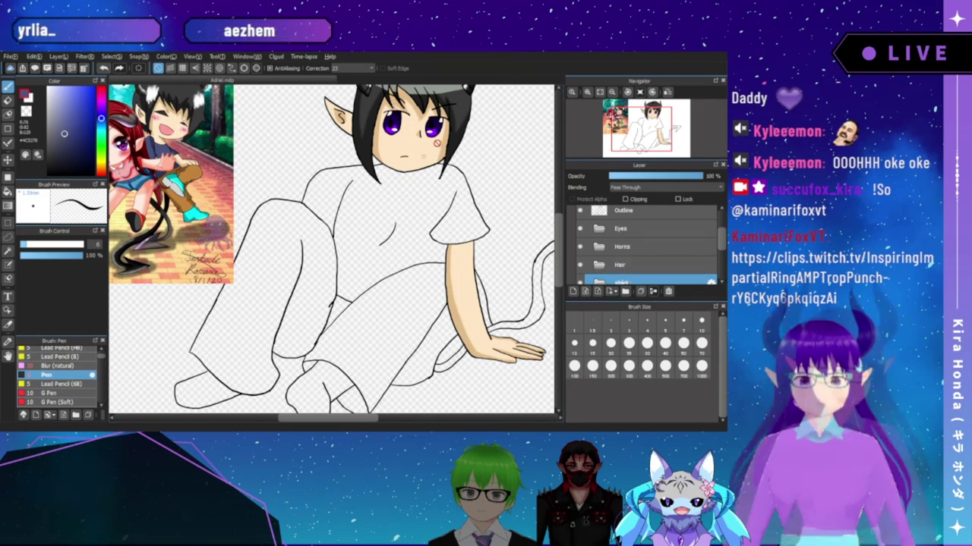
scroll(687, 252, down, 2)
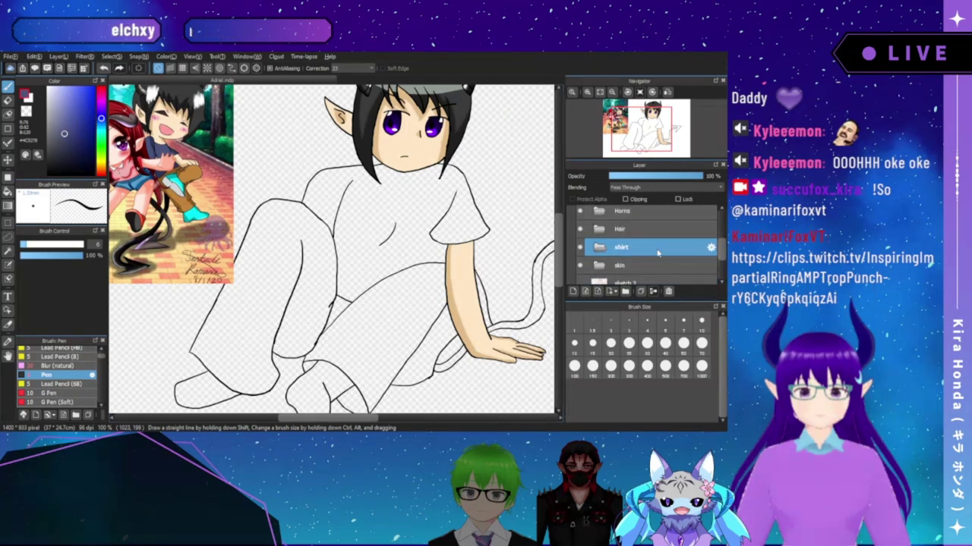
click(574, 291)
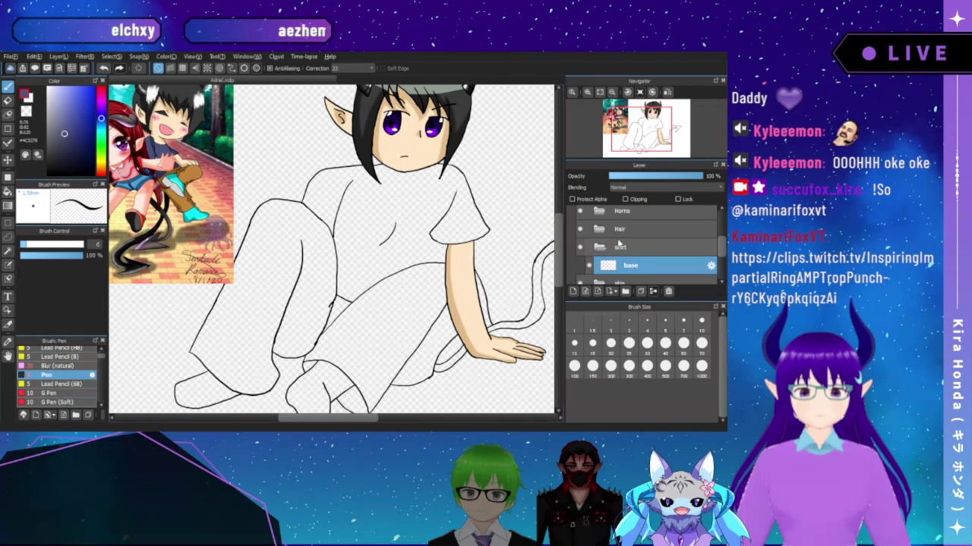
click(7, 190)
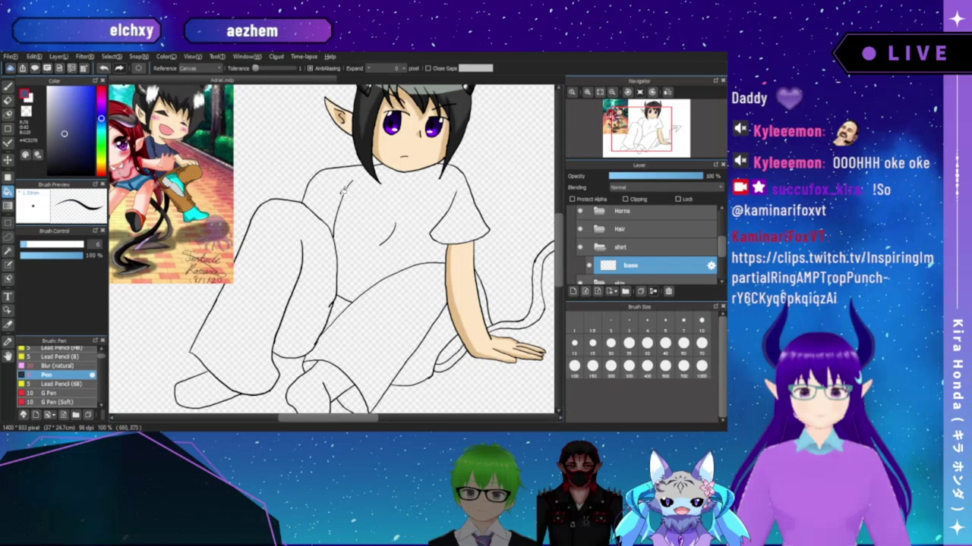
click(343, 182)
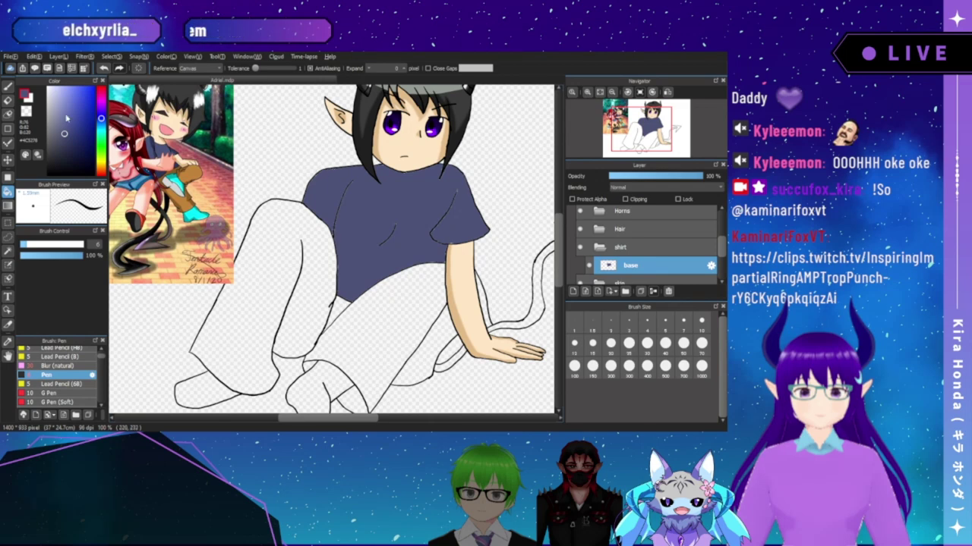
- Paint over the unfilled gaps along the outlines of the shoulder beside the raised knee and its sleeve fold with the Pen at size 6
click(11, 87)
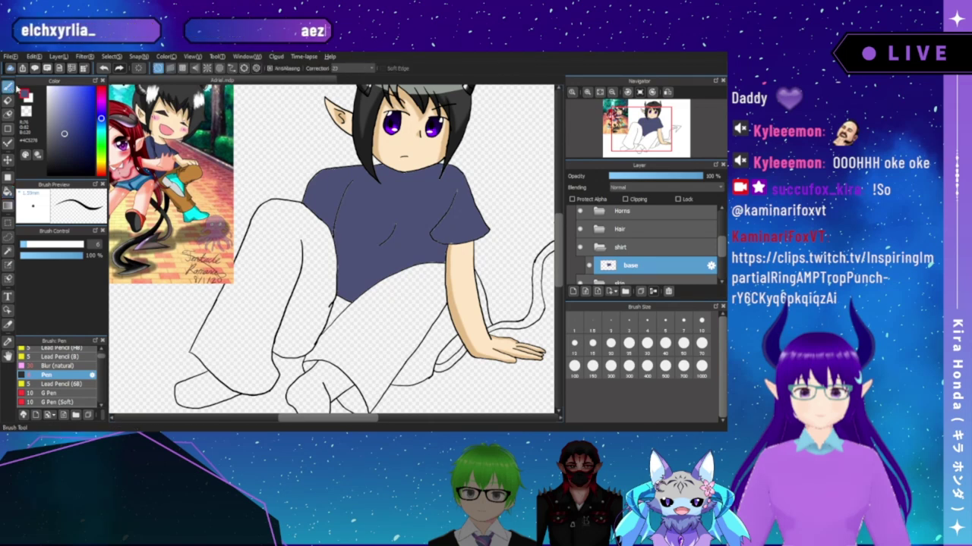
click(587, 91)
drag(349, 139, 333, 200)
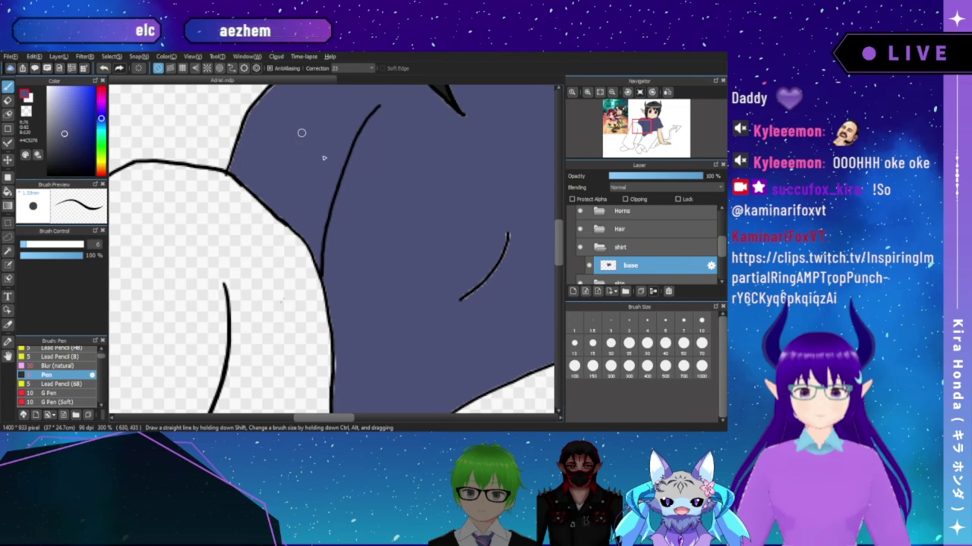
drag(341, 182, 338, 242)
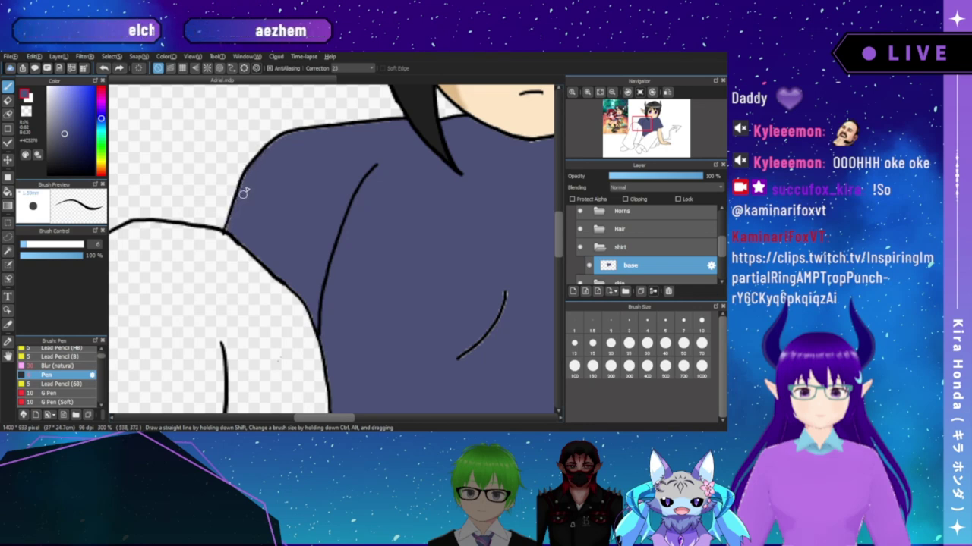
key(ctrl+equal)
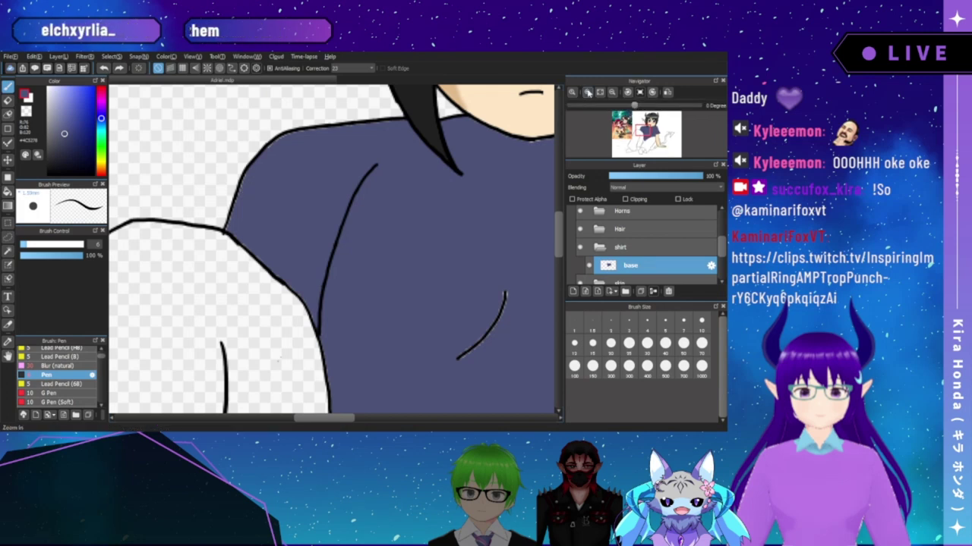
drag(263, 196, 304, 238)
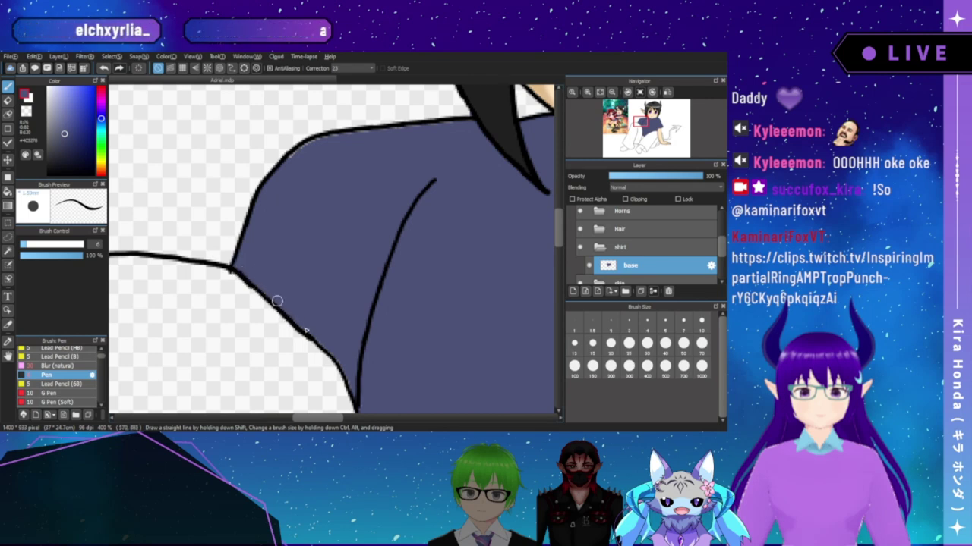
drag(306, 324, 261, 258)
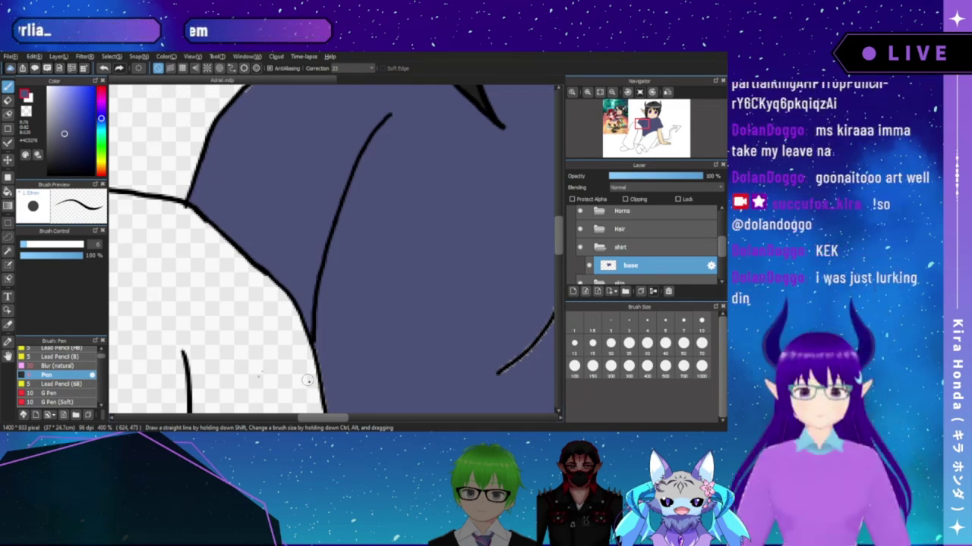
drag(258, 173, 209, 261)
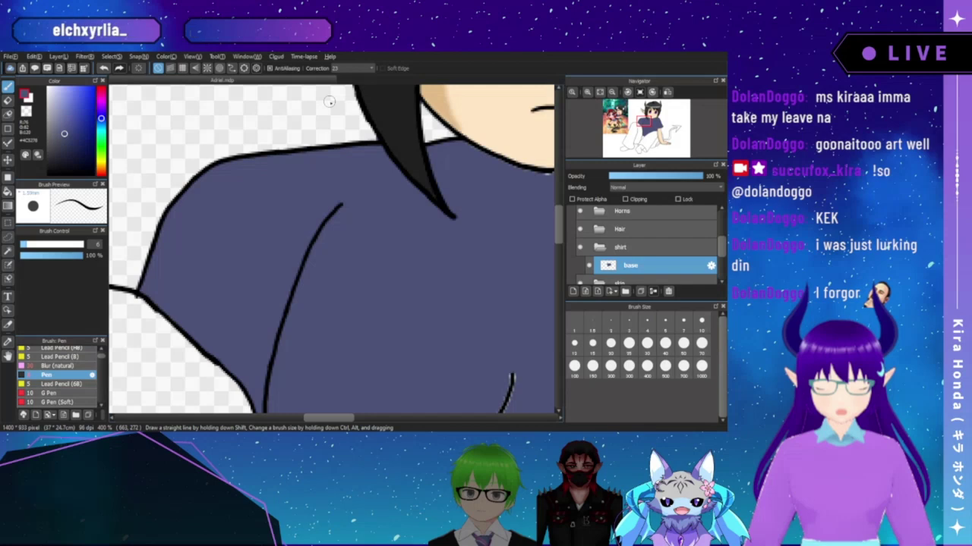
- Touch up the blue fill along the shirt's neckline under the chin and around the hair tips
drag(391, 210, 262, 247)
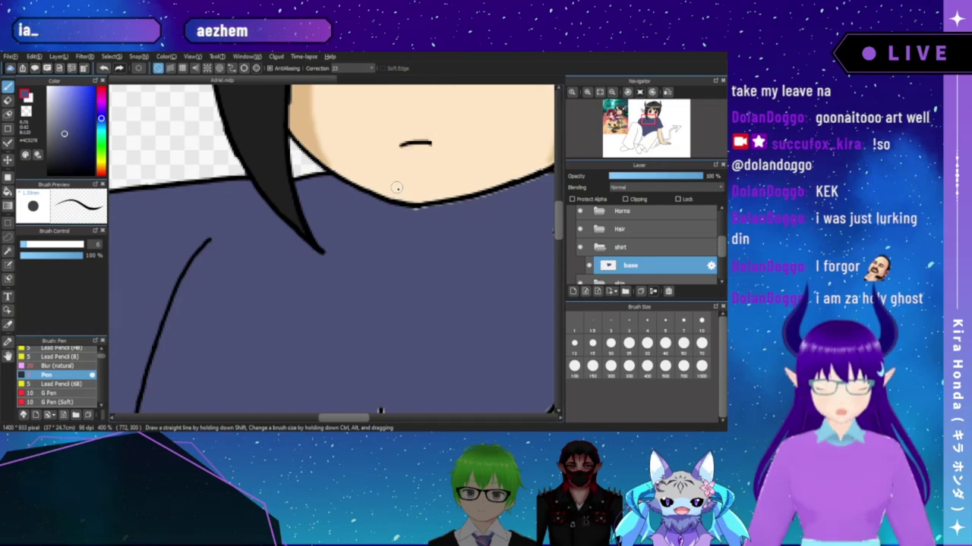
drag(363, 231, 282, 258)
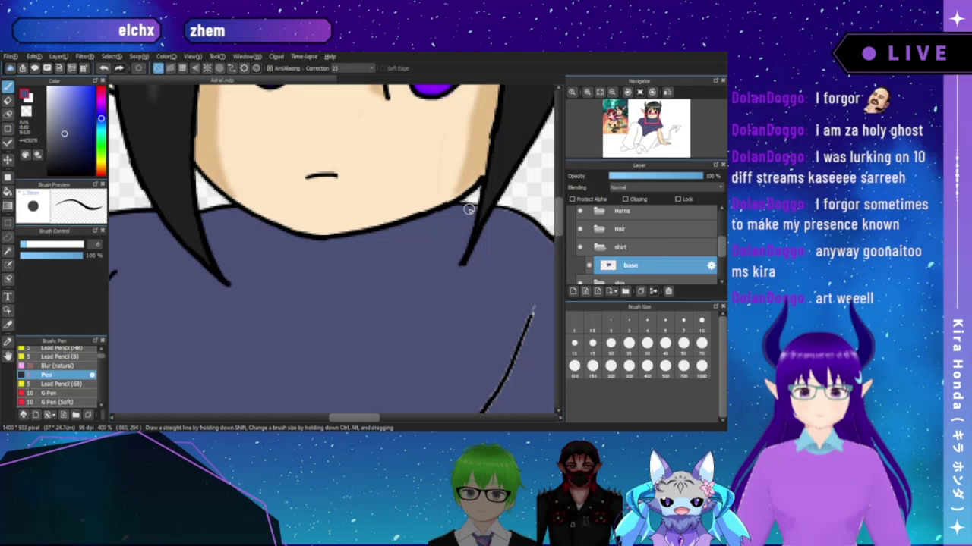
drag(463, 230, 350, 226)
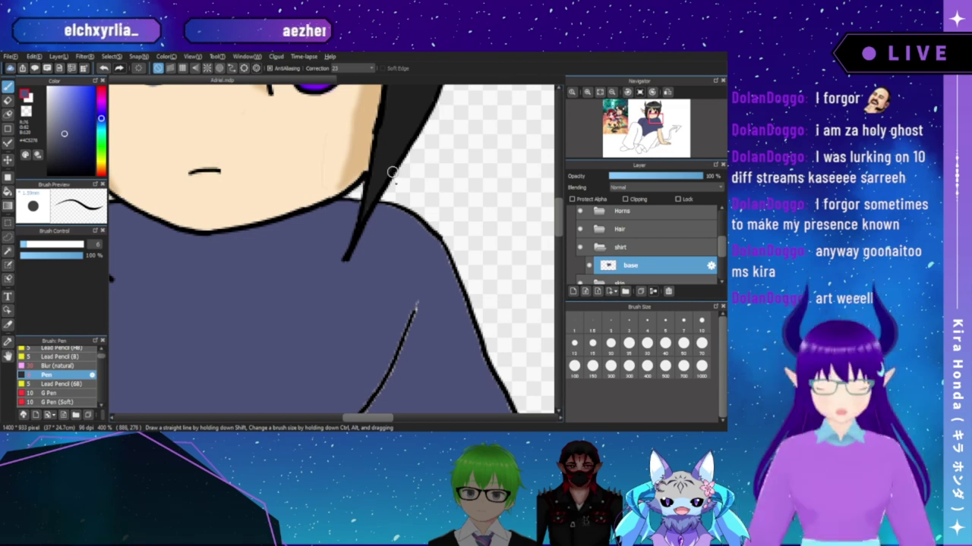
- Paint the gaps along the other shoulder, the sleeve's fold line and its hem above the supporting arm
drag(390, 210, 364, 195)
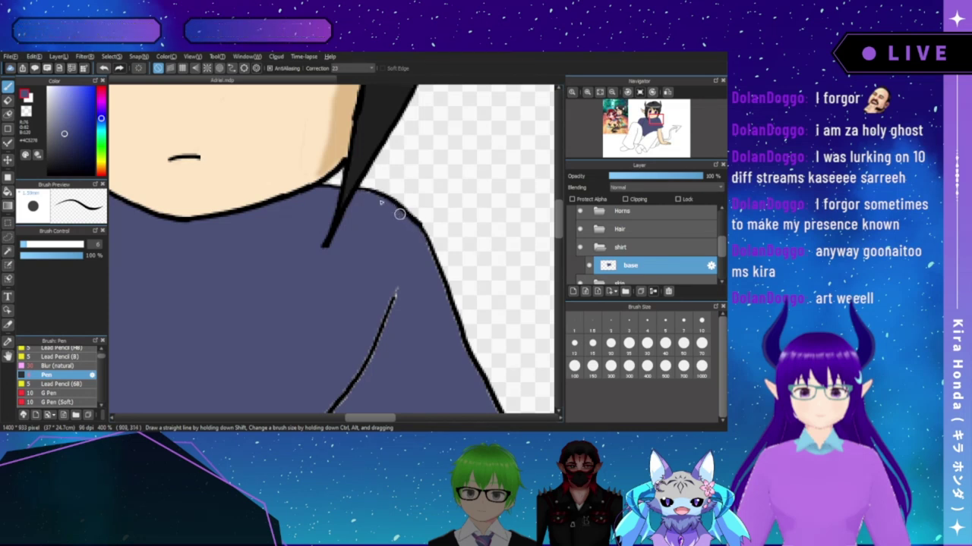
drag(425, 247, 391, 202)
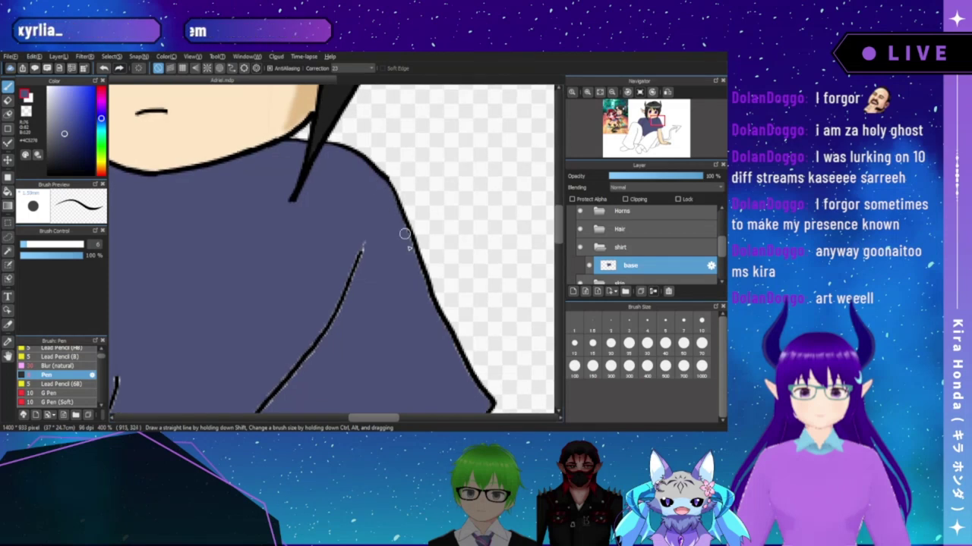
drag(403, 242, 380, 157)
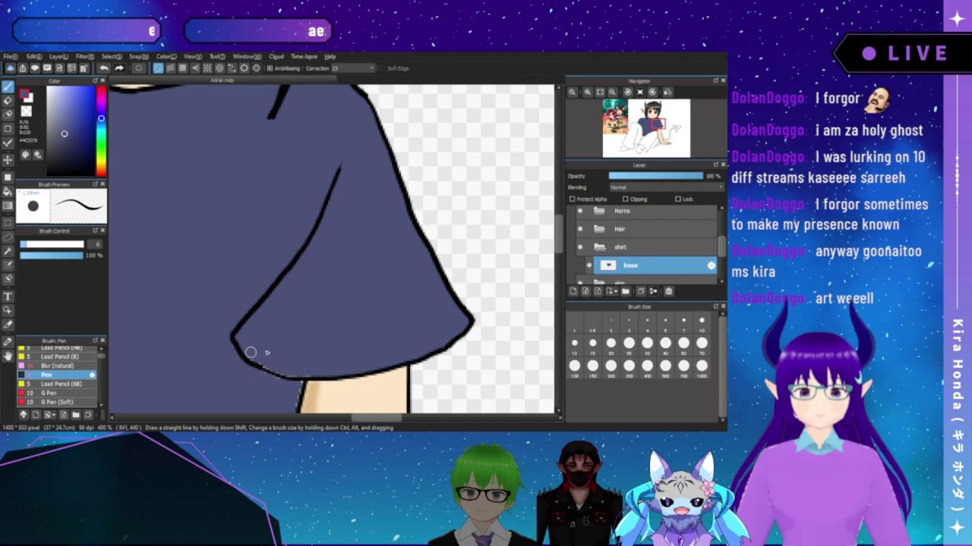
drag(288, 342, 294, 296)
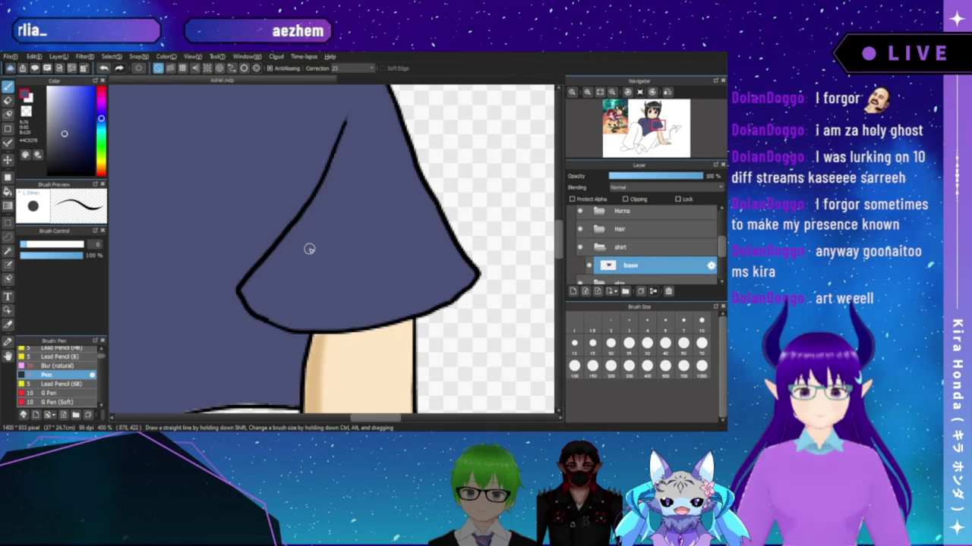
drag(318, 293, 369, 262)
- Cover the light pixels around the short curved fold line on the shirt's front with the blue
drag(270, 330, 329, 267)
drag(267, 305, 278, 299)
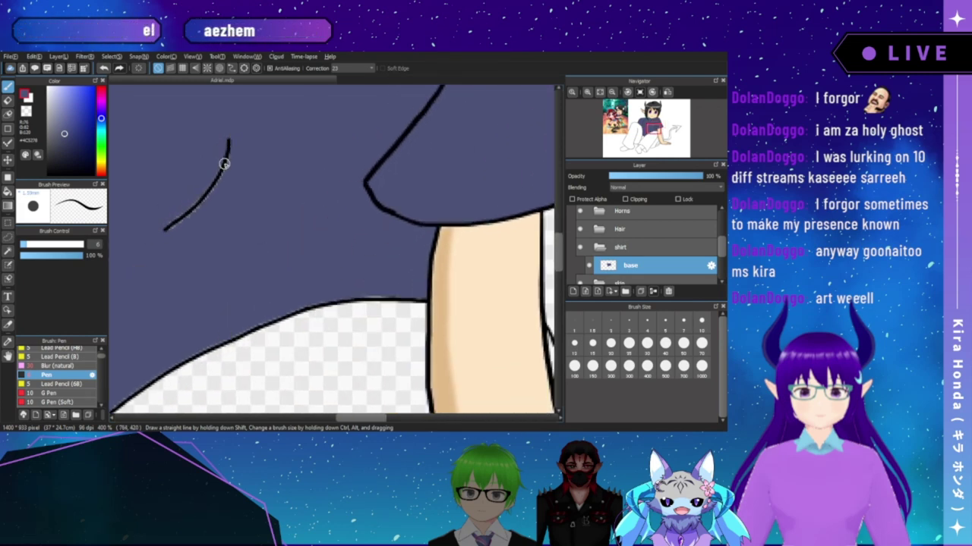
drag(214, 184, 171, 224)
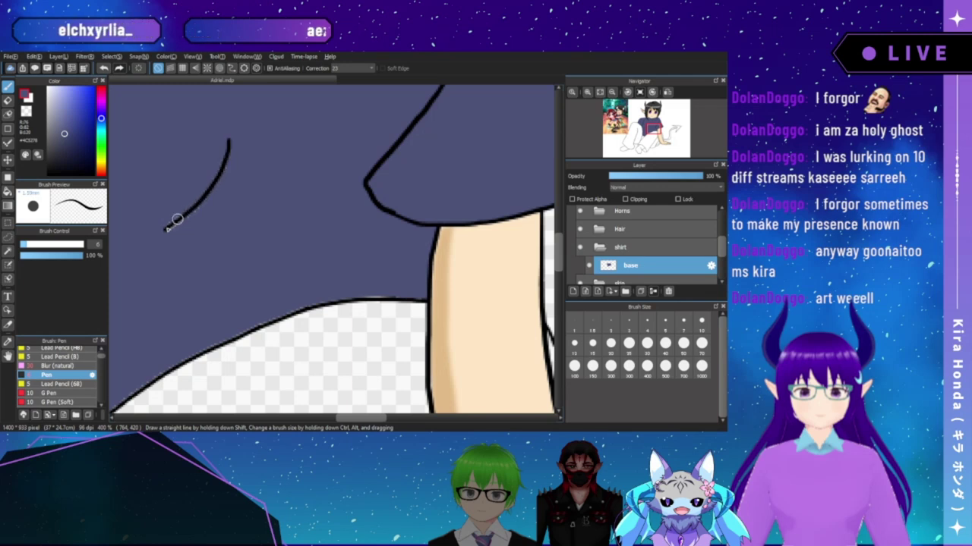
key(ctrl+z)
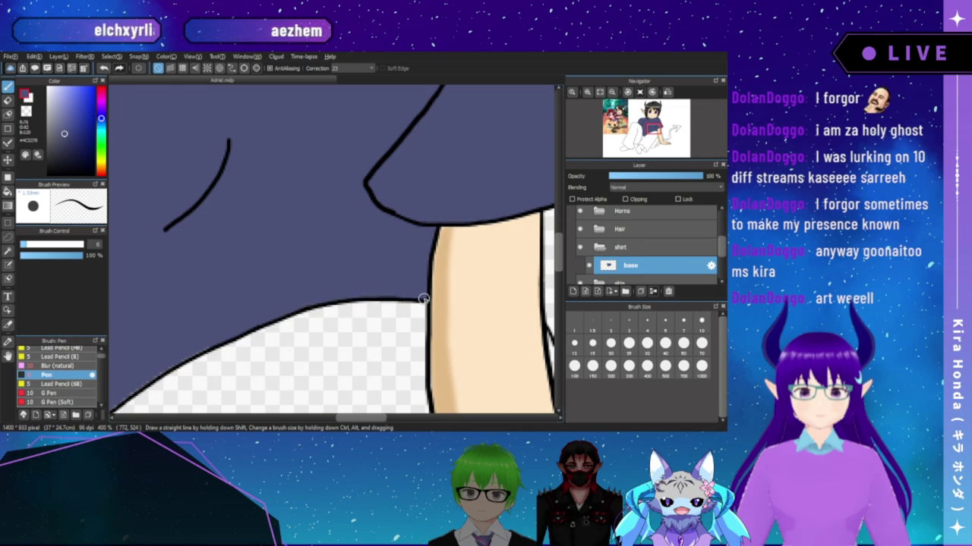
- Clean up the shirt's lower edge along the thigh outline by erasing a stretch of the fill and repainting it in blue
drag(242, 359, 371, 271)
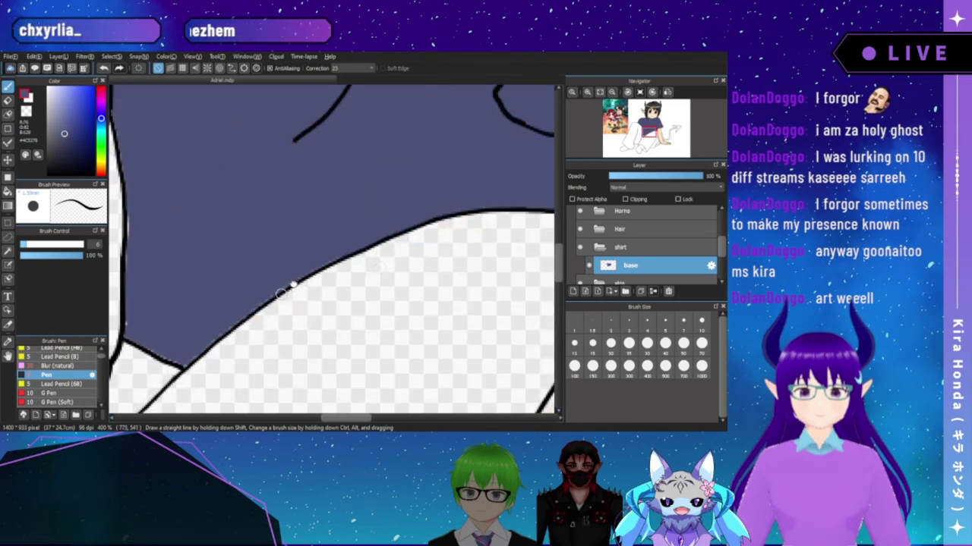
drag(293, 286, 306, 273)
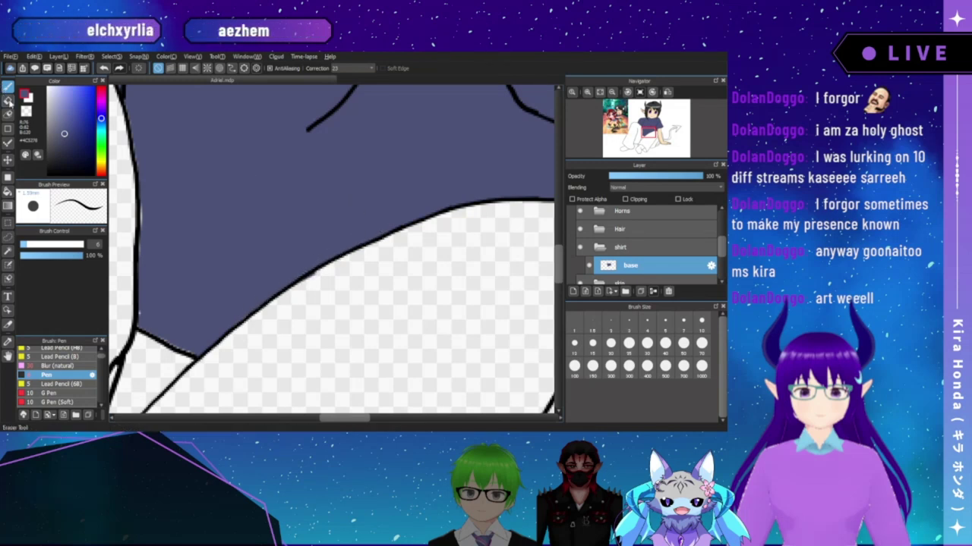
key(e)
drag(275, 305, 321, 269)
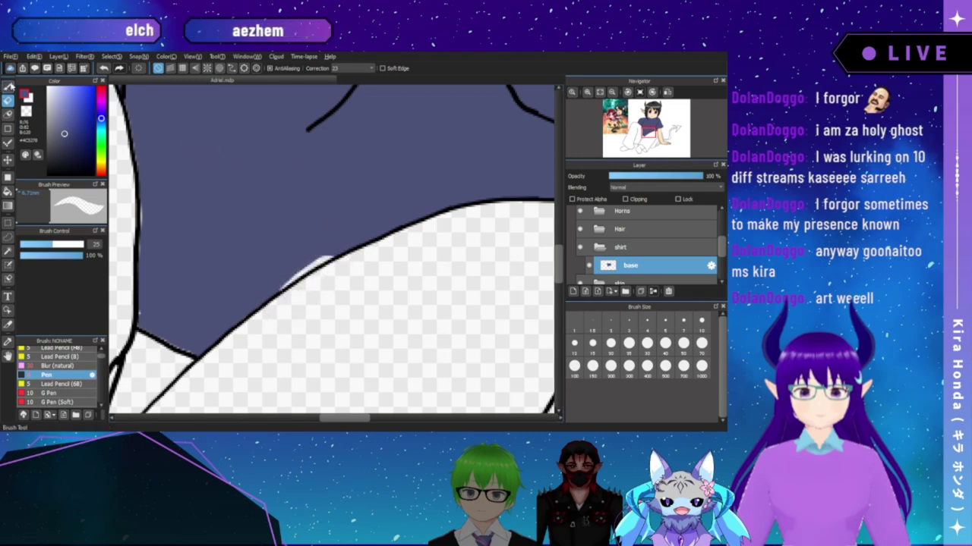
click(8, 85)
drag(298, 277, 347, 248)
drag(282, 280, 338, 245)
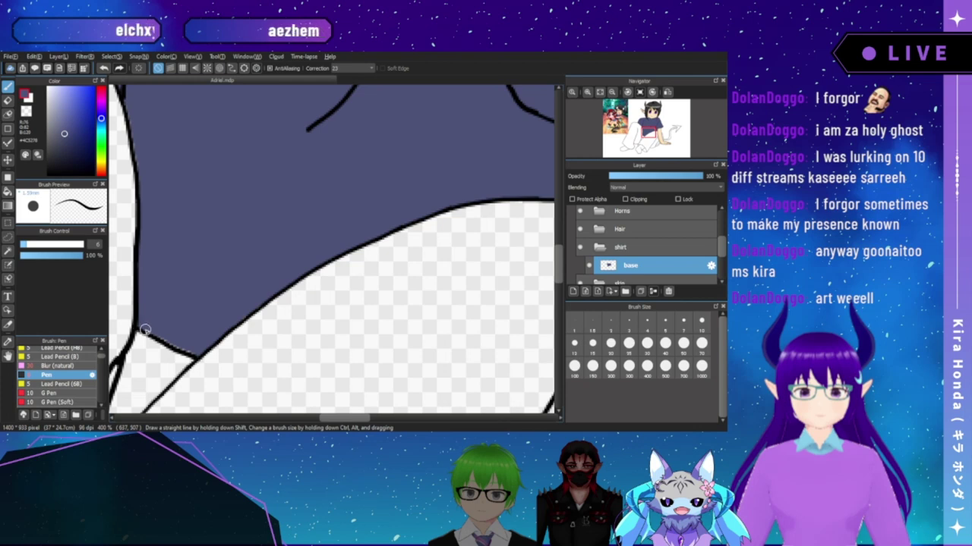
- Touch up the blue along the shirt's lower corner between the legs and along its side edge by the raised knee
drag(140, 326, 192, 354)
drag(199, 167, 212, 269)
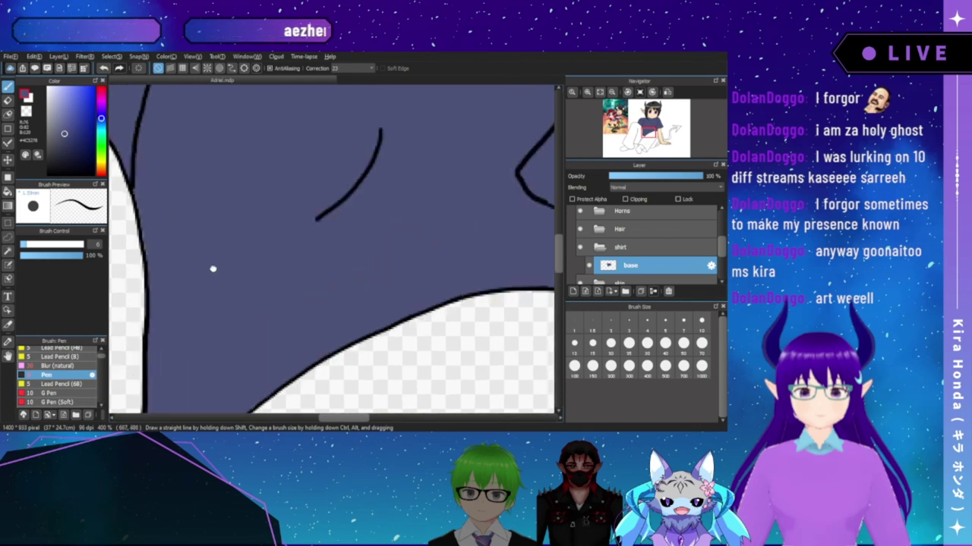
drag(217, 232, 245, 249)
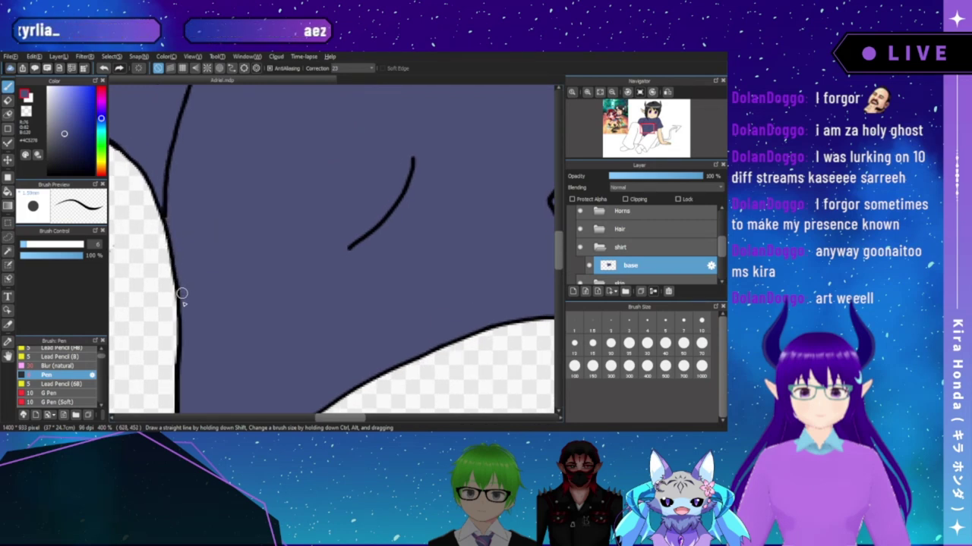
drag(180, 182, 212, 234)
drag(202, 191, 175, 245)
drag(225, 222, 159, 225)
drag(223, 190, 157, 174)
click(586, 92)
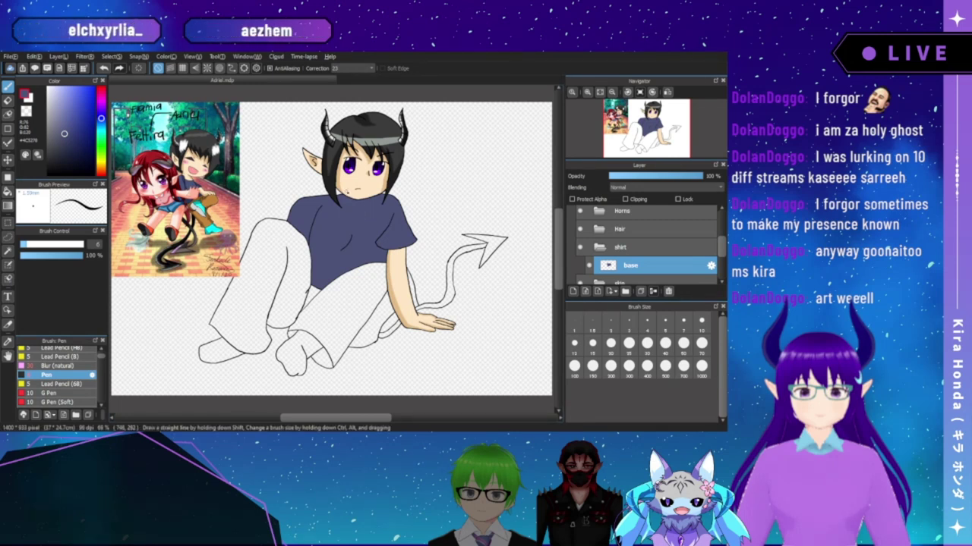
- Create a Pants folder directly above the shirt folder and add a new layer named base inside it
click(616, 248)
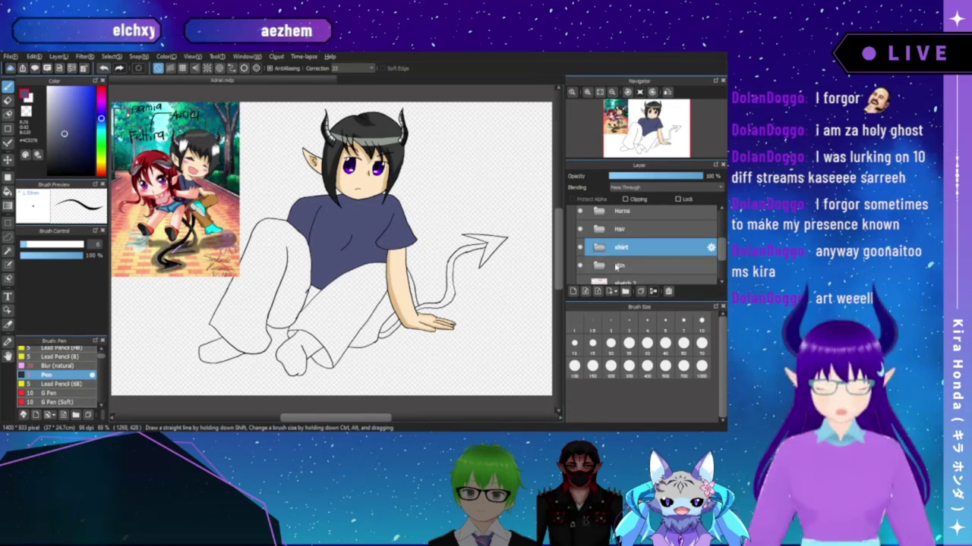
click(624, 291)
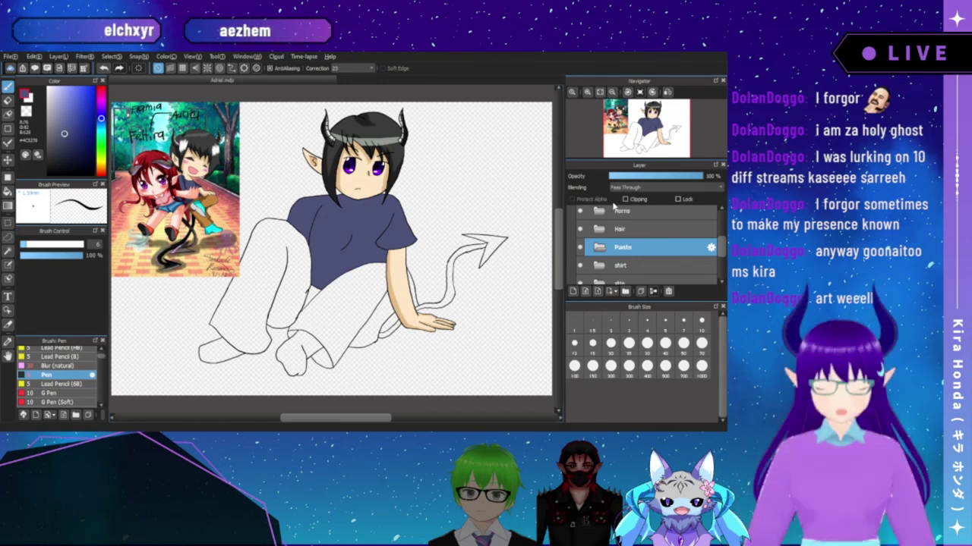
click(597, 289)
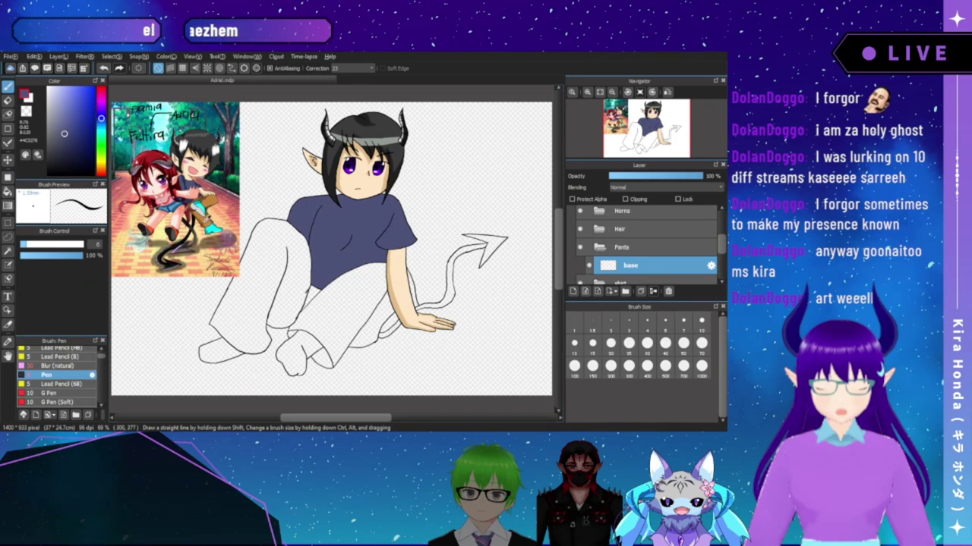
- Sample the orange-brown of the reference character's trousers as the fill colour and hide the reference image layer
right_click(199, 219)
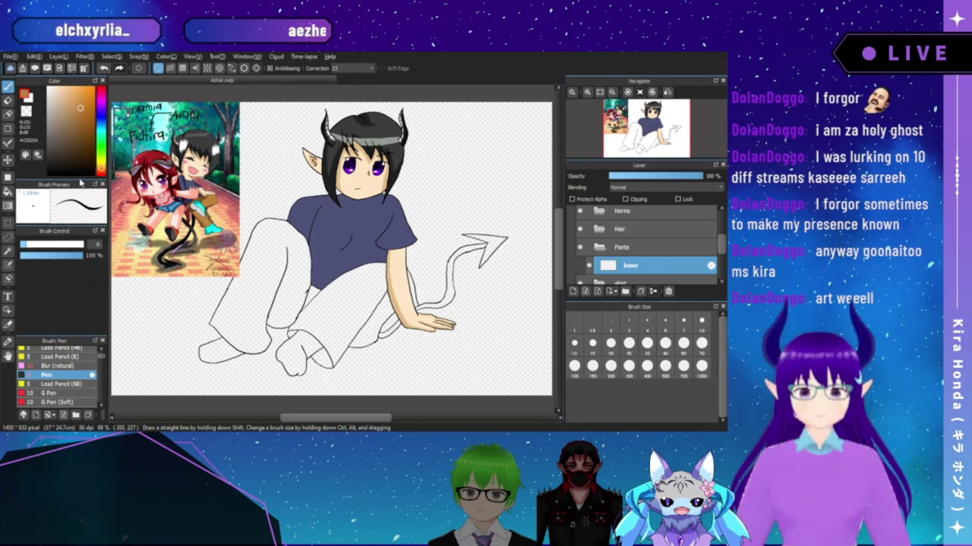
key(g)
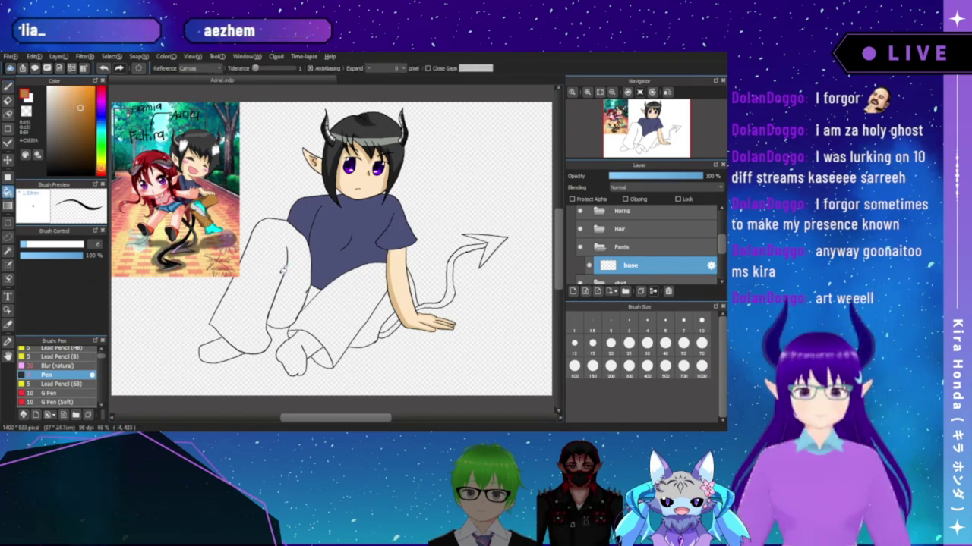
click(291, 283)
key(ctrl+z)
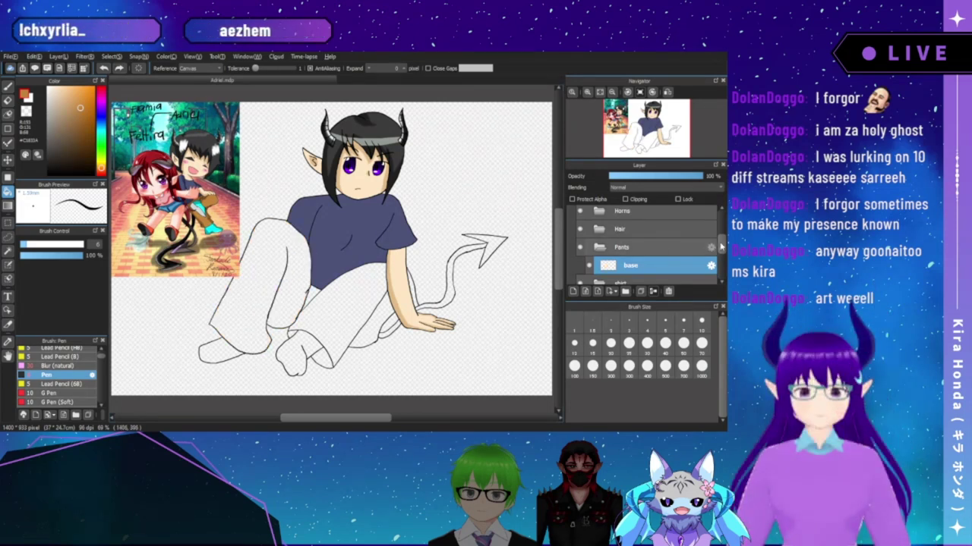
scroll(681, 223, up, 3)
click(571, 209)
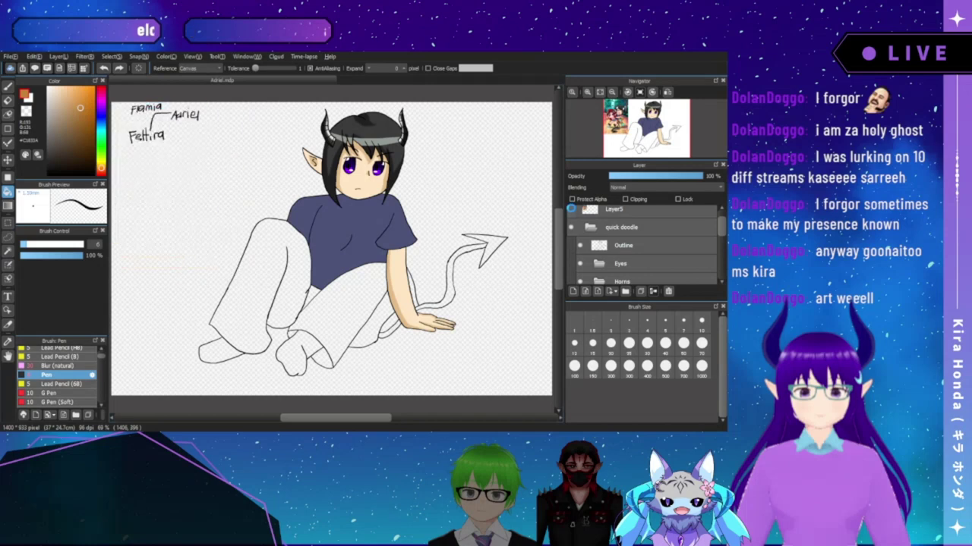
- Fill both pants legs and the open cuff of the lower leg with the orange-brown on the Pants base layer
click(268, 282)
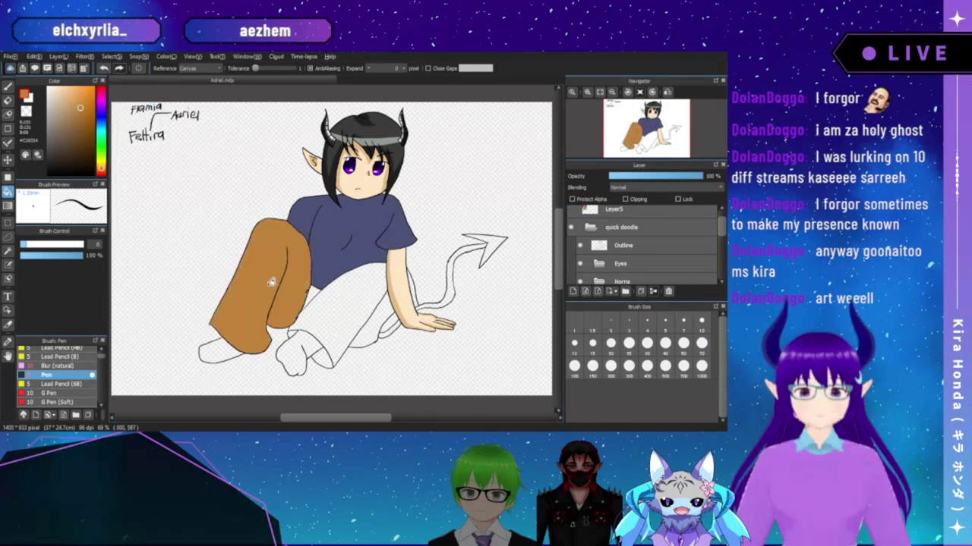
click(308, 301)
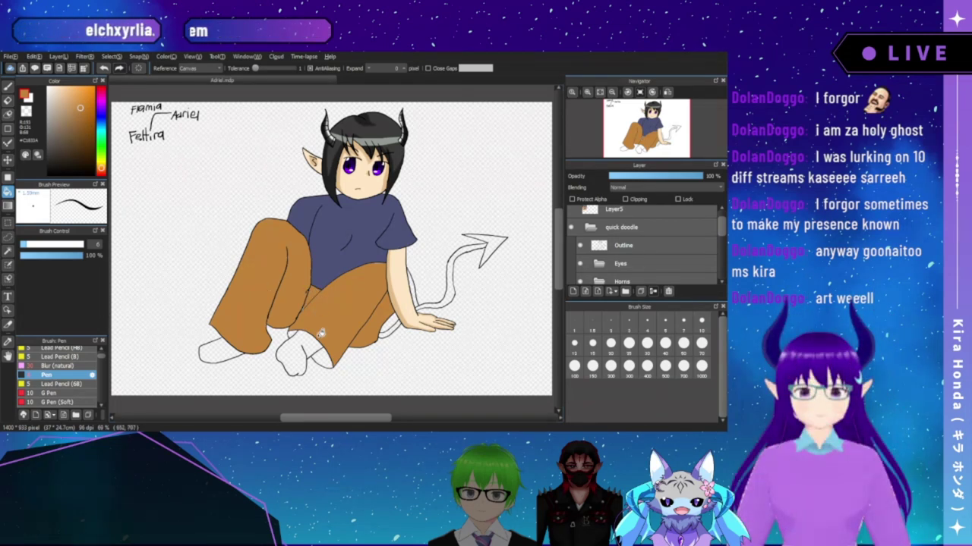
click(320, 355)
- On the Outline layer, erase the stray line running down from the pants' contour beside the supporting forearm
click(8, 86)
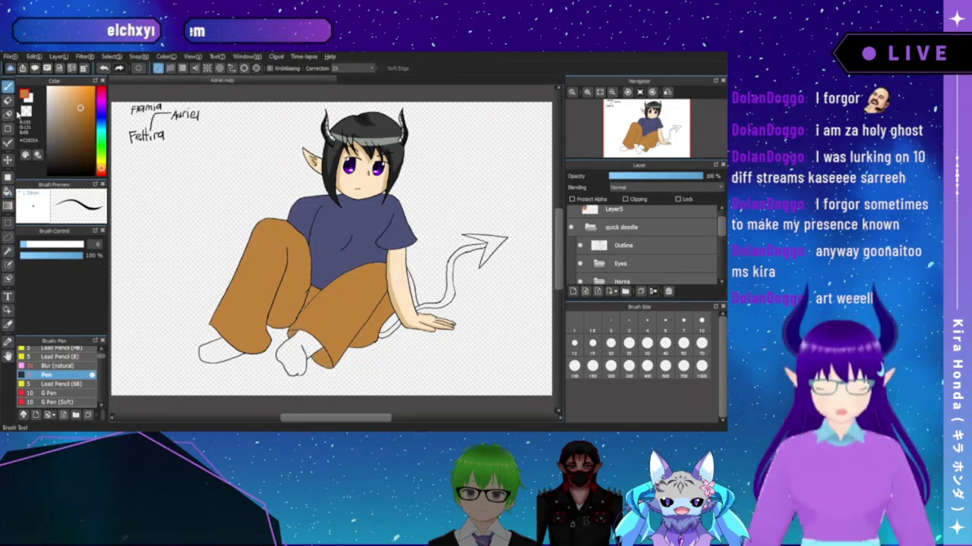
click(57, 174)
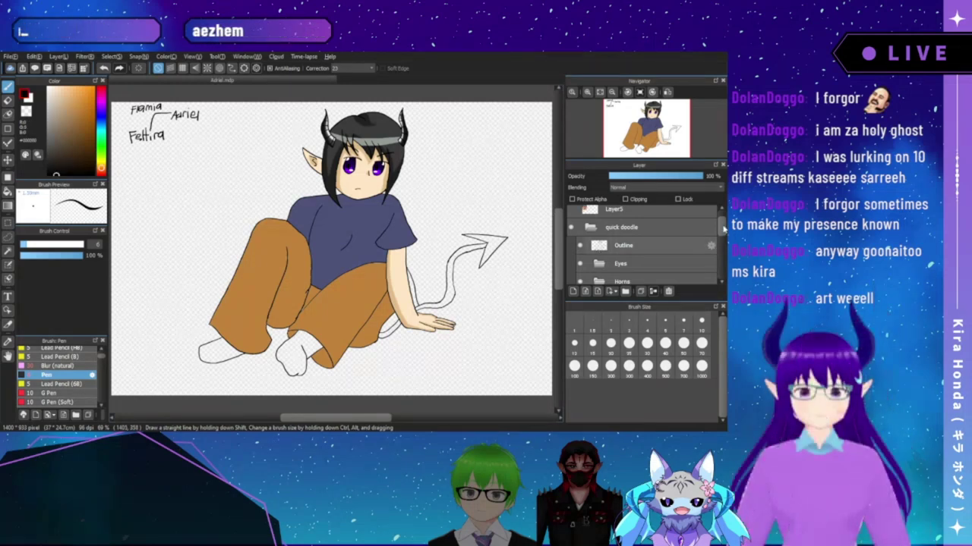
scroll(653, 251, up, 2)
click(623, 269)
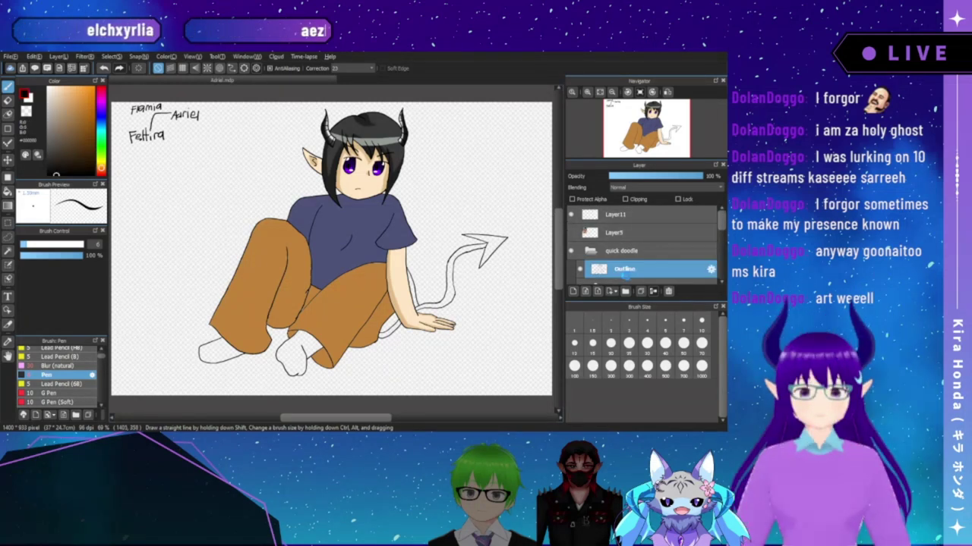
click(587, 93)
click(587, 93)
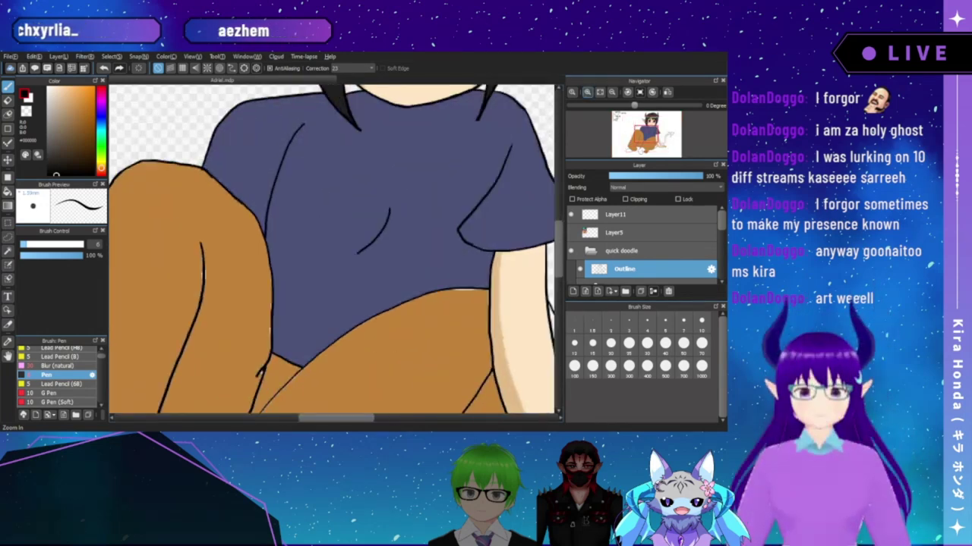
click(587, 93)
drag(647, 134, 657, 142)
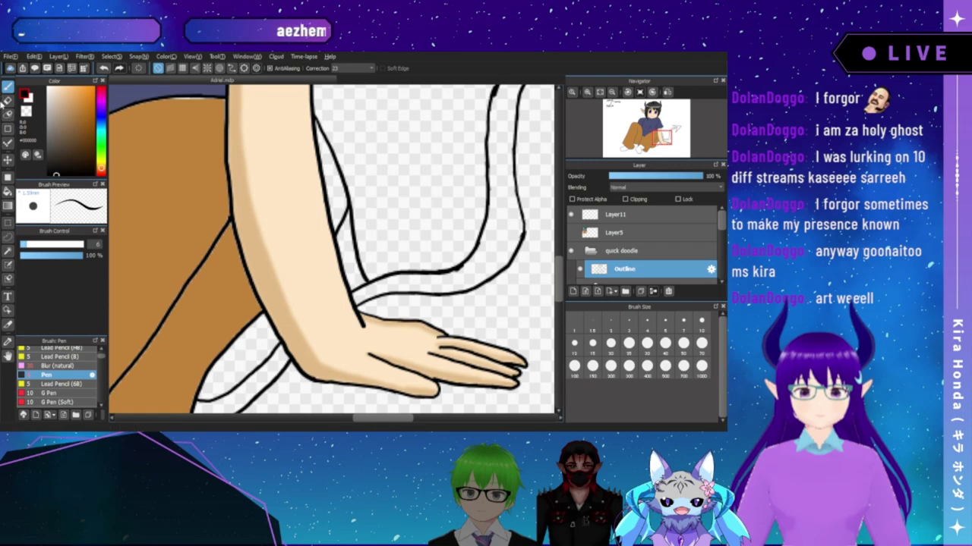
click(7, 99)
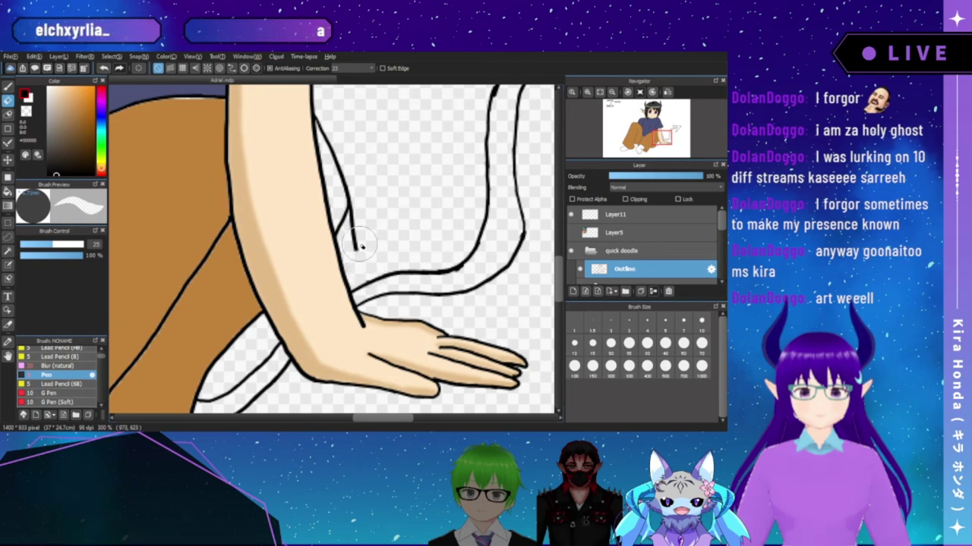
drag(363, 236, 365, 217)
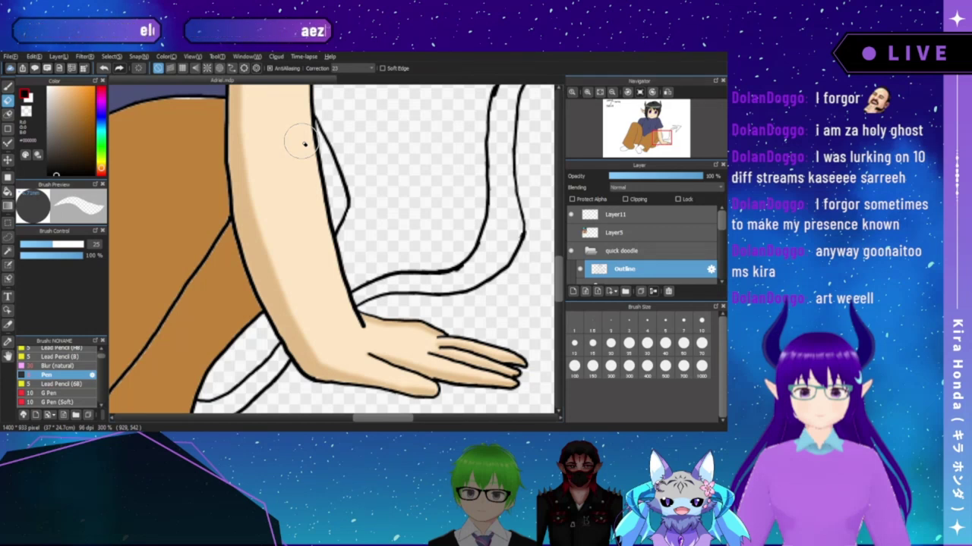
- Fill the small pants area showing behind the supporting arm with the orange-brown on the Pants base layer
click(9, 192)
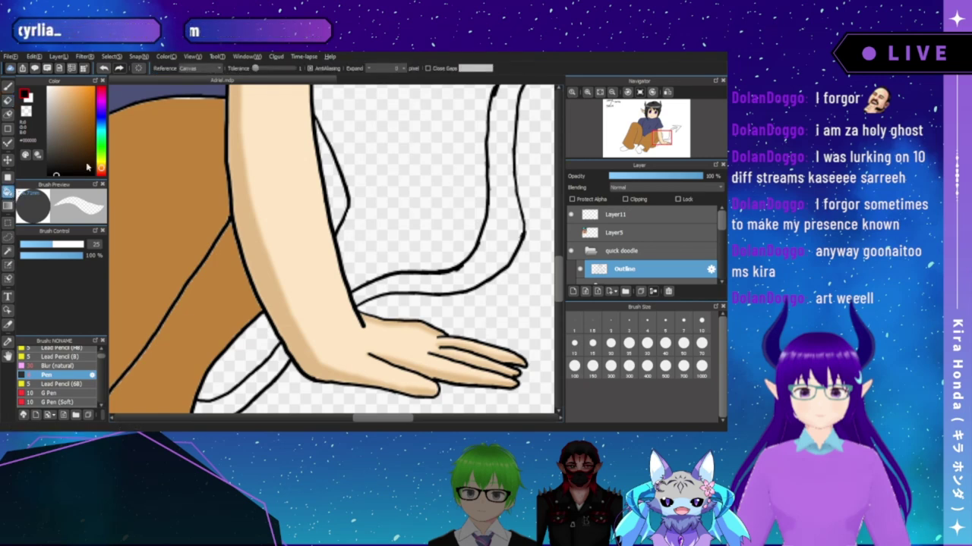
click(341, 190)
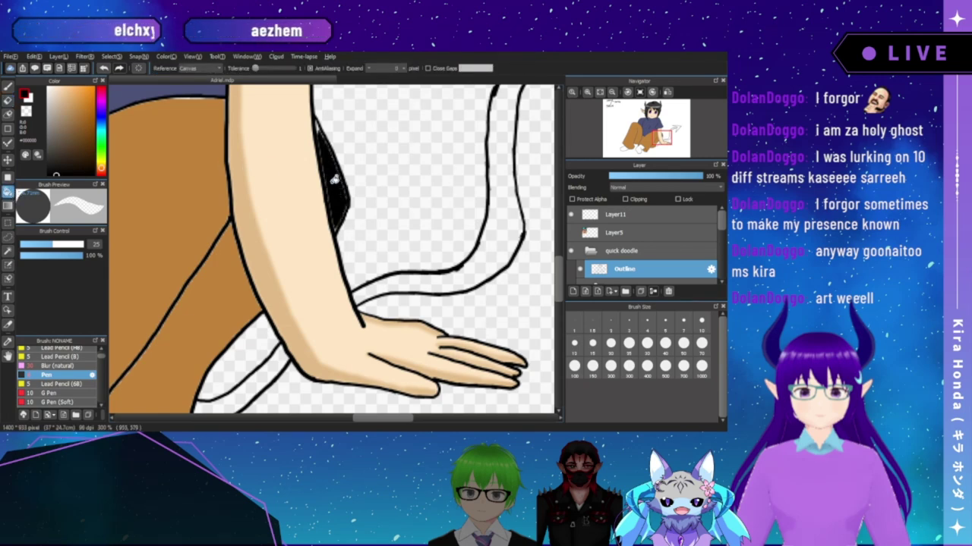
key(ctrl+z)
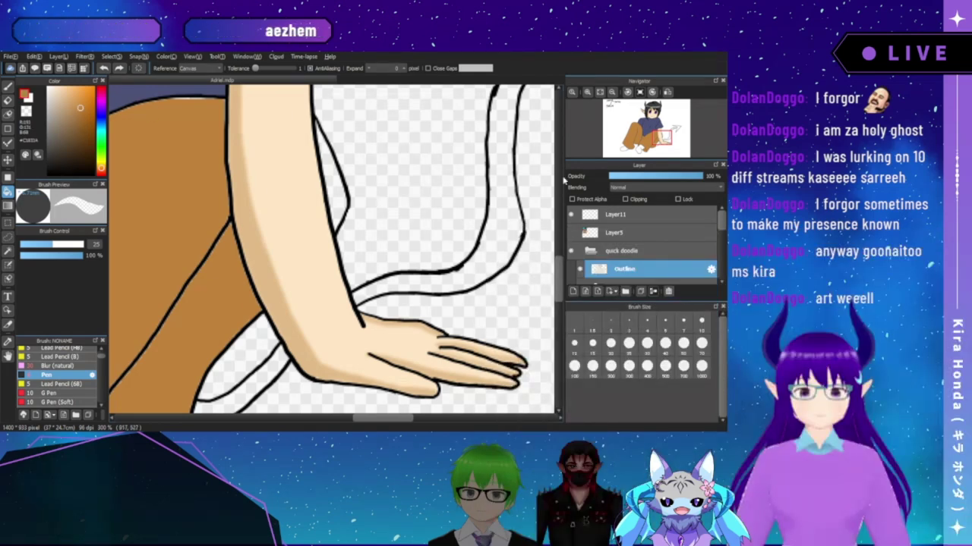
drag(720, 221, 716, 255)
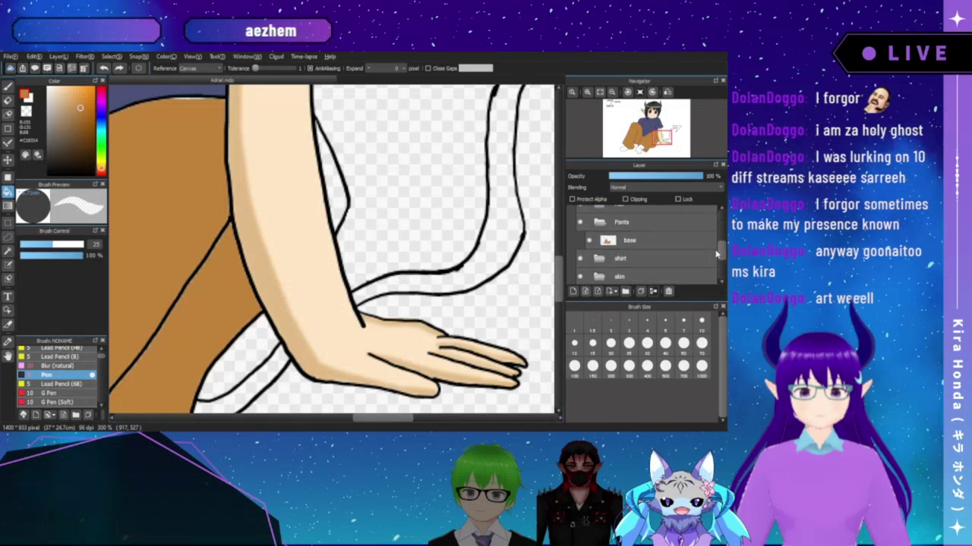
click(660, 243)
click(340, 192)
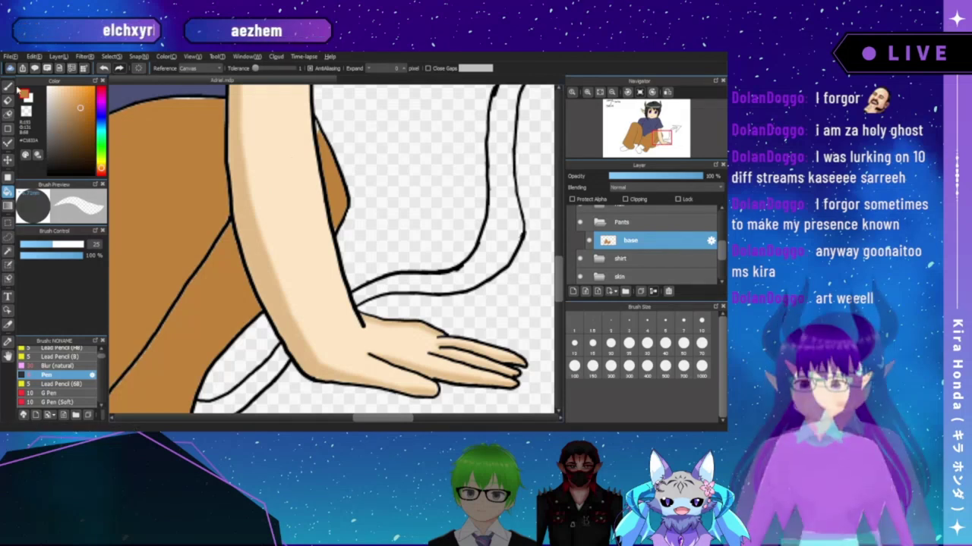
- Touch up the orange-brown with the Pen along the supporting arm's outline and the diagonal seam line and edge of the adjoining leg
click(8, 85)
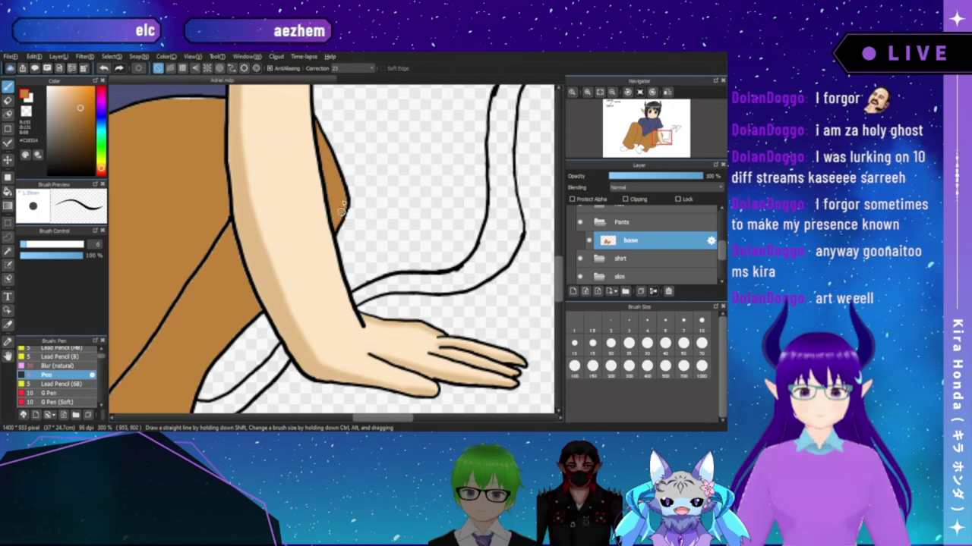
mouse_move(236, 170)
mouse_down()
mouse_move(314, 189)
mouse_move(318, 206)
mouse_move(342, 208)
mouse_up()
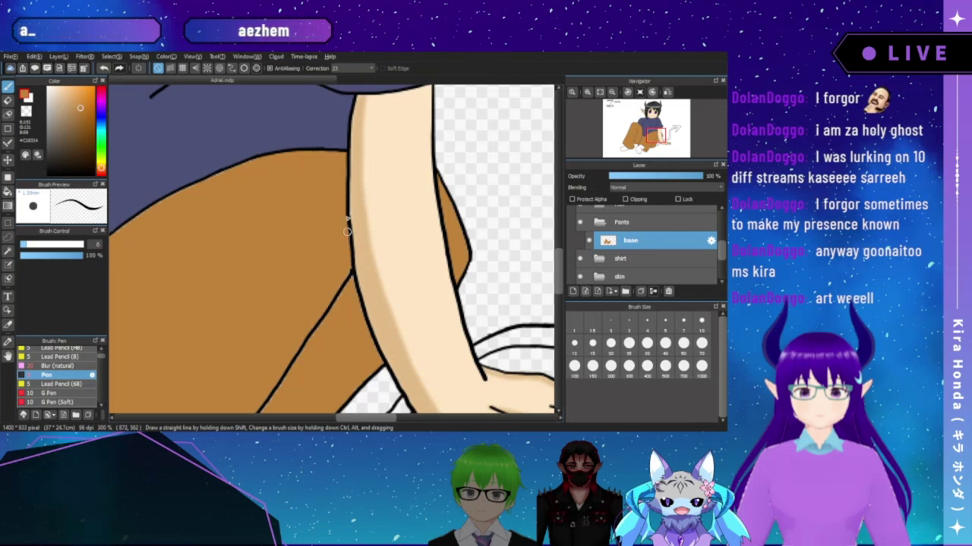
drag(320, 331, 335, 279)
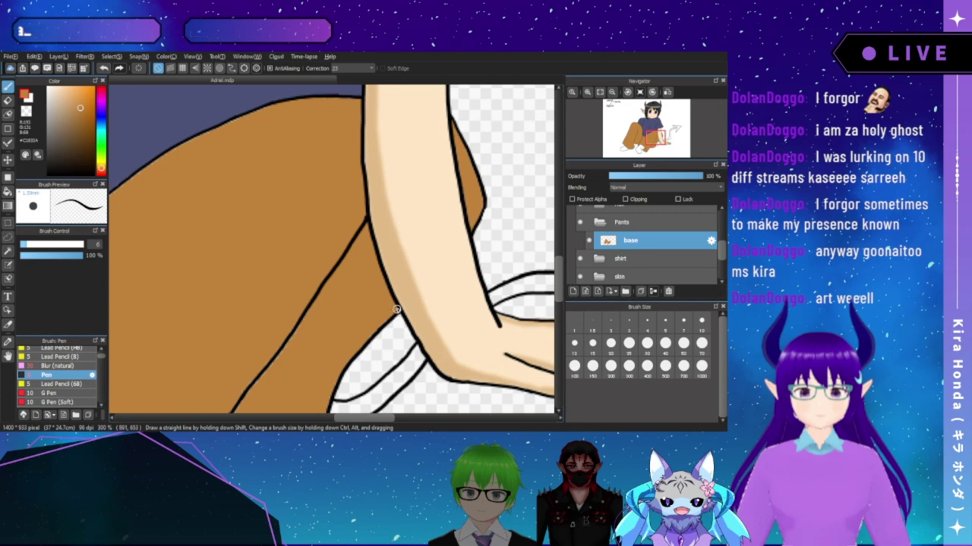
drag(354, 320, 377, 254)
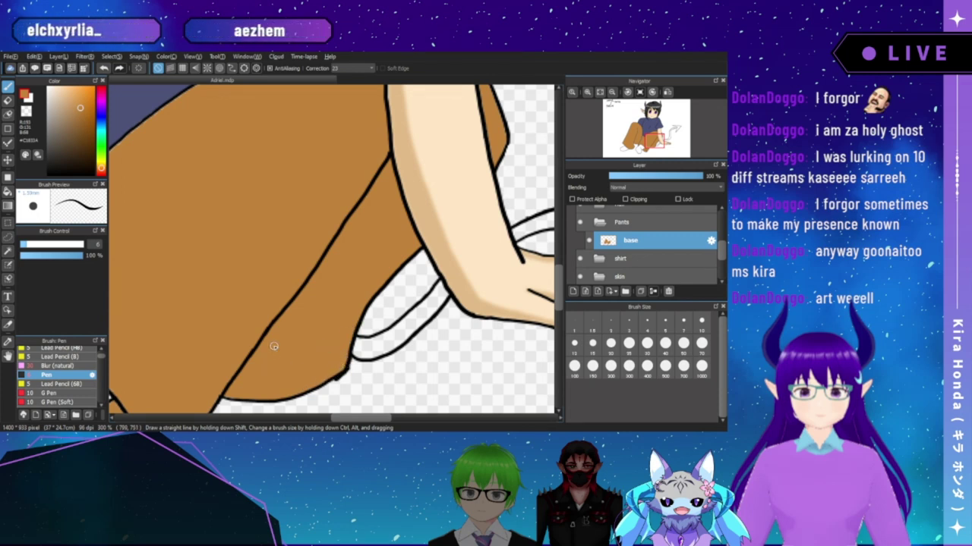
drag(242, 378, 308, 274)
drag(263, 299, 301, 286)
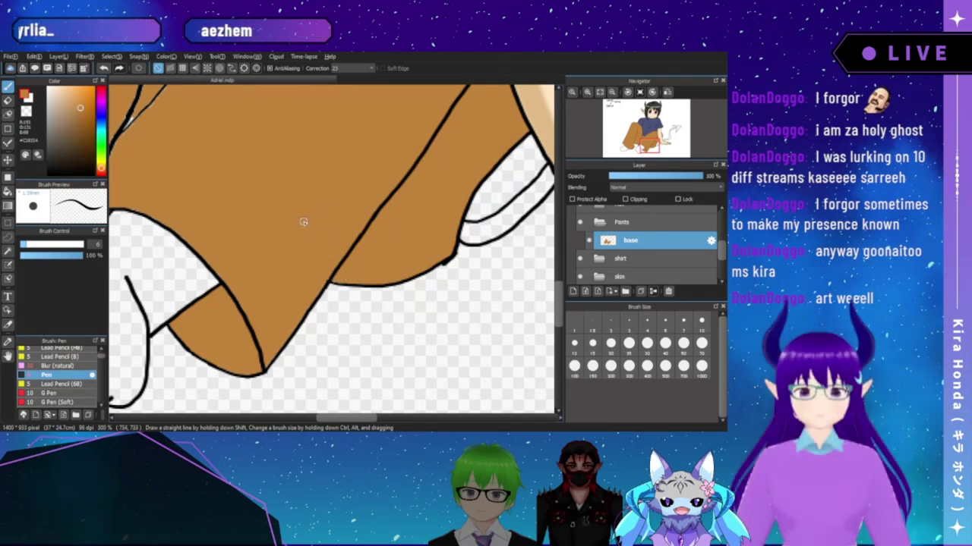
- Cover the light gaps around the cuff and in the crease where both legs meet, up to the thigh's edge below the shirt
drag(234, 270, 277, 304)
drag(185, 247, 240, 270)
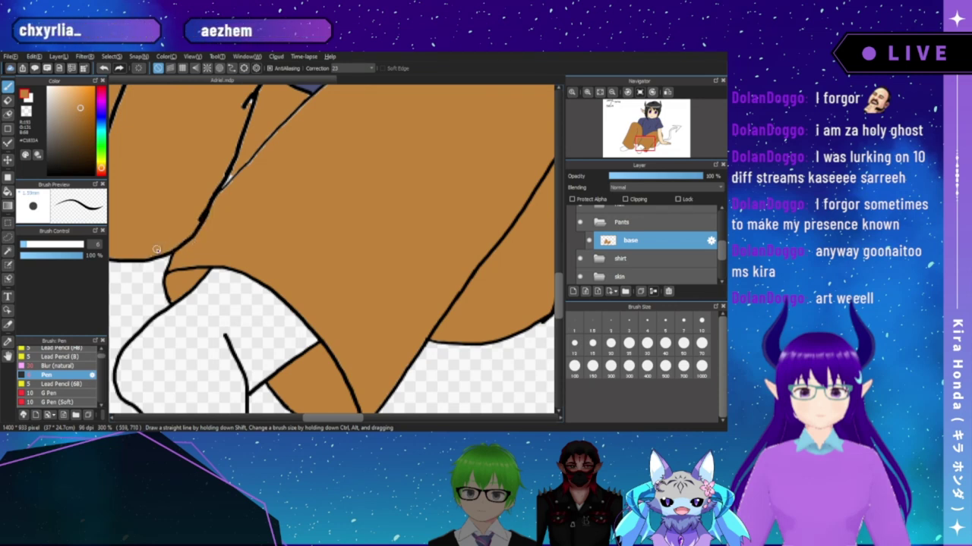
scroll(219, 197, up, 3)
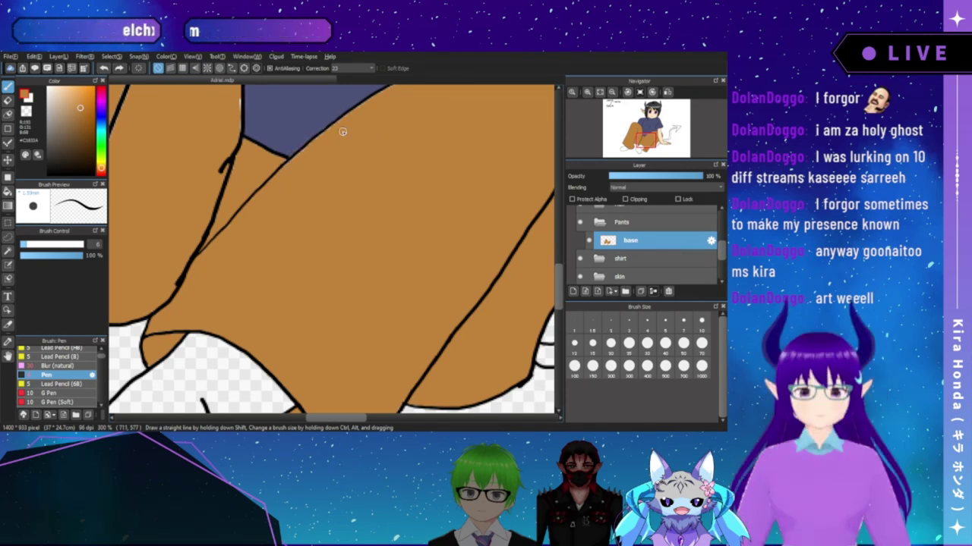
drag(359, 130, 358, 189)
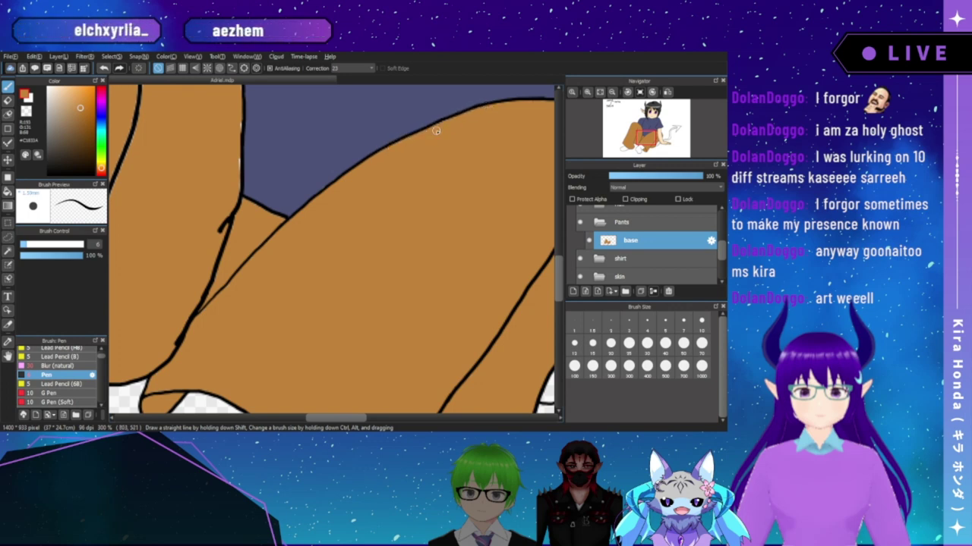
- Paint over the light pixels along the raised leg's long fold line, from the knee down to the ankle hem
mouse_move(365, 163)
mouse_down()
mouse_move(269, 191)
mouse_move(396, 188)
mouse_up()
drag(325, 175, 382, 201)
mouse_move(323, 210)
mouse_down()
mouse_move(352, 225)
mouse_move(387, 221)
mouse_up()
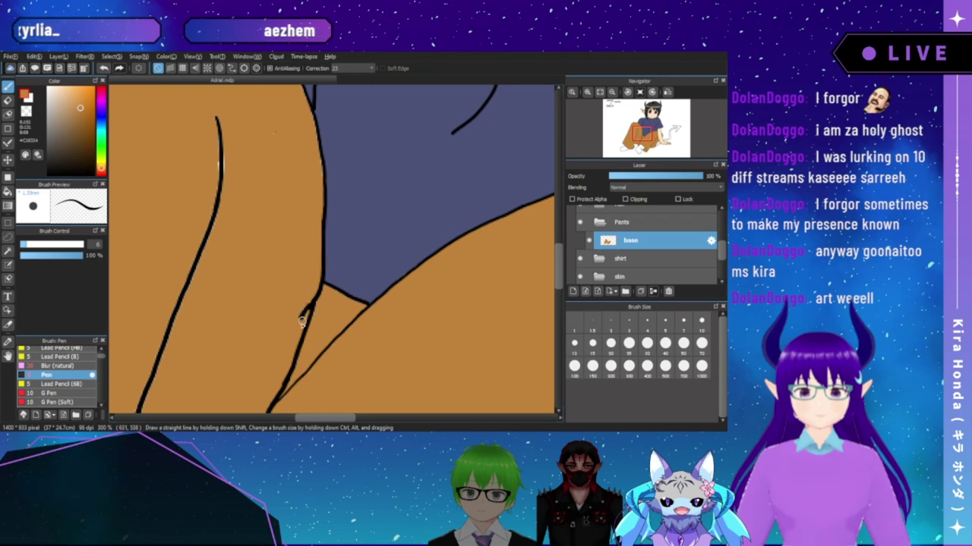
drag(317, 280, 342, 205)
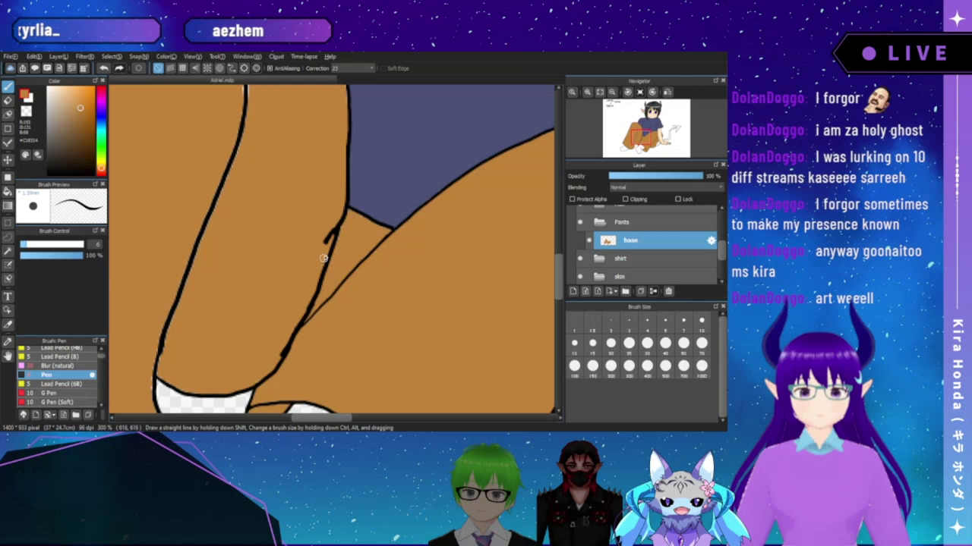
drag(226, 319, 271, 264)
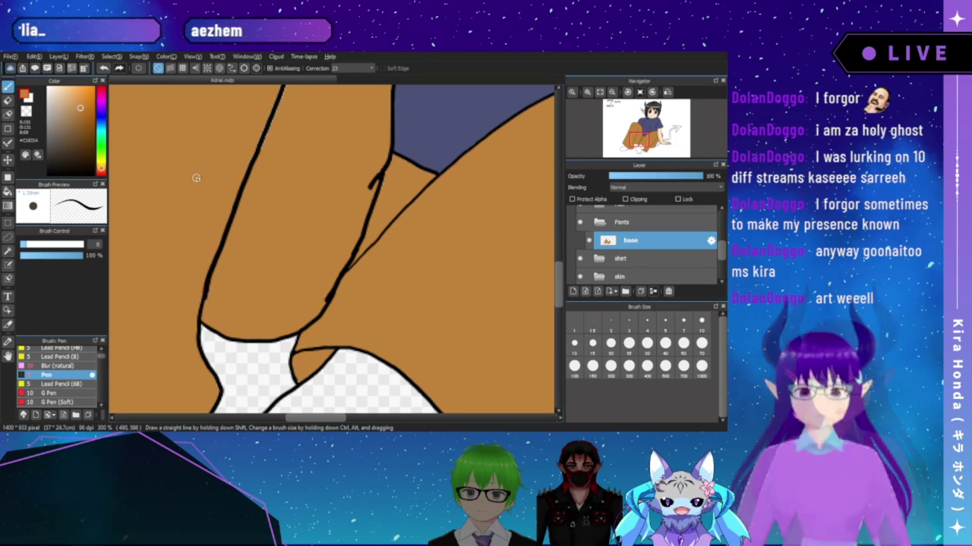
- Paint over the remaining light pixels along the upper end of the raised leg's fold line, up to the knee
scroll(234, 258, up, 3)
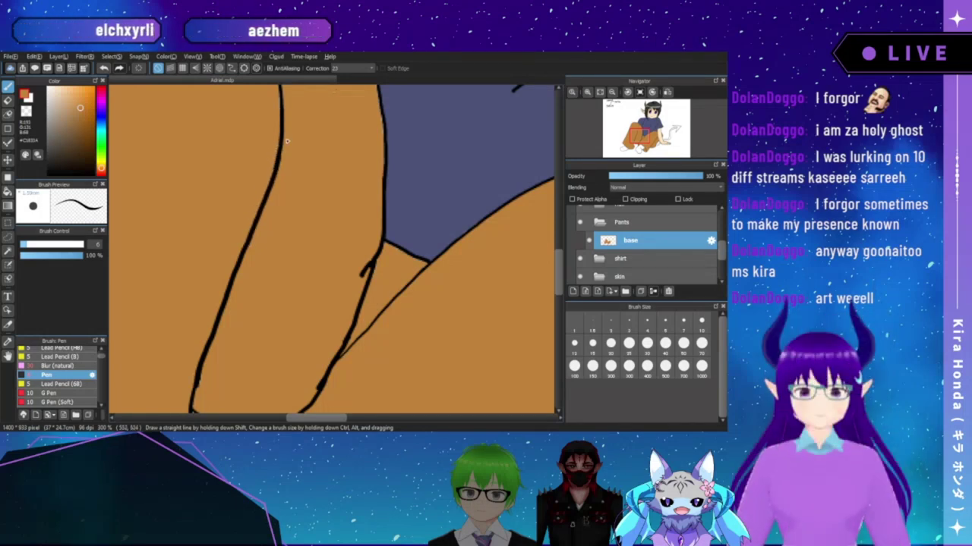
scroll(296, 257, up, 3)
drag(296, 255, 297, 258)
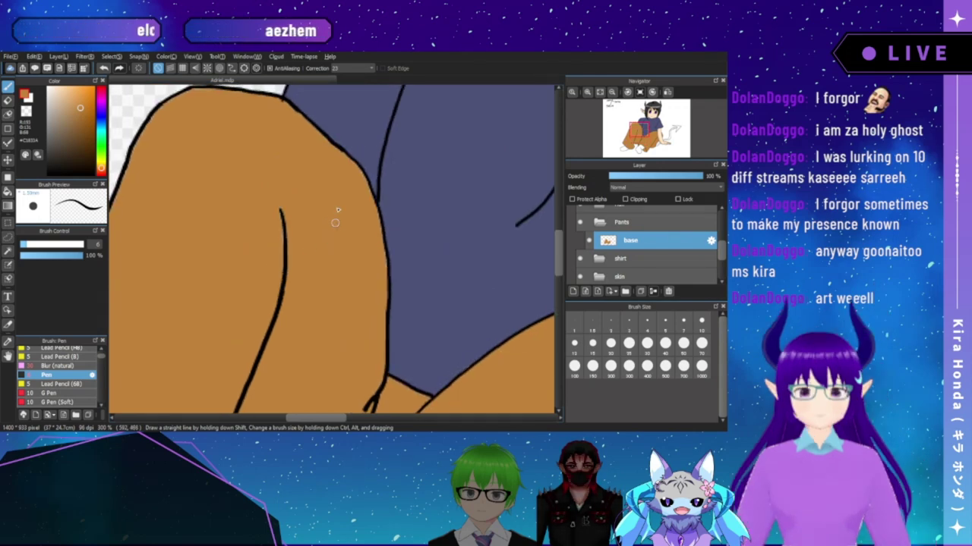
scroll(723, 225, up, 3)
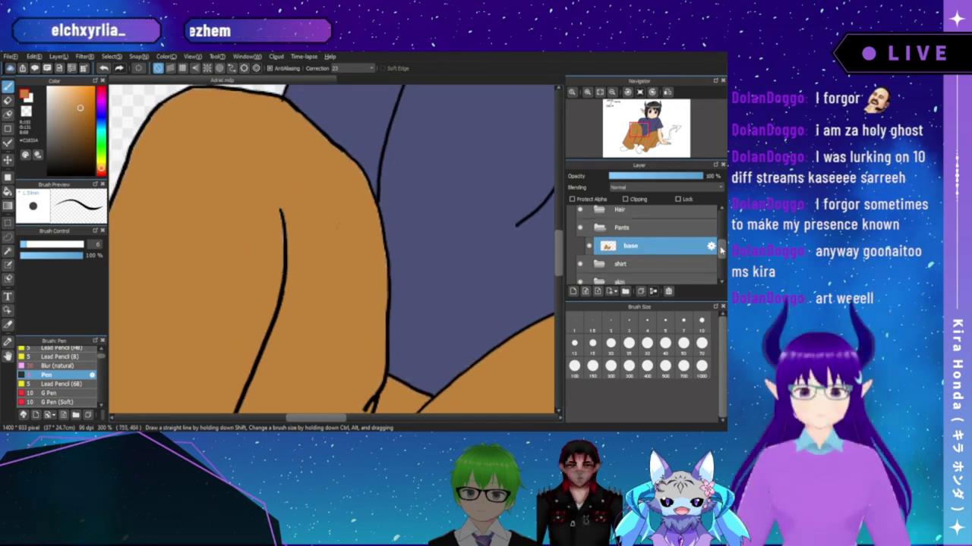
scroll(723, 225, up, 1)
click(633, 266)
key(e)
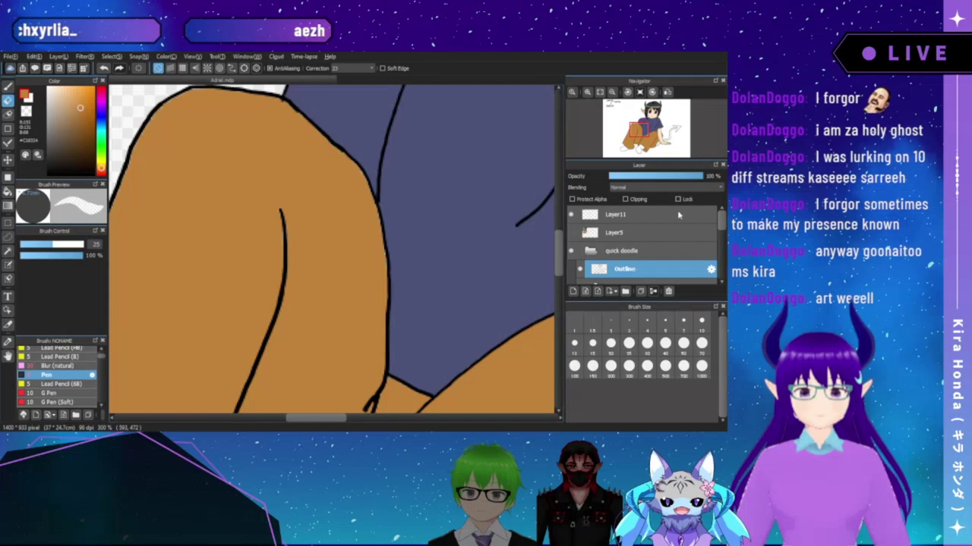
scroll(721, 244, down, 3)
scroll(721, 245, down, 1)
click(638, 262)
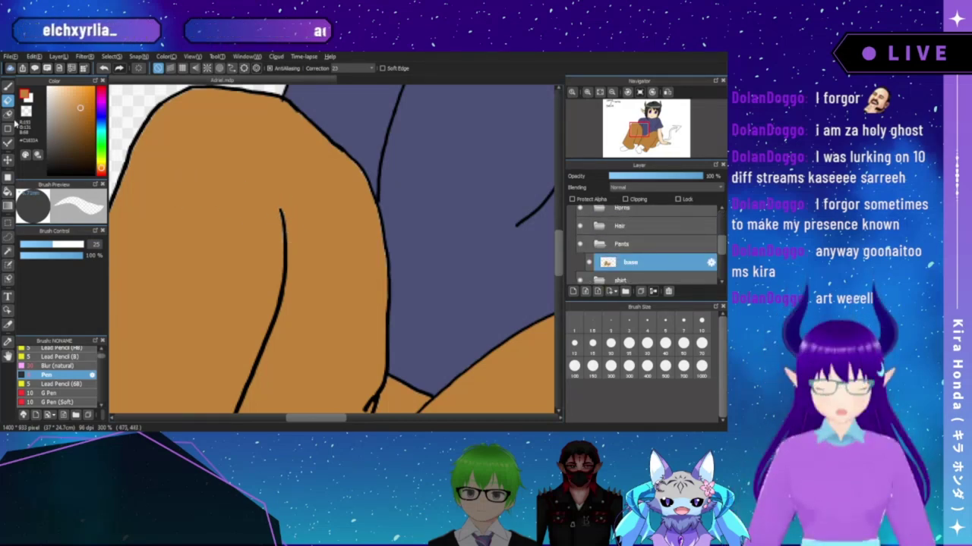
click(8, 87)
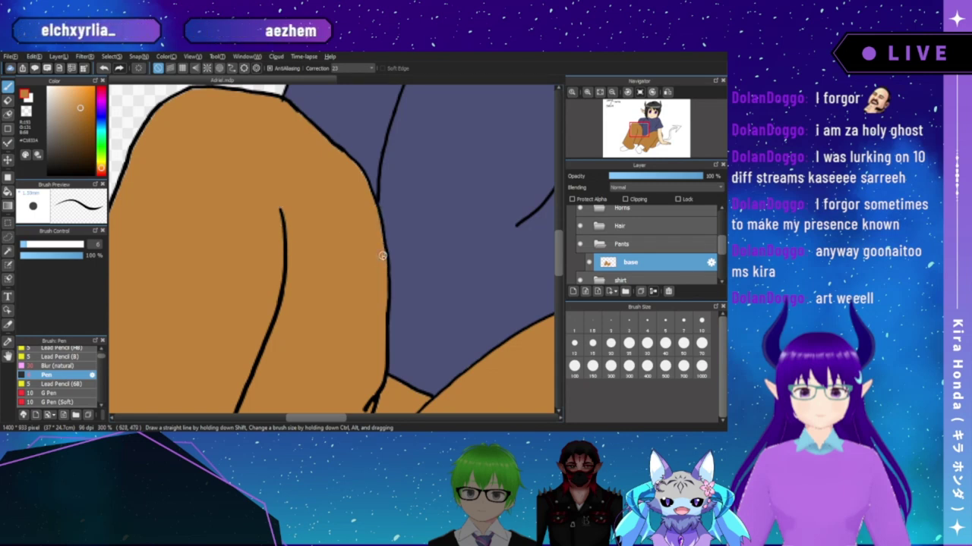
- Touch up the orange-brown with the Pen inside the raised knee's outline, along the shirt and over the kneecap
drag(349, 205, 375, 230)
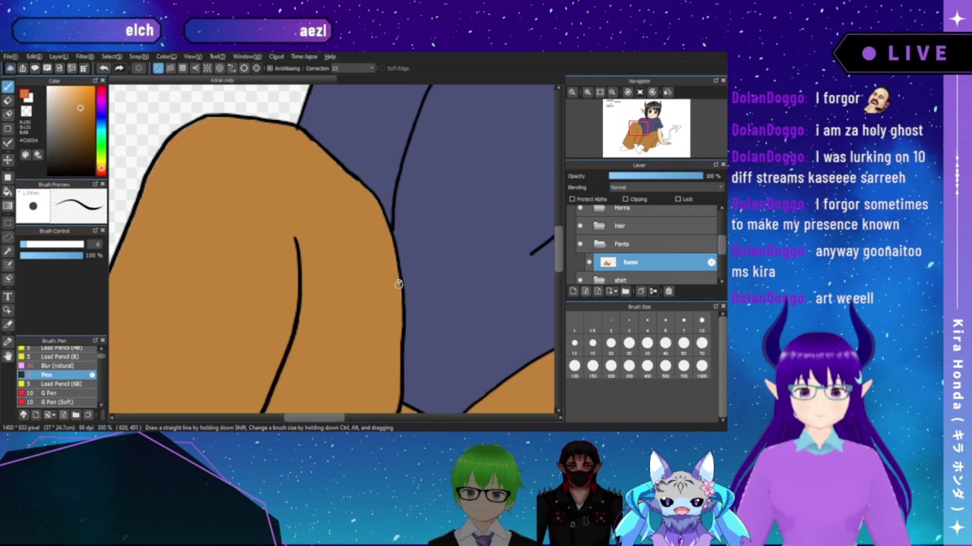
drag(390, 264, 442, 318)
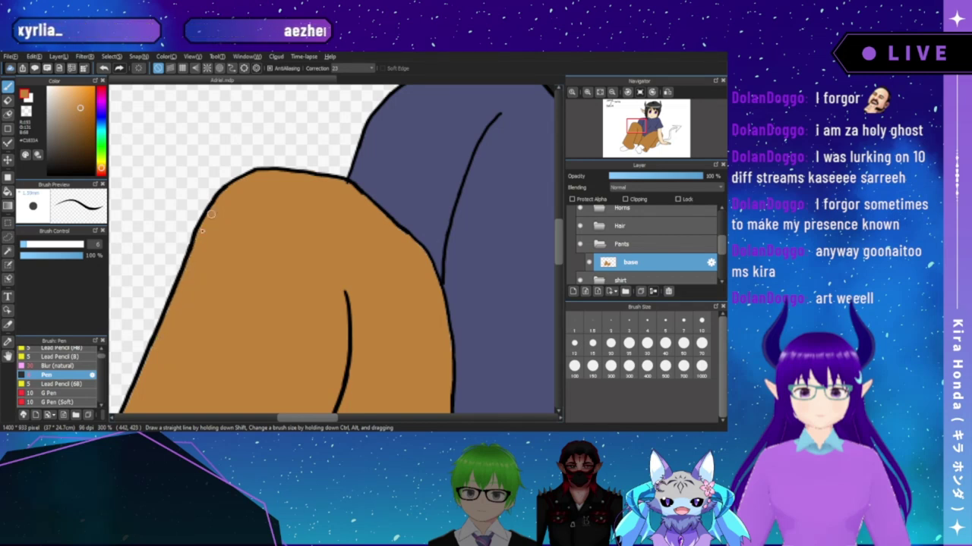
drag(163, 289, 243, 178)
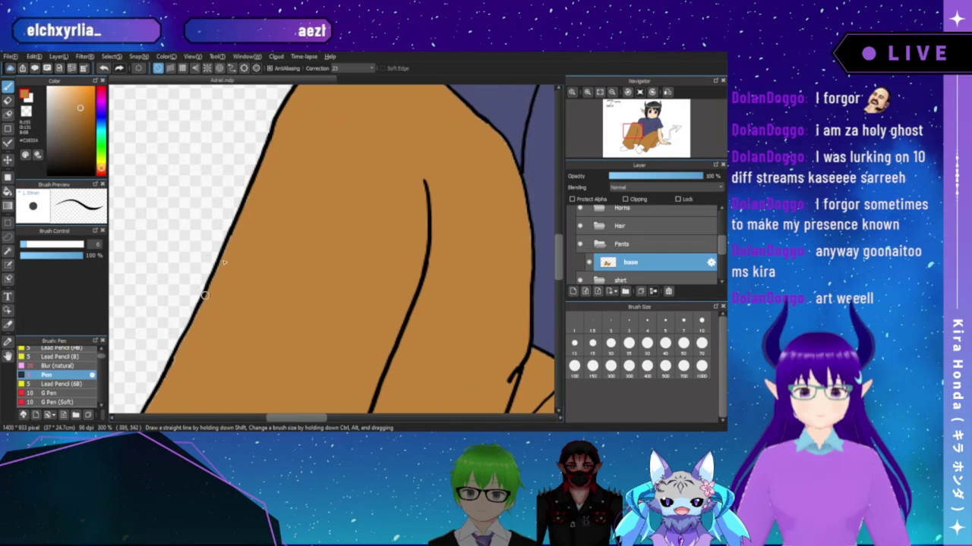
- Cover the light gaps inside the raised leg's outer outline, from below the knee down to the ankle hem
key(Right)
key(Right)
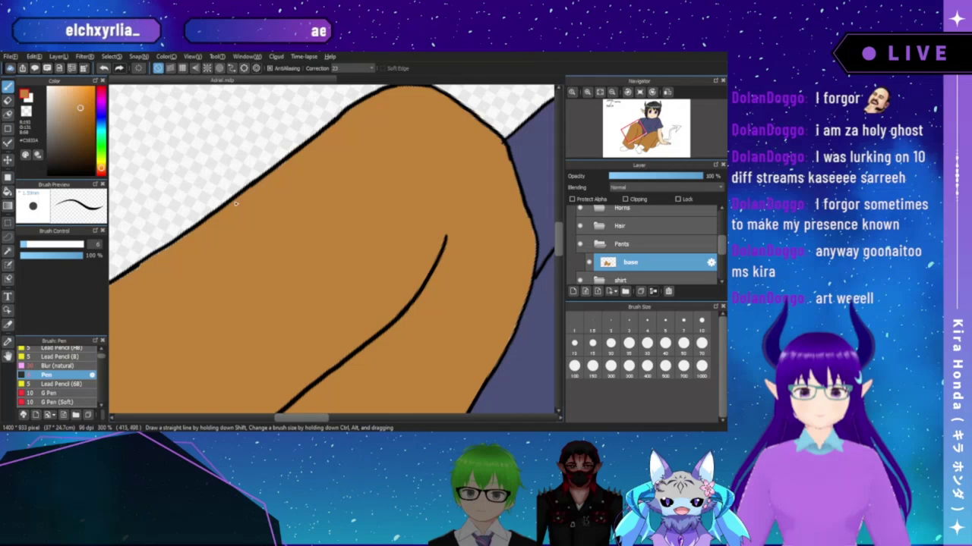
drag(219, 244, 351, 174)
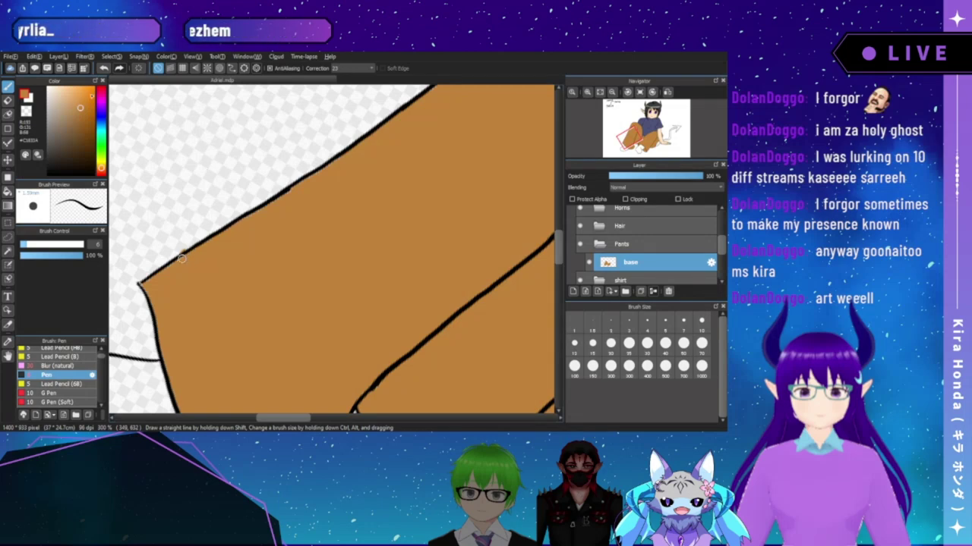
key(e)
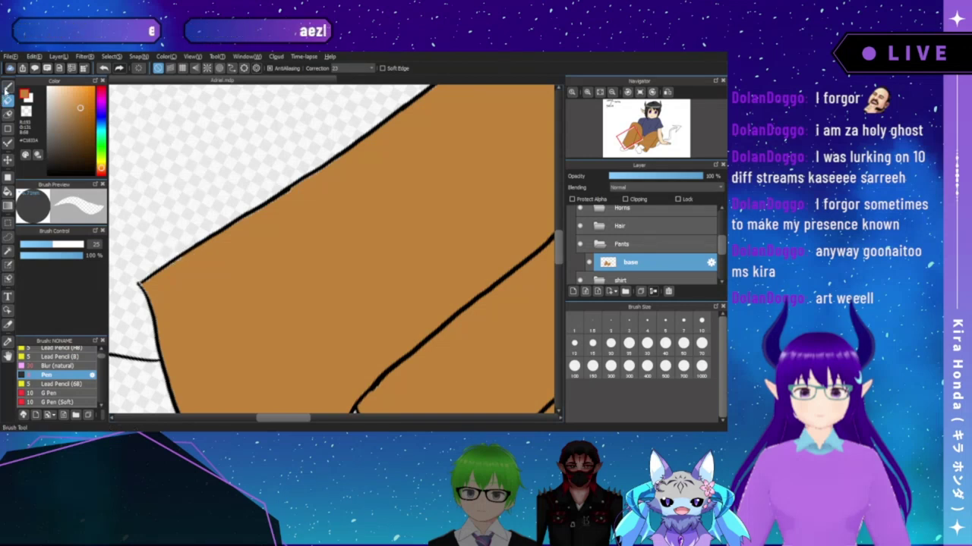
key(p)
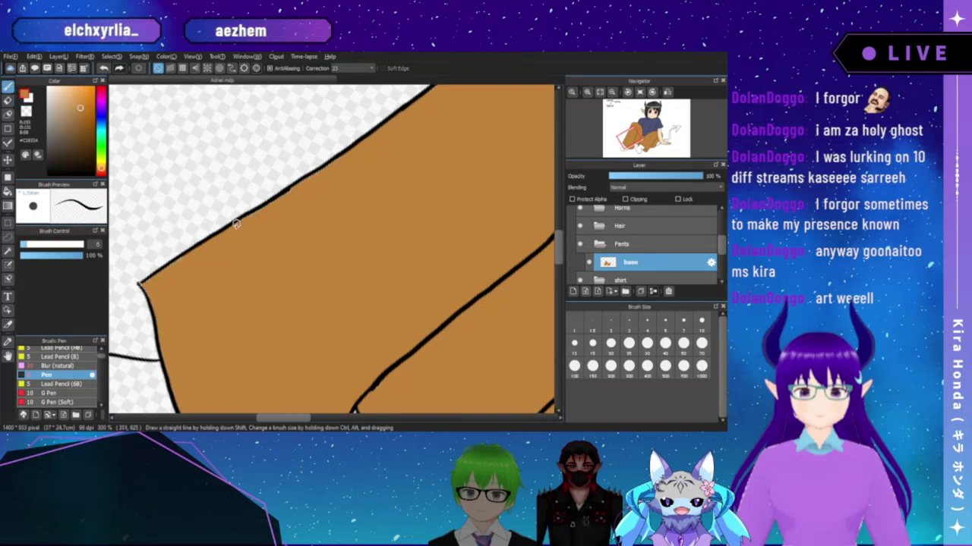
key(])
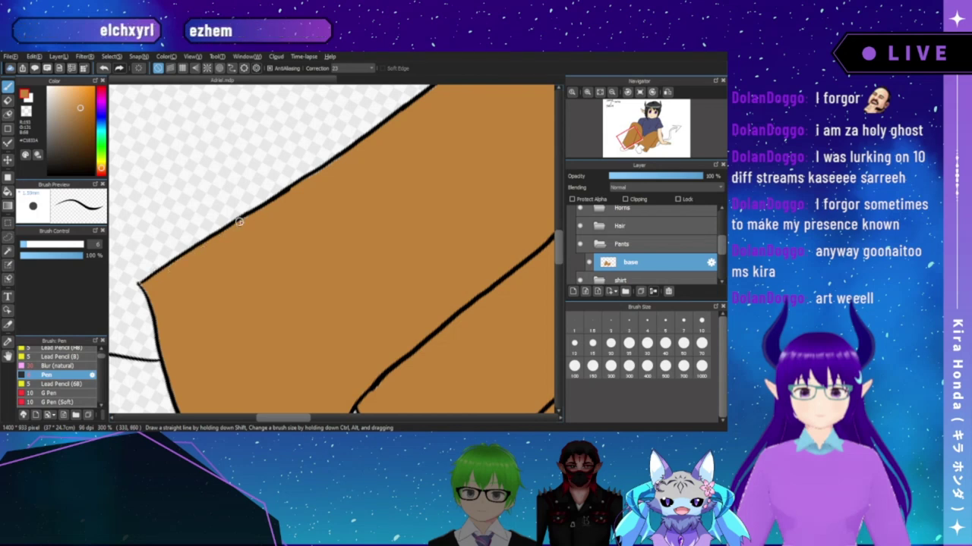
scroll(176, 251, down, 1)
scroll(177, 251, down, 2)
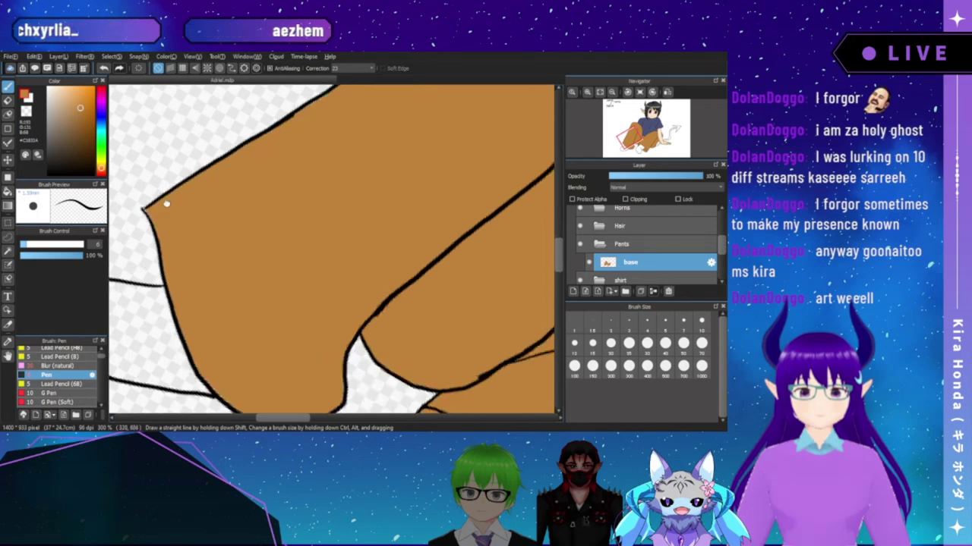
scroll(167, 198, down, 1)
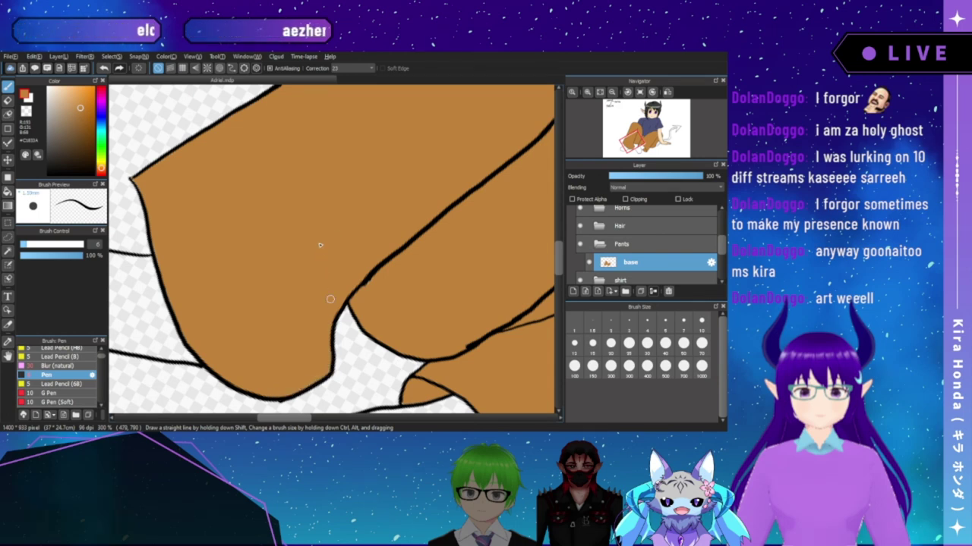
- Return the canvas to an upright full view and show the reference picture on Layer5
click(599, 92)
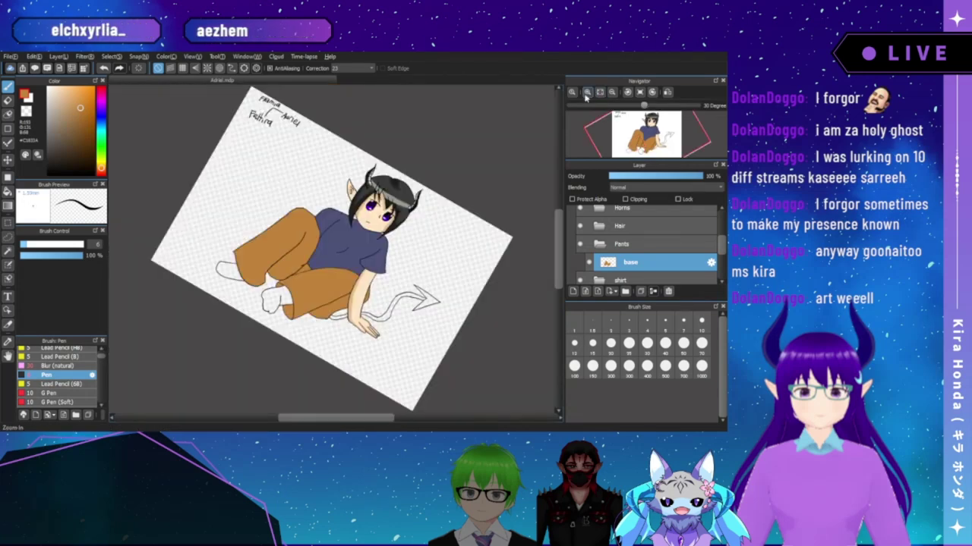
click(572, 92)
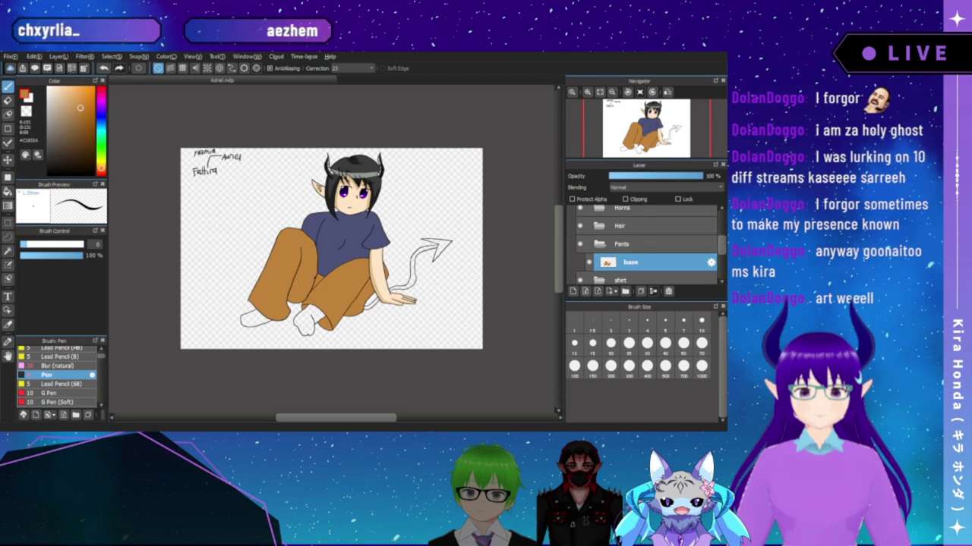
drag(720, 249, 723, 229)
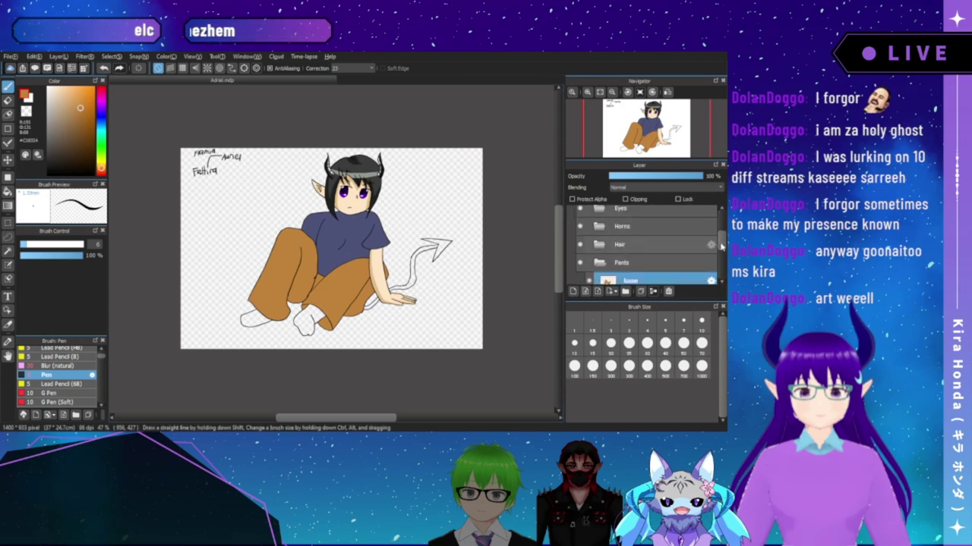
scroll(721, 245, up, 5)
click(573, 234)
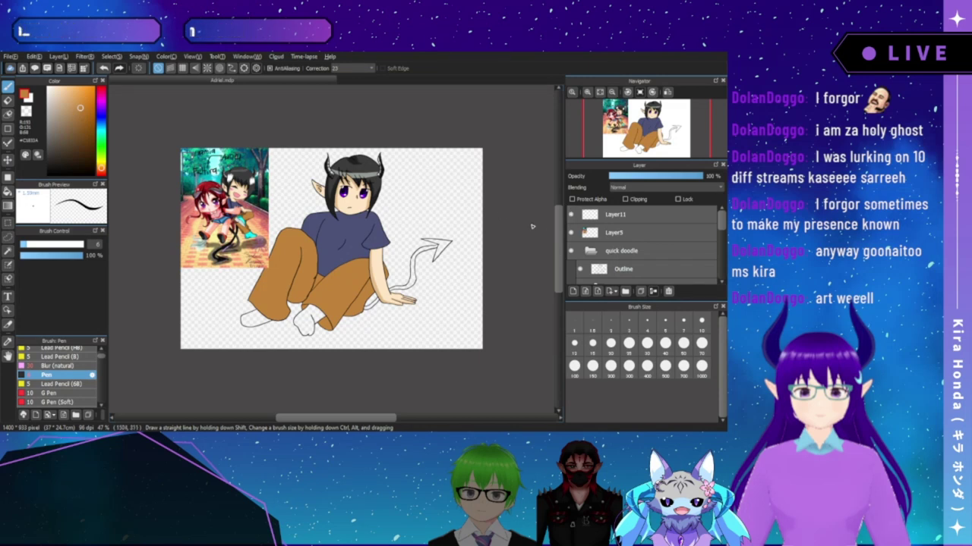
- Rename the quick doodle folder to Adriel, collapsing it for the change and expanding it again
scroll(717, 228, down, 2)
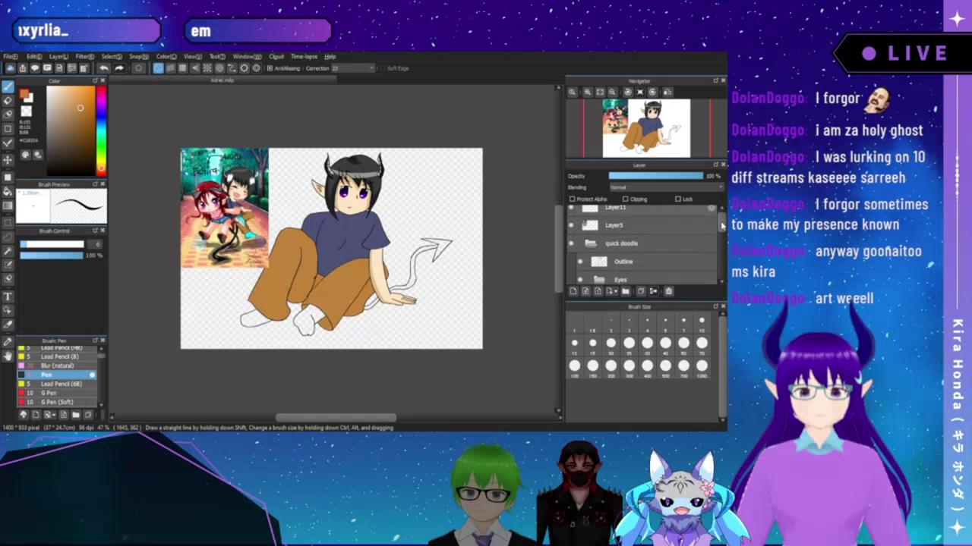
scroll(645, 243, down, 2)
click(612, 237)
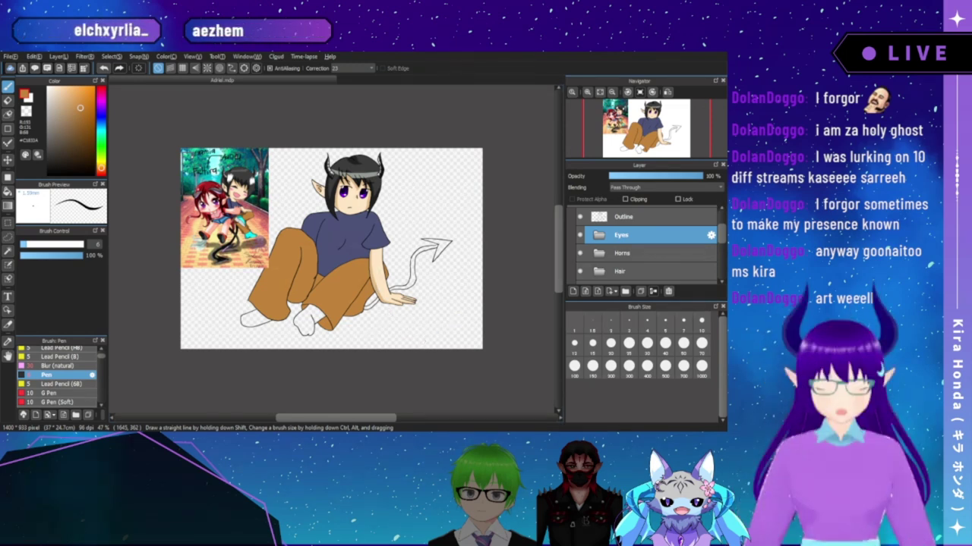
drag(723, 238, 725, 225)
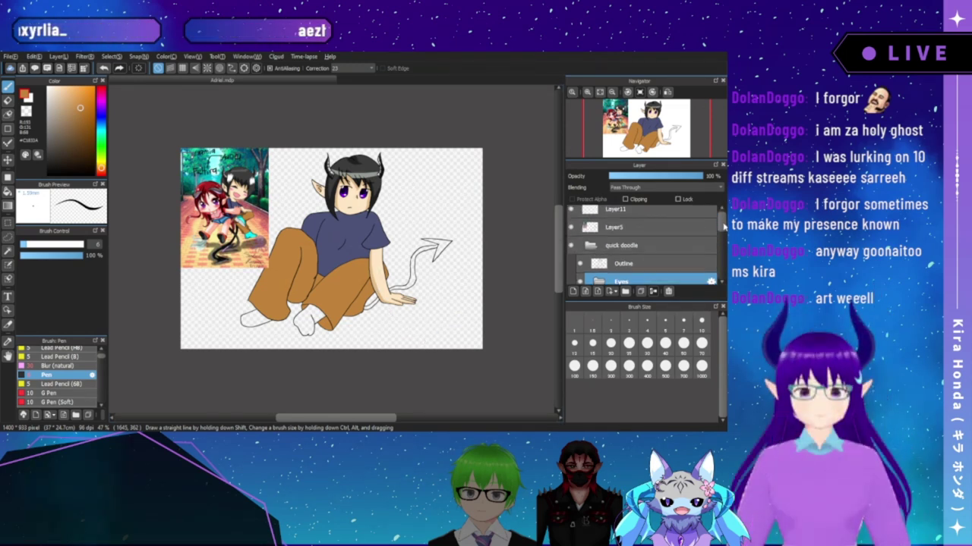
click(591, 246)
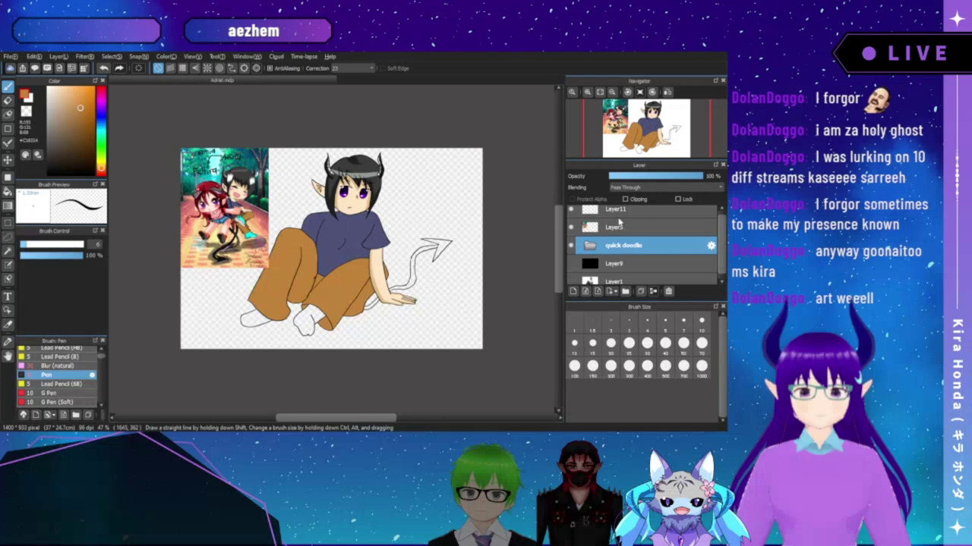
key(Return)
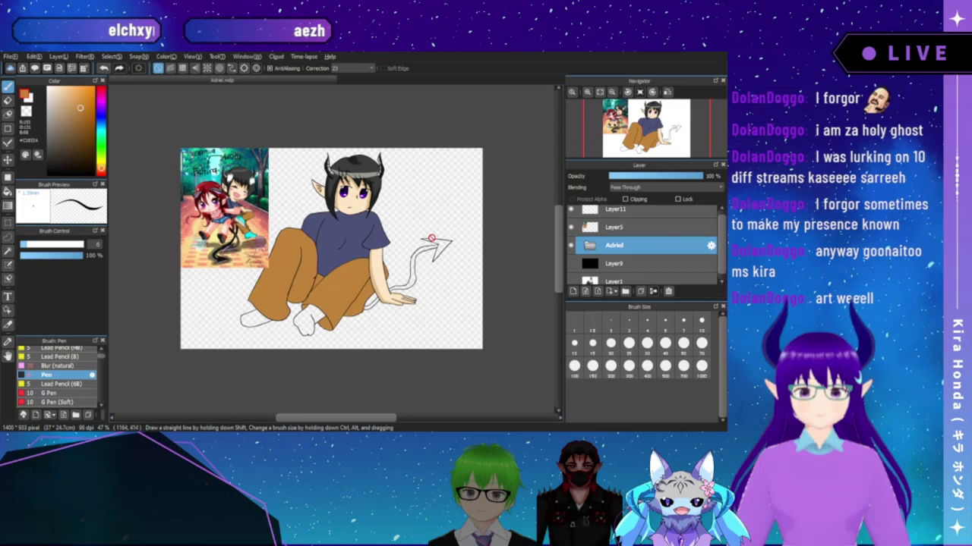
click(589, 246)
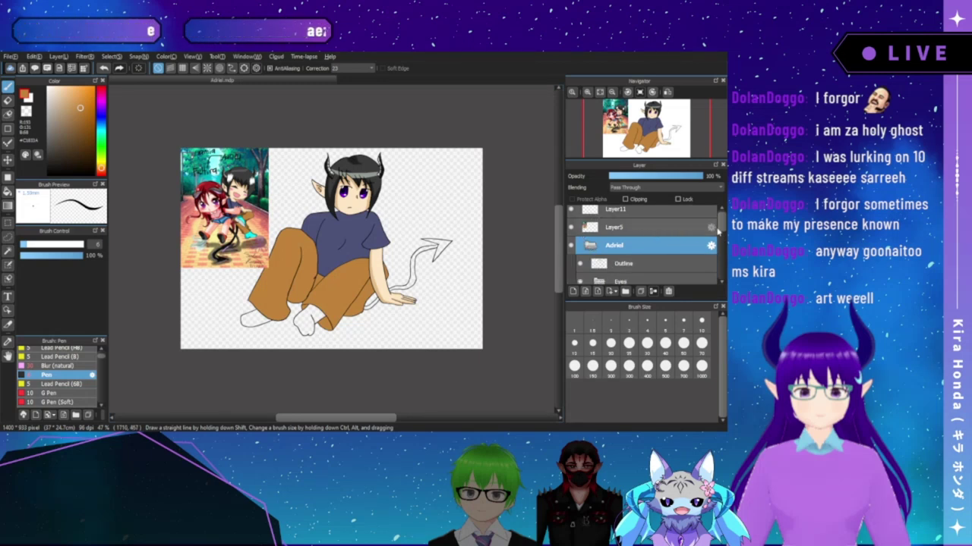
- Select the base layer in the shirt folder and sample dark blue from the black-haired character's shirt in the reference picture
drag(722, 226, 721, 255)
click(601, 252)
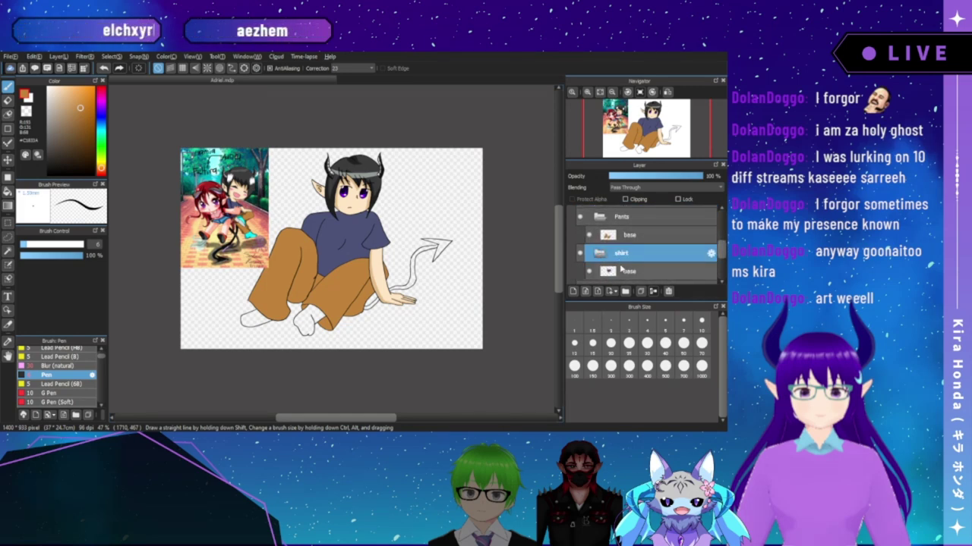
click(620, 270)
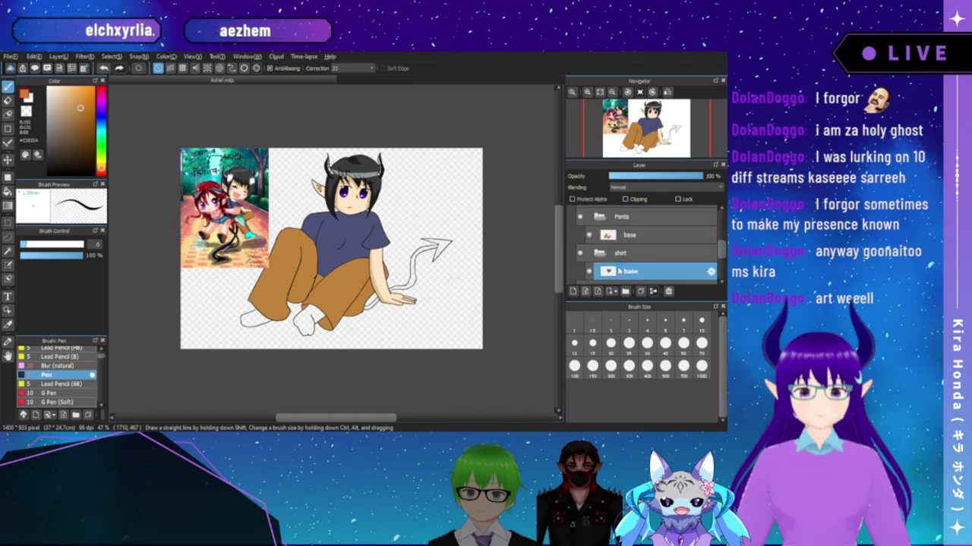
click(586, 94)
click(586, 94)
click(587, 93)
click(587, 93)
drag(617, 123, 621, 129)
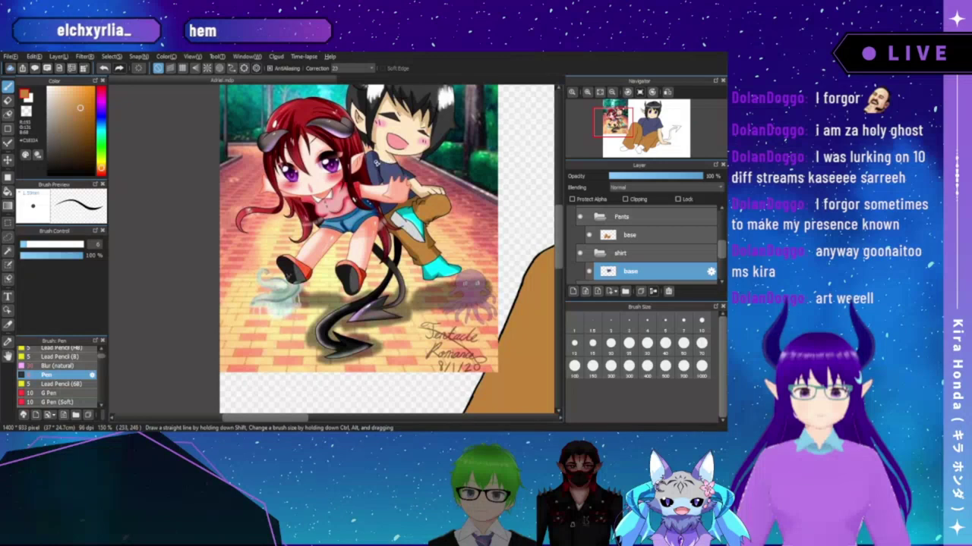
right_click(384, 156)
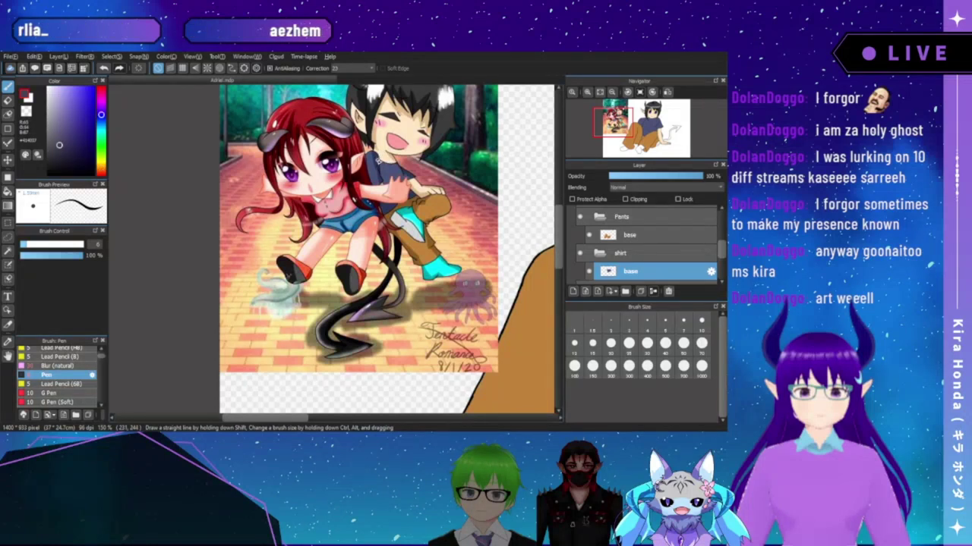
click(588, 93)
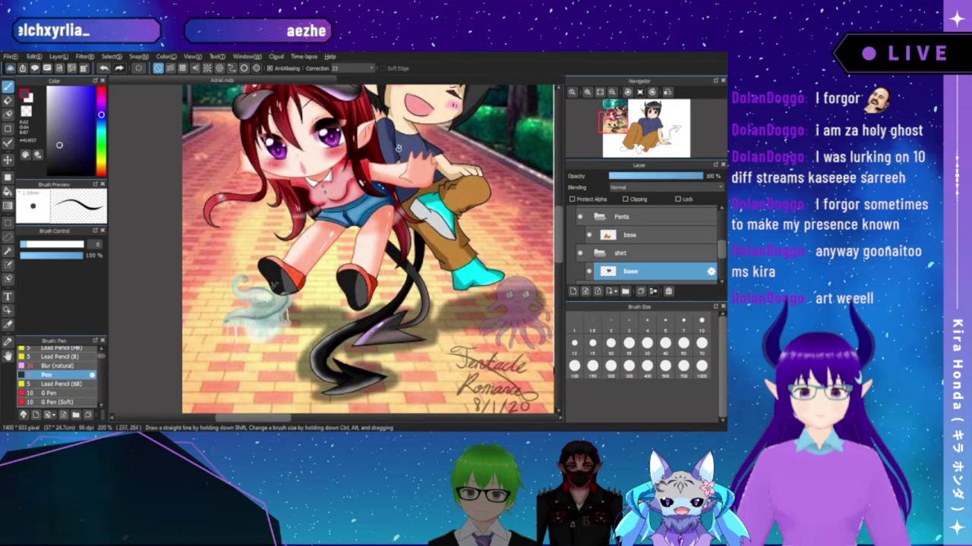
alt+click(393, 131)
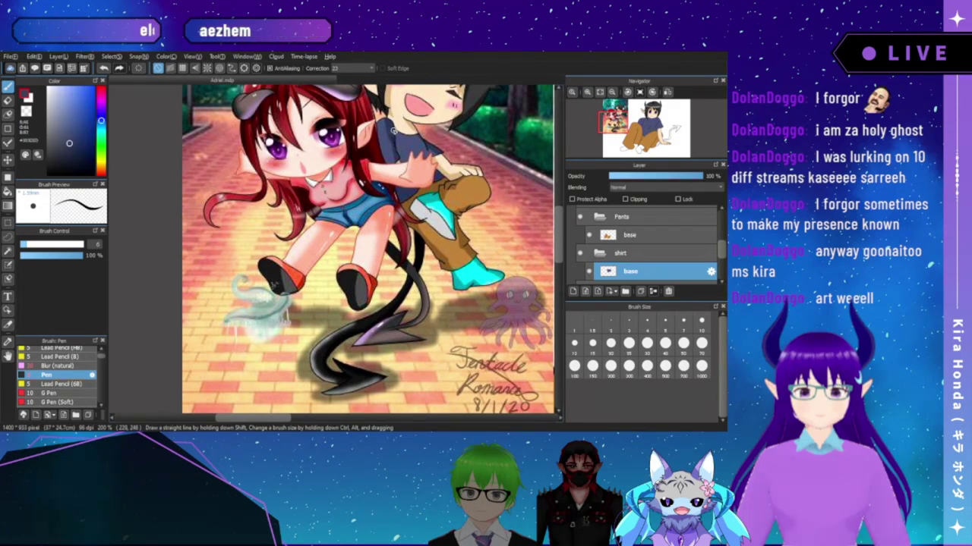
- Outline a dark blue shadow beside the short crease in the middle of the shirt and fill it solid
drag(656, 135, 647, 130)
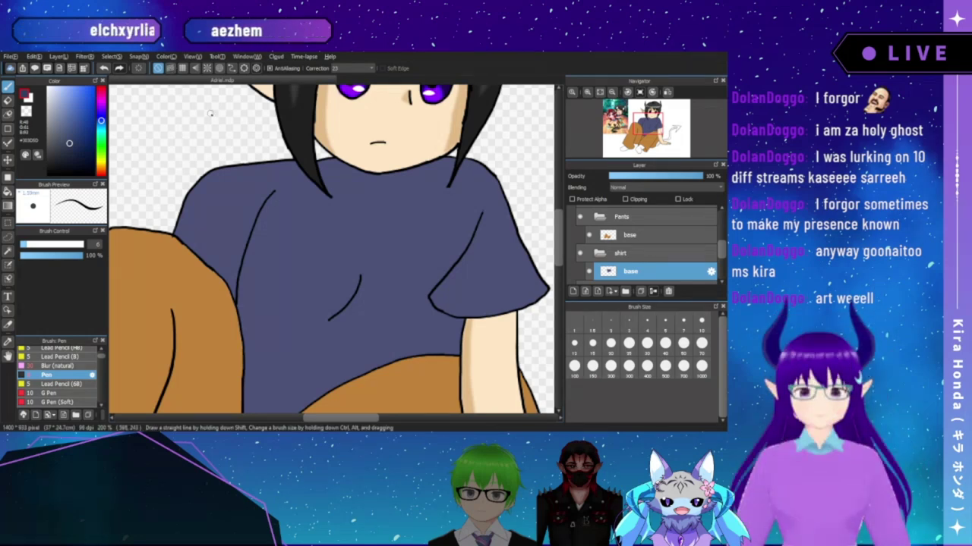
click(587, 92)
drag(390, 250, 391, 172)
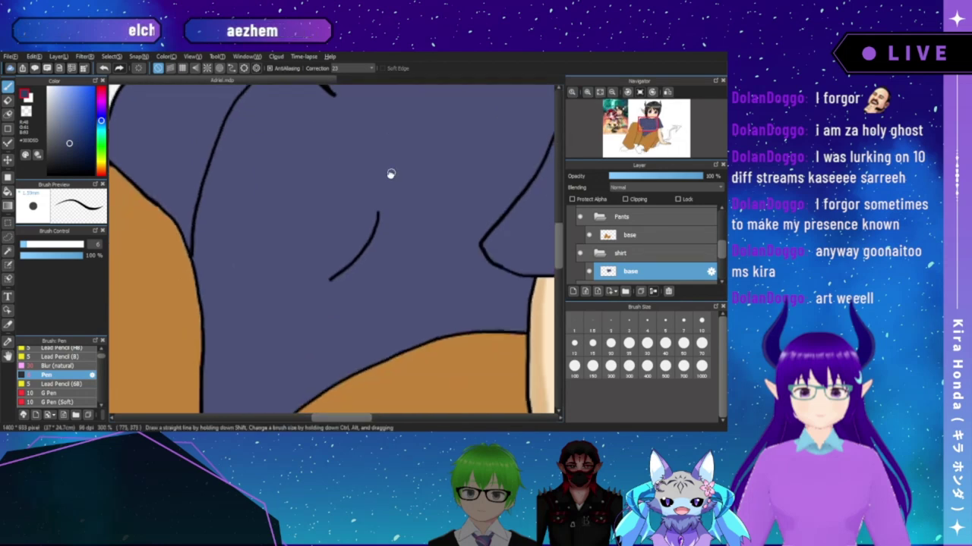
drag(330, 274, 344, 220)
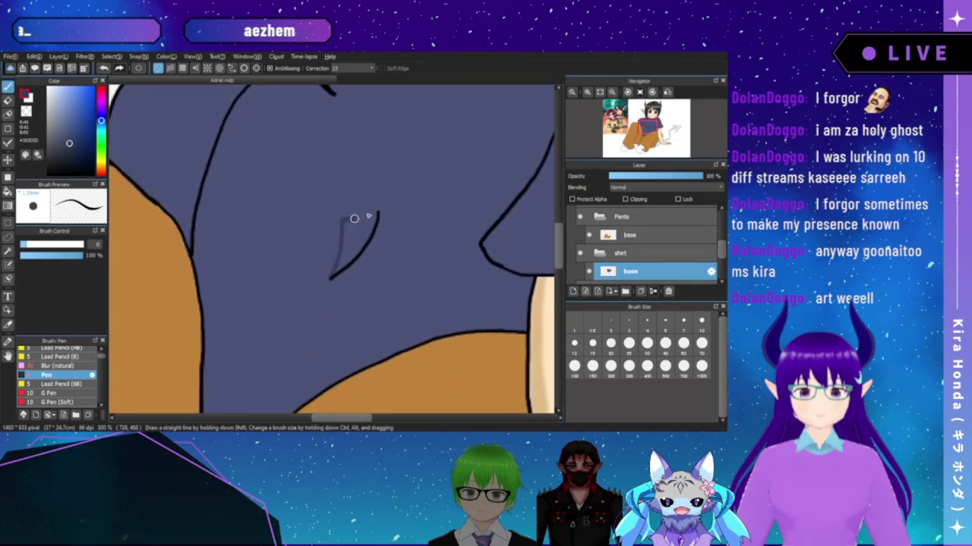
click(8, 192)
click(362, 230)
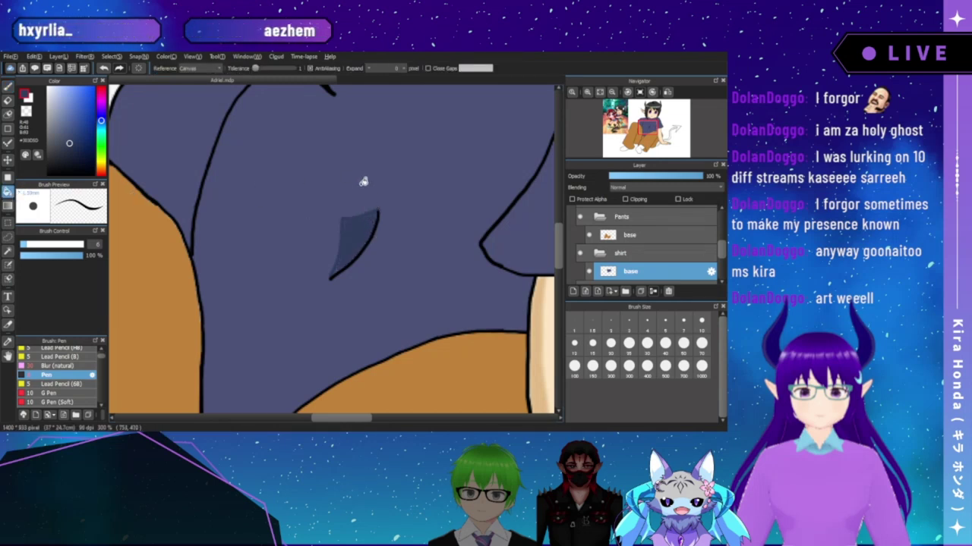
- Draw a dark blue shadow edge along the fold of the right-hand sleeve and fill the area up to the fold line
click(7, 86)
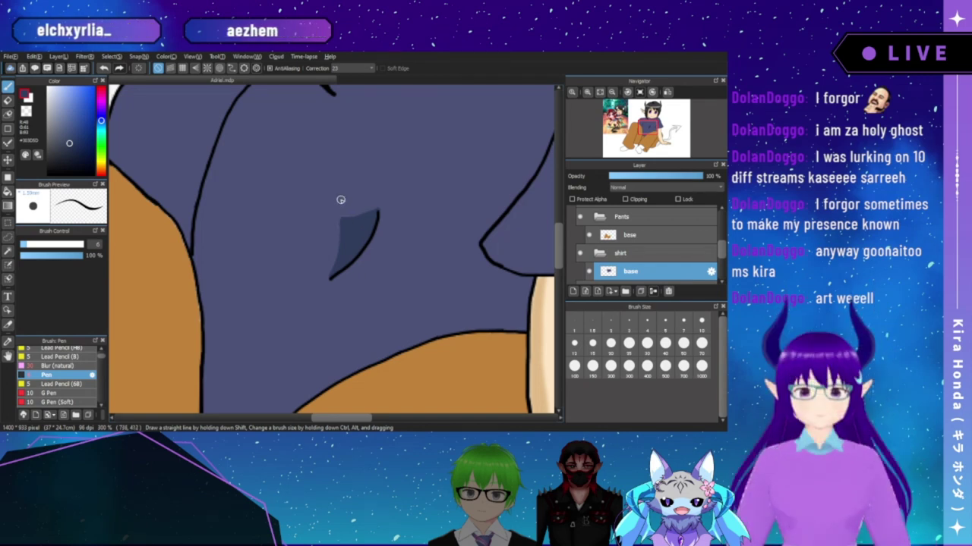
drag(425, 202, 325, 221)
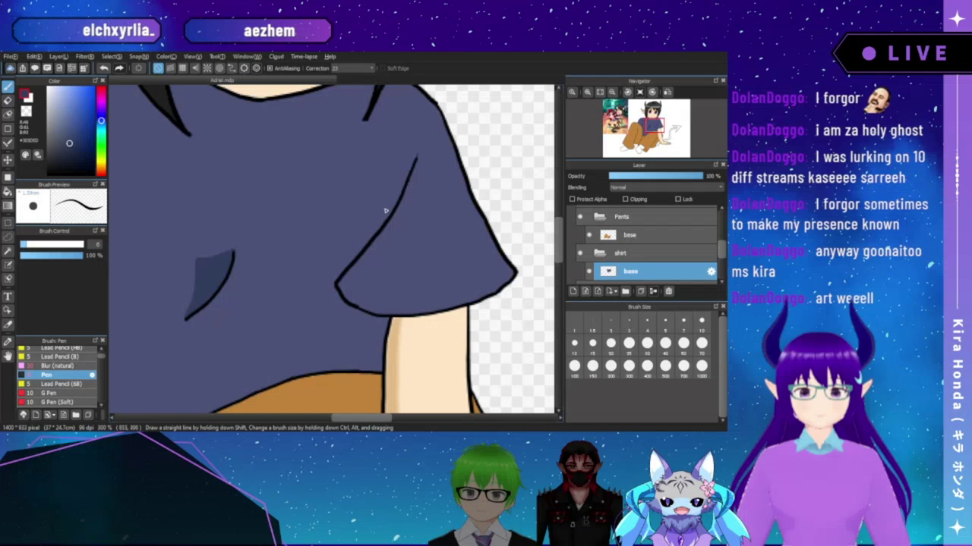
drag(417, 157, 401, 232)
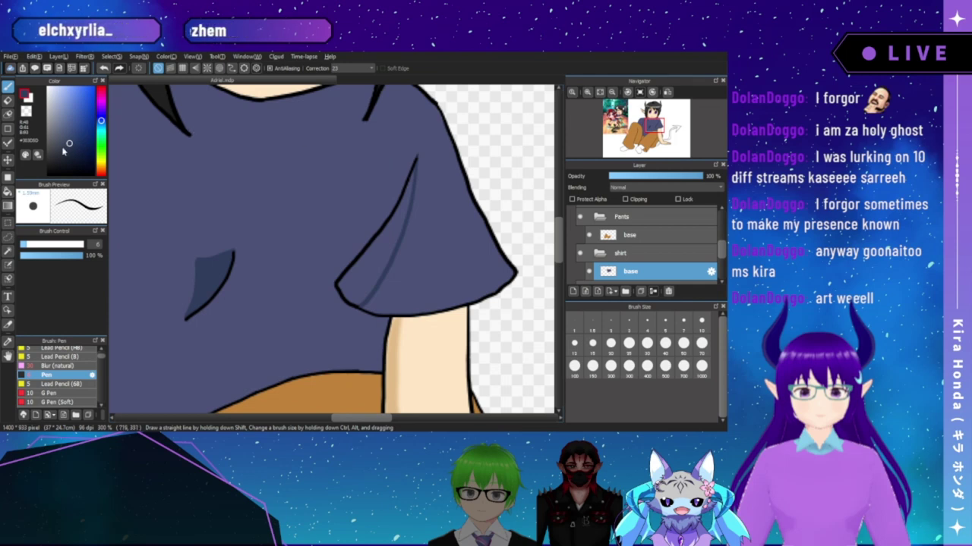
click(8, 192)
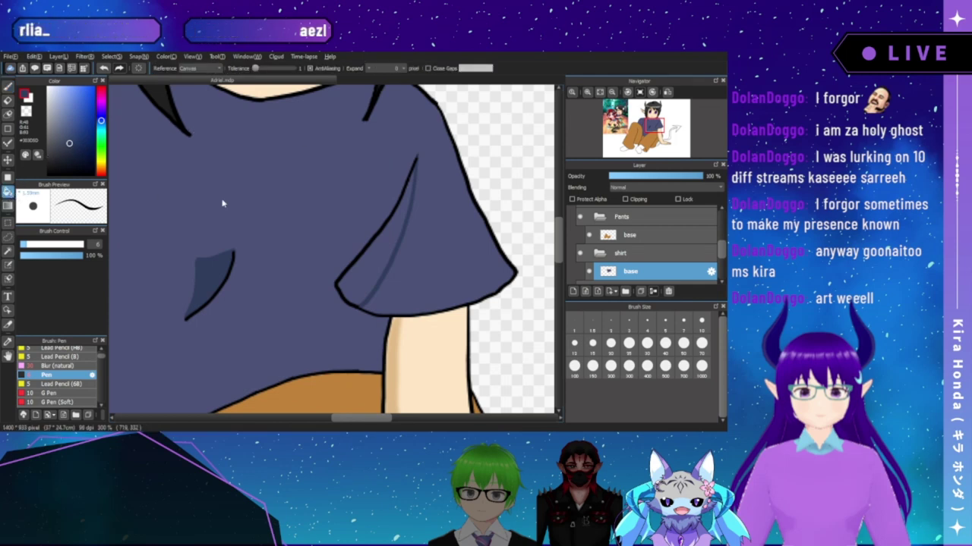
click(372, 252)
- Outline and fill a dark blue shadow on the shirt beneath the left-hand hair lock, from the neckline to just past its tip
key(b)
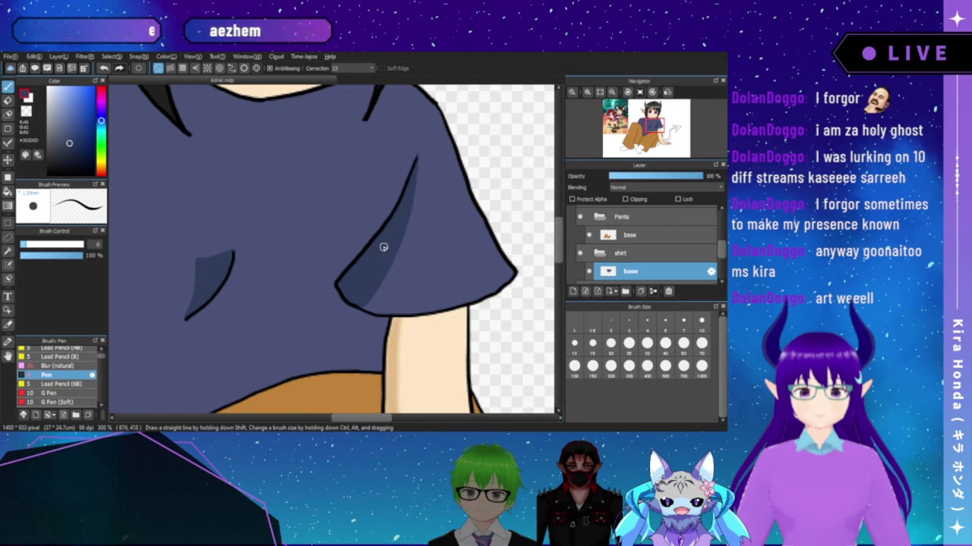
click(603, 96)
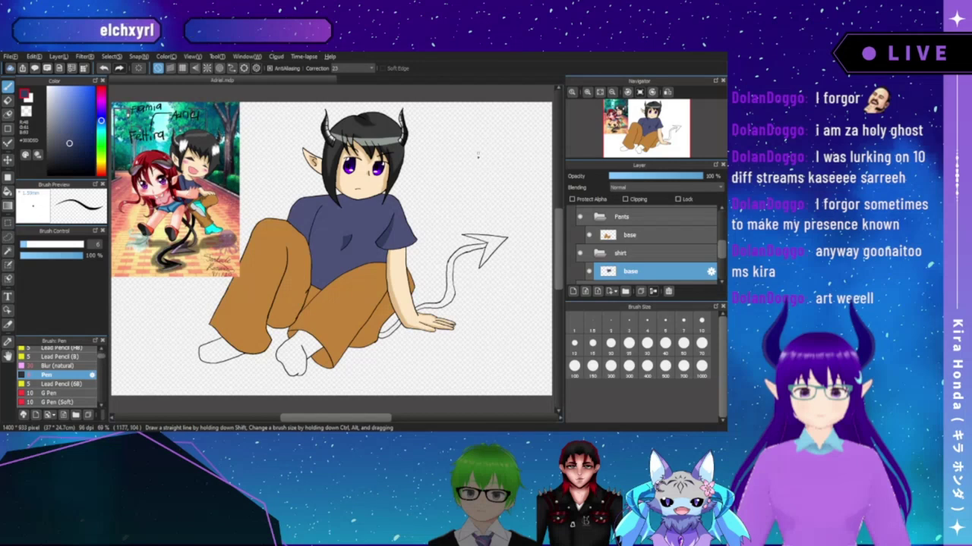
click(587, 92)
click(587, 92)
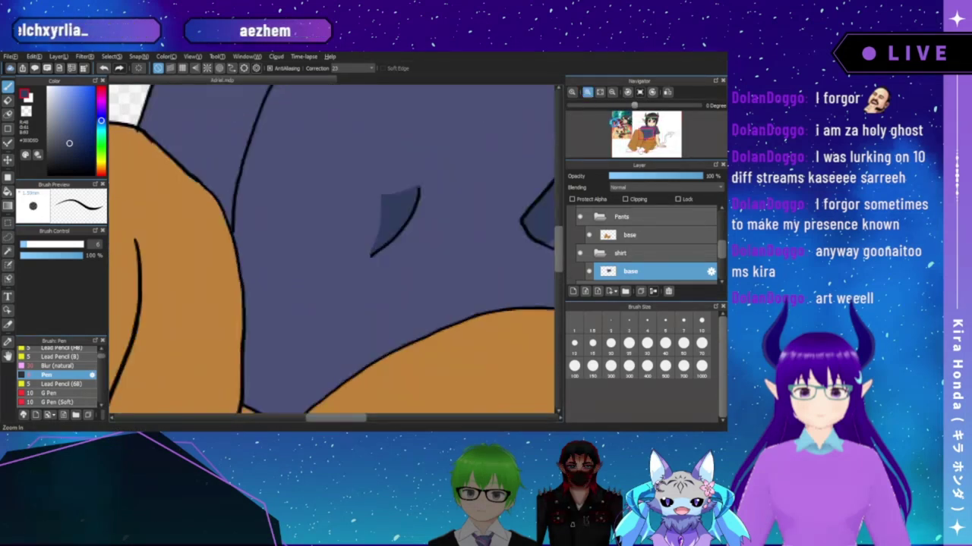
click(587, 92)
drag(451, 196, 411, 361)
mouse_move(436, 245)
mouse_down()
mouse_move(432, 308)
mouse_move(418, 320)
mouse_up()
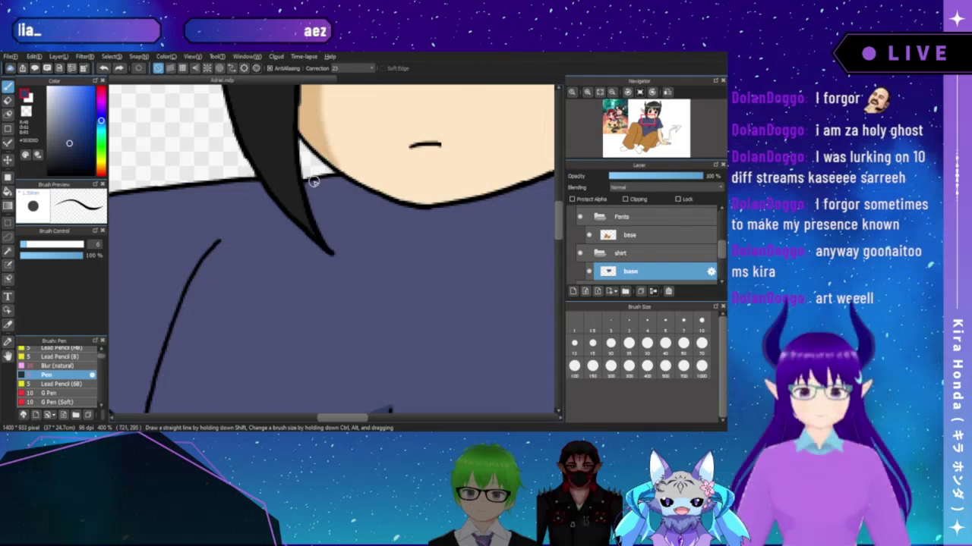
mouse_move(325, 204)
mouse_down()
mouse_move(337, 232)
mouse_move(368, 255)
mouse_up()
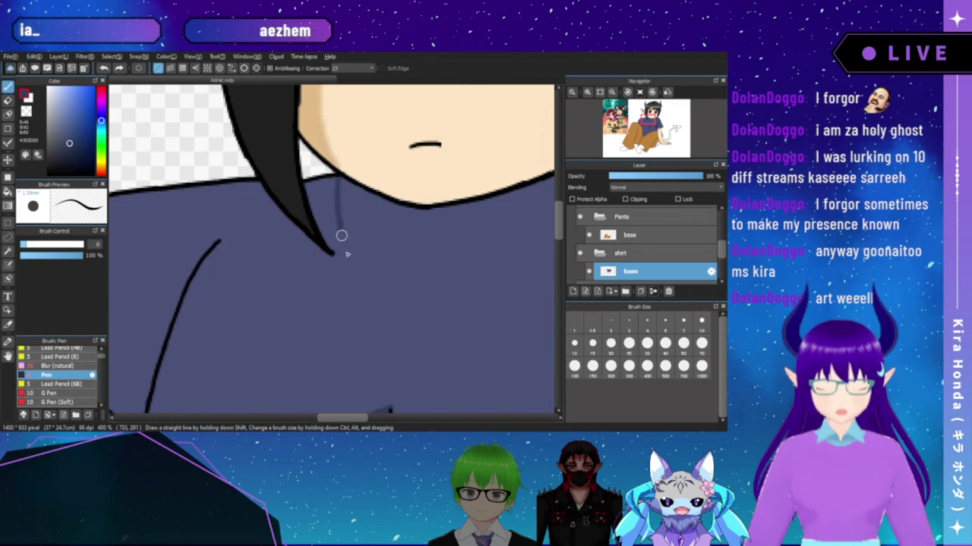
drag(327, 251, 365, 274)
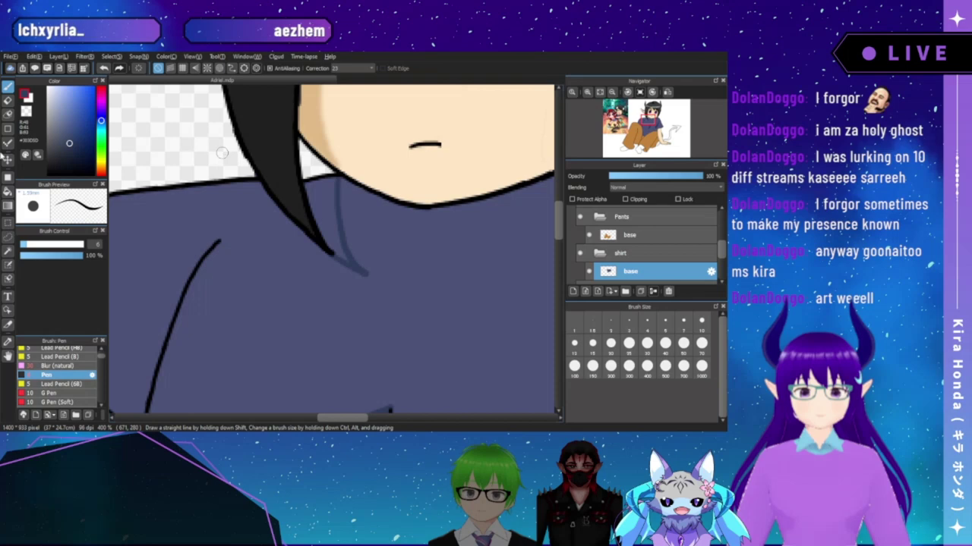
key(g)
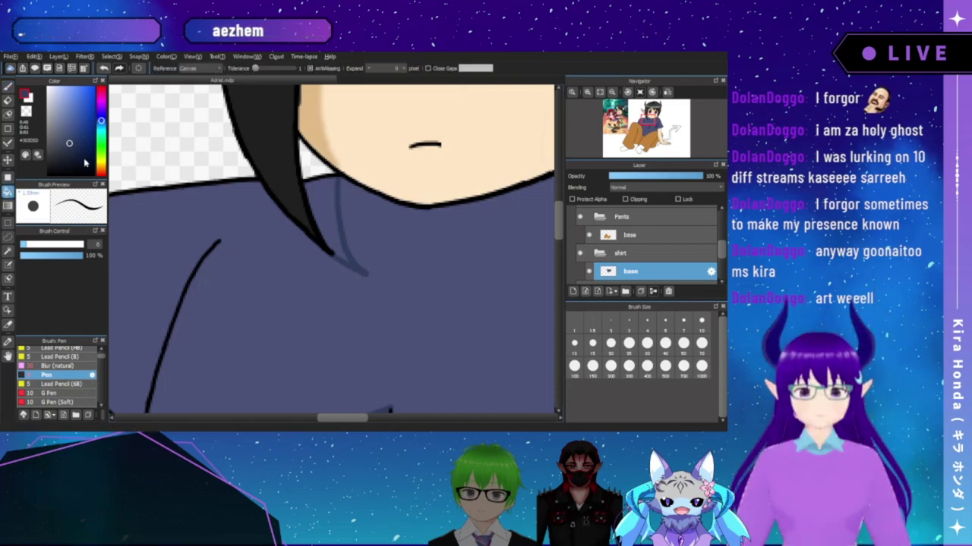
click(326, 190)
key(p)
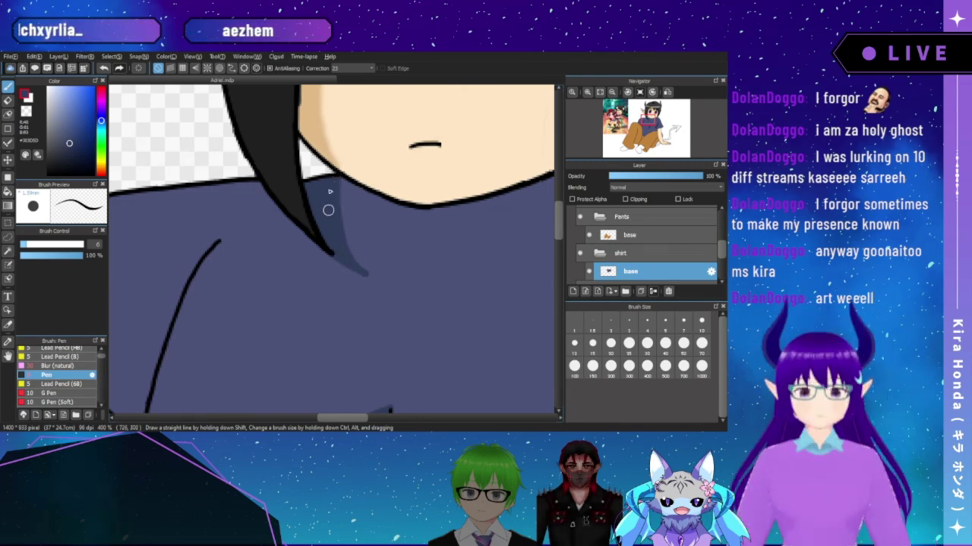
drag(414, 214, 302, 214)
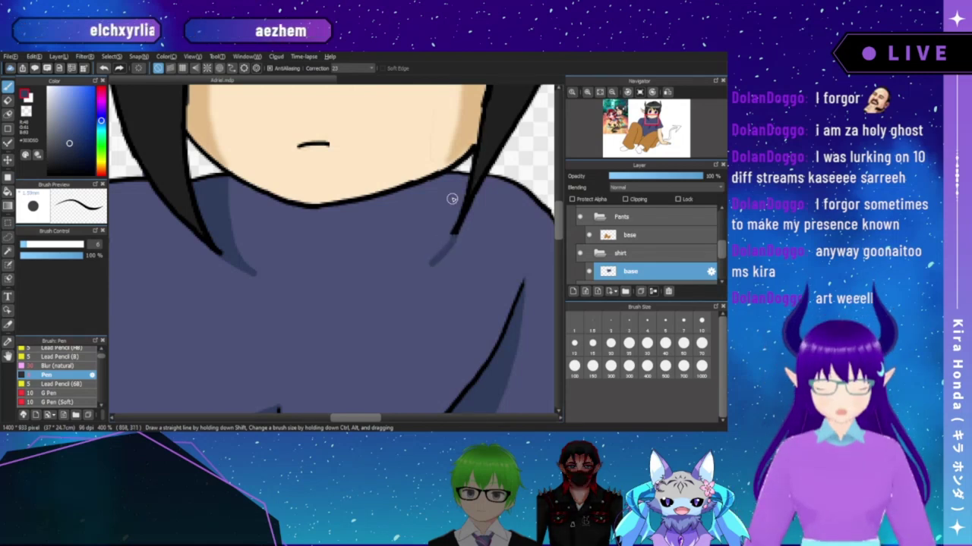
drag(439, 179, 430, 251)
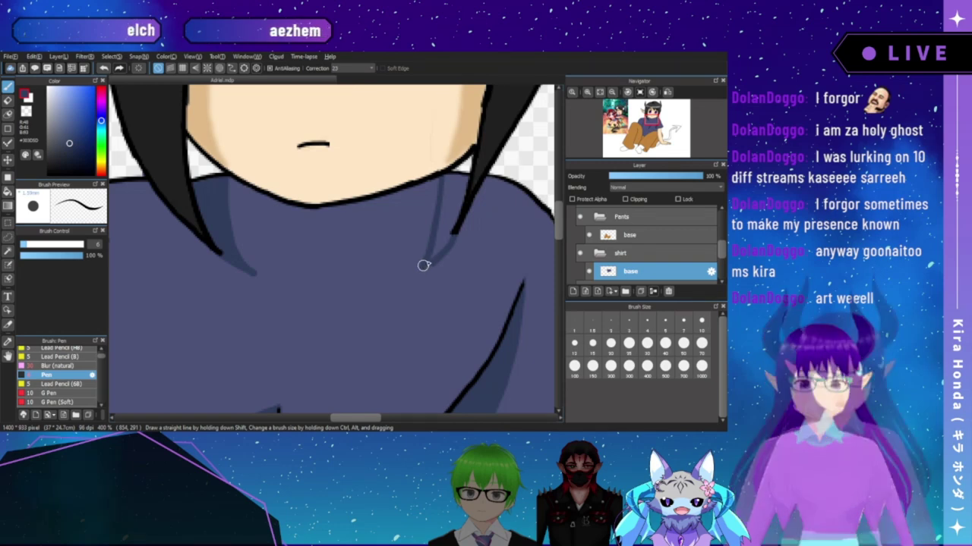
key(ctrl+z)
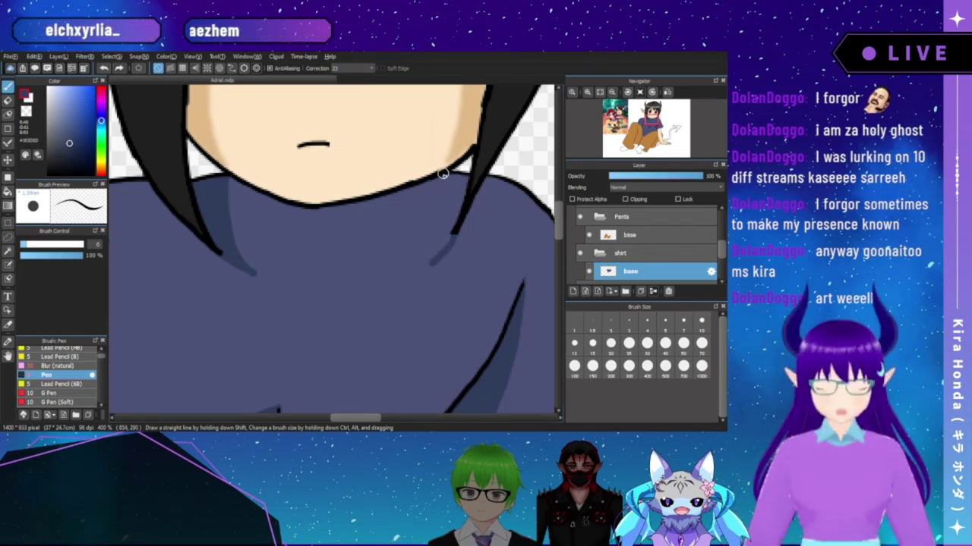
drag(440, 195, 426, 244)
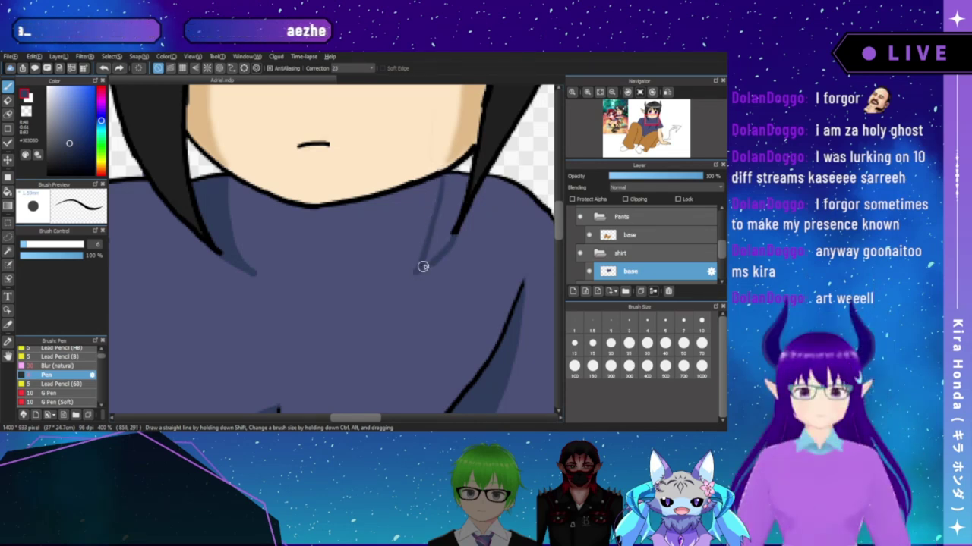
key(ctrl+z)
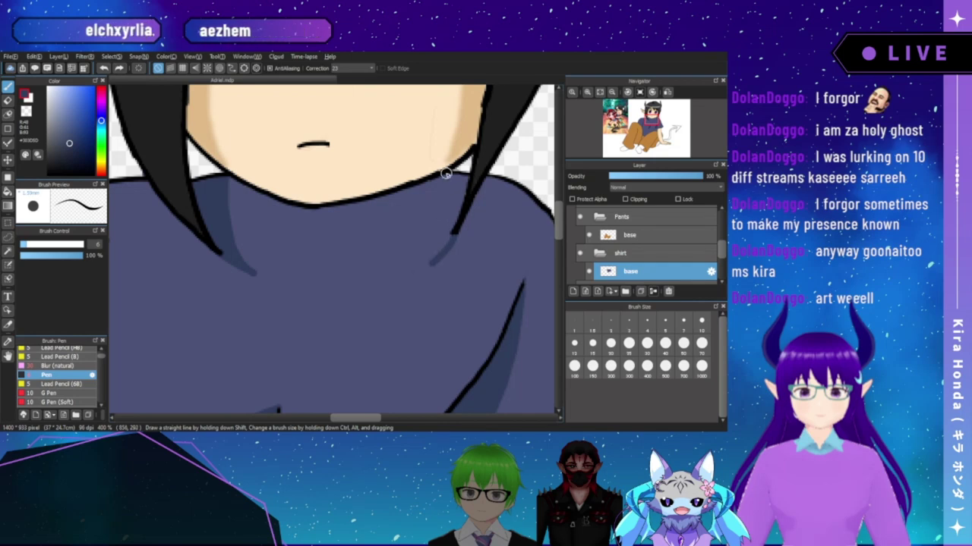
drag(435, 212, 420, 249)
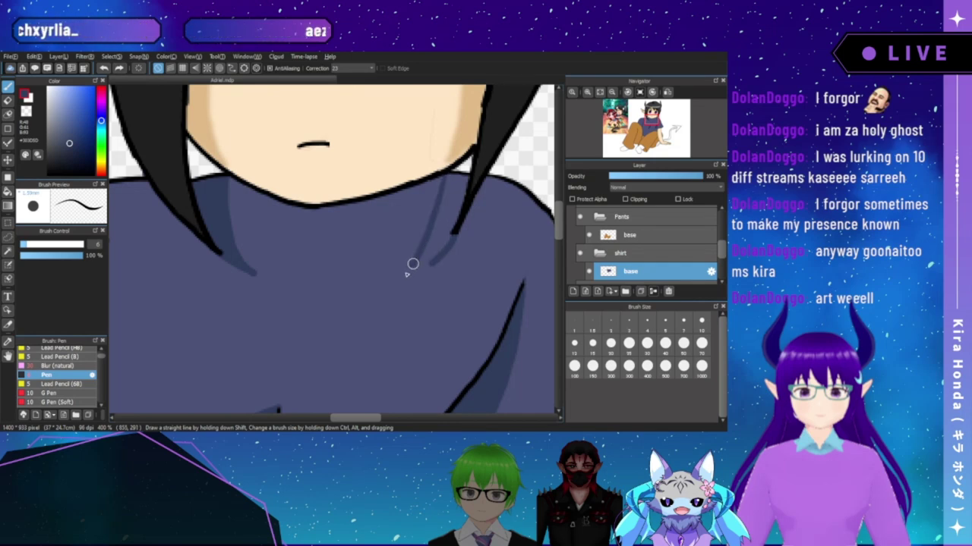
key(ctrl+z)
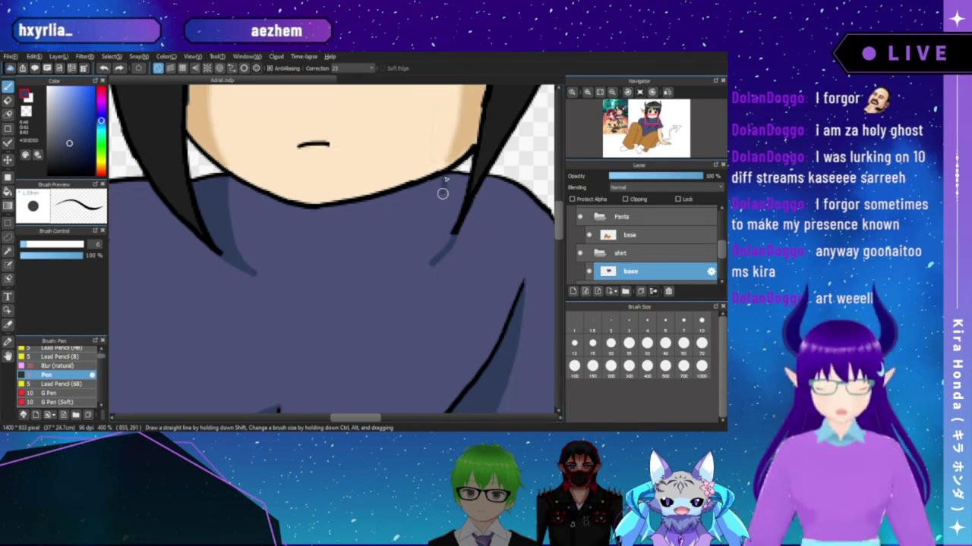
drag(447, 169, 430, 234)
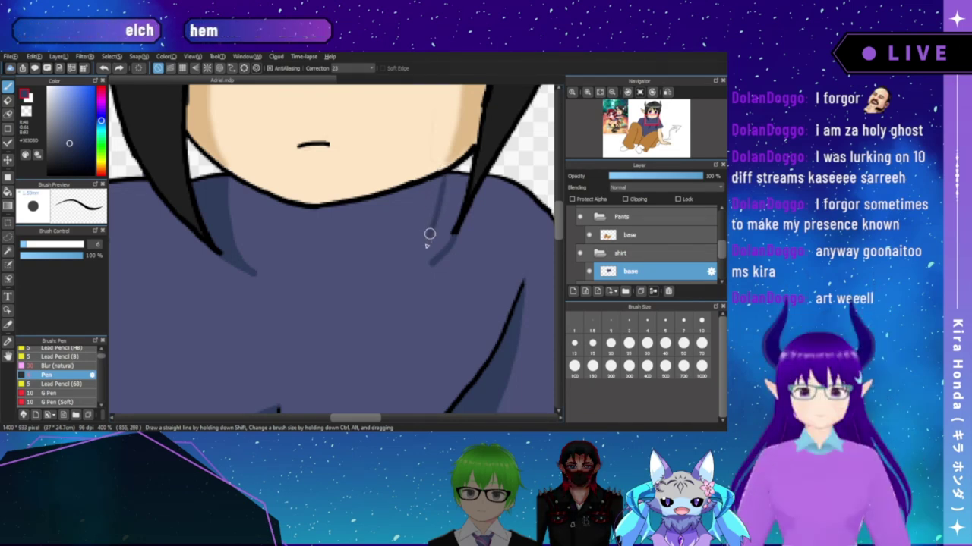
drag(406, 268, 427, 265)
key(ctrl+z)
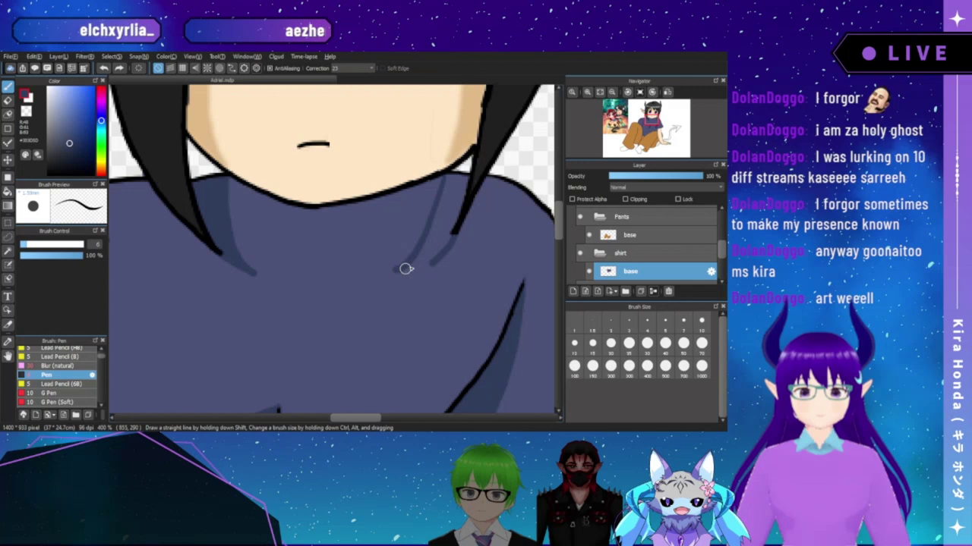
key(ctrl+z)
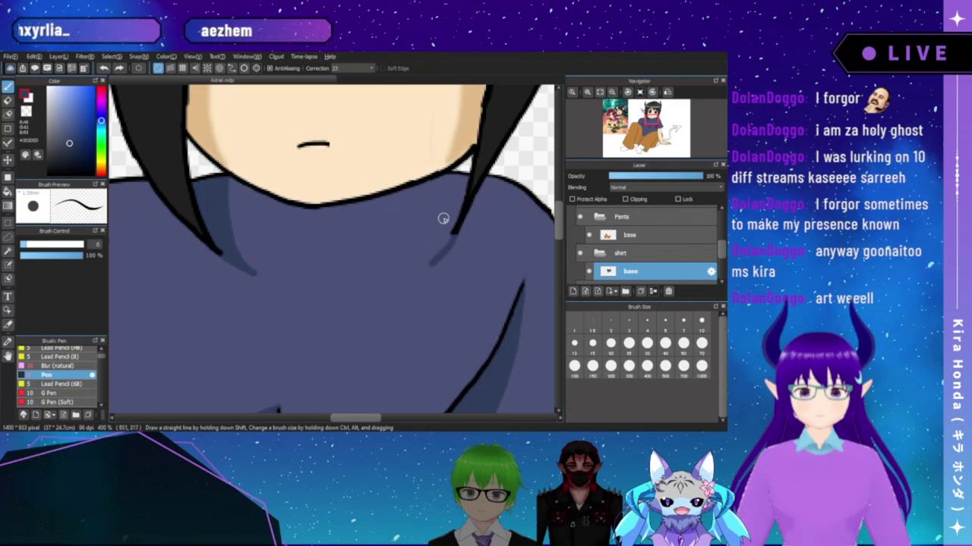
mouse_move(432, 232)
mouse_down()
mouse_move(395, 266)
mouse_move(433, 261)
mouse_up()
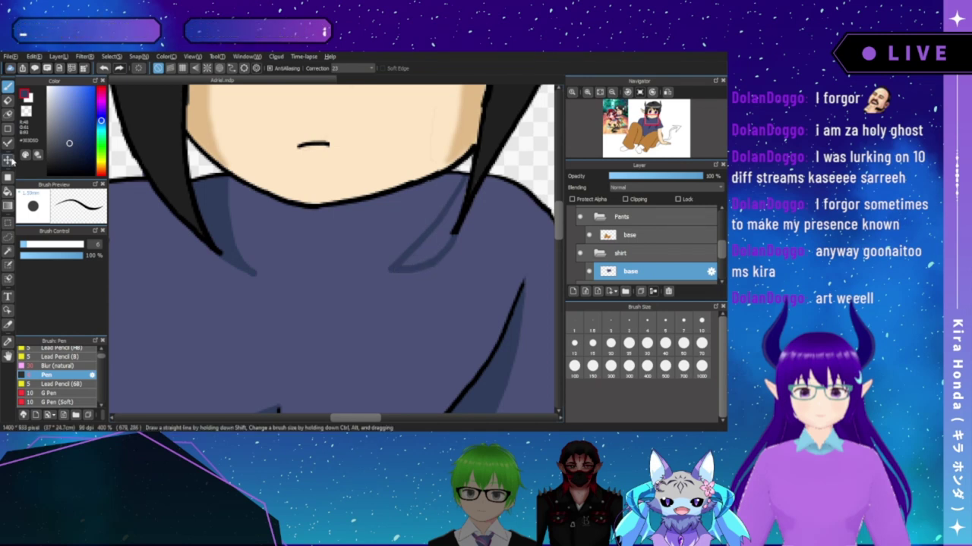
key(ctrl+z)
key(ctrl+z)
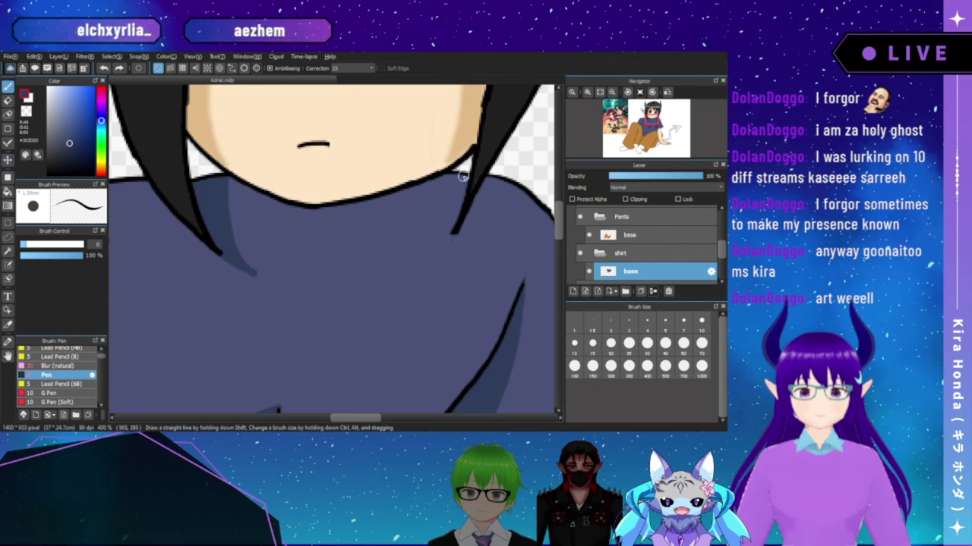
- Paint a dark blue shadow on the shirt along the right-hand hair lock, from the neckline to below its tip
drag(462, 178, 441, 217)
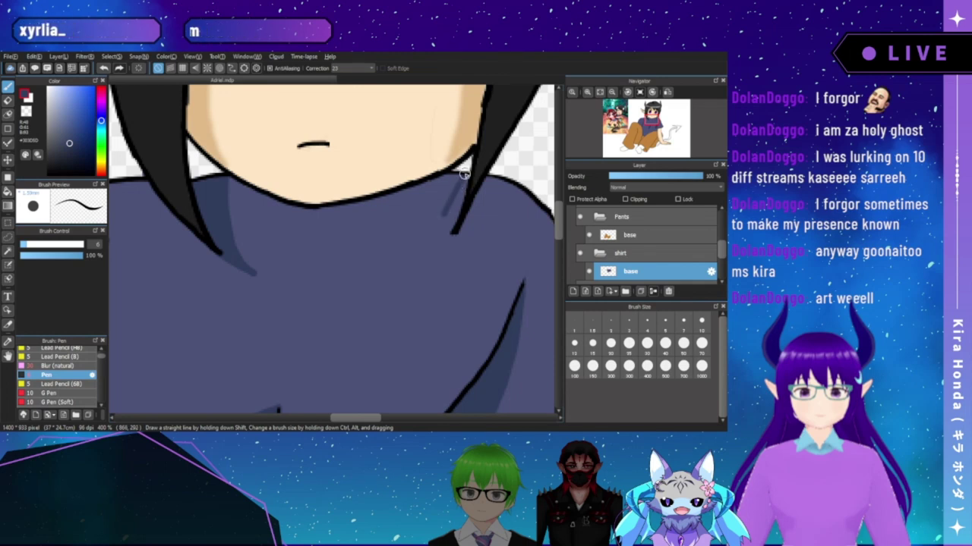
drag(451, 213, 414, 277)
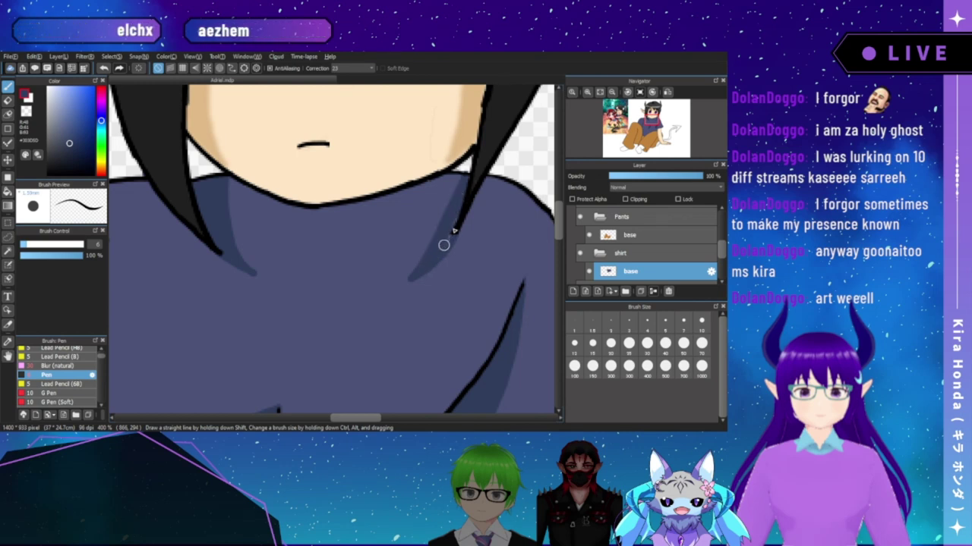
mouse_move(565, 102)
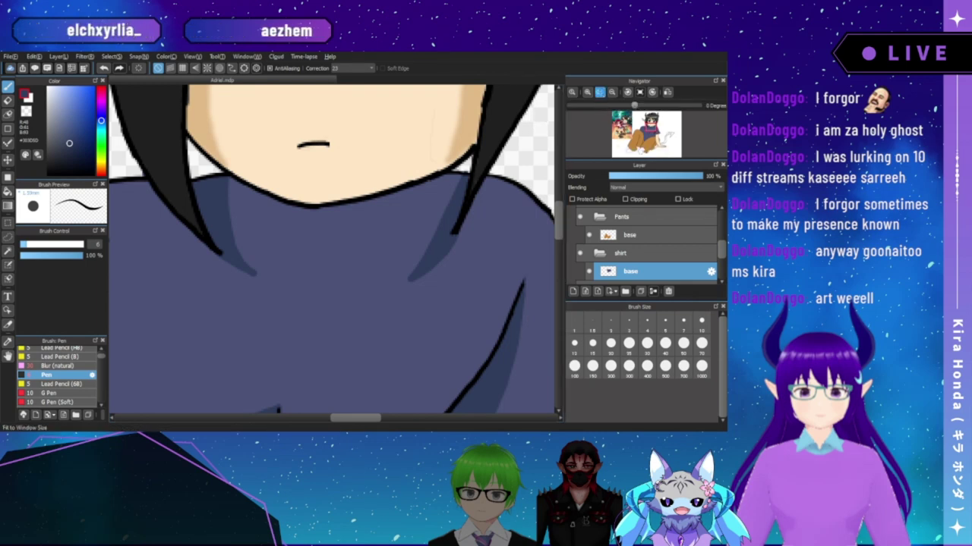
click(587, 93)
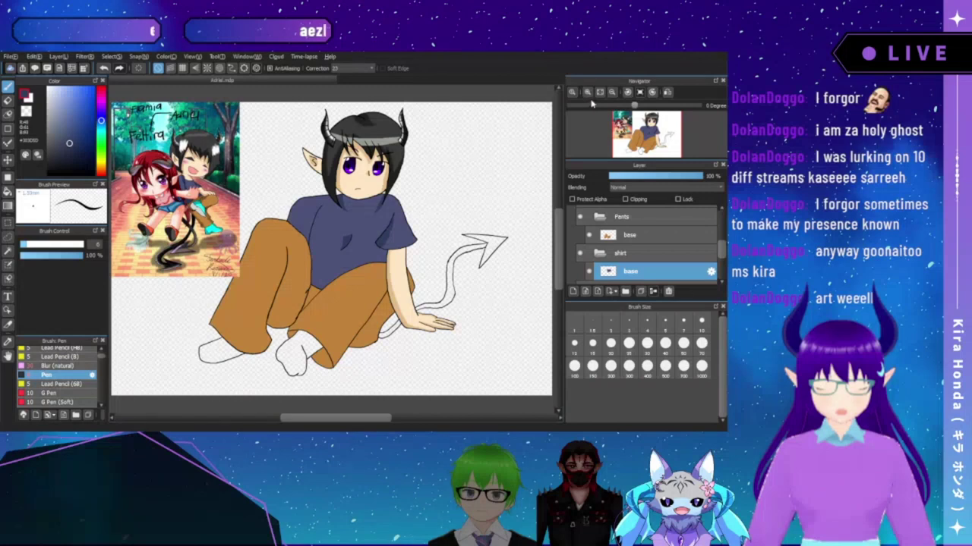
- Draw a narrow dark blue shadow along the outer side of the left-hand sleeve's long crease and fill it
click(589, 93)
click(589, 92)
drag(645, 132, 640, 129)
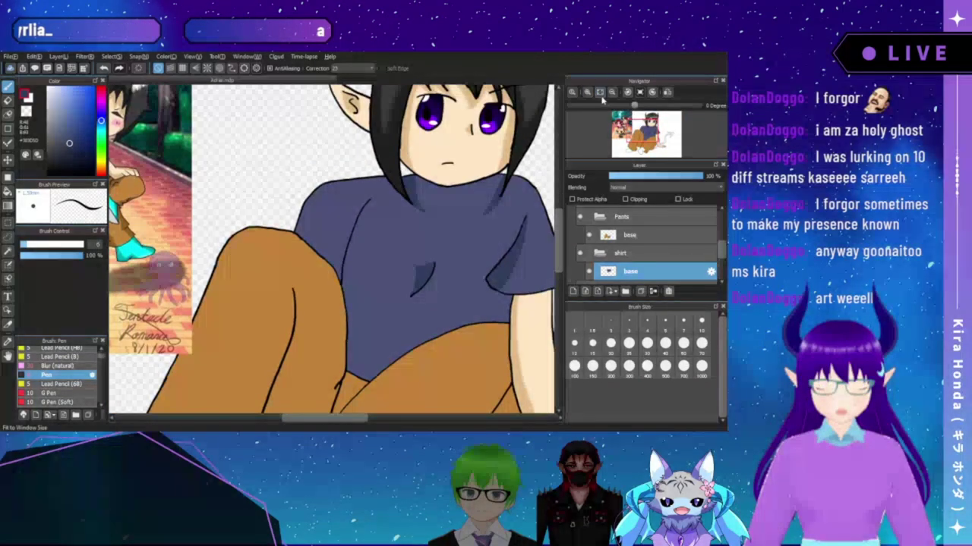
click(586, 91)
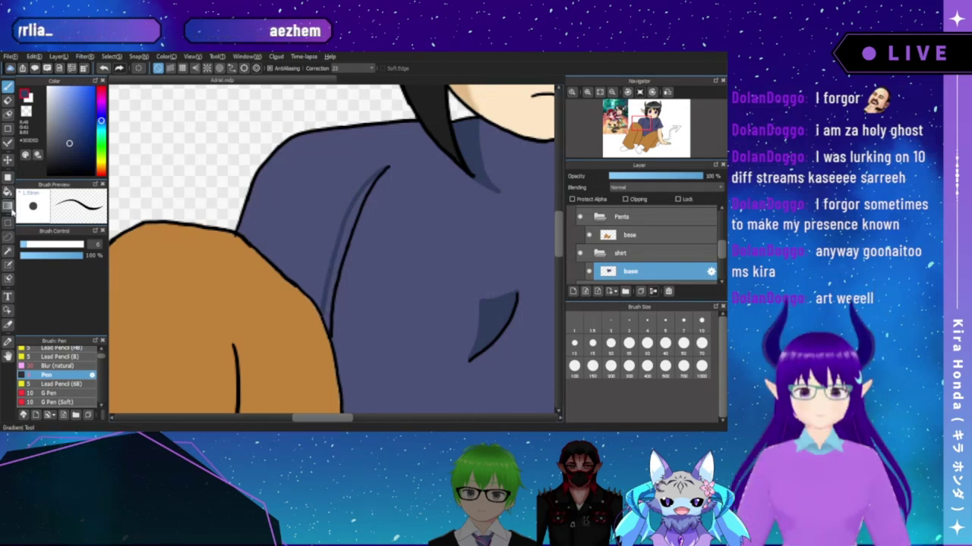
click(8, 192)
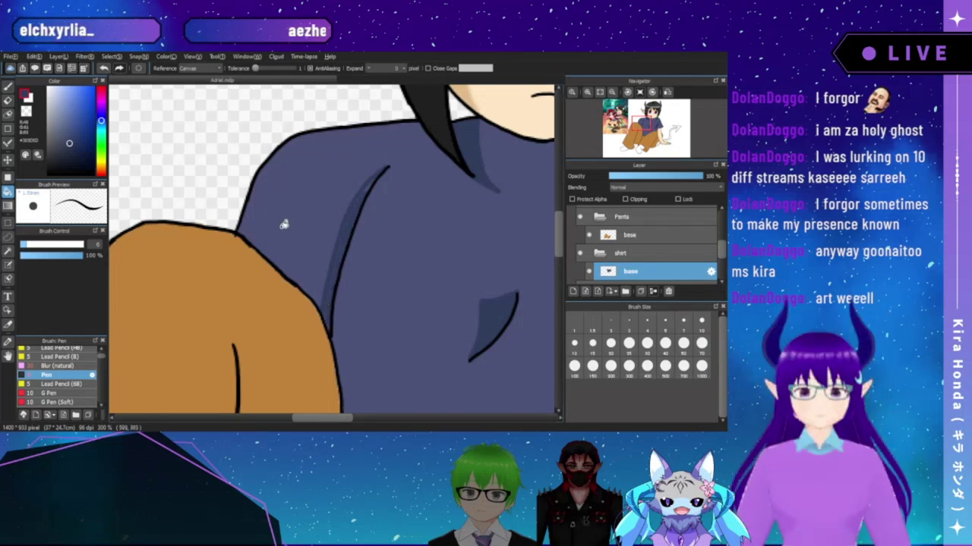
- Soften the shirt shadows on the right-hand sleeve, the chest fold and beneath the right-hand hair lock with the Blur (natural) brush at size 30
click(9, 99)
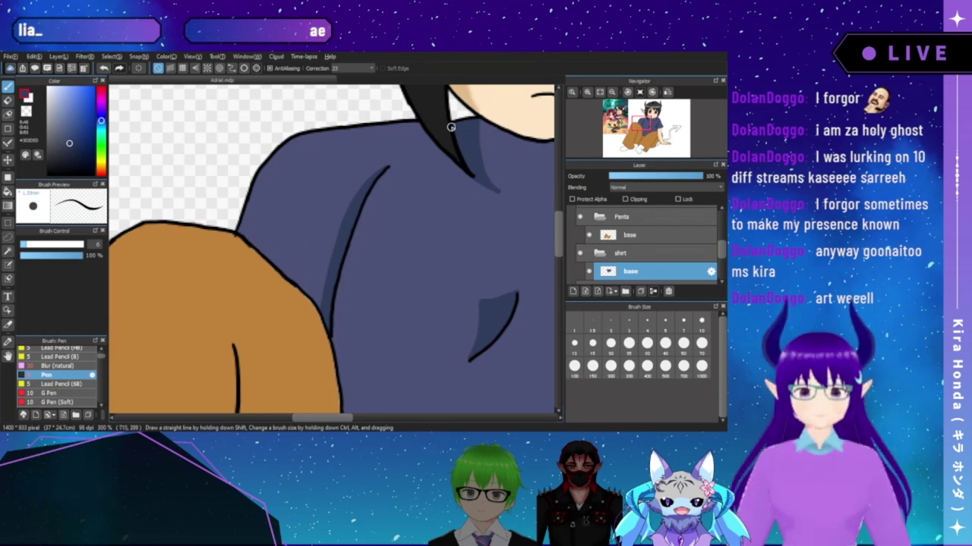
click(600, 92)
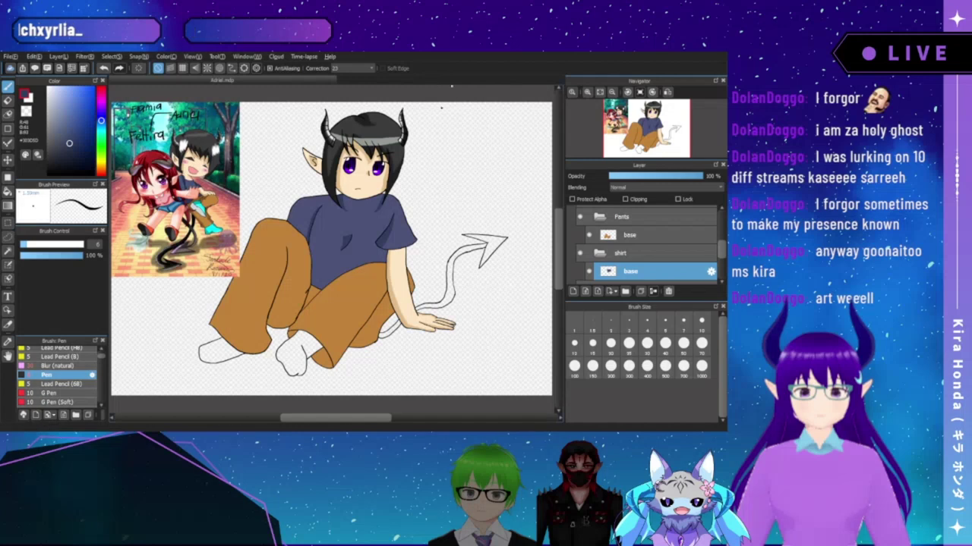
scroll(425, 186, up, 5)
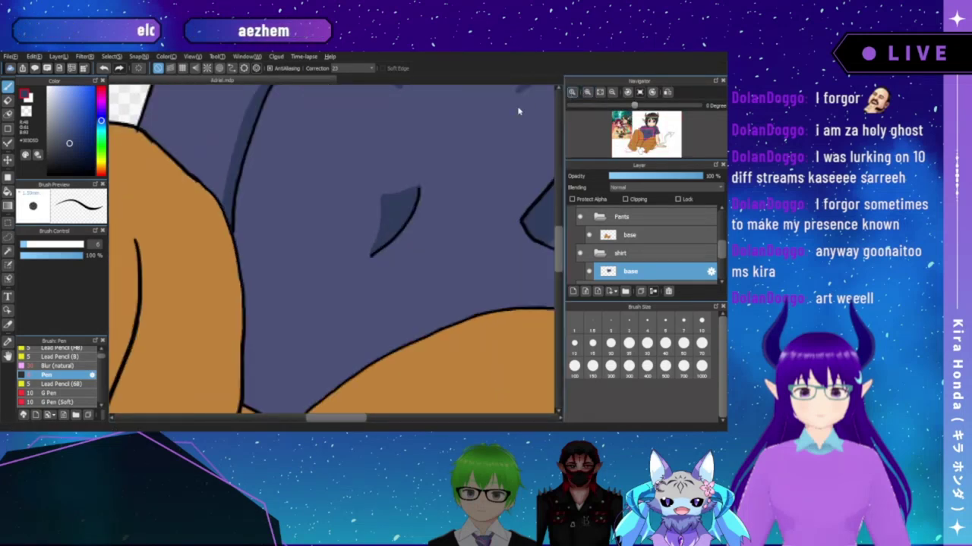
drag(425, 186, 334, 277)
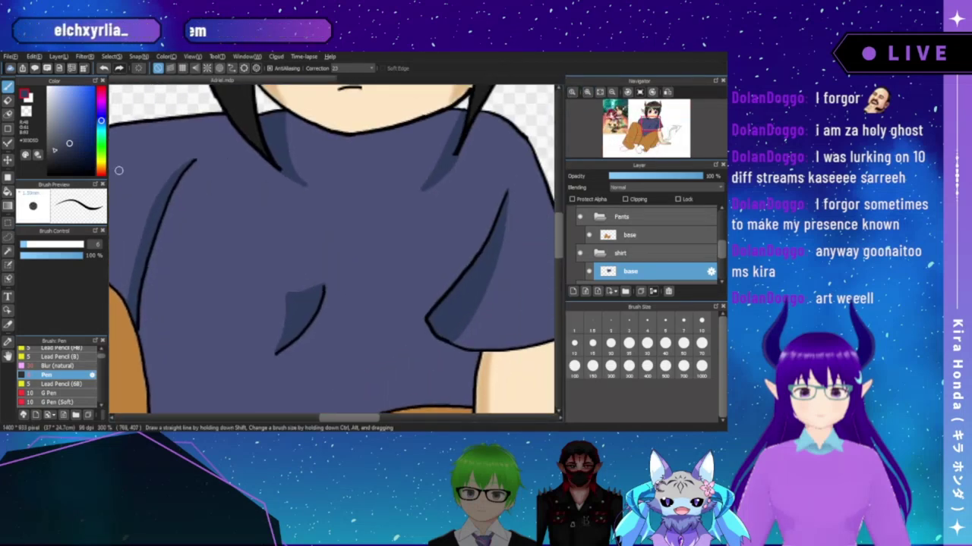
click(76, 366)
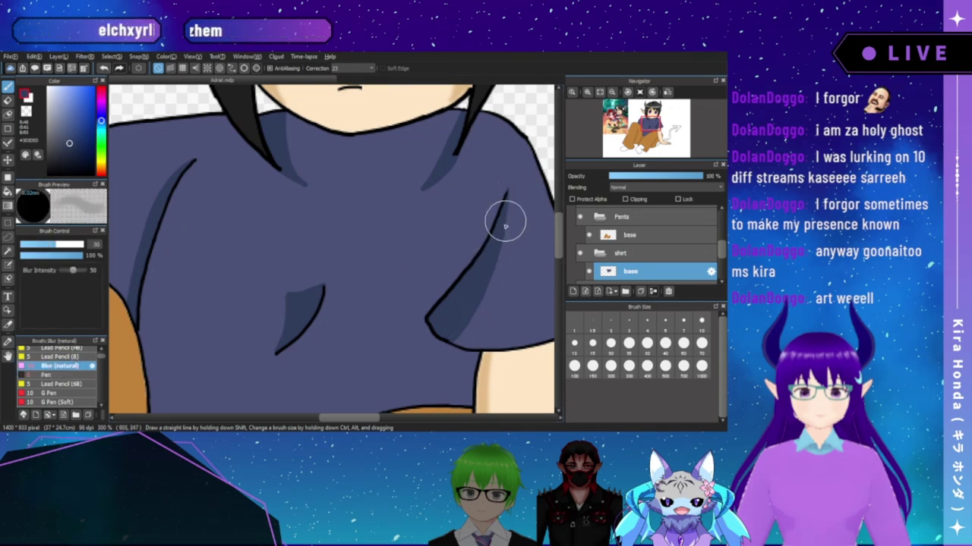
mouse_move(502, 230)
mouse_down()
mouse_move(479, 303)
mouse_move(446, 350)
mouse_move(480, 295)
mouse_move(436, 349)
mouse_move(502, 254)
mouse_move(460, 319)
mouse_move(493, 265)
mouse_move(504, 215)
mouse_move(450, 336)
mouse_move(502, 249)
mouse_move(459, 334)
mouse_move(512, 199)
mouse_move(462, 302)
mouse_move(441, 311)
mouse_up()
mouse_move(282, 293)
mouse_down()
mouse_move(320, 283)
mouse_move(281, 301)
mouse_move(275, 342)
mouse_move(293, 282)
mouse_move(273, 362)
mouse_move(285, 305)
mouse_move(278, 286)
mouse_move(335, 284)
mouse_move(284, 290)
mouse_move(311, 289)
mouse_move(287, 314)
mouse_up()
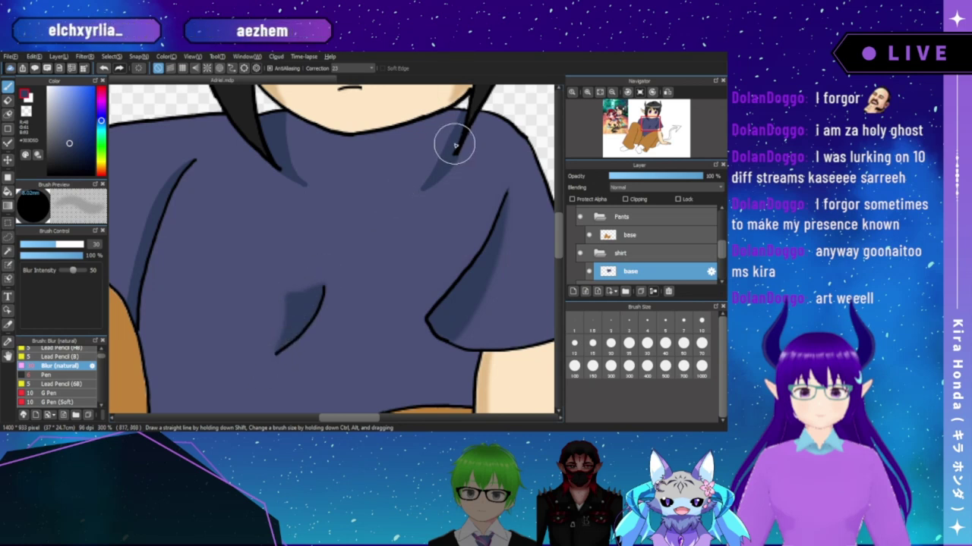
mouse_move(459, 110)
mouse_down()
mouse_move(439, 160)
mouse_move(458, 128)
mouse_move(399, 207)
mouse_up()
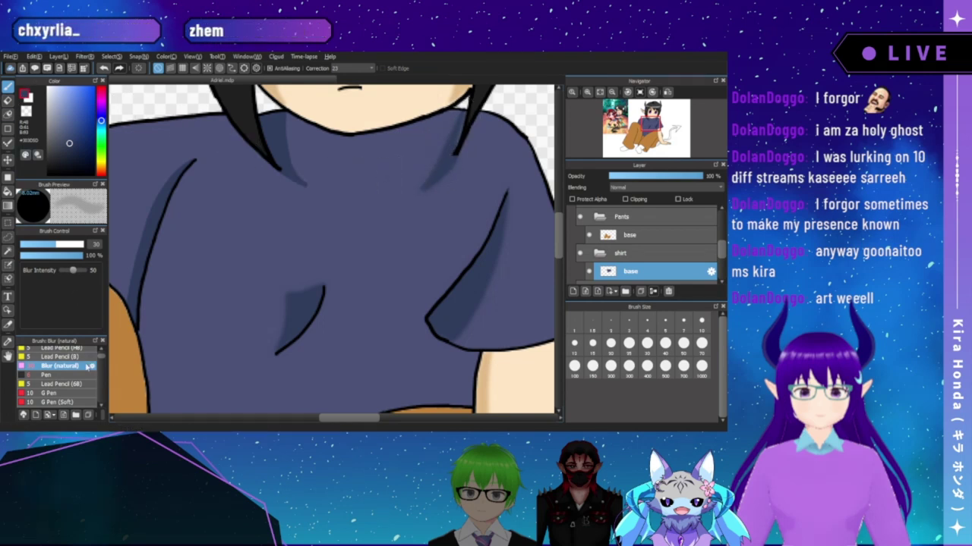
- Blur the shadow edge along the left-hand sleeve's long crease with the Blur (natural) brush at size 30
click(75, 384)
click(80, 376)
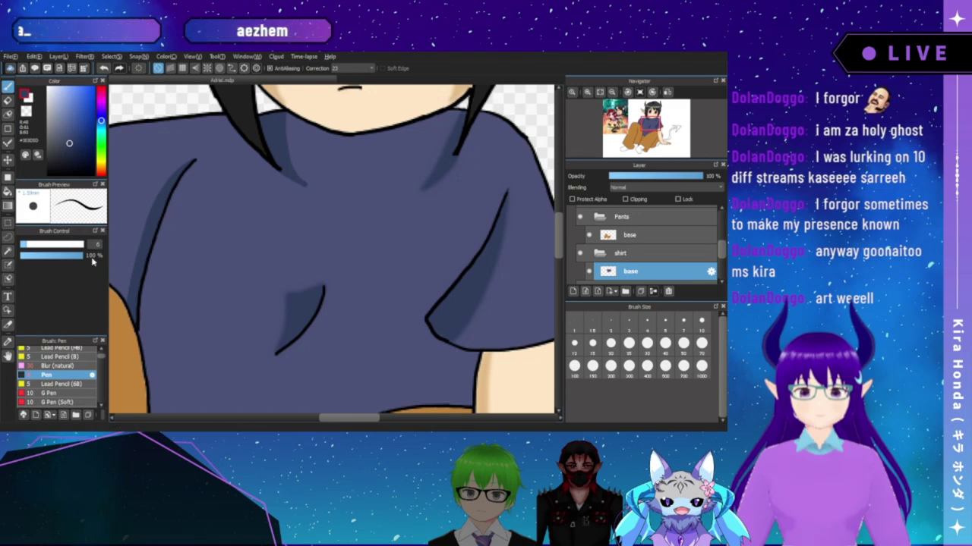
click(72, 366)
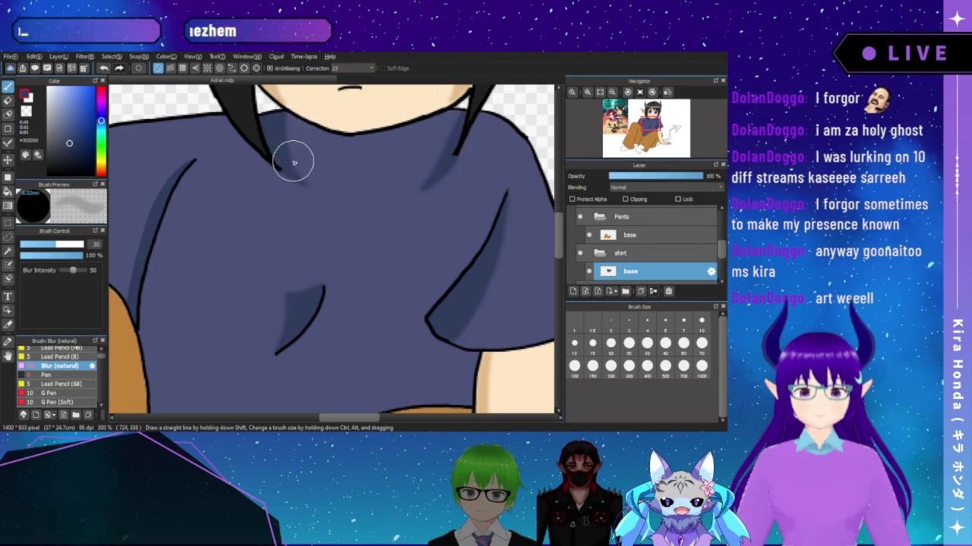
drag(182, 275, 217, 237)
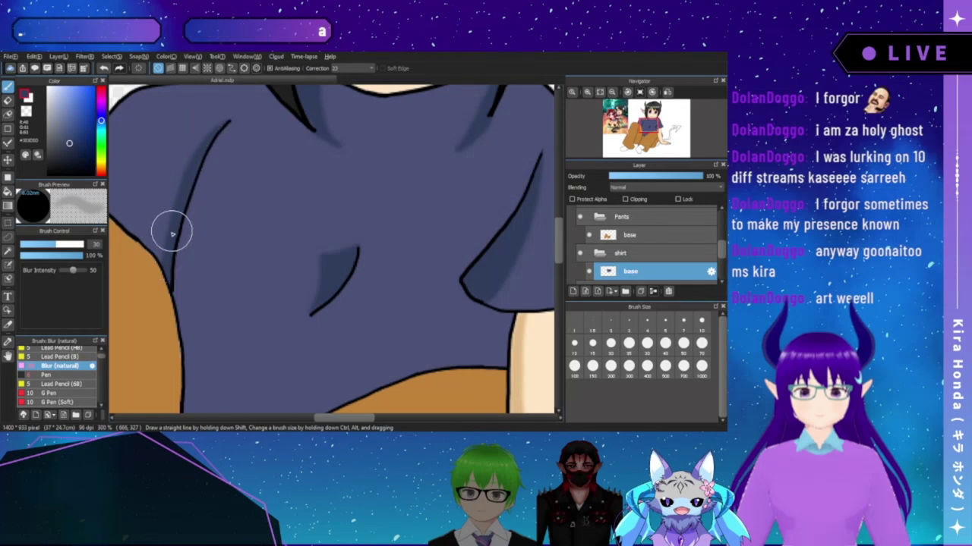
click(600, 92)
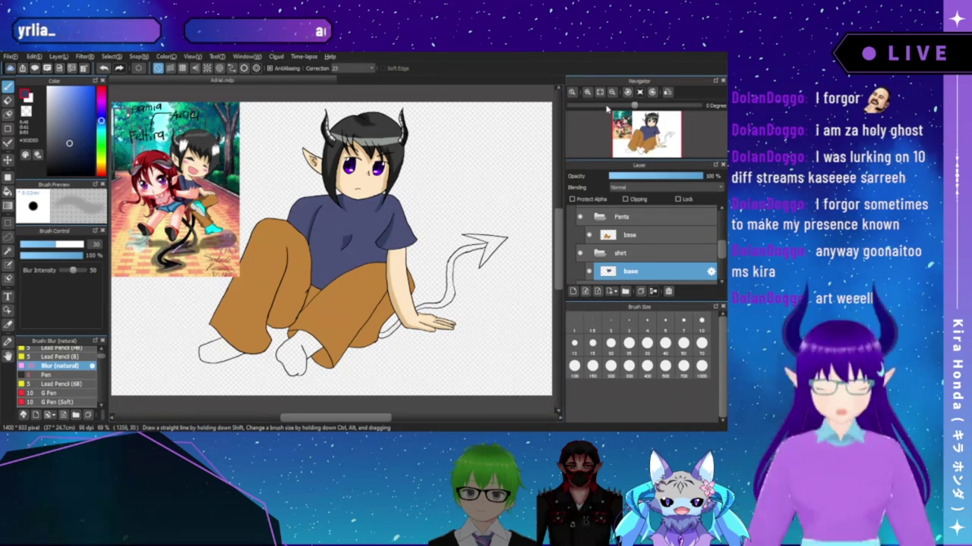
- On the Outline layer, draw the upper edge of a small outward-flicking hair tuft below the right-hand horn with the black Pen
click(586, 92)
click(587, 92)
mouse_move(649, 130)
mouse_down()
mouse_move(647, 113)
mouse_move(626, 121)
mouse_move(651, 120)
mouse_up()
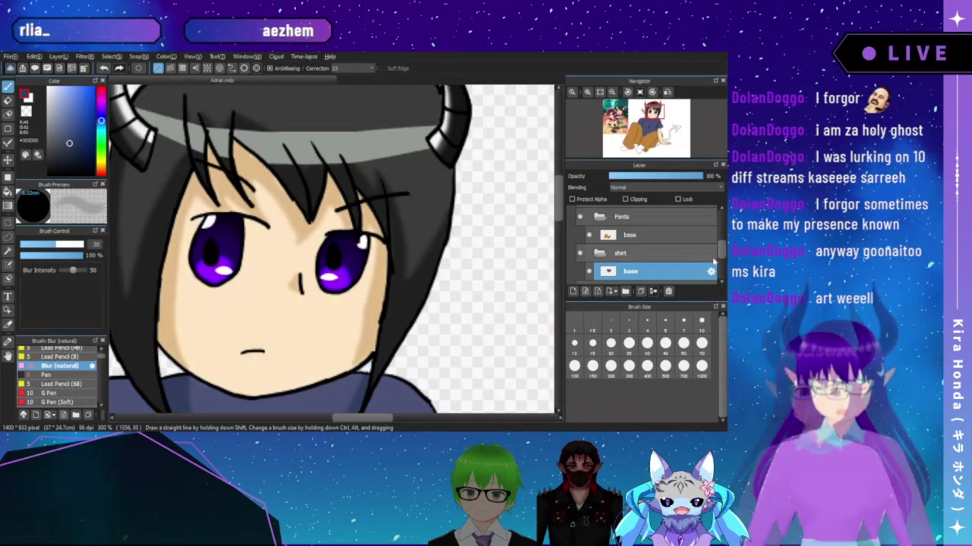
drag(721, 254, 722, 249)
scroll(657, 236, up, 3)
click(649, 270)
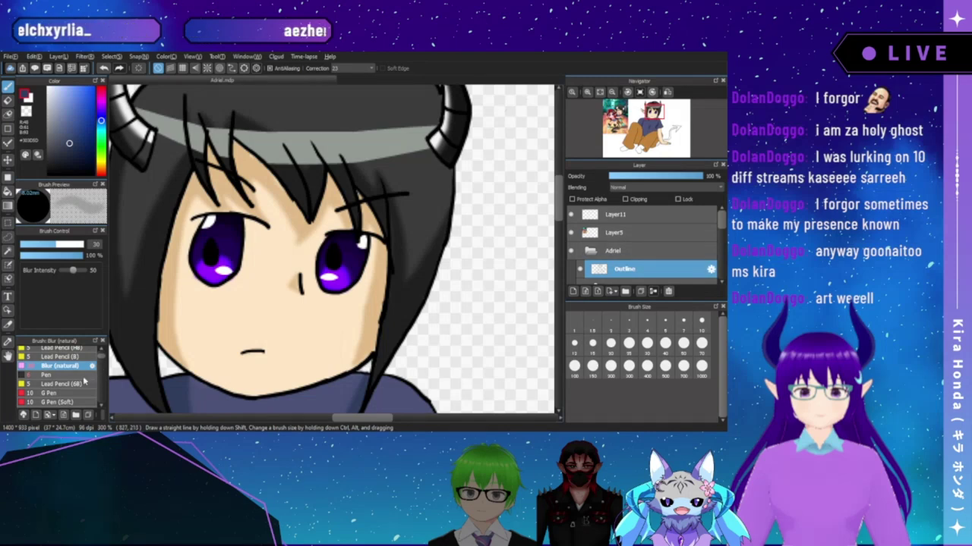
click(45, 375)
drag(438, 225, 401, 218)
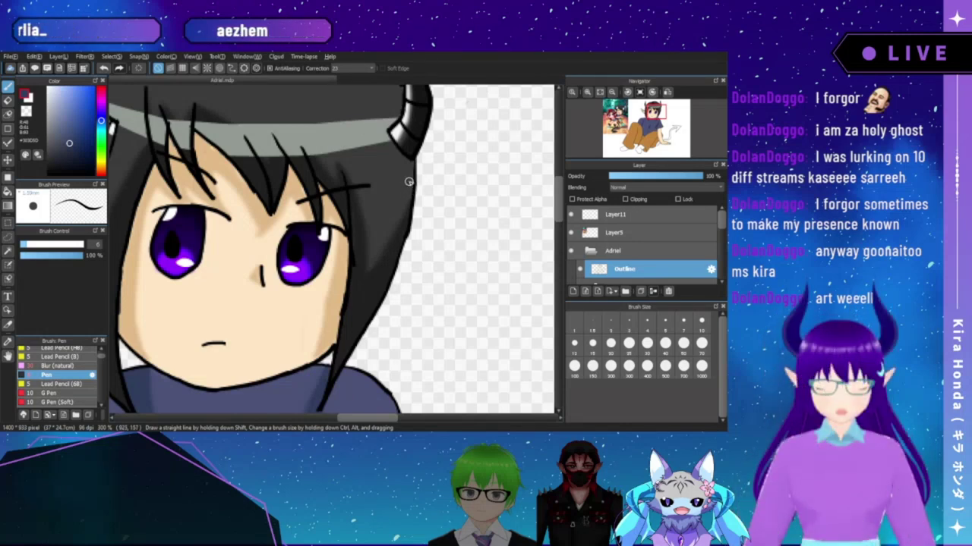
click(69, 161)
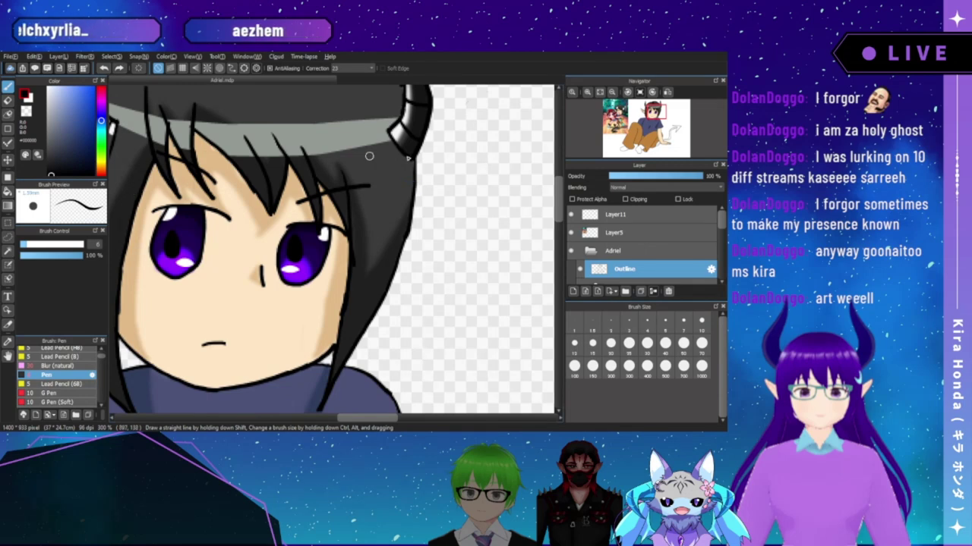
drag(626, 117, 659, 121)
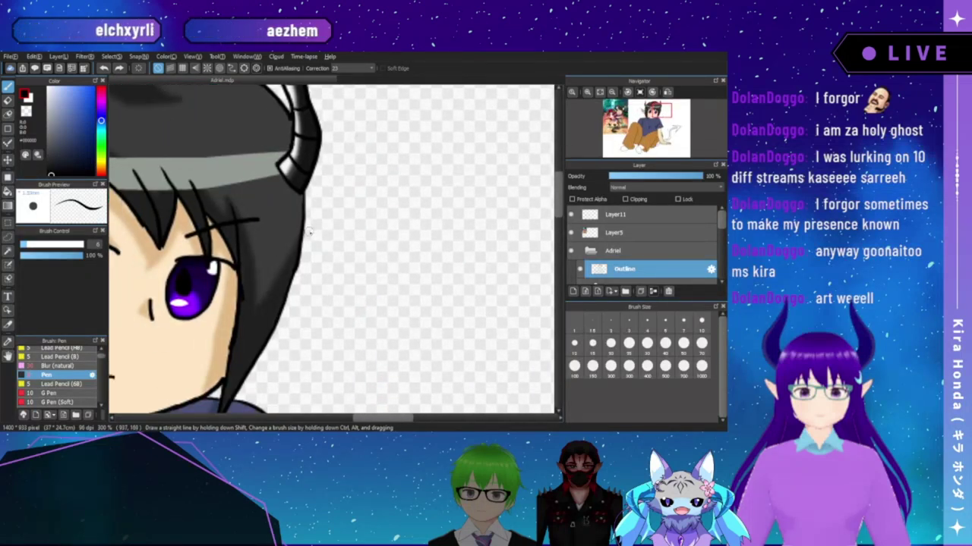
drag(303, 230, 309, 251)
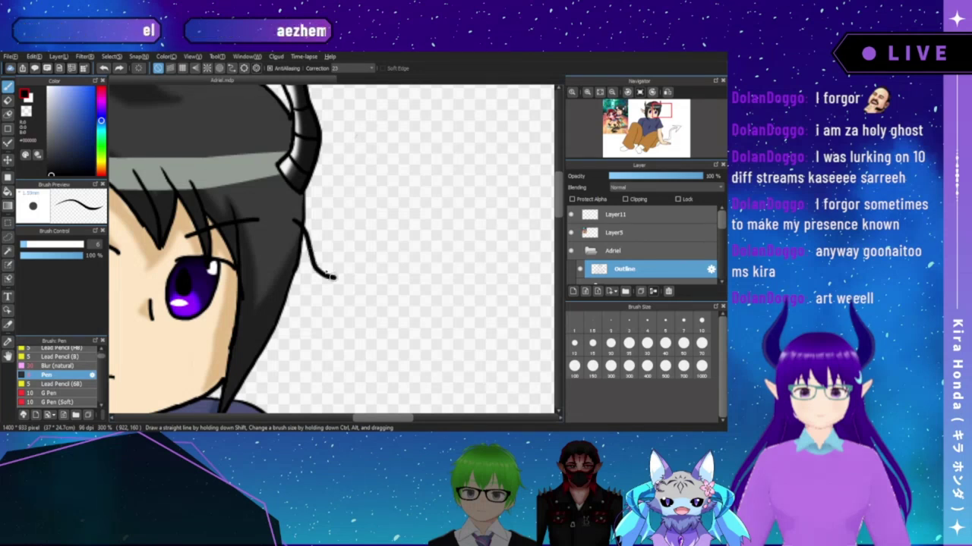
key(ctrl+z)
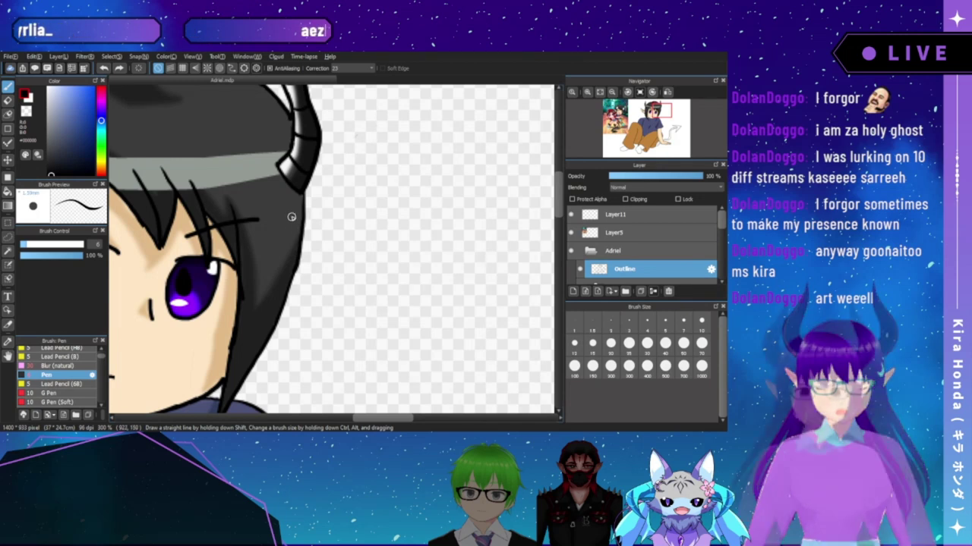
drag(315, 259, 328, 271)
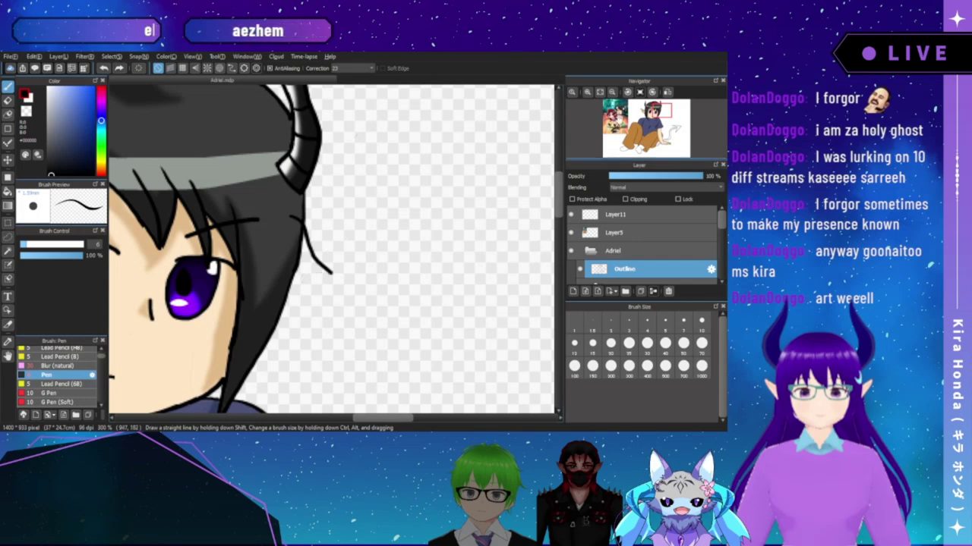
- Close the hair tuft with a lower curve back to the hair and erase the stray line where they join at eraser size 10.2
drag(621, 119, 620, 125)
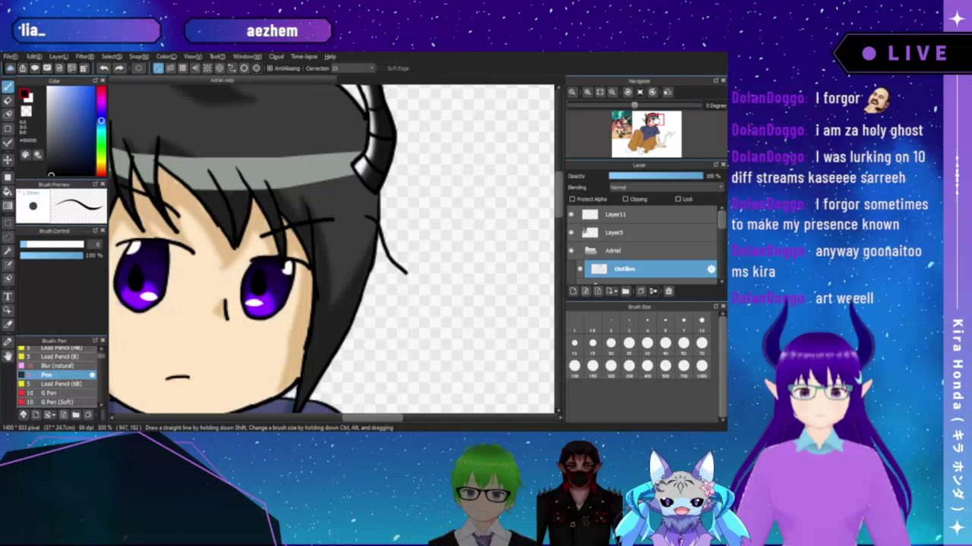
drag(656, 121, 656, 119)
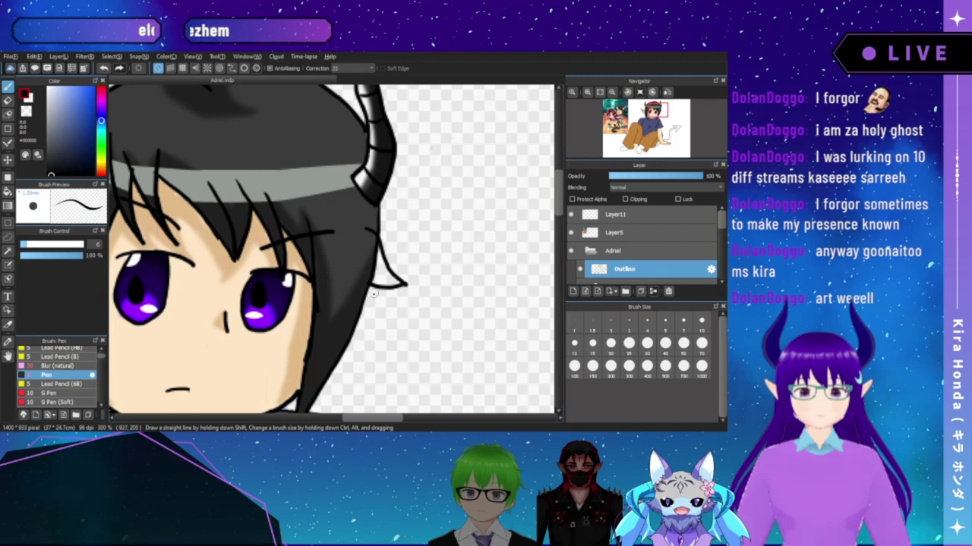
key(e)
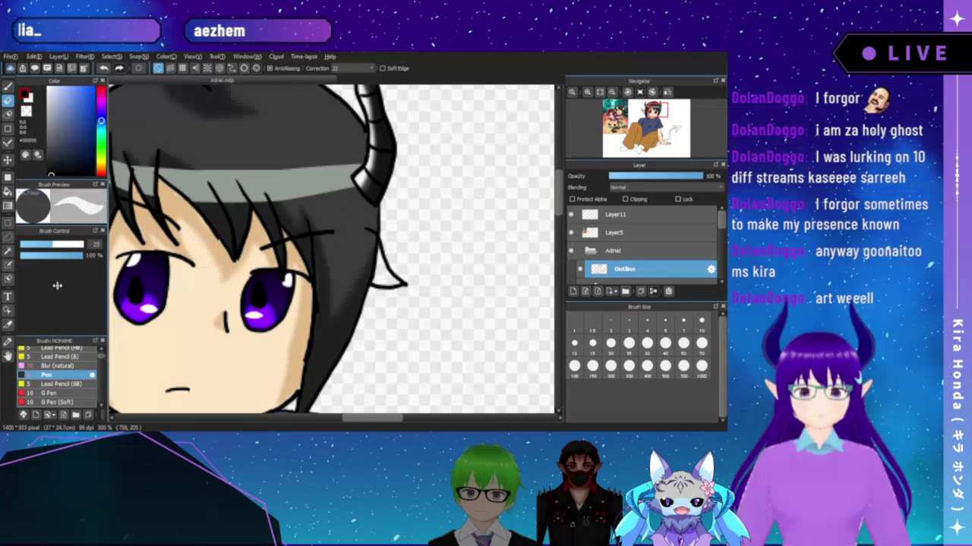
drag(48, 247, 31, 246)
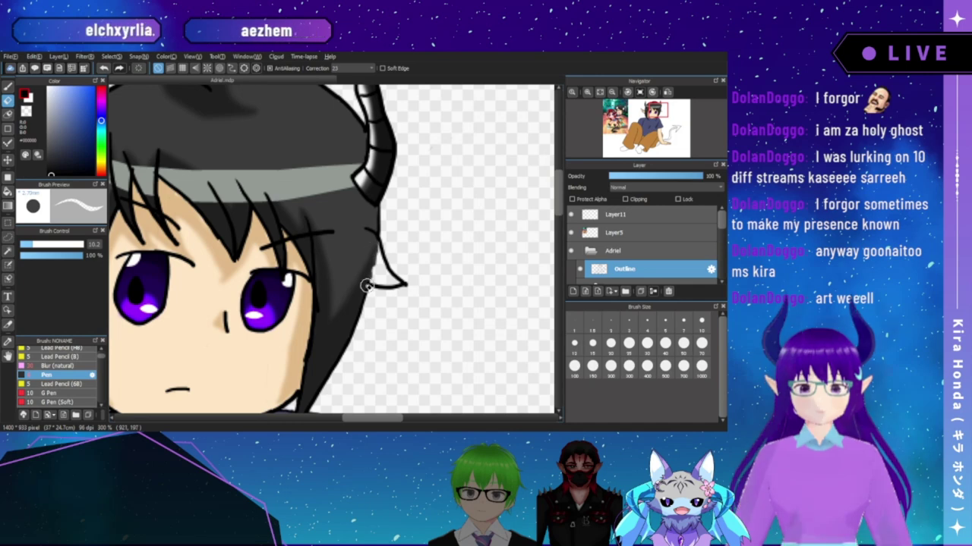
- On the Hair folder's base layer, fill the new tuft with the dark grey sampled from the neighbouring hair using the Pen
drag(720, 226, 722, 246)
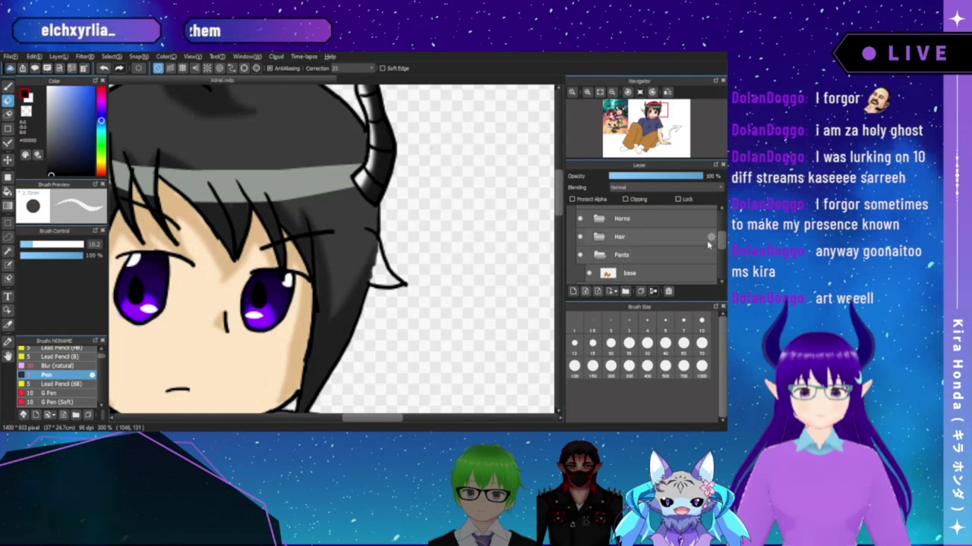
click(610, 239)
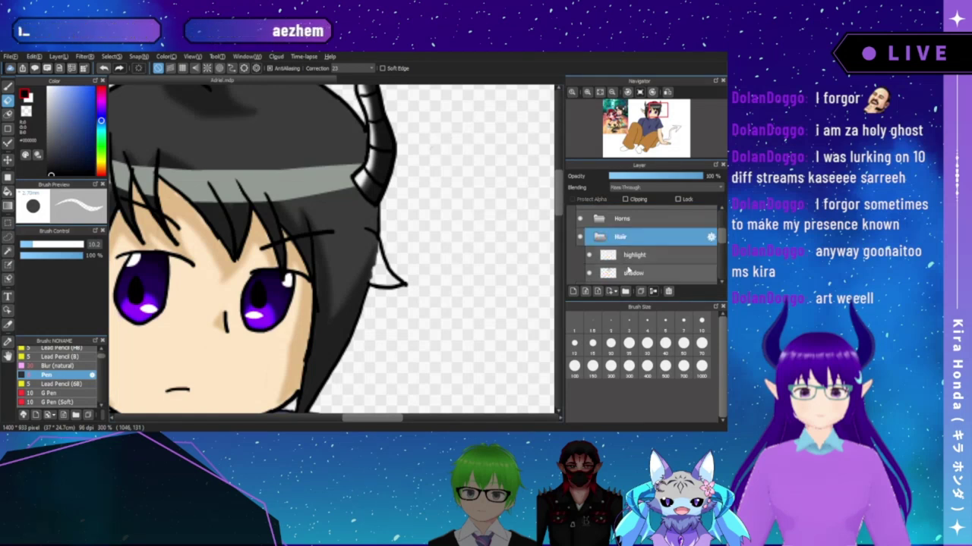
drag(721, 239, 721, 248)
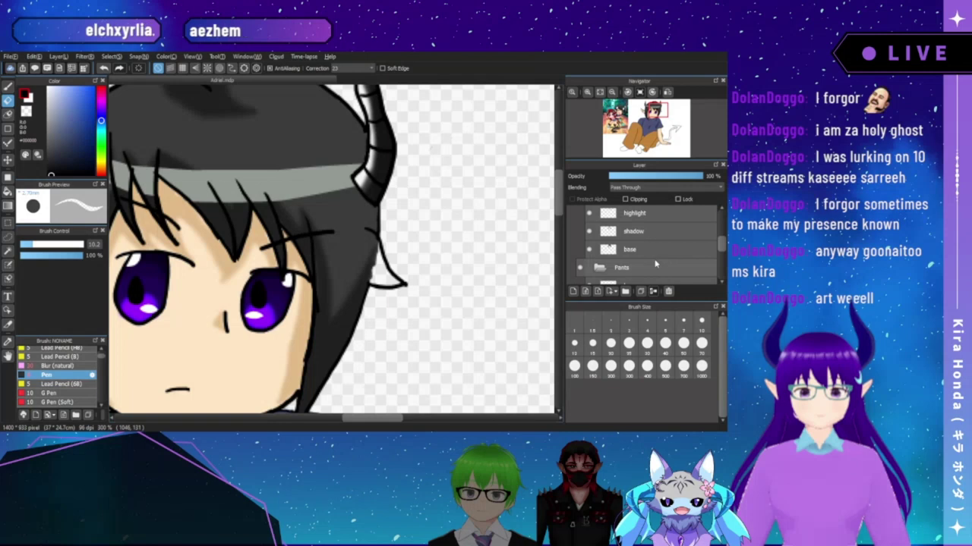
click(630, 249)
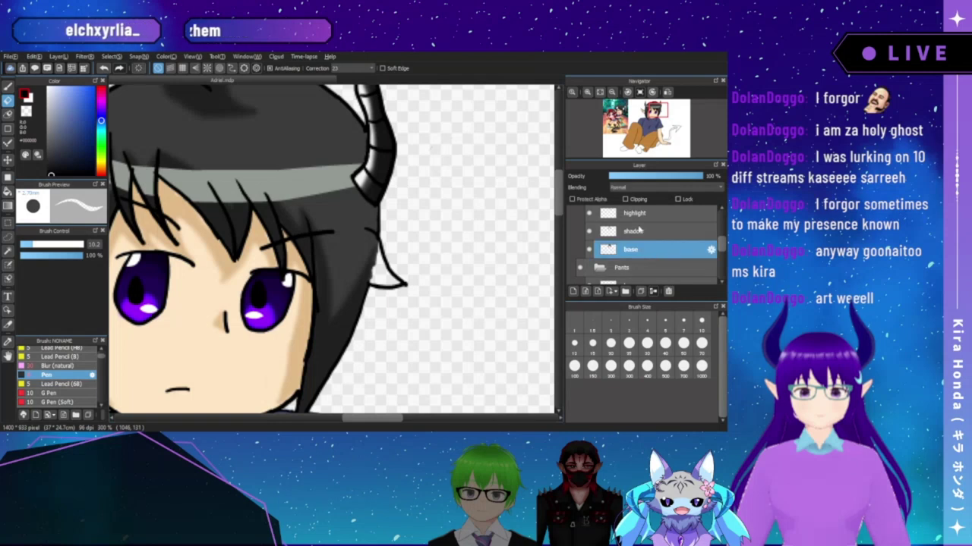
alt+click(354, 229)
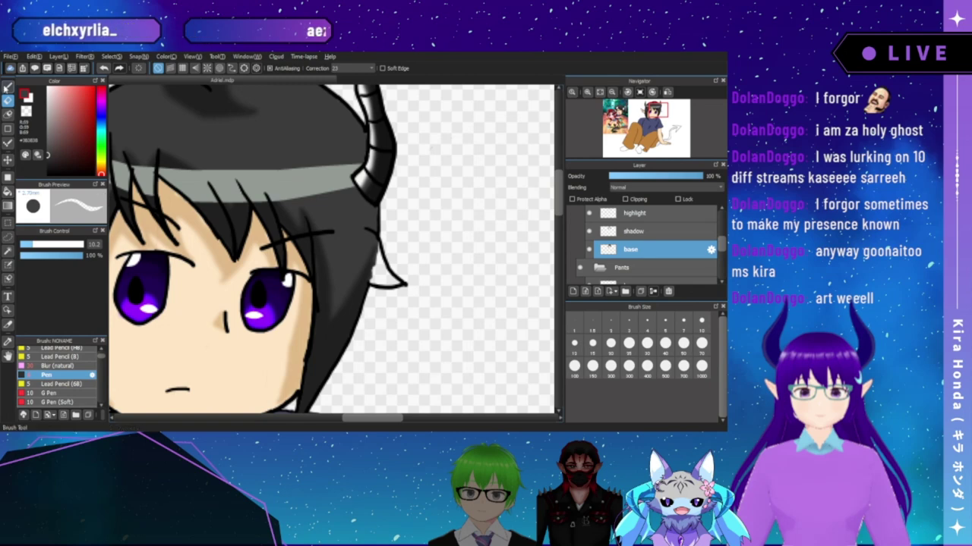
key(b)
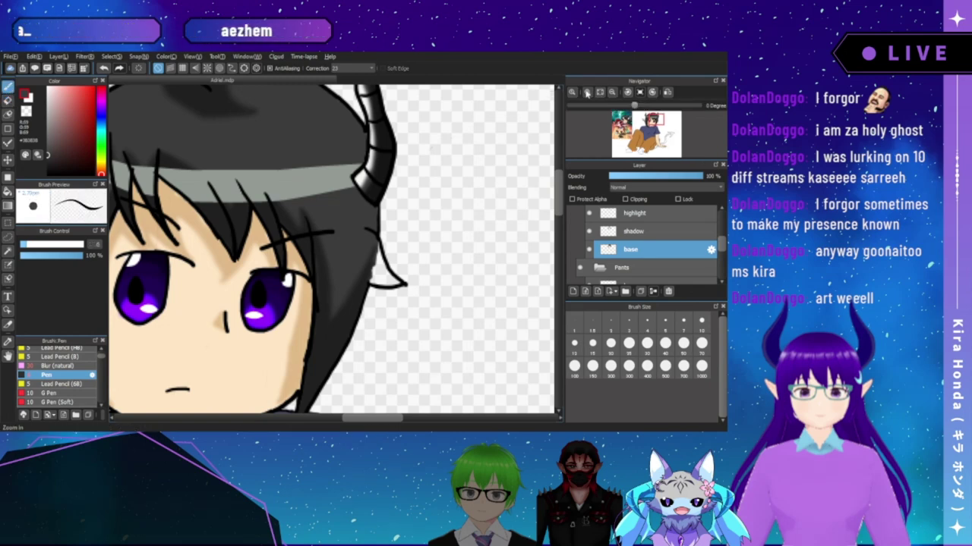
scroll(387, 265, up, 2)
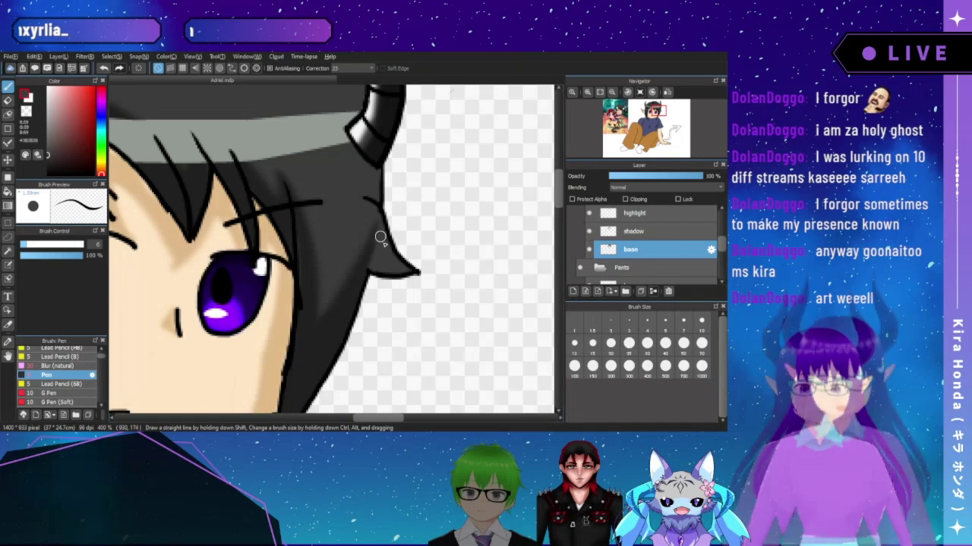
- Shade the new hair tuft below the right-hand horn with the darker grey Pen at size 6 on the Hair base layer
key(Right)
key(Right)
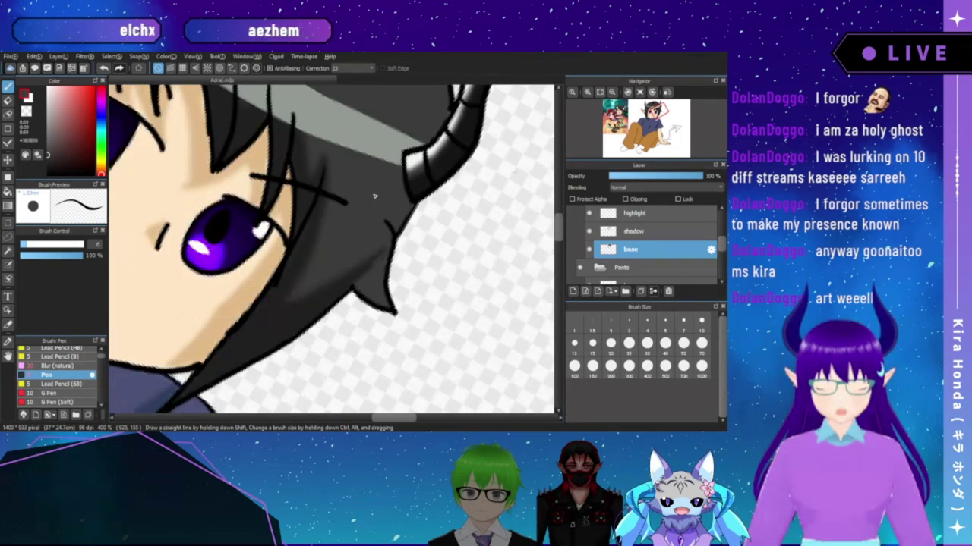
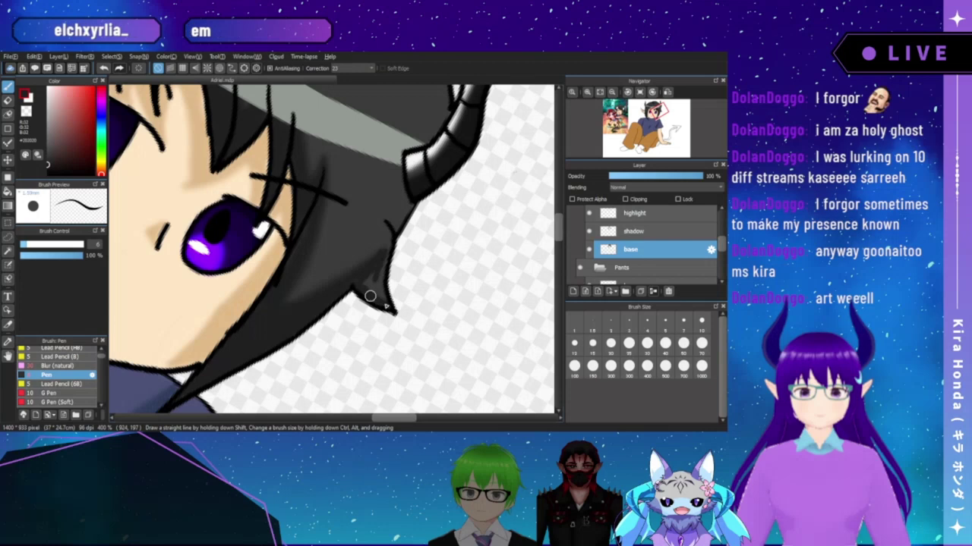
drag(389, 307, 381, 273)
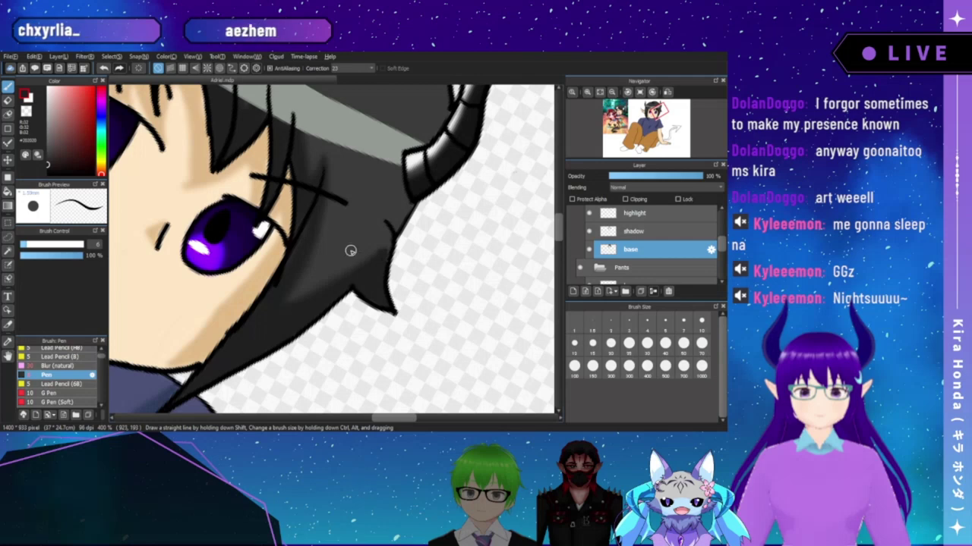
- Soften the tuft's shading where it joins the hair using Blur (natural), working on the Hair base and shadow layers with sizes up to 17
click(76, 367)
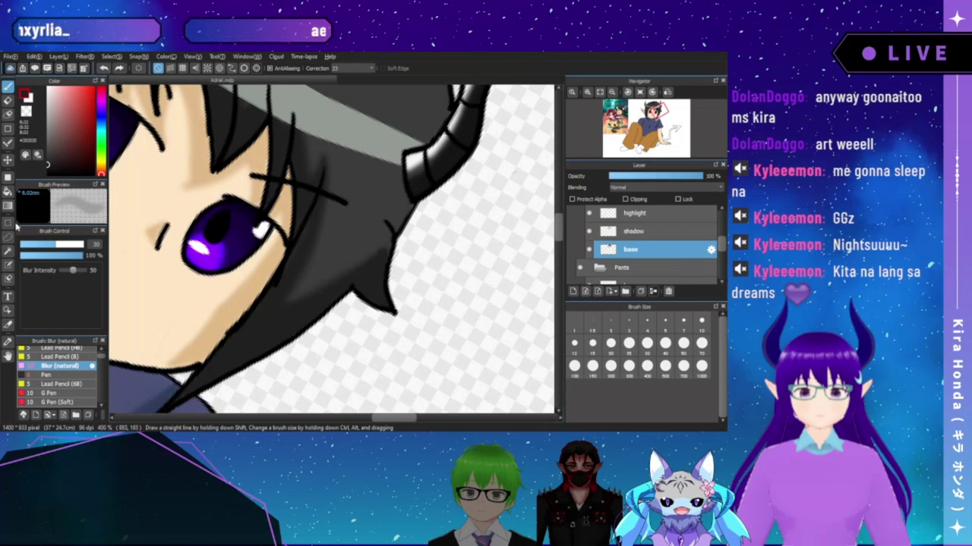
drag(46, 247, 34, 246)
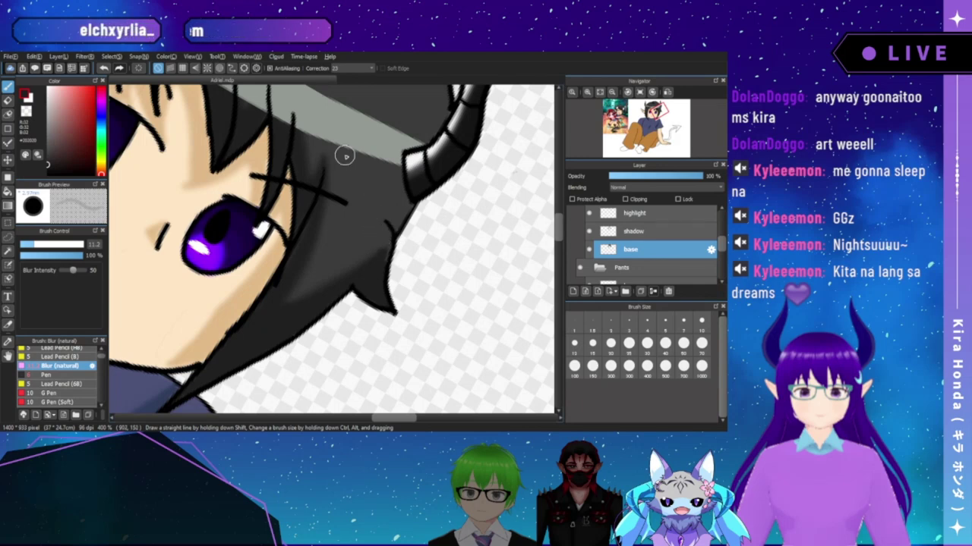
drag(35, 247, 38, 247)
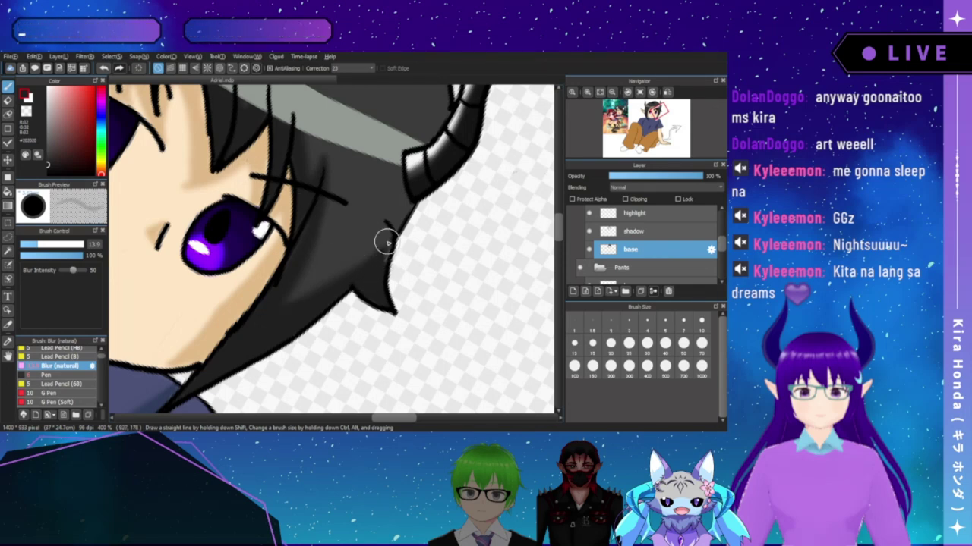
click(647, 232)
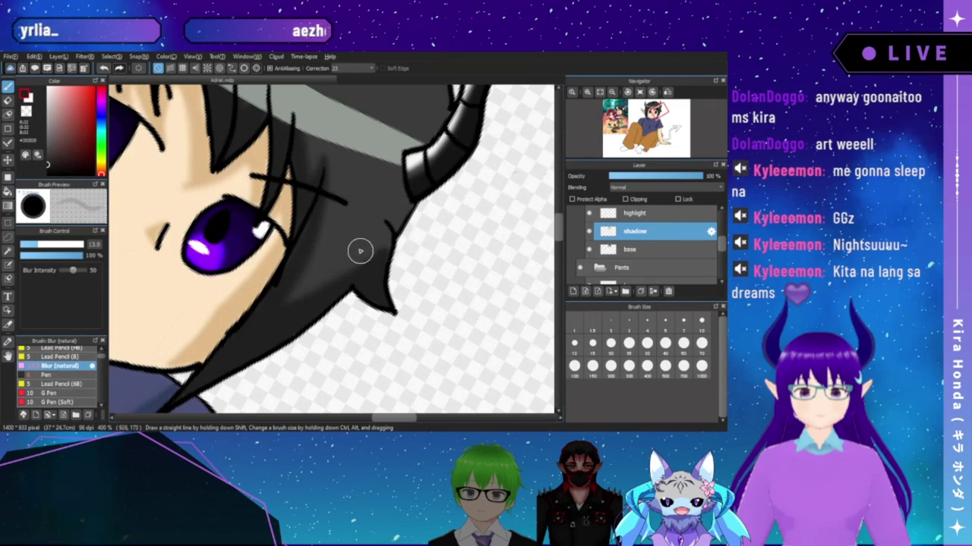
click(42, 247)
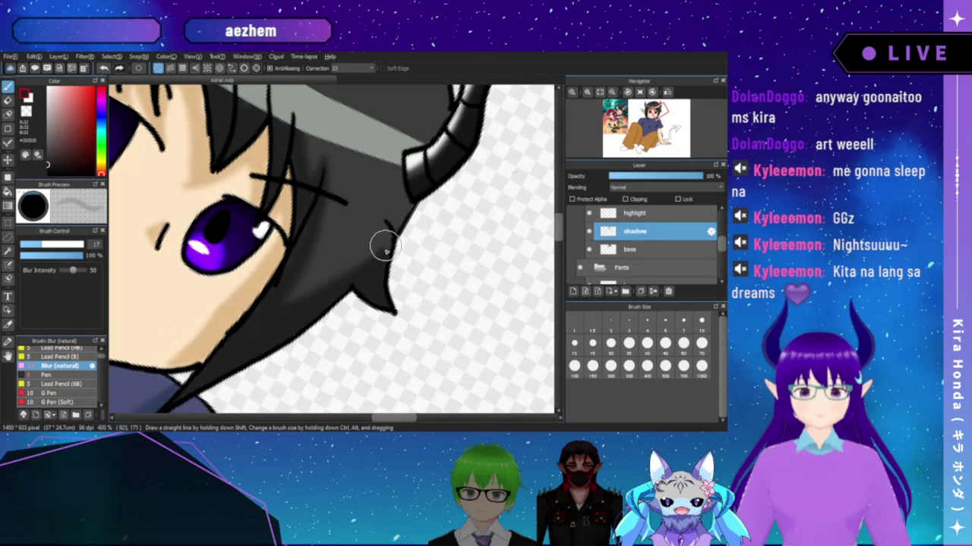
- Collapse the Hair folder and add a layer named "shadow" above the base layer in the Pants folder
click(599, 92)
key(Up)
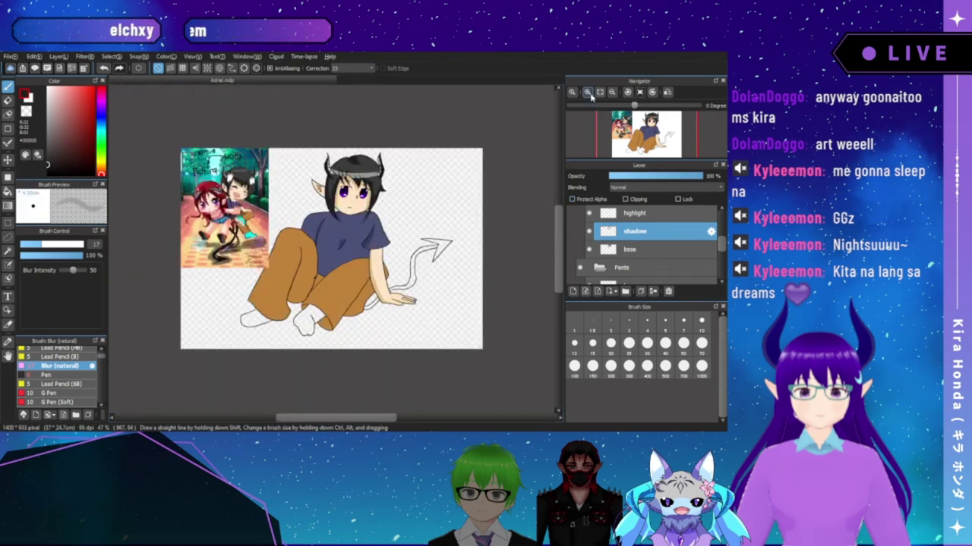
scroll(722, 243, up, 2)
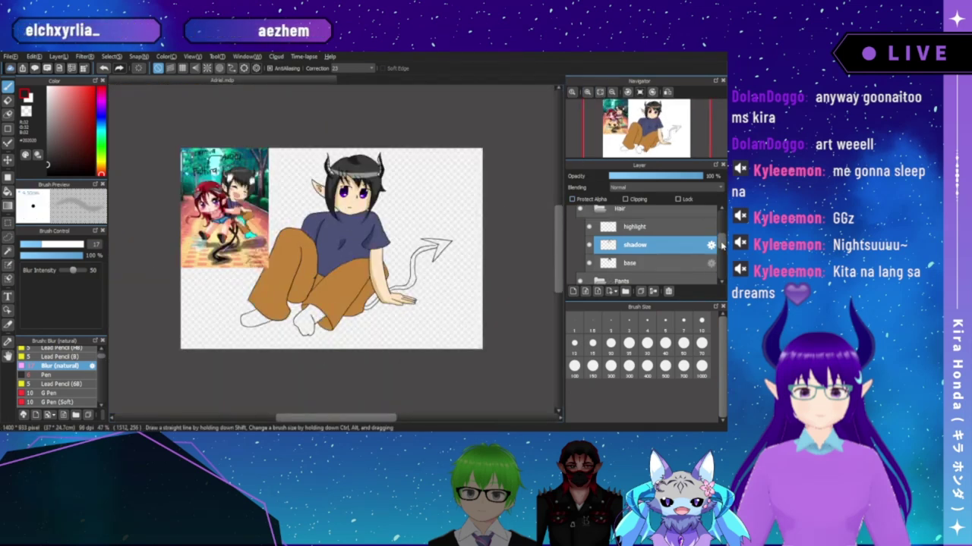
click(600, 216)
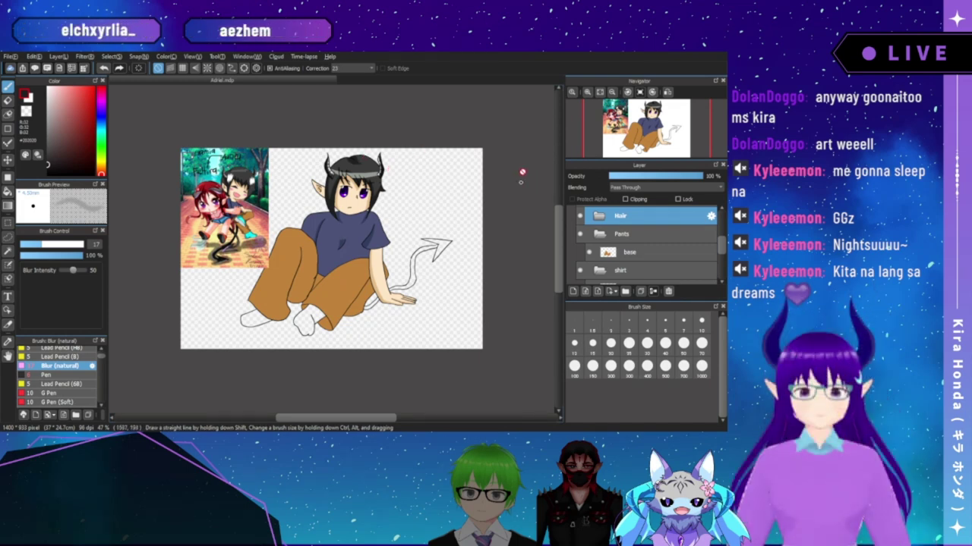
click(587, 93)
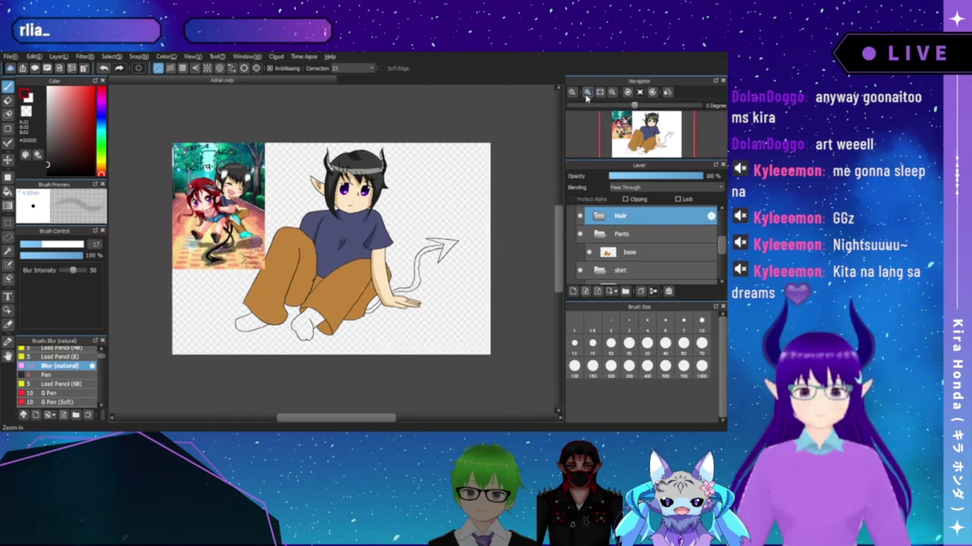
click(587, 93)
click(587, 93)
click(628, 252)
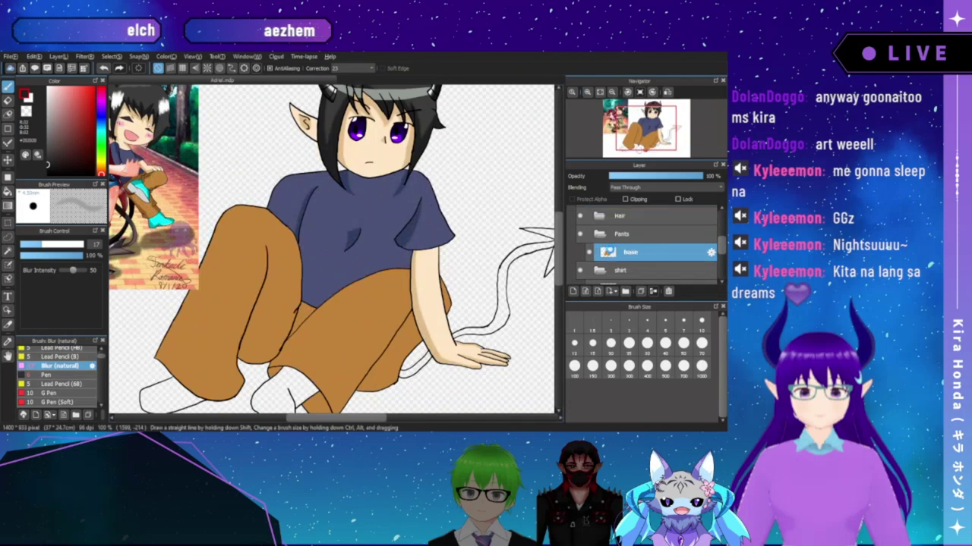
click(573, 291)
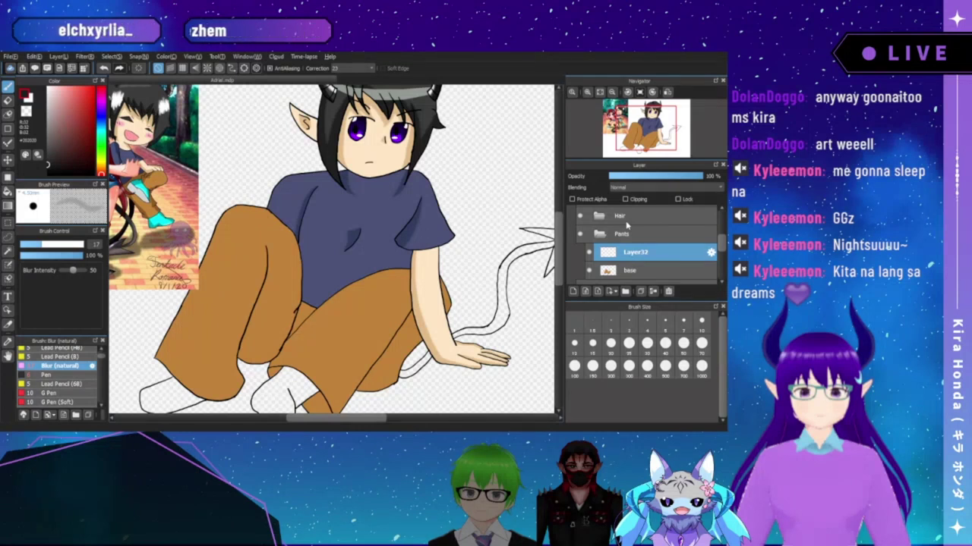
text(shadow)
key(Return)
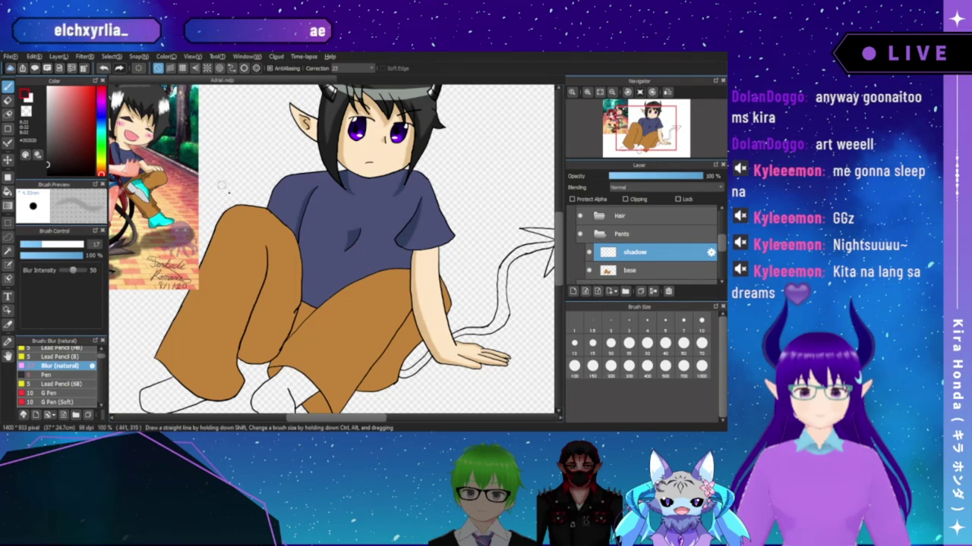
- Sample the dark brown shadow colour from the trousers of the black-haired character in the reference picture
drag(235, 228, 318, 226)
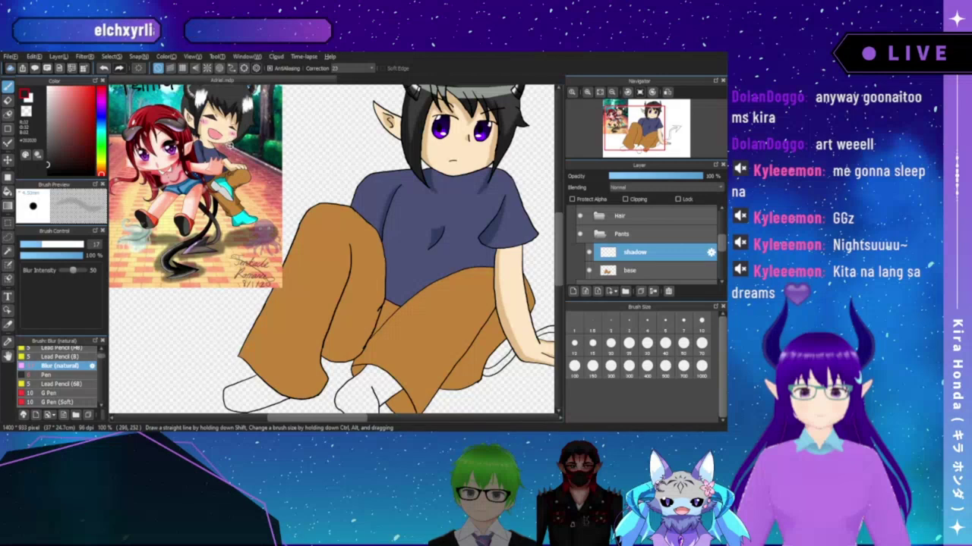
click(587, 92)
click(587, 93)
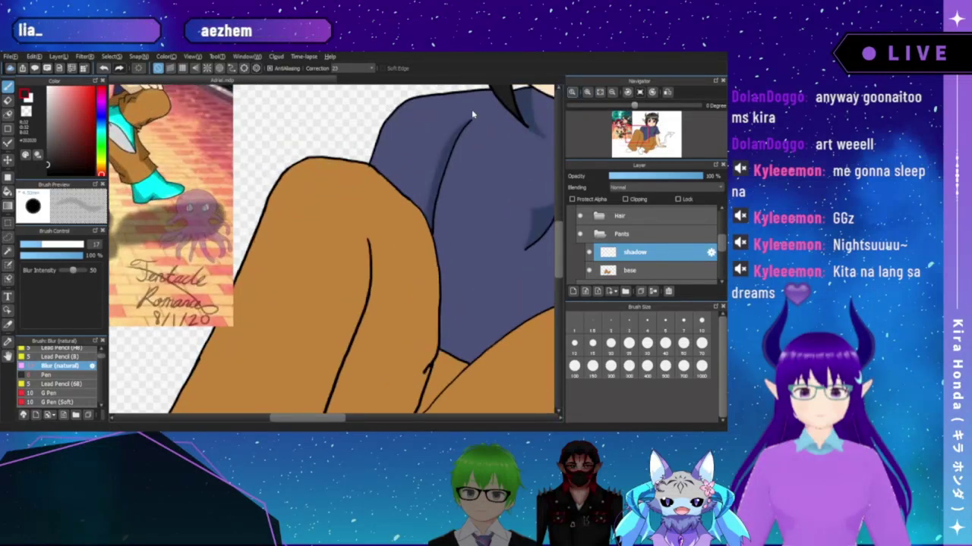
right_click(144, 152)
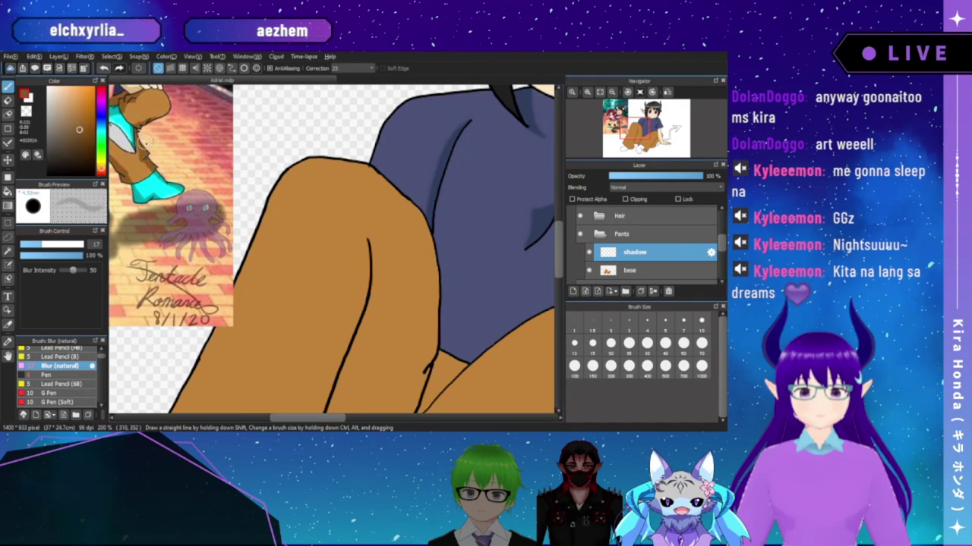
click(611, 92)
click(612, 91)
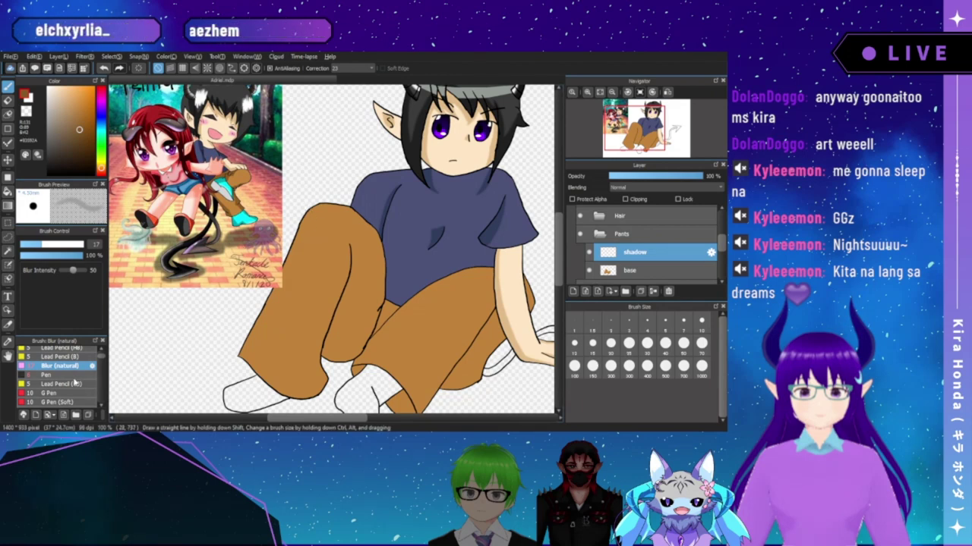
- Outline the shadow areas along both sides of the raised leg's long crease and its inner edge with the Pen at size 6
click(73, 375)
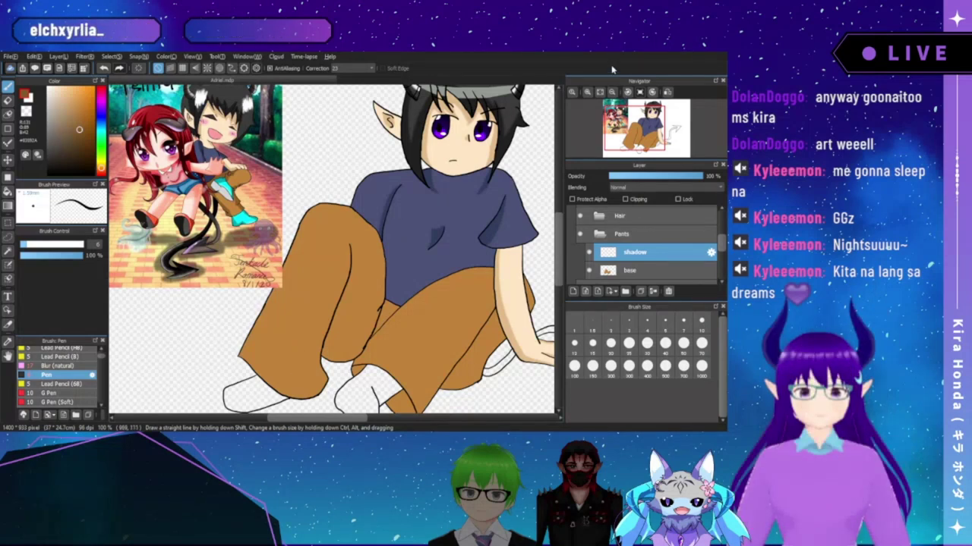
click(586, 92)
drag(454, 219, 435, 140)
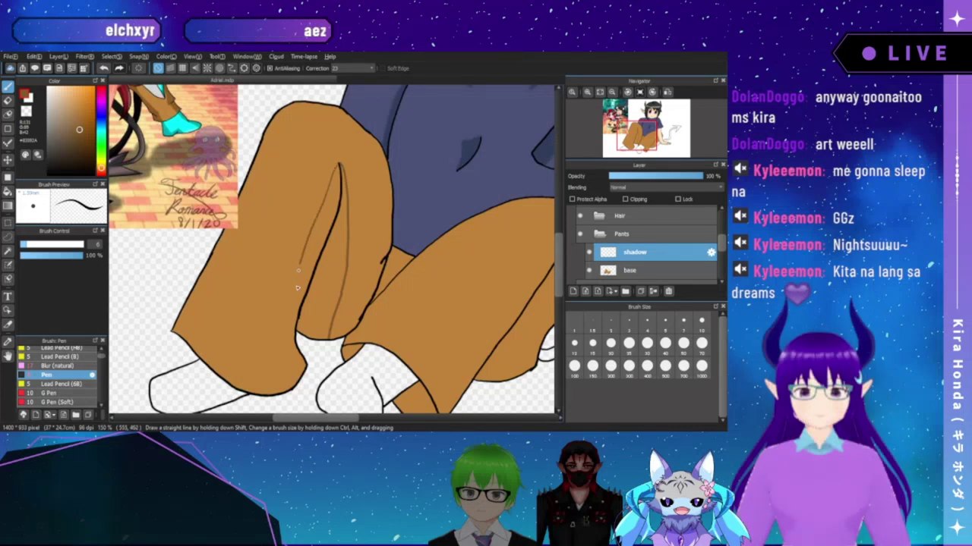
drag(292, 324, 277, 391)
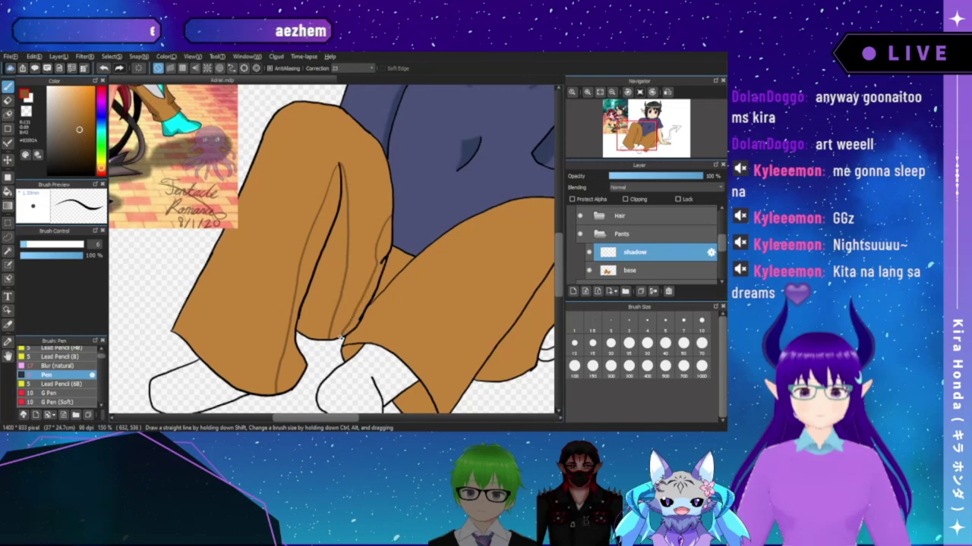
- Bucket-fill the outlined raised-leg shadows, the gap between the legs, the inner cuff and the rear trouser section with the dark brown
drag(396, 262, 335, 233)
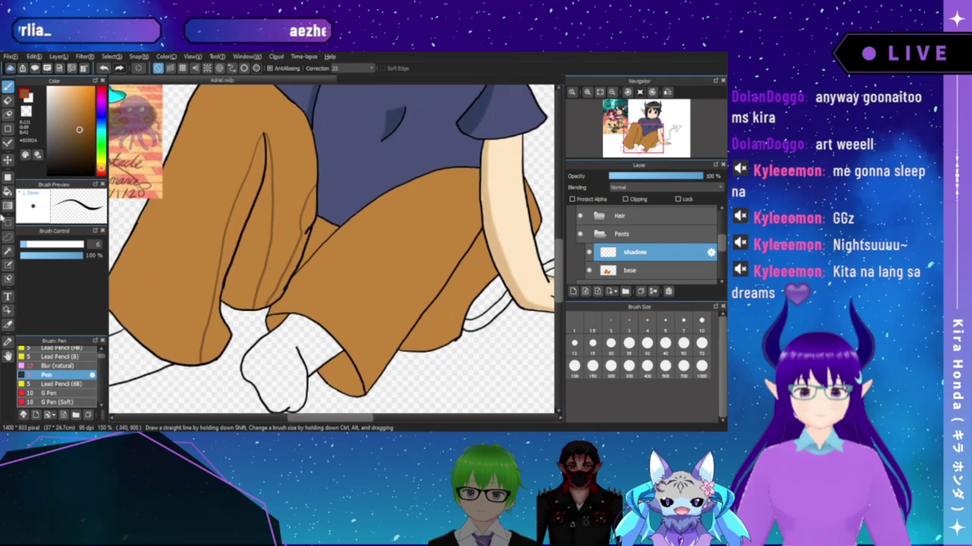
key(g)
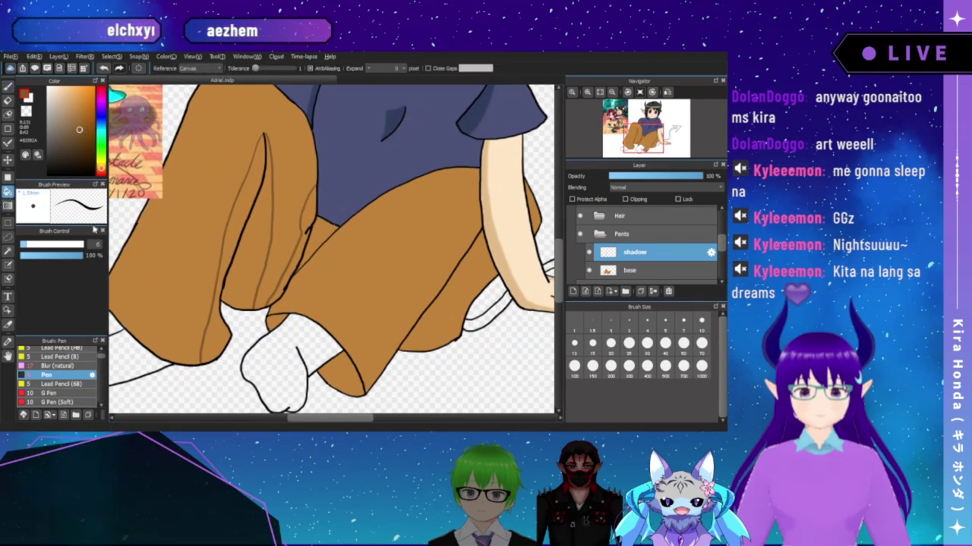
click(315, 236)
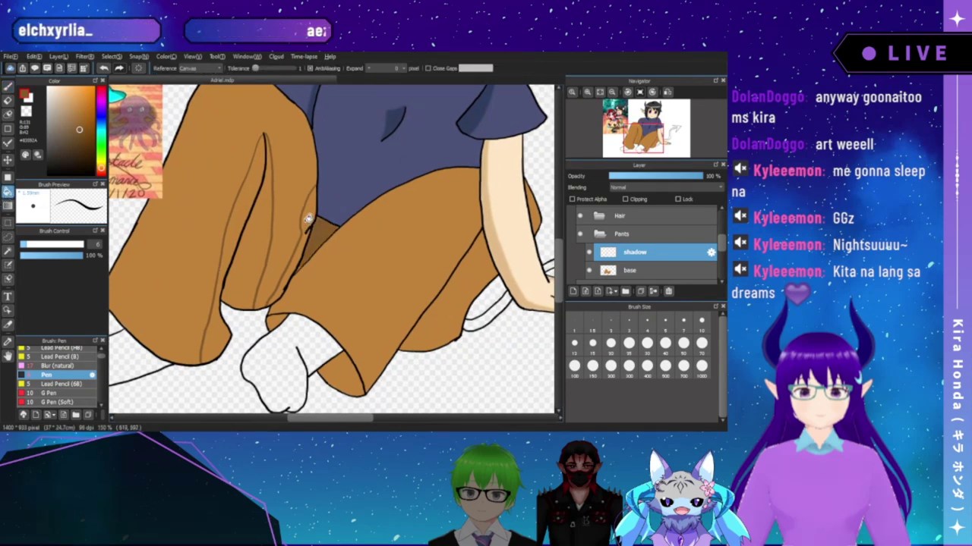
click(309, 219)
click(244, 222)
click(249, 217)
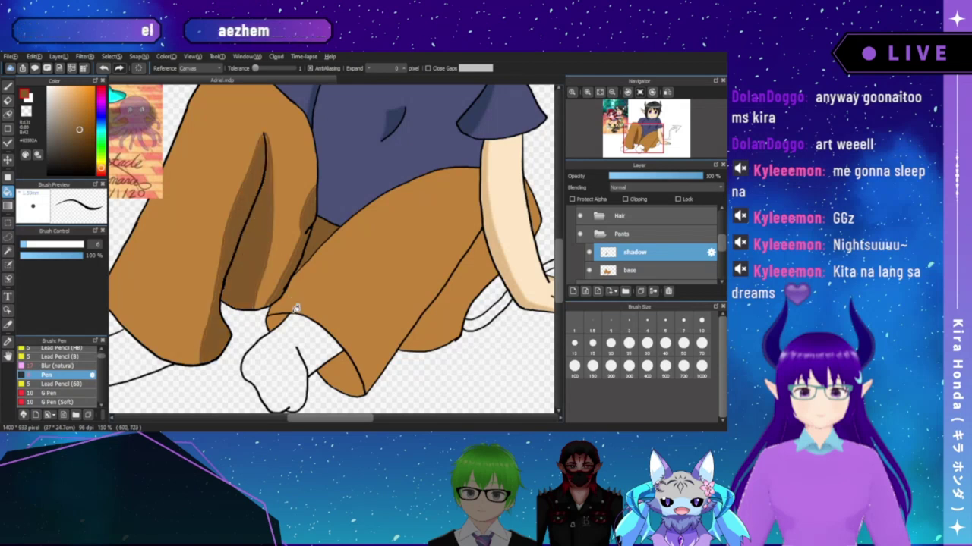
click(340, 368)
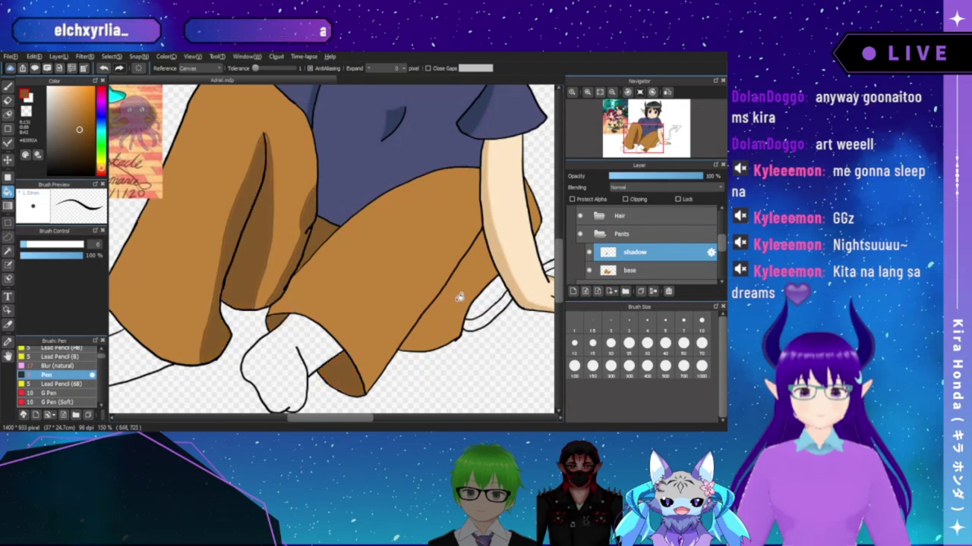
click(454, 293)
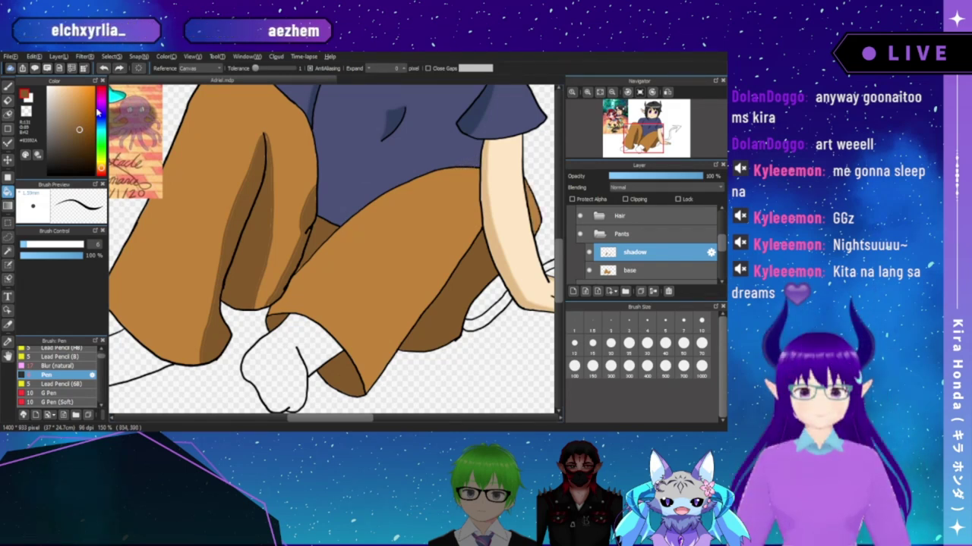
- On the Outline layer, erase the black line around the trouser bulge behind the supporting arm with the Eraser at size 10.2
click(9, 100)
drag(442, 233, 329, 253)
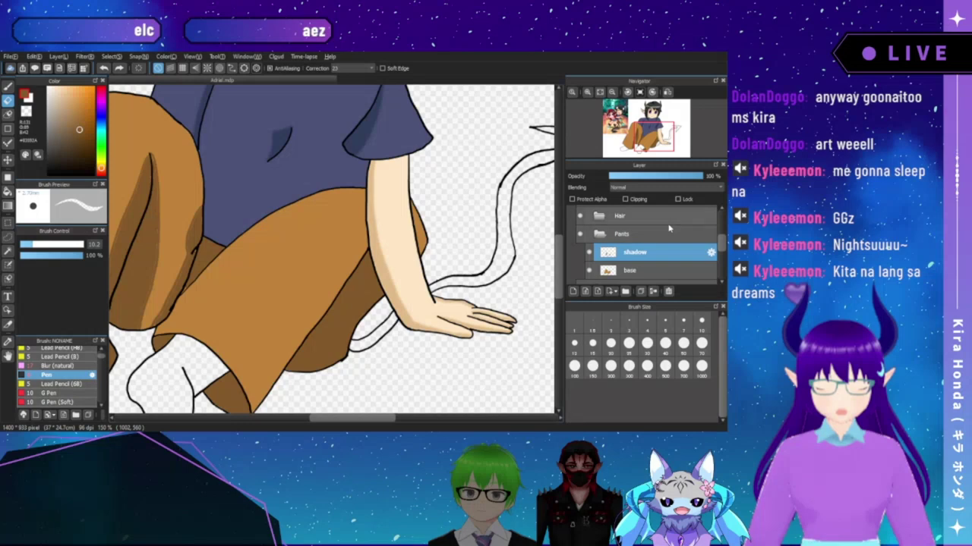
drag(720, 246, 721, 222)
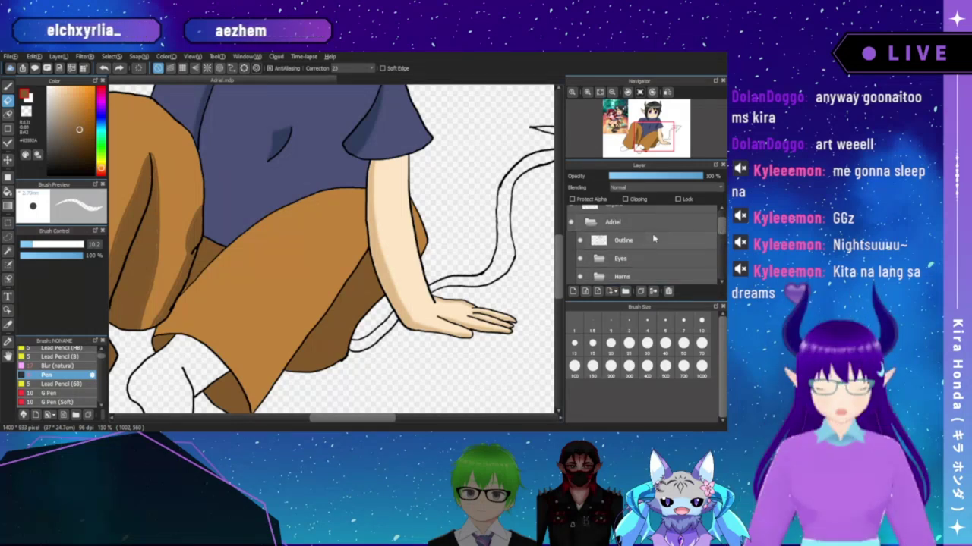
click(624, 240)
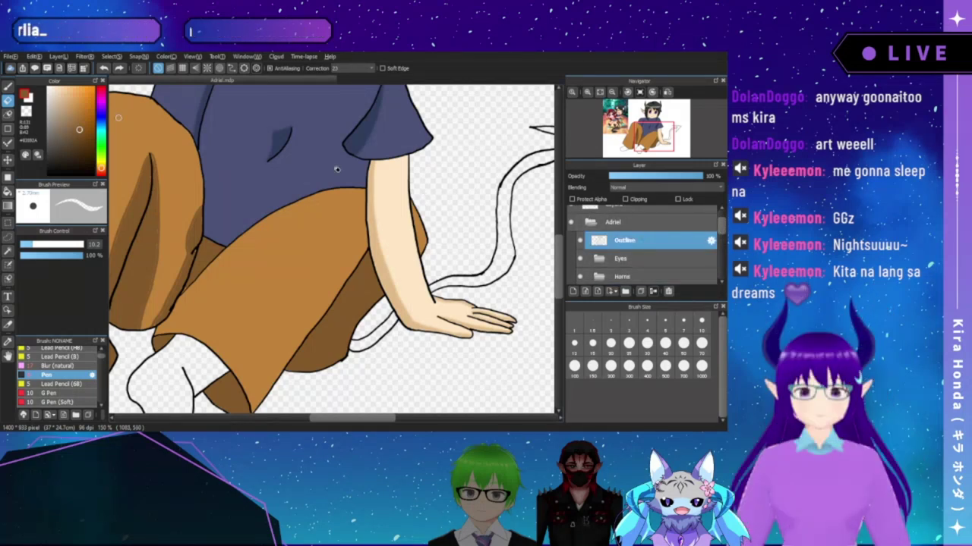
scroll(336, 168, up, 3)
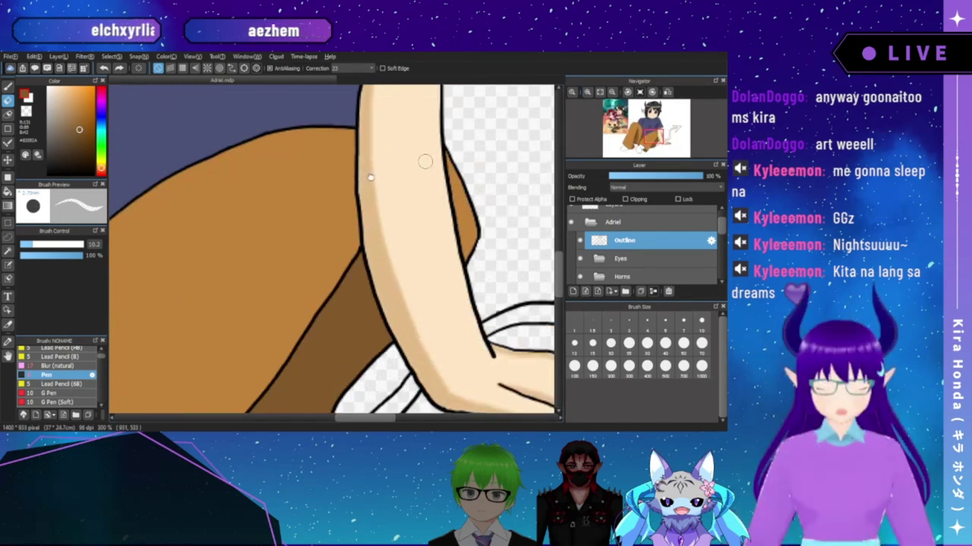
drag(425, 161, 368, 179)
drag(410, 210, 399, 179)
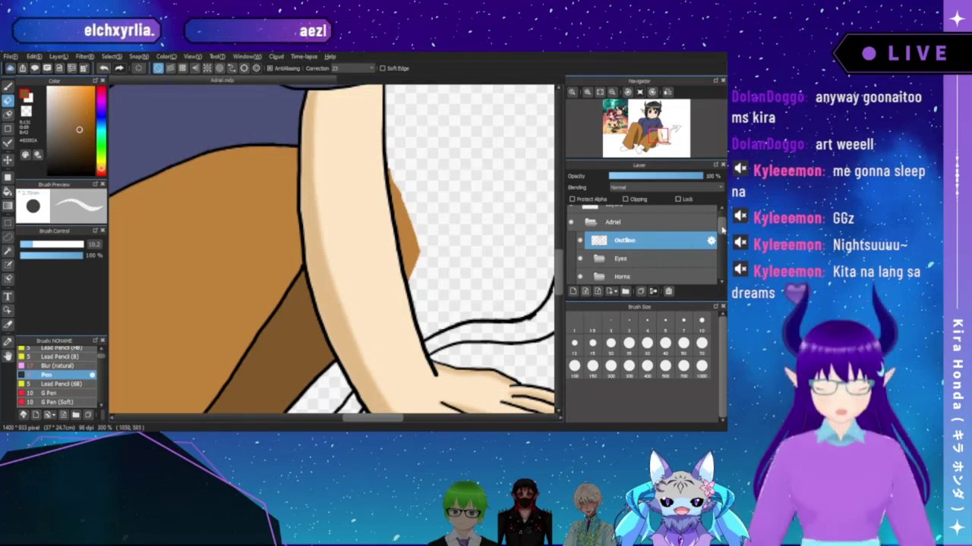
- On the Pants base layer, erase the orange fill bulging out behind the supporting arm with the size 10.2 Eraser
drag(723, 229, 724, 248)
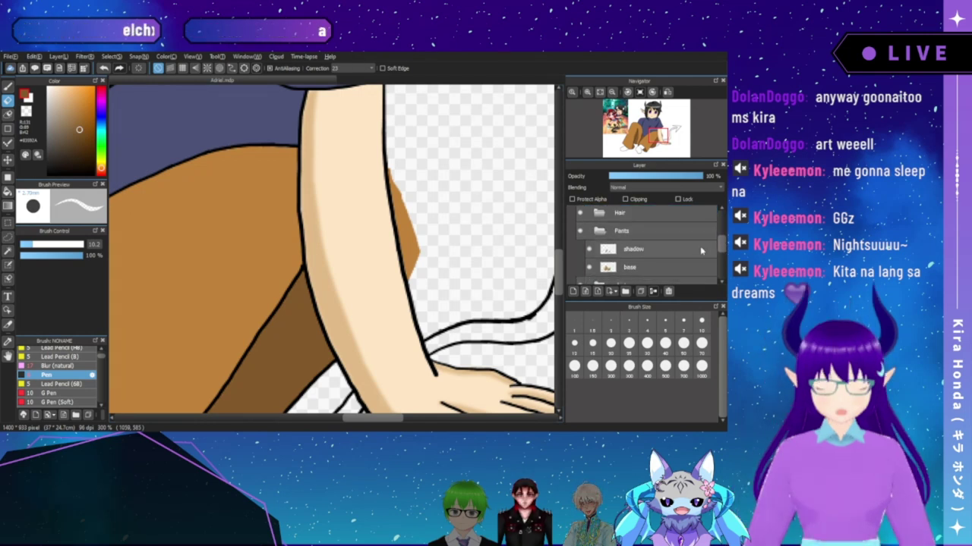
click(652, 254)
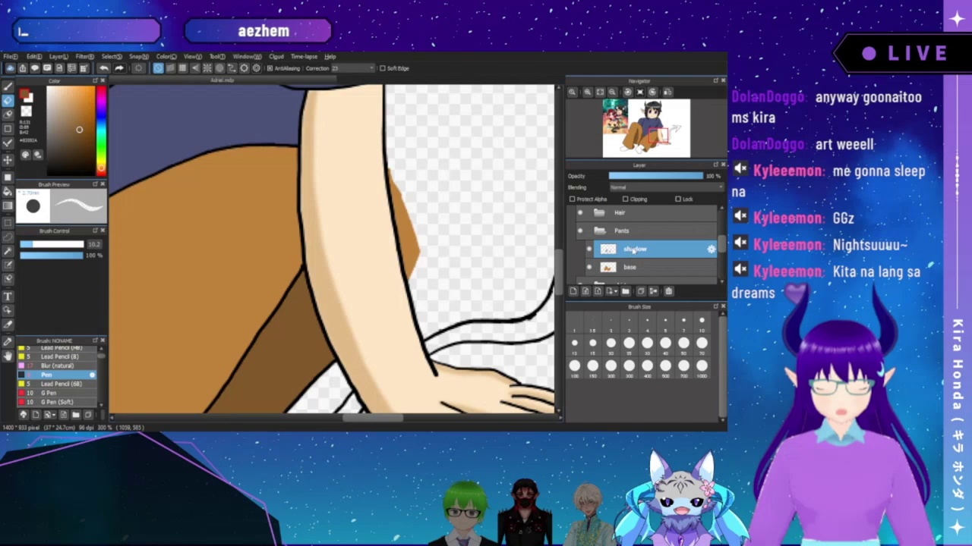
click(640, 267)
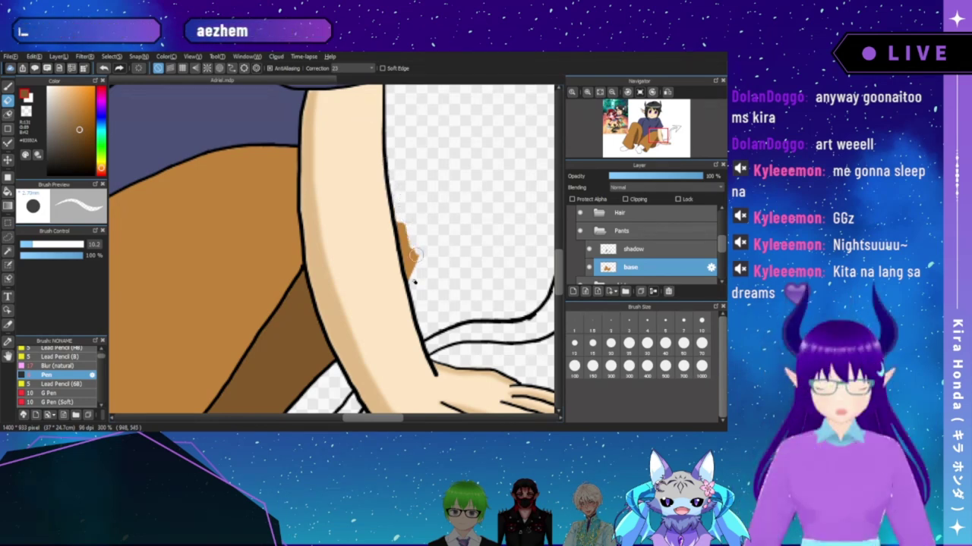
mouse_move(410, 279)
mouse_down()
mouse_move(403, 236)
mouse_move(431, 205)
mouse_move(453, 136)
mouse_up()
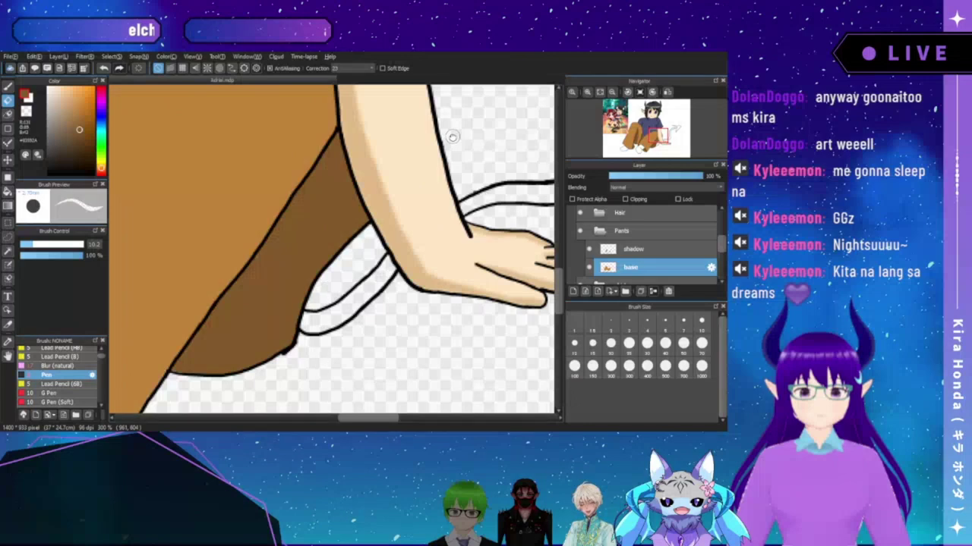
- Paint over the light gaps in the shadow along the raised leg's inner edge with the dark brown Pen at size 6
click(611, 93)
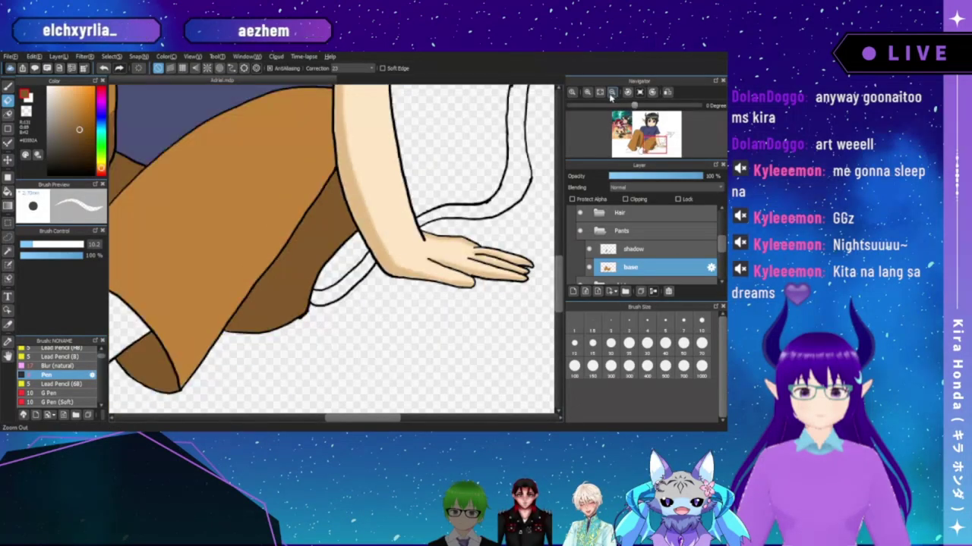
drag(381, 270, 488, 270)
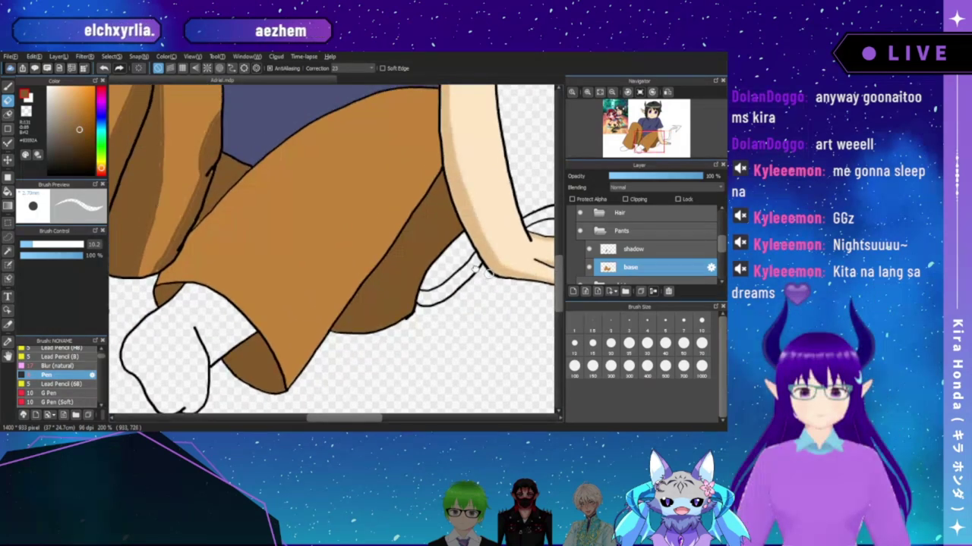
drag(394, 223, 434, 262)
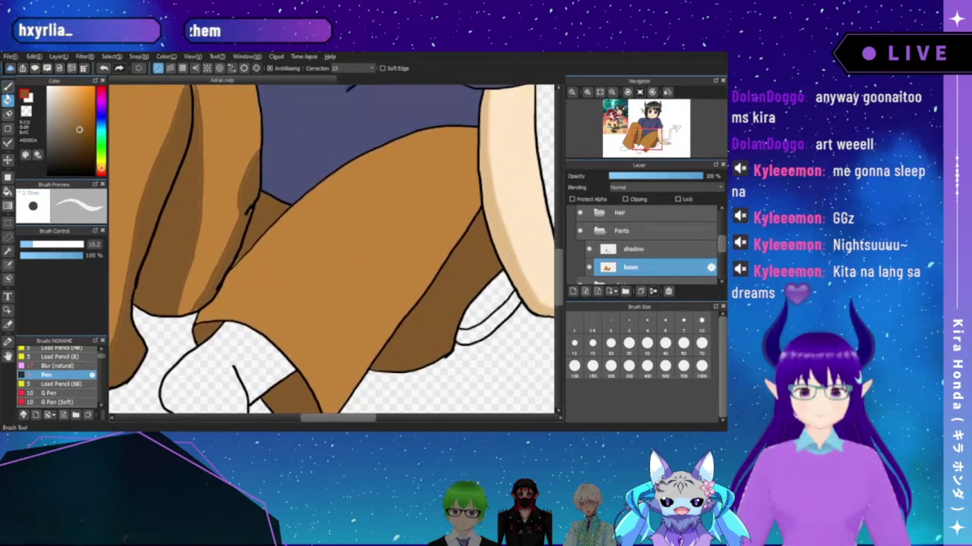
click(7, 89)
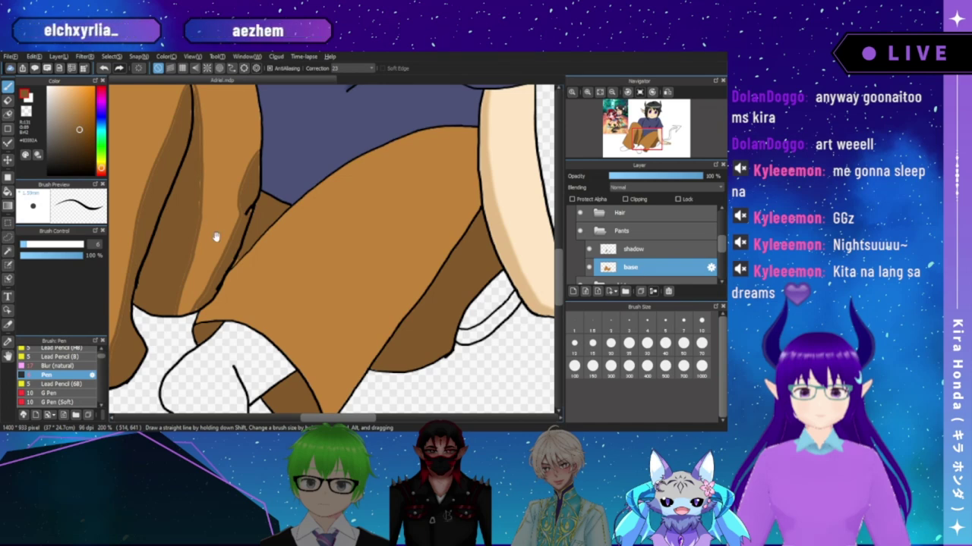
drag(241, 258, 259, 277)
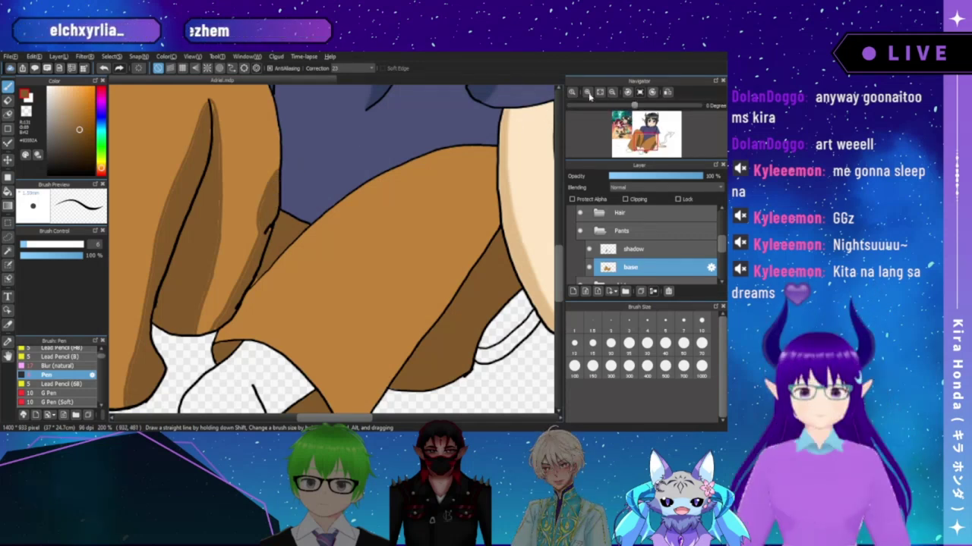
scroll(445, 141, up, 1)
scroll(276, 198, up, 1)
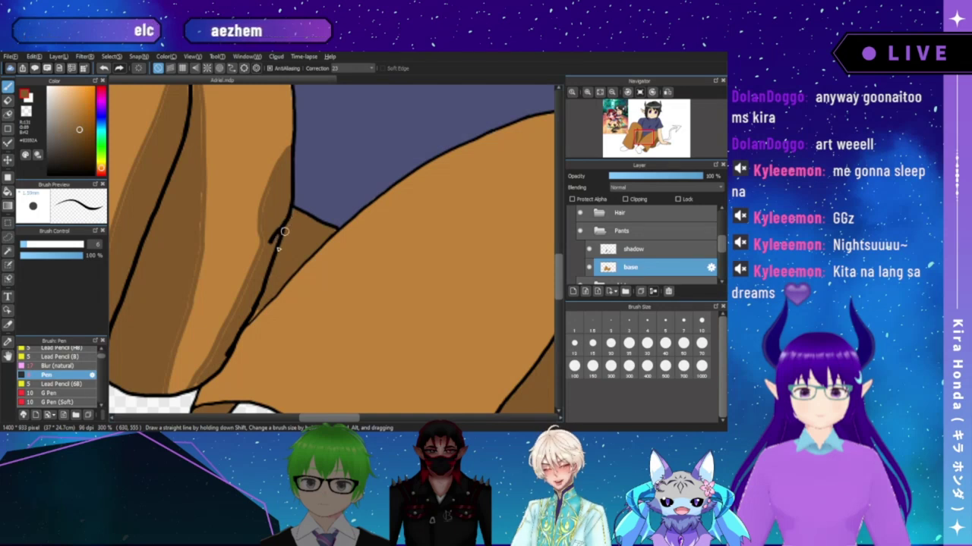
drag(260, 299, 275, 286)
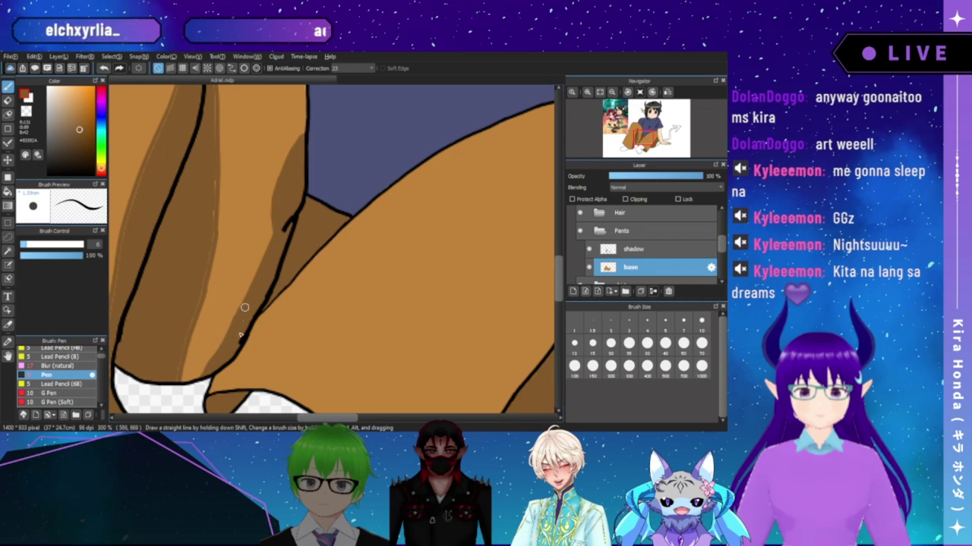
drag(221, 293, 278, 339)
drag(269, 284, 278, 319)
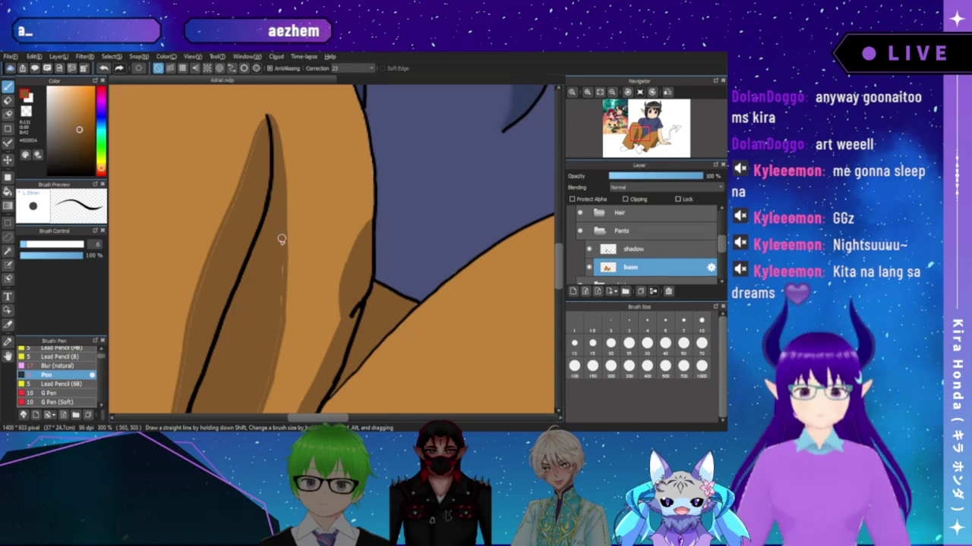
- Cover the thin gap along the inner-side edge of the raised leg's crease shadow, down to the hem, with dark brown
drag(276, 265, 283, 195)
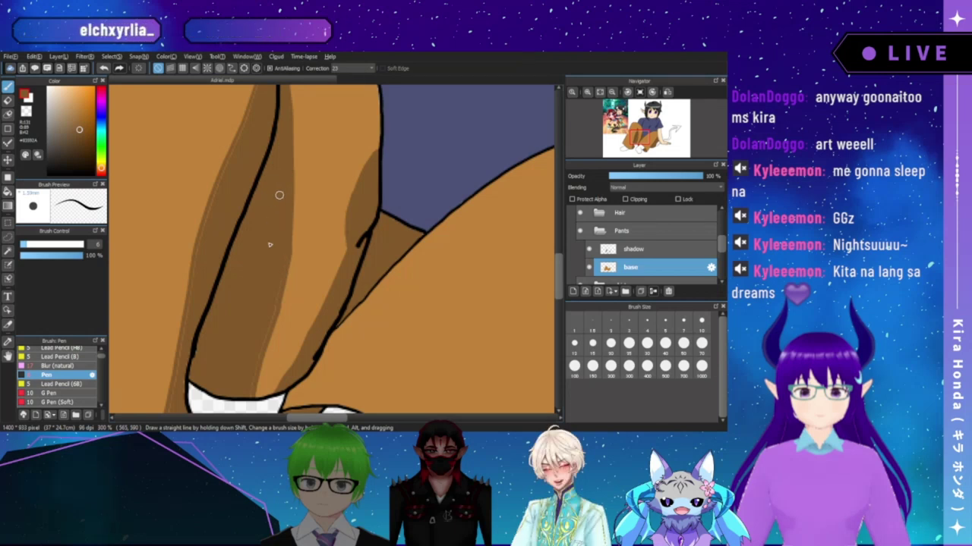
drag(268, 252, 285, 198)
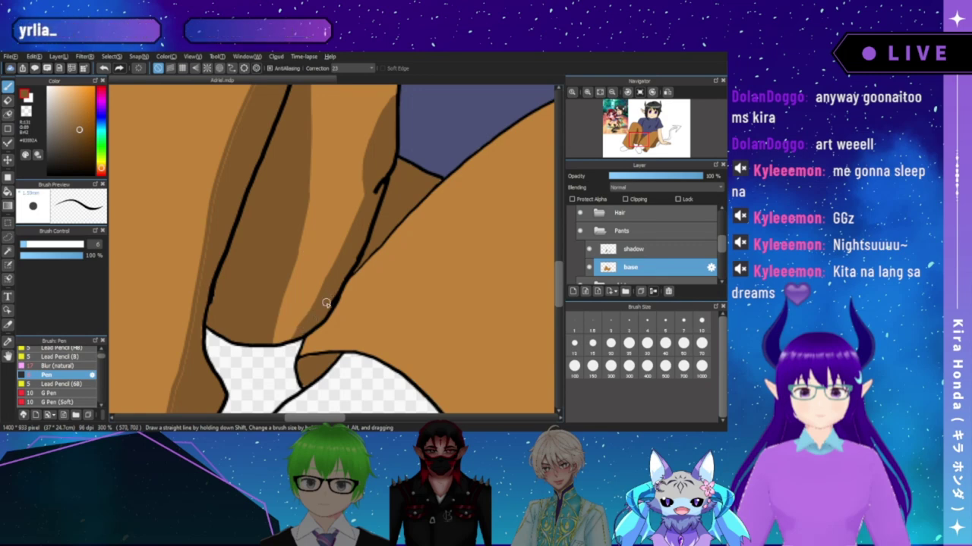
drag(271, 232, 304, 297)
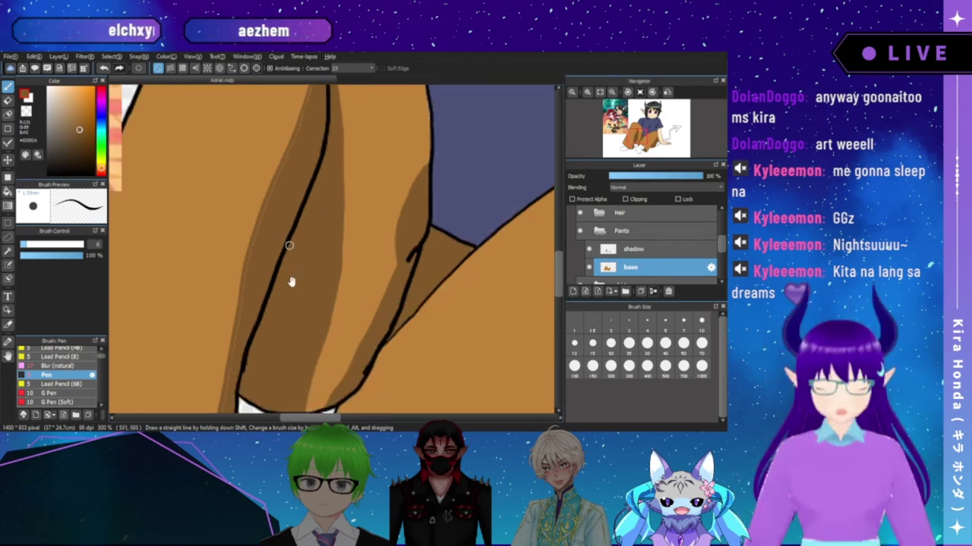
- Cover the thin gap along the outer-side edge of the raised leg's crease shadow, down to the cuff, with dark brown
drag(291, 240, 293, 283)
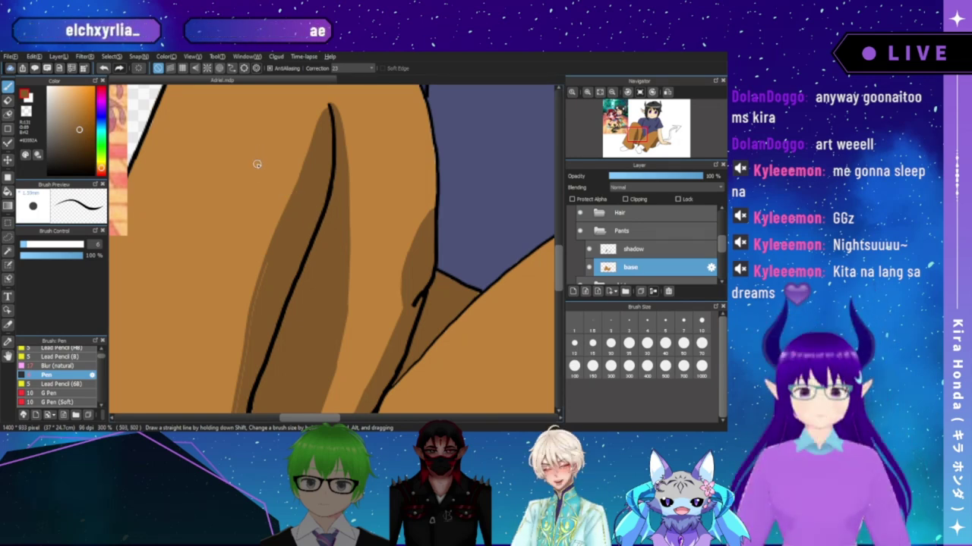
drag(277, 306, 278, 254)
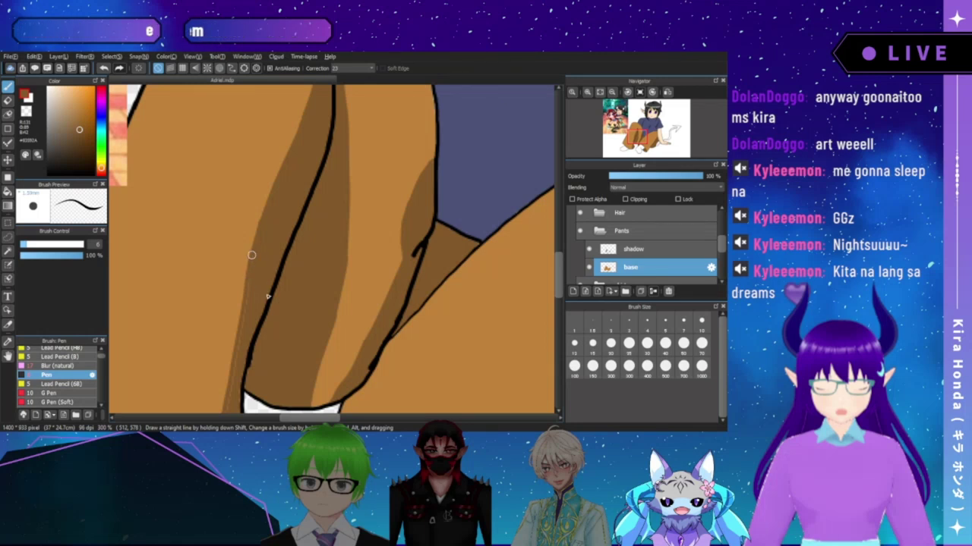
drag(263, 310, 291, 232)
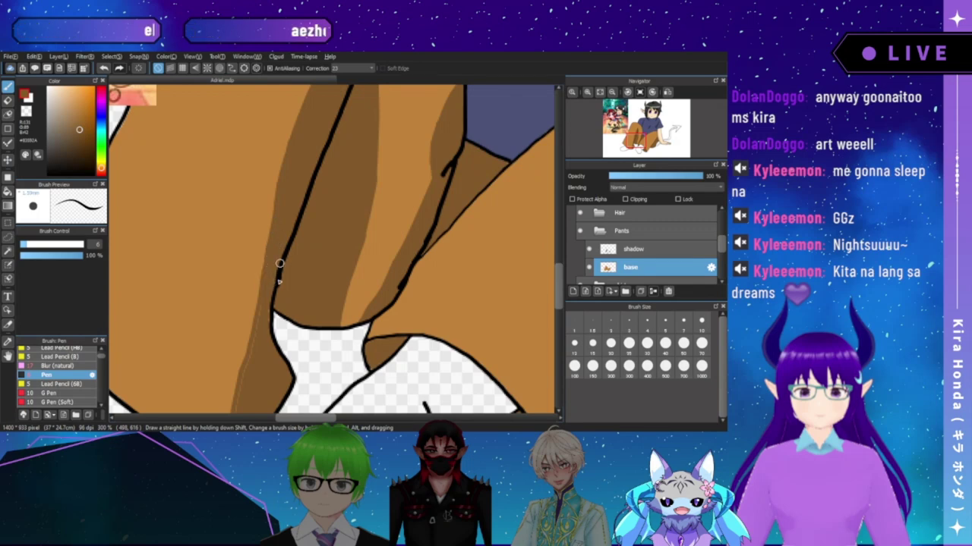
scroll(283, 264, down, 3)
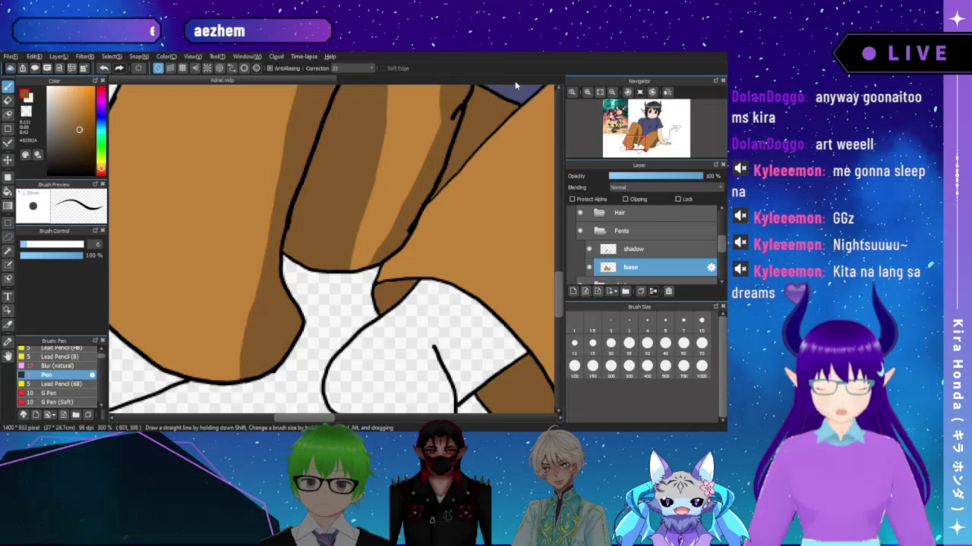
click(10, 56)
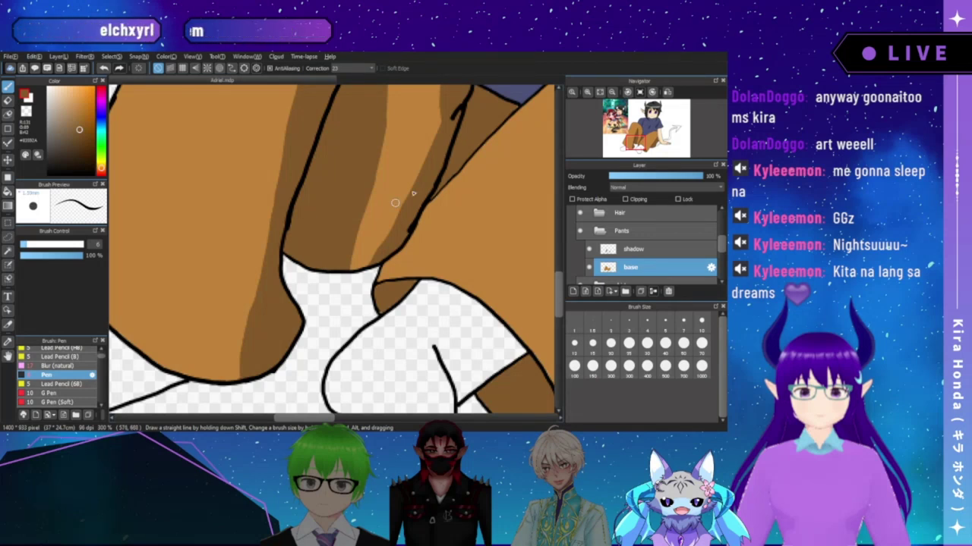
- Outline a shadow band along the lowered leg's upper edge from cuff to arm with the Pen and bucket-fill it dark brown
click(612, 92)
click(611, 92)
click(612, 91)
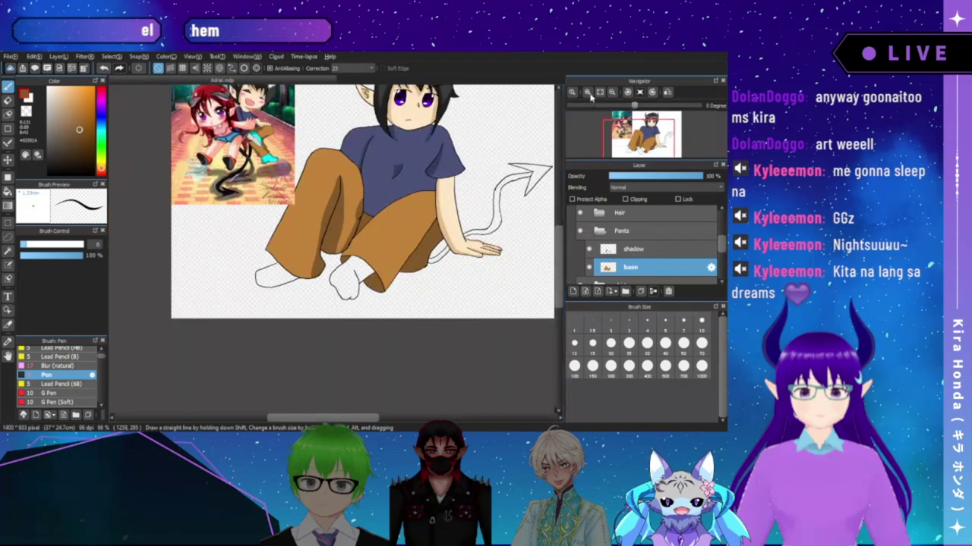
scroll(451, 231, up, 3)
scroll(451, 231, up, 3)
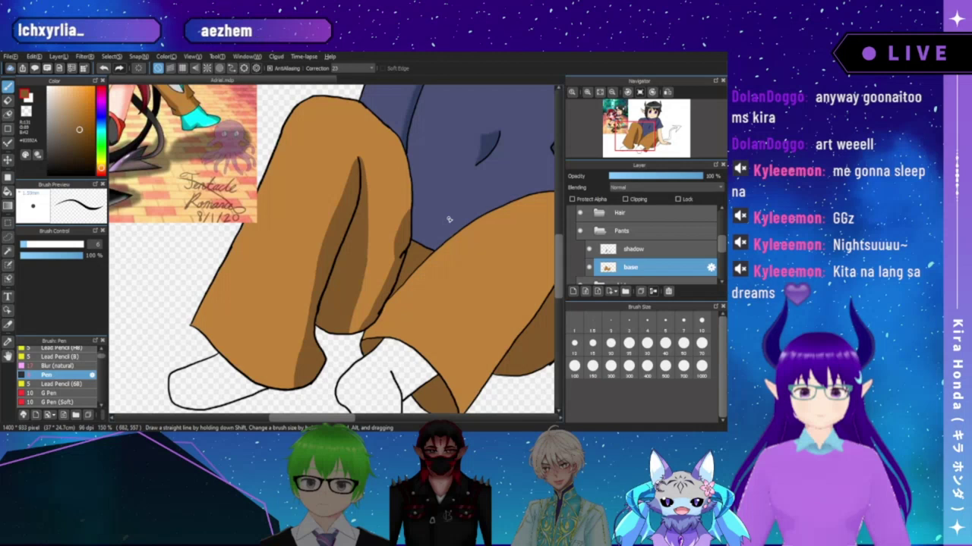
drag(448, 219, 344, 195)
drag(447, 207, 433, 198)
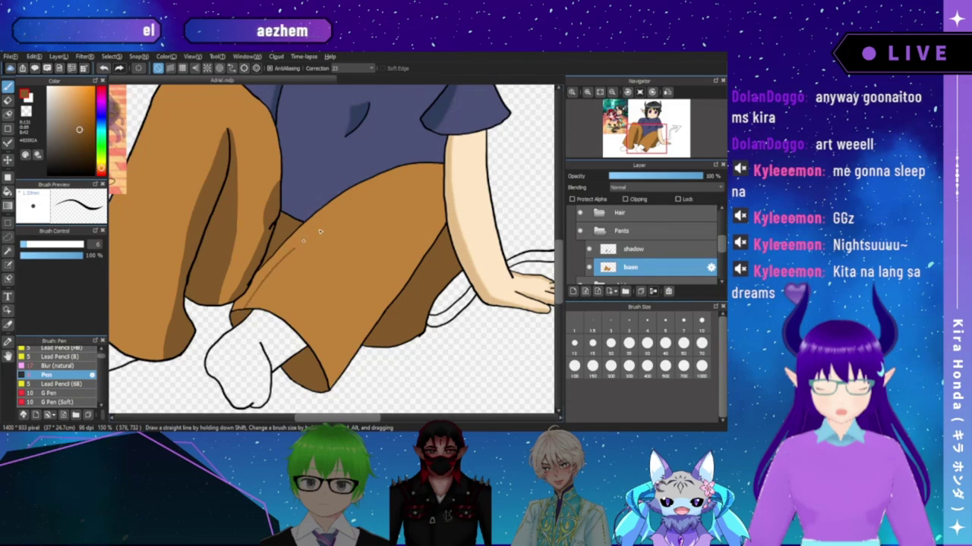
drag(369, 201, 441, 170)
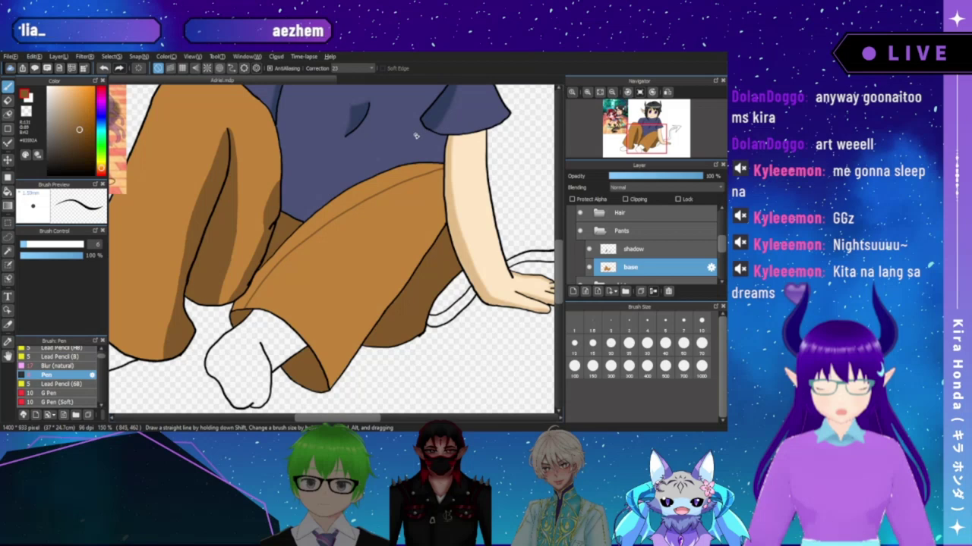
click(8, 192)
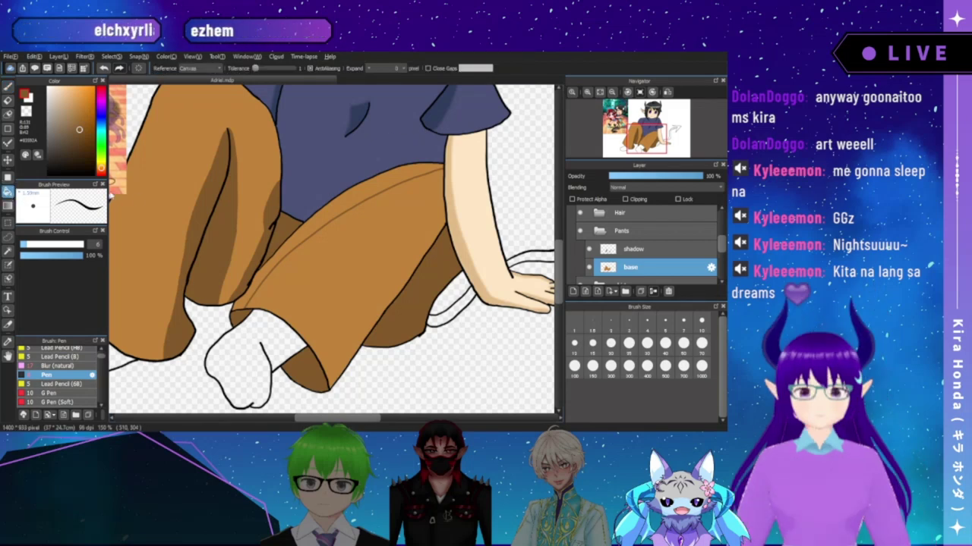
click(306, 221)
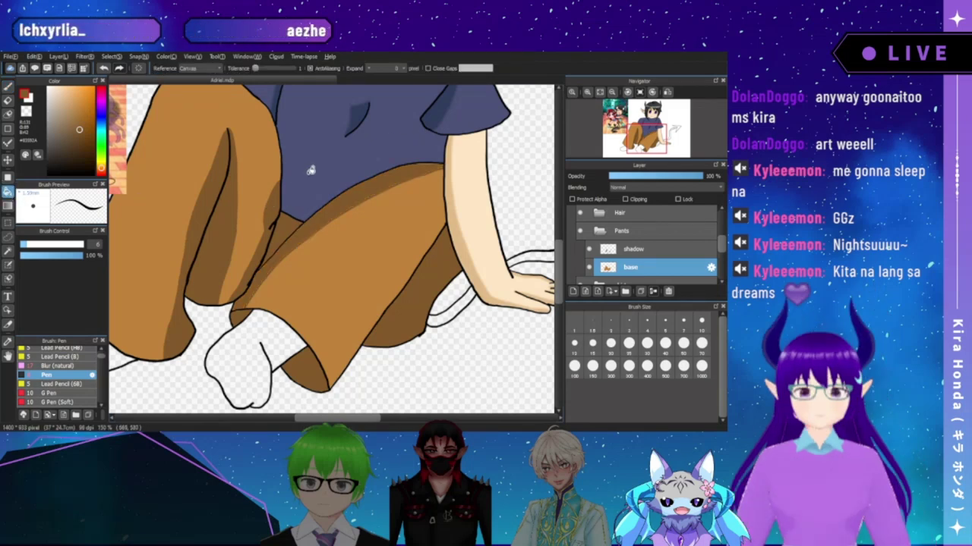
- Retouch the gaps along the lowered leg's upper shadow edge from the arm towards the cuff with the size 6 Pen
click(587, 92)
click(587, 92)
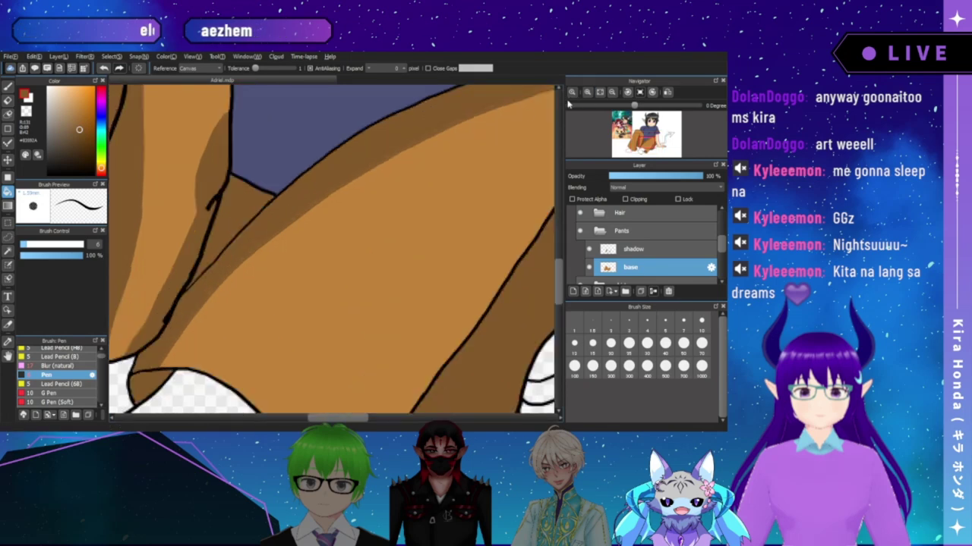
drag(440, 154, 338, 244)
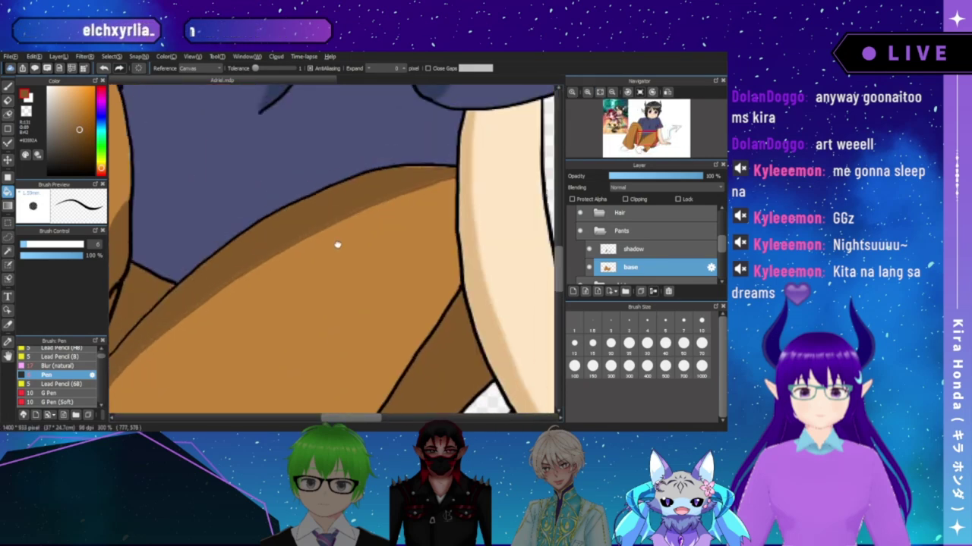
click(587, 92)
drag(410, 138, 388, 151)
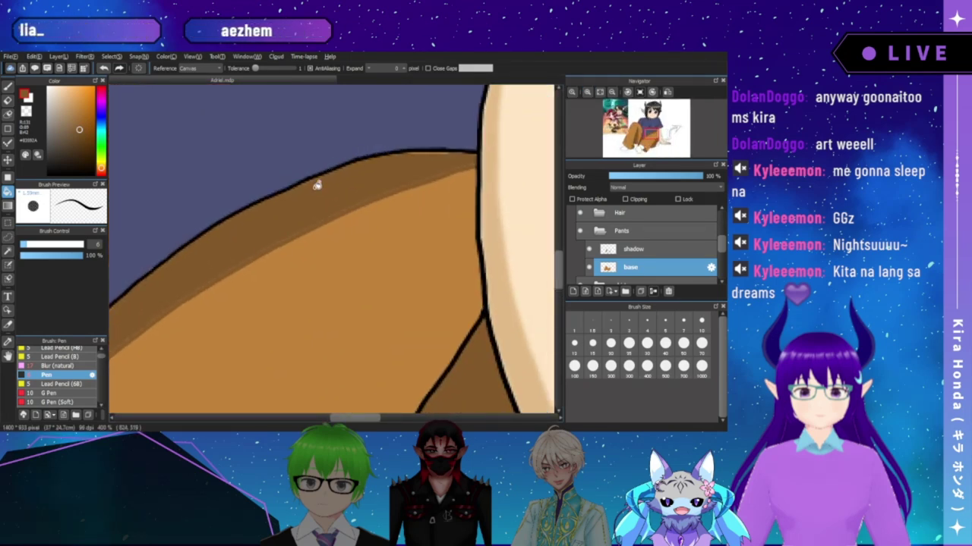
key(b)
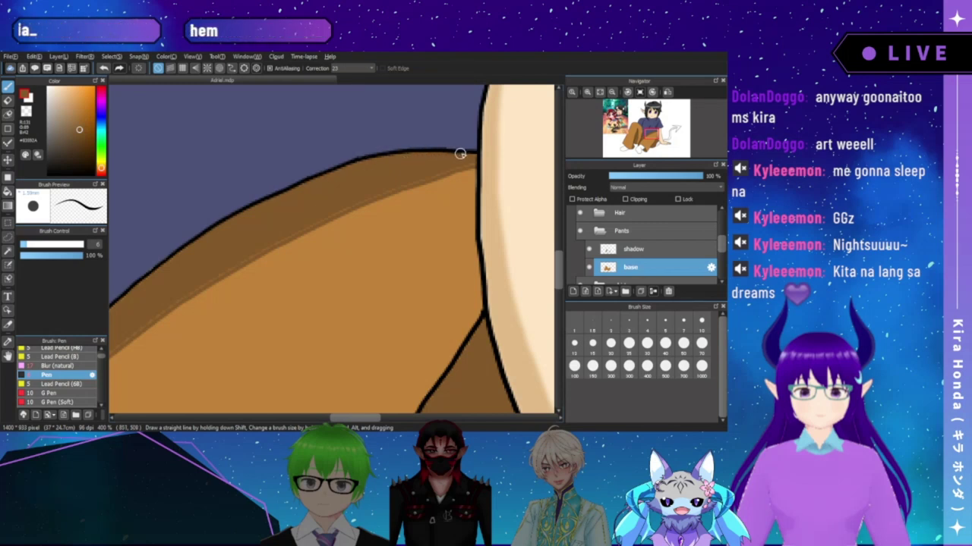
drag(265, 249, 345, 201)
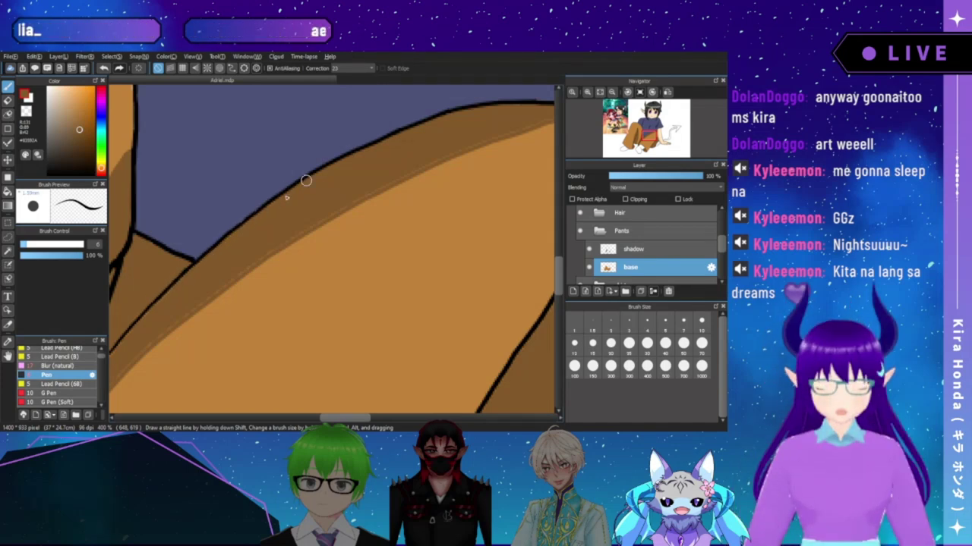
drag(211, 273, 303, 203)
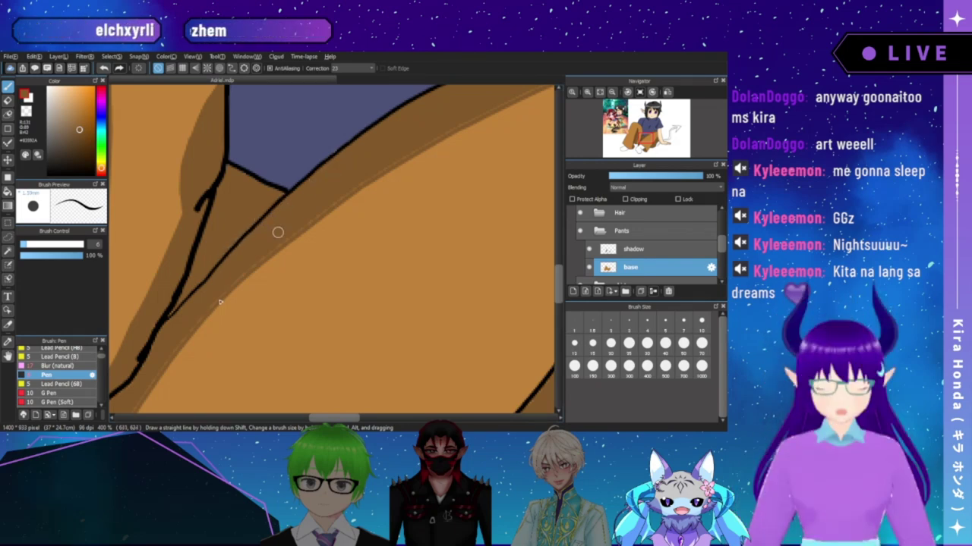
scroll(275, 228, down, 5)
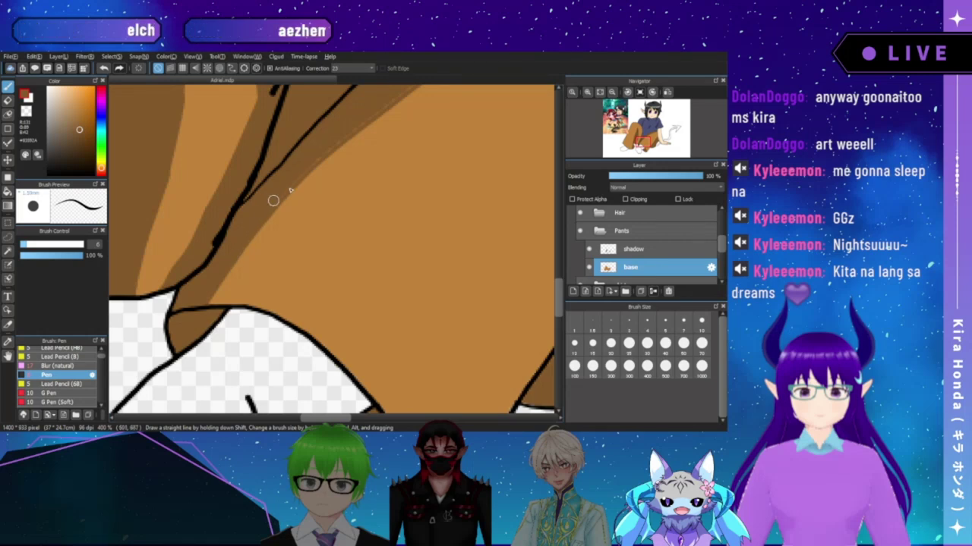
drag(326, 148, 212, 290)
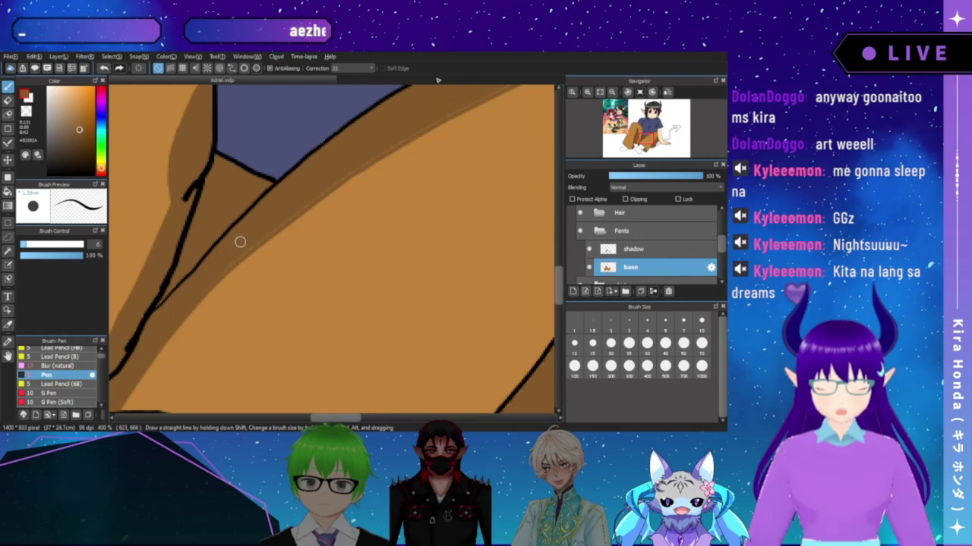
click(599, 93)
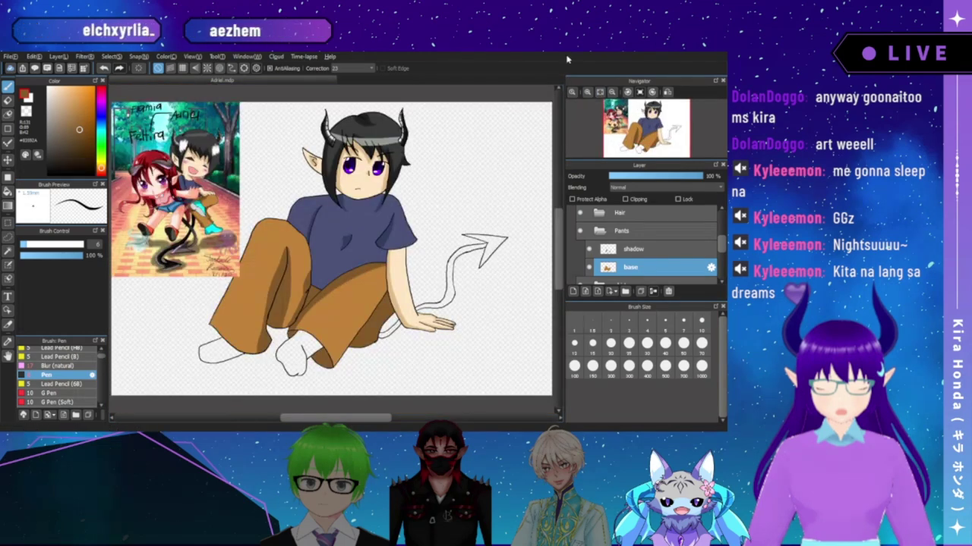
- Examine the dark brown shadow edges on the raised leg and around the crotch of the pants up close
click(600, 92)
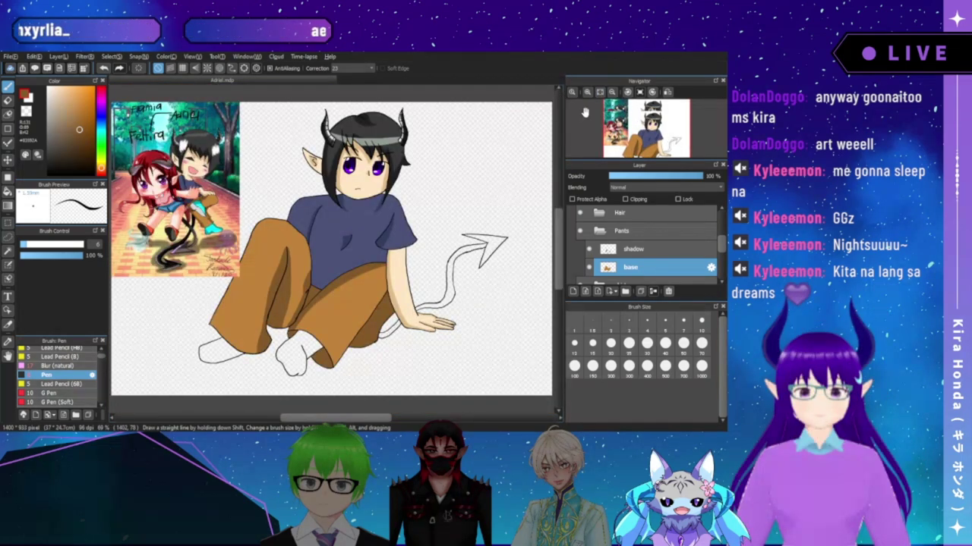
click(611, 93)
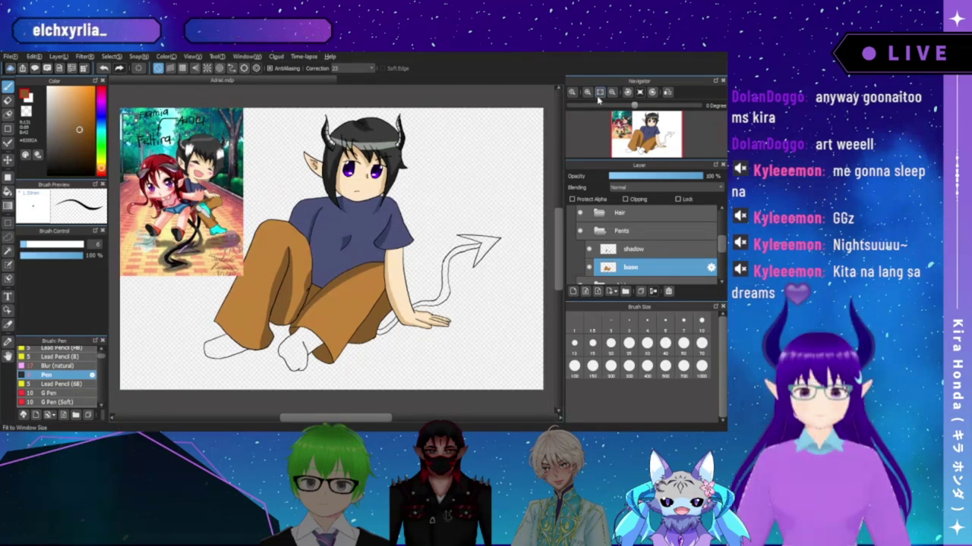
click(587, 93)
click(588, 94)
click(587, 93)
click(587, 94)
drag(300, 280, 345, 211)
drag(312, 331, 373, 205)
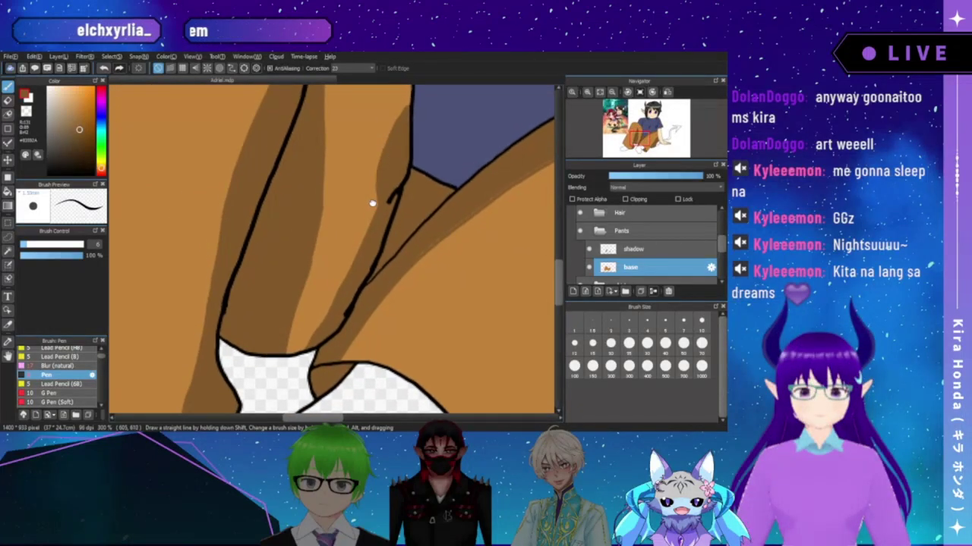
drag(330, 295, 356, 219)
scroll(349, 227, up, 4)
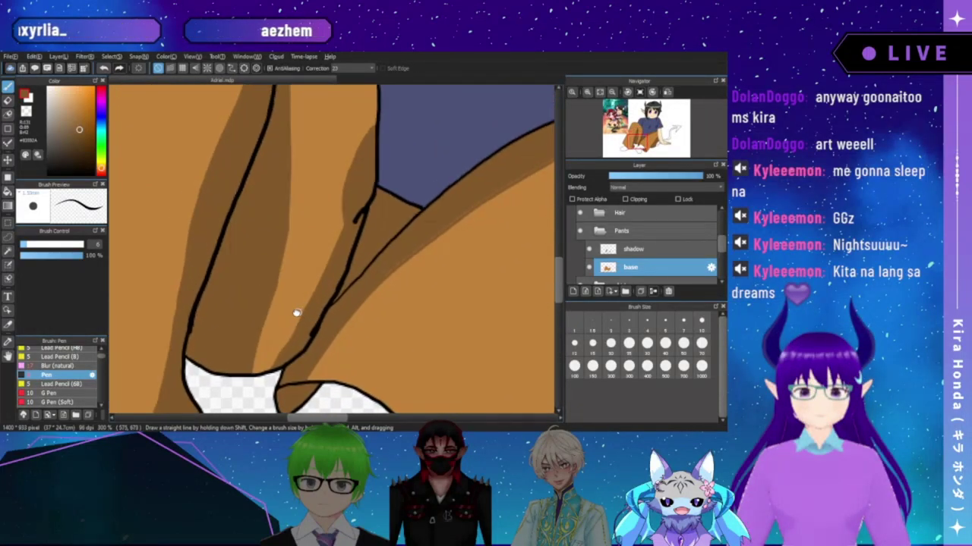
scroll(329, 248, up, 3)
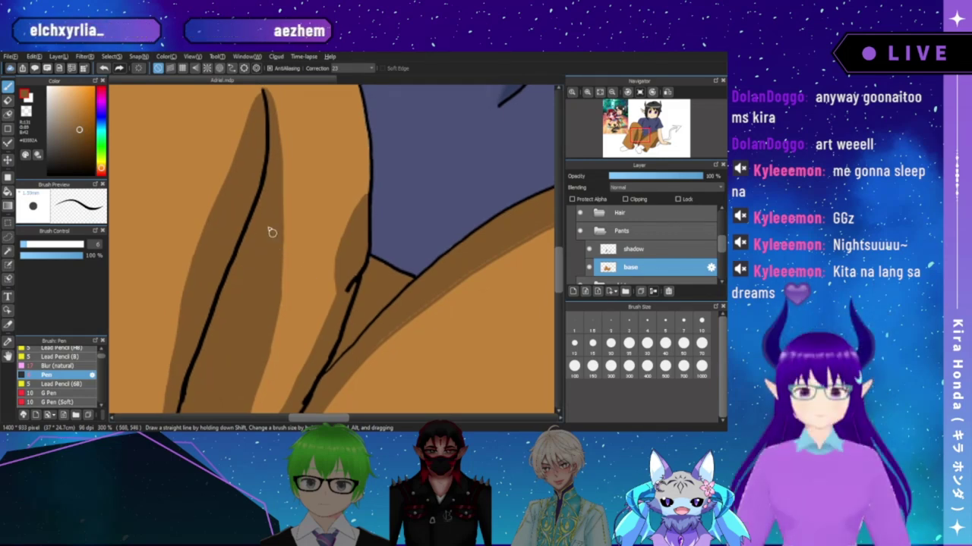
- Clean up the lower edge of the lowered leg's upper shadow band from the crotch to the arm with the size 6 Pen
drag(342, 261, 304, 200)
drag(329, 278, 316, 257)
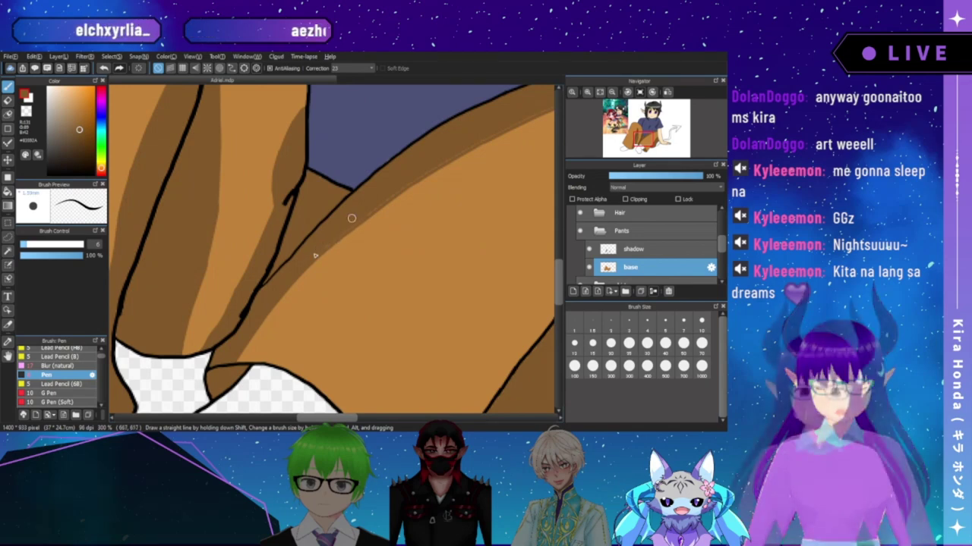
drag(403, 182, 313, 247)
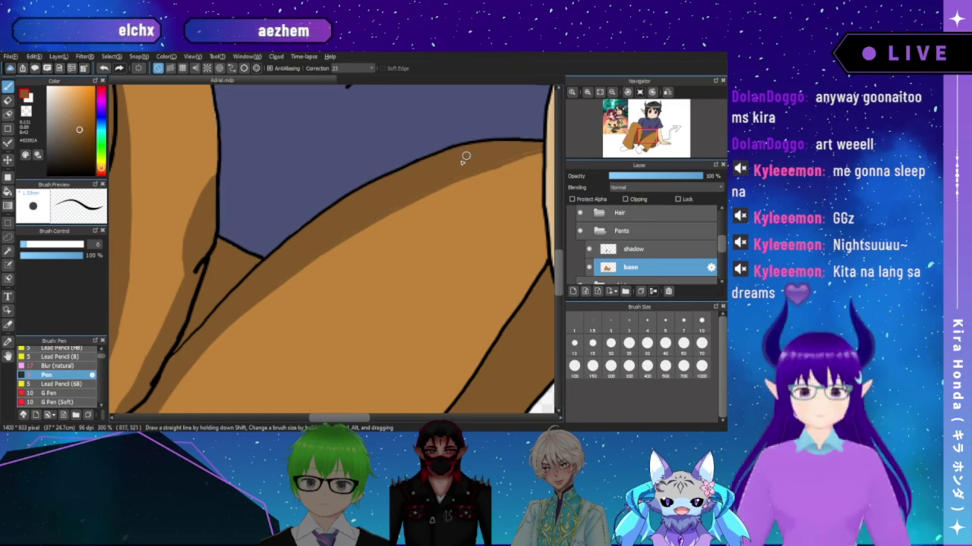
drag(449, 174, 381, 213)
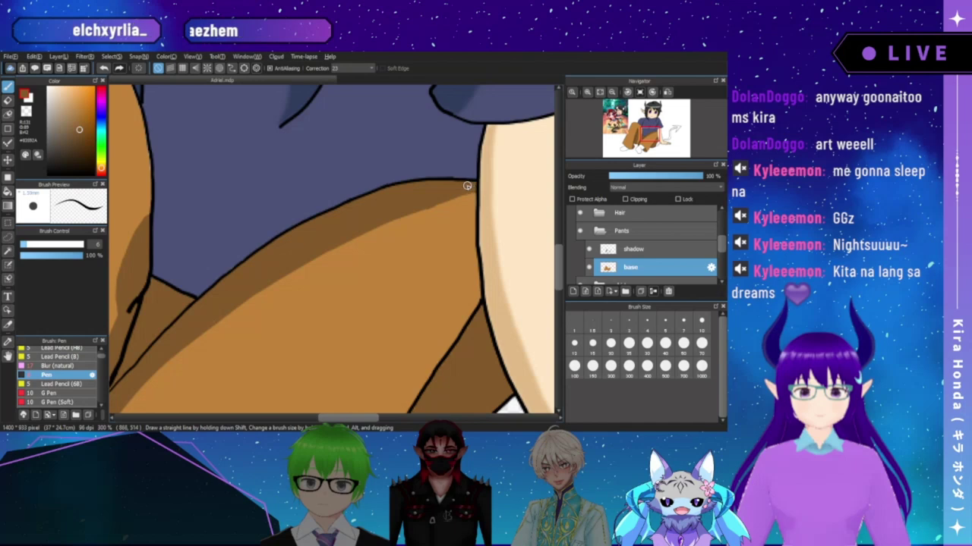
click(601, 94)
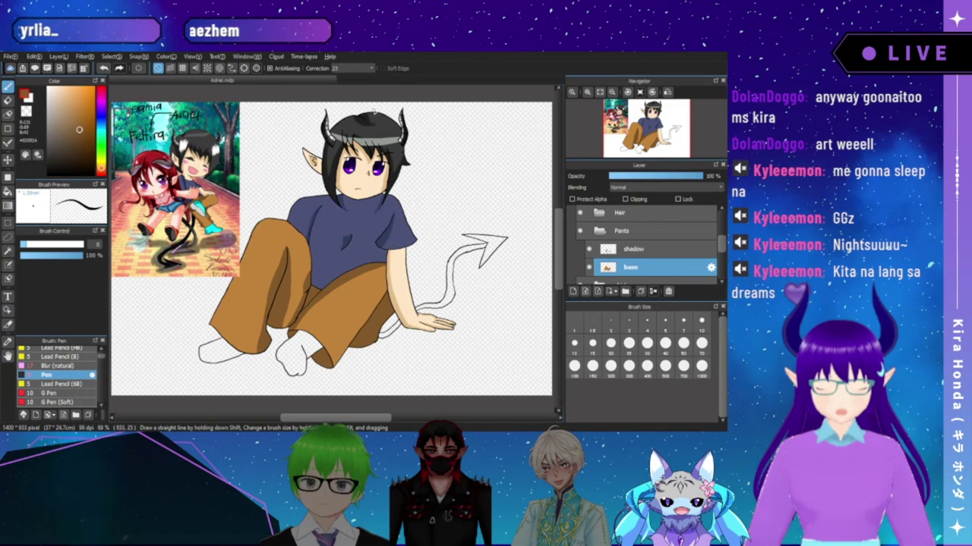
- Examine the shading on the lowered leg's cuff and on the pants' underside beside the supporting arm
click(592, 95)
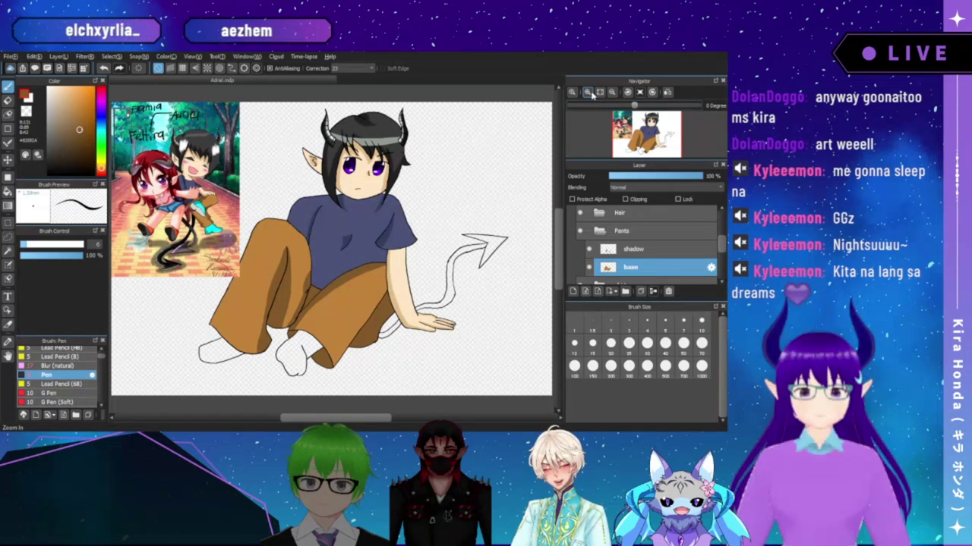
click(592, 92)
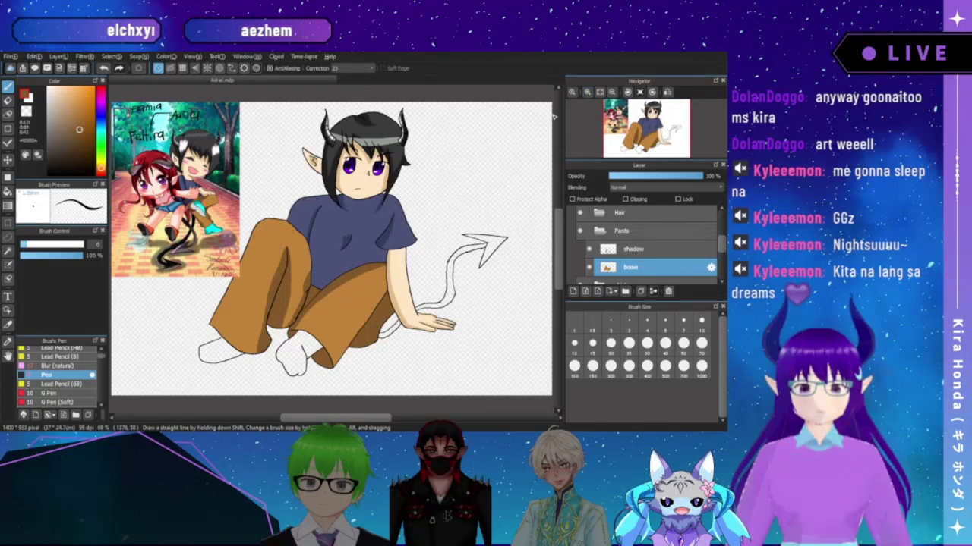
click(587, 93)
click(588, 93)
drag(647, 133, 650, 151)
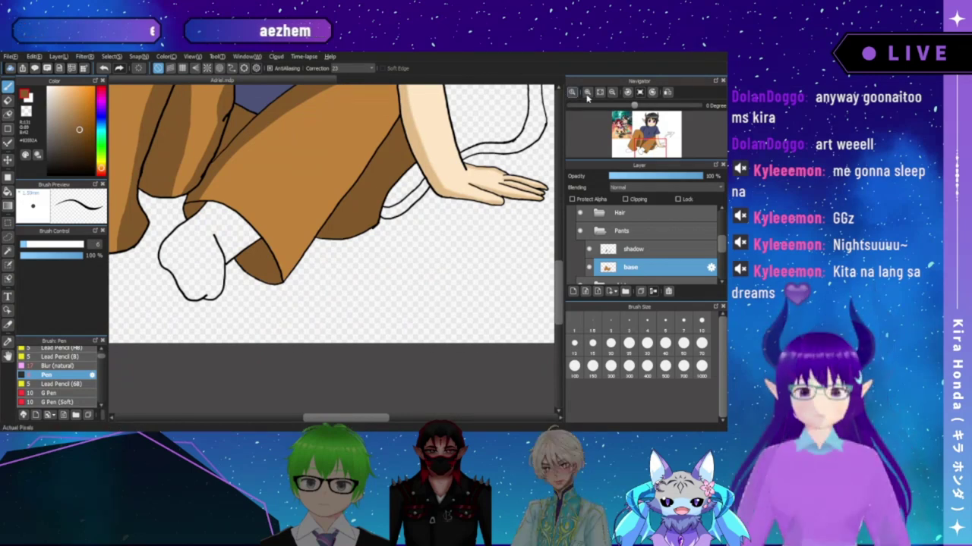
click(586, 94)
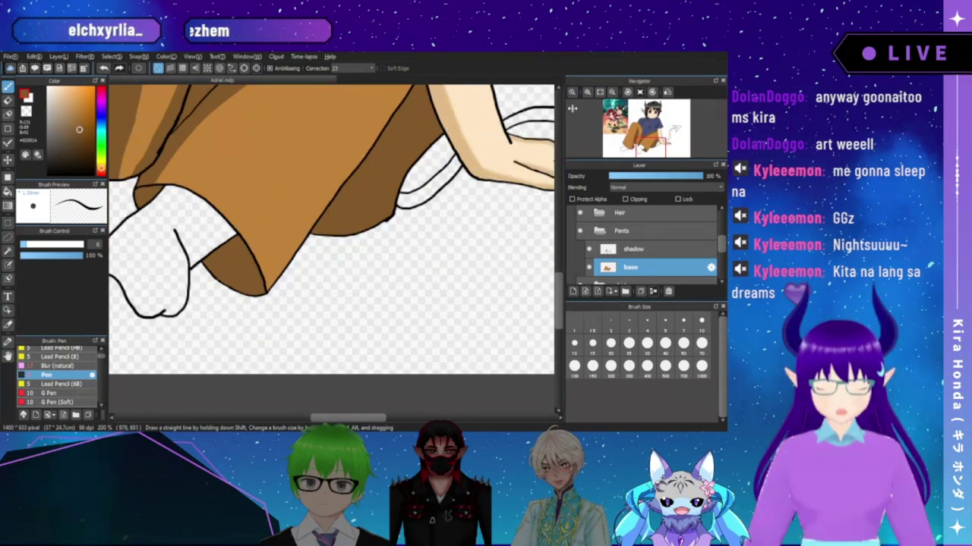
click(586, 93)
drag(429, 191, 364, 324)
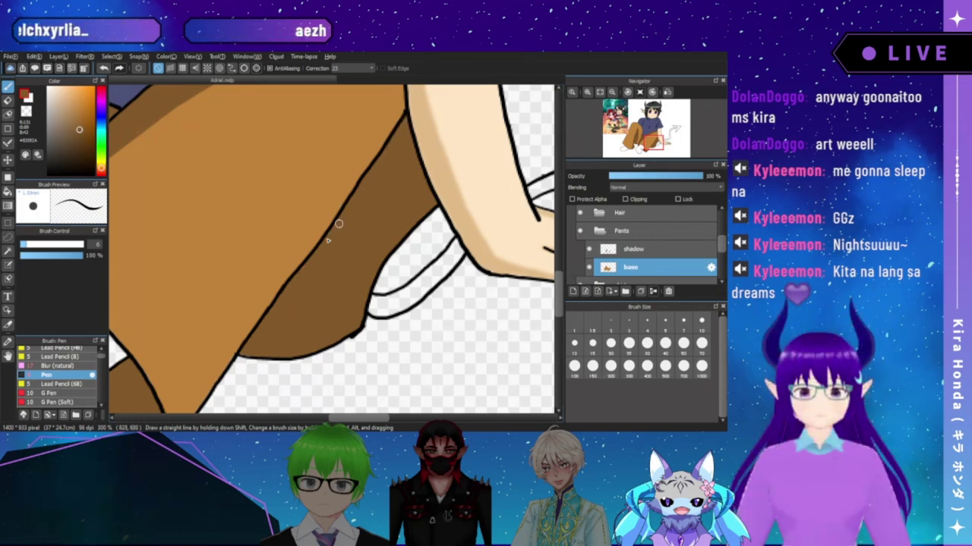
drag(336, 217, 407, 189)
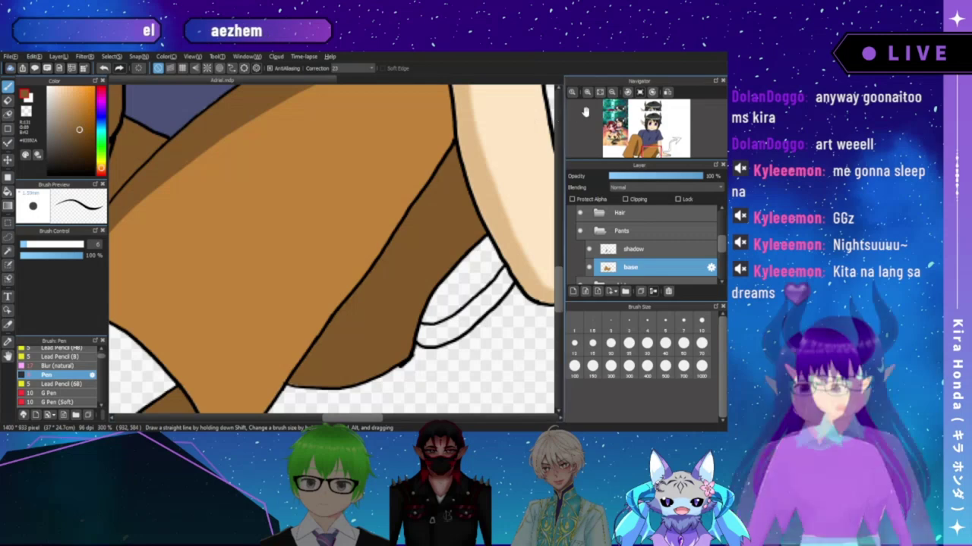
click(612, 92)
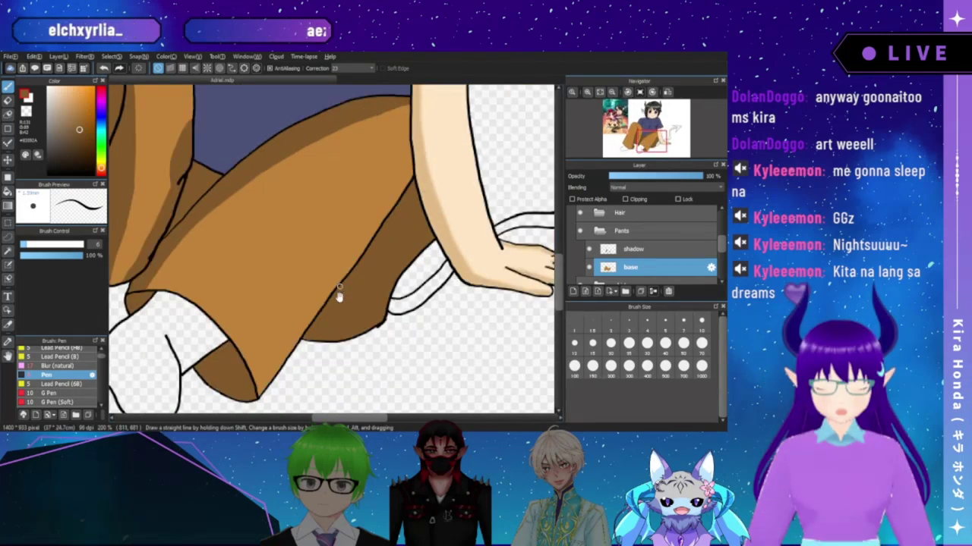
drag(339, 297, 371, 331)
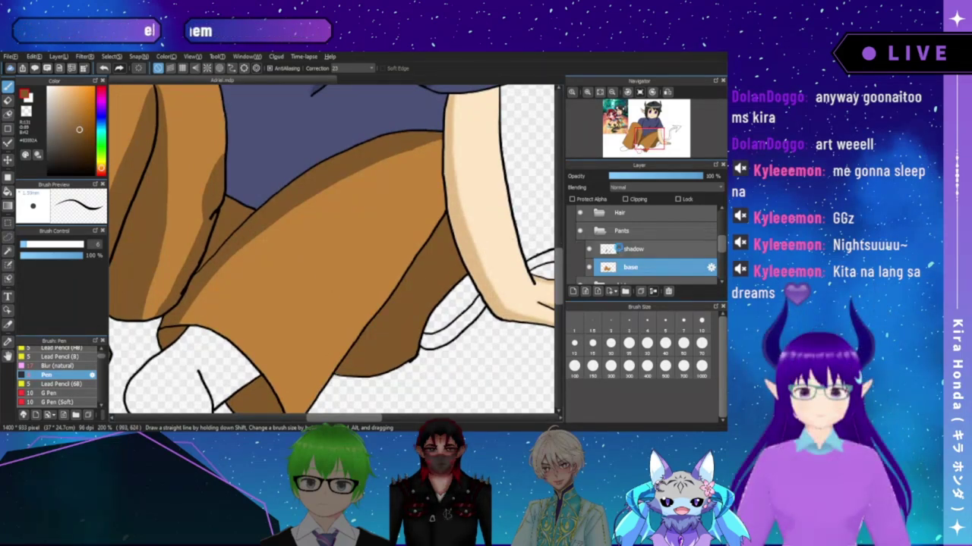
- Compare the pants with and without the shadow layer by repeatedly hiding and showing it
click(620, 251)
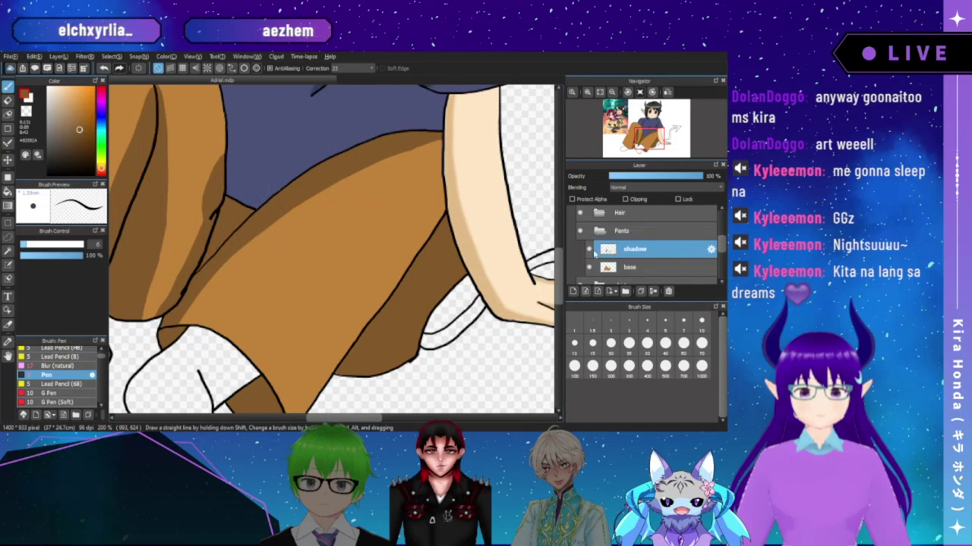
click(591, 253)
click(591, 254)
click(591, 254)
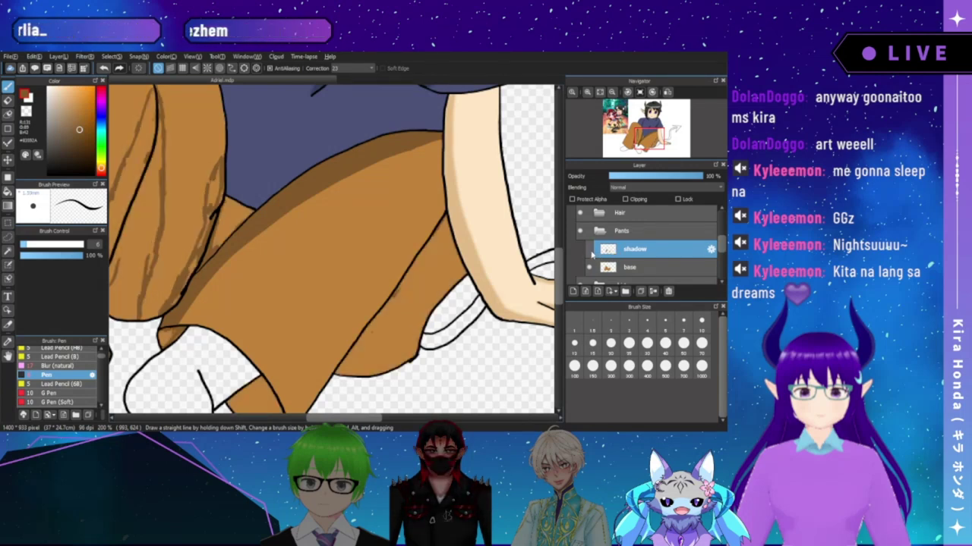
click(590, 254)
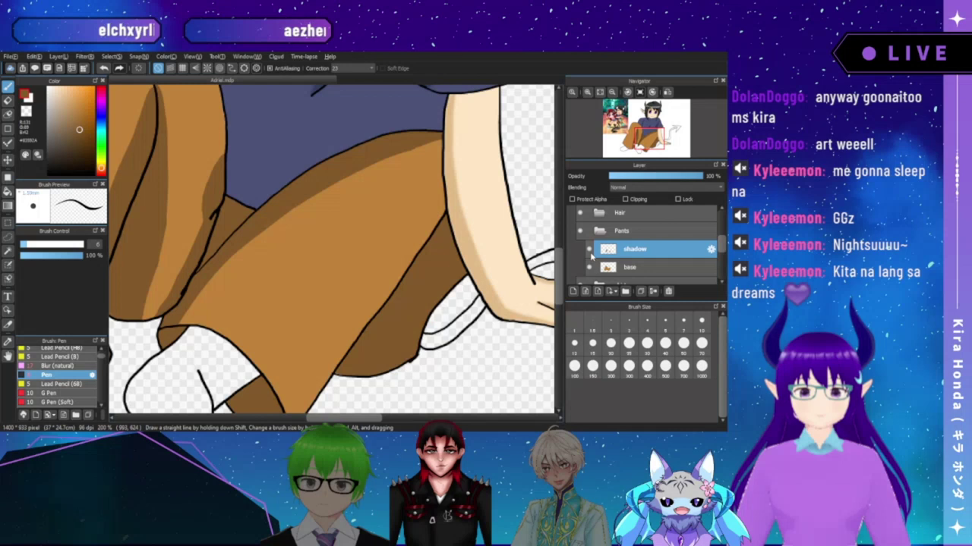
click(590, 254)
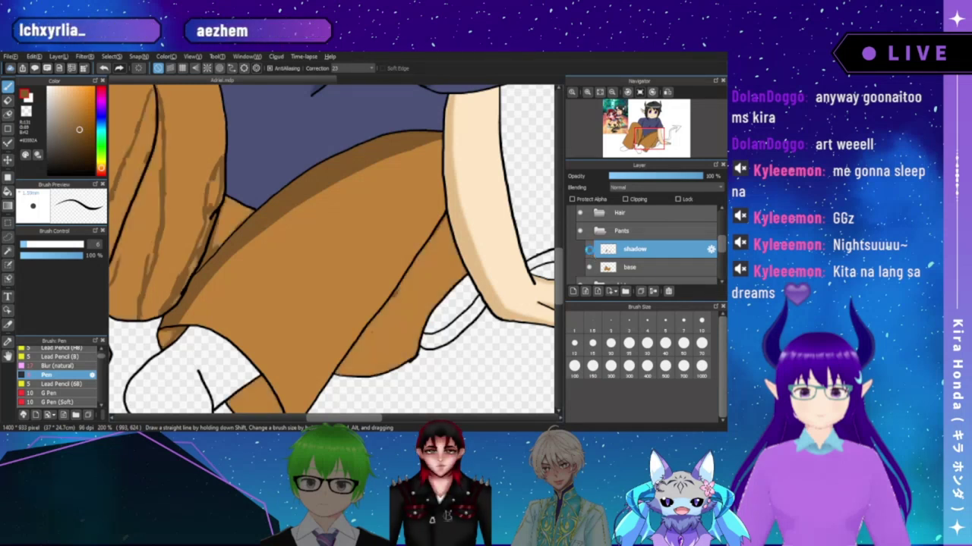
click(590, 254)
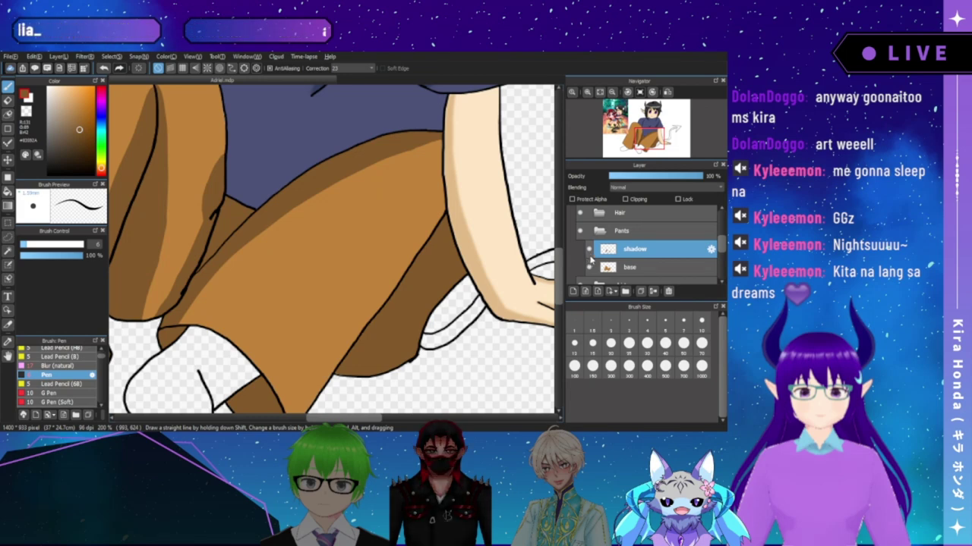
click(589, 254)
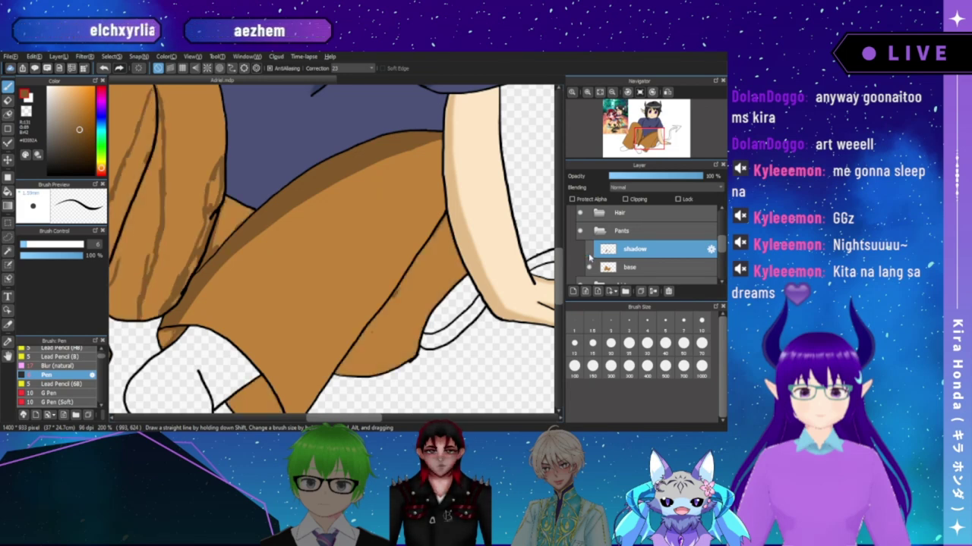
click(589, 252)
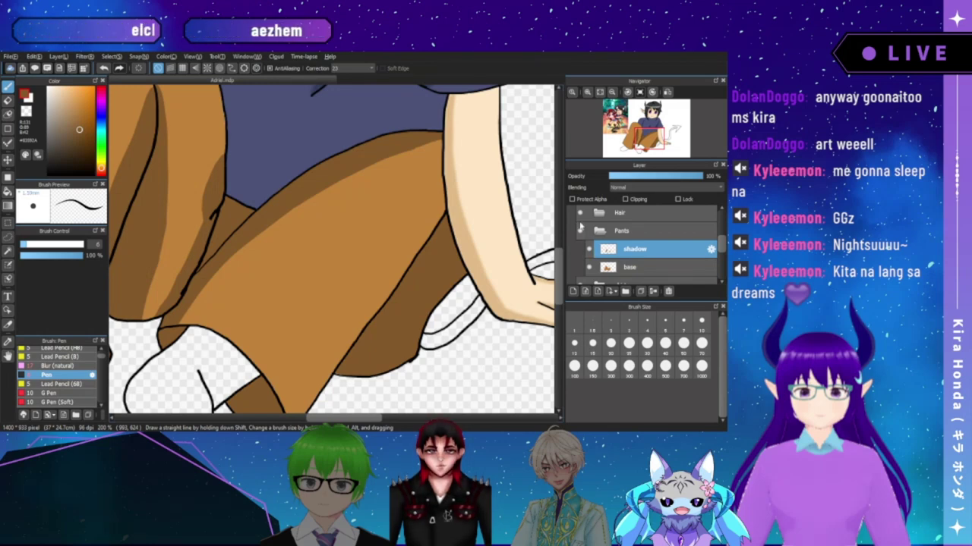
- Switch to the Eraser and set its size to 43 for the pants' shadow layer
click(80, 368)
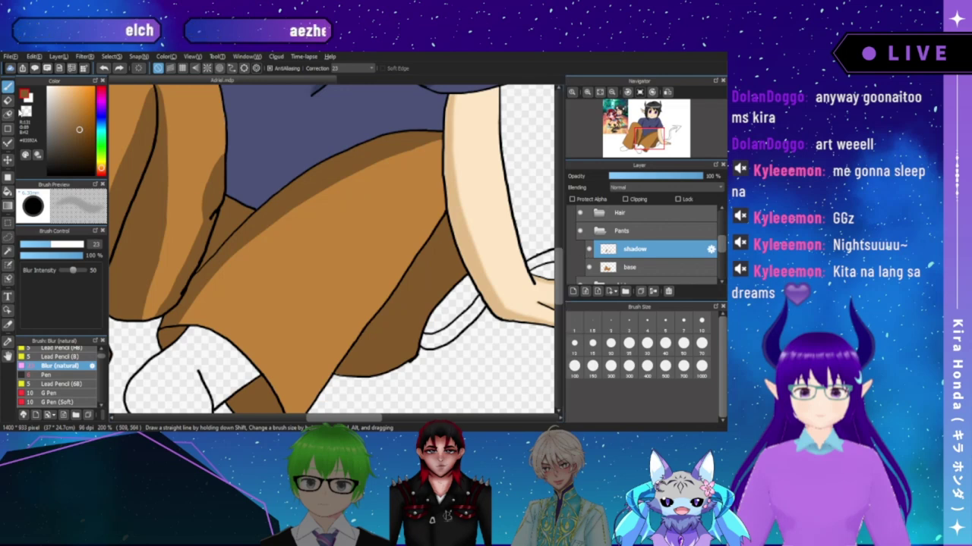
click(7, 100)
click(61, 246)
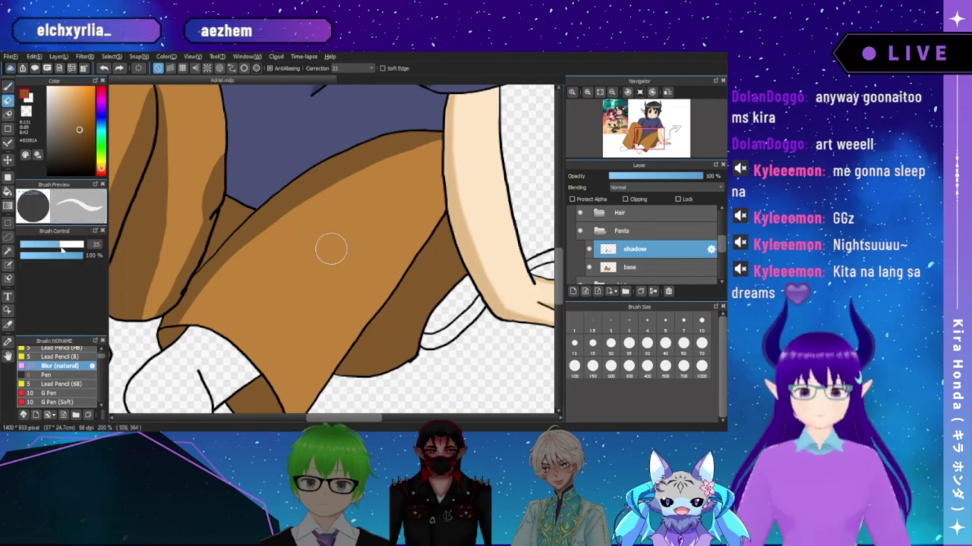
drag(61, 244, 66, 244)
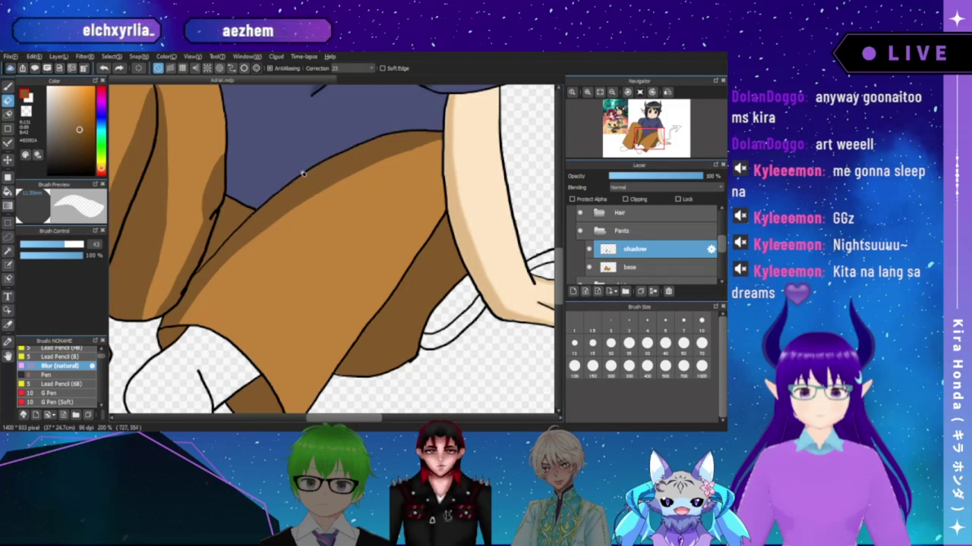
- Delete the shadow layer from the Pants folder and make the folder's base layer active
mouse_move(603, 101)
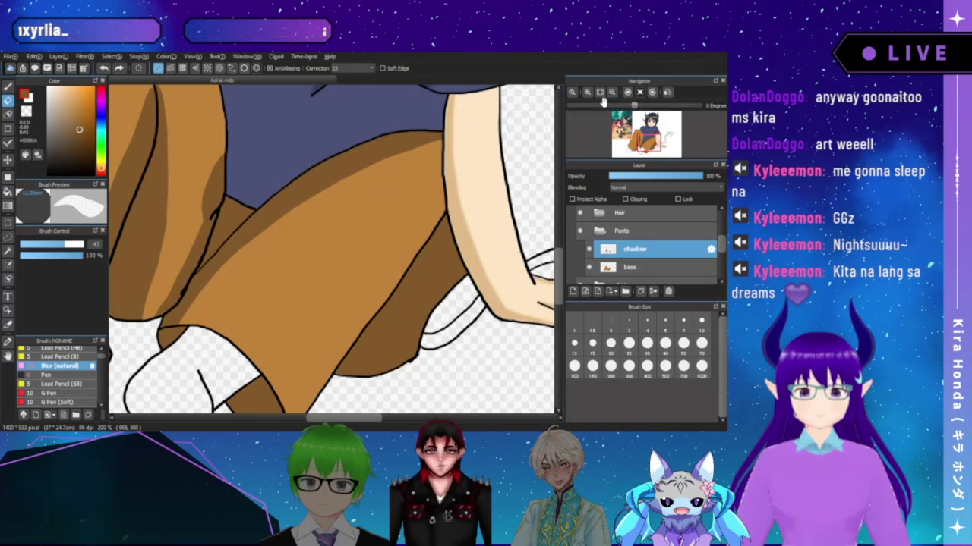
click(669, 293)
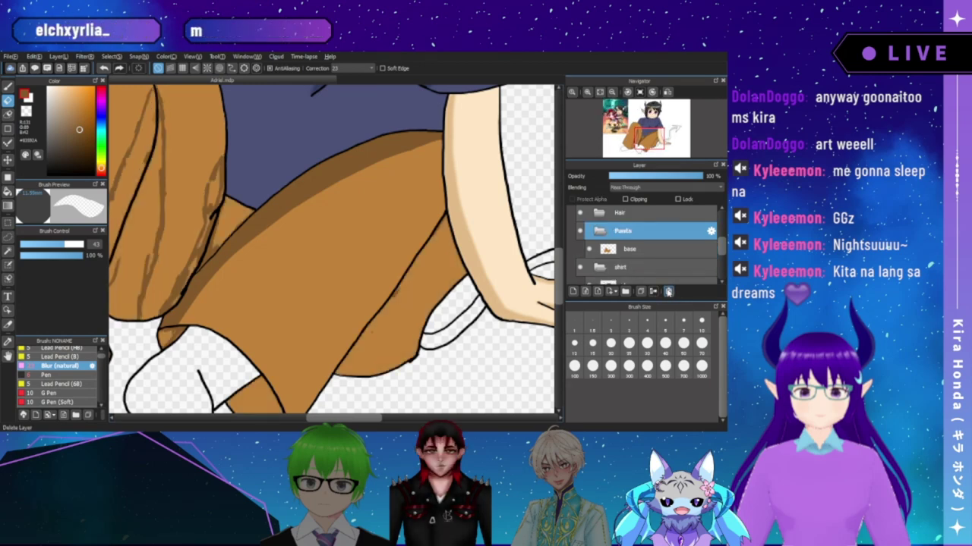
click(630, 249)
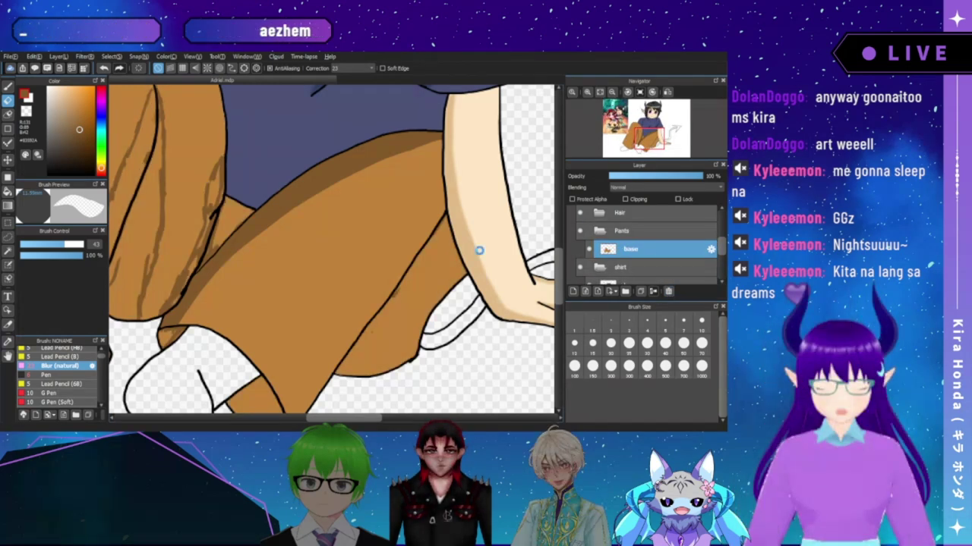
- Switch to the Pen at size 22 and paint the pants' orange-brown over the dark marks where the lowered thigh meets the raised leg
drag(307, 280, 371, 282)
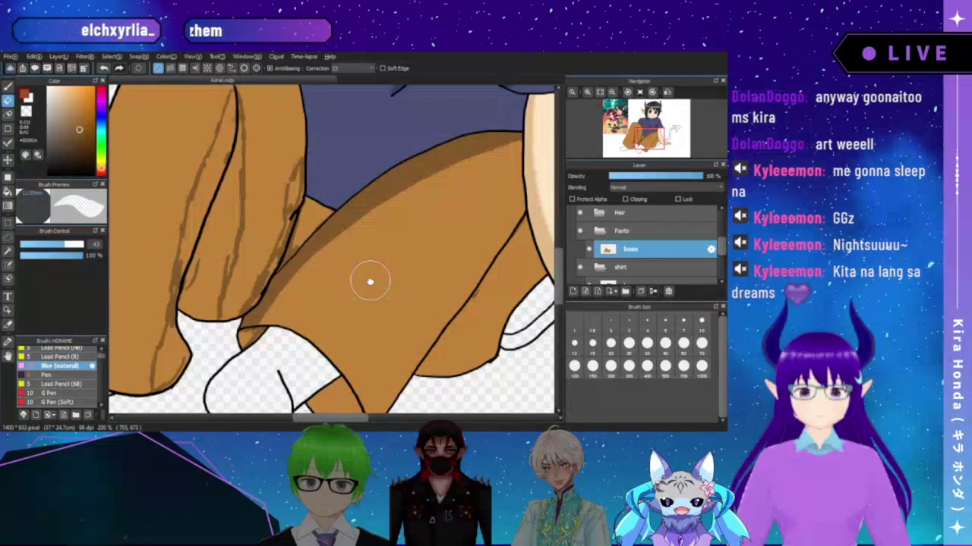
click(8, 87)
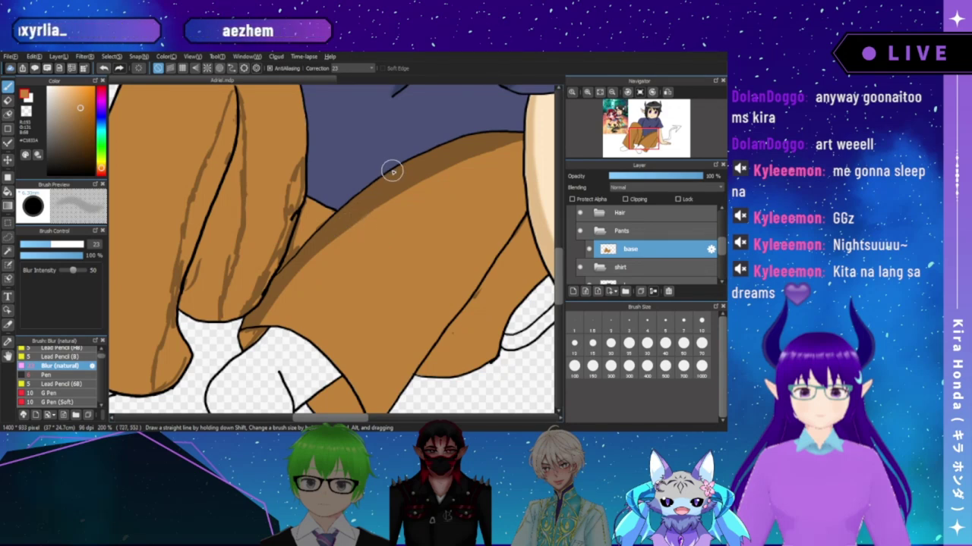
click(89, 375)
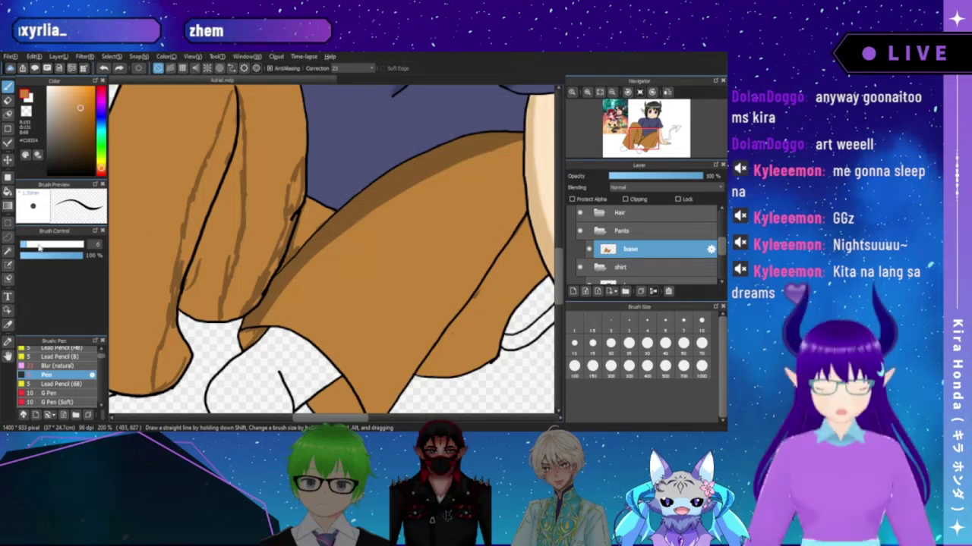
drag(47, 249, 50, 246)
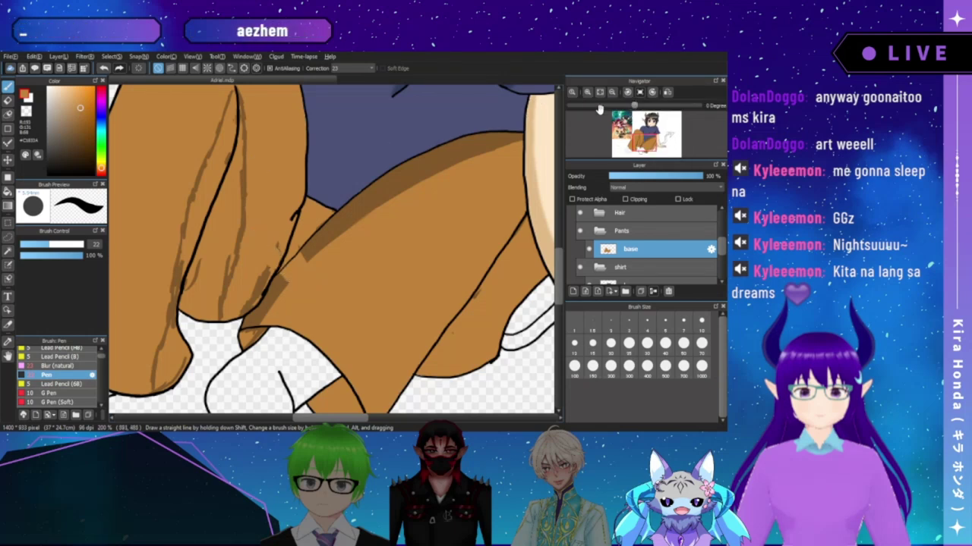
drag(312, 281, 322, 258)
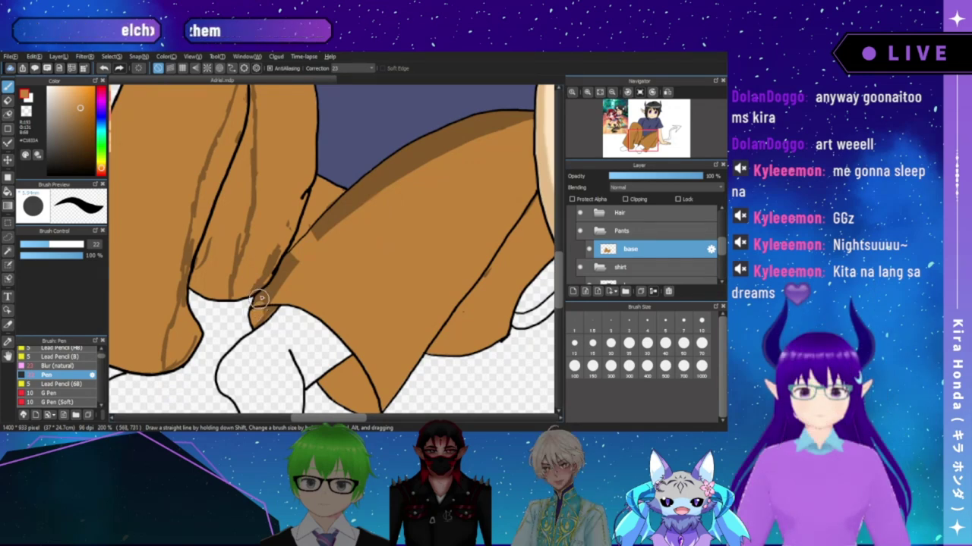
mouse_move(267, 287)
mouse_down()
mouse_move(290, 254)
mouse_move(278, 275)
mouse_up()
drag(311, 232, 331, 211)
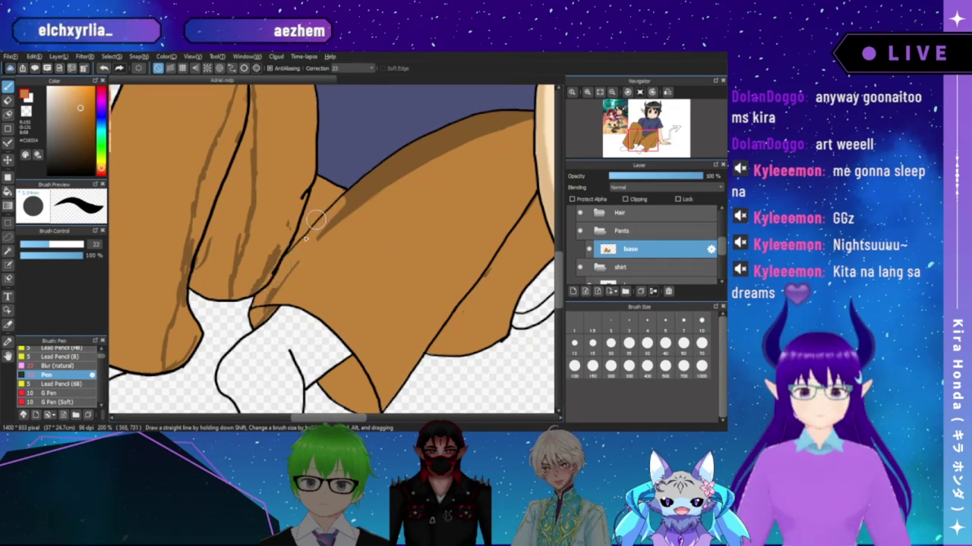
mouse_move(295, 247)
mouse_down()
mouse_move(328, 230)
mouse_move(338, 209)
mouse_up()
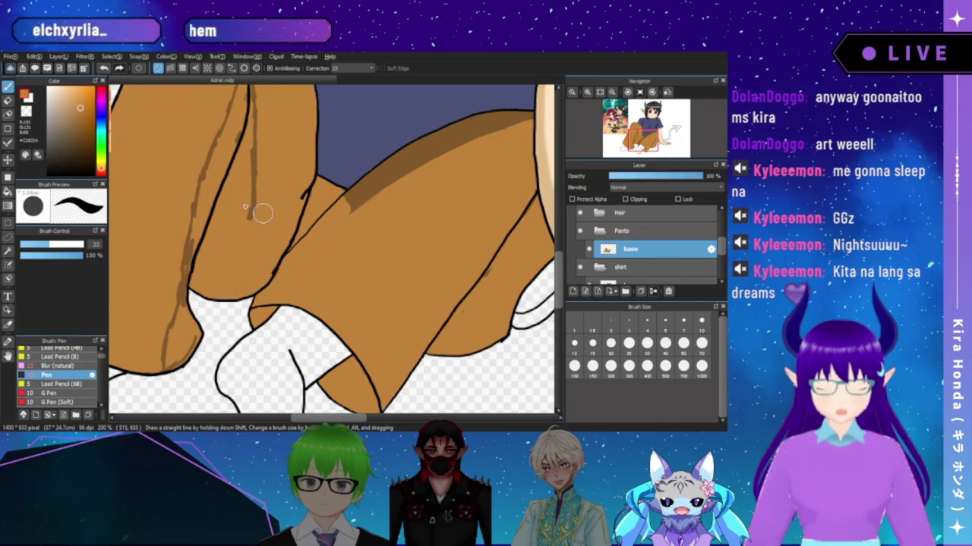
- Paint over the dark streaks down the raised leg and the shadow band along the lowered thigh's upper edge with the pants' base colour
scroll(243, 199, up, 3)
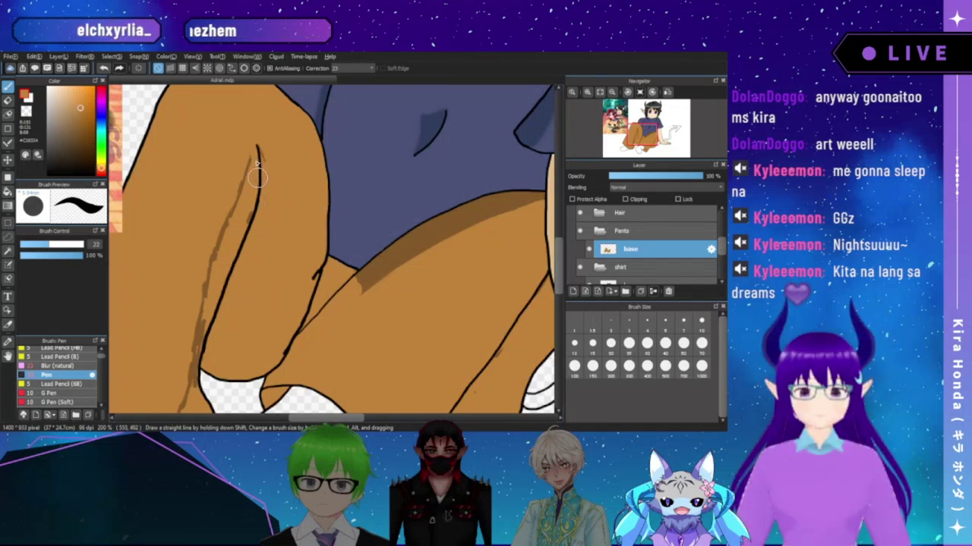
drag(242, 178, 223, 240)
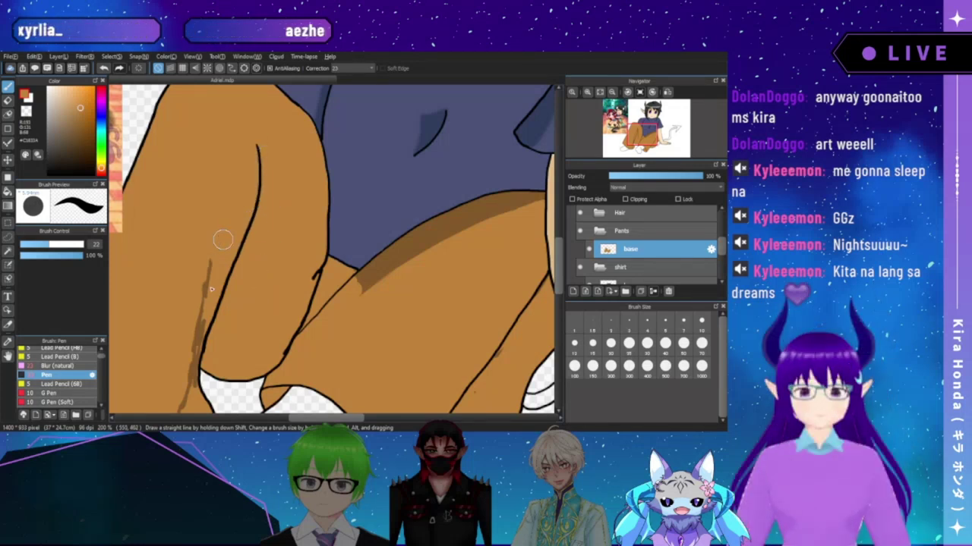
scroll(214, 301, down, 5)
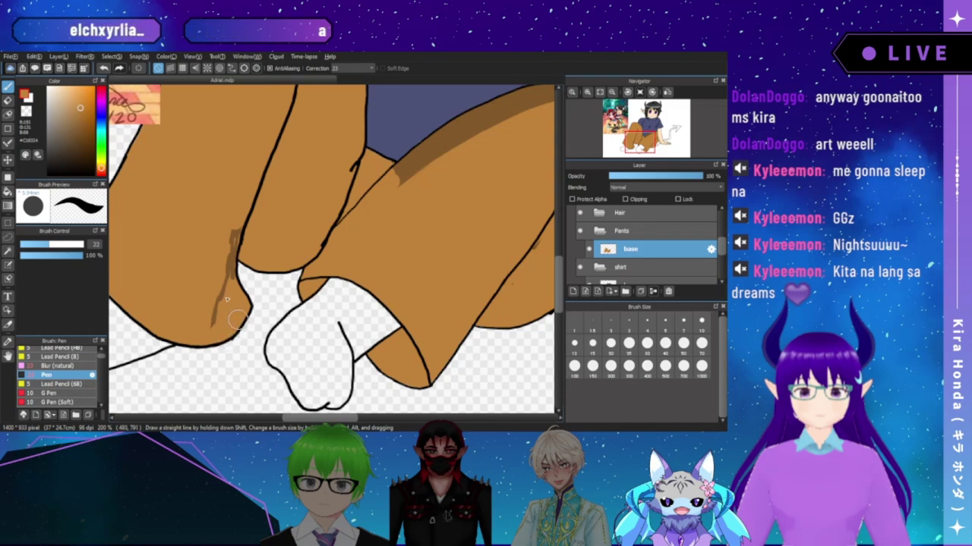
mouse_move(211, 328)
mouse_down()
mouse_move(230, 218)
mouse_move(230, 258)
mouse_move(240, 220)
mouse_up()
drag(228, 255, 229, 288)
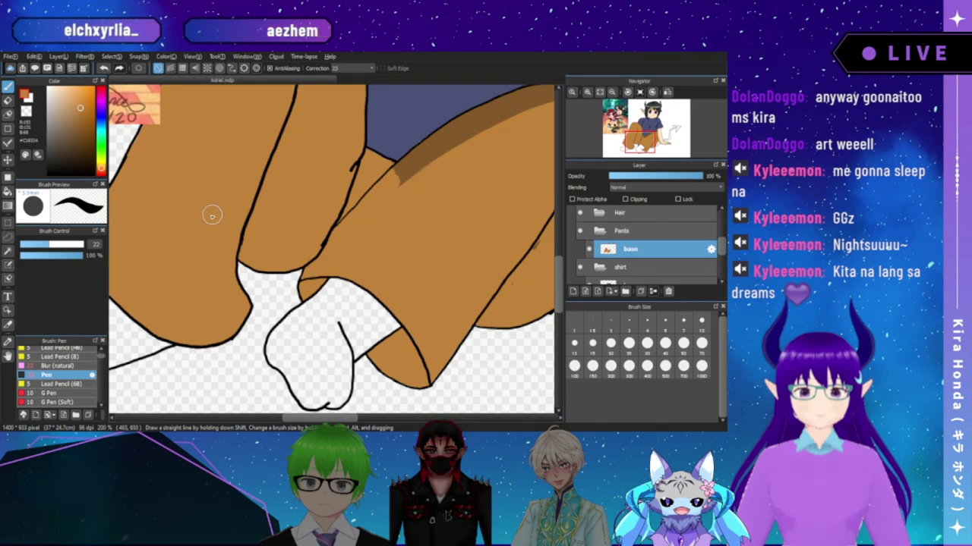
drag(373, 214, 306, 258)
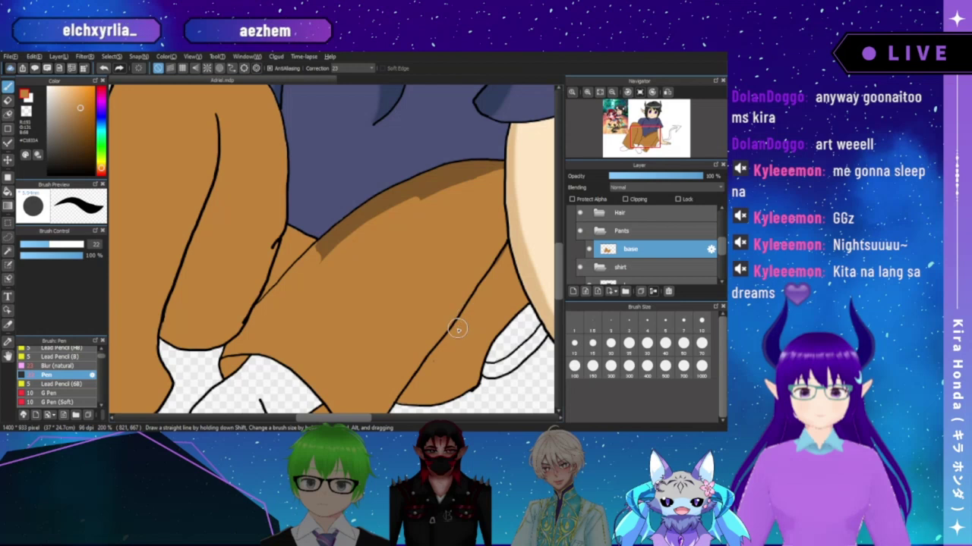
drag(302, 276, 465, 180)
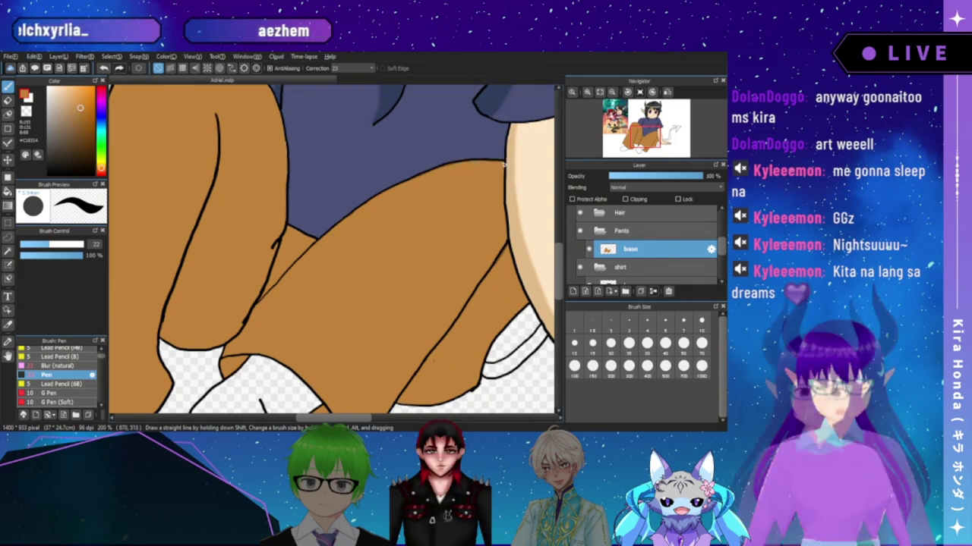
- Add a layer named shadow above the pants' base layer and sample the dark brown from the pants in the reference picture
click(573, 291)
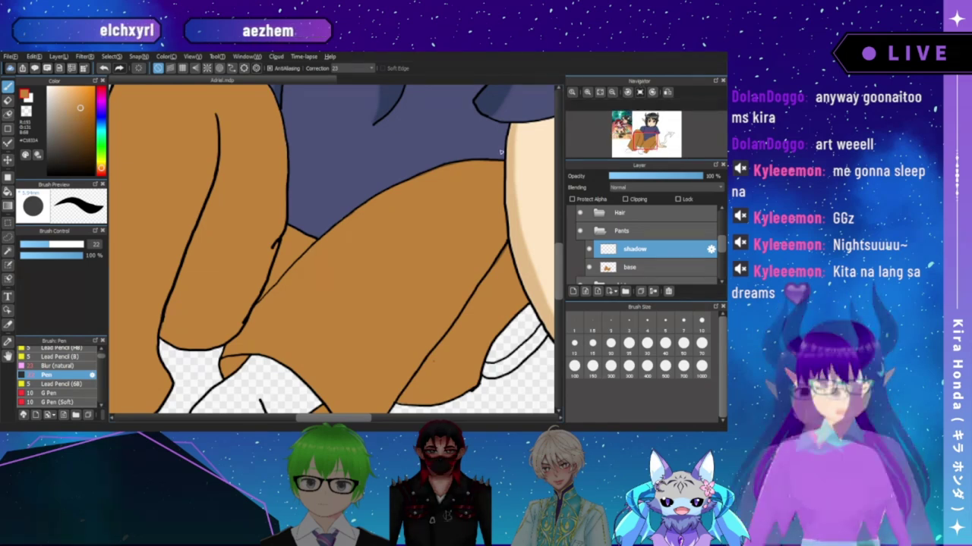
drag(614, 131, 622, 129)
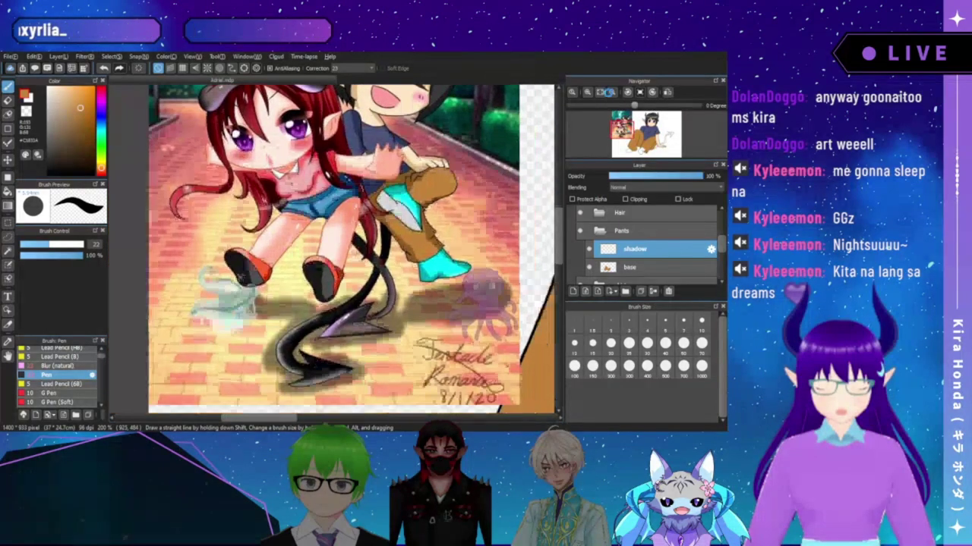
right_click(427, 232)
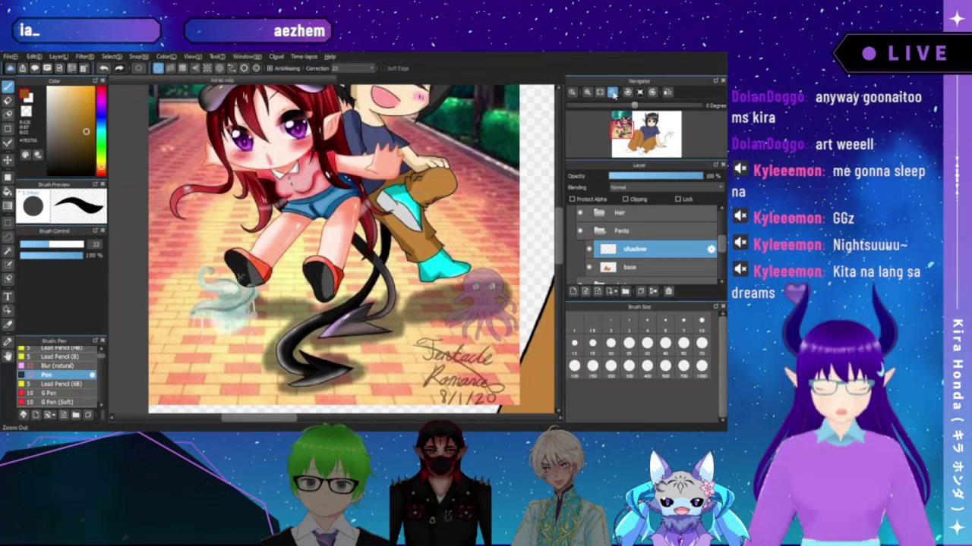
- Make the pants' base layer active and sample the orange-brown from the lowered leg as the drawing colour
click(612, 91)
drag(413, 164, 272, 120)
drag(380, 304, 330, 173)
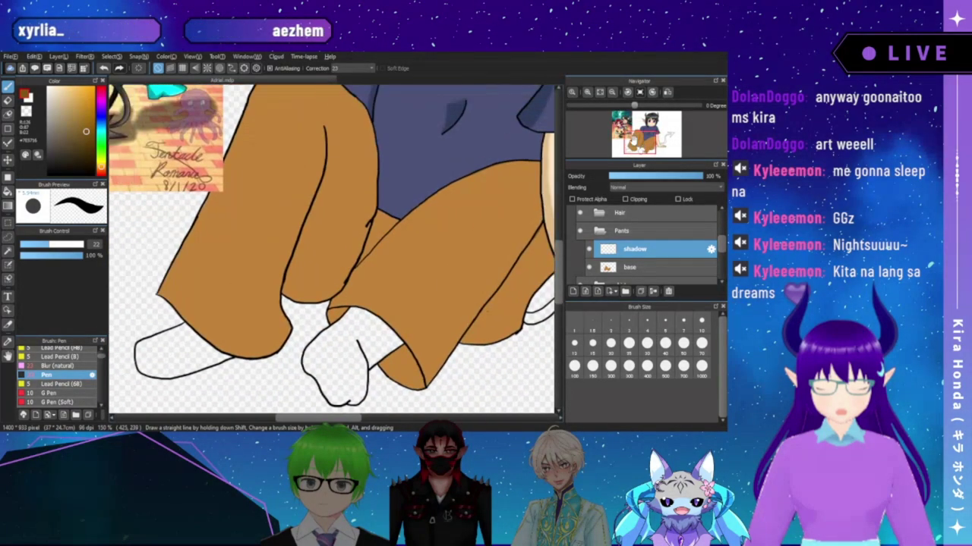
click(590, 94)
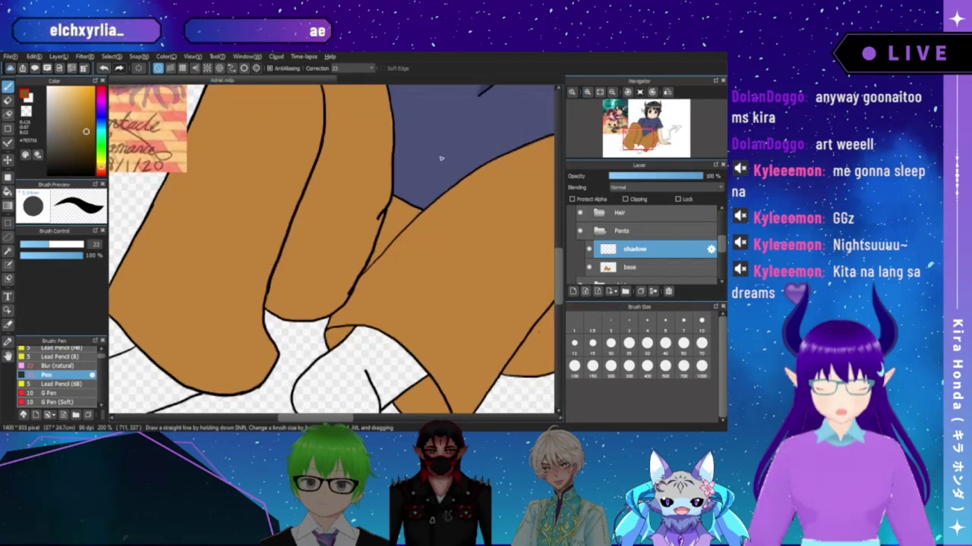
scroll(407, 224, up, 2)
scroll(407, 225, up, 1)
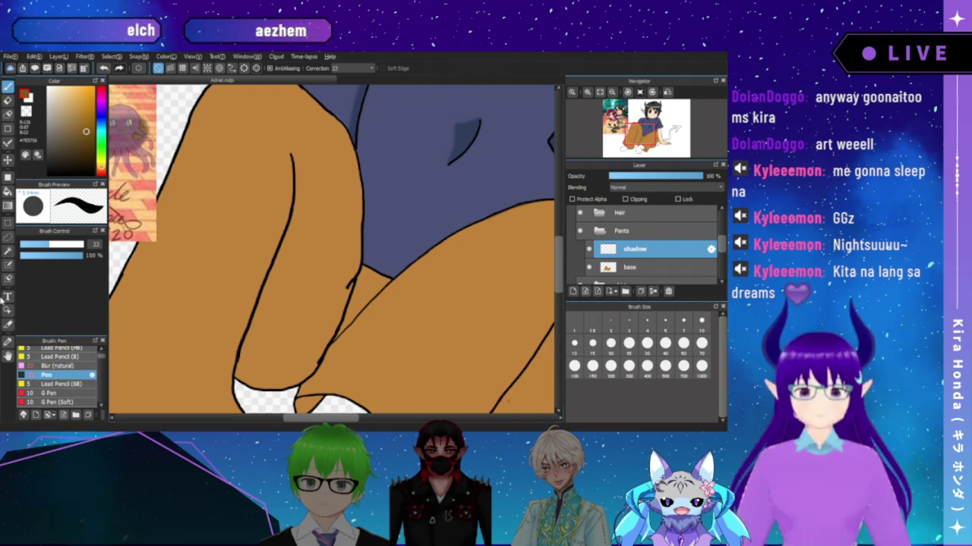
drag(412, 248, 325, 157)
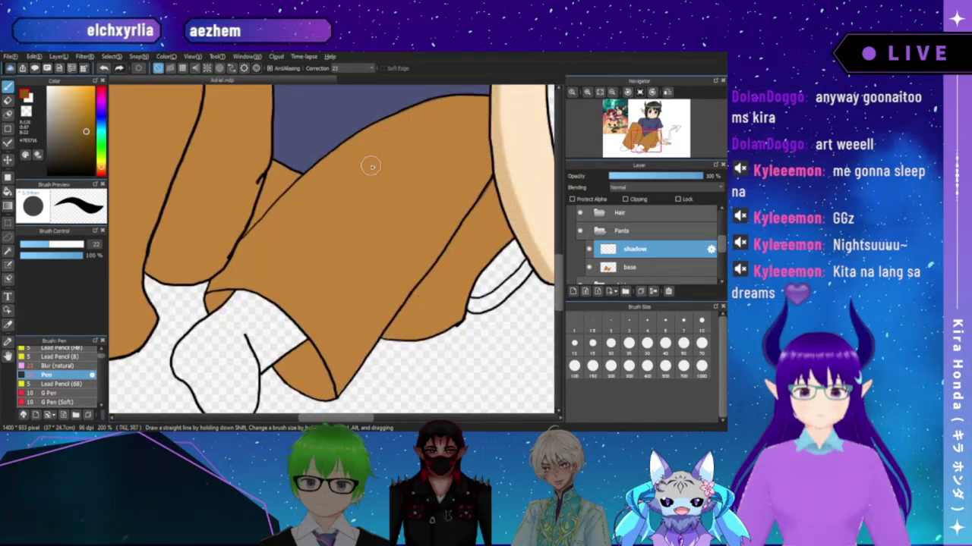
click(607, 268)
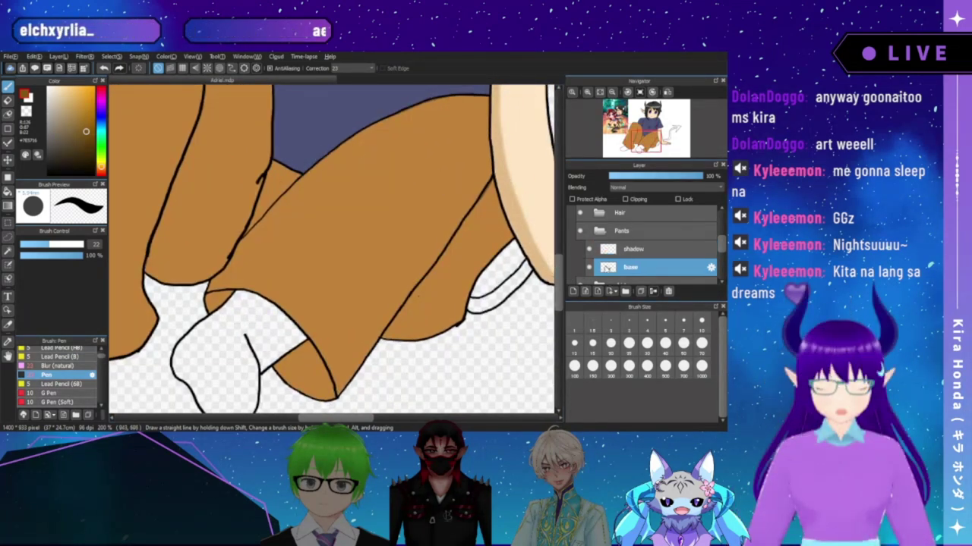
right_click(478, 229)
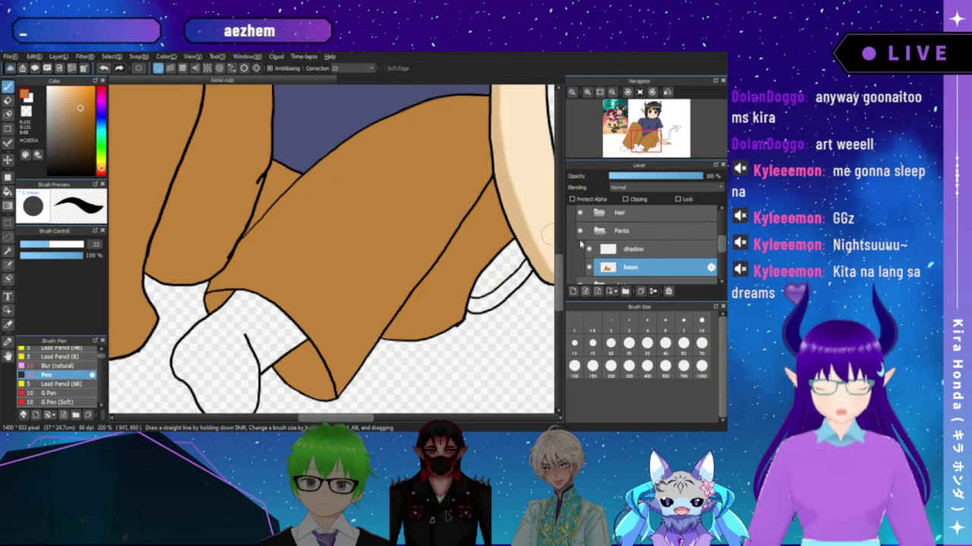
- Fill the underside of the folded leg and the inner cuff openings with darker brown on the Pants folder's shadow layer
click(636, 252)
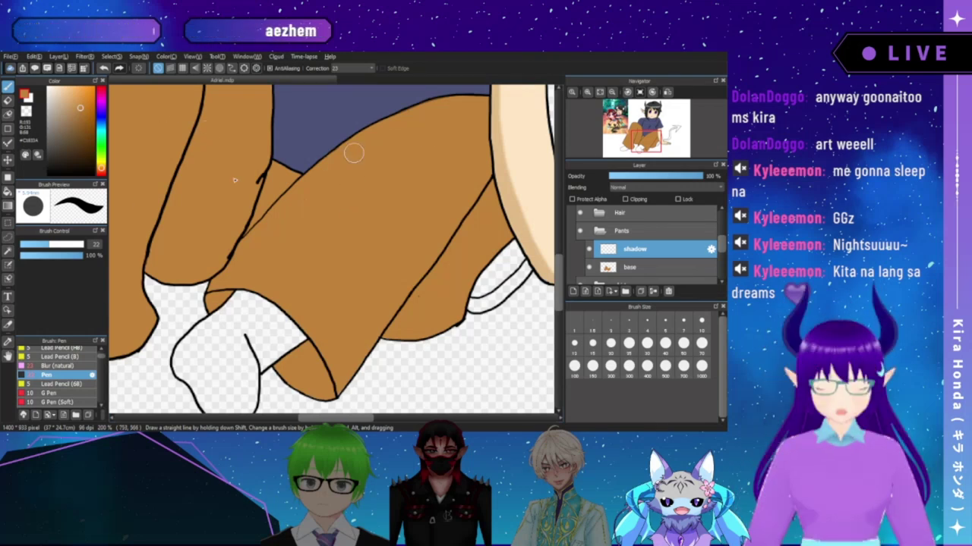
click(7, 192)
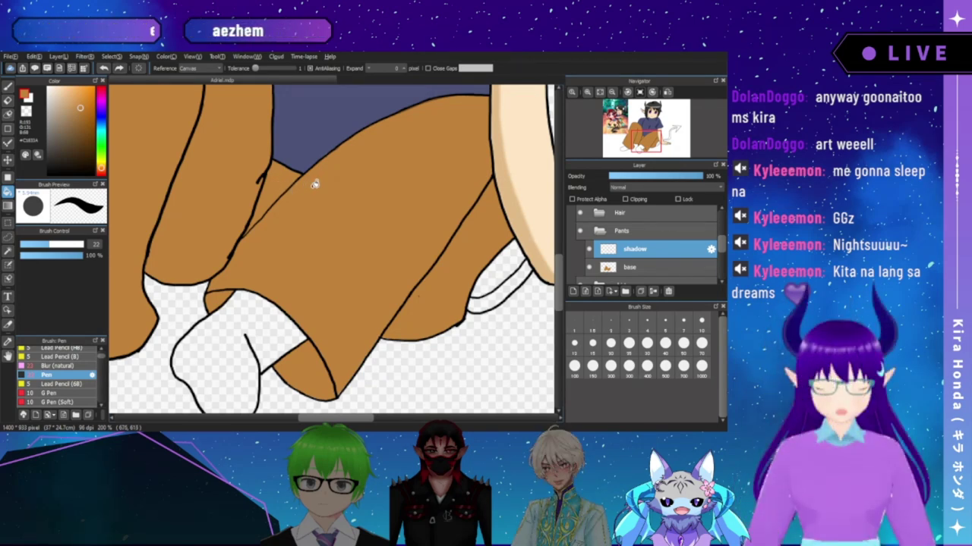
drag(620, 124, 623, 128)
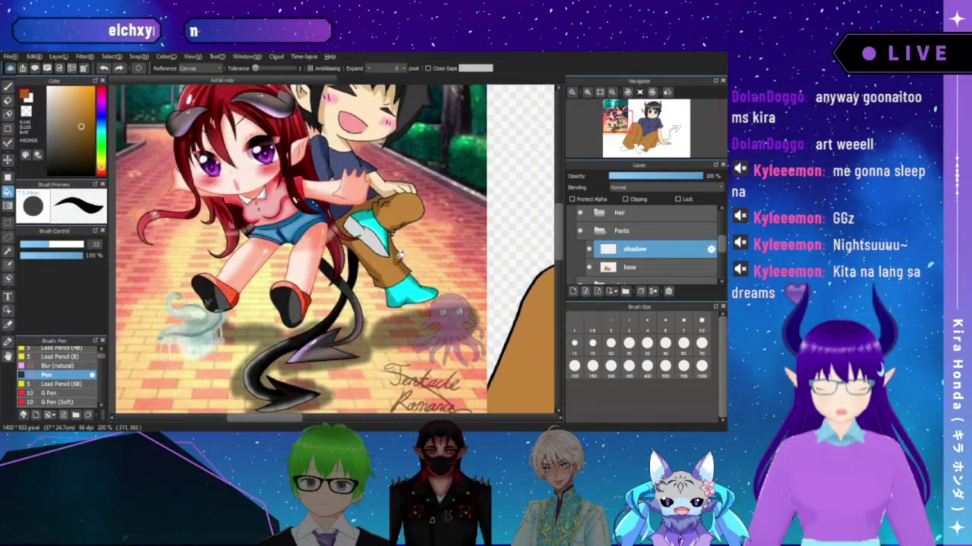
drag(650, 139, 655, 145)
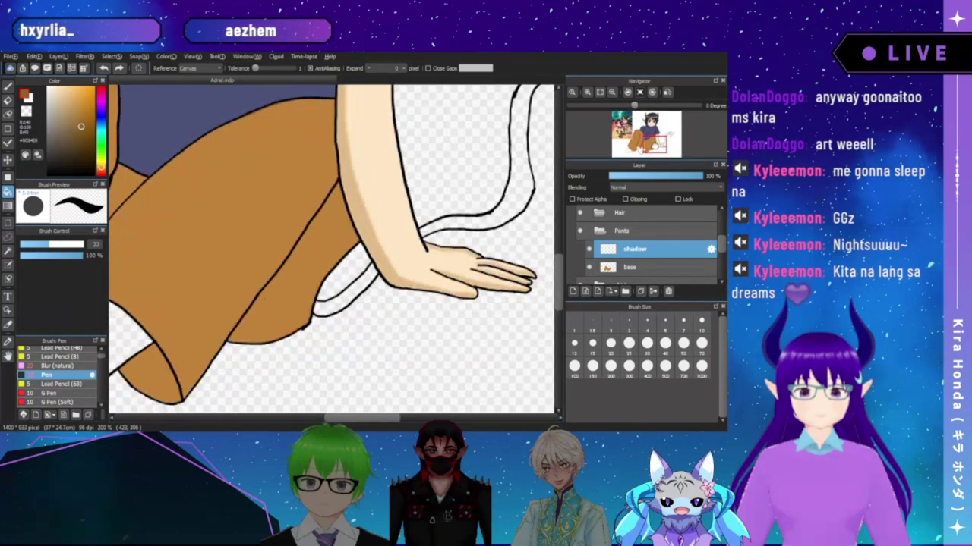
click(301, 264)
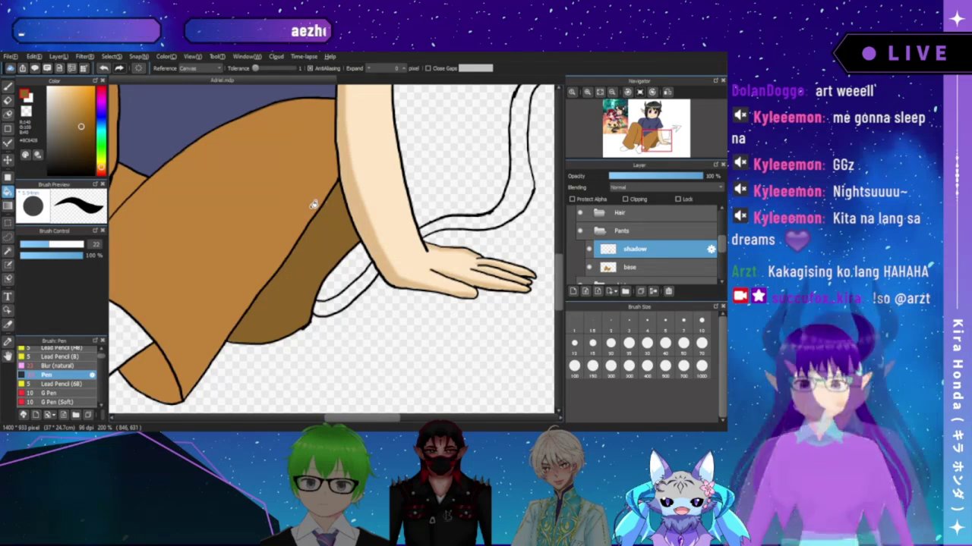
click(612, 92)
drag(204, 269, 290, 228)
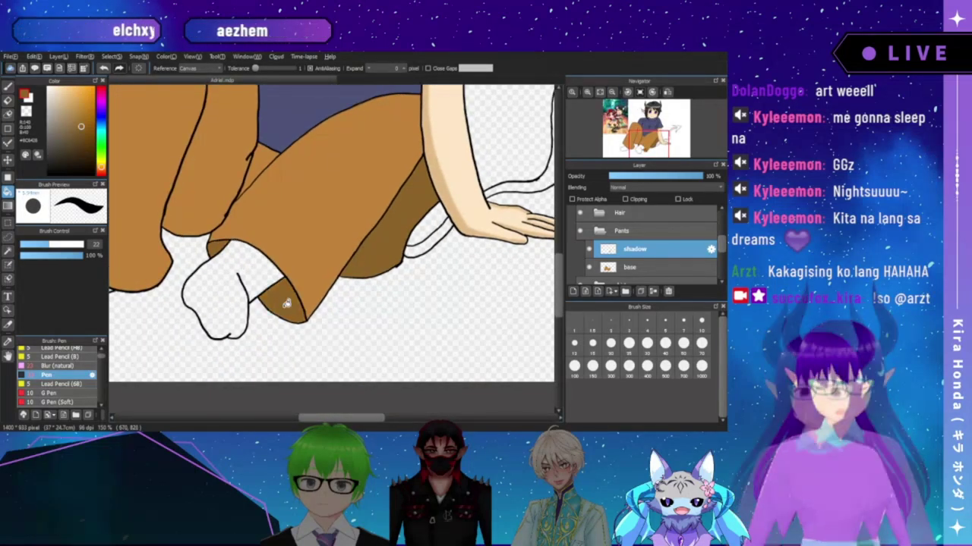
scroll(272, 284, up, 2)
scroll(356, 309, up, 2)
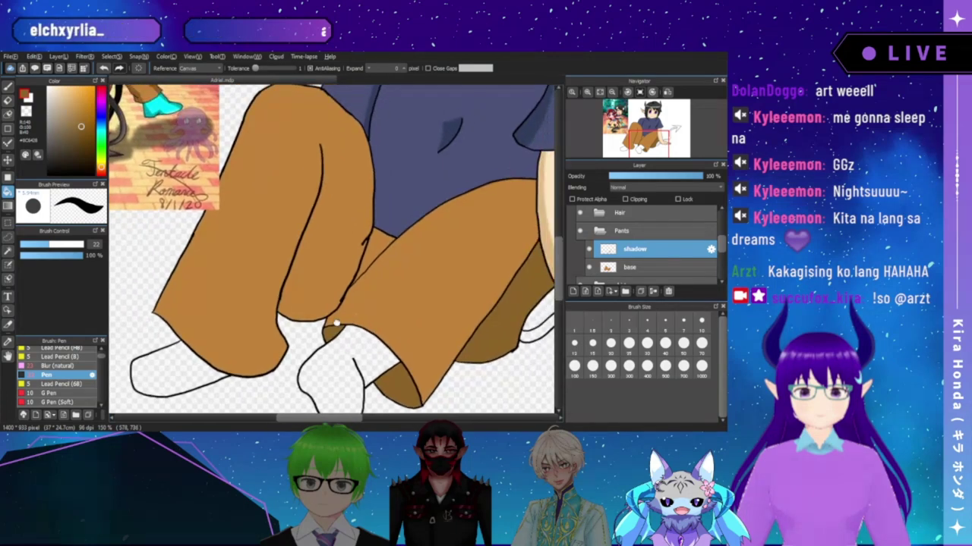
- Outline shadows along both sides of the upright leg's central fold with the Pen and fill them with the darker brown
key(b)
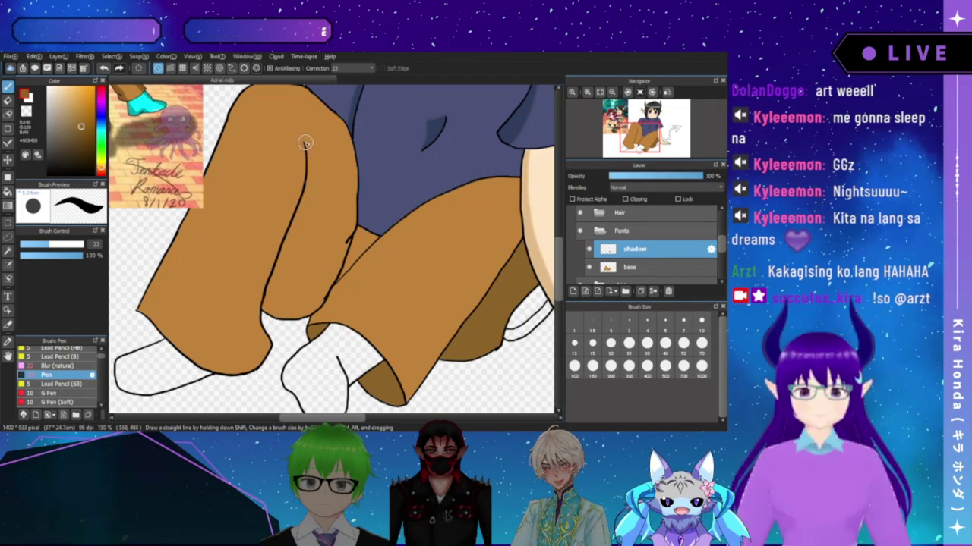
drag(306, 182, 283, 298)
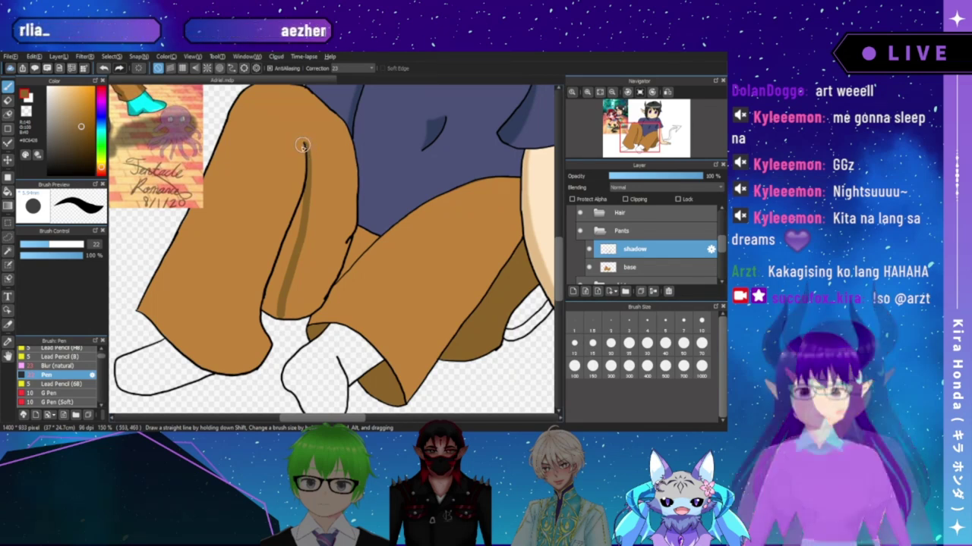
drag(274, 200, 248, 363)
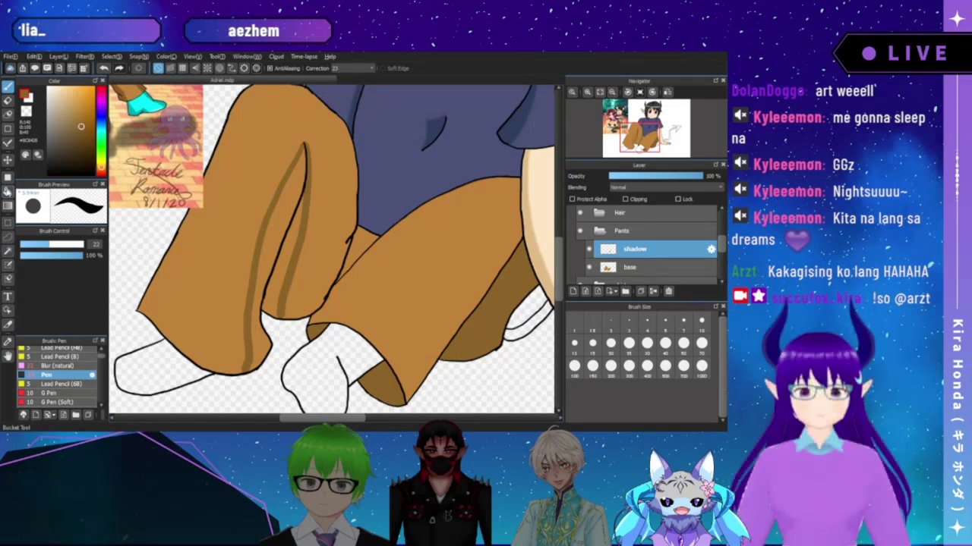
click(7, 192)
click(279, 269)
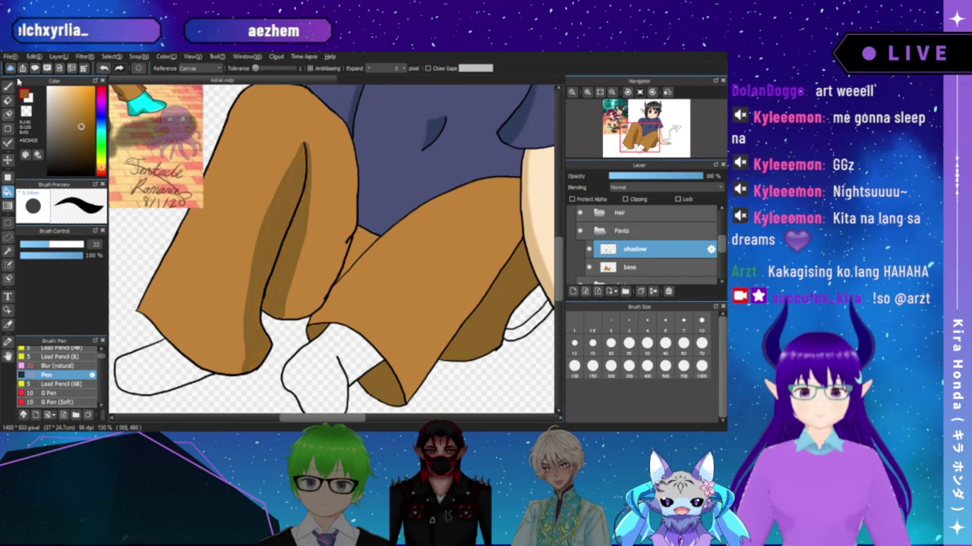
- Touch up the gaps and edges of the central fold's shadows with the Pen at size 15
click(9, 87)
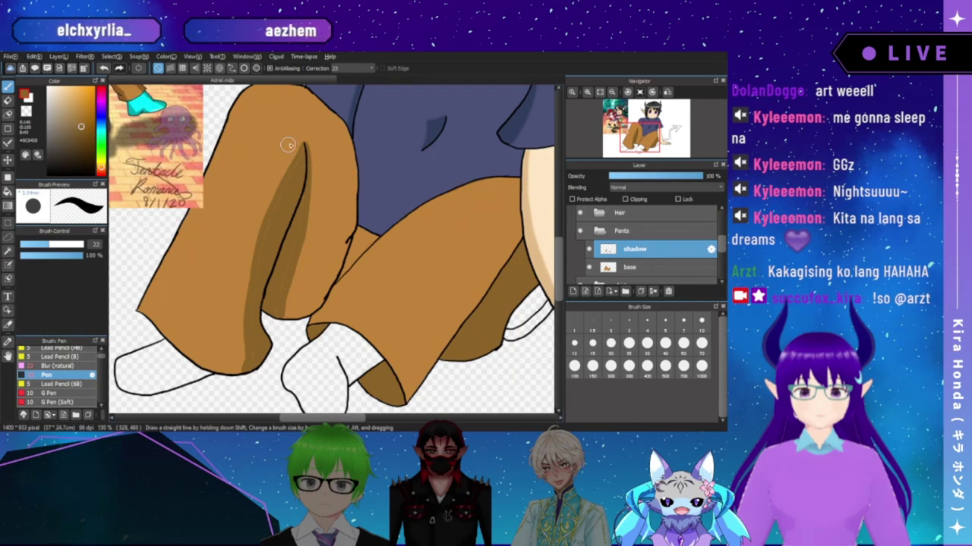
click(587, 92)
drag(318, 173, 365, 188)
drag(45, 244, 41, 245)
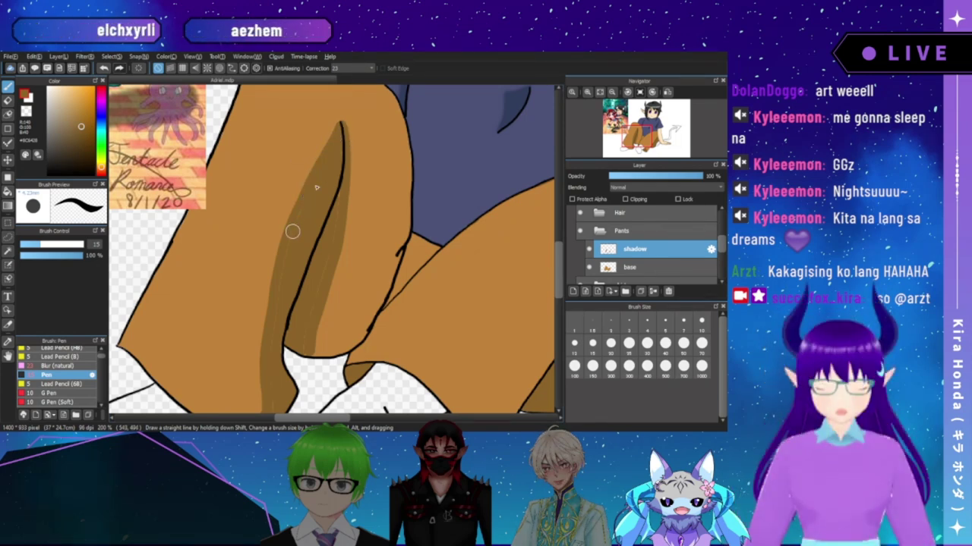
drag(284, 275, 314, 209)
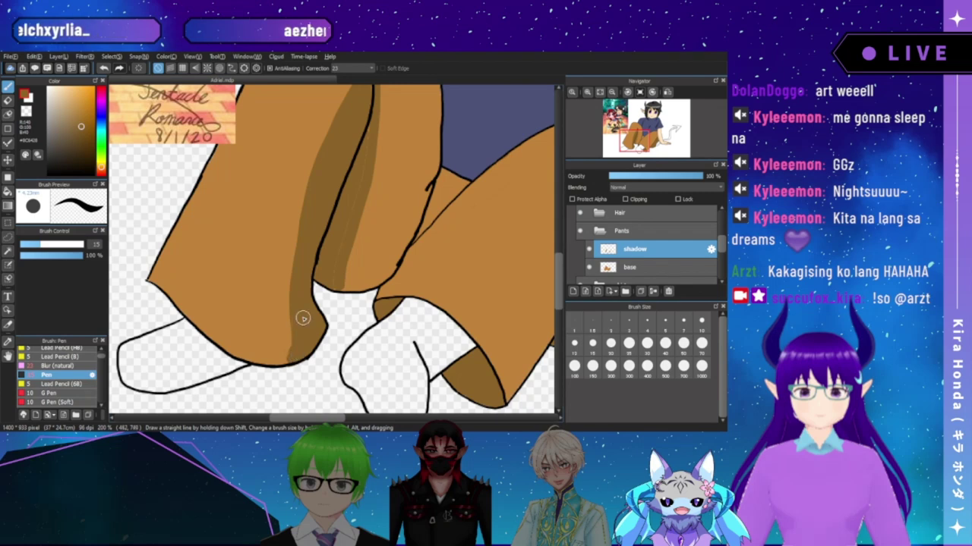
drag(346, 186, 329, 227)
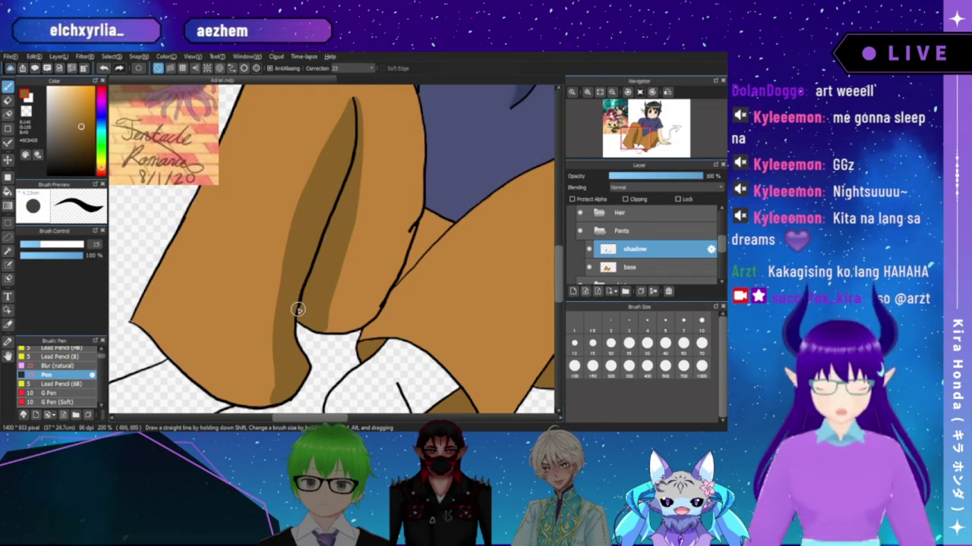
mouse_move(356, 209)
mouse_down()
mouse_move(333, 224)
mouse_move(281, 195)
mouse_up()
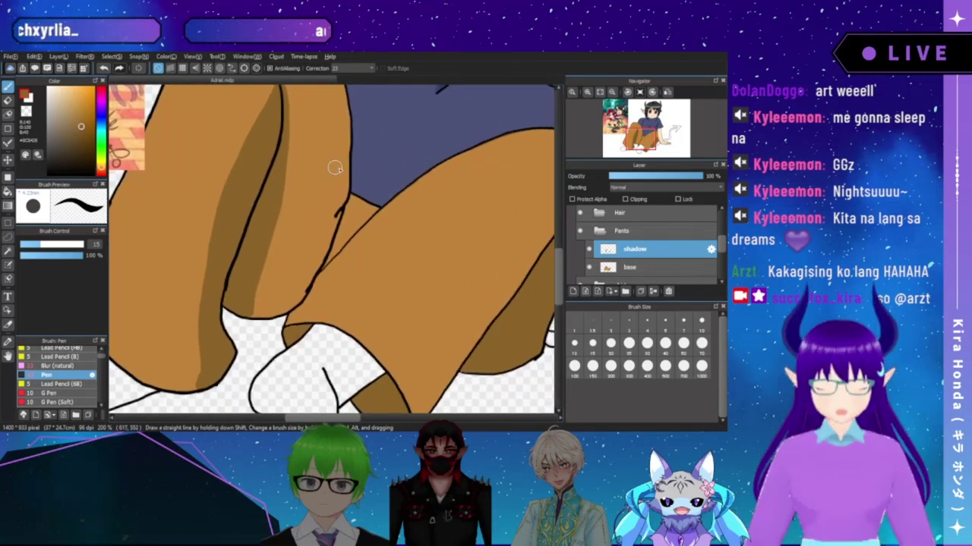
drag(329, 185, 337, 211)
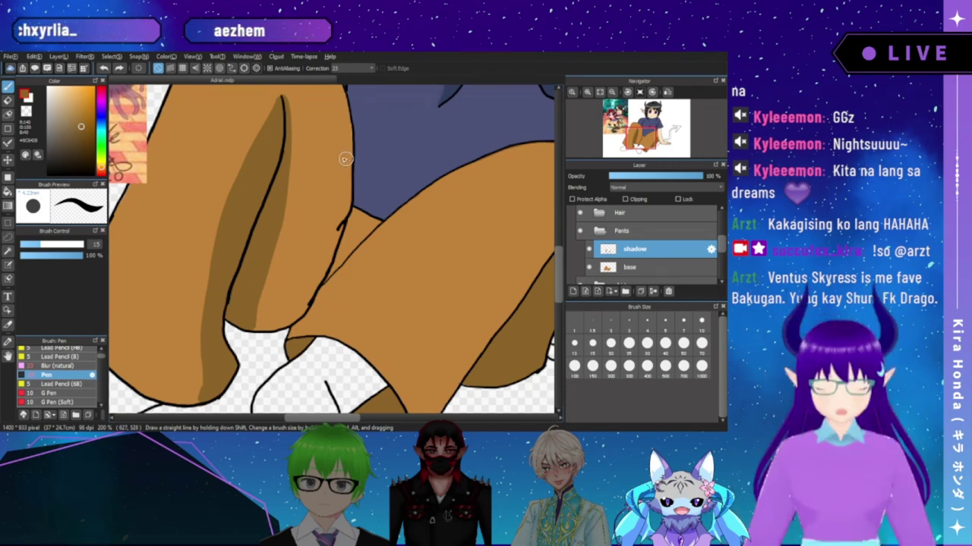
drag(350, 135, 344, 164)
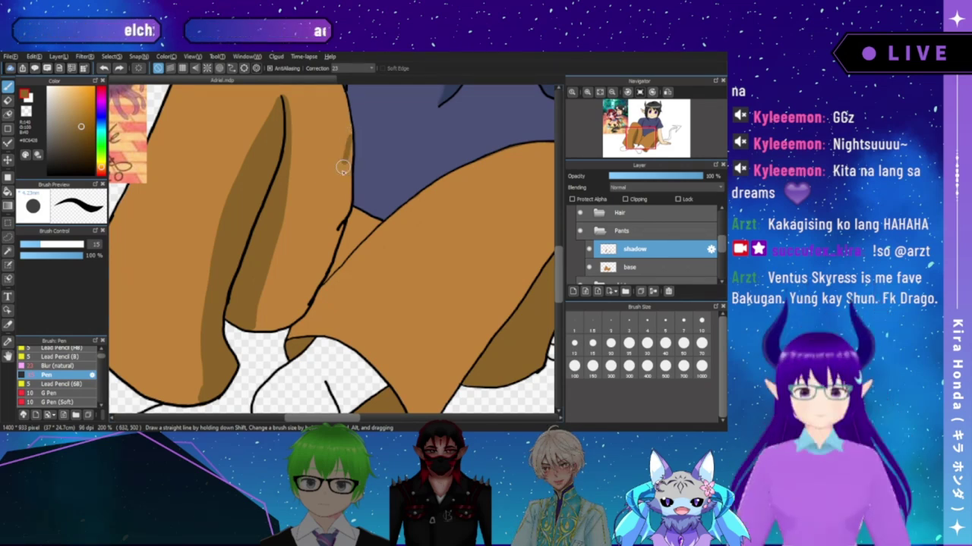
key(ctrl+z)
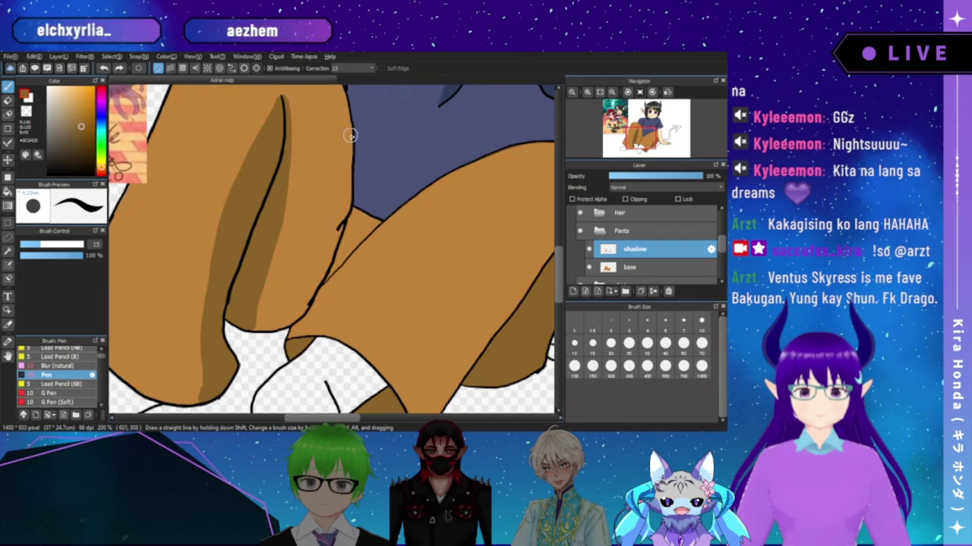
drag(347, 146, 338, 192)
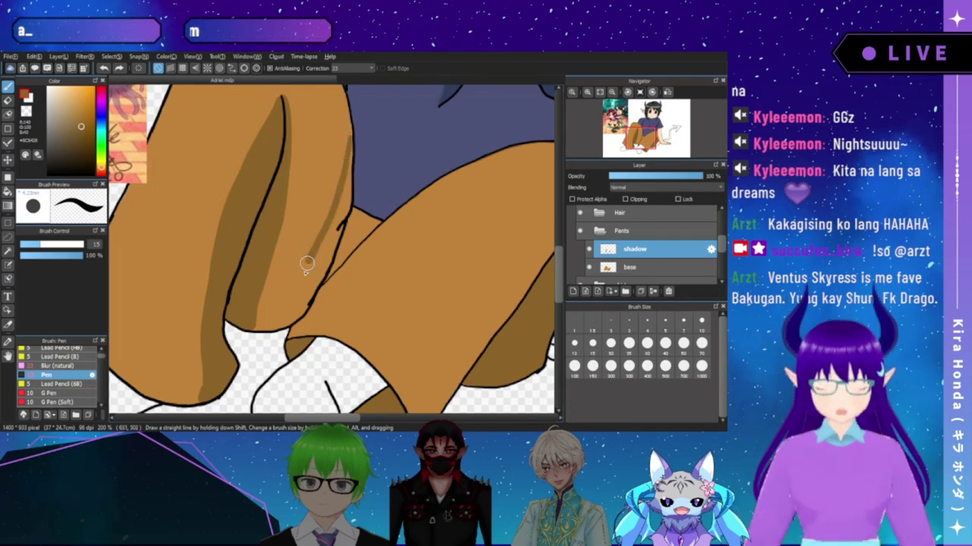
key(ctrl+z)
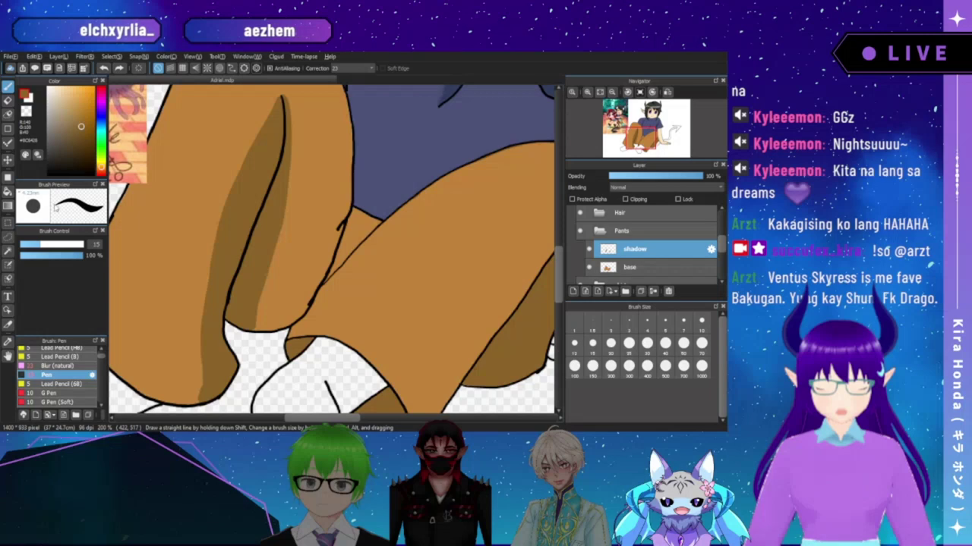
- Draw a shadow edge along the upright leg's side facing the shirt with the Pen at size 10.2, and fill the strip
drag(39, 248, 34, 249)
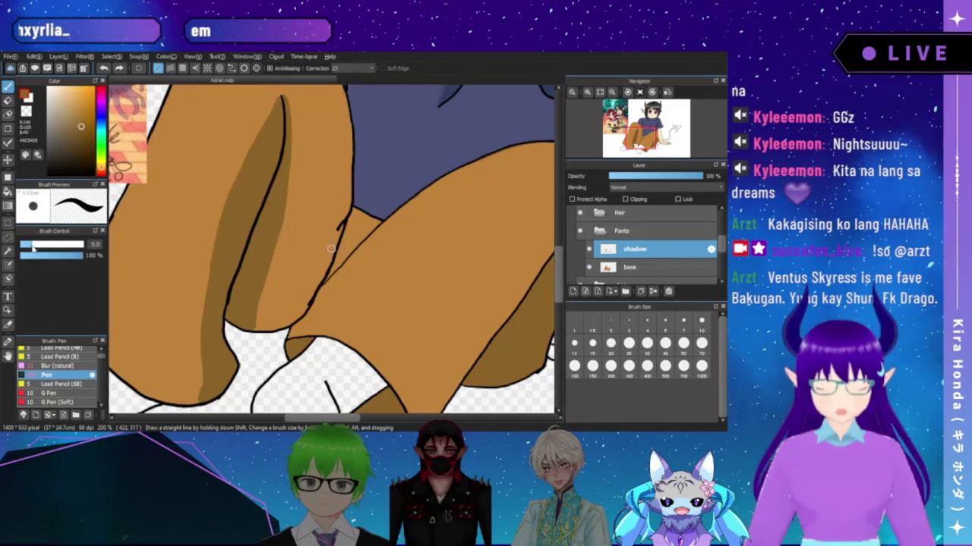
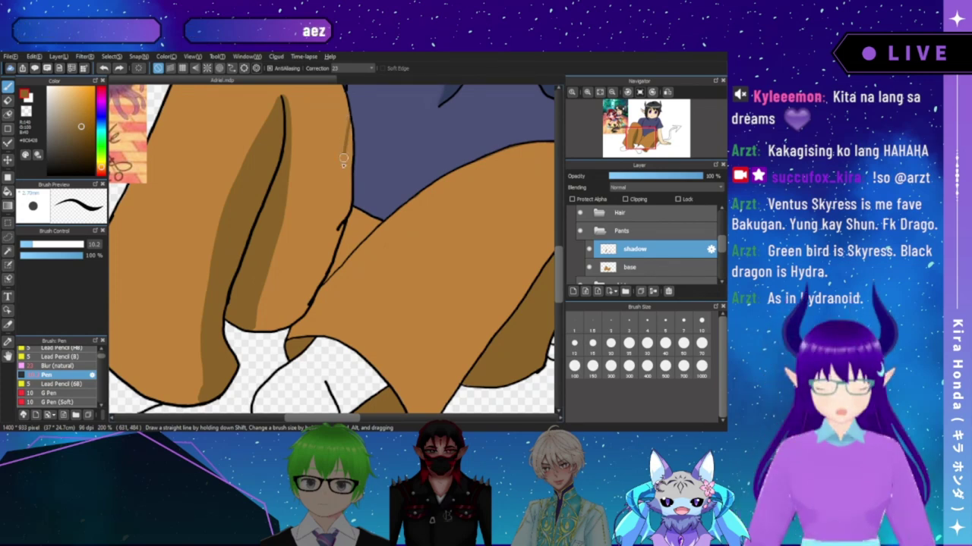
key(ctrl+z)
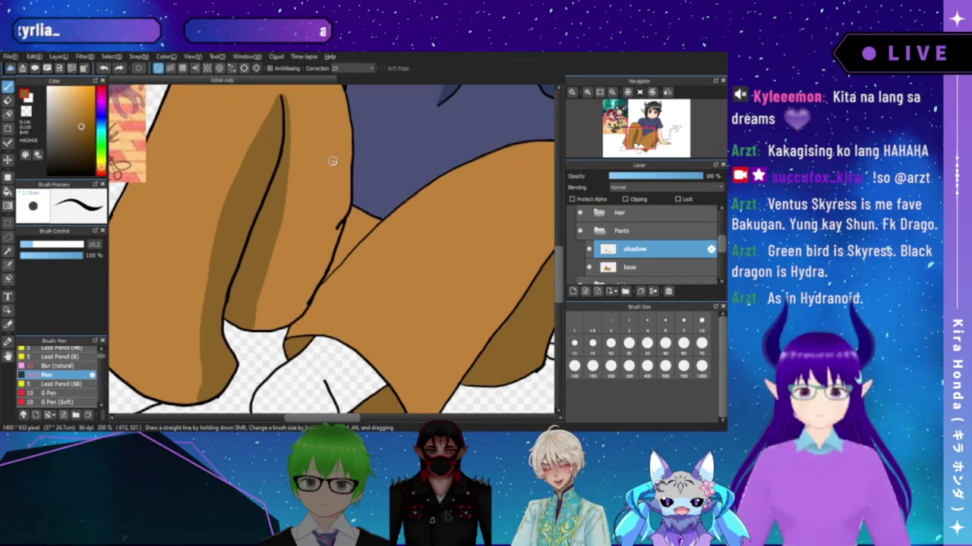
drag(349, 117, 327, 197)
key(ctrl+z)
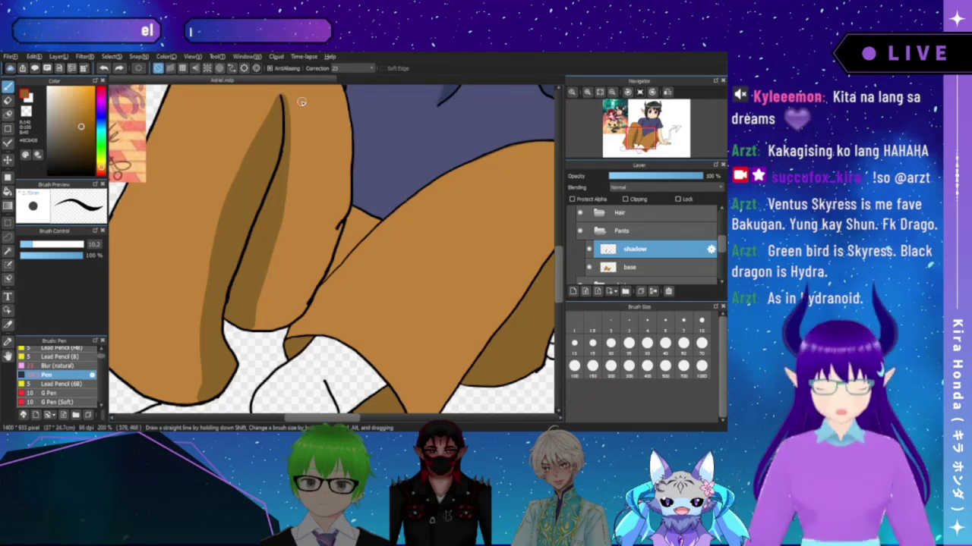
drag(353, 186, 348, 188)
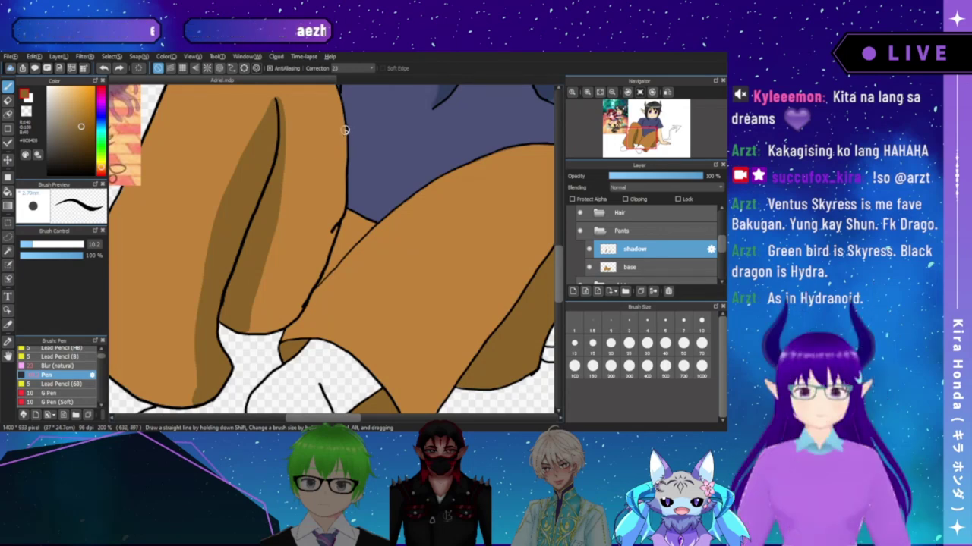
drag(344, 127, 302, 287)
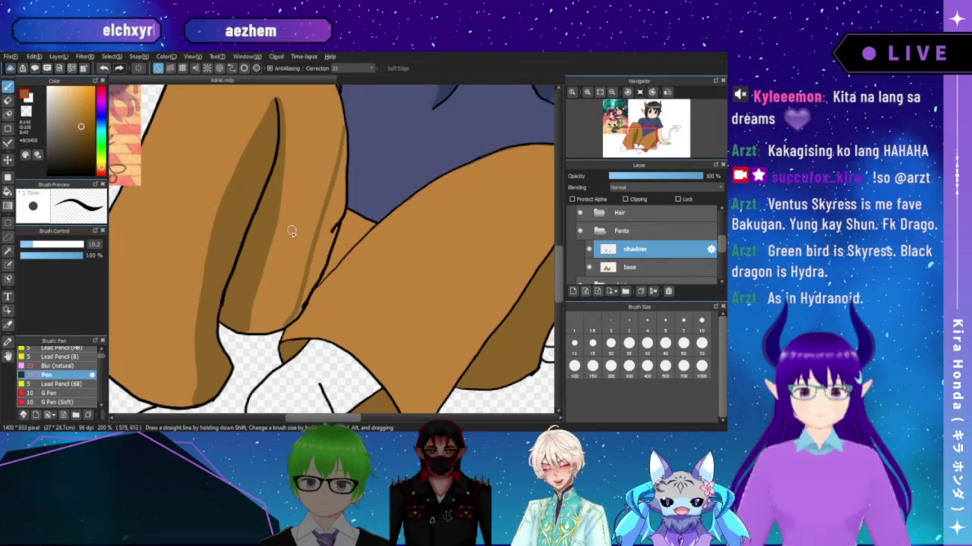
click(7, 192)
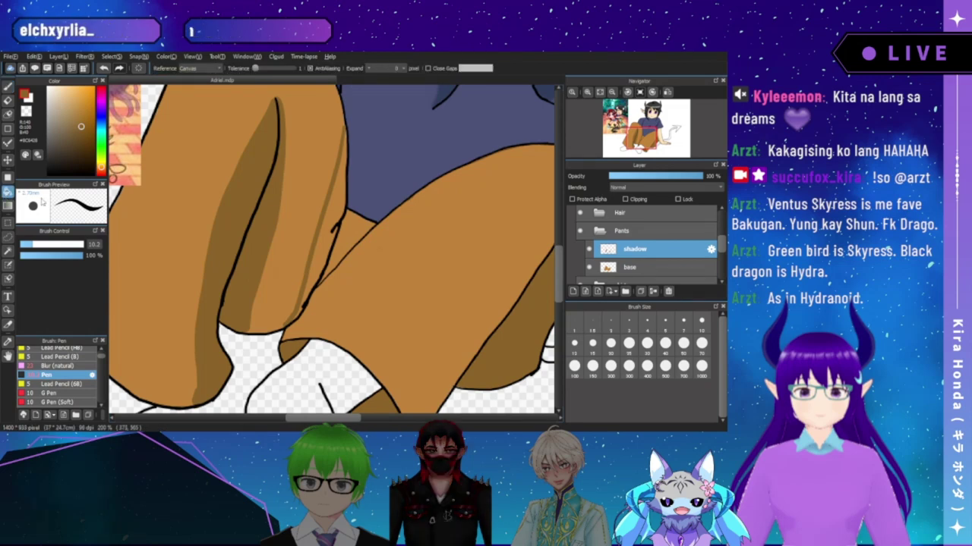
click(324, 237)
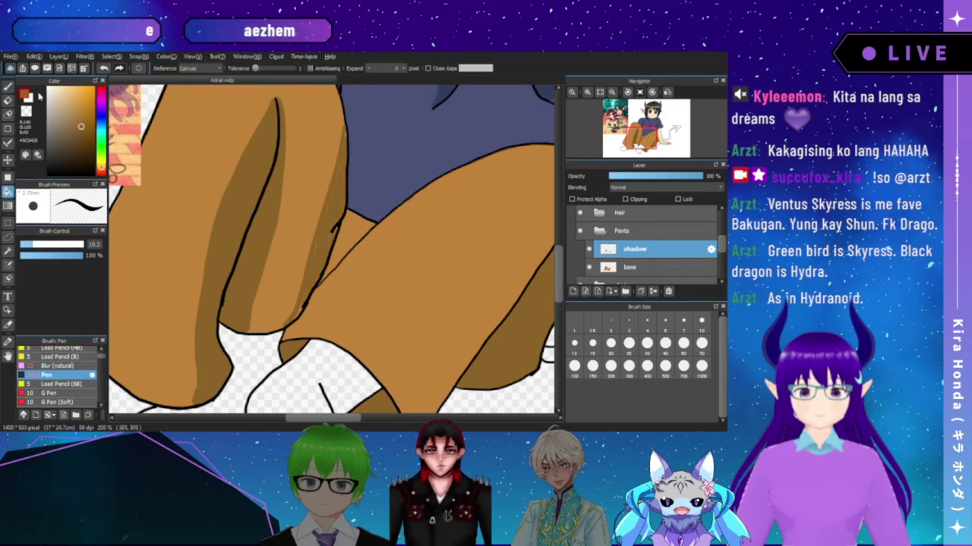
- Touch up the new side shadow and fill the small pants area between the two legs with the darker brown
click(7, 87)
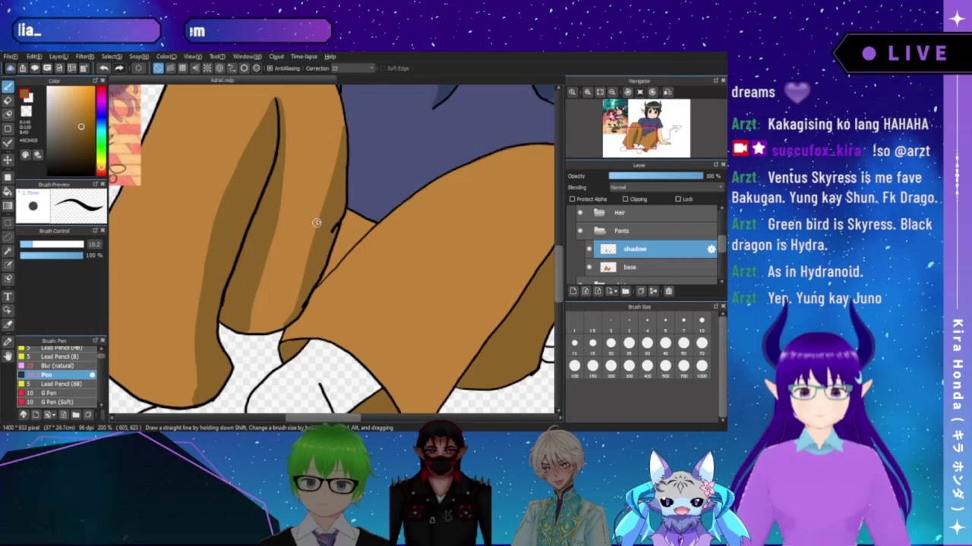
drag(321, 178, 283, 215)
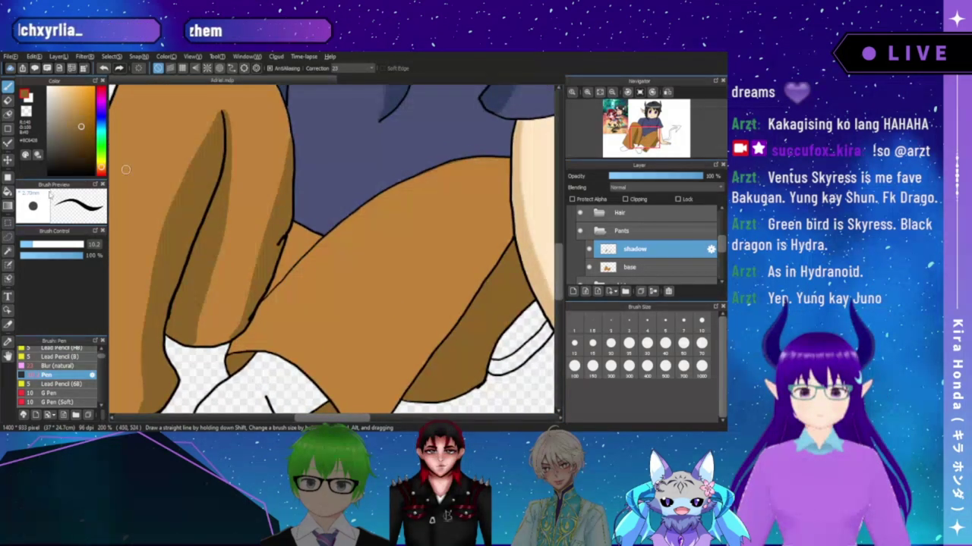
click(7, 192)
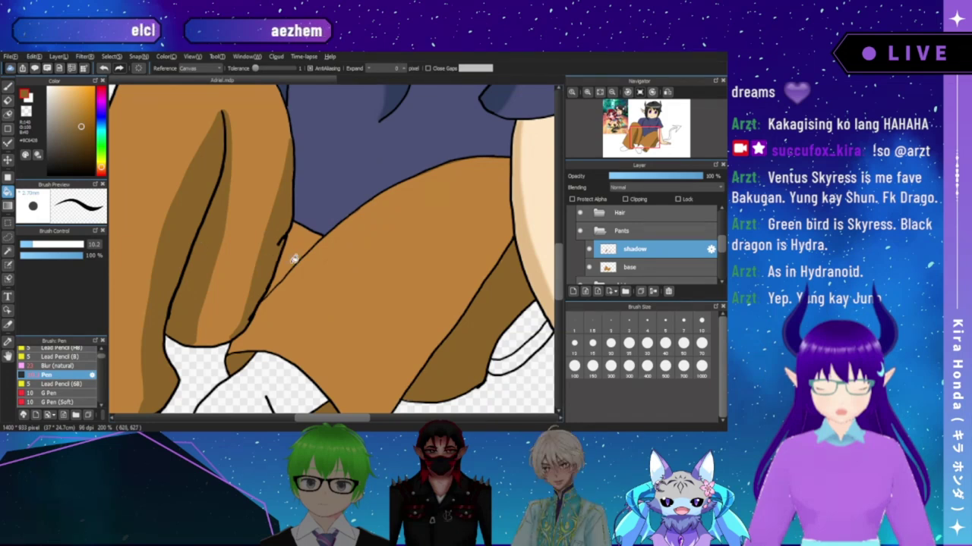
- Paint a narrow darker brown shadow along the folded leg's upper edge beside the upright leg with the Pen at size 10.2
click(8, 86)
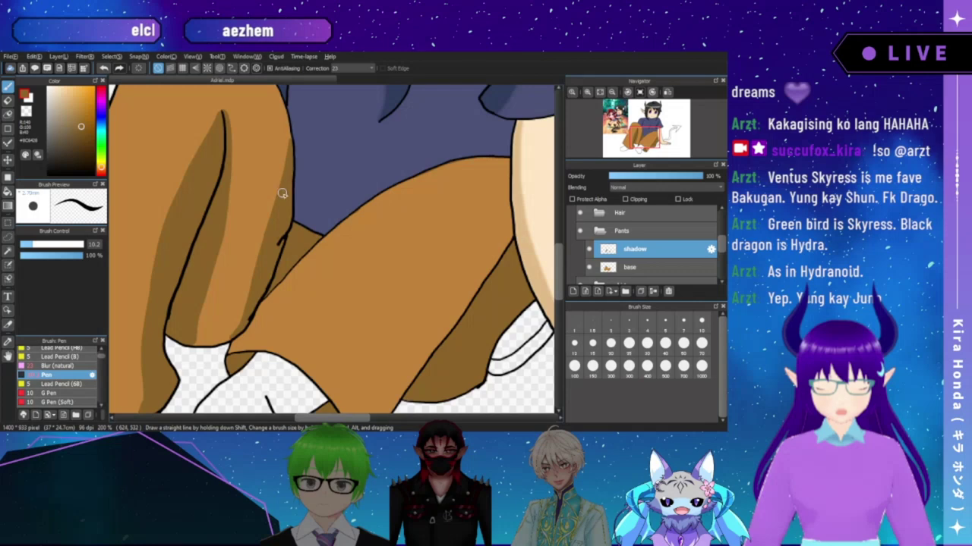
mouse_move(307, 247)
mouse_down()
mouse_move(305, 165)
mouse_move(284, 177)
mouse_move(291, 182)
mouse_move(266, 180)
mouse_up()
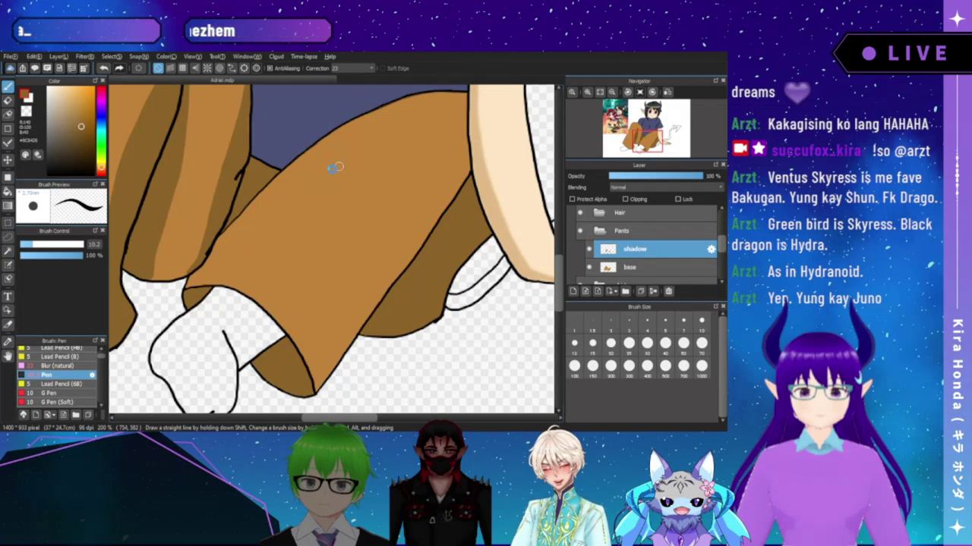
drag(283, 193, 299, 208)
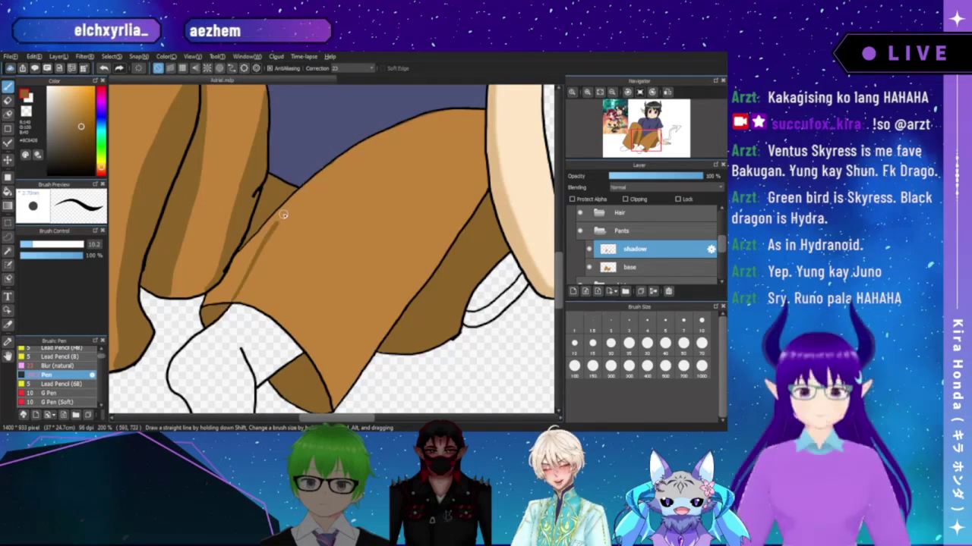
key(ctrl+z)
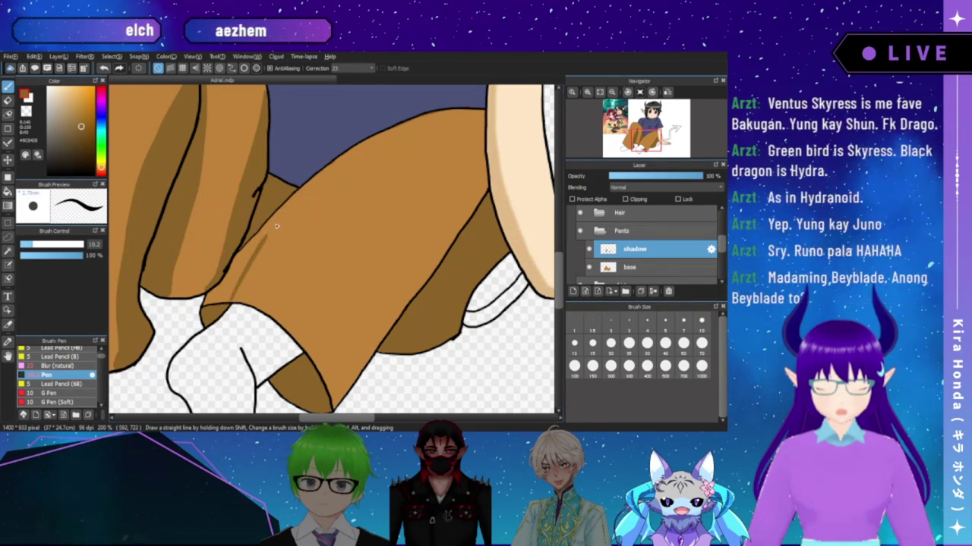
drag(238, 285, 290, 205)
key(ctrl+z)
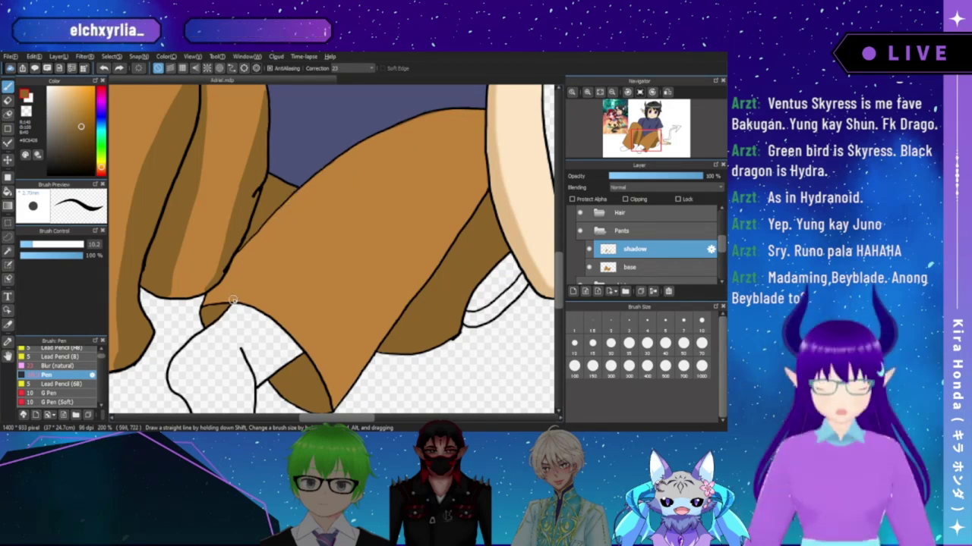
drag(262, 247, 296, 189)
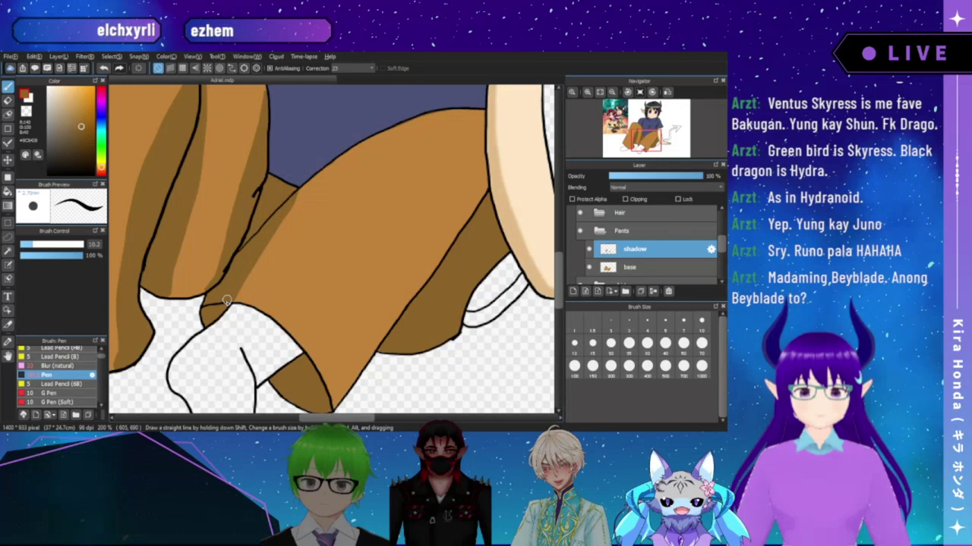
mouse_move(326, 213)
mouse_down()
mouse_move(317, 245)
mouse_move(341, 238)
mouse_move(321, 160)
mouse_move(327, 199)
mouse_move(339, 189)
mouse_up()
scroll(318, 245, up, 2)
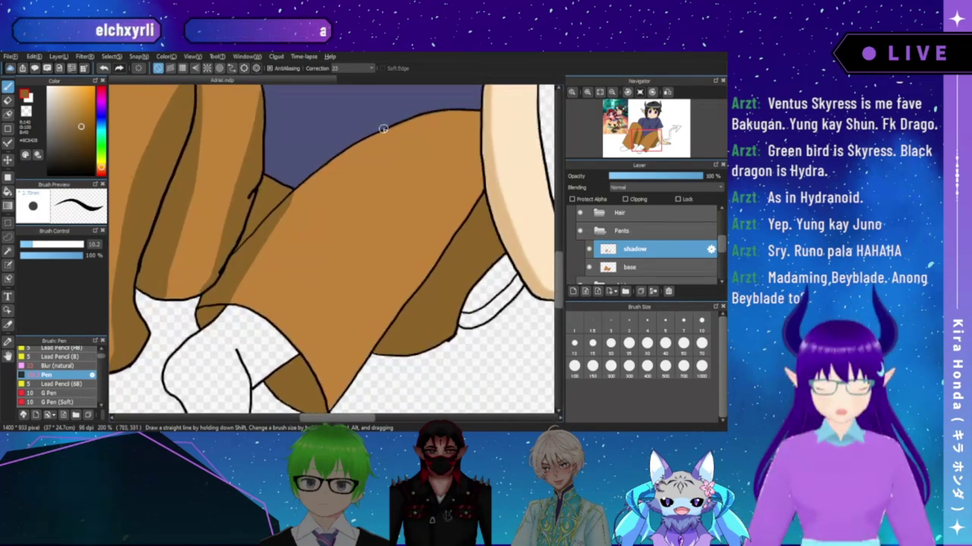
- Draw a shadow edge along the folded leg's underside, from the cuff up towards the arm, with the Pen at size 10.2
click(589, 93)
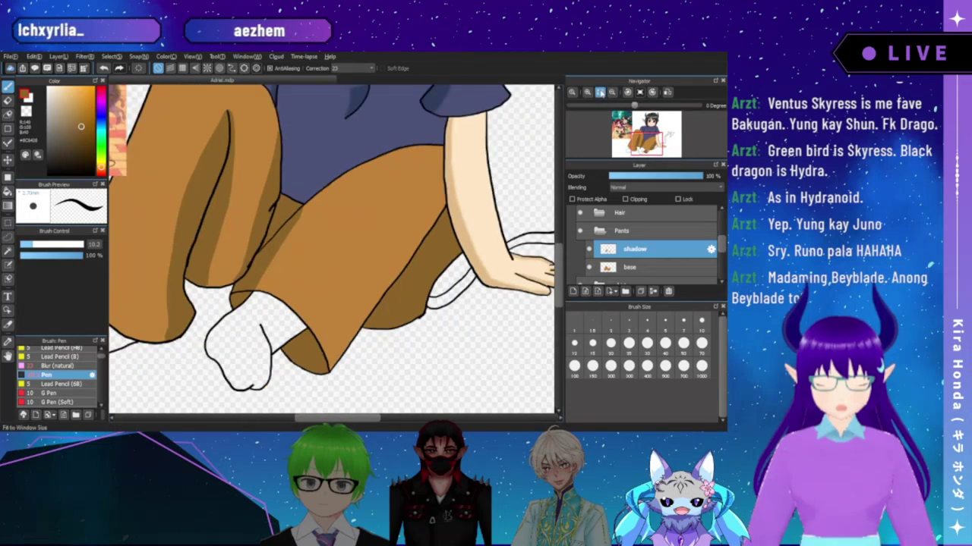
click(589, 93)
click(589, 93)
click(588, 93)
drag(377, 253, 358, 217)
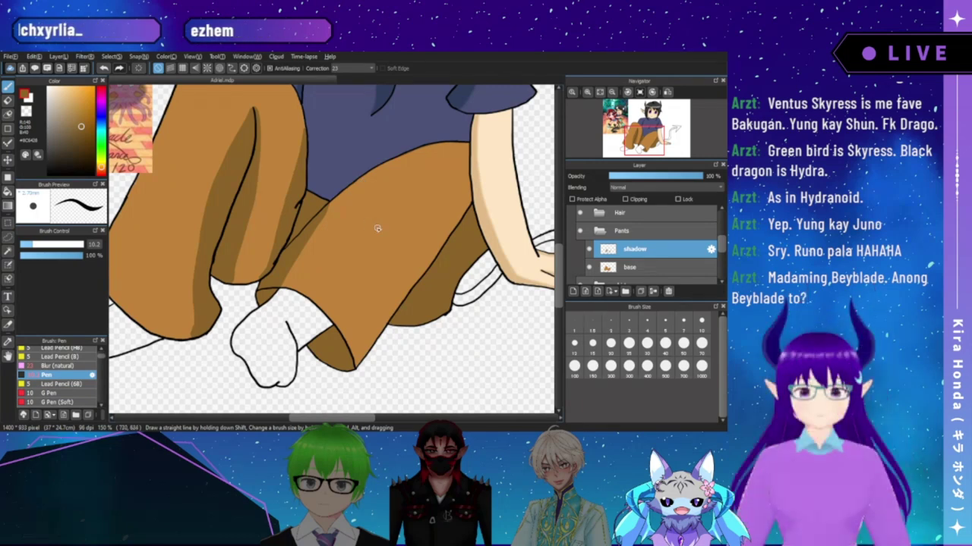
drag(418, 208, 384, 207)
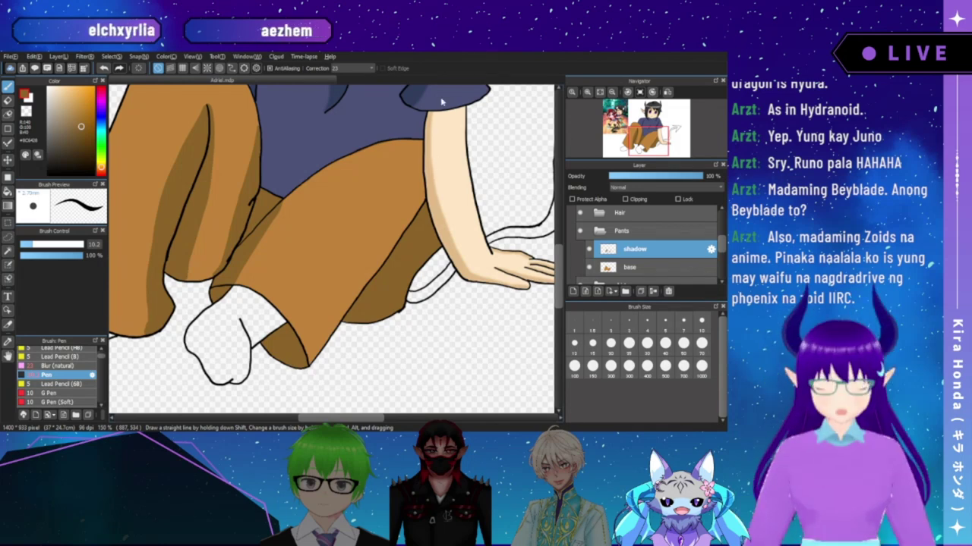
mouse_move(394, 232)
mouse_down()
mouse_move(364, 233)
mouse_move(357, 208)
mouse_up()
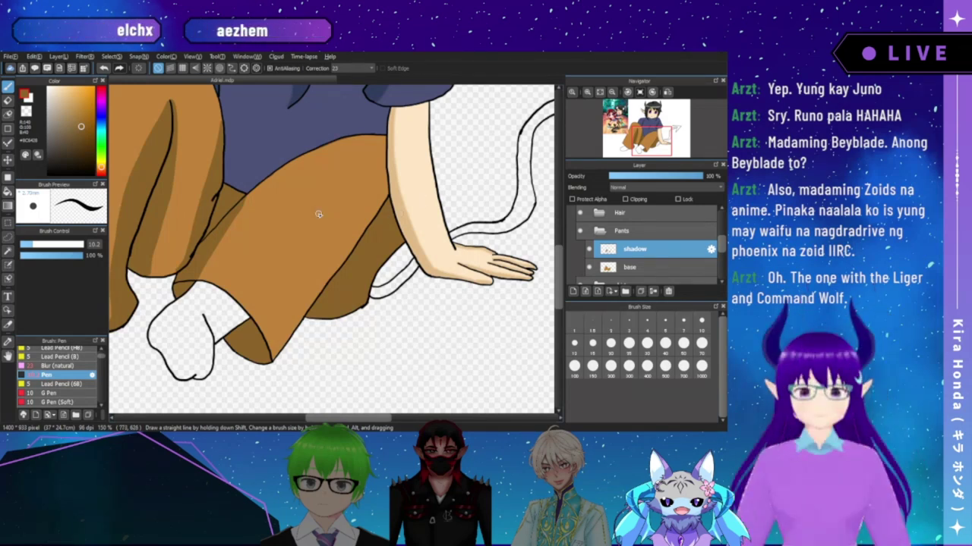
key(Right)
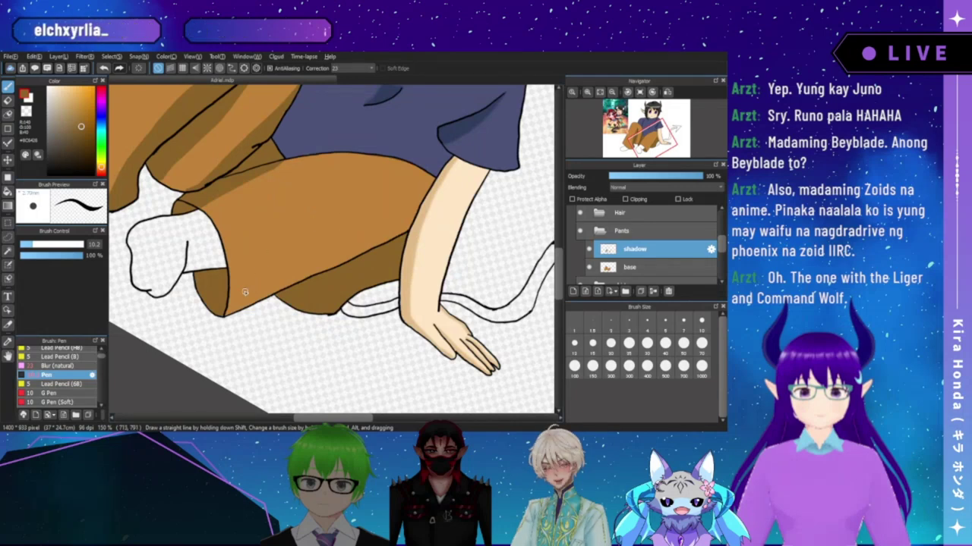
drag(260, 287, 288, 276)
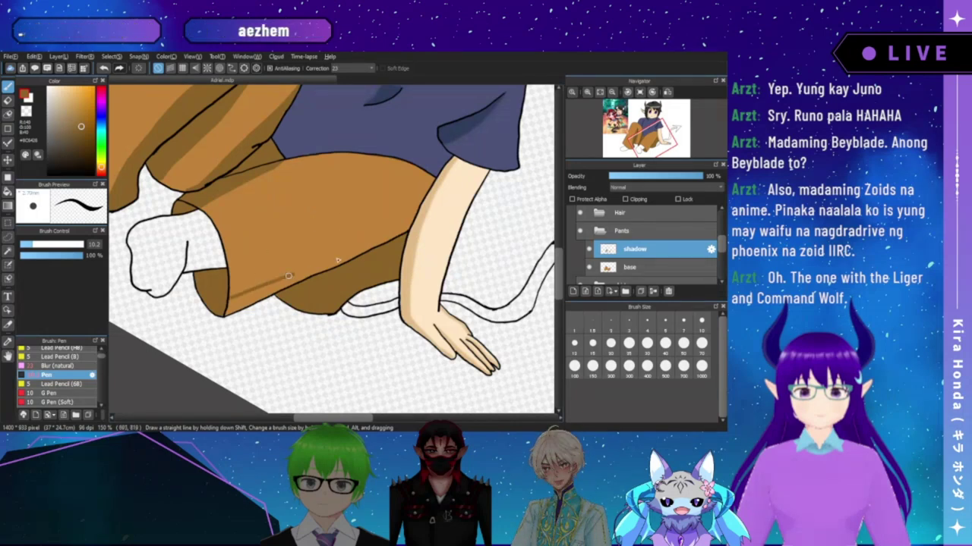
key(ctrl+z)
drag(233, 294, 363, 252)
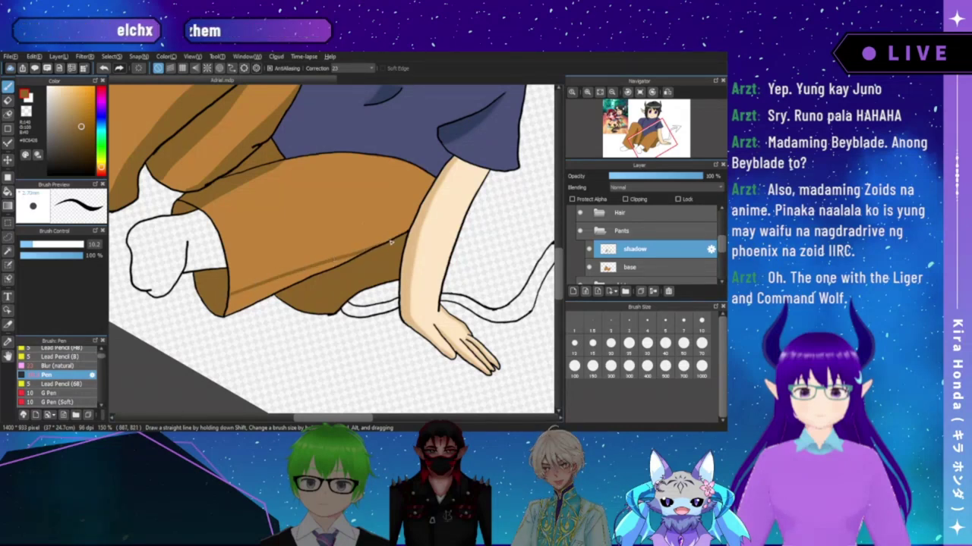
key(Left)
key(Left)
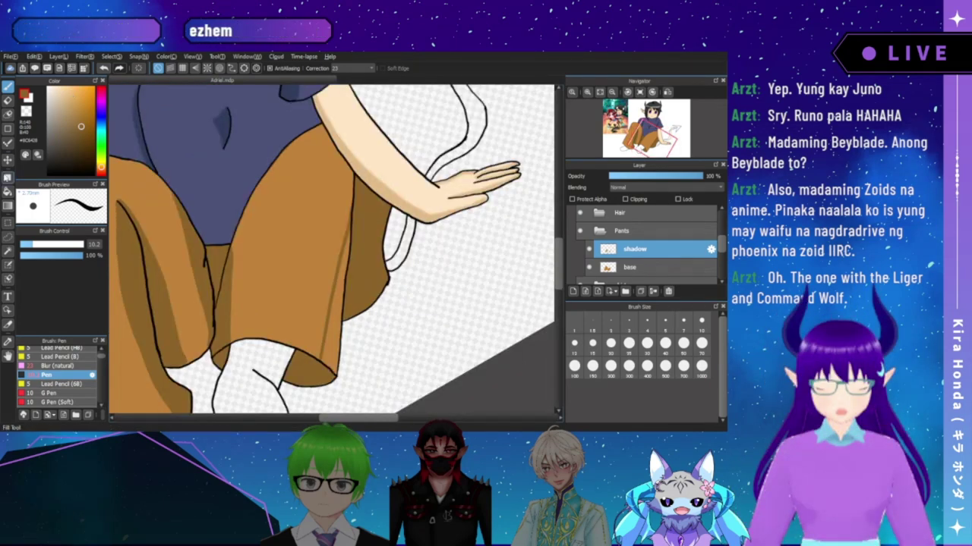
- Fill the strip along the folded leg's underside with the darker brown and touch up its gaps with the Pen
click(7, 192)
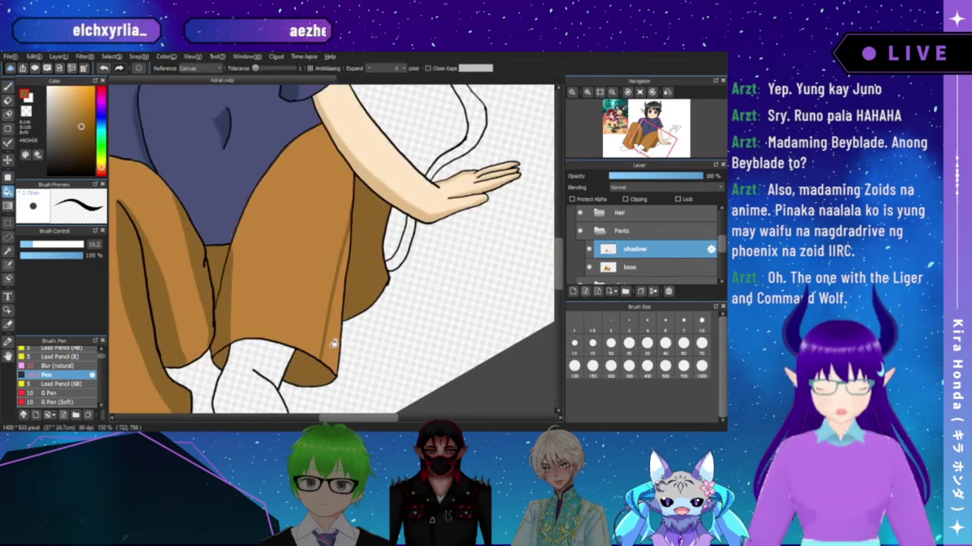
click(7, 86)
key(Up)
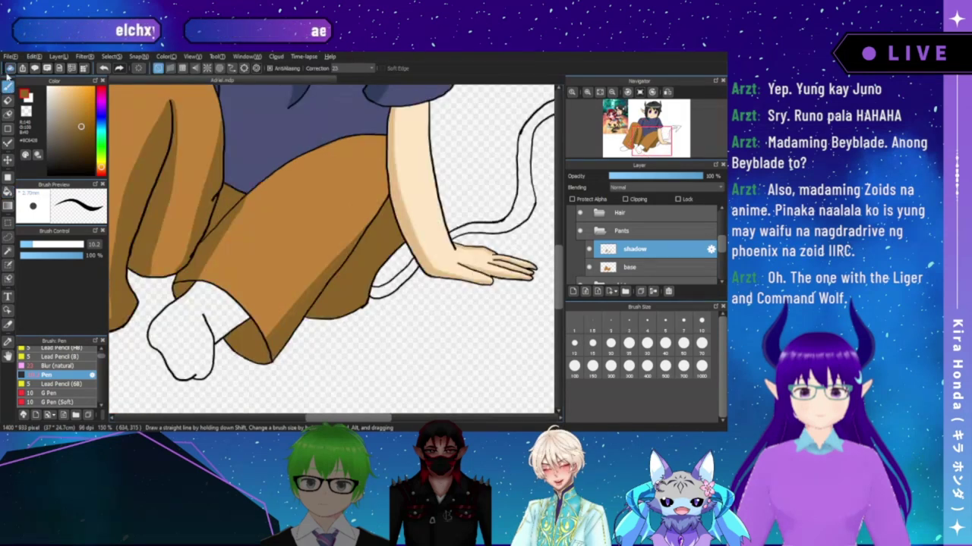
click(584, 95)
click(585, 95)
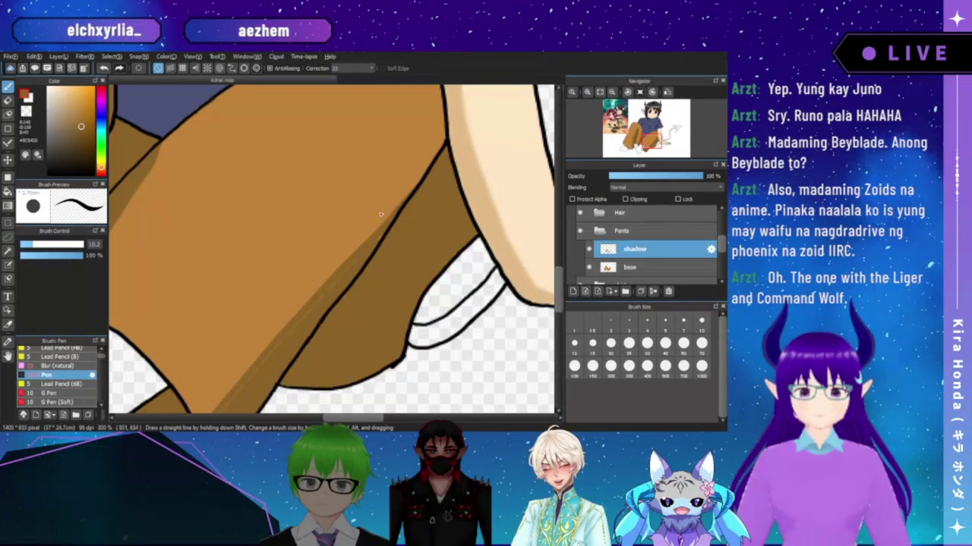
scroll(385, 240, down, 3)
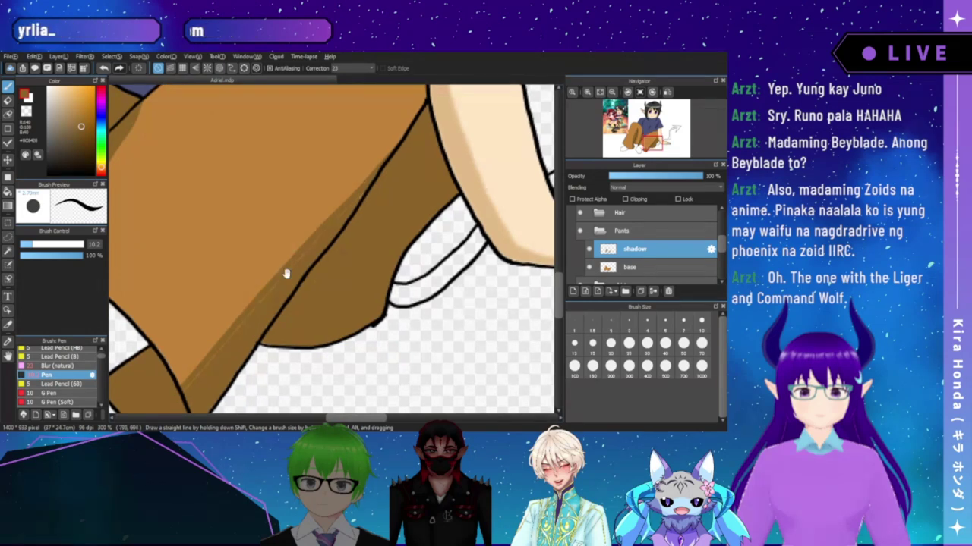
scroll(284, 274, down, 2)
scroll(297, 251, down, 1)
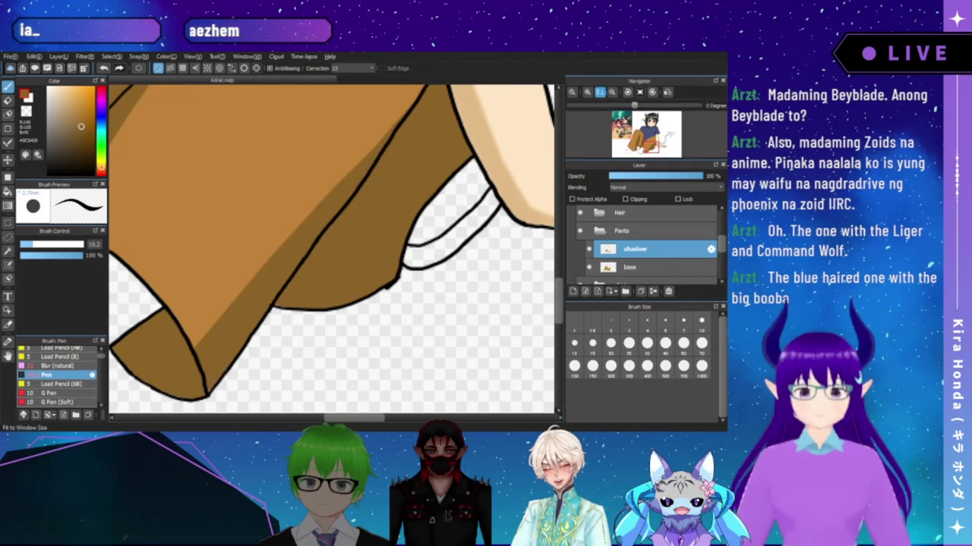
click(600, 92)
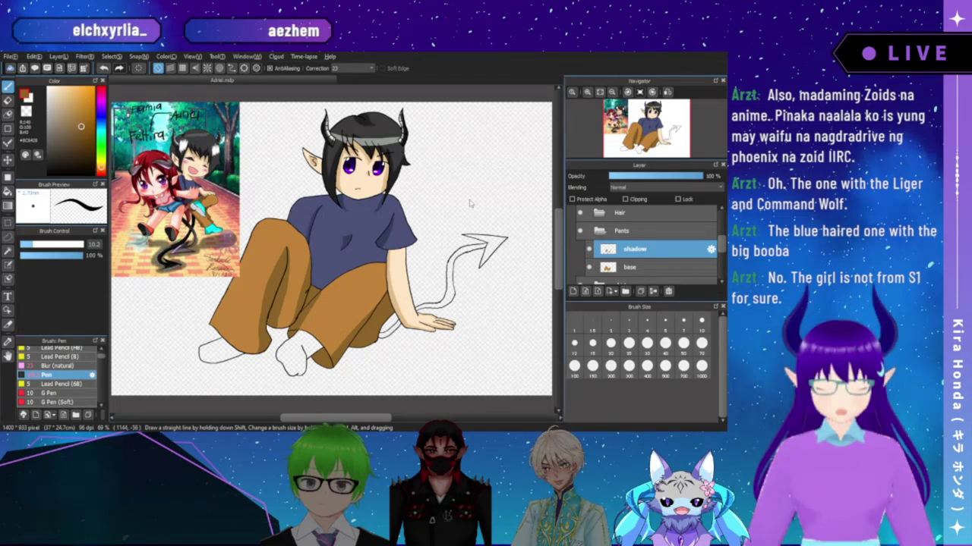
- Soften the edges of the folded leg's shadows with the Blur (natural) brush at size 37
click(74, 367)
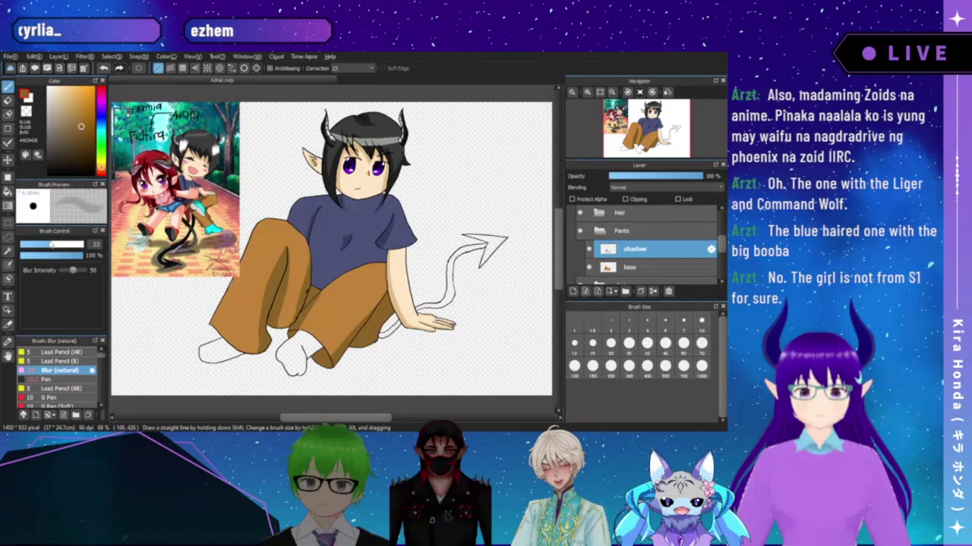
drag(56, 247, 65, 248)
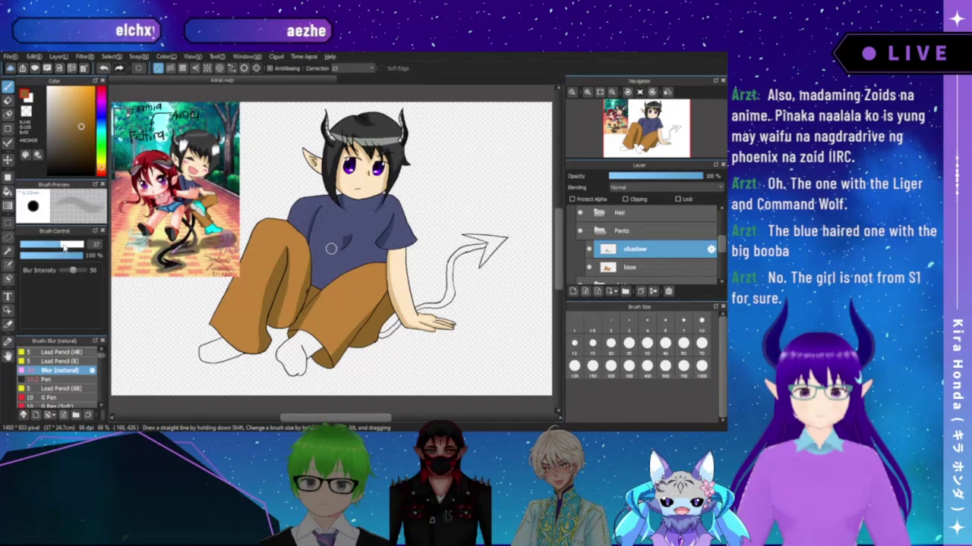
scroll(417, 142, up, 6)
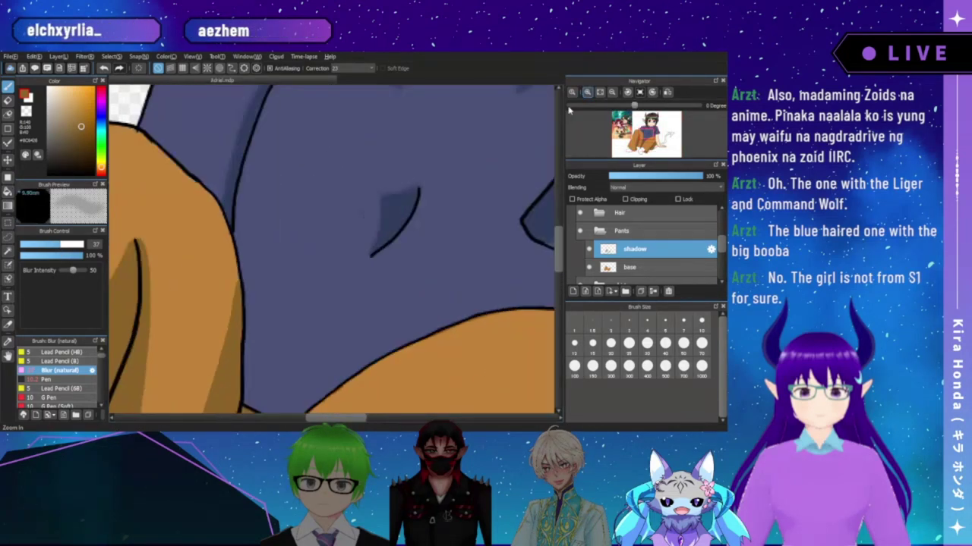
drag(440, 277, 406, 162)
drag(433, 260, 401, 112)
click(612, 91)
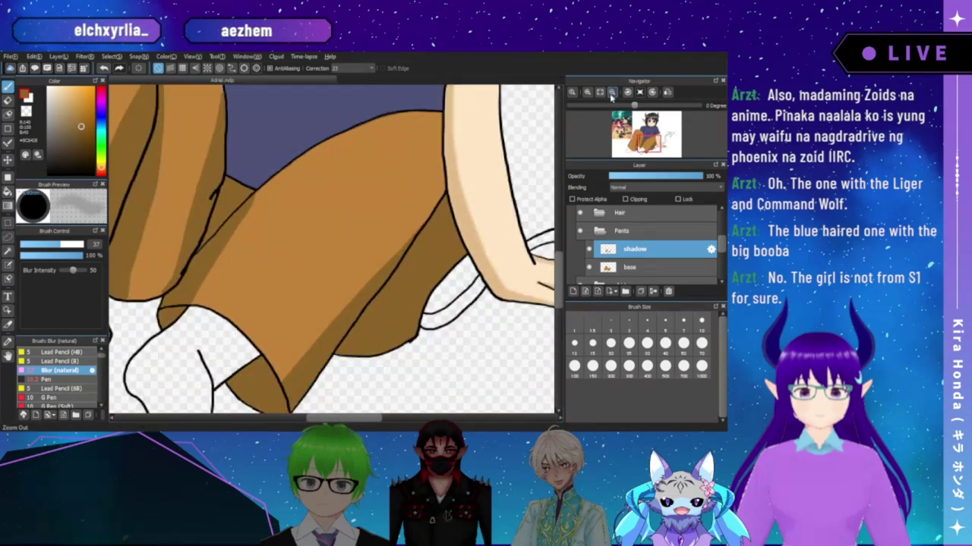
scroll(383, 232, down, 2)
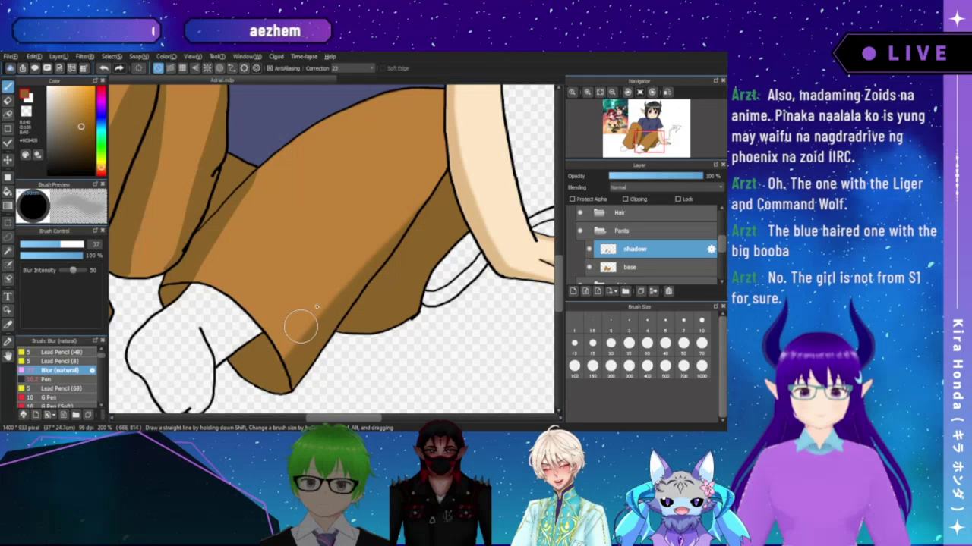
drag(246, 234, 279, 247)
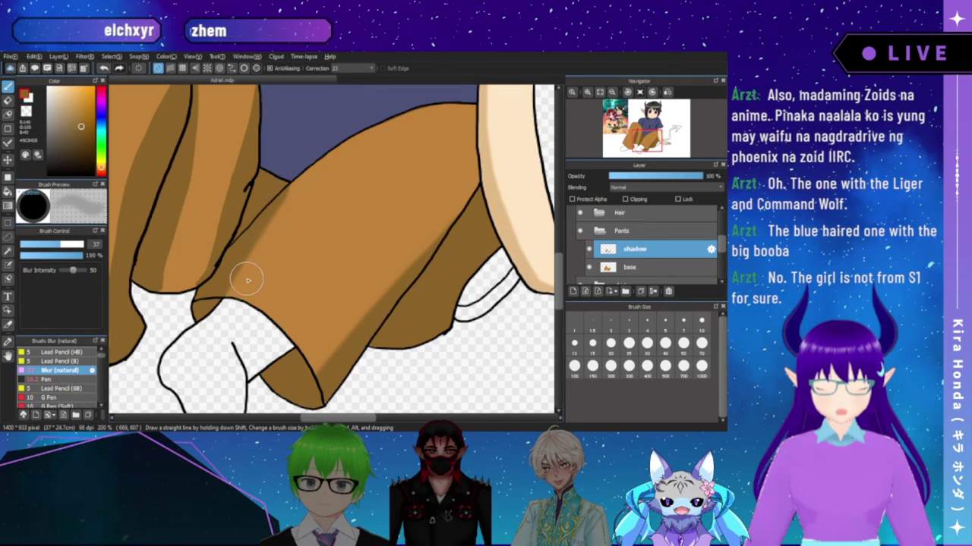
- Soften the edges of the upright leg's fold and side shadows with the Blur (natural) brush at size 37
scroll(371, 203, down, 2)
scroll(371, 203, up, 3)
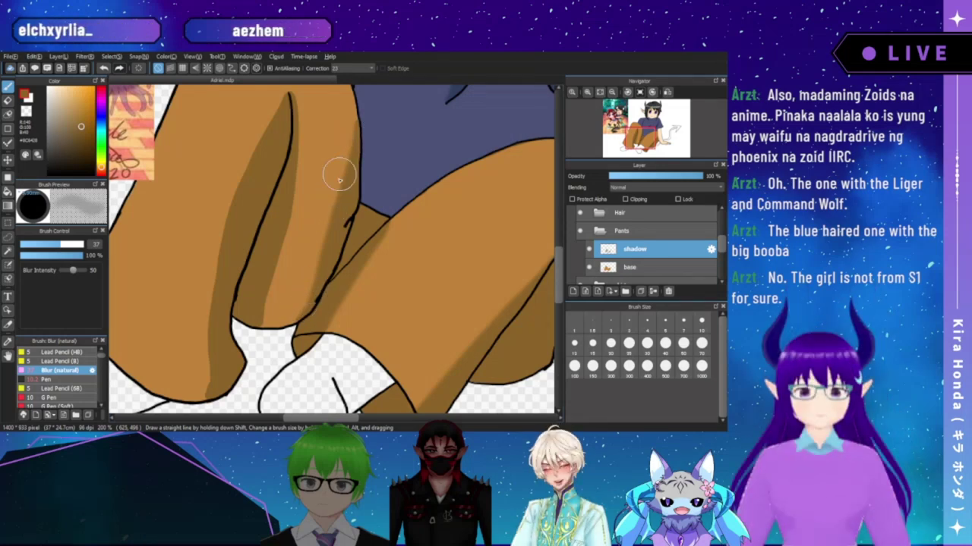
drag(308, 166, 336, 171)
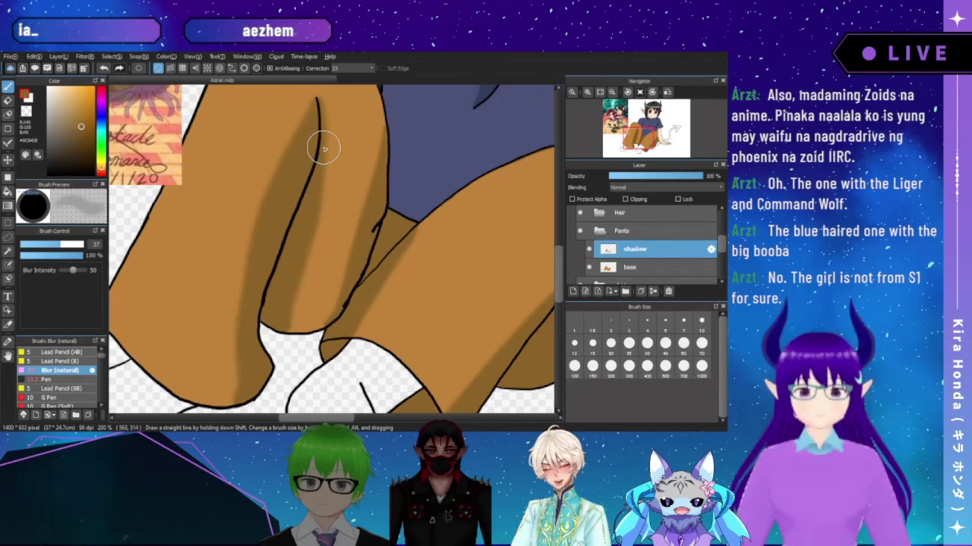
drag(305, 211, 341, 214)
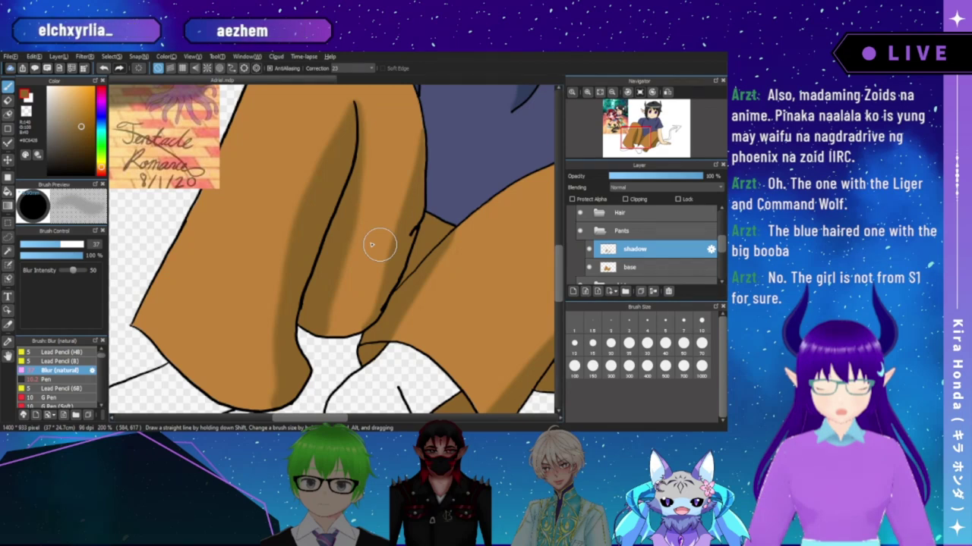
click(600, 92)
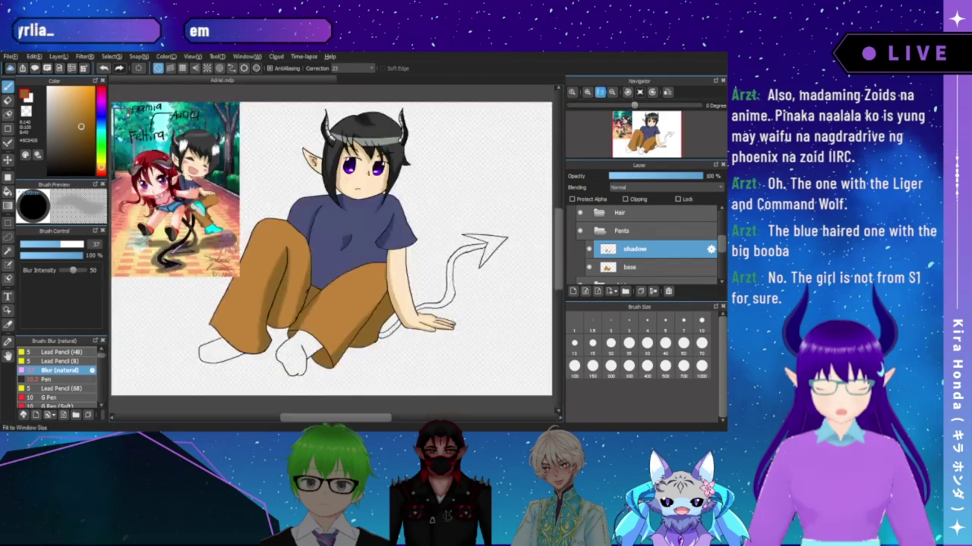
click(586, 92)
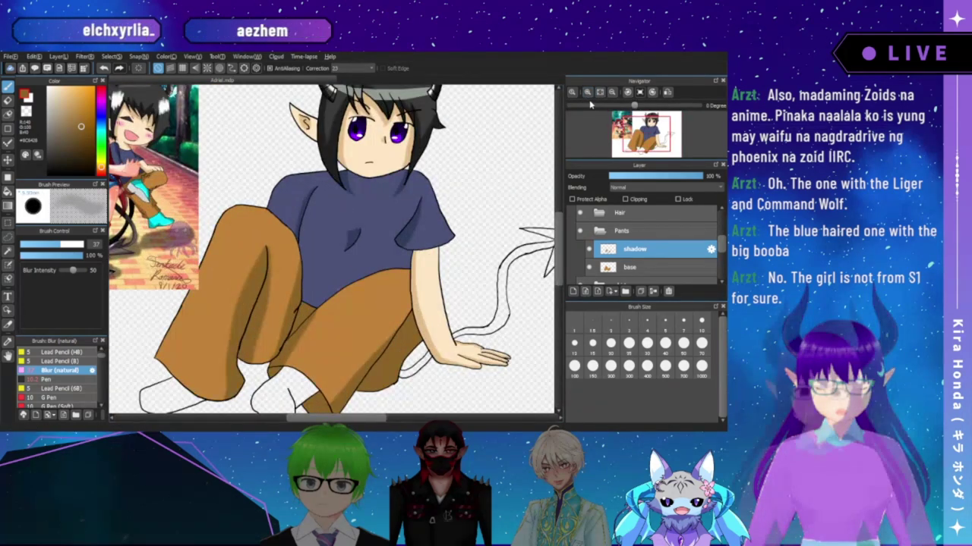
mouse_move(399, 266)
mouse_down()
mouse_move(389, 206)
mouse_move(364, 317)
mouse_up()
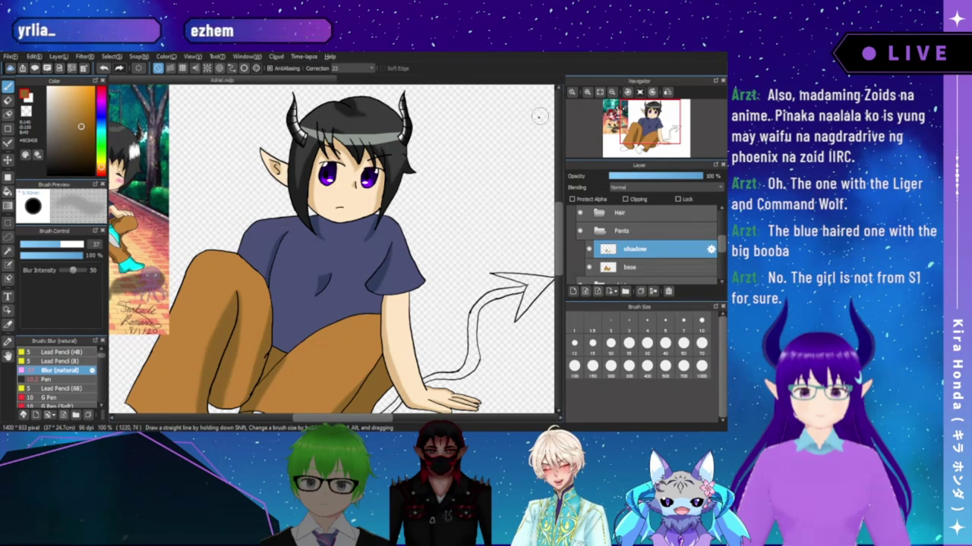
drag(652, 132, 661, 136)
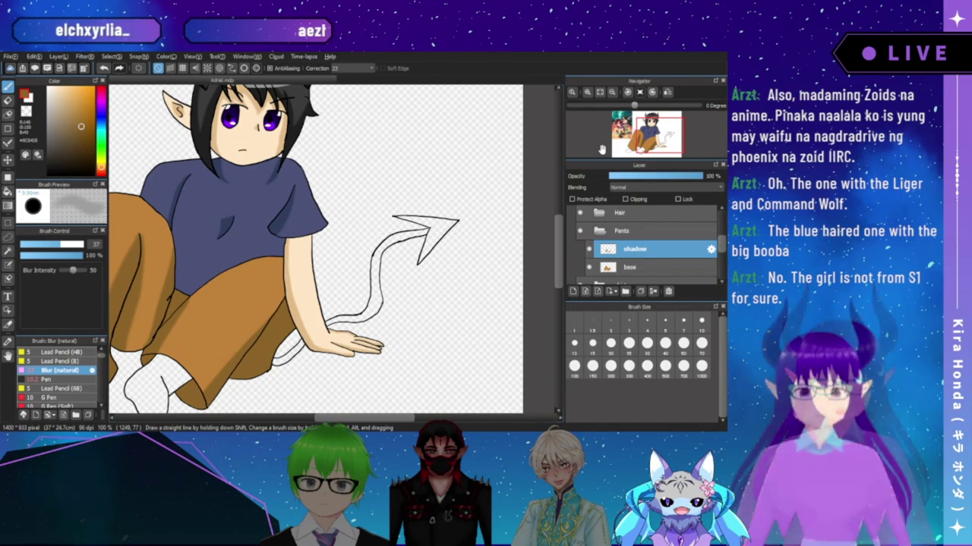
click(587, 93)
drag(659, 145, 658, 142)
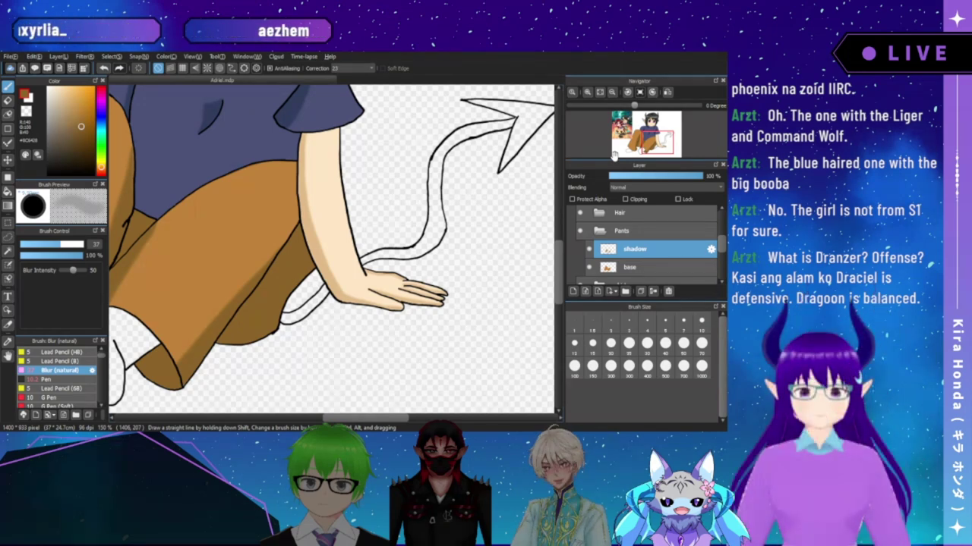
- Collapse the Pants folder in the layer list
click(601, 231)
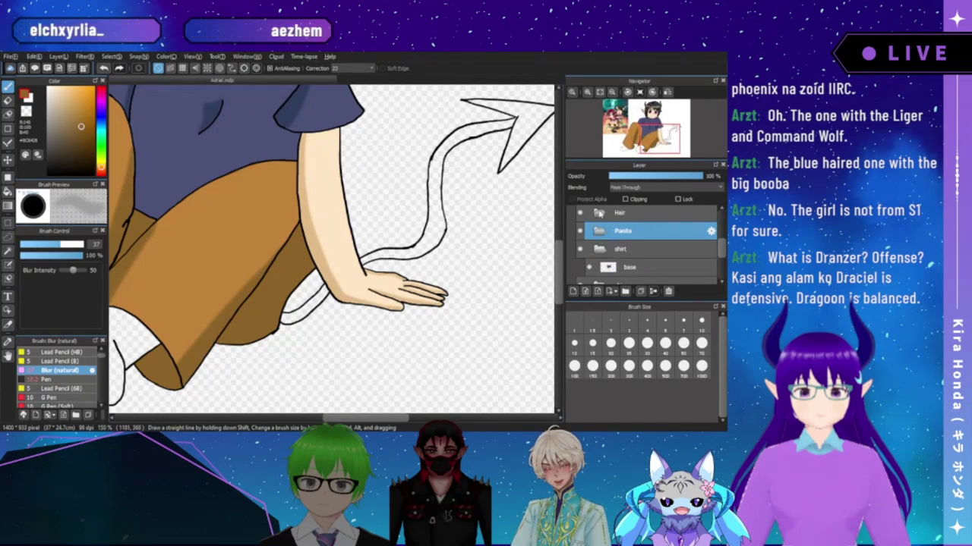
click(612, 91)
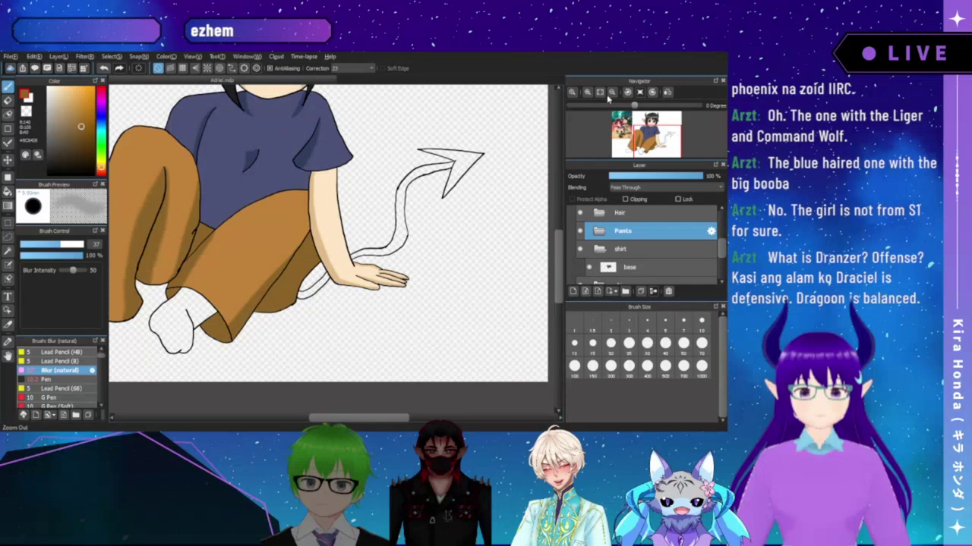
click(599, 92)
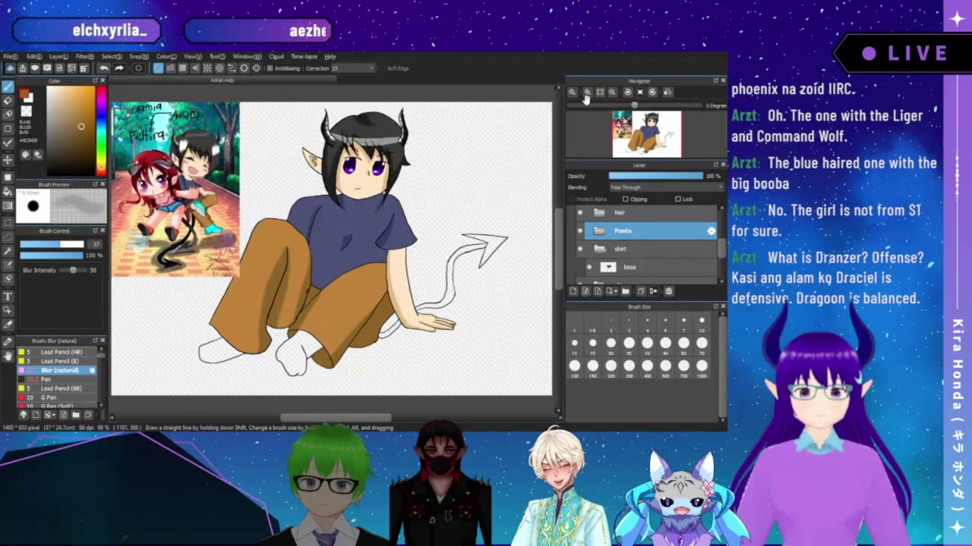
click(586, 92)
click(586, 92)
drag(642, 138, 662, 139)
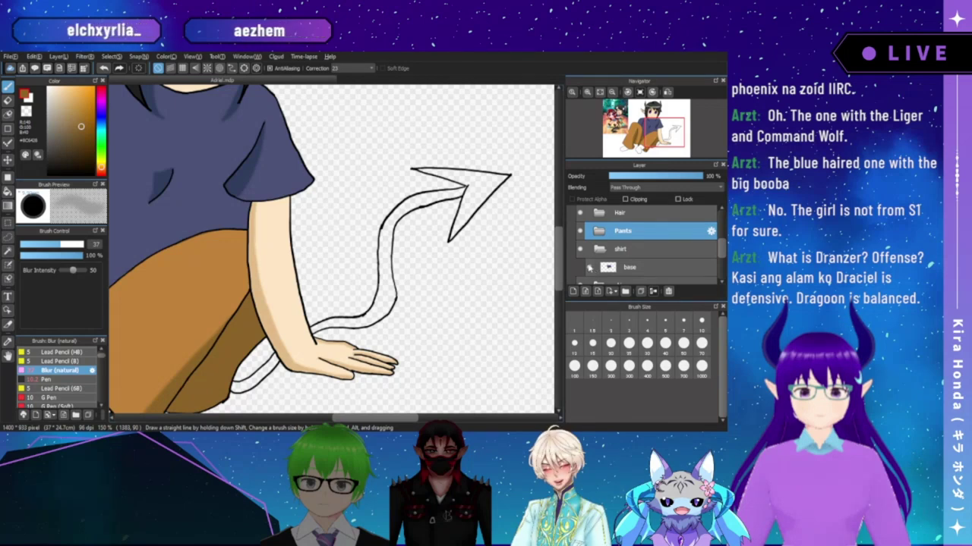
- Add a layer above the base layer in the shirt folder and sample the chest fold's dark blue for the Pen
click(591, 267)
click(590, 269)
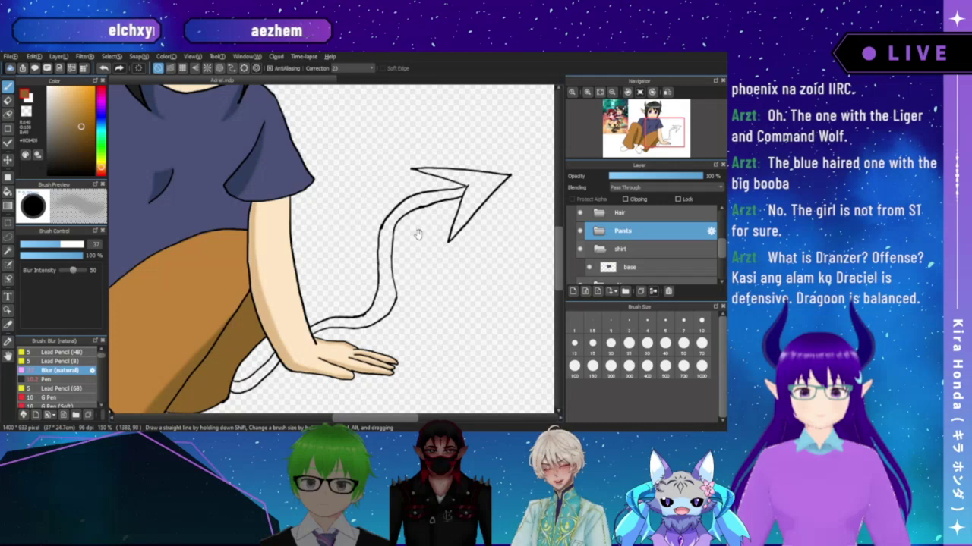
drag(334, 226, 419, 281)
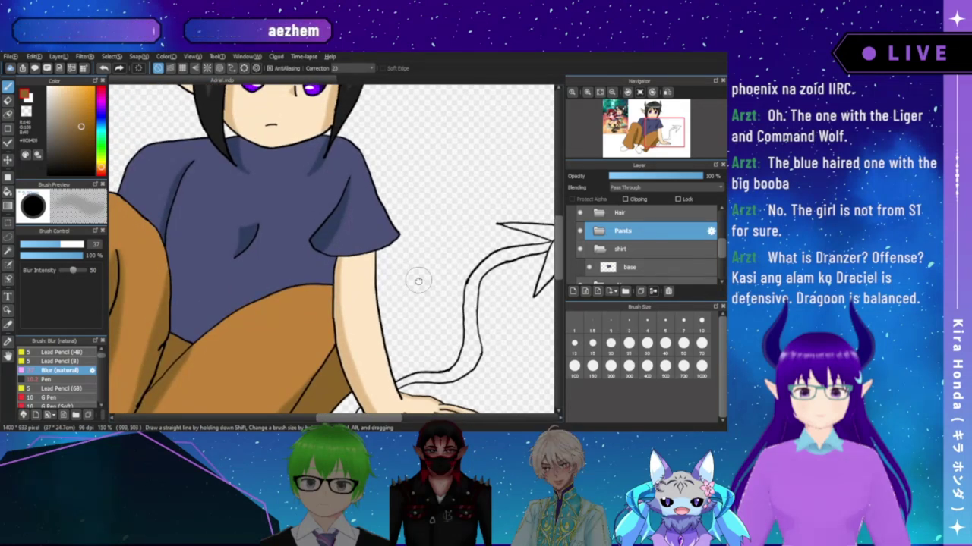
click(639, 270)
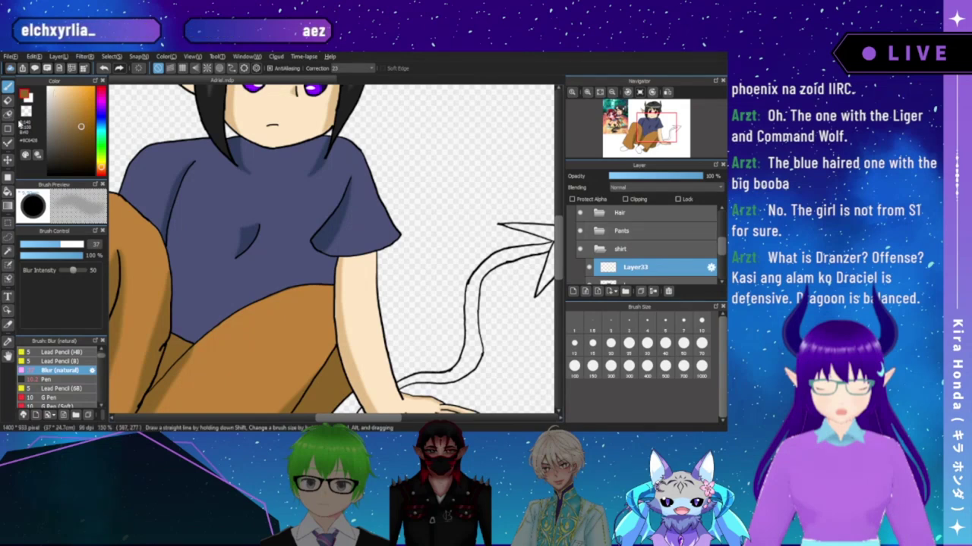
click(68, 378)
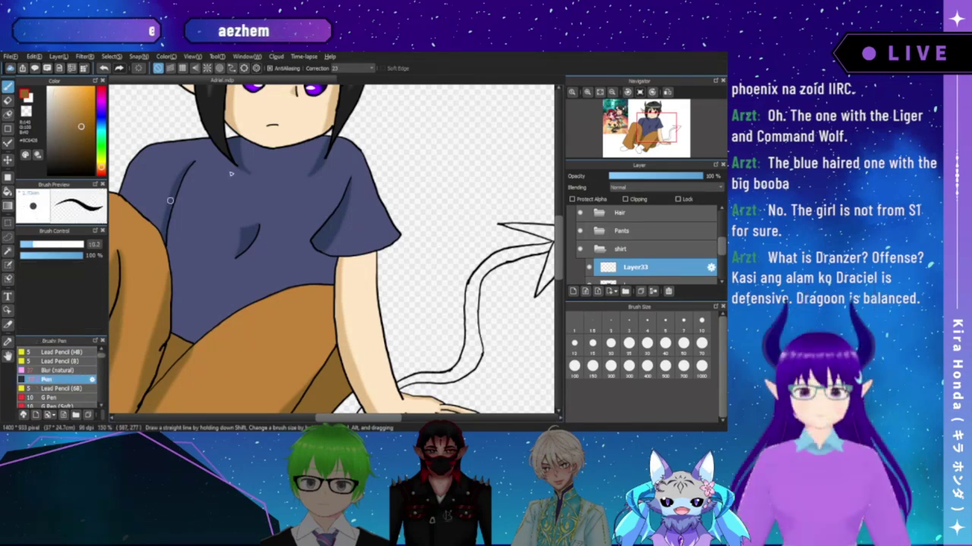
alt+click(250, 236)
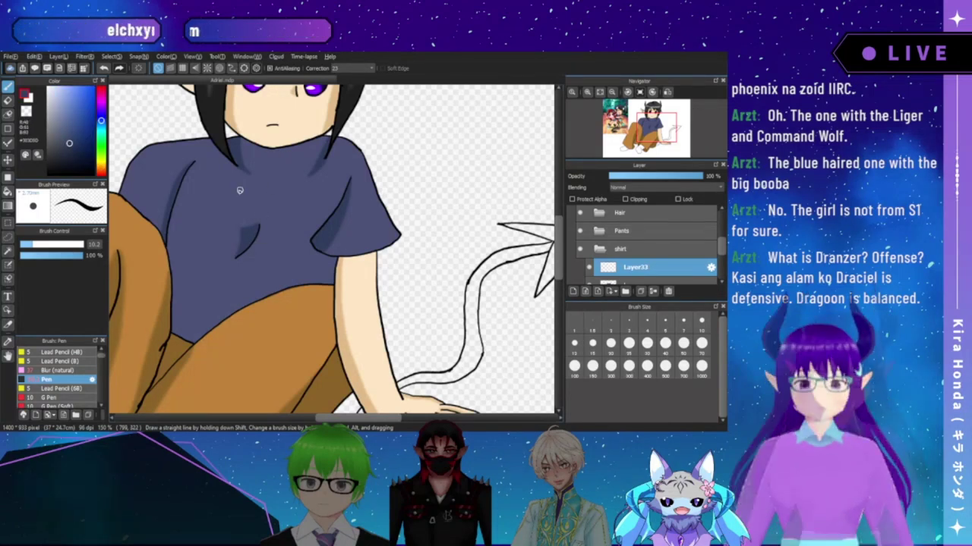
- Reduce the opacity of the shirt's base layer and rename the new layer above it as shadow
scroll(722, 251, down, 2)
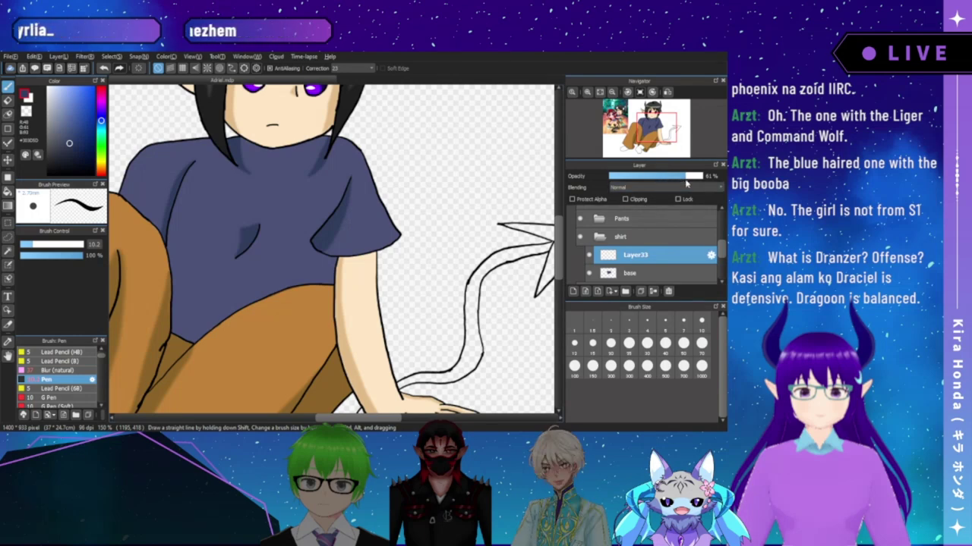
click(629, 273)
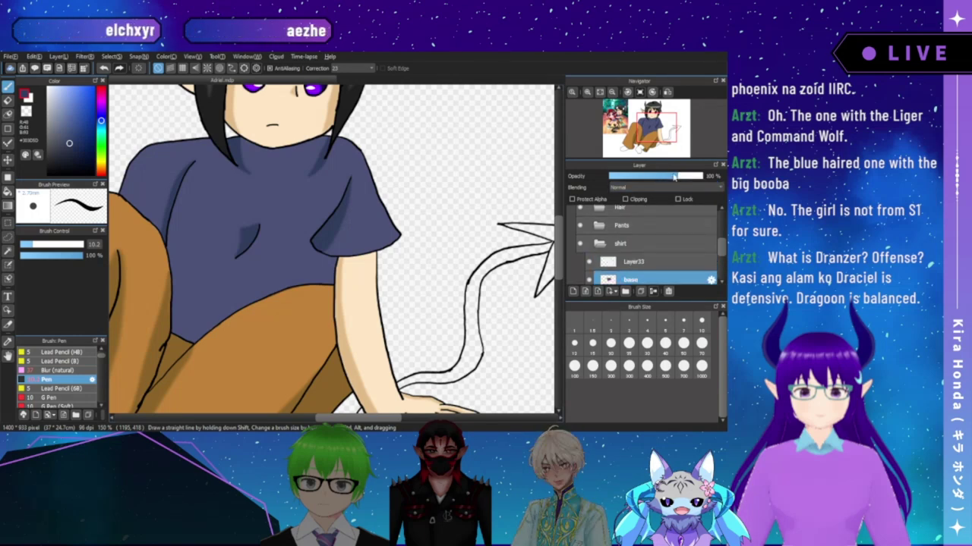
click(668, 176)
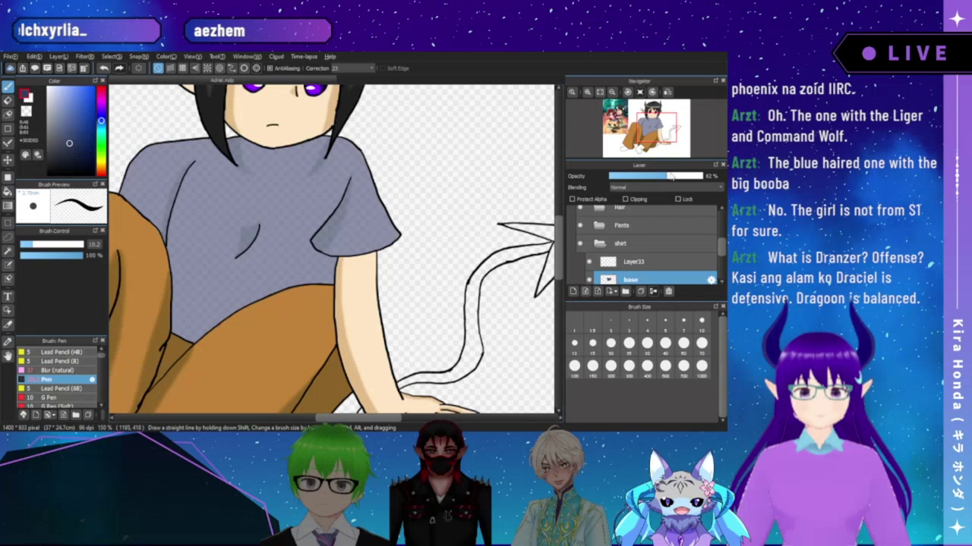
click(675, 176)
click(629, 260)
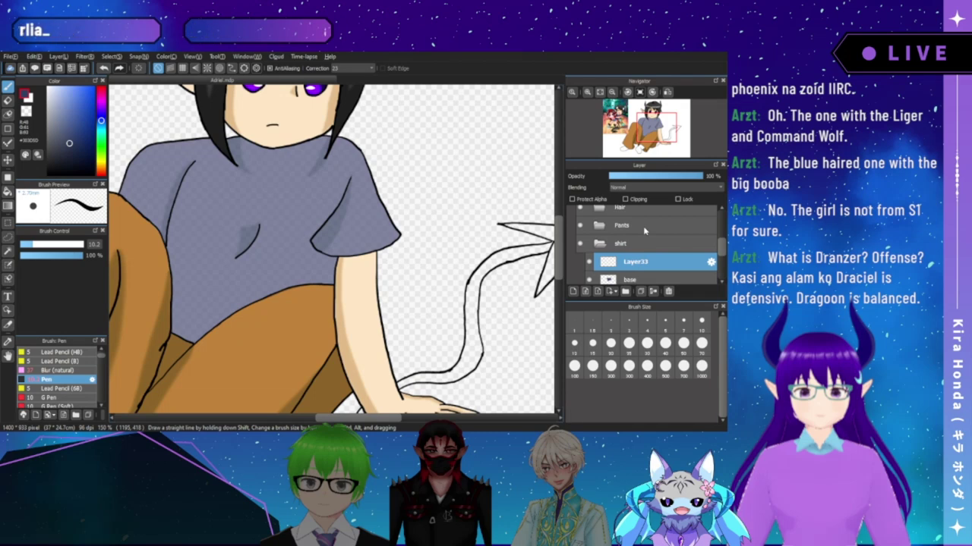
key(Return)
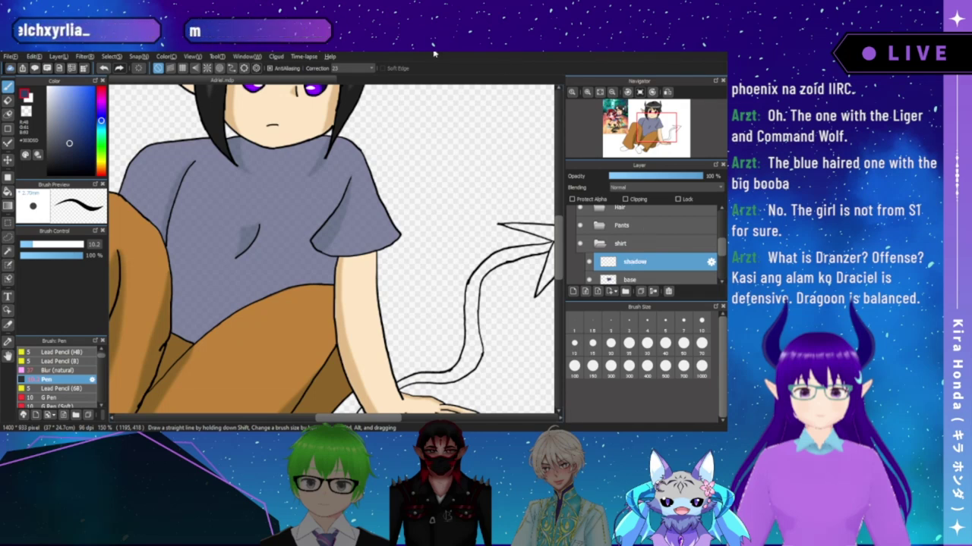
- Draw a dark blue shadow edge along the underside of the sleeve fold, from its tip to the sleeve hem, with the Pen at size 10.2
click(587, 93)
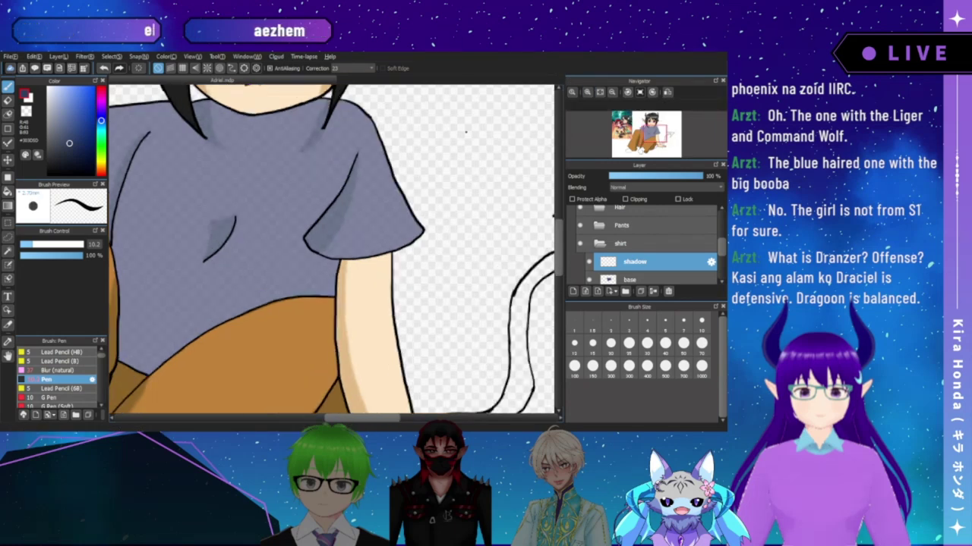
click(587, 93)
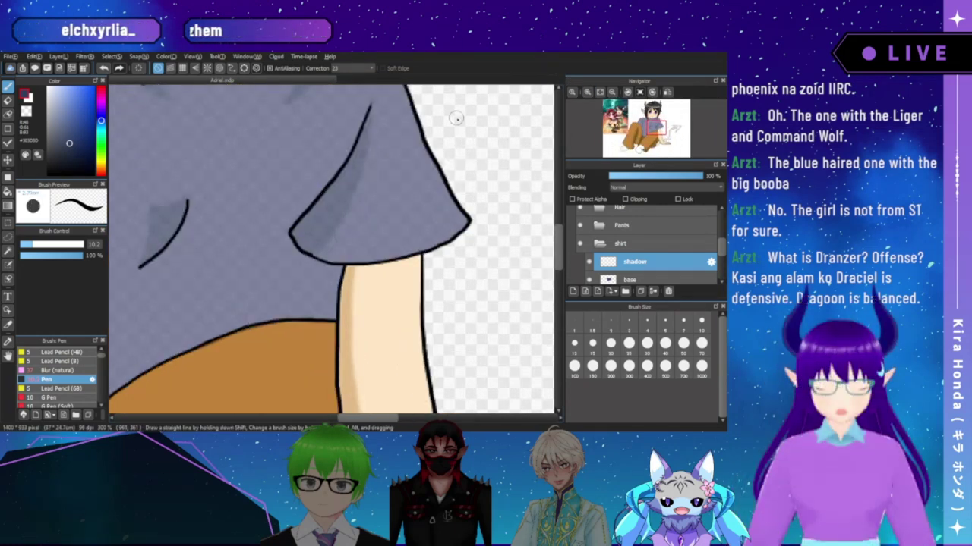
key(Right)
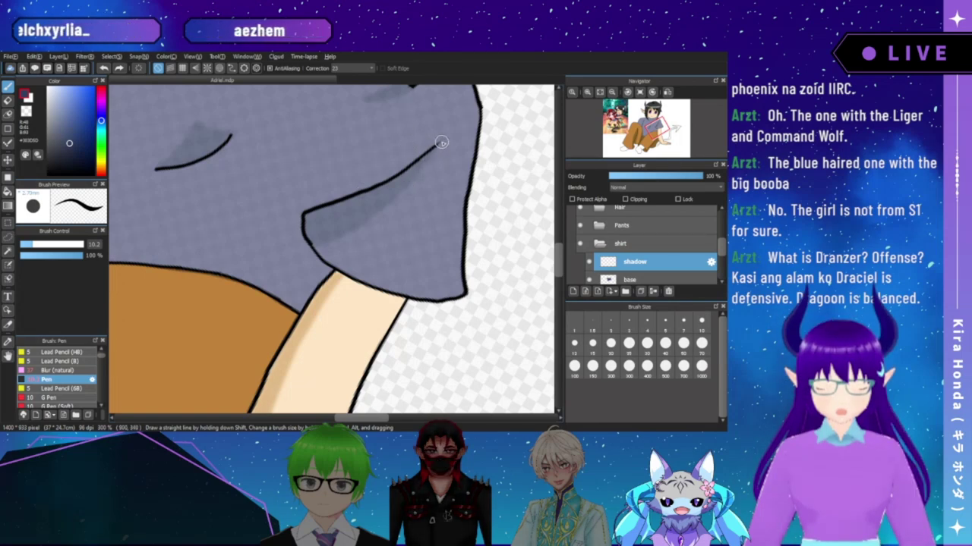
drag(438, 139, 397, 192)
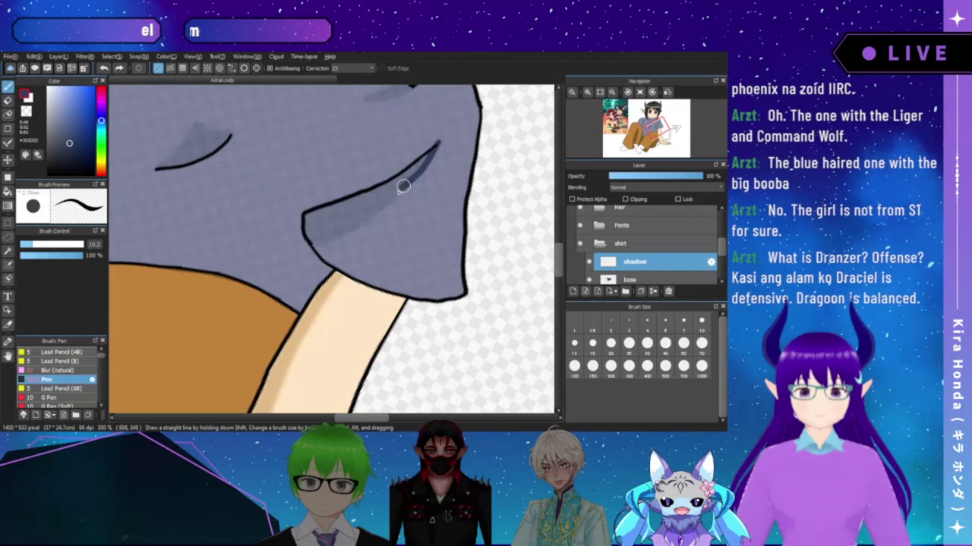
key(ctrl+z)
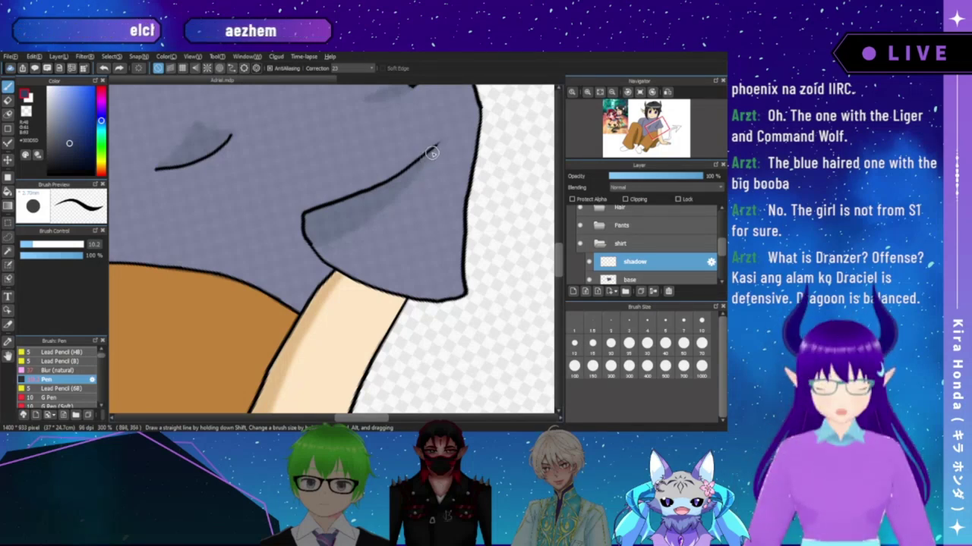
drag(439, 142, 415, 173)
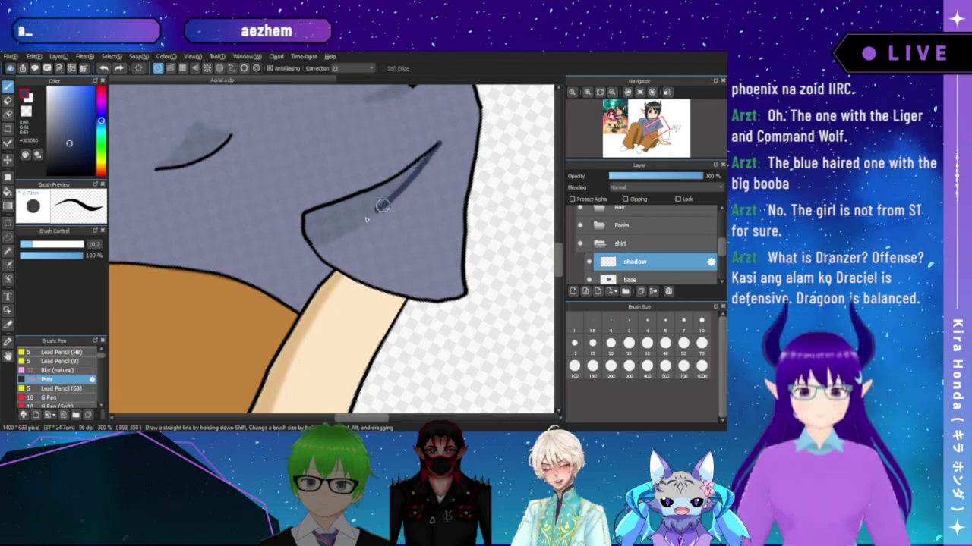
key(ctrl+z)
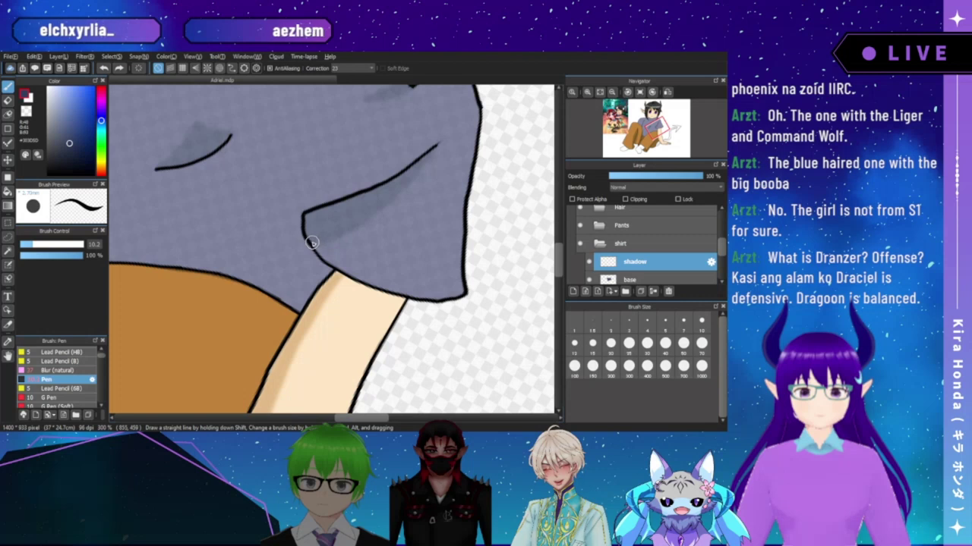
drag(336, 239, 360, 225)
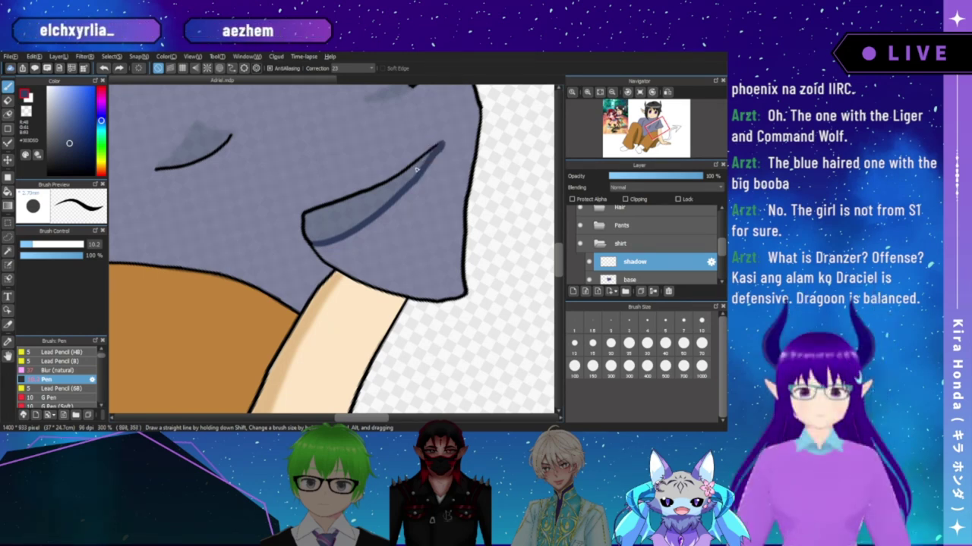
- Fill the area between the sleeve's fold line and the shadow edge with dark blue, closing all remaining gaps
drag(413, 172, 421, 125)
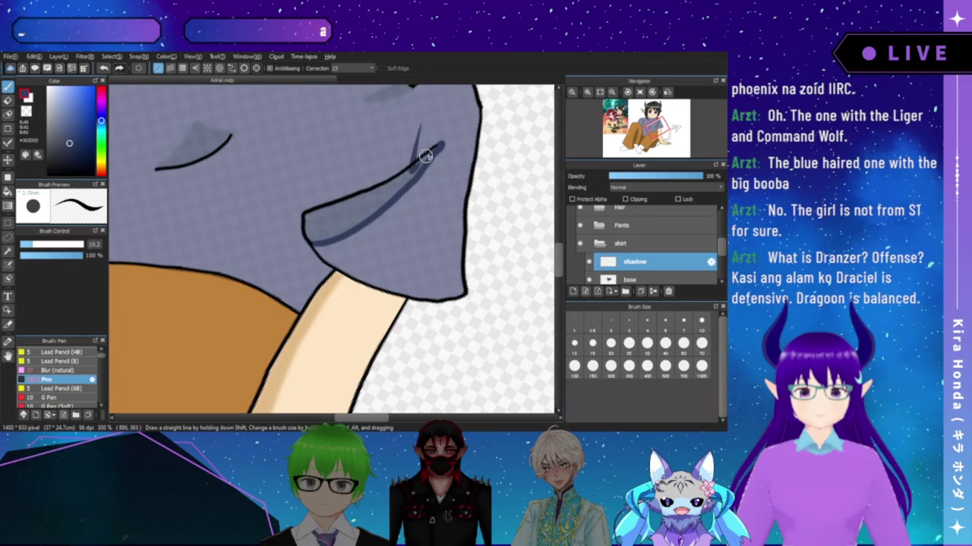
key(ctrl+z)
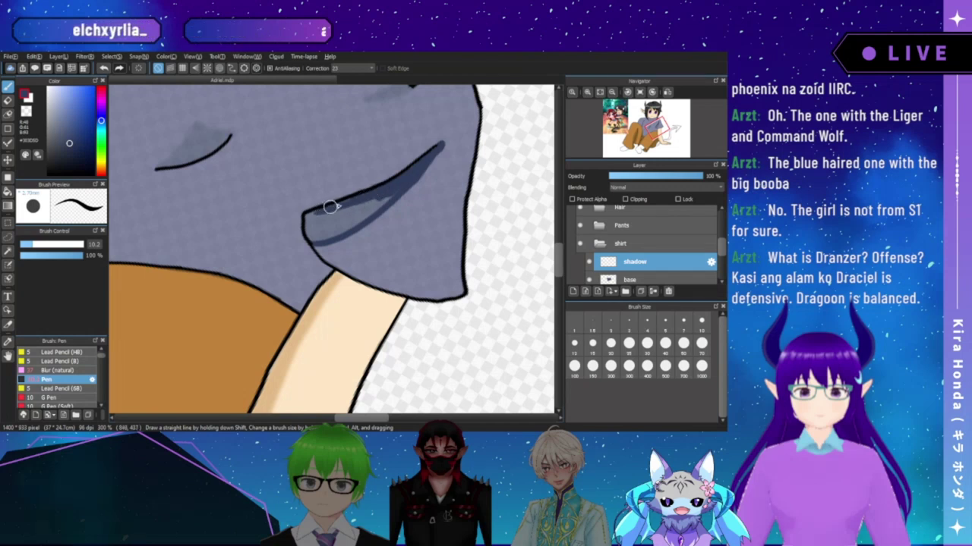
drag(334, 211, 374, 197)
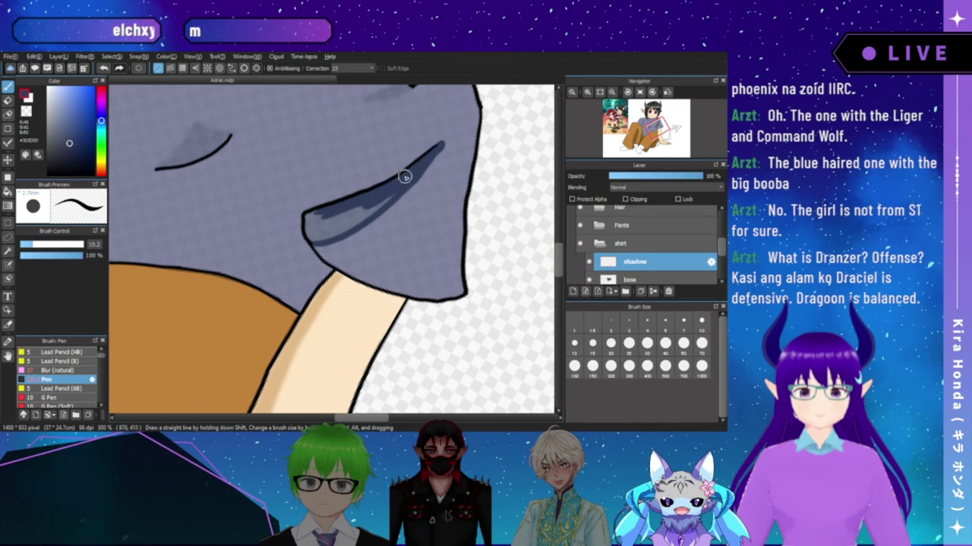
drag(397, 180, 321, 235)
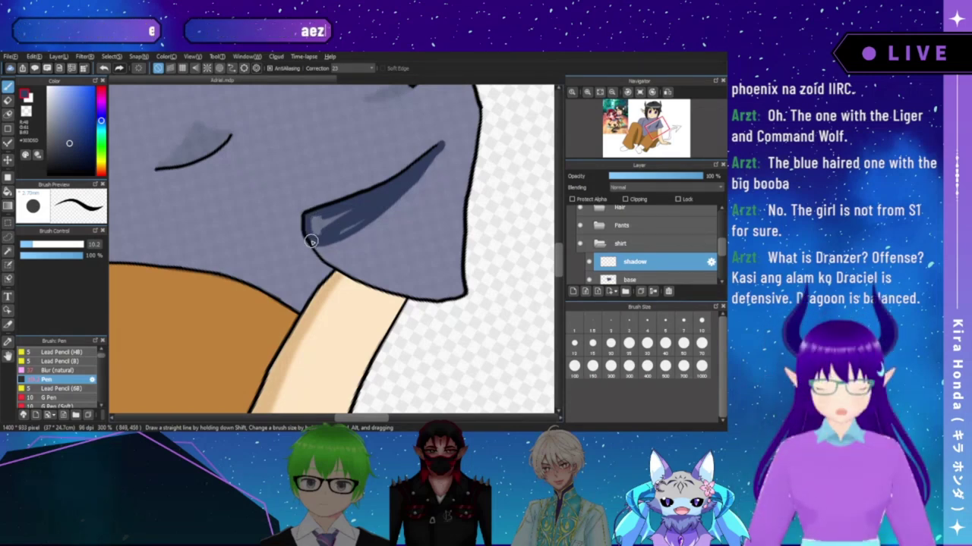
mouse_move(309, 236)
mouse_down()
mouse_move(360, 221)
mouse_move(350, 223)
mouse_up()
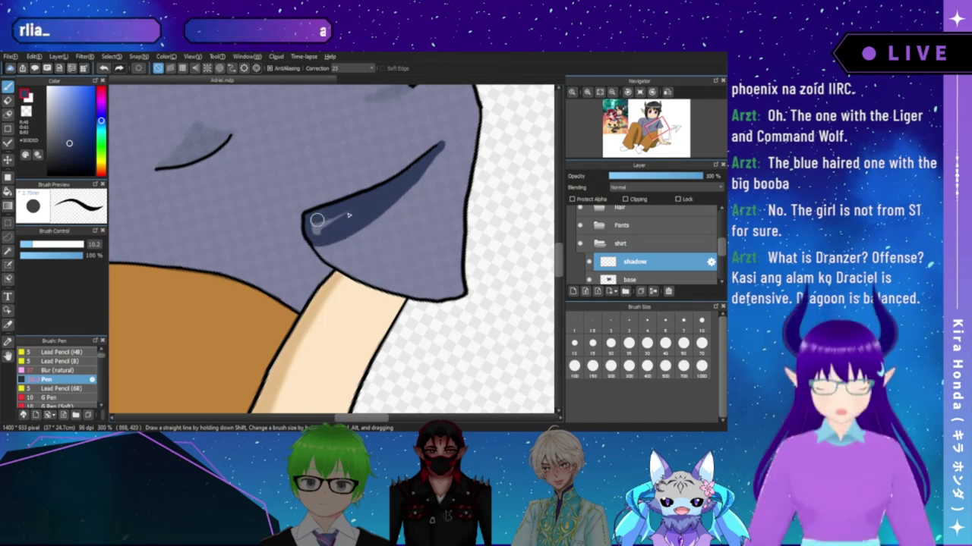
mouse_move(311, 218)
mouse_down()
mouse_move(321, 232)
mouse_move(325, 218)
mouse_up()
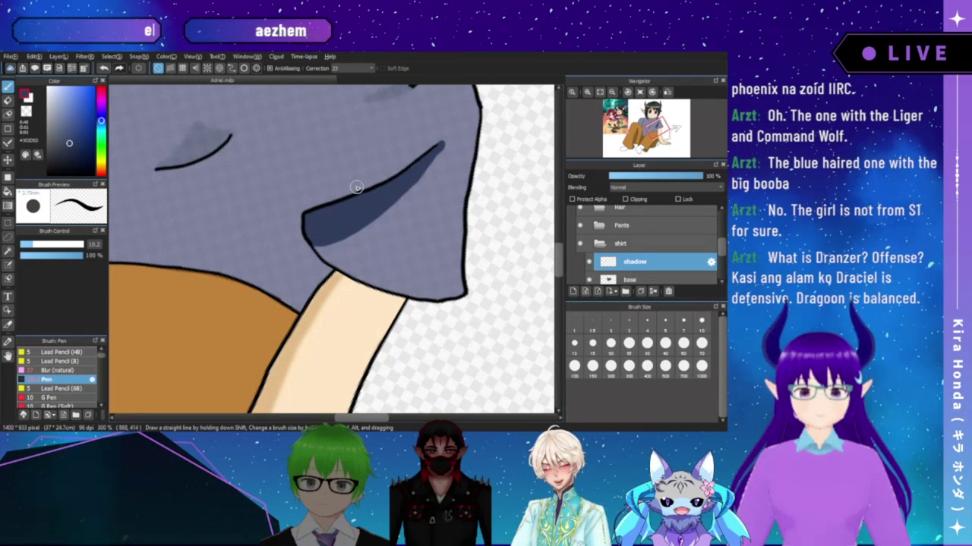
- Paint dark blue shadows on the shirt beside the two hair strands hanging at the neckline
drag(337, 136, 310, 210)
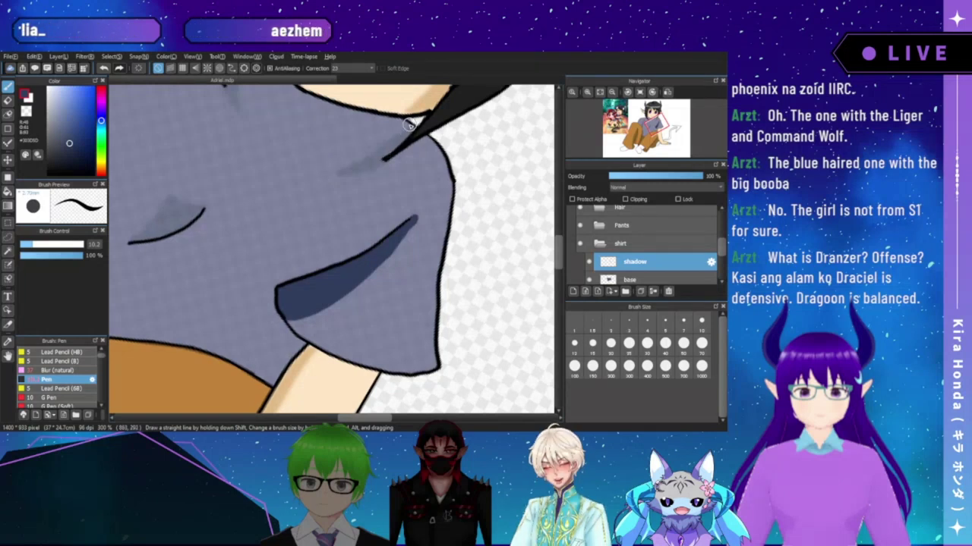
mouse_move(384, 145)
mouse_down()
mouse_move(335, 169)
mouse_move(349, 172)
mouse_move(330, 170)
mouse_move(385, 162)
mouse_move(408, 139)
mouse_up()
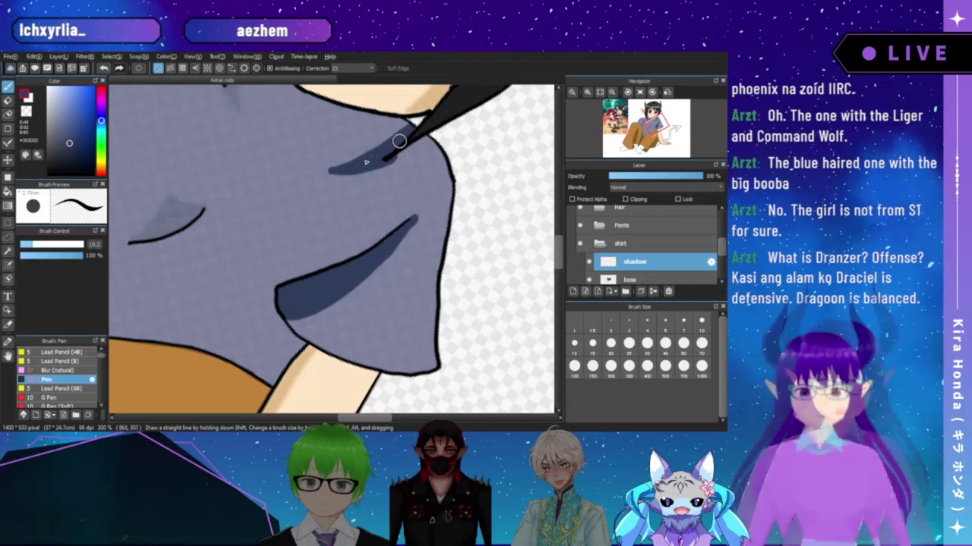
scroll(347, 165, up, 5)
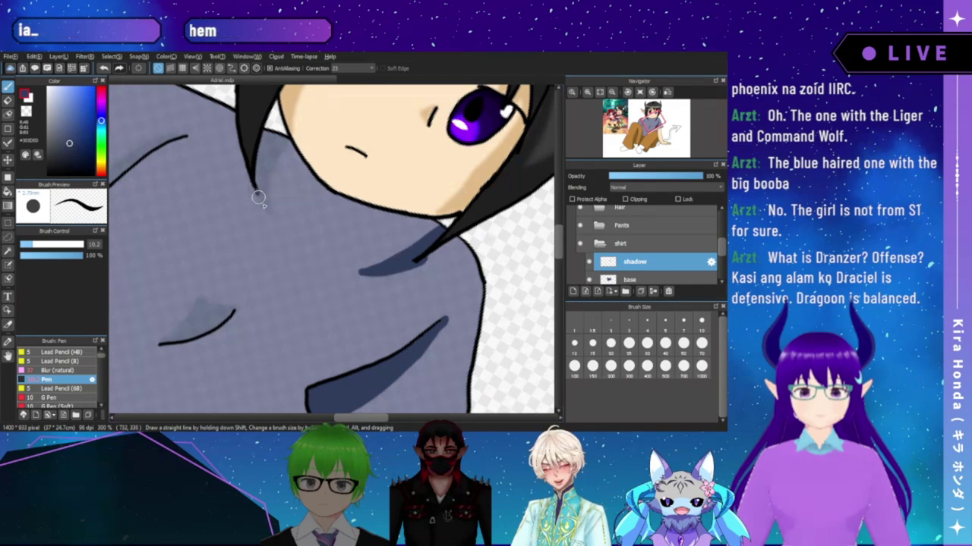
drag(286, 136, 267, 190)
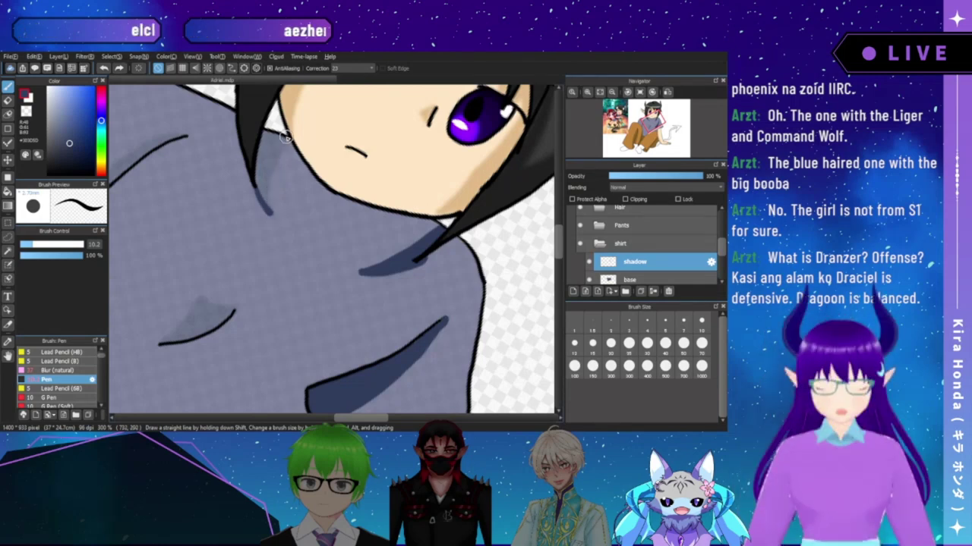
drag(275, 162, 269, 210)
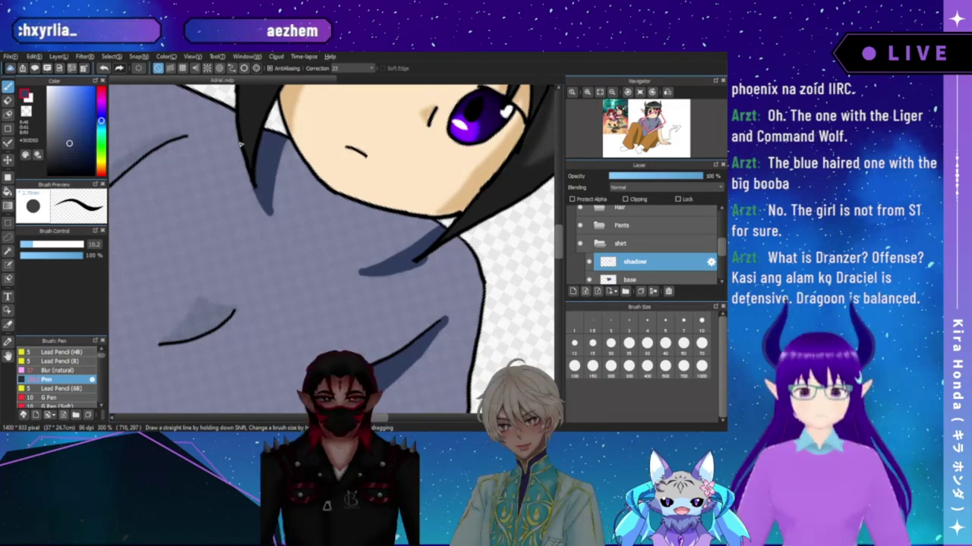
- Fill a dark blue shadow above the short curved fold line in the middle of the shirt with the Pen
drag(221, 307, 273, 271)
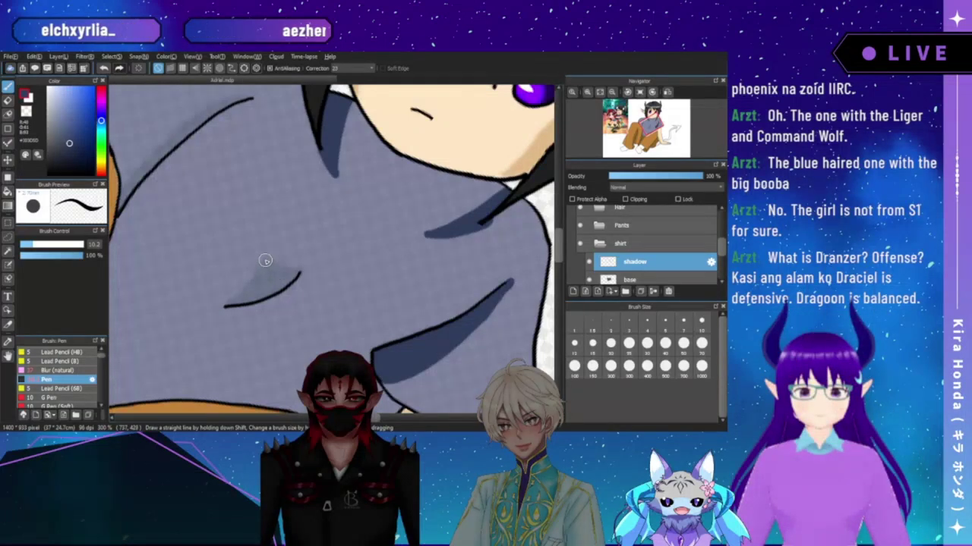
mouse_move(265, 260)
mouse_down()
mouse_move(225, 301)
mouse_move(250, 278)
mouse_move(228, 299)
mouse_up()
key(ctrl+z)
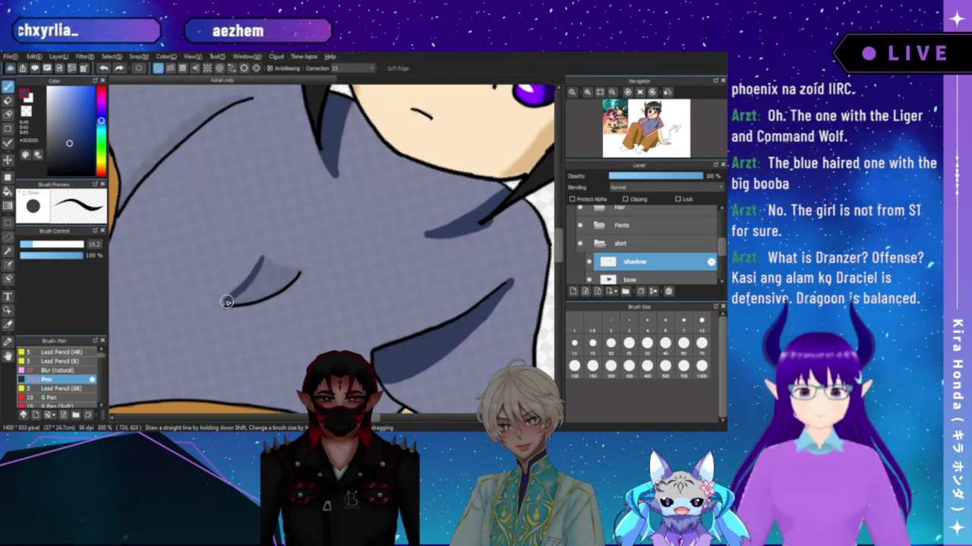
mouse_move(262, 258)
mouse_down()
mouse_move(299, 271)
mouse_move(257, 277)
mouse_move(226, 302)
mouse_move(295, 272)
mouse_move(230, 303)
mouse_move(289, 278)
mouse_move(264, 265)
mouse_move(282, 272)
mouse_up()
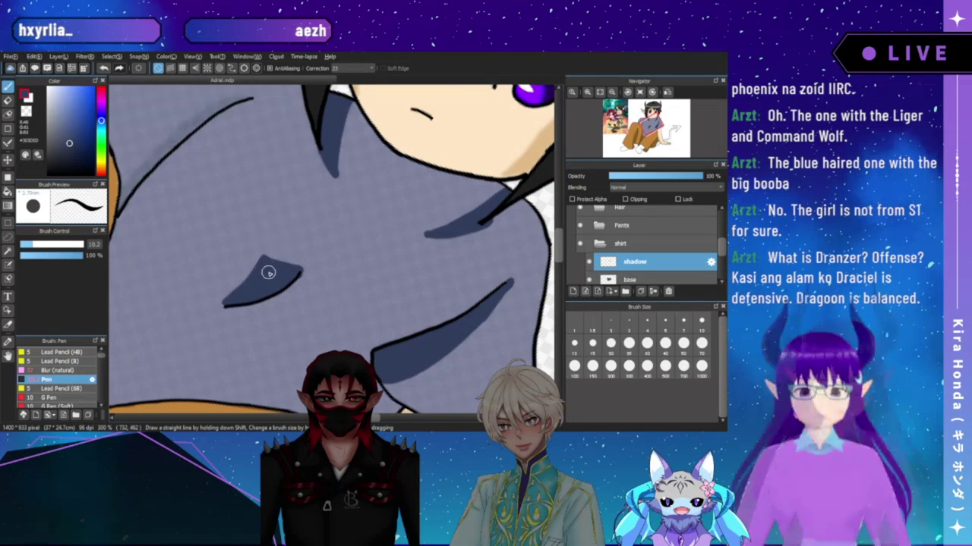
- Paint a dark blue shadow along the outer side of the long shirt fold line beside the raised knee
mouse_move(251, 267)
mouse_down()
mouse_move(287, 271)
mouse_move(276, 304)
mouse_move(283, 315)
mouse_up()
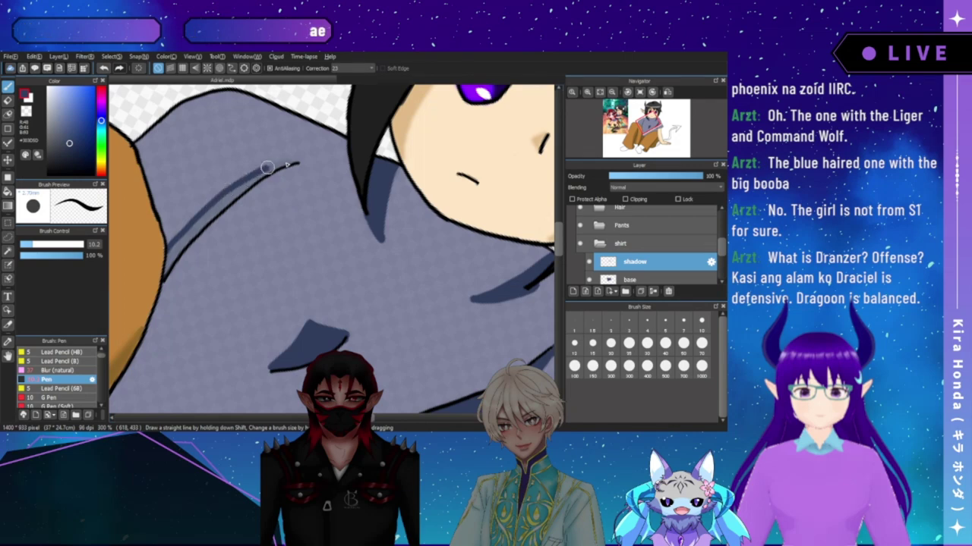
drag(284, 162, 302, 158)
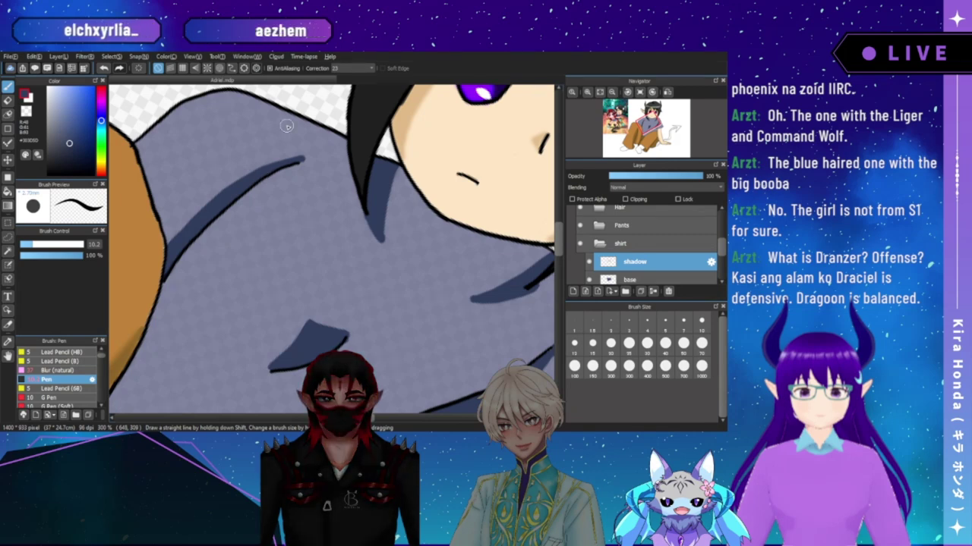
click(599, 92)
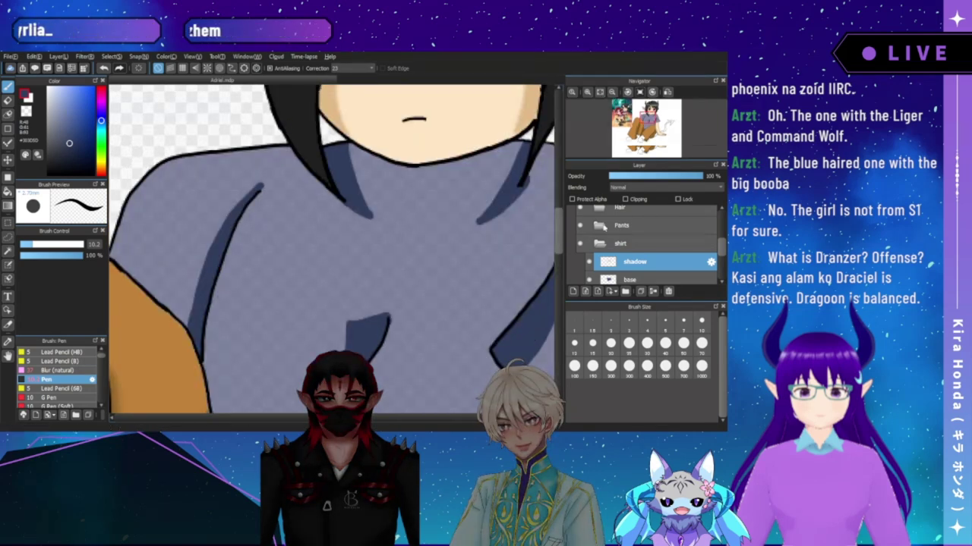
- Hide the shirt's shadow layer and set the opacity of its base layer to 100%
click(589, 262)
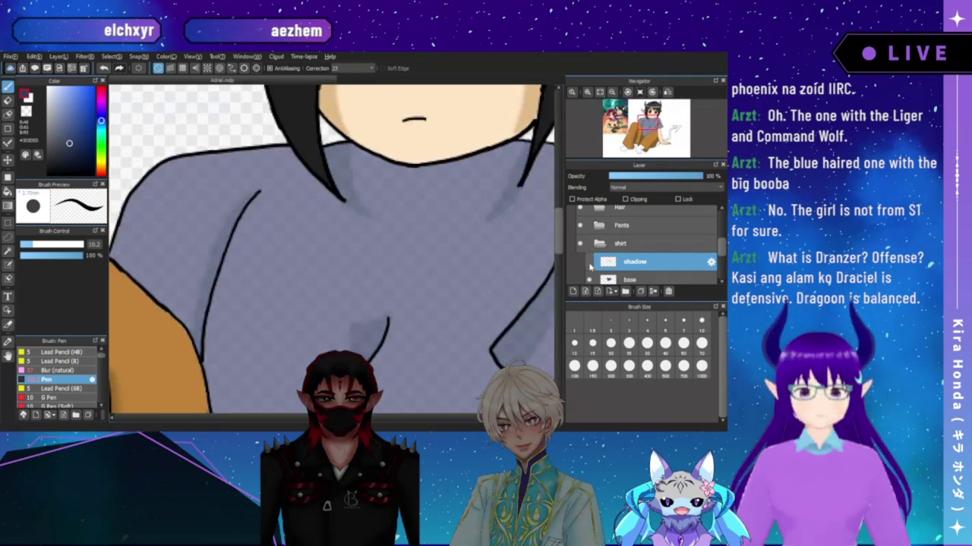
click(611, 280)
click(681, 175)
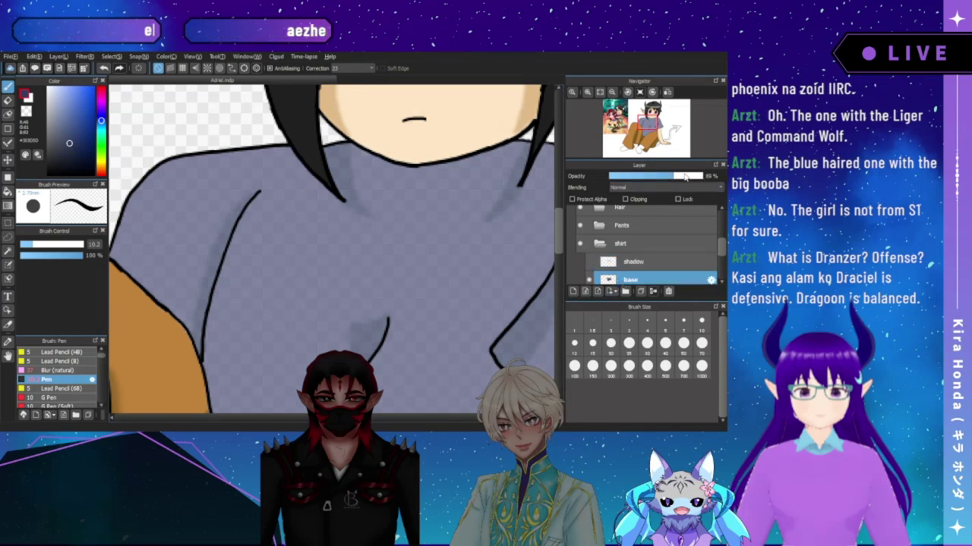
drag(689, 177, 693, 176)
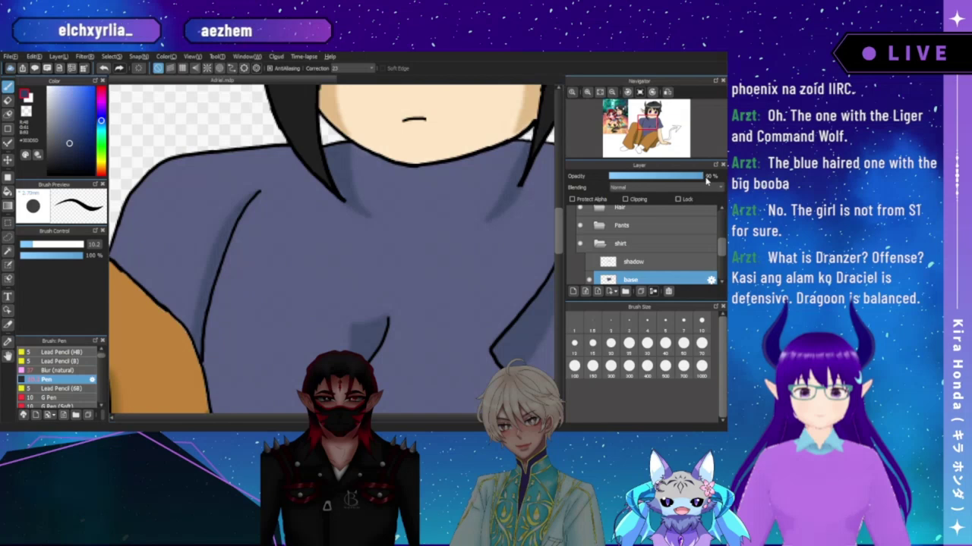
click(704, 177)
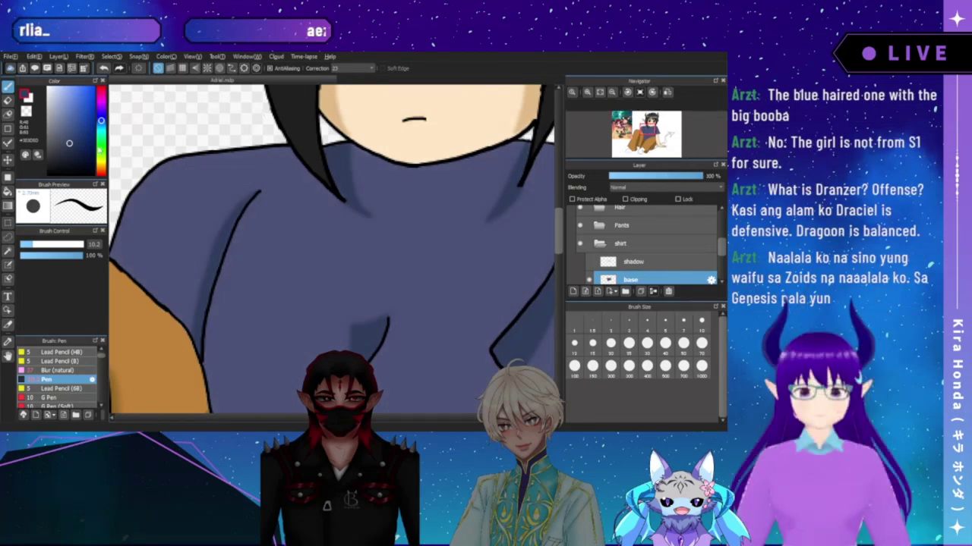
- Sample the shirt's base colour and paint over all old shadow marks at the neckline and folds on the base layer
right_click(334, 273)
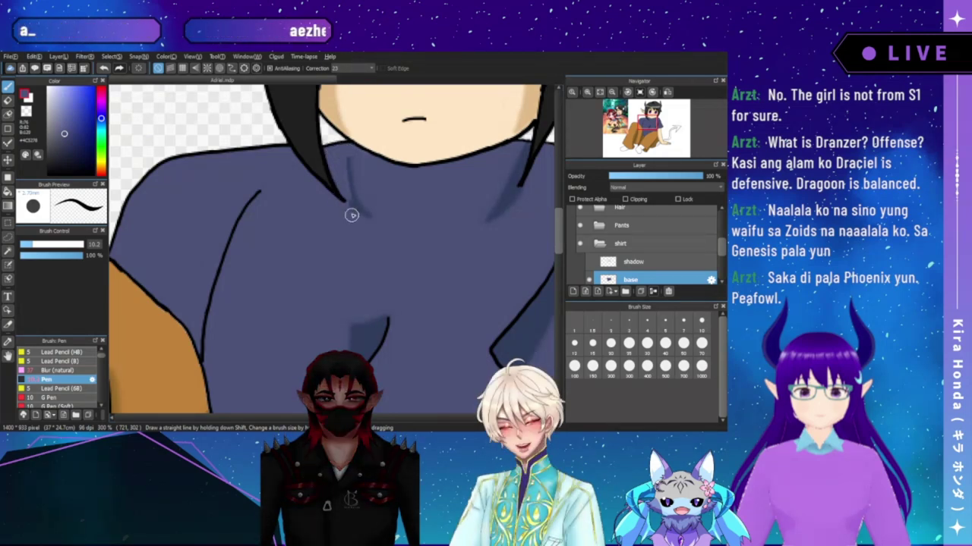
drag(346, 158, 350, 193)
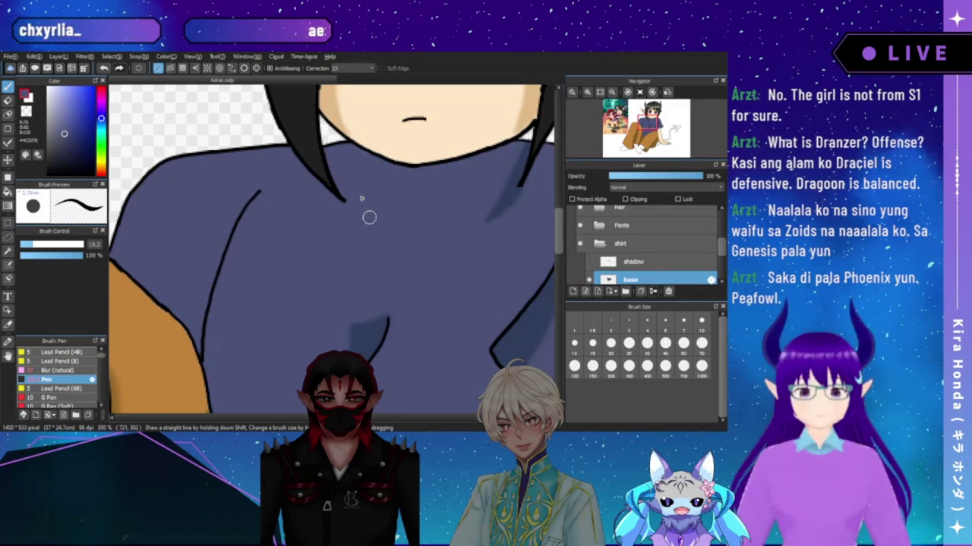
drag(452, 203, 384, 204)
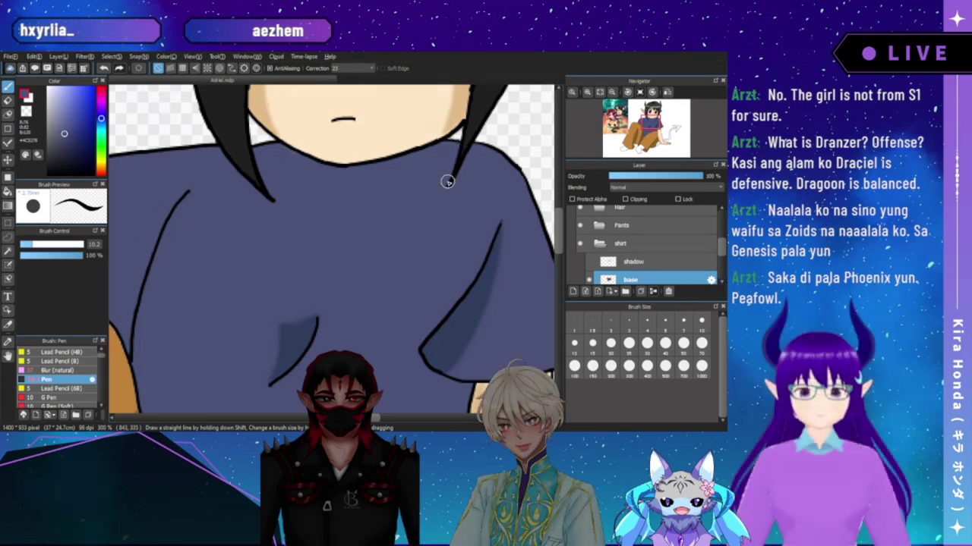
drag(397, 240, 447, 176)
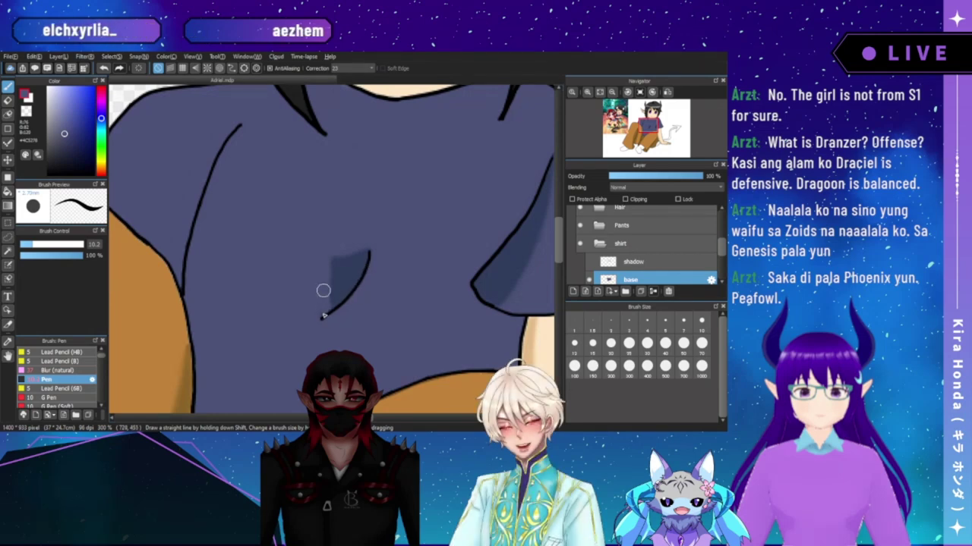
mouse_move(334, 252)
mouse_down()
mouse_move(381, 256)
mouse_move(346, 262)
mouse_move(377, 248)
mouse_move(352, 249)
mouse_move(341, 310)
mouse_up()
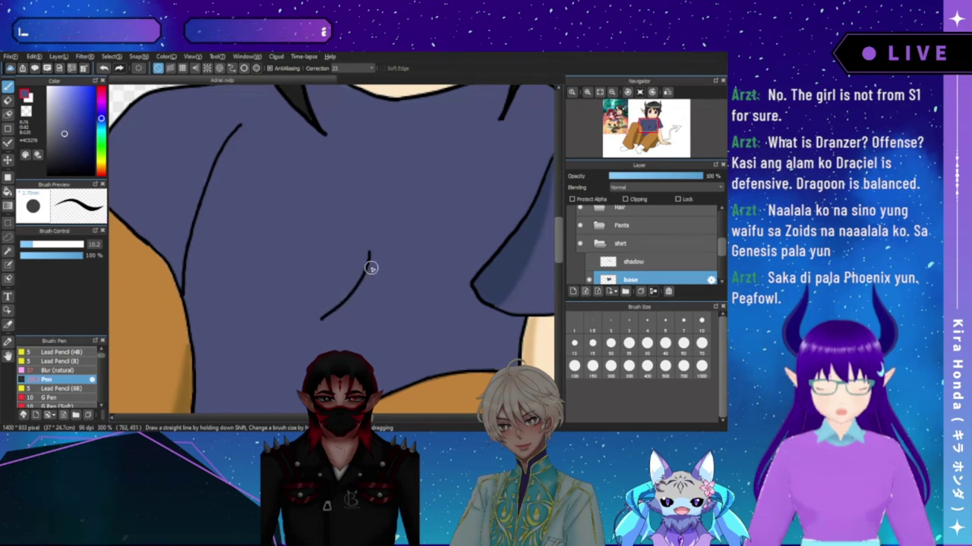
mouse_move(411, 253)
mouse_down()
mouse_move(308, 253)
mouse_move(287, 263)
mouse_up()
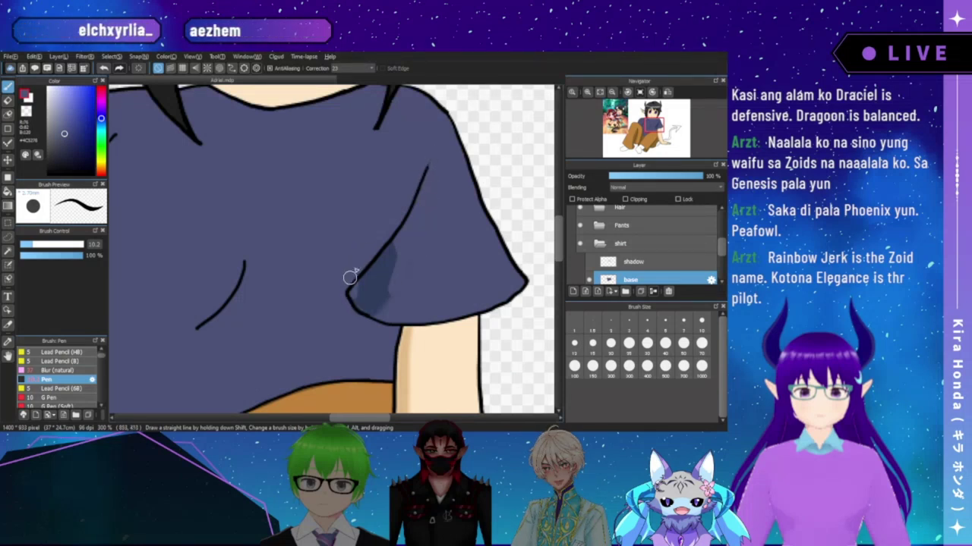
mouse_move(376, 248)
mouse_down()
mouse_move(359, 309)
mouse_move(405, 238)
mouse_move(370, 292)
mouse_up()
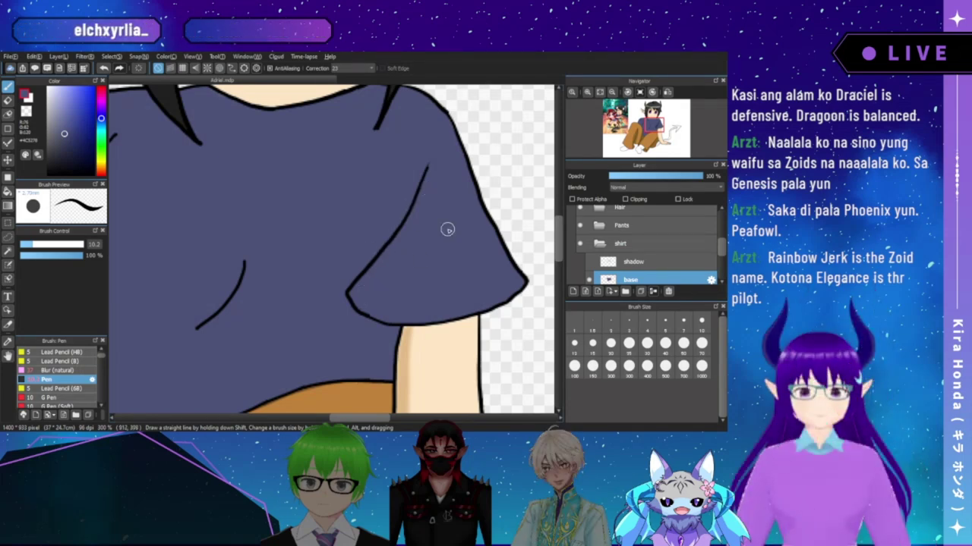
- Show the shadow layer again and soften the sleeve fold's shadow edge on it with Blur (natural) at size 37
click(588, 262)
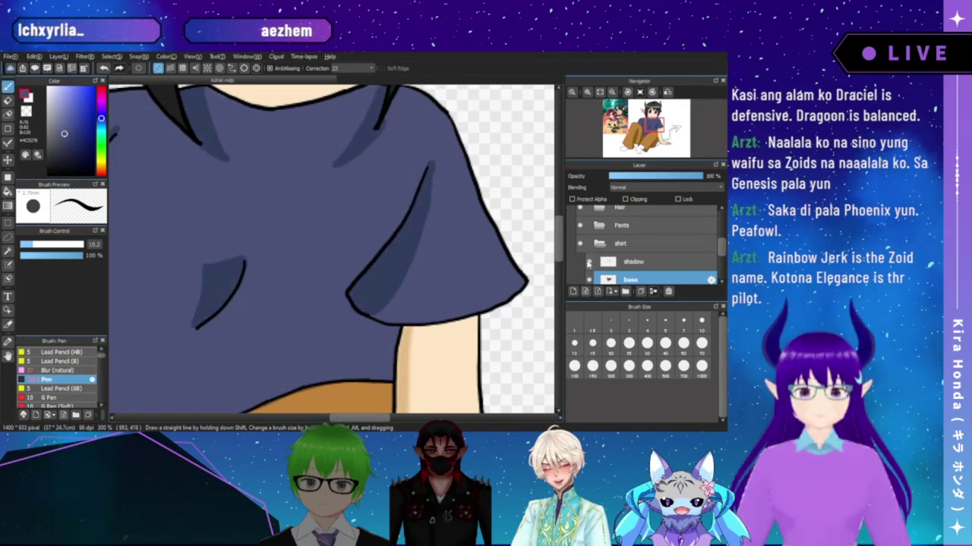
click(79, 371)
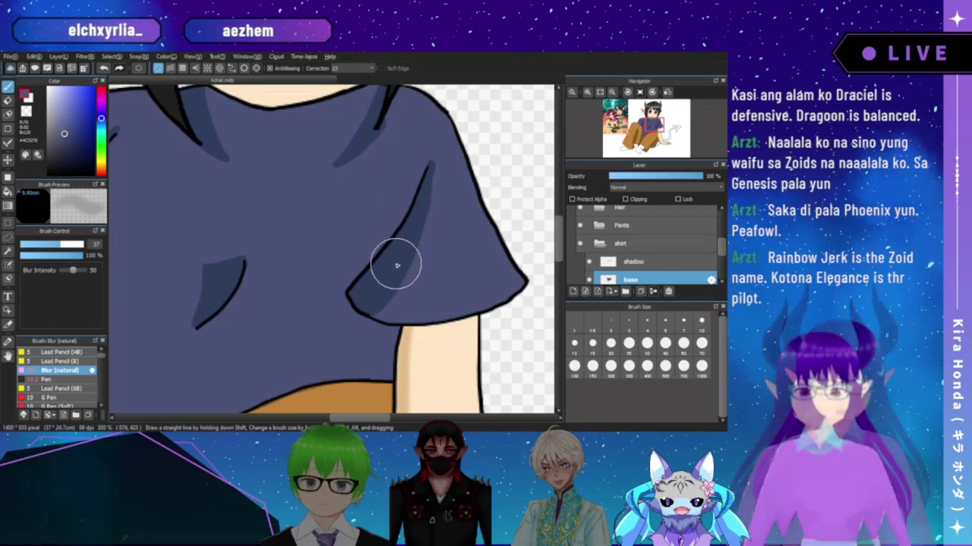
mouse_move(407, 264)
mouse_down()
mouse_move(380, 323)
mouse_move(423, 241)
mouse_move(416, 256)
mouse_move(436, 190)
mouse_move(420, 223)
mouse_up()
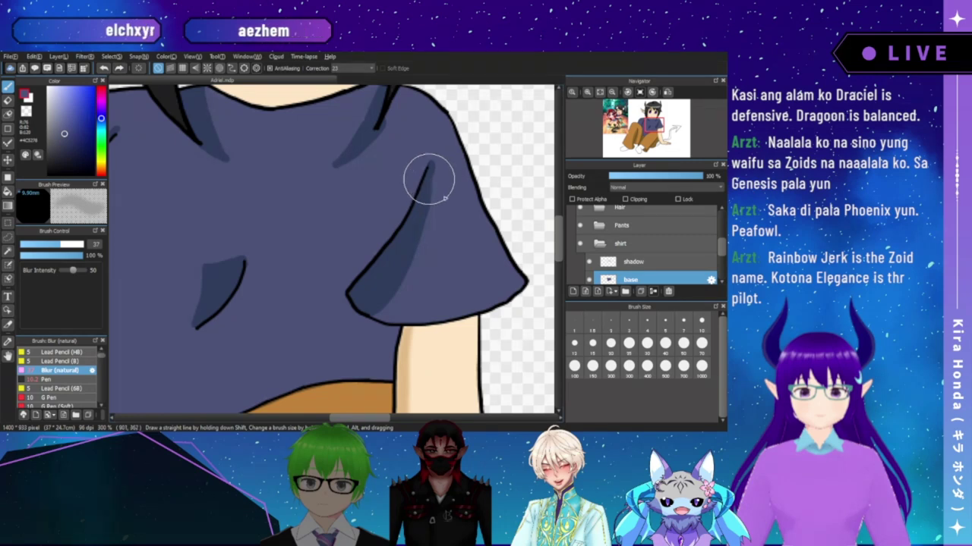
click(623, 258)
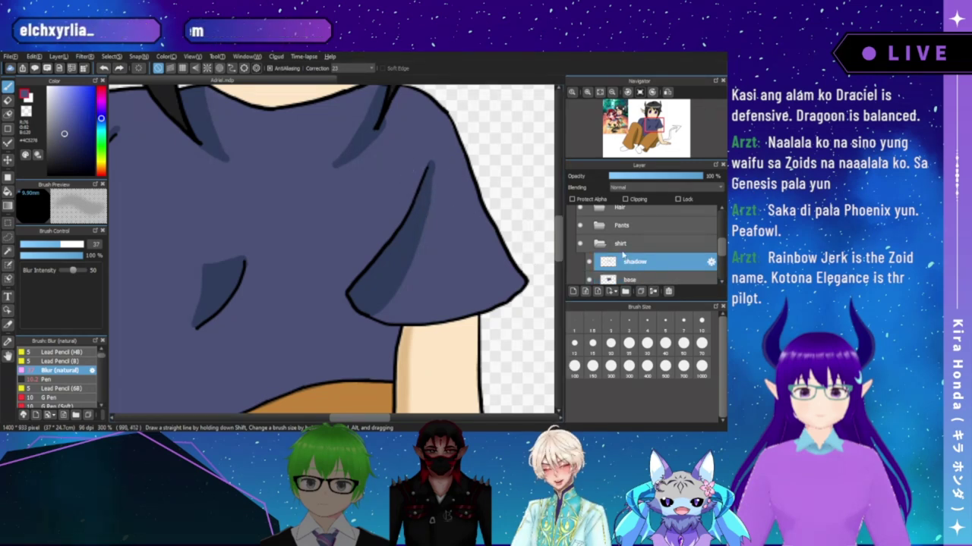
mouse_move(433, 163)
mouse_down()
mouse_move(423, 191)
mouse_move(448, 154)
mouse_move(400, 268)
mouse_move(432, 221)
mouse_move(363, 315)
mouse_move(411, 267)
mouse_move(366, 322)
mouse_move(412, 272)
mouse_move(373, 327)
mouse_up()
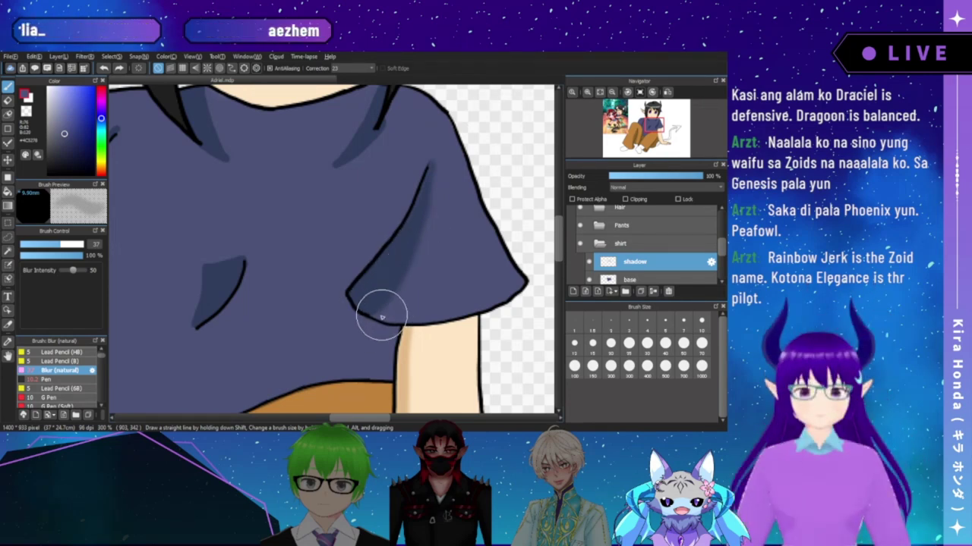
mouse_move(408, 283)
mouse_down()
mouse_move(370, 328)
mouse_move(411, 281)
mouse_move(451, 152)
mouse_move(415, 244)
mouse_move(440, 171)
mouse_move(370, 292)
mouse_move(417, 246)
mouse_move(369, 315)
mouse_move(435, 229)
mouse_move(374, 308)
mouse_move(424, 232)
mouse_move(387, 313)
mouse_move(449, 174)
mouse_move(386, 290)
mouse_move(430, 207)
mouse_up()
- Blur the edges of the middle fold's shadow and of the neckline shadows beside the two hair strands
mouse_move(216, 267)
mouse_down()
mouse_move(247, 262)
mouse_move(208, 270)
mouse_move(186, 325)
mouse_move(199, 275)
mouse_move(202, 306)
mouse_up()
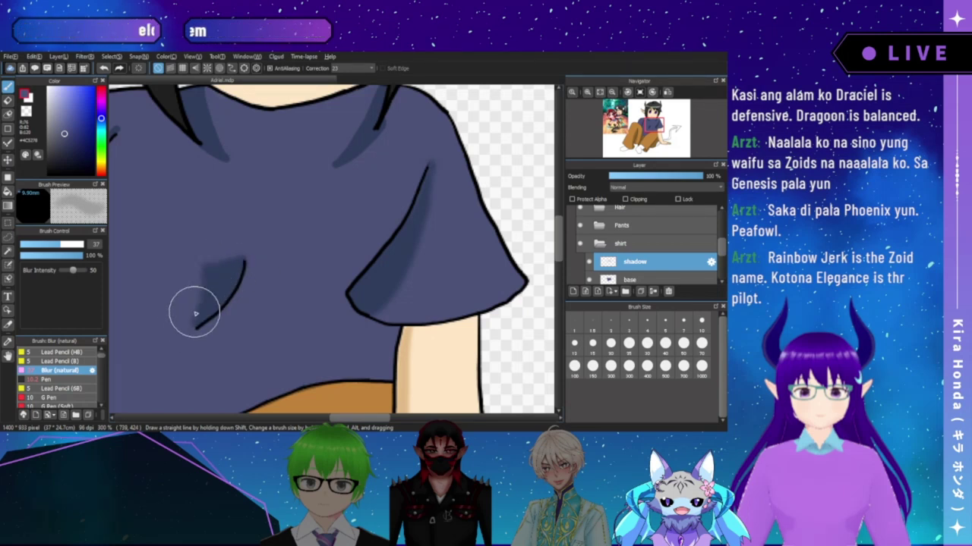
mouse_move(244, 261)
mouse_down()
mouse_move(204, 266)
mouse_move(242, 257)
mouse_move(210, 269)
mouse_move(191, 316)
mouse_up()
scroll(321, 156, up, 5)
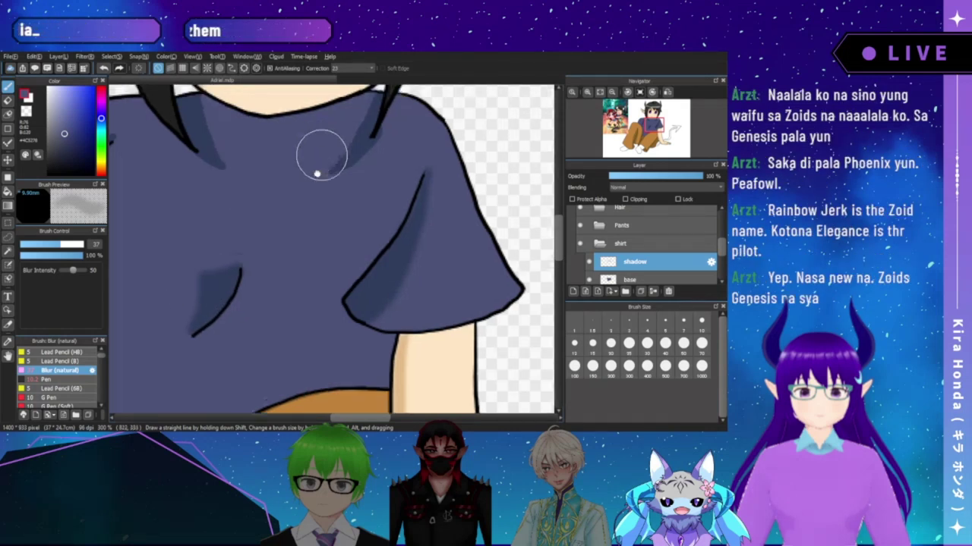
mouse_move(344, 185)
mouse_down()
mouse_move(302, 259)
mouse_move(329, 225)
mouse_move(335, 213)
mouse_move(281, 280)
mouse_move(324, 231)
mouse_move(299, 260)
mouse_move(350, 223)
mouse_move(316, 244)
mouse_up()
drag(232, 252, 357, 227)
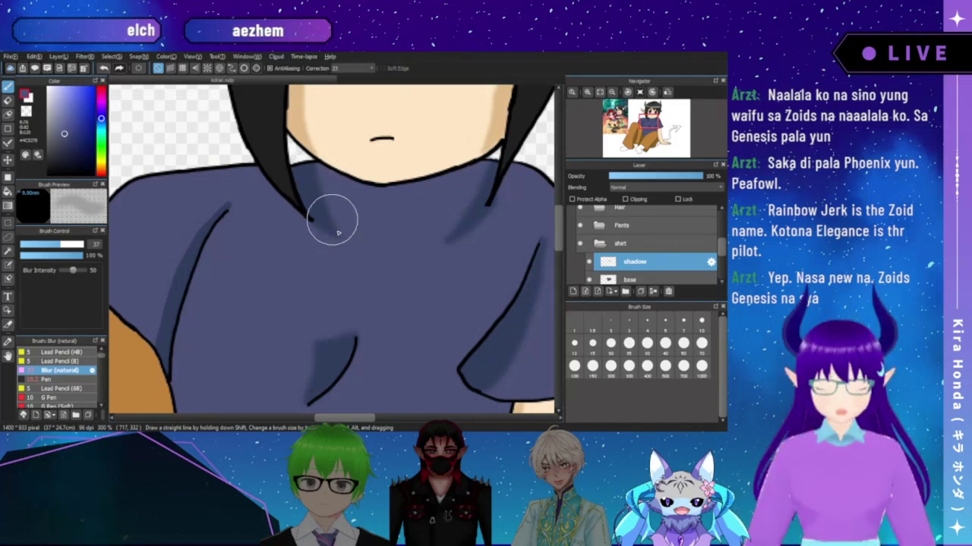
- Blur the edge of the shadow along the long shirt fold beside the raised knee
drag(242, 284, 274, 245)
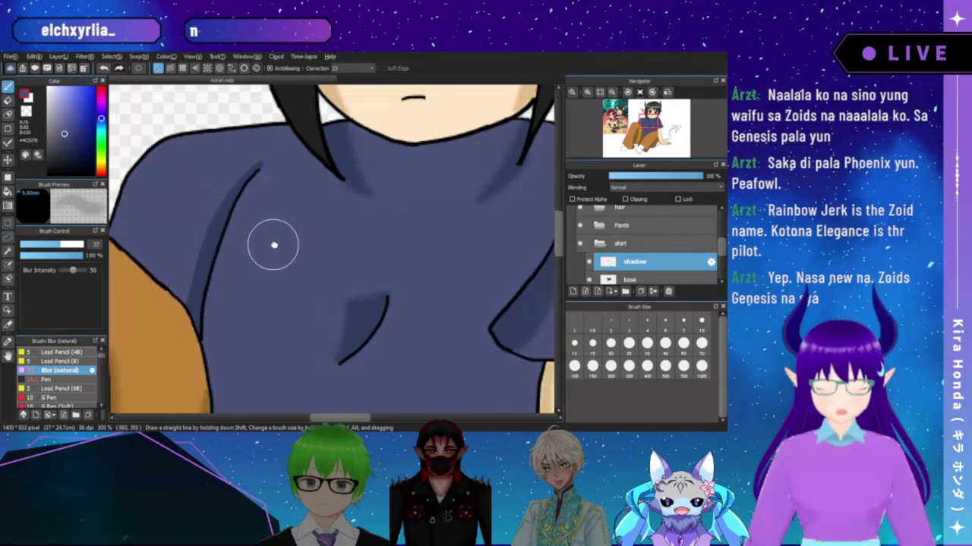
key(ctrl+Right)
key(ctrl+Right)
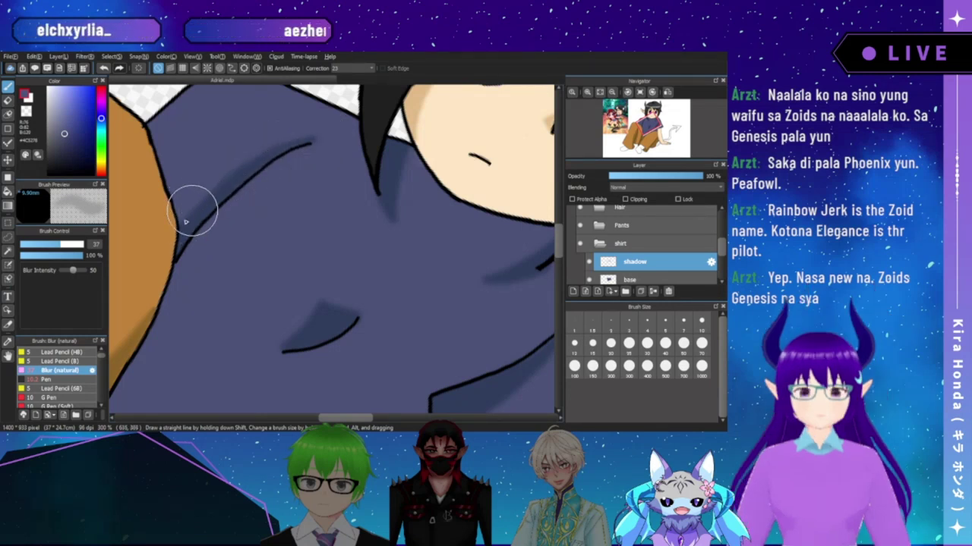
click(600, 92)
key(Up)
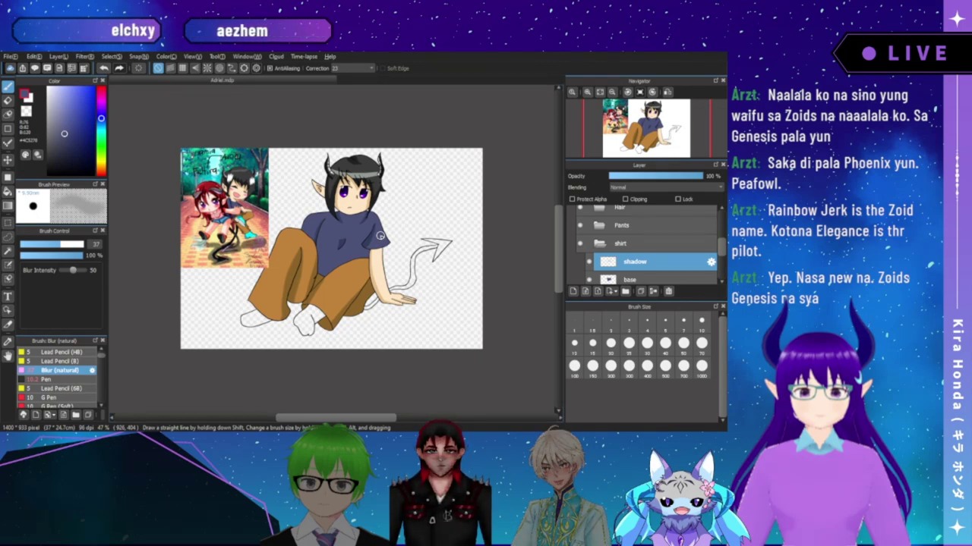
- Collapse the shirt folder and create a new folder named Tail directly above the skin folder
click(588, 92)
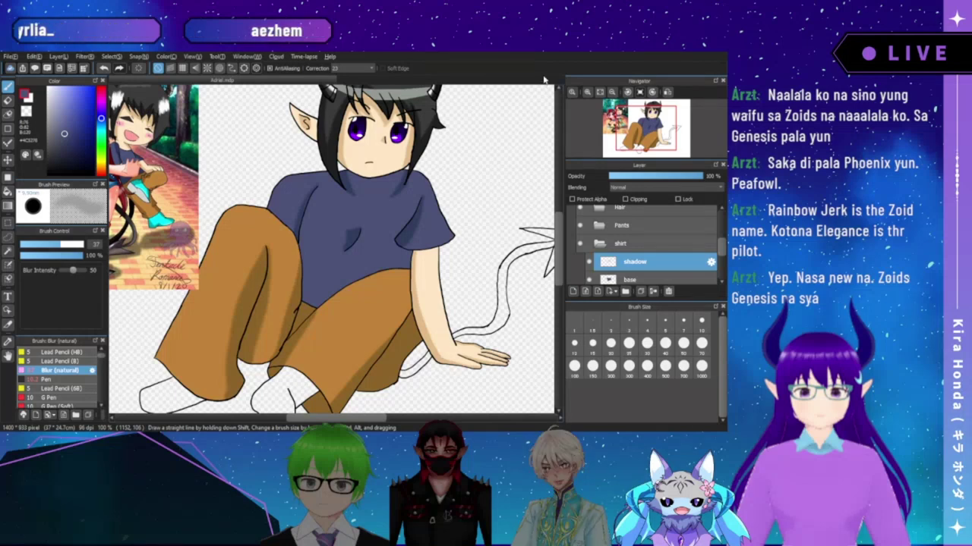
scroll(433, 201, up, 3)
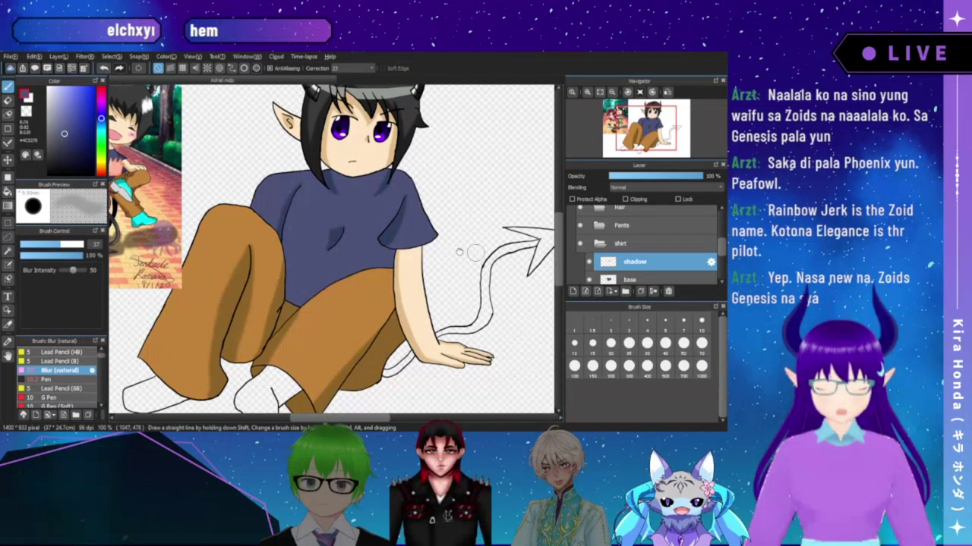
click(611, 246)
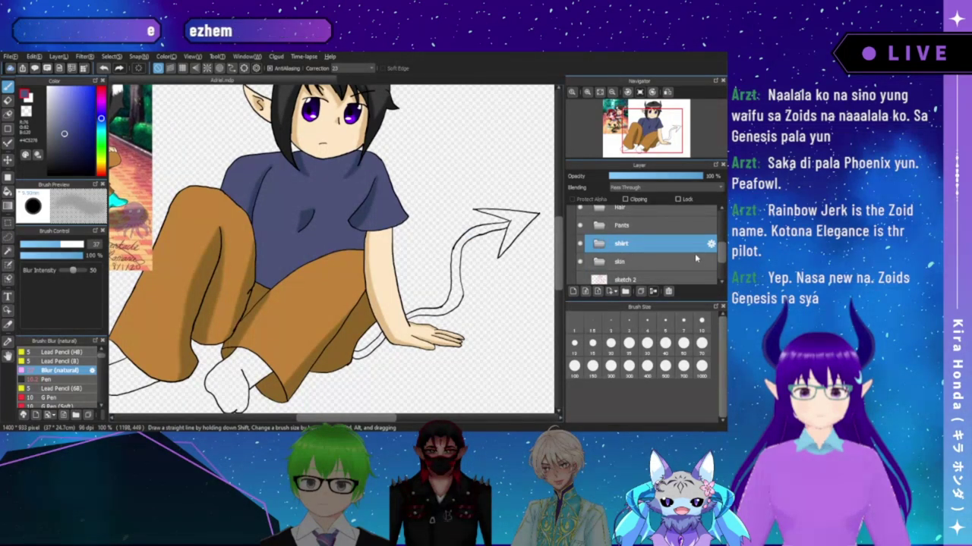
scroll(695, 258, up, 2)
scroll(645, 250, up, 1)
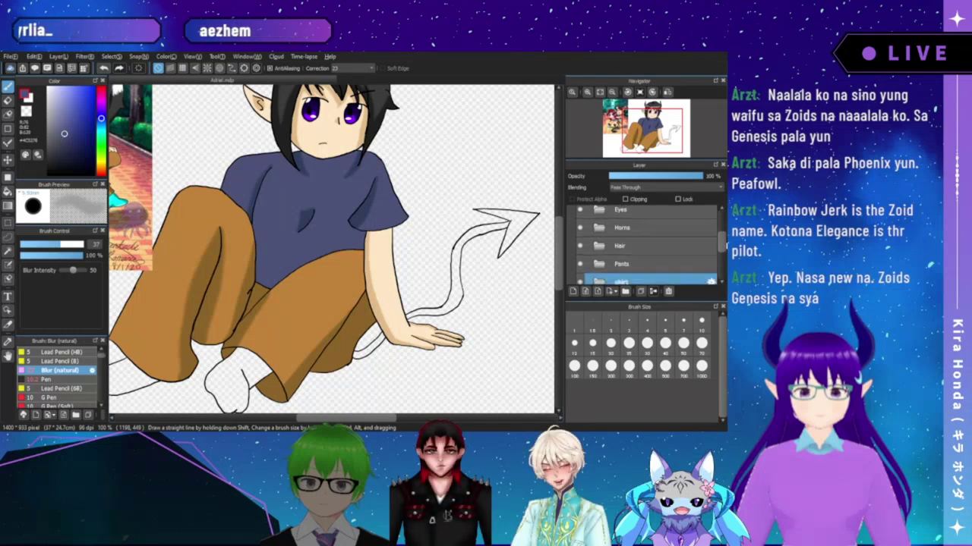
scroll(722, 250, down, 2)
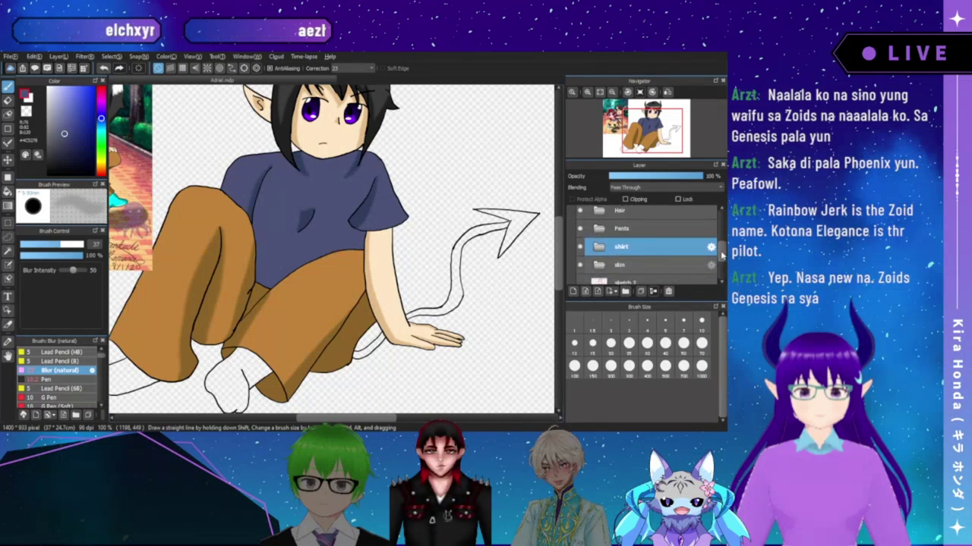
click(632, 267)
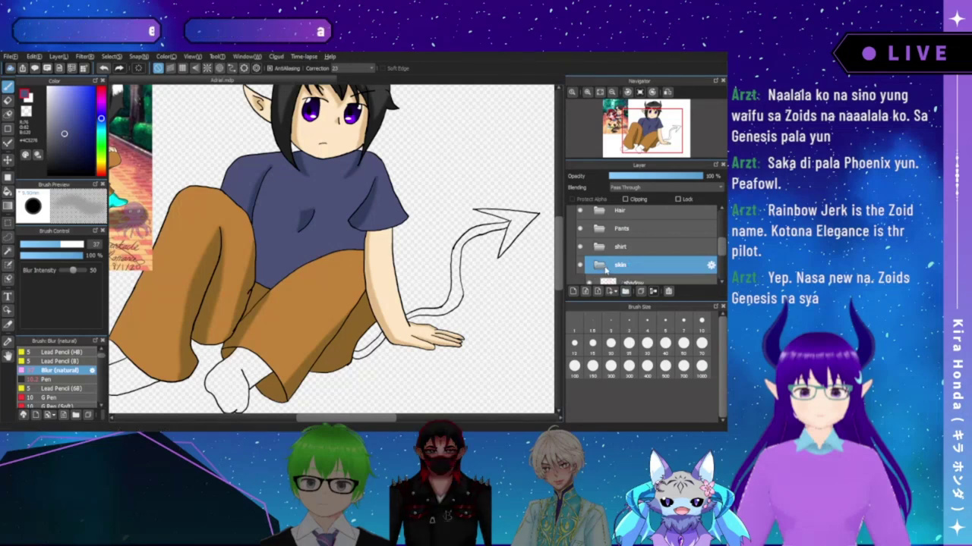
click(625, 291)
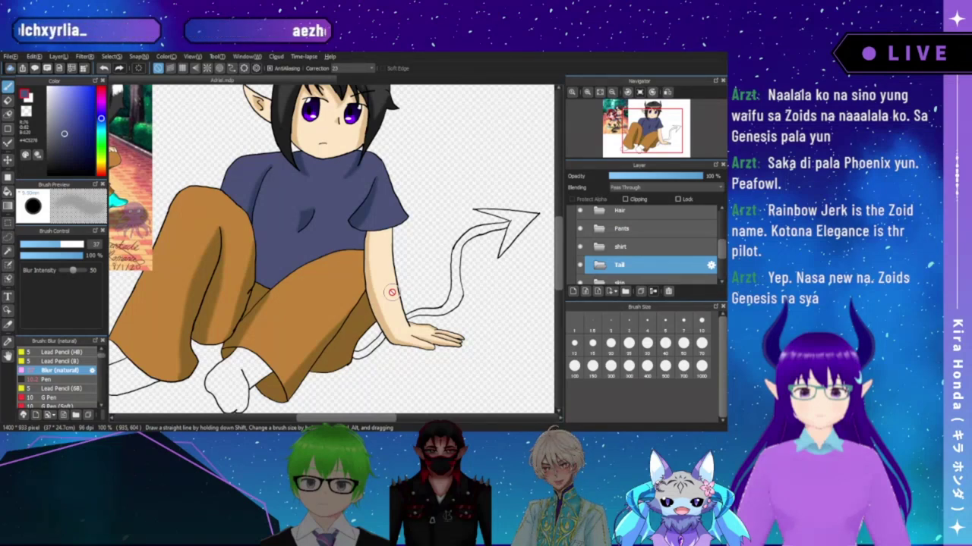
- Add a new layer inside the Tail folder and name it base
click(576, 292)
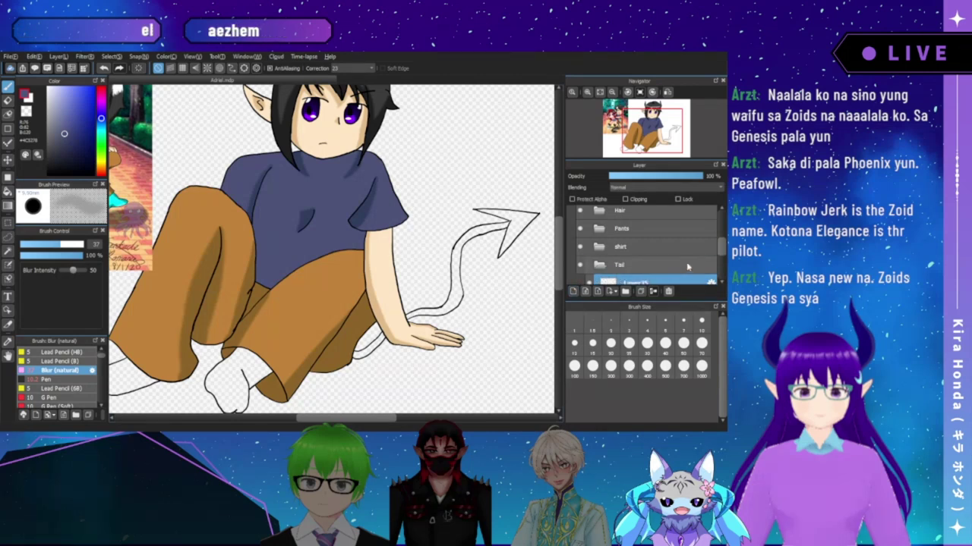
scroll(722, 248, down, 2)
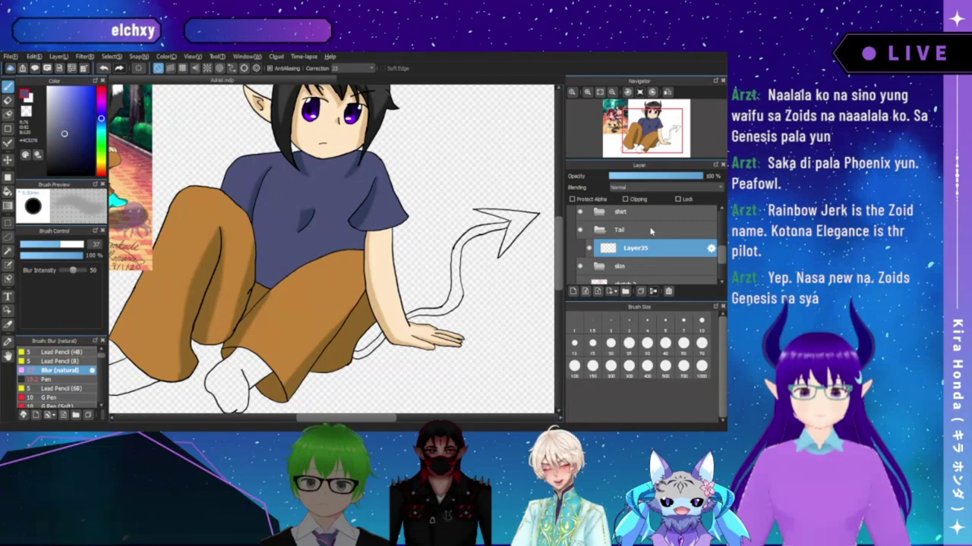
text(base)
key(Return)
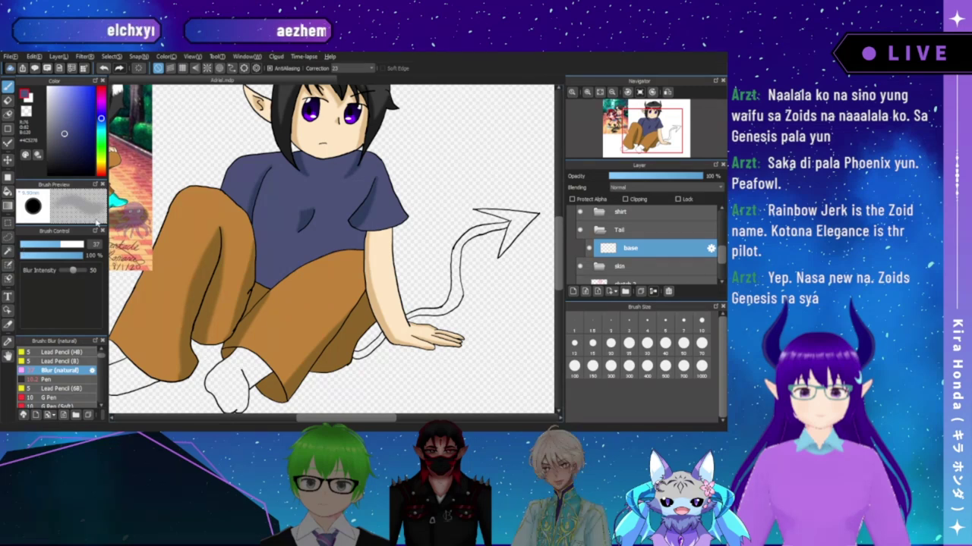
- Try filling the tail with near-black sampled from the reference picture's tail, and undo both fills
drag(242, 202, 319, 209)
scroll(318, 209, up, 3)
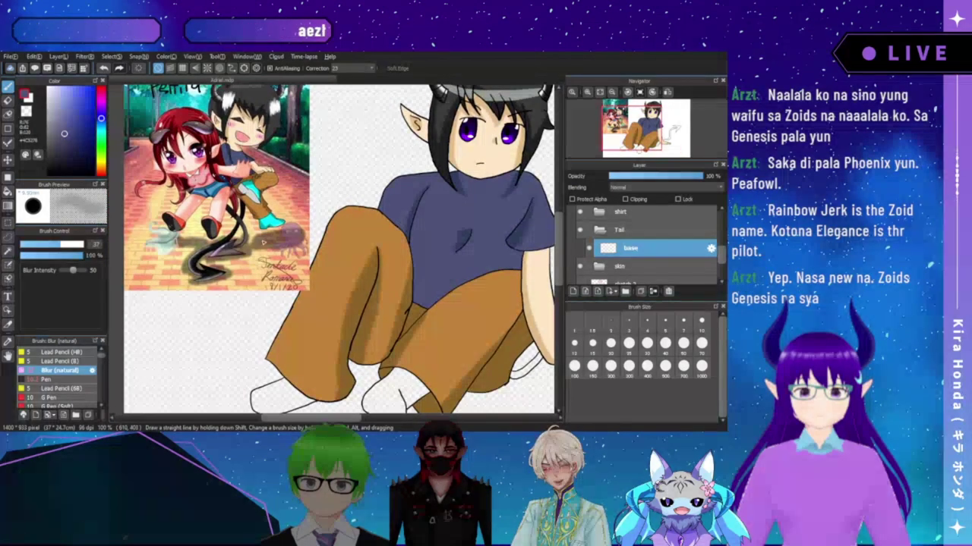
alt+click(206, 265)
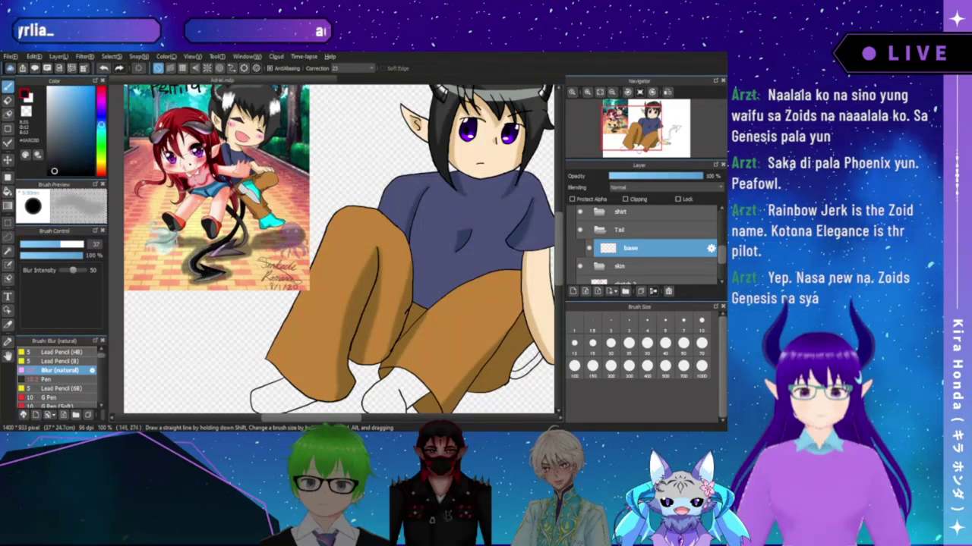
drag(640, 132, 661, 143)
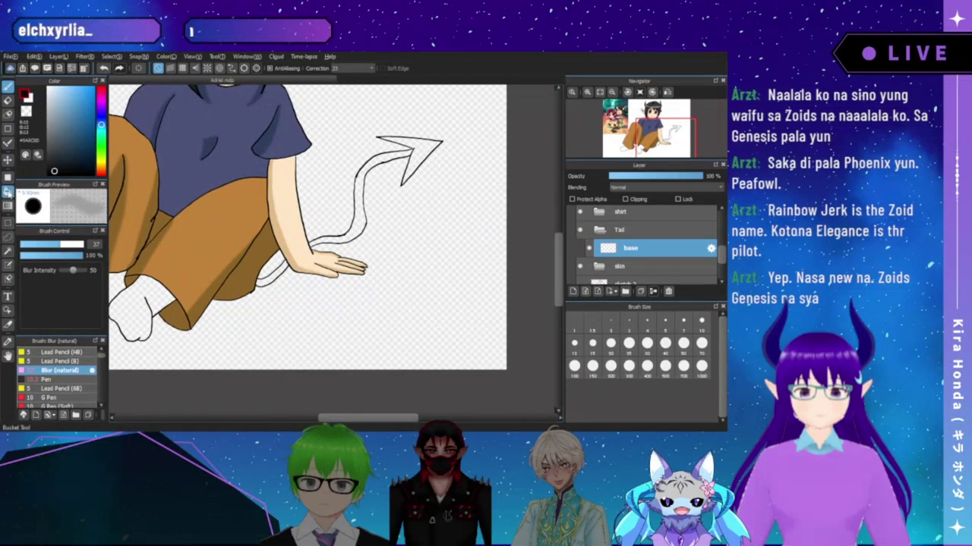
click(8, 192)
click(410, 149)
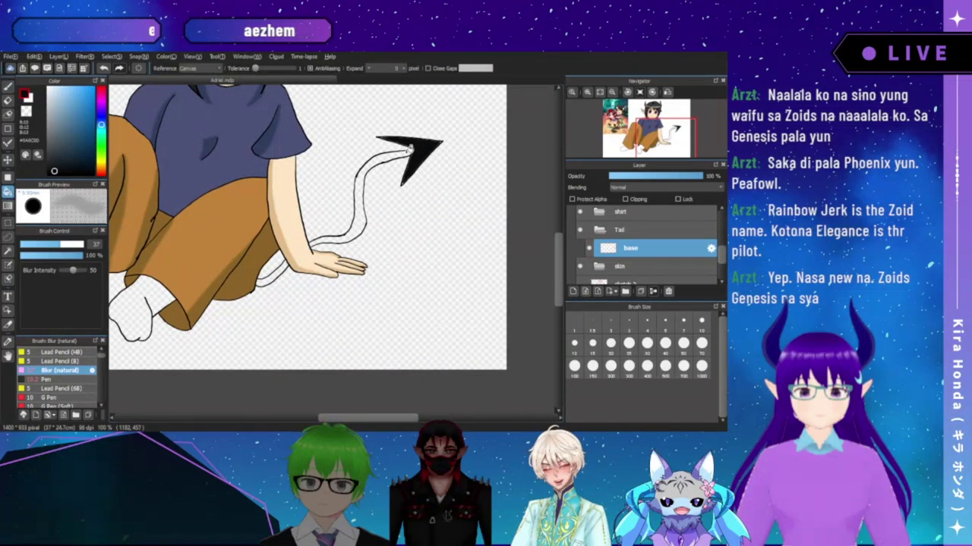
click(404, 154)
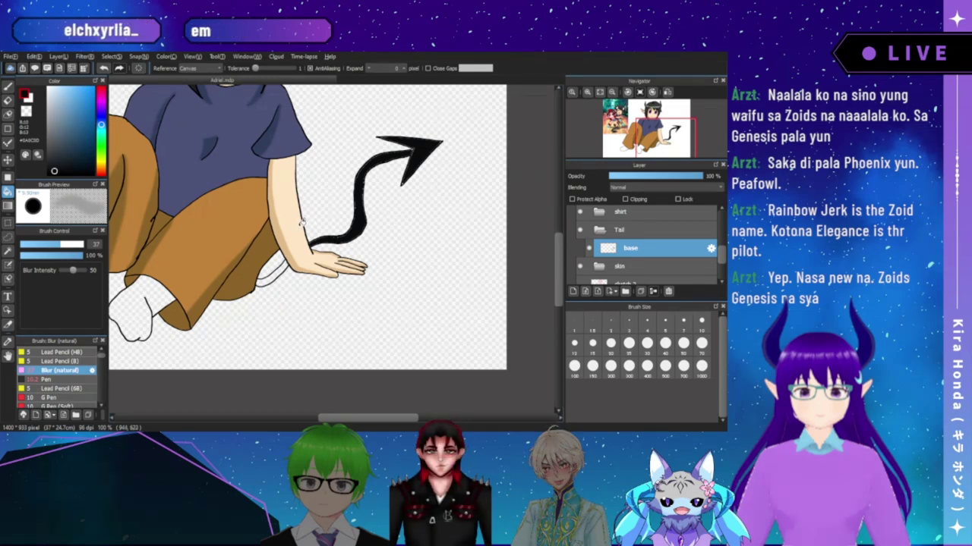
key(ctrl+z)
key(ctrl+z)
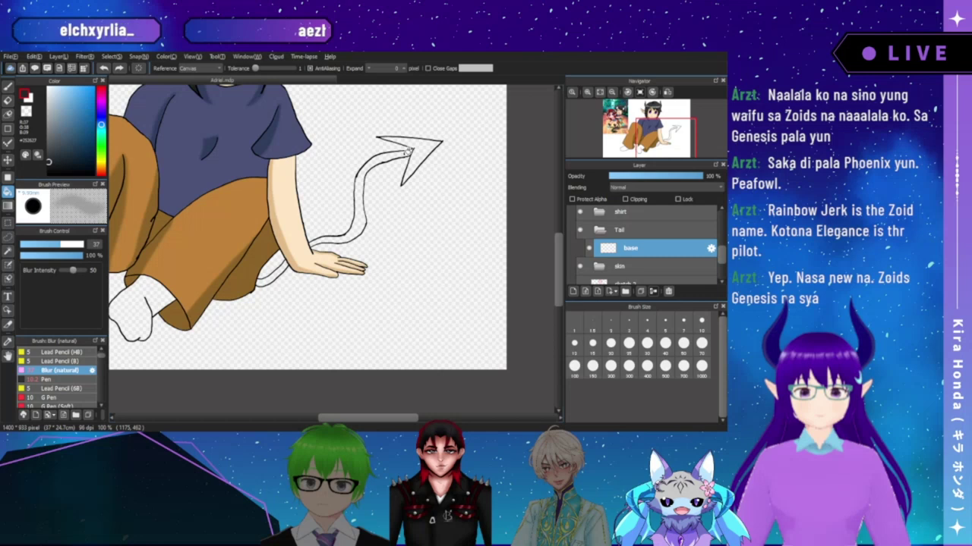
- Fill the arrowhead and the whole tail with dark grey #252627 using the Bucket tool
click(393, 158)
click(413, 156)
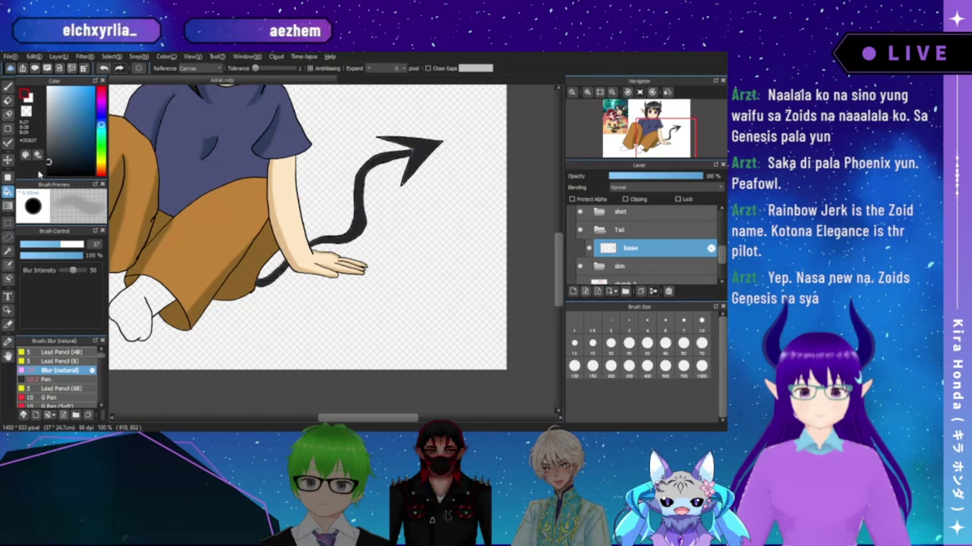
- Paint over the unfilled slivers along the tail arrowhead's edges with the Pen brush at size 10.2
click(73, 379)
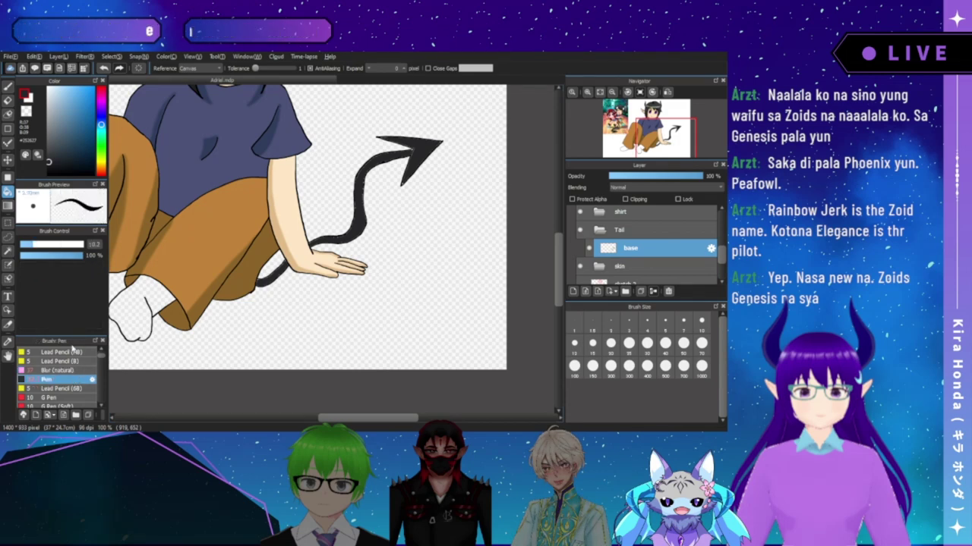
click(9, 85)
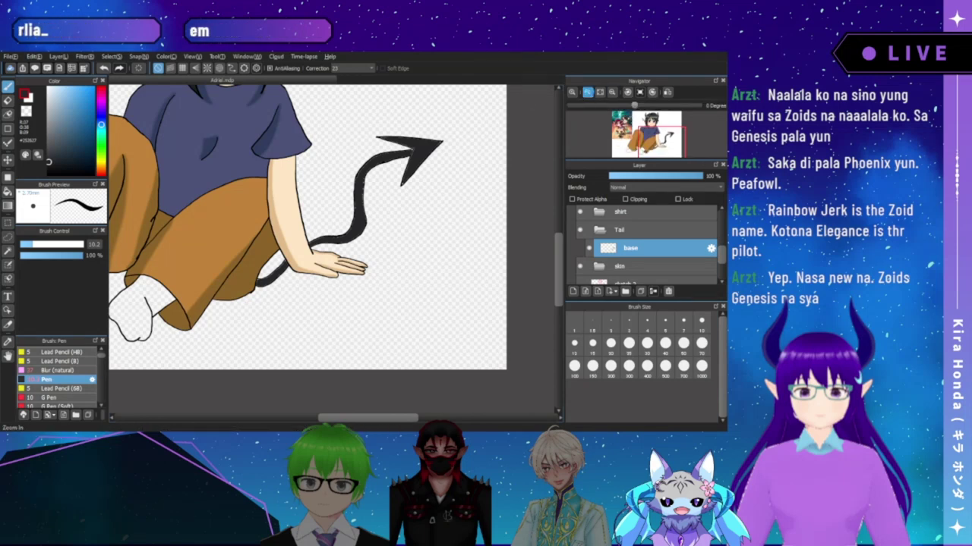
click(589, 93)
click(586, 93)
drag(455, 158, 386, 256)
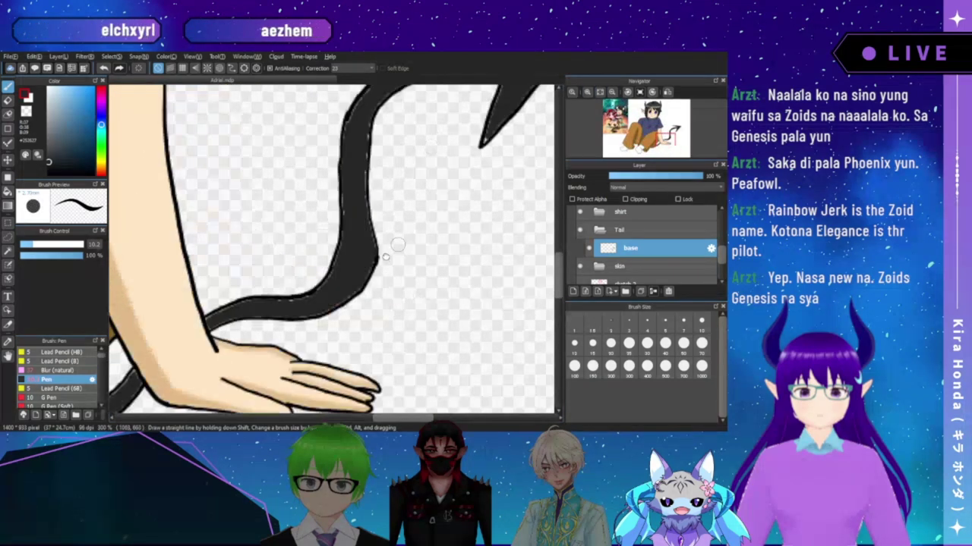
drag(424, 228, 403, 260)
drag(475, 146, 403, 257)
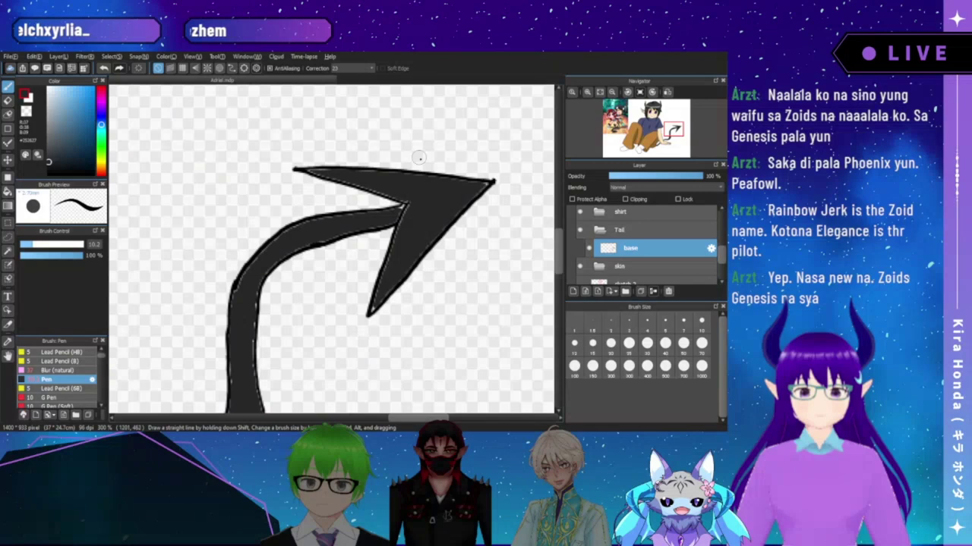
key(Left)
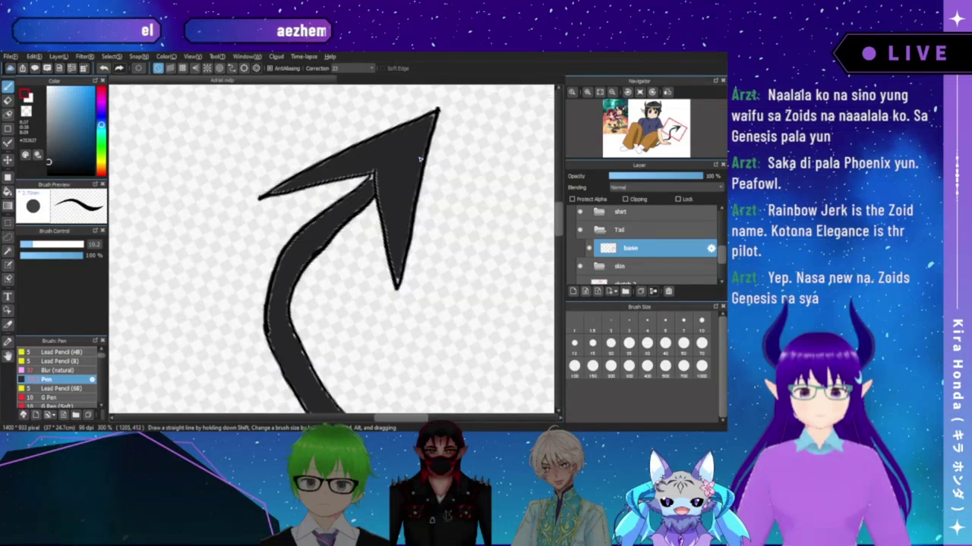
click(587, 92)
drag(377, 142, 334, 232)
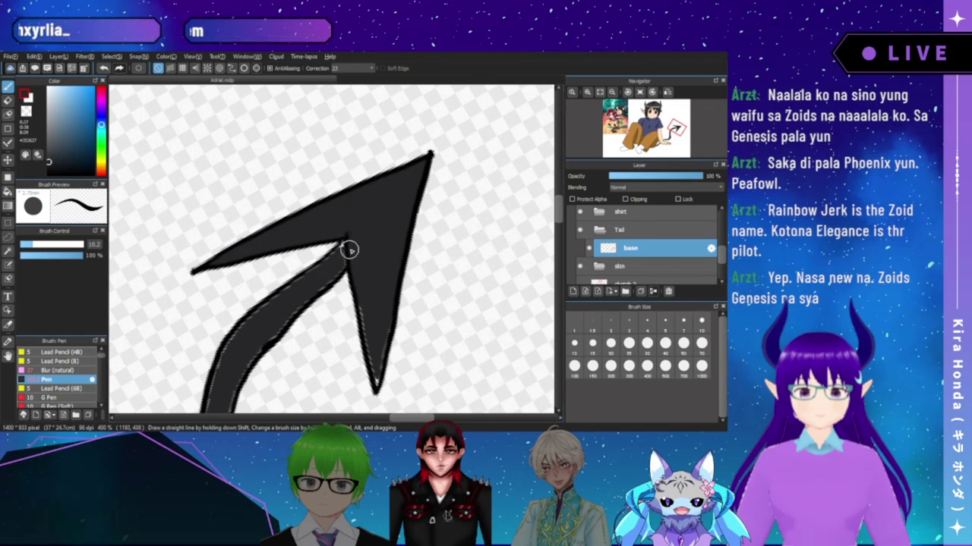
scroll(350, 252, down, 3)
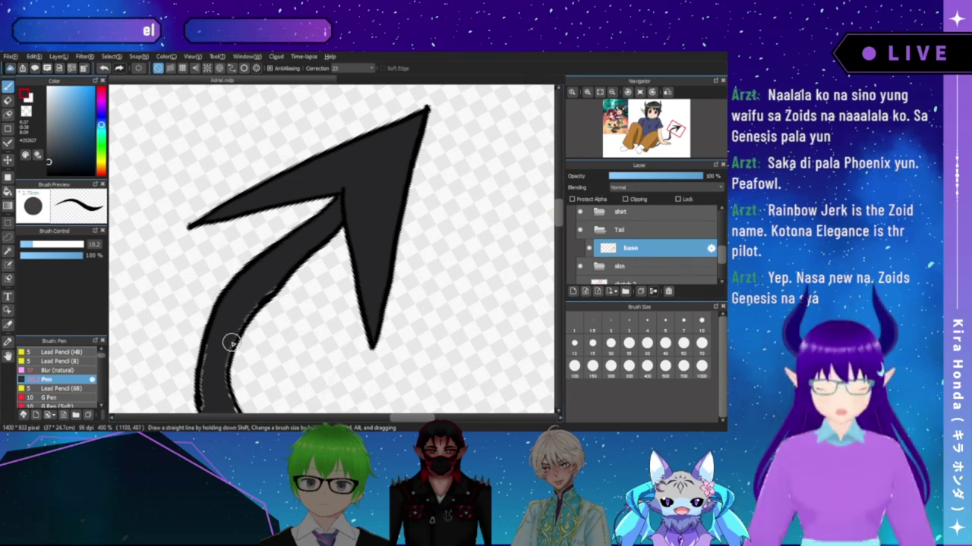
- Cover the light gaps inside the outlines of the tail's upper bend with dark grey
mouse_move(273, 286)
mouse_down()
mouse_move(232, 340)
mouse_move(247, 295)
mouse_up()
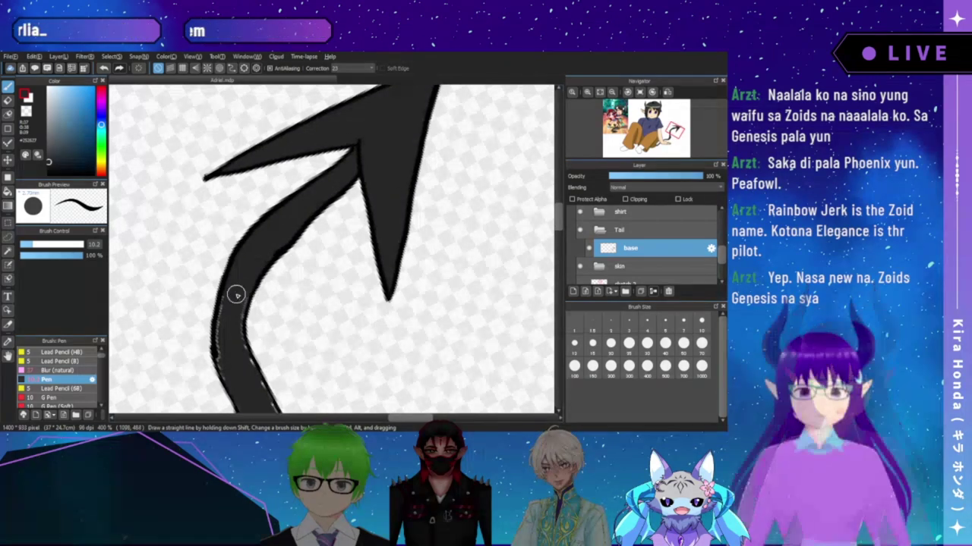
key(Up)
key(Right)
key(Right)
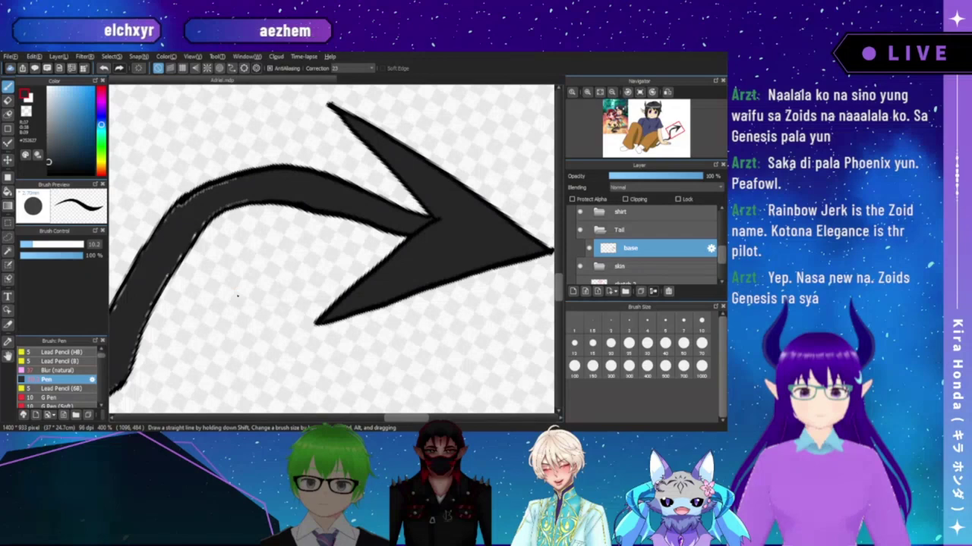
drag(179, 215, 225, 218)
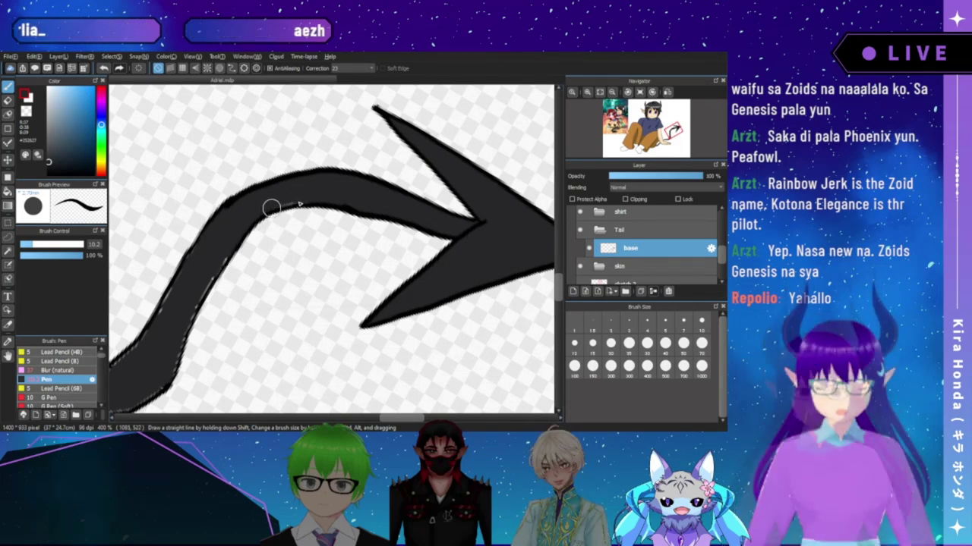
- Paint in the gaps along both edges of the tail's long middle section
drag(203, 285, 236, 255)
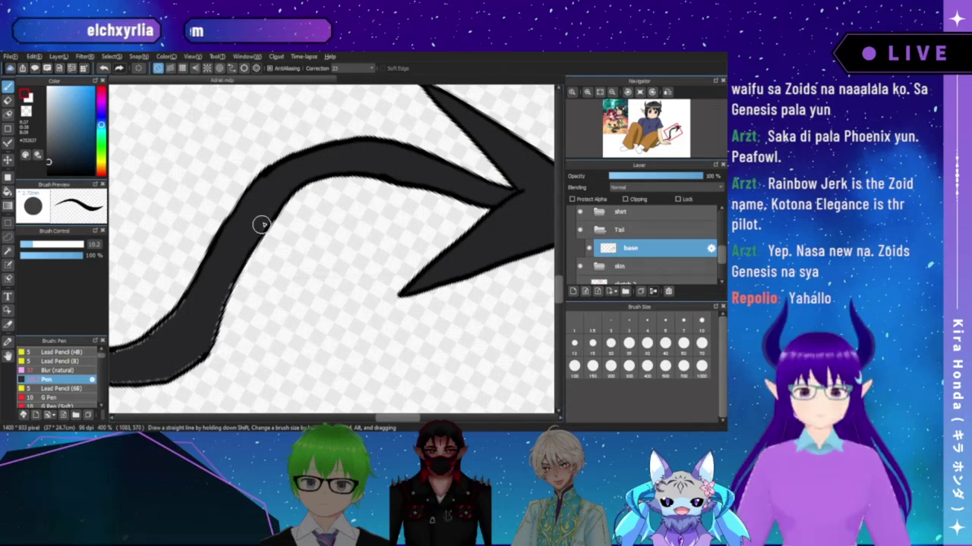
drag(228, 280, 266, 207)
key(Left)
key(Left)
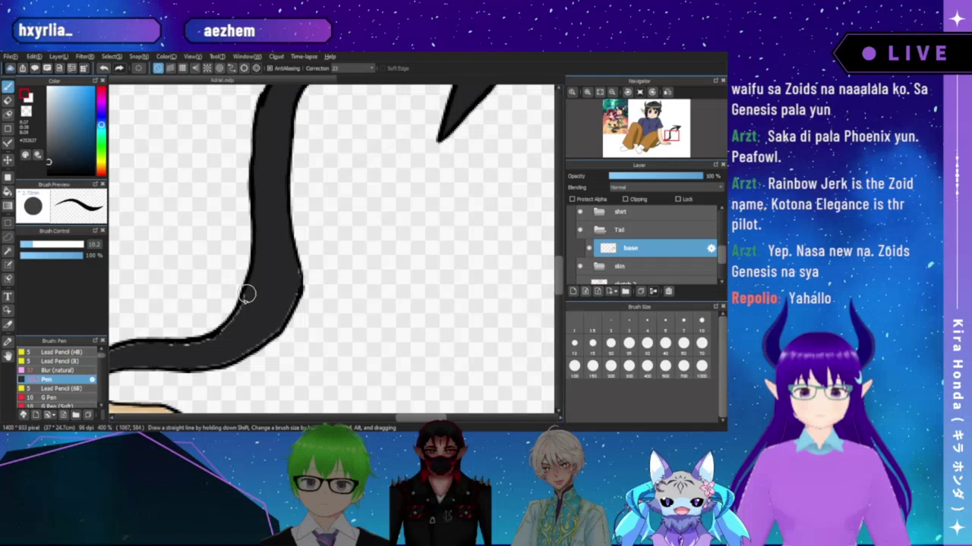
- Fill the remaining gaps around the tail's lower curve up to where it meets the wrist
drag(257, 300, 271, 284)
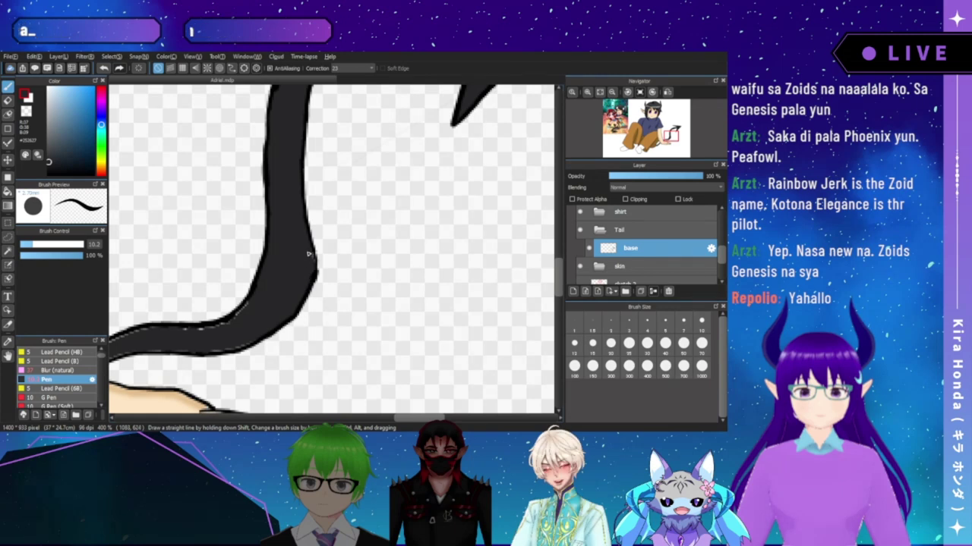
drag(286, 284, 325, 254)
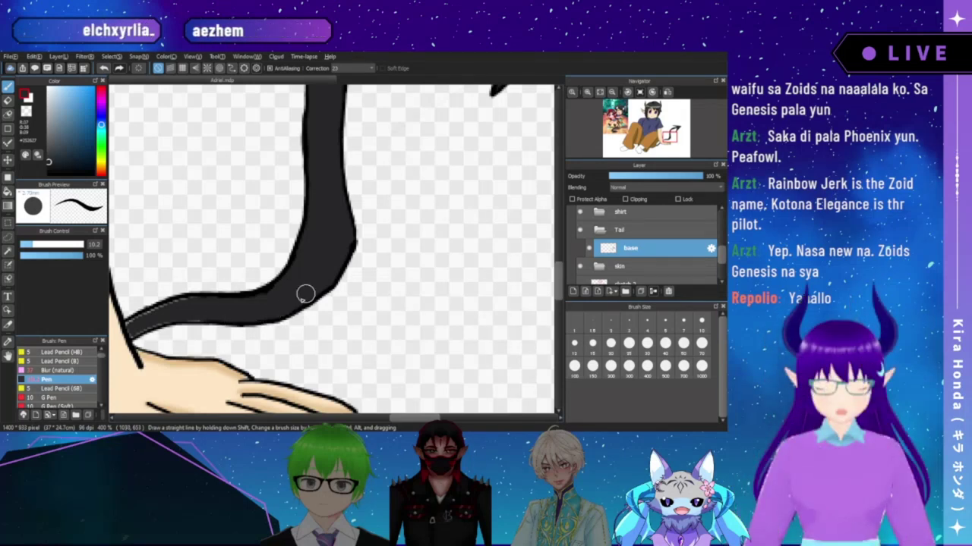
drag(205, 311, 253, 289)
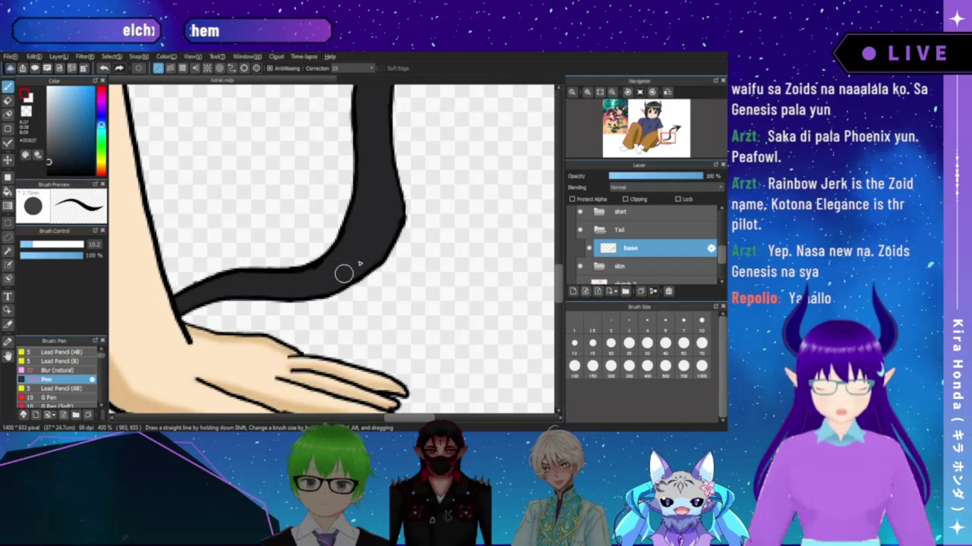
drag(306, 284, 334, 220)
drag(205, 346, 273, 280)
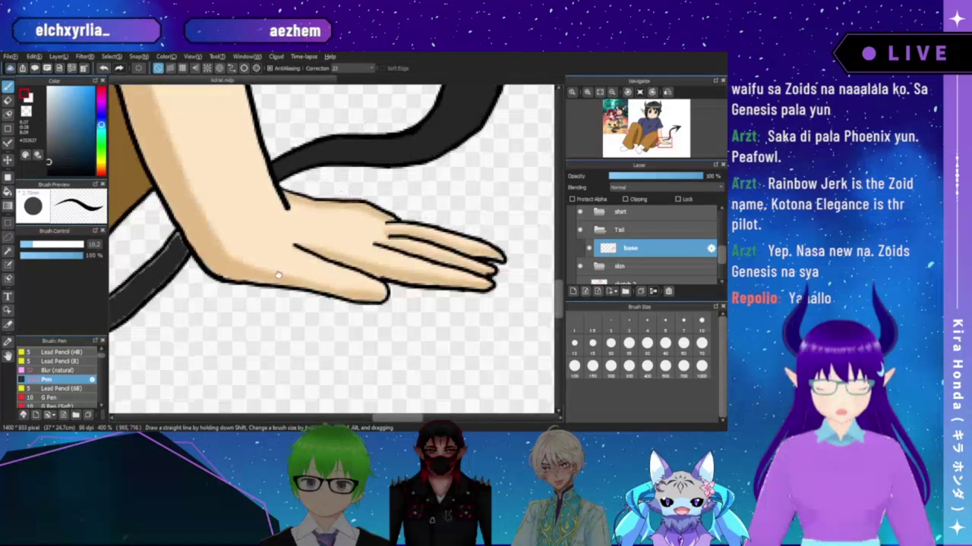
- Paint over the gaps in the short tail piece between the arm and the trouser leg
scroll(274, 281, left, 4)
scroll(277, 258, down, 1)
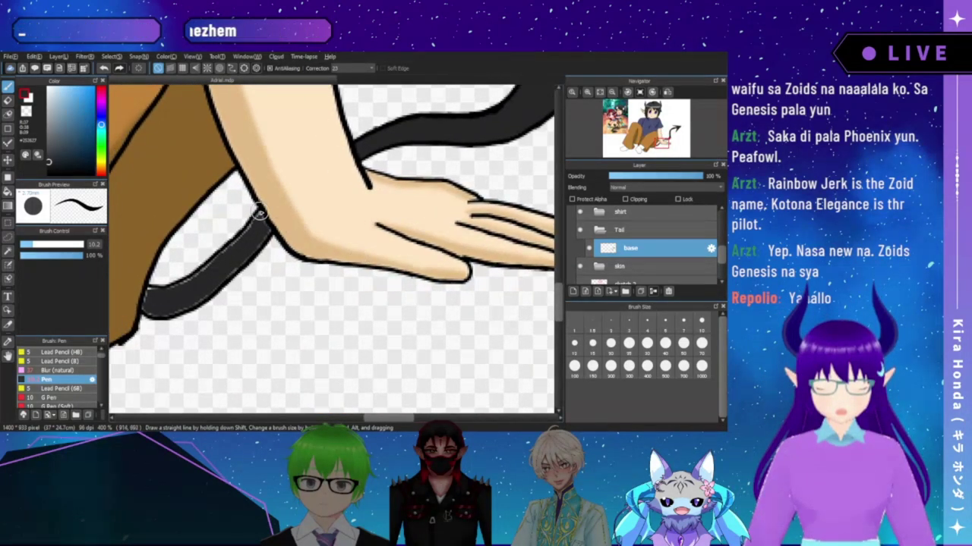
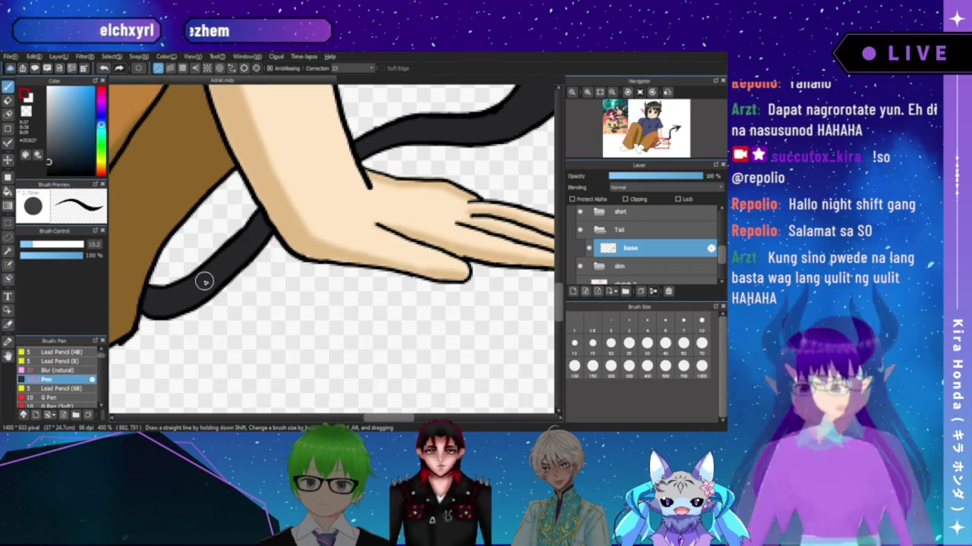
click(600, 92)
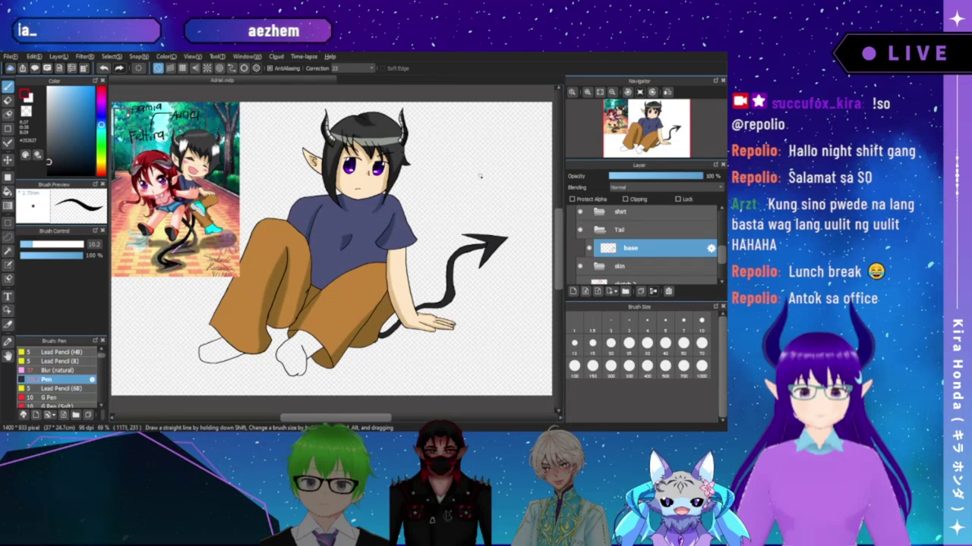
click(574, 292)
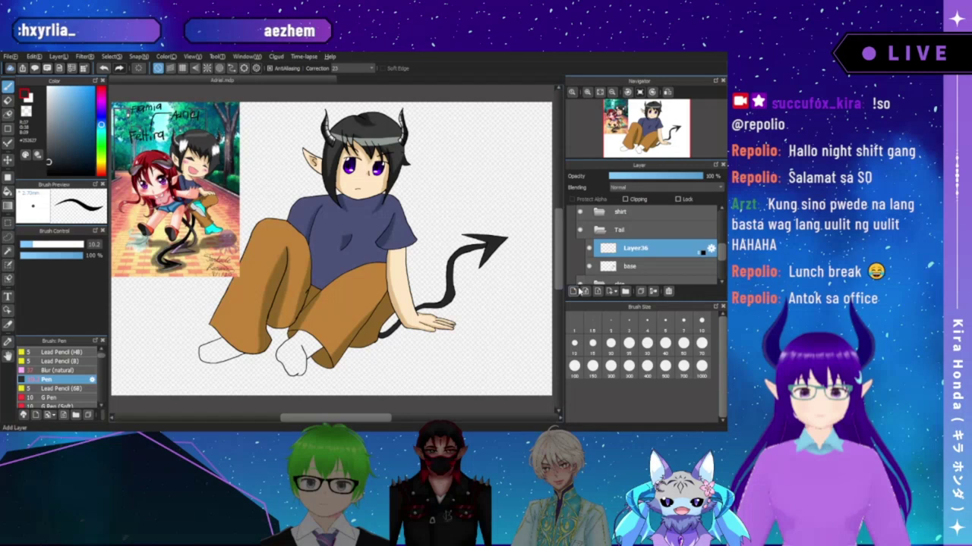
click(667, 292)
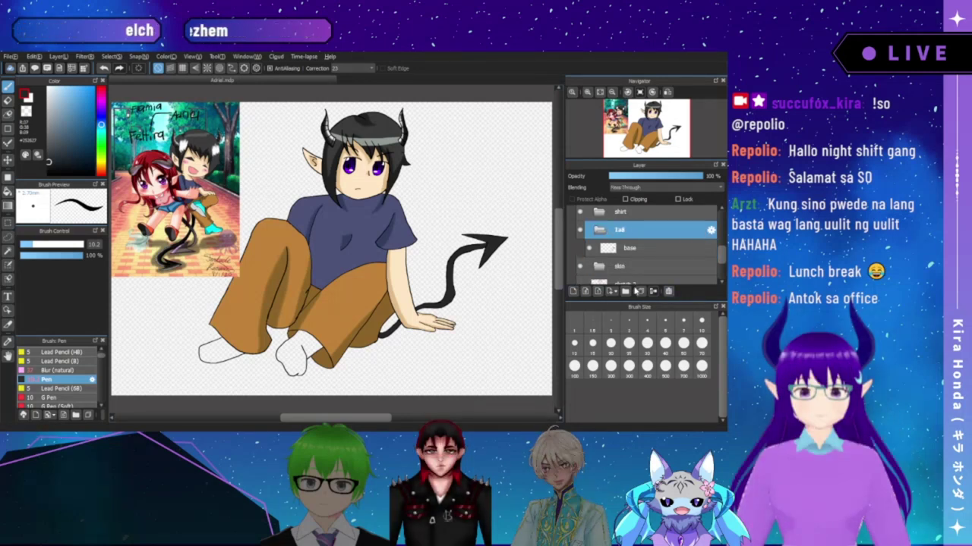
click(632, 249)
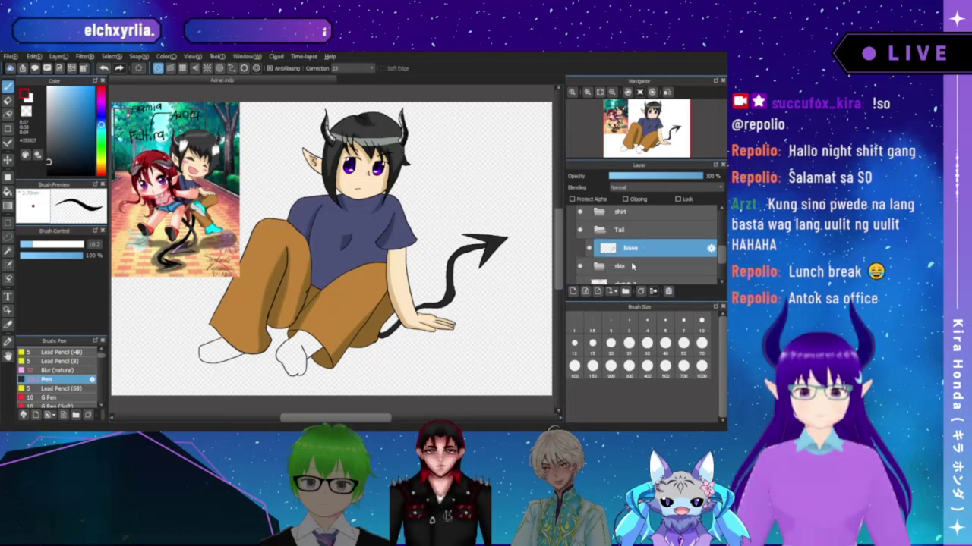
- Add a new layer above the tail's base layer and name it shadow
click(582, 292)
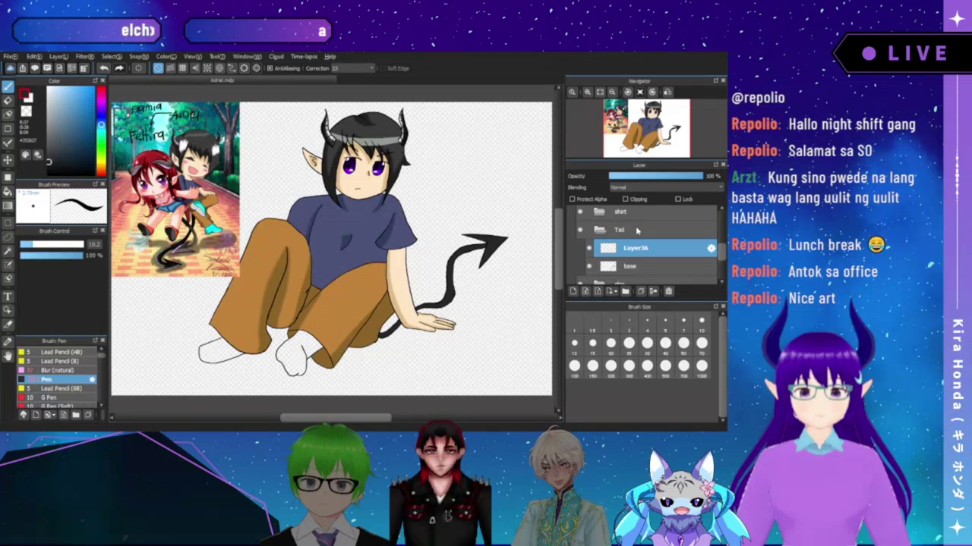
text(shadow)
key(Return)
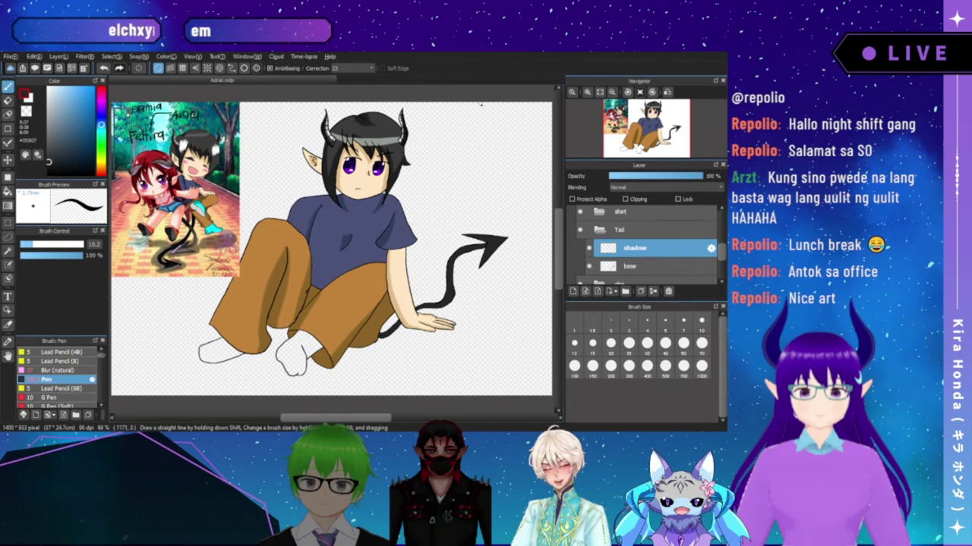
- Examine the two horned characters in the reference picture up close
click(588, 92)
click(588, 92)
click(587, 93)
drag(636, 135, 620, 119)
click(614, 92)
click(612, 91)
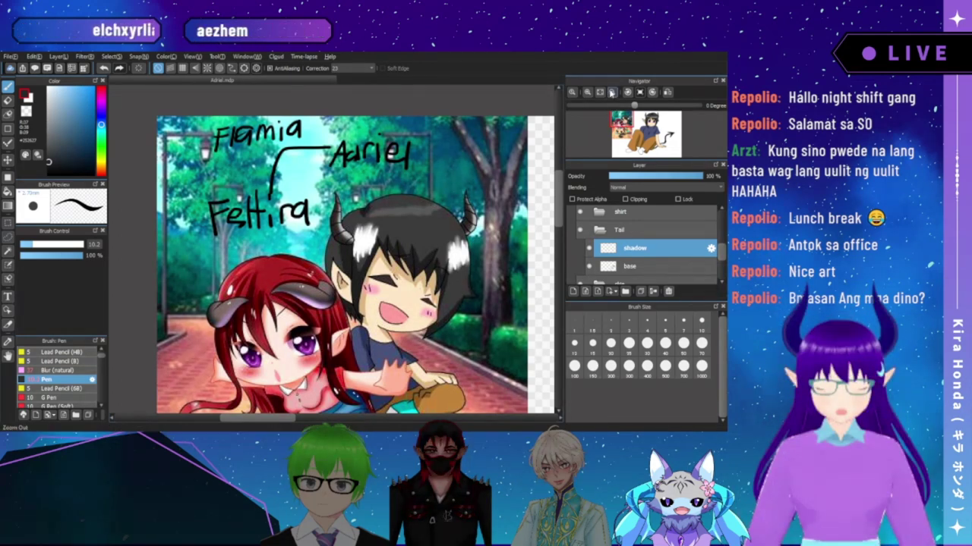
- Look over the whole drawing and examine the character's shirt and head up close
click(599, 91)
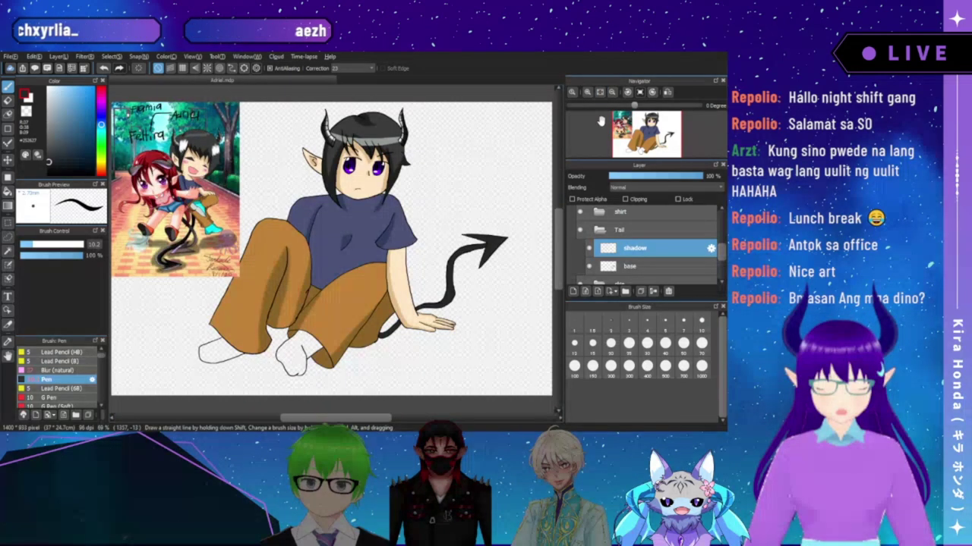
click(598, 127)
drag(600, 129, 646, 138)
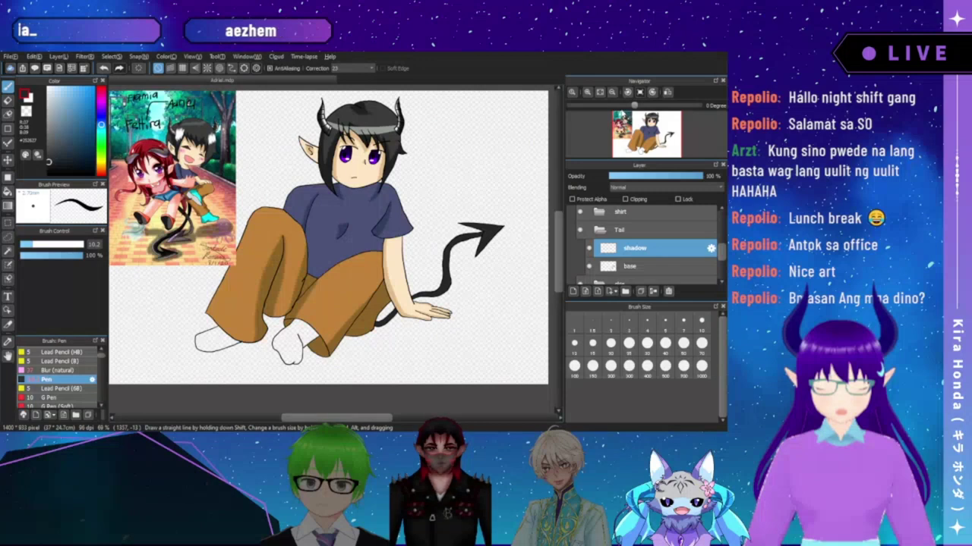
click(610, 92)
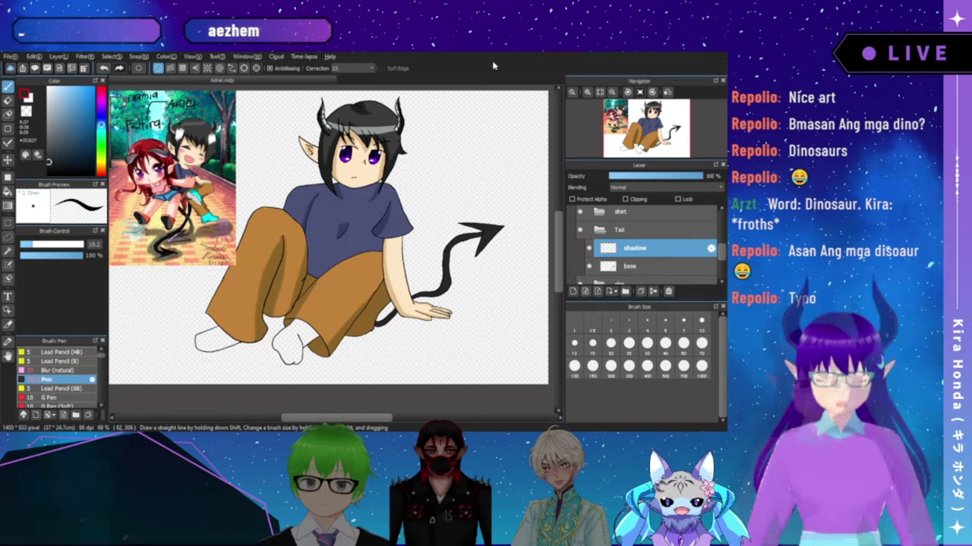
double_click(587, 93)
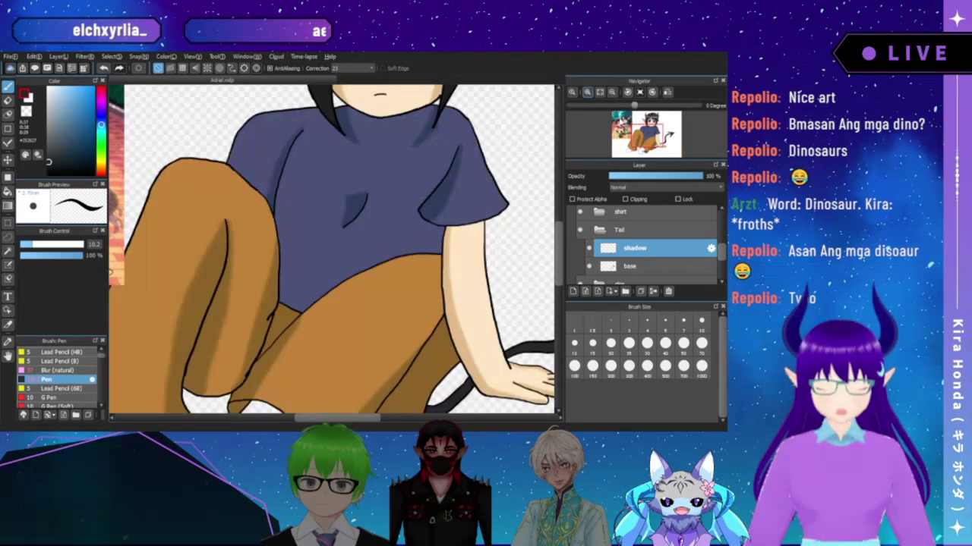
mouse_move(646, 136)
mouse_down()
mouse_move(638, 134)
mouse_move(646, 120)
mouse_up()
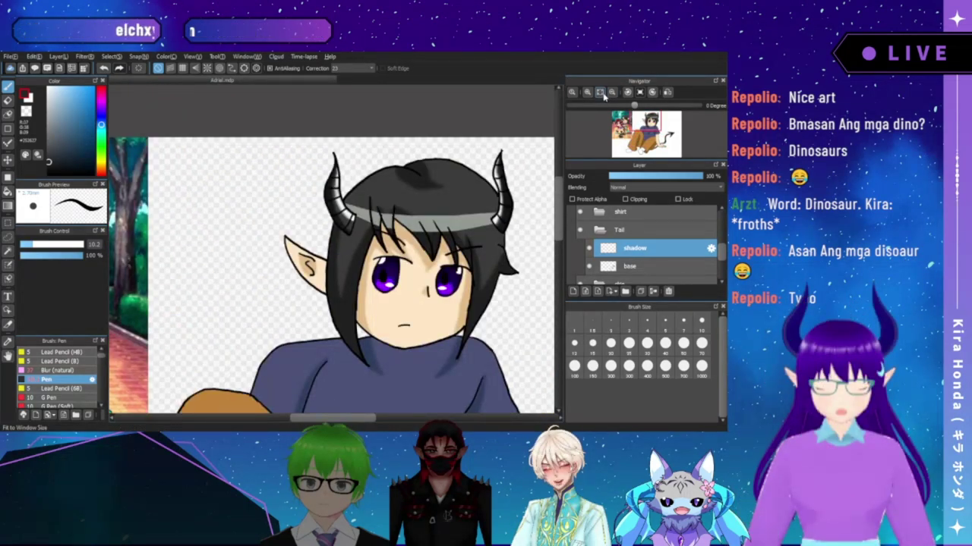
click(598, 91)
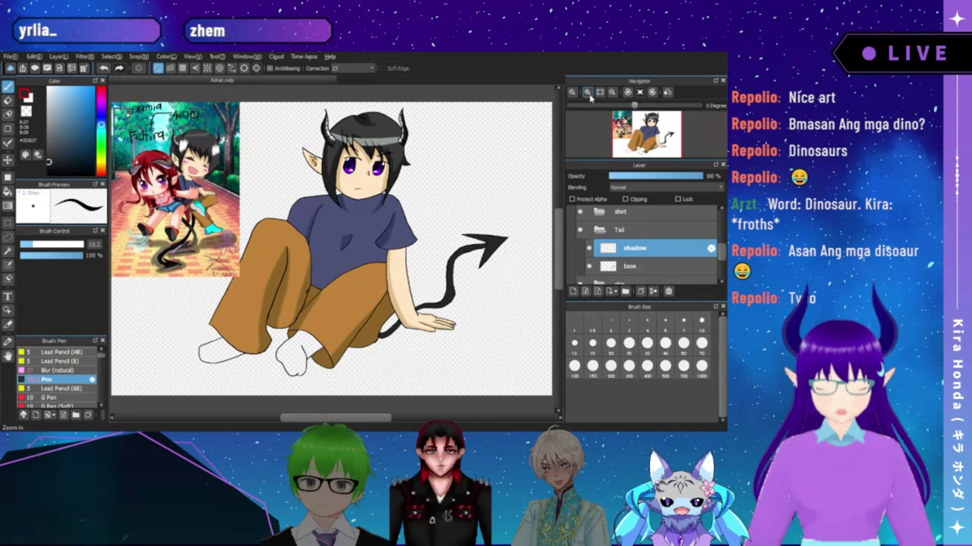
click(597, 89)
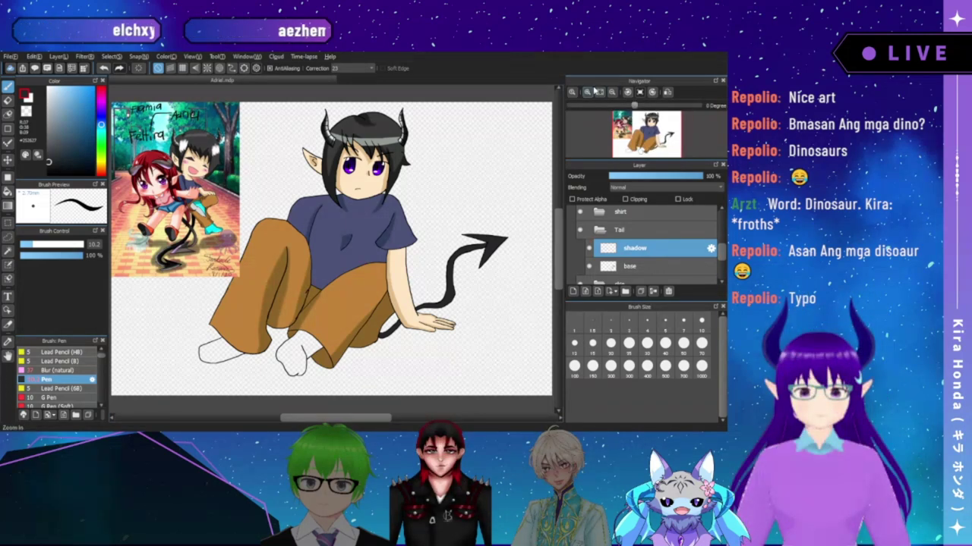
- Choose the near-black colour #141414 and draw the shadow's edge line through the arrowhead and the tail's upper curve
click(587, 92)
click(586, 93)
drag(475, 174, 384, 174)
drag(423, 162, 362, 124)
drag(420, 208, 341, 164)
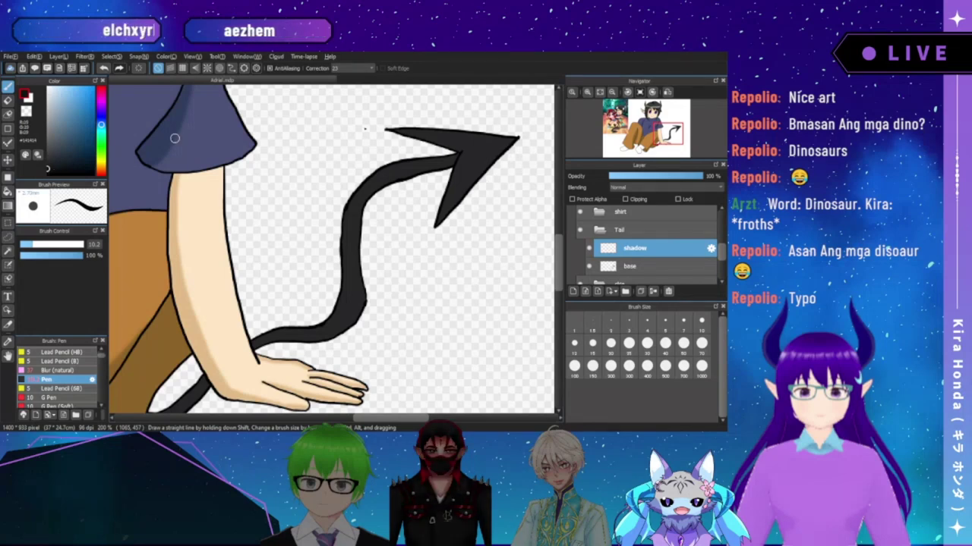
click(587, 93)
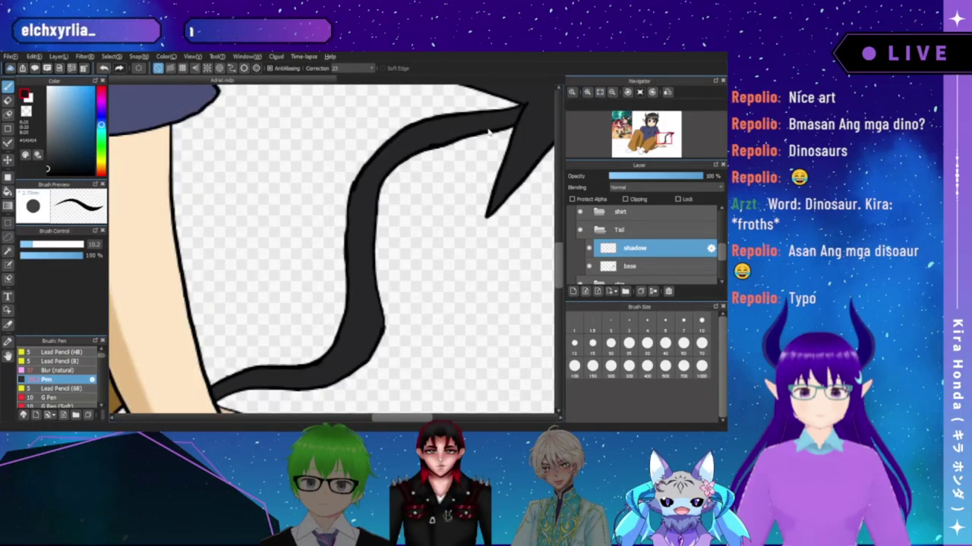
scroll(455, 133, down, 3)
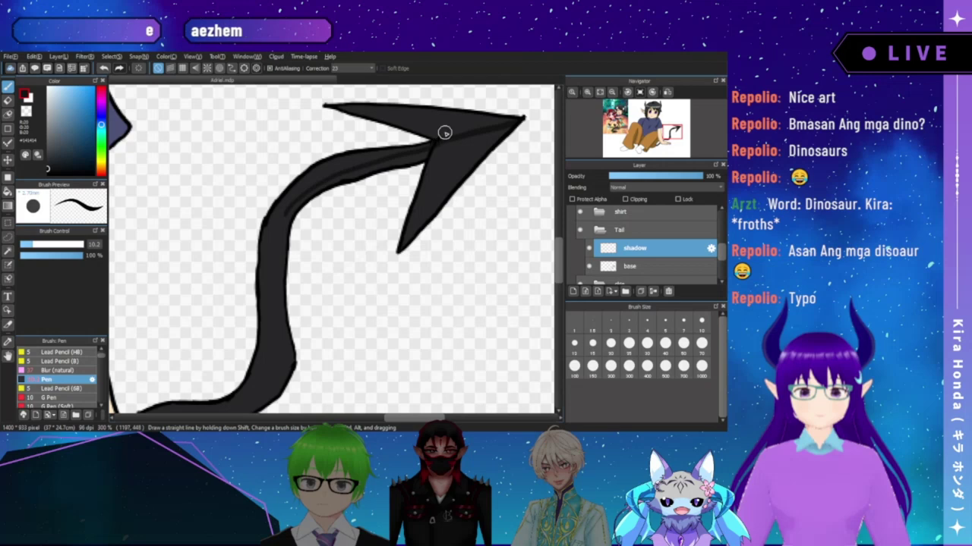
- Continue the shadow's edge line down the tail's middle section and along its lower curve towards the wrist
key(Right)
key(Right)
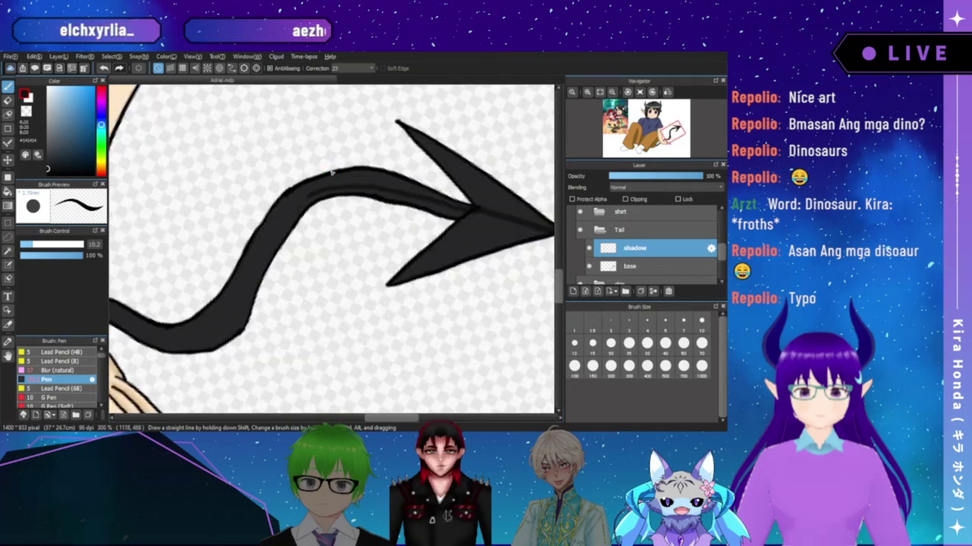
key(^)
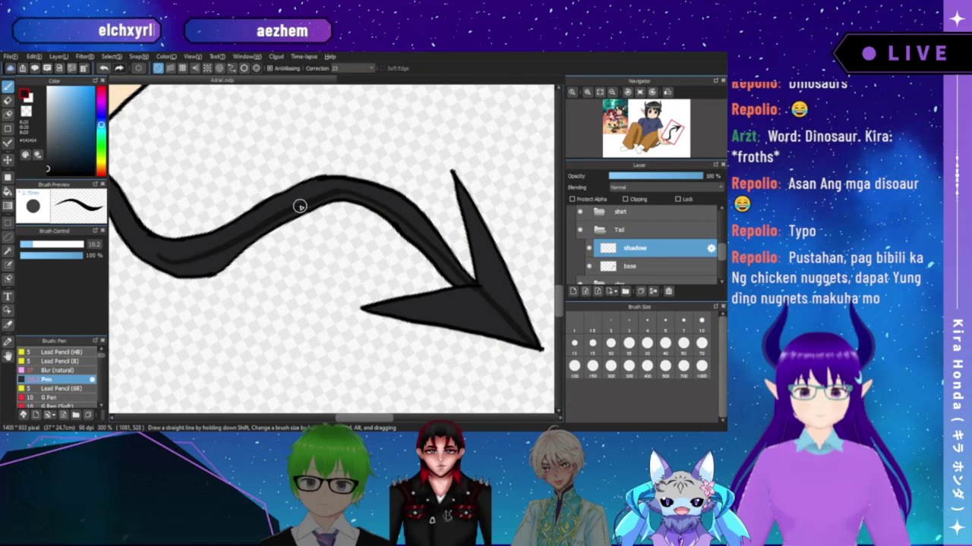
drag(161, 325, 260, 318)
key(Left)
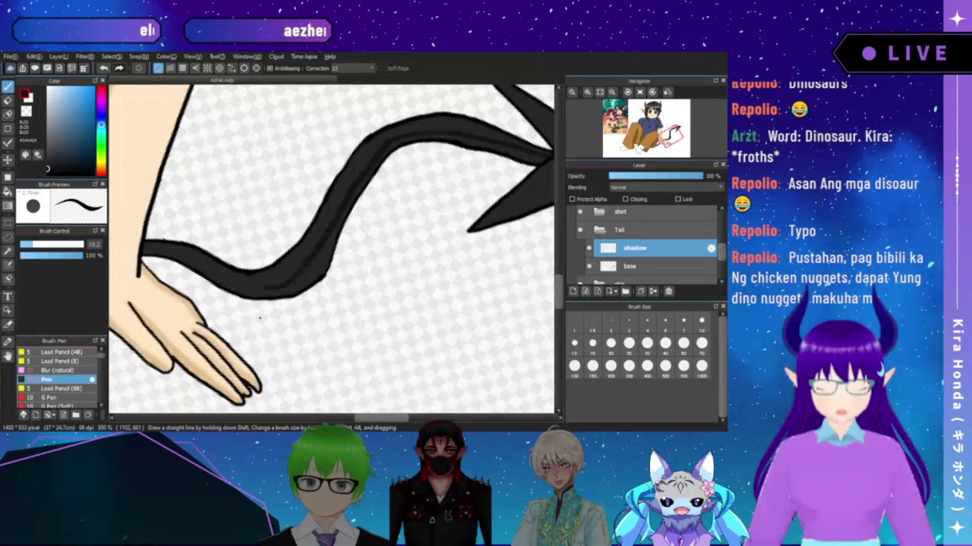
key(Left)
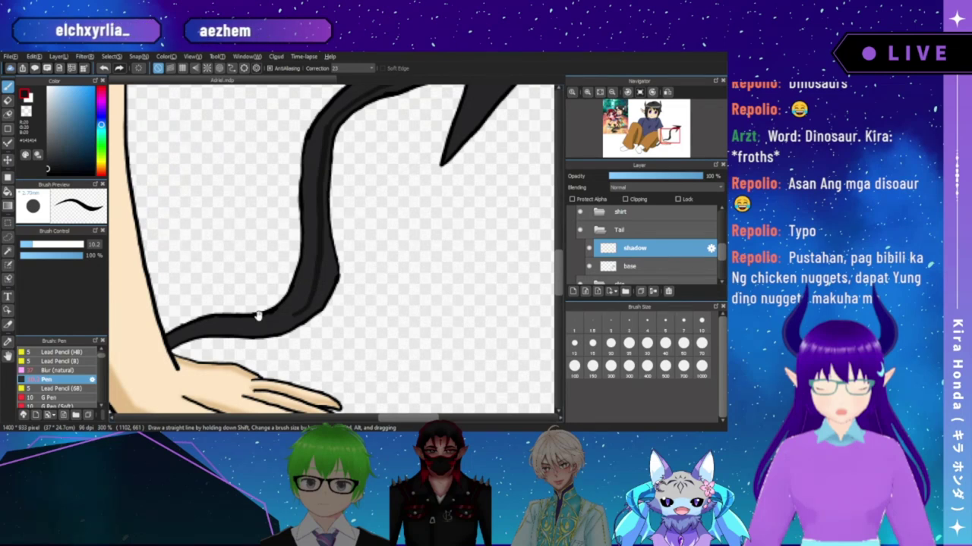
drag(256, 237, 269, 209)
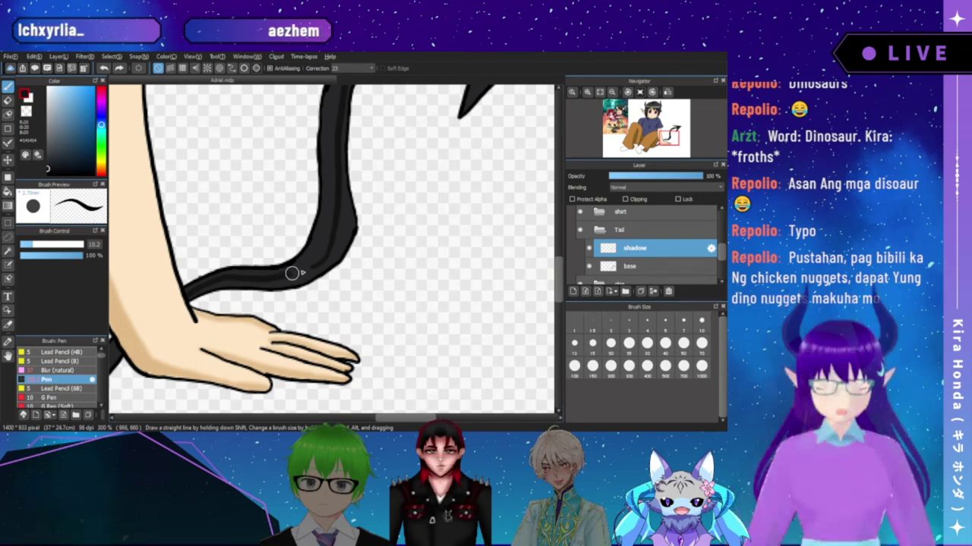
- Draw the shadow's edge line in the short tail piece between the arm and the trouser leg, using the sampled tail shadow colour
drag(176, 317, 240, 268)
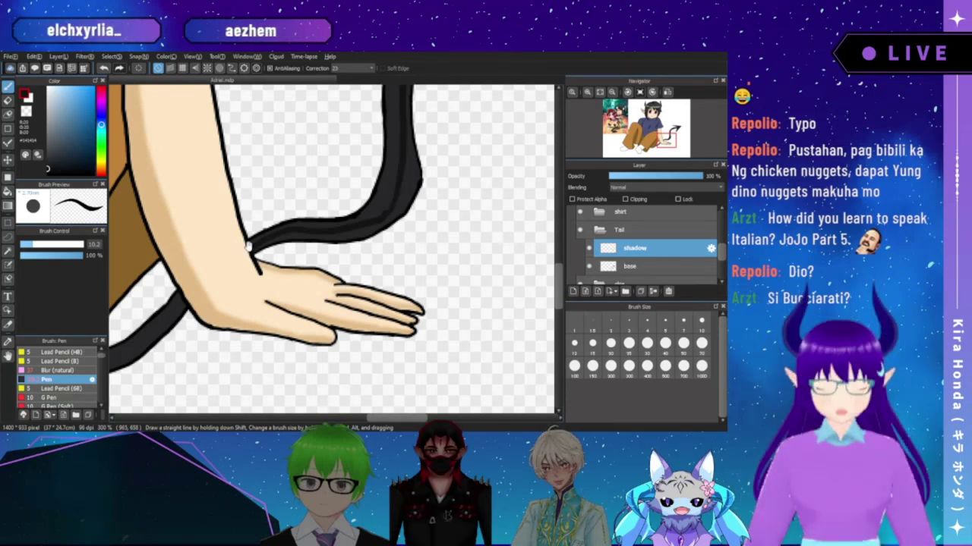
drag(229, 294, 258, 257)
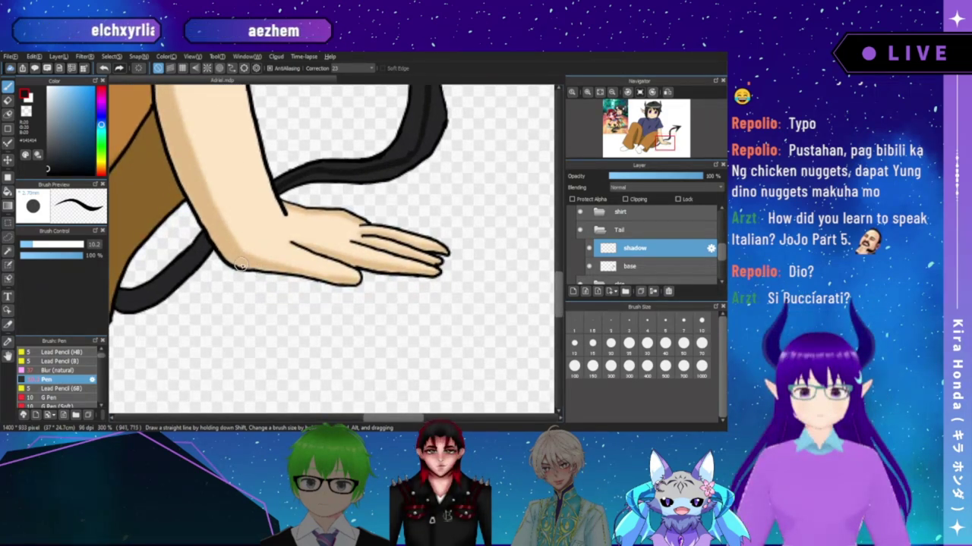
alt+click(240, 264)
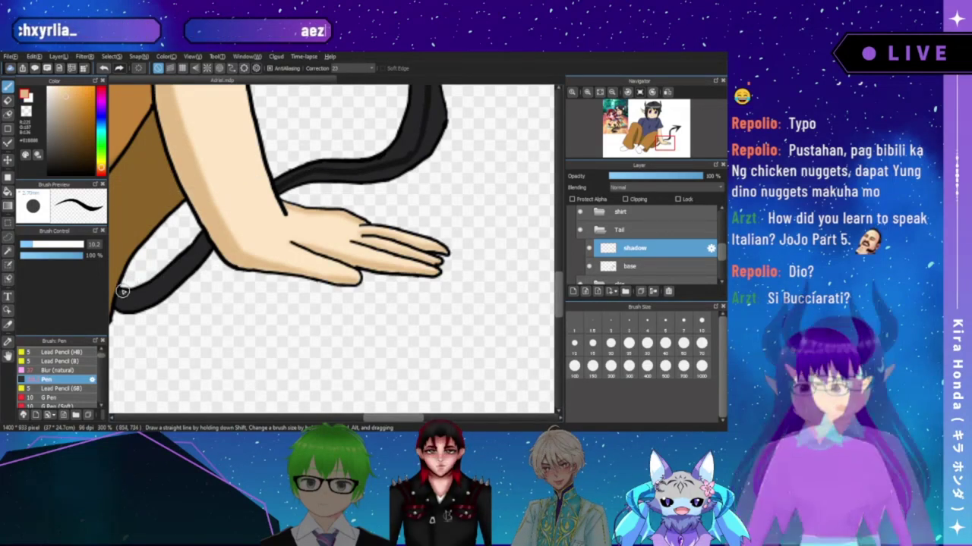
alt+click(366, 176)
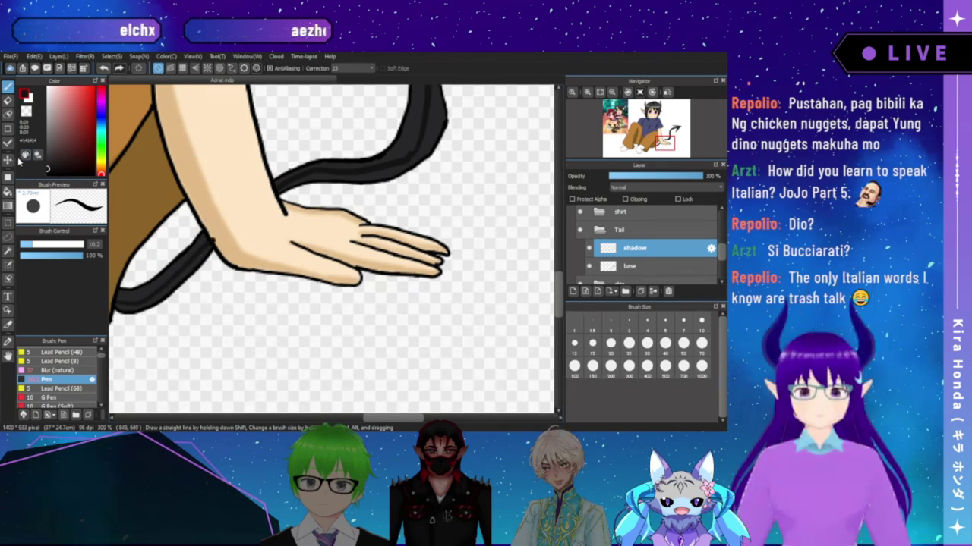
- Erase the stray shadow paint where the short tail piece meets the wrist, with an eraser size of 13.3
click(8, 100)
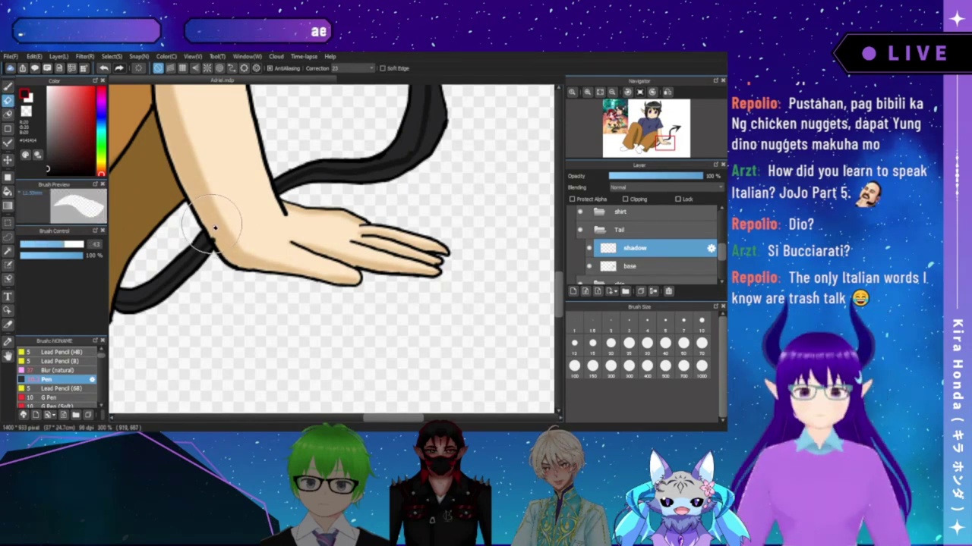
click(36, 244)
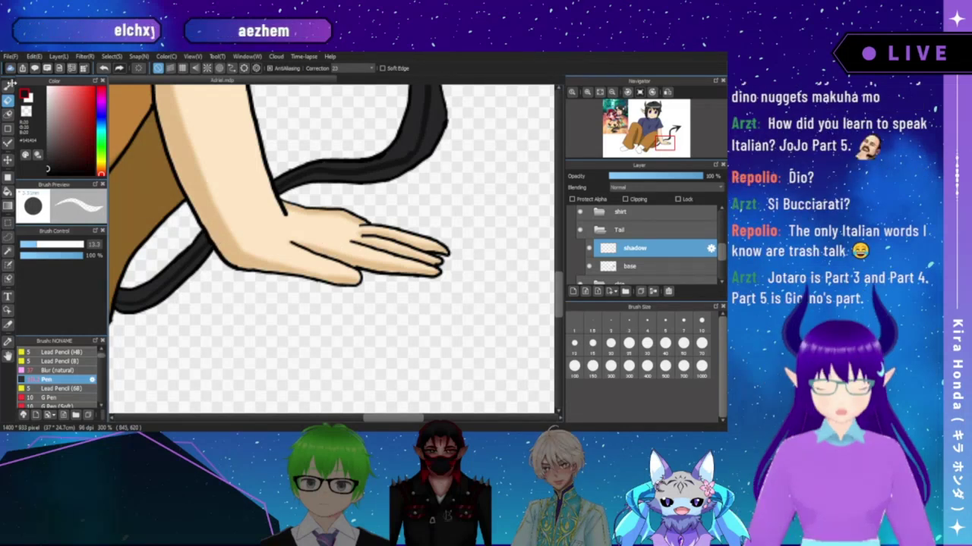
click(8, 86)
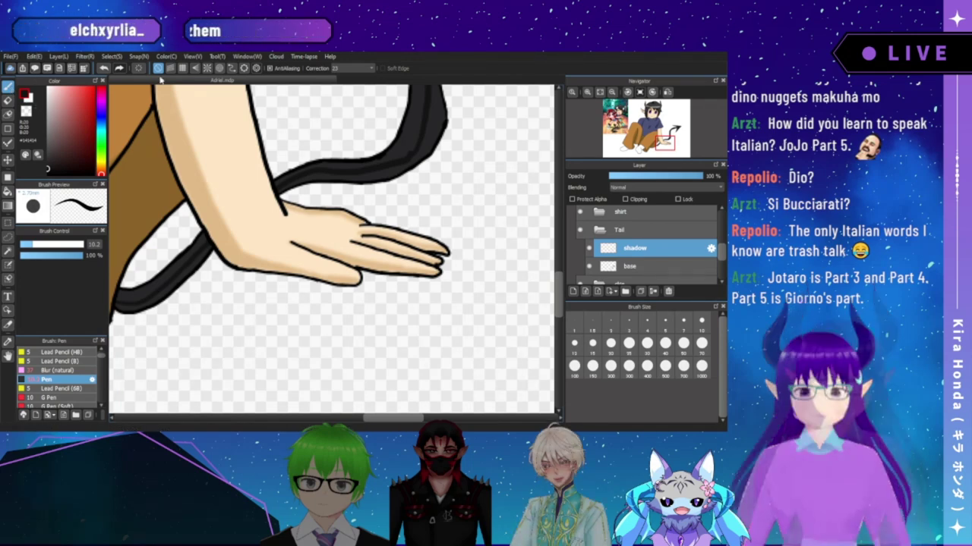
- Bucket-fill the shadow areas below the edge line in the arrowhead and along the tail
drag(423, 157, 353, 265)
drag(397, 176, 342, 264)
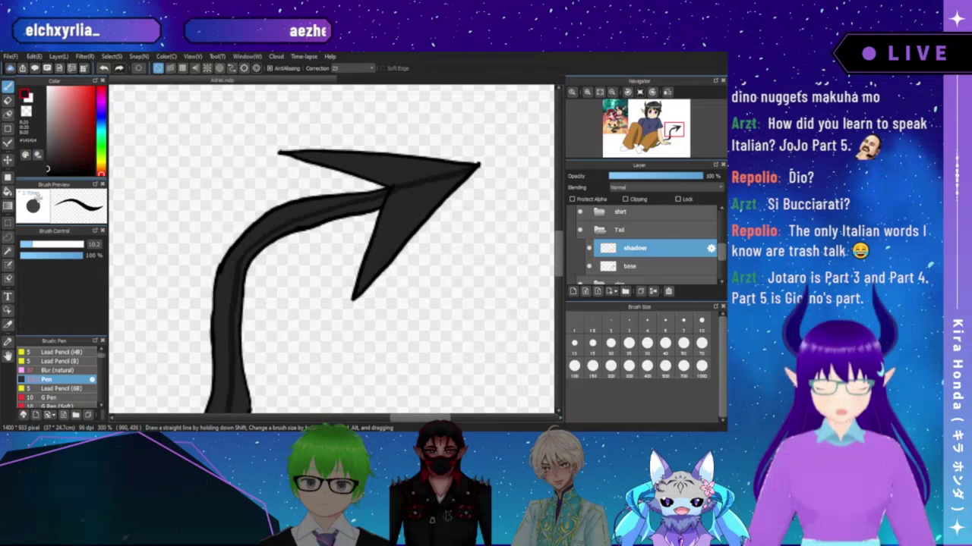
click(8, 192)
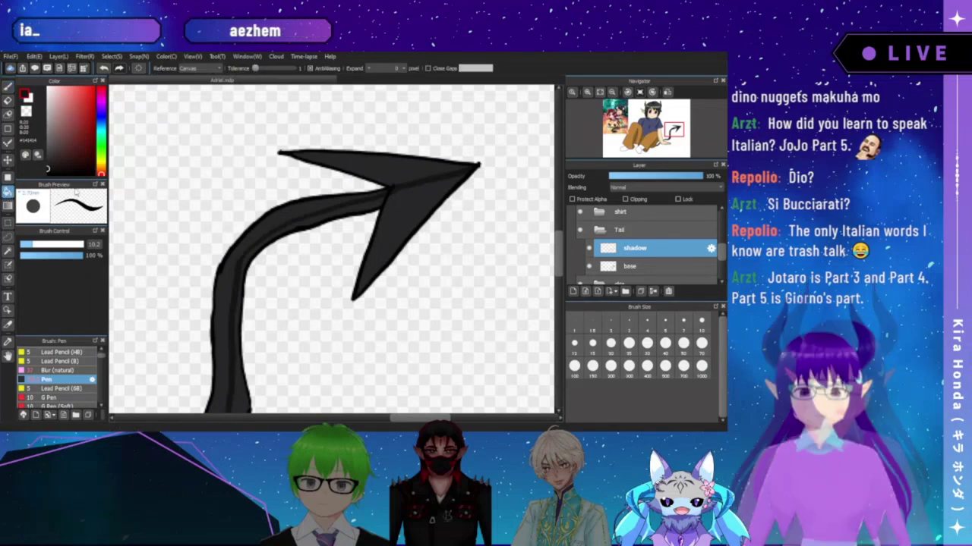
click(393, 194)
click(377, 203)
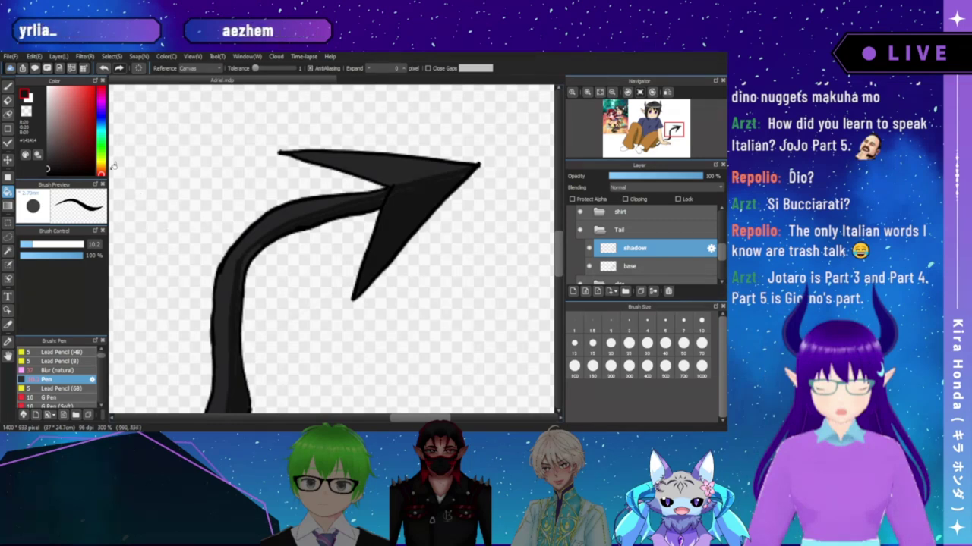
- Paint over the unfilled gaps in the shadow around the arrowhead and the tail's upper curve with the Pen
key(b)
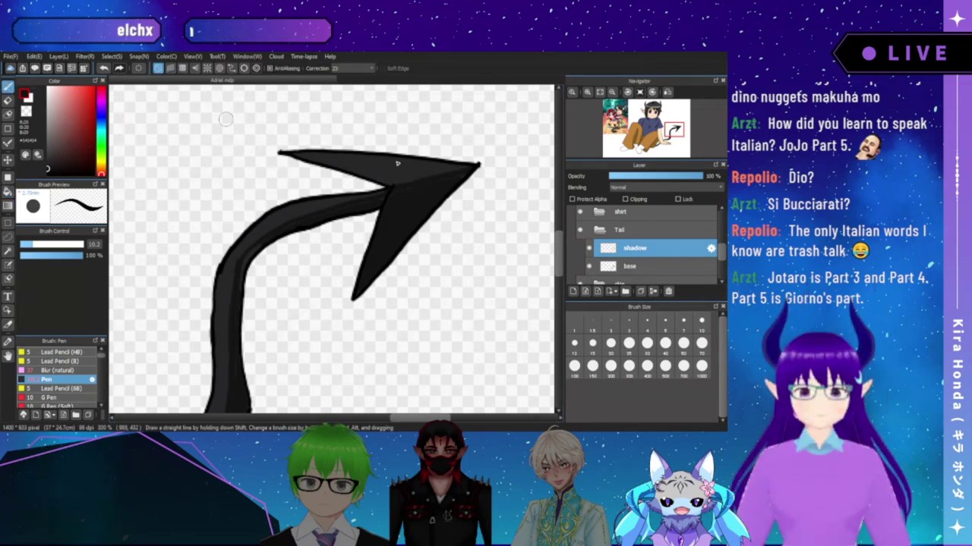
scroll(455, 156, up, 2)
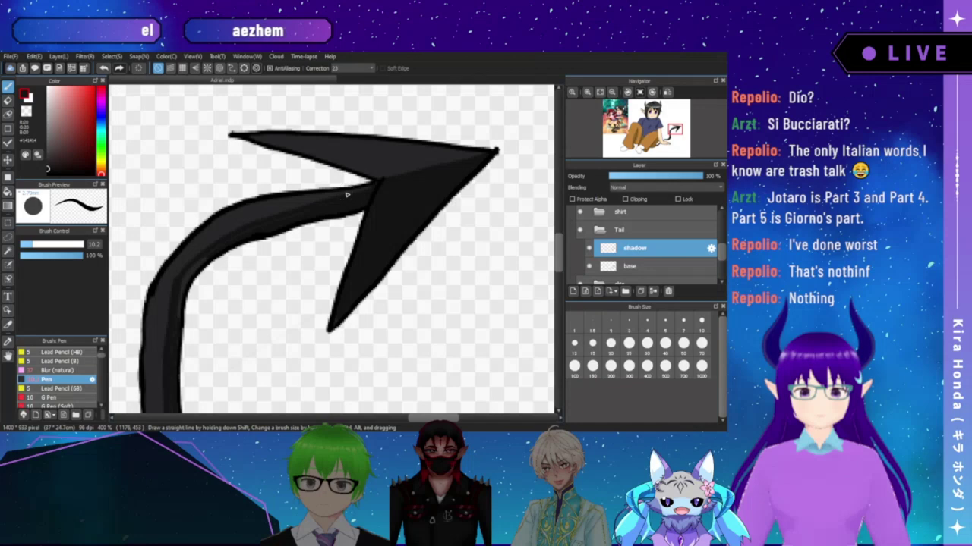
drag(291, 227, 329, 205)
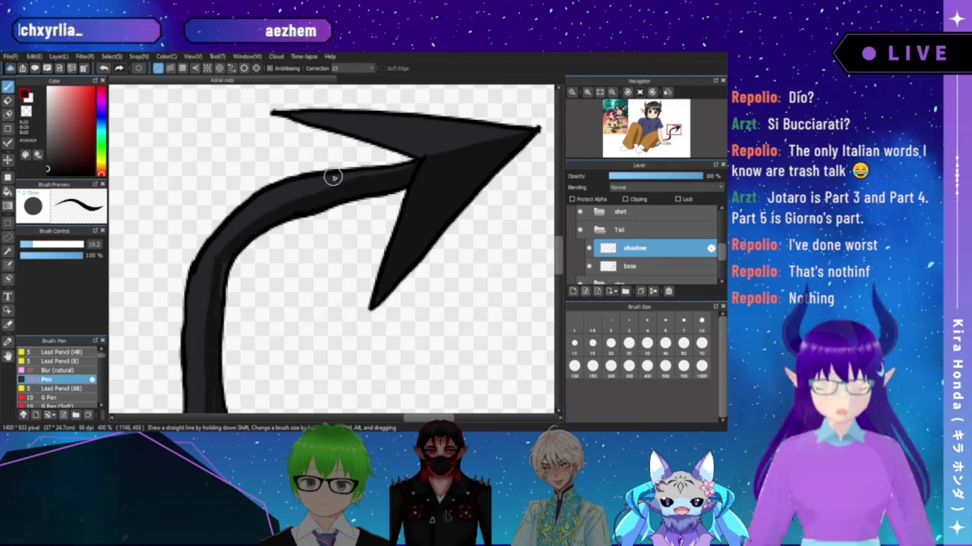
- Paint over the shadow gaps down the tail's middle section to the outer bend
key(Right)
key(Right)
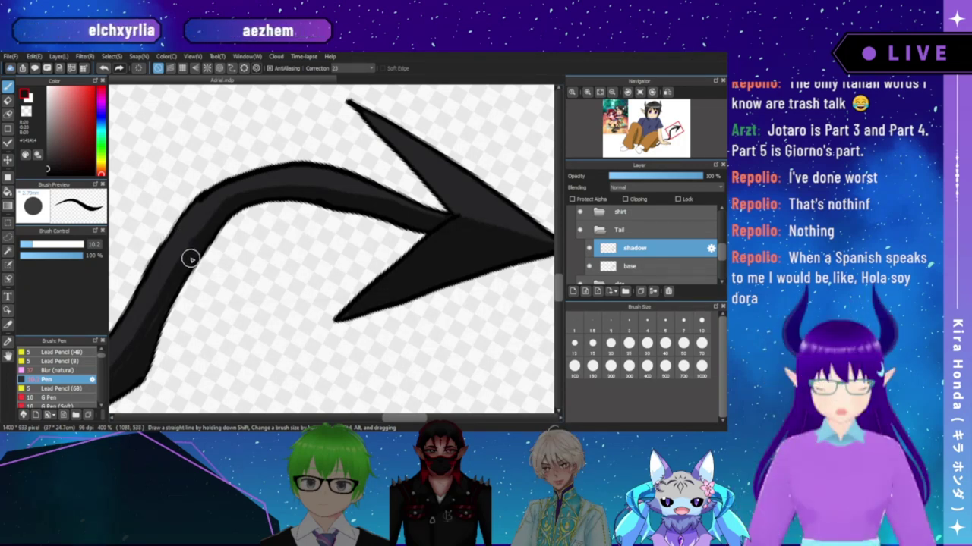
key(space)
mouse_move(244, 276)
mouse_down()
mouse_move(284, 199)
mouse_move(309, 185)
mouse_up()
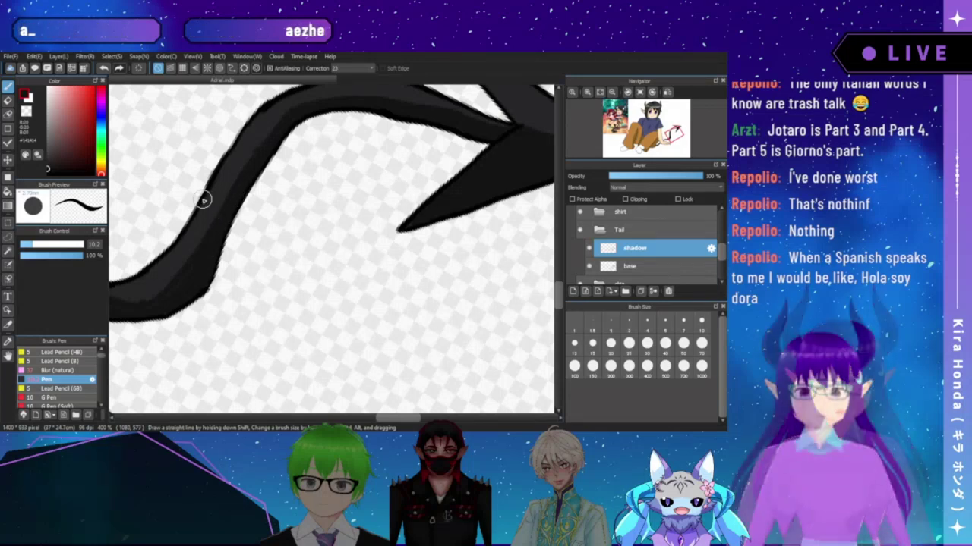
key(Up)
drag(221, 182, 240, 127)
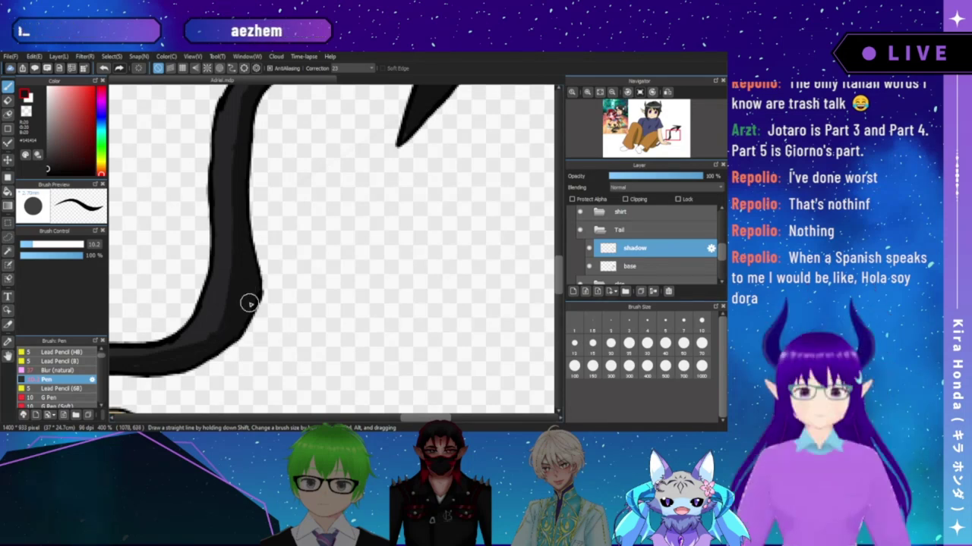
- Fill out the shadow along the tail's lower curve to the wrist and in the short piece behind the arm
drag(237, 306, 290, 248)
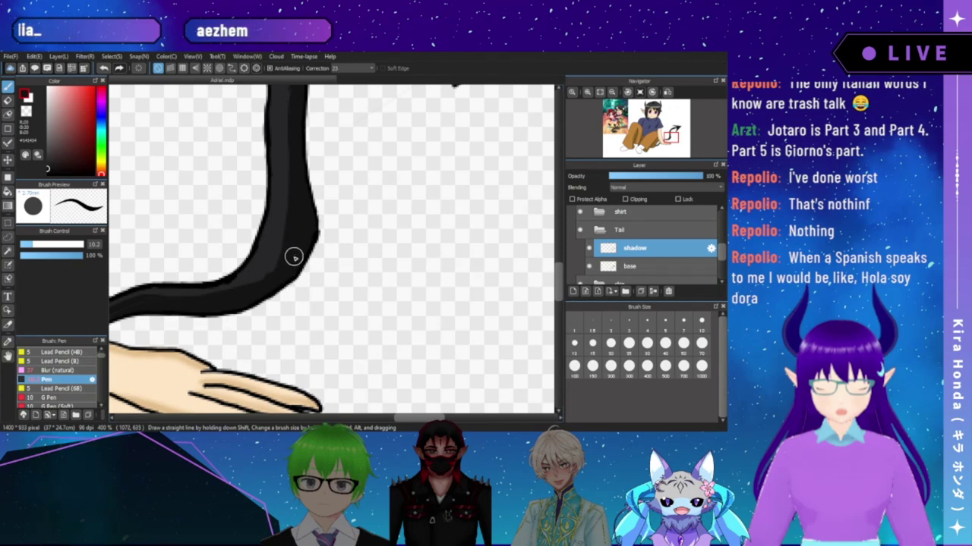
drag(288, 269, 333, 239)
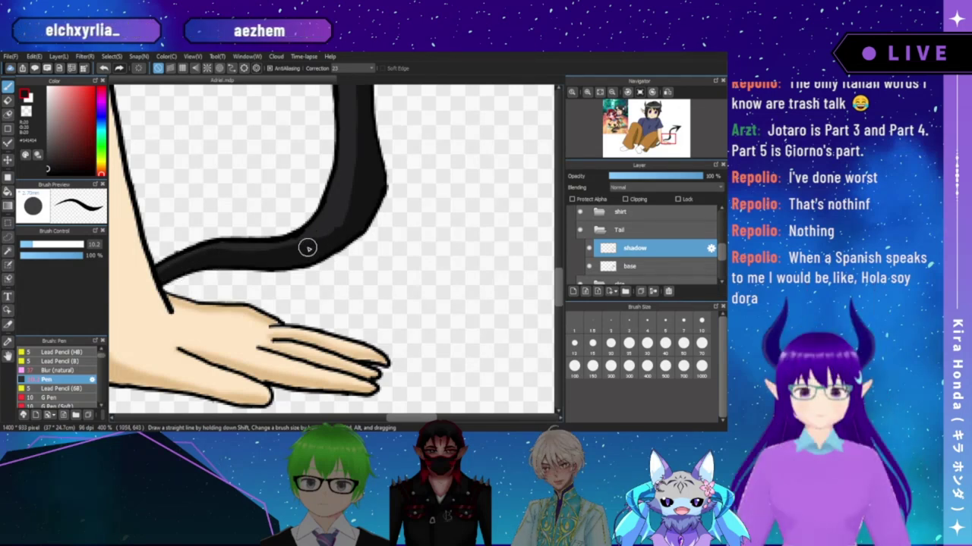
drag(238, 262, 332, 167)
drag(240, 233, 313, 221)
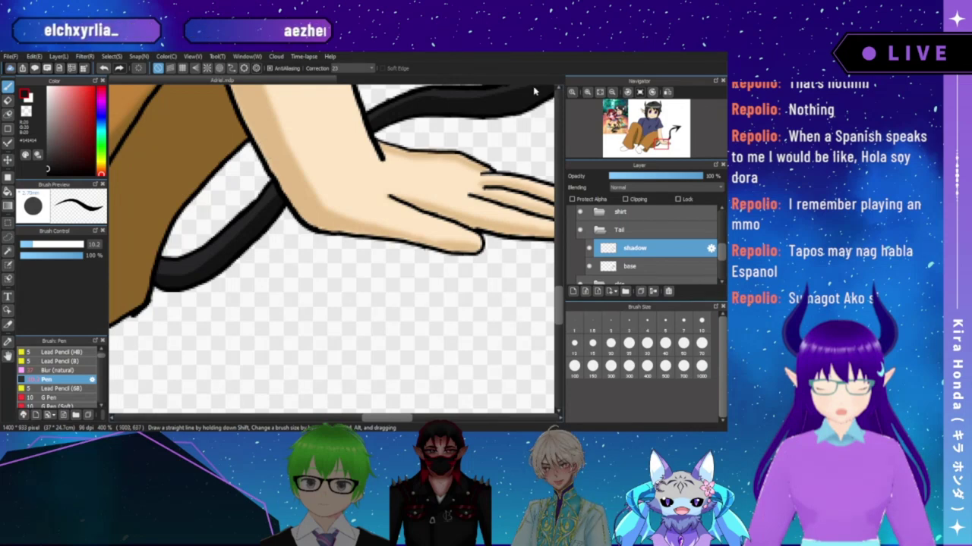
click(599, 92)
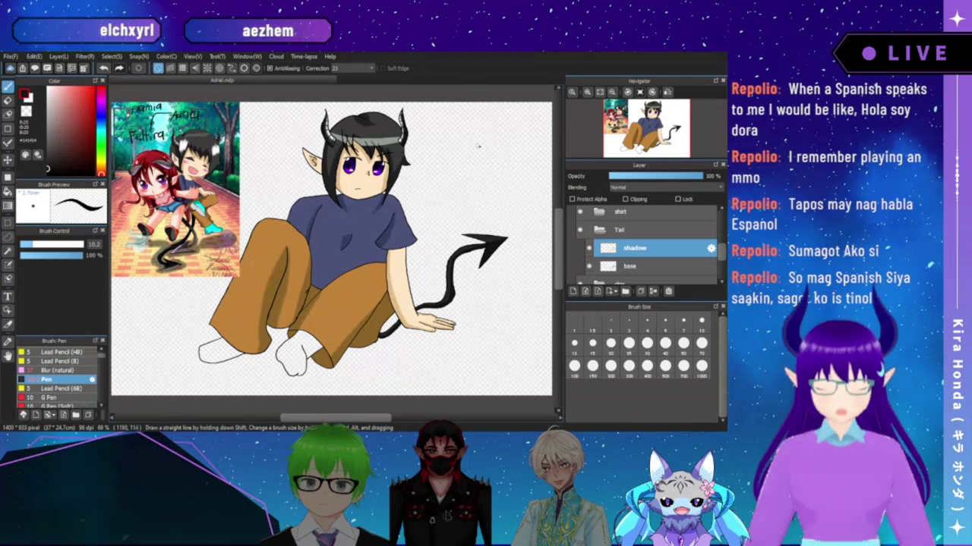
- Examine the reference picture's characters up close and compare them with the seated figure
click(587, 92)
click(587, 92)
drag(647, 130, 628, 122)
click(613, 92)
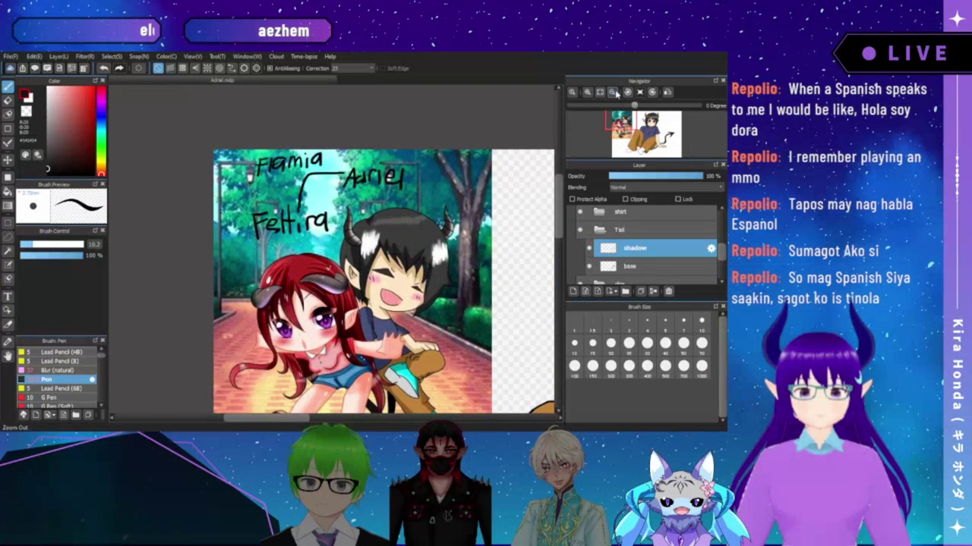
click(599, 92)
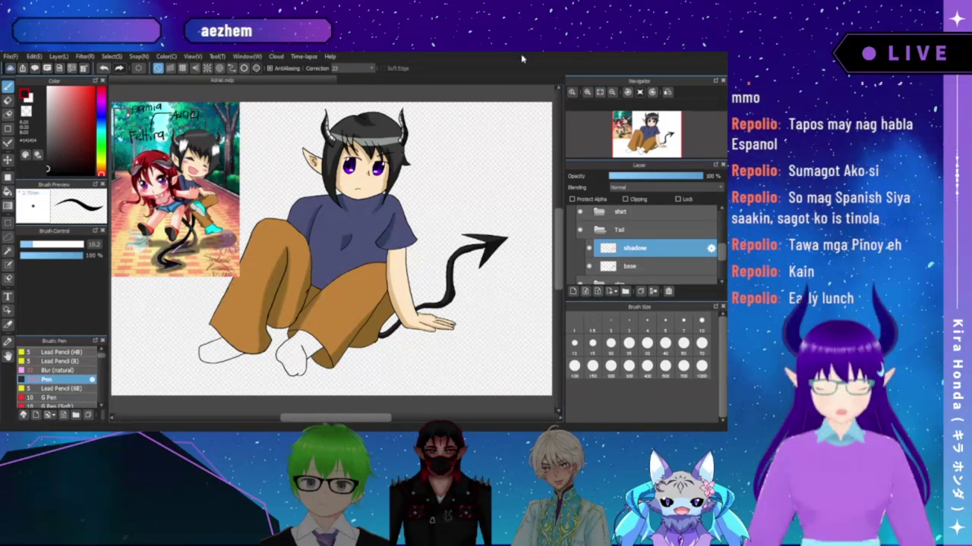
click(587, 92)
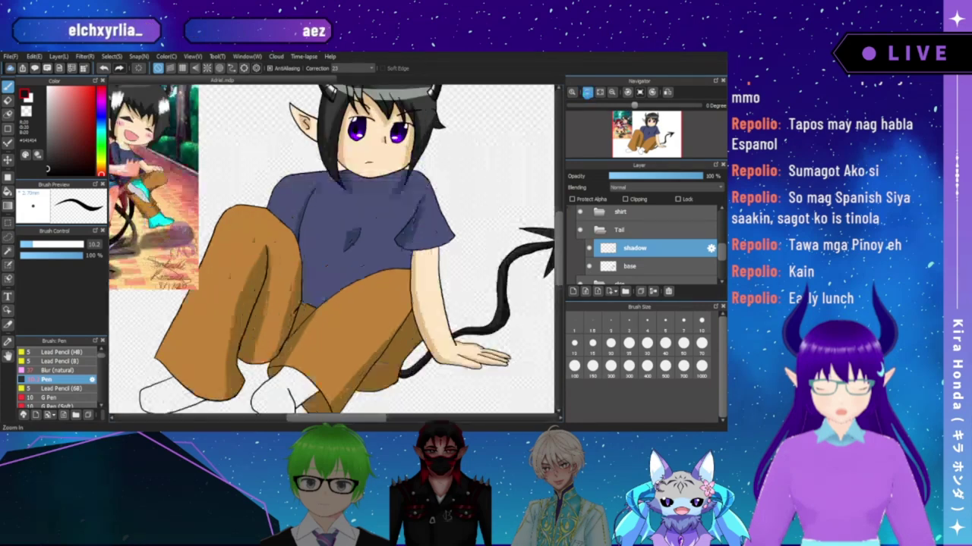
click(637, 135)
mouse_move(637, 135)
mouse_down()
mouse_move(631, 125)
mouse_move(642, 142)
mouse_move(627, 126)
mouse_up()
click(611, 92)
click(587, 92)
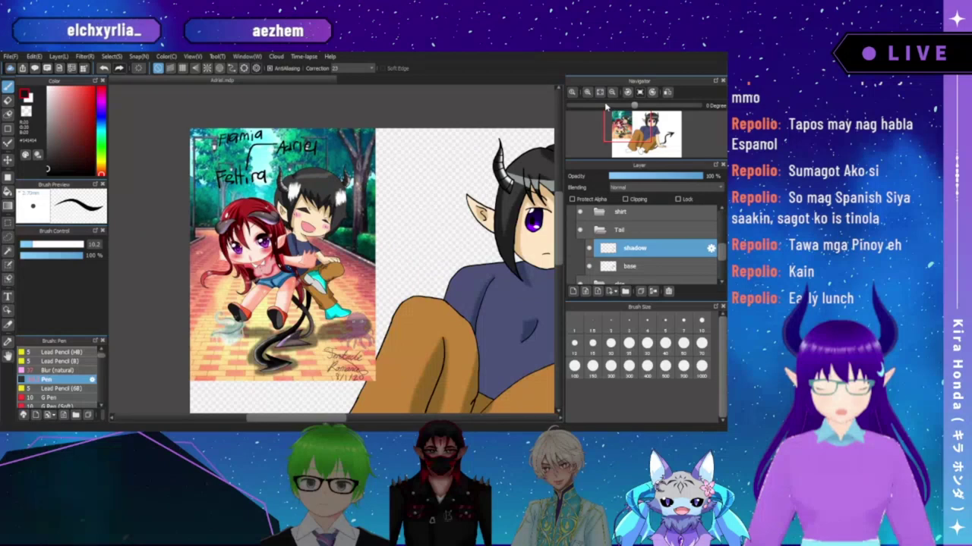
drag(626, 126, 636, 141)
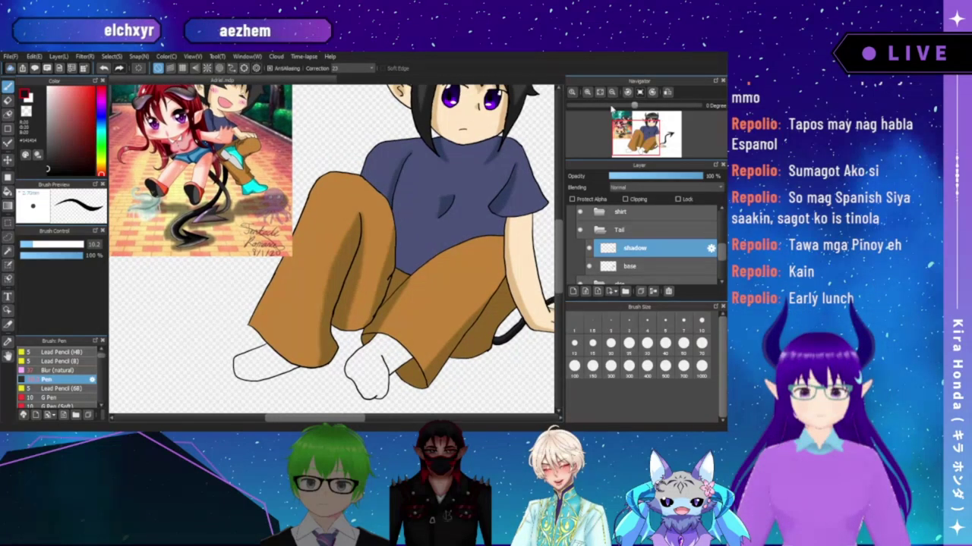
click(601, 93)
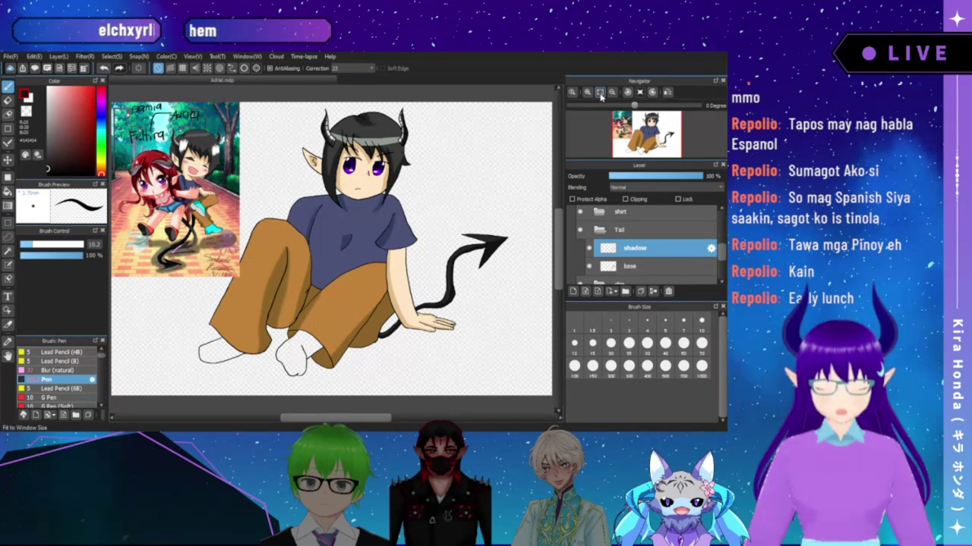
click(600, 93)
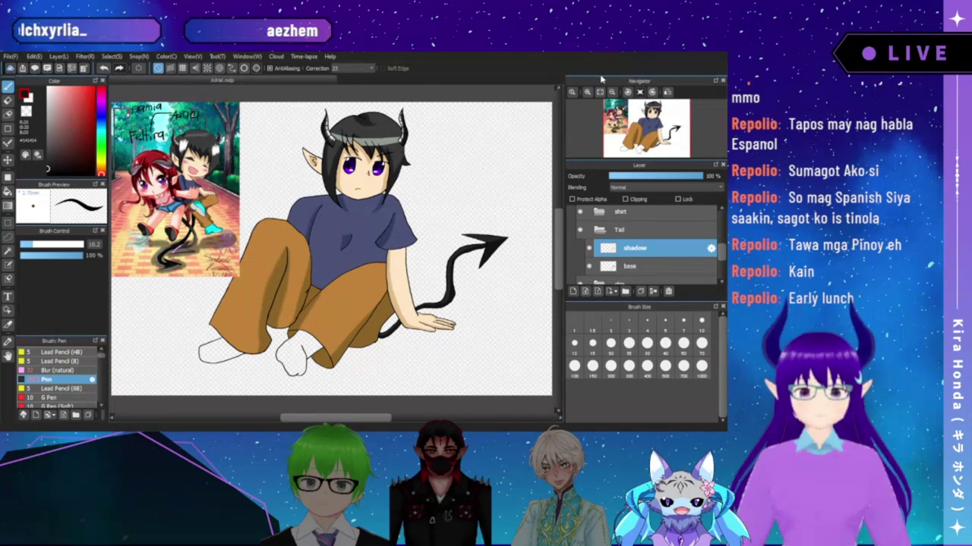
click(603, 91)
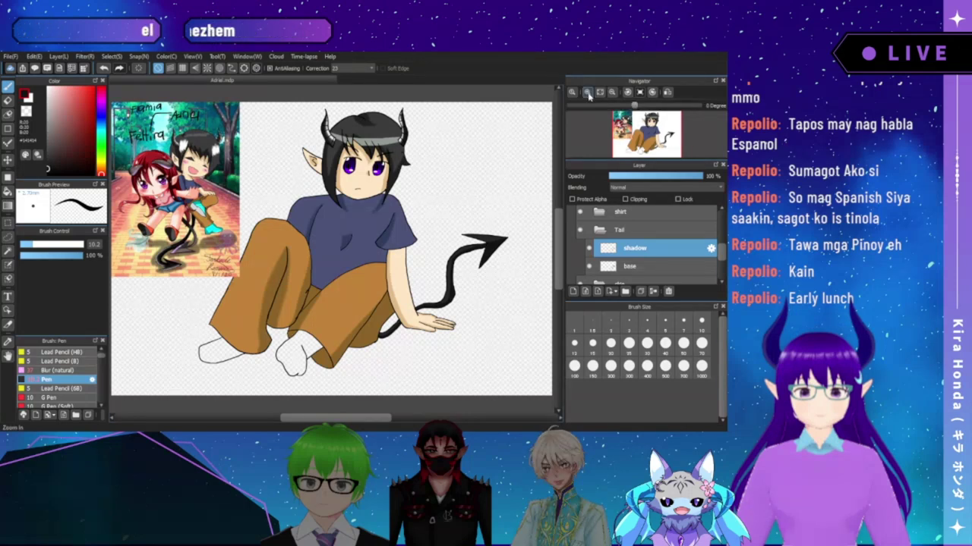
- Soften the shadow edge along the tail on its shadow layer with the Blur (natural) brush at size 37
click(587, 92)
click(587, 92)
click(587, 92)
drag(646, 134, 662, 137)
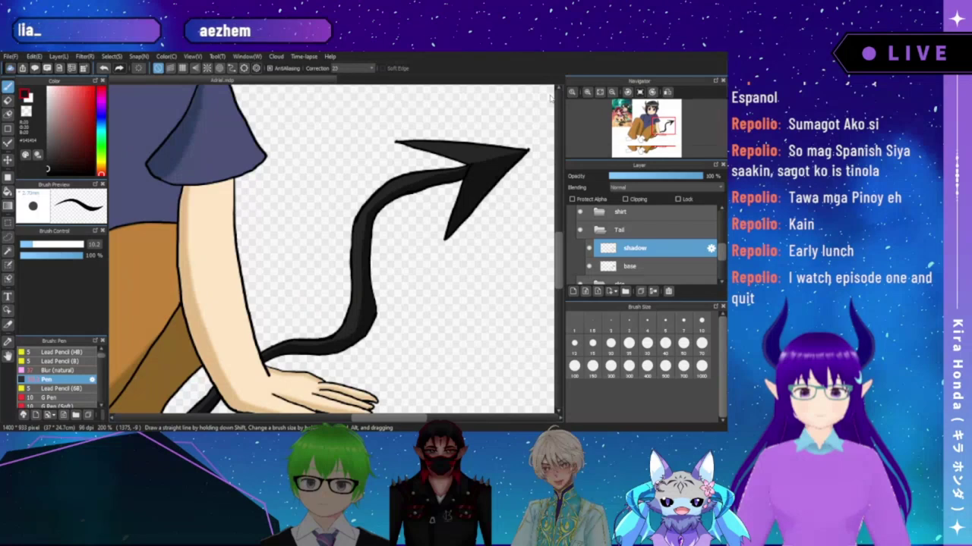
drag(102, 358, 101, 356)
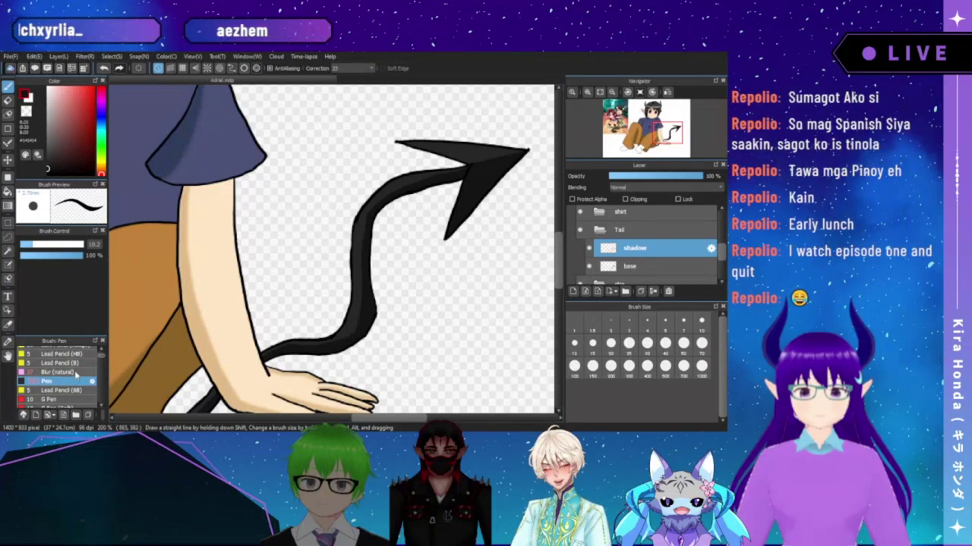
click(76, 372)
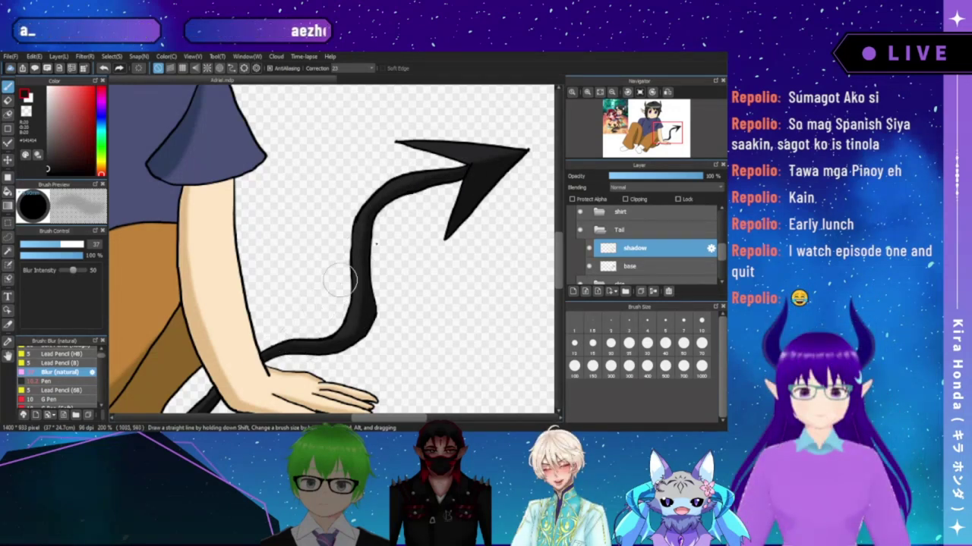
drag(249, 369, 372, 245)
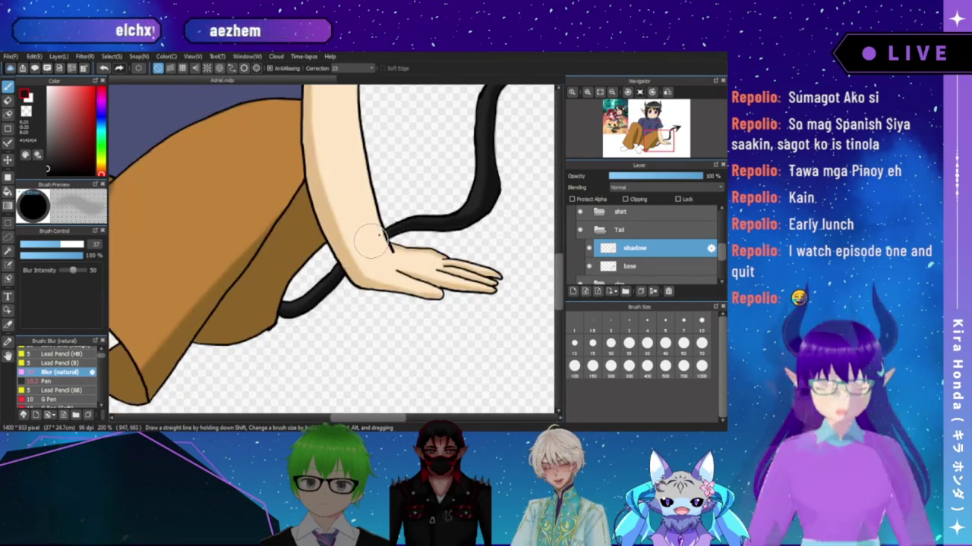
scroll(409, 228, right, 2)
scroll(425, 220, up, 2)
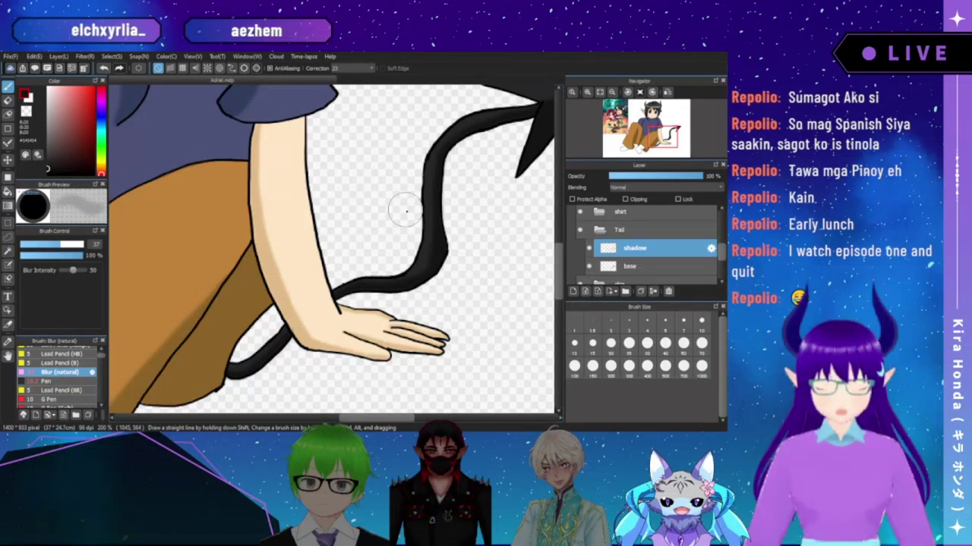
click(601, 92)
drag(426, 203, 537, 98)
drag(385, 228, 486, 285)
click(606, 93)
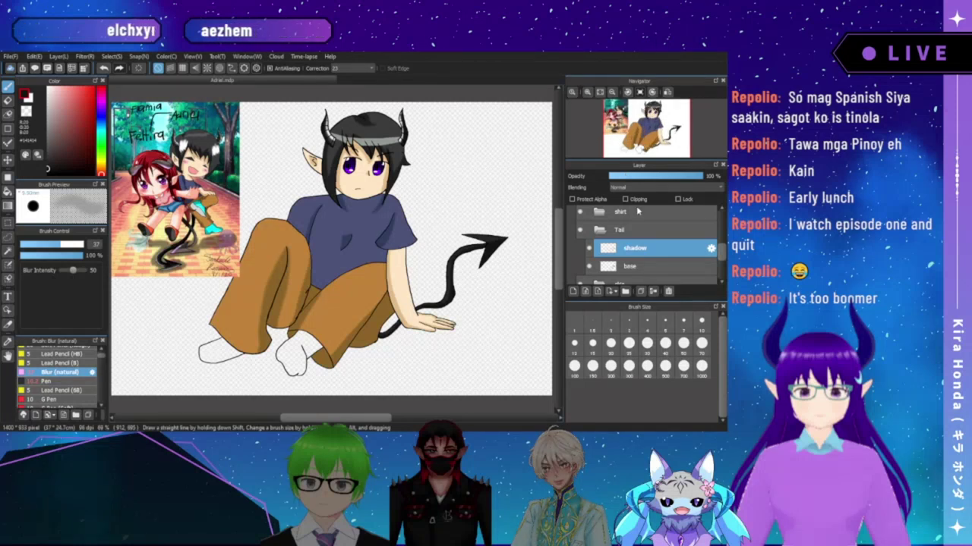
- Collapse the Tail folder, create a folder named socks between Tail and skin, and add a layer named base inside it
click(603, 232)
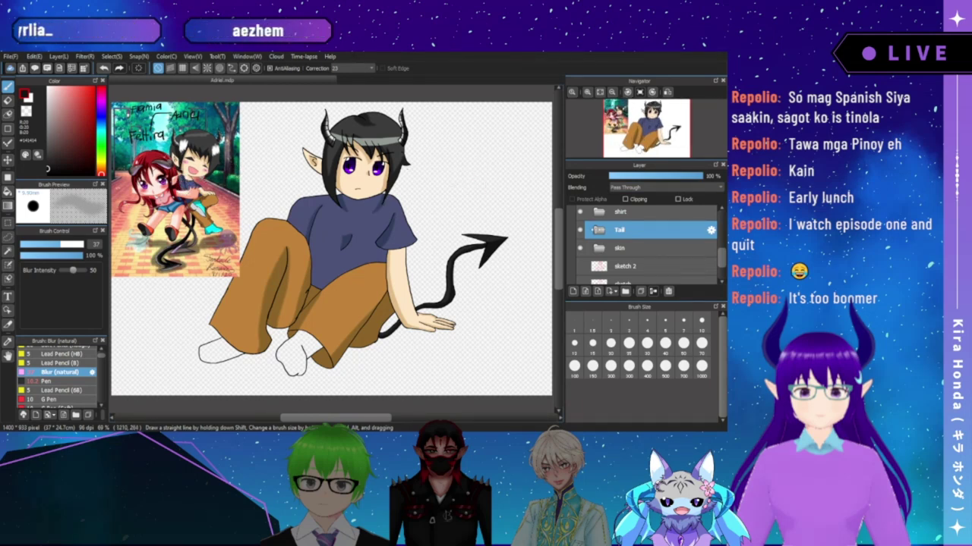
click(619, 249)
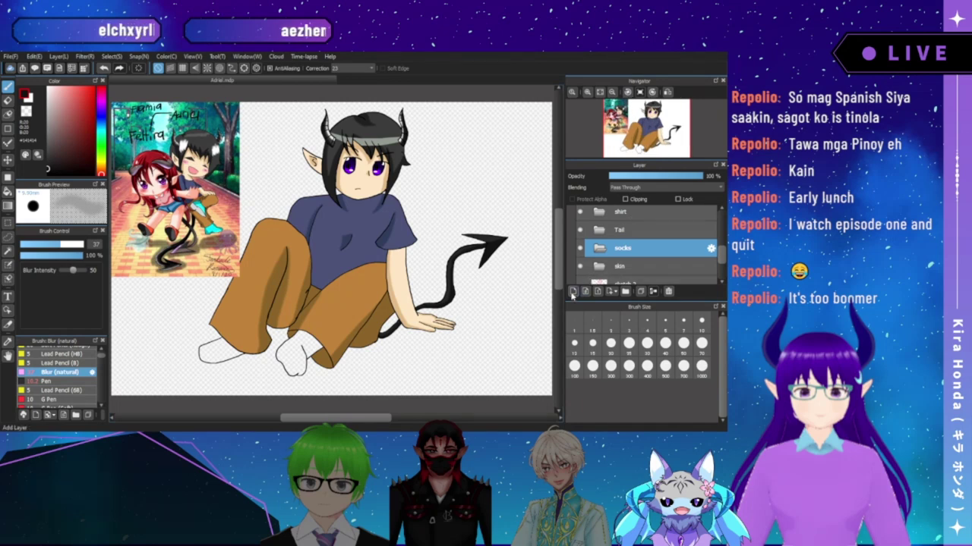
click(573, 293)
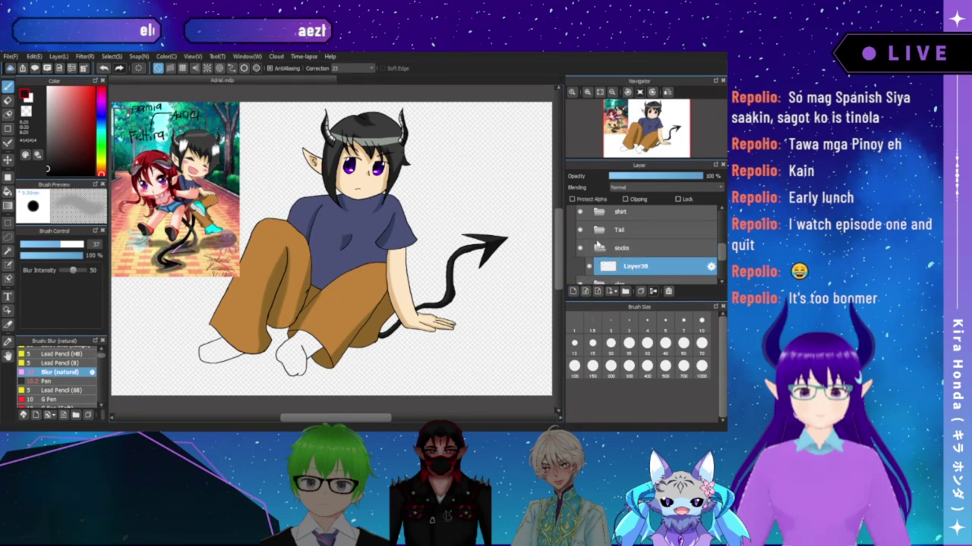
click(597, 233)
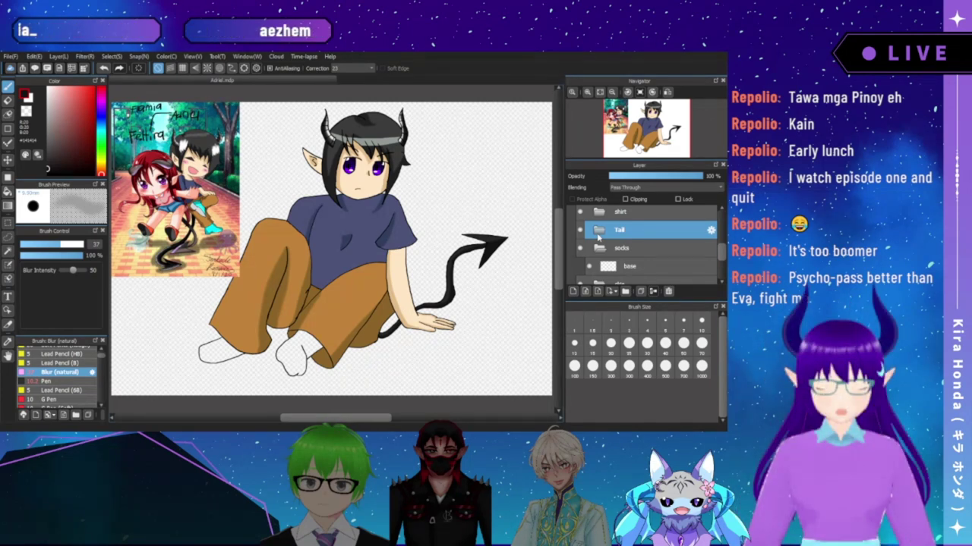
mouse_move(560, 252)
mouse_down()
mouse_move(563, 234)
mouse_move(556, 254)
mouse_move(544, 251)
mouse_up()
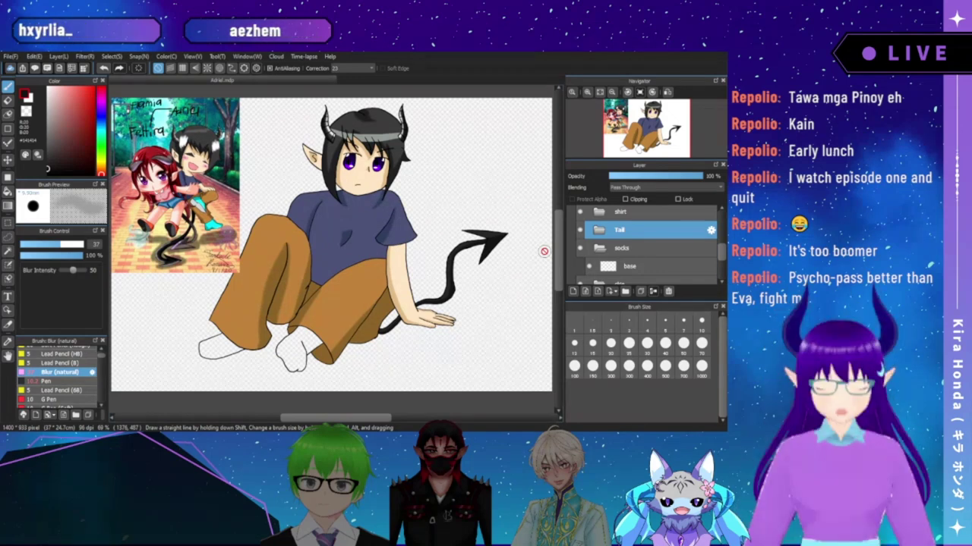
- Bucket-fill both feet with dark grey on the socks folder's base layer
click(636, 267)
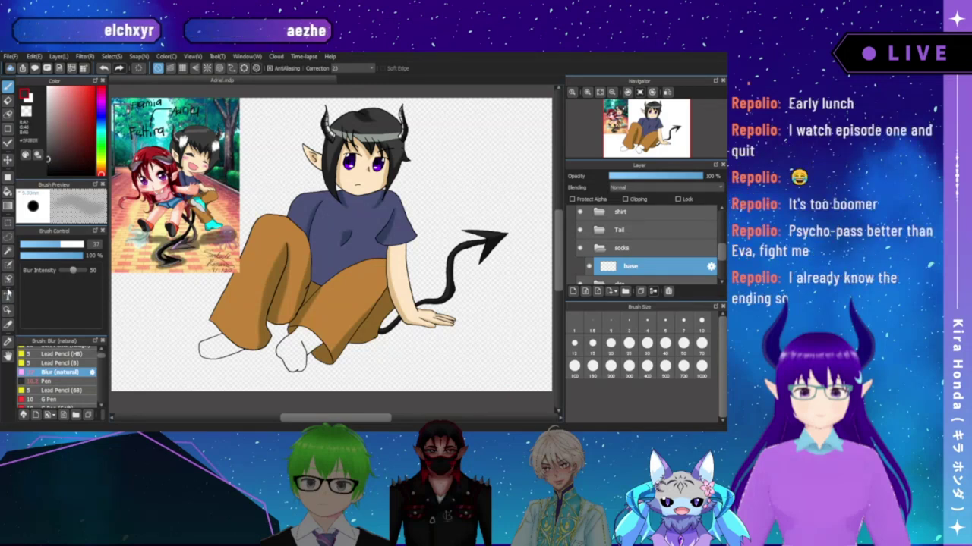
click(8, 192)
click(228, 343)
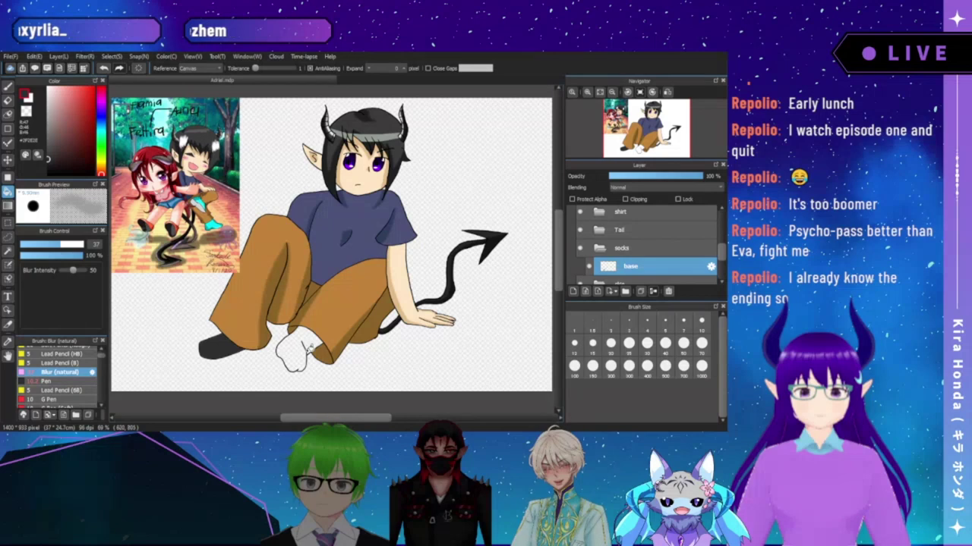
click(304, 337)
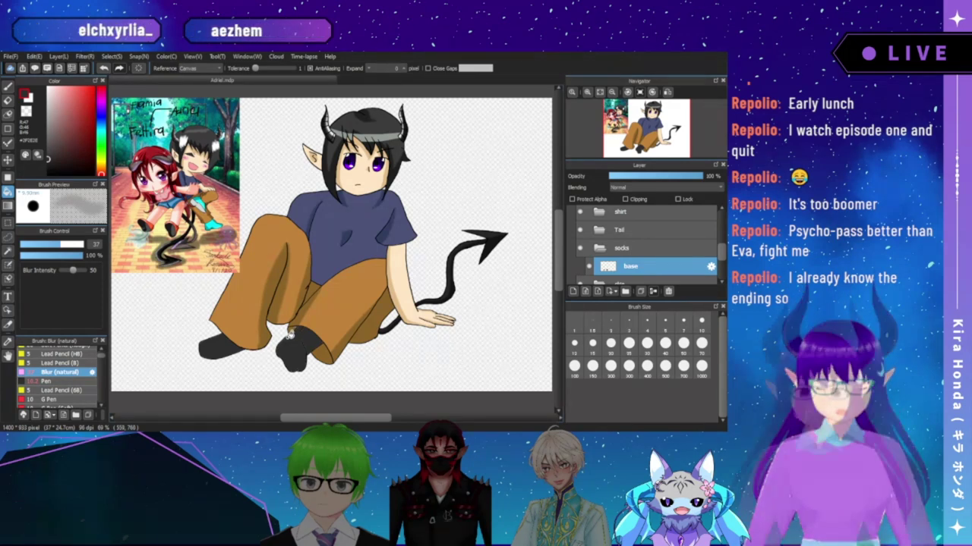
- Start touching up the unfilled gaps along the front sock's upper edge with the Pen
mouse_move(598, 108)
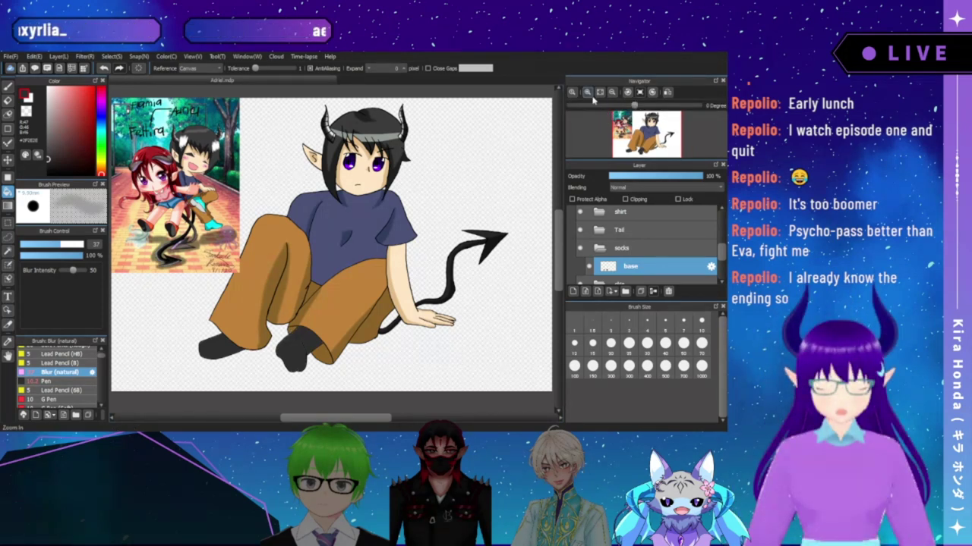
click(587, 92)
click(586, 91)
click(587, 92)
click(587, 92)
click(587, 92)
drag(649, 141, 642, 152)
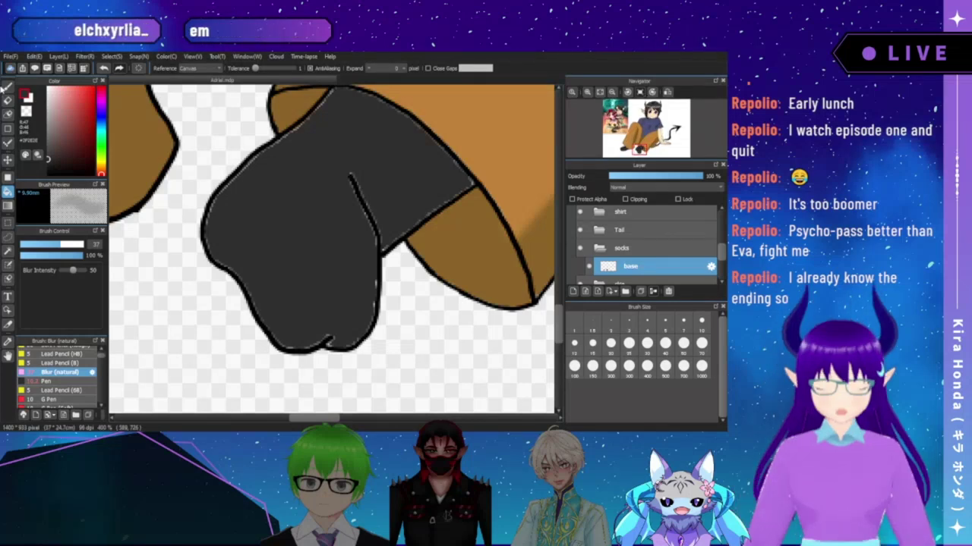
click(6, 87)
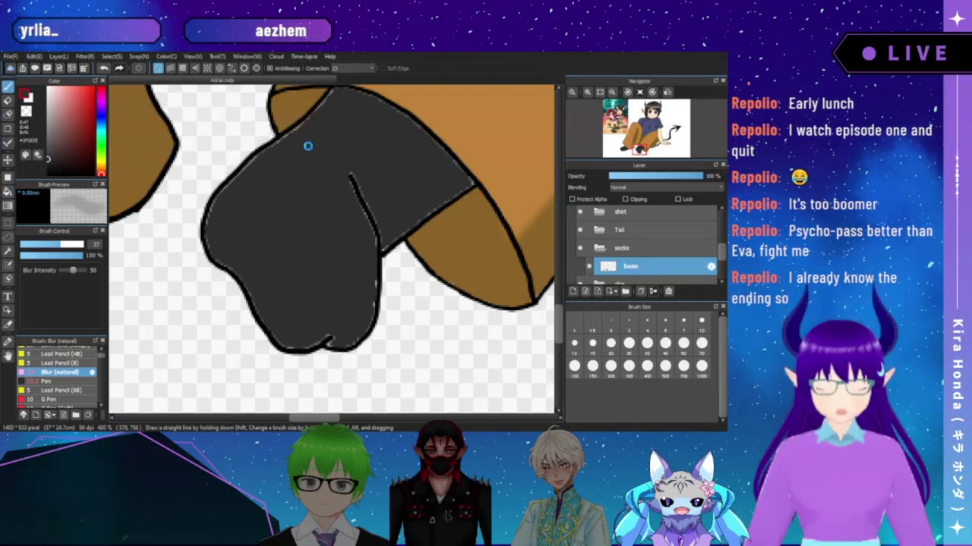
click(61, 381)
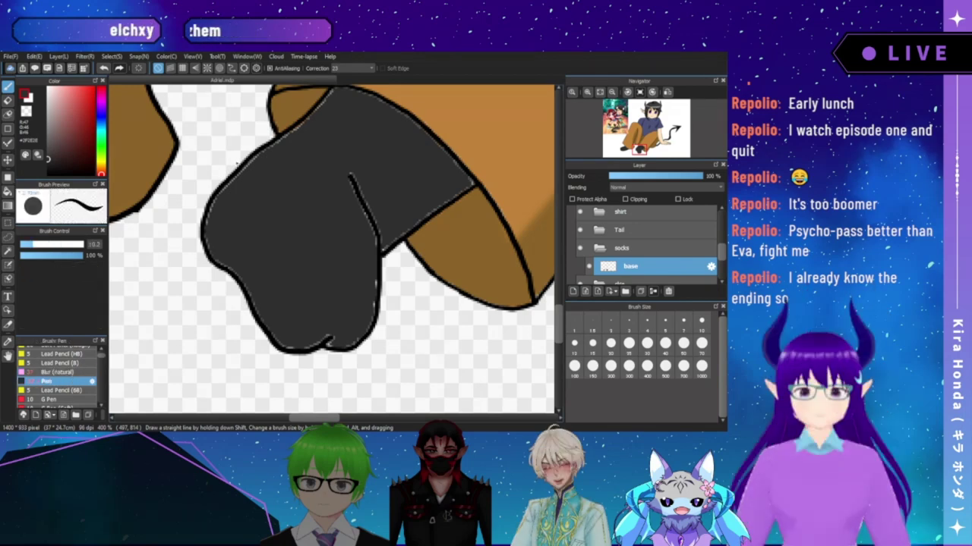
drag(288, 137, 281, 161)
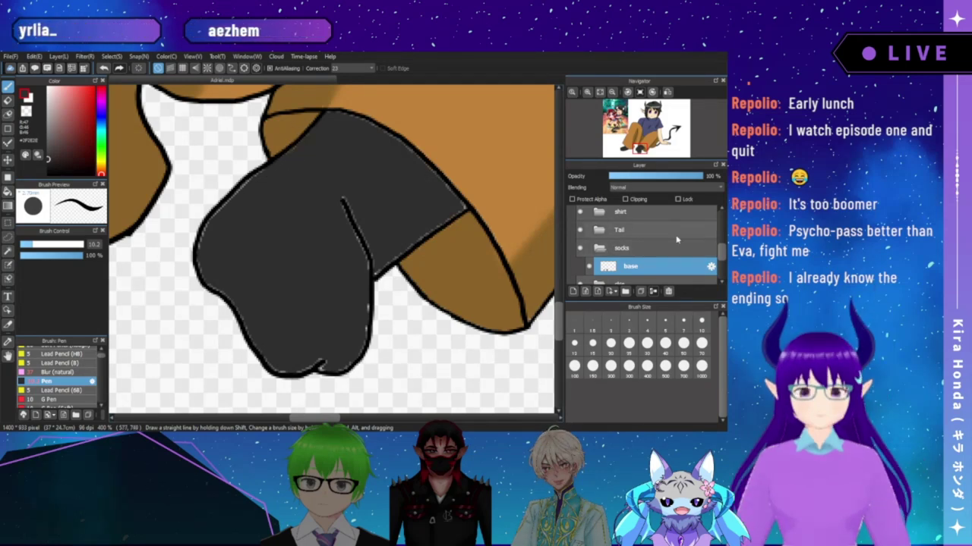
drag(720, 258, 725, 243)
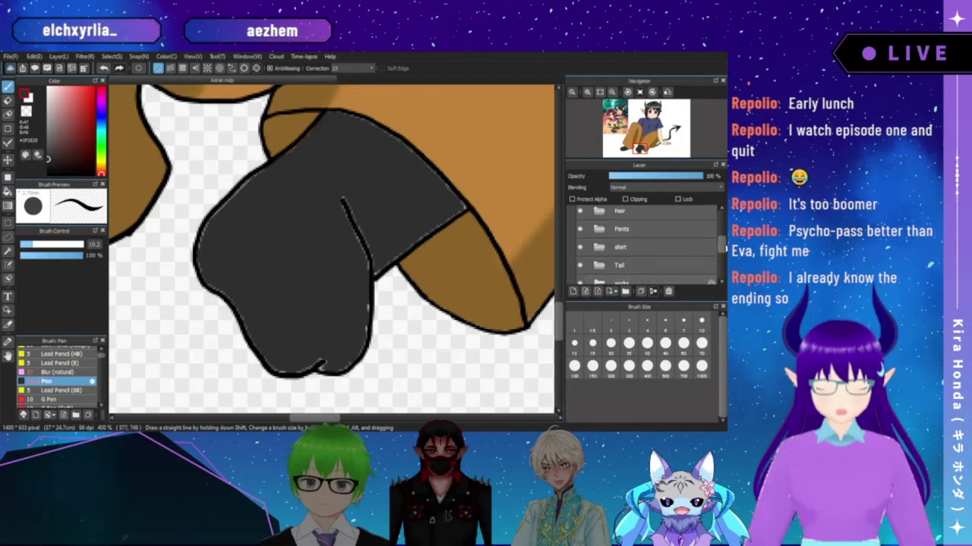
click(668, 239)
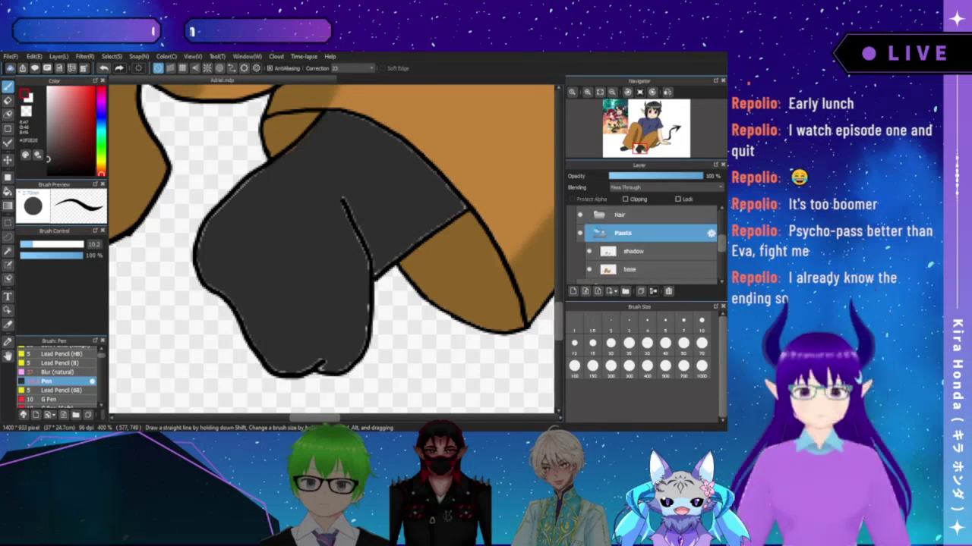
click(599, 233)
click(621, 270)
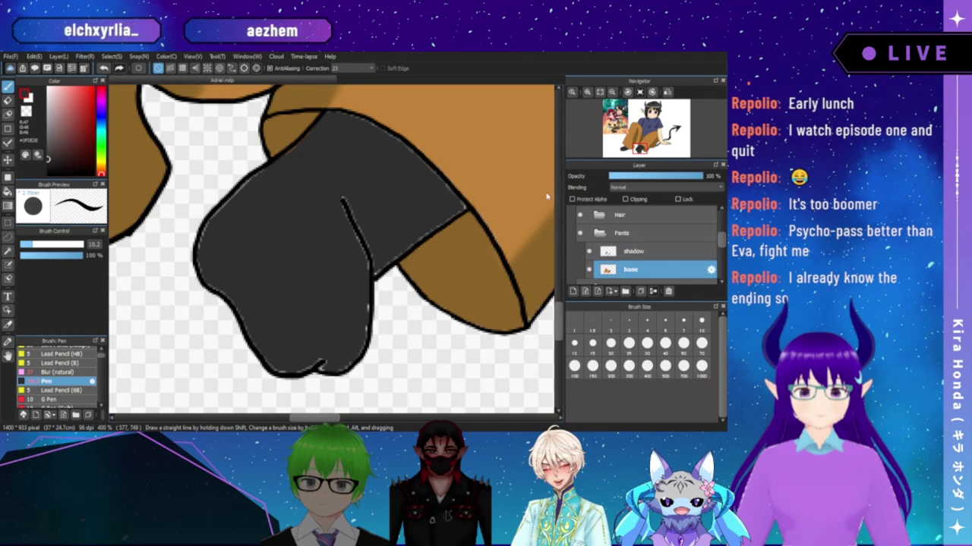
click(8, 99)
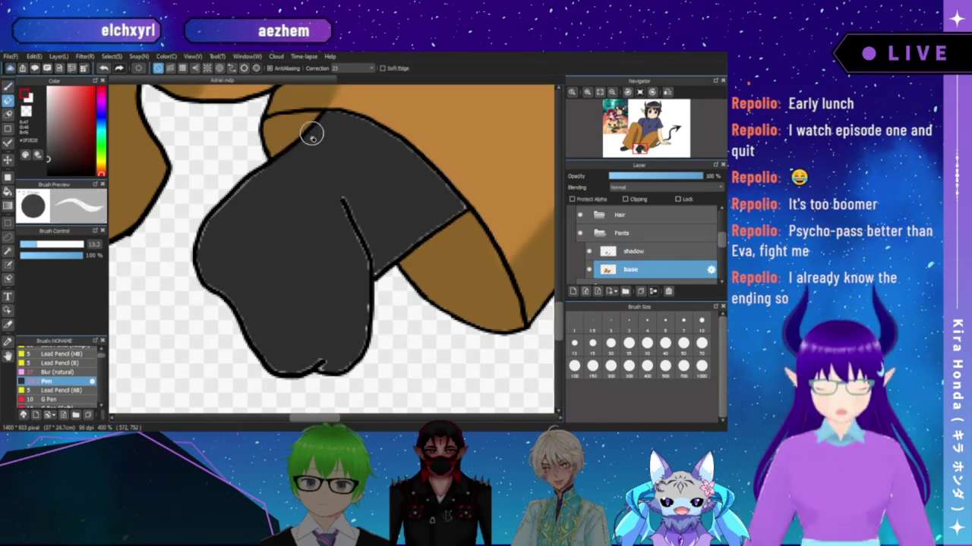
click(599, 233)
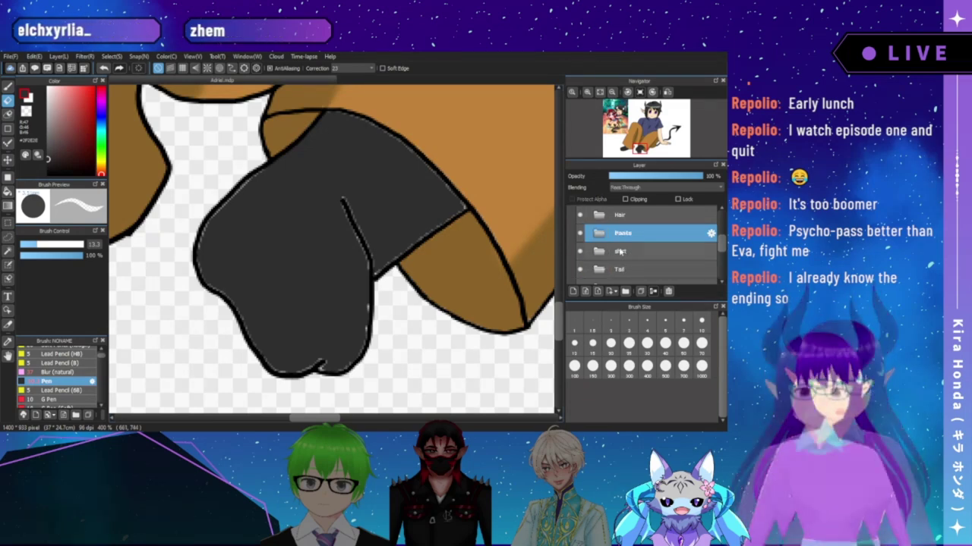
drag(720, 248, 722, 263)
click(637, 257)
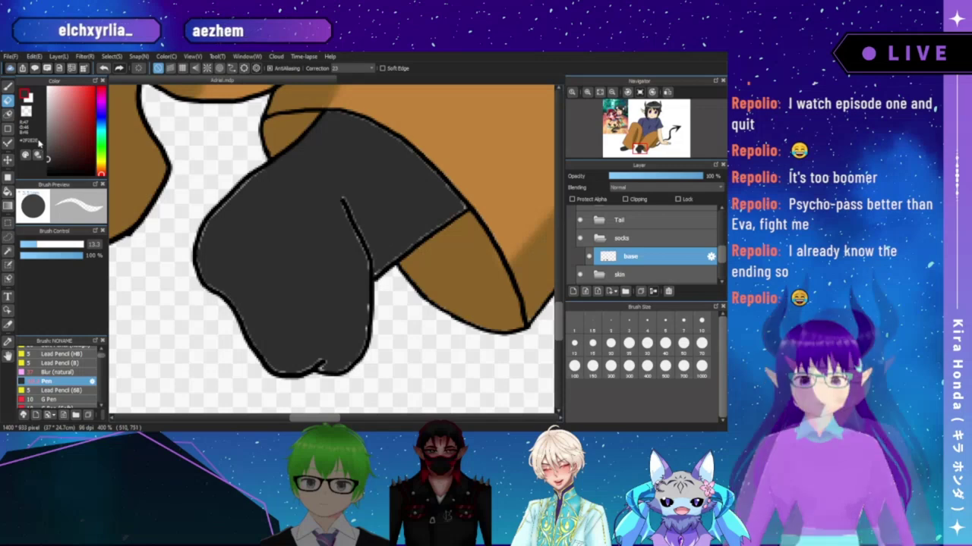
- Fill the unpainted gaps along the front sock's toe outline, inner fold line and side edge with the dark grey Pen
click(8, 86)
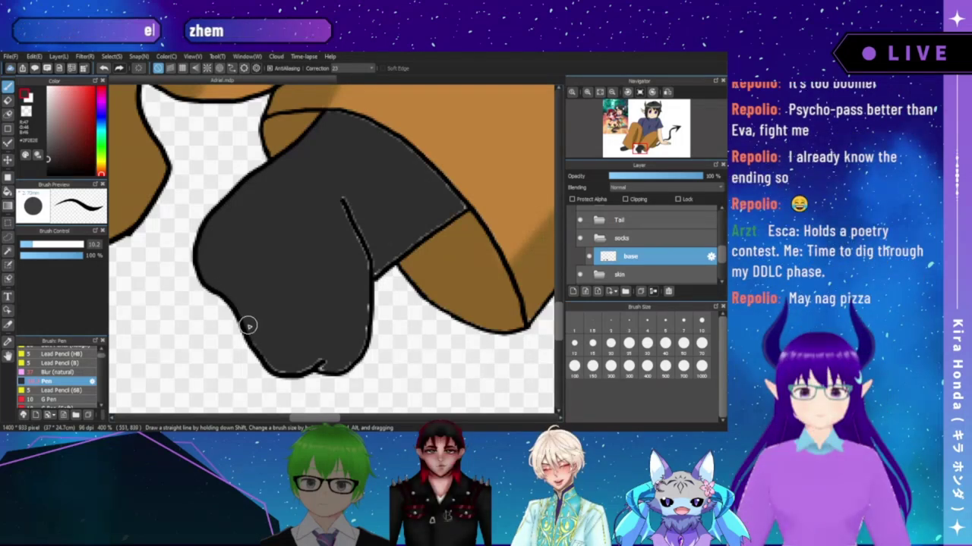
drag(281, 373, 318, 366)
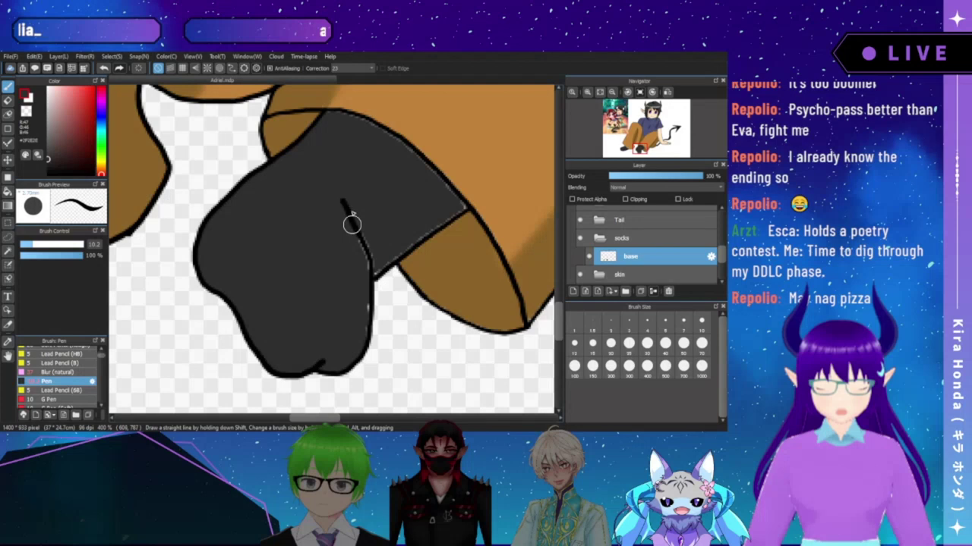
drag(365, 226, 362, 266)
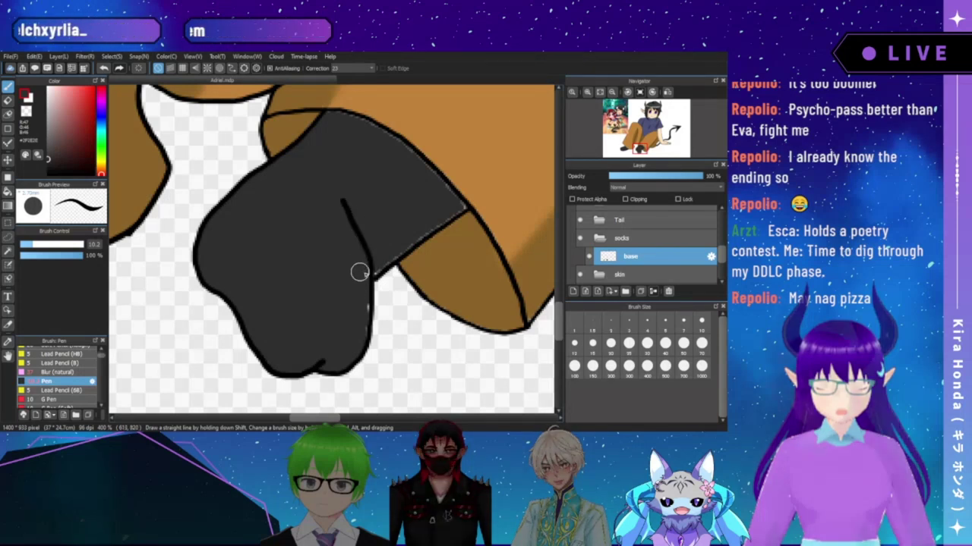
drag(360, 271, 359, 323)
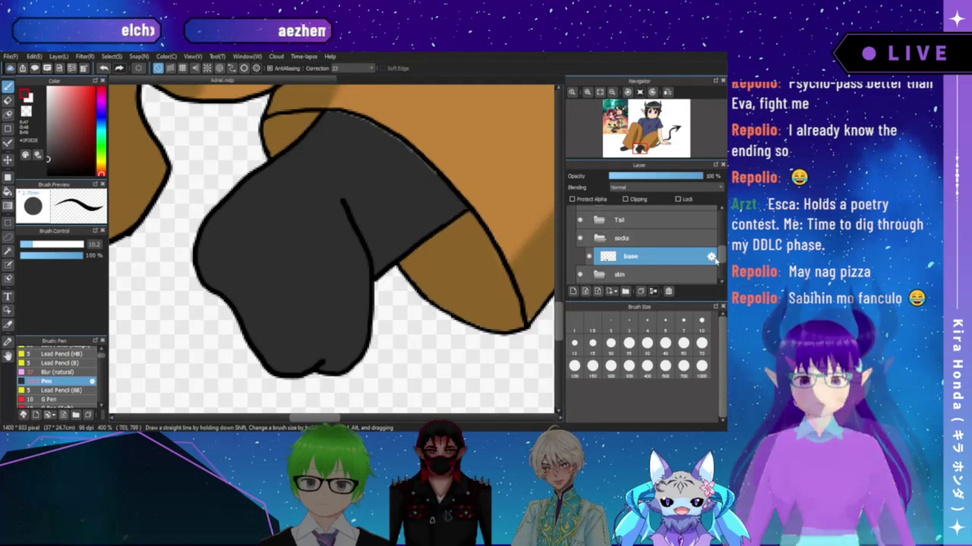
scroll(721, 255, up, 1)
scroll(721, 255, up, 1)
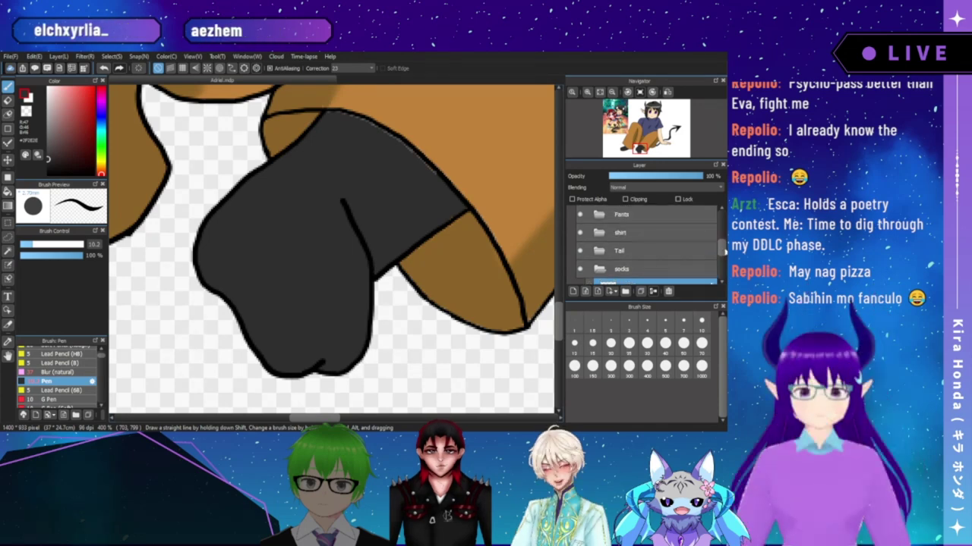
click(605, 220)
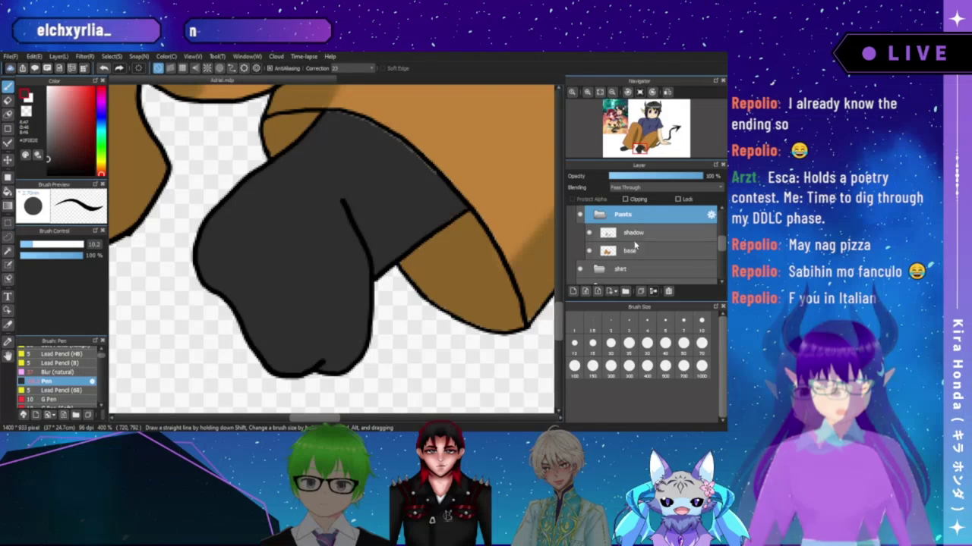
click(630, 251)
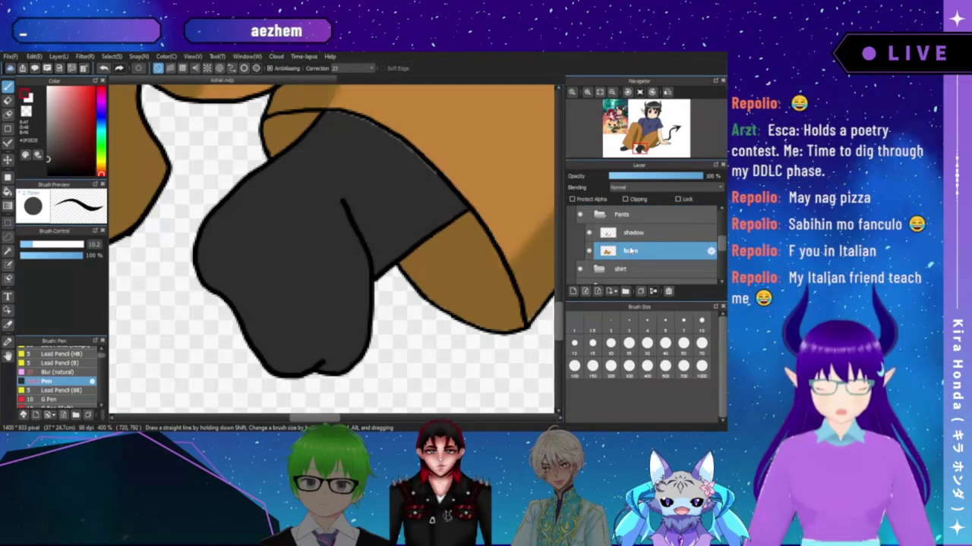
click(624, 233)
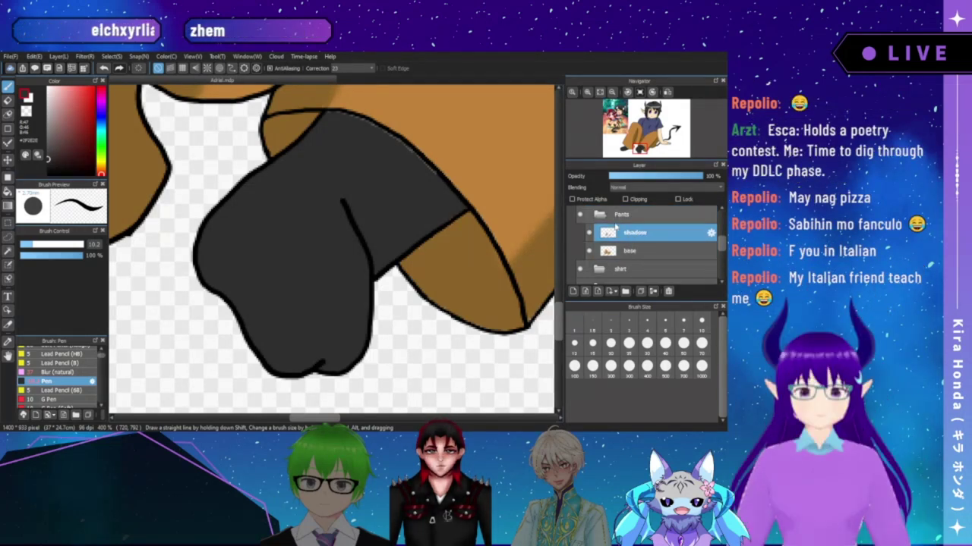
key(e)
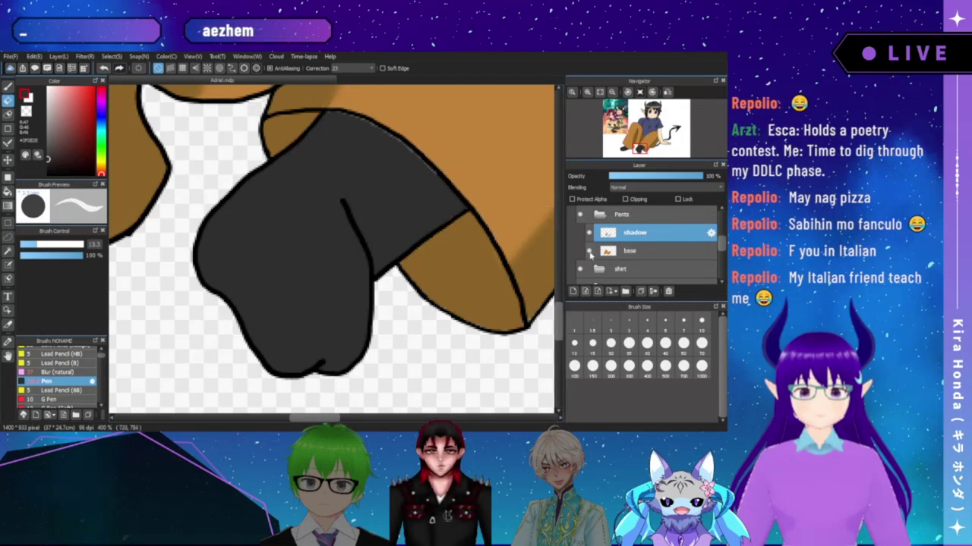
click(612, 249)
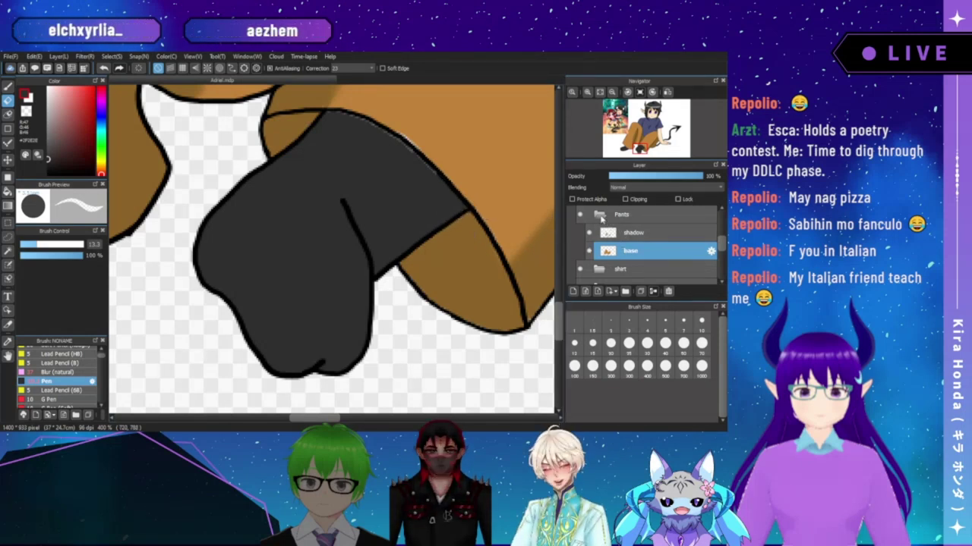
click(601, 219)
click(622, 285)
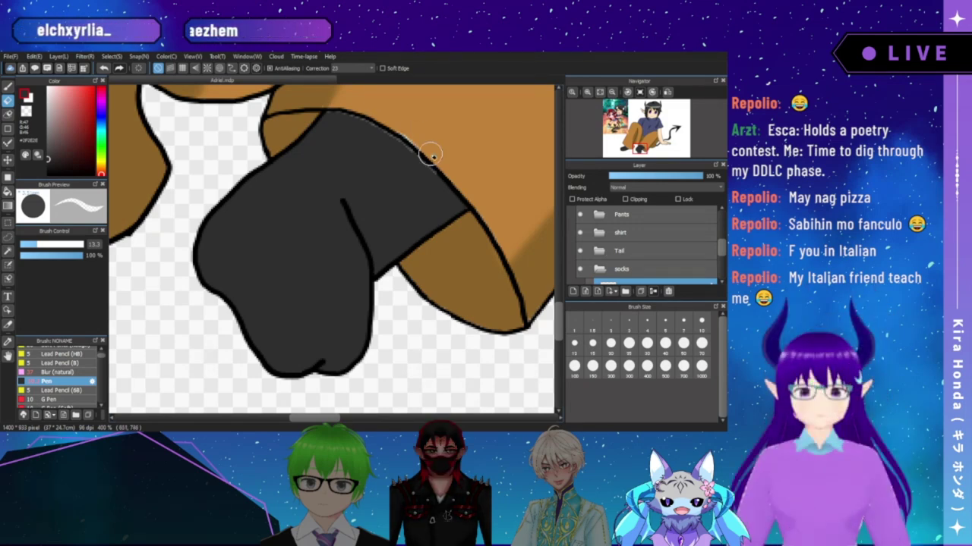
- Try to touch up the pants' edge beside the front sock in their sampled orange-brown on the Pants folder's base layer
click(598, 214)
click(619, 251)
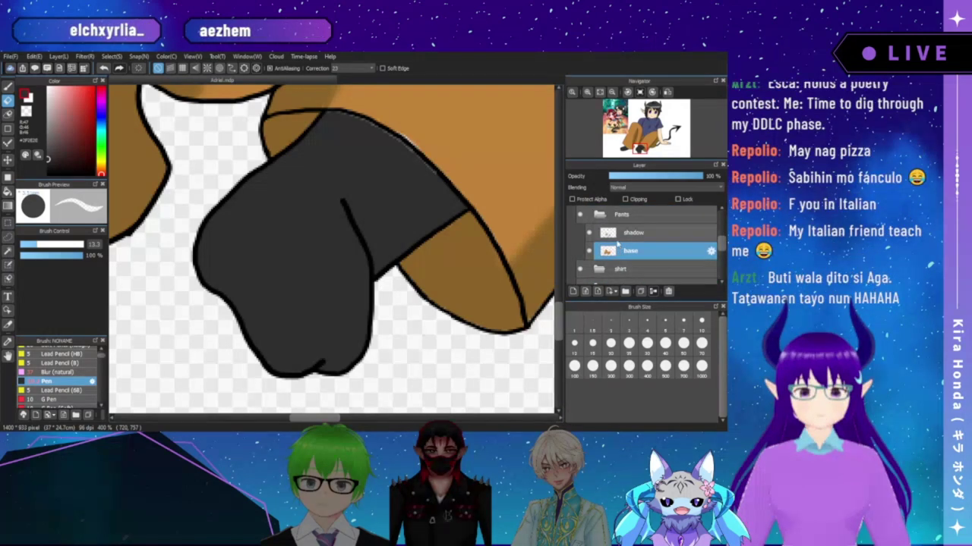
click(8, 87)
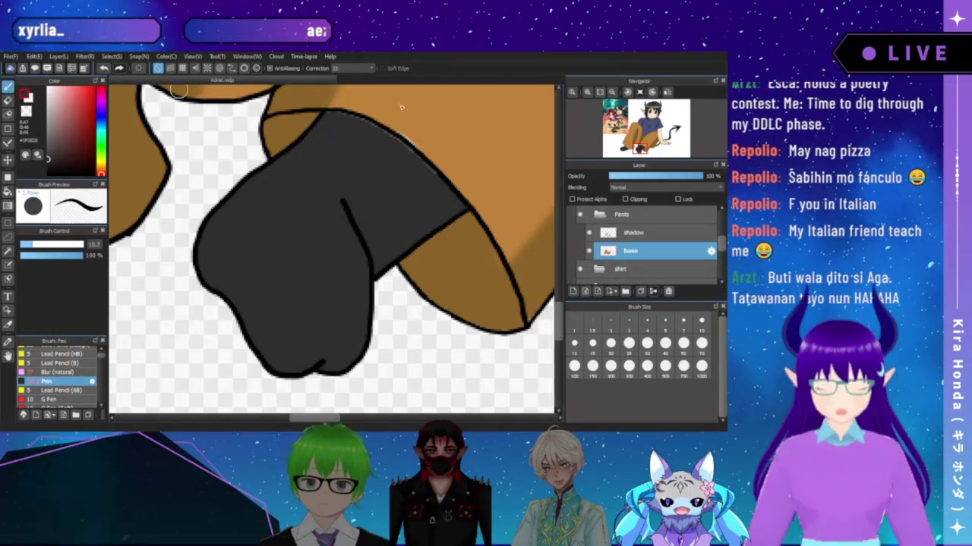
alt+click(458, 139)
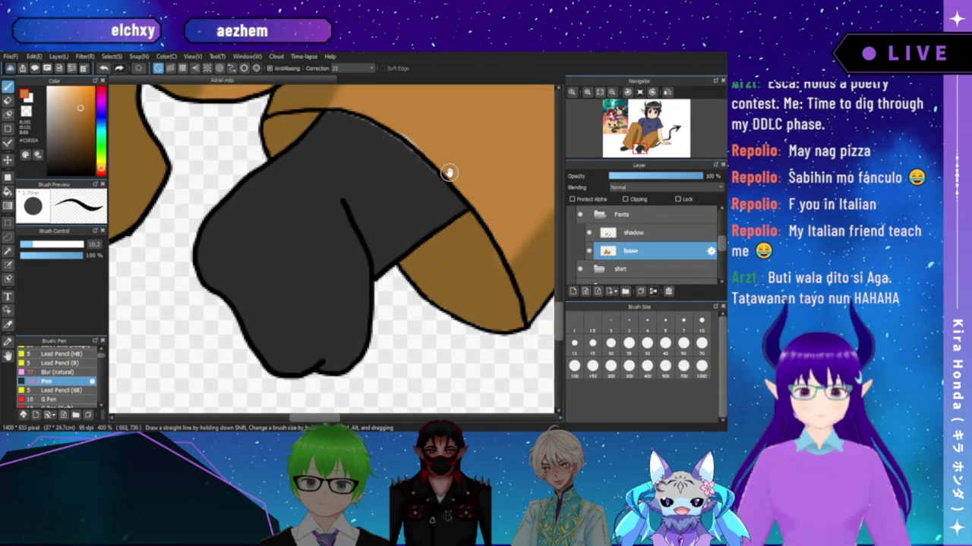
drag(449, 174, 422, 195)
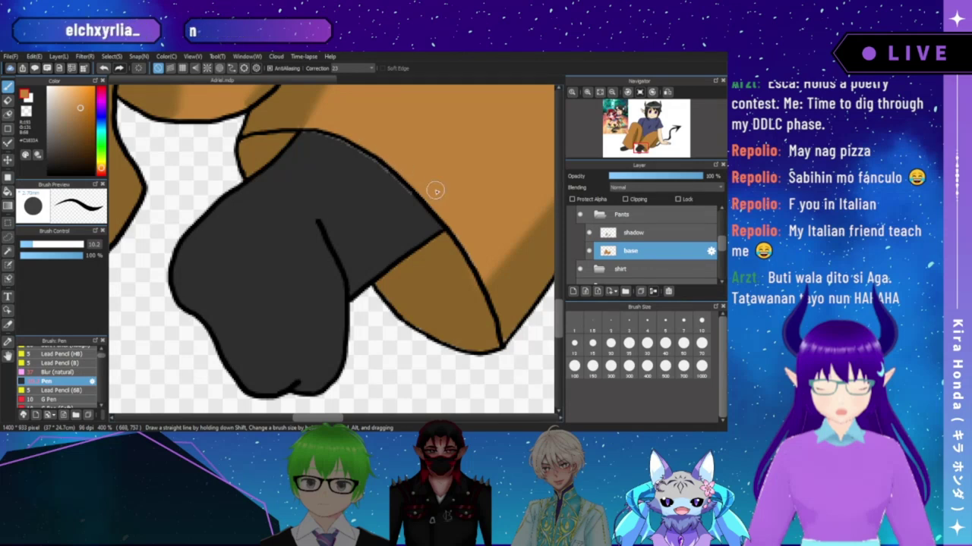
click(630, 214)
click(599, 214)
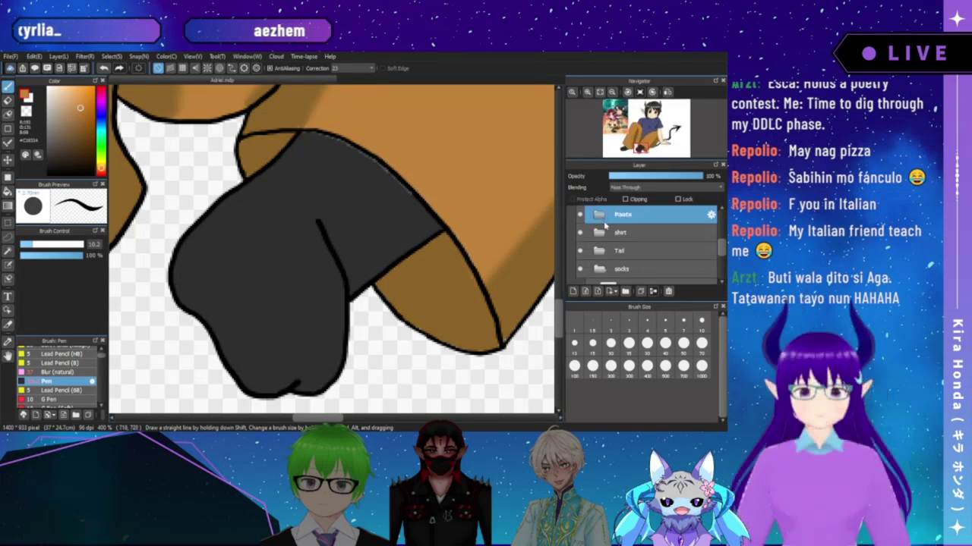
- Fill the remaining gaps along the front sock's upper edge with its sampled dark grey on the socks folder's base layer
scroll(723, 252, down, 1)
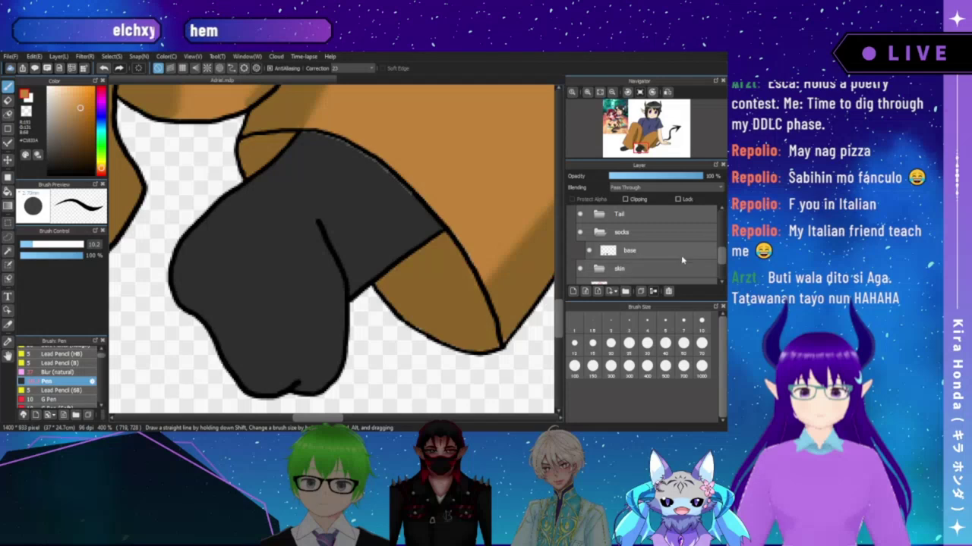
click(653, 250)
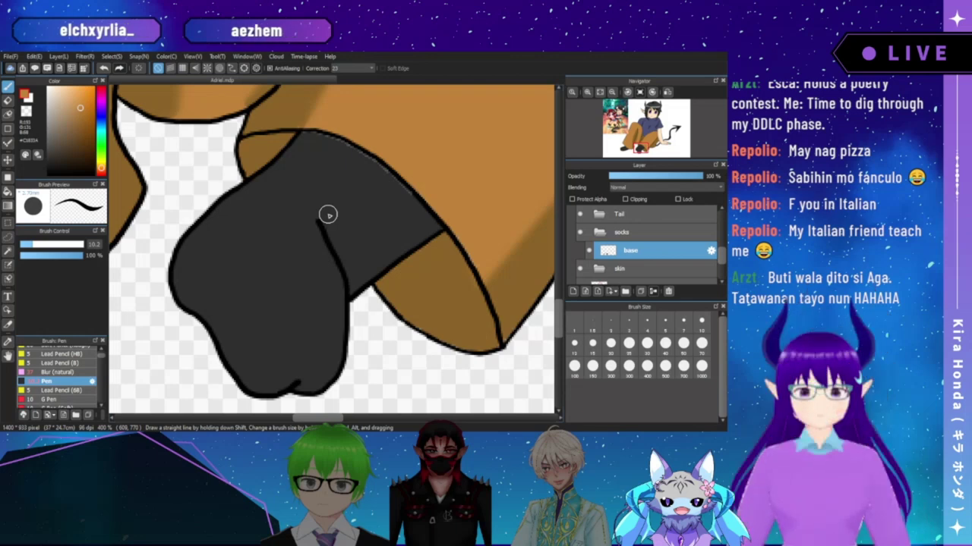
alt+click(350, 203)
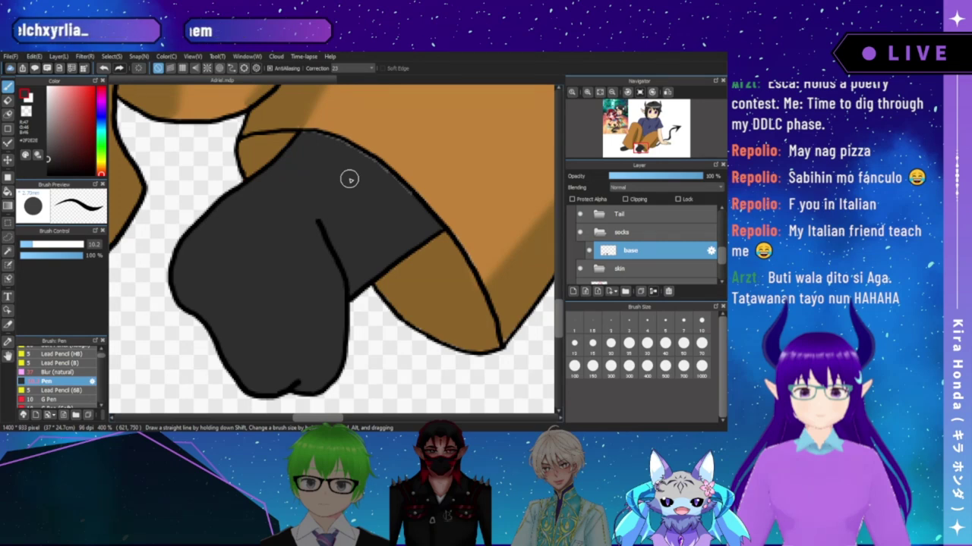
key(Left)
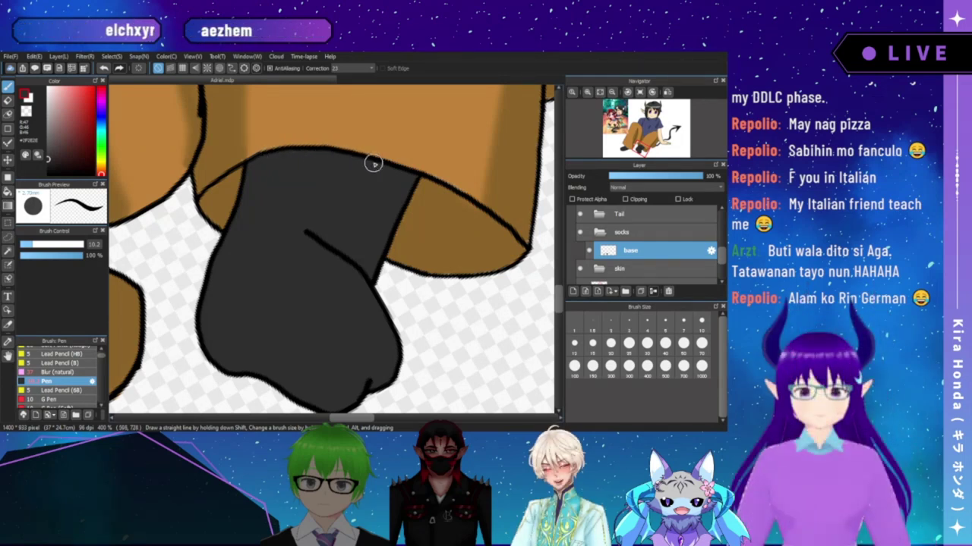
key(Up)
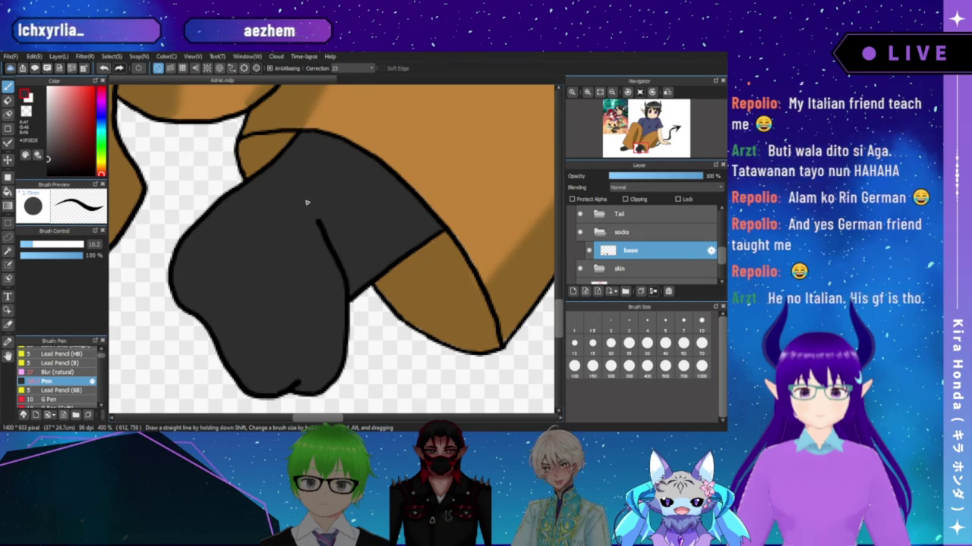
- Fill the gap along the other sock's lower edge near the pants hem with the same dark grey
mouse_move(297, 127)
mouse_down()
mouse_move(305, 191)
mouse_move(278, 165)
mouse_move(373, 117)
mouse_move(397, 149)
mouse_move(329, 223)
mouse_up()
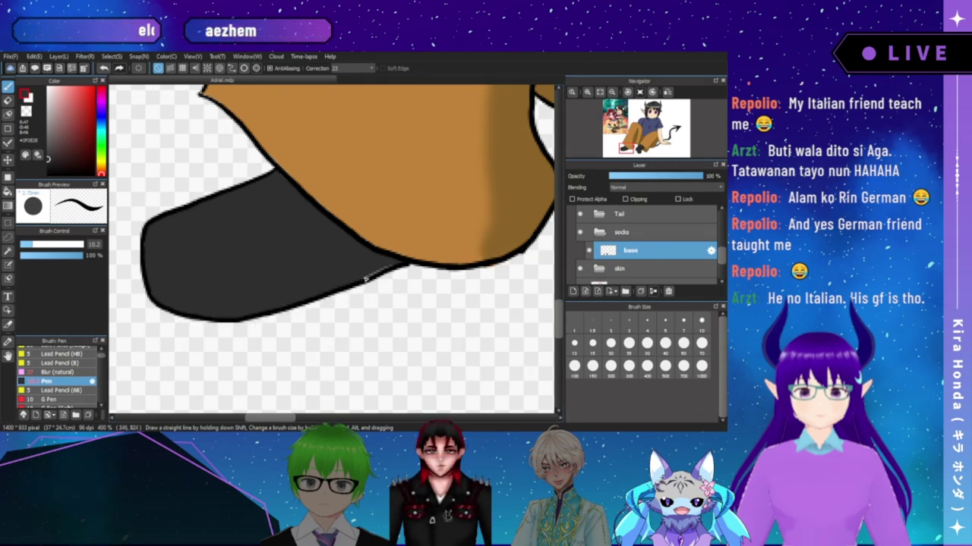
drag(358, 280, 385, 272)
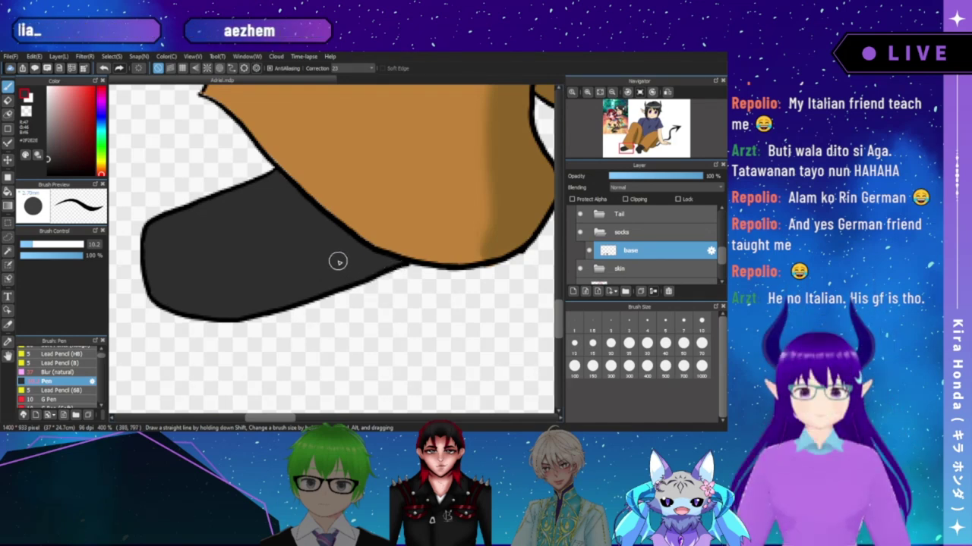
click(599, 92)
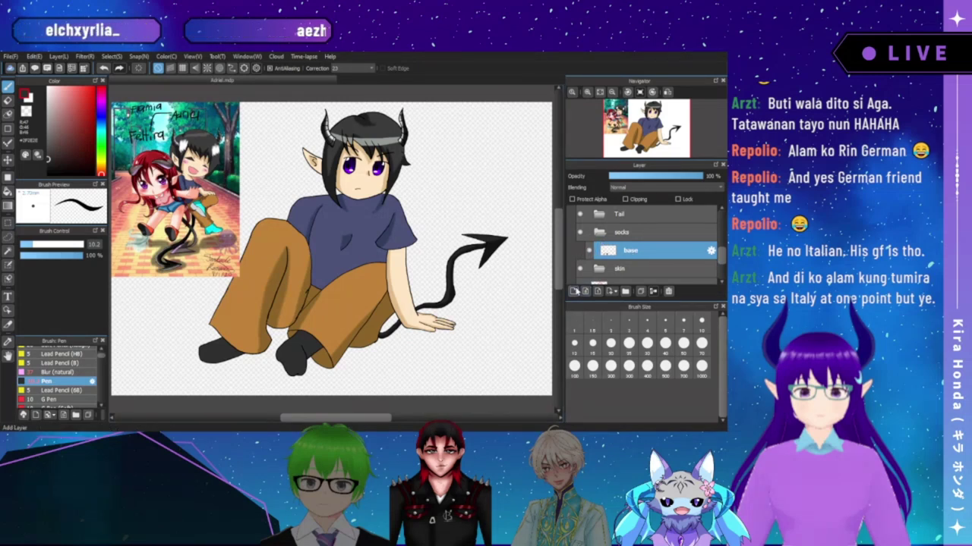
- Add a layer named shadow above the base layer in the socks folder
click(573, 291)
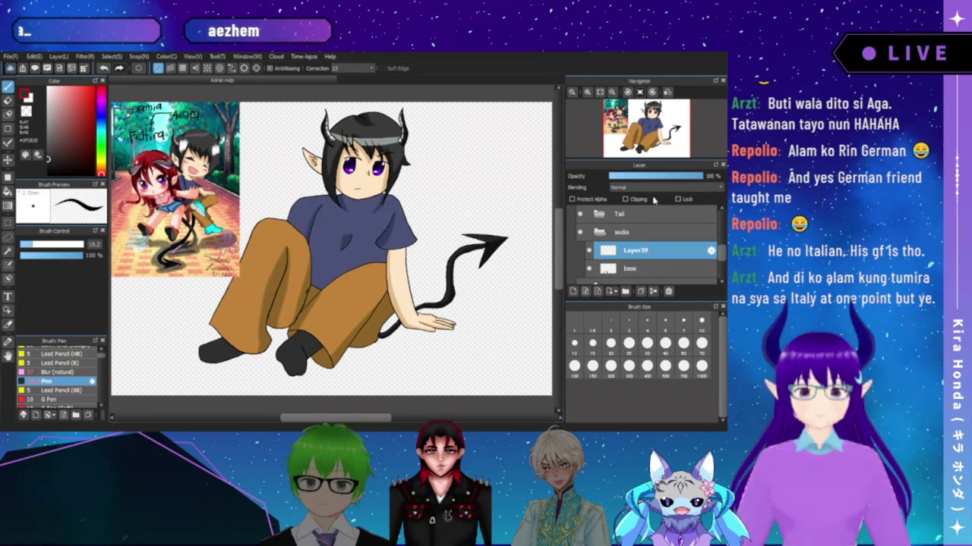
double_click(635, 250)
text(shadow)
key(Return)
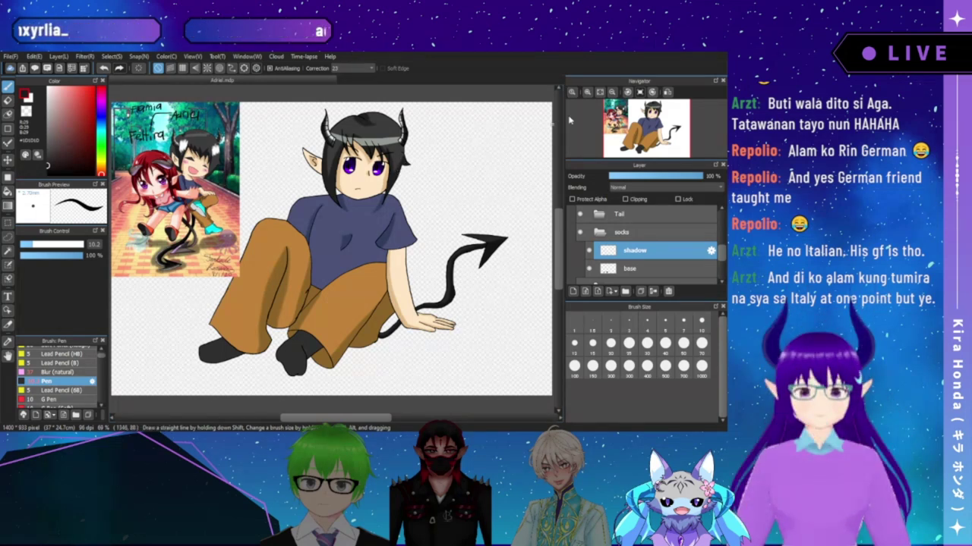
- Draw the shadow boundary across the front sock's foot and up to its ankle with the Pen in a darker grey
click(587, 92)
click(587, 92)
drag(647, 130, 643, 149)
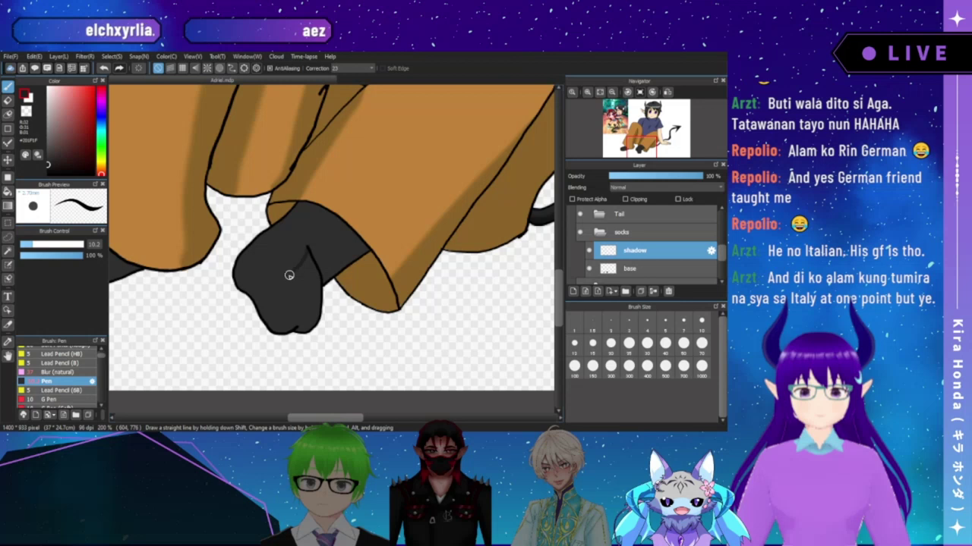
drag(264, 288, 250, 290)
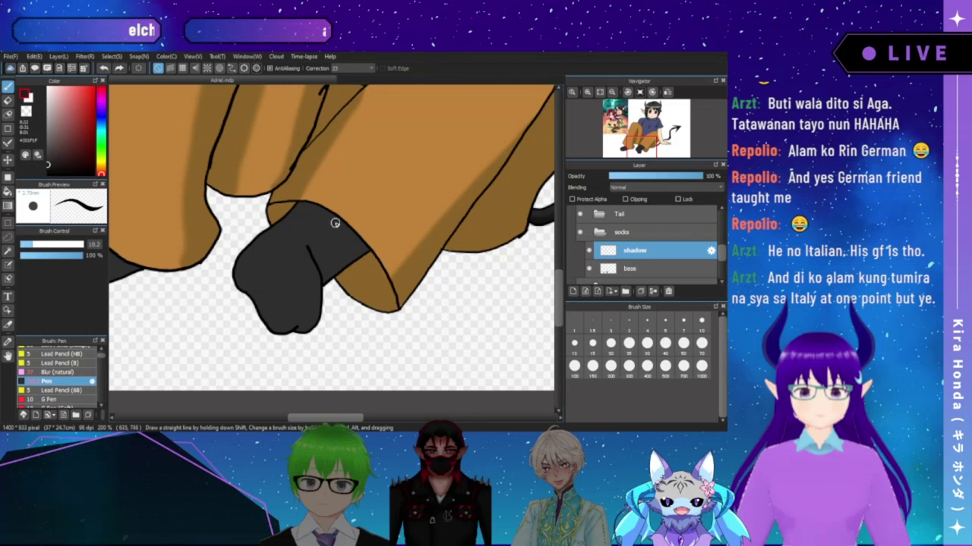
drag(340, 216, 312, 239)
drag(333, 216, 306, 247)
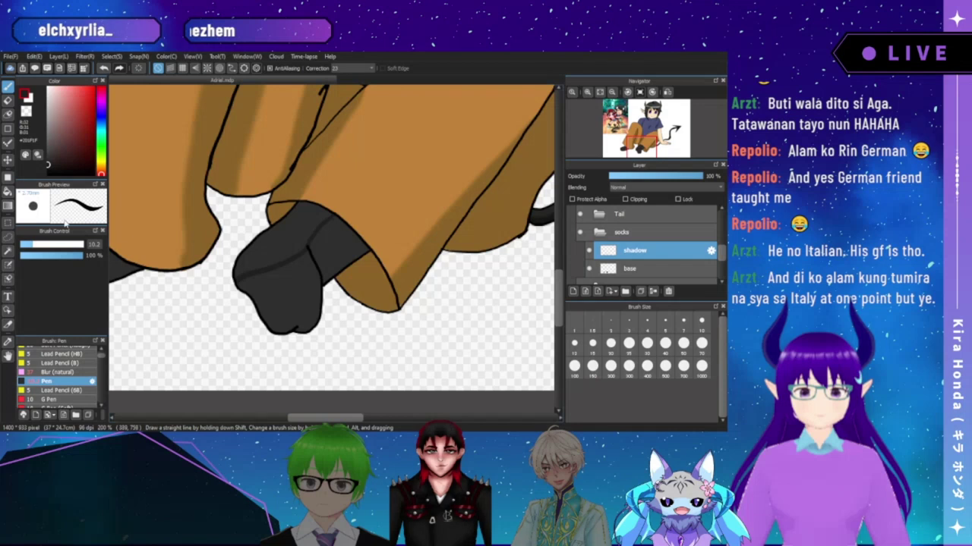
- Bucket-fill the shadow areas on the front sock's lower foot and ankle with the darker grey
click(7, 192)
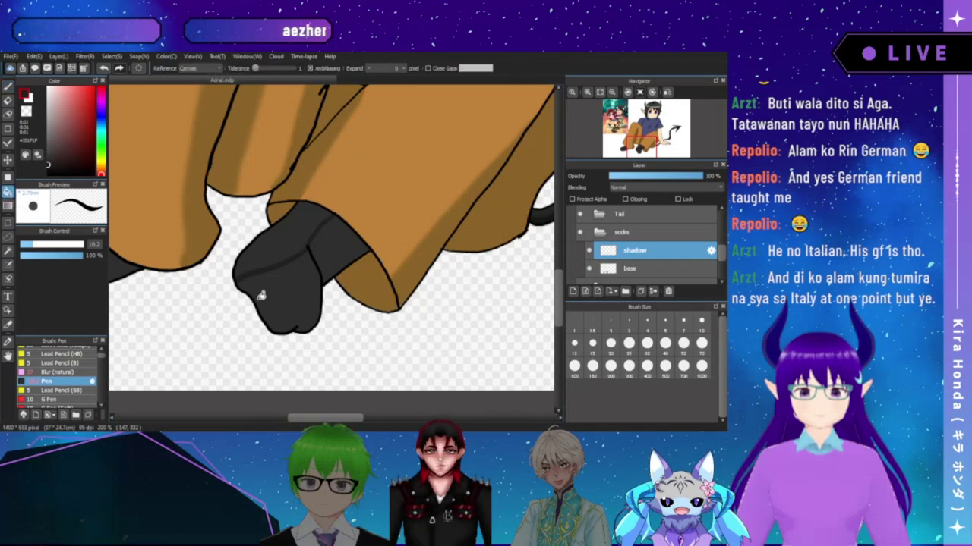
click(321, 261)
click(338, 241)
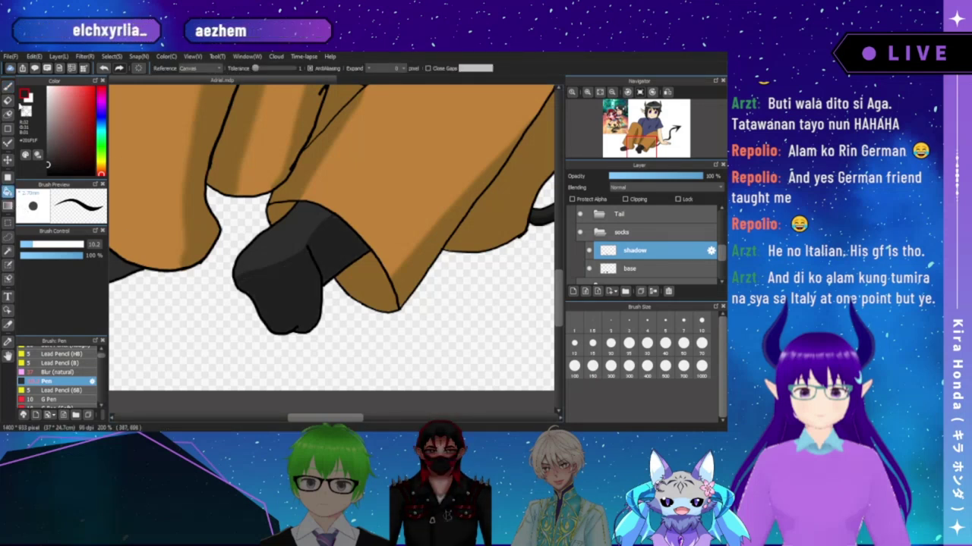
- Draw the shadow boundary along the underside of the other sock, from toe to pants hem, with the darker grey Pen
click(8, 86)
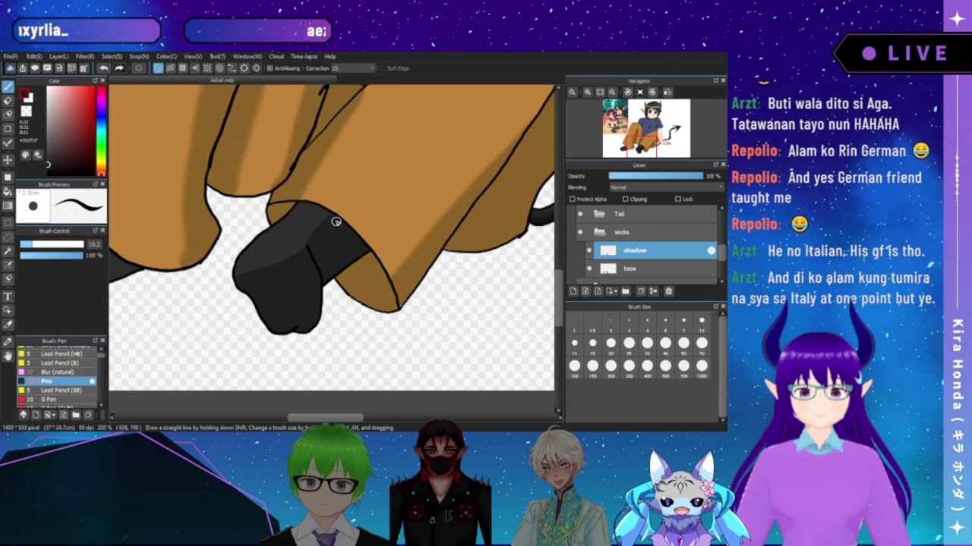
scroll(304, 250, up, 1)
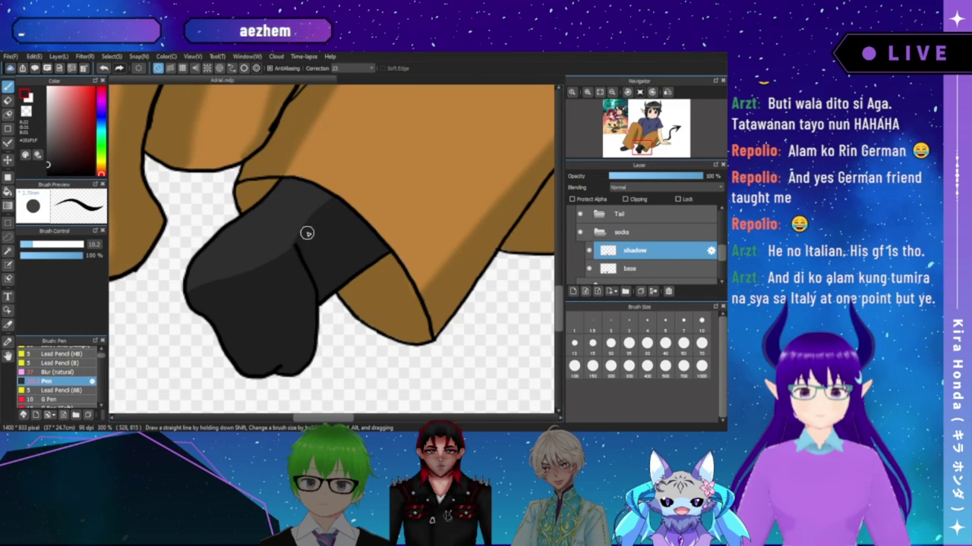
drag(197, 279, 356, 253)
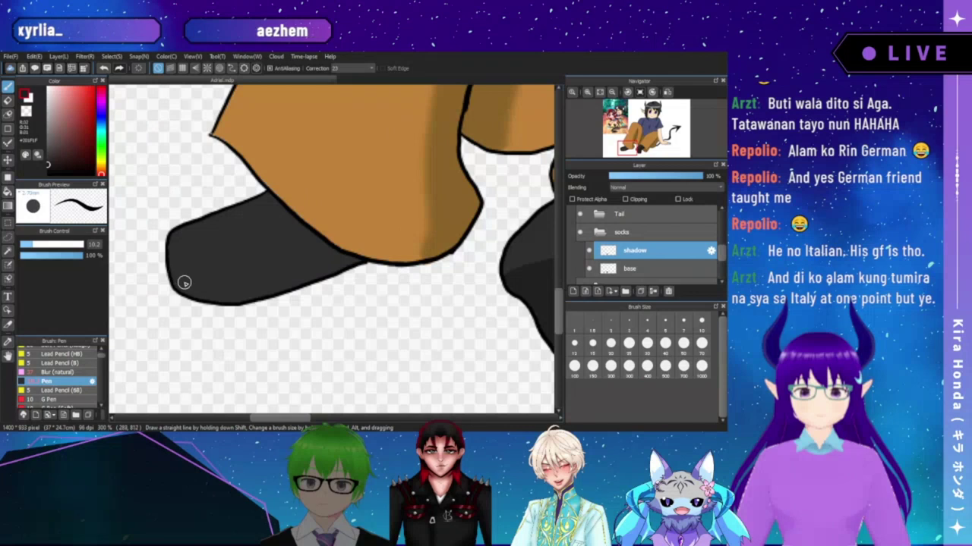
drag(269, 276, 327, 260)
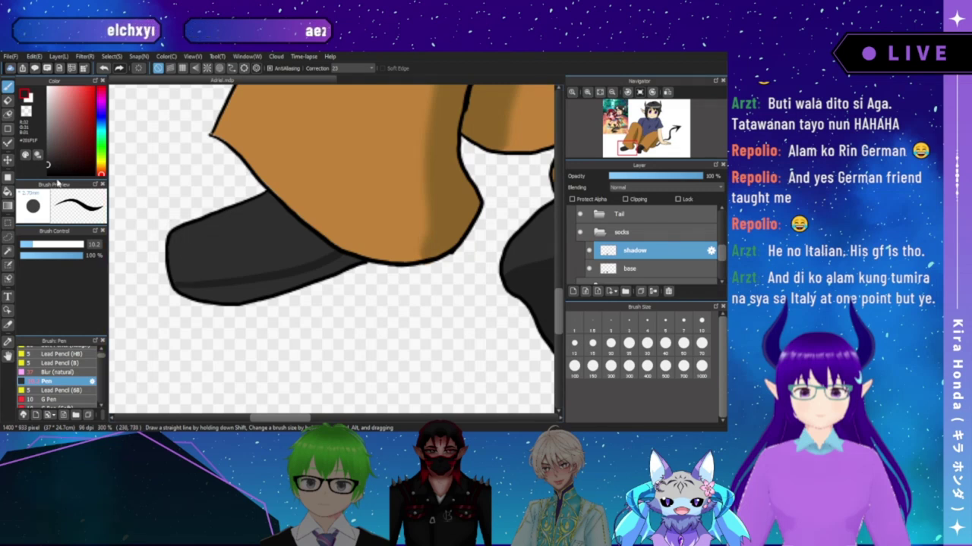
- Bucket-fill the shadow area along the underside of the other sock with the darker grey
key(g)
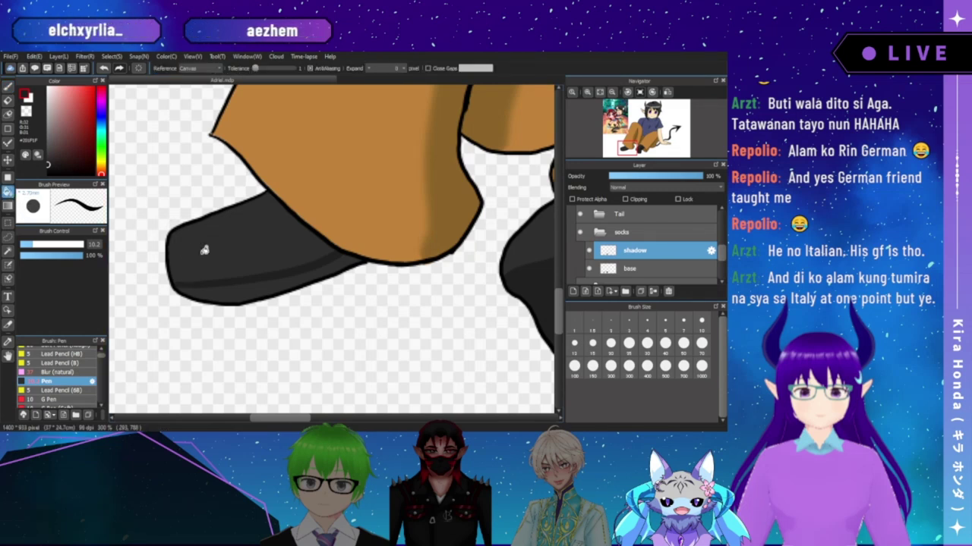
click(236, 285)
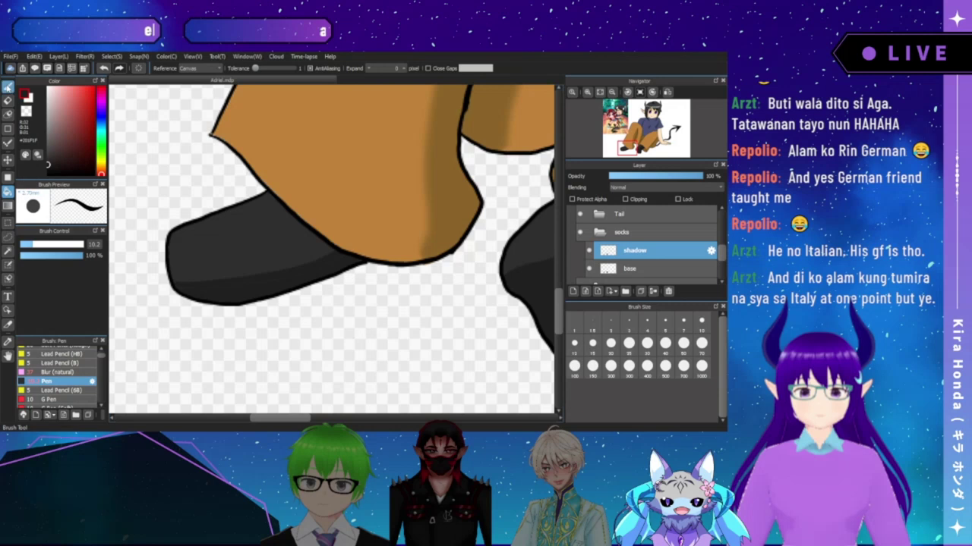
key(b)
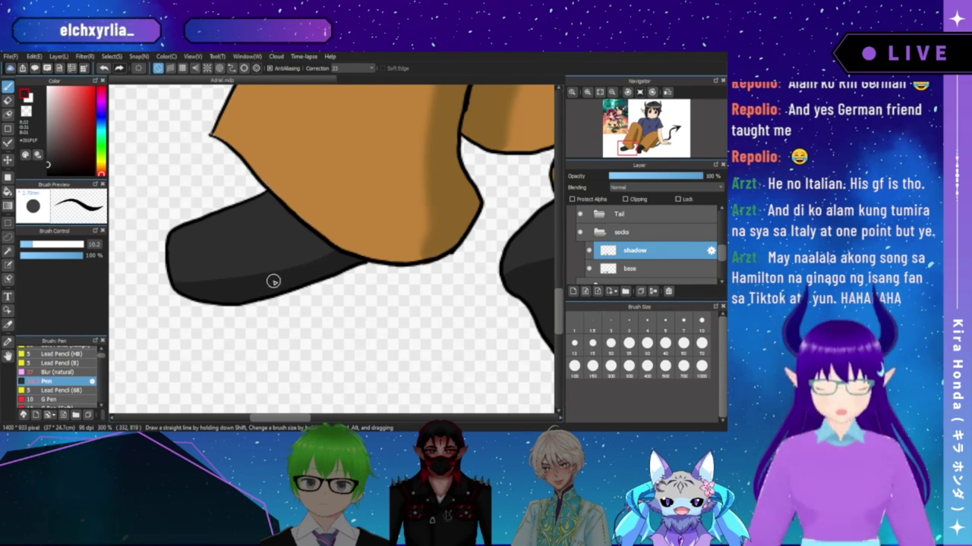
click(600, 92)
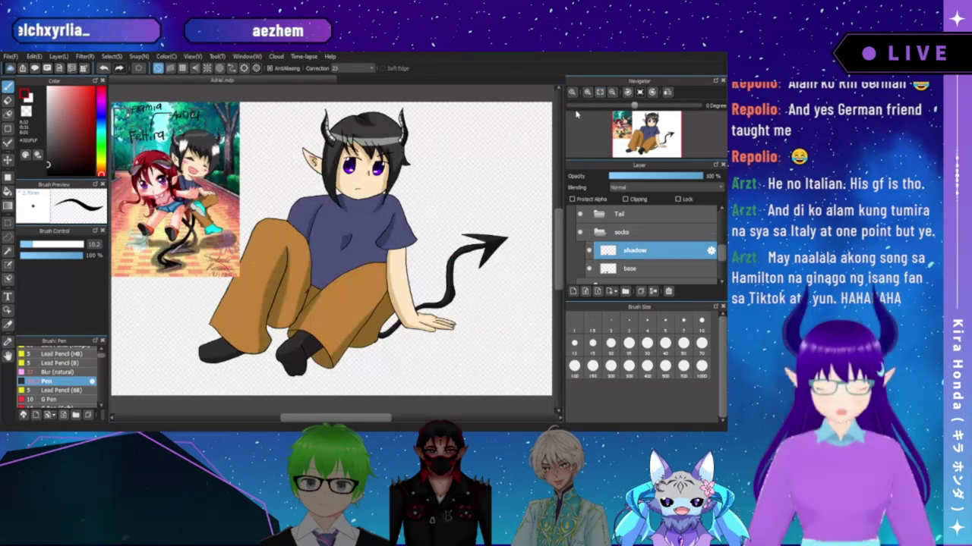
click(587, 92)
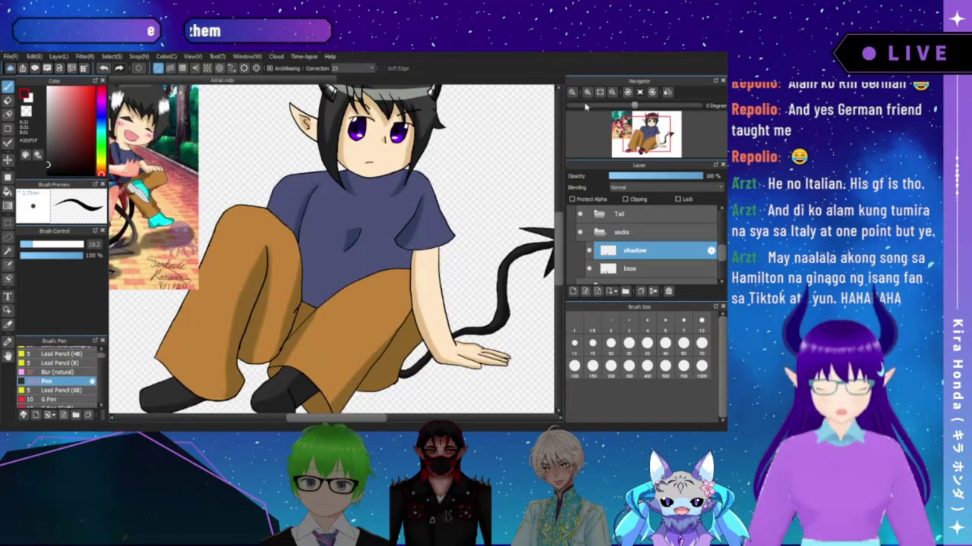
click(638, 147)
drag(637, 150, 636, 153)
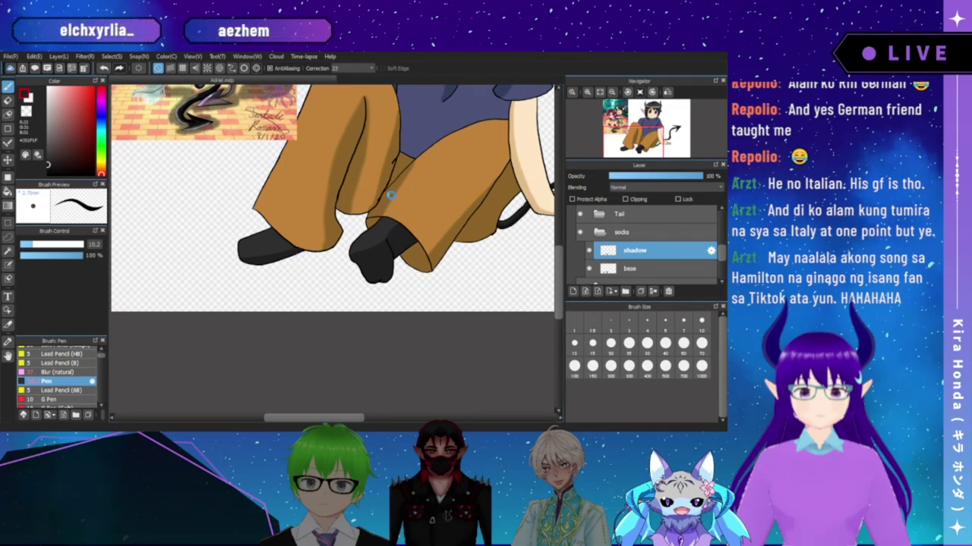
click(600, 92)
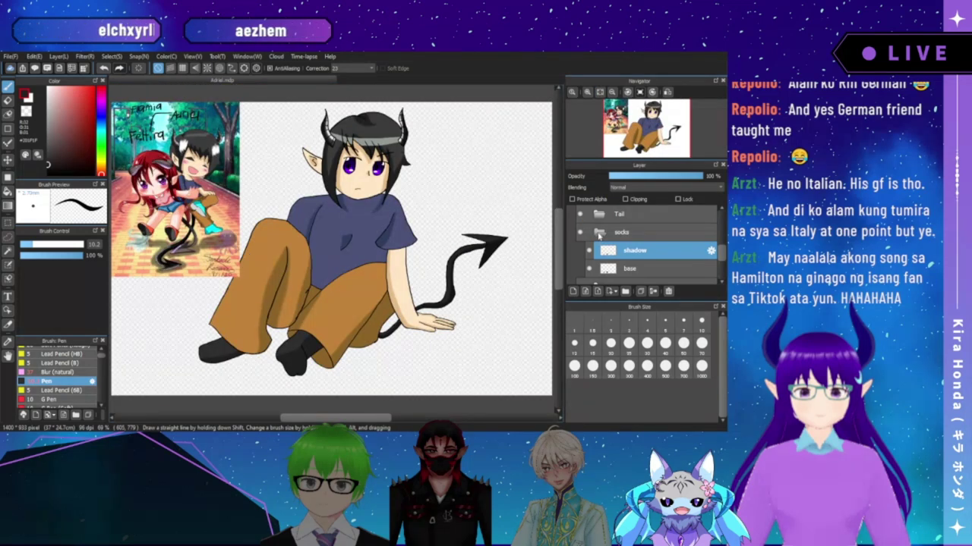
- Collapse the socks and Adriel folders and hide the reference picture on Layer5 and the handwritten notes on Layer11
click(598, 232)
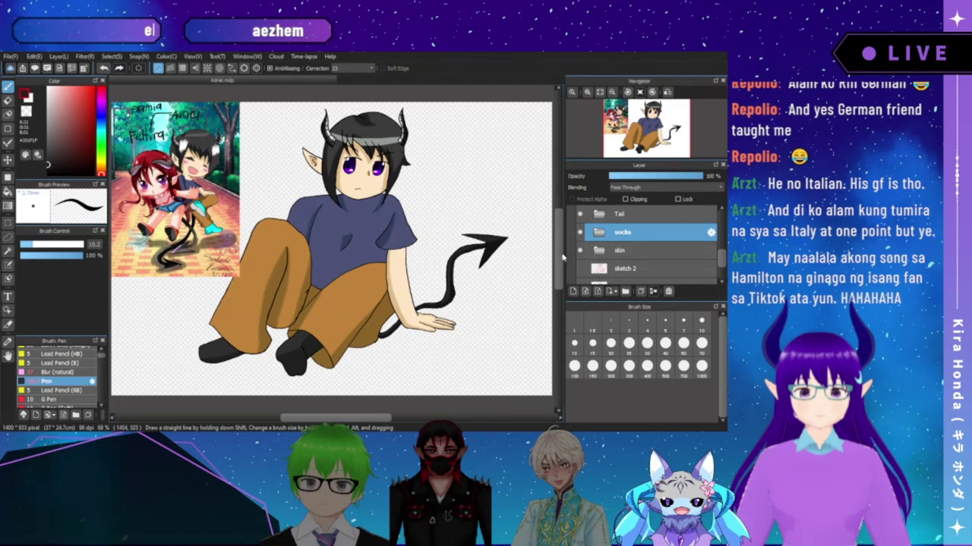
scroll(468, 221, down, 2)
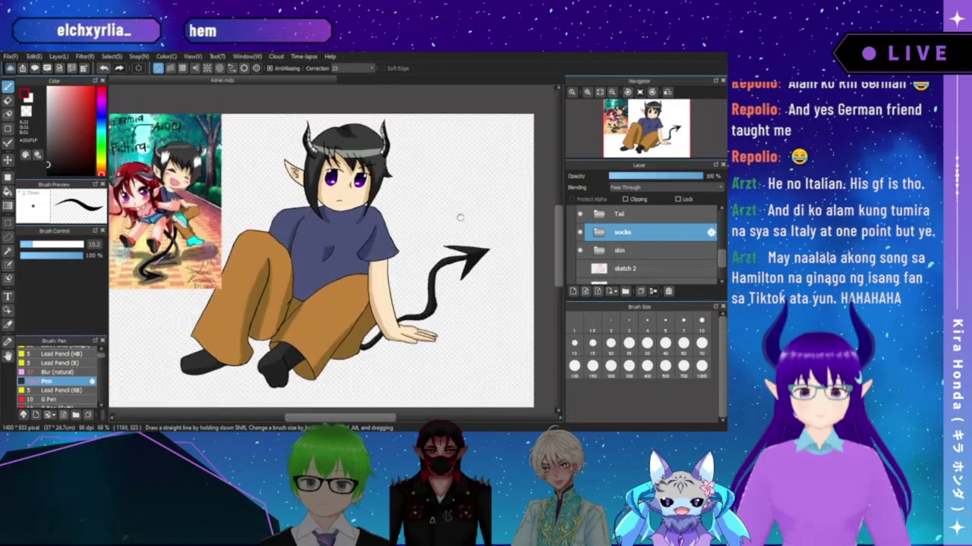
drag(467, 221, 488, 221)
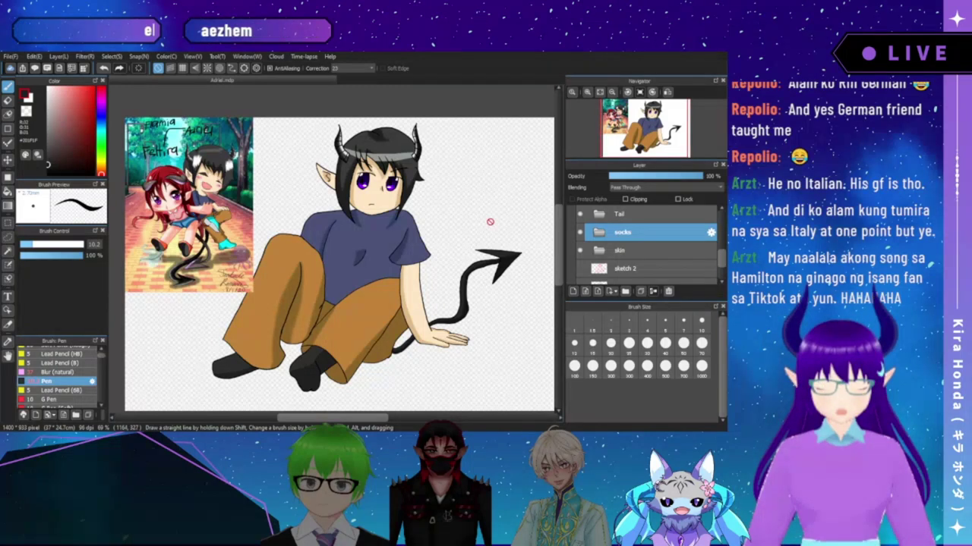
scroll(721, 280, down, 3)
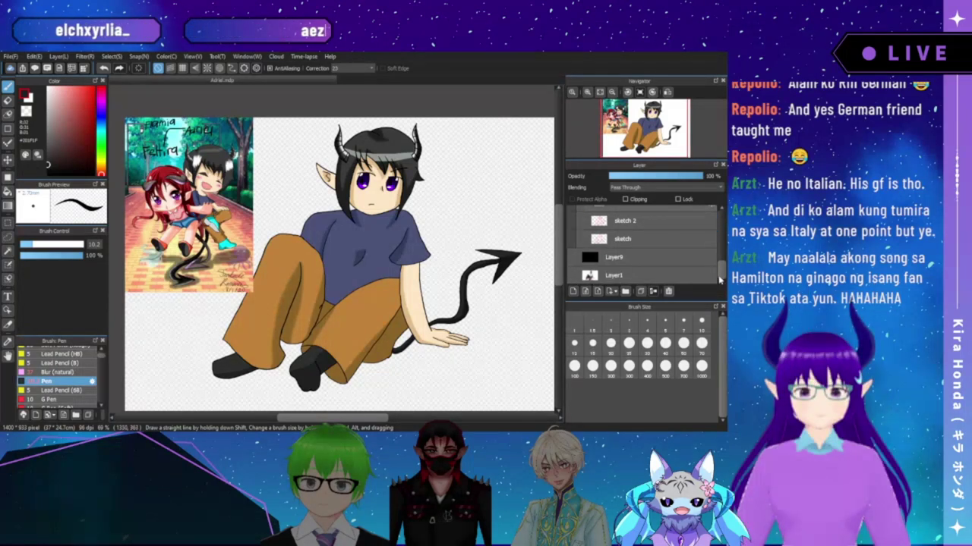
drag(720, 279, 722, 220)
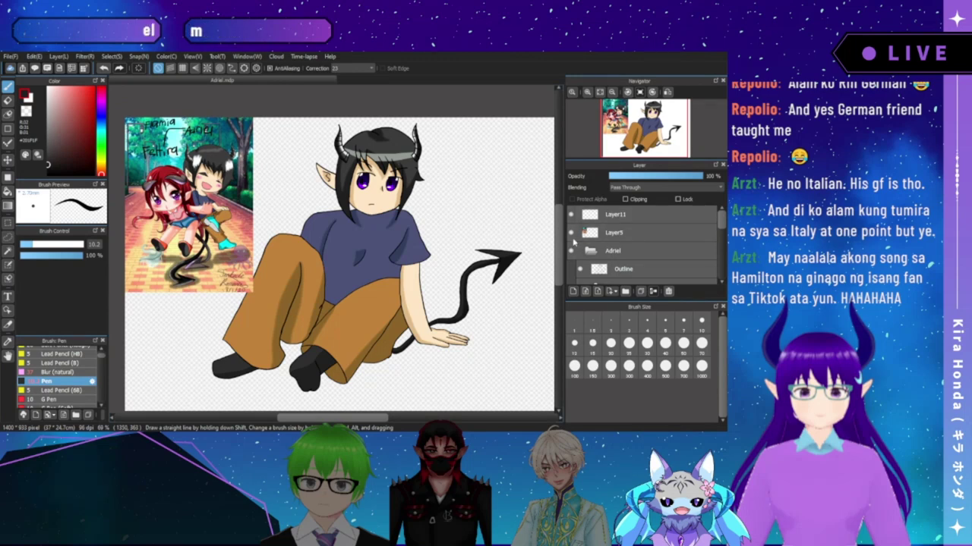
click(571, 233)
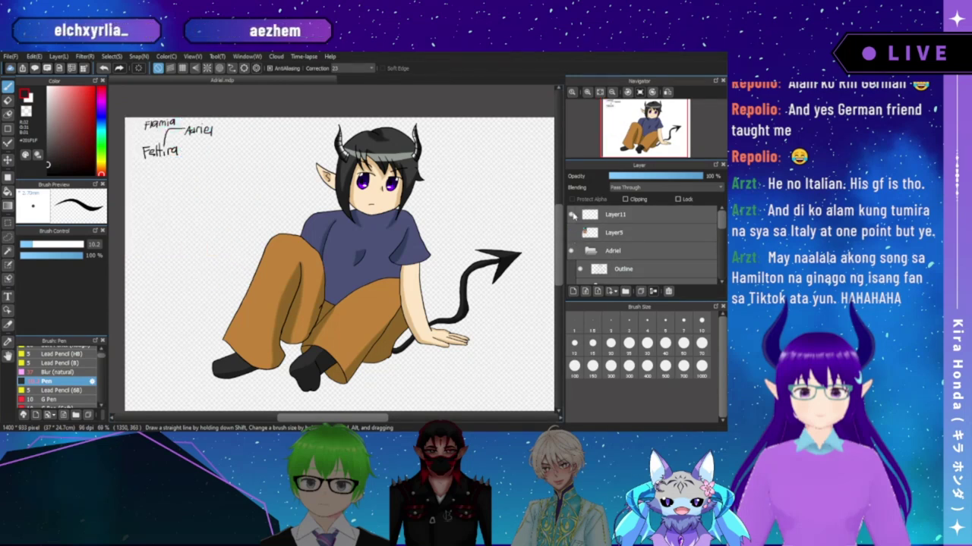
click(591, 254)
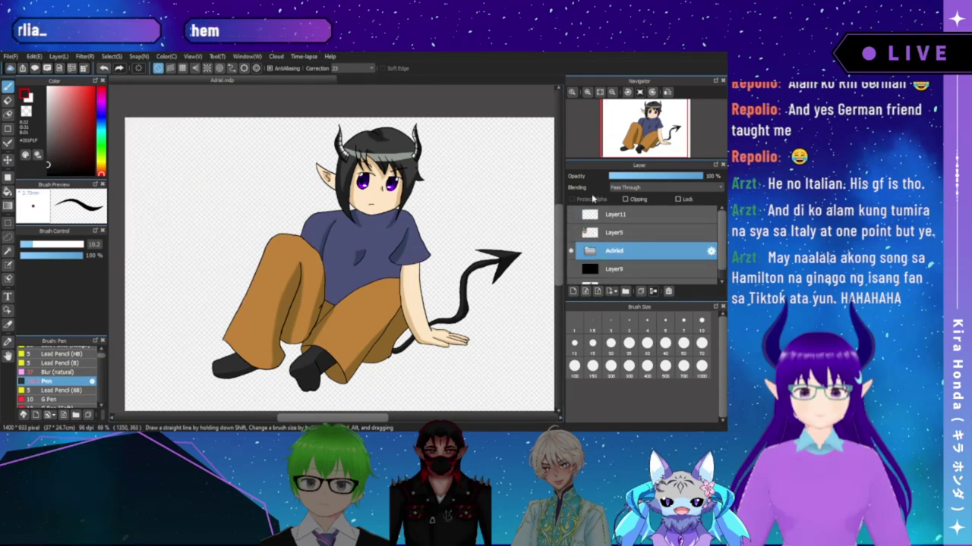
drag(642, 134, 643, 139)
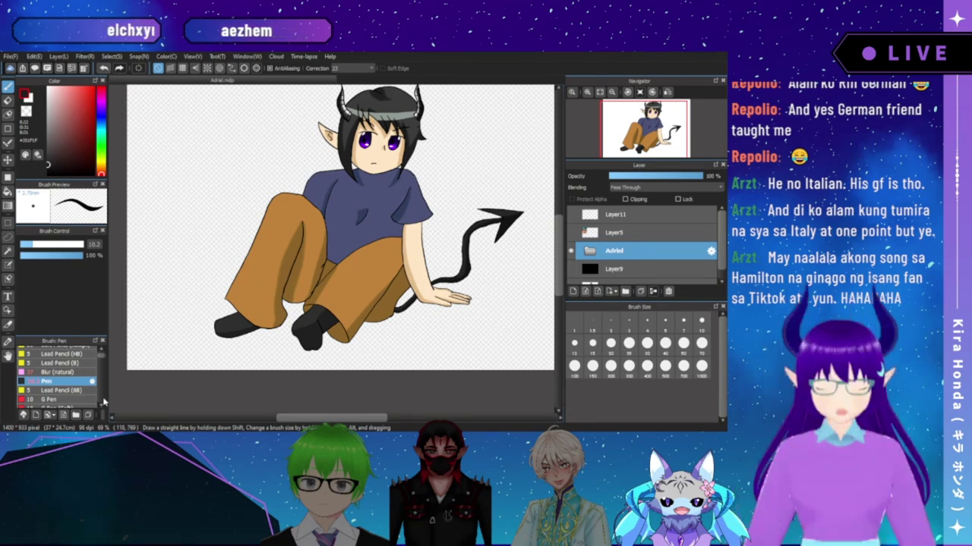
- Try out the Turnip Pen (Smooth) with a stroke on a new layer above the Adriel folder, and undo the stroke
scroll(101, 365, down, 4)
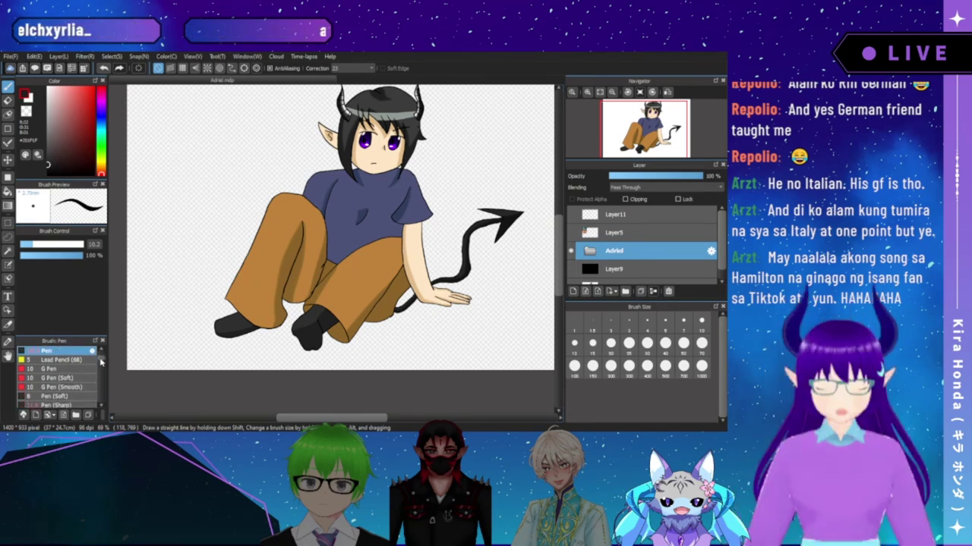
scroll(101, 365, down, 5)
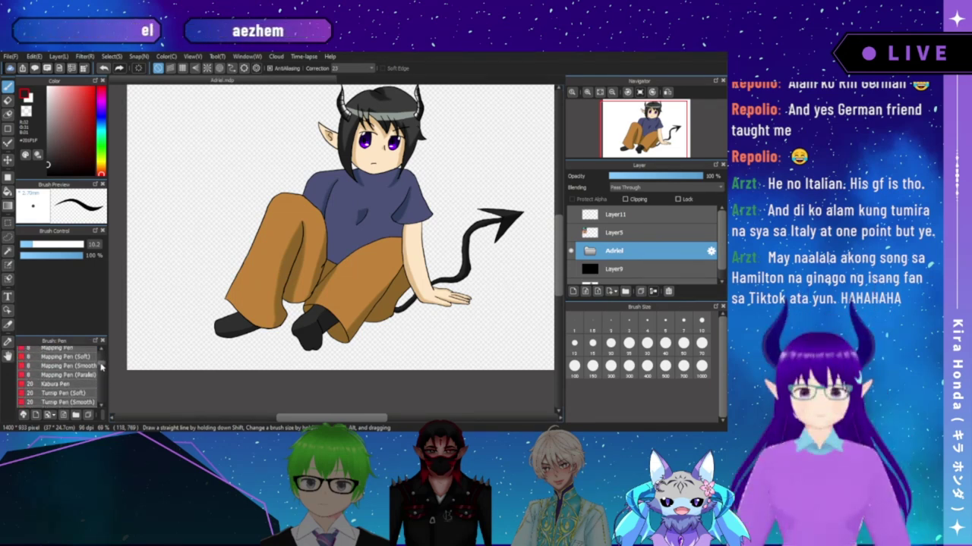
scroll(101, 367, down, 1)
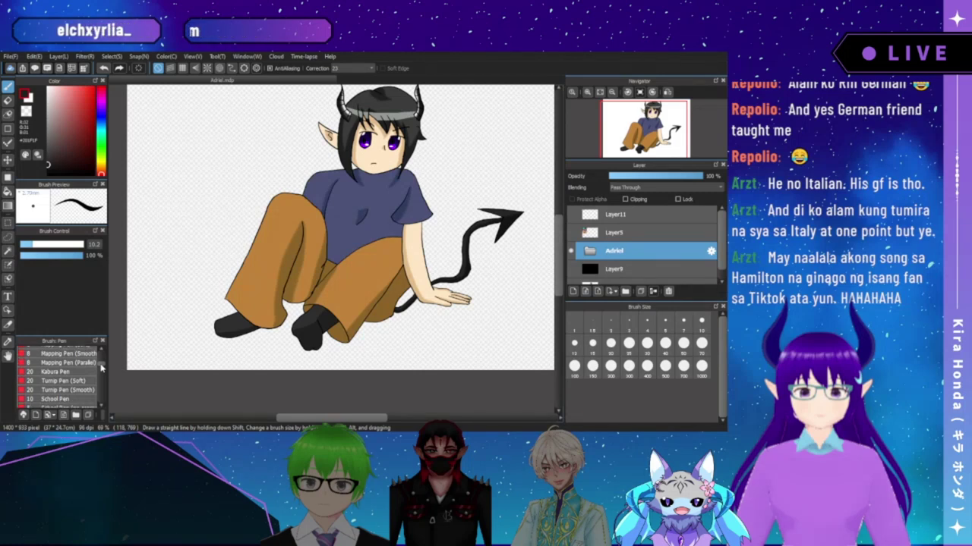
click(68, 389)
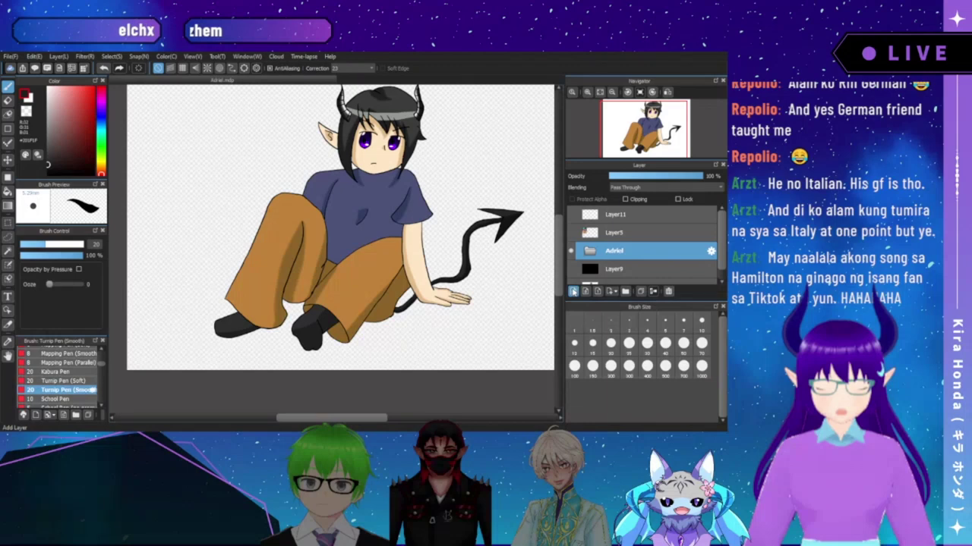
click(573, 291)
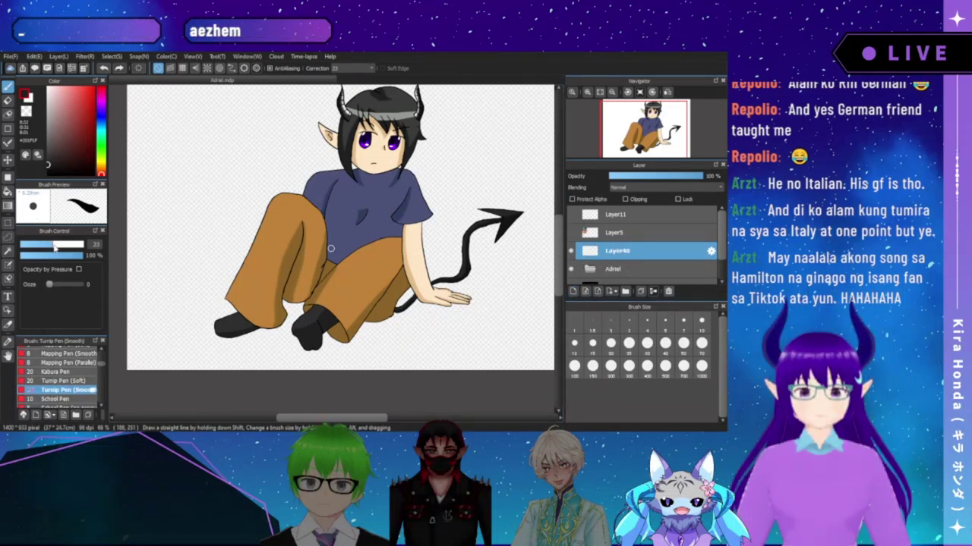
mouse_move(204, 233)
mouse_down()
mouse_move(188, 250)
mouse_move(189, 278)
mouse_up()
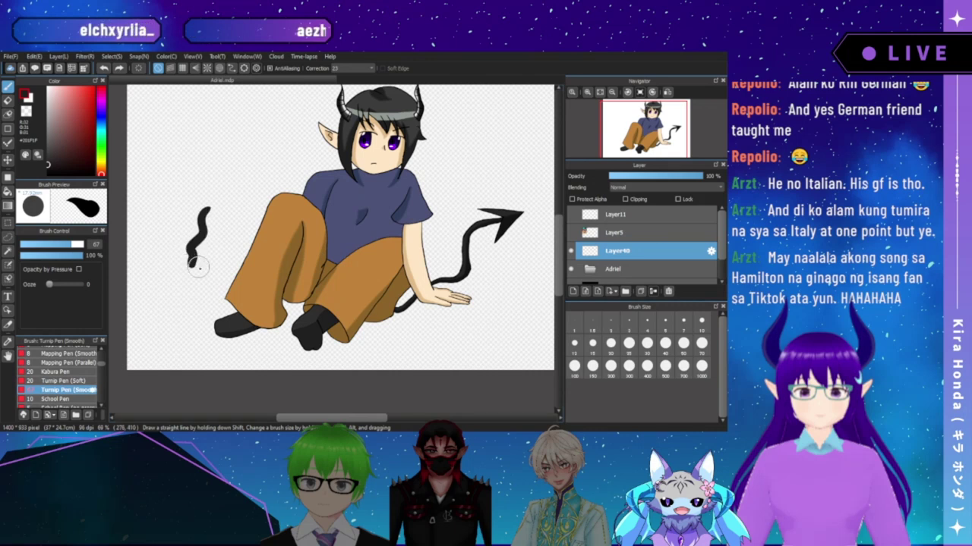
key(ctrl+z)
drag(66, 245, 41, 246)
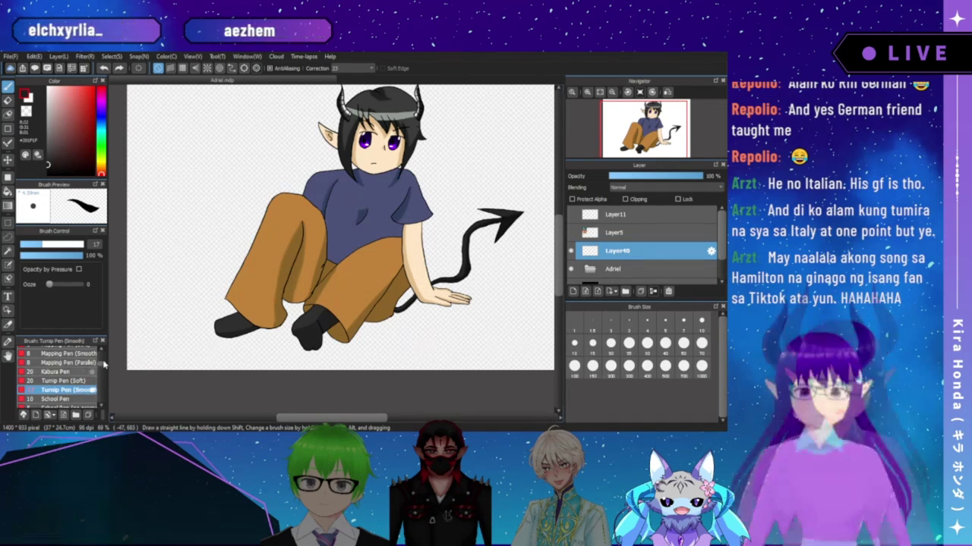
- Try out the Flat Brush (Wet) with a stroke beside the character, and undo the stroke
scroll(100, 366, up, 3)
scroll(101, 365, up, 3)
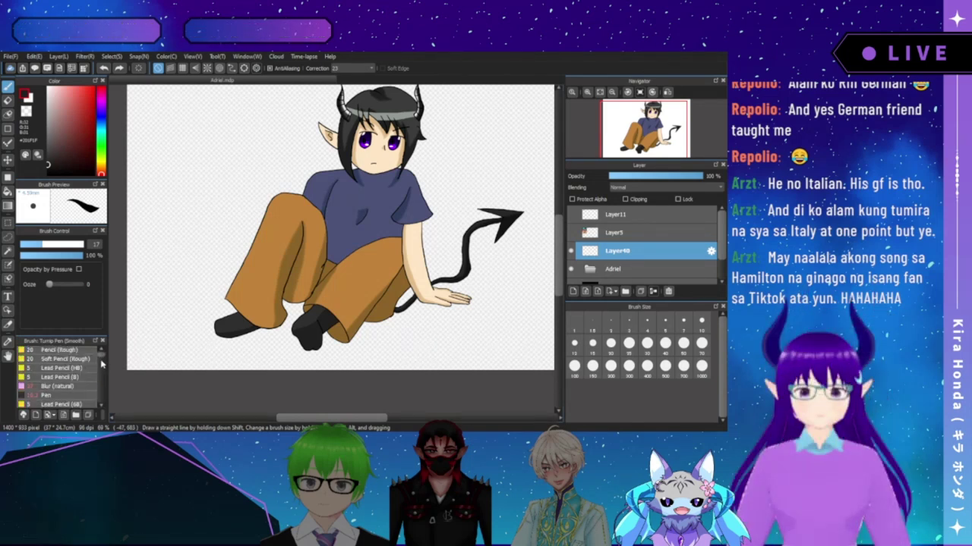
drag(101, 358, 101, 387)
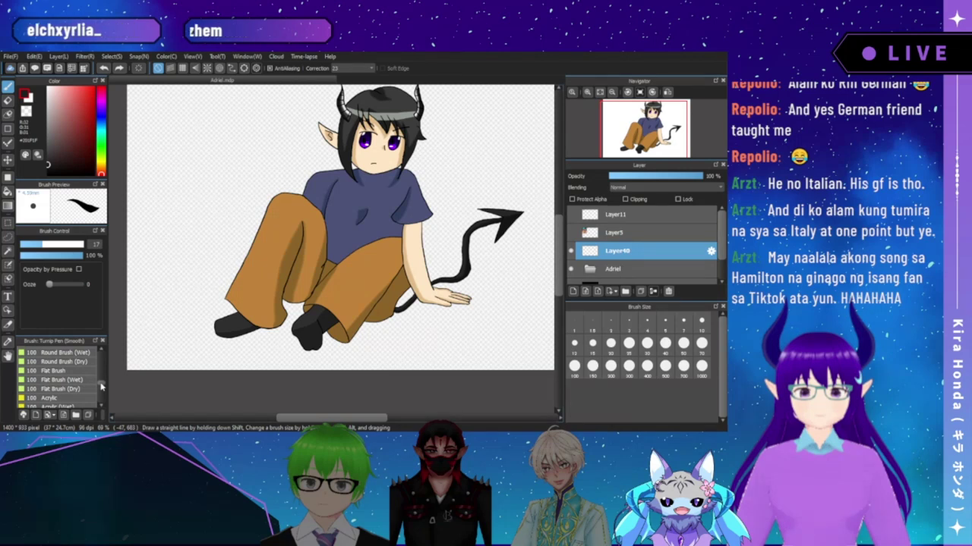
click(77, 381)
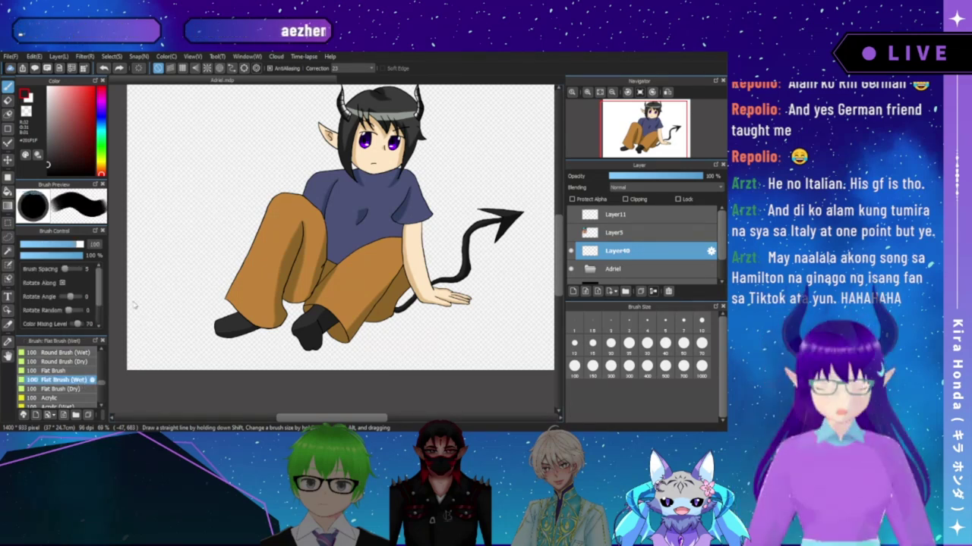
mouse_move(164, 273)
mouse_down()
mouse_move(173, 252)
mouse_move(198, 235)
mouse_move(216, 196)
mouse_up()
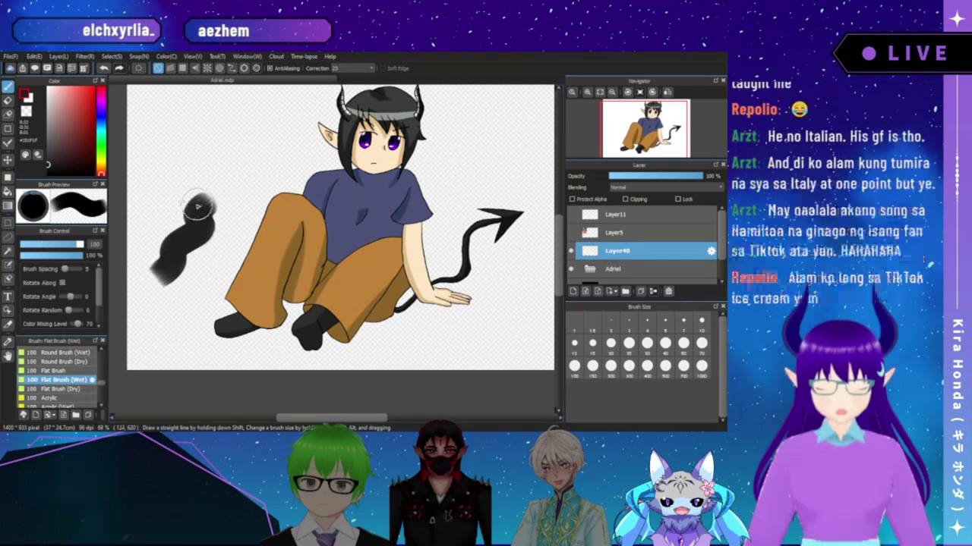
key(ctrl+z)
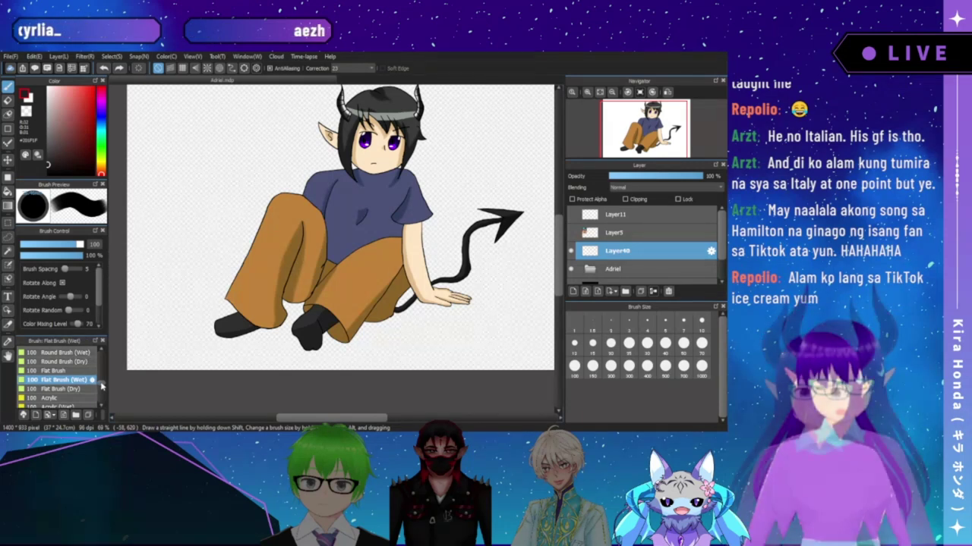
- Try out the Alcohol Marker with a stroke beside the character, undo it, and delete the test layer
scroll(101, 387, down, 3)
scroll(104, 389, down, 3)
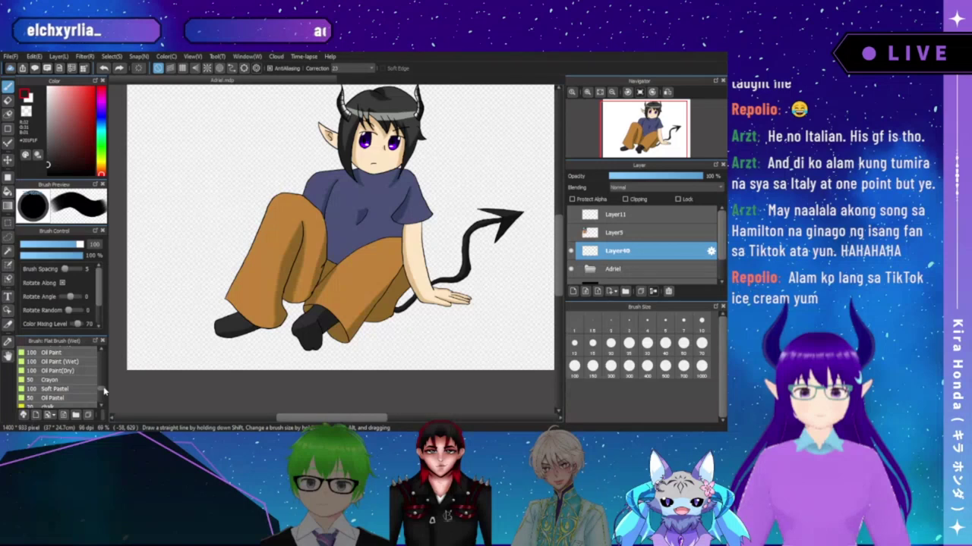
scroll(104, 391, down, 2)
scroll(104, 392, down, 2)
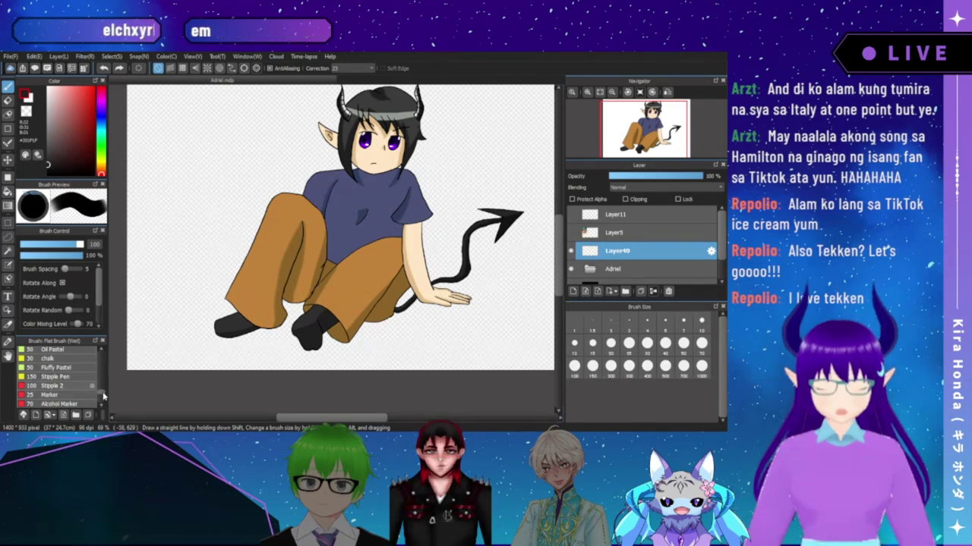
scroll(104, 399, down, 2)
click(59, 367)
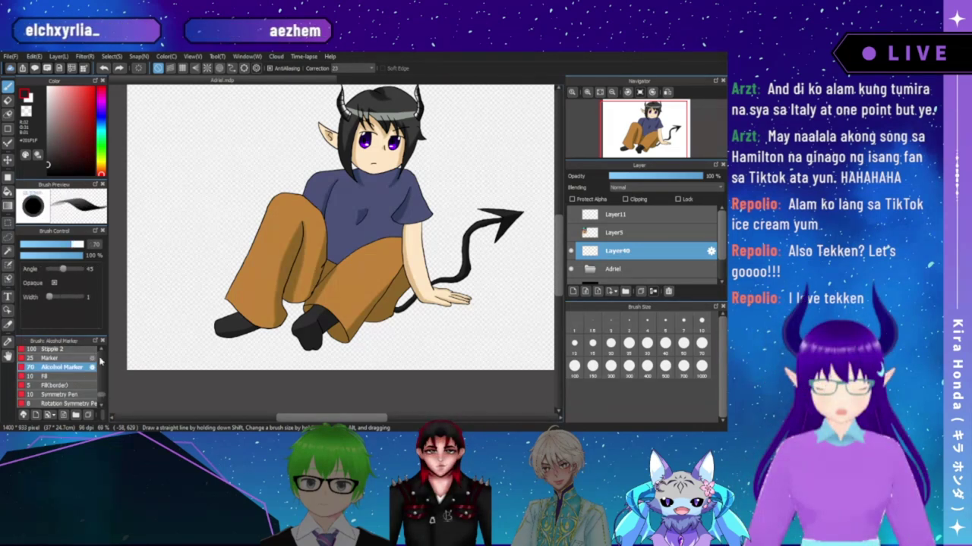
drag(152, 336, 194, 276)
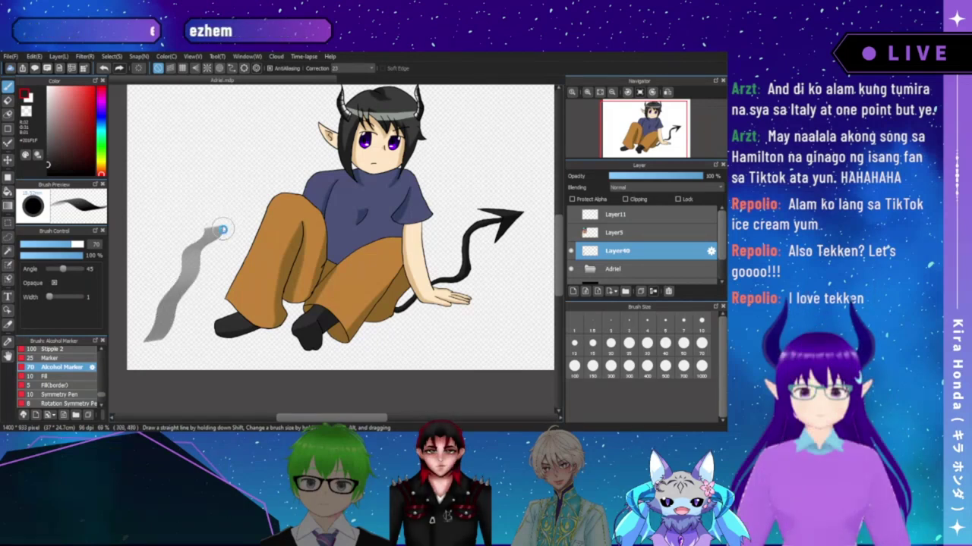
key(ctrl+z)
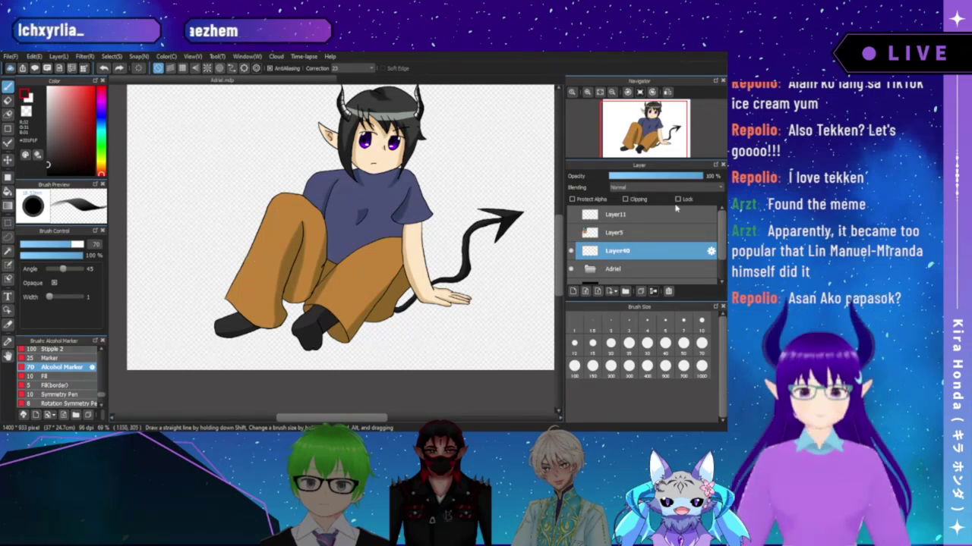
click(668, 291)
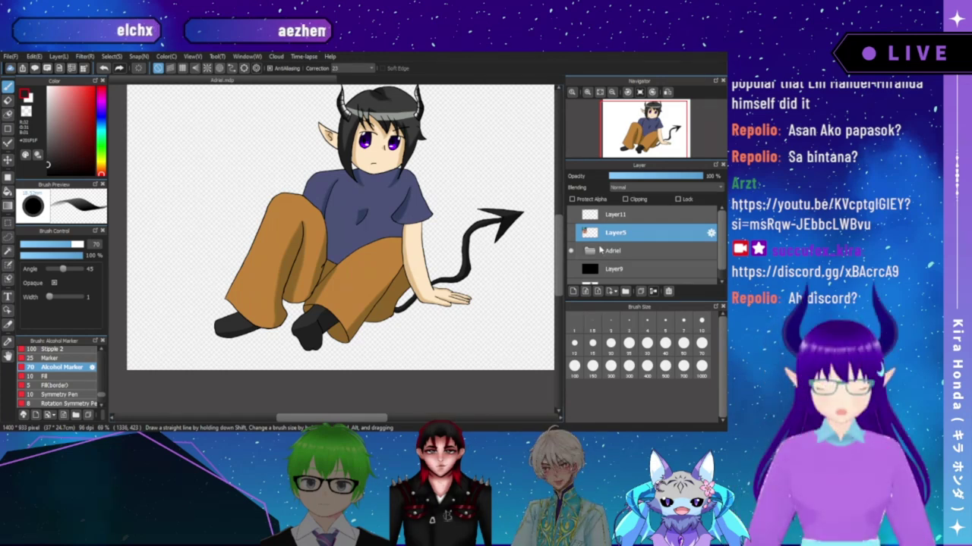
- Expand the Adriel folder and select the Eyes folder inside it
click(611, 252)
click(590, 251)
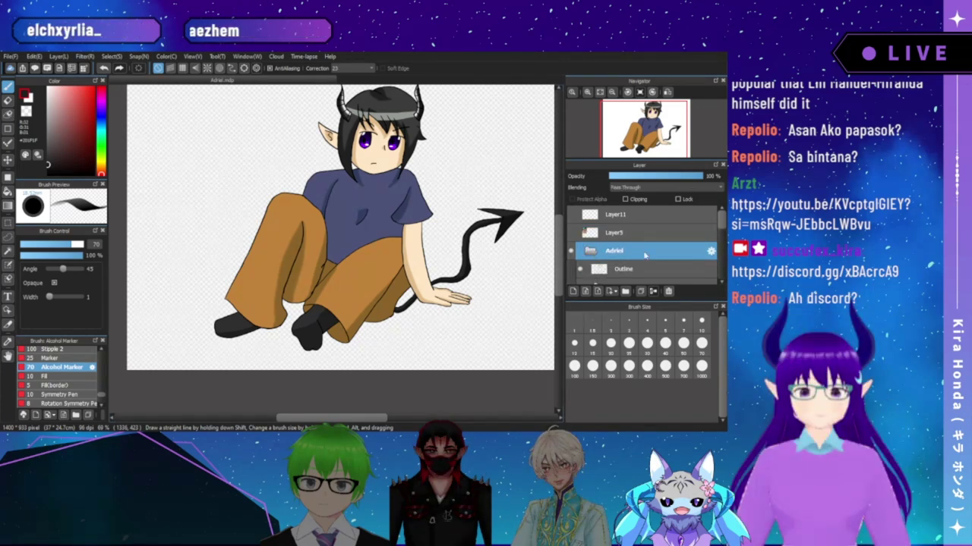
drag(721, 221, 715, 236)
click(659, 235)
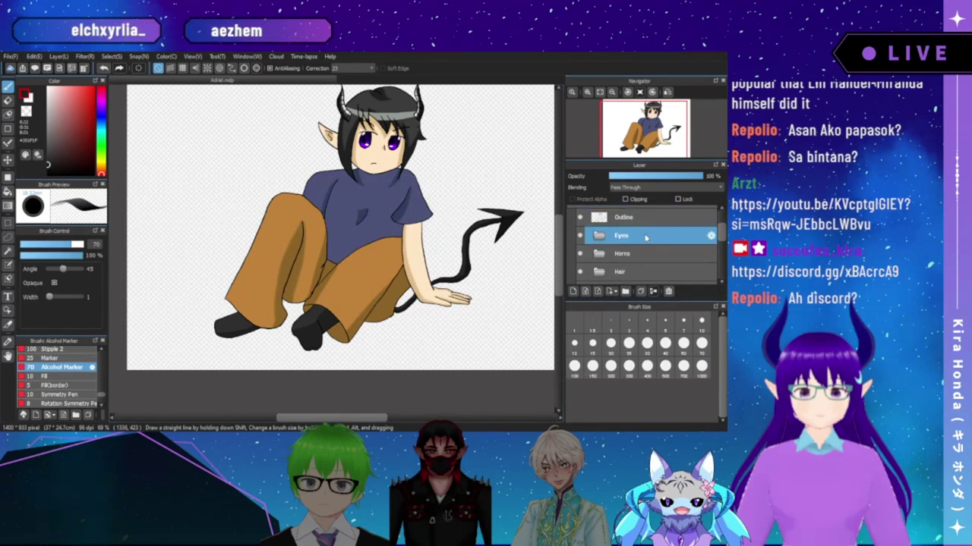
- Create a folder named "shadow underneath" between the Outline layer and the Eyes folder, and reselect the Eyes folder
click(626, 293)
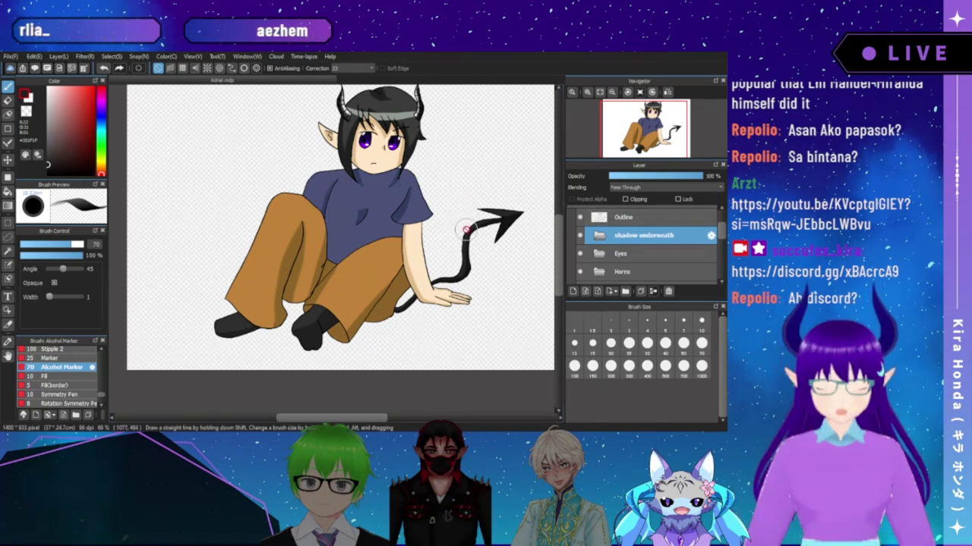
click(653, 252)
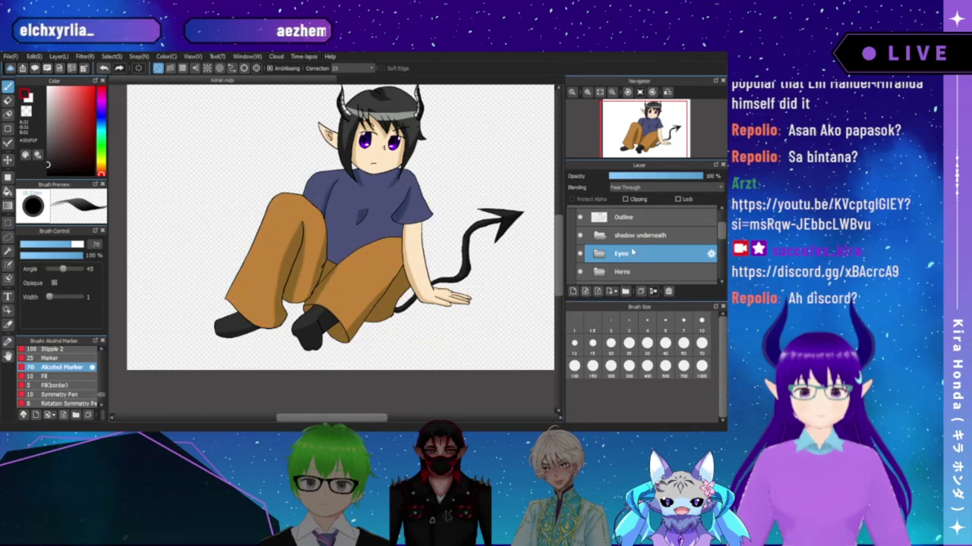
drag(640, 253, 607, 241)
click(607, 238)
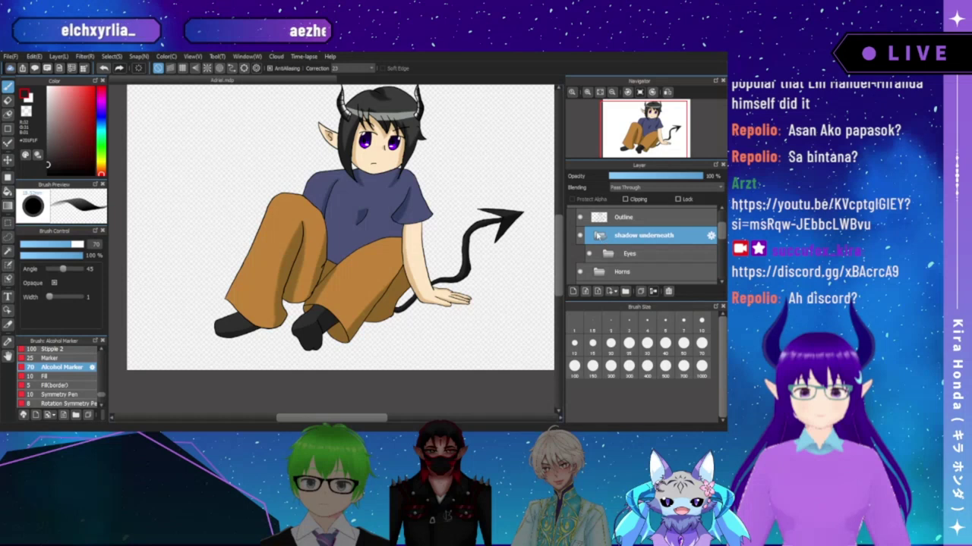
key(ctrl+z)
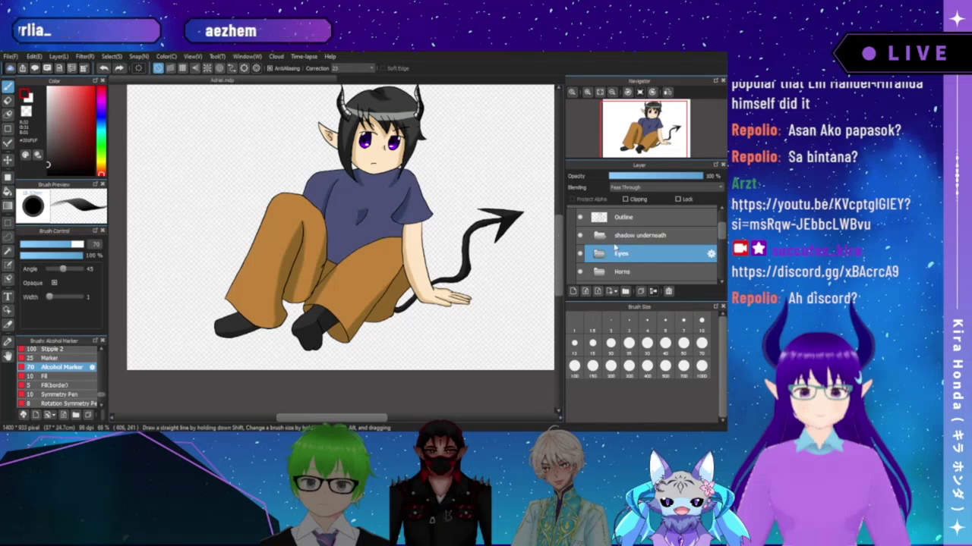
- Add a new layer named "base" inside the "shadow underneath" folder and collapse the folder
click(574, 290)
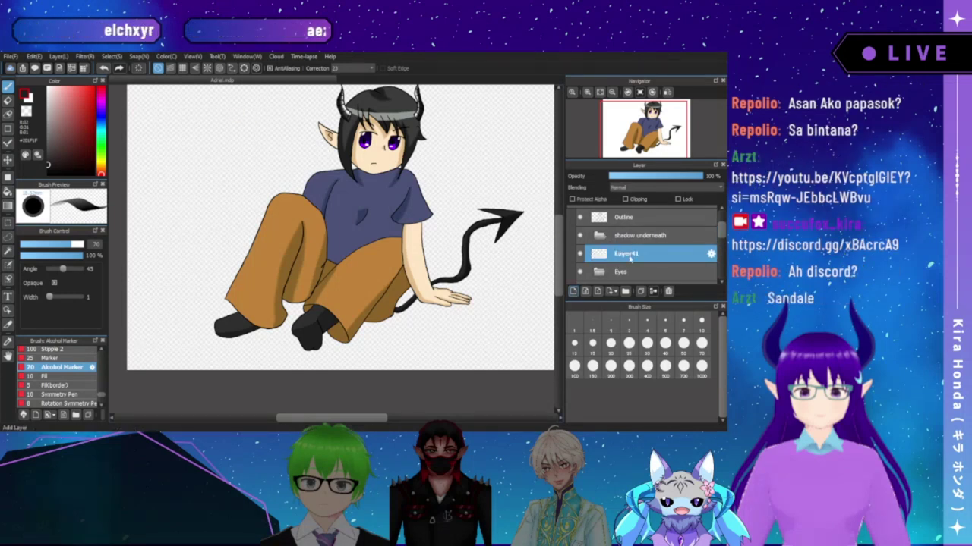
drag(627, 256, 639, 237)
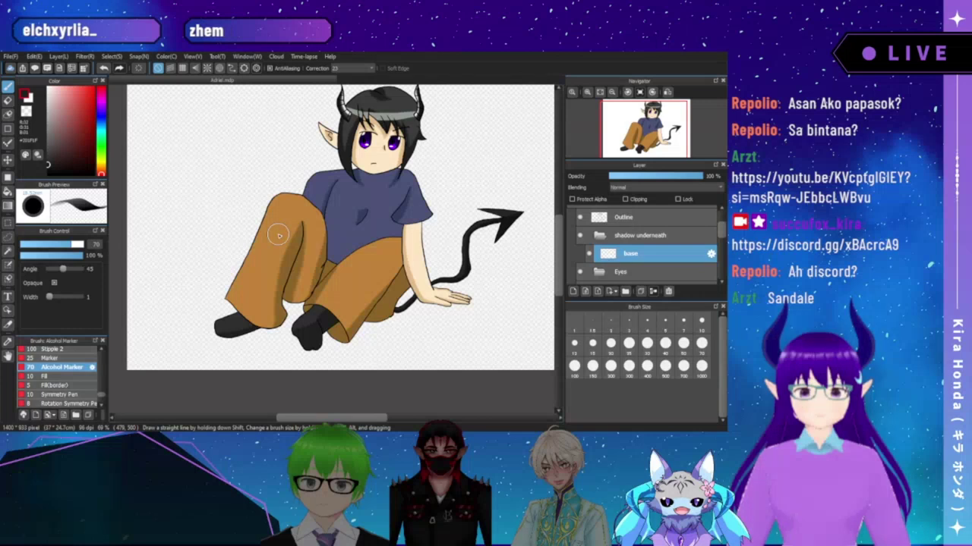
click(600, 237)
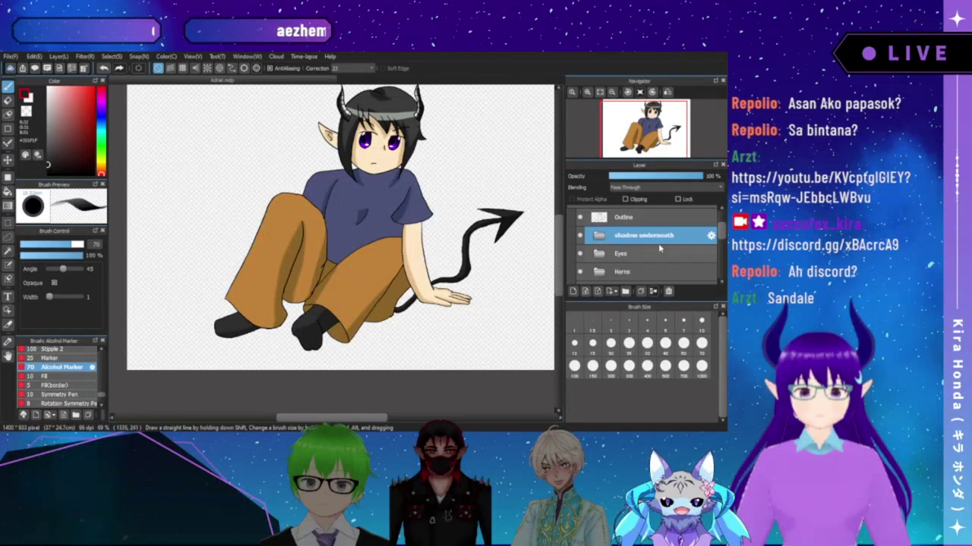
- Move the "shadow underneath" folder directly below the skin folder, expand it and select its base layer
scroll(722, 232, down, 2)
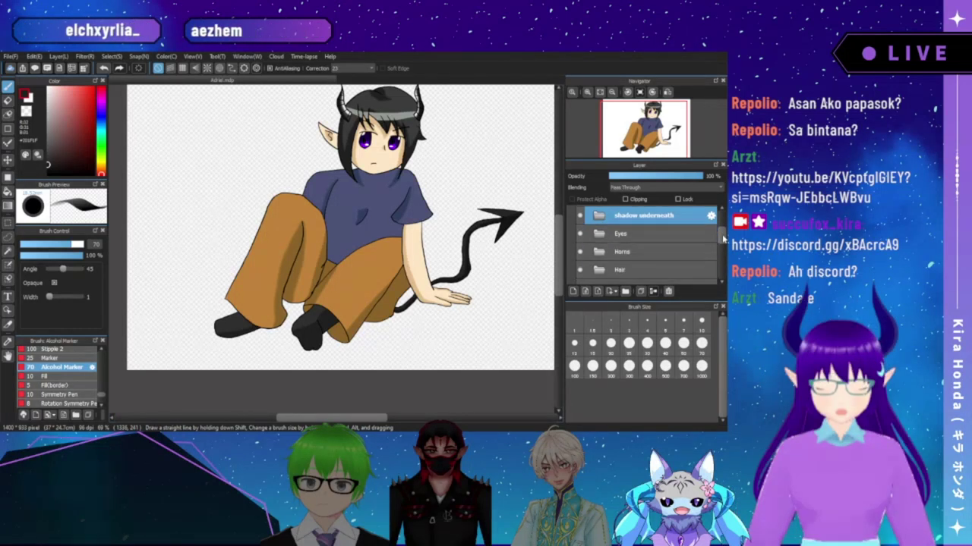
drag(723, 236, 722, 235)
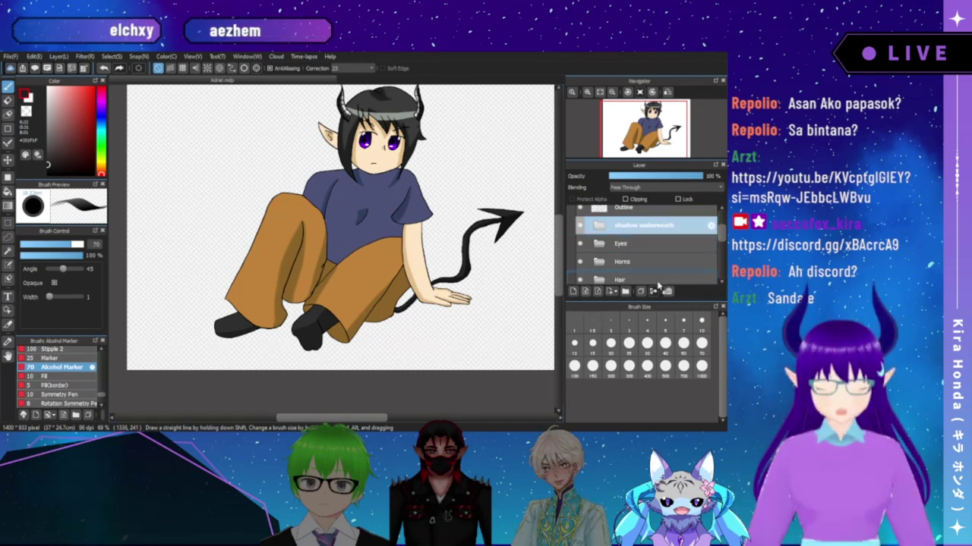
scroll(659, 269, down, 1)
scroll(658, 287, down, 3)
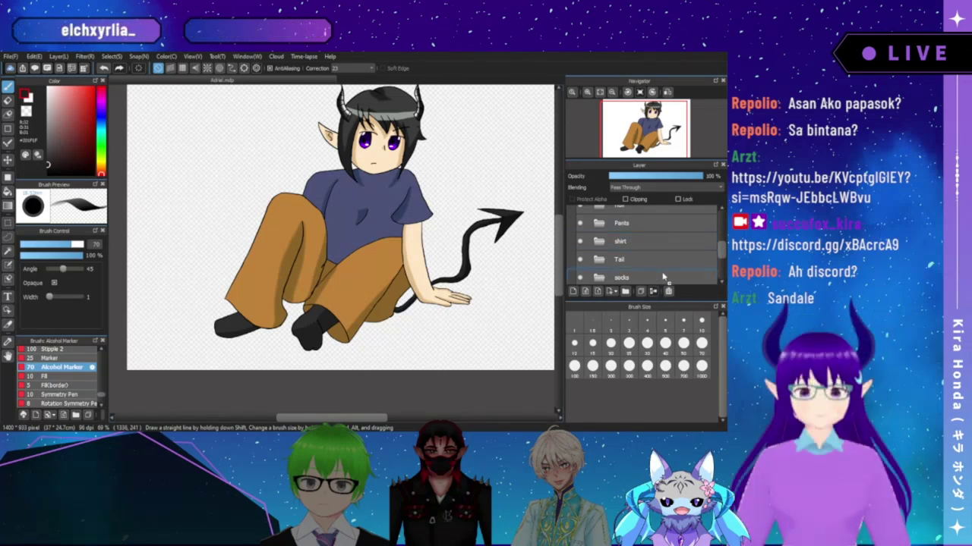
drag(663, 271, 664, 269)
drag(719, 253, 720, 263)
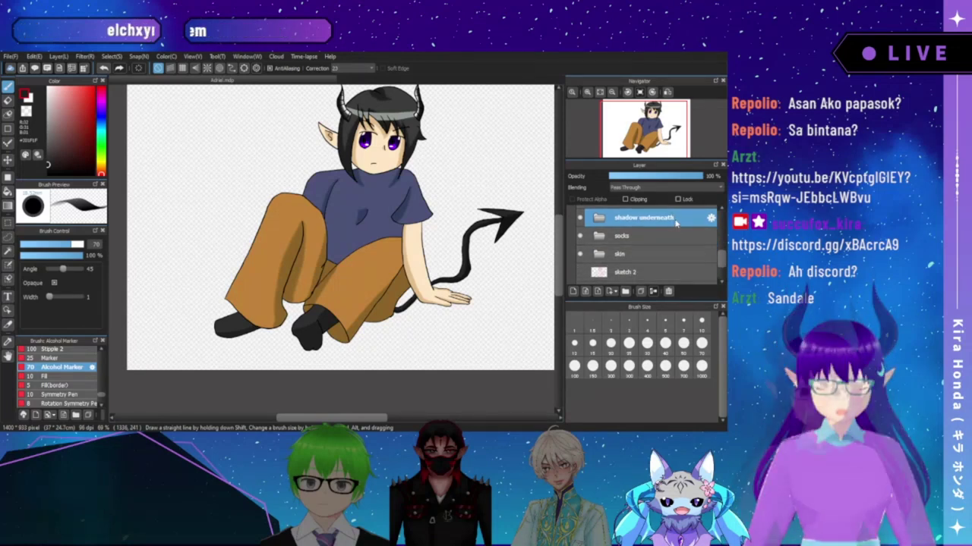
drag(675, 225, 622, 250)
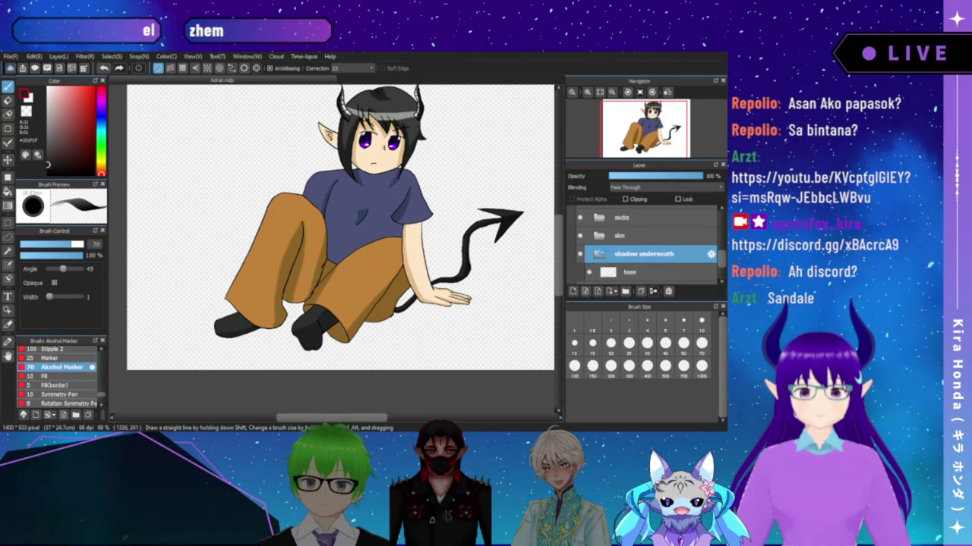
click(611, 277)
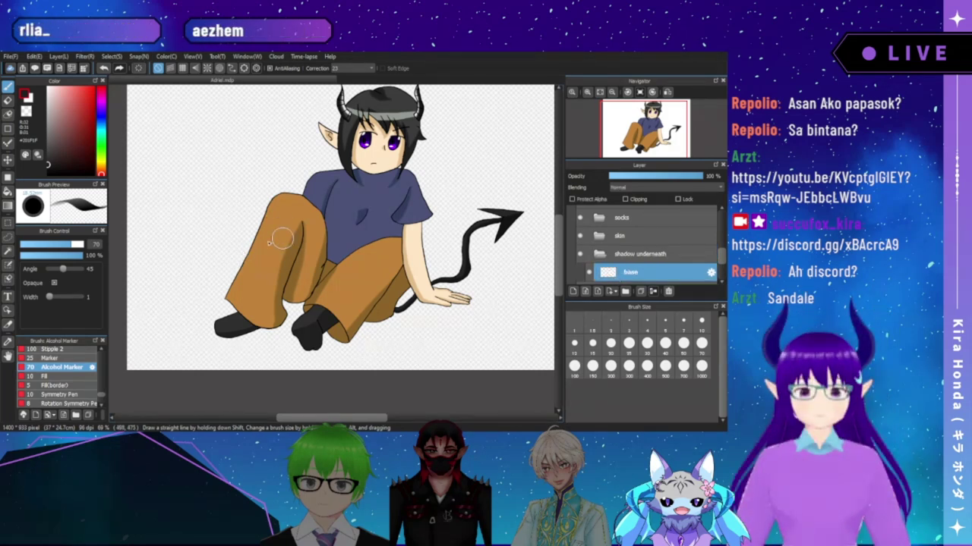
- Try outlining a ground shadow around the character's feet with the Alcohol Marker, and undo the strokes
mouse_move(239, 258)
mouse_down()
mouse_move(206, 271)
mouse_move(190, 293)
mouse_move(199, 326)
mouse_move(223, 346)
mouse_up()
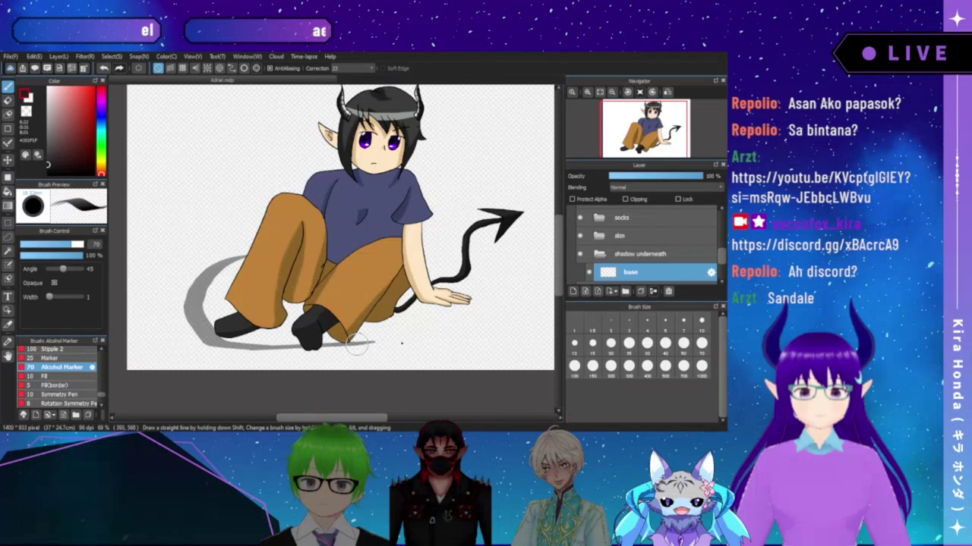
mouse_move(428, 336)
mouse_down()
mouse_move(438, 319)
mouse_move(429, 303)
mouse_move(391, 286)
mouse_up()
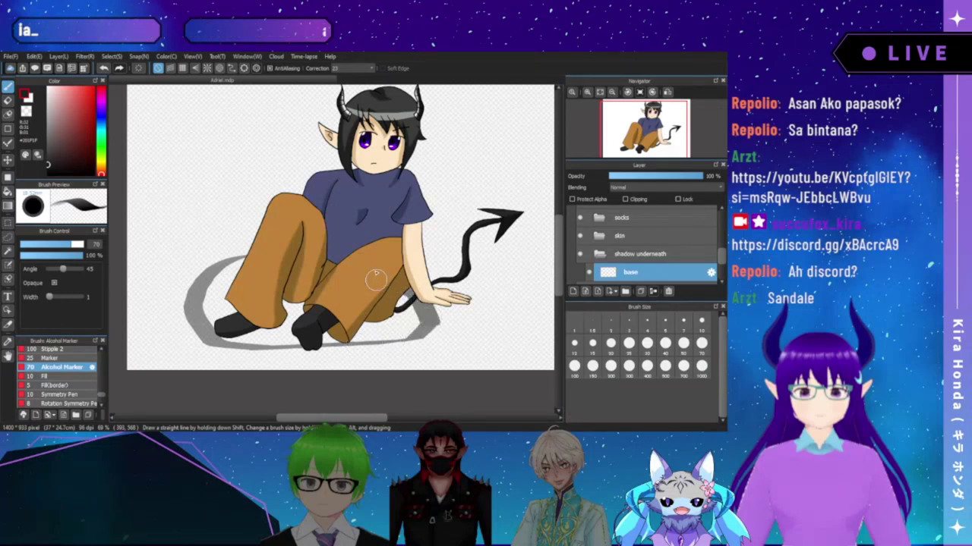
key(ctrl+z)
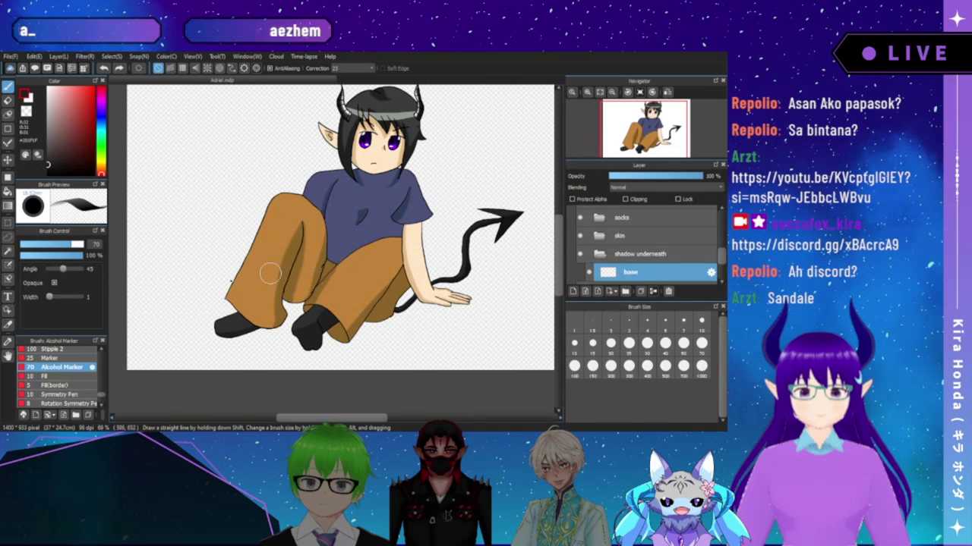
mouse_move(228, 280)
mouse_down()
mouse_move(200, 298)
mouse_move(188, 330)
mouse_move(205, 348)
mouse_move(339, 350)
mouse_up()
key(ctrl+z)
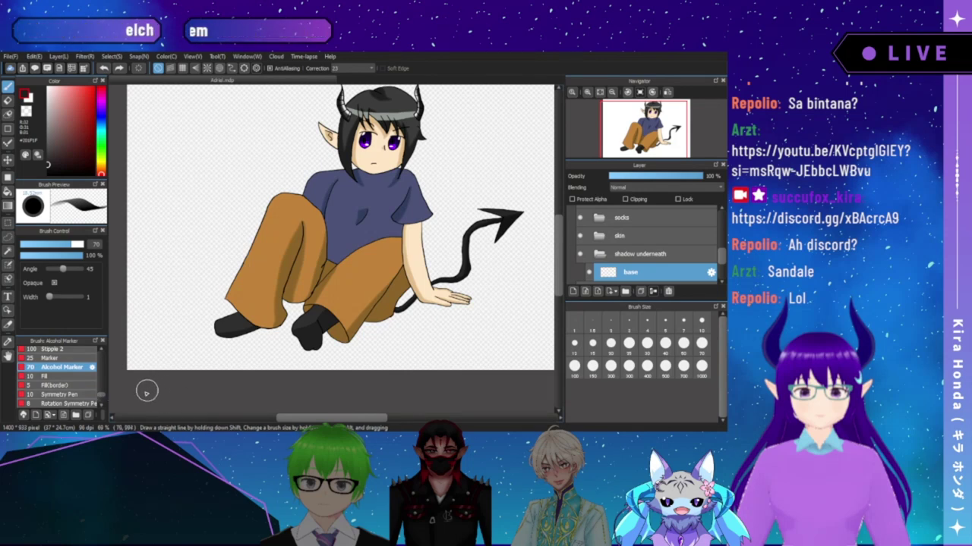
- Try out the Acrylic (Wet) brush with a shadow stroke beside the character's bent leg, and undo the stroke
click(72, 396)
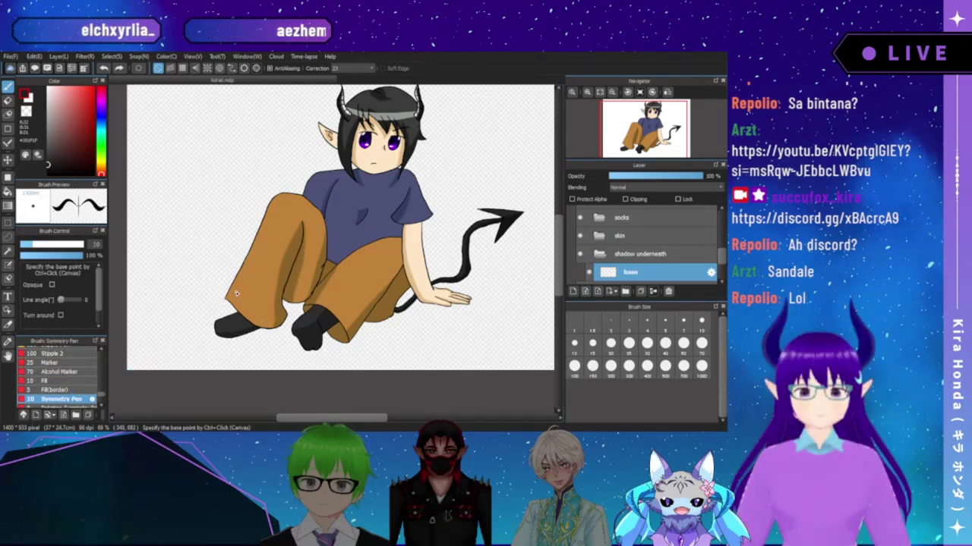
scroll(102, 398, down, 5)
scroll(102, 401, down, 5)
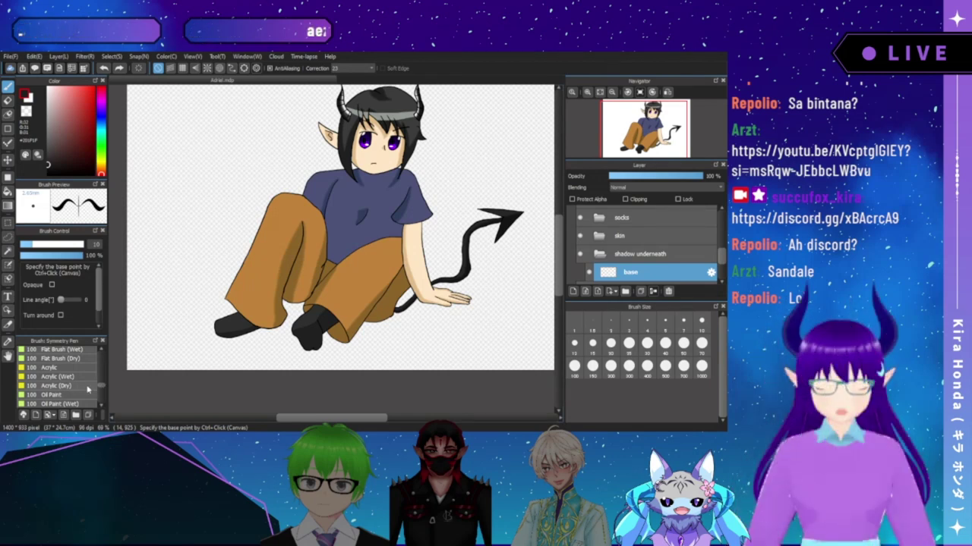
click(82, 377)
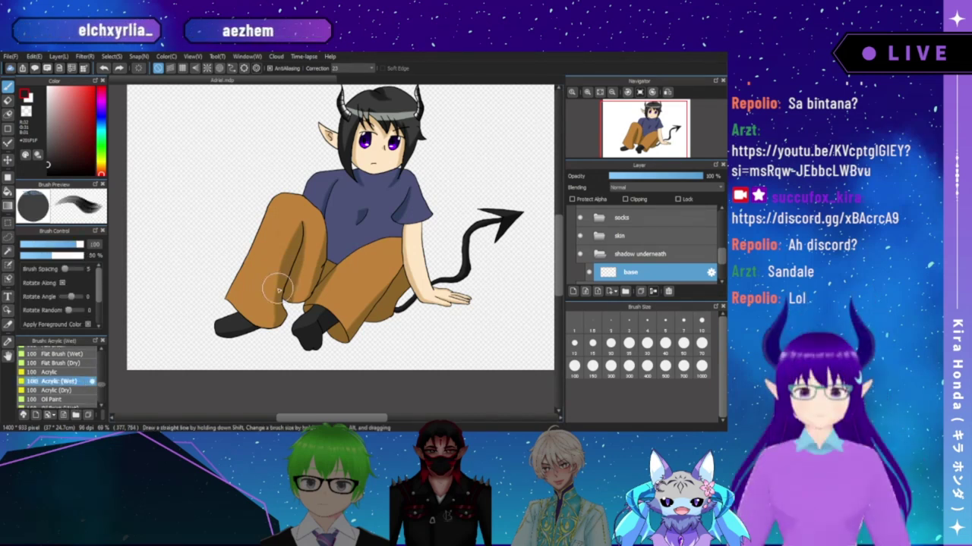
drag(234, 281, 201, 302)
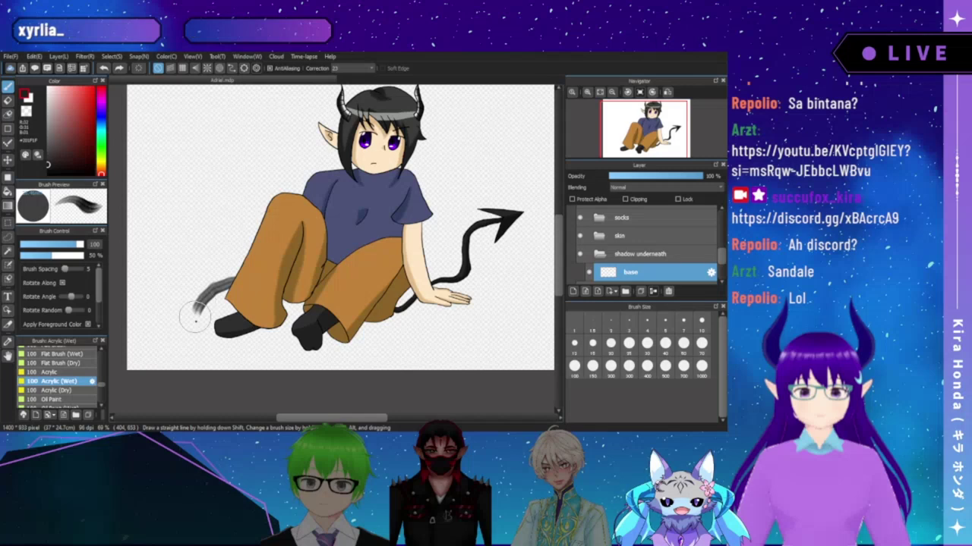
key(ctrl+z)
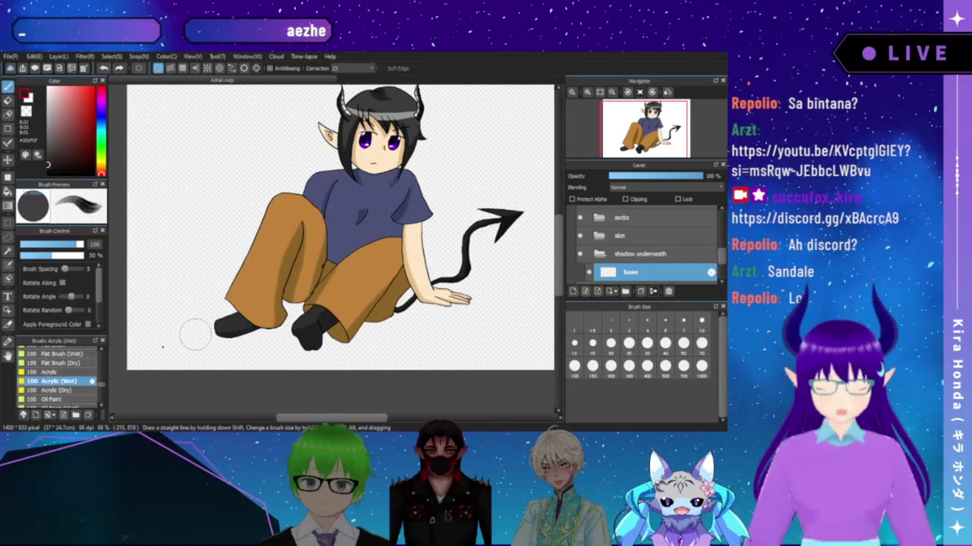
- Try out the Flat Brush (Dry) with a curved shadow stroke around the character's foot, and undo the stroke
click(57, 366)
mouse_move(236, 273)
mouse_down()
mouse_move(219, 279)
mouse_move(199, 315)
mouse_move(196, 342)
mouse_move(215, 351)
mouse_up()
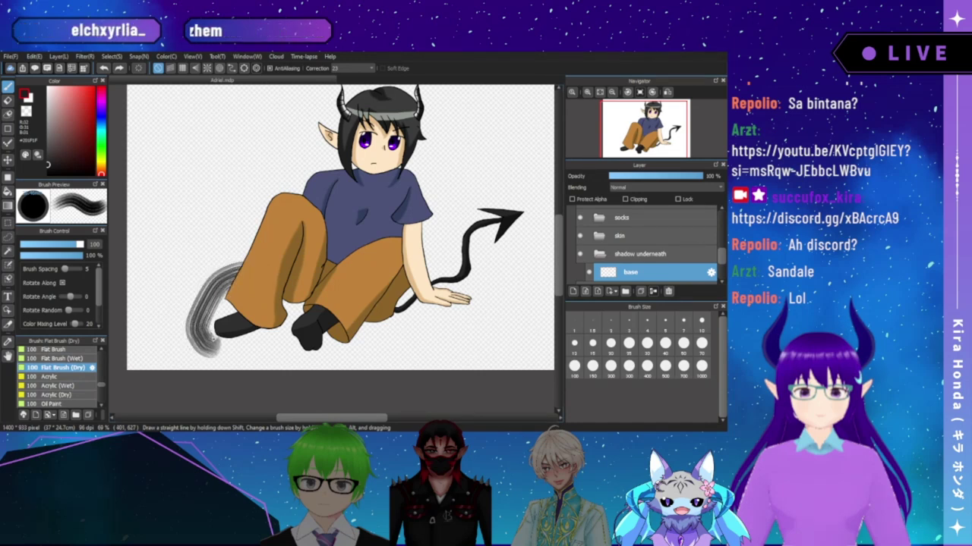
key(ctrl+z)
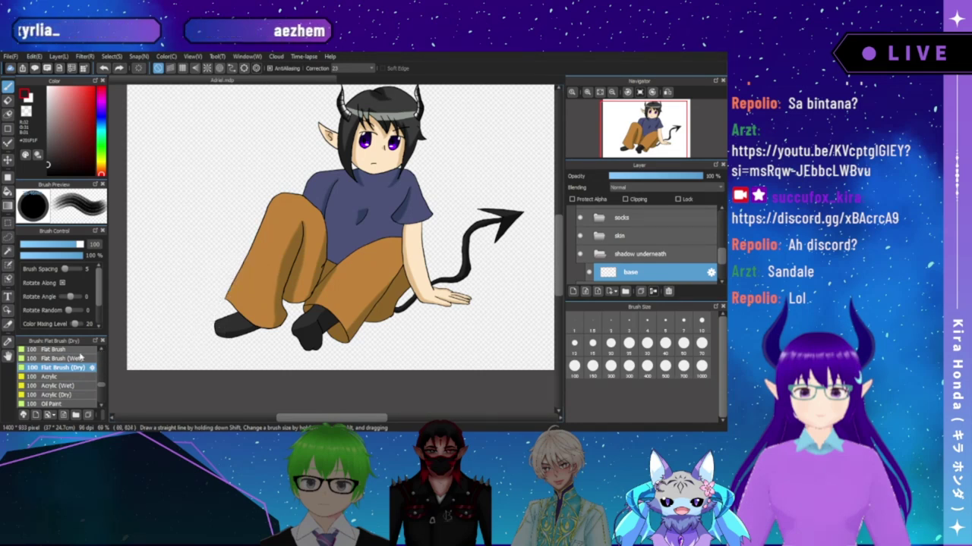
- Try out the Round Brush with a shadow stroke beside the character's bent leg, and undo the stroke
click(61, 358)
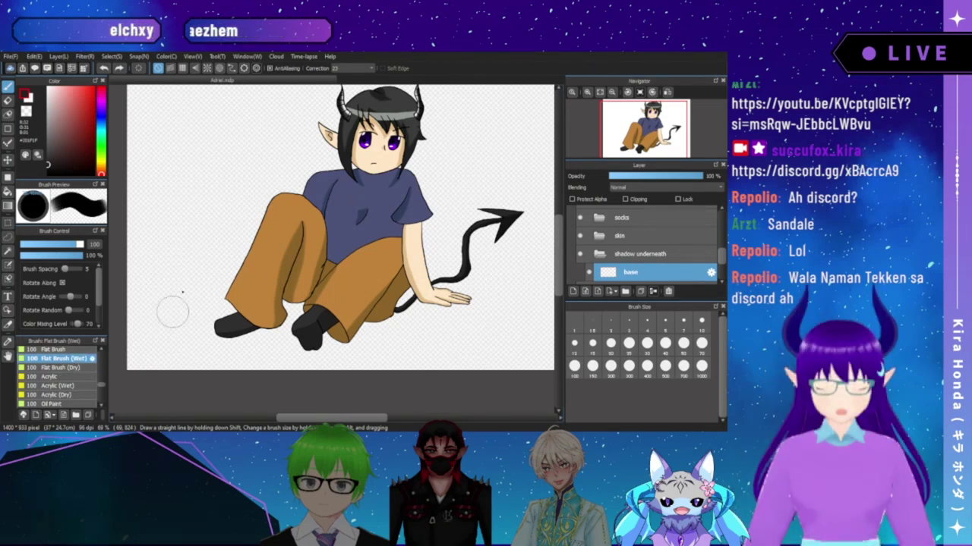
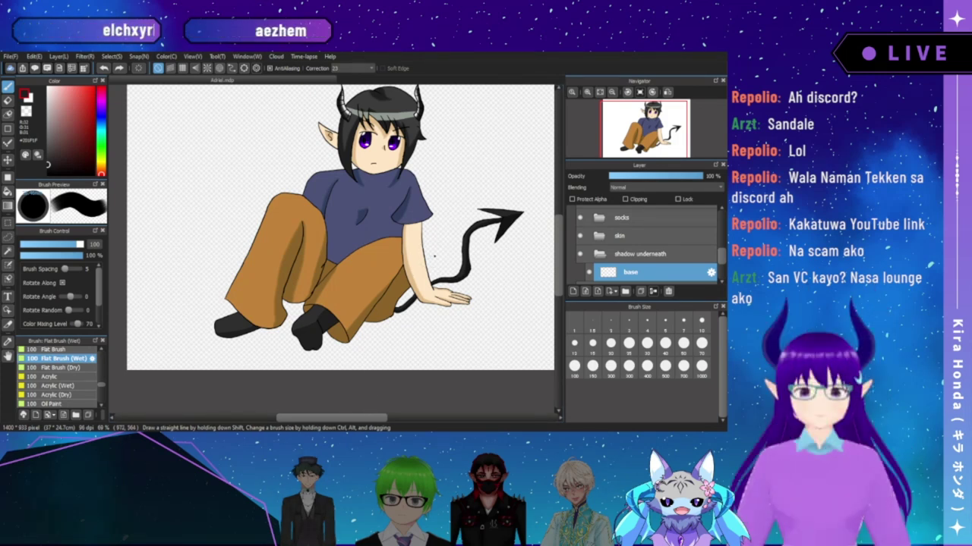
click(654, 131)
drag(655, 132, 646, 135)
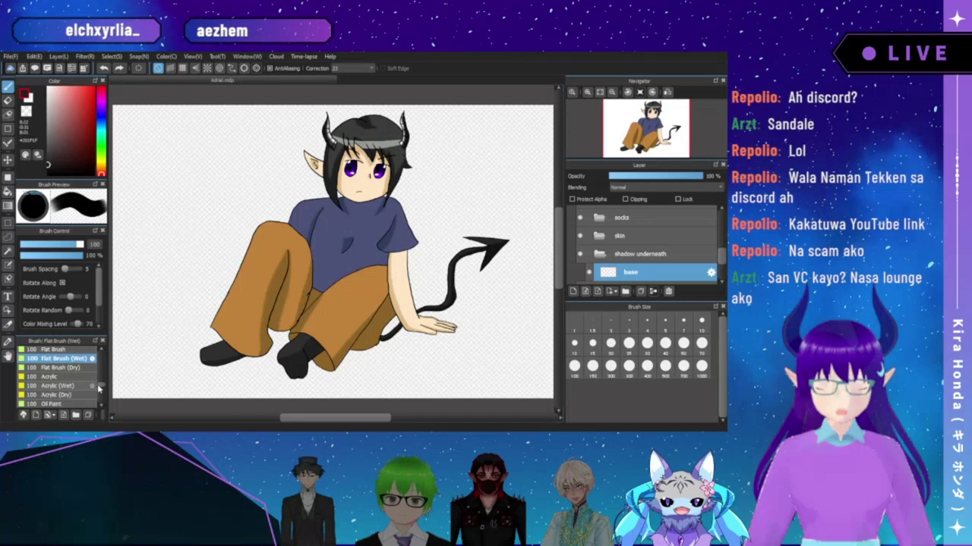
scroll(99, 386, up, 1)
scroll(99, 386, up, 1)
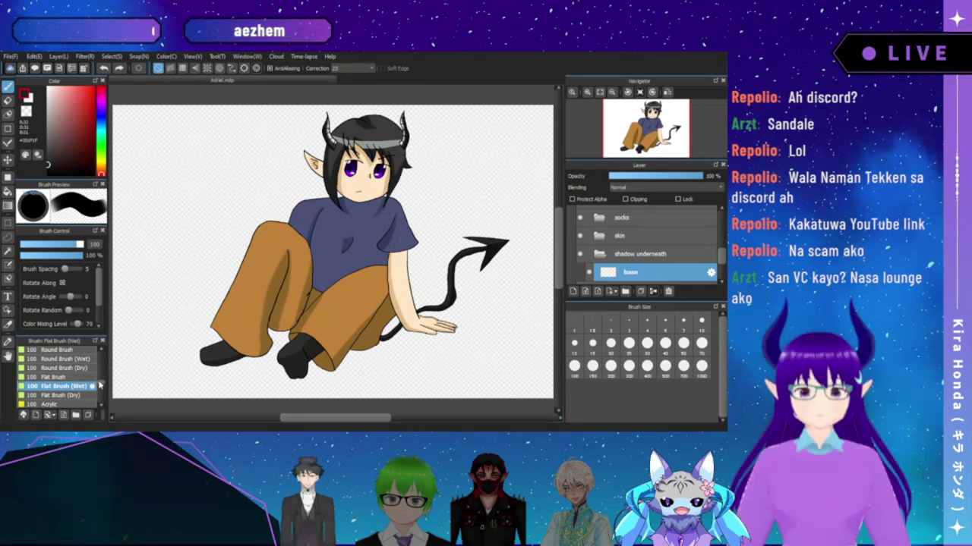
scroll(99, 385, up, 2)
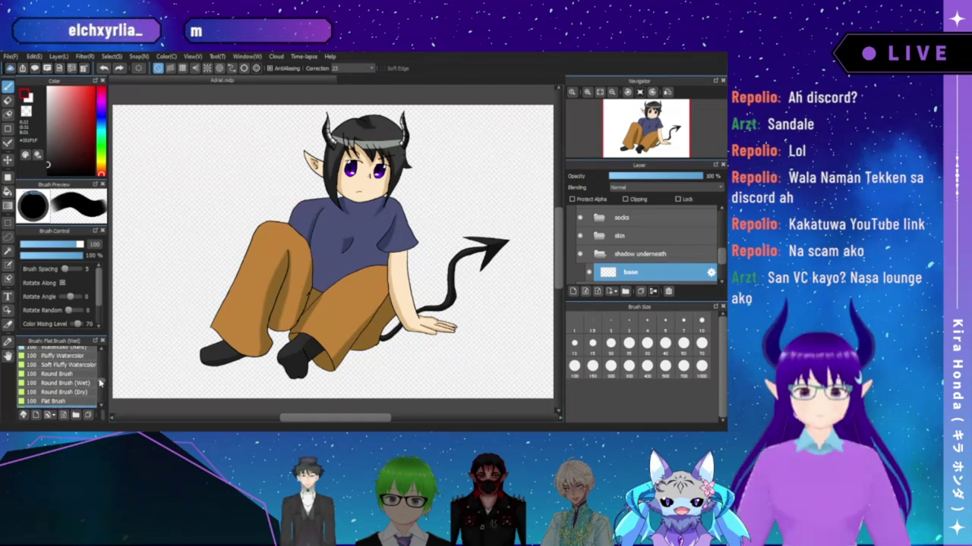
scroll(100, 384, up, 1)
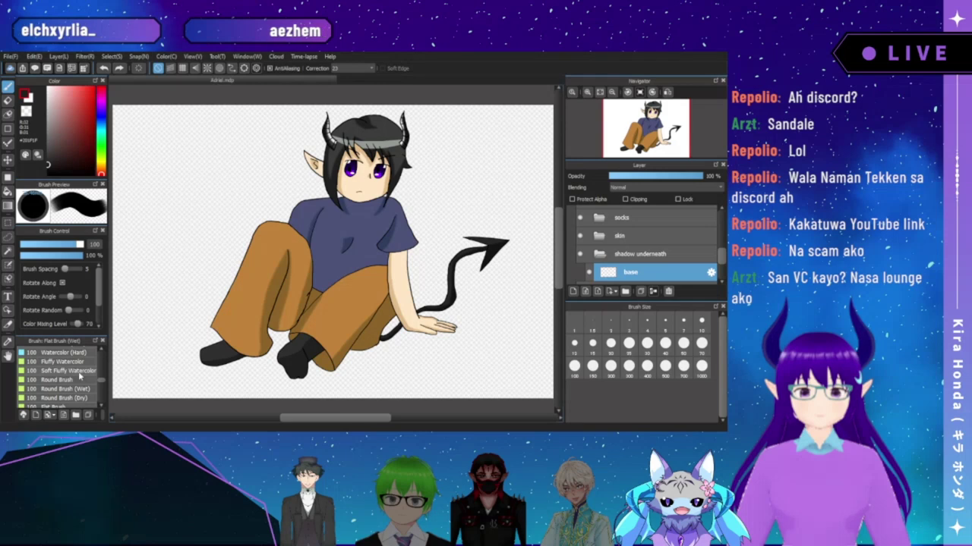
click(75, 381)
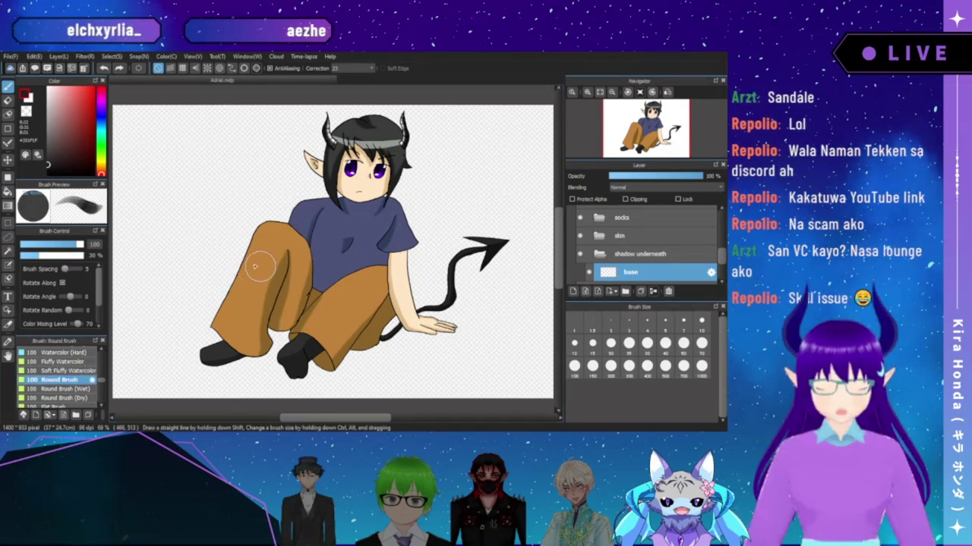
drag(240, 264, 203, 292)
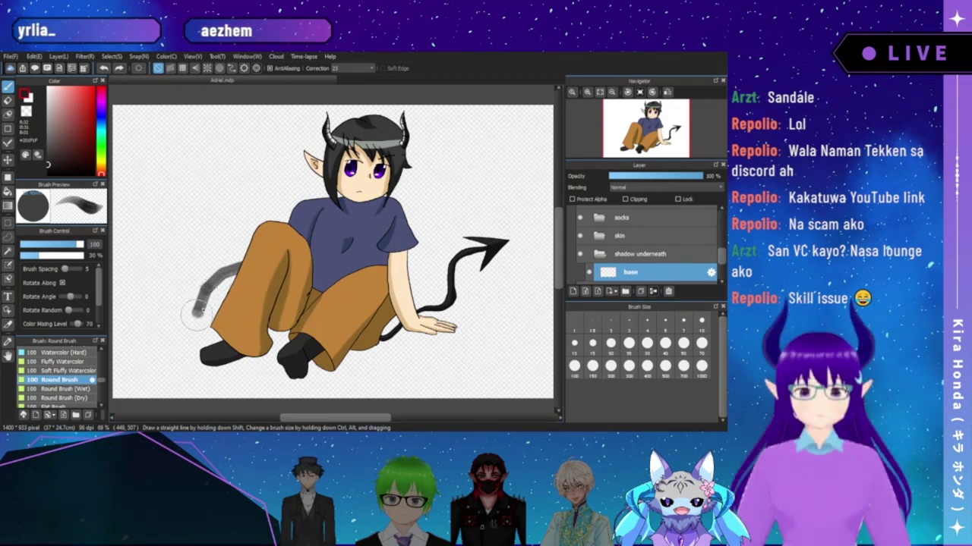
key(ctrl+z)
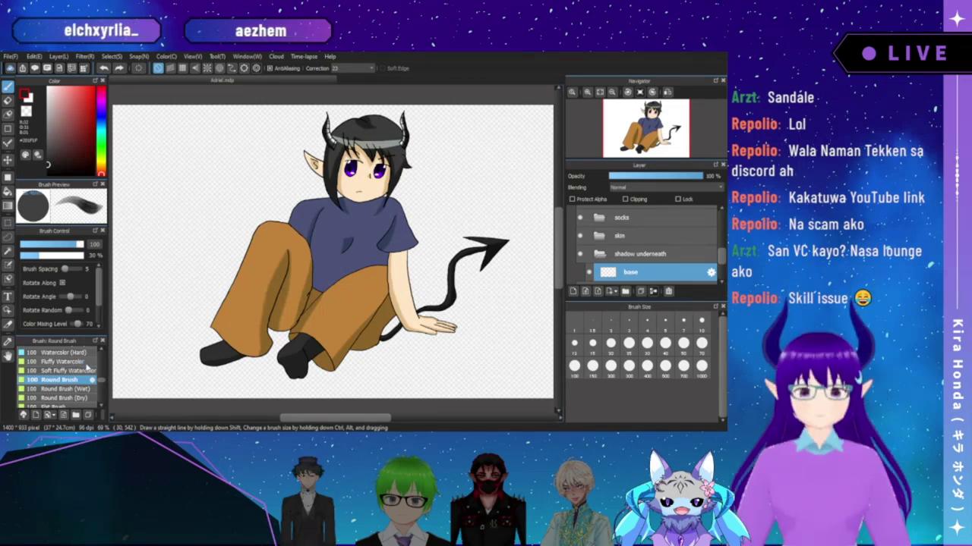
- Try out the Fluffy Watercolor brush with a shadow stroke around the character's feet, and undo the stroke
click(80, 362)
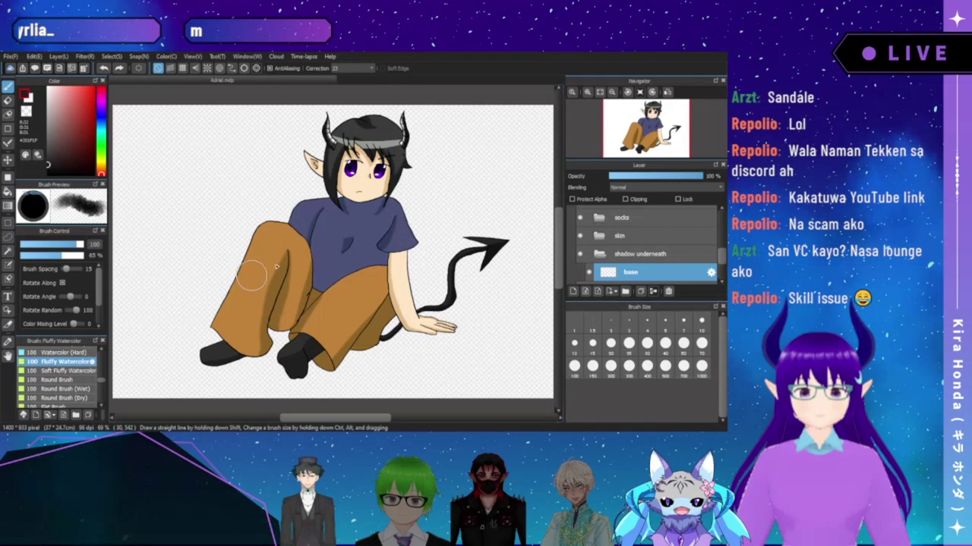
mouse_move(236, 281)
mouse_down()
mouse_move(182, 325)
mouse_move(186, 363)
mouse_move(233, 380)
mouse_move(347, 368)
mouse_up()
key(ctrl+z)
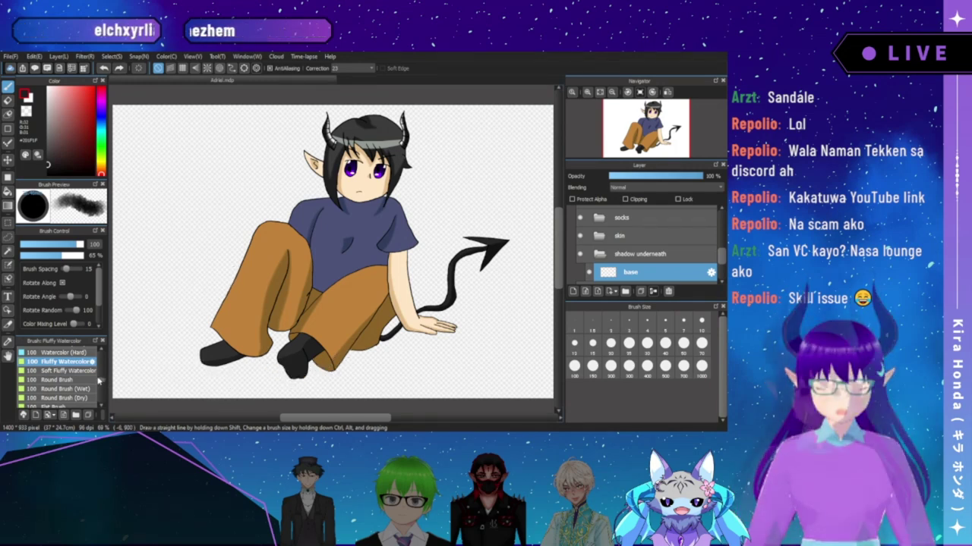
- Choose the Sumi brush for the ground shadow and set its size to 50
scroll(99, 382, up, 2)
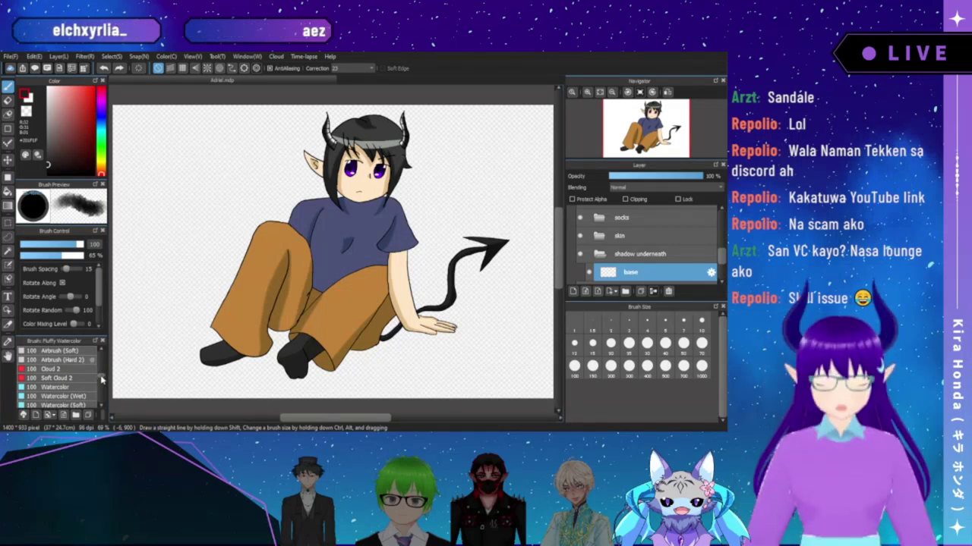
scroll(101, 378, down, 2)
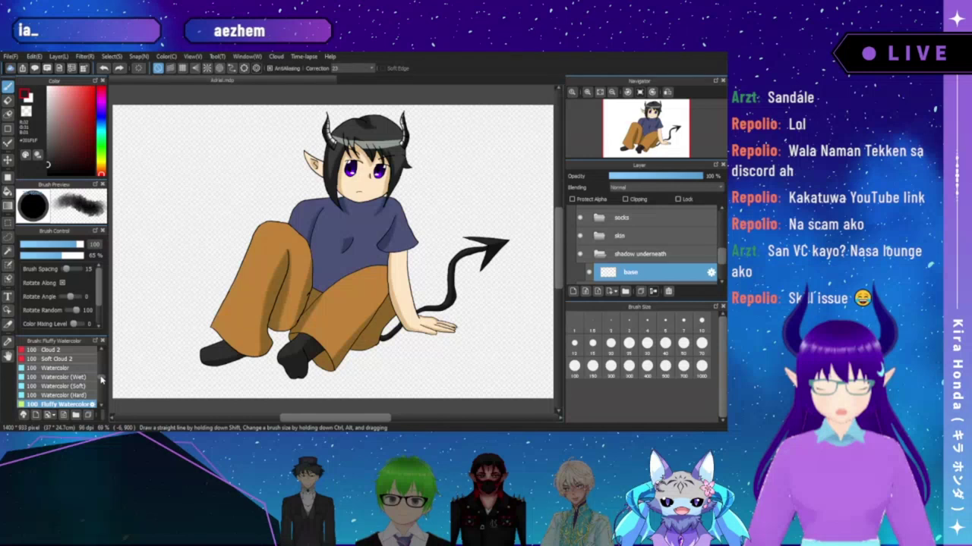
scroll(102, 381, down, 2)
scroll(101, 381, up, 2)
scroll(102, 381, up, 6)
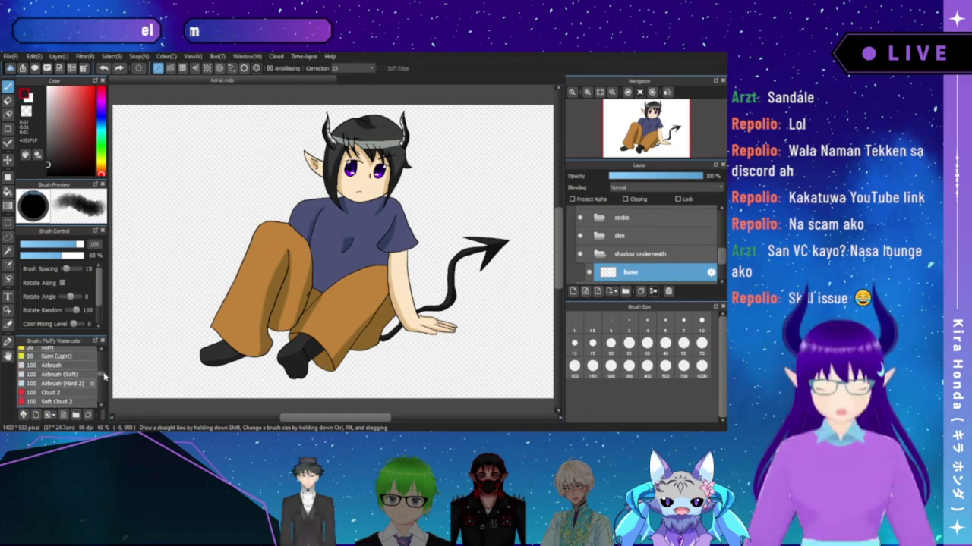
scroll(104, 377, up, 3)
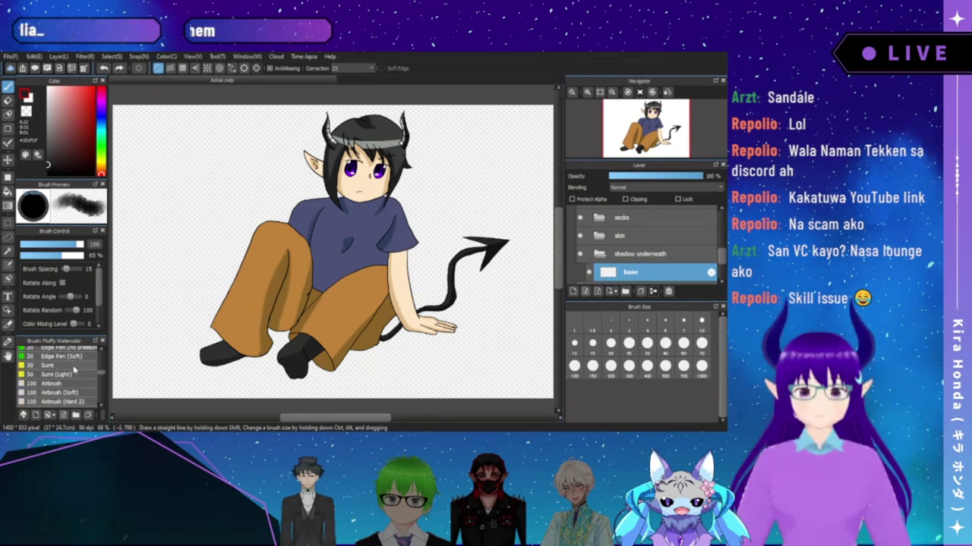
click(74, 367)
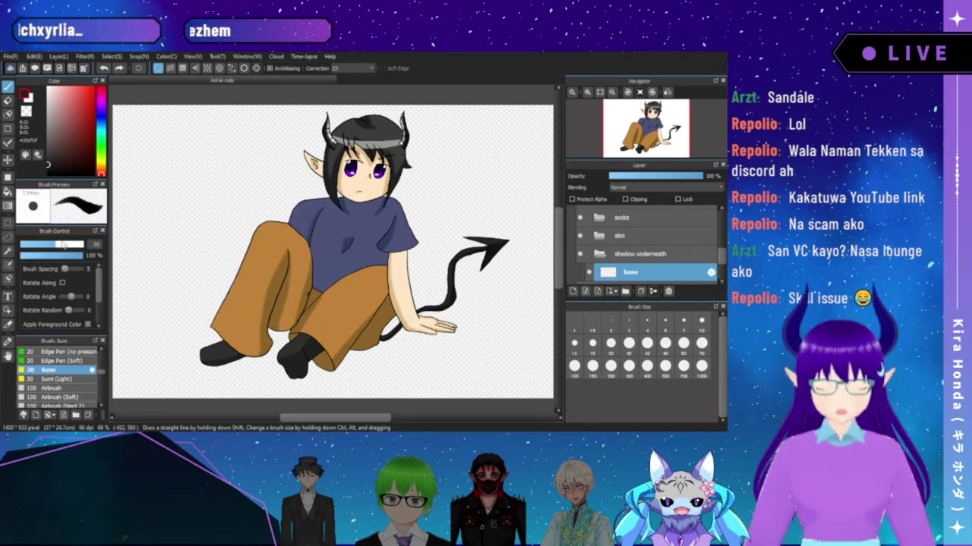
drag(63, 244, 68, 244)
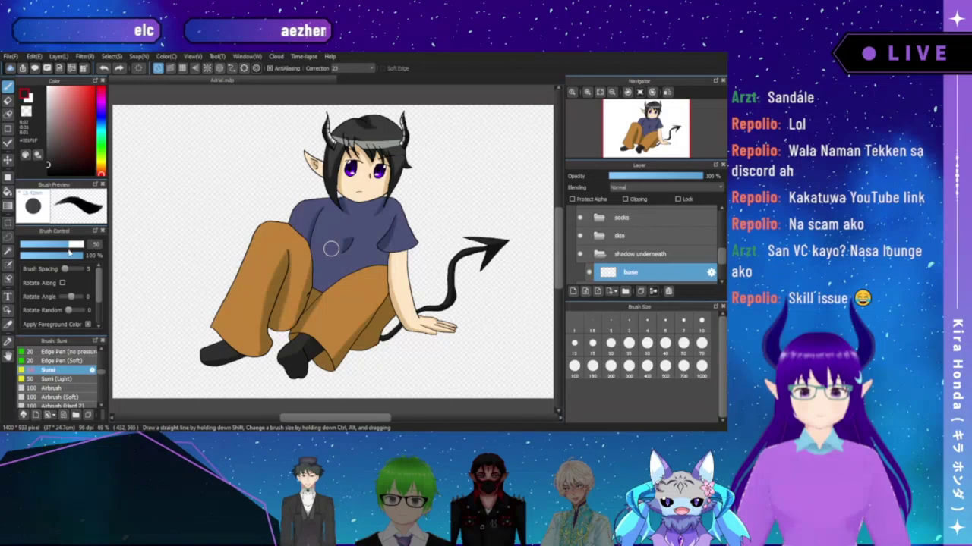
- Try out the Sumi brush with curved shadow strokes around the character's bent leg and foot, and undo each stroke
mouse_move(239, 291)
mouse_down()
mouse_move(210, 293)
mouse_move(188, 315)
mouse_up()
key(ctrl+z)
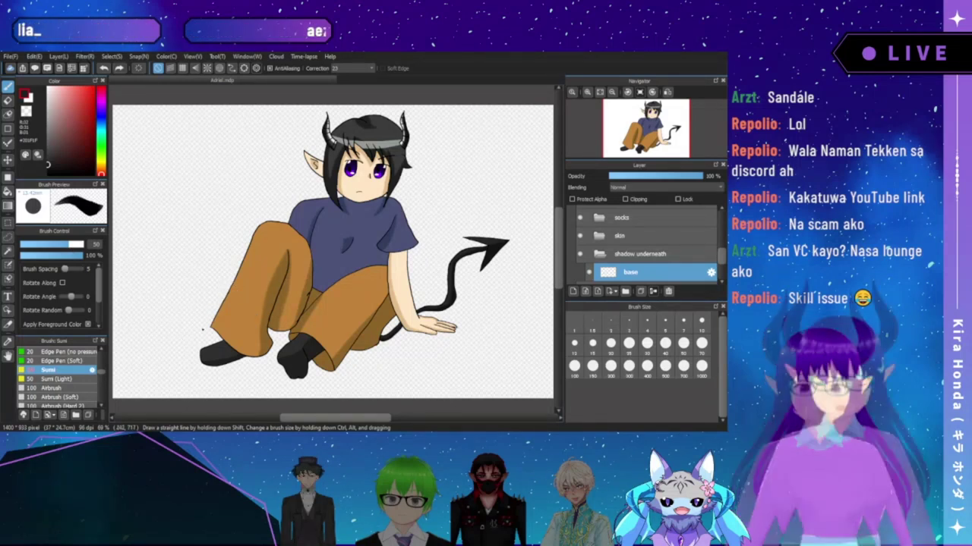
mouse_move(230, 289)
mouse_down()
mouse_move(185, 319)
mouse_move(192, 361)
mouse_up()
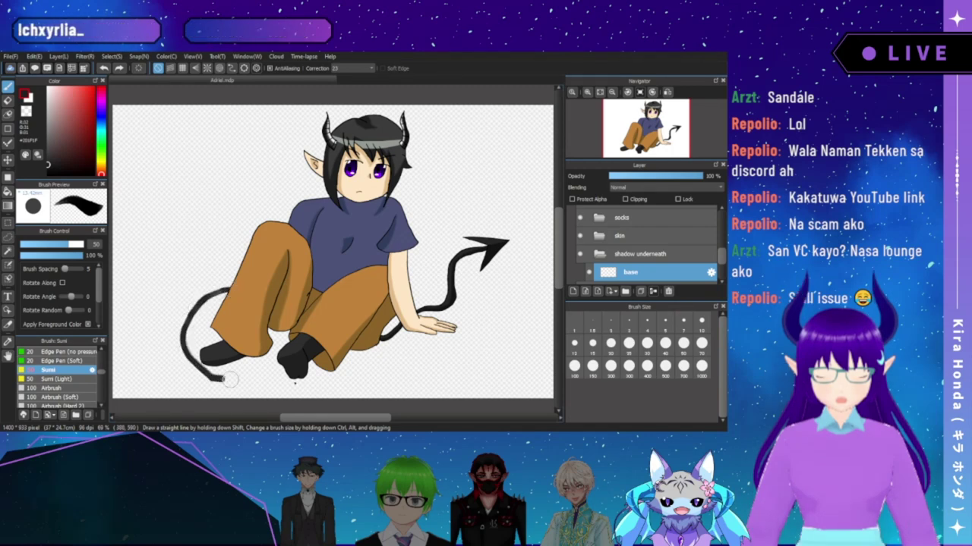
key(ctrl+z)
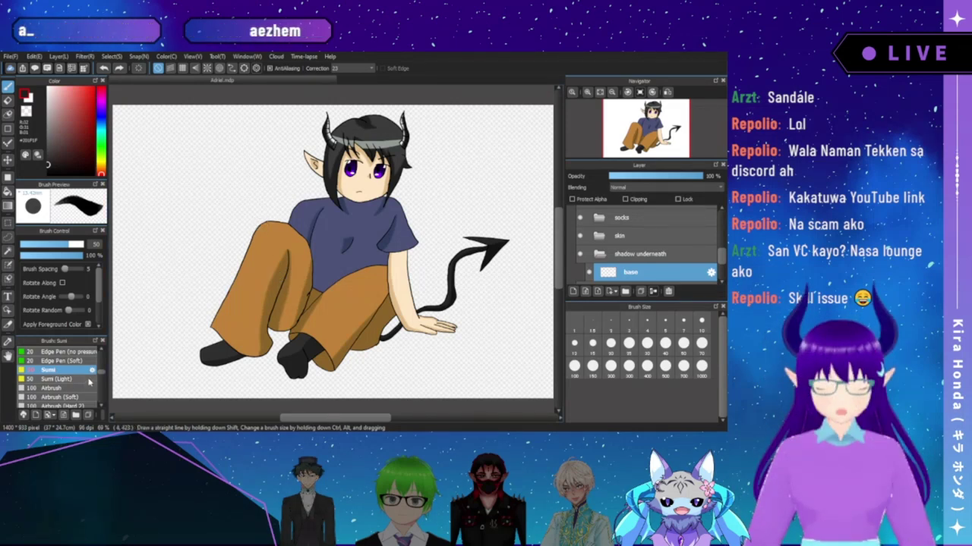
- Look through the pen brushes, such as Edge Pen, School Pen and Kabura Pen, for another shadow brush
scroll(100, 374, up, 2)
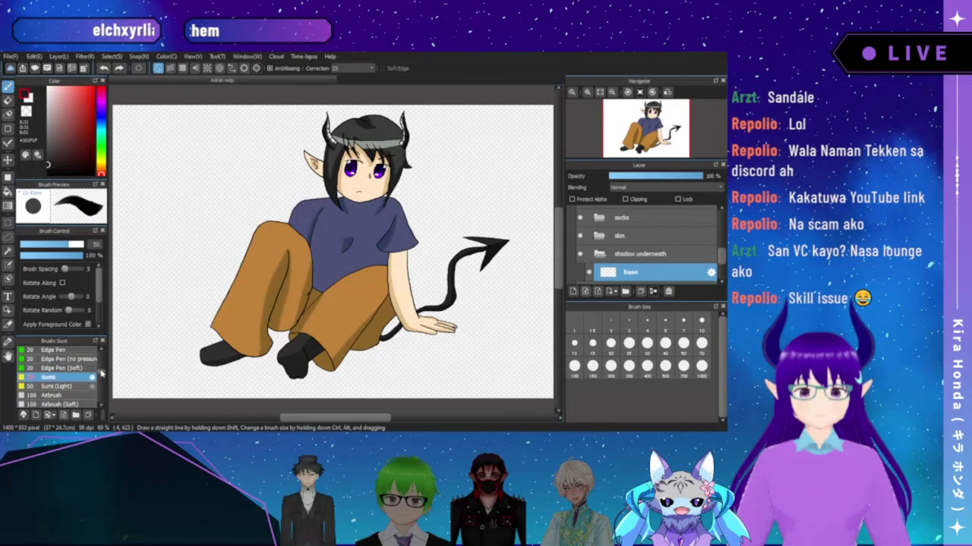
scroll(101, 372, up, 3)
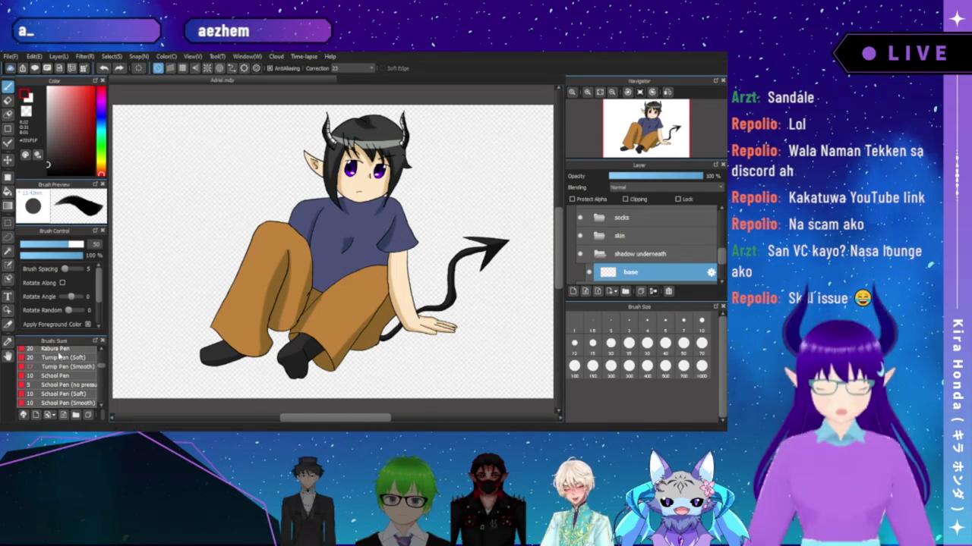
scroll(101, 366, up, 1)
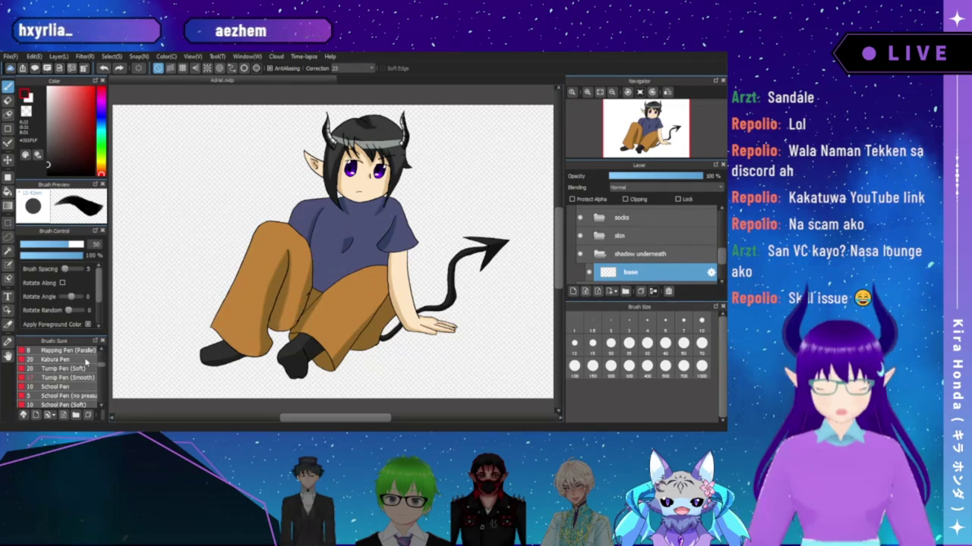
click(76, 360)
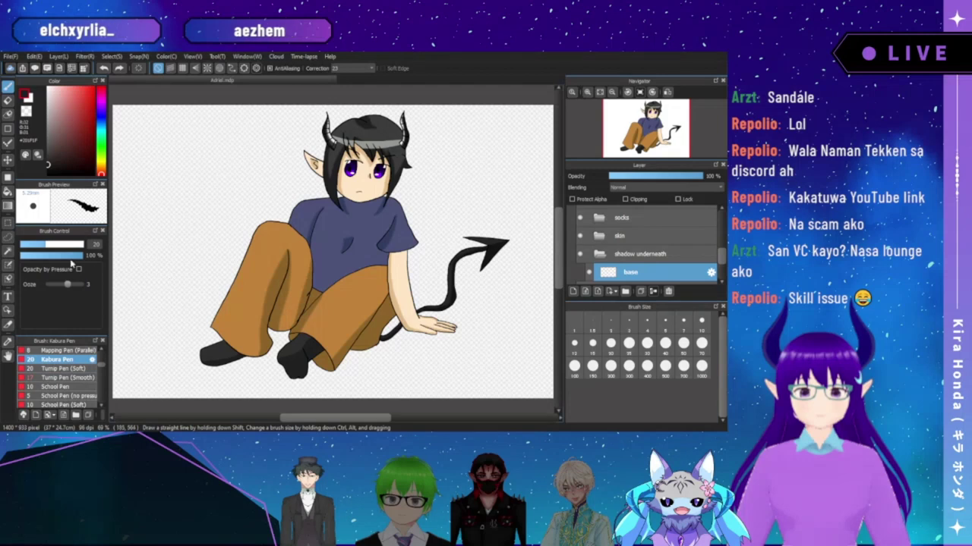
drag(54, 244, 86, 257)
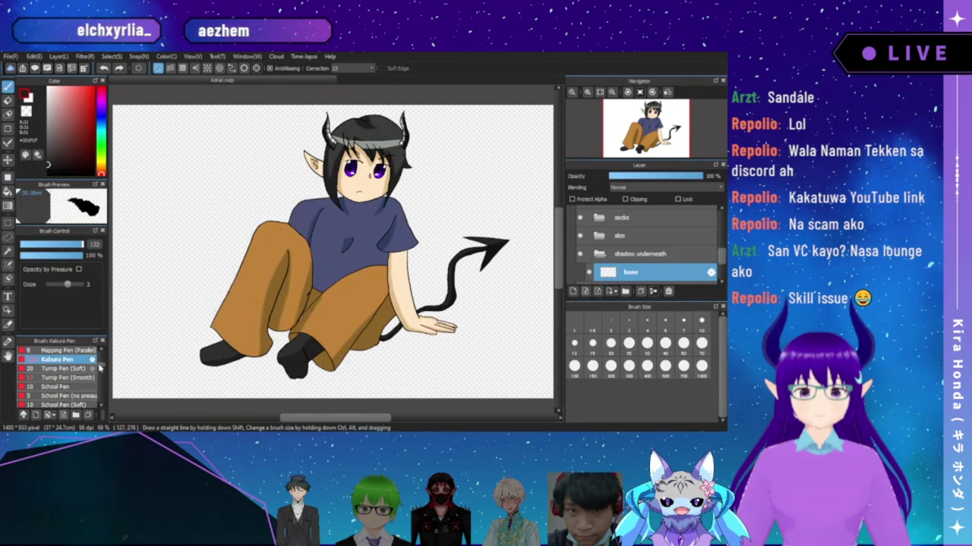
scroll(96, 372, up, 3)
scroll(98, 366, up, 2)
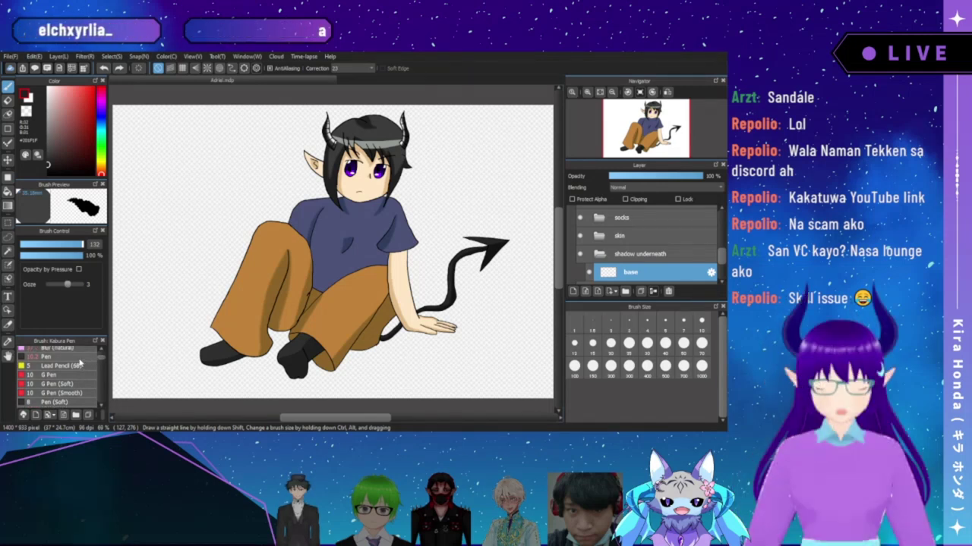
click(88, 356)
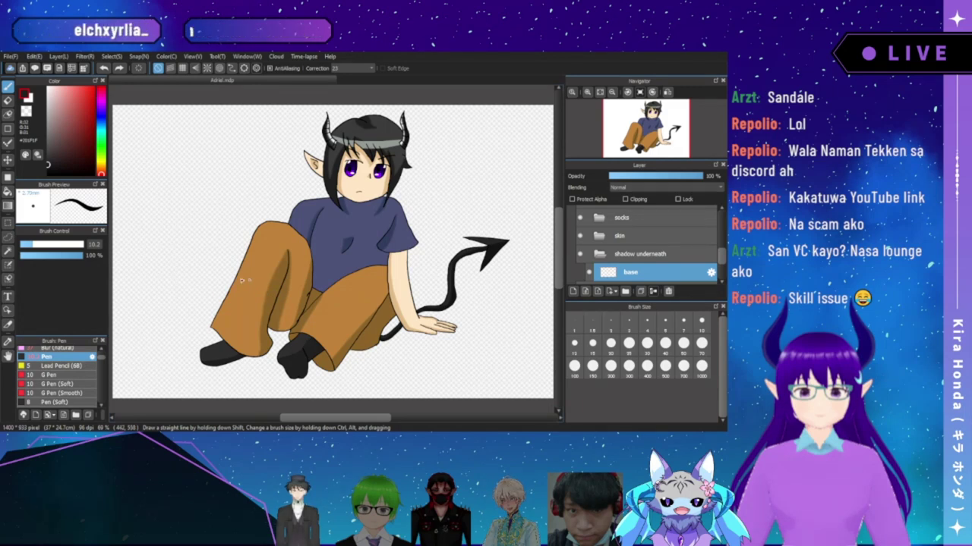
mouse_move(220, 280)
mouse_down()
mouse_move(179, 338)
mouse_move(192, 365)
mouse_move(270, 380)
mouse_up()
key(ctrl+z)
drag(44, 246, 63, 244)
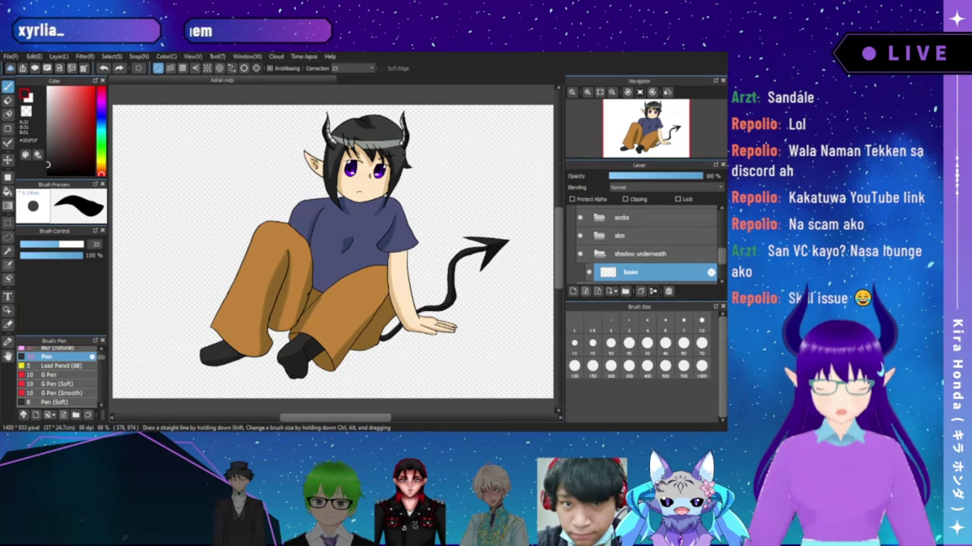
alt+click(296, 256)
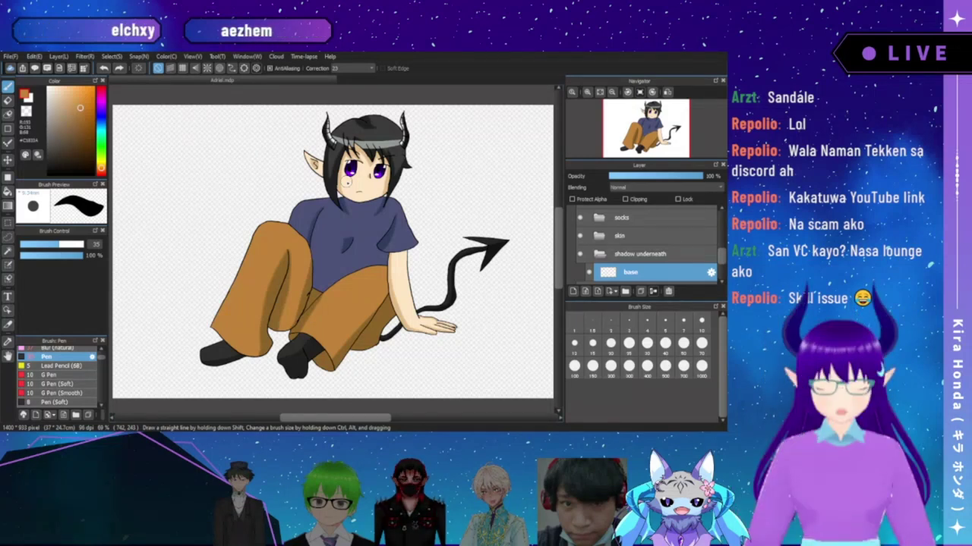
click(586, 92)
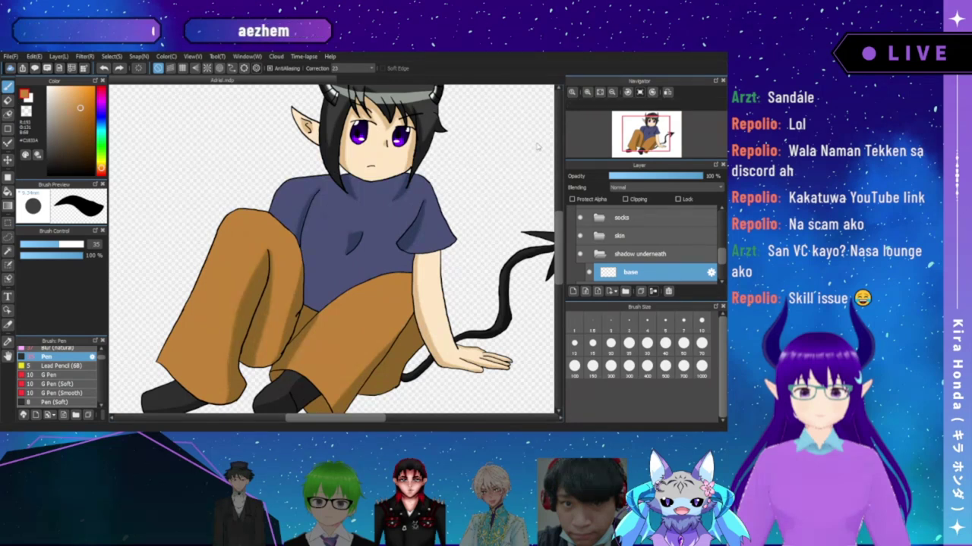
drag(428, 226, 479, 168)
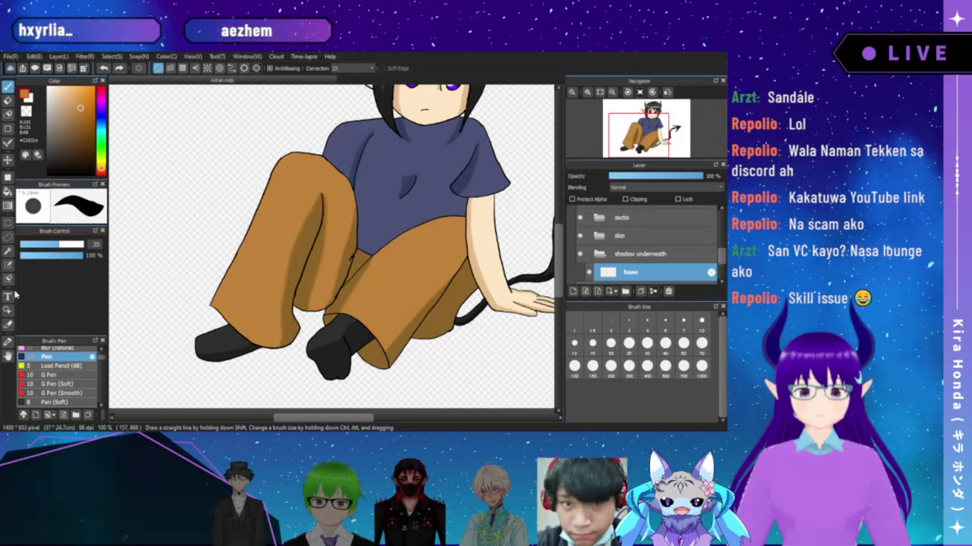
- Choose the Cloud 2 brush at size 100 for painting the background
click(73, 375)
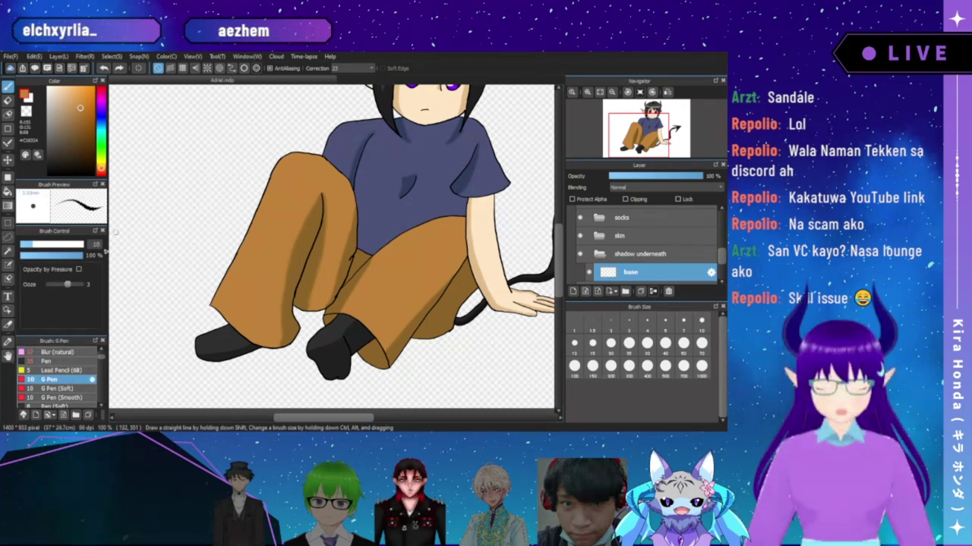
scroll(98, 371, down, 3)
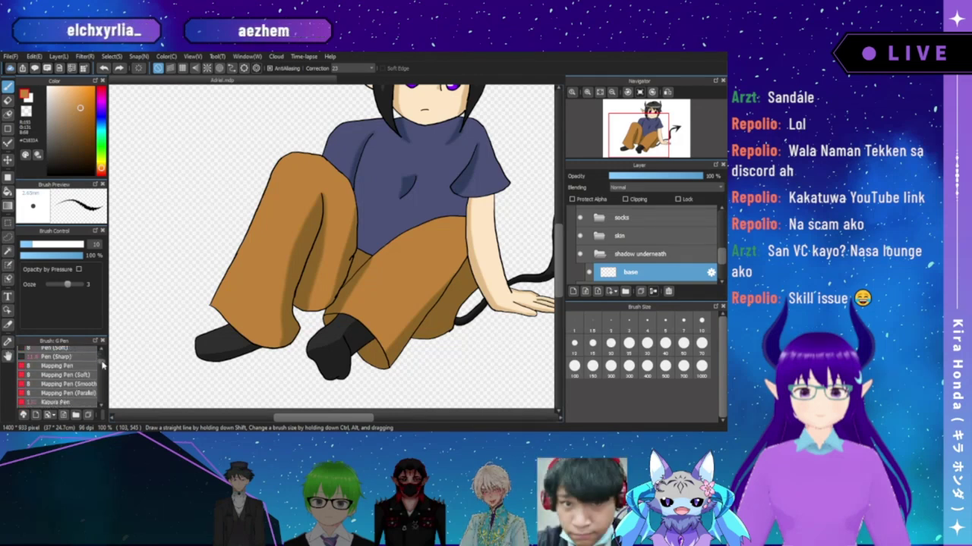
scroll(102, 368, down, 2)
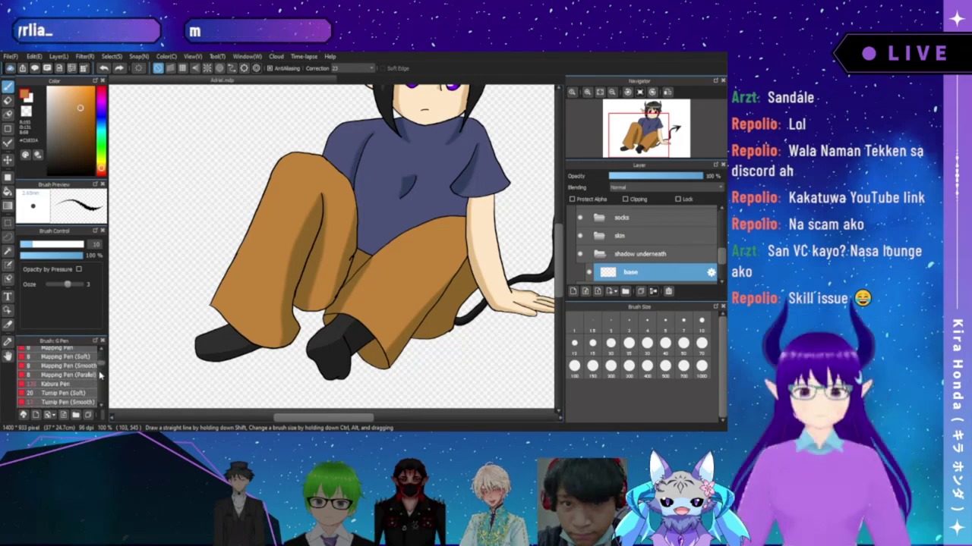
scroll(102, 370, down, 2)
scroll(101, 370, down, 4)
scroll(101, 375, up, 1)
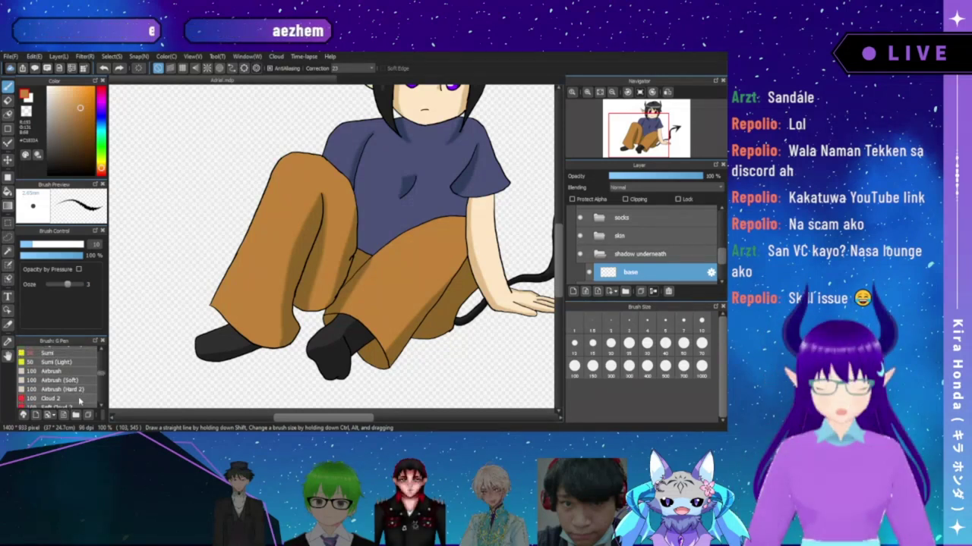
click(79, 398)
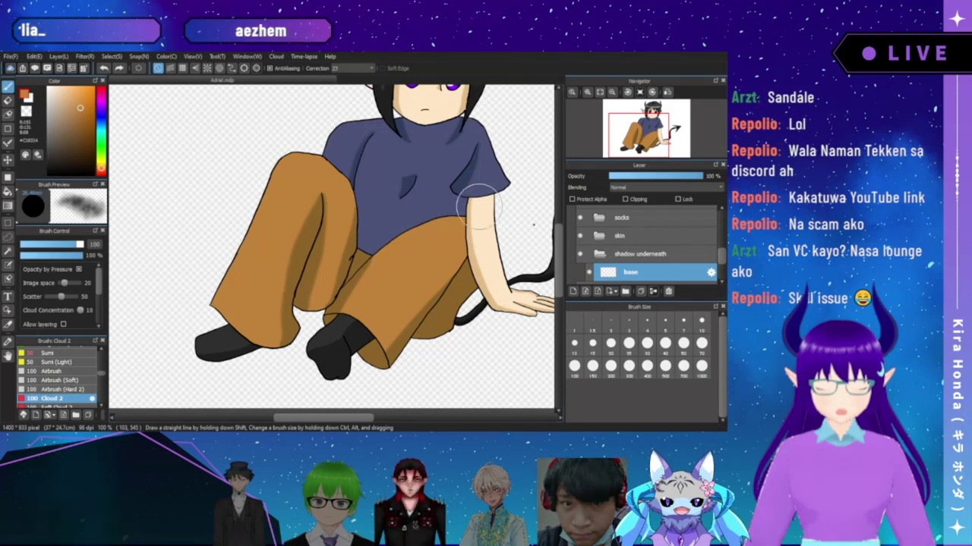
- Collapse the shadow underneath folder and show the black Layer9 behind the character, with the whole canvas in view
click(599, 255)
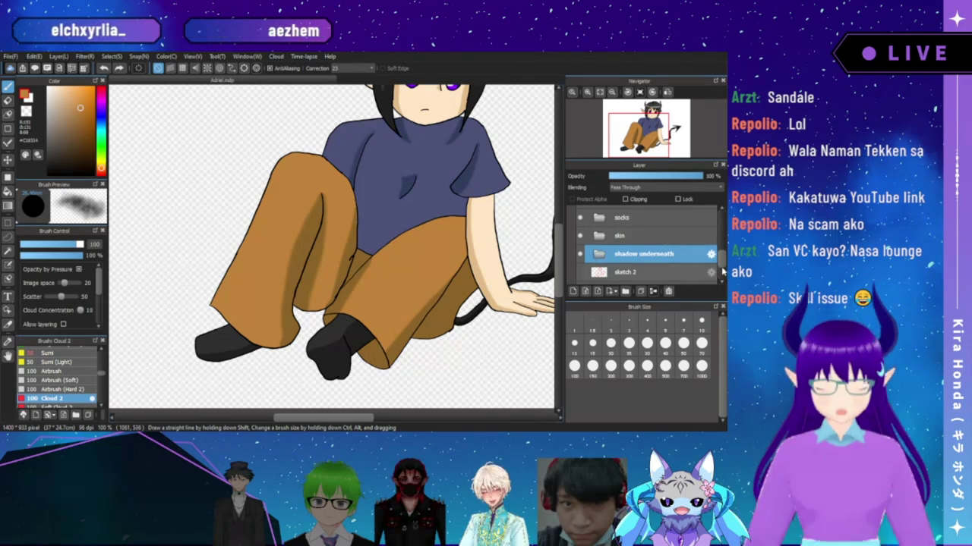
scroll(612, 258, down, 2)
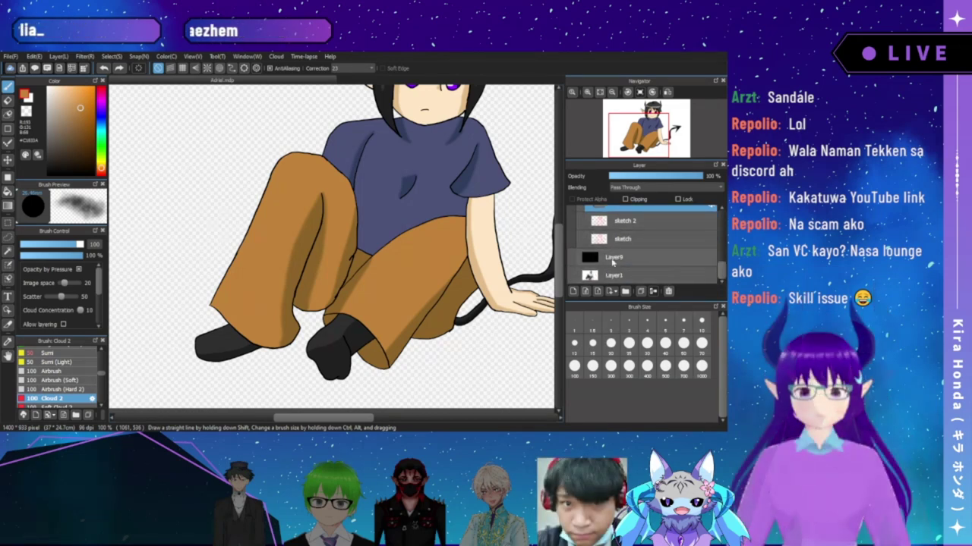
click(571, 257)
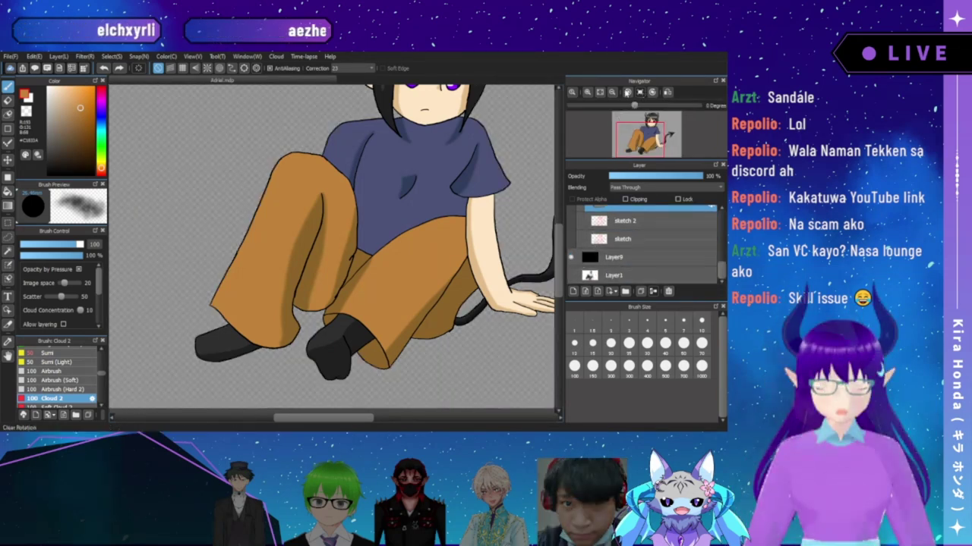
click(612, 92)
click(612, 93)
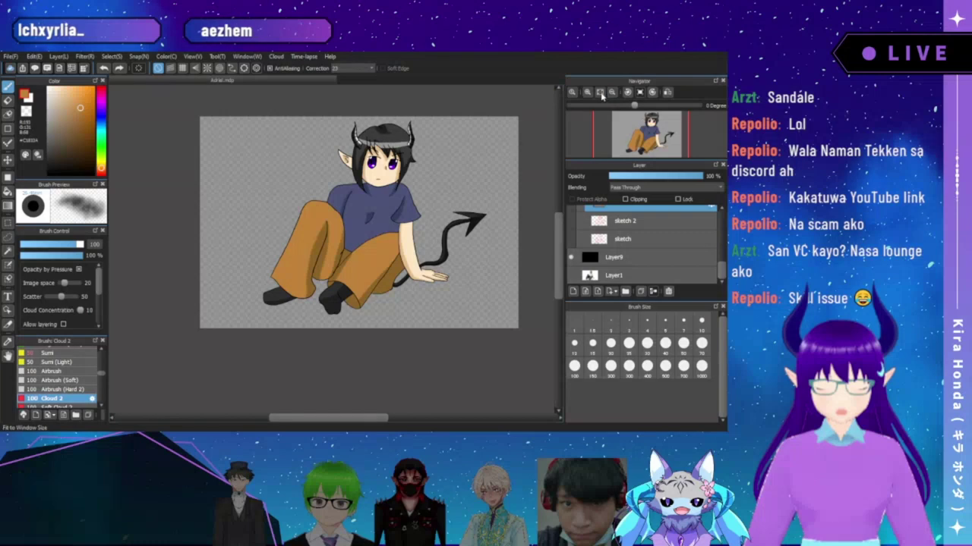
click(599, 92)
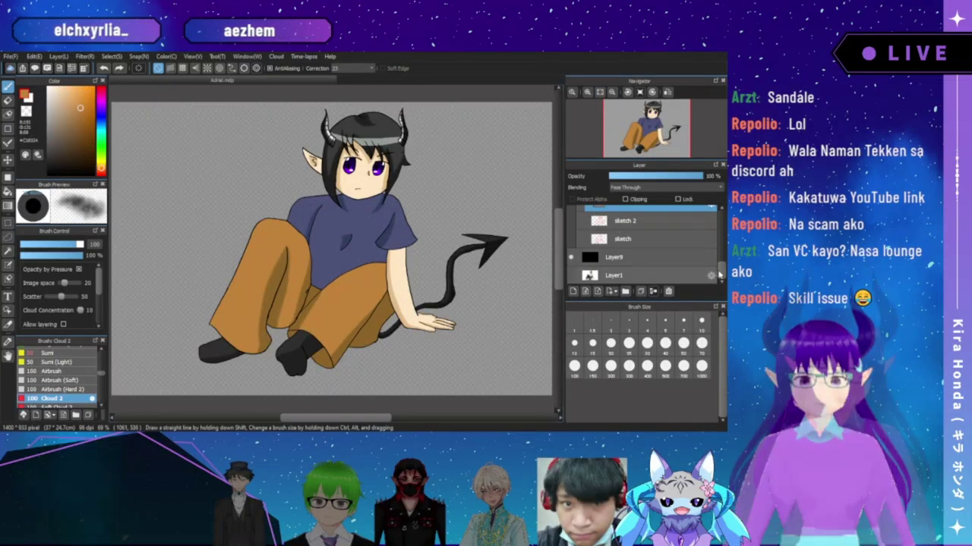
- Add a folder named cloud between the shadow underneath folder and the sketch 2 layer, containing a new layer named base
scroll(724, 267, up, 2)
scroll(724, 267, up, 4)
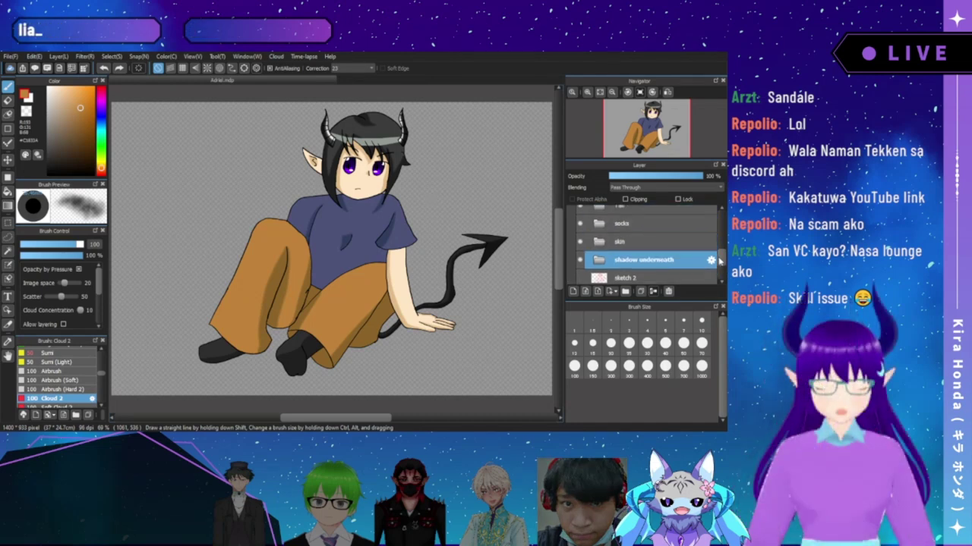
scroll(722, 256, up, 1)
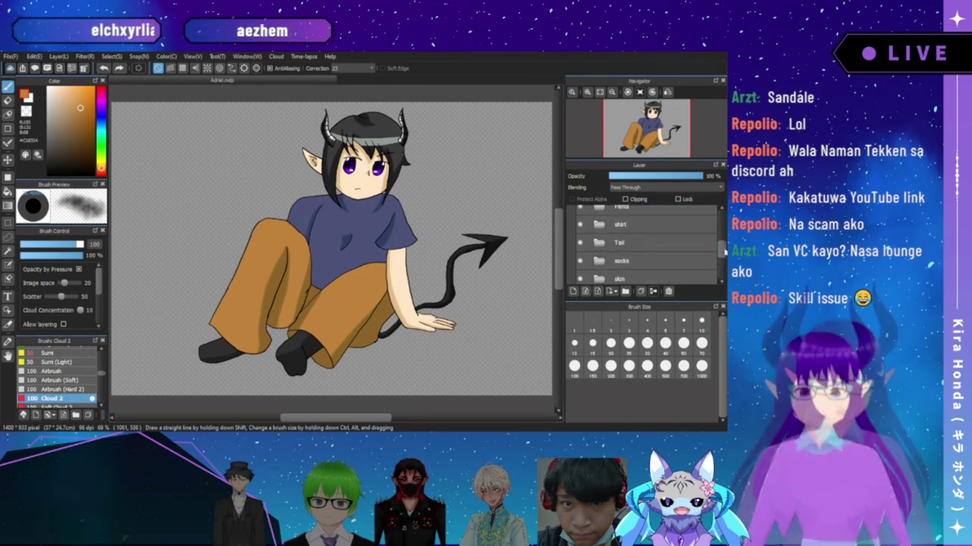
drag(722, 256, 724, 237)
click(660, 247)
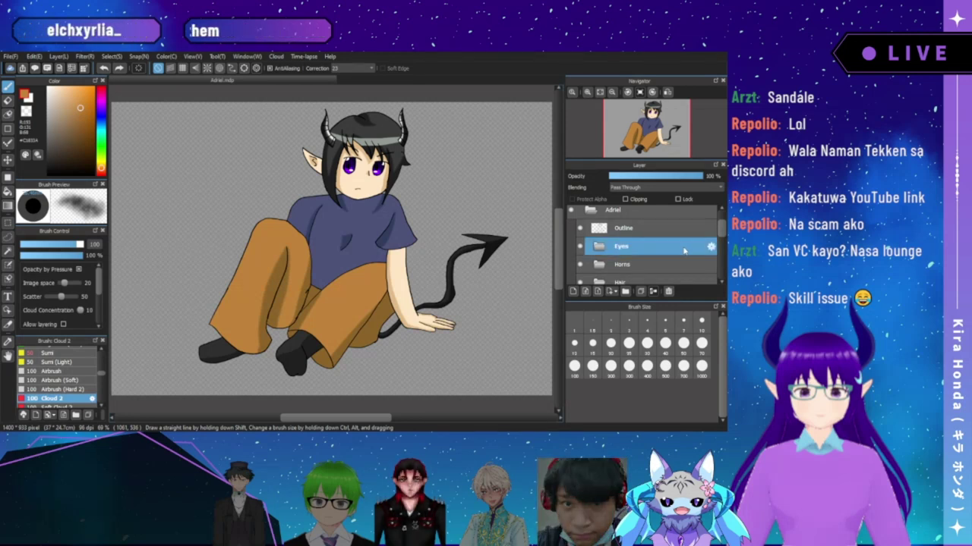
scroll(691, 249, down, 3)
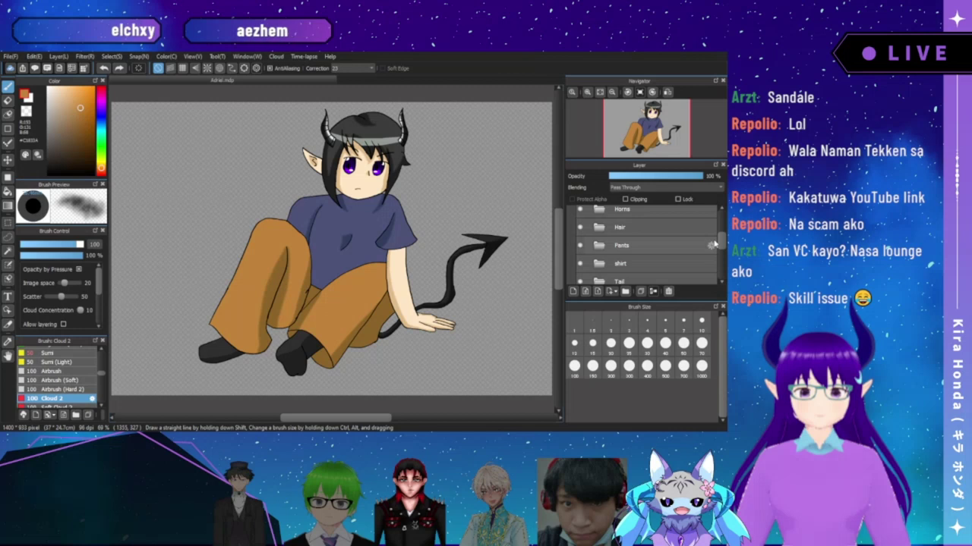
mouse_move(721, 246)
mouse_down()
mouse_move(722, 233)
mouse_move(714, 259)
mouse_up()
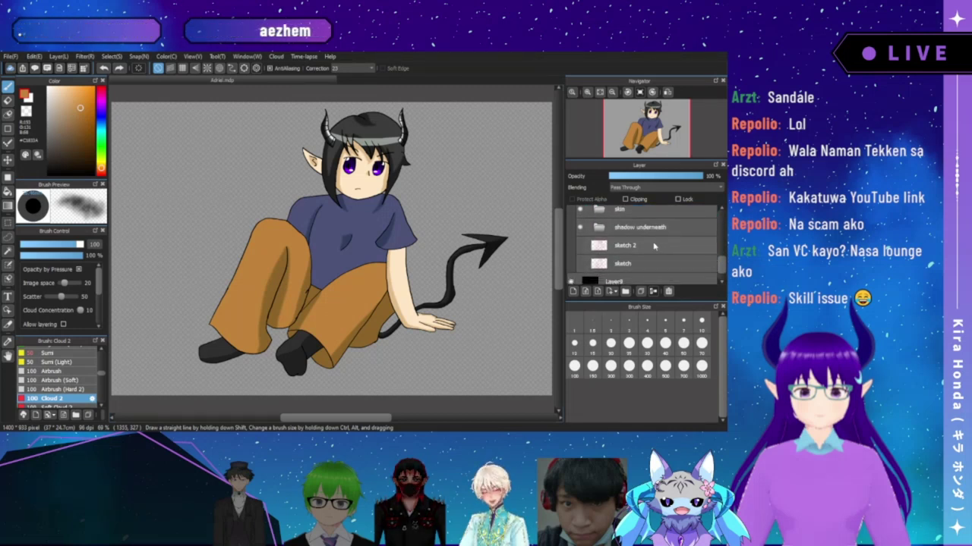
click(668, 246)
click(625, 292)
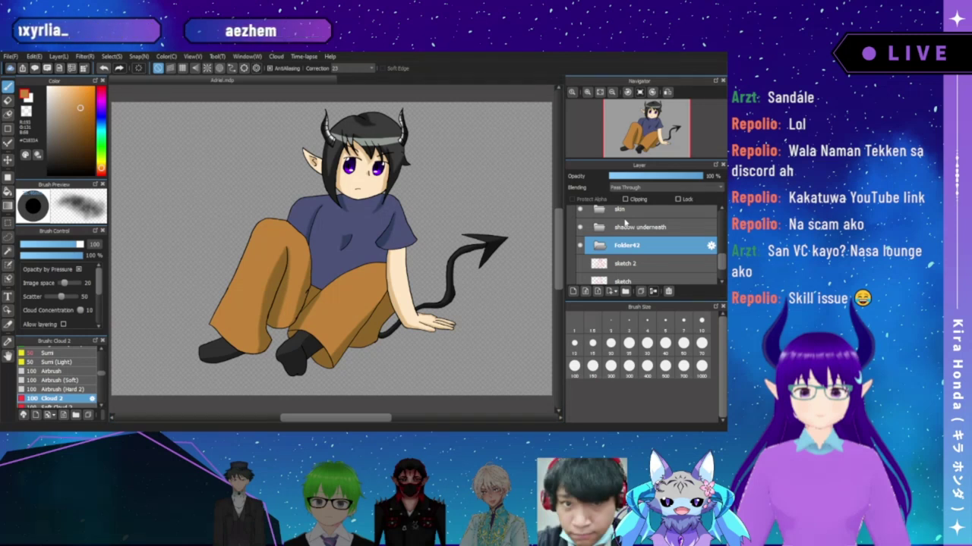
click(585, 291)
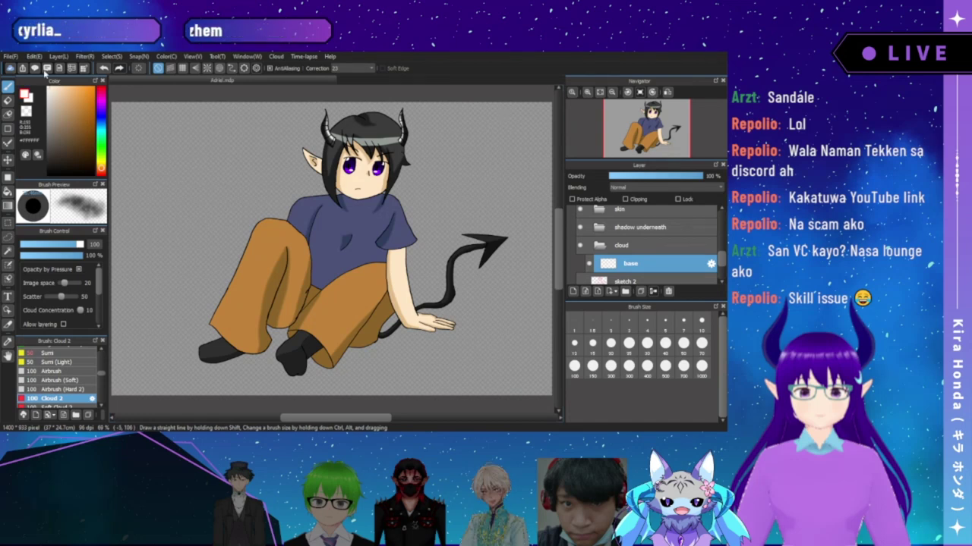
- Paint soft white clouds across the upper part of the canvas on both sides of the character's head
click(599, 92)
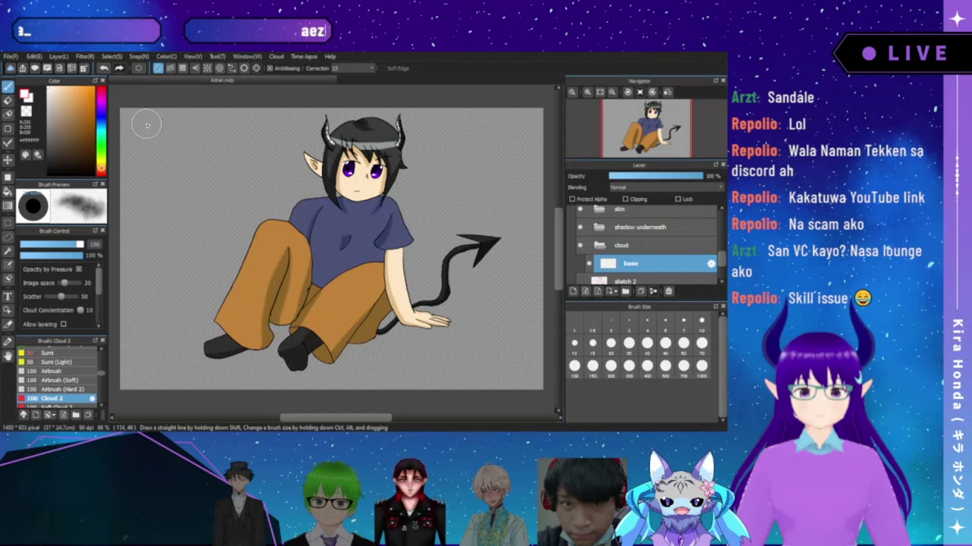
click(176, 124)
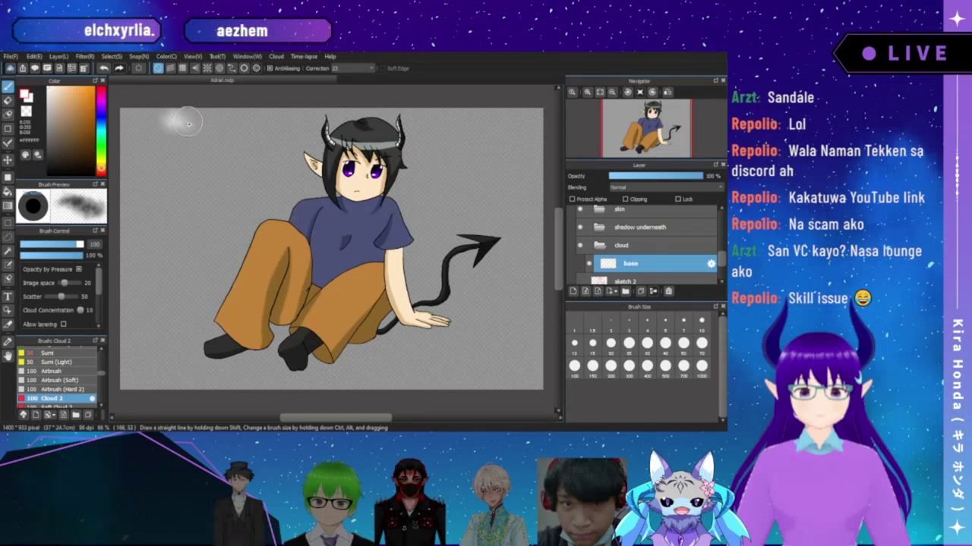
drag(266, 122, 273, 119)
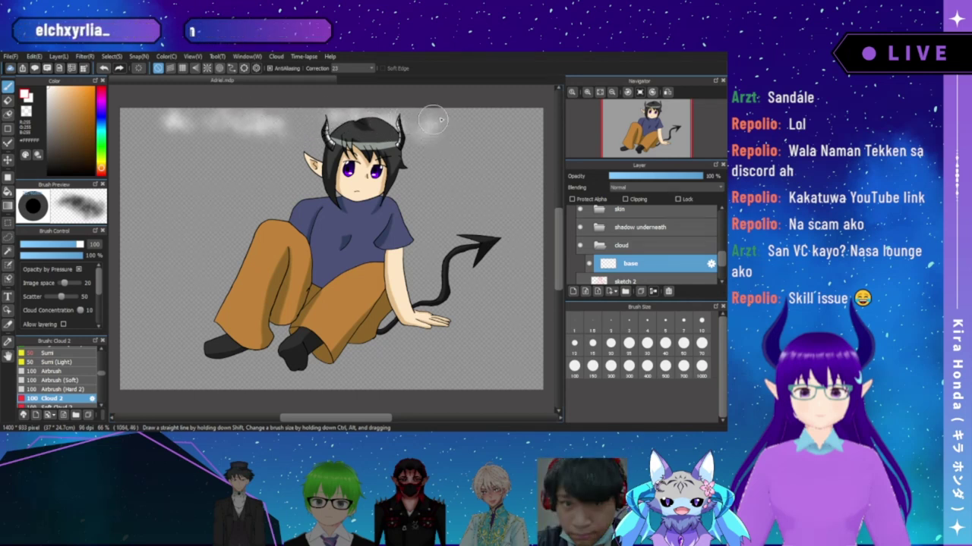
drag(466, 127, 492, 128)
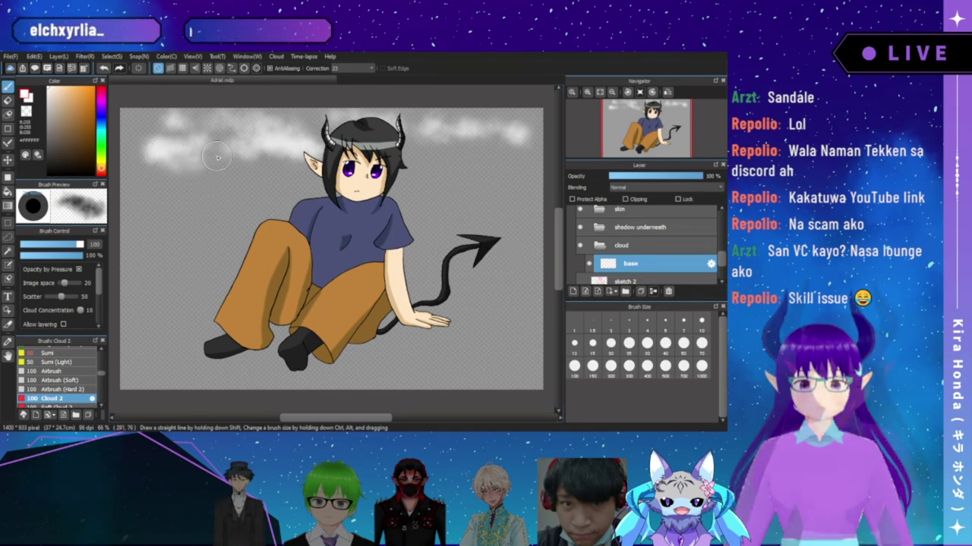
drag(197, 158, 225, 152)
mouse_move(425, 156)
mouse_down()
mouse_move(403, 169)
mouse_move(443, 164)
mouse_move(442, 175)
mouse_move(495, 164)
mouse_up()
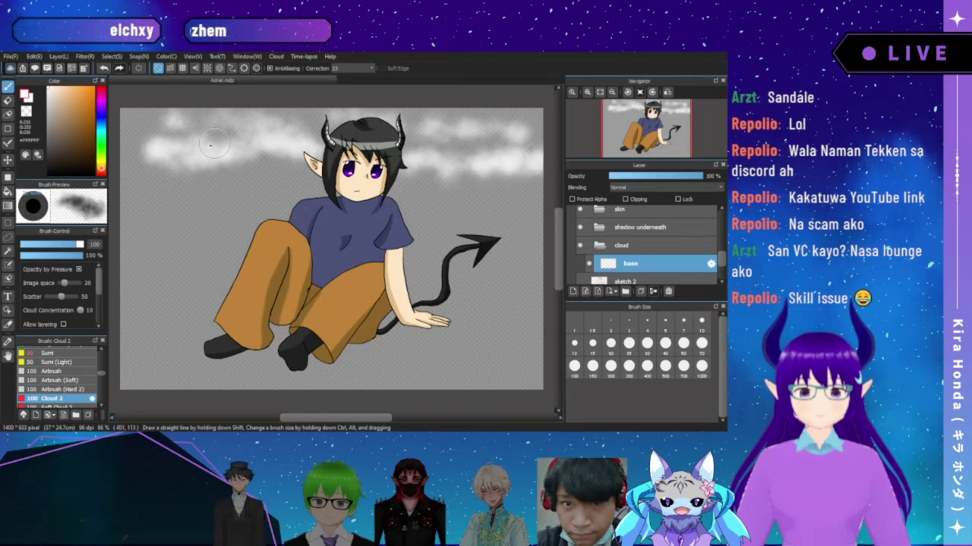
mouse_move(122, 173)
mouse_down()
mouse_move(155, 183)
mouse_move(210, 160)
mouse_up()
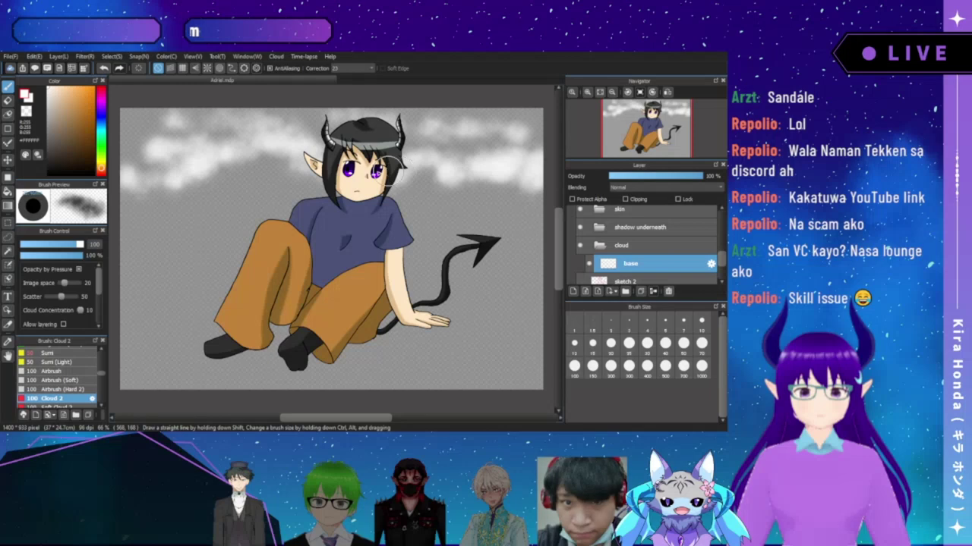
- Paint another band of white clouds at the character's shoulder height, extending to the area above the tail
drag(300, 239, 338, 220)
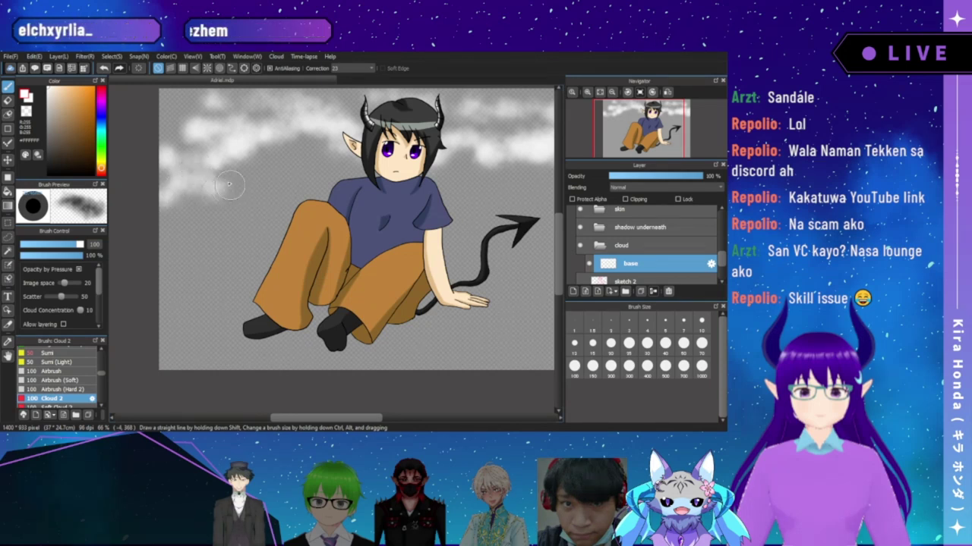
mouse_move(237, 199)
mouse_down()
mouse_move(270, 181)
mouse_move(271, 195)
mouse_up()
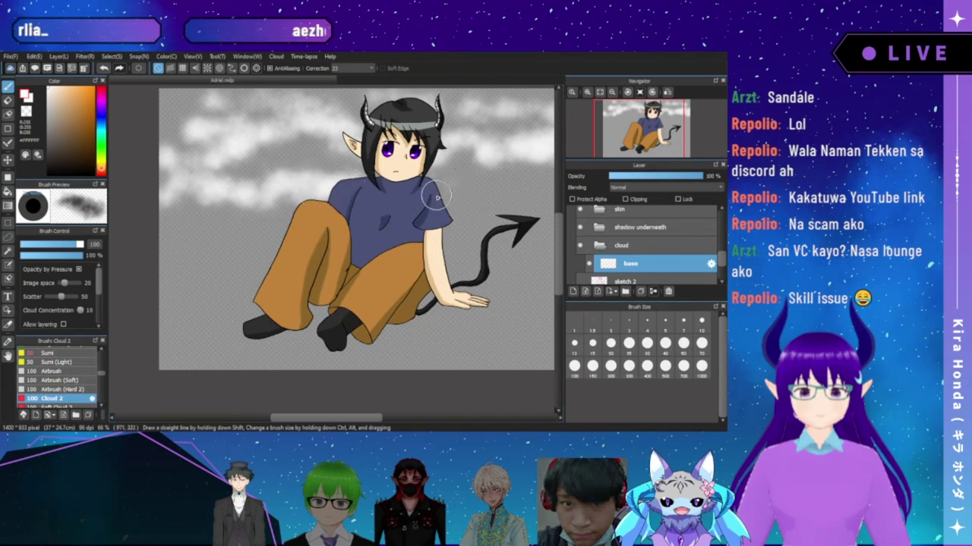
drag(513, 183, 467, 186)
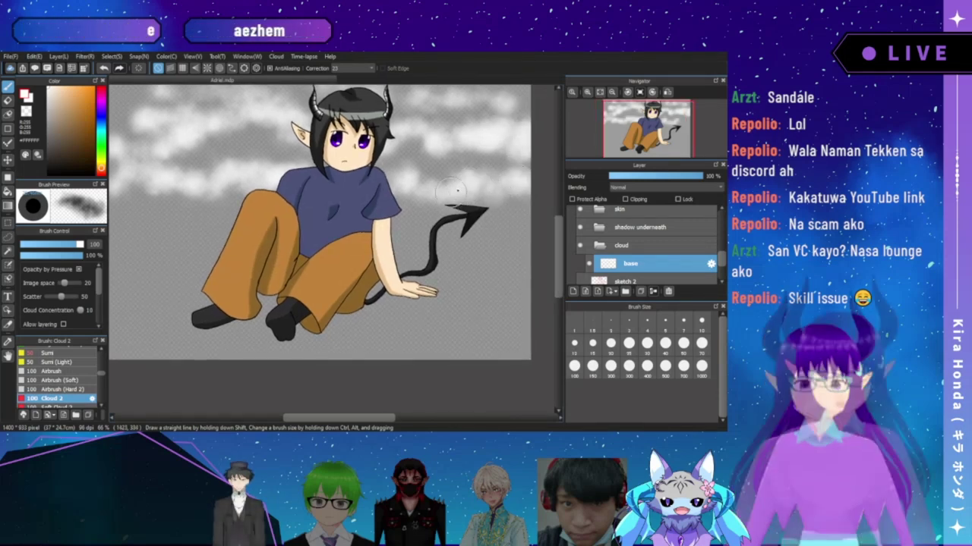
drag(433, 185, 451, 203)
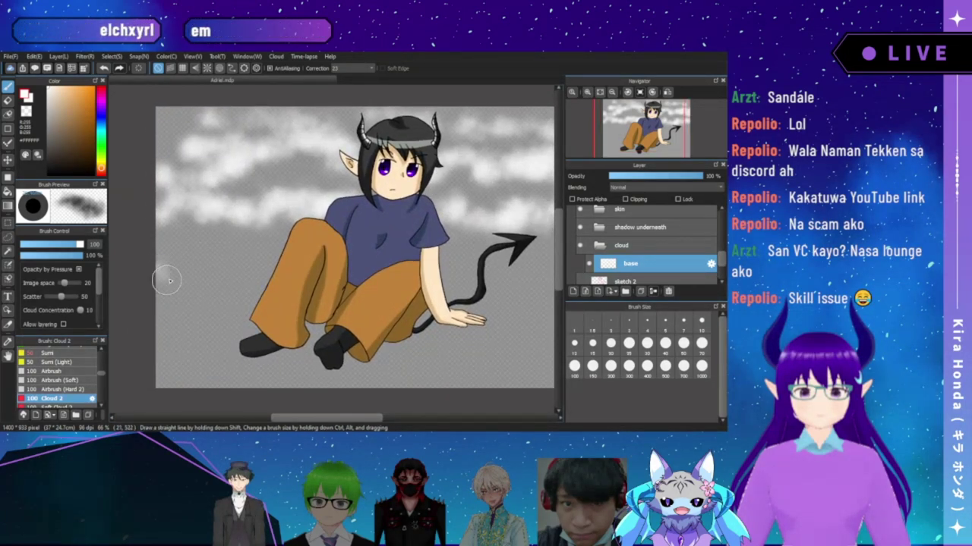
- Paint thinner white clouds beside the character's raised knee and around the tail, extending down to the canvas edges
mouse_move(171, 271)
mouse_down()
mouse_move(178, 295)
mouse_move(201, 258)
mouse_move(226, 256)
mouse_up()
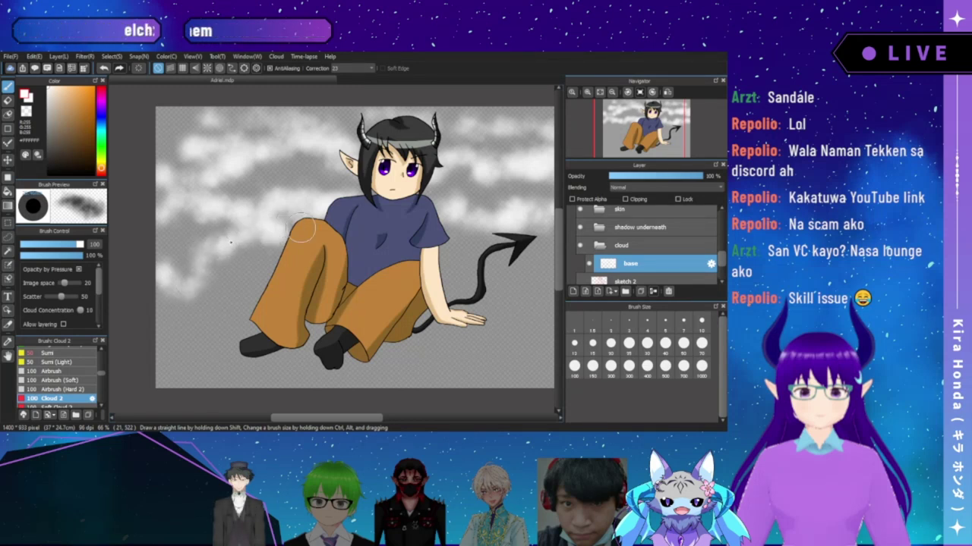
mouse_move(466, 252)
mouse_down()
mouse_move(501, 279)
mouse_move(460, 251)
mouse_move(446, 253)
mouse_move(443, 275)
mouse_move(423, 232)
mouse_move(379, 245)
mouse_move(345, 226)
mouse_up()
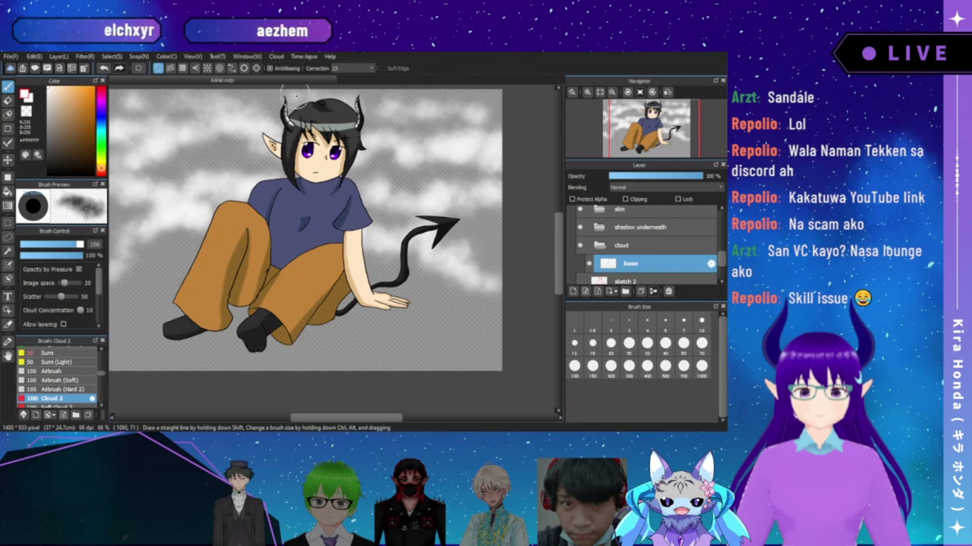
click(605, 92)
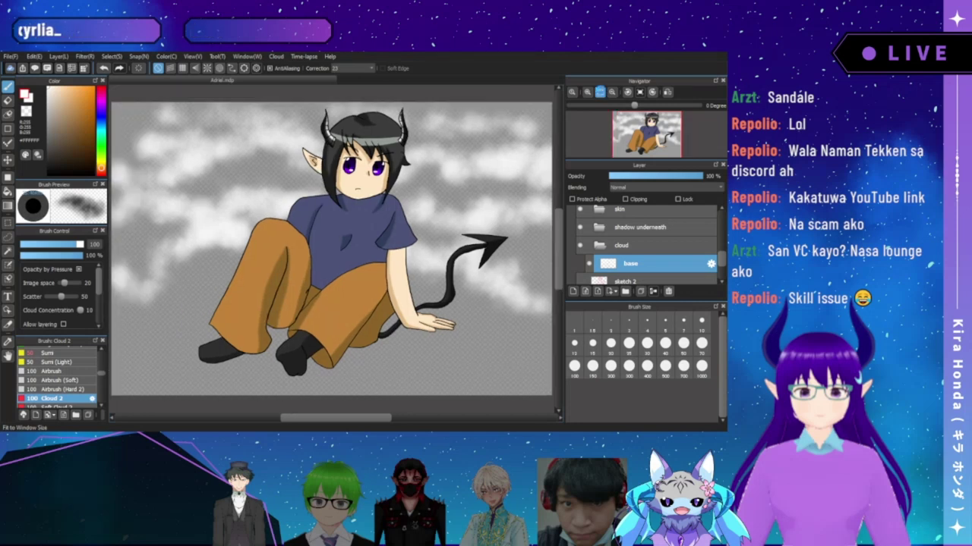
click(613, 92)
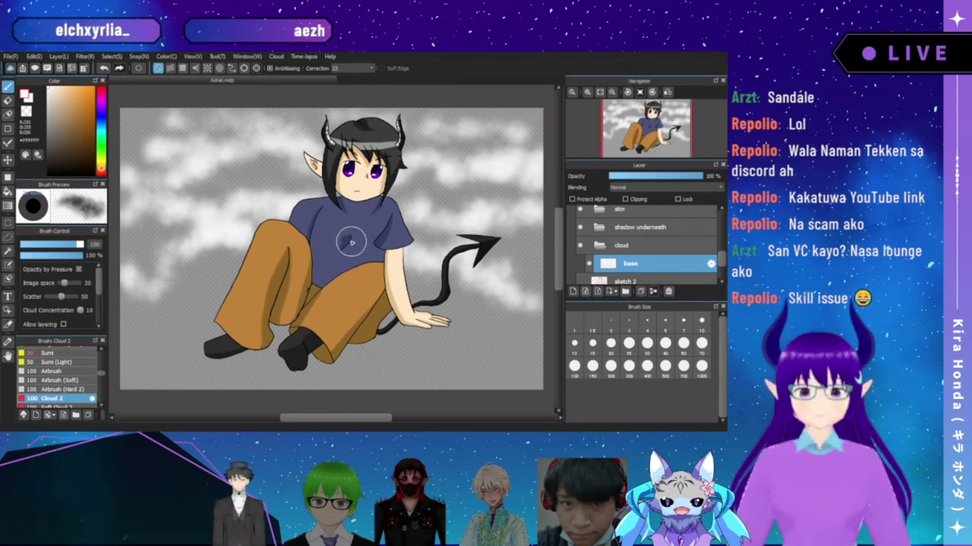
- Collapse the cloud folder and fit the whole canvas in view
click(587, 92)
drag(649, 137, 651, 147)
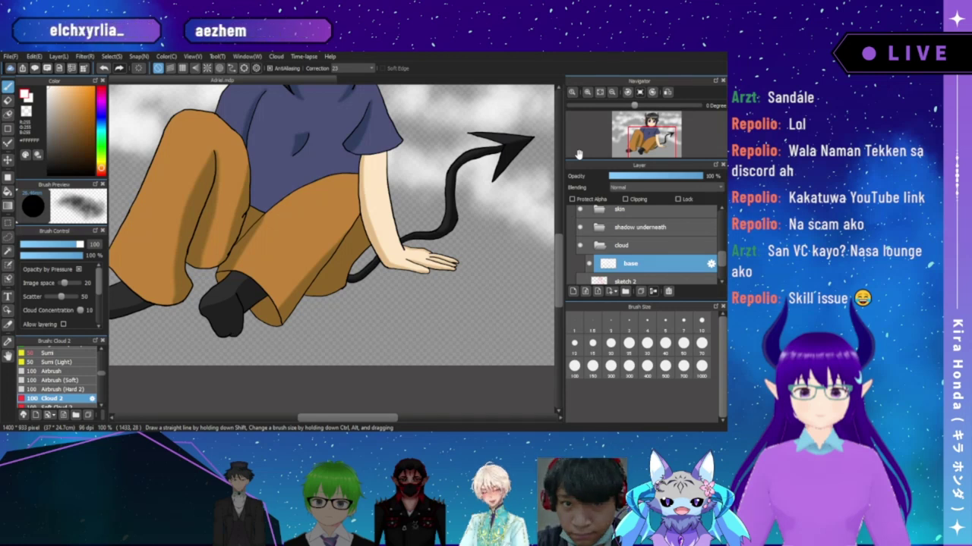
click(599, 246)
click(601, 92)
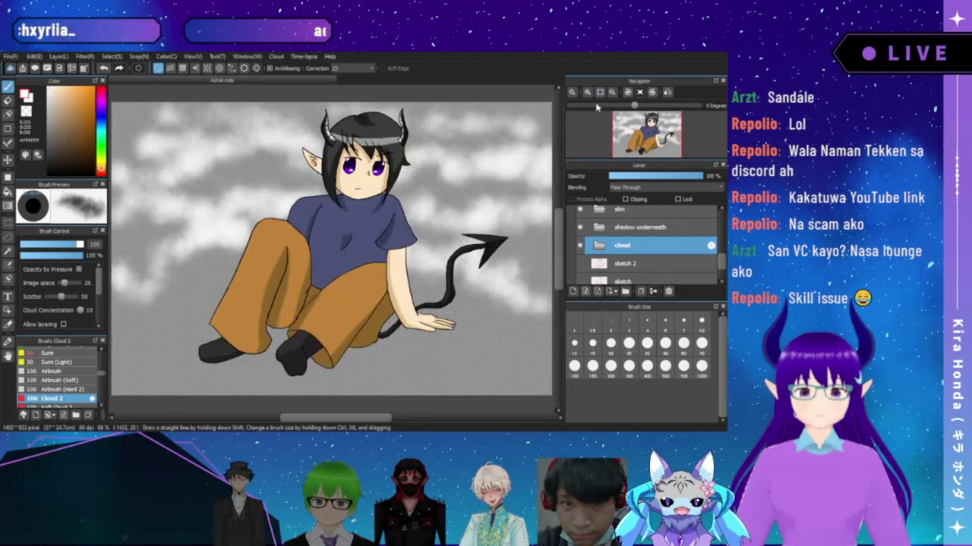
- Expand the socks folder and make its shadow layer active, with the character's feet in close view
click(587, 91)
click(587, 92)
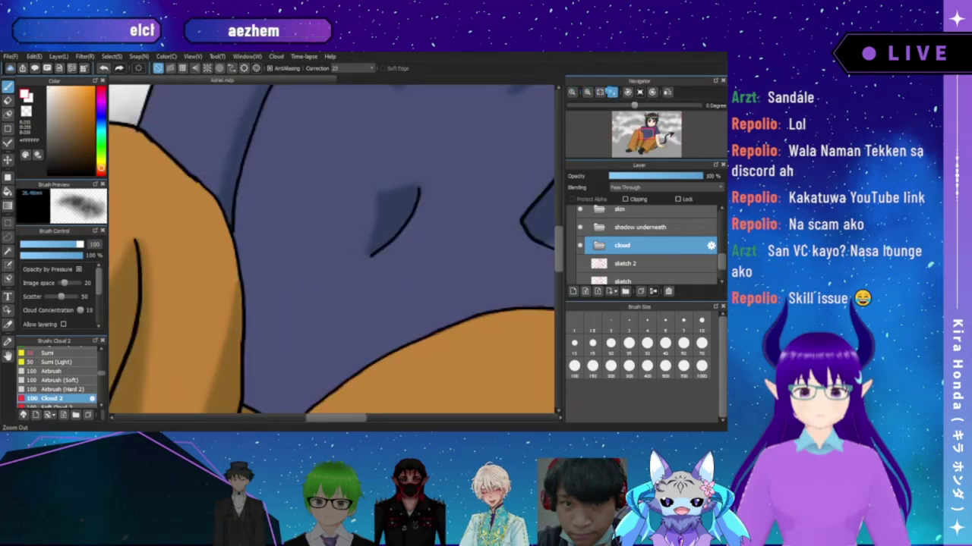
click(611, 91)
drag(414, 319, 434, 220)
drag(425, 283, 473, 172)
drag(425, 243, 440, 216)
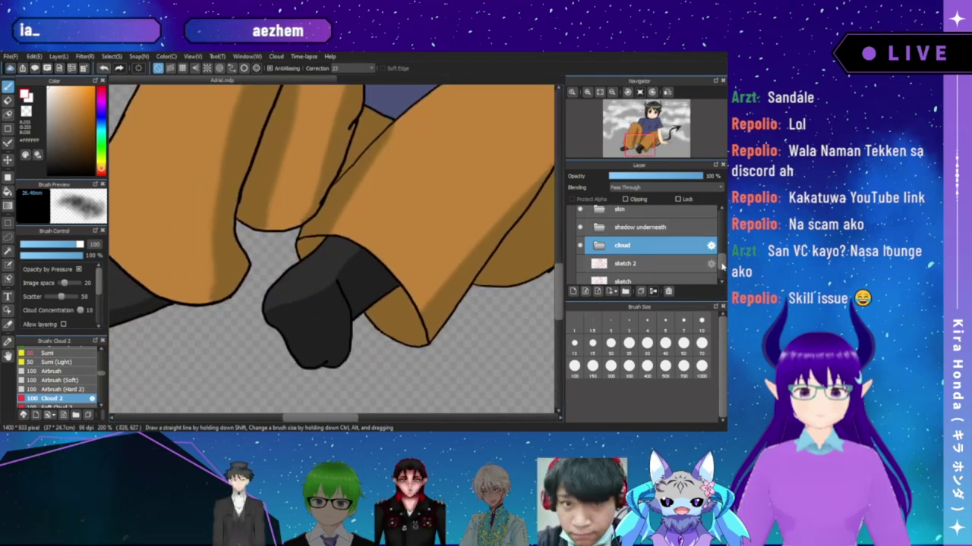
scroll(722, 262, up, 2)
click(605, 247)
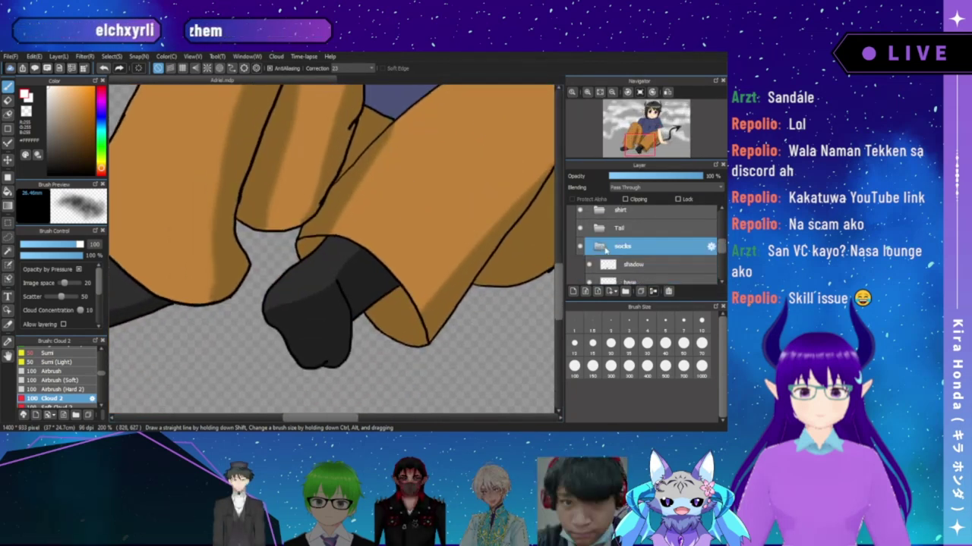
click(611, 264)
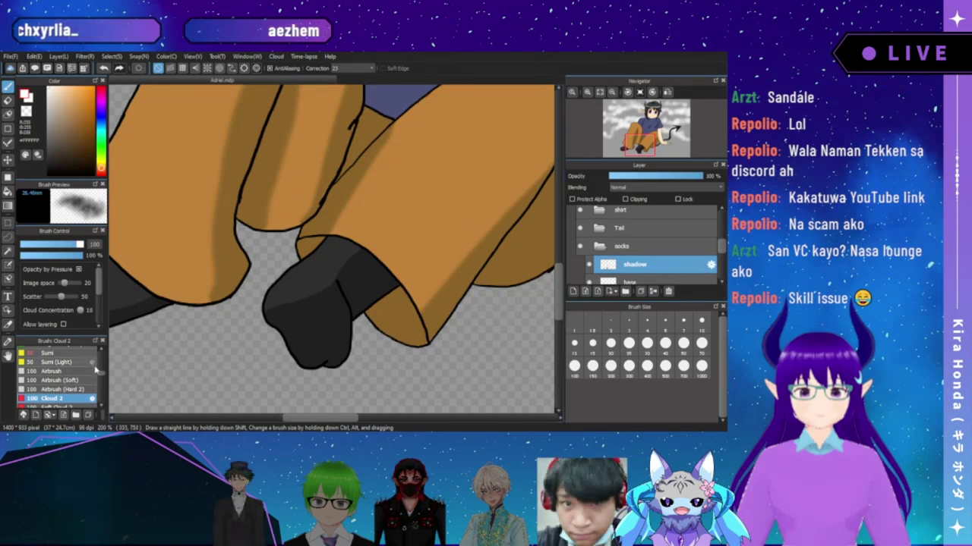
- Soften the shadow edges on both socks with the Blur (natural) brush
scroll(99, 370, up, 3)
scroll(102, 372, up, 5)
scroll(104, 367, up, 5)
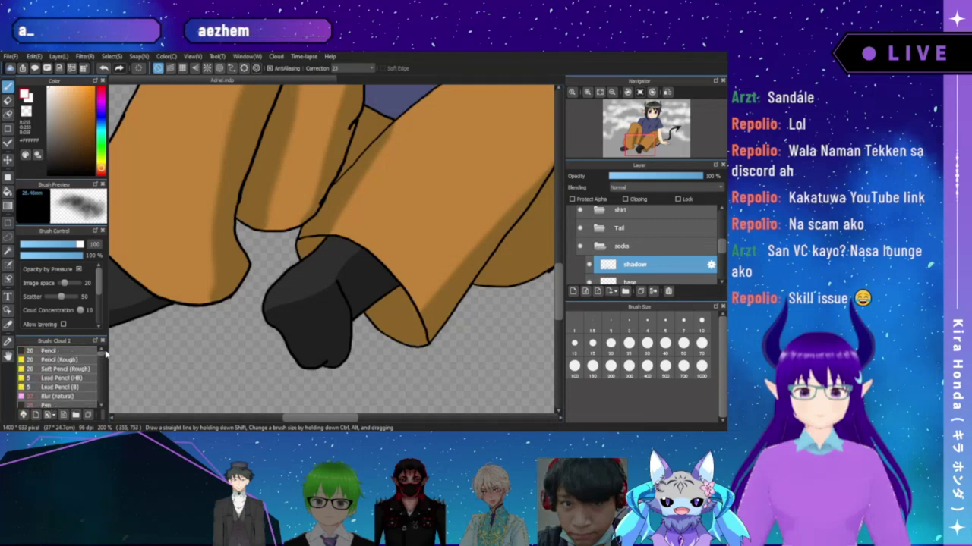
click(67, 396)
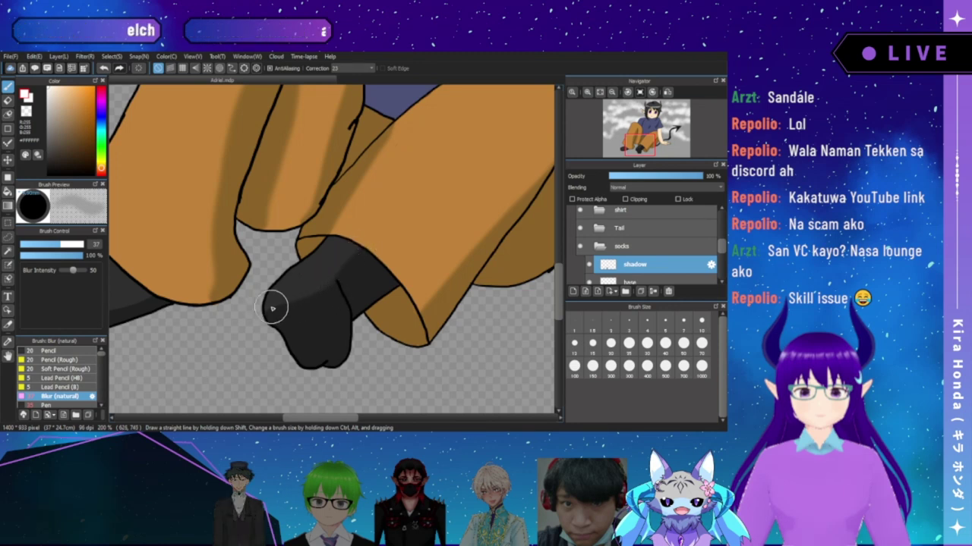
mouse_move(317, 295)
mouse_down()
mouse_move(363, 254)
mouse_move(308, 297)
mouse_move(262, 305)
mouse_move(321, 295)
mouse_move(346, 262)
mouse_move(324, 292)
mouse_move(266, 310)
mouse_move(360, 257)
mouse_move(256, 315)
mouse_move(307, 302)
mouse_move(327, 271)
mouse_move(346, 269)
mouse_move(313, 294)
mouse_move(245, 307)
mouse_up()
drag(169, 316, 274, 296)
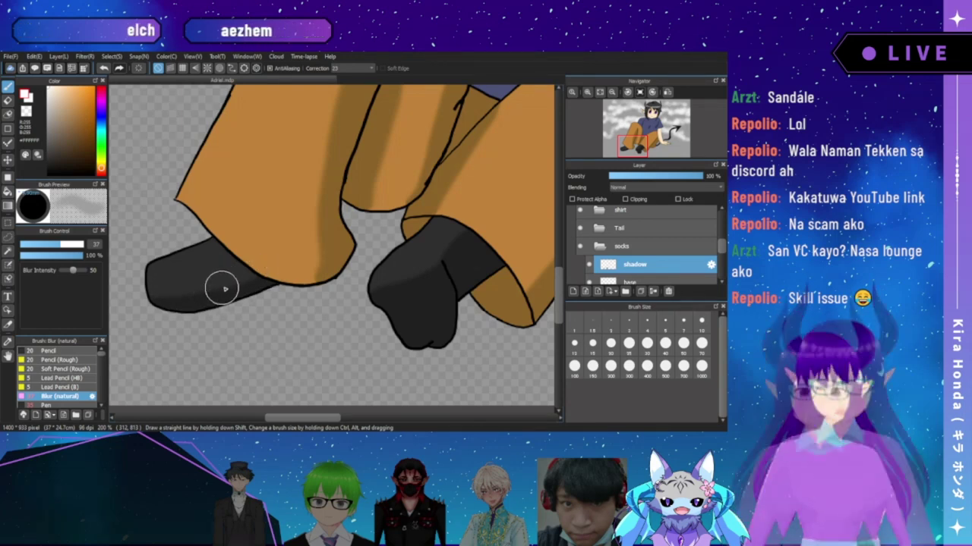
- Collapse the socks folder and bring the whole drawing back into view
click(604, 247)
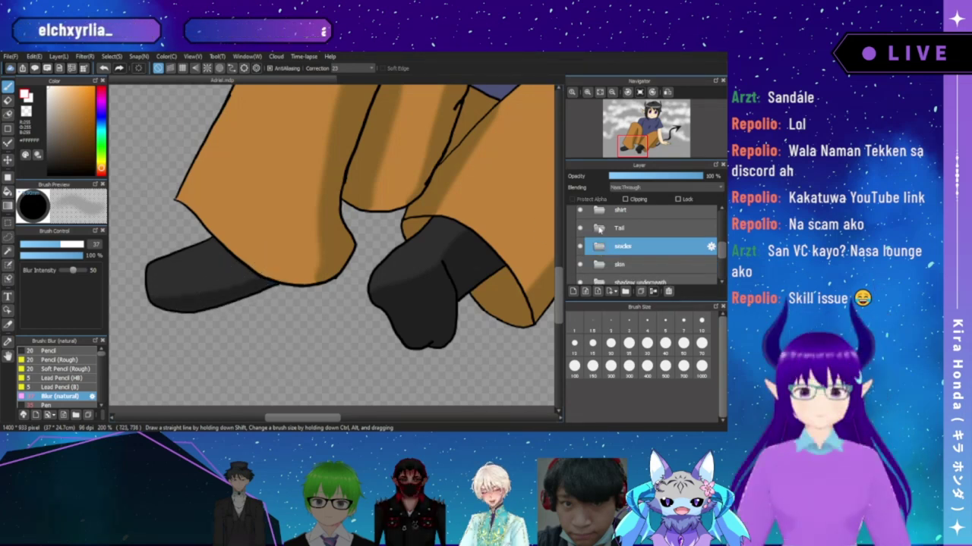
click(601, 92)
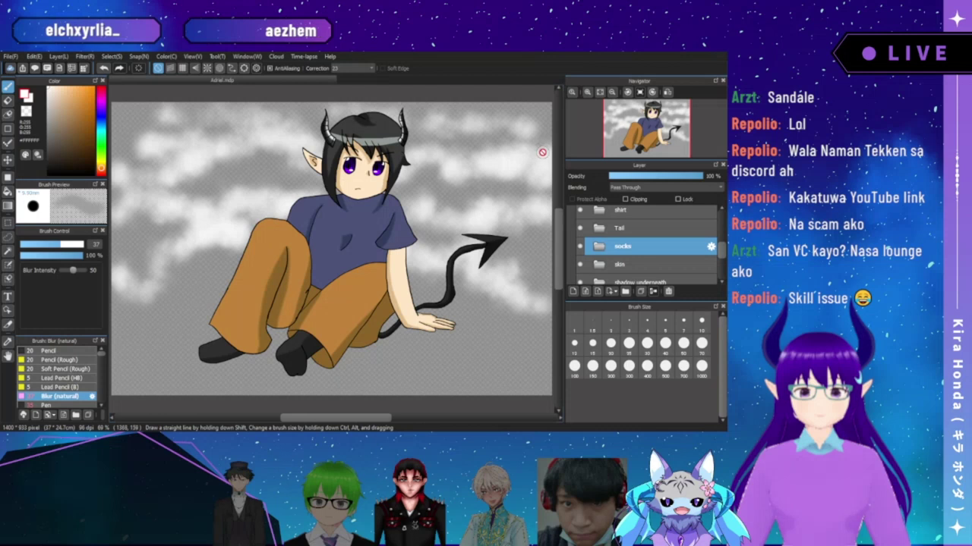
mouse_move(590, 108)
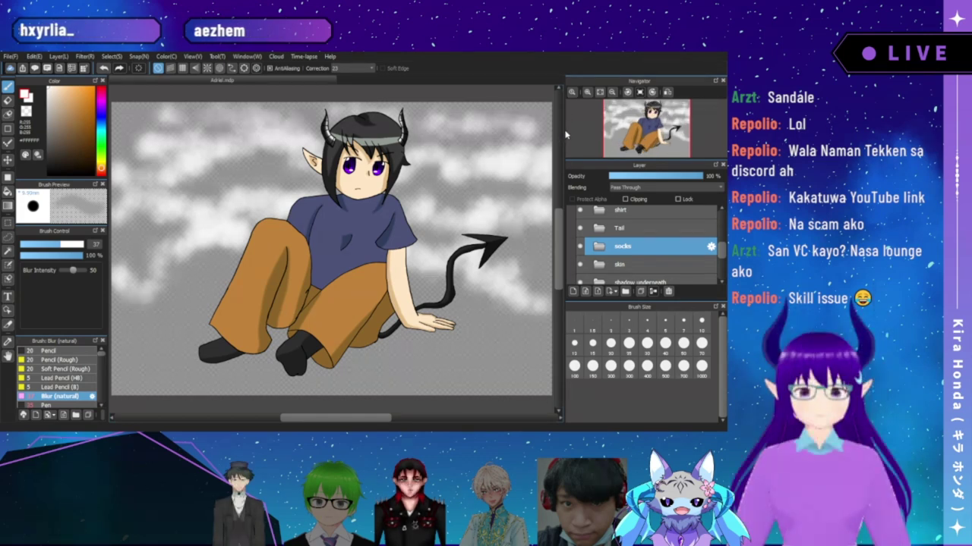
click(611, 92)
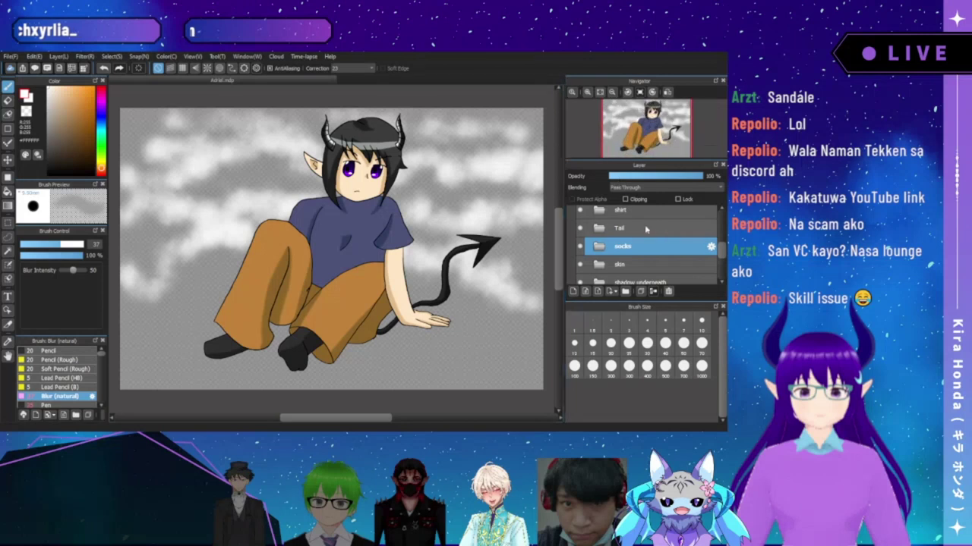
- Collapse the Adriel folder and hide it so that only the background remains
scroll(706, 255, down, 2)
scroll(721, 247, up, 3)
scroll(721, 246, up, 3)
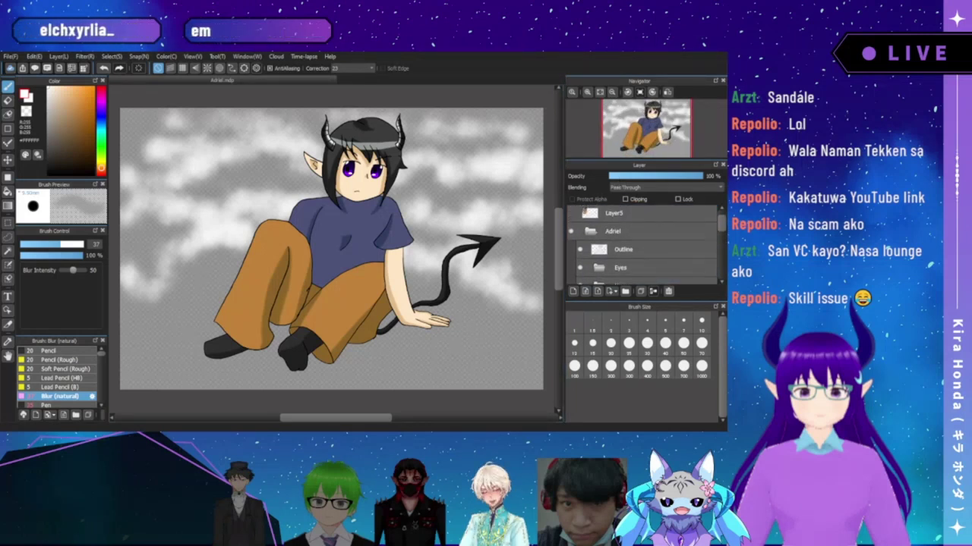
scroll(721, 228, up, 1)
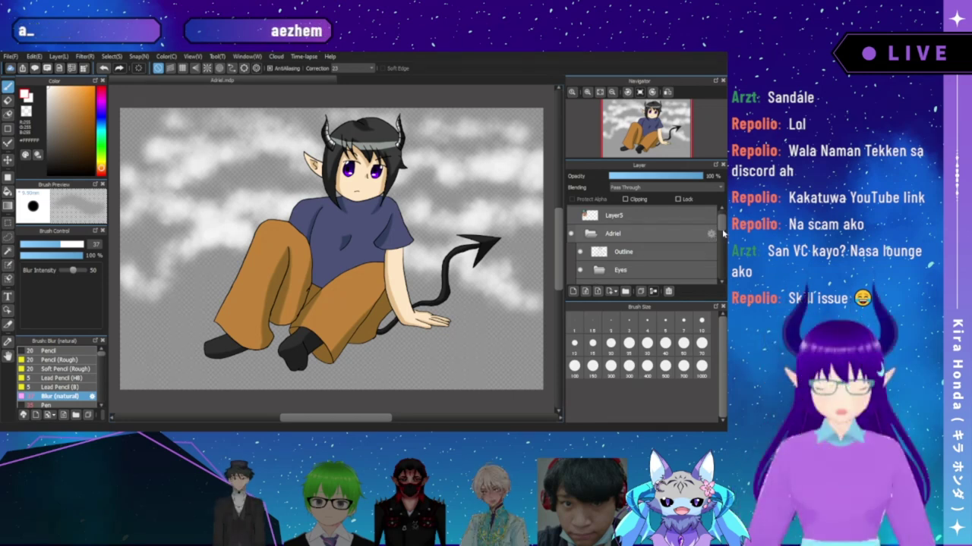
scroll(721, 228, up, 1)
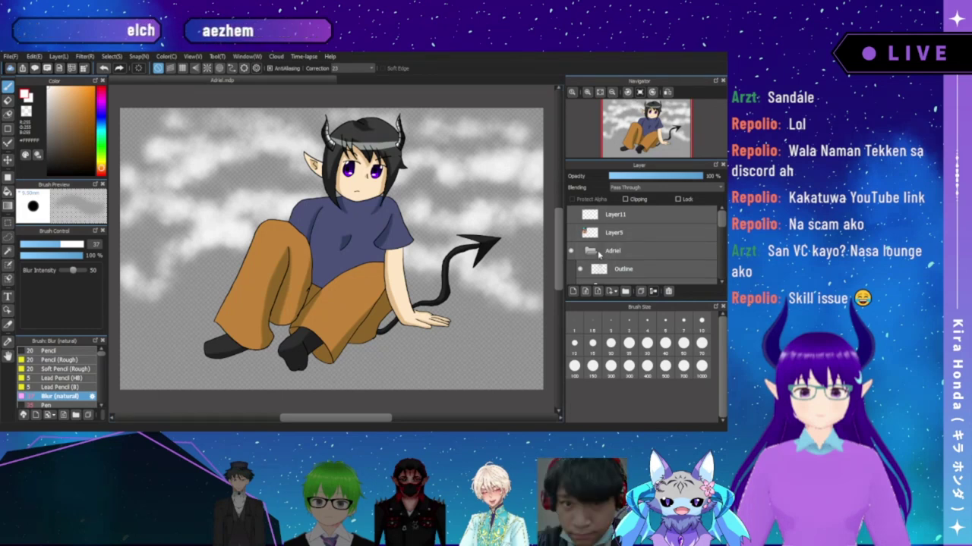
click(660, 250)
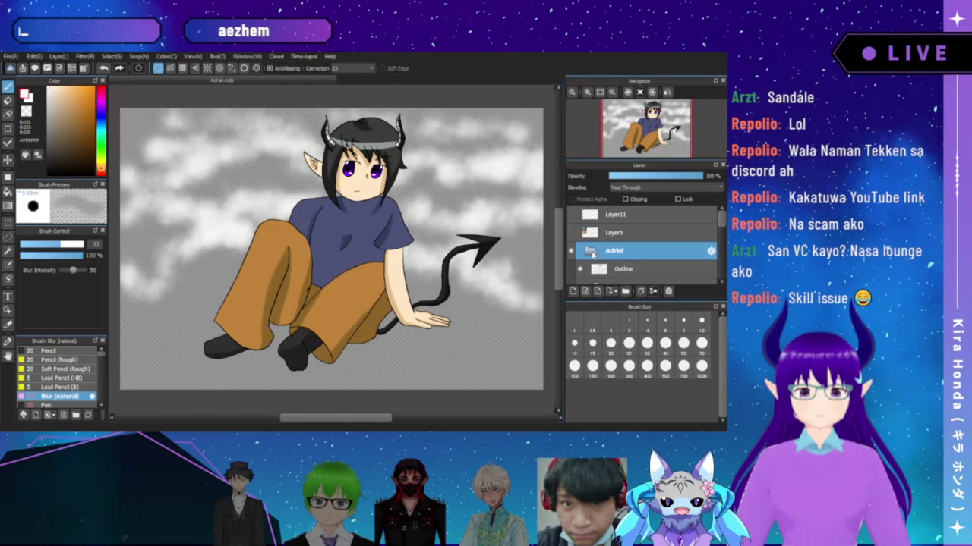
click(571, 250)
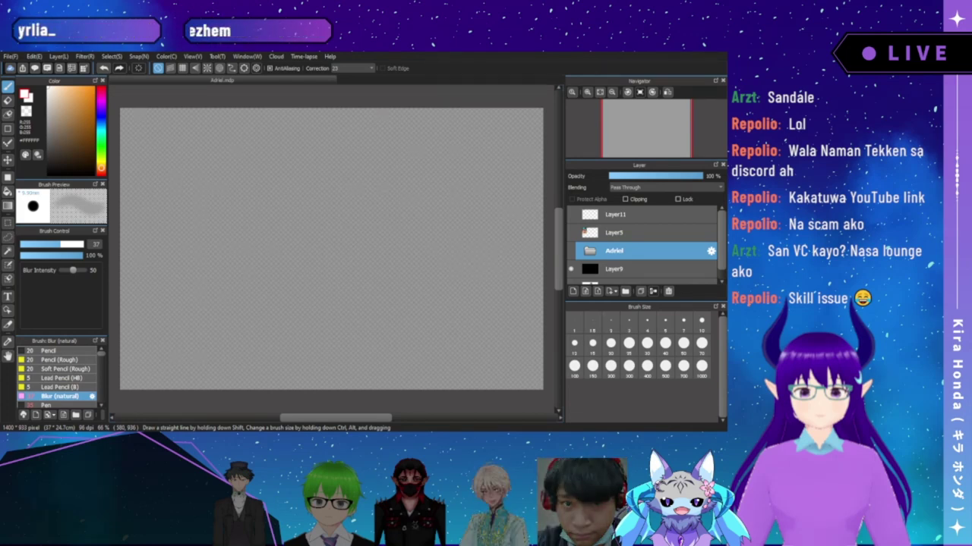
- Turn on Crisscross Snap and set up the Pen brush with a light blue color, with Layer9 active
click(610, 274)
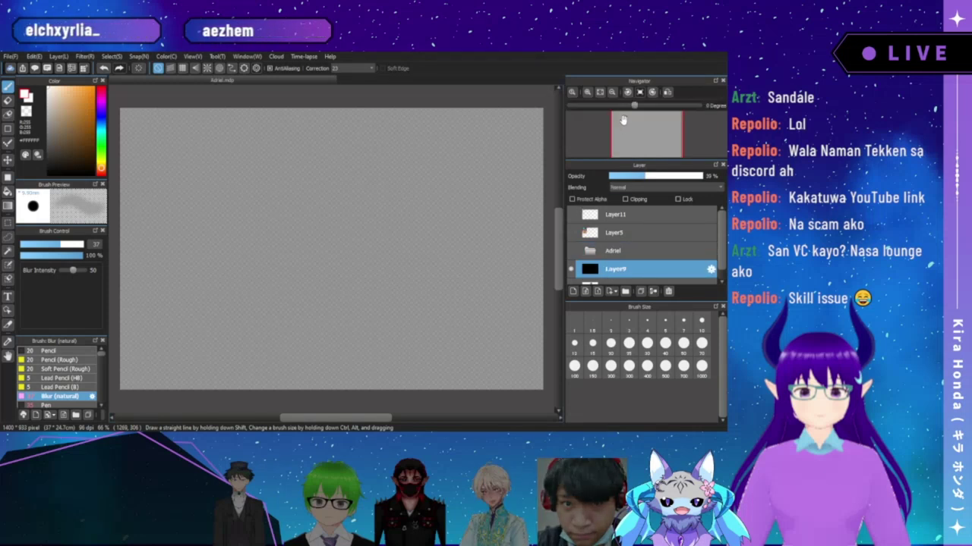
key(ctrl+minus)
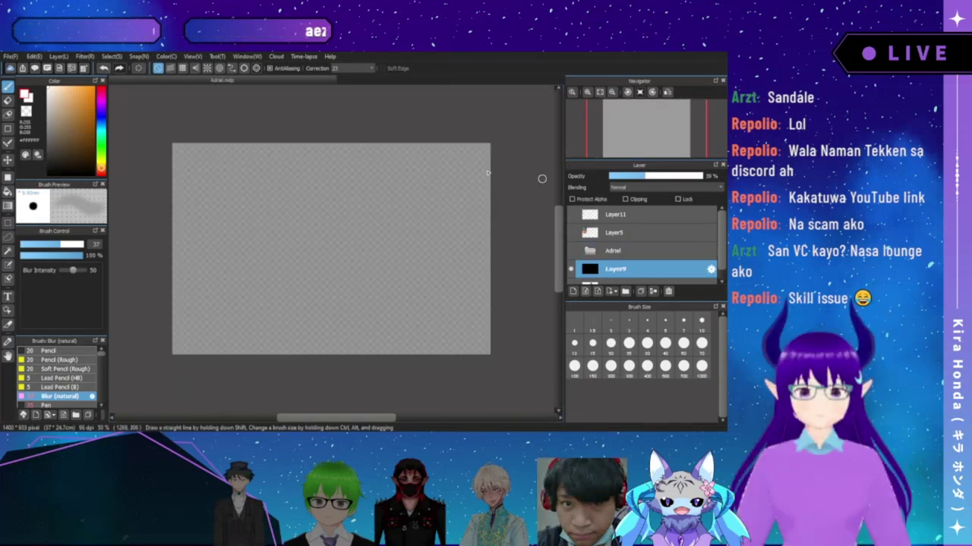
click(181, 70)
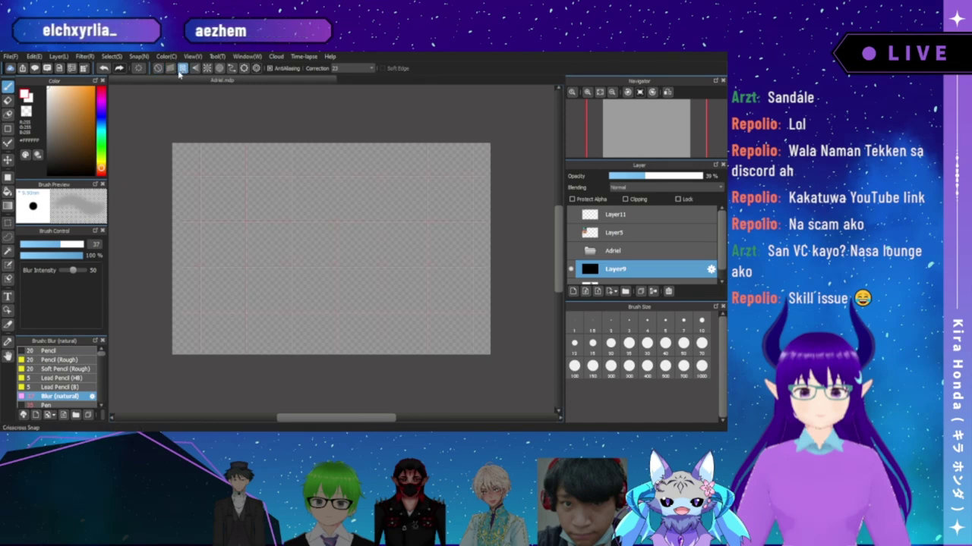
click(102, 122)
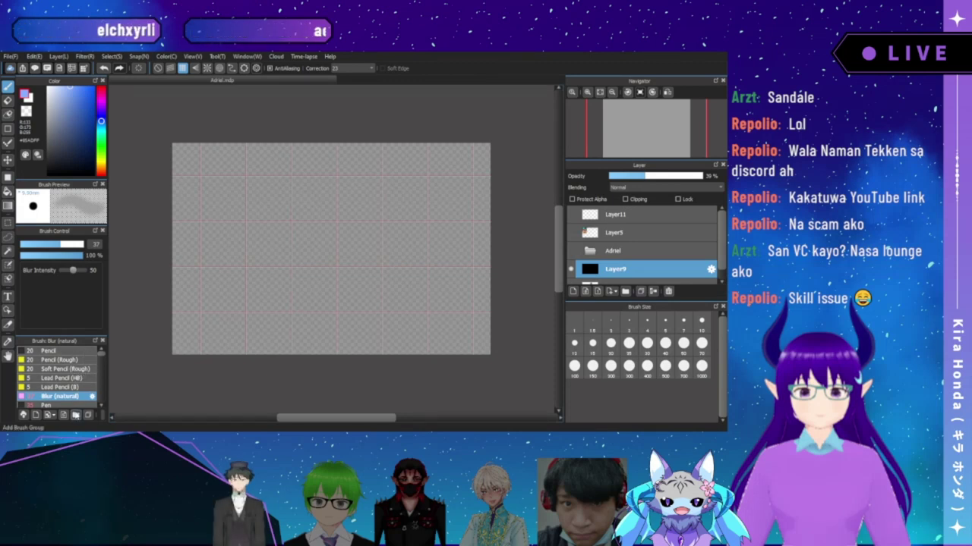
click(77, 406)
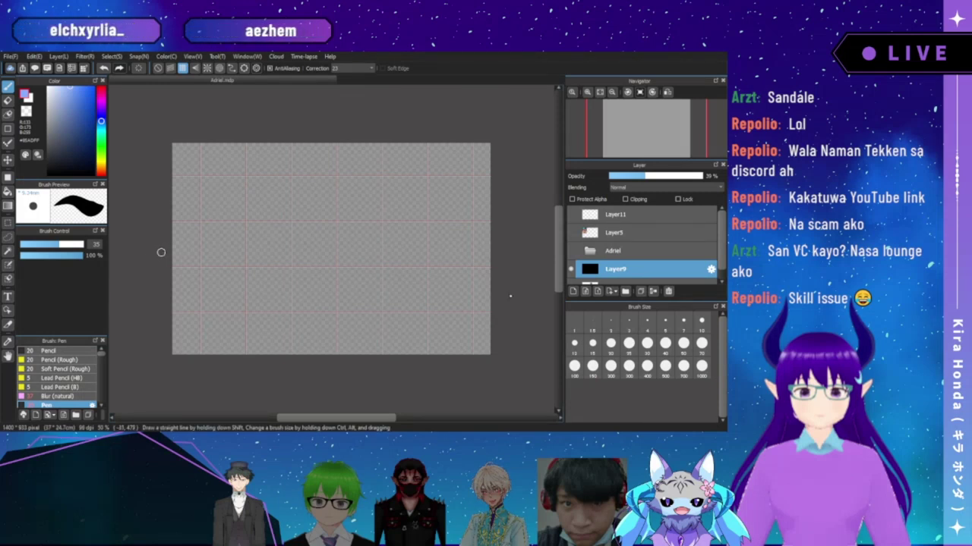
- Try a straight horizontal line across the middle of Layer9 and undo it
drag(161, 252, 509, 252)
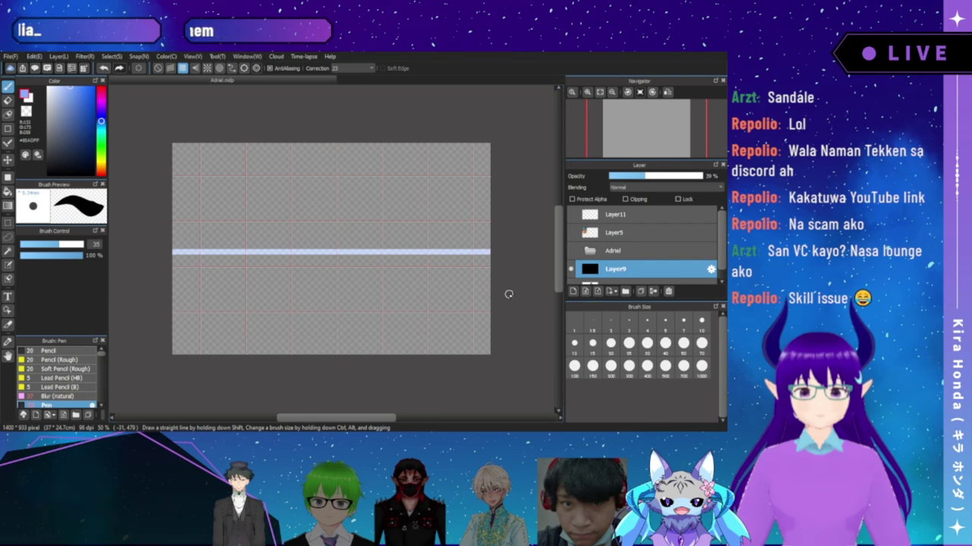
key(ctrl+z)
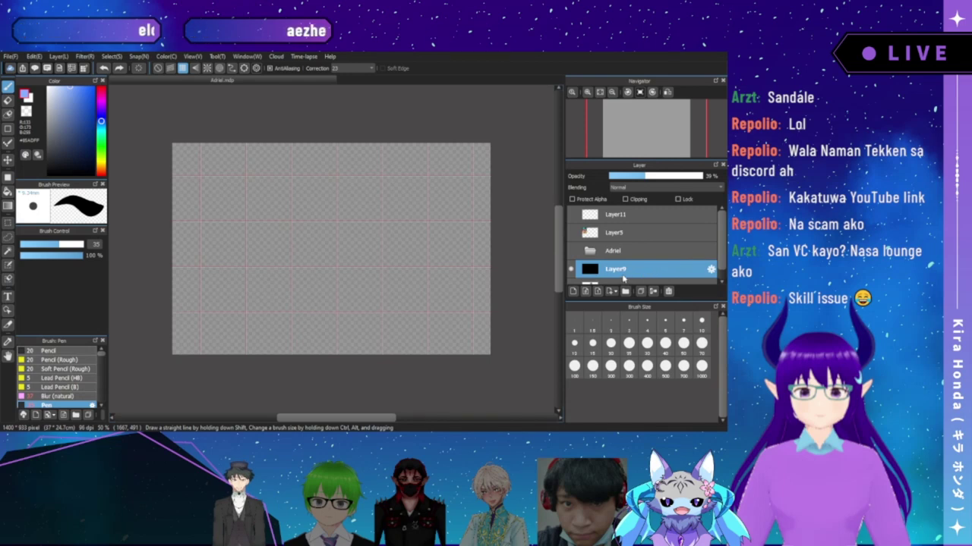
- Add a folder named Sky between the Adriel folder and Layer9, containing a new layer named base
drag(722, 262, 719, 278)
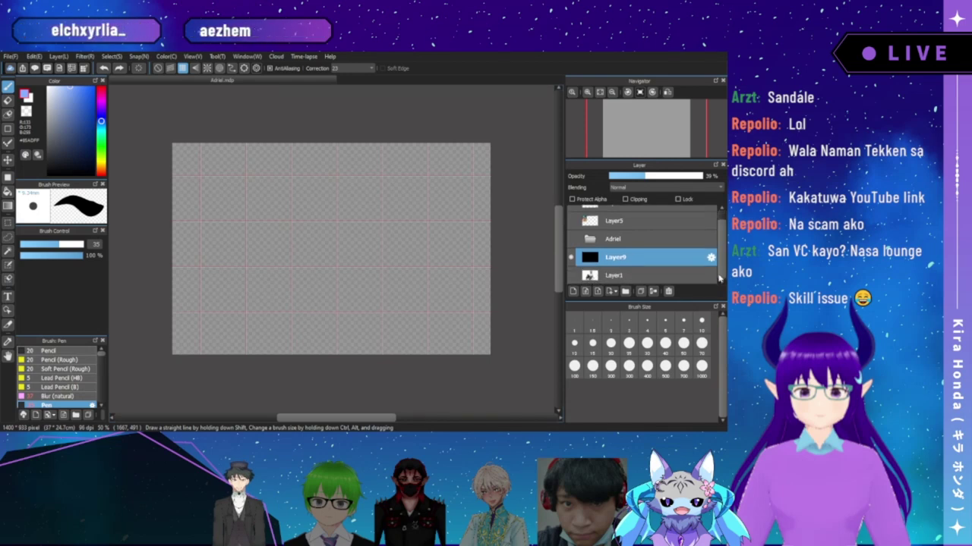
click(624, 291)
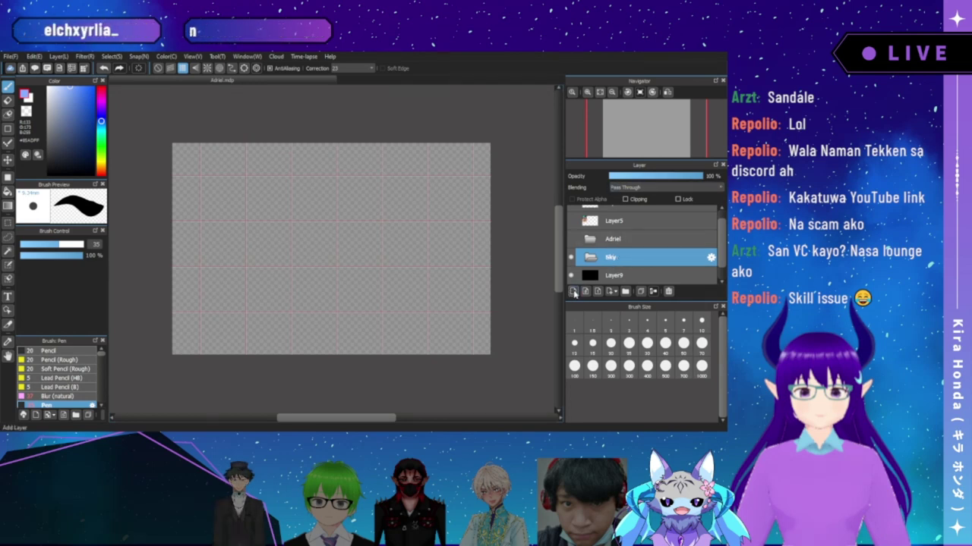
click(573, 291)
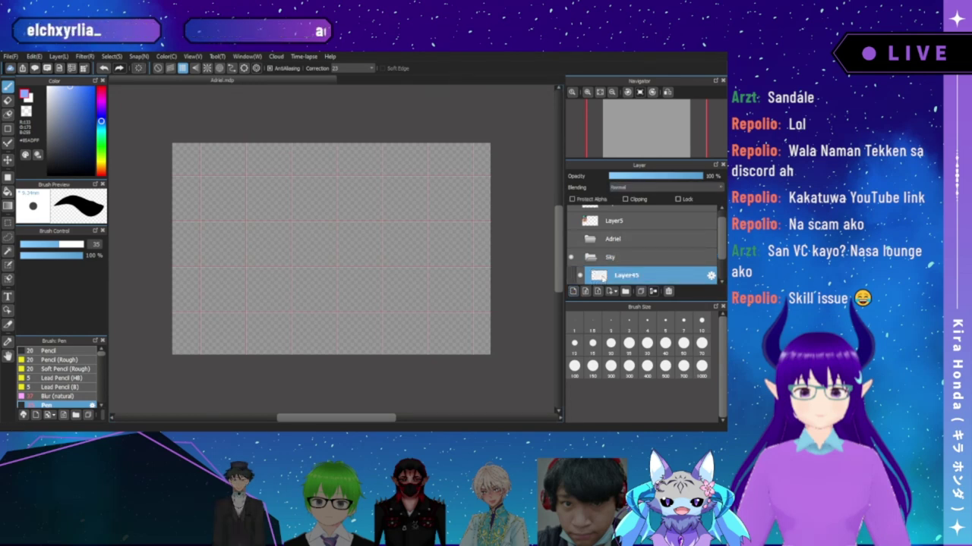
double_click(626, 275)
text(Base)
key(Return)
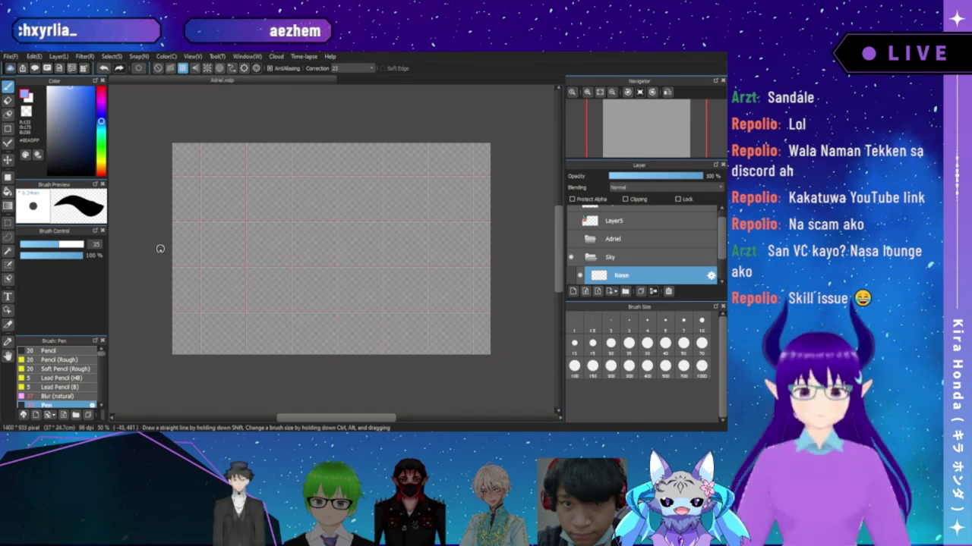
- Draw a straight horizontal light blue line across the middle of the canvas on the Sky base layer, and make Layer1 active
drag(158, 248, 535, 293)
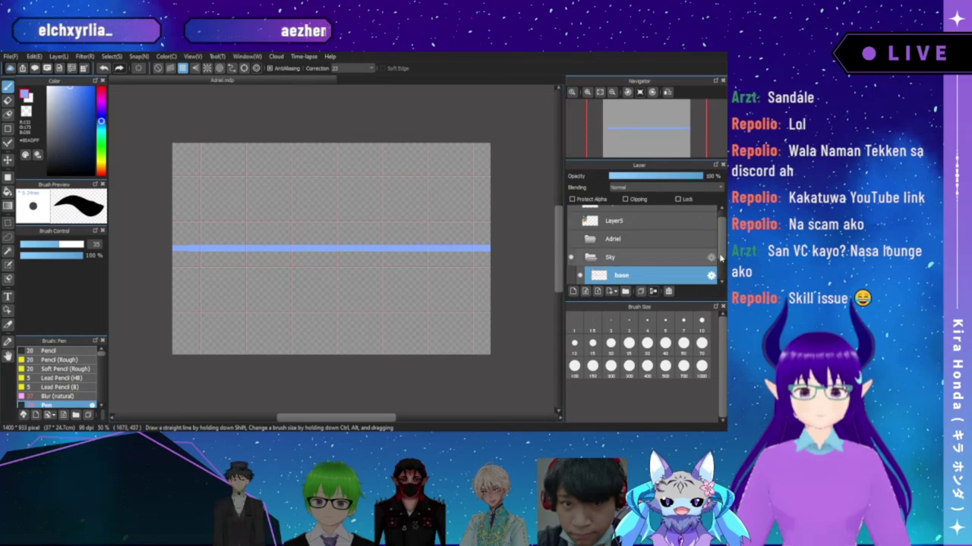
scroll(704, 277, down, 2)
click(704, 278)
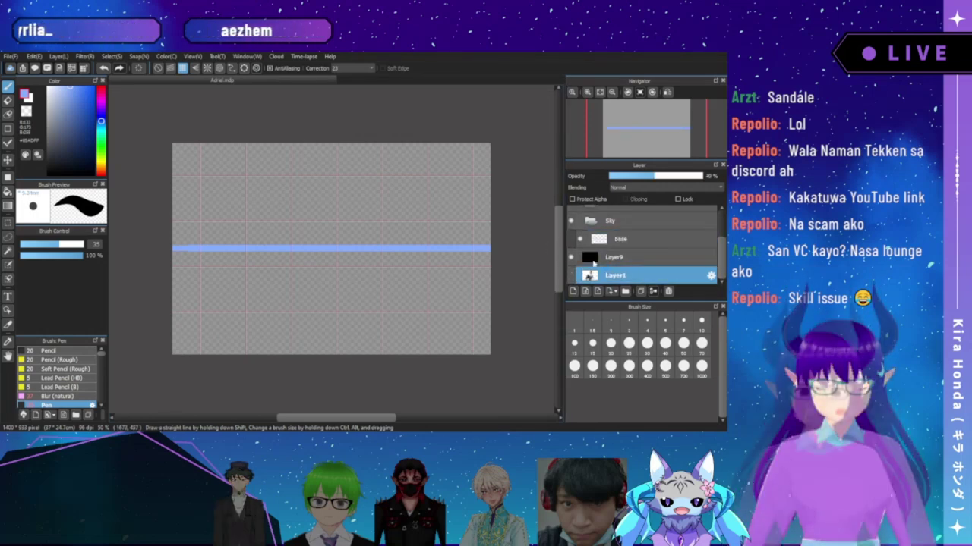
- Hide Layer9 and turn snapping off, with the Sky folder's base layer active
click(572, 258)
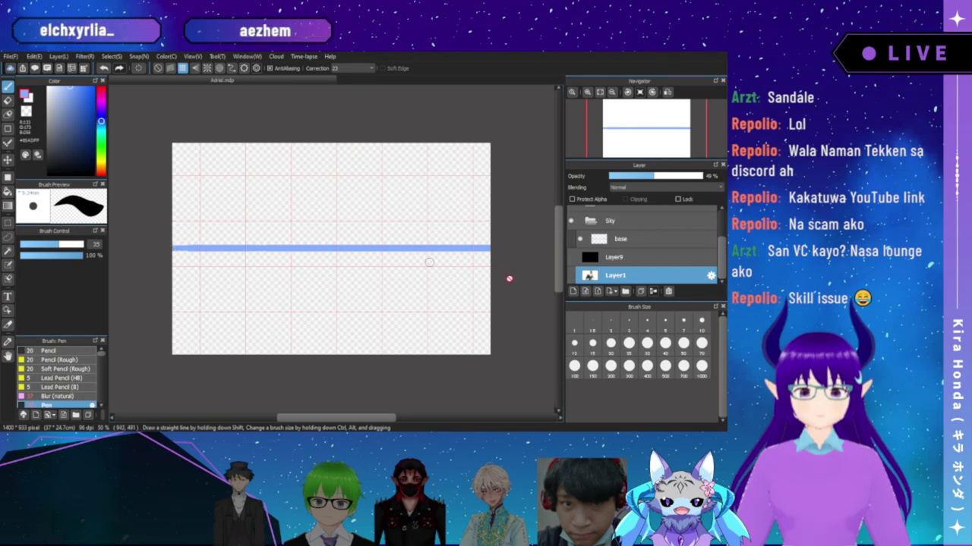
click(622, 239)
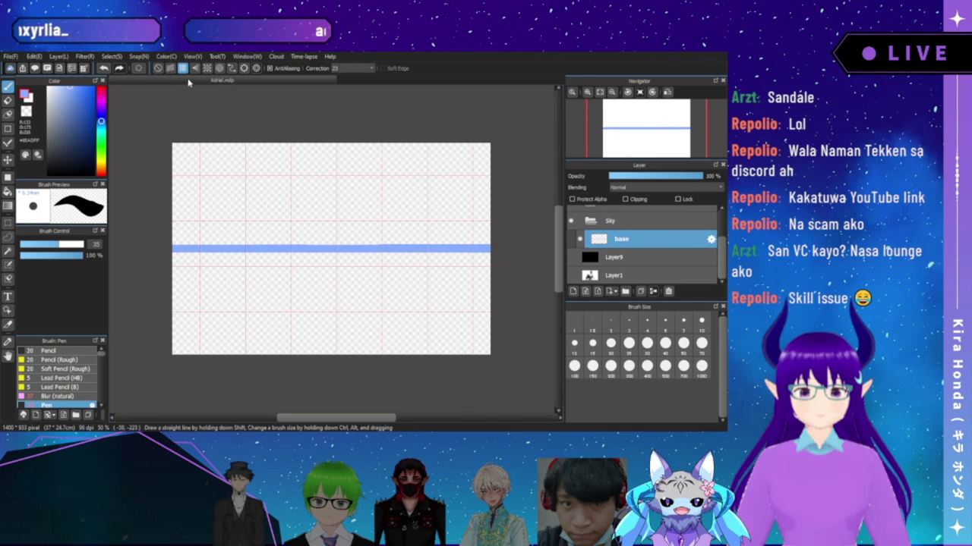
click(159, 68)
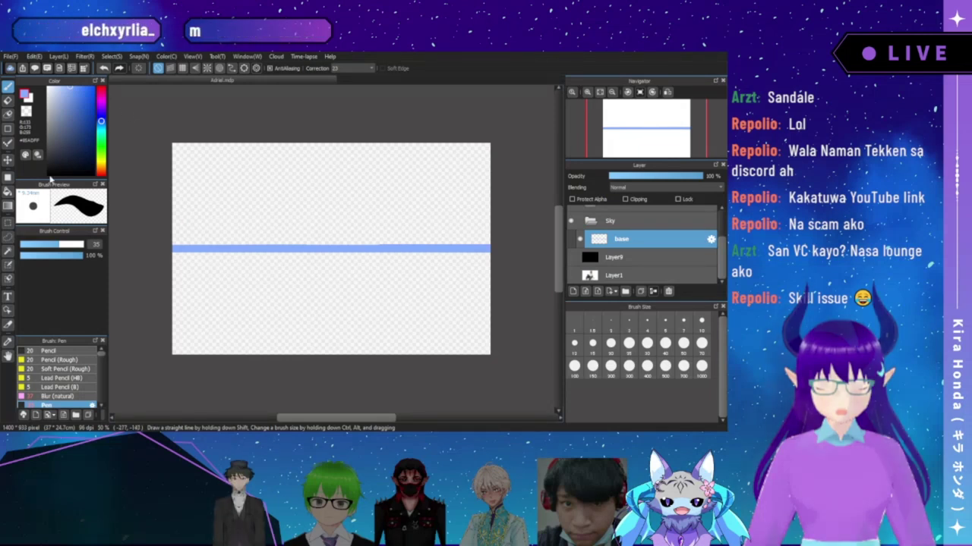
- Fill the area above the horizontal line on the base layer with the light blue, and return to the brush
click(9, 191)
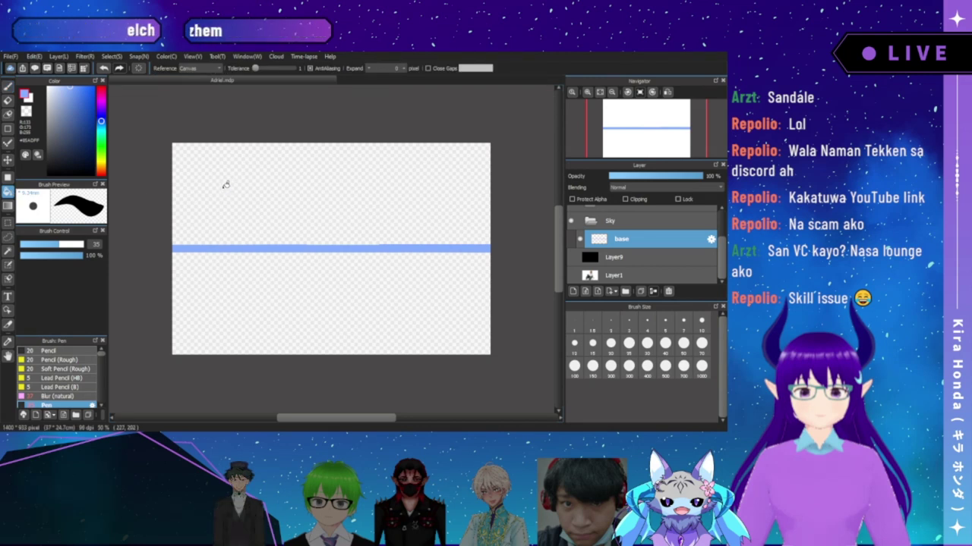
click(228, 189)
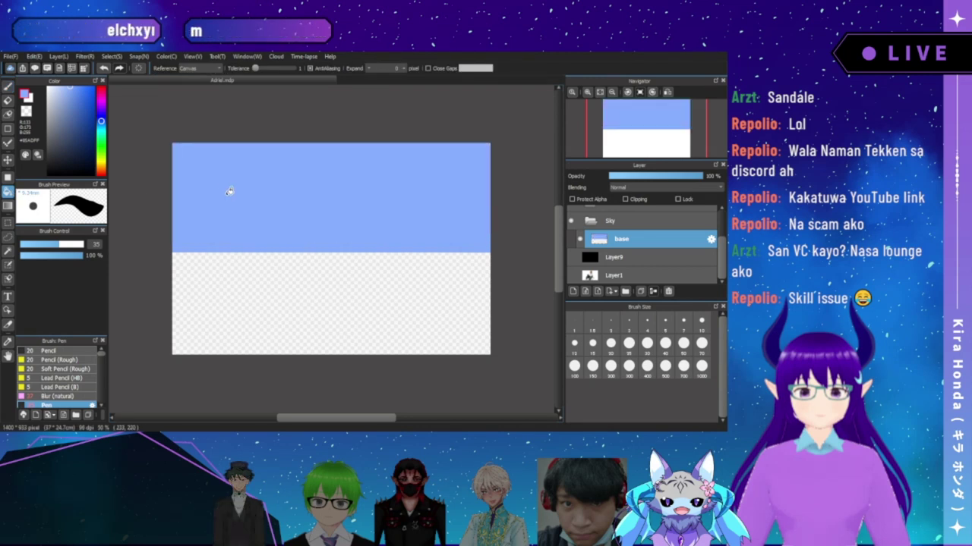
click(586, 92)
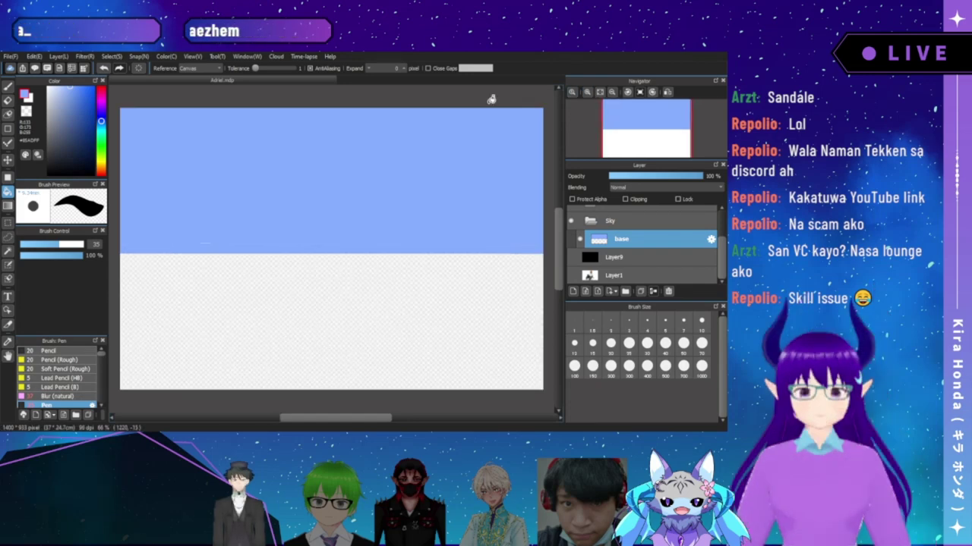
click(8, 86)
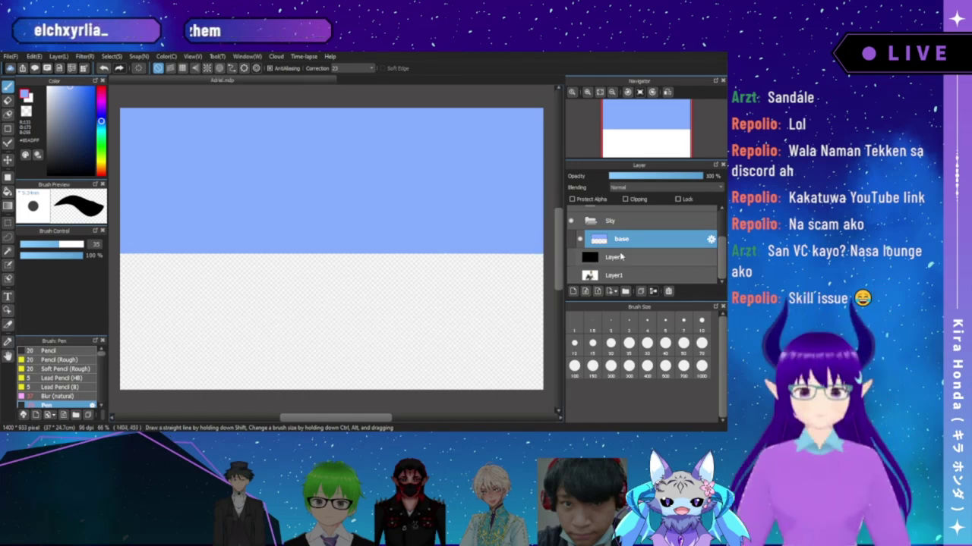
- Make the Adriel folder visible and collapse the Sky folder
drag(721, 260, 721, 232)
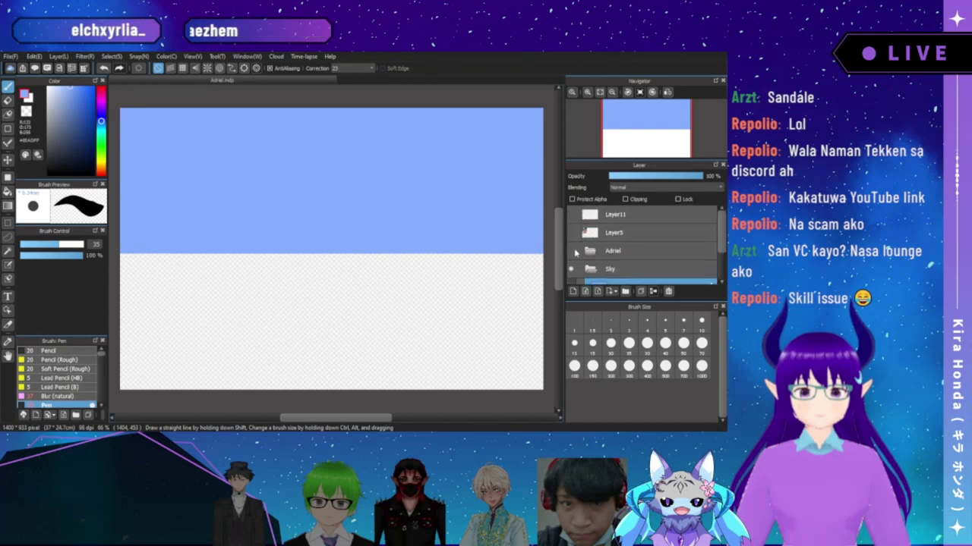
click(575, 251)
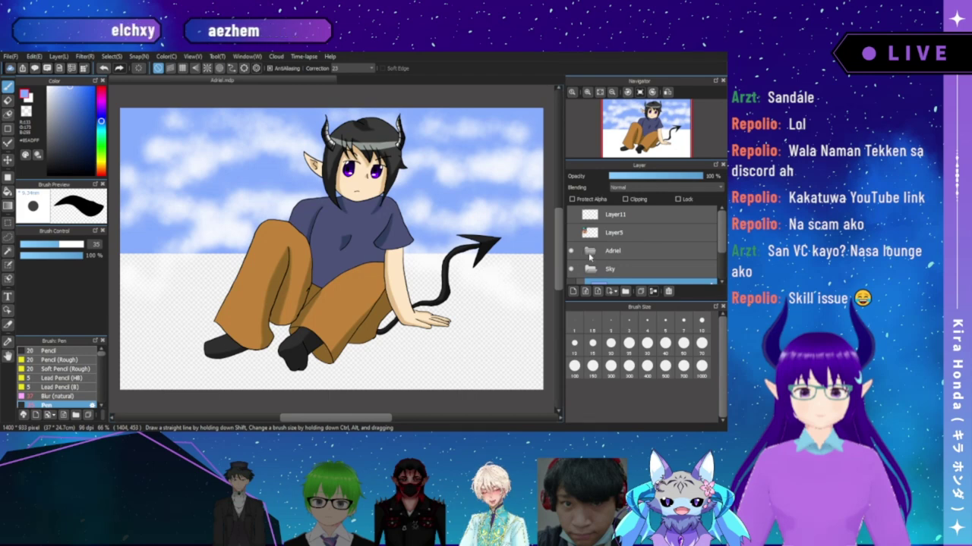
click(605, 268)
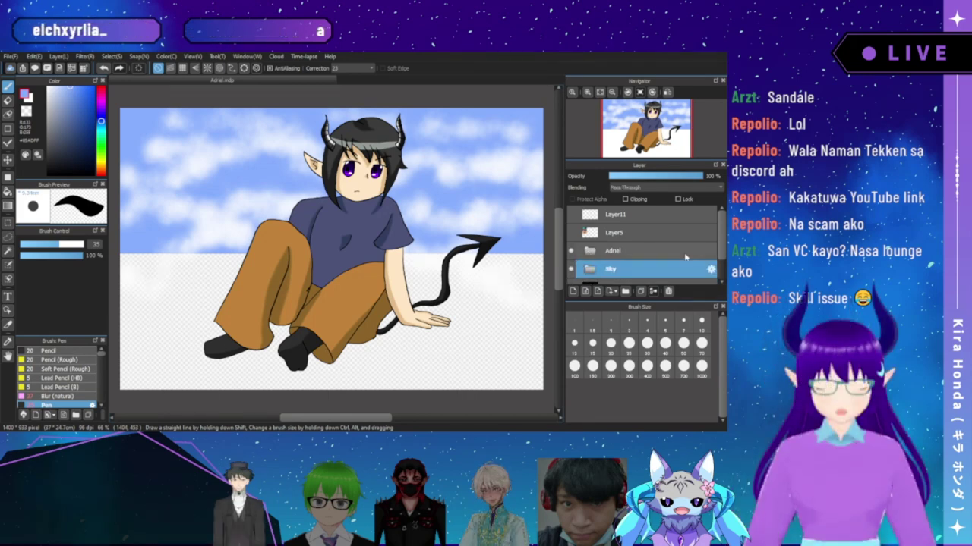
drag(721, 255, 714, 274)
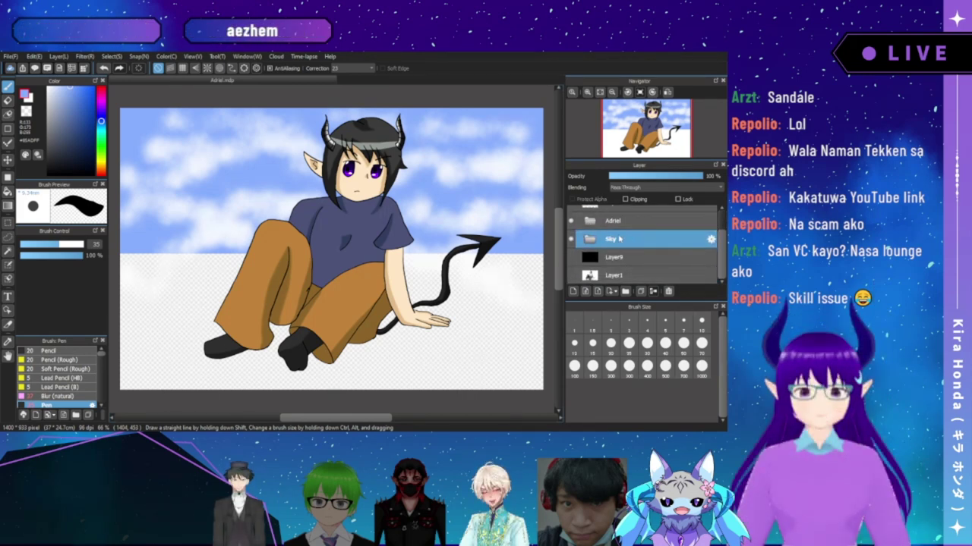
- Expand the Adriel folder and move the Sky folder into it, placing the sketch layer directly above it
click(597, 221)
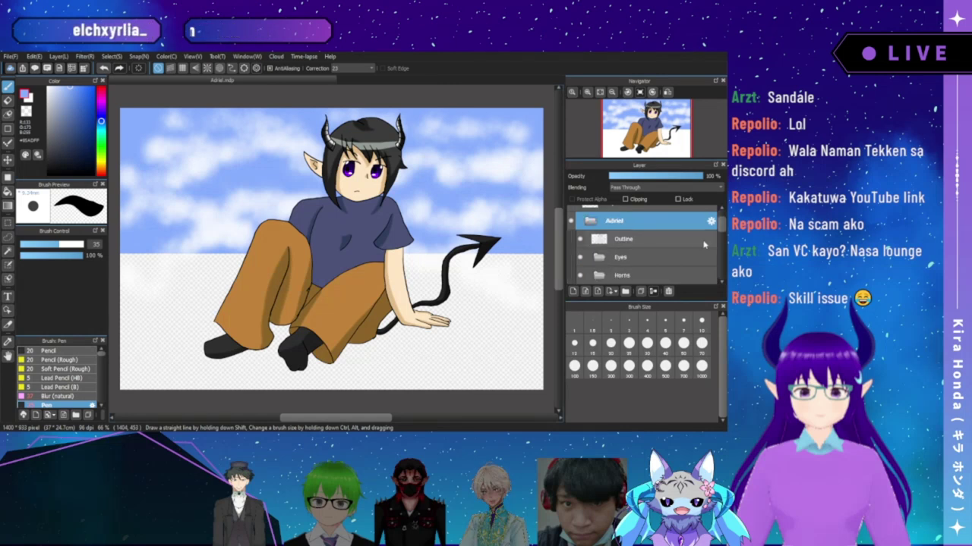
scroll(721, 243, down, 5)
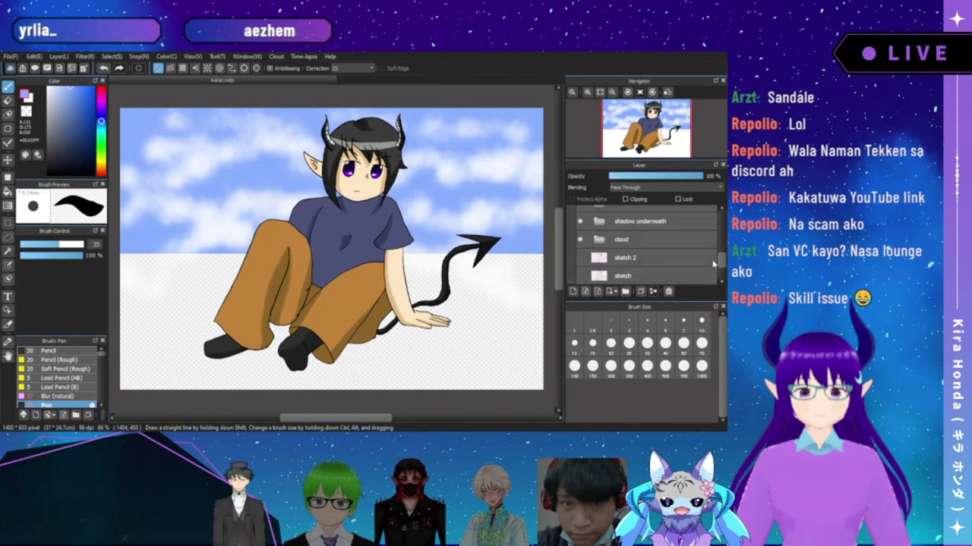
scroll(709, 270, down, 1)
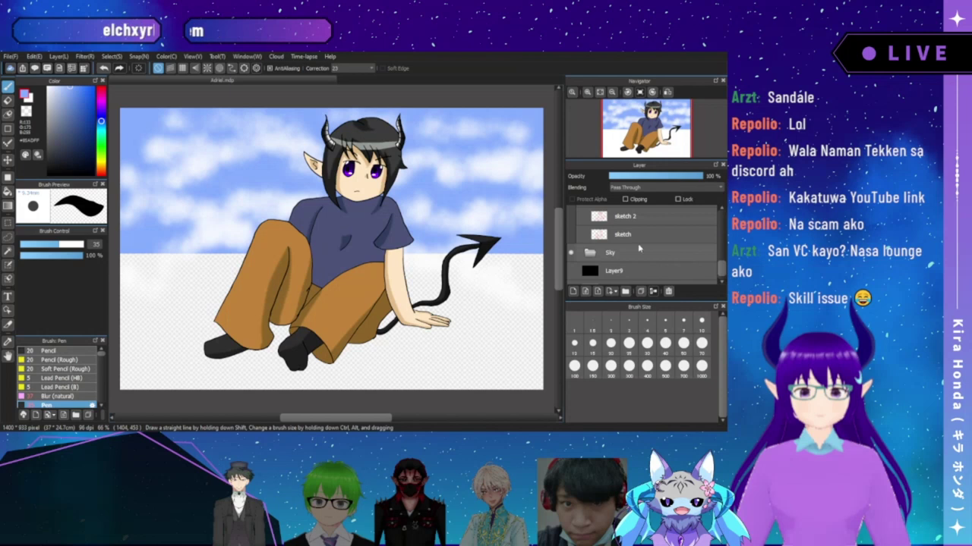
mouse_move(676, 259)
mouse_down()
mouse_move(679, 206)
mouse_move(642, 271)
mouse_up()
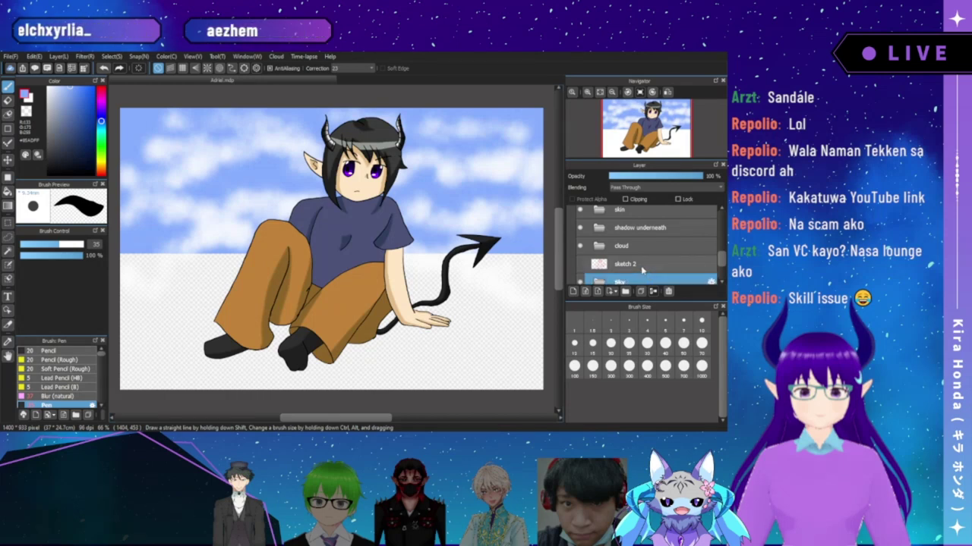
scroll(723, 278, down, 2)
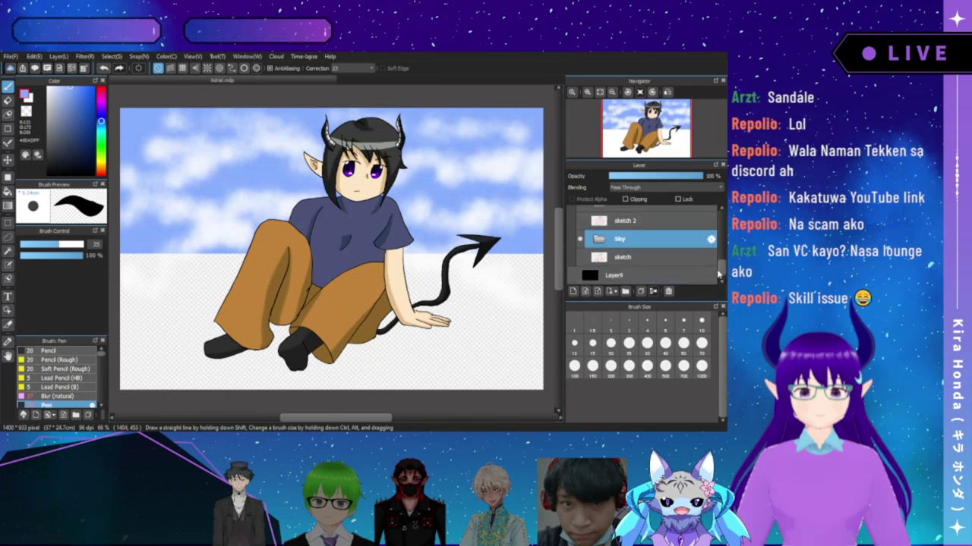
click(630, 257)
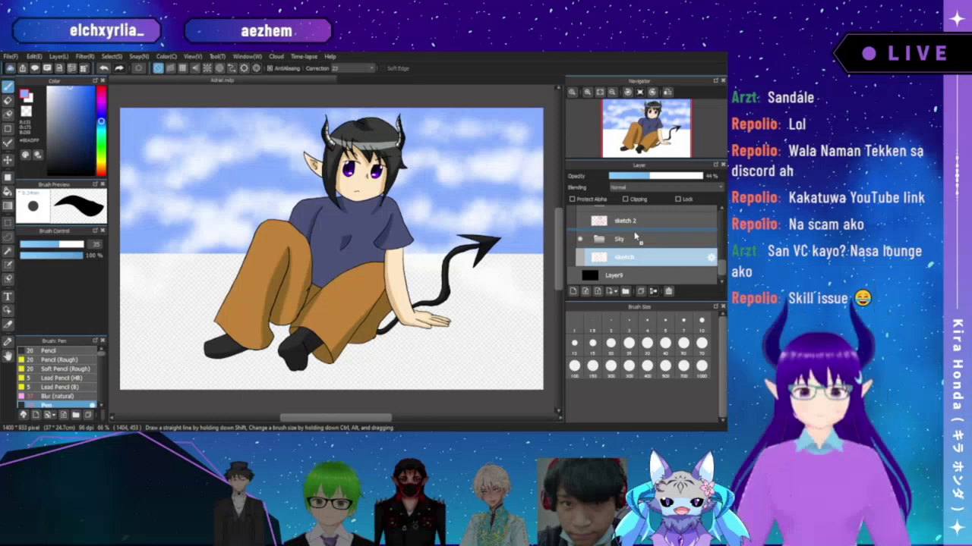
drag(630, 257, 636, 235)
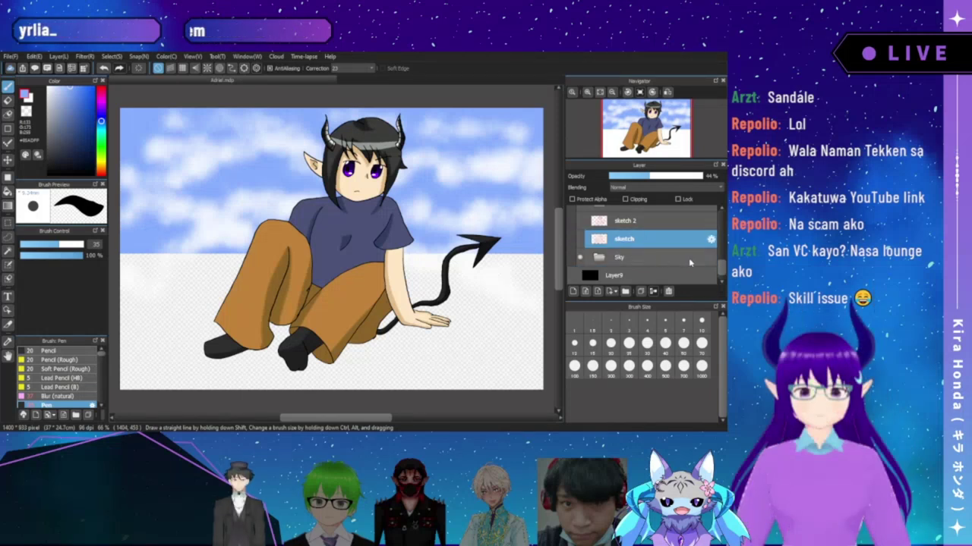
- Move the Sky folder above the sketch 2 layer, directly below the cloud folder
scroll(723, 276, up, 2)
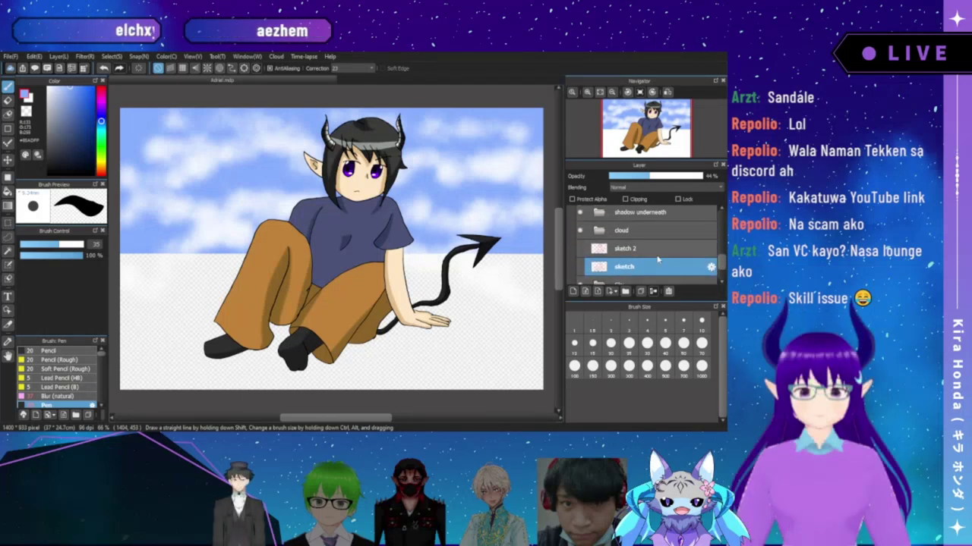
scroll(652, 262, down, 1)
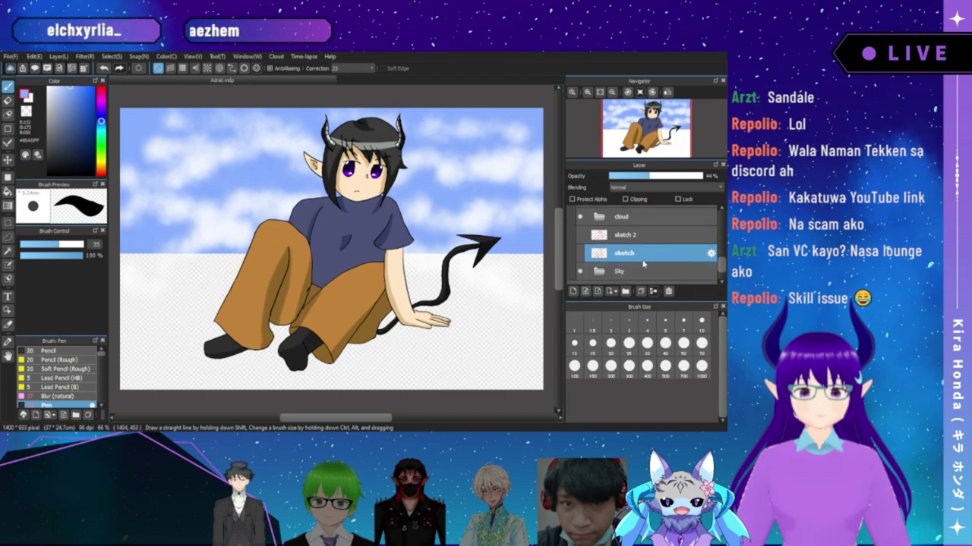
click(641, 270)
drag(642, 260, 650, 237)
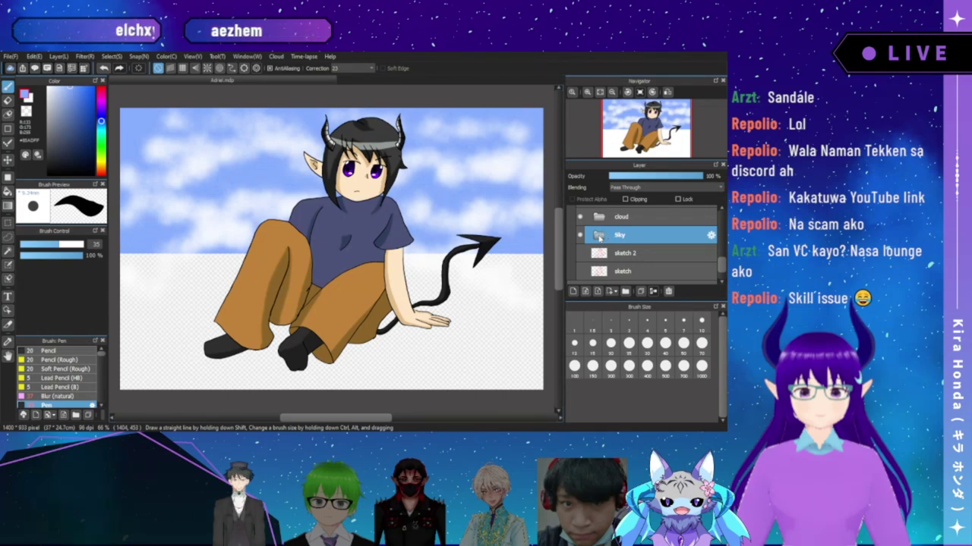
click(598, 236)
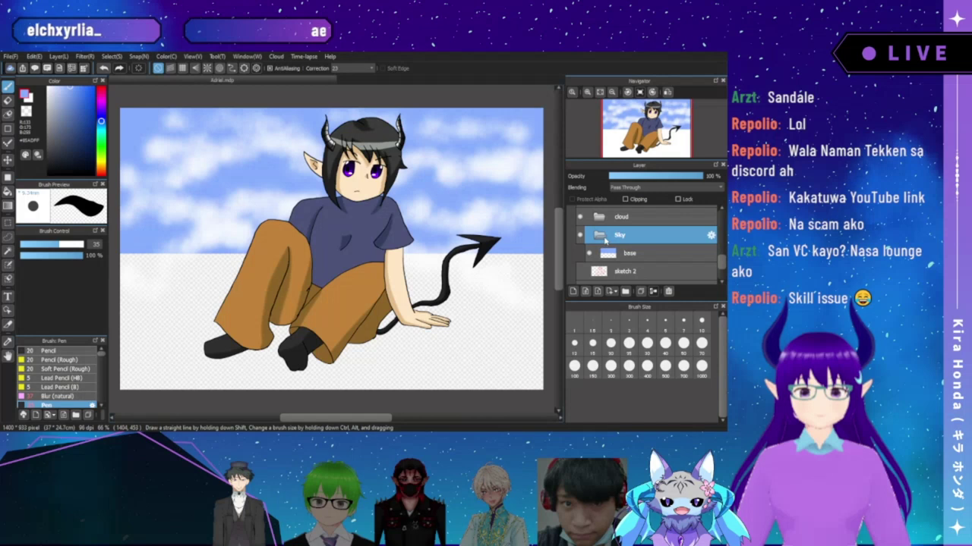
click(603, 237)
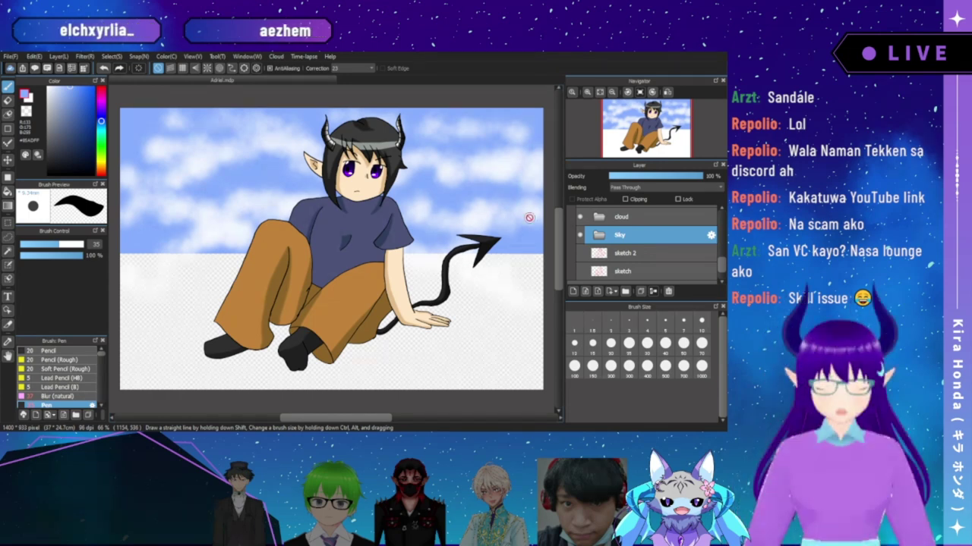
mouse_move(586, 149)
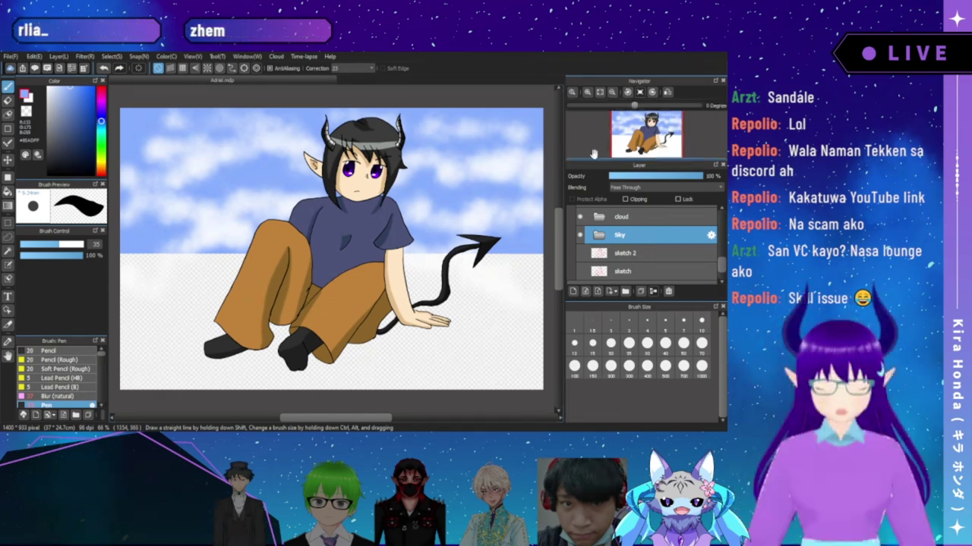
click(587, 92)
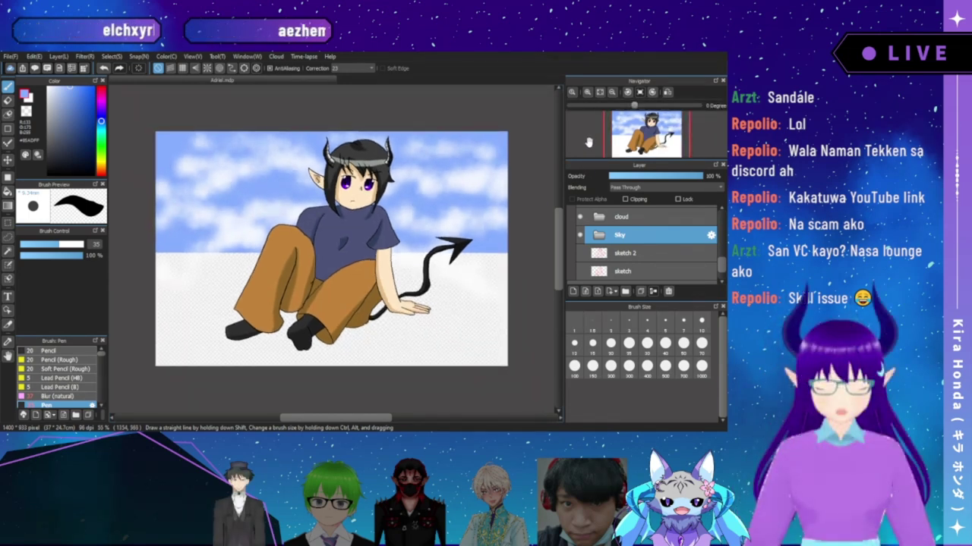
click(598, 92)
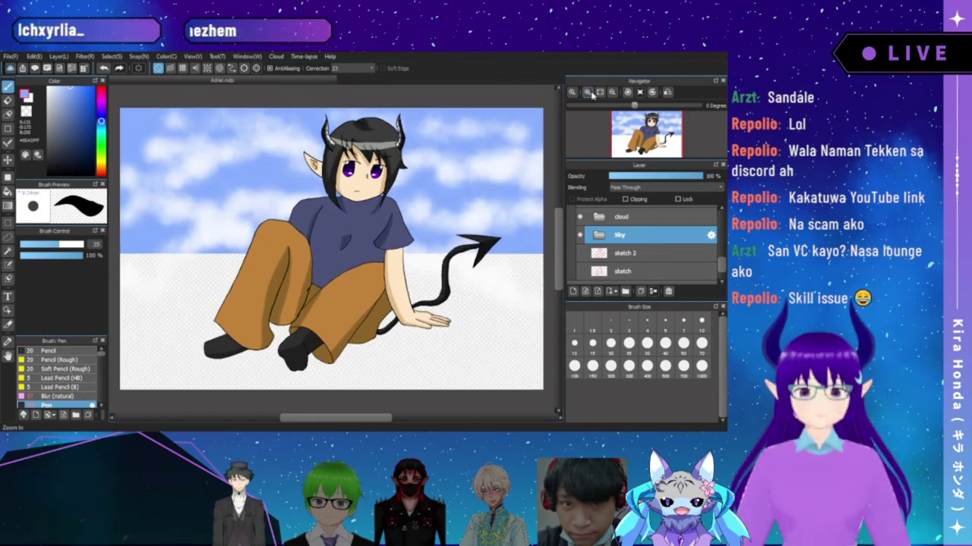
click(598, 93)
click(612, 92)
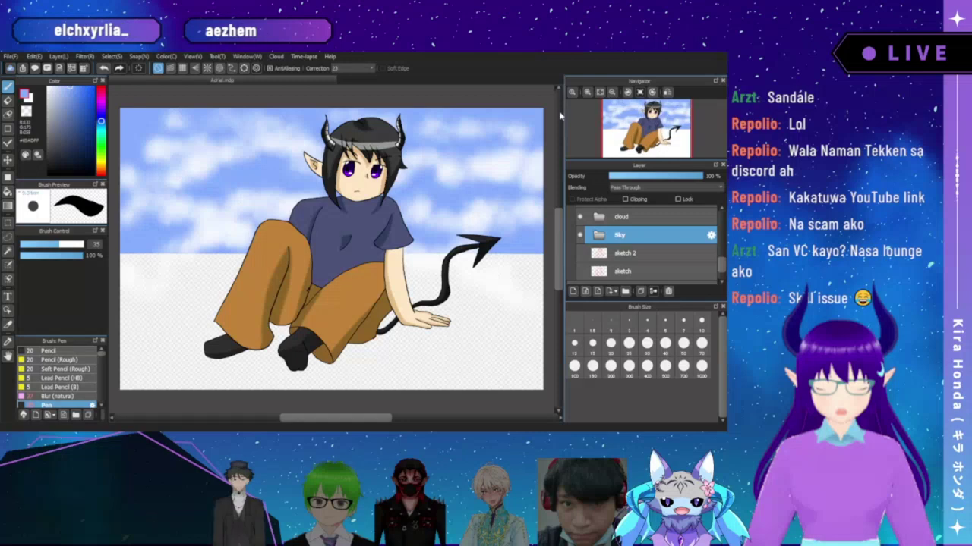
drag(420, 227, 419, 221)
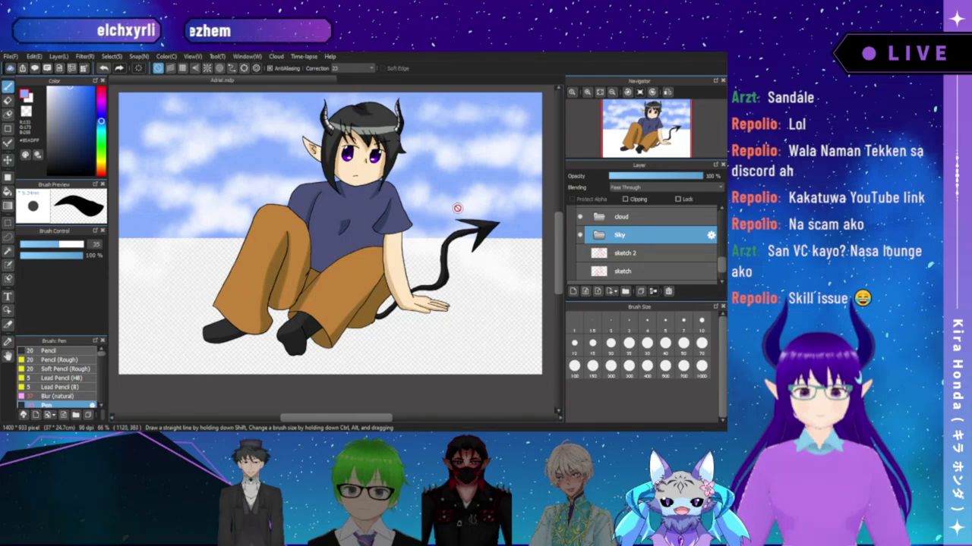
click(599, 235)
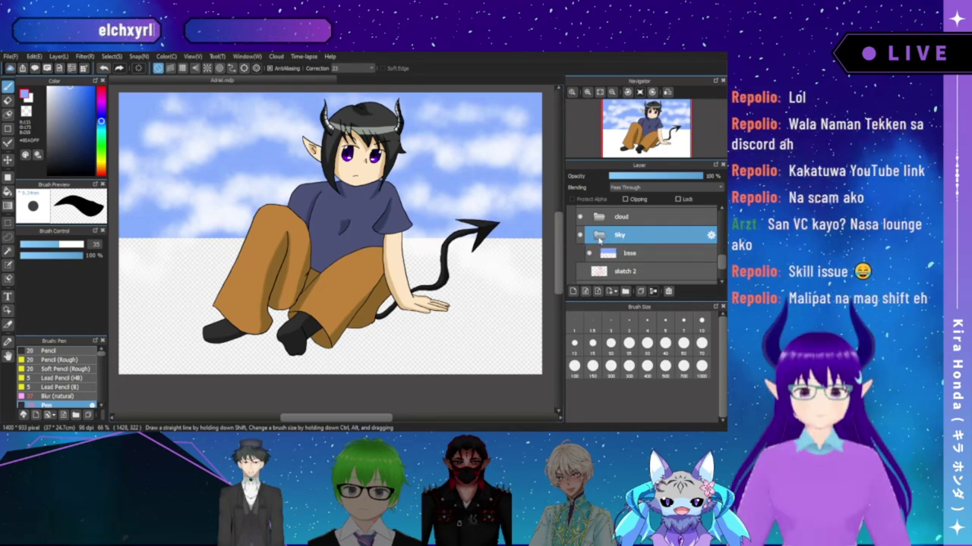
click(602, 254)
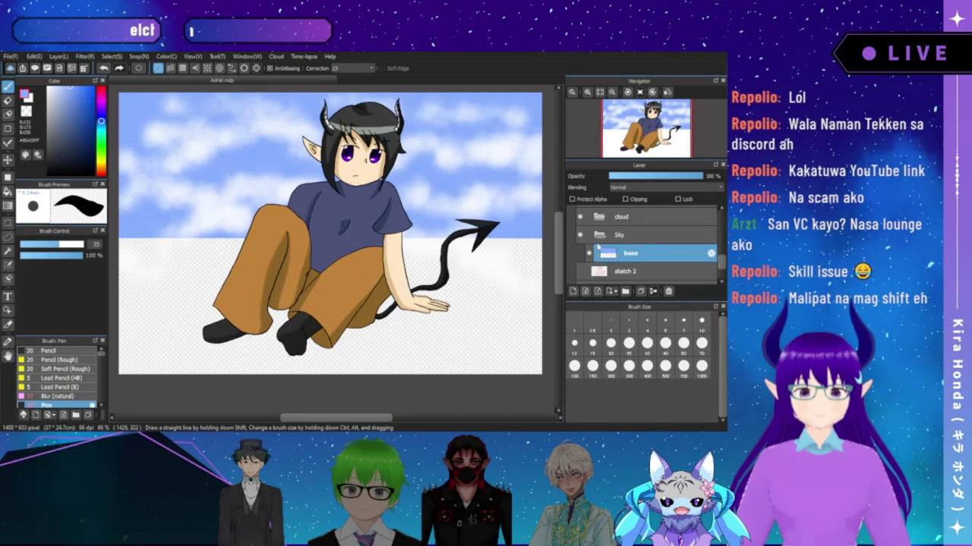
click(600, 234)
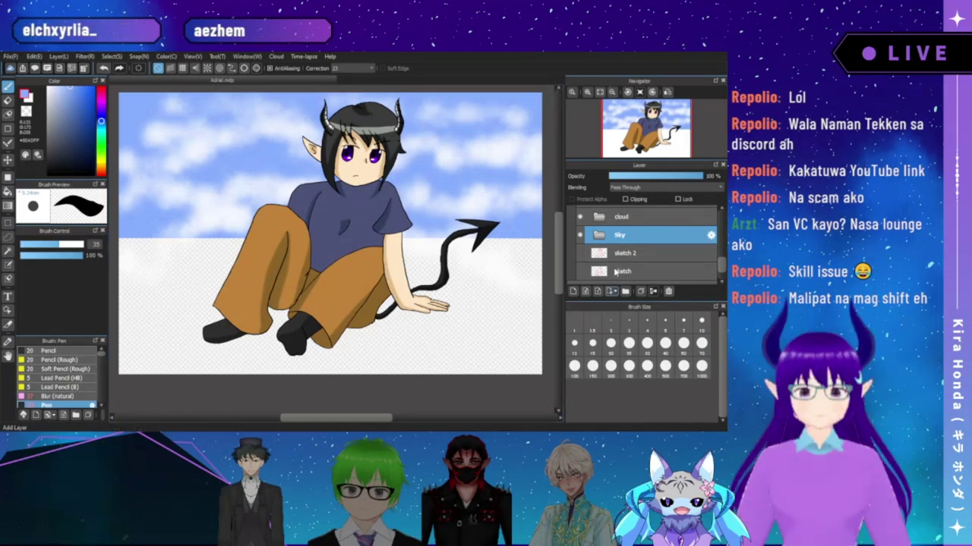
- Add a folder named lower sky between the Sky folder and the sketch 2 layer, containing a new layer
click(613, 254)
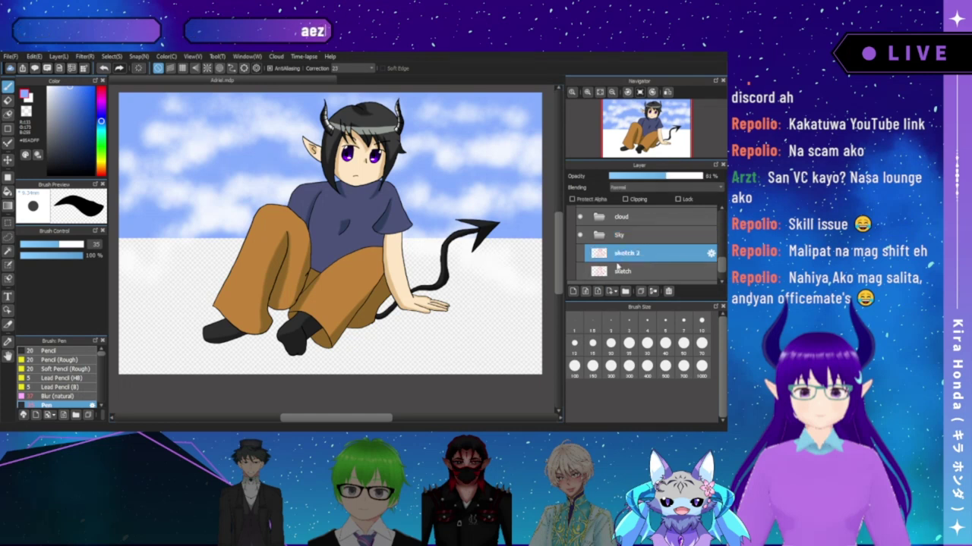
click(624, 291)
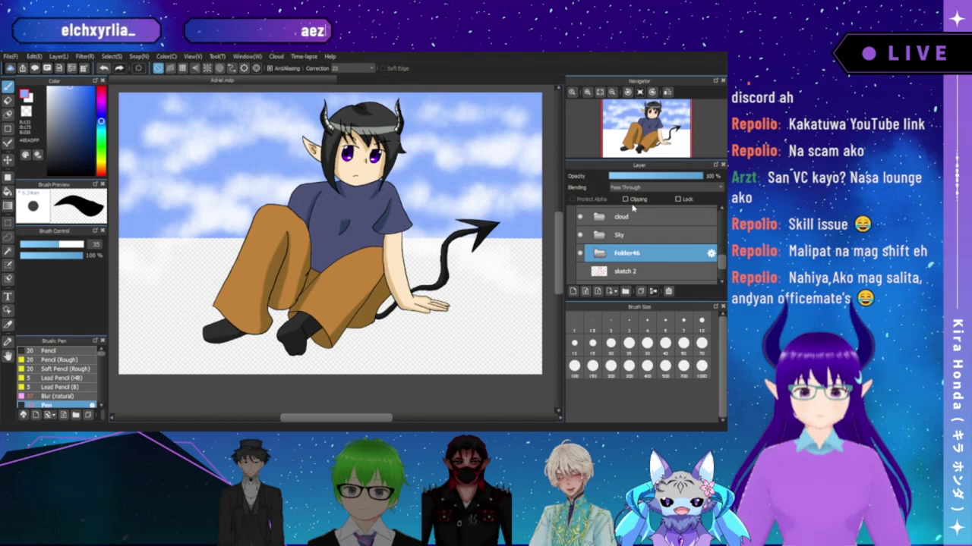
key(Return)
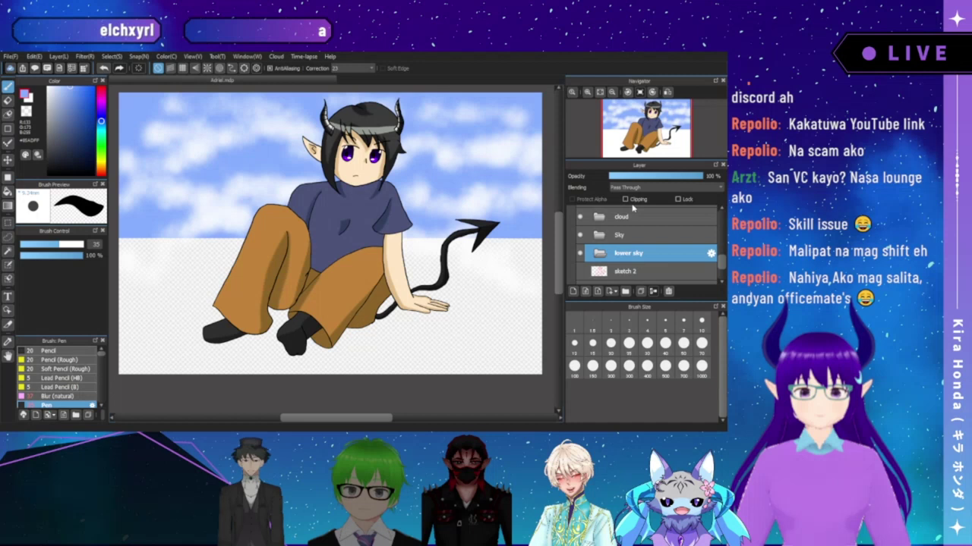
click(575, 290)
click(622, 271)
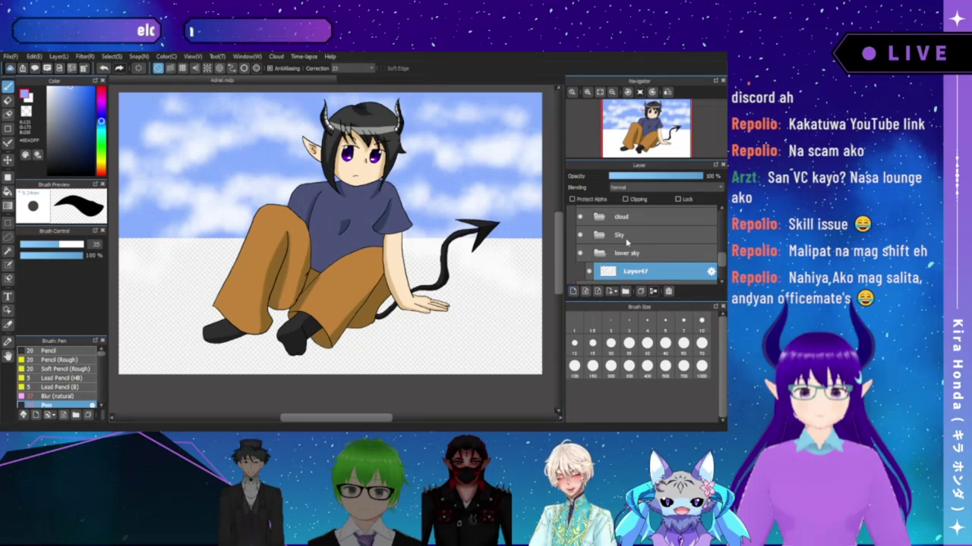
- Name the new layer inside the lower sky folder base
text(base)
key(Return)
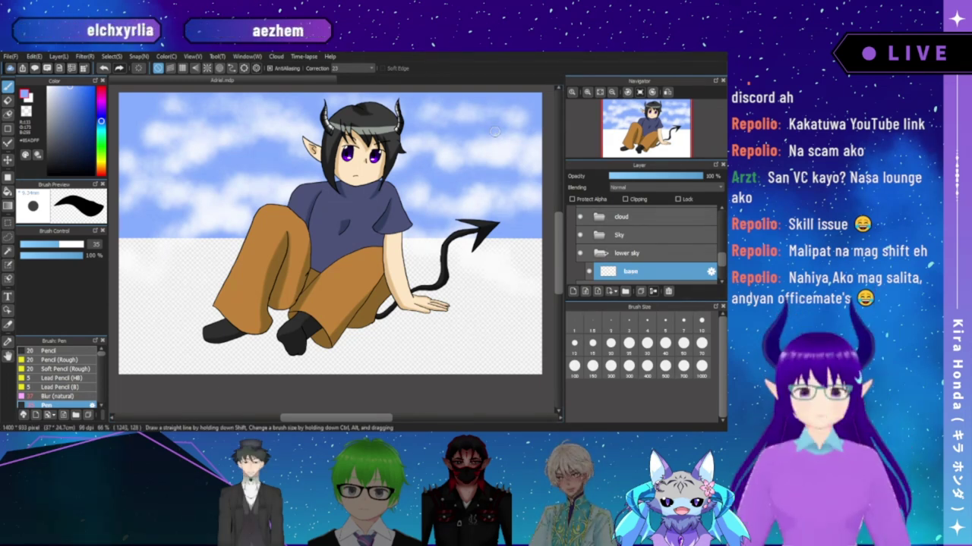
- Hide the Outline layer and the Eyes, Horns, Hair, Pants, shirt and Tail folders of the Adriel folder
scroll(698, 261, up, 3)
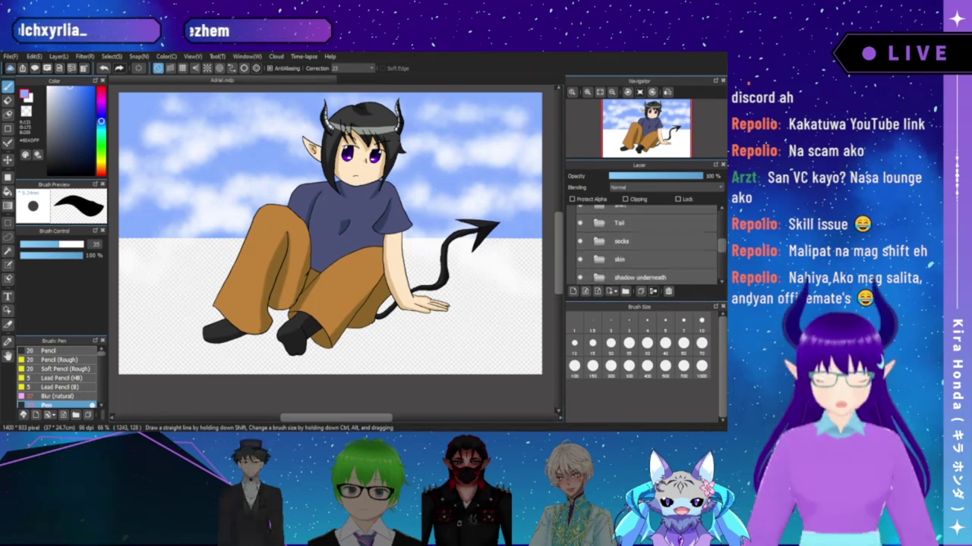
scroll(645, 244, up, 5)
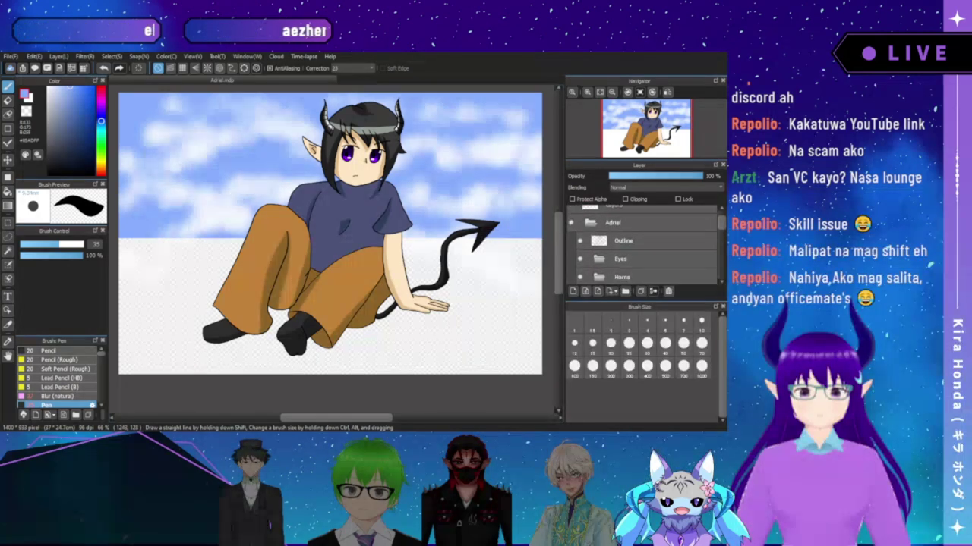
click(630, 210)
scroll(645, 228, up, 1)
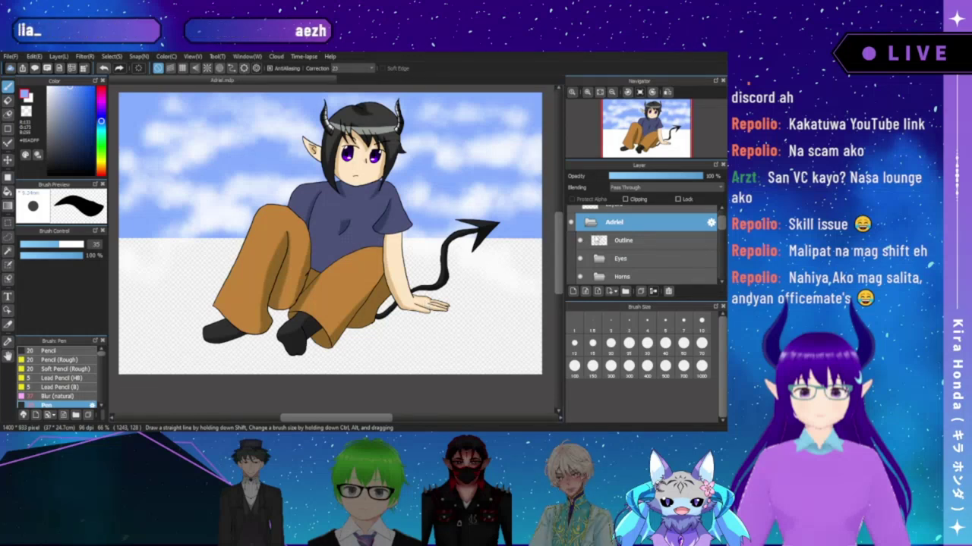
click(579, 240)
click(580, 277)
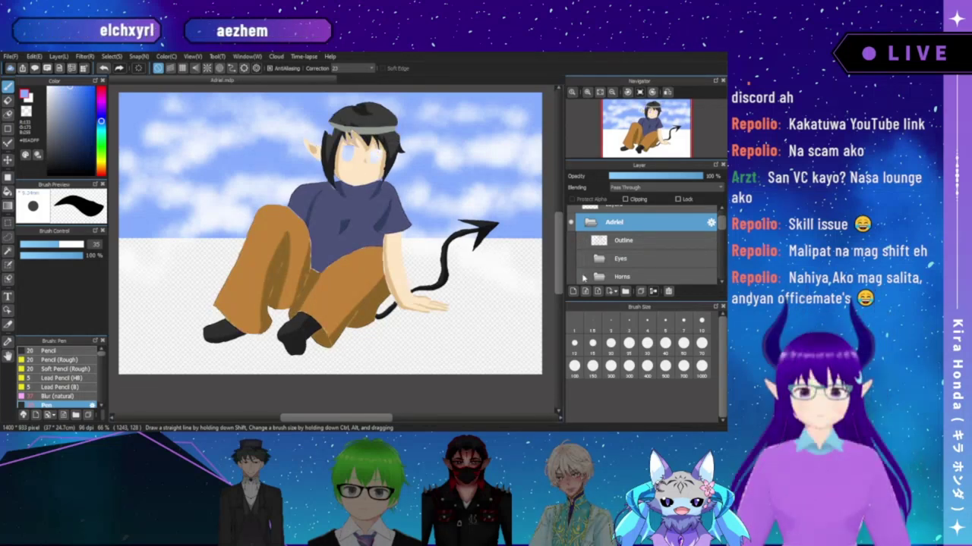
drag(722, 221, 722, 223)
scroll(570, 220, down, 2)
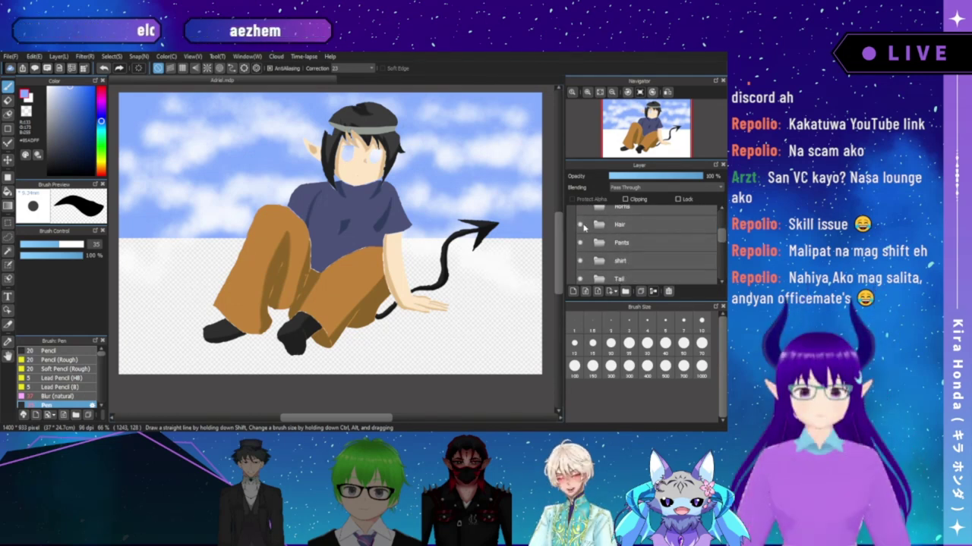
click(580, 225)
click(580, 242)
click(580, 260)
click(580, 278)
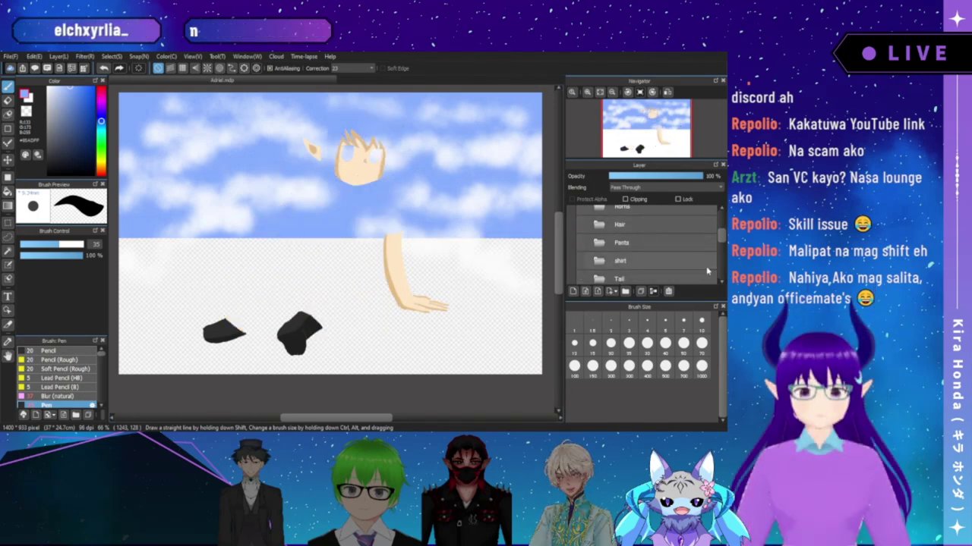
- Hide the socks, skin and cloud folders while keeping the shadow underneath folder visible
drag(722, 238, 720, 254)
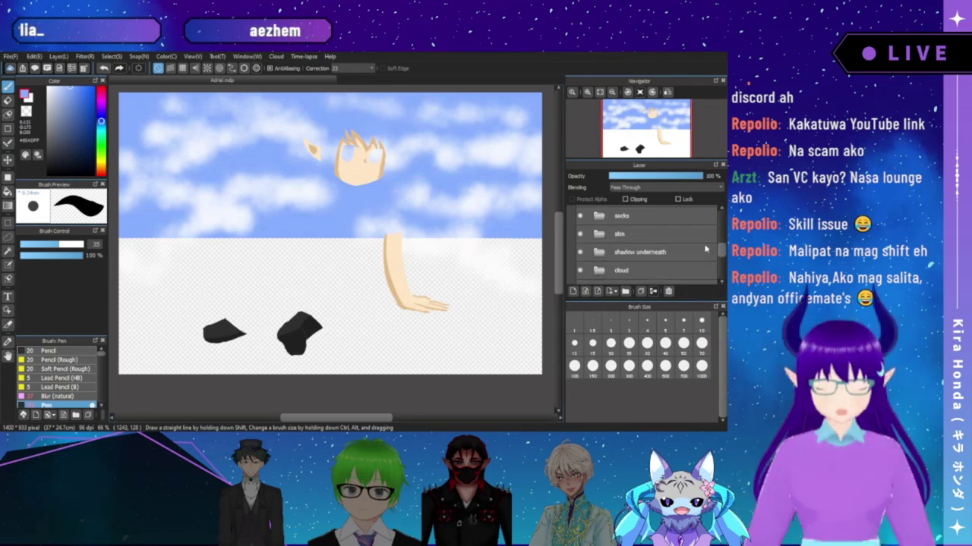
click(580, 216)
click(580, 233)
click(580, 252)
click(580, 270)
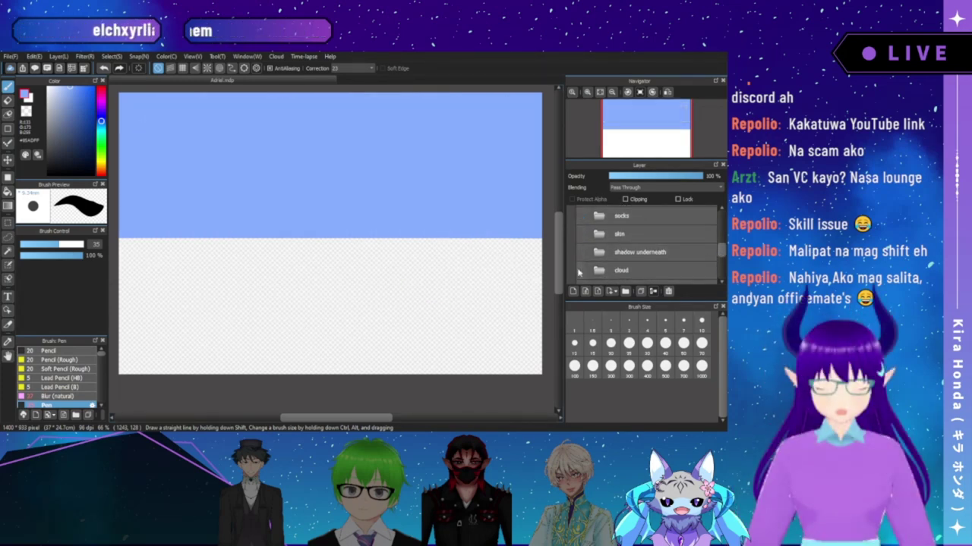
click(582, 251)
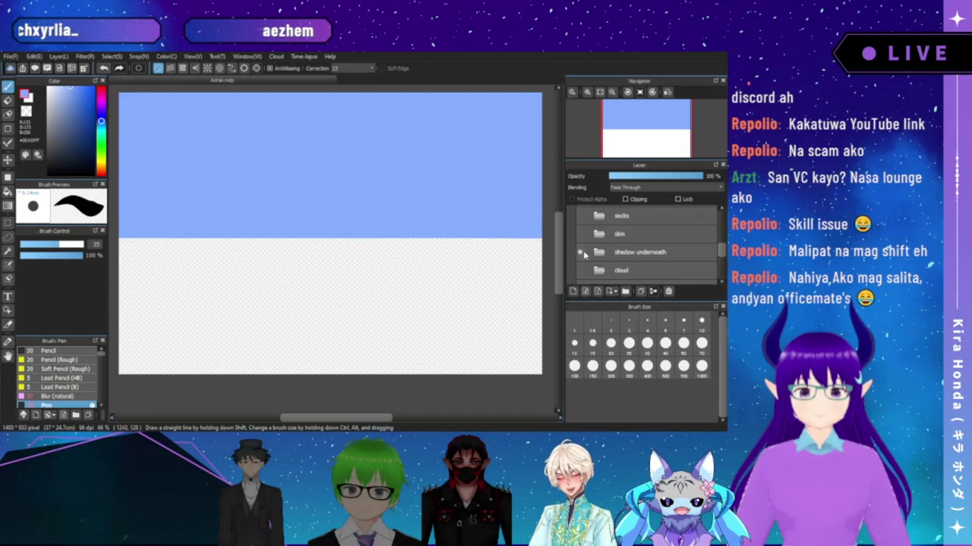
click(581, 269)
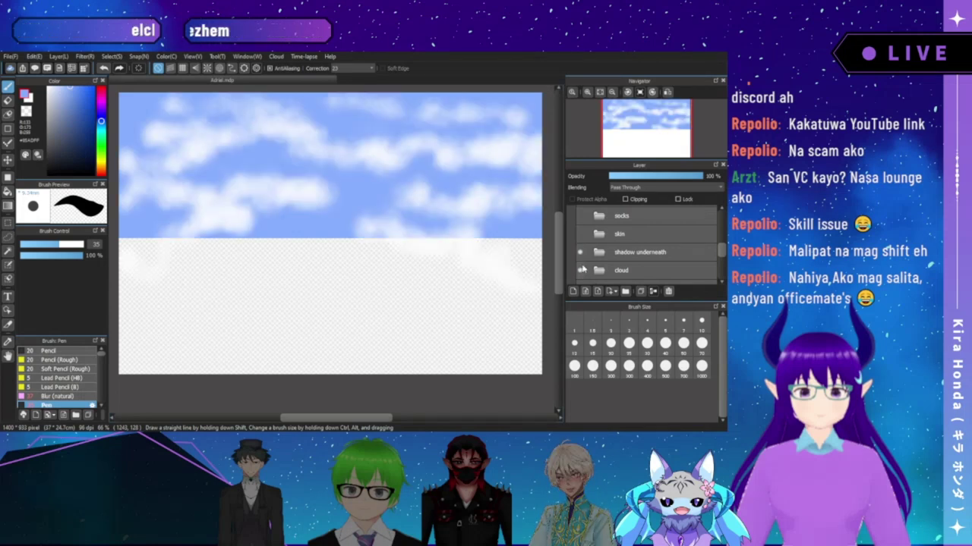
click(583, 271)
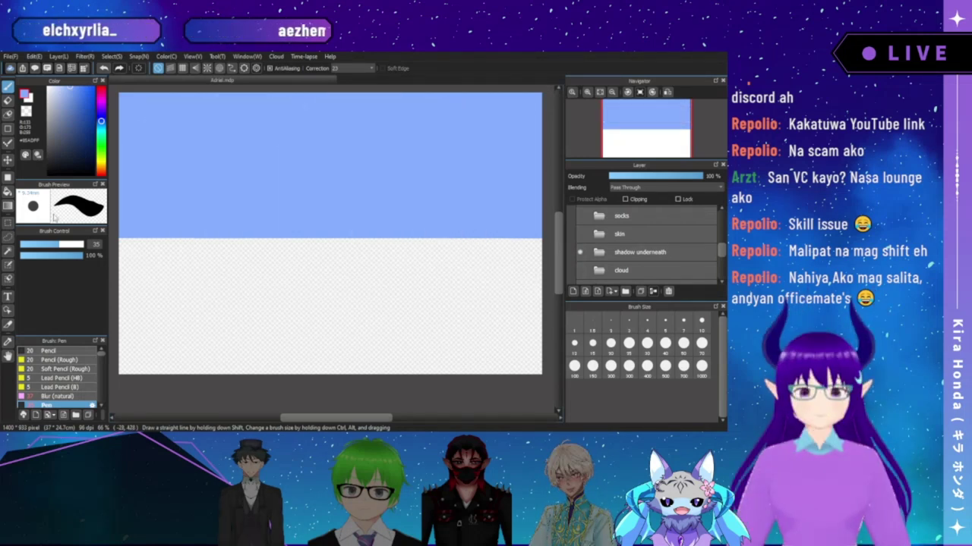
- Fill the empty area below the horizon with a dark navy blue on the base layer of the lower sky folder
click(8, 192)
click(94, 163)
drag(97, 166, 99, 159)
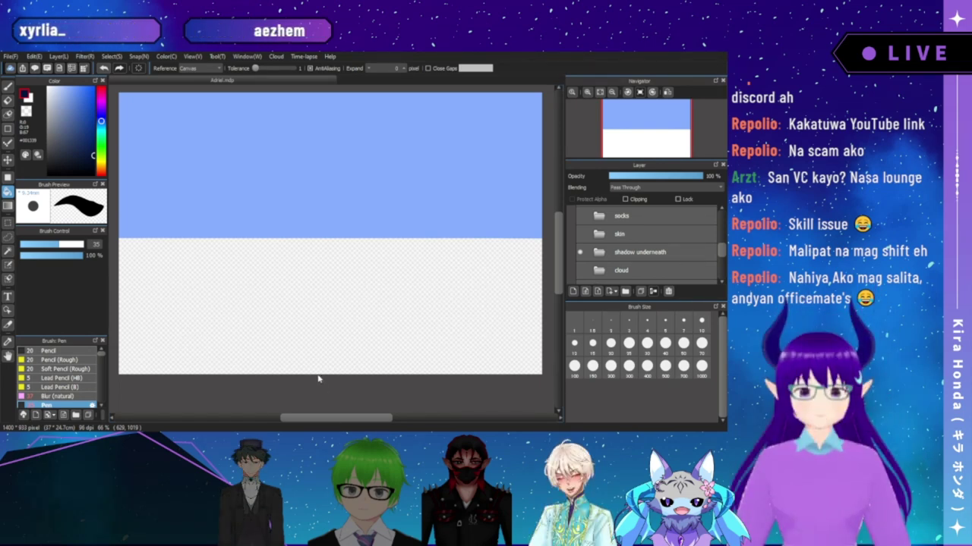
scroll(684, 251, down, 5)
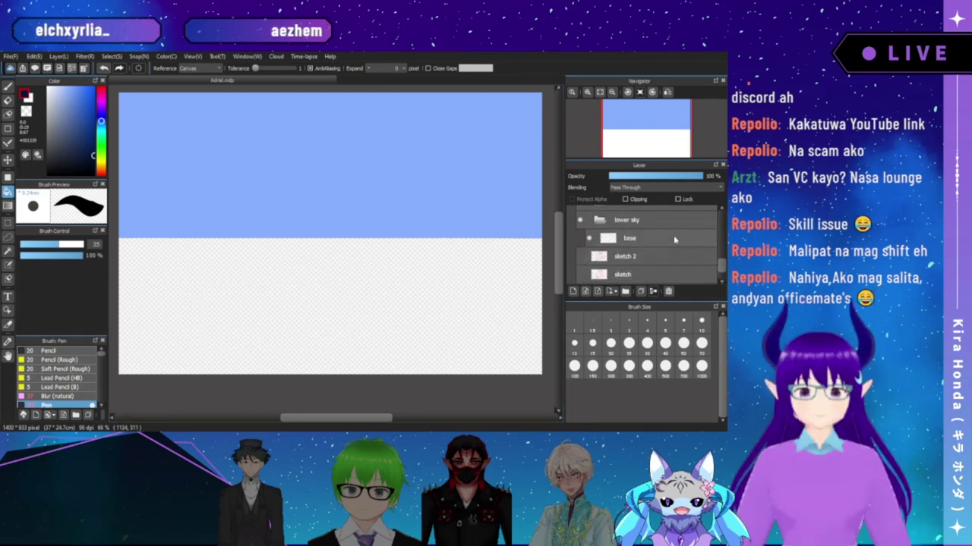
click(674, 238)
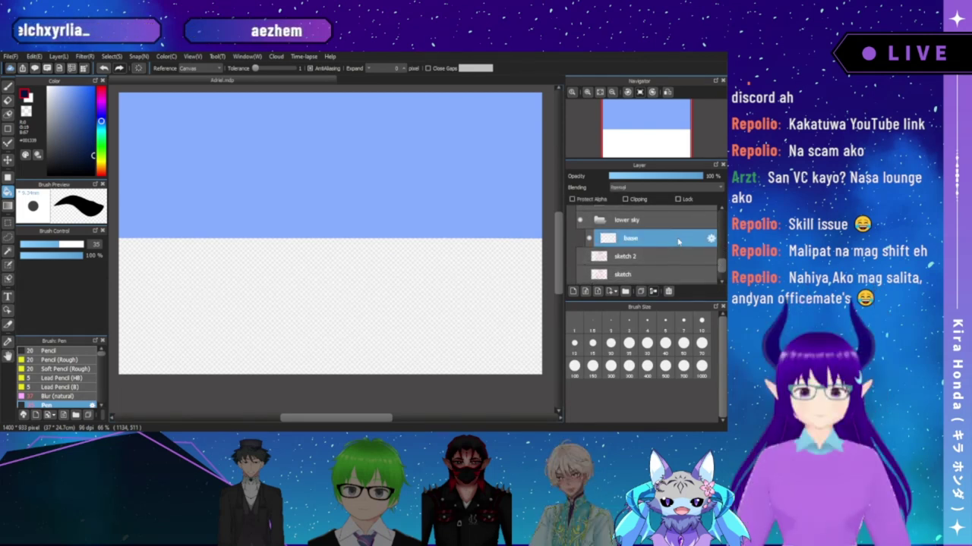
click(186, 281)
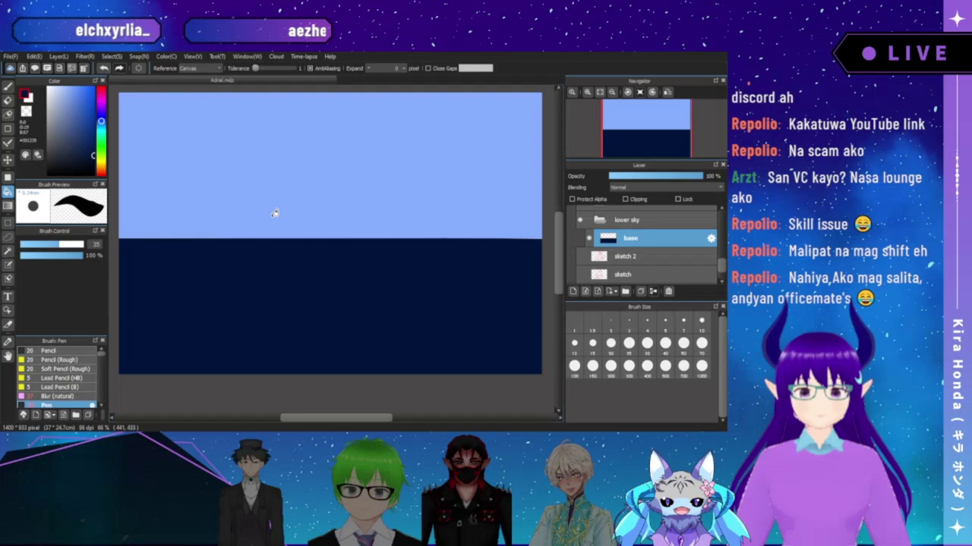
- Collapse the lower sky folder and make the cloud folder visible
click(609, 222)
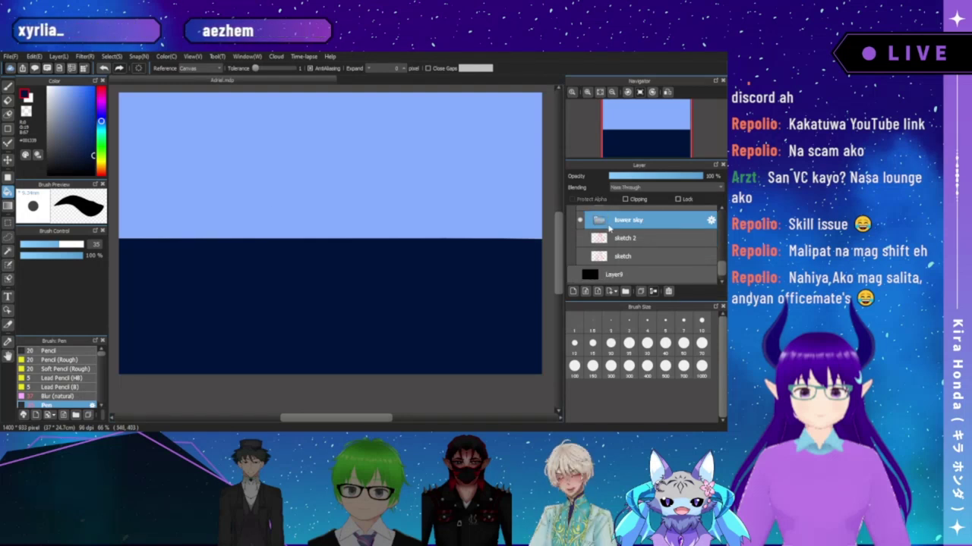
scroll(626, 248, up, 3)
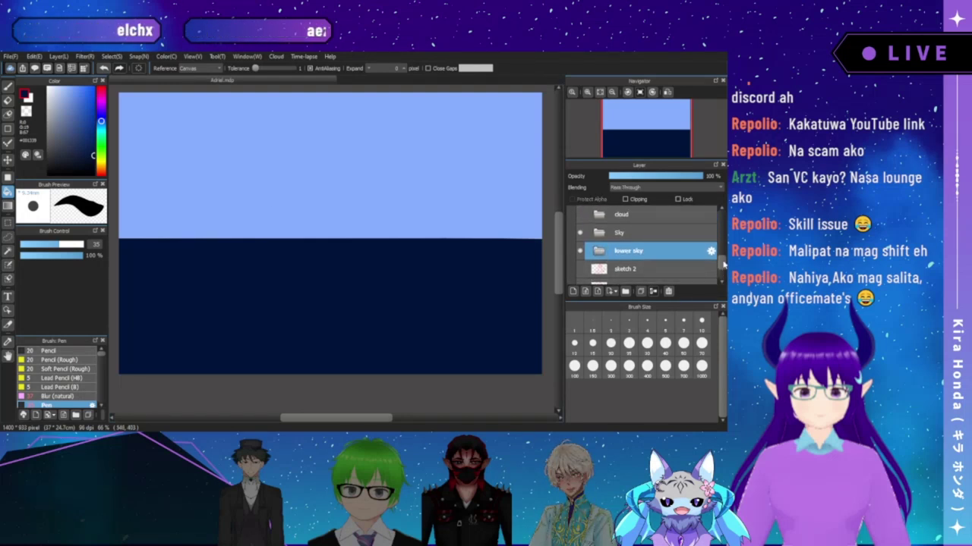
click(580, 231)
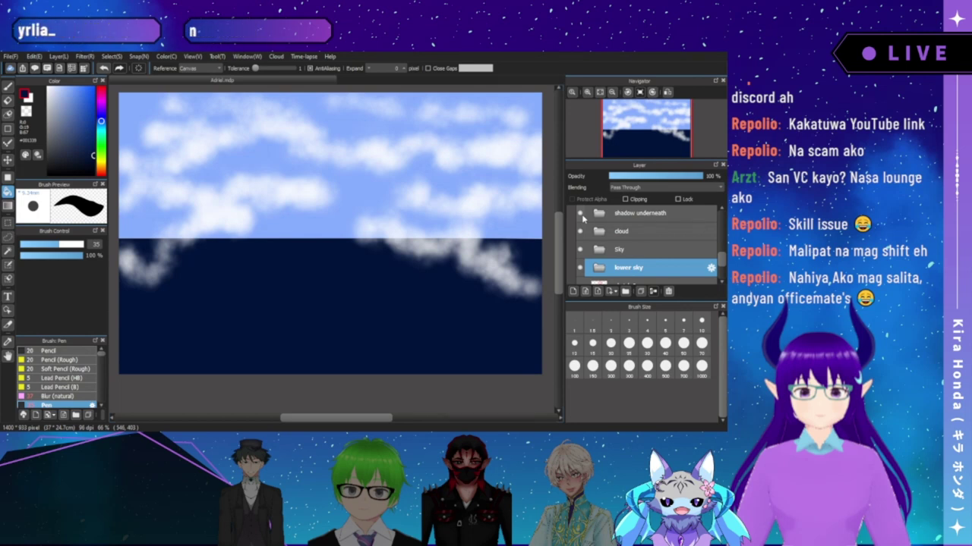
scroll(725, 246, up, 3)
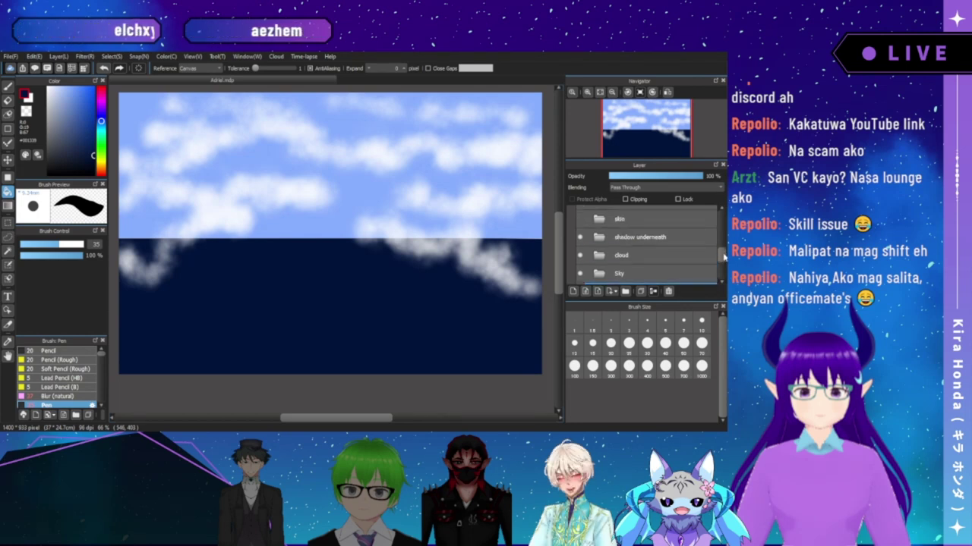
drag(724, 248, 723, 247)
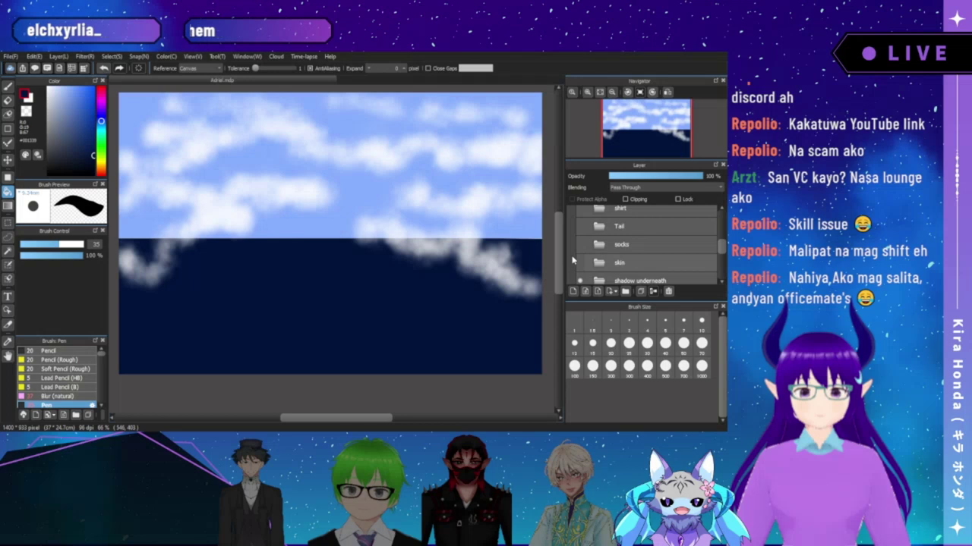
- Add a layer named ripples inside the lower sky folder, directly above the base layer
drag(722, 241, 721, 271)
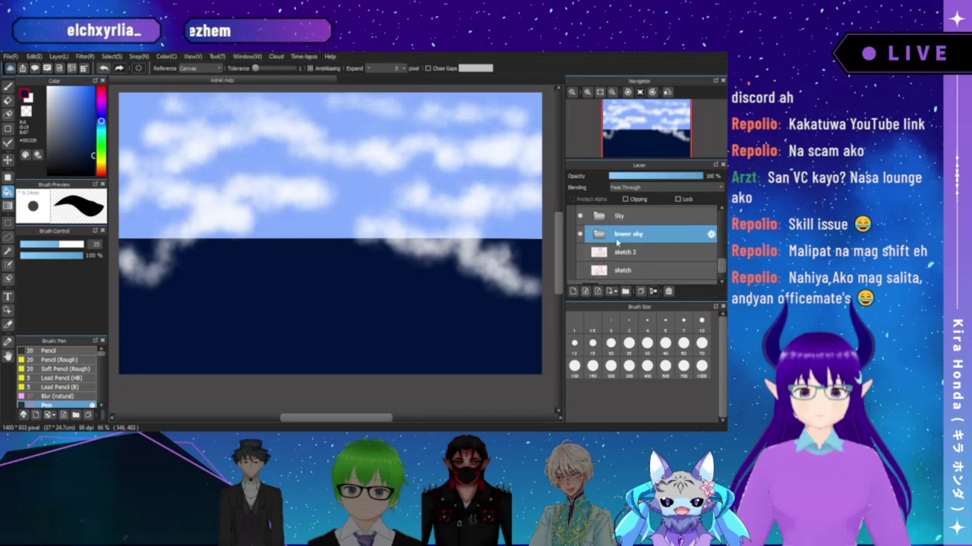
click(574, 291)
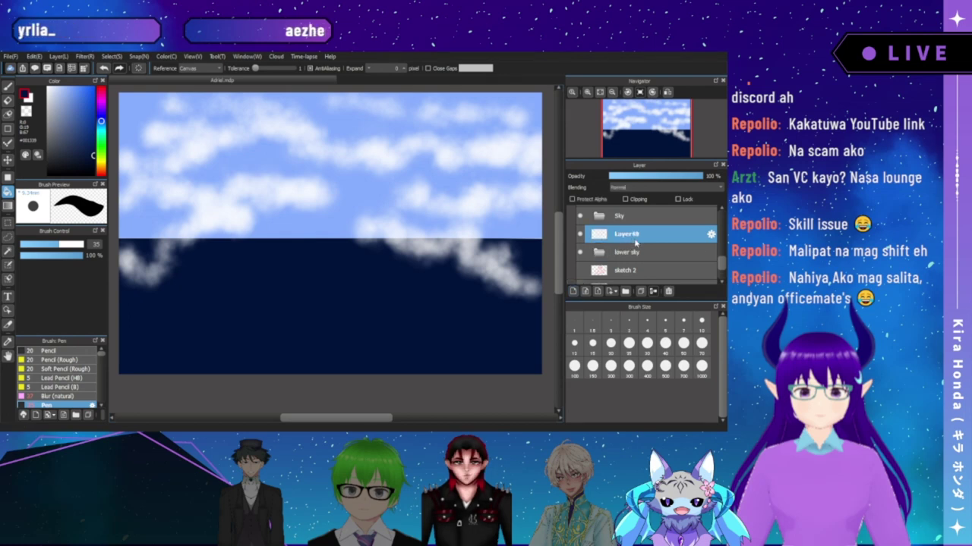
click(602, 251)
drag(633, 234, 636, 266)
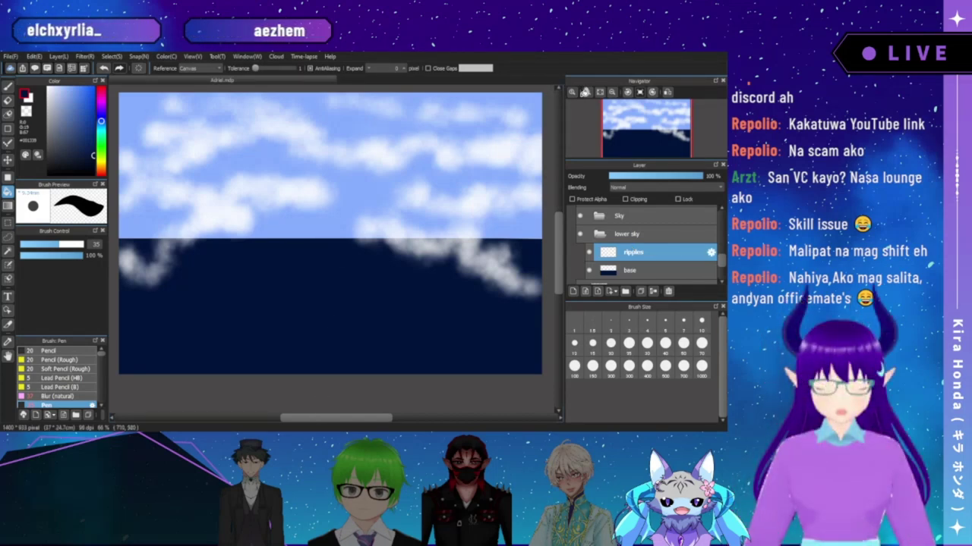
- Select the Pencil (Rough) brush for painting and set its size to 32
click(612, 91)
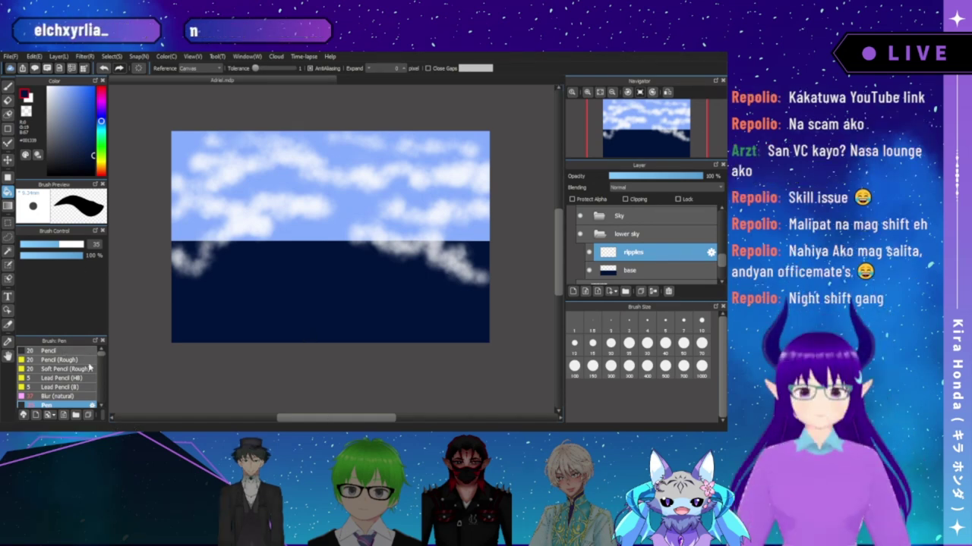
scroll(101, 358, down, 2)
scroll(103, 359, up, 2)
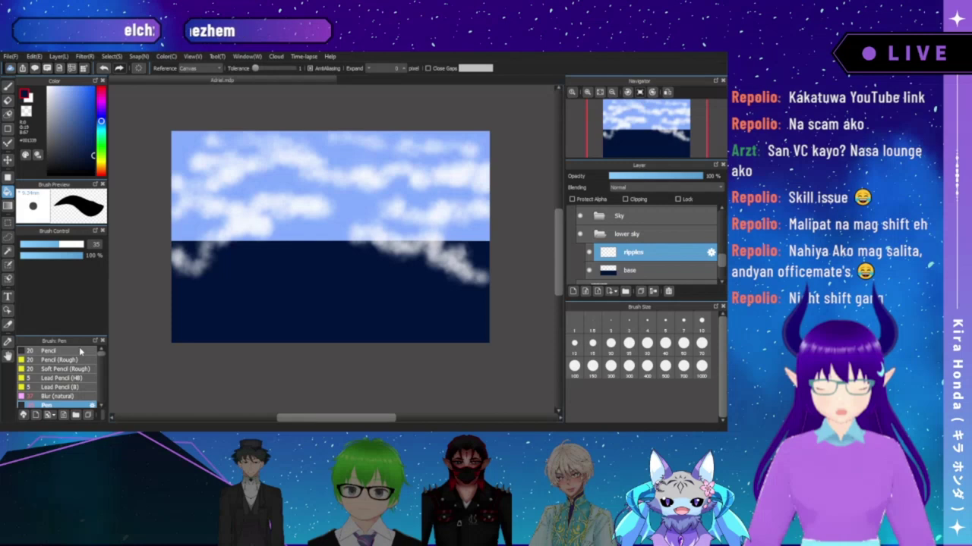
click(73, 360)
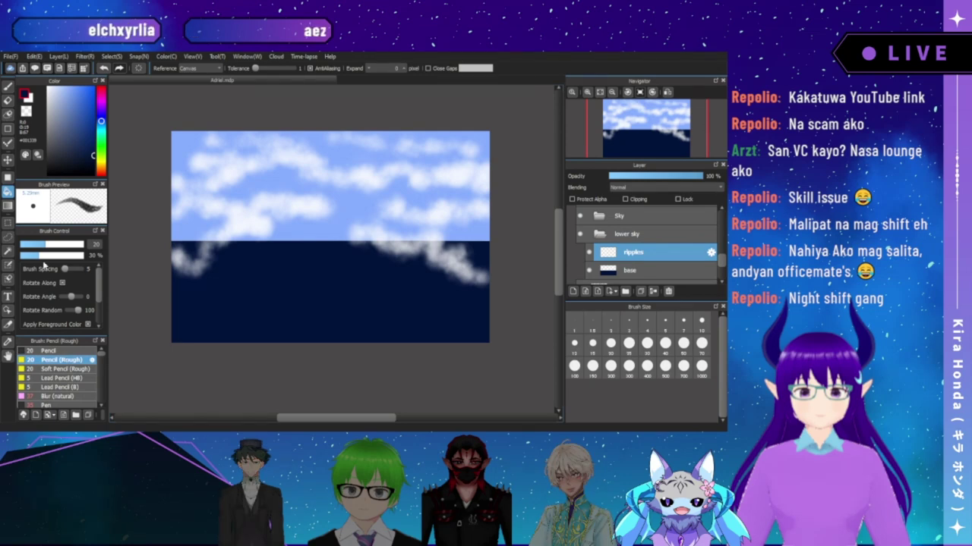
drag(47, 244, 58, 245)
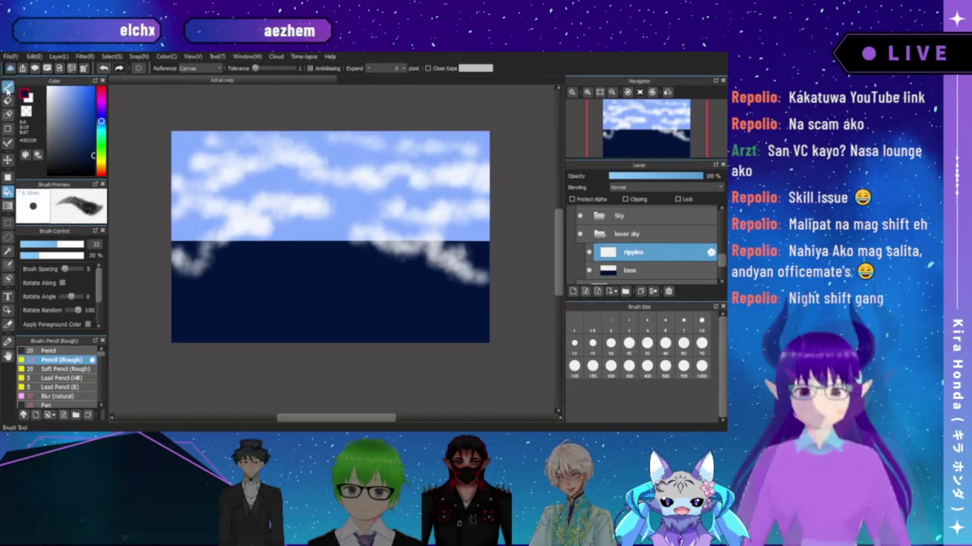
key(b)
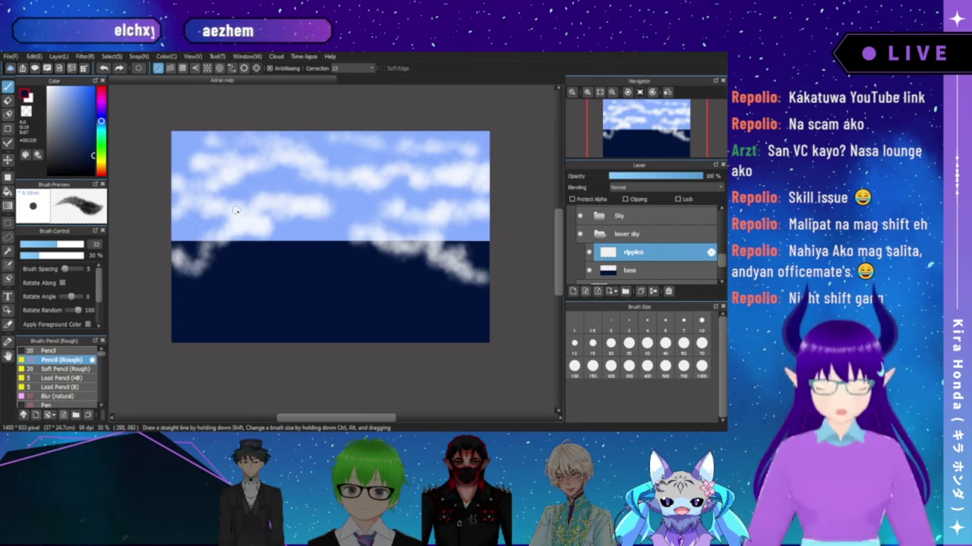
- Undo the ripples layer's renaming and its move into the lower sky folder, and redo only the move
key(ctrl+z)
key(ctrl+z)
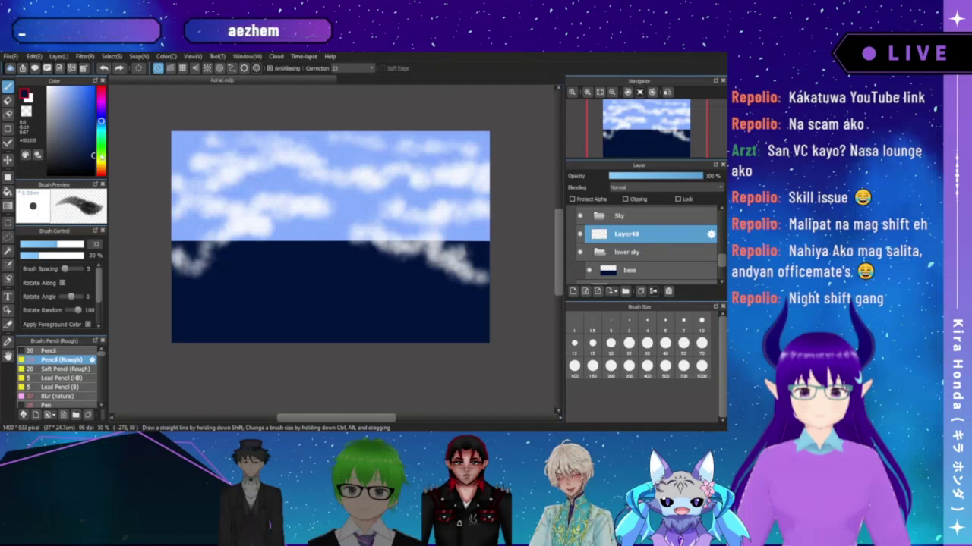
key(ctrl+y)
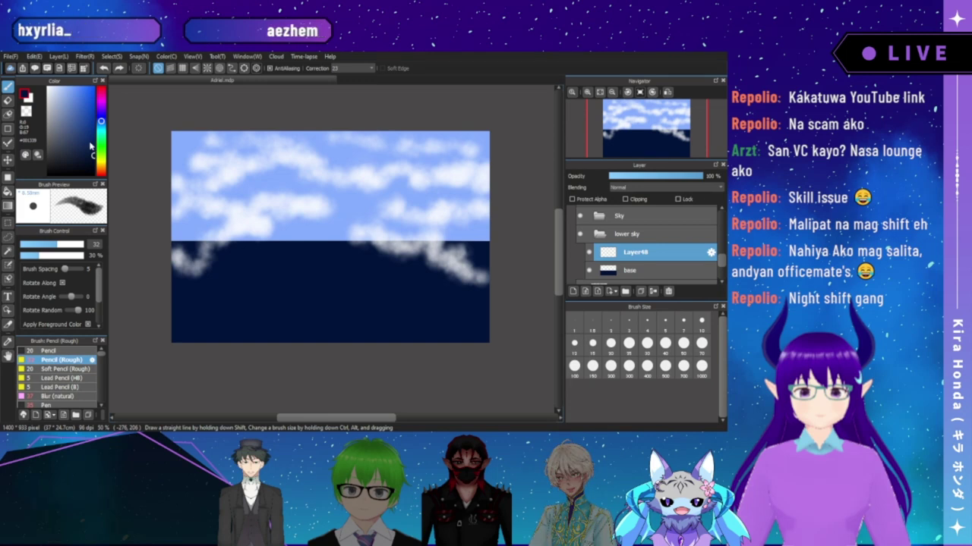
- Pick a muted light blue (#8AA4D4) and paint the first short ripple strokes just below the horizon, near the canvas's left edge
click(73, 91)
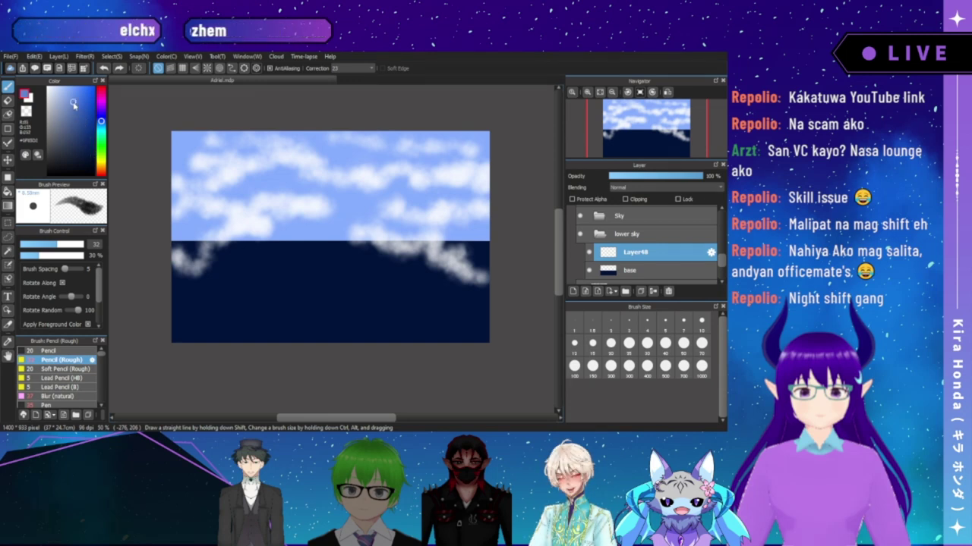
click(72, 87)
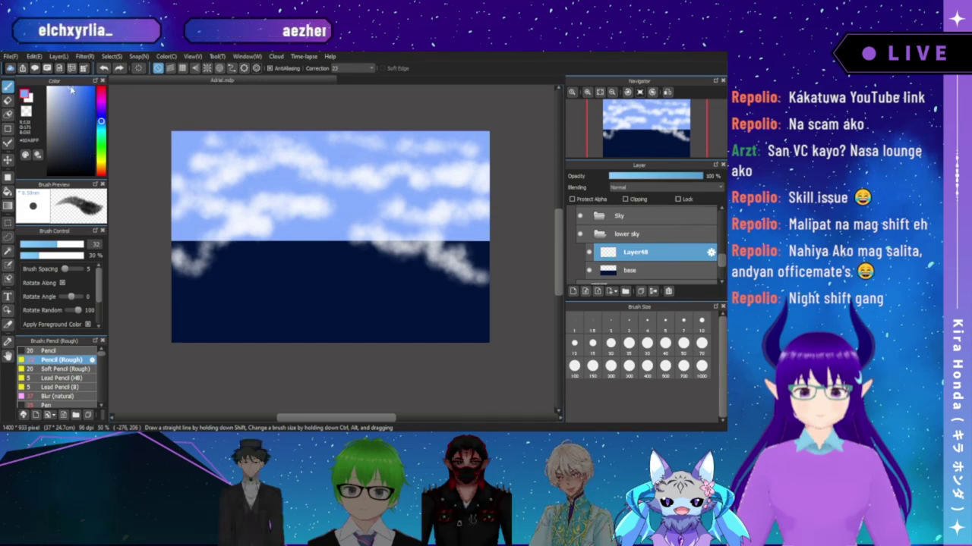
click(66, 99)
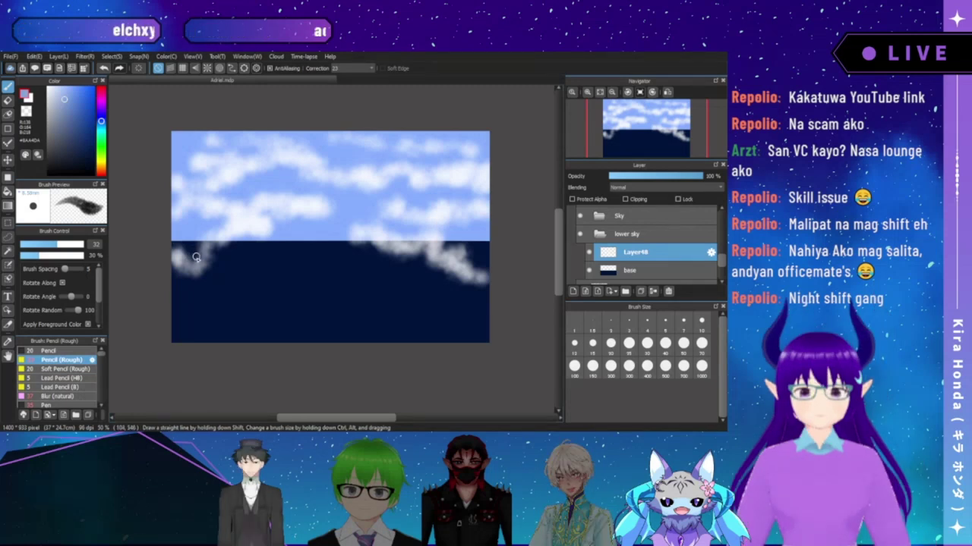
drag(190, 258, 242, 258)
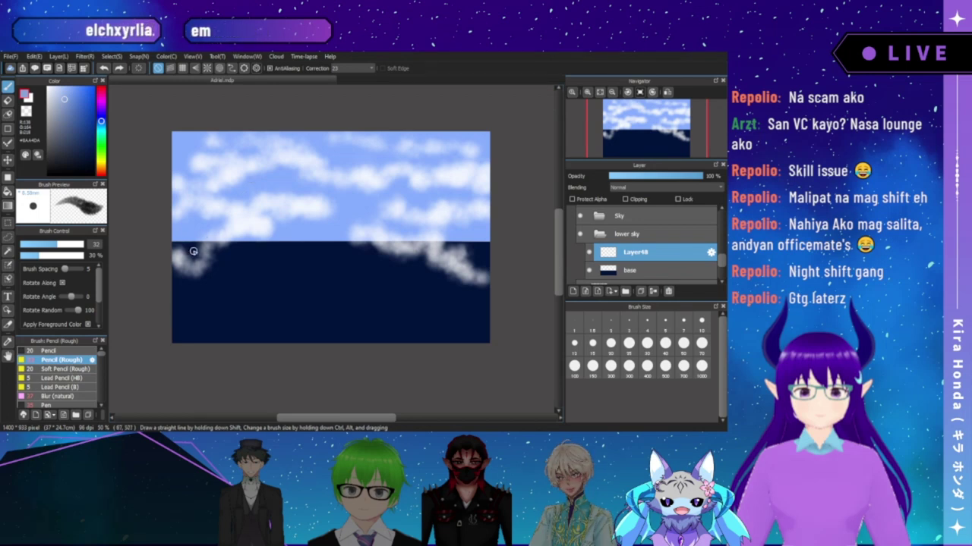
drag(231, 253, 256, 253)
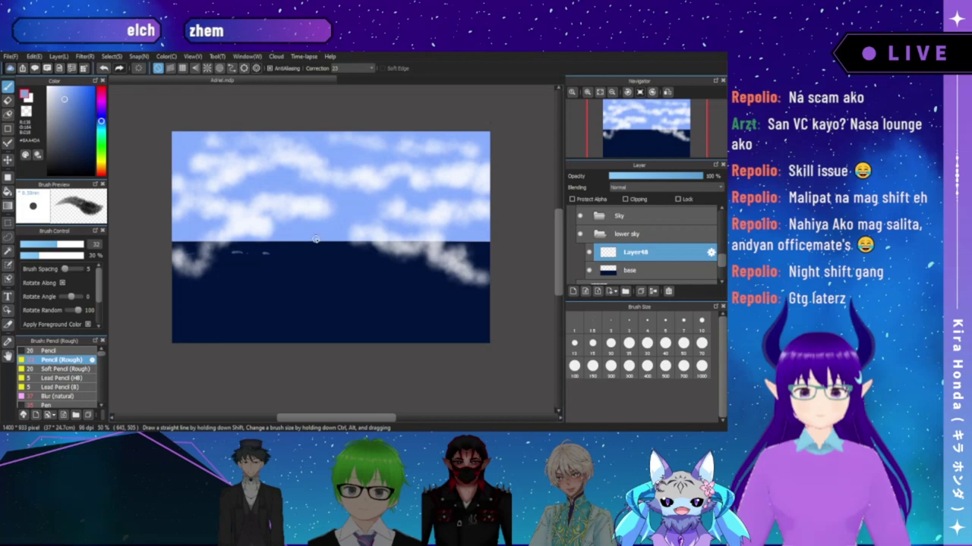
- Extend the row of short ripple dashes just below the horizon across to the canvas's right edge
mouse_move(584, 112)
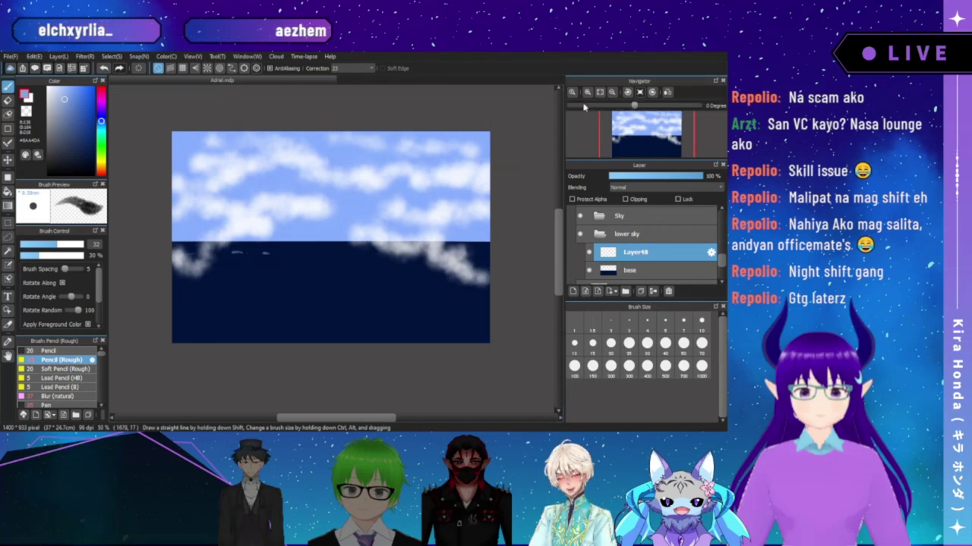
click(587, 92)
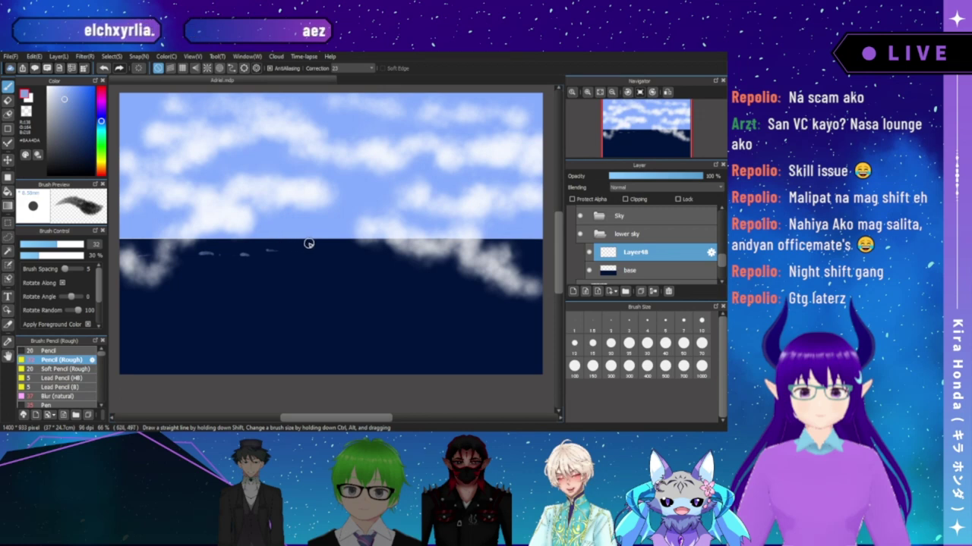
mouse_move(336, 245)
mouse_down()
mouse_move(346, 243)
mouse_move(308, 242)
mouse_move(384, 249)
mouse_up()
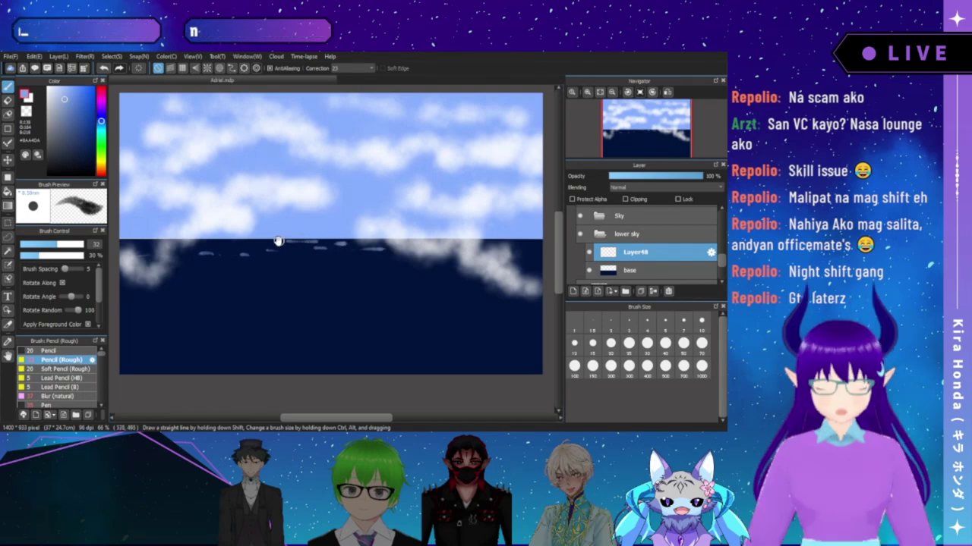
scroll(319, 243, right, 3)
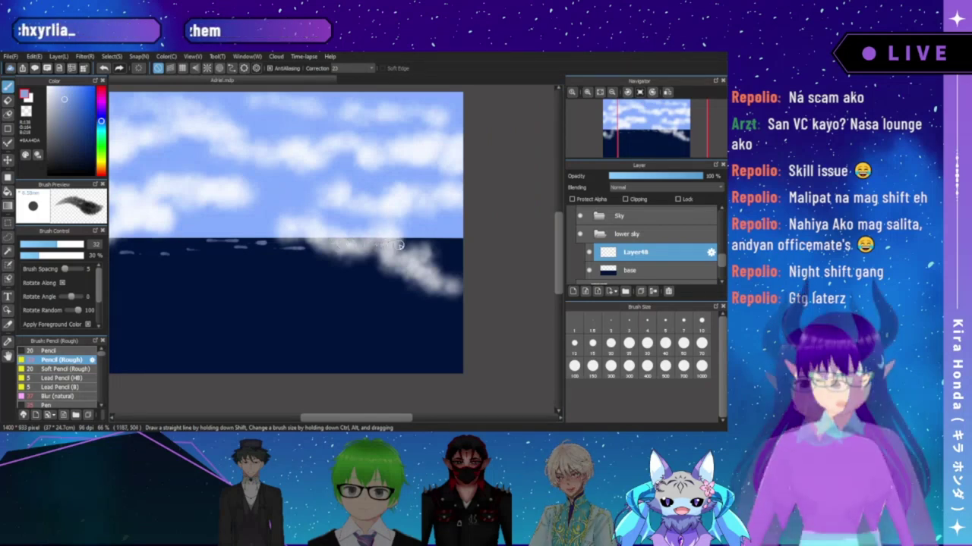
drag(411, 246, 430, 244)
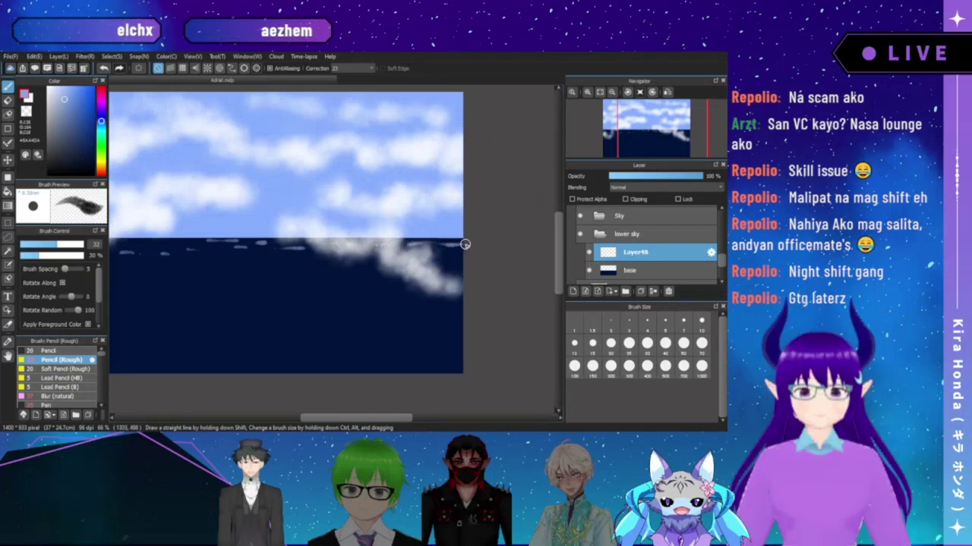
- Paint further rows of short horizontal ripples across the upper part of the dark area, beneath the horizon row
drag(303, 255, 435, 257)
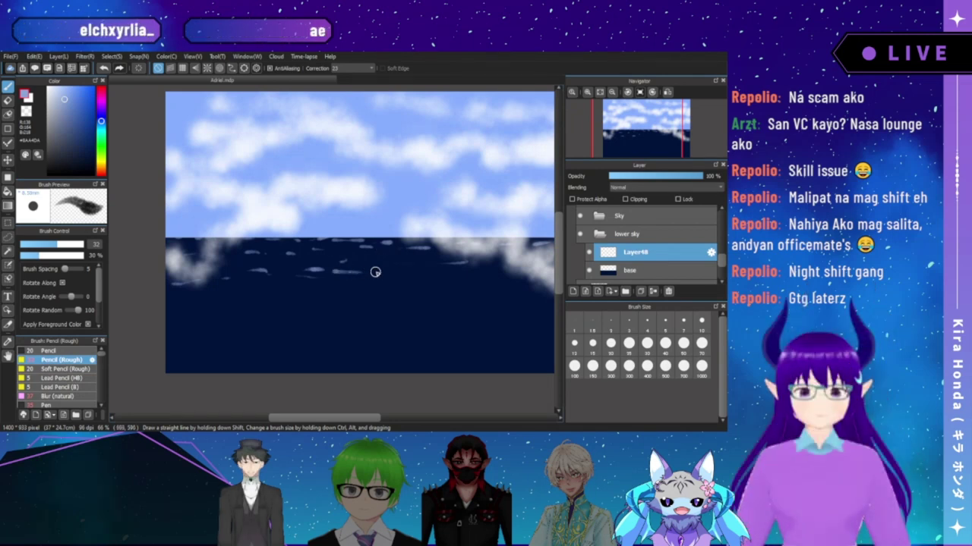
drag(412, 263, 370, 243)
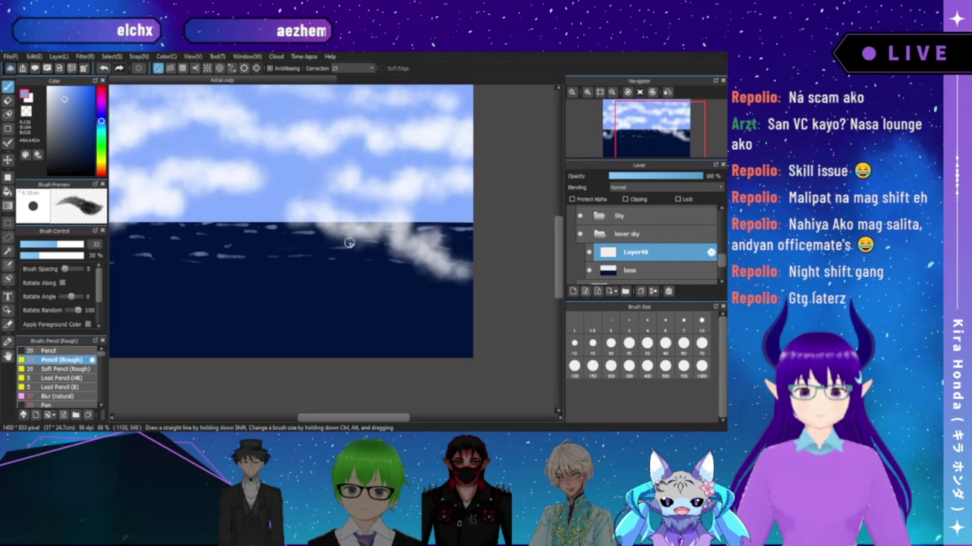
drag(324, 254, 399, 255)
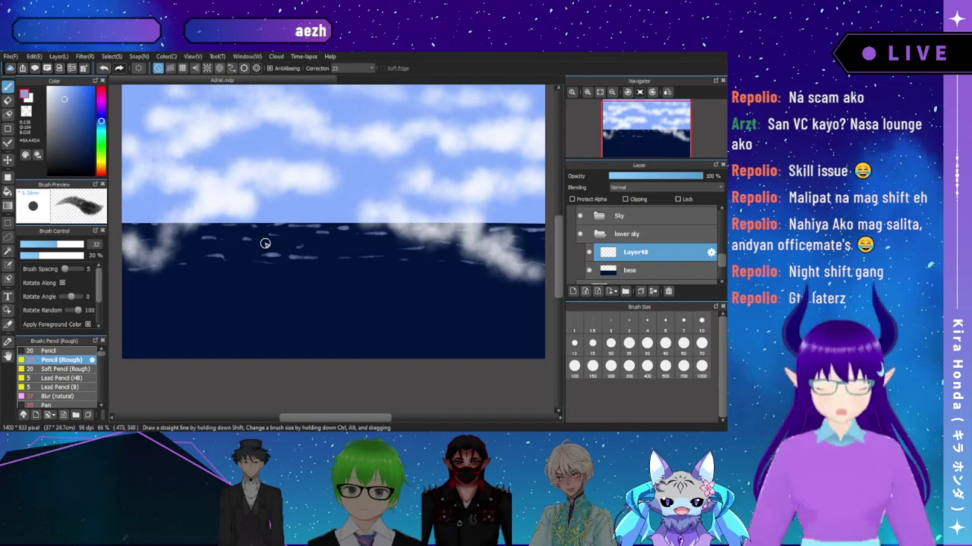
click(571, 91)
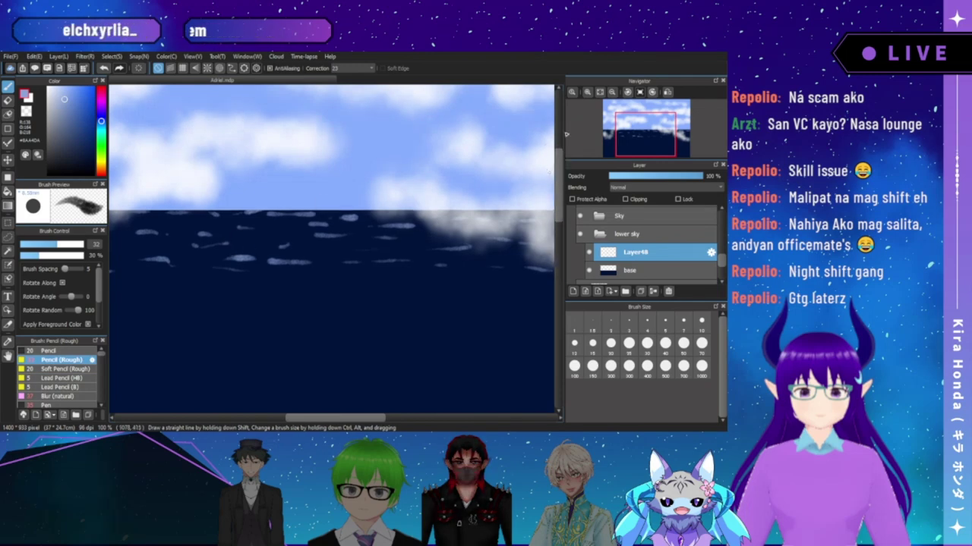
click(610, 92)
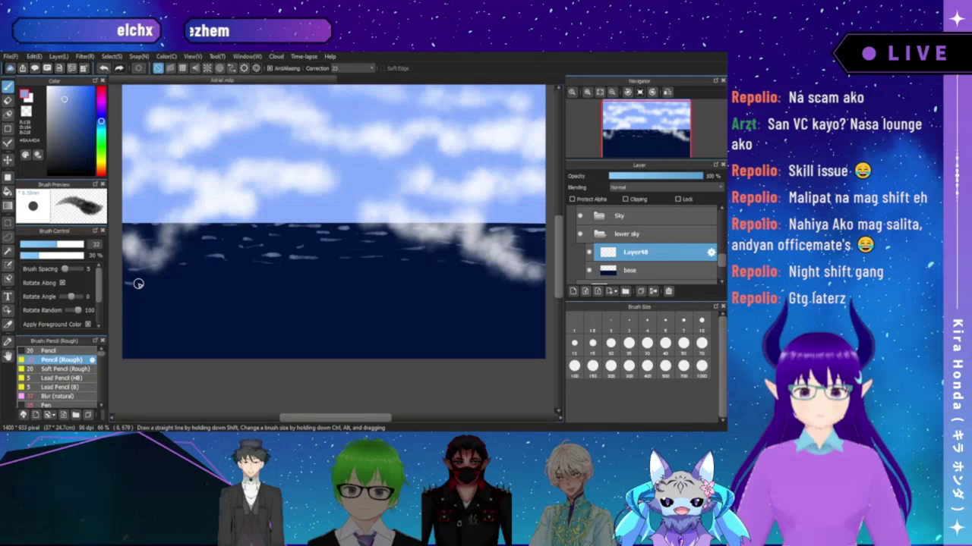
- Paint longer, slightly wavy ripples across the middle of the dark area, from the left edge to the right edge
drag(154, 280, 236, 276)
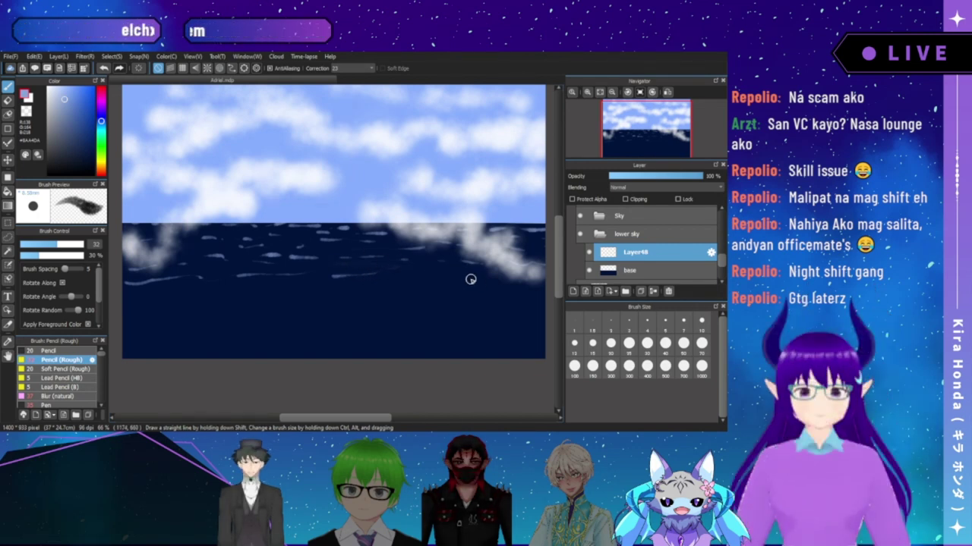
drag(437, 269, 399, 266)
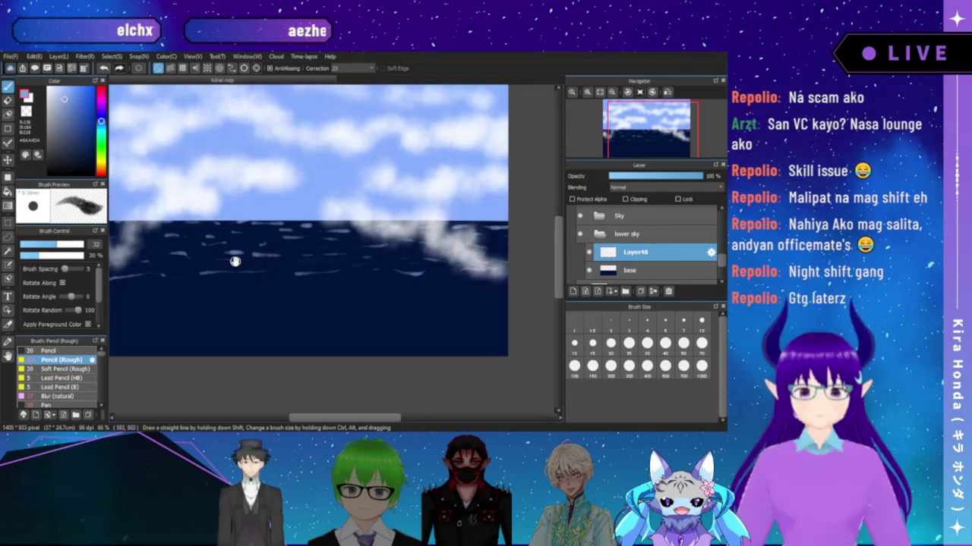
drag(235, 262, 278, 251)
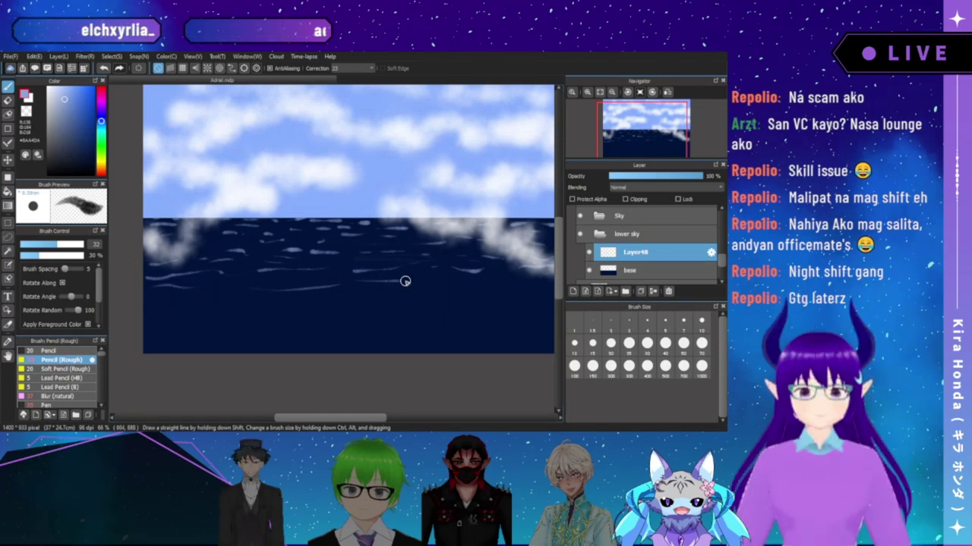
drag(429, 279, 343, 275)
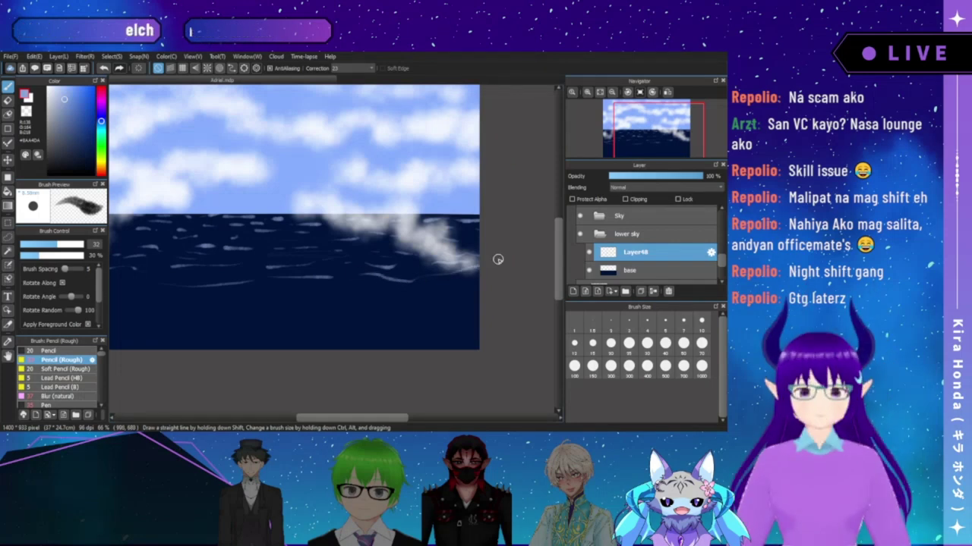
drag(332, 247, 465, 254)
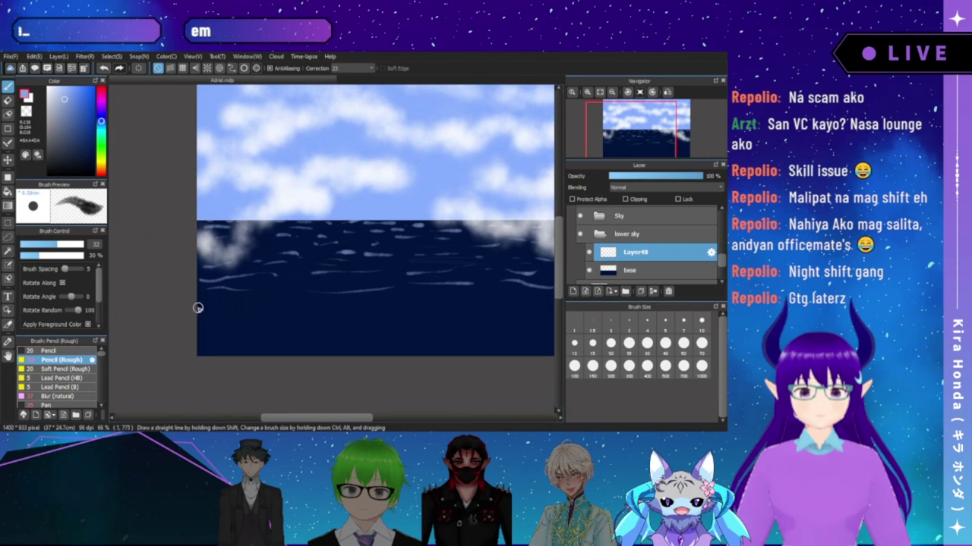
- Add another row of long ripples below the existing ones, with a curved stroke at the right edge of the canvas
mouse_move(193, 307)
mouse_down()
mouse_move(507, 296)
mouse_move(378, 278)
mouse_up()
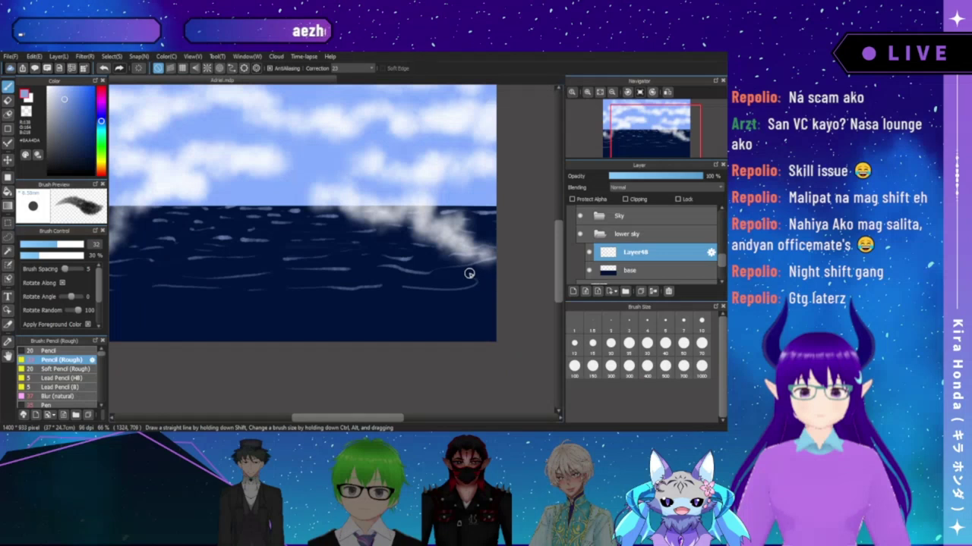
drag(285, 281, 465, 263)
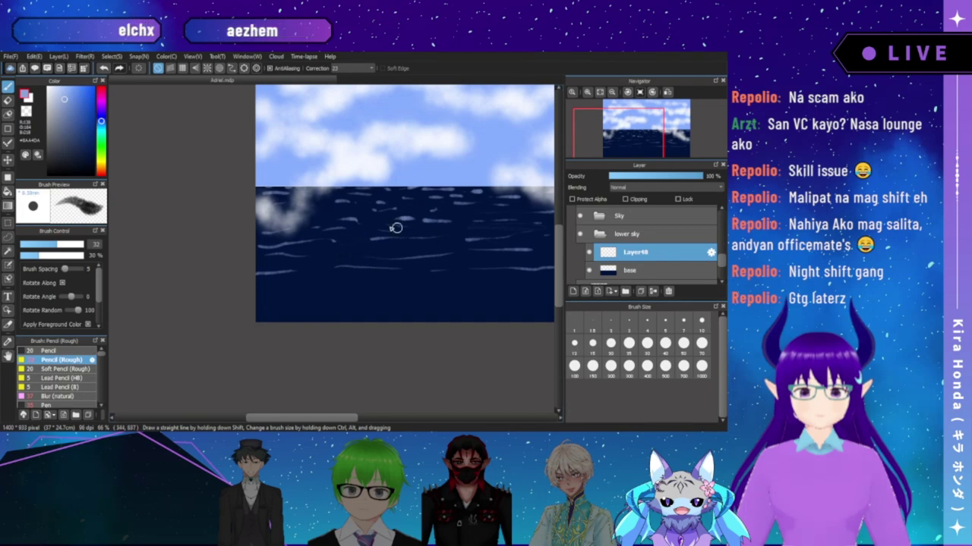
drag(412, 246, 282, 337)
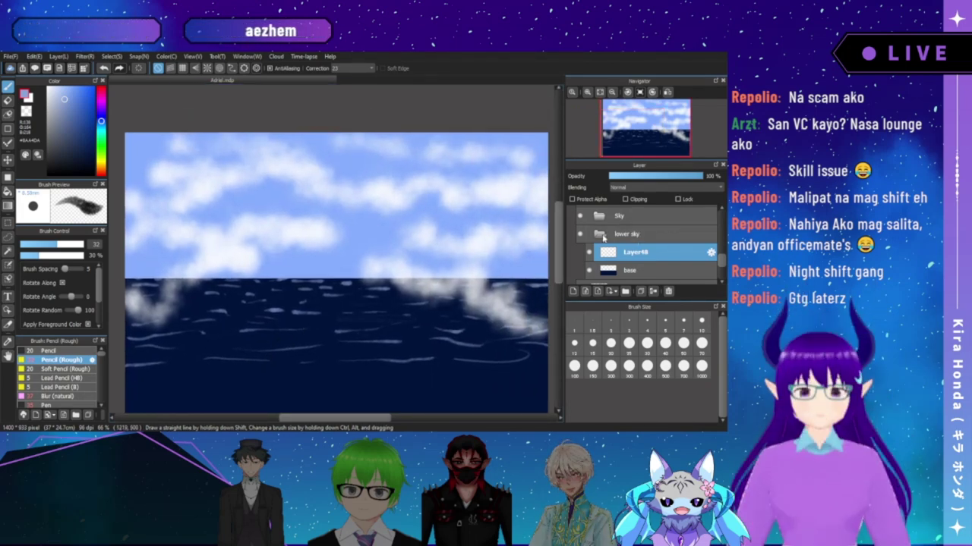
- Collapse the lower sky folder and rename it Sea
click(604, 235)
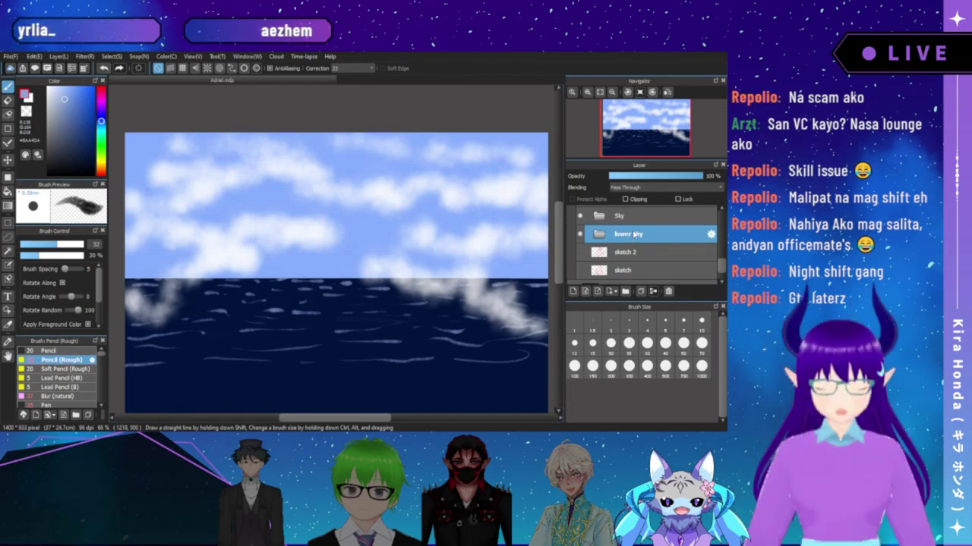
text(Sea)
key(Return)
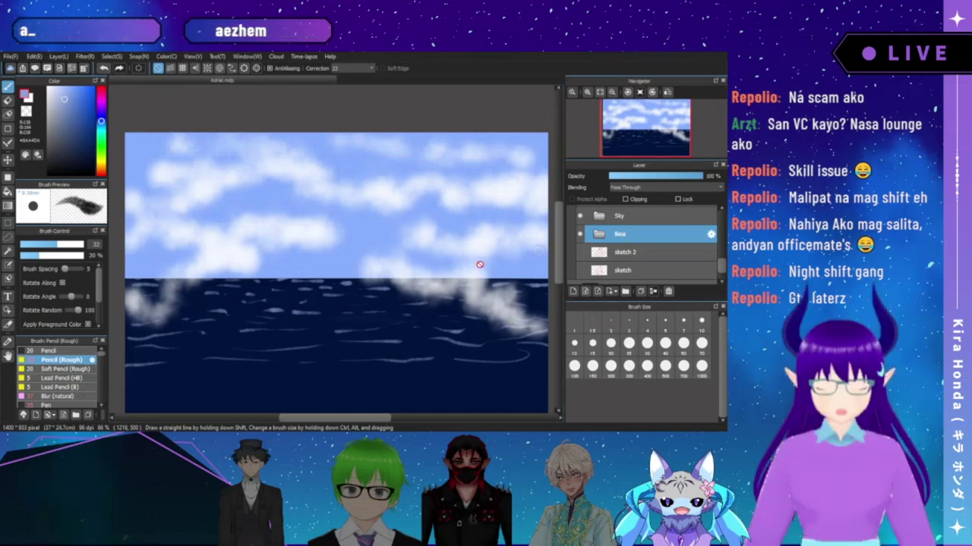
- Expand the Sea folder and rename the layer holding the painted water strokes as ripples
click(602, 233)
click(605, 255)
drag(333, 297, 351, 267)
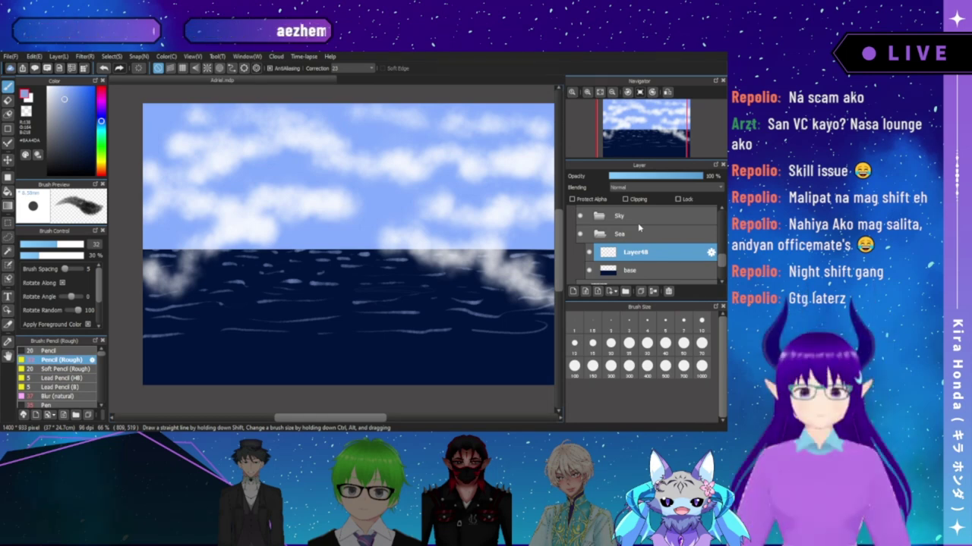
text(ripples)
key(Return)
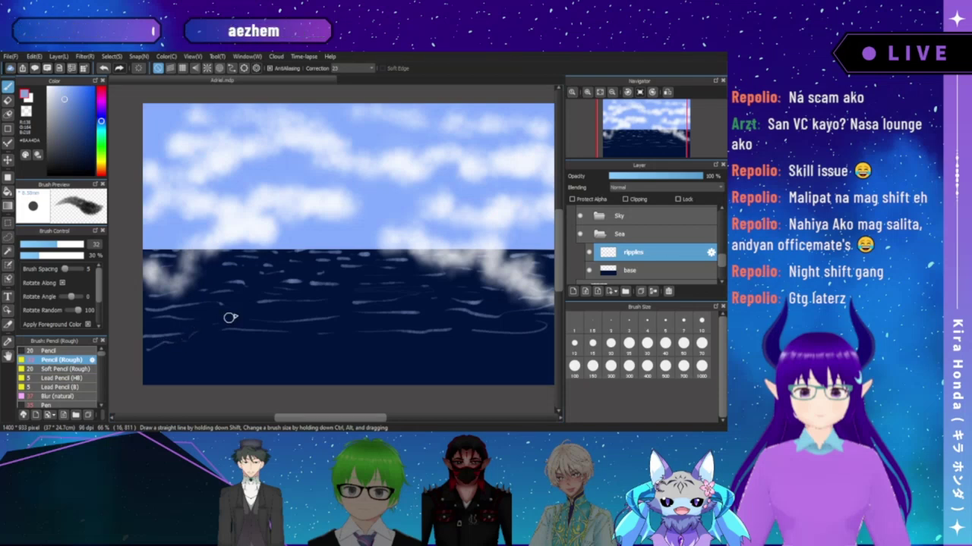
- Fill the gaps in the lower half of the sea with short ripples and a small hooked stroke, continuing to the right edge
scroll(345, 208, up, 2)
drag(284, 283, 362, 179)
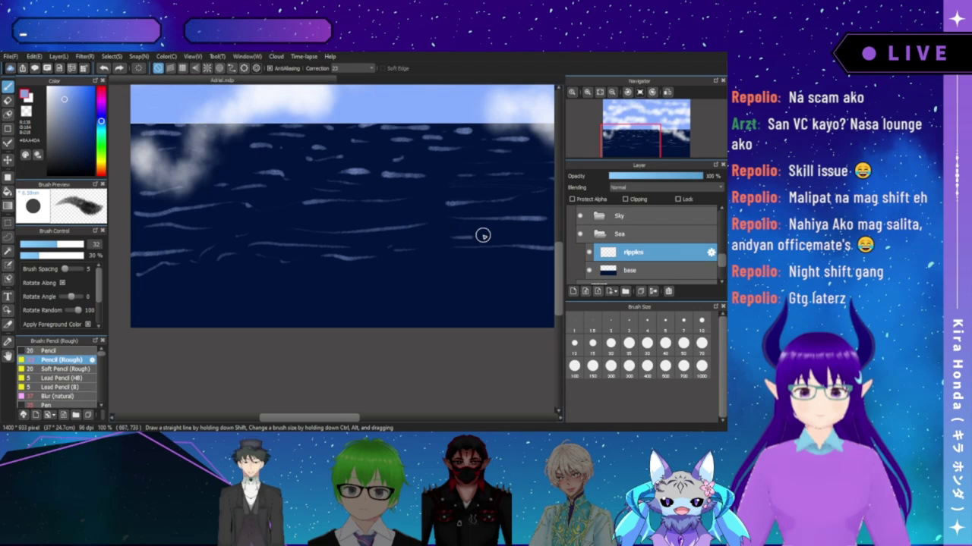
mouse_move(499, 235)
mouse_down()
mouse_move(371, 210)
mouse_move(308, 211)
mouse_up()
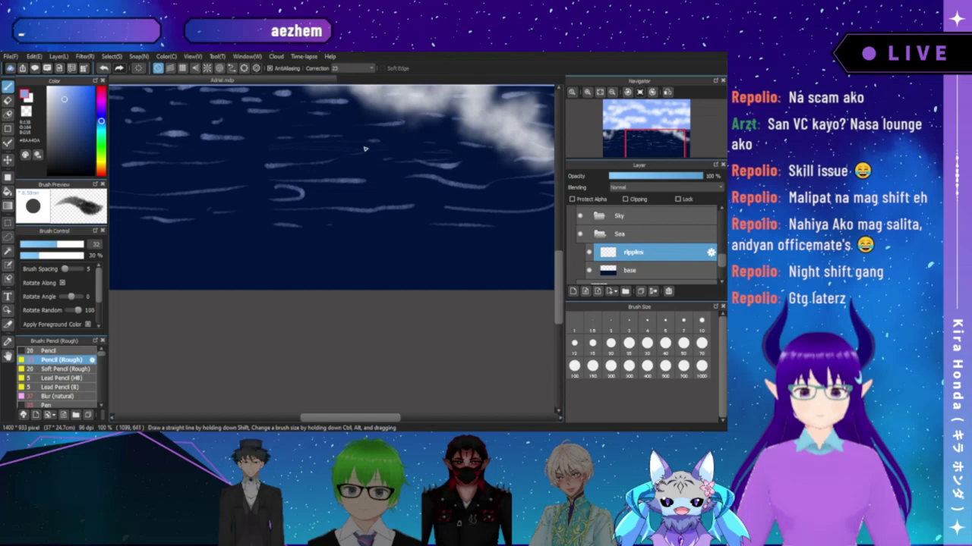
scroll(430, 192, up, 2)
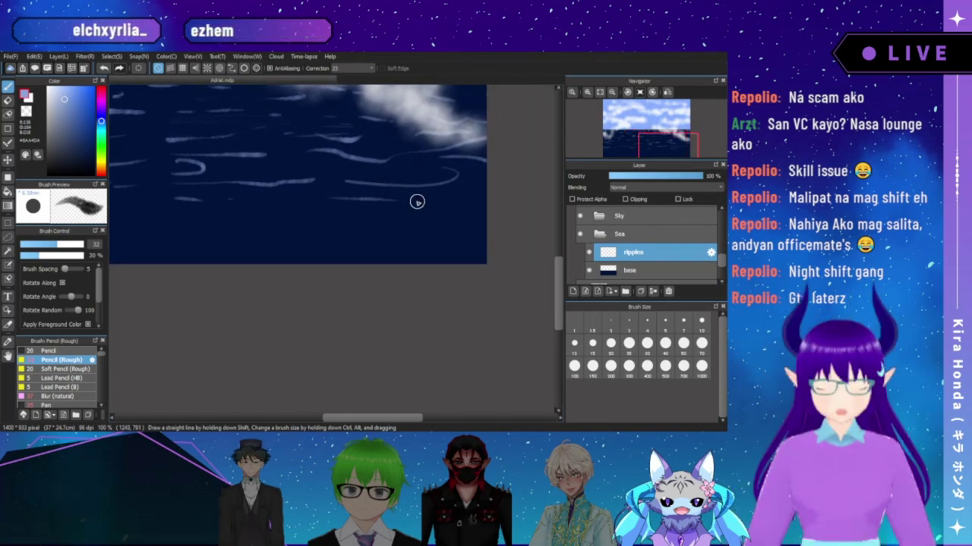
drag(417, 200, 451, 196)
mouse_move(328, 216)
mouse_down()
mouse_move(488, 208)
mouse_move(486, 223)
mouse_move(326, 223)
mouse_up()
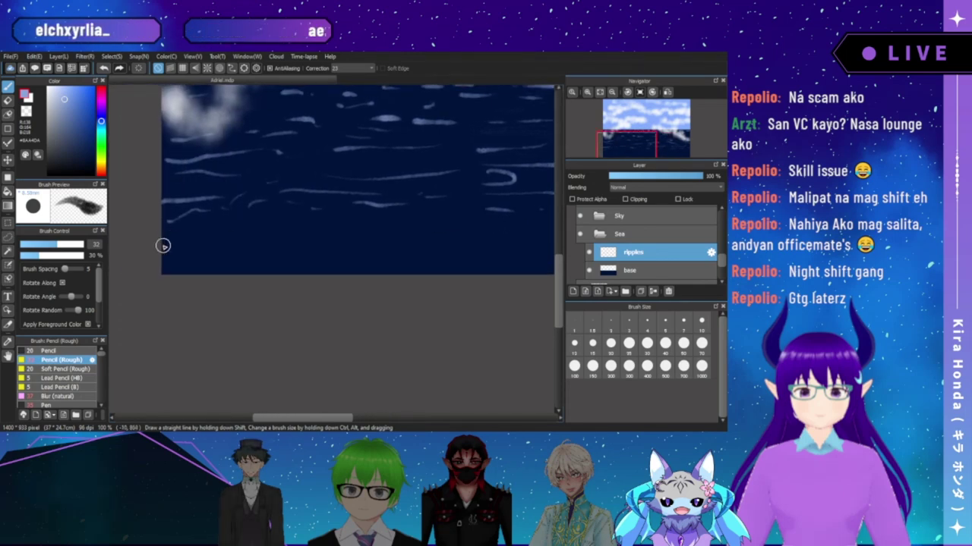
- Add a row of short ripples across the lower sea, ending with a faint hooked stroke near the right edge of the canvas
drag(221, 242, 347, 241)
drag(448, 229, 395, 225)
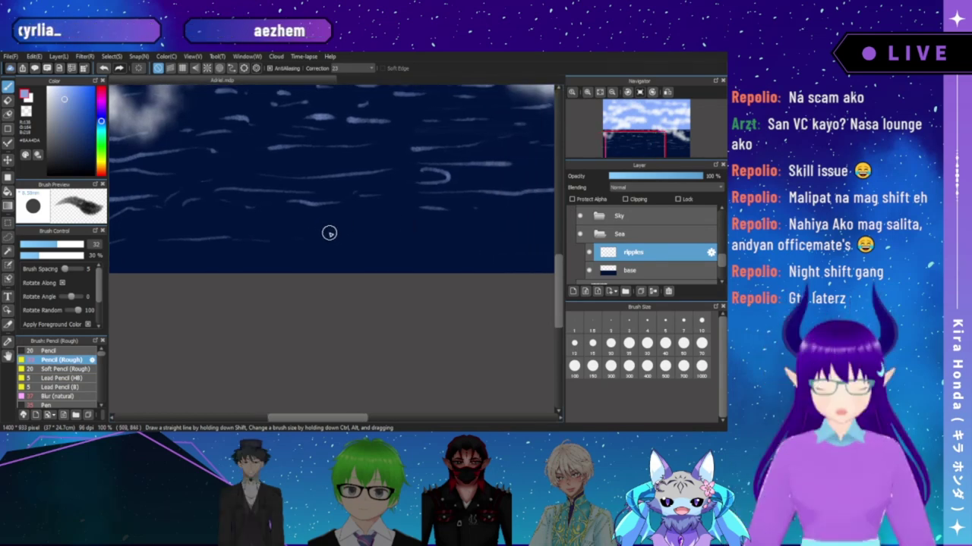
mouse_move(470, 235)
mouse_down()
mouse_move(340, 236)
mouse_move(429, 228)
mouse_move(369, 227)
mouse_up()
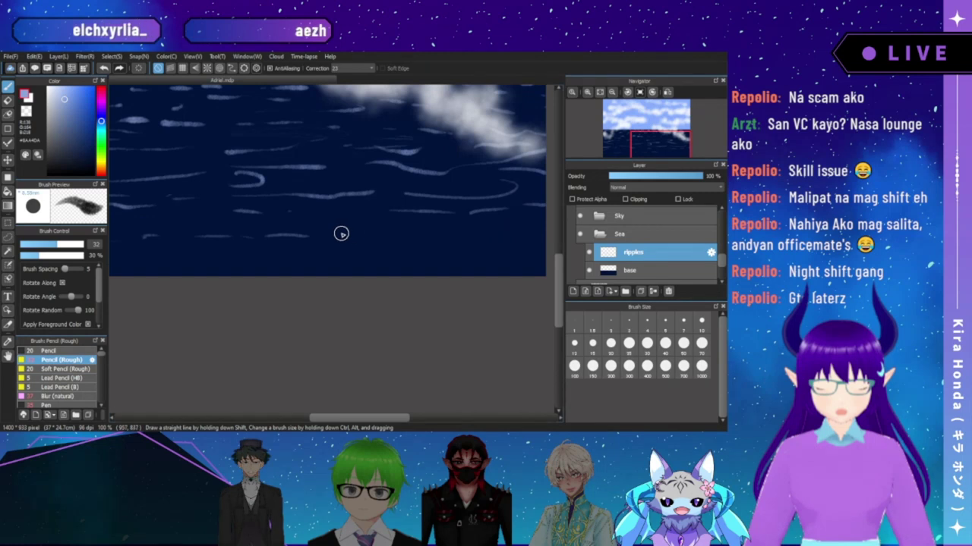
drag(430, 224, 387, 220)
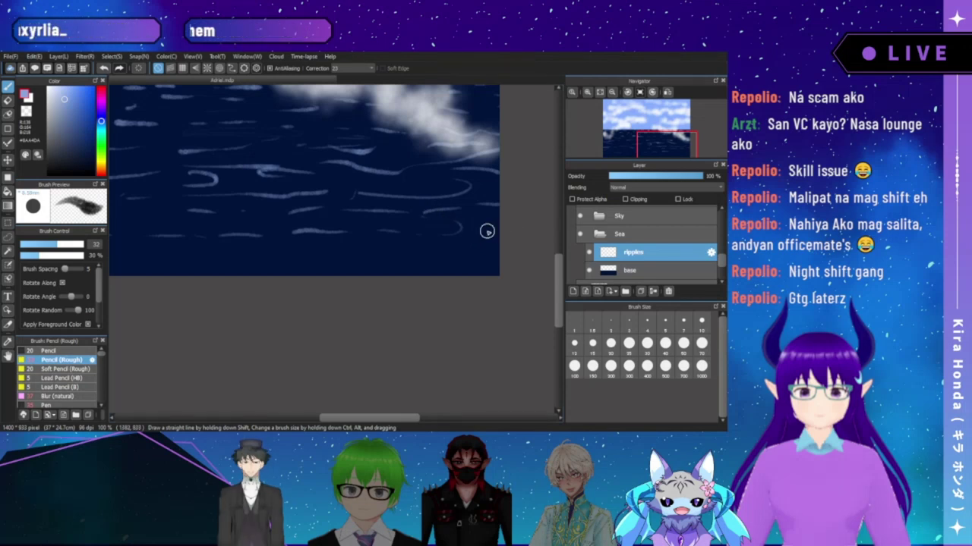
- Paint a final row of long ripples and curled strokes along the bottom edge of the sea, from left to right
drag(326, 236, 427, 223)
drag(296, 227, 350, 229)
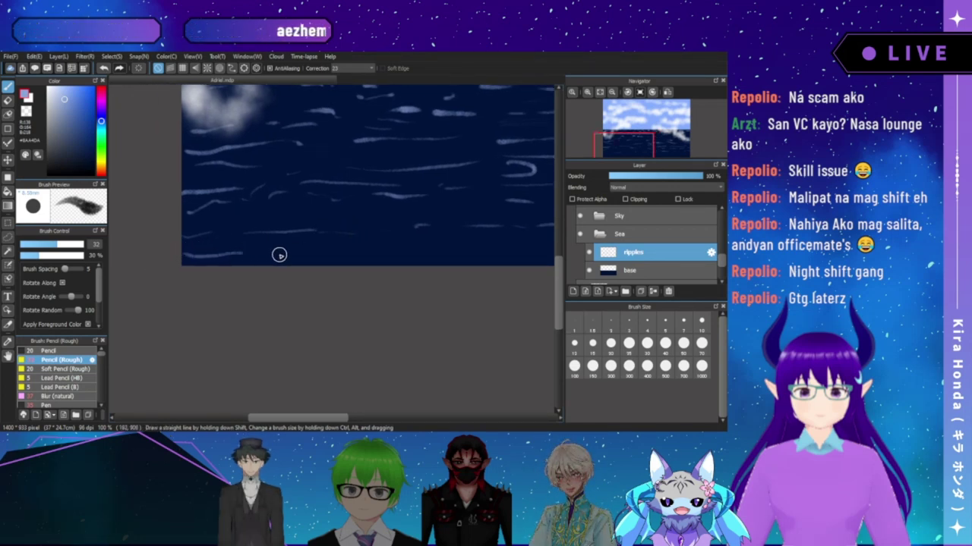
drag(306, 251, 371, 242)
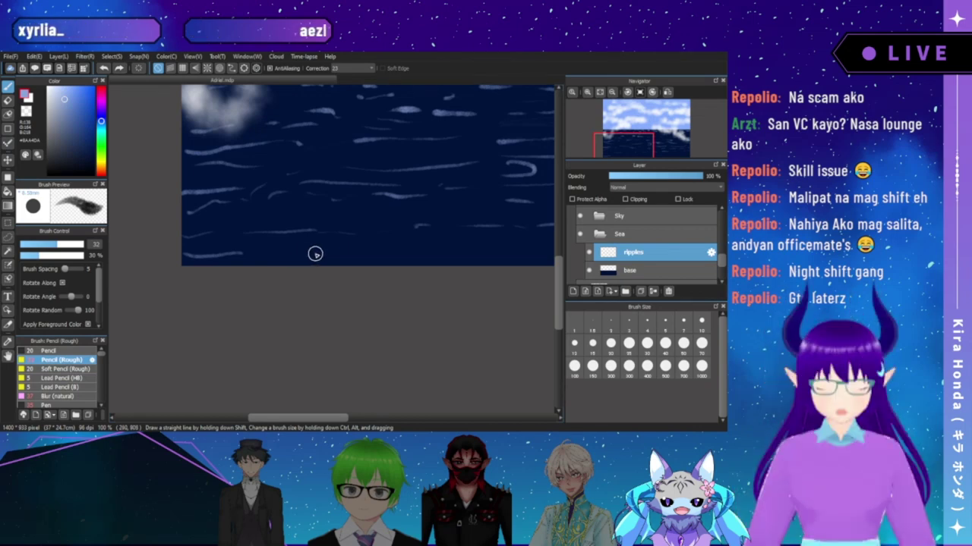
drag(290, 249, 350, 246)
drag(445, 250, 374, 244)
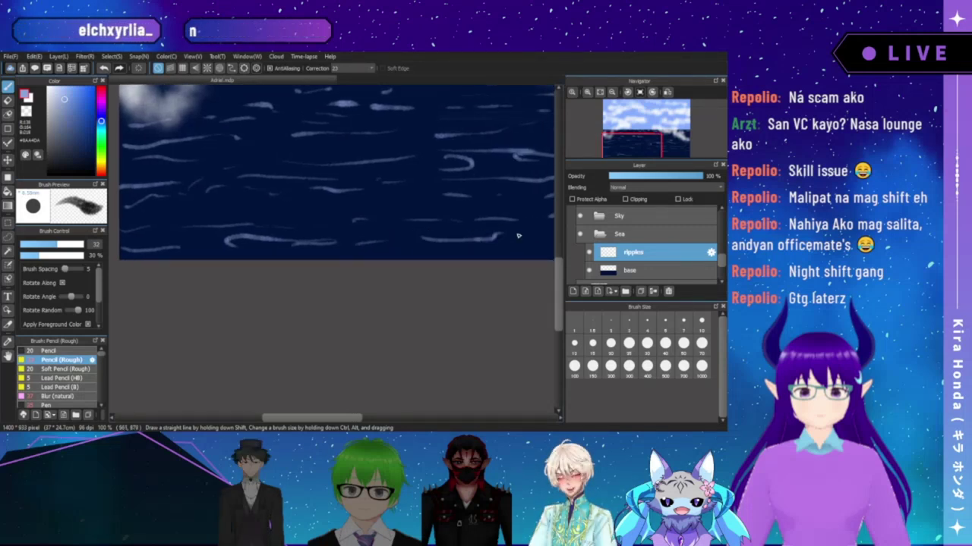
drag(536, 225, 329, 260)
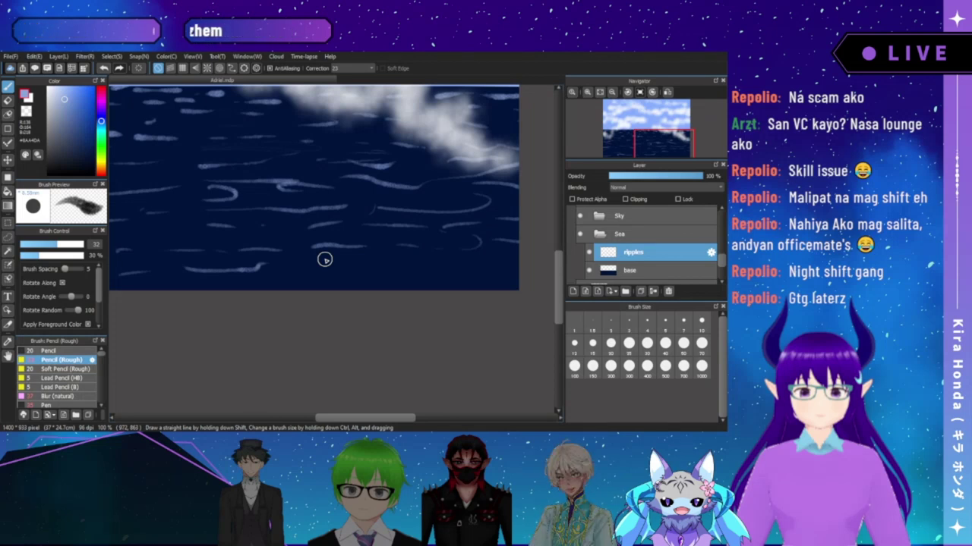
drag(285, 274, 326, 268)
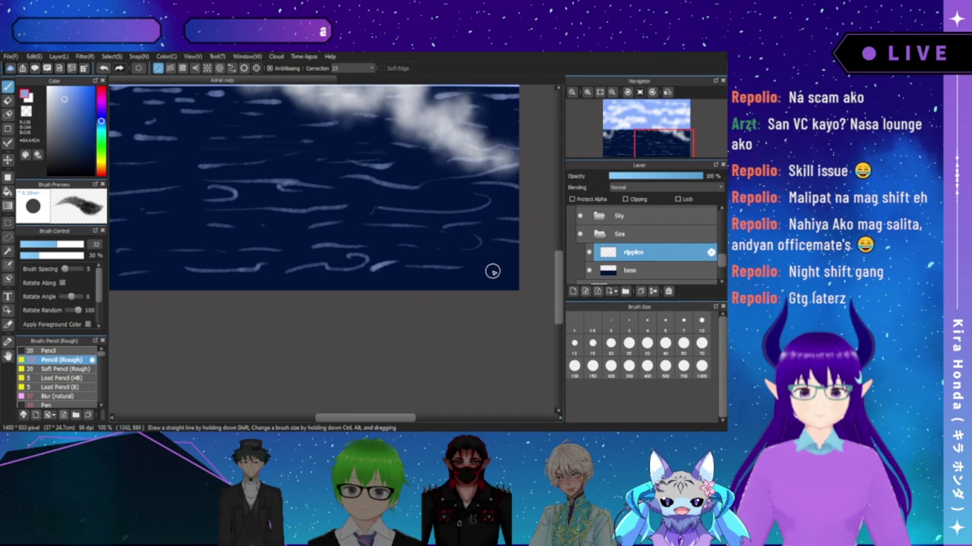
- Try a thick curled ripple in the sea beside the left cloud and undo its last stroke
mouse_move(607, 114)
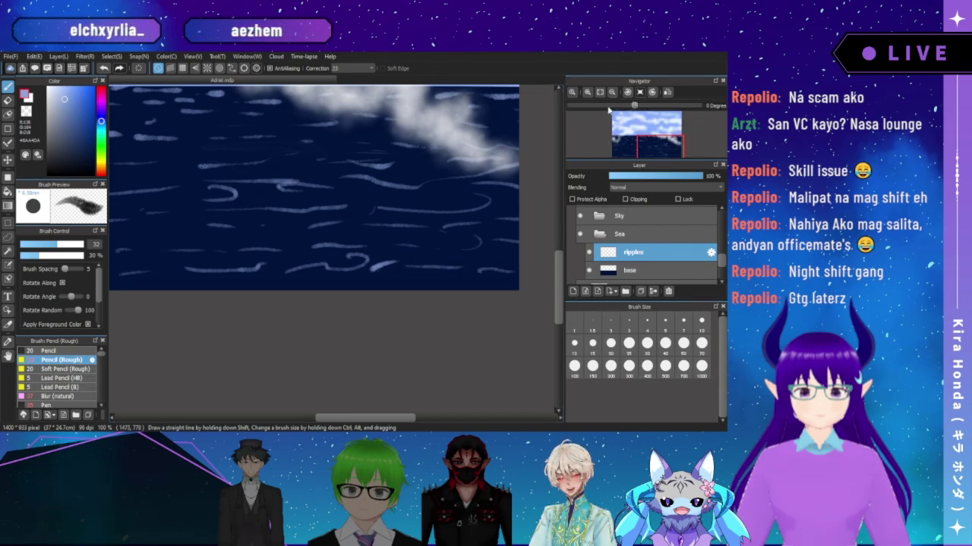
click(600, 93)
drag(351, 265, 376, 215)
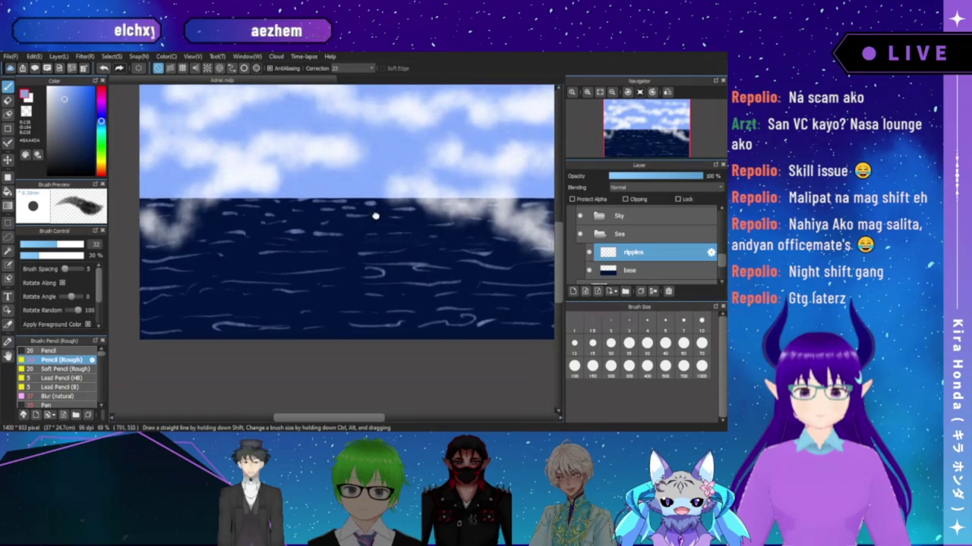
click(612, 93)
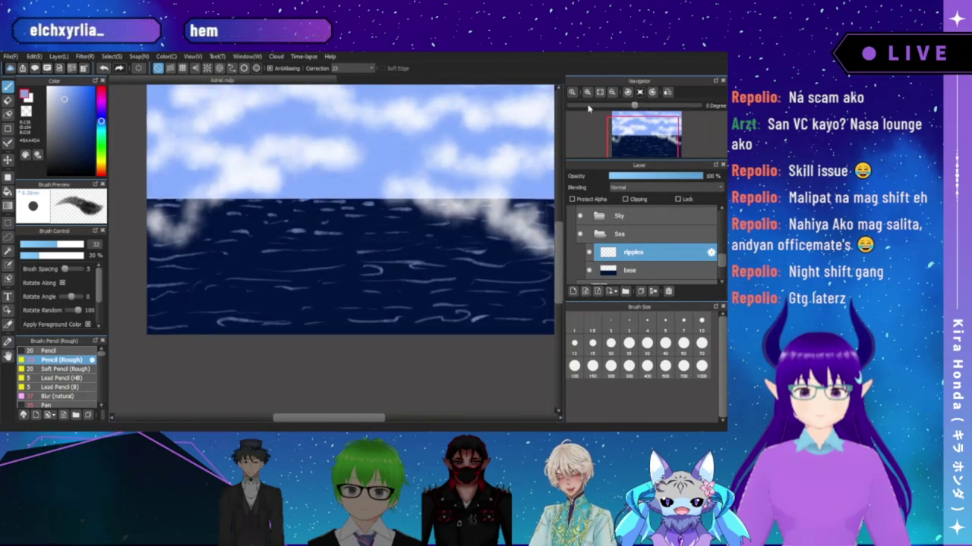
scroll(339, 278, up, 1)
scroll(339, 278, up, 1)
drag(339, 278, 432, 218)
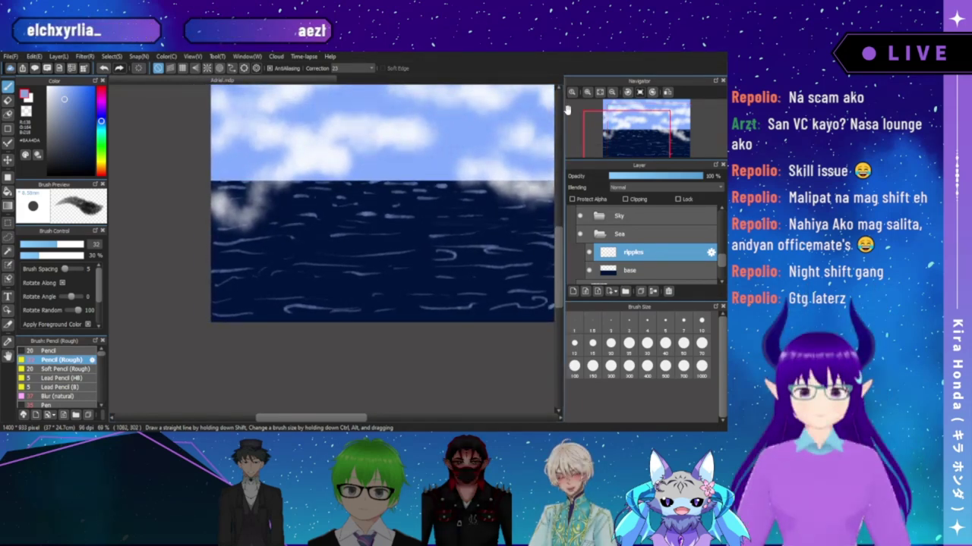
scroll(421, 201, up, 1)
drag(361, 218, 396, 282)
click(597, 94)
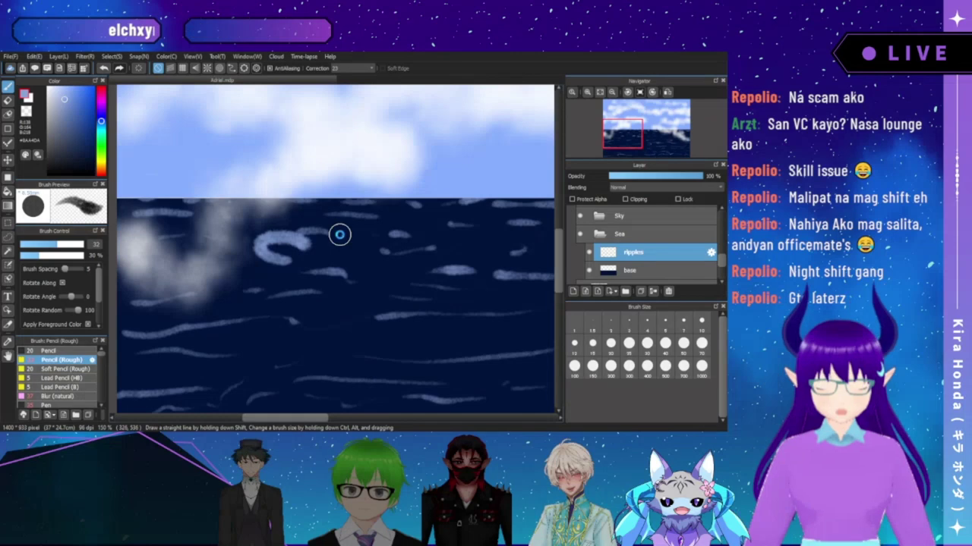
key(ctrl+z)
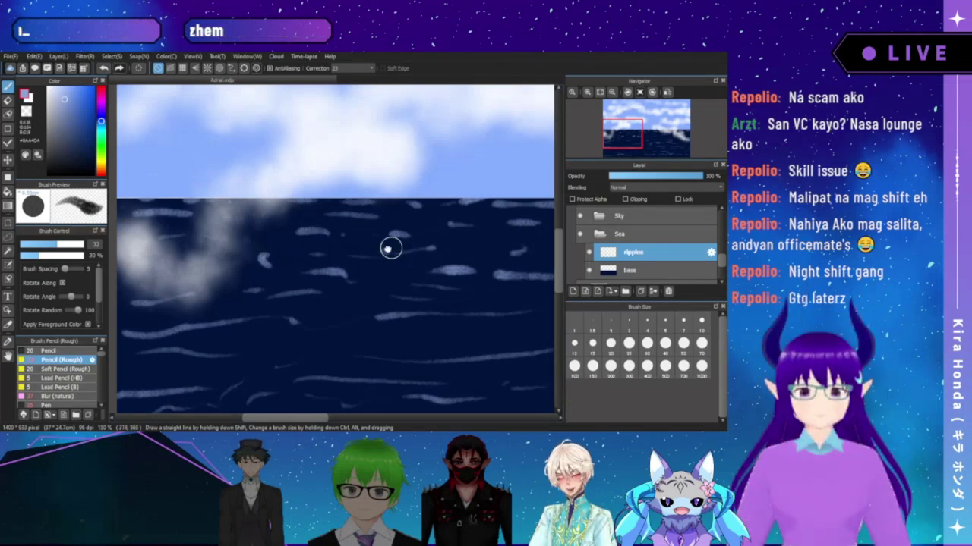
- Paint a long hooked ripple in the upper middle of the sea, just below the horizon
drag(417, 246, 253, 246)
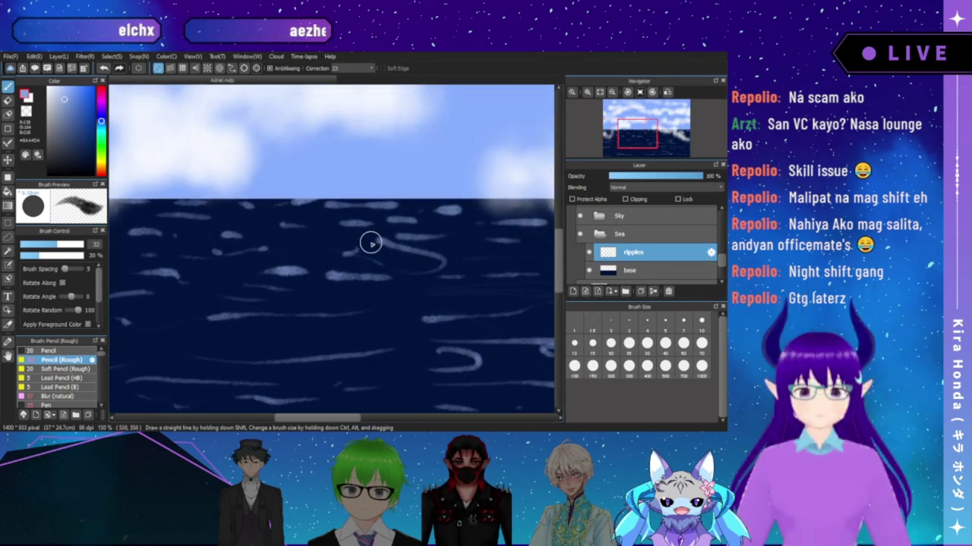
drag(474, 258, 330, 249)
drag(483, 259, 360, 256)
drag(505, 190, 372, 225)
- Paint short, thin ripples along the horizon line, working from the right edge of the canvas to the left
mouse_move(589, 111)
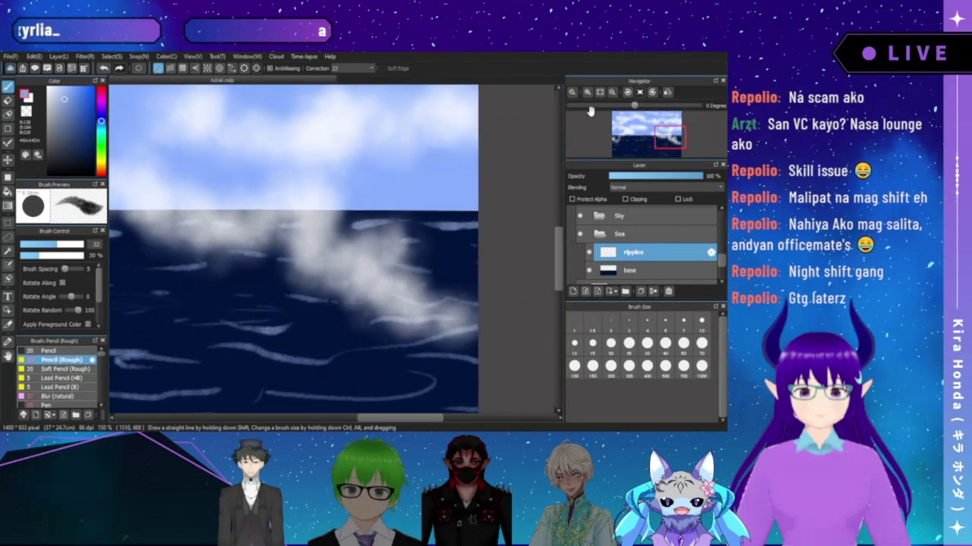
click(588, 92)
drag(427, 160, 313, 191)
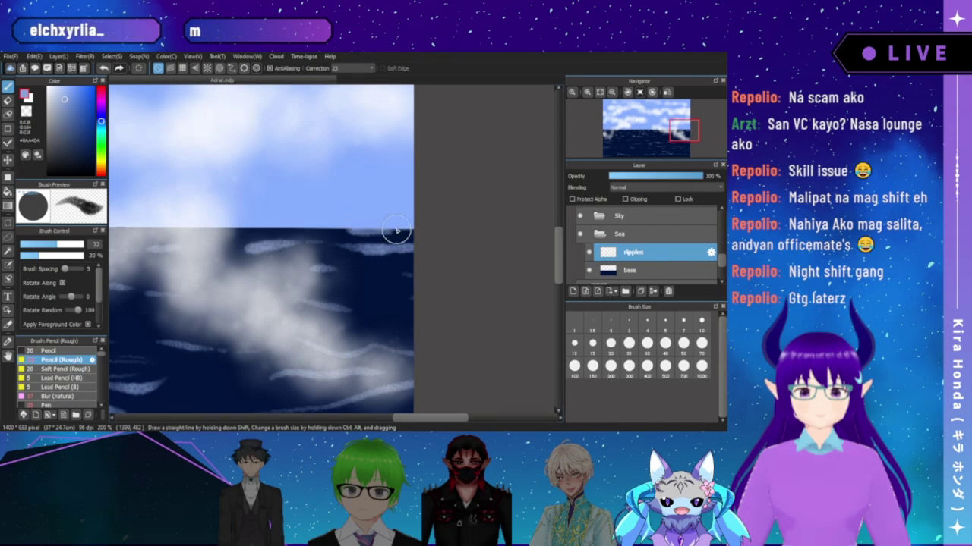
drag(363, 246, 425, 248)
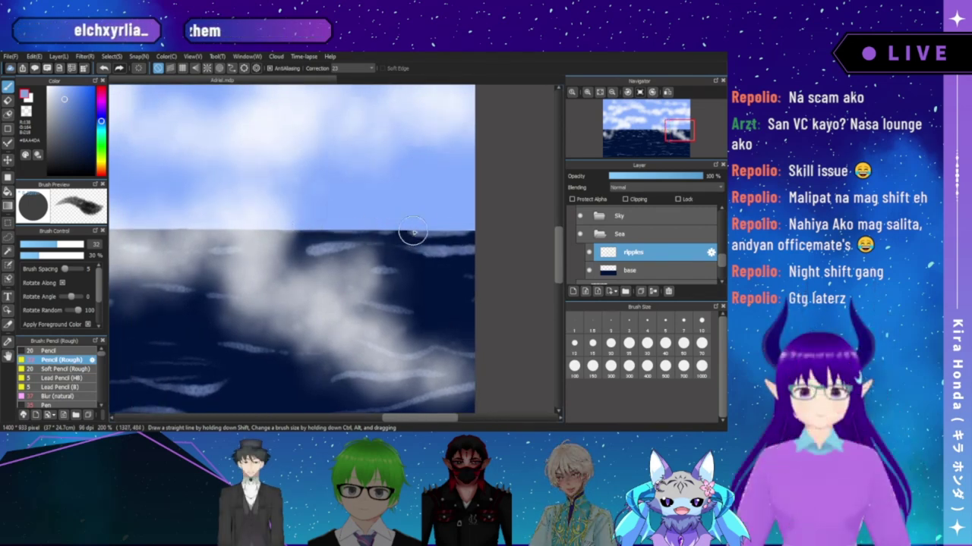
scroll(360, 240, left, 1)
scroll(360, 240, left, 3)
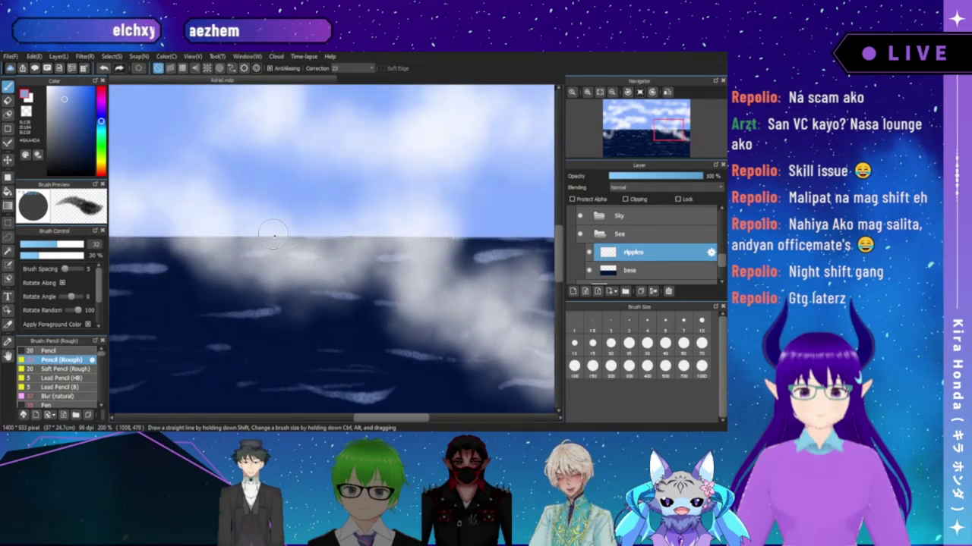
drag(232, 239, 369, 252)
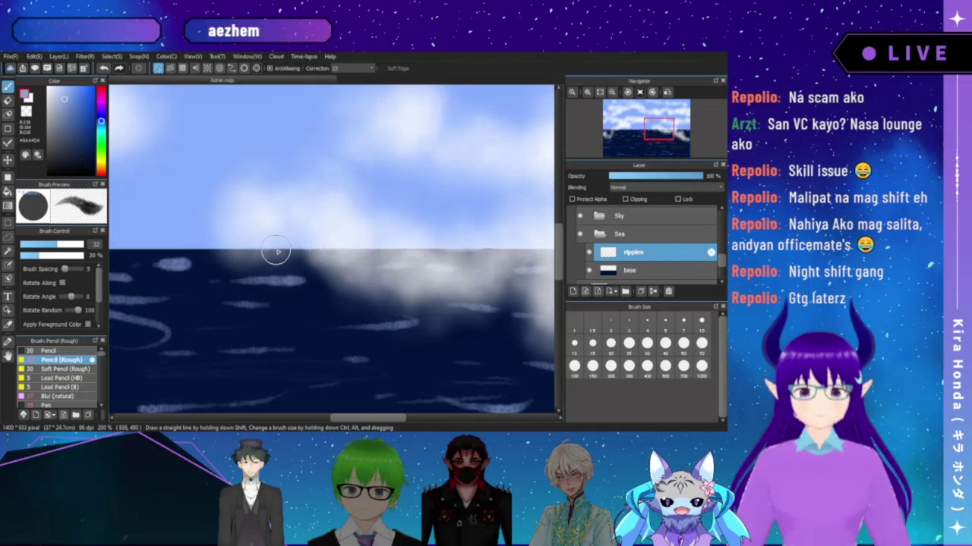
drag(316, 248, 409, 257)
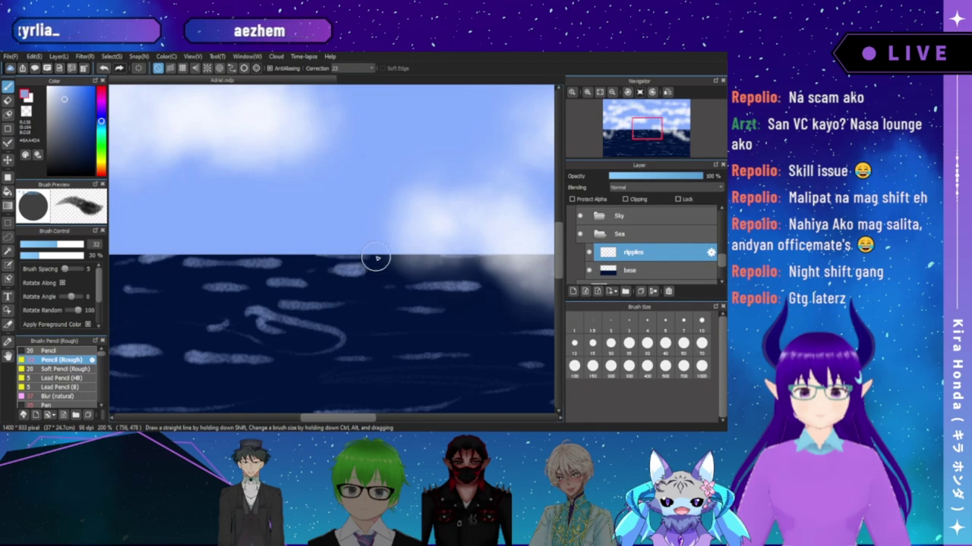
drag(365, 258, 452, 263)
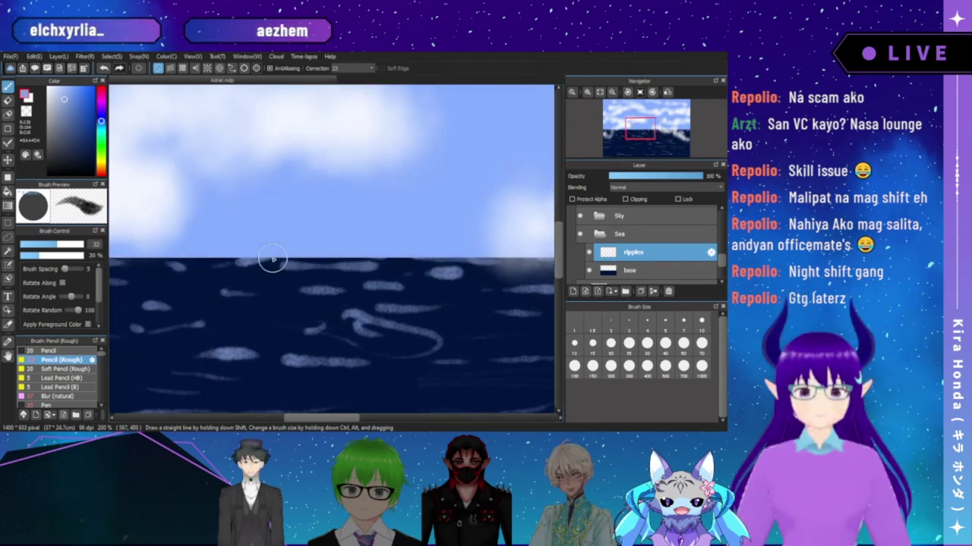
drag(249, 261, 495, 280)
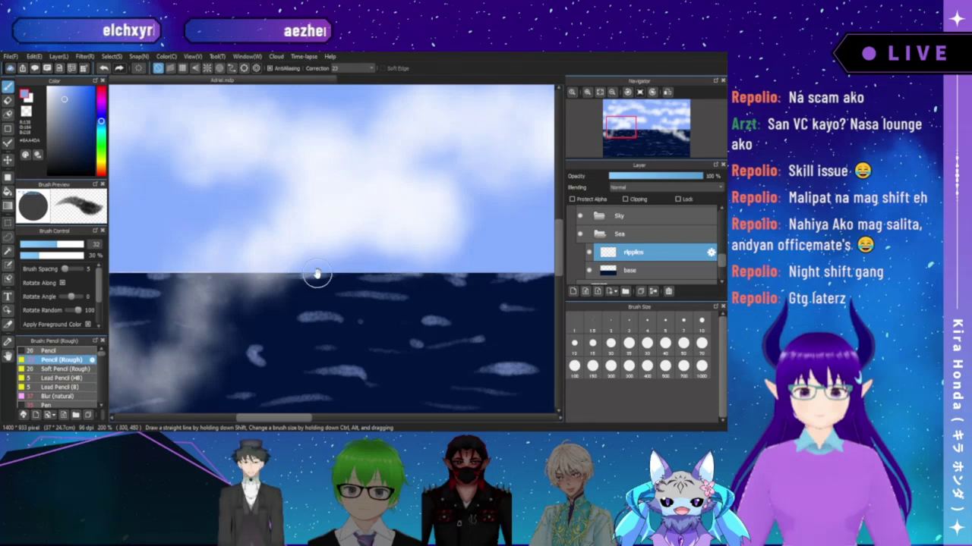
drag(321, 272, 403, 277)
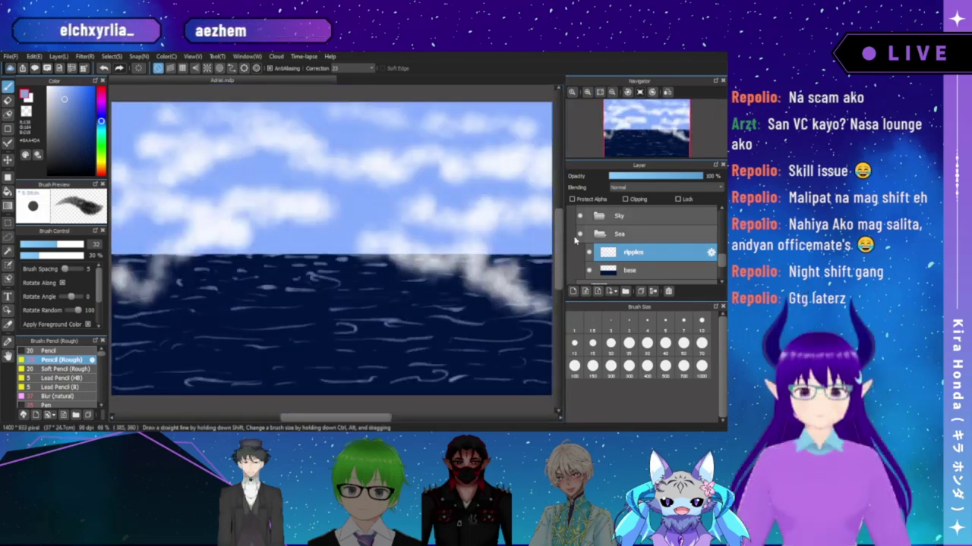
- Collapse the Sea folder and make the character's skin, socks and Tail folders visible
click(599, 233)
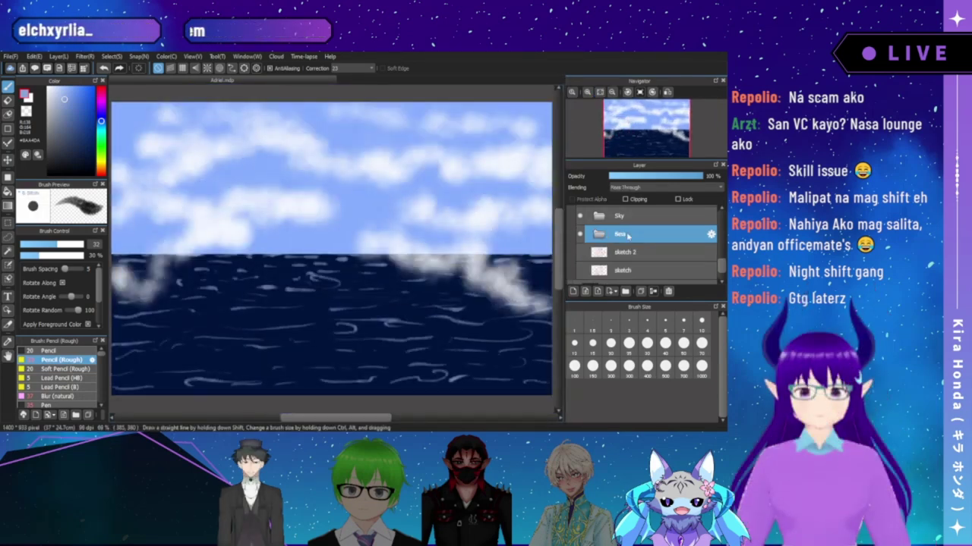
scroll(646, 247, up, 5)
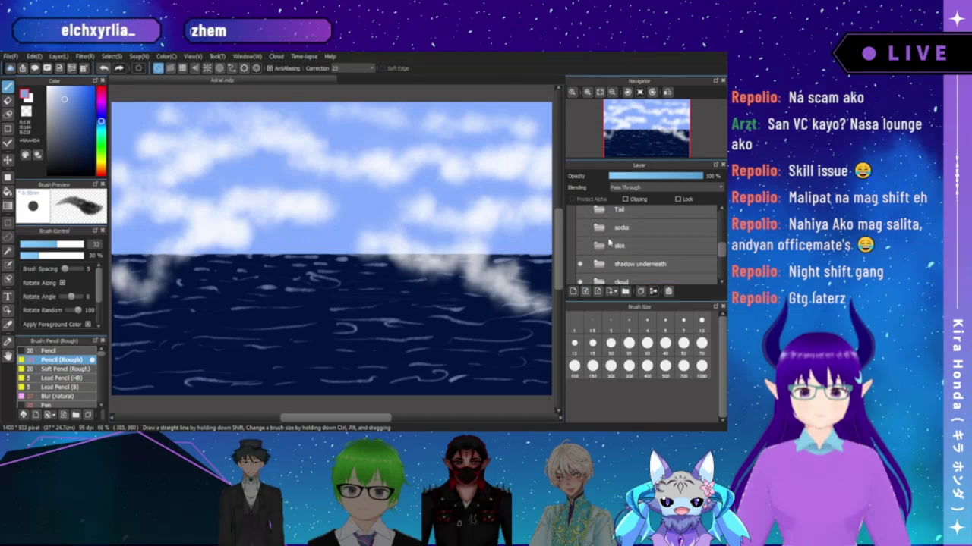
click(581, 247)
click(581, 229)
click(580, 211)
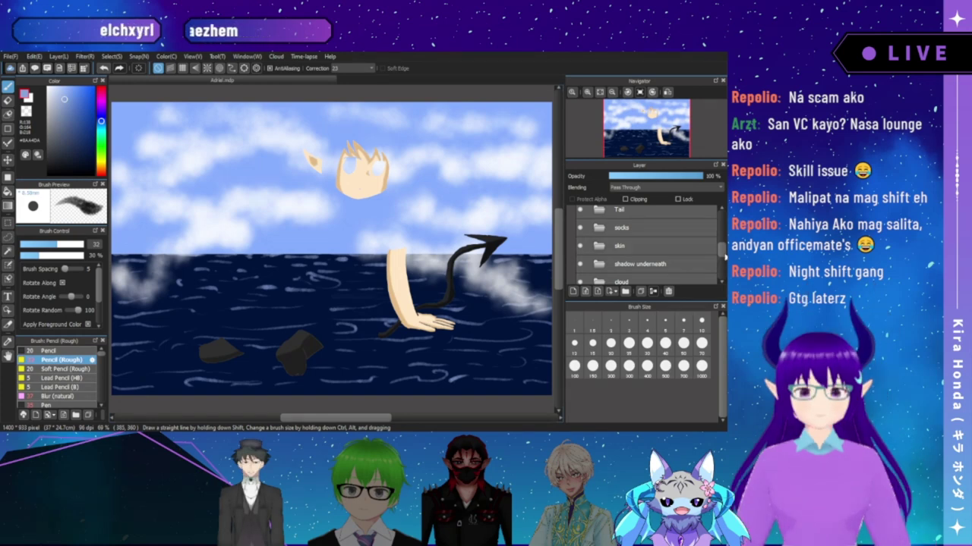
- Make the shirt, Pants, Hair, Horns and Eyes folders and the Outline layer visible to show the complete character
scroll(724, 243, up, 1)
scroll(724, 244, up, 2)
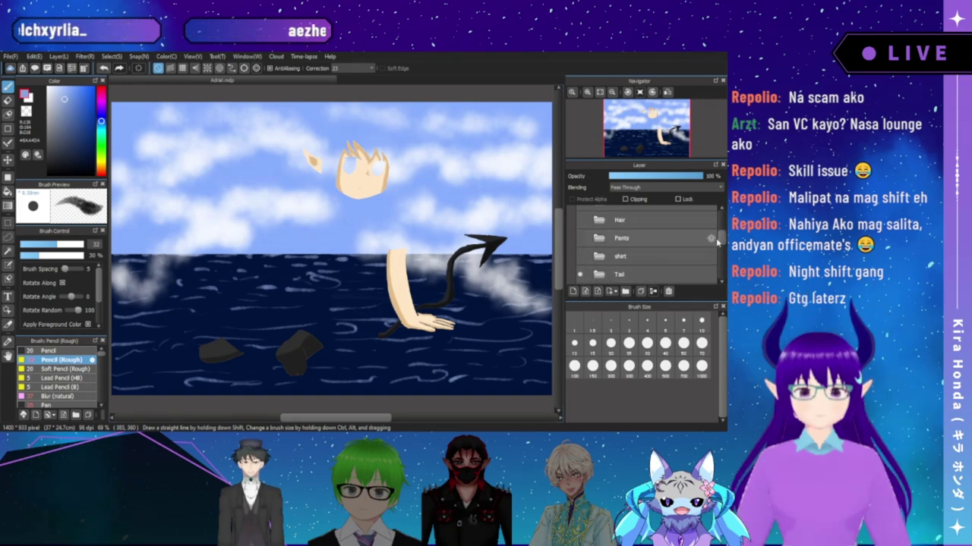
click(580, 256)
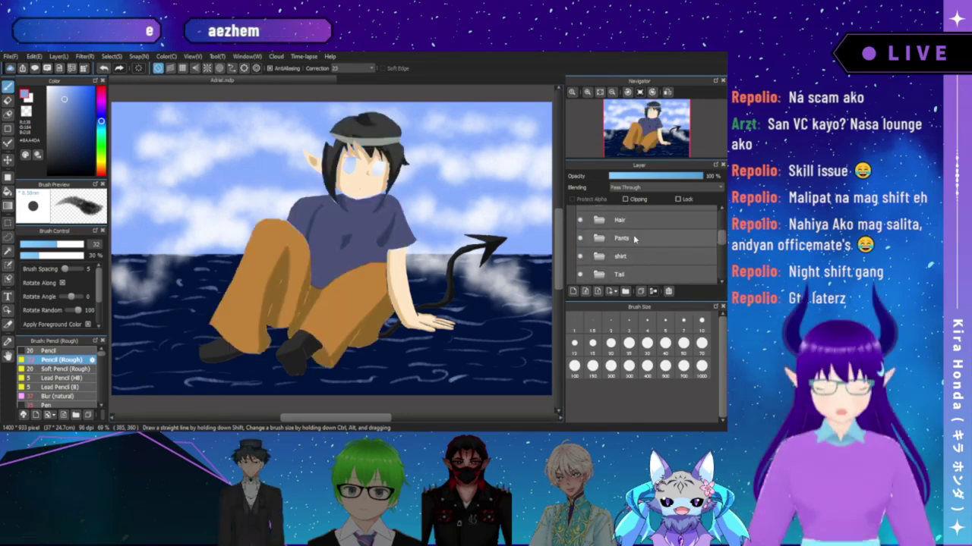
drag(722, 241, 722, 225)
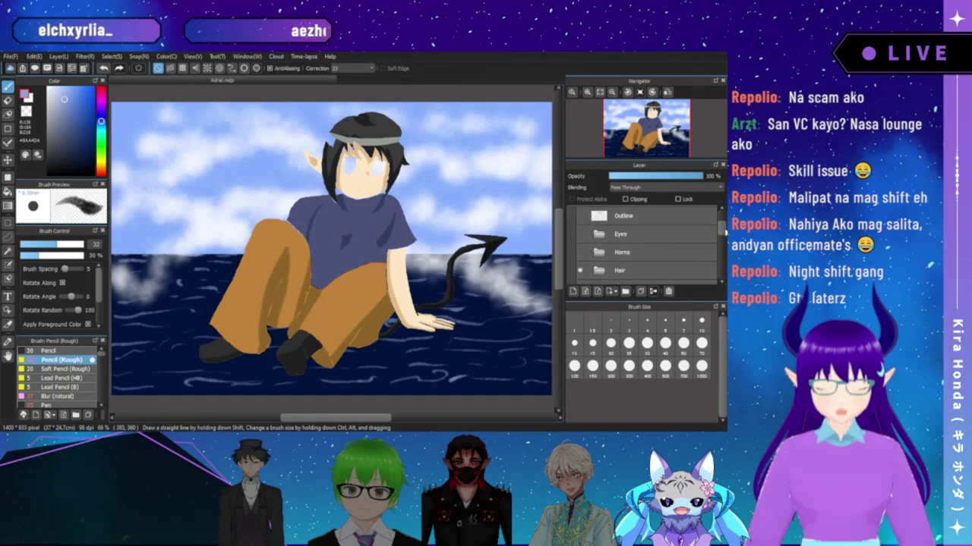
click(580, 252)
click(580, 234)
drag(720, 235, 722, 221)
click(580, 246)
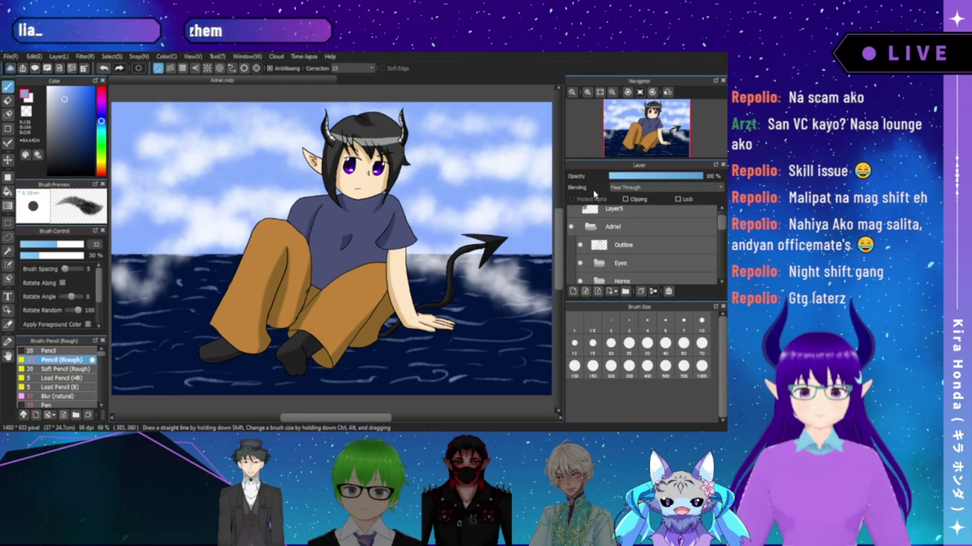
- Select the Adriel folder, collapsing it and expanding it again to list its layers
mouse_move(607, 125)
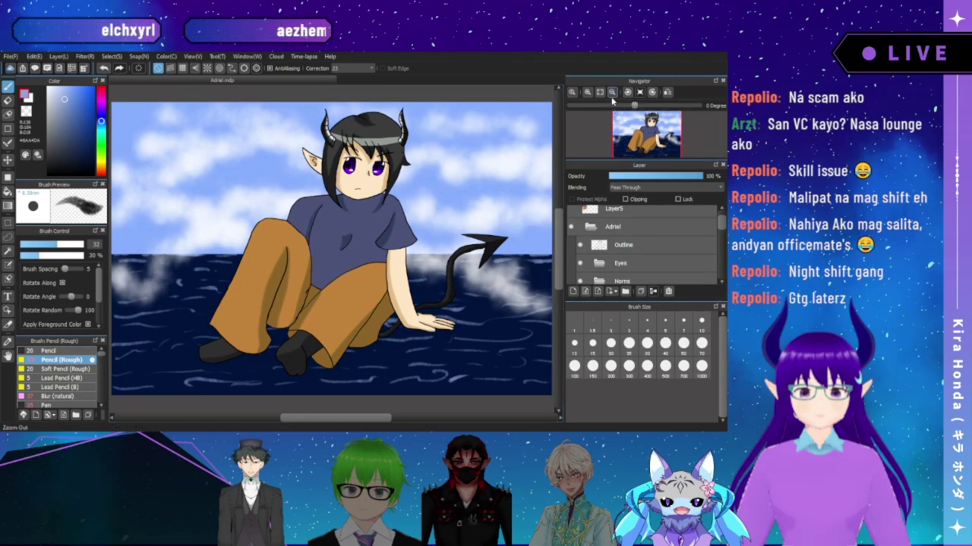
click(612, 92)
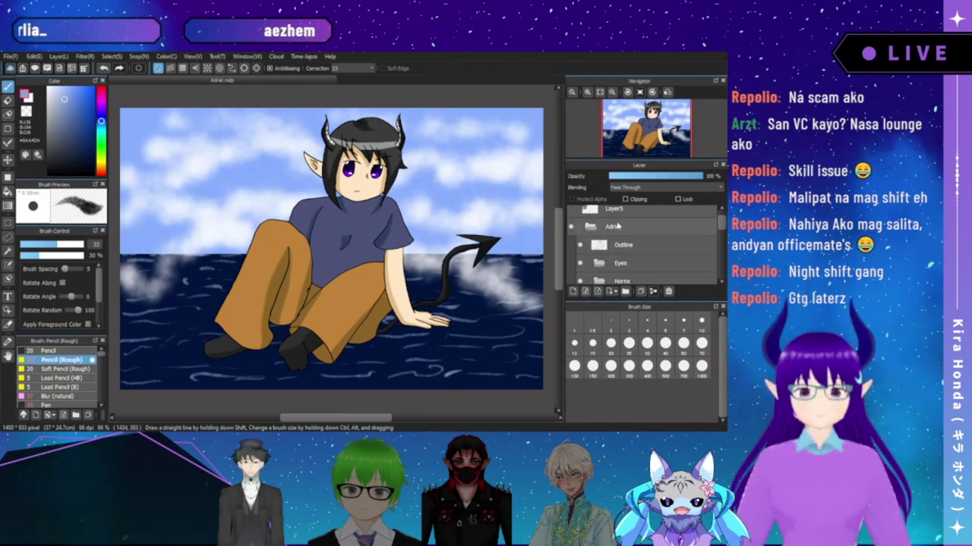
click(590, 226)
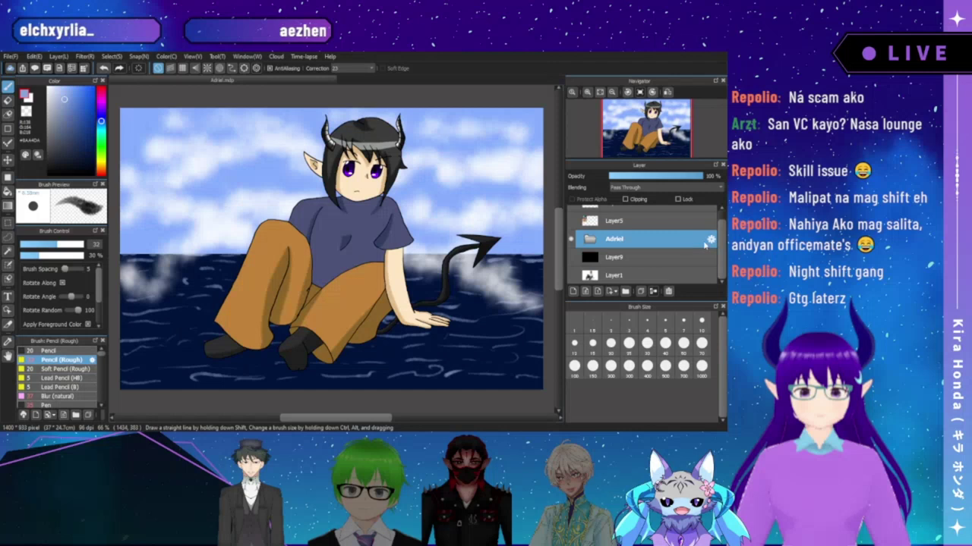
click(598, 240)
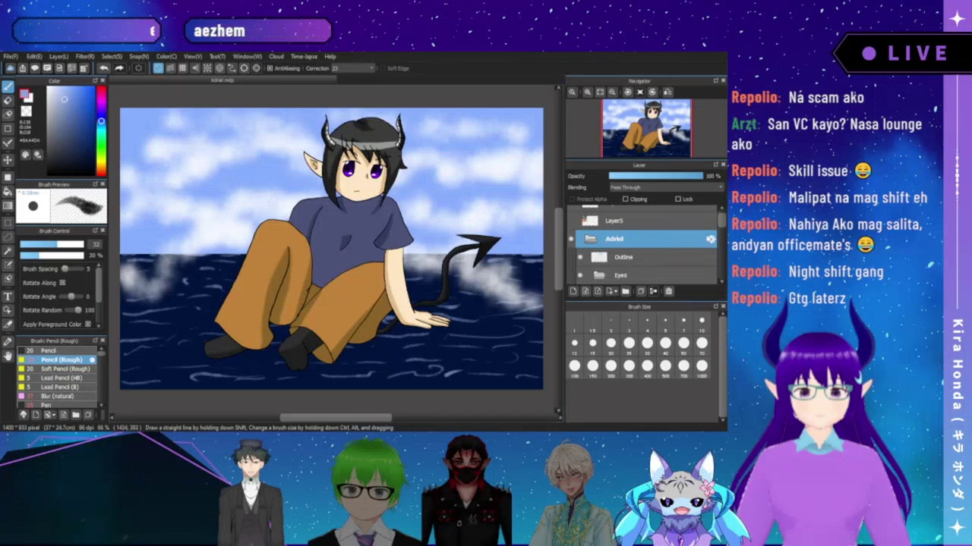
- Collapse the shadow underneath folder in the character's layers and delete it
drag(721, 224, 710, 259)
click(600, 240)
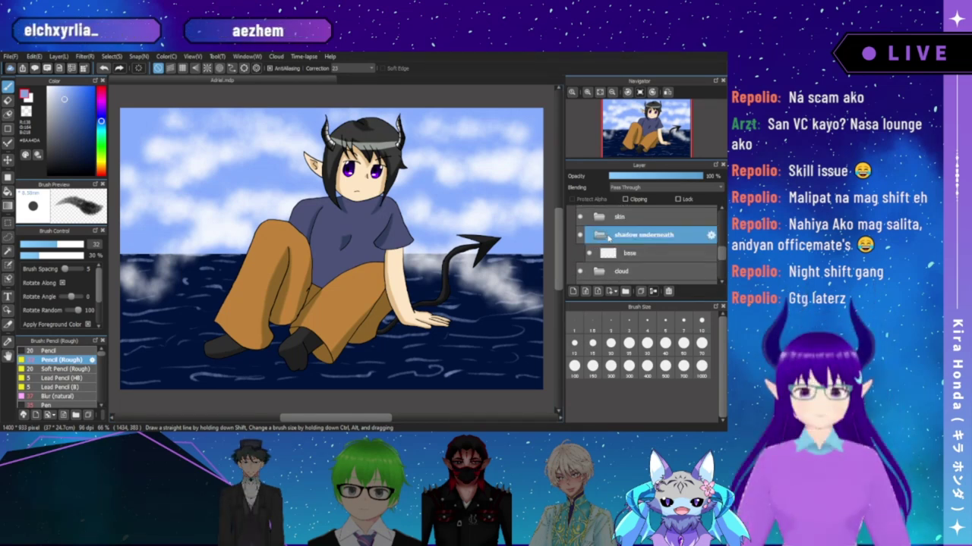
click(601, 237)
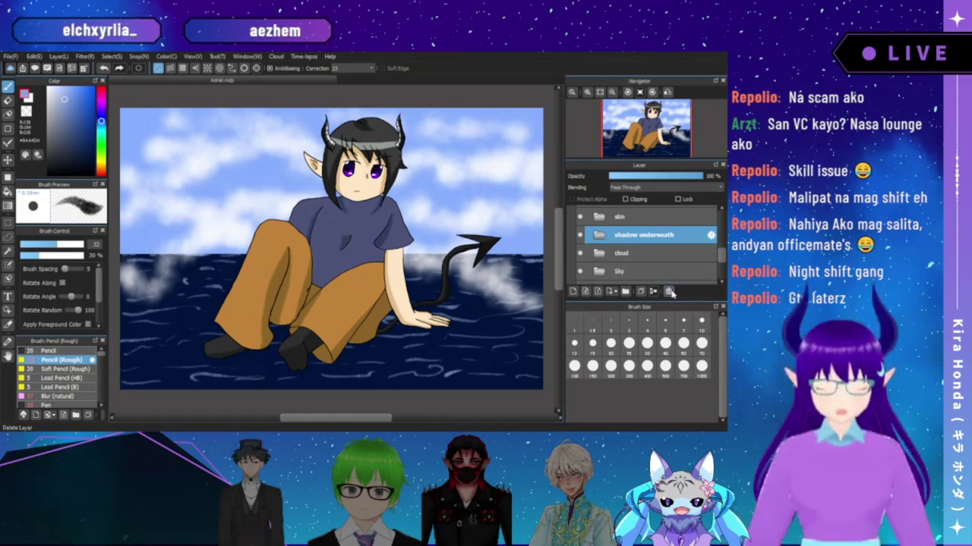
click(669, 293)
- Toggle the Adriel folder's visibility off and on again, and collapse the folder
drag(721, 262, 722, 224)
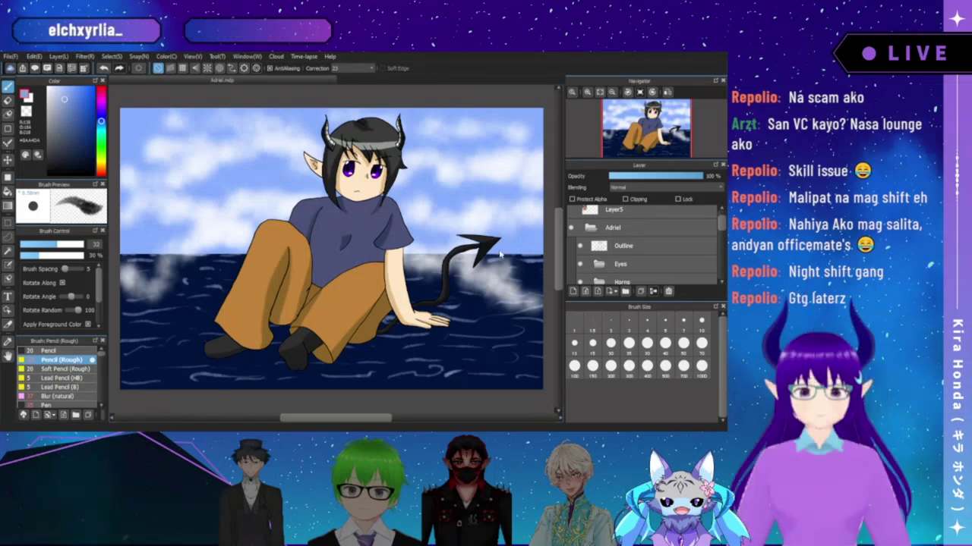
click(571, 228)
click(572, 227)
click(590, 229)
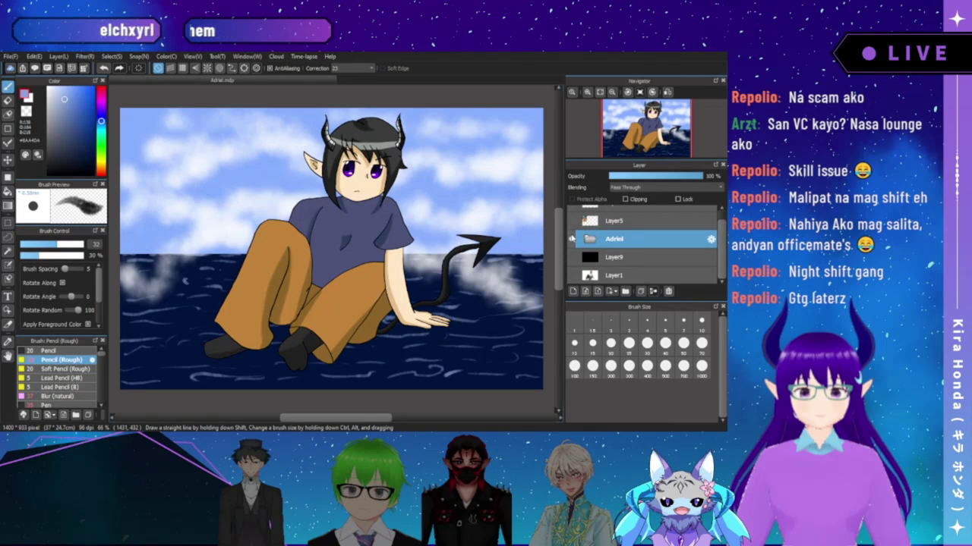
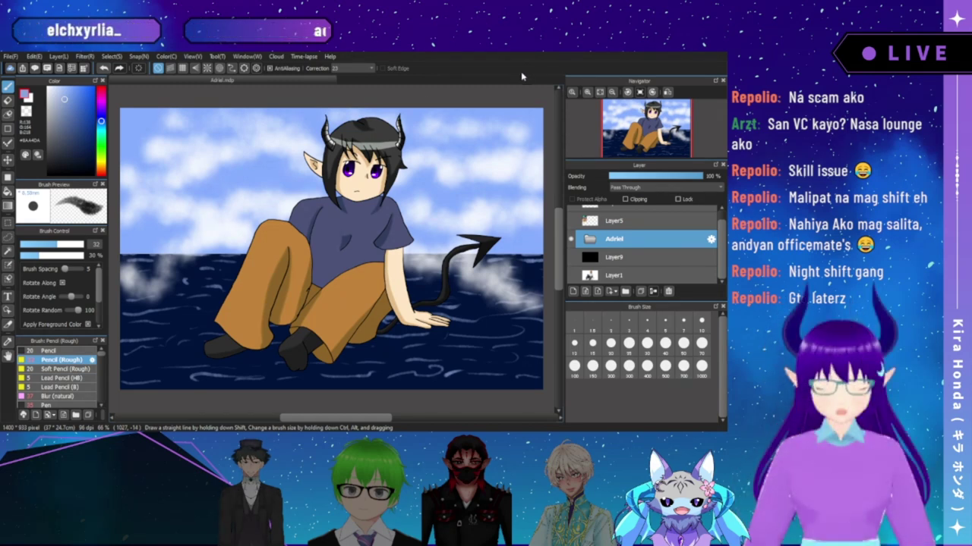
- Add a folder named eye socket between the Eyes and Horns folders inside the Adriel folder
click(587, 92)
click(587, 93)
click(587, 93)
drag(640, 136, 651, 122)
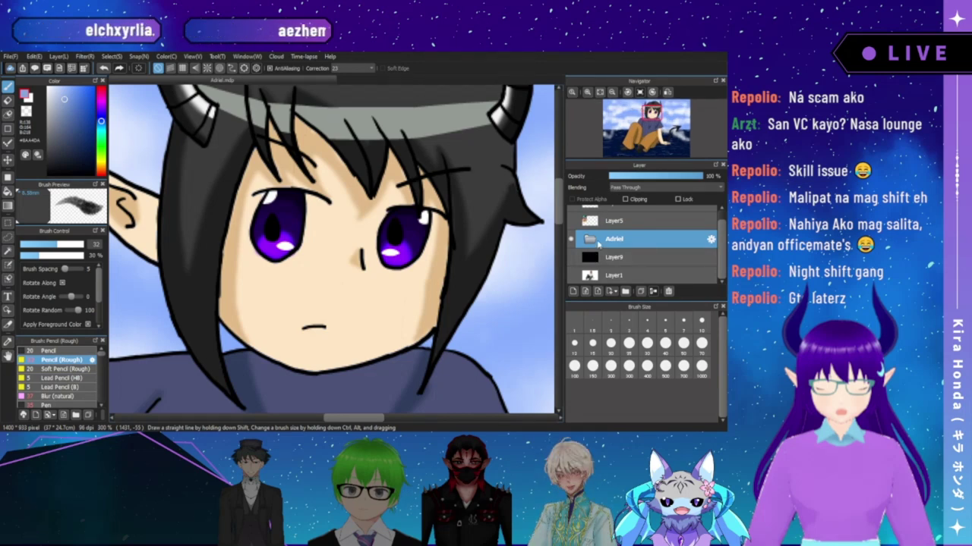
click(590, 239)
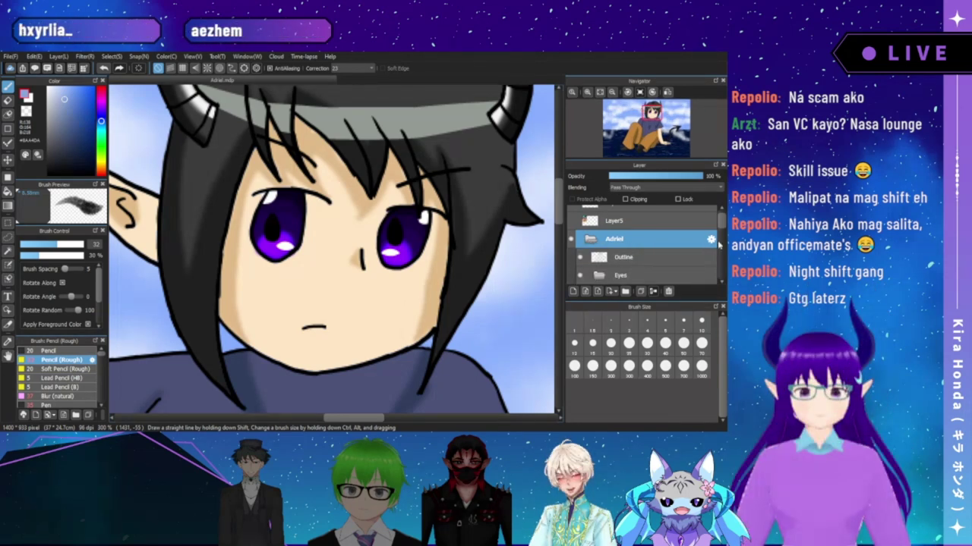
drag(721, 217, 721, 230)
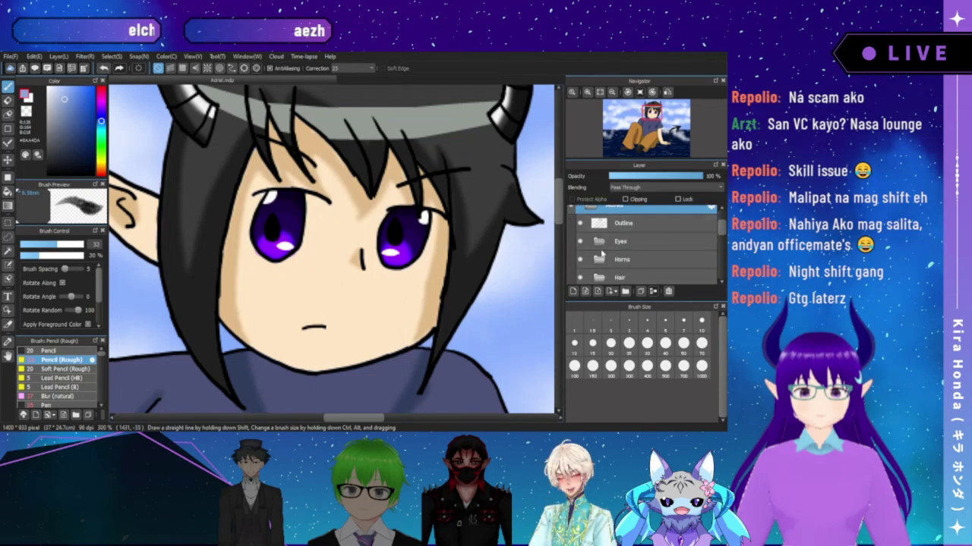
click(625, 292)
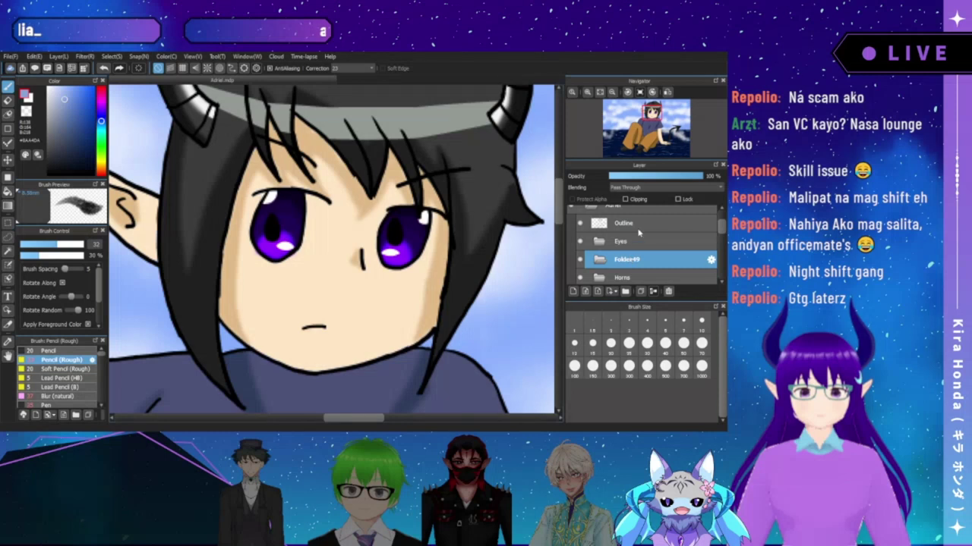
key(Return)
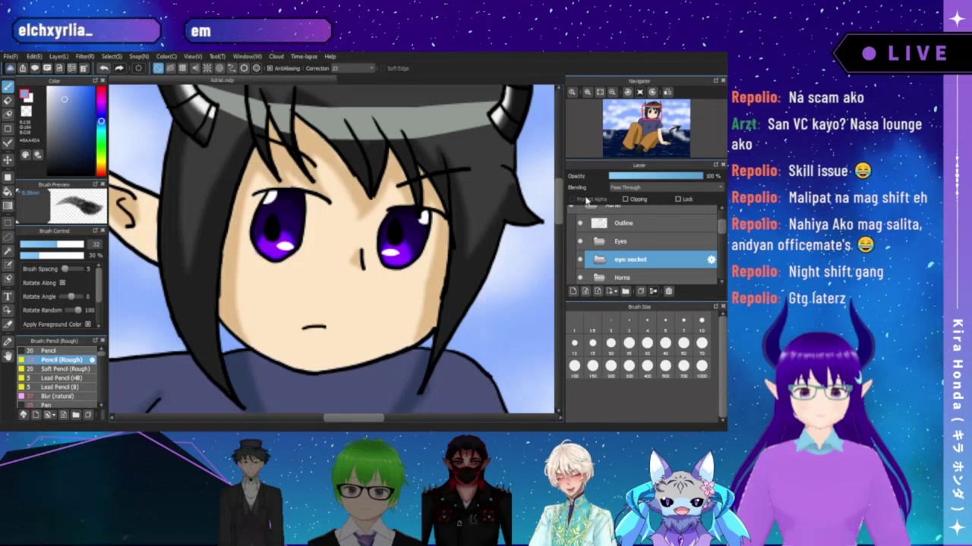
- Add a layer named base inside the eye socket folder
click(573, 290)
double_click(639, 279)
text(base)
key(Return)
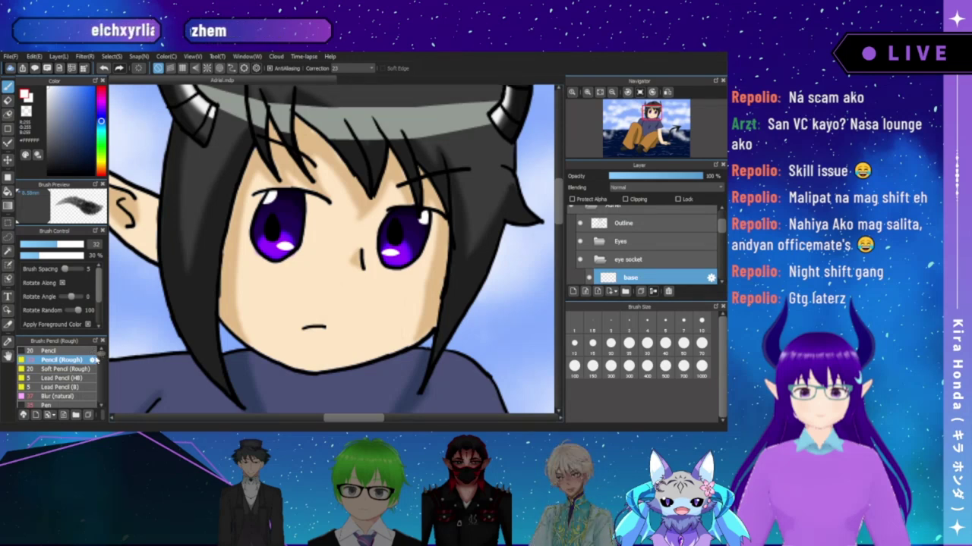
- With a white Pen at size 6, paint the eye white along the outer side of the character's left-hand eye
click(47, 404)
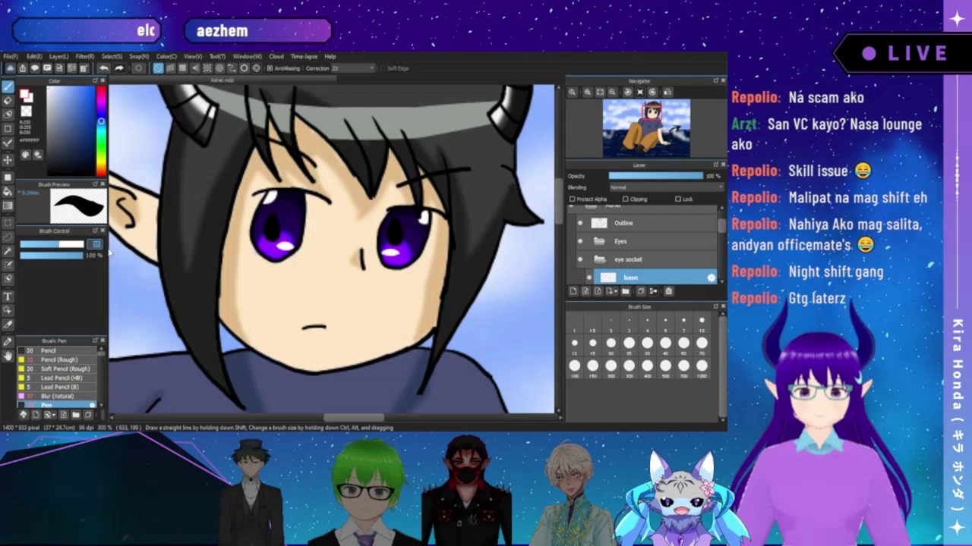
text(6)
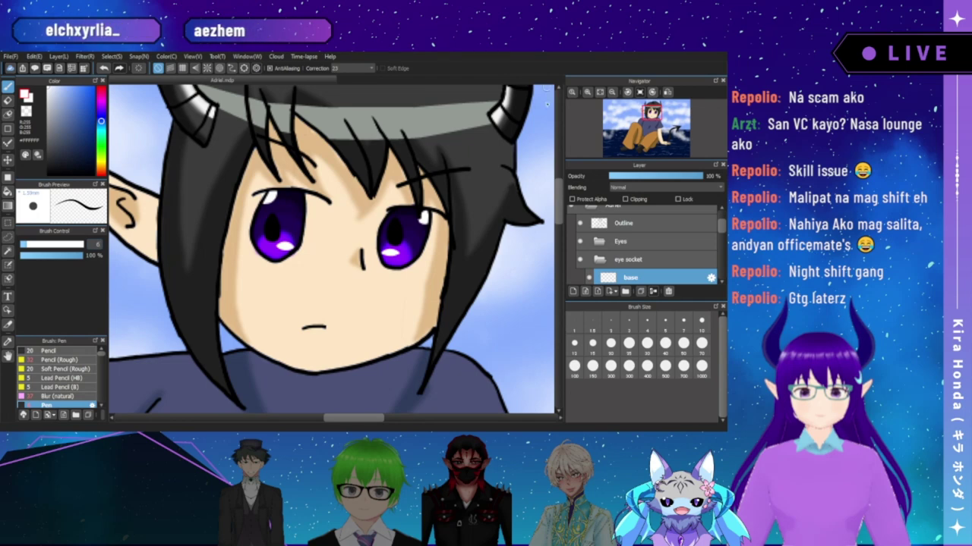
mouse_move(582, 113)
click(587, 92)
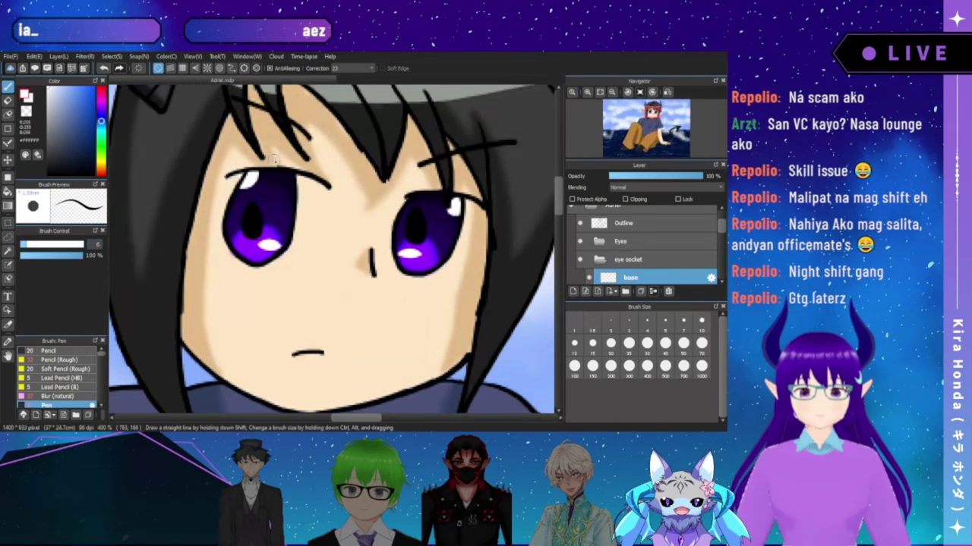
click(587, 92)
drag(204, 209, 291, 219)
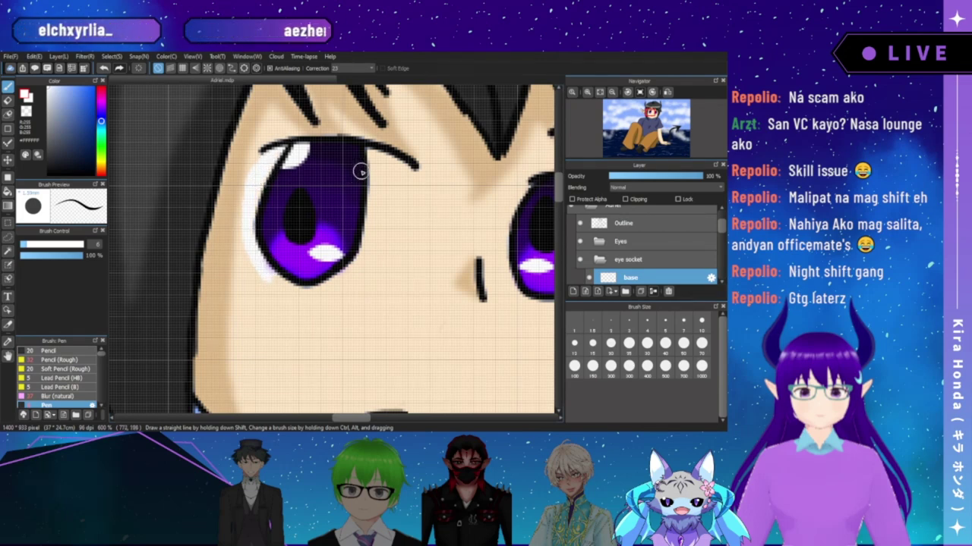
drag(388, 211, 350, 262)
key(ctrl+z)
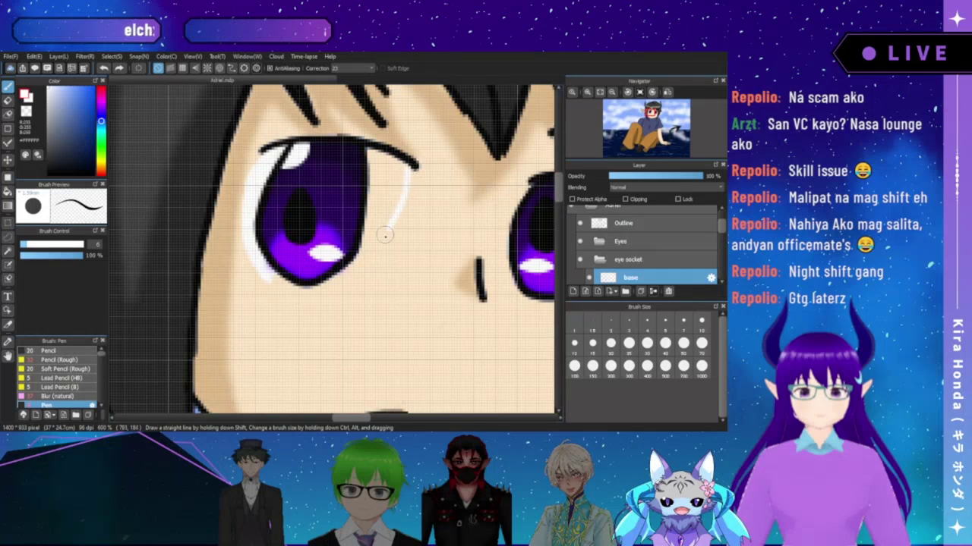
key(ctrl+z)
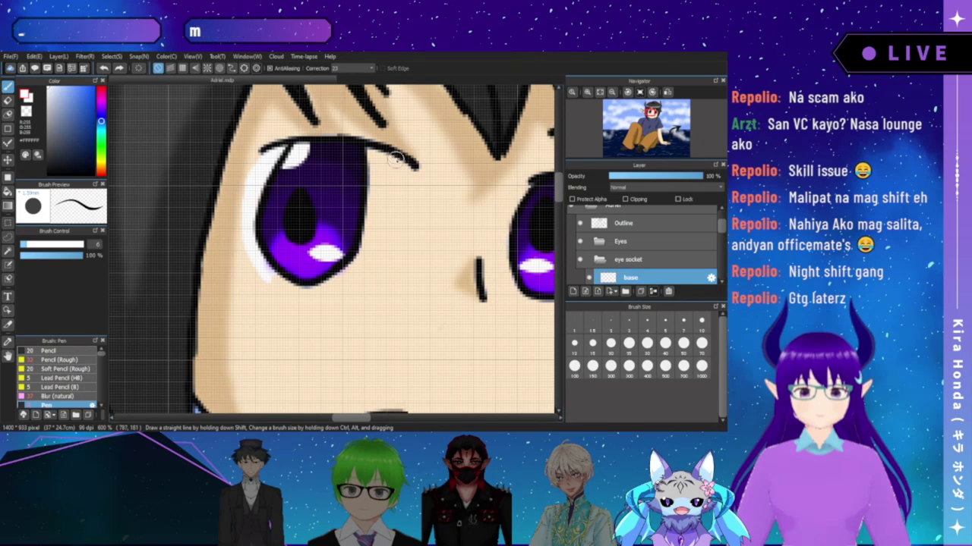
- Paint the eye white on the inner side of the left-hand eye and on both sides of the right-hand eye
drag(395, 157, 353, 256)
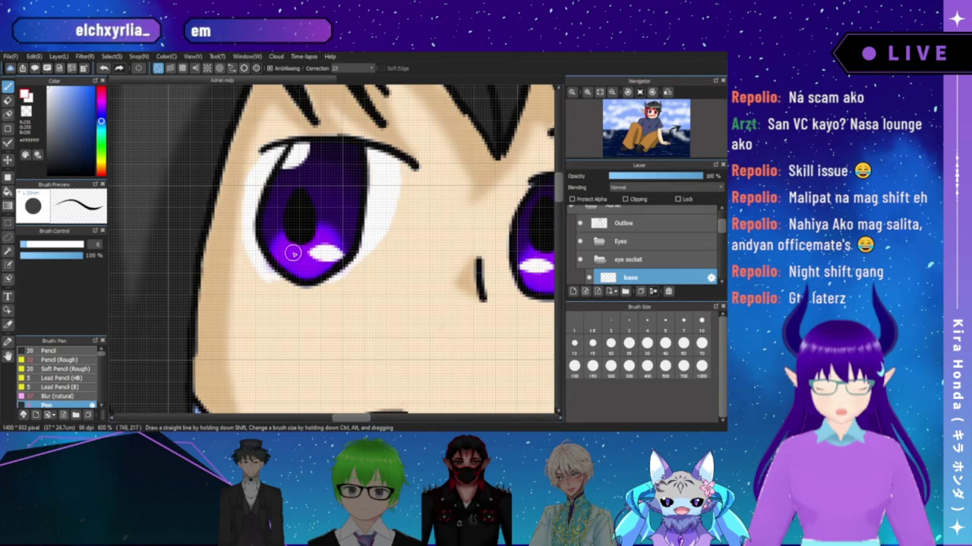
drag(404, 198, 322, 193)
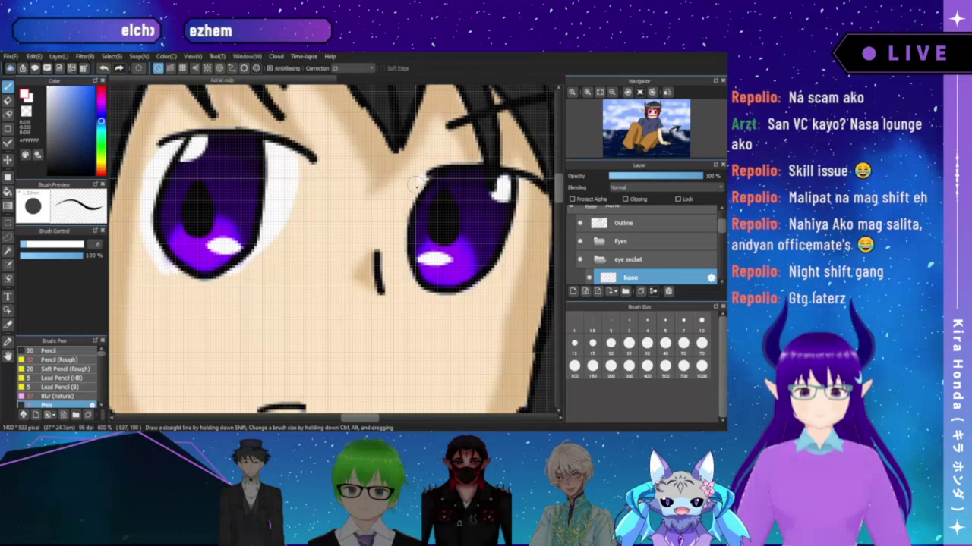
drag(401, 216, 404, 281)
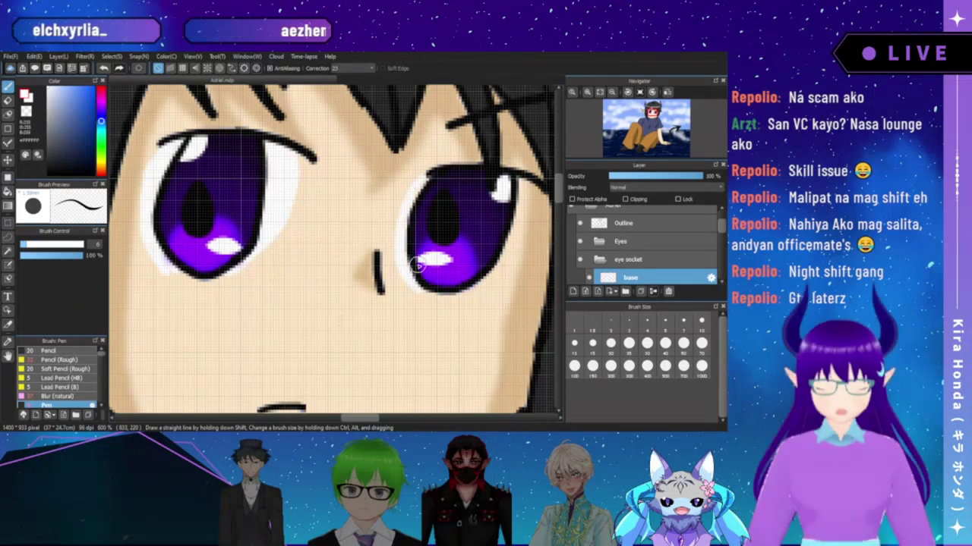
mouse_move(498, 203)
mouse_down()
mouse_move(492, 249)
mouse_move(444, 274)
mouse_move(489, 237)
mouse_move(508, 189)
mouse_up()
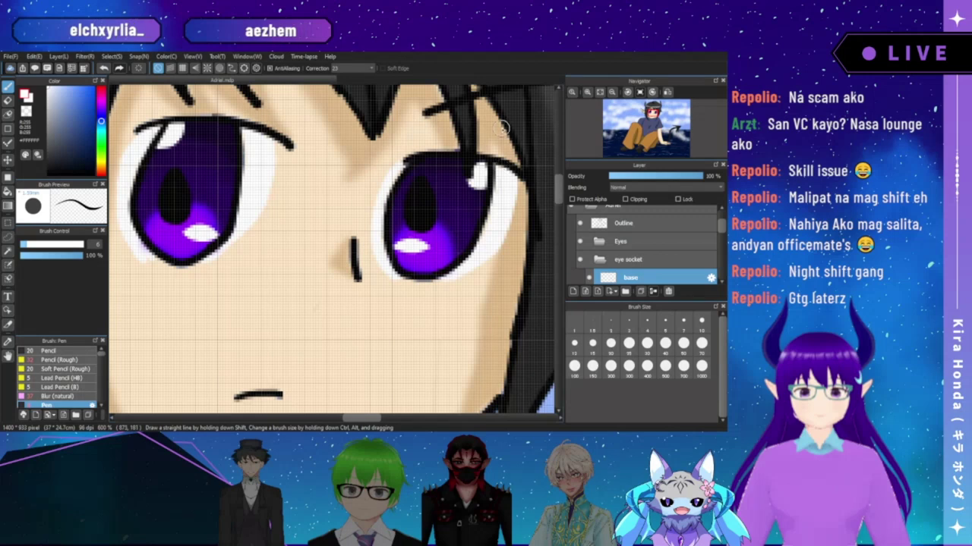
- Fit the whole illustration in view and collapse the eye socket and Adriel folders
click(600, 93)
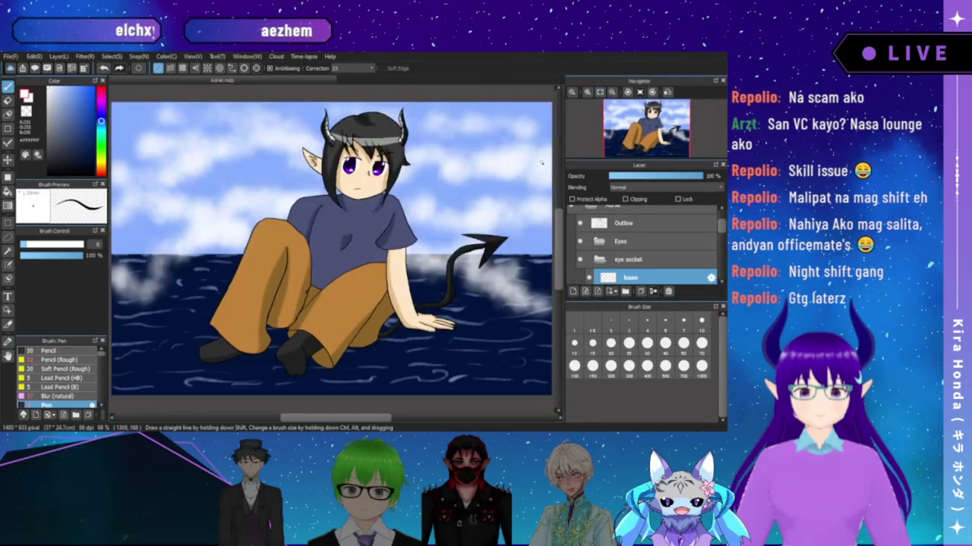
click(629, 259)
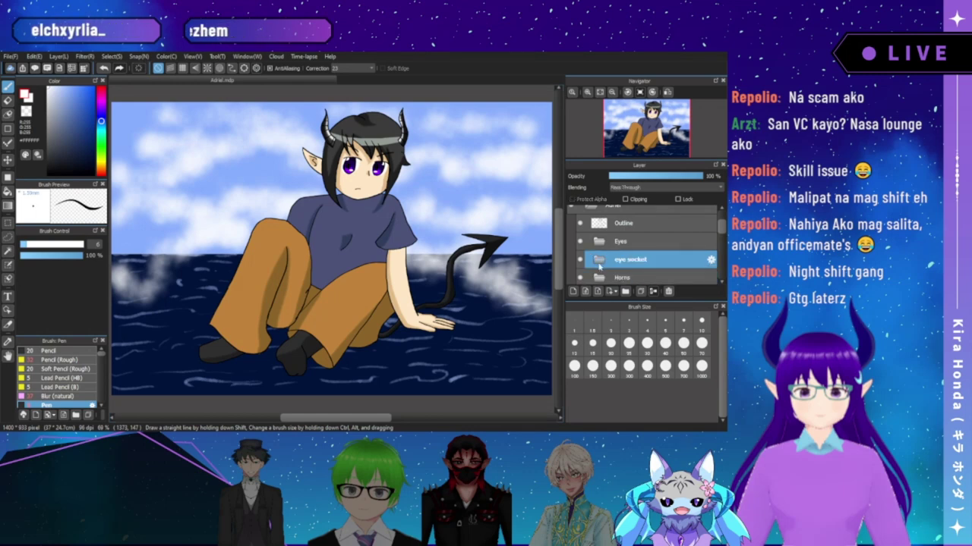
click(621, 93)
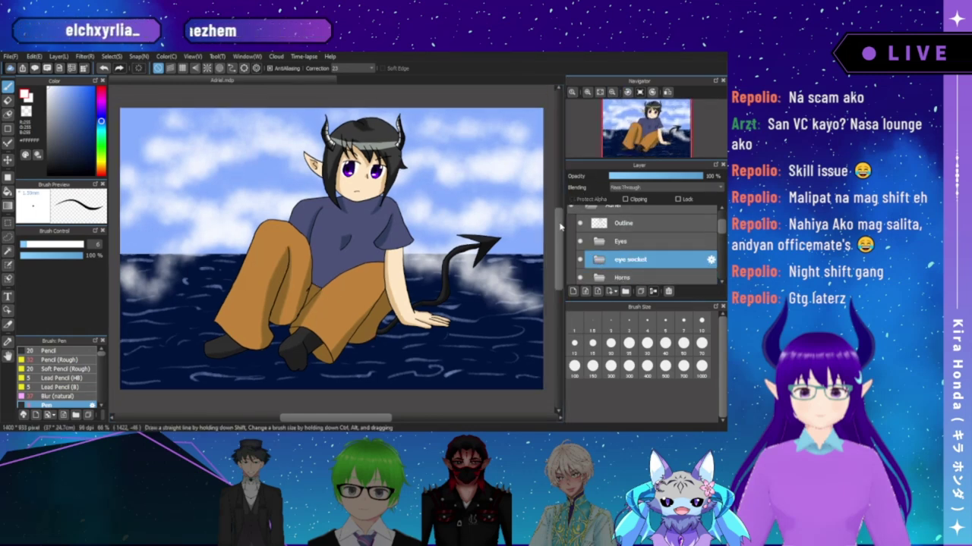
scroll(723, 231, up, 2)
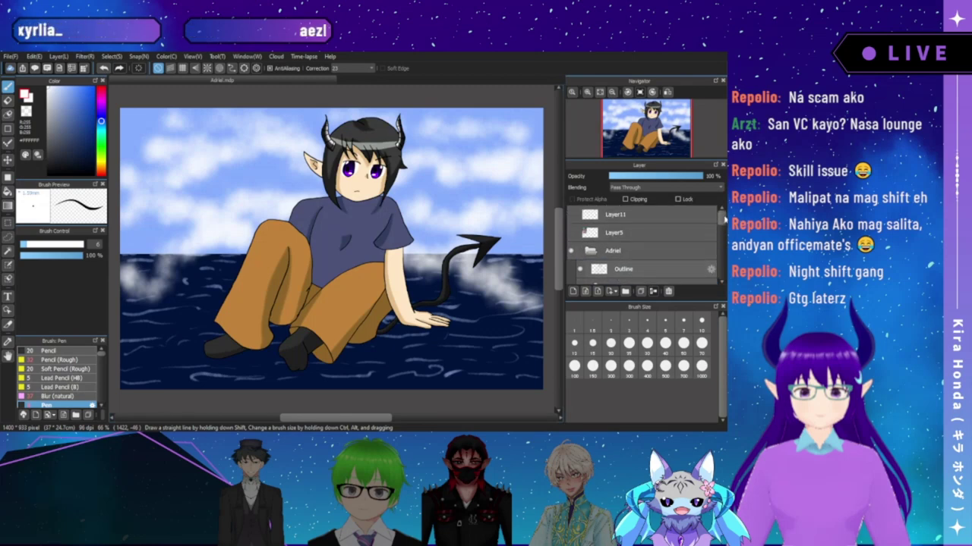
click(597, 251)
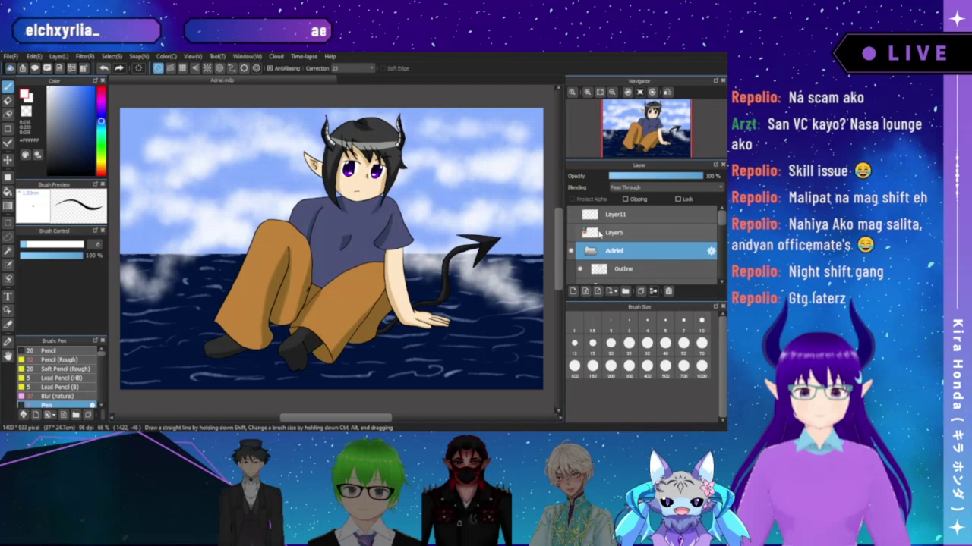
click(593, 253)
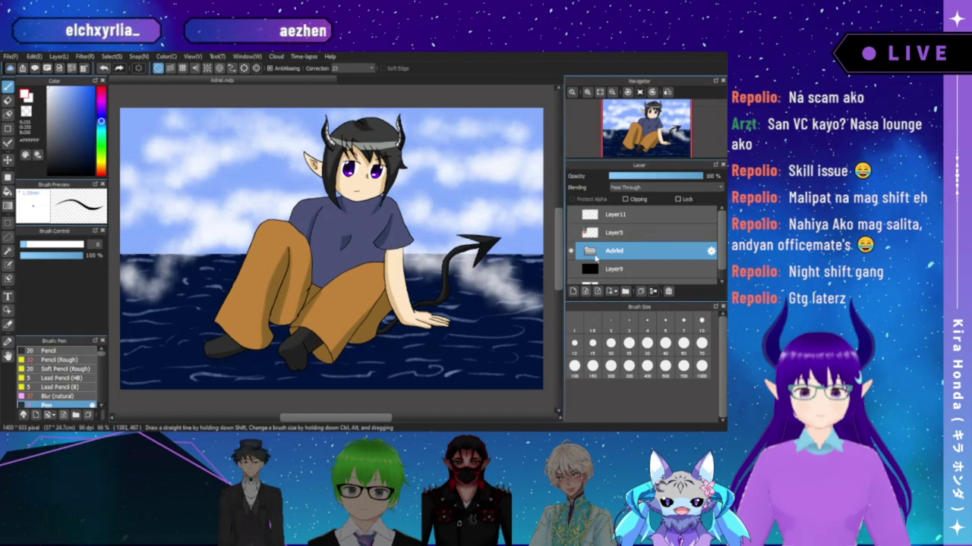
- Add a folder named Camera above the Adriel folder, with a layer named base inside it
click(626, 291)
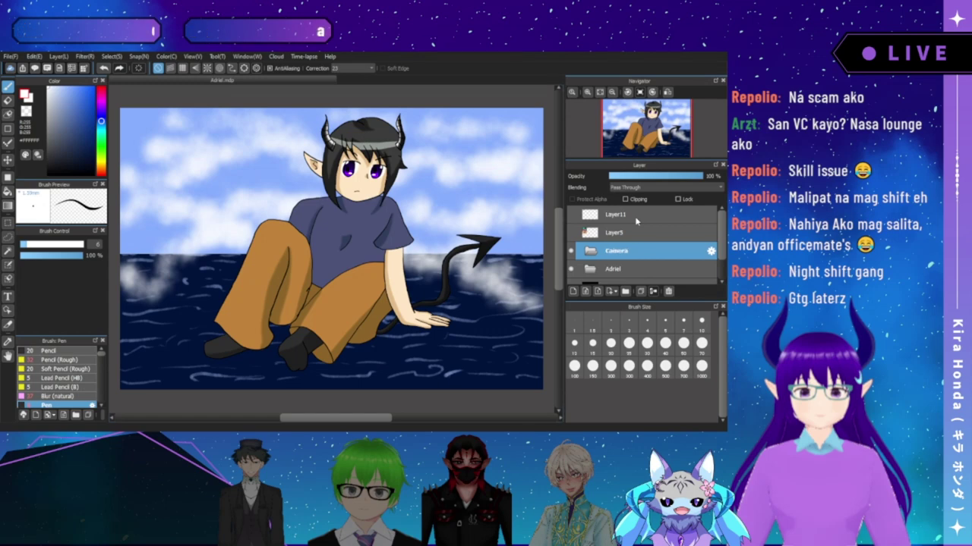
click(573, 290)
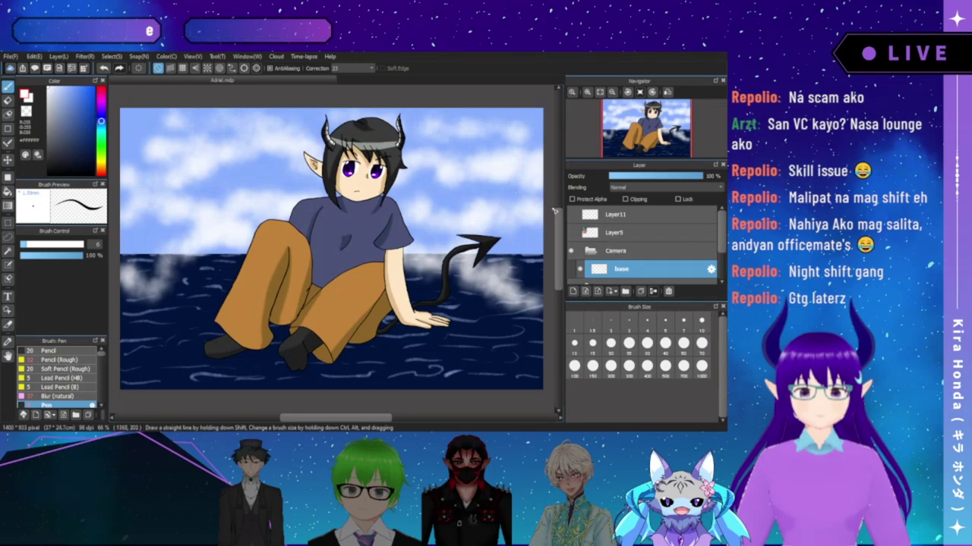
- Turn on the crisscross snap and set the Pen to black at size 10
click(182, 68)
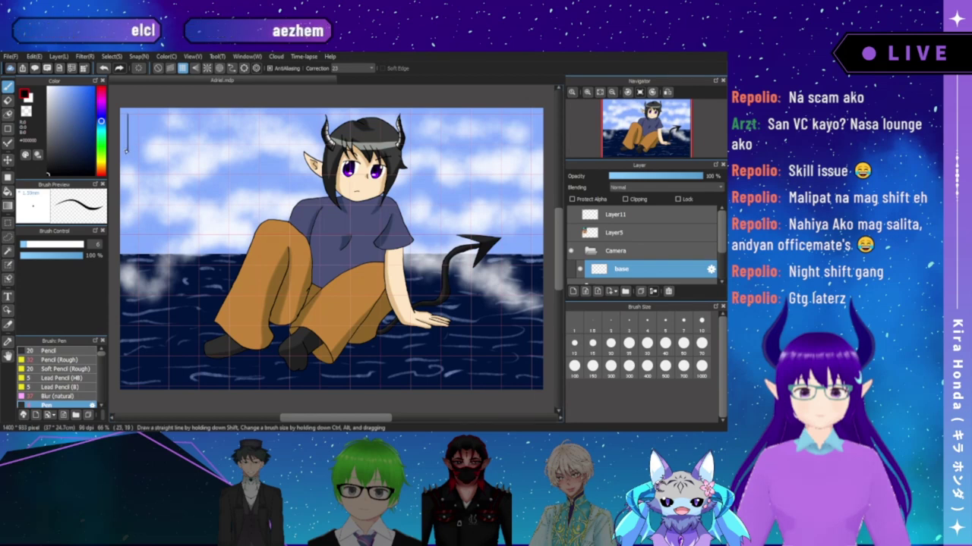
text(10)
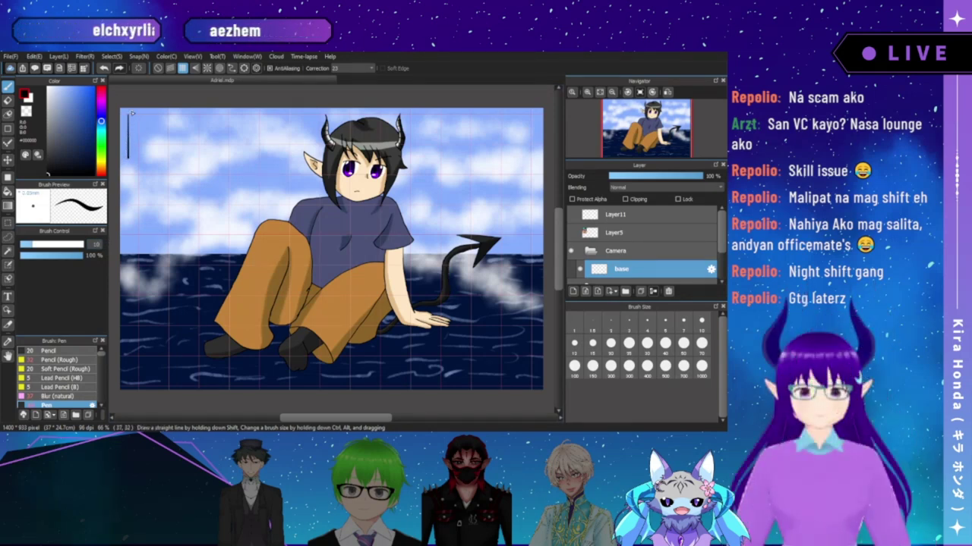
drag(129, 114, 138, 117)
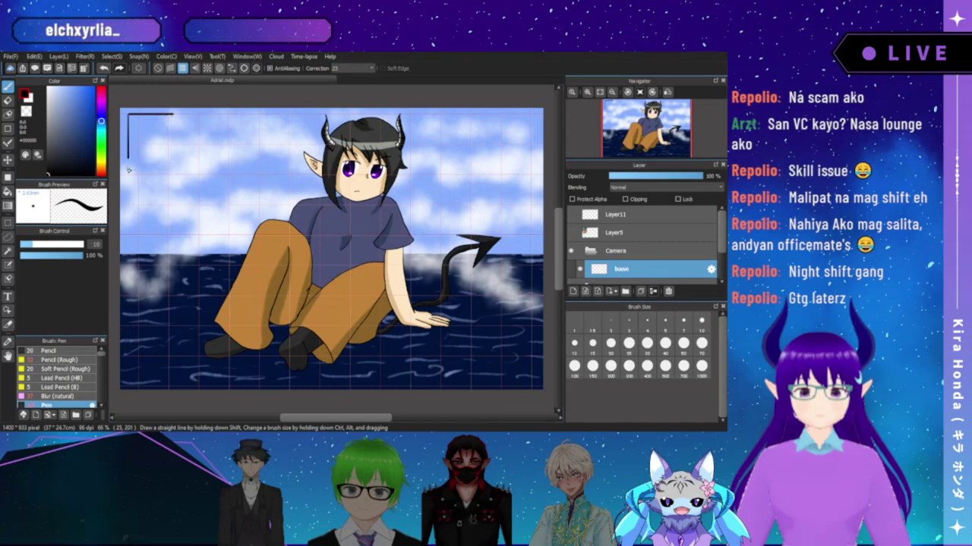
key(ctrl+z)
key(ctrl+z)
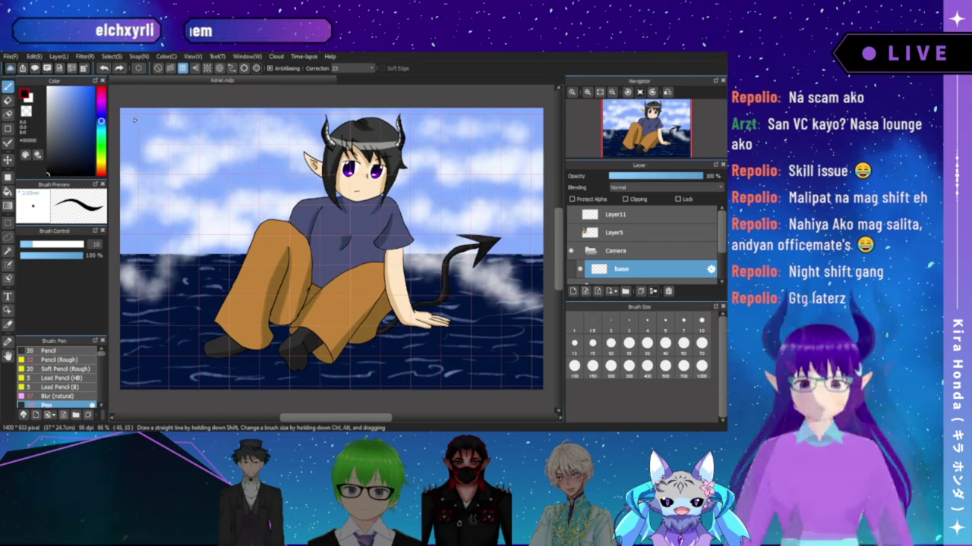
- Draw a straight black rectangular frame just inside the canvas edges on the base layer, then turn the snap off
drag(136, 115, 421, 115)
drag(485, 150, 531, 163)
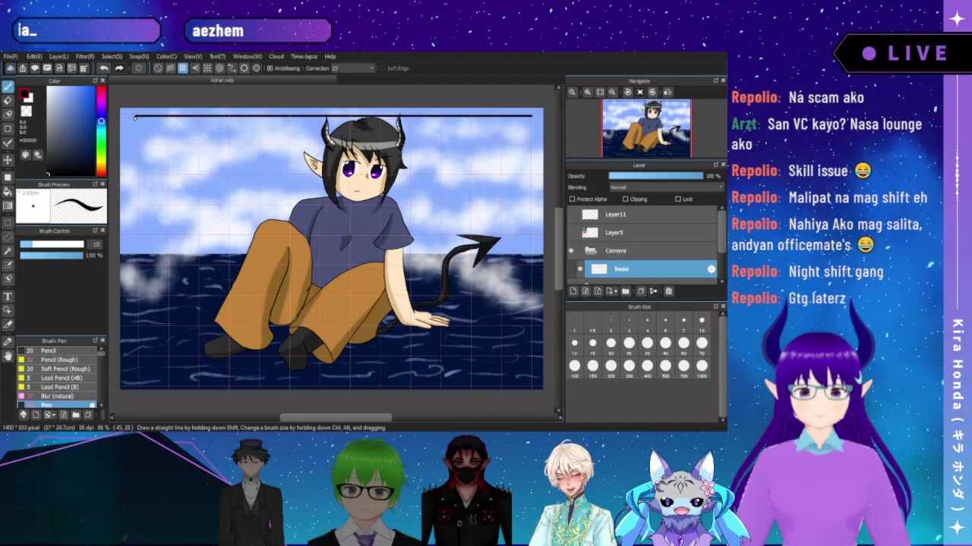
drag(134, 158, 132, 378)
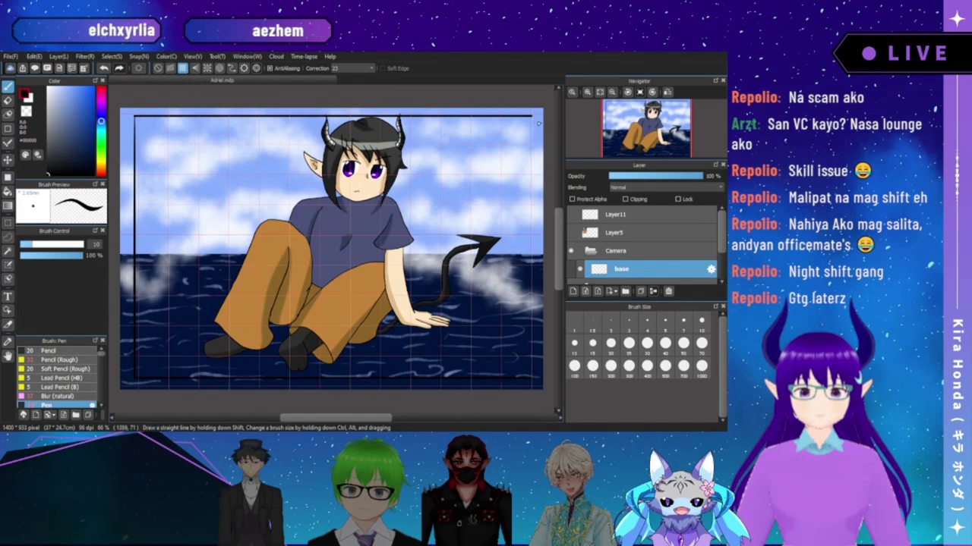
drag(533, 117, 531, 115)
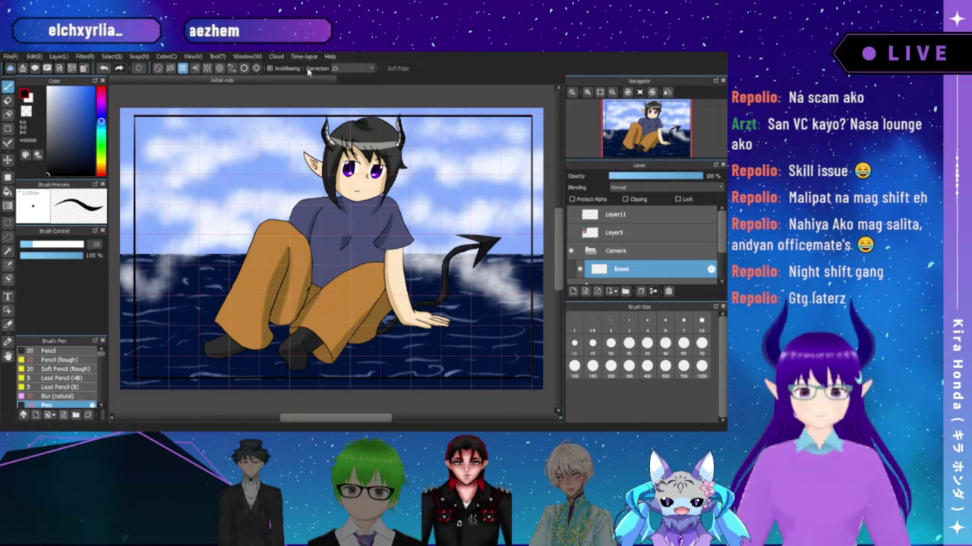
click(158, 69)
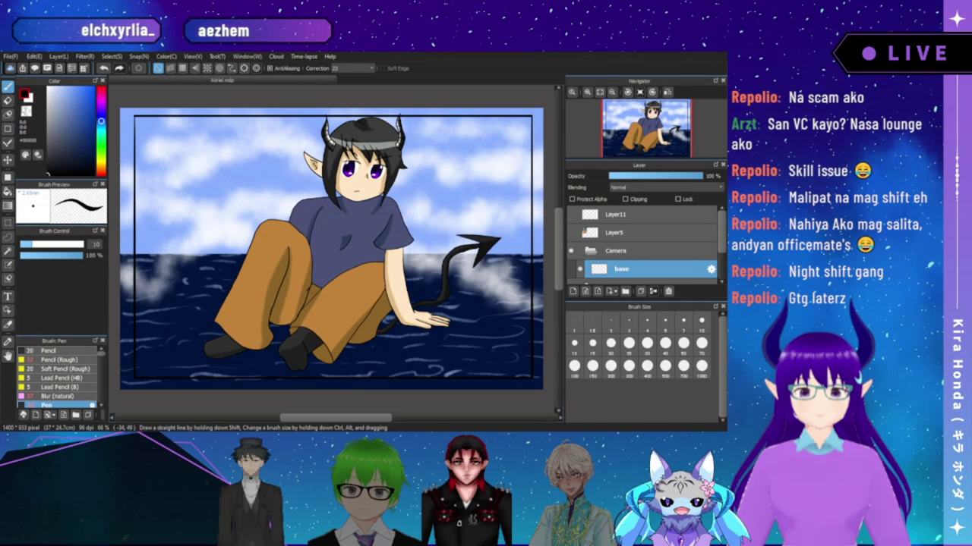
- Erase the middle of all four frame sides with a size 30 eraser along the crisscross snap, leaving only corner brackets
key(e)
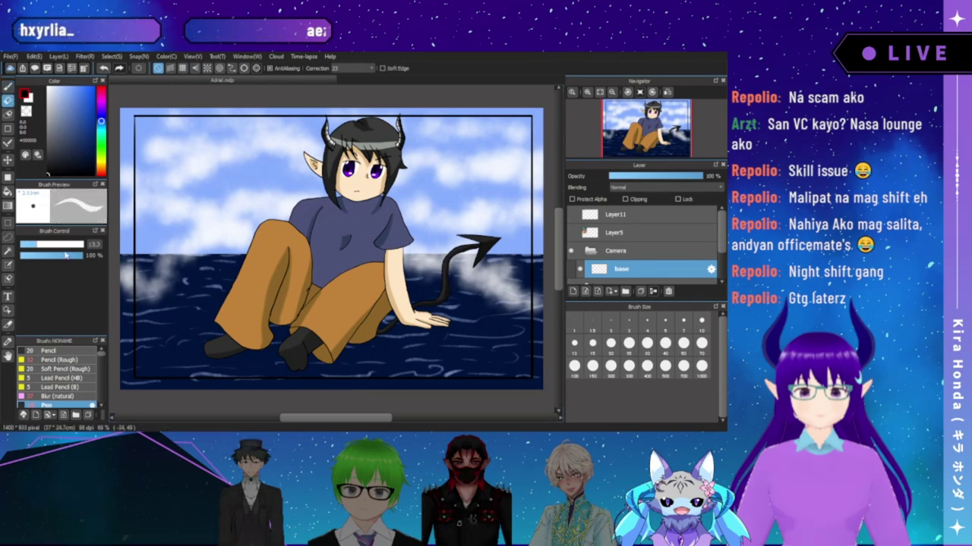
drag(48, 246, 56, 245)
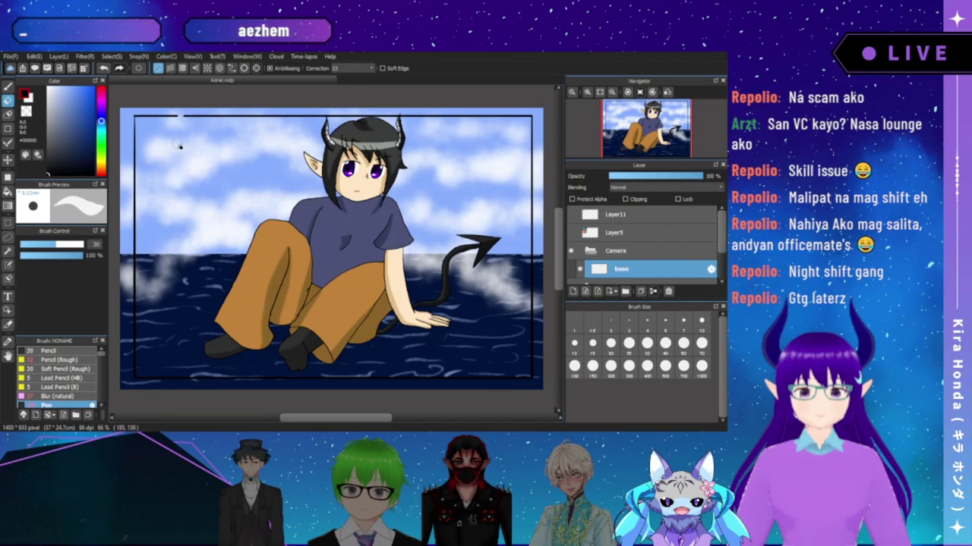
click(182, 69)
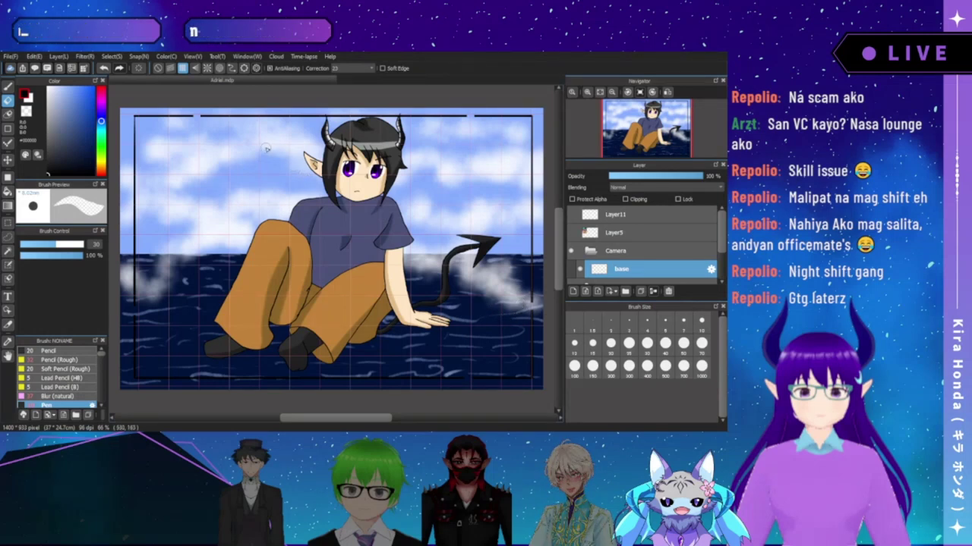
drag(197, 115, 451, 124)
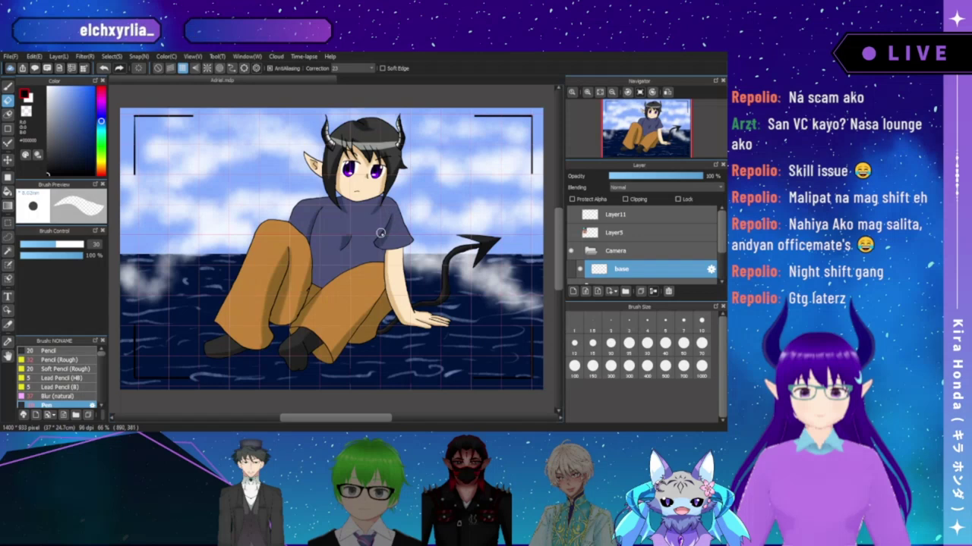
- Draw a small red (#FF0000) ellipse outline with the Pen and ellipse snap inside the upper-left bracket, then turn the snap off
click(158, 68)
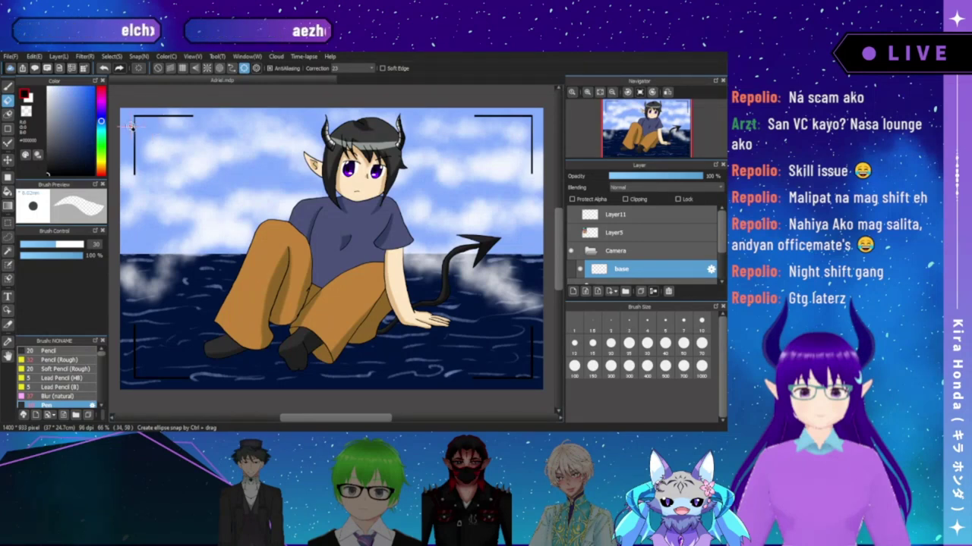
key(b)
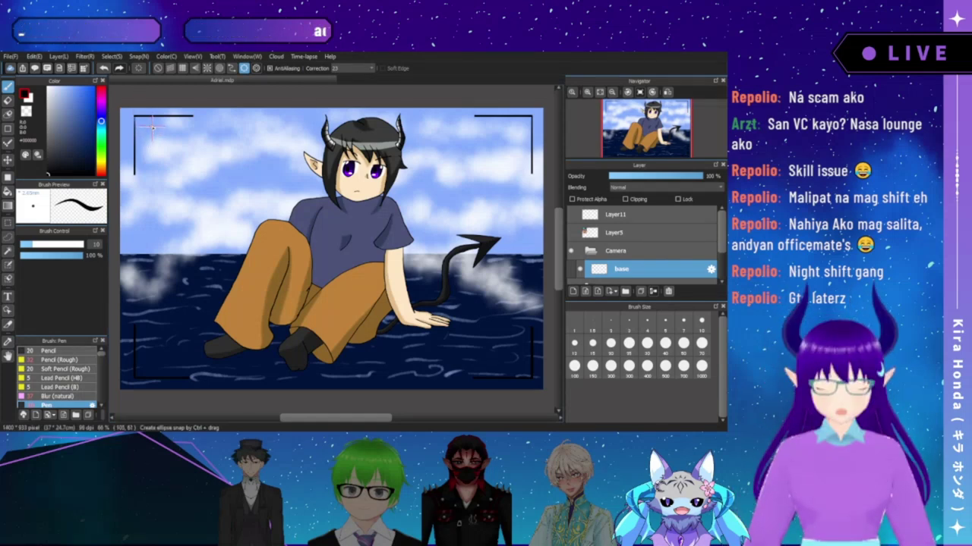
drag(152, 132, 166, 144)
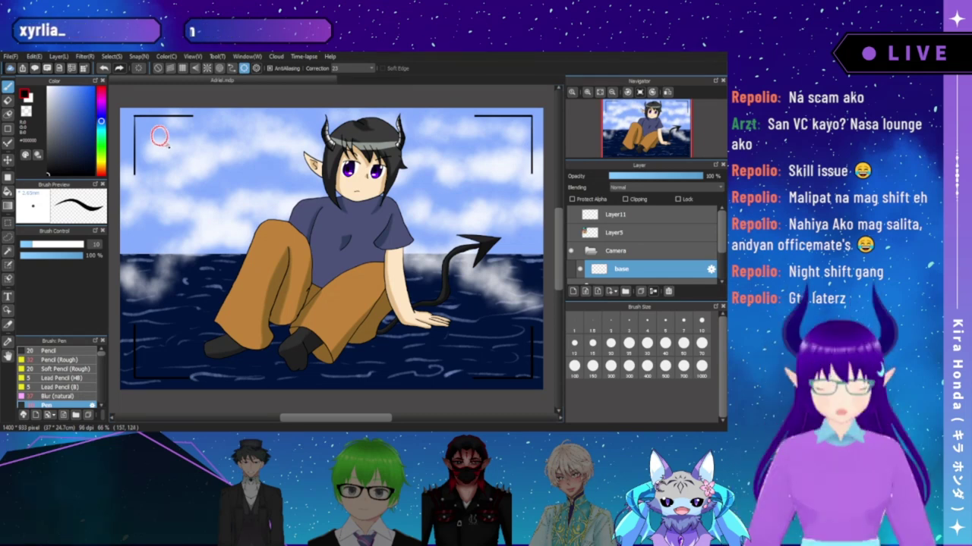
key(ctrl+t)
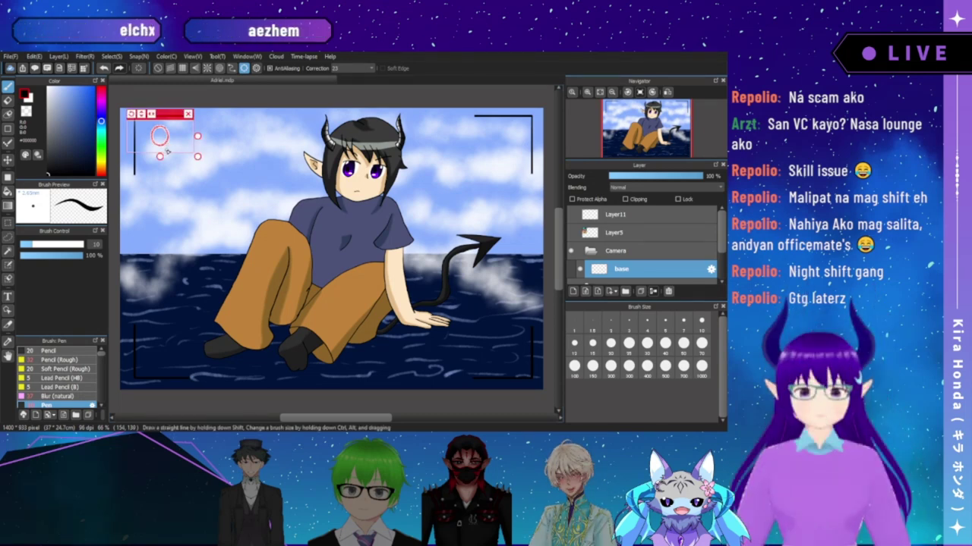
click(101, 87)
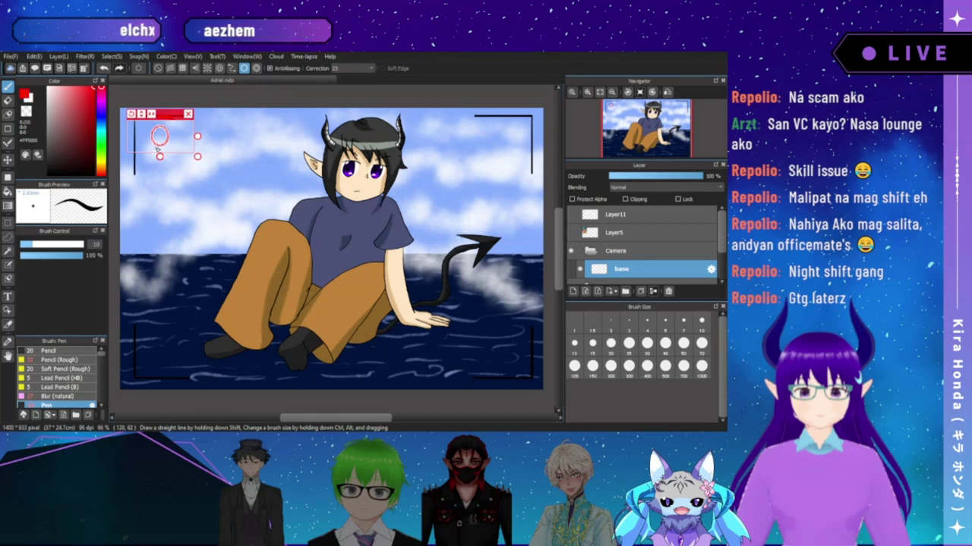
click(189, 114)
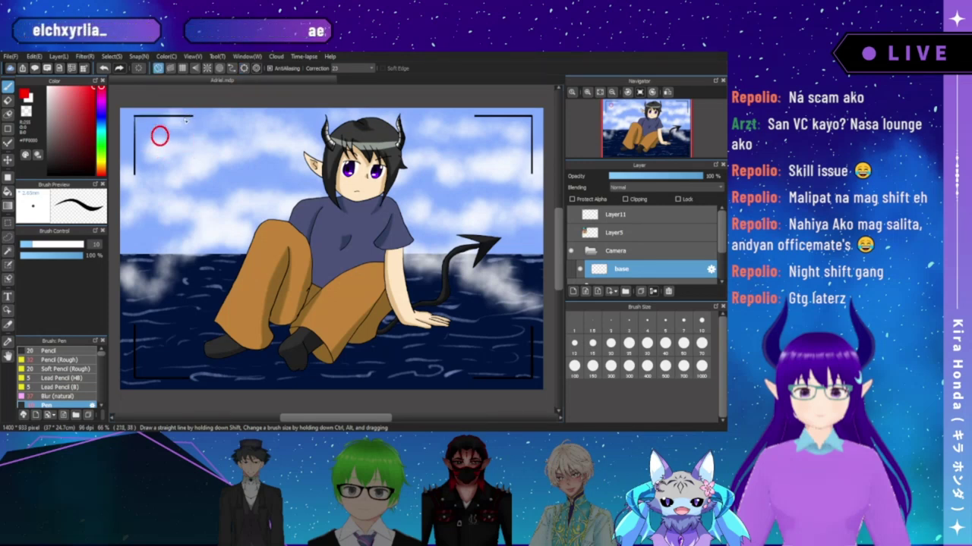
- Paint the inside of the ellipse solid red to make a recording dot
click(587, 94)
click(587, 94)
drag(616, 116, 610, 108)
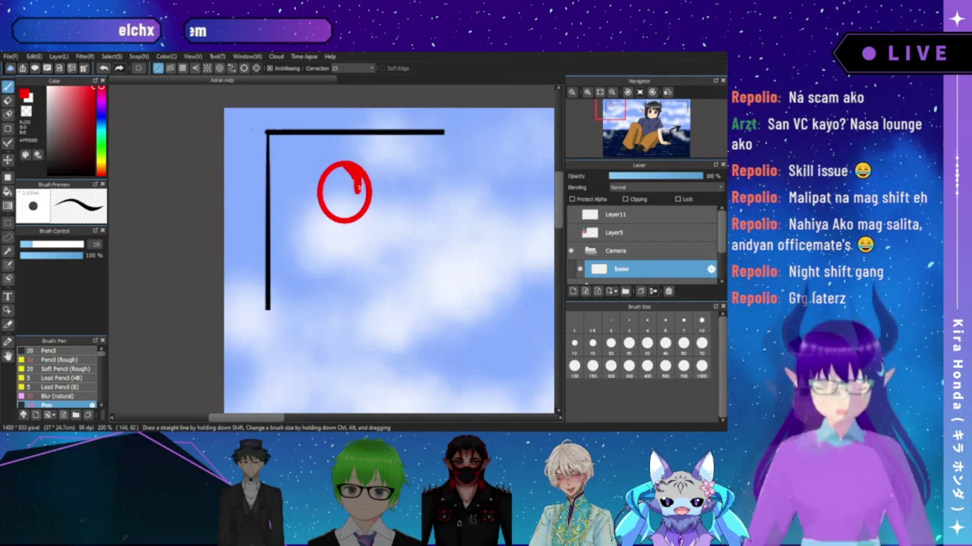
drag(363, 179, 338, 216)
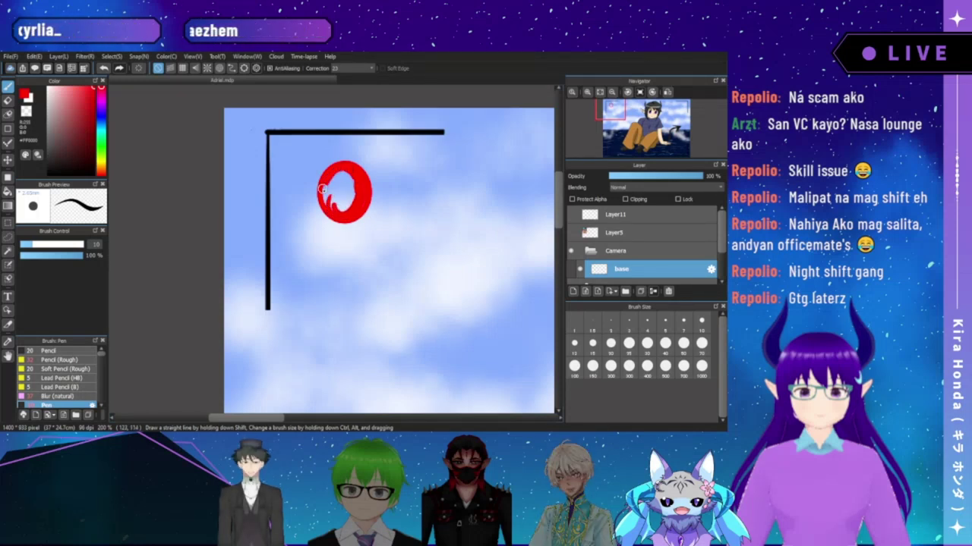
mouse_move(337, 179)
mouse_down()
mouse_move(328, 202)
mouse_move(326, 191)
mouse_move(341, 209)
mouse_up()
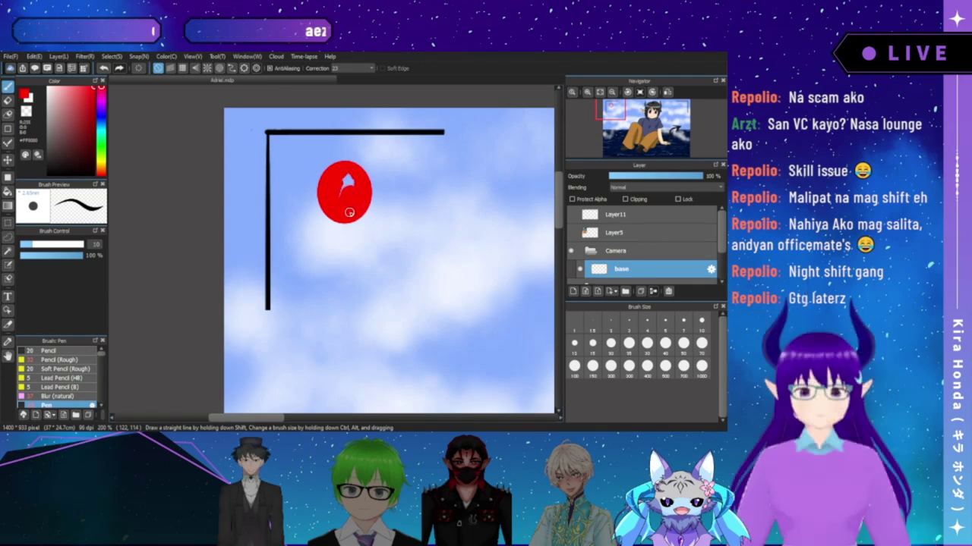
drag(351, 178, 349, 186)
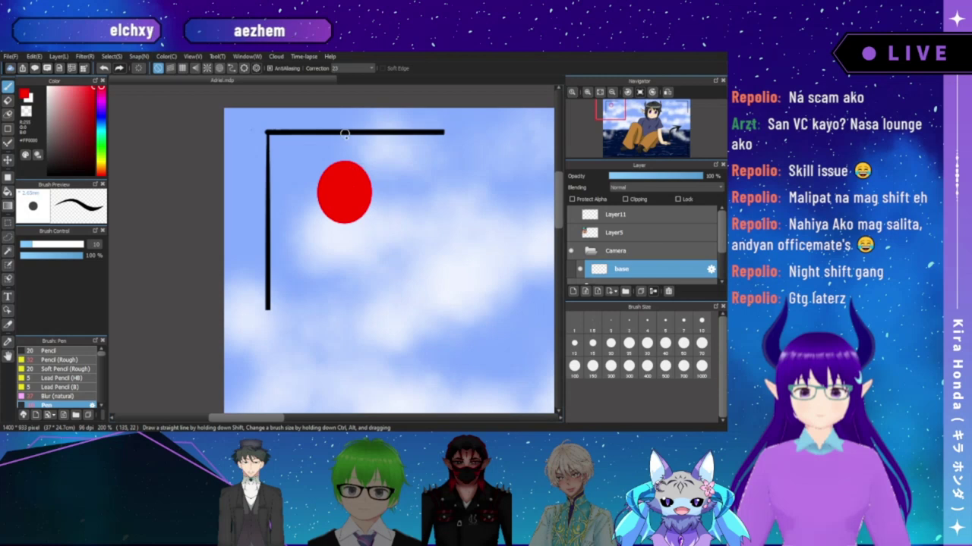
- Hand-letter REC in black beside the red recording dot
scroll(304, 209, right, 5)
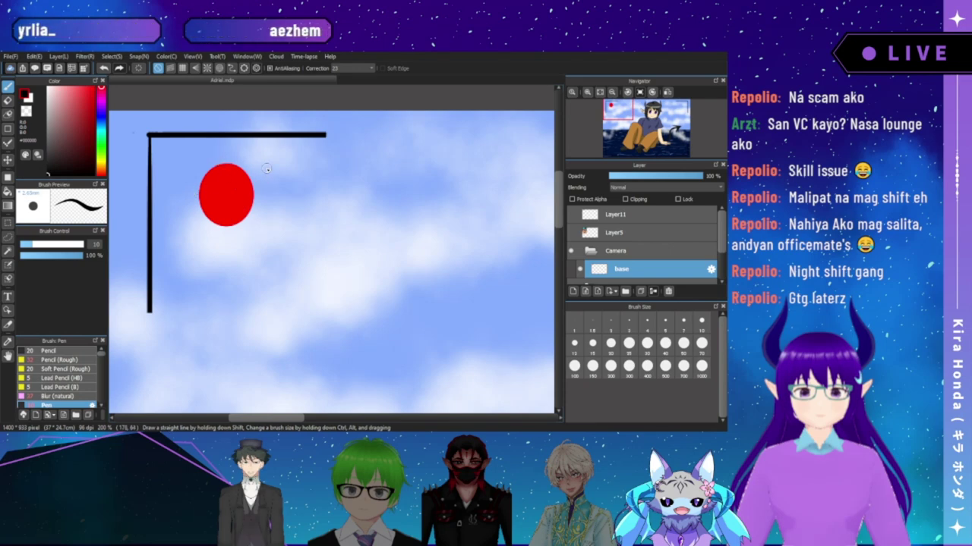
drag(267, 168, 260, 224)
key(ctrl+z)
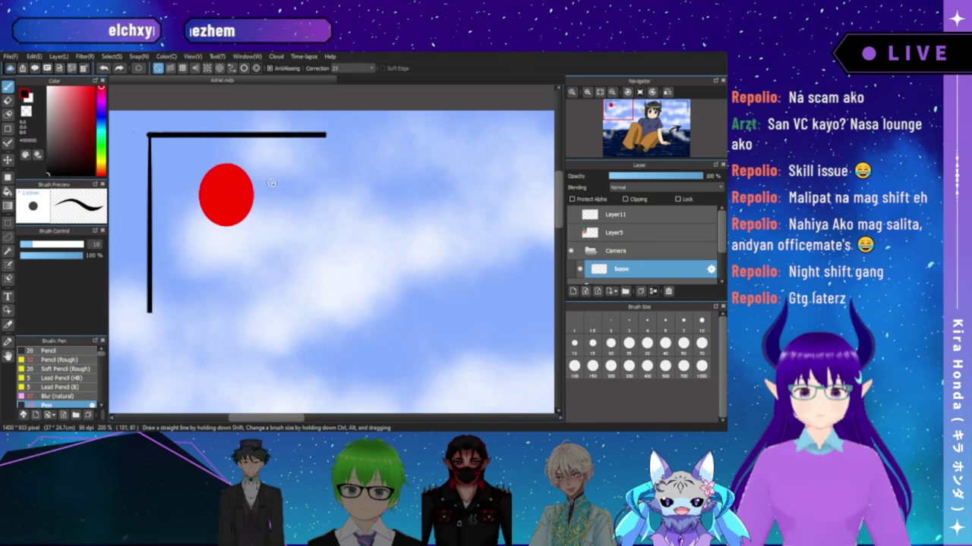
drag(274, 164, 272, 226)
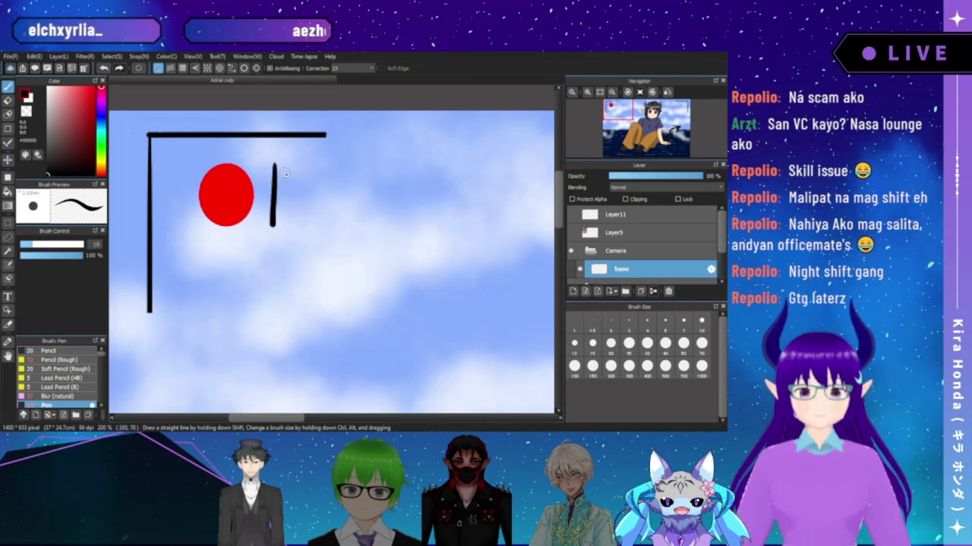
drag(273, 165, 291, 174)
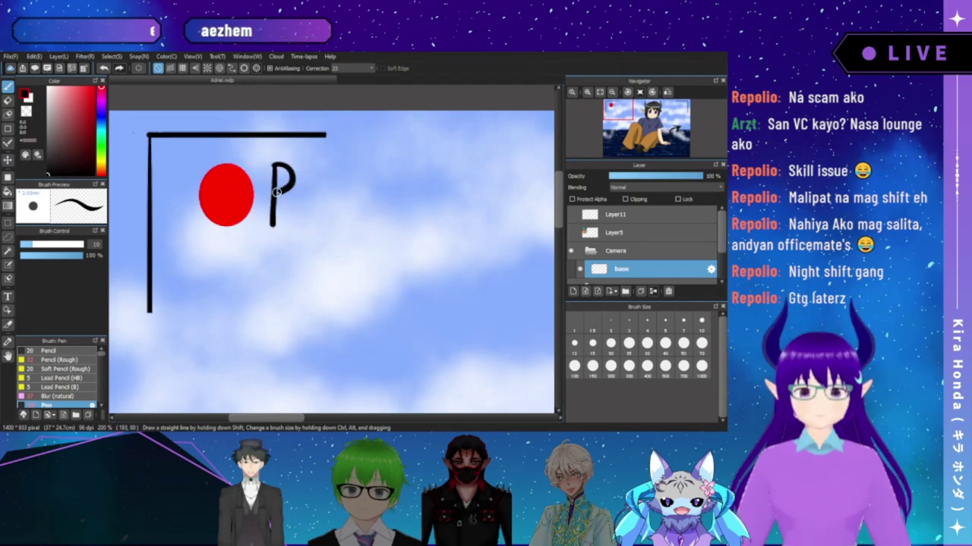
mouse_move(301, 218)
mouse_down()
mouse_move(313, 186)
mouse_move(330, 221)
mouse_up()
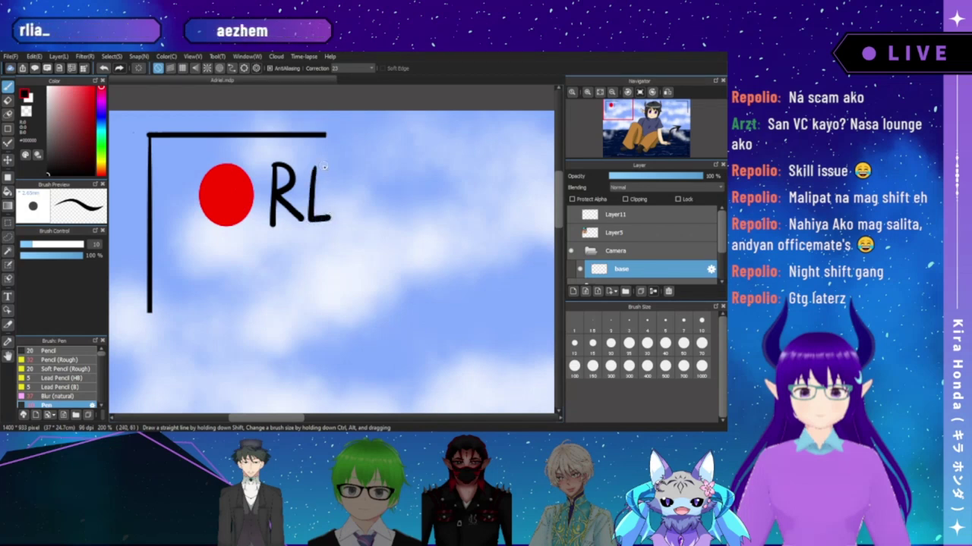
drag(313, 167, 334, 166)
drag(312, 192, 330, 190)
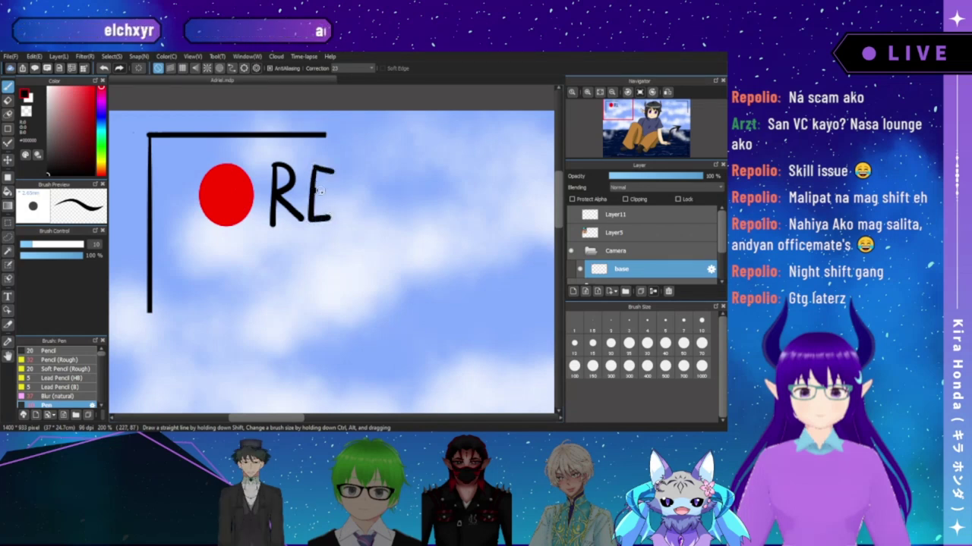
mouse_move(365, 172)
mouse_down()
mouse_move(342, 195)
mouse_move(367, 206)
mouse_up()
key(ctrl+z)
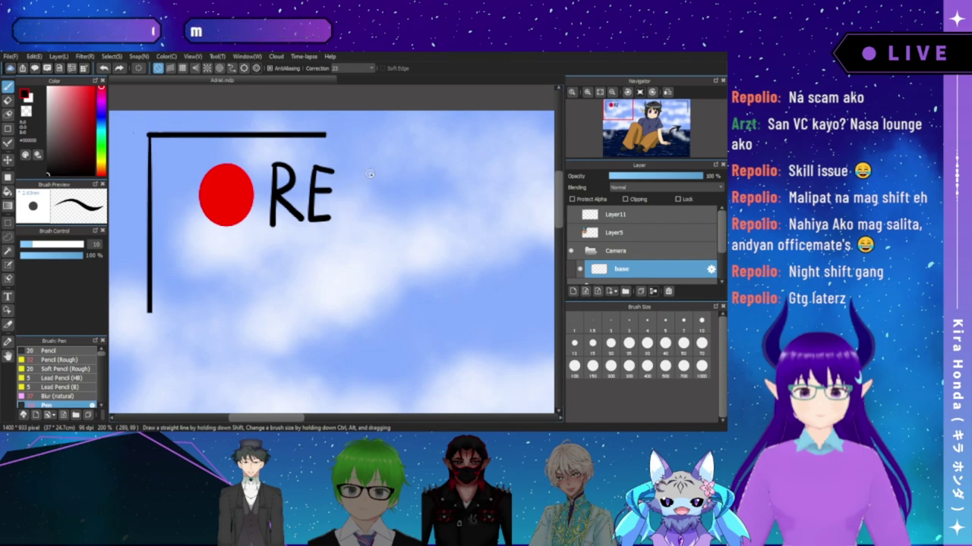
drag(338, 202, 368, 208)
key(ctrl+z)
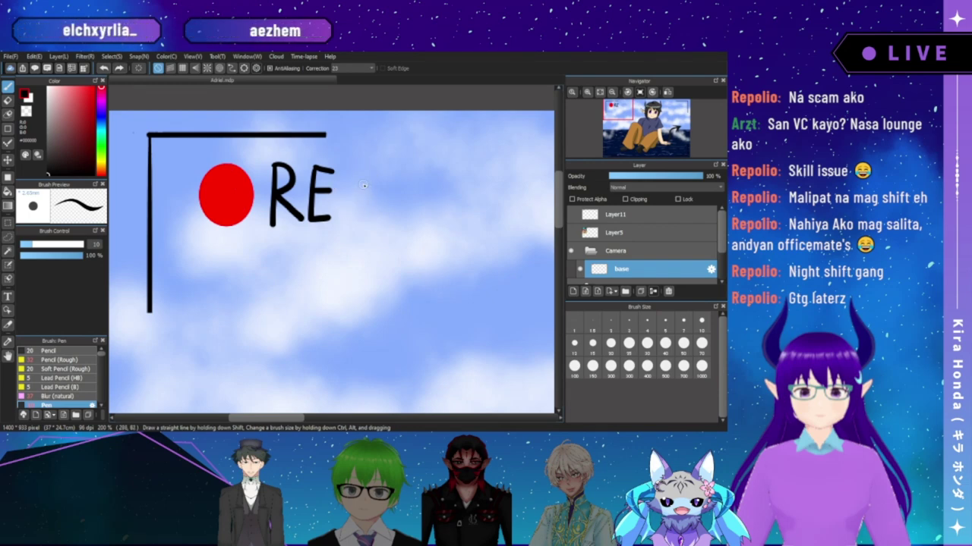
mouse_move(365, 173)
mouse_down()
mouse_move(344, 181)
mouse_move(345, 212)
mouse_move(368, 209)
mouse_up()
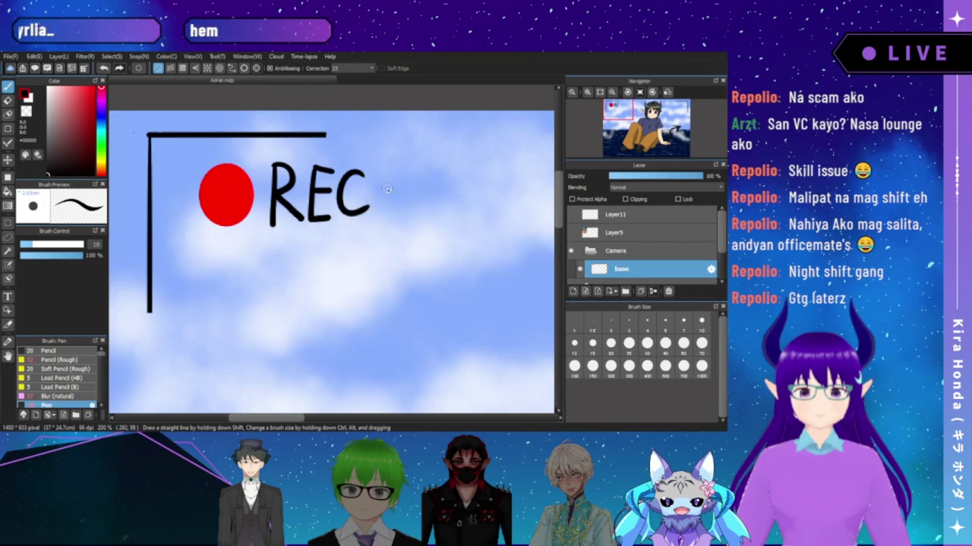
- Draw a white battery outline with a terminal and one inner divider below the upper-right bracket, using the crisscross snap and size 10 Pen
click(599, 92)
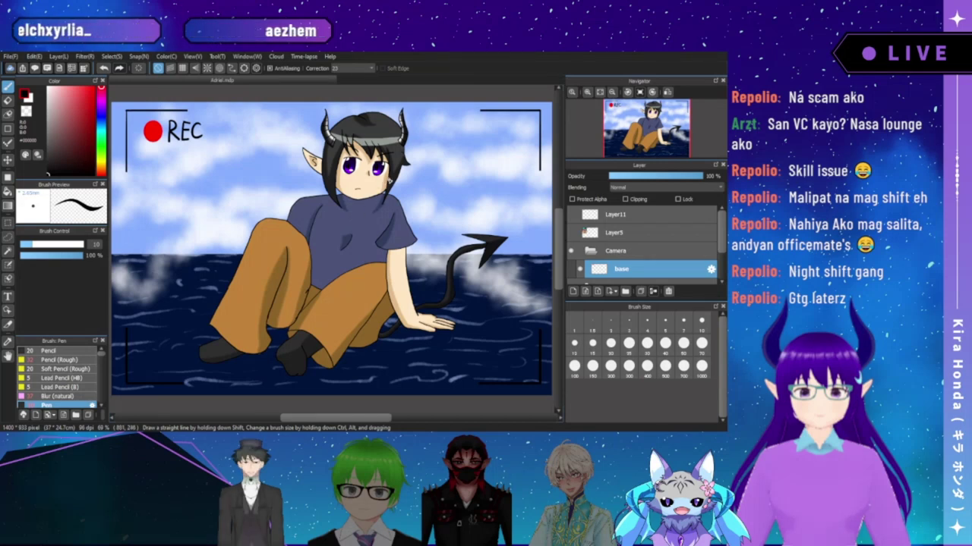
click(586, 92)
click(587, 92)
click(587, 92)
click(587, 92)
drag(475, 134, 396, 201)
scroll(398, 207, up, 1)
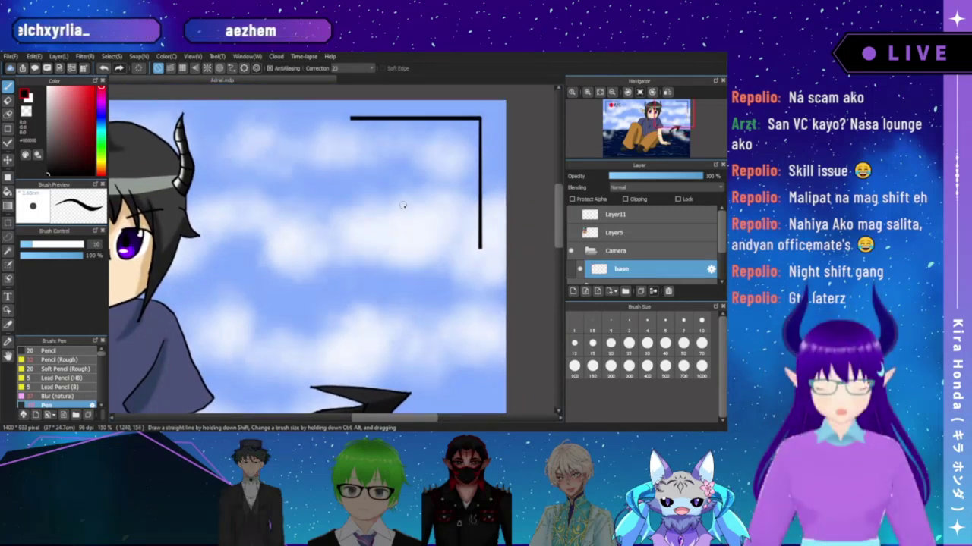
click(182, 68)
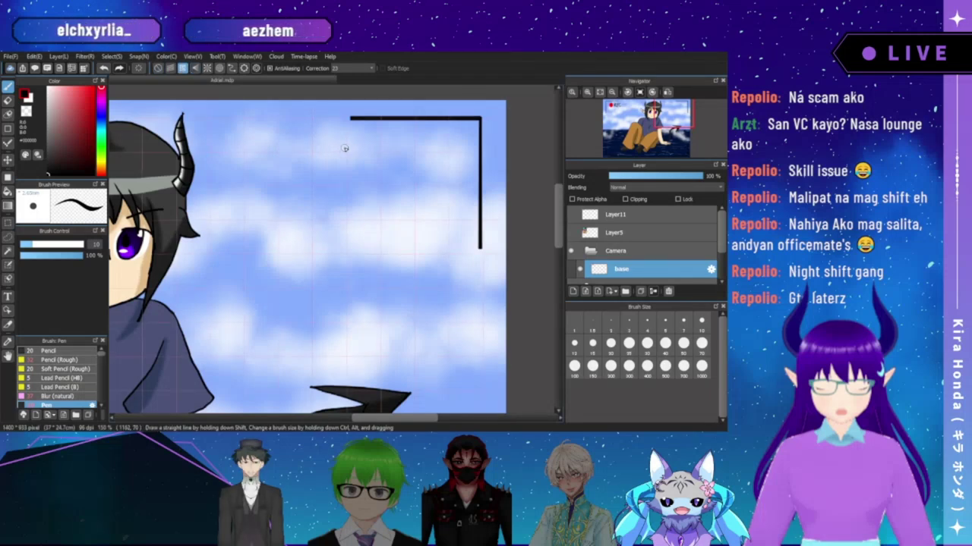
drag(340, 149, 339, 167)
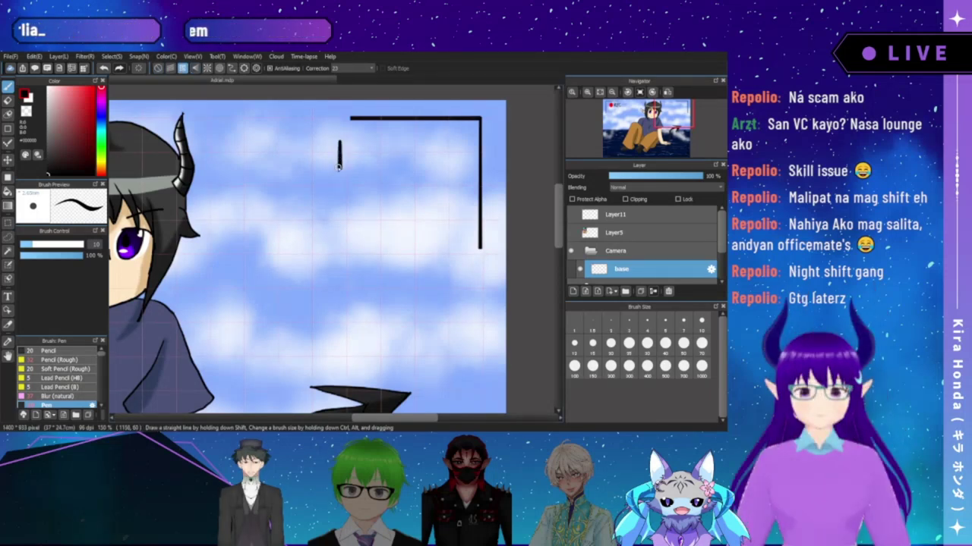
key(ctrl+z)
click(49, 86)
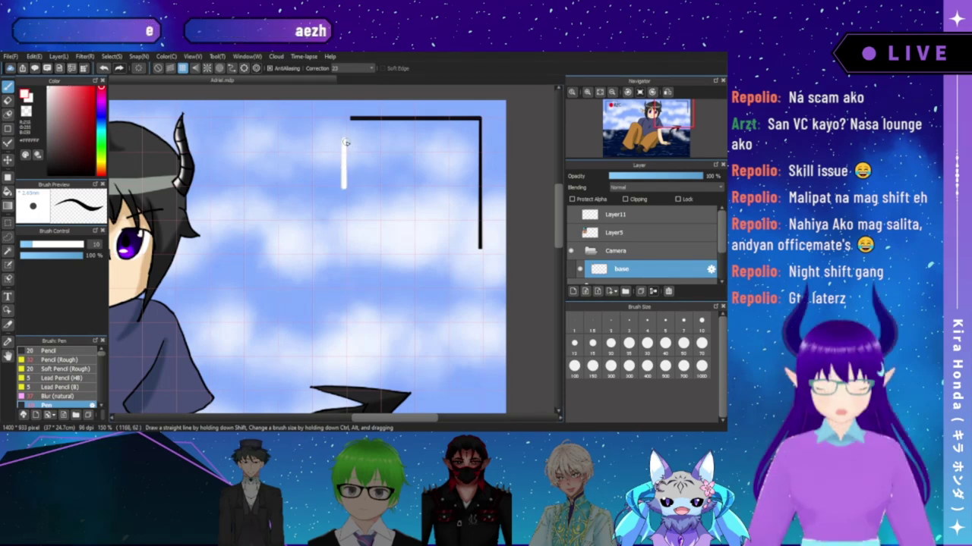
mouse_move(345, 140)
mouse_down()
mouse_move(425, 141)
mouse_move(449, 156)
mouse_up()
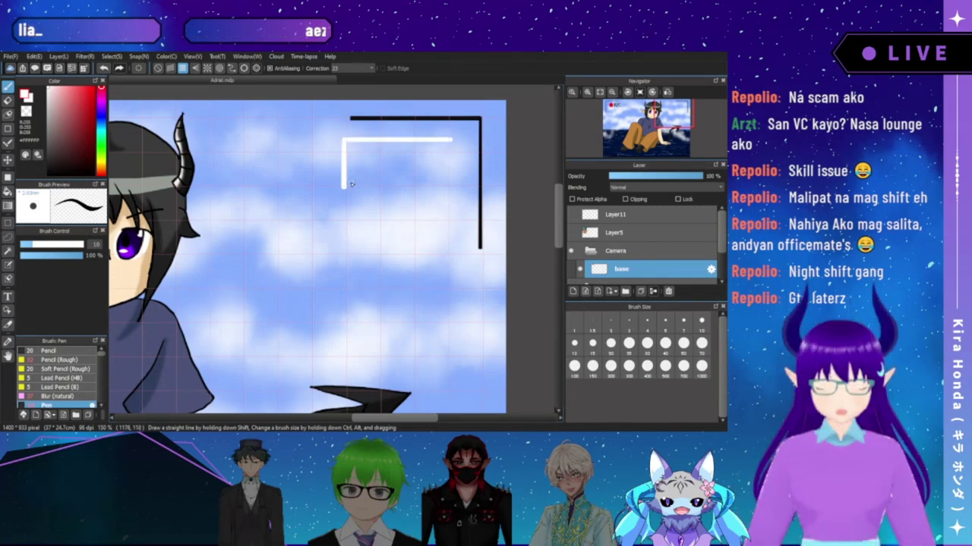
drag(388, 189, 451, 195)
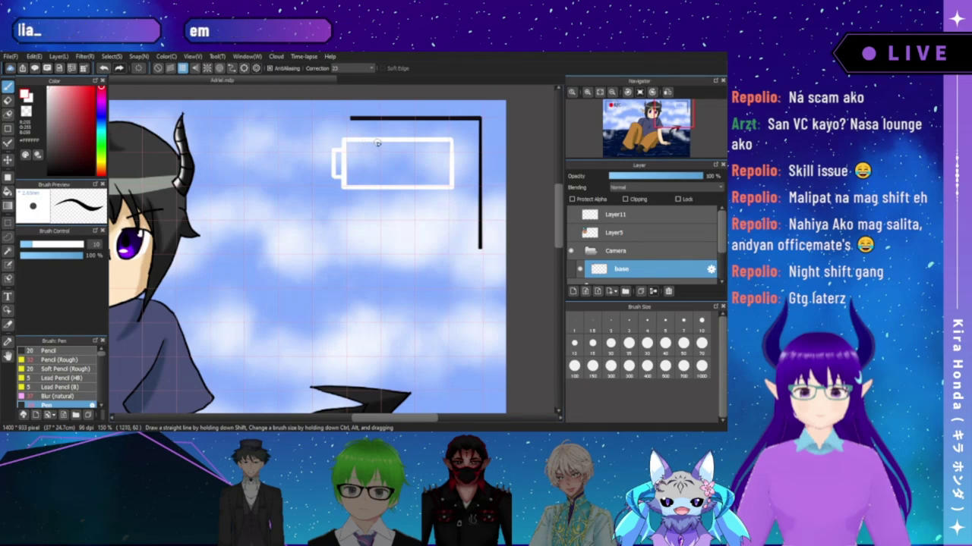
drag(376, 141, 376, 186)
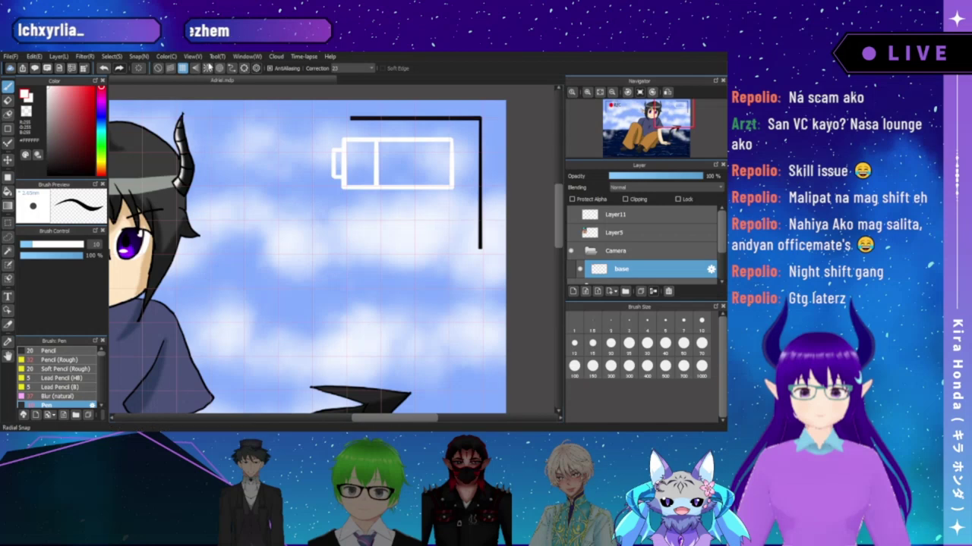
- Turn the snap off and paint the larger section of the battery body solid white with the Pen
click(158, 68)
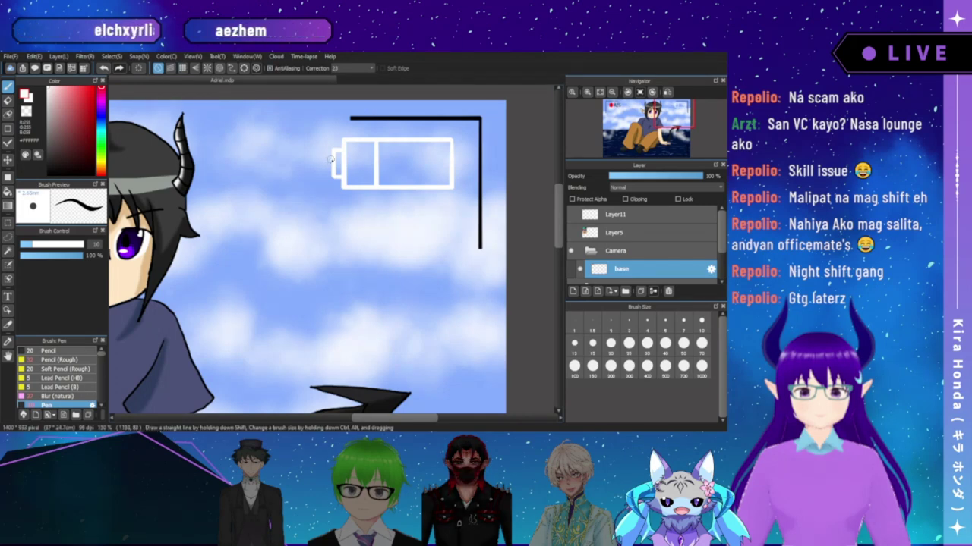
click(585, 93)
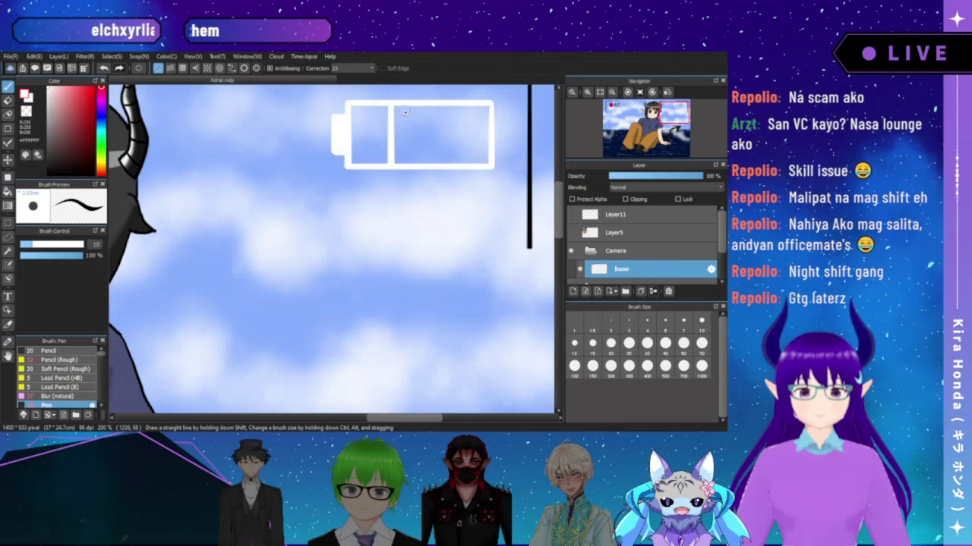
drag(404, 122, 479, 161)
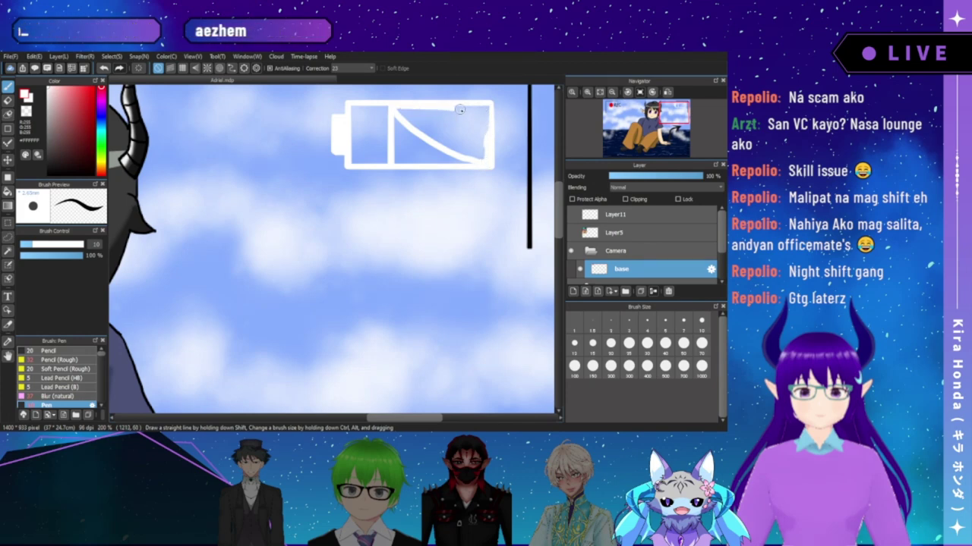
drag(477, 110, 488, 104)
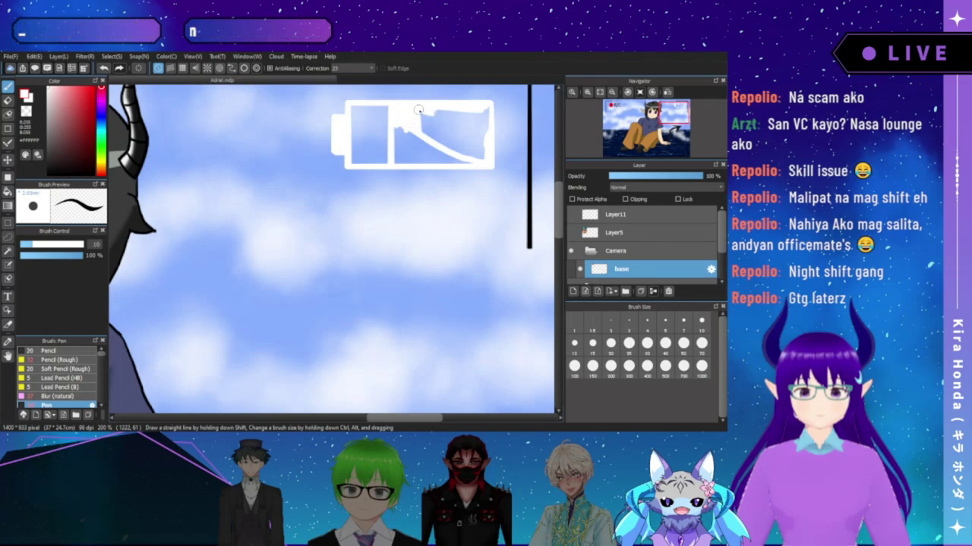
key(ctrl+z)
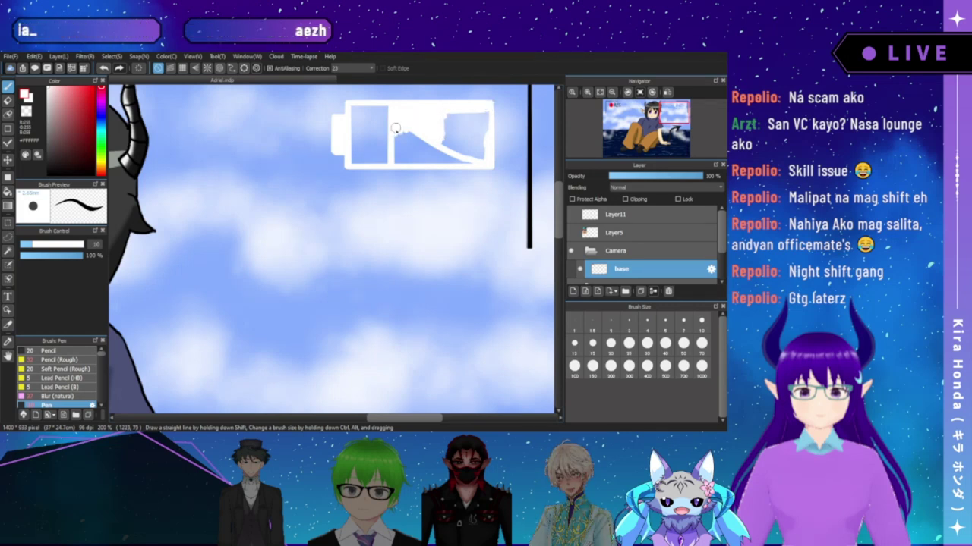
drag(404, 135, 428, 138)
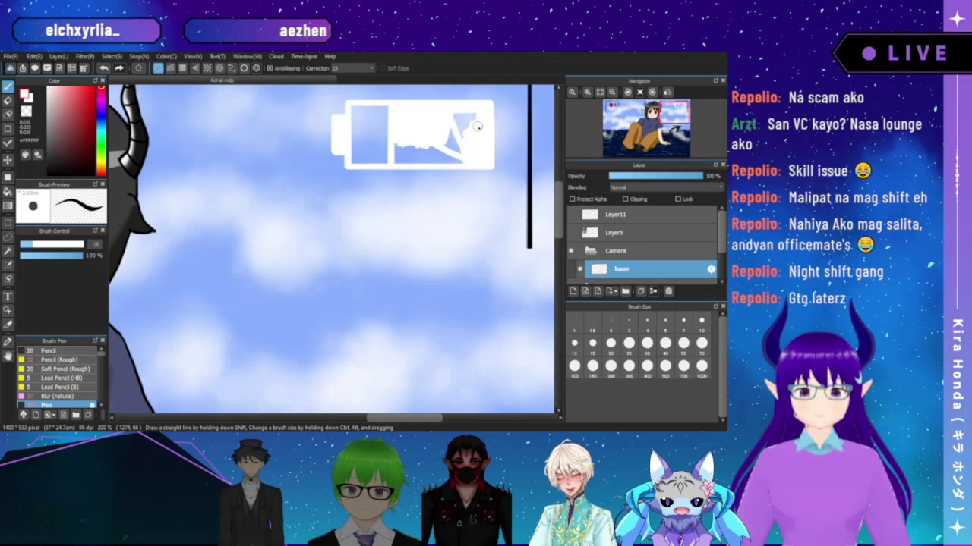
drag(468, 138, 479, 114)
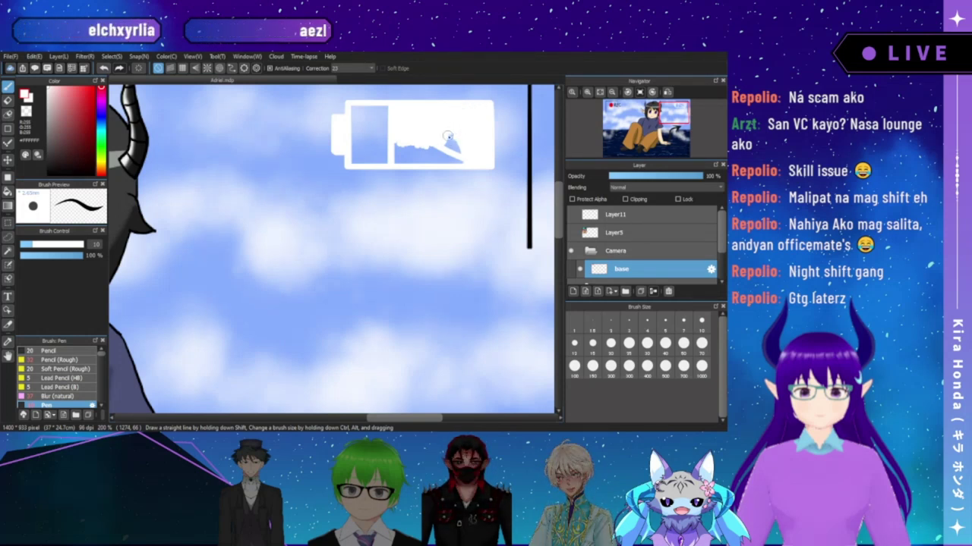
drag(448, 144, 439, 156)
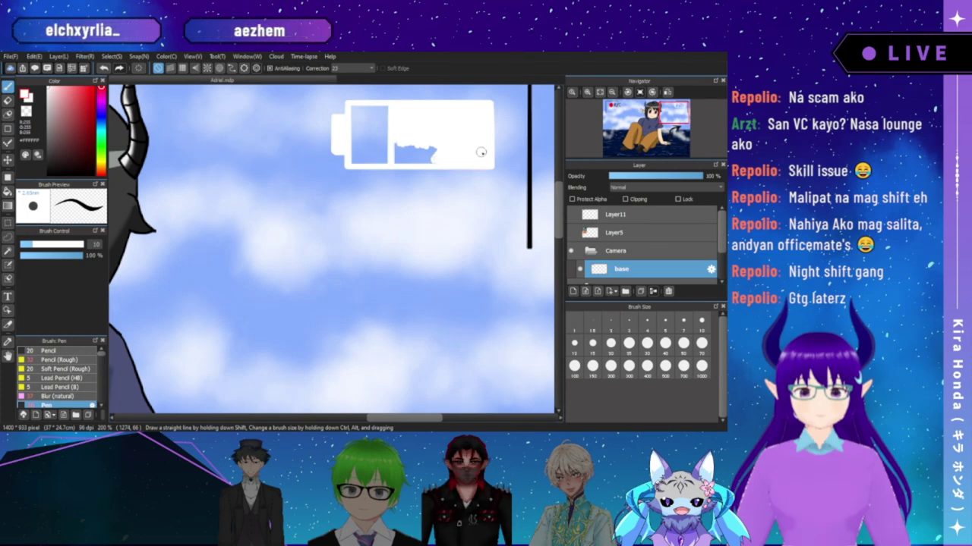
mouse_move(393, 161)
mouse_down()
mouse_move(437, 161)
mouse_move(441, 142)
mouse_move(428, 162)
mouse_move(450, 145)
mouse_move(408, 142)
mouse_move(395, 154)
mouse_move(401, 142)
mouse_move(397, 156)
mouse_move(418, 156)
mouse_move(398, 158)
mouse_move(428, 158)
mouse_move(419, 157)
mouse_move(432, 148)
mouse_move(419, 157)
mouse_move(437, 143)
mouse_move(395, 152)
mouse_up()
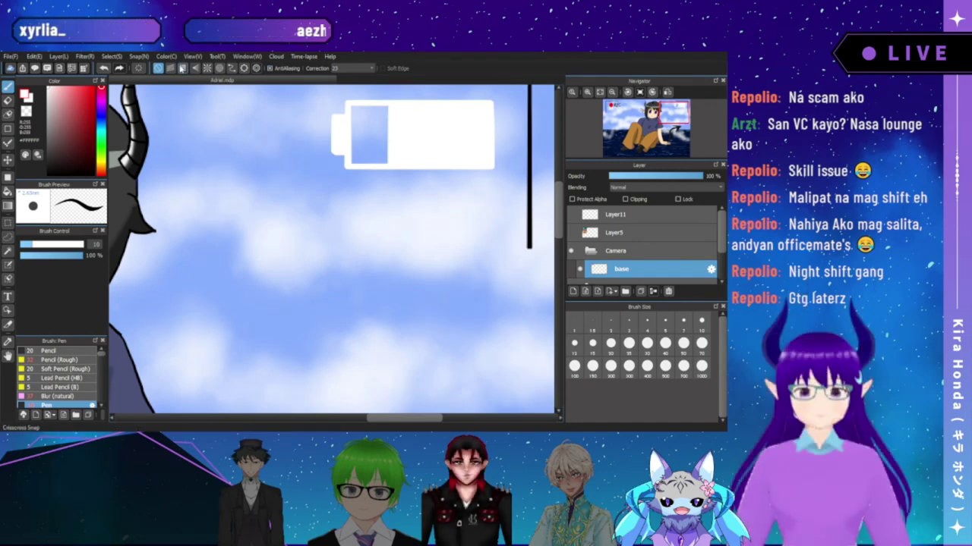
- Turn on the crisscross snap and switch to the Eraser at a size of about 10
click(182, 68)
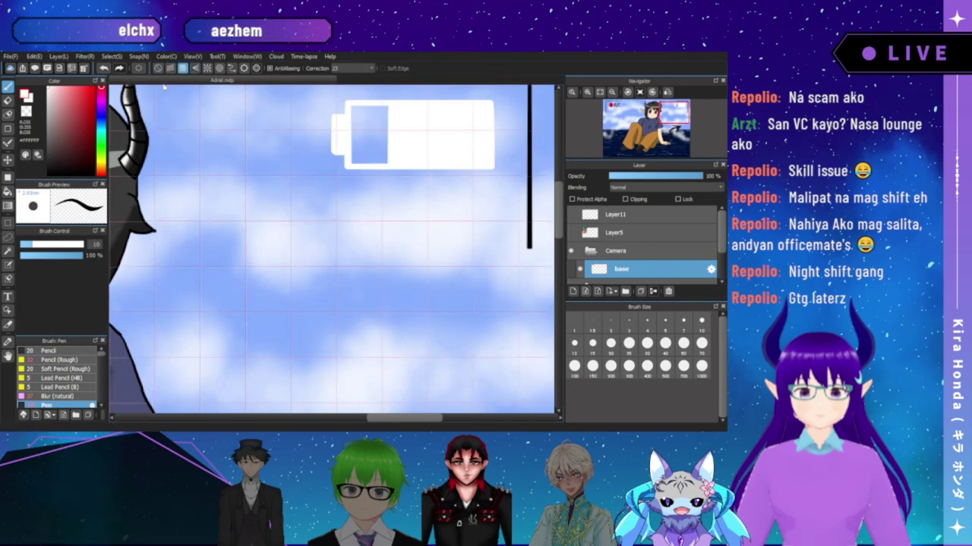
key(e)
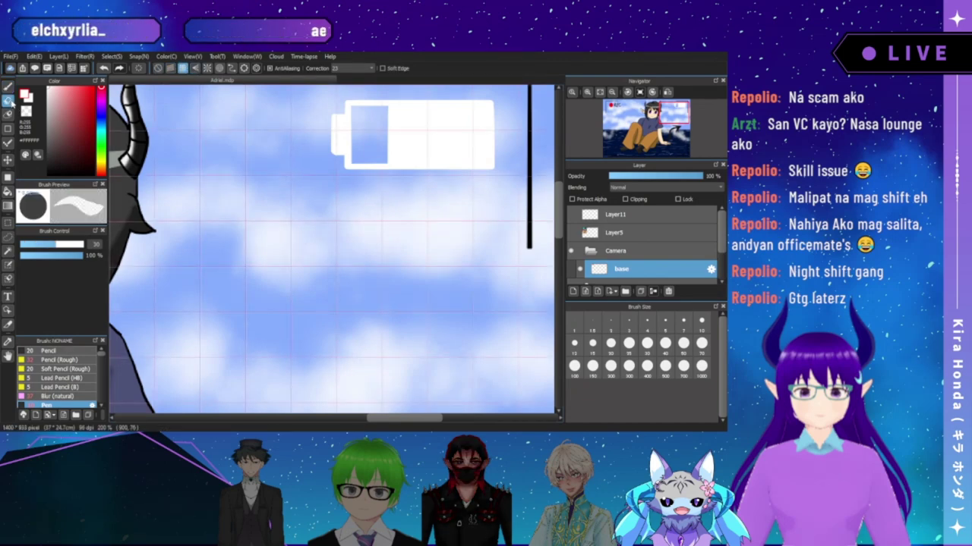
click(32, 244)
drag(413, 107, 414, 161)
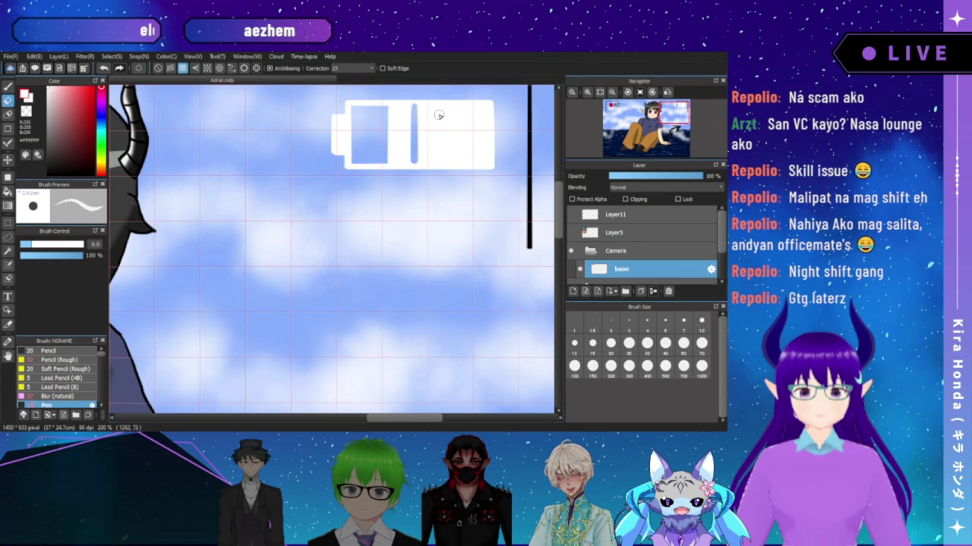
drag(443, 106, 441, 161)
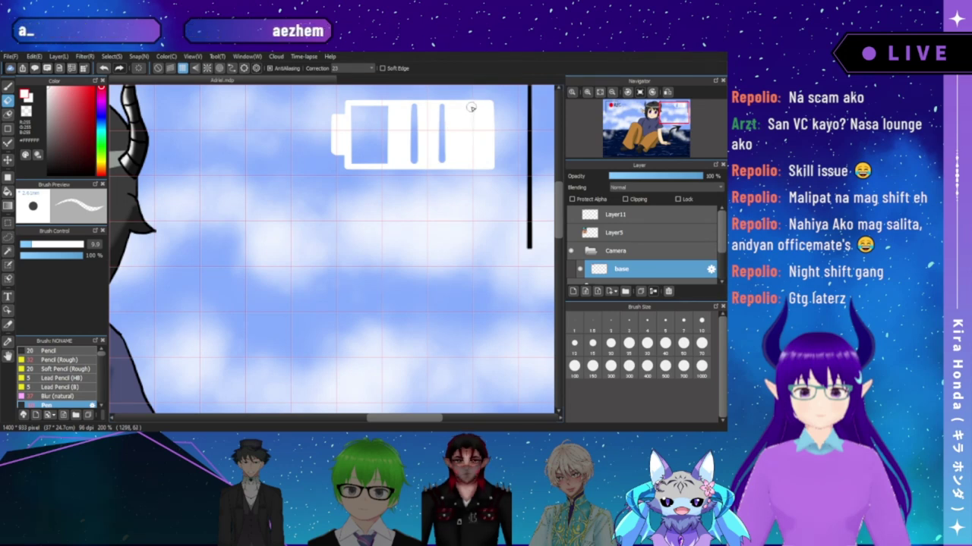
drag(471, 105, 471, 160)
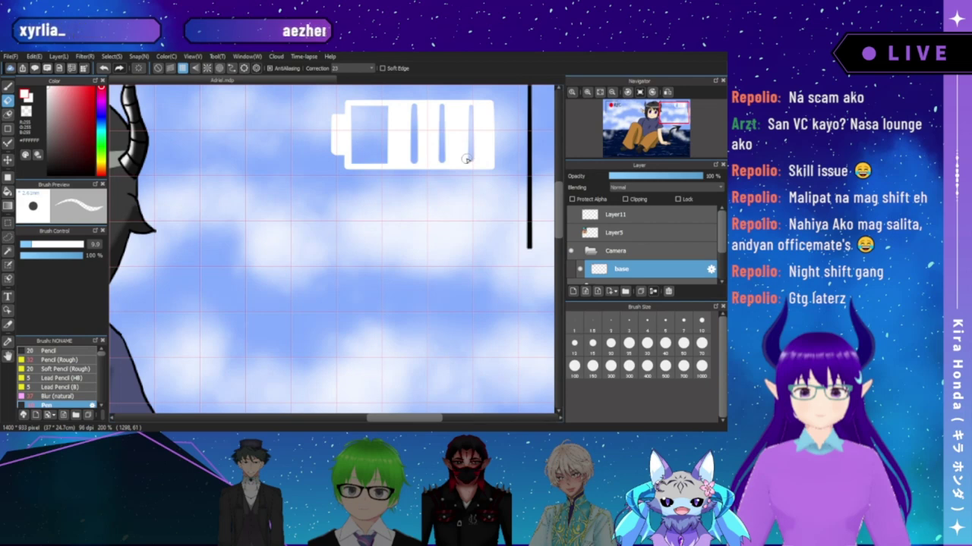
key(ctrl+z)
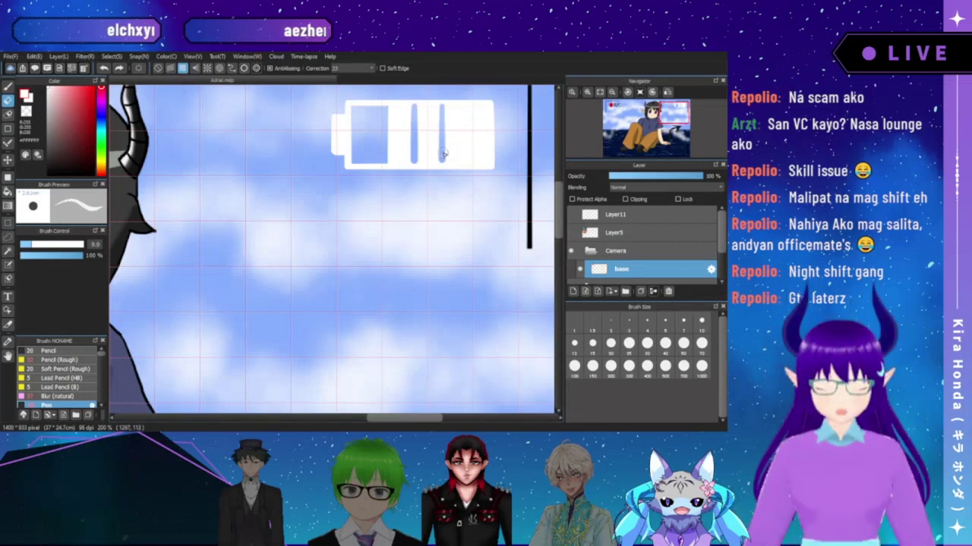
key(ctrl+z)
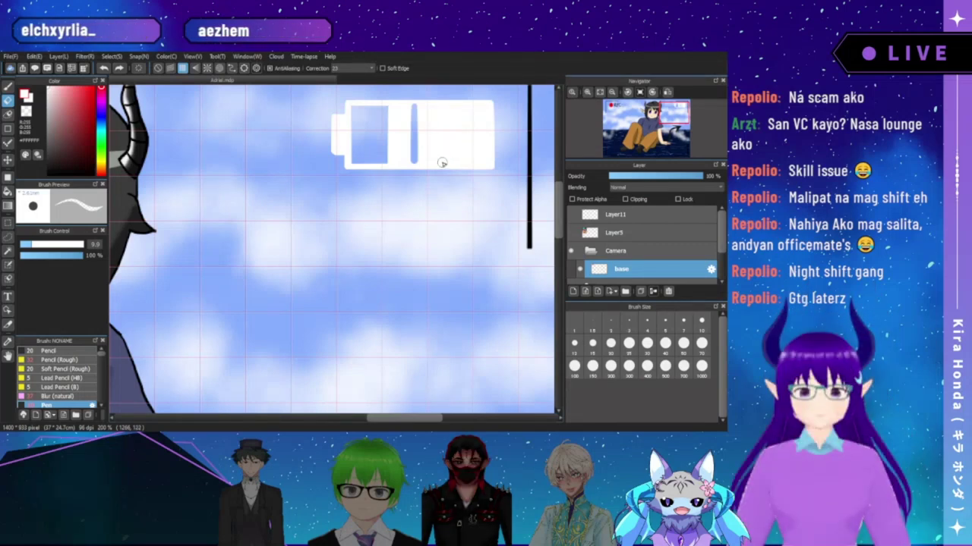
key(ctrl+z)
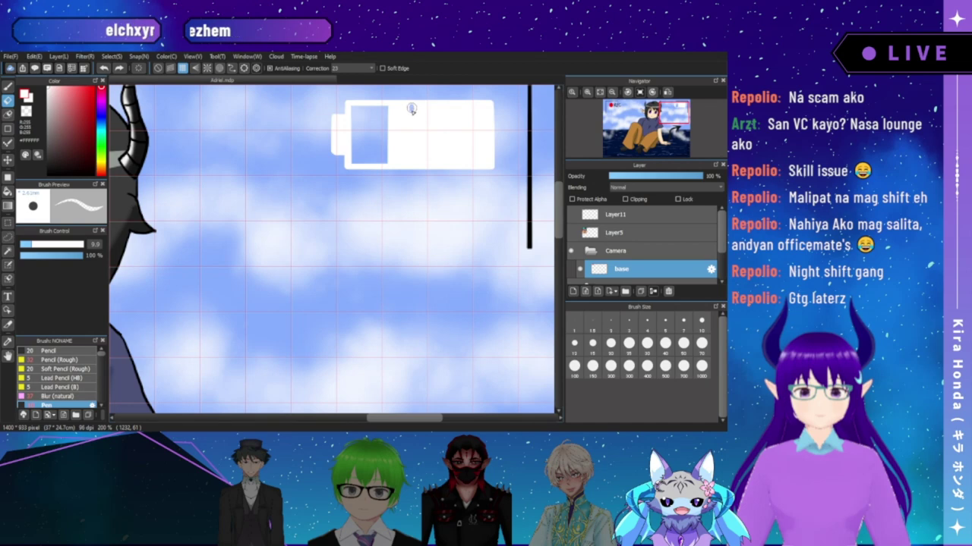
drag(411, 105, 412, 147)
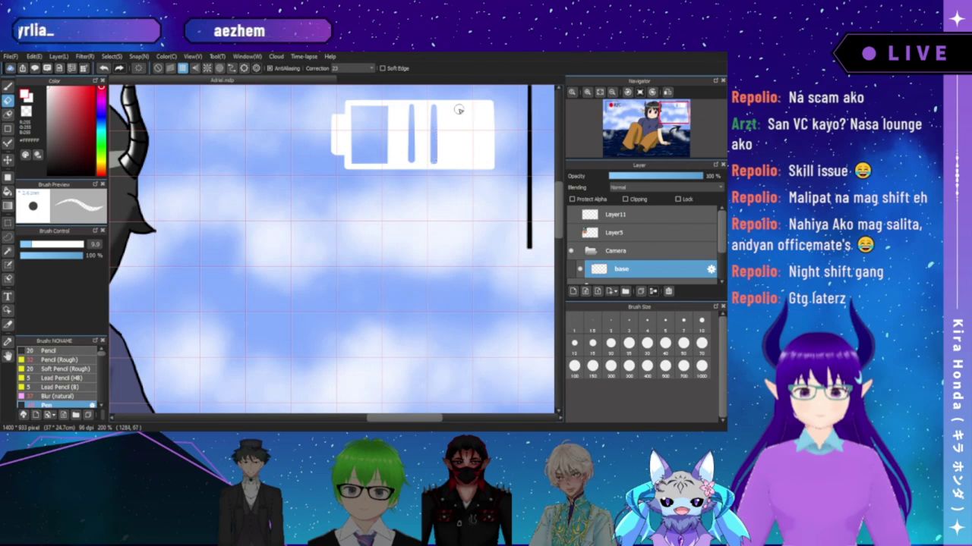
drag(456, 106, 454, 146)
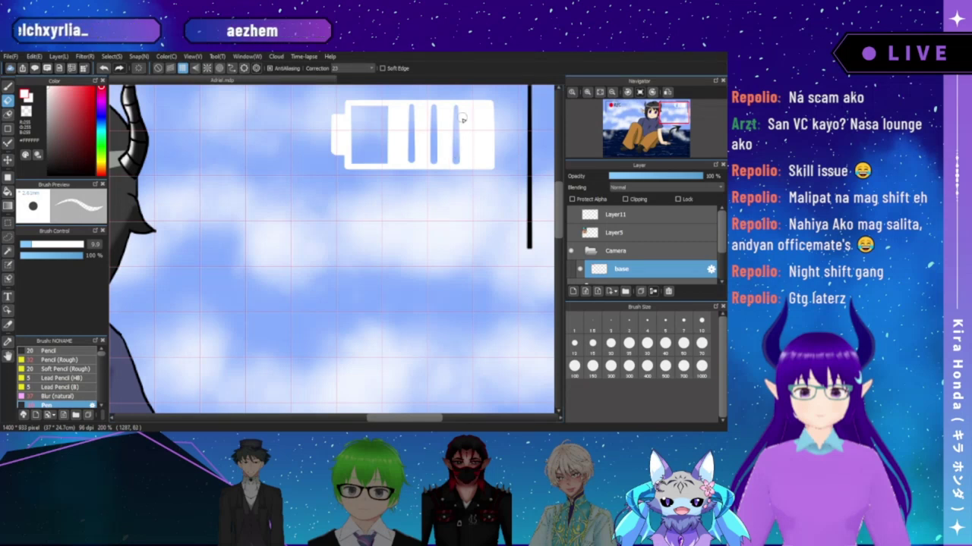
key(ctrl+z)
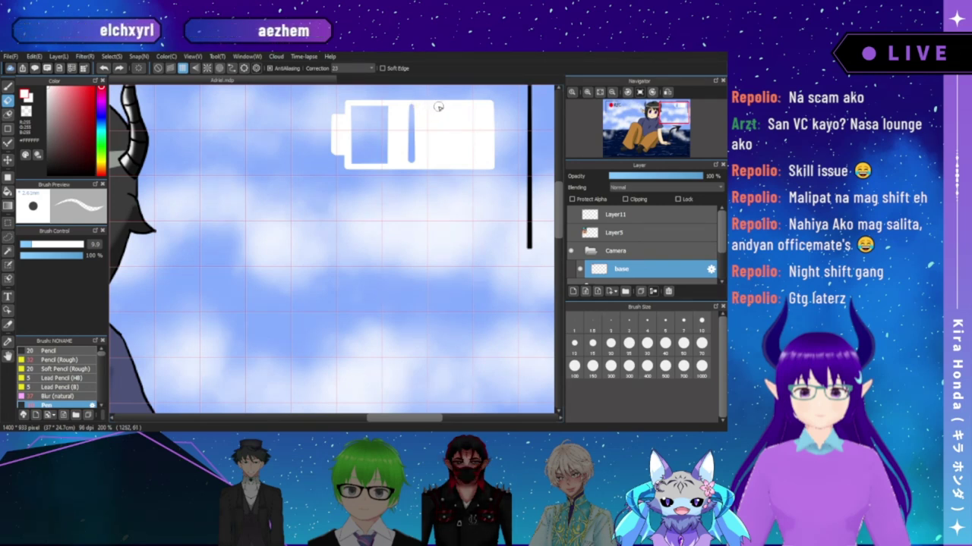
drag(438, 108, 436, 155)
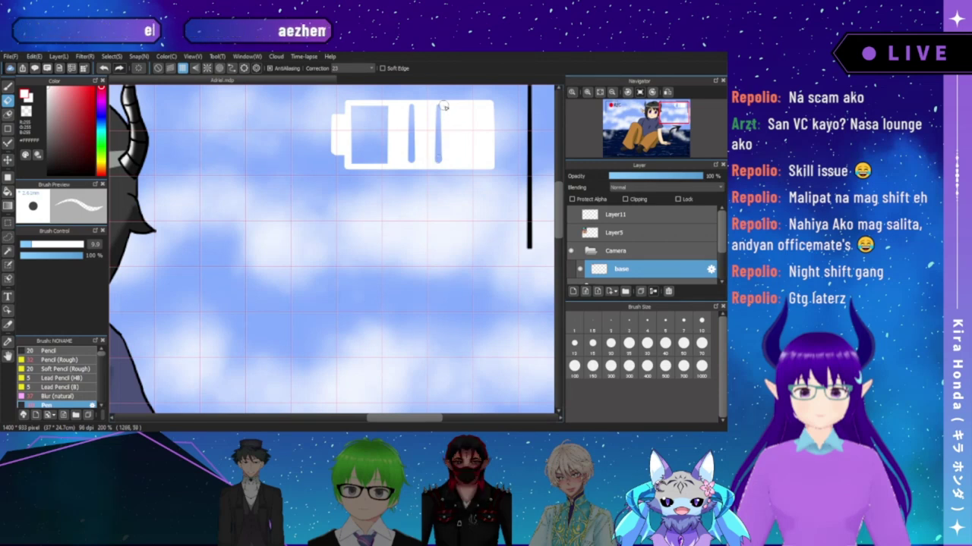
drag(462, 107, 460, 155)
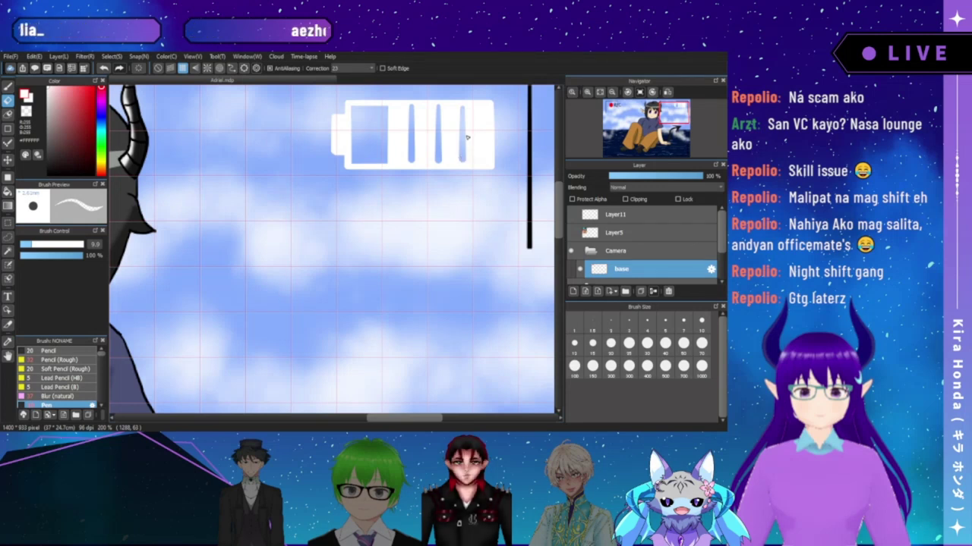
key(ctrl+z)
key(ctrl+z)
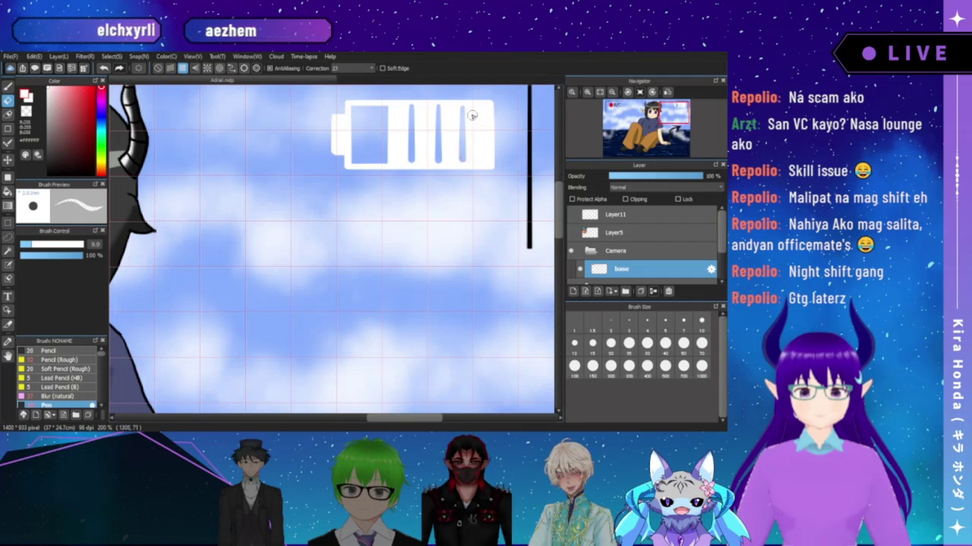
key(ctrl+z)
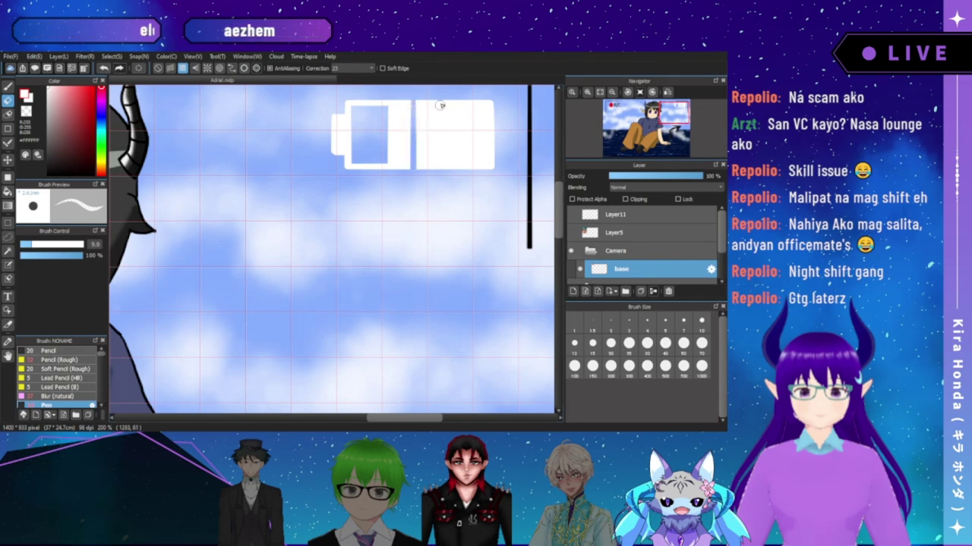
- Erase three straight, full-height vertical gaps through the battery's solid white section to split it into charge bars
drag(440, 102, 437, 170)
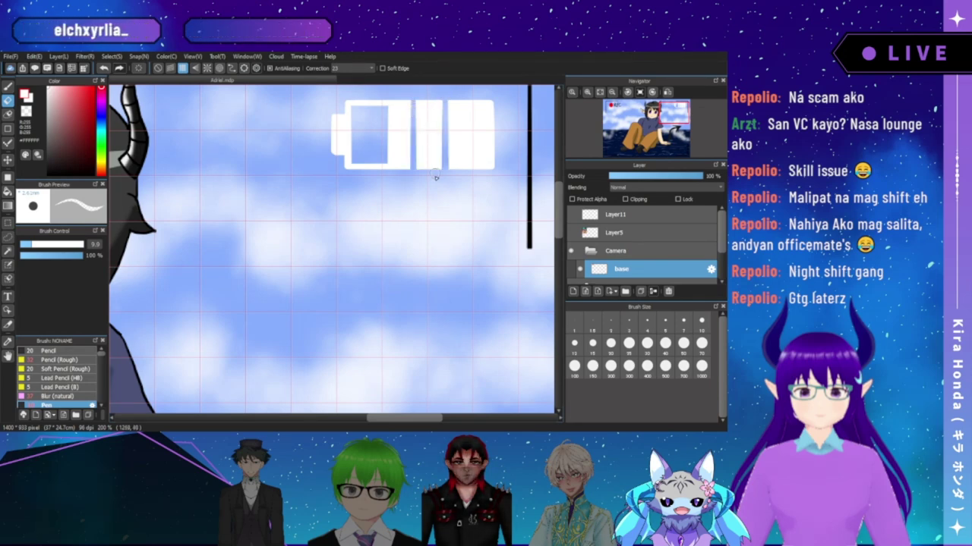
drag(472, 105, 469, 154)
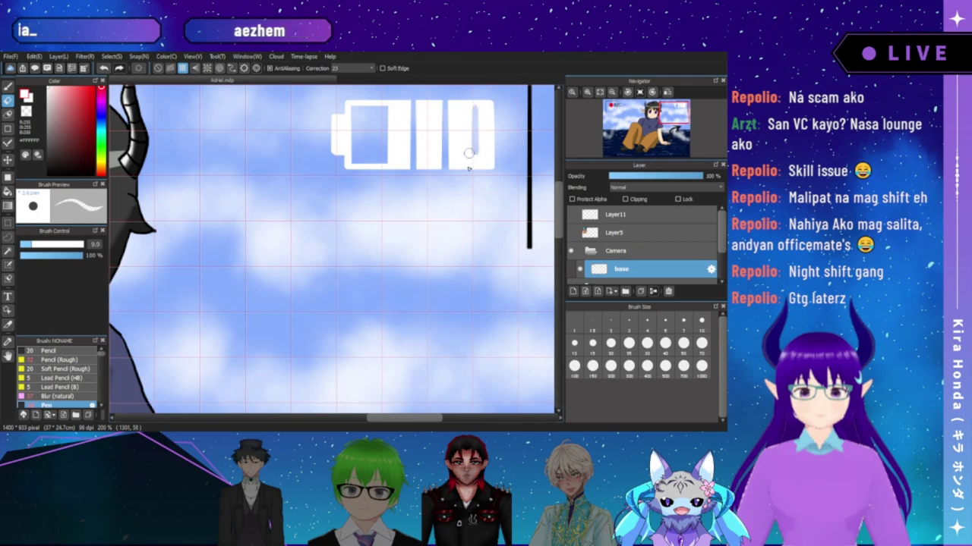
key(ctrl+z)
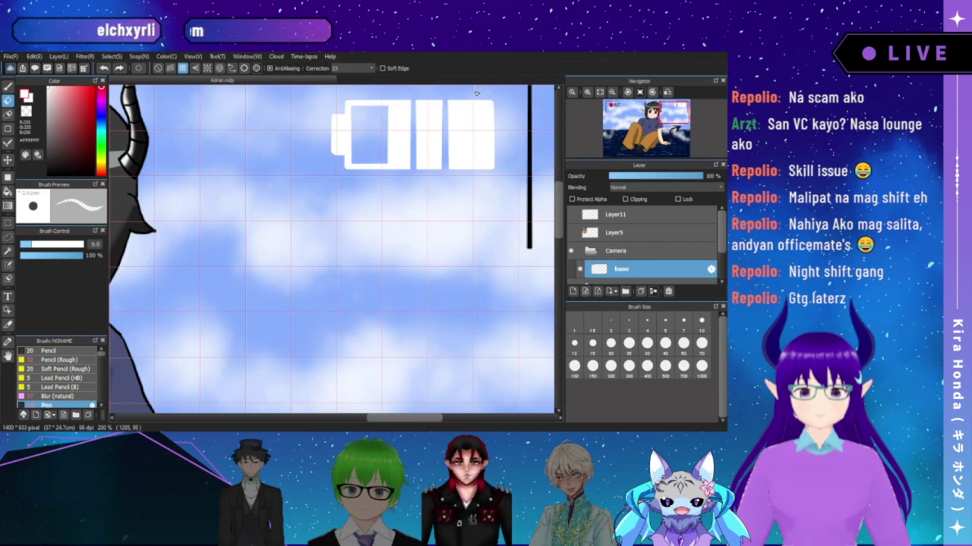
drag(472, 103, 470, 167)
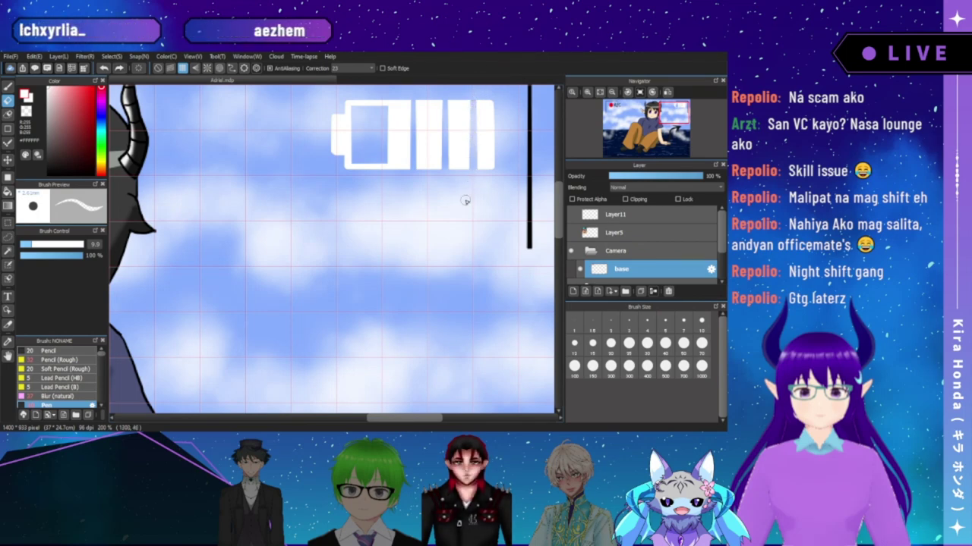
- Redraw the battery's white upper and lower outline across the erased gaps with the size 10 Pen
key(b)
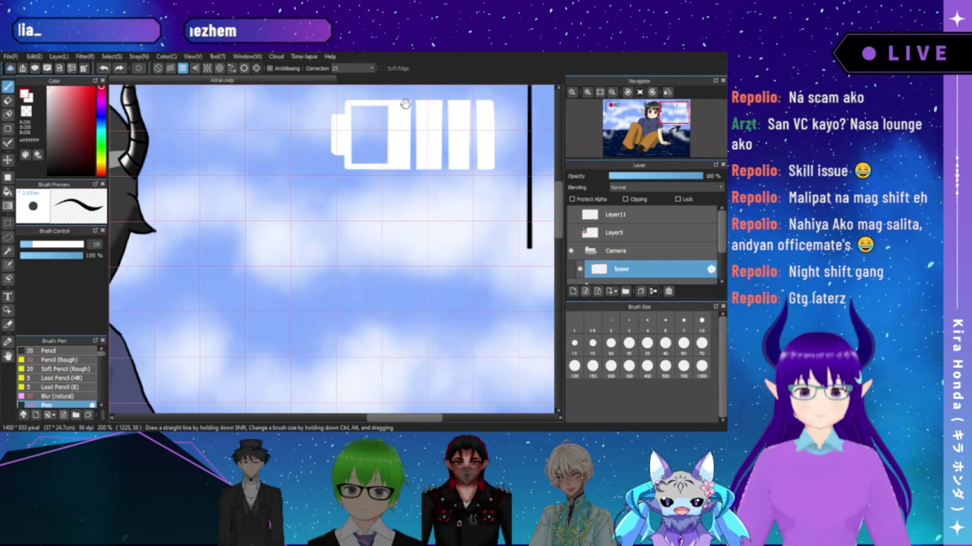
mouse_move(405, 105)
mouse_down()
mouse_move(430, 106)
mouse_move(421, 109)
mouse_up()
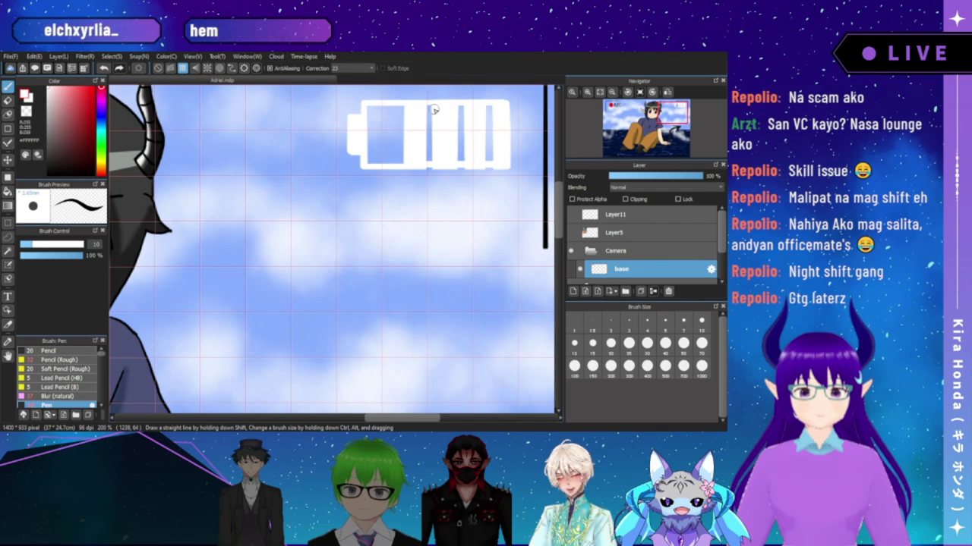
drag(456, 165, 412, 172)
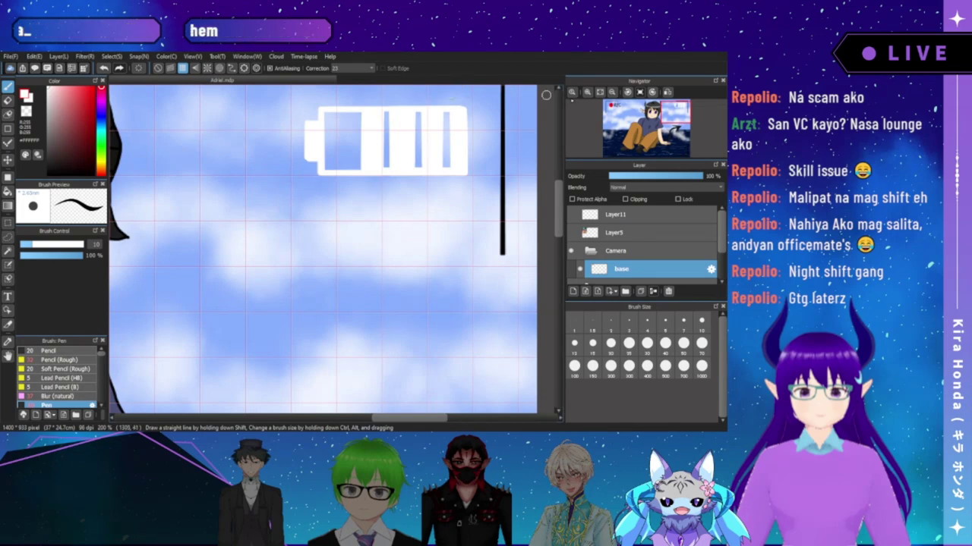
click(599, 92)
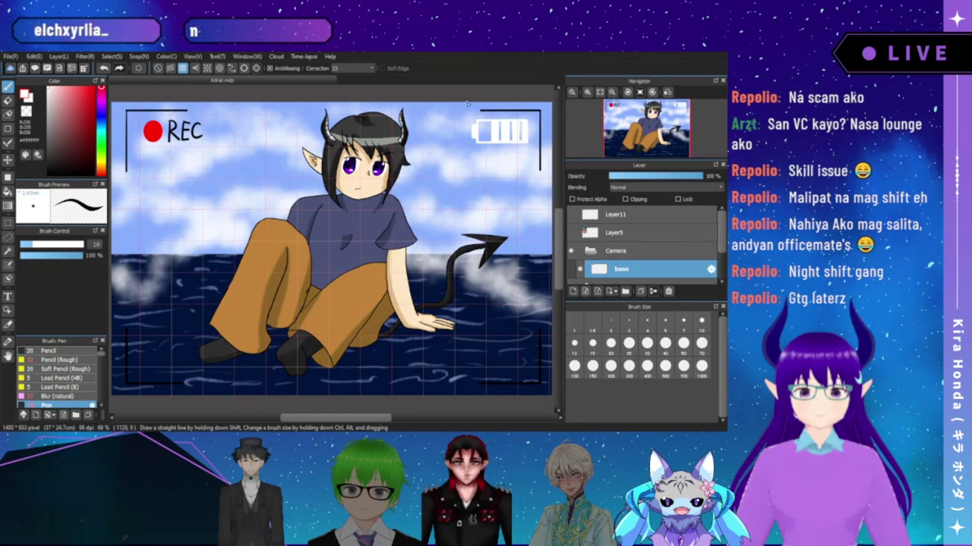
- Turn the snap off and handwrite a white "00" with the size 10 Pen on the water below the front foot
click(587, 92)
click(586, 91)
mouse_move(644, 143)
mouse_down()
mouse_move(640, 161)
mouse_move(627, 145)
mouse_up()
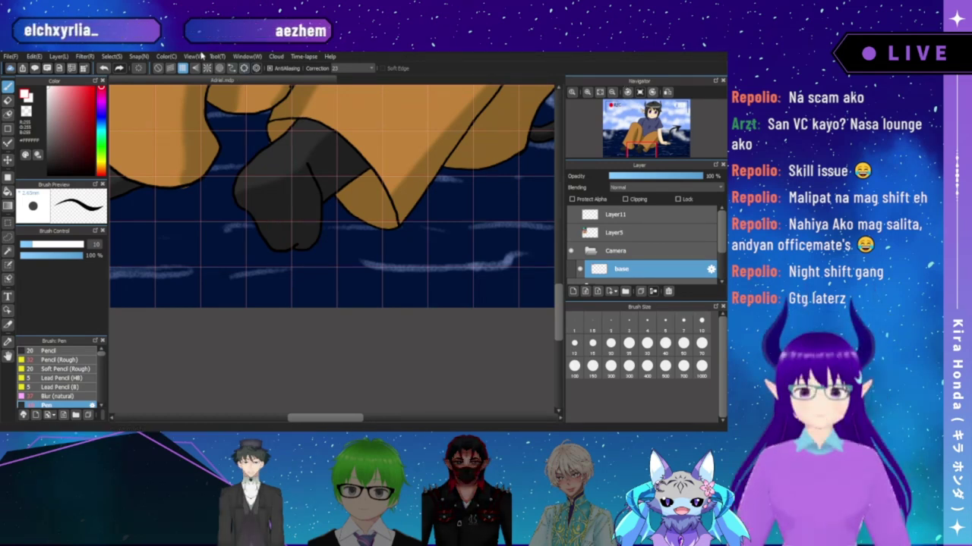
click(183, 67)
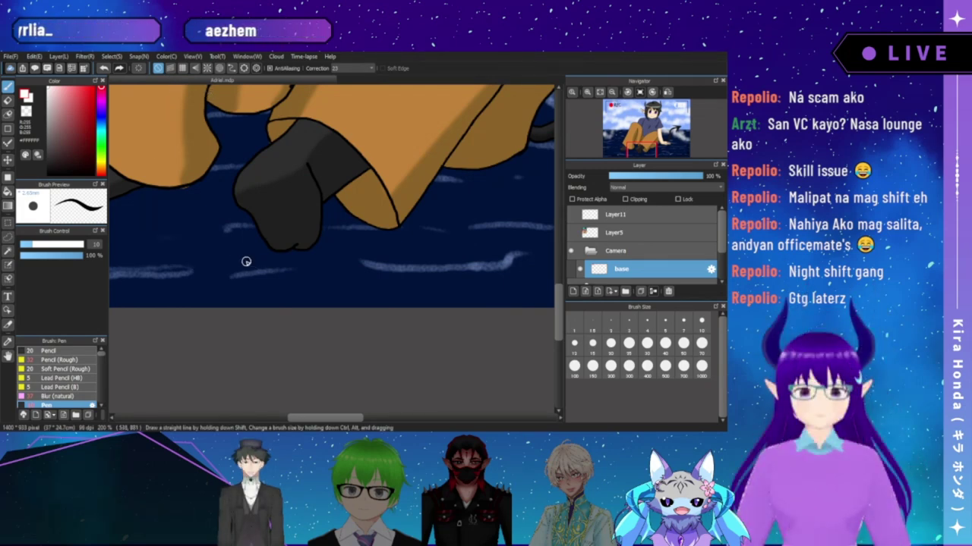
drag(242, 259, 238, 289)
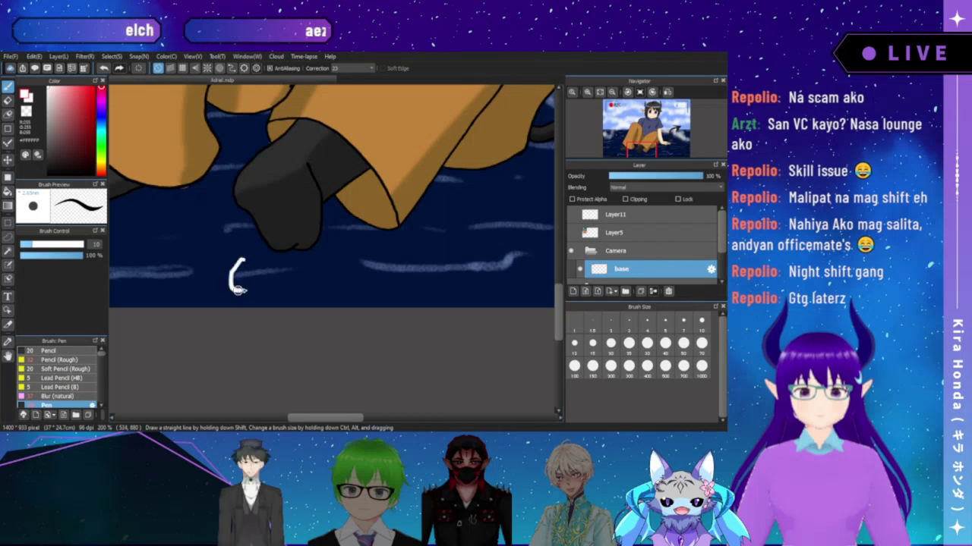
key(ctrl+z)
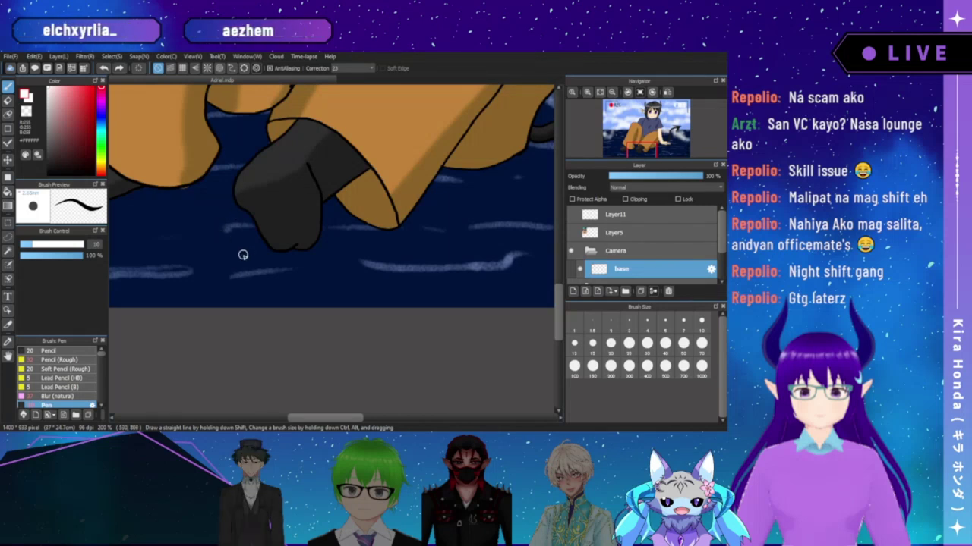
mouse_move(259, 264)
mouse_down()
mouse_move(251, 273)
mouse_move(270, 275)
mouse_move(259, 265)
mouse_up()
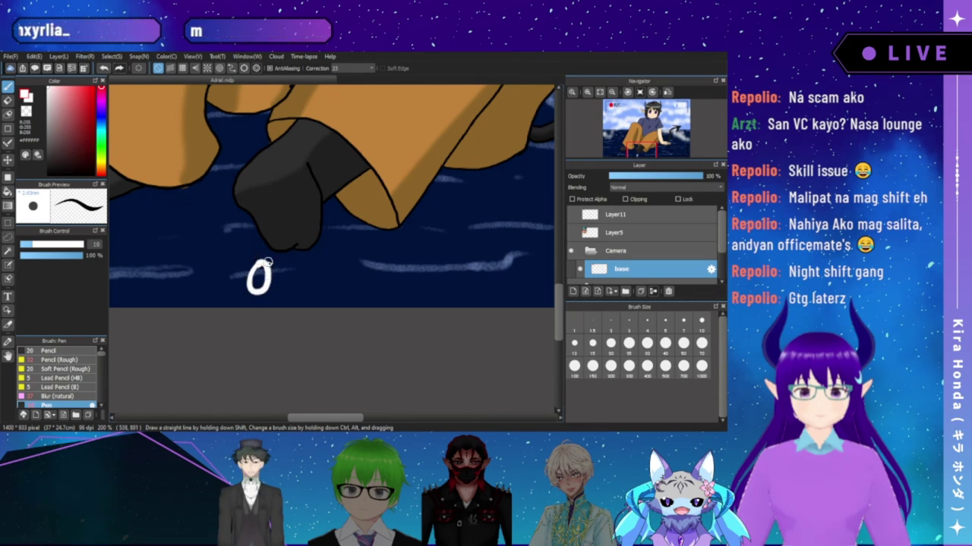
mouse_move(276, 263)
mouse_down()
mouse_move(275, 291)
mouse_move(287, 285)
mouse_move(273, 281)
mouse_move(291, 285)
mouse_up()
key(ctrl+z)
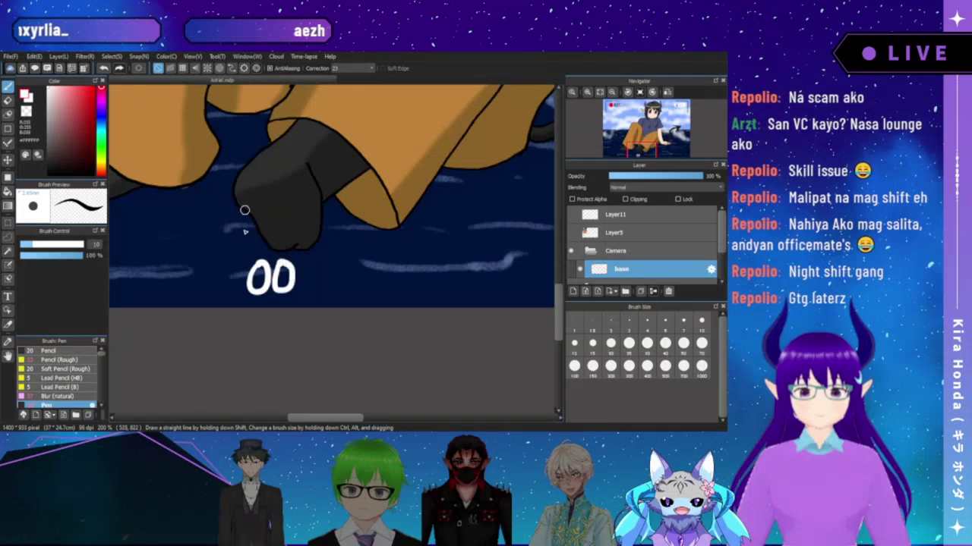
- Continue the white lettering with ":00:22:30" so the timecode along the lower edge reads "00:00:22:30"
click(304, 267)
click(305, 279)
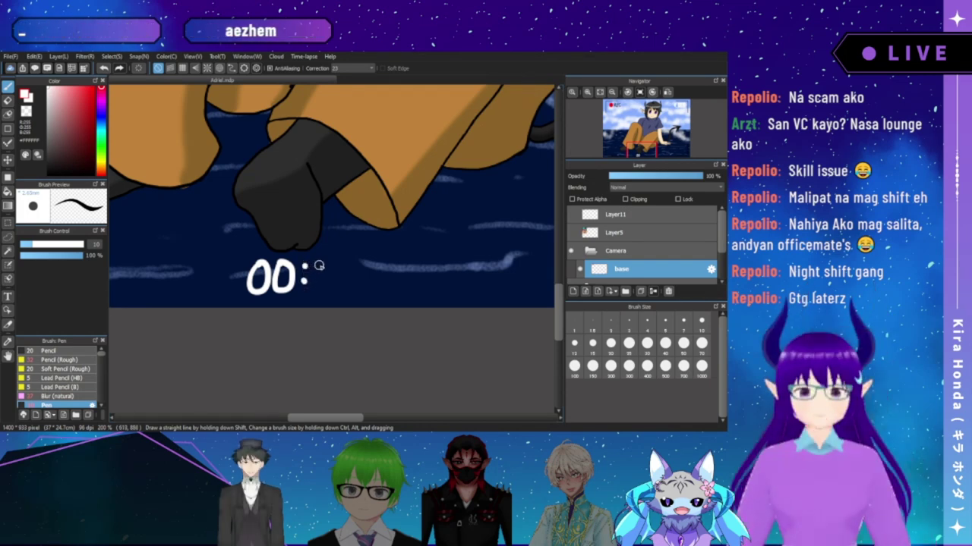
mouse_move(321, 267)
mouse_down()
mouse_move(322, 292)
mouse_move(334, 271)
mouse_move(320, 264)
mouse_up()
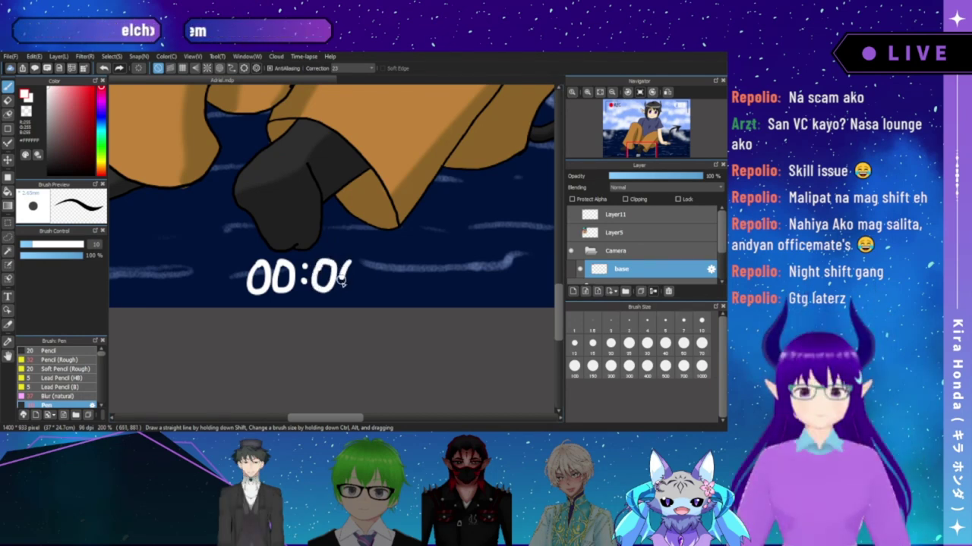
mouse_move(361, 278)
mouse_down()
mouse_move(353, 264)
mouse_move(334, 269)
mouse_up()
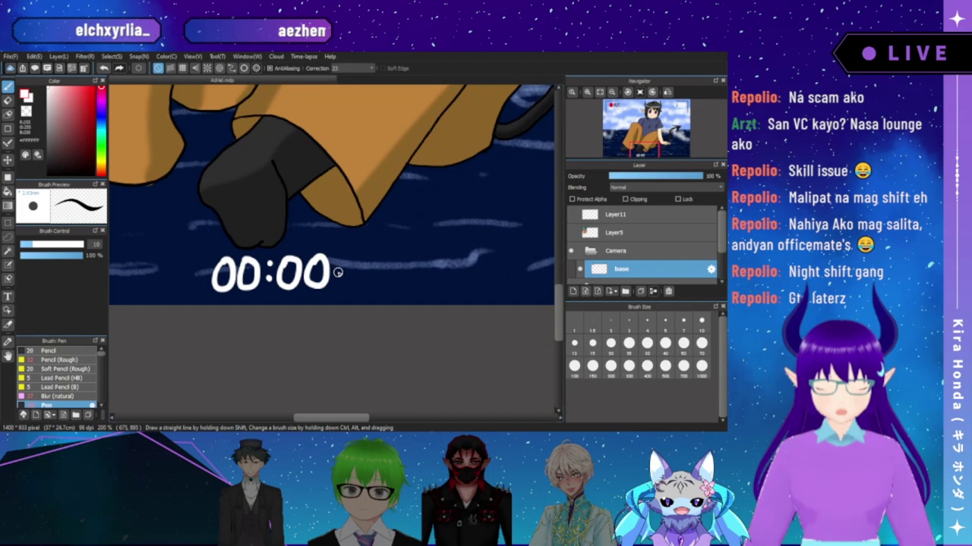
click(343, 262)
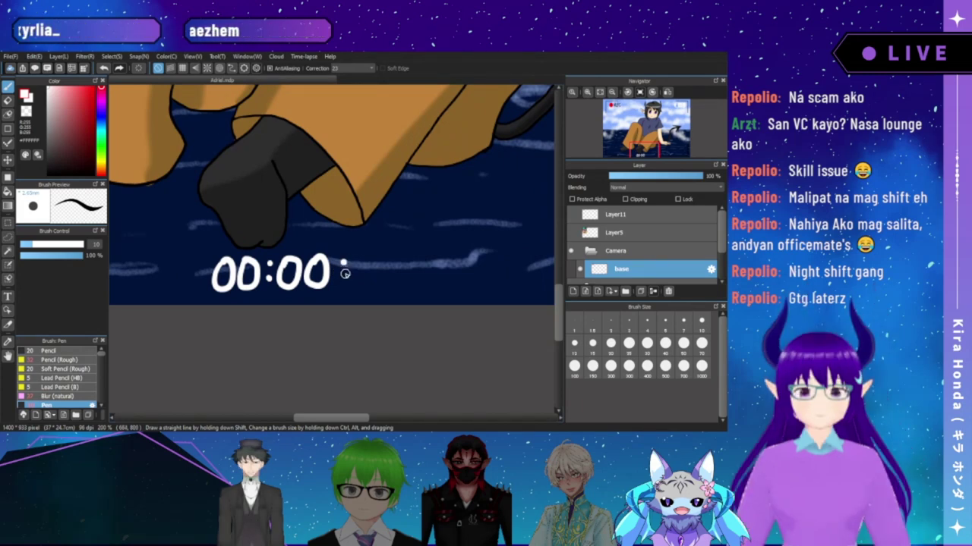
click(343, 279)
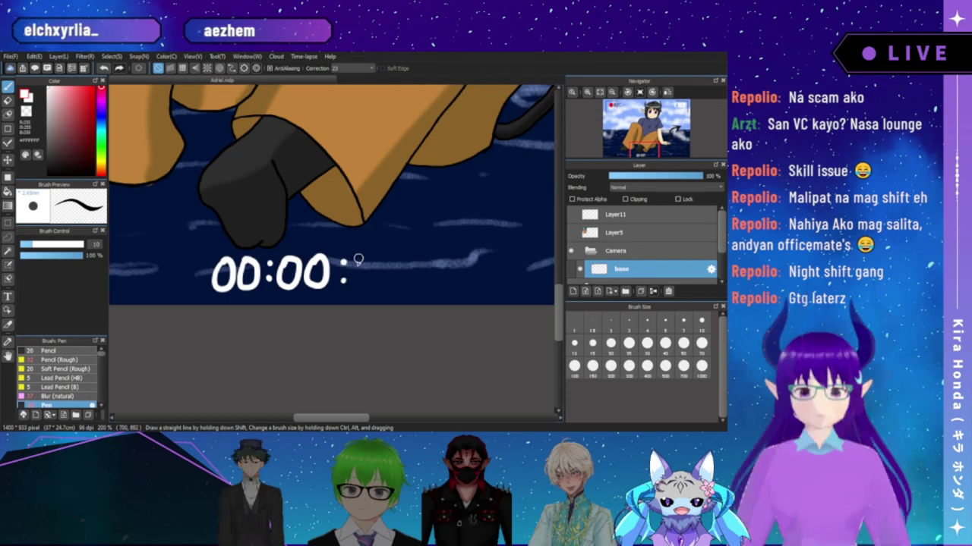
mouse_move(354, 260)
mouse_down()
mouse_move(362, 277)
mouse_move(406, 279)
mouse_up()
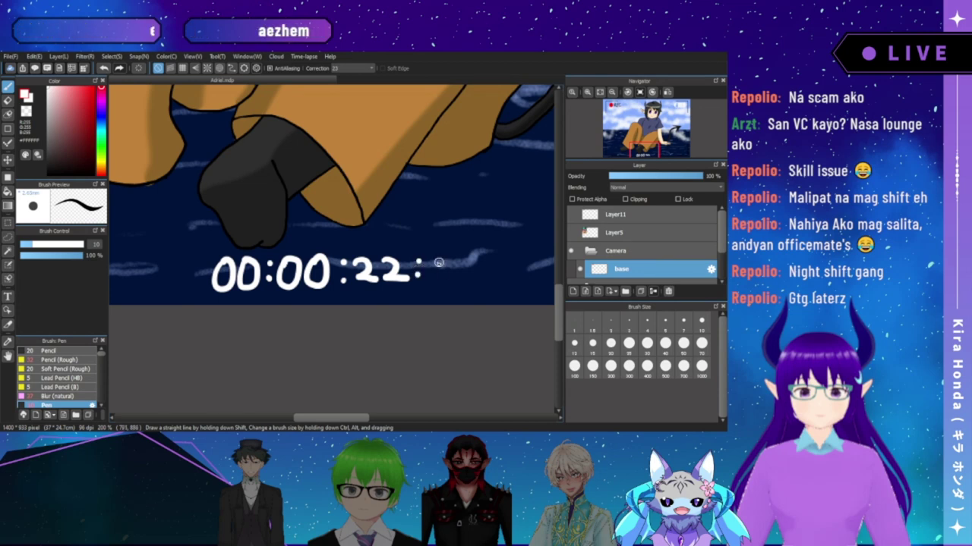
drag(447, 269, 430, 283)
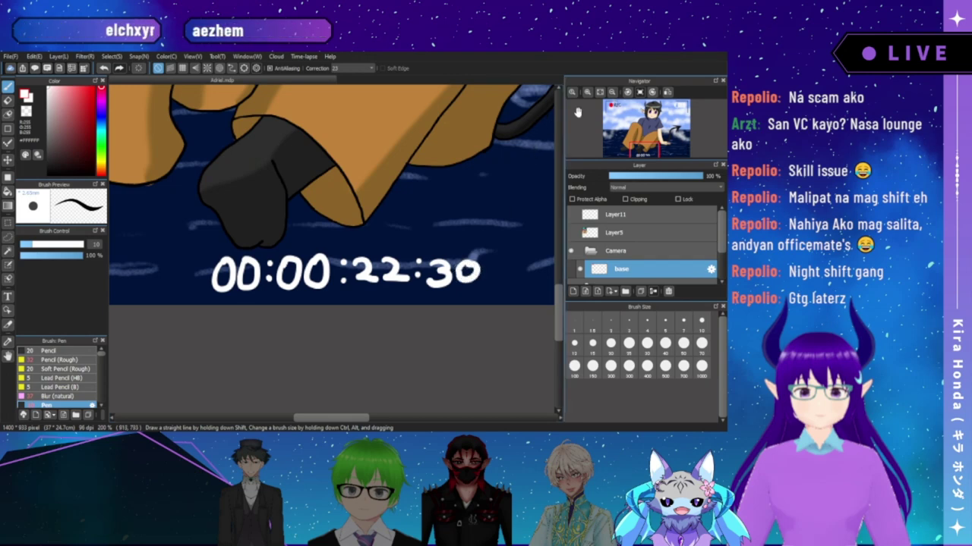
click(601, 93)
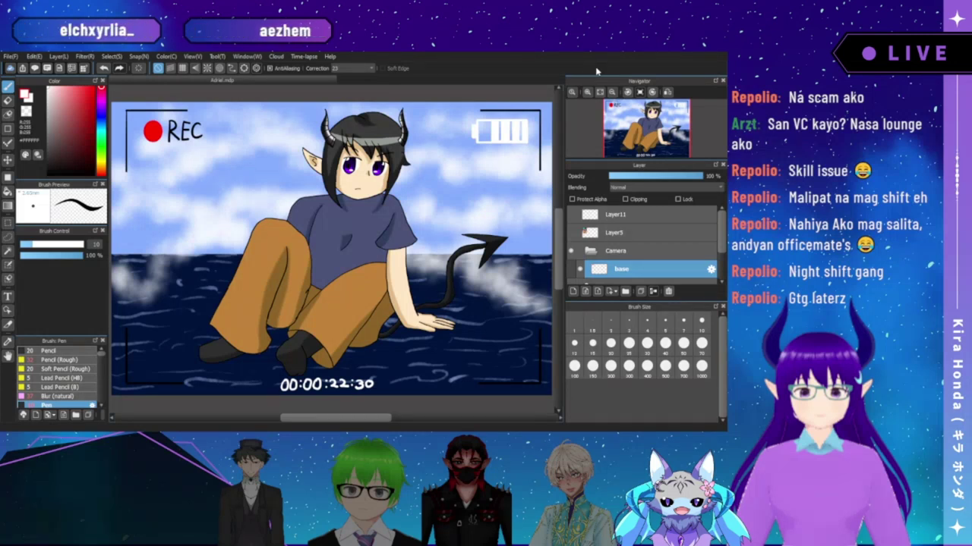
click(611, 93)
click(611, 93)
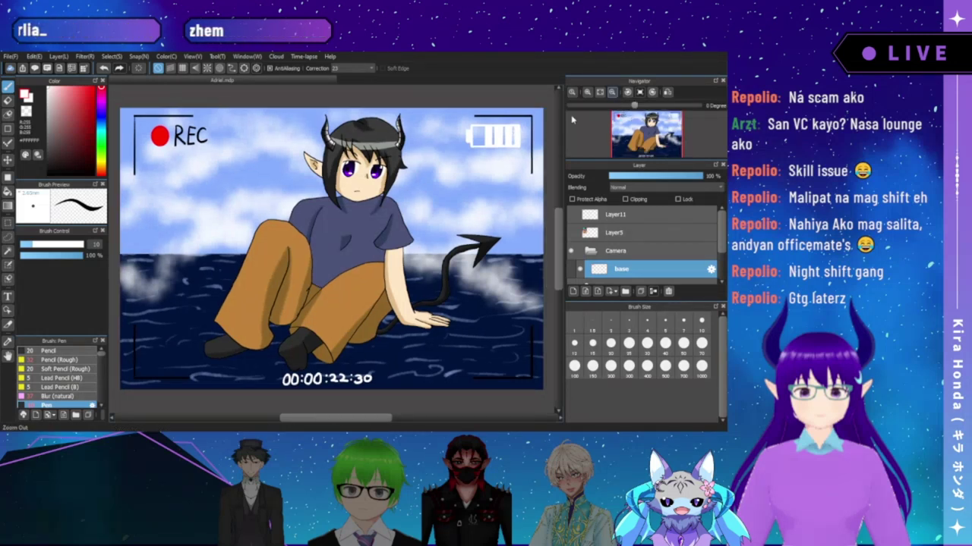
mouse_move(424, 221)
mouse_down()
mouse_move(456, 190)
mouse_move(440, 190)
mouse_move(432, 210)
mouse_up()
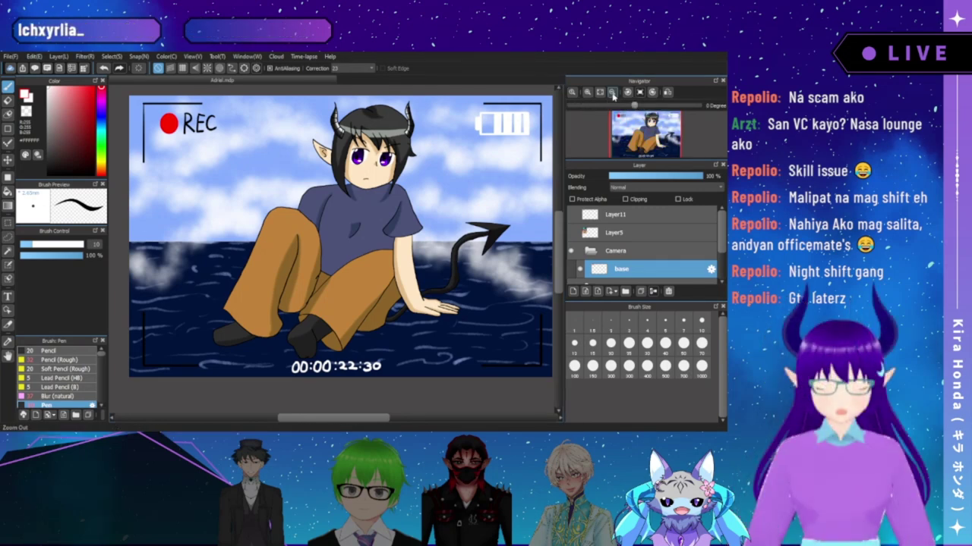
mouse_move(437, 208)
mouse_down()
mouse_move(457, 199)
mouse_move(427, 202)
mouse_up()
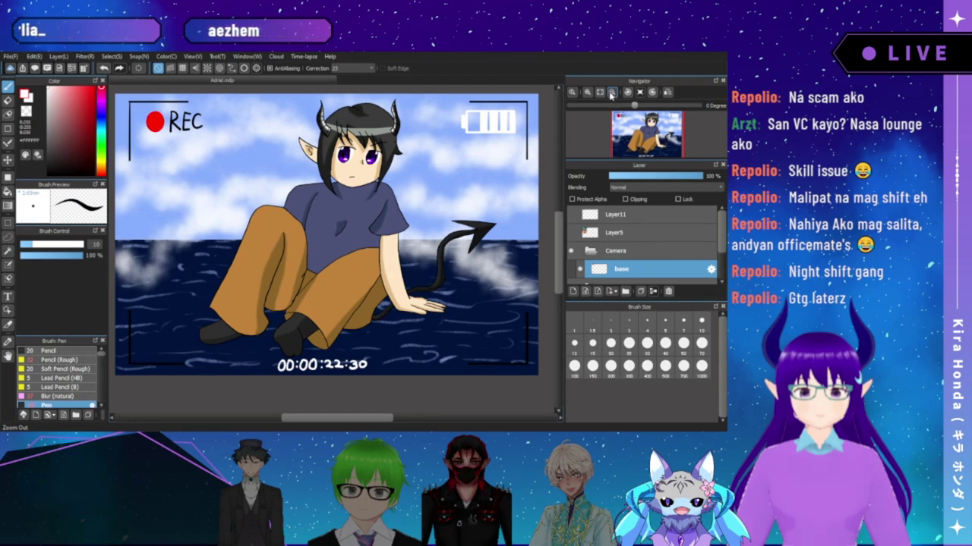
mouse_move(438, 198)
mouse_down()
mouse_move(468, 195)
mouse_move(451, 191)
mouse_up()
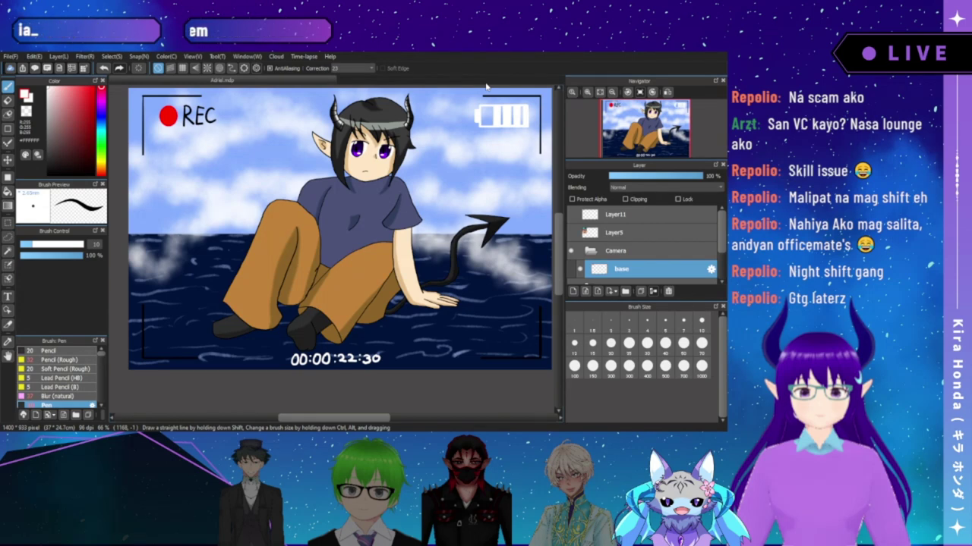
- Add a new layer directly above the Camera folder and name it "signature"
click(590, 251)
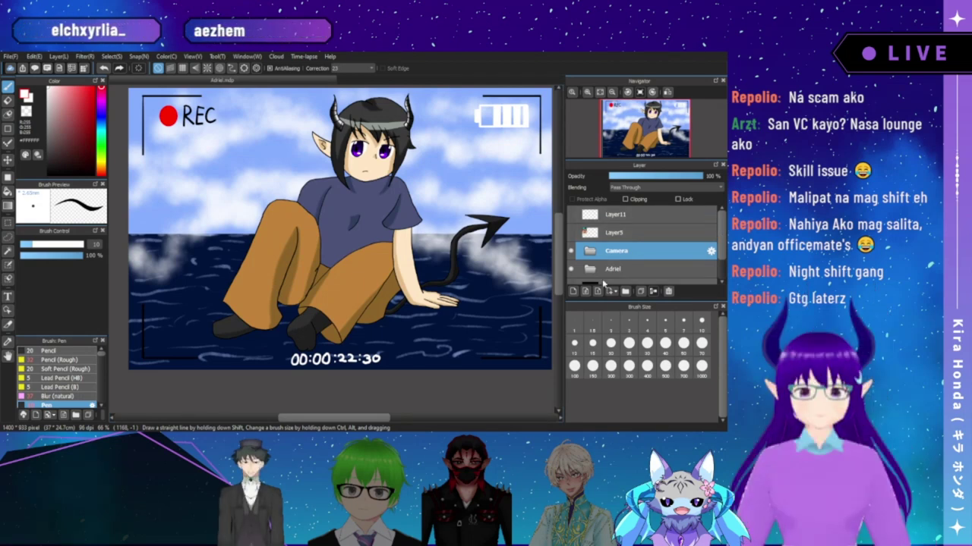
click(573, 292)
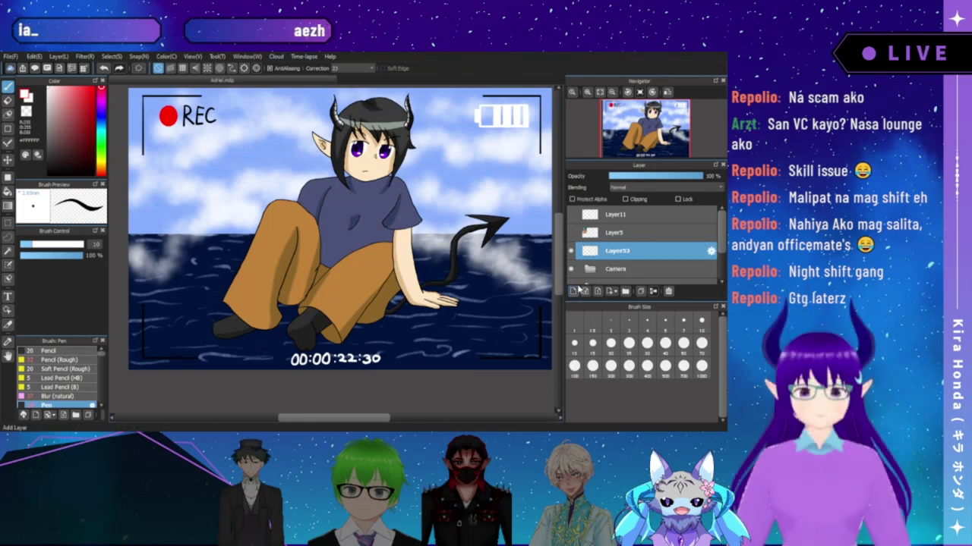
drag(473, 275, 353, 195)
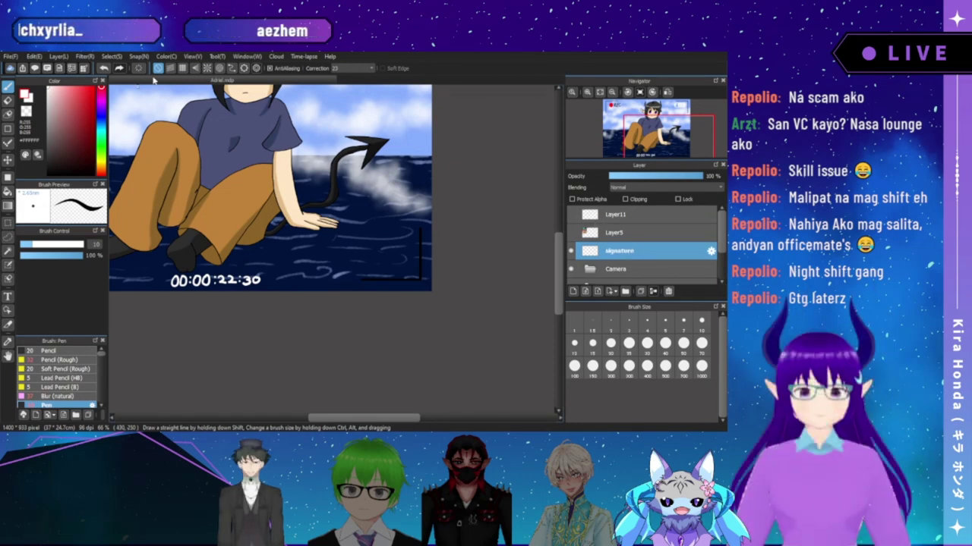
click(587, 92)
click(587, 92)
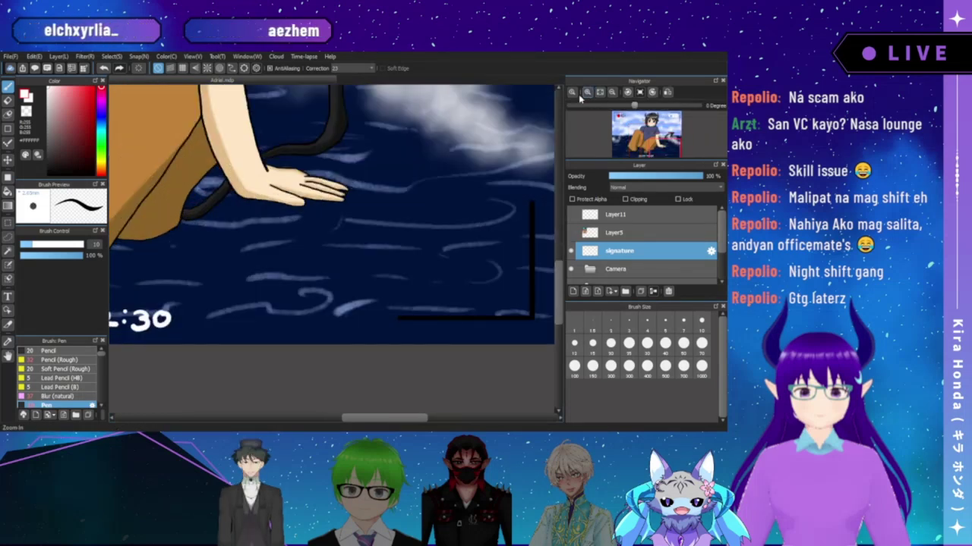
mouse_move(418, 185)
mouse_down()
mouse_move(393, 132)
mouse_move(386, 138)
mouse_up()
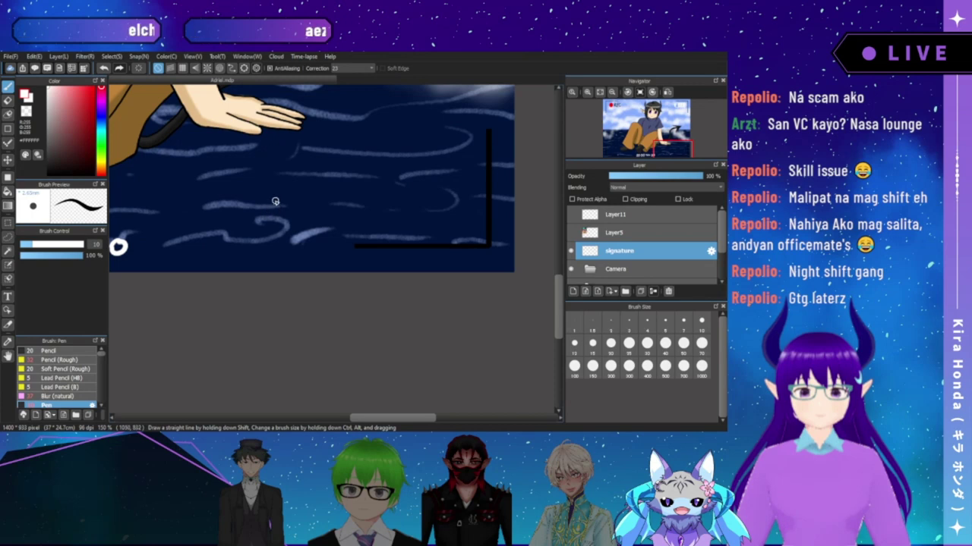
drag(273, 191, 264, 234)
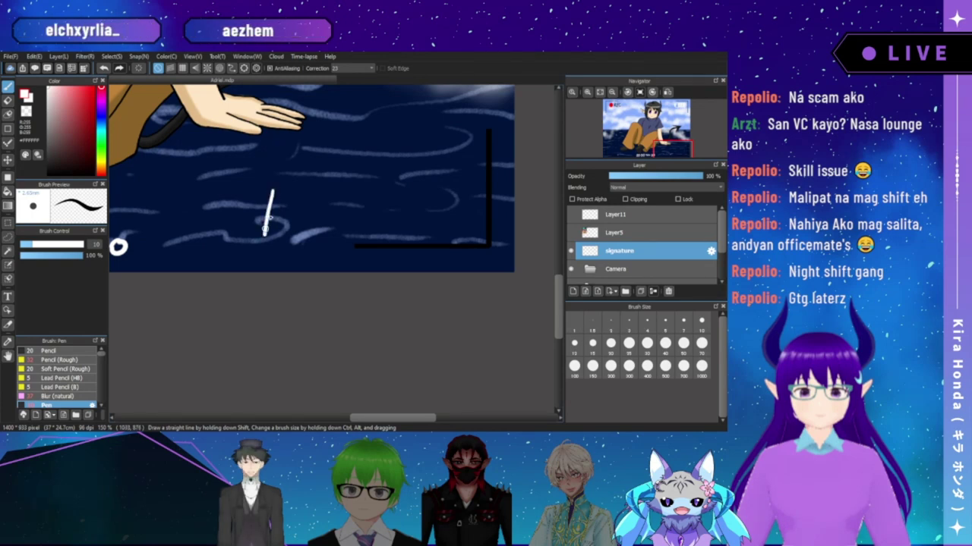
key(ctrl+z)
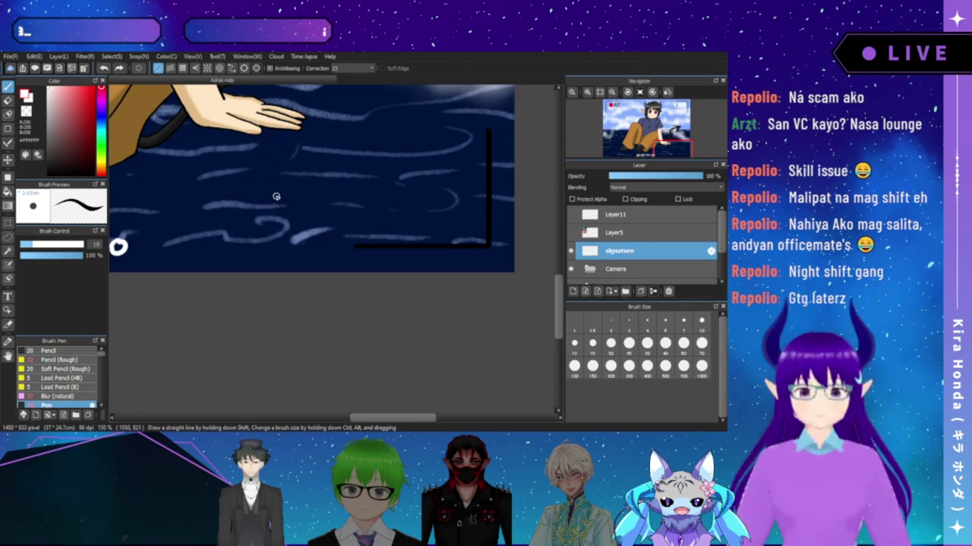
drag(272, 236, 271, 243)
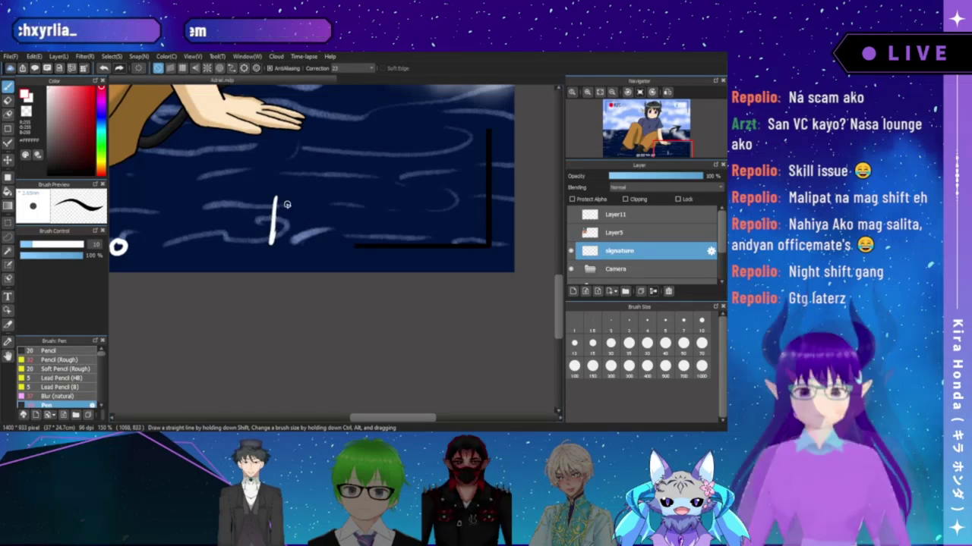
key(ctrl+z)
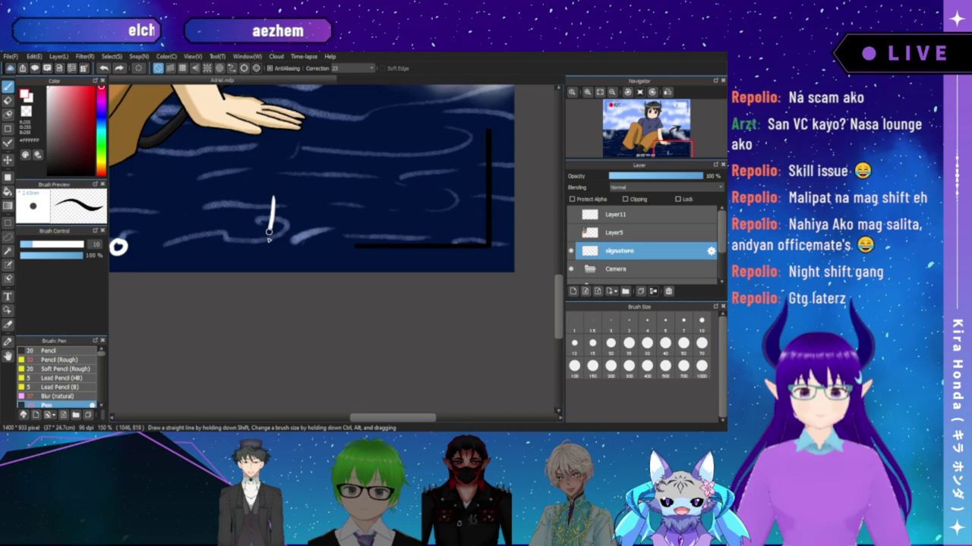
key(ctrl+z)
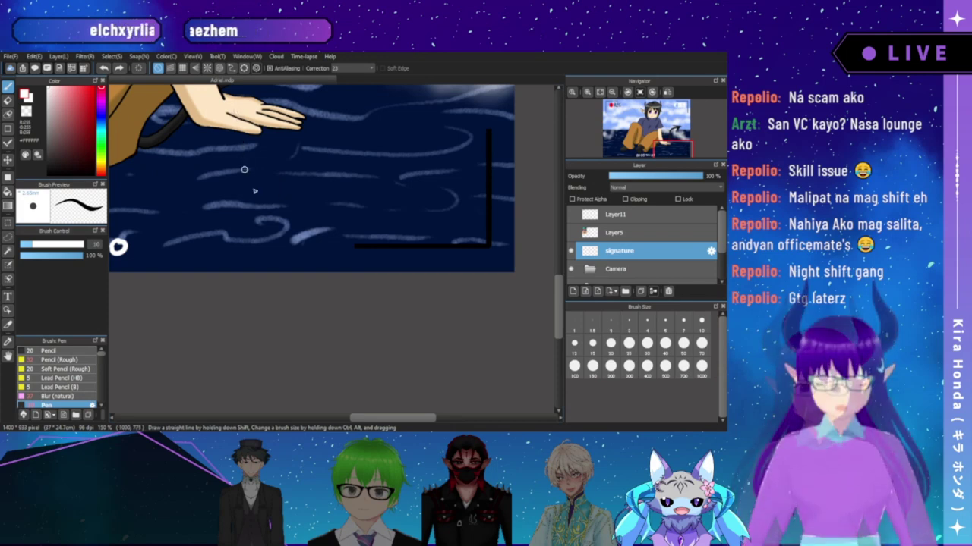
- Handwrite the artist's handle in white beside the lower-right corner bracket and lower the signature layer's opacity to about 58%
mouse_move(285, 201)
mouse_down()
mouse_move(278, 247)
mouse_move(295, 216)
mouse_move(292, 239)
mouse_move(290, 222)
mouse_move(314, 226)
mouse_up()
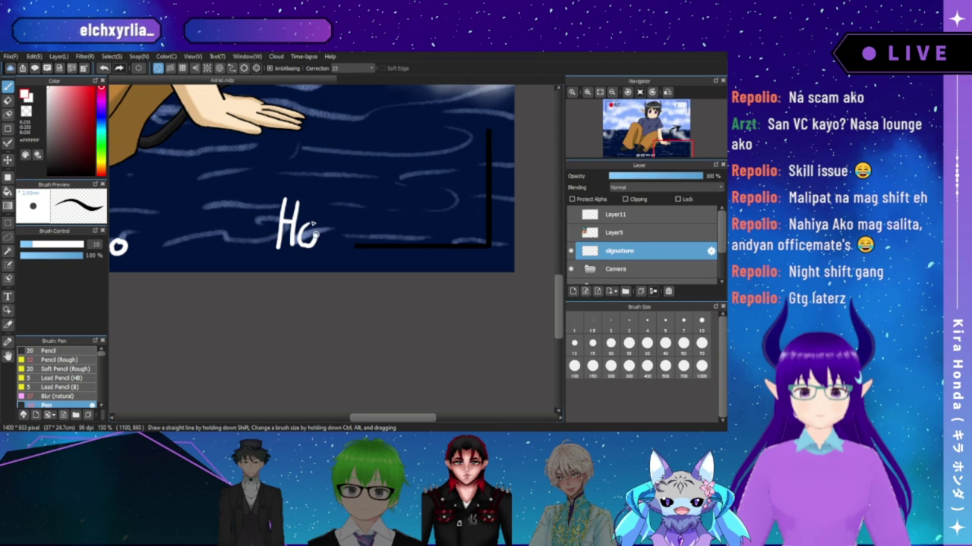
drag(322, 222, 320, 236)
click(320, 243)
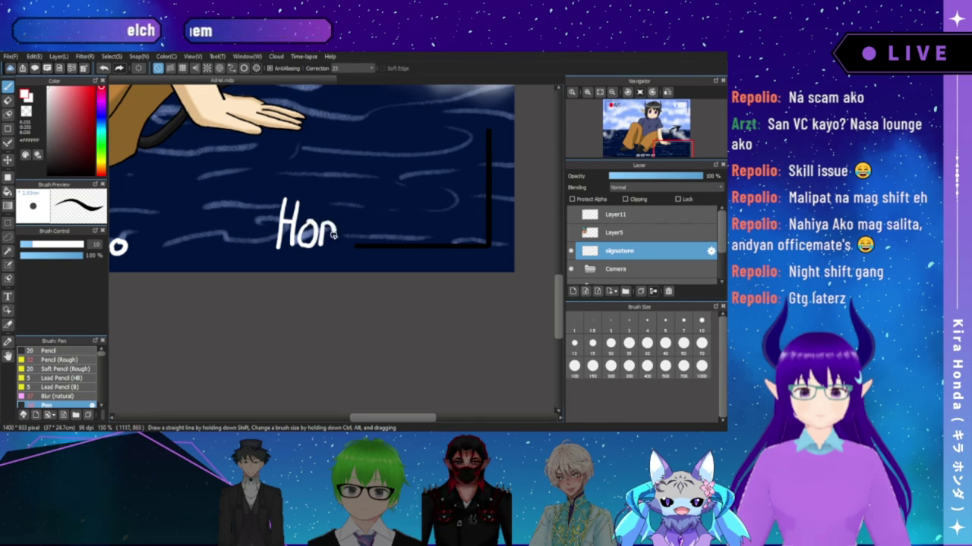
drag(349, 227, 353, 243)
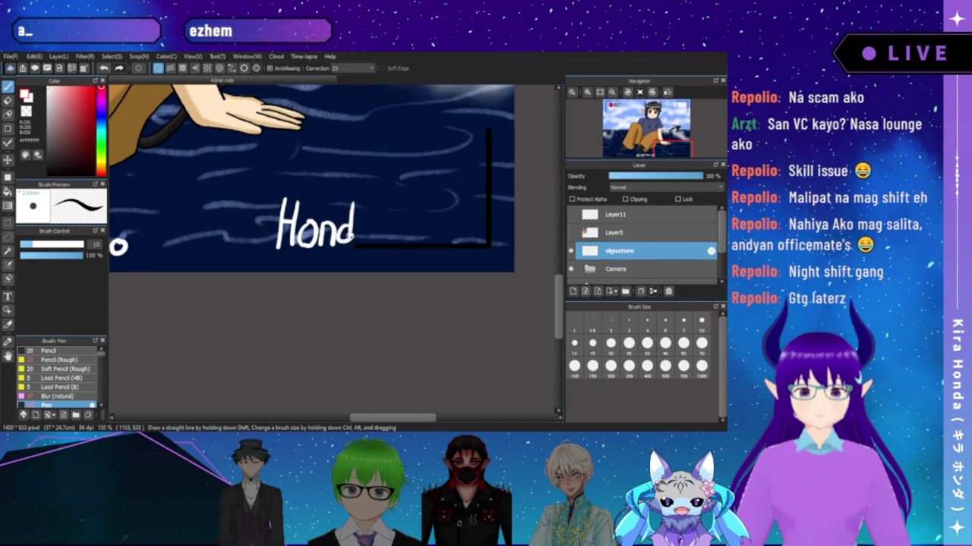
drag(357, 240, 368, 235)
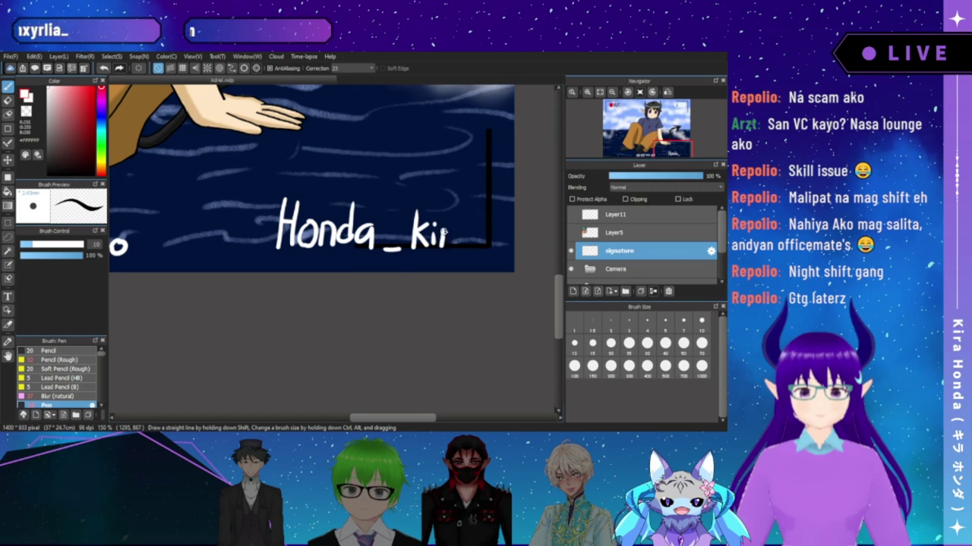
drag(467, 232, 472, 248)
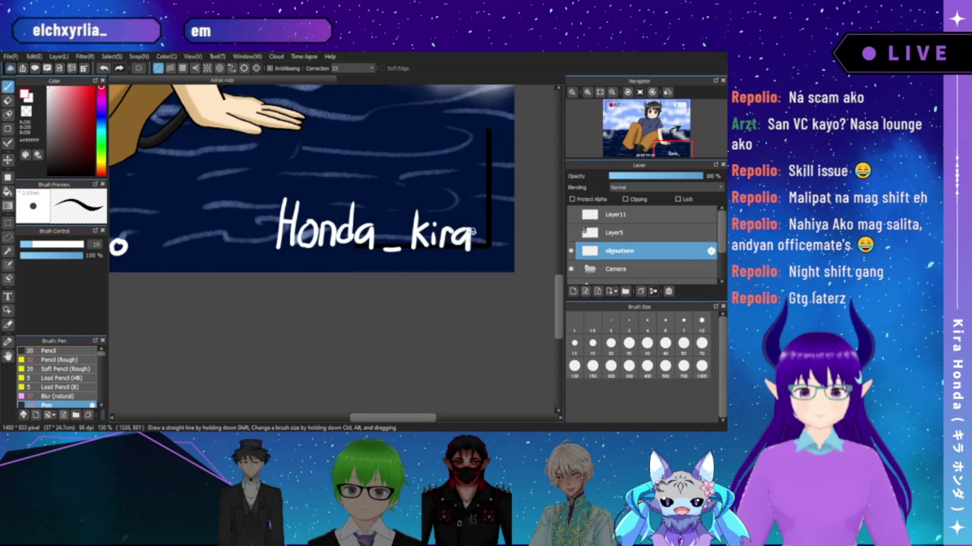
click(653, 180)
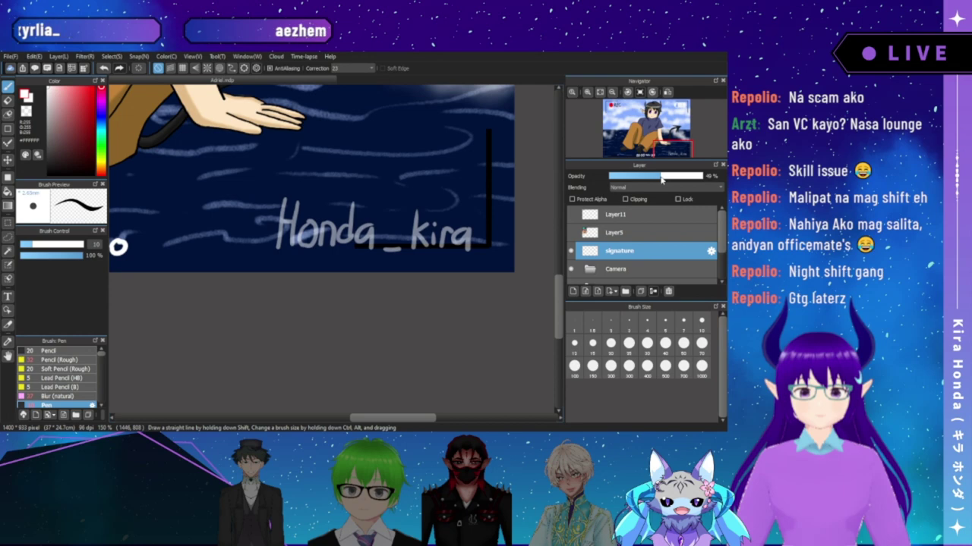
drag(663, 179, 668, 177)
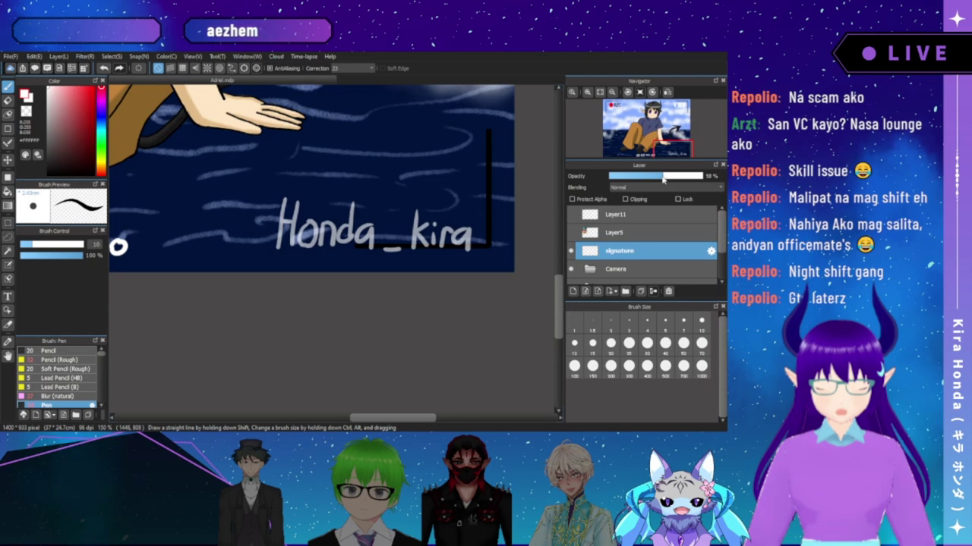
- Fine-tune the signature layer's opacity to 50%
drag(666, 179, 662, 177)
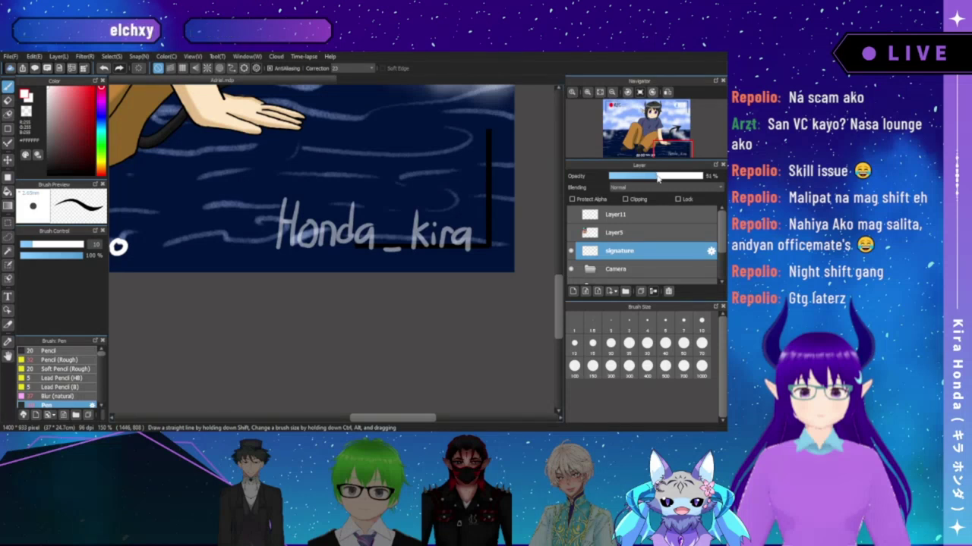
click(657, 176)
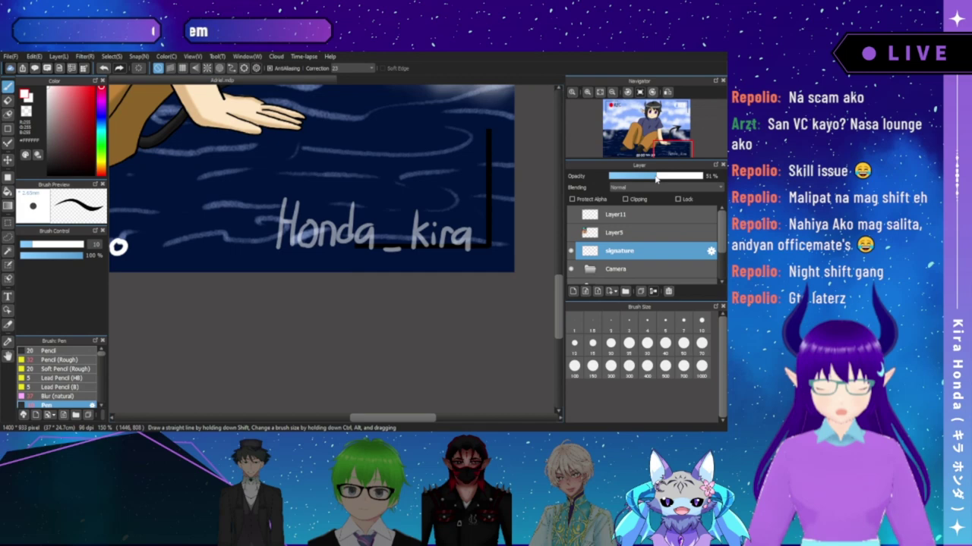
click(655, 175)
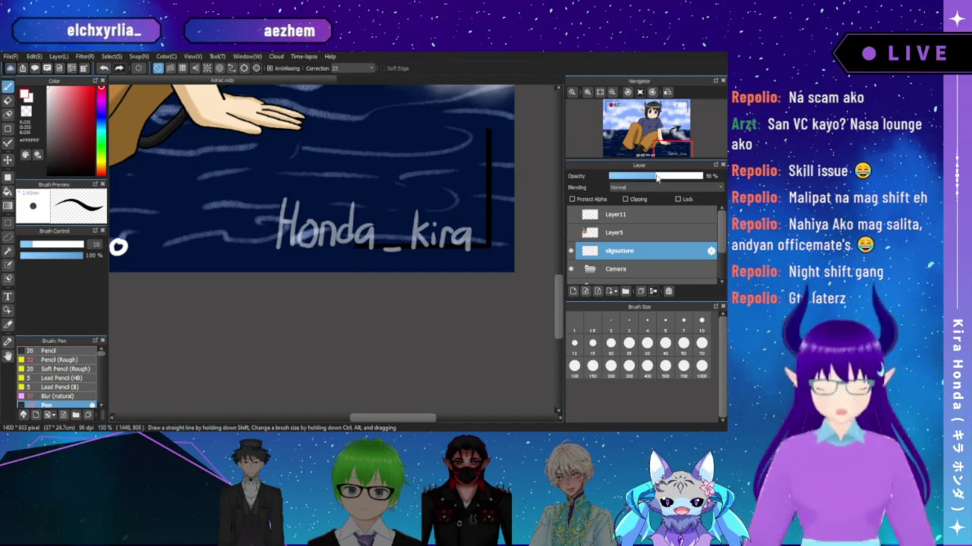
click(599, 92)
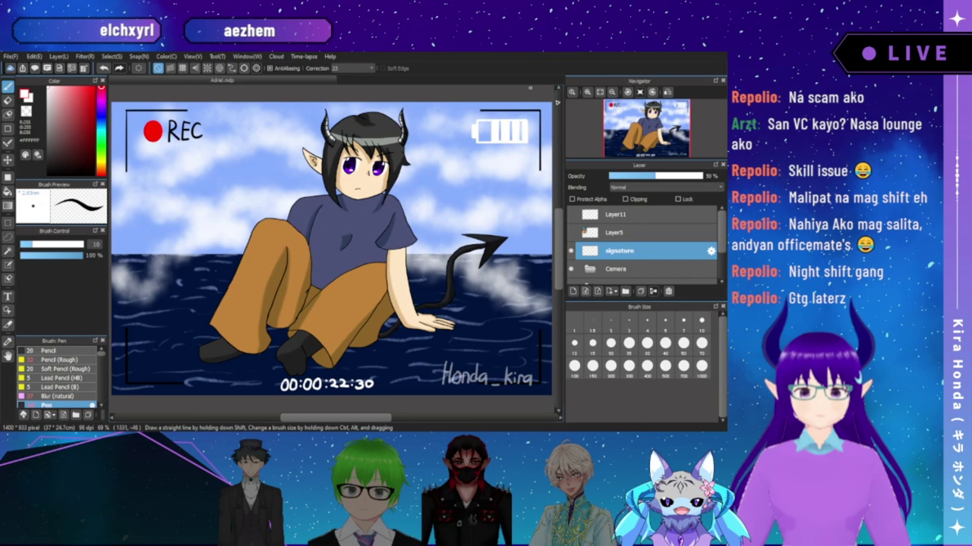
- Add a layer directly above the signature layer, title it as the character's name layer, and set the drawing colour to black (#000000)
click(574, 292)
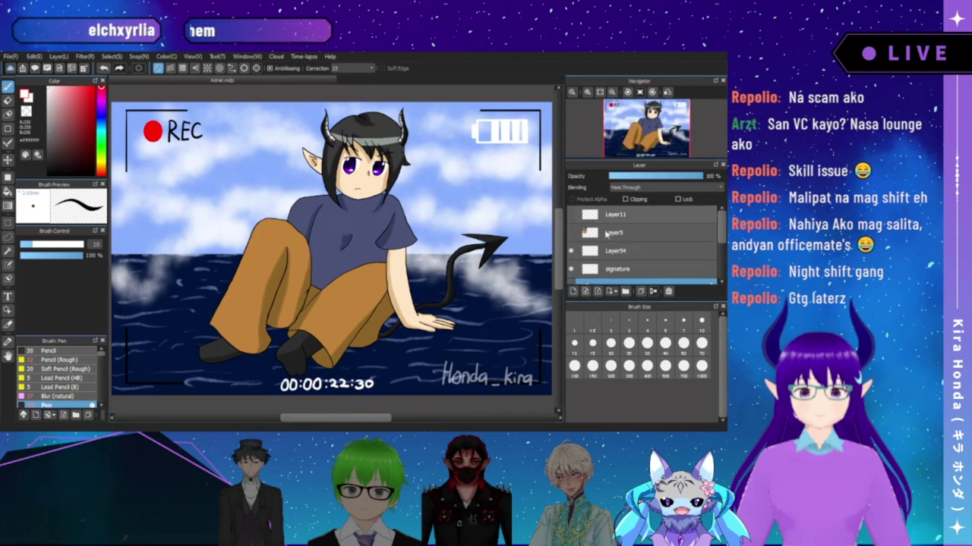
click(611, 252)
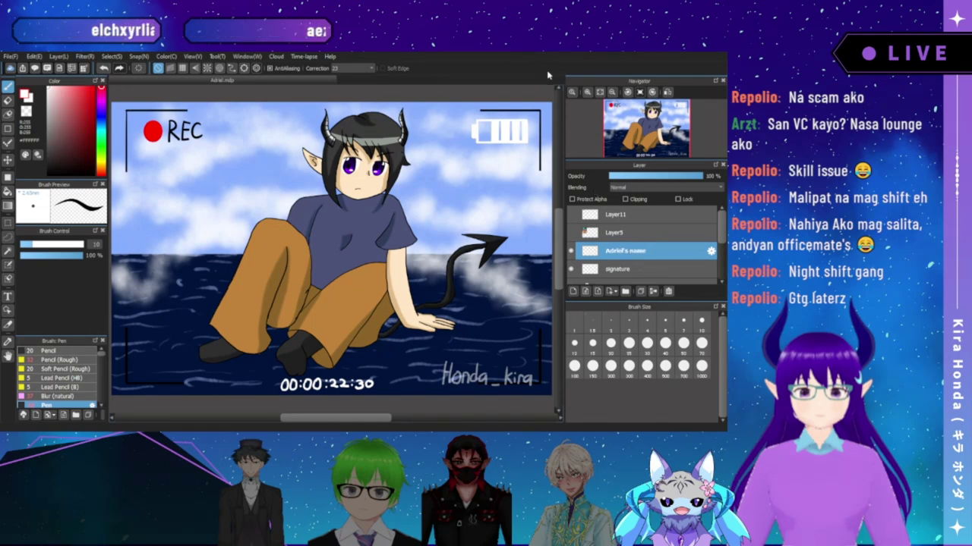
click(588, 94)
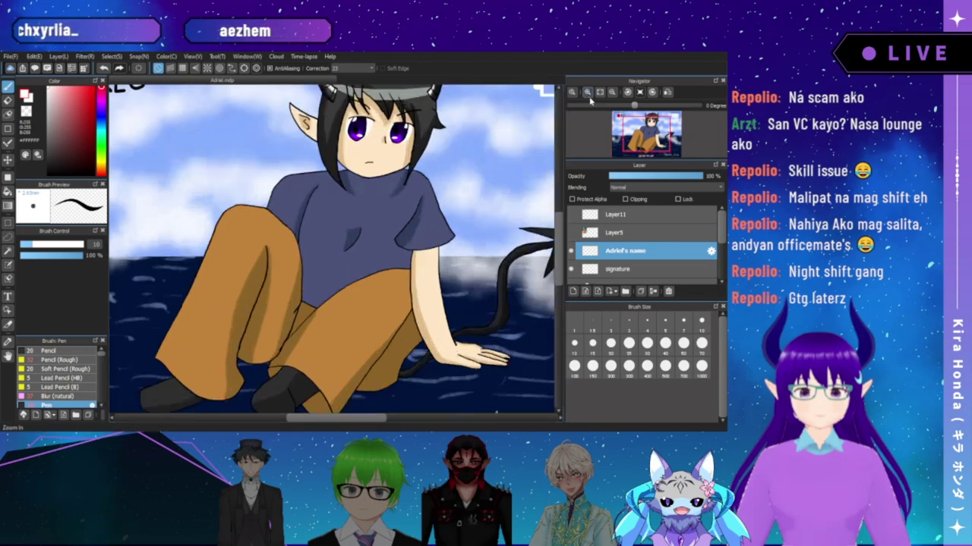
mouse_move(650, 135)
mouse_down()
mouse_move(653, 145)
mouse_move(663, 139)
mouse_up()
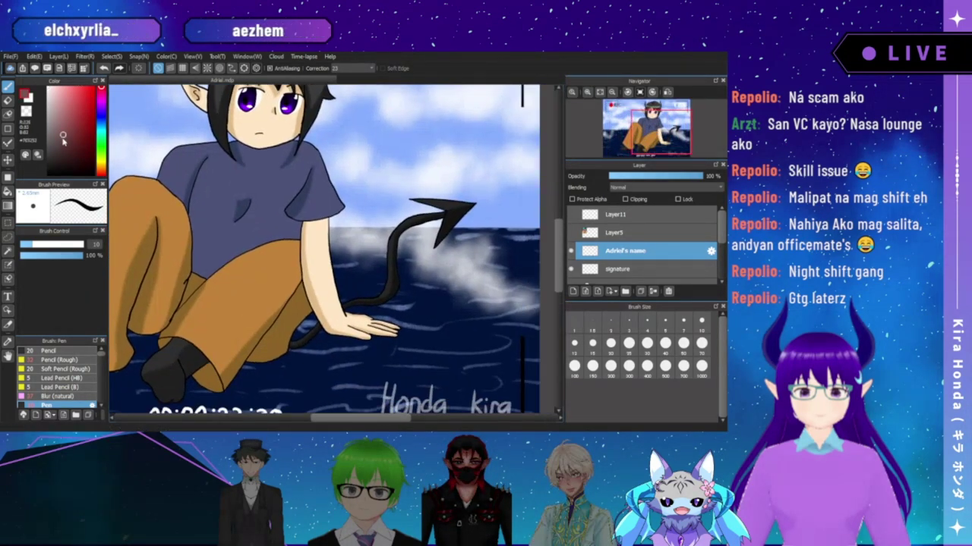
click(588, 92)
drag(420, 123, 335, 231)
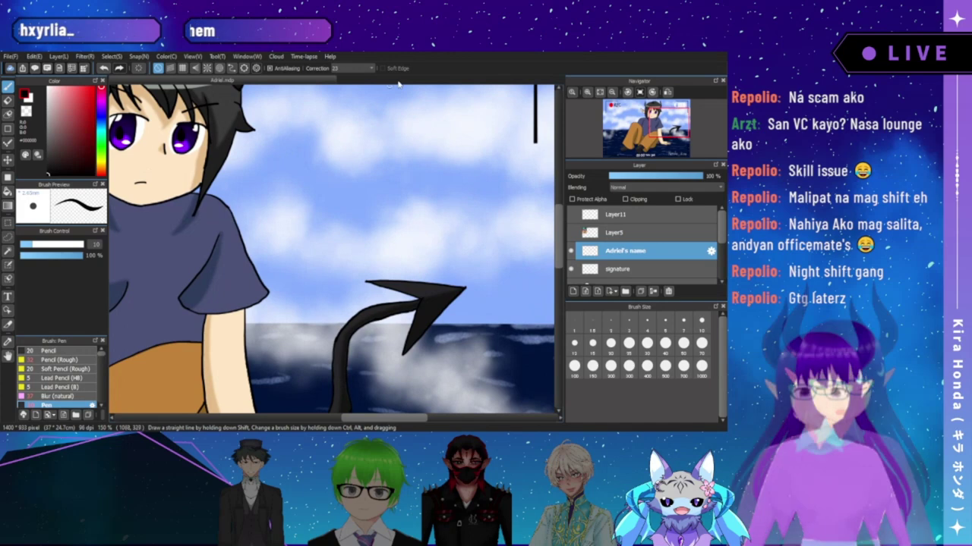
- Handwrite the character's first name in black with the size 10 Pen on the sky between the shoulder and the tail tip
scroll(237, 211, up, 1)
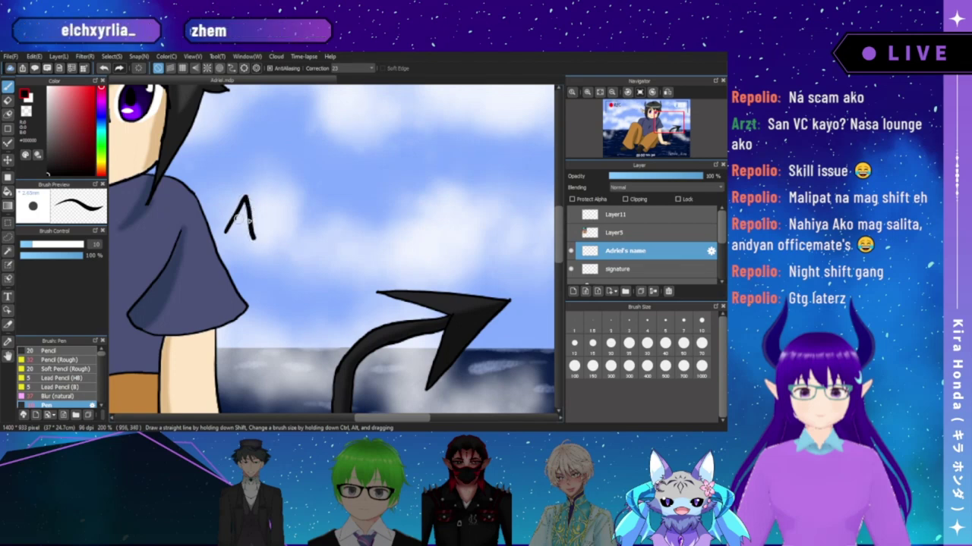
mouse_move(230, 222)
mouse_down()
mouse_move(251, 219)
mouse_move(266, 237)
mouse_up()
drag(276, 195, 275, 238)
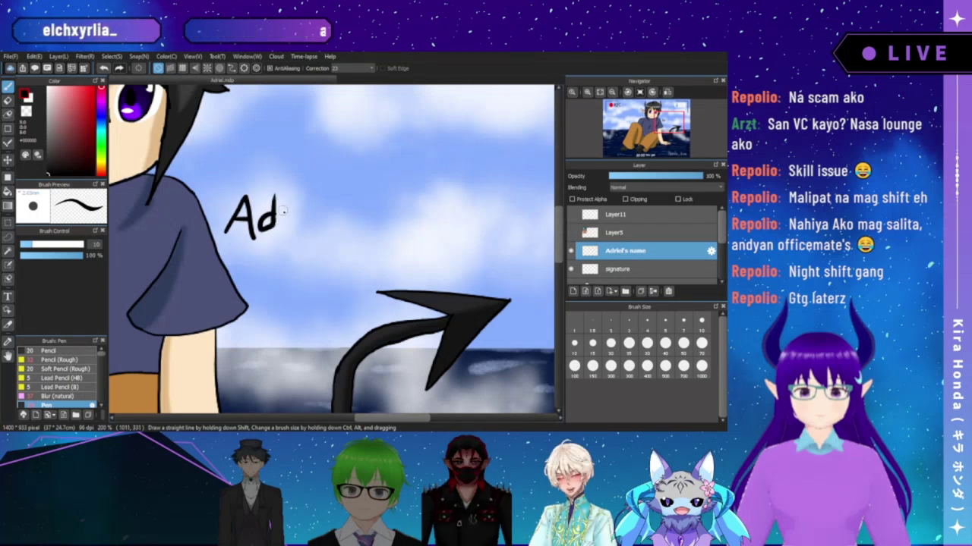
mouse_move(287, 209)
mouse_down()
mouse_move(286, 233)
mouse_move(296, 210)
mouse_up()
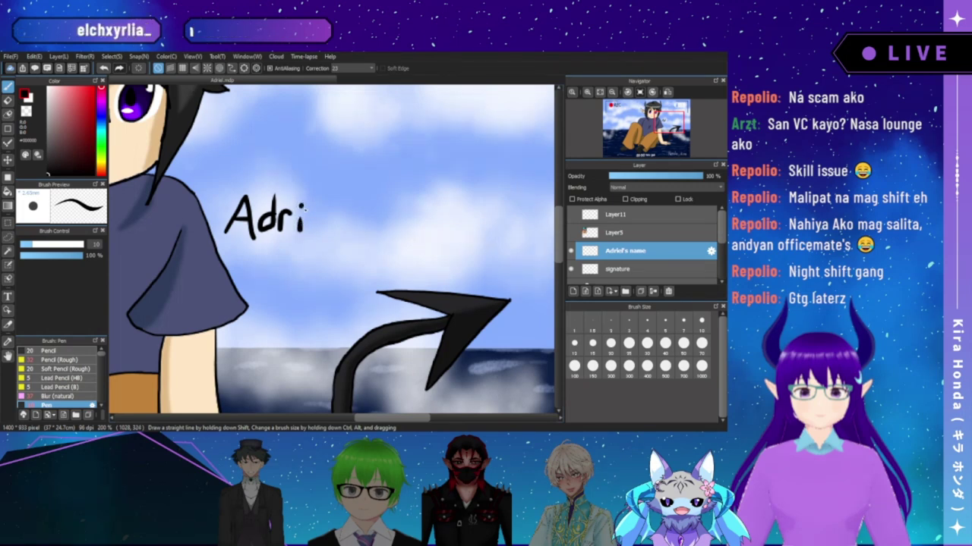
mouse_move(319, 214)
mouse_down()
mouse_move(310, 224)
mouse_move(321, 233)
mouse_up()
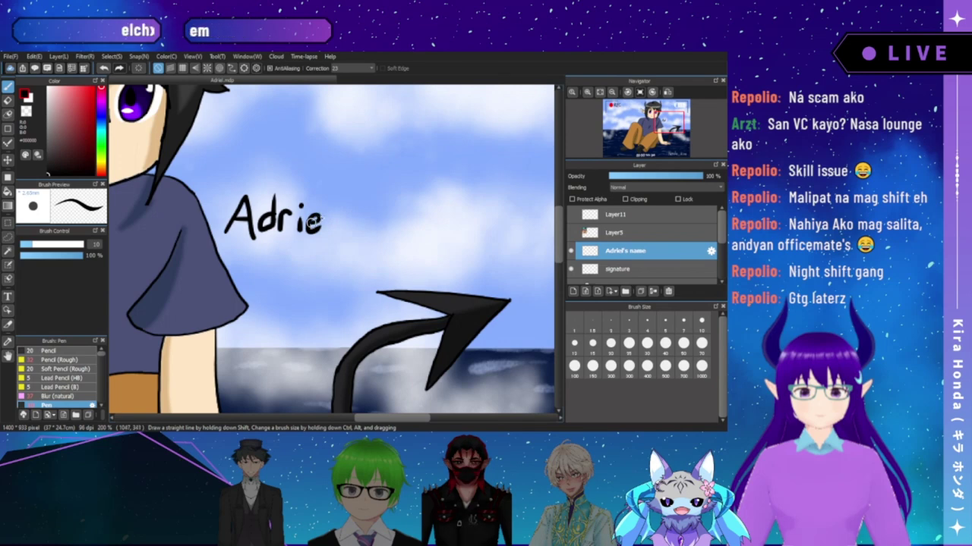
drag(332, 194, 329, 236)
- Handwrite the character's surname in black after the first name, above the arrow-shaped tail tip
drag(337, 167, 339, 203)
drag(337, 240, 338, 251)
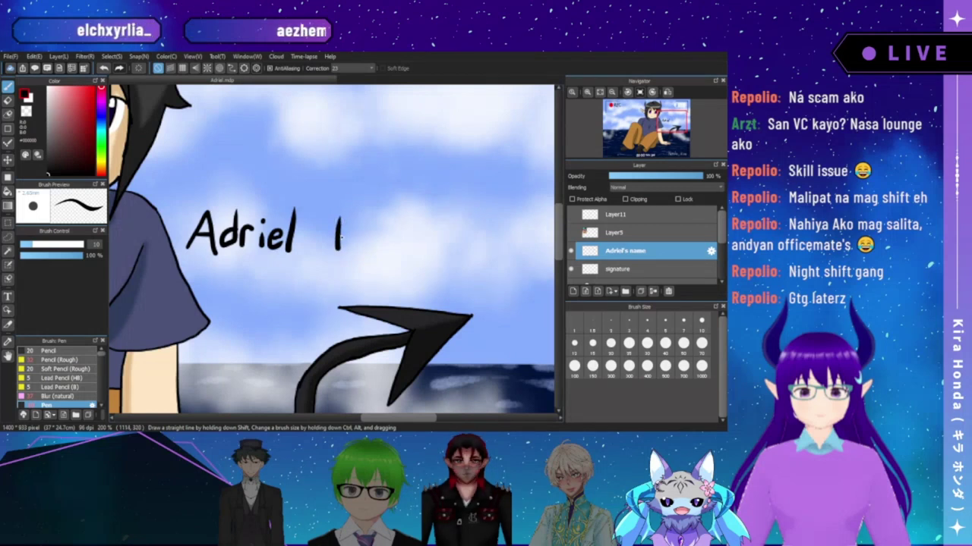
mouse_move(338, 204)
mouse_down()
mouse_move(337, 222)
mouse_move(355, 203)
mouse_move(351, 225)
mouse_move(362, 242)
mouse_move(380, 233)
mouse_move(389, 241)
mouse_move(395, 222)
mouse_move(399, 241)
mouse_up()
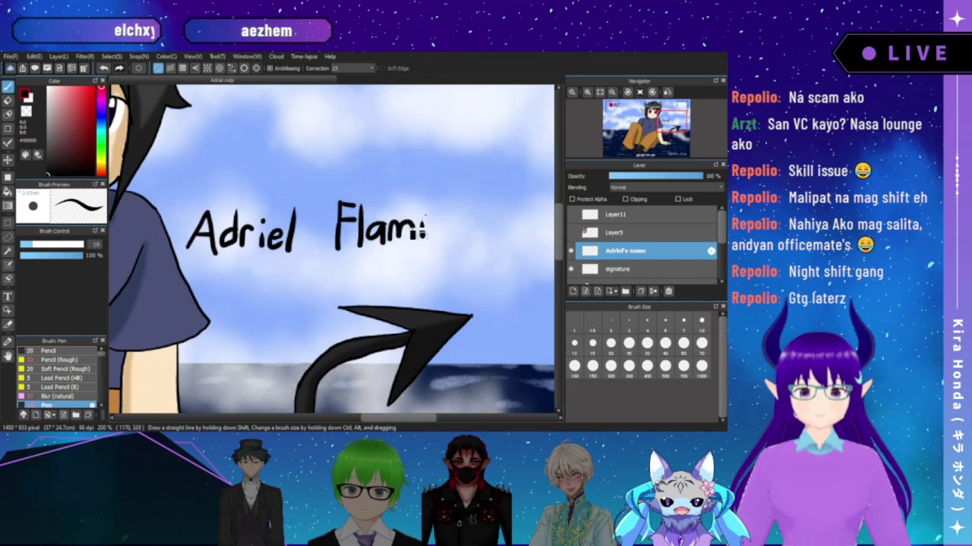
drag(444, 221, 431, 232)
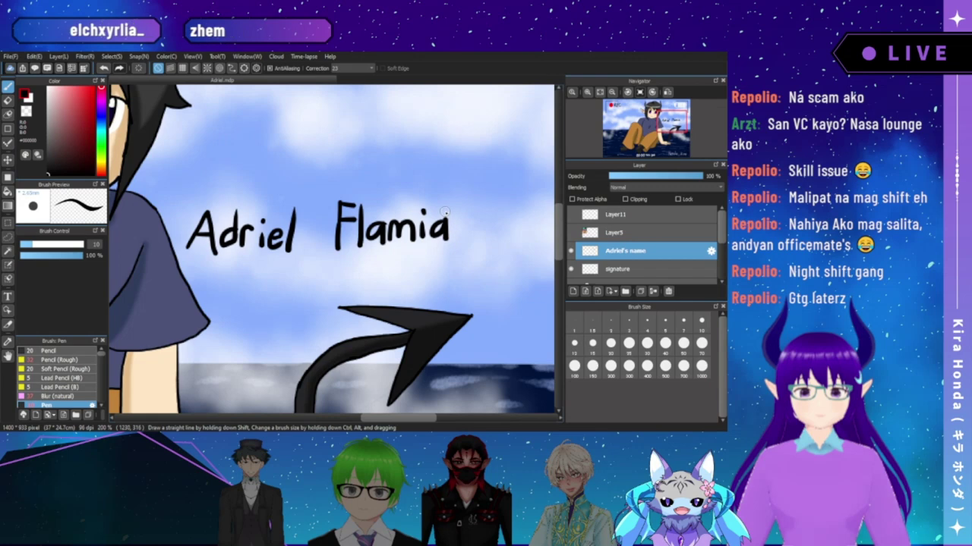
click(599, 93)
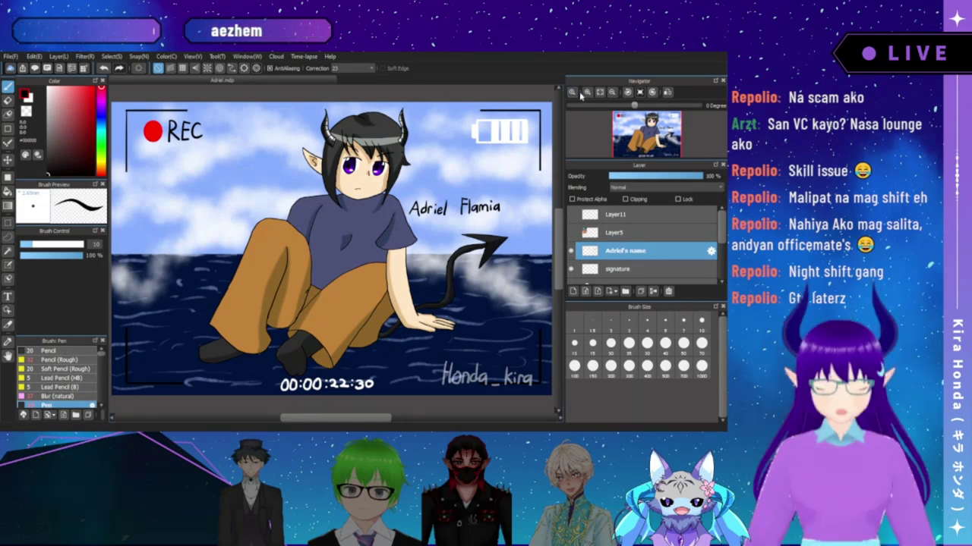
click(576, 92)
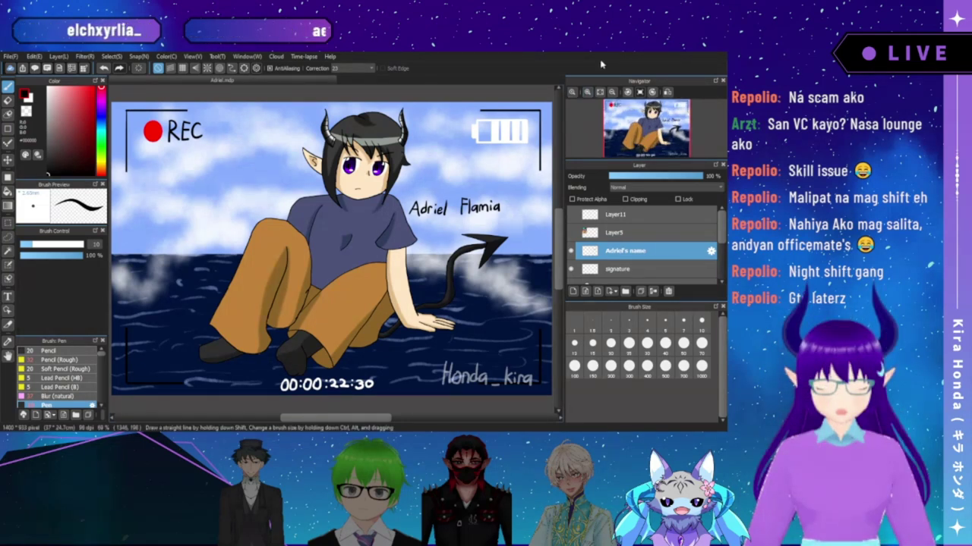